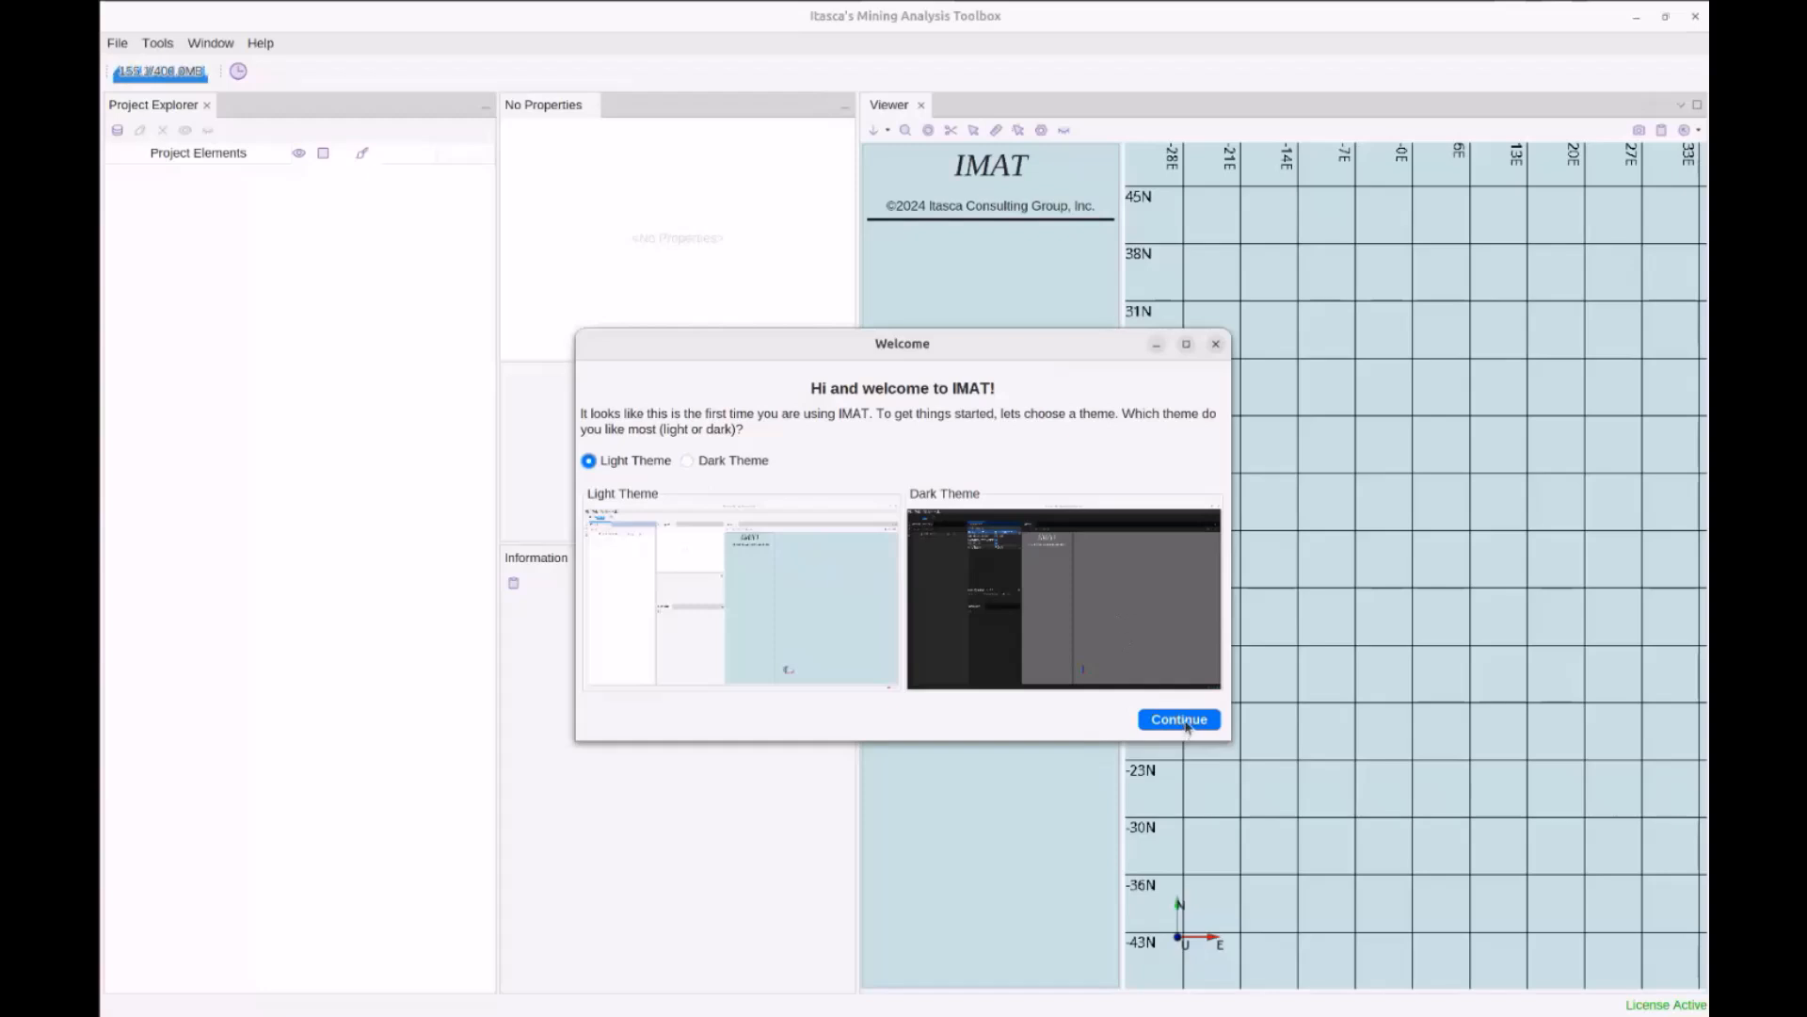
Accept the light theme in the Welcome dialog and continue to the startup Options
left_click(1184, 721)
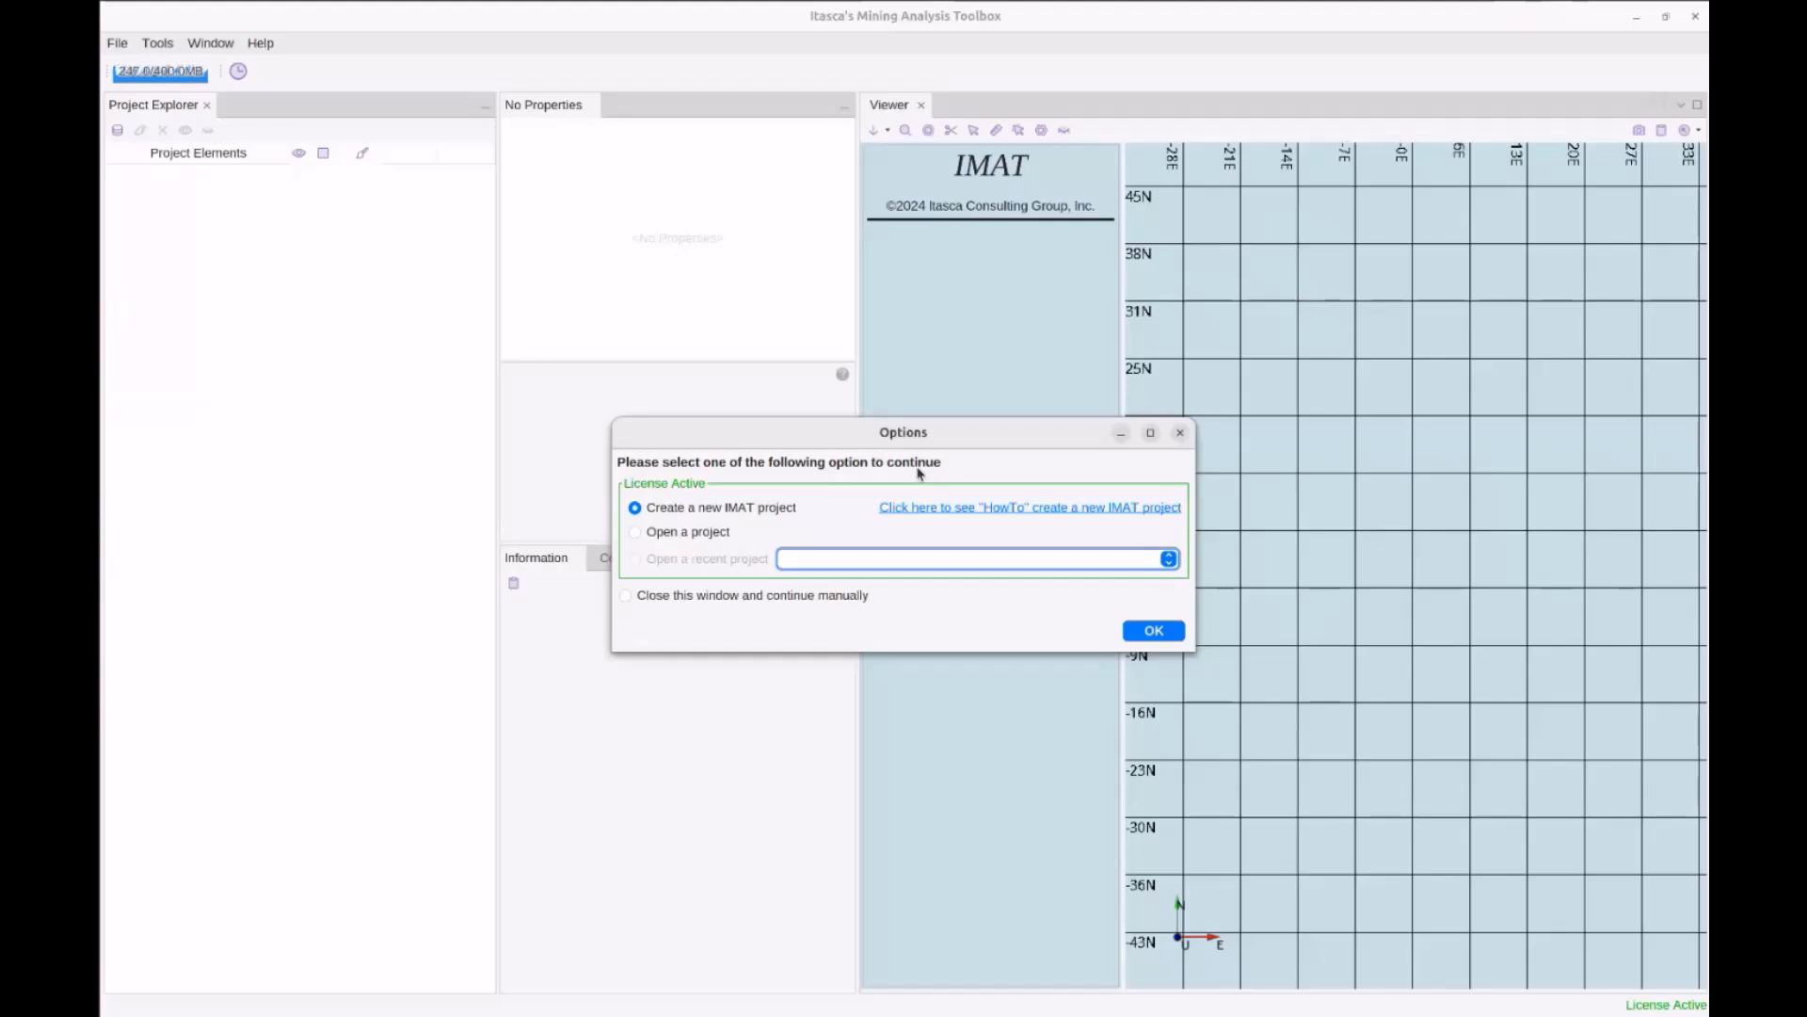
Close the Options and New features dialogs and choose to continue manually without a project
key("Return")
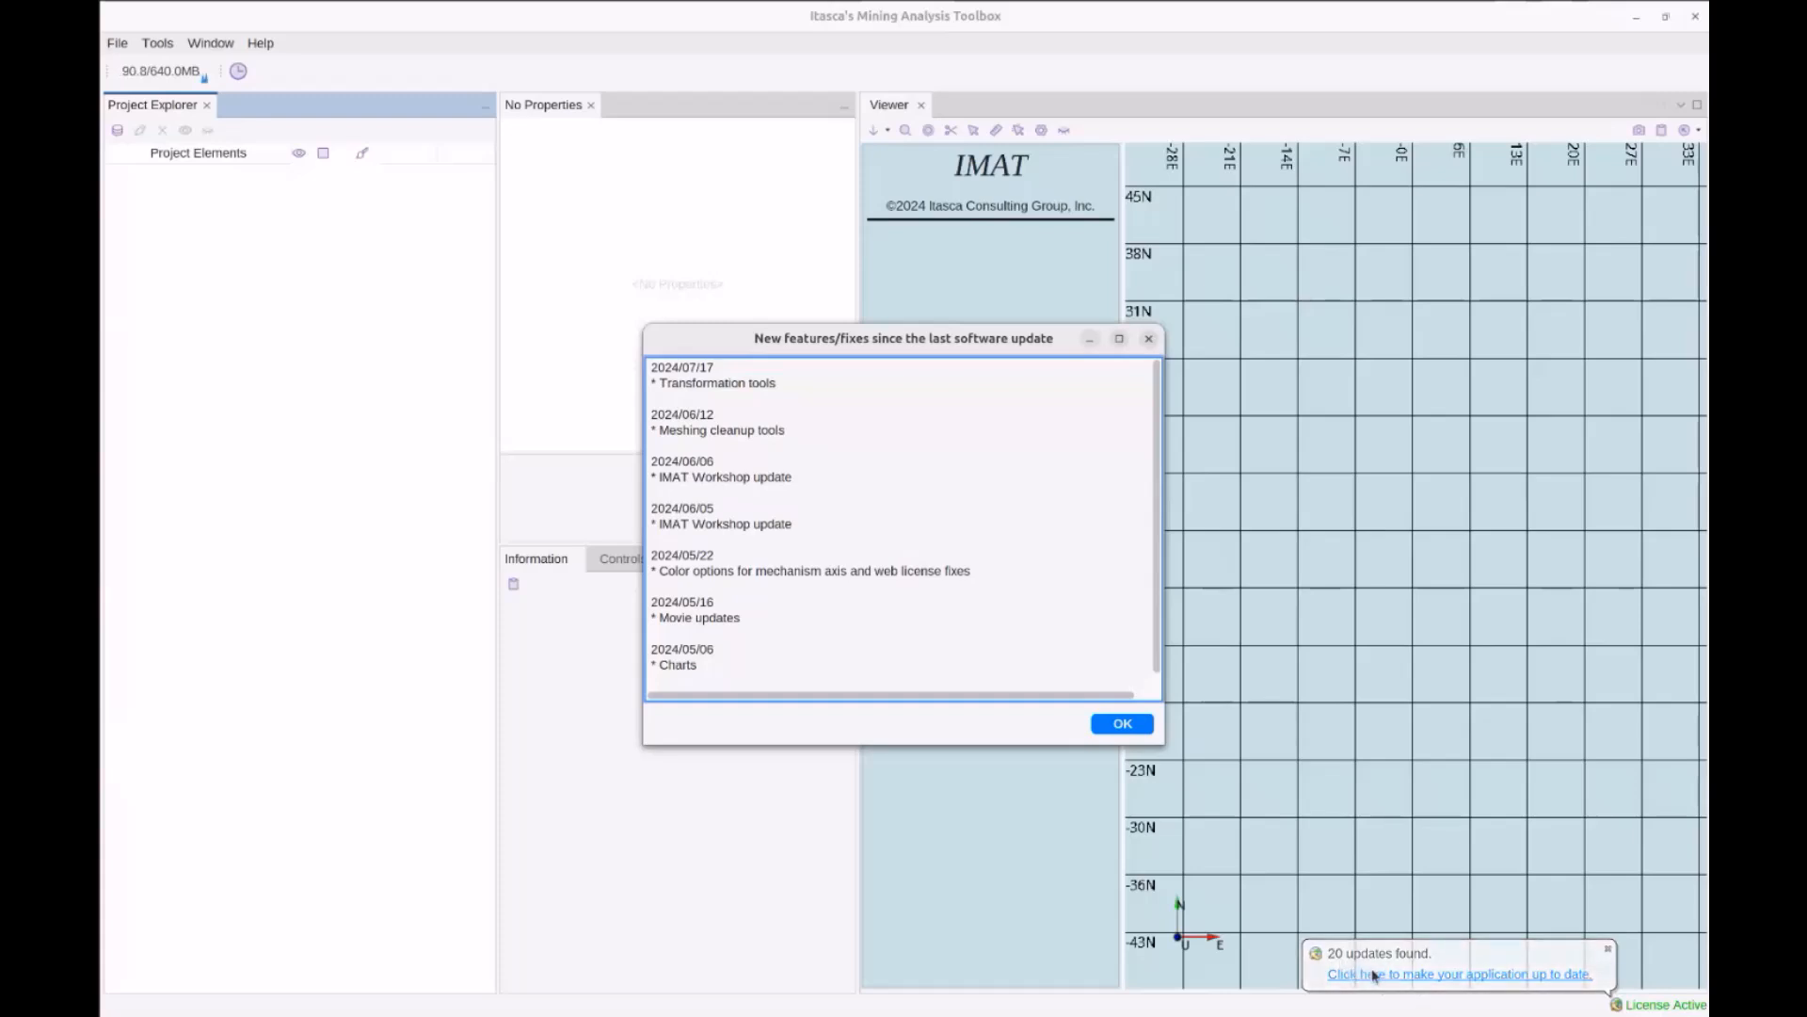
key("Return")
left_click(860, 596)
left_click(1134, 631)
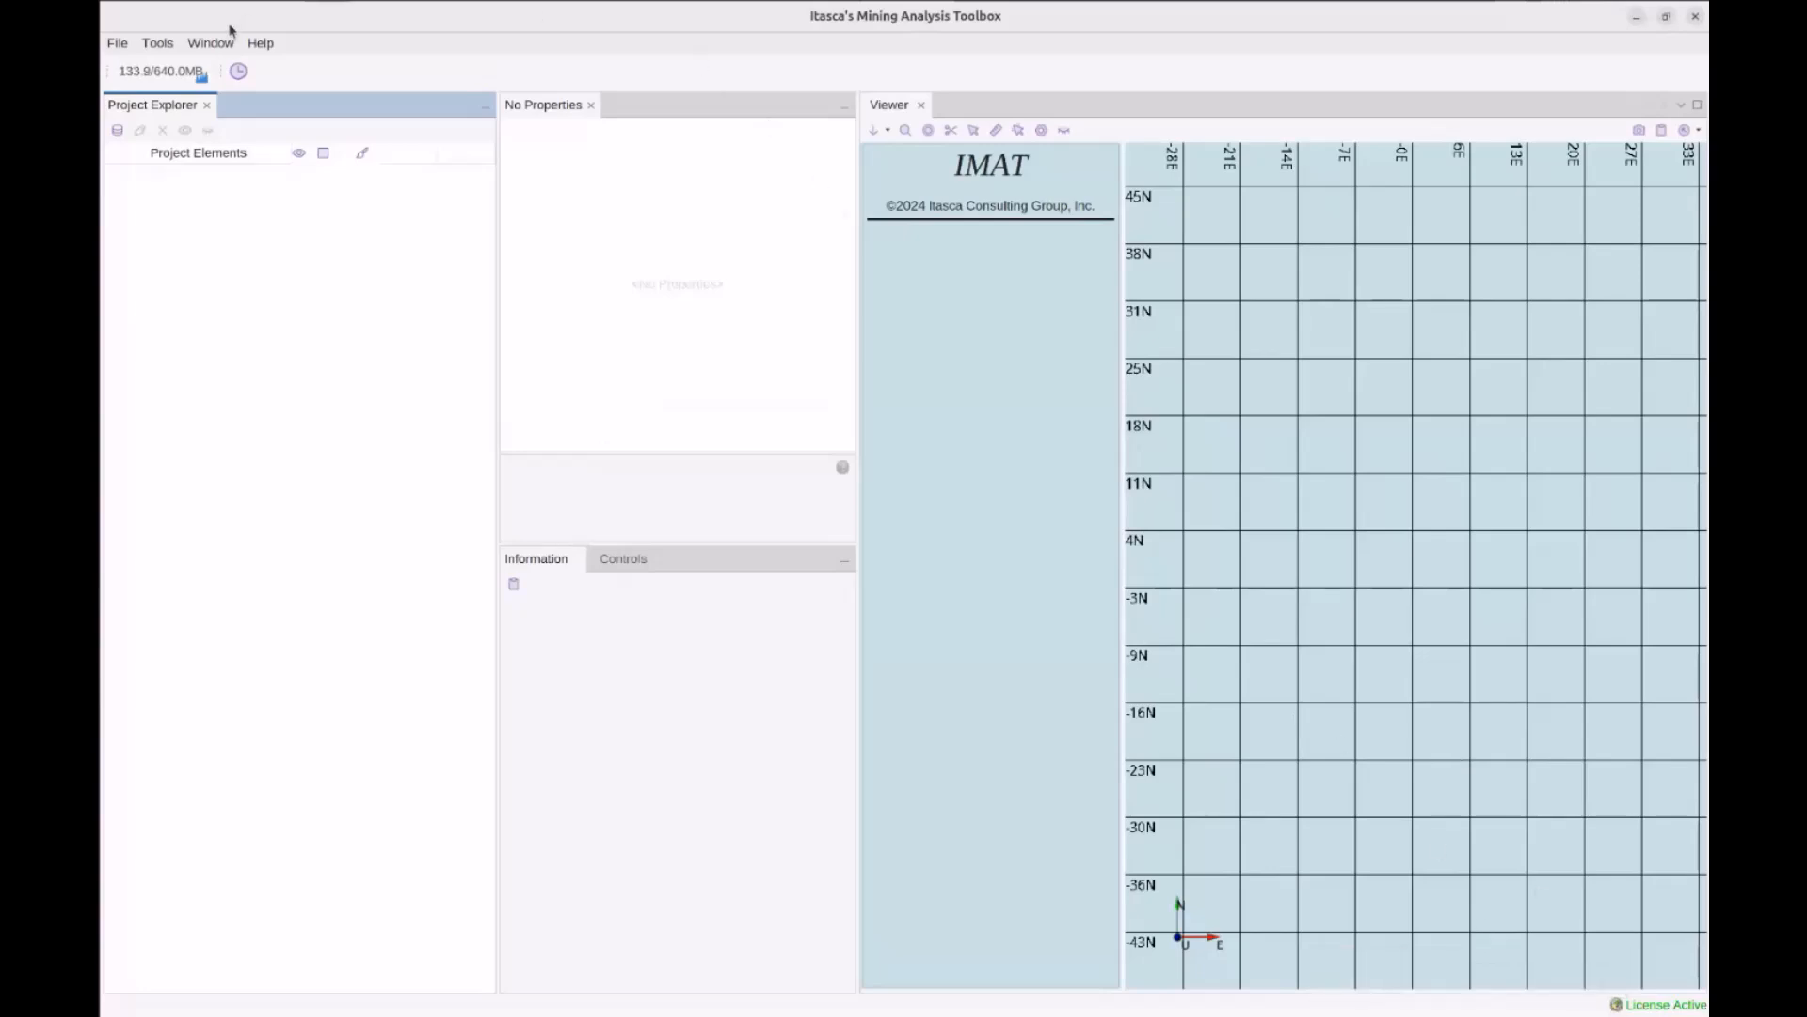
Check for updates, accept the plugin licence and start installing all plugin updates
left_click(261, 43)
left_click(304, 136)
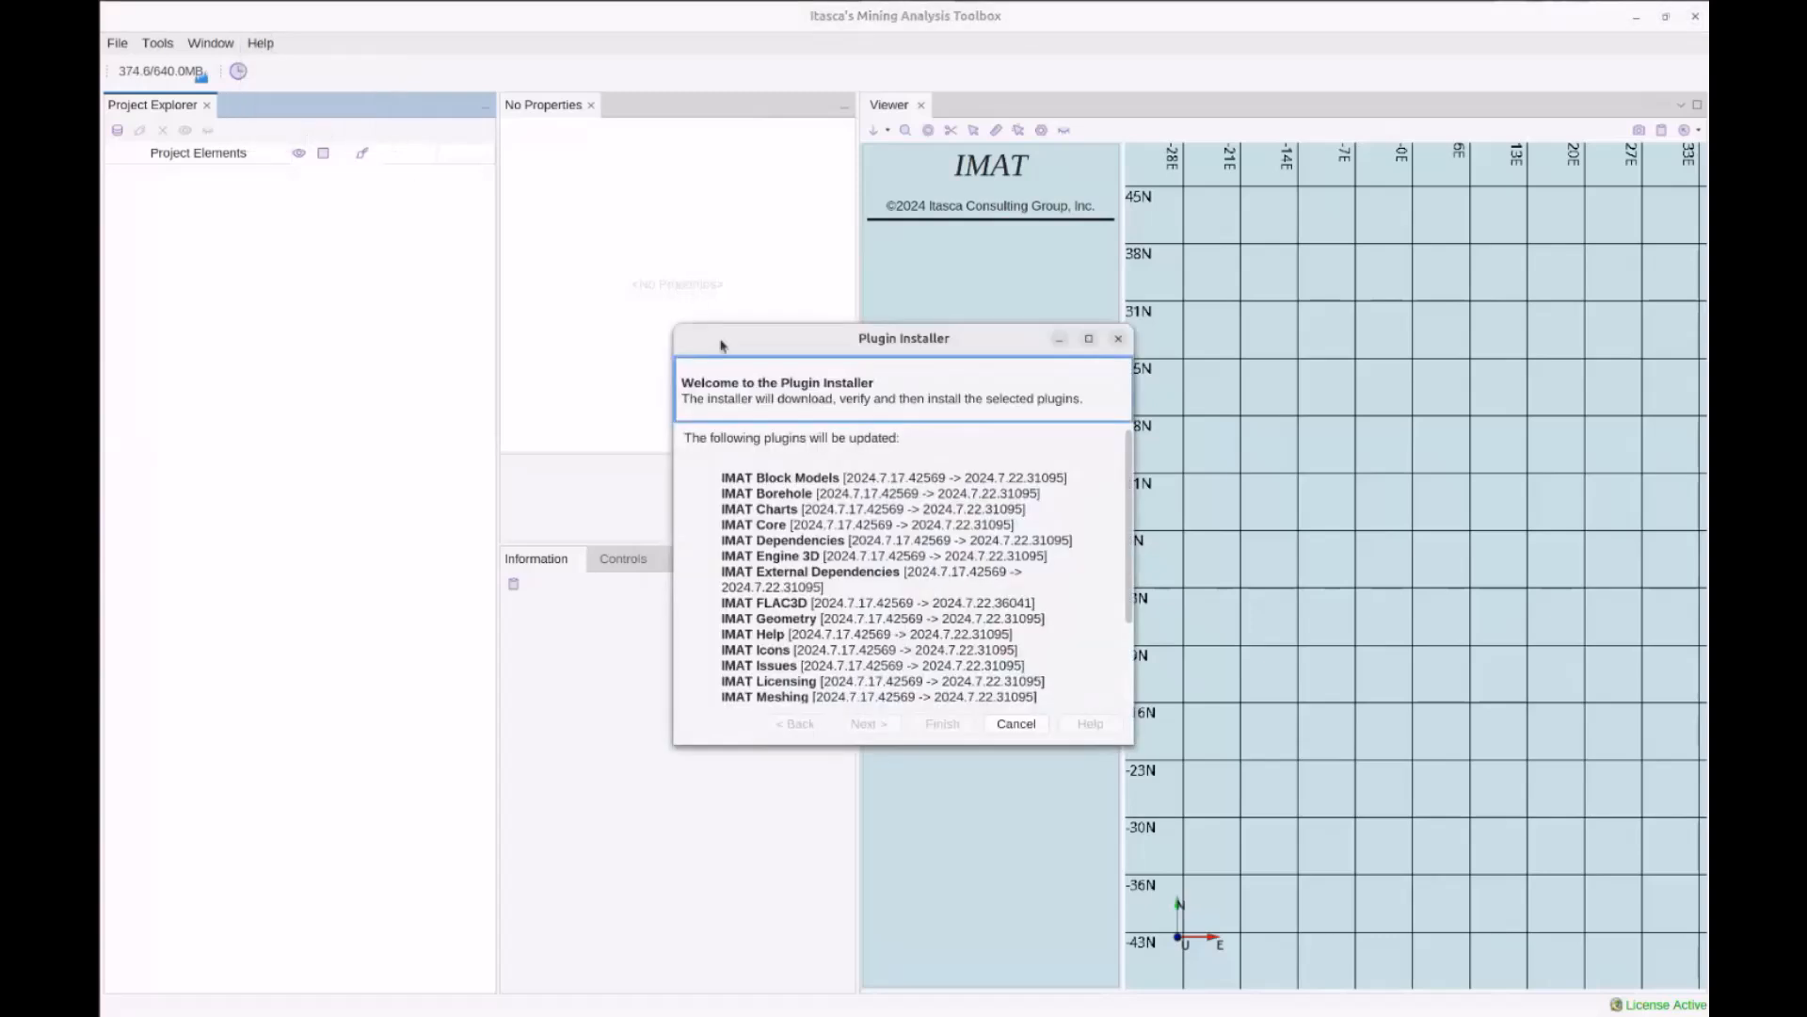
scroll(885, 525, "down", 2)
scroll(885, 525, "down", 1)
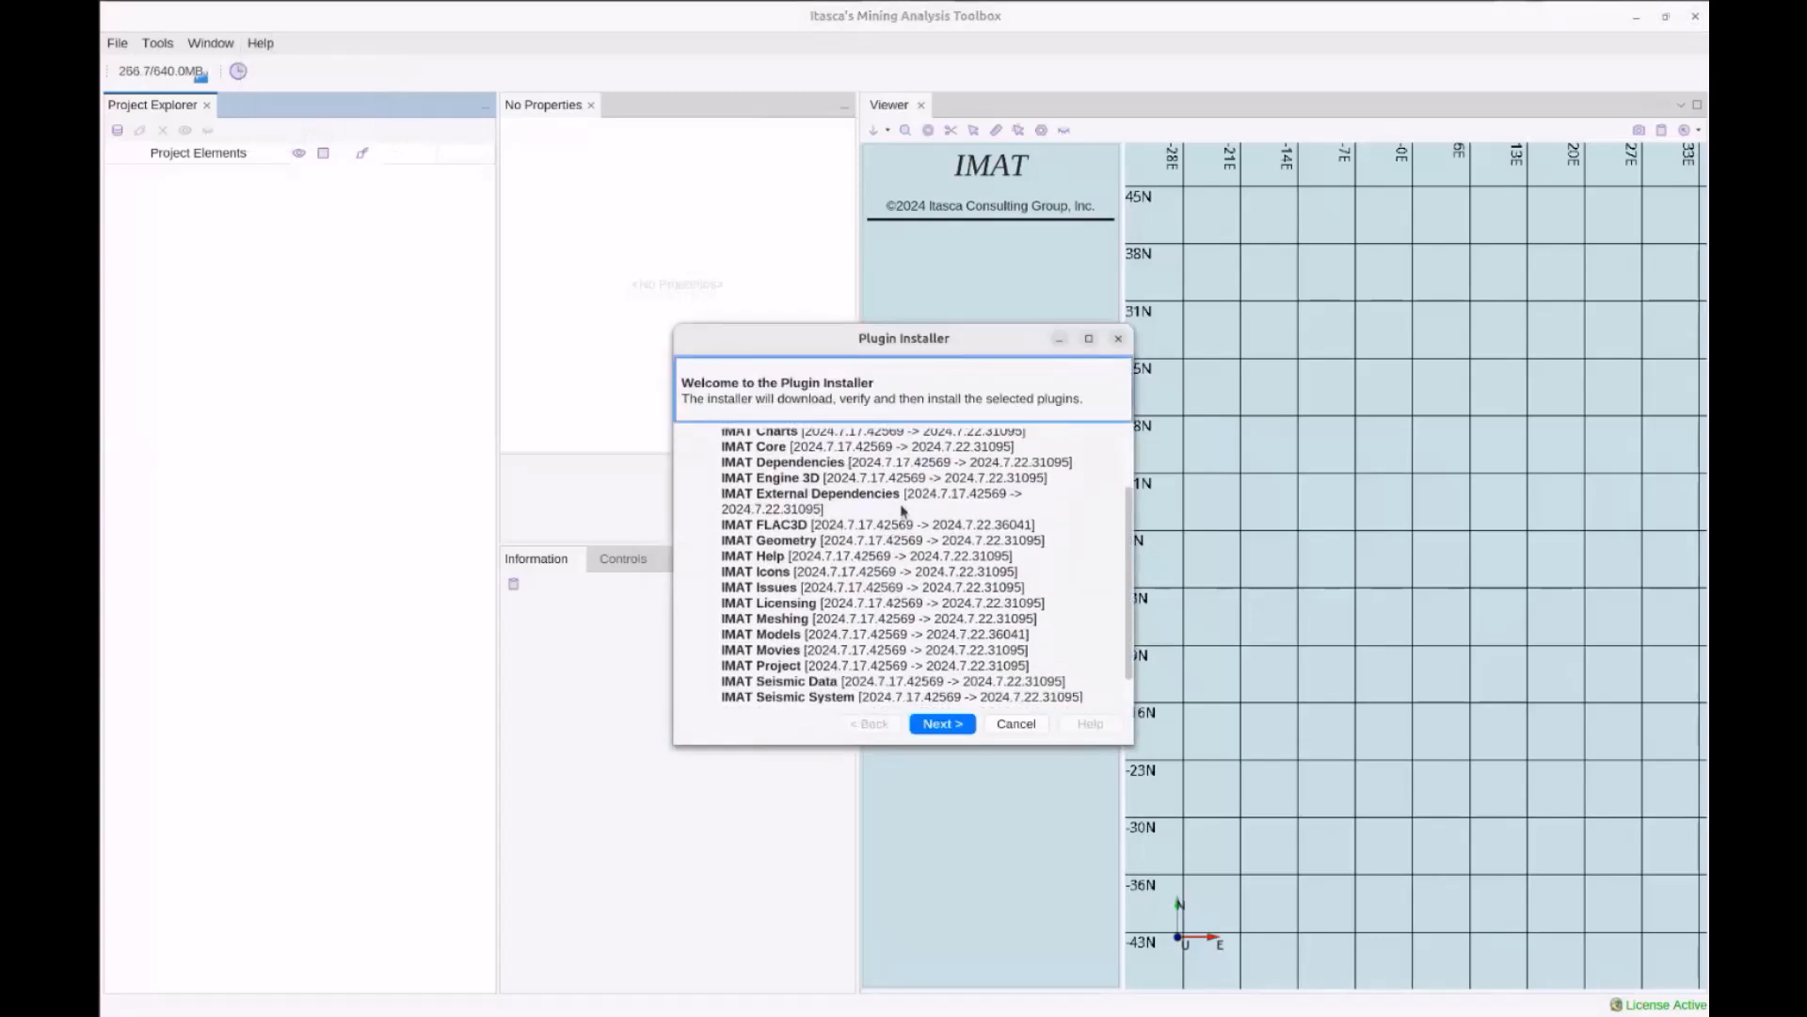
left_click(943, 727)
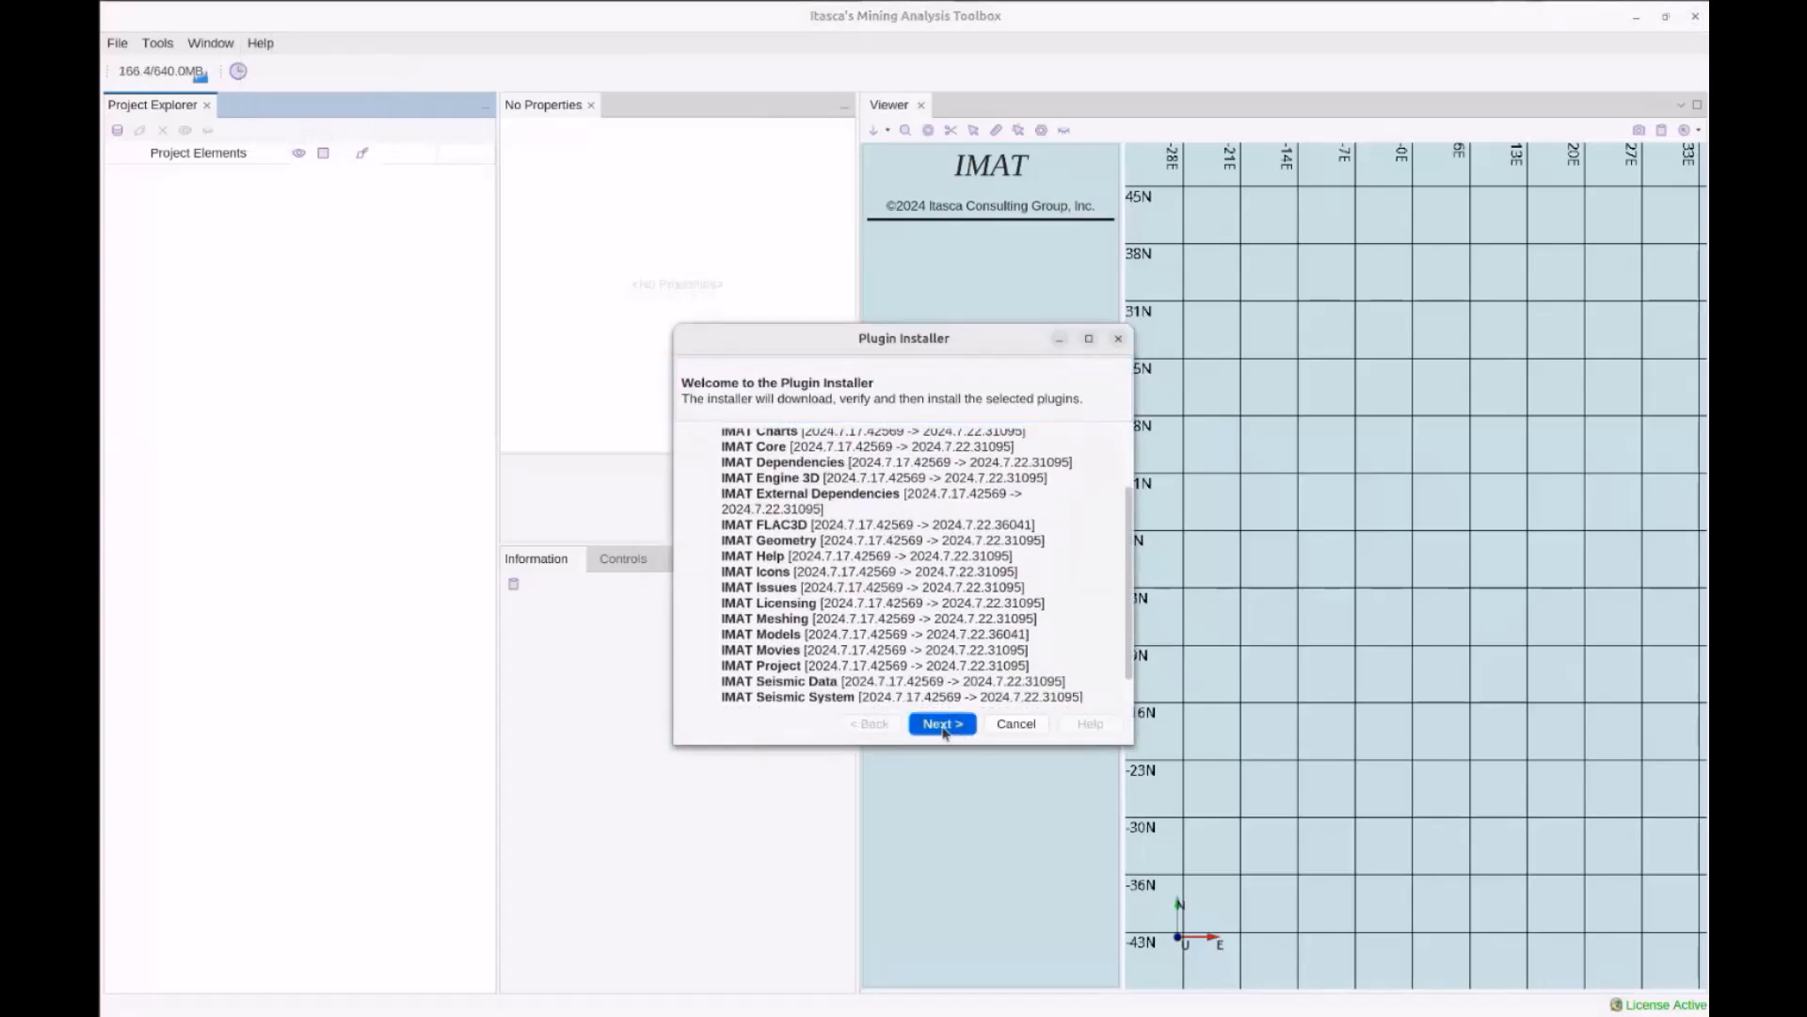
left_click(688, 688)
left_click(941, 724)
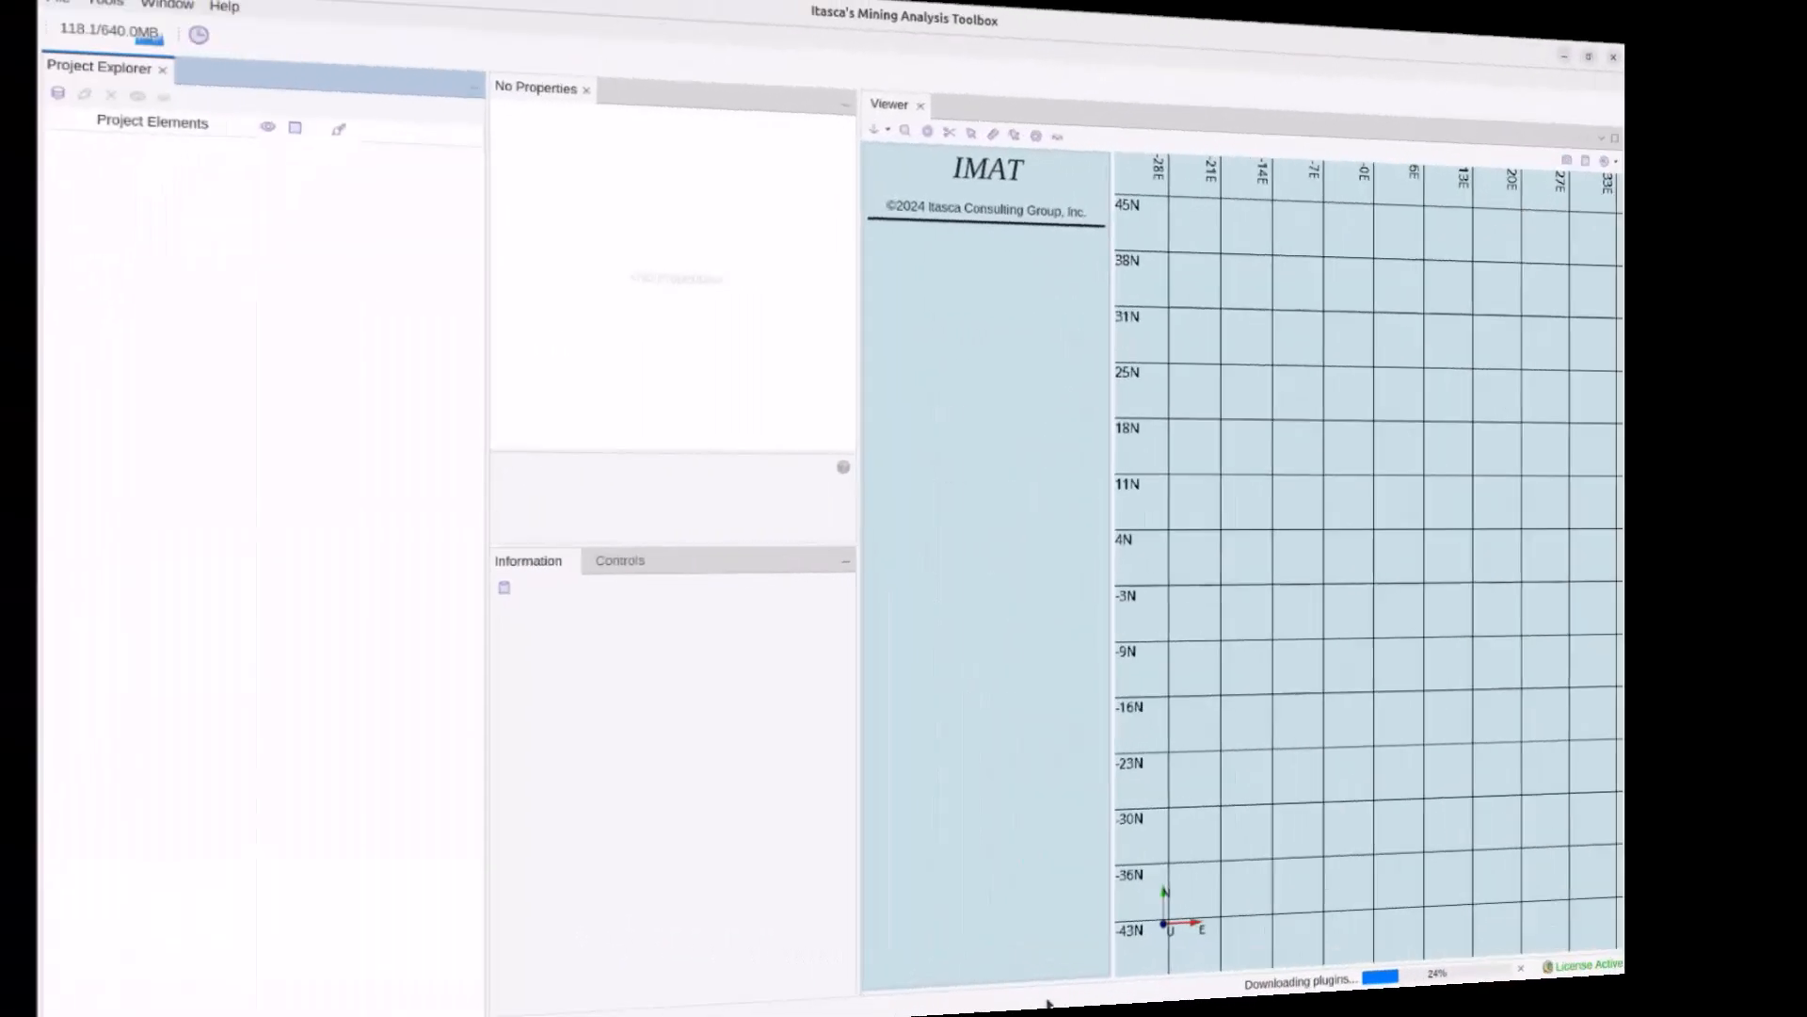
Open the Submit a bug/request form
left_click(261, 43)
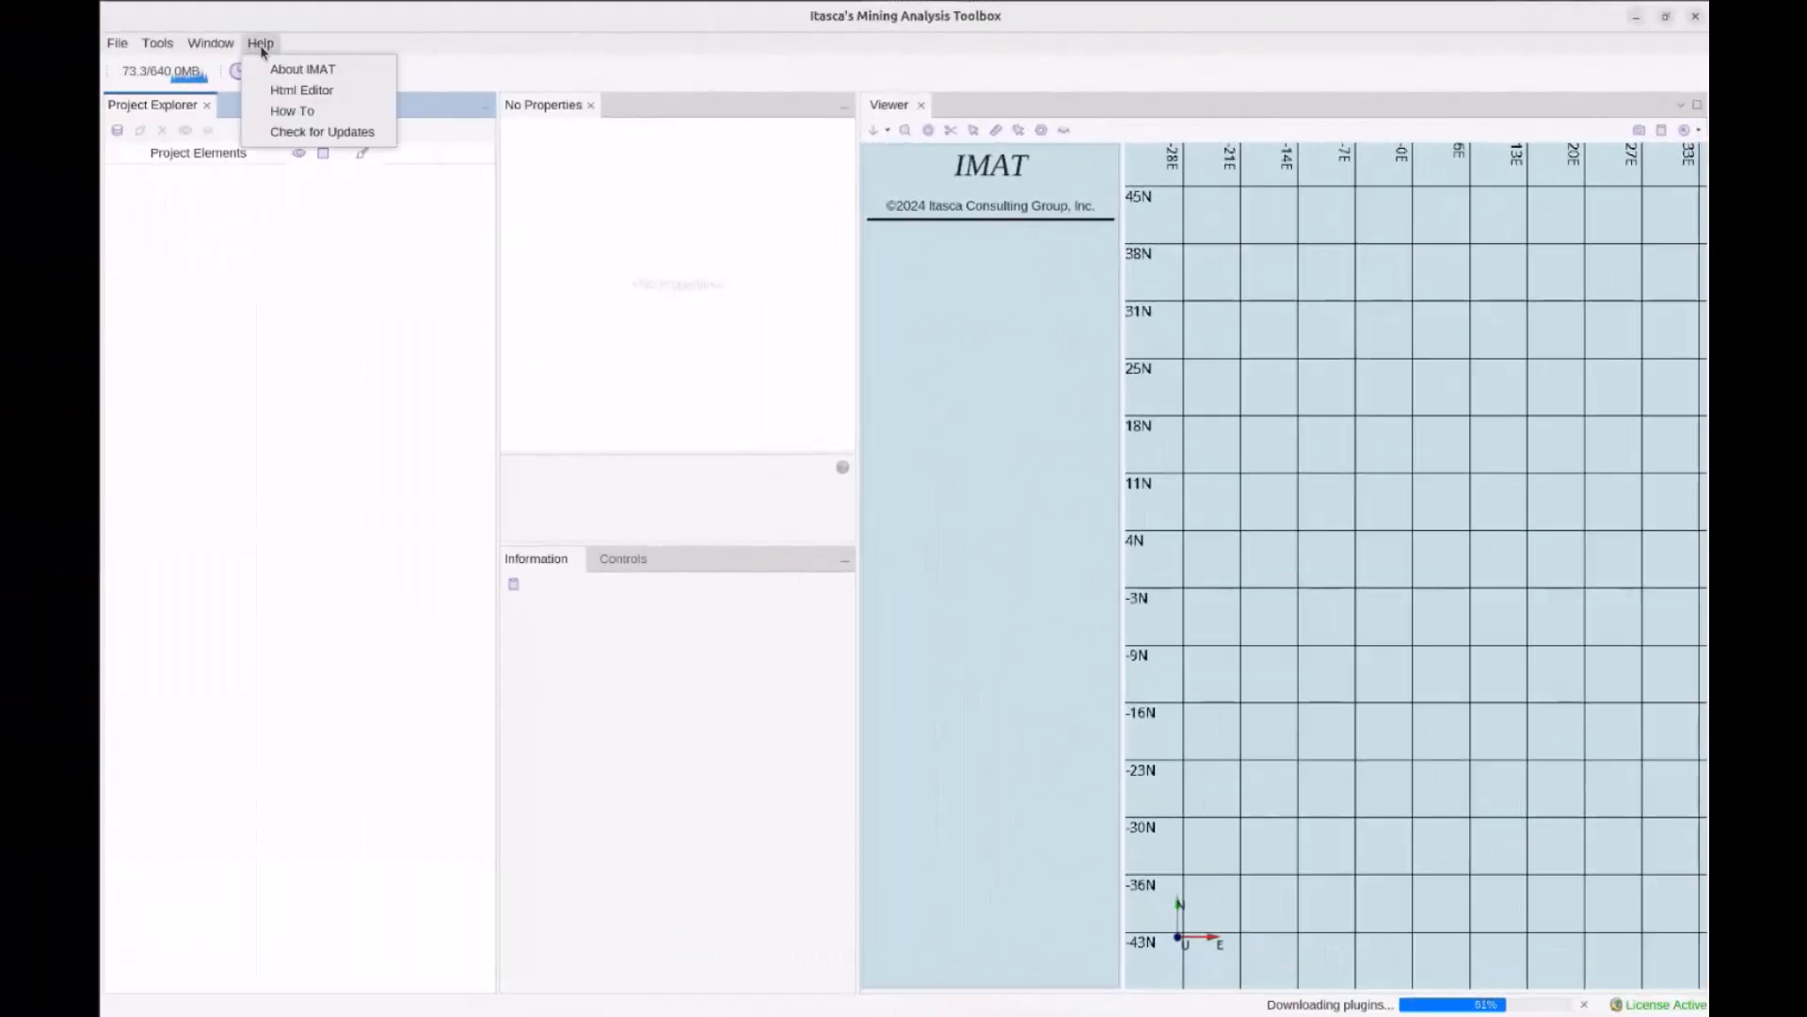
mouse_move(168, 46)
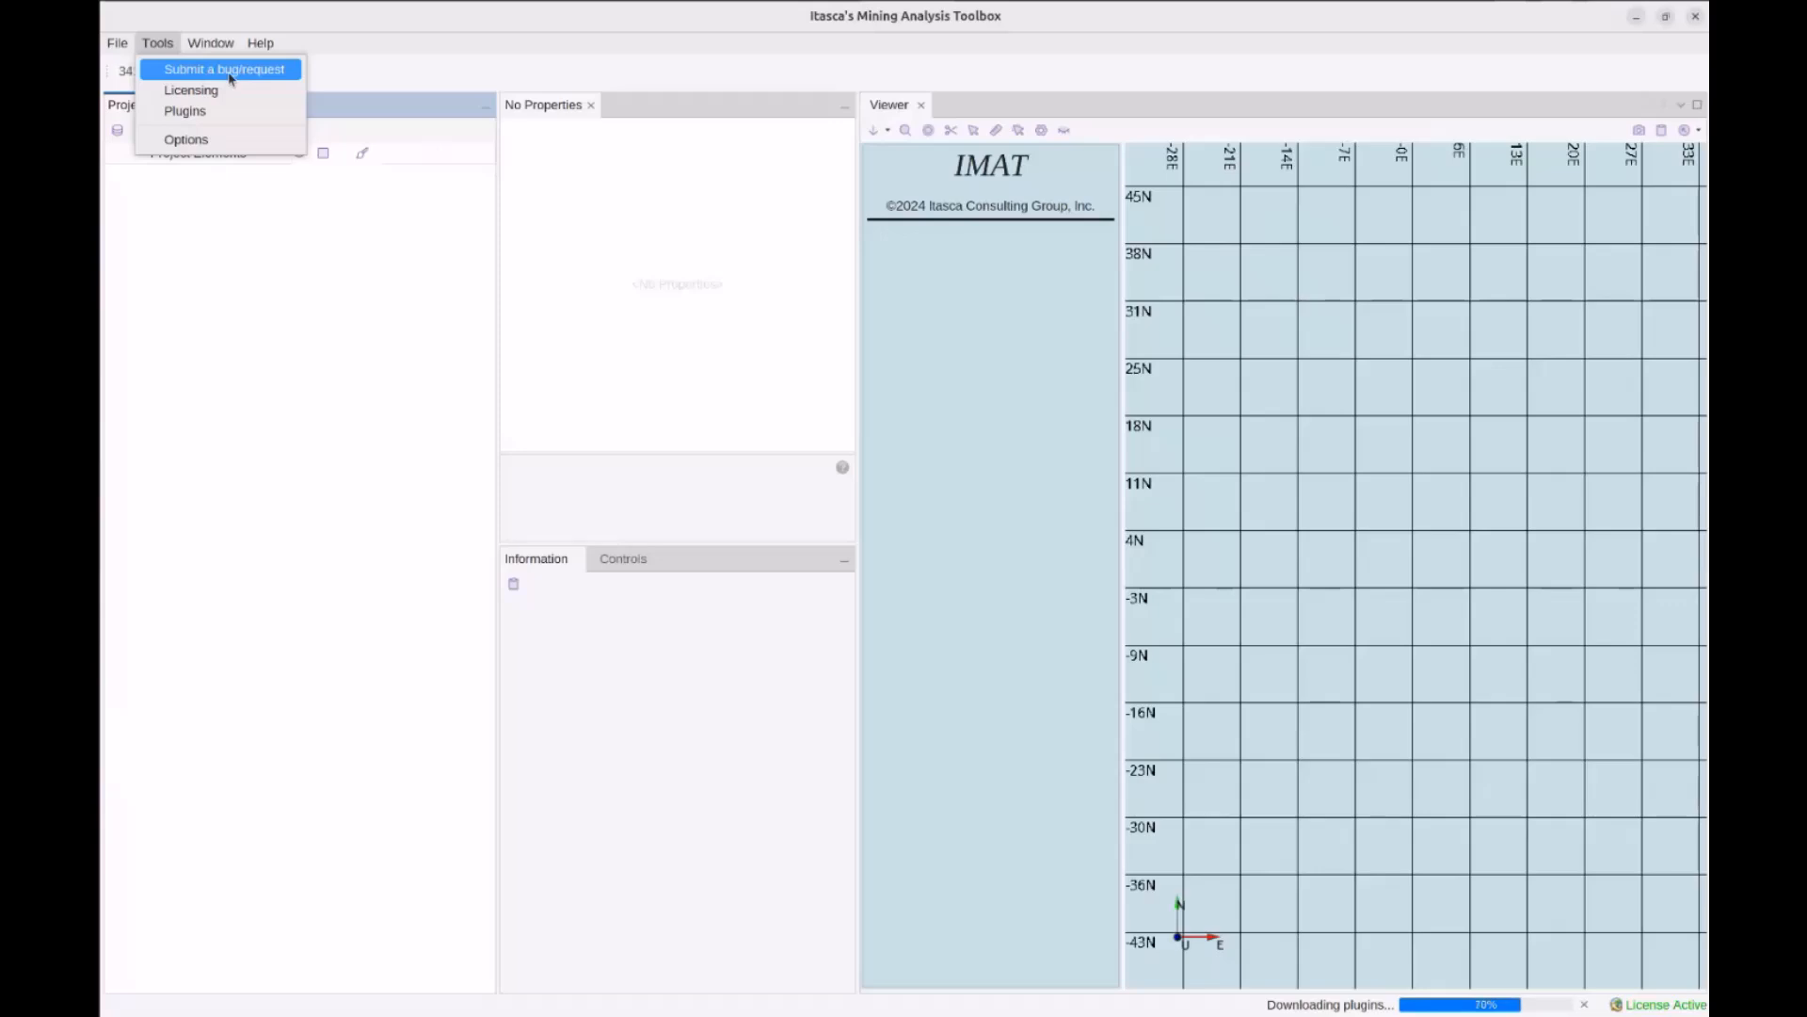
left_click(229, 79)
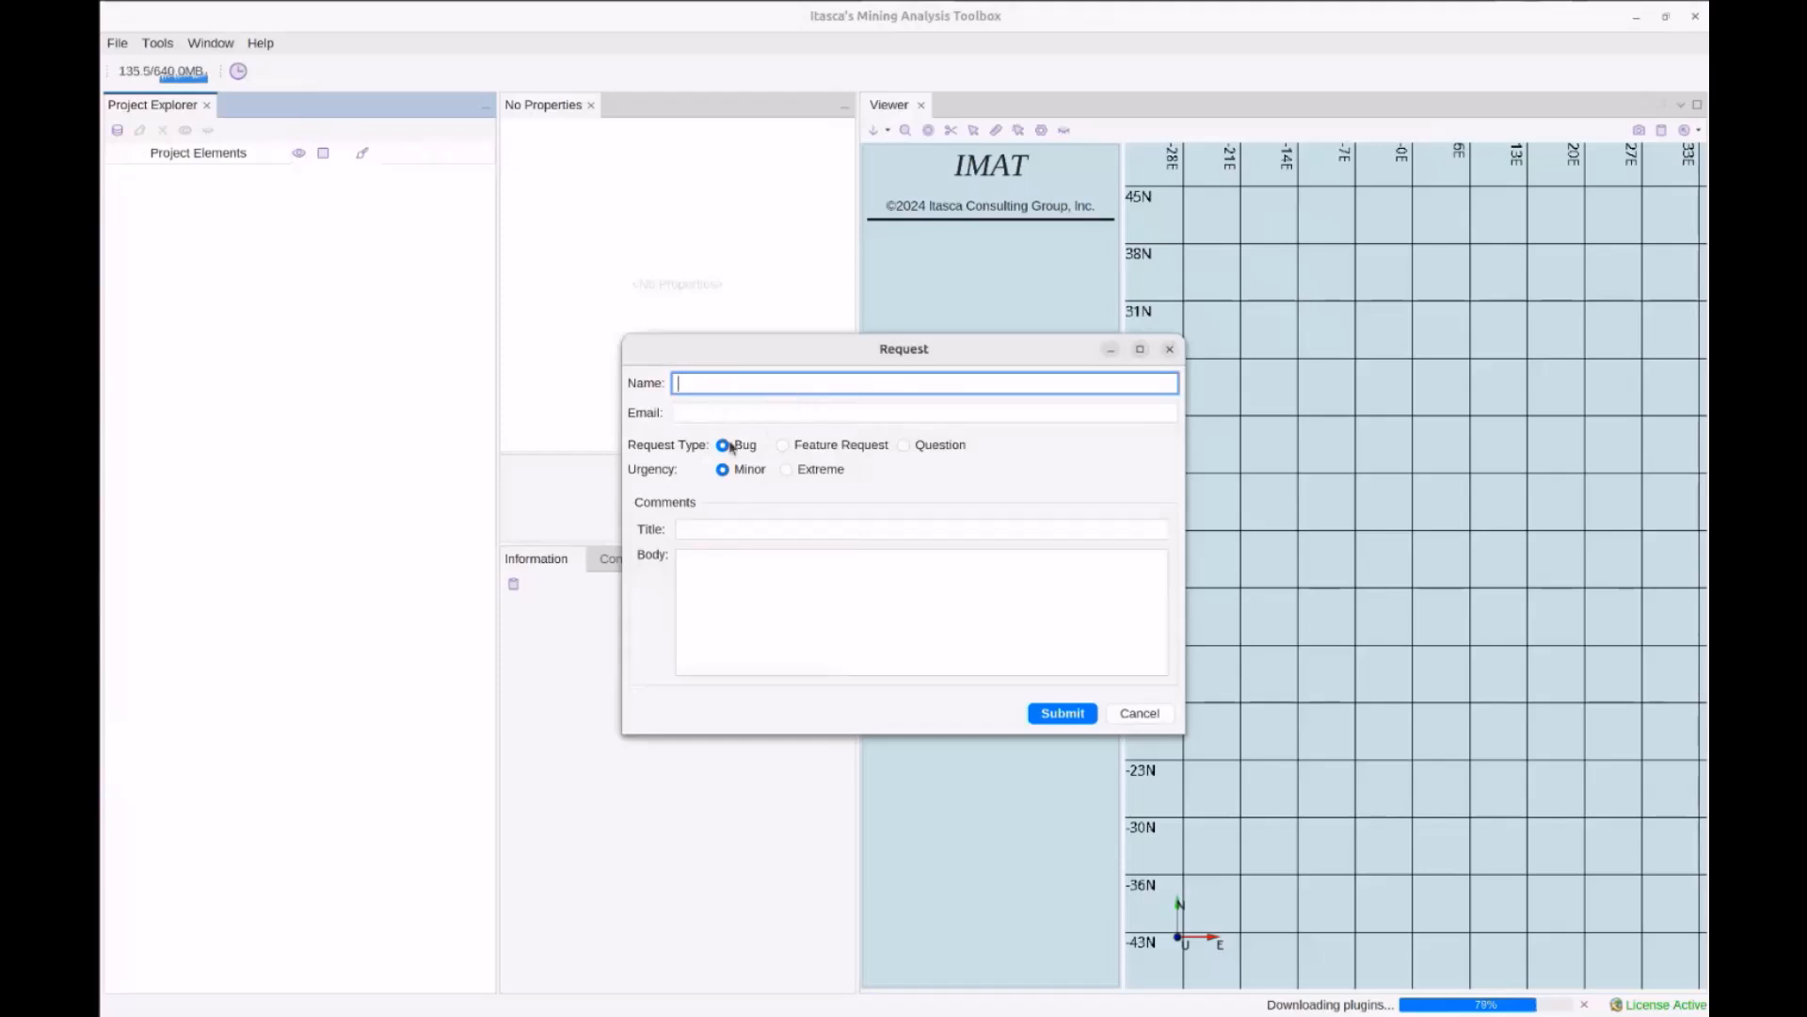
Enter the reporter's name and e-mail, set Request Type to Bug, and dismiss the validation warning
left_click(783, 445)
type("Gys")
key("Tab")
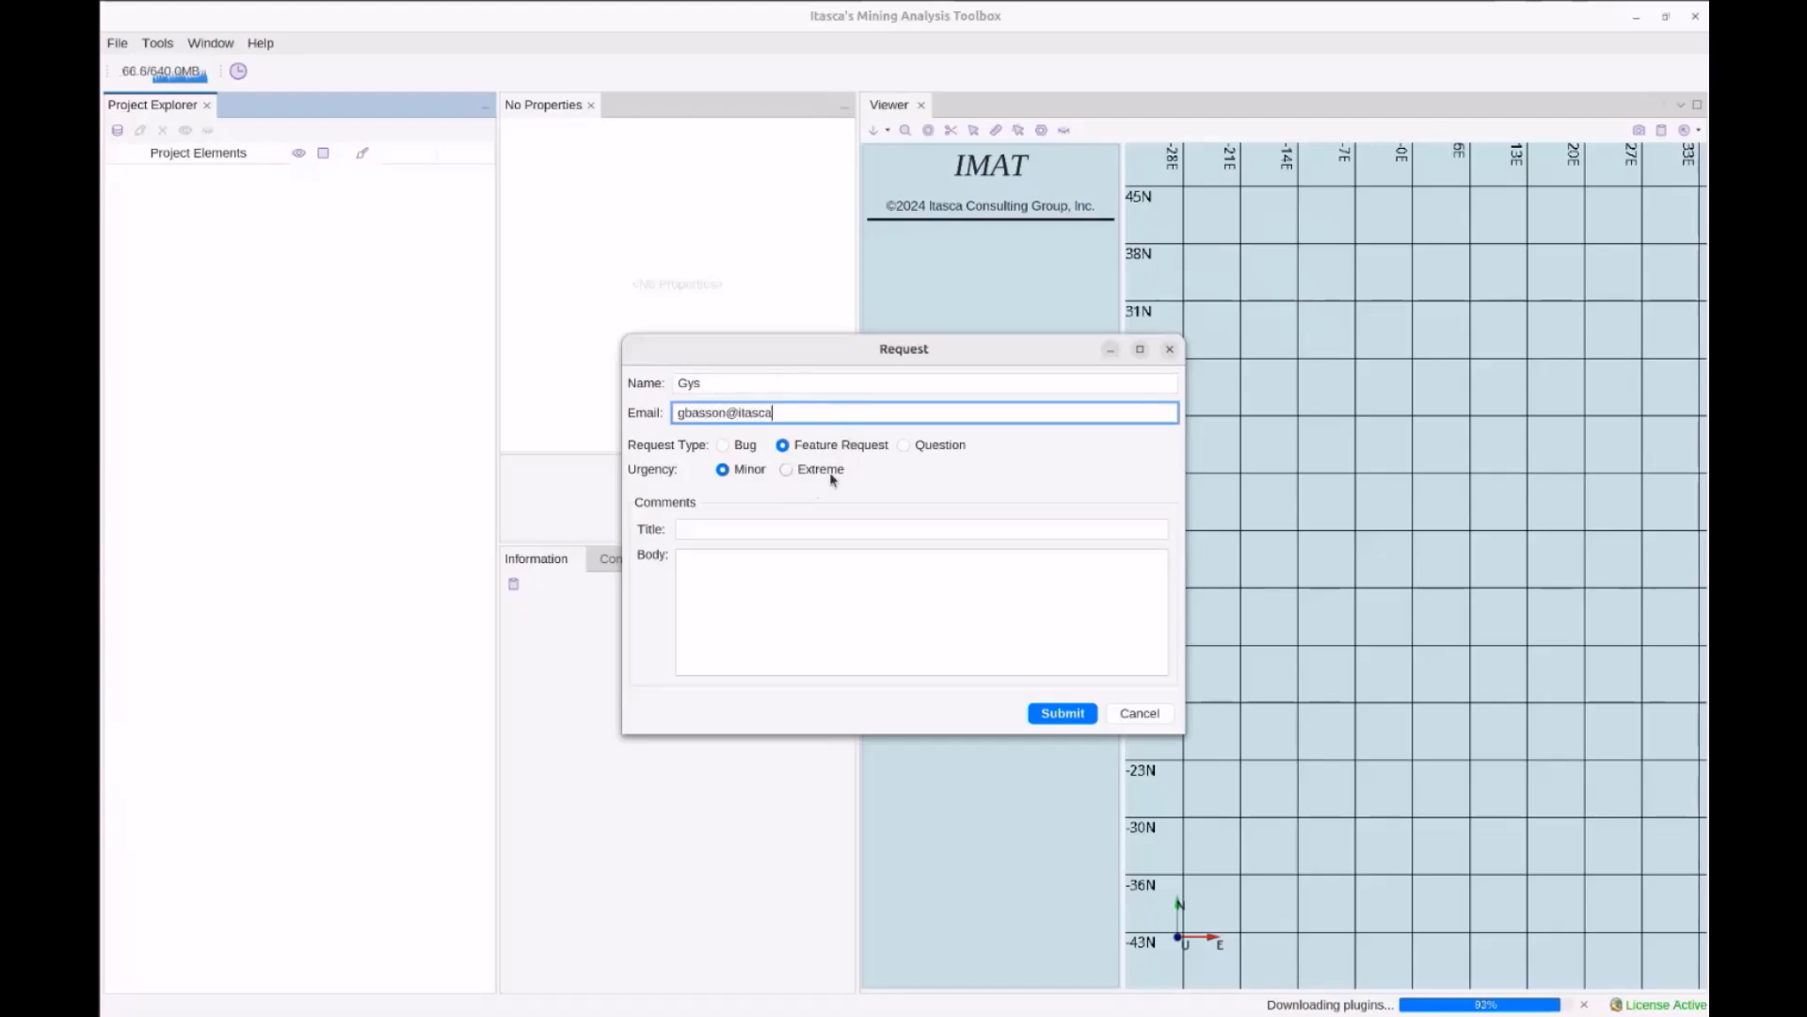
left_click(740, 446)
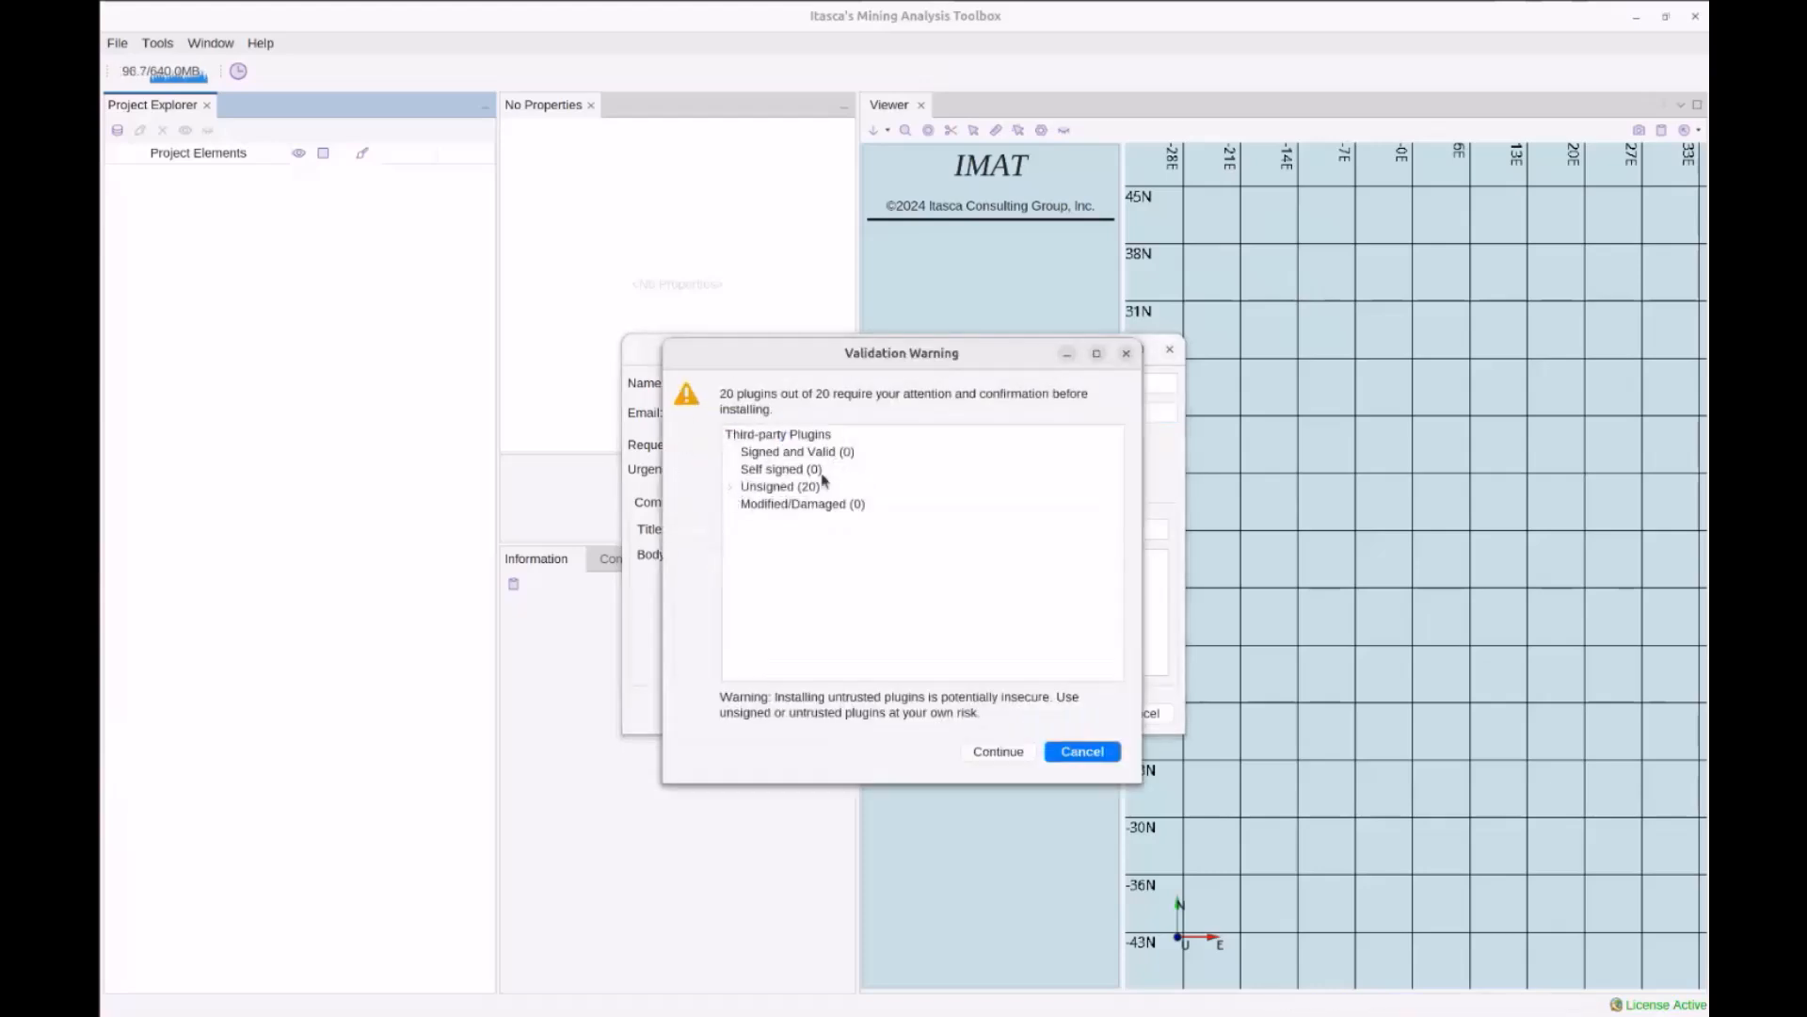
left_click_drag(986, 363, 1538, 426)
left_click(1626, 821)
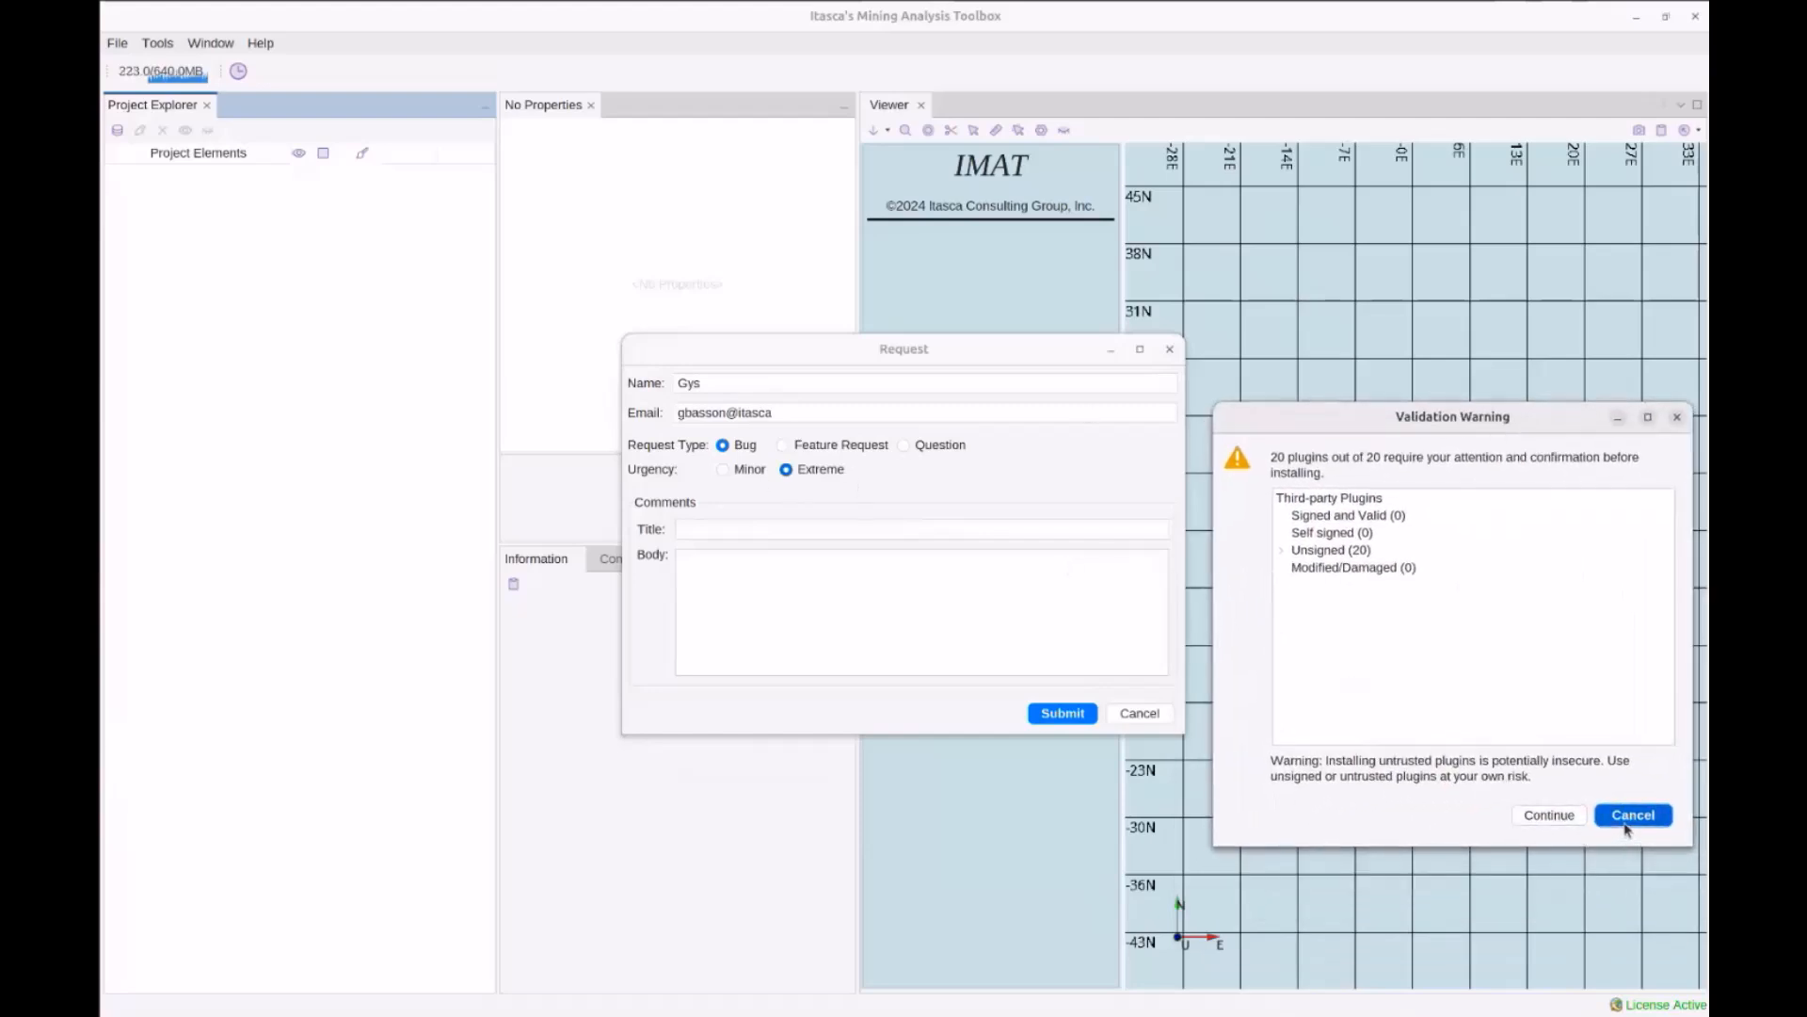
Give the request the title 'IMAT is broken' and body 'IMAT broke after updating'
left_click(724, 527)
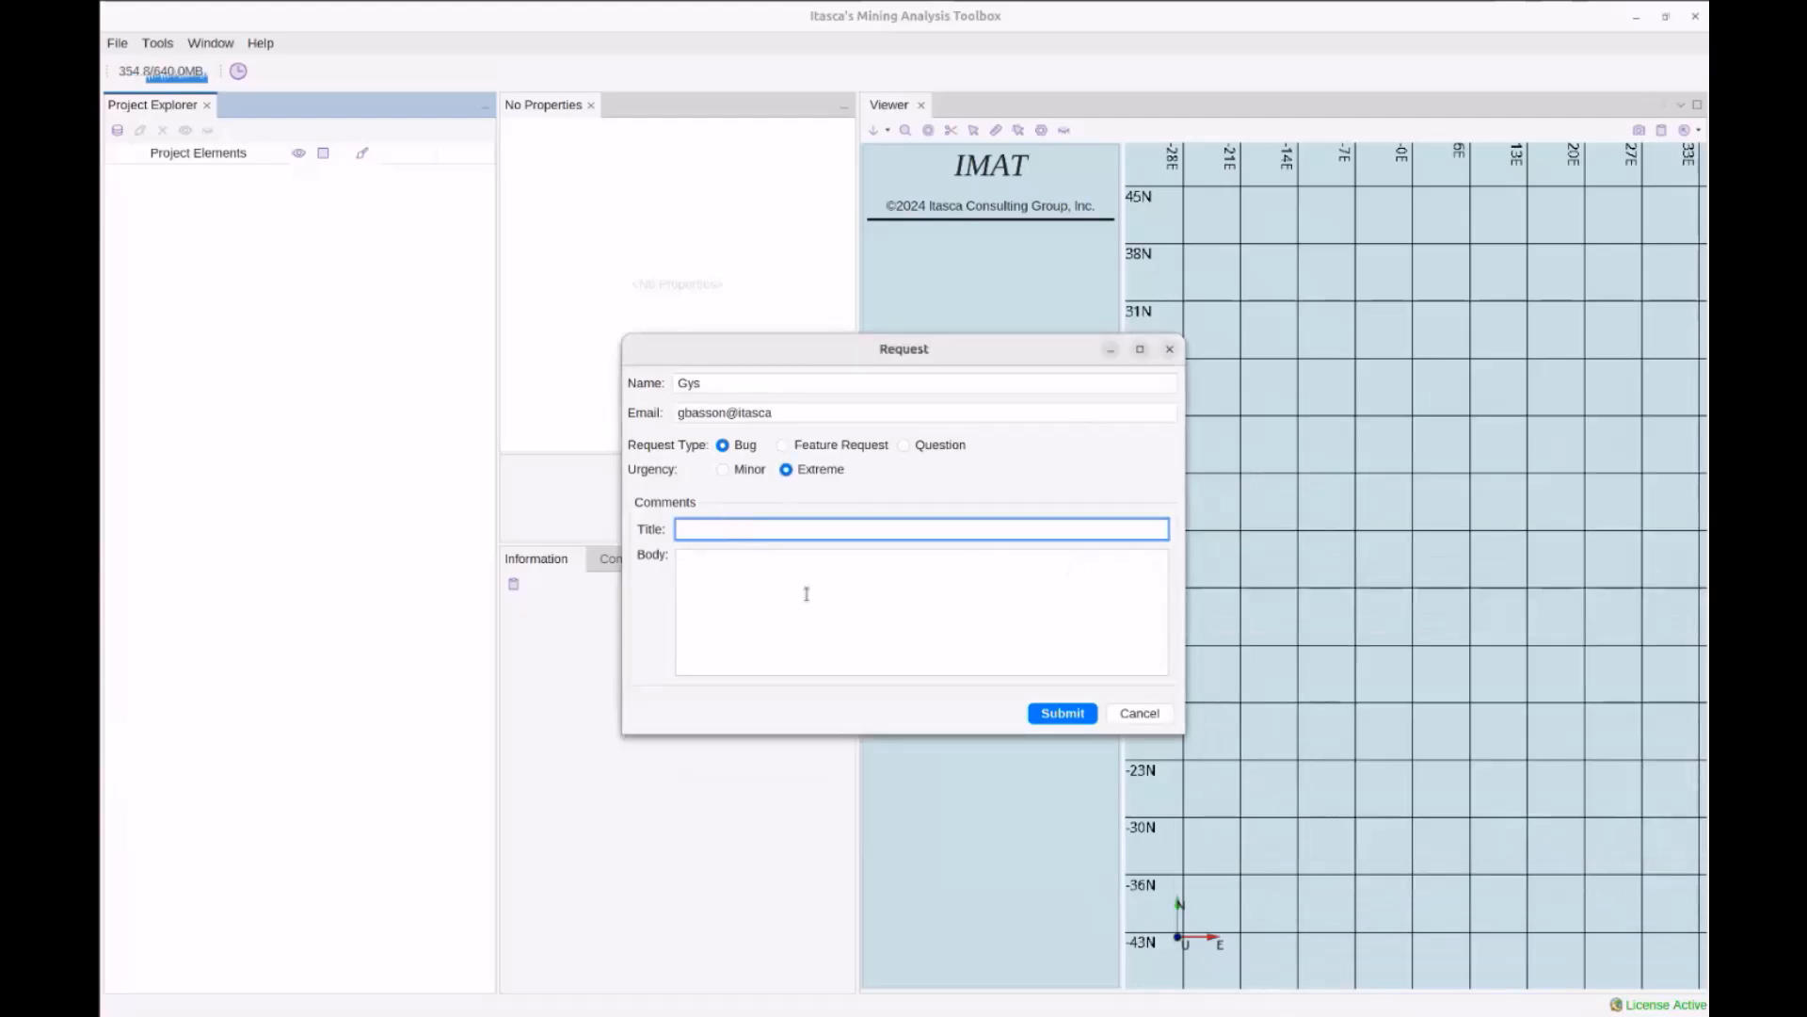
type("IMAT is broken")
left_click(807, 594)
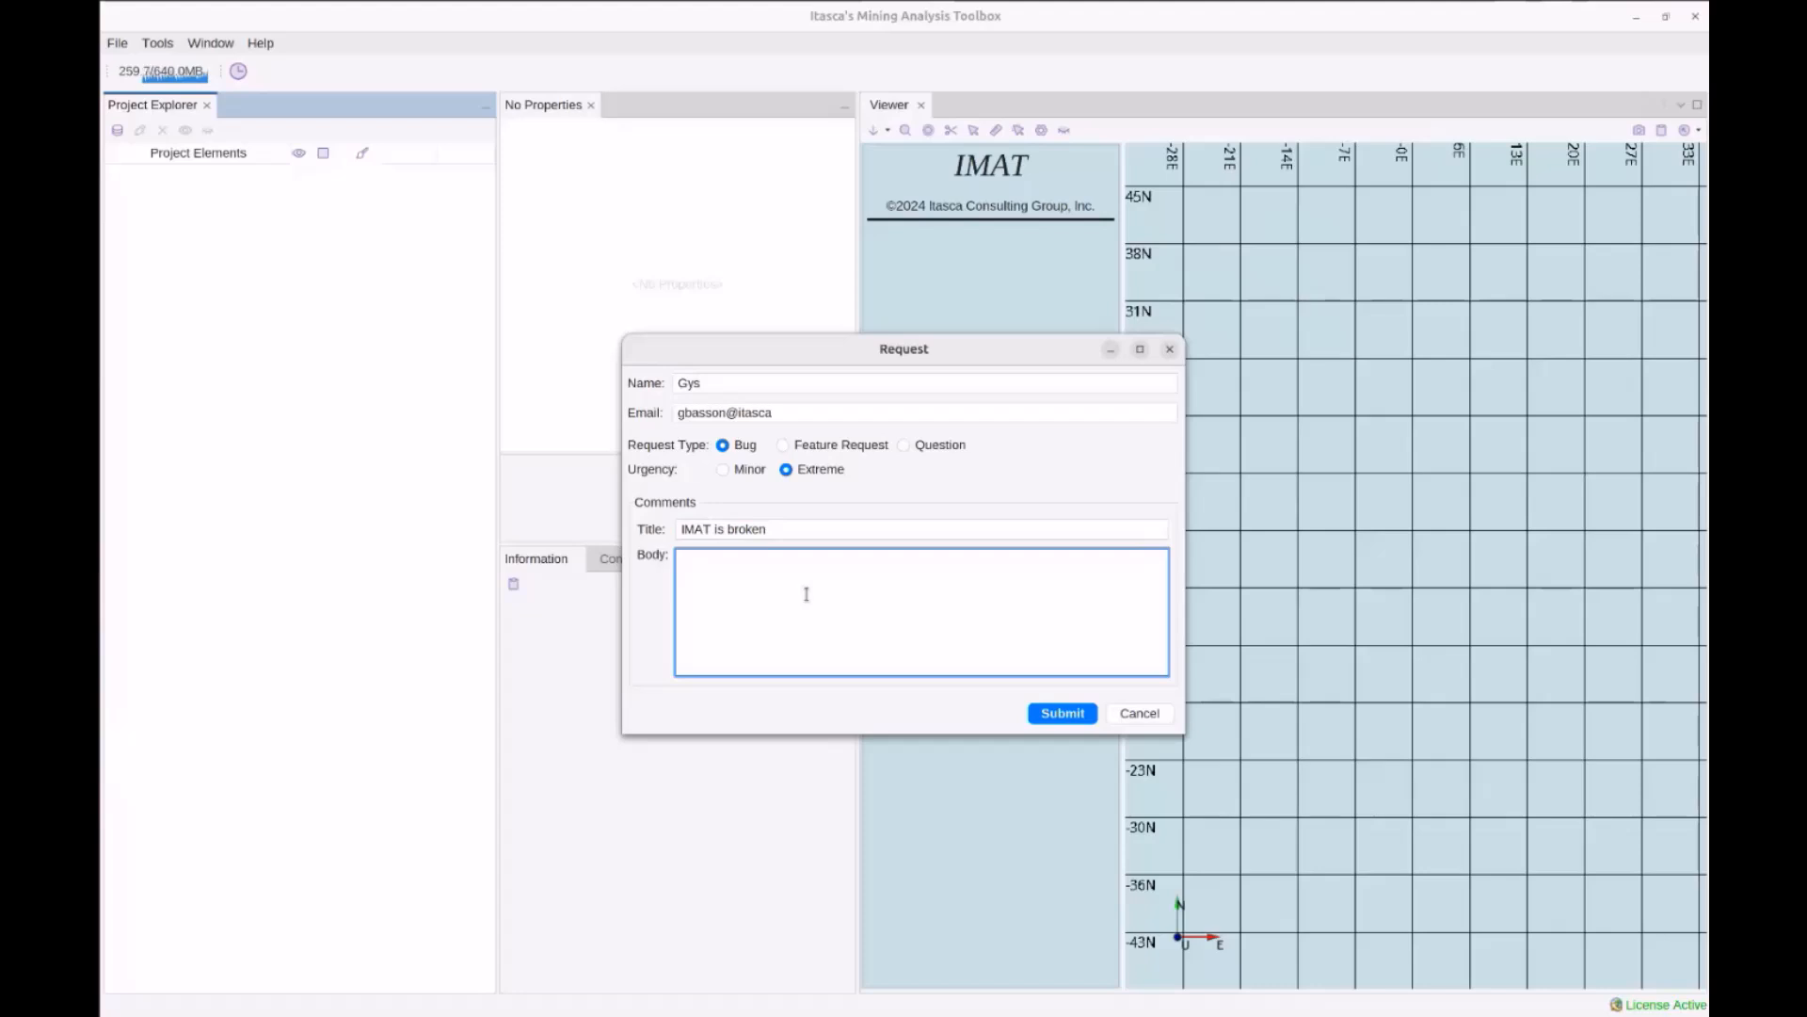
type("Im")
key("BackSpace")
type("MAT broke after updating")
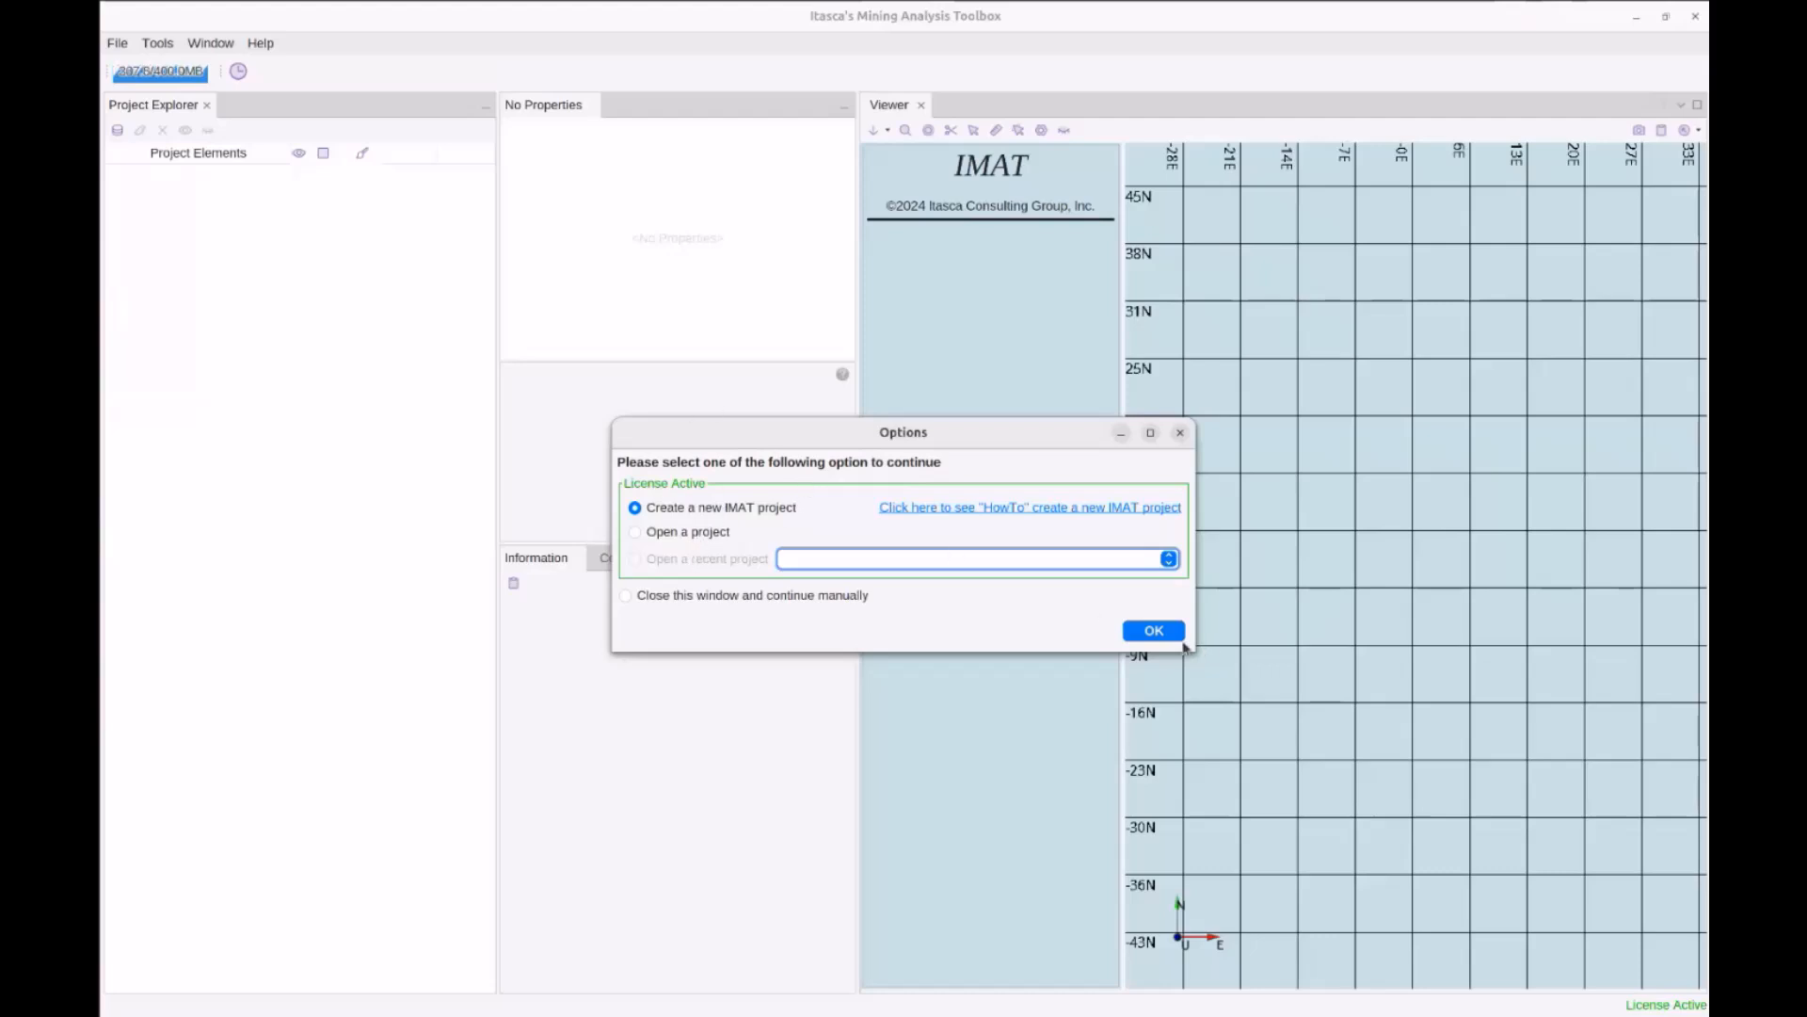
Start a new IMAT project named MineA and enter 'Mine A' as the mine name
left_click(1164, 630)
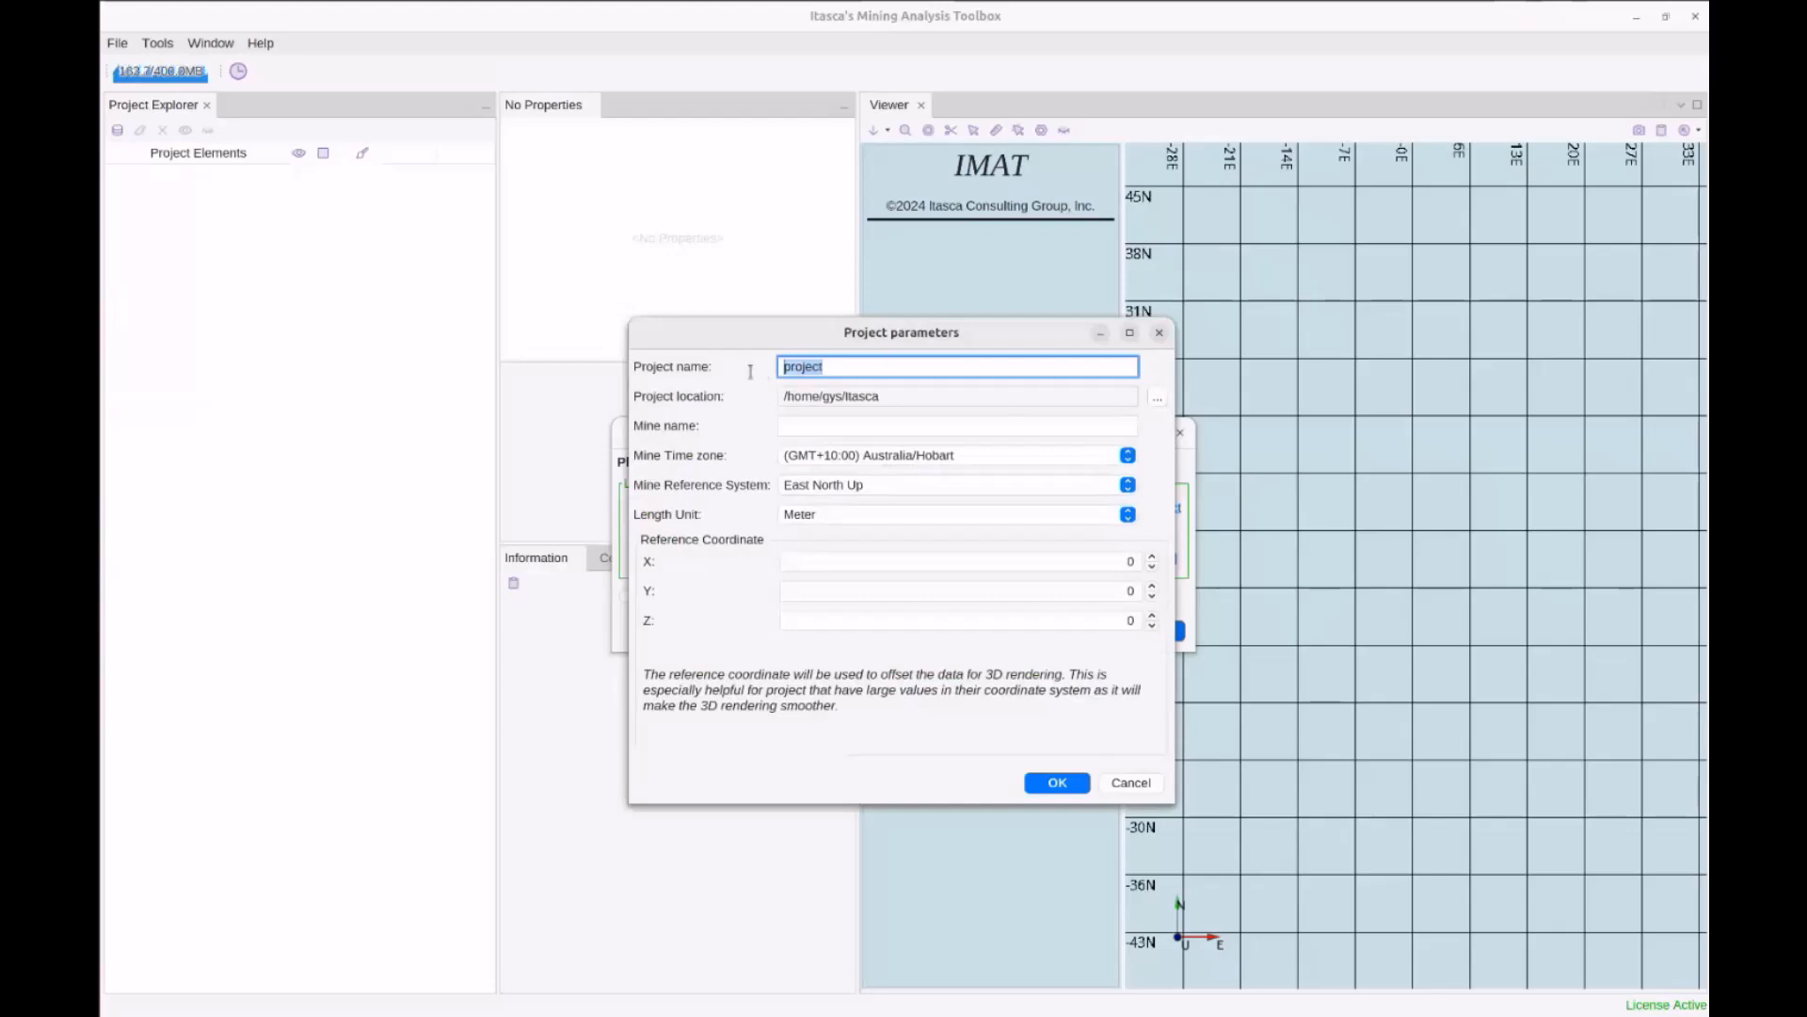
type("MineA")
left_click(874, 424)
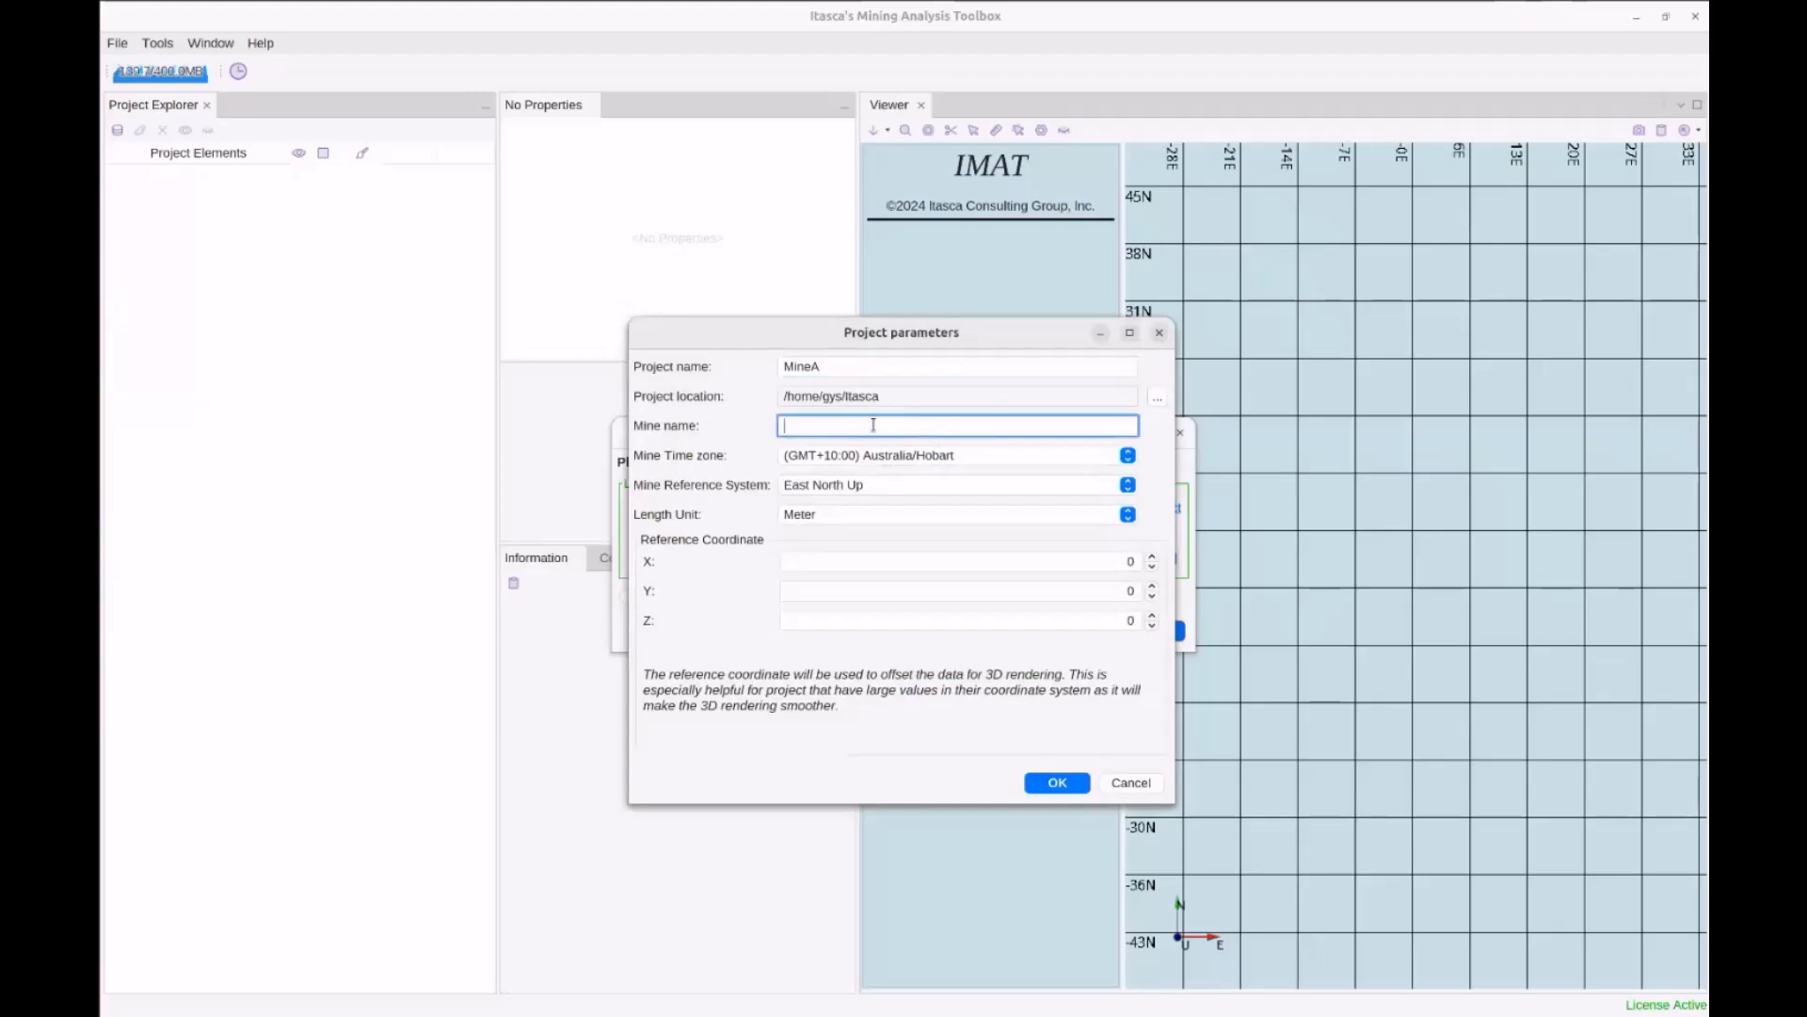
type("Mine A")
left_click(833, 517)
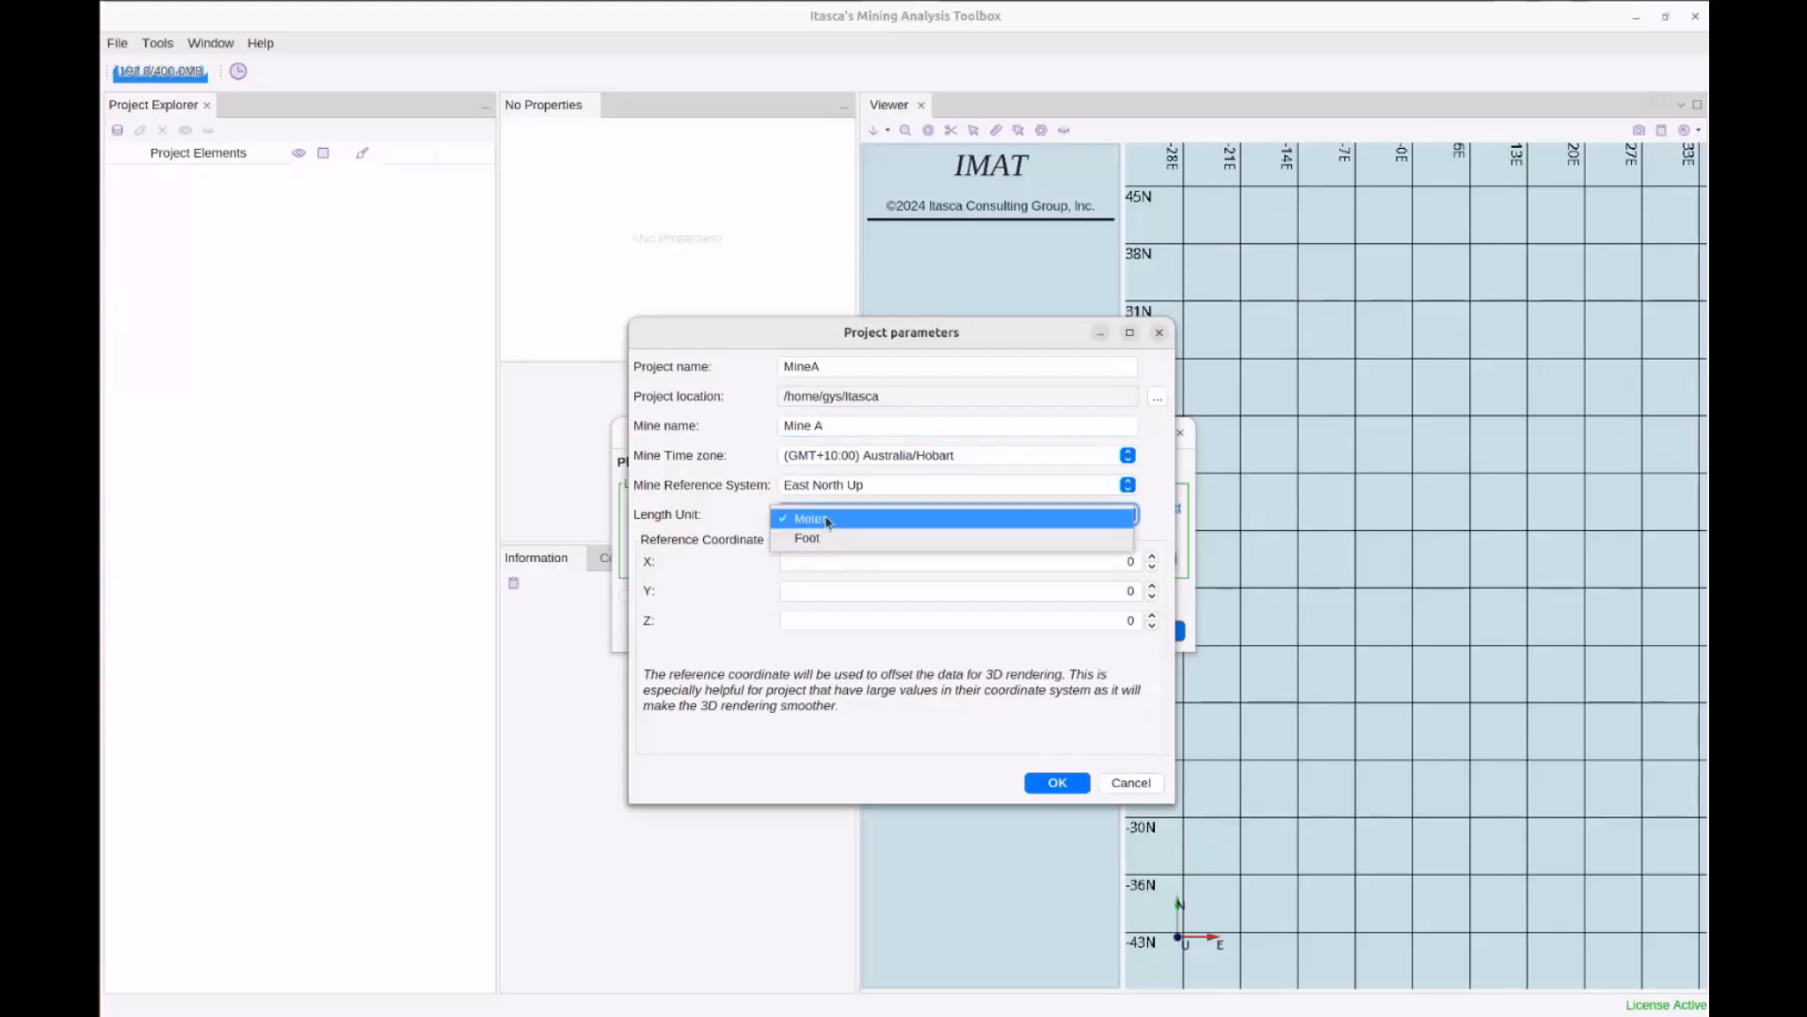
left_click(690, 517)
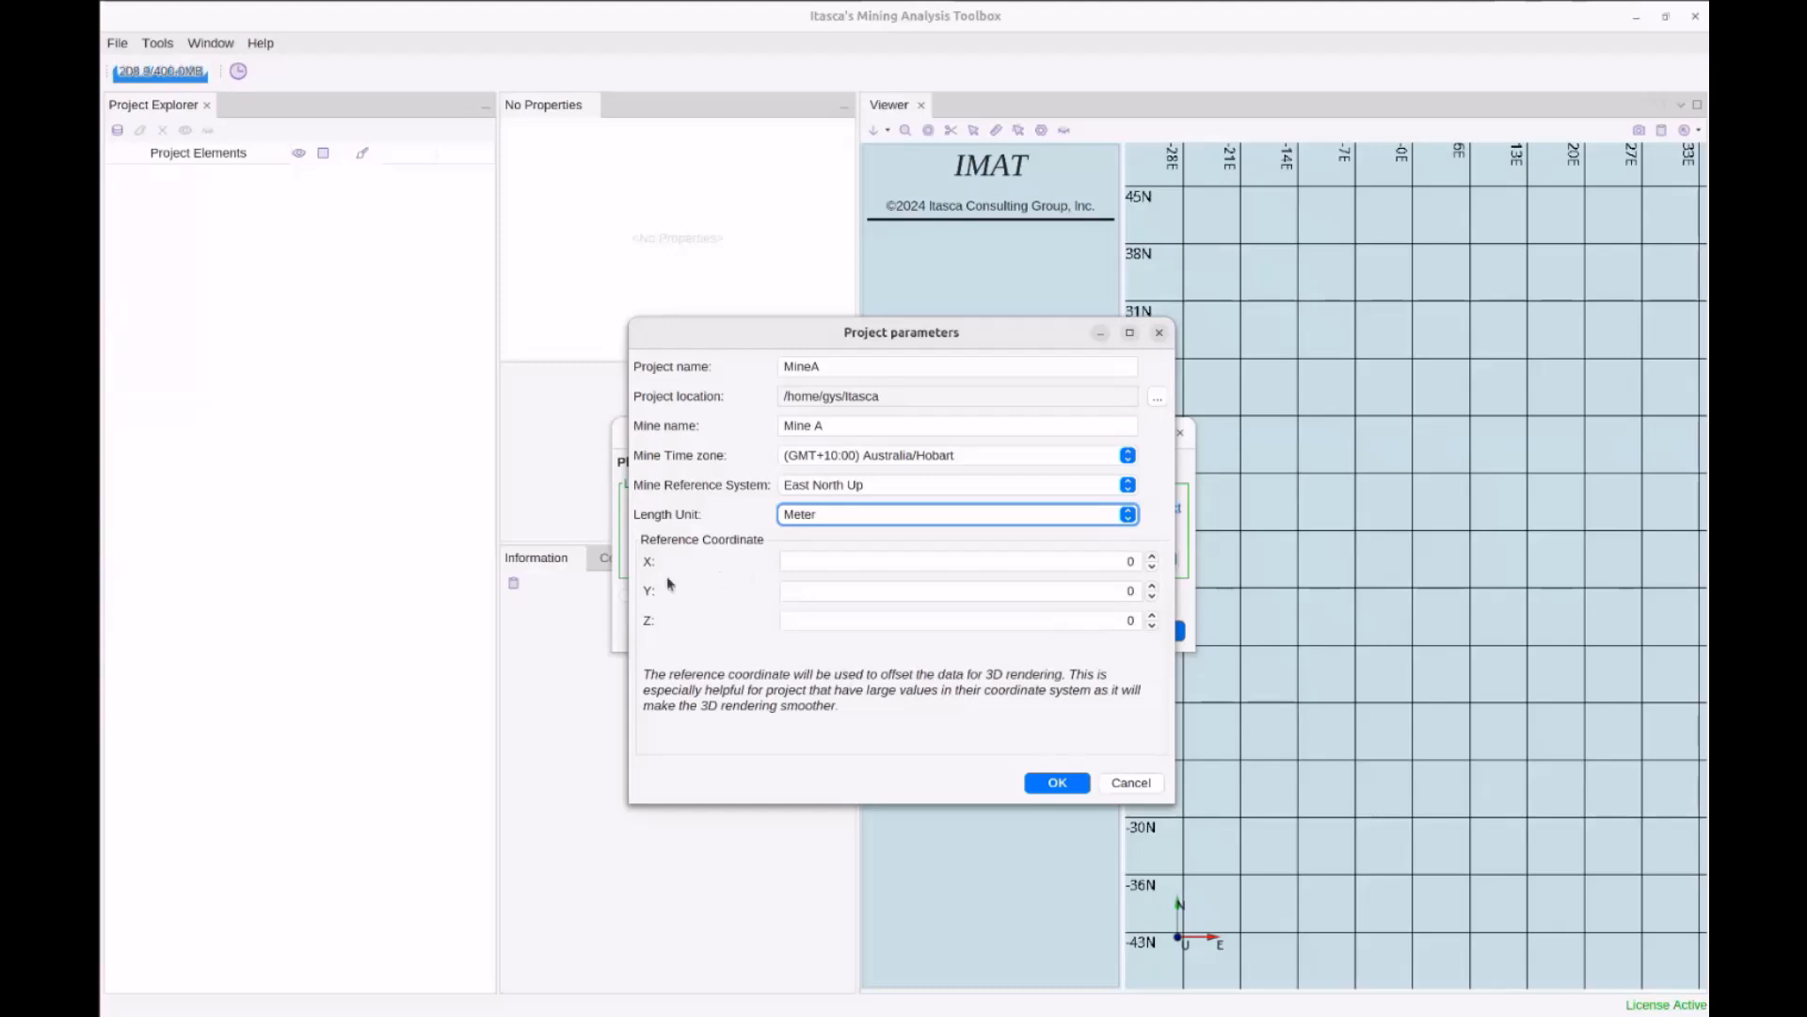
left_click(1104, 562)
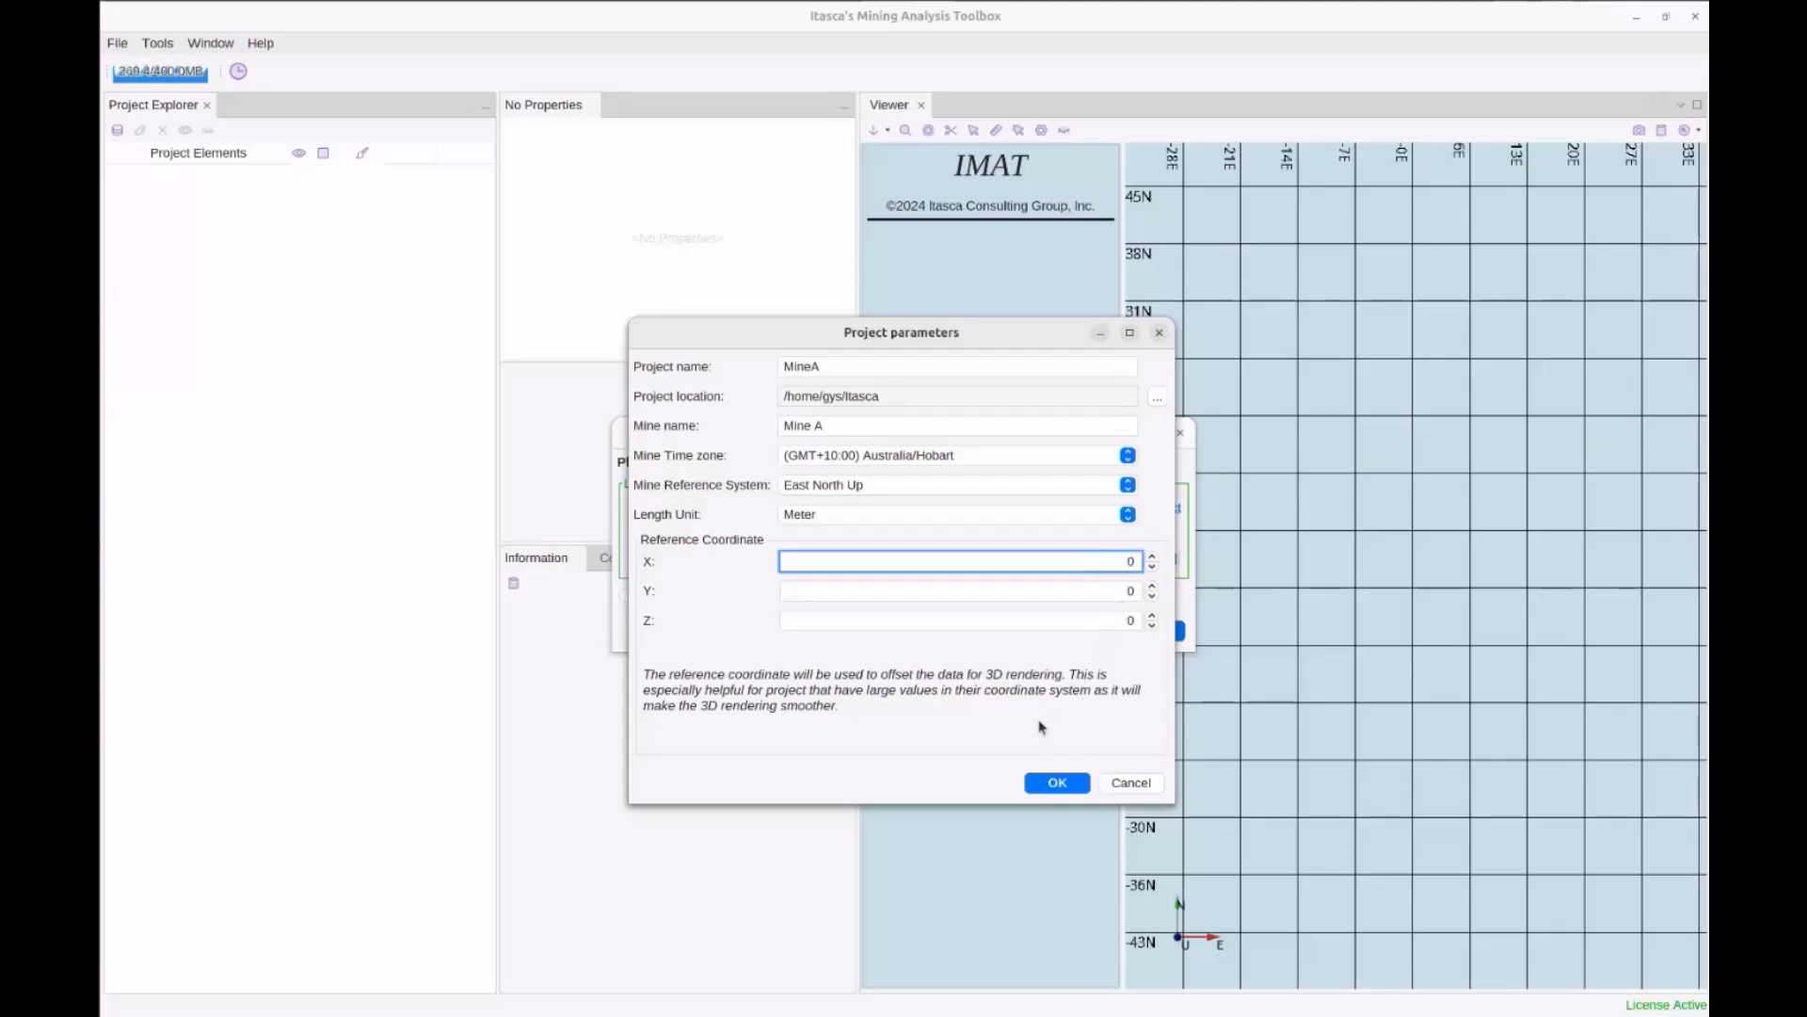
Confirm the MineA project parameters and dismiss the Done notice
left_click(1057, 783)
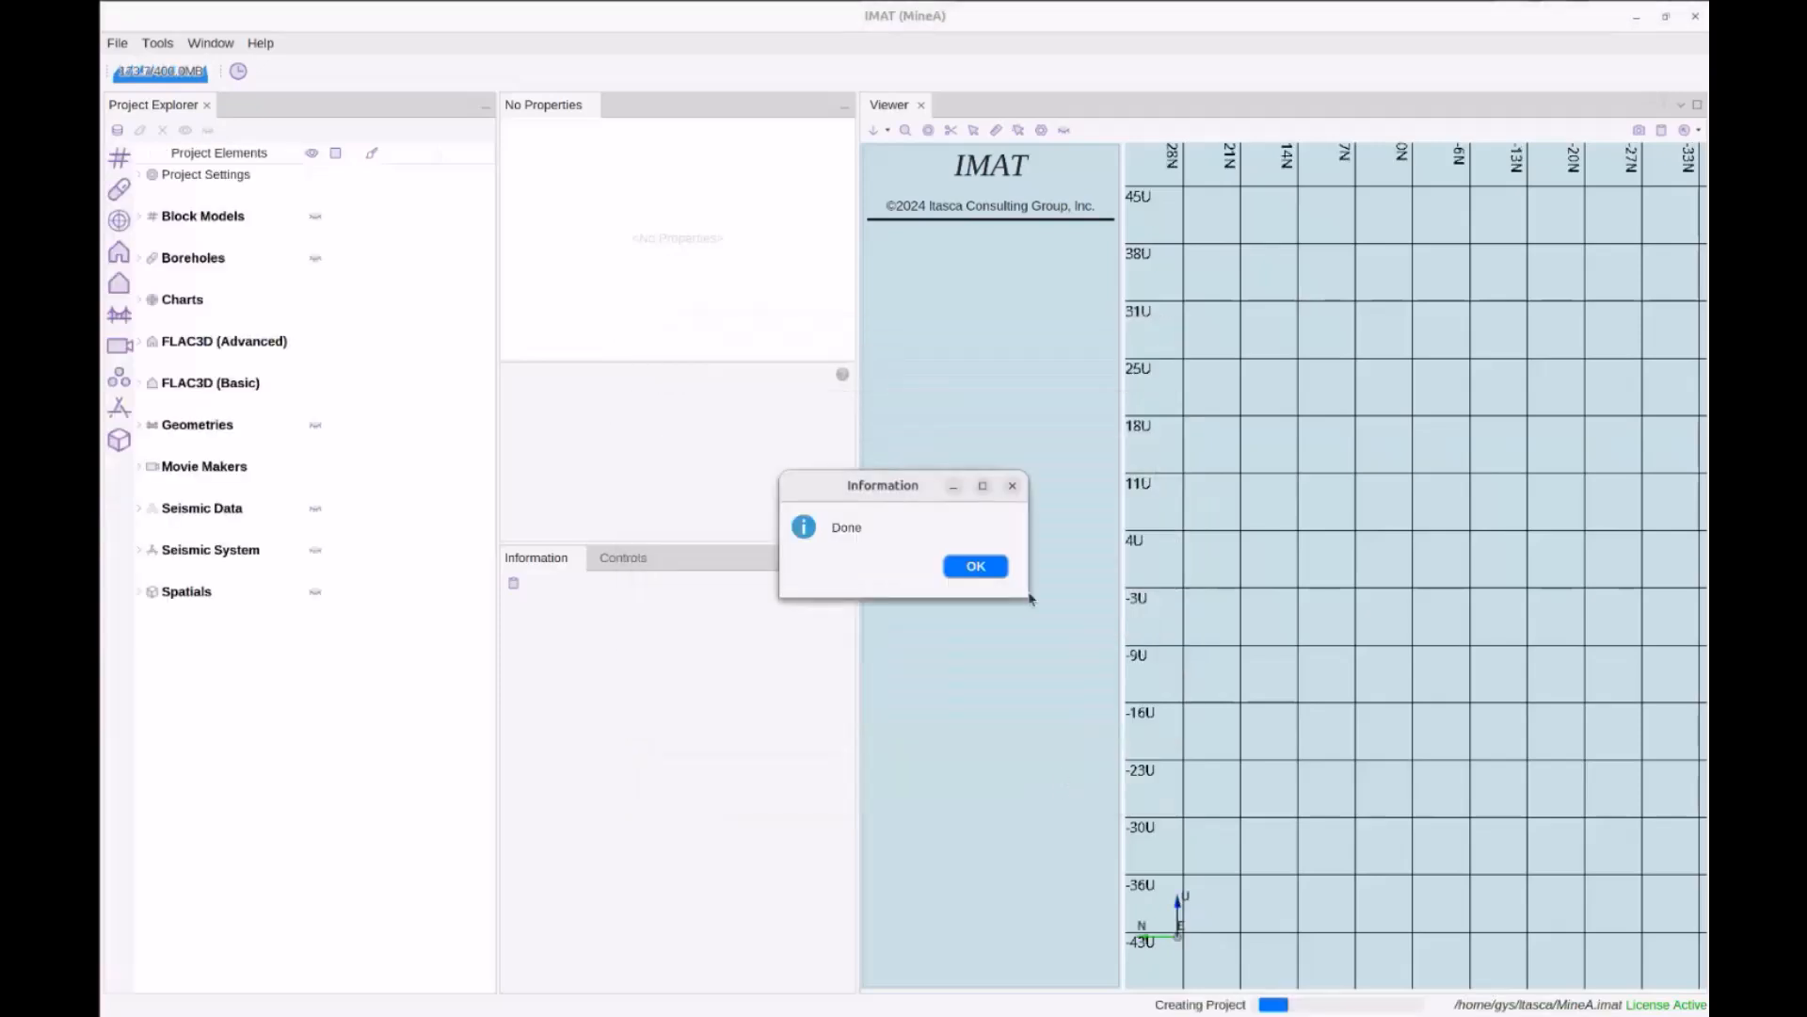
left_click(975, 565)
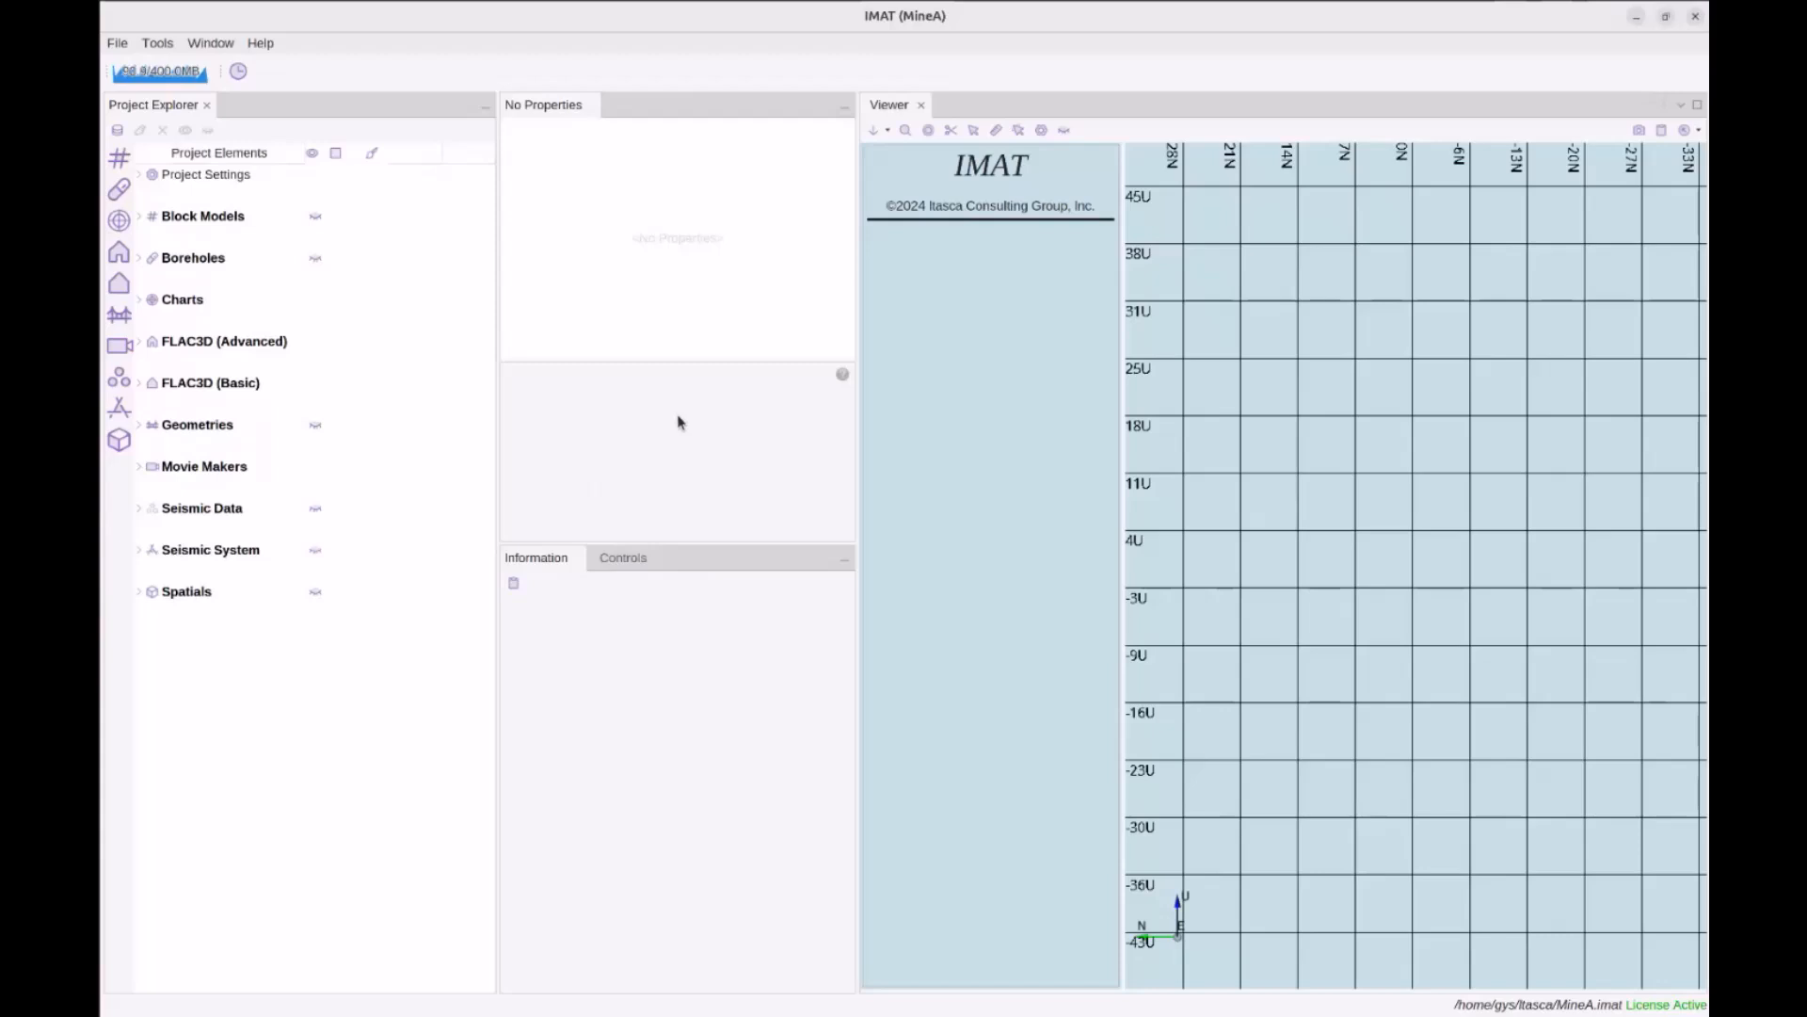
View the Boreholes, Advanced FLAC3D and Basic FLAC3D plugin descriptions
left_click(207, 261)
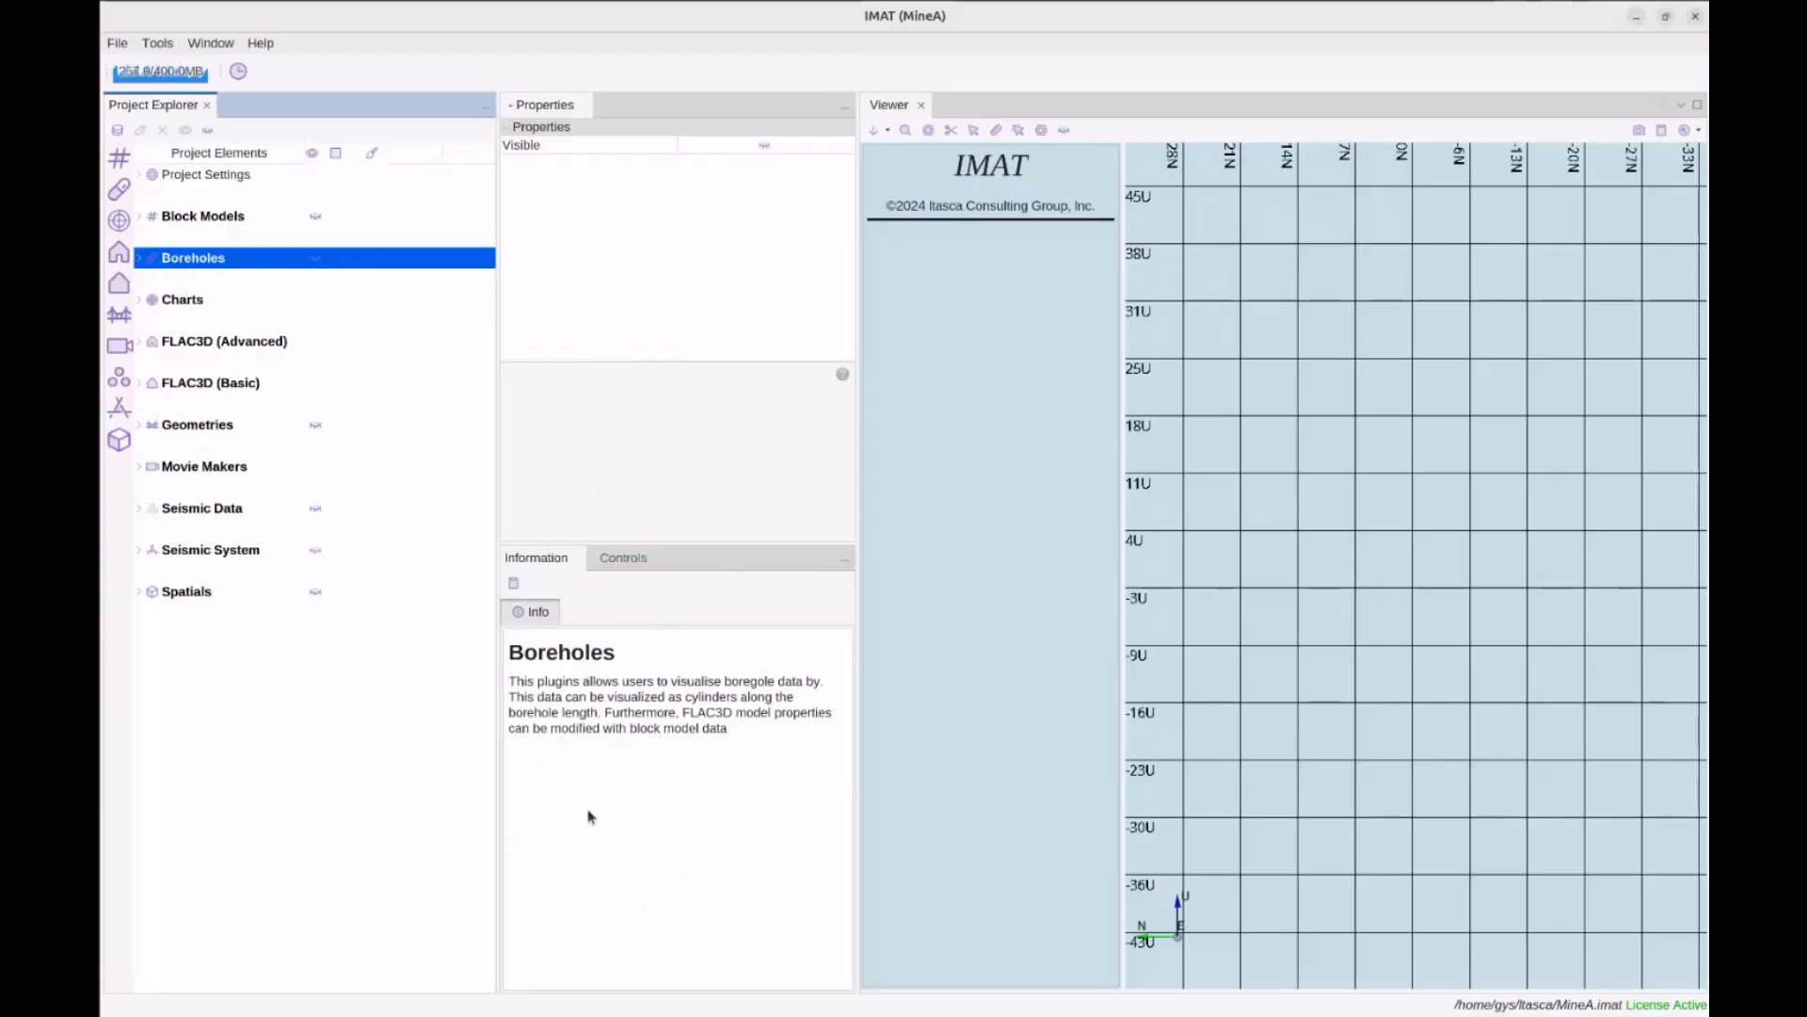
left_click(207, 344)
left_click(209, 386)
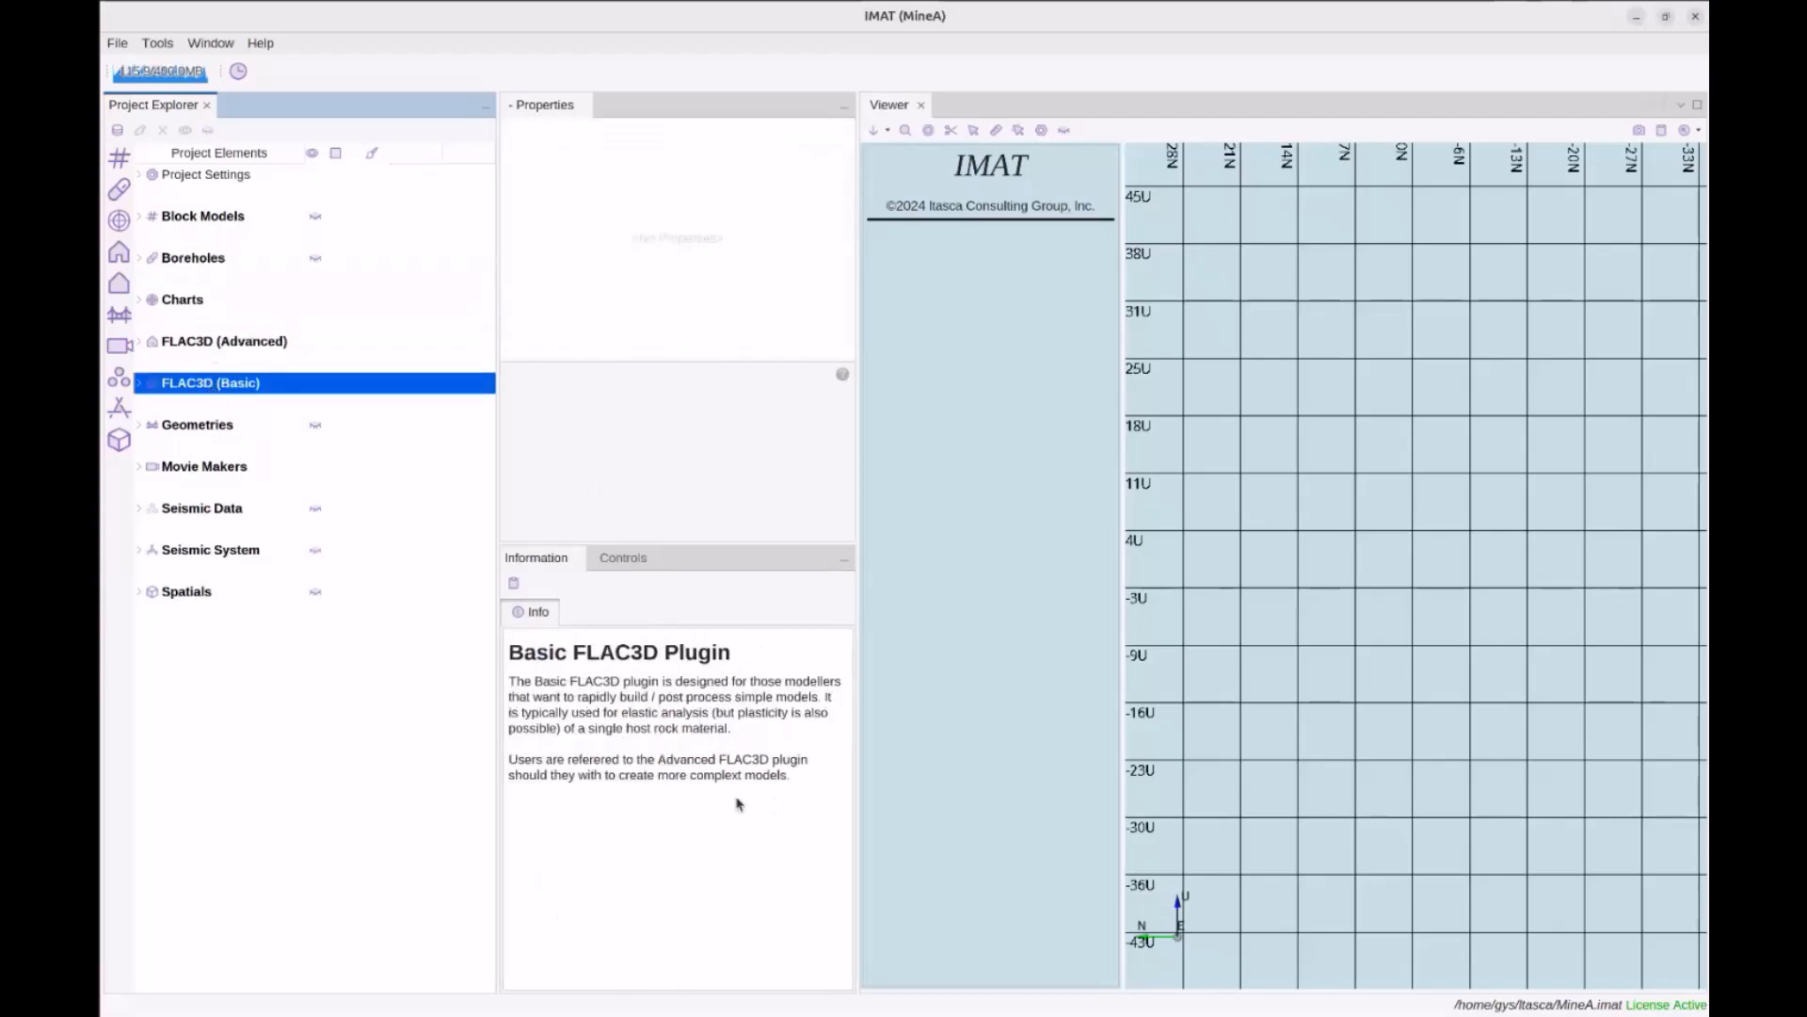
Expand Project Settings and inspect the Local Magnitude settings and help
double_click(193, 176)
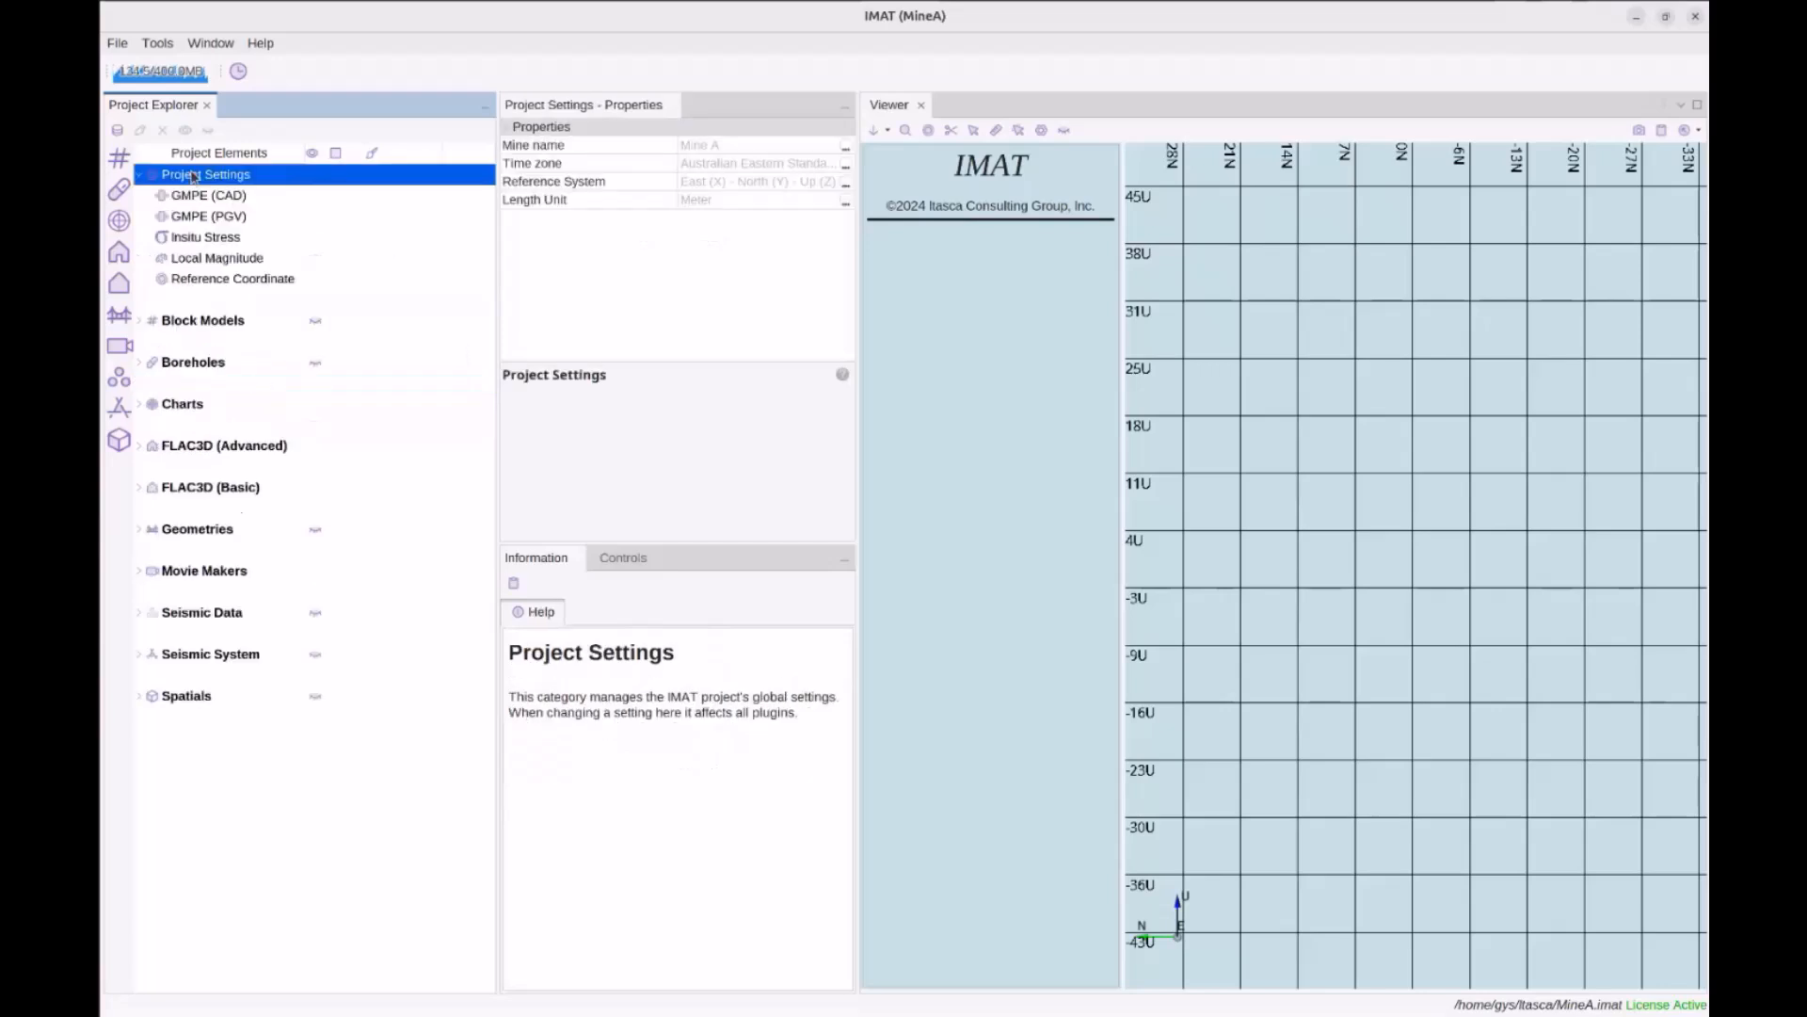
left_click(233, 263)
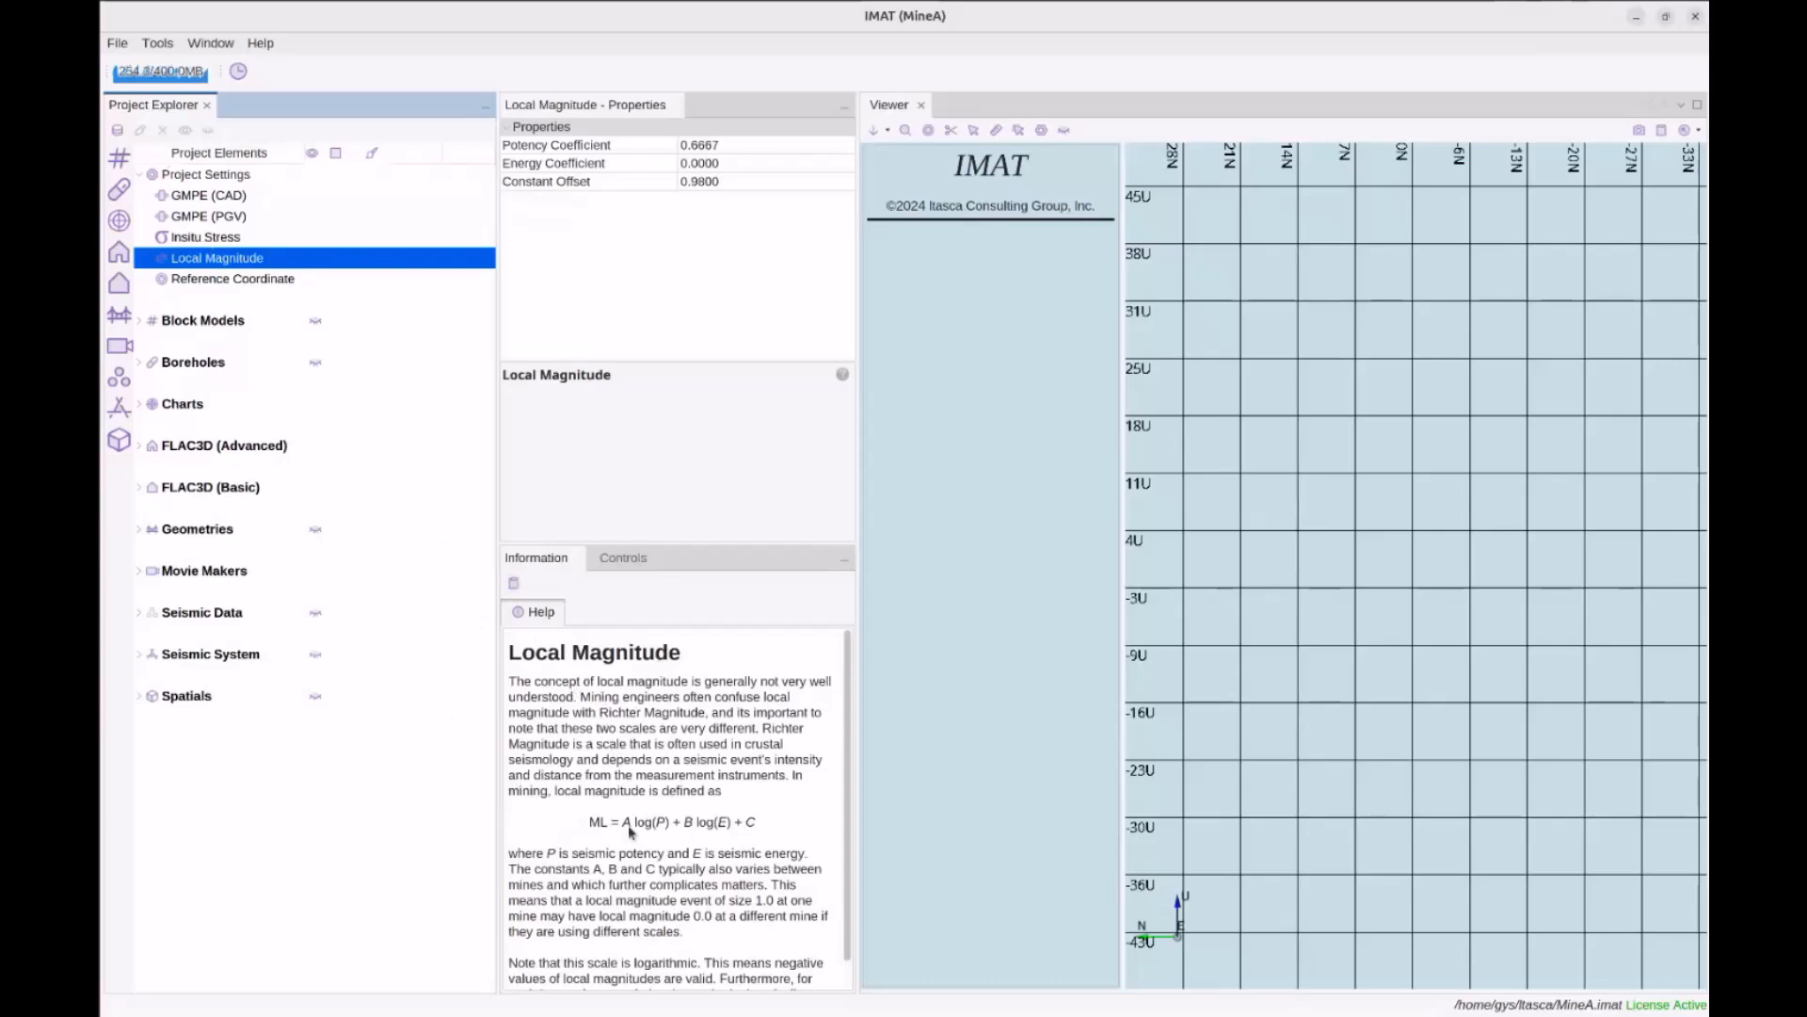
scroll(712, 747, "down", 1)
scroll(711, 746, "up", 1)
View the Advanced FLAC3D, Basic FLAC3D and Block Models plugin descriptions
left_click(244, 445)
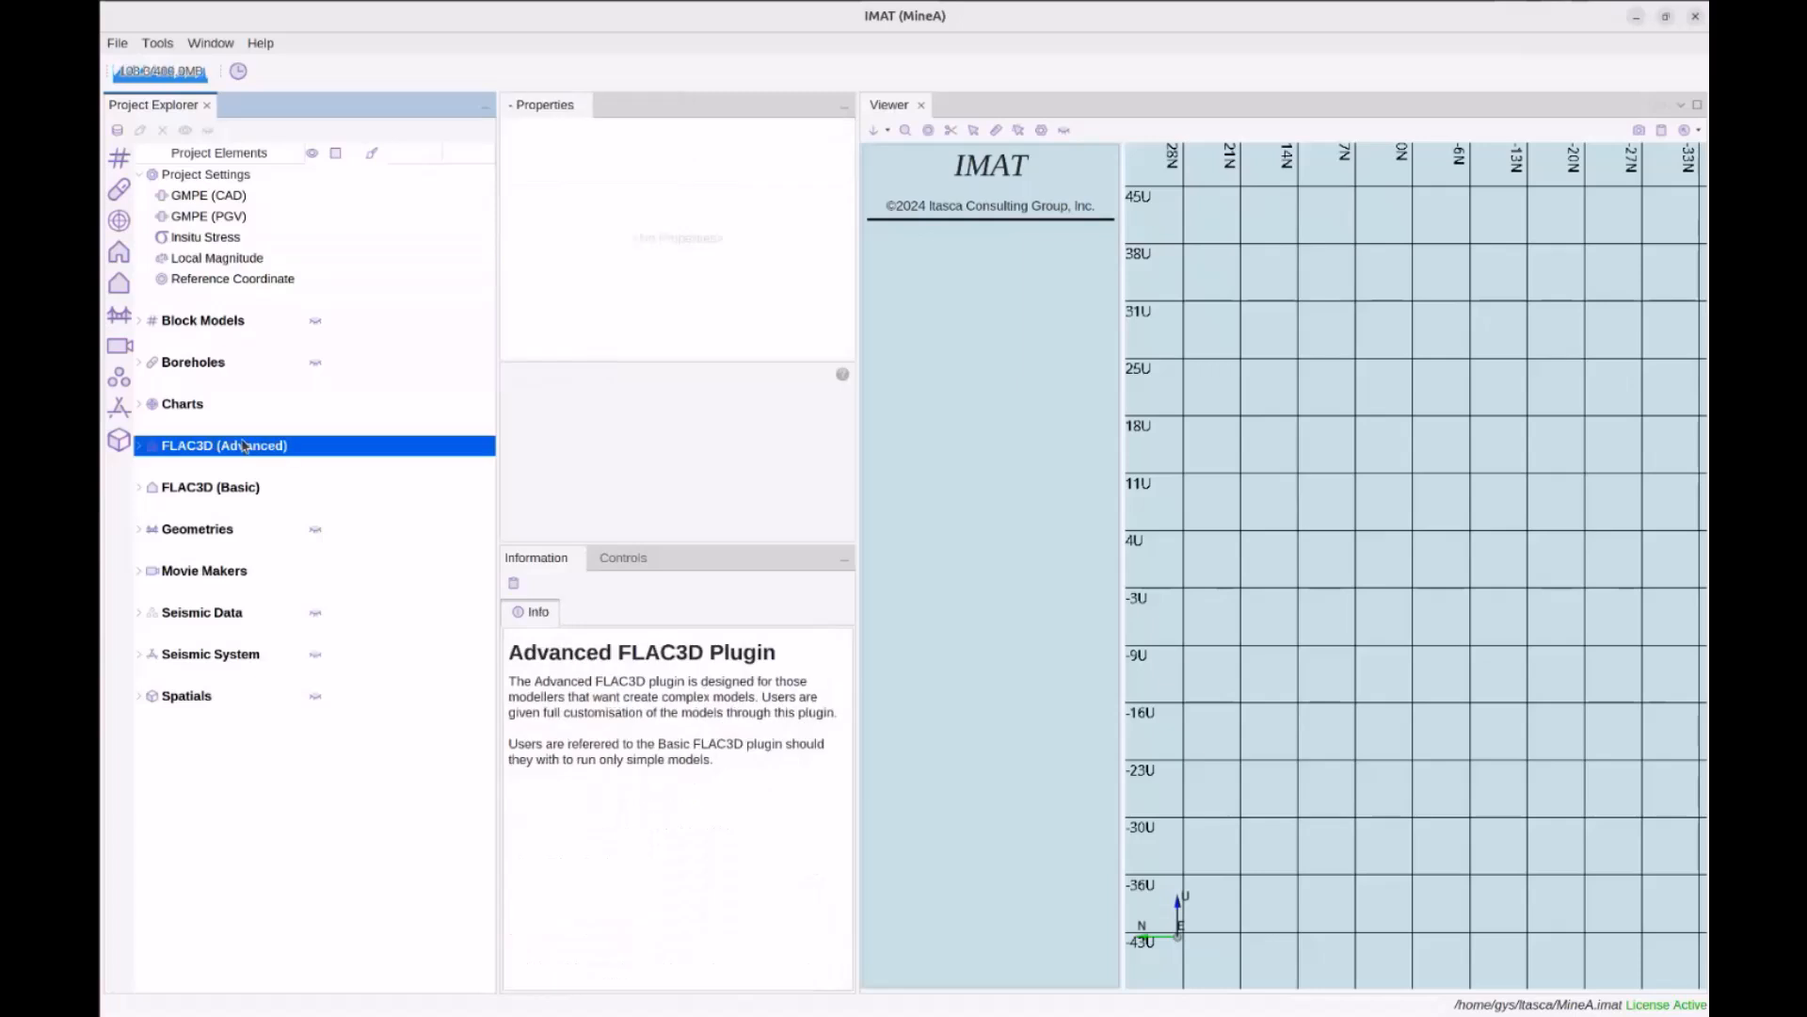
left_click(192, 488)
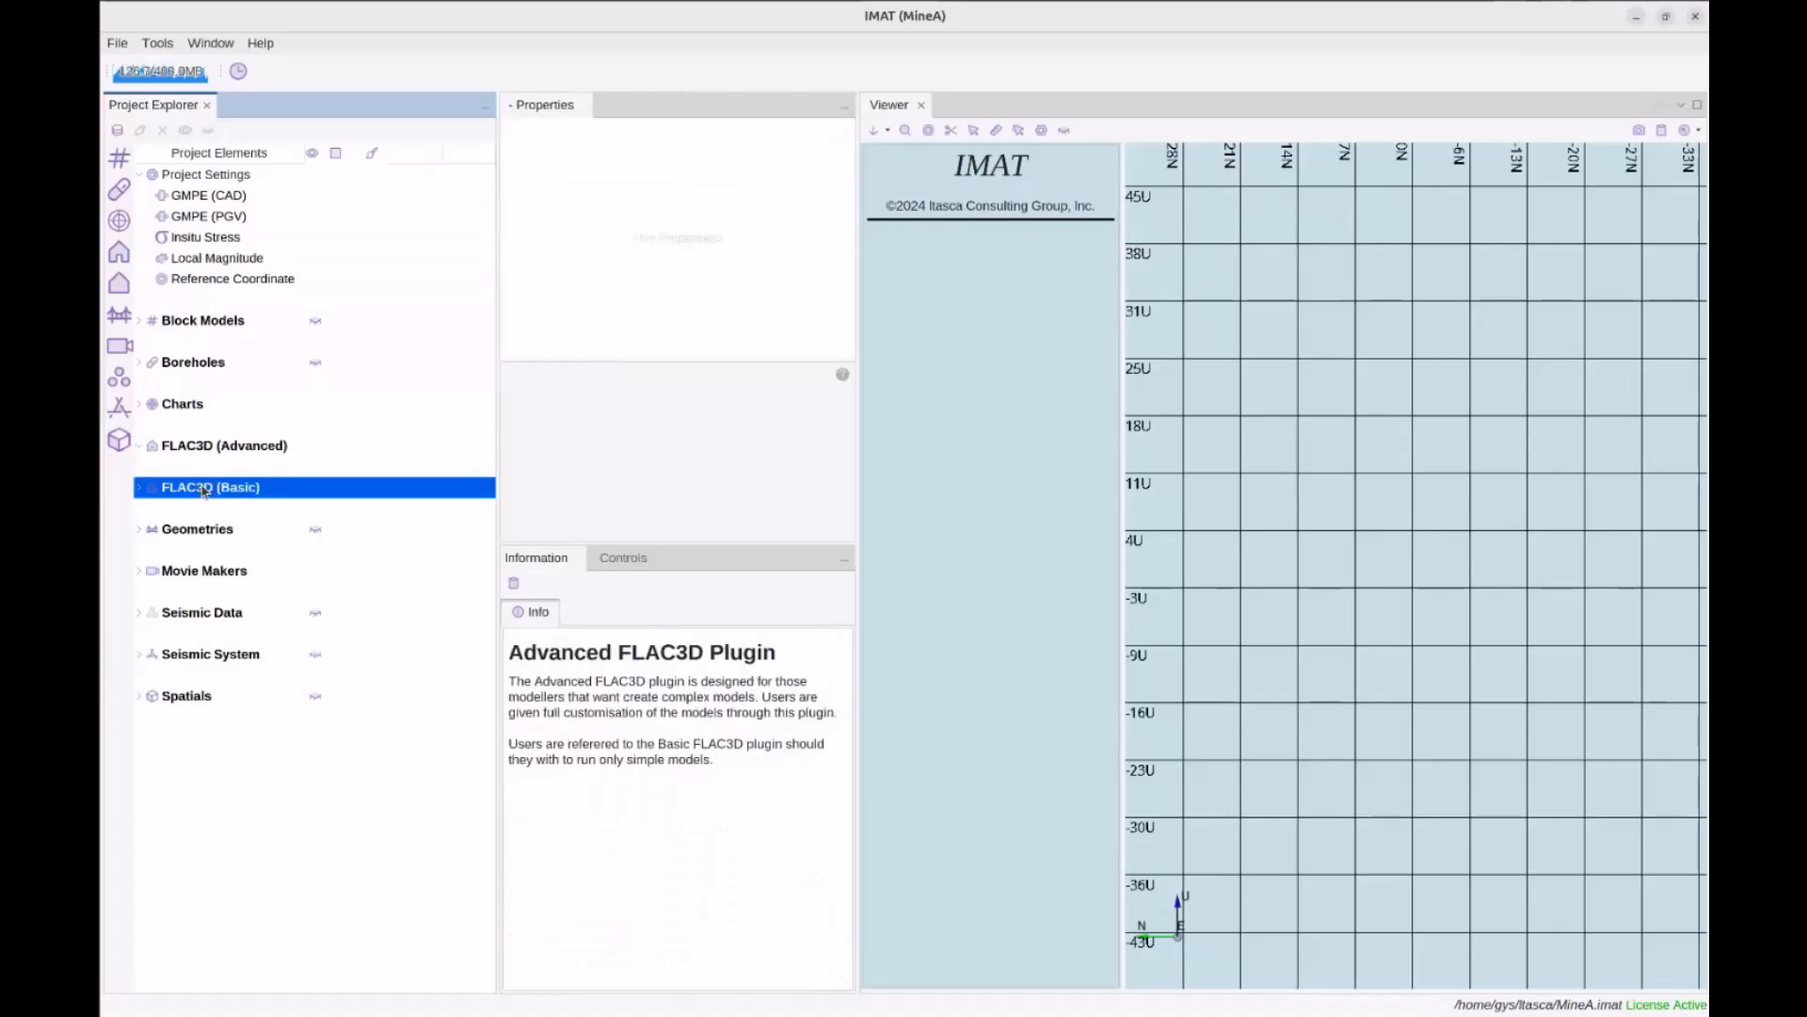
left_click(186, 324)
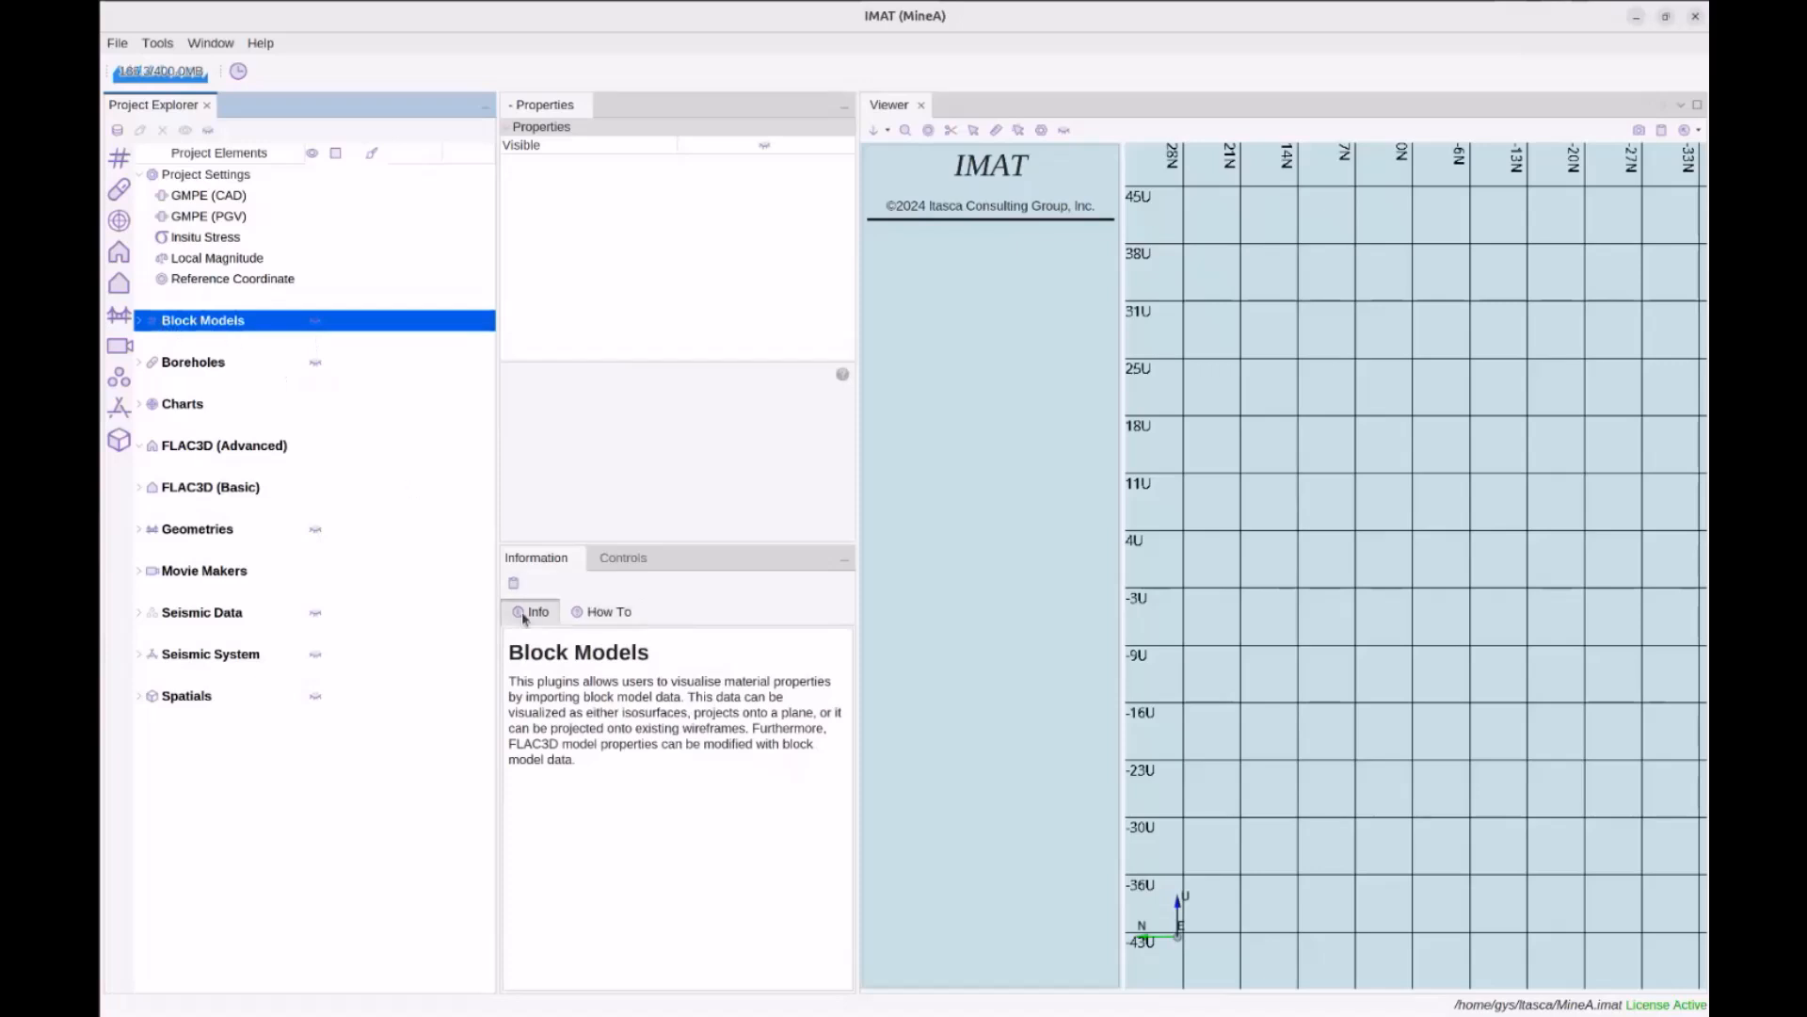
Look at the Block Models How To videos, then show the 3D Viewer Controls panel
left_click(585, 620)
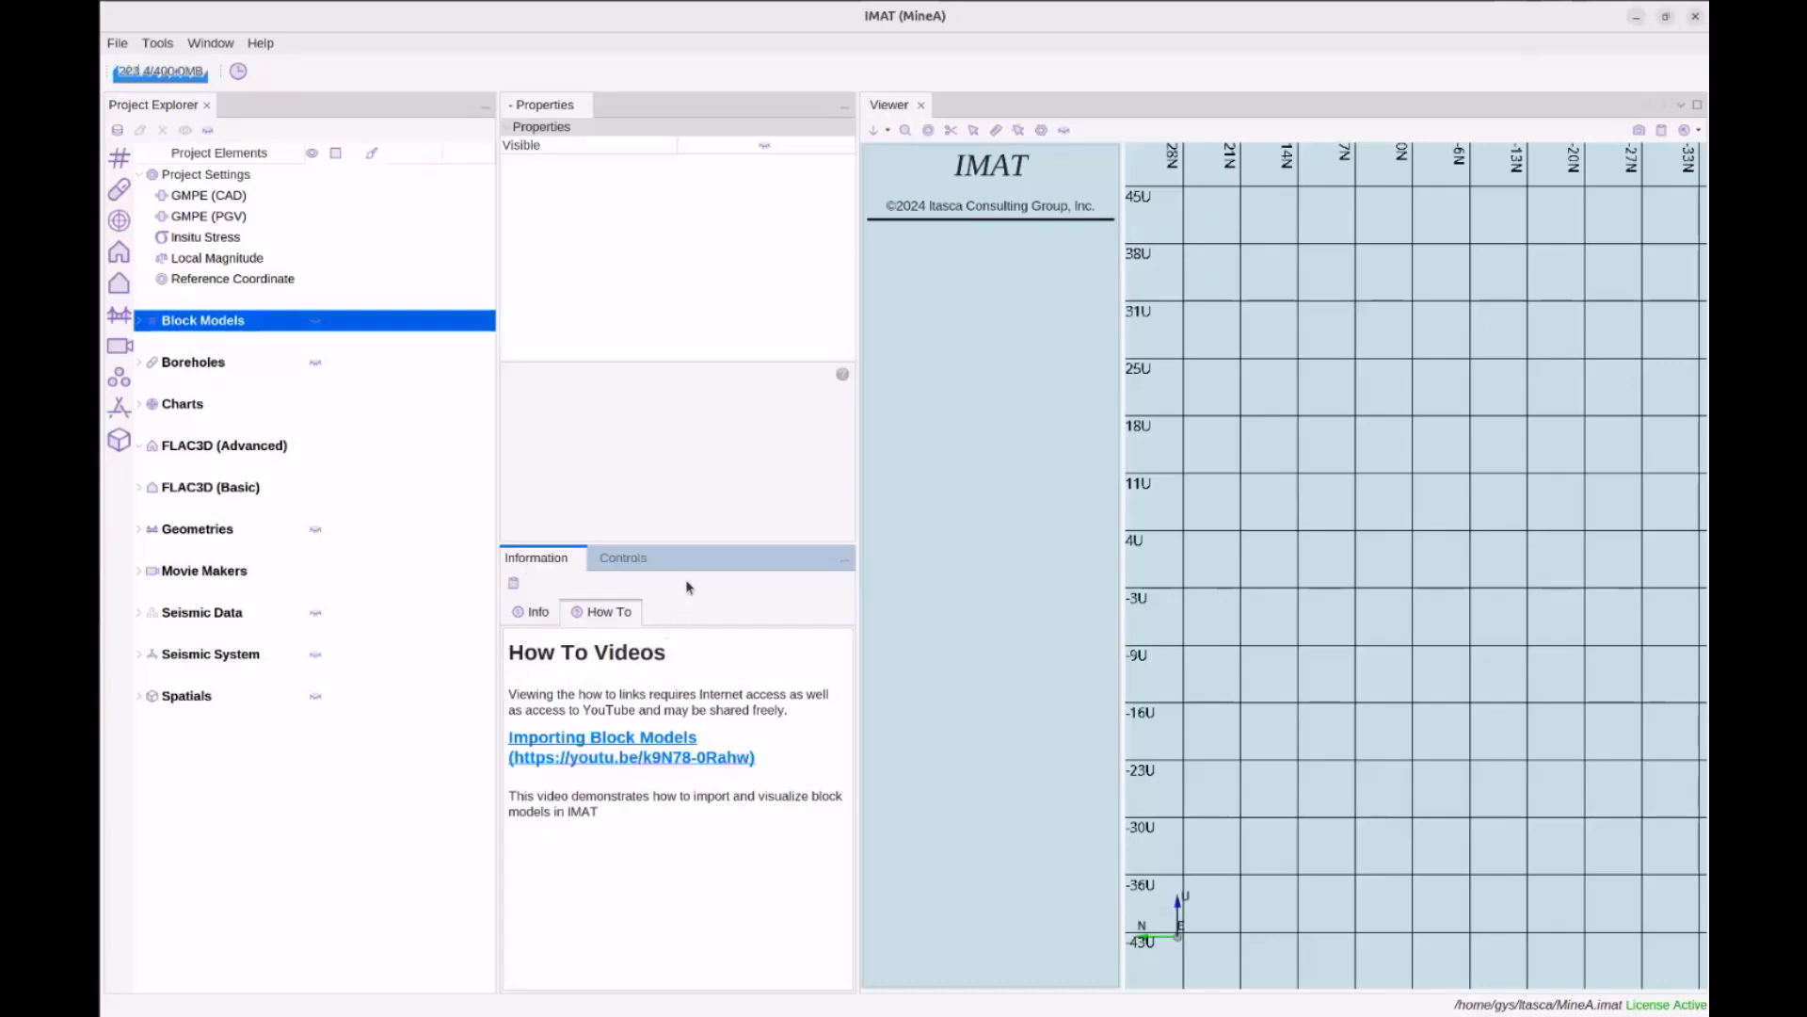
left_click(624, 557)
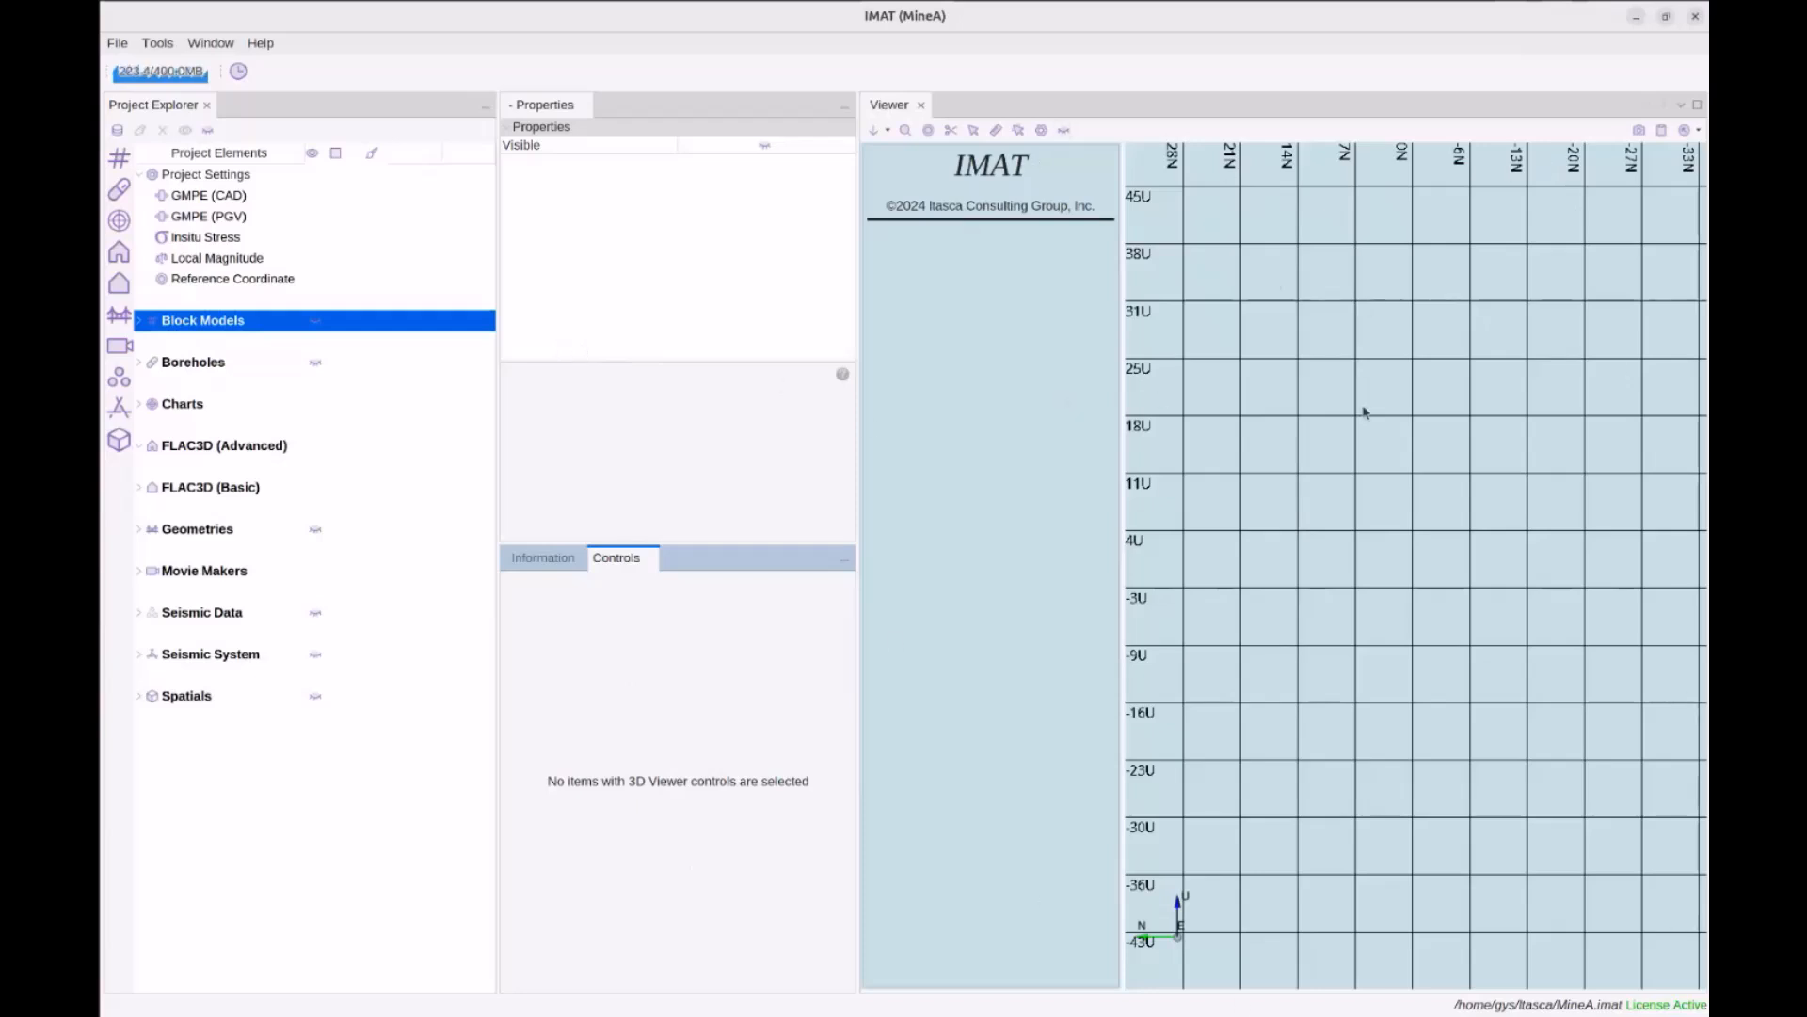
Widen the 3D Viewer by narrowing the Project Explorer, then rotate the 3D view
left_click_drag(857, 432, 803, 432)
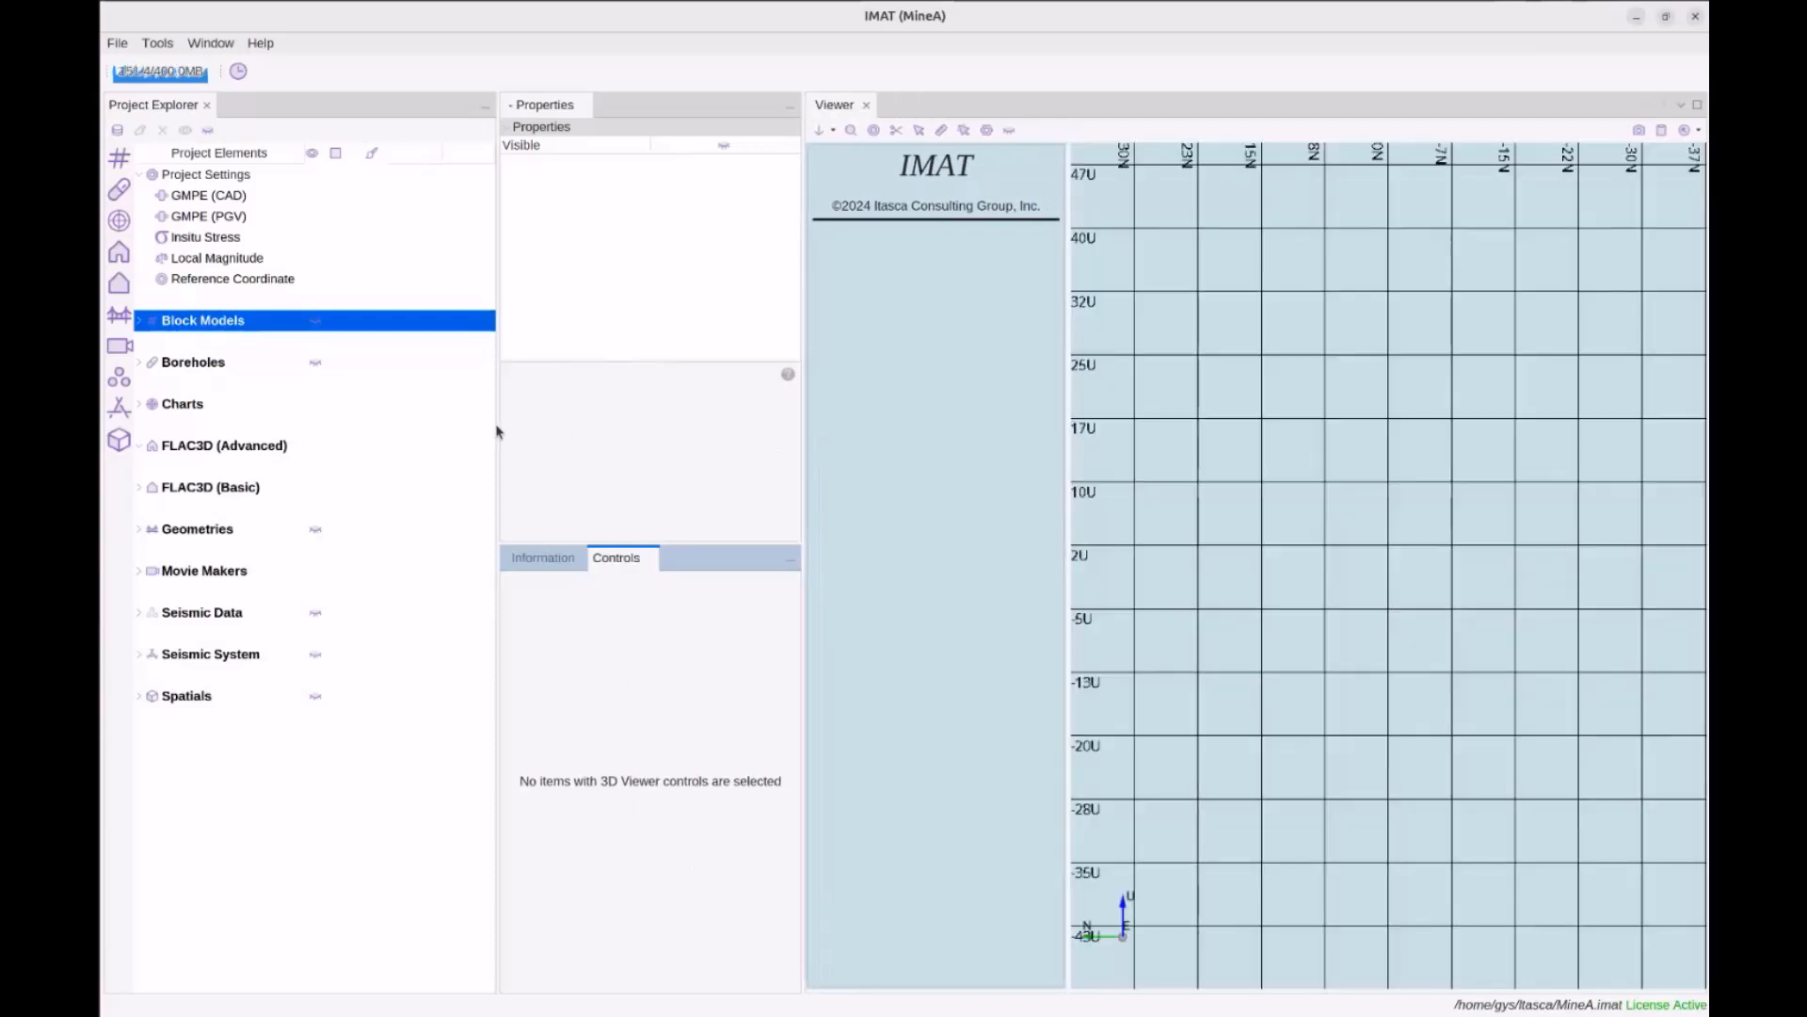
left_click_drag(498, 429, 424, 425)
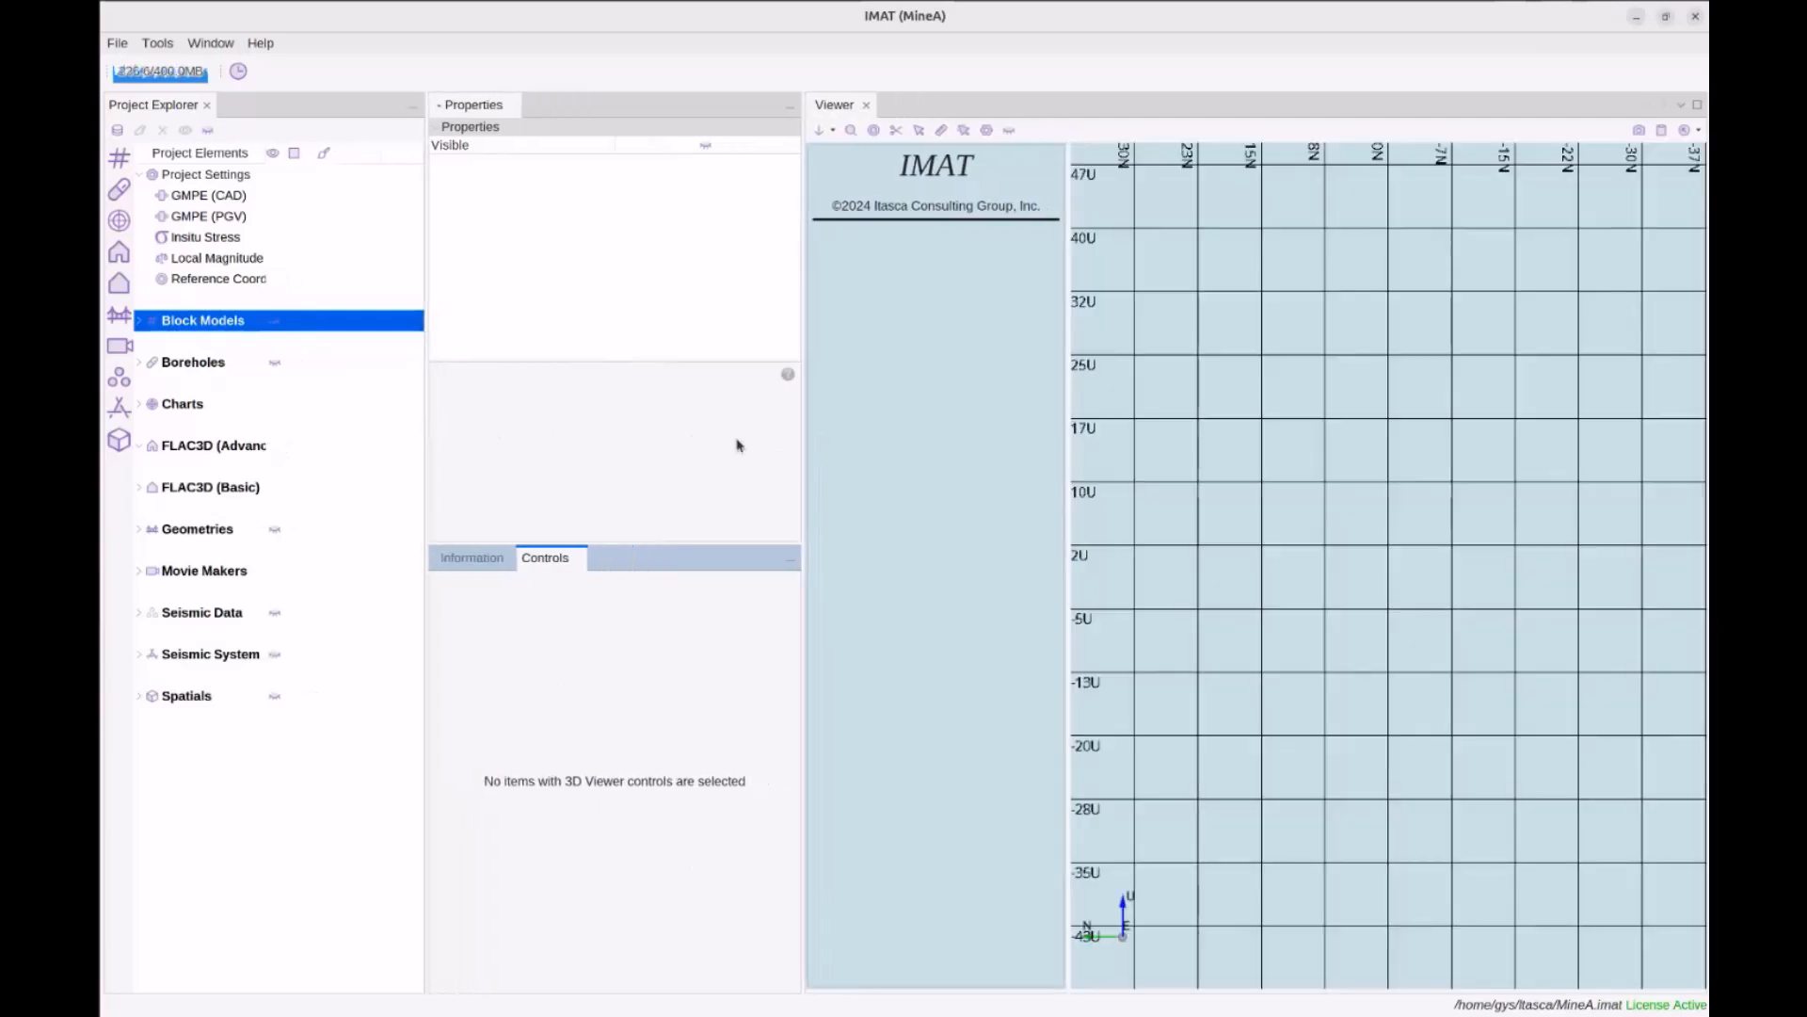
left_click_drag(801, 459, 771, 461)
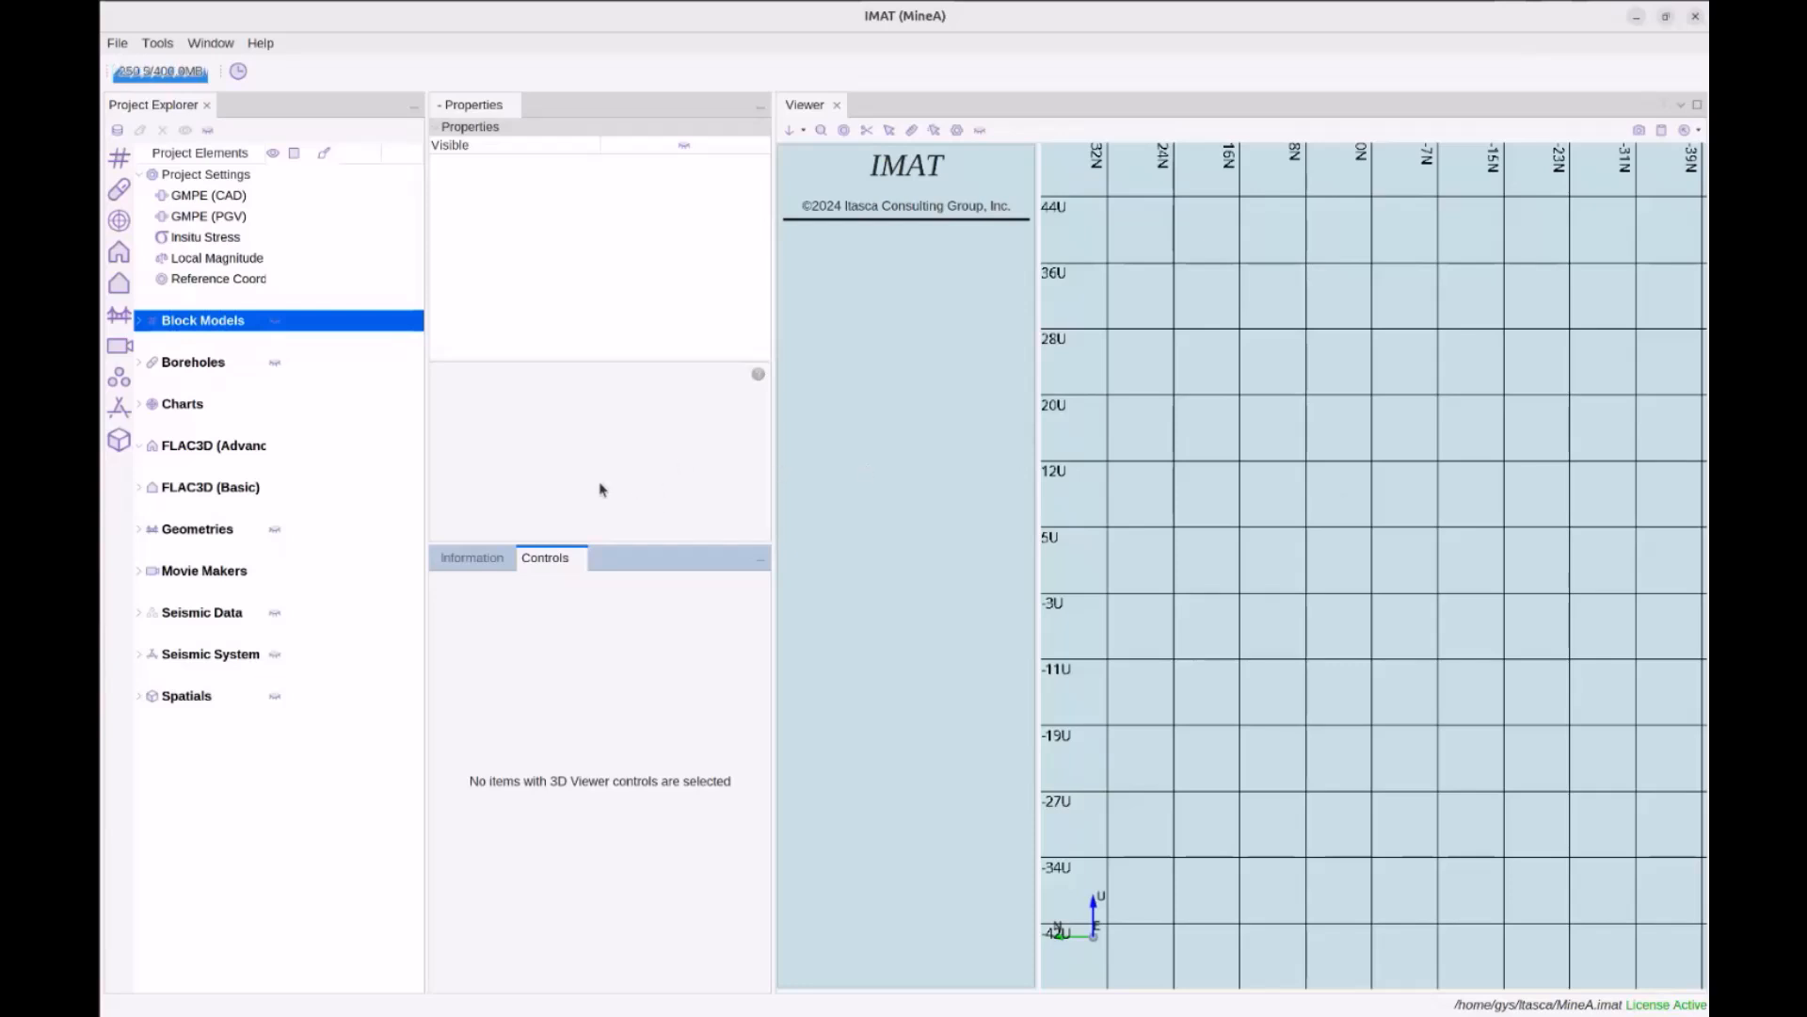
left_click_drag(1315, 537, 1408, 609)
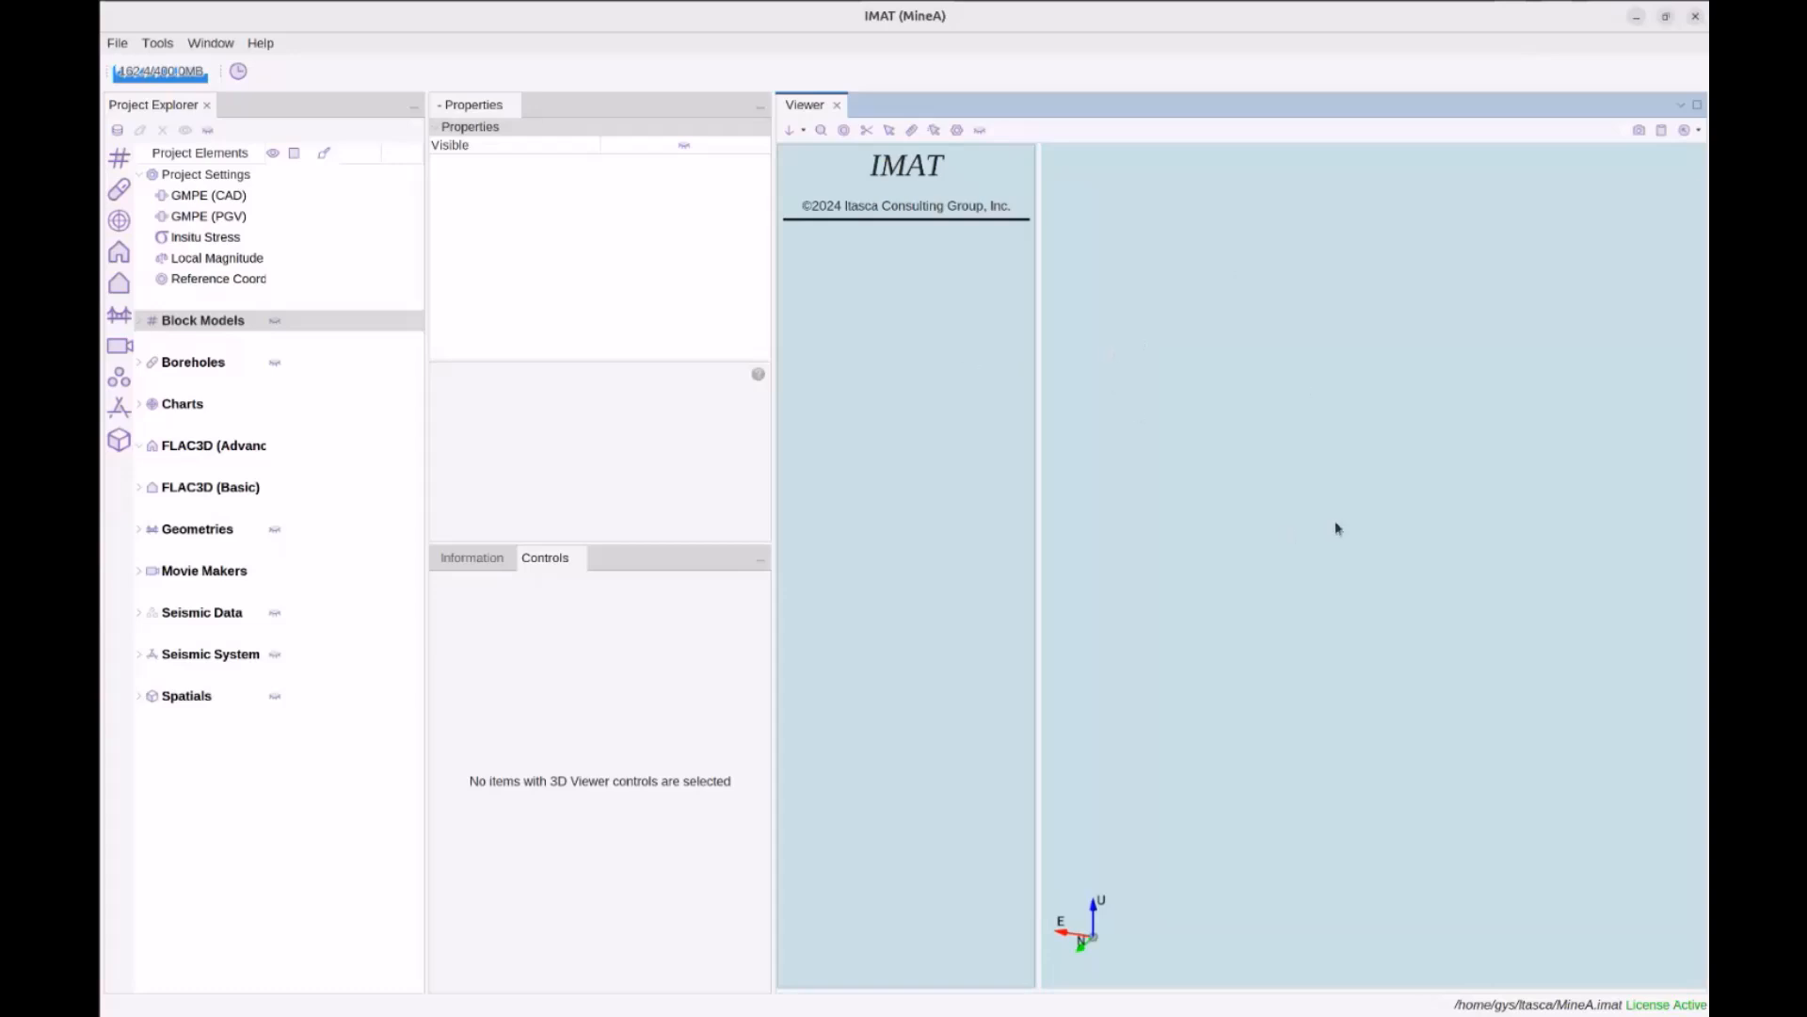
Collapse Project Settings, select Boreholes and Charts, and widen the Project Elements column for full names
left_click(141, 175)
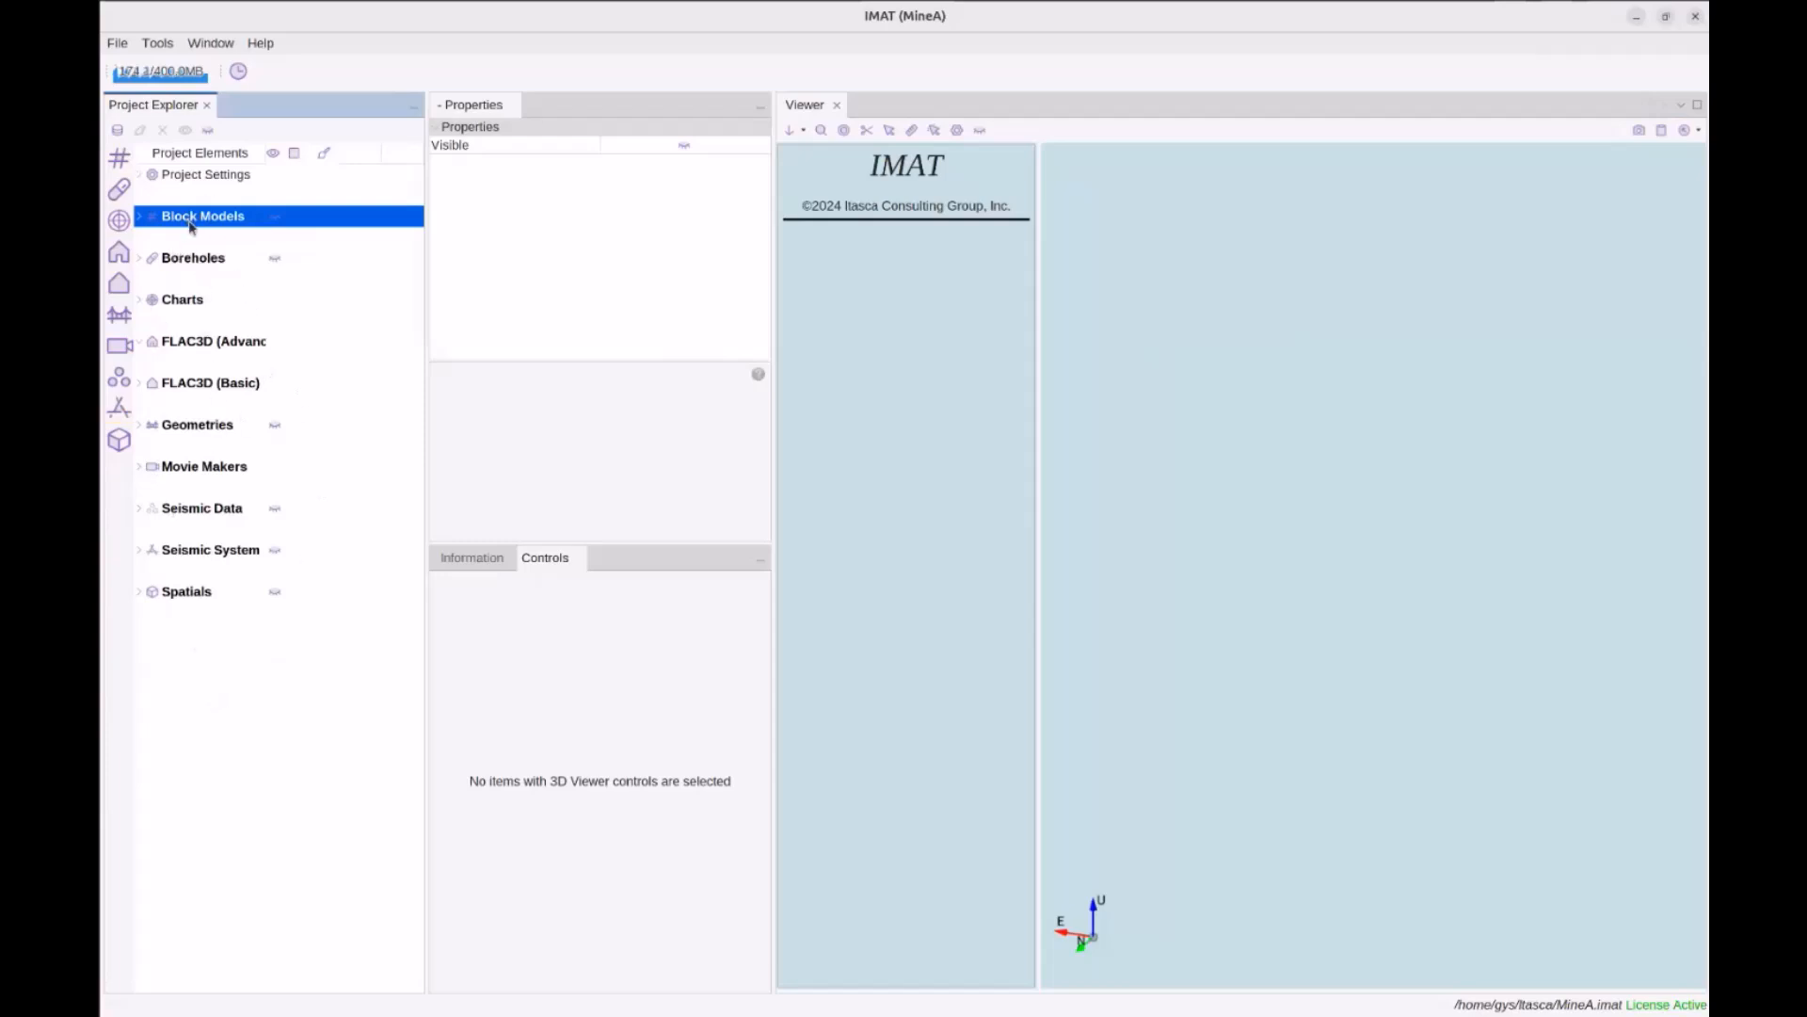
left_click(204, 264)
left_click(195, 303)
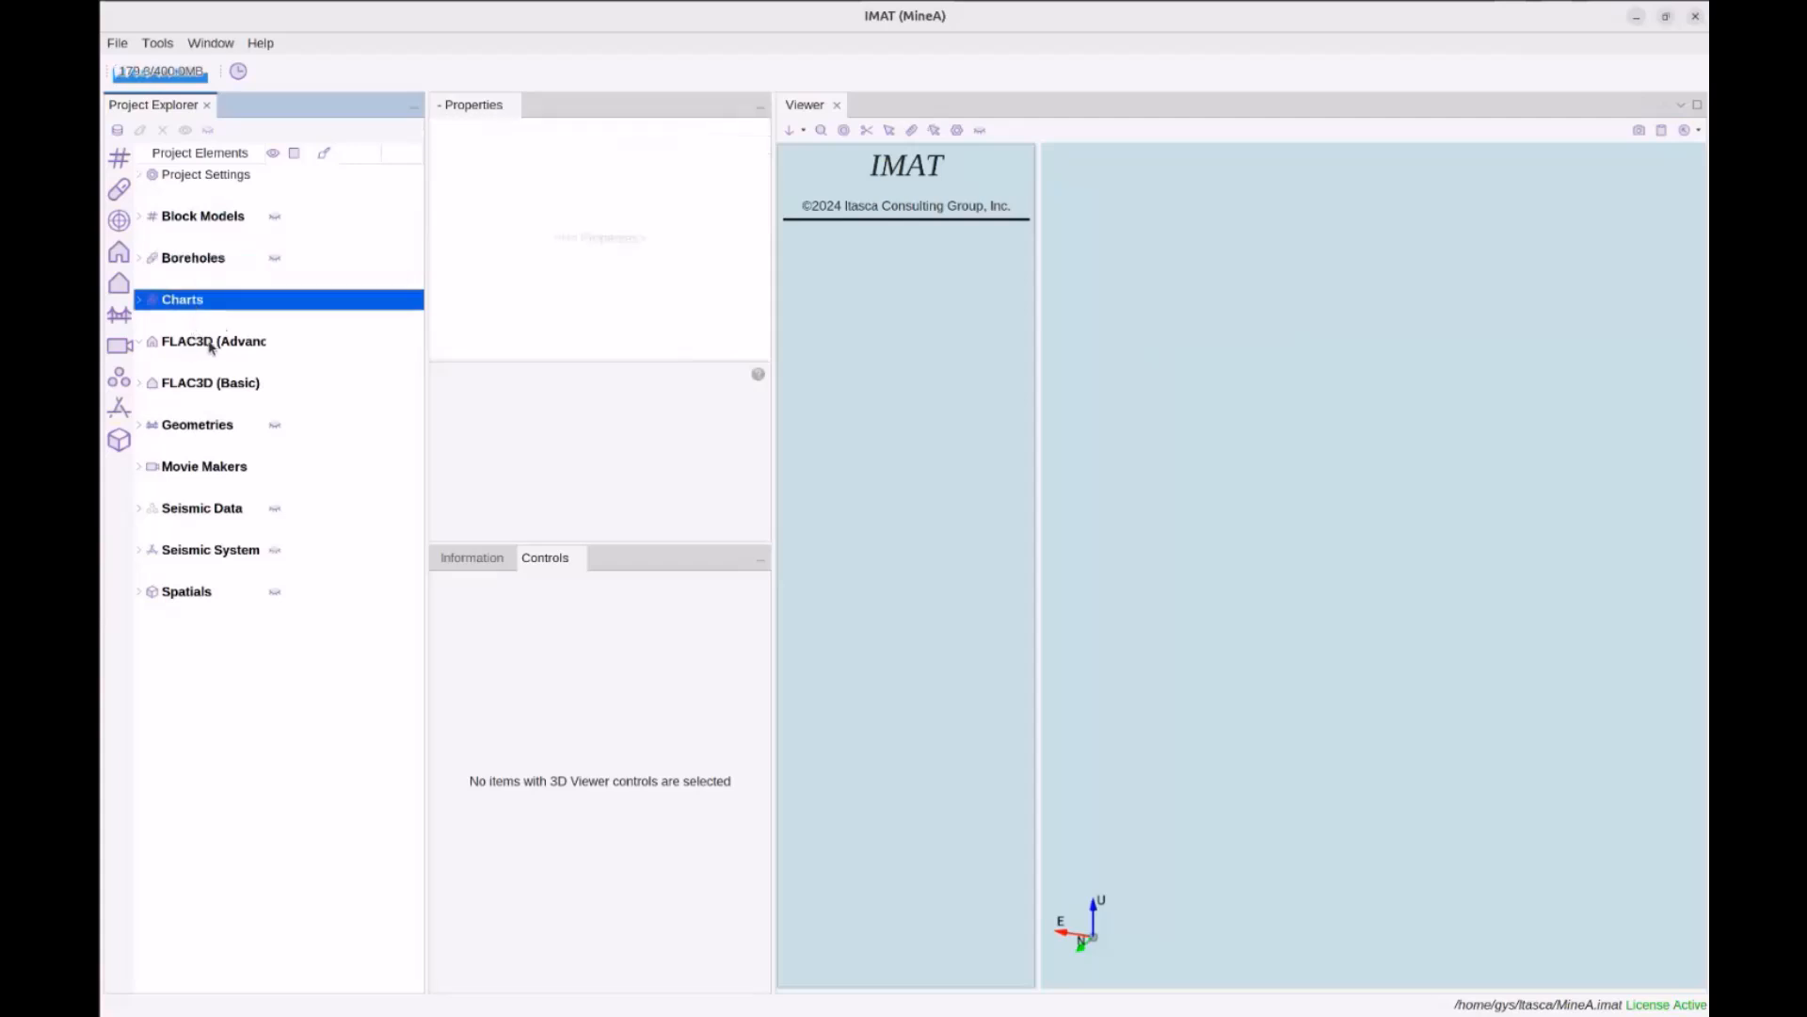
left_click_drag(267, 152, 287, 150)
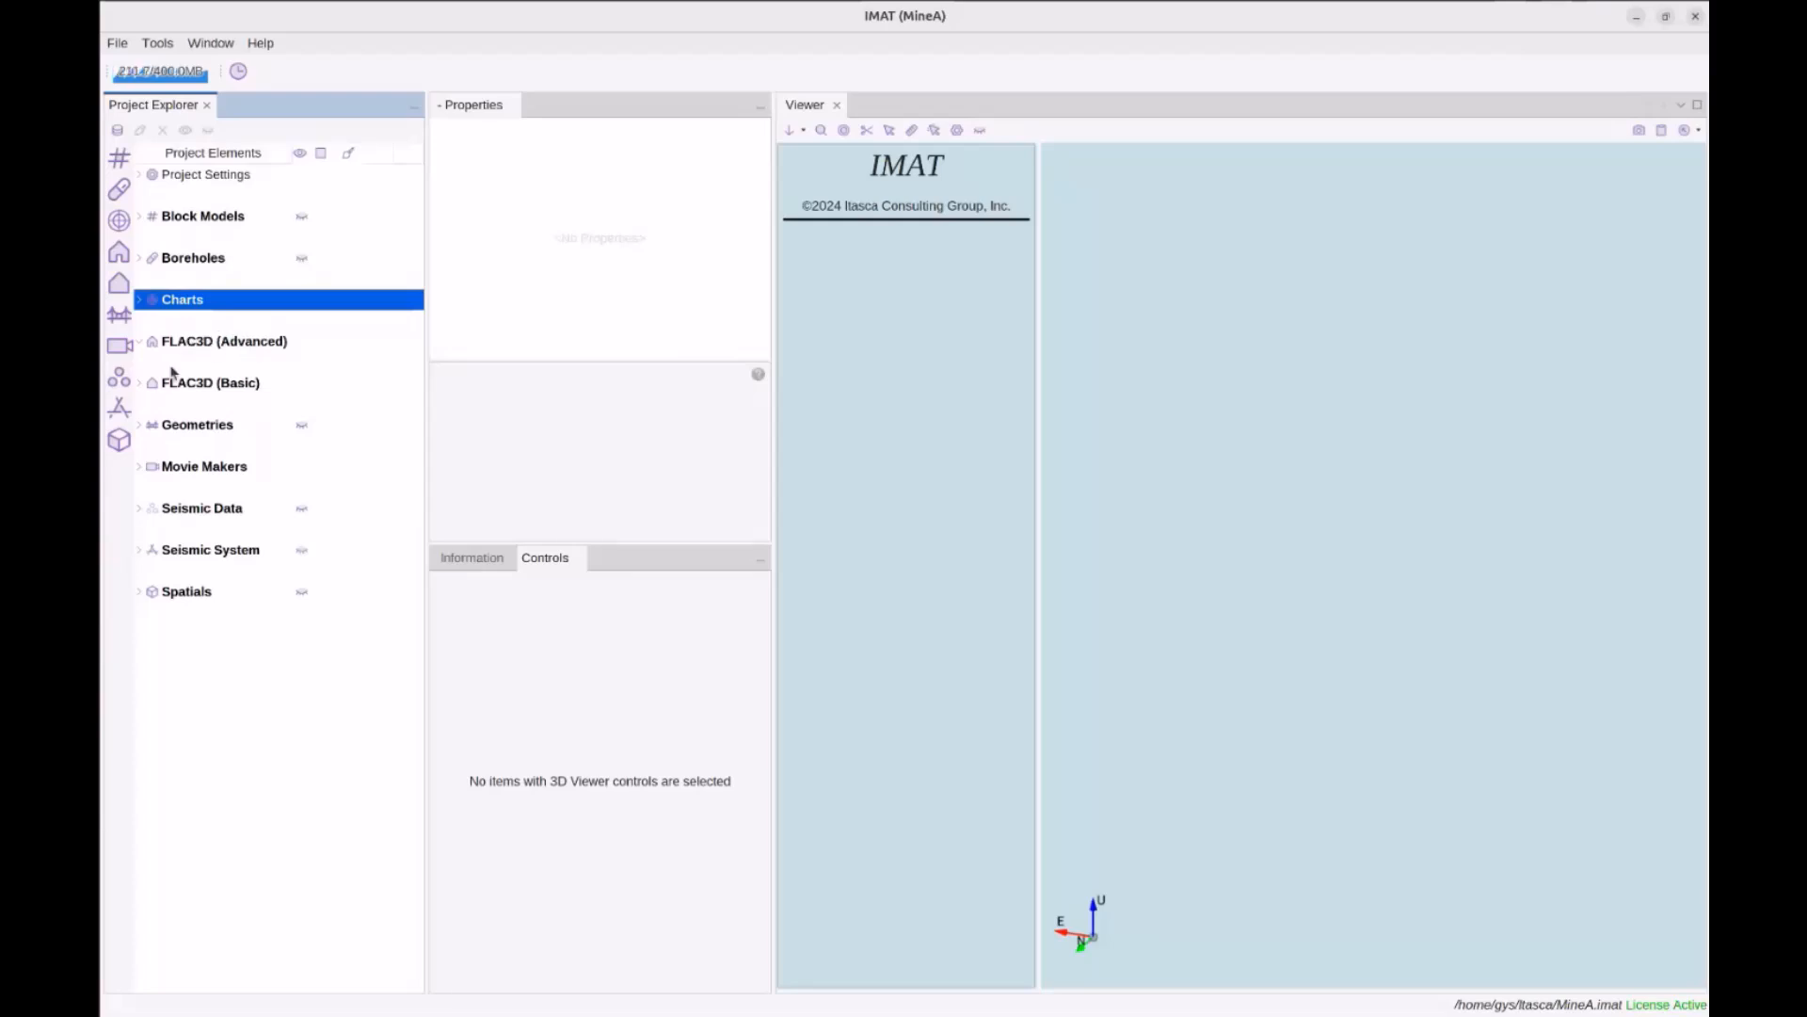
Clear all plugins, then enable only FLAC3D, Geometries, Charts and Spatials in Choose Plugins
left_click(117, 130)
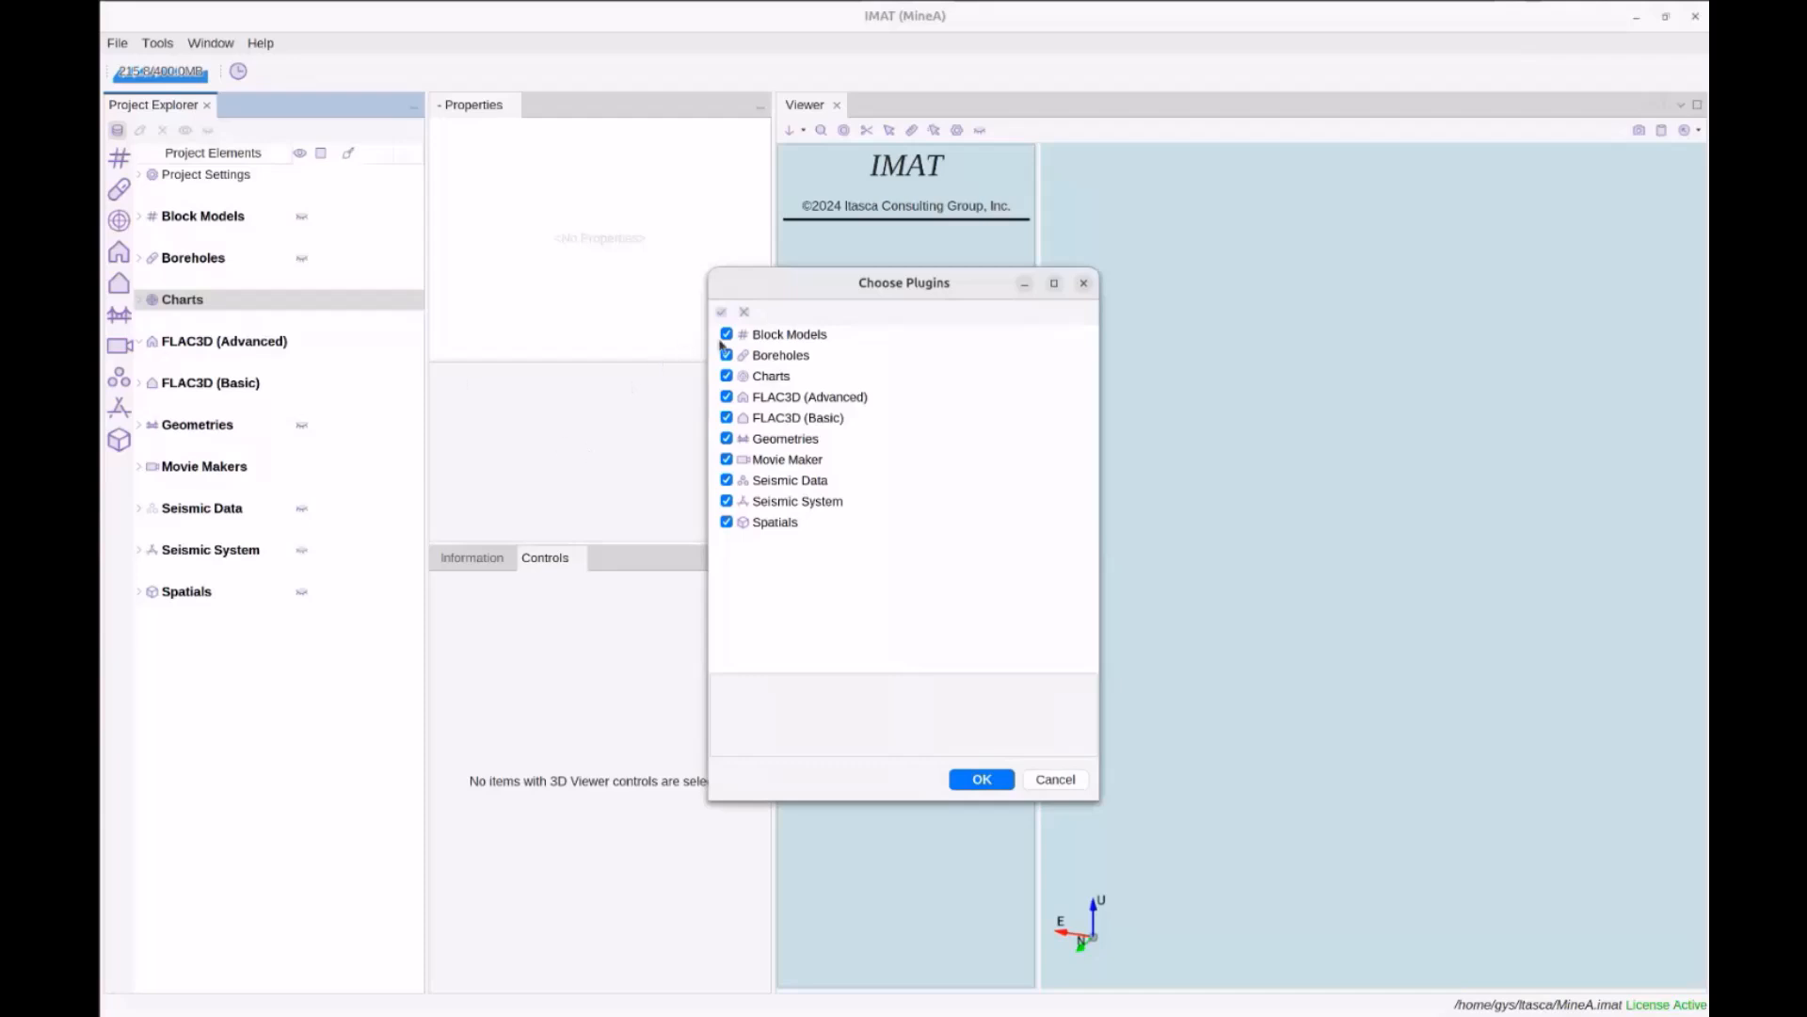
left_click(744, 314)
left_click(727, 396)
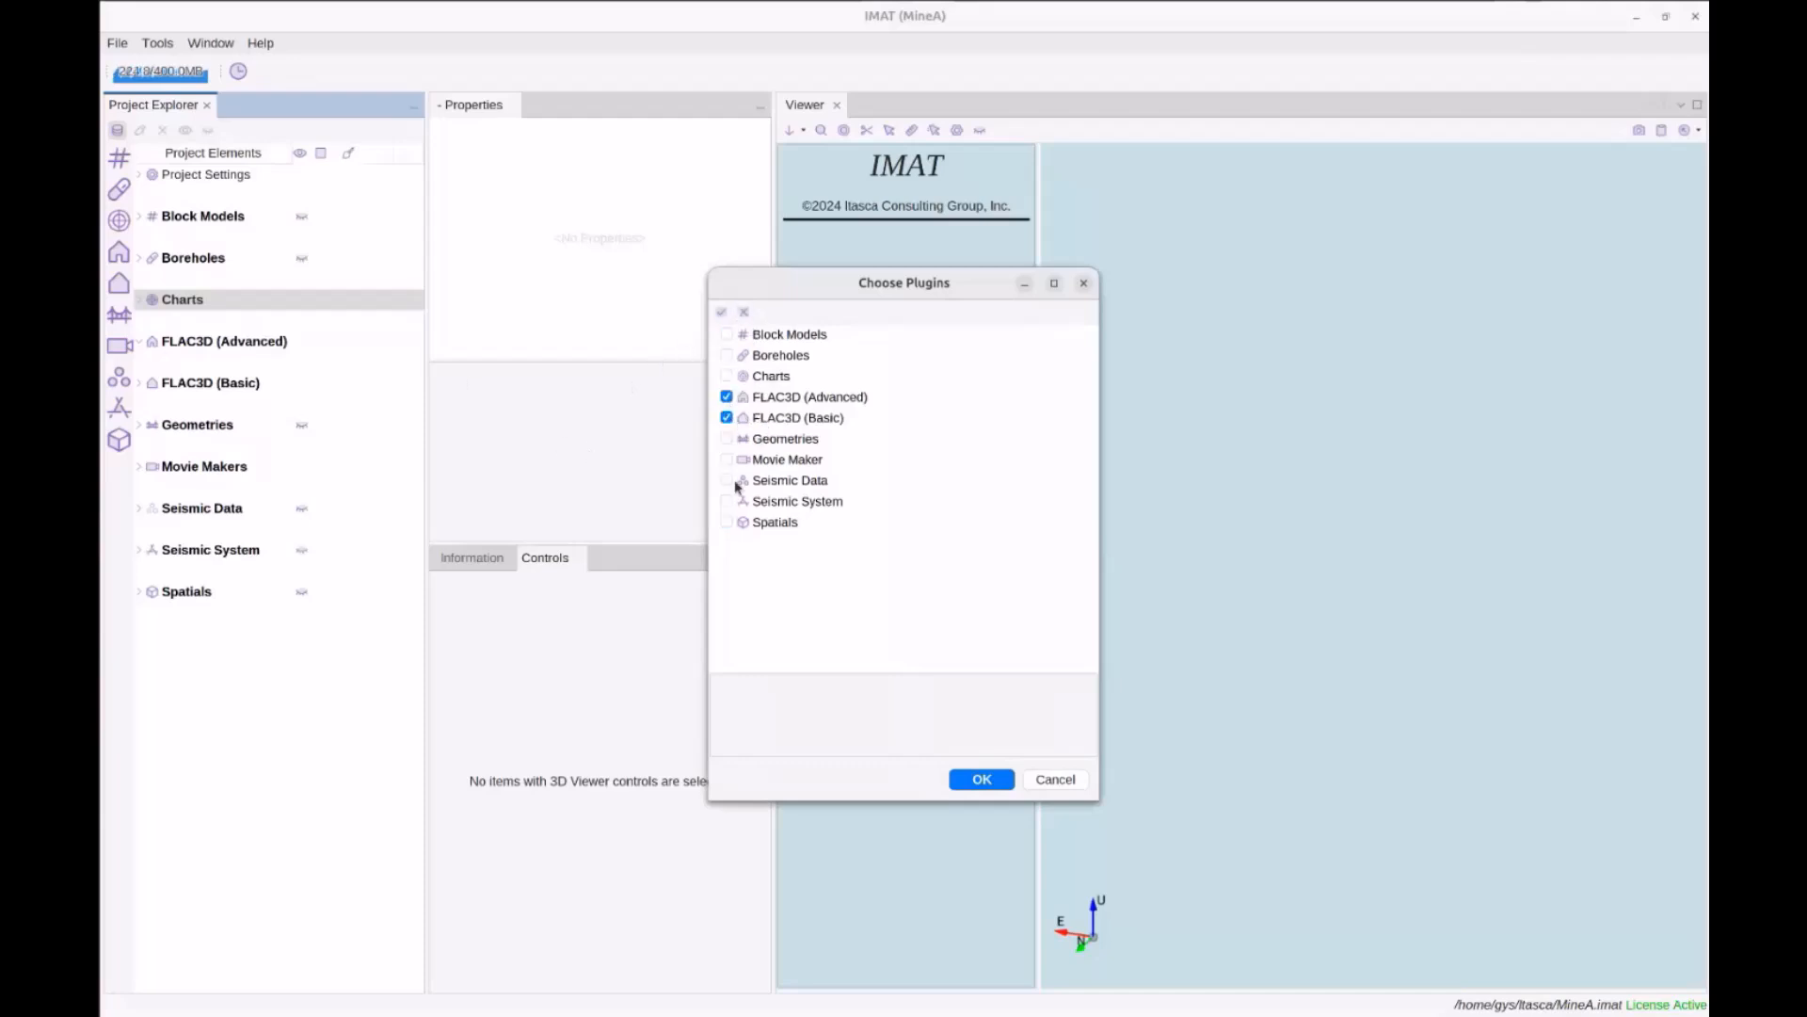
left_click(726, 439)
left_click(728, 377)
left_click(726, 521)
left_click(981, 779)
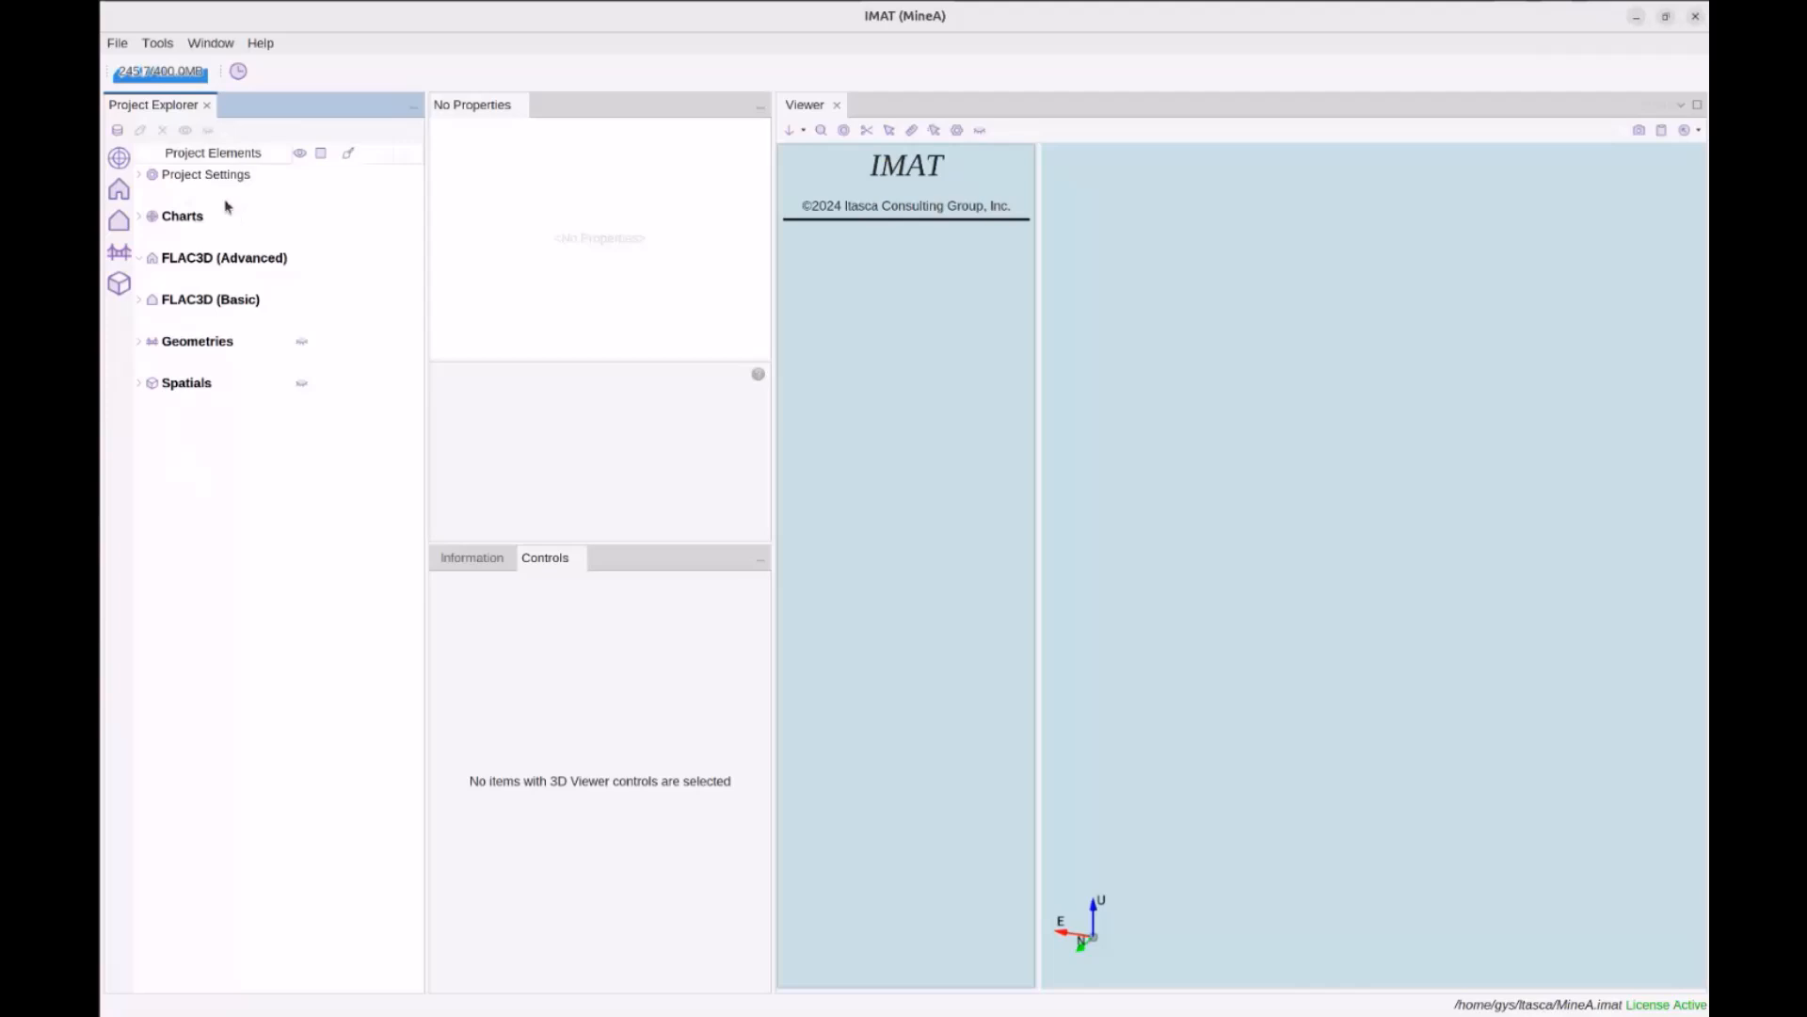
Re-enable all ten plugins with Check All in Choose Plugins and apply
left_click(116, 130)
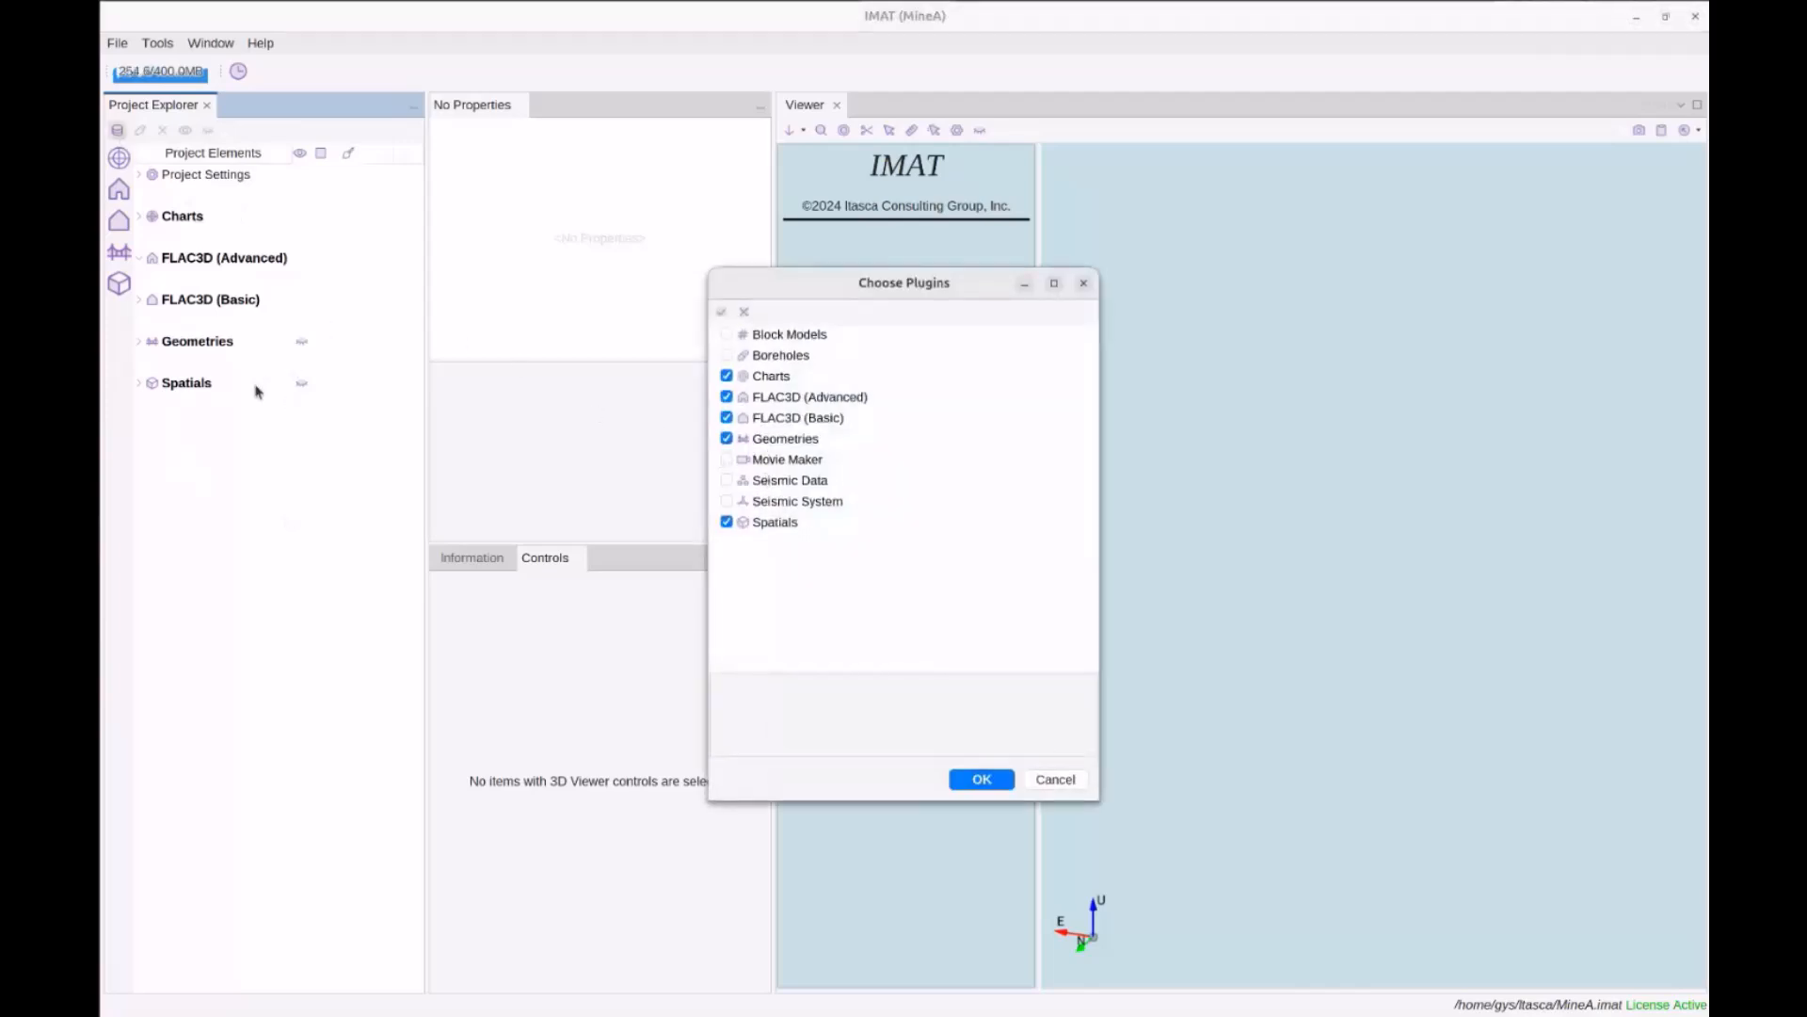
left_click(728, 316)
left_click(982, 781)
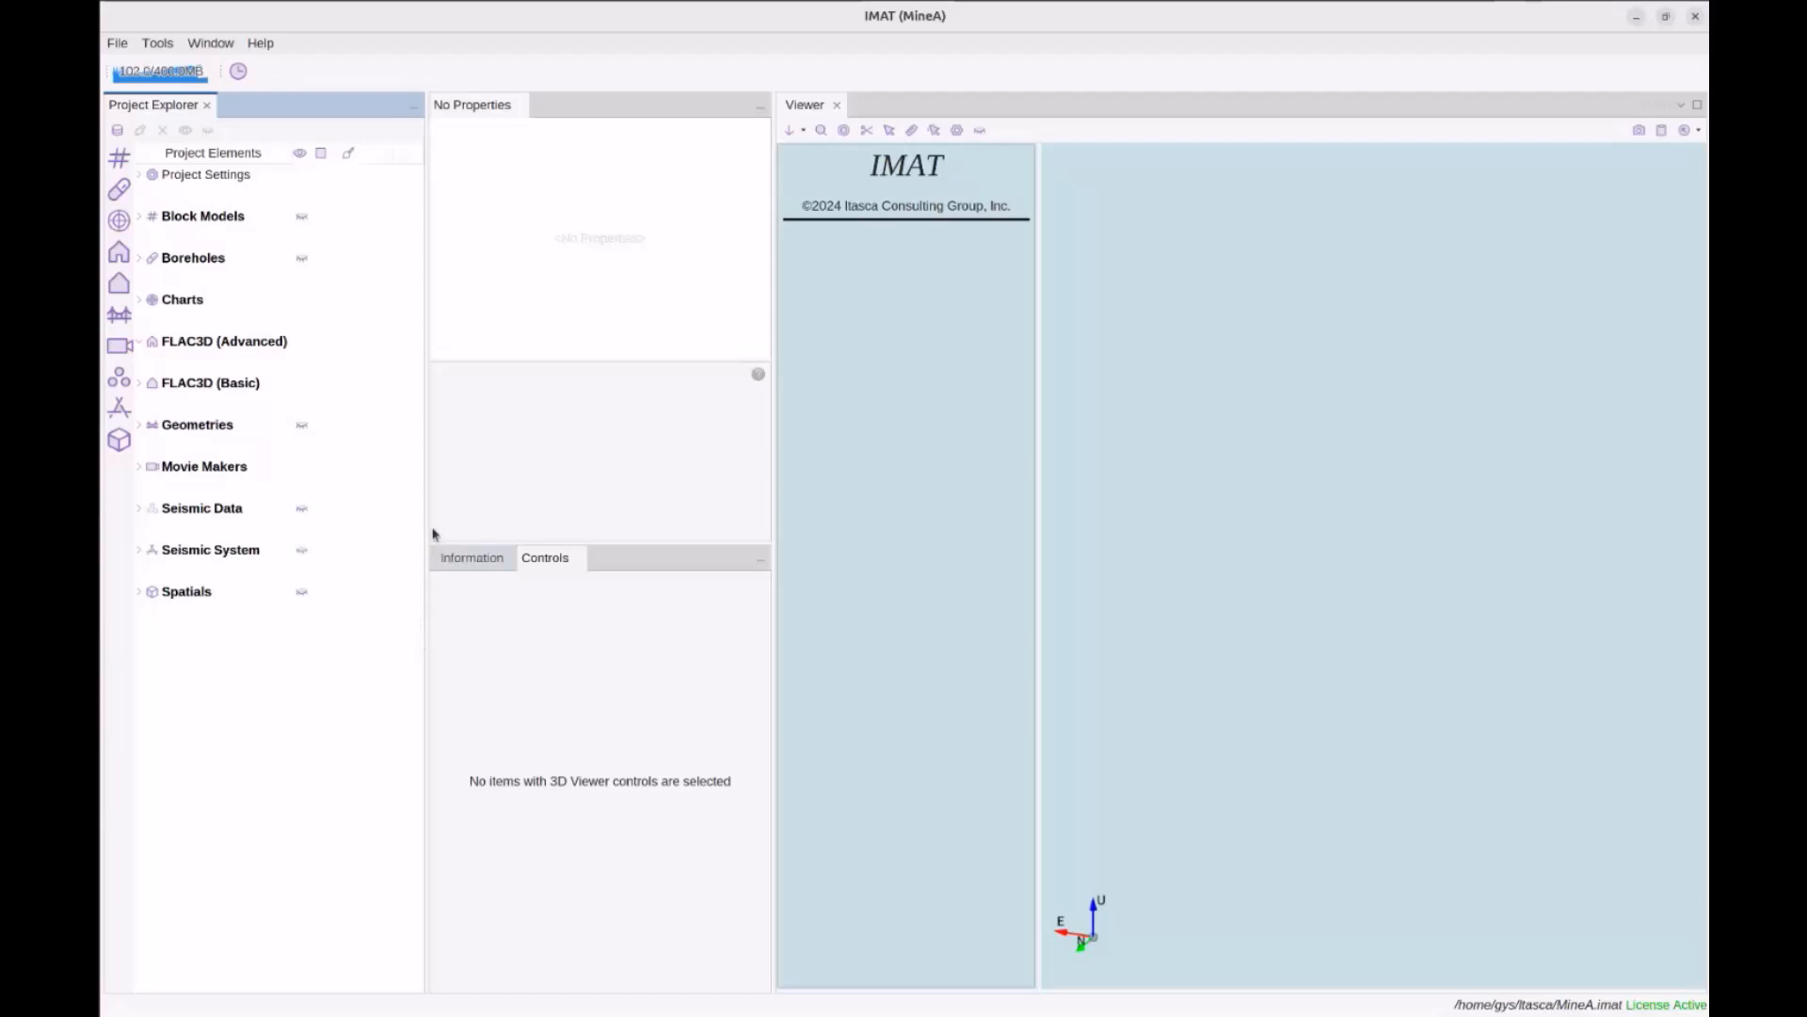
left_click(191, 177)
left_click(143, 176)
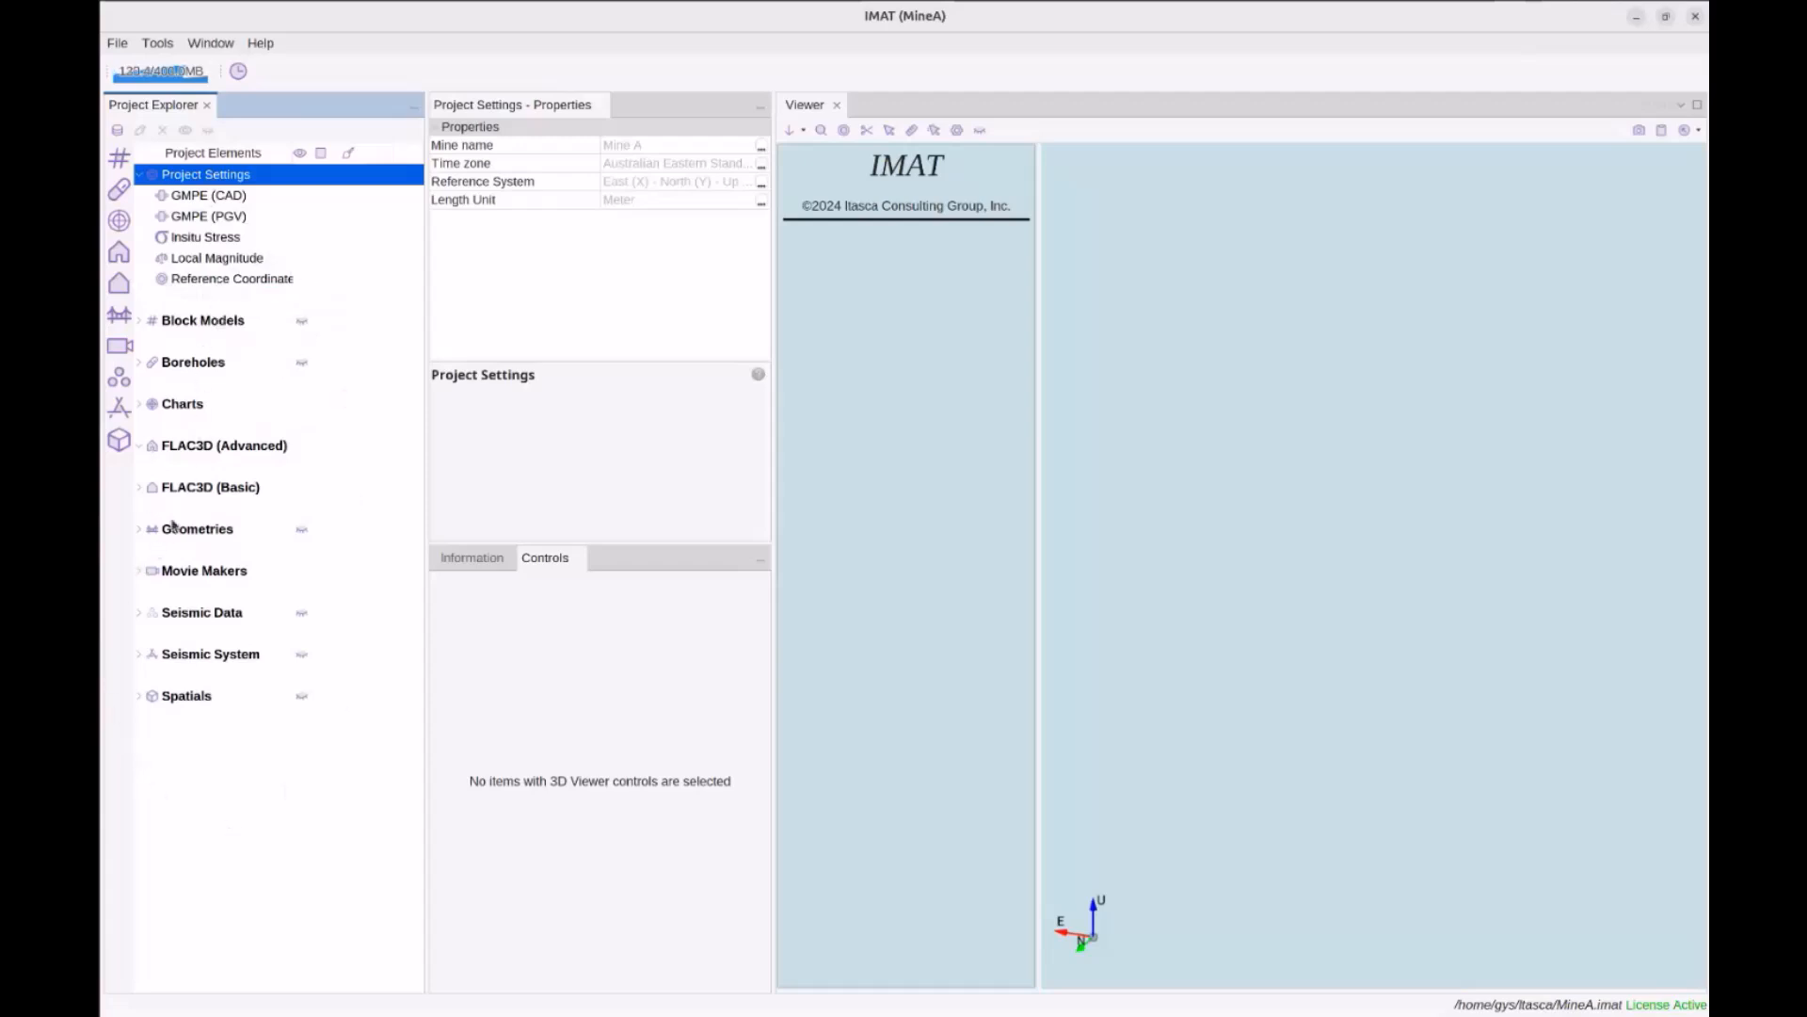
left_click(207, 615)
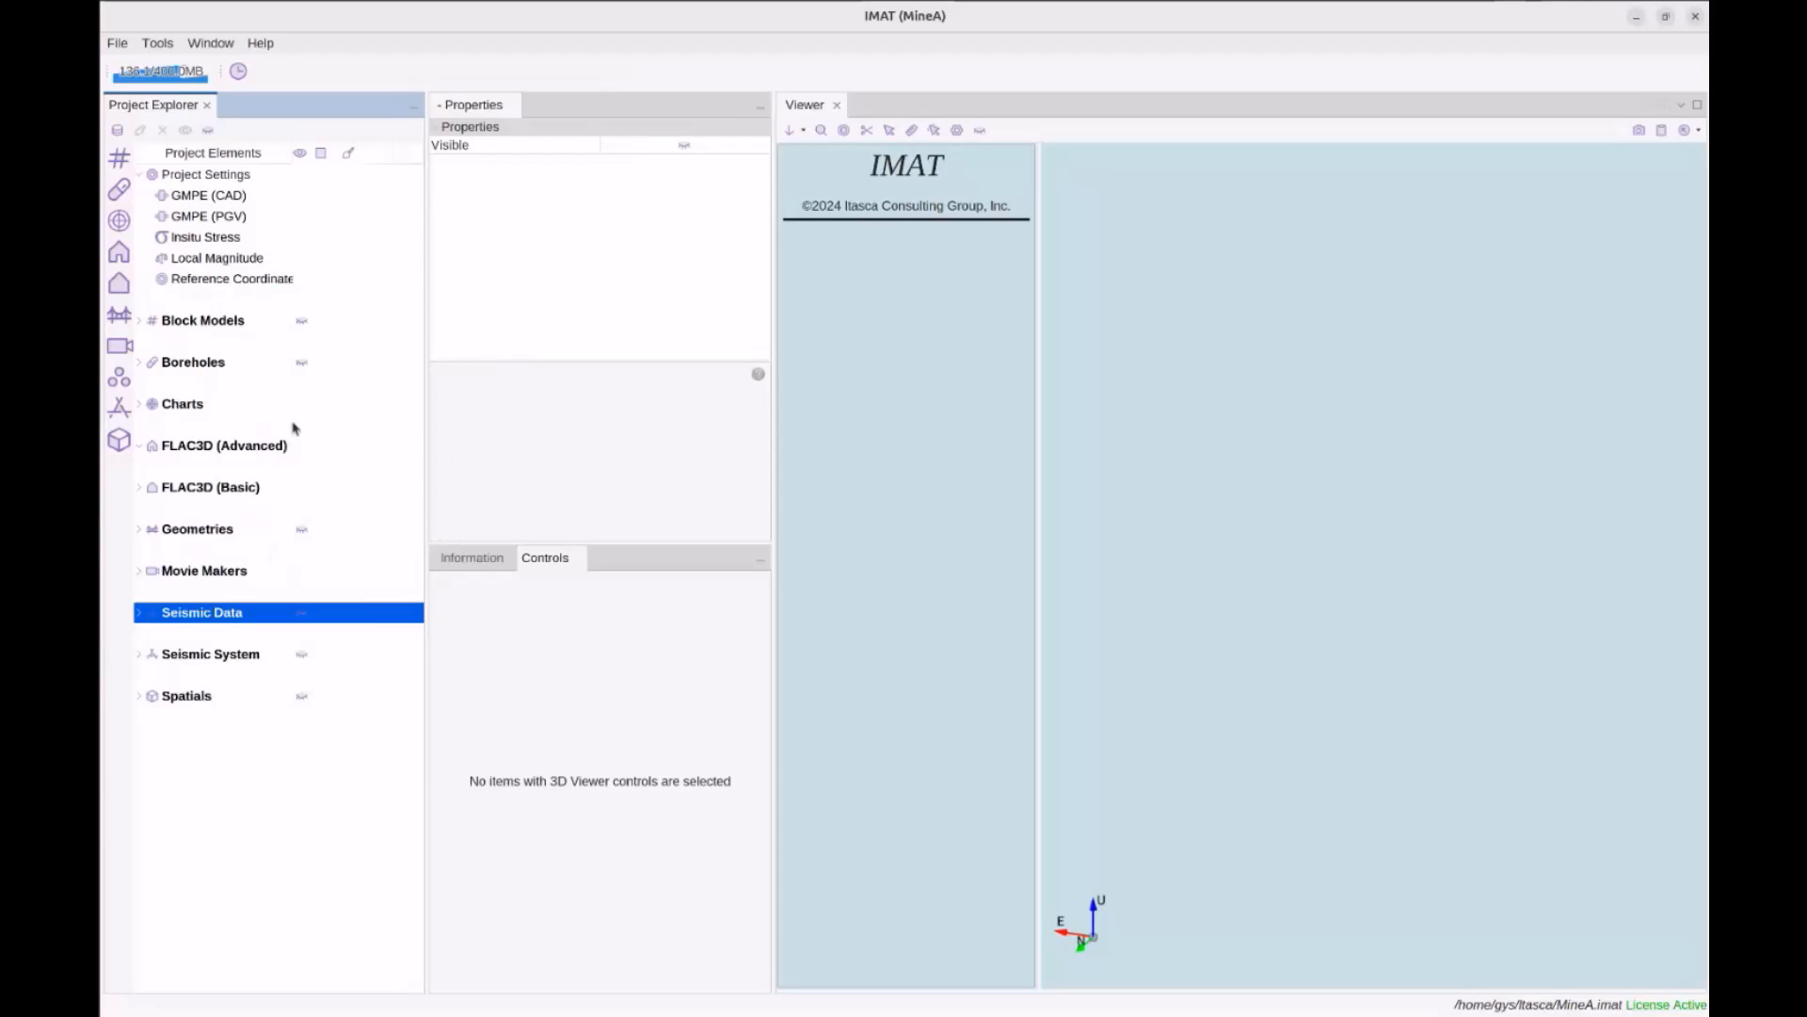
left_click(189, 262)
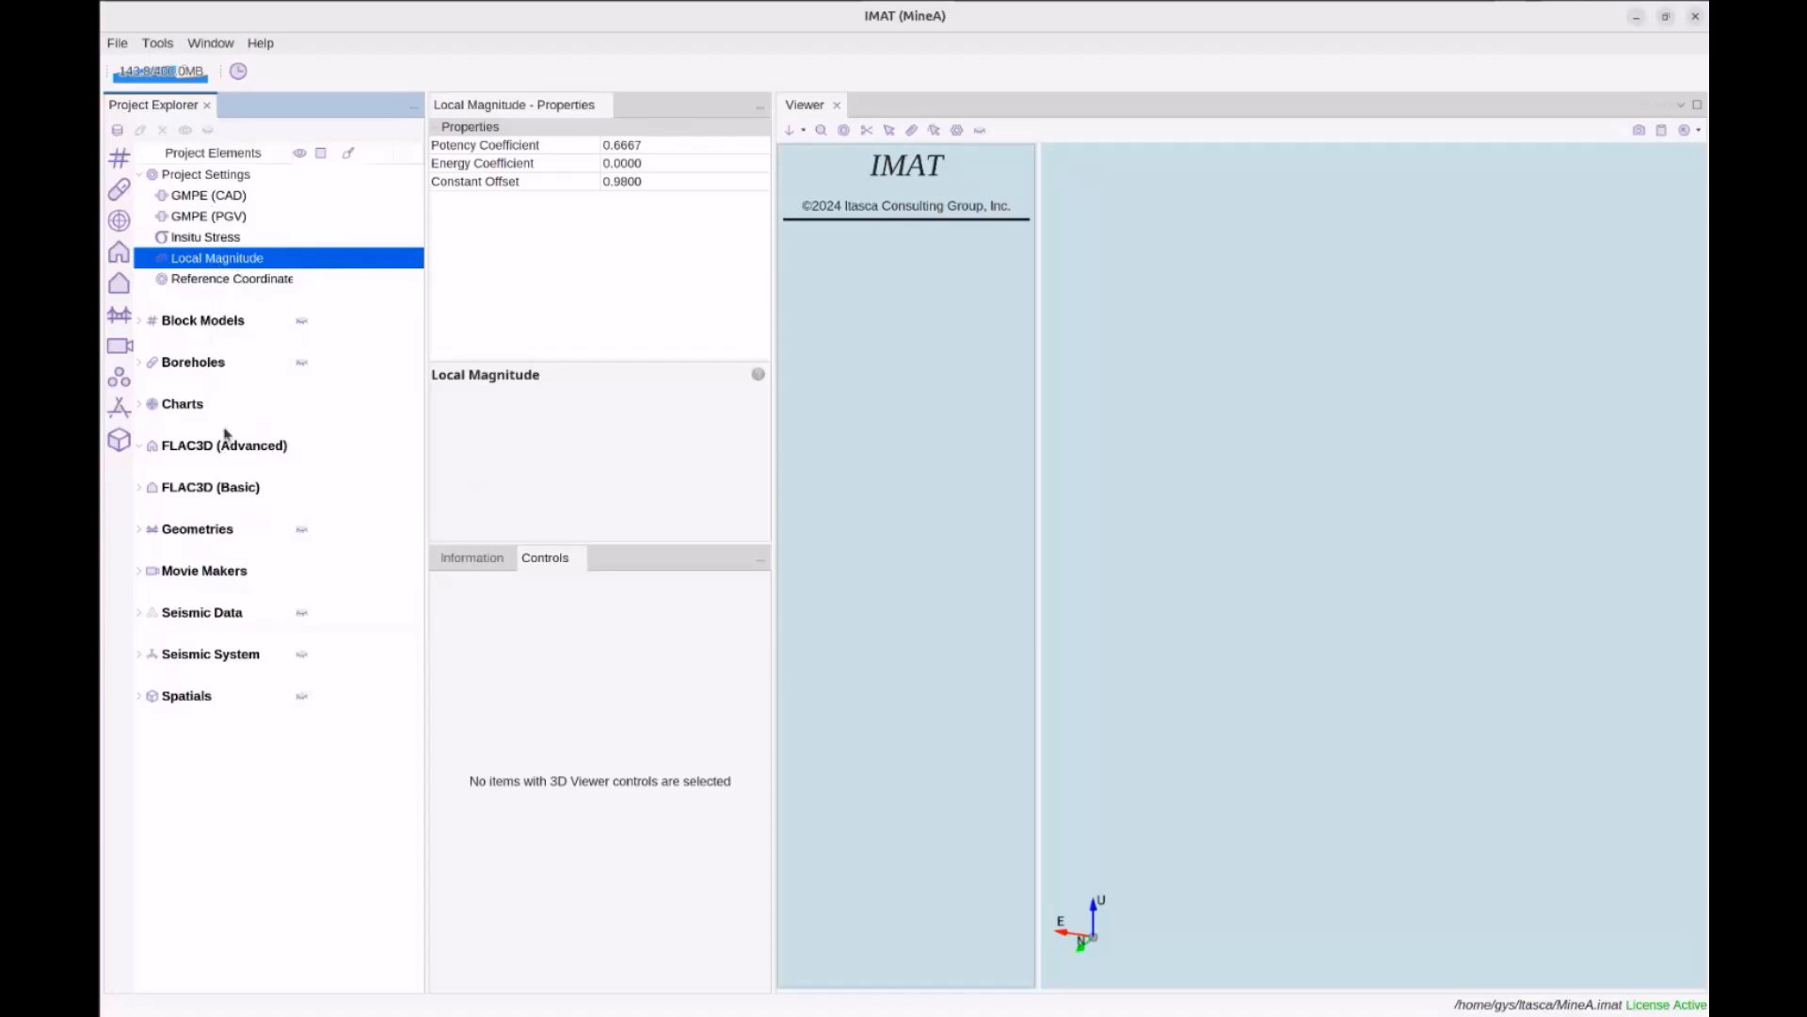
left_click(226, 242)
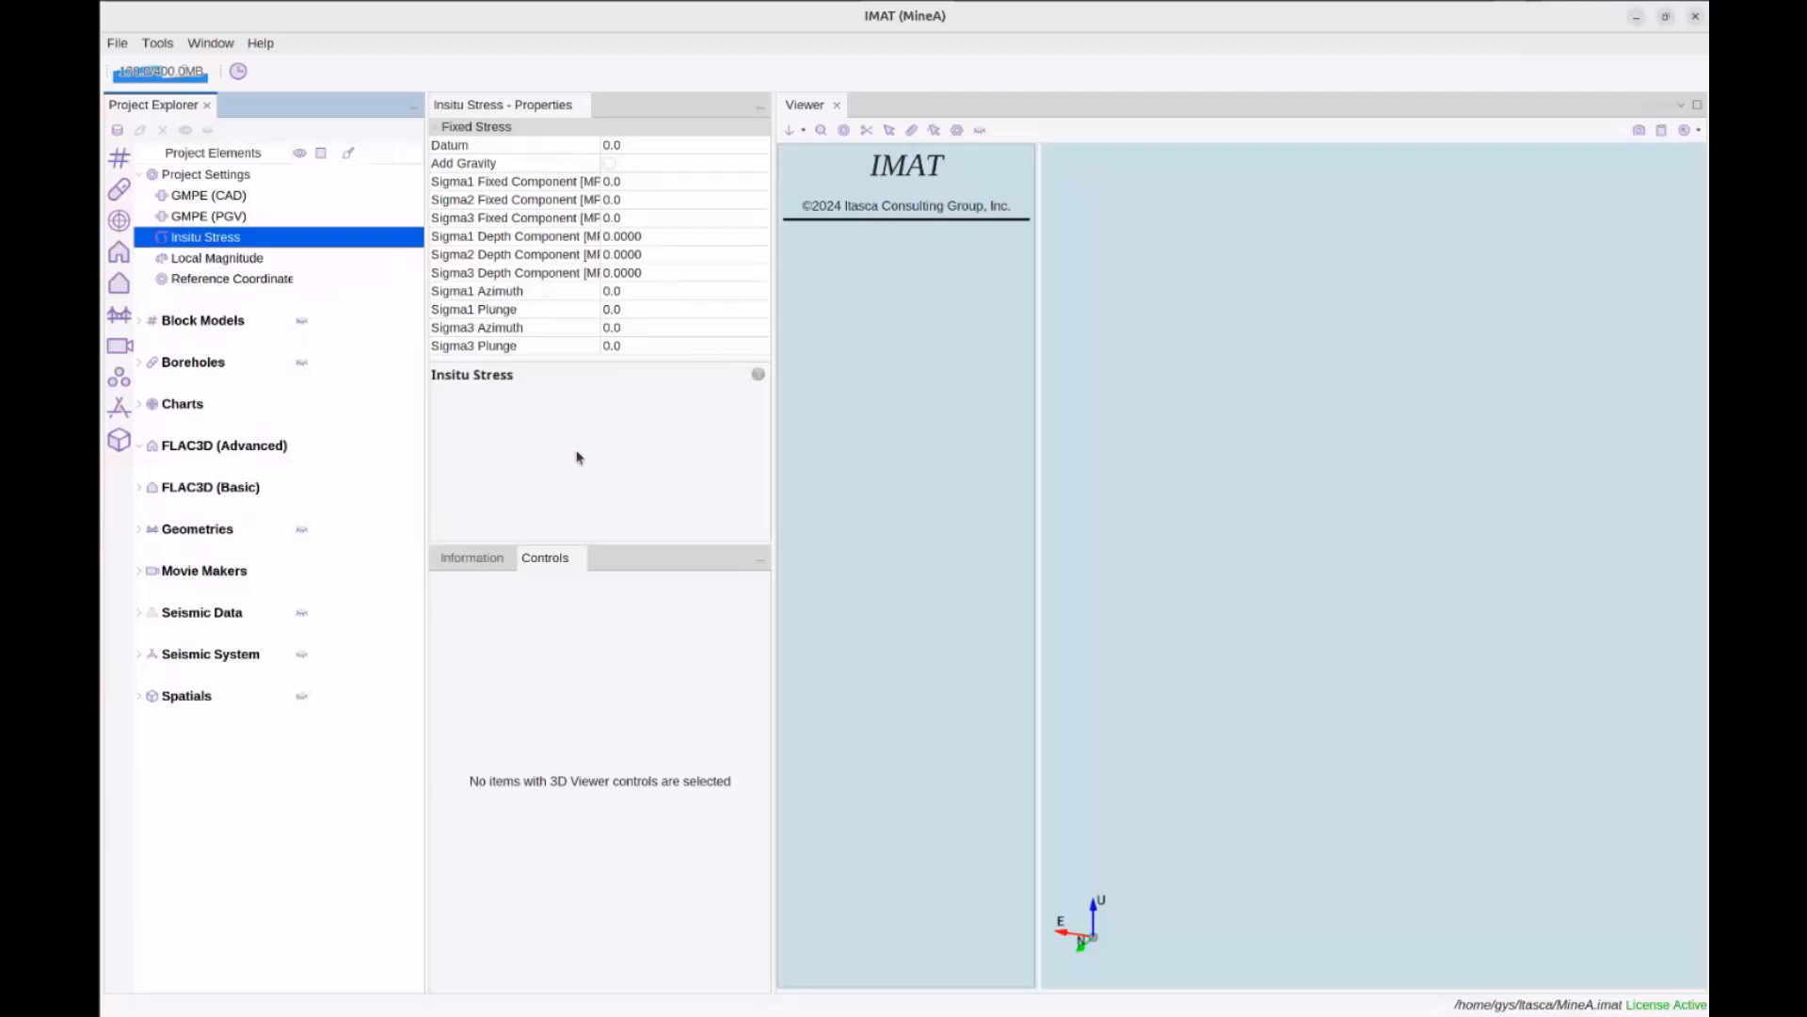
left_click(141, 176)
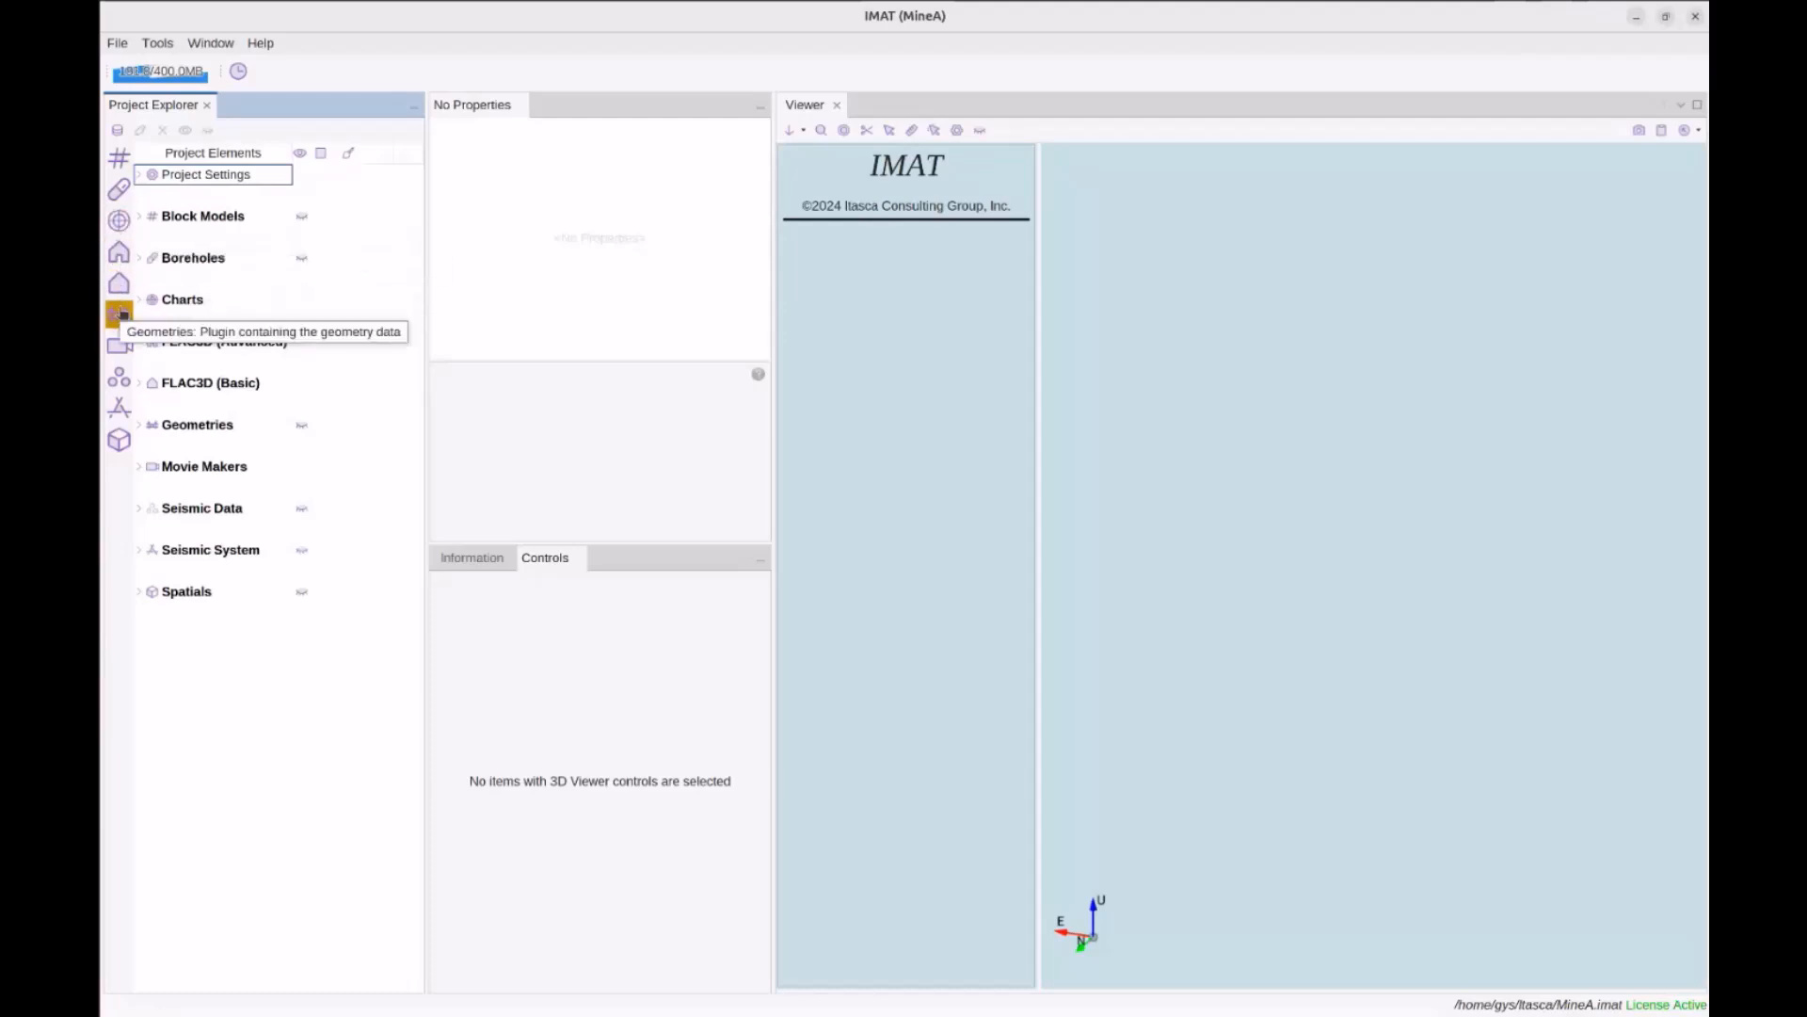
left_click(120, 313)
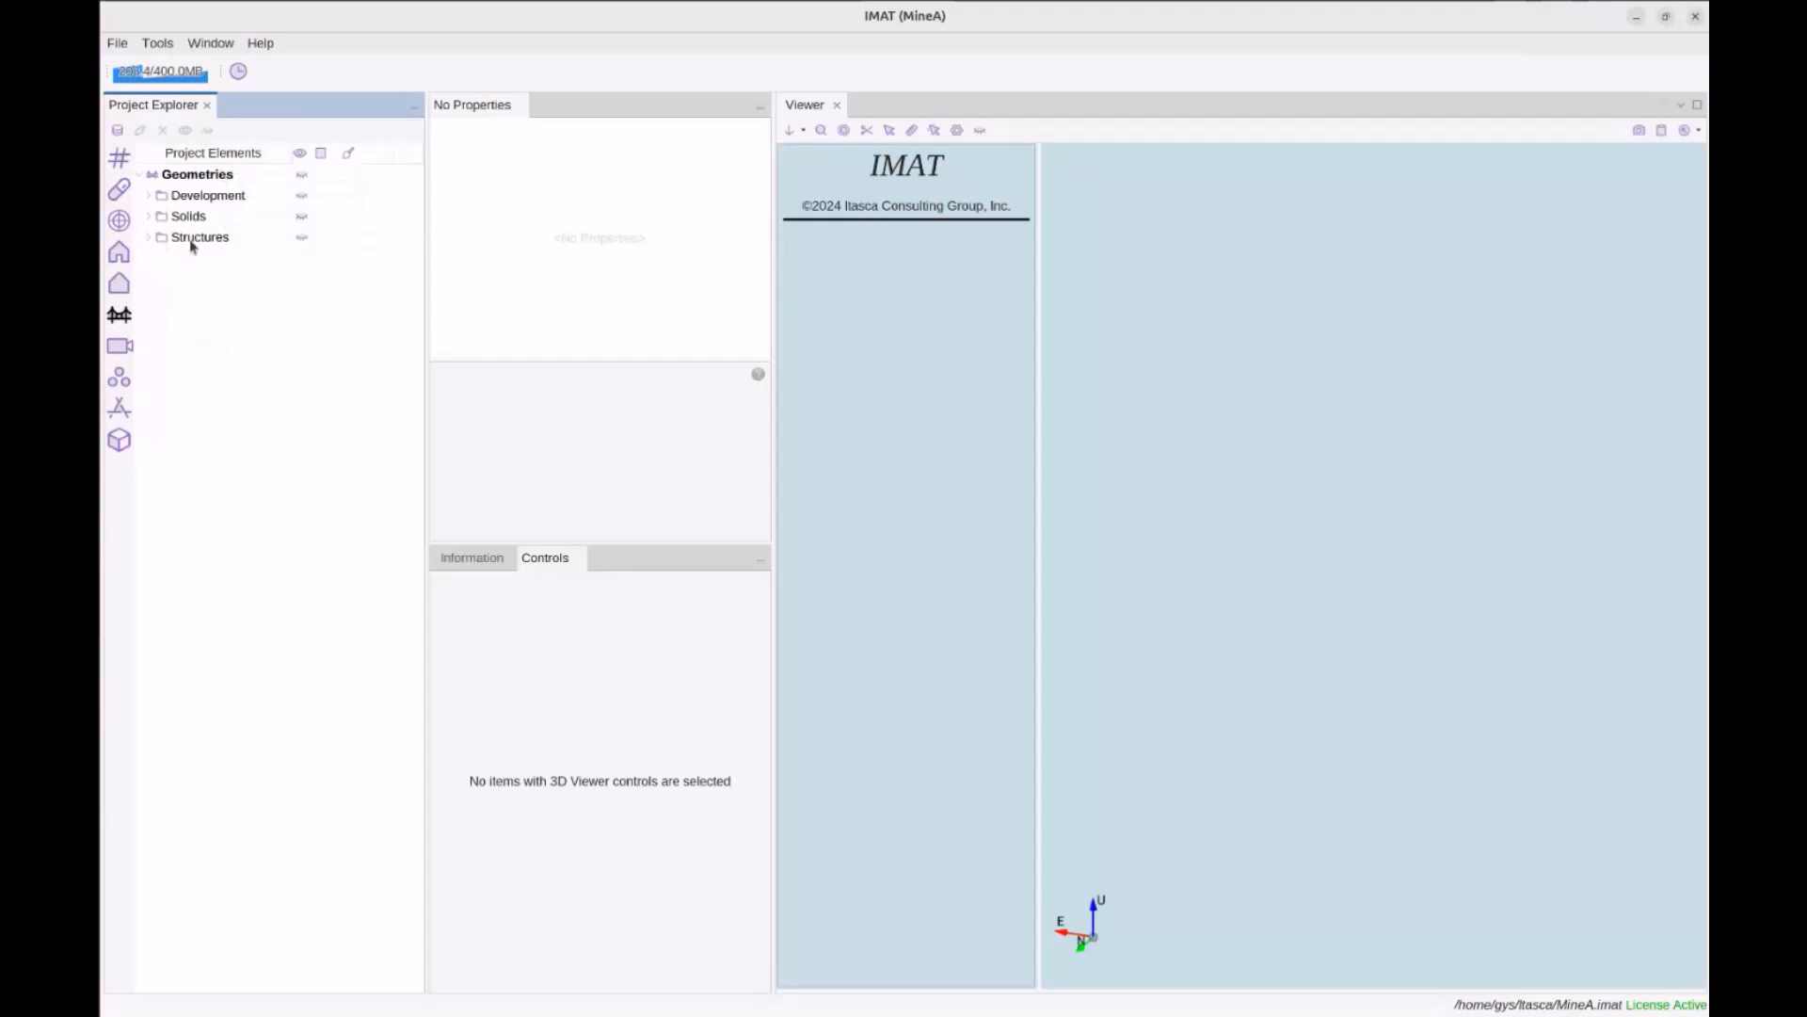
left_click(120, 314)
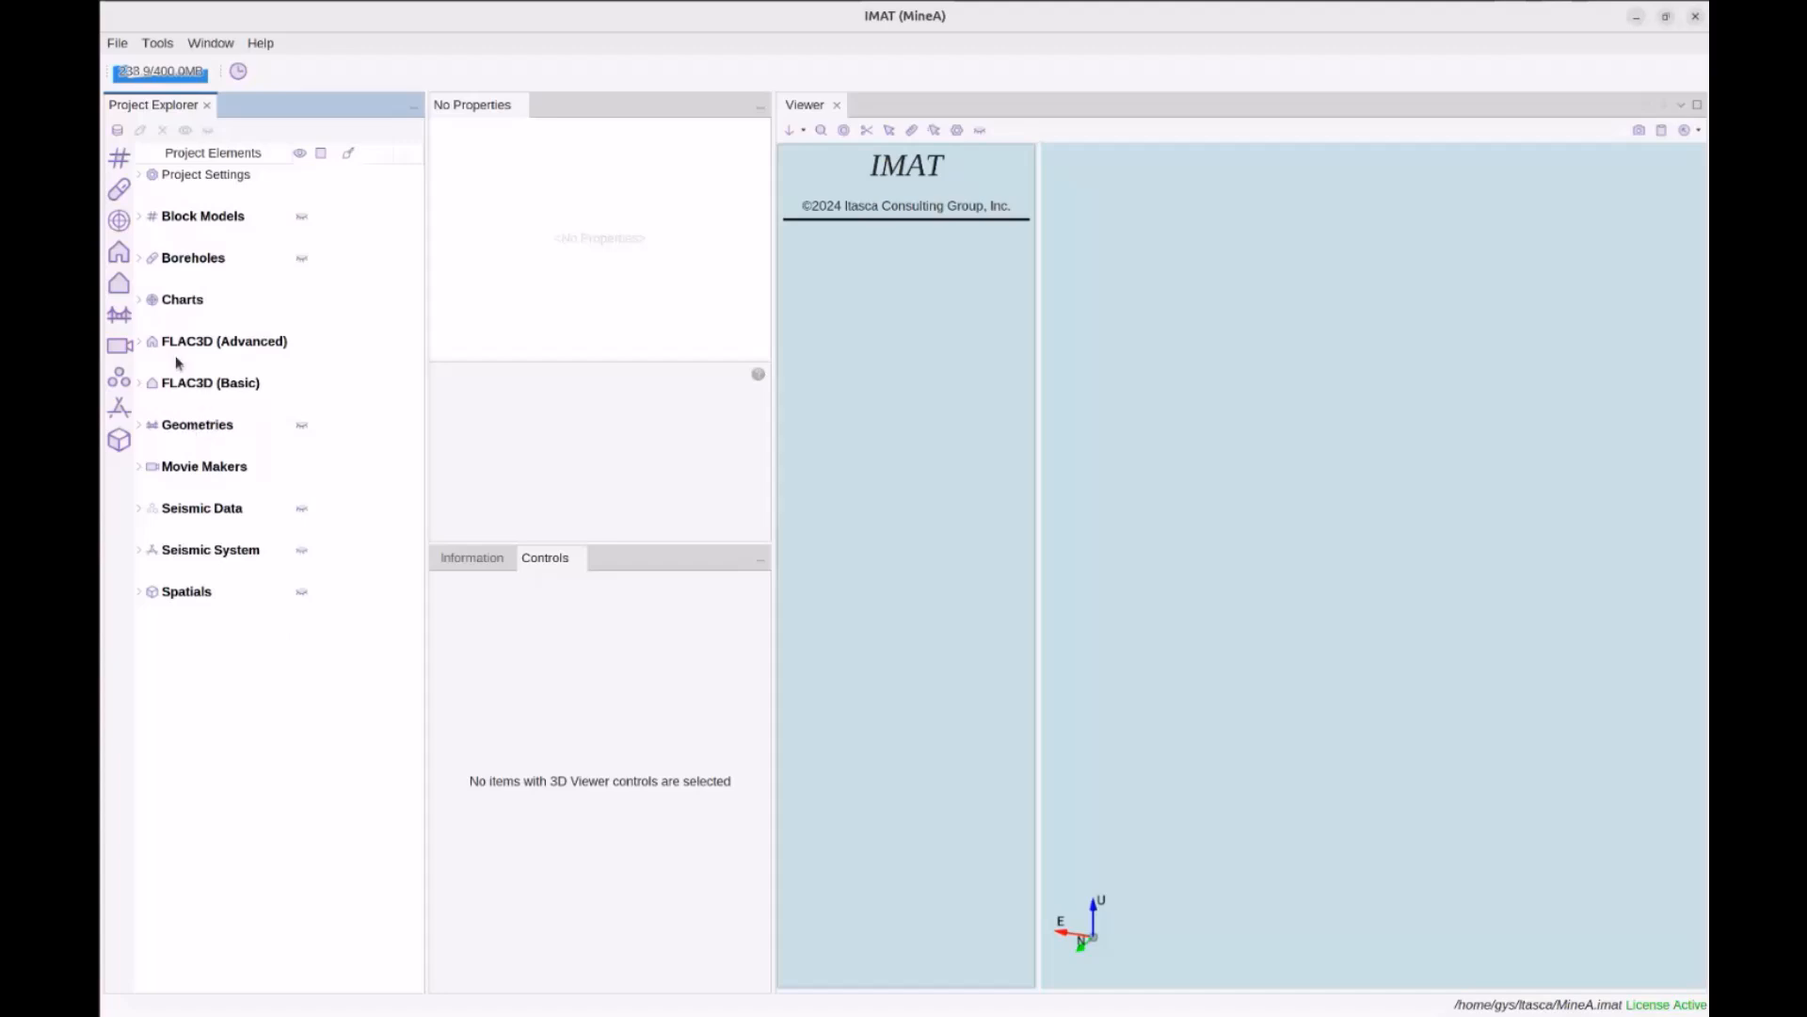
left_click(119, 320)
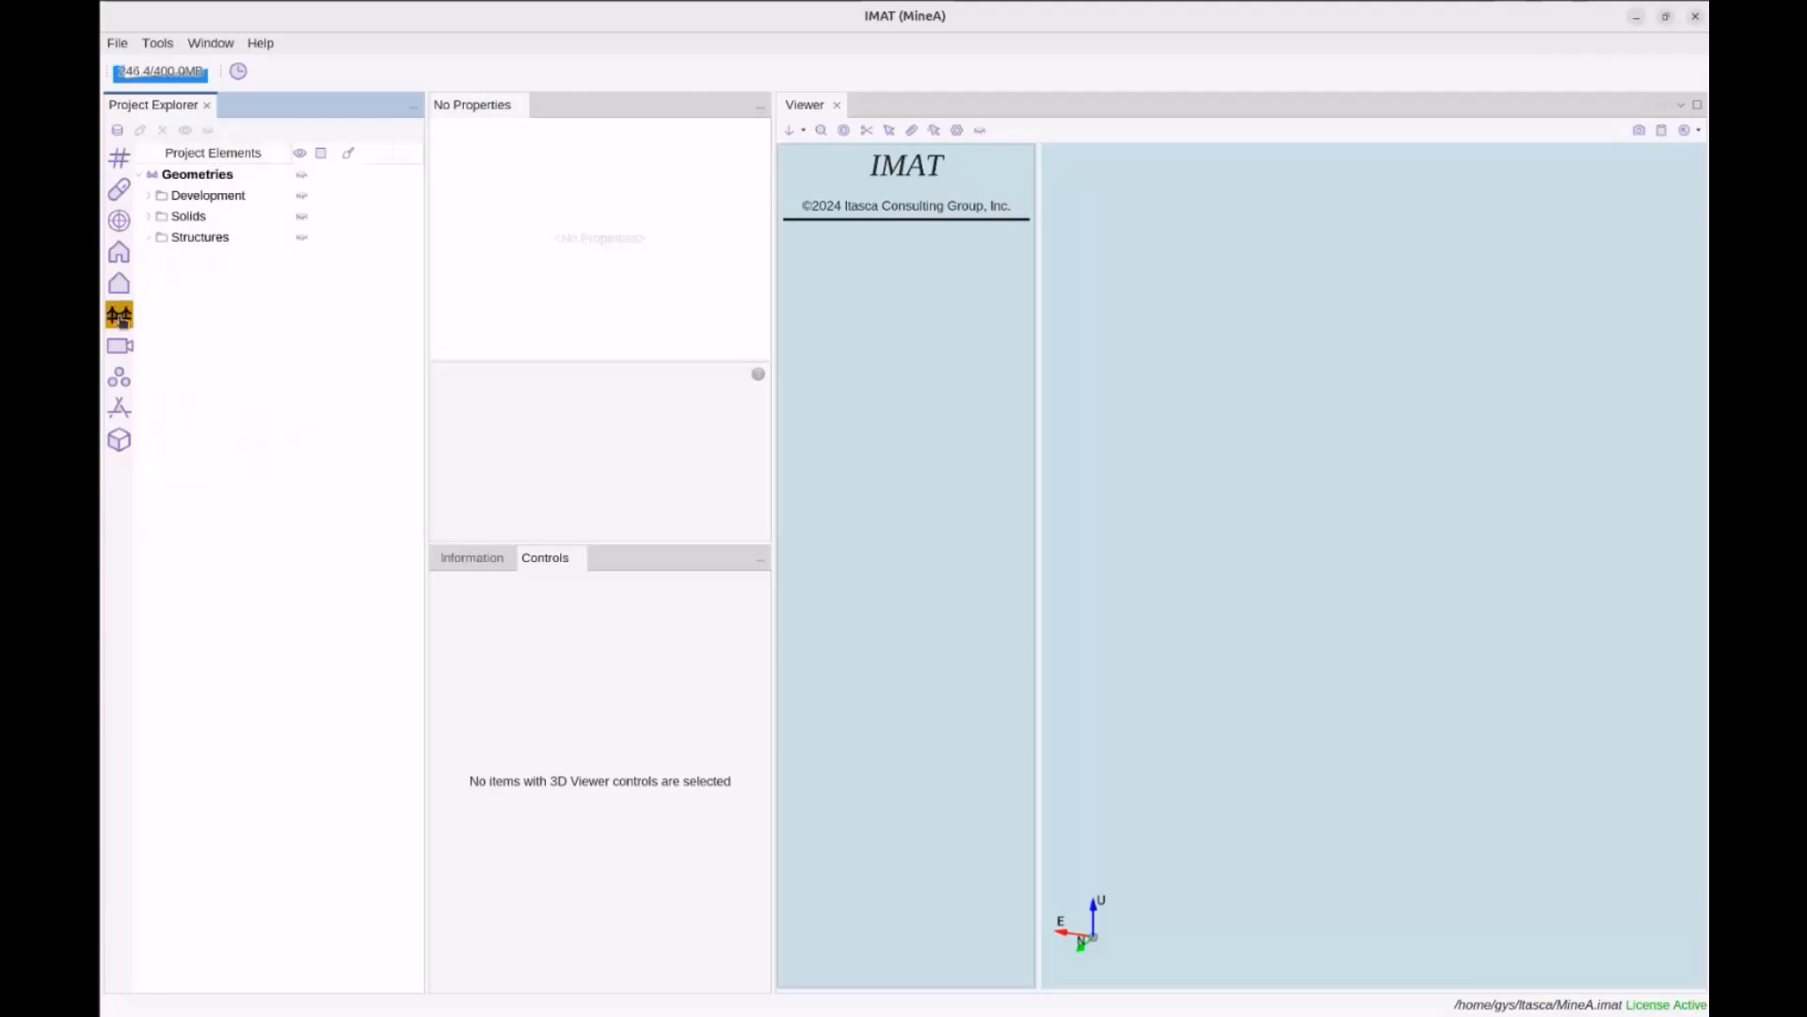
left_click(120, 320)
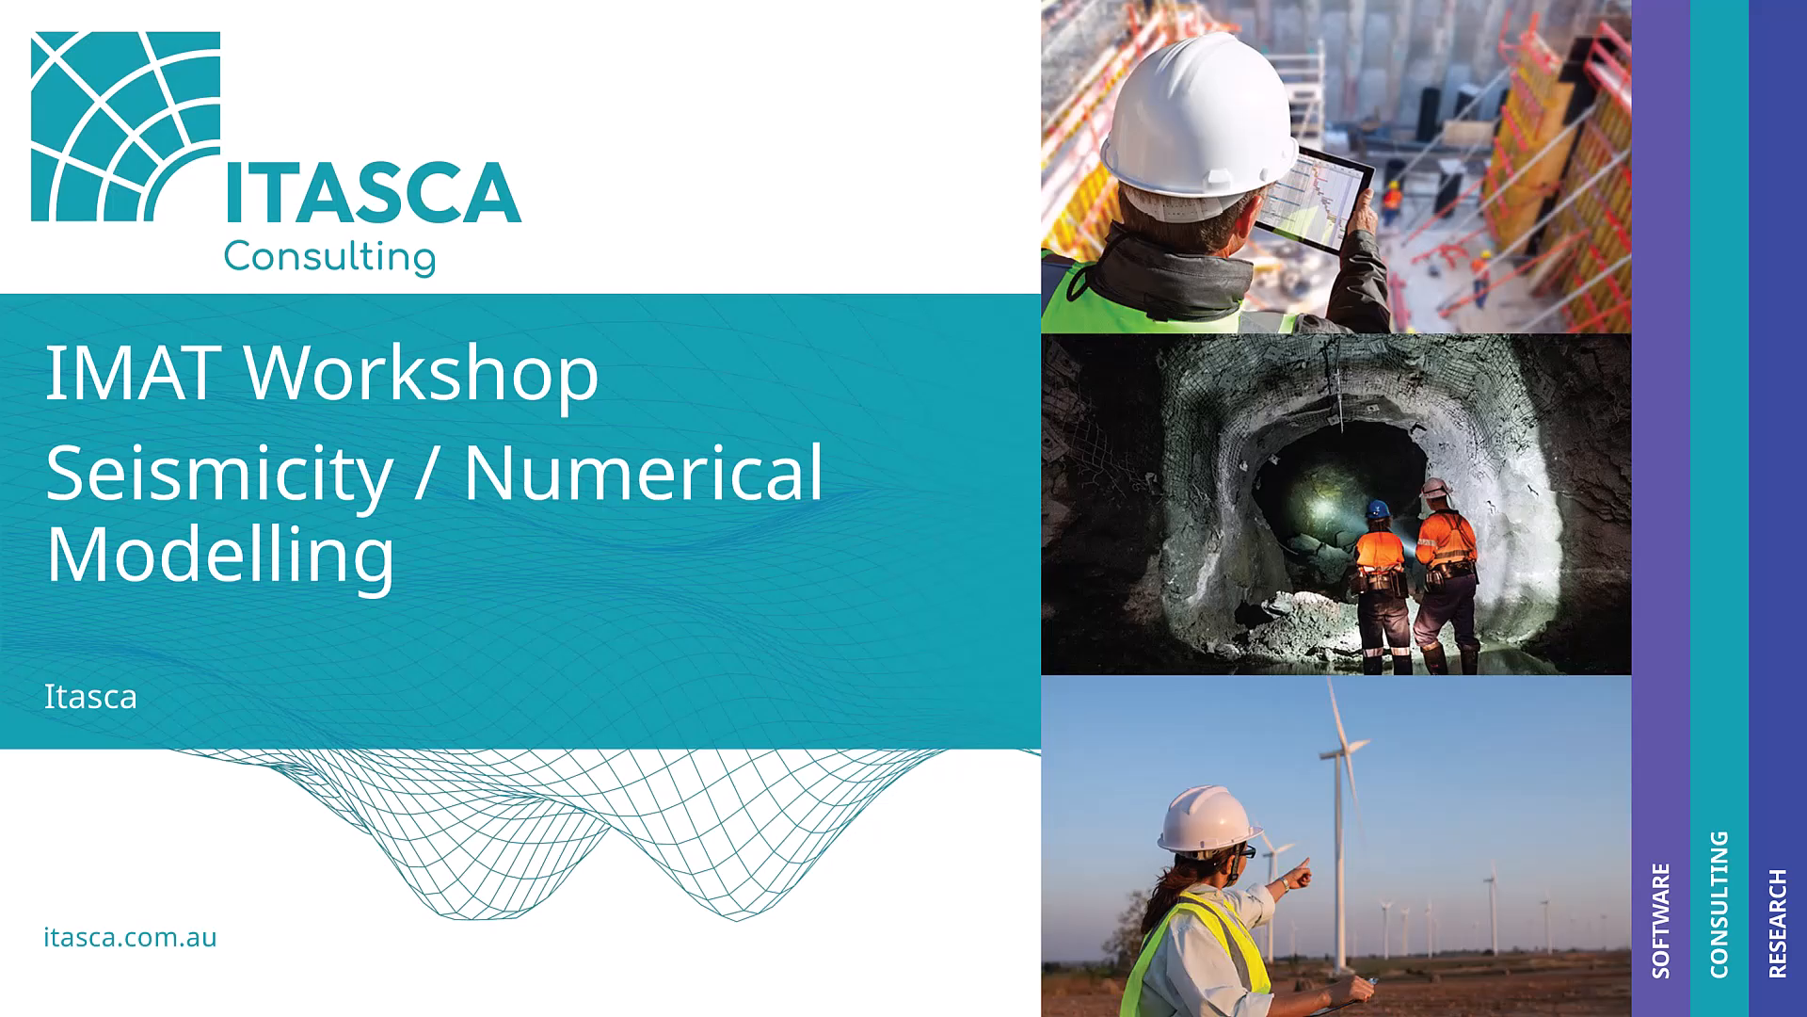
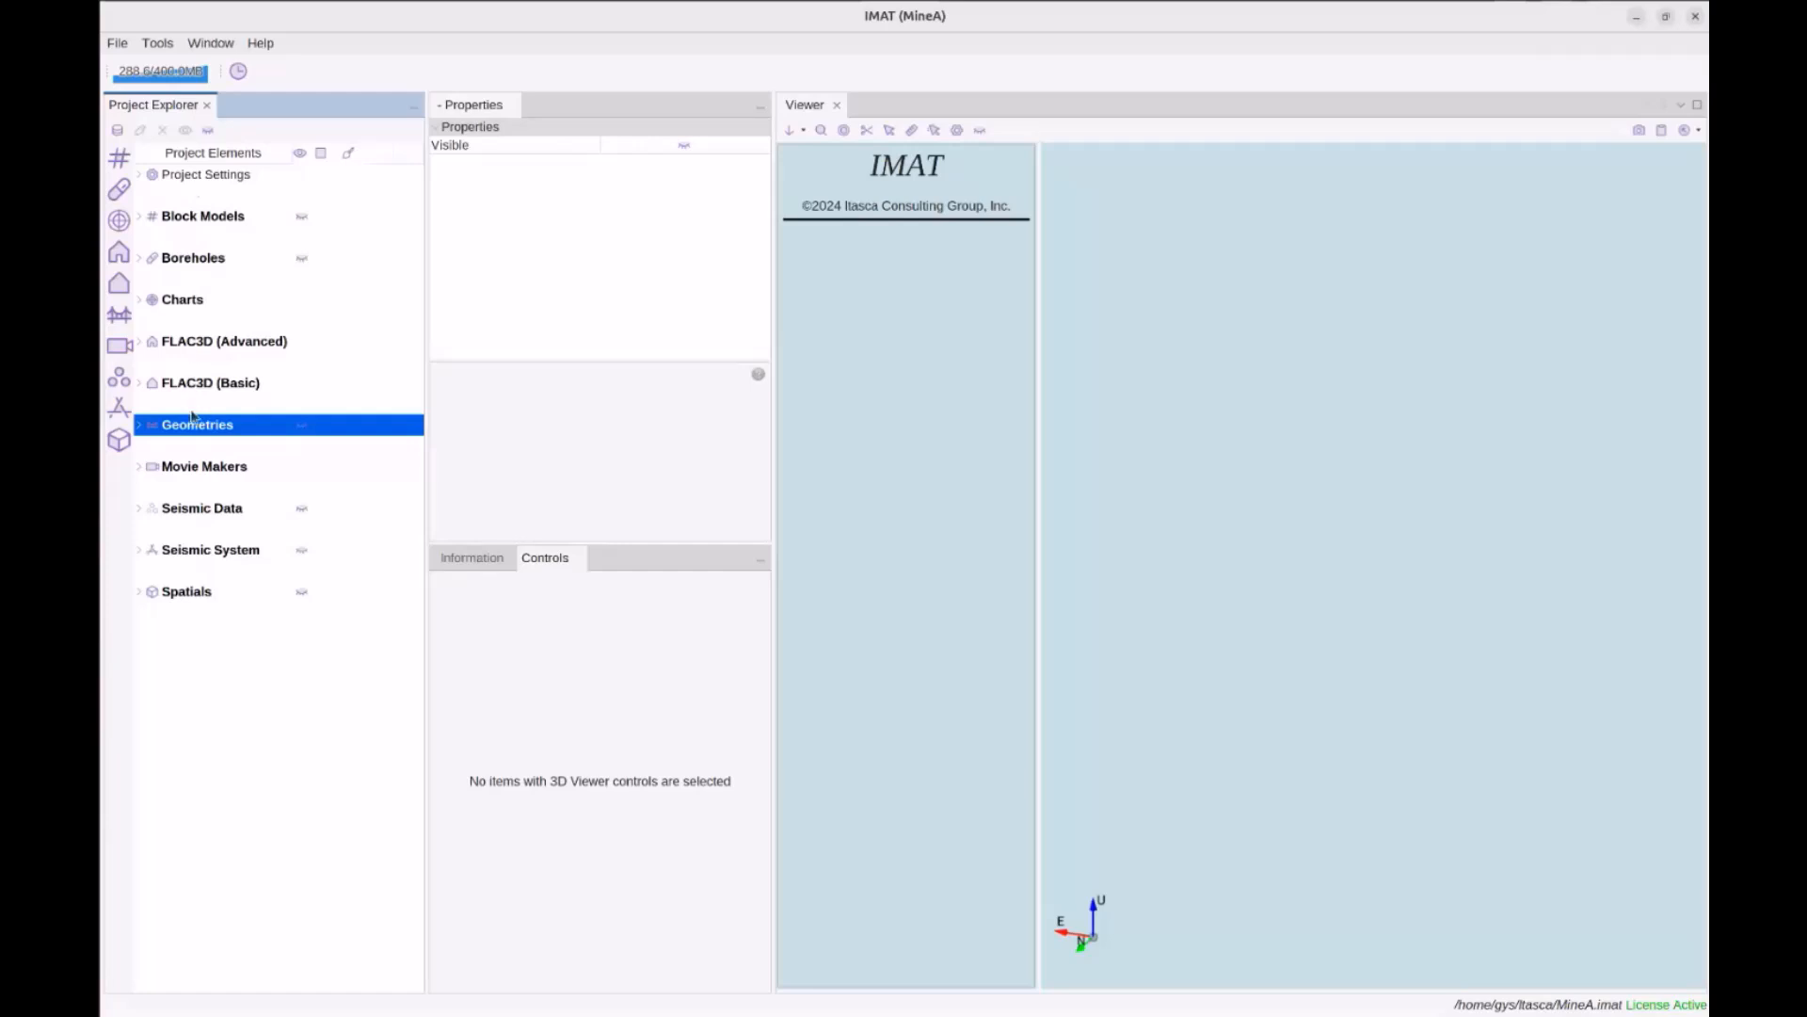
Review the Local Magnitude coefficients (offset 0.9800) and their help text, then expand Geometries
double_click(199, 176)
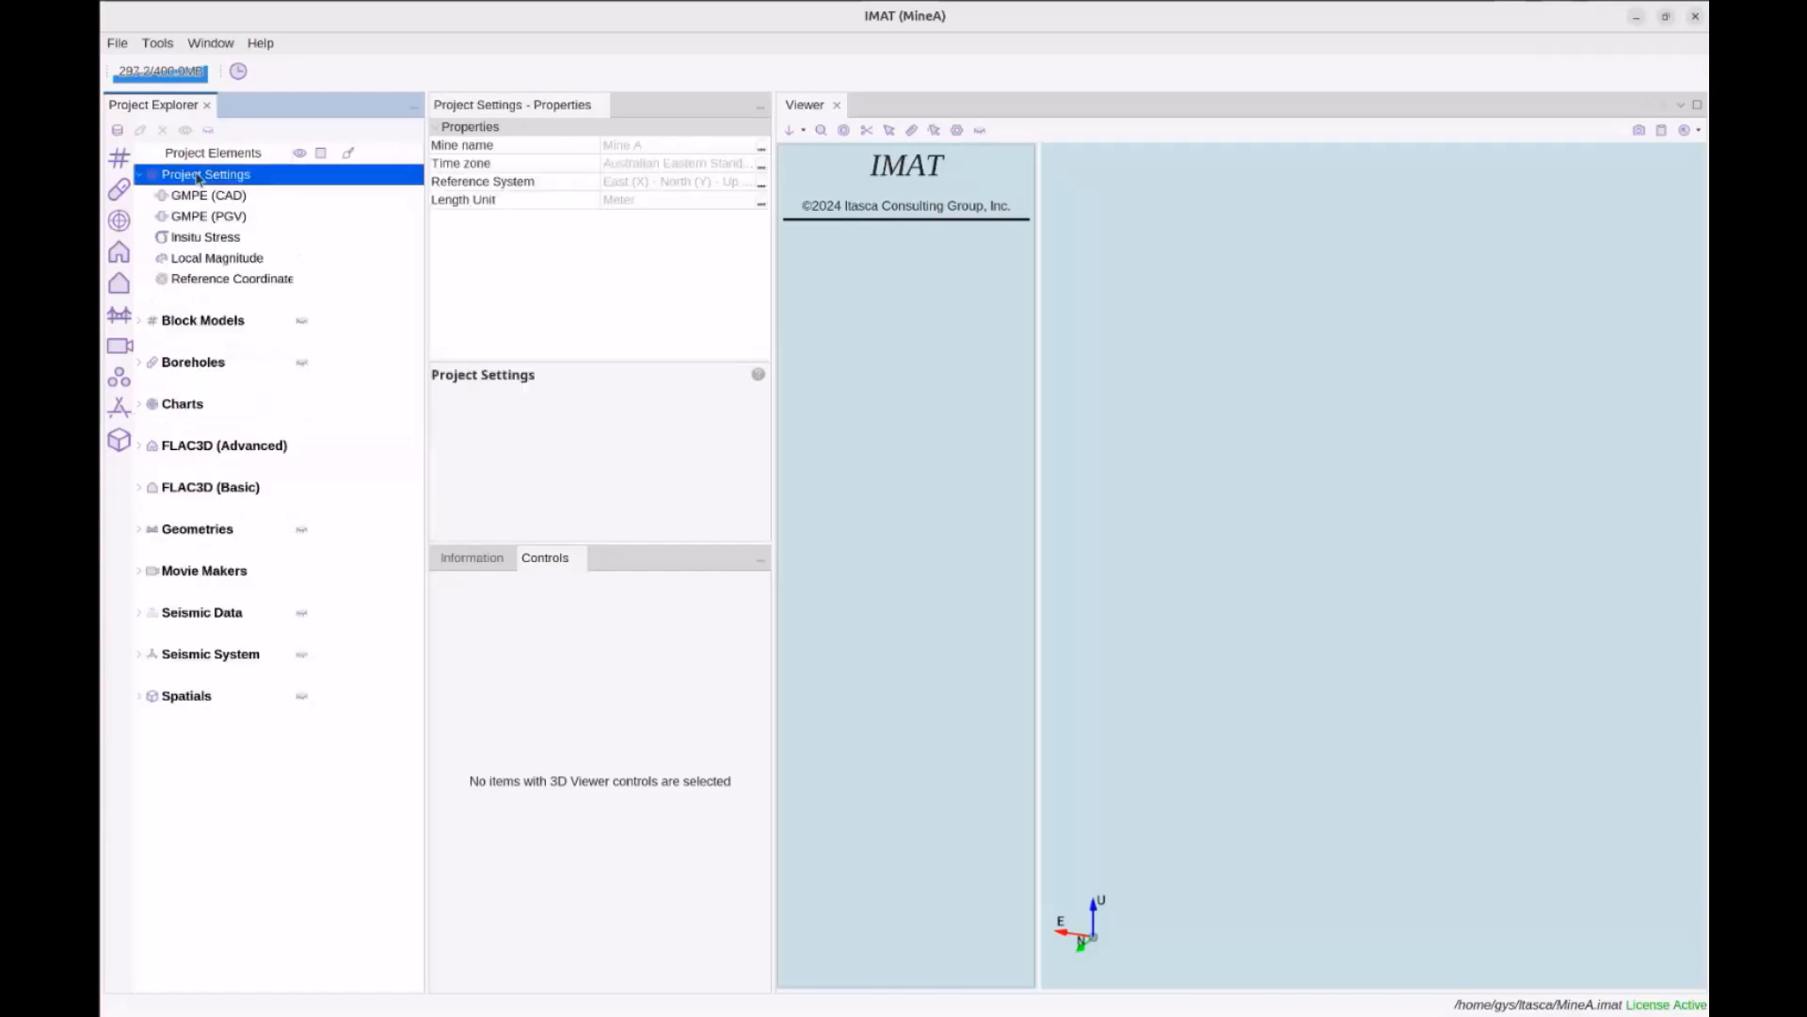
left_click(239, 263)
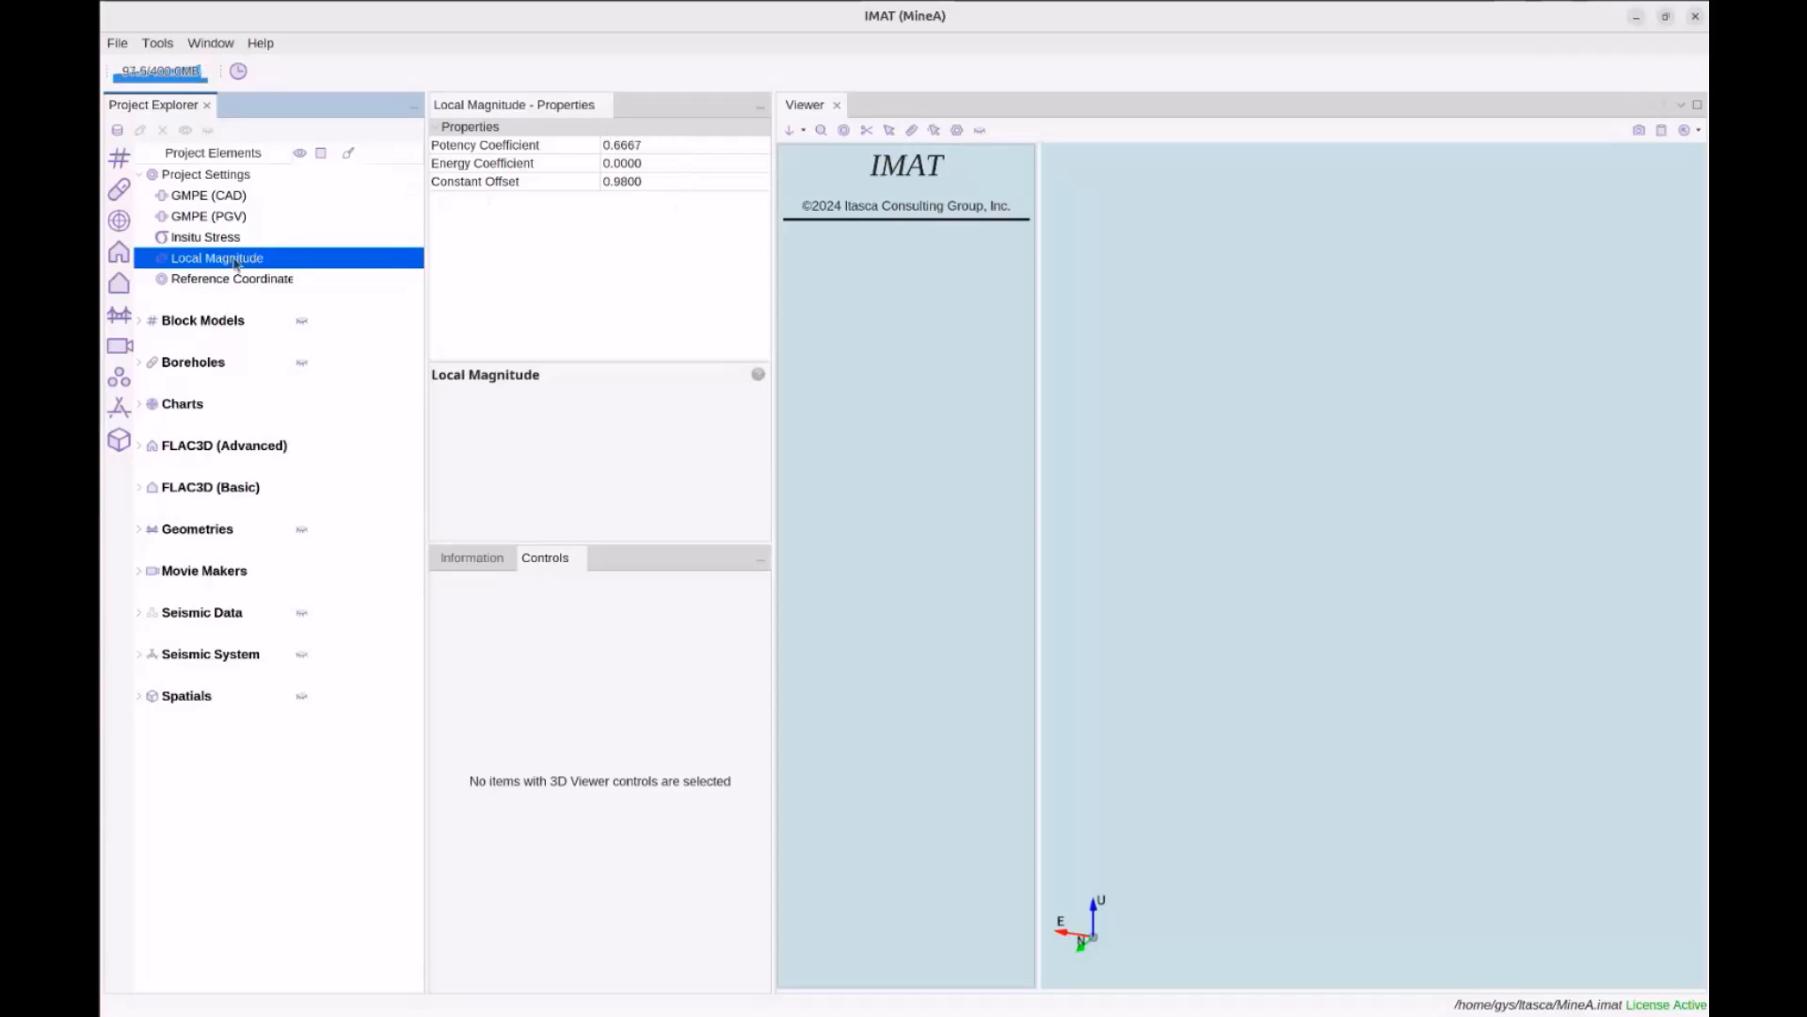
left_click(471, 560)
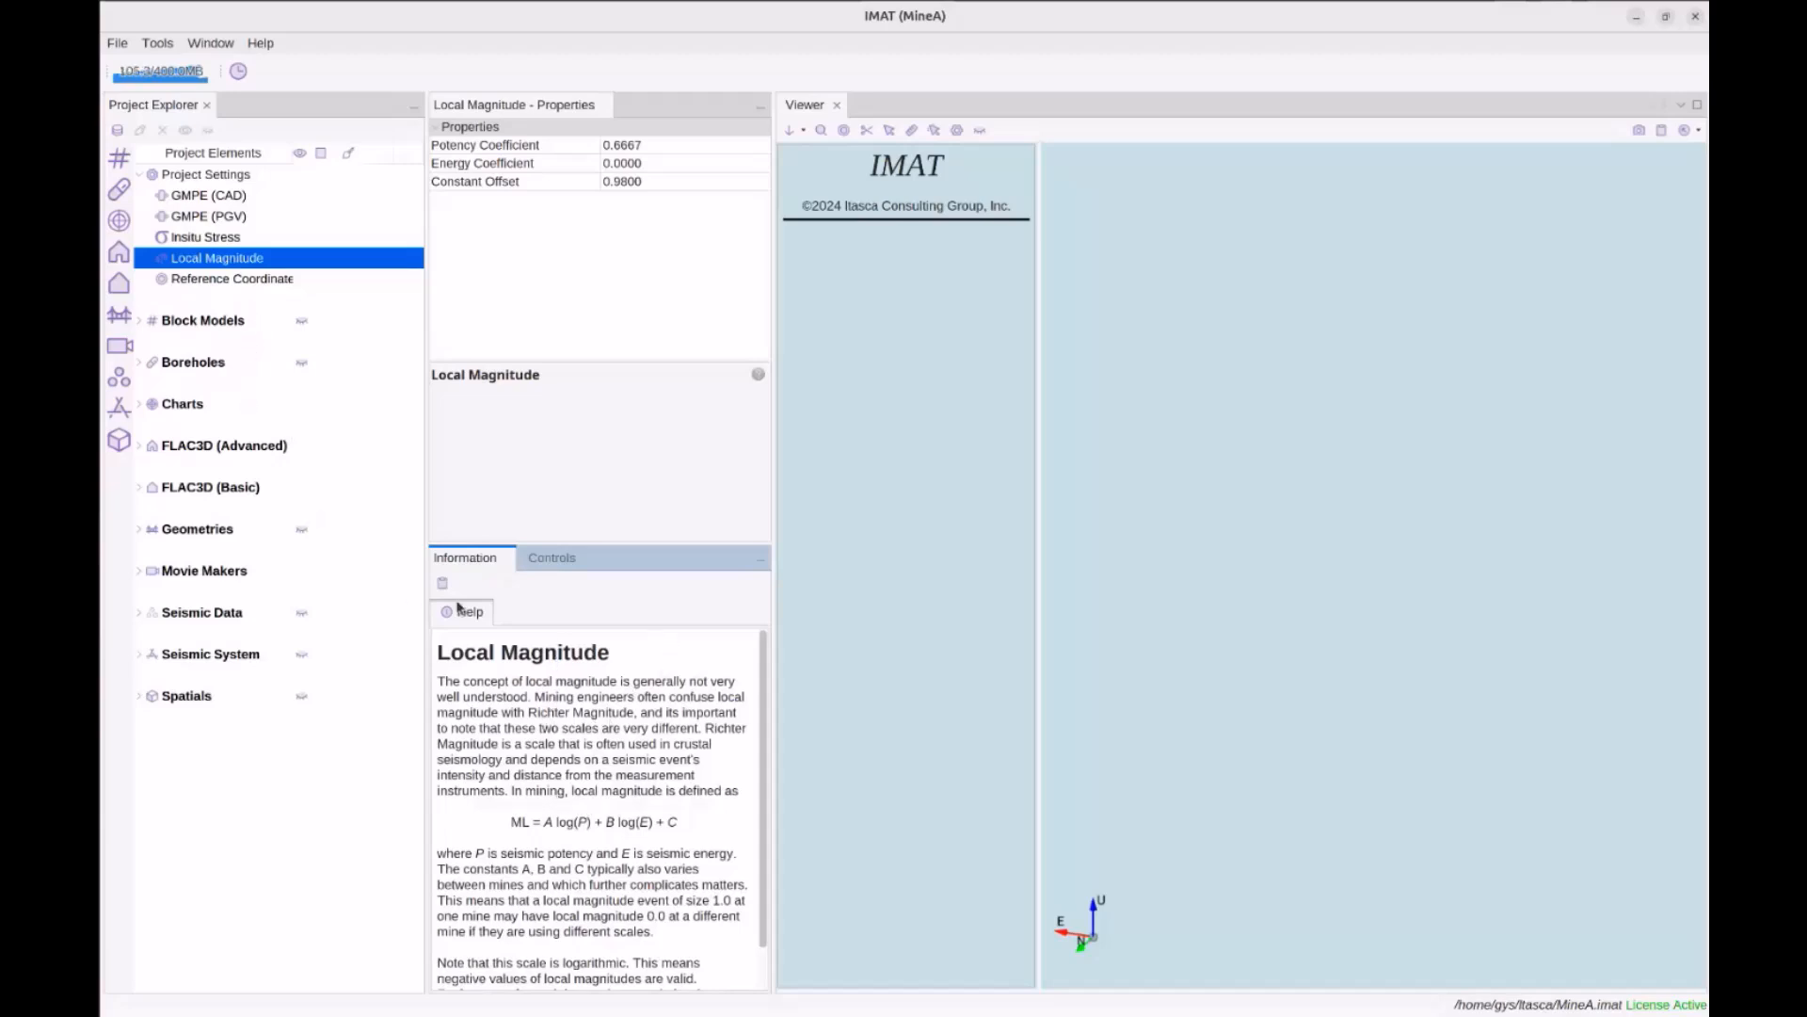
scroll(582, 710, "down", 1)
scroll(583, 710, "up", 1)
scroll(626, 866, "down", 1)
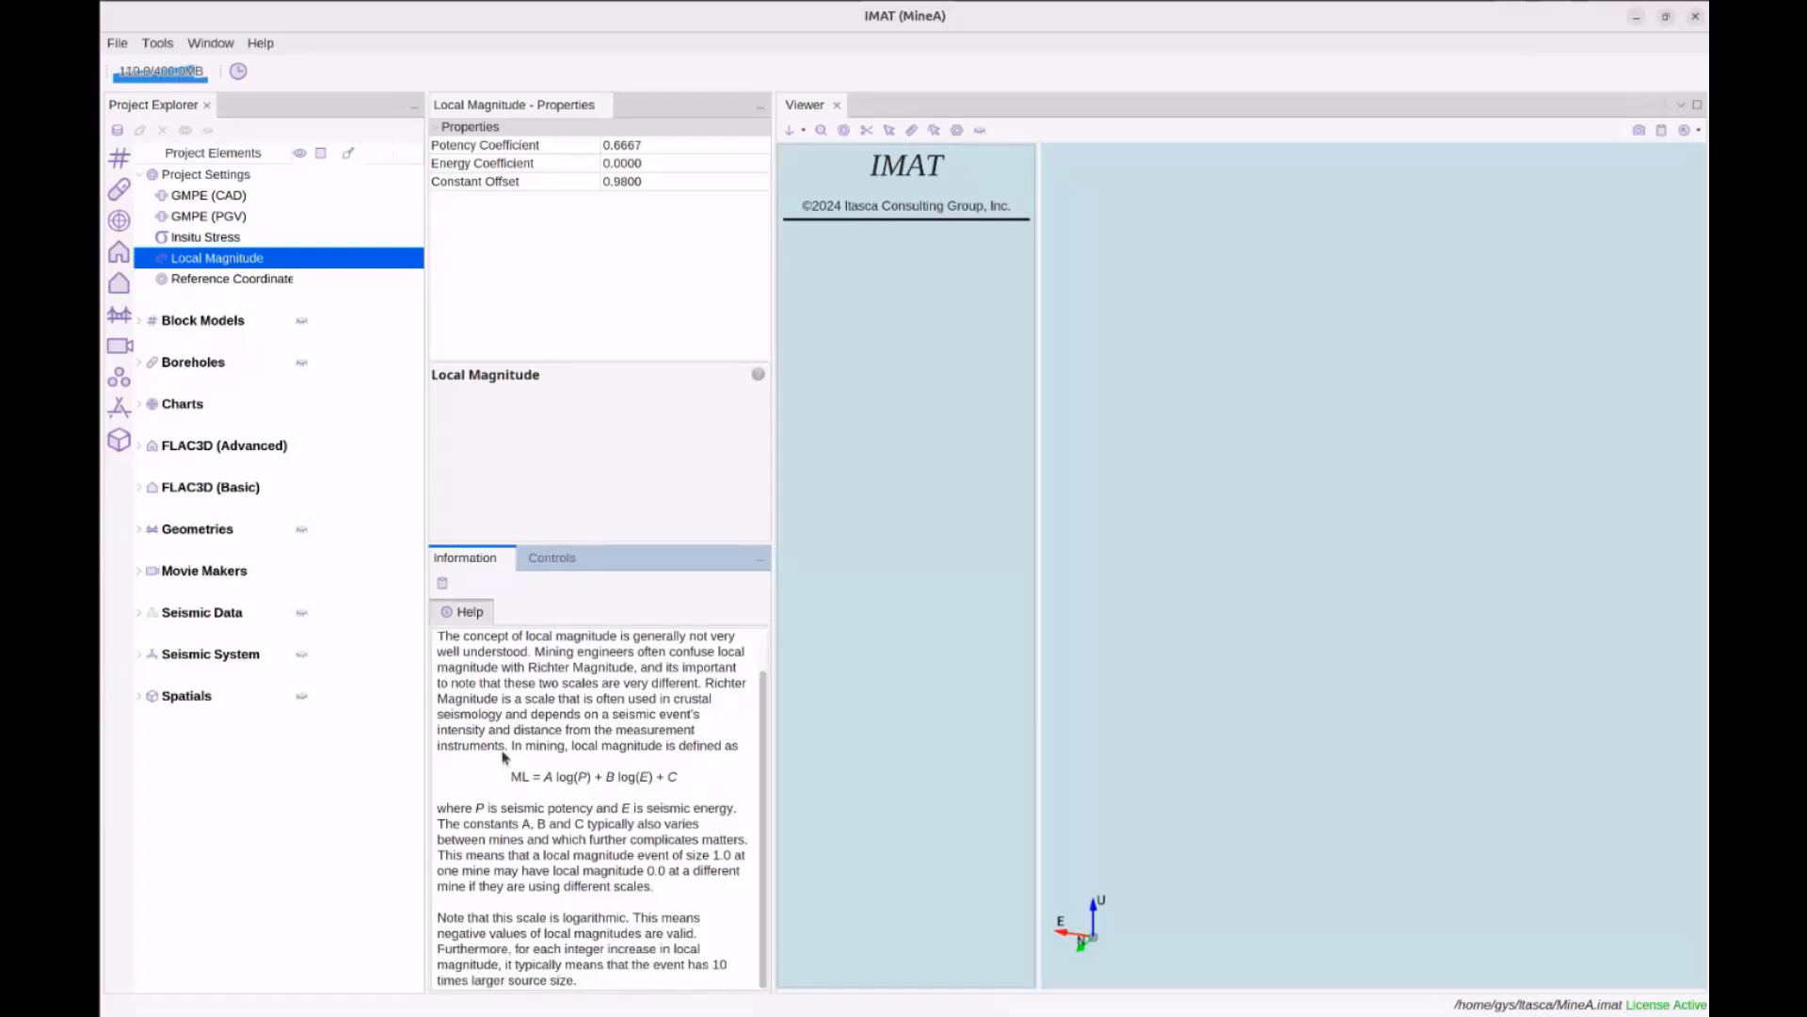
scroll(561, 918, "up", 1)
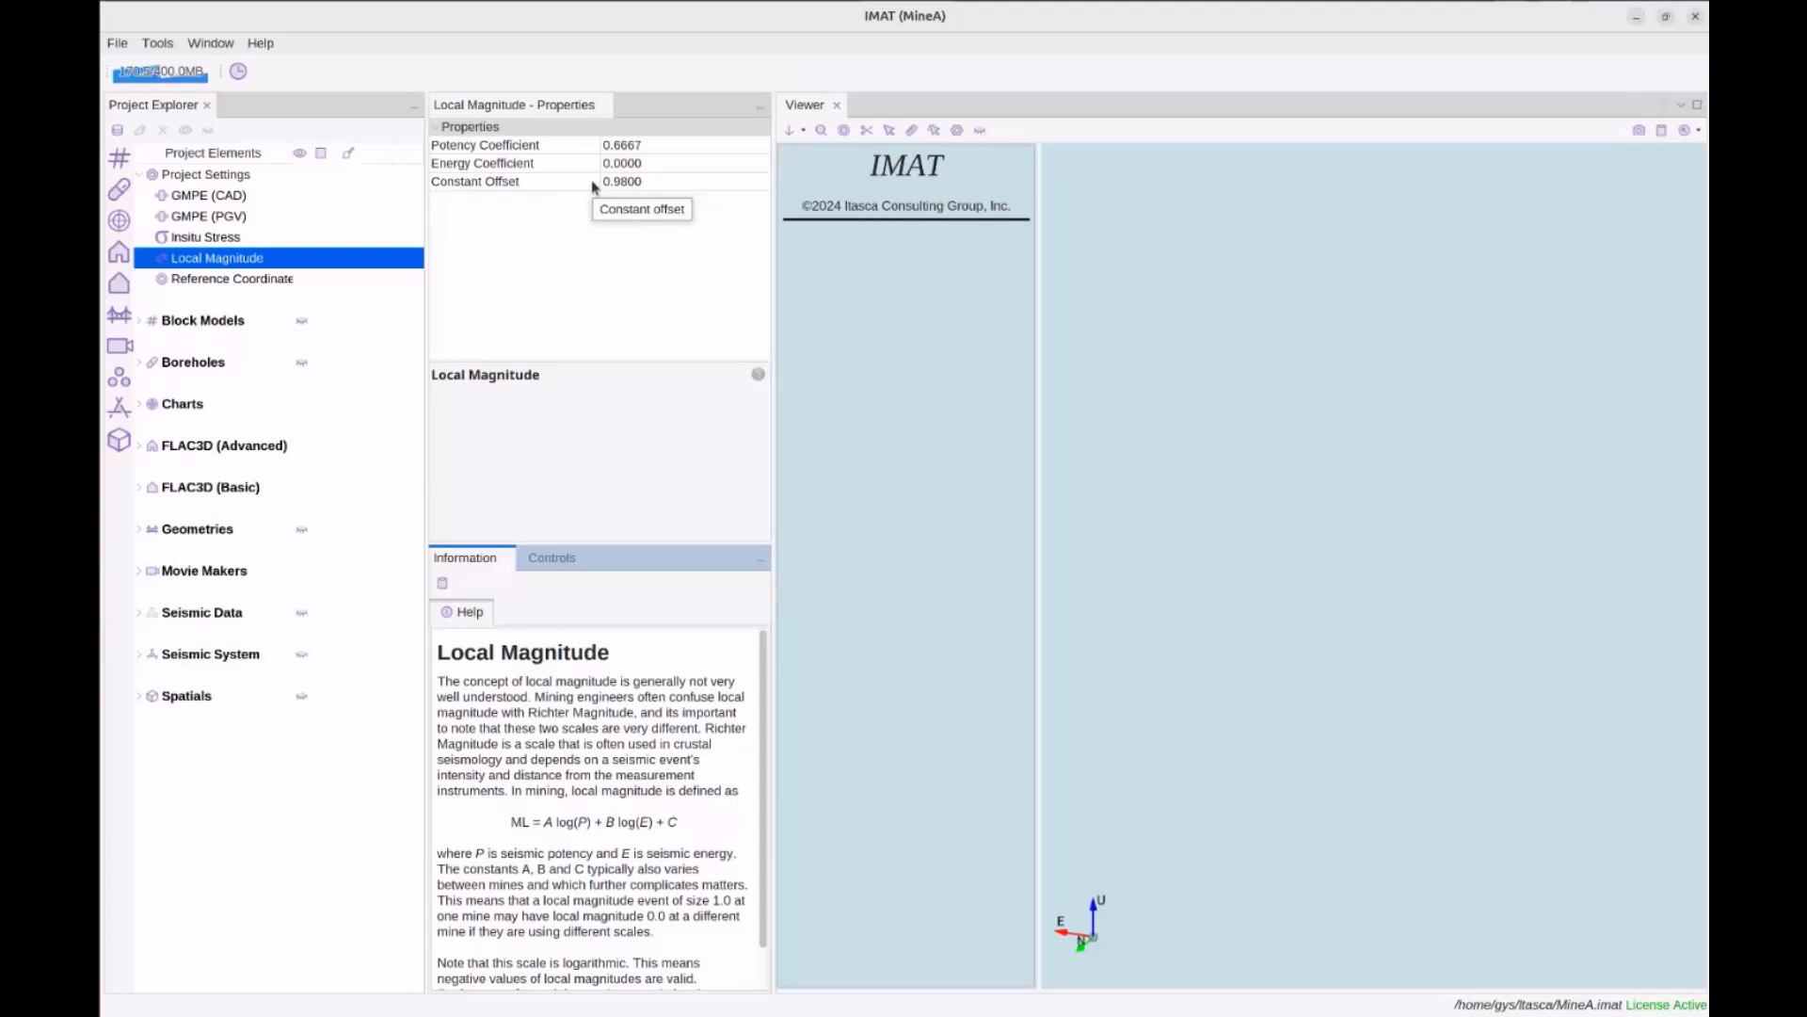
double_click(230, 534)
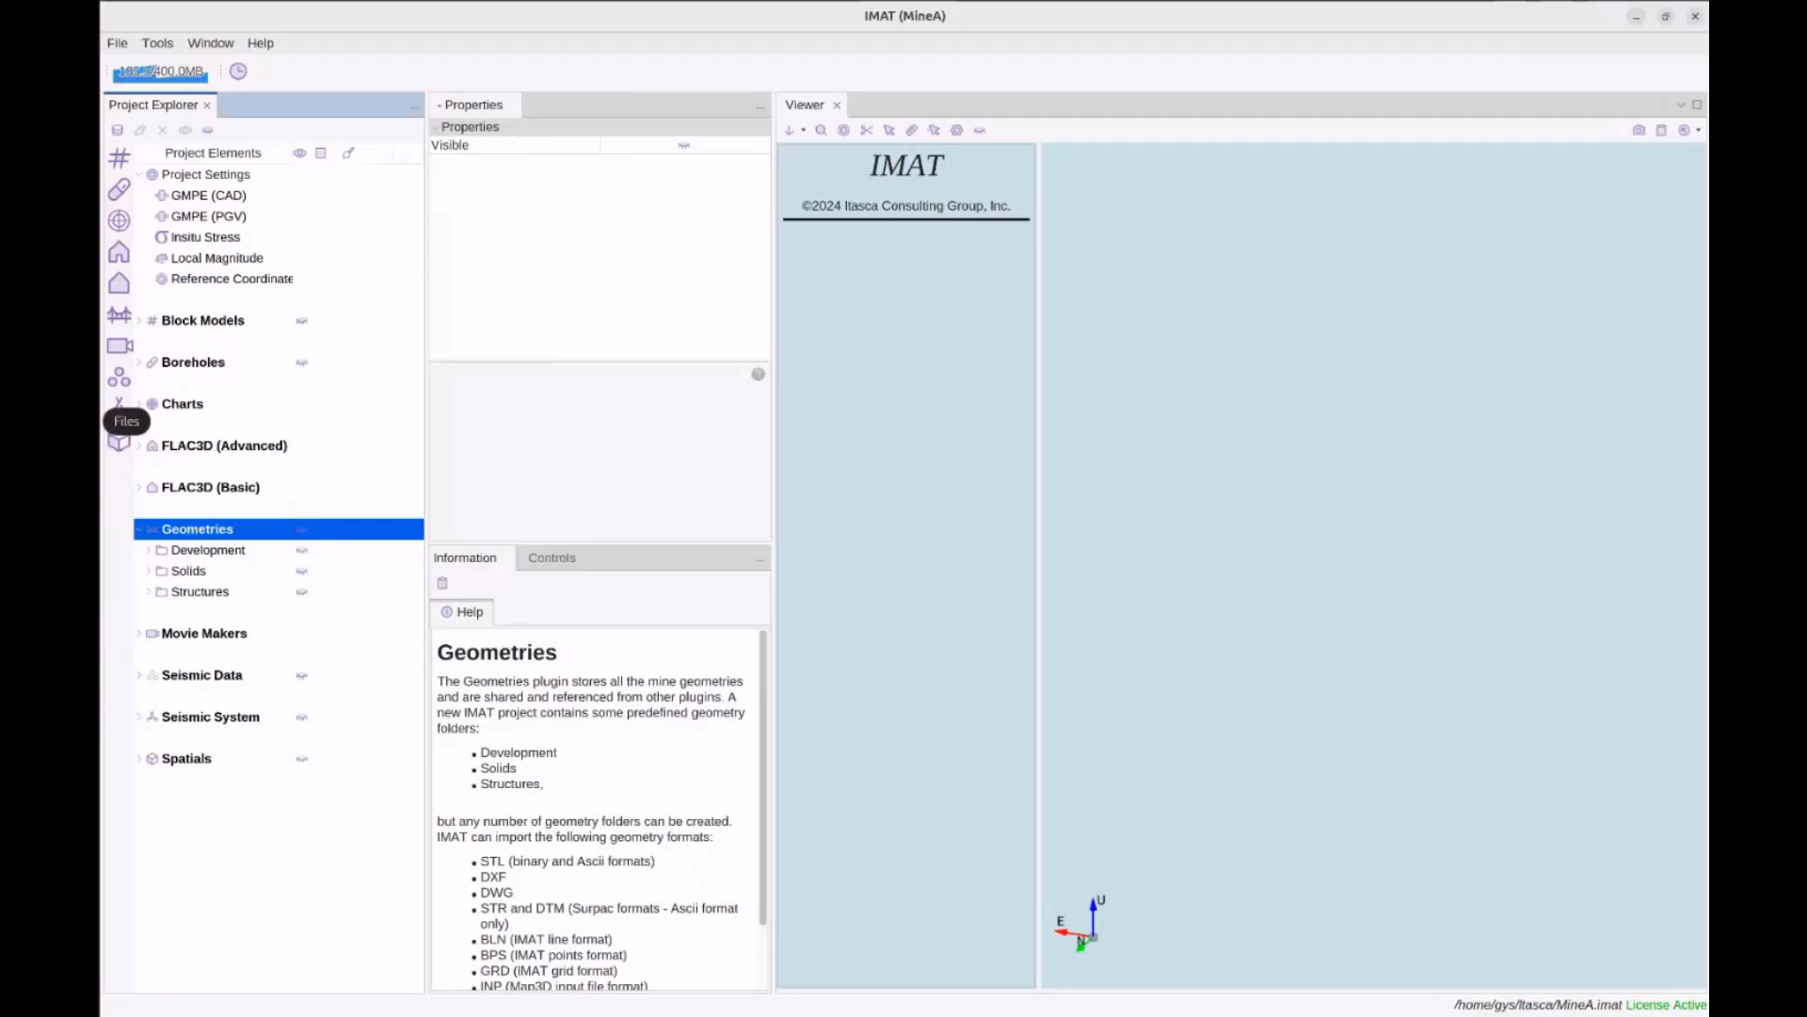
Open the Files browser over the project and navigate to Itasca-Workshop-Data/Geometries
left_click(74, 421)
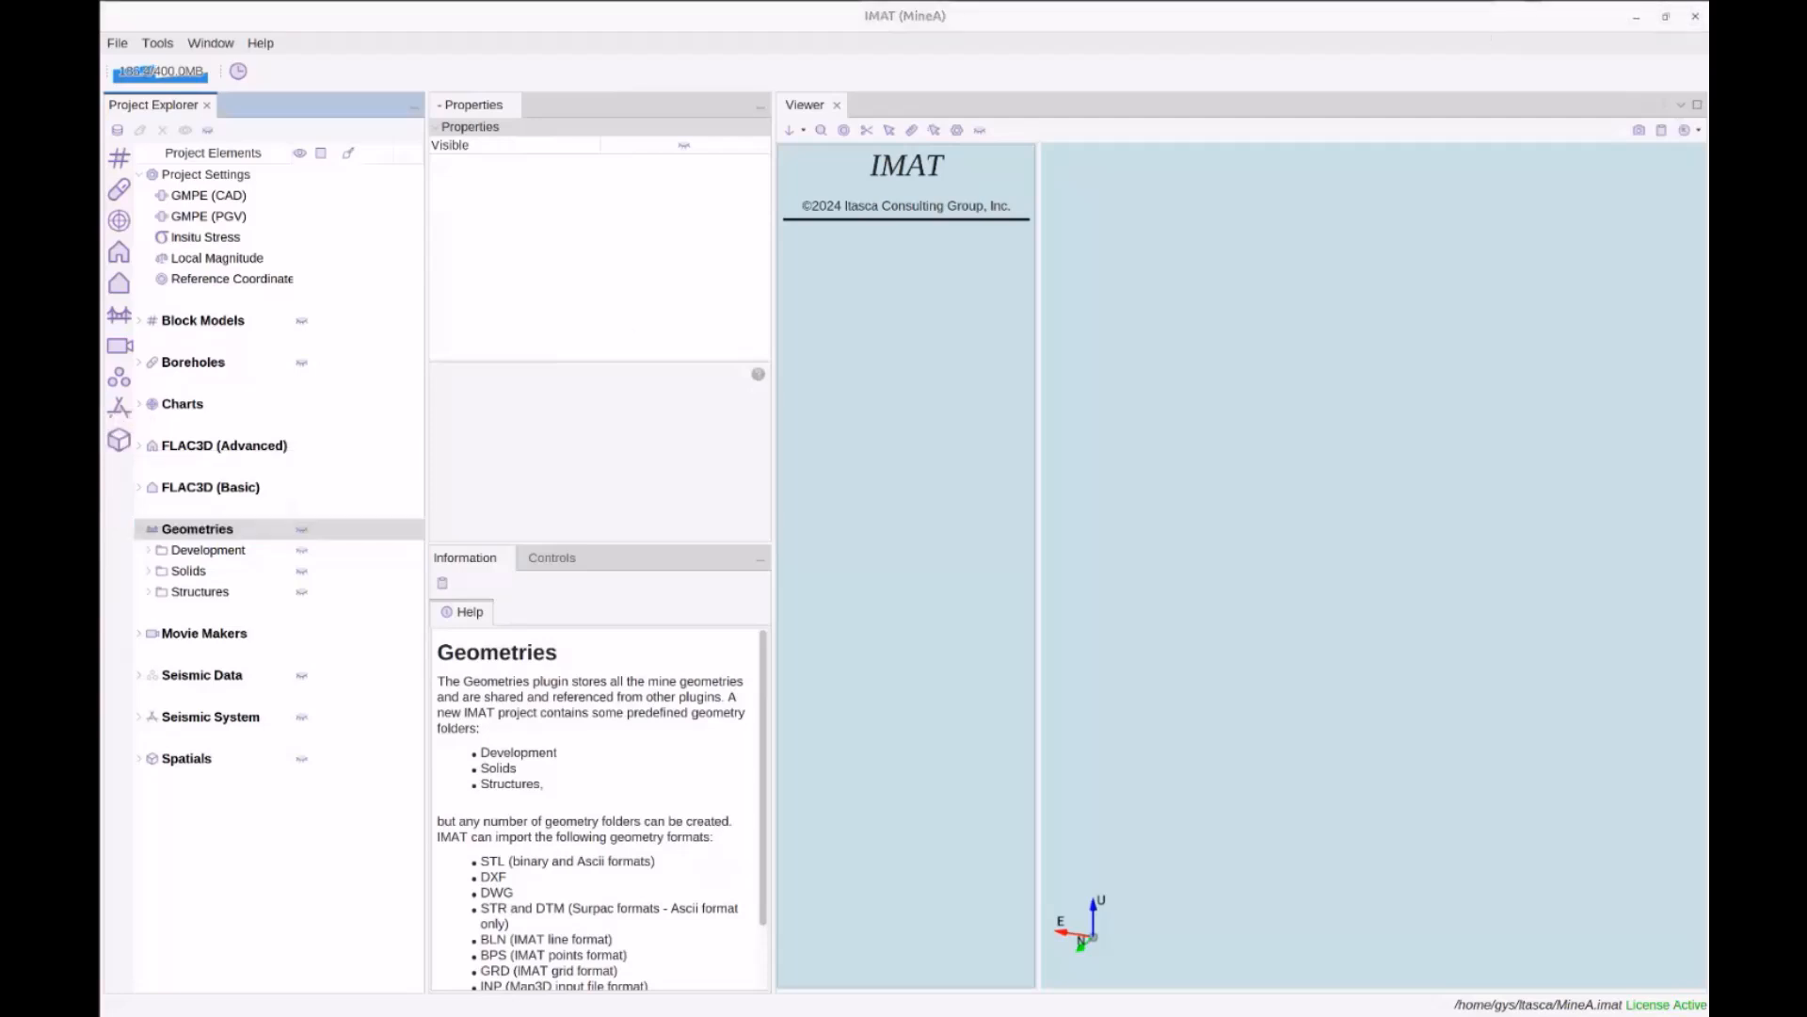
left_click_drag(1708, 128, 876, 208)
scroll(943, 345, "up", 3)
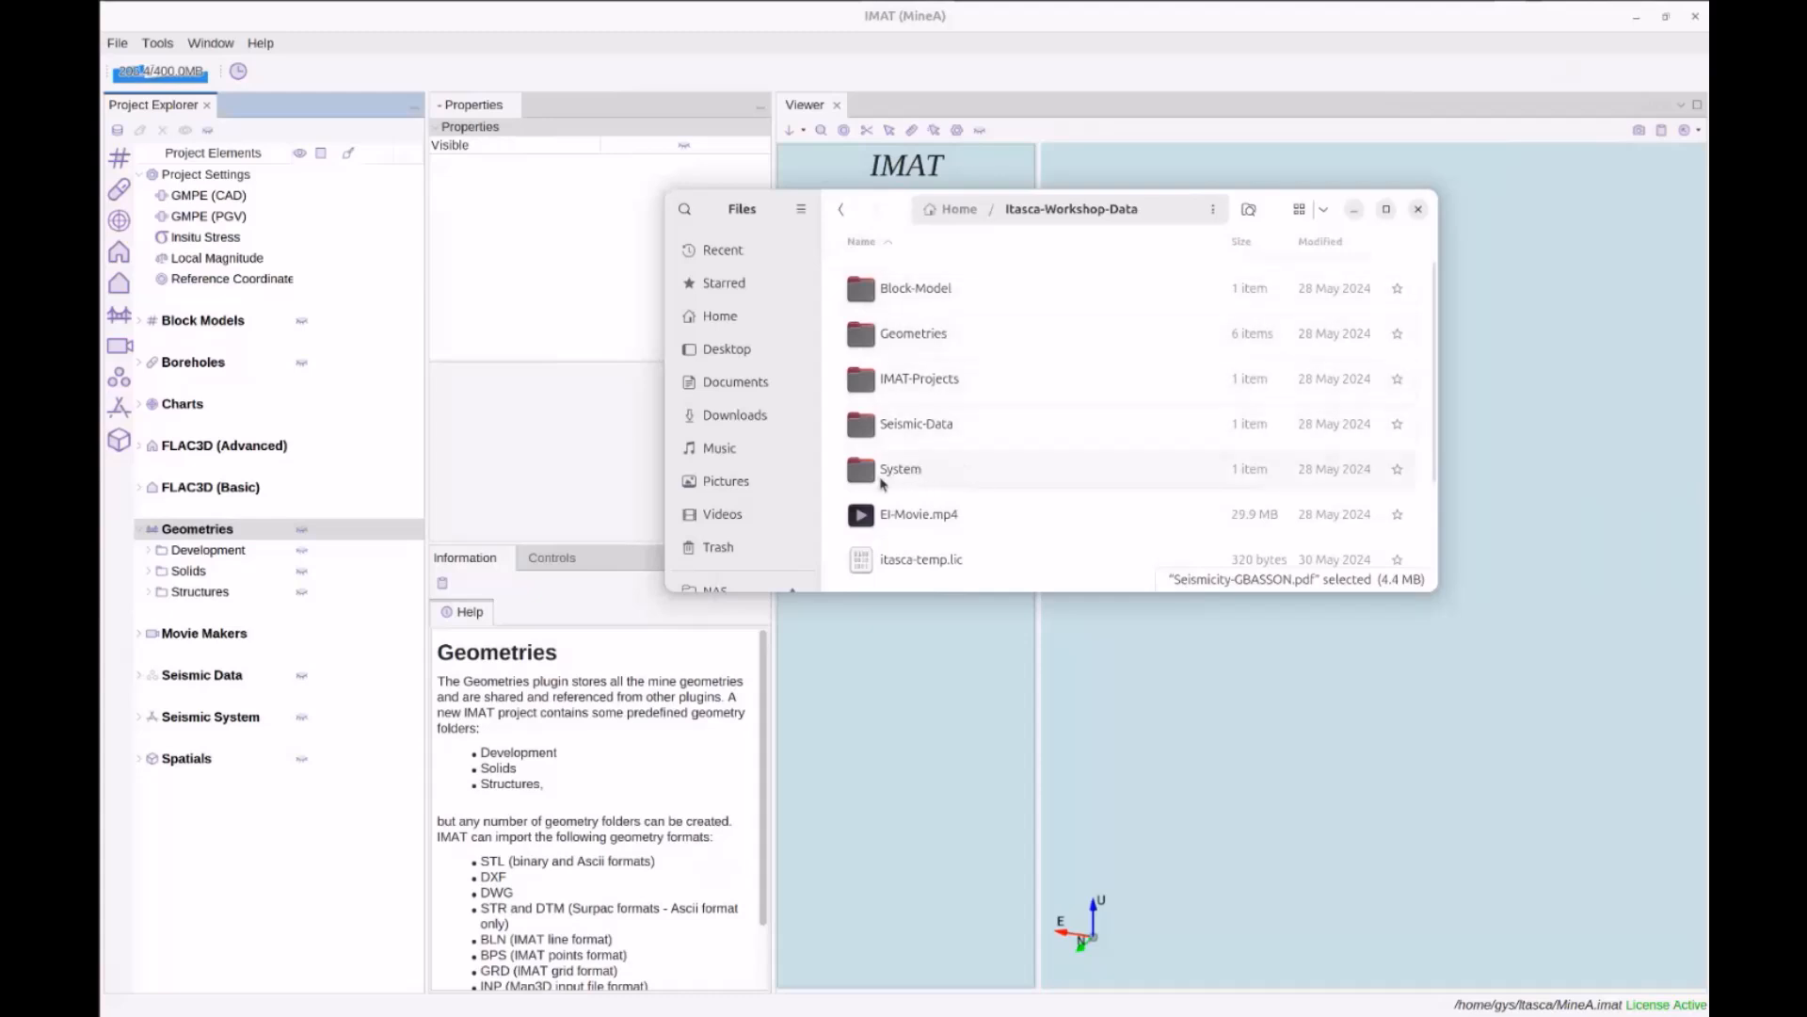
double_click(923, 329)
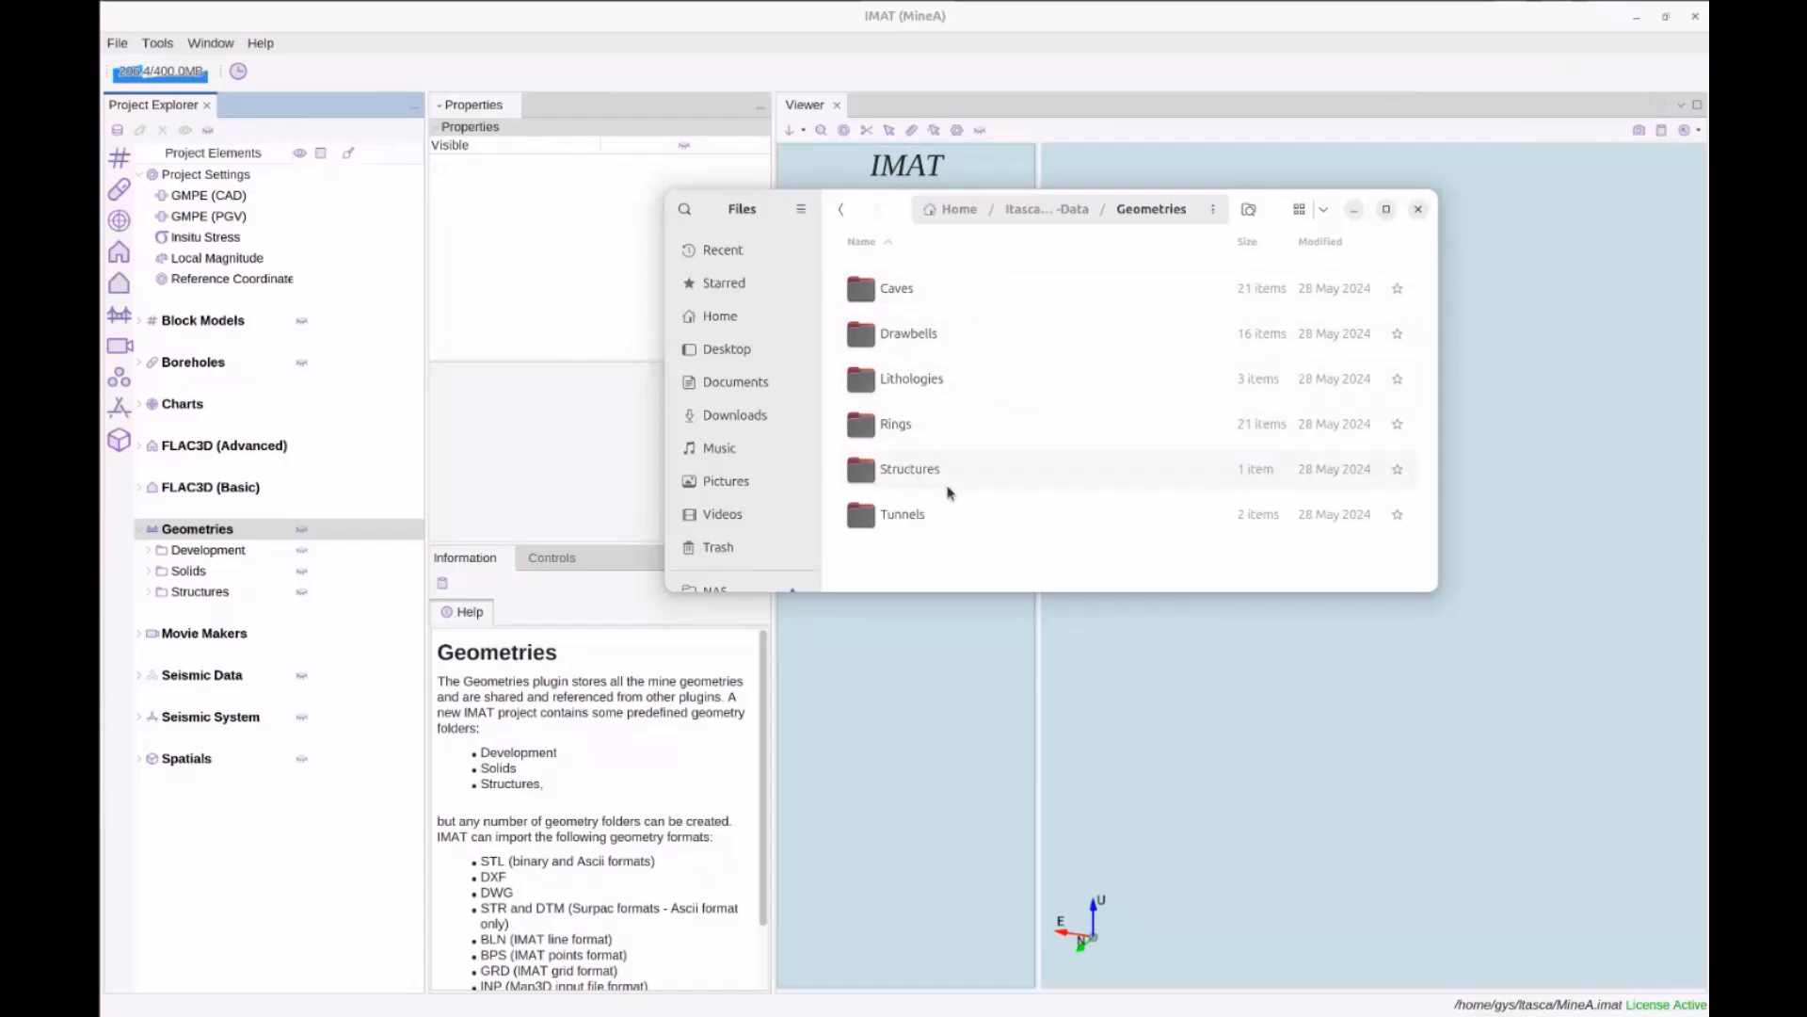
Inspect the Development folder's Import submenu without importing anything
right_click(196, 548)
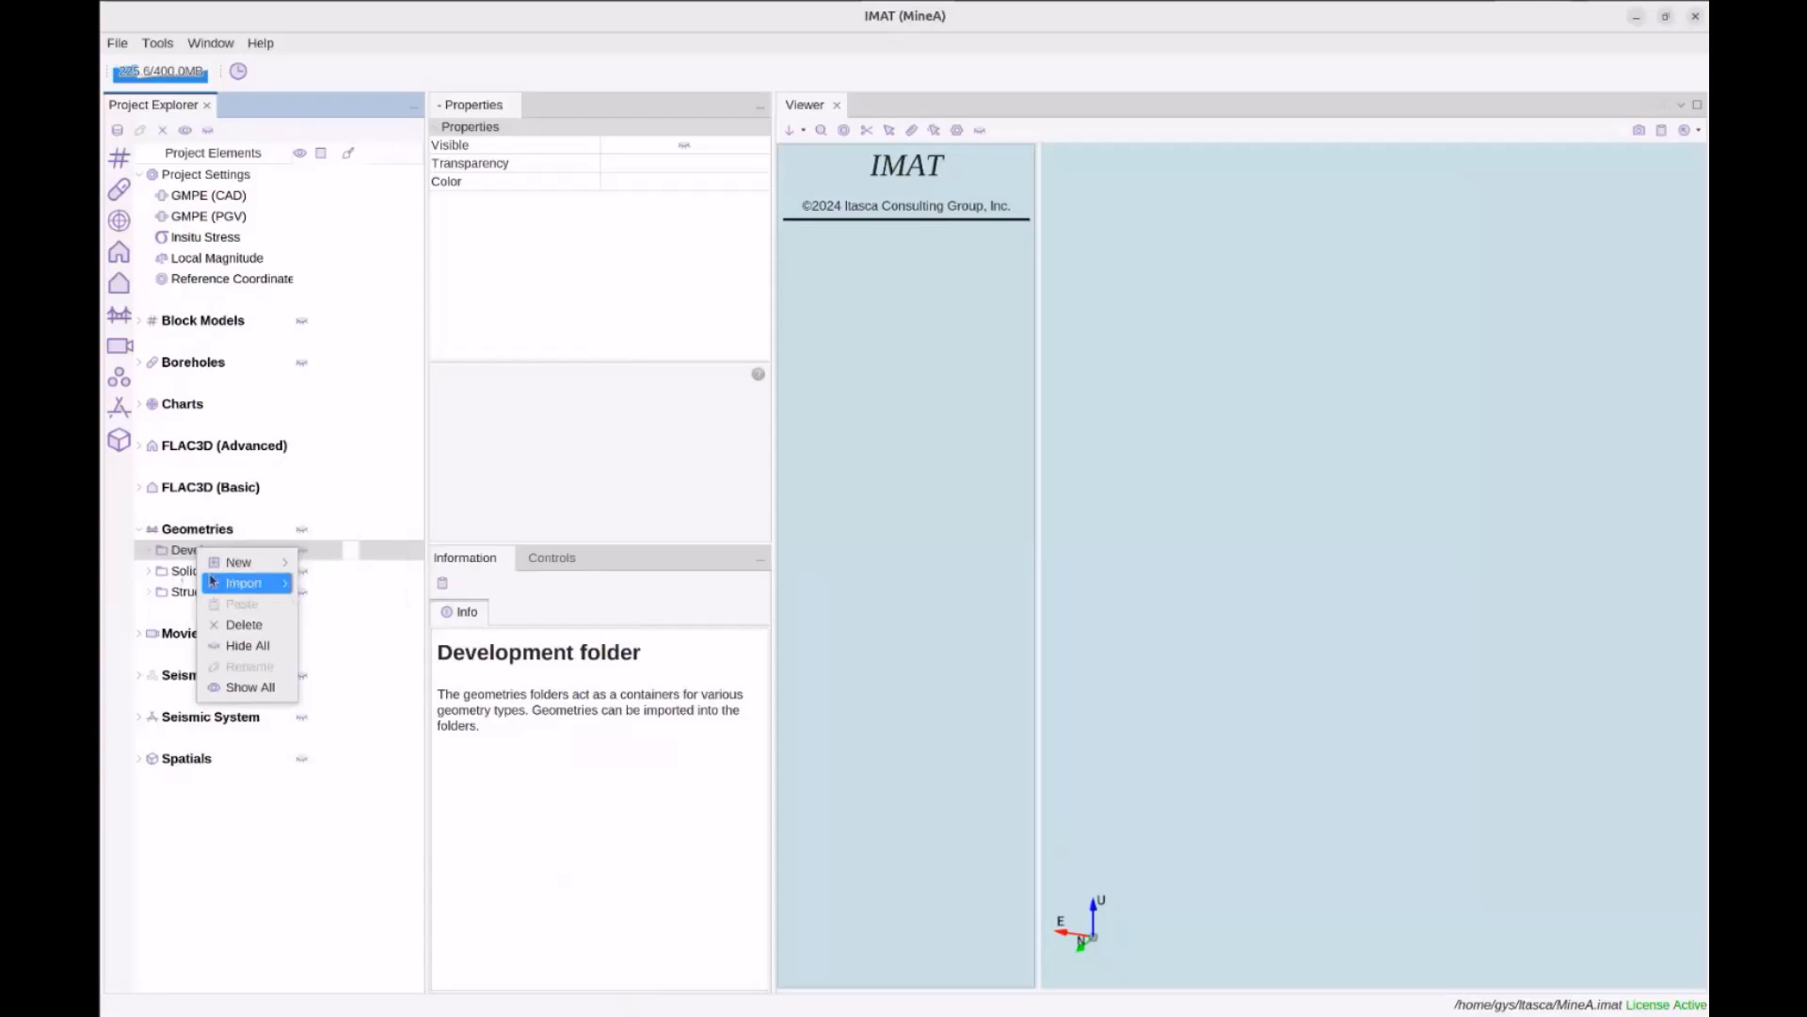
mouse_move(213, 582)
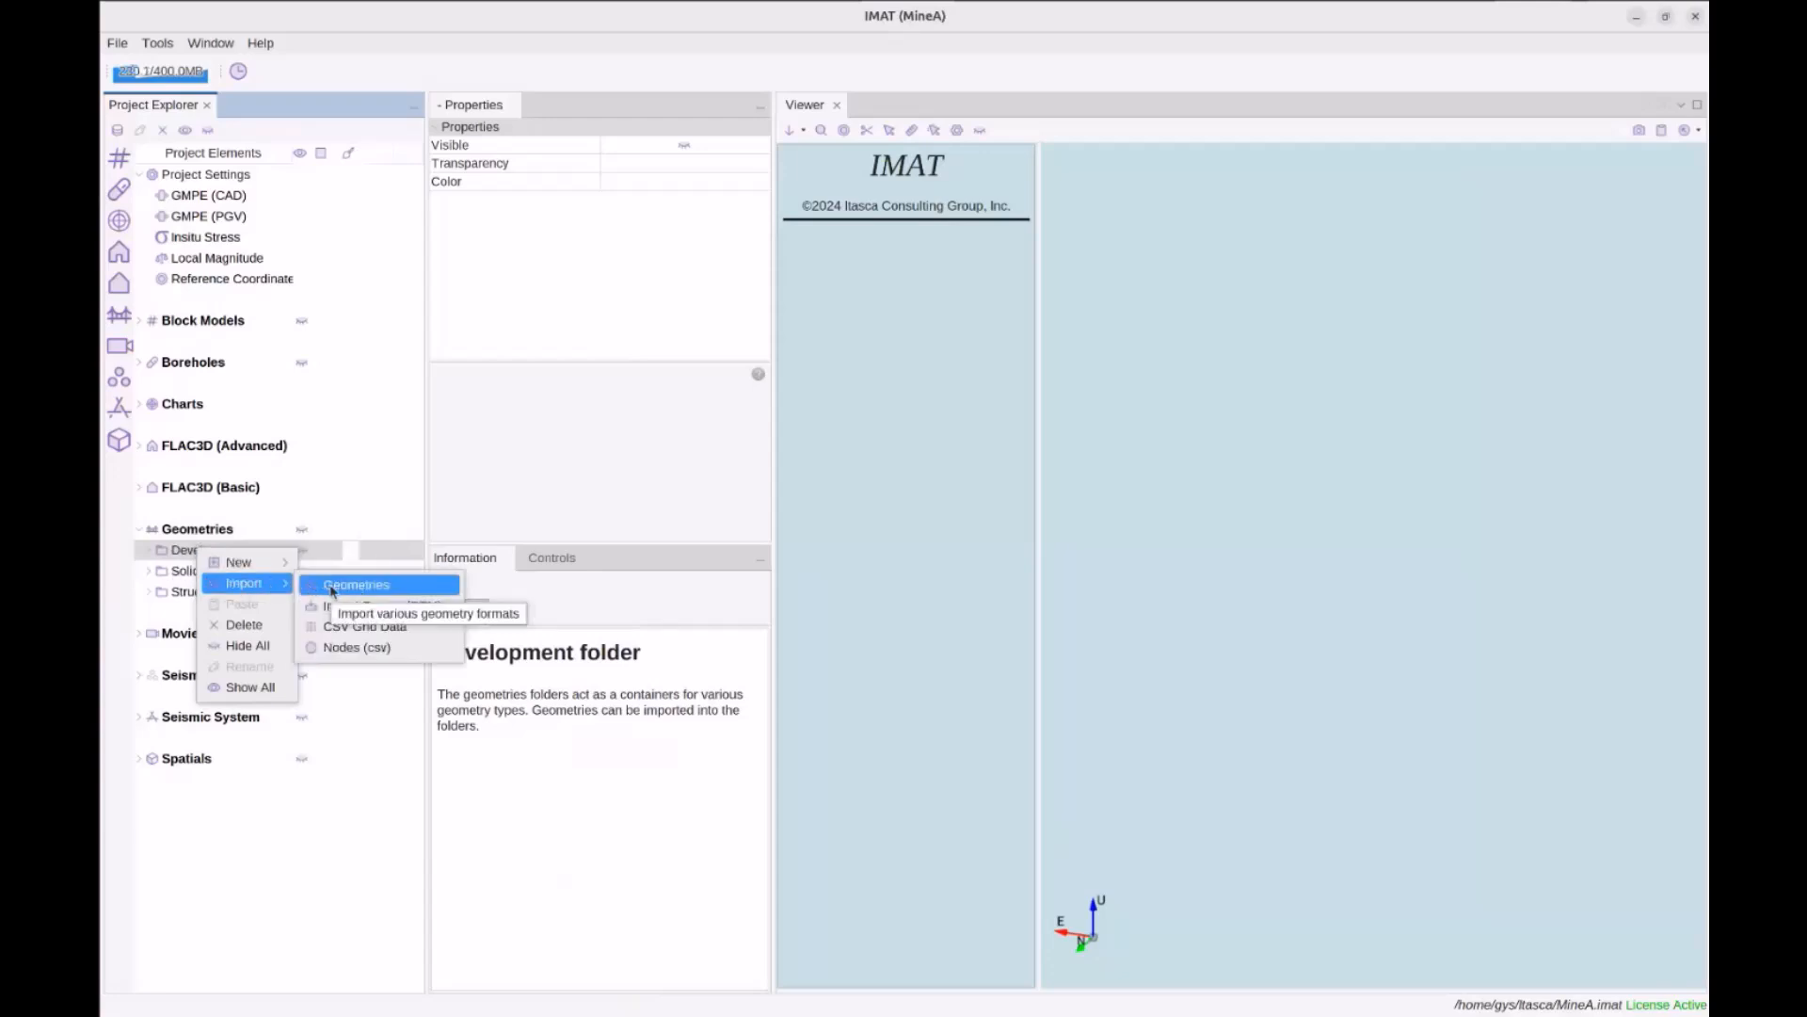
left_click(216, 530)
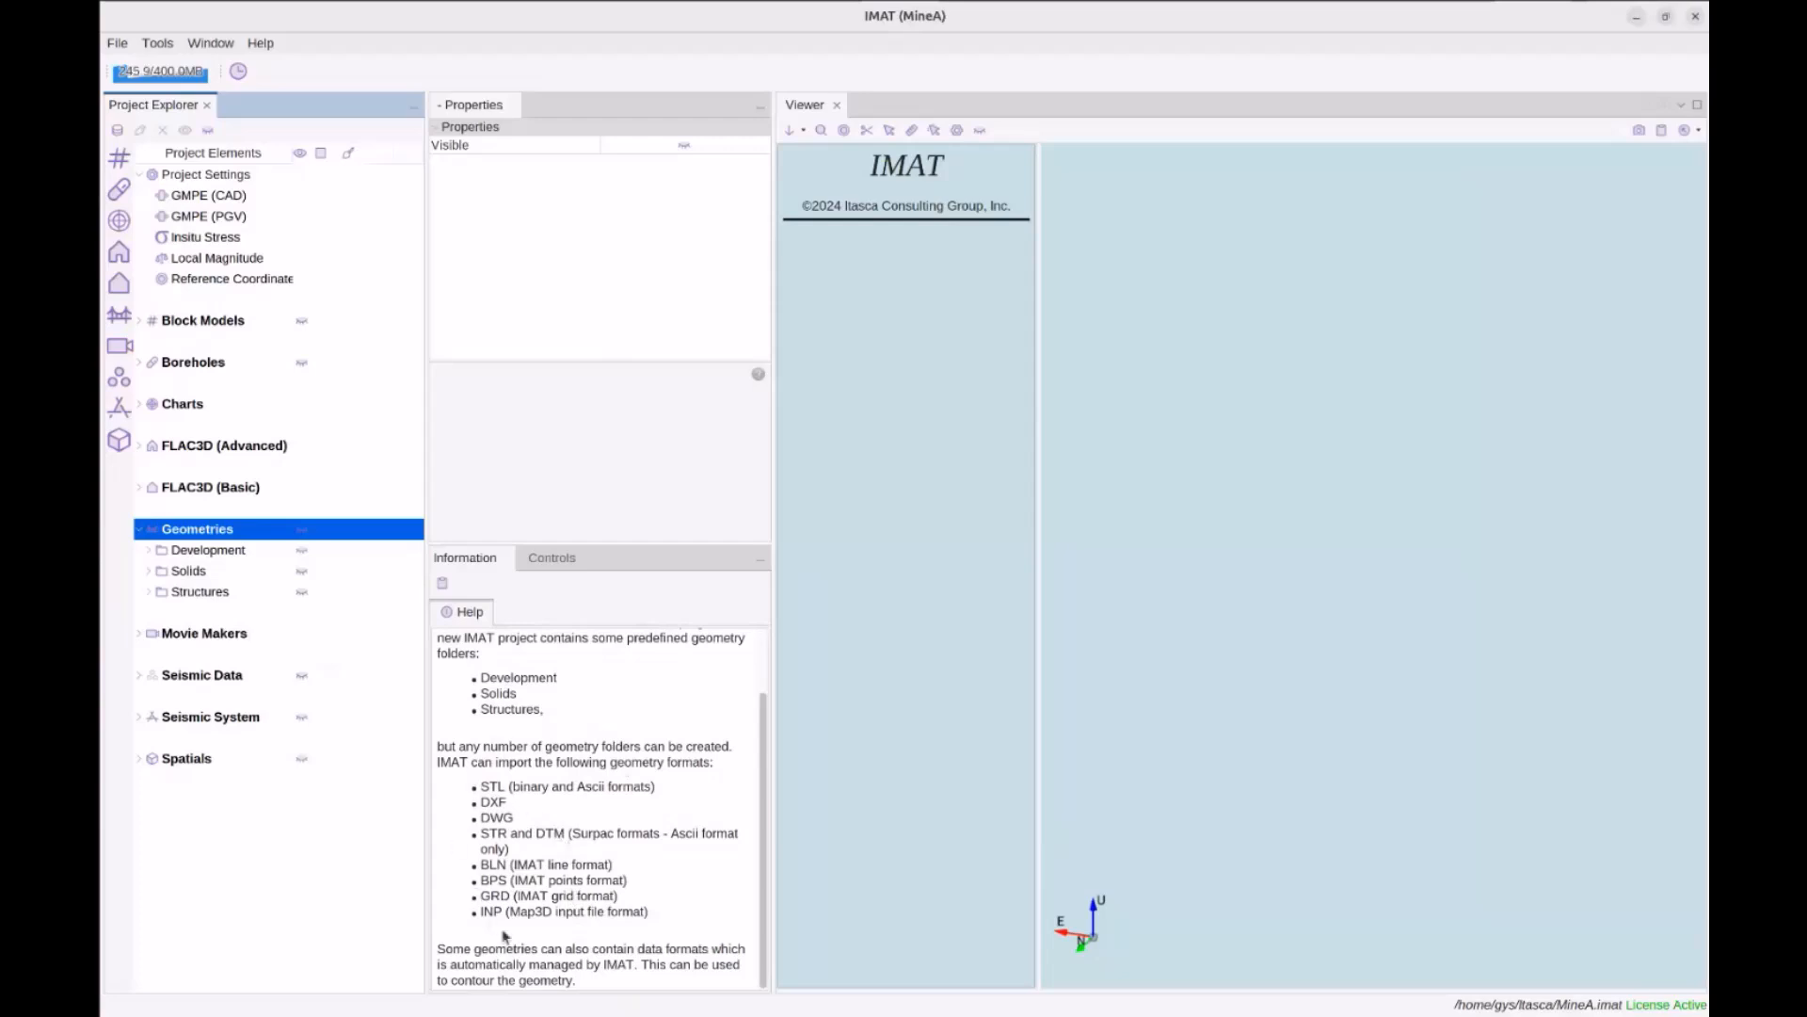
right_click(213, 555)
mouse_move(268, 585)
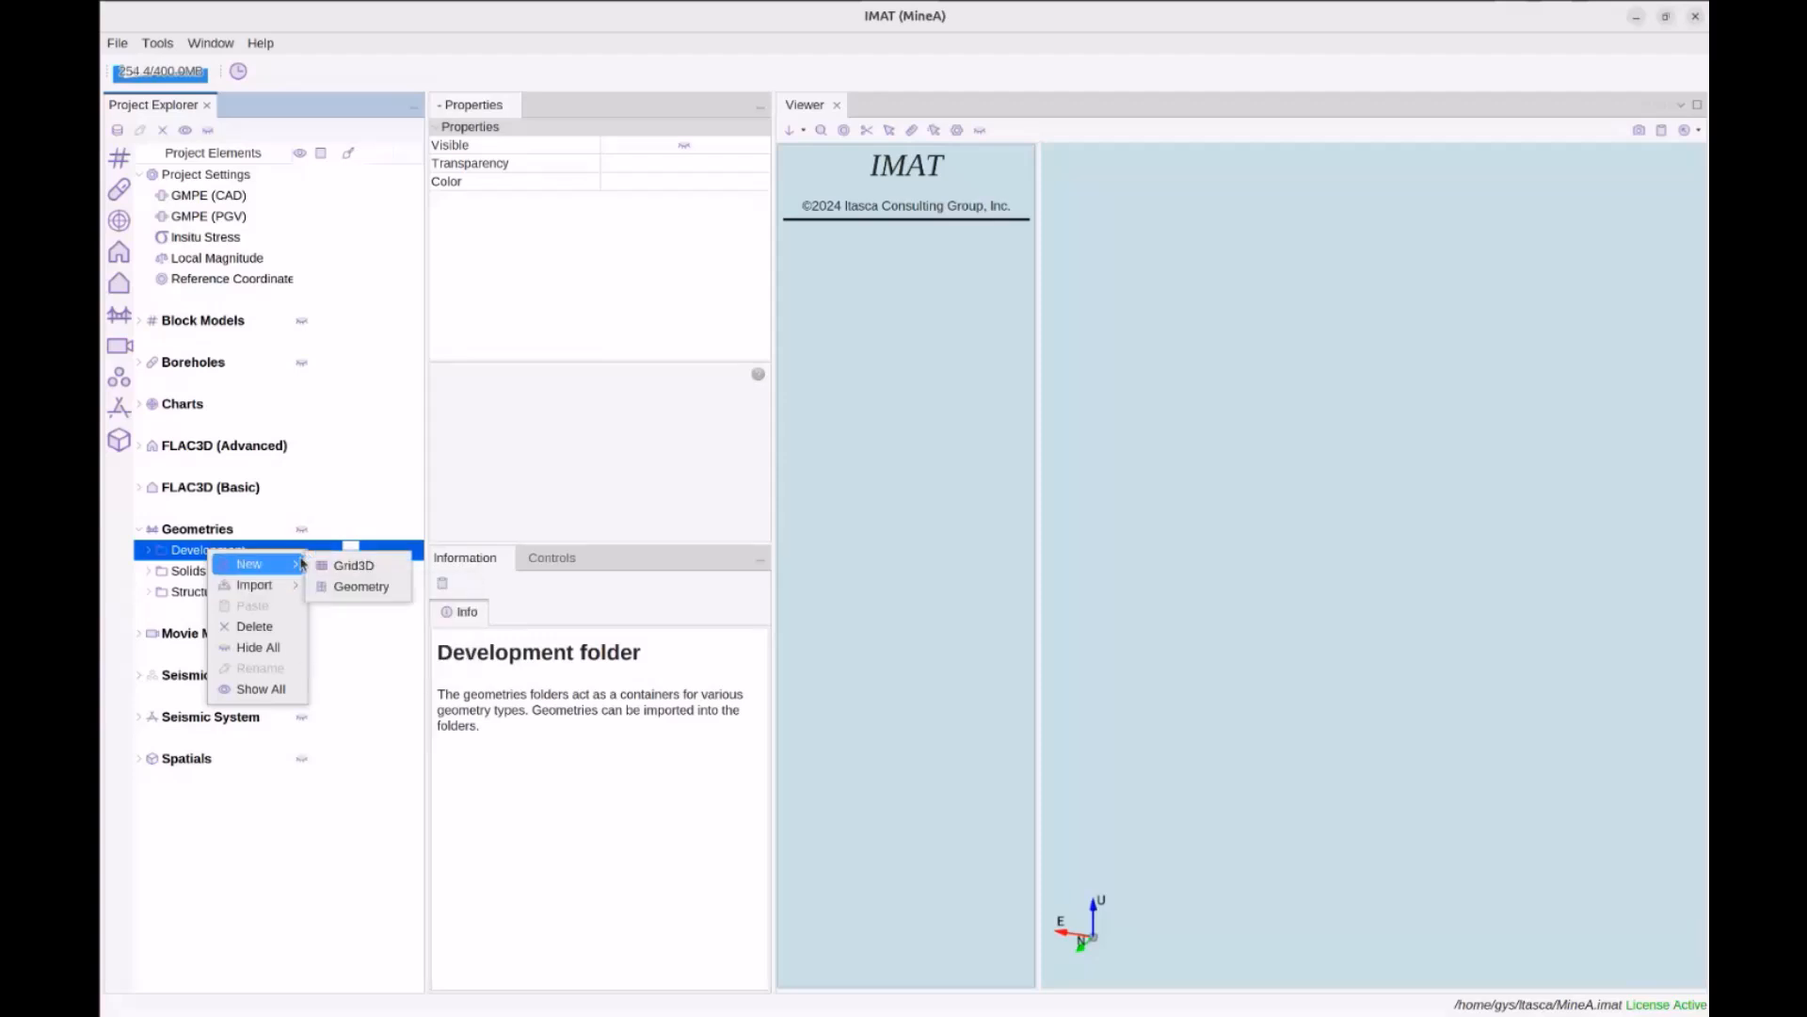
Create a new folder named GeometryB under Geometries
left_click(219, 532)
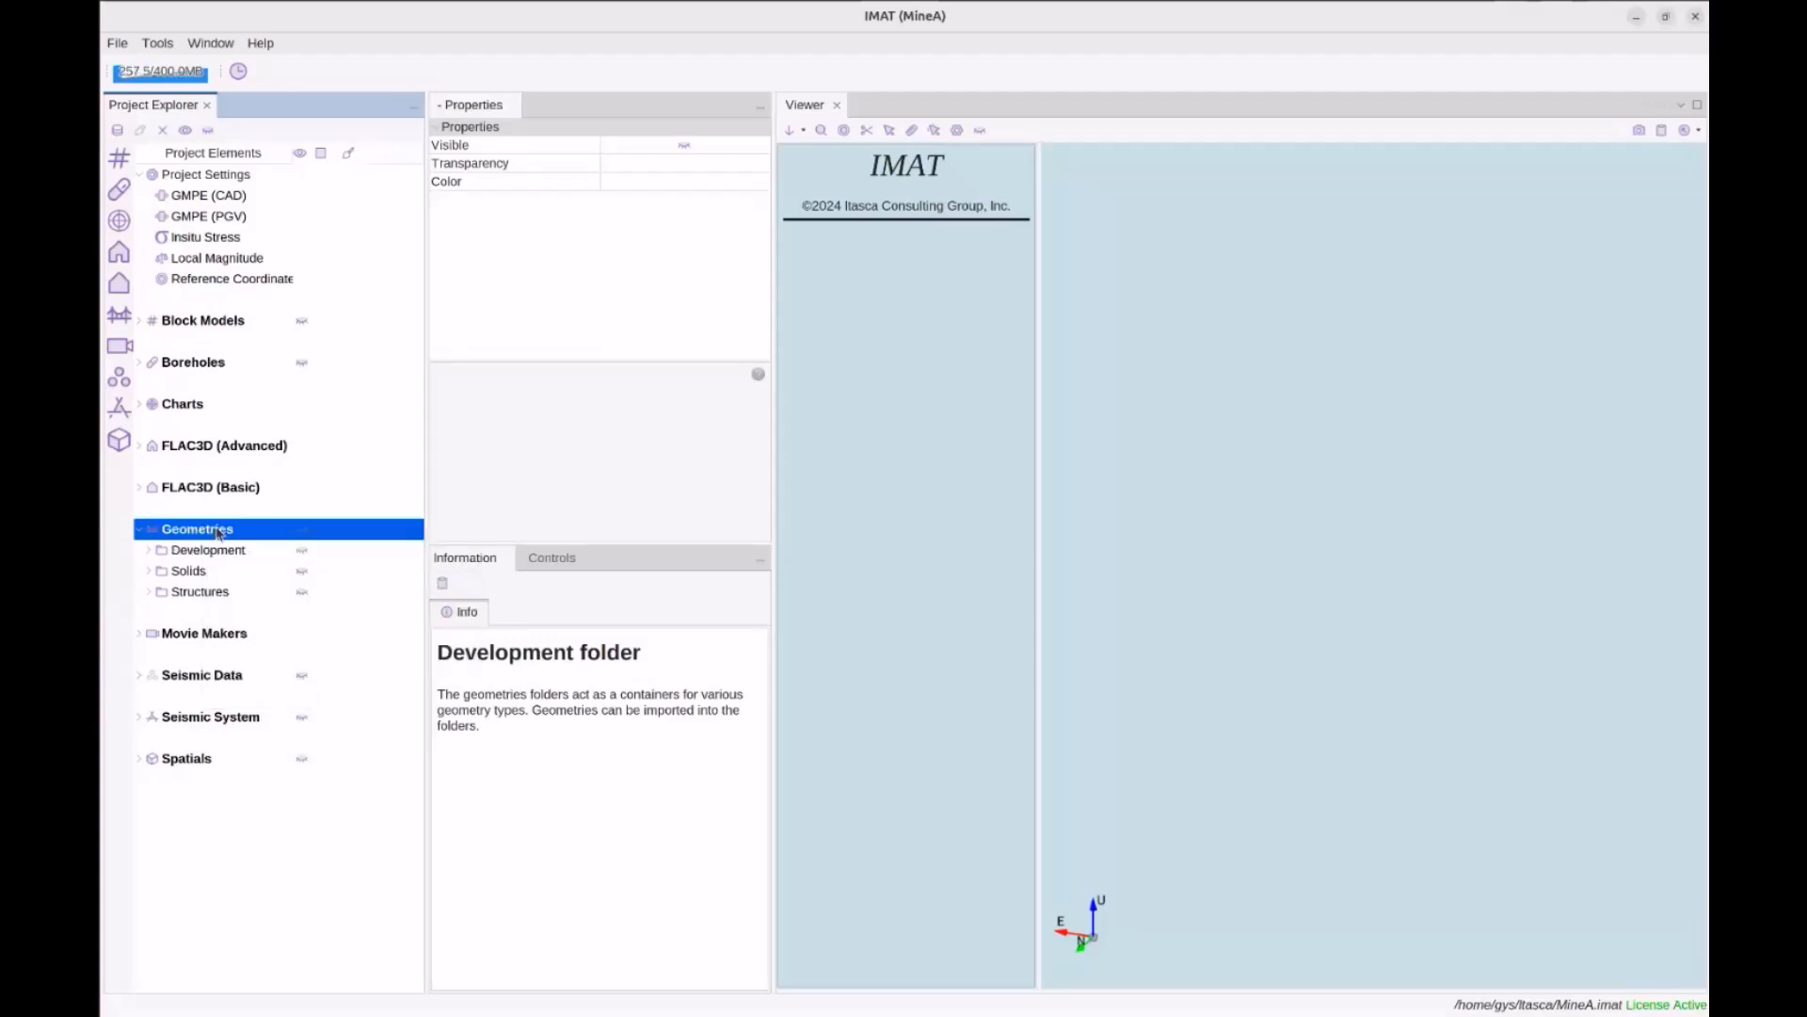
right_click(219, 533)
mouse_move(256, 543)
left_click(357, 544)
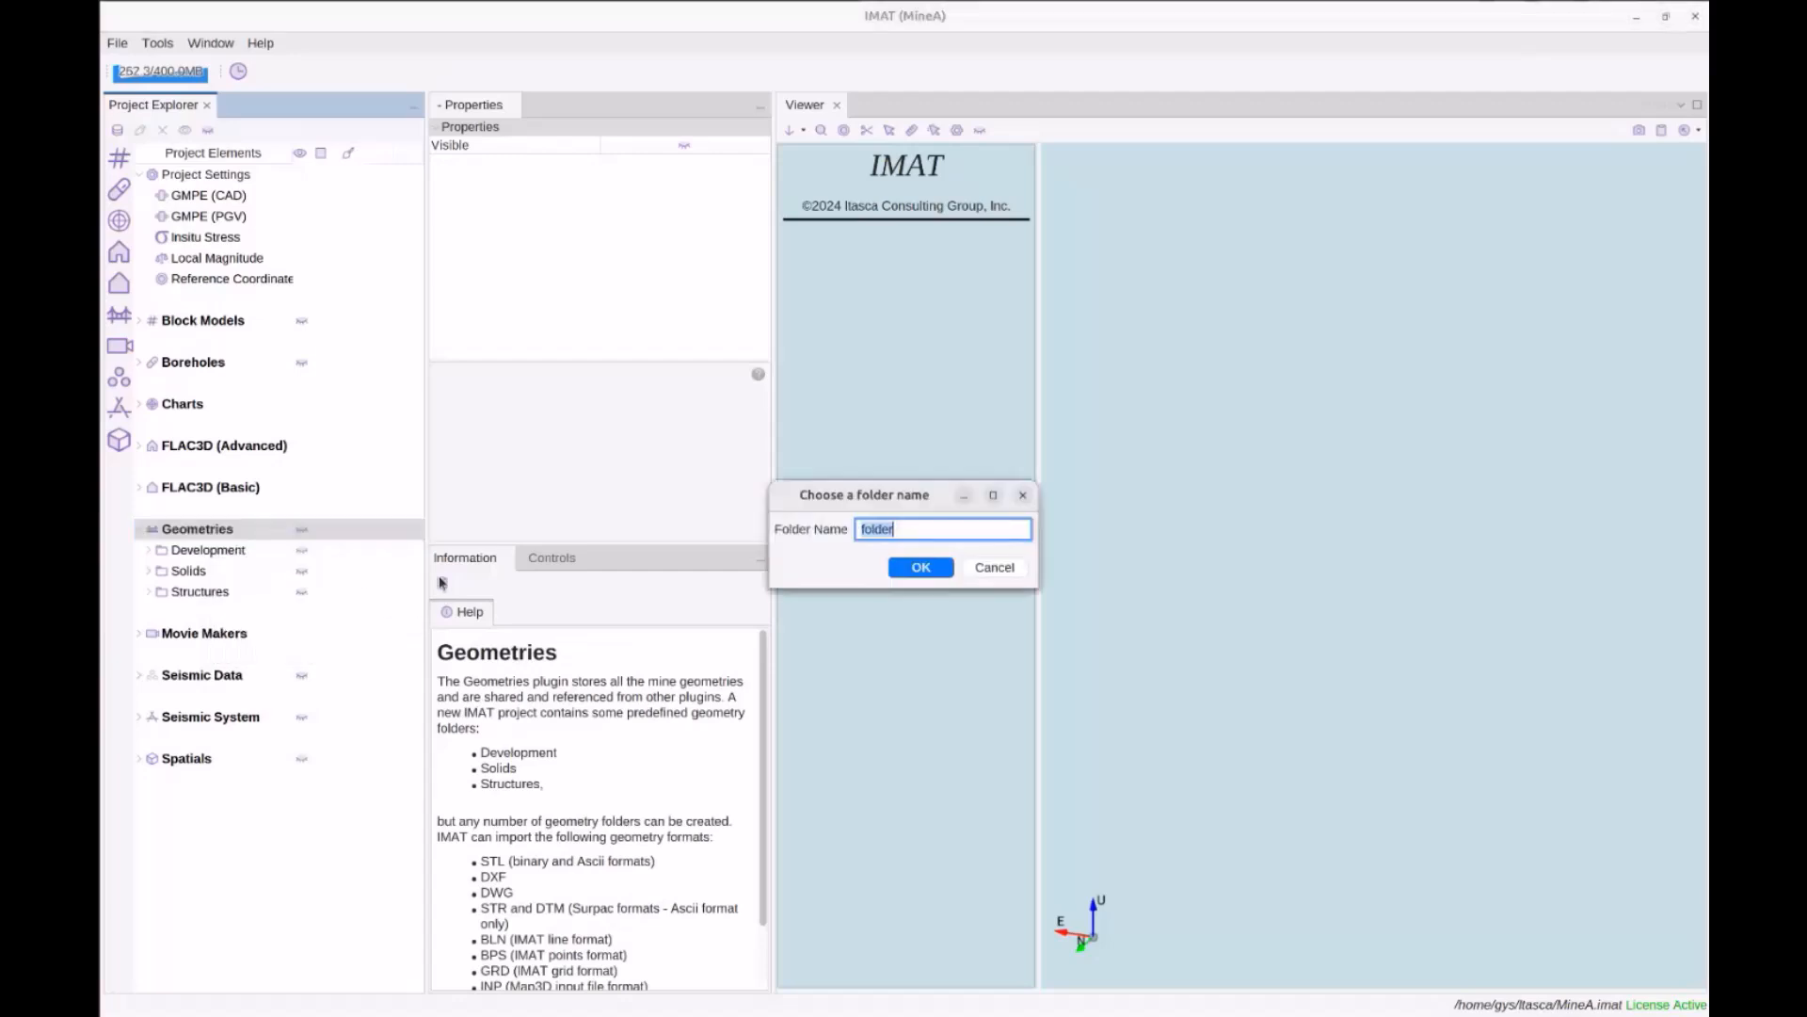
type("Li")
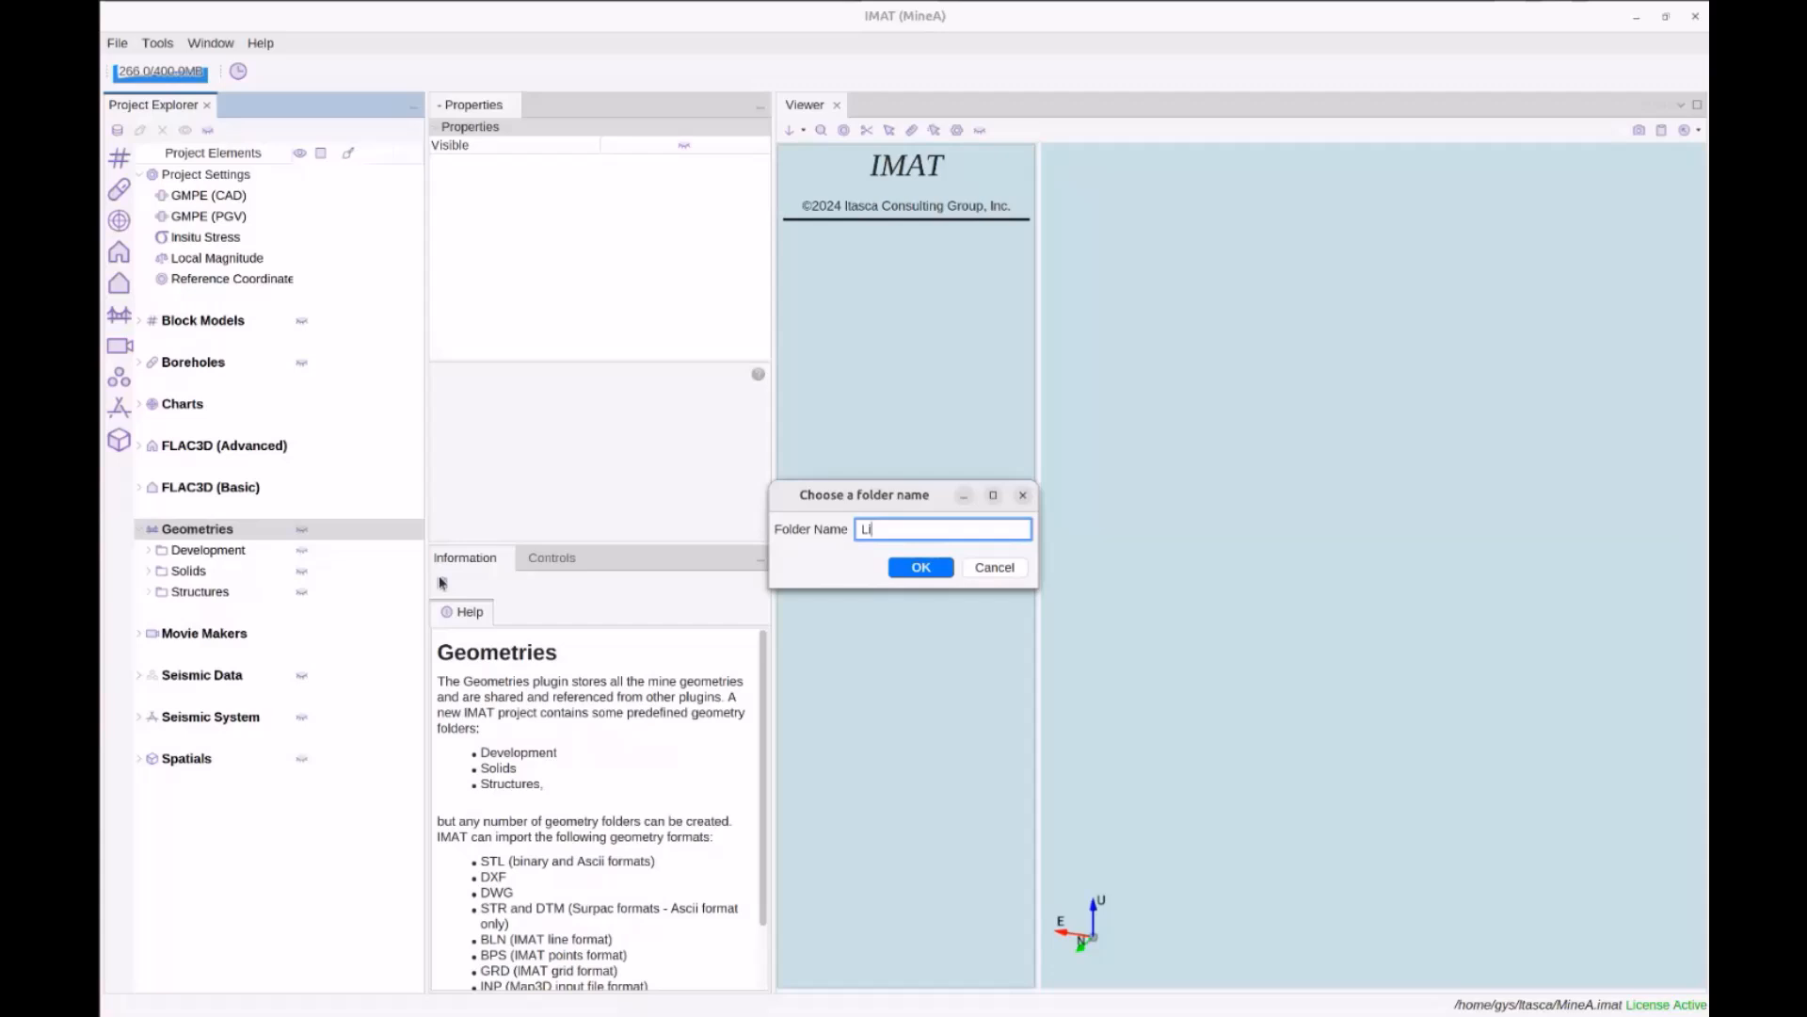
type("GeometryB")
key("Return")
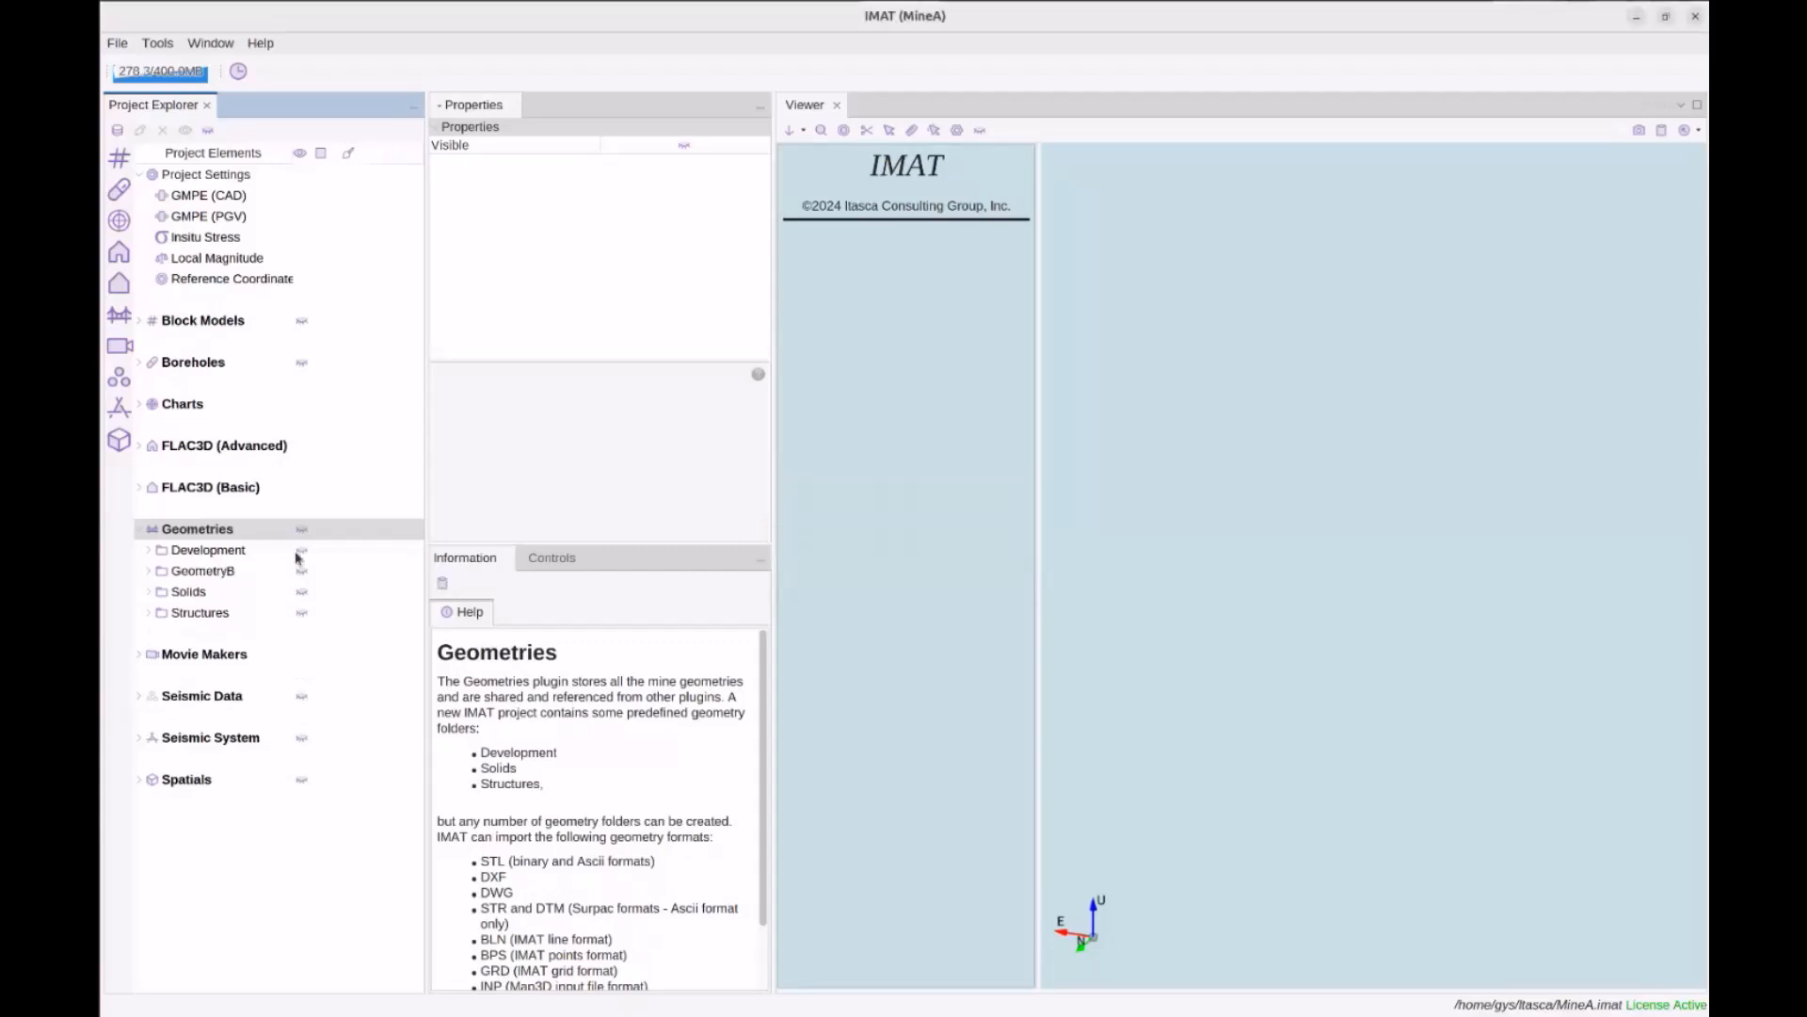
Select Caves, Drawbells, Lithologies, Rings, Structures and Tunnels in Files and drag them into the project's Geometries
left_click(73, 421)
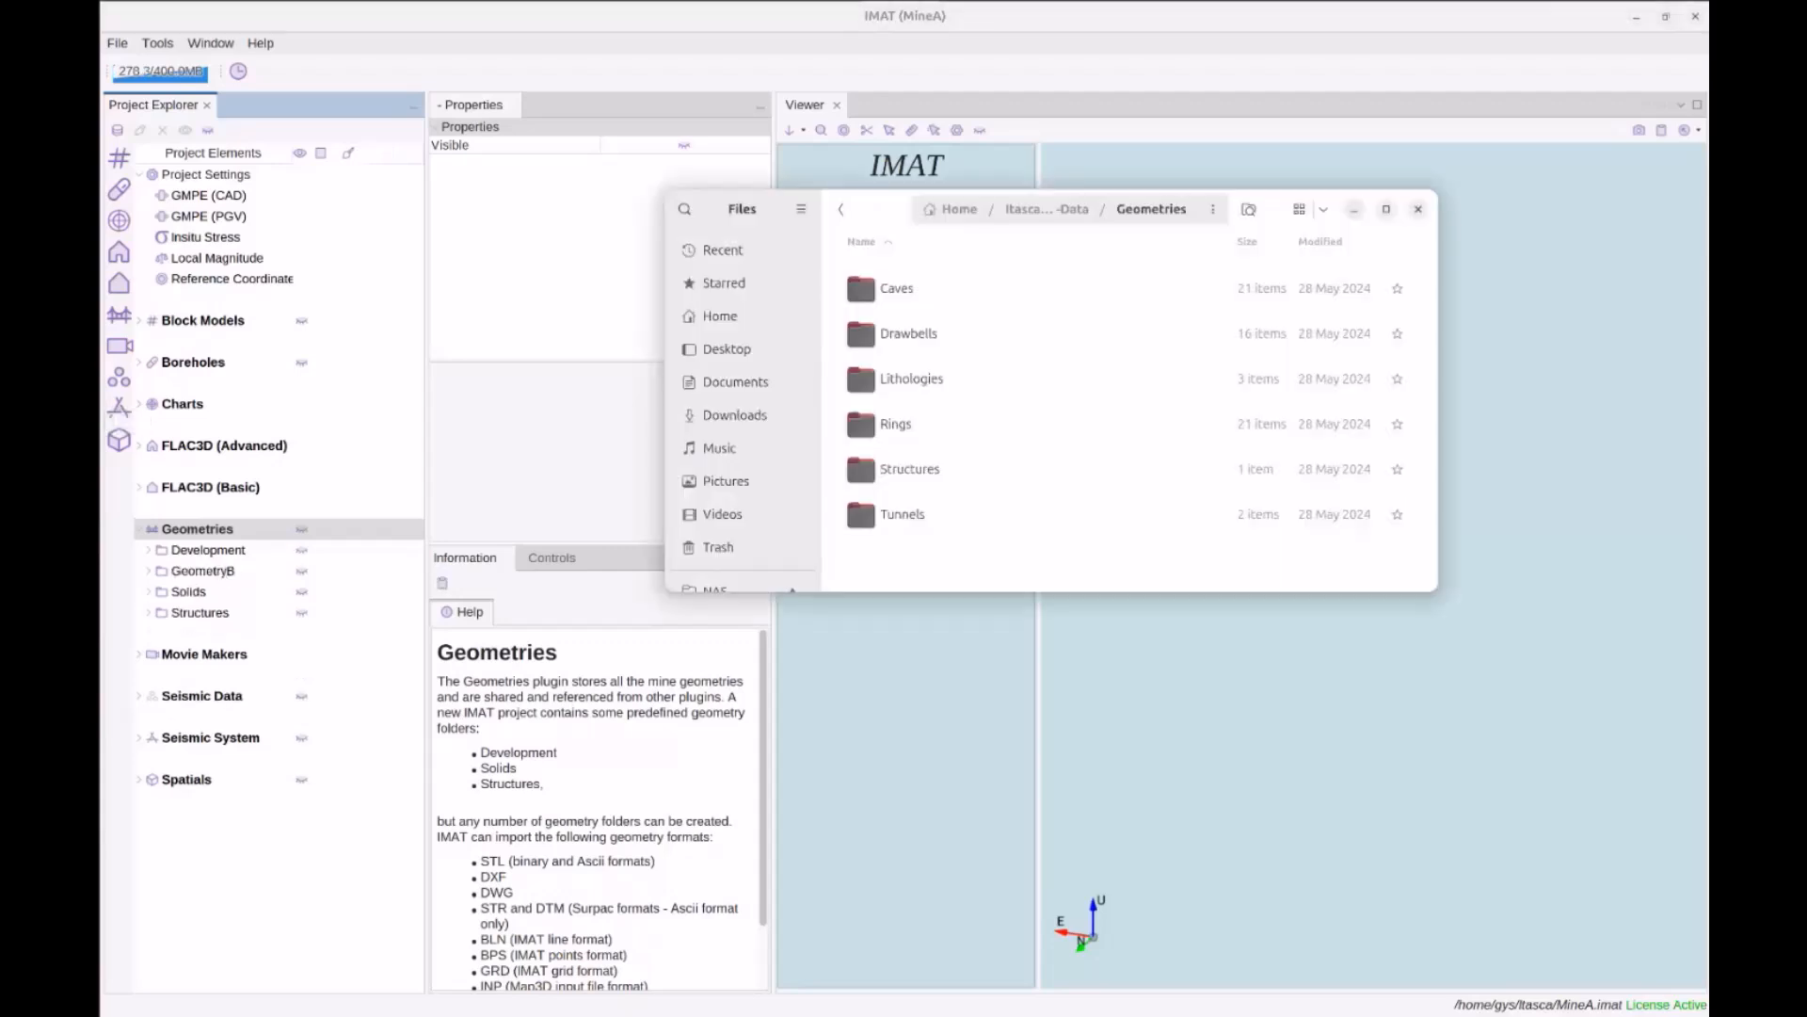
left_click(904, 291)
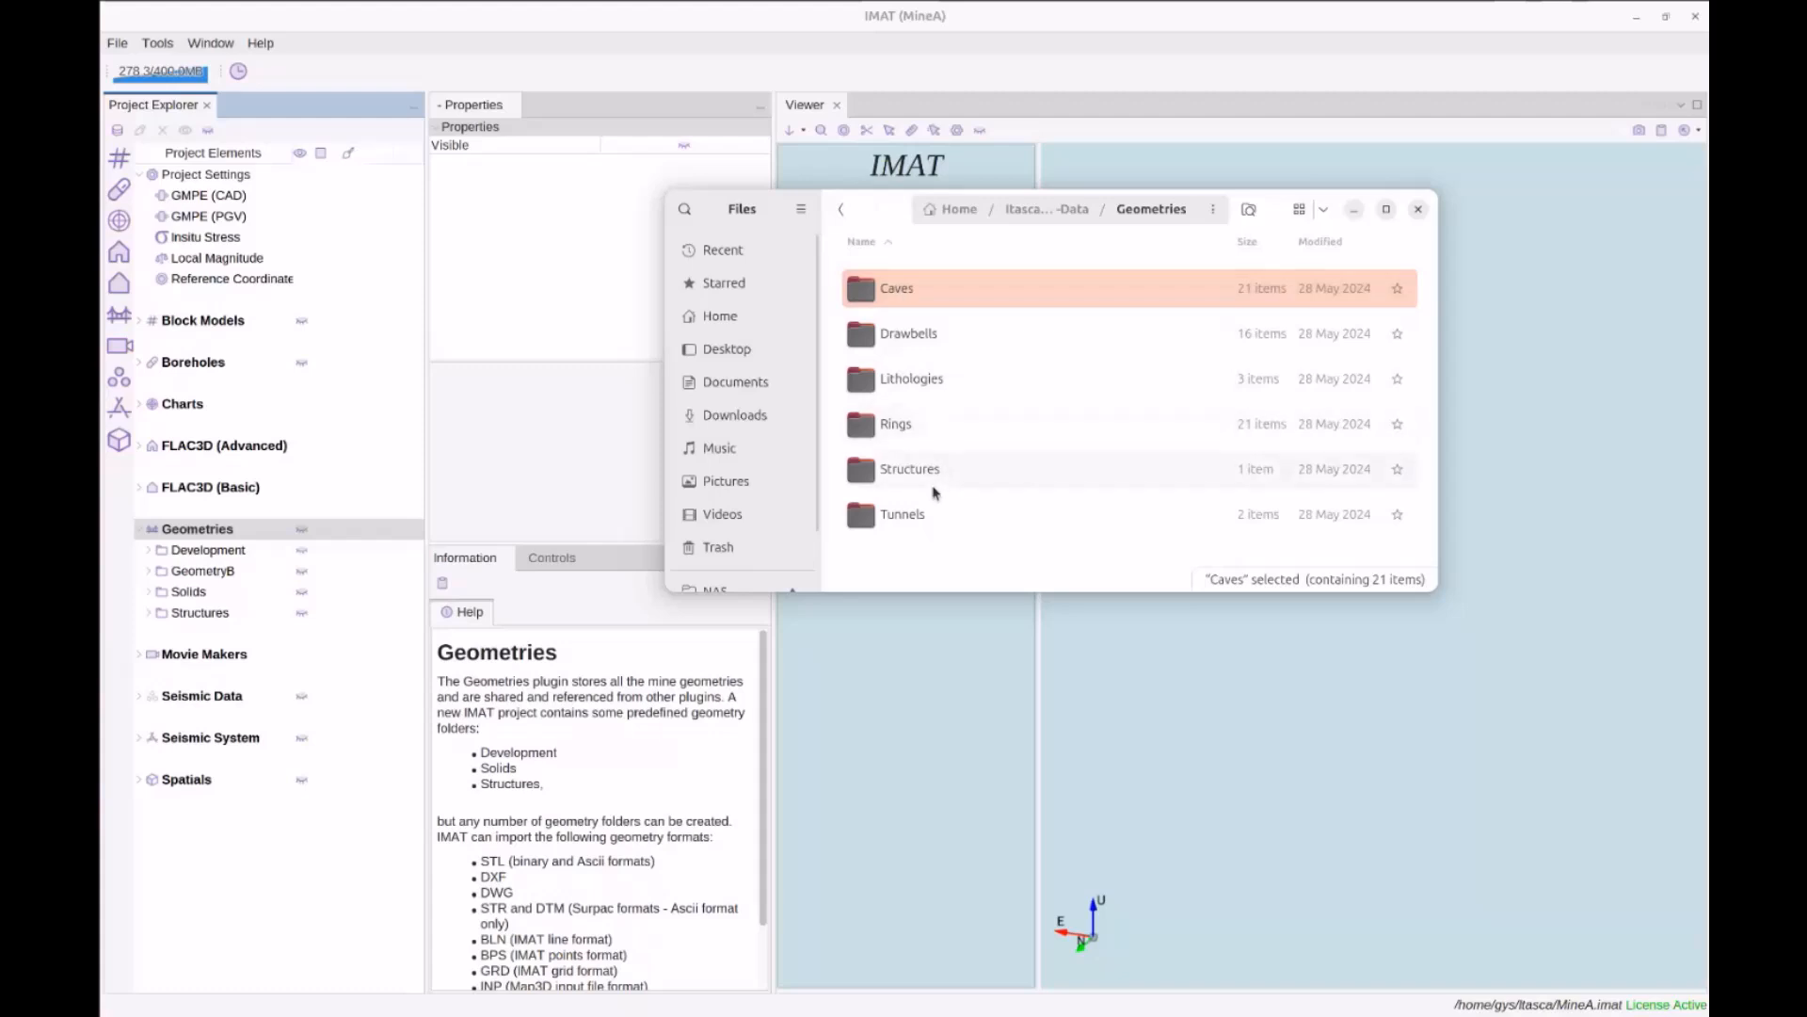
left_click(910, 345, "ctrl")
double_click(908, 290)
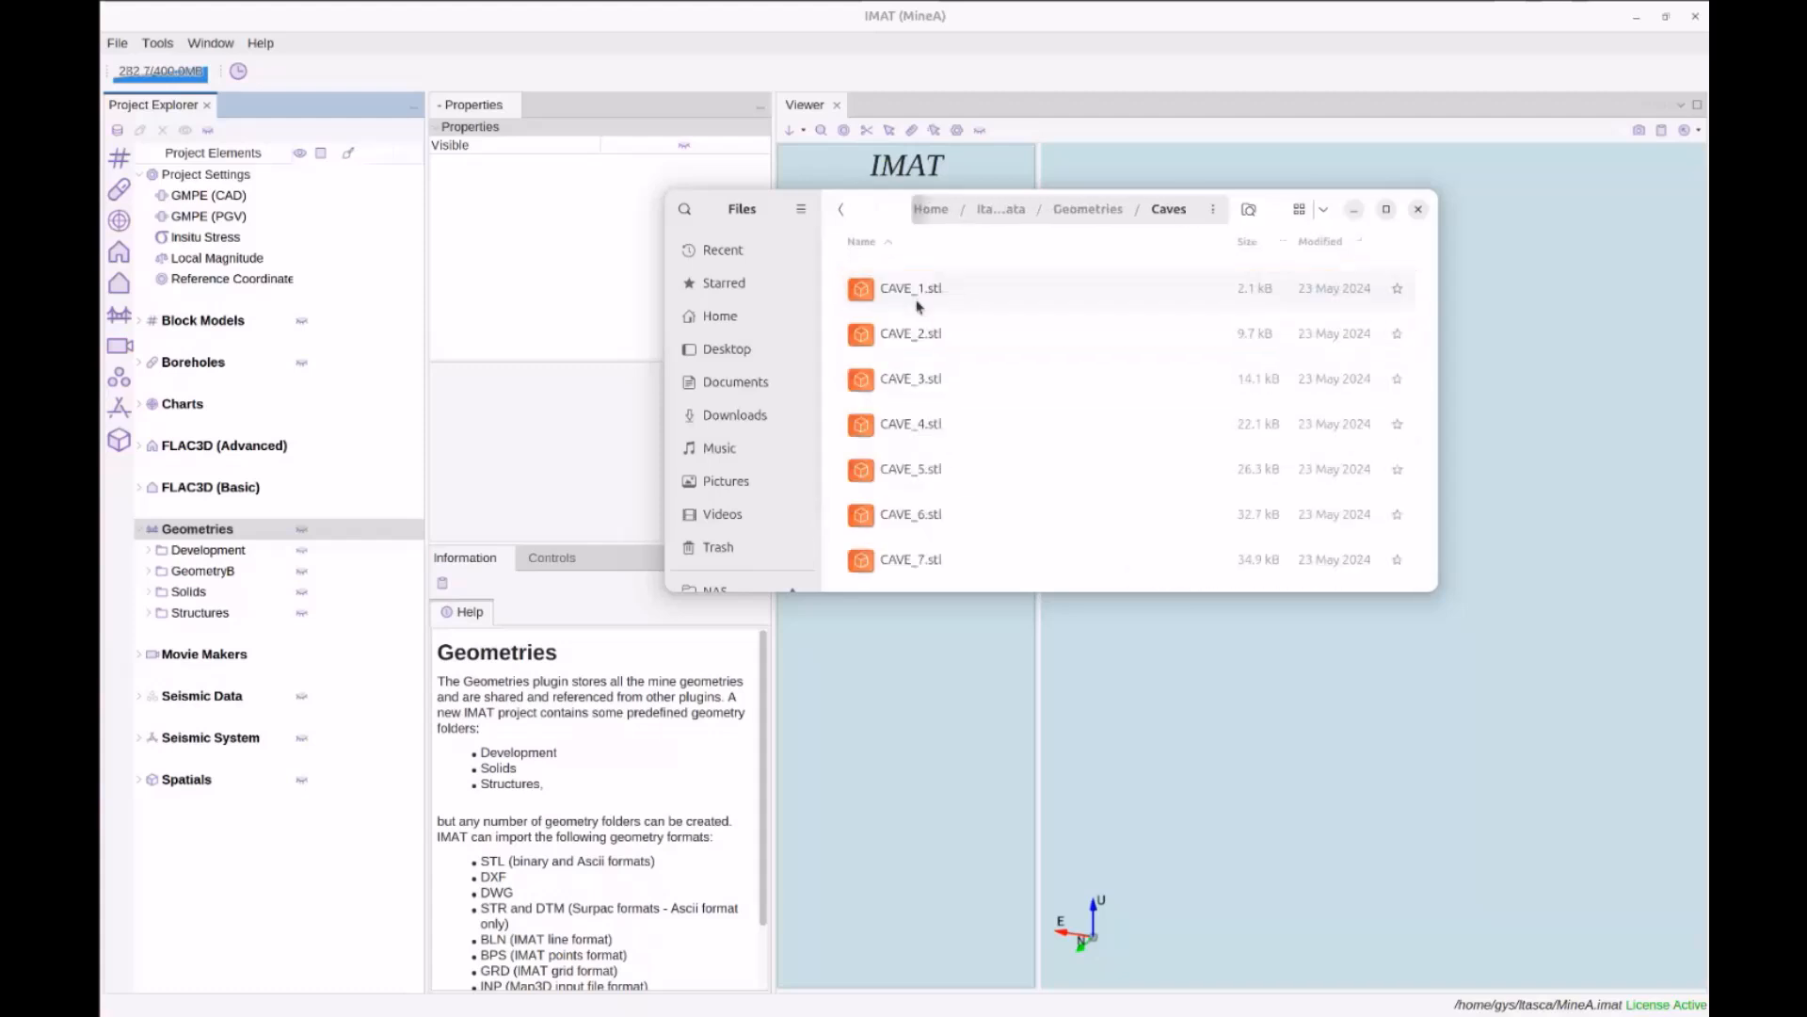
left_click(1083, 208)
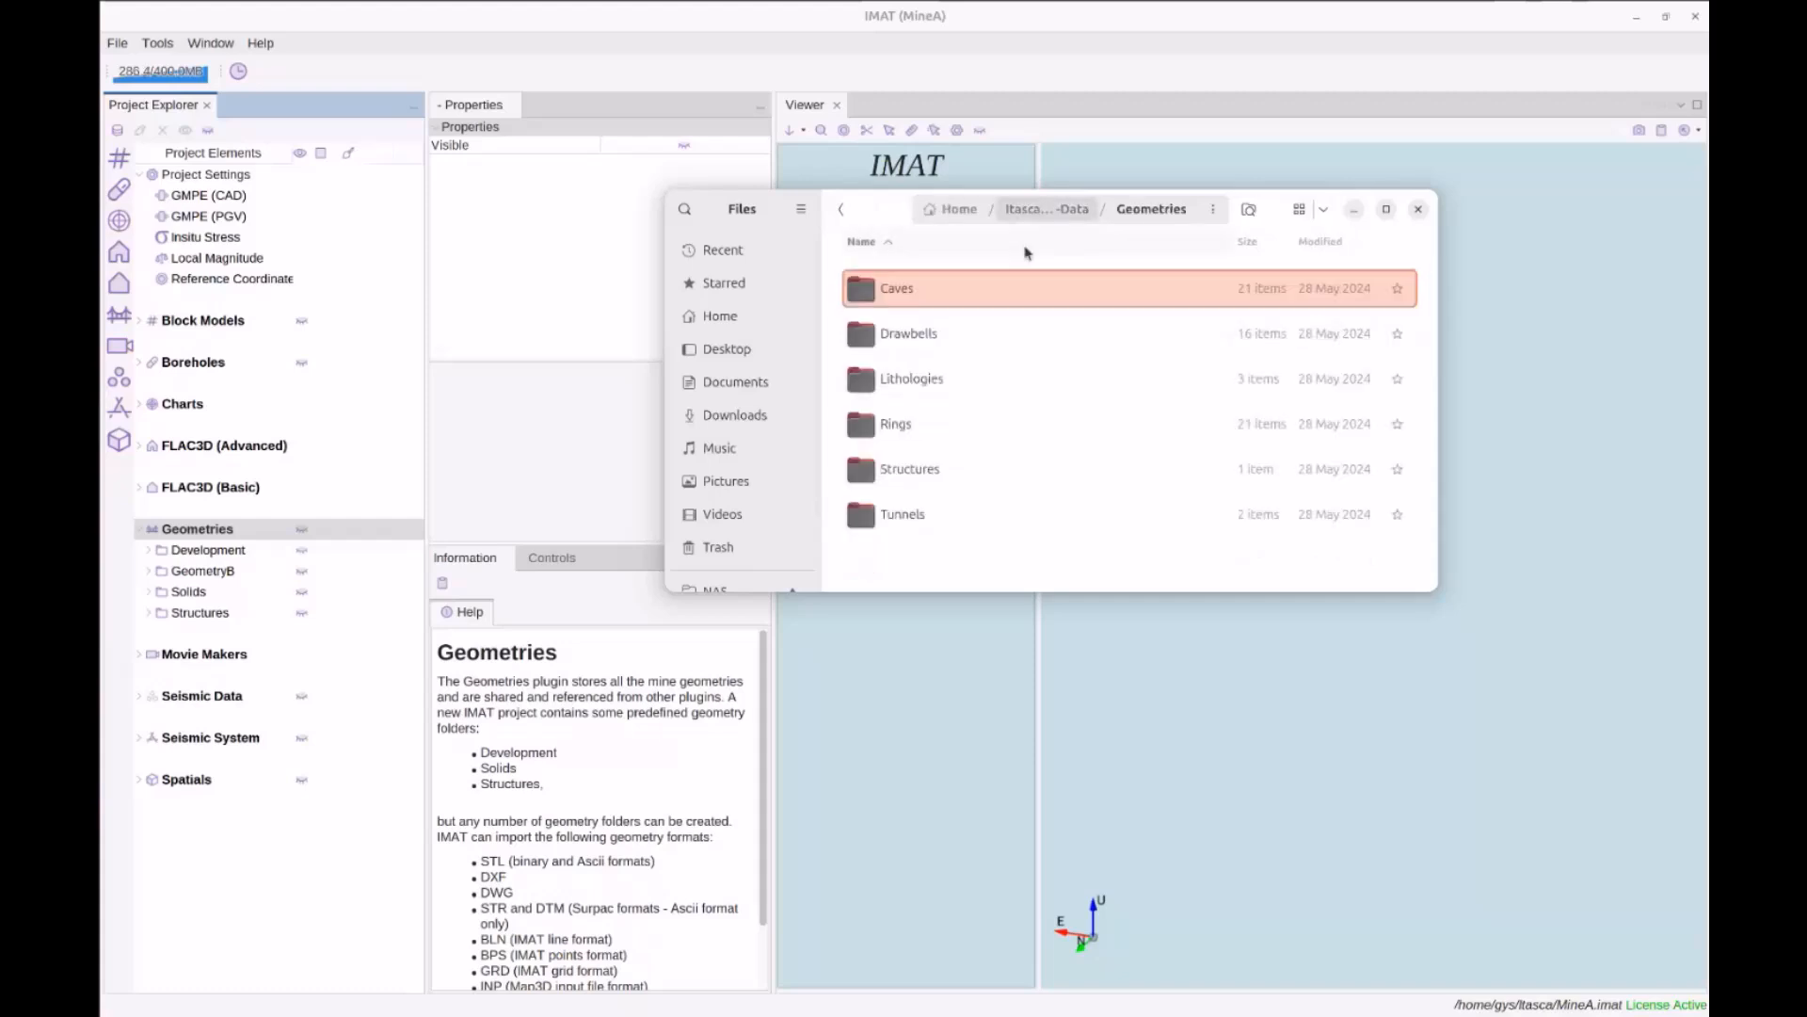
left_click(913, 333, "ctrl")
left_click(910, 425, "ctrl")
key("ctrl+shift+Down")
key("ctrl+shift+Down")
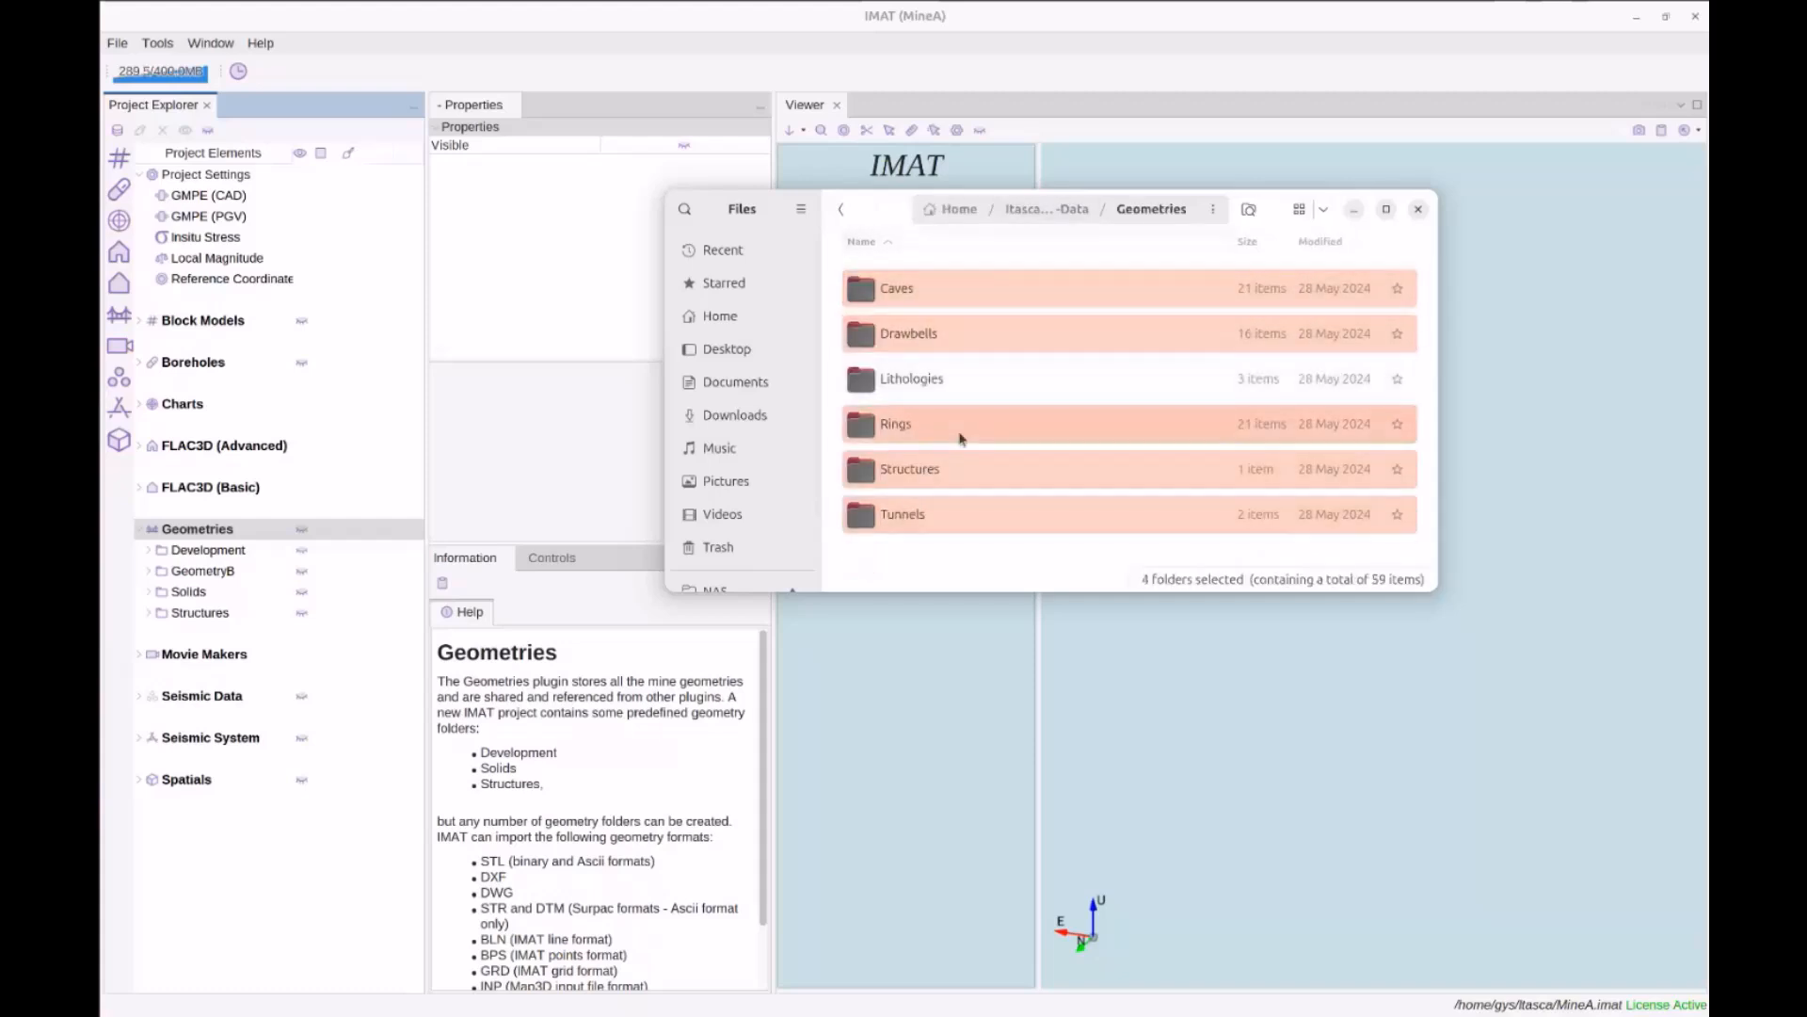
left_click(918, 376, "ctrl")
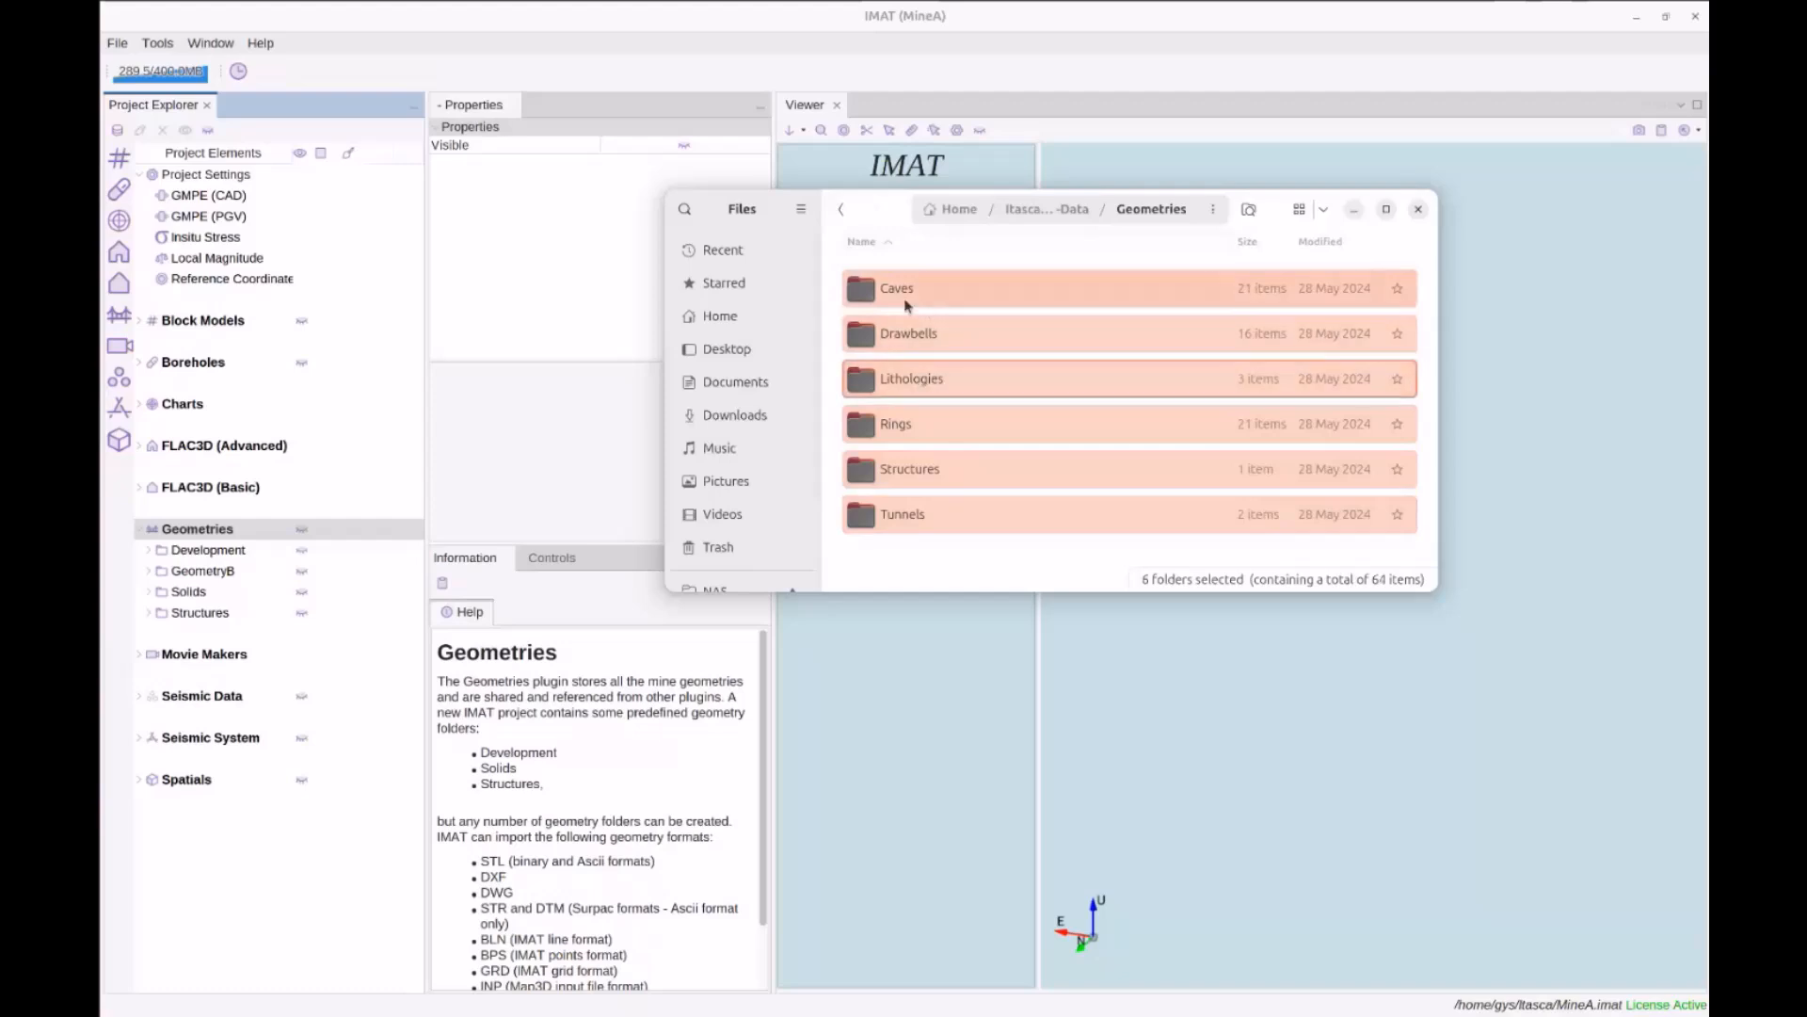
left_click_drag(868, 284, 219, 534)
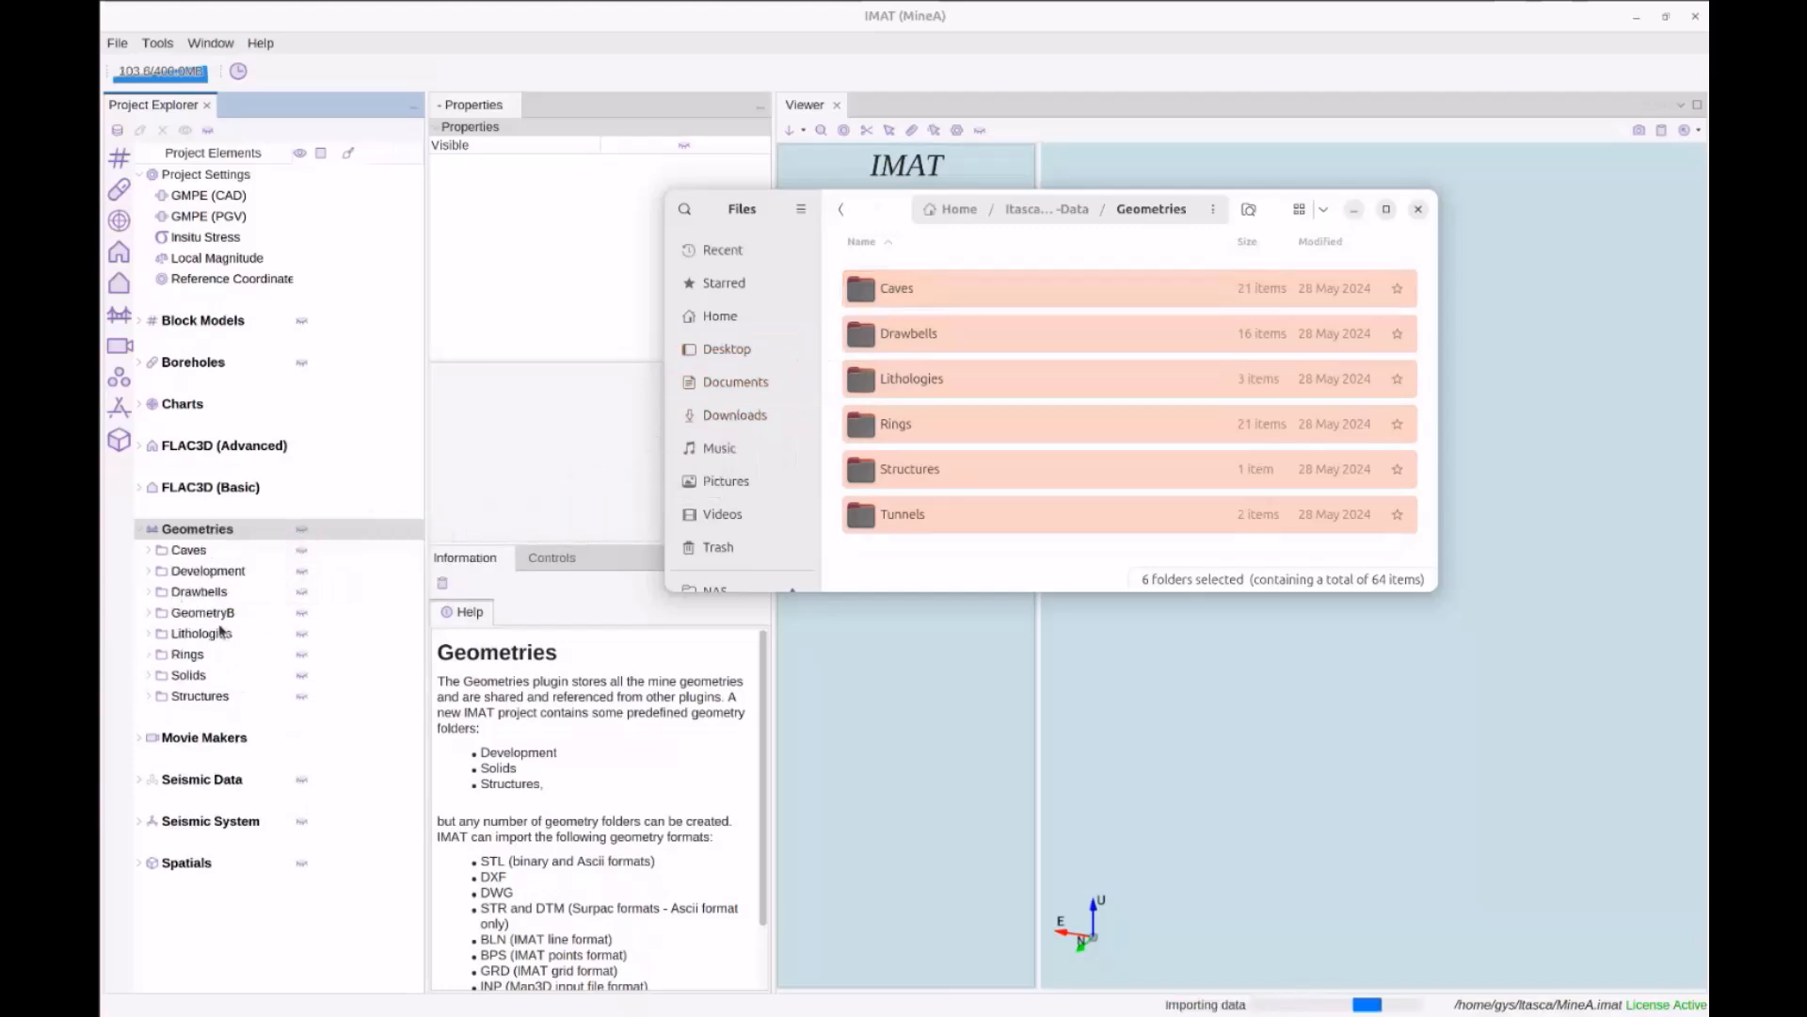
left_click(1270, 1008)
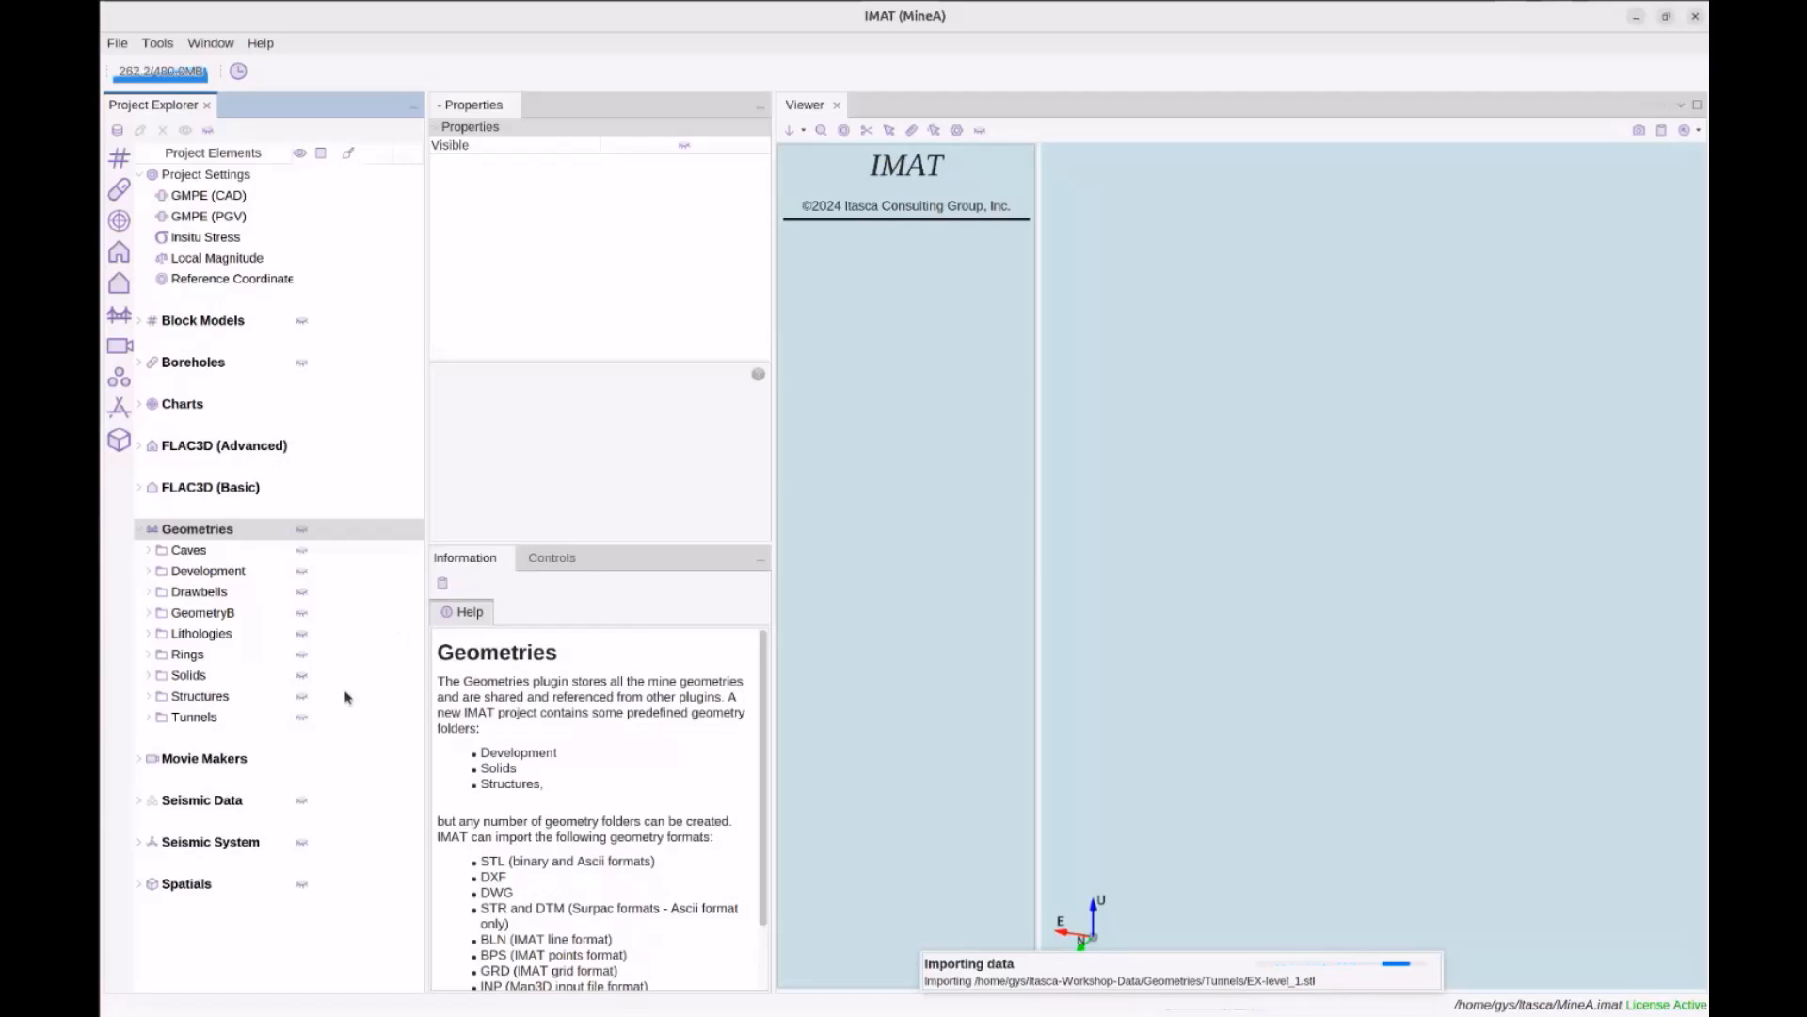
Display the EX-level_1 and UC-level_1 tunnel geometries and fit and orbit the view around them
left_click(202, 534)
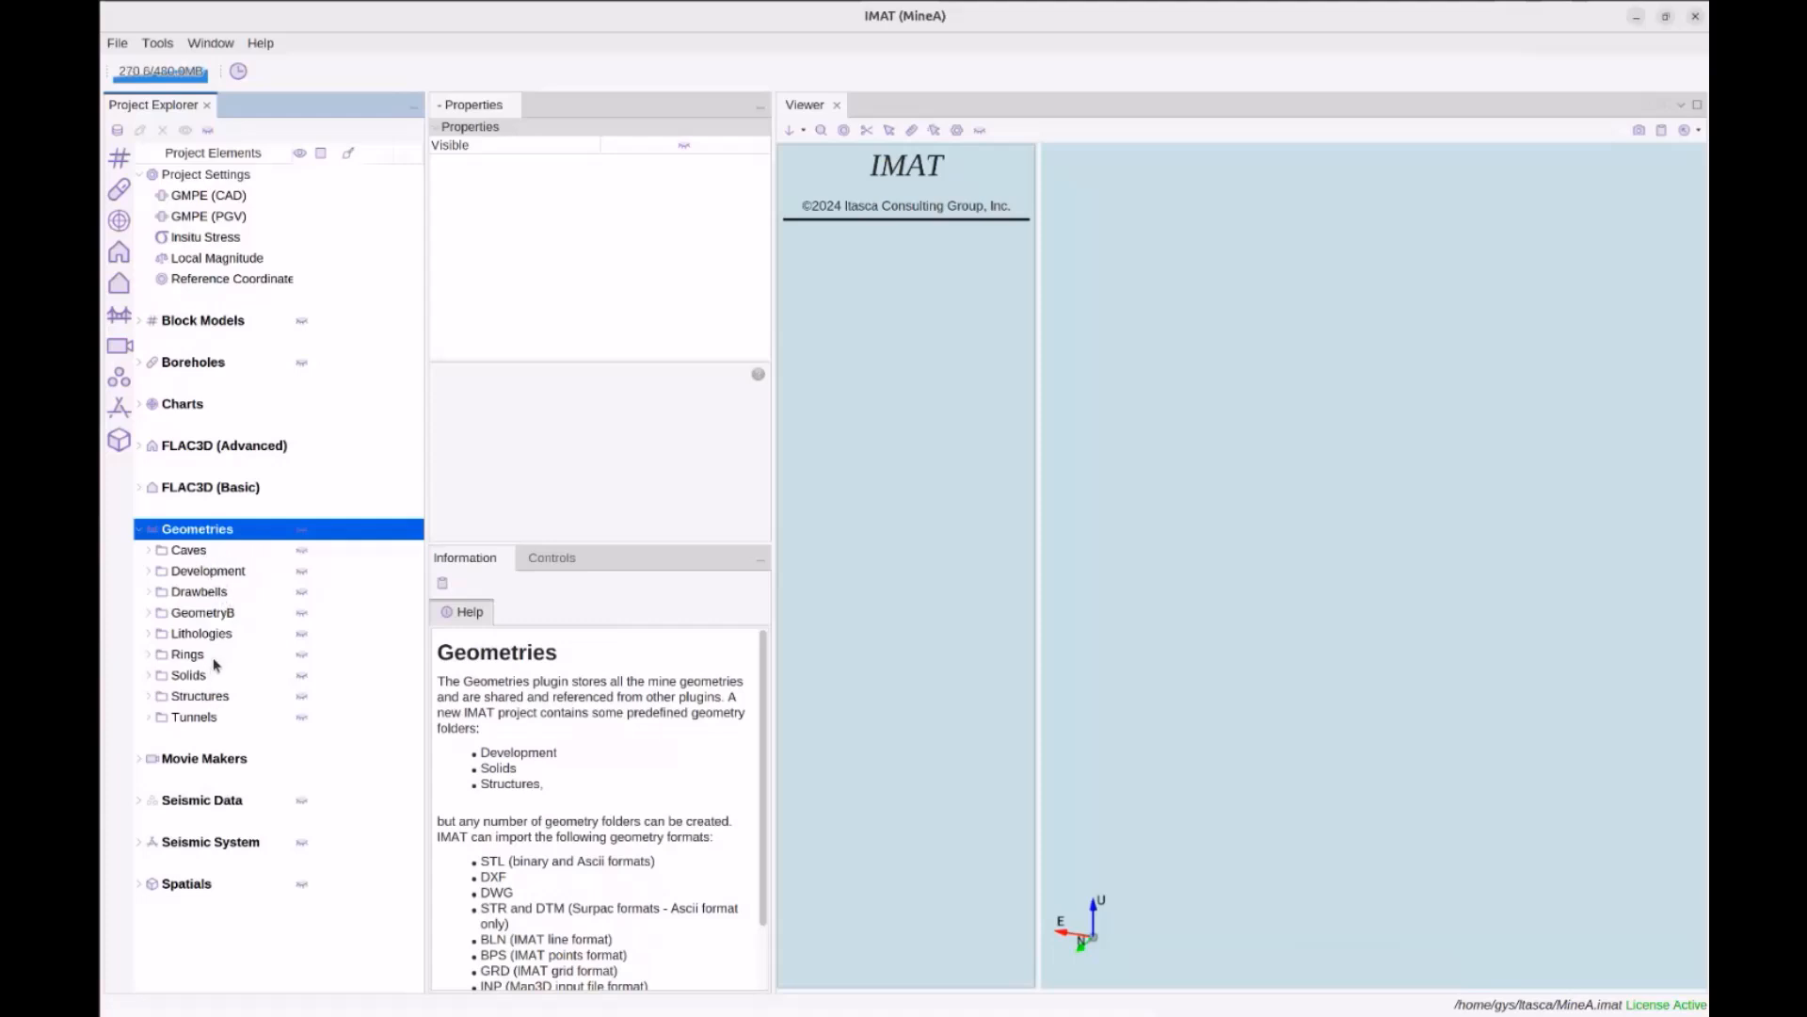
left_click(208, 720)
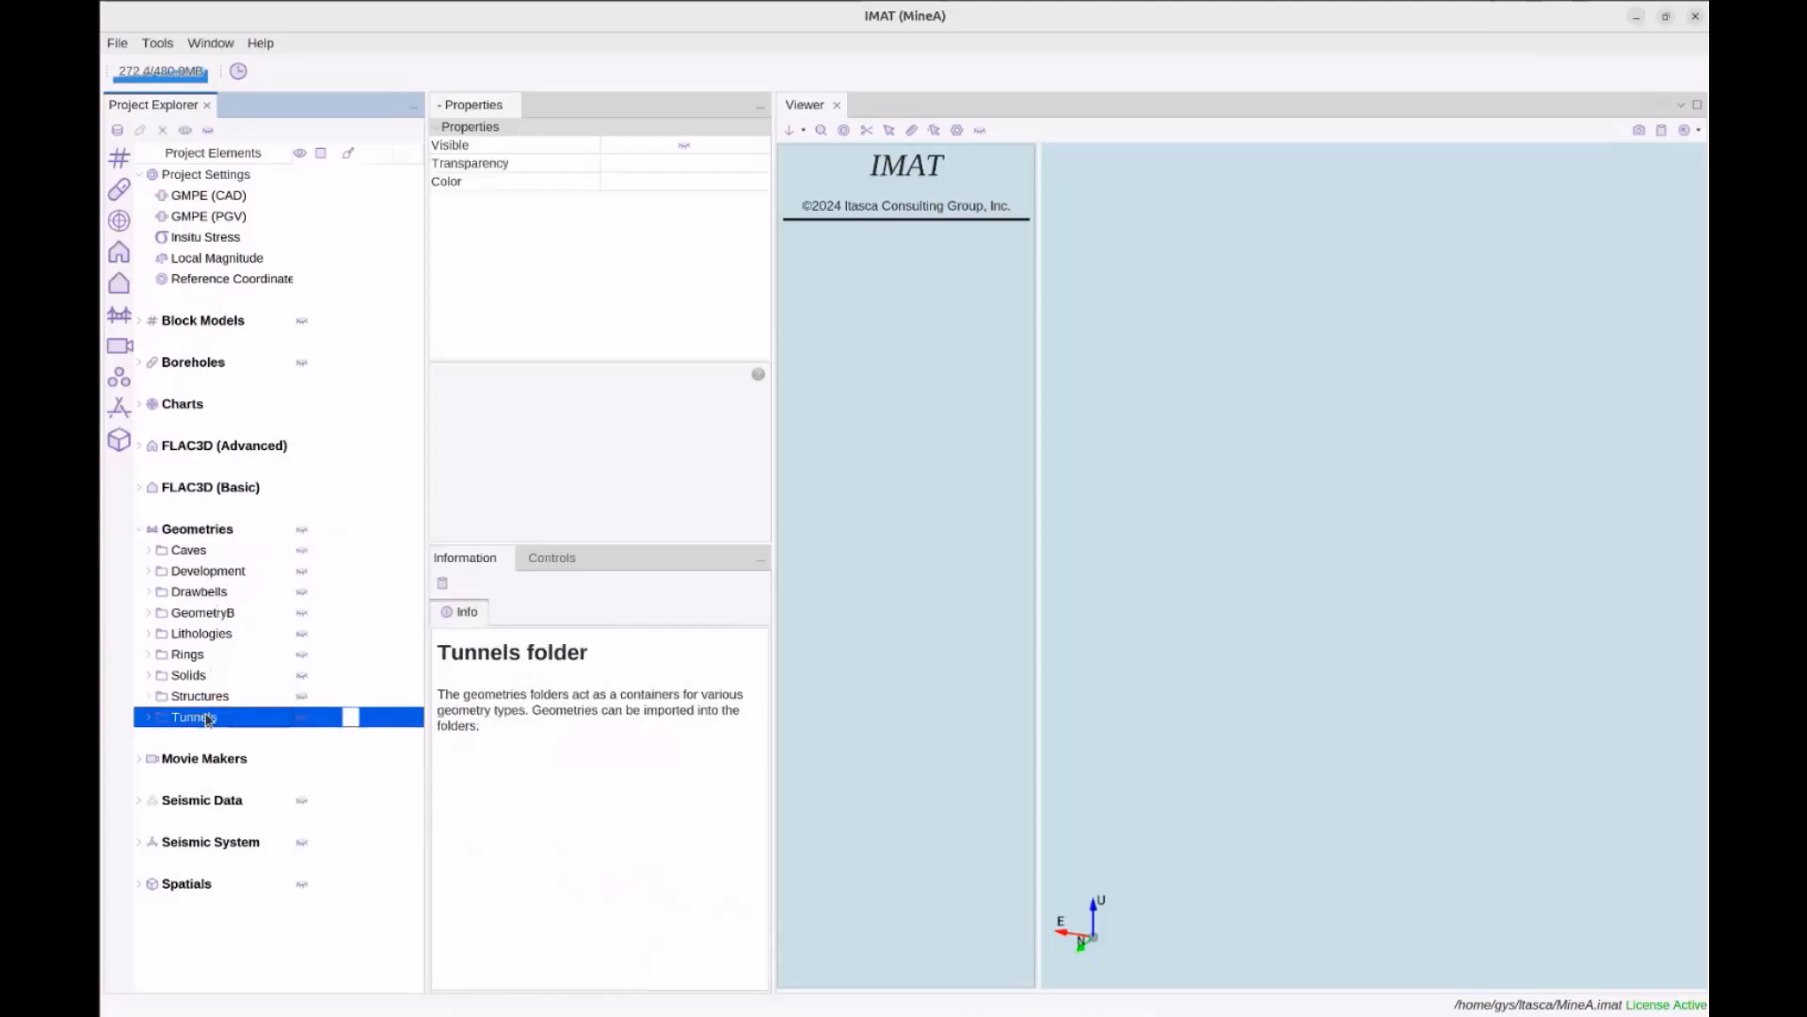
double_click(208, 720)
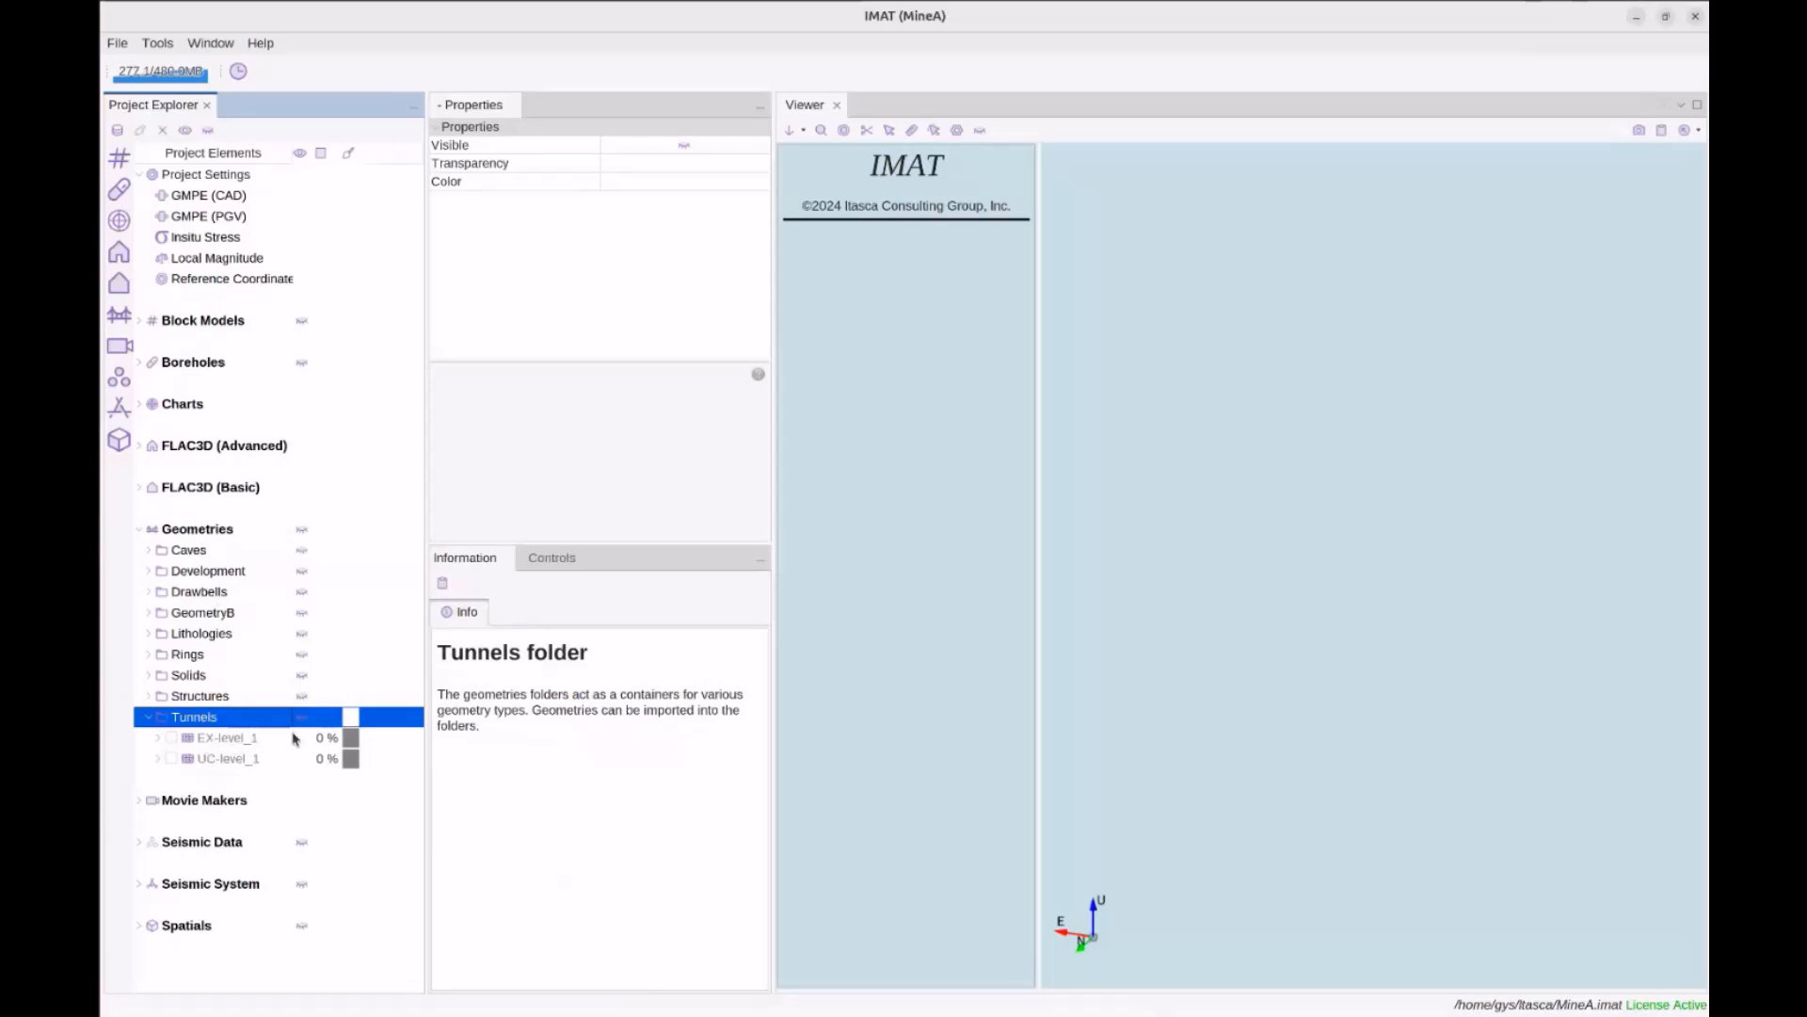
left_click(171, 737)
left_click(171, 758)
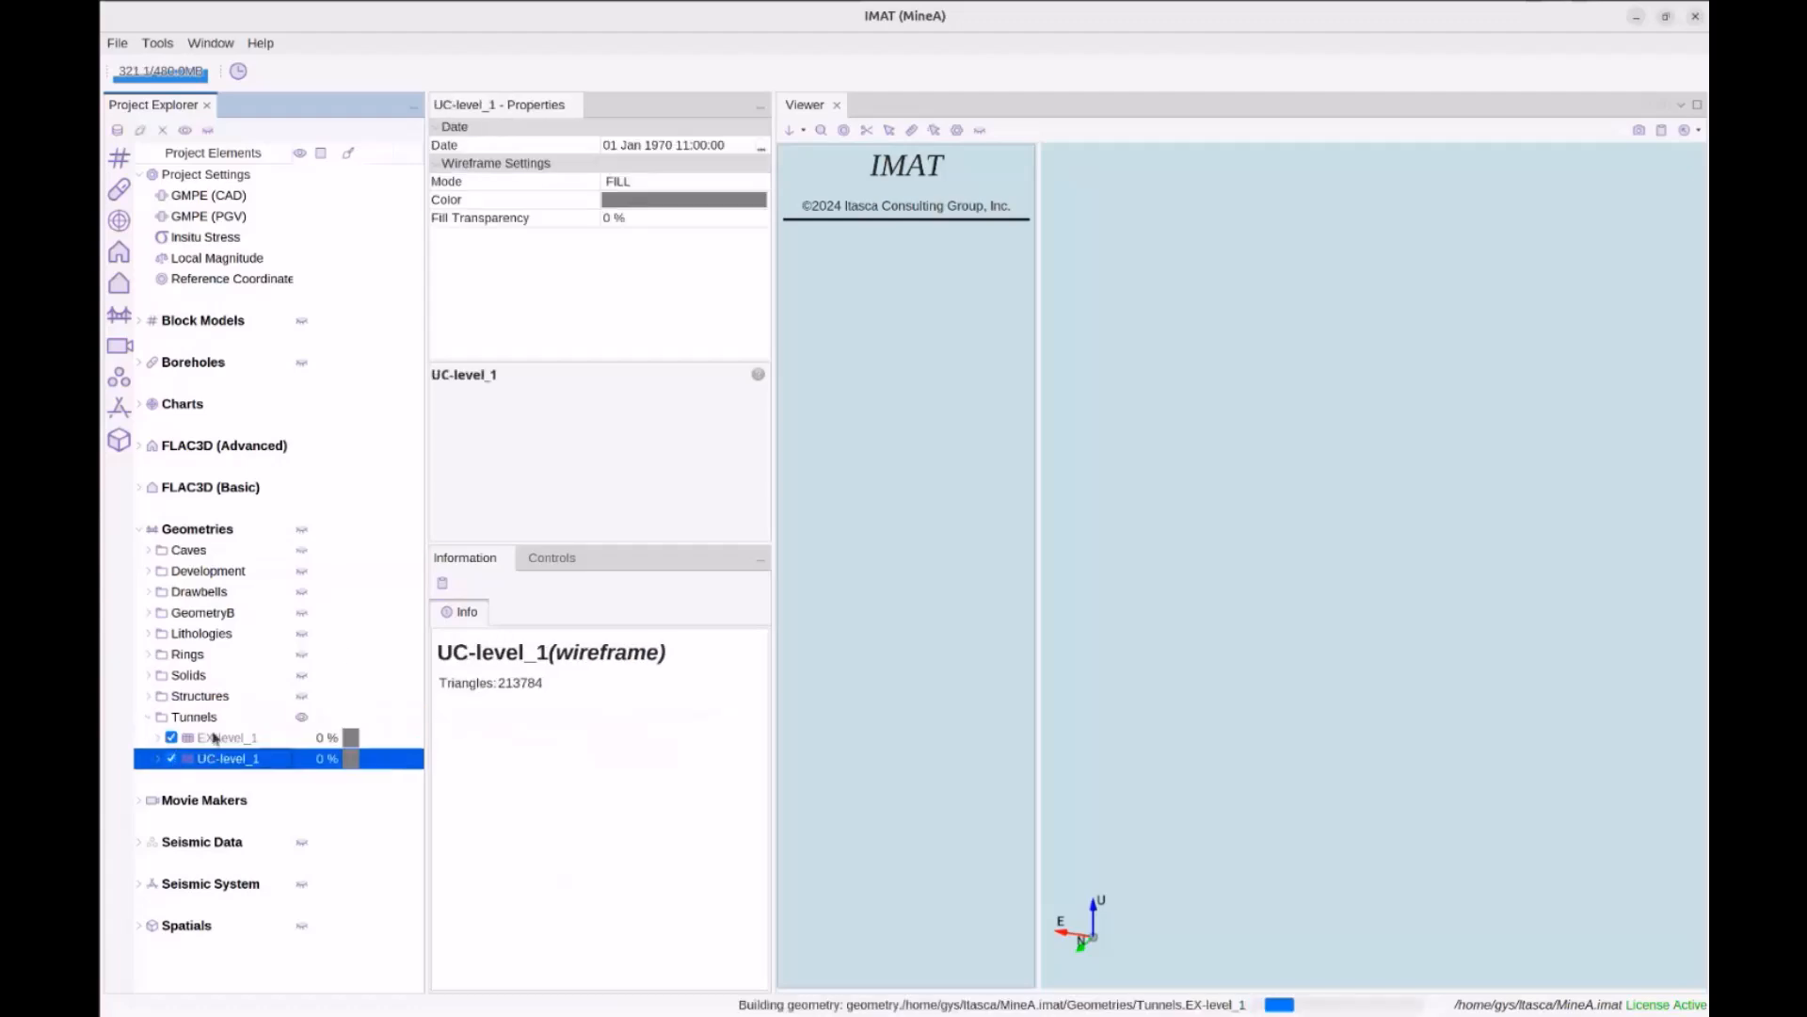
left_click(825, 135)
left_click_drag(1299, 533, 1428, 501)
scroll(1356, 444, "down", 3)
middle_click_drag(1428, 495, 1358, 495)
scroll(1358, 495, "down", 2)
scroll(1358, 495, "up", 2)
scroll(1358, 489, "down", 1)
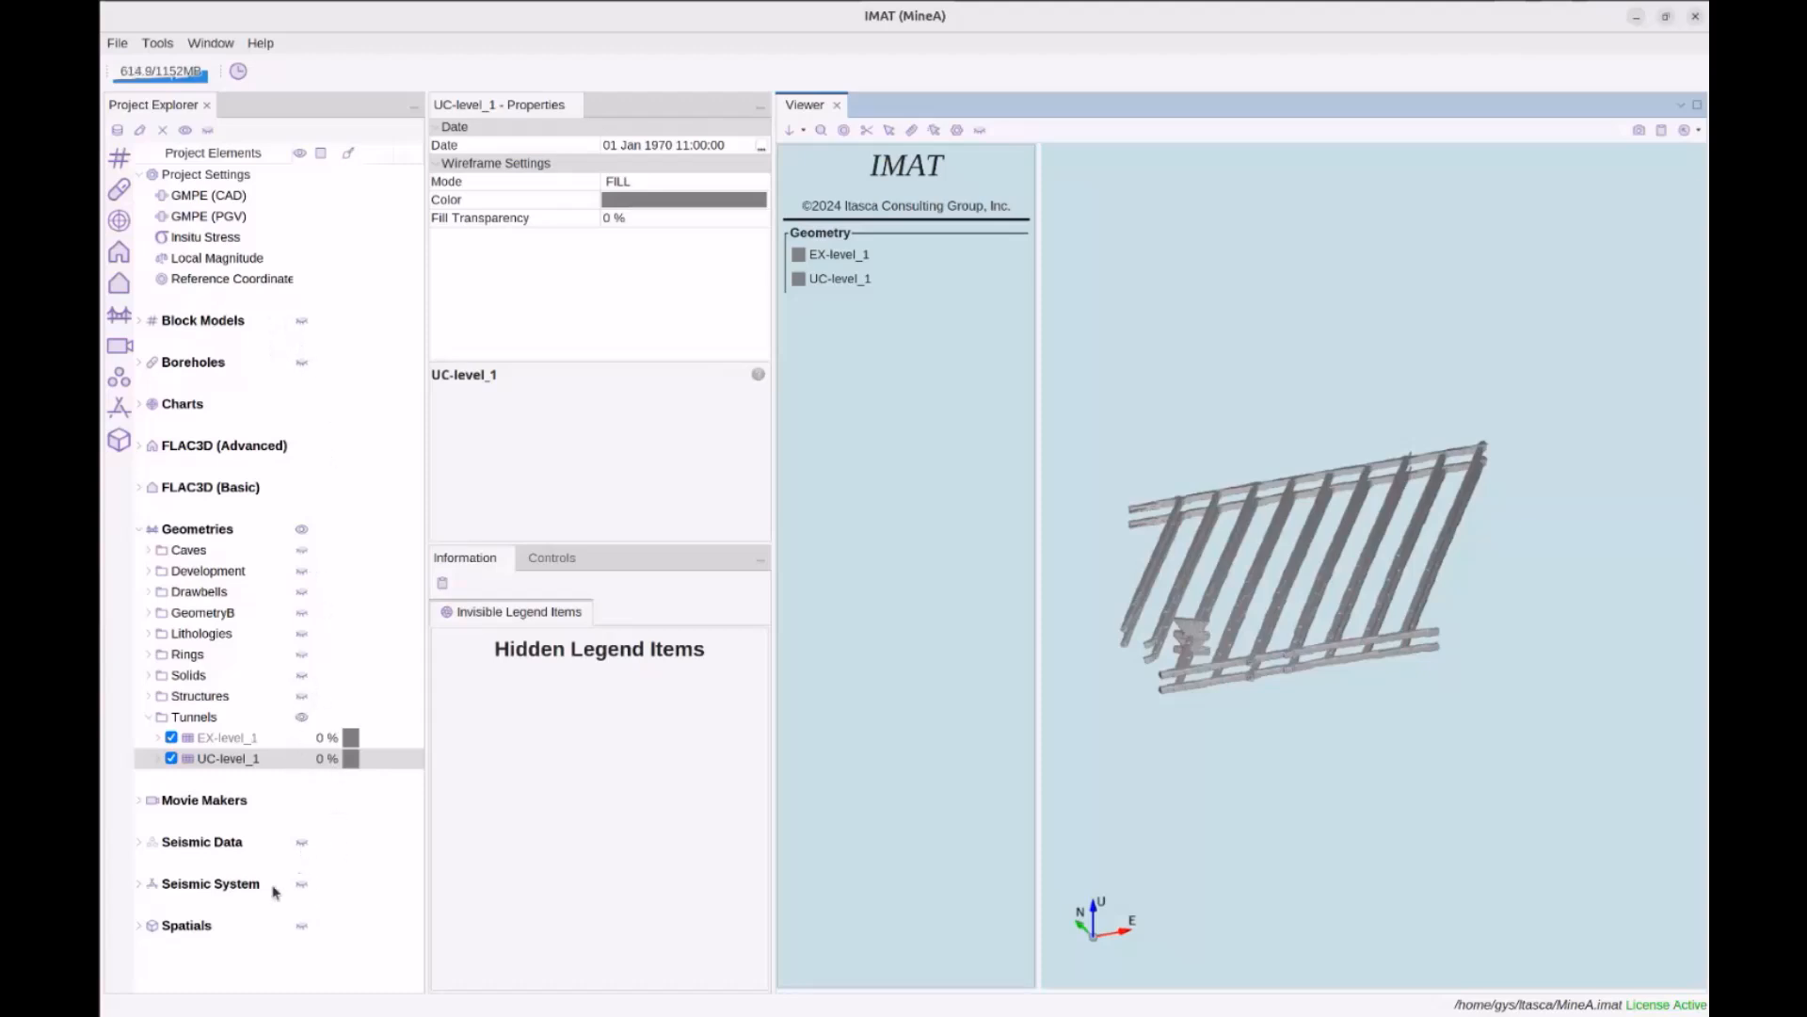
Toggle the Tunnels folder's visibility off and on, then show the Rings geometries
left_click(302, 718)
left_click(290, 735)
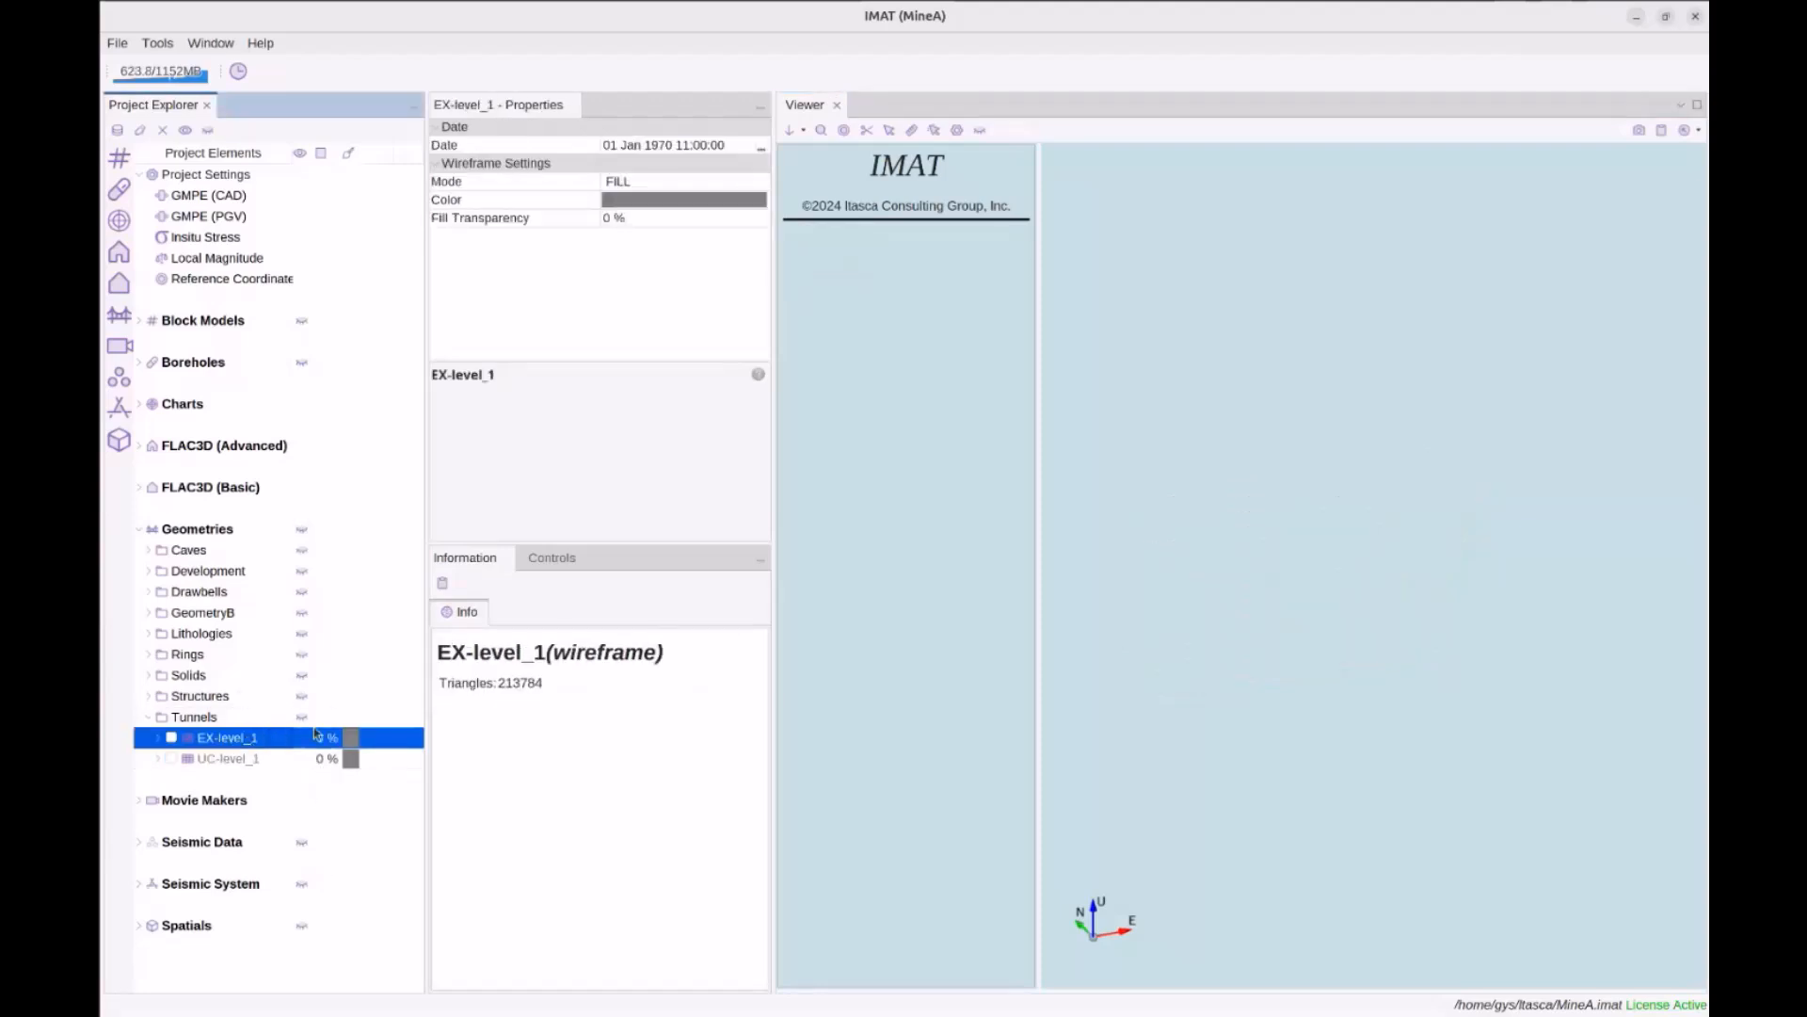
left_click(223, 721)
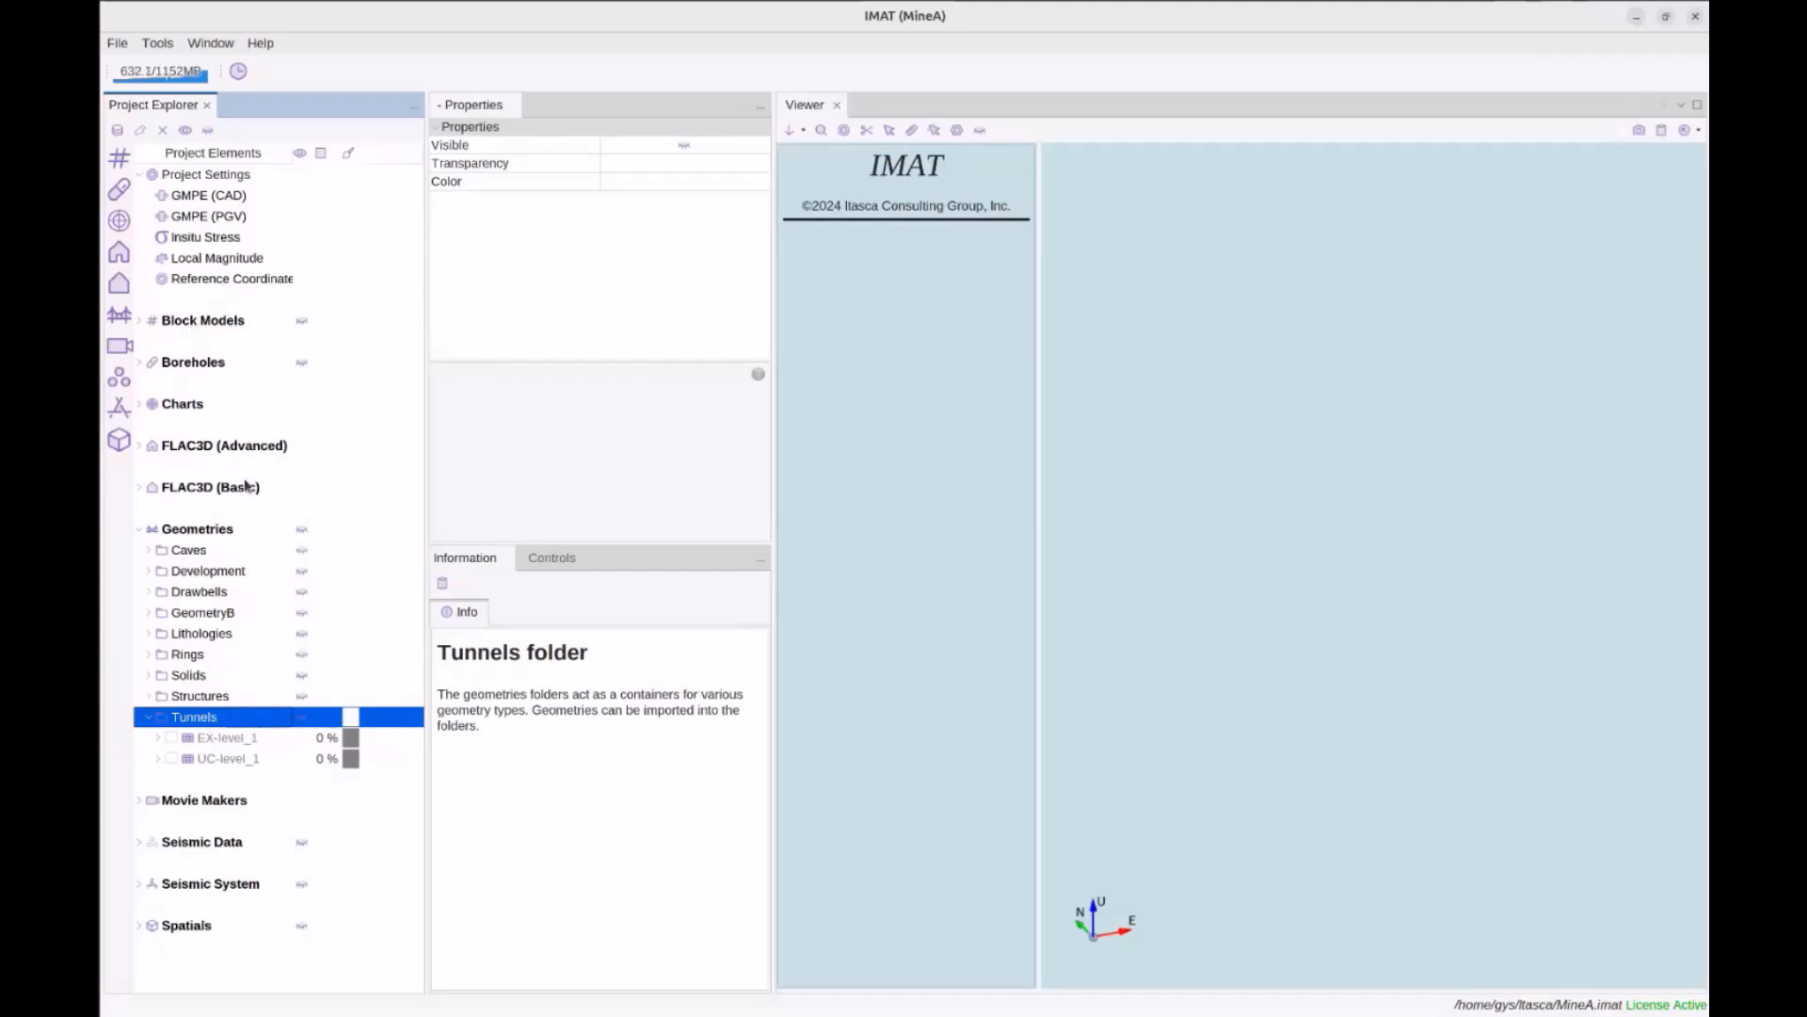
left_click(301, 723)
left_click(250, 734)
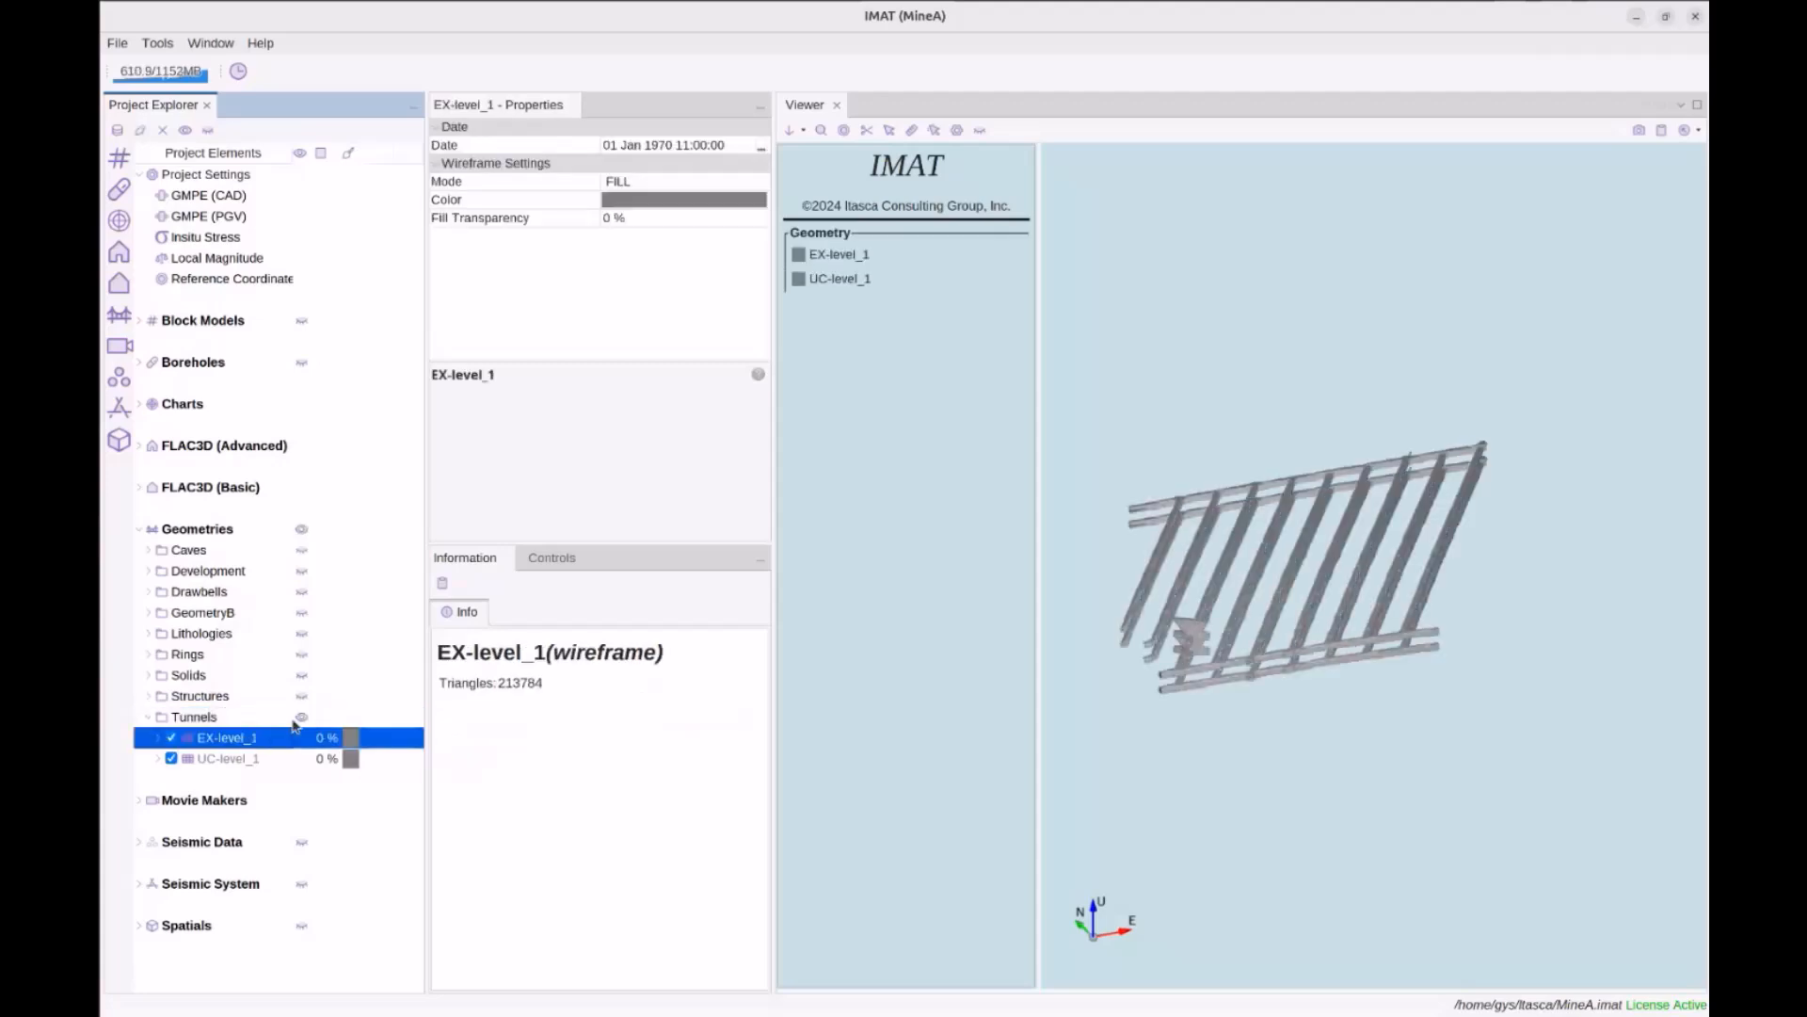
left_click(301, 658)
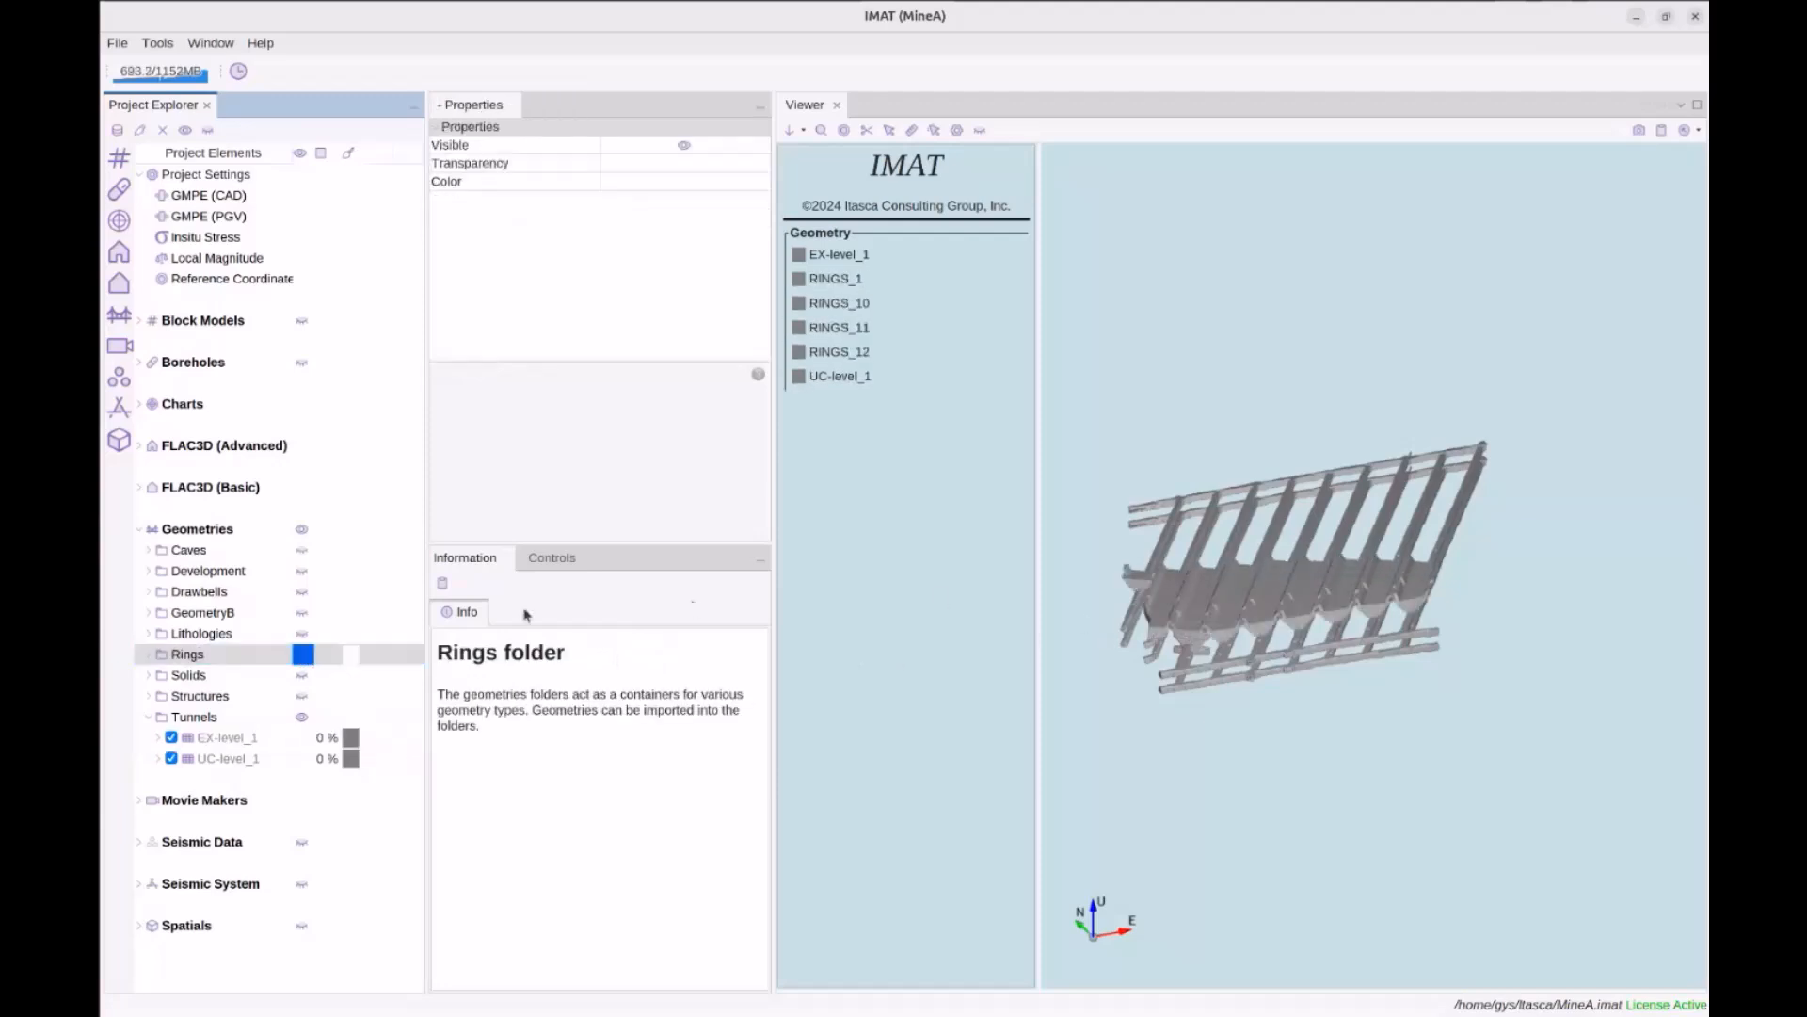
Show the BELLS drawbell geometries and the CAVE_21 cave in the 3D scene
left_click(324, 597)
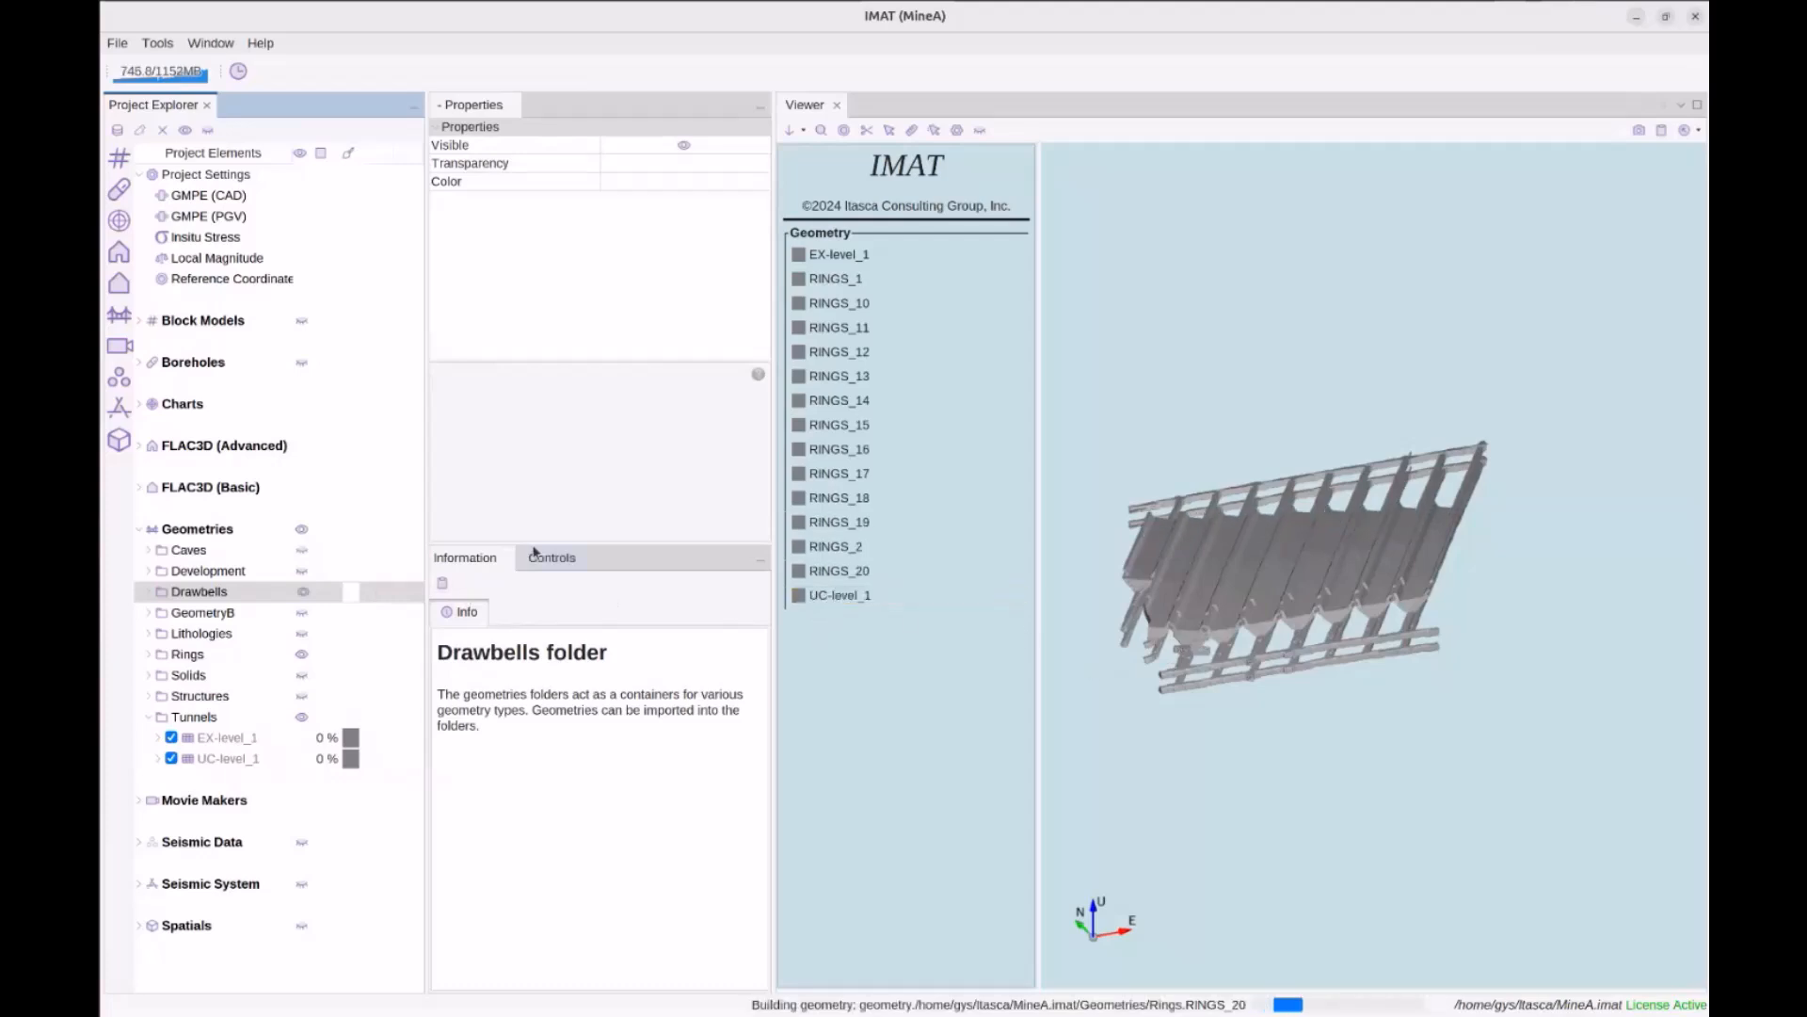
double_click(189, 549)
scroll(189, 591, "down", 5)
left_click(172, 585)
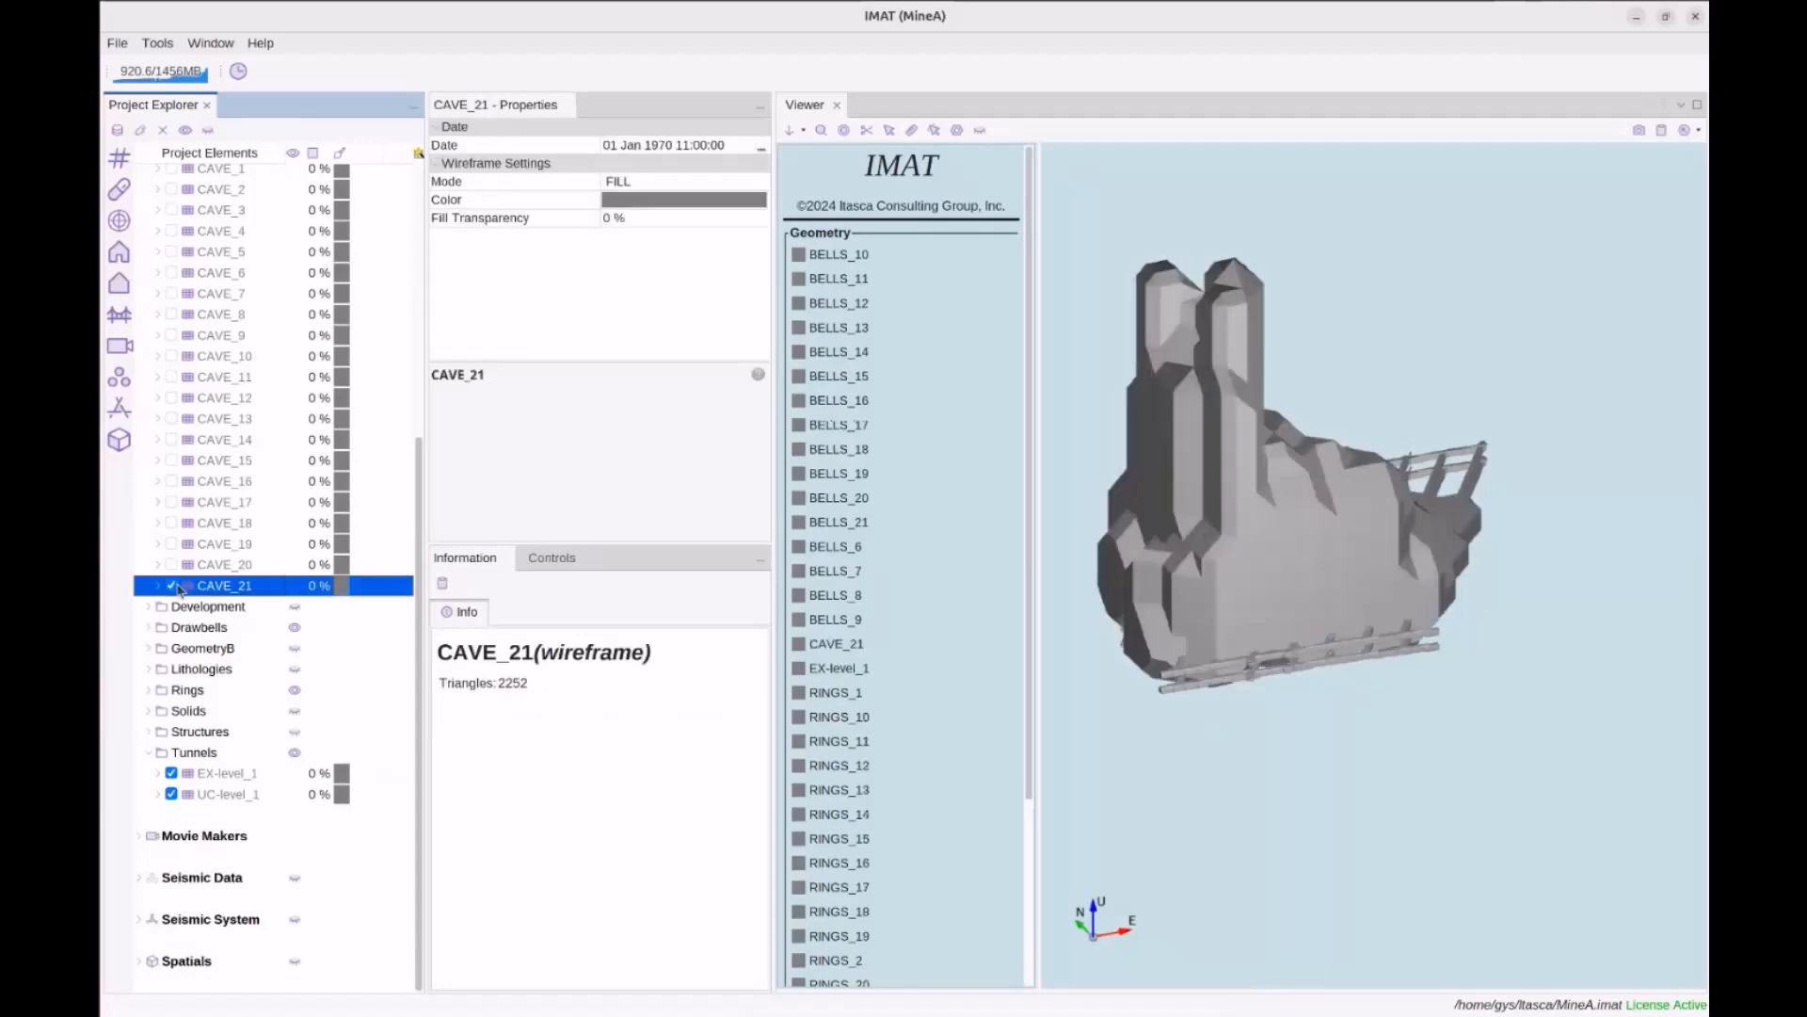
left_click_drag(1080, 587, 1446, 560)
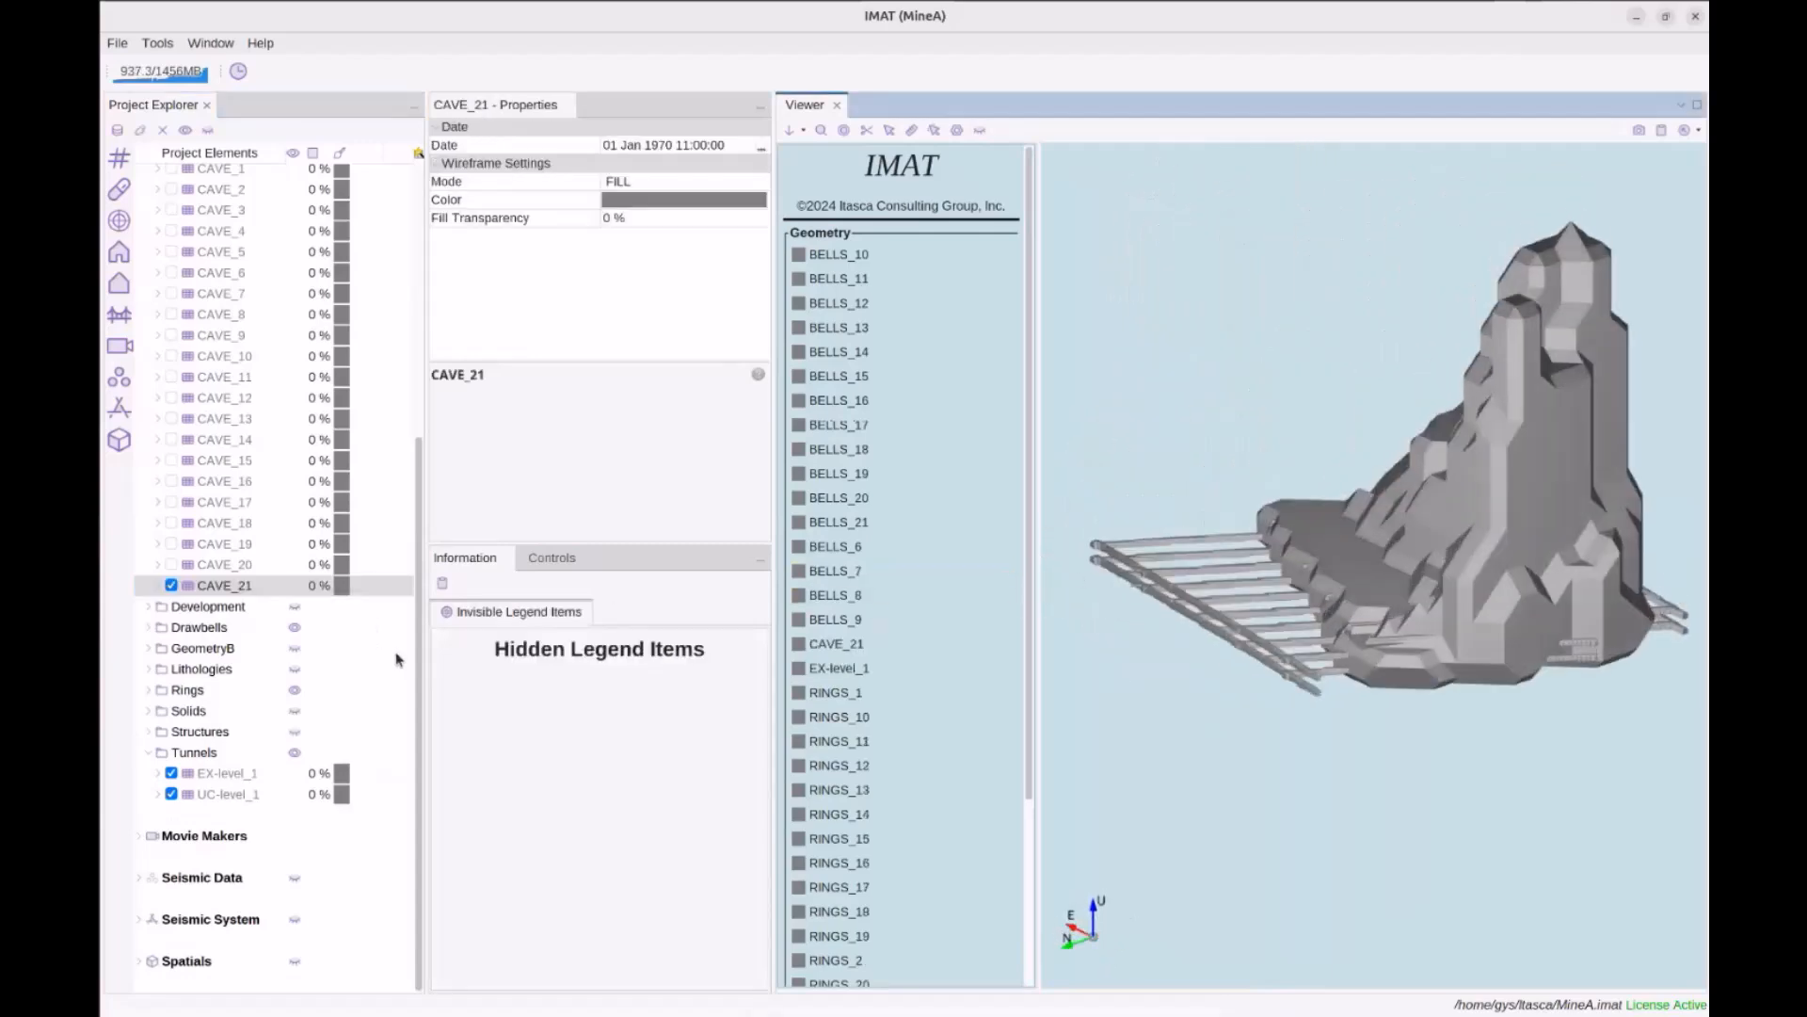
scroll(323, 653, "up", 5)
scroll(323, 653, "down", 5)
scroll(323, 654, "up", 2)
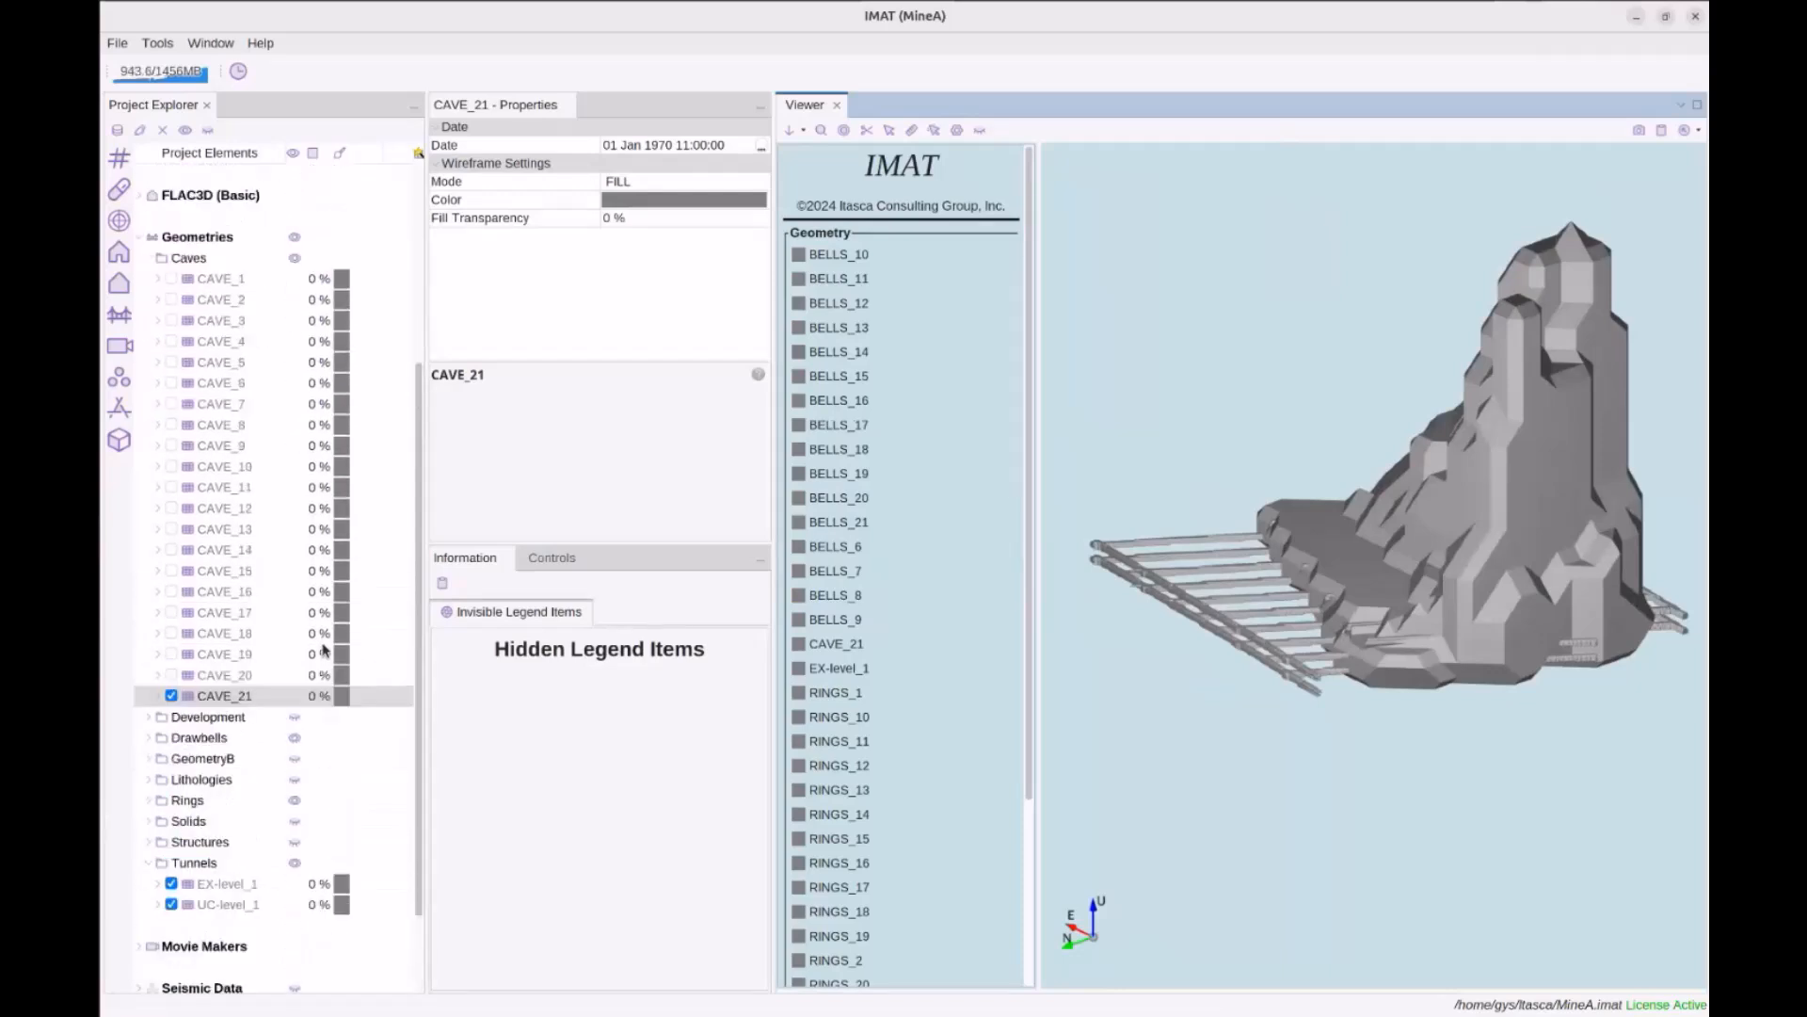
left_click(149, 260)
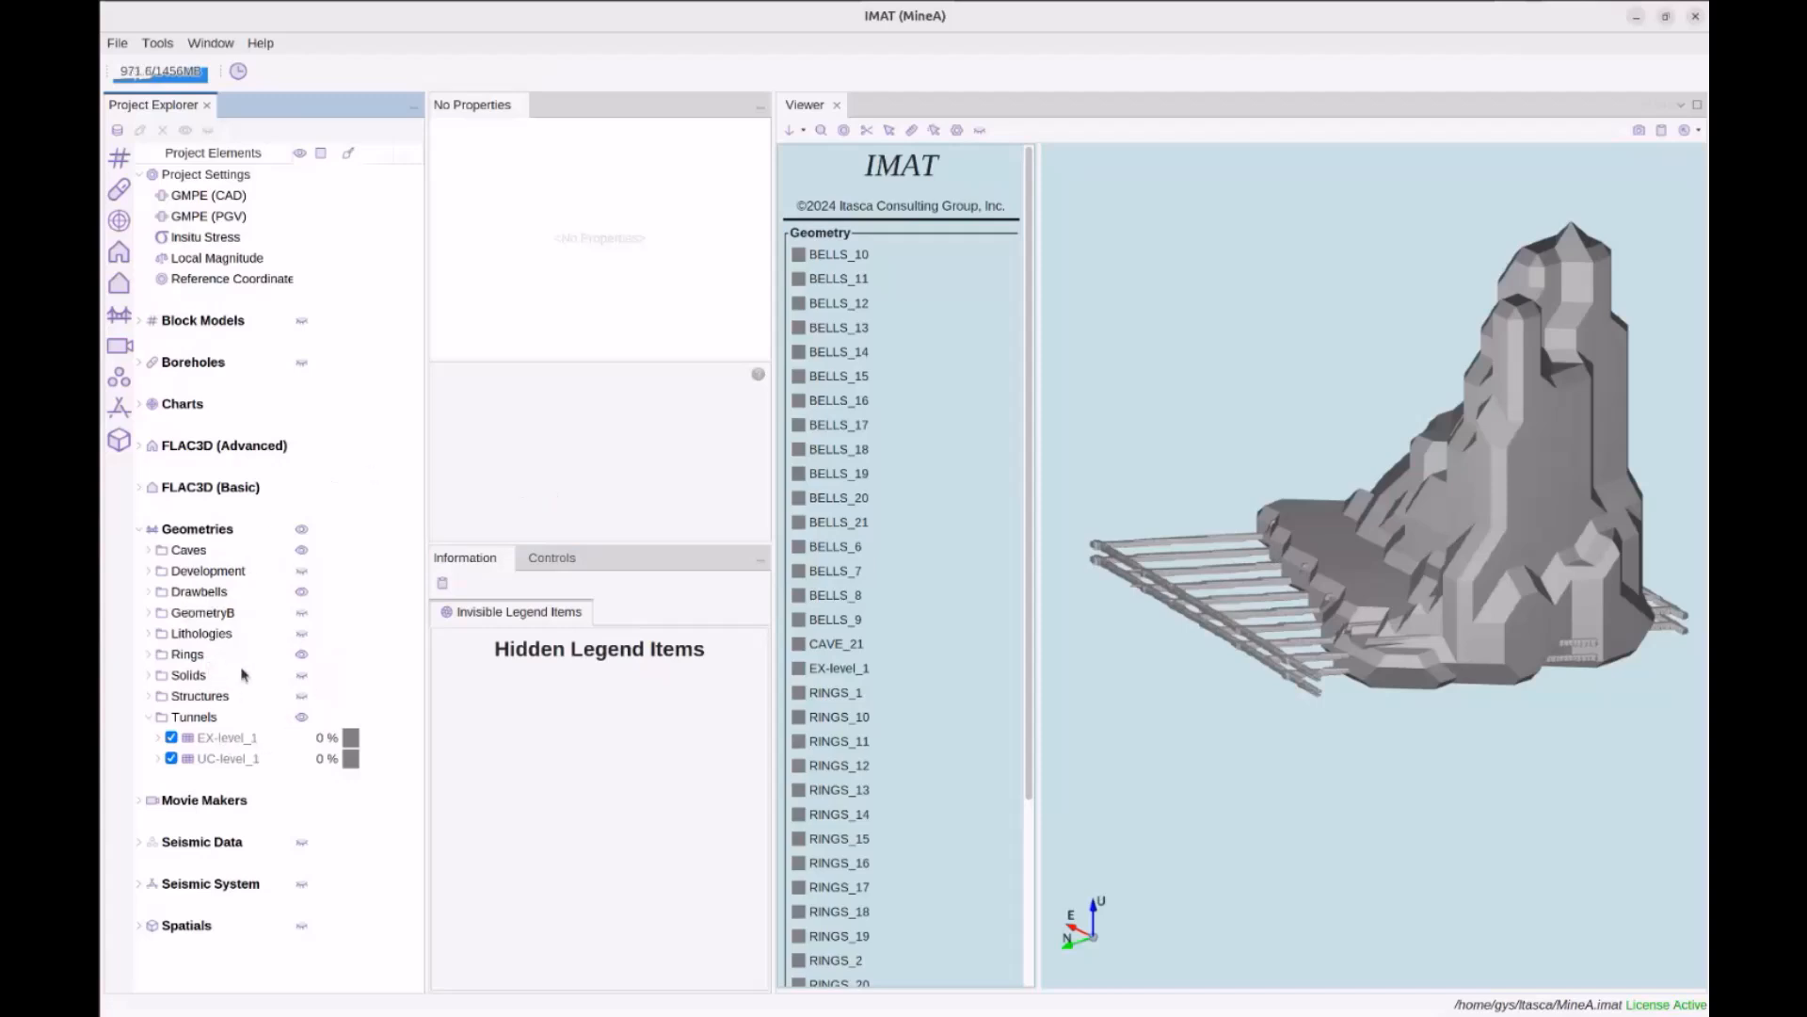
Hide the cave model in the 3D scene
left_click_drag(1174, 452, 1183, 497)
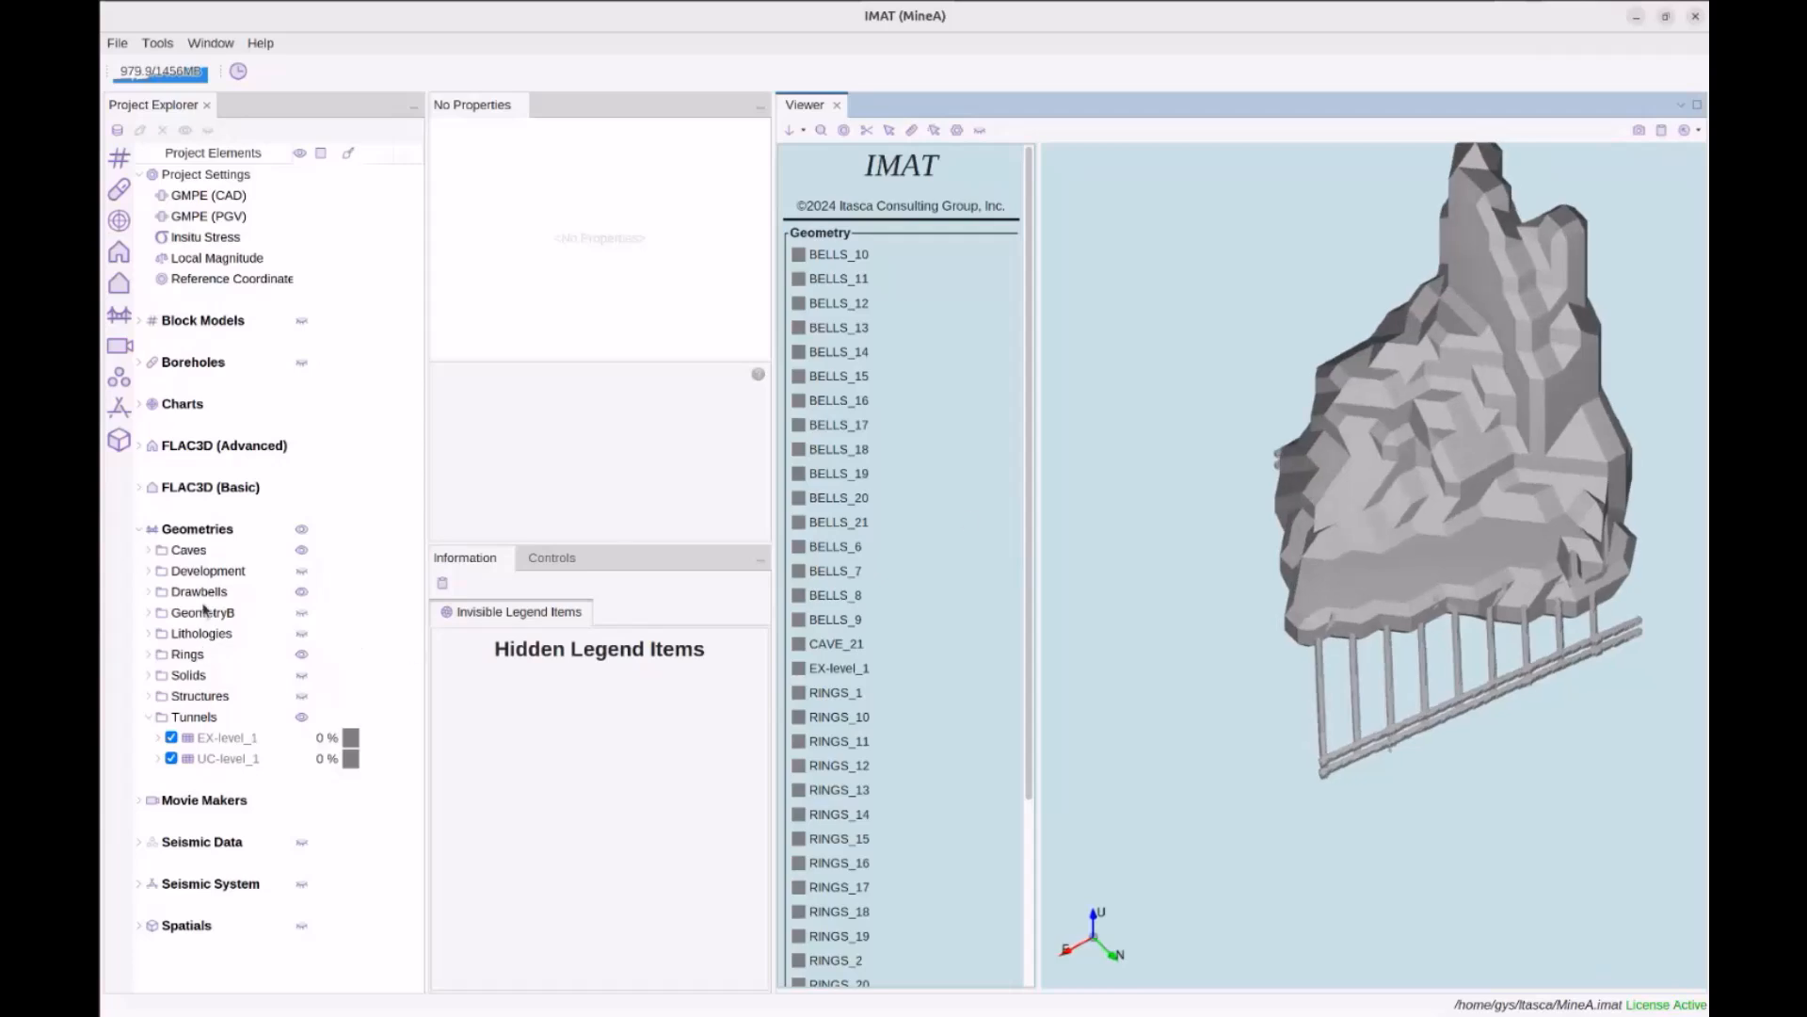
double_click(200, 548)
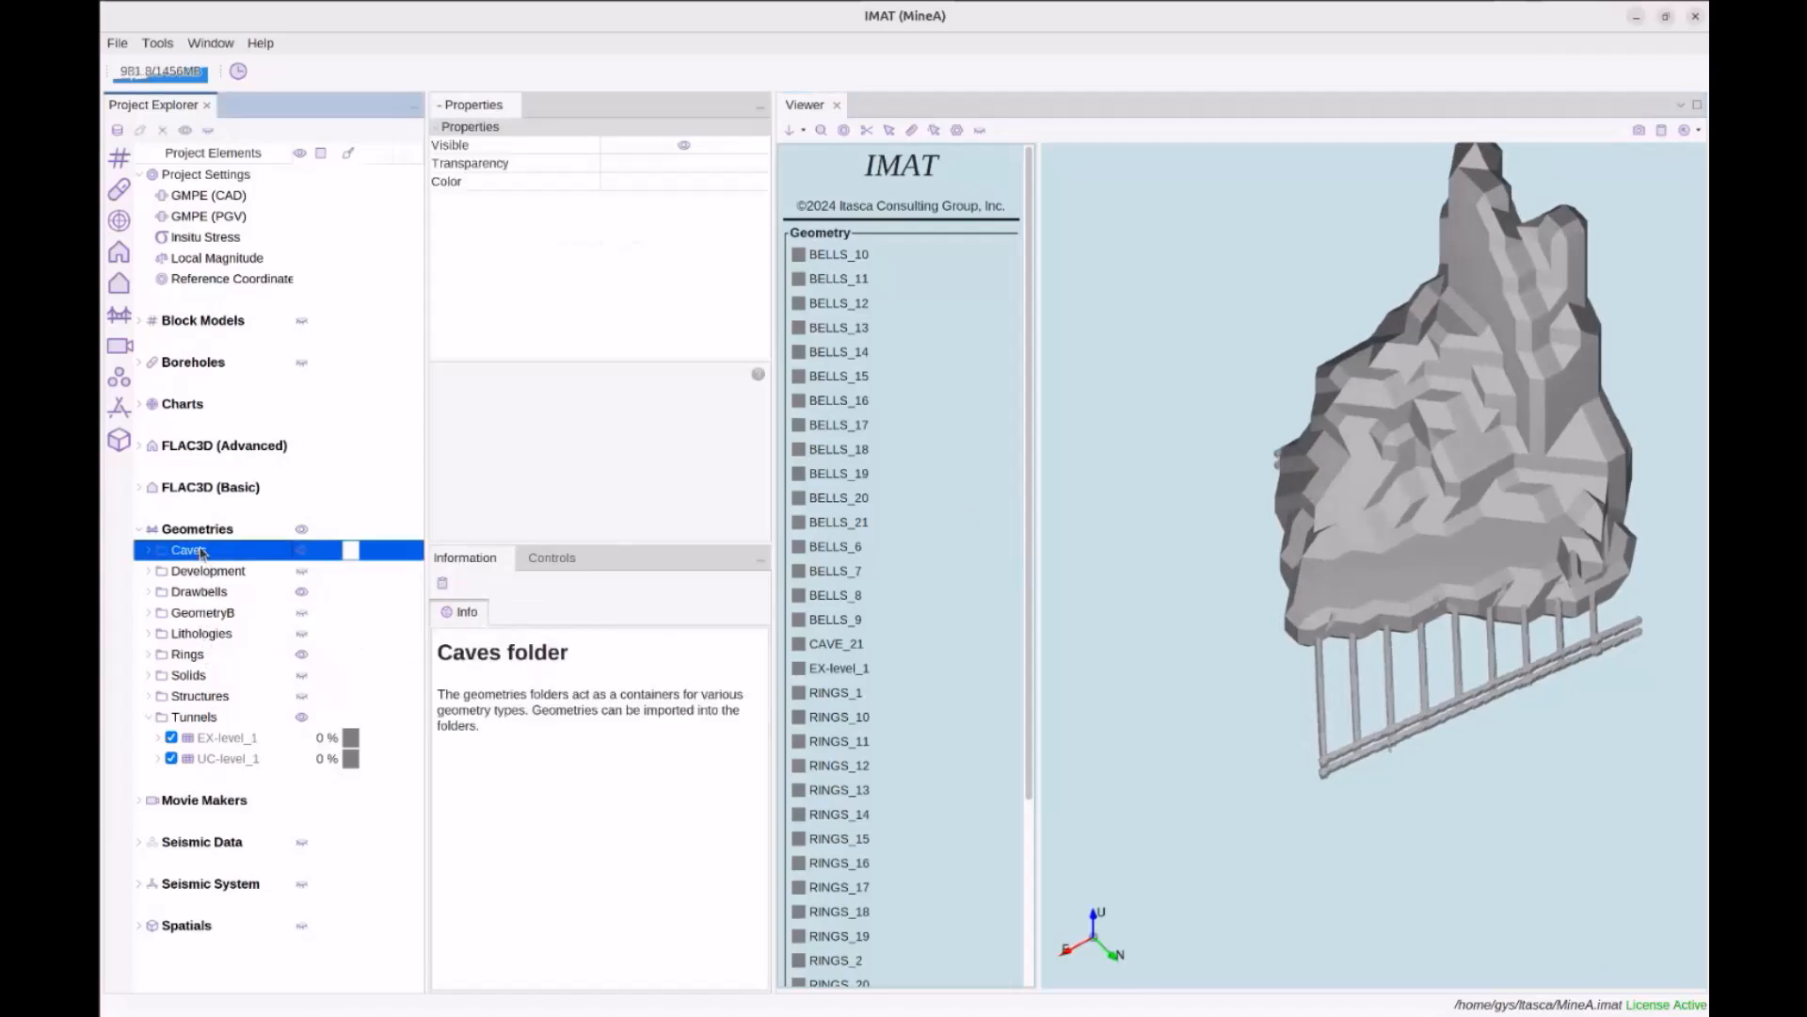
left_click(299, 547)
double_click(200, 549)
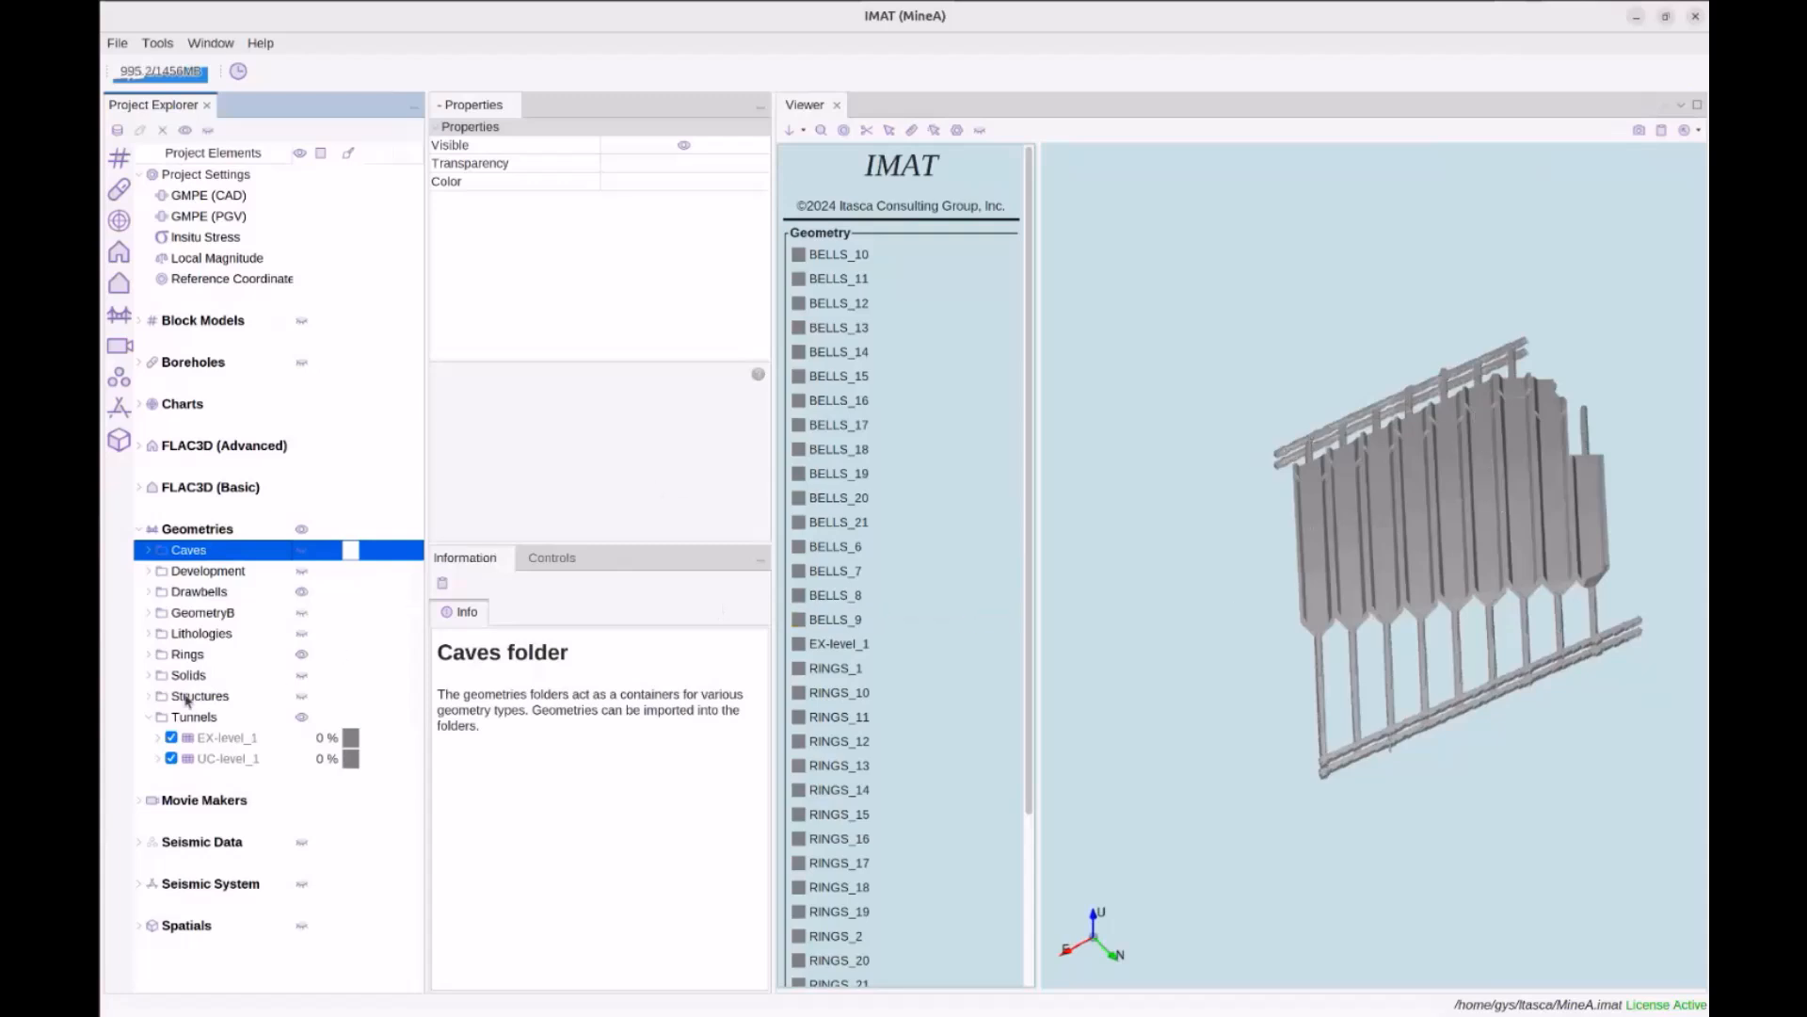
Select RINGS_1 through RINGS_21 and apply Randomize Colors from the Toolbox
double_click(193, 655)
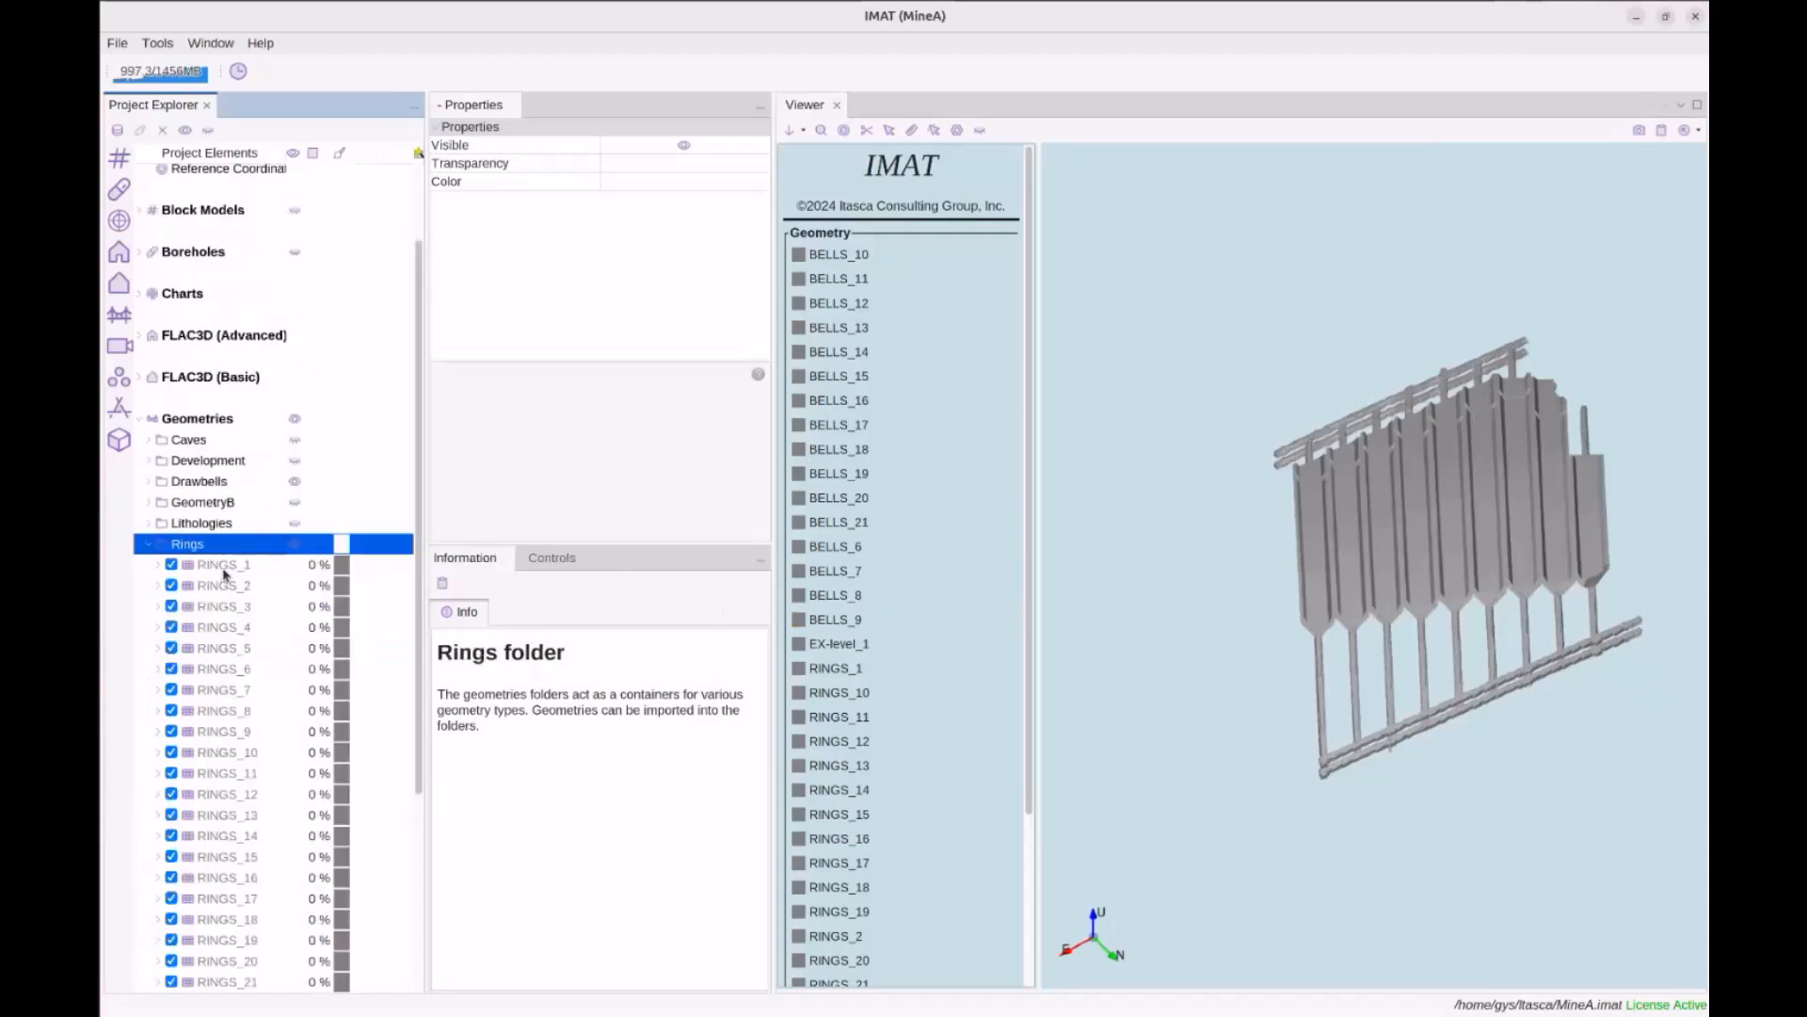
left_click(224, 567)
scroll(230, 659, "down", 5)
left_click(240, 690, "shift")
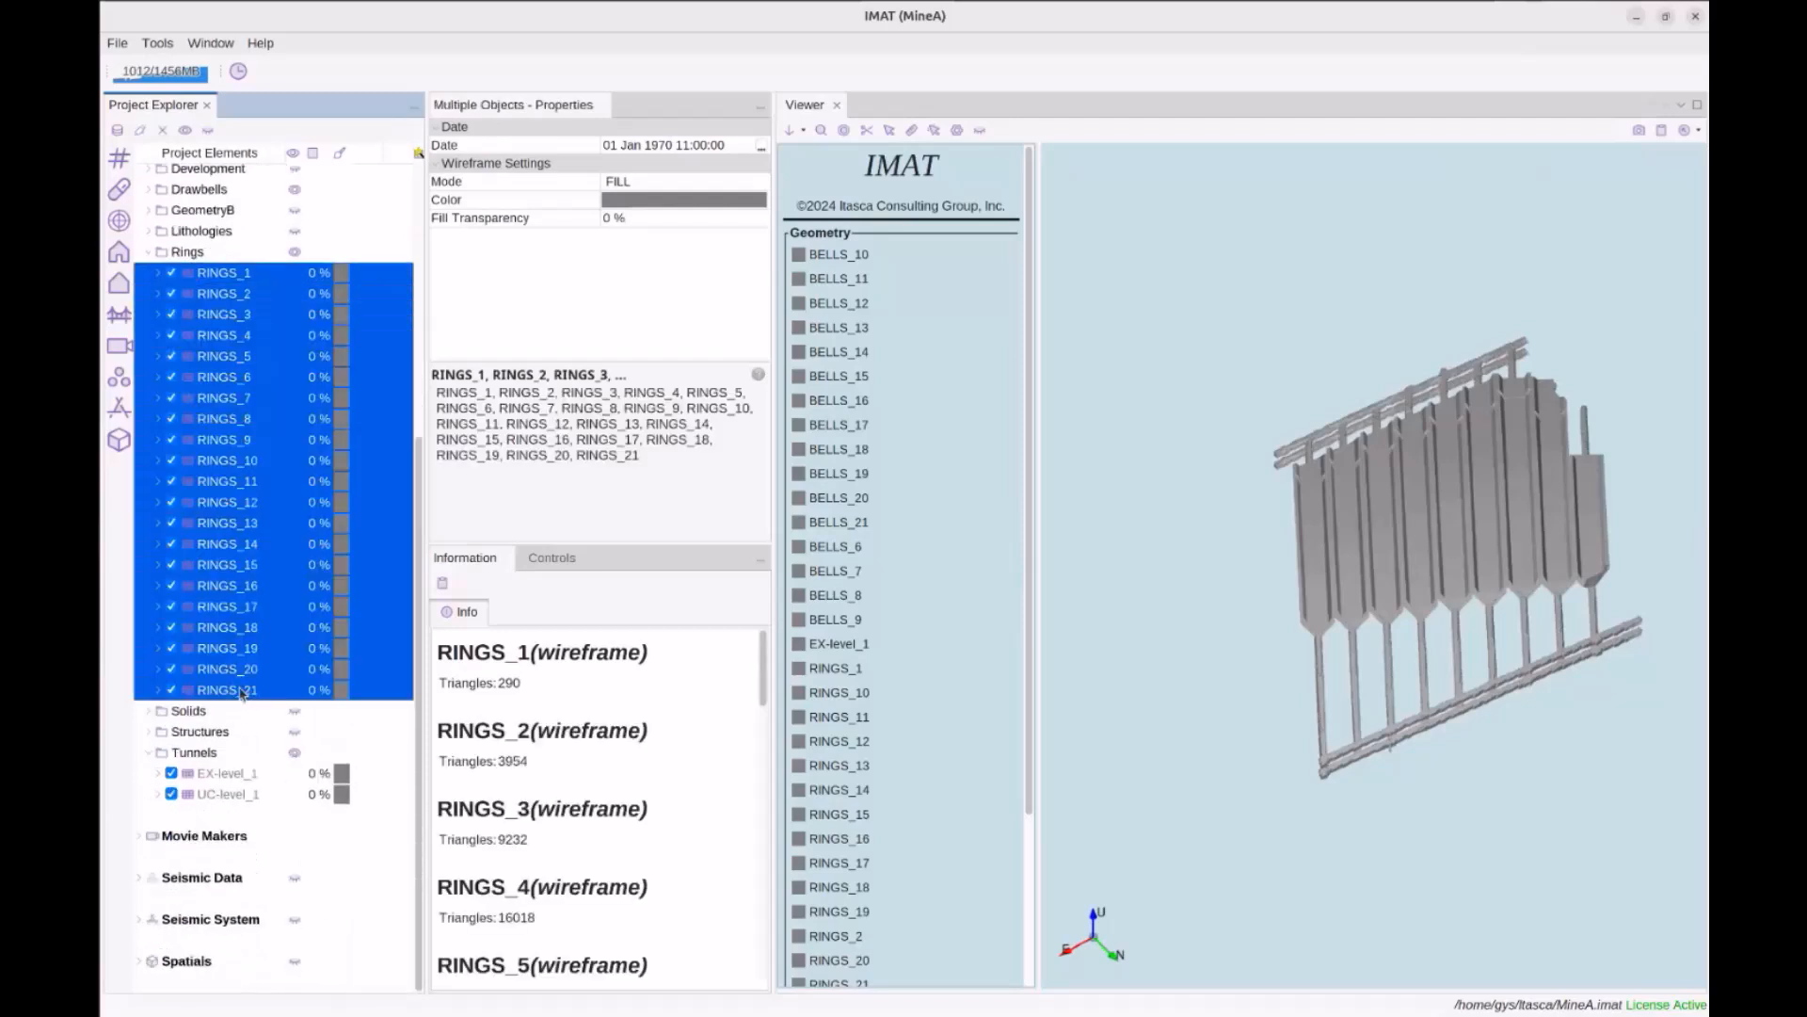
right_click(241, 694)
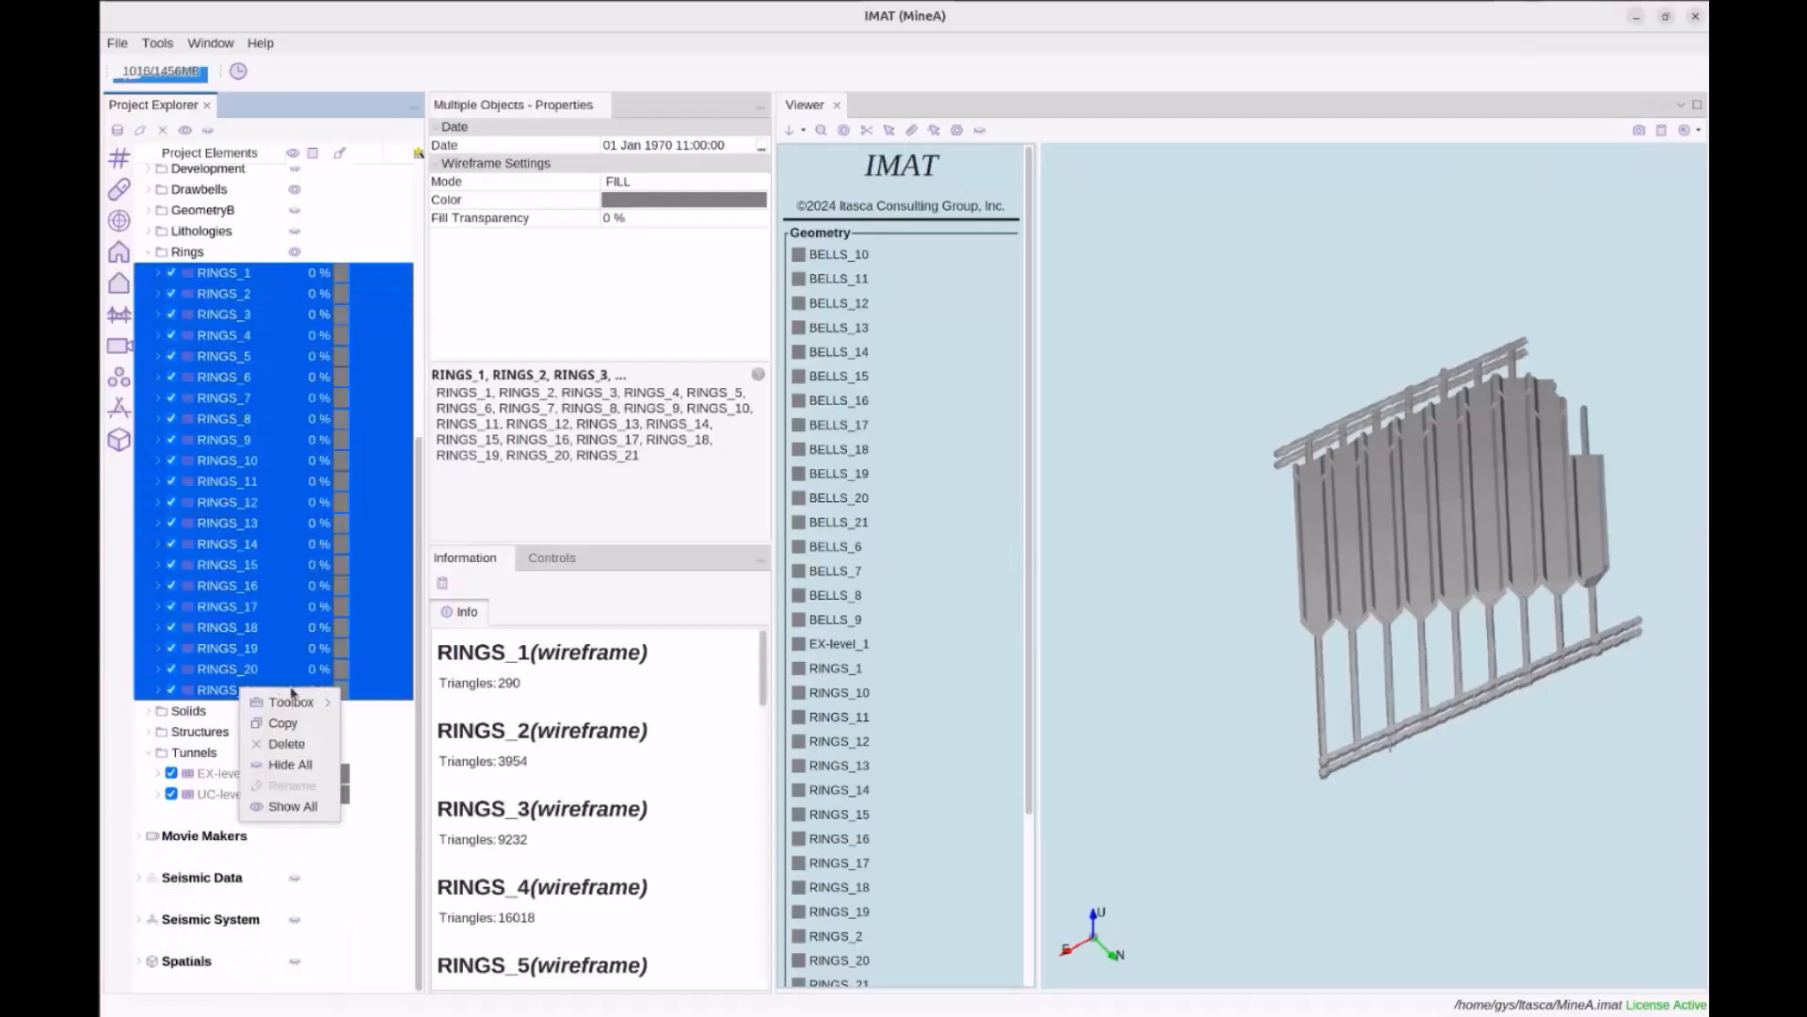
mouse_move(297, 703)
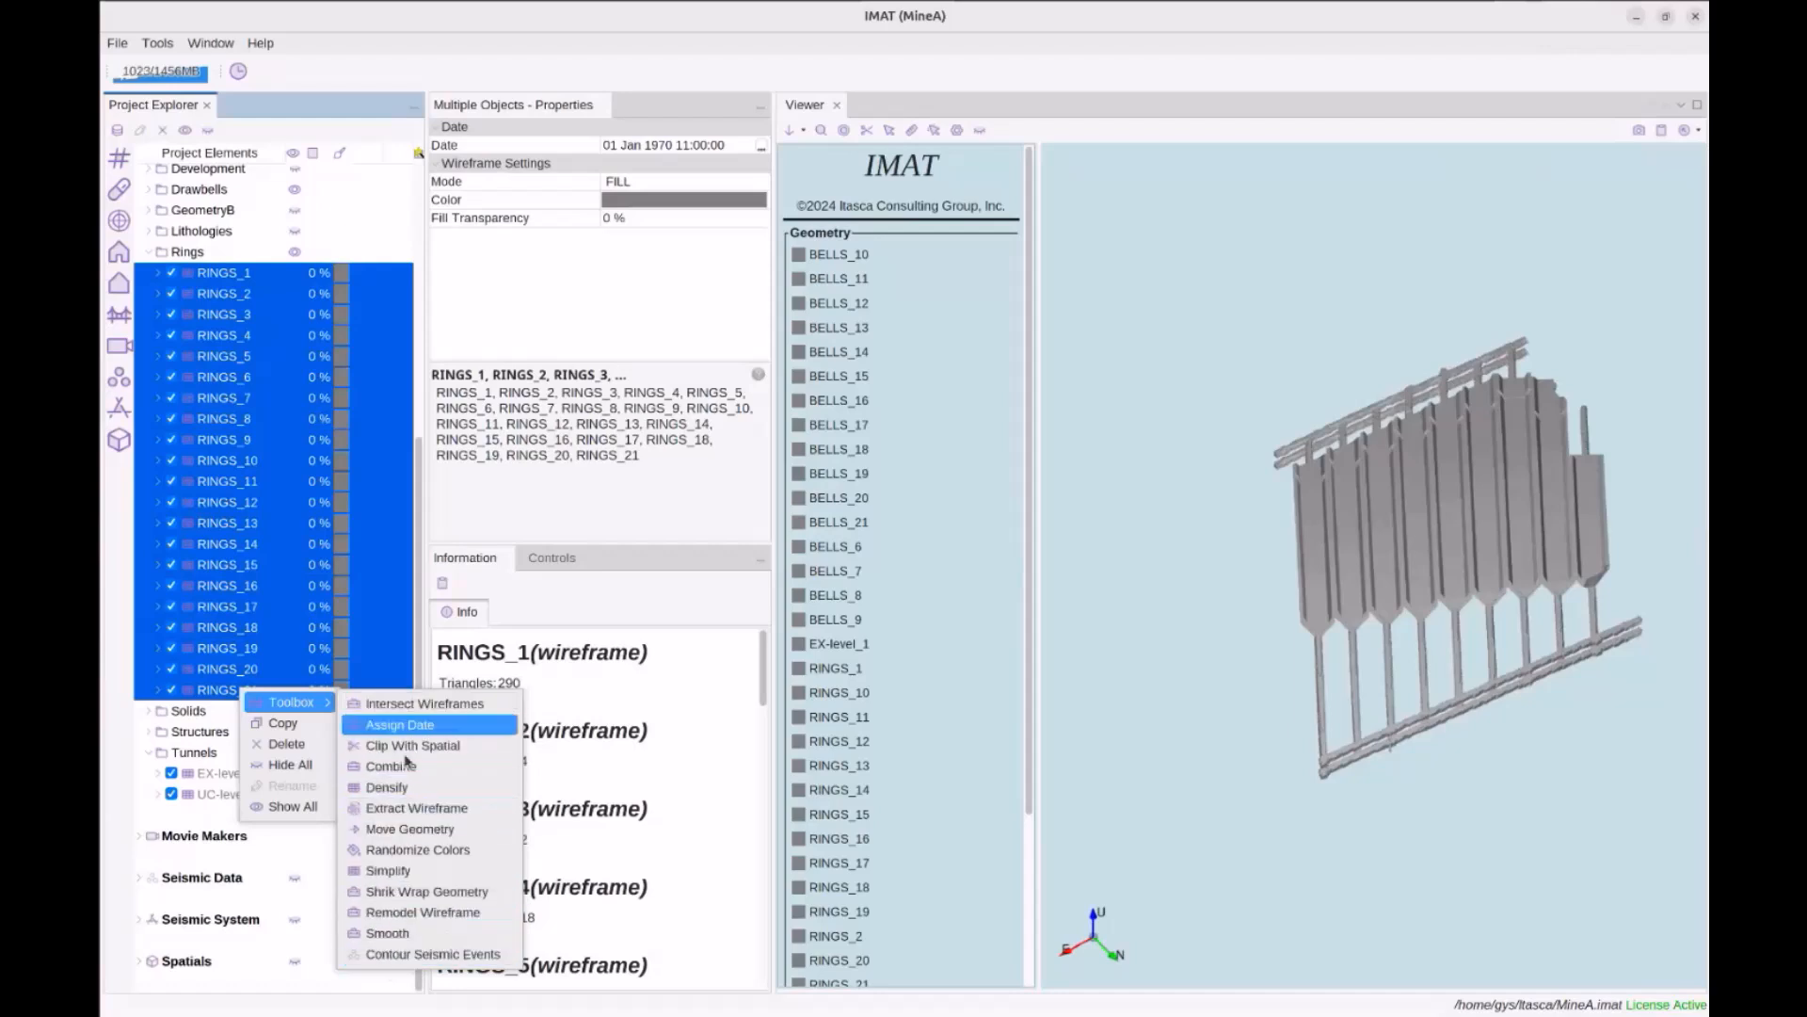
left_click(418, 850)
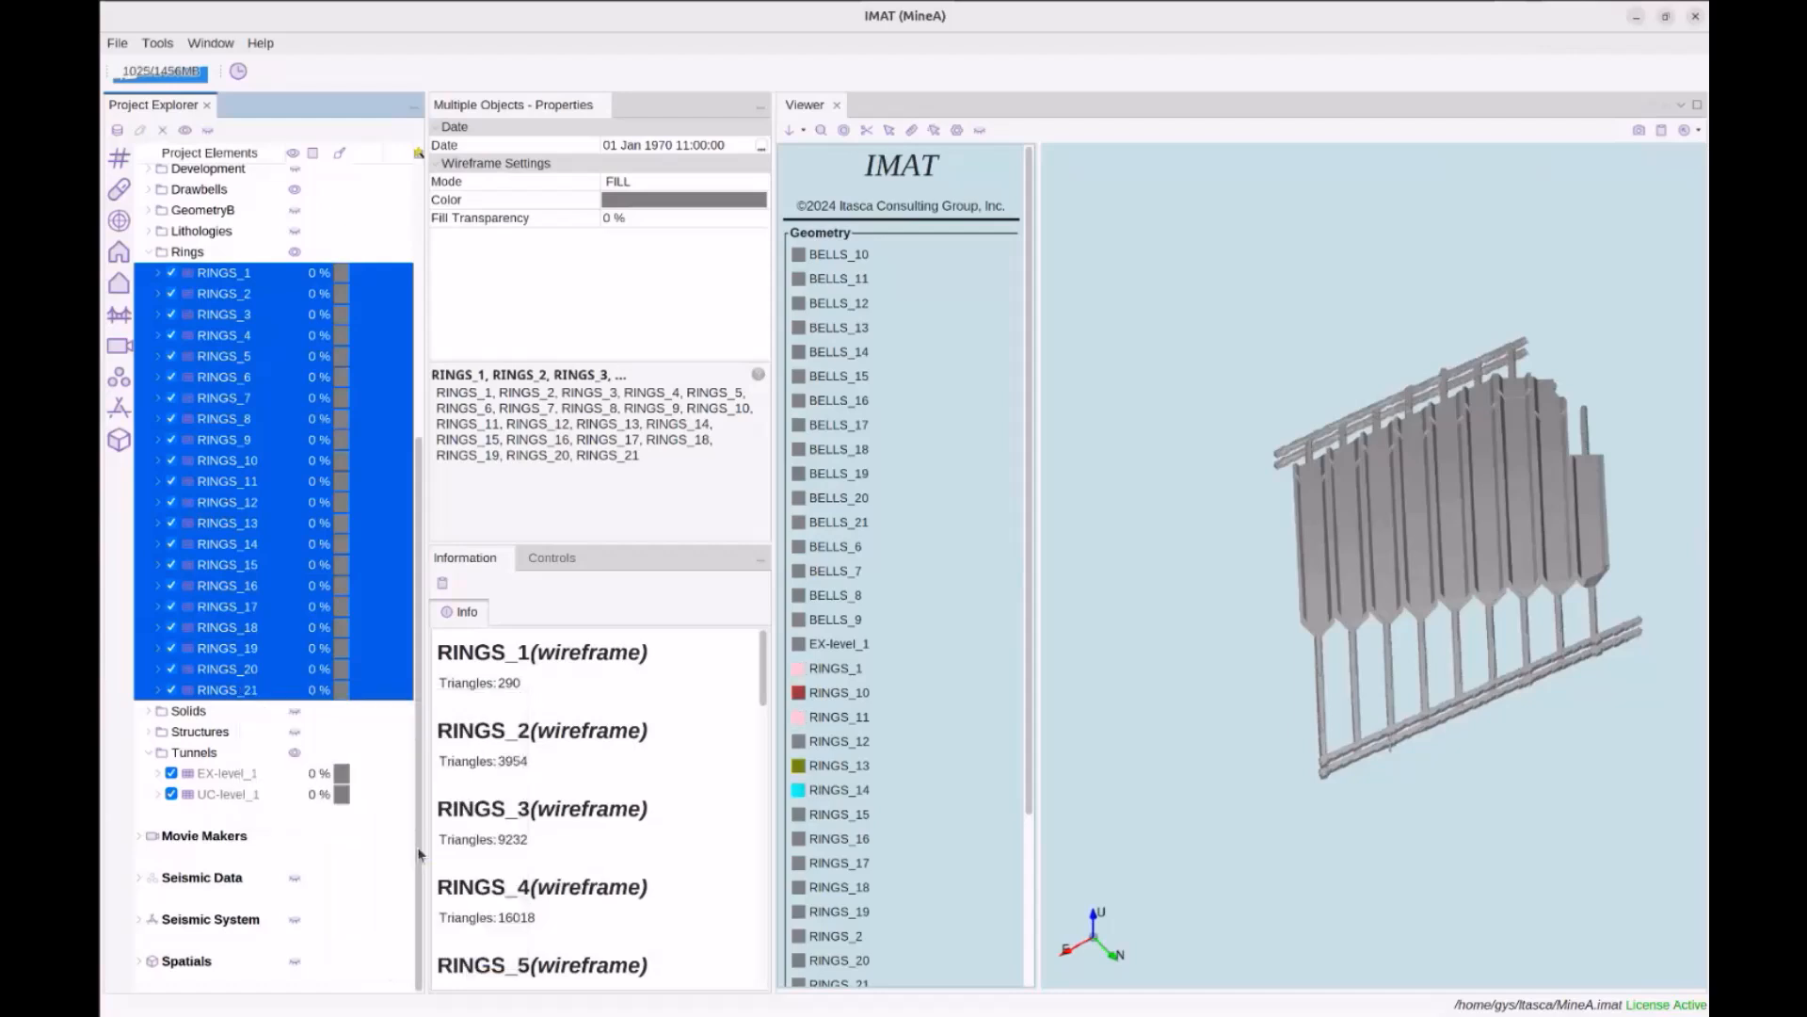
left_click_drag(1213, 626, 1297, 593)
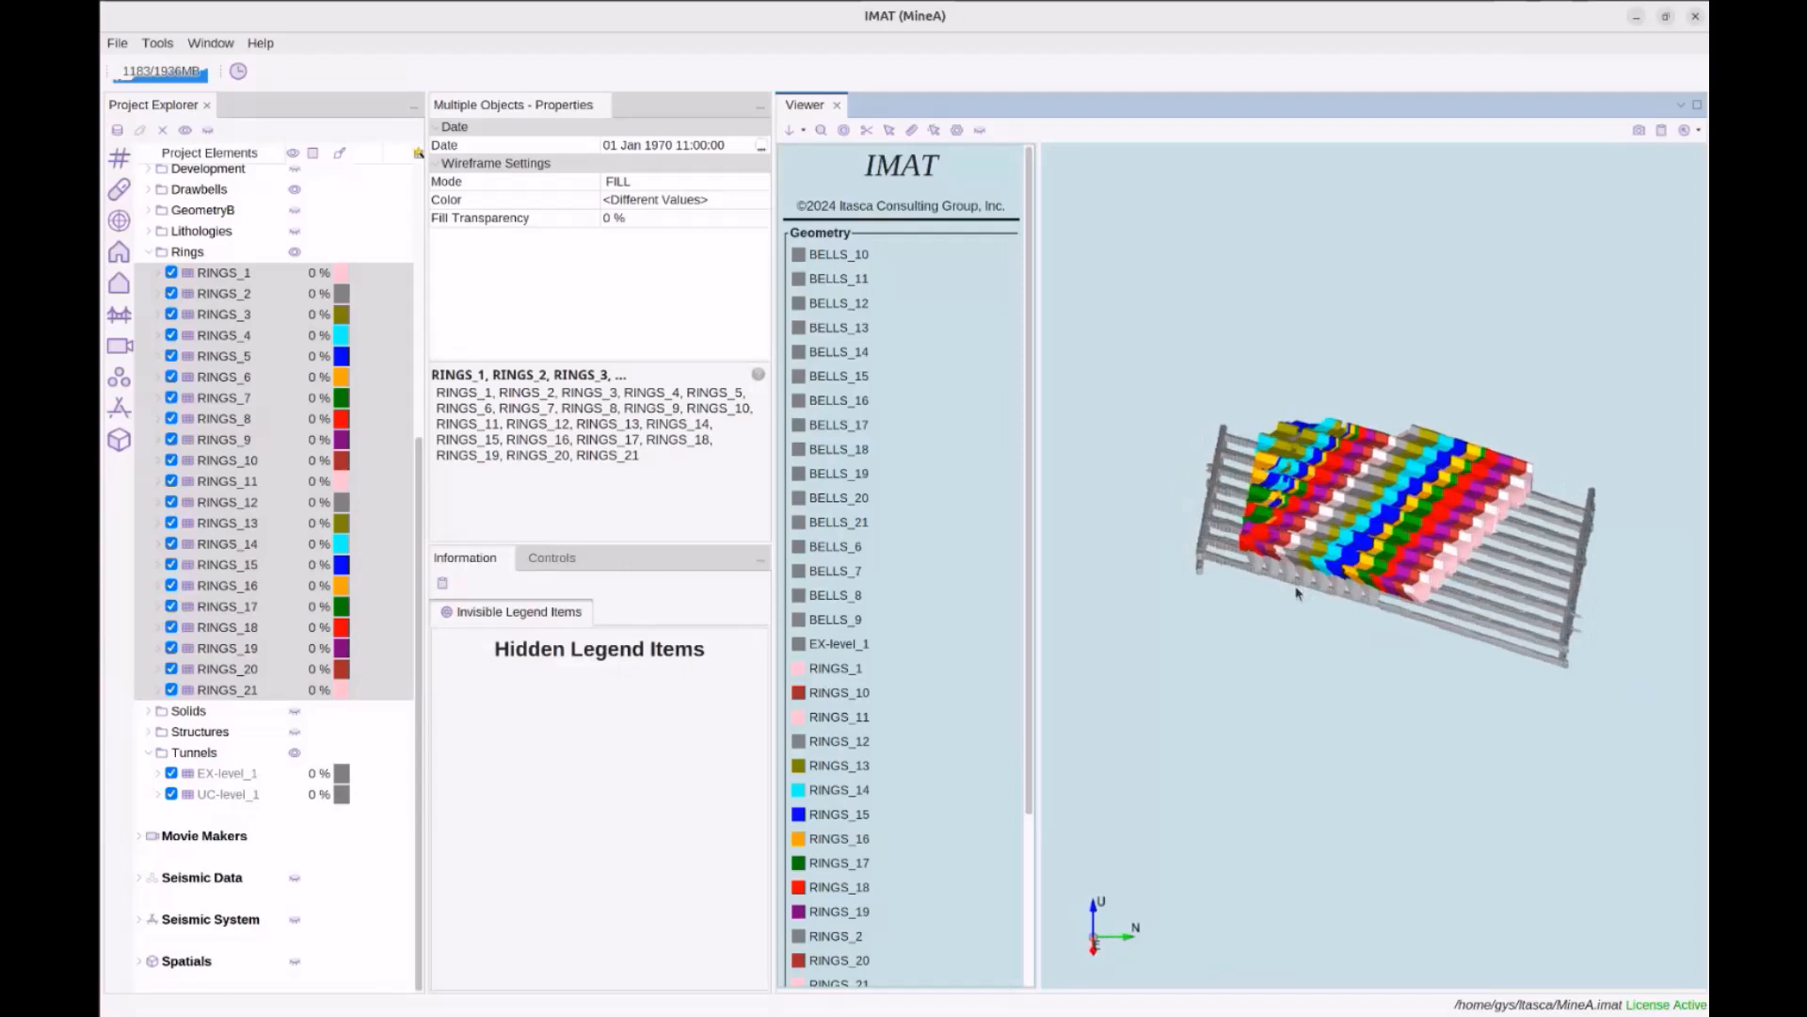
left_click_drag(1414, 571, 1419, 590)
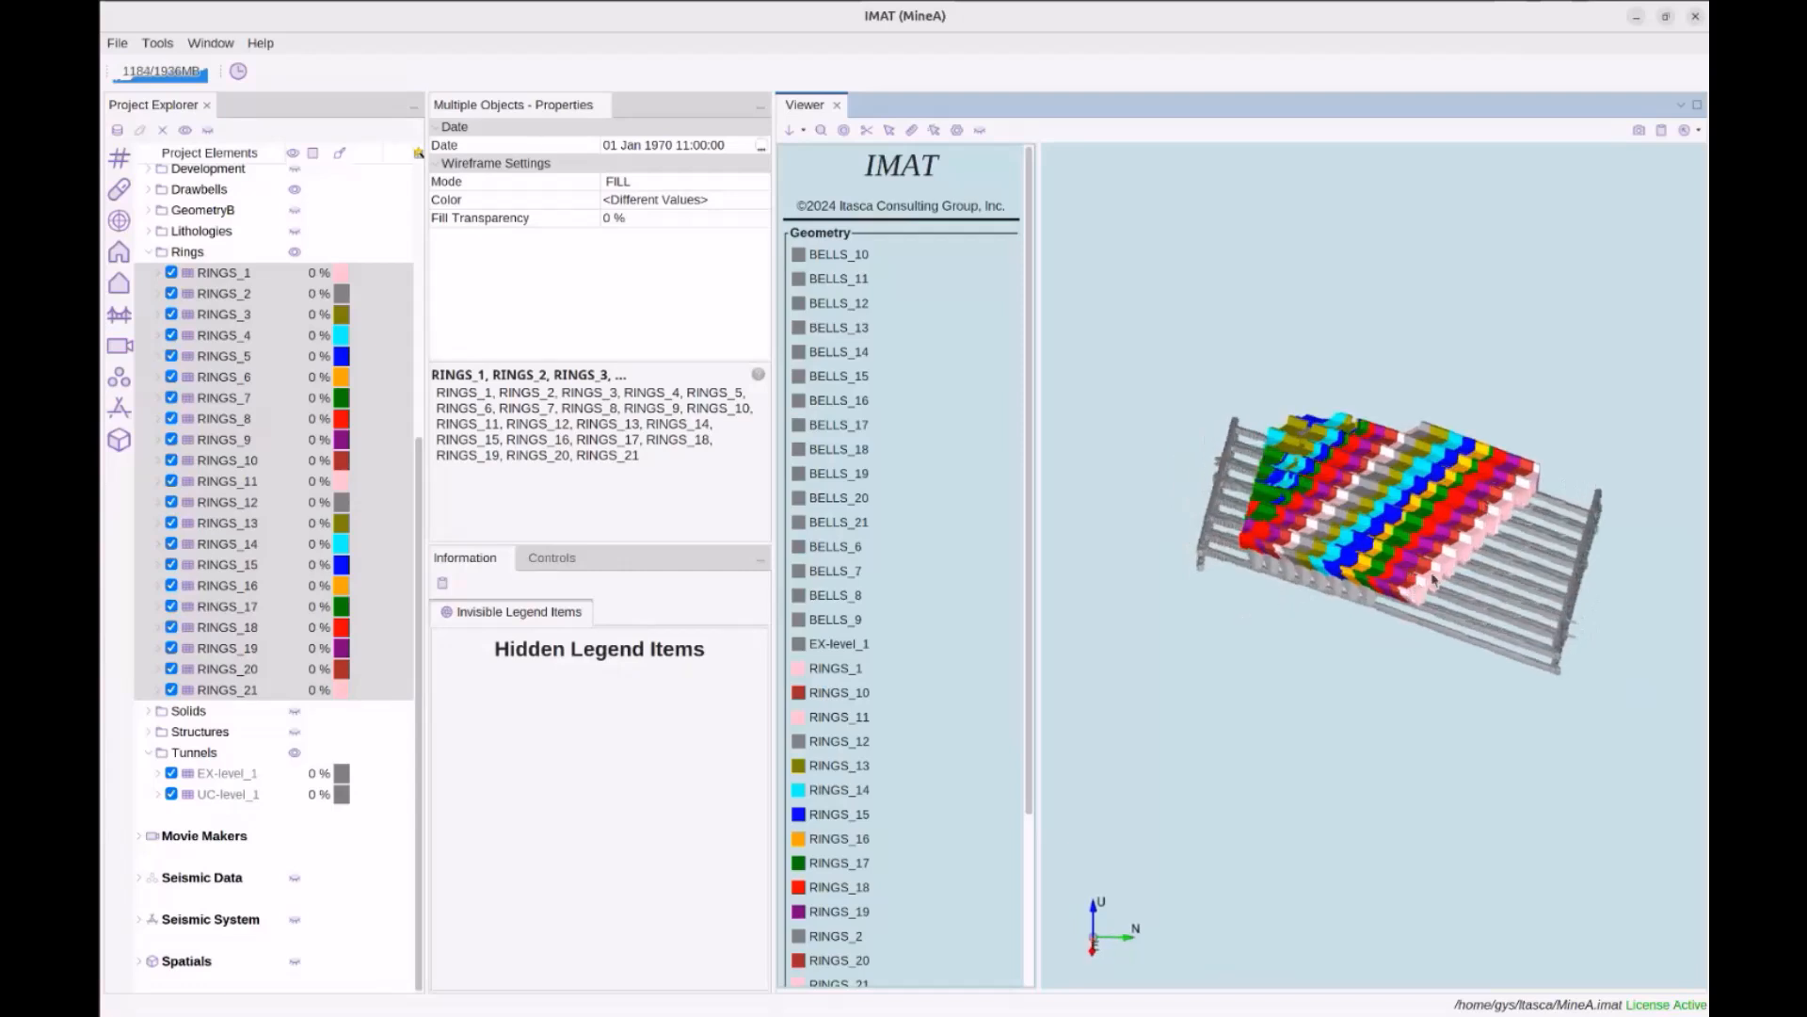
Shrink-wrap the selected rings with Combine Geometries on, naming the result rings-combined
right_click(237, 275)
mouse_move(277, 285)
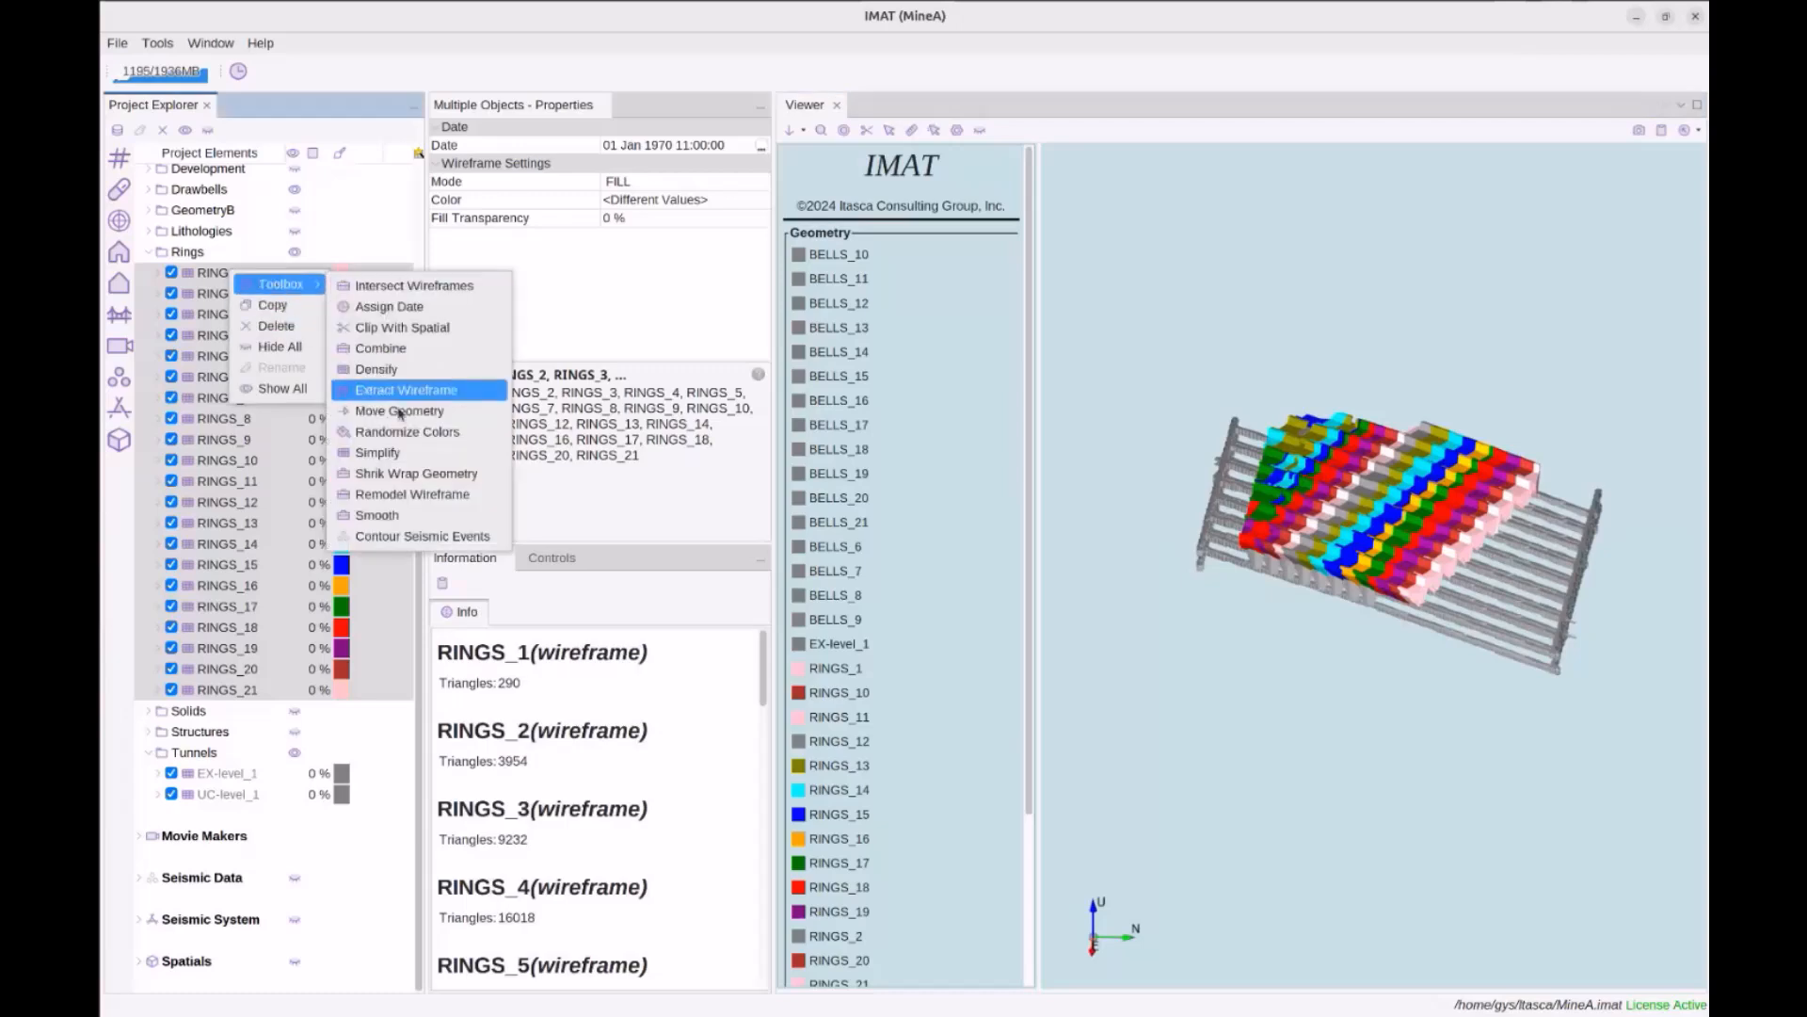
left_click(489, 475)
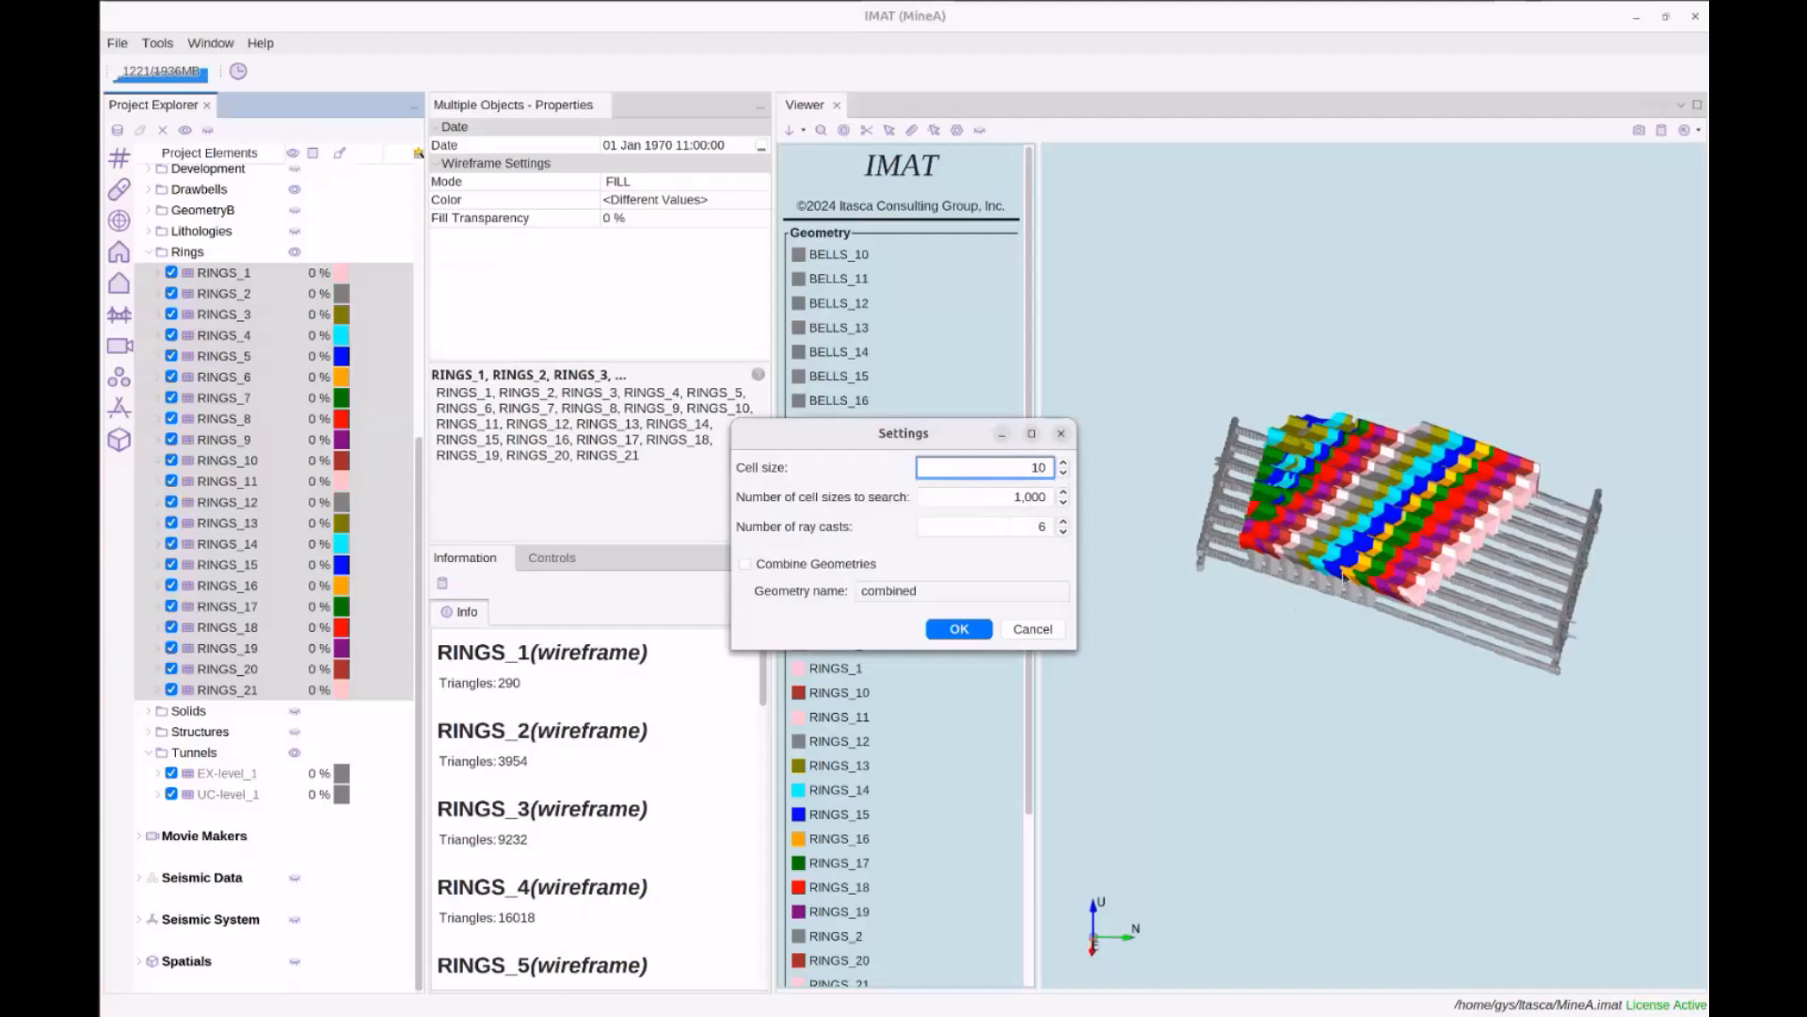
left_click(847, 566)
left_click(944, 586)
left_click(832, 568)
left_click(745, 563)
left_click(858, 591)
double_click(858, 590)
type("w")
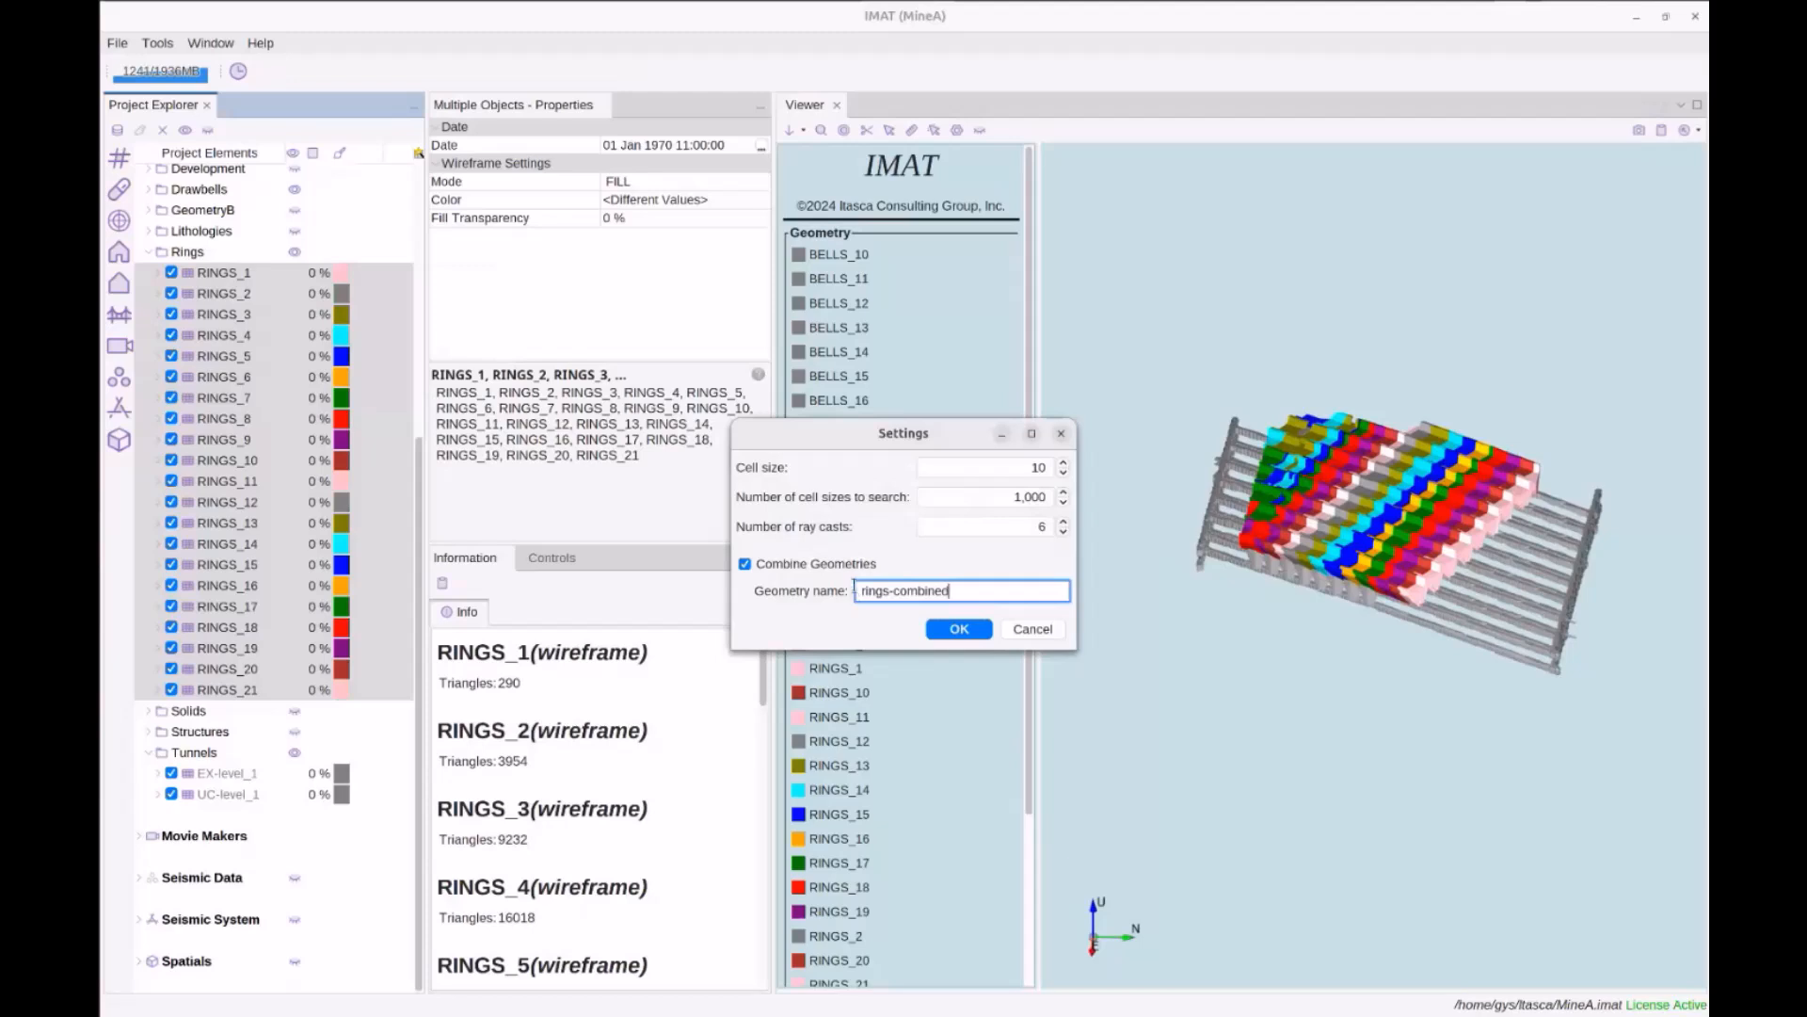
left_click(976, 630)
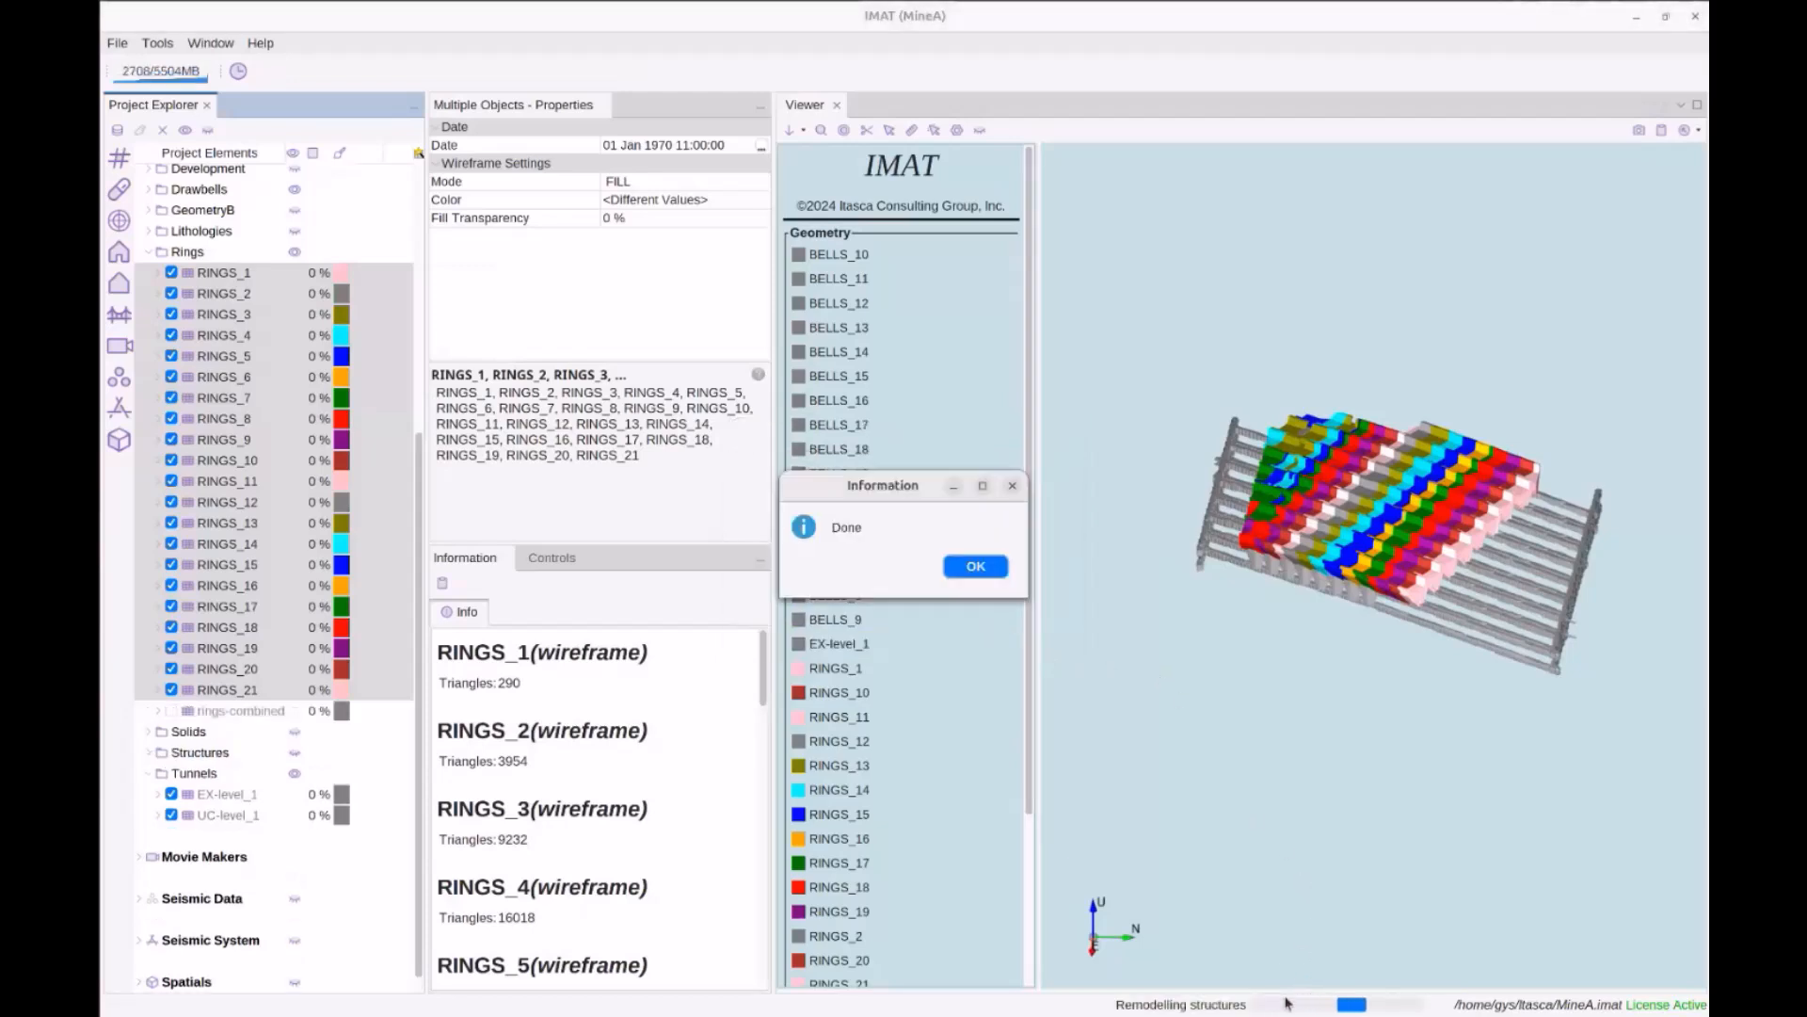
left_click(988, 568)
Show rings-combined and hide the individual ring geometries
left_click(246, 713)
left_click(172, 710)
left_click(296, 252)
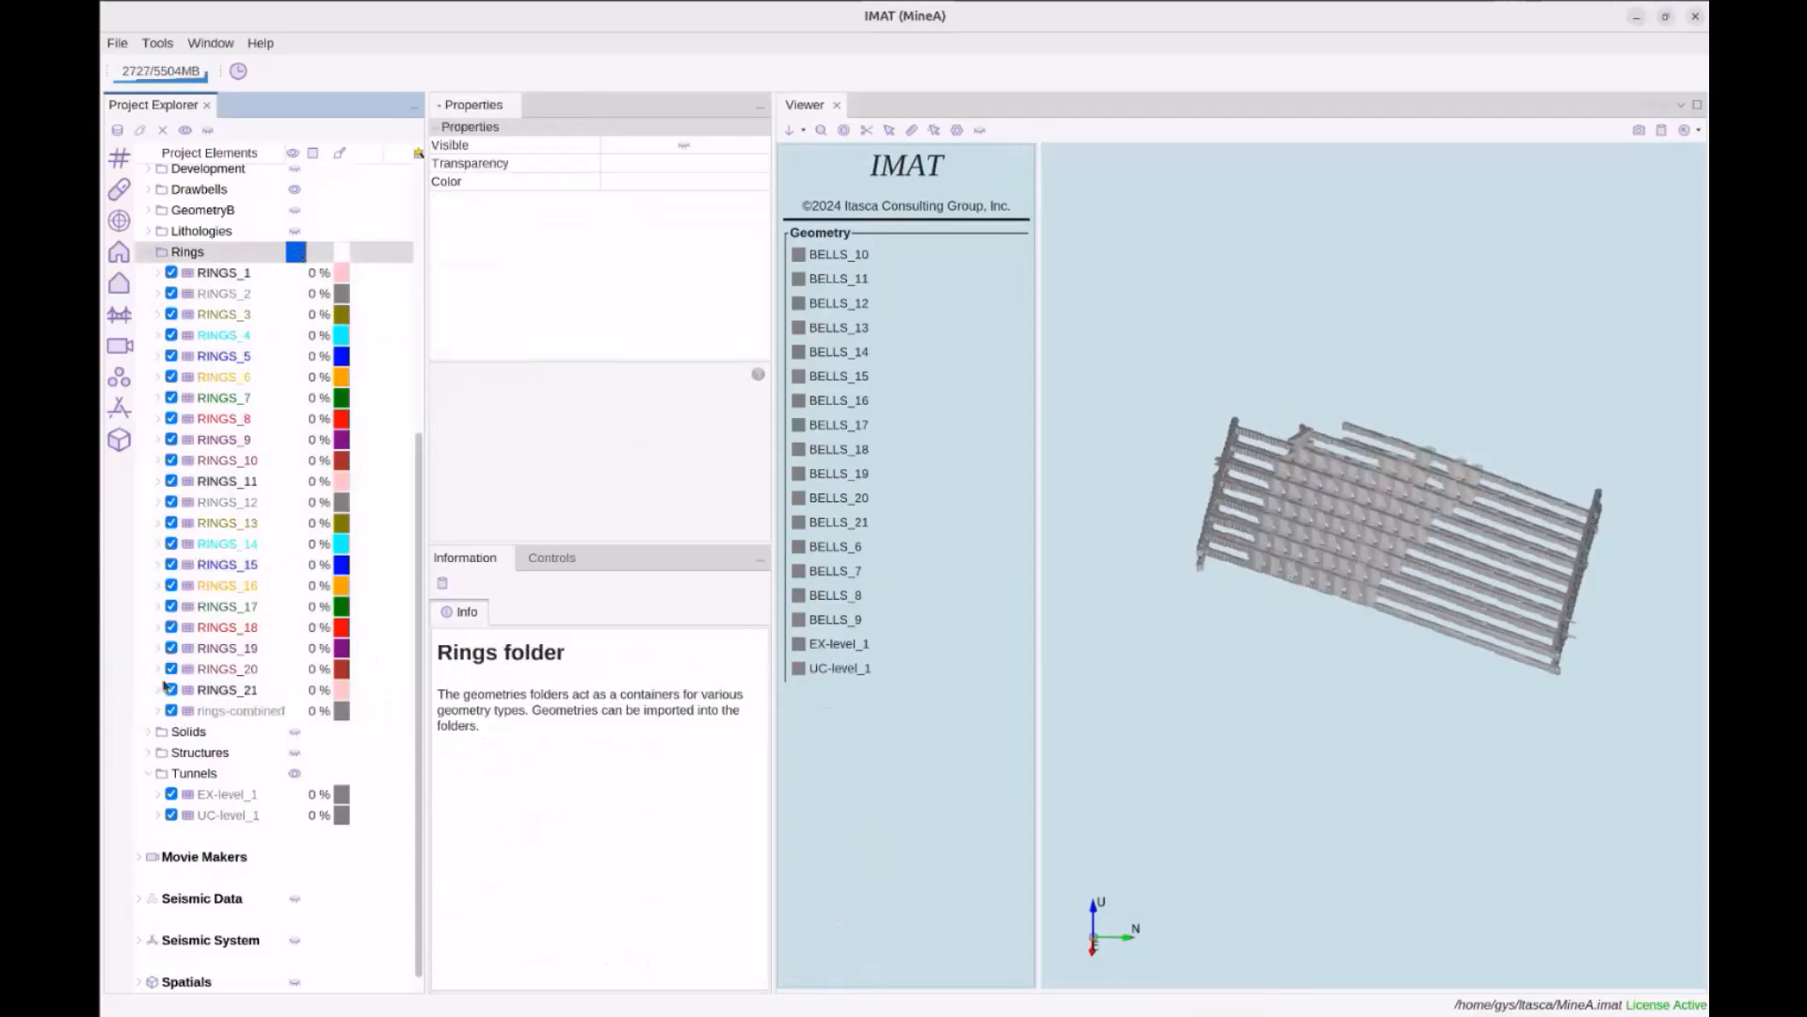
View the rings-combined geometry, then hide it
left_click(180, 713)
left_click_drag(1223, 640, 1178, 605)
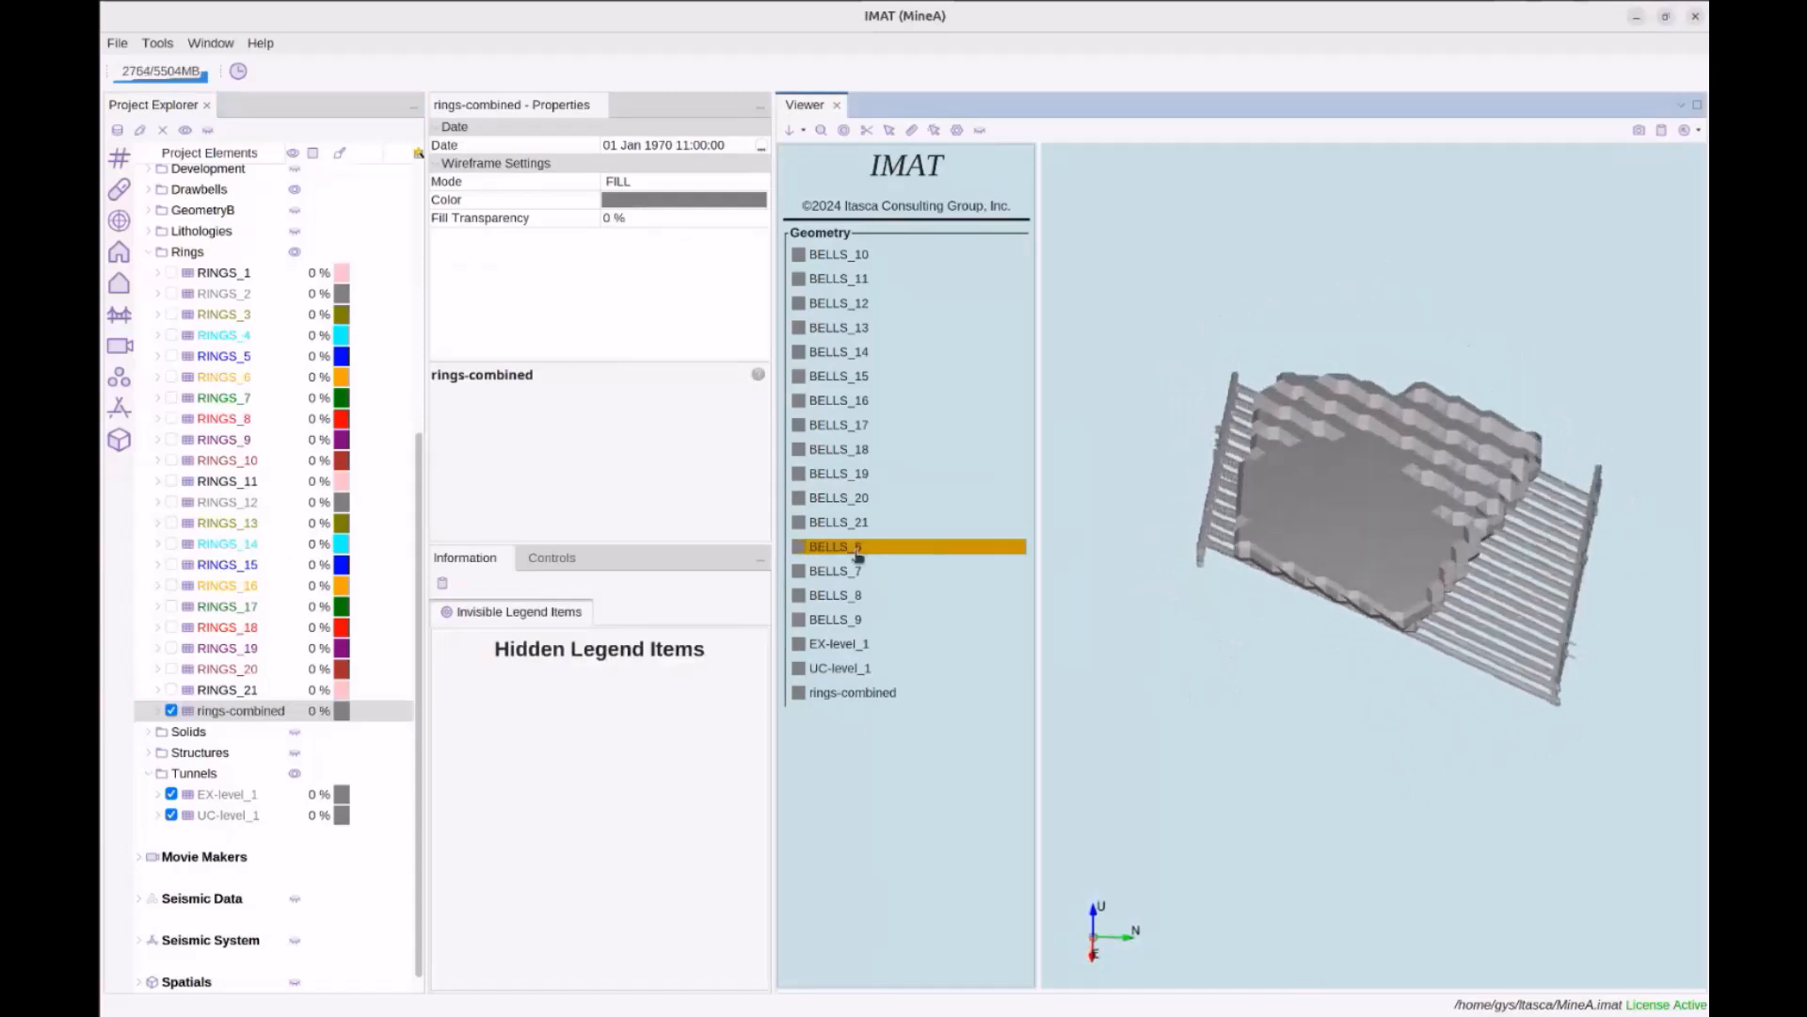
left_click(171, 712)
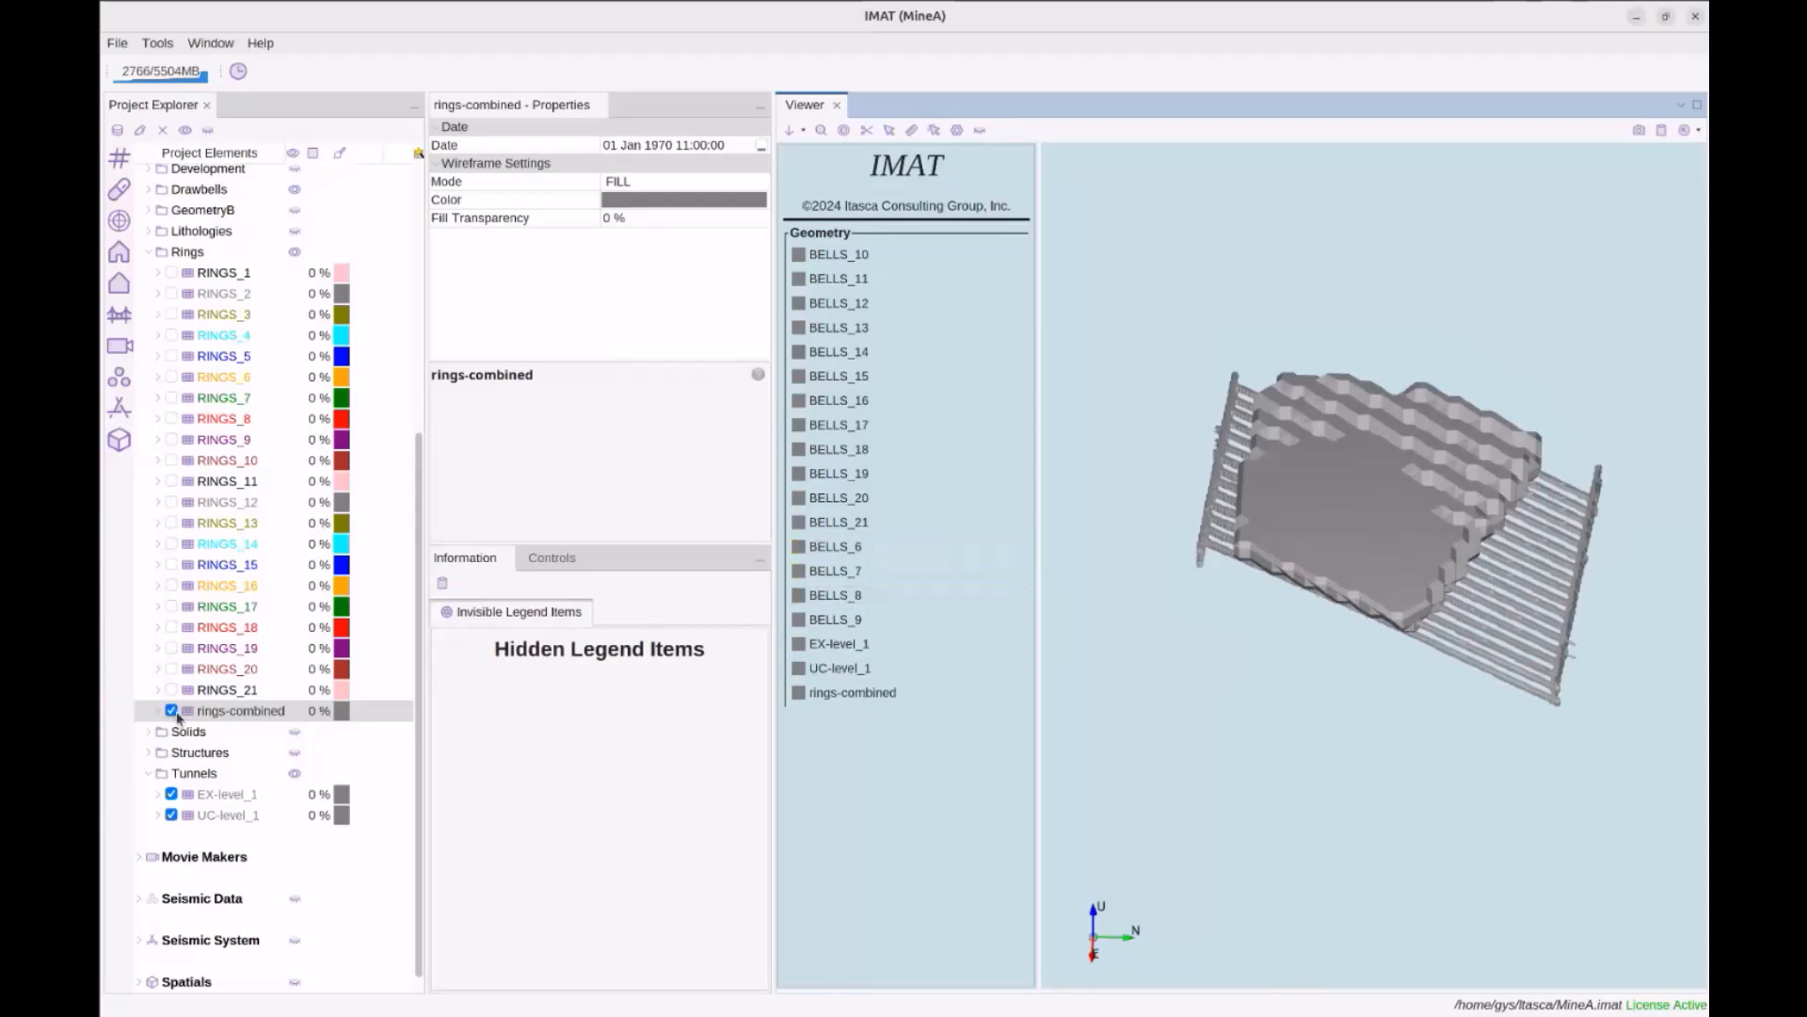
Select RINGS_1 through RINGS_21 and use Show All to display every ring again
left_click(219, 692)
scroll(235, 683, "up", 1)
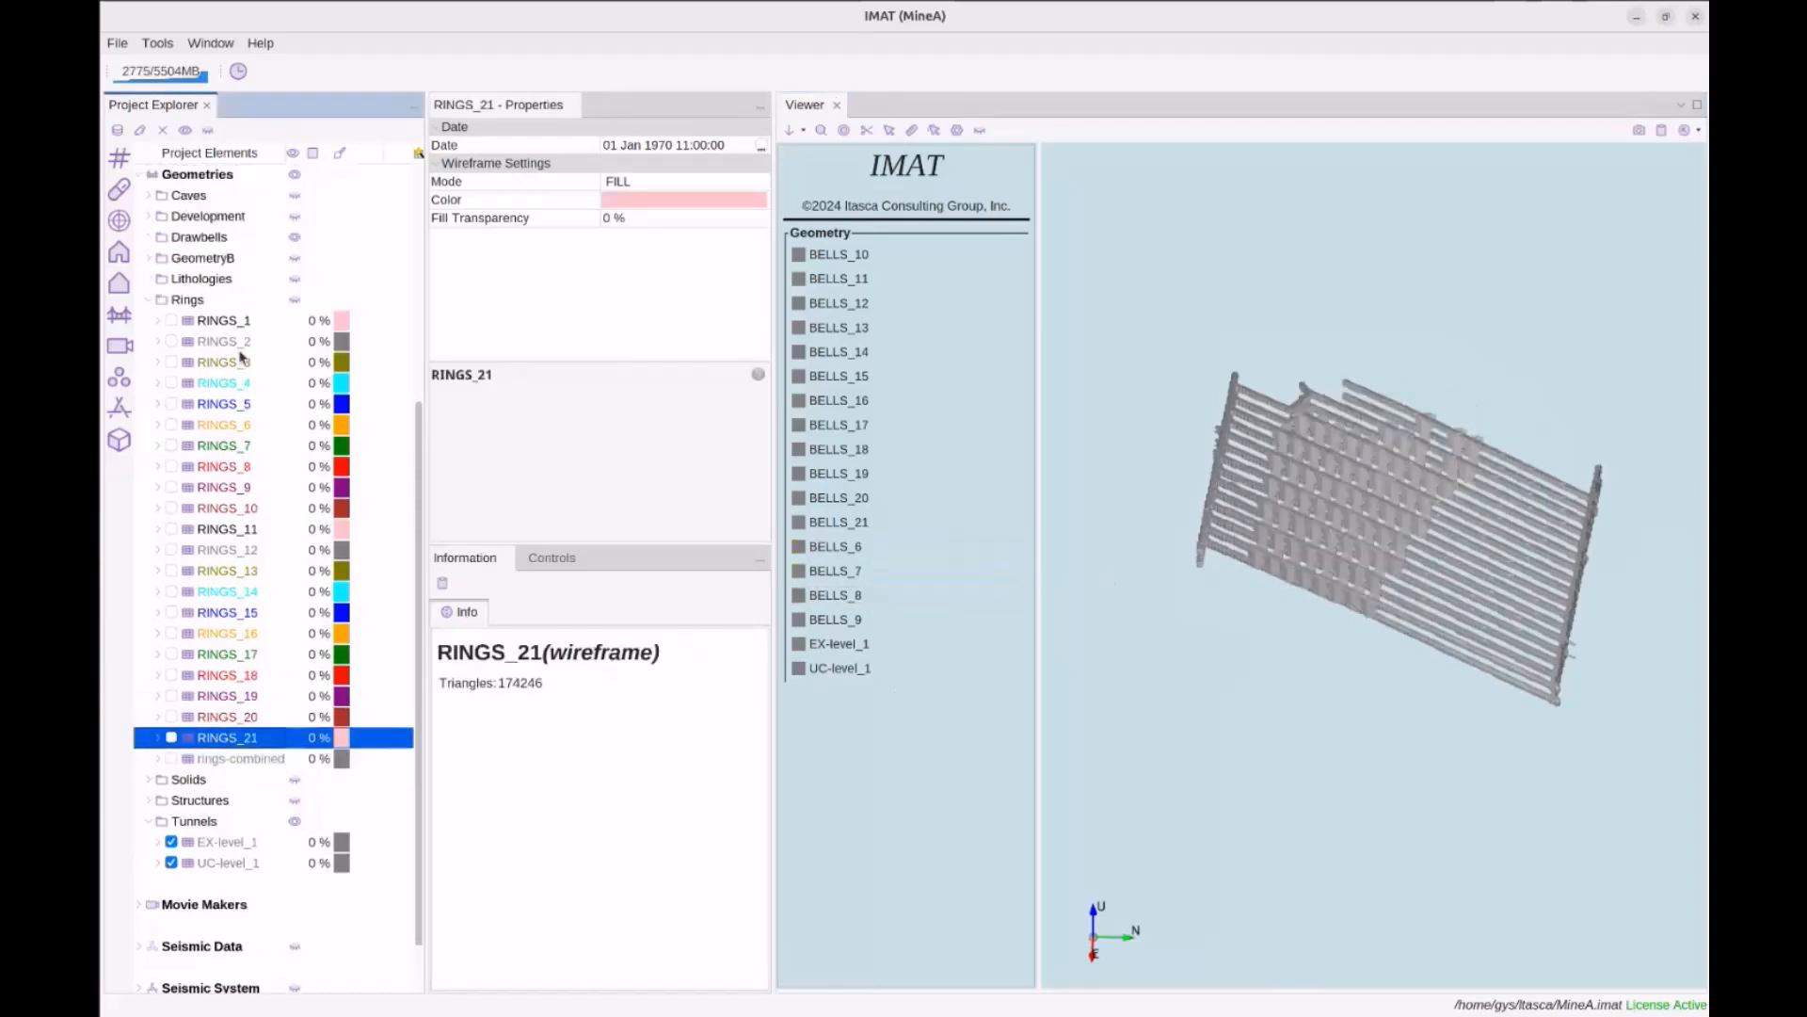
left_click(232, 323, "shift")
right_click(241, 325)
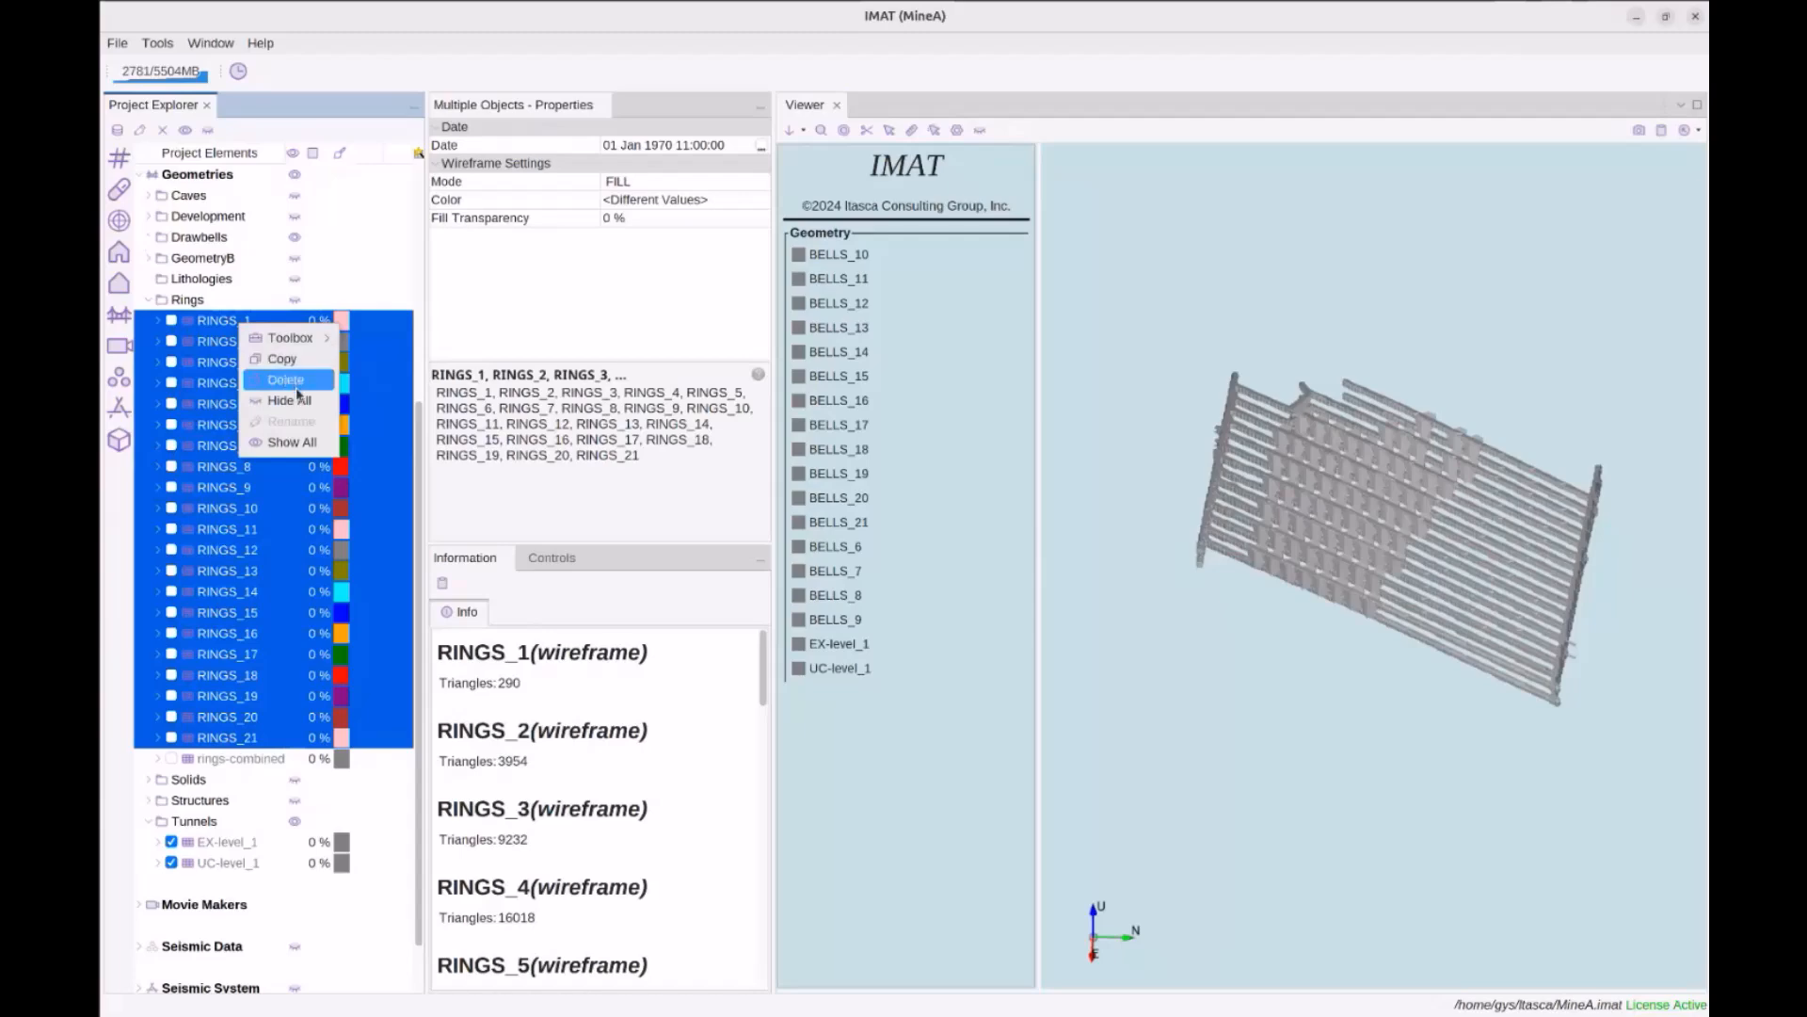
left_click(301, 443)
left_click(240, 448)
left_click(226, 513)
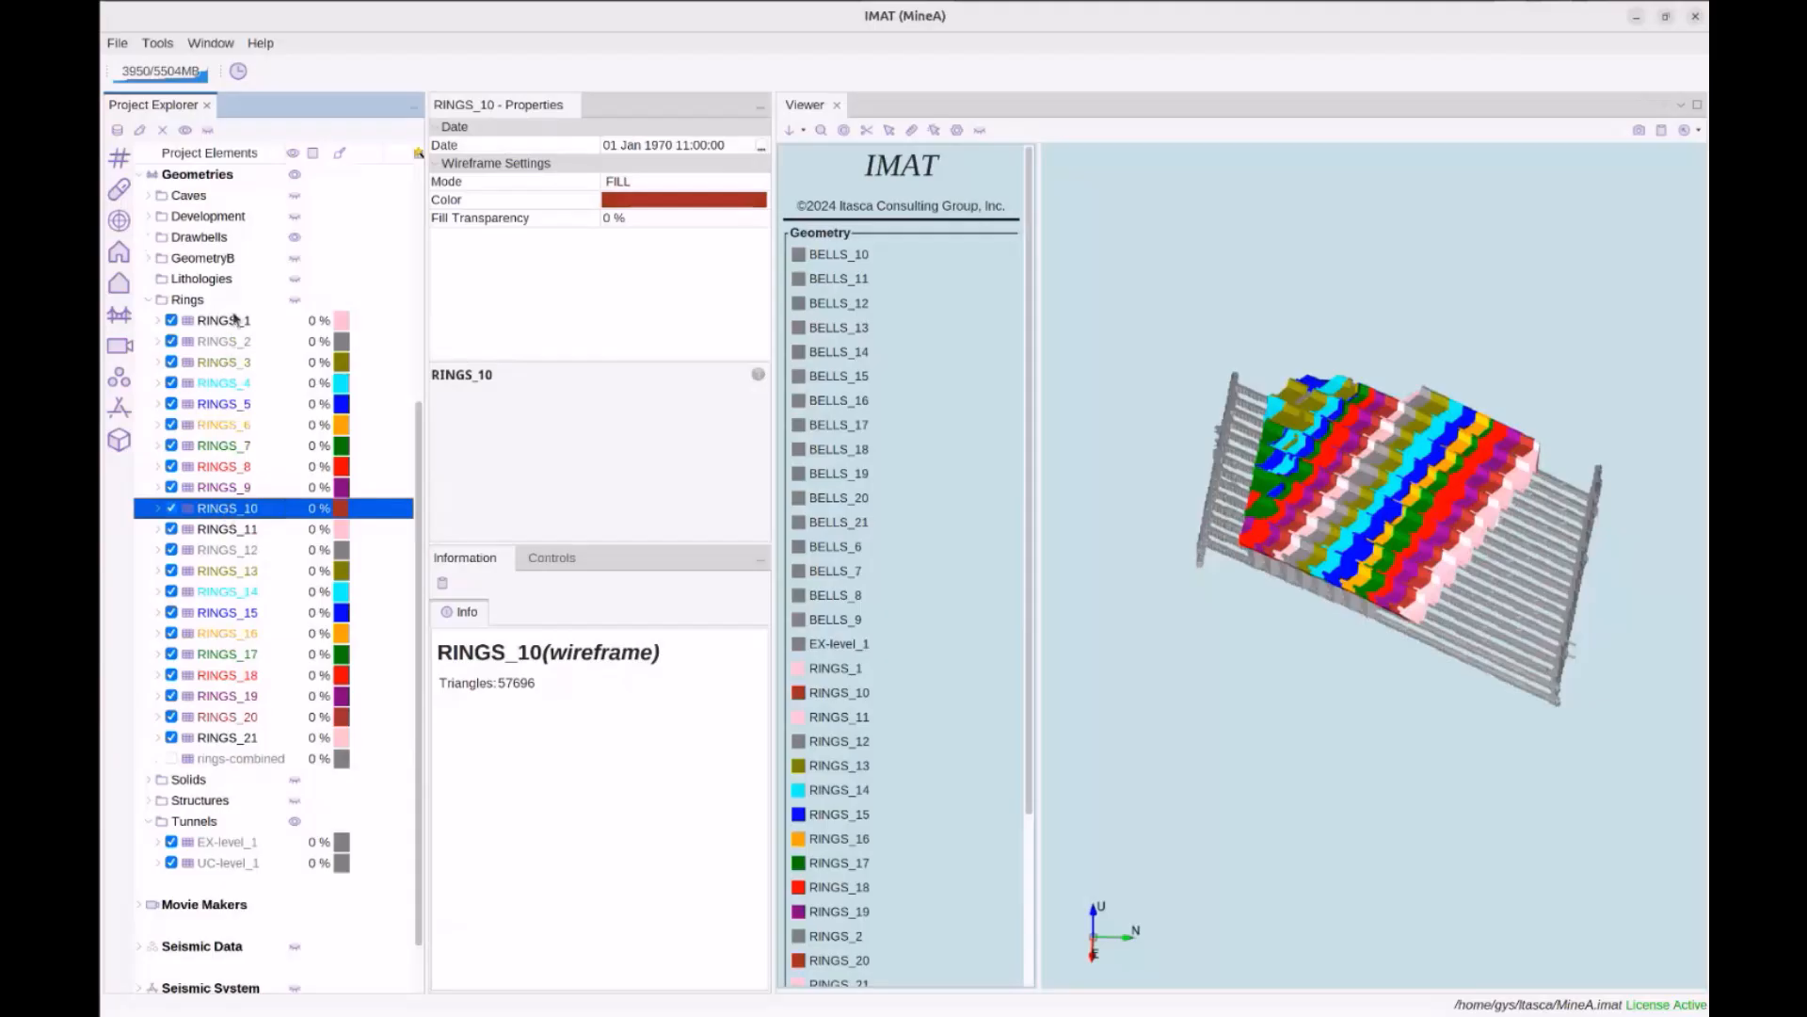
left_click(235, 320)
scroll(242, 494, "up", 2)
Select RINGS_1 through RINGS_13 and look at Toolbox > Intersect Wireframes without applying it
scroll(207, 701, "down", 1)
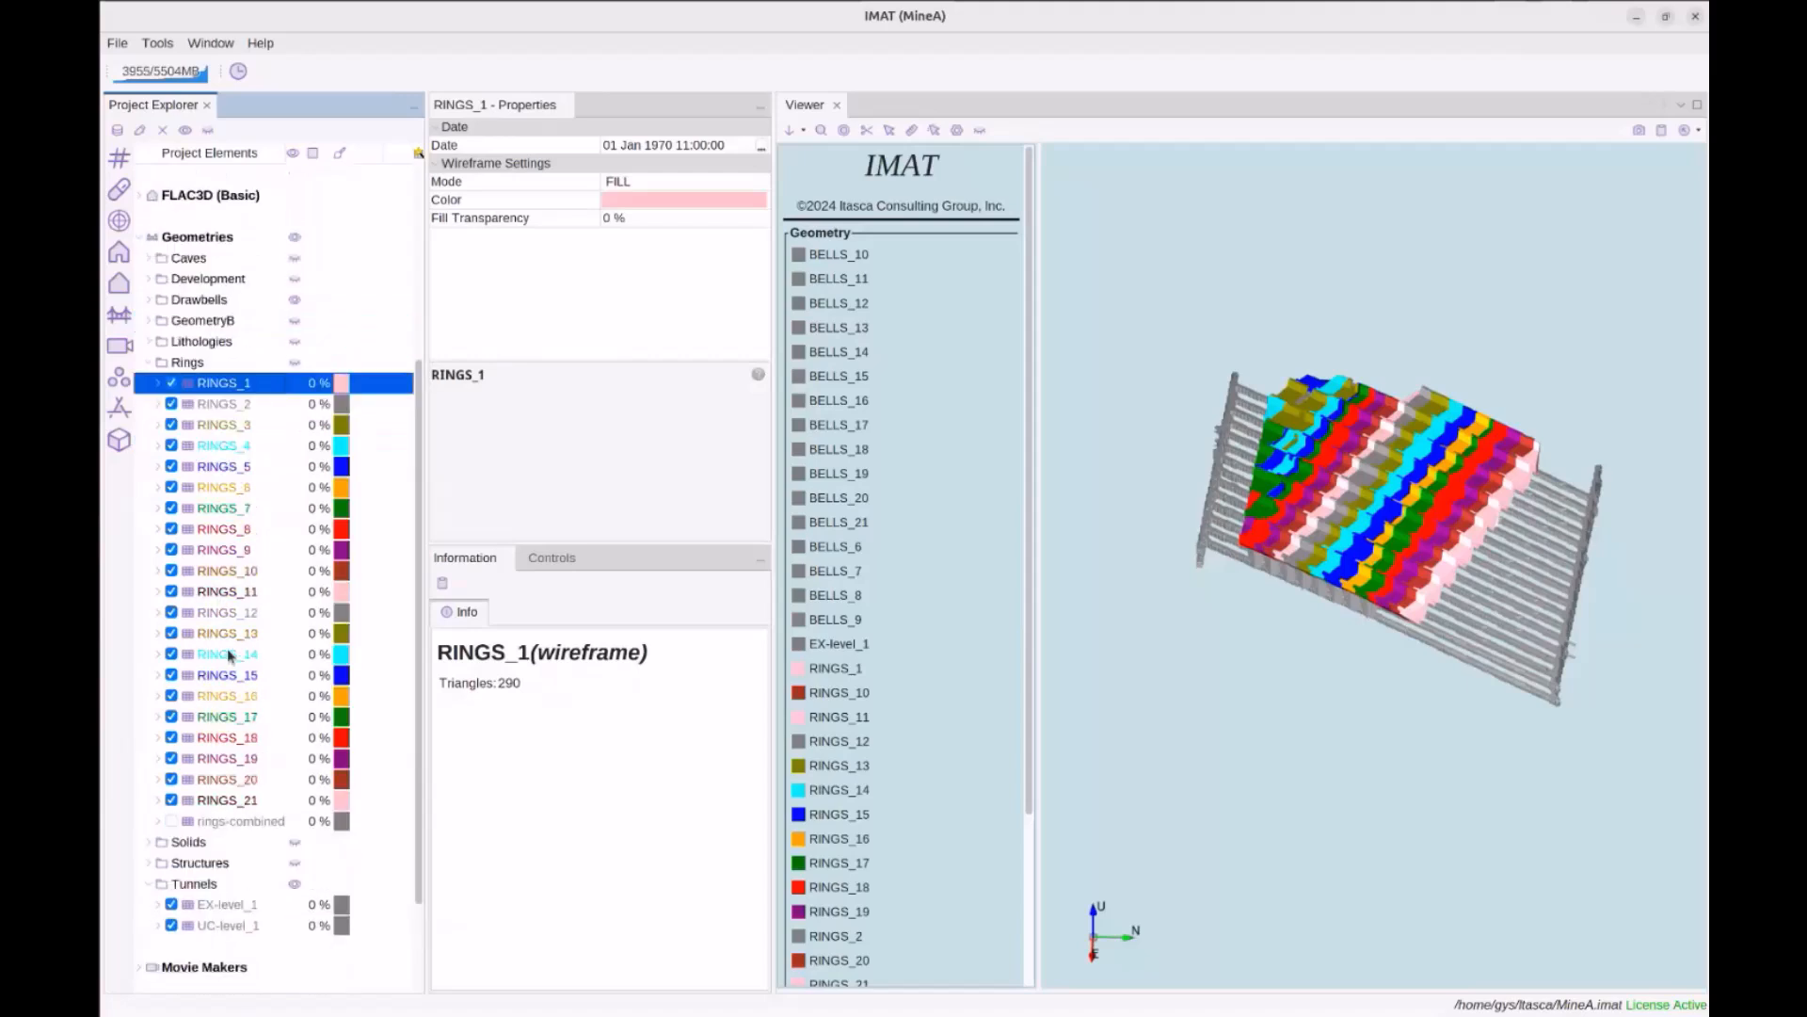
left_click(230, 639, "shift")
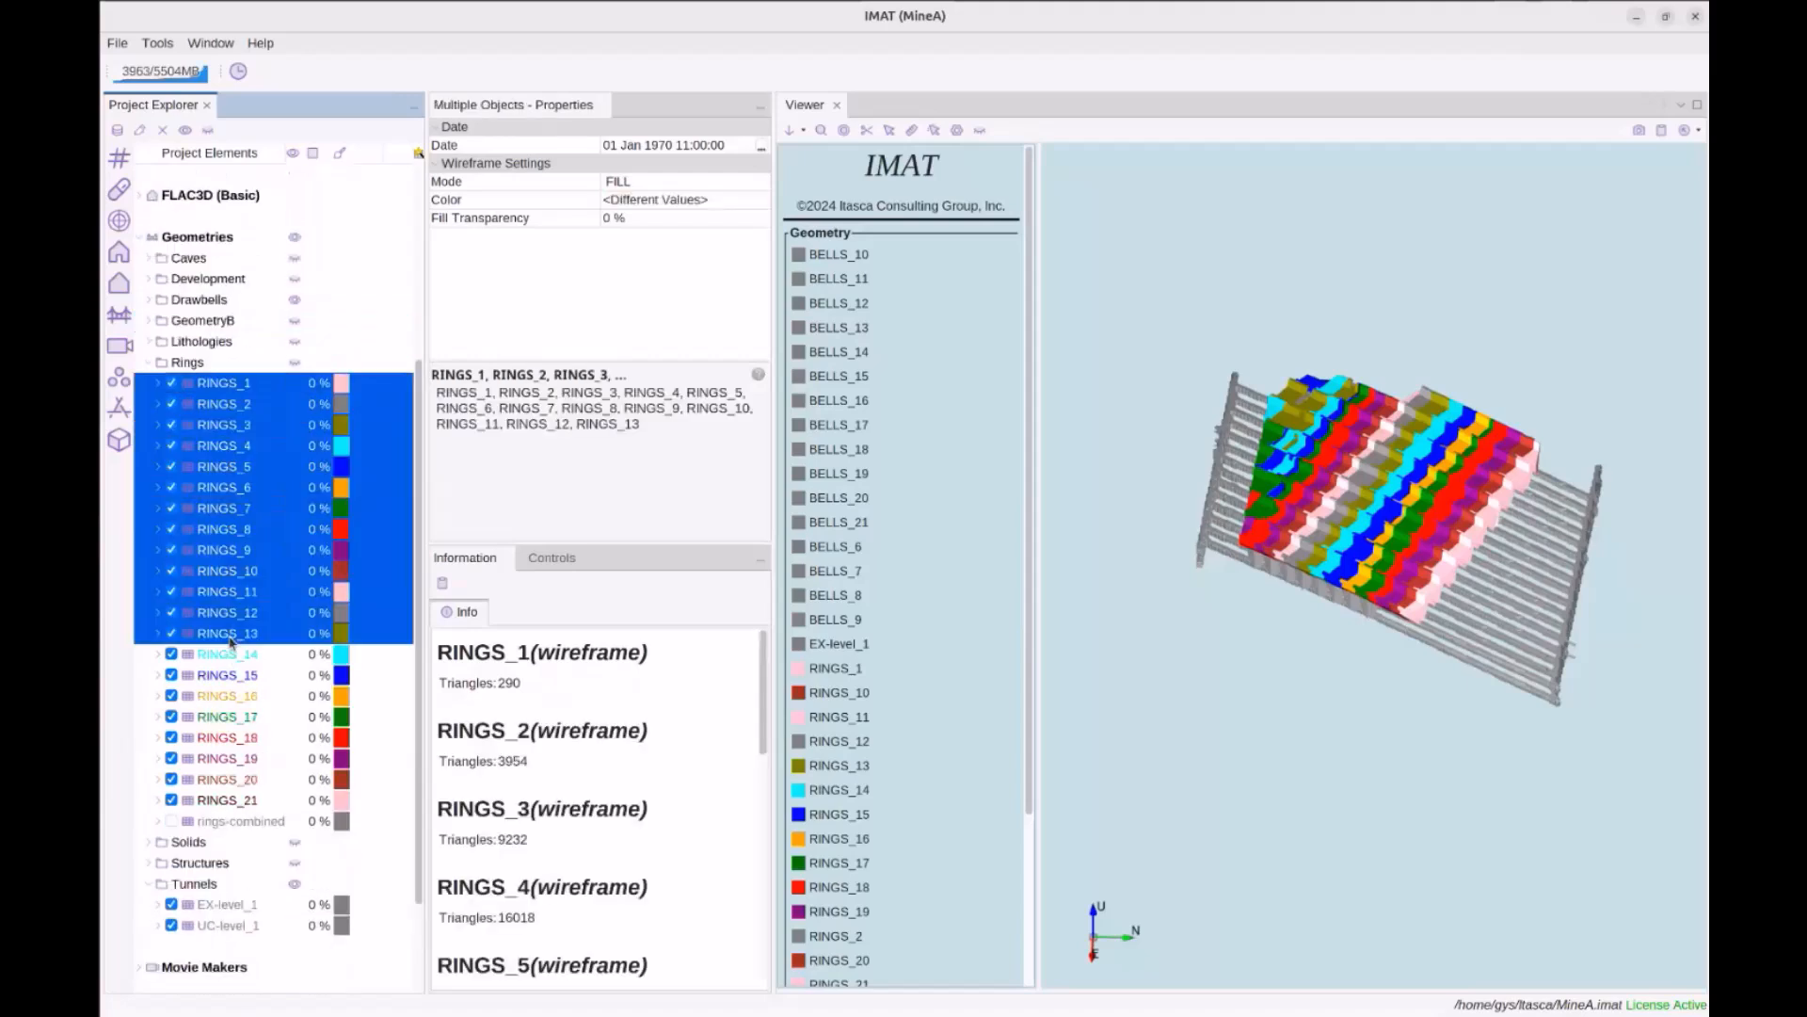
right_click(229, 641)
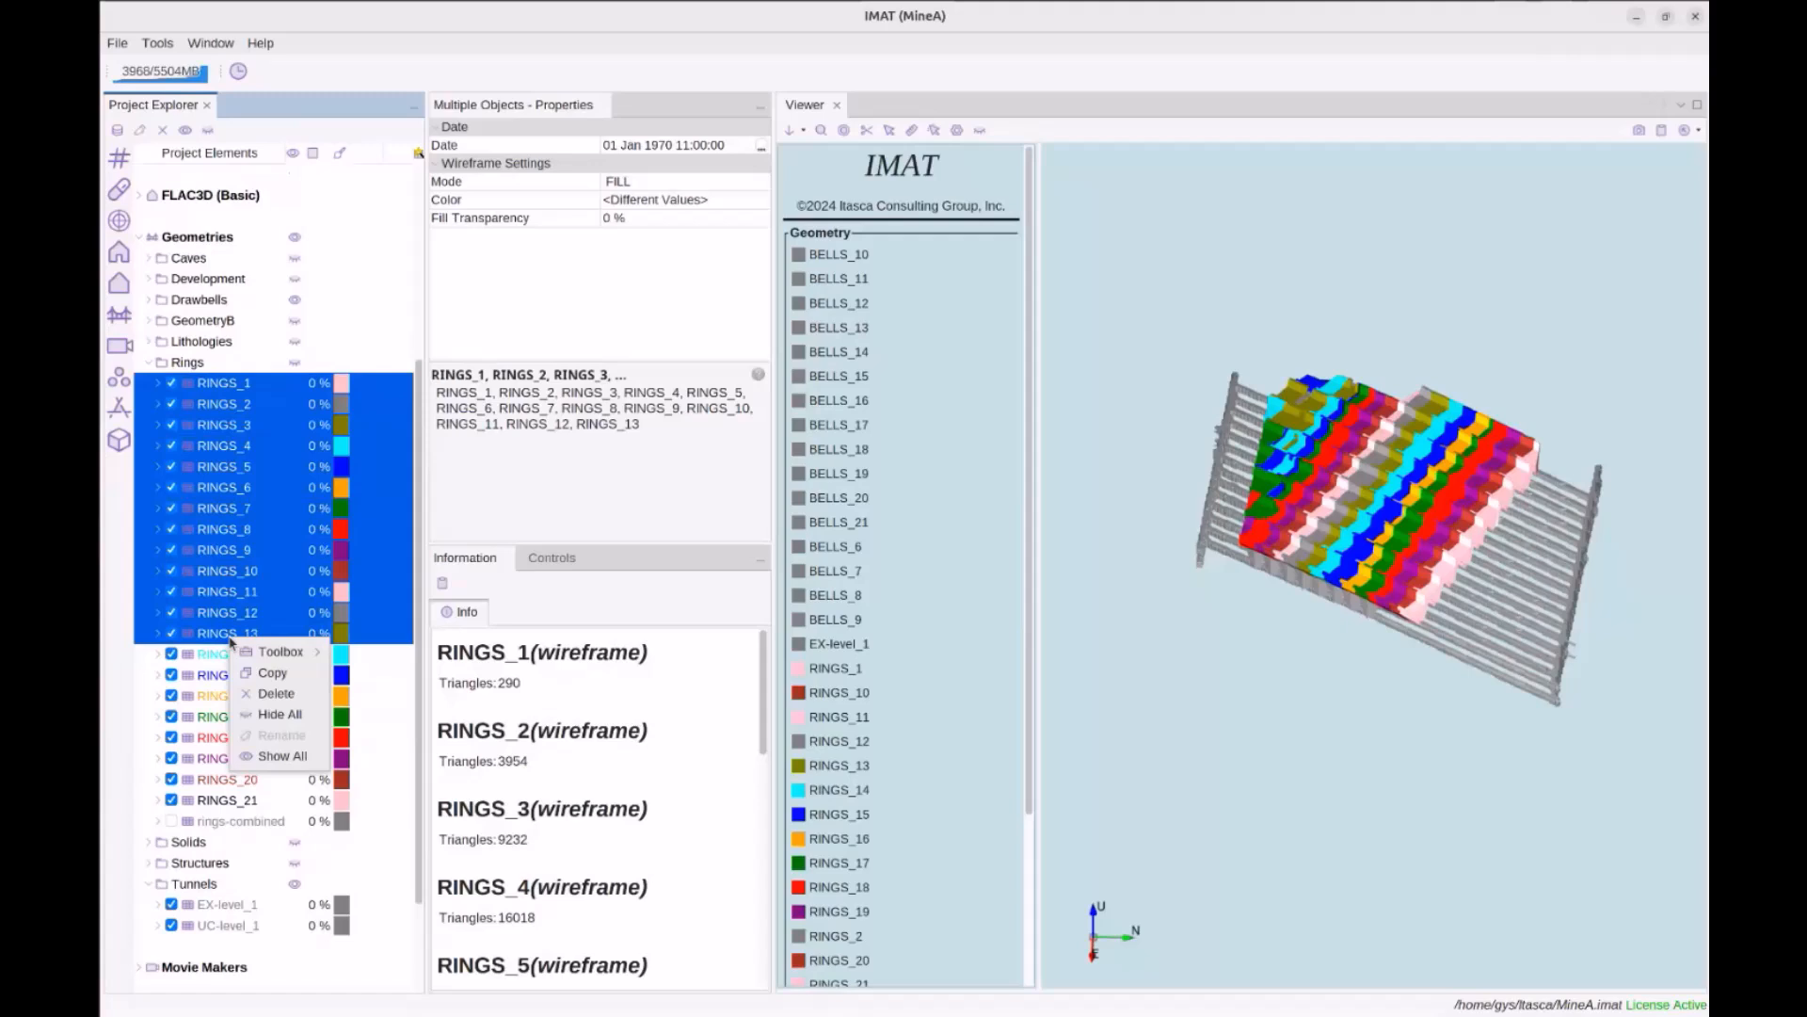
mouse_move(281, 651)
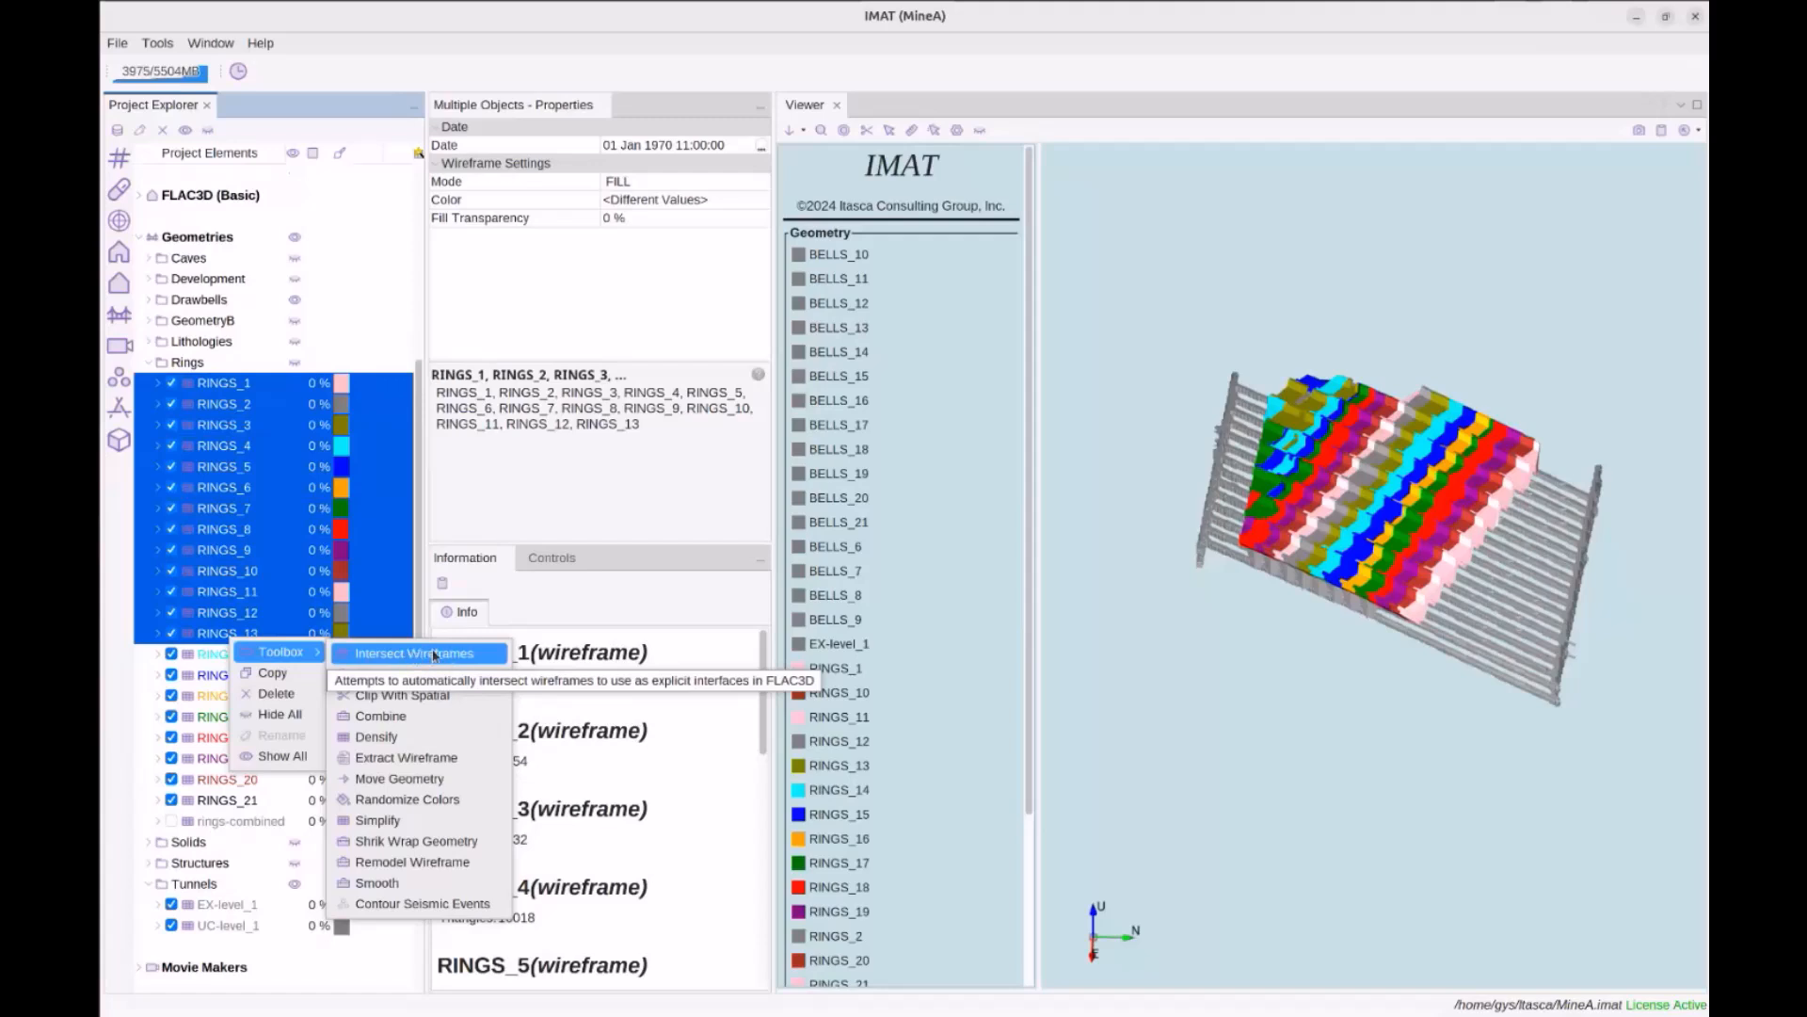
left_click(555, 518)
Reselect only RINGS_1 and bring up the File menu's project options
scroll(296, 493, "up", 5)
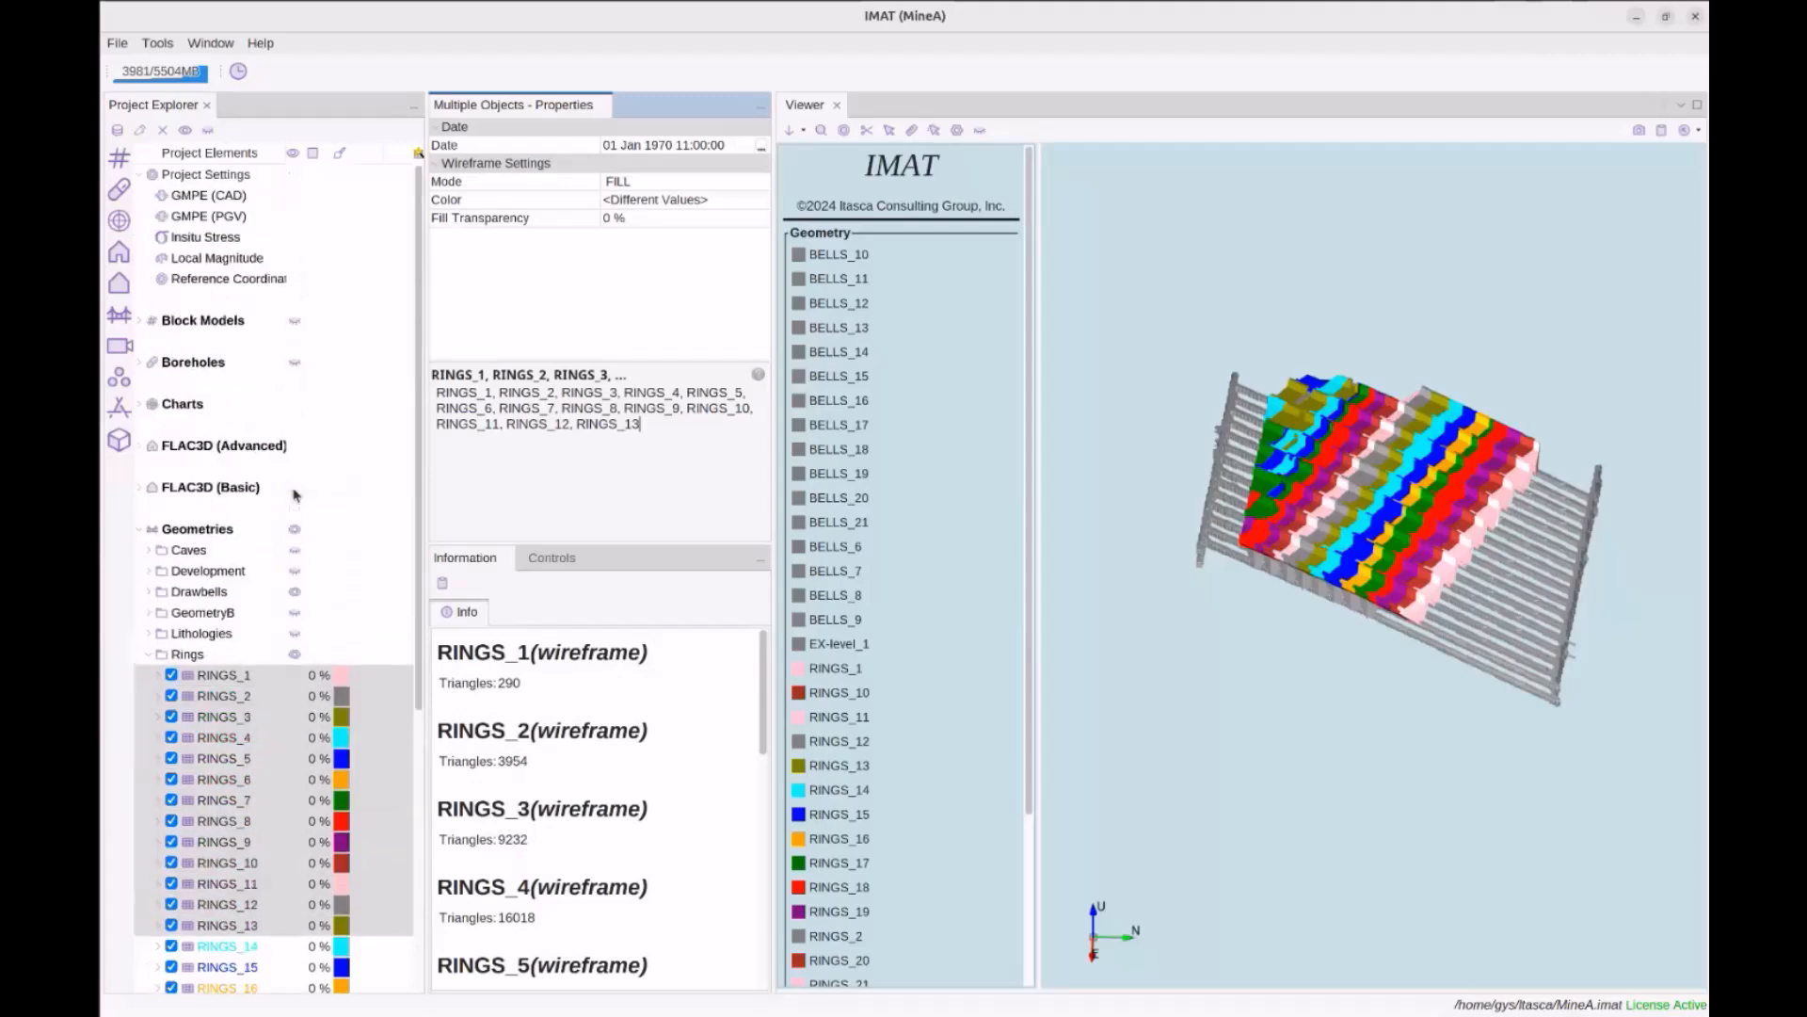
scroll(296, 493, "down", 2)
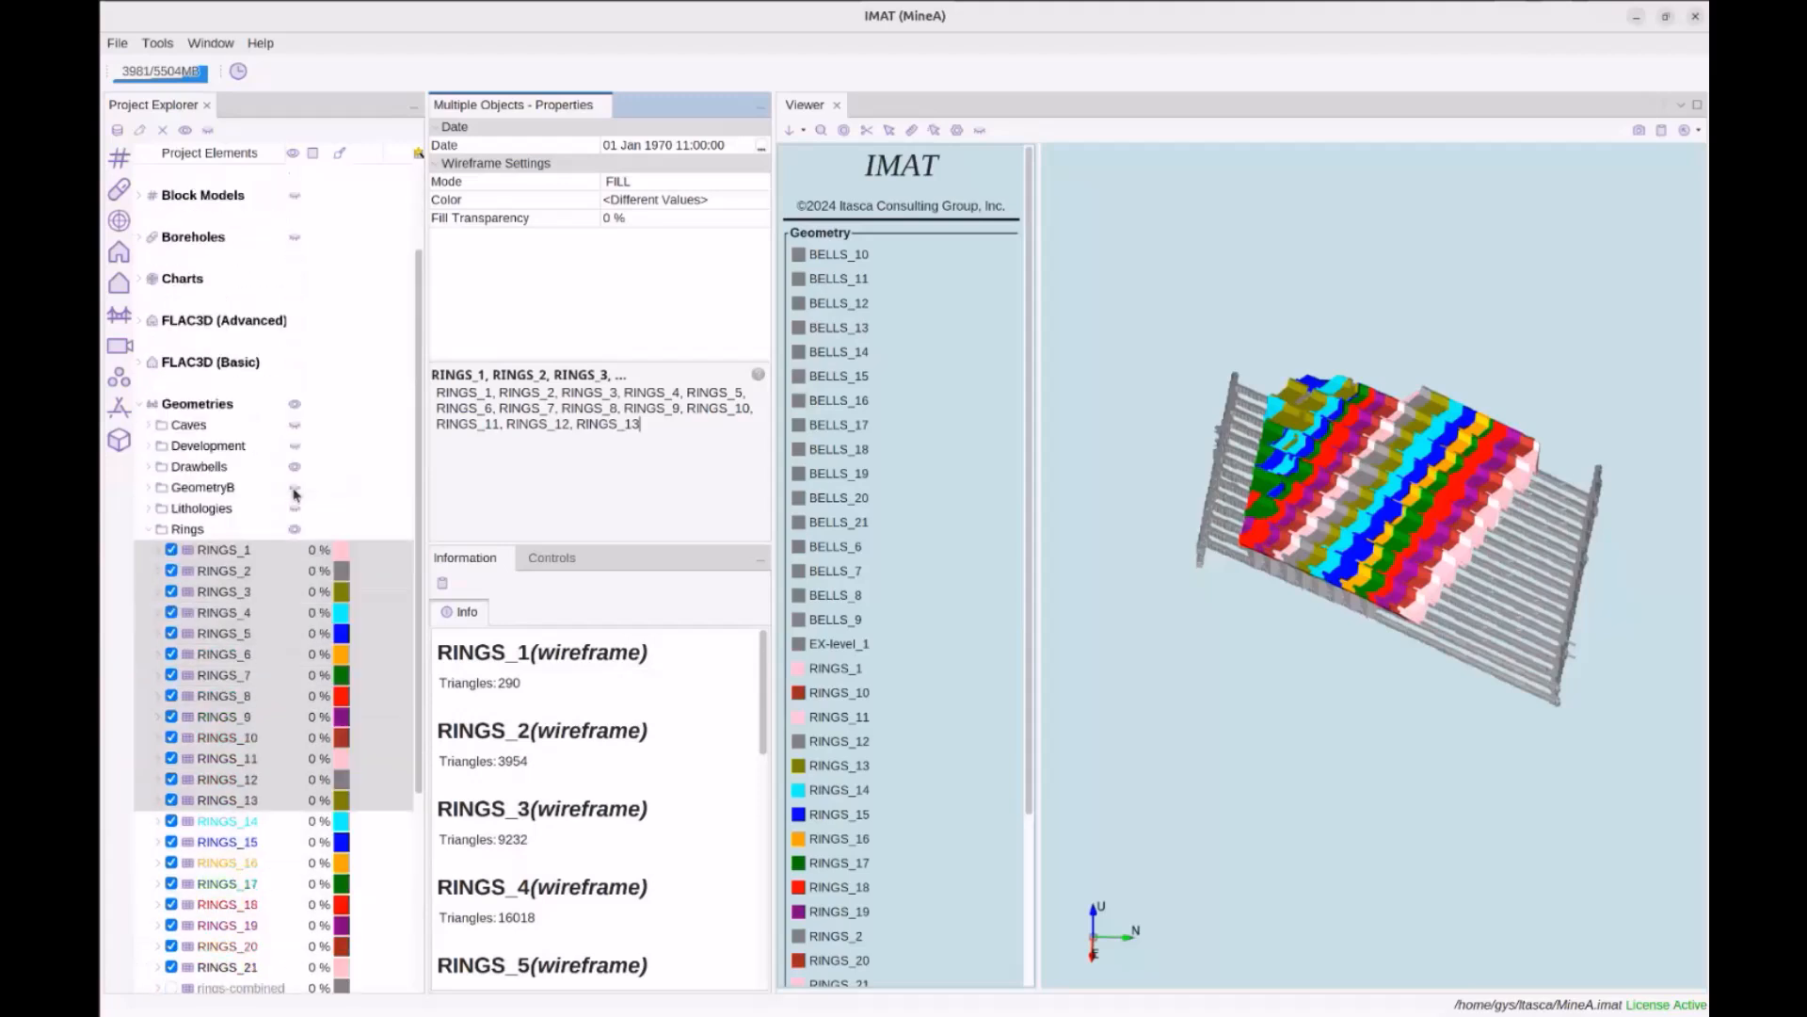
left_click(223, 550)
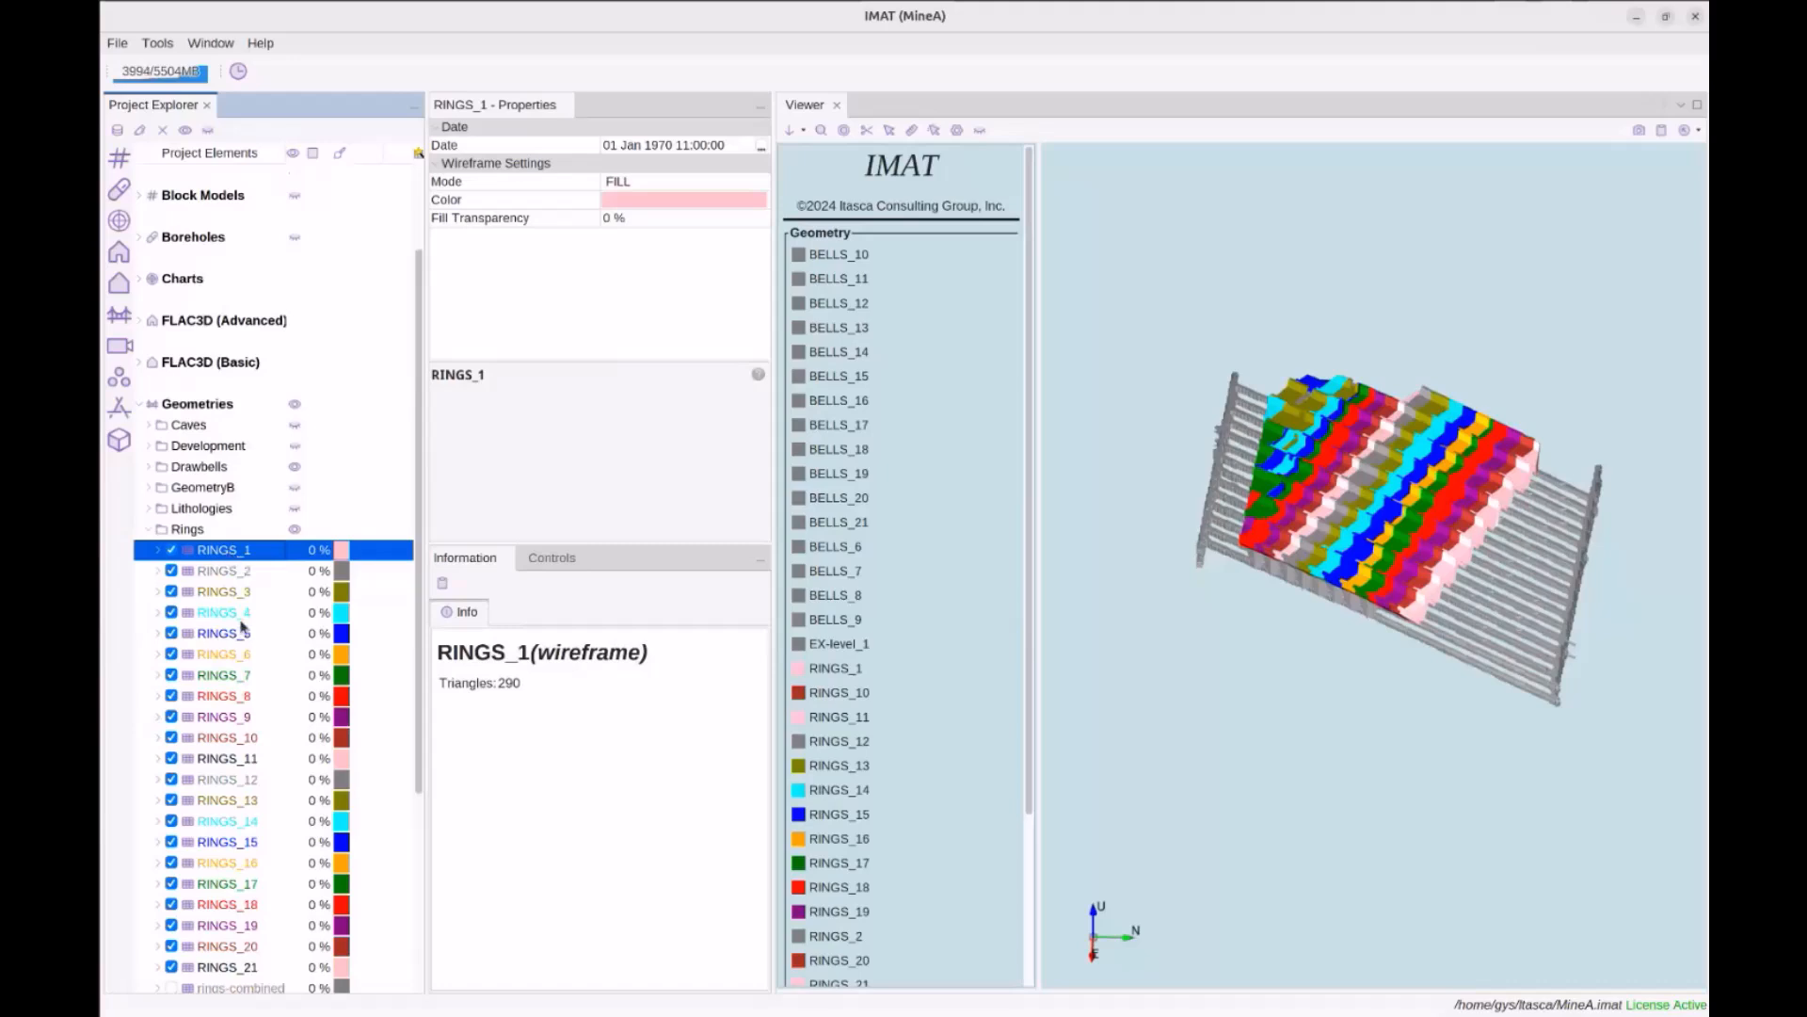
scroll(243, 614, "down", 2)
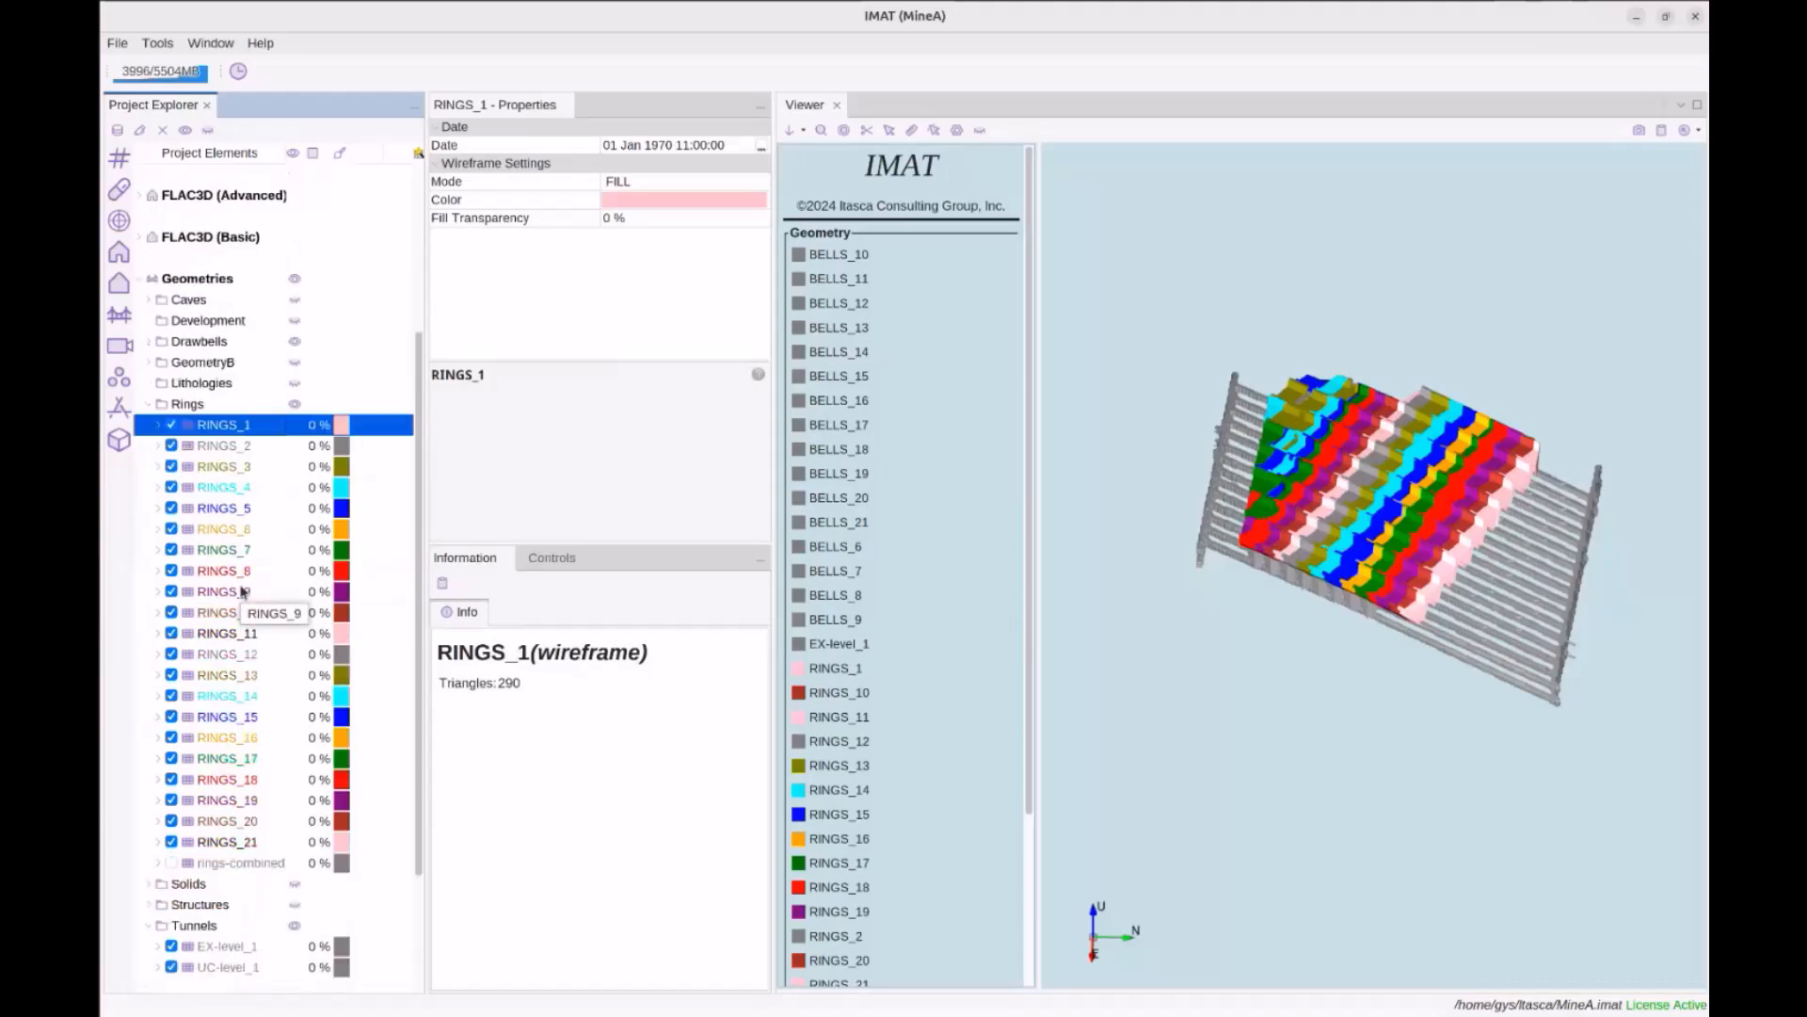
scroll(242, 590, "up", 2)
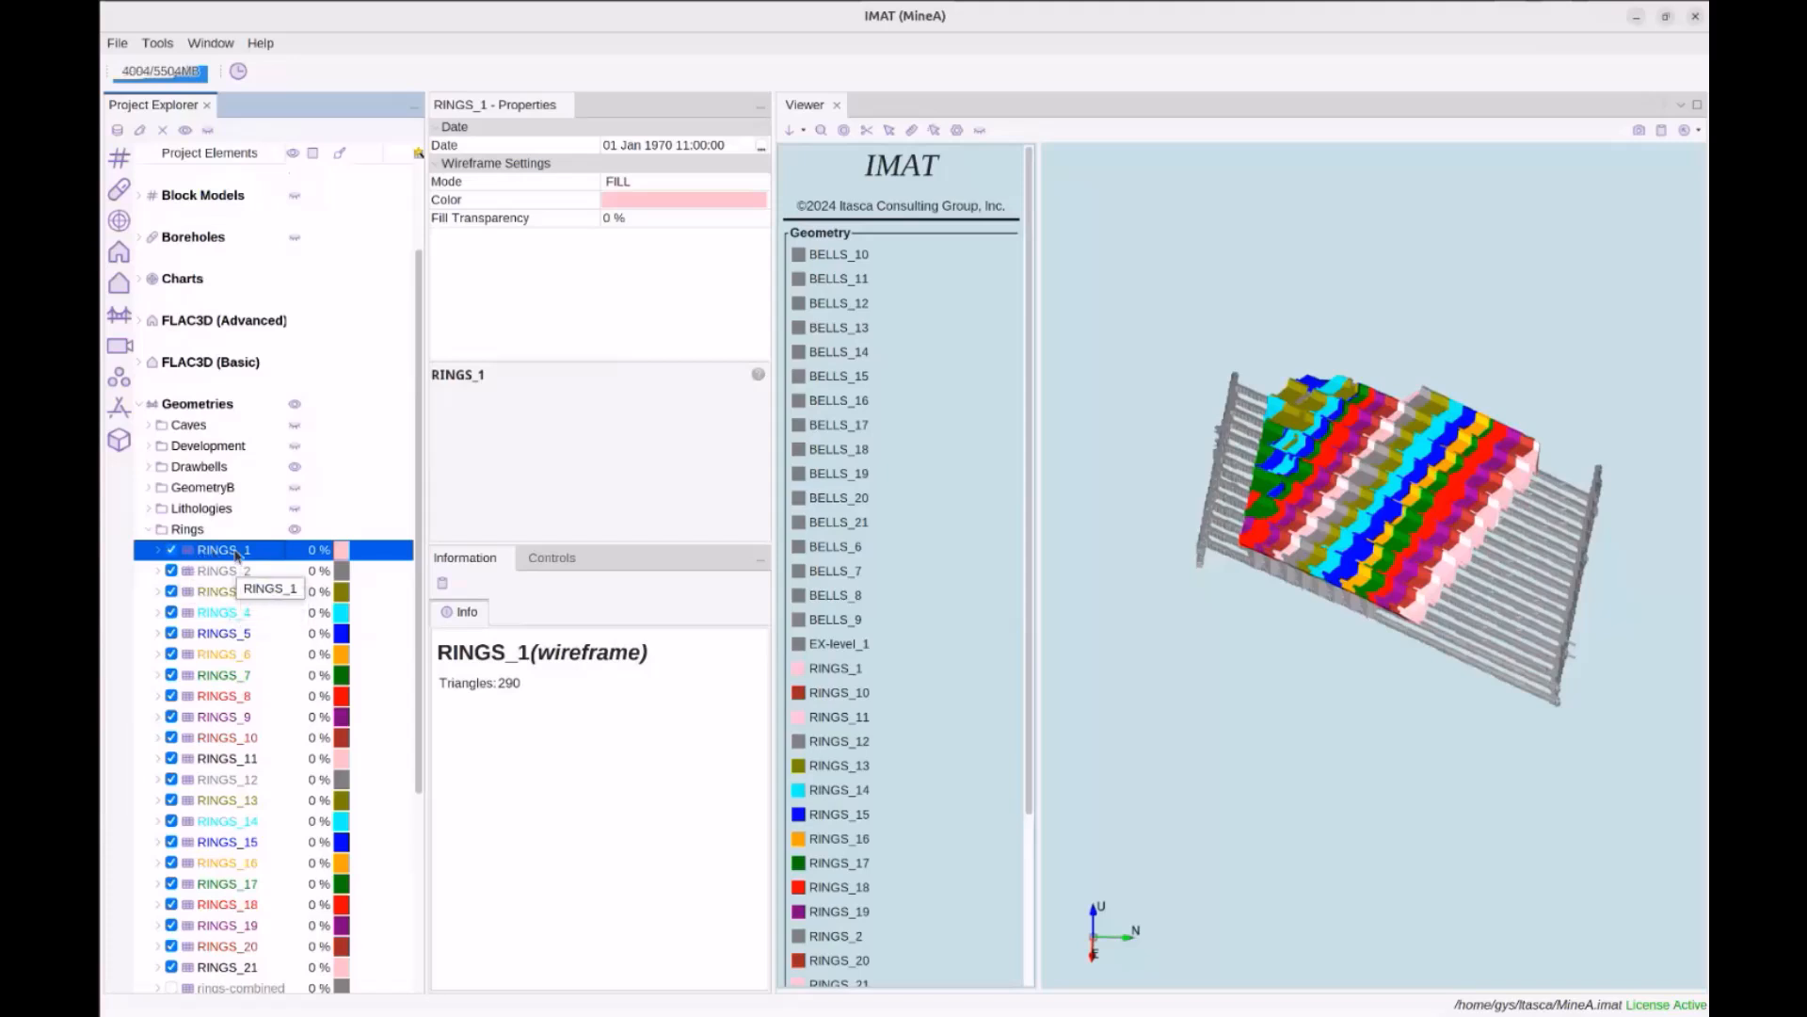
left_click(118, 45)
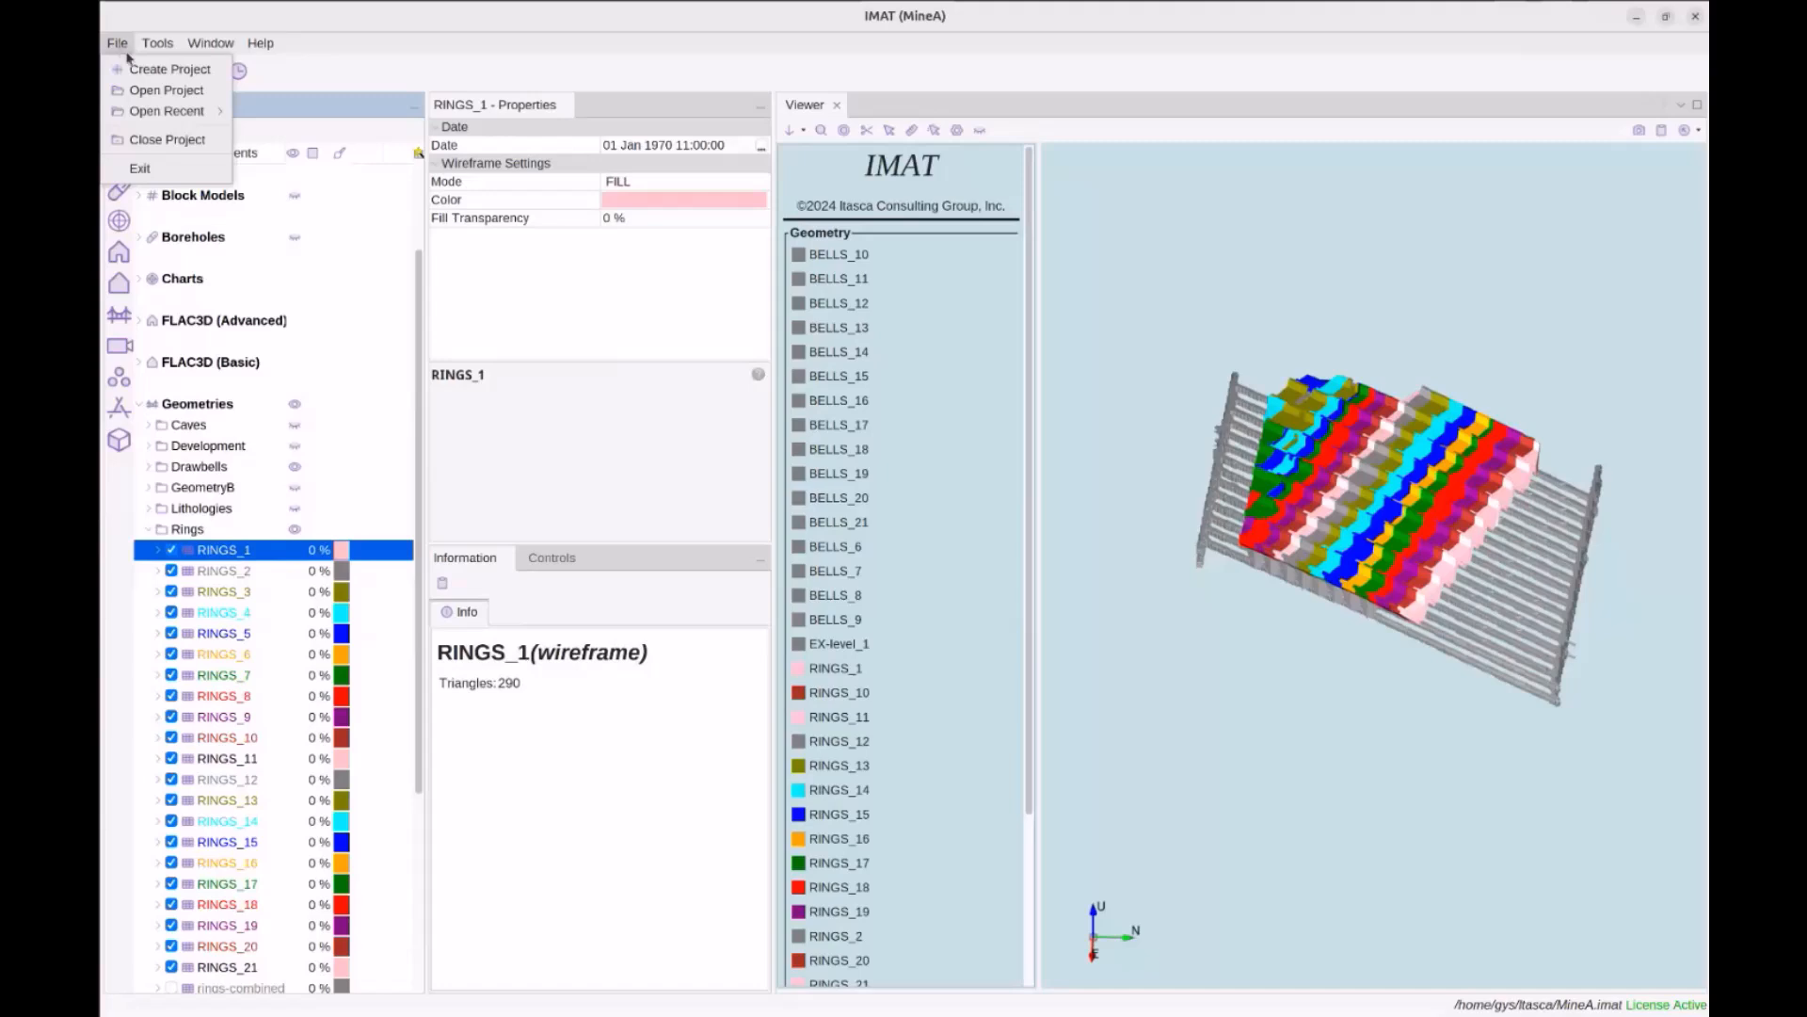
Close MineA, open EHMCalibration3.imat from NAS/IMAT-Projects, and expand its Geometries group
left_click(193, 141)
left_click(115, 43)
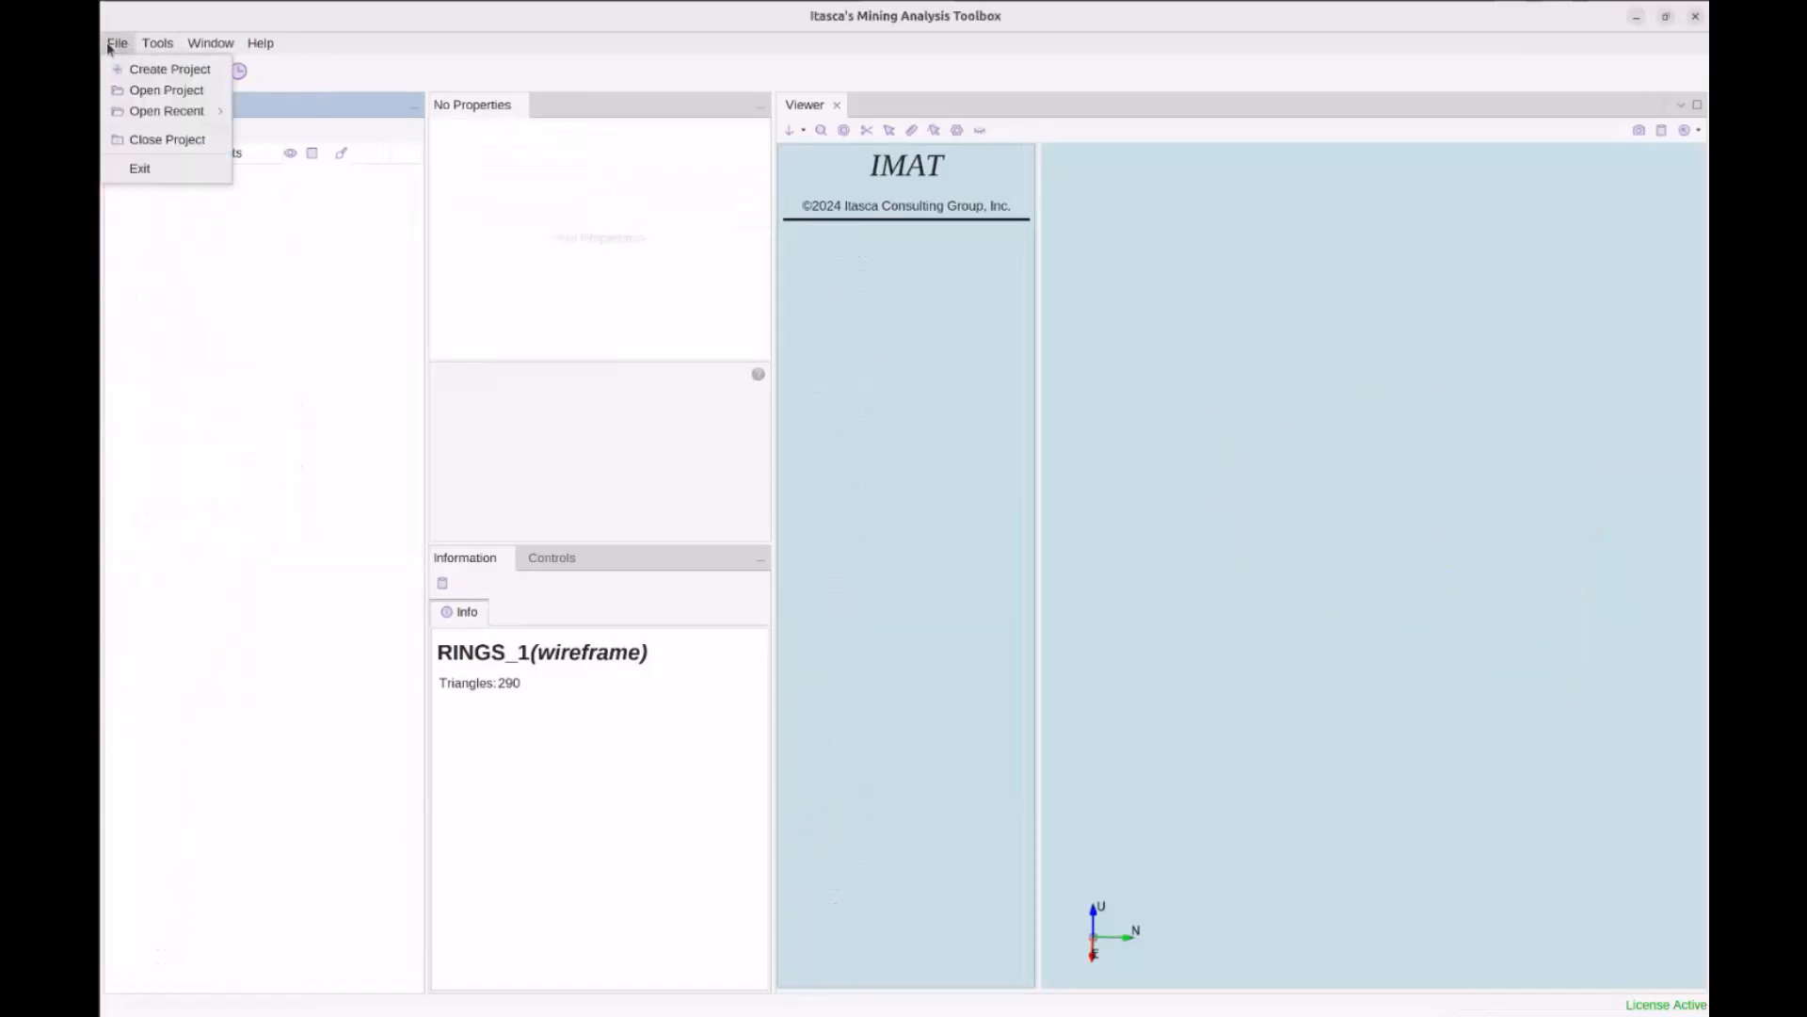
left_click(175, 95)
scroll(810, 527, "down", 5)
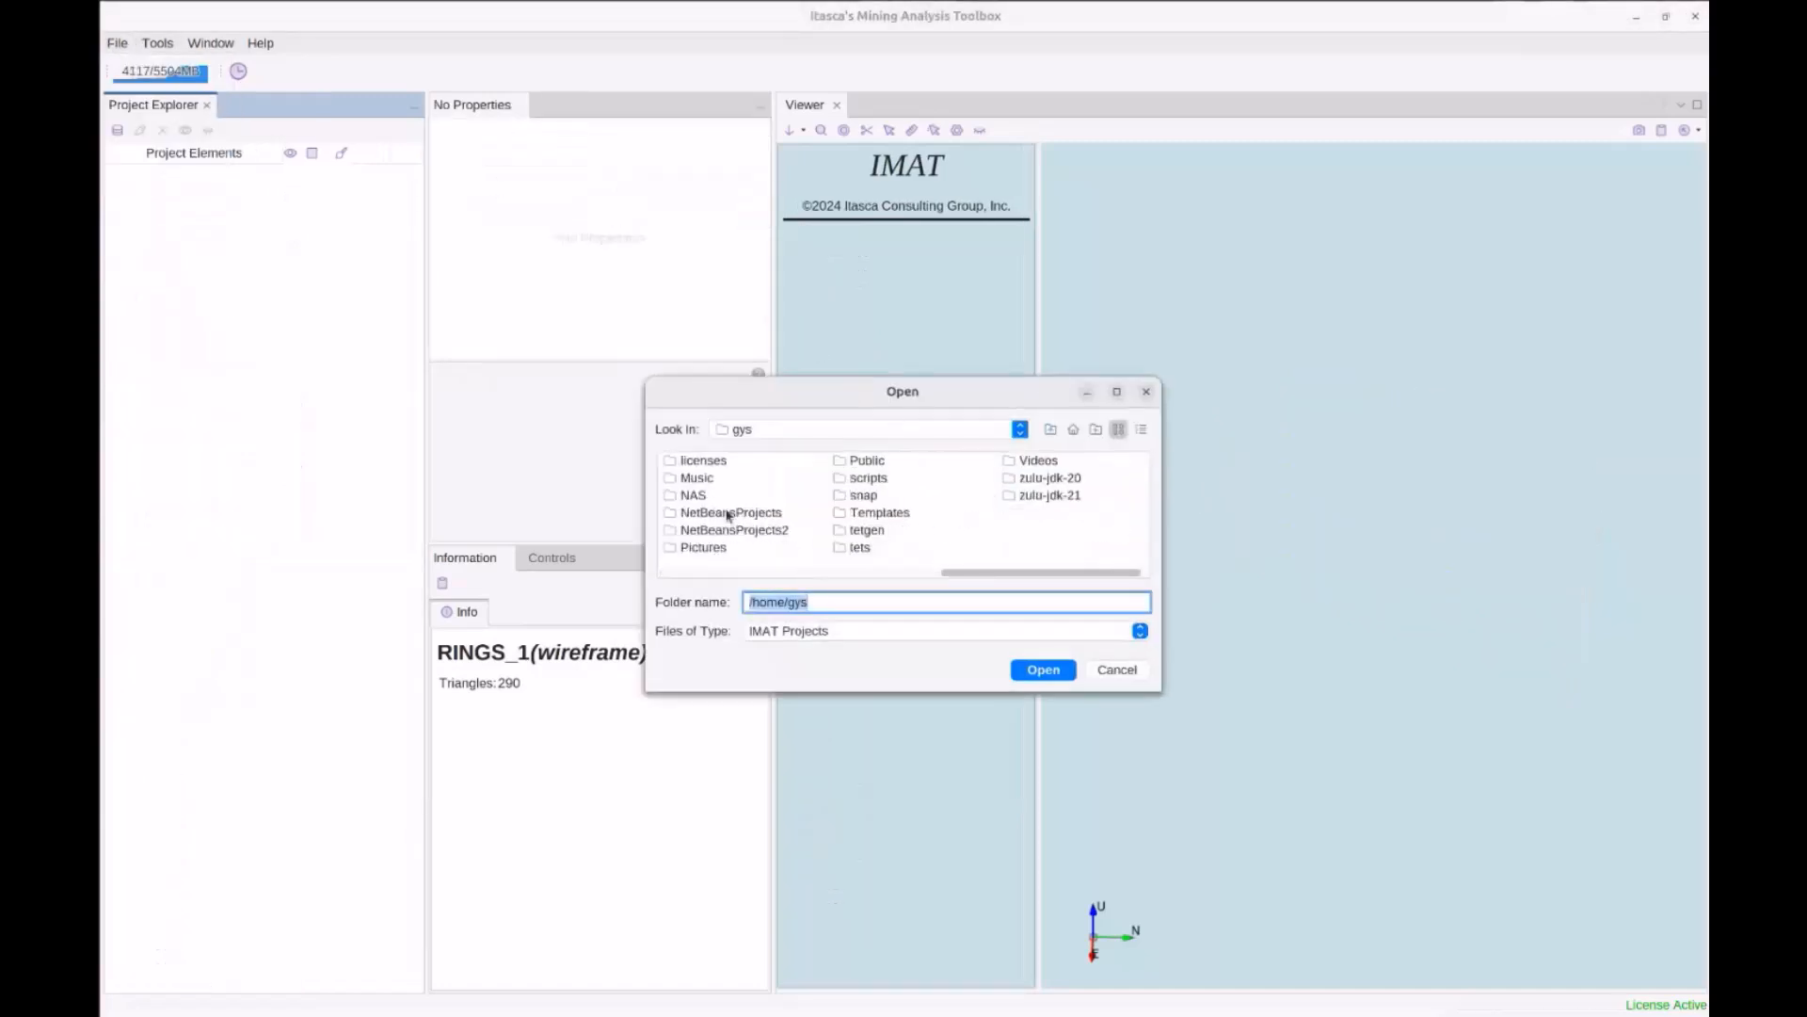
double_click(692, 495)
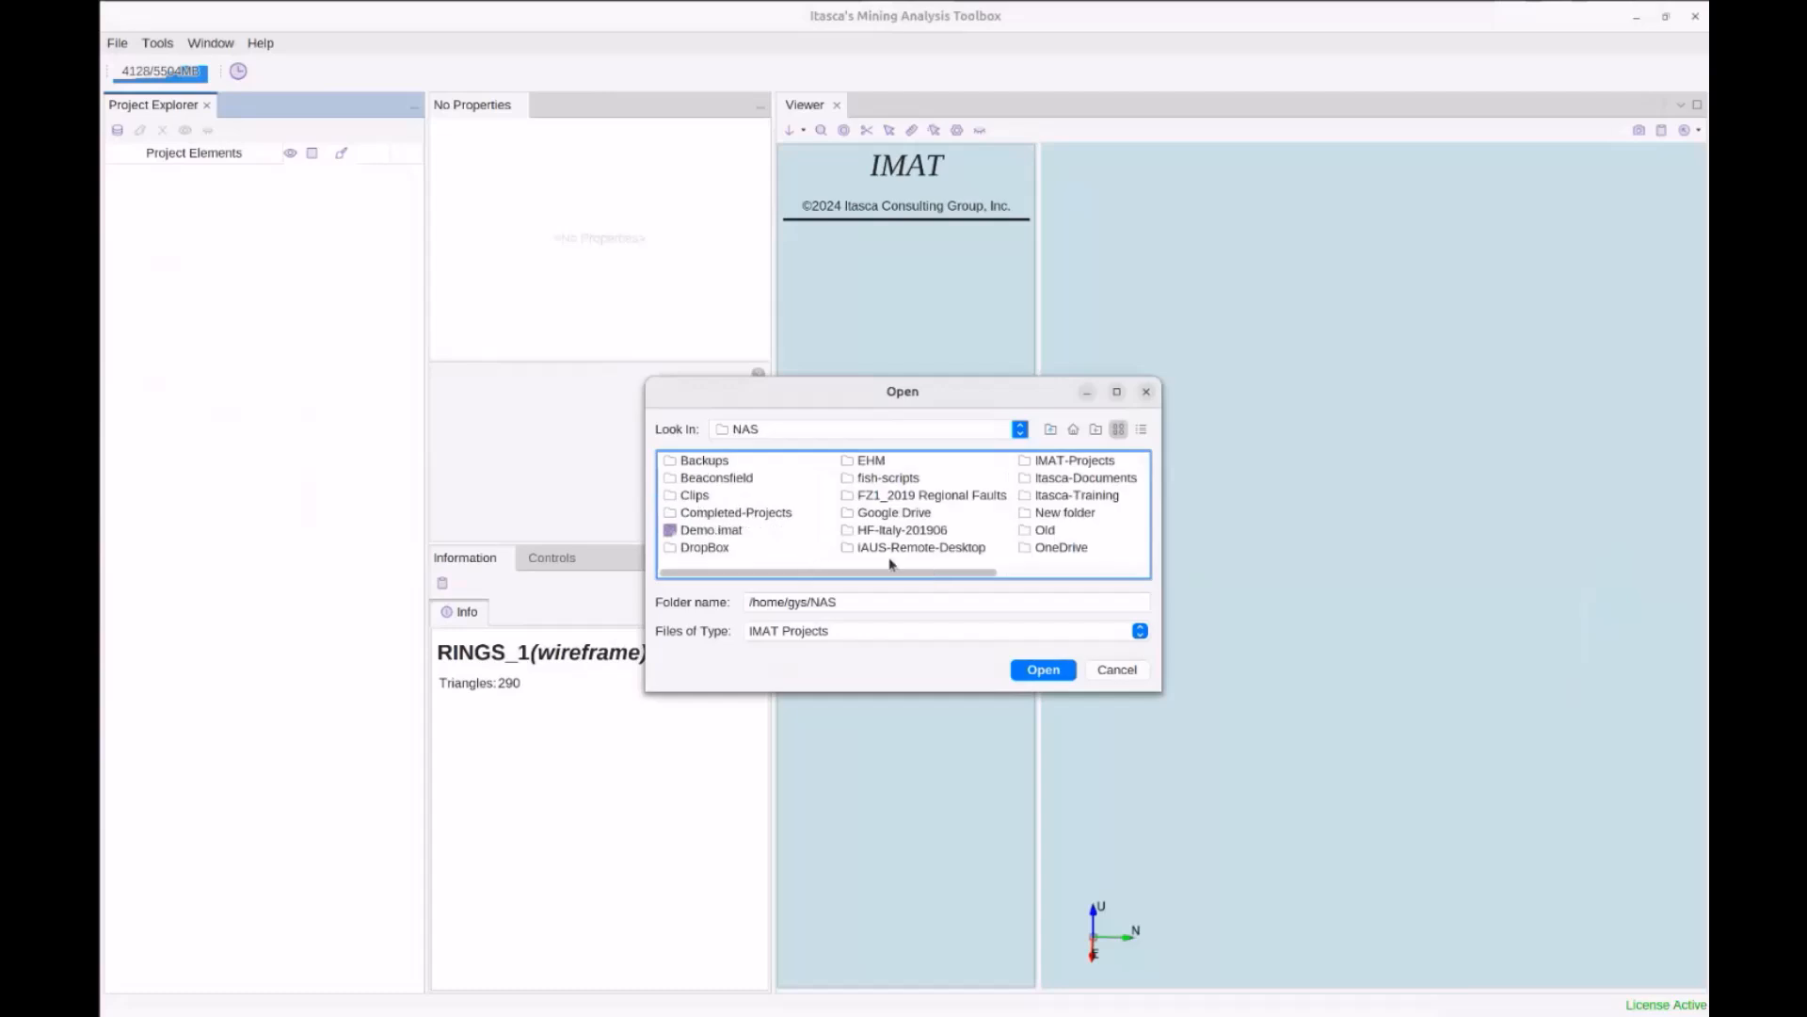
double_click(1063, 462)
left_click(935, 534)
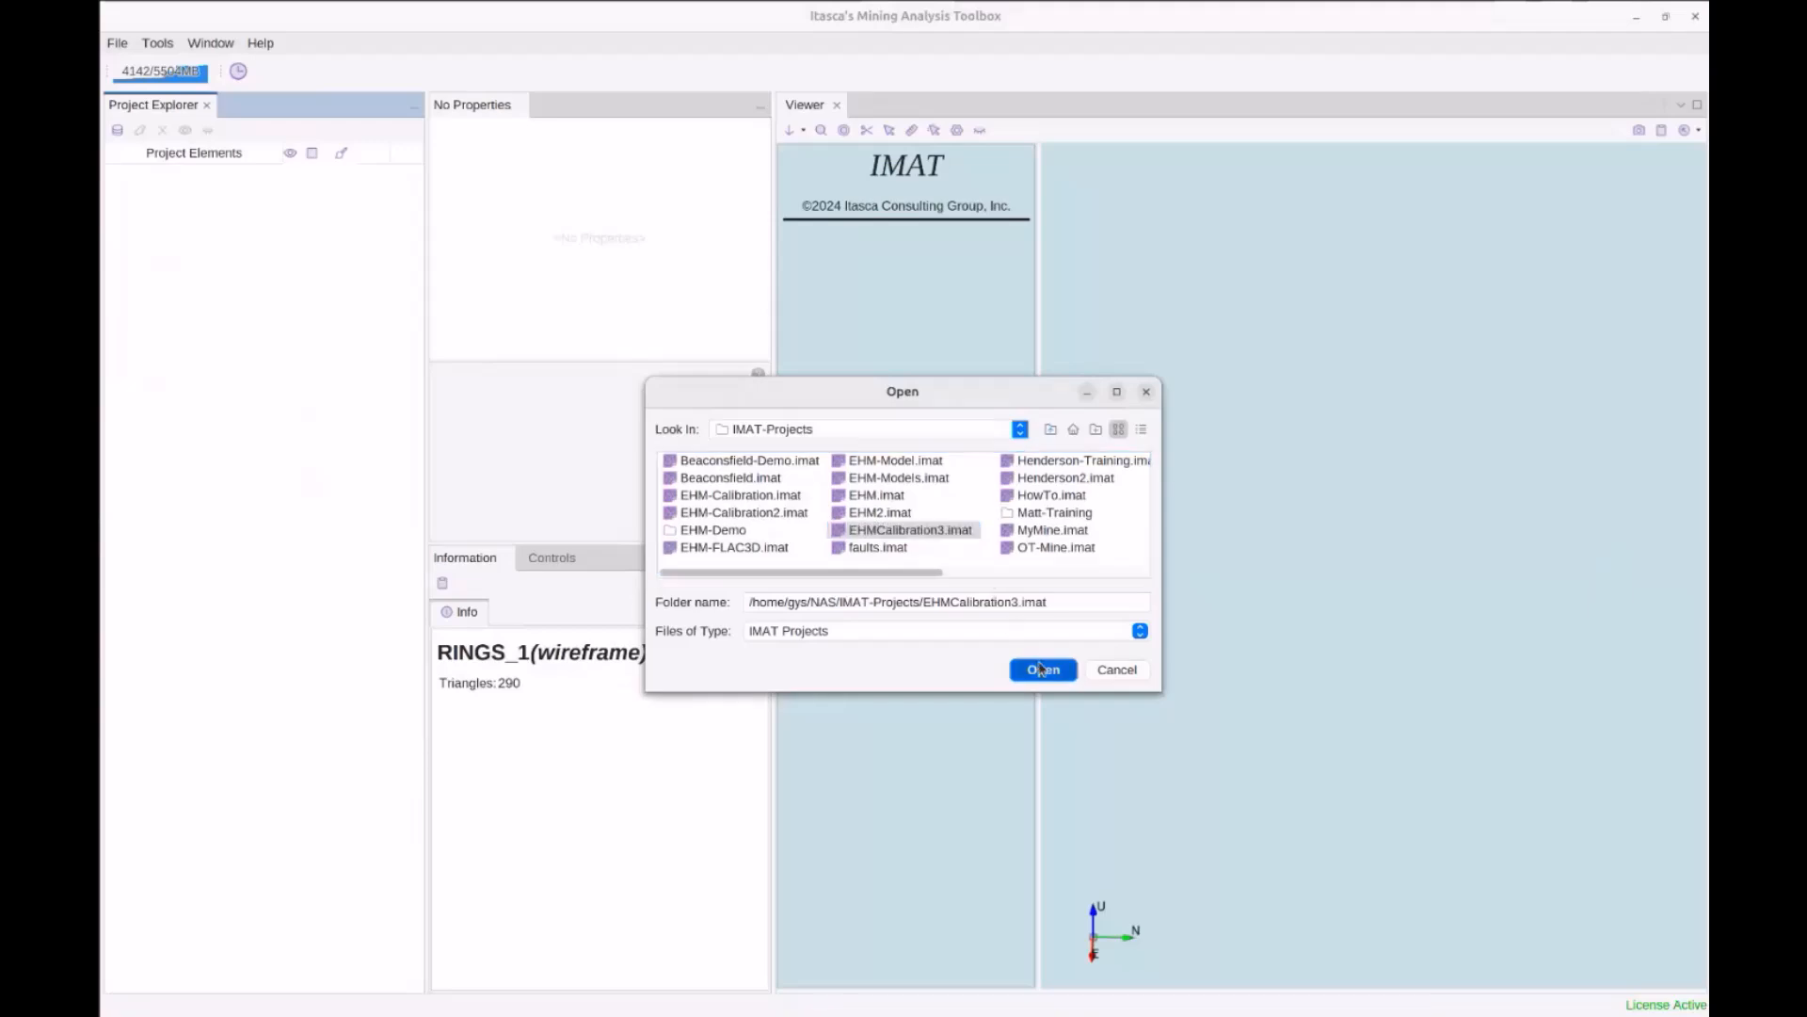
left_click(1040, 669)
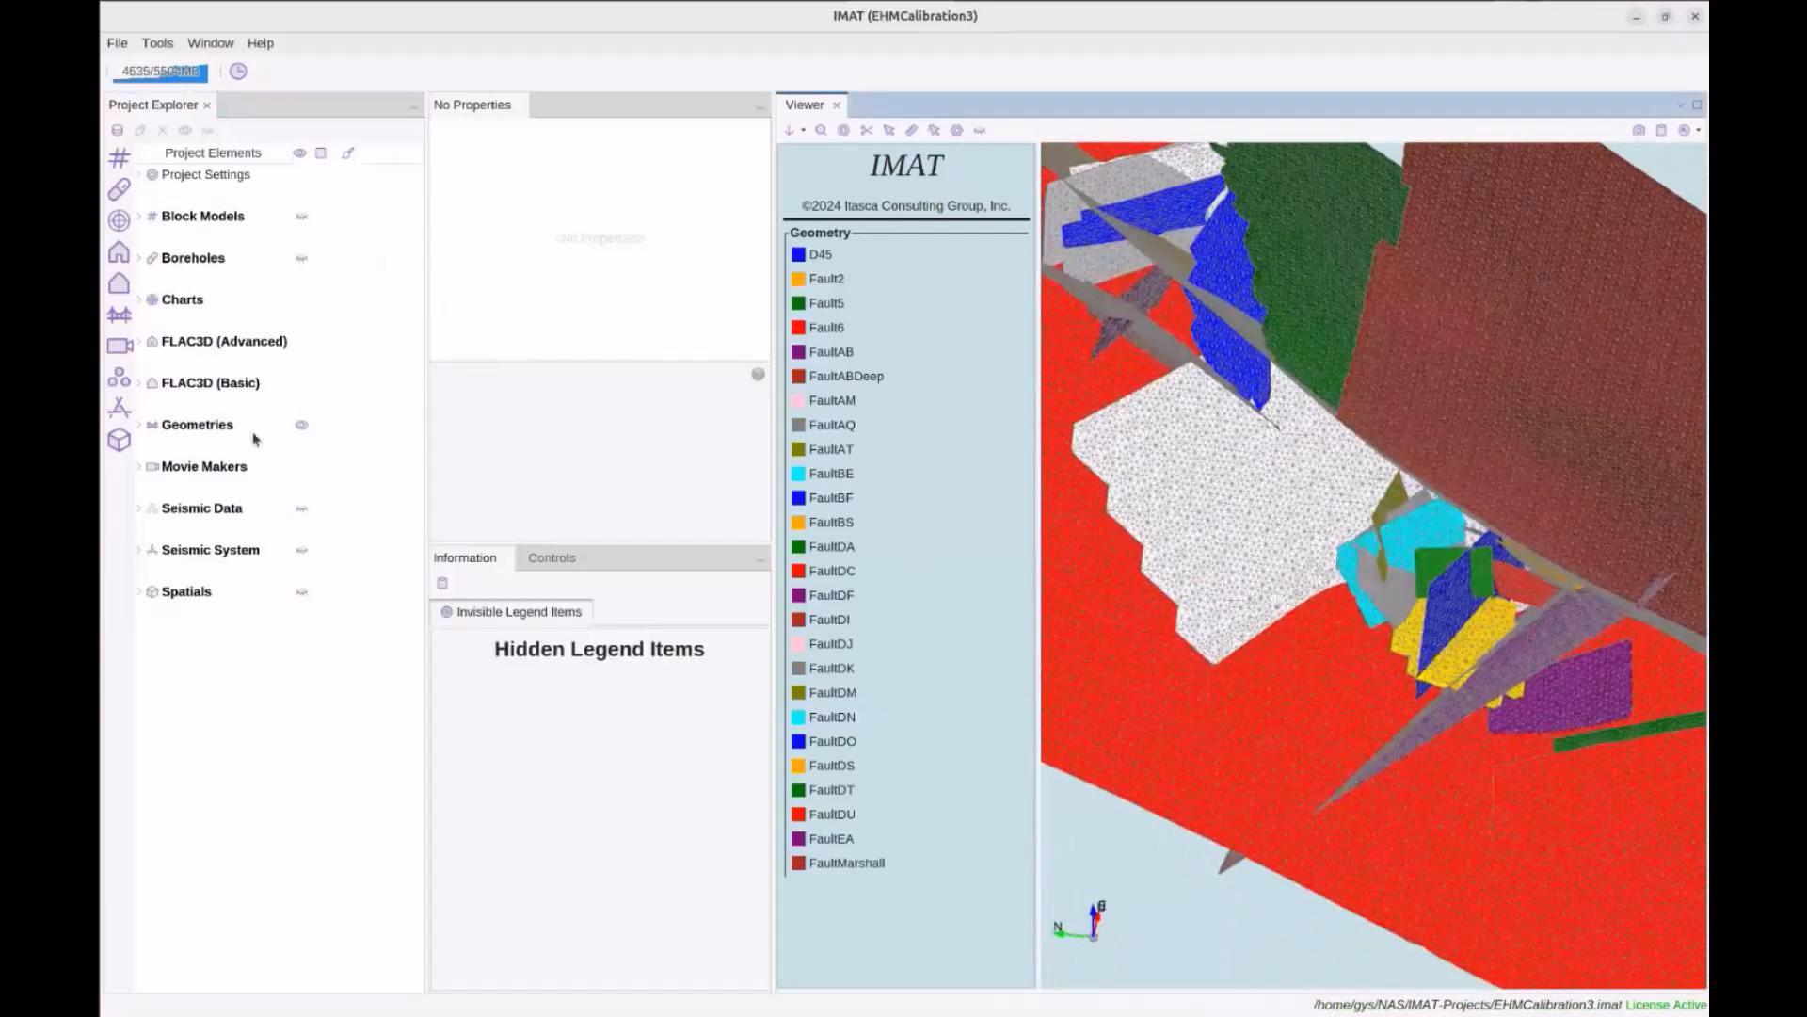
double_click(292, 426)
Make the Structures faults D45 through FaultMarshall visible together and orbit to view them
double_click(208, 529)
scroll(240, 550, "down", 1)
scroll(240, 551, "up", 1)
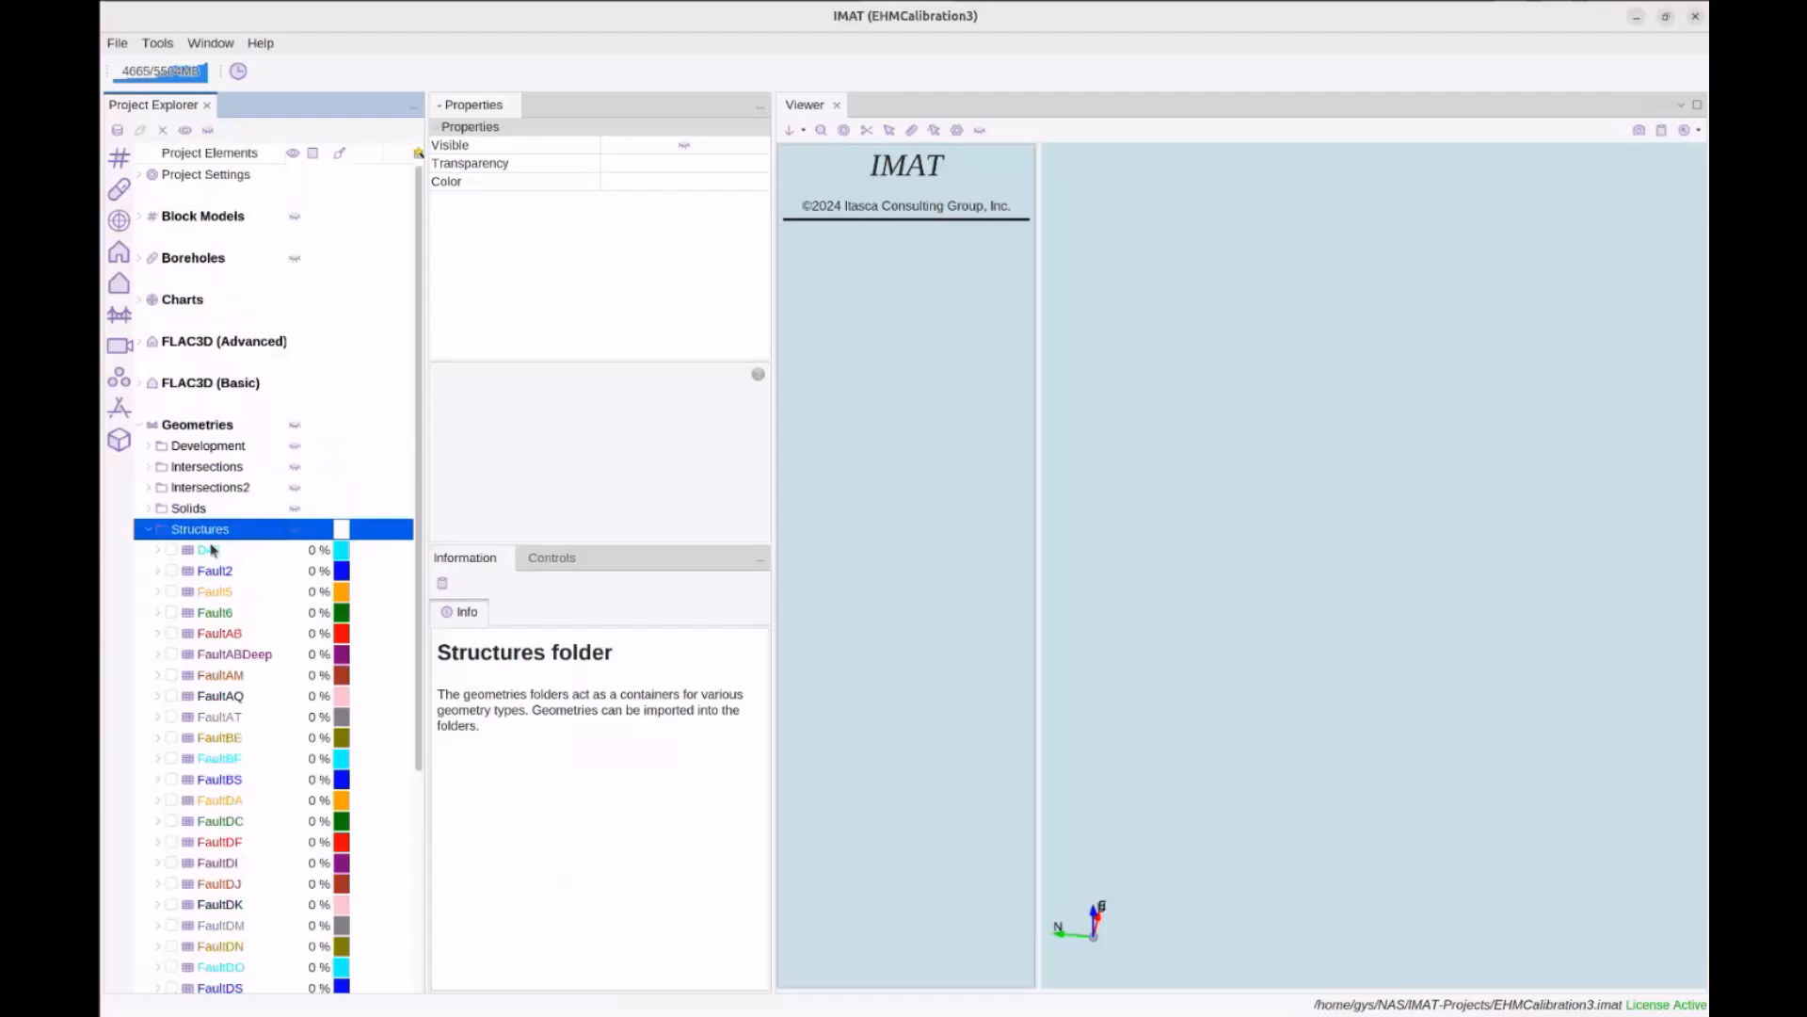
left_click(238, 550)
scroll(243, 555, "down", 5)
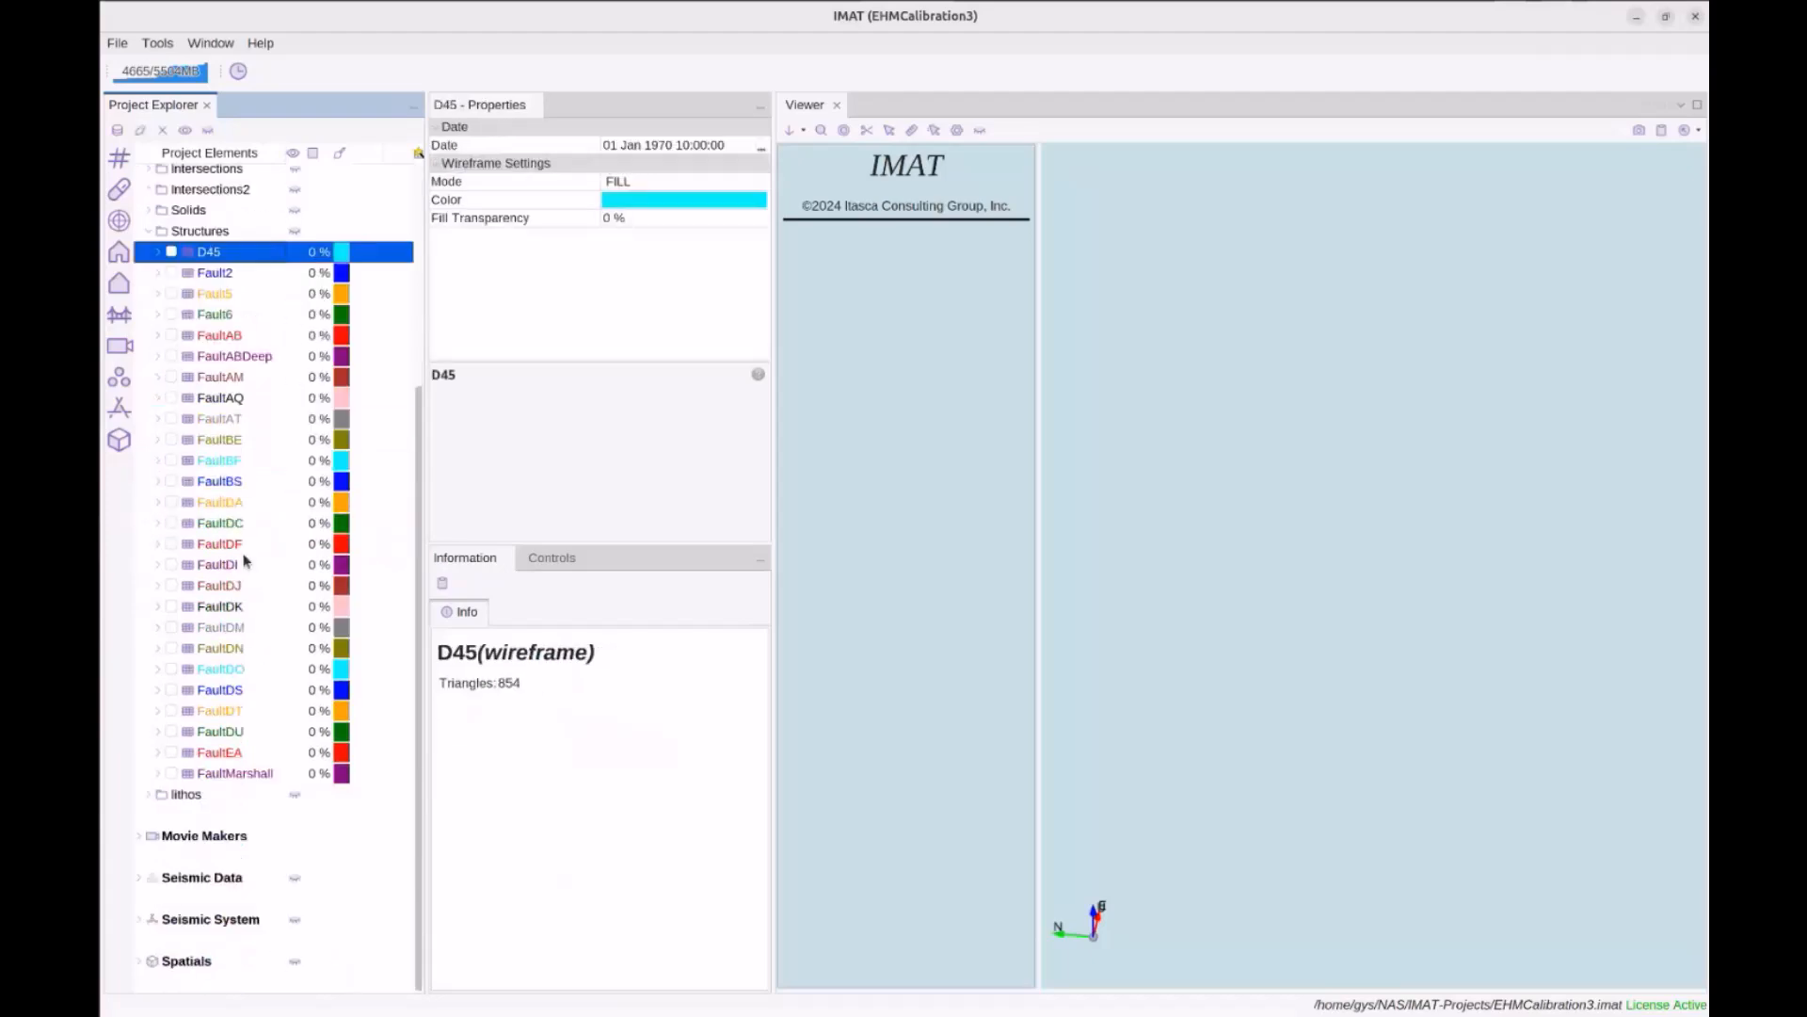
left_click(244, 775, "shift")
key("space")
left_click(1285, 605)
left_click_drag(1285, 605, 1247, 619)
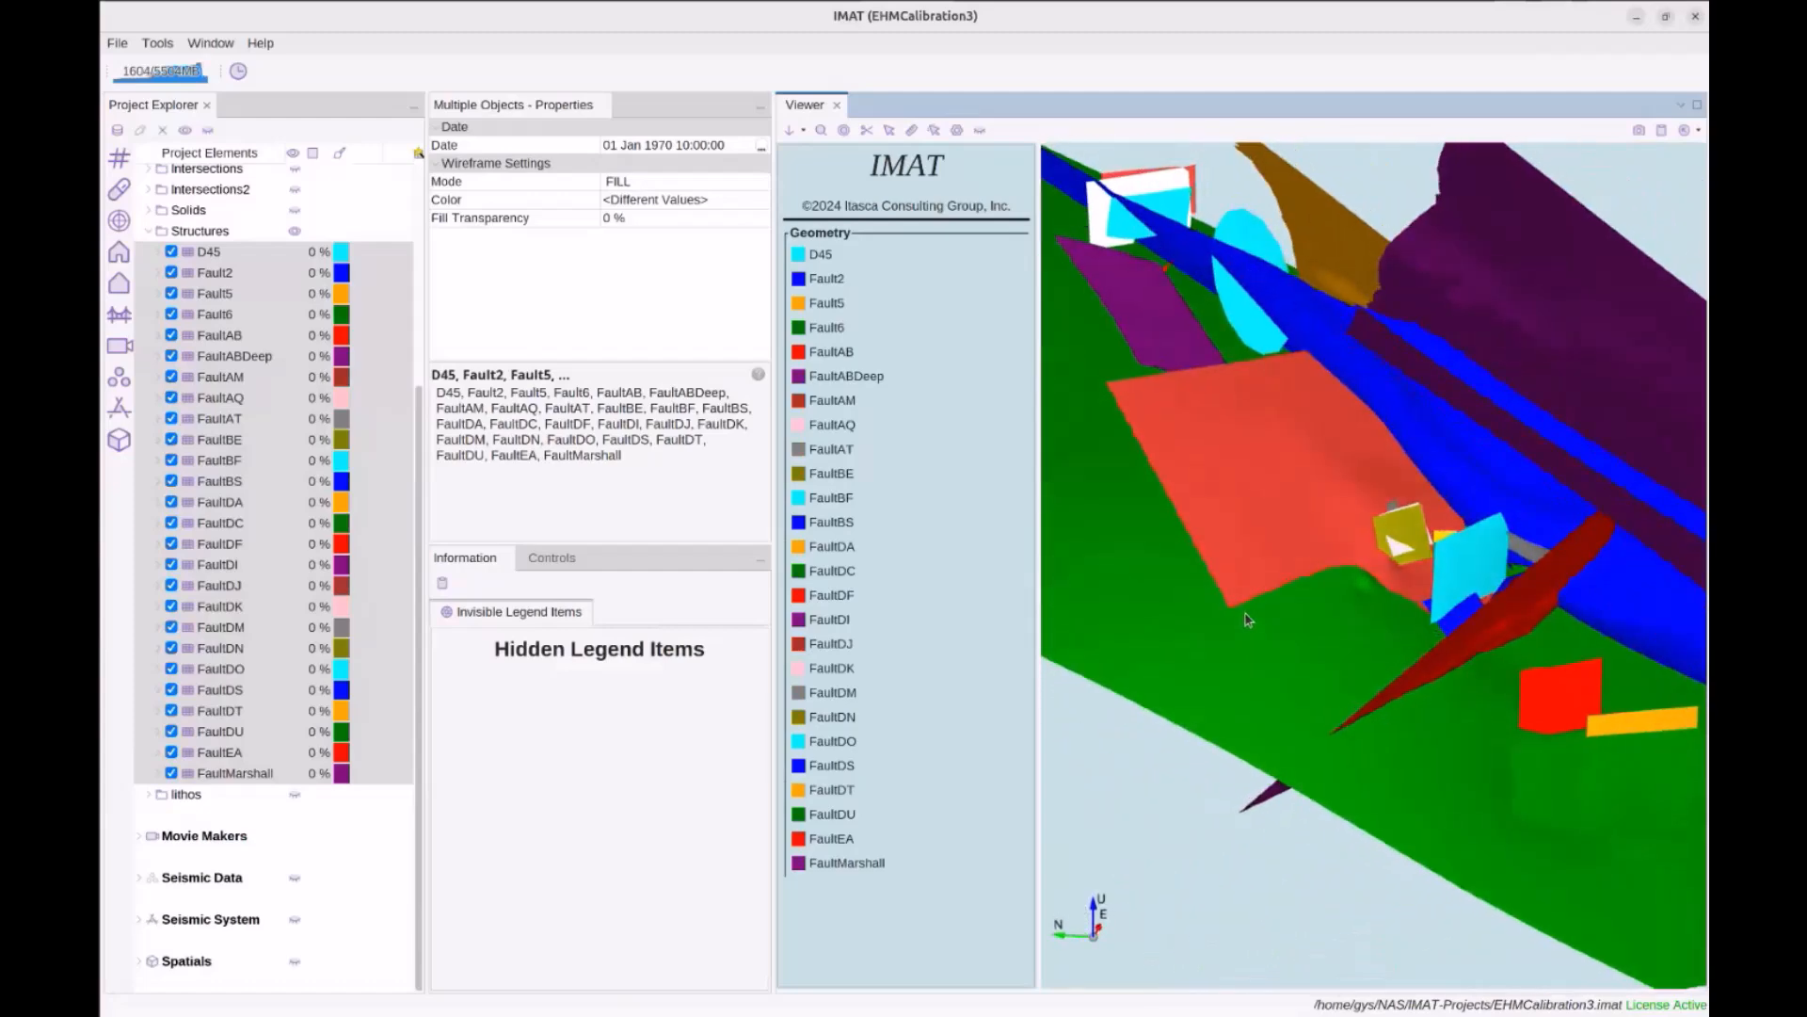
left_click_drag(1212, 494, 1203, 527)
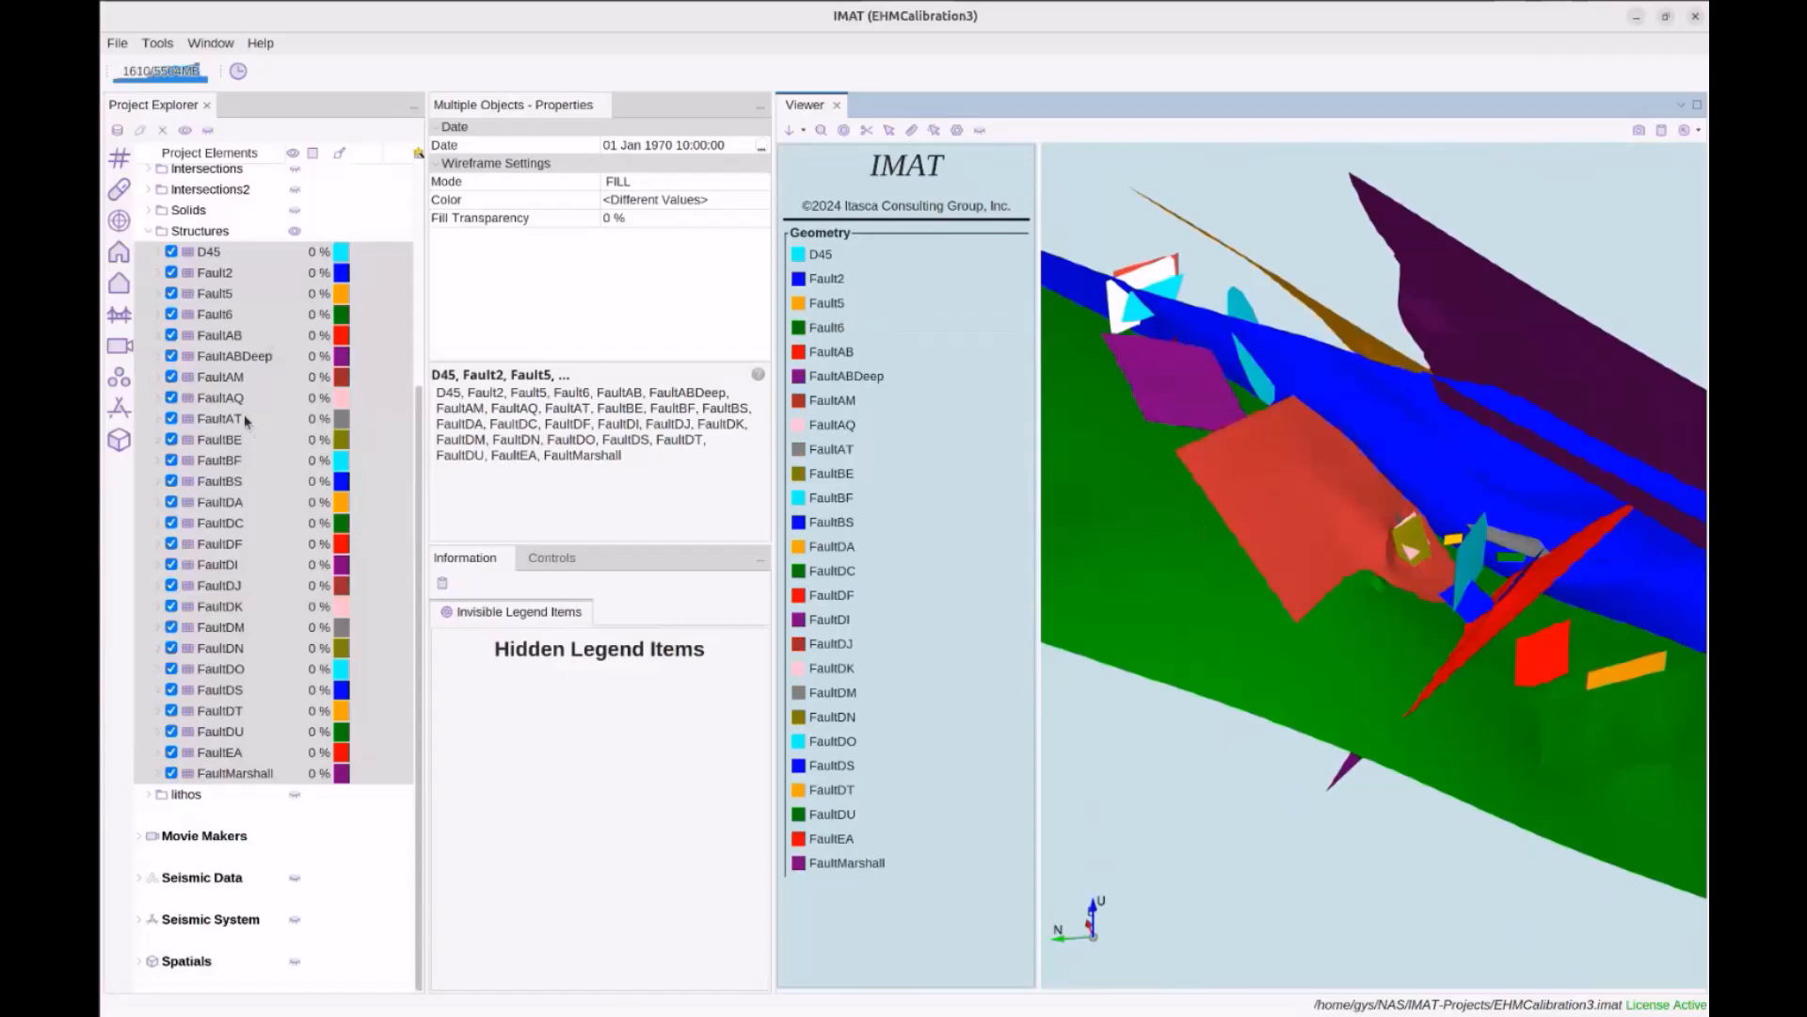
Review the wireframe intersection settings for the selected faults, then cancel without running it
right_click(210, 252)
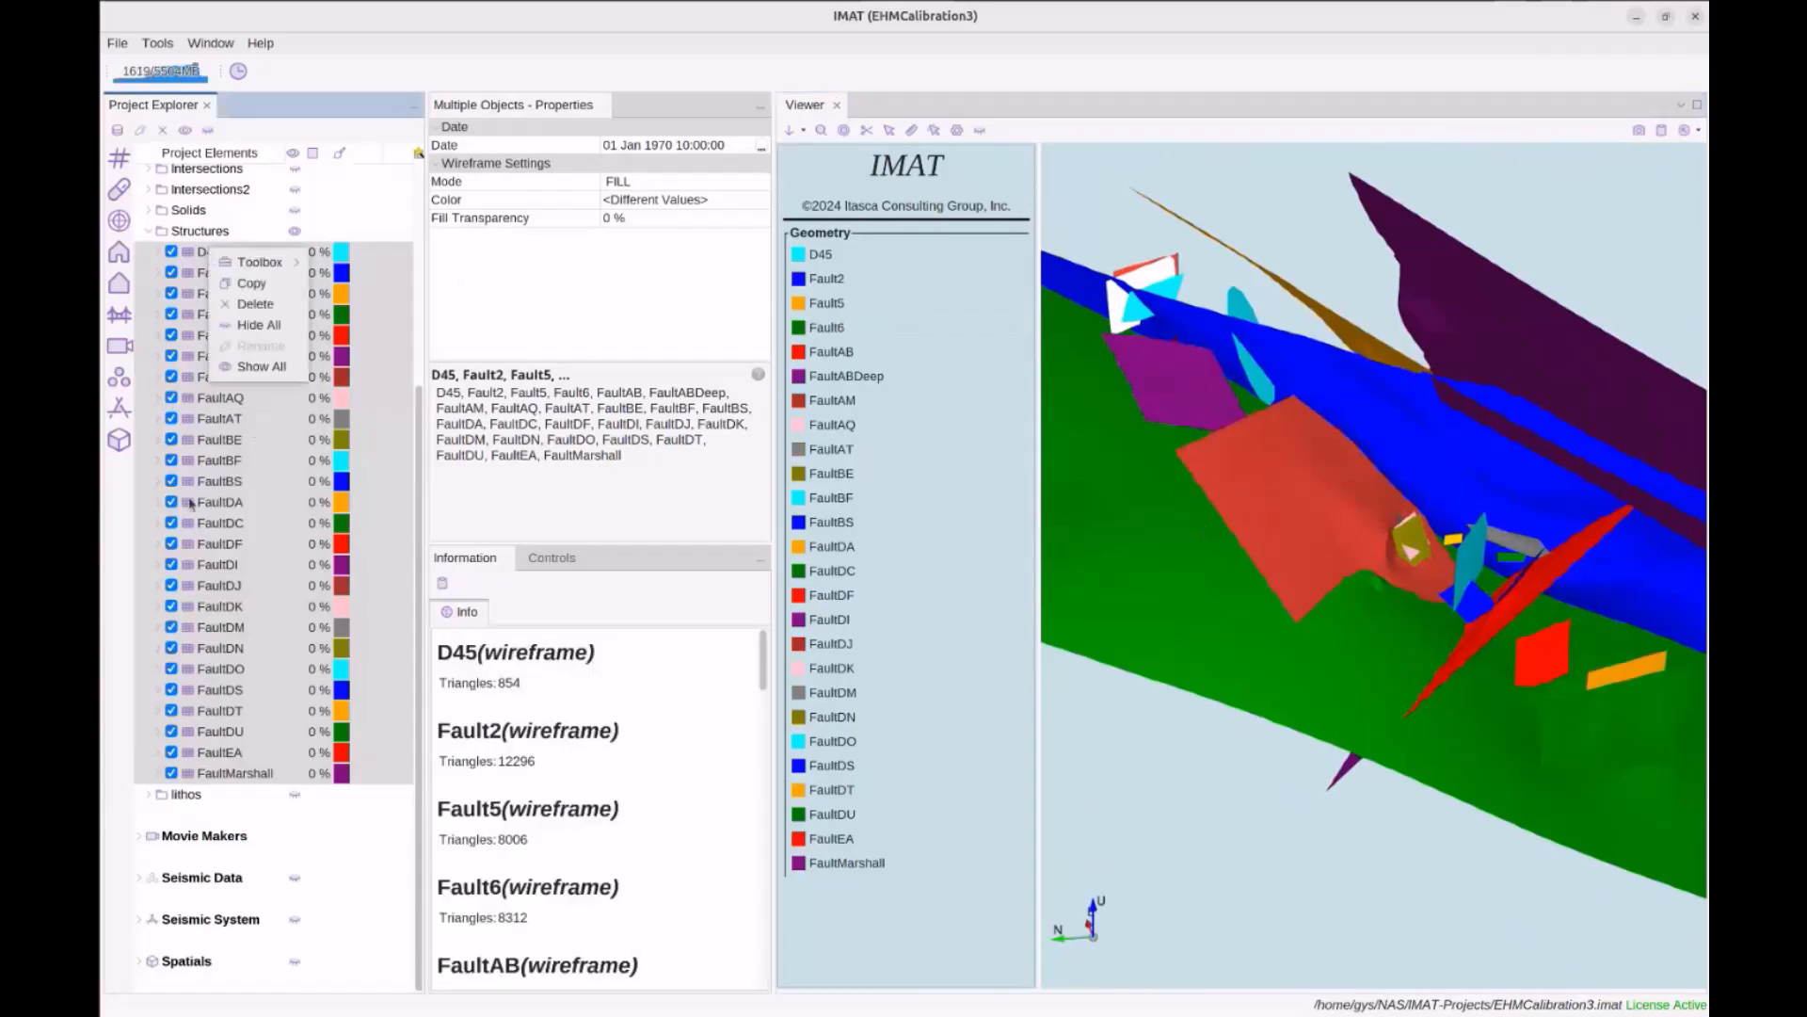
mouse_move(273, 262)
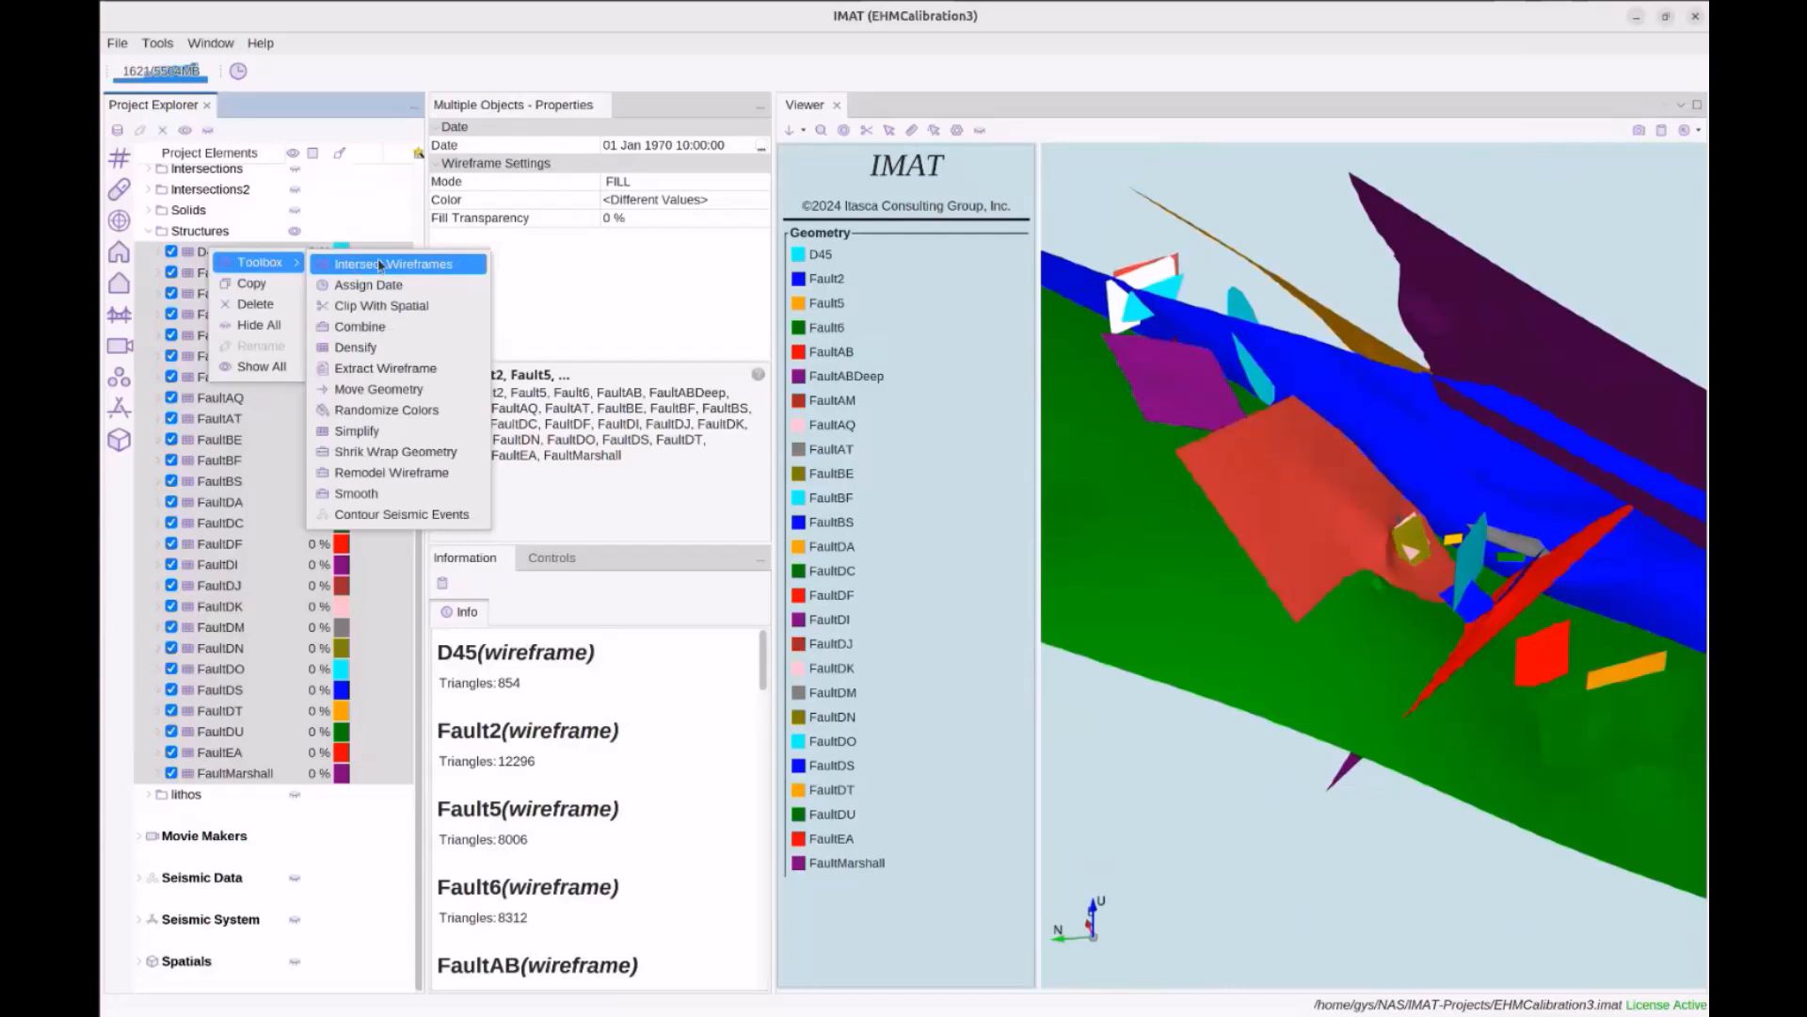
left_click(380, 264)
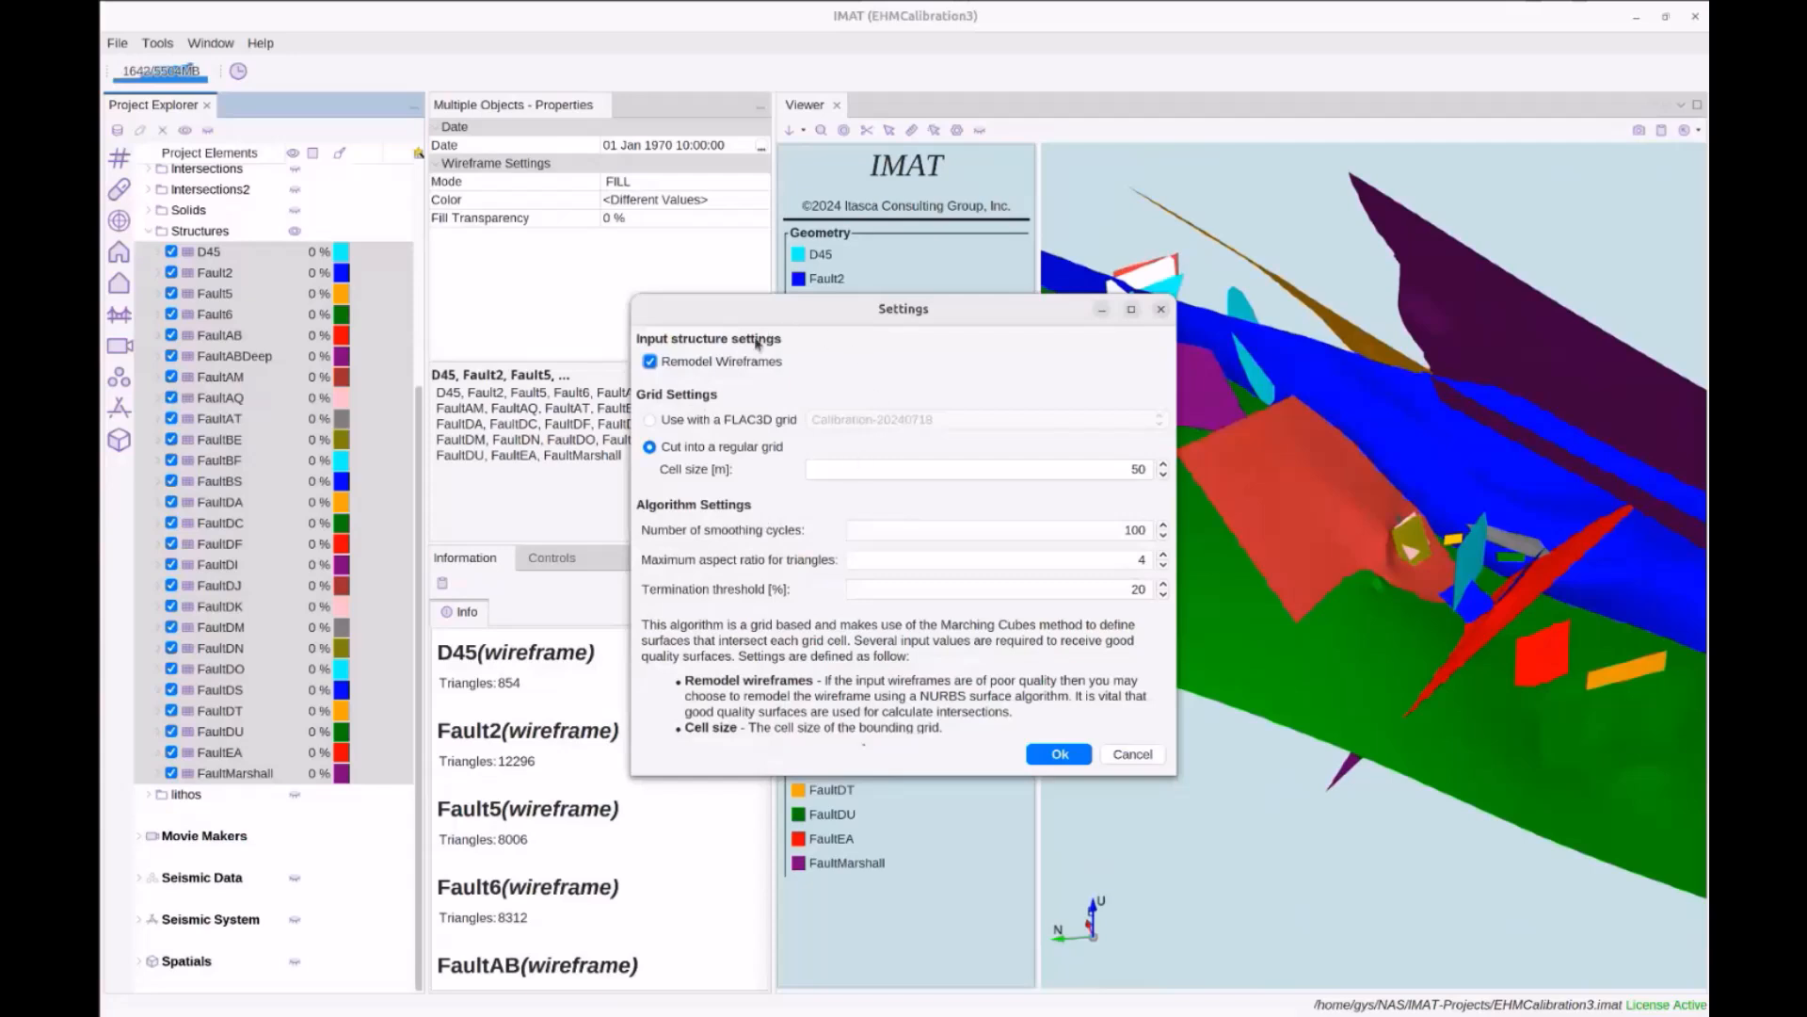
left_click_drag(835, 783, 818, 920)
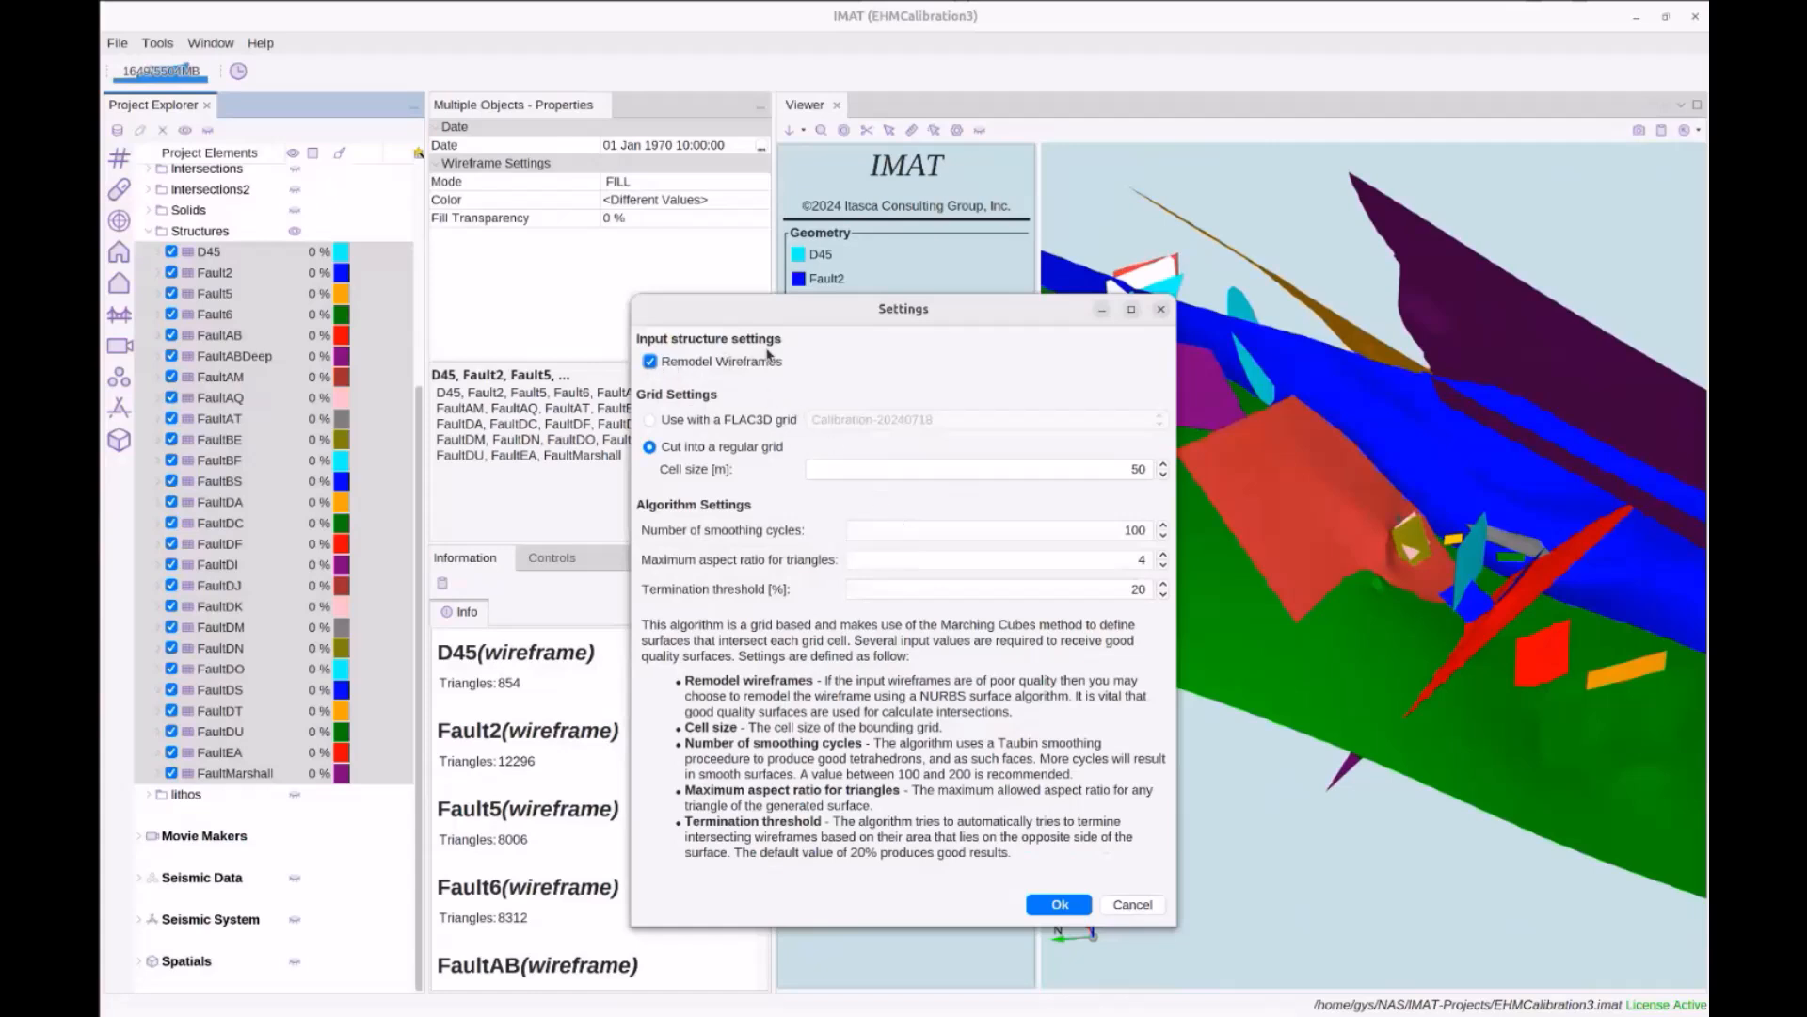
left_click(1133, 904)
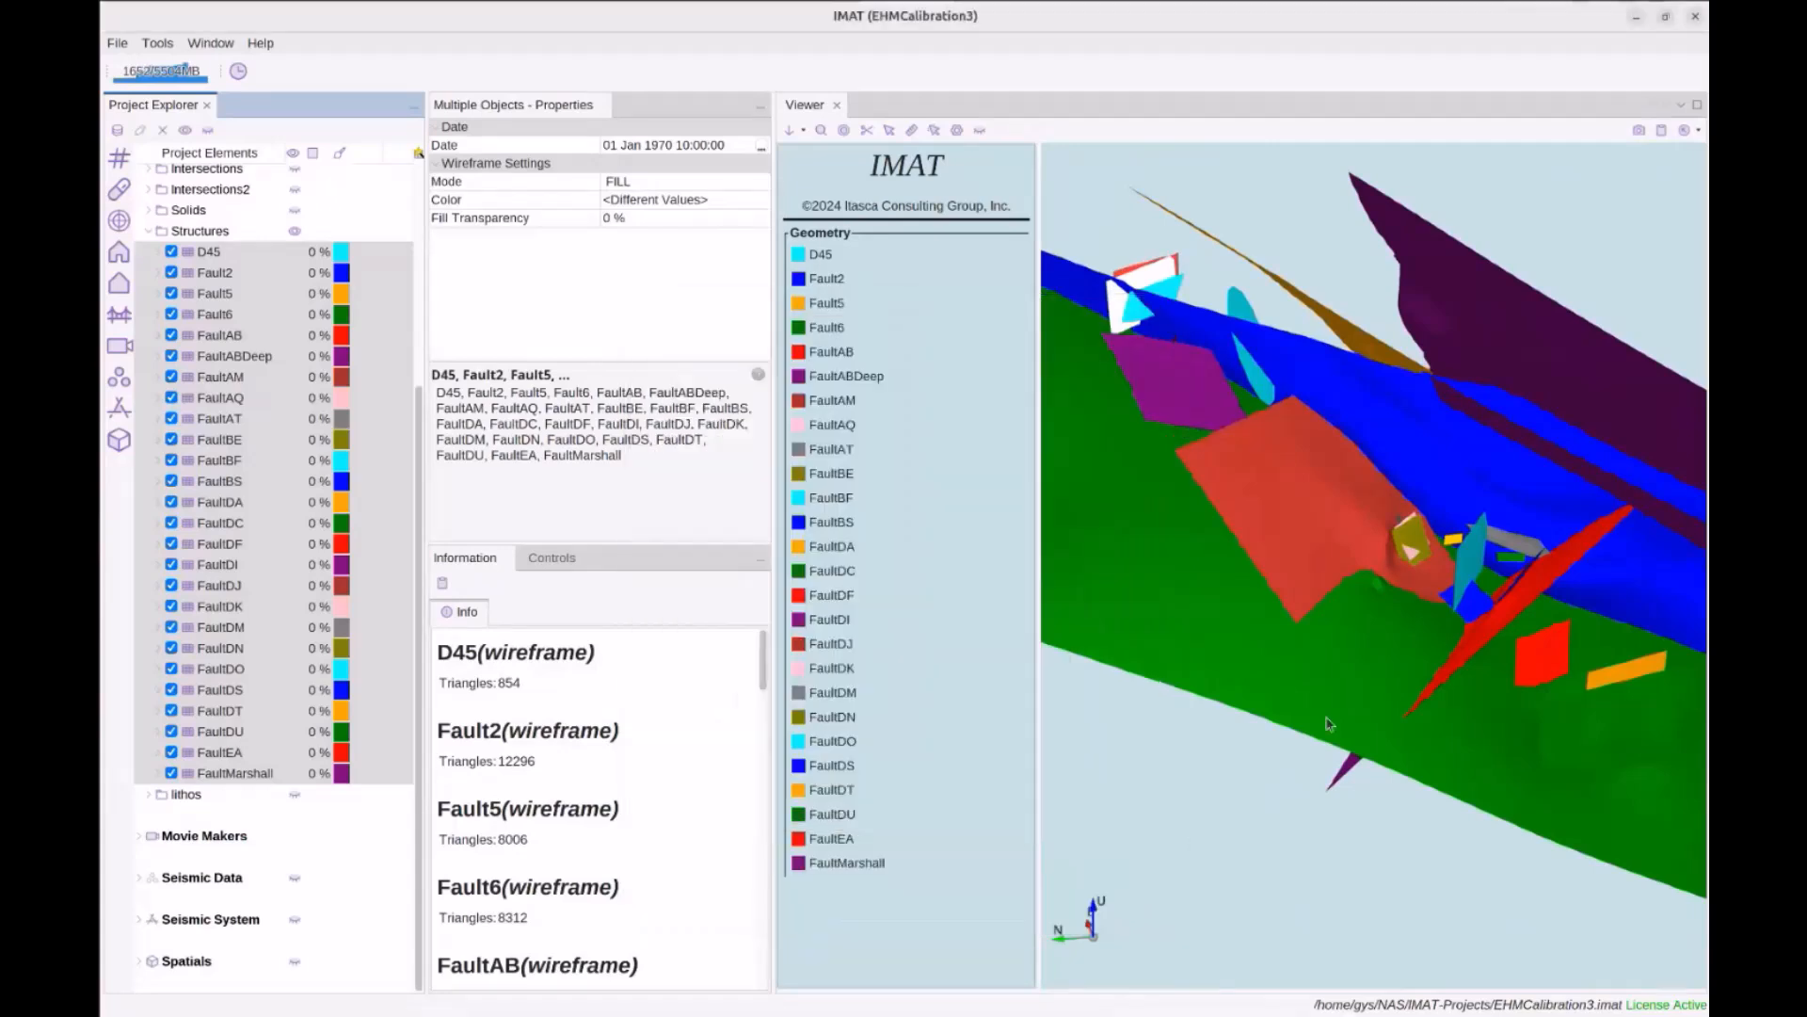
Orbit the fault model to face the purple surface and other angles
left_click_drag(1335, 702, 1318, 670)
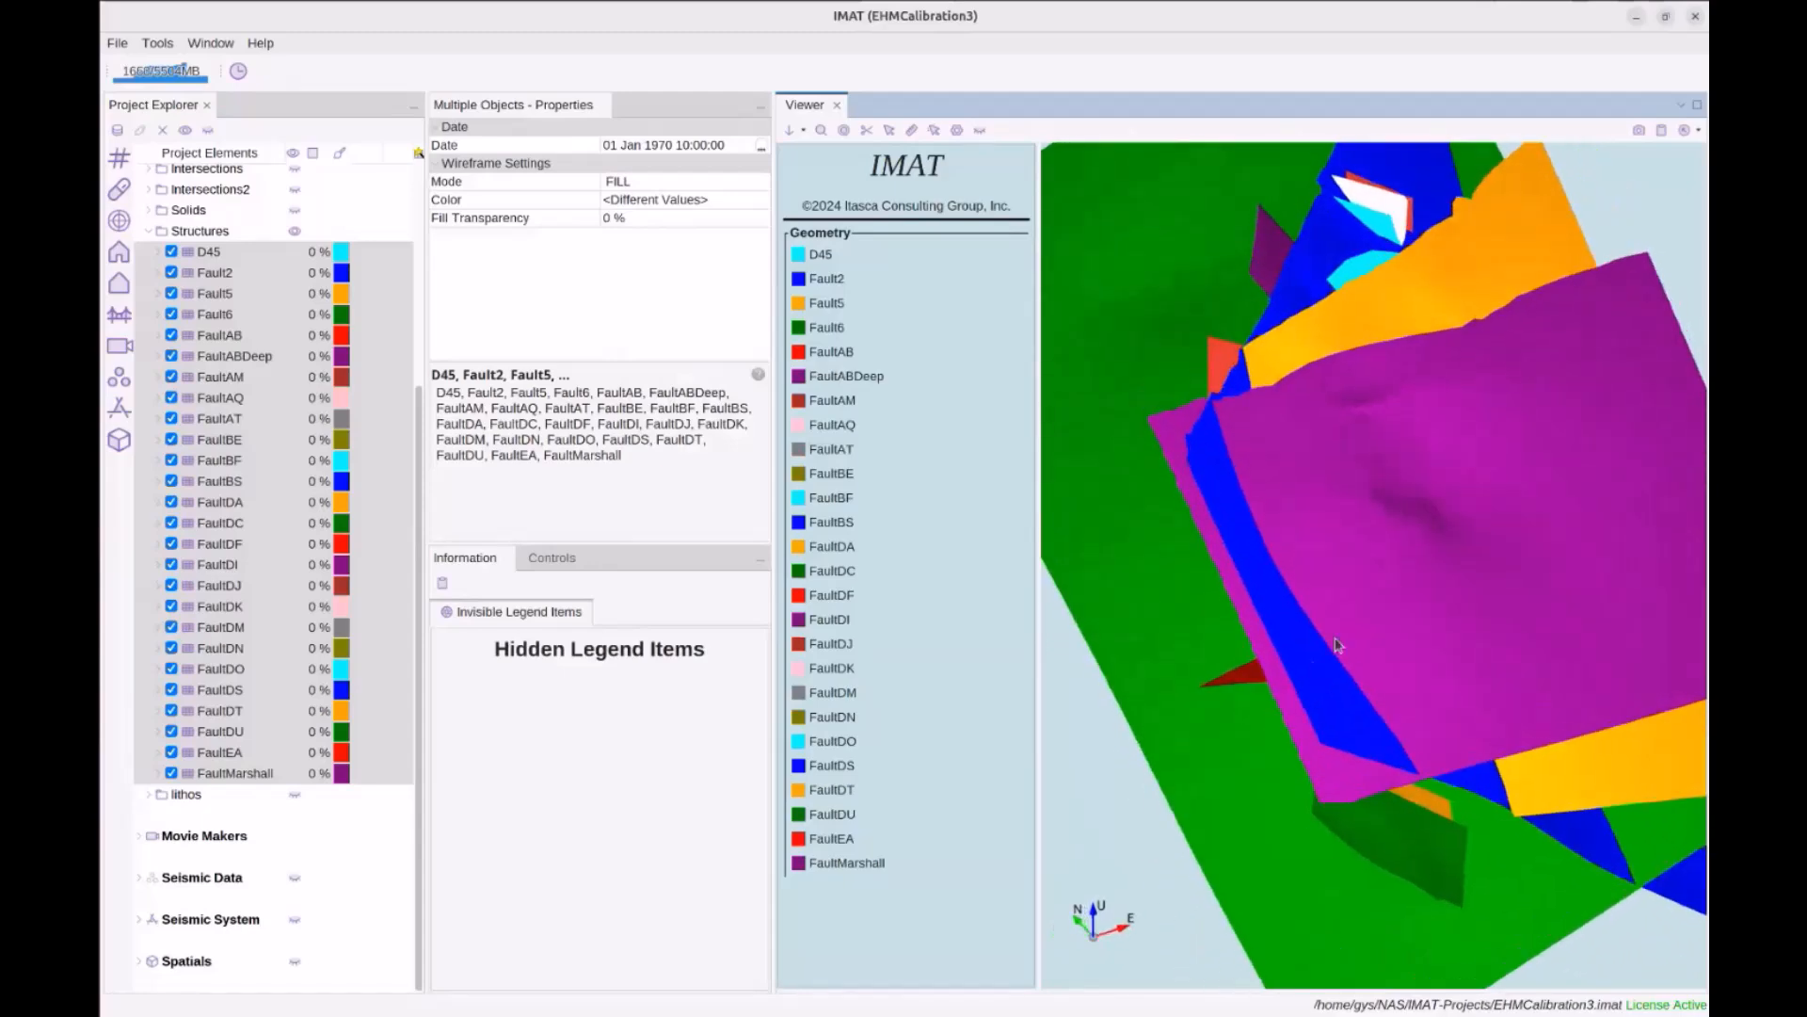
left_click_drag(1367, 573, 1295, 556)
left_click_drag(1308, 451, 1325, 499)
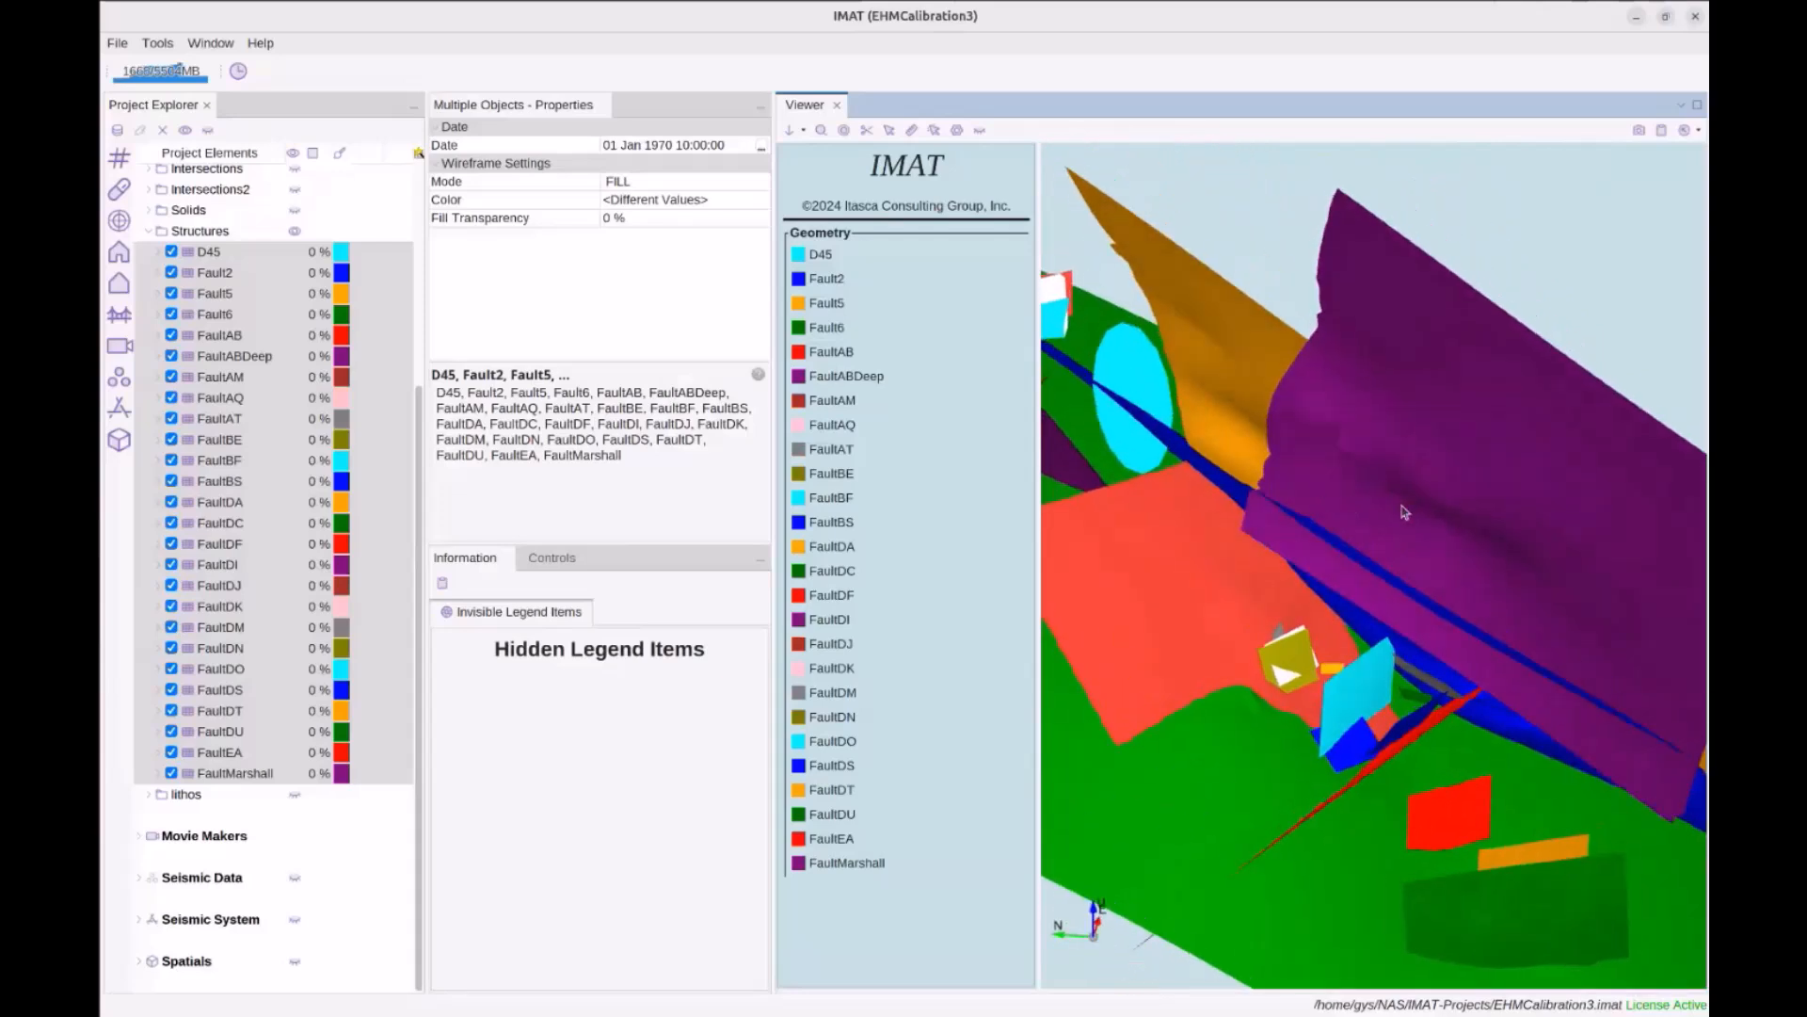
left_click_drag(1445, 534, 1297, 457)
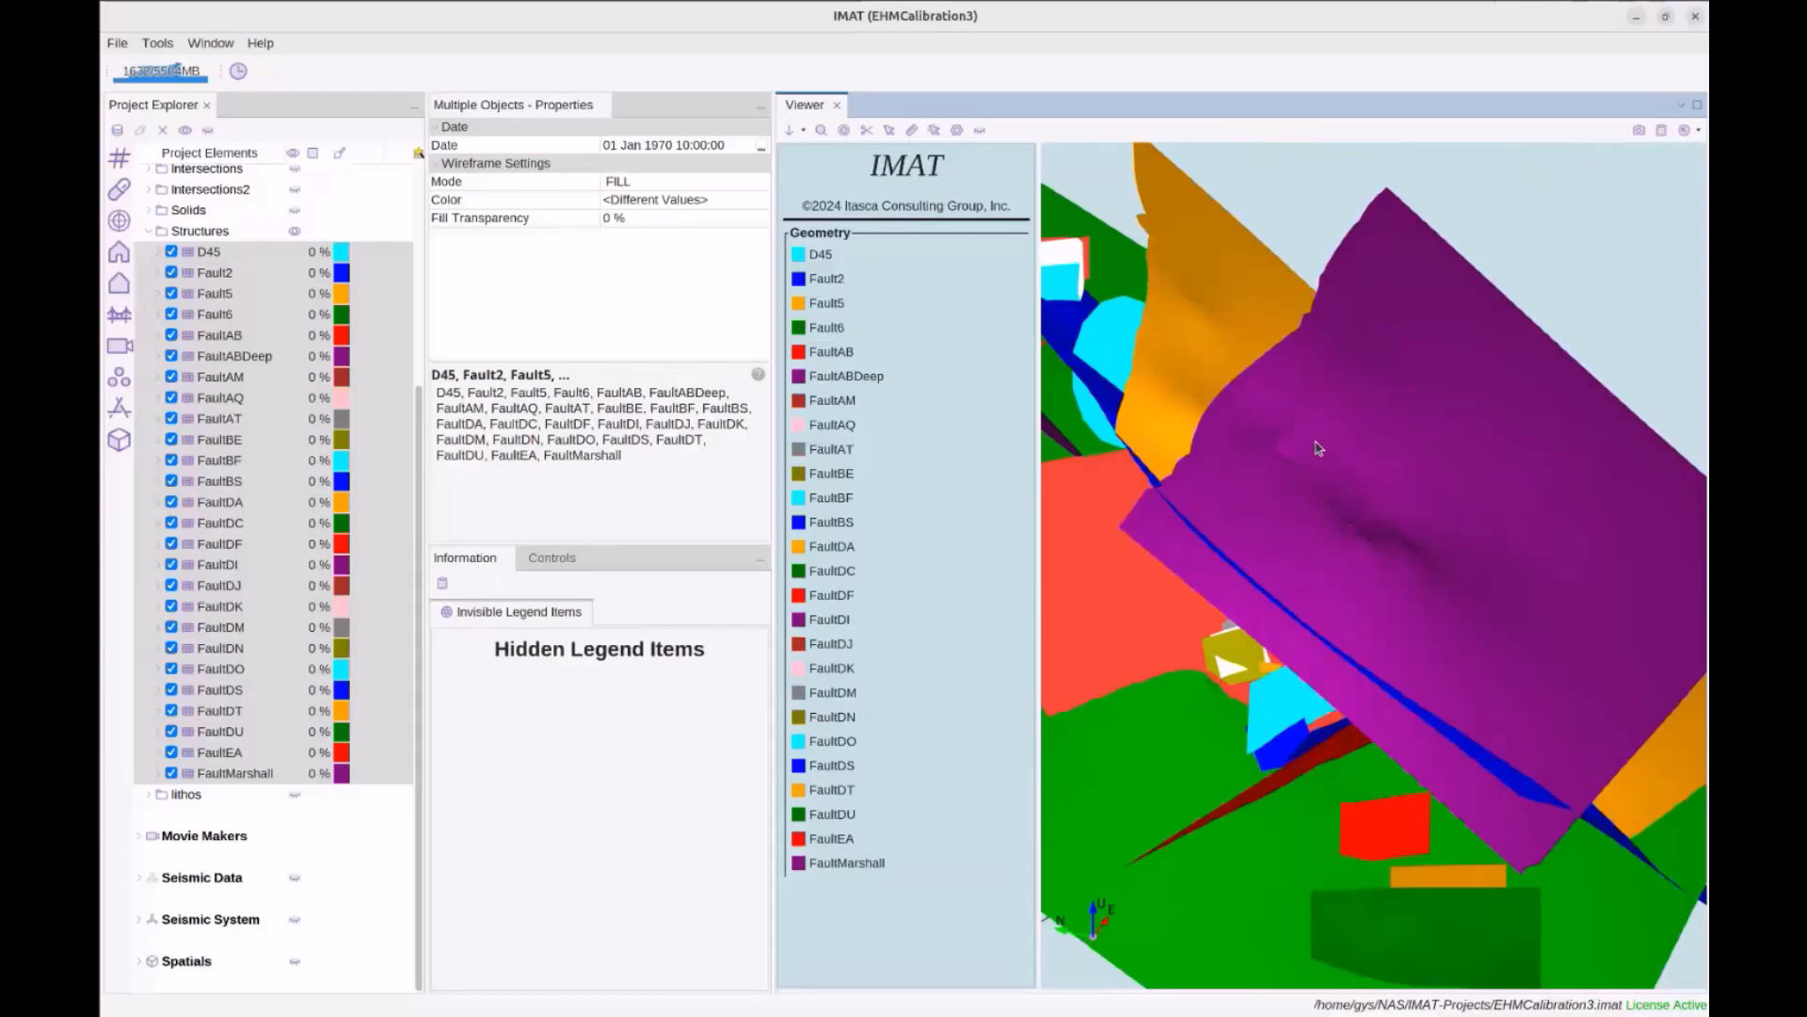
left_click_drag(1480, 467, 1132, 572)
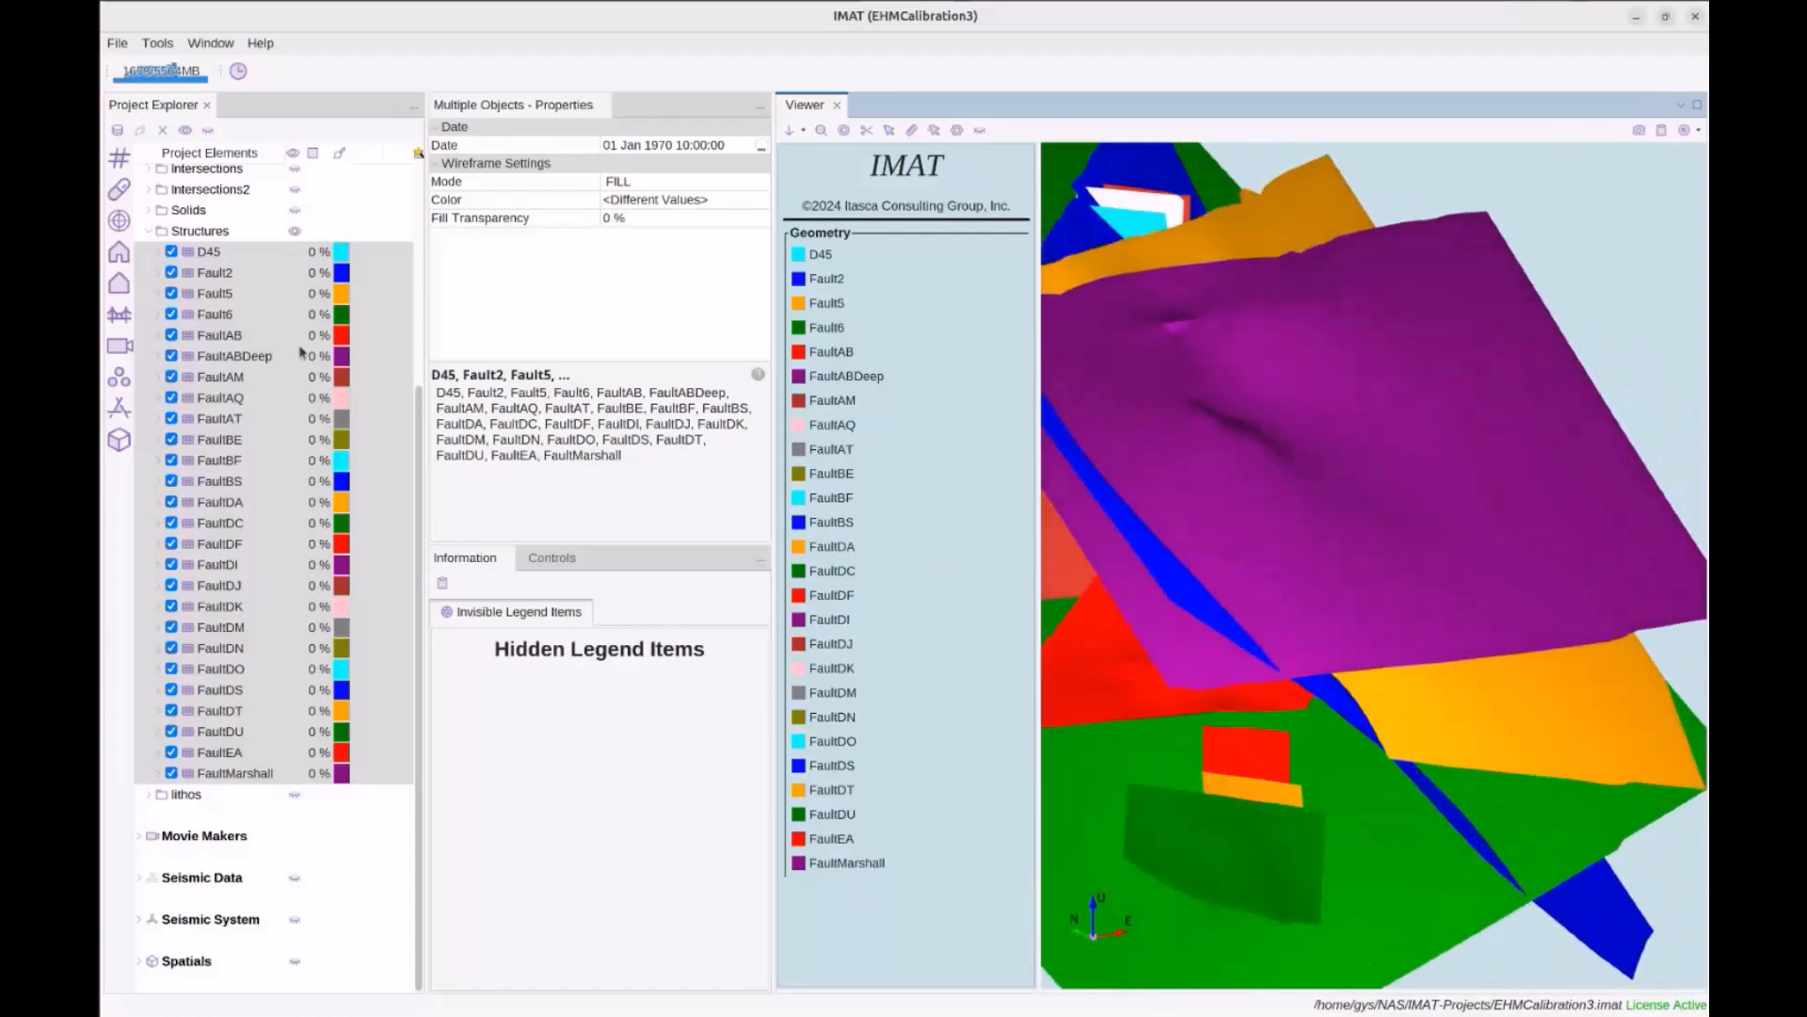
Intersect the faults with Remodel Wireframes and a regular 50 m grid cut, after briefly trying FLAC3D-grid fitting
right_click(222, 254)
mouse_move(279, 272)
left_click(405, 290)
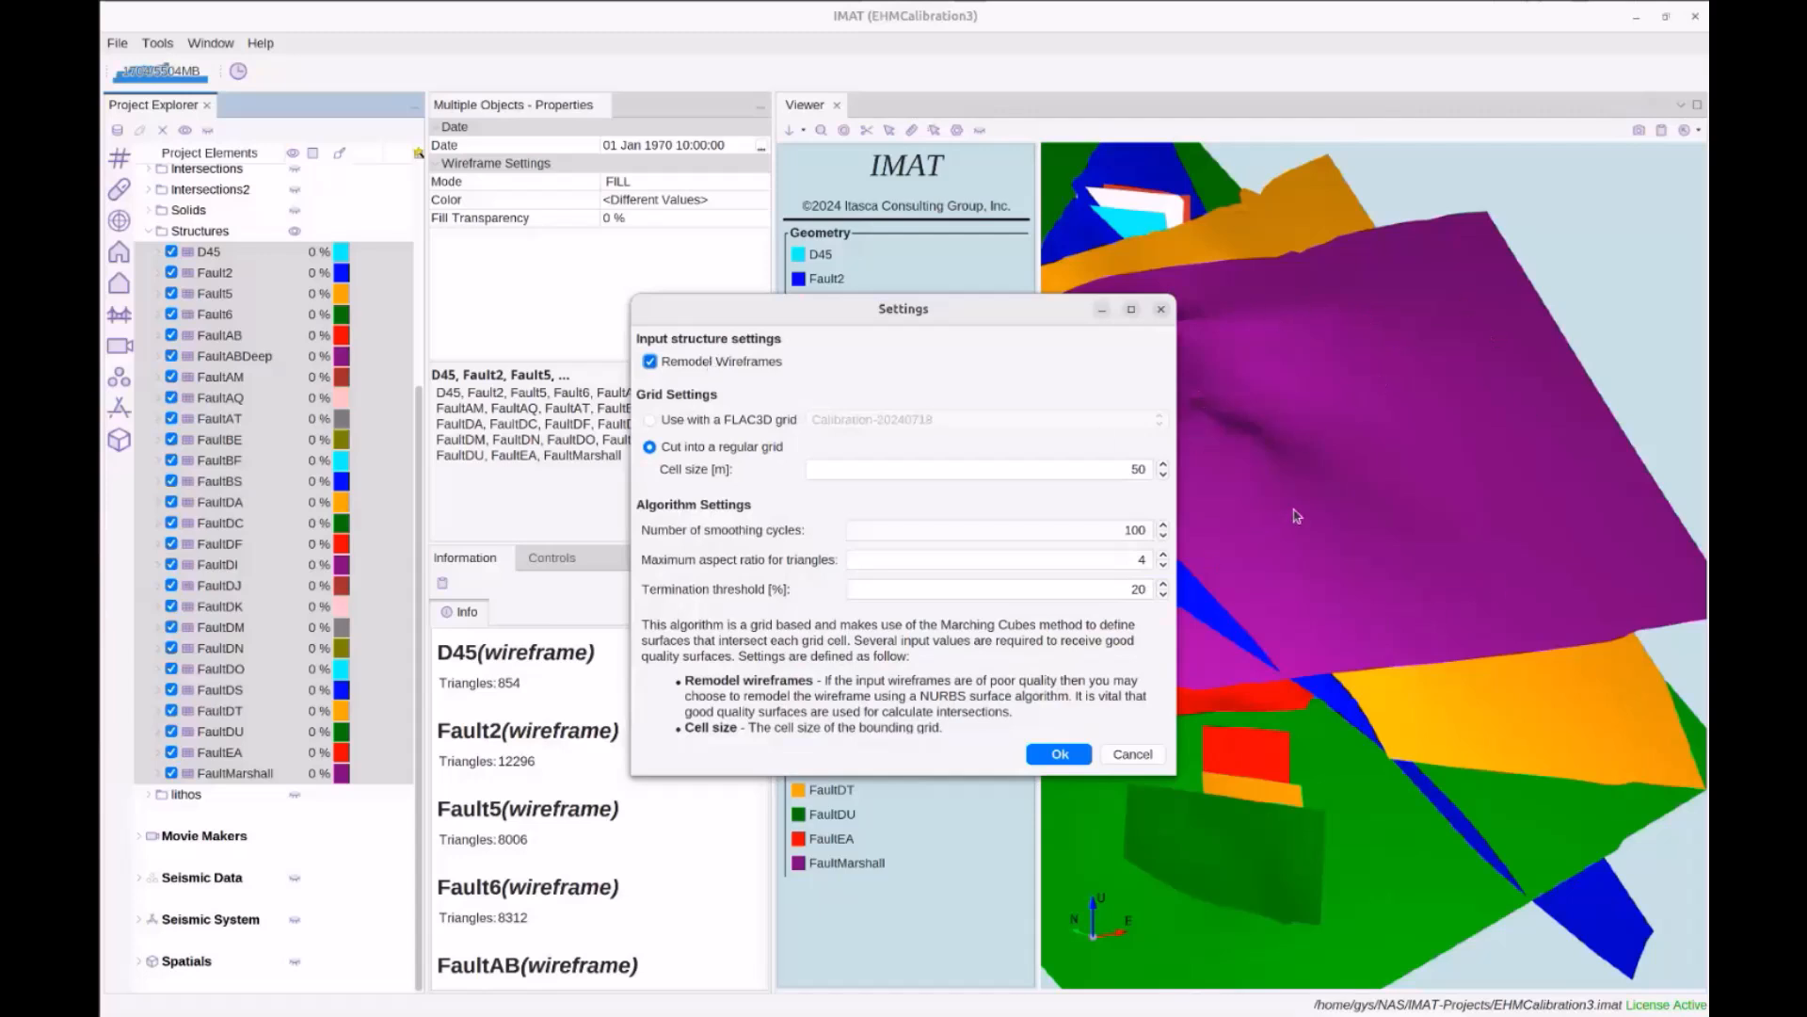
left_click(673, 418)
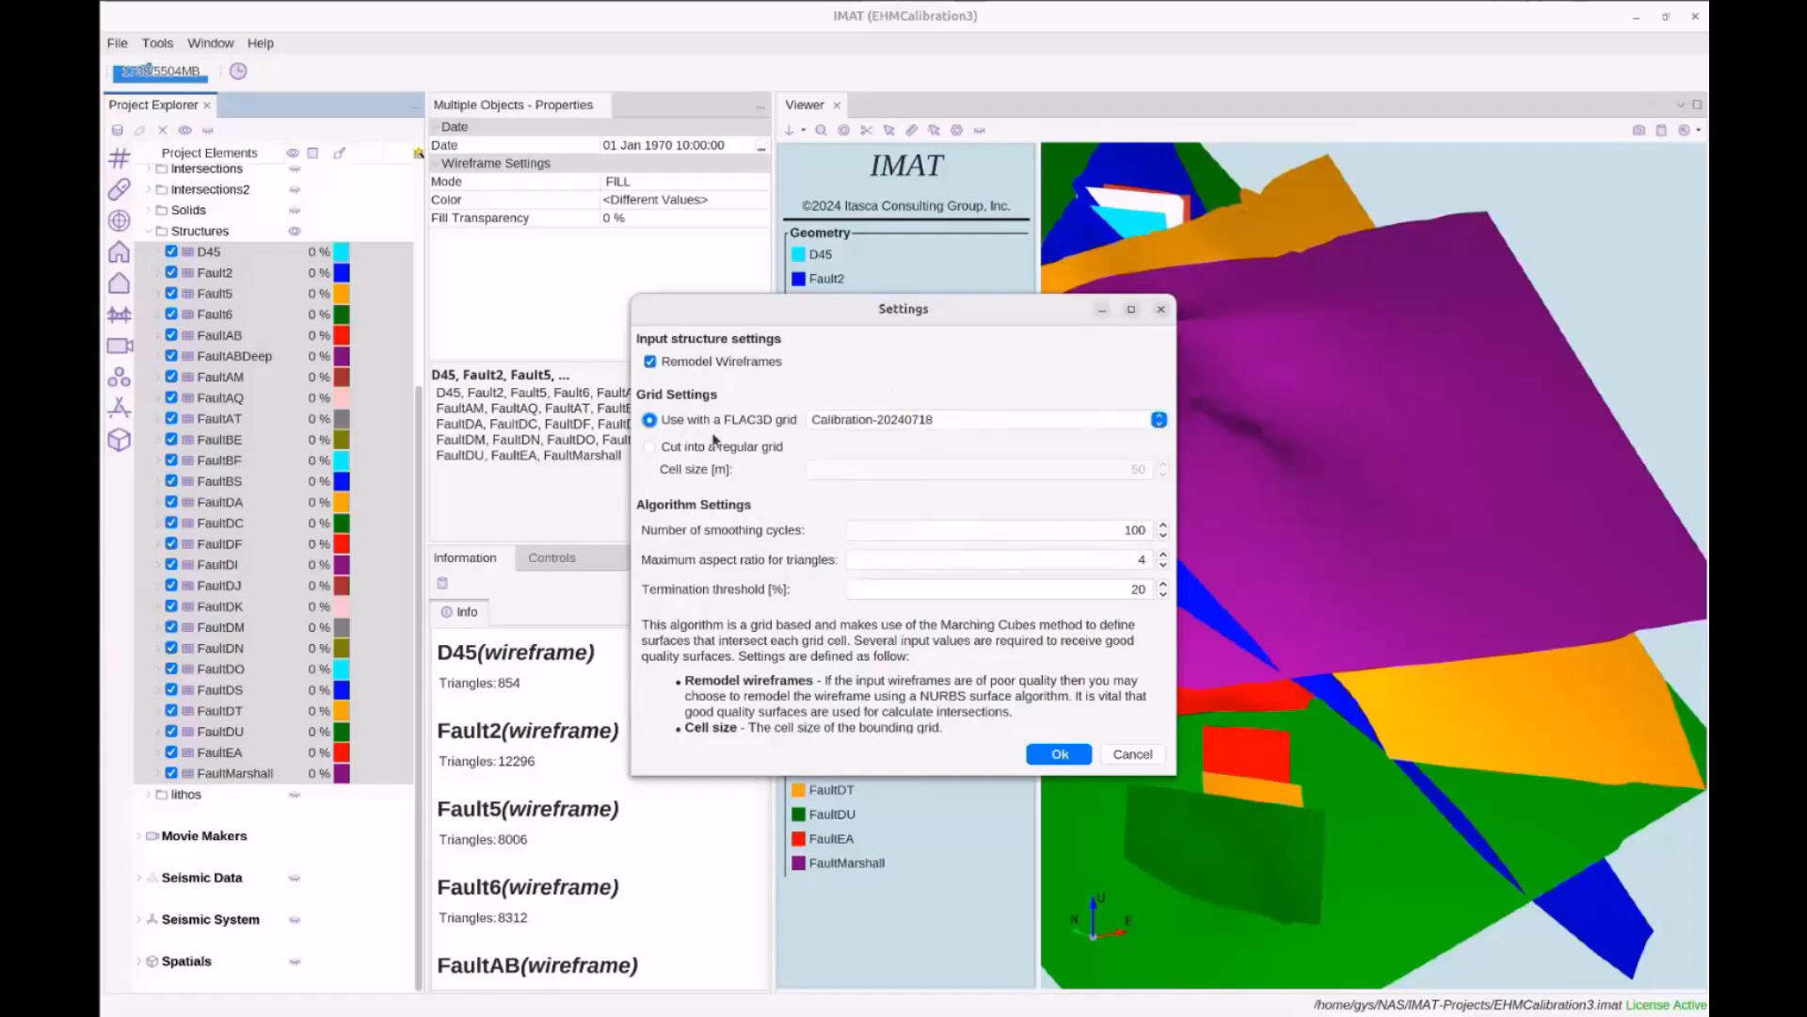
left_click(772, 446)
left_click_drag(799, 774, 799, 956)
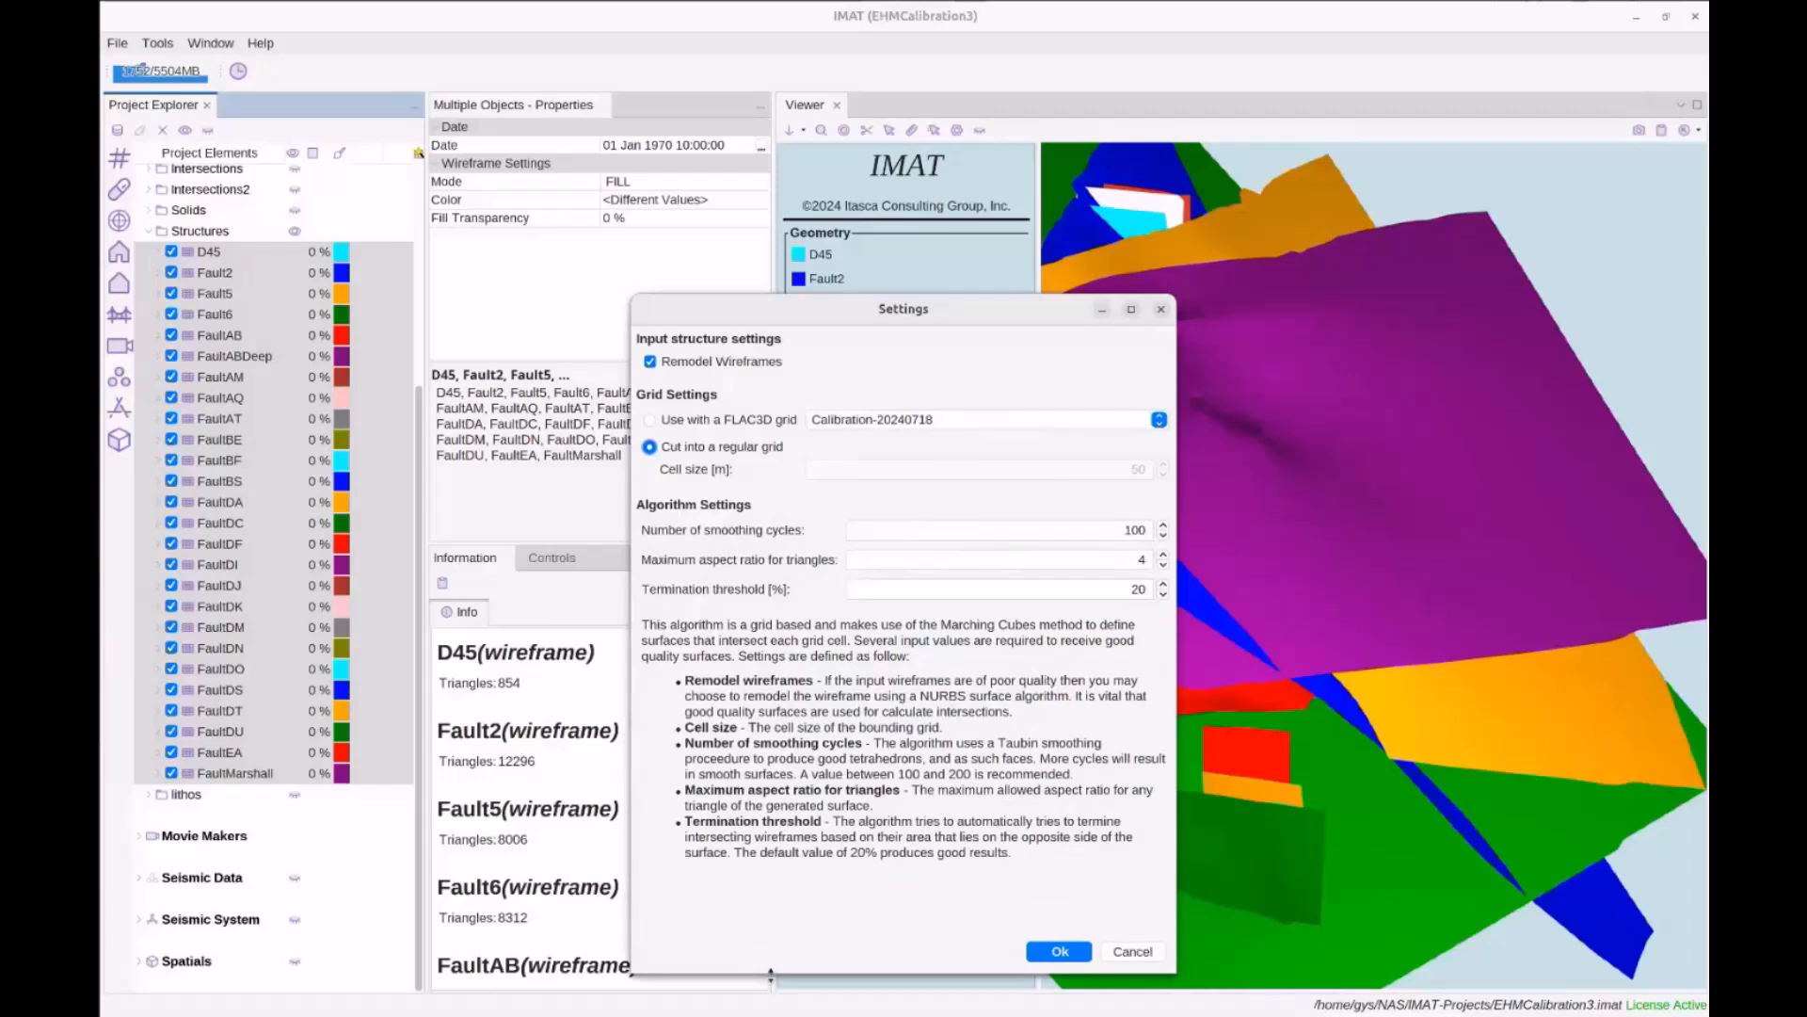
left_click_drag(867, 311, 830, 197)
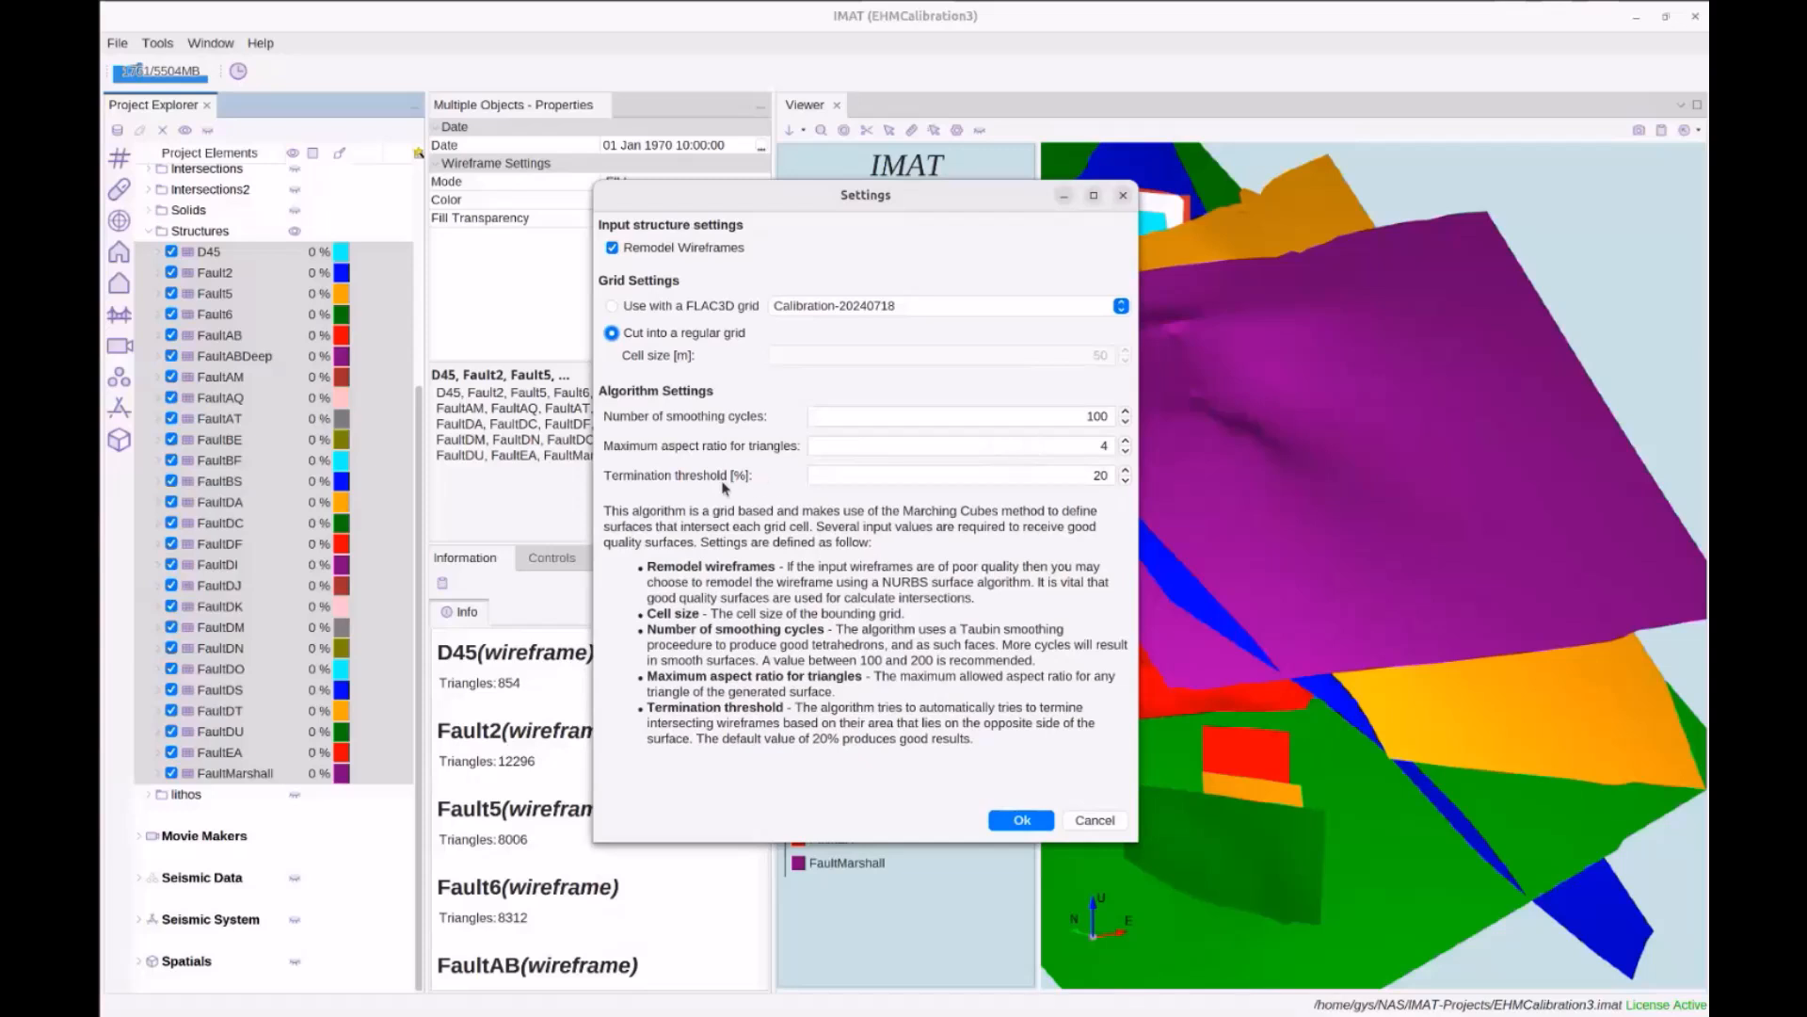
left_click_drag(958, 200, 718, 203)
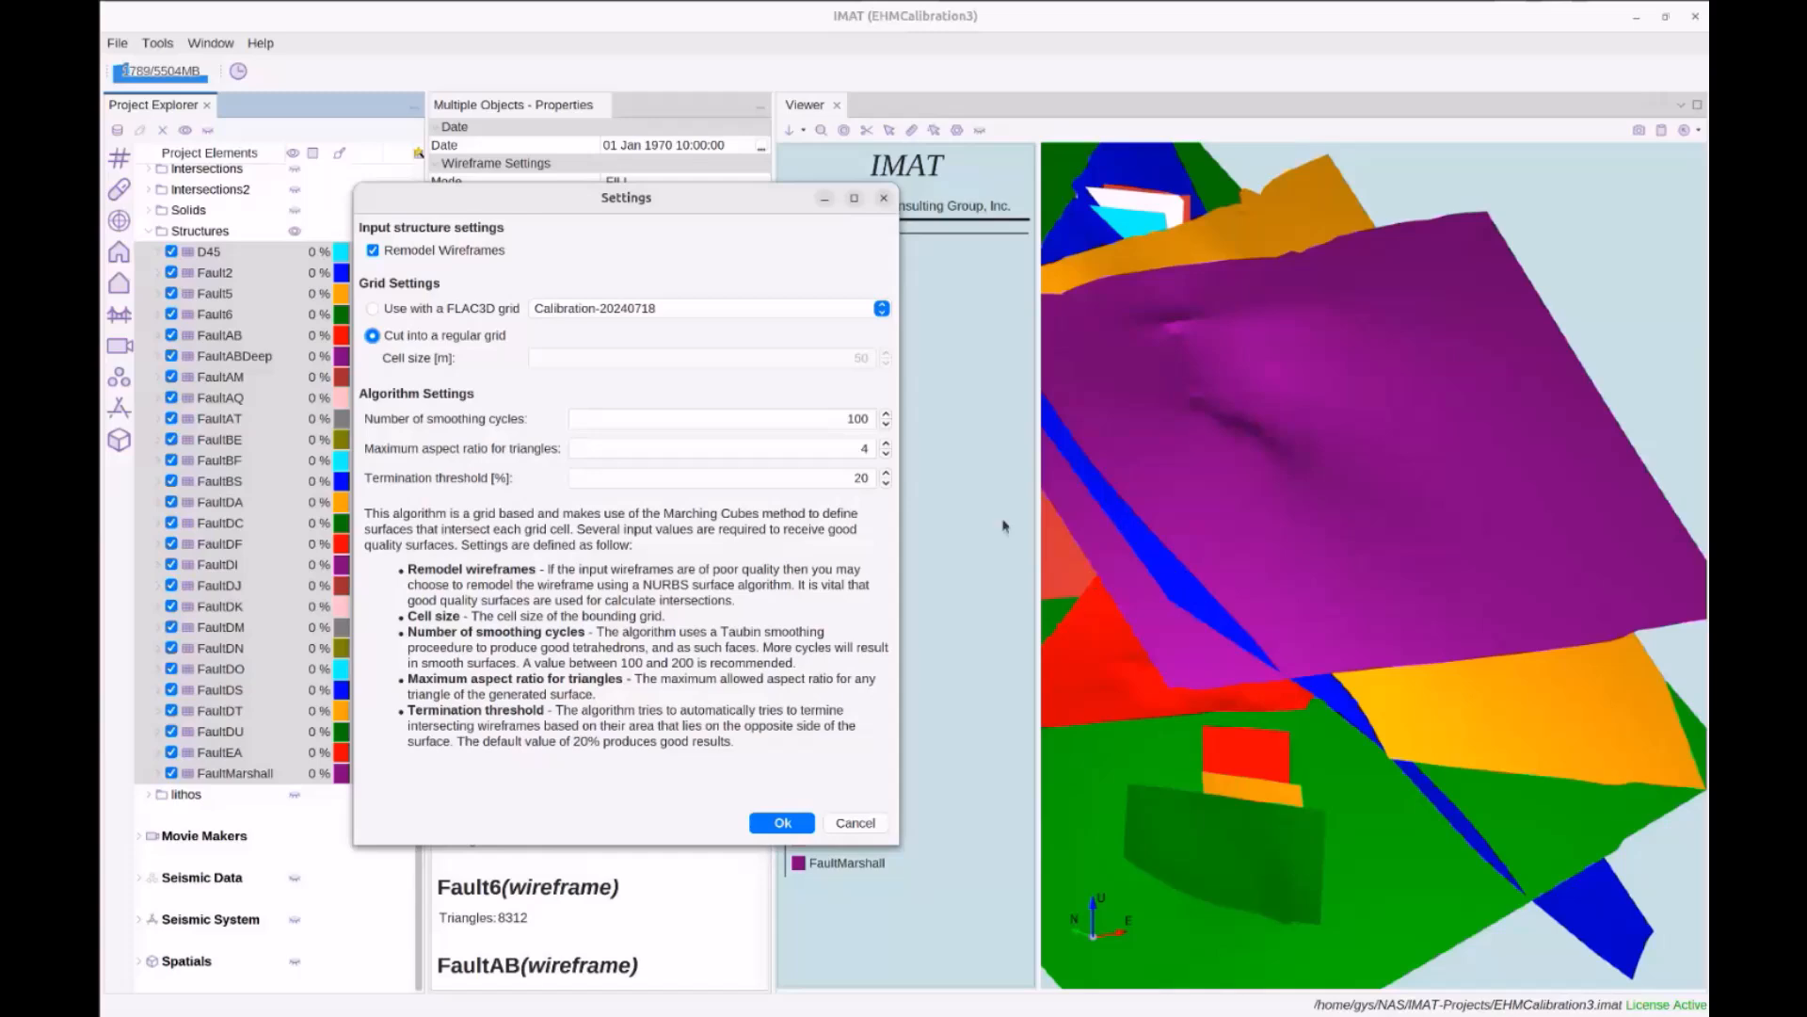
left_click(782, 822)
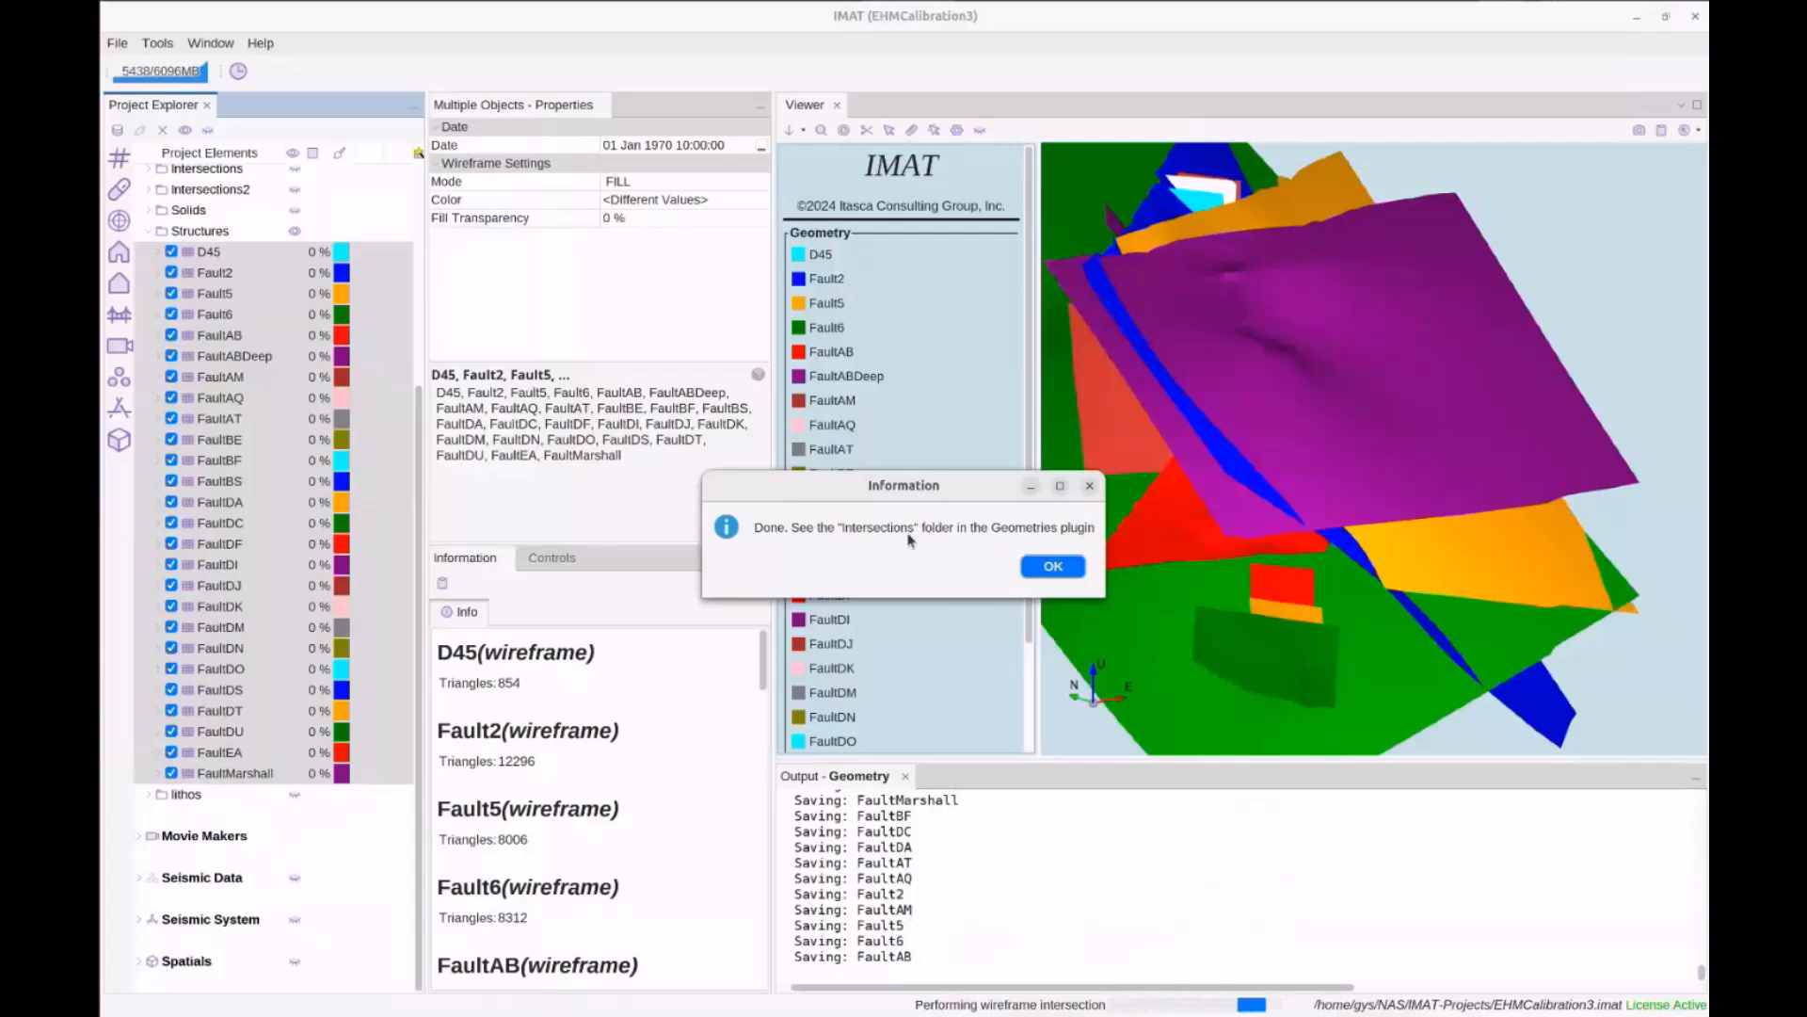
Acknowledge the finished intersection, hide and collapse Structures, and open the Intersections folder
left_click(1052, 568)
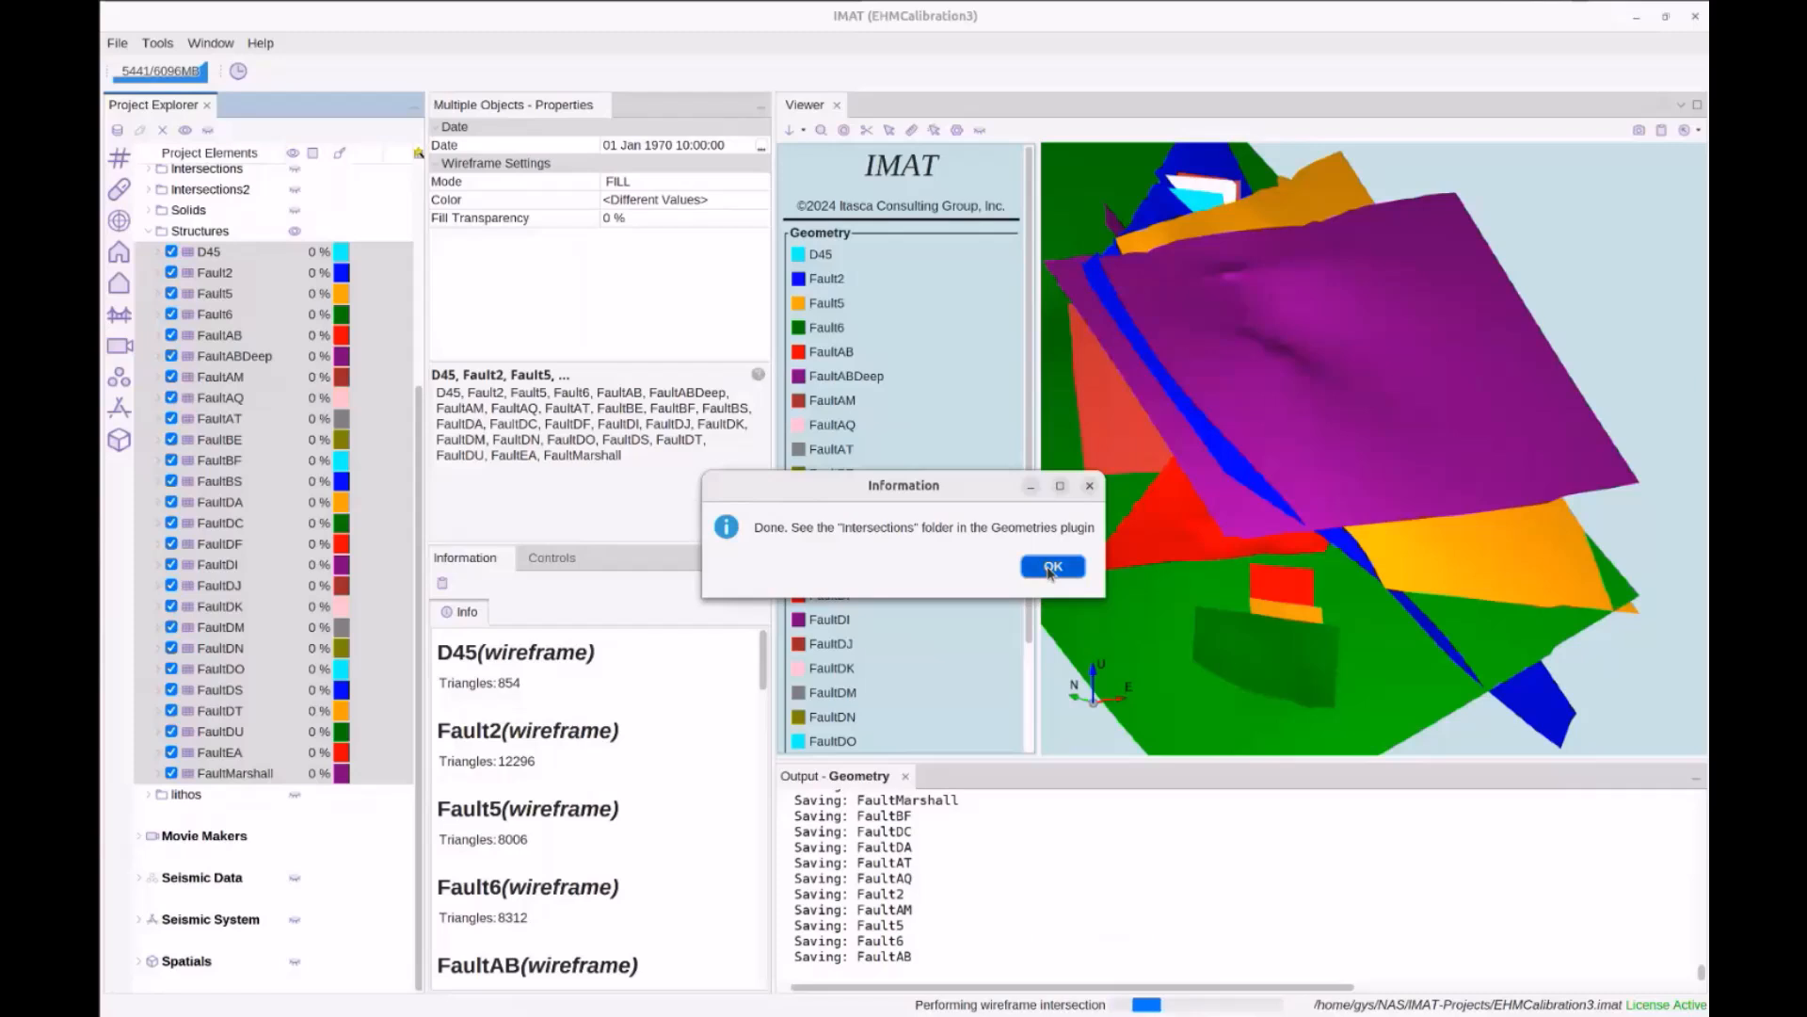
left_click(293, 234)
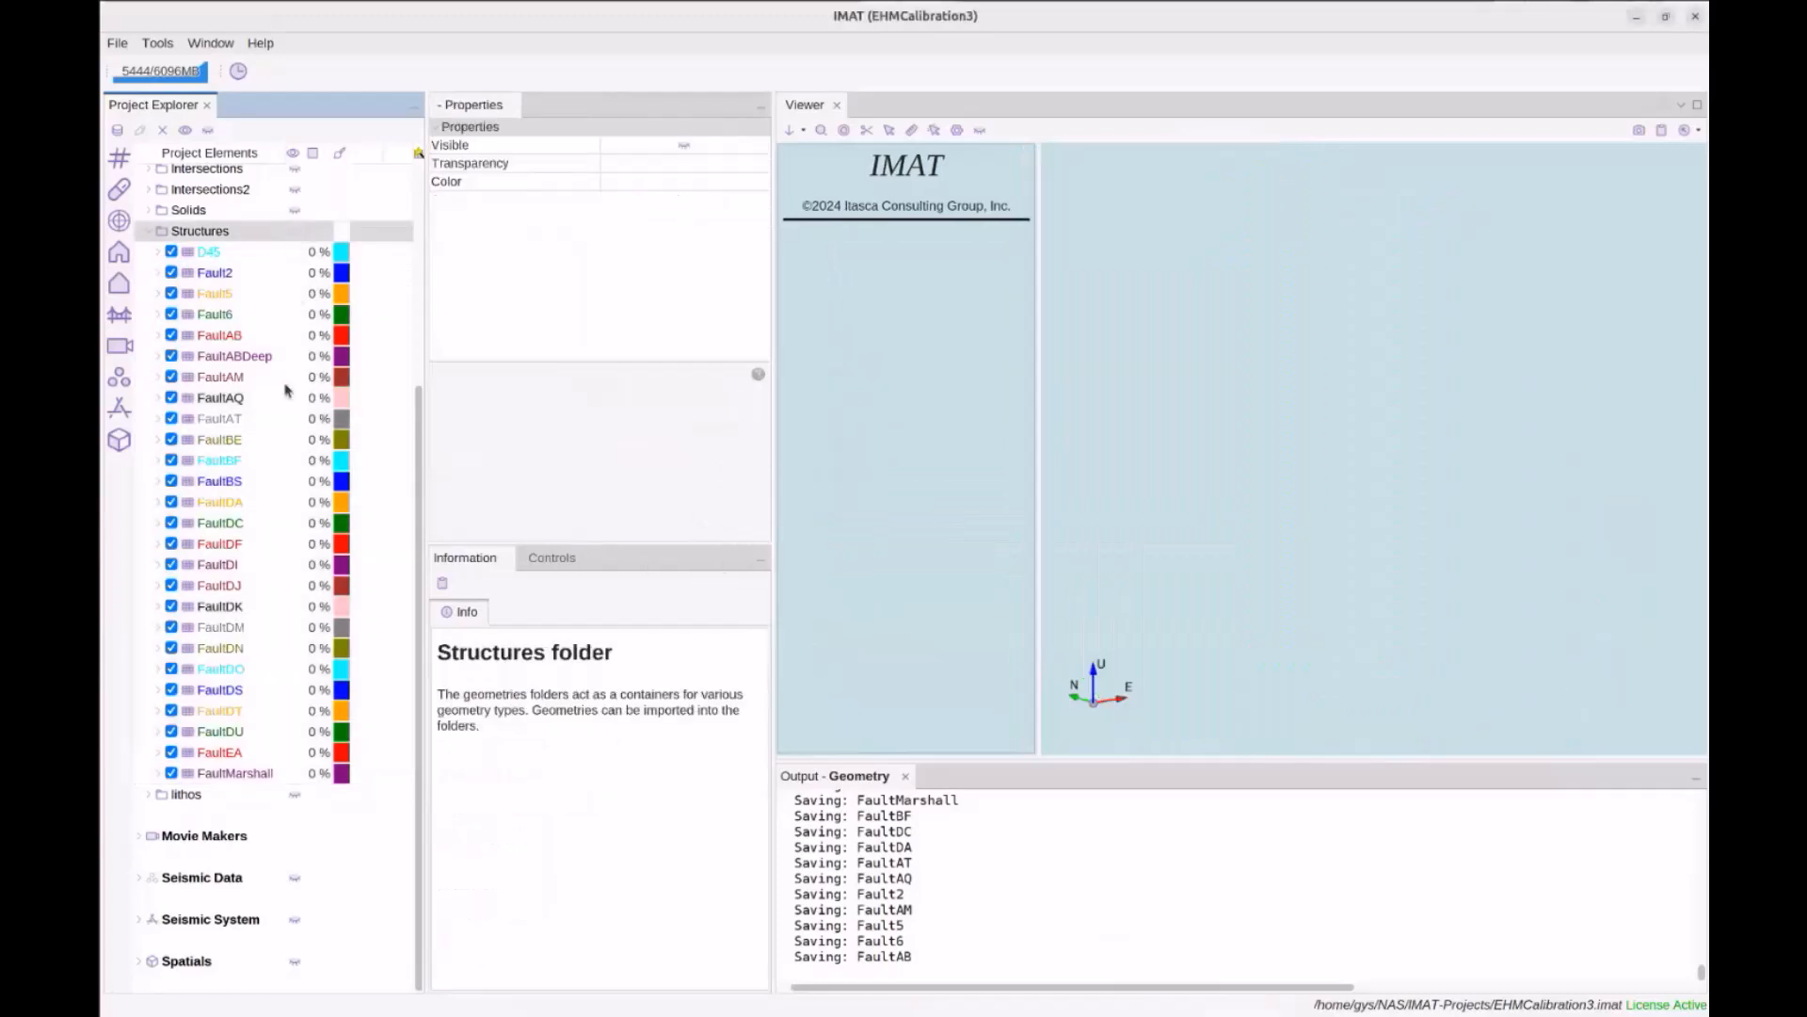
scroll(287, 390, "up", 4)
double_click(202, 468)
double_click(224, 468)
scroll(283, 546, "down", 5)
scroll(298, 530, "up", 4)
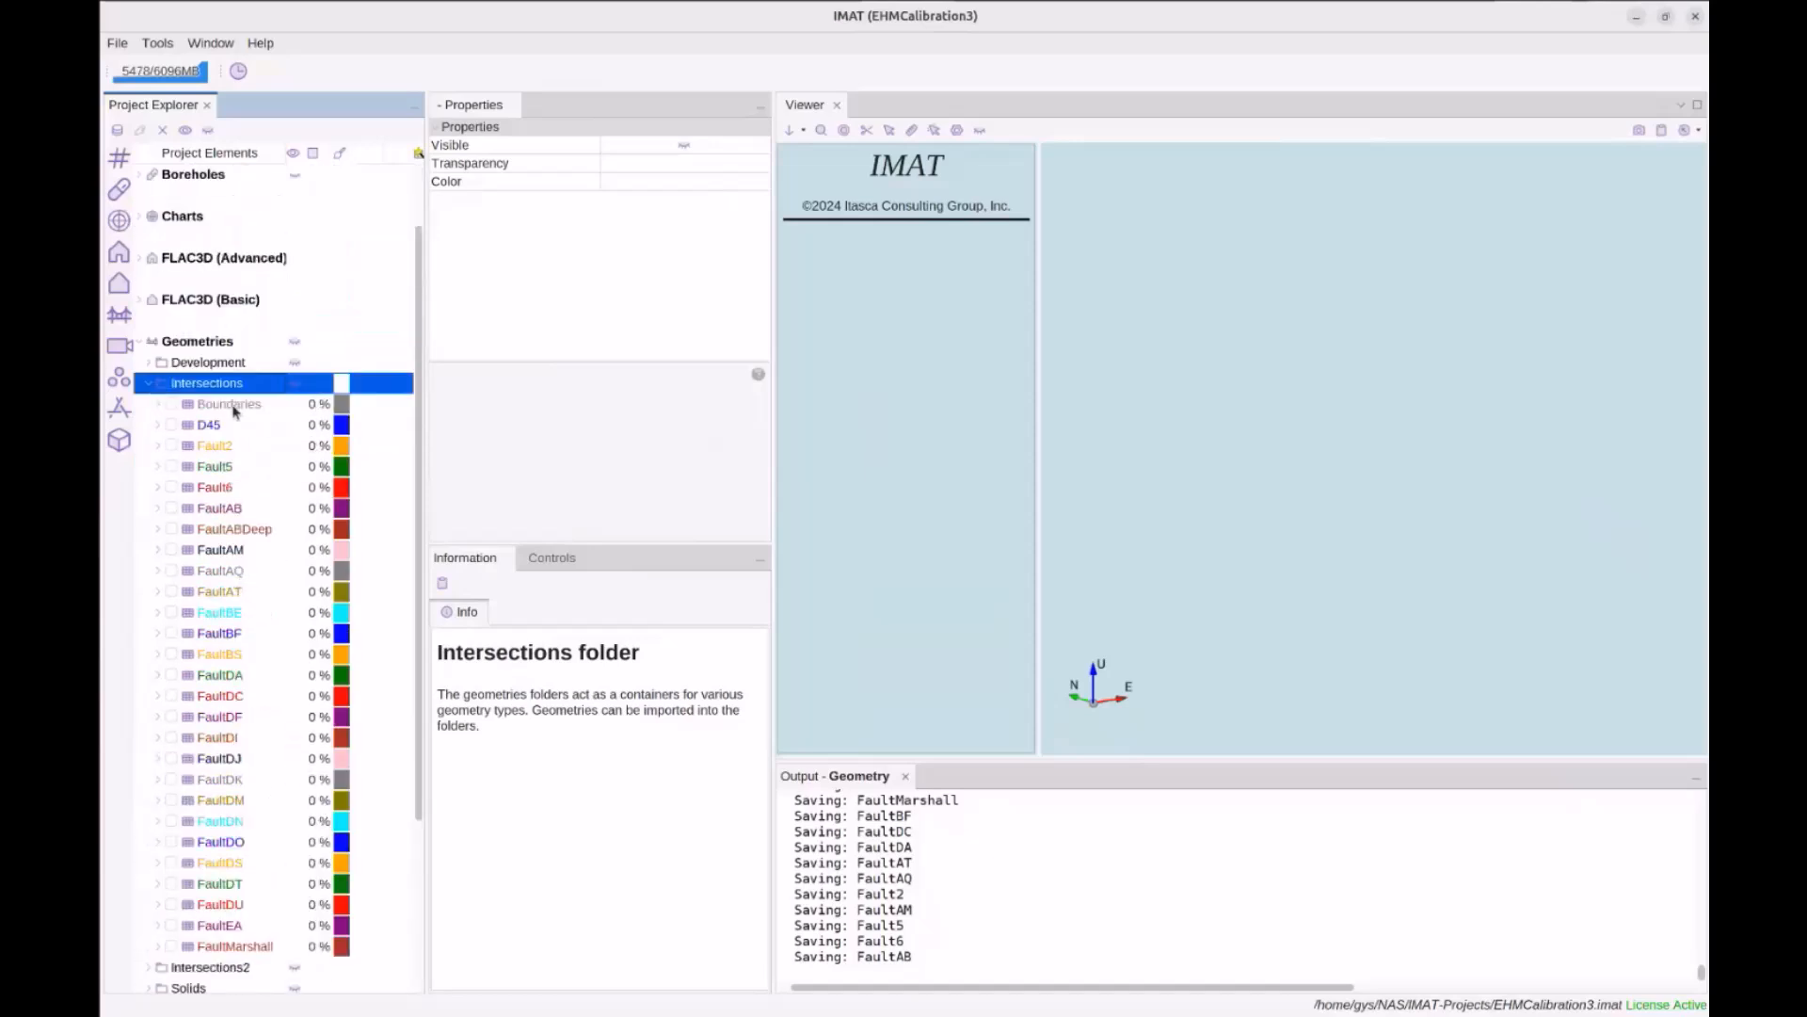
Display the intersected faults D45 through FaultMarshall from the Intersections folder
left_click(236, 410)
left_click(211, 426)
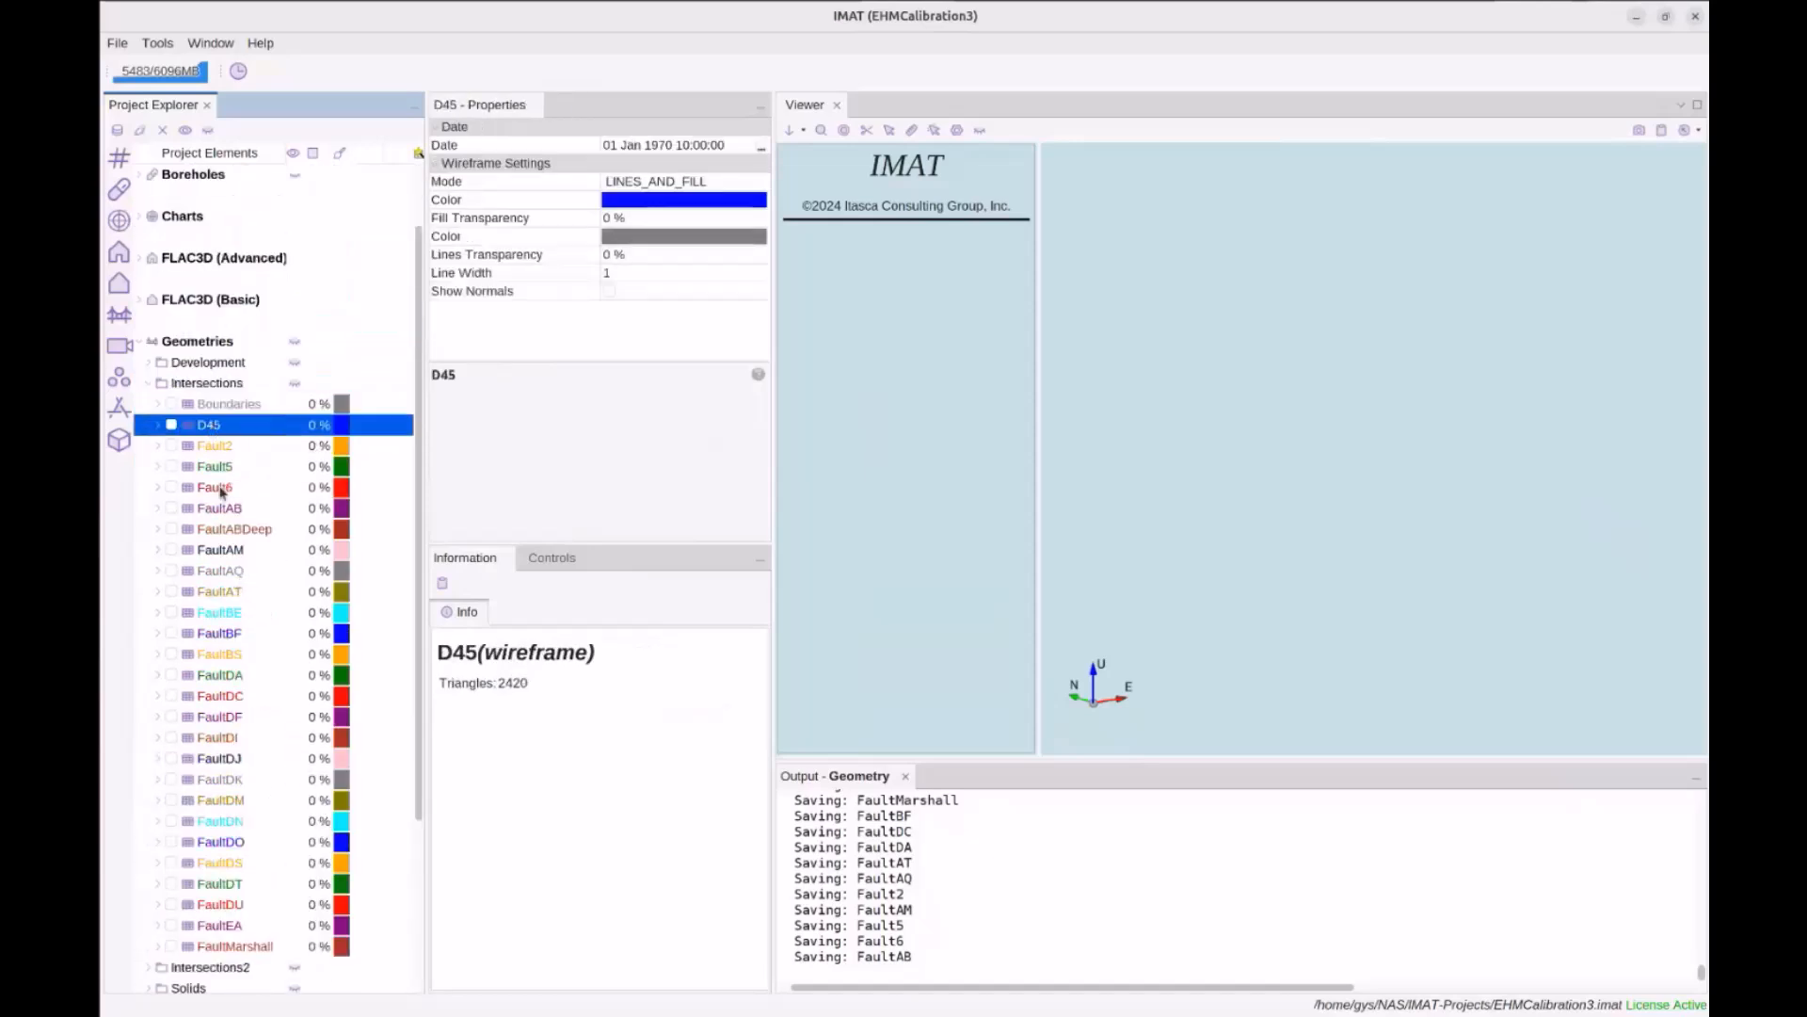
scroll(240, 639, "down", 2)
left_click(245, 825, "shift")
key("space")
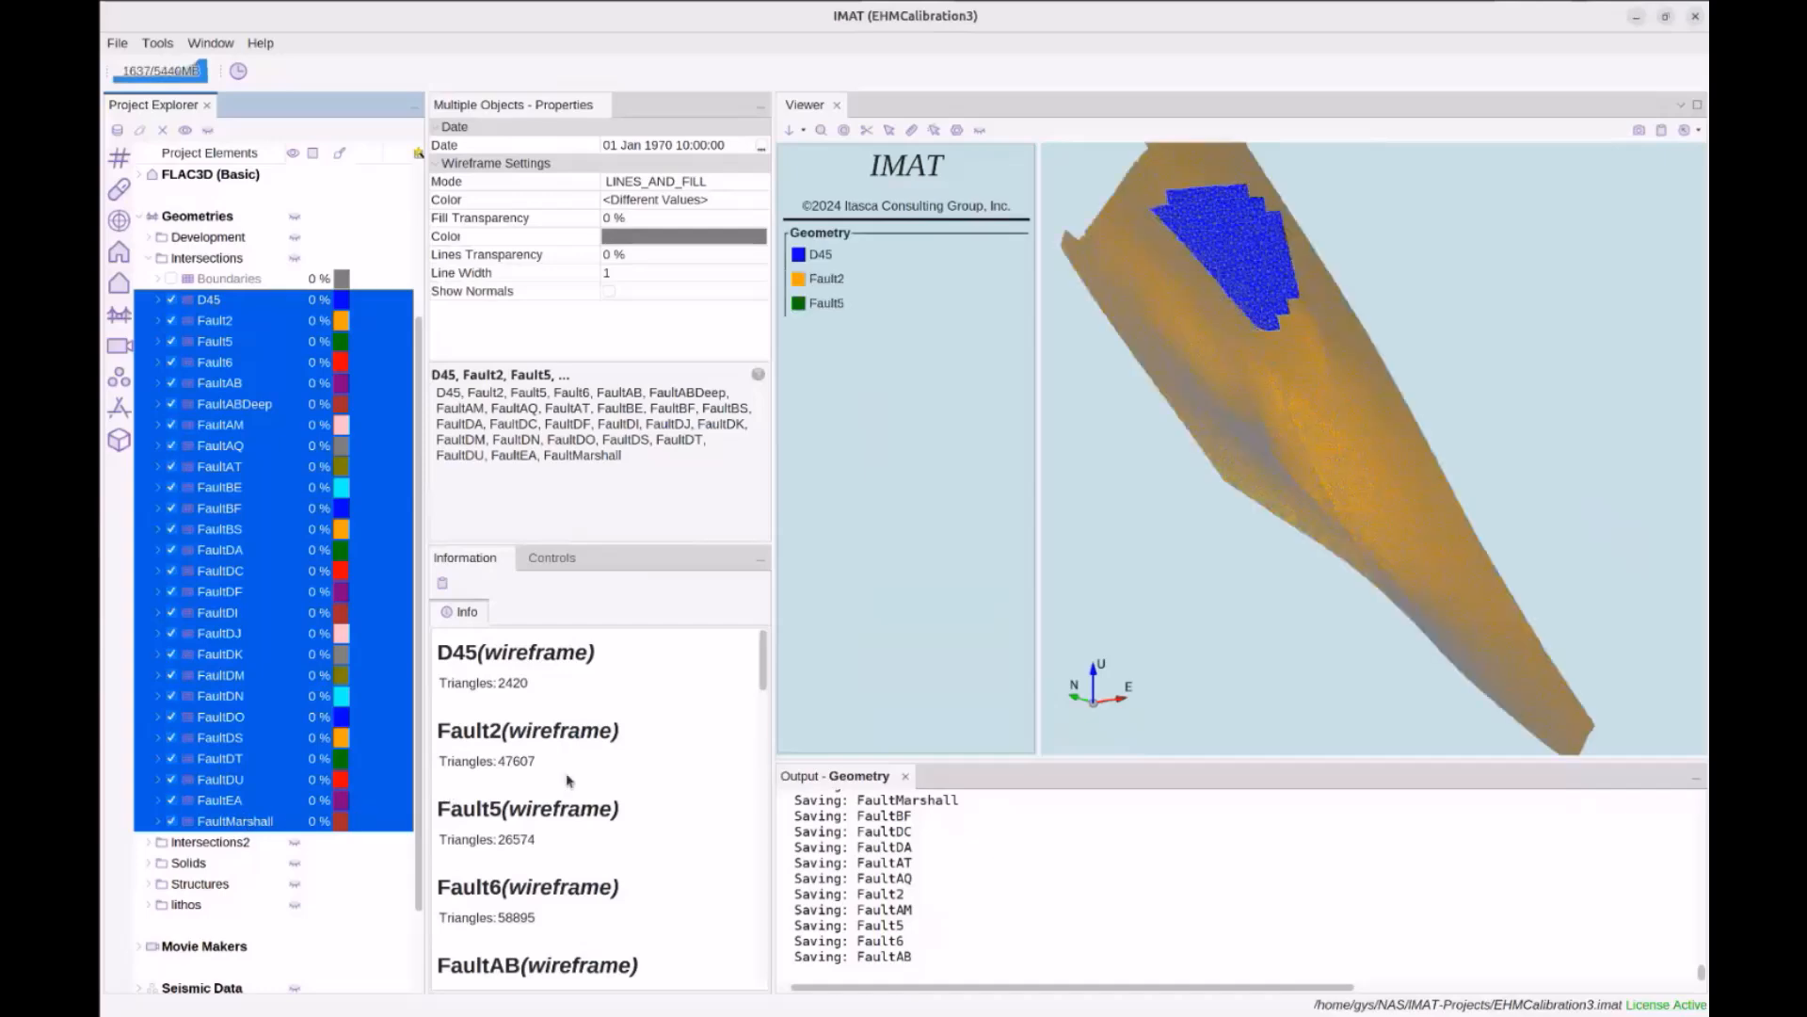
scroll(1233, 612, "up", 3)
Zoom in on Fault6 and orbit around the neighbouring fault intersections and red fault
left_click_drag(1240, 608, 1207, 398)
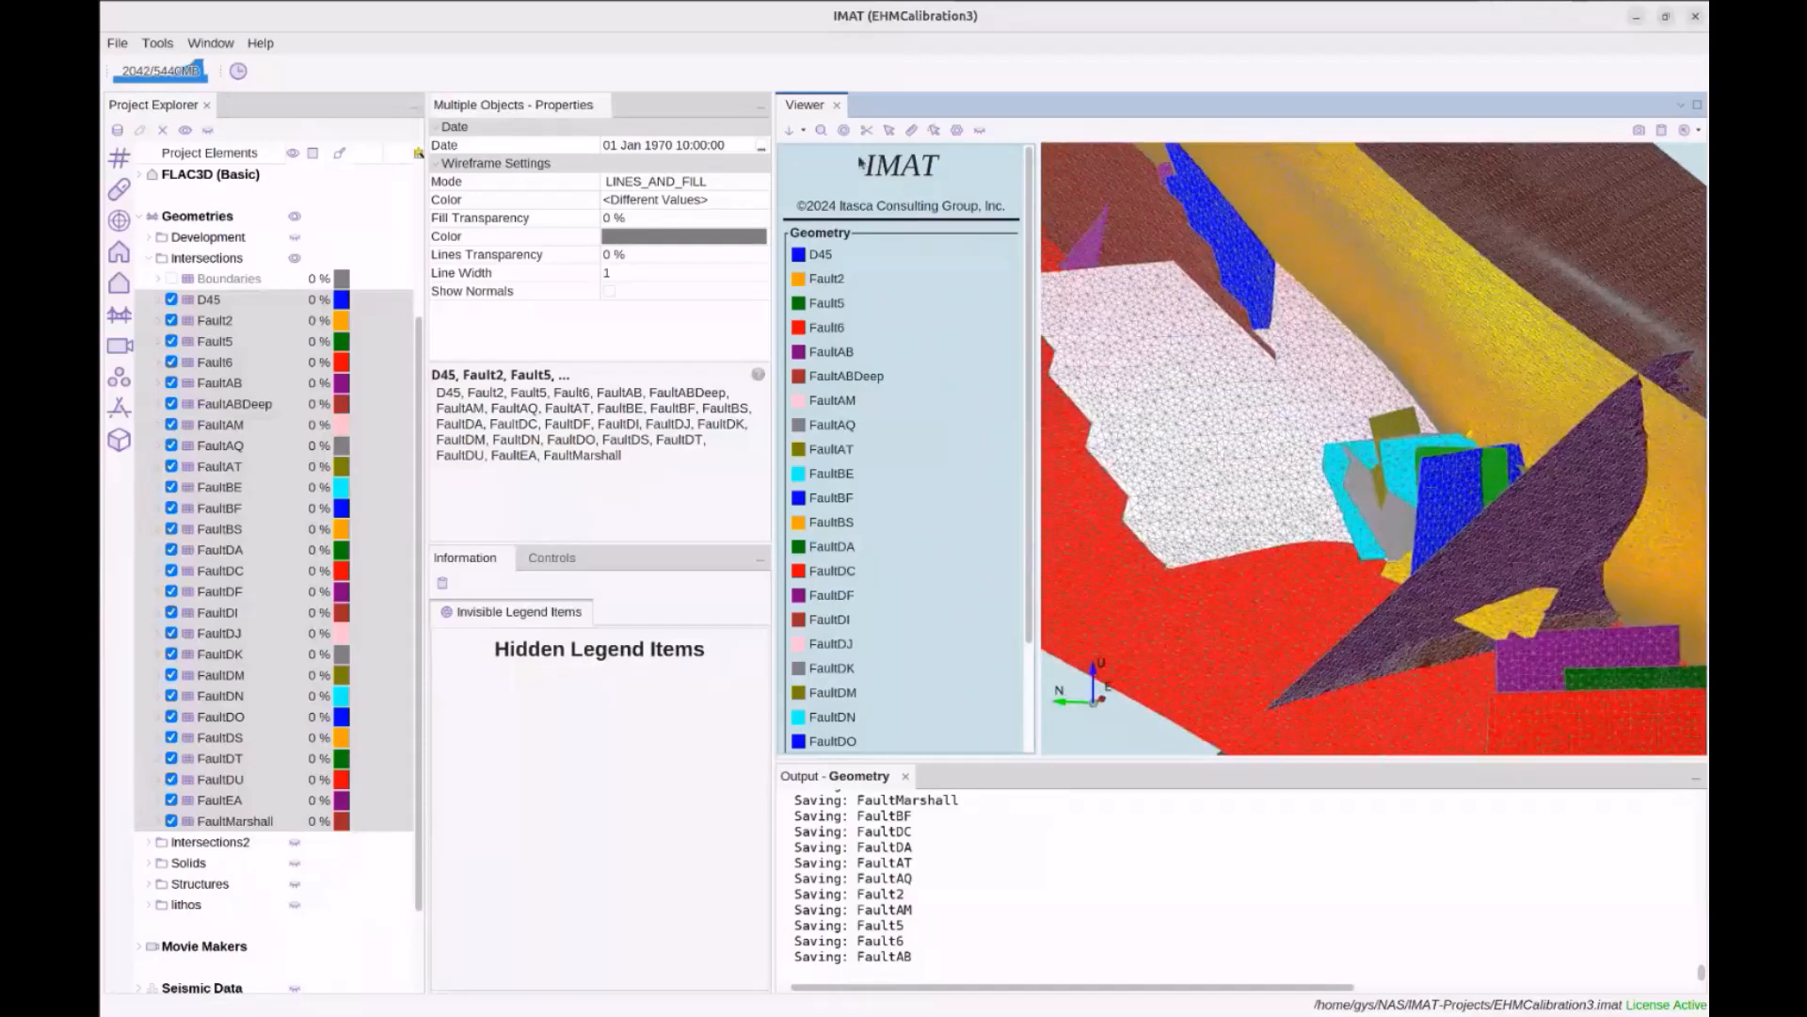
left_click(843, 131)
left_click(1200, 563)
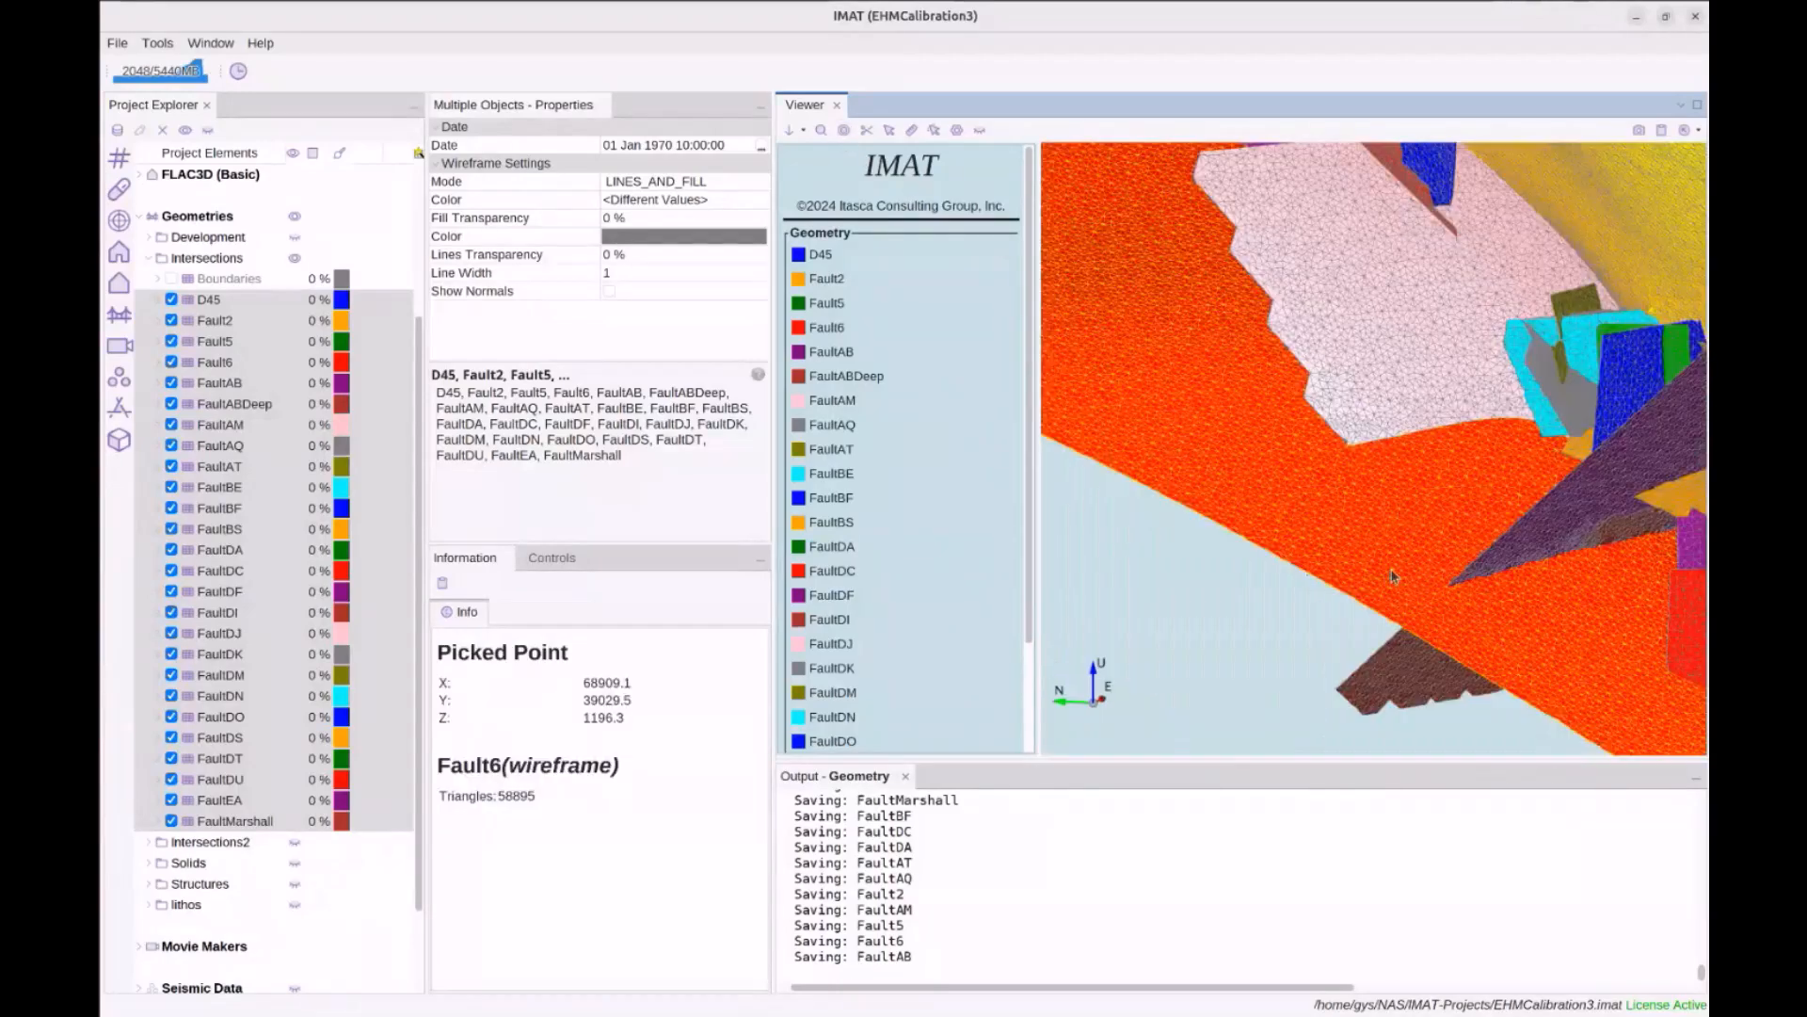
left_click_drag(1438, 496, 1379, 532)
middle_click_drag(1506, 405, 1224, 508)
middle_click_drag(1581, 500, 1167, 463)
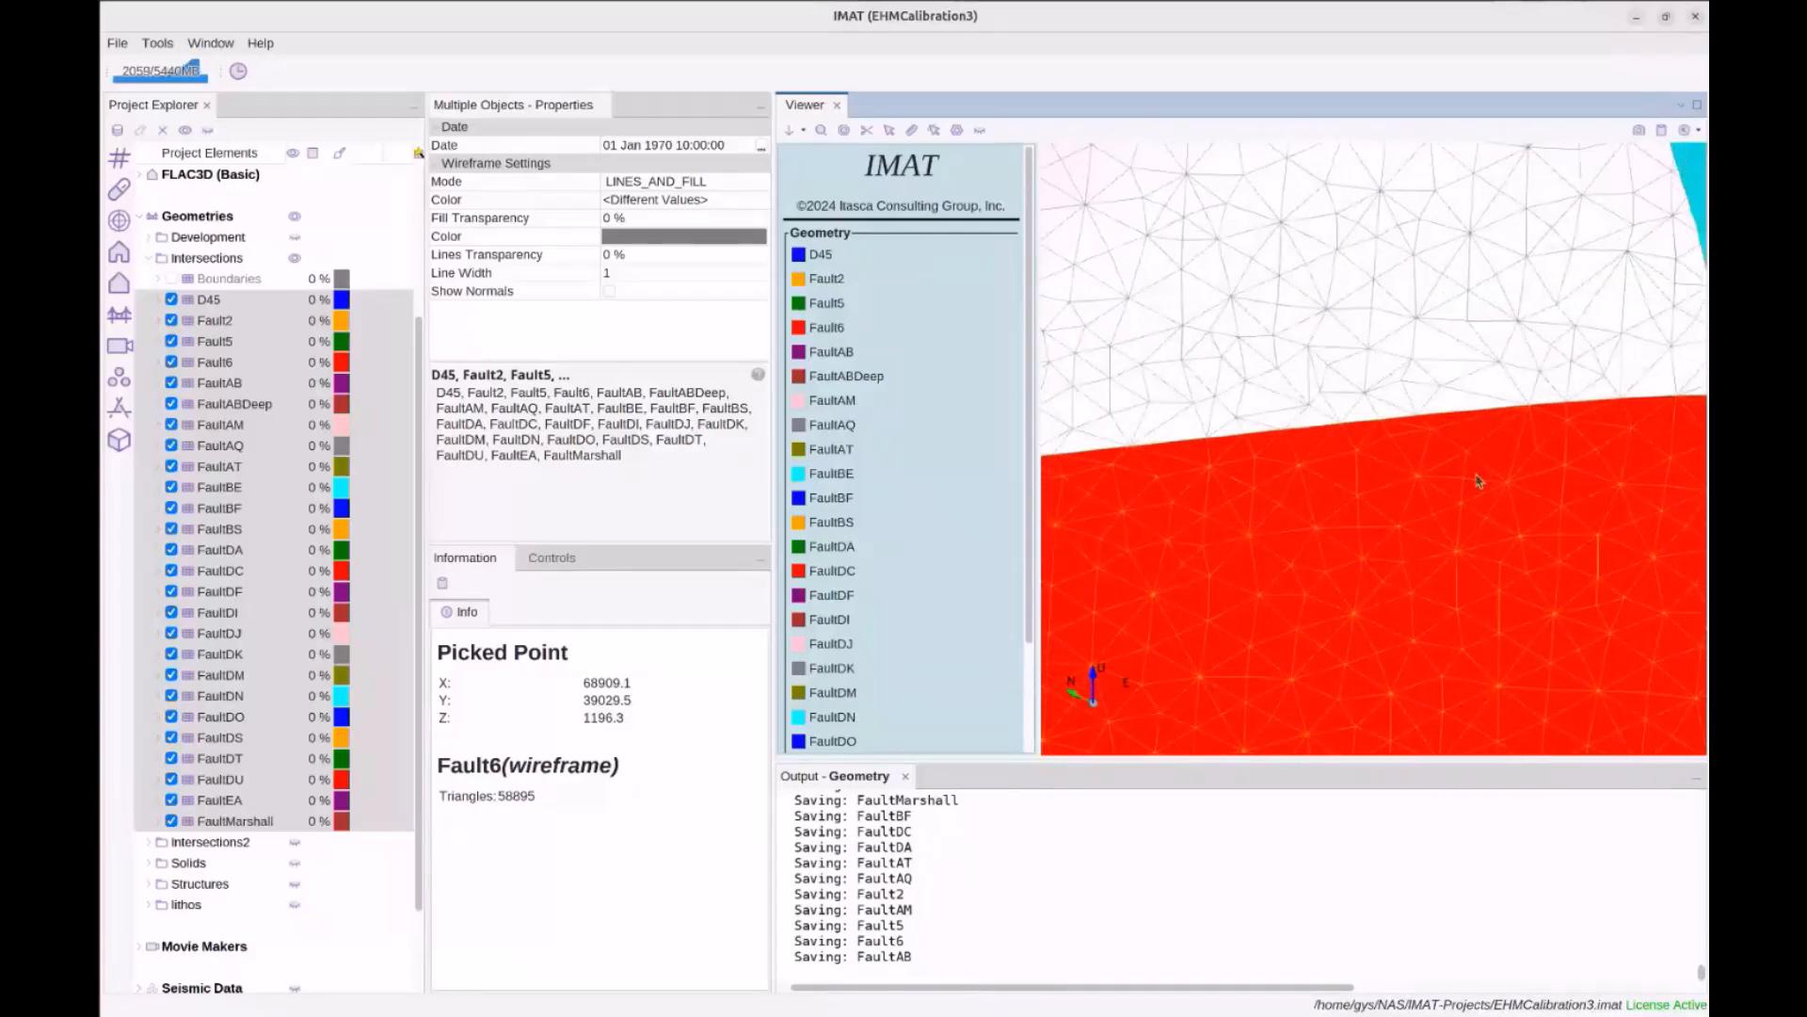
middle_click_drag(1541, 477, 1229, 494)
mouse_move(1319, 502)
left_mouse_down()
mouse_move(1367, 483)
mouse_move(1383, 400)
mouse_move(1344, 504)
mouse_move(1350, 484)
left_mouse_up()
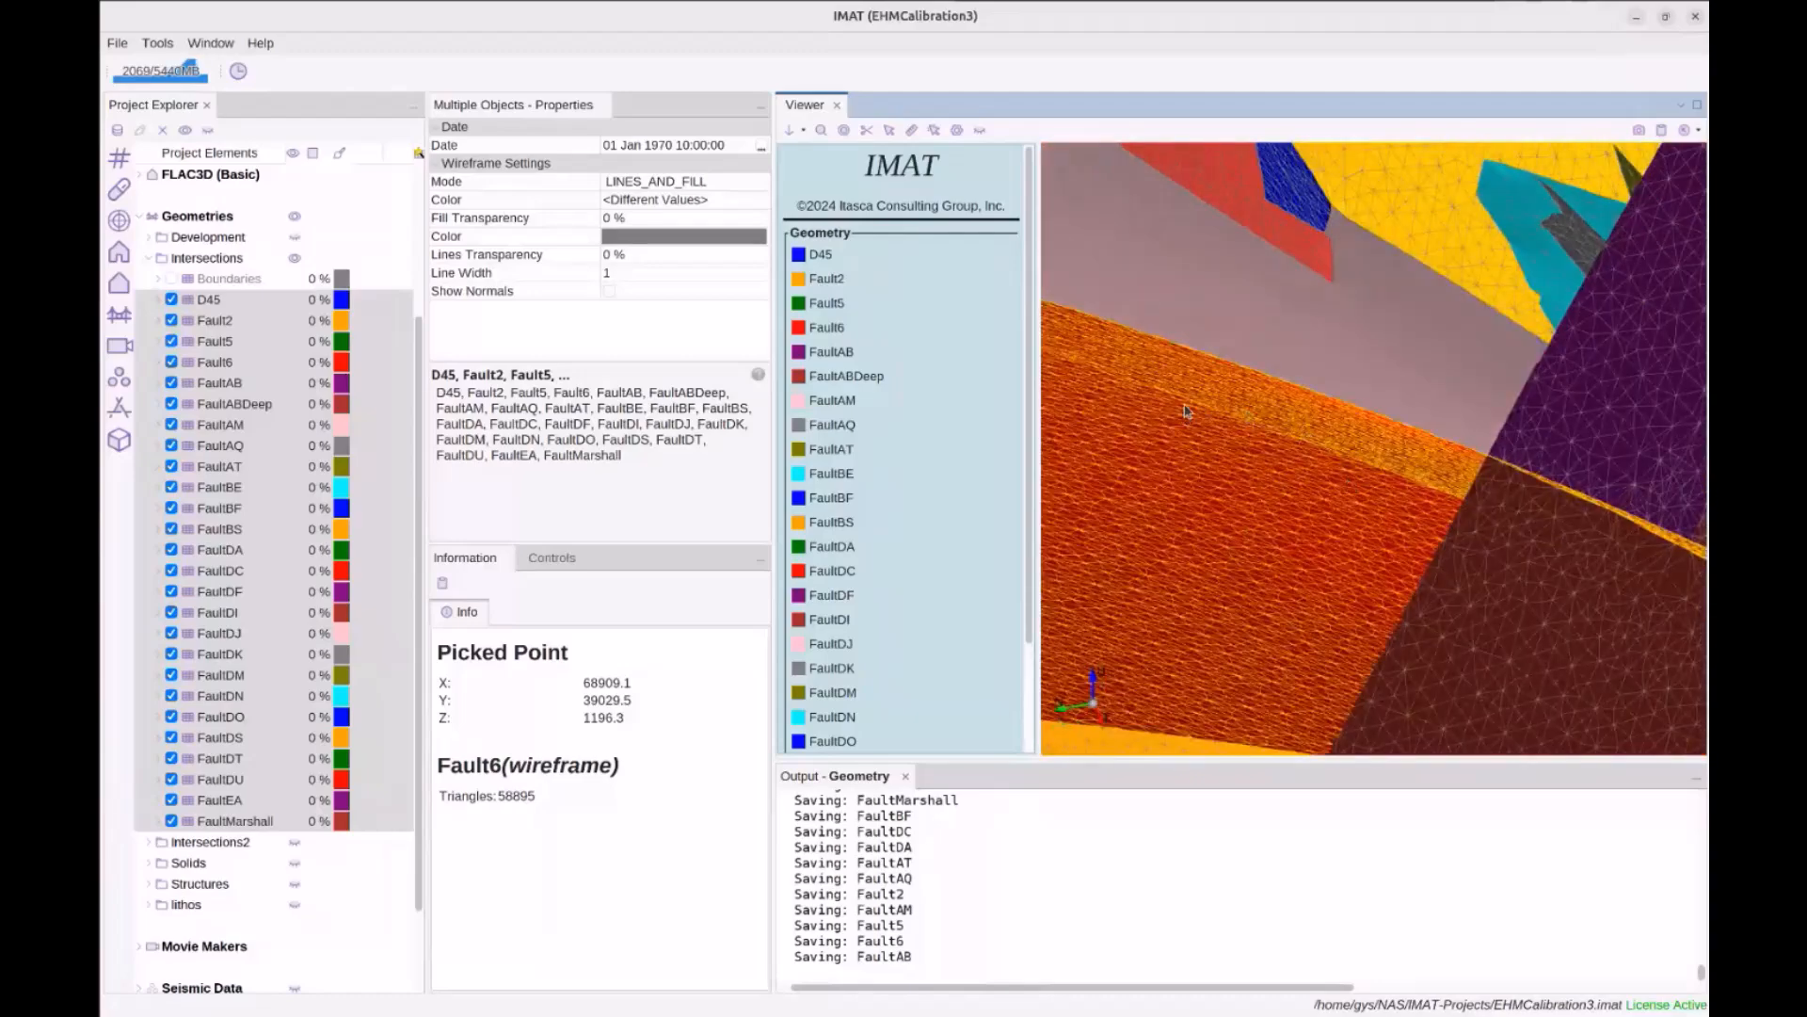
left_click_drag(1198, 452, 1356, 568)
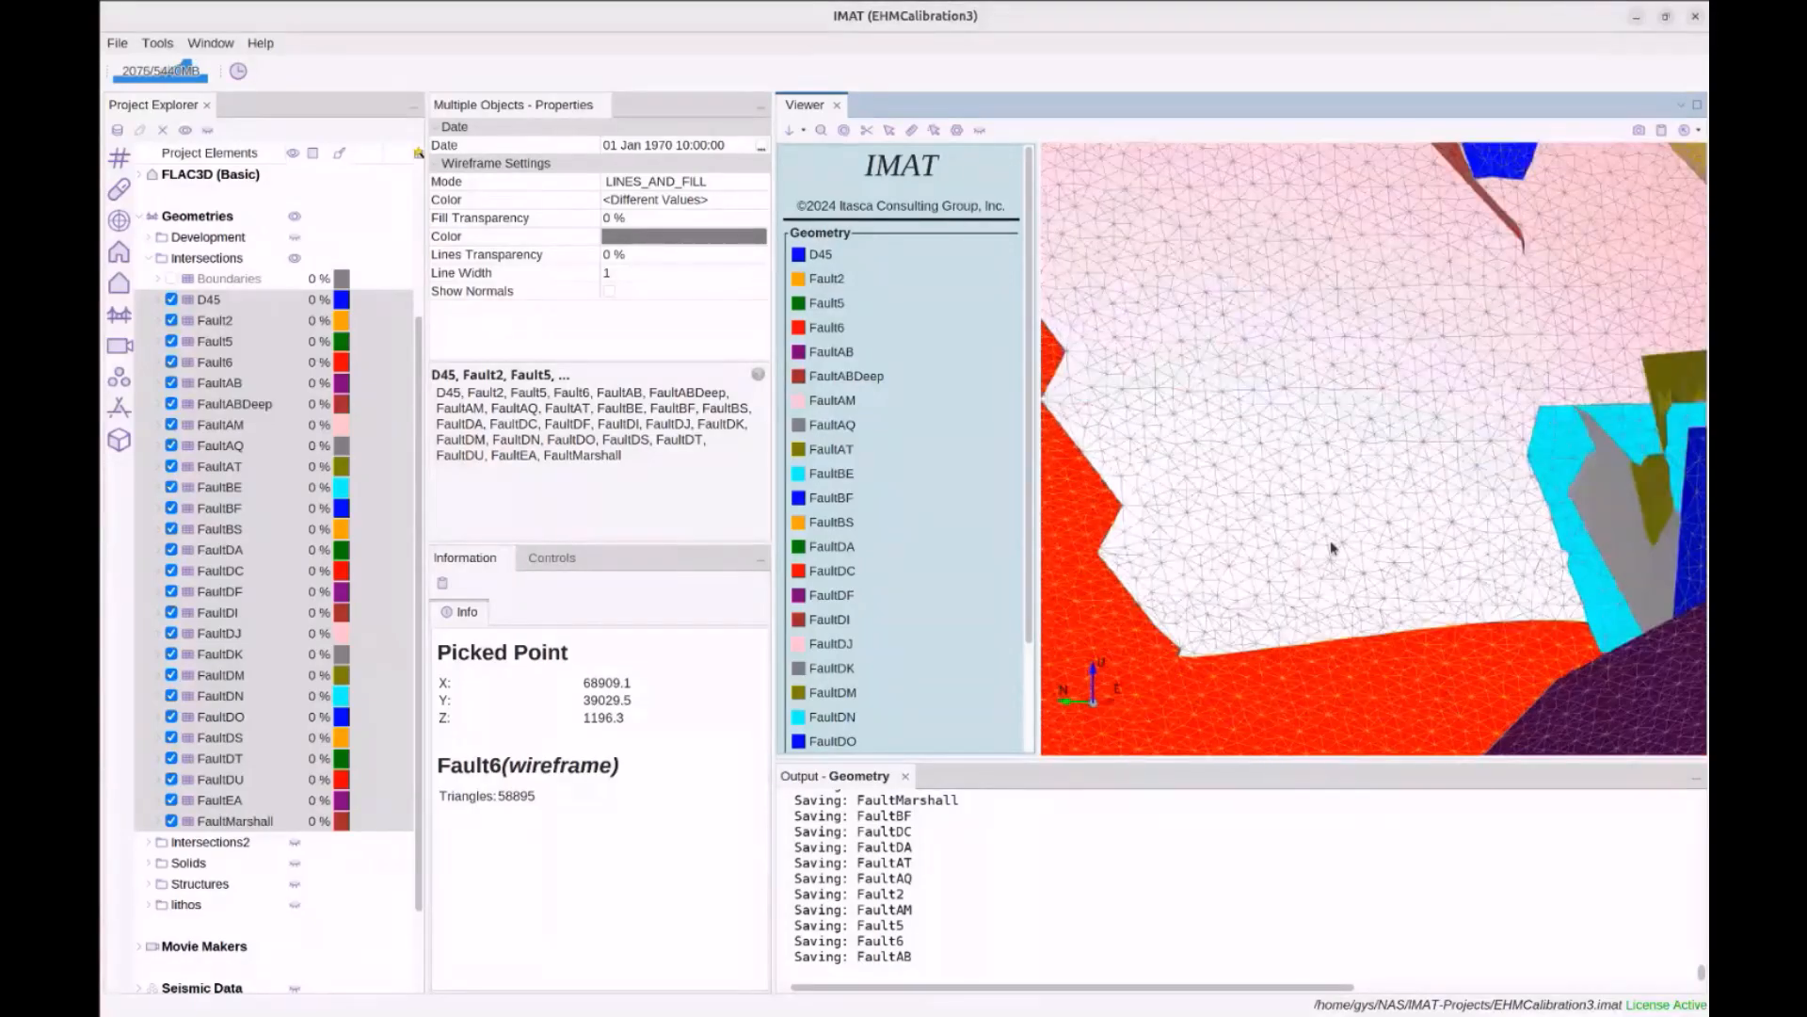
scroll(1325, 552, "down", 5)
left_click_drag(1257, 520, 1309, 359)
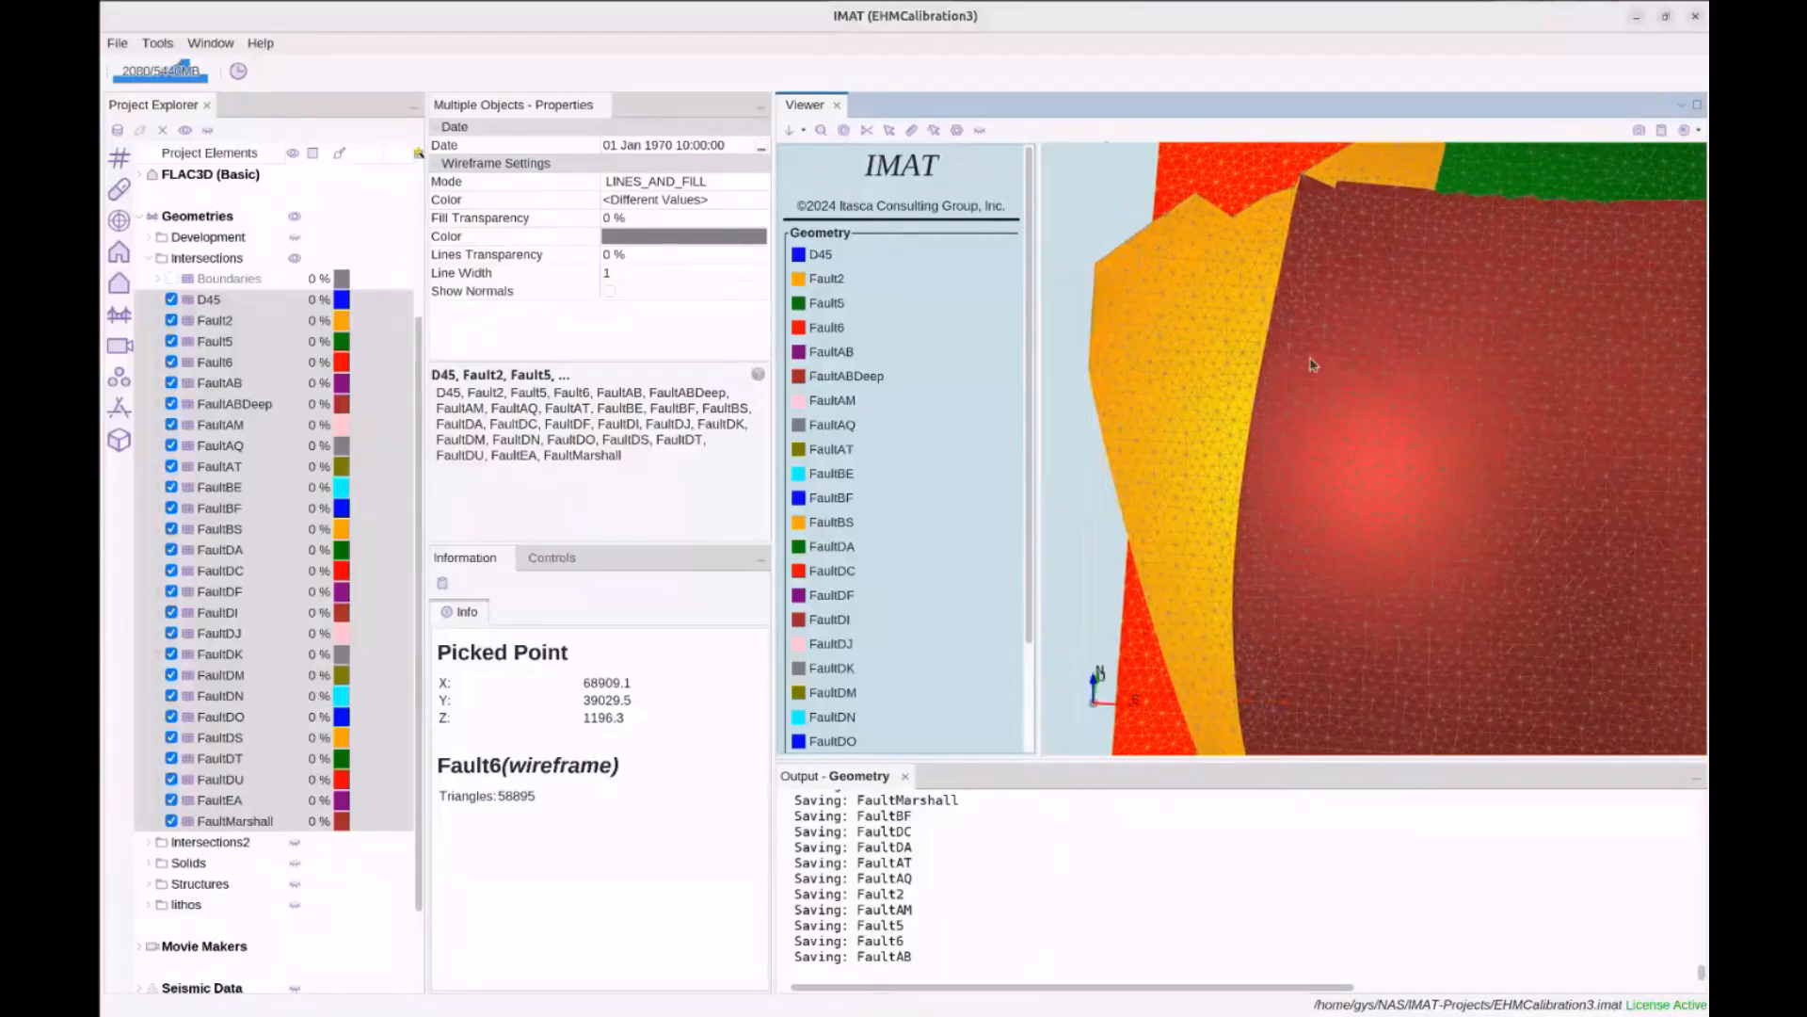
Set the rotation centre on FaultMarshall, orbit around it, and select the Boundaries result
left_click(841, 133)
left_click(1243, 425)
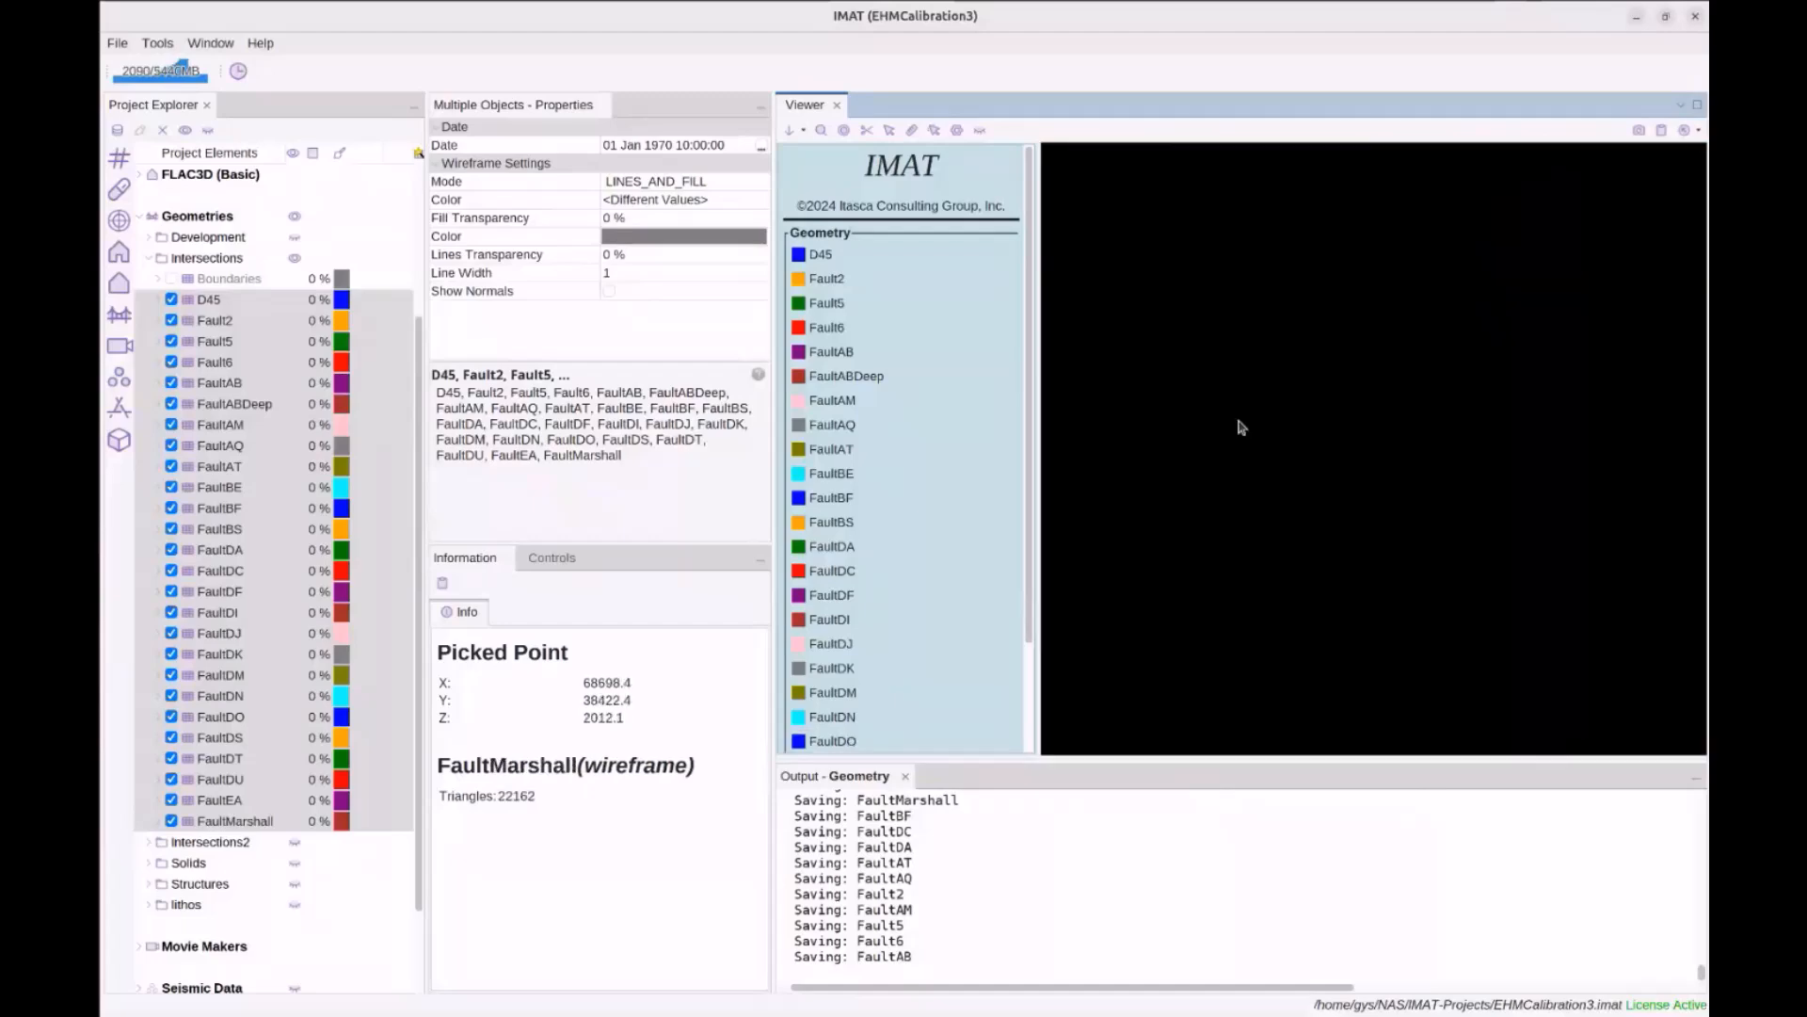
left_click_drag(1374, 526, 1464, 507)
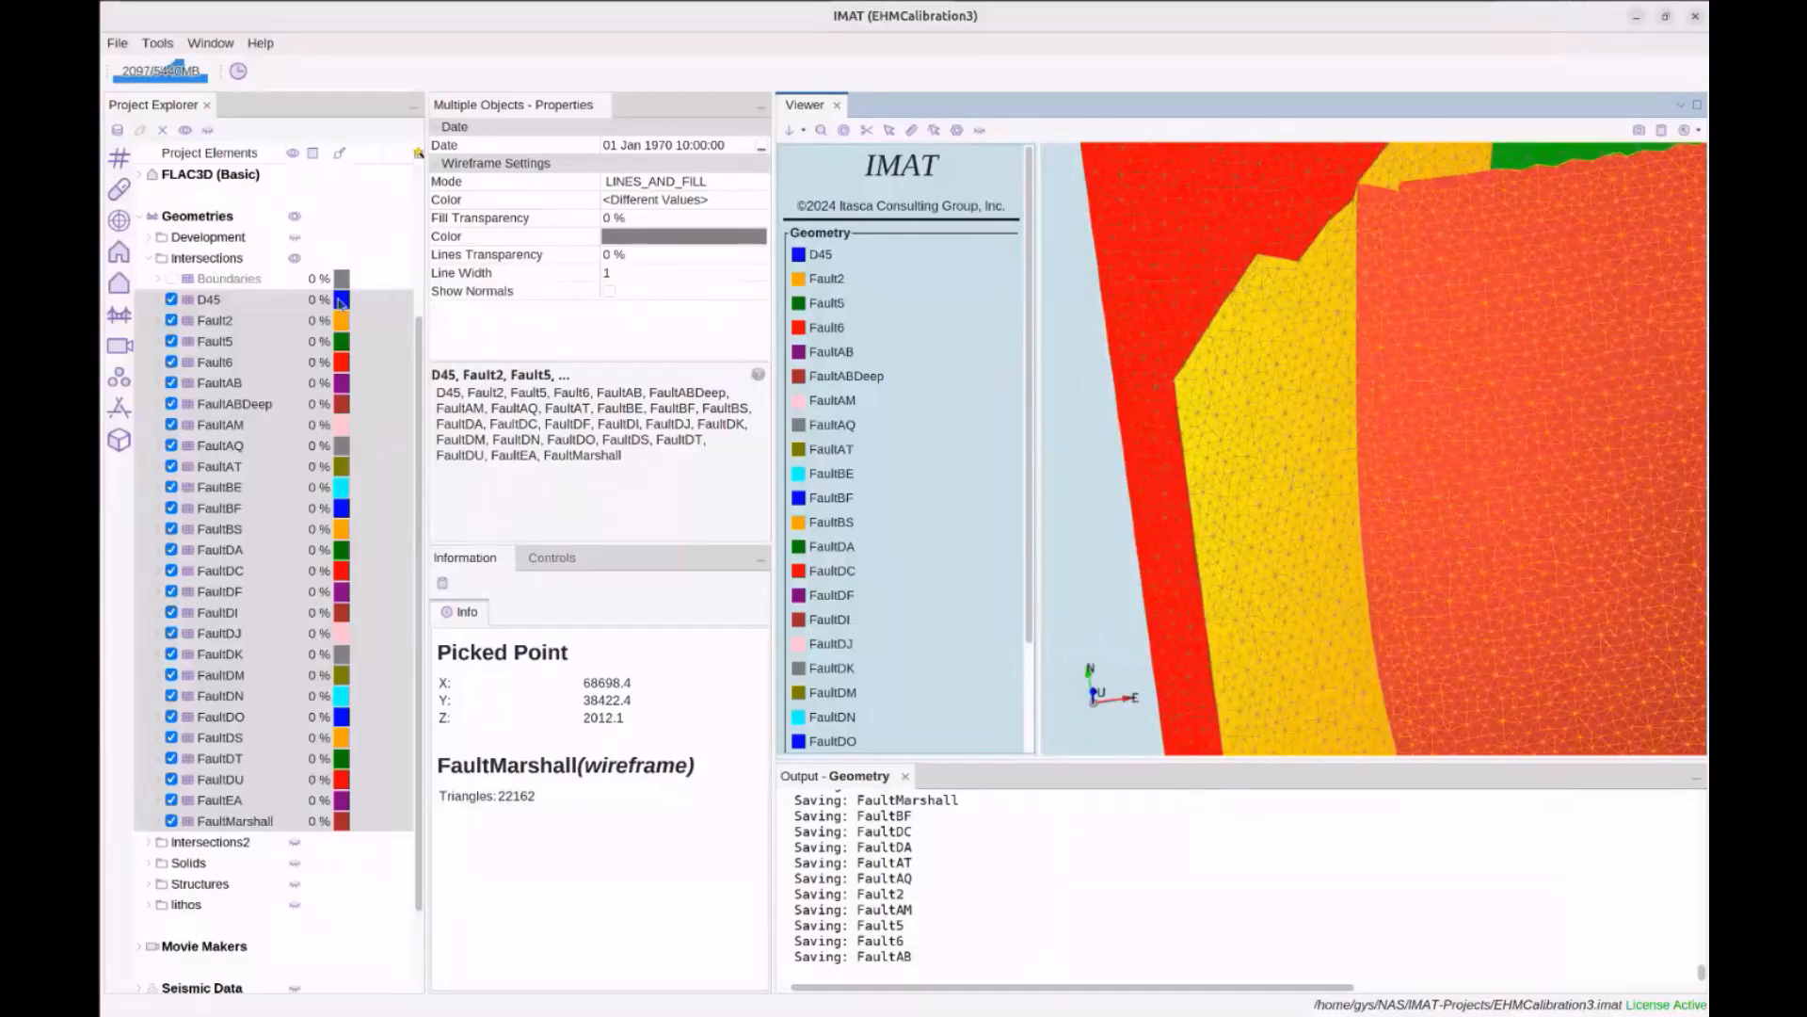
left_click(229, 279)
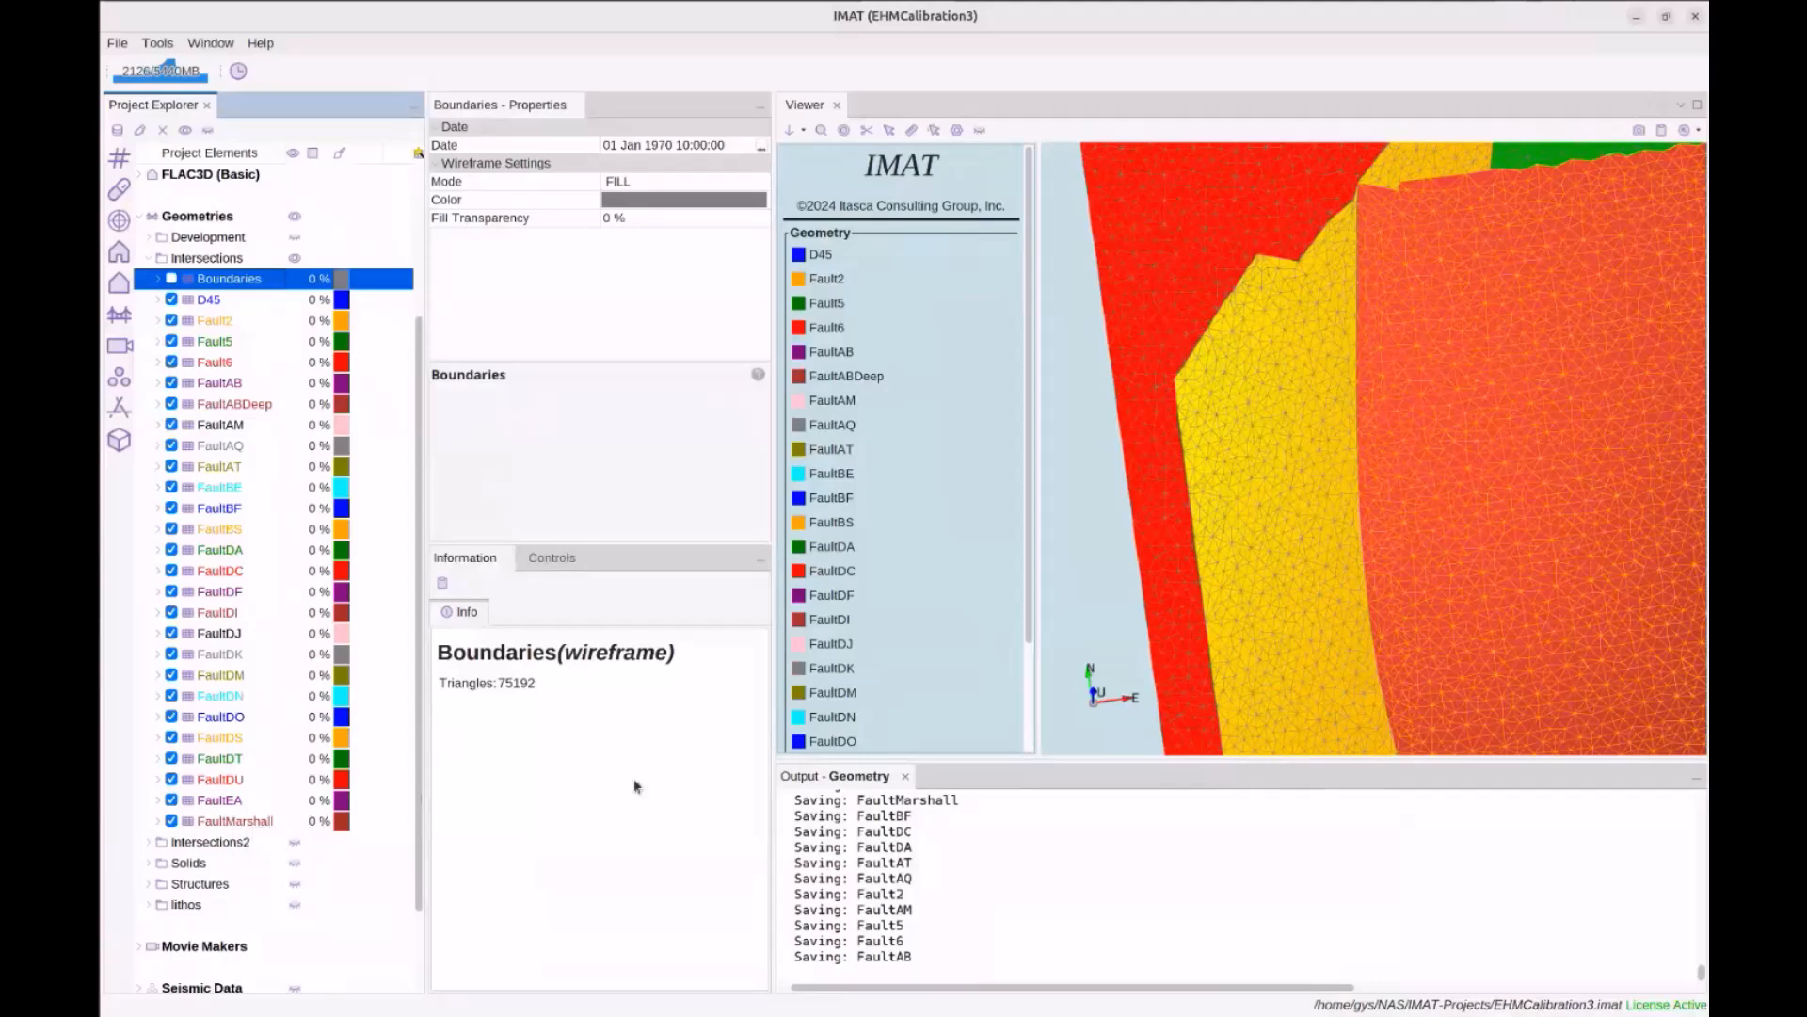
Rotate and tilt the view to inspect the stepped grey Boundaries surface beside the faults
scroll(1218, 584, "down", 3)
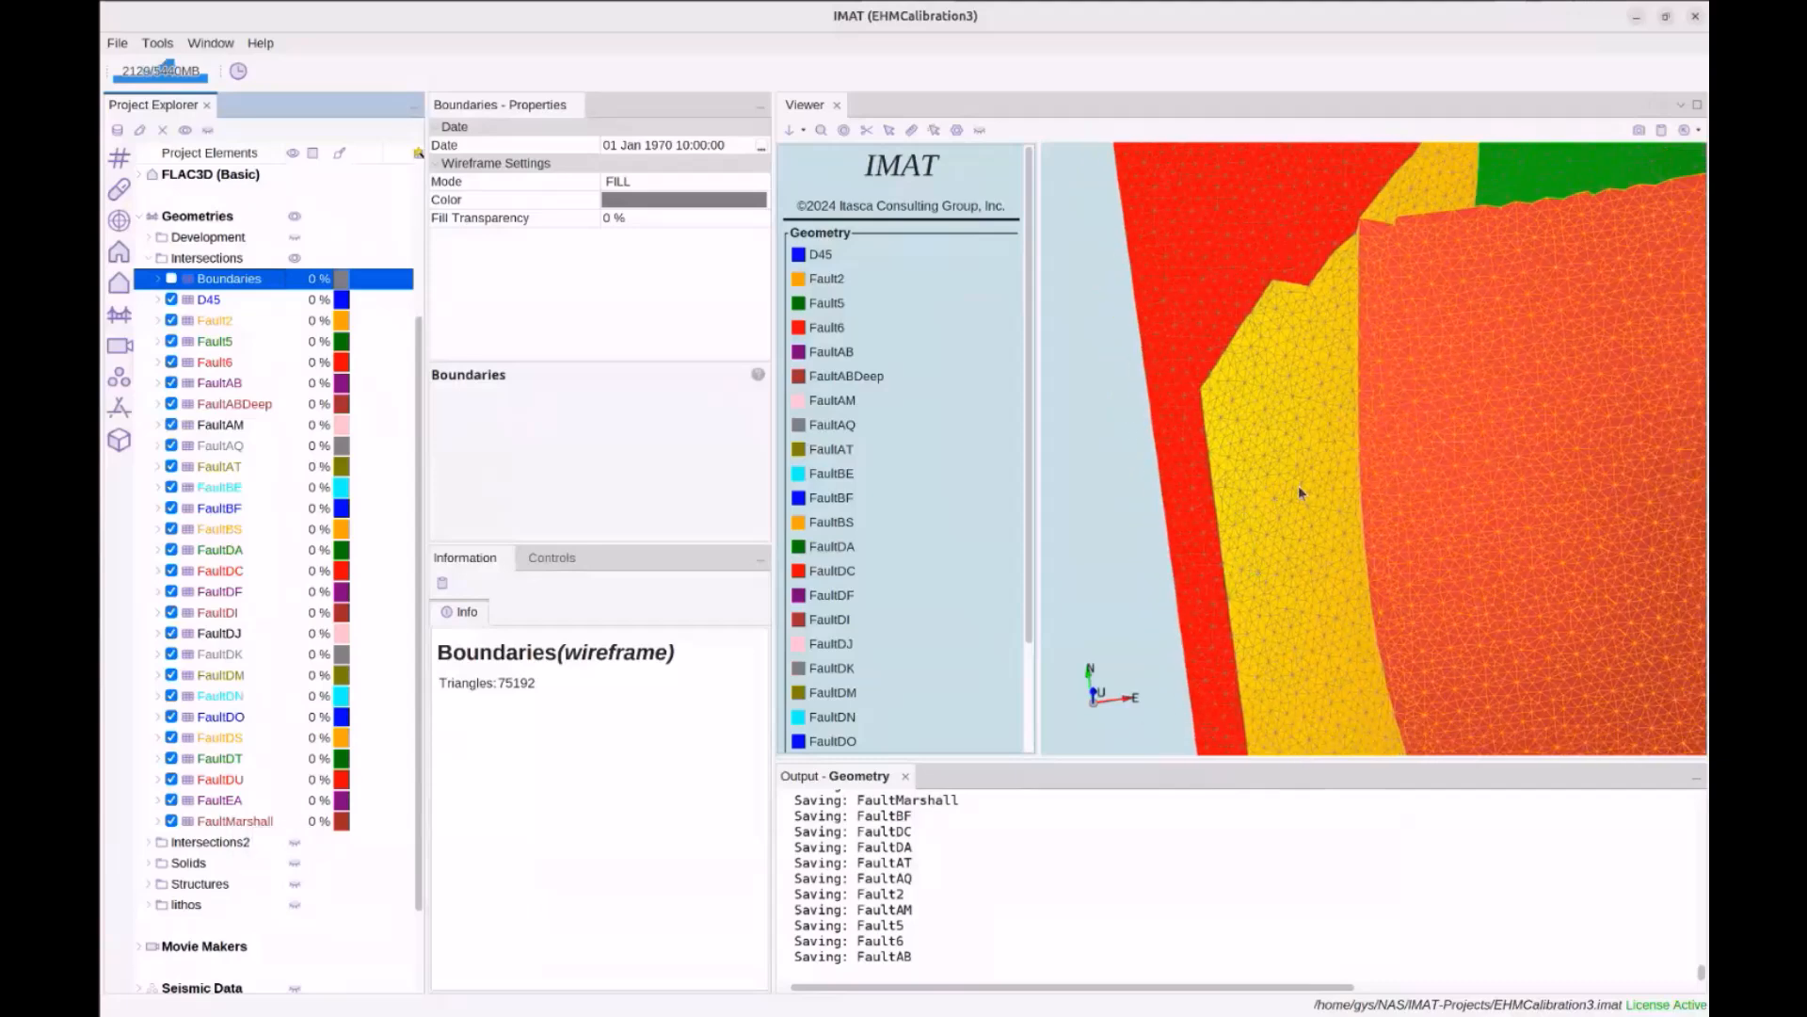
scroll(1303, 495, "up", 2)
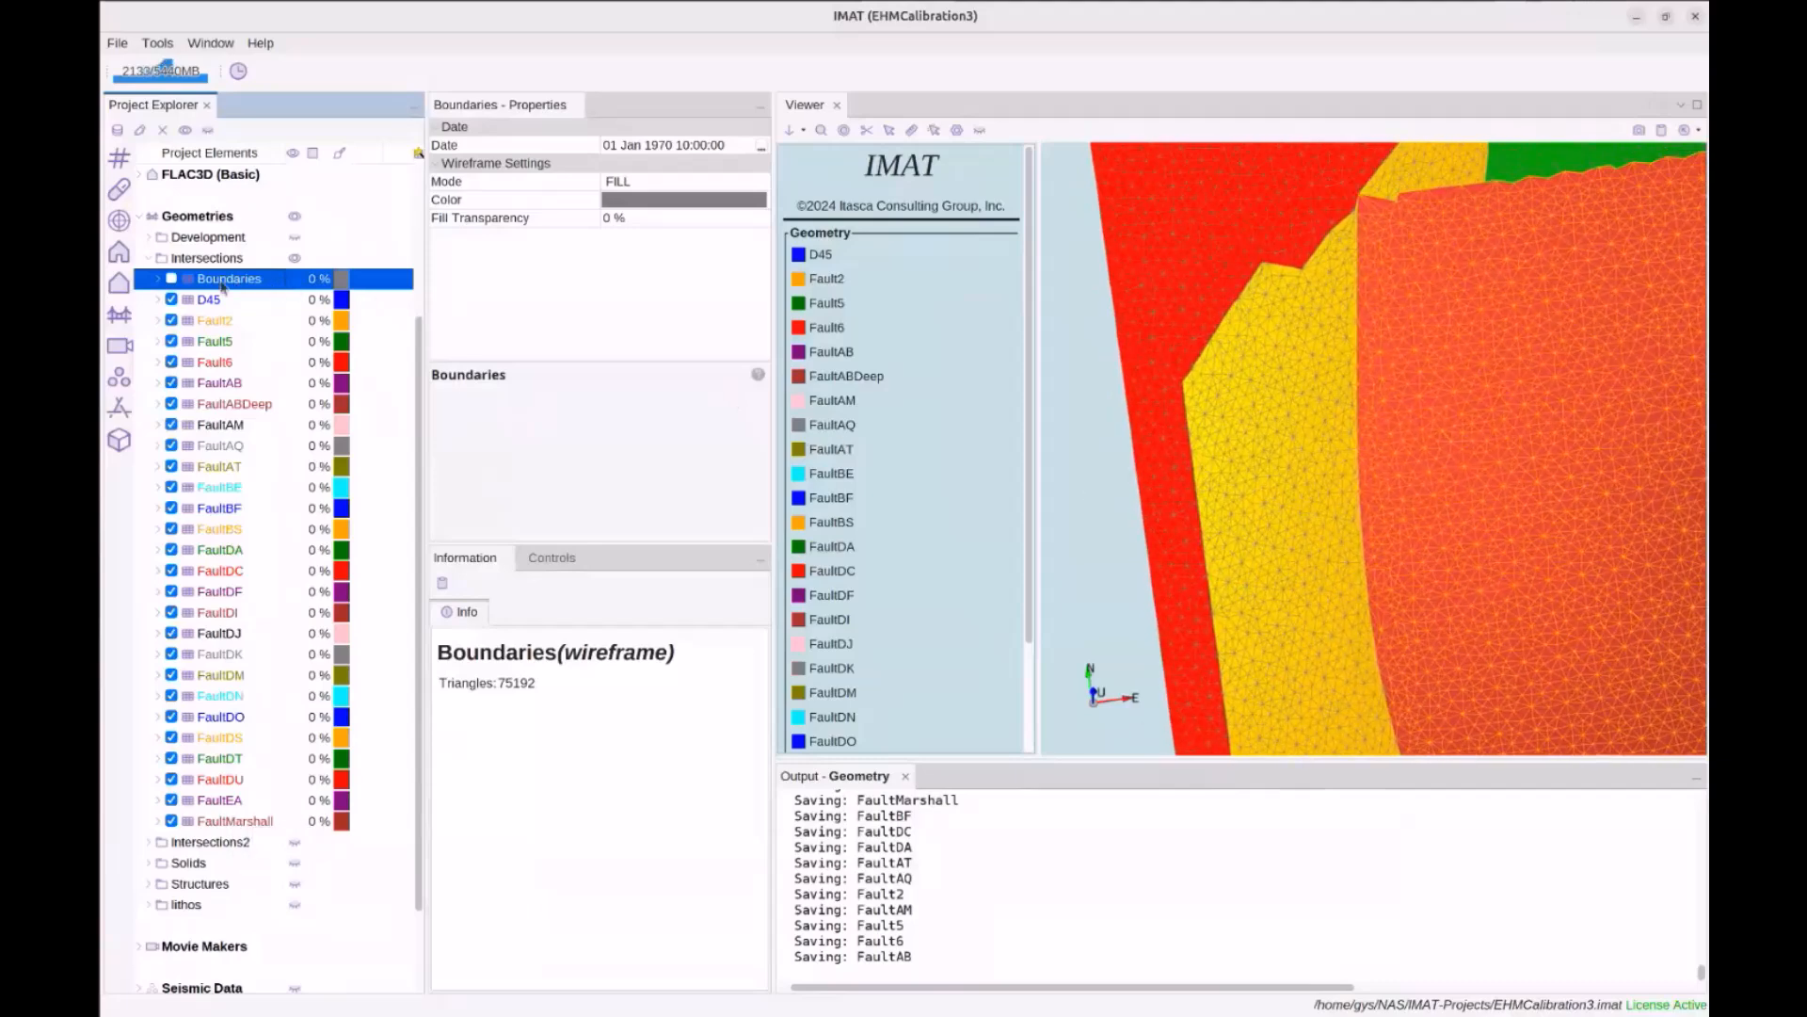
scroll(1327, 489, "down", 3)
mouse_move(1327, 498)
left_mouse_down()
mouse_move(1449, 388)
mouse_move(1301, 408)
mouse_move(1312, 461)
mouse_move(1360, 464)
mouse_move(1345, 505)
mouse_move(1387, 502)
mouse_move(1397, 455)
left_mouse_up()
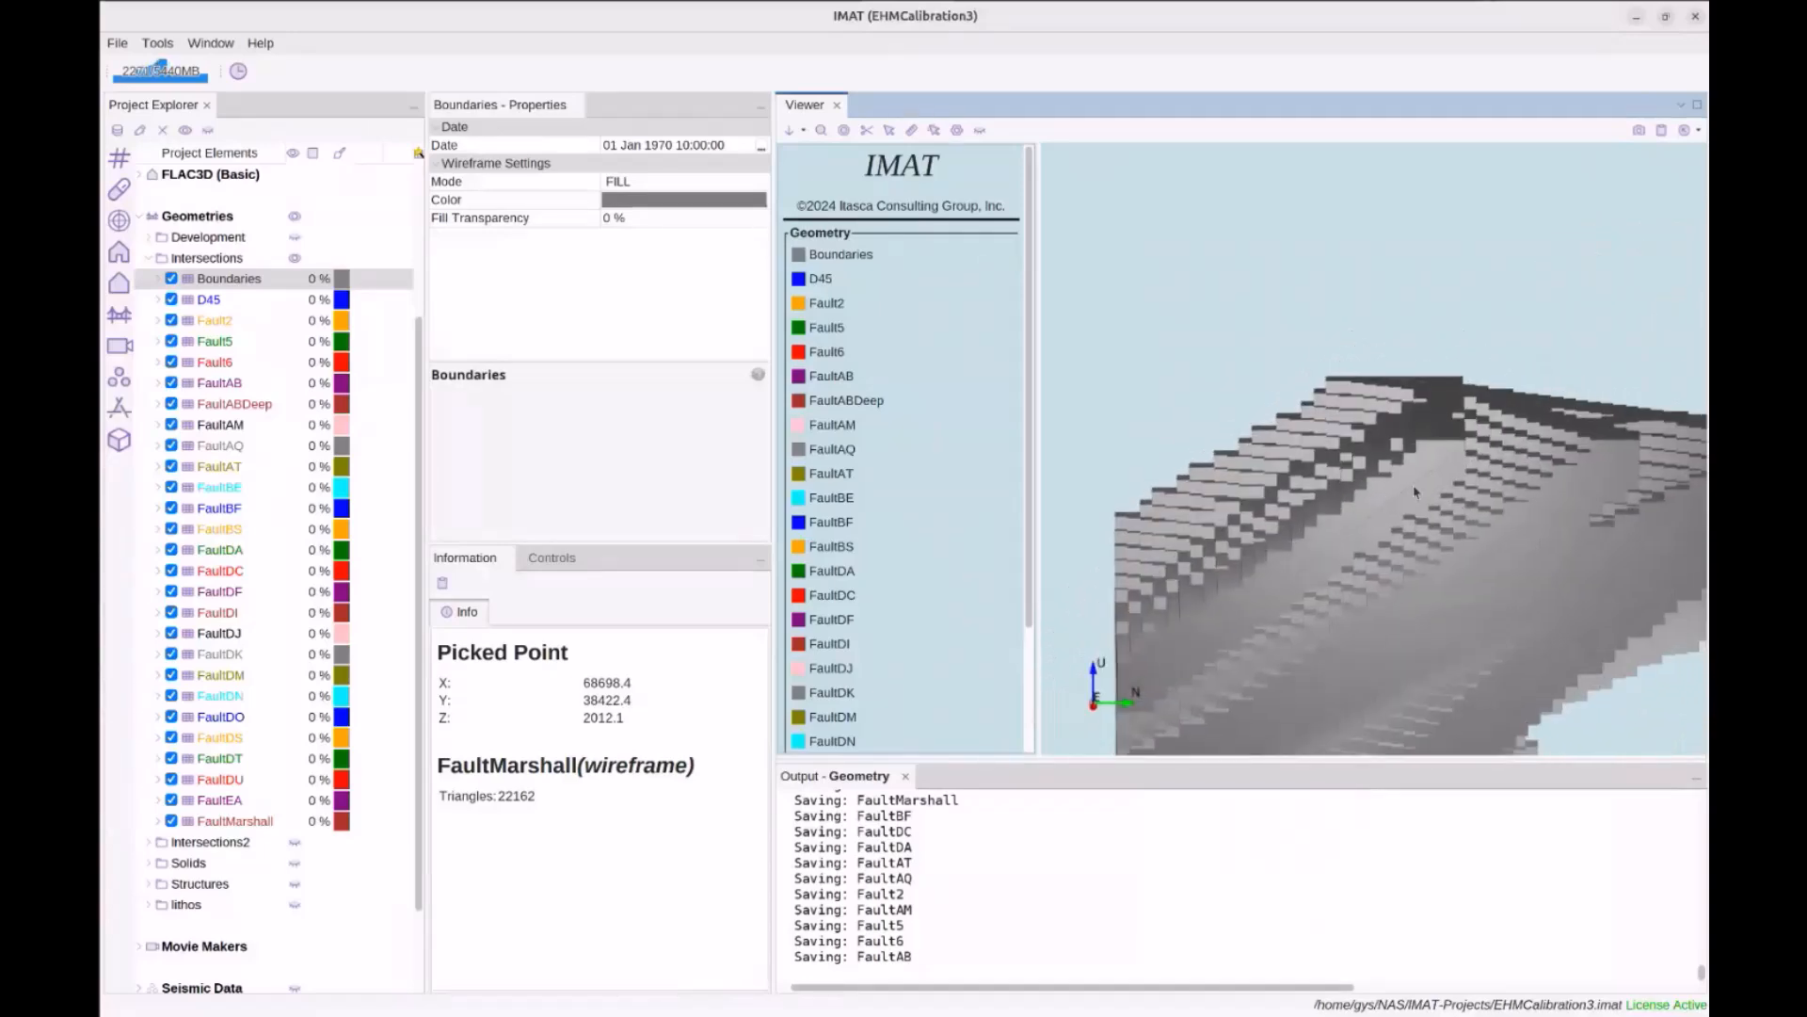
left_click_drag(1390, 519, 1378, 480)
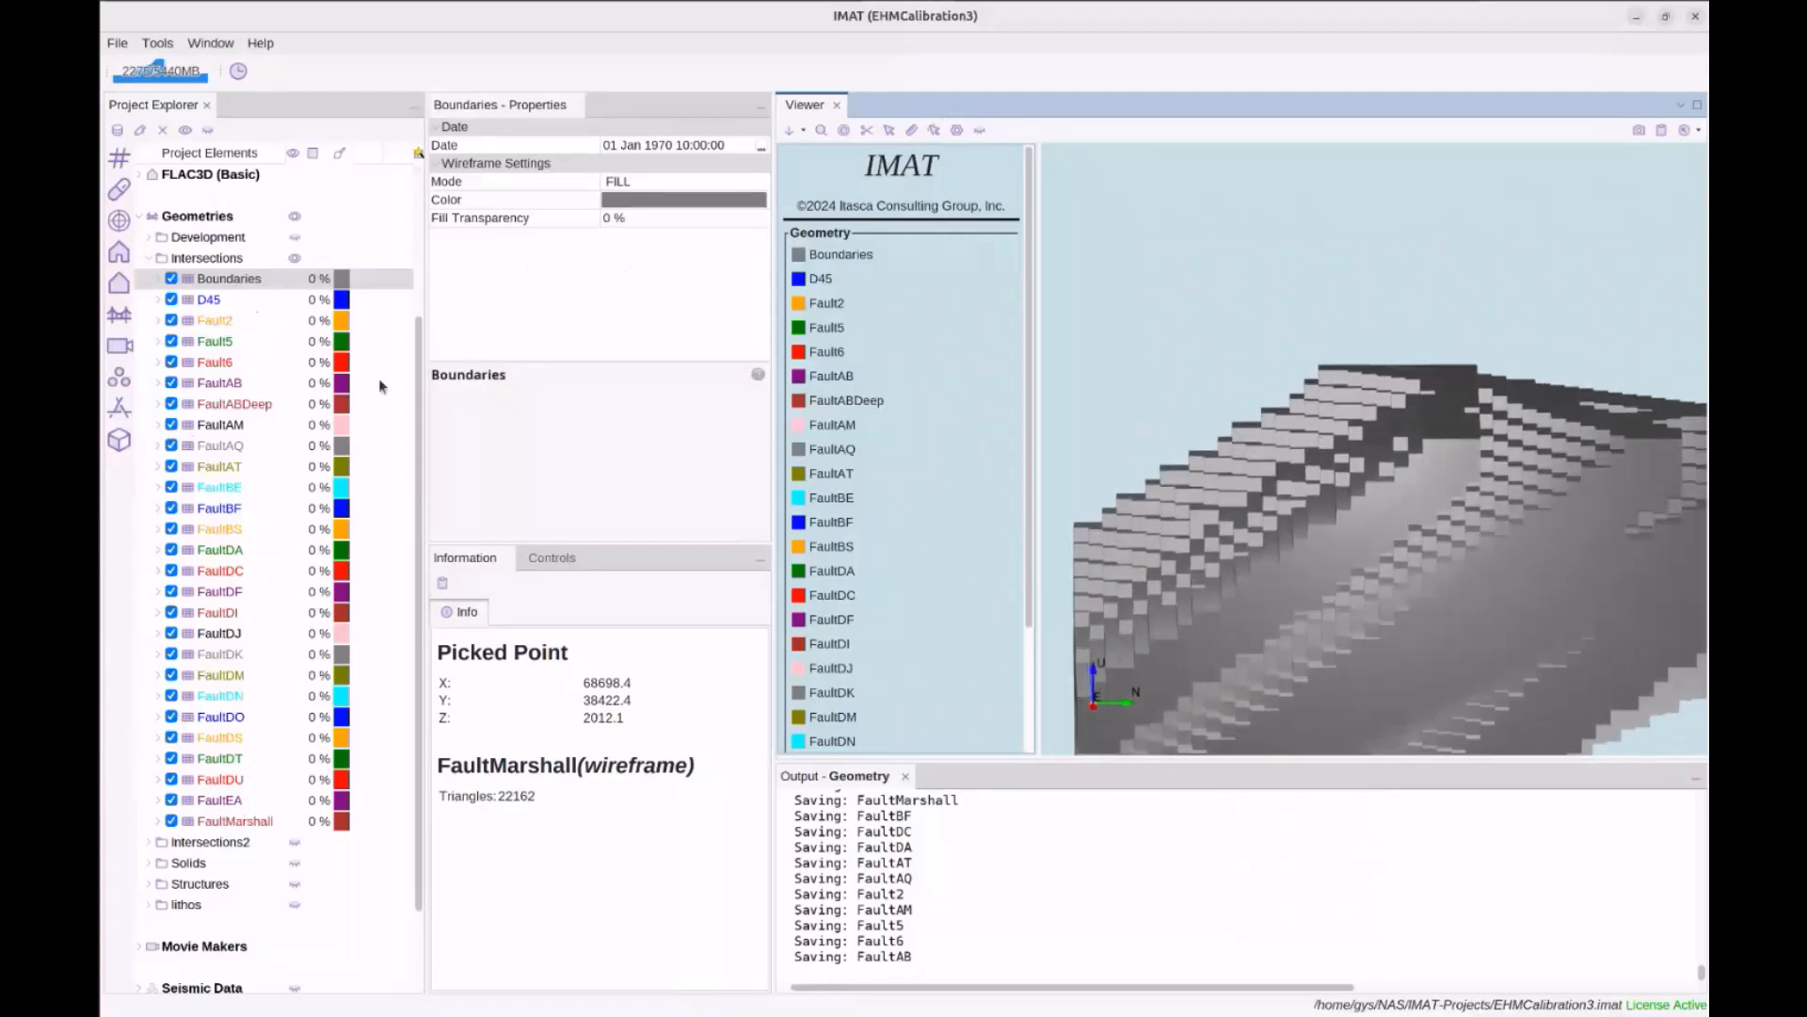
left_click_drag(1072, 454, 1278, 398)
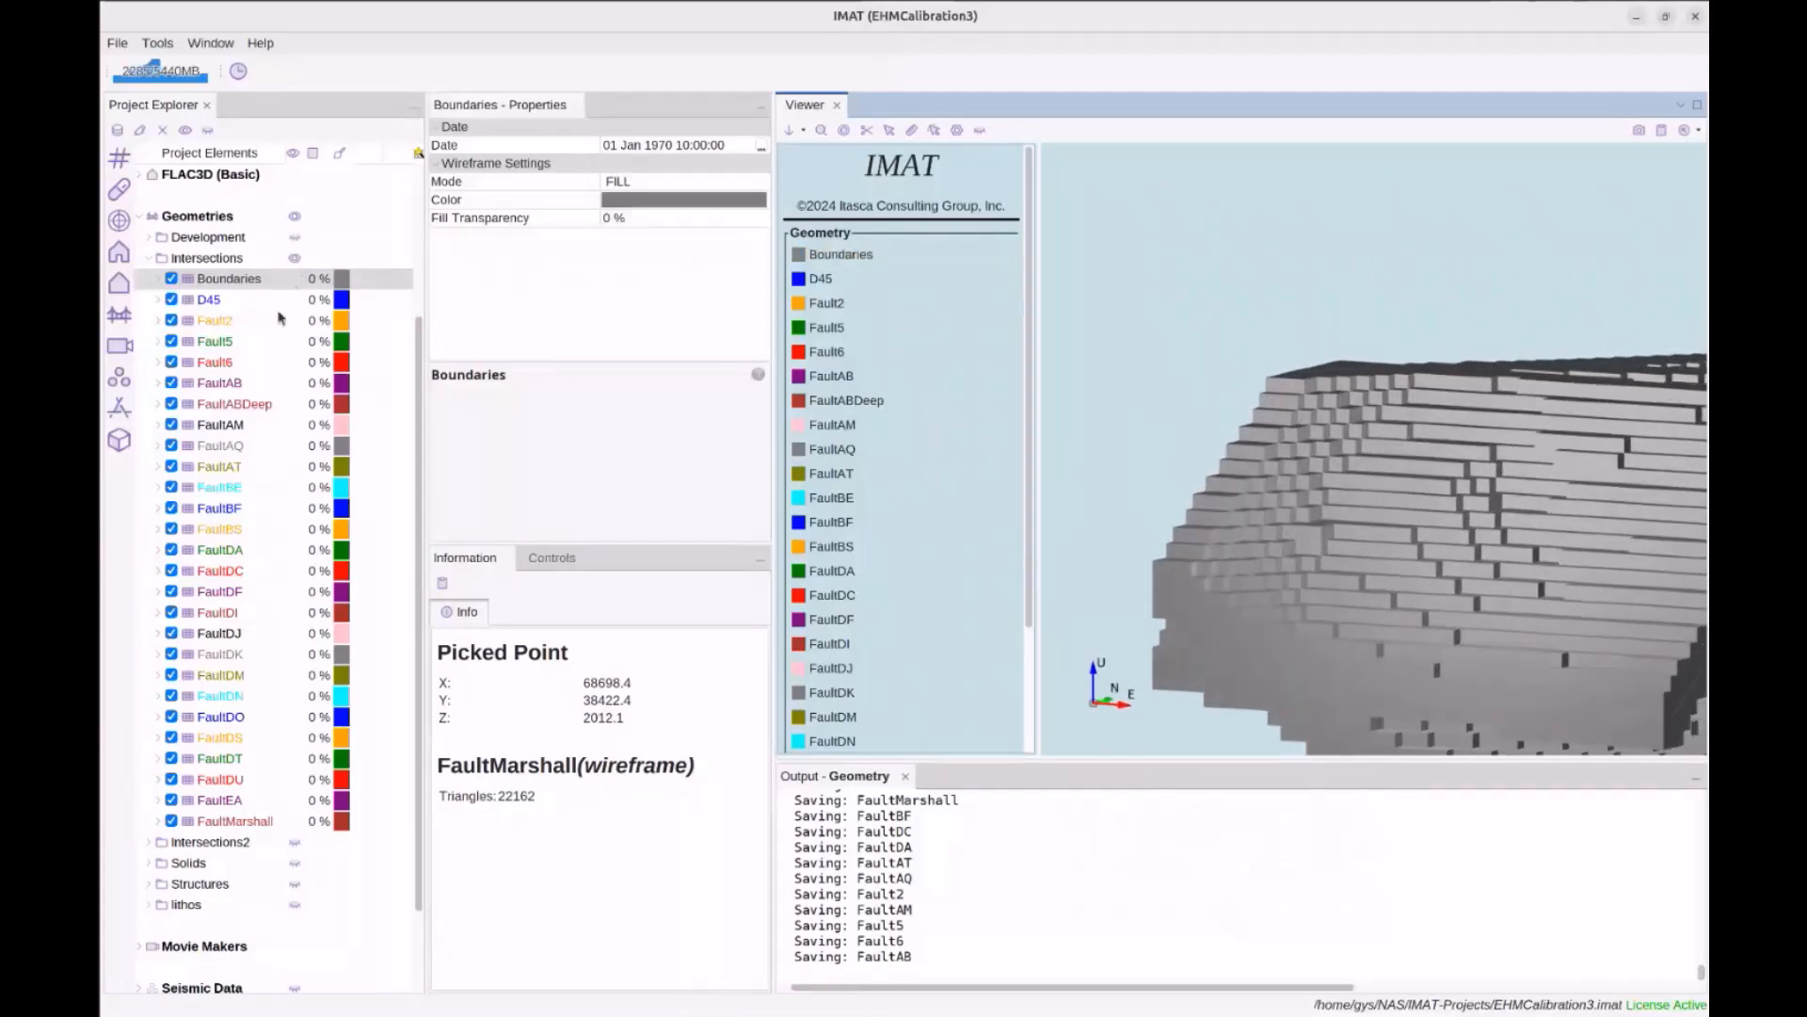
scroll(273, 381, "up", 3)
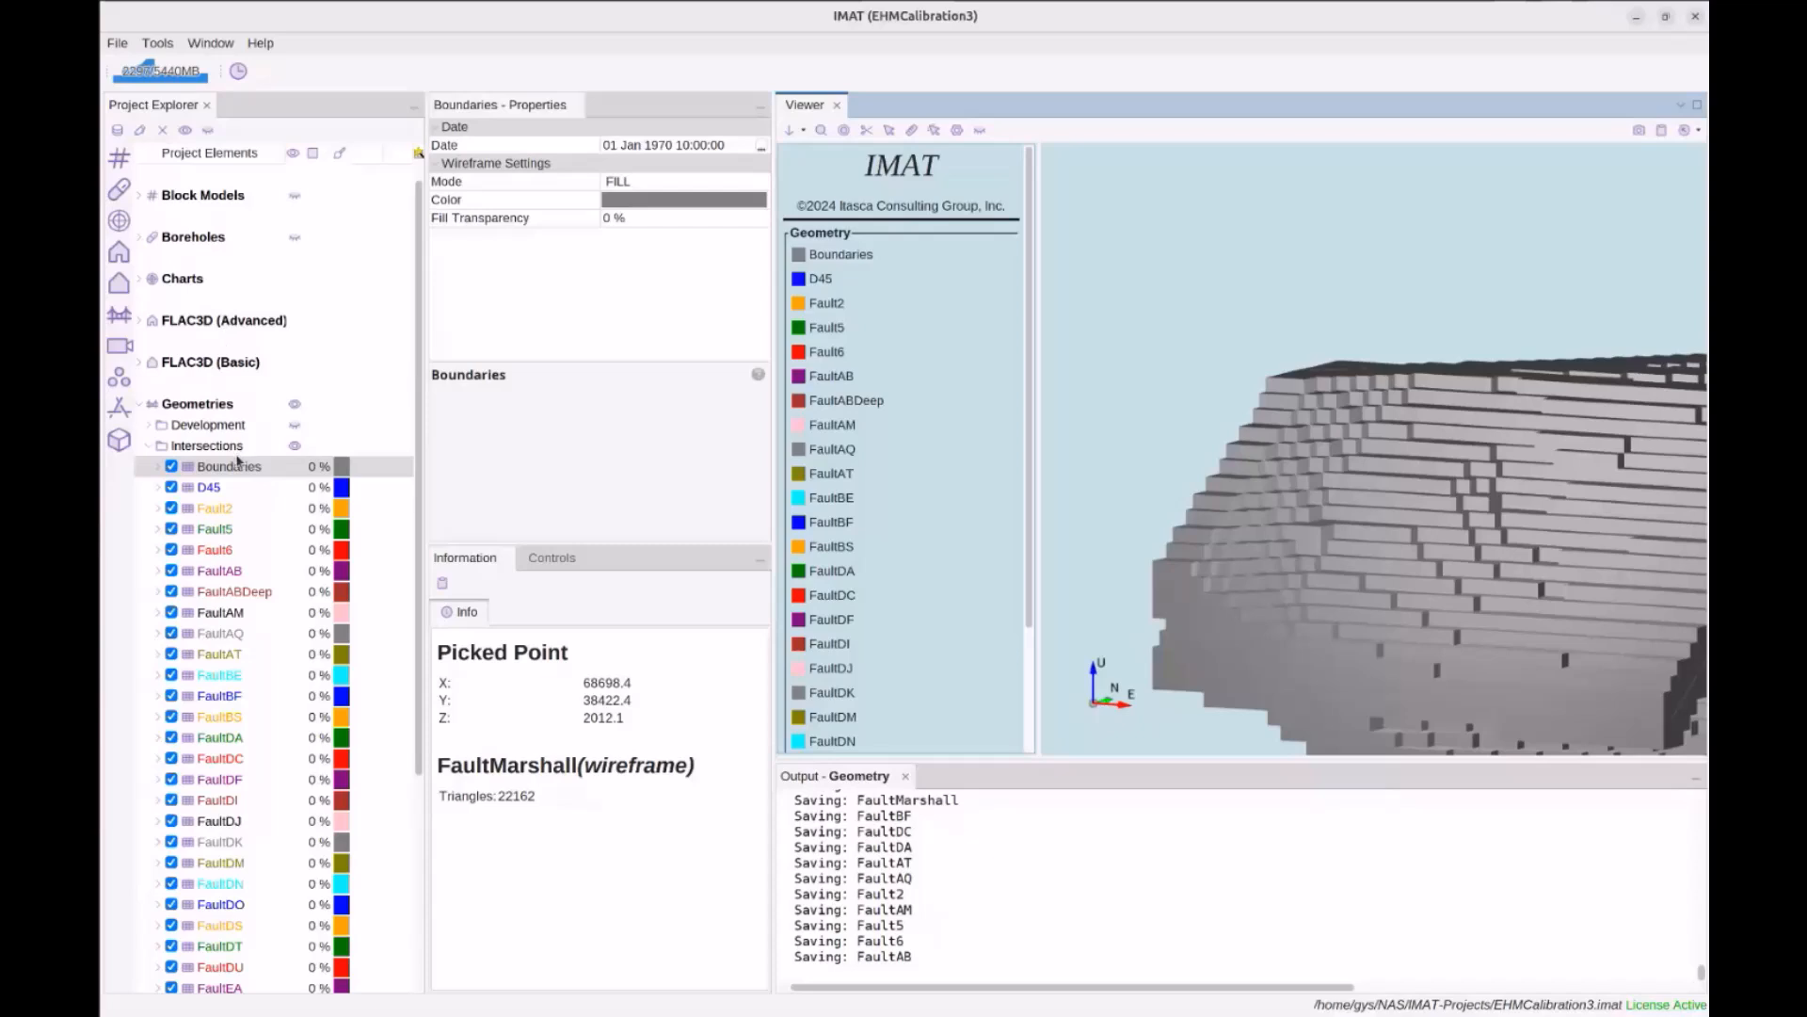
Hide the Intersections results and make every geometry in the Intersections2 folder visible
left_click(295, 448)
double_click(230, 450)
left_click(237, 488)
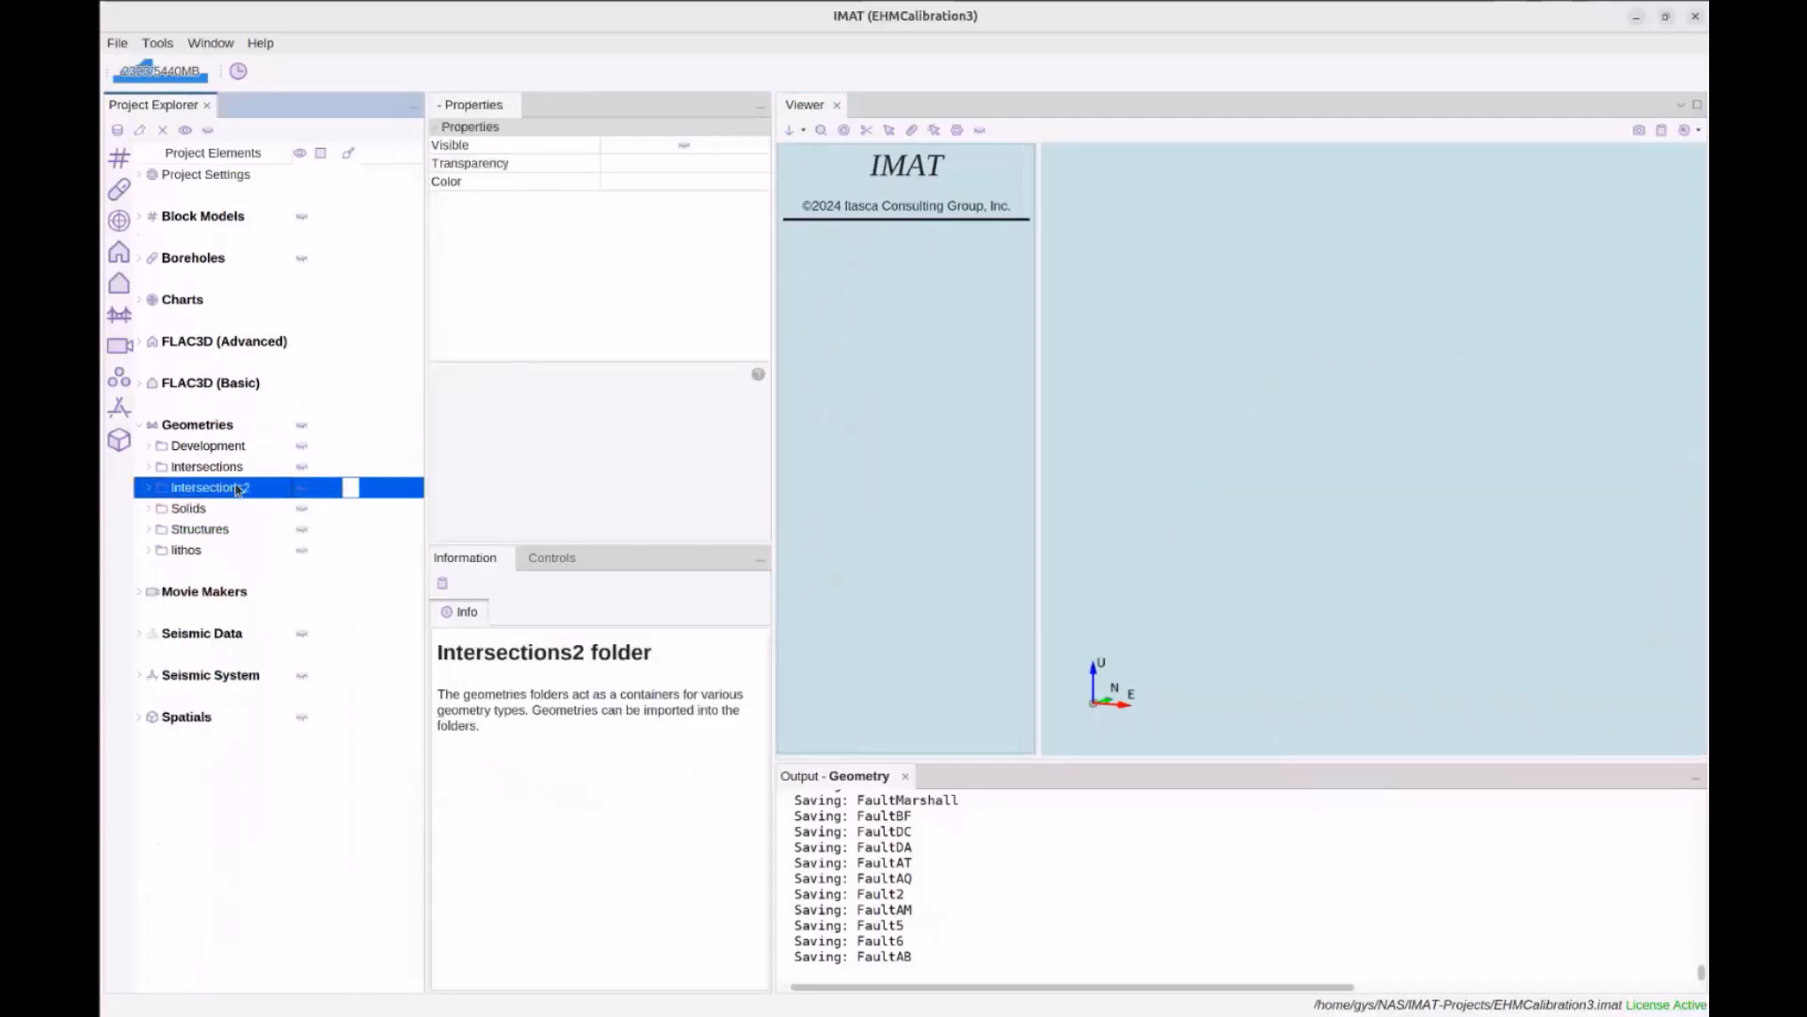
double_click(237, 488)
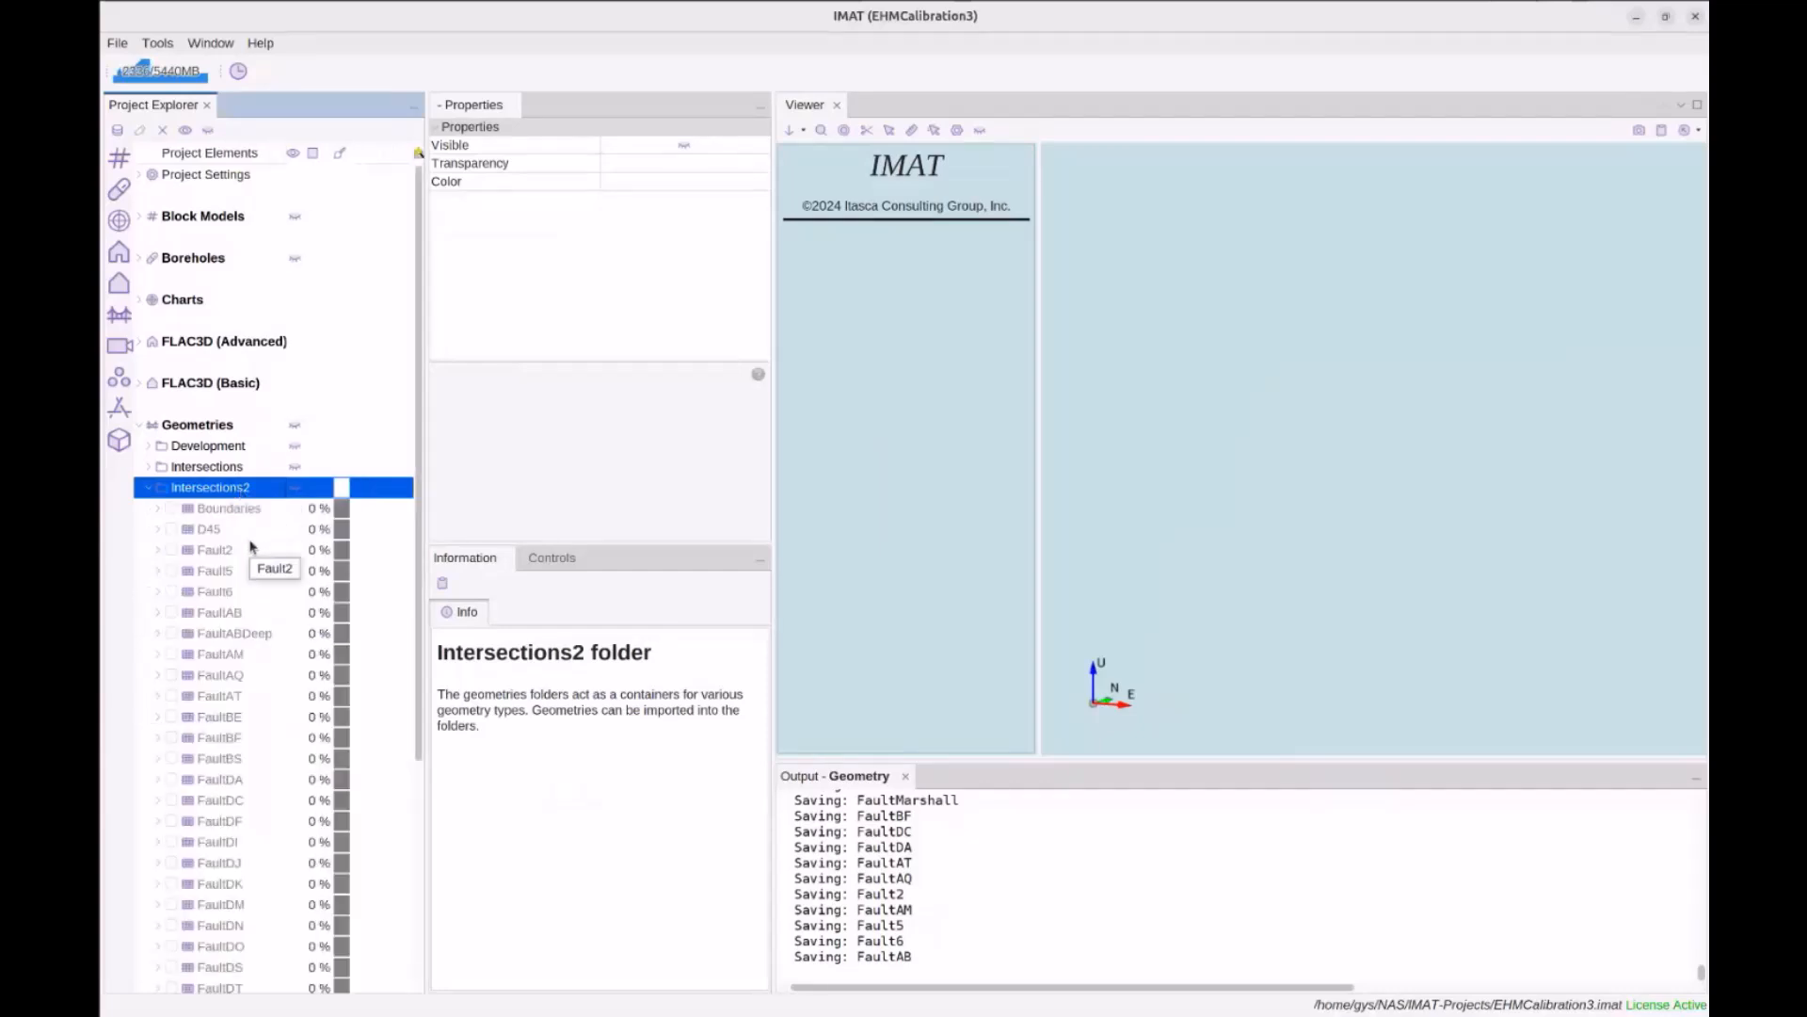
scroll(250, 546, "down", 3)
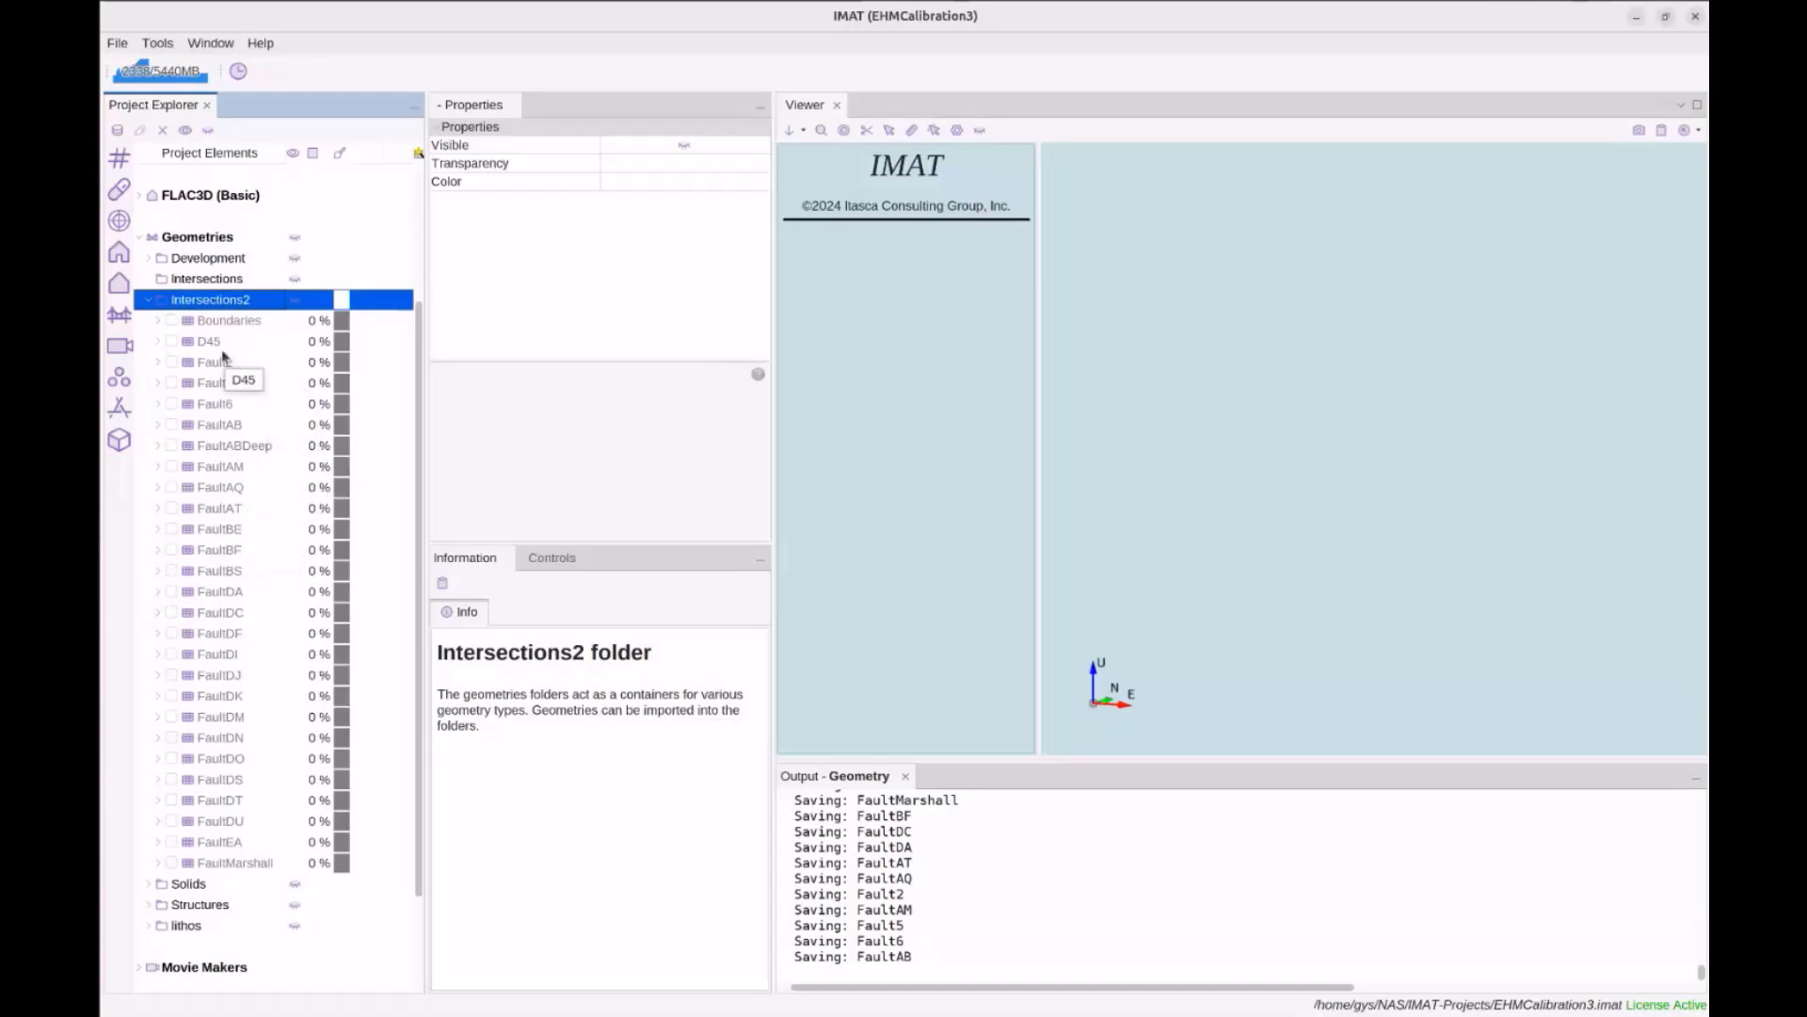
left_click(220, 346)
left_click(241, 863, "shift")
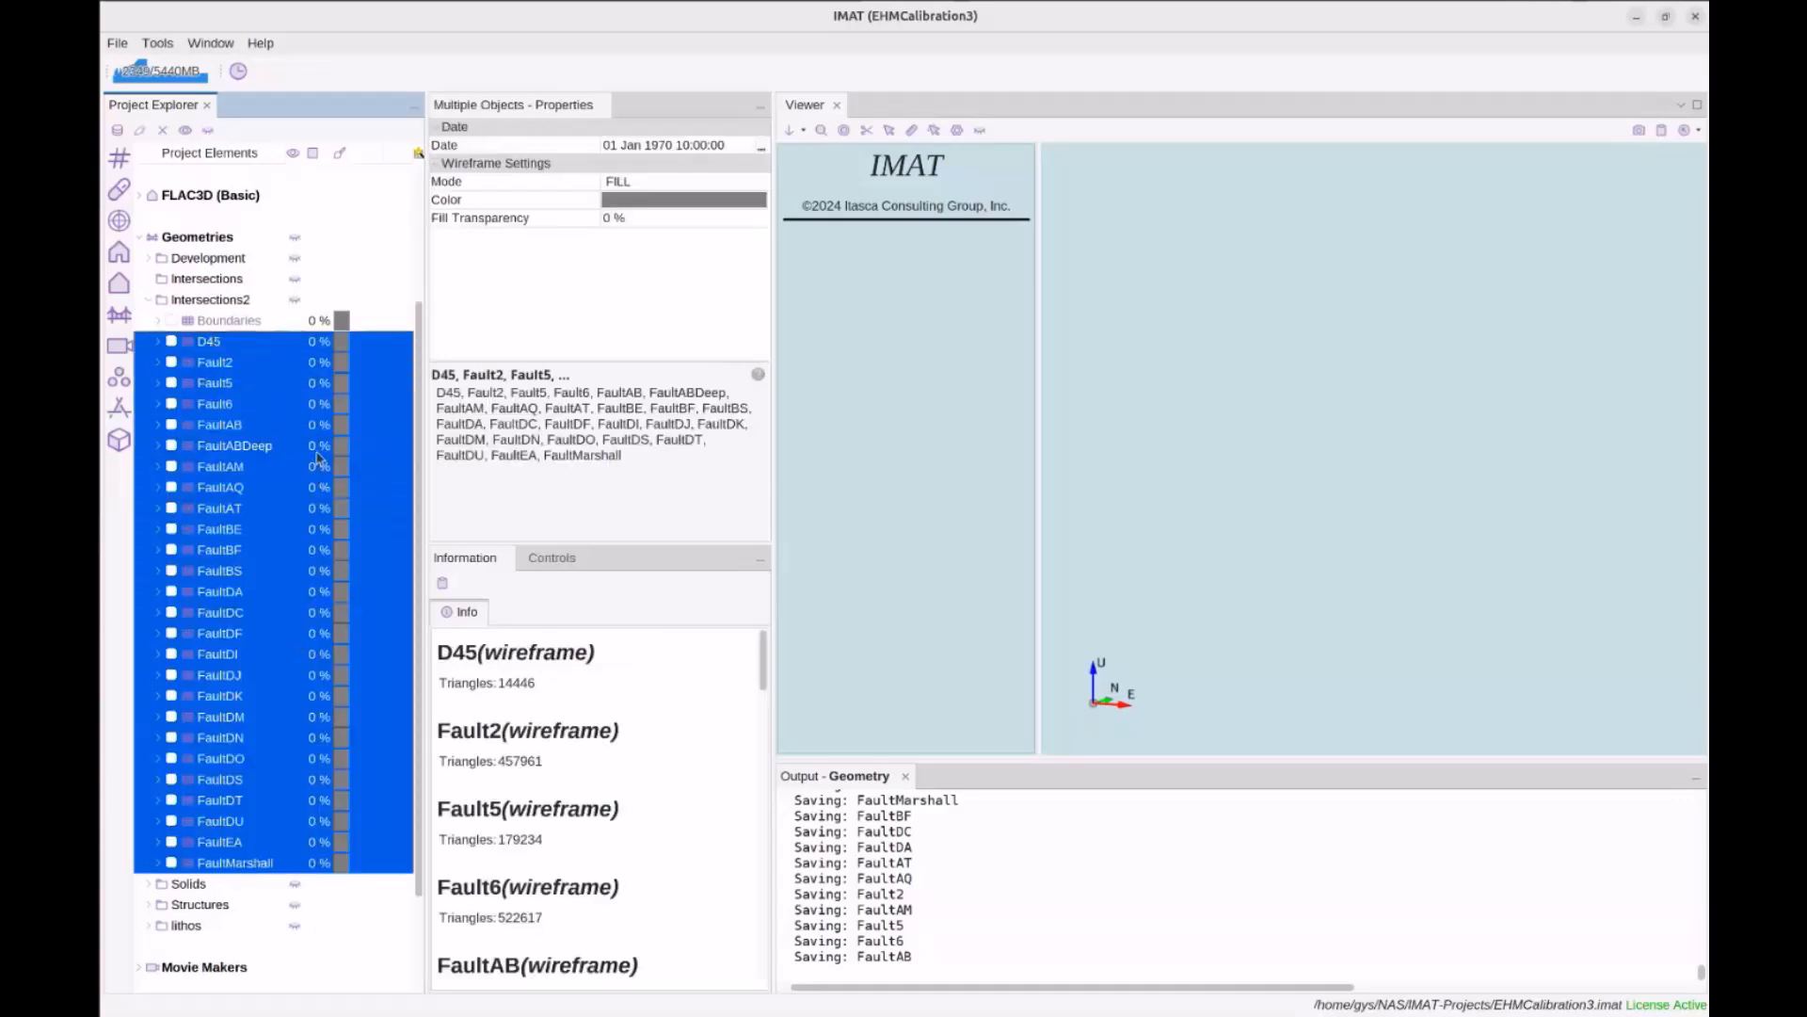
left_click(294, 299)
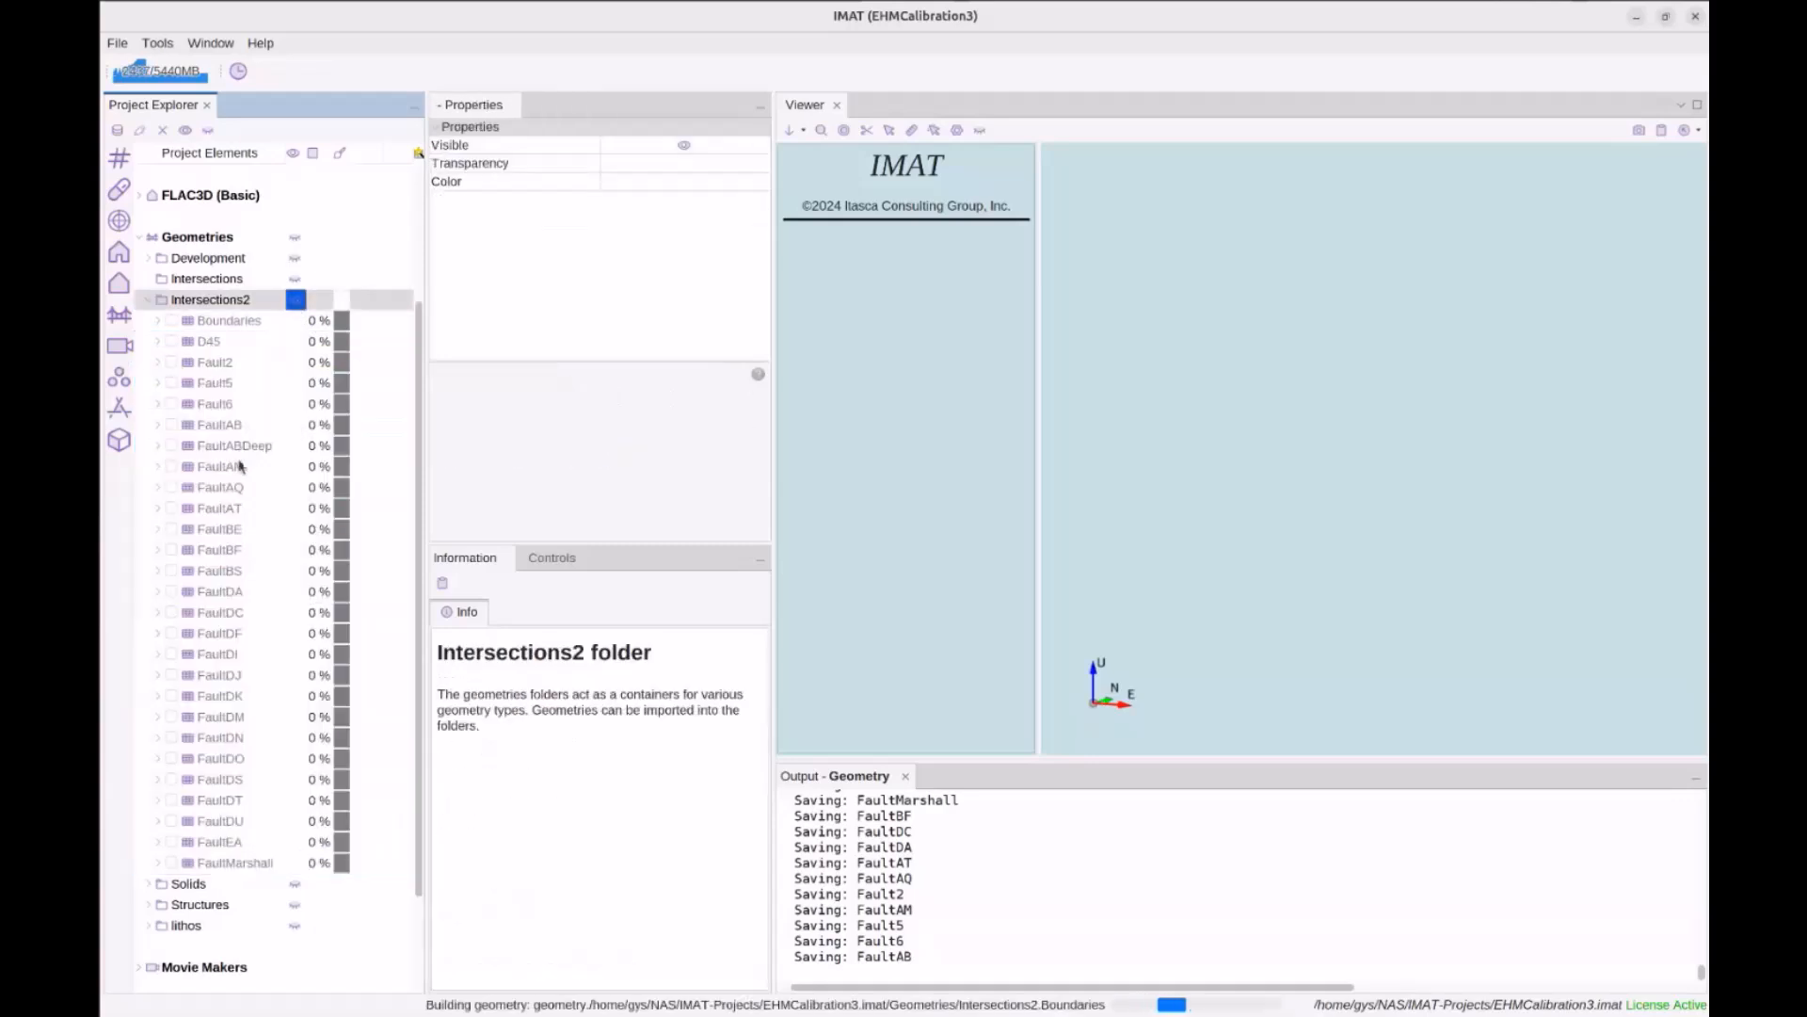
left_click(235, 571)
Randomize colours for faults D45–FaultMarshall, hide the Boundaries blocks, and identify a fault
left_click(240, 862)
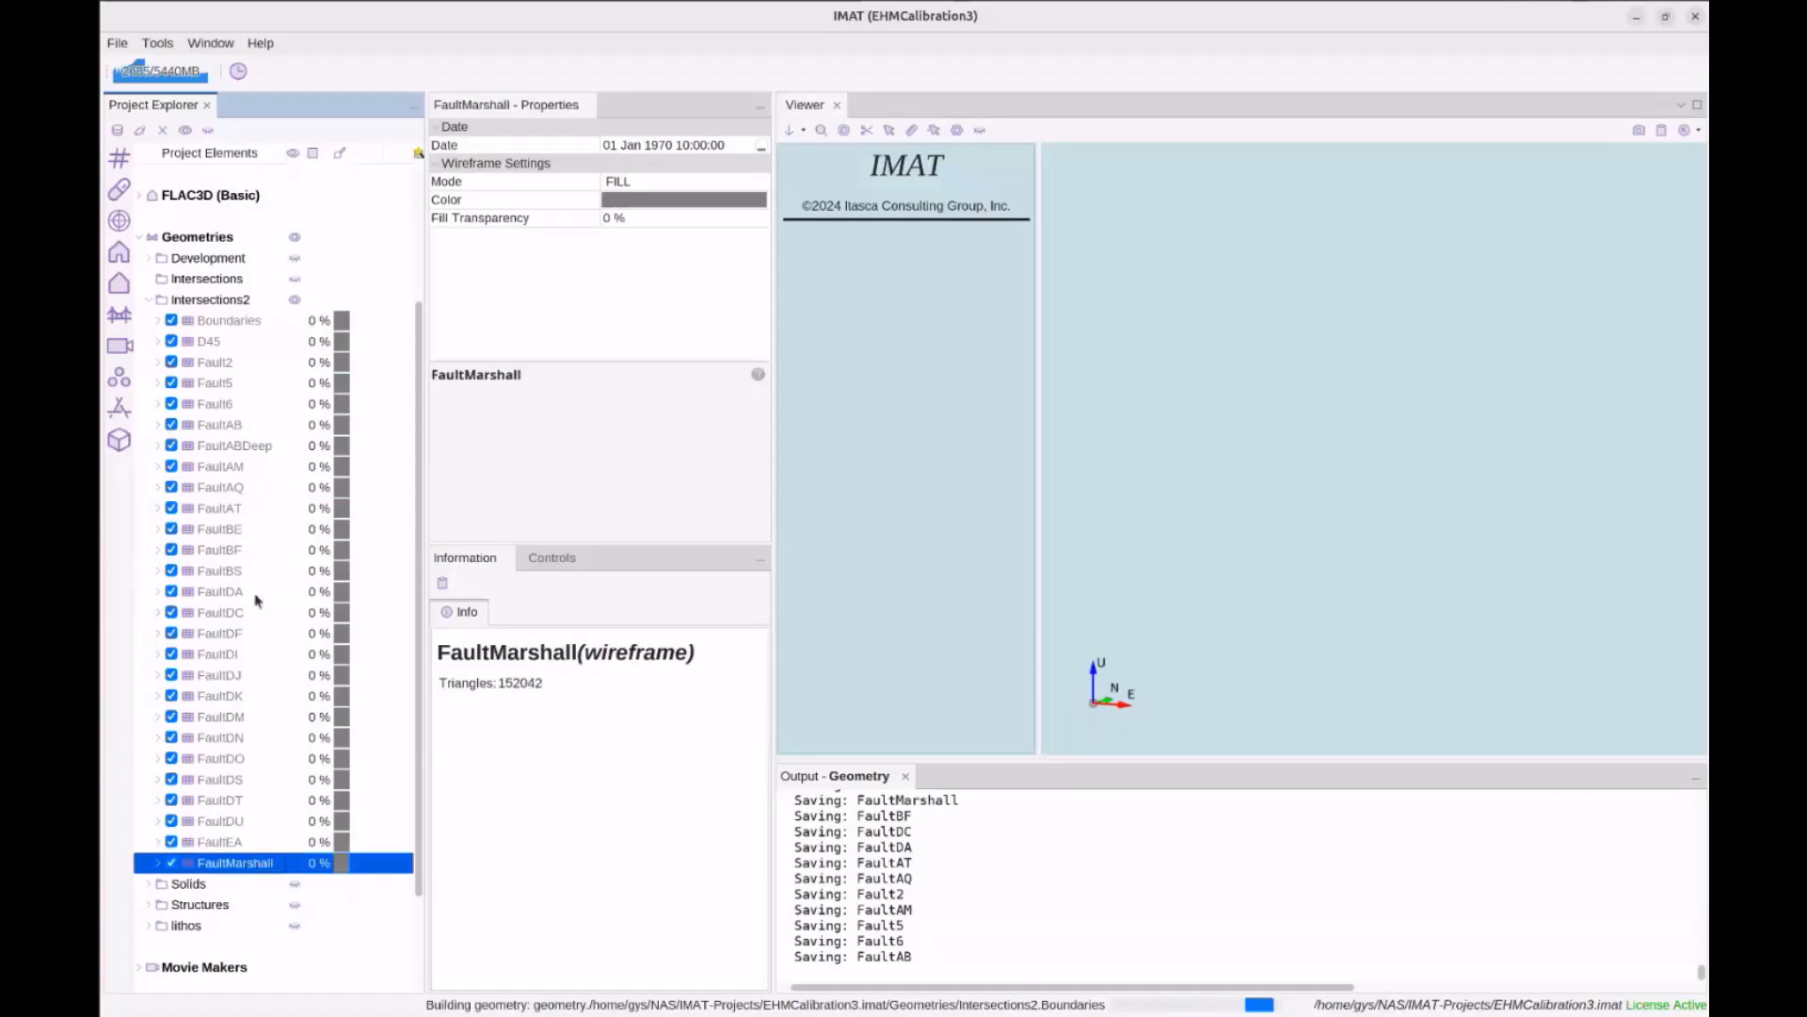
left_click(212, 342, "shift")
right_click(212, 341)
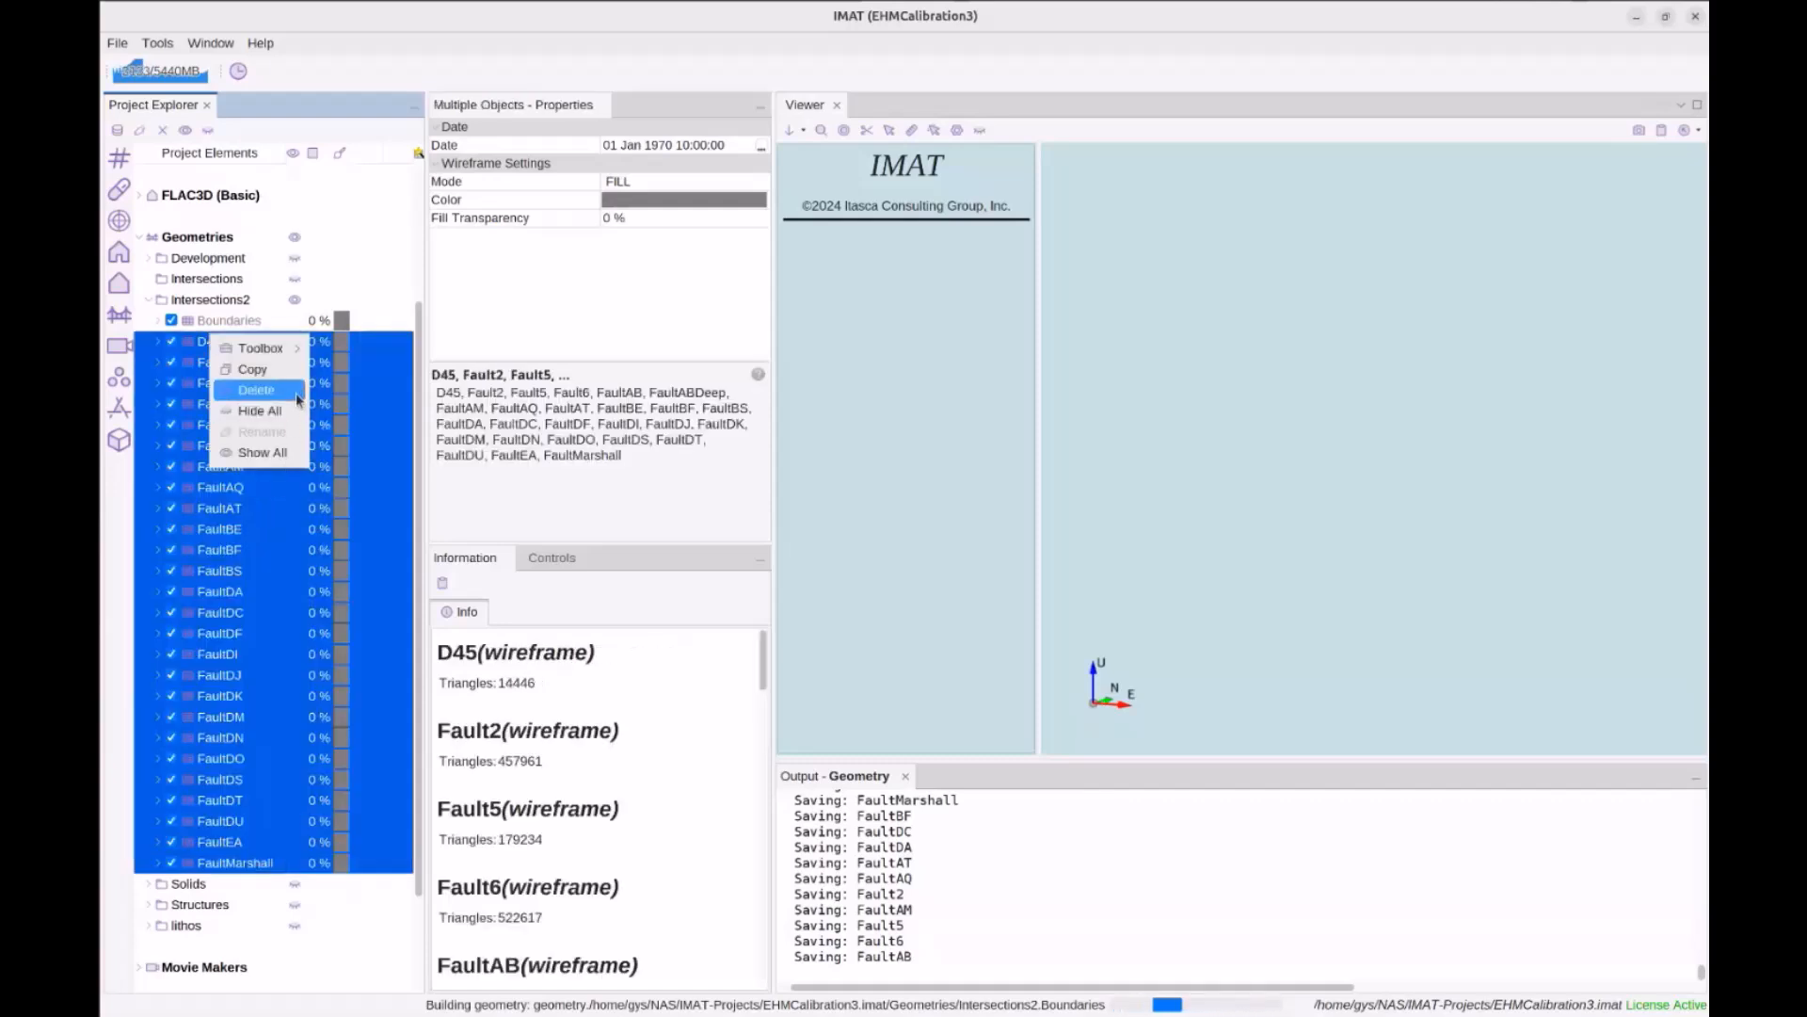
mouse_move(297, 348)
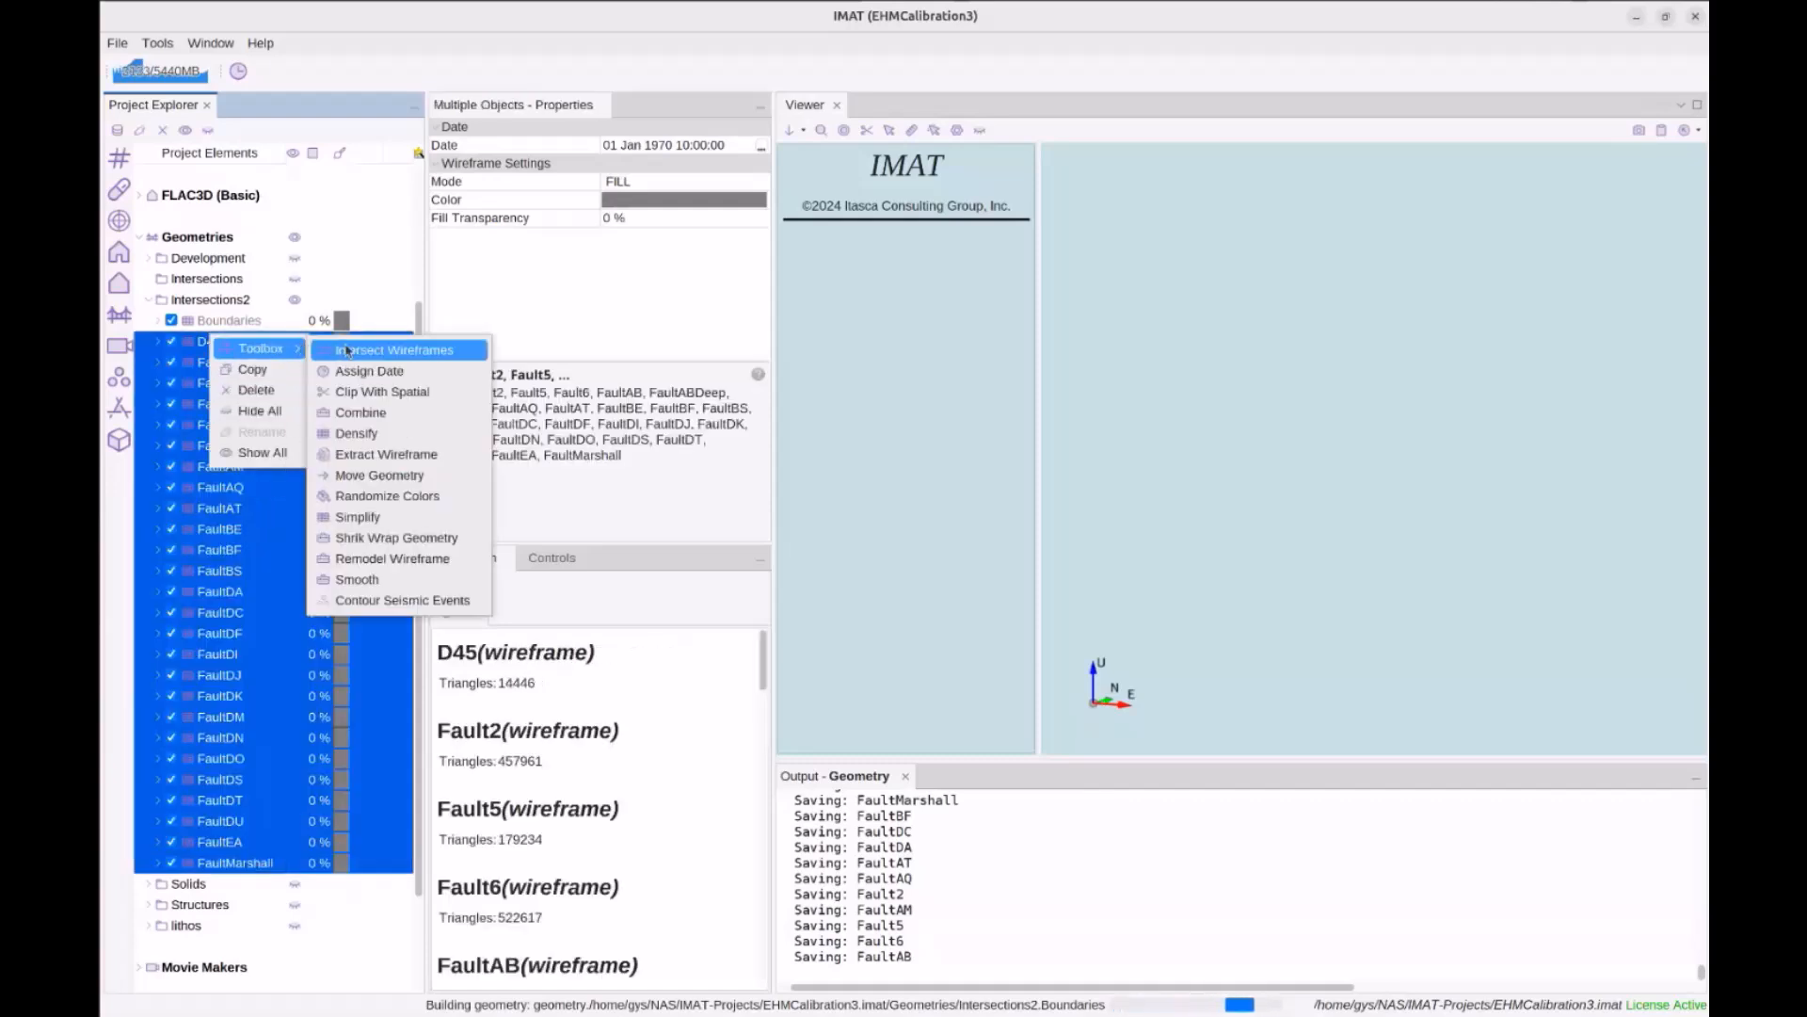
left_click(379, 497)
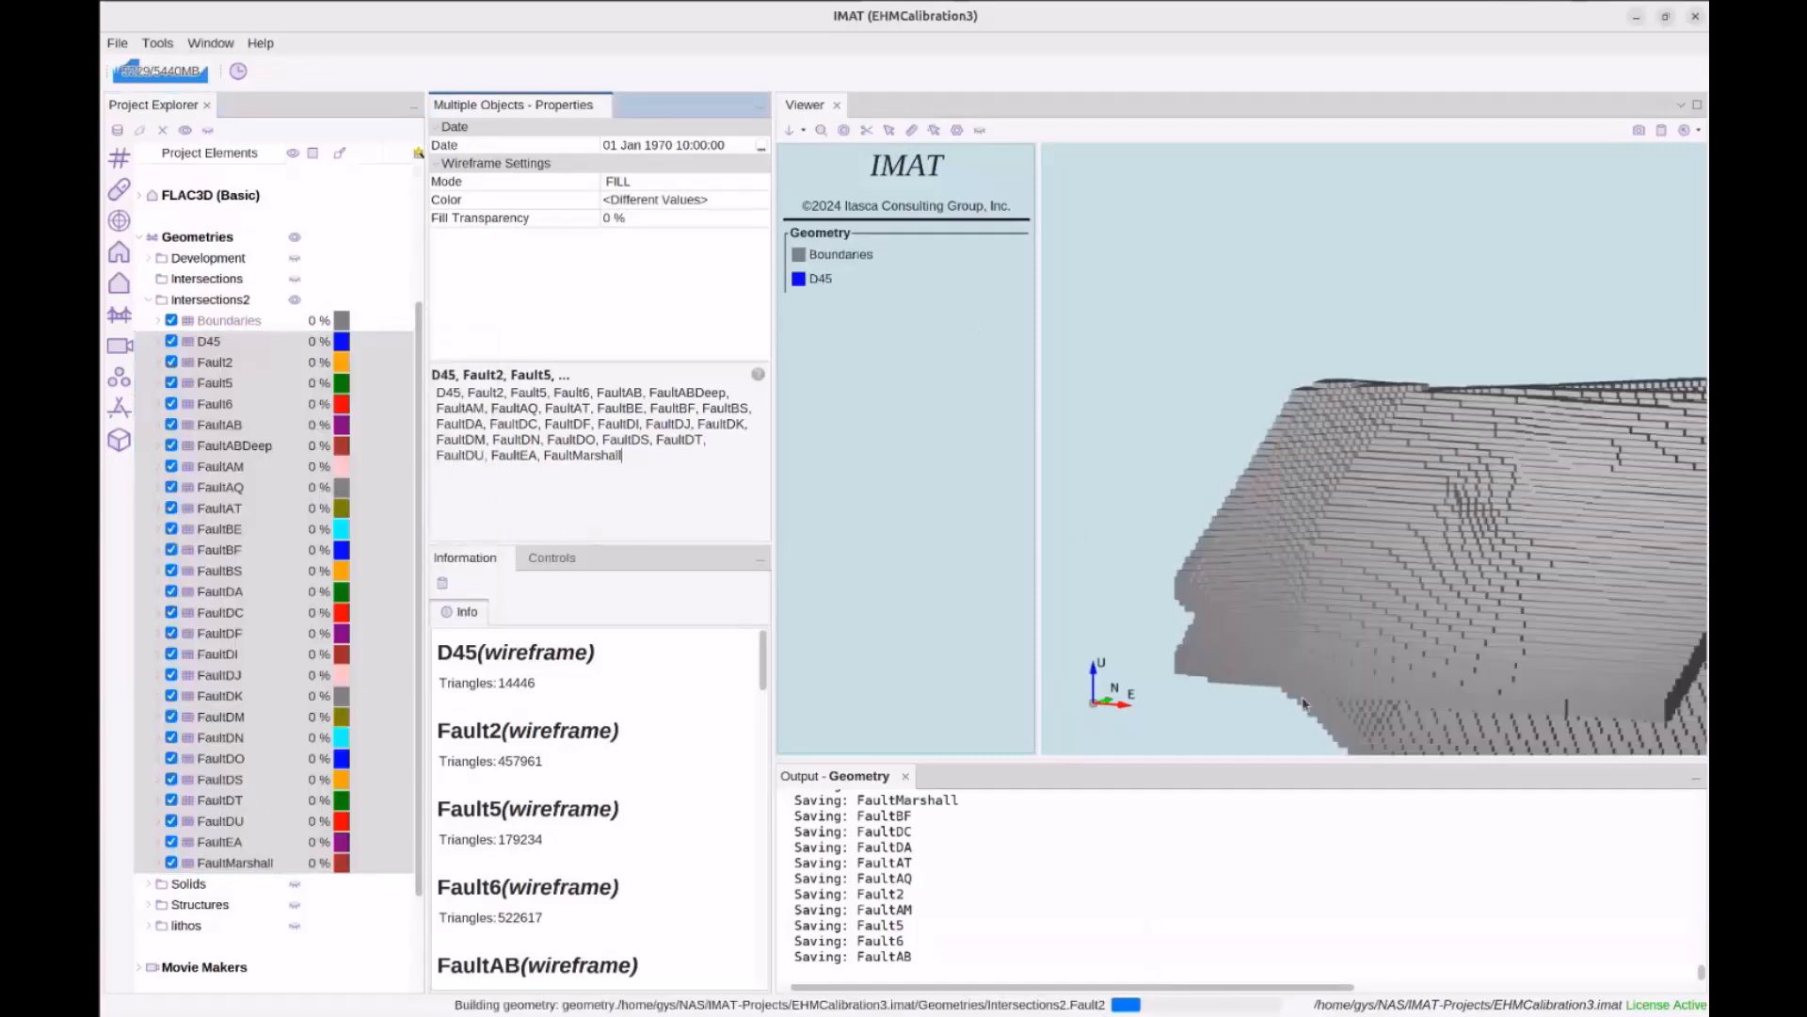
left_click(207, 322)
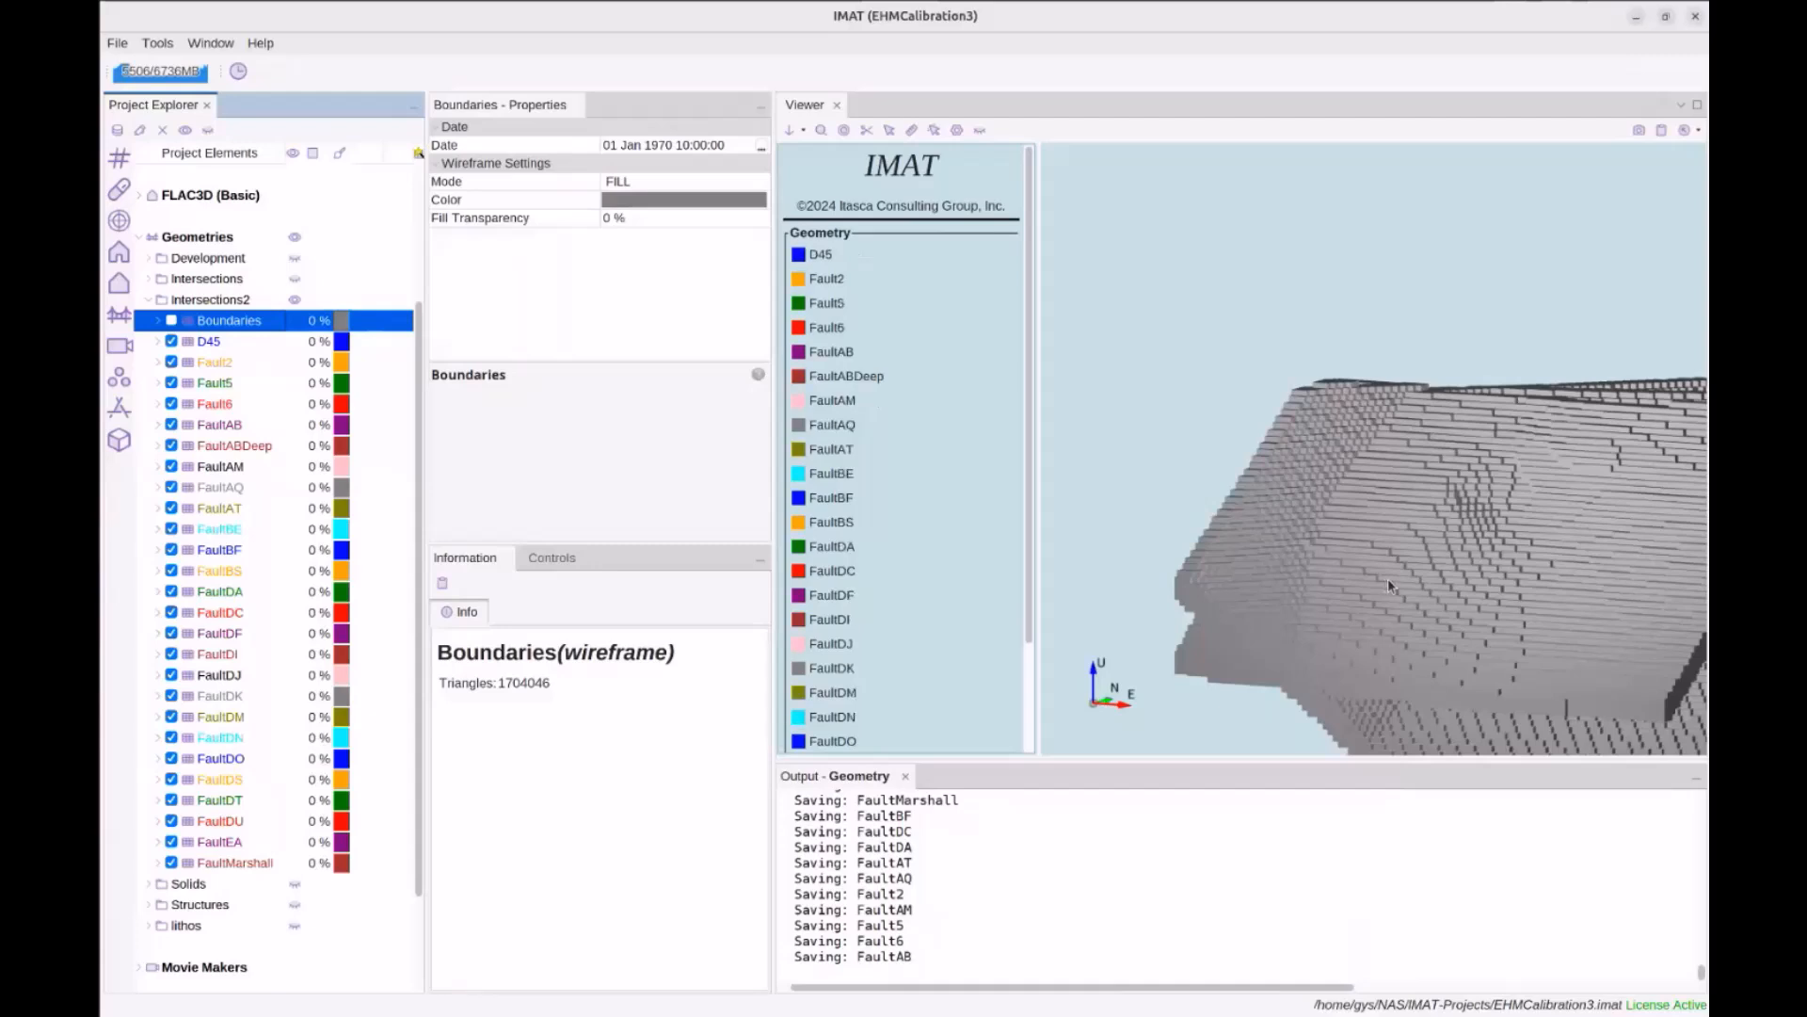
left_click(1475, 584)
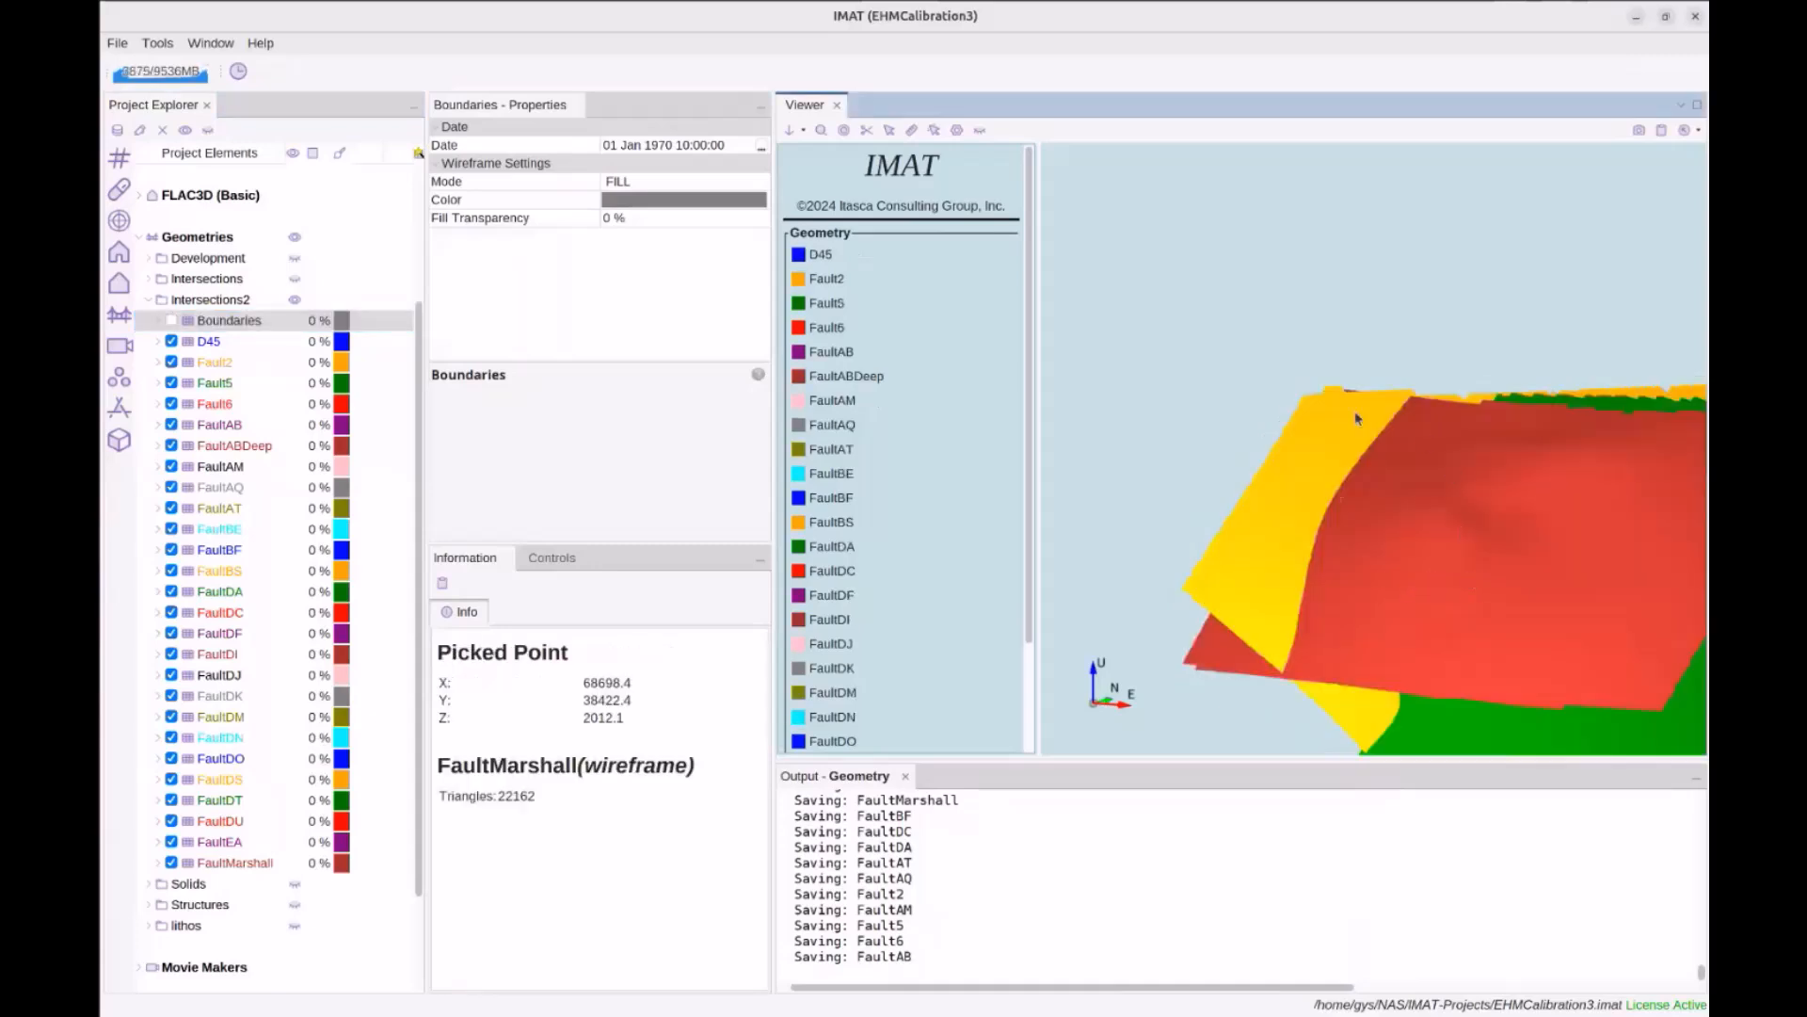
Render faults D45 through FaultMarshall in LINES_AND_FILL mode
left_click(209, 341)
left_click(243, 862, "shift")
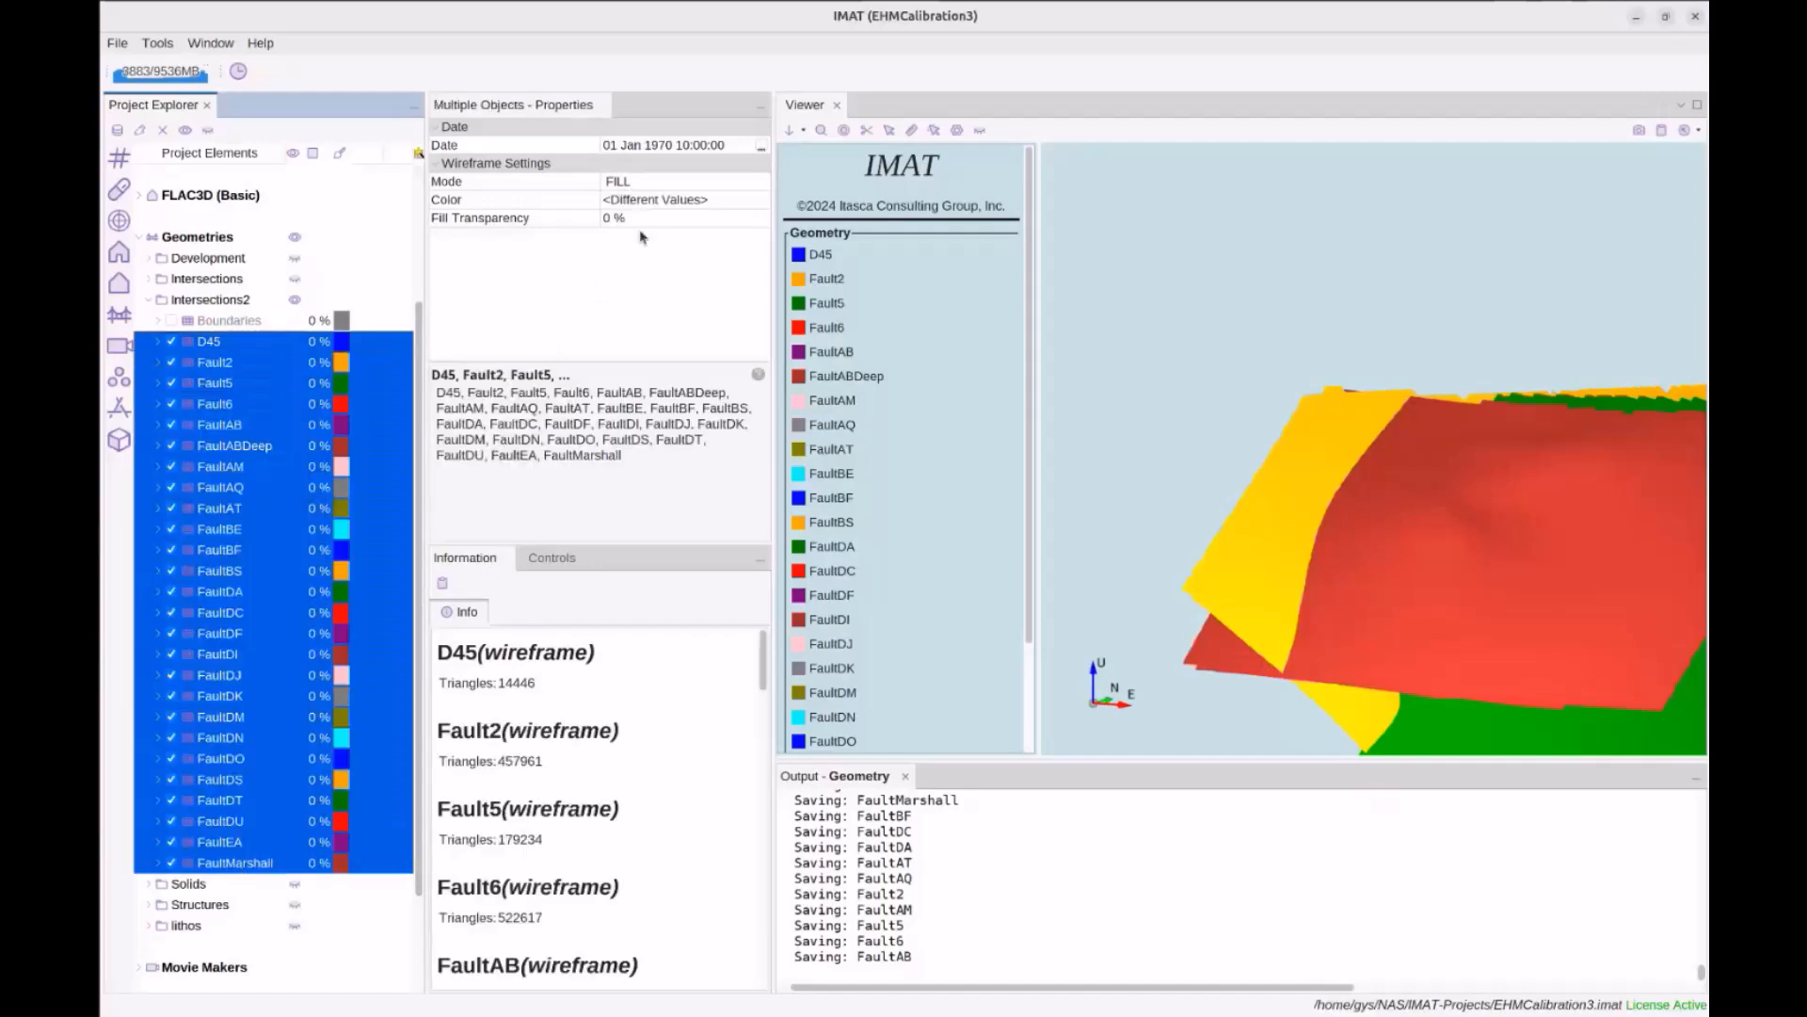
left_click(640, 183)
left_click(686, 242)
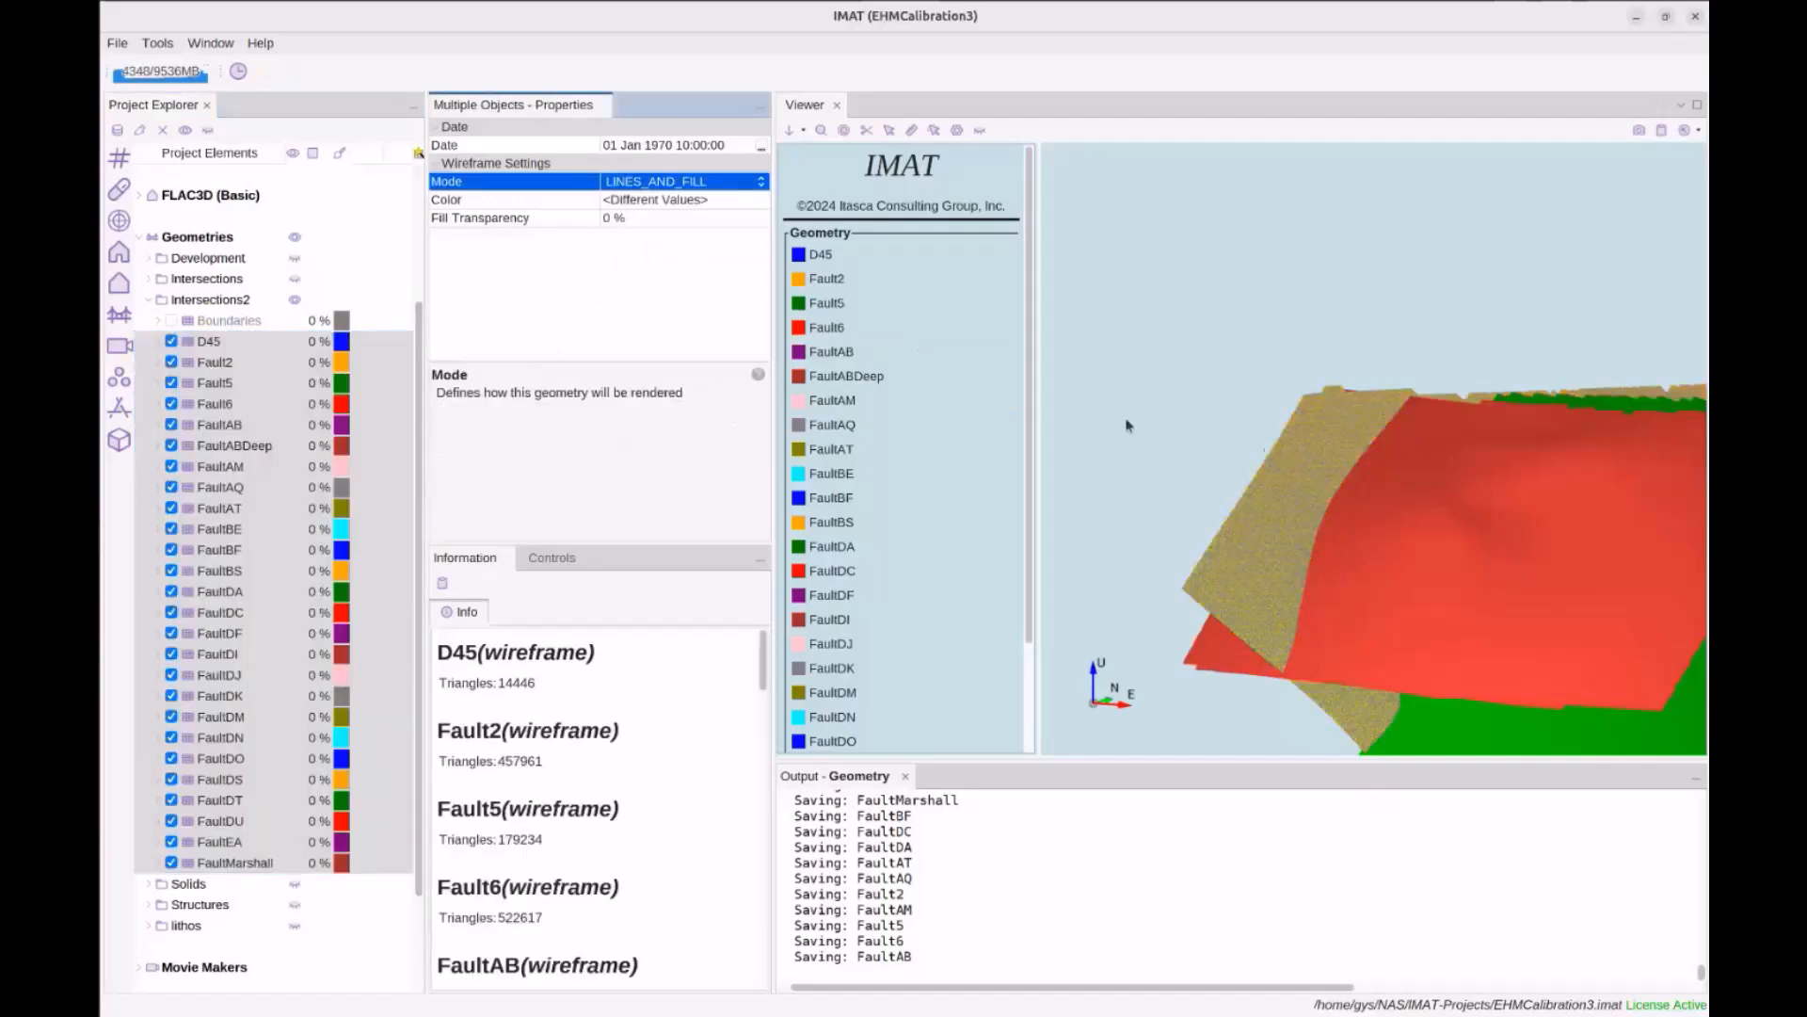
Orbit the meshed faults, check the top-down plan view, and pick a point on a fault
left_click(1218, 544)
scroll(1221, 548, "up", 2)
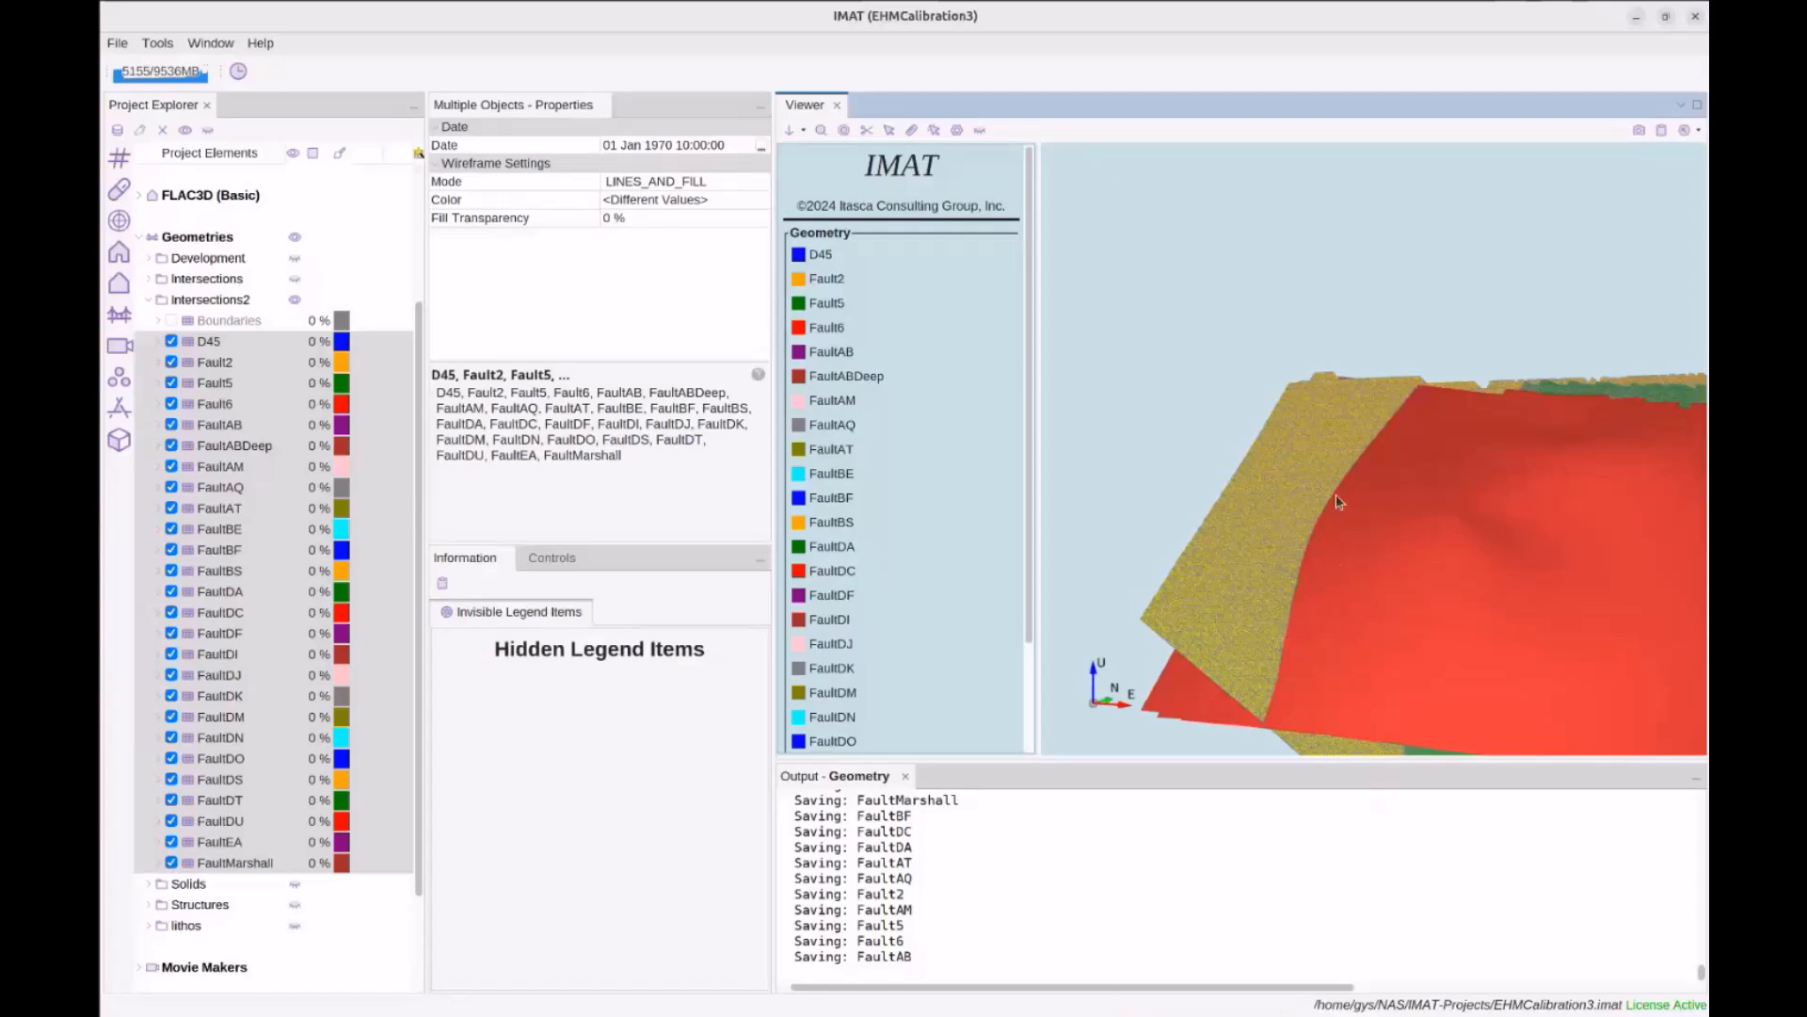
left_click_drag(1299, 558, 1222, 535)
left_click_drag(1340, 584, 1336, 392)
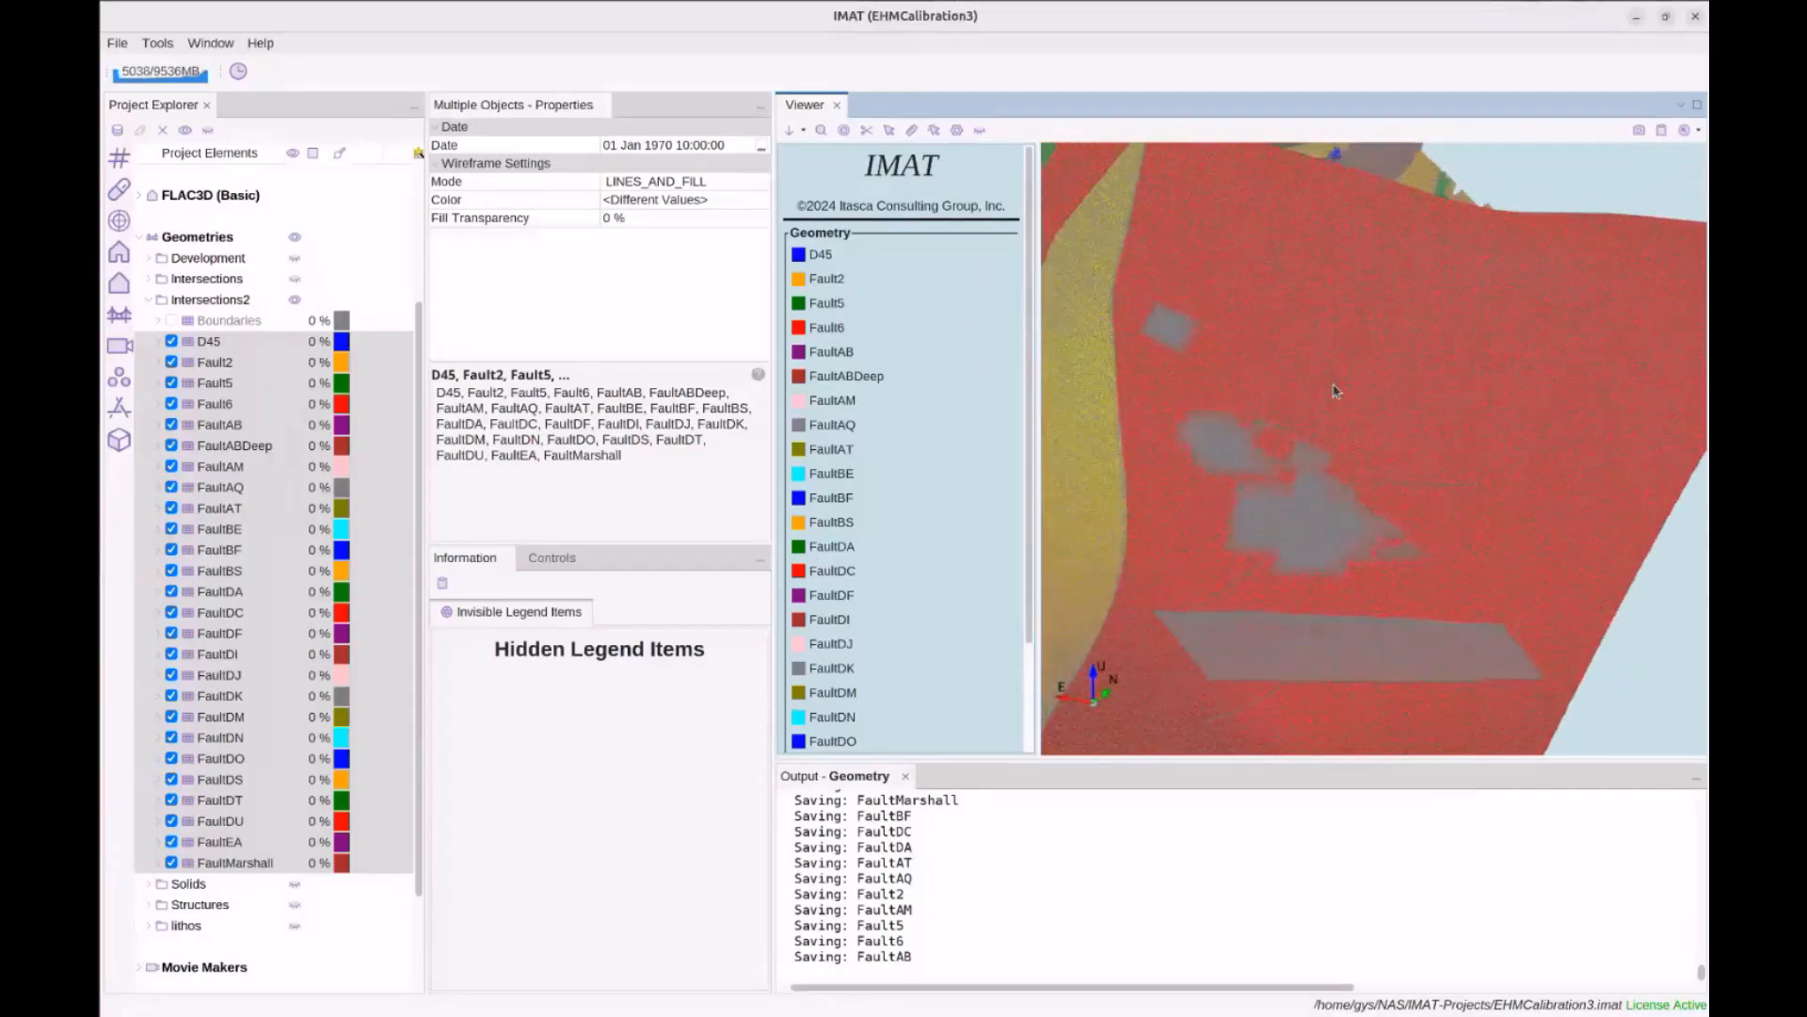
left_click(789, 130)
left_click_drag(1377, 465, 1071, 139)
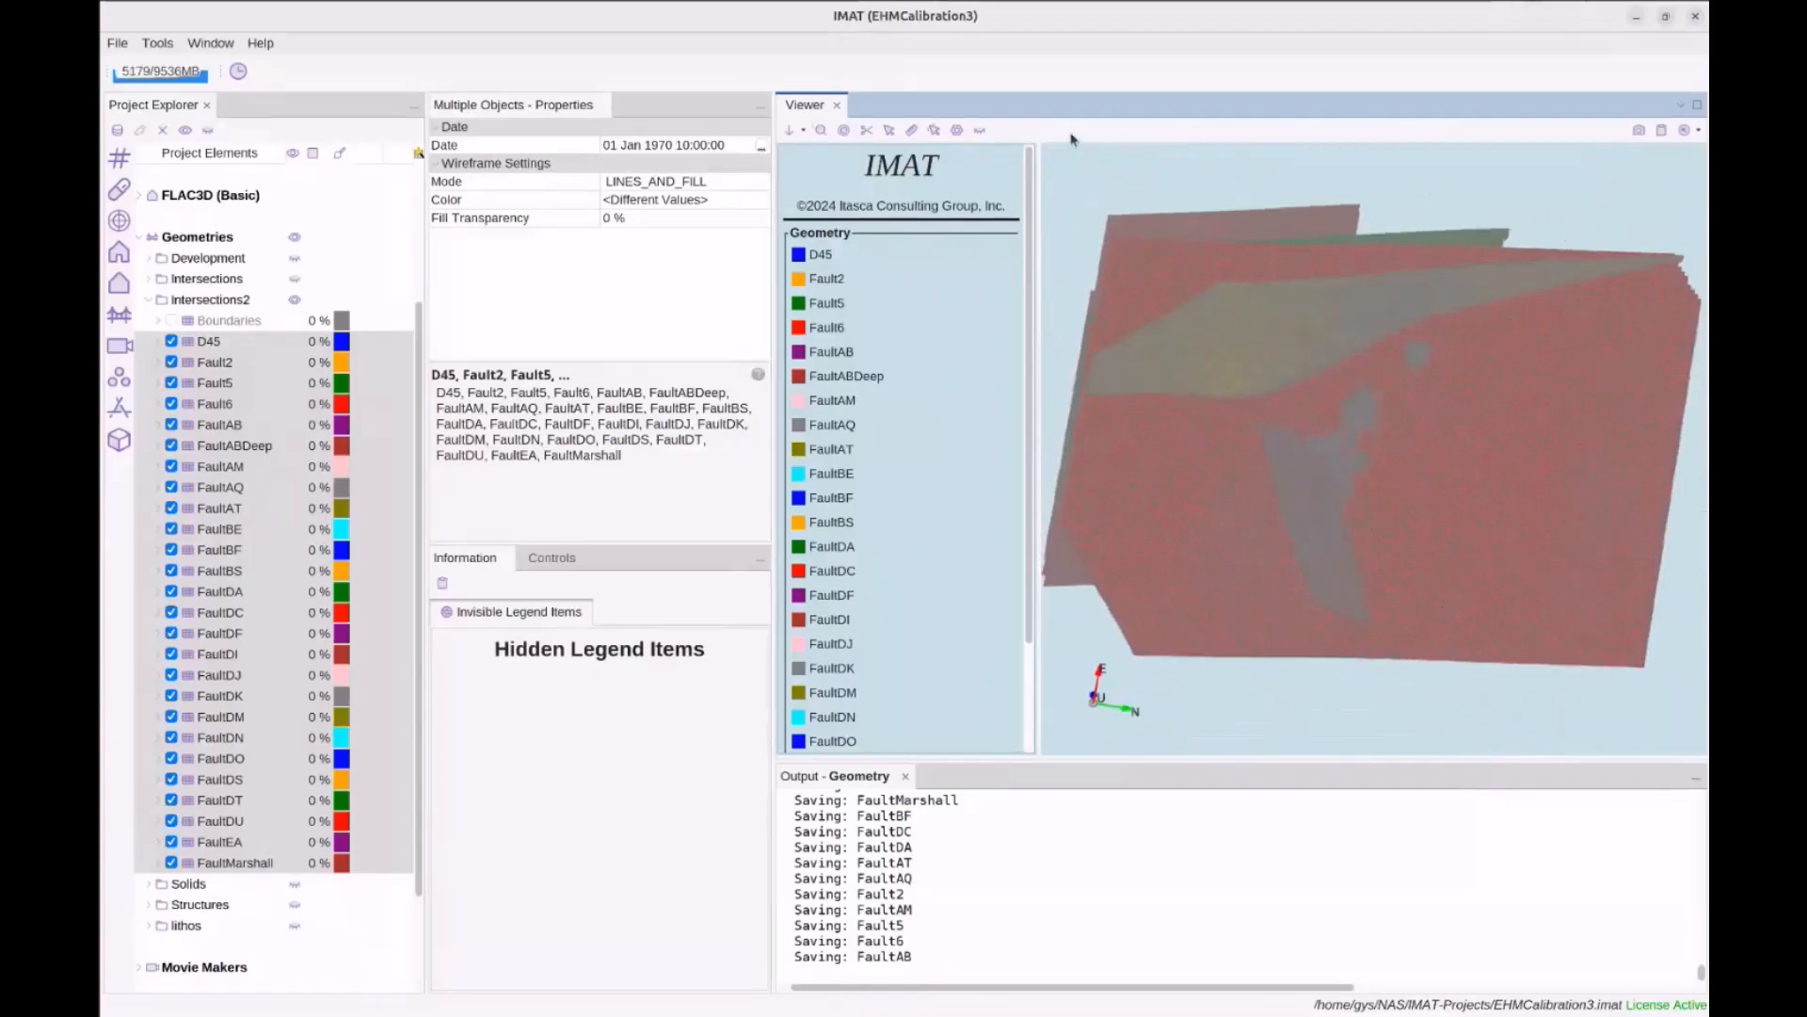
left_click(866, 130)
left_click(1437, 486)
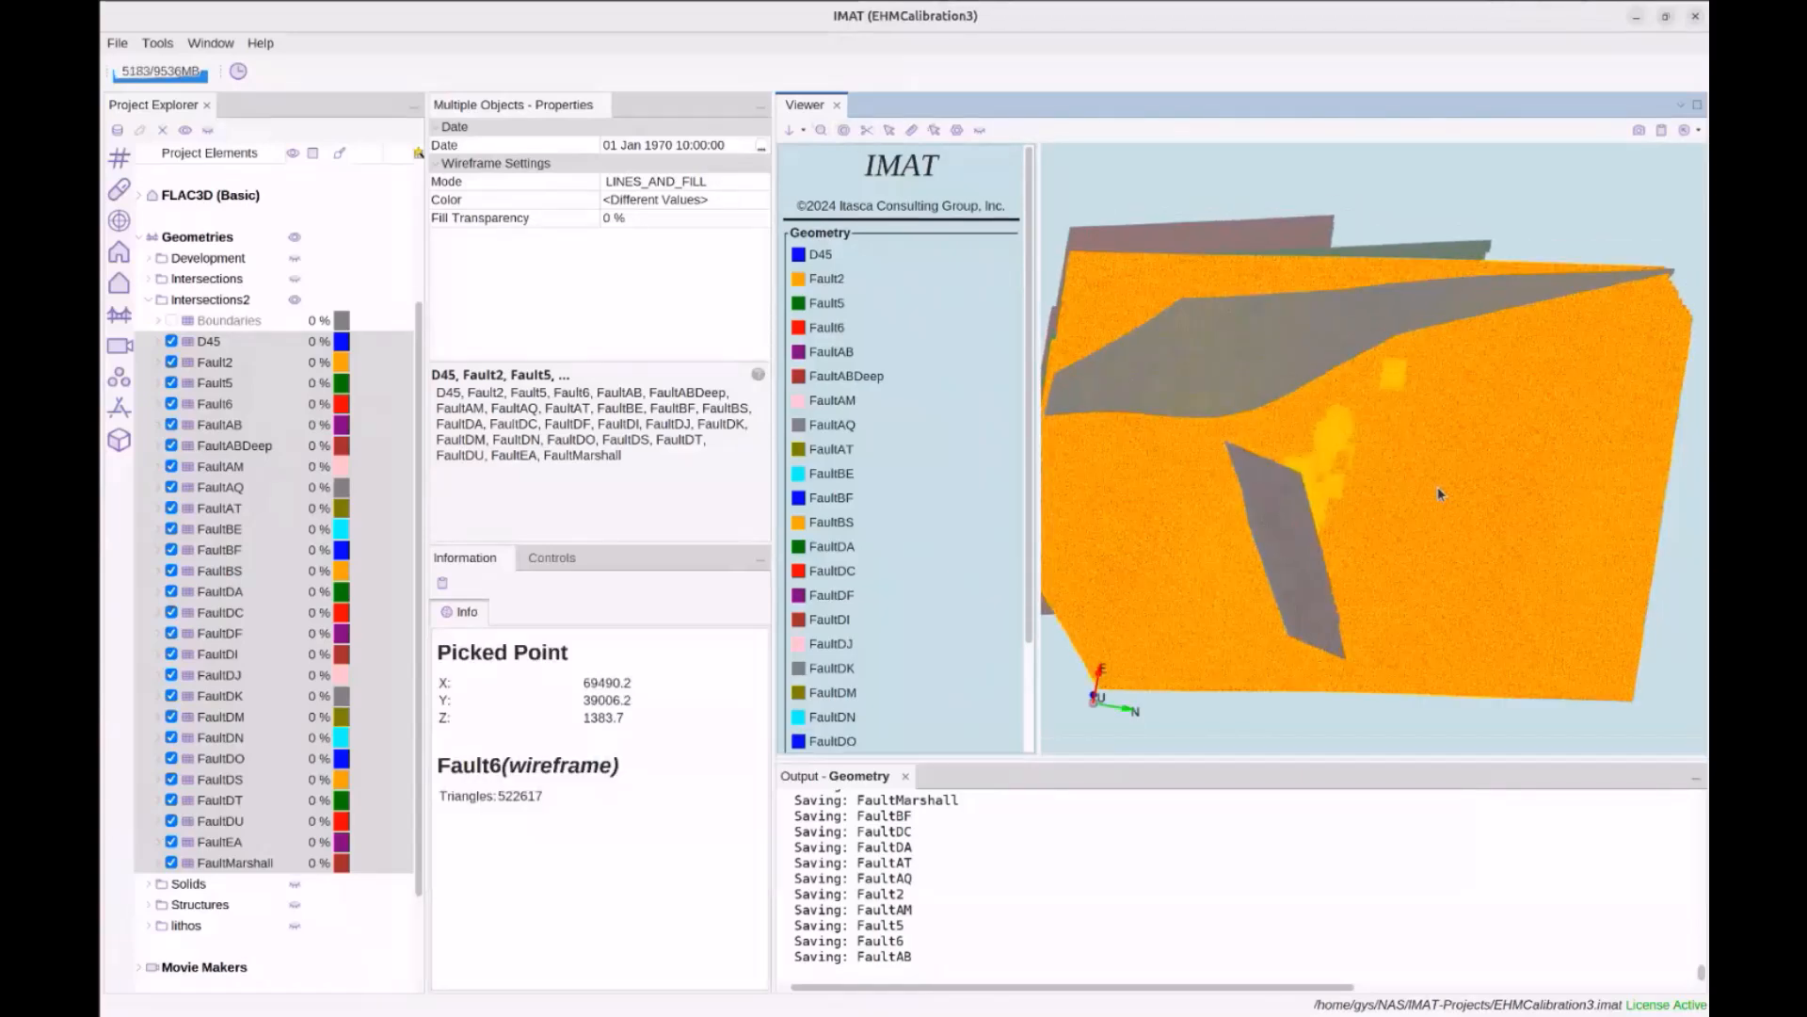
Zoom and pan across the fault mesh toward the orange patch and neighbouring fault
scroll(1437, 486, "up", 6)
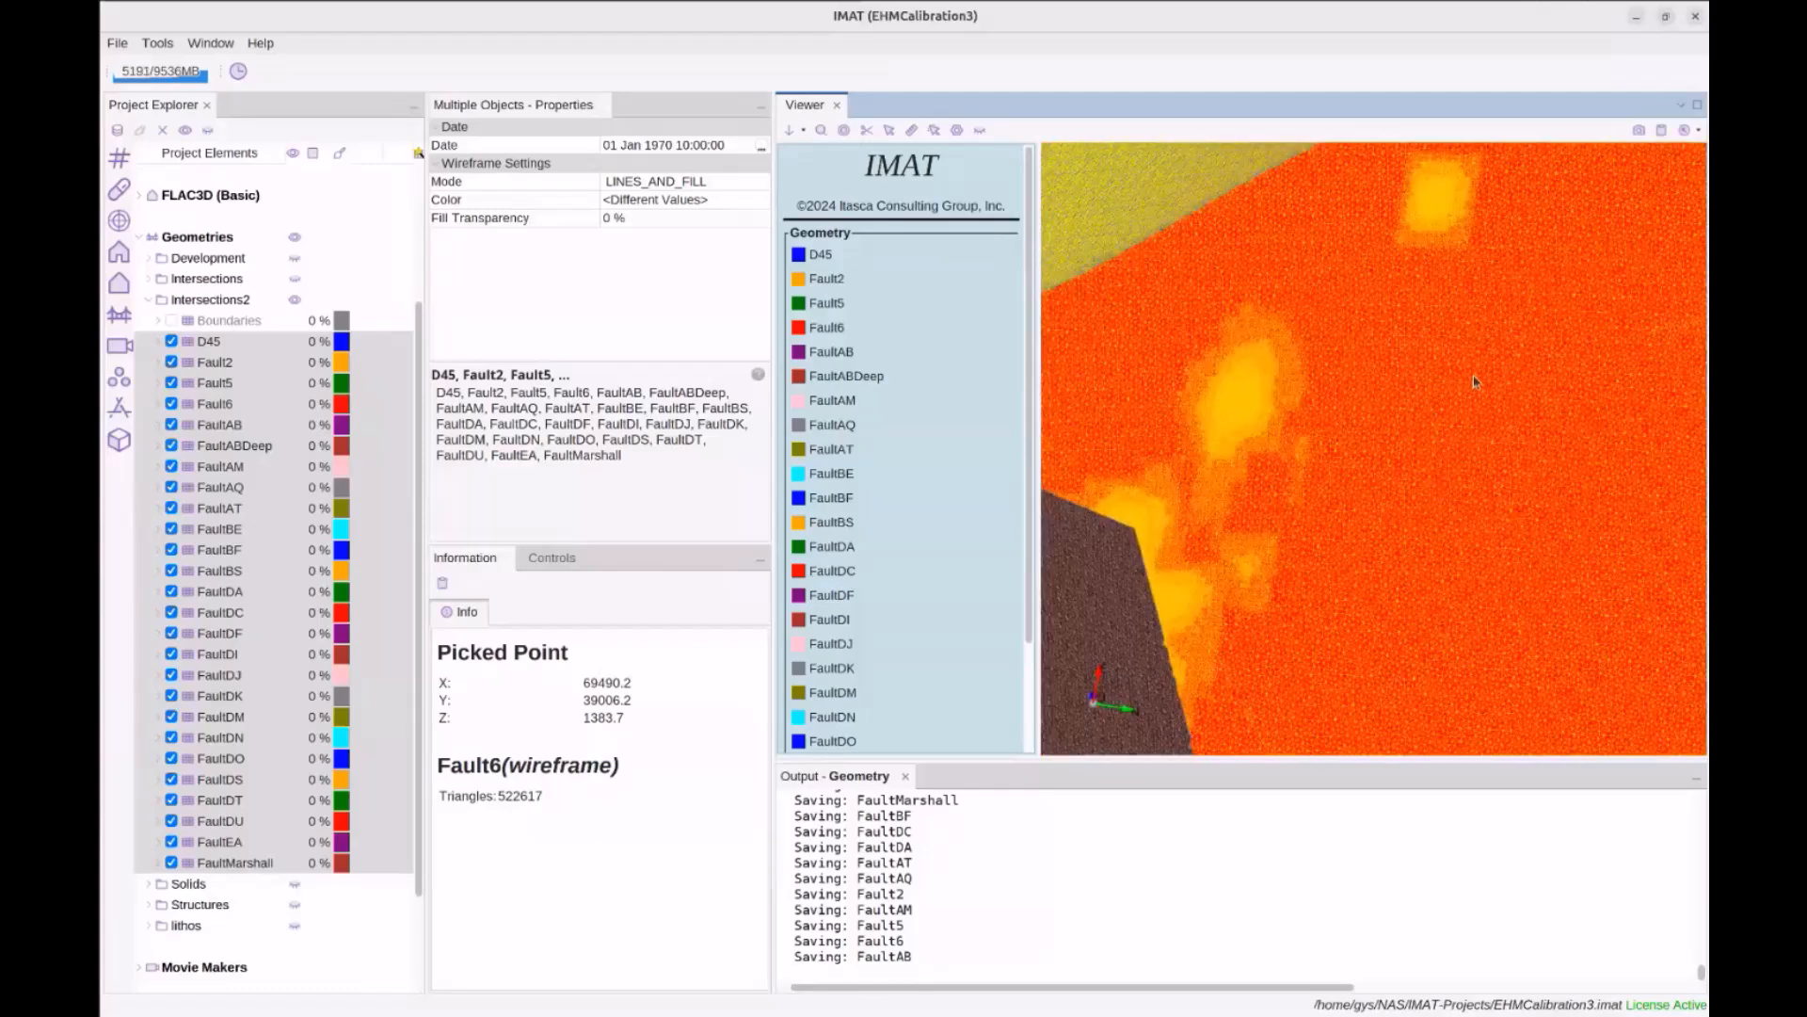
scroll(1475, 382, "up", 3)
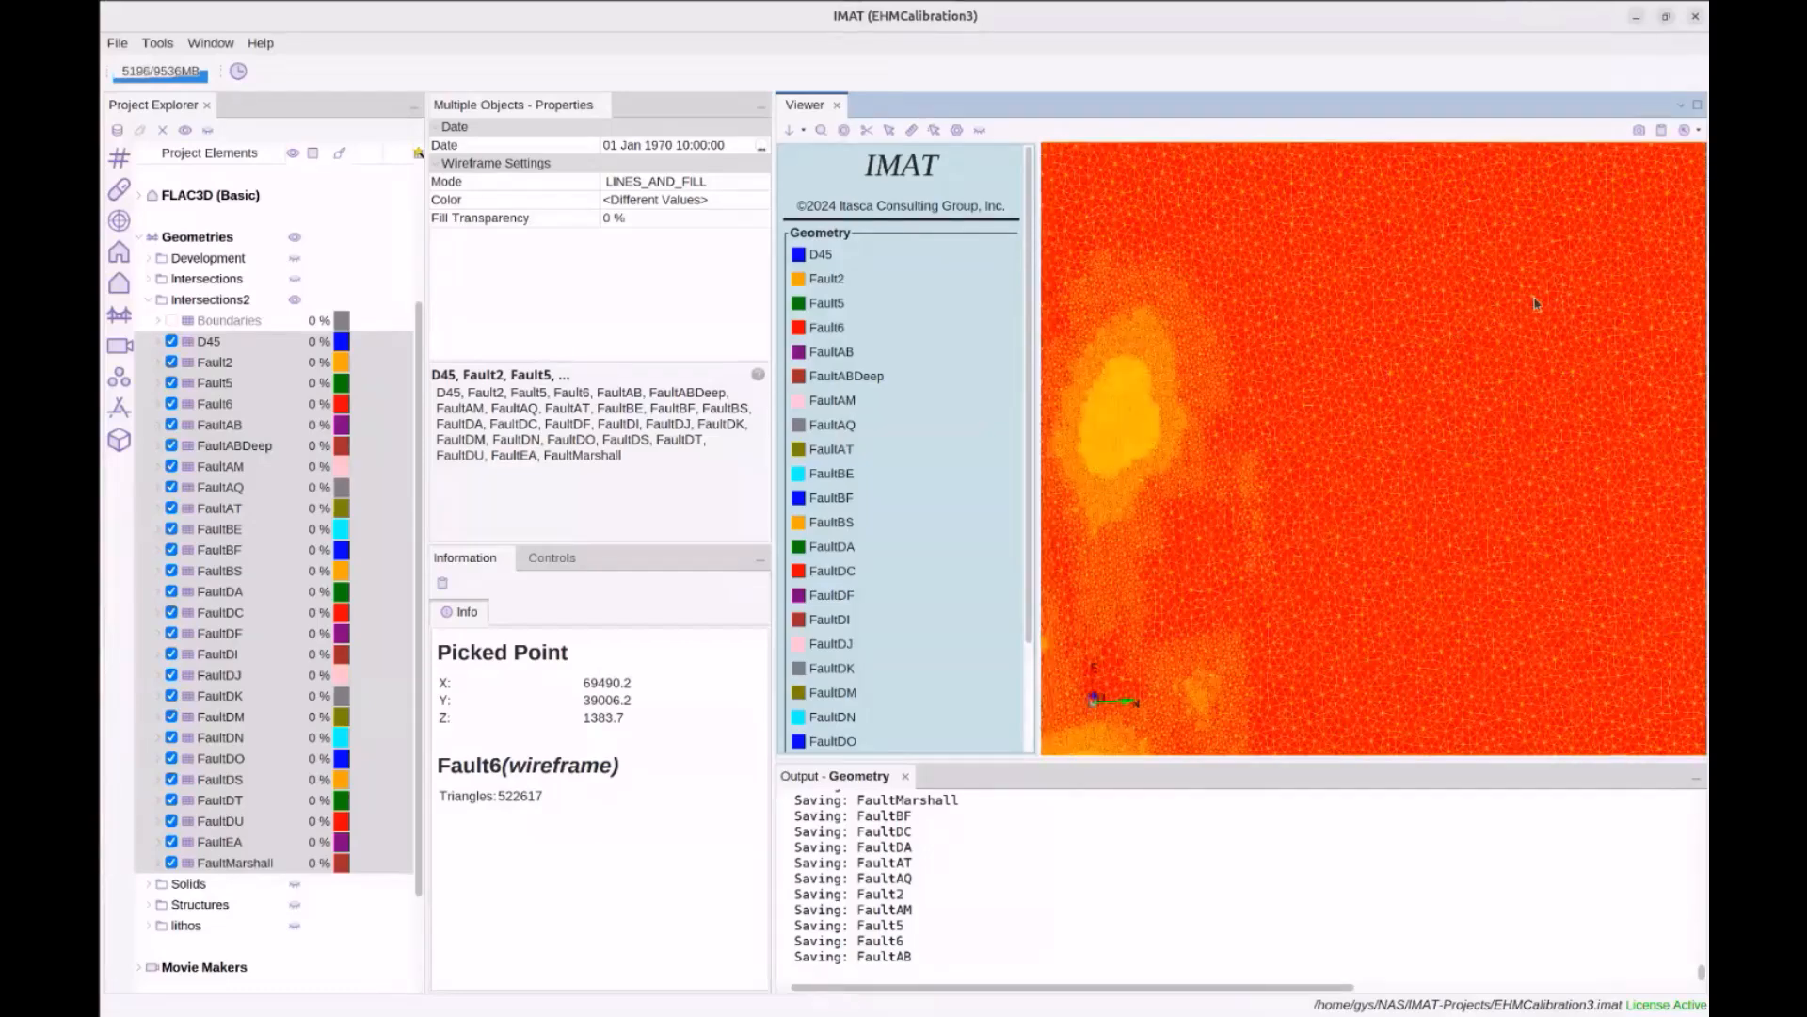
middle_click_drag(1299, 427, 1469, 426)
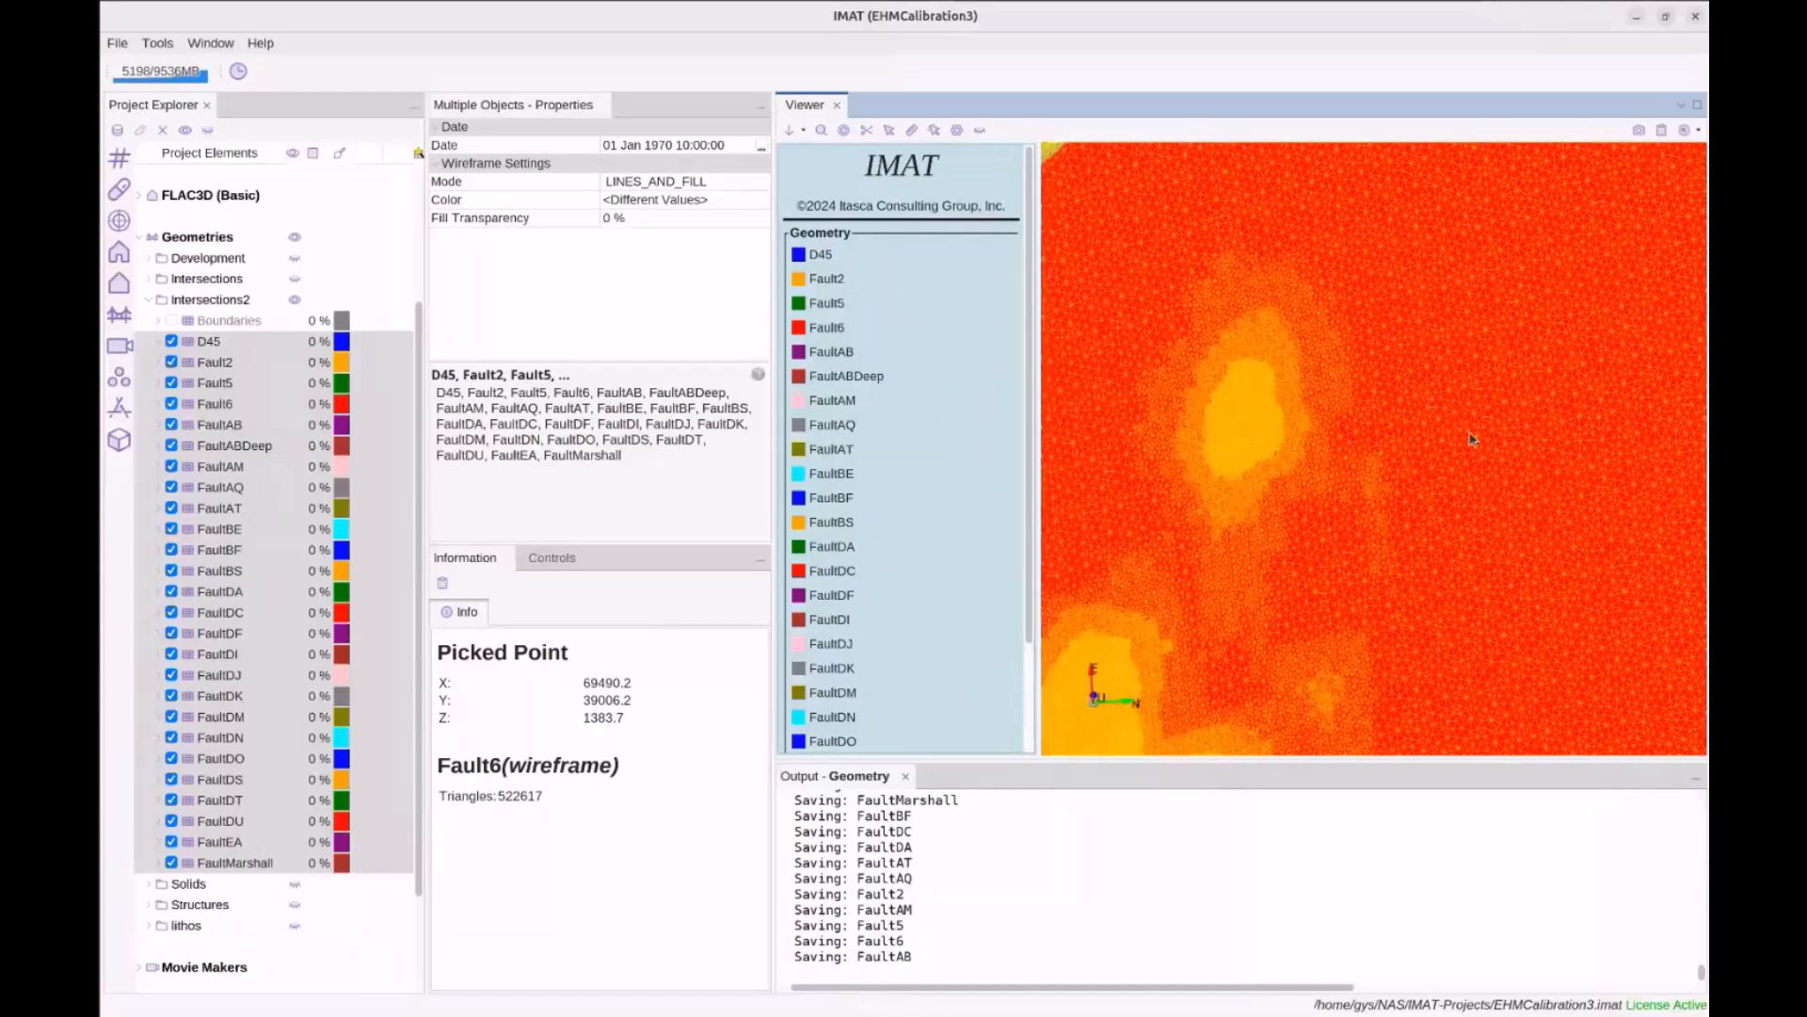
scroll(1441, 380, "up", 1)
scroll(1365, 428, "up", 2)
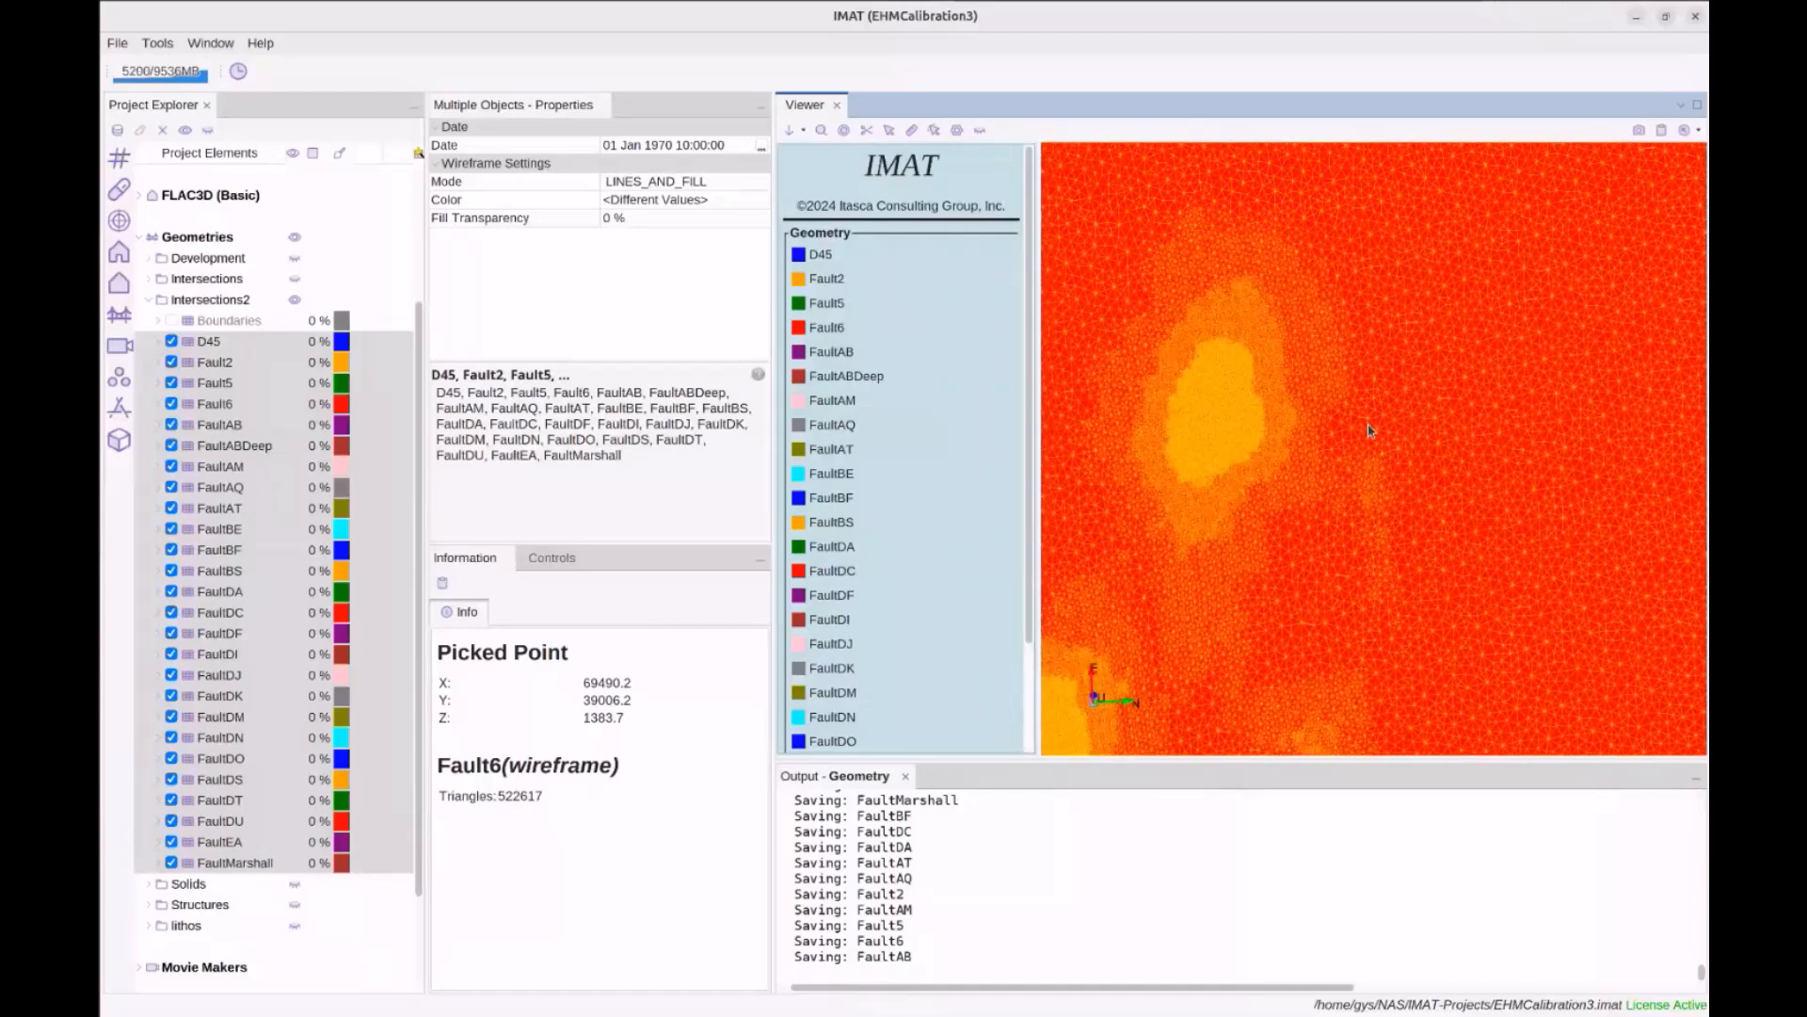
middle_click_drag(1294, 400, 1415, 440)
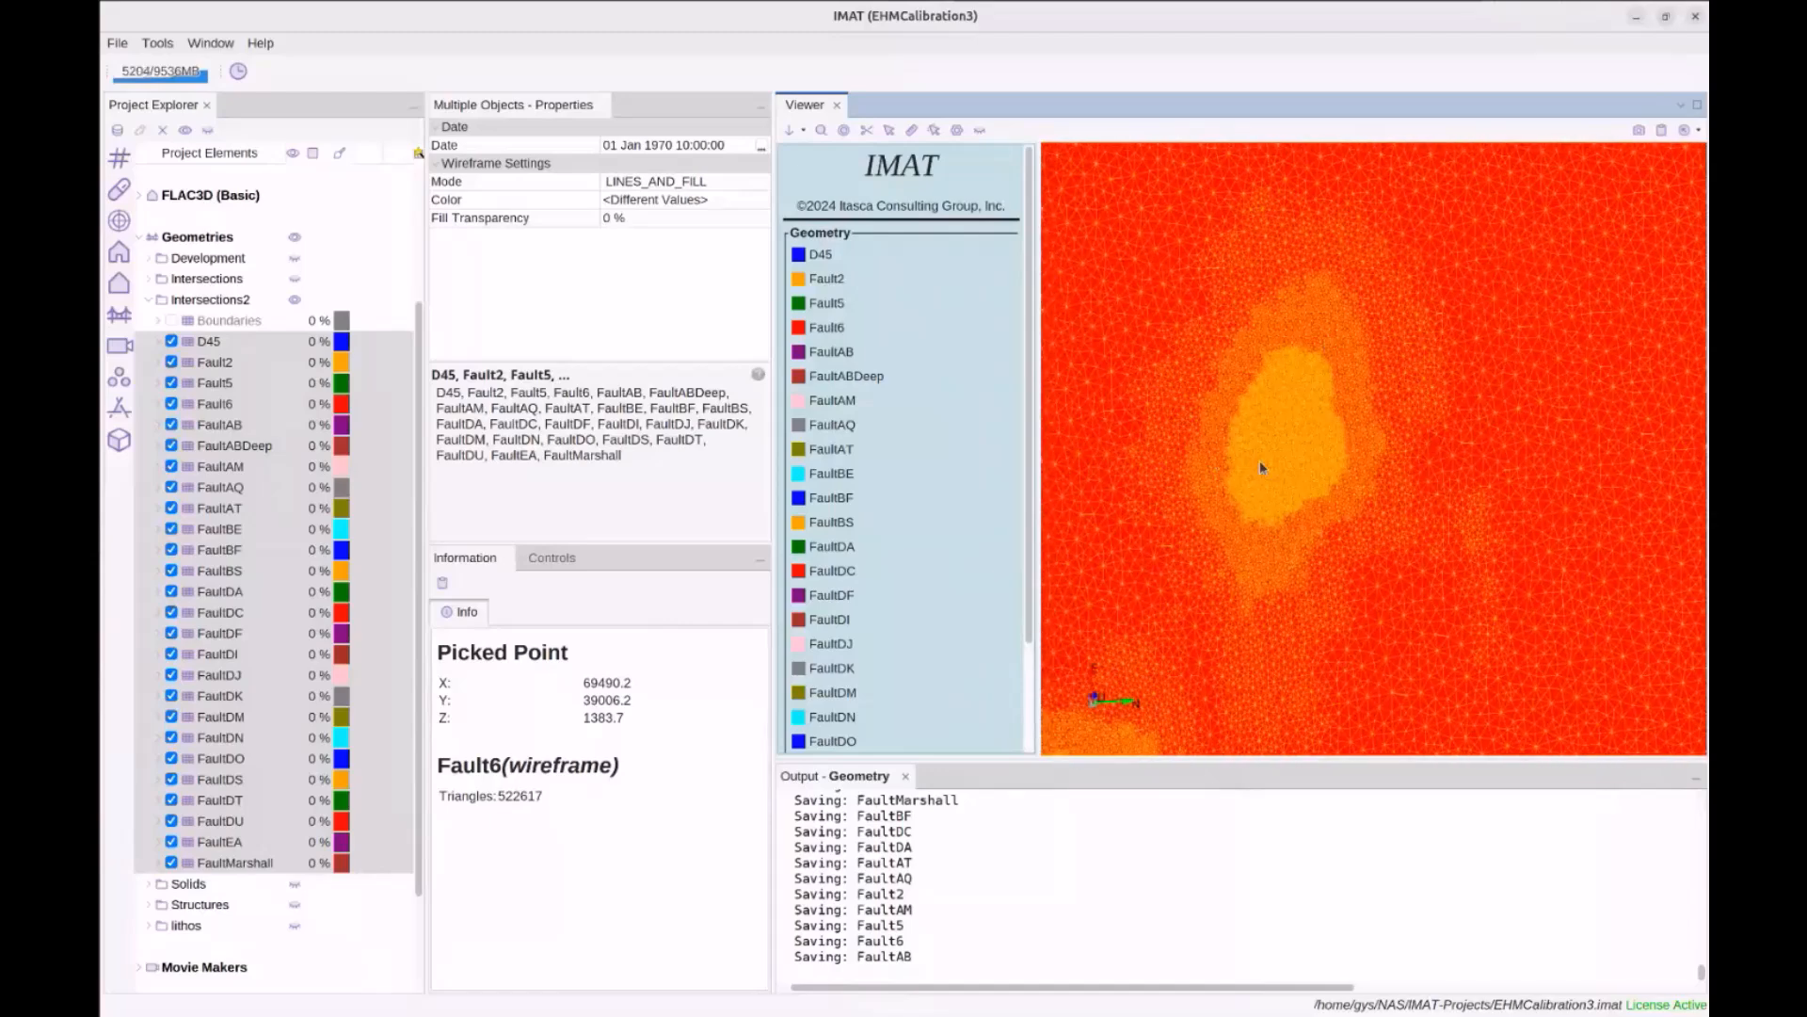
scroll(1291, 463, "up", 3)
scroll(1299, 457, "up", 3)
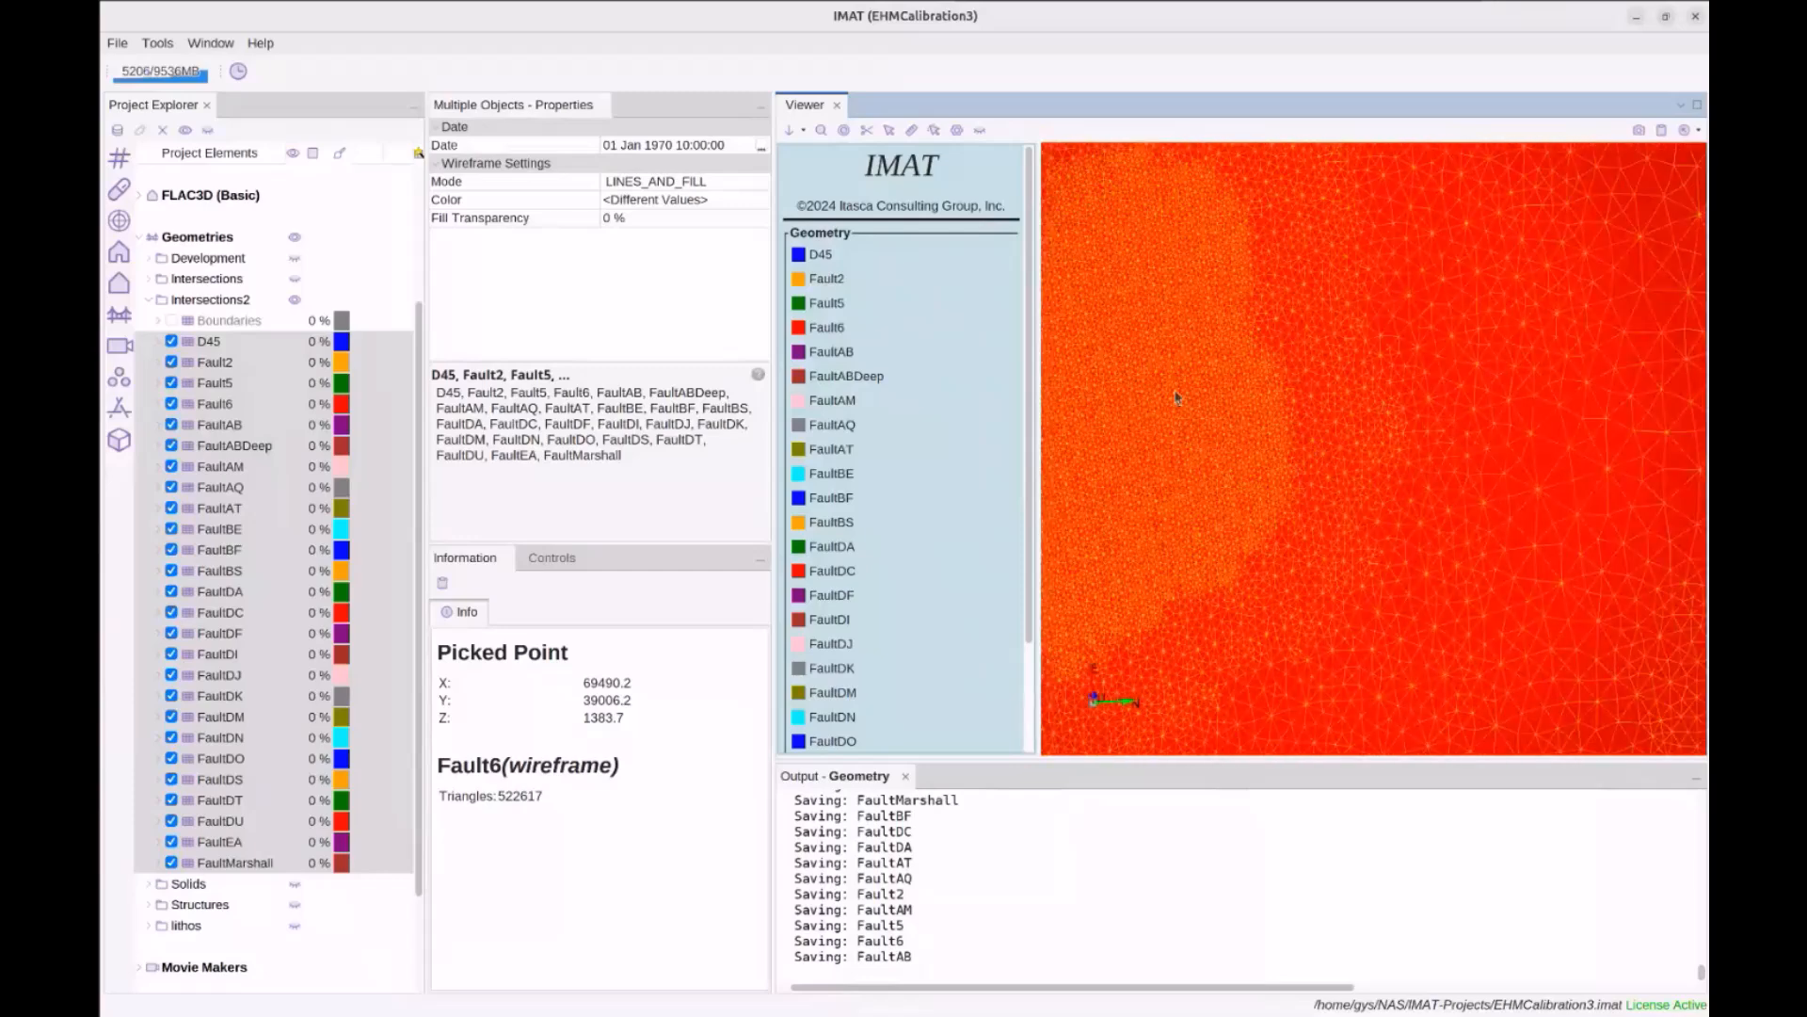
middle_click_drag(1208, 449, 1416, 465)
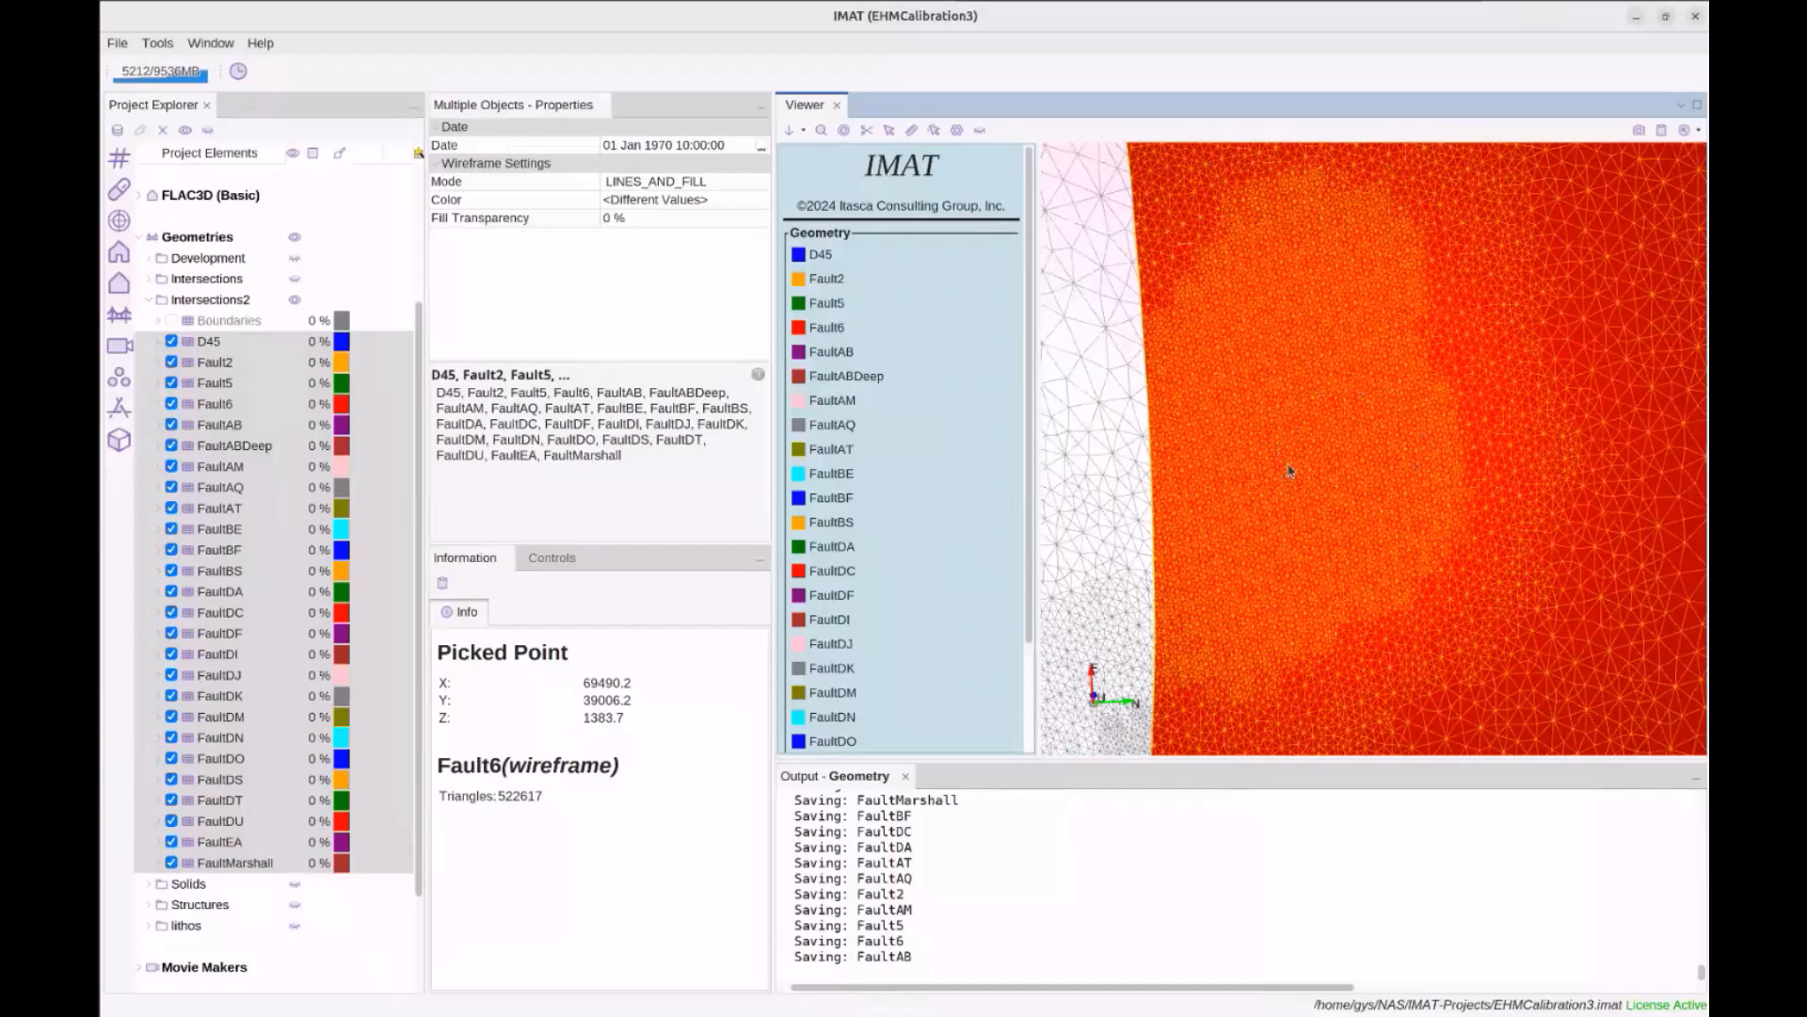
middle_click_drag(1295, 484, 1370, 449)
Rotate the fault plane diagonally, pan right, and switch the Boundaries blocks back on
left_click_drag(1354, 450, 1273, 410)
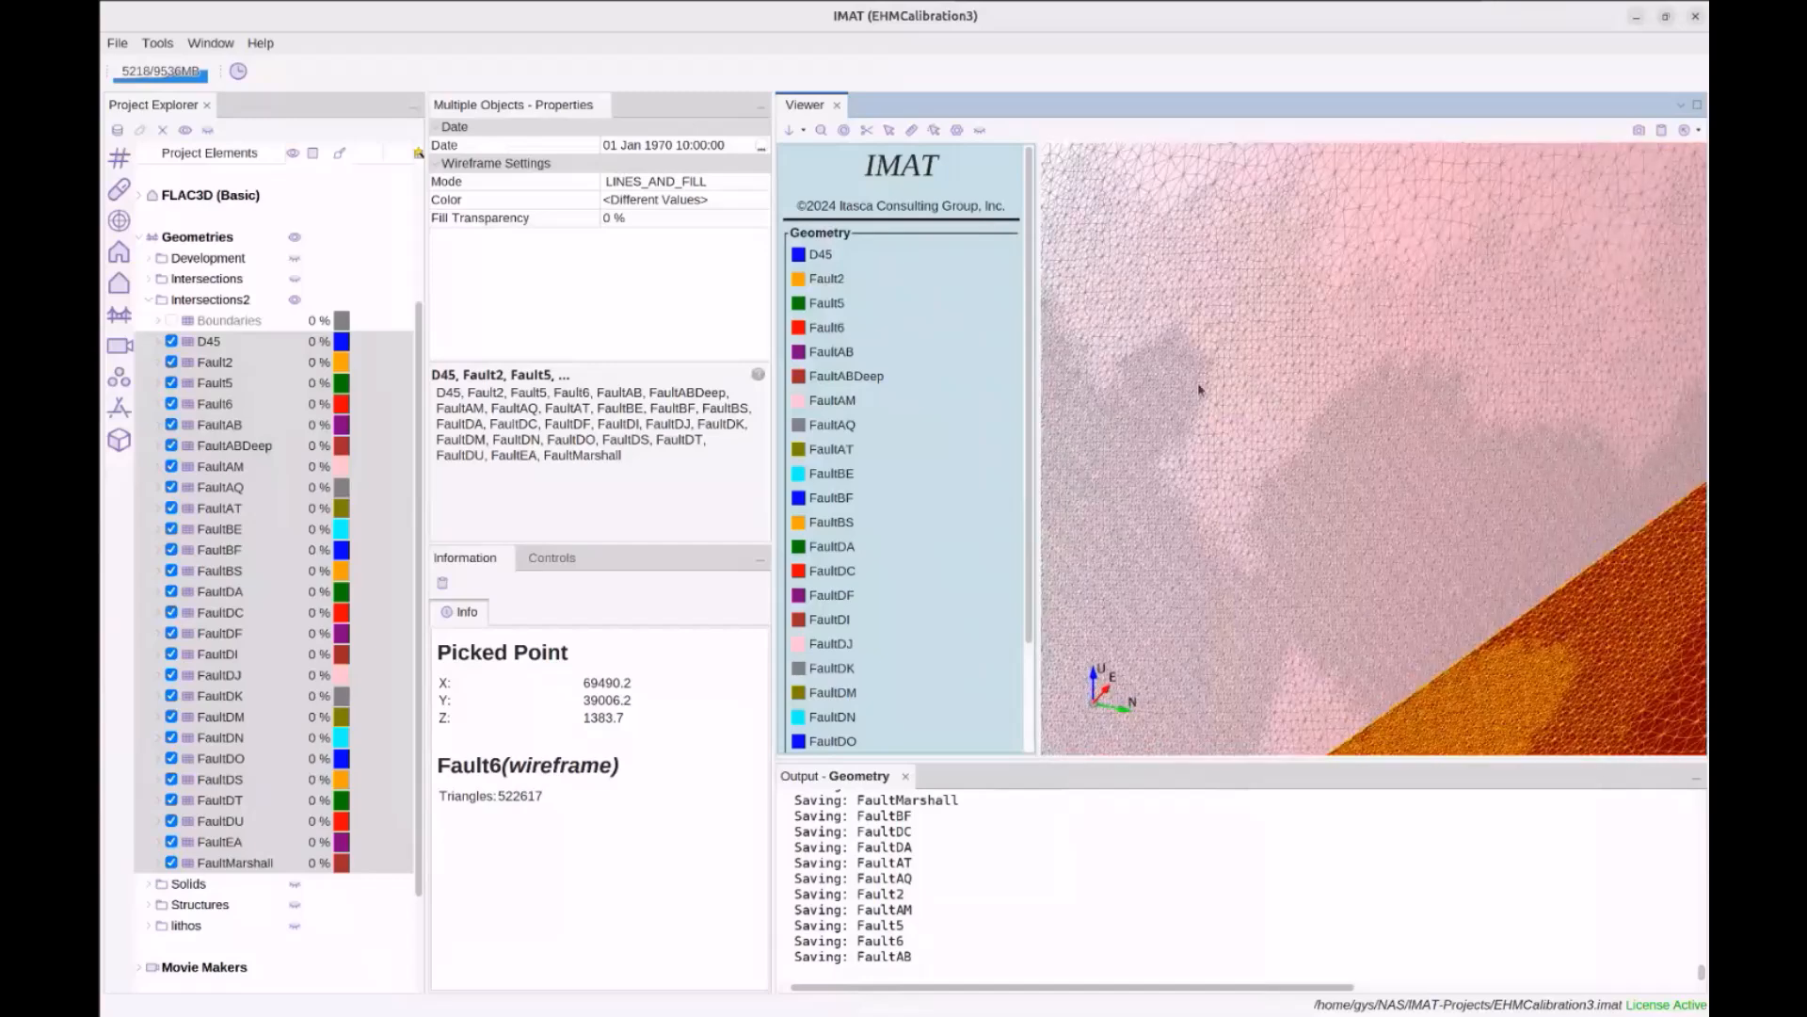
scroll(1304, 406, "down", 4)
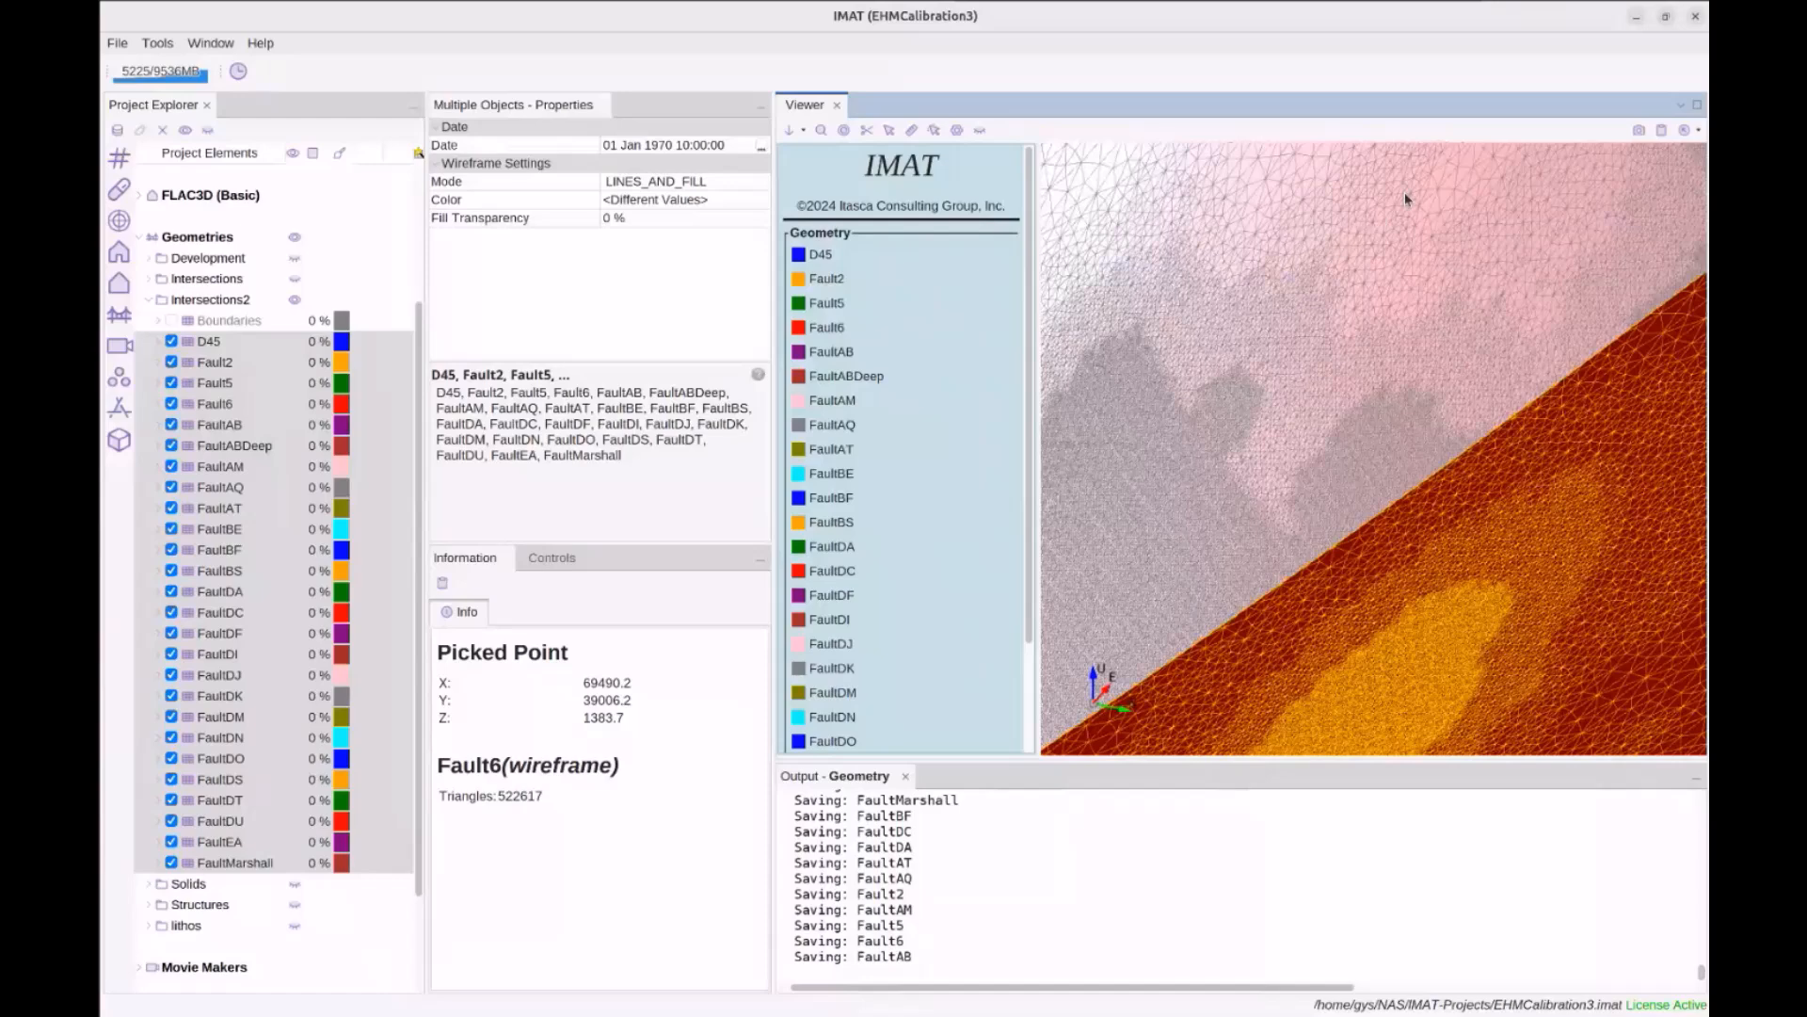
scroll(1268, 347, "down", 1)
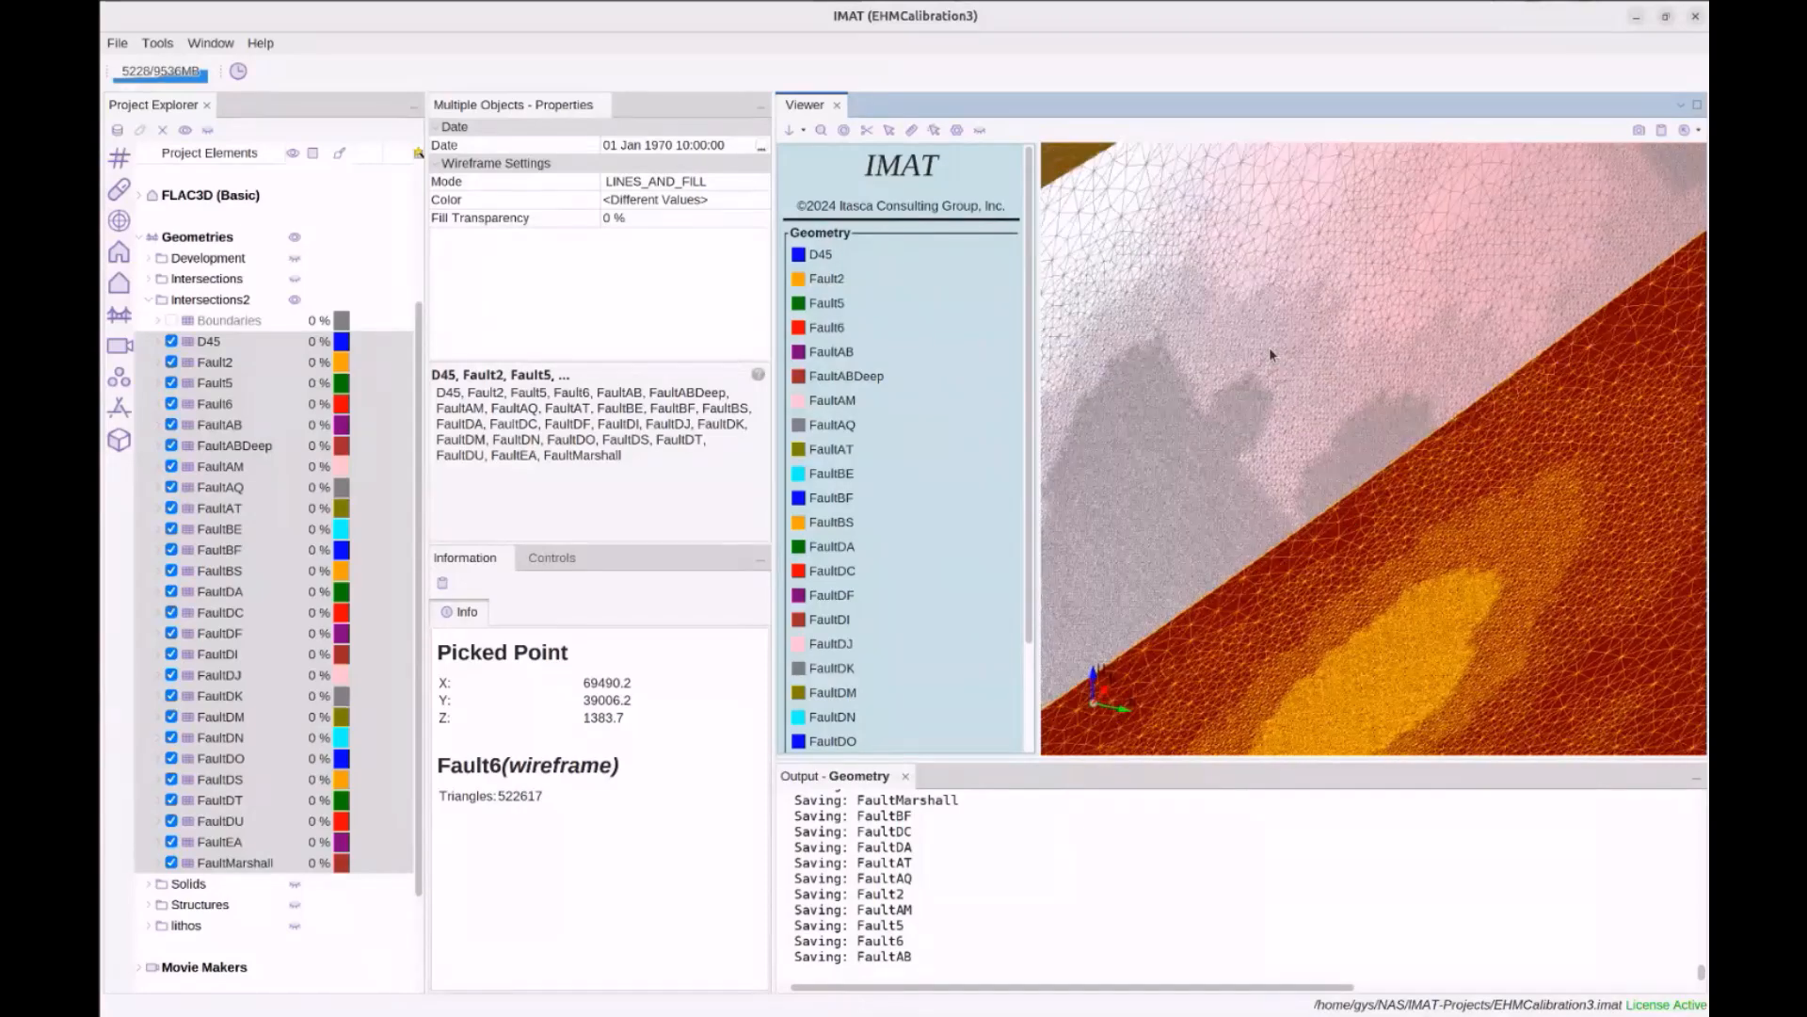
middle_click_drag(1269, 347, 1456, 352)
middle_click_drag(1247, 399, 1362, 362)
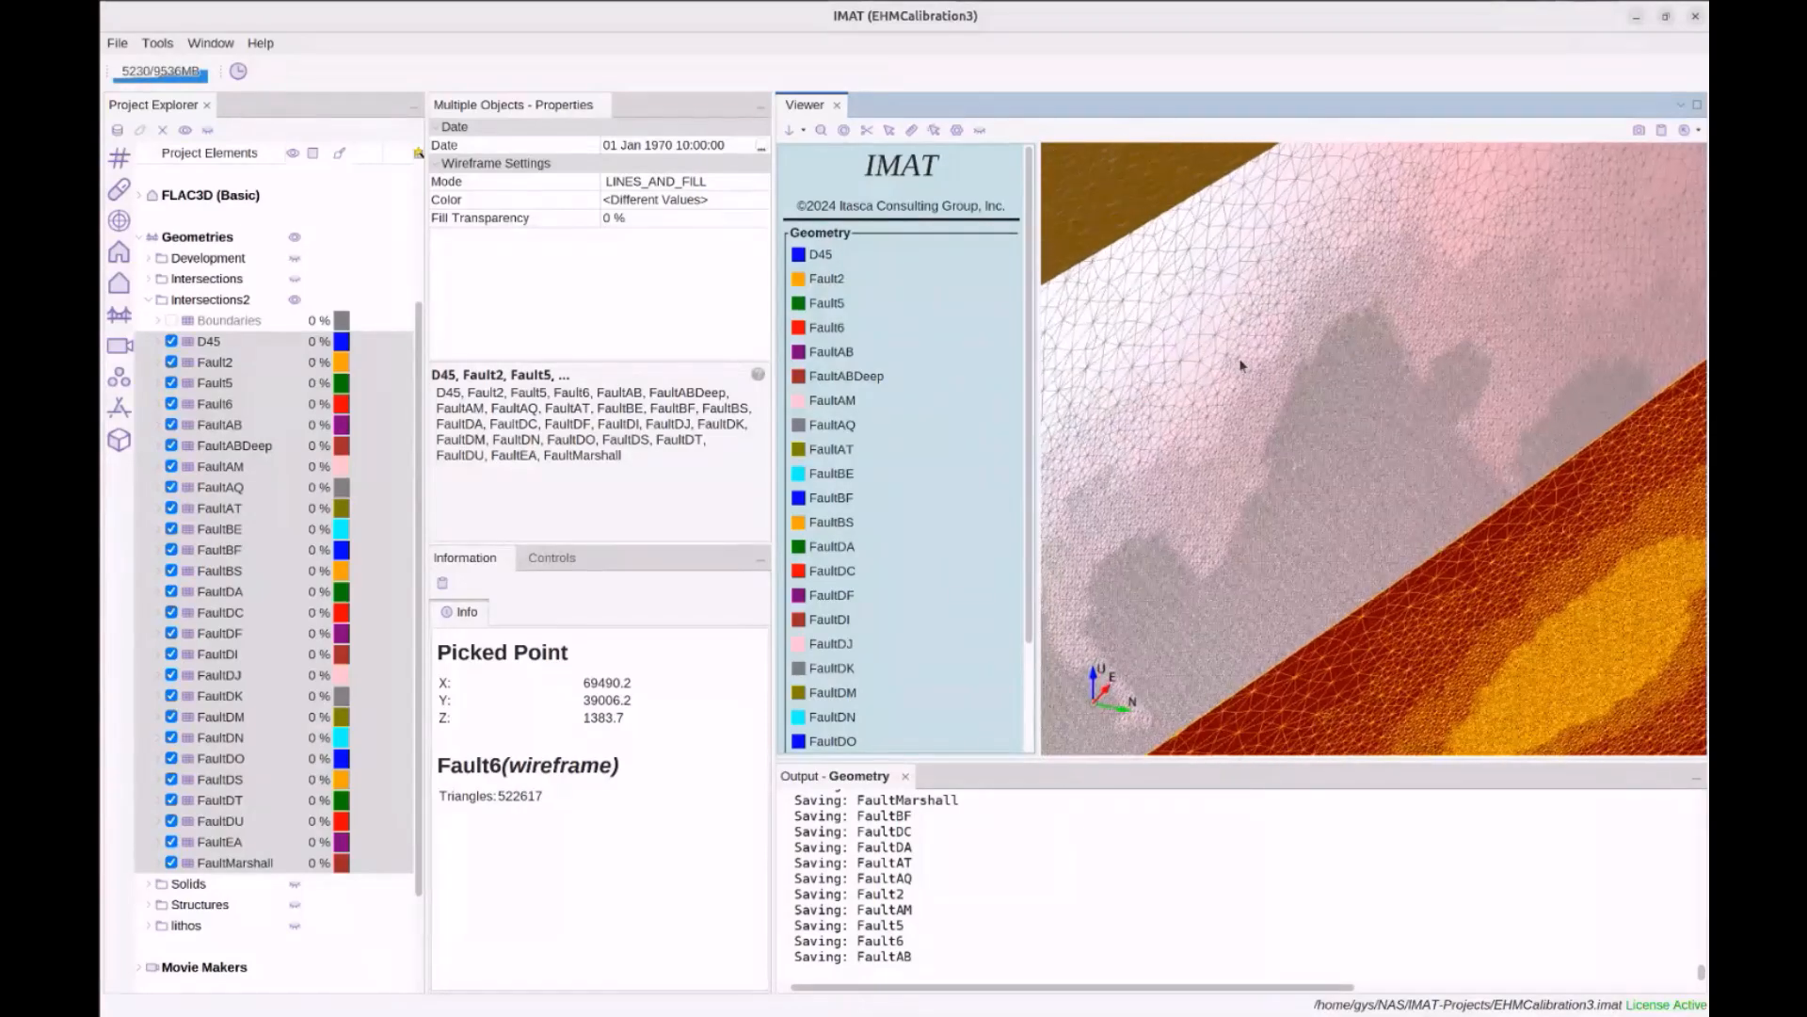
left_click(246, 326)
left_click(172, 321)
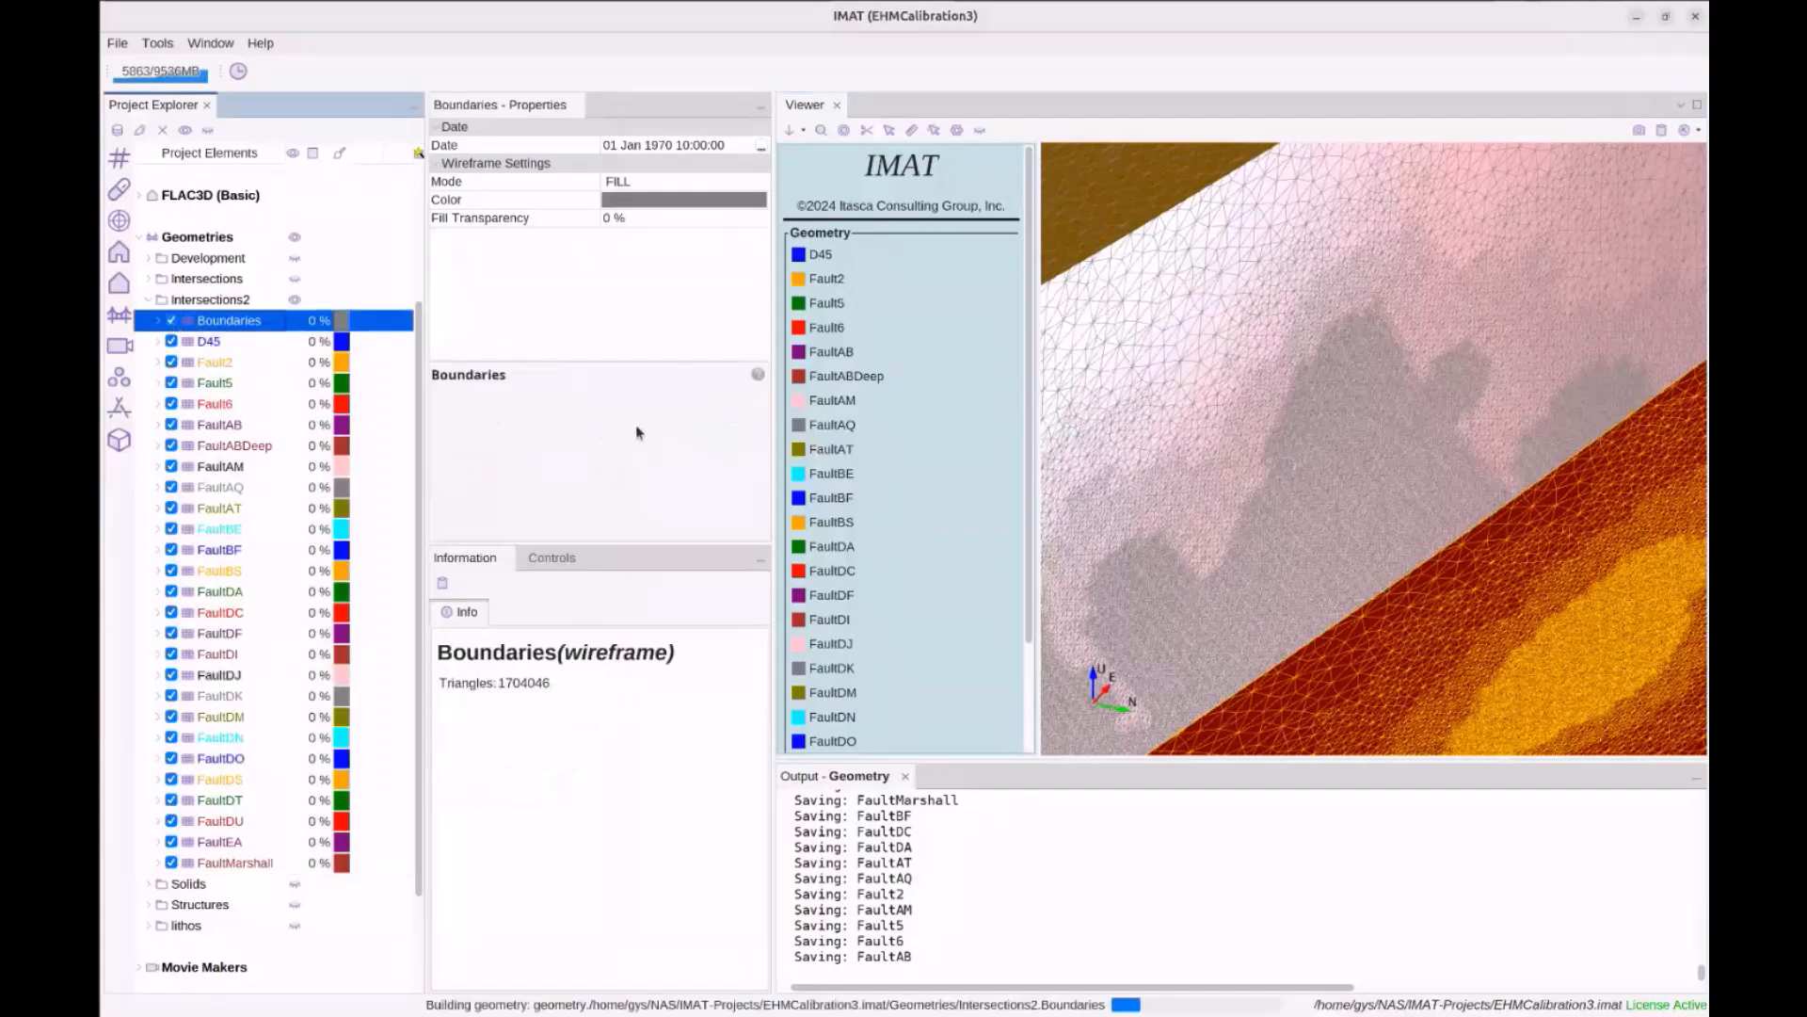
Zoom out, orbit obliquely, and zoom in on the red and green faults among the grey blocks
scroll(1290, 421, "down", 12)
left_click_drag(1290, 420, 1329, 437)
left_click_drag(1396, 436, 1276, 356)
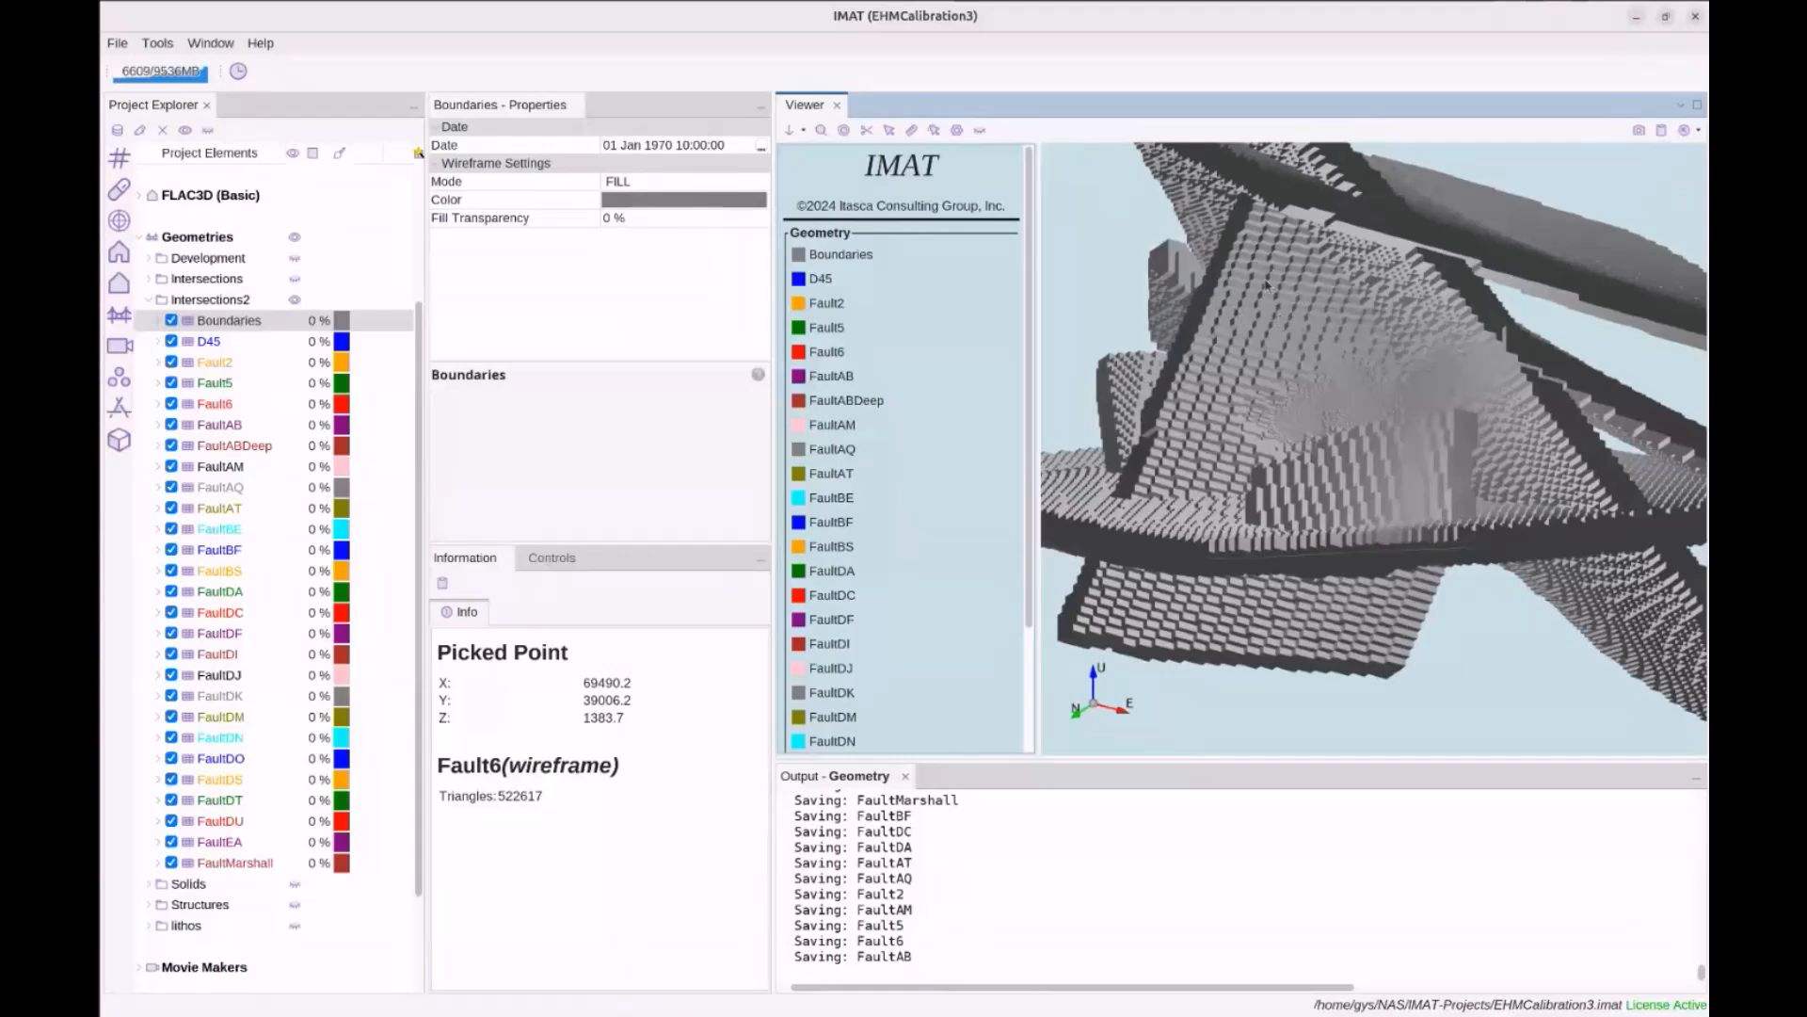
scroll(1297, 342, "up", 3)
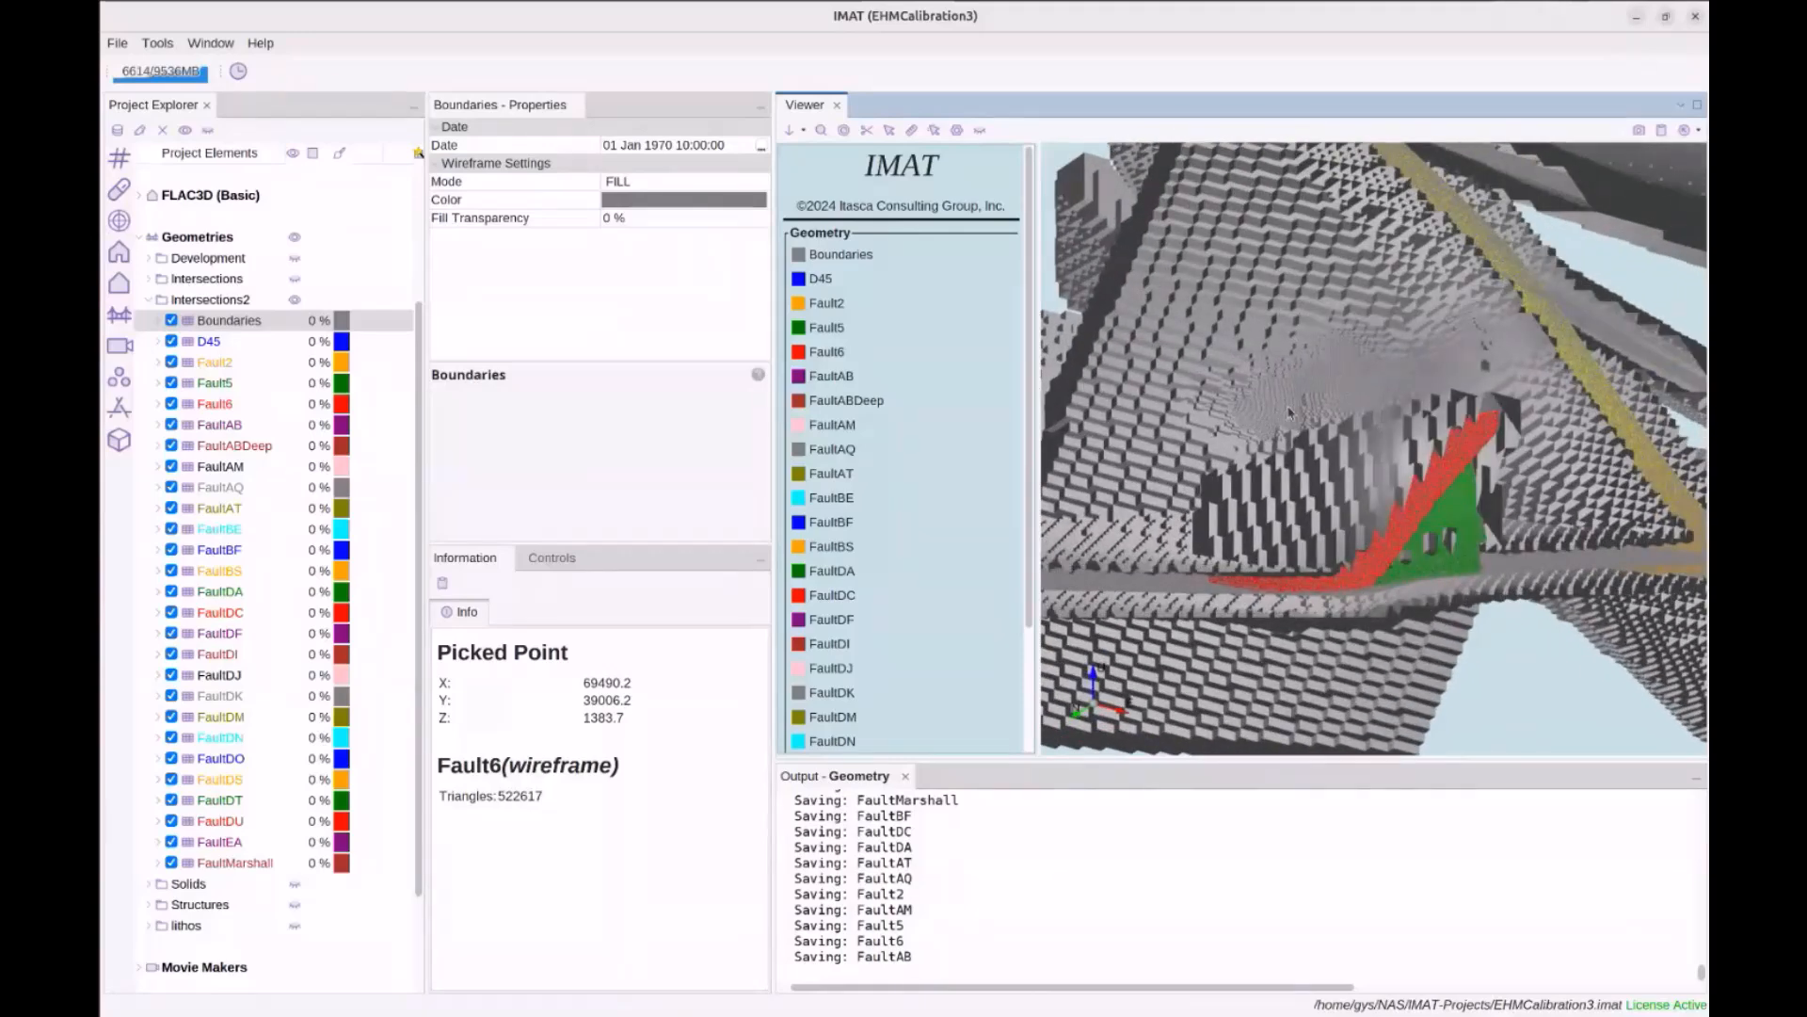
scroll(1350, 377, "up", 5)
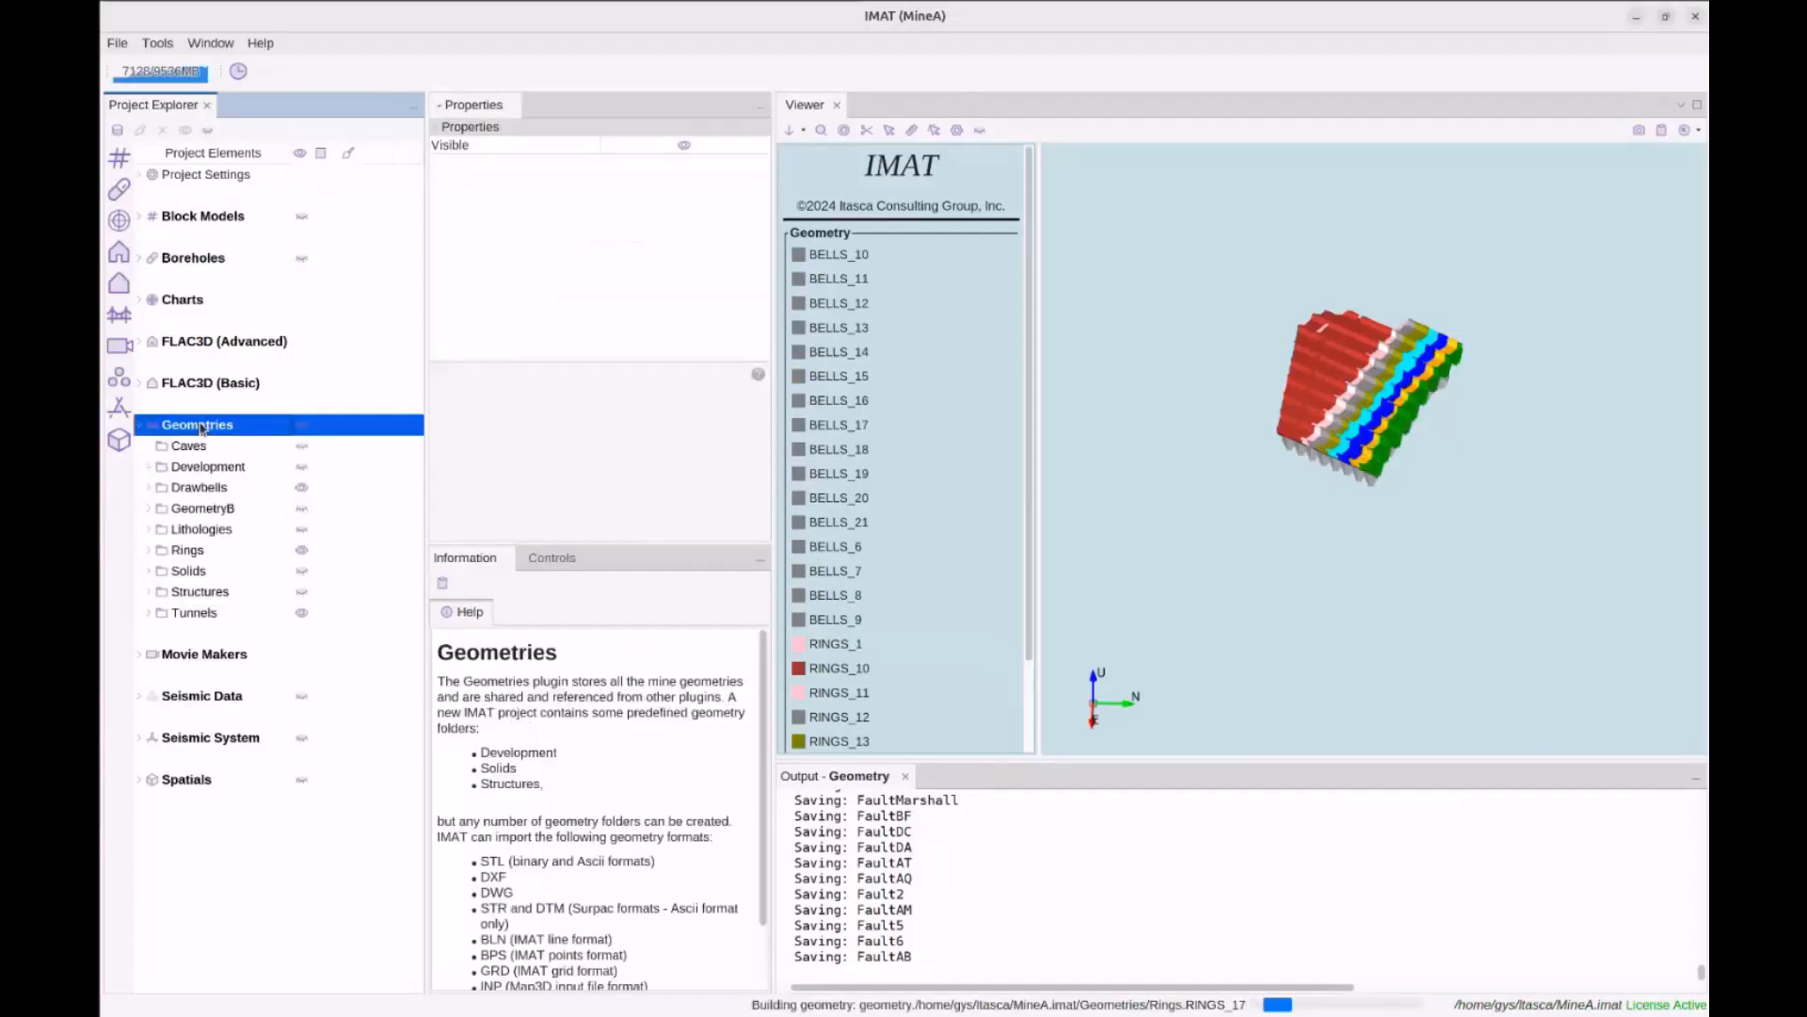
Expand Tunnels and Rings, select RINGS_1–RINGS_21, and browse their Toolbox actions without applying any
double_click(209, 613)
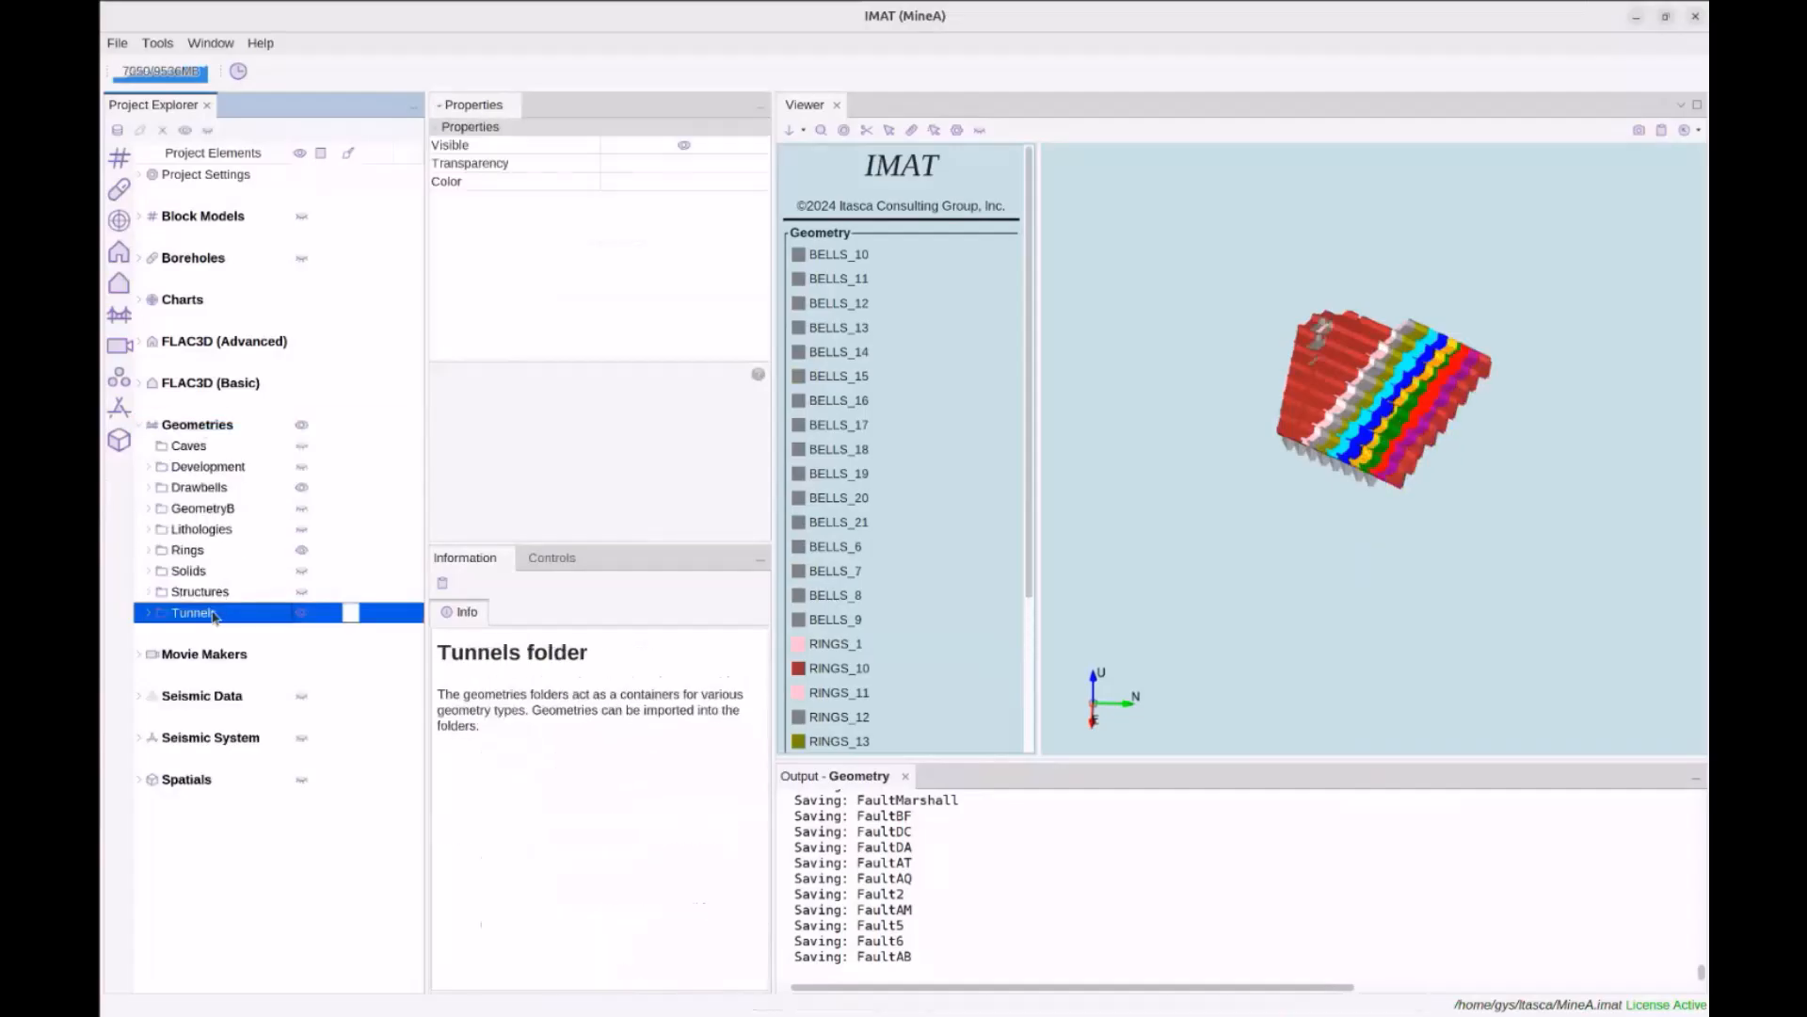
double_click(193, 550)
left_click(215, 574)
scroll(215, 581, "down", 3)
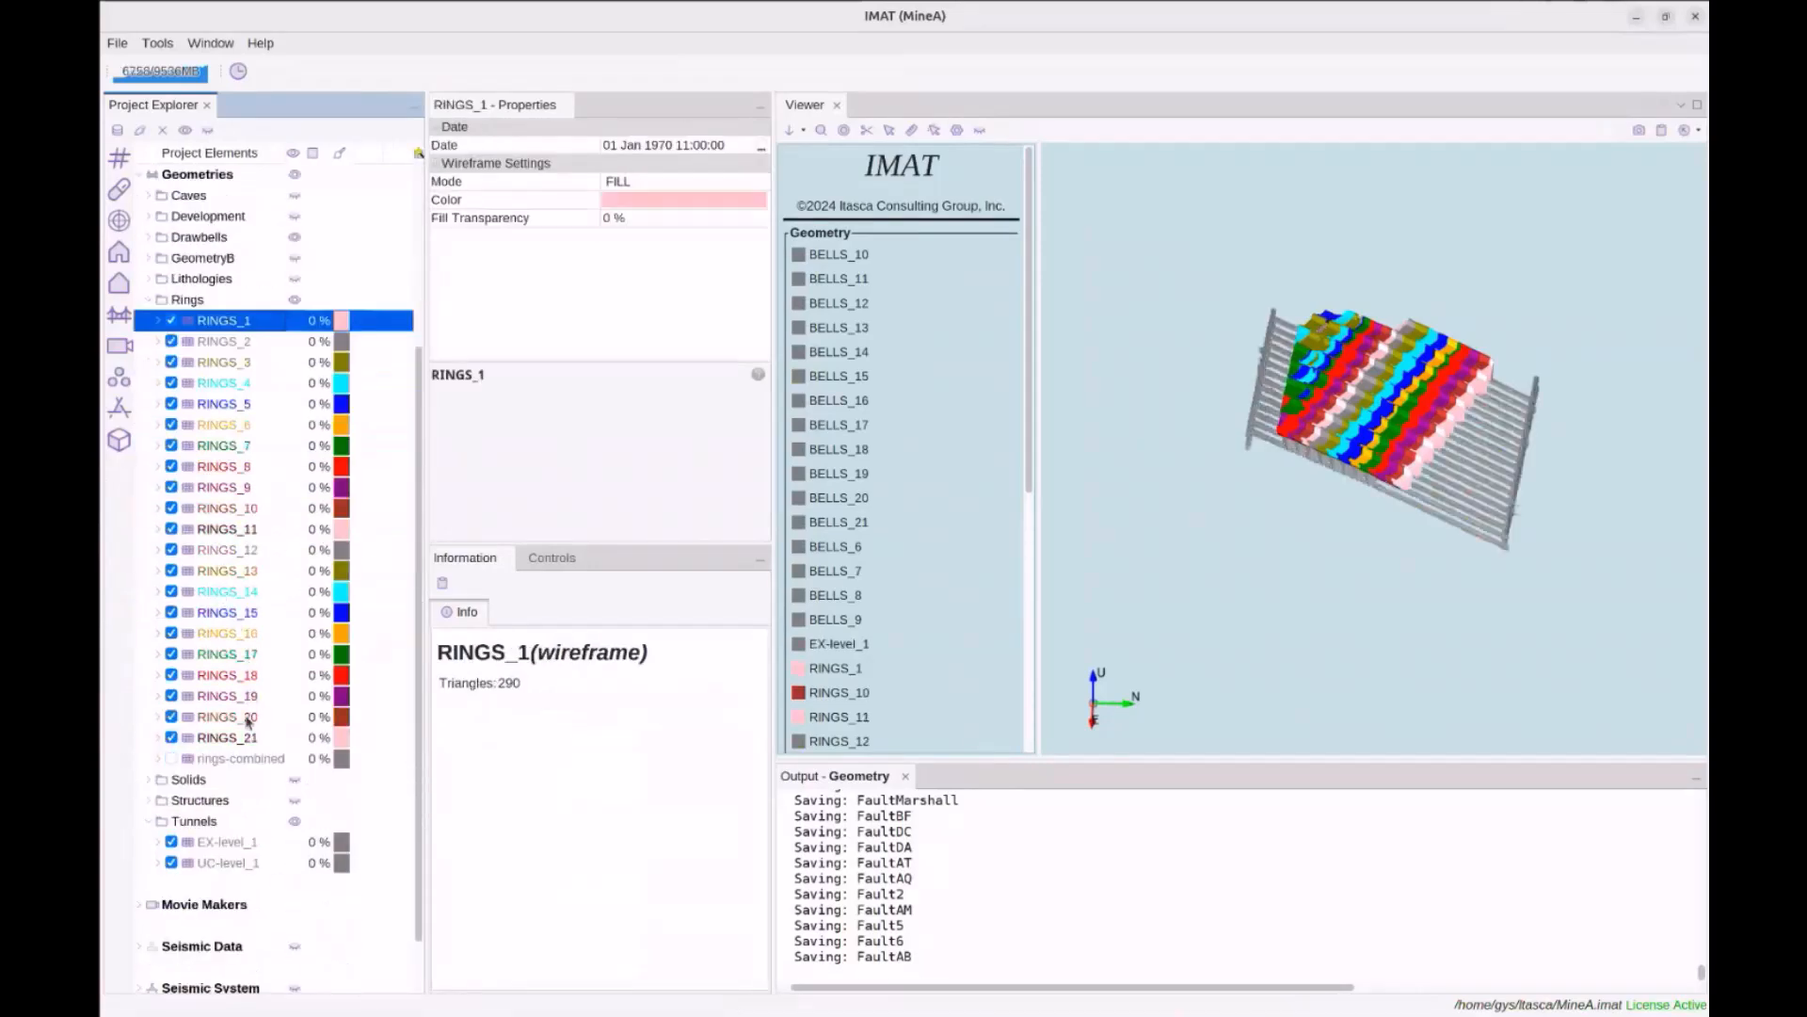
left_click(243, 739, "shift")
right_click(245, 740)
mouse_move(279, 750)
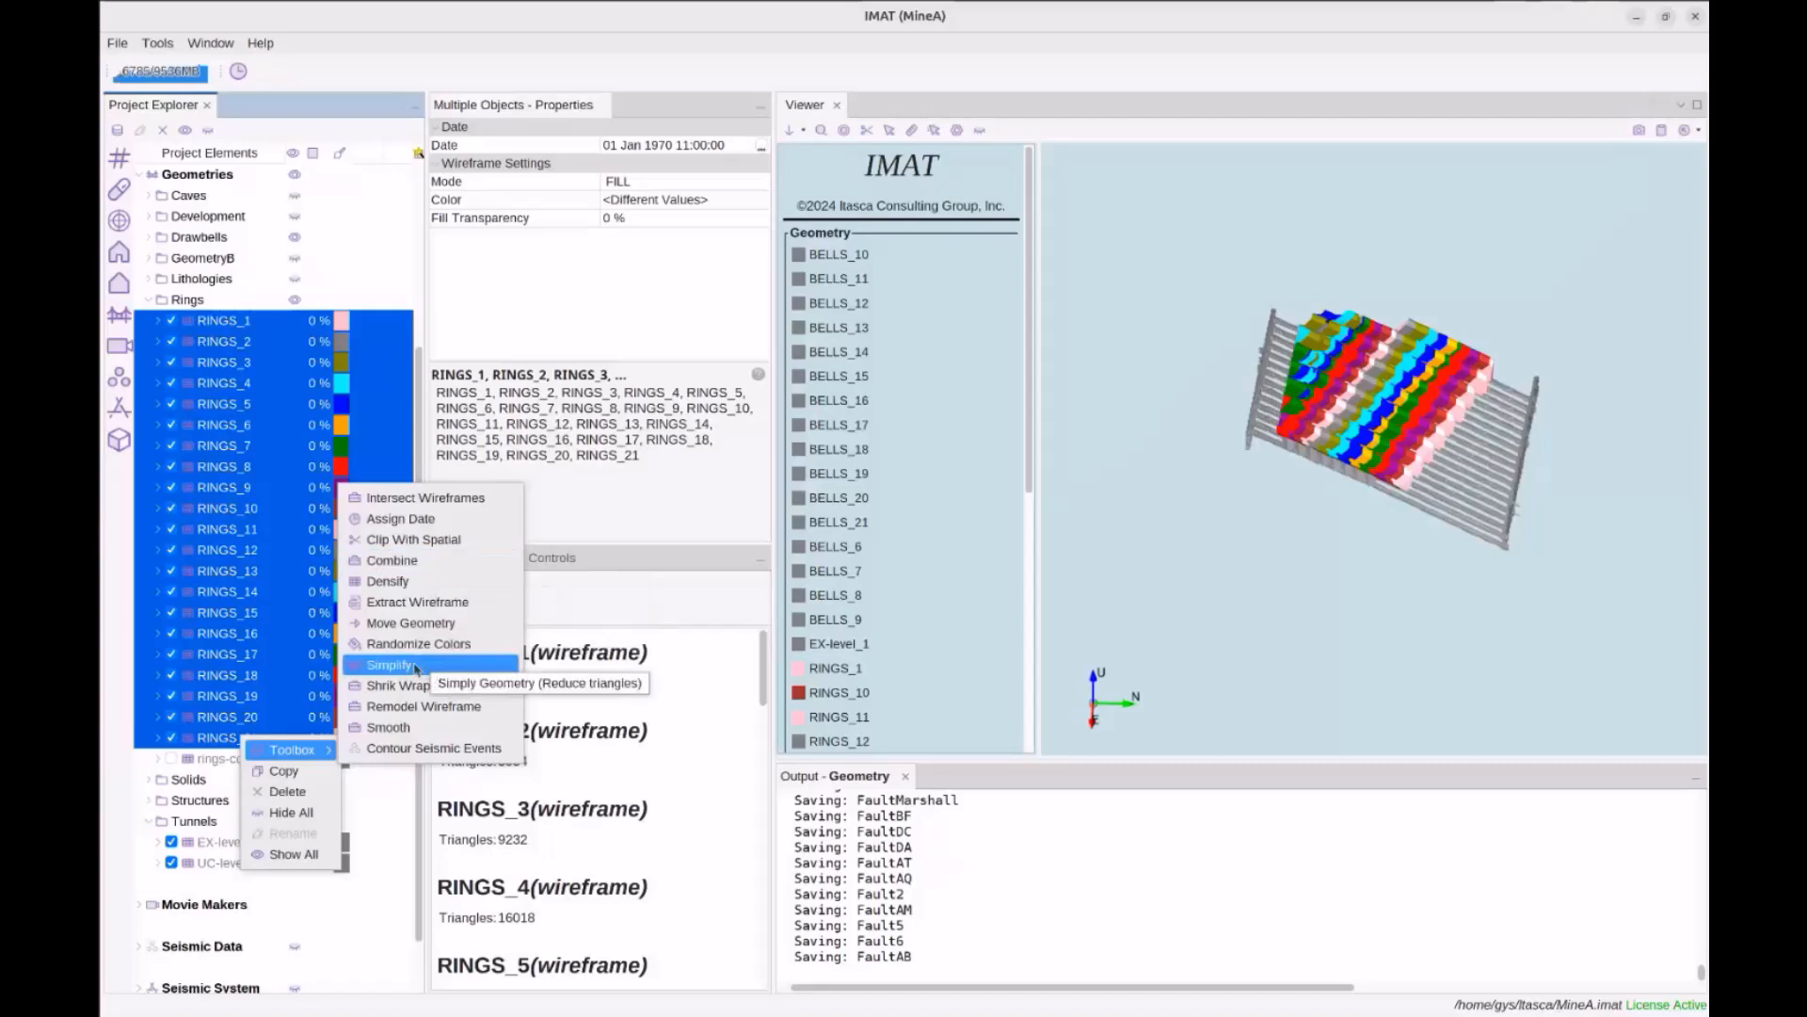
left_click(237, 640)
Show the all-structures geometry in the view, rendered as wireframe lines
double_click(212, 800)
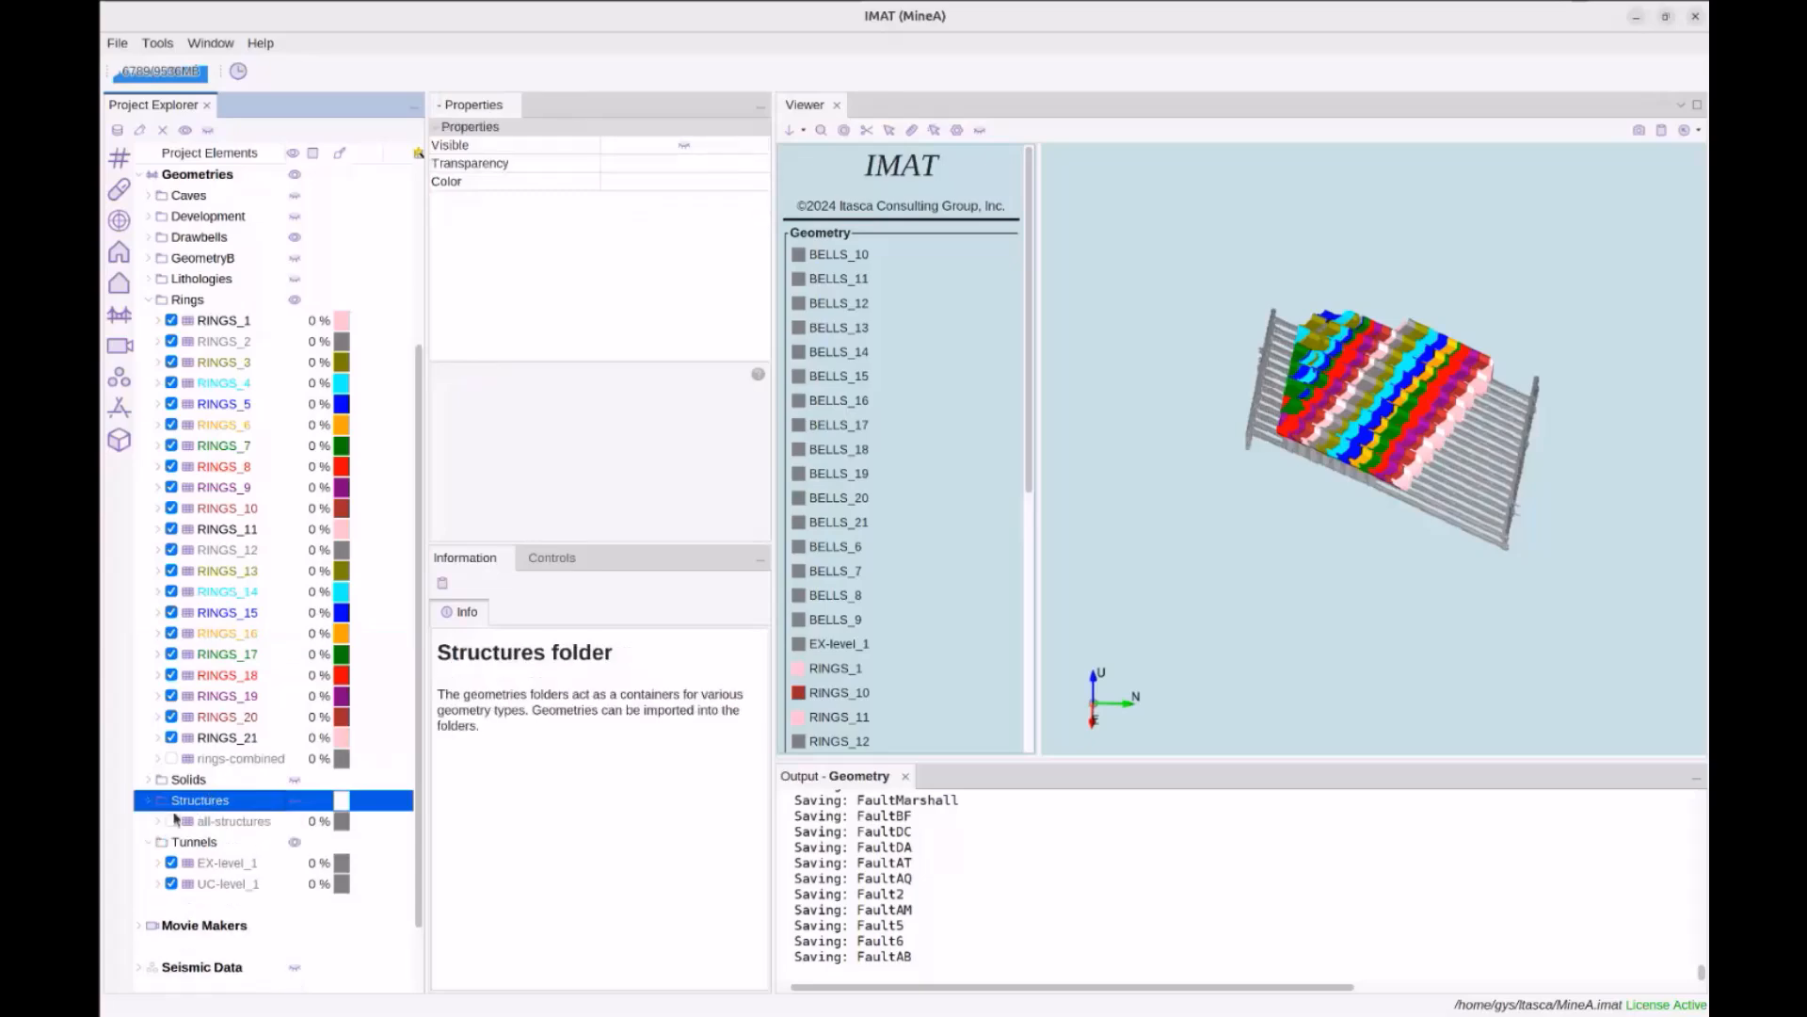
left_click(173, 820)
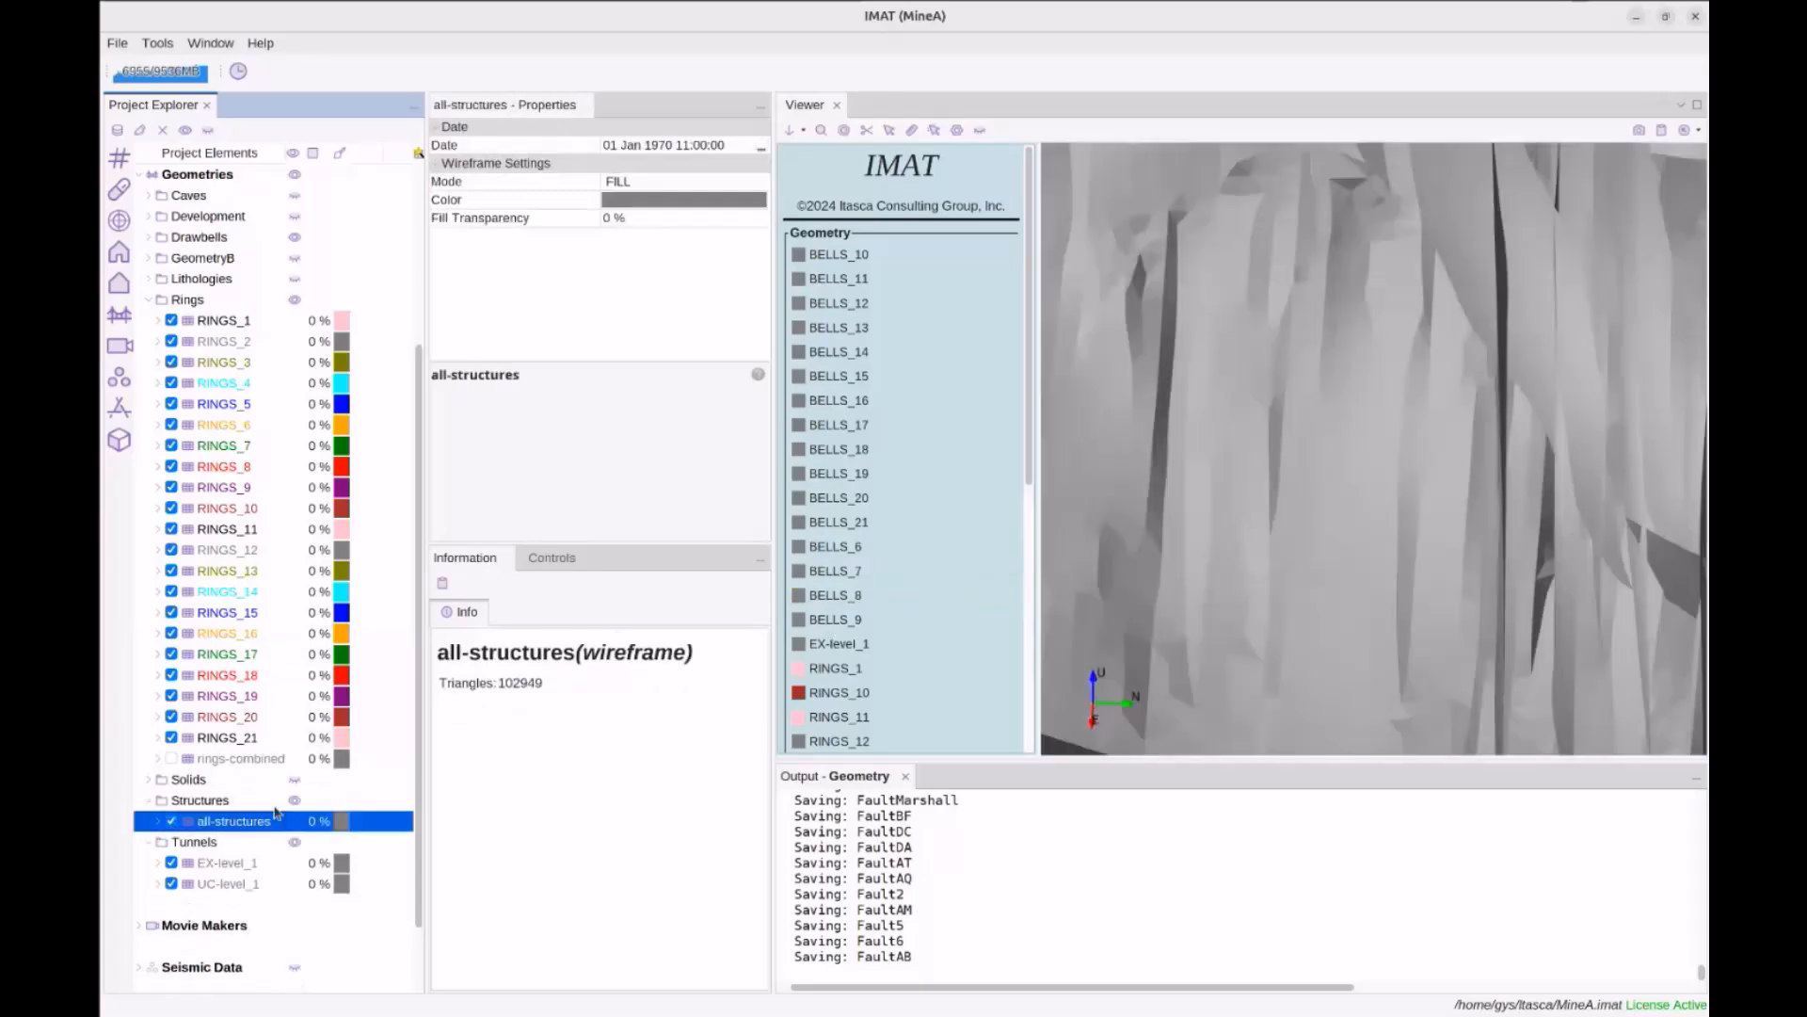
left_click(648, 182)
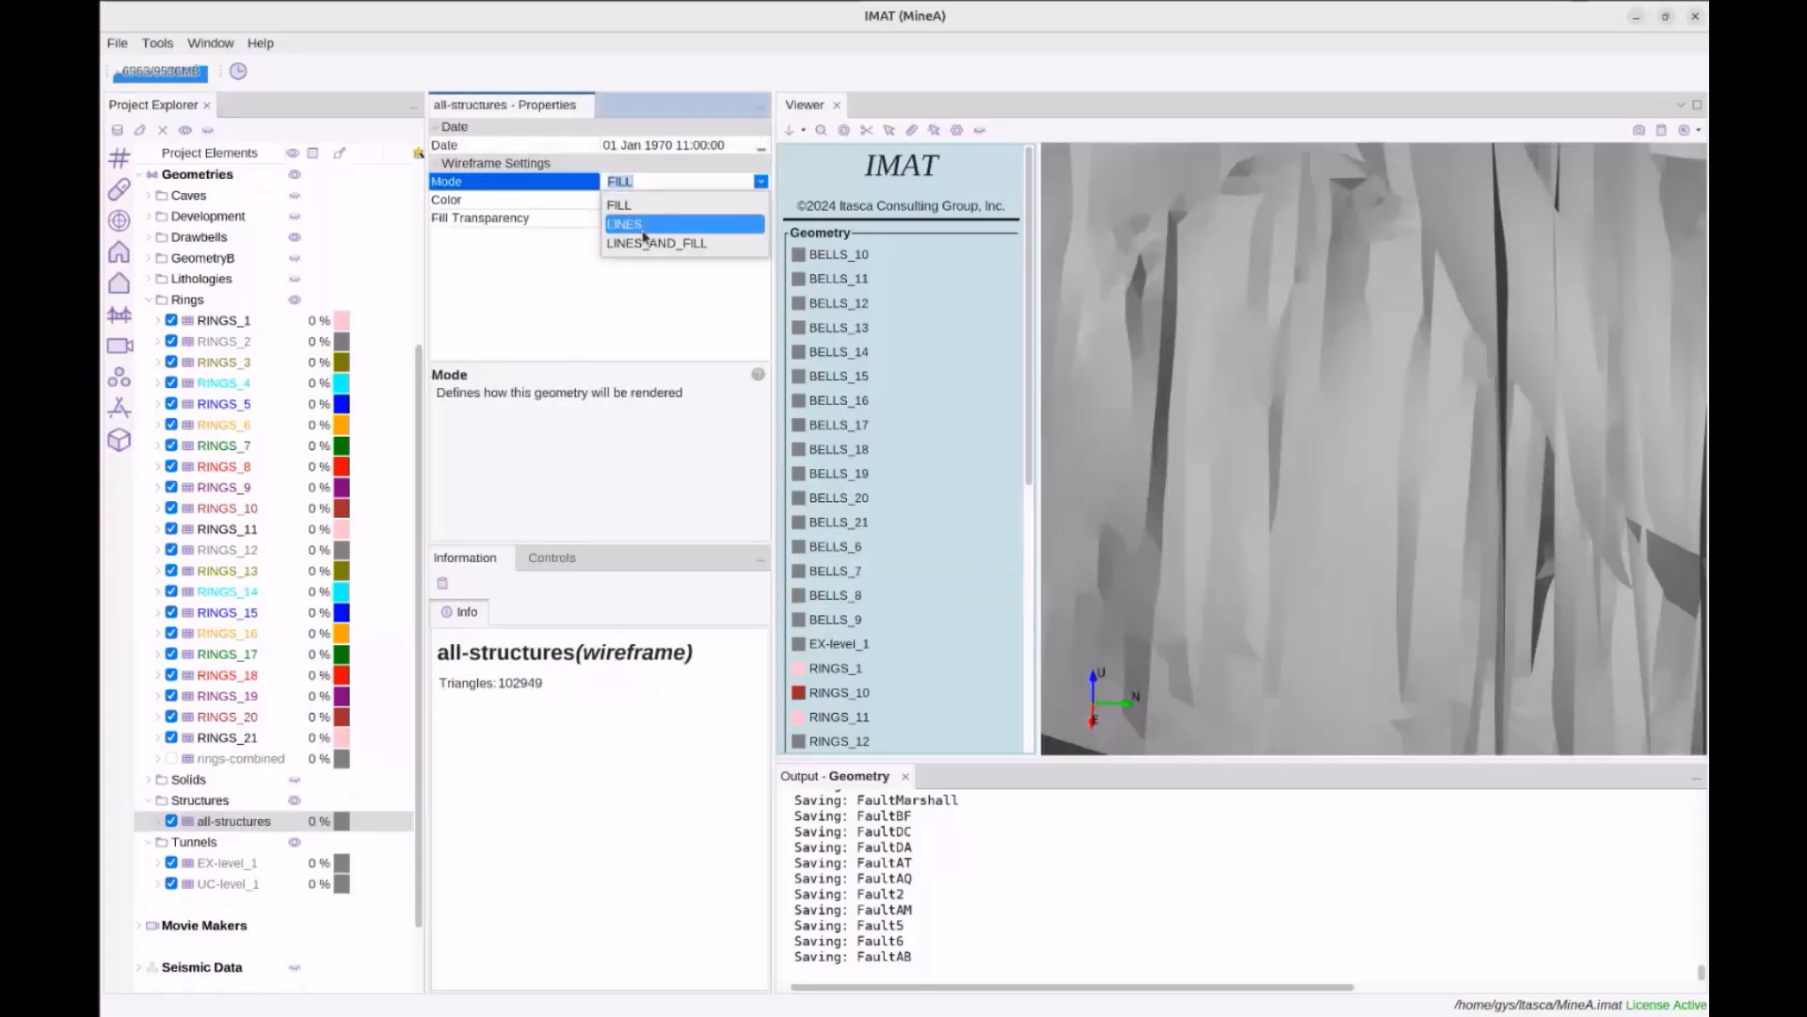
left_click(642, 226)
scroll(1161, 394, "down", 5)
left_click_drag(1268, 432, 1205, 433)
Simplify all-structures into a copy keeping 16212 of its 102949 triangles
right_click(237, 827)
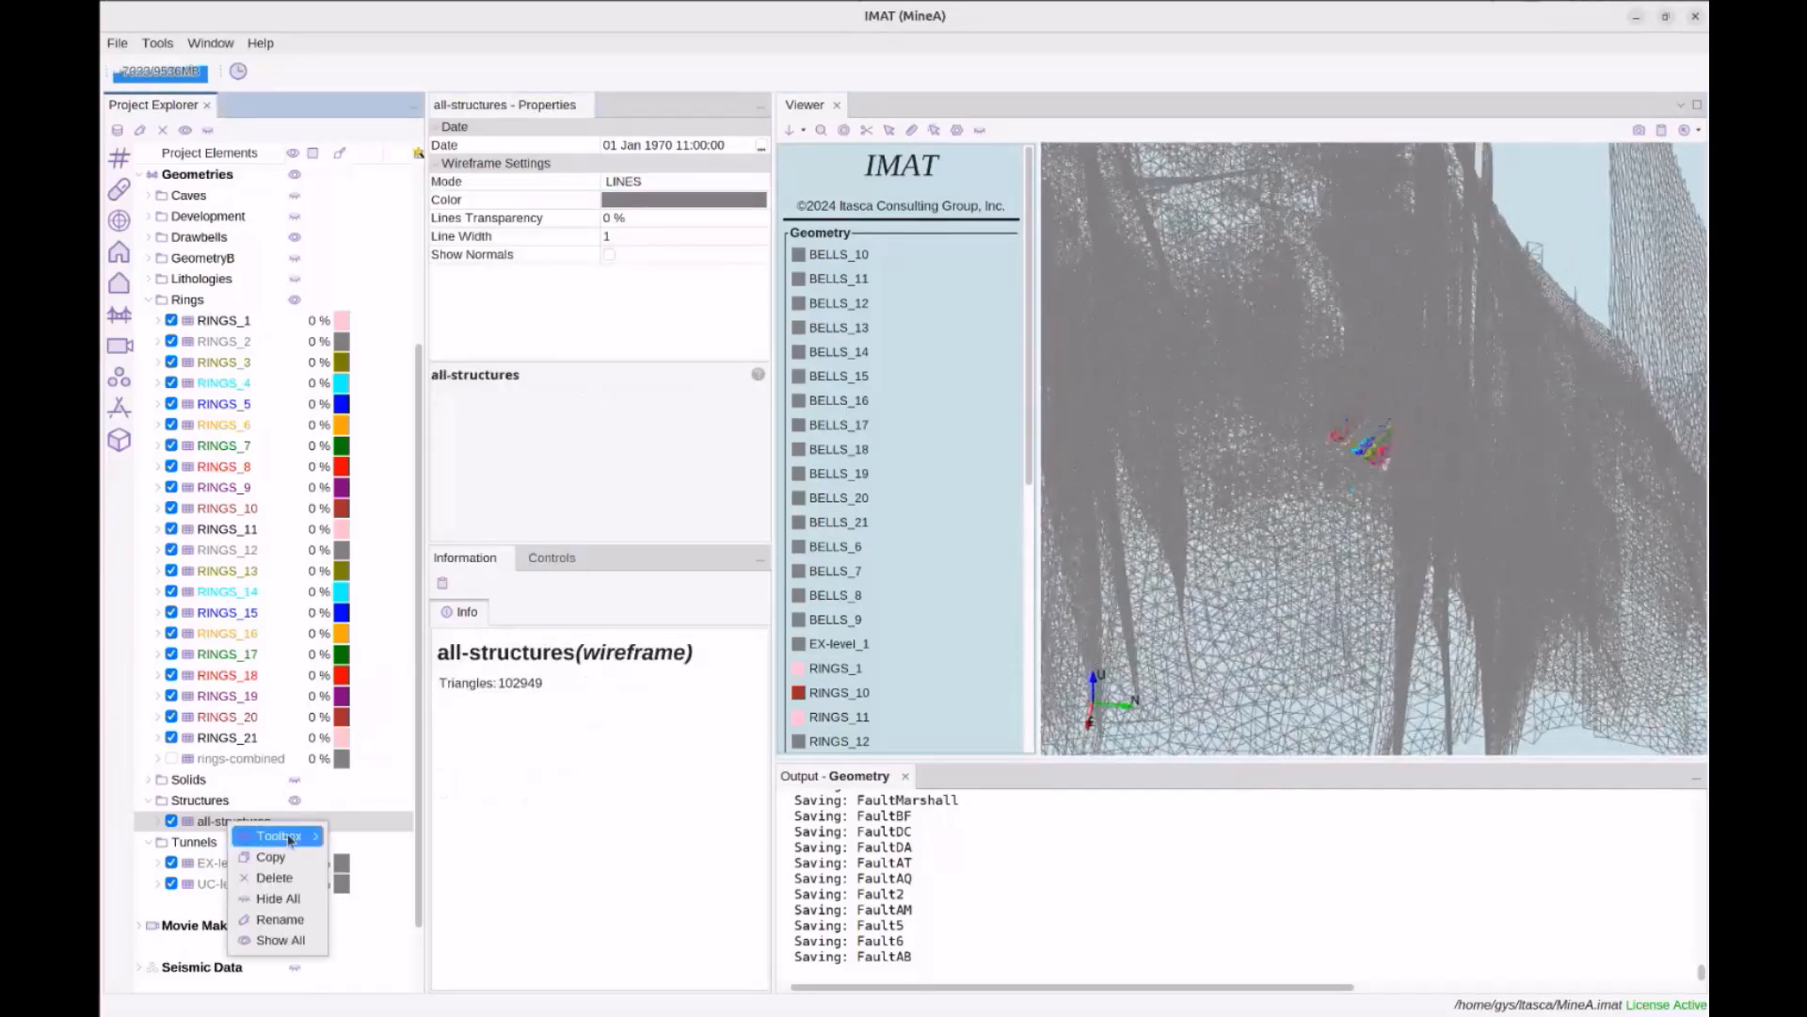
mouse_move(279, 835)
left_click(404, 753)
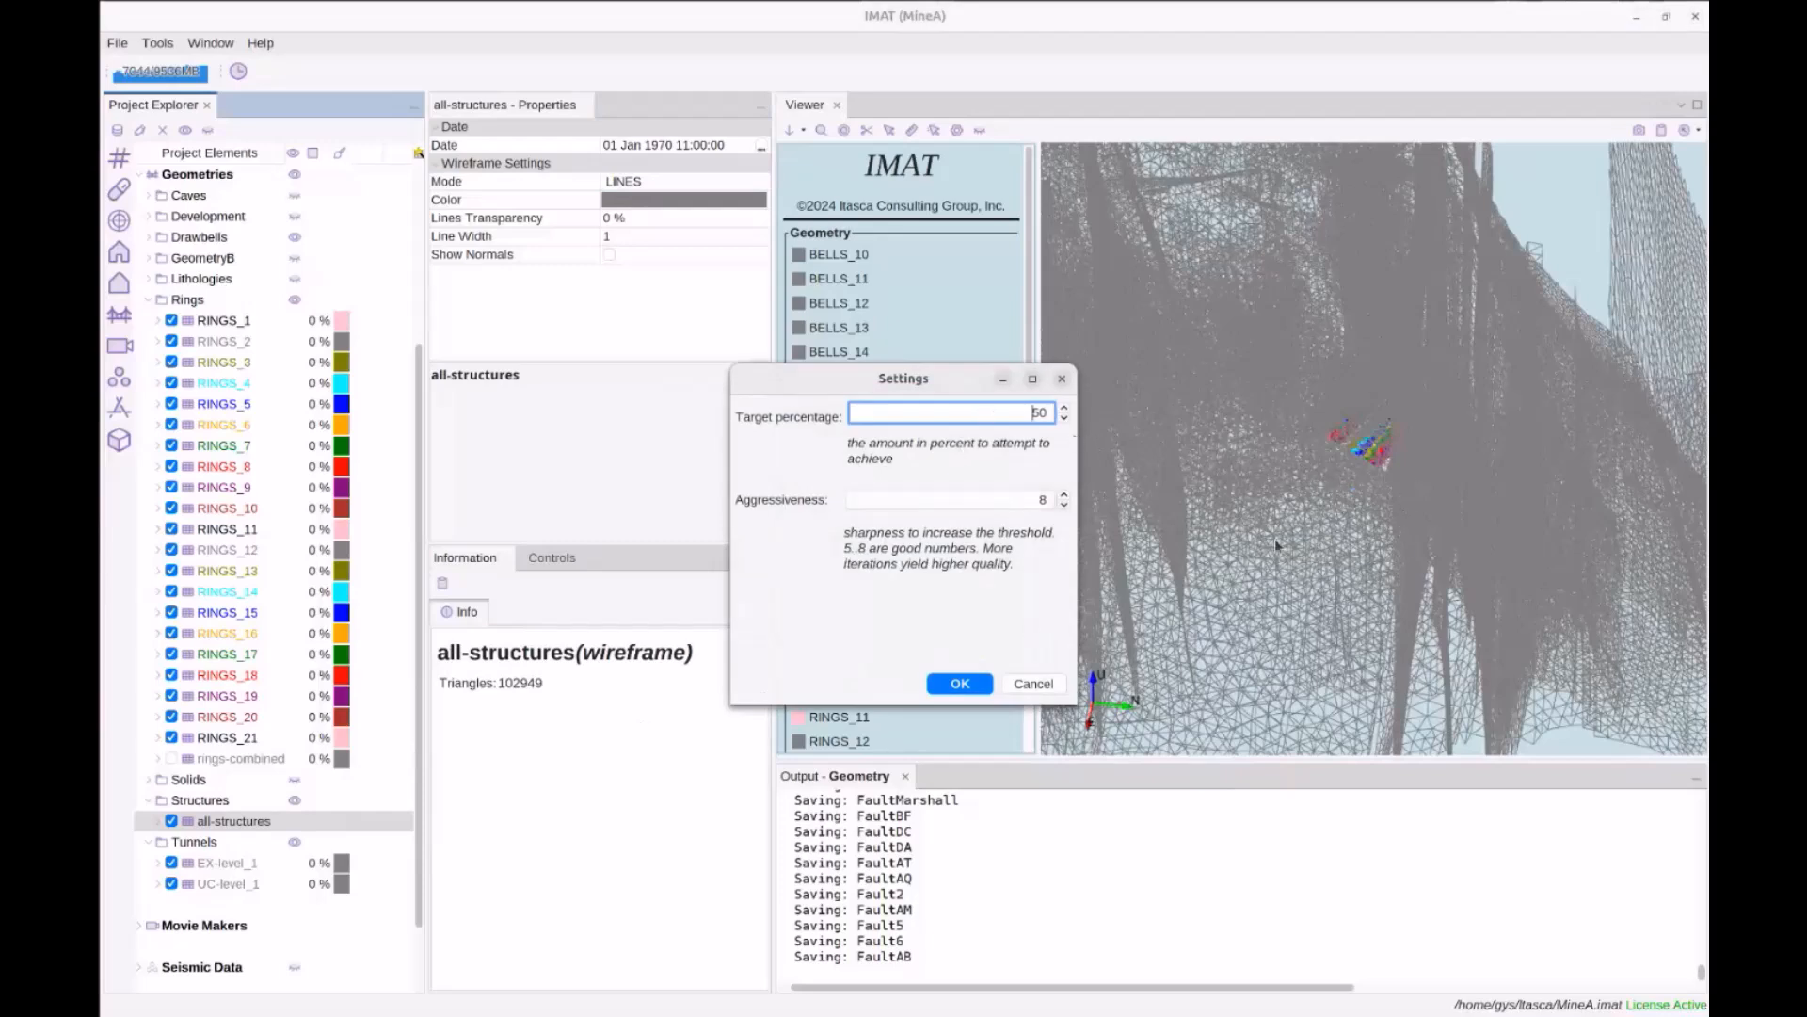
double_click(1039, 413)
left_click(961, 684)
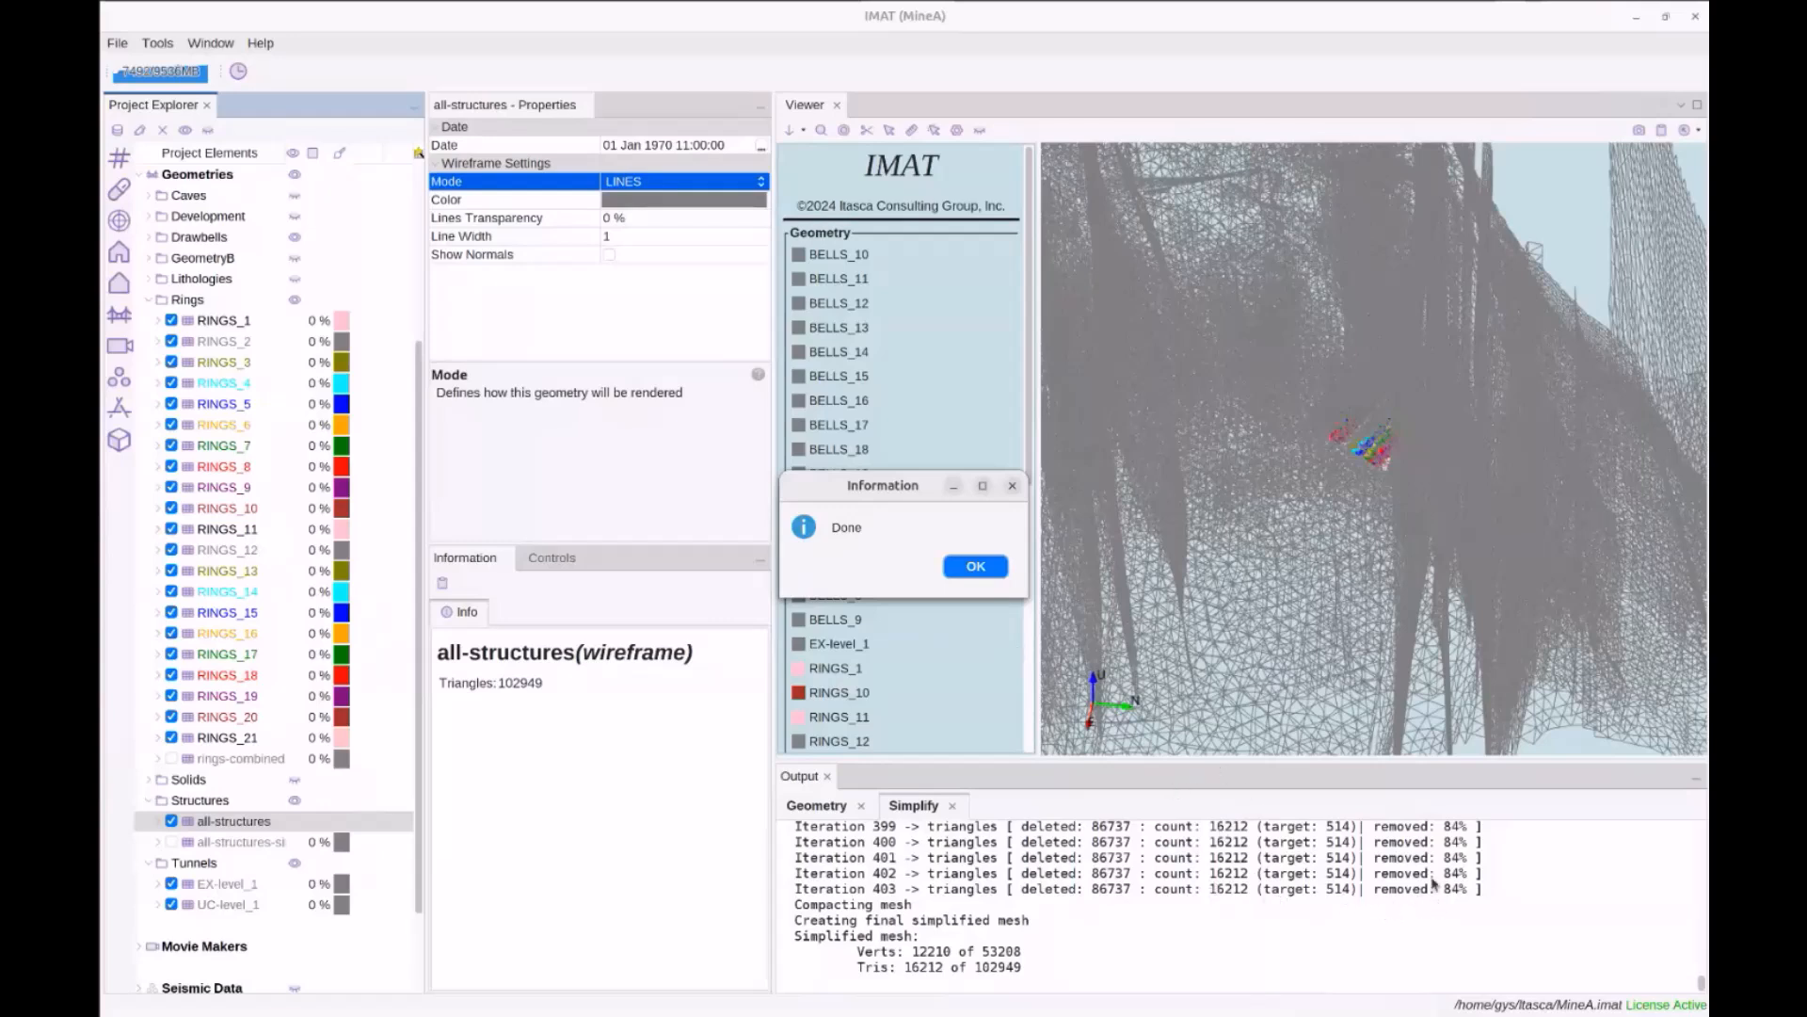
left_click(975, 566)
Show all-structures-simplified instead of the original, rendered in FILL mode as solid surfaces
left_click(172, 841)
left_click(171, 820)
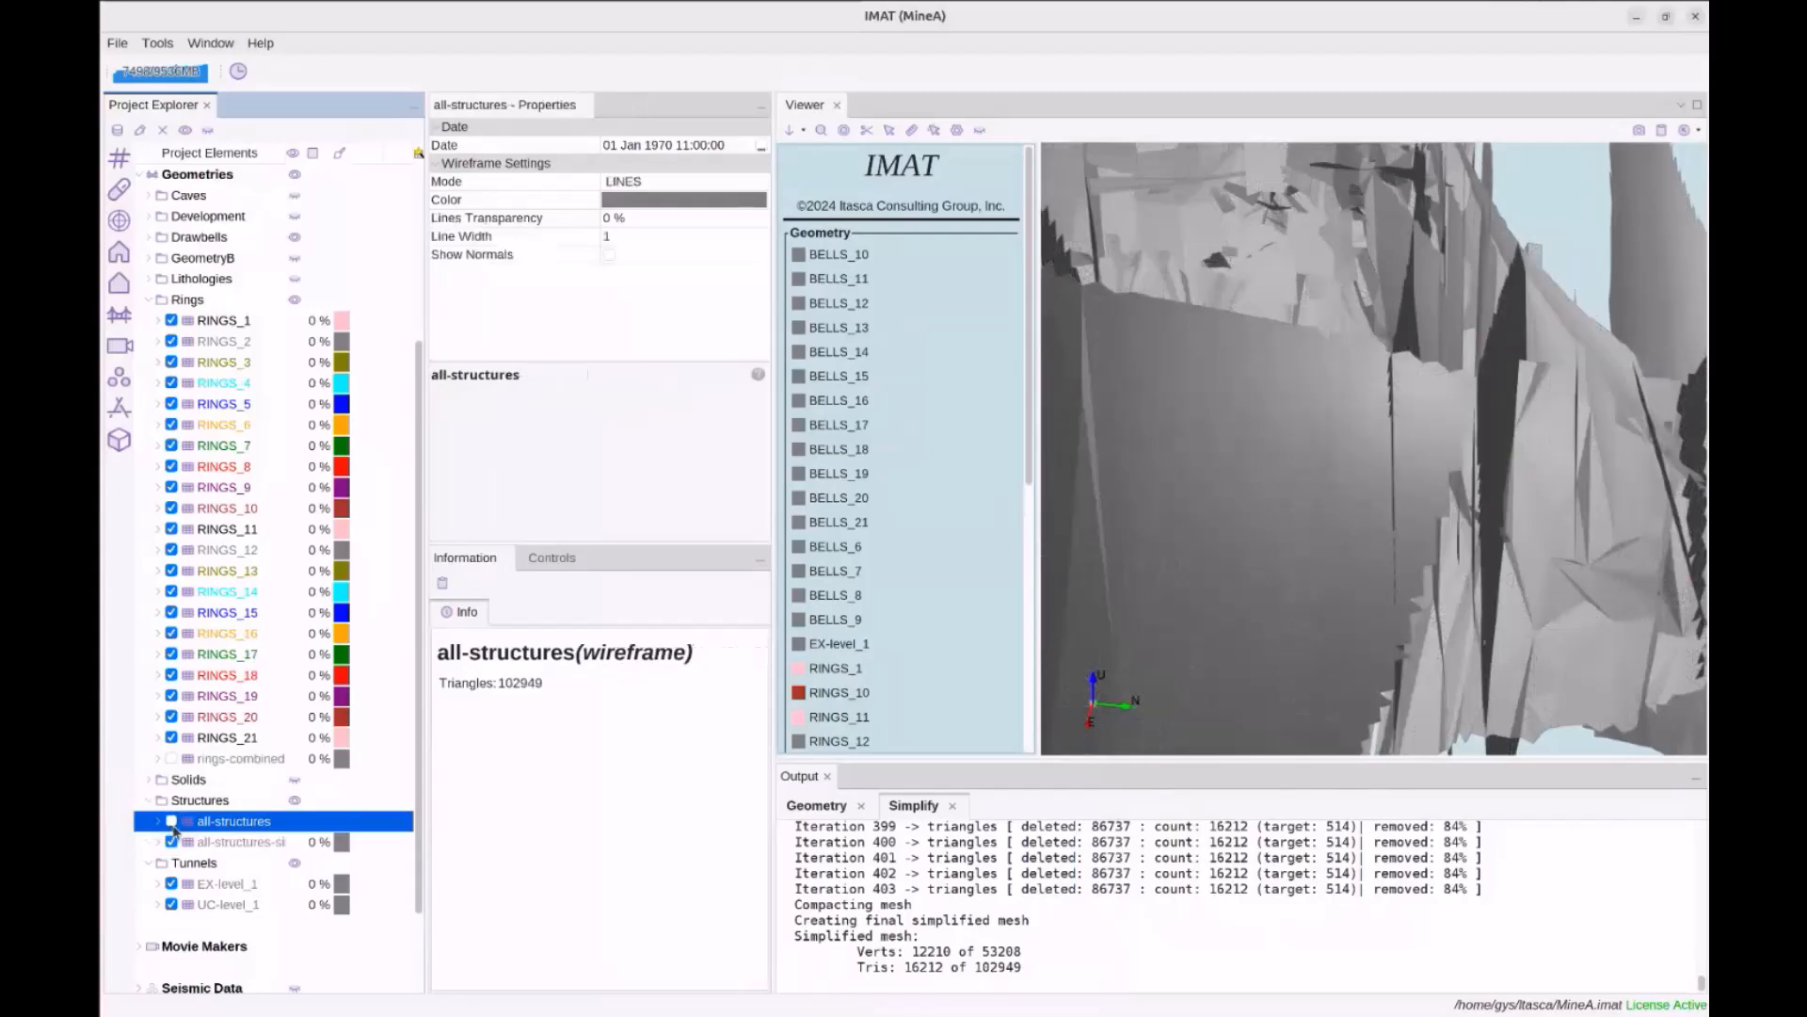
left_click(218, 843)
left_click(642, 181)
left_click(652, 225)
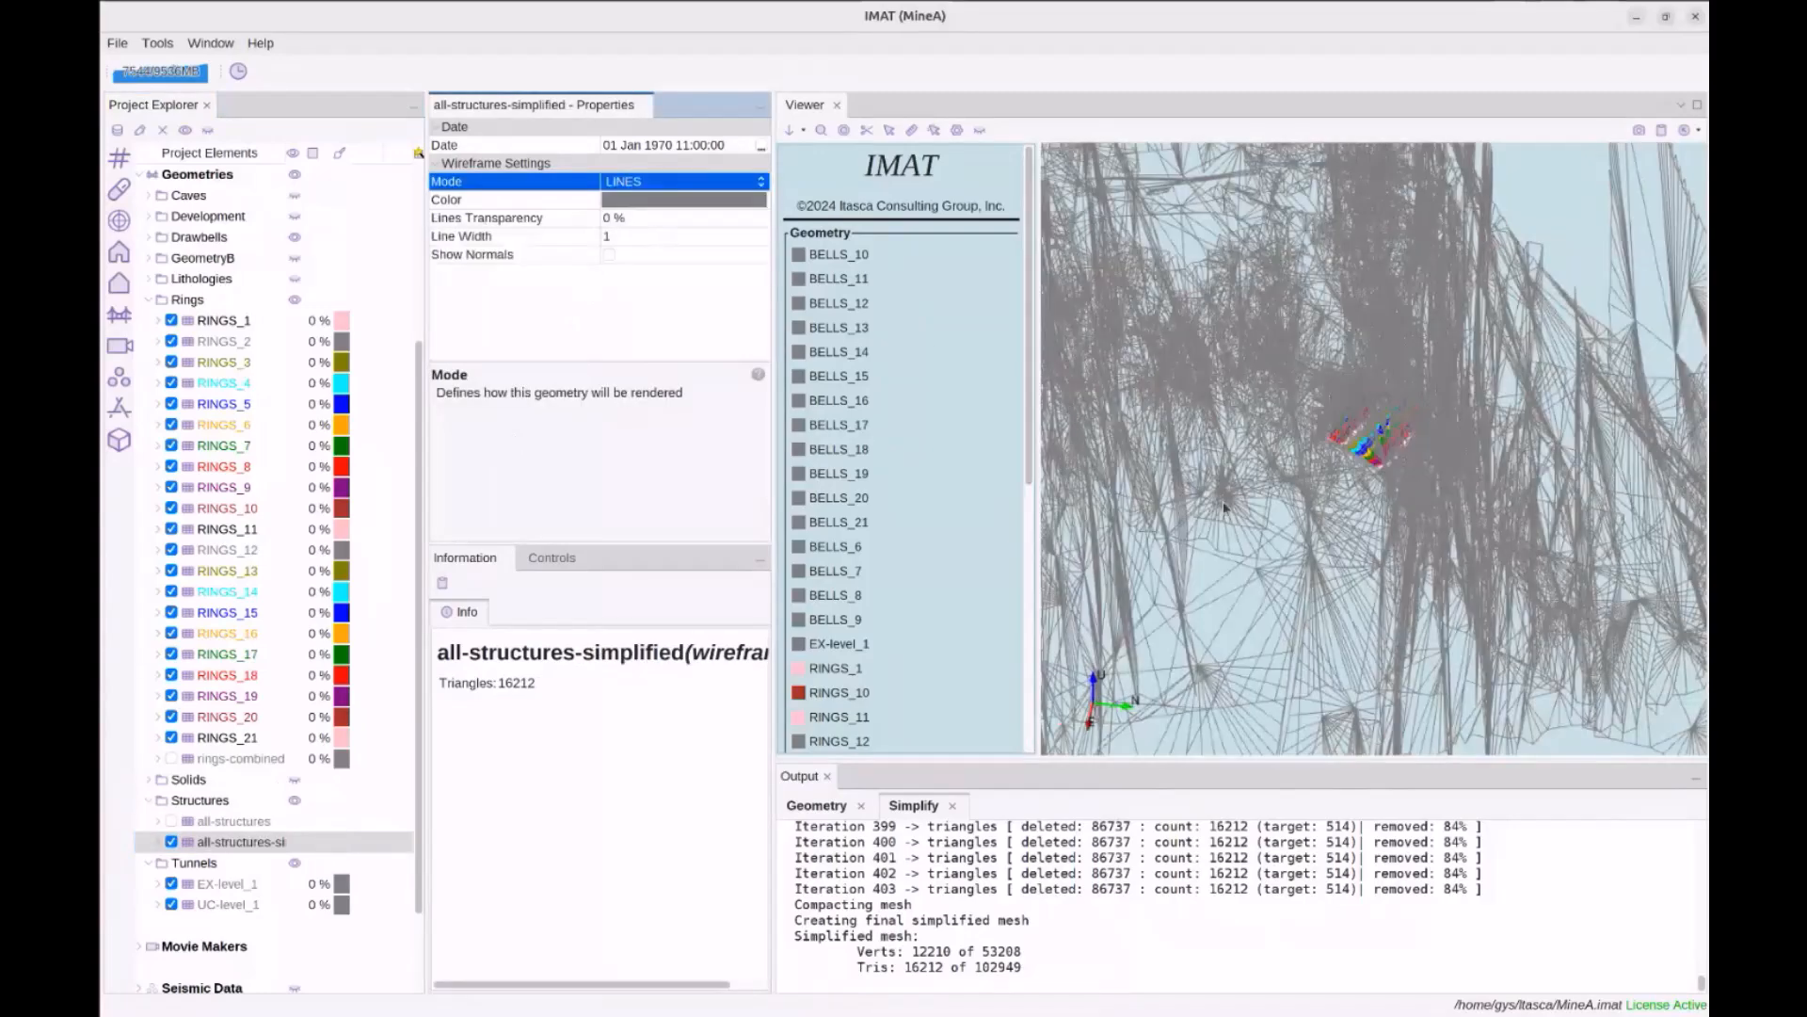
scroll(1406, 428, "down", 10)
left_click_drag(1312, 503, 847, 586)
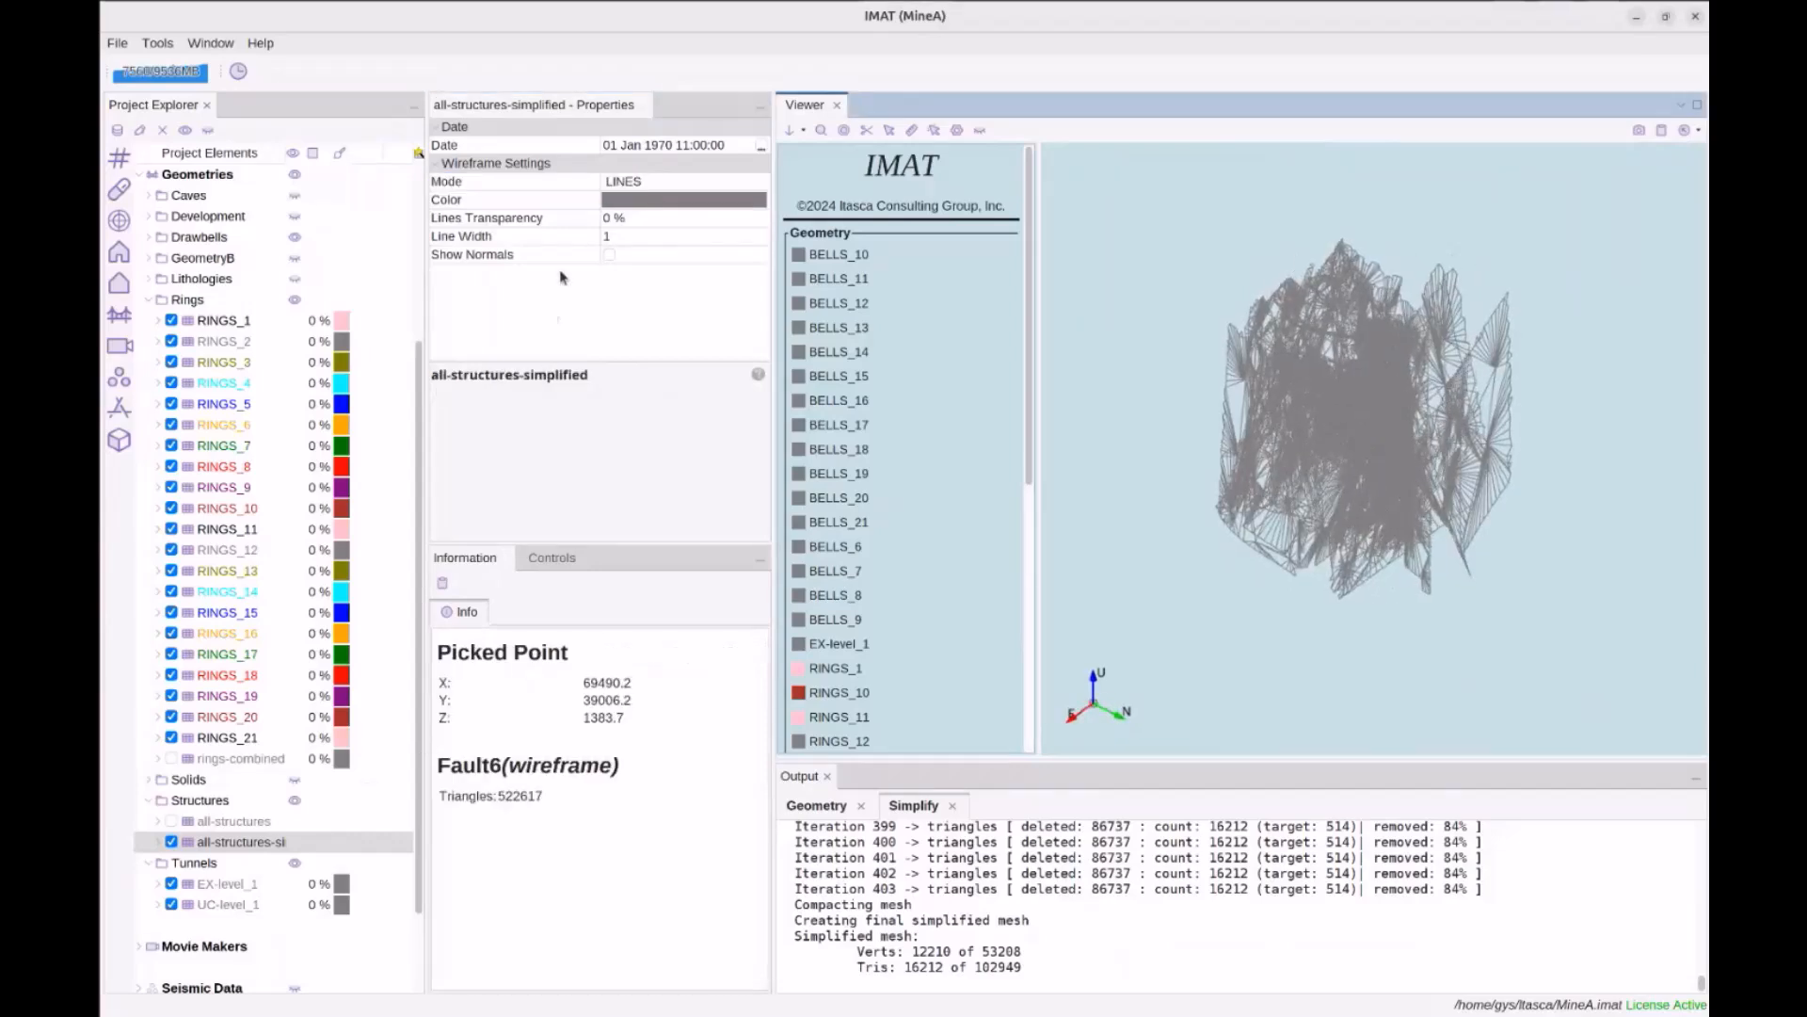
left_click(650, 181)
left_click(649, 203)
mouse_move(1292, 461)
left_mouse_down()
mouse_move(1230, 411)
mouse_move(1299, 438)
mouse_move(1288, 480)
left_mouse_up()
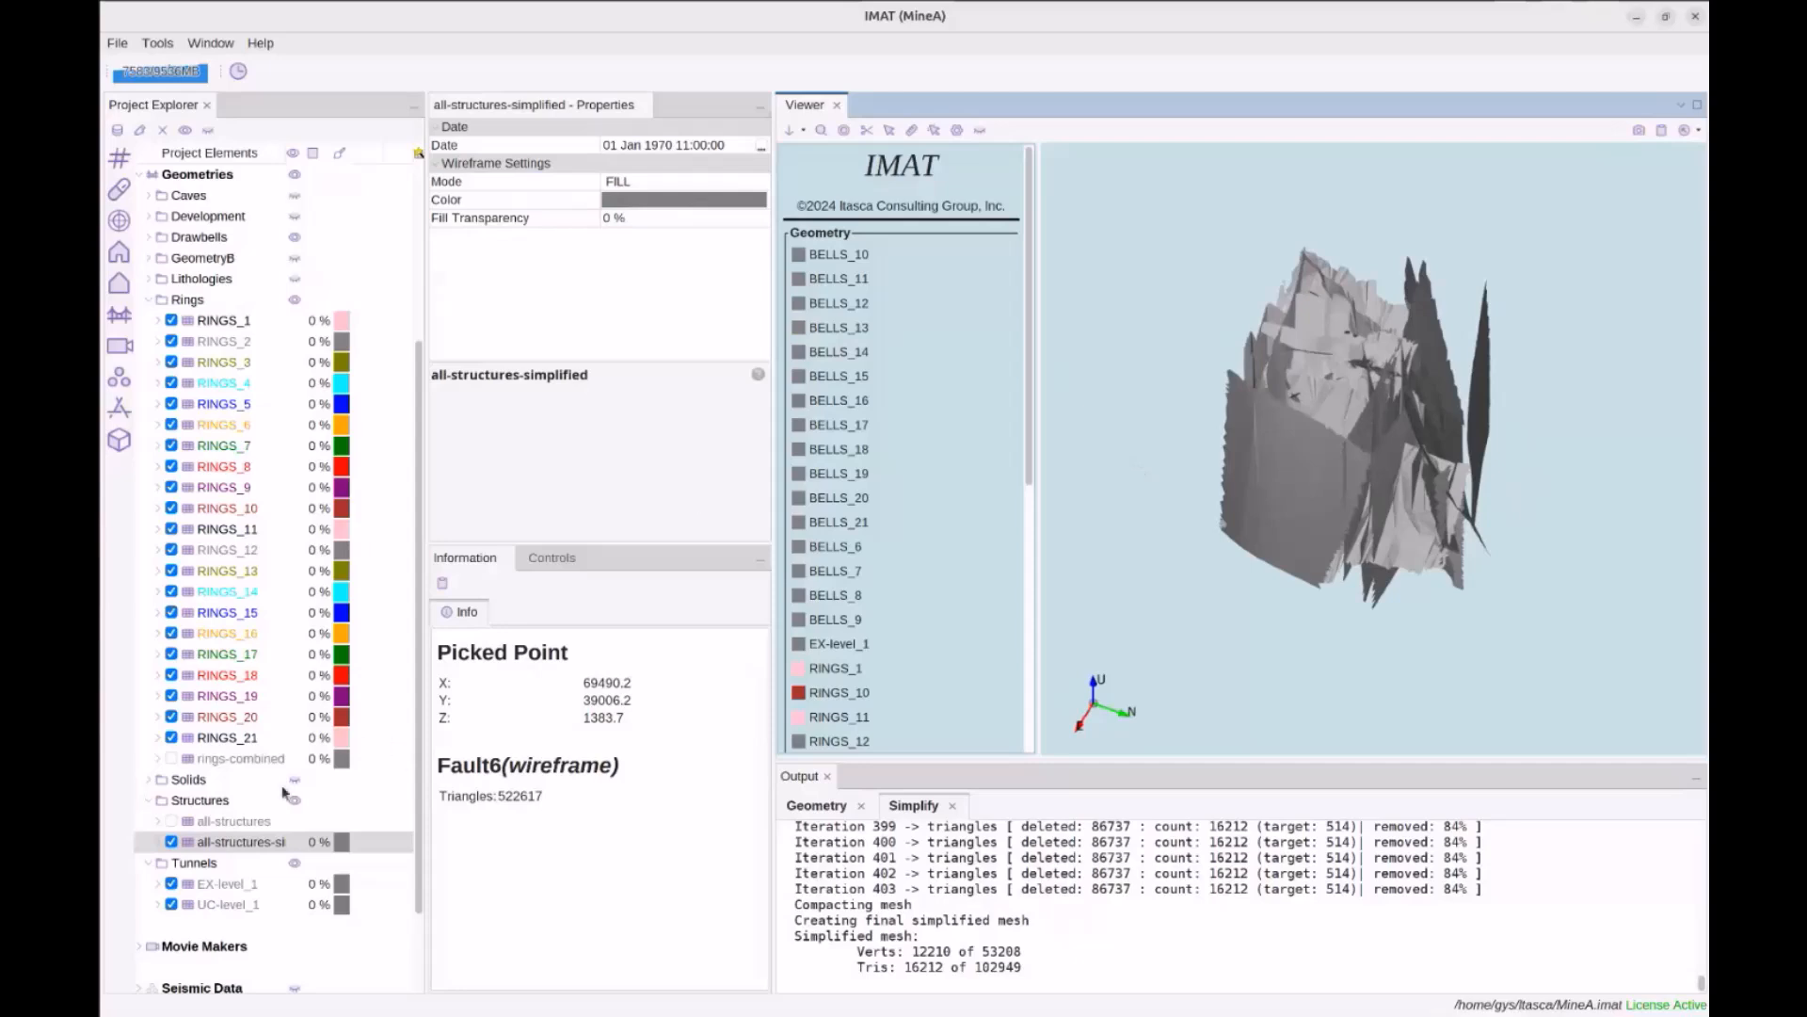
left_click(231, 841)
Look through all-structures' Toolbox menu without applying a tool, then collapse the Structures folder
right_click(232, 827)
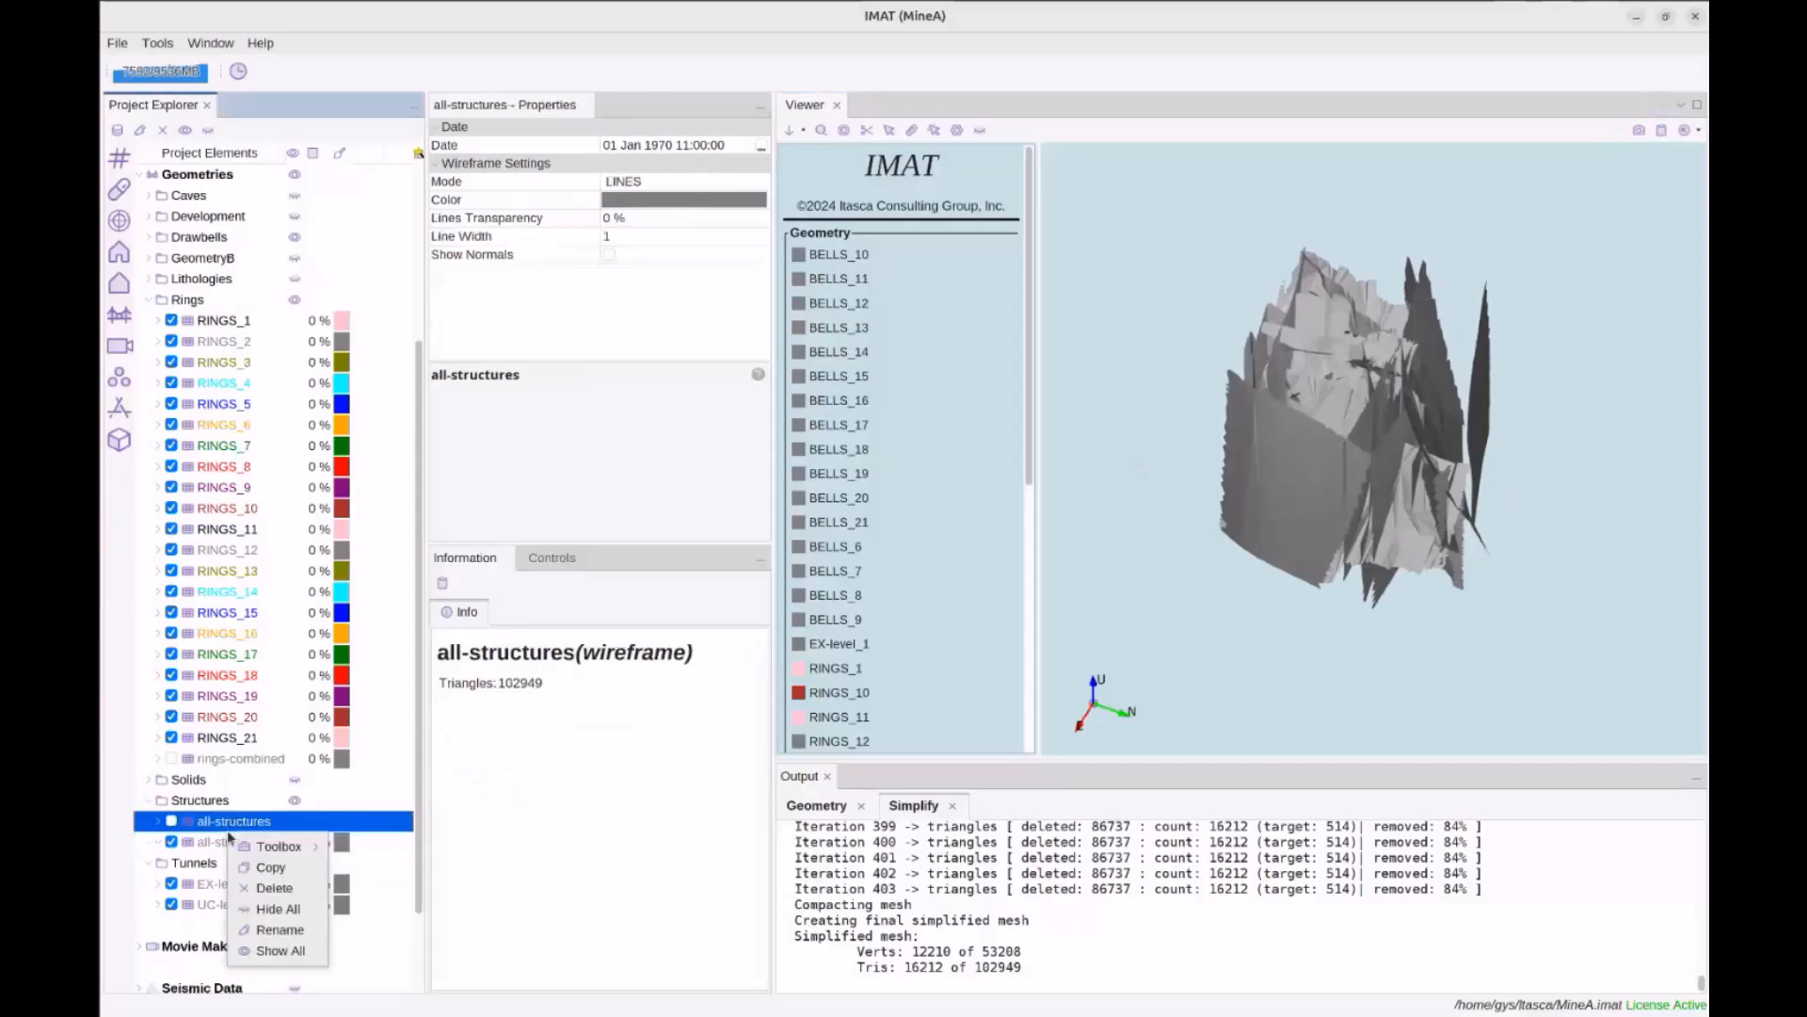
mouse_move(283, 846)
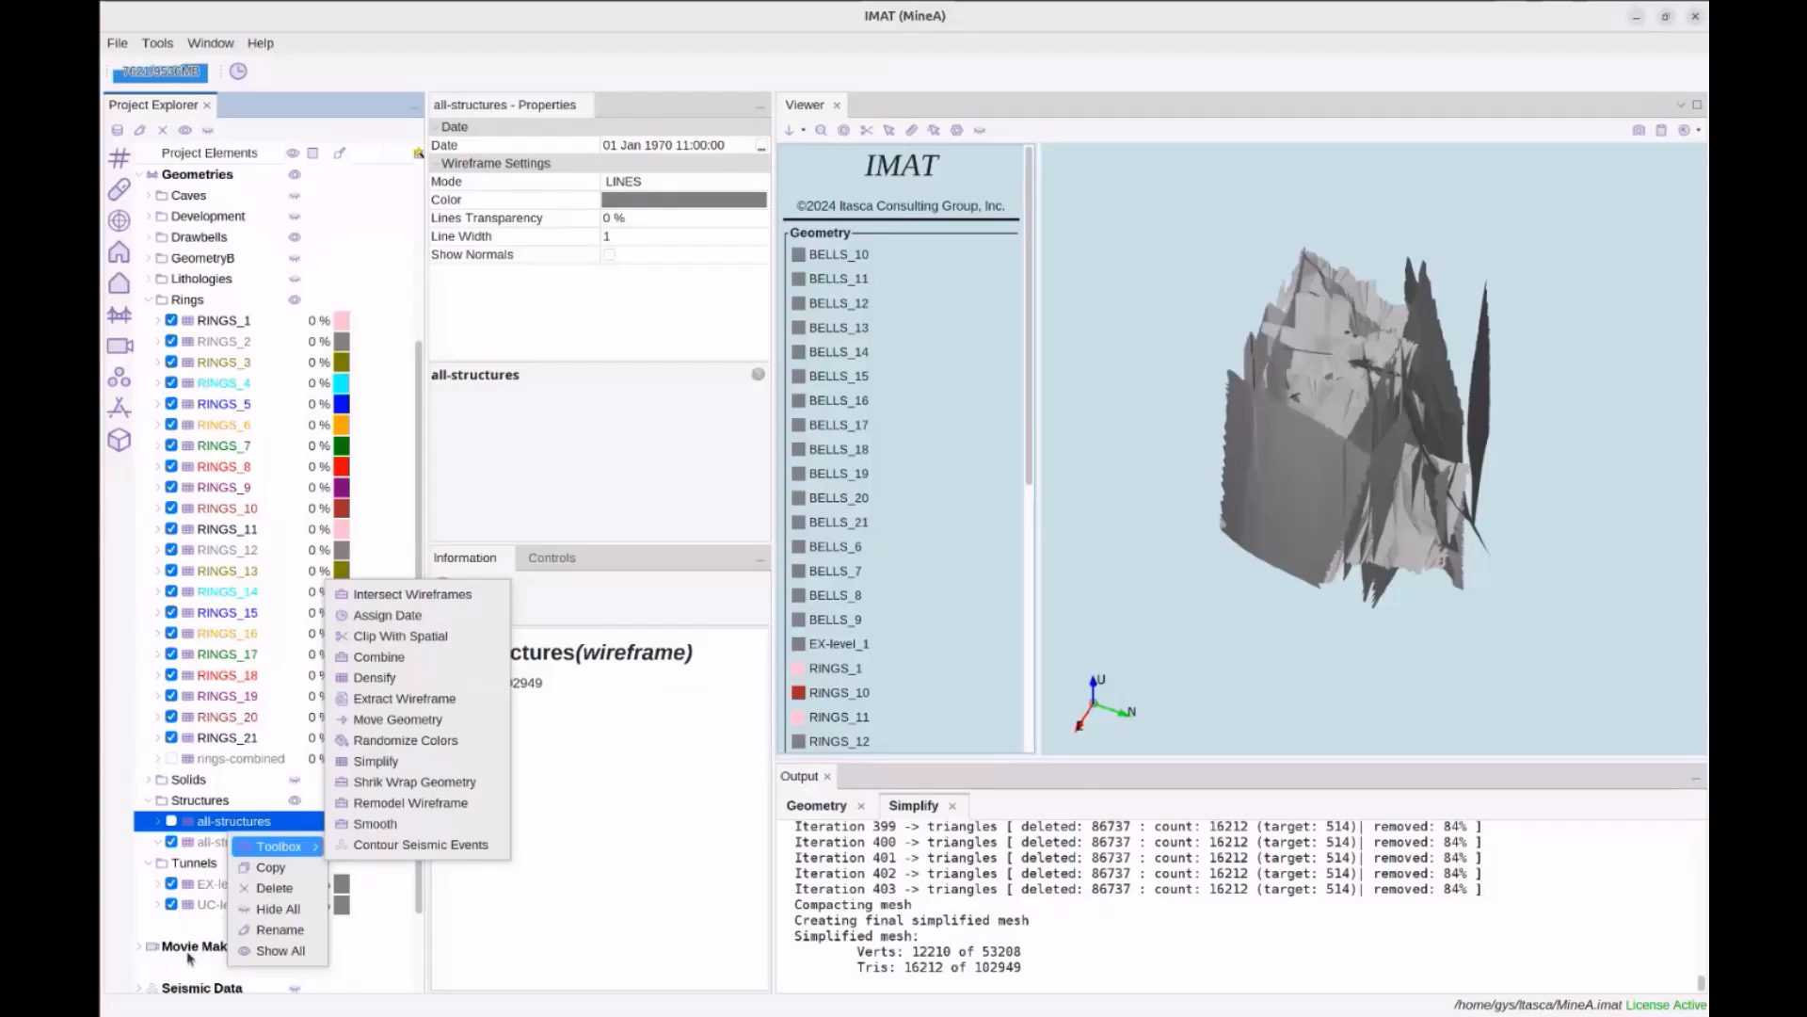
left_click(603, 489)
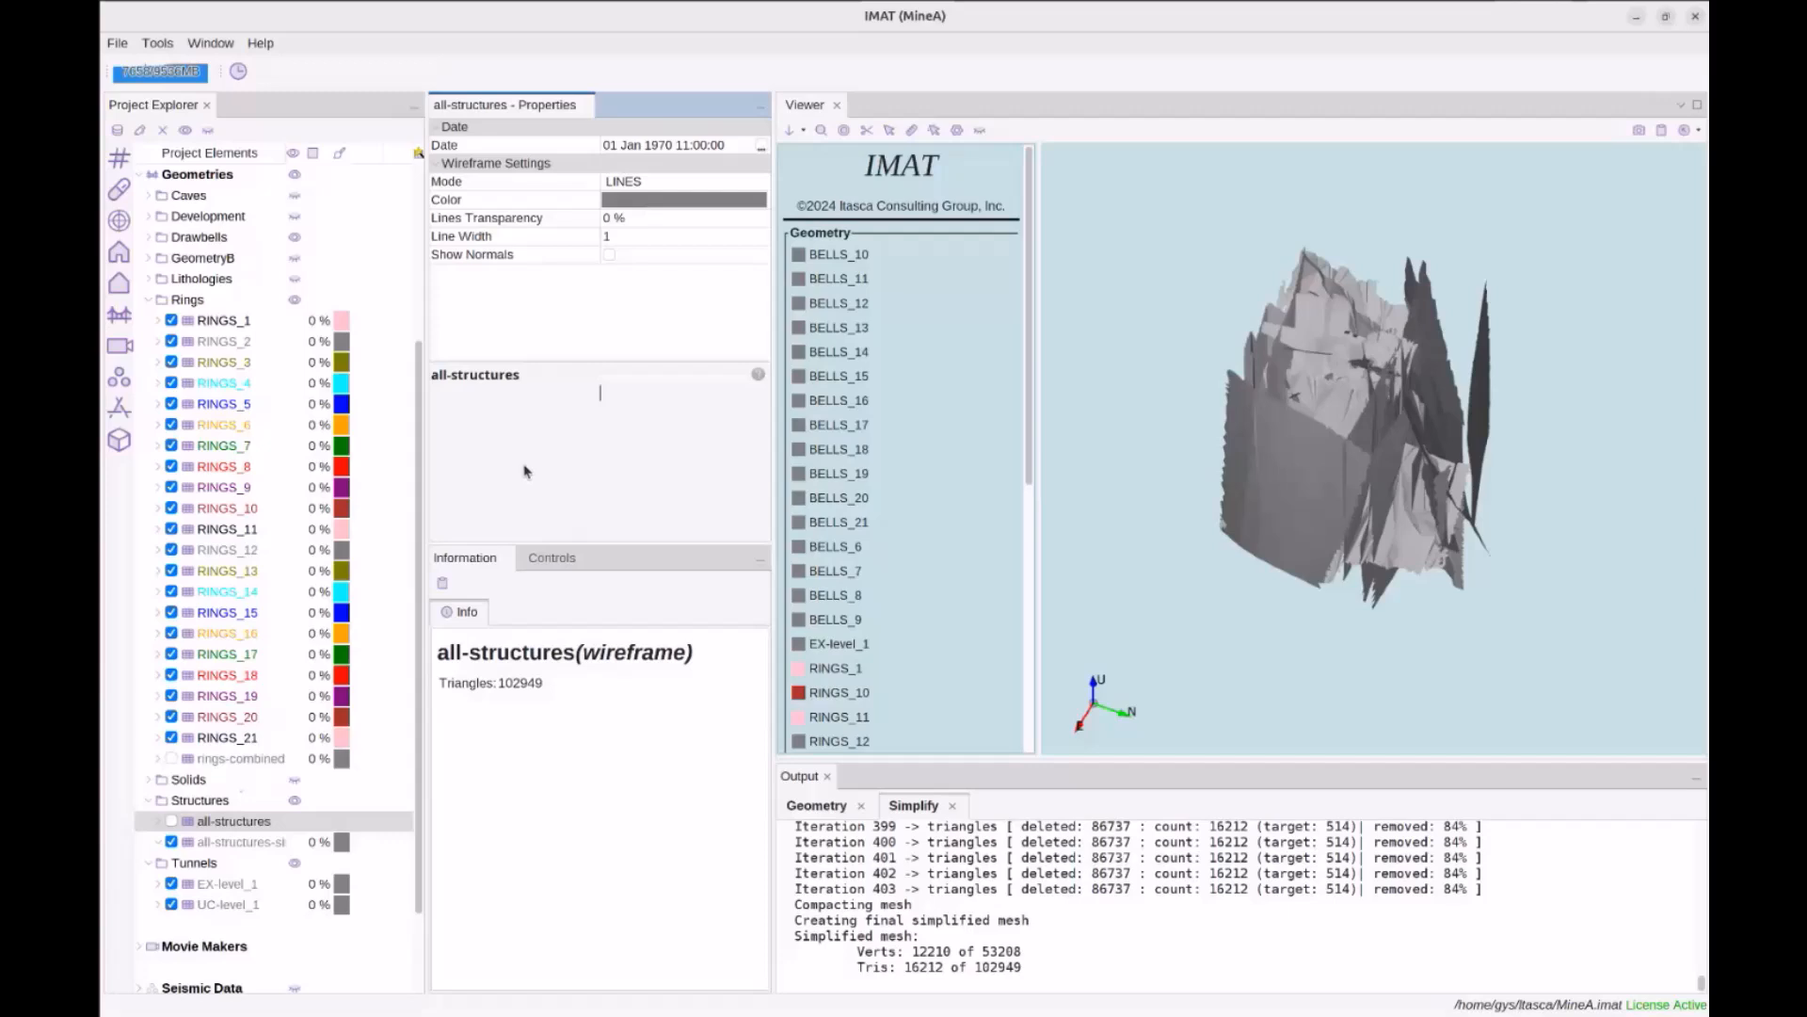
double_click(223, 801)
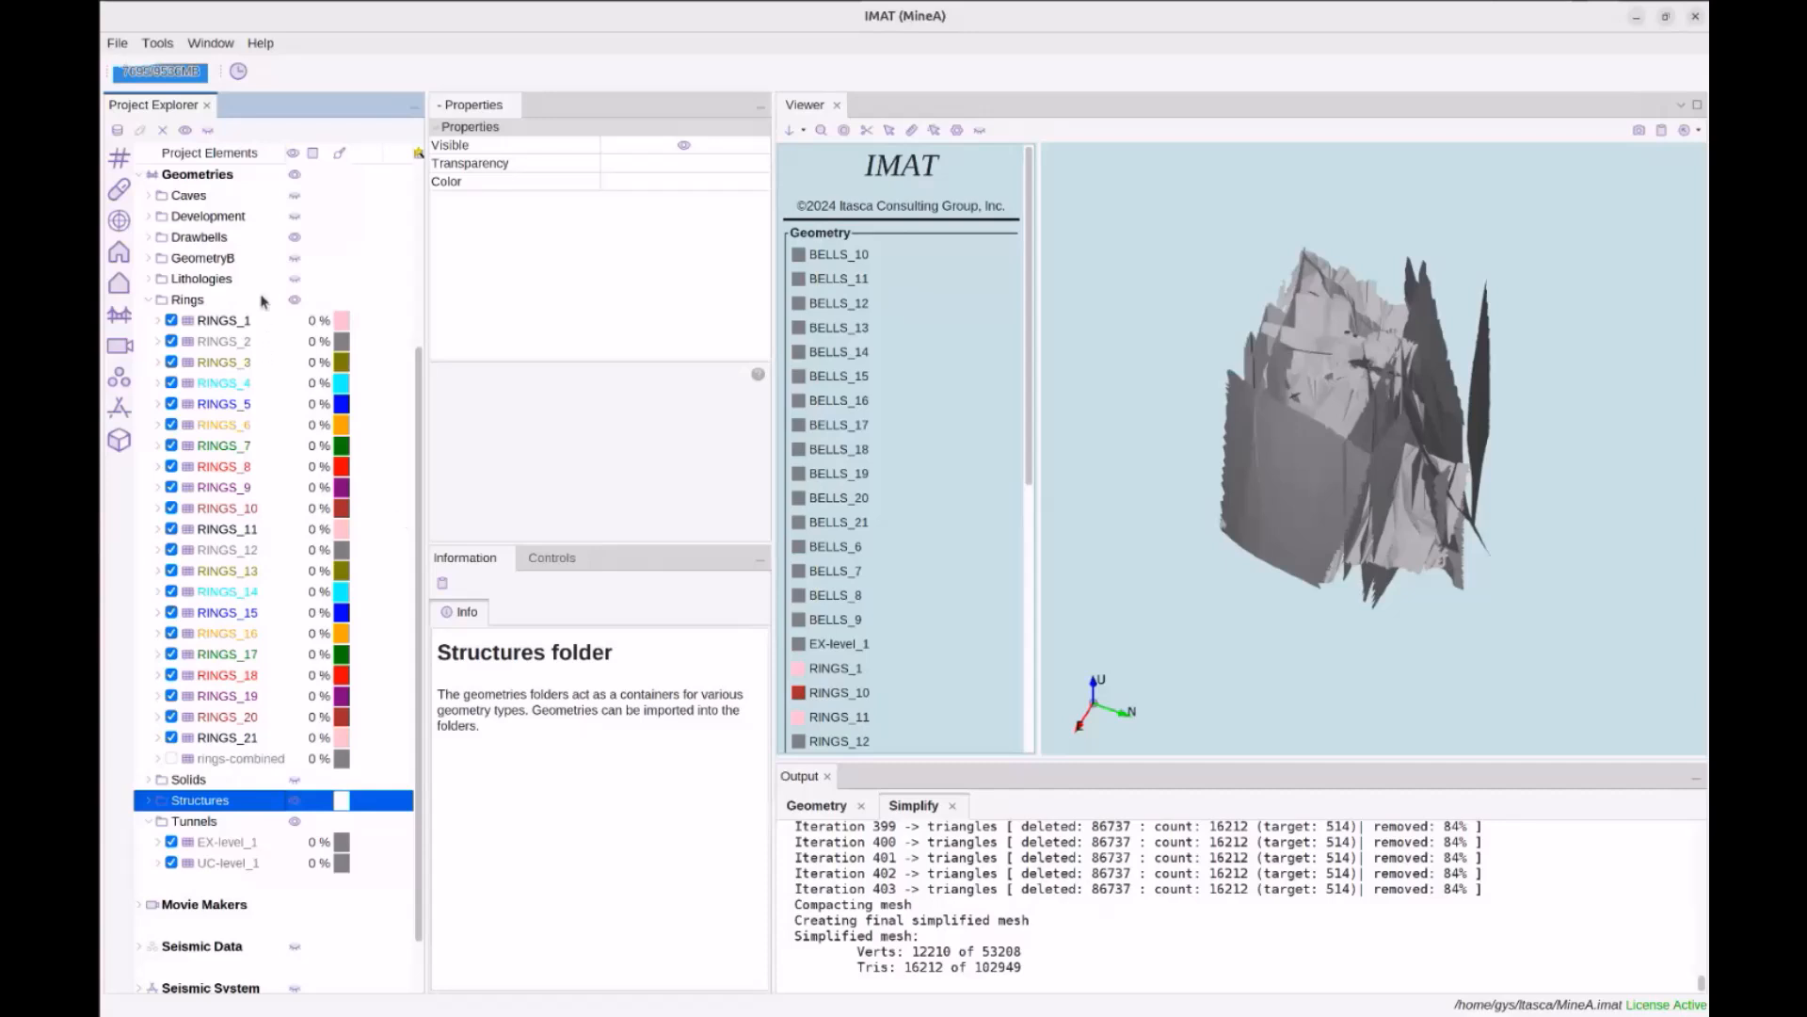
Hide all structures geometry and collapse the Tunnels folder
left_click(294, 800)
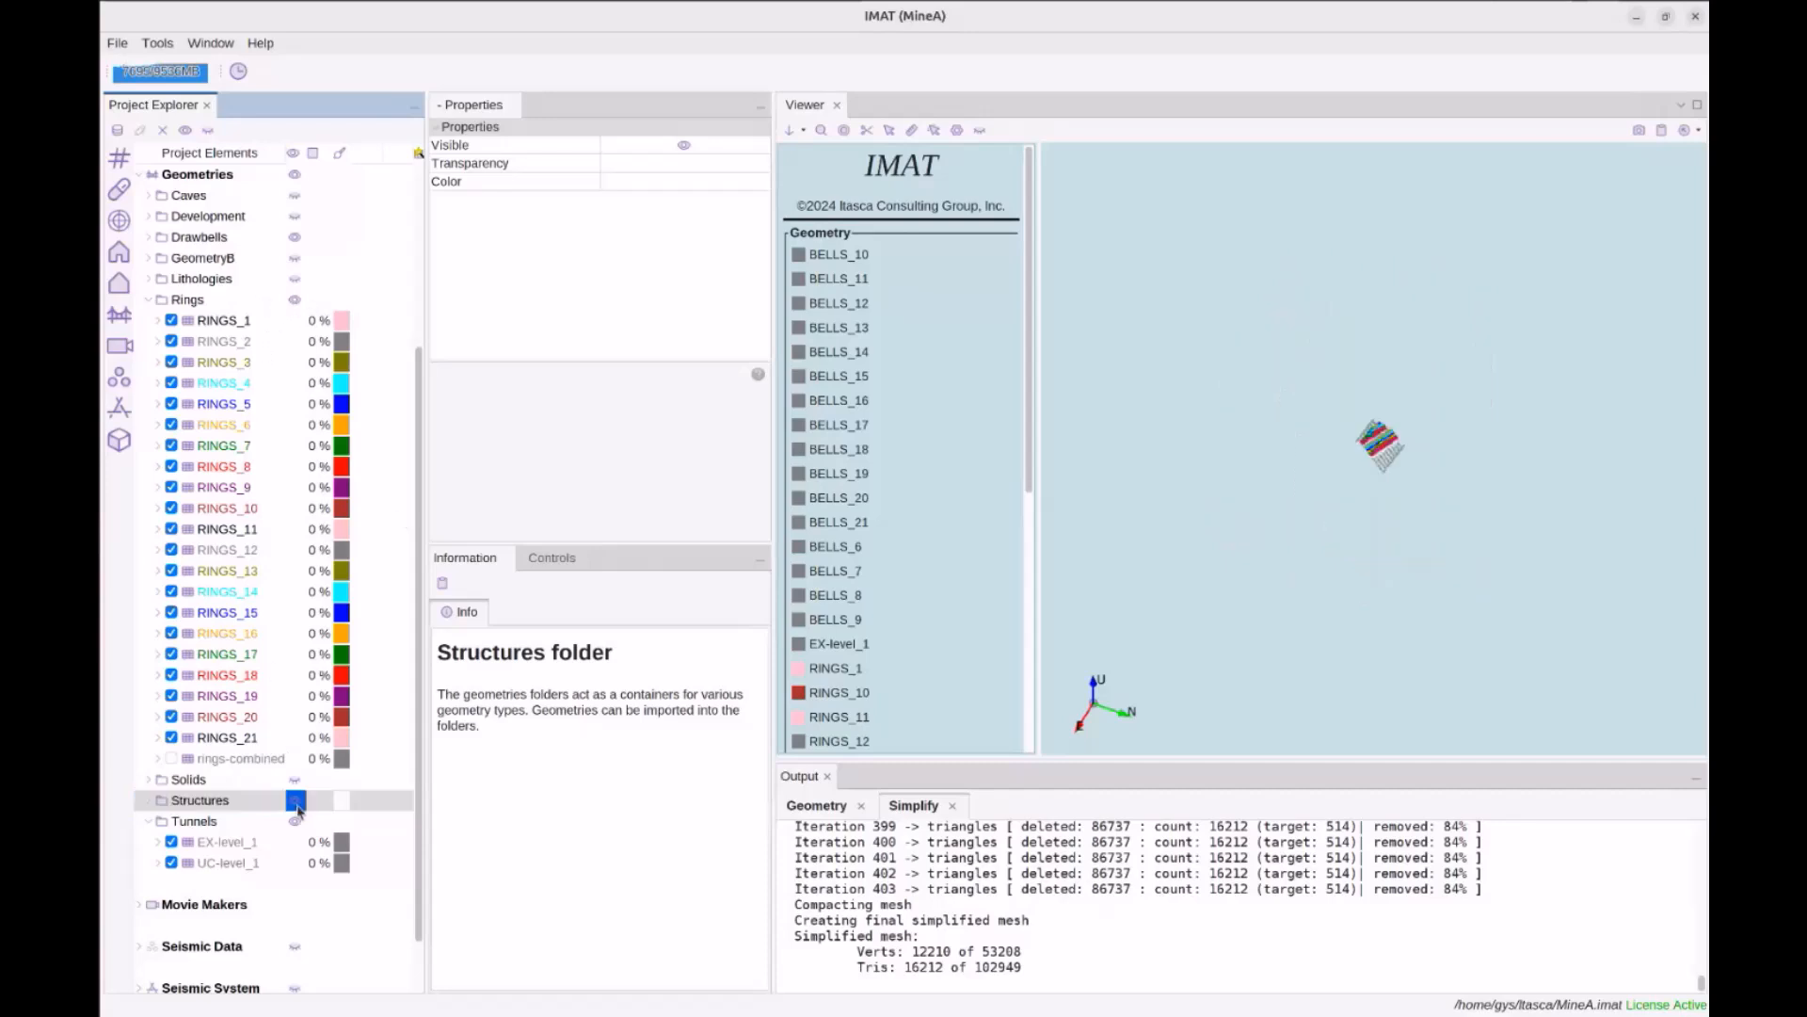
left_click(205, 824)
double_click(205, 824)
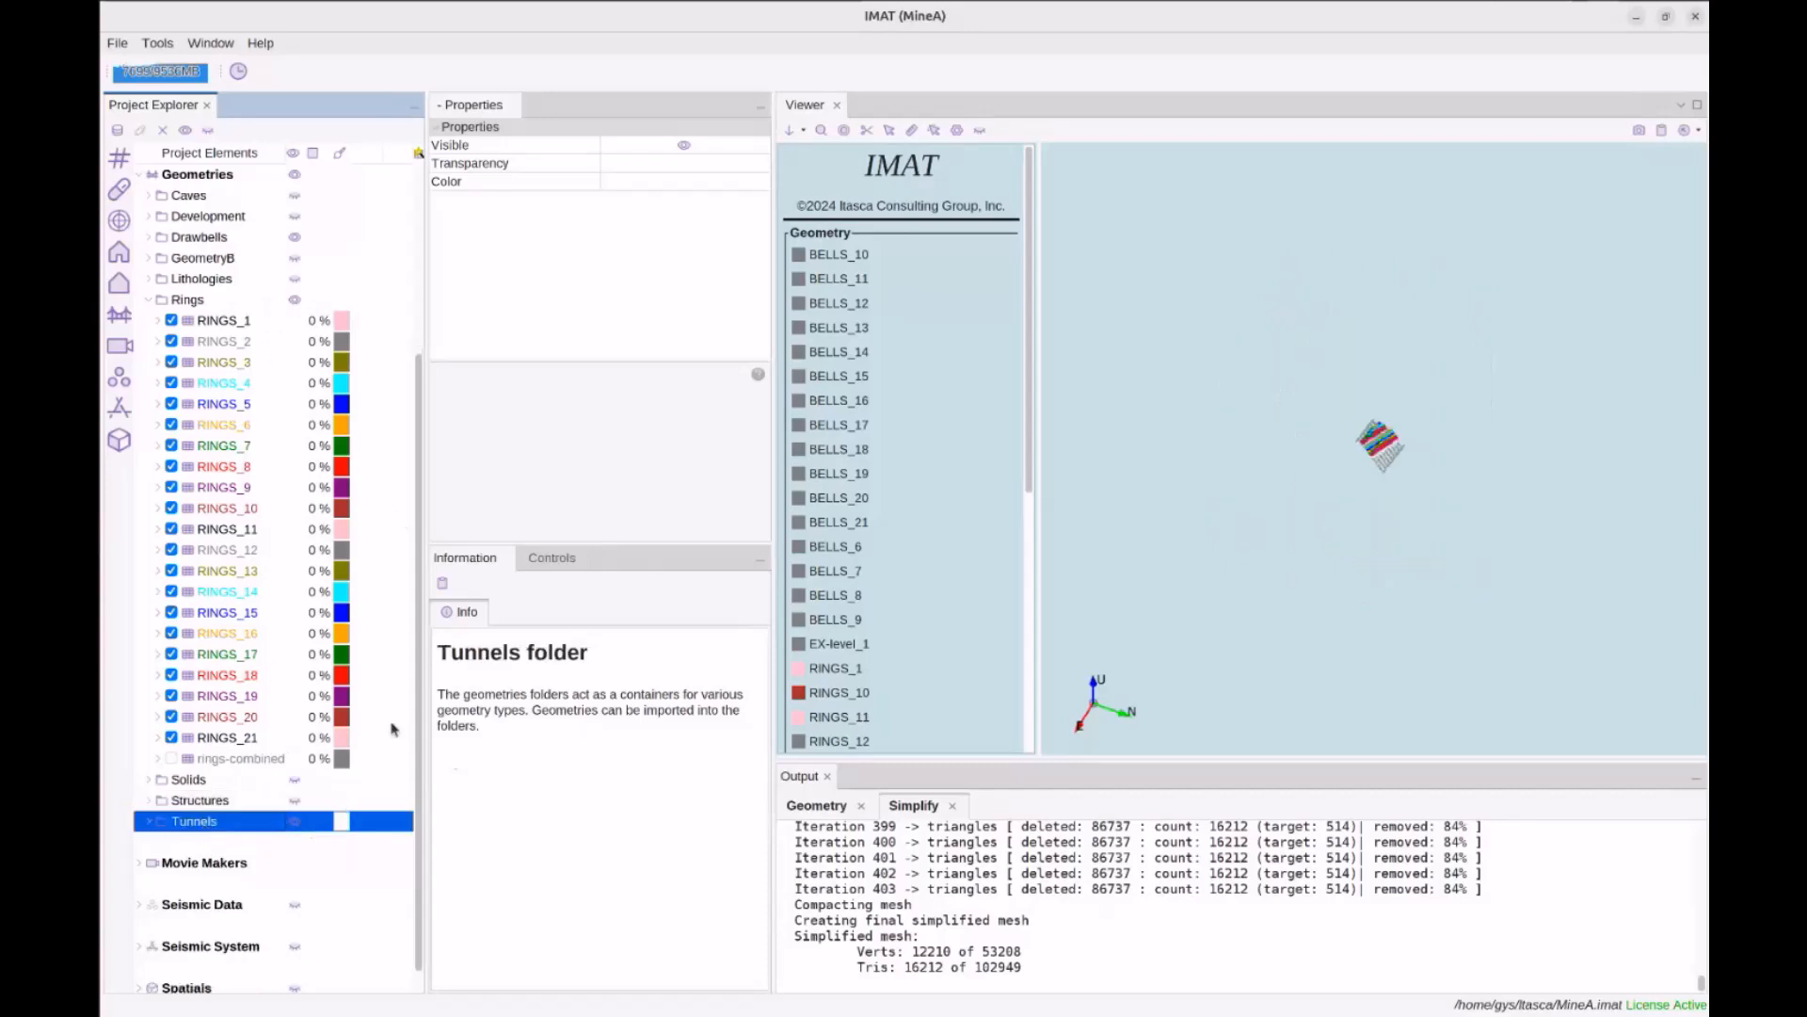
Close the Output log and recentre the rings model in the enlarged view, then select Seismic Data
left_click(1262, 574)
scroll(1372, 553, "up", 5)
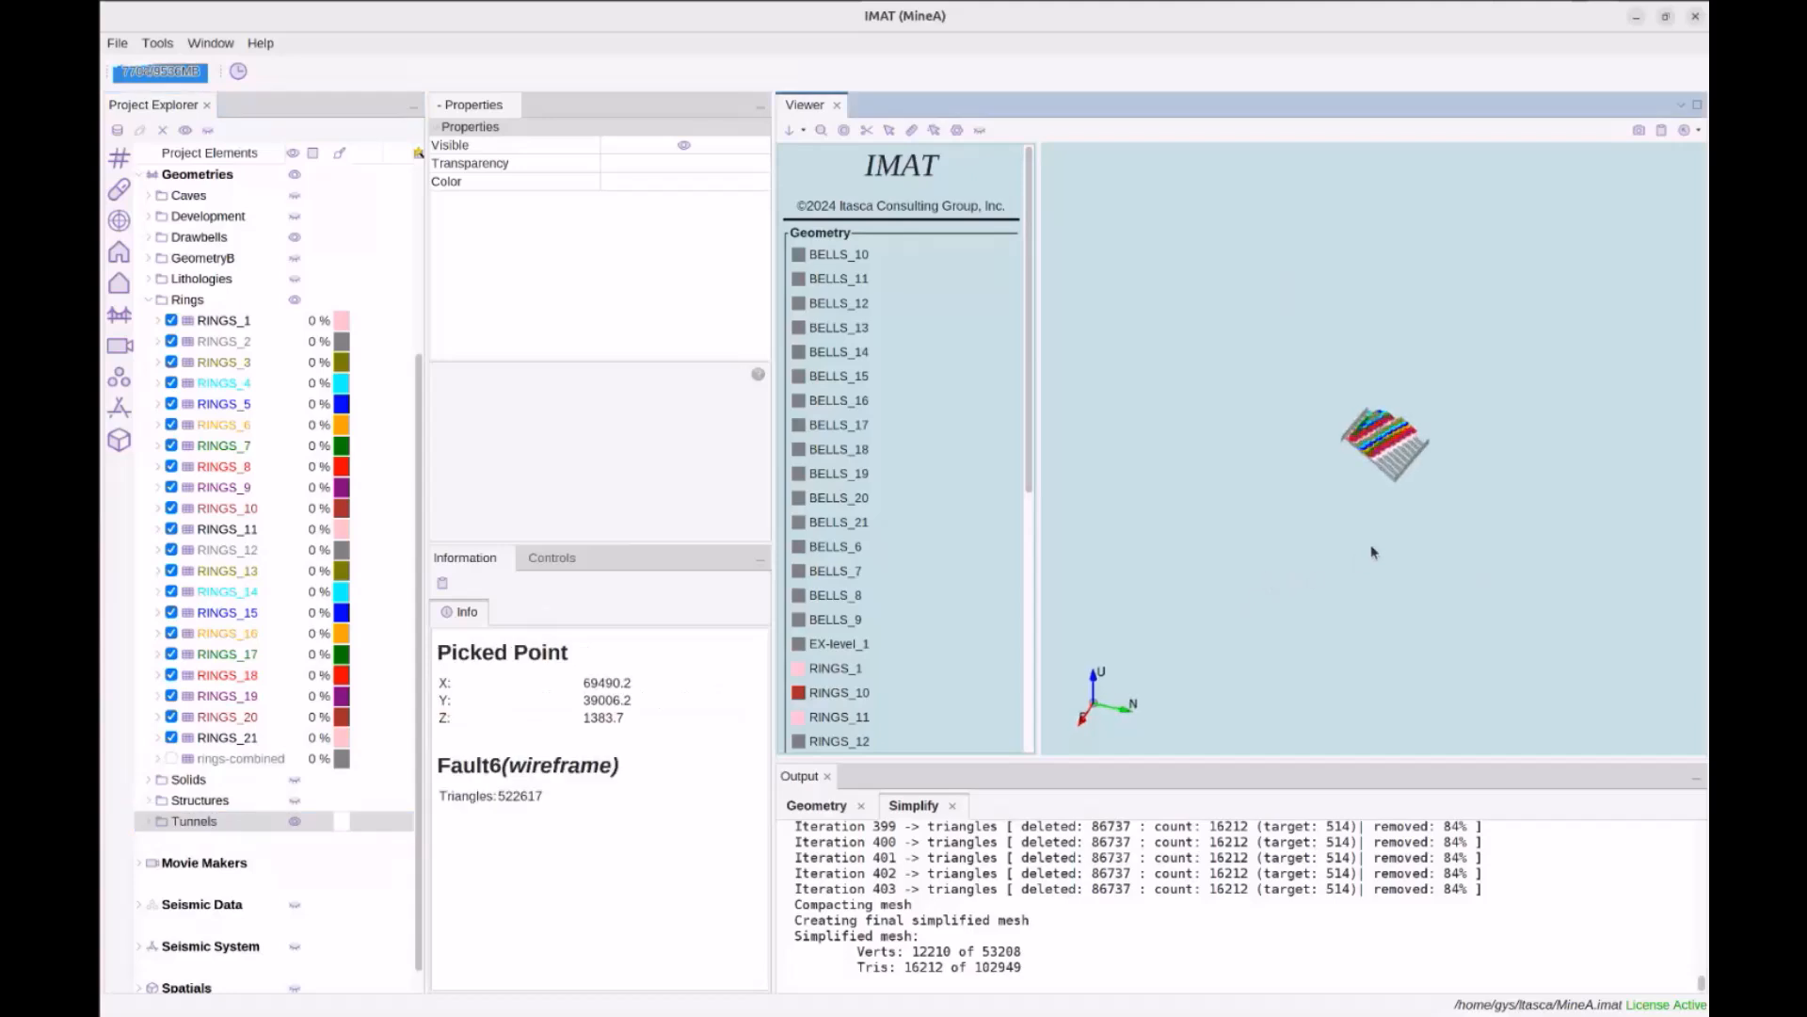
middle_click_drag(1361, 506, 1328, 537)
scroll(1306, 585, "up", 3)
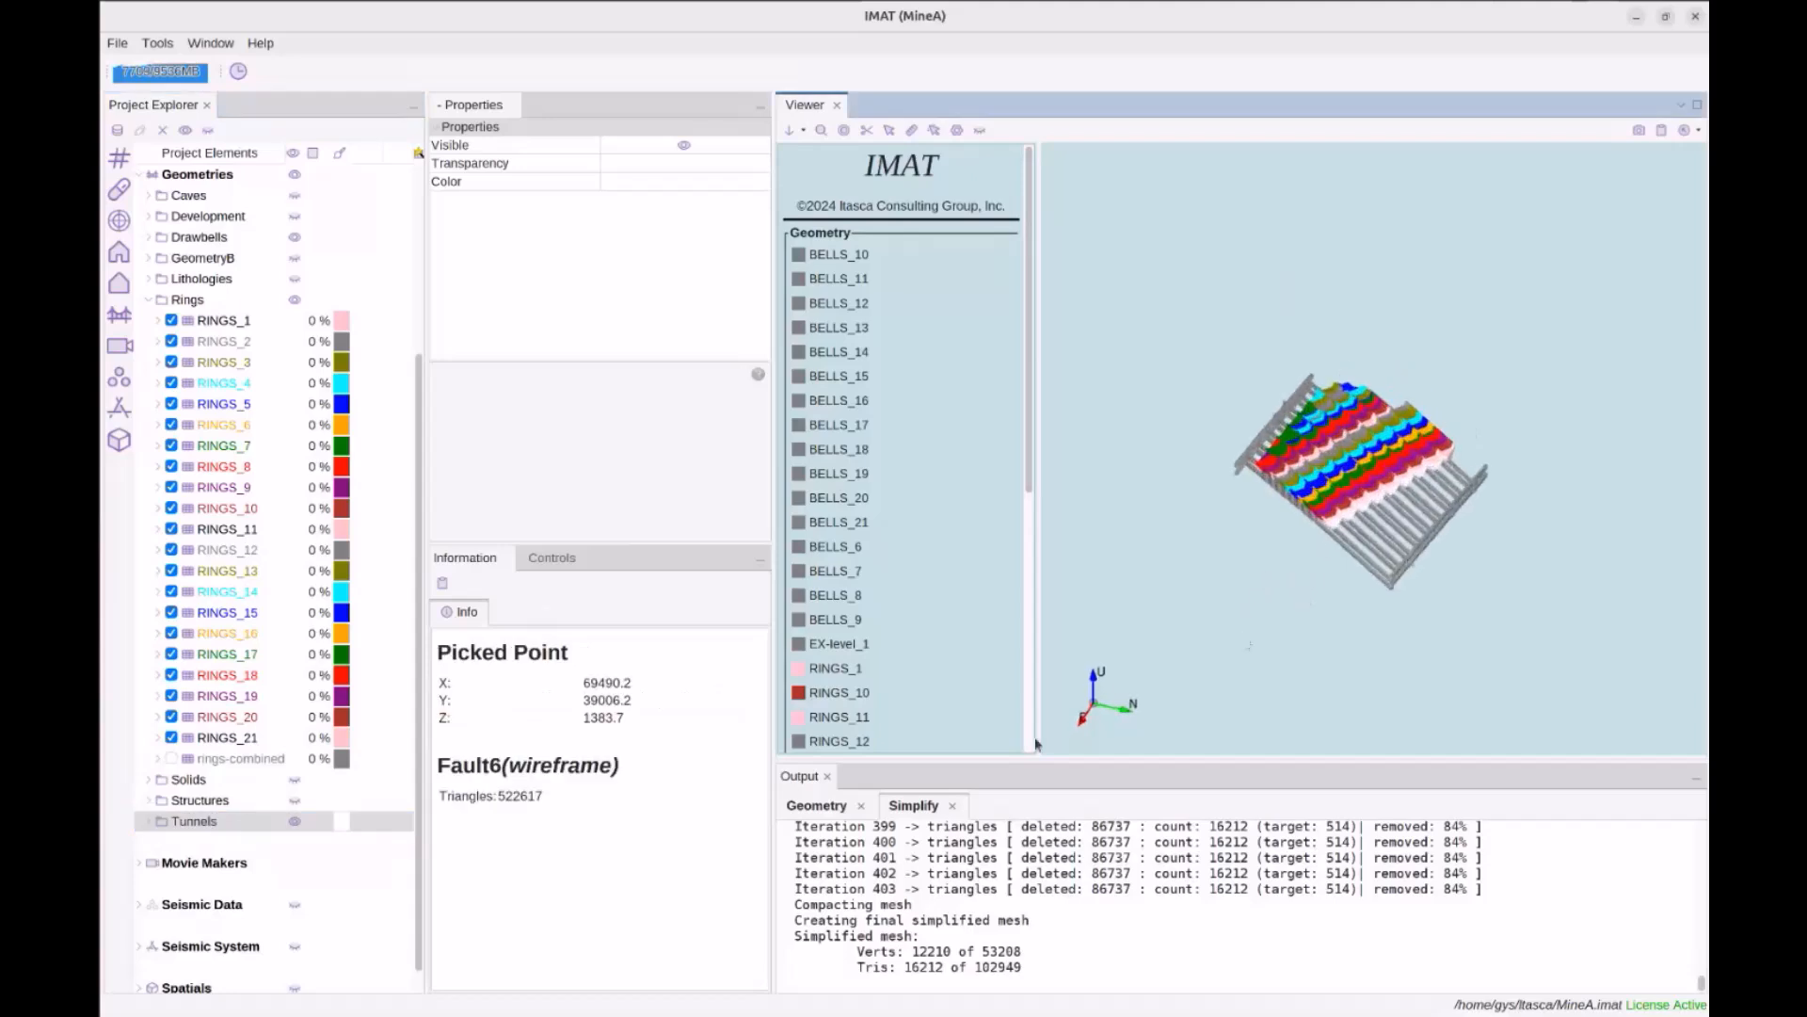
left_click(828, 776)
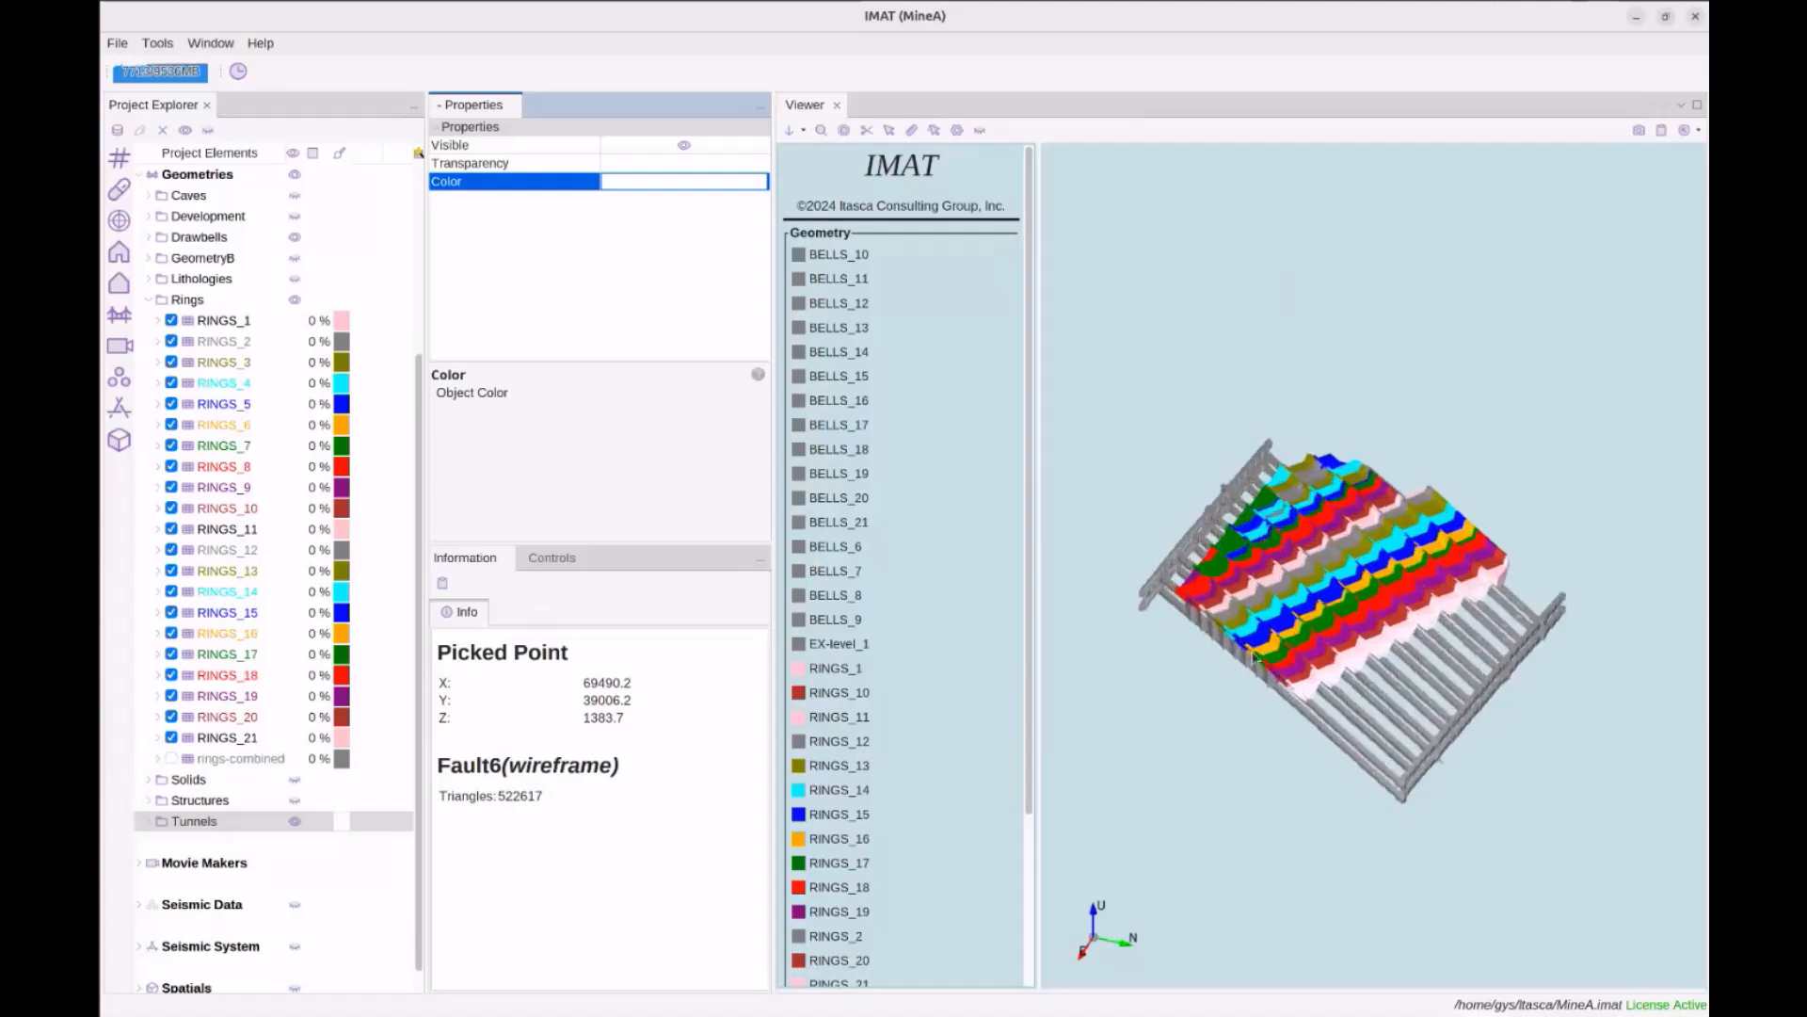
middle_click_drag(1244, 723, 1302, 560)
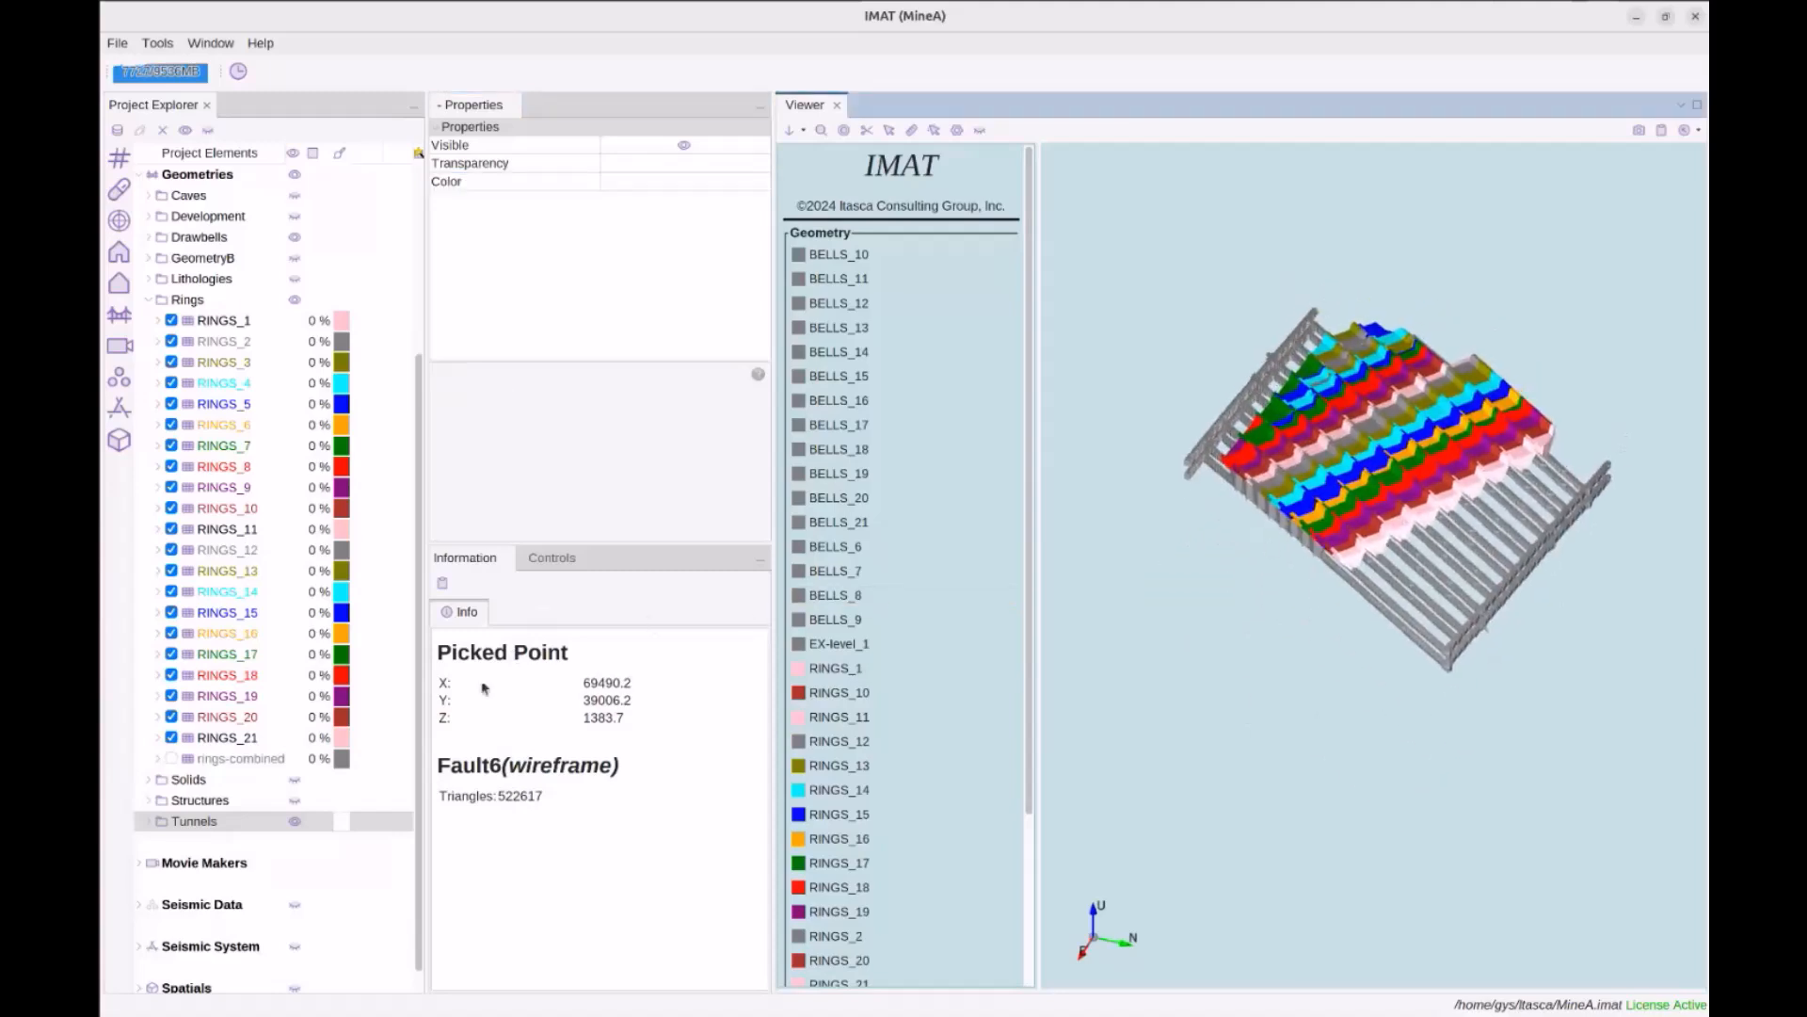
scroll(280, 798, "down", 1)
left_click(235, 877)
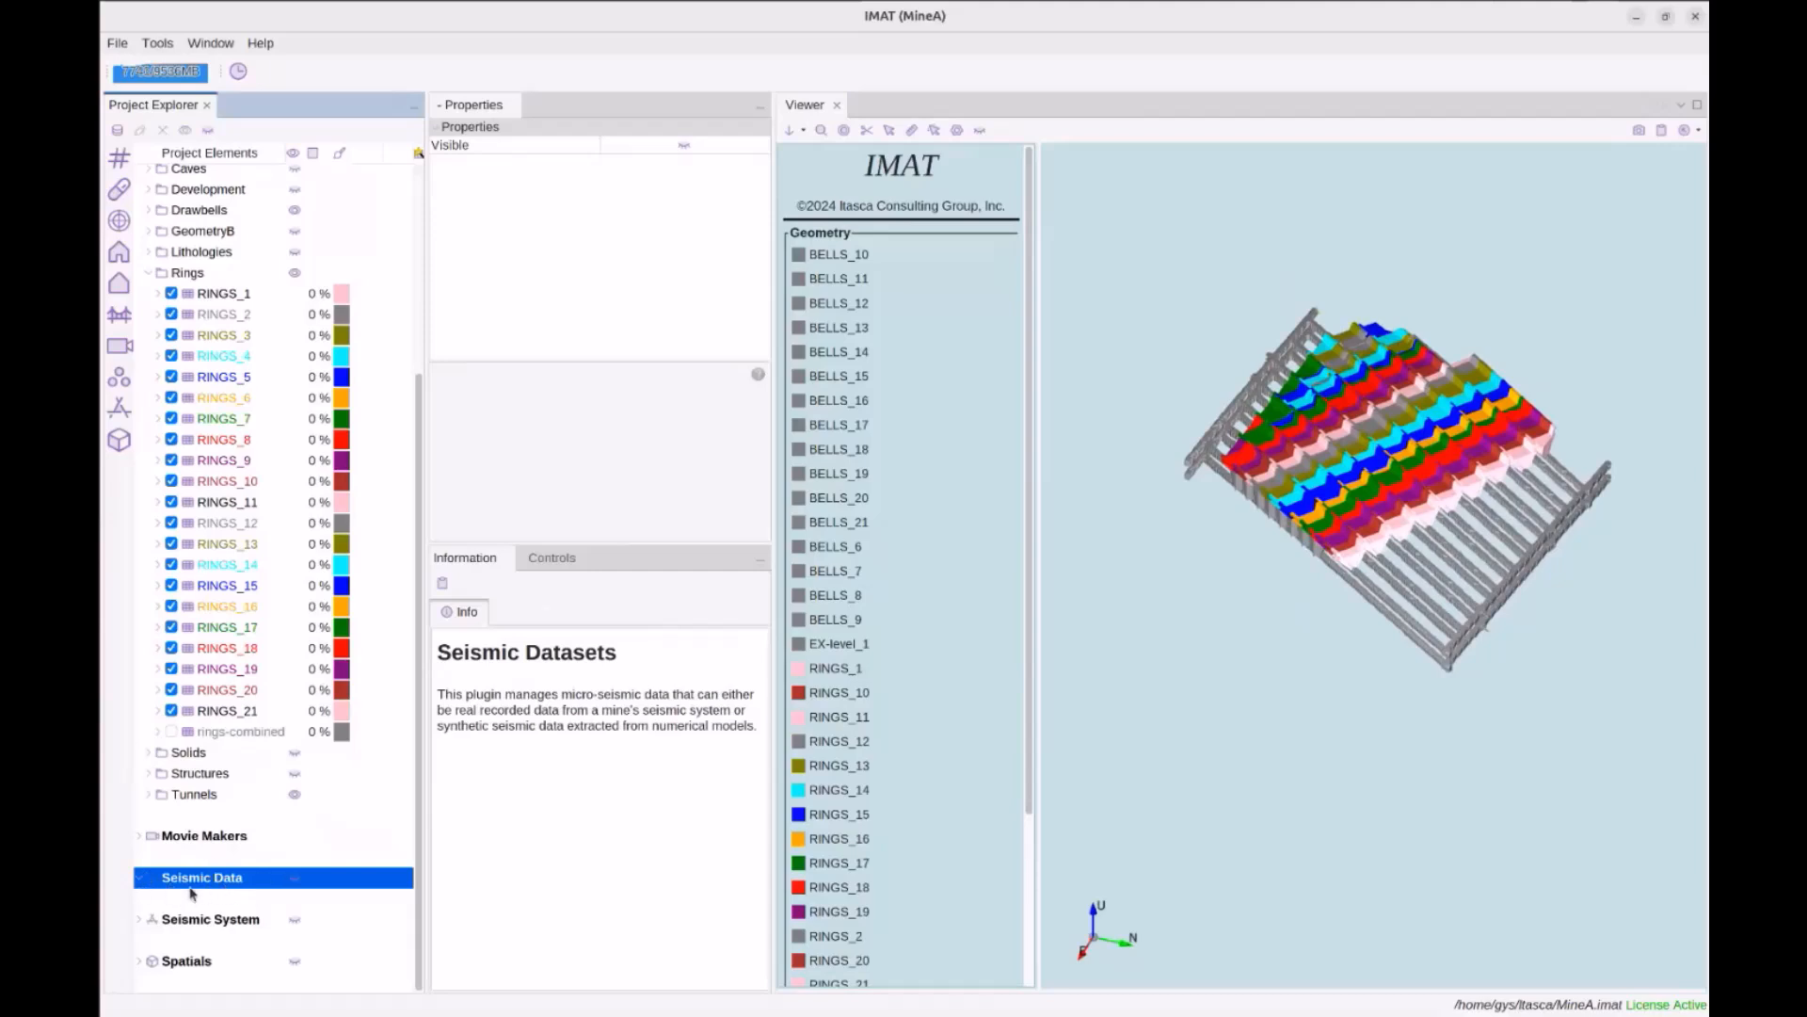
Add the seismic dataset Mine-Dataset1 under Seismic Data and expand it to list its layers
right_click(195, 882)
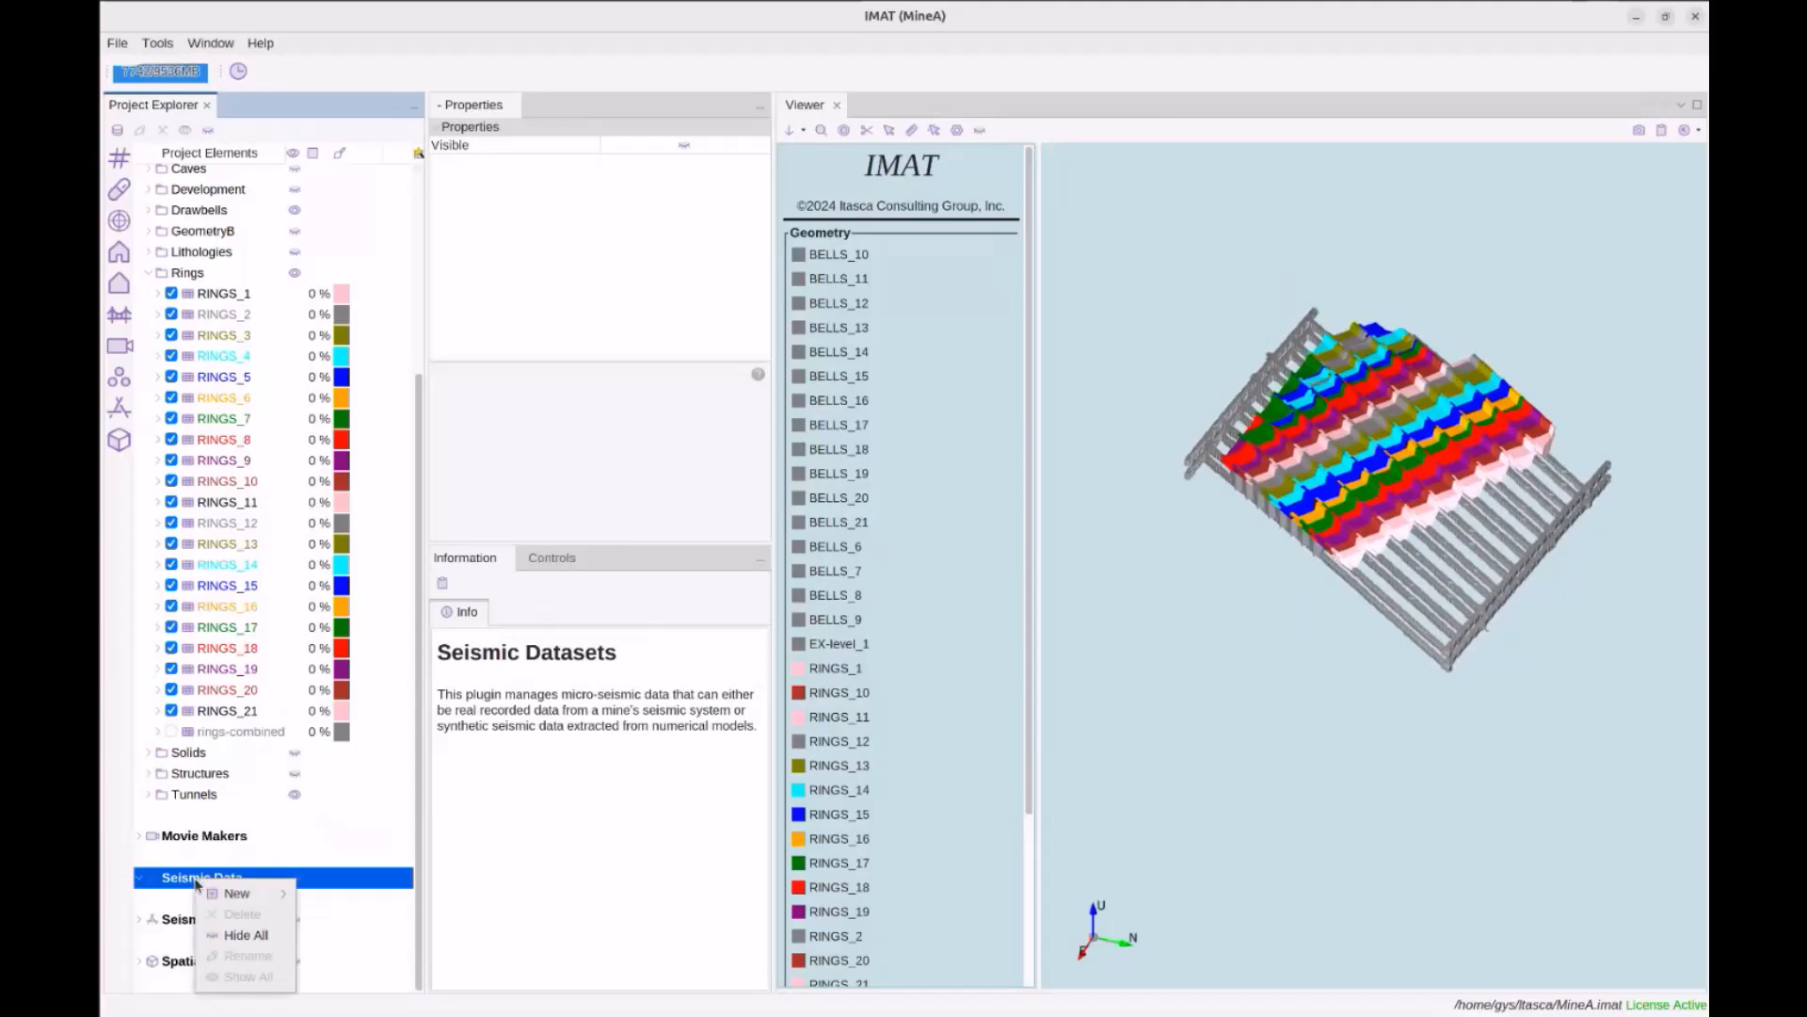
left_click(324, 895)
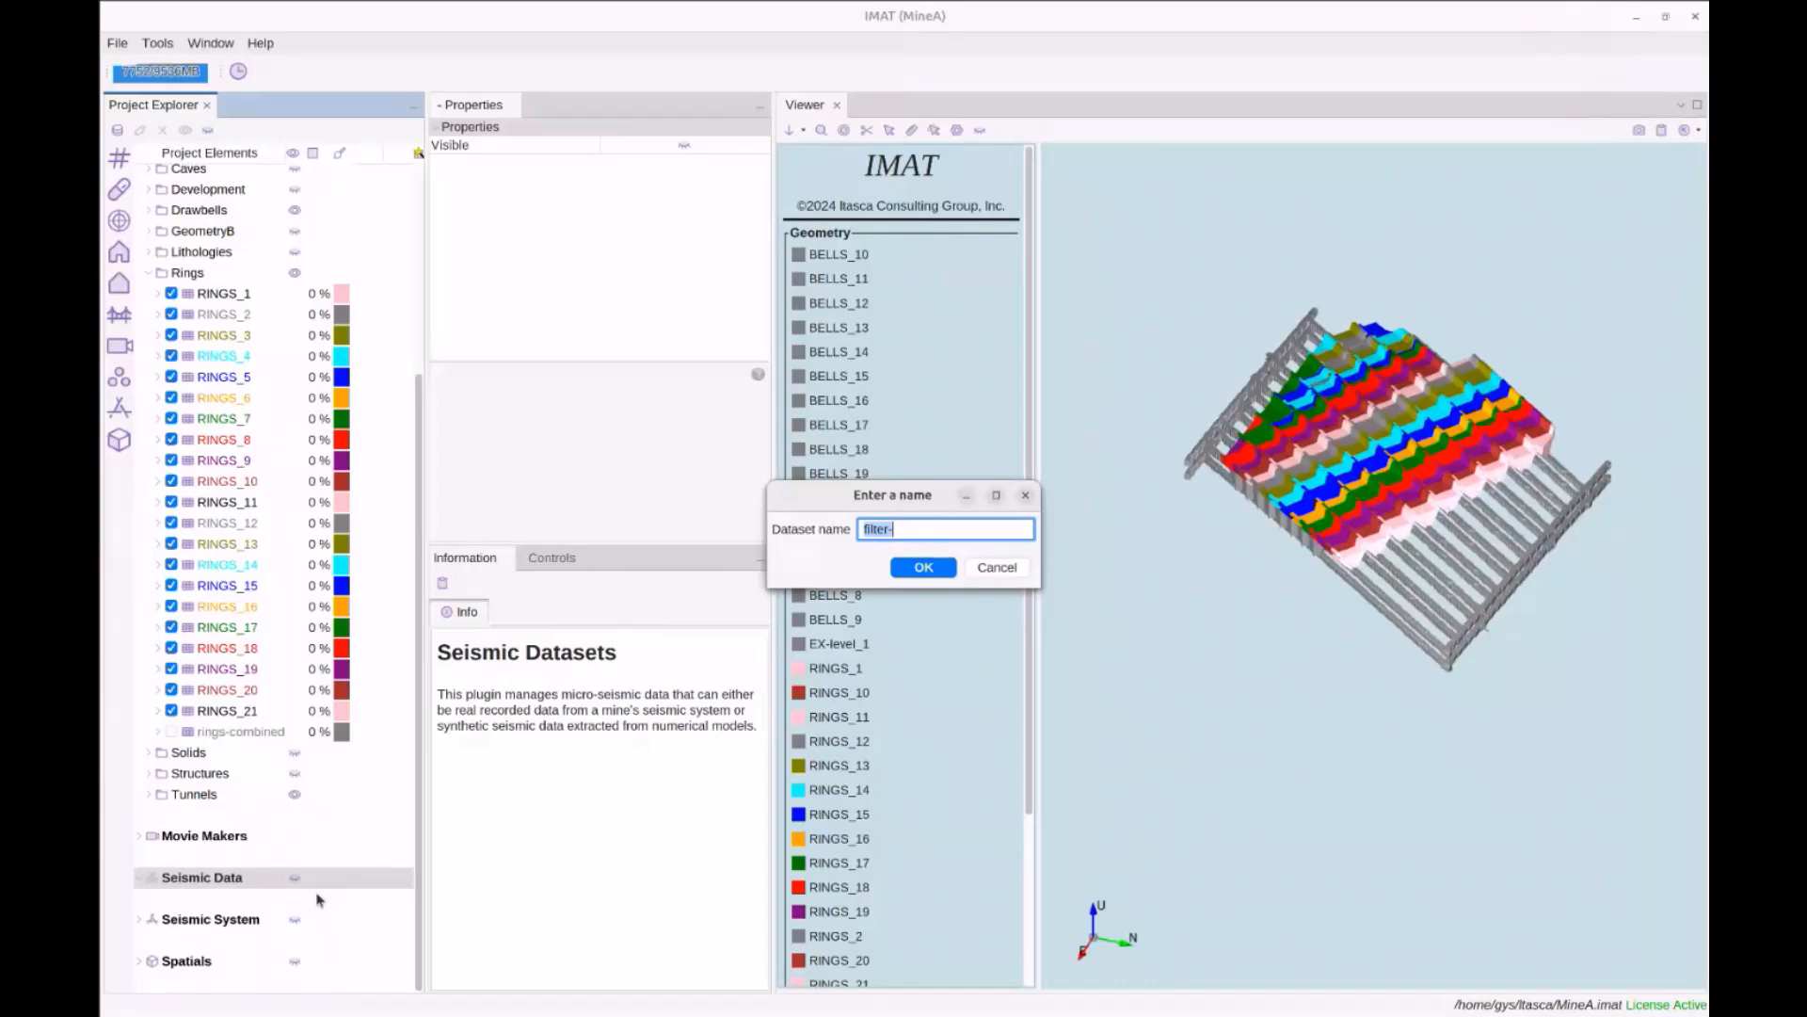
type("f")
type("ine-Da")
type("taset1")
left_click(924, 567)
left_click(236, 899)
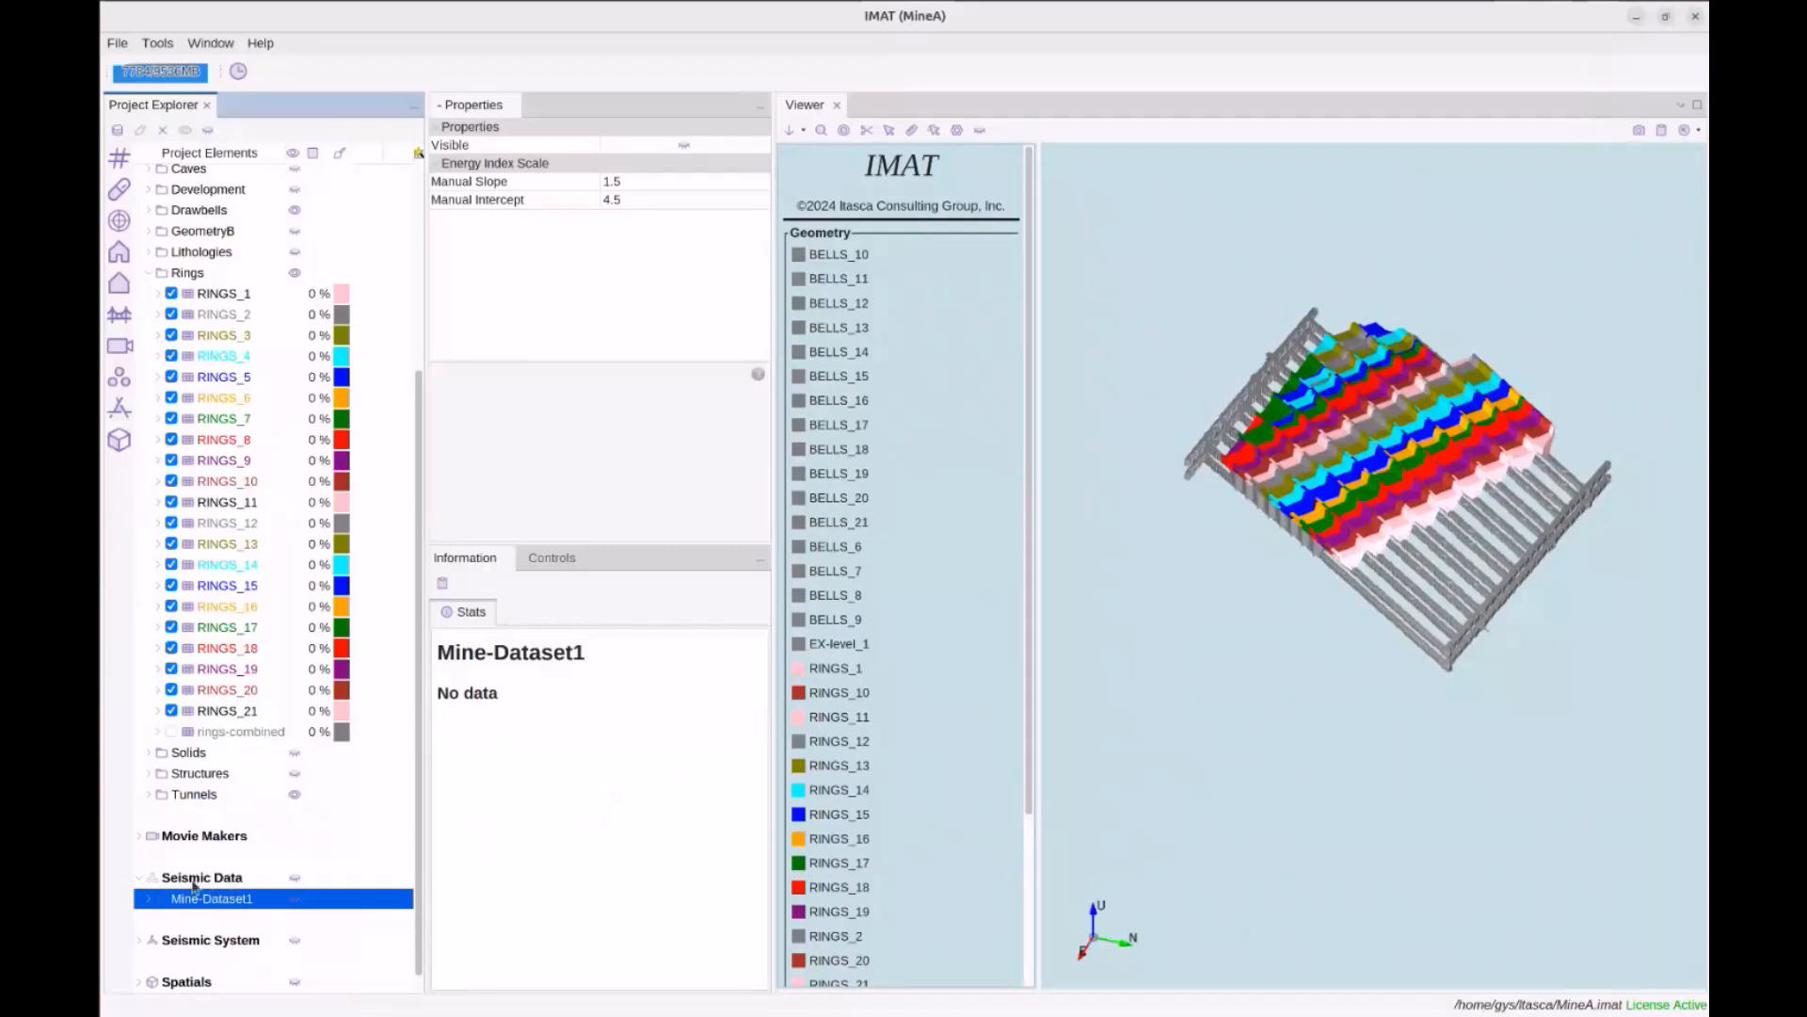
scroll(214, 922, "down", 1)
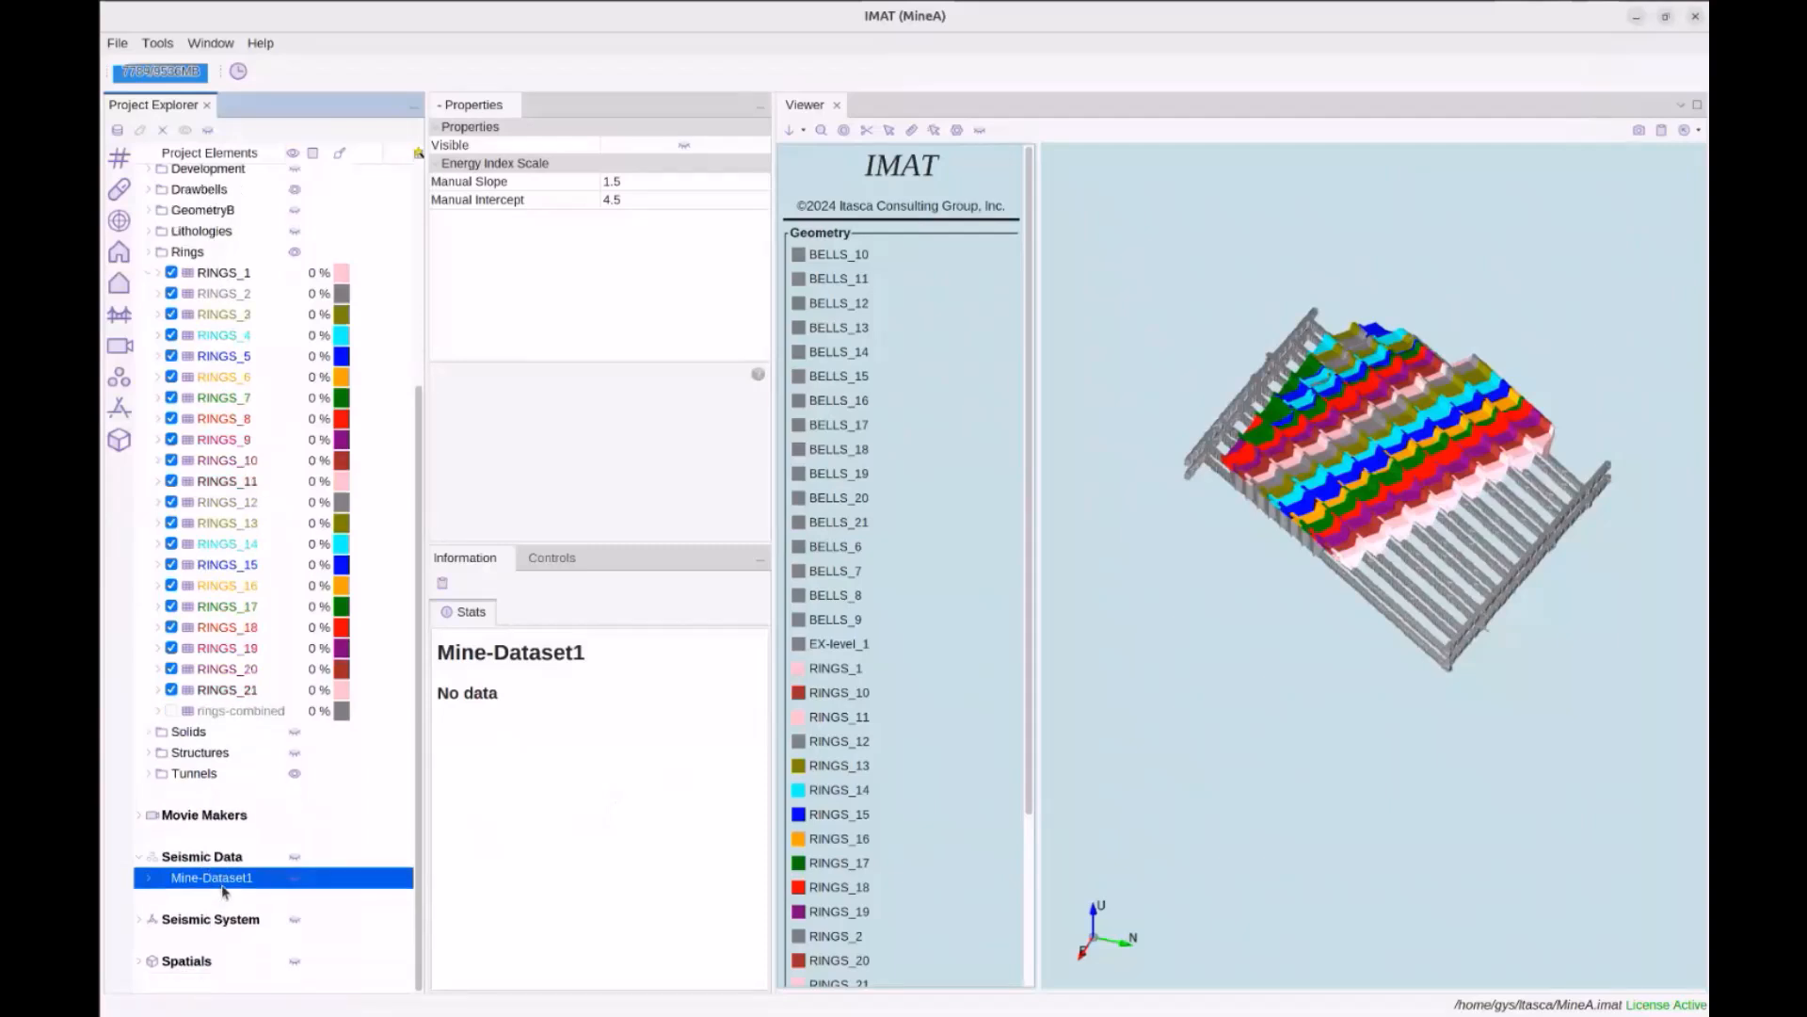
double_click(224, 880)
scroll(226, 880, "down", 5)
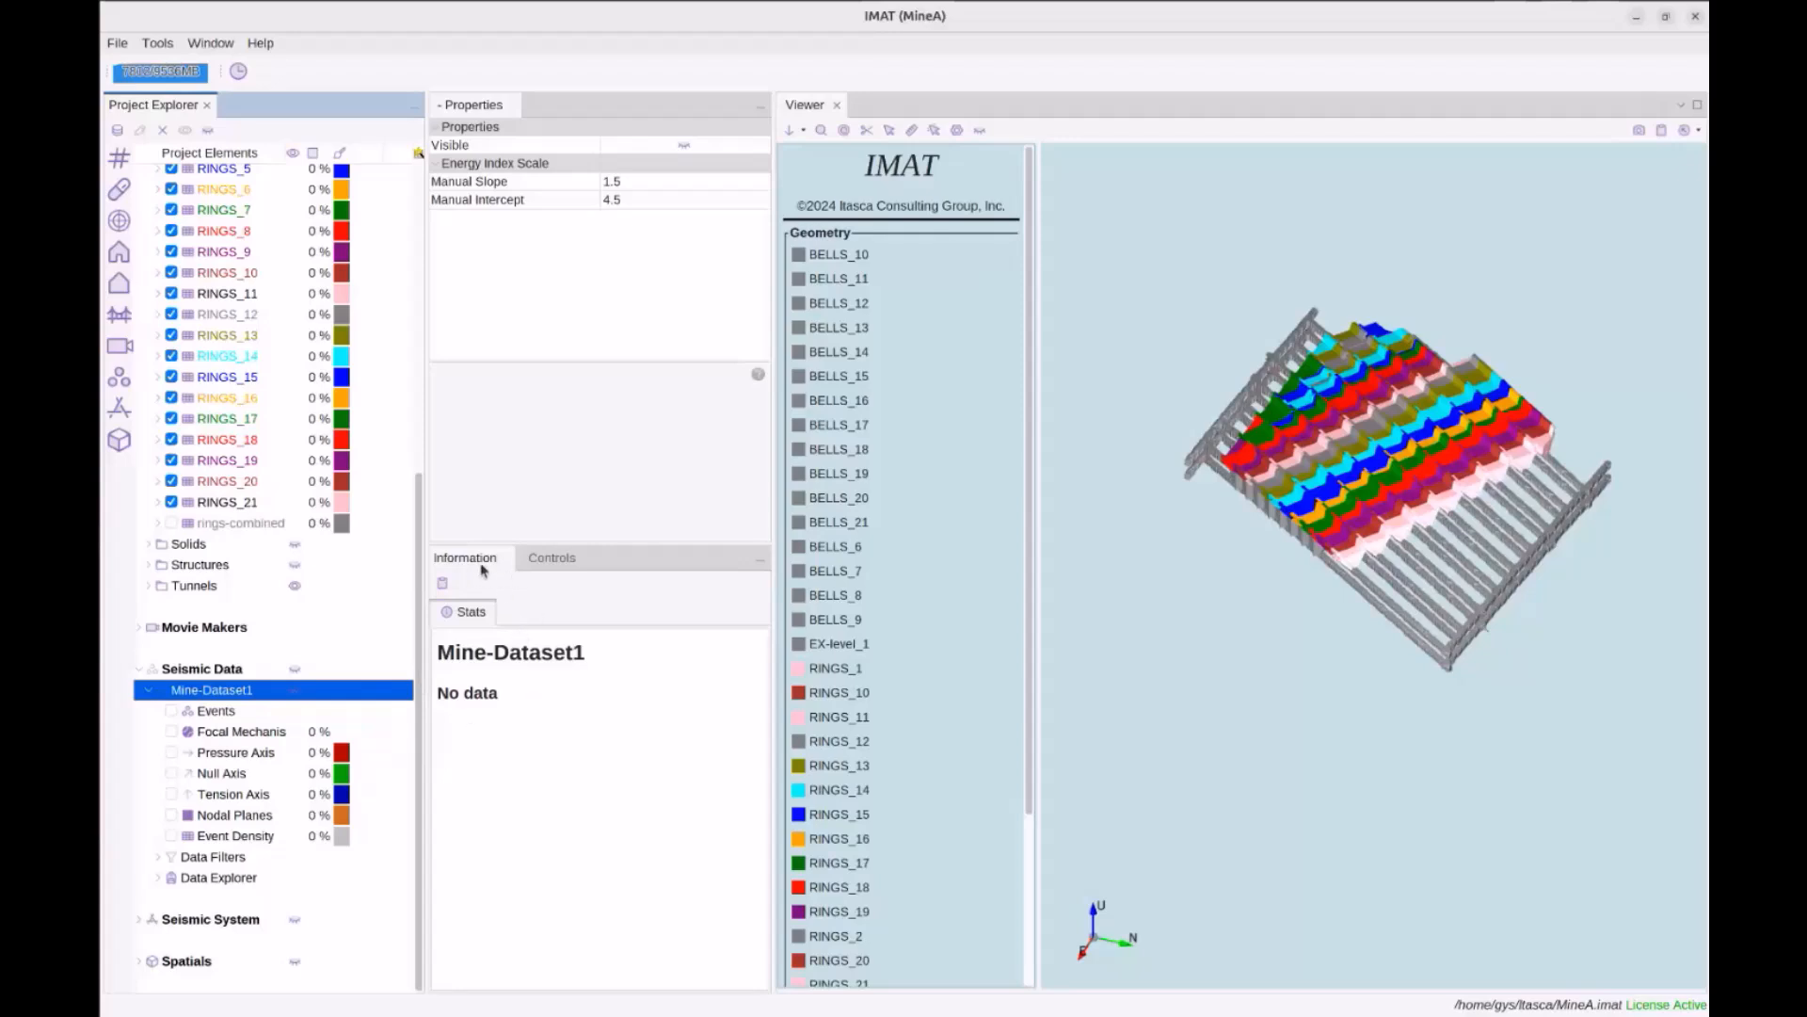
Show the Import submenu from Mine-Dataset1's context menu
right_click(214, 697)
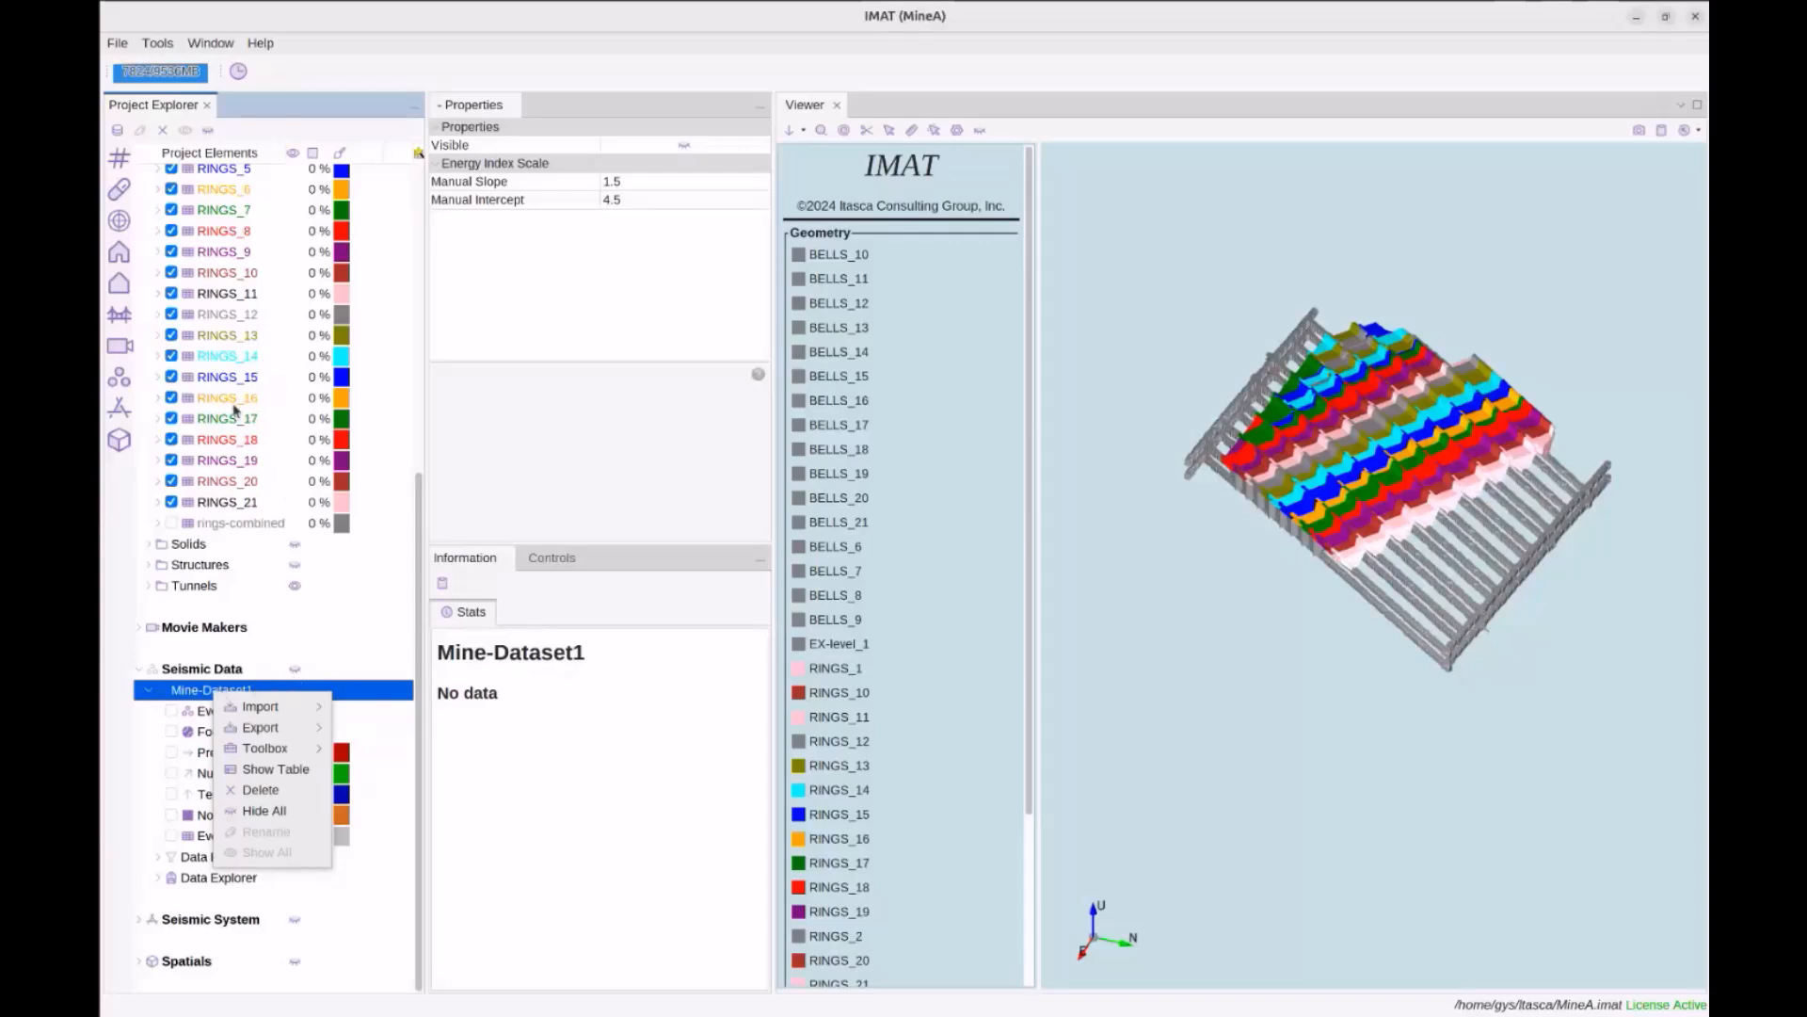
mouse_move(297, 709)
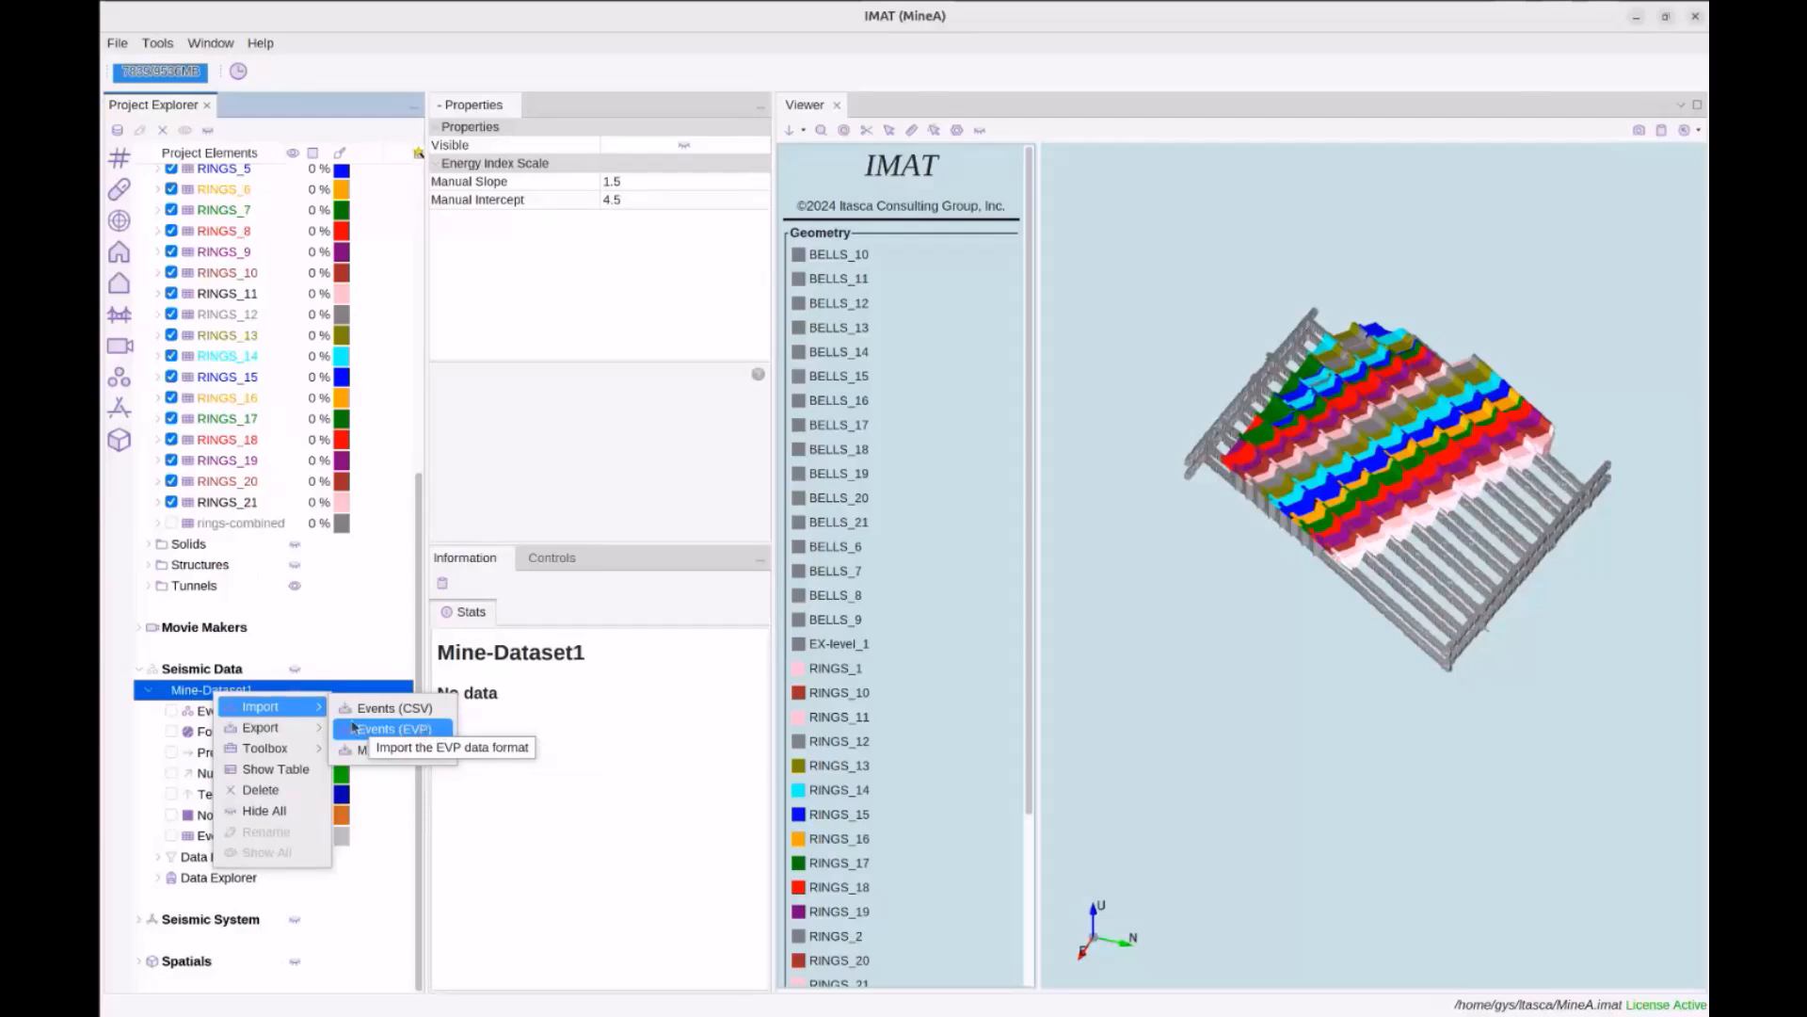
mouse_move(315, 748)
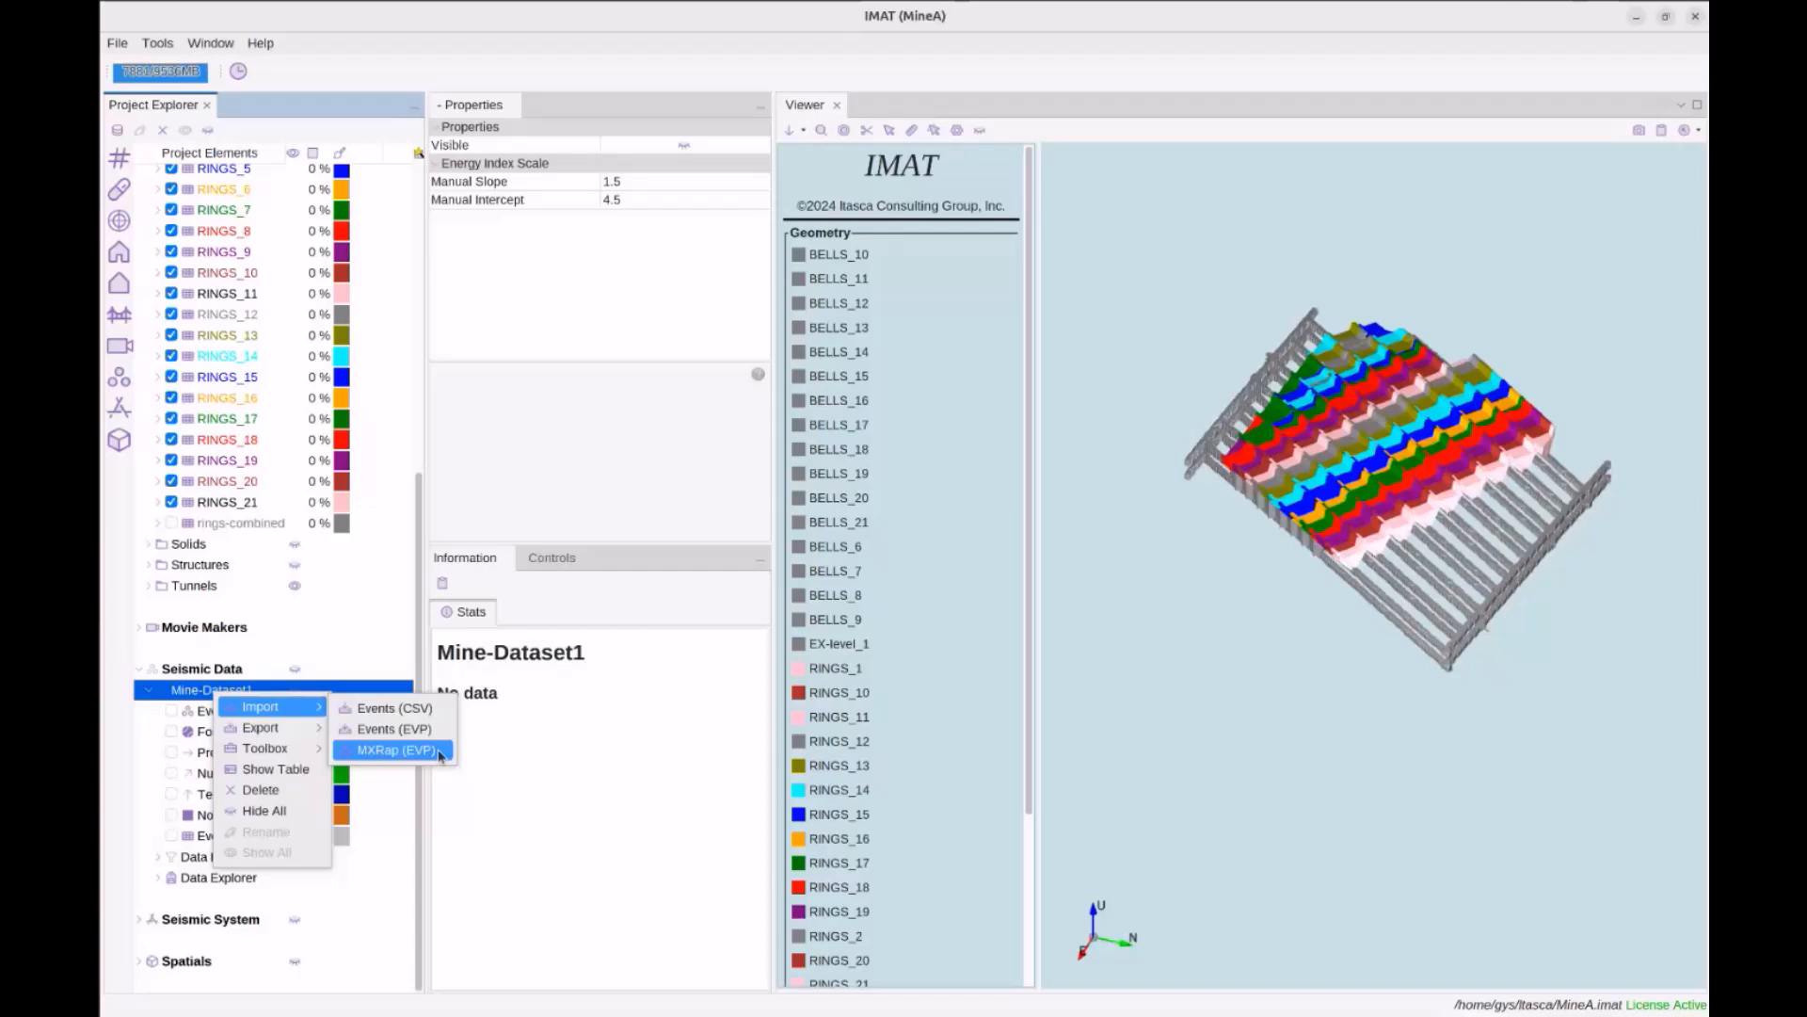
Import Events (CSV) from 'Rockfall Seismic Events for modelling 2024-05-23.csv'
left_click(415, 708)
scroll(902, 555, "down", 5)
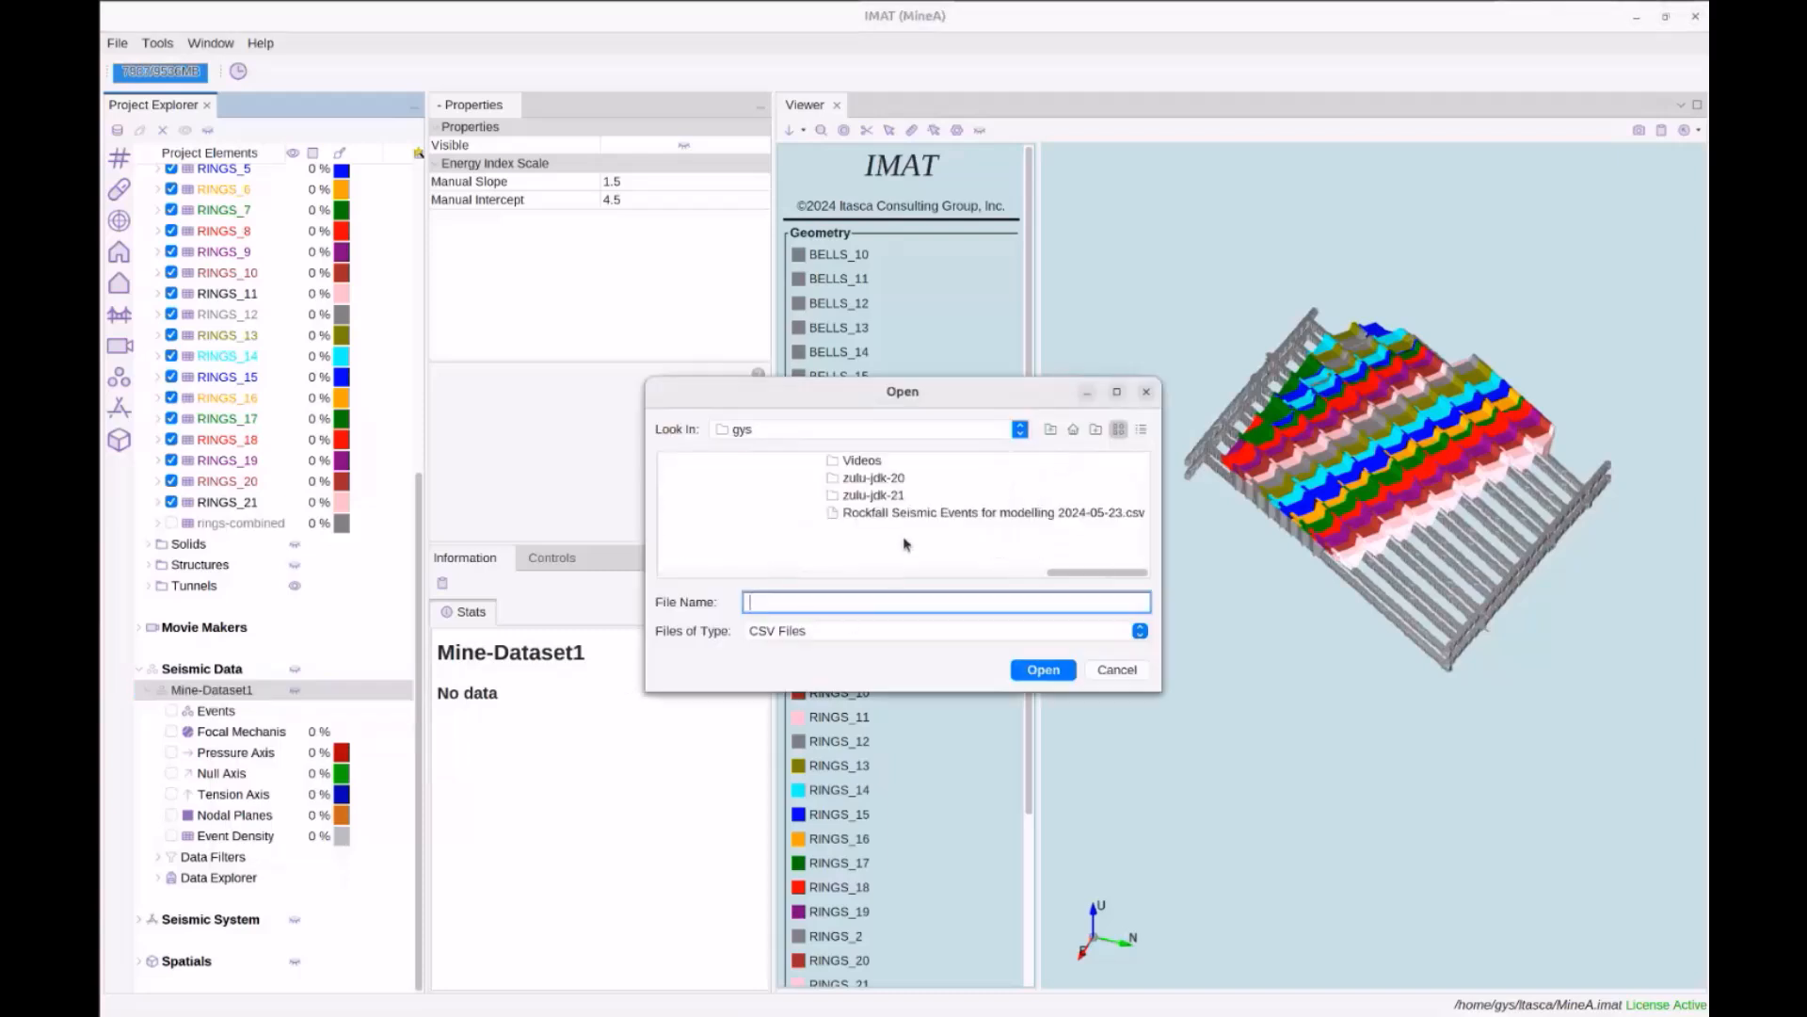
left_click(904, 514)
scroll(904, 527, "up", 2)
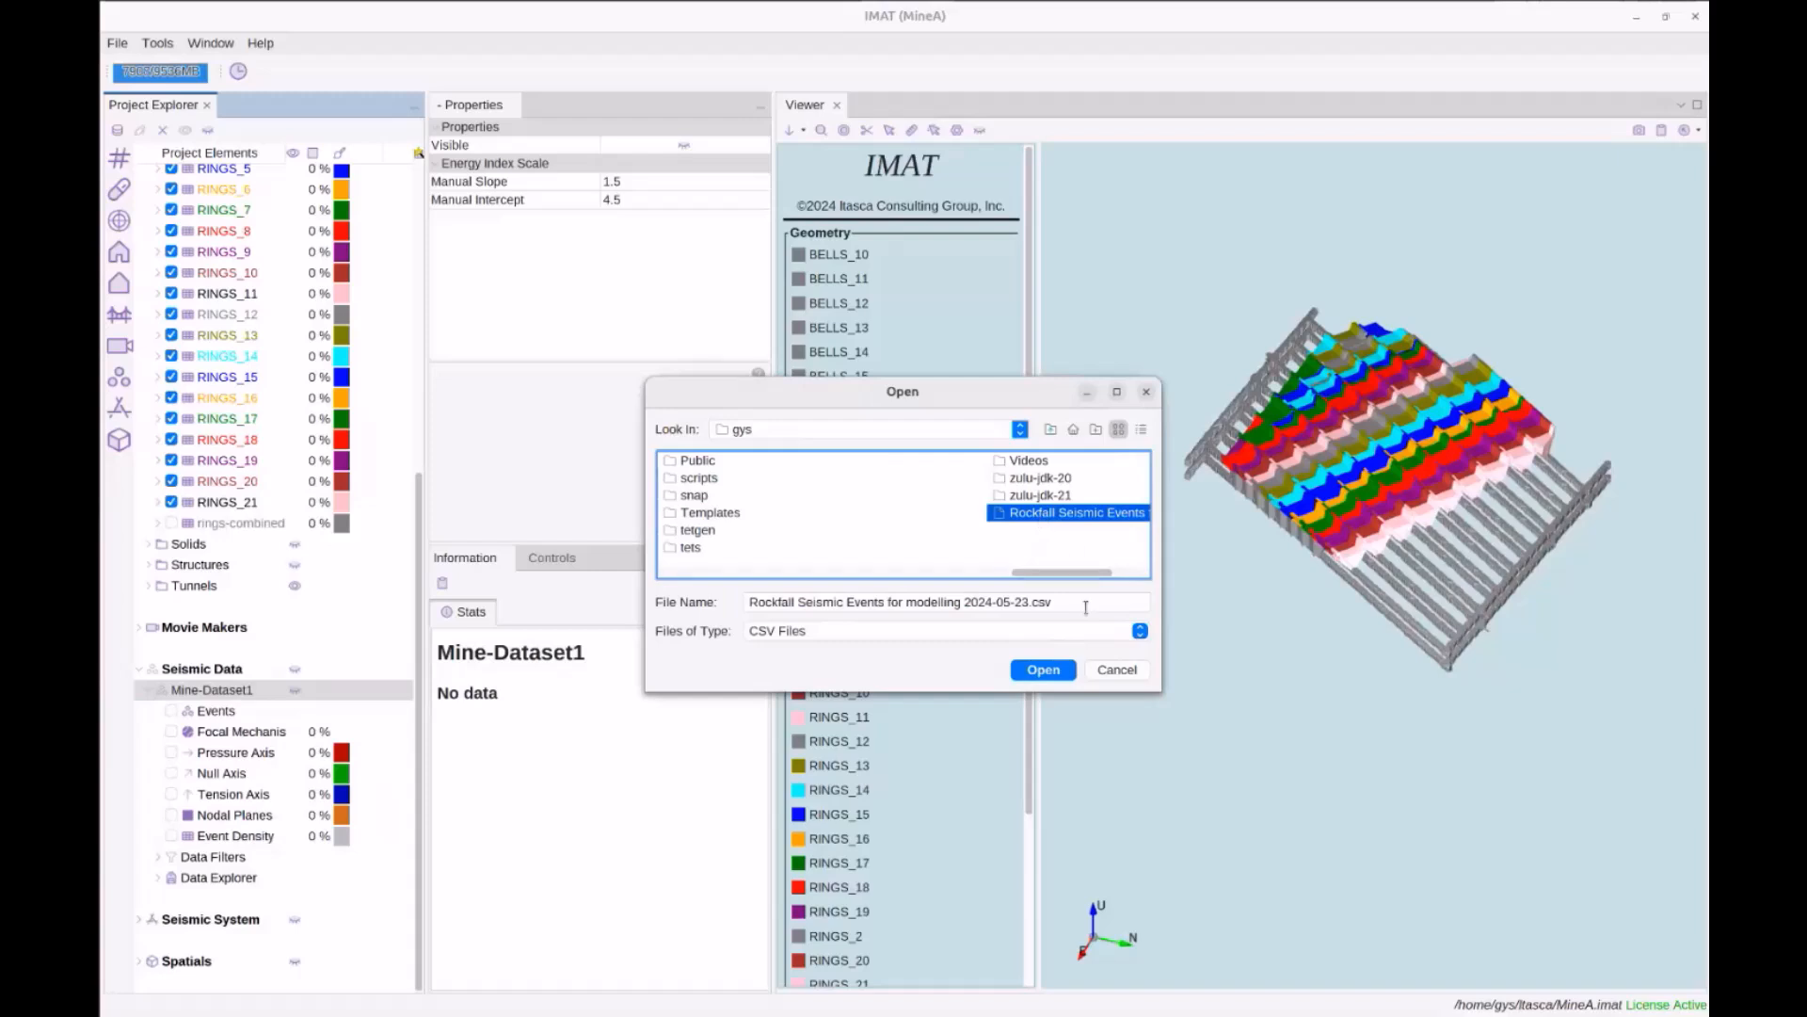
left_click(1064, 671)
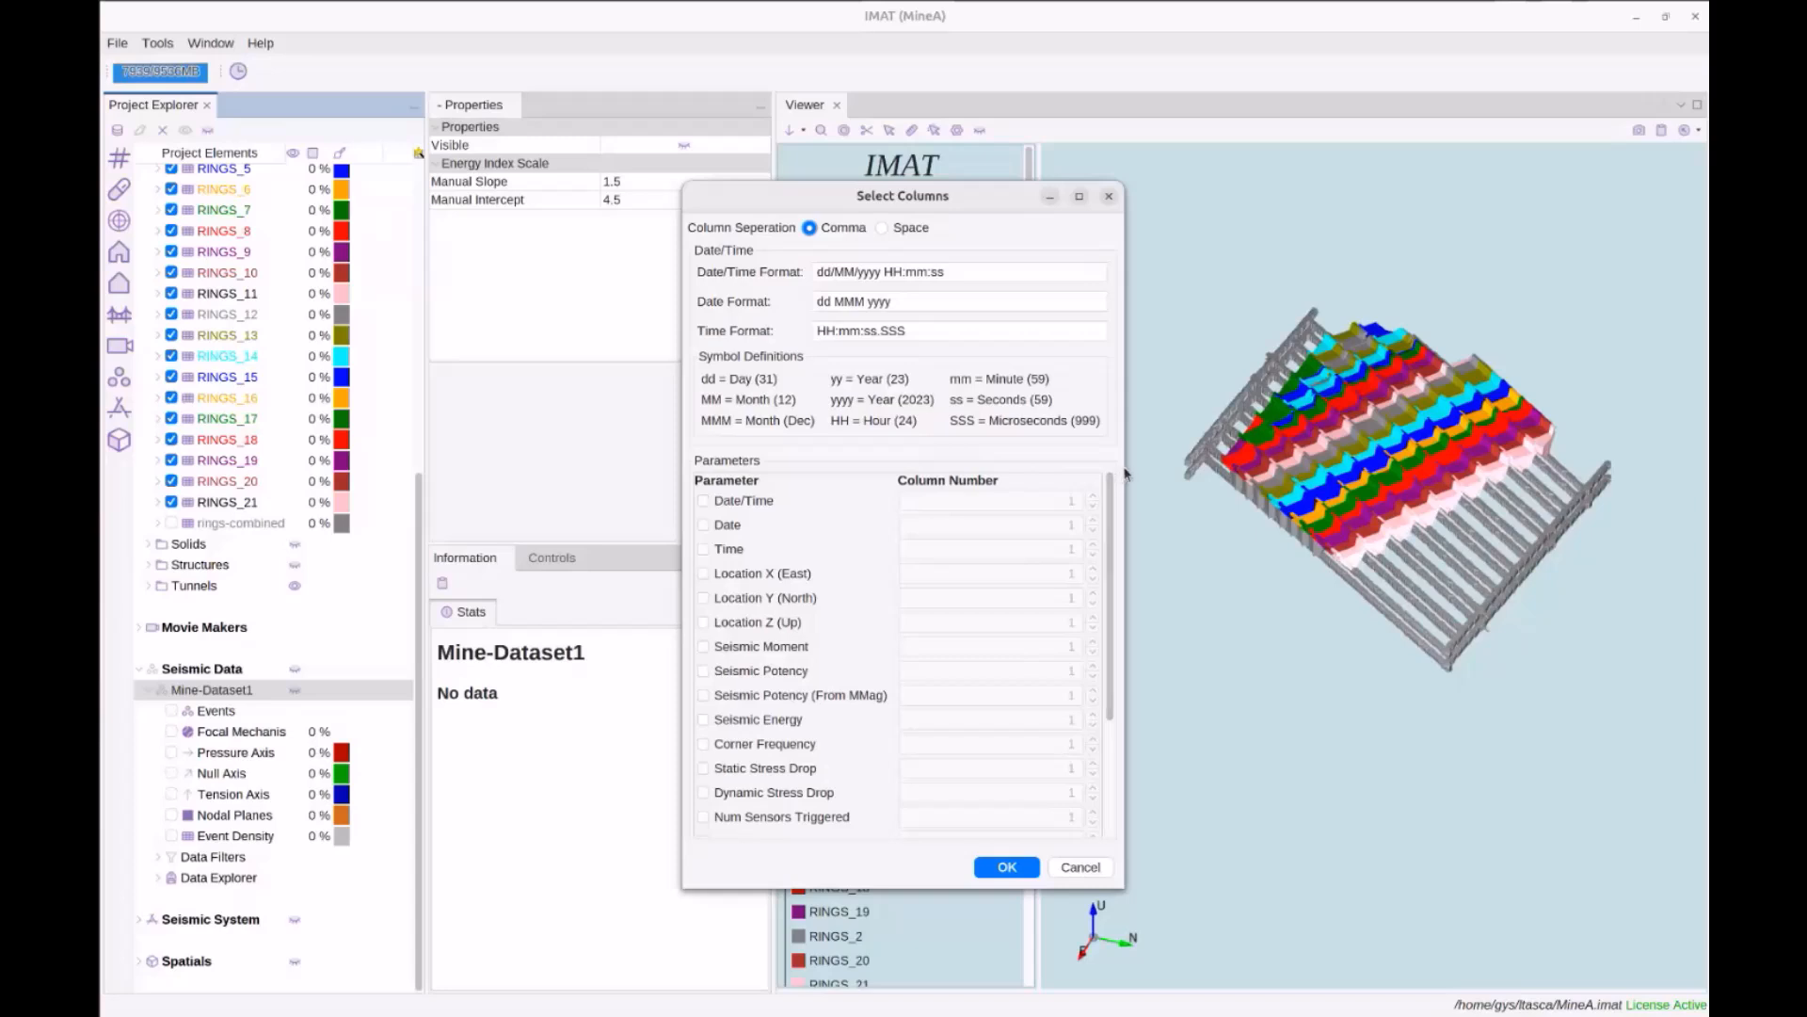
Widen the Select Columns dialog and keep the Date Format as dd MMM yyyy
left_click_drag(1123, 474, 1305, 487)
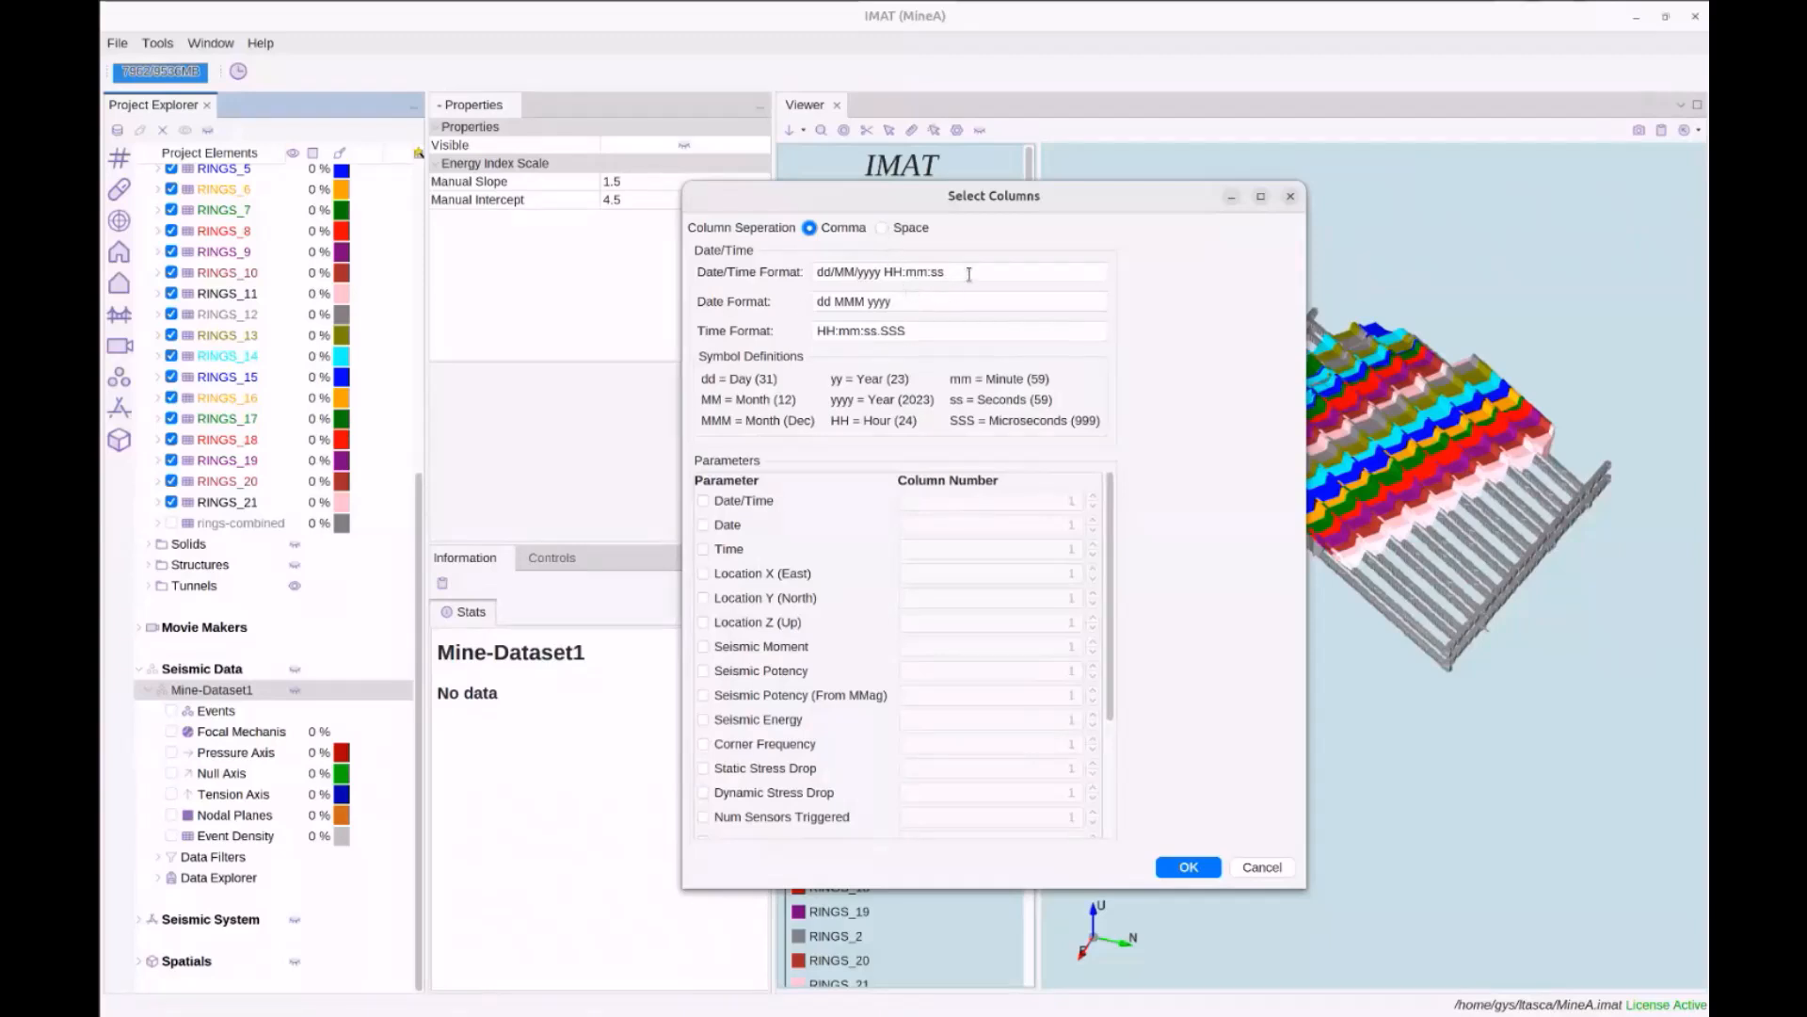
left_click_drag(970, 272, 813, 272)
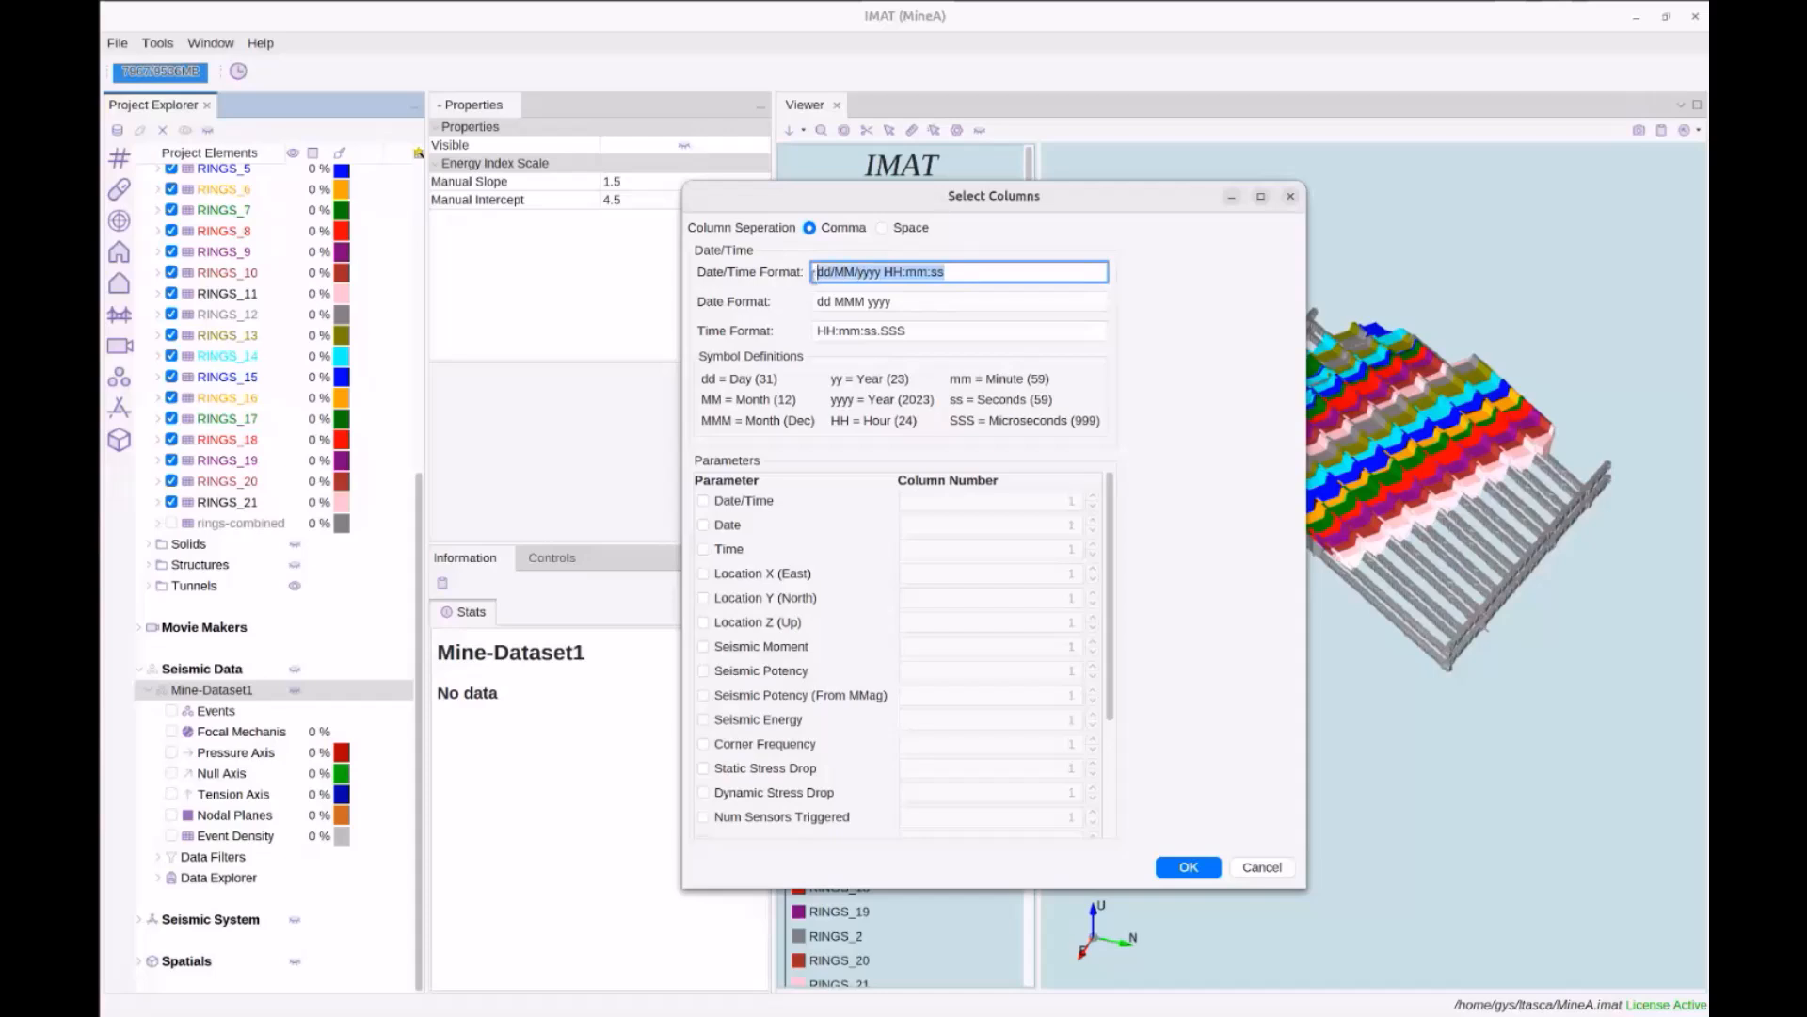
left_click_drag(908, 302, 810, 302)
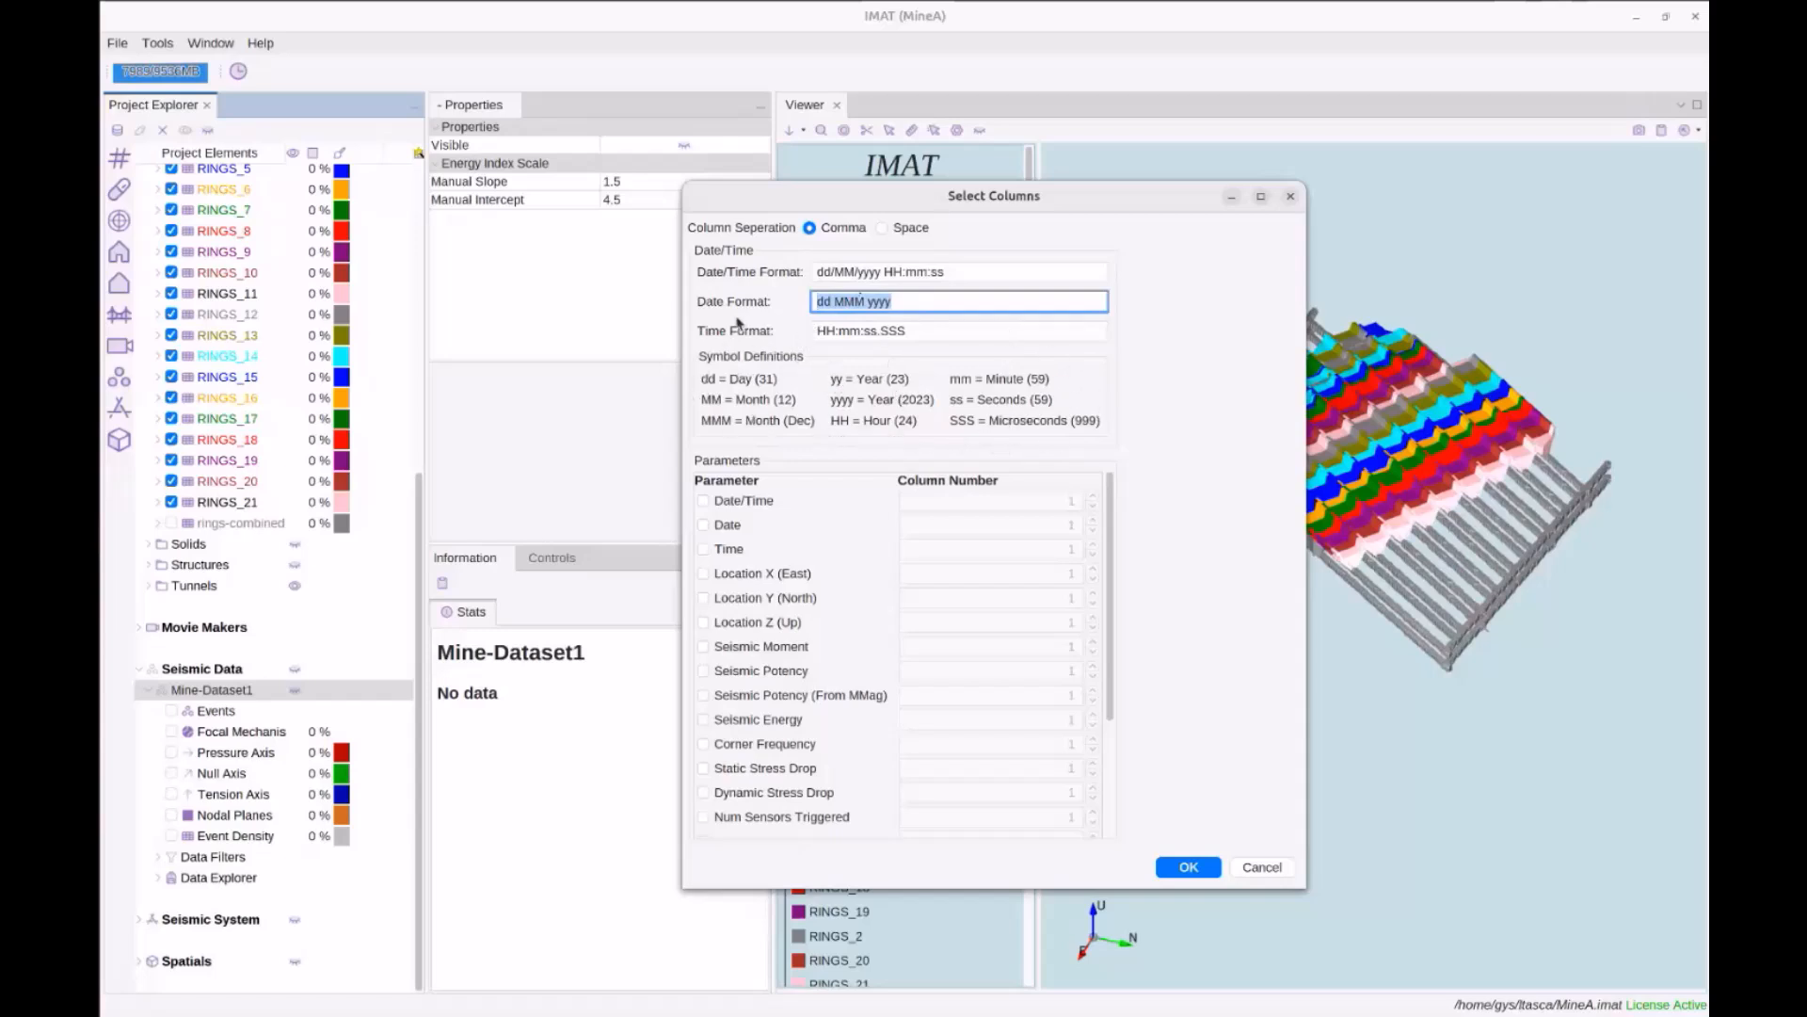
left_click(891, 302)
type("01 Ja")
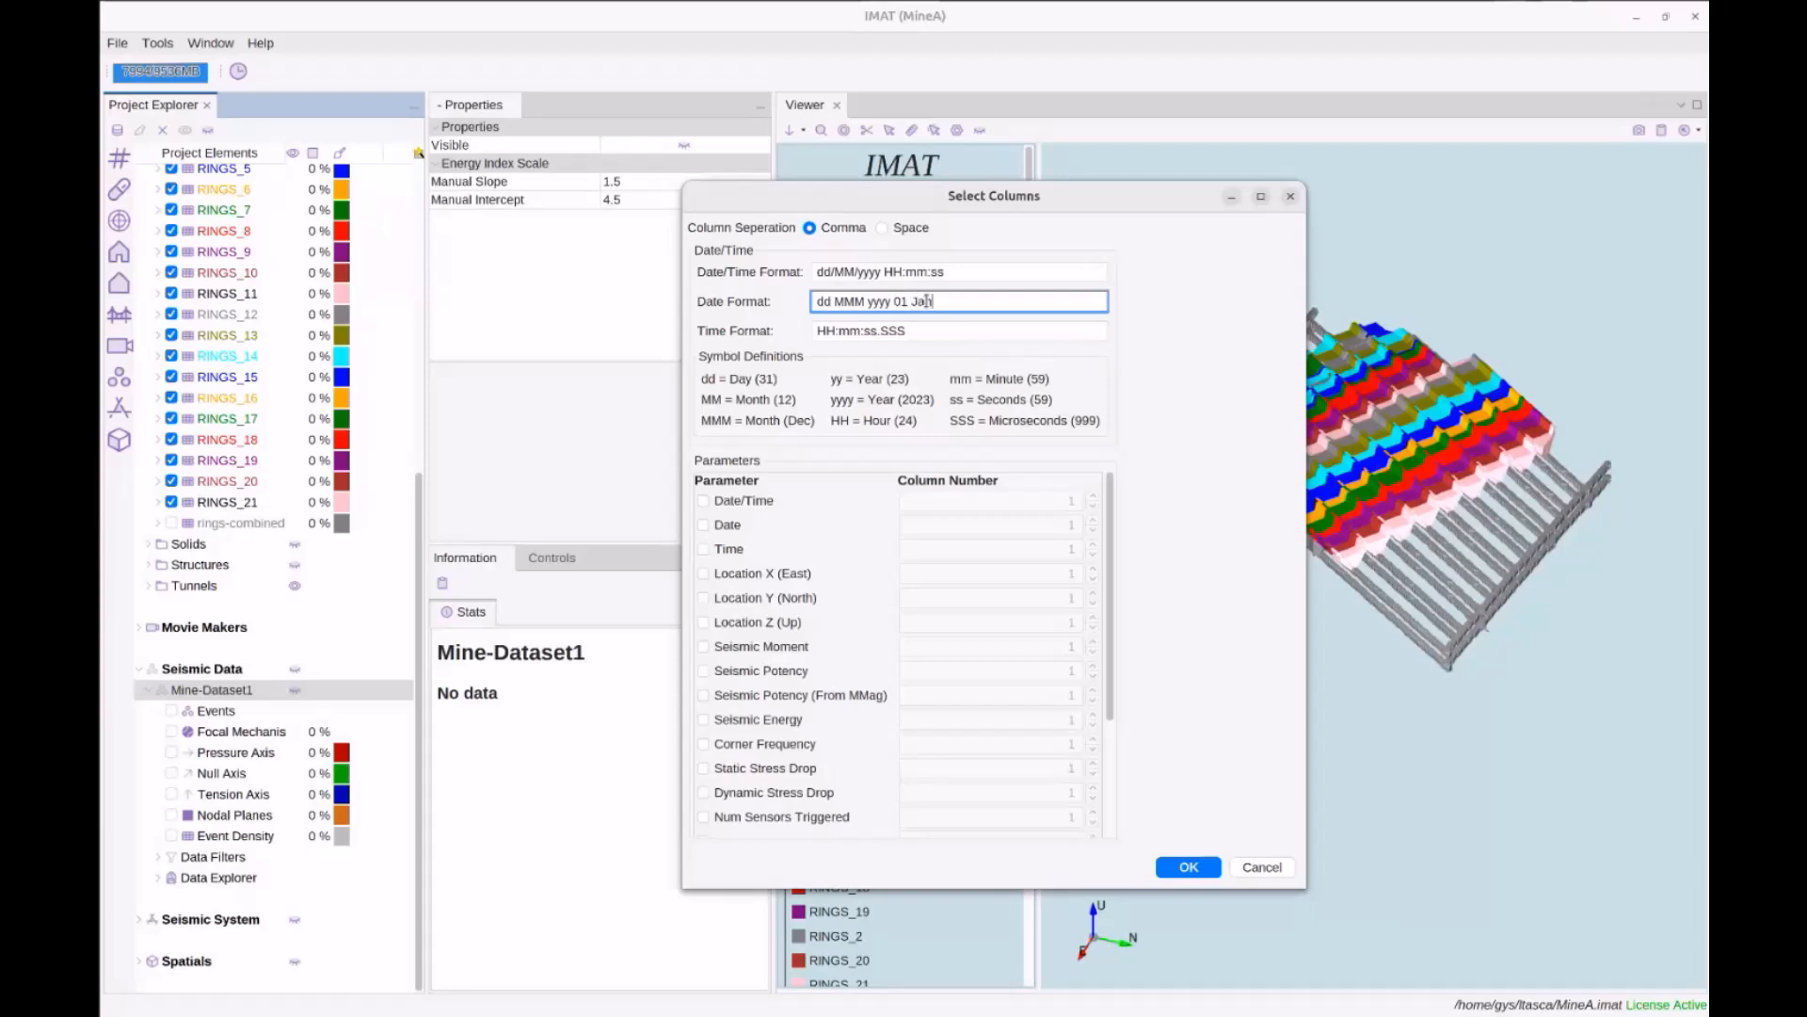
type("n 2019")
left_click_drag(893, 301, 816, 301)
left_click_drag(969, 301, 892, 301)
key("BackSpace")
Include Time mapped to column 5 and Date mapped to column 6
left_click(703, 549)
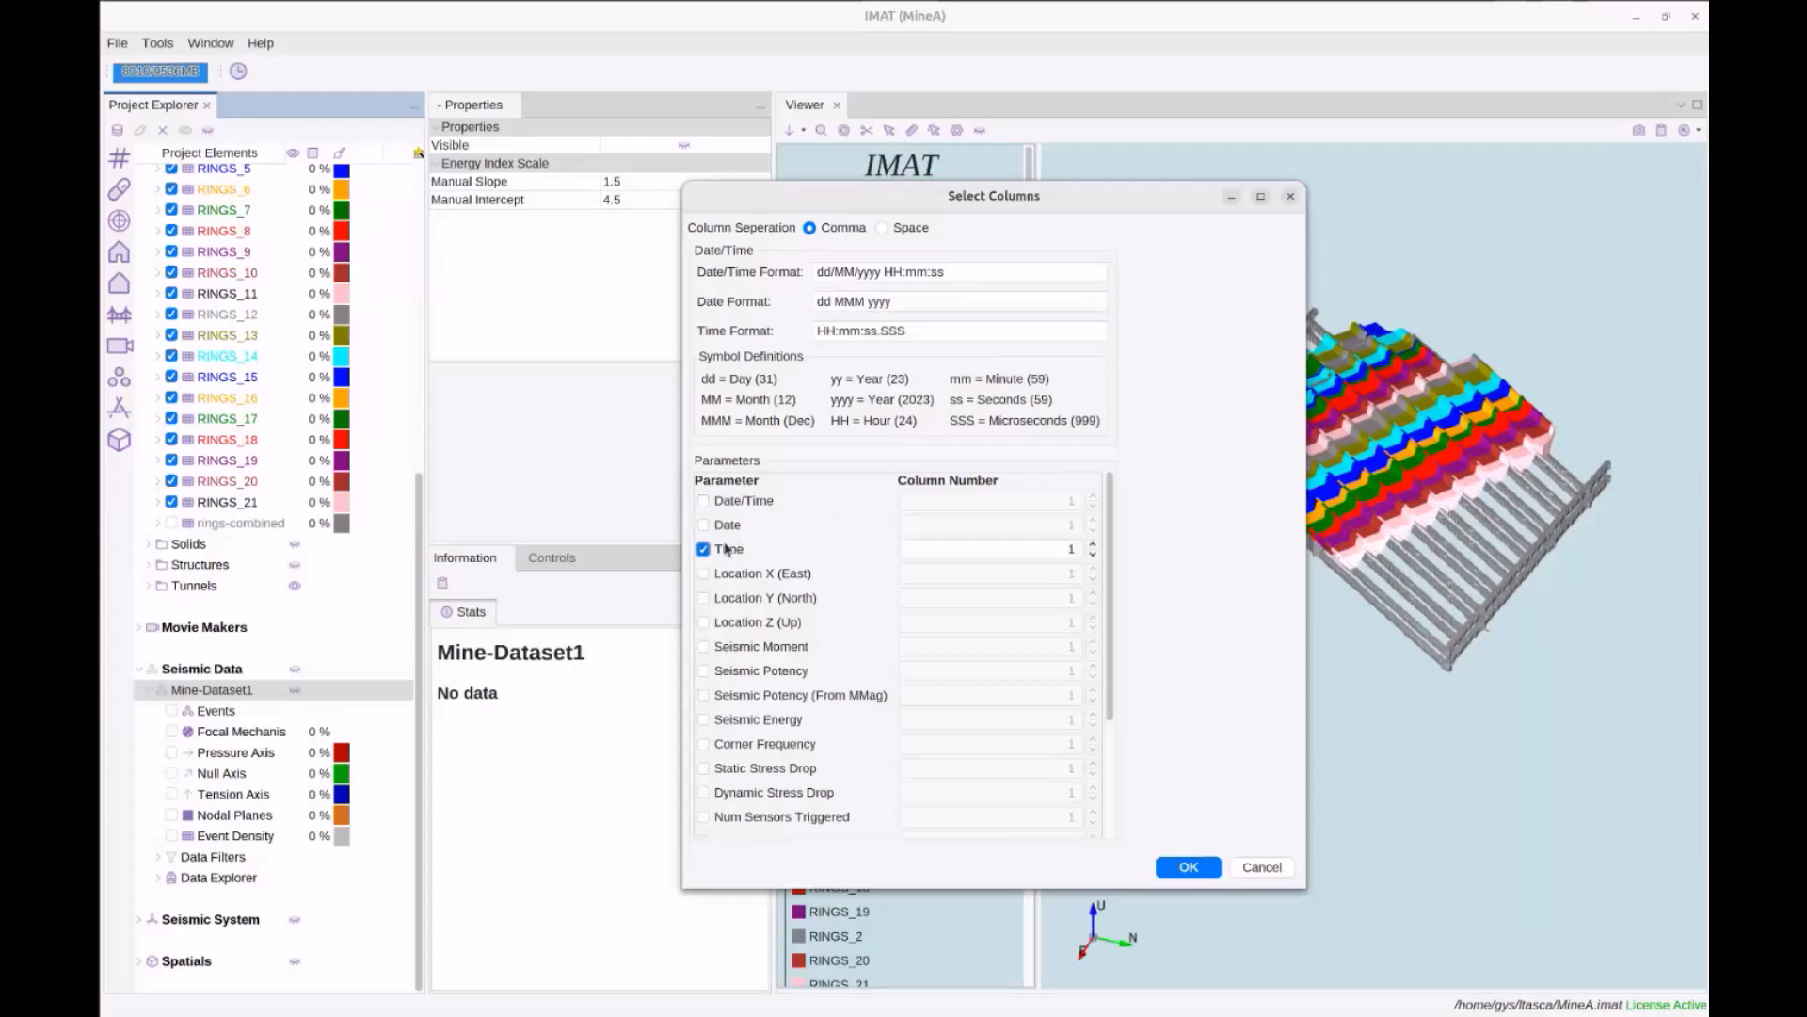
left_click_drag(1065, 551, 1090, 552)
type("5")
left_click(703, 524)
left_click_drag(979, 524, 1094, 525)
type("6")
Include Location X, Y and Z mapped to columns 1, 2 and 3
left_click(769, 574)
left_click(761, 598)
left_click(761, 620)
left_click(1072, 574)
type("1")
double_click(1070, 598)
type("2")
double_click(1072, 622)
type("3")
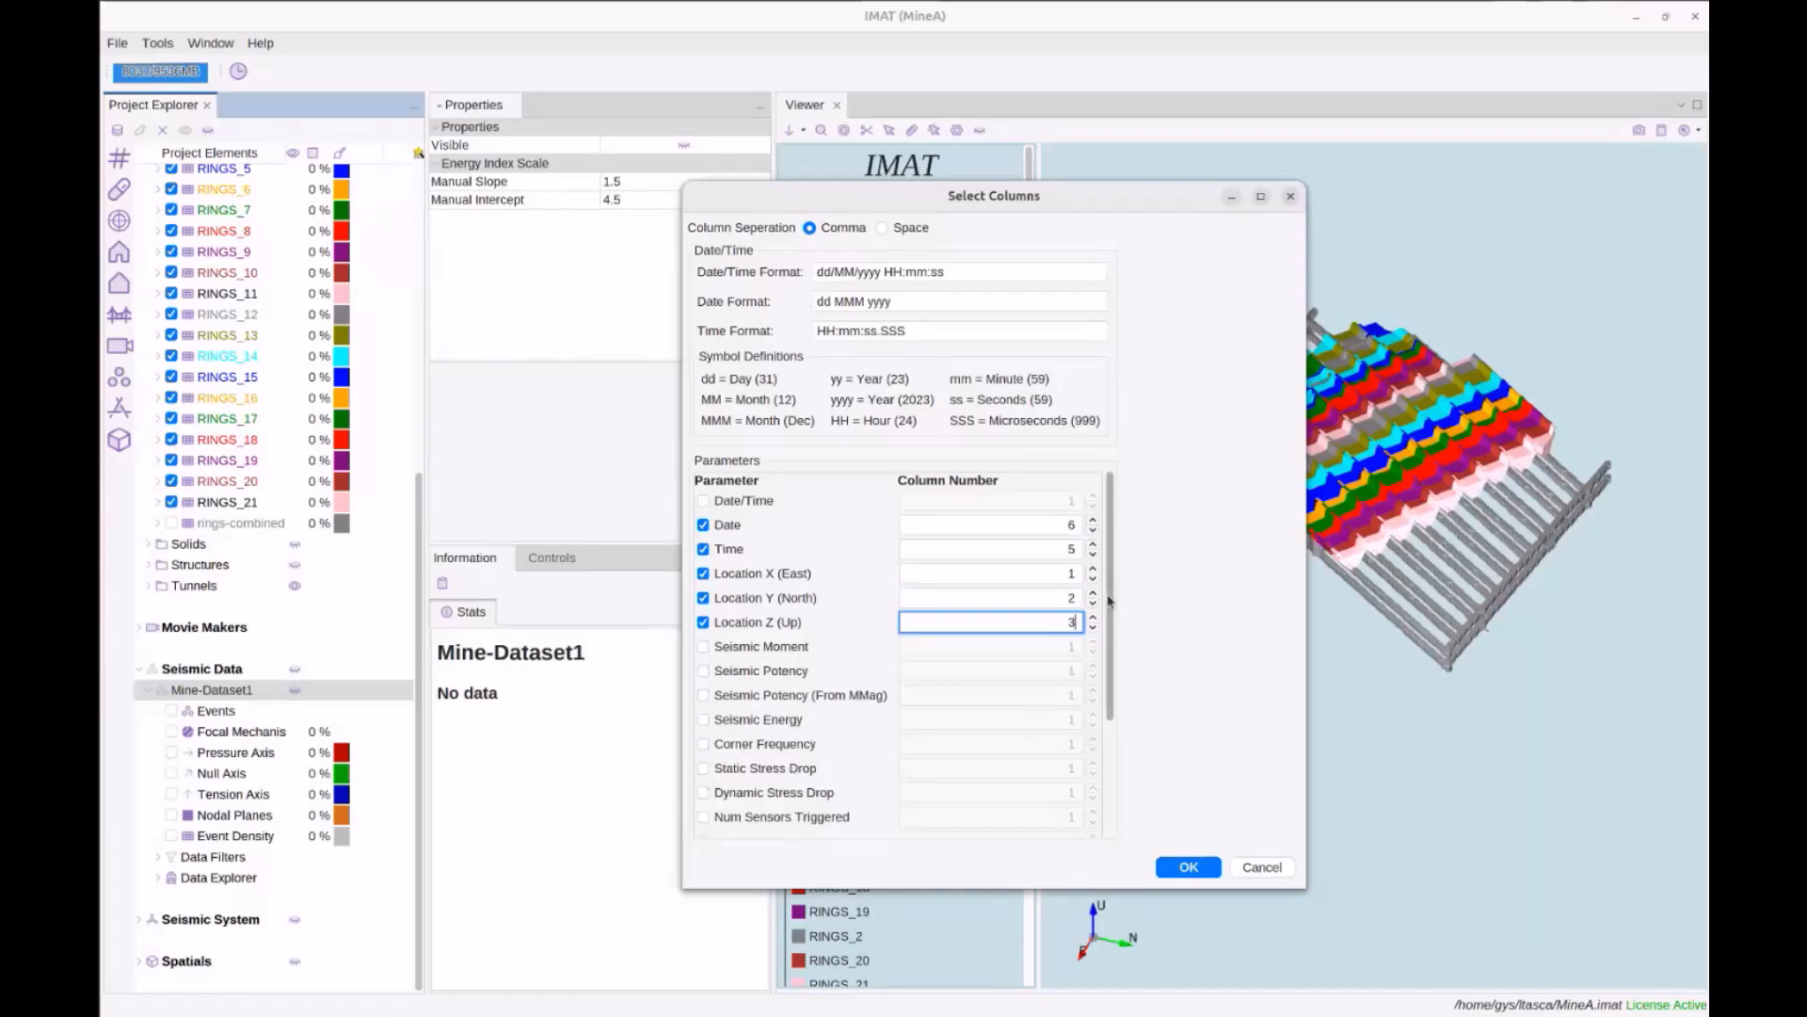
Also include Seismic Energy, Static Stress Drop and Event Name, then abandon the column mapping
scroll(1113, 596, "down", 3)
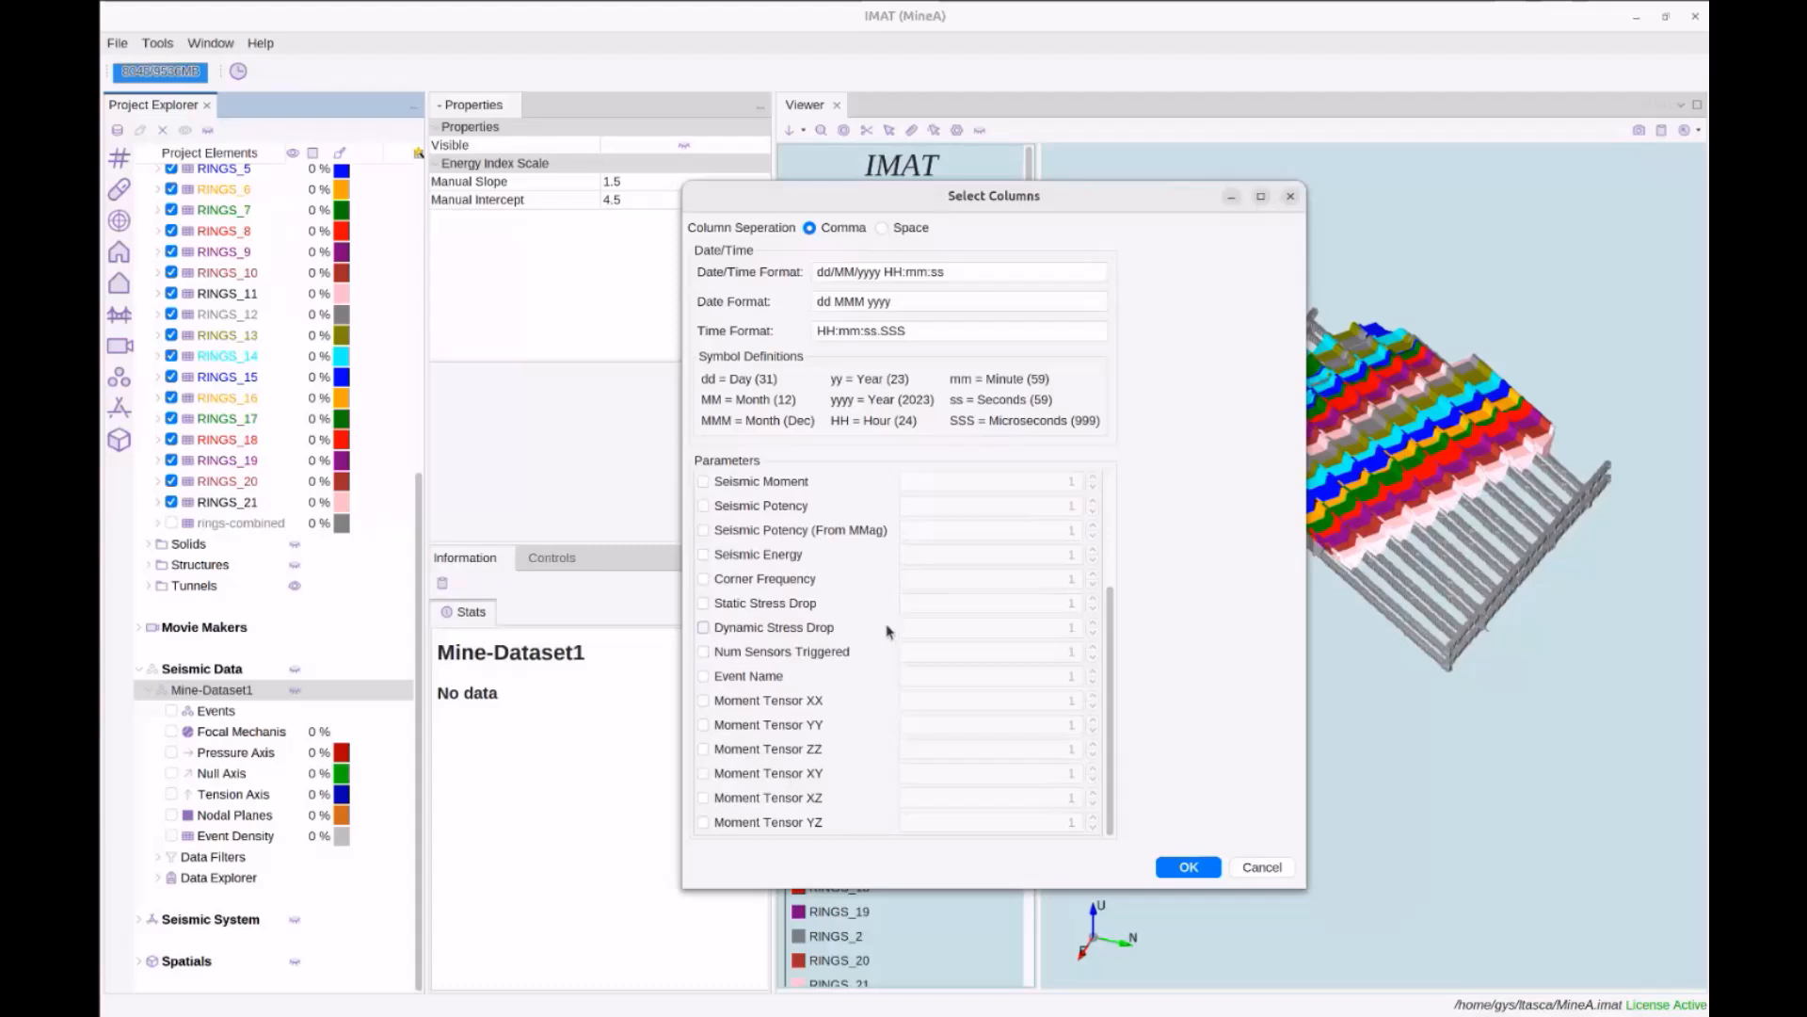
scroll(1099, 651, "up", 3)
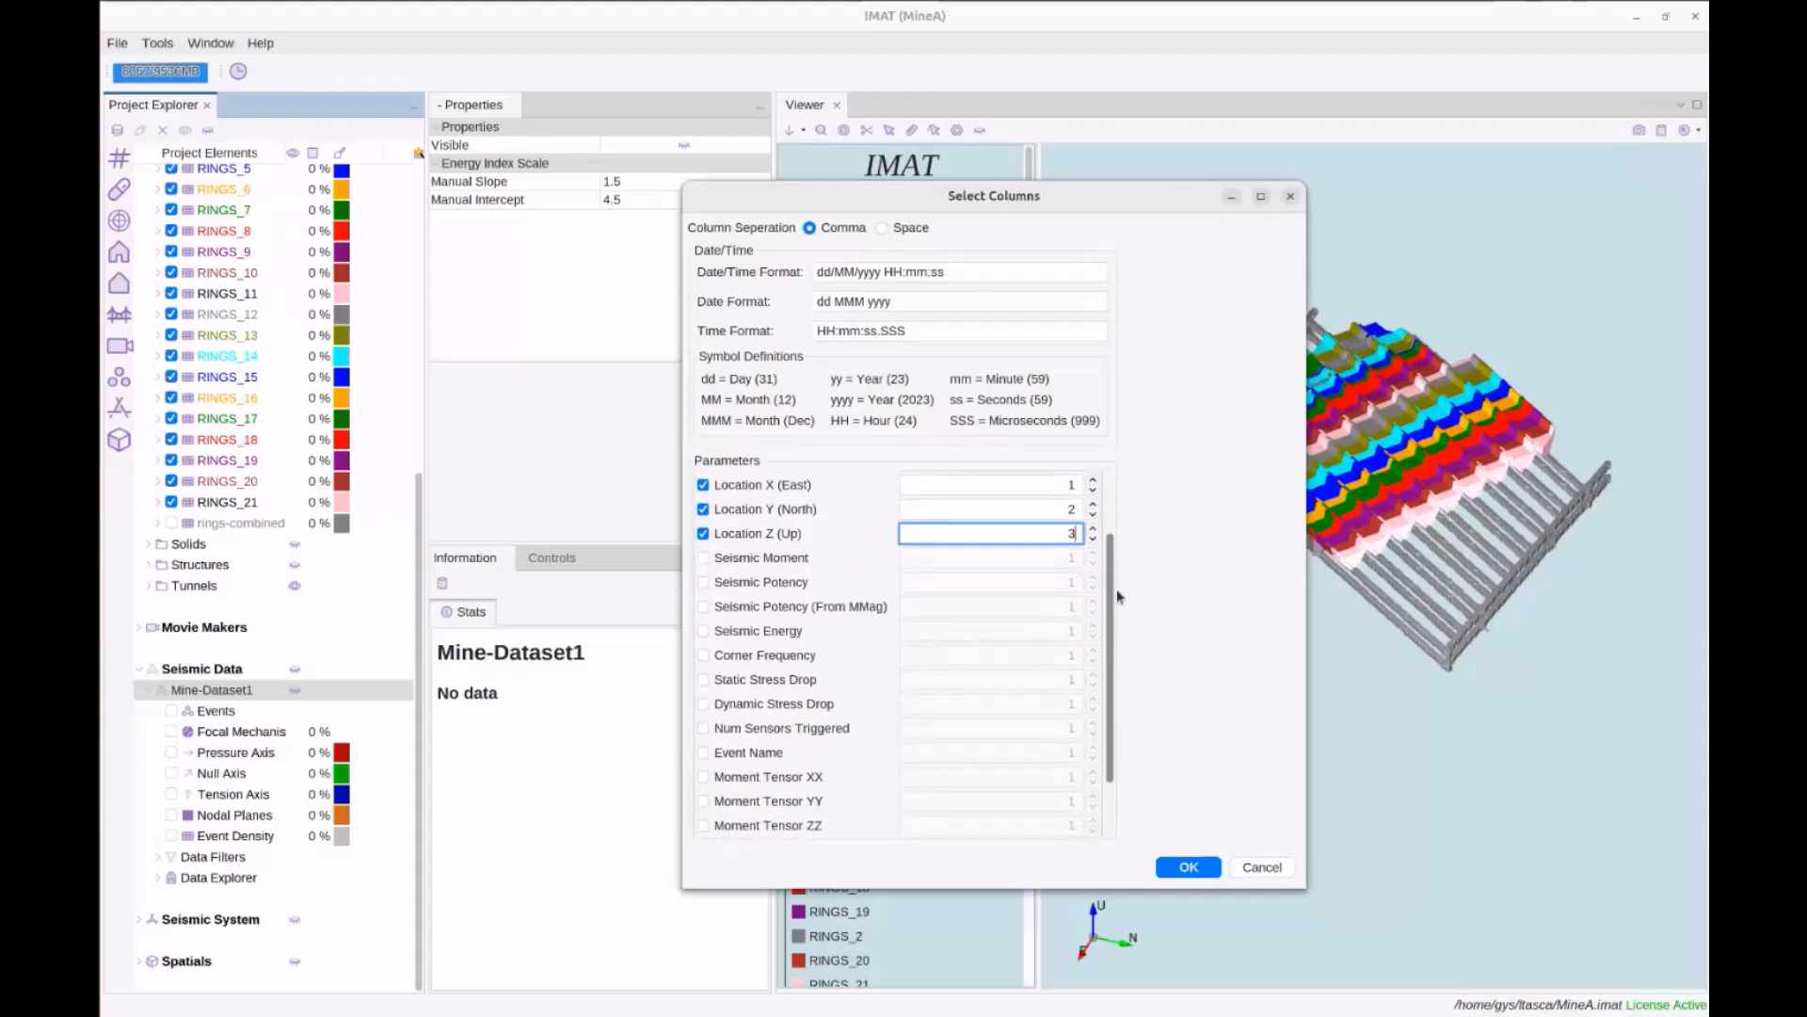
scroll(1116, 589, "down", 1)
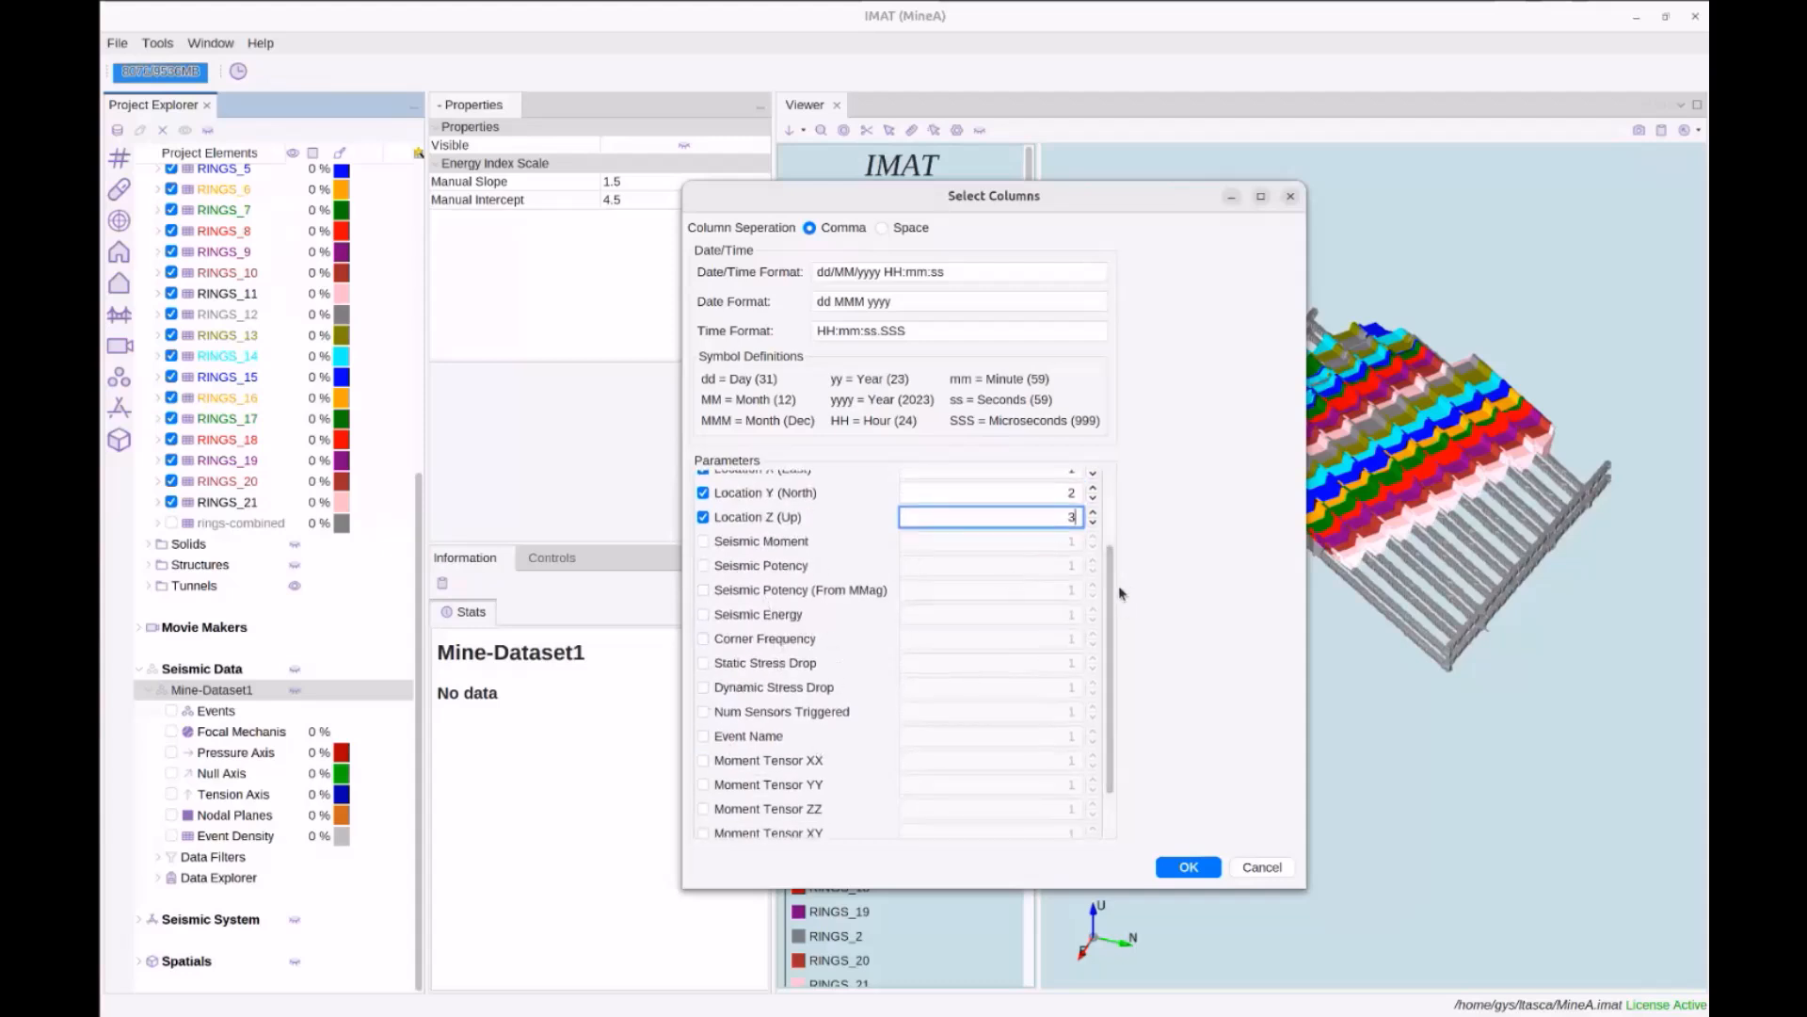
mouse_move(1112, 597)
left_mouse_down()
mouse_move(1113, 614)
mouse_move(1115, 565)
left_mouse_up()
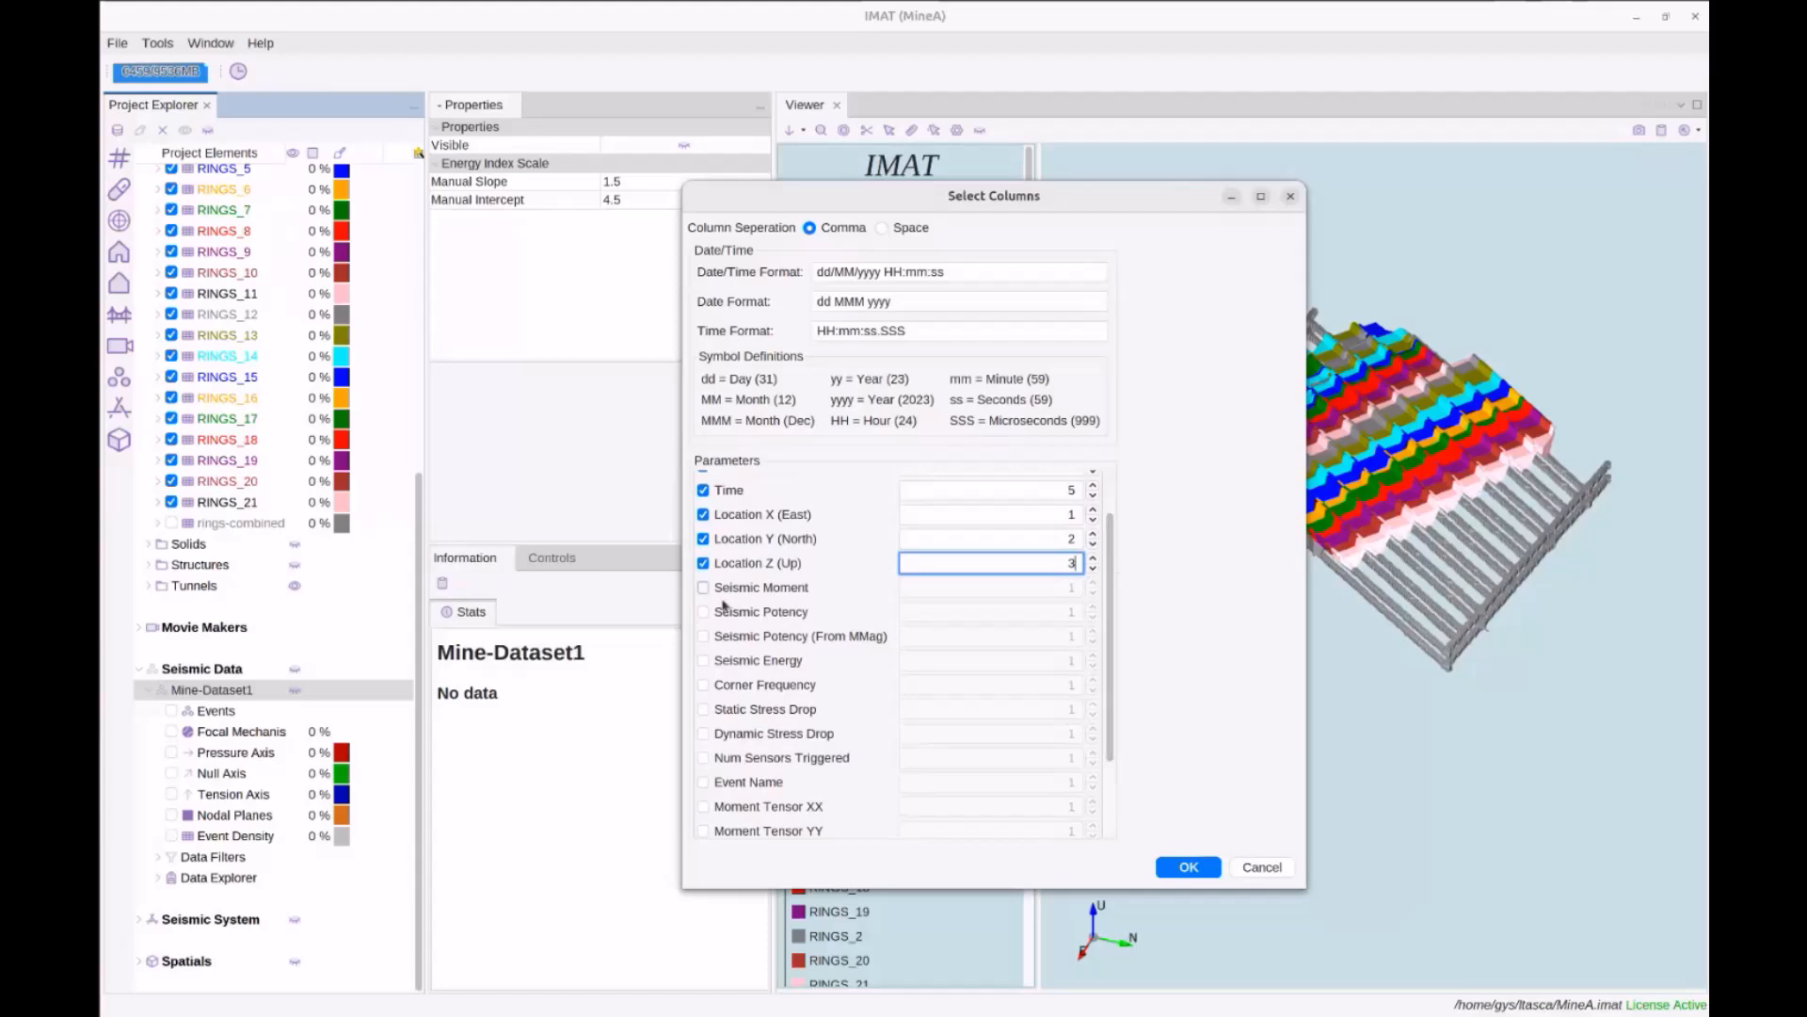
left_click(703, 660)
left_click(703, 709)
left_click(703, 782)
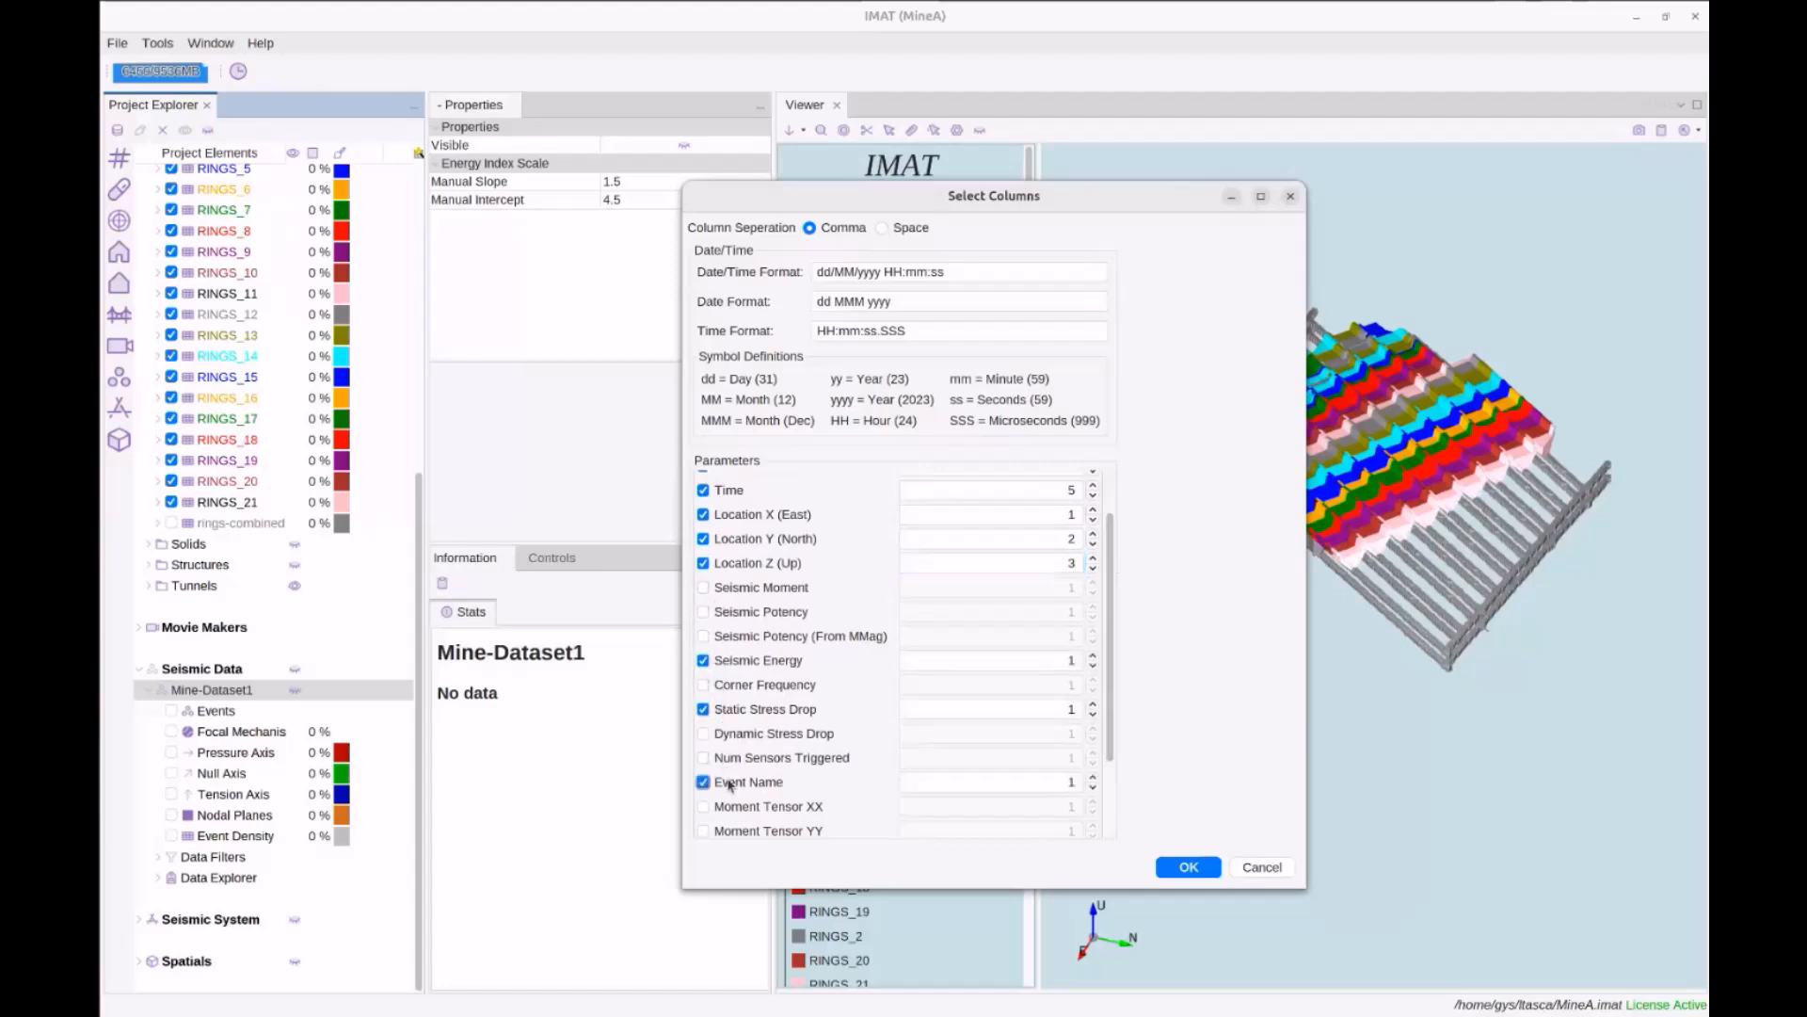
double_click(1069, 782)
left_click(1262, 872)
Cancel the CSV import and browse an Events (EVP) import to Itasca-Workshop-Data/Seismic-Data
left_click(1261, 867)
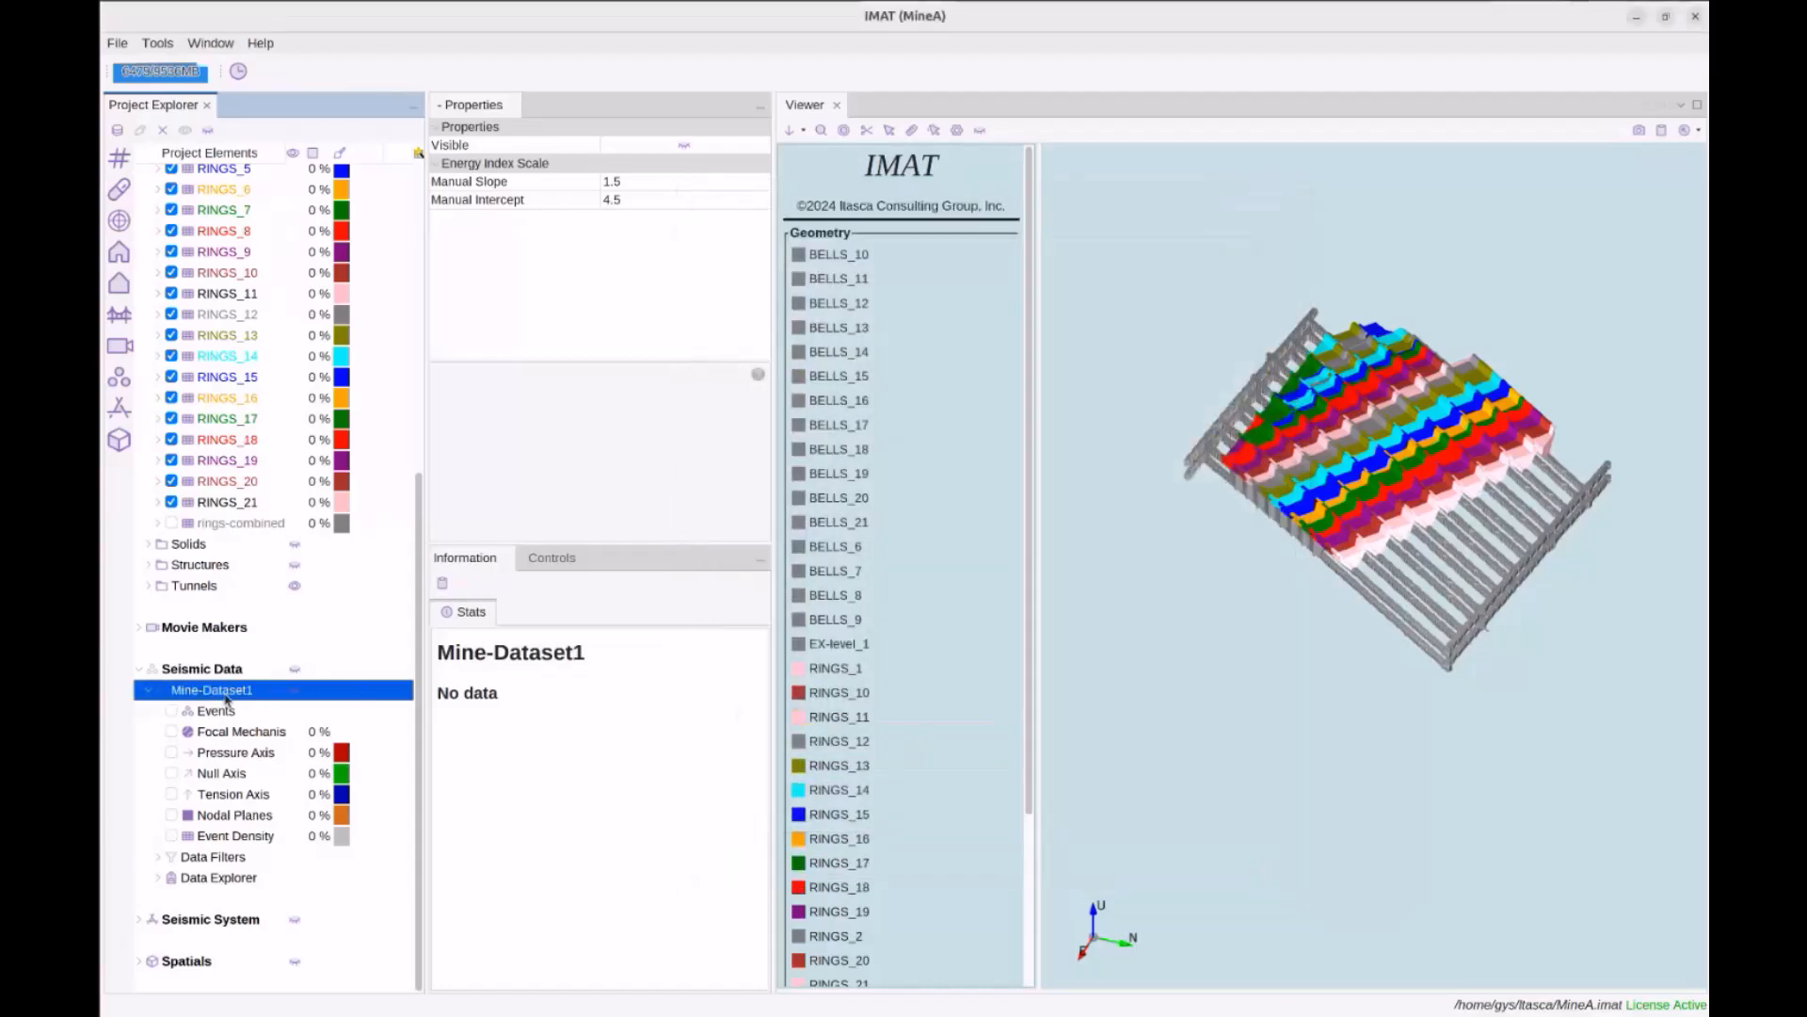
right_click(226, 699)
mouse_move(275, 709)
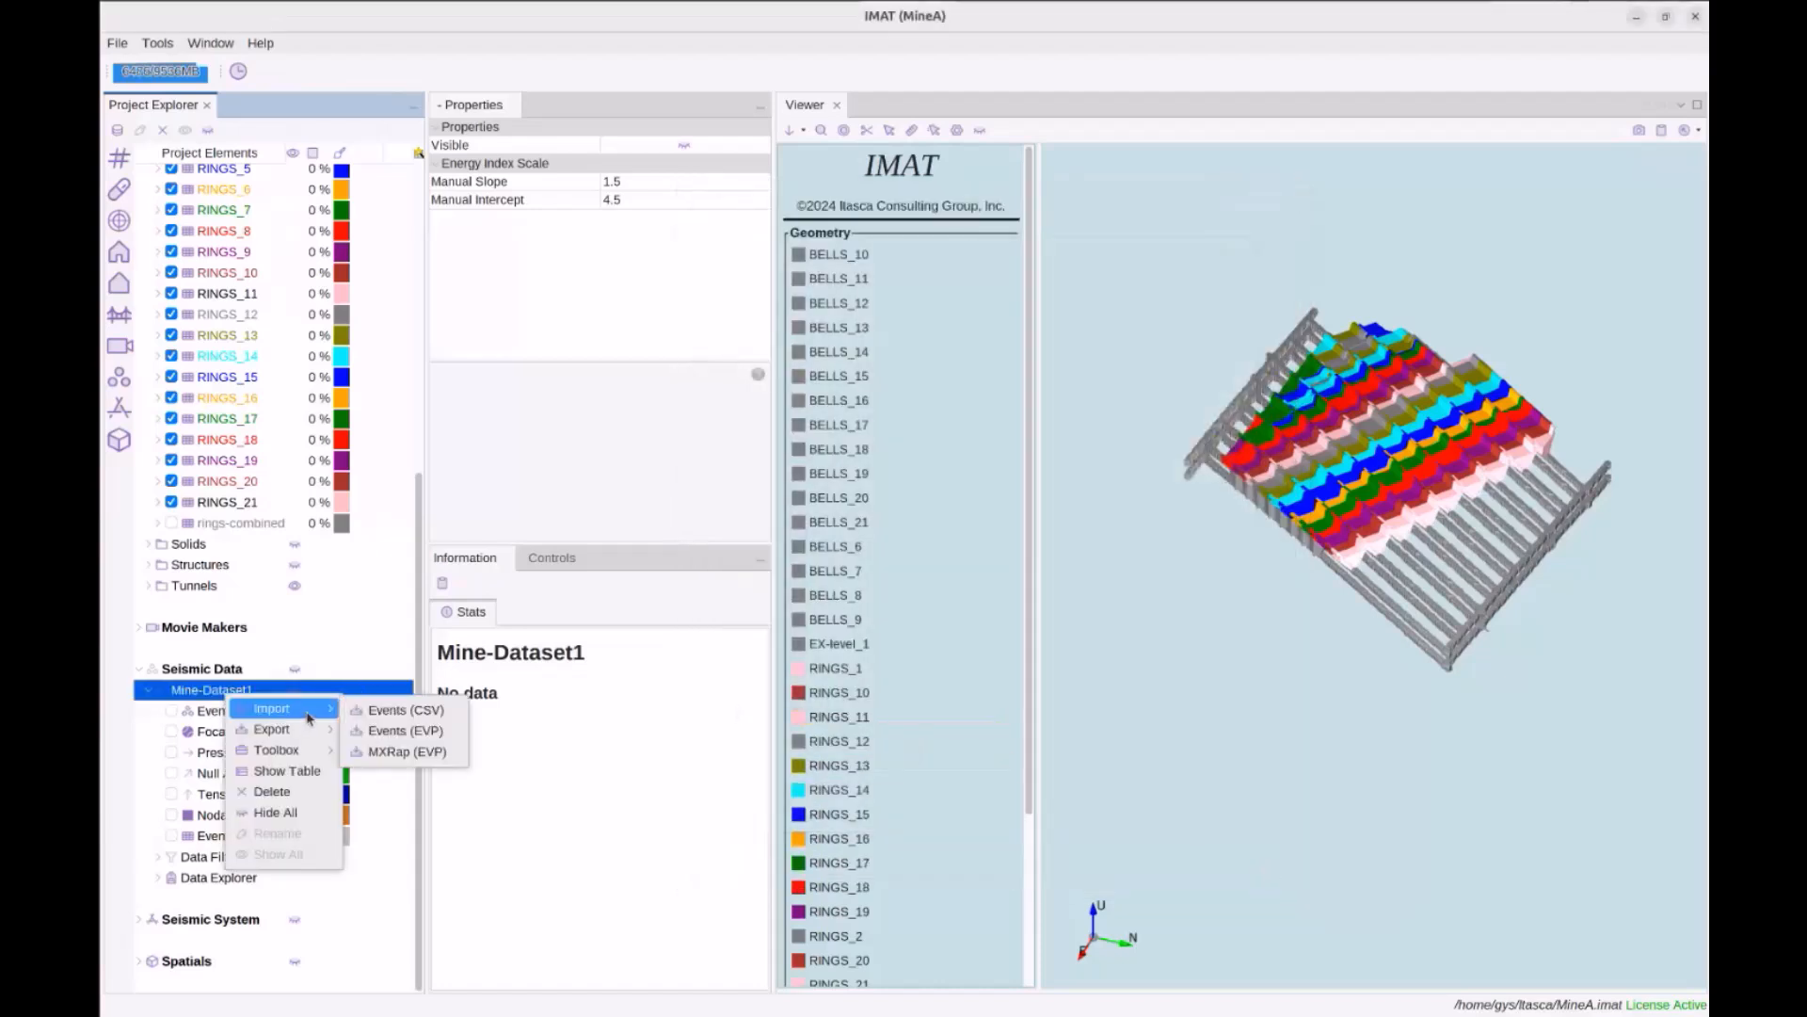
left_click(422, 735)
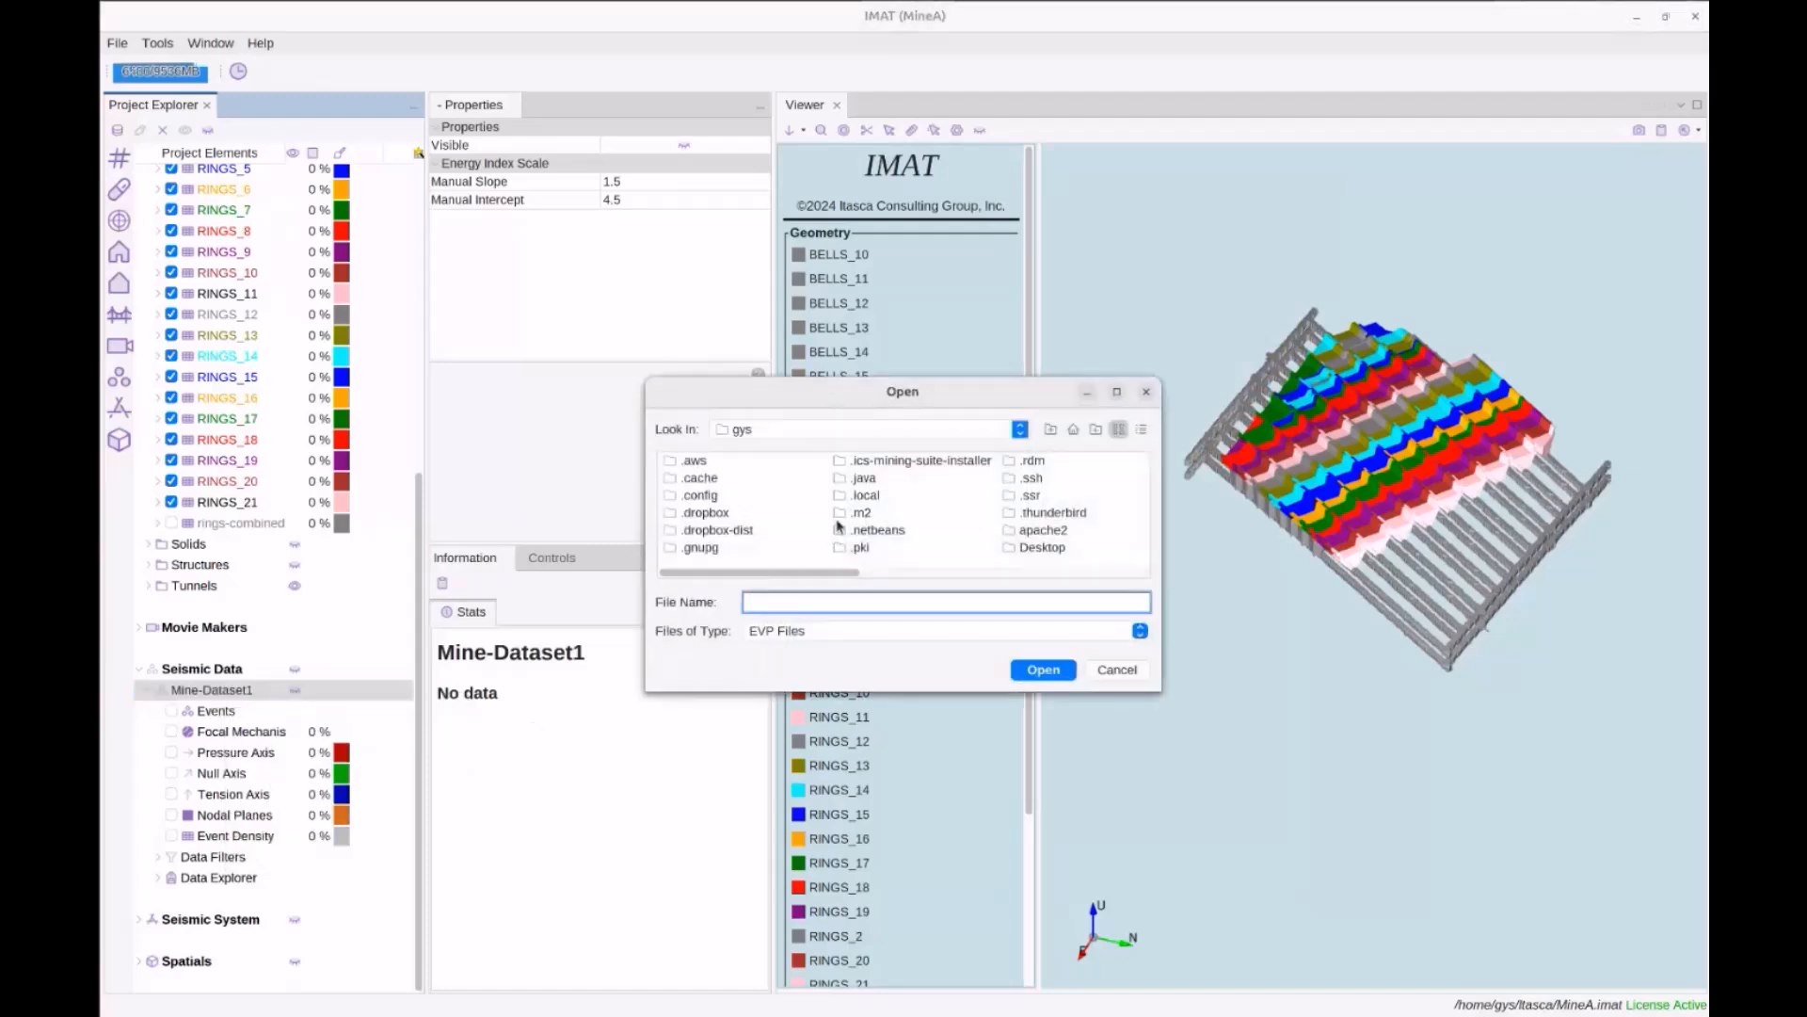
scroll(837, 527, "down", 3)
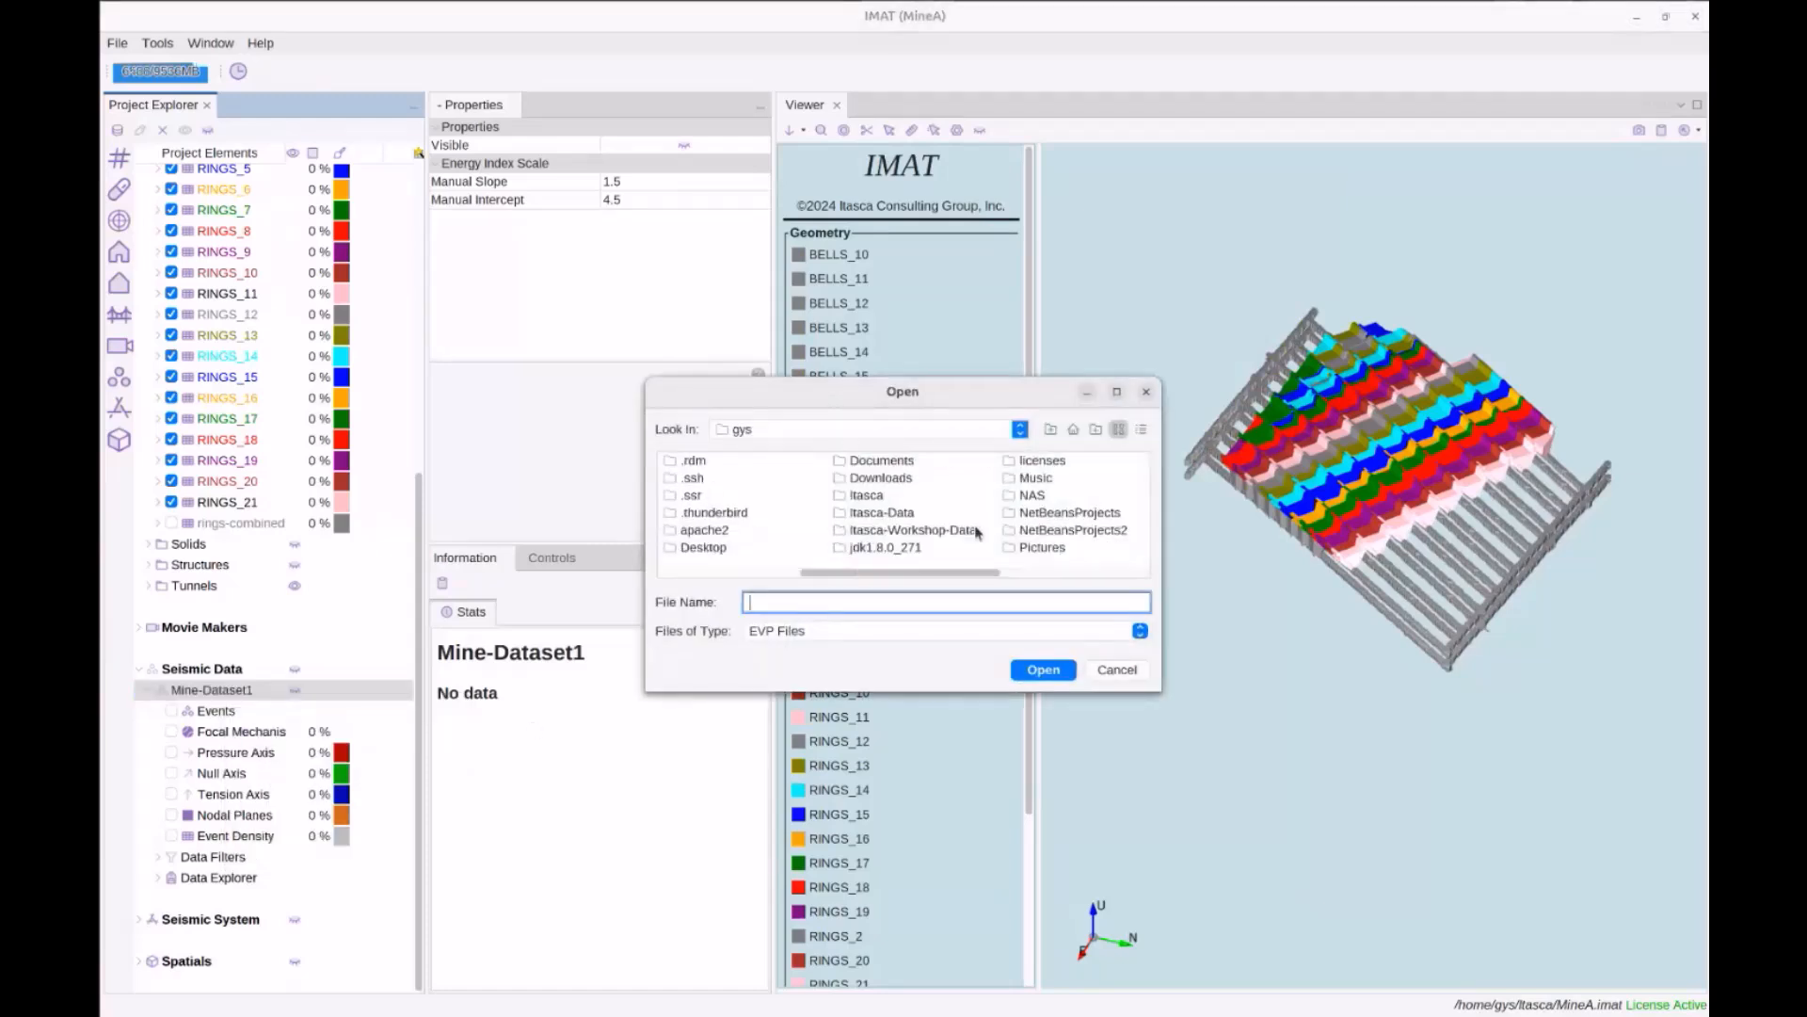
double_click(920, 533)
double_click(721, 514)
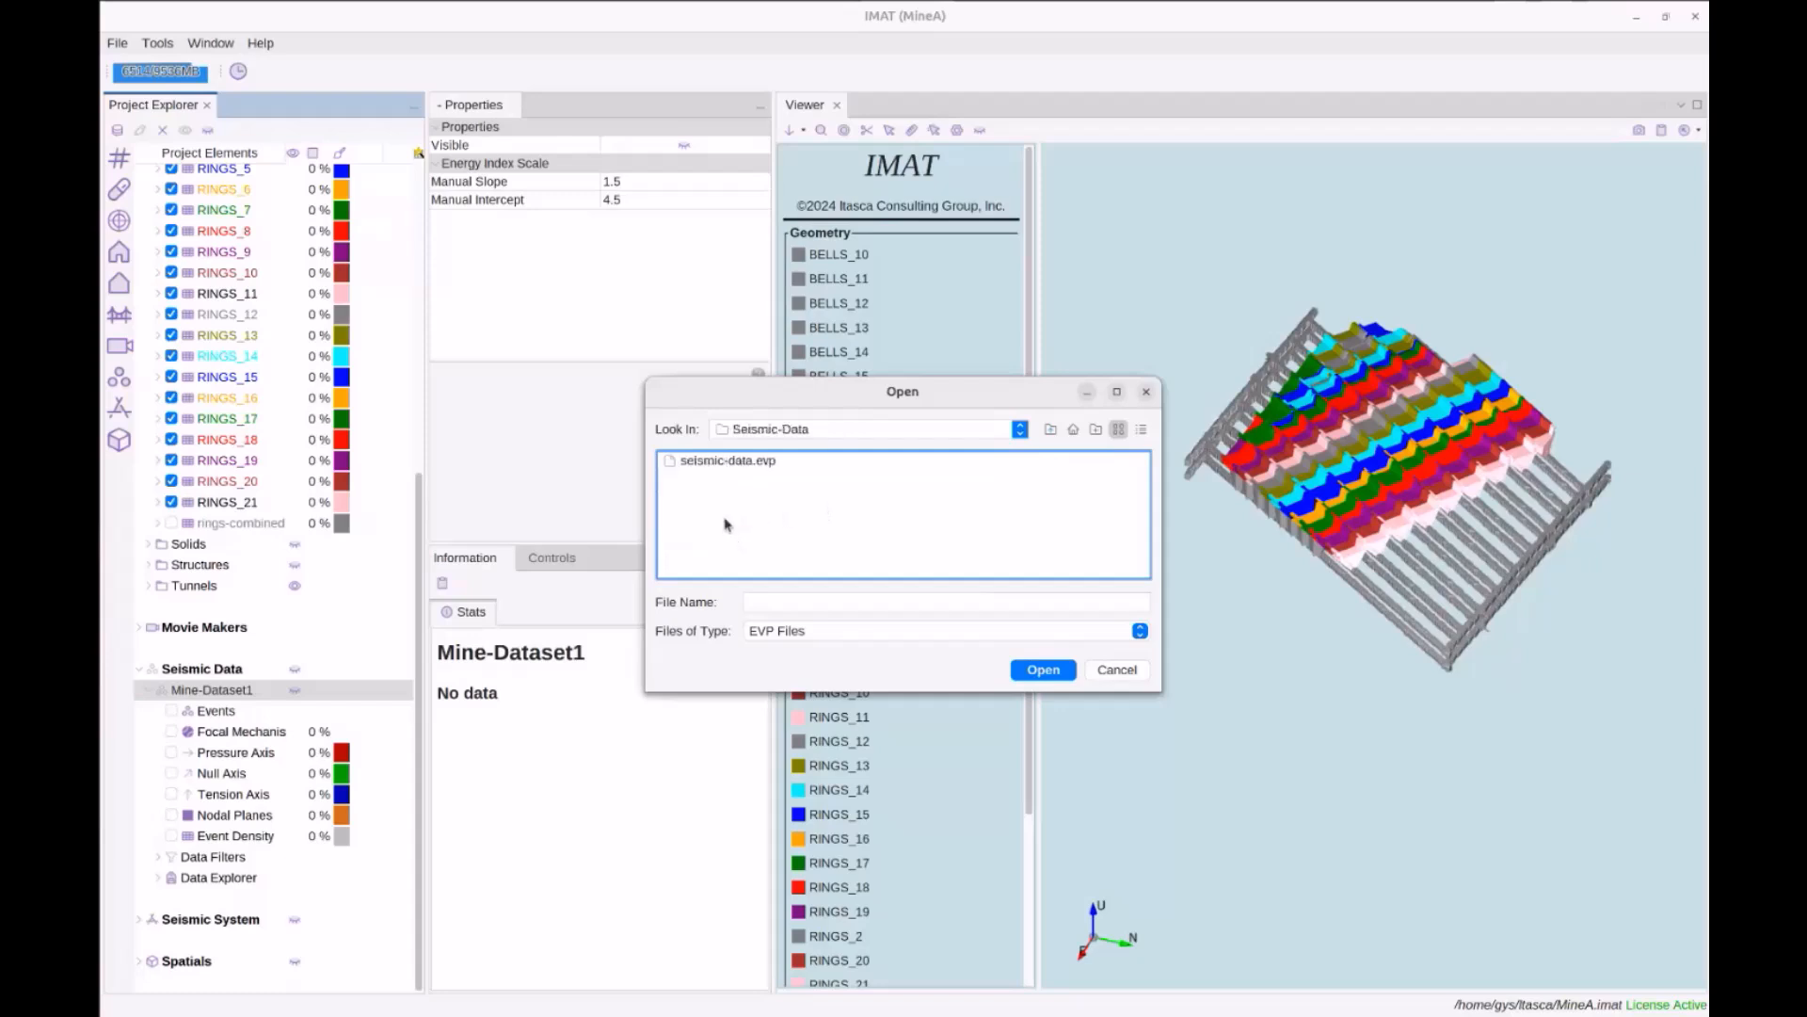
Open seismic-data.evp for import and enlarge its conversion settings window
left_click(734, 463)
left_click(1024, 670)
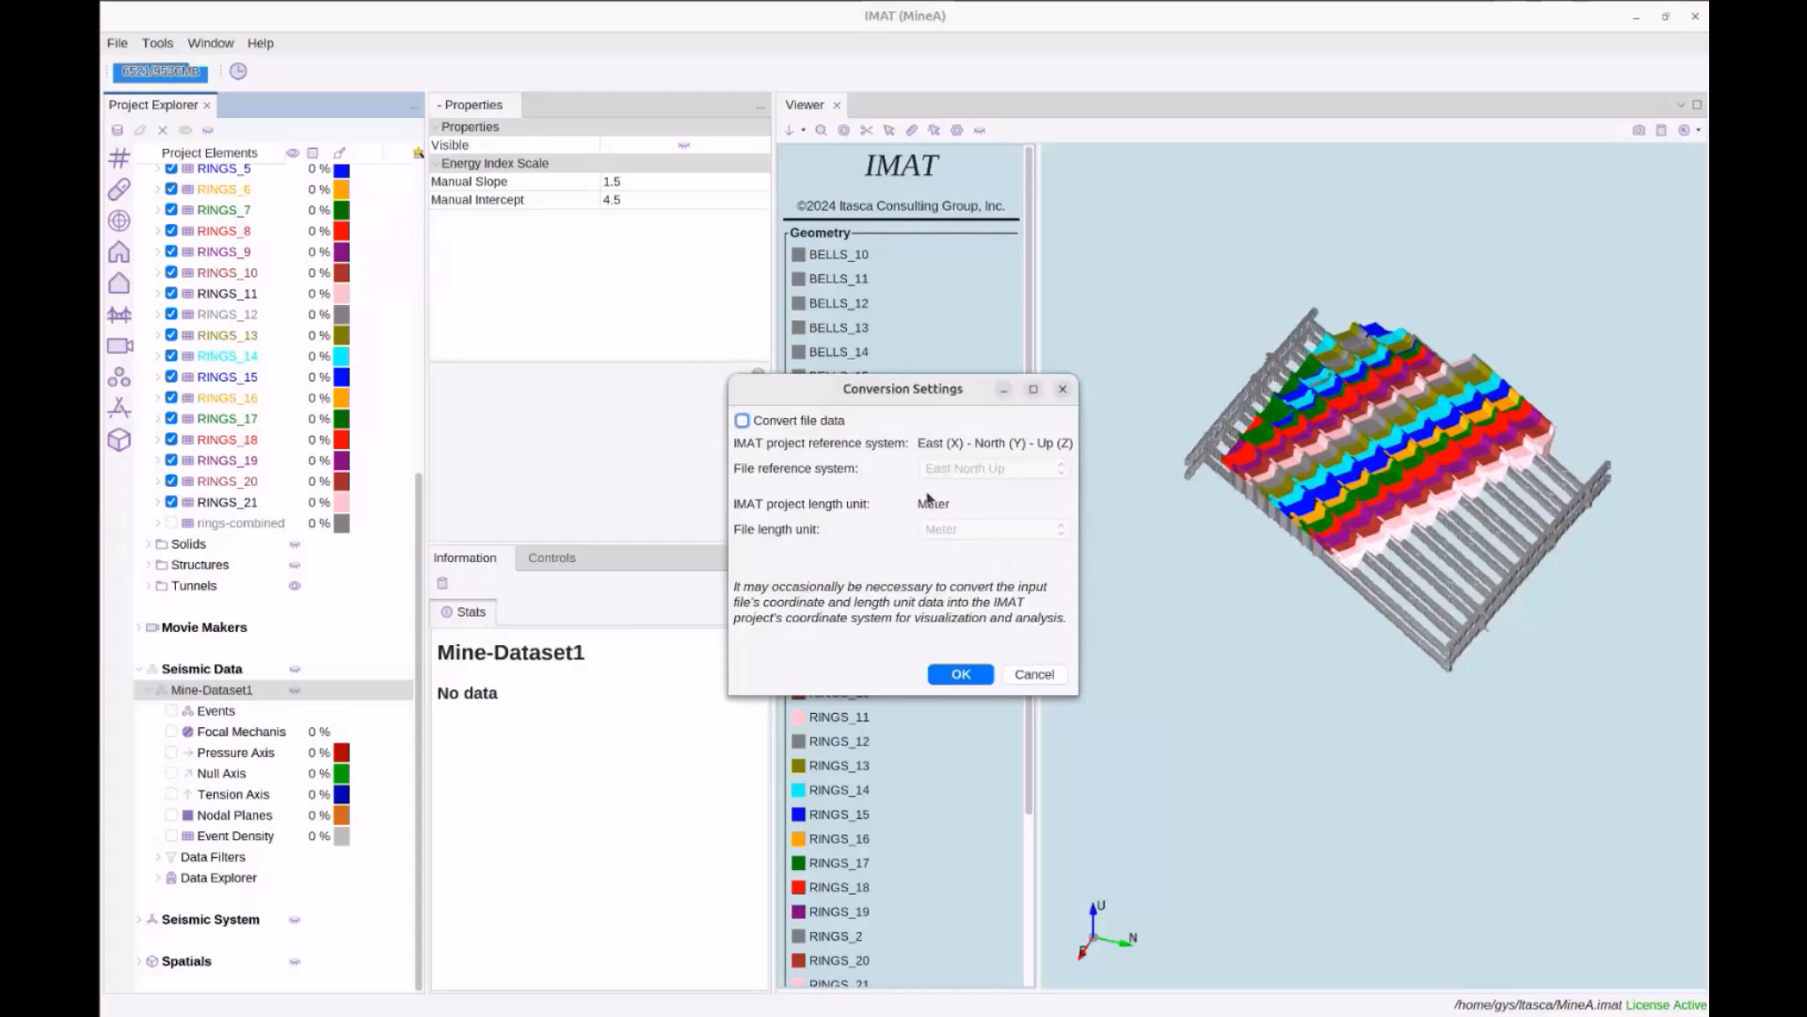
left_click_drag(1074, 697, 1152, 739)
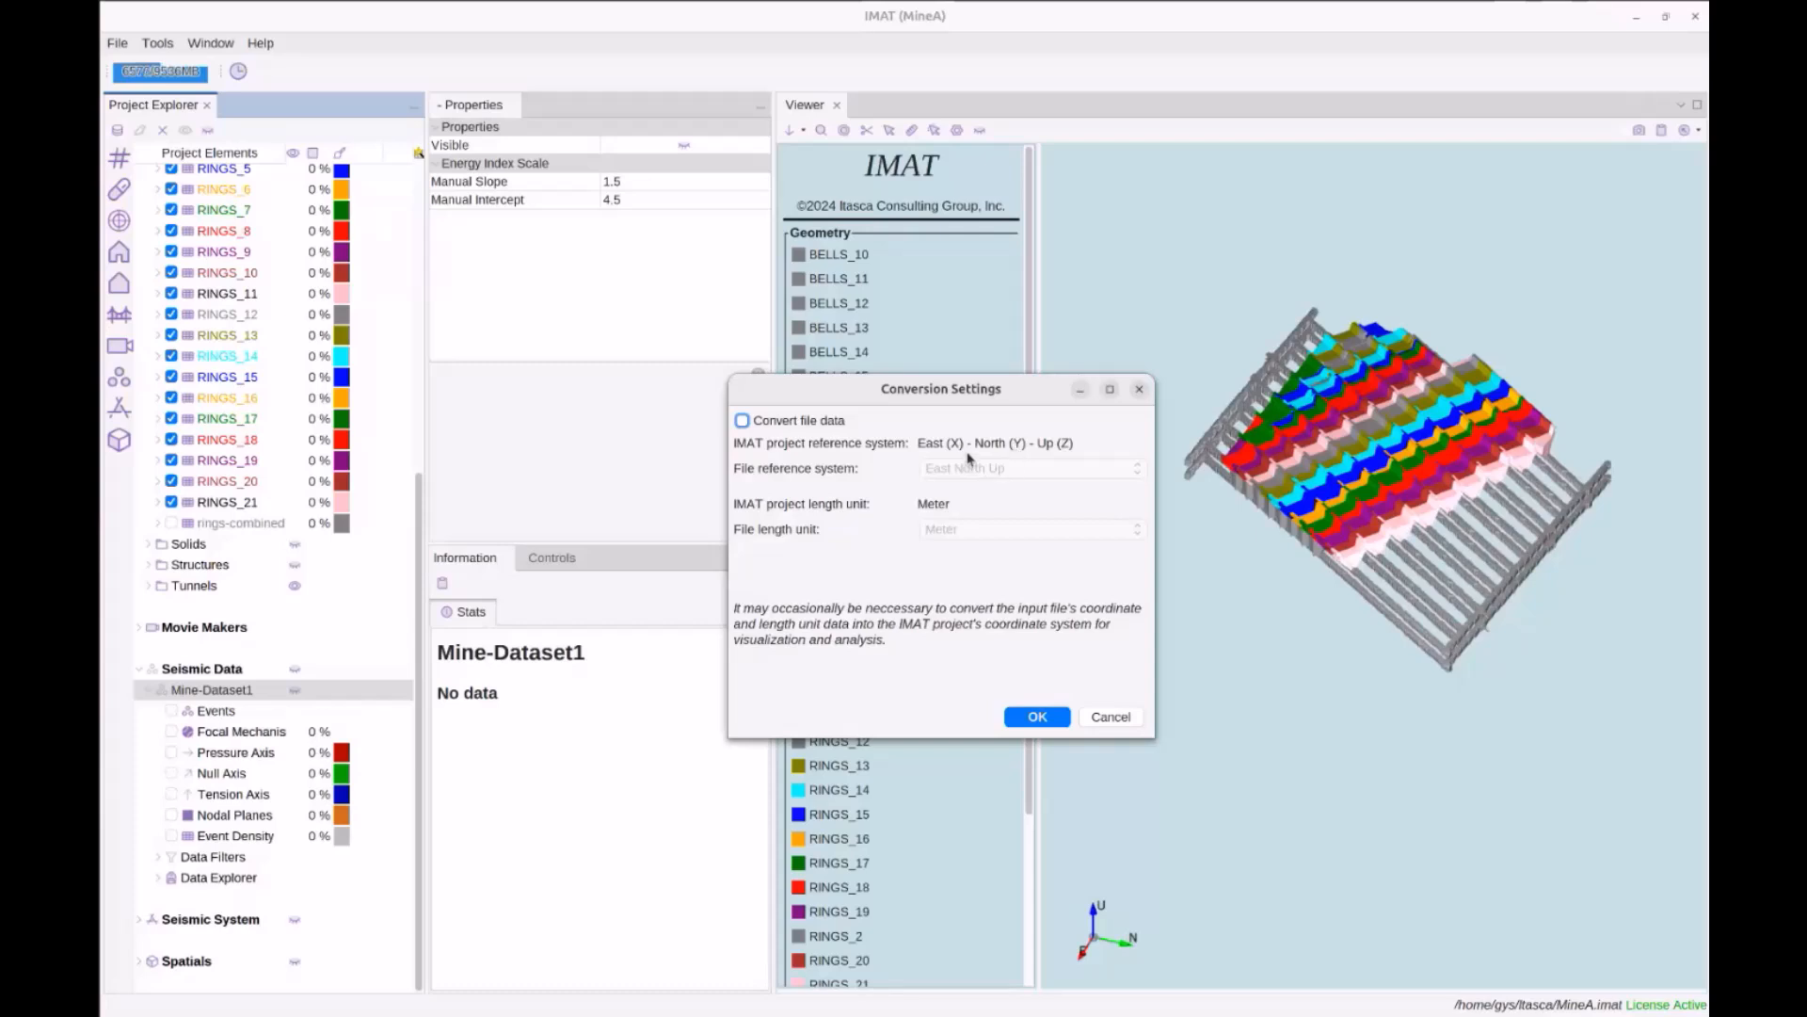
Accept the settings (North East Up, Meter, conversion off), importing 216516 events
left_click(798, 420)
left_click(798, 419)
left_click(795, 425)
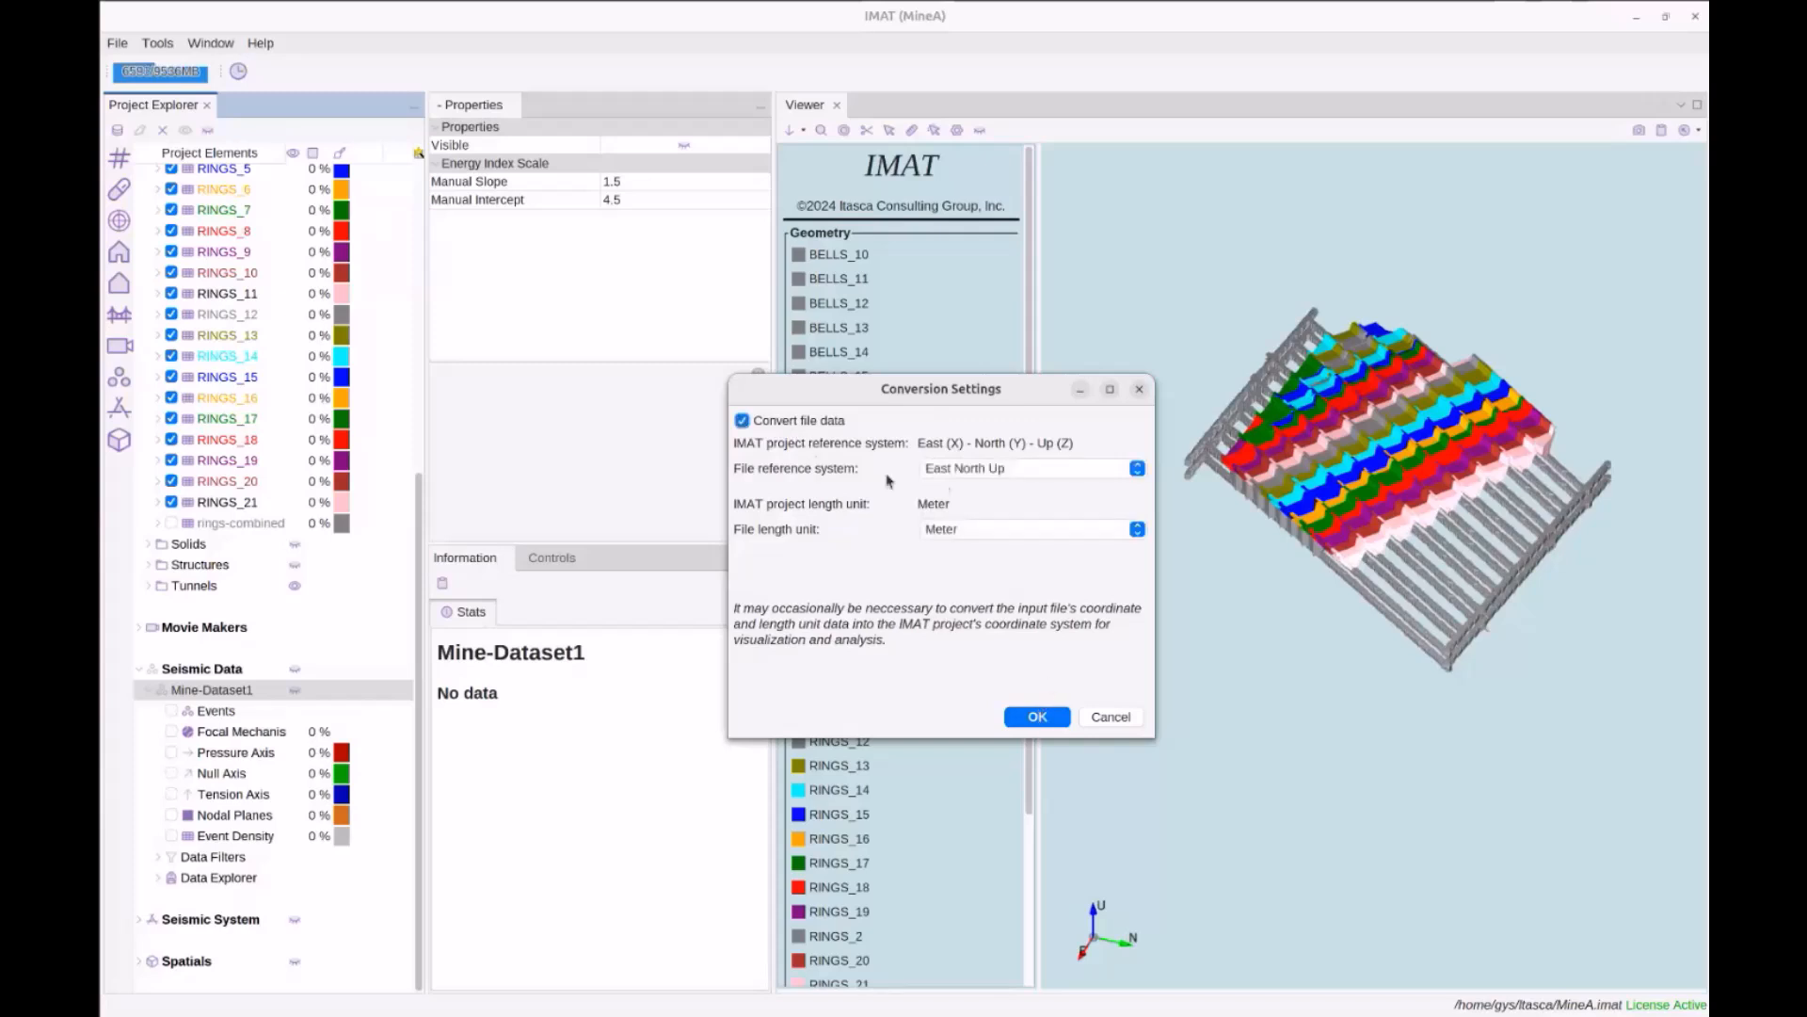
left_click(1018, 478)
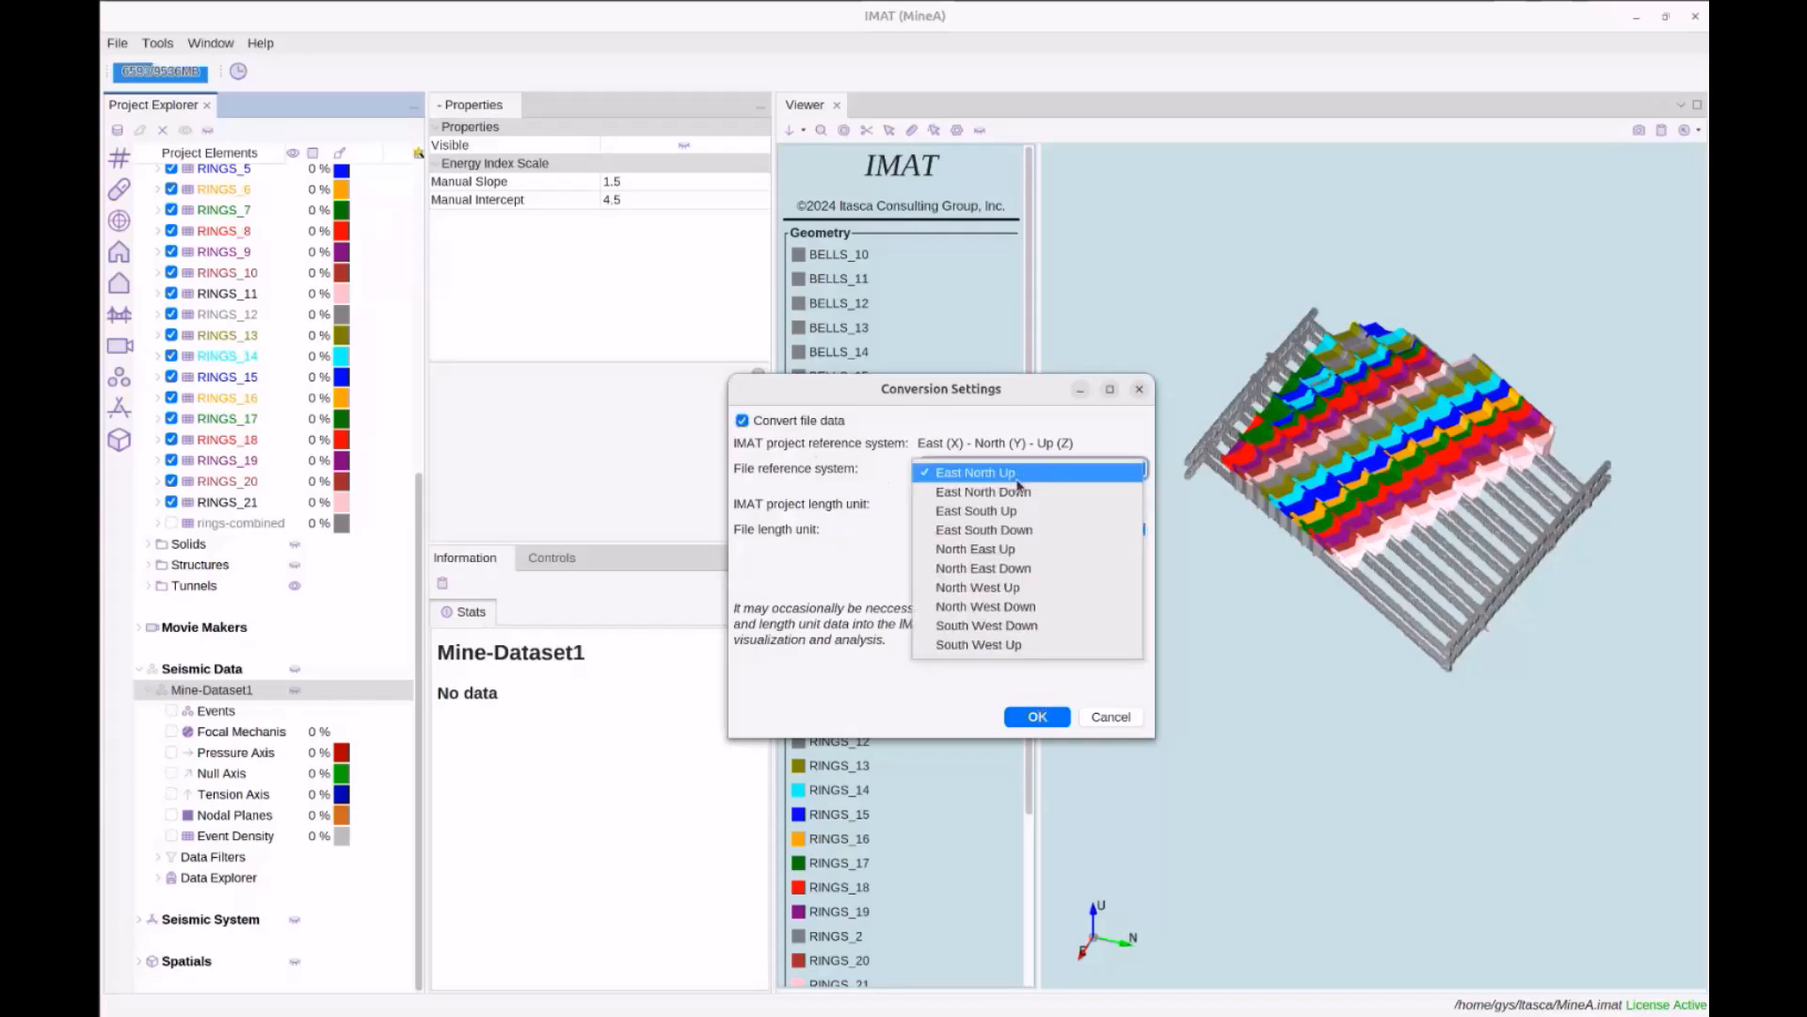
left_click(1007, 558)
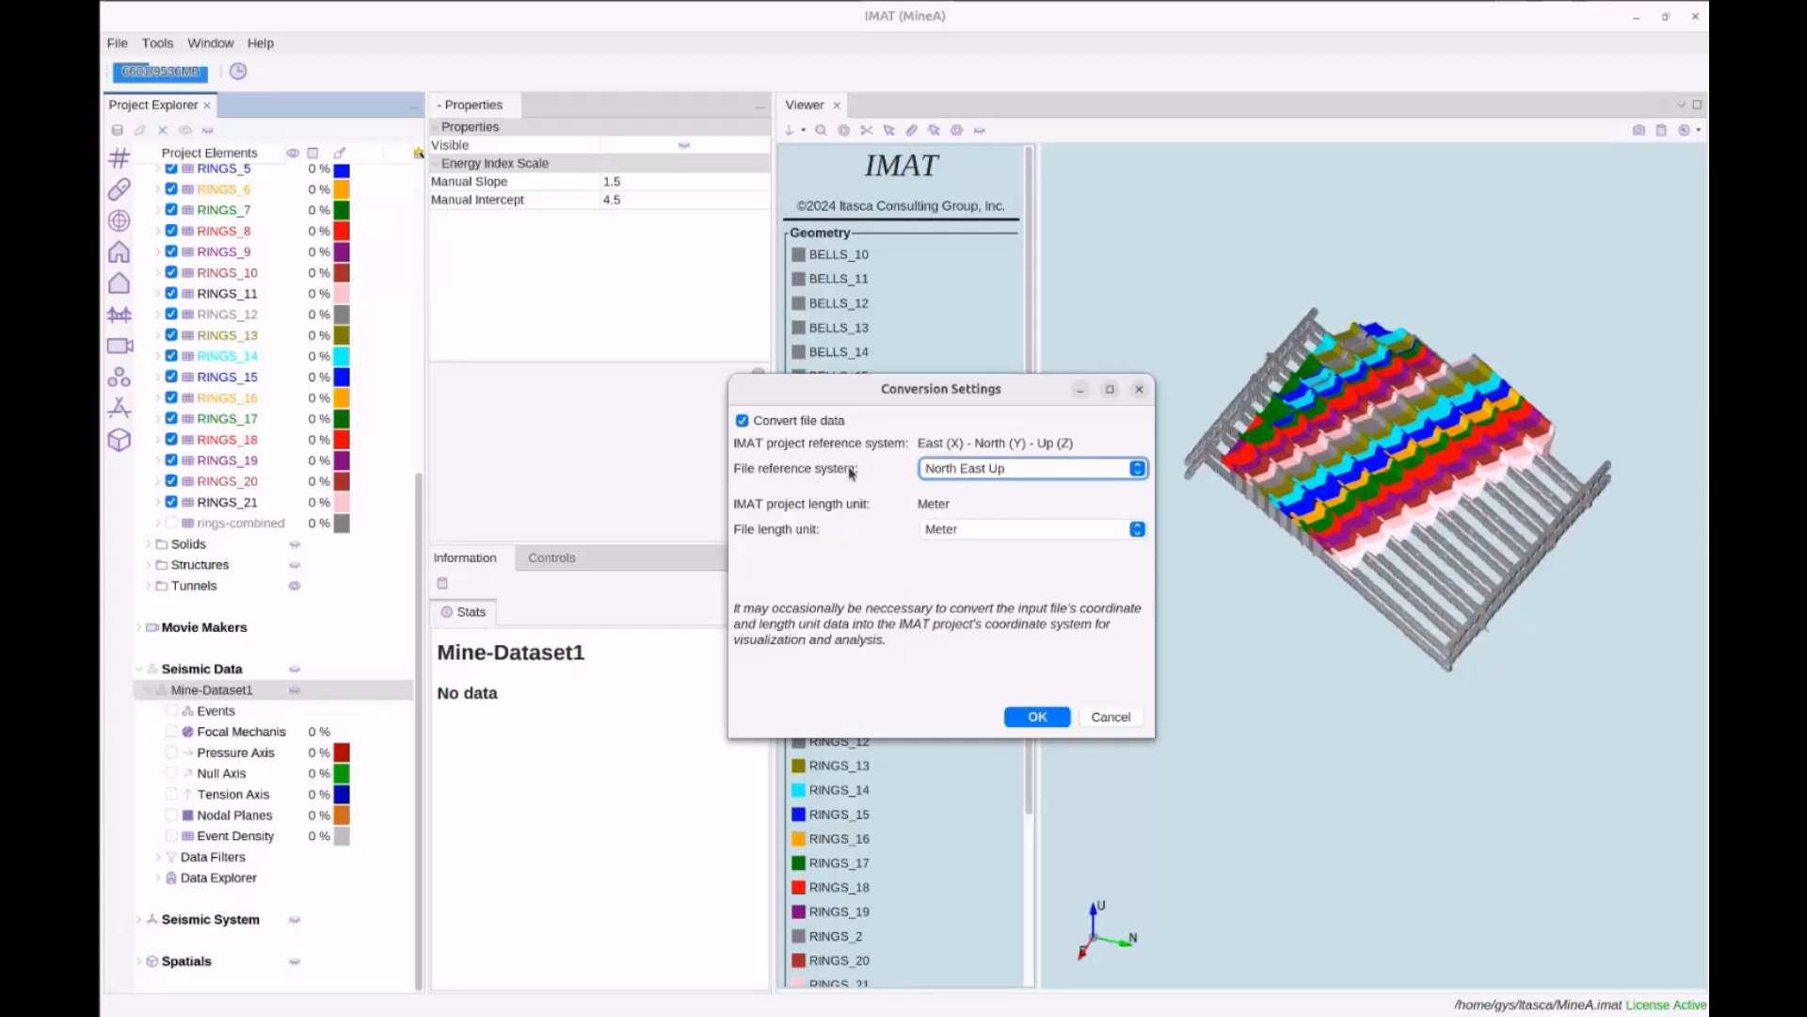
left_click(937, 530)
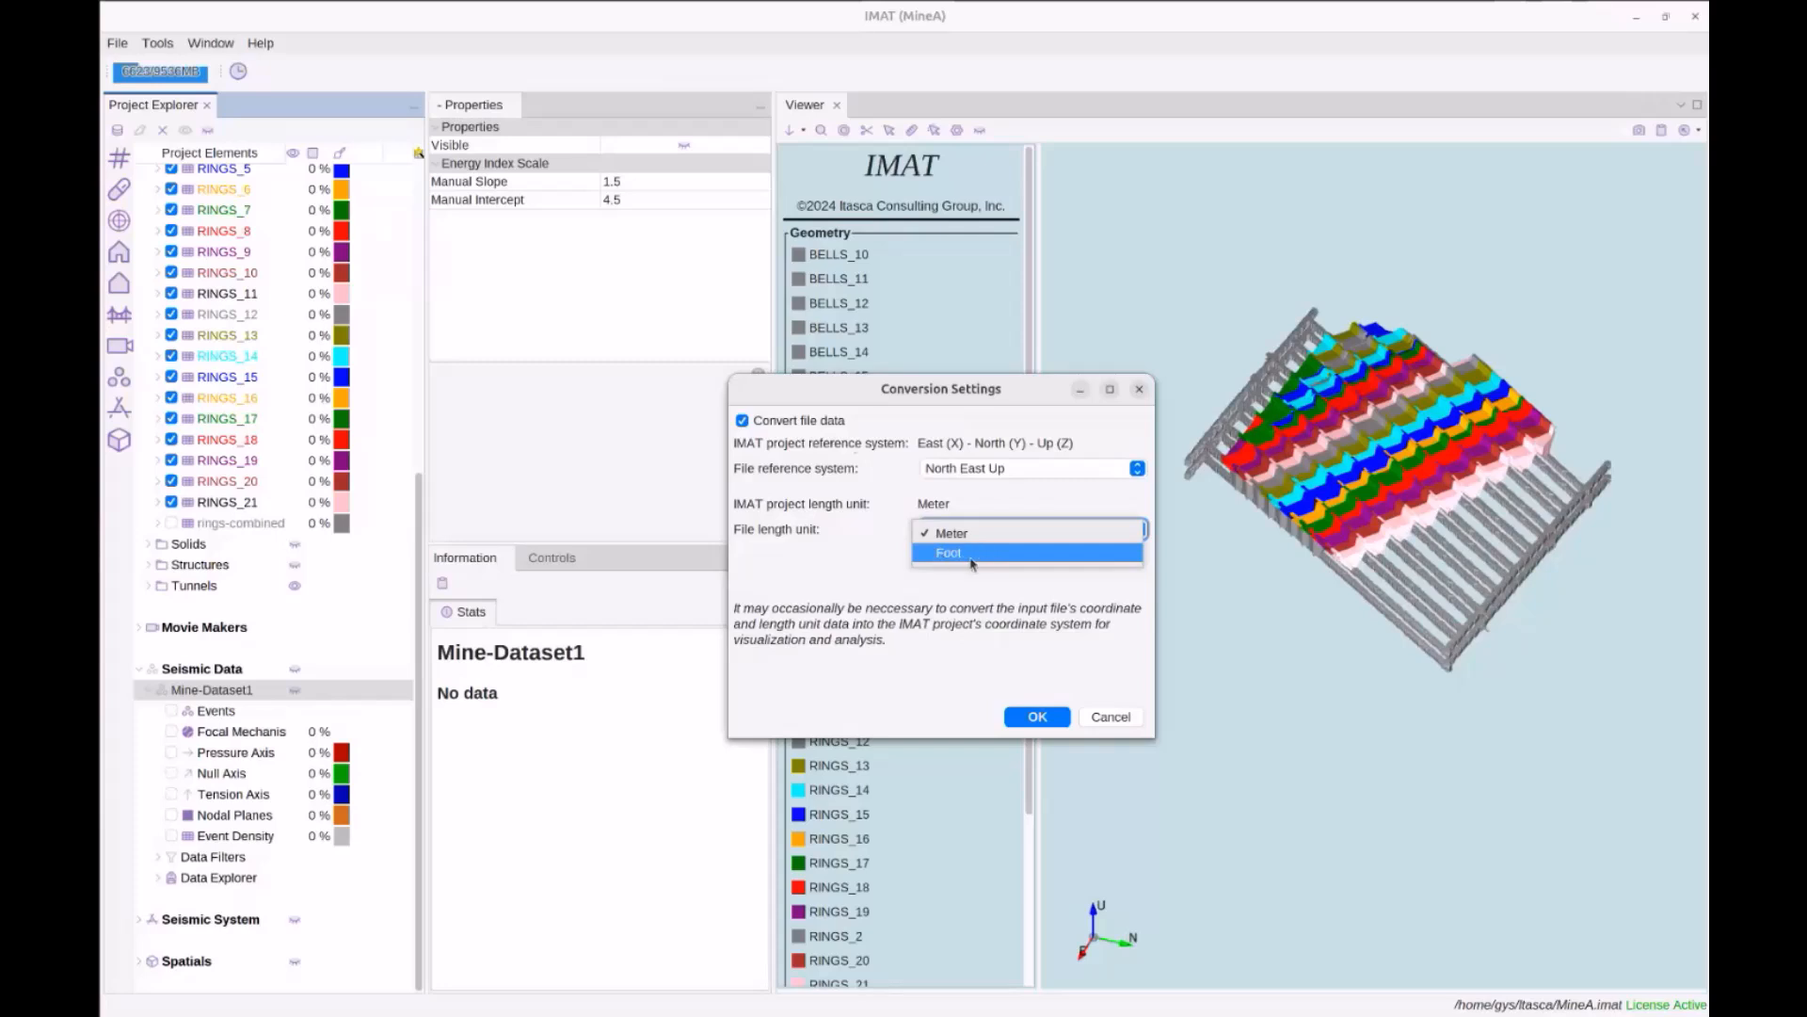
left_click(799, 495)
left_click(756, 421)
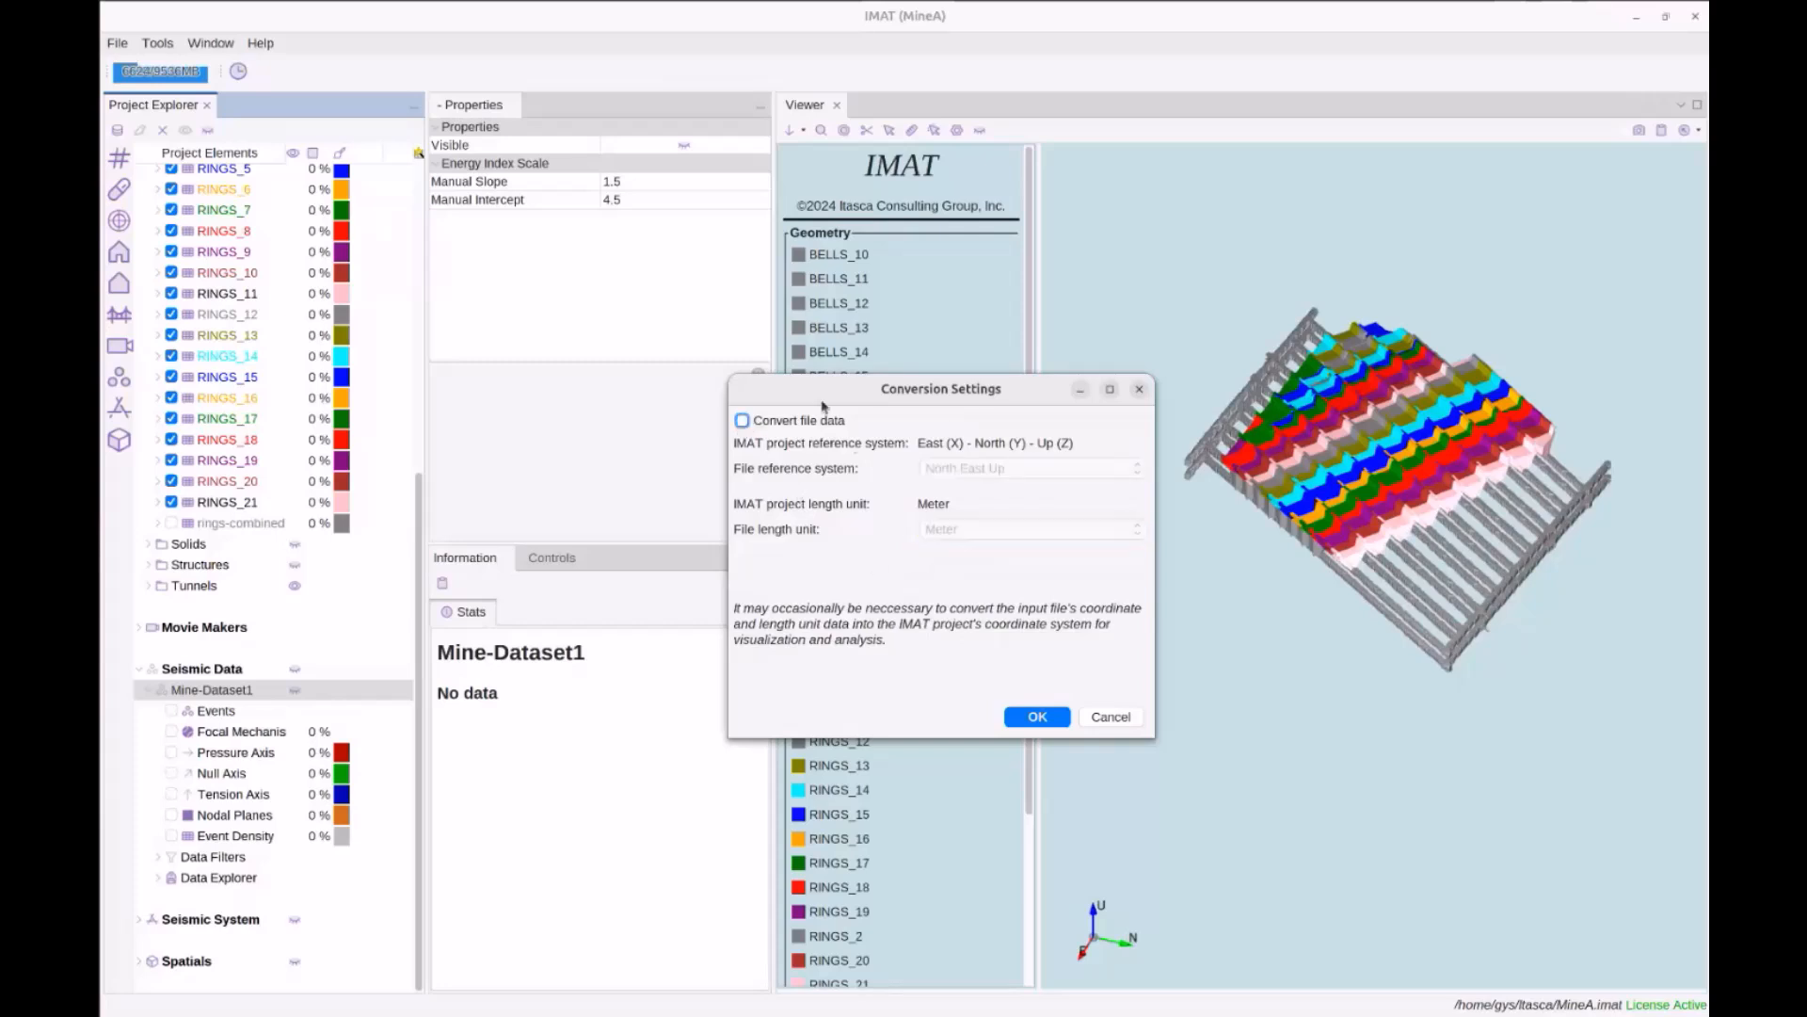
left_click(1024, 716)
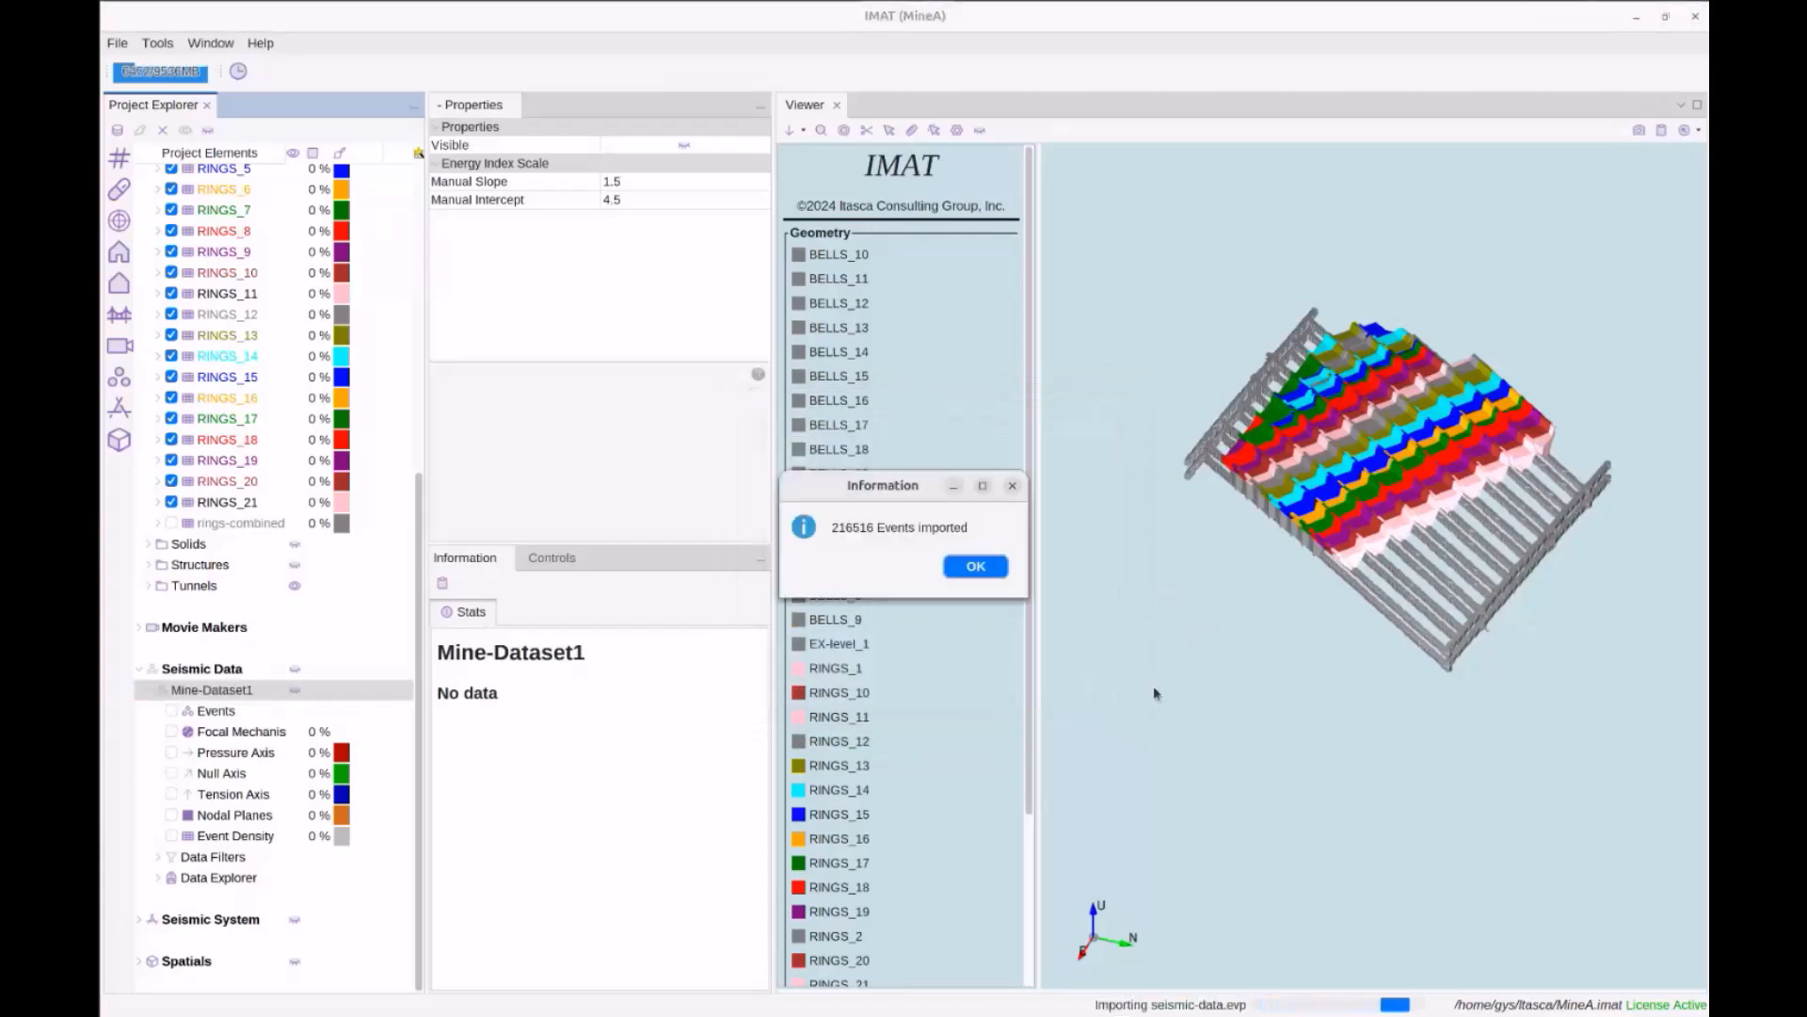
Dismiss the import confirmation and display the Mine-Dataset1 Events statistics and display settings
left_click(969, 567)
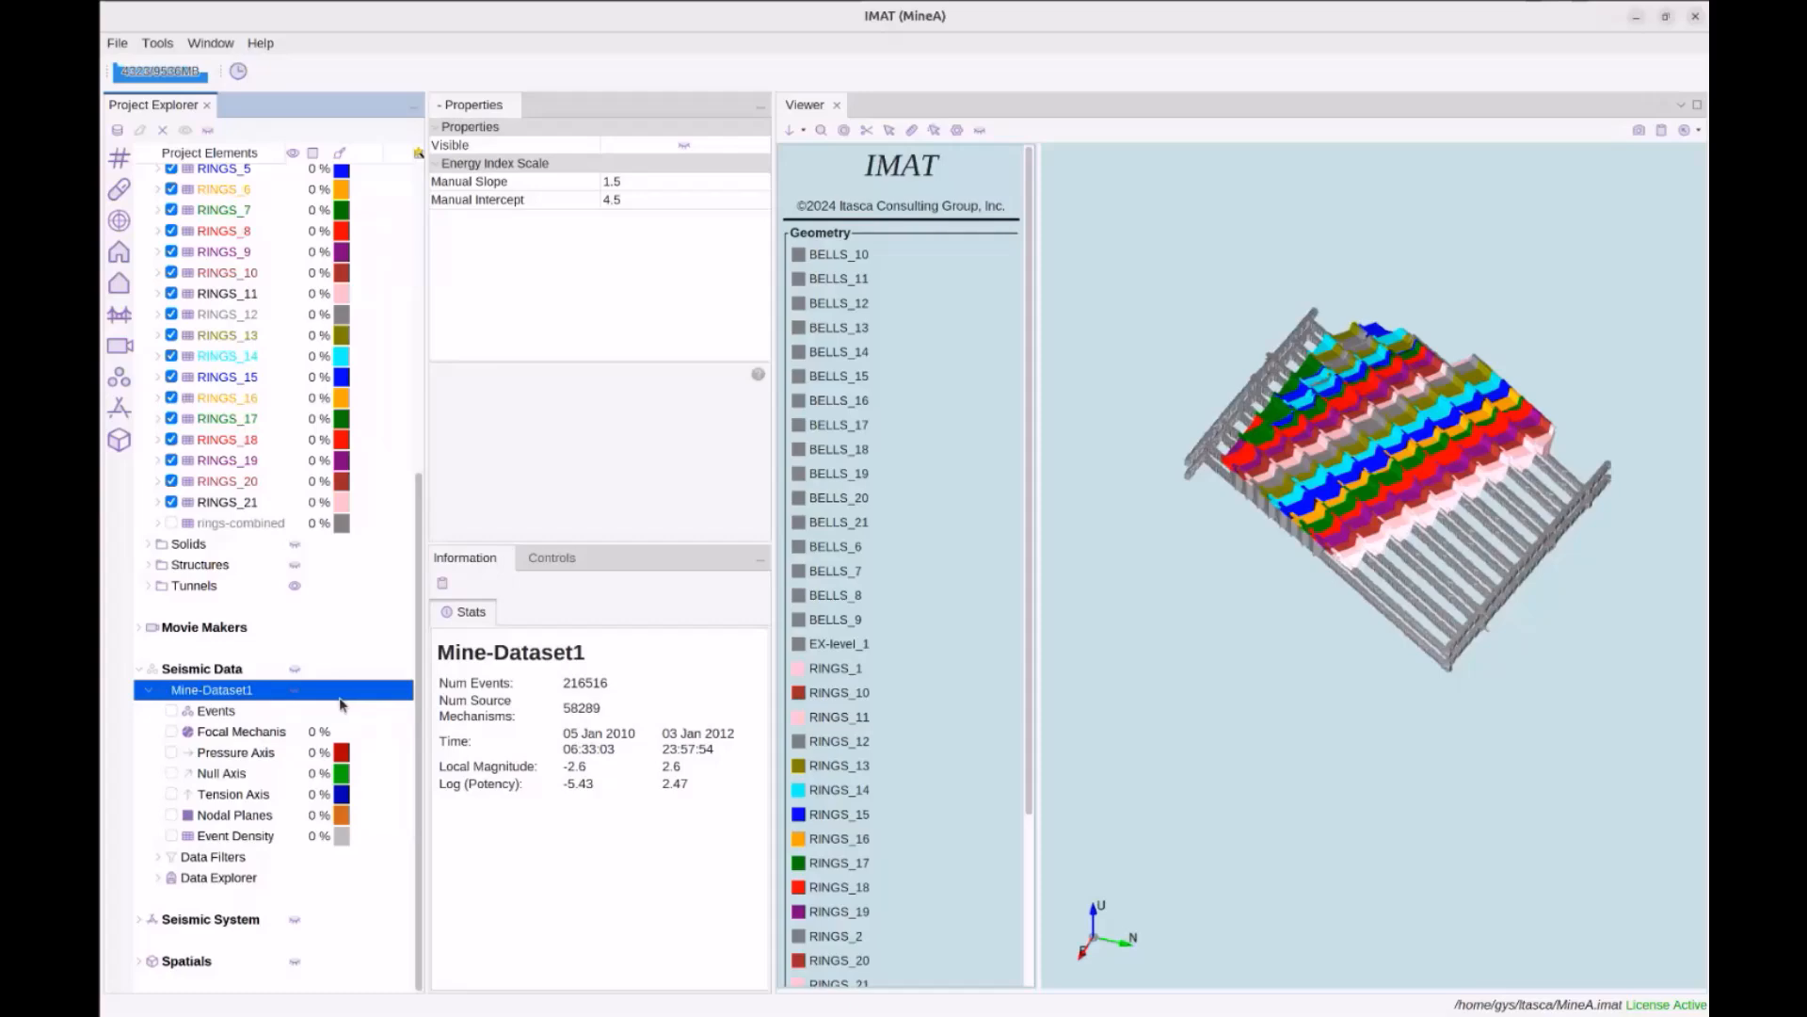
left_click(193, 712)
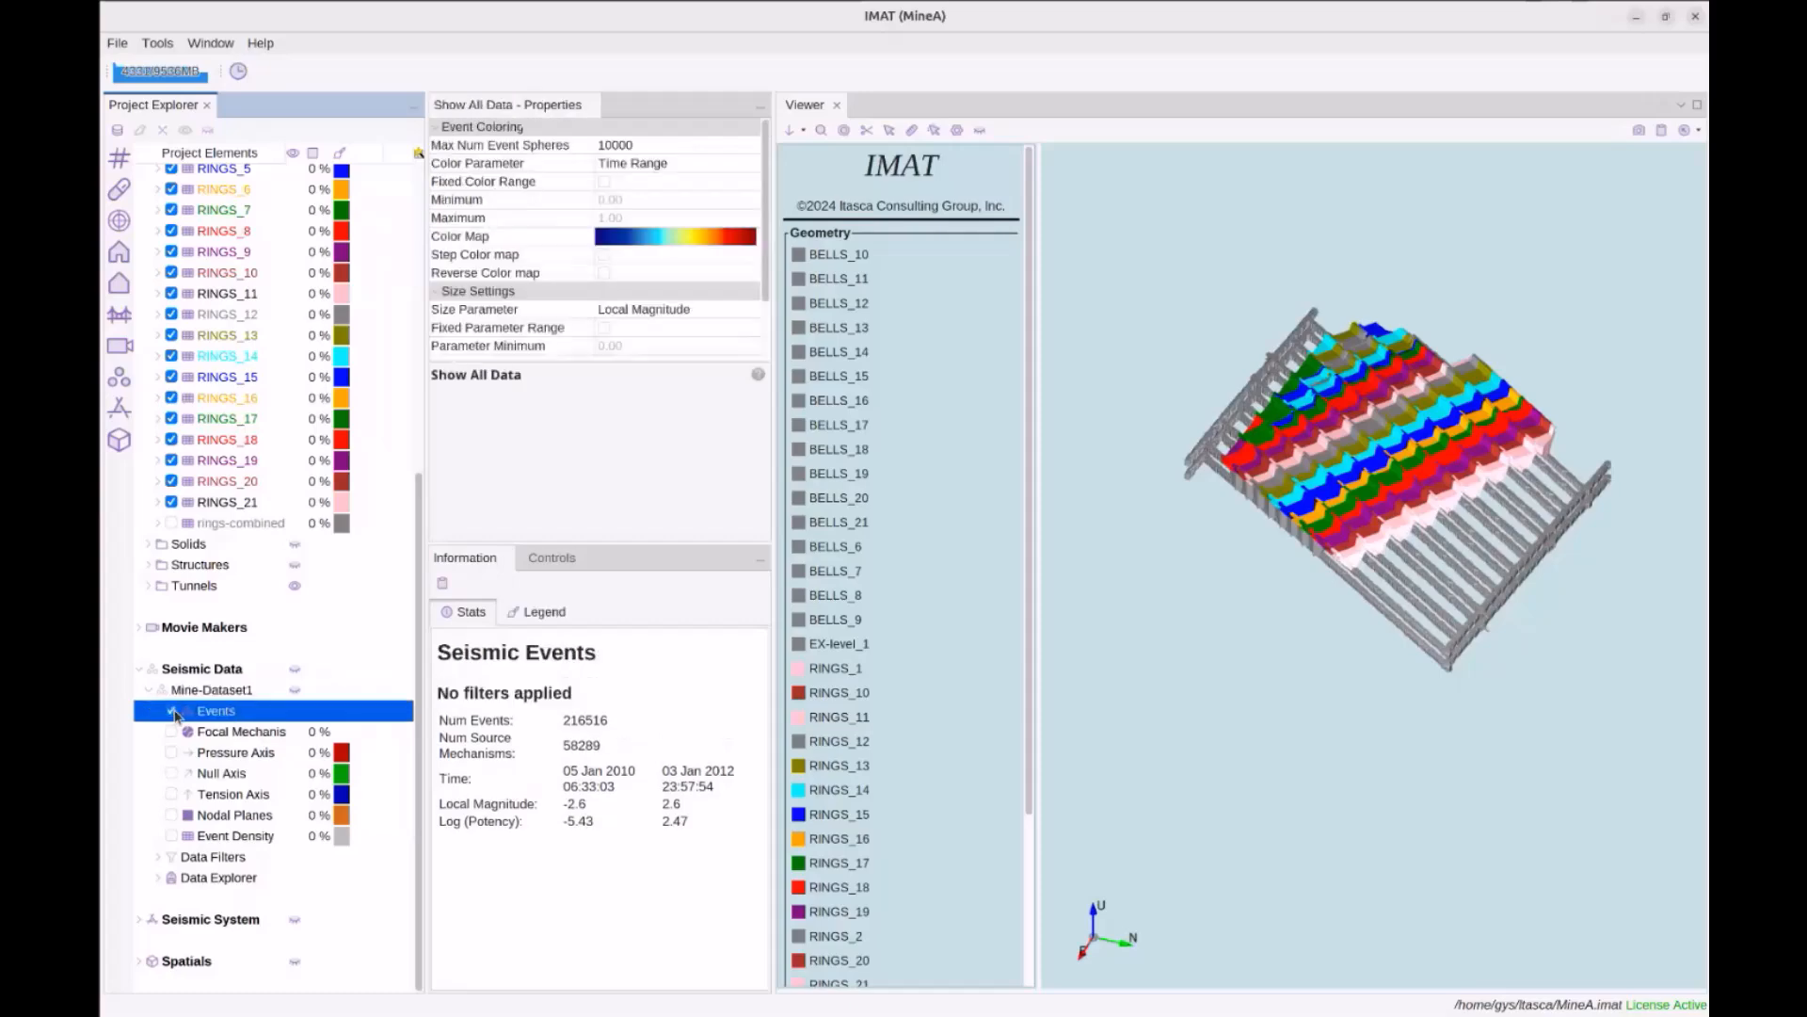
Show the Mine-Dataset1 events and orbit the view to see the sphere cloud above the rings
left_click(172, 711)
left_click_drag(1245, 711, 1189, 682)
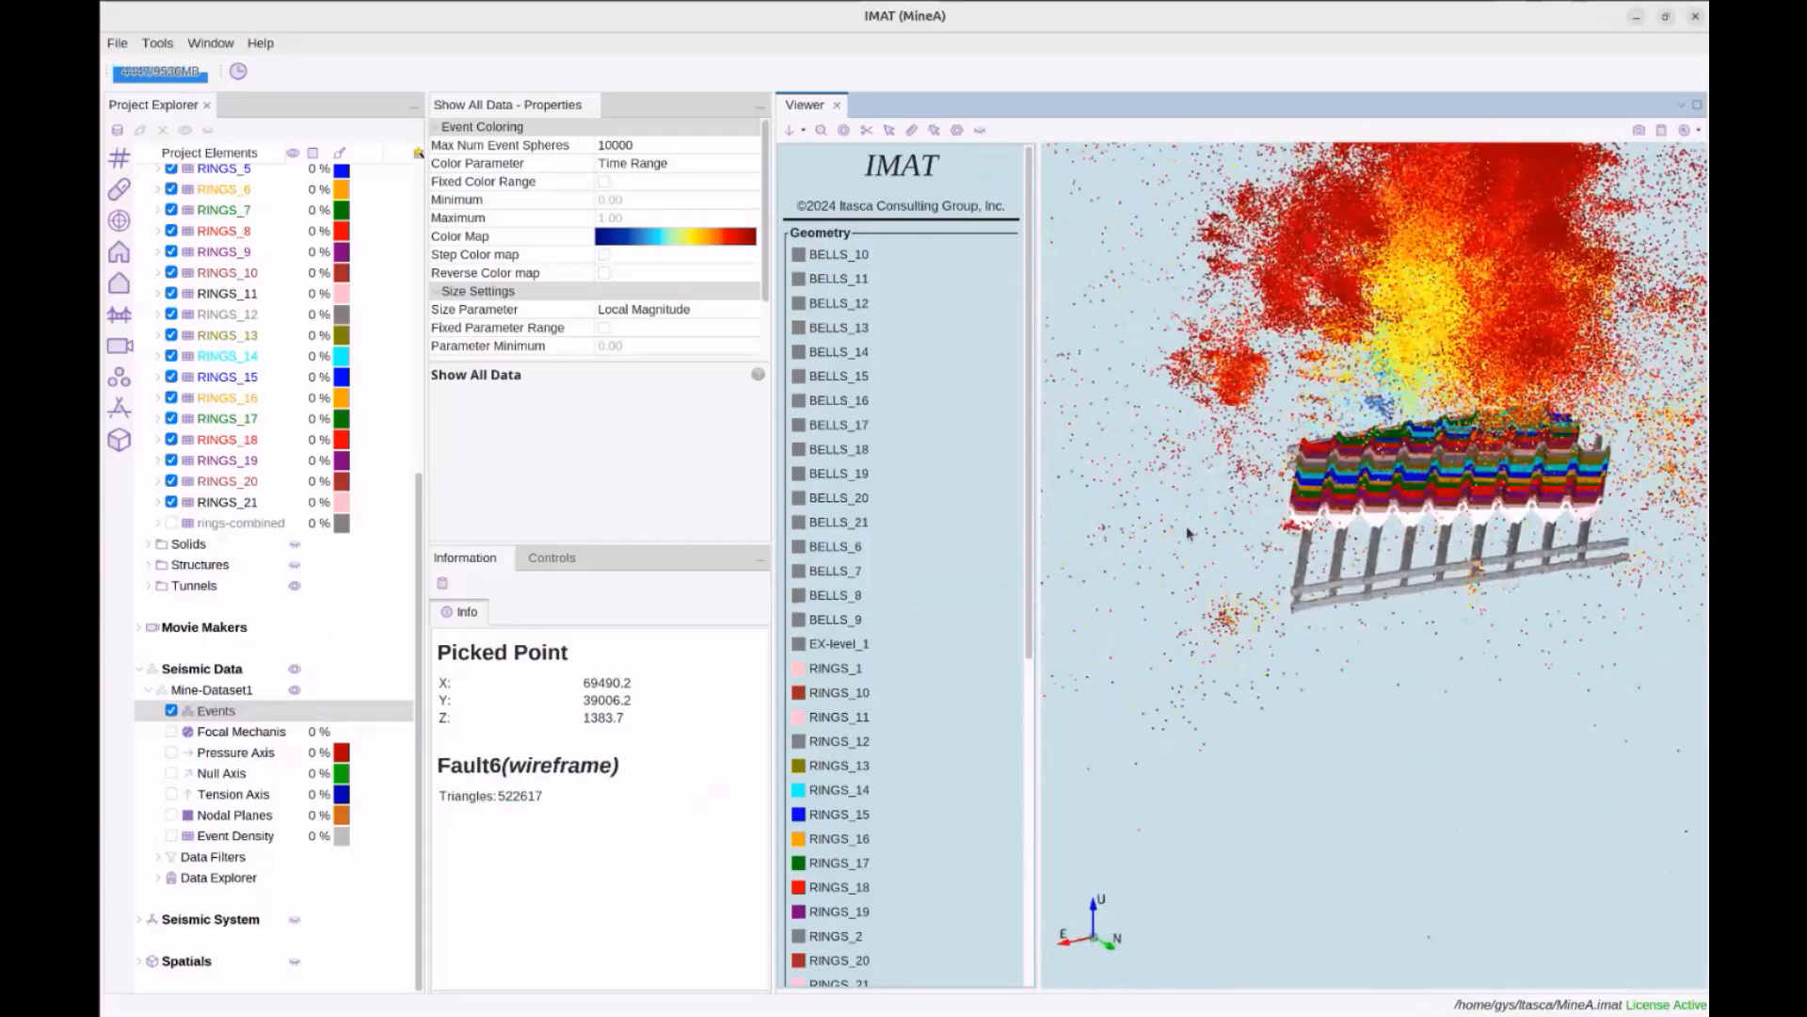
scroll(1188, 534, "down", 1)
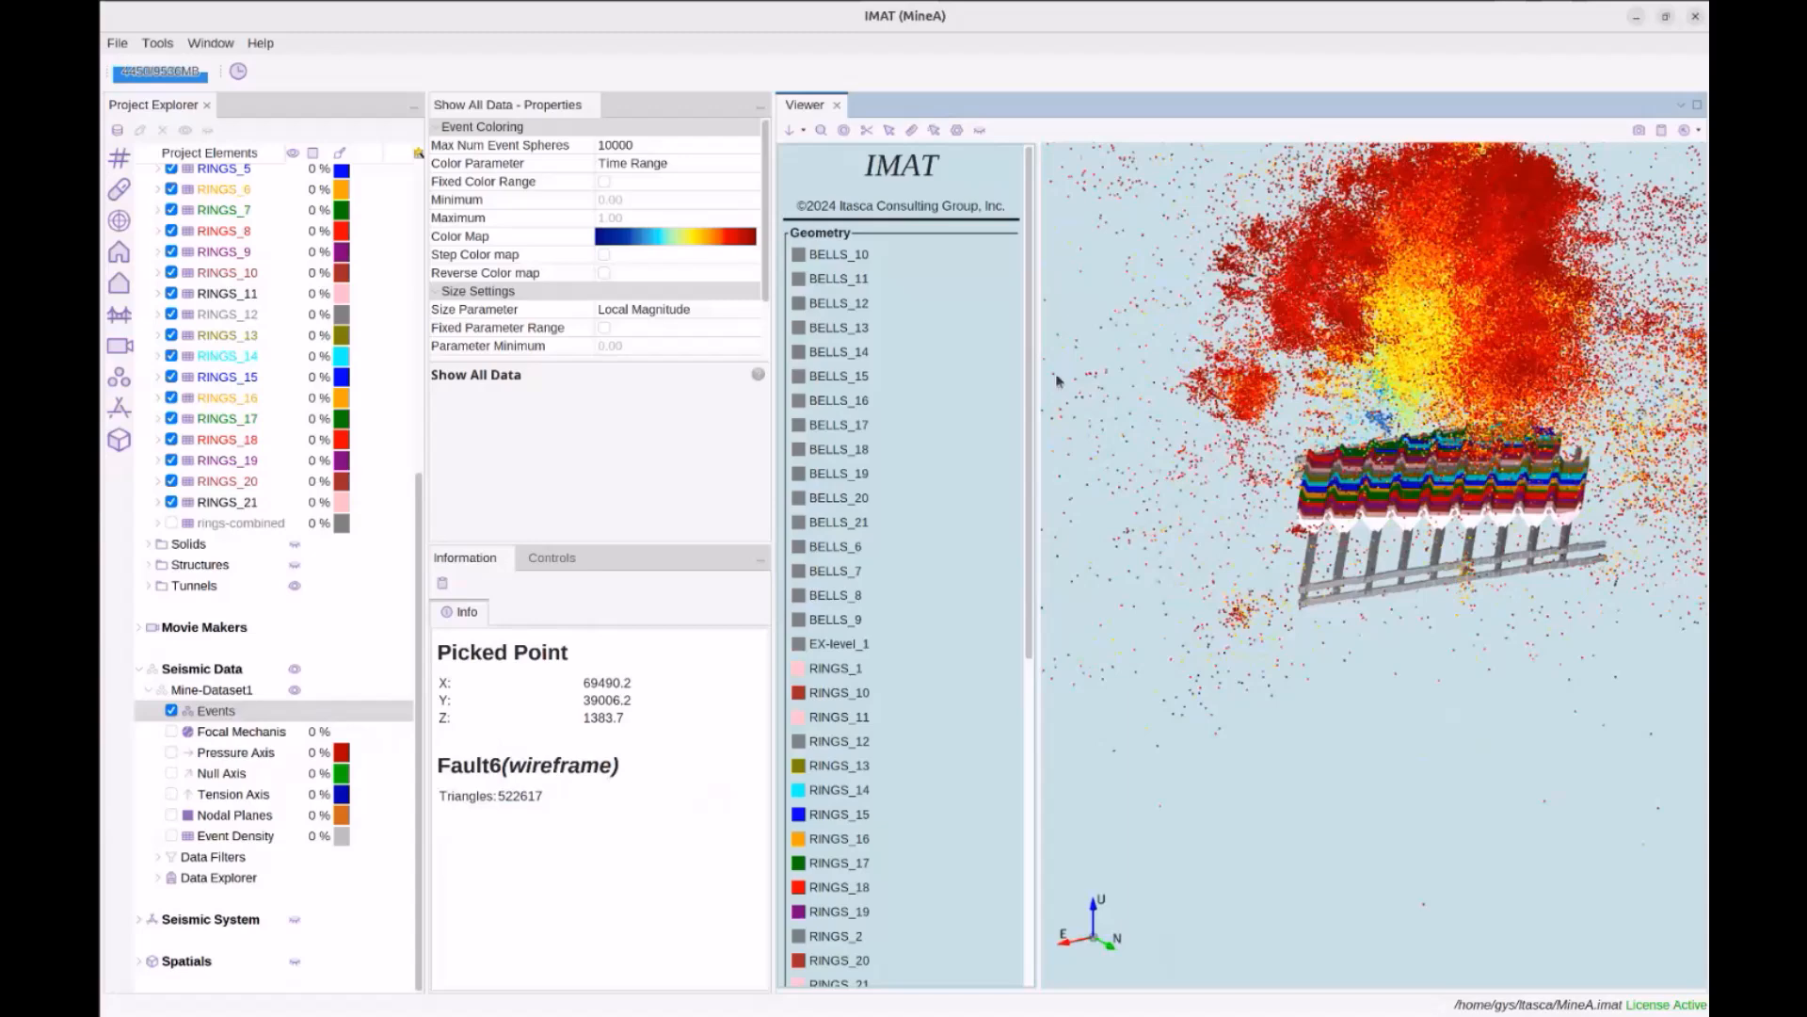
left_click_drag(1297, 359, 1308, 365)
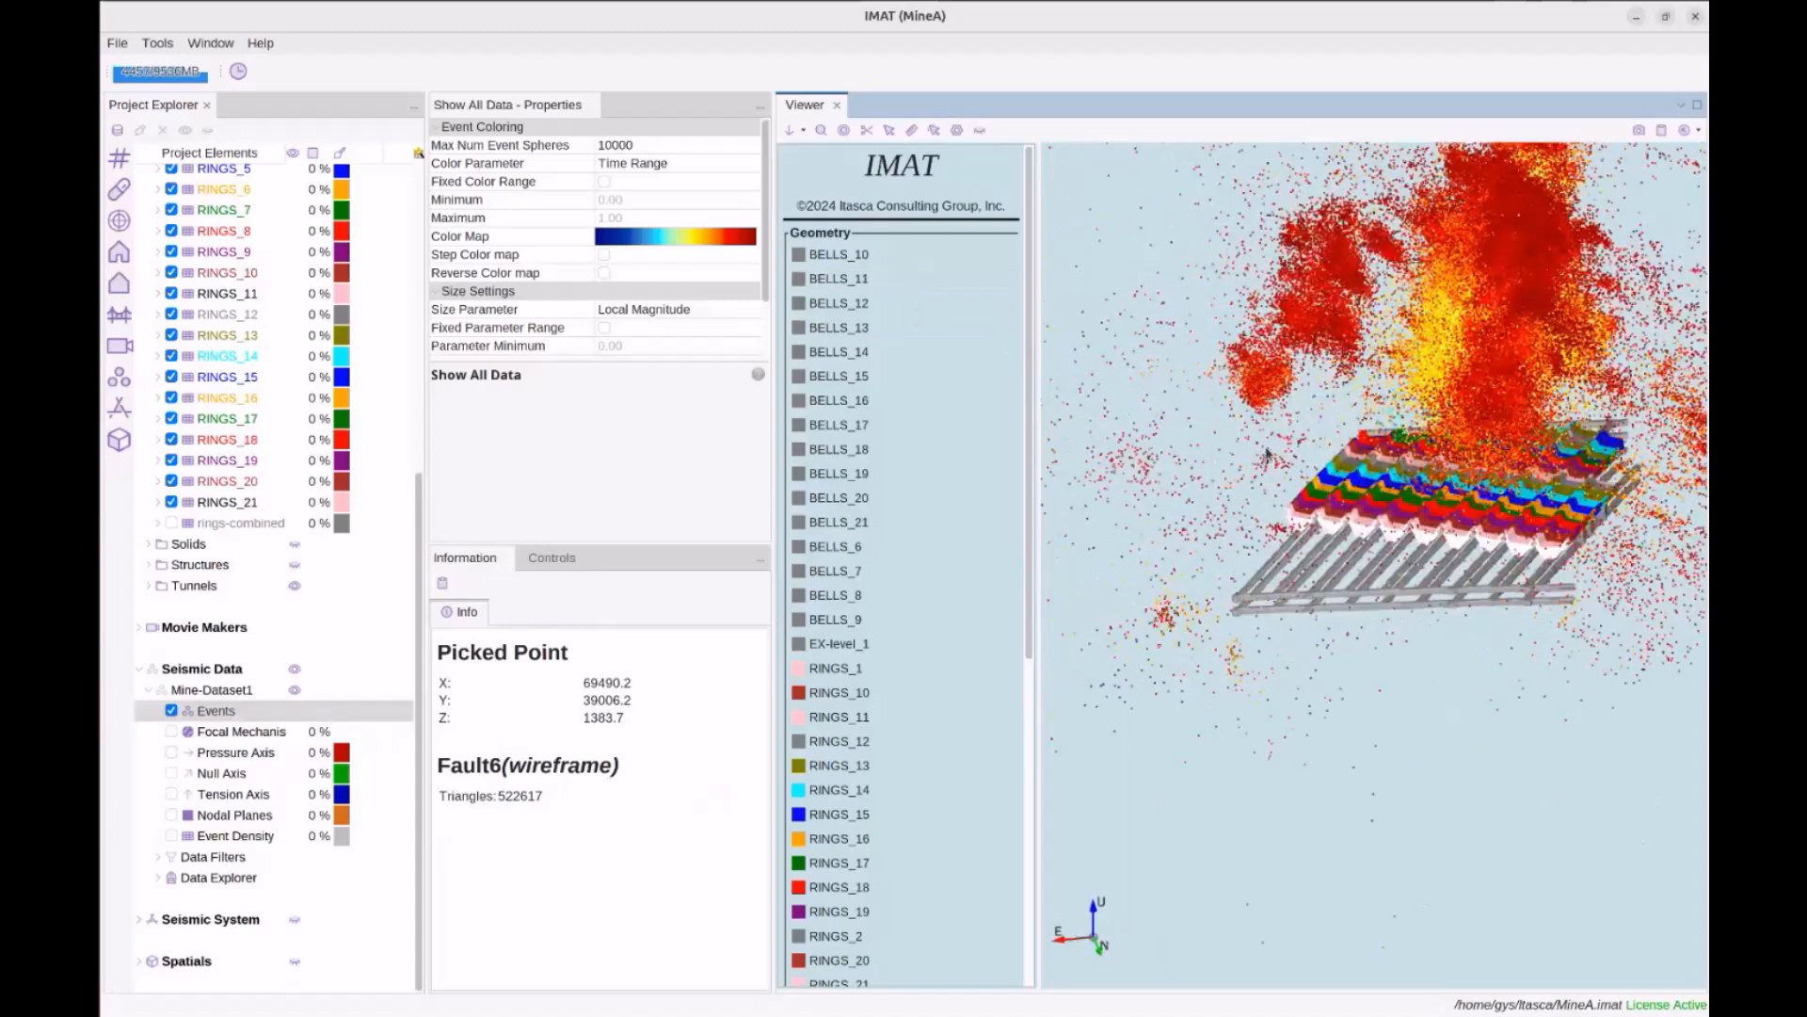
left_click_drag(1267, 453, 1280, 450)
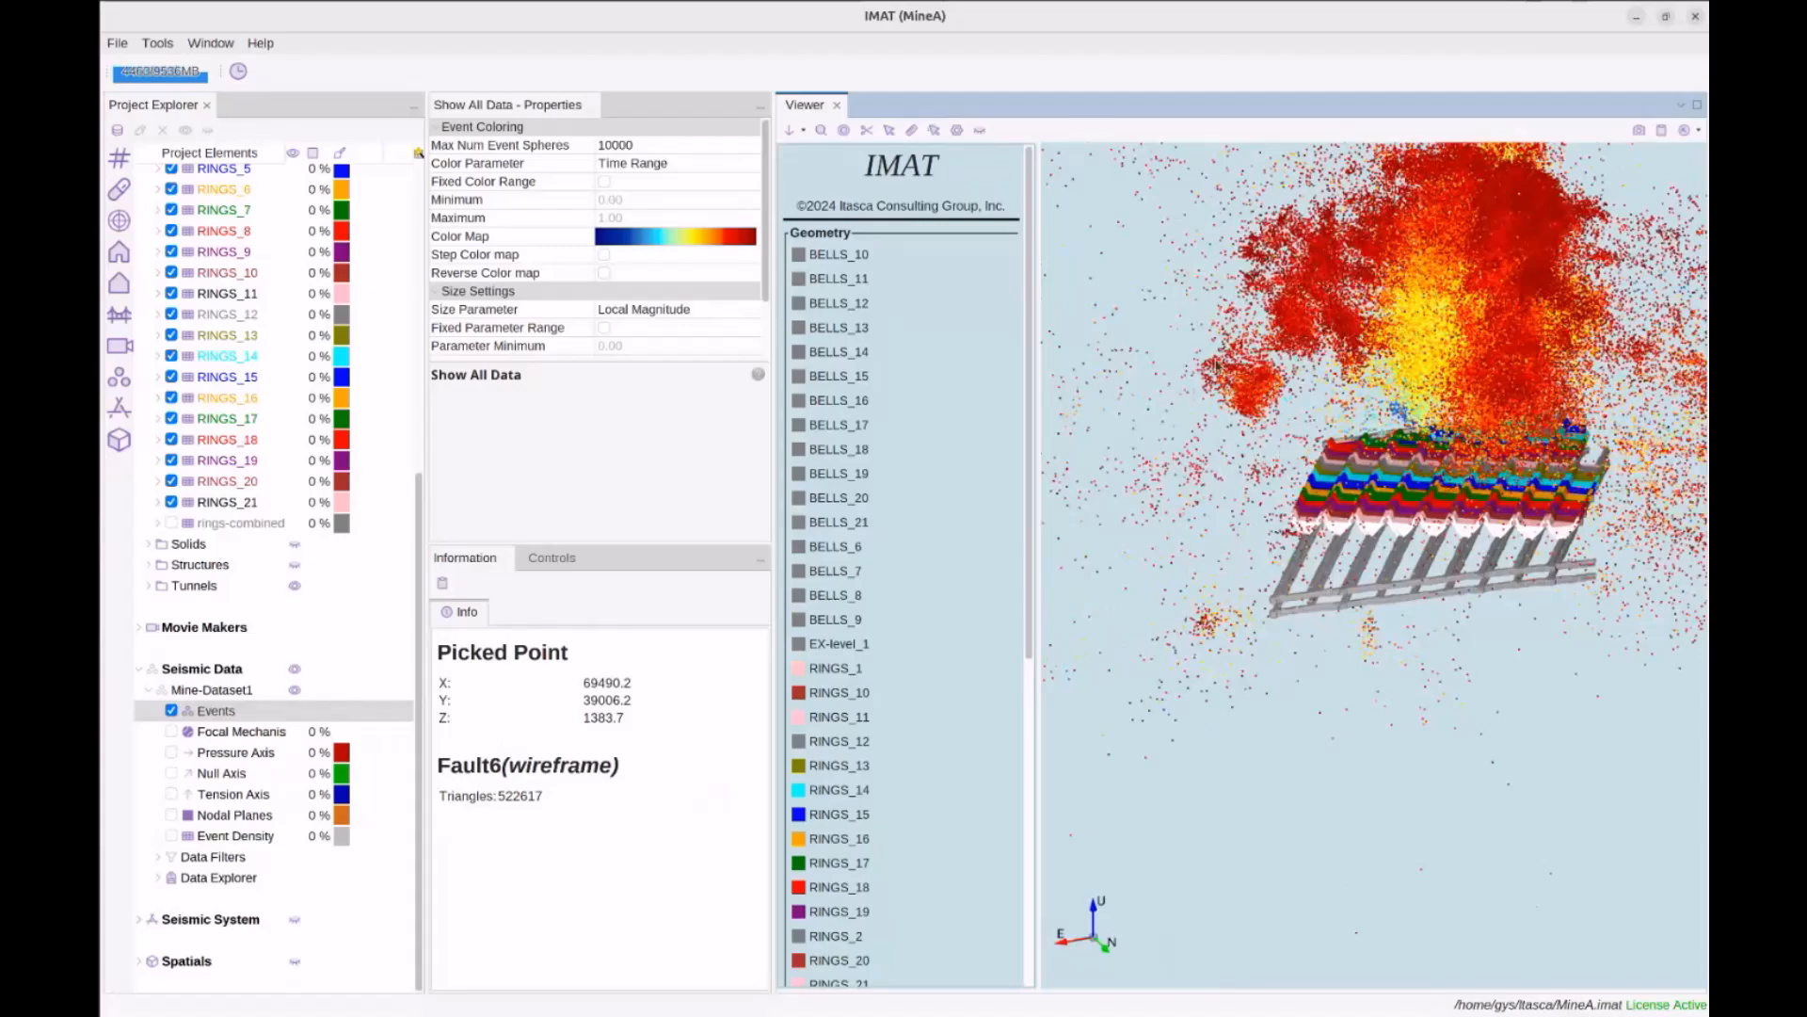
mouse_move(1415, 307)
left_mouse_down()
mouse_move(1372, 312)
mouse_move(1389, 312)
left_mouse_up()
left_click_drag(1467, 385, 1454, 307)
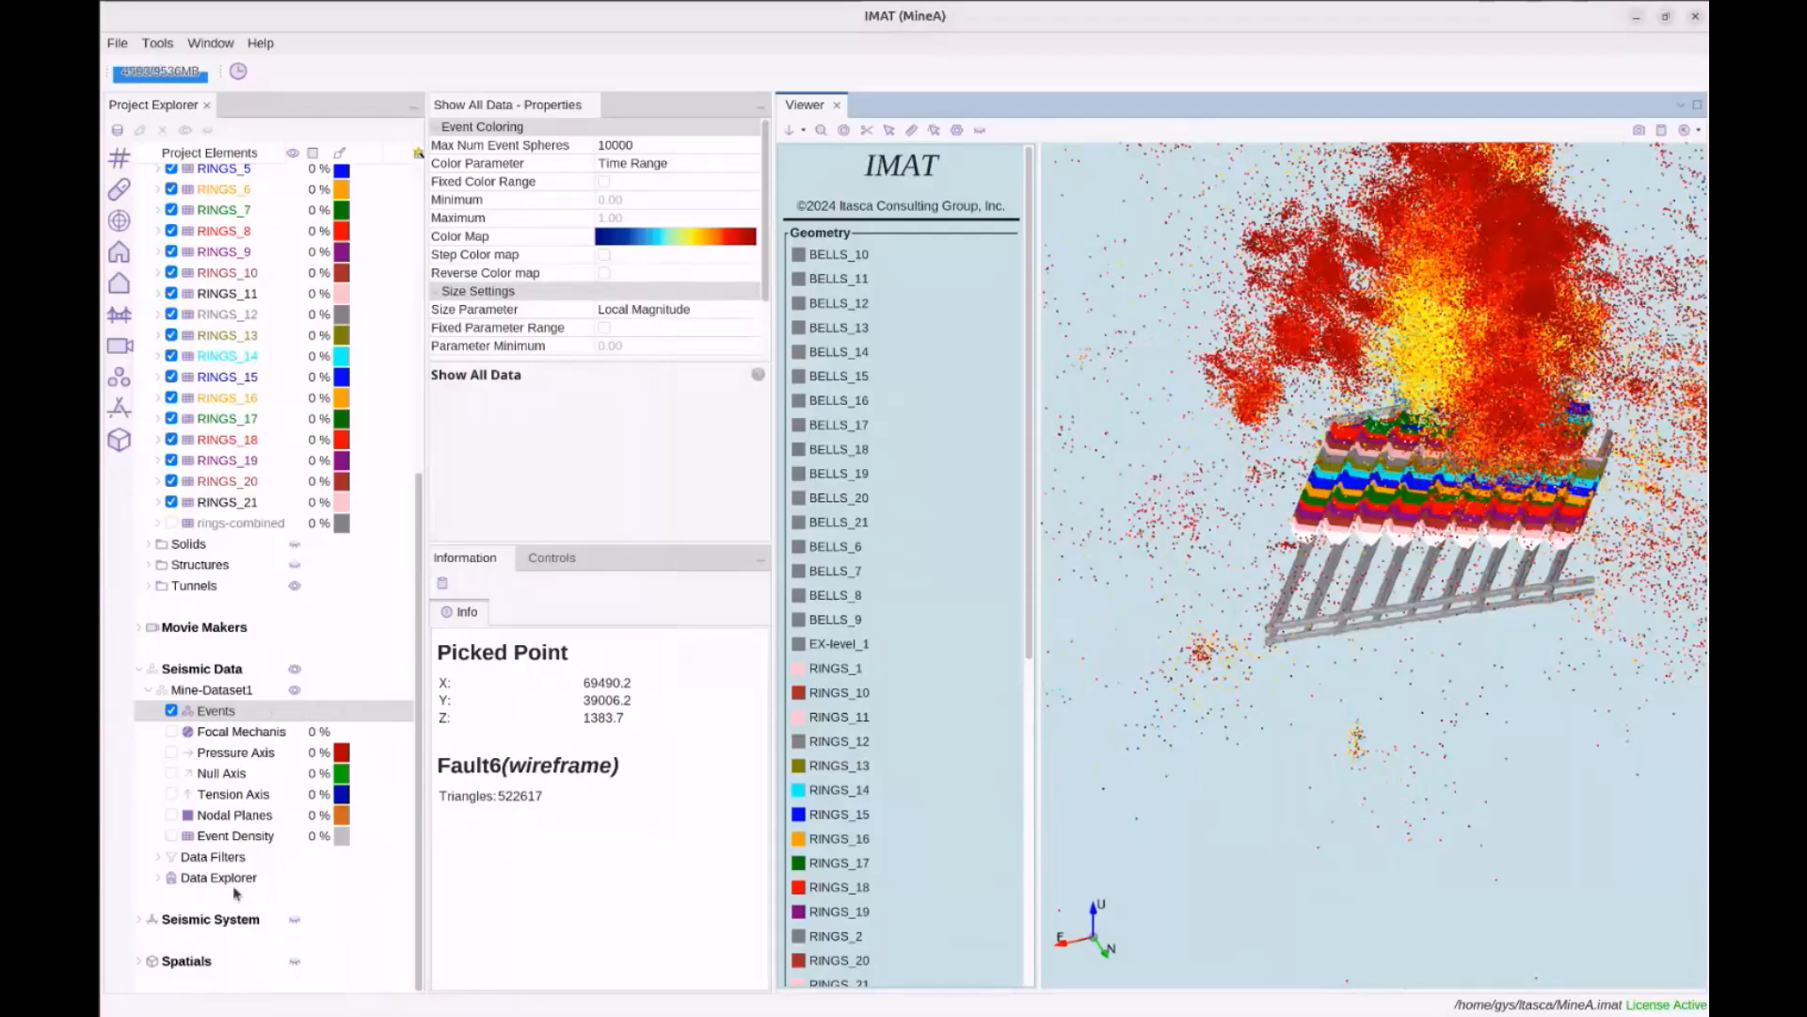
Add a Local Magnitude data filter named mL to Mine-Dataset1
left_click(223, 858)
right_click(237, 857)
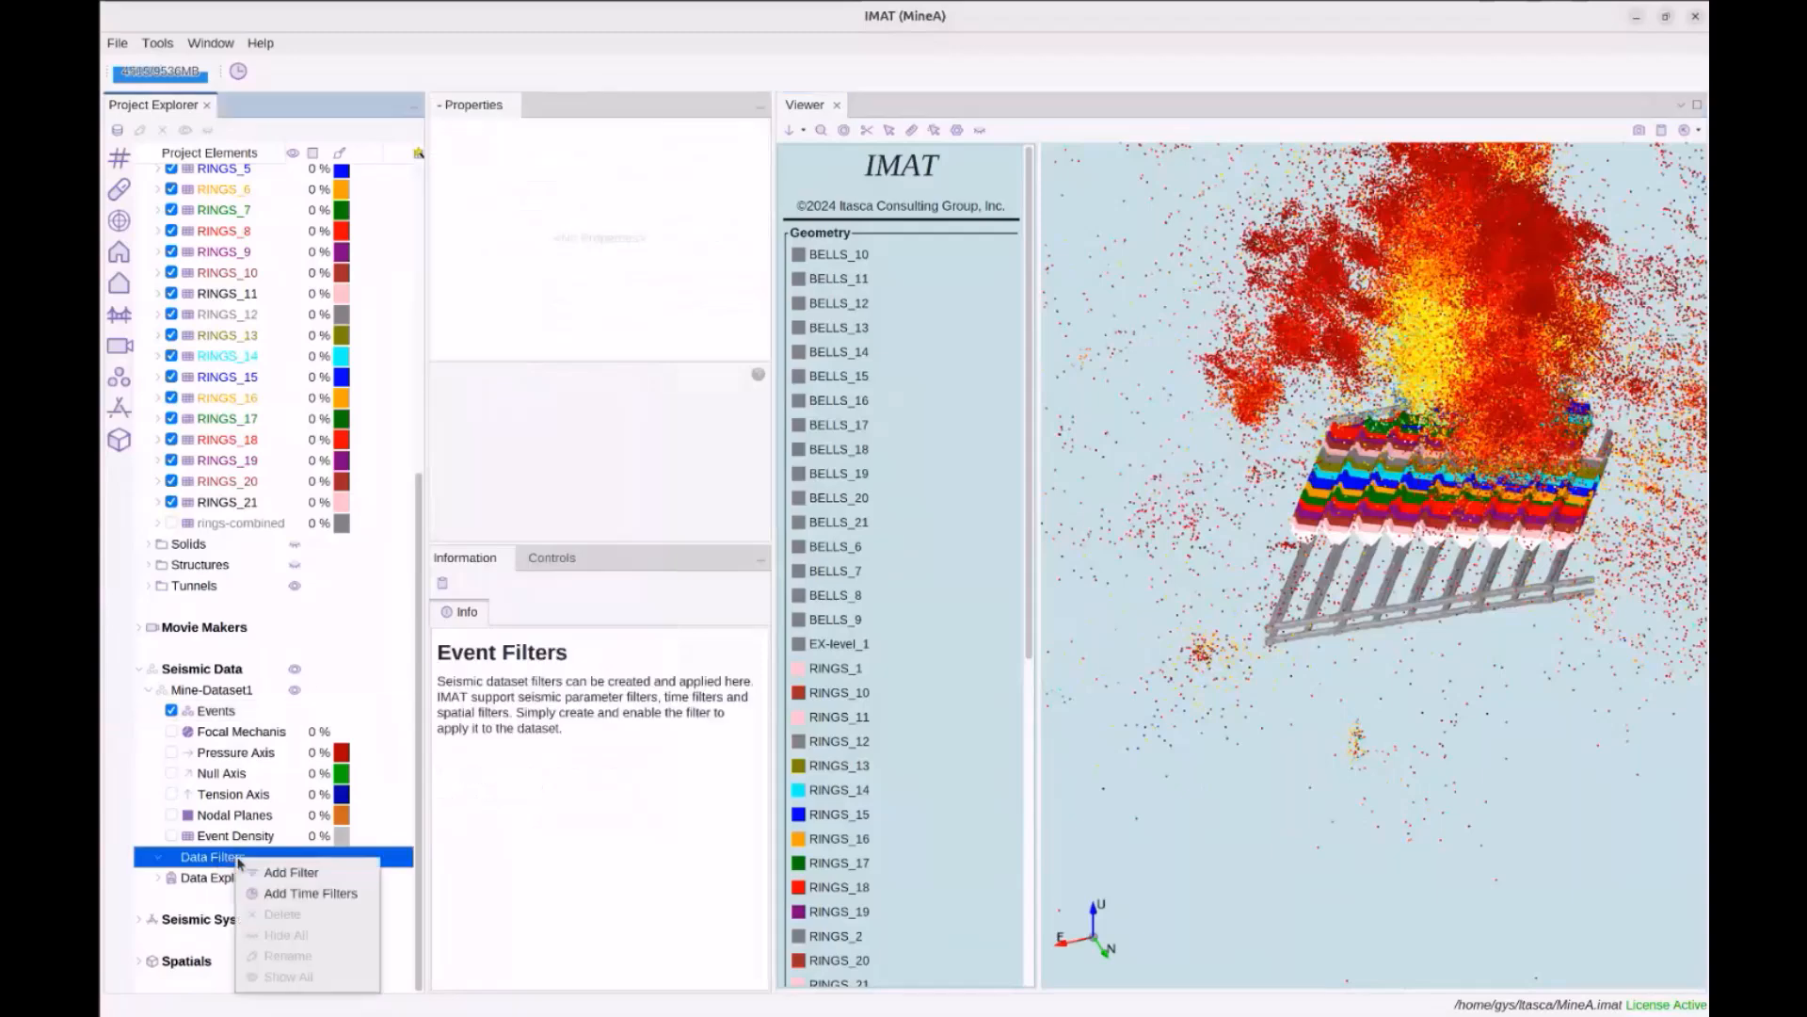
left_click(311, 874)
left_click(786, 368)
left_click(727, 366)
left_click(980, 768)
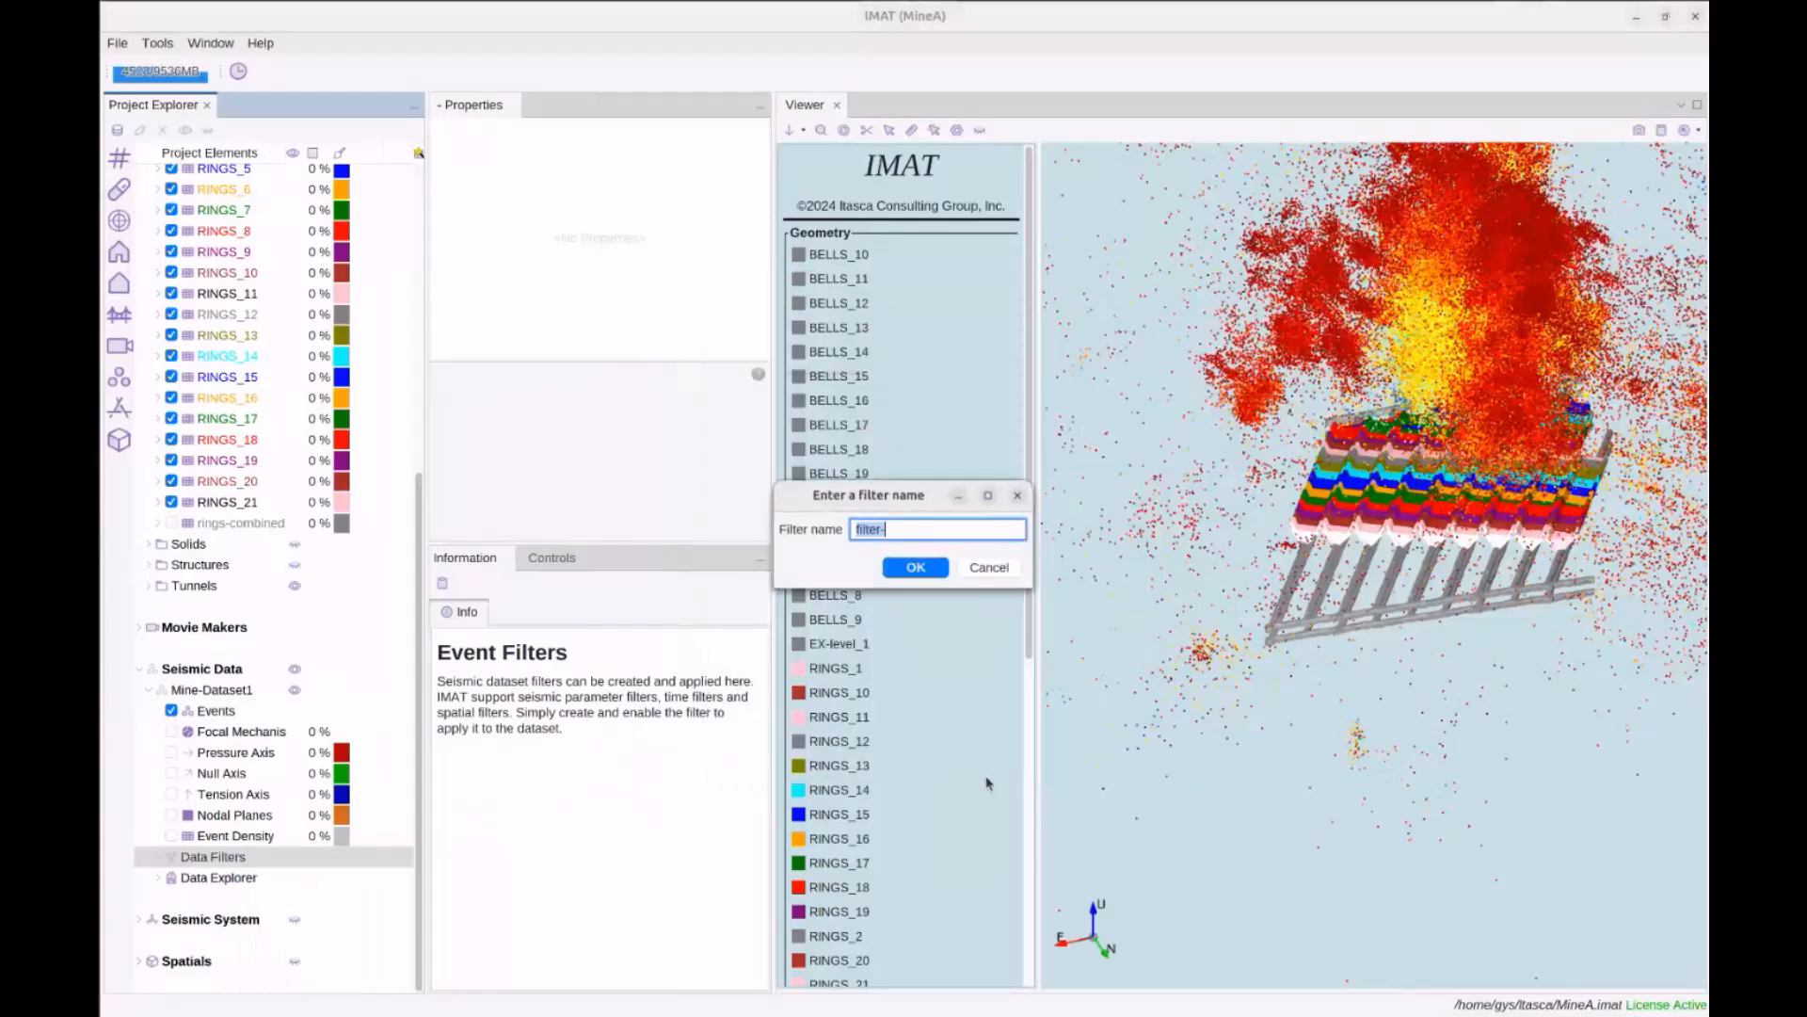
type("ml")
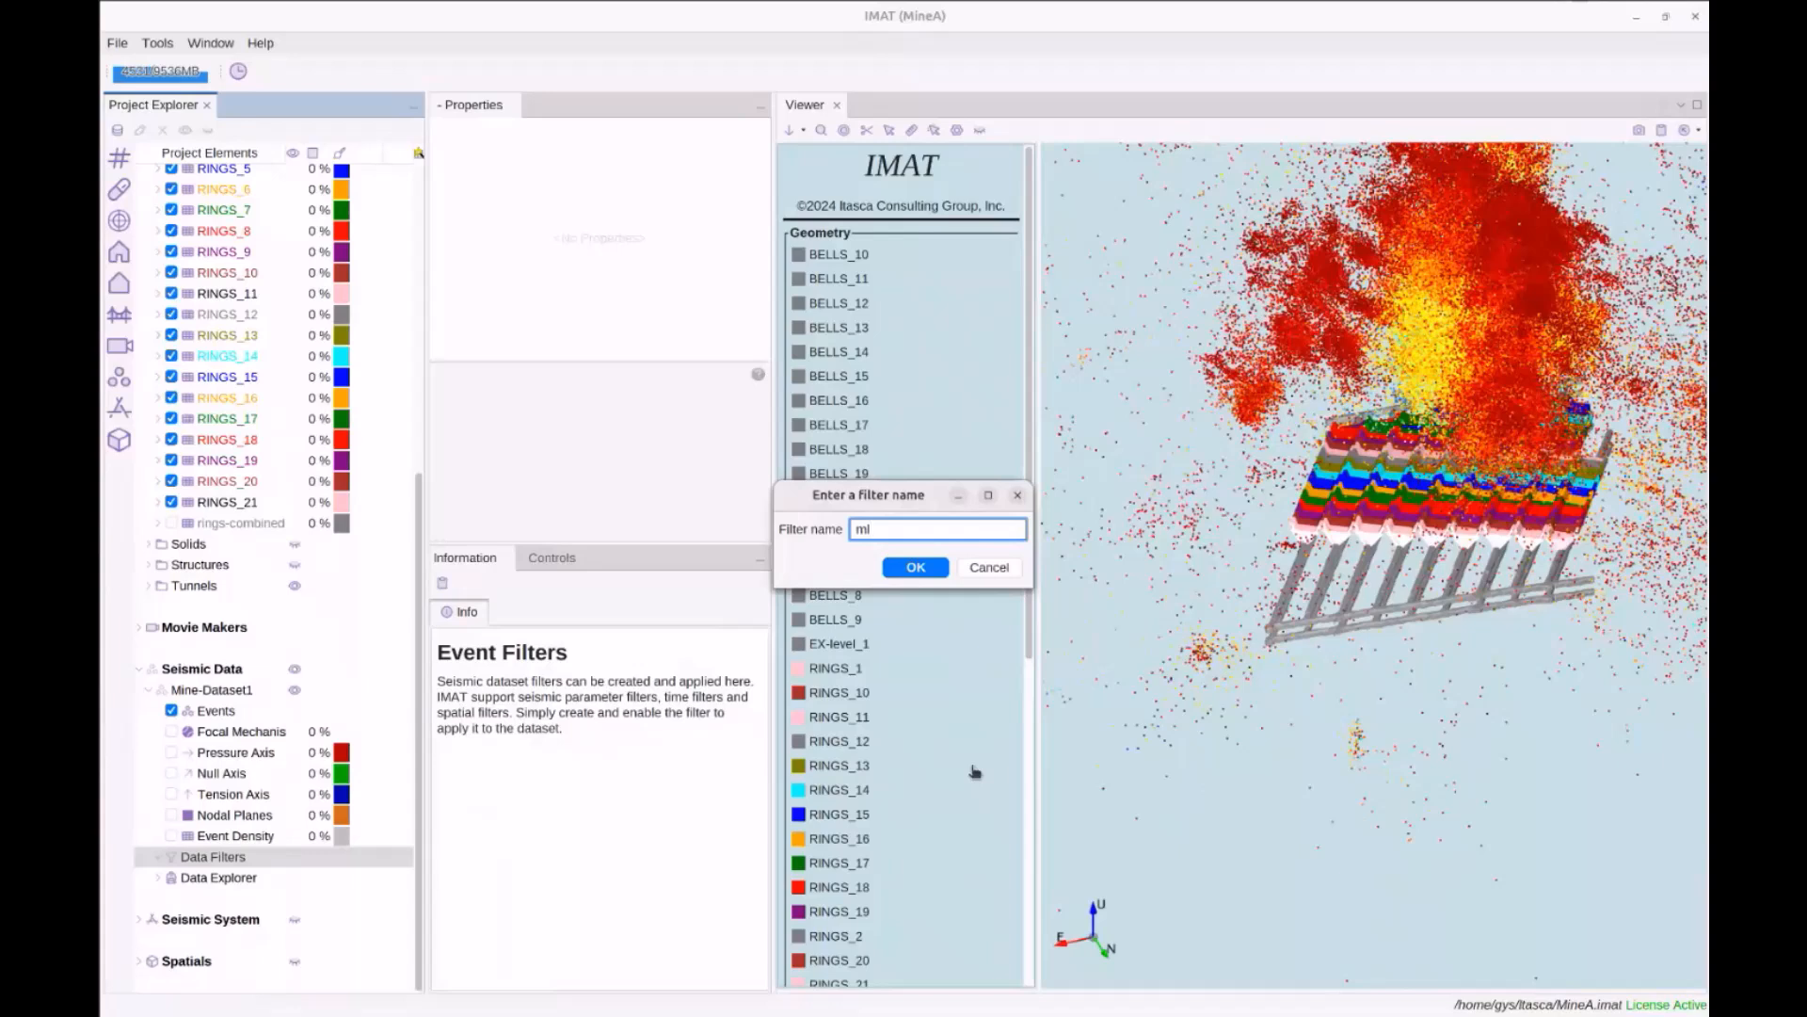
key("Return")
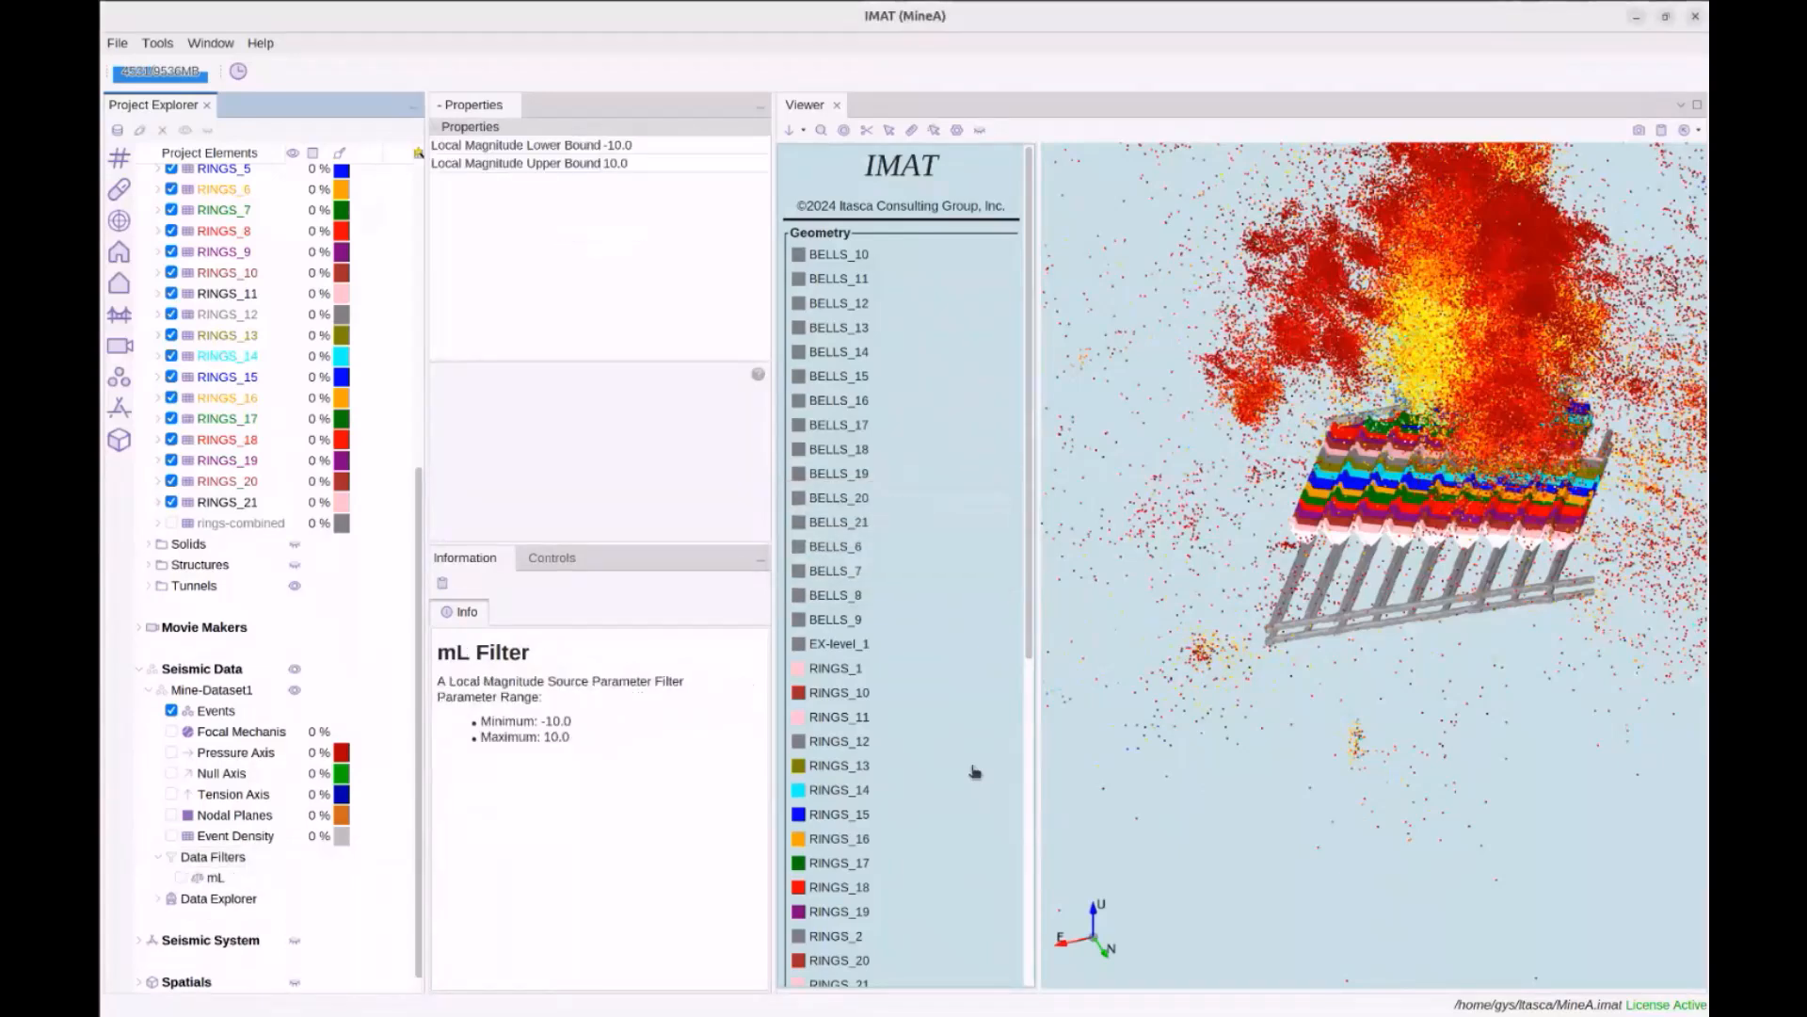
Set the mL filter's lower bound to -1.0, enable it, and check the event statistics
left_click(646, 141)
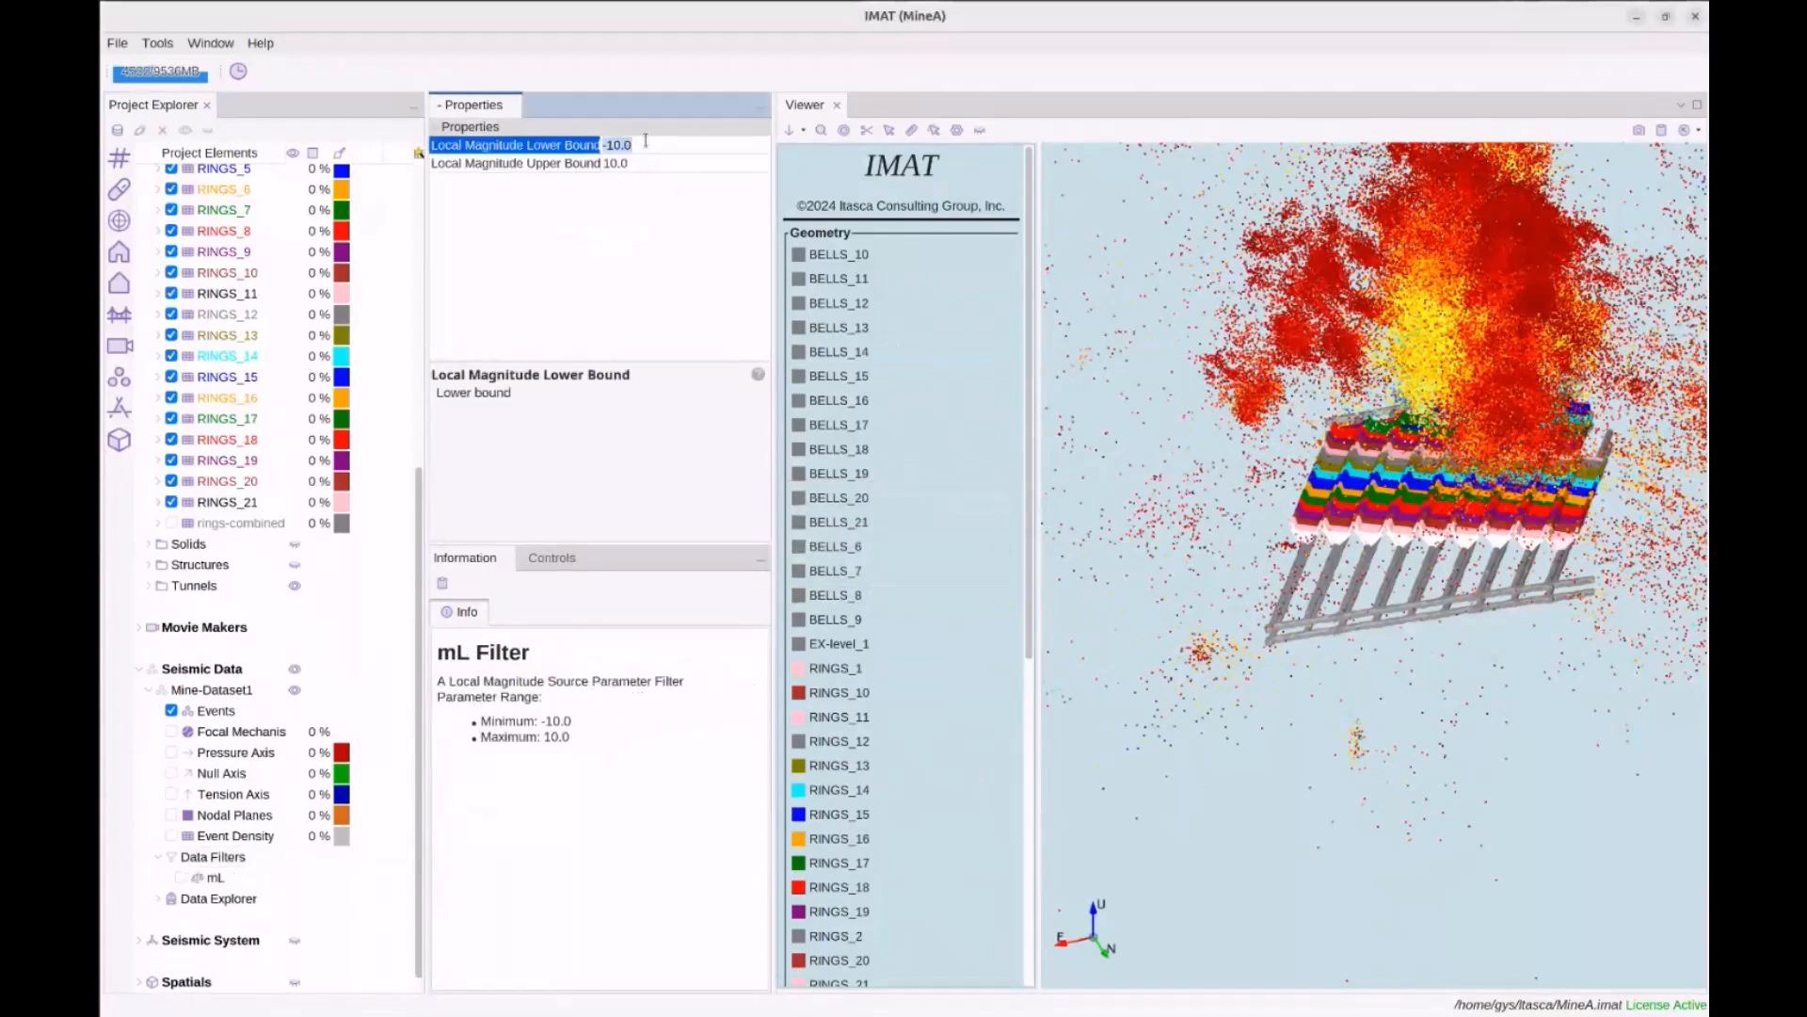
type("-1")
key("Return")
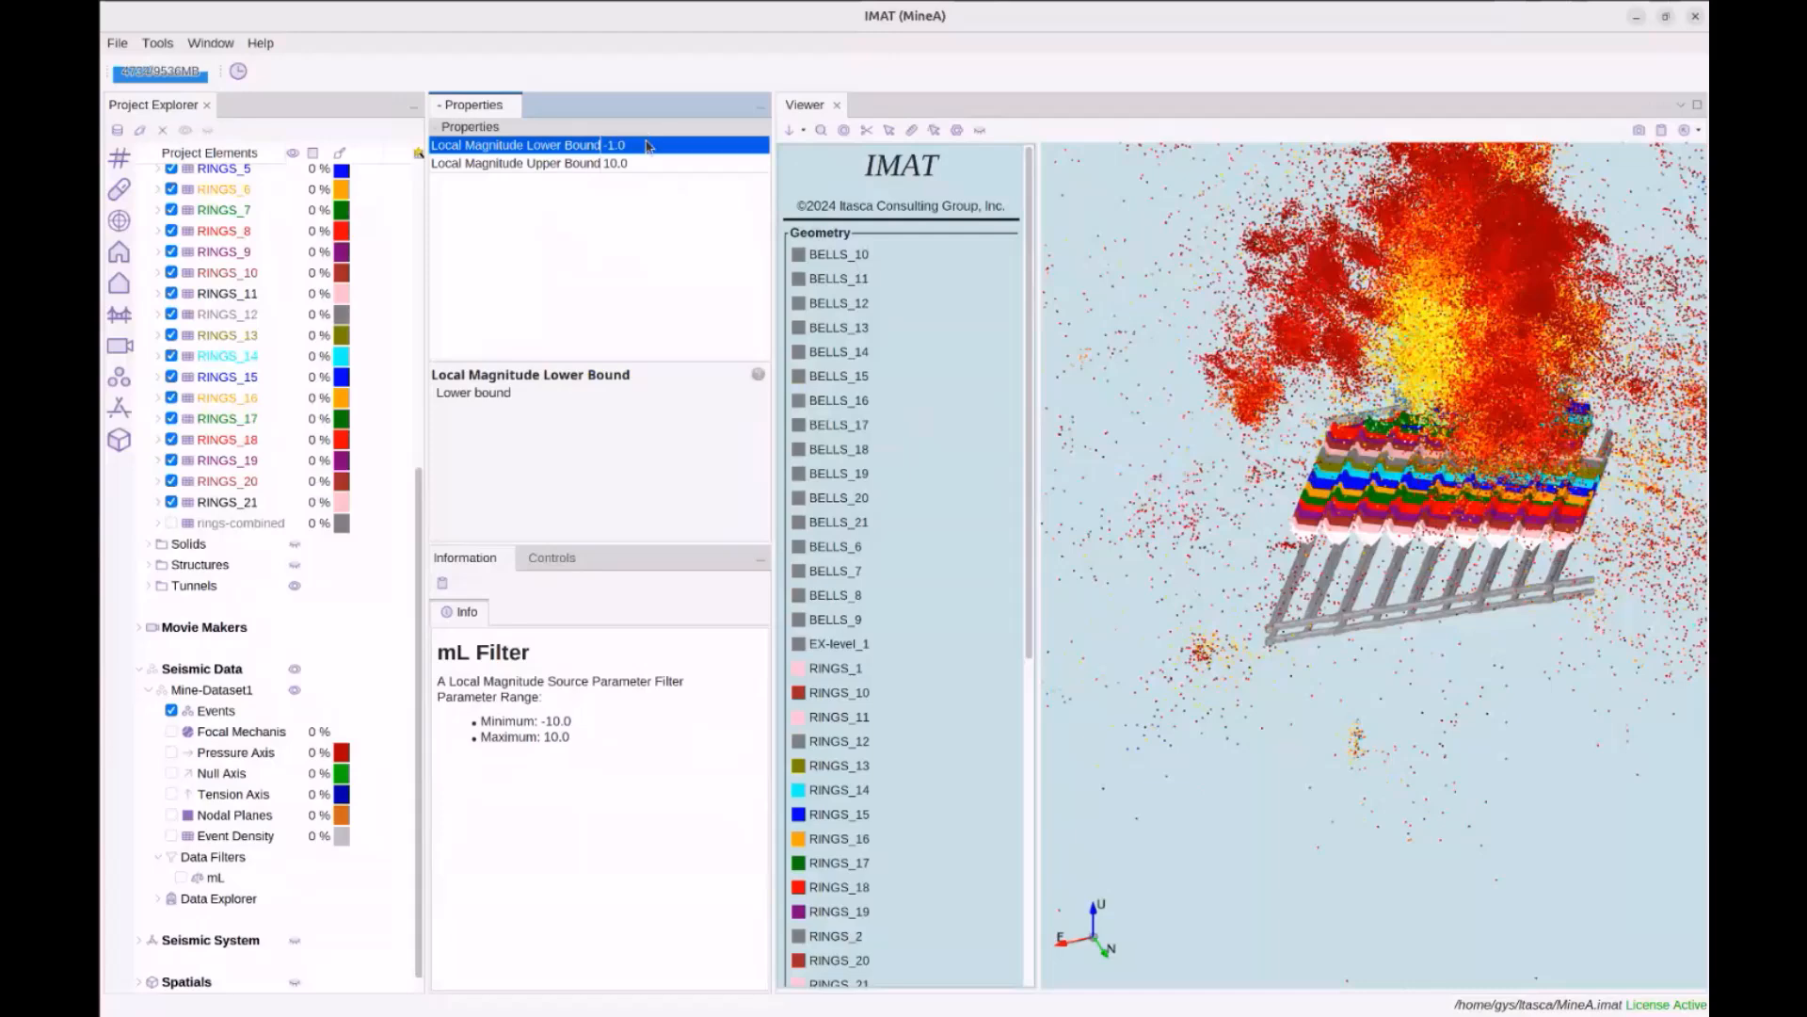
left_click(180, 877)
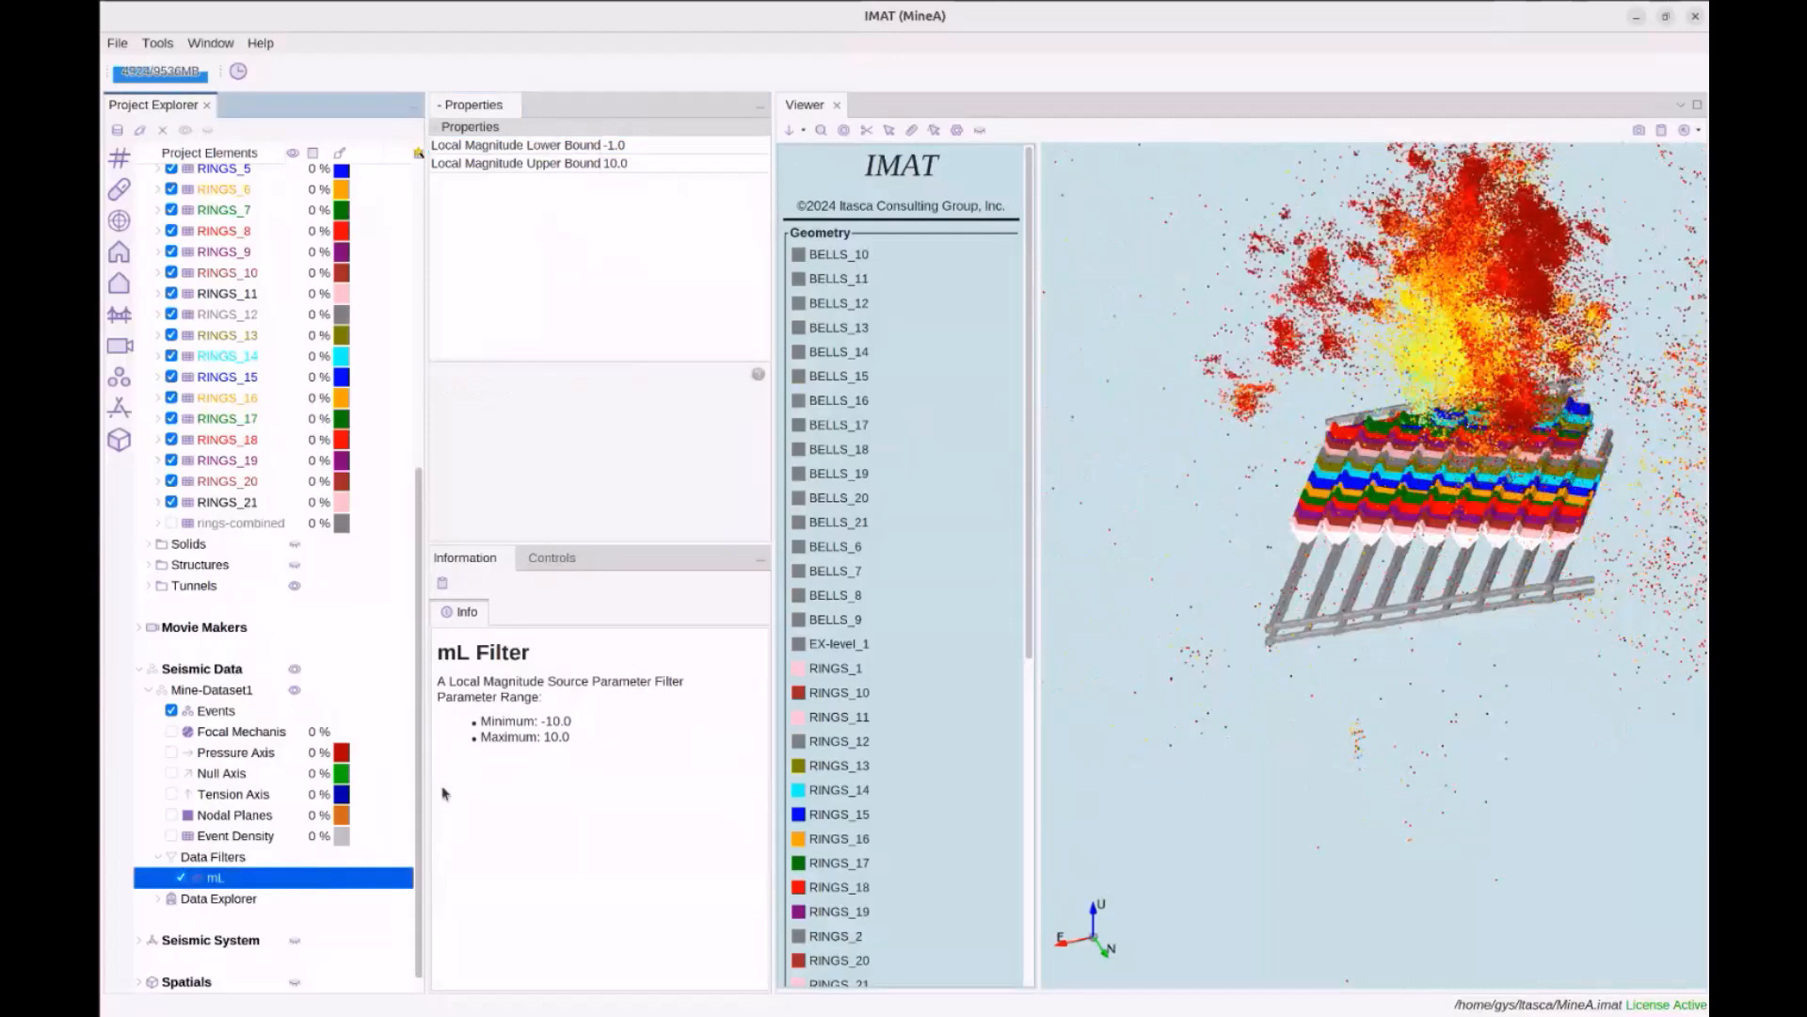
left_click(223, 715)
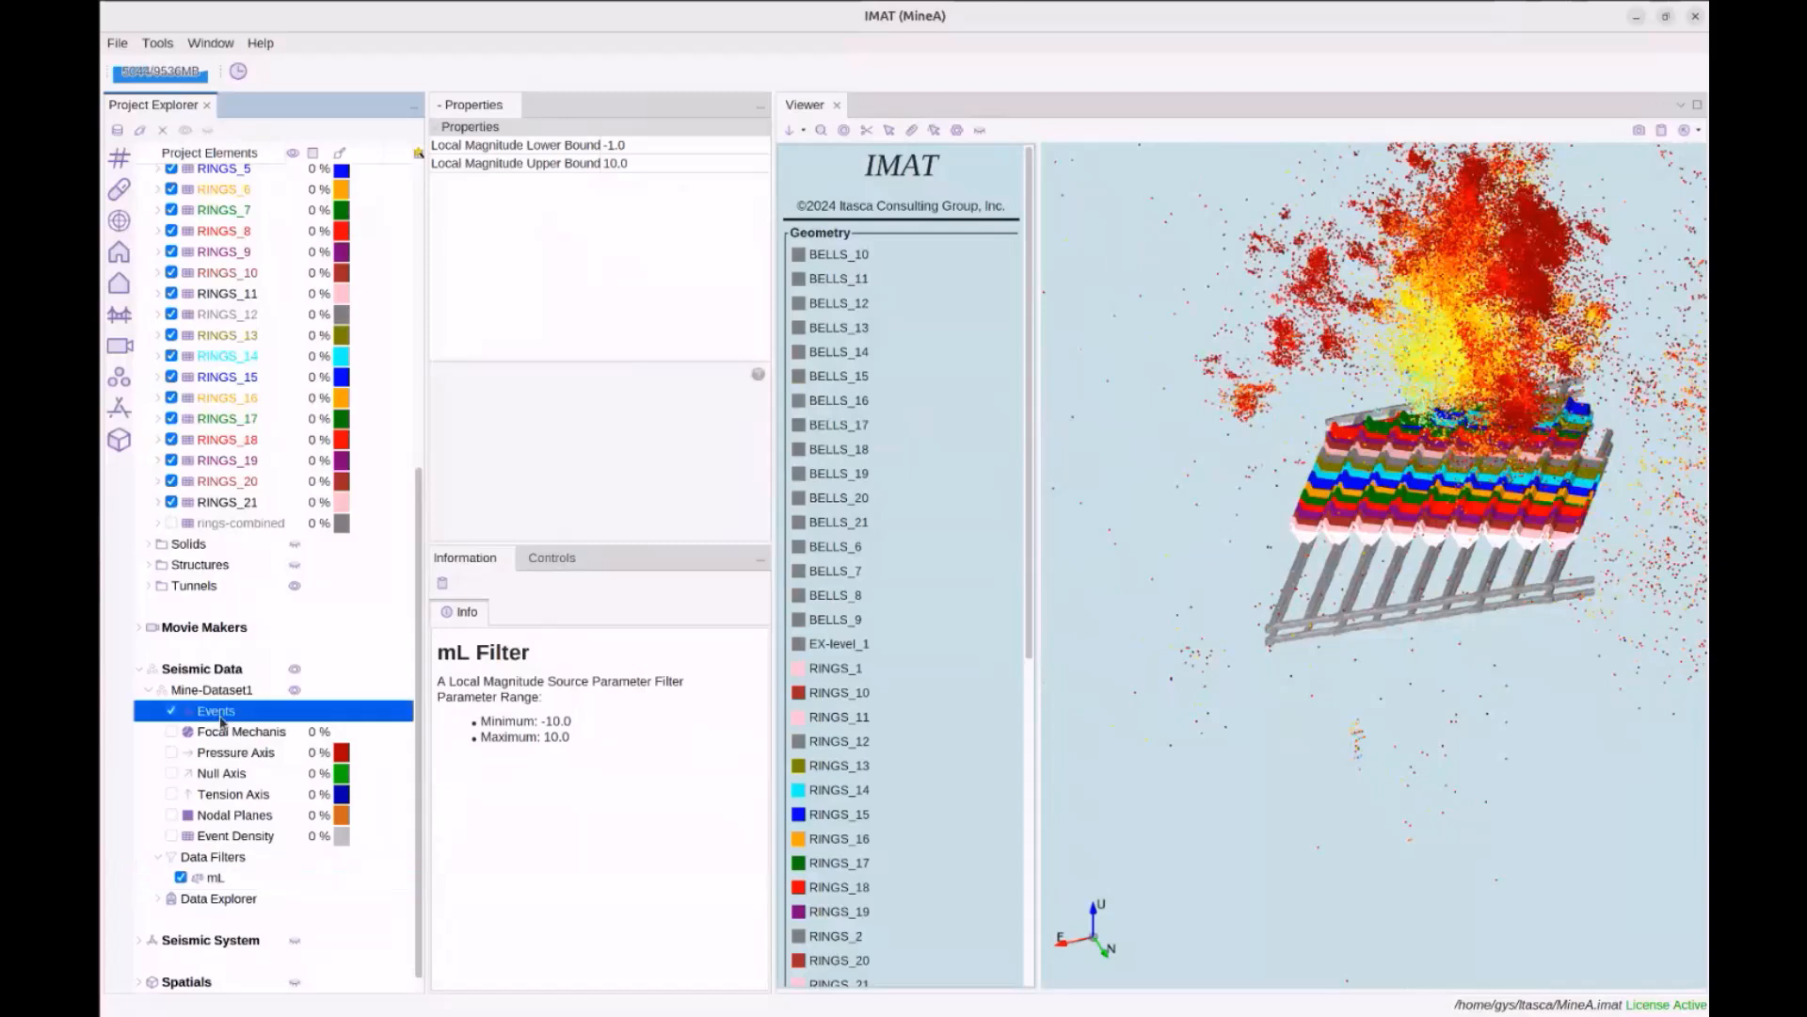
Raise the mL filter's lower bound to 0.0 and rotate the scene to view the remaining events
left_click(217, 881)
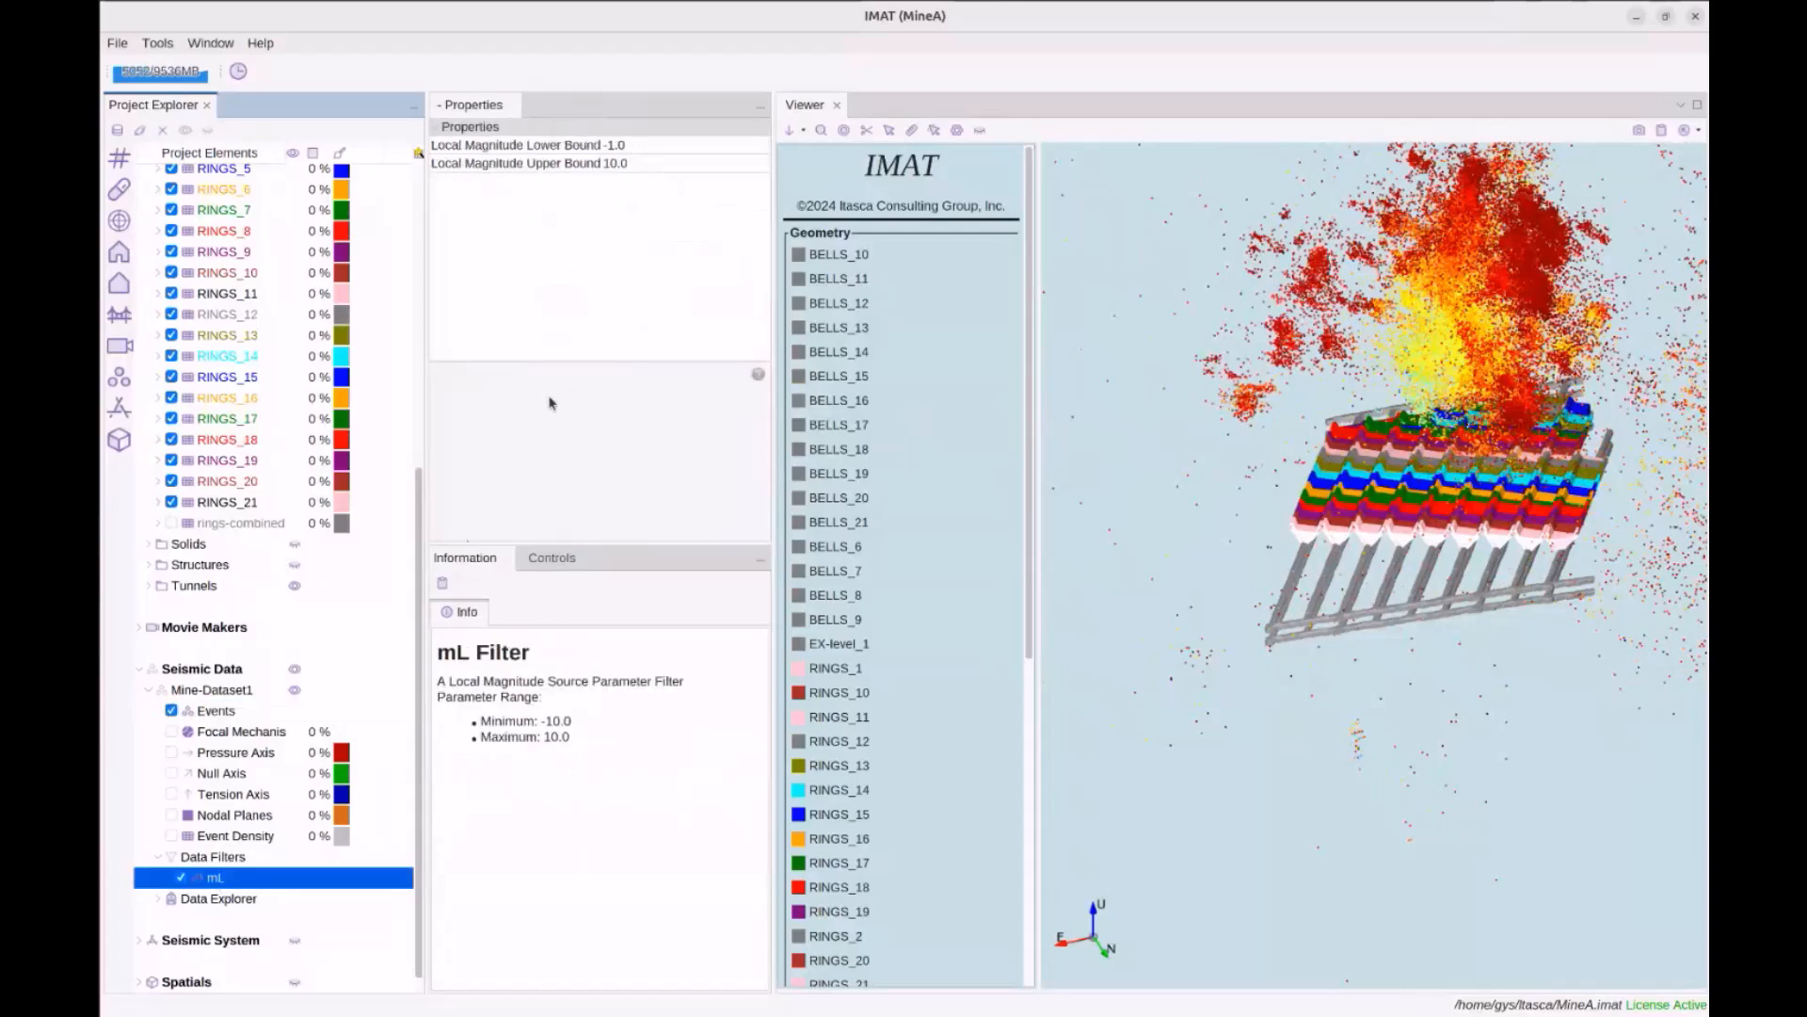
left_click(640, 148)
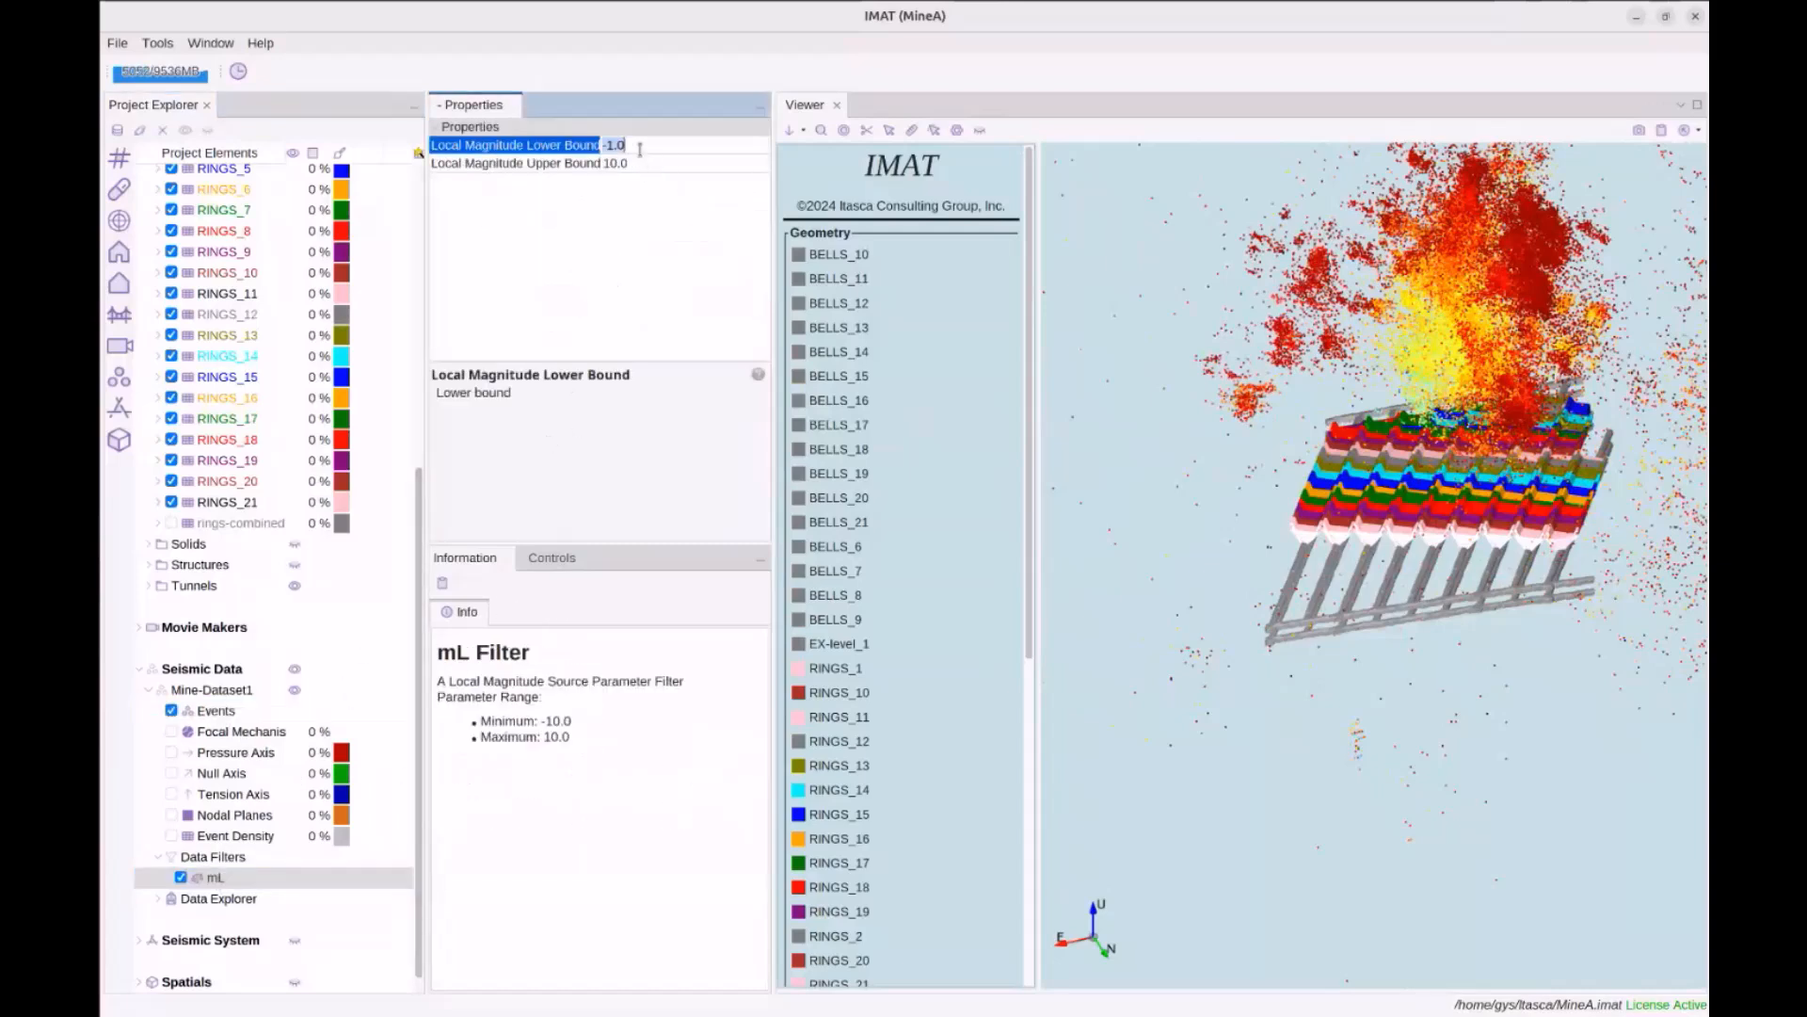
type("0")
key("Return")
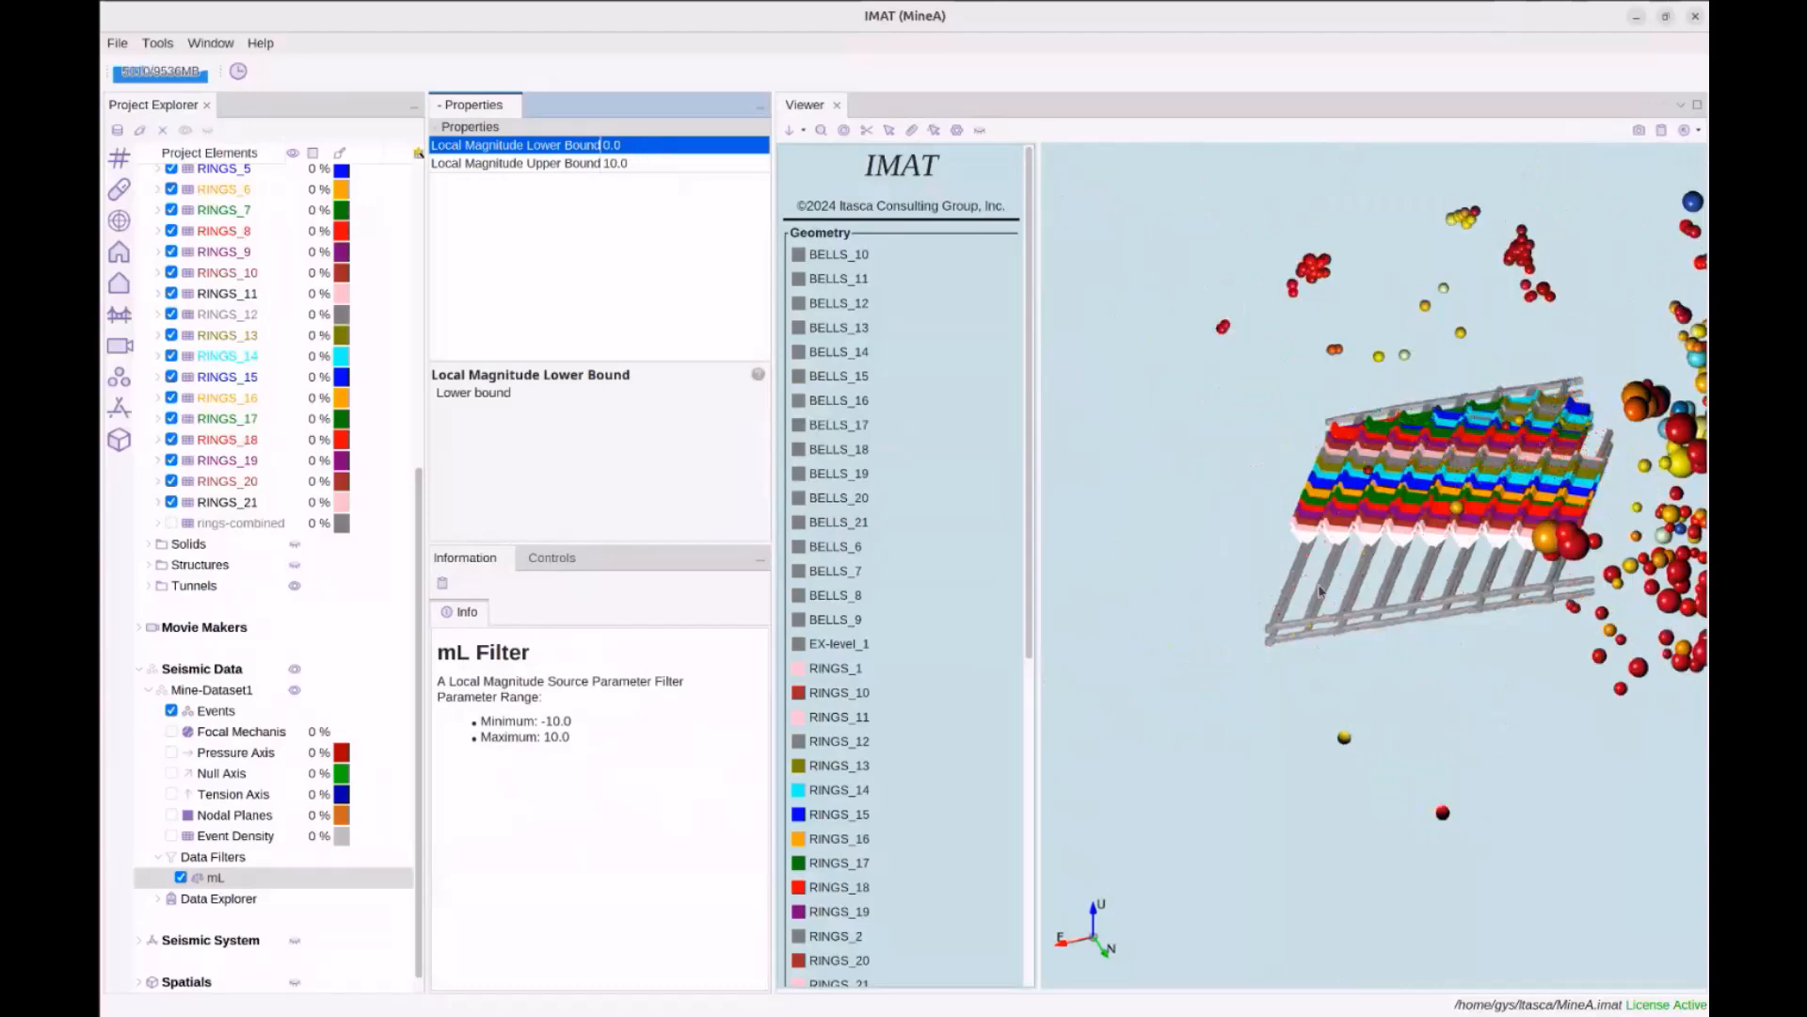
left_click_drag(1524, 573, 1426, 480)
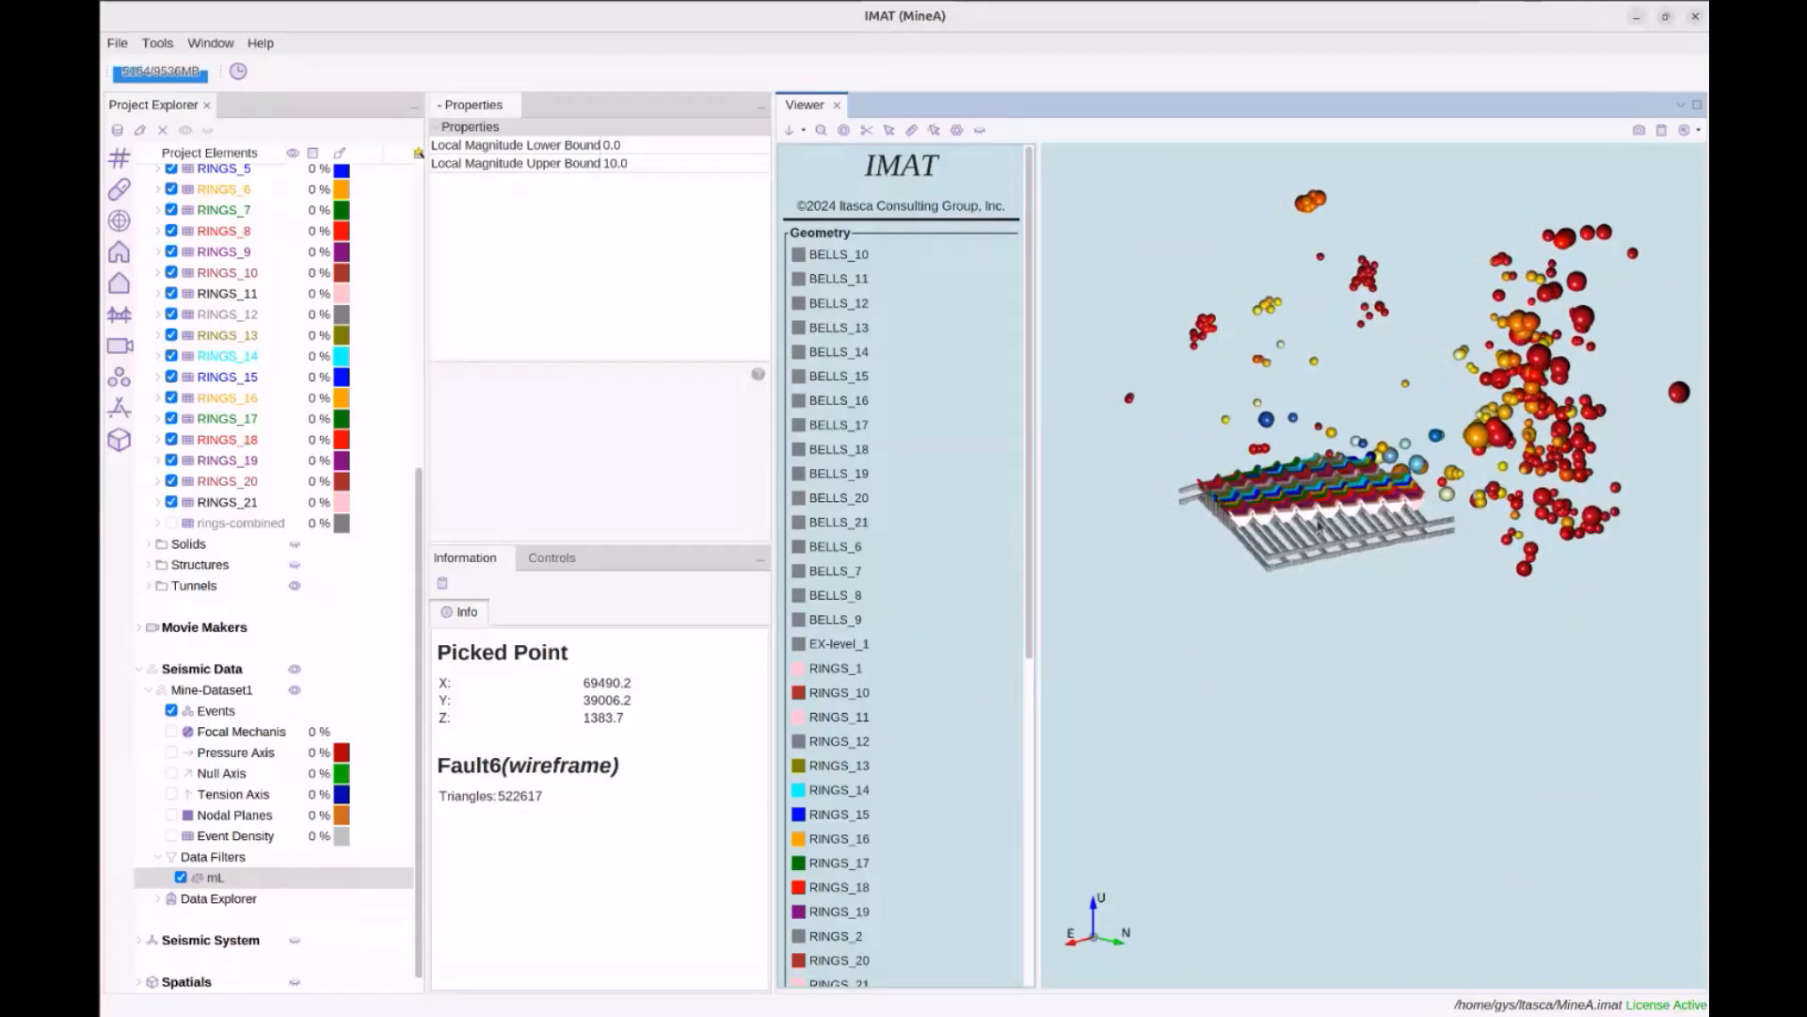
left_click(228, 713)
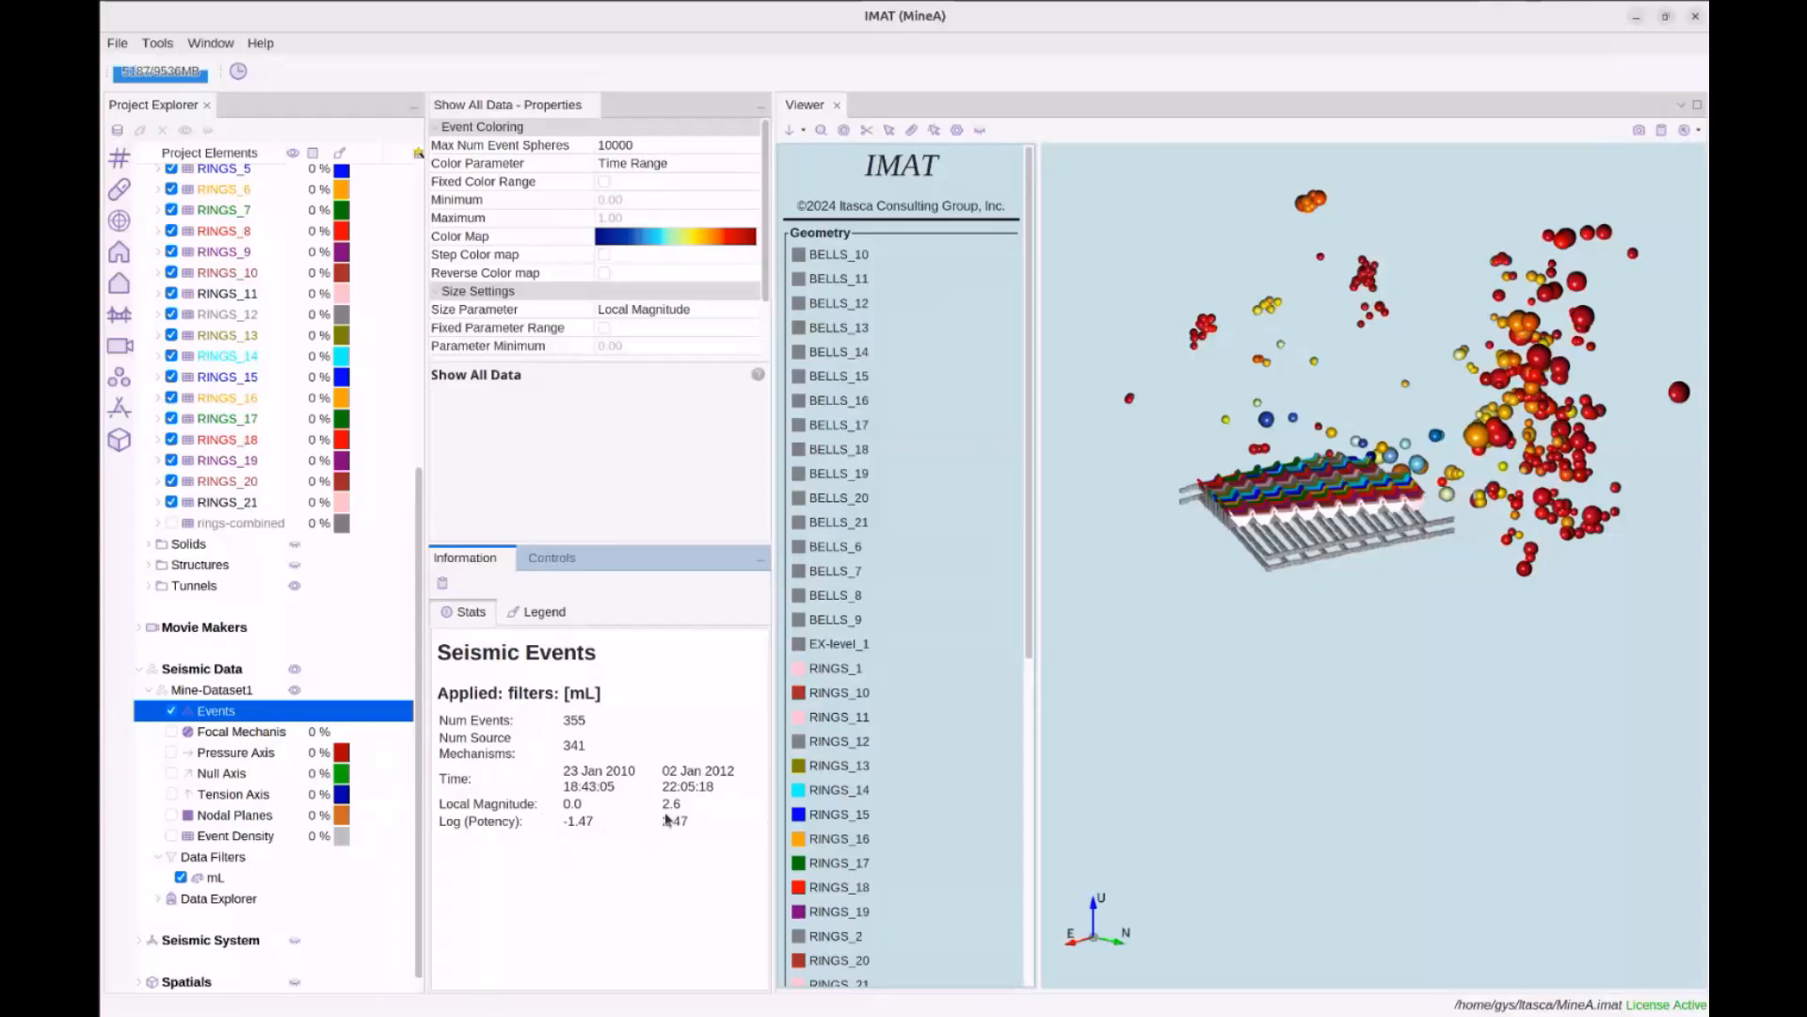
left_click(534, 612)
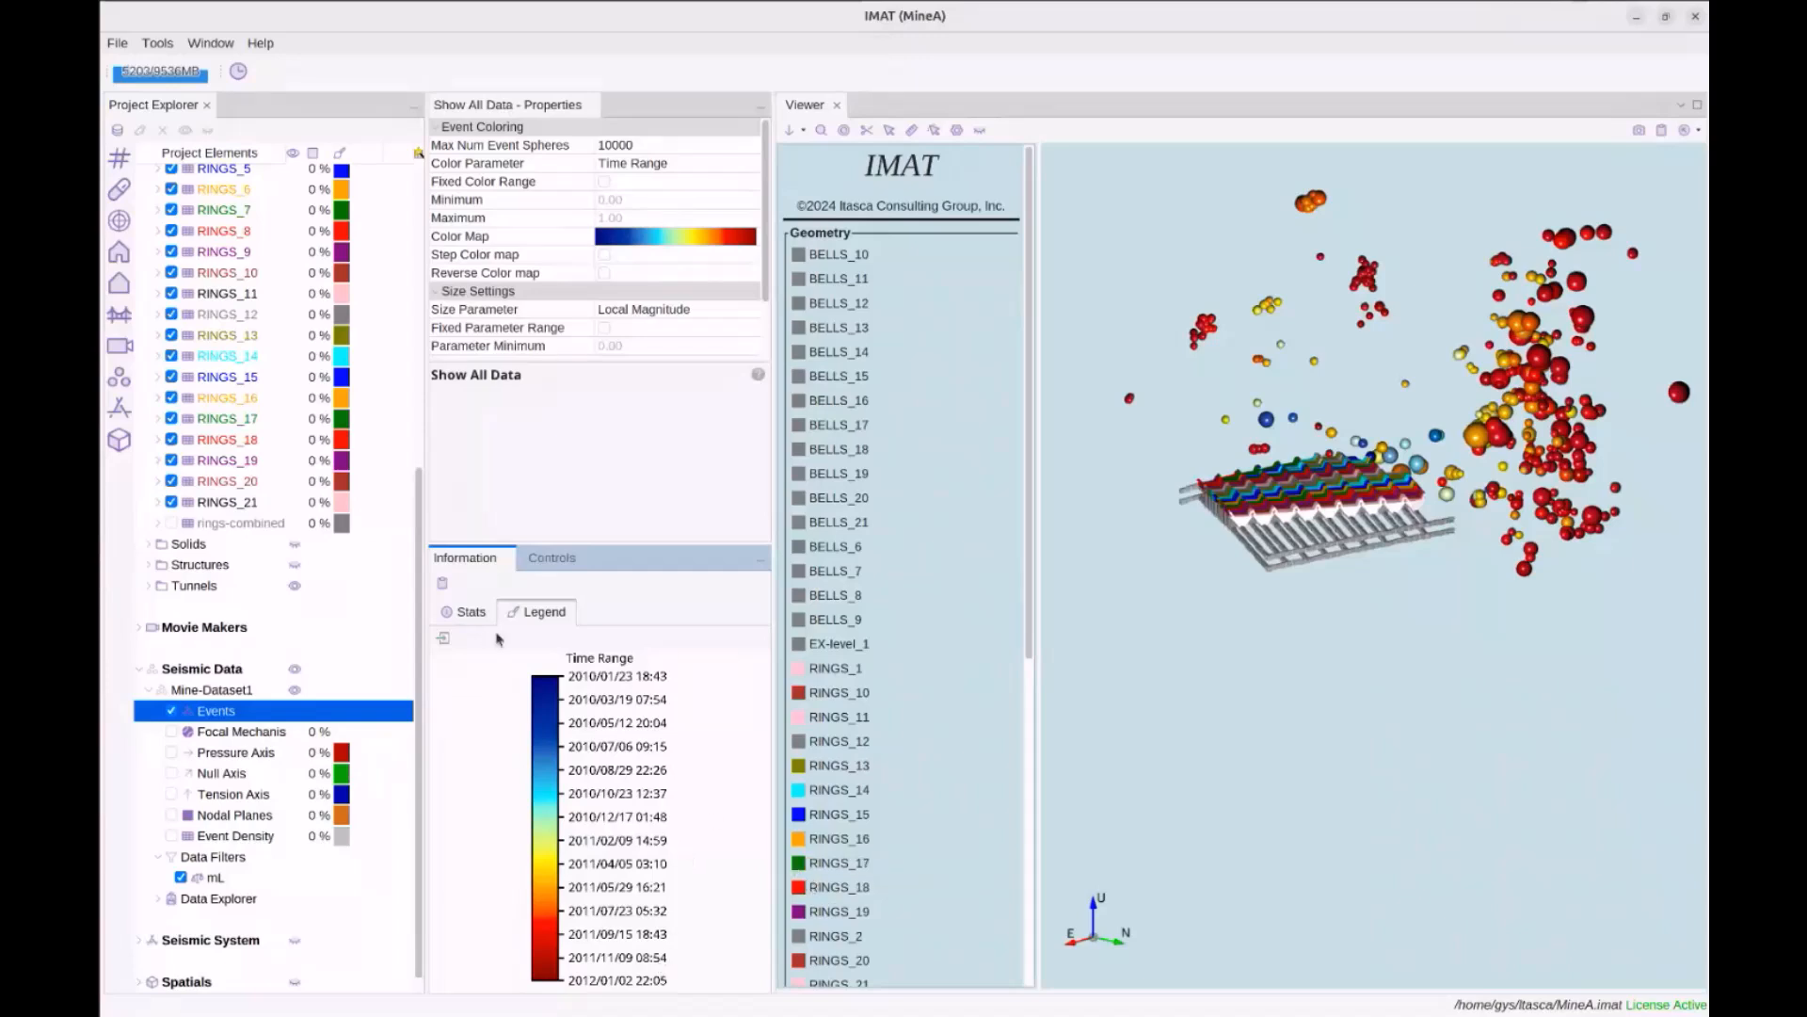
left_click(443, 638)
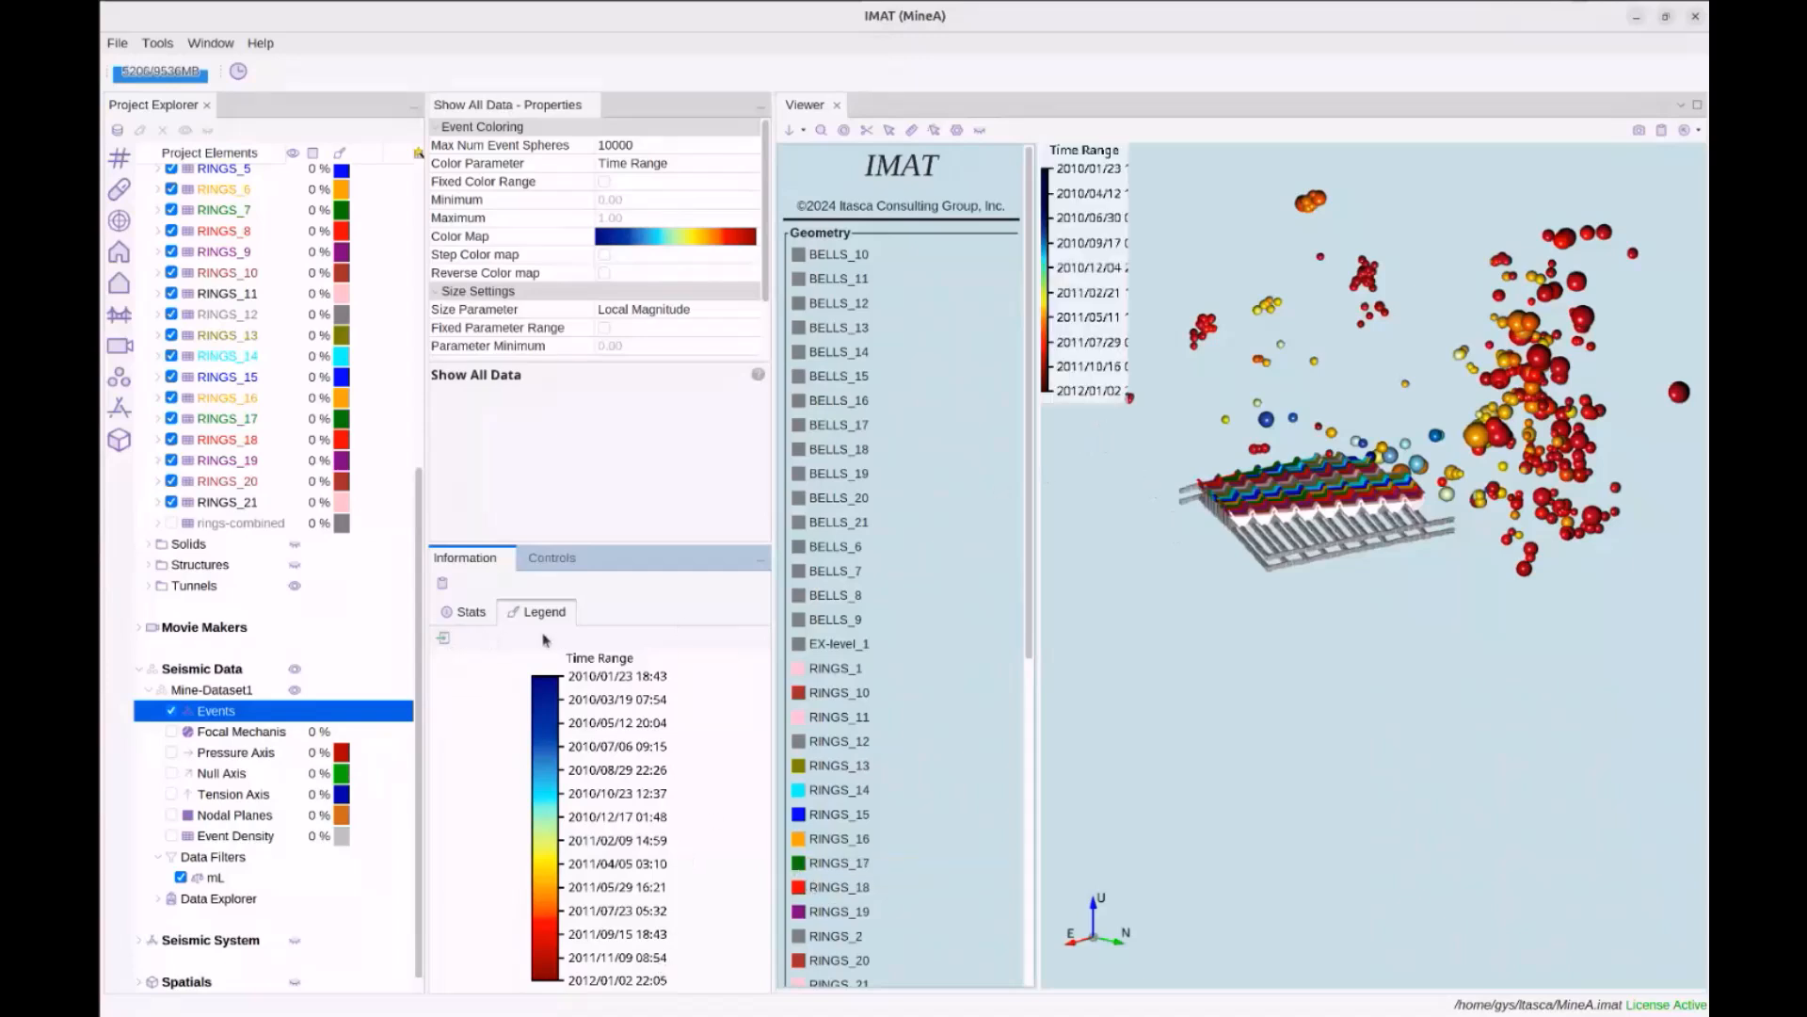
left_click(1086, 356)
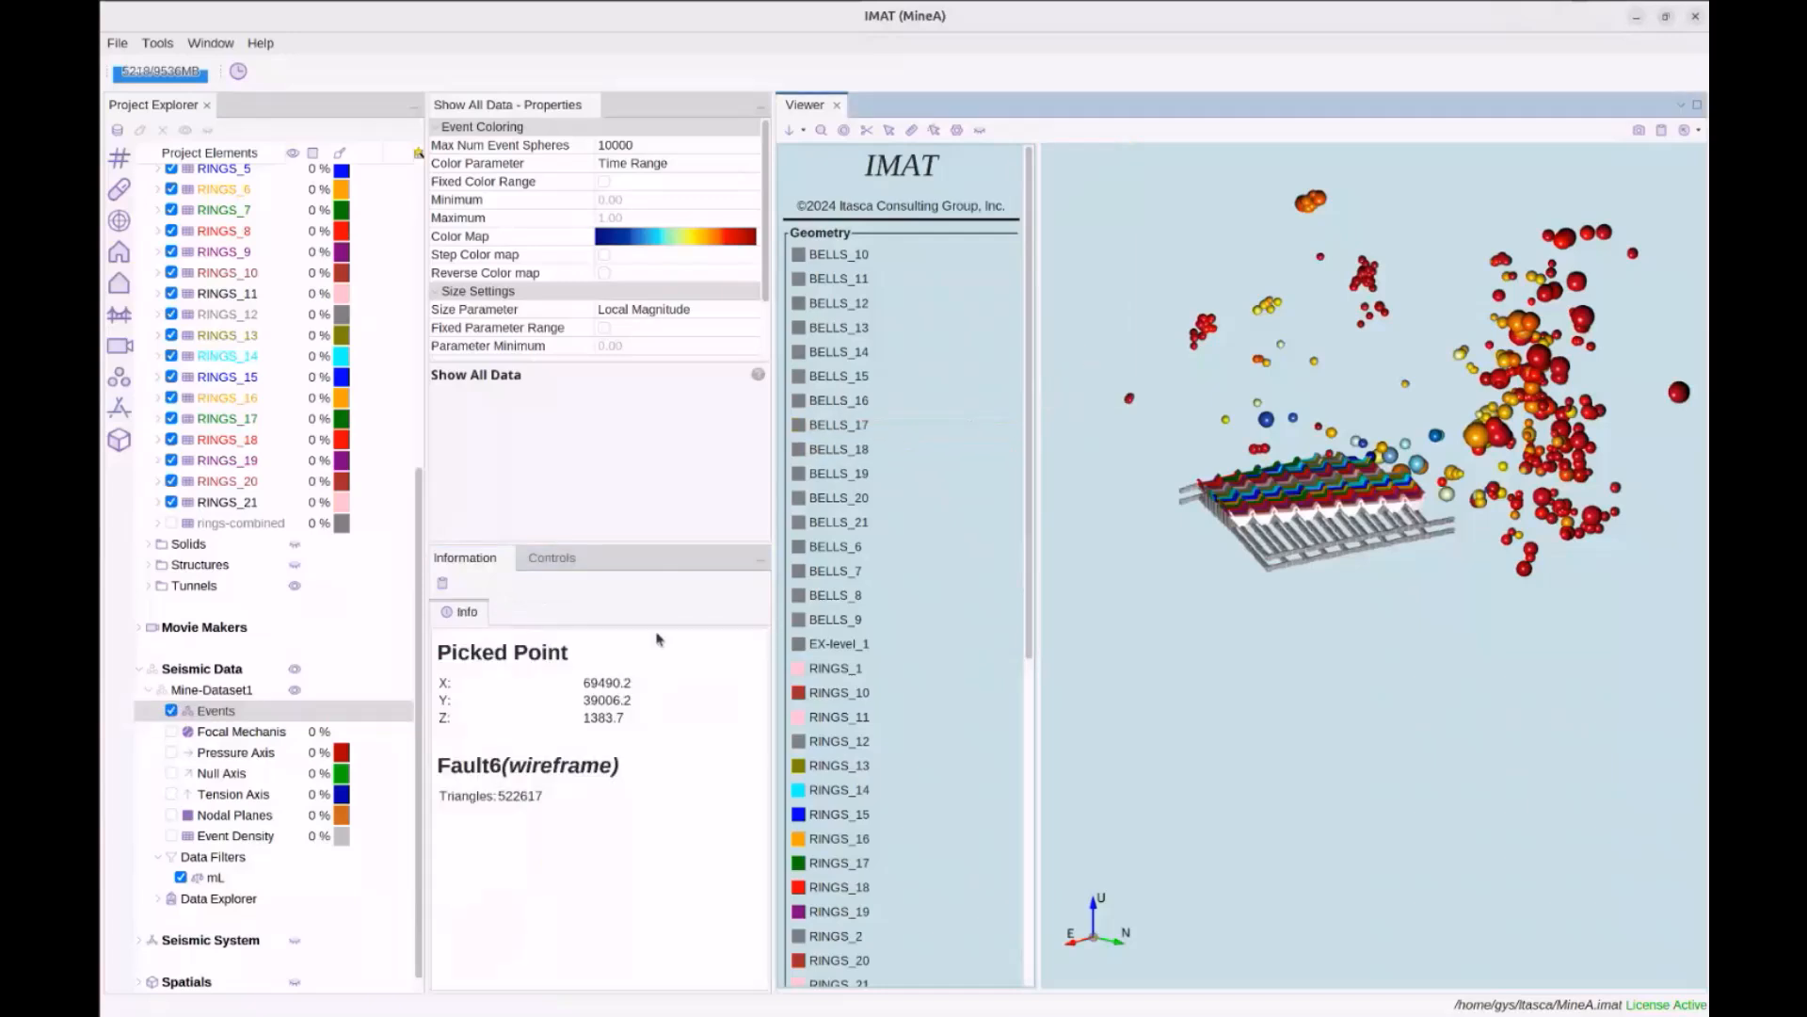
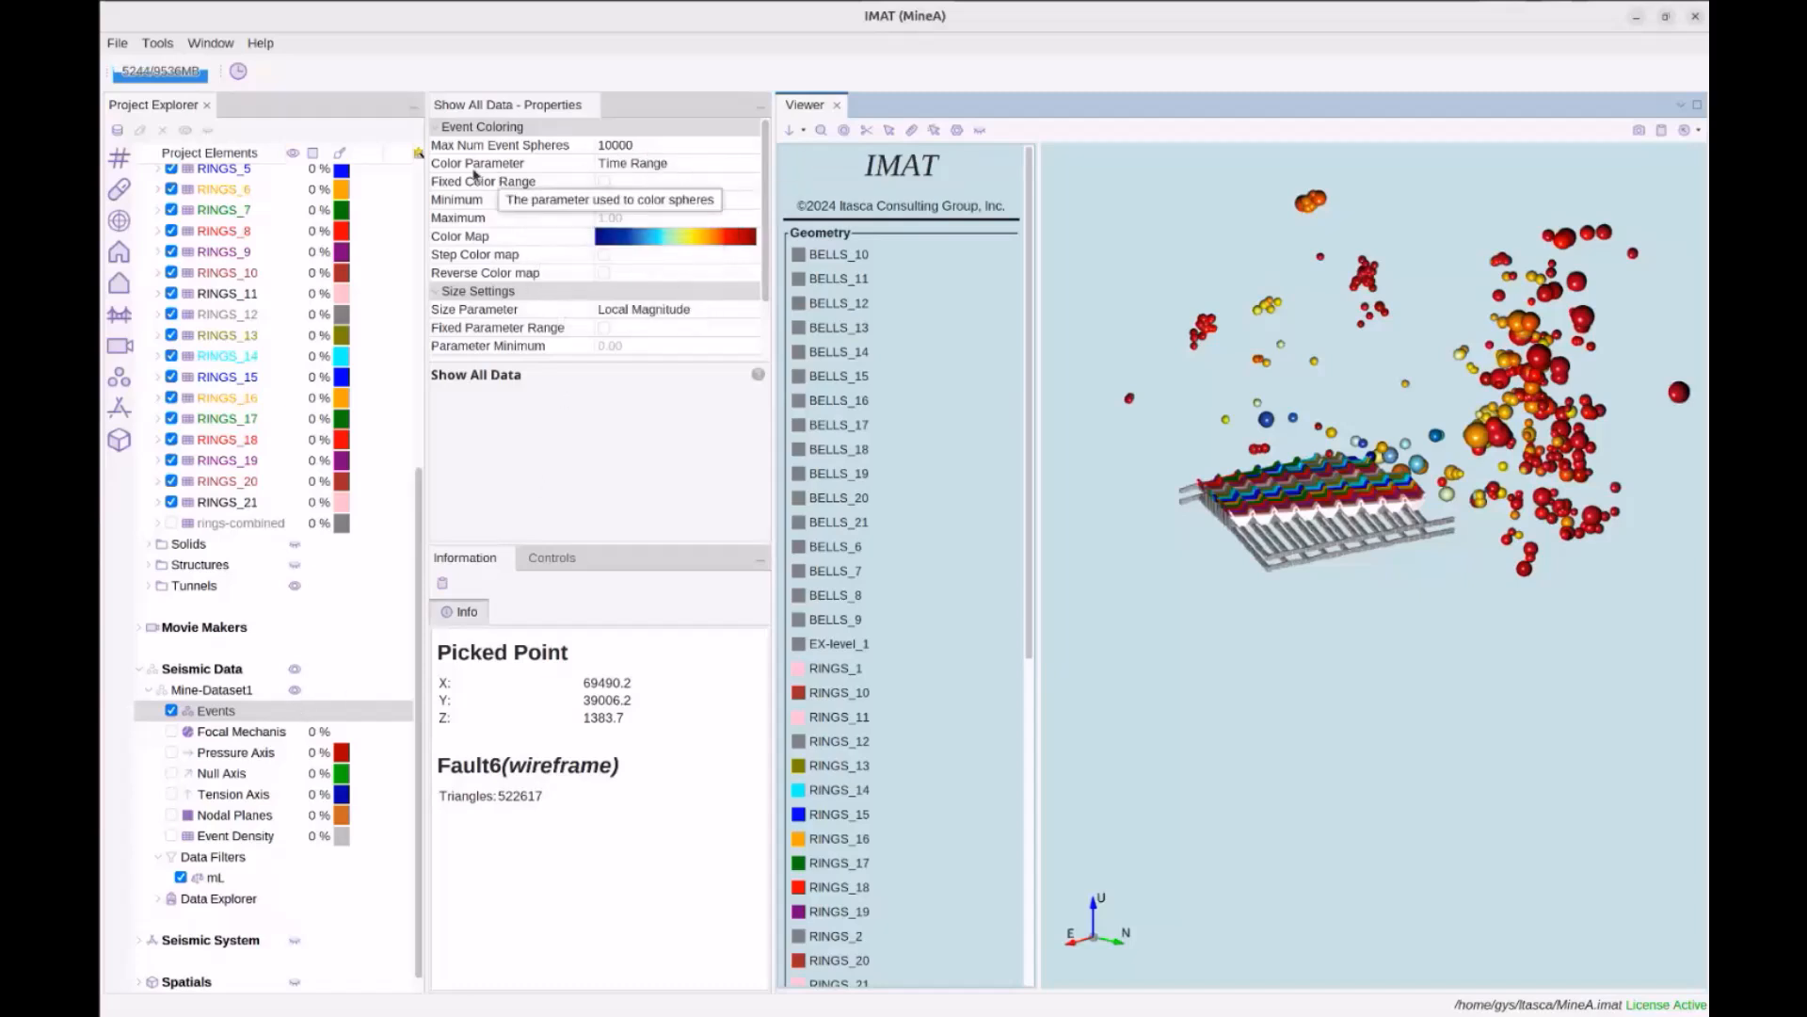
Change the Events colour parameter from Time Range to Local Magnitude
left_click(239, 714)
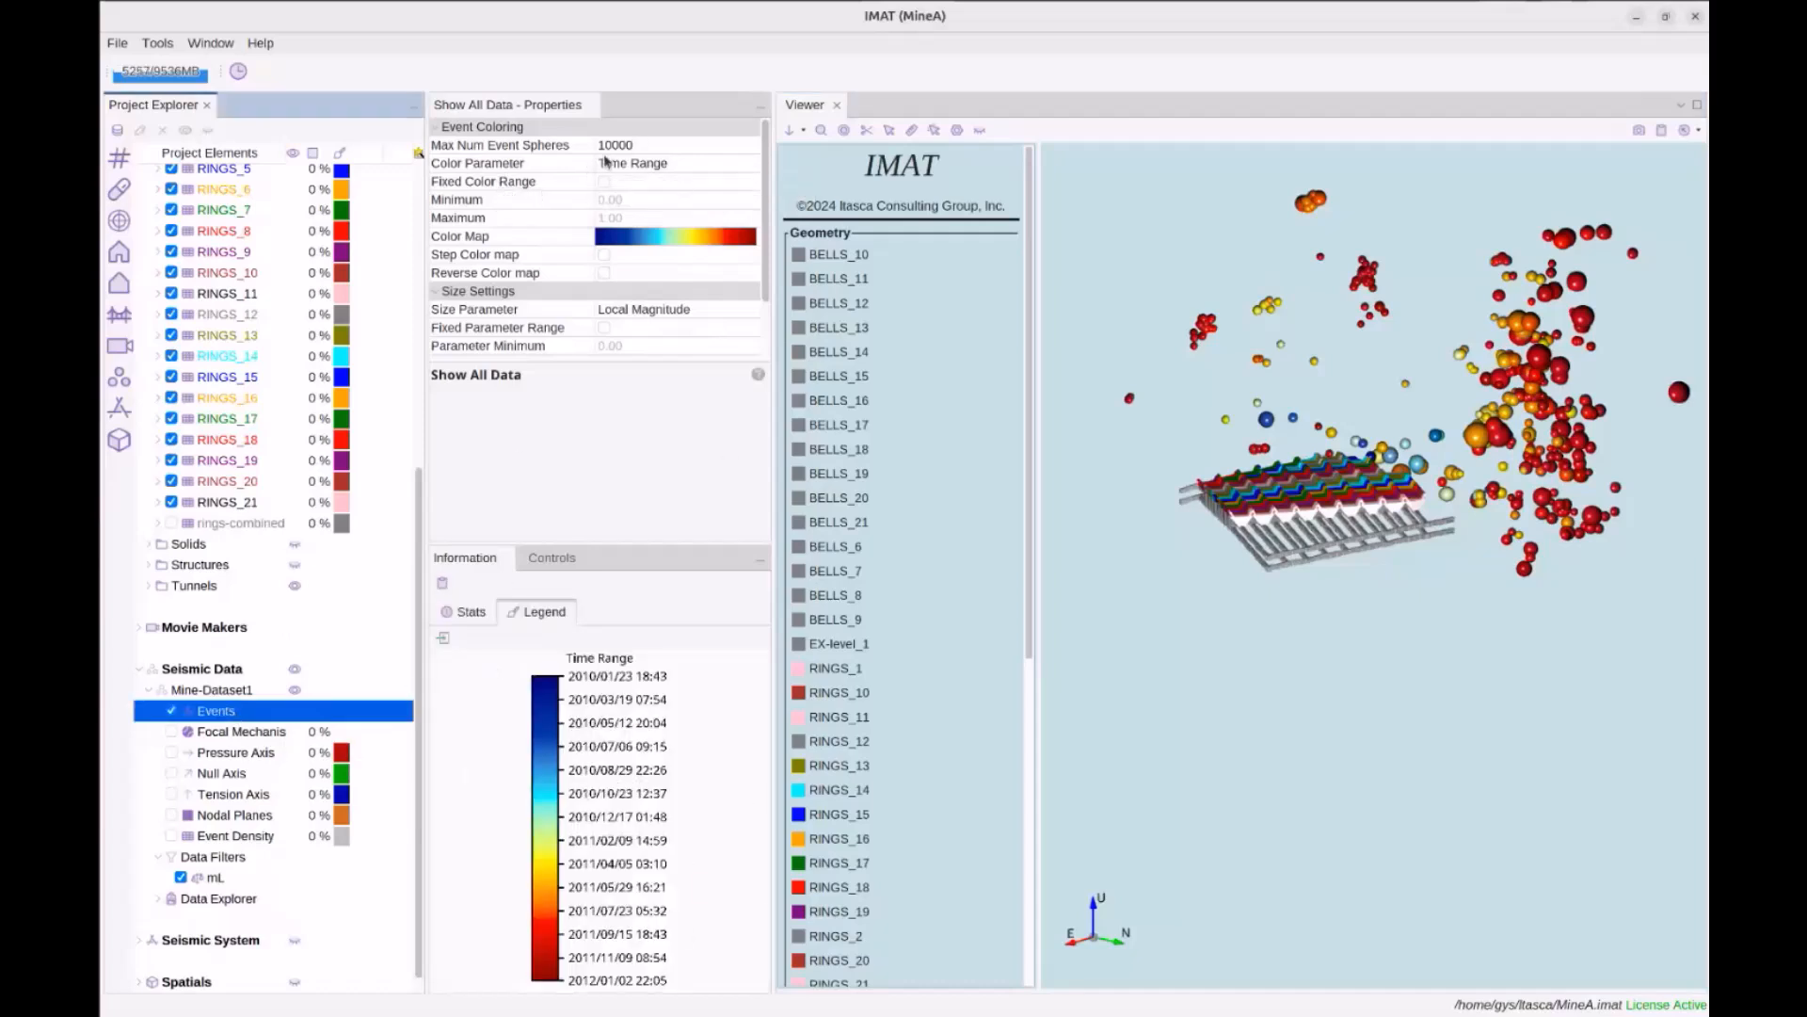
left_click(641, 164)
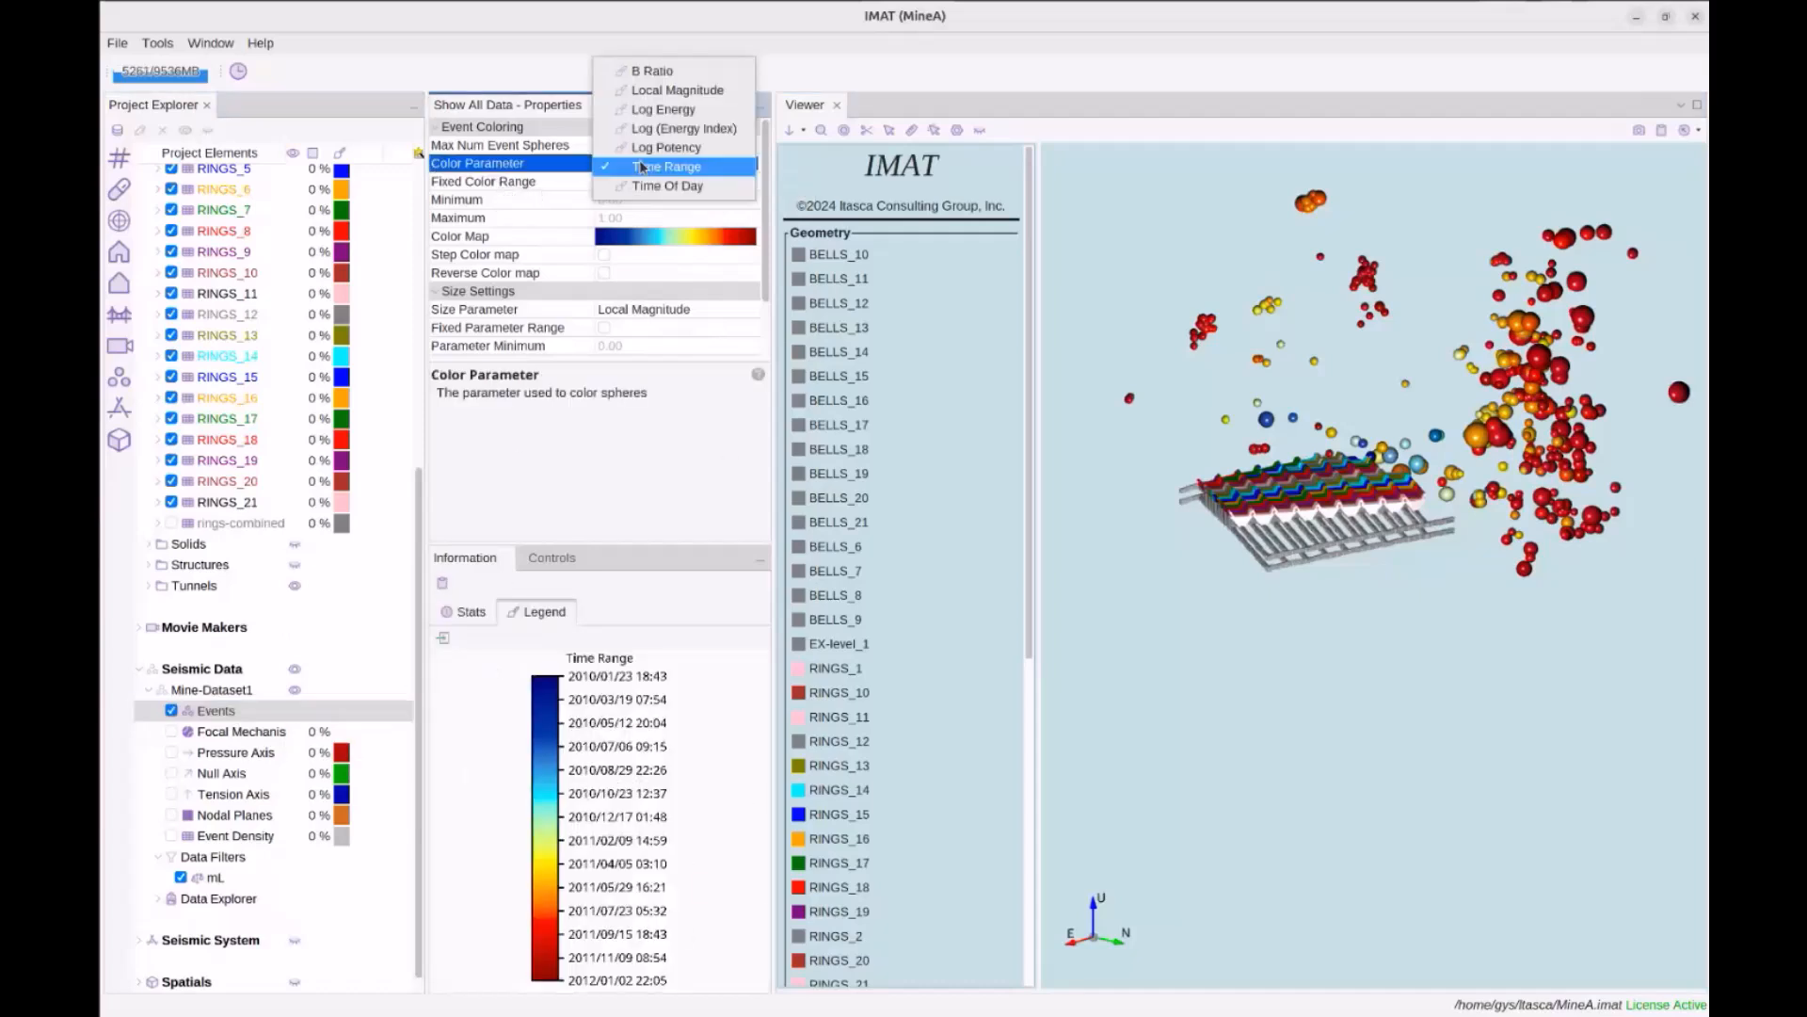
left_click(670, 92)
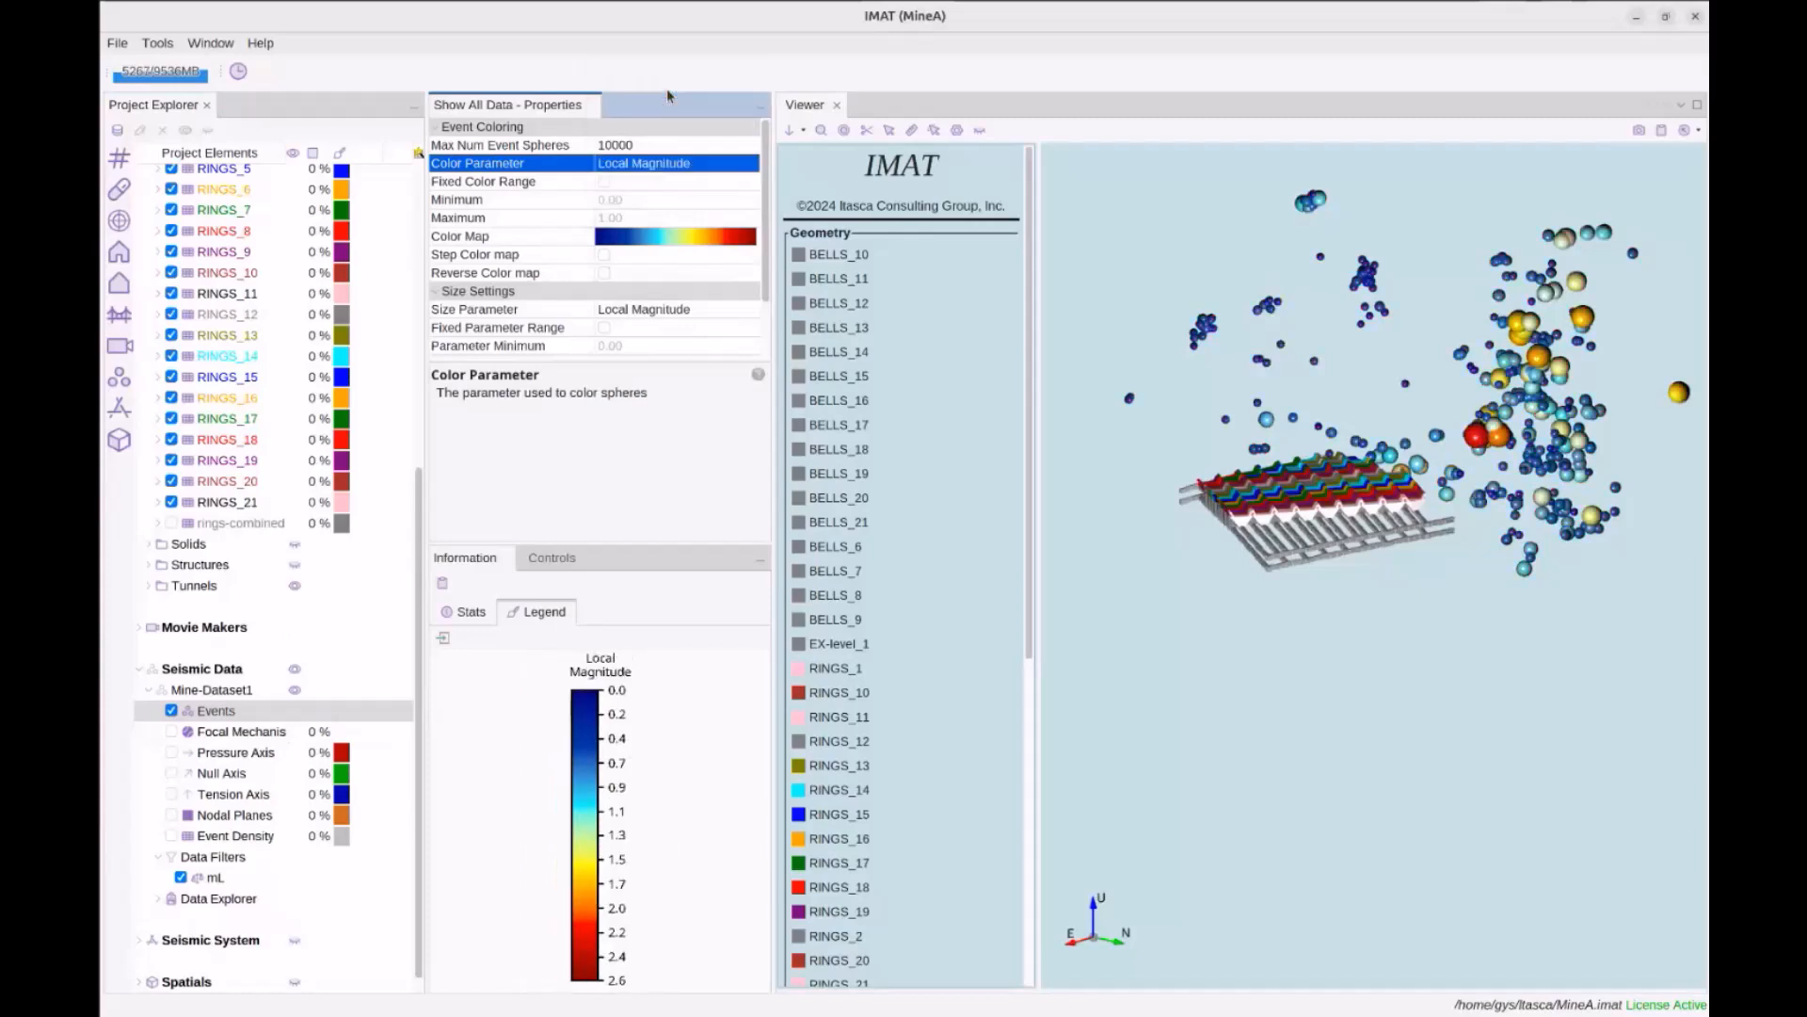
left_click_drag(1566, 650, 1540, 654)
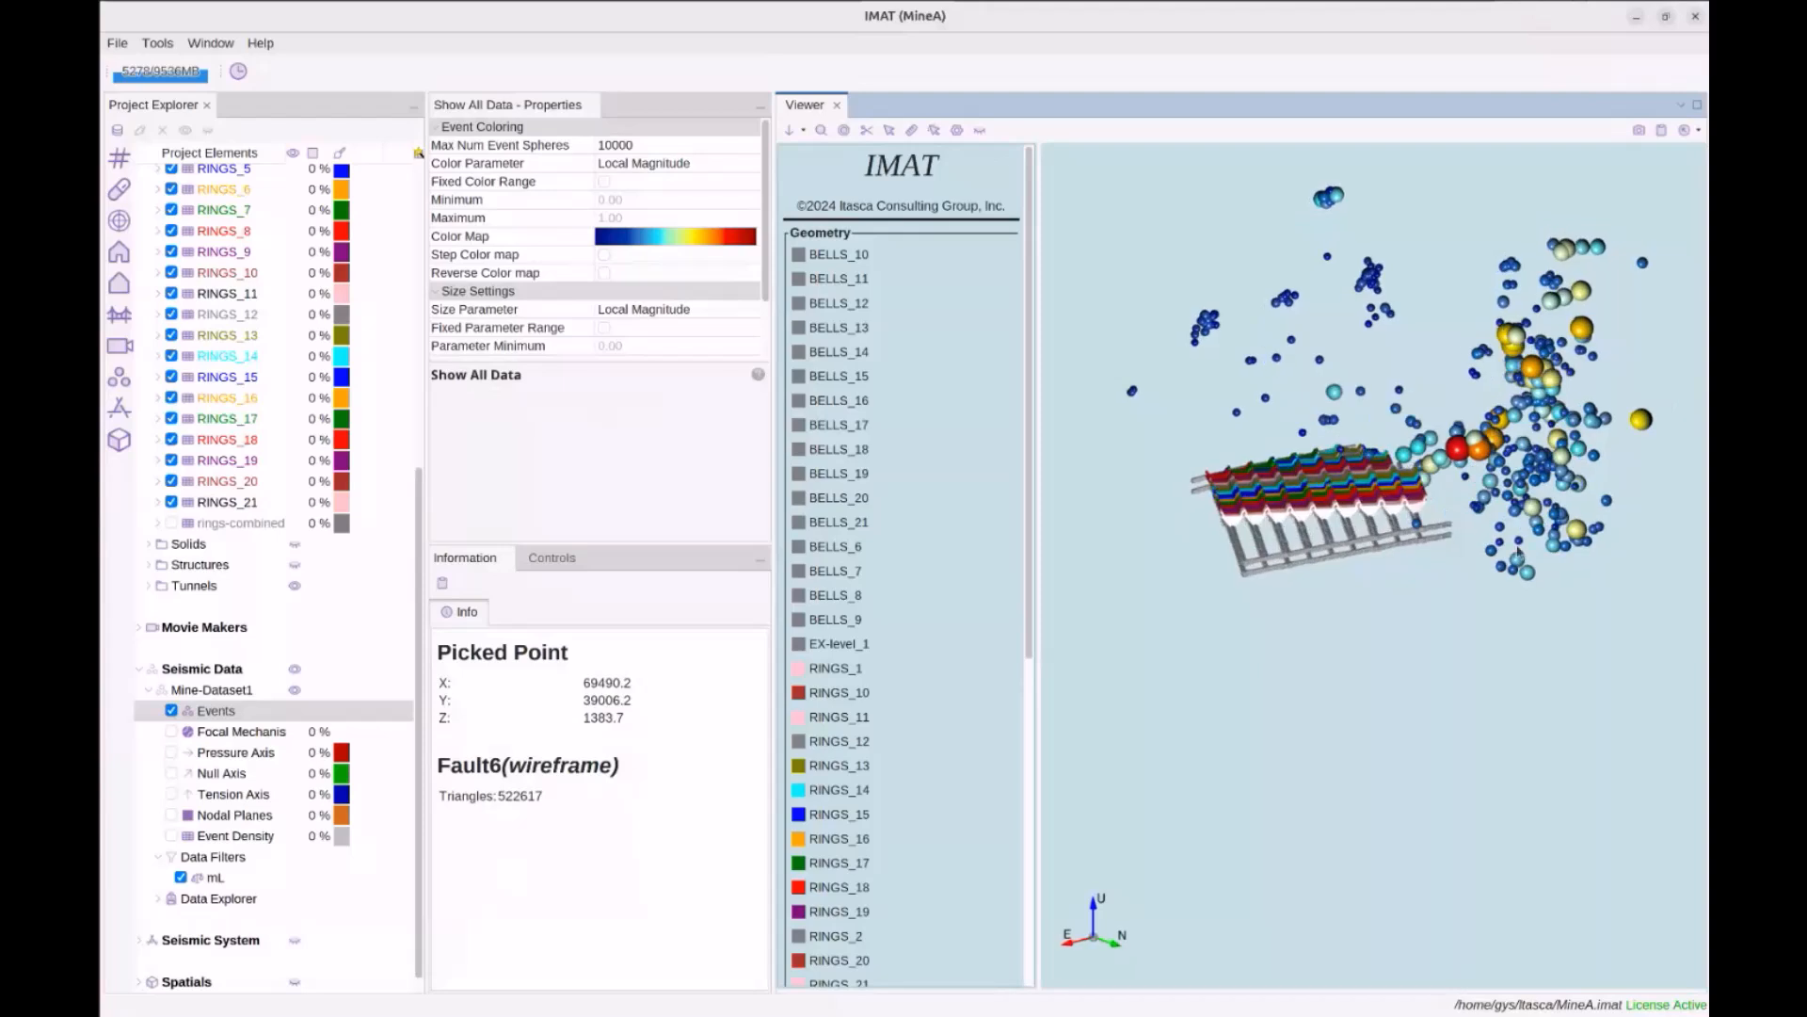
left_click(1460, 459)
left_click(683, 164)
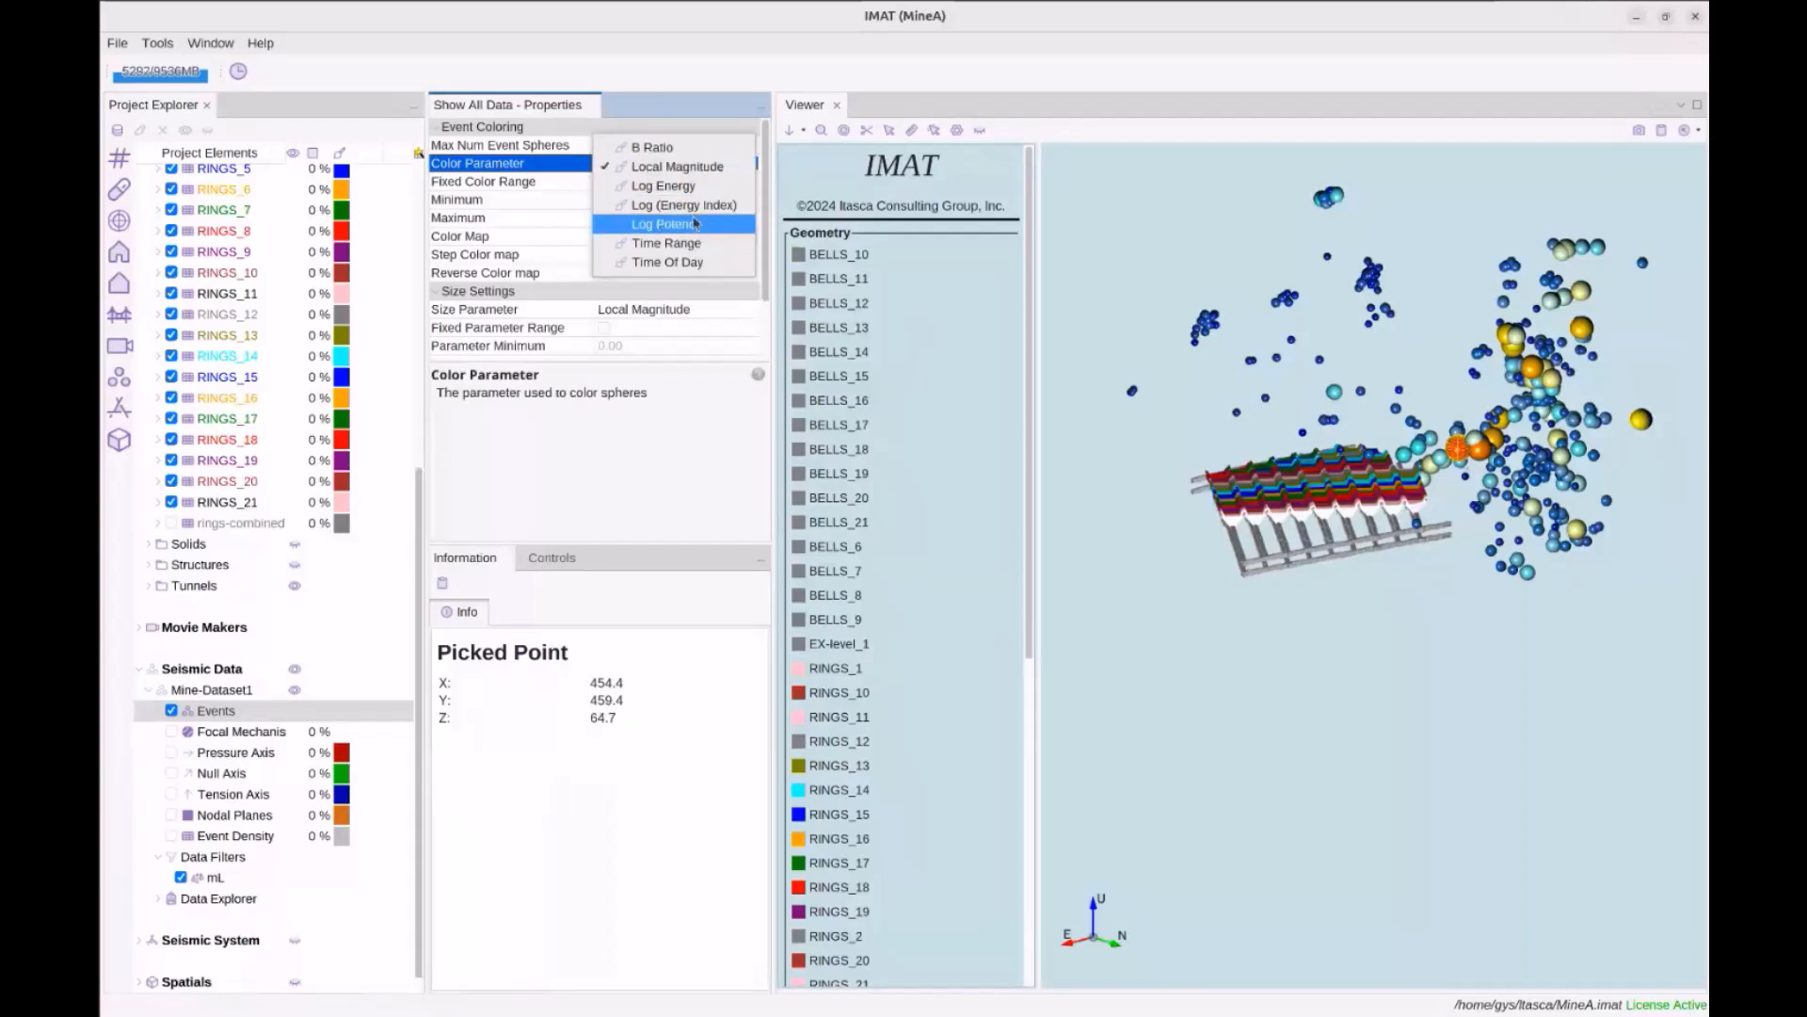
left_click(510, 182)
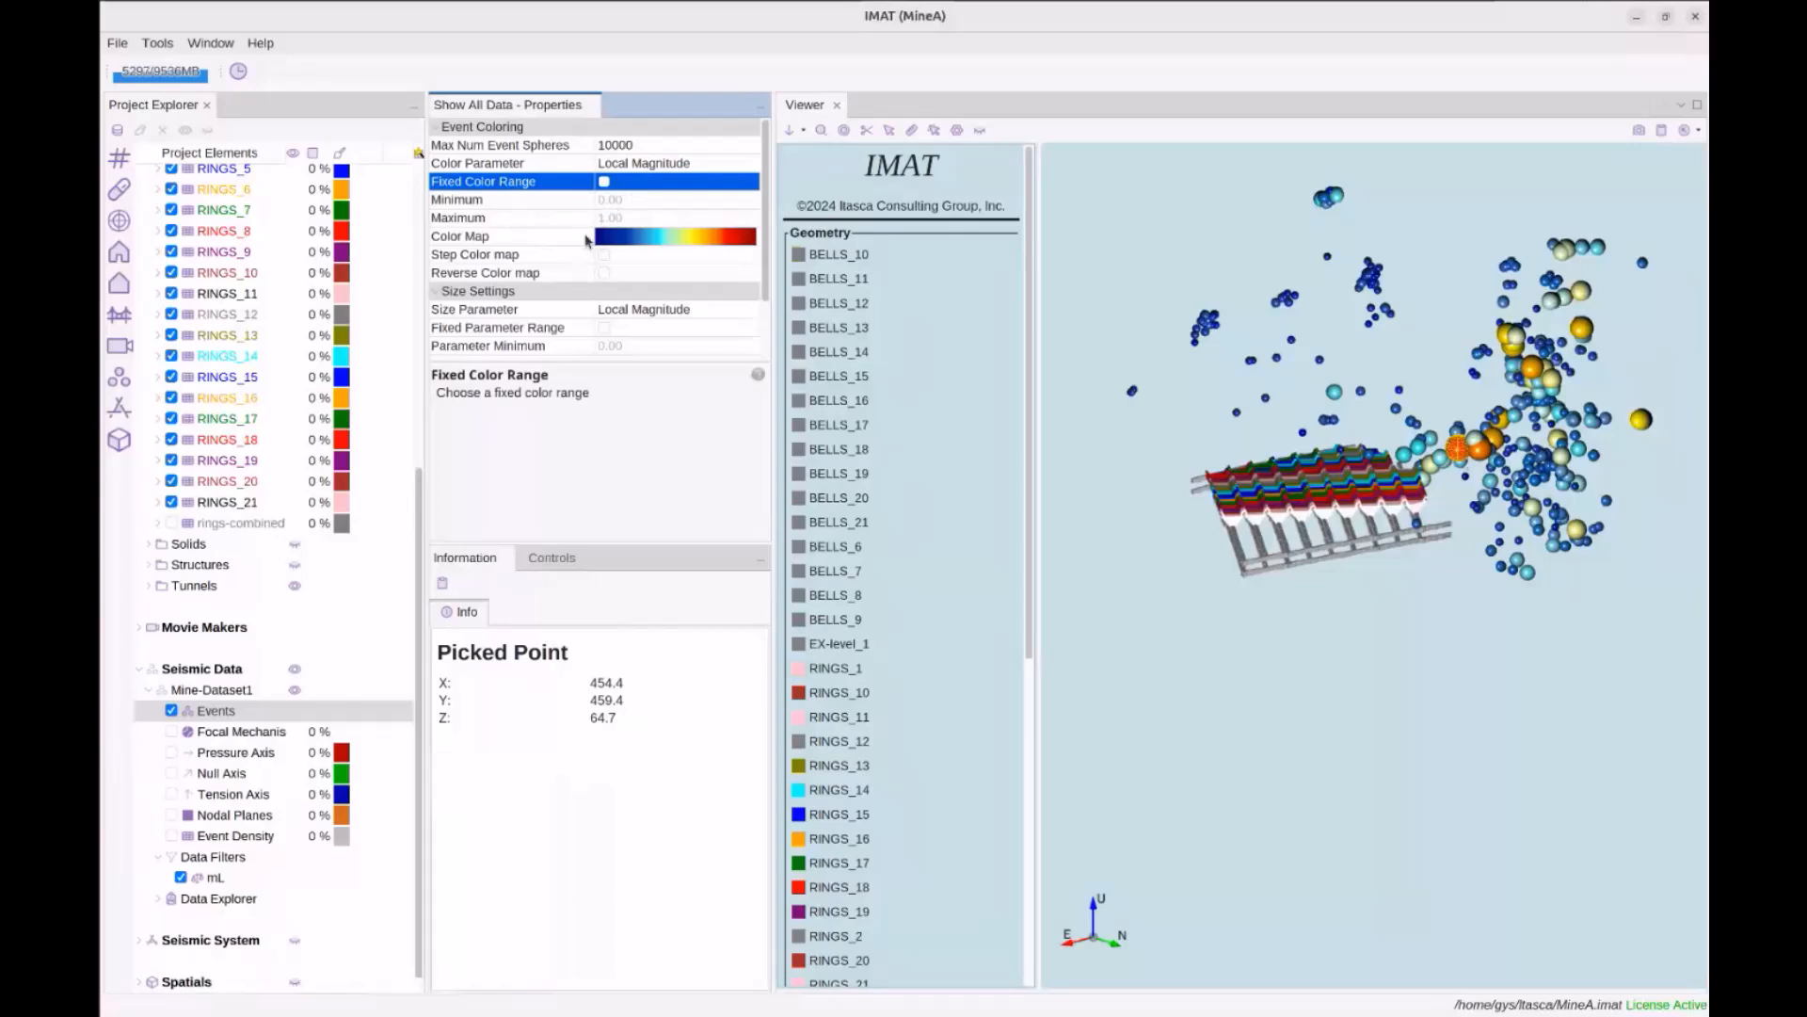
left_click(628, 238)
scroll(677, 634, "down", 10)
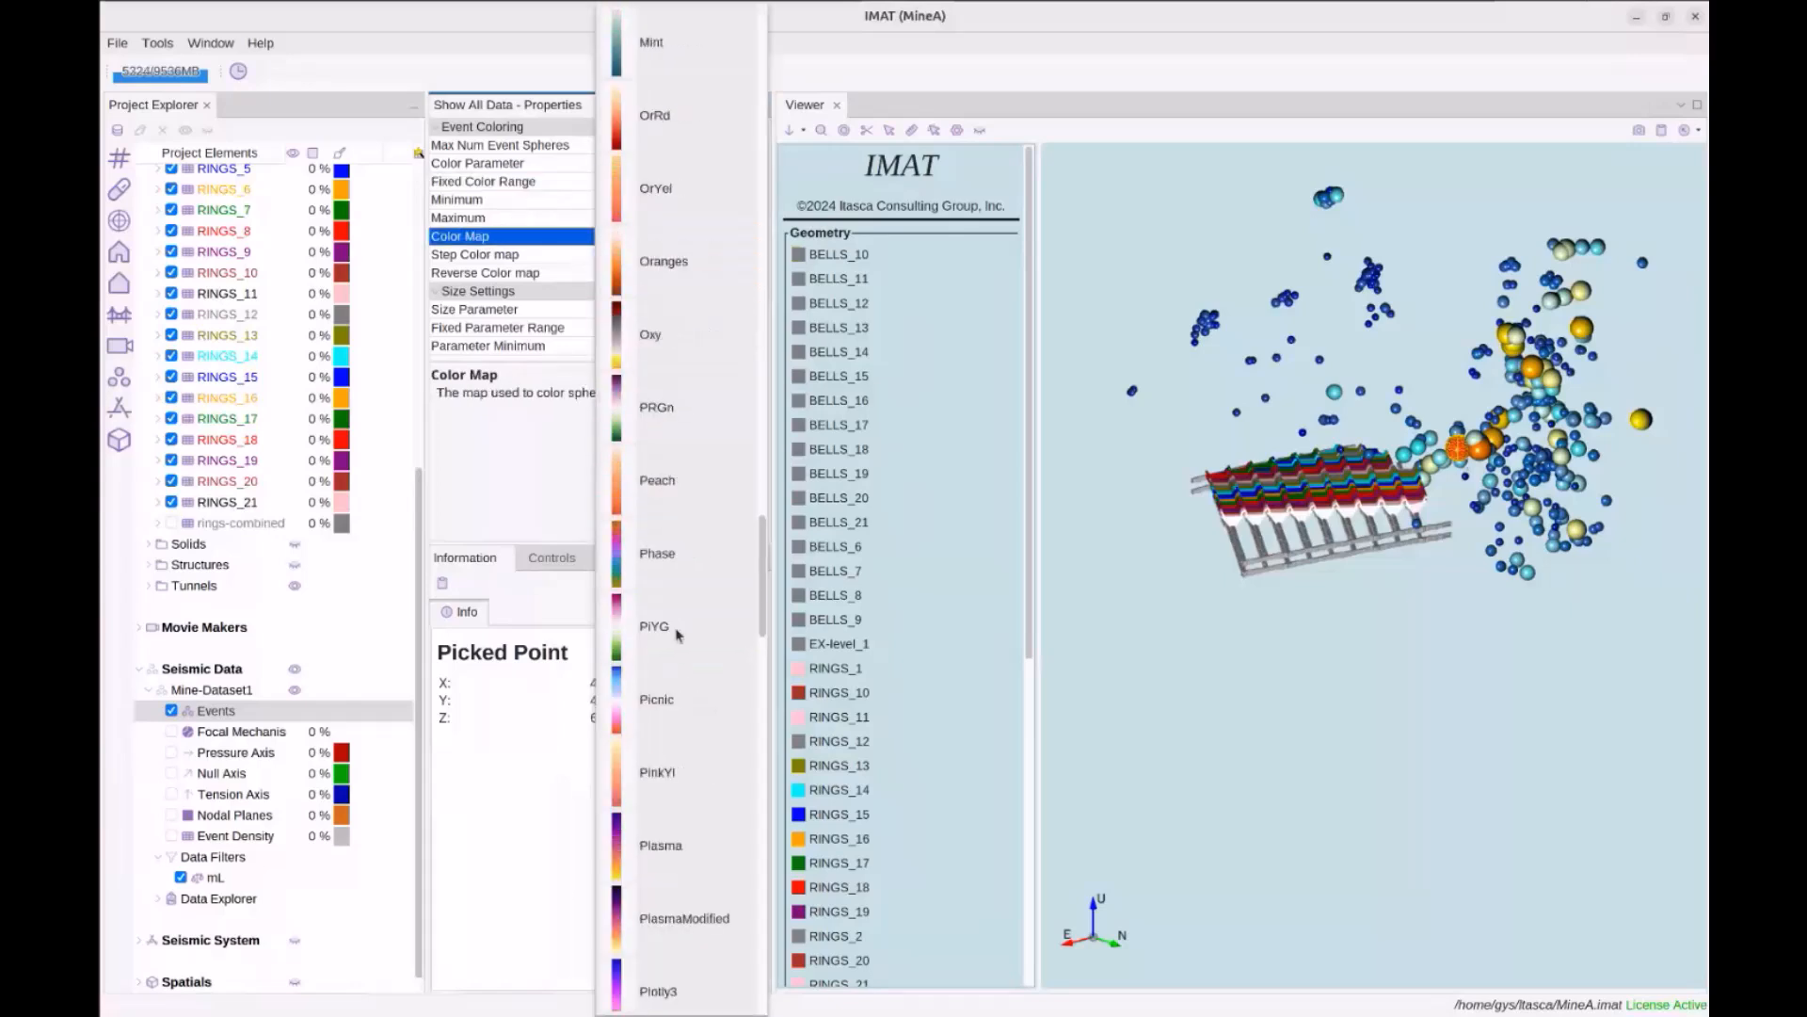
Try the Peach and Plasma colour maps, then settle on Turbo with Step Color map ticked
left_click(690, 495)
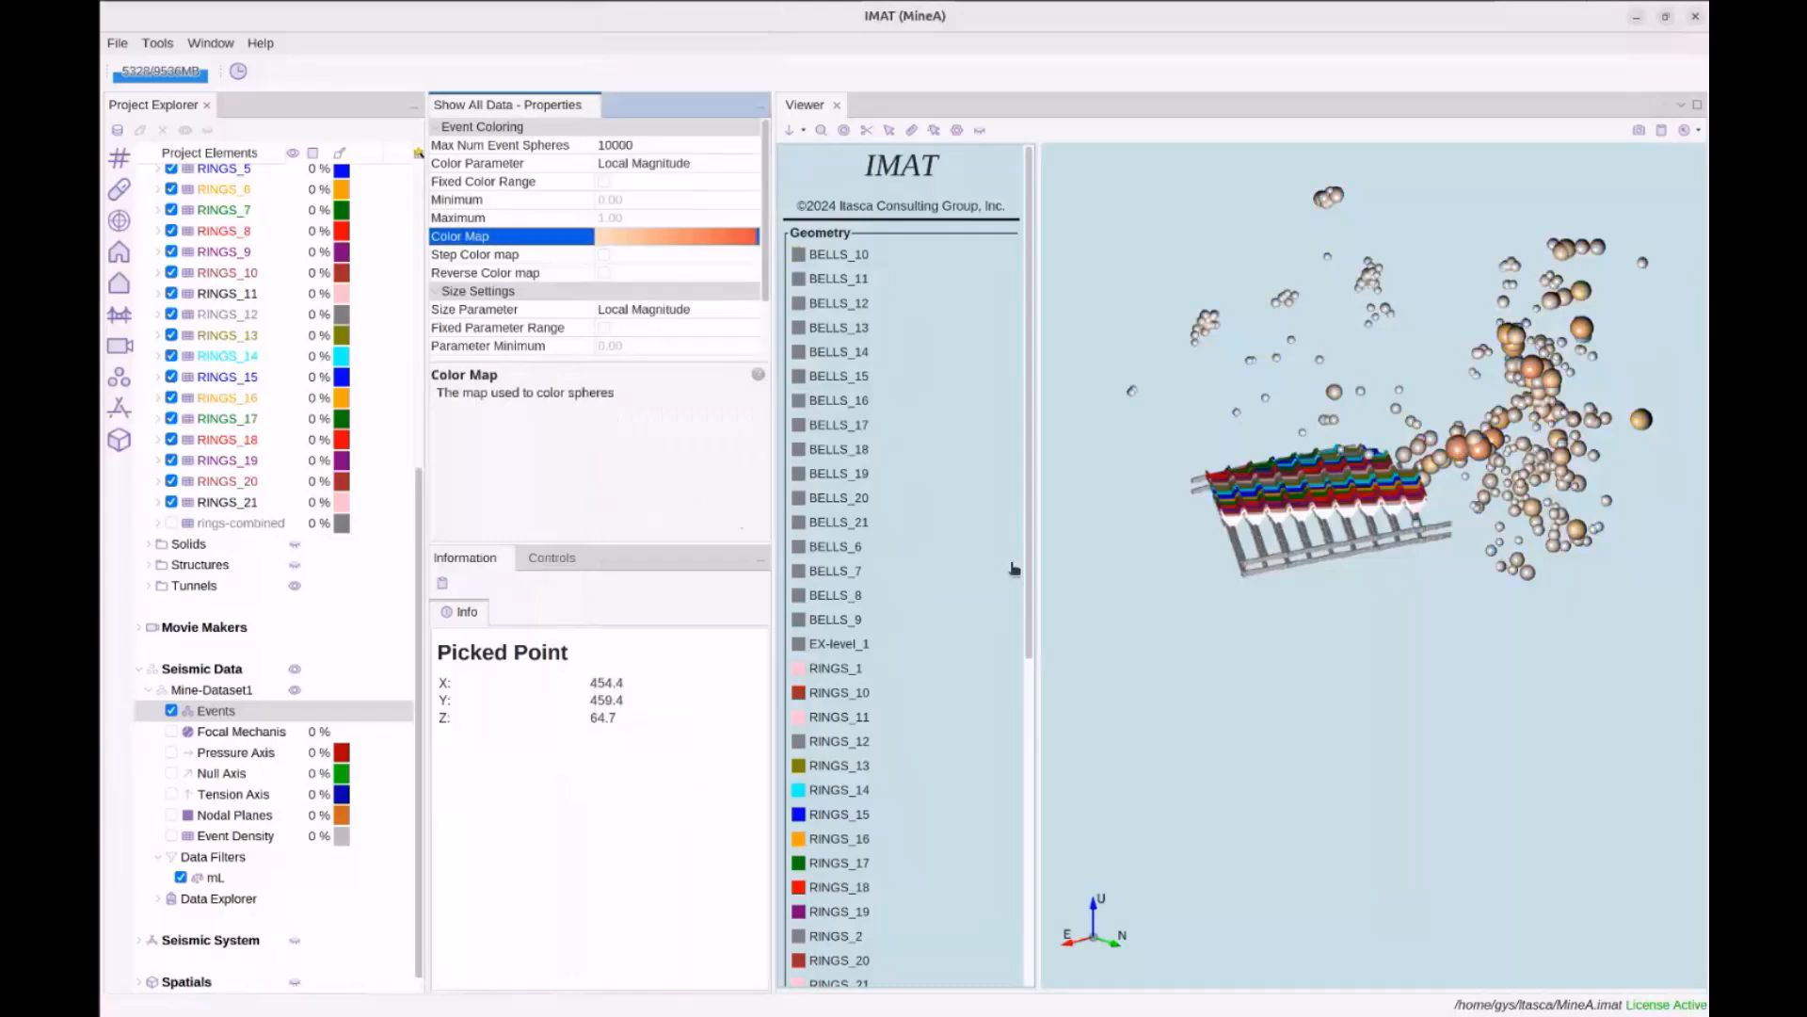
left_click(692, 239)
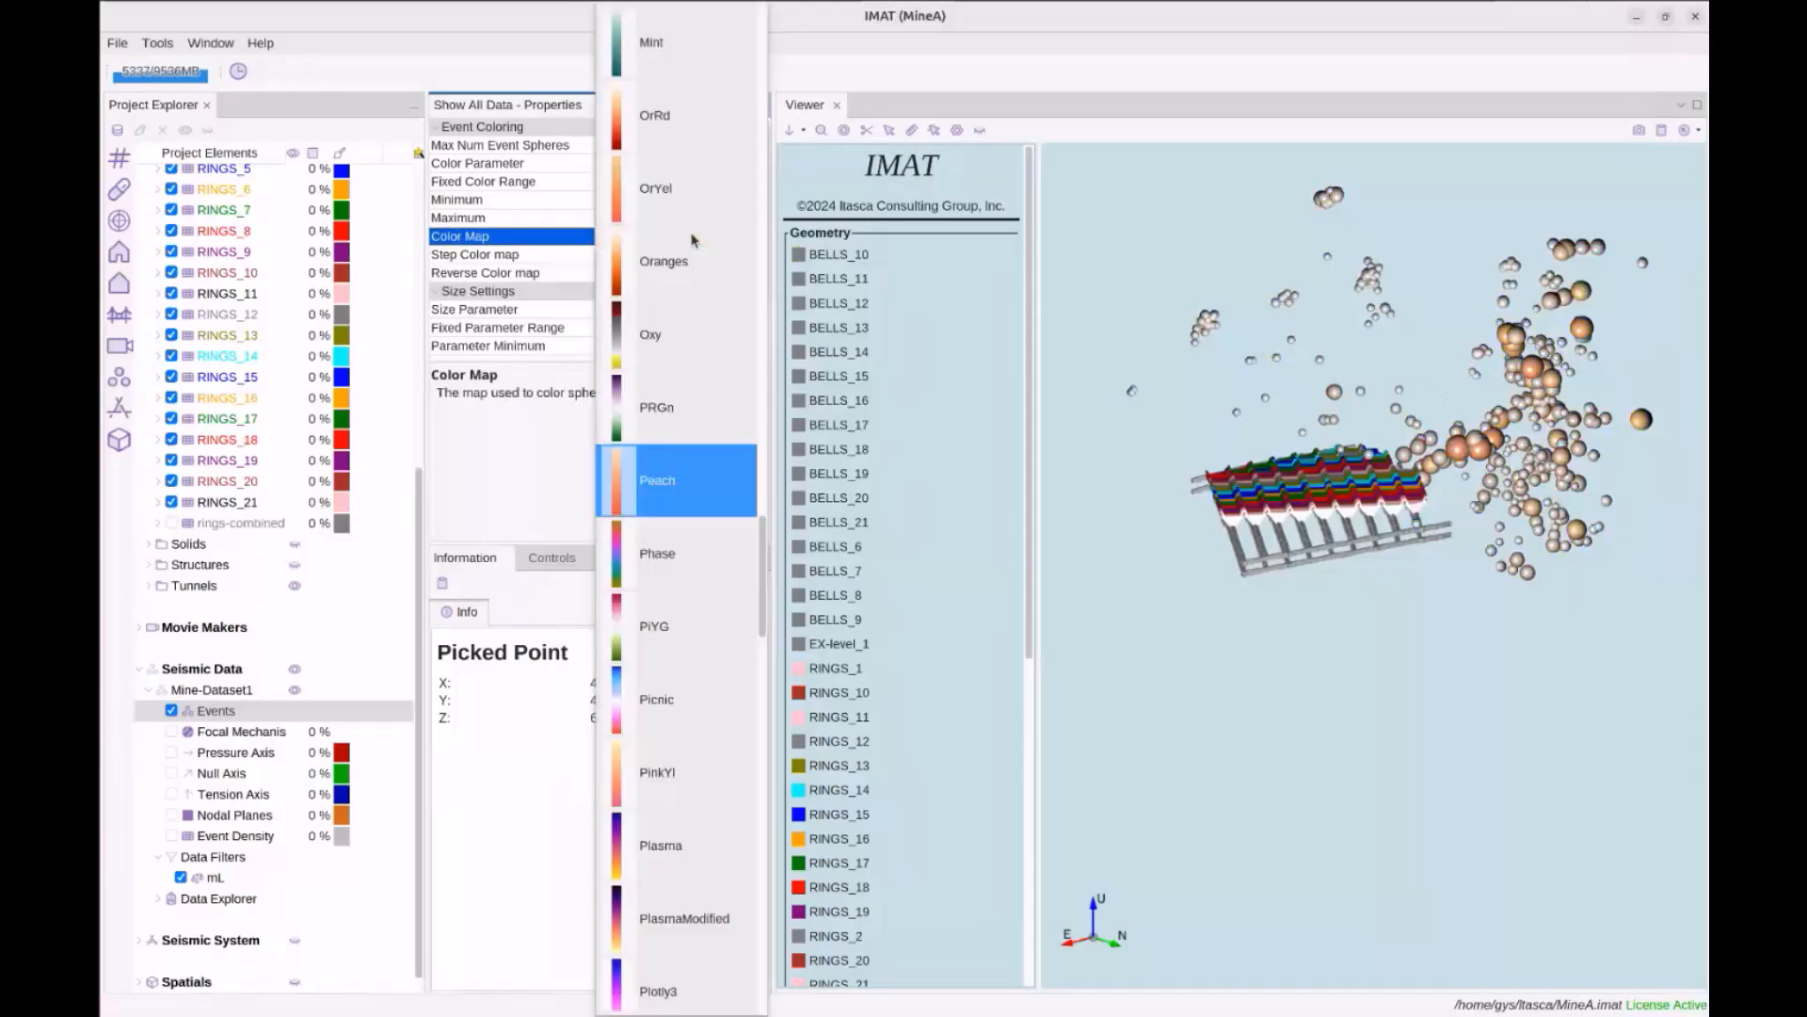
left_click(667, 837)
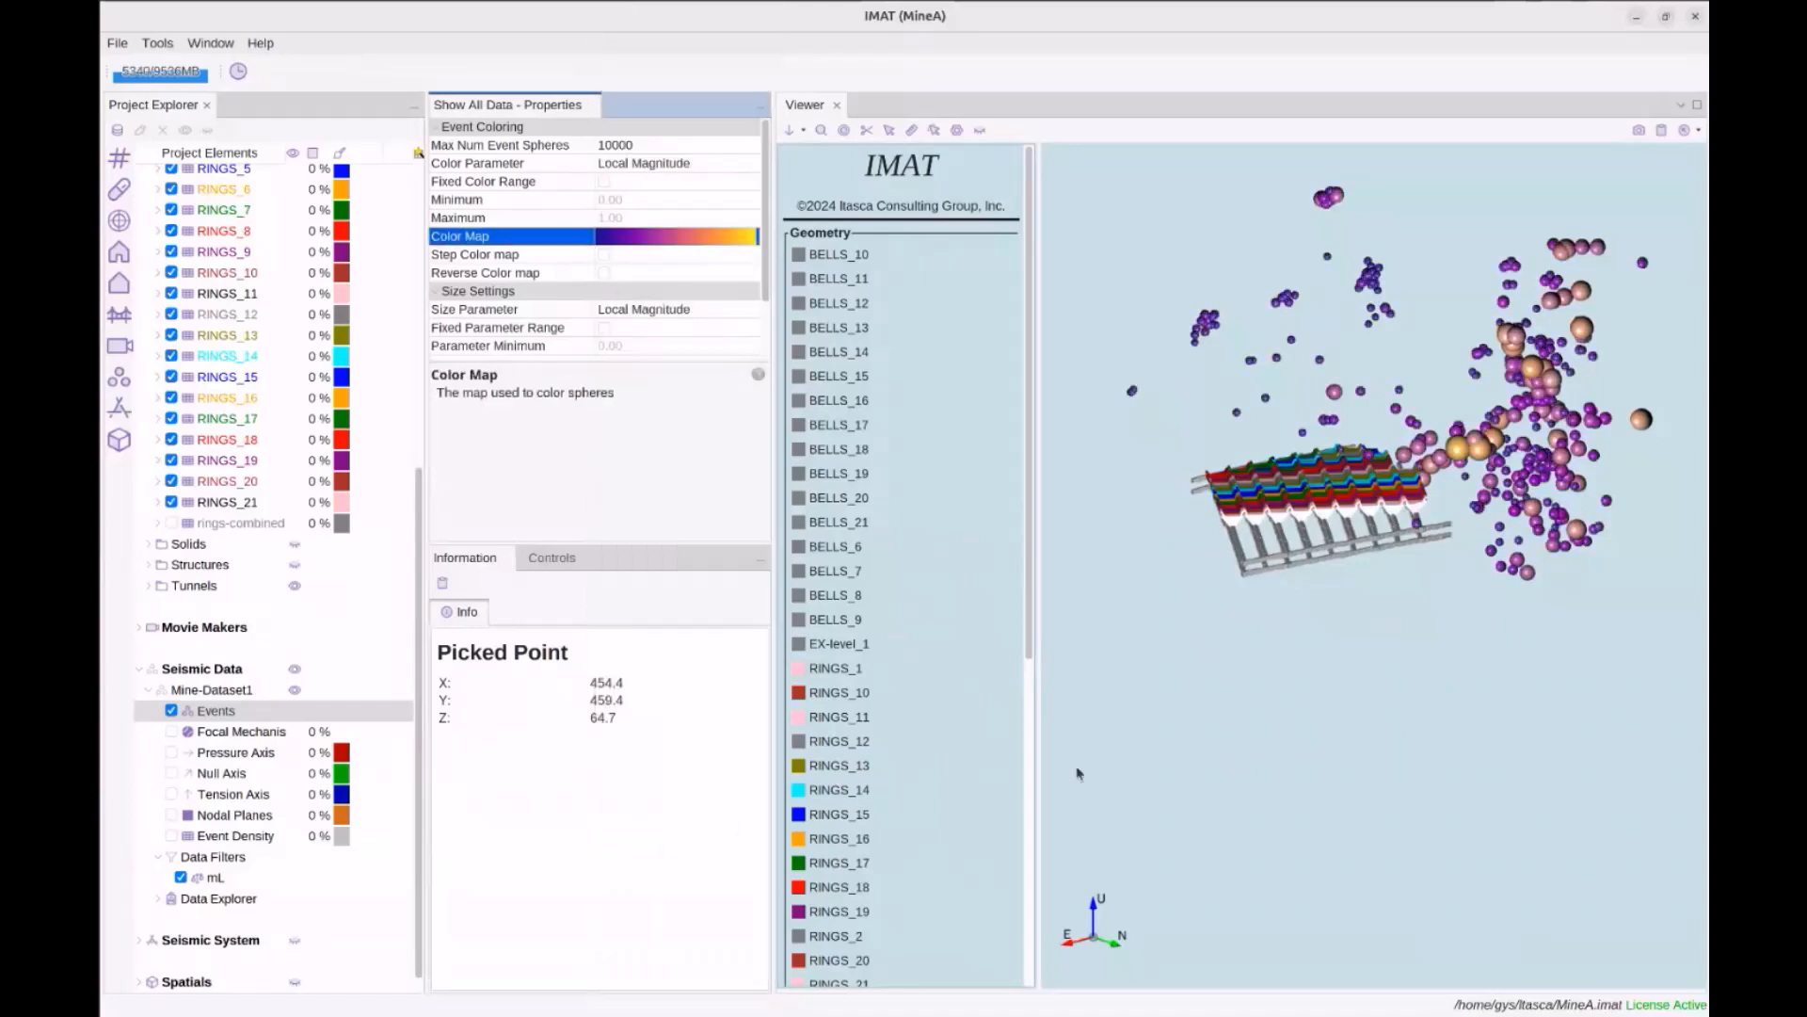
left_click(732, 242)
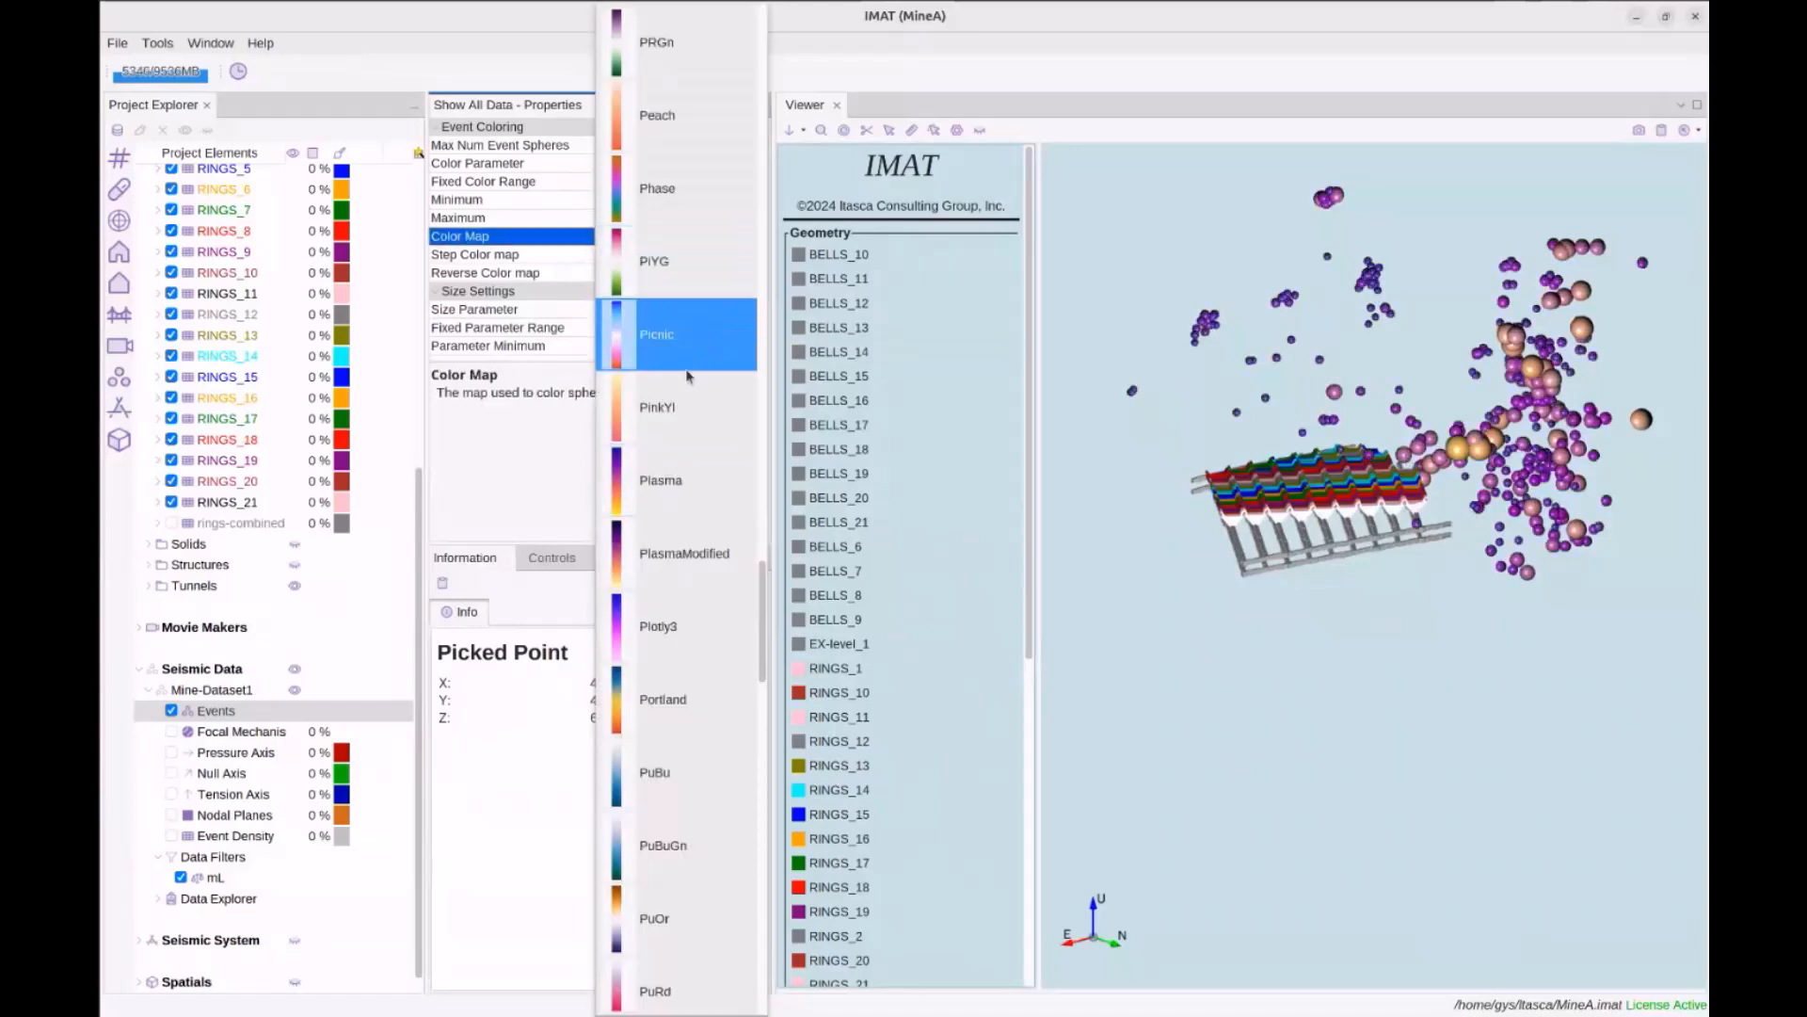
scroll(684, 381, "down", 5)
scroll(684, 381, "down", 4)
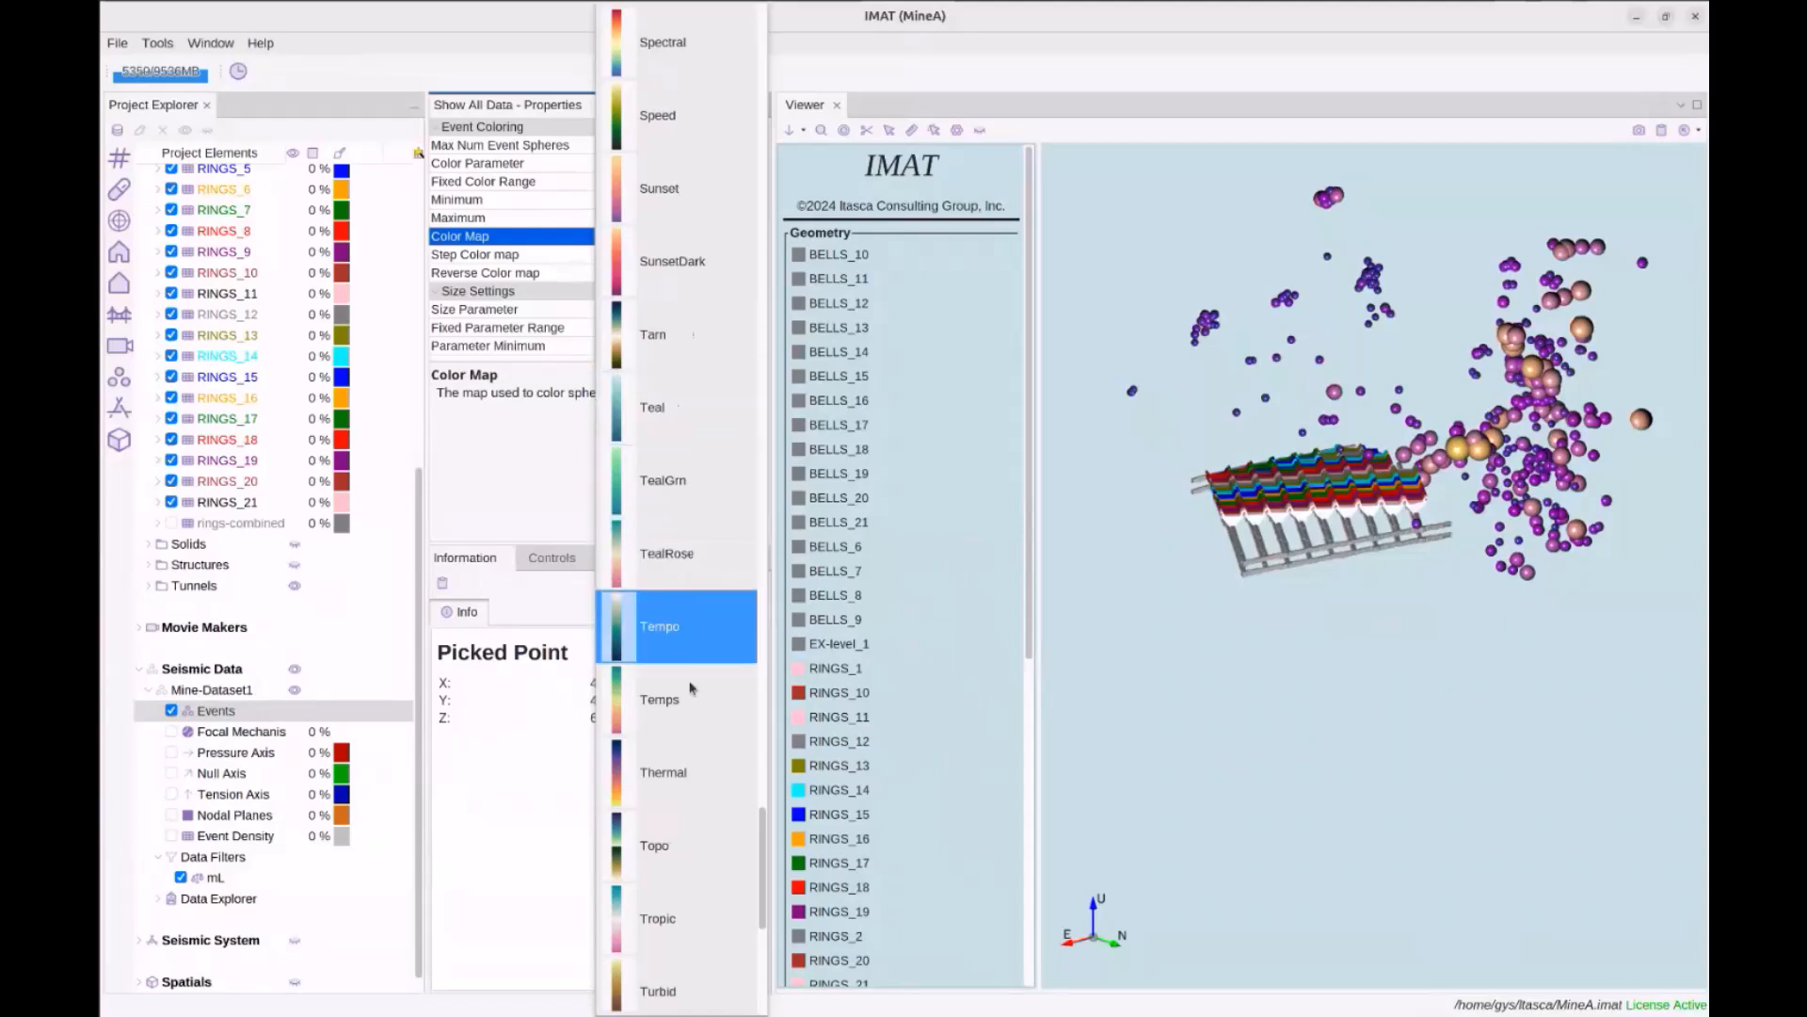
scroll(684, 621, "down", 1)
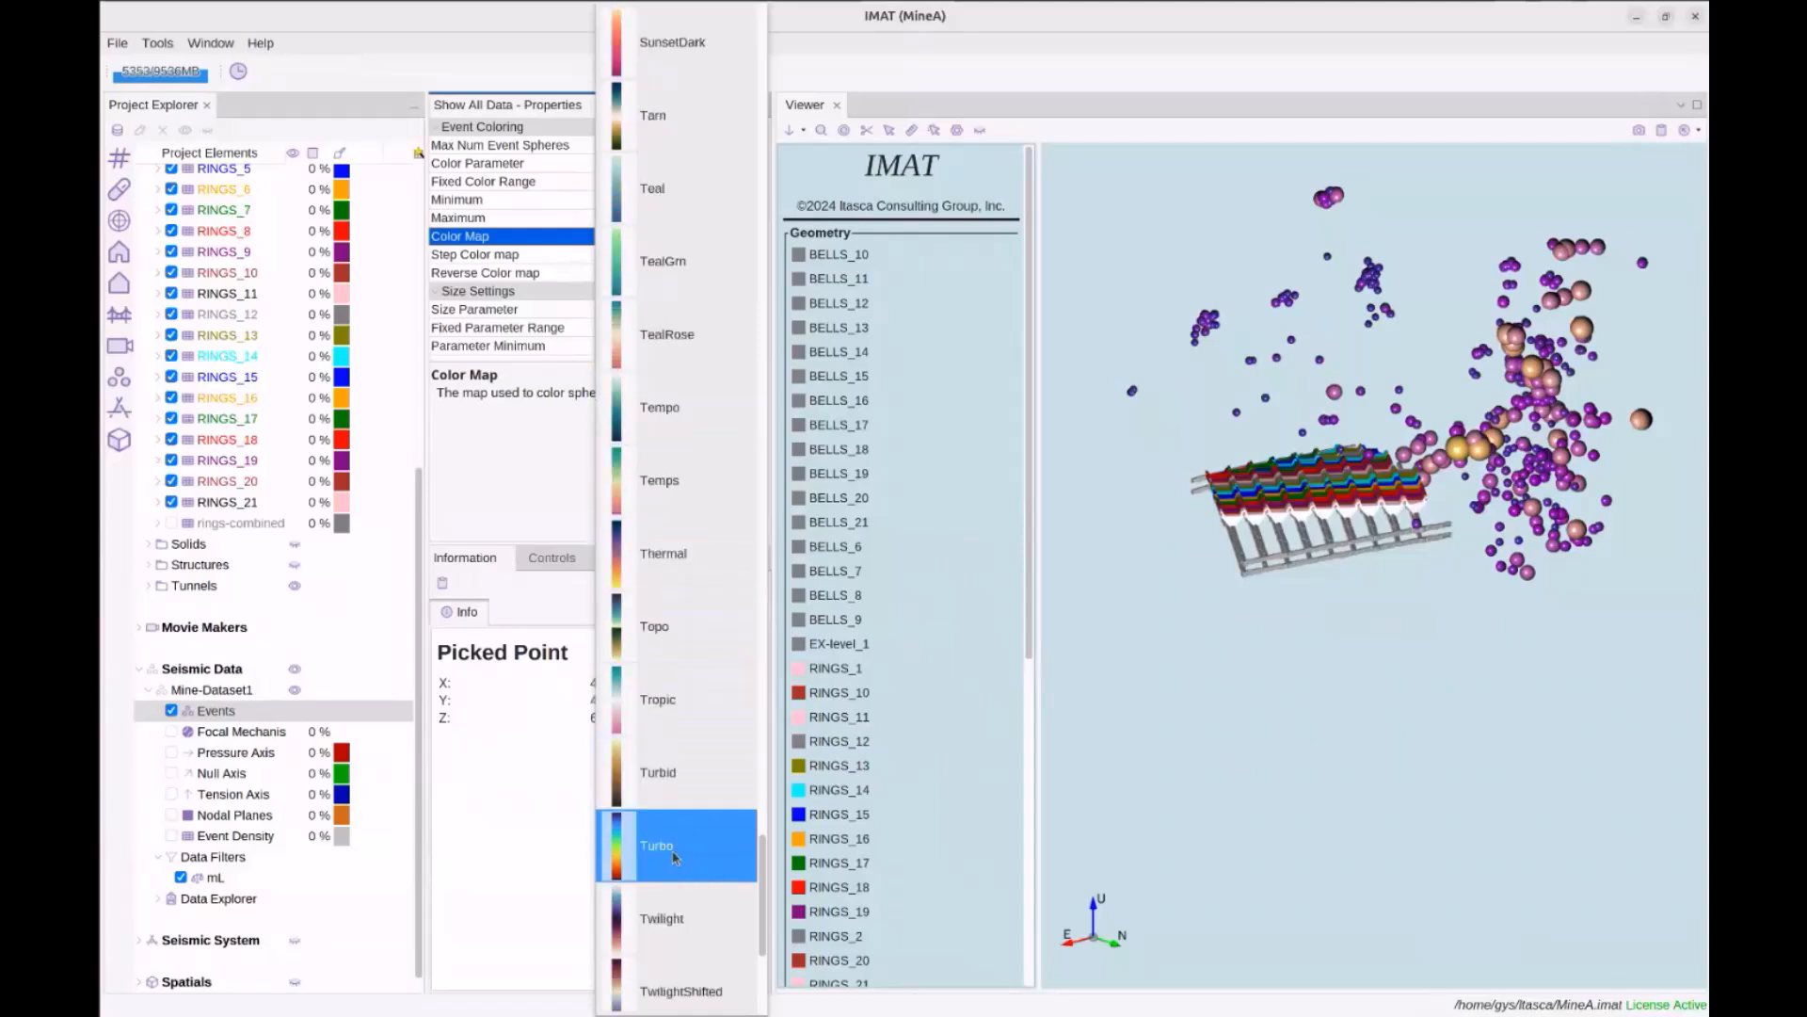
left_click(674, 855)
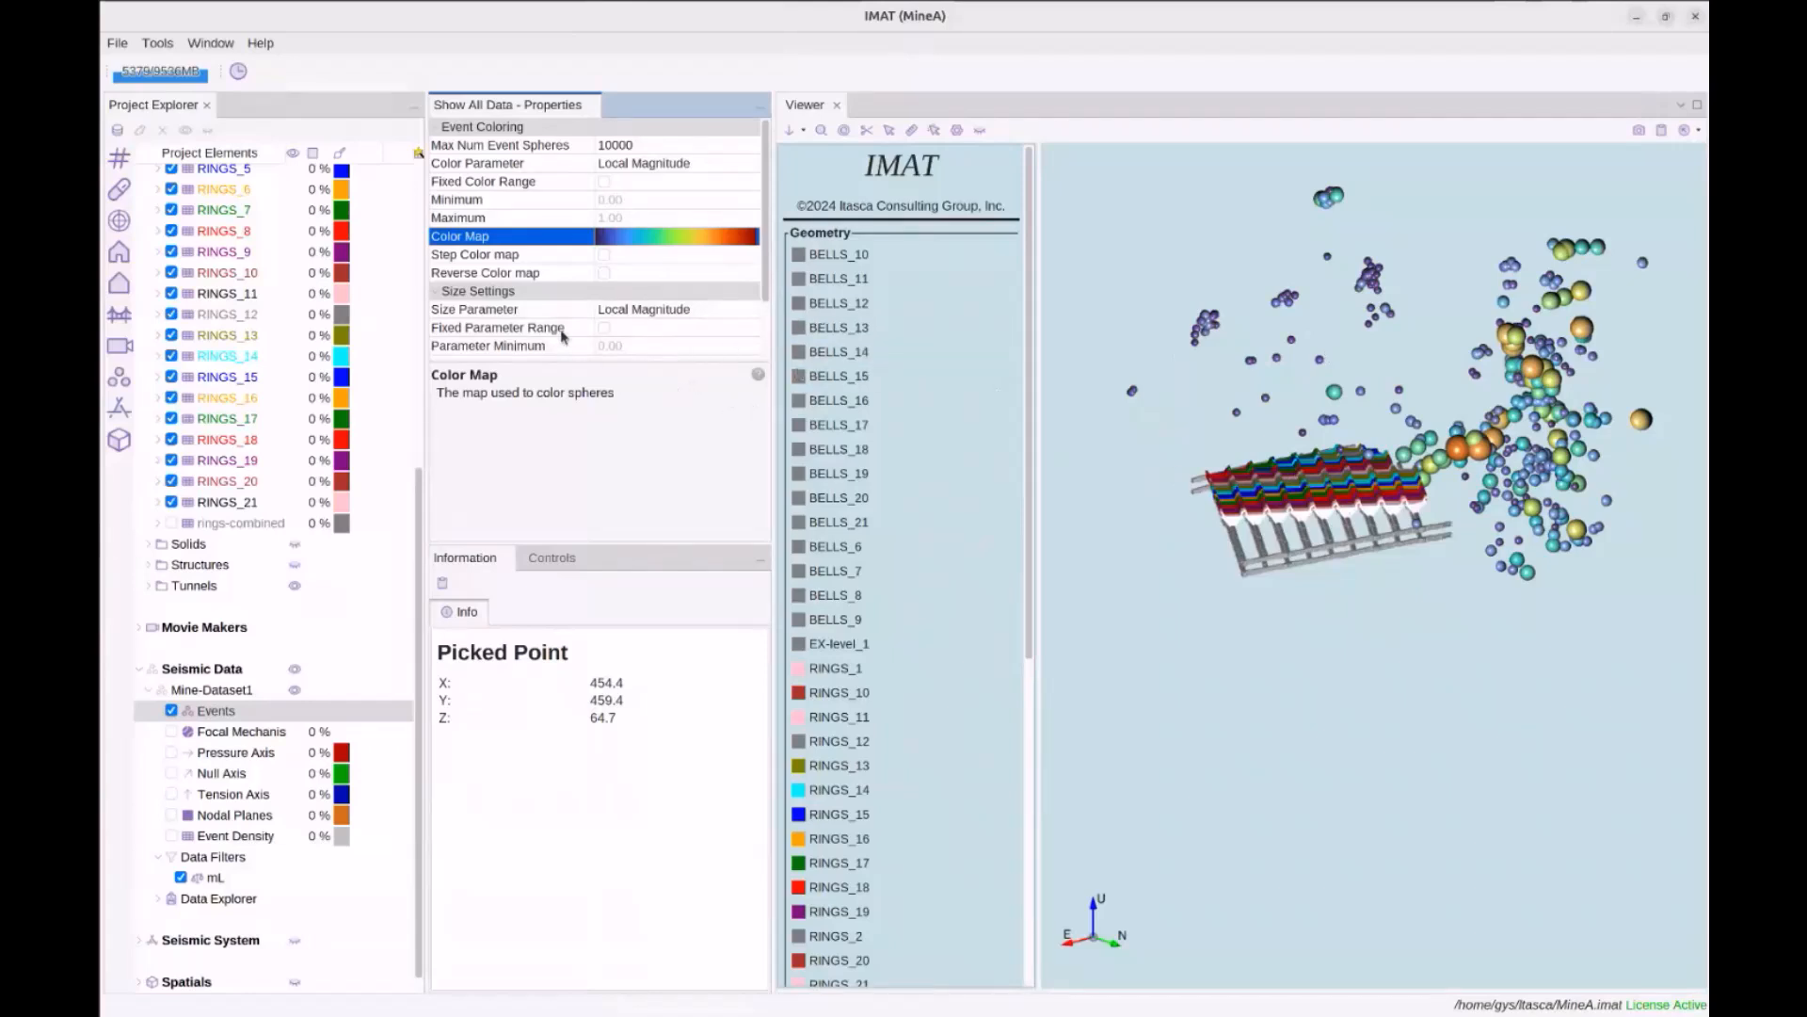
left_click(604, 255)
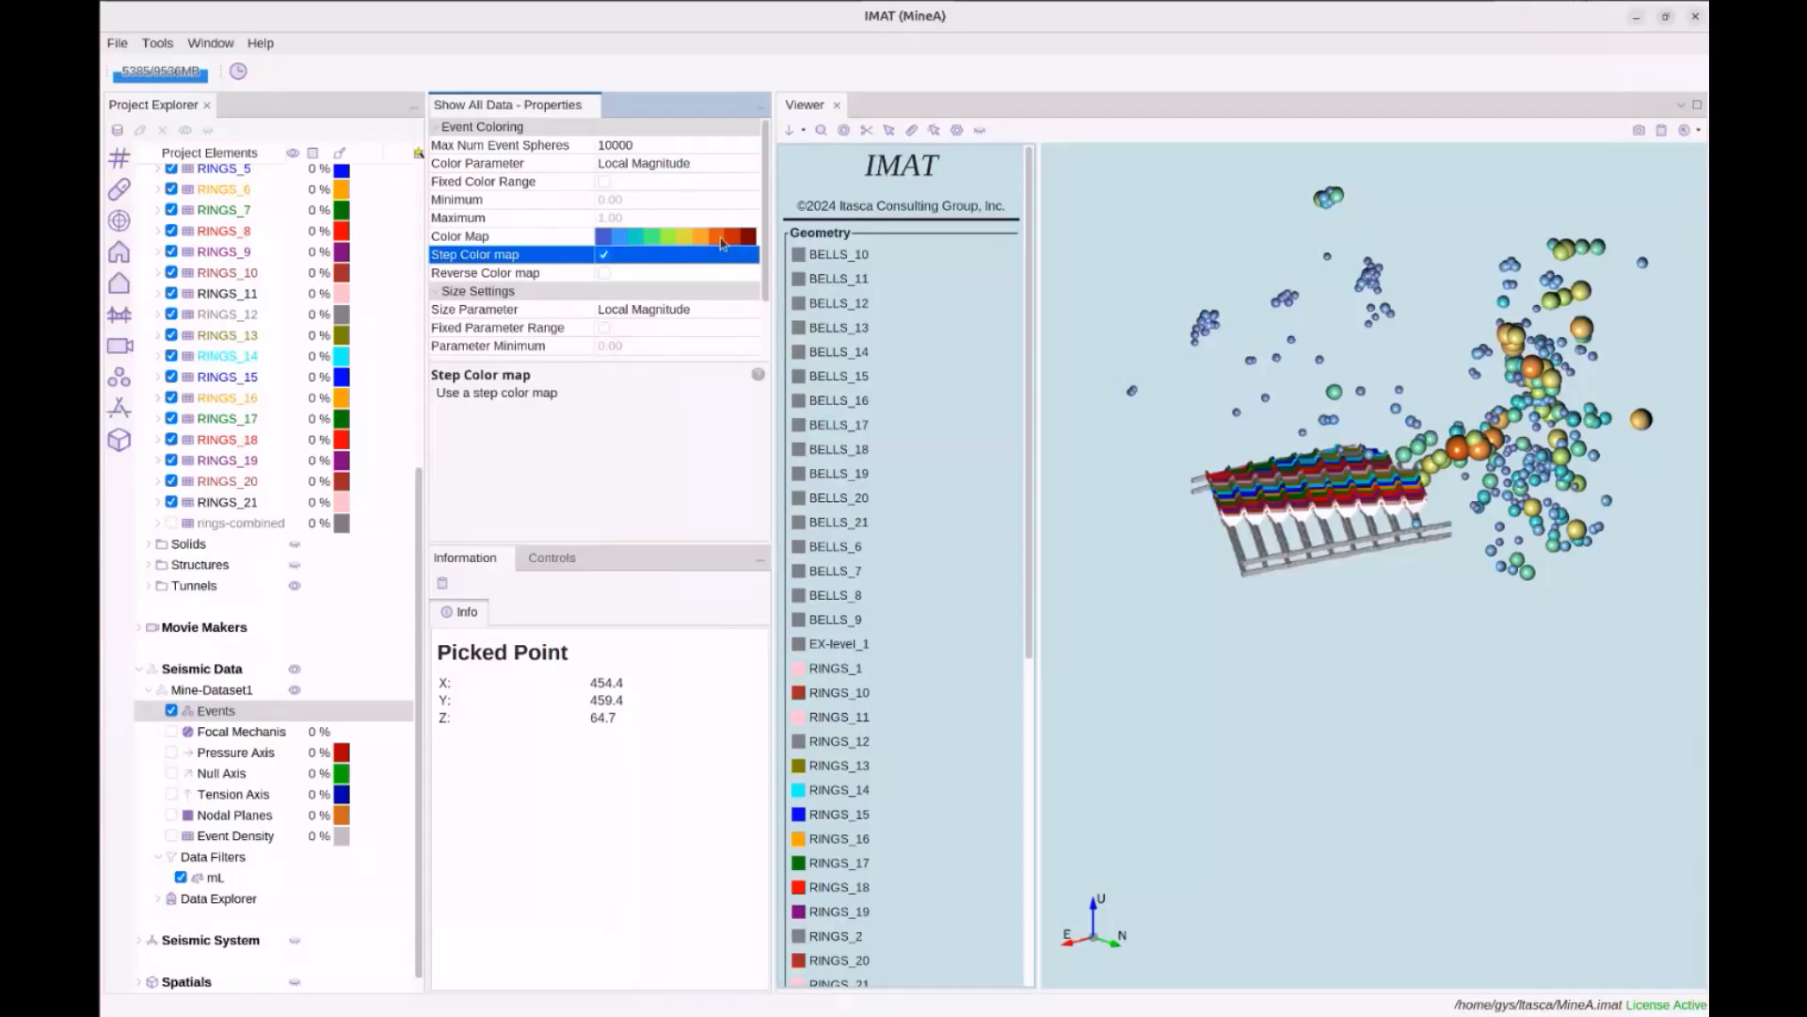
Size the event spheres by Log (Potency) using a fixed parameter range
left_click(604, 273)
left_click(605, 279)
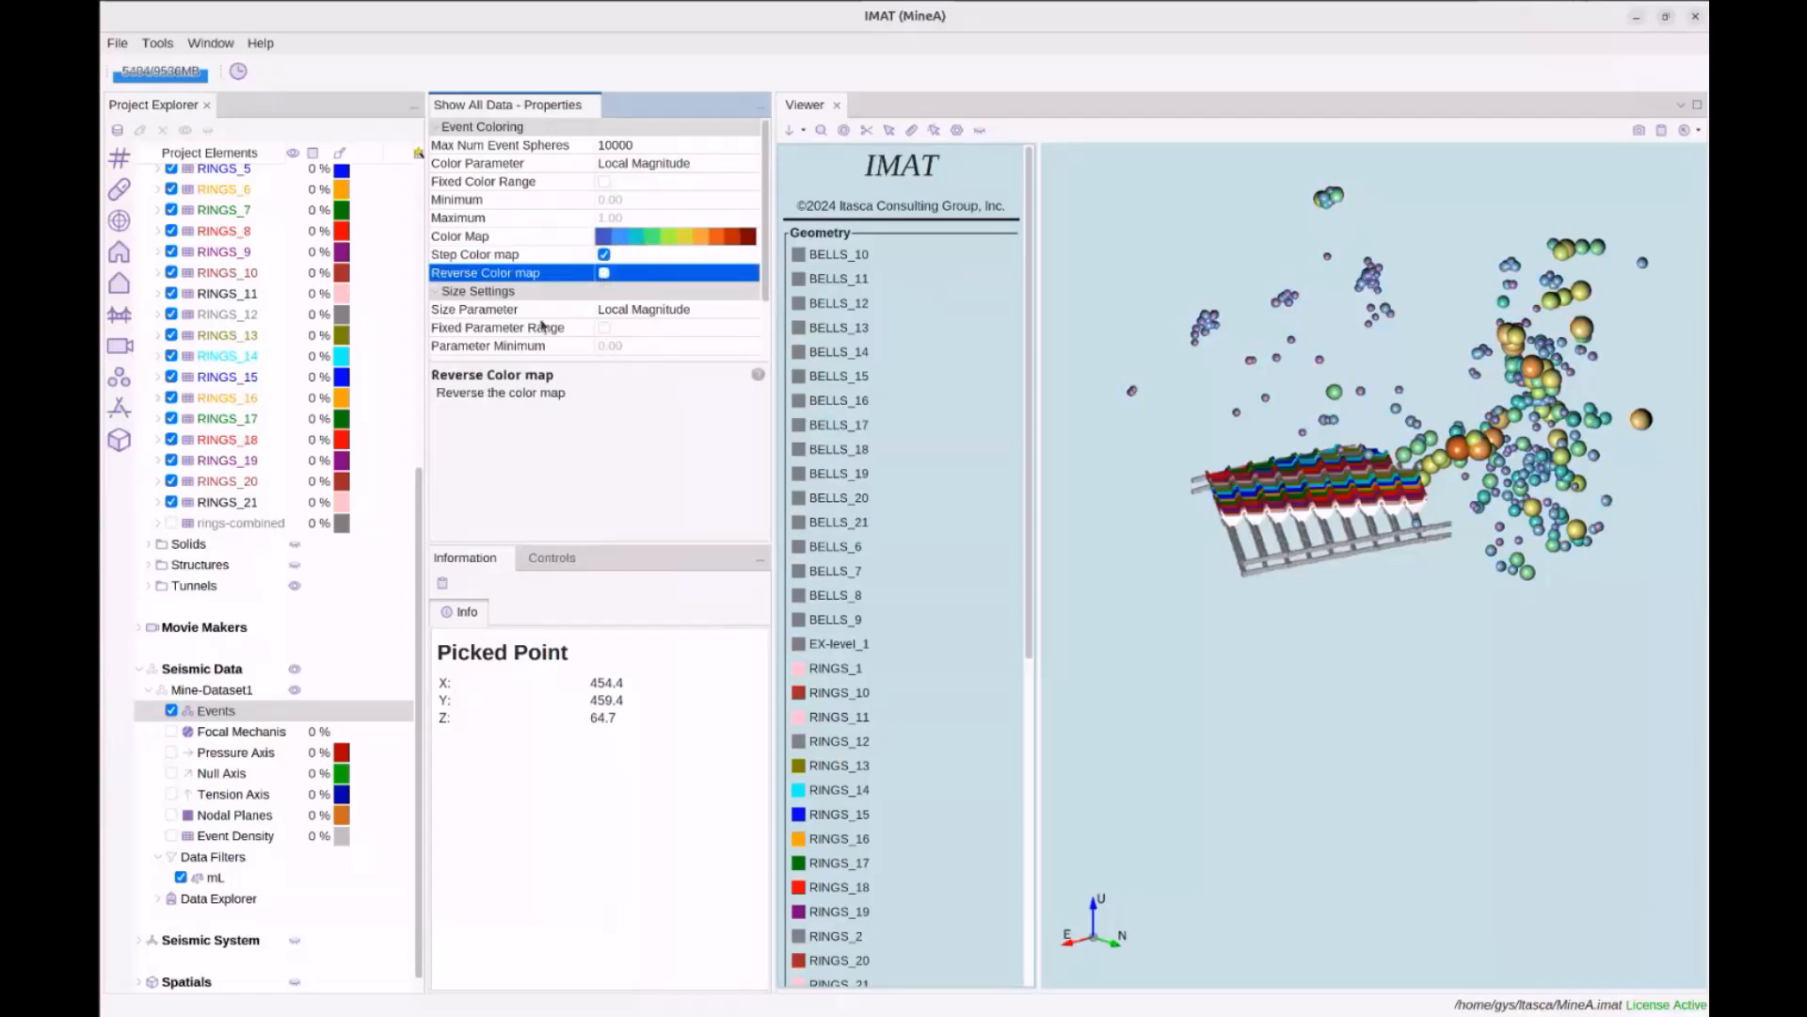
scroll(542, 325, "down", 3)
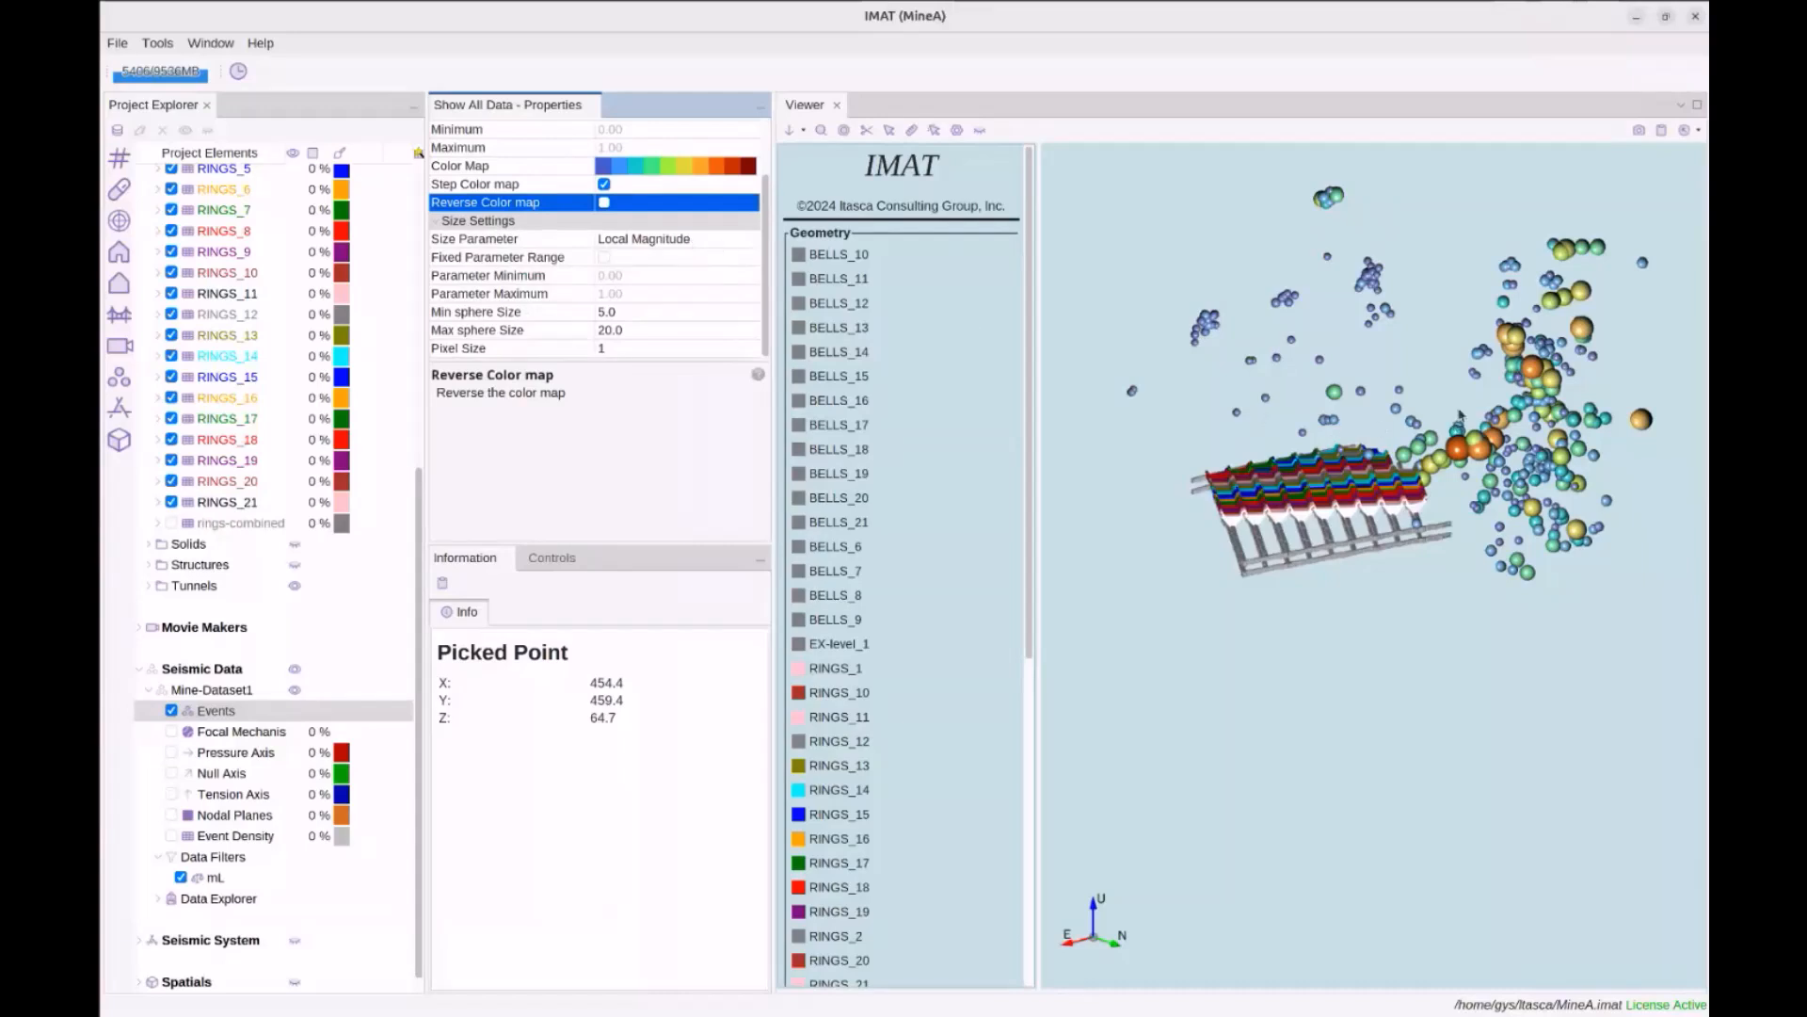
left_click(650, 239)
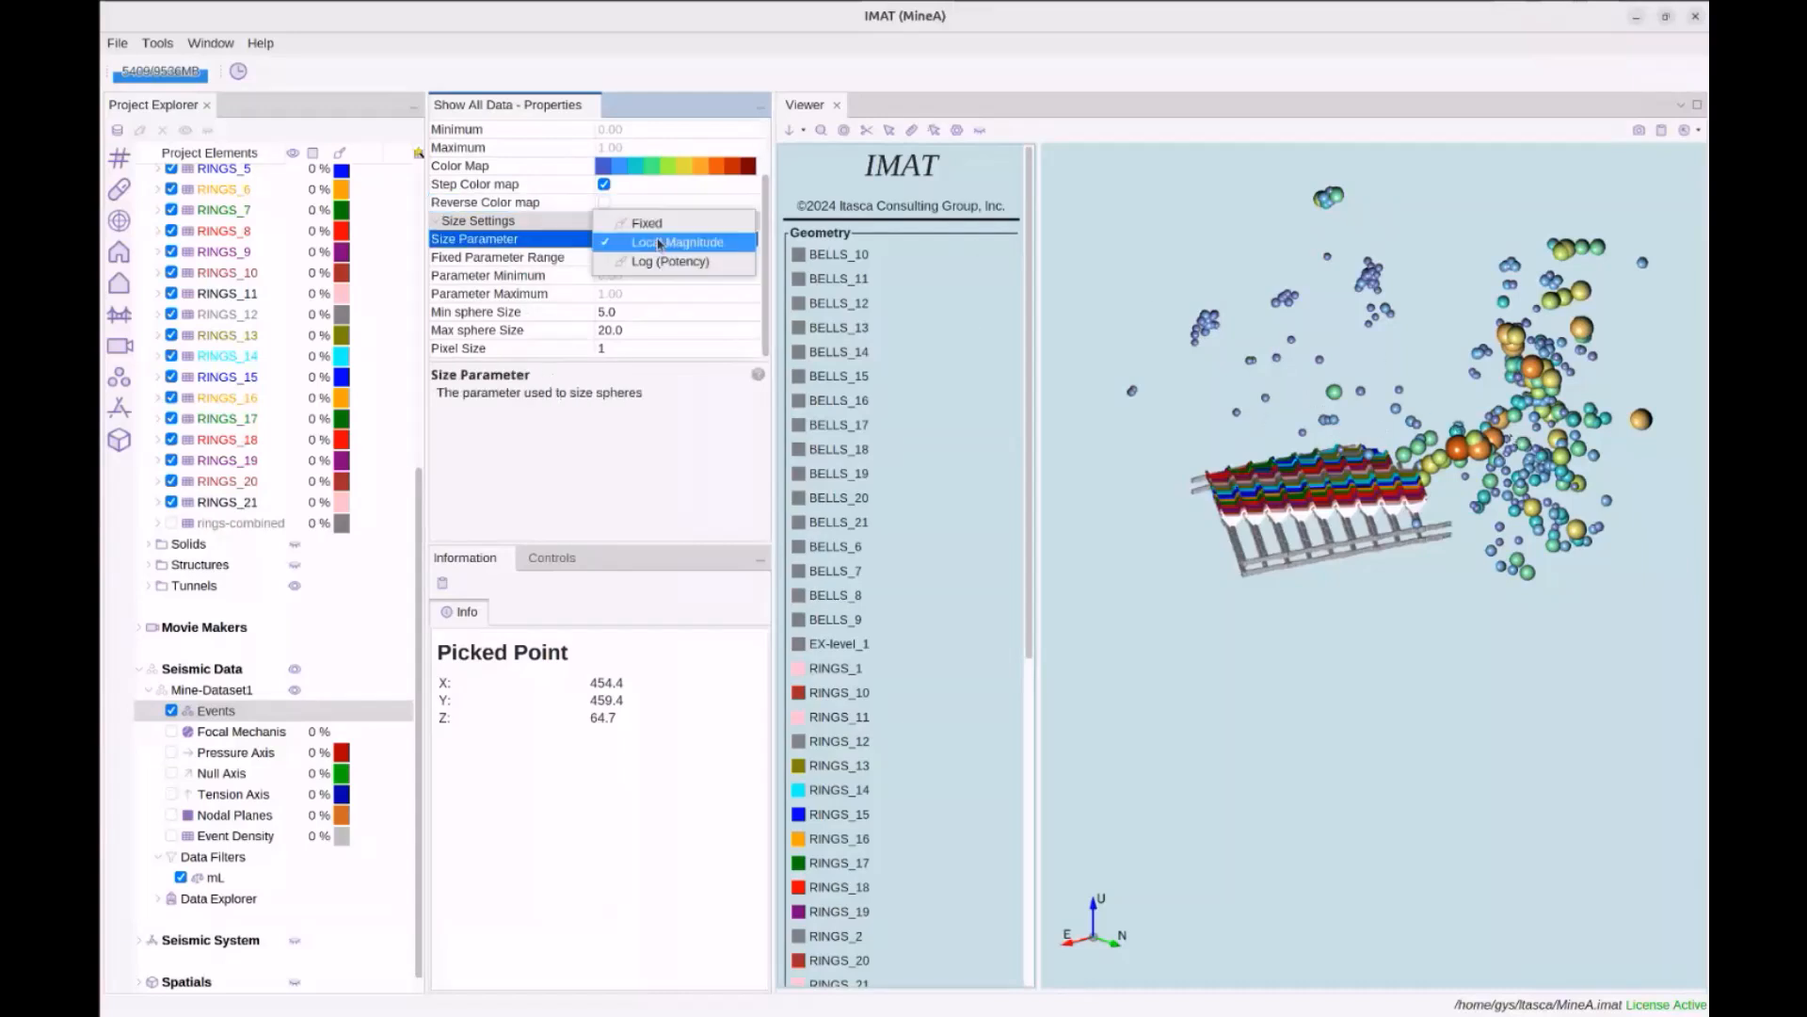
left_click(675, 270)
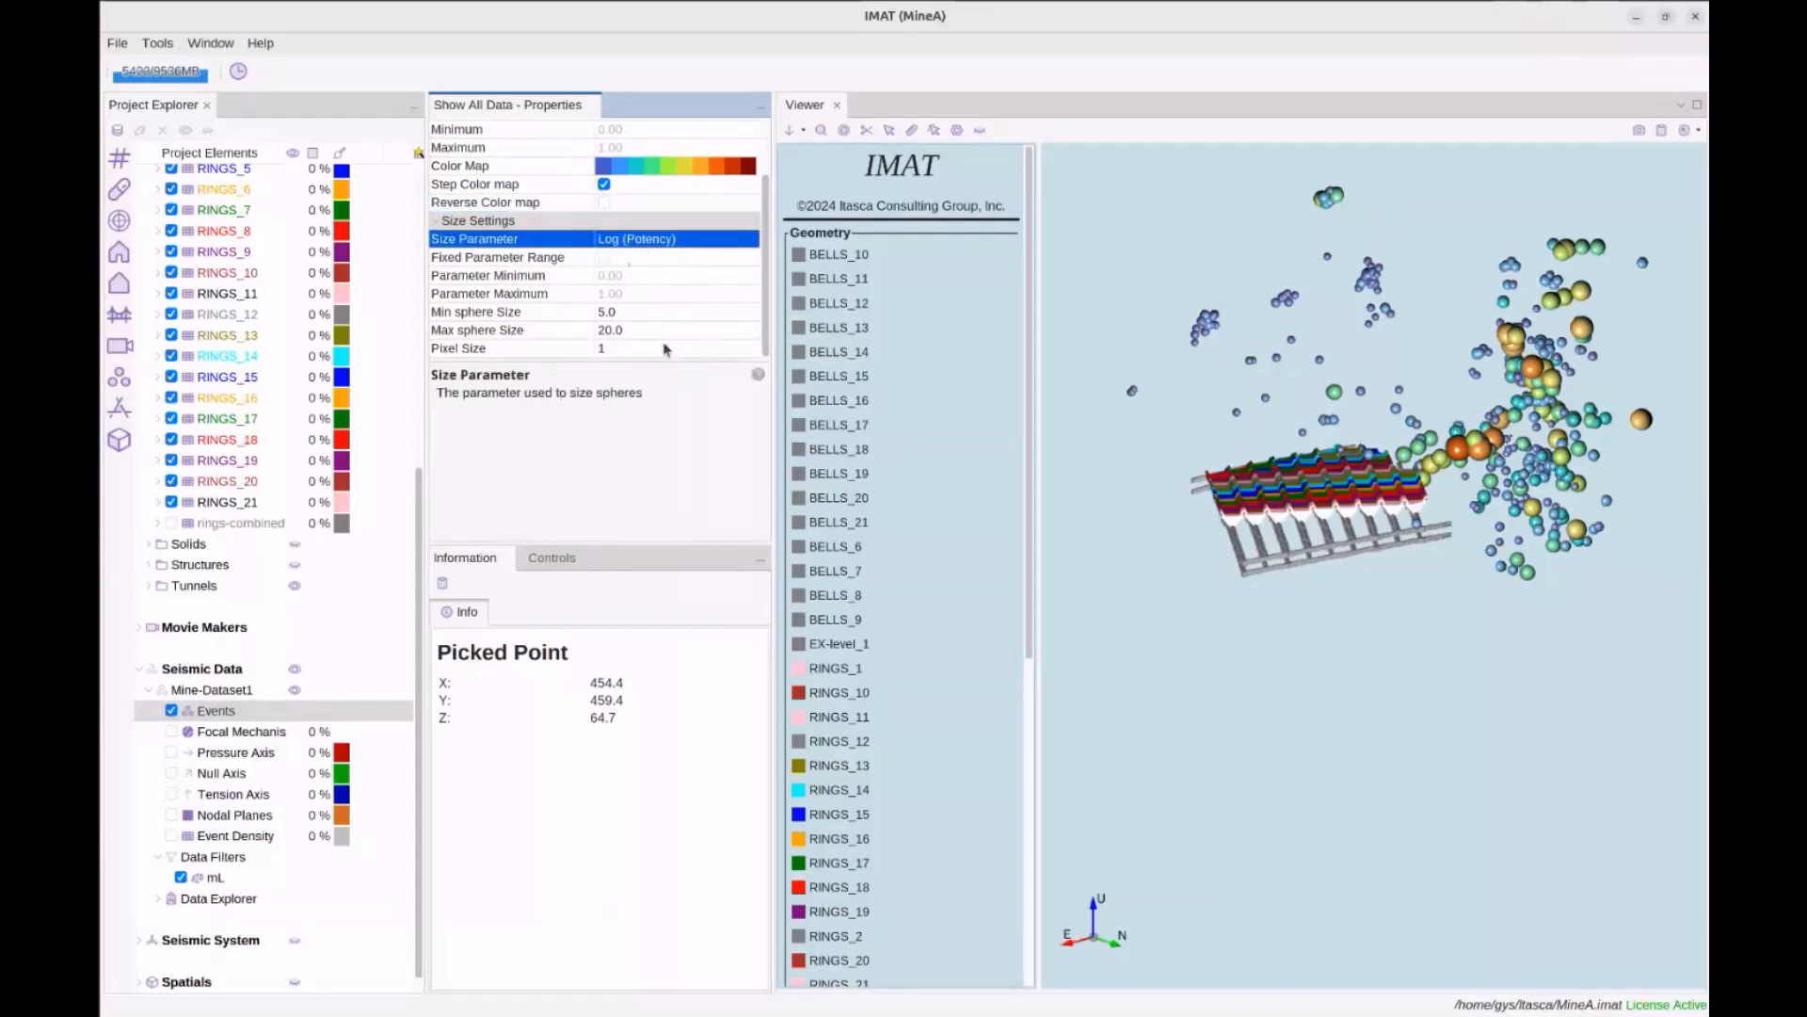
left_click(605, 258)
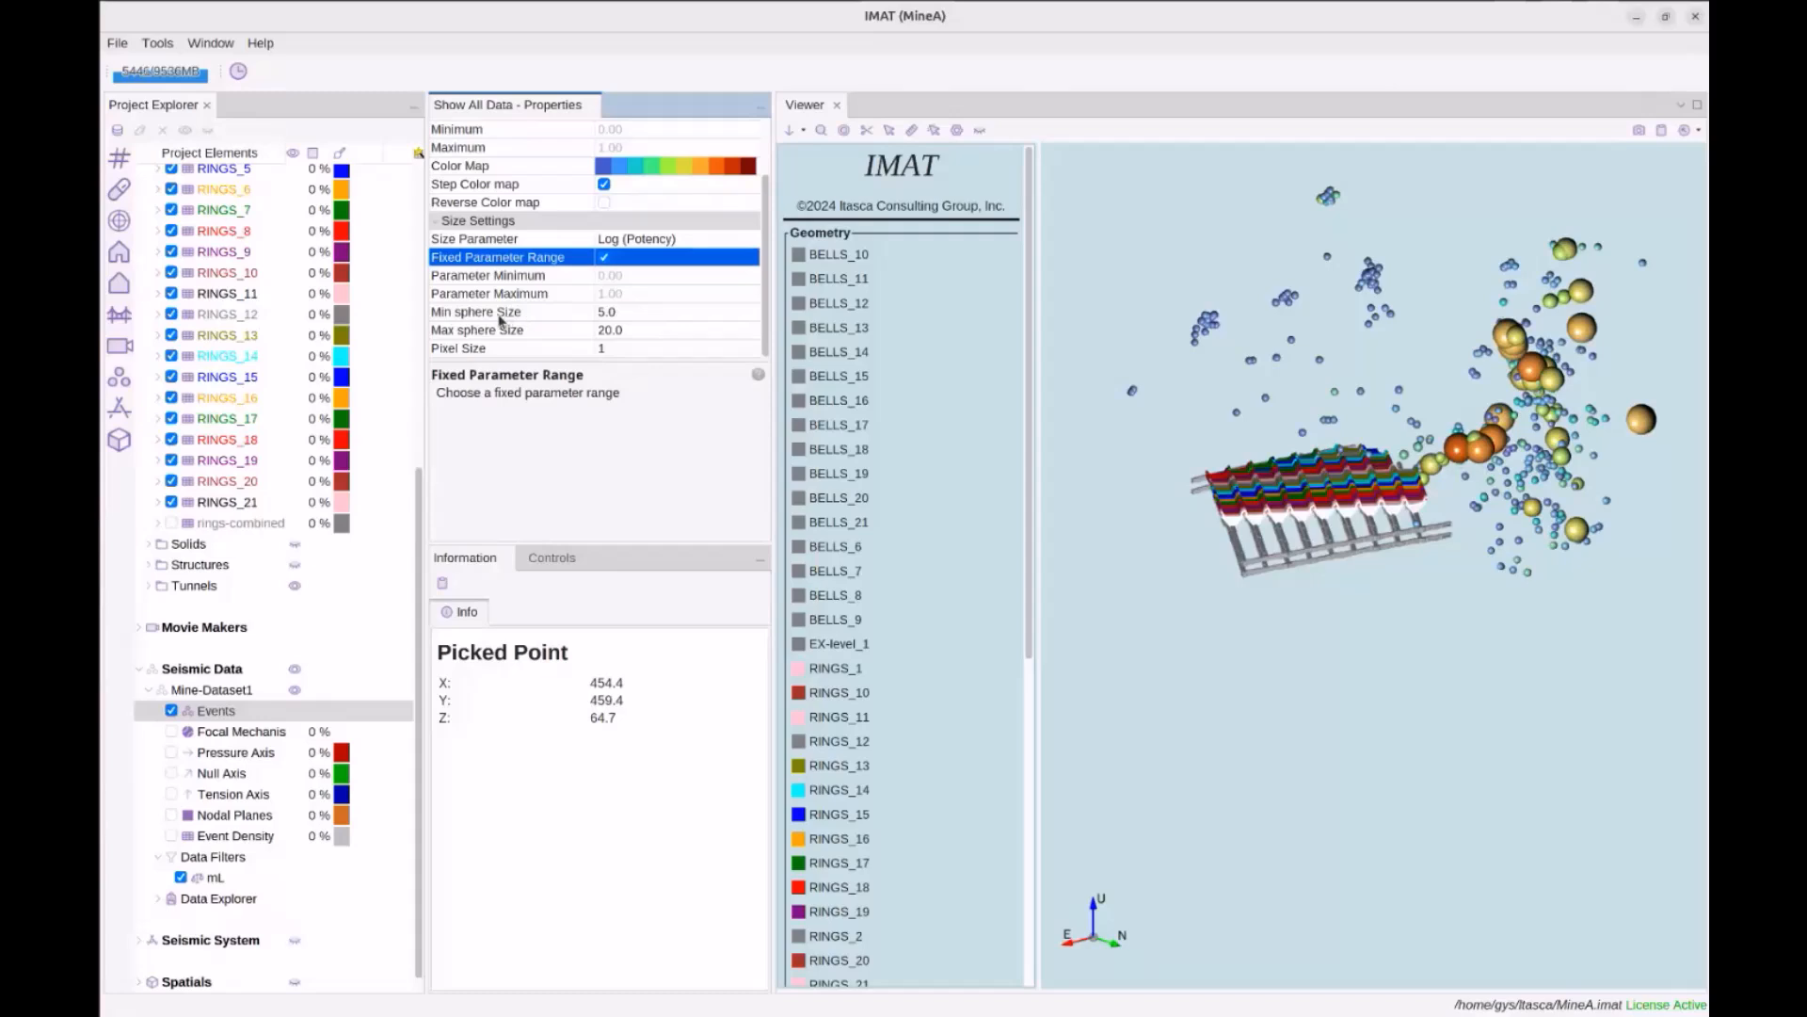
Set the minimum sphere size to 1.0 and show the Focal Mechanisms statistics (341 mechanisms)
left_click(612, 313)
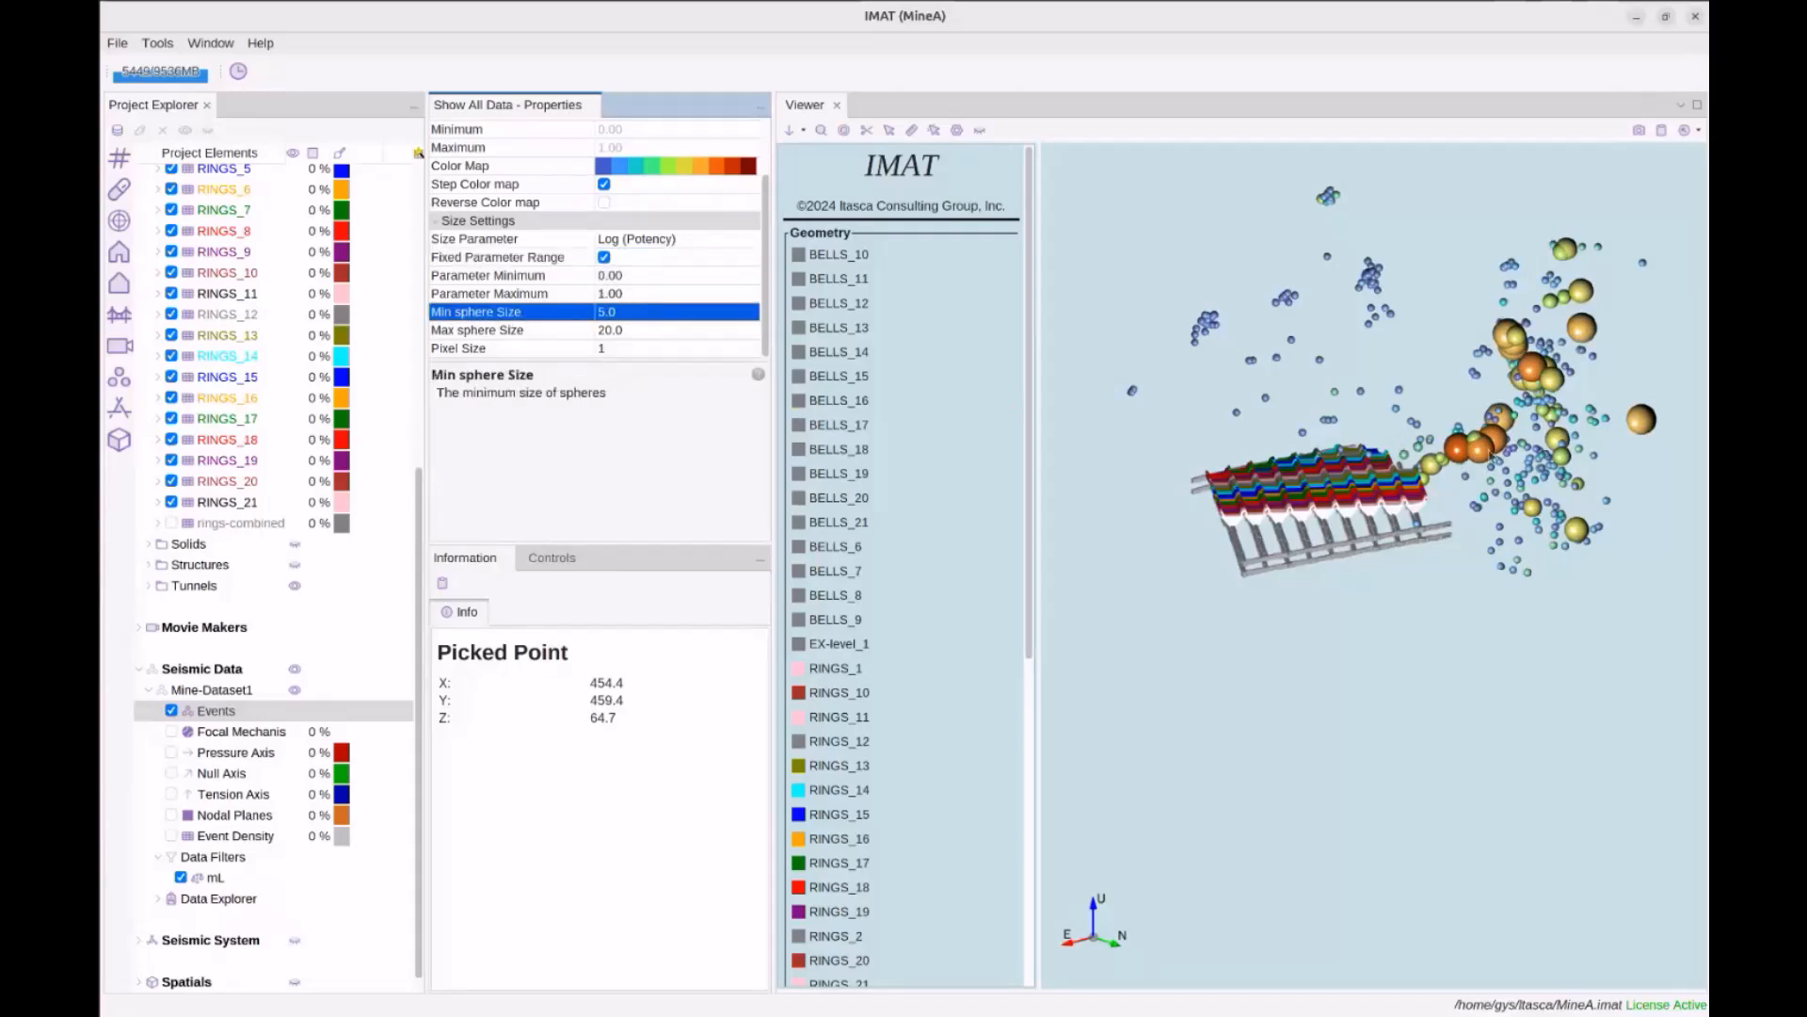
left_click(649, 314)
type("1")
key("Return")
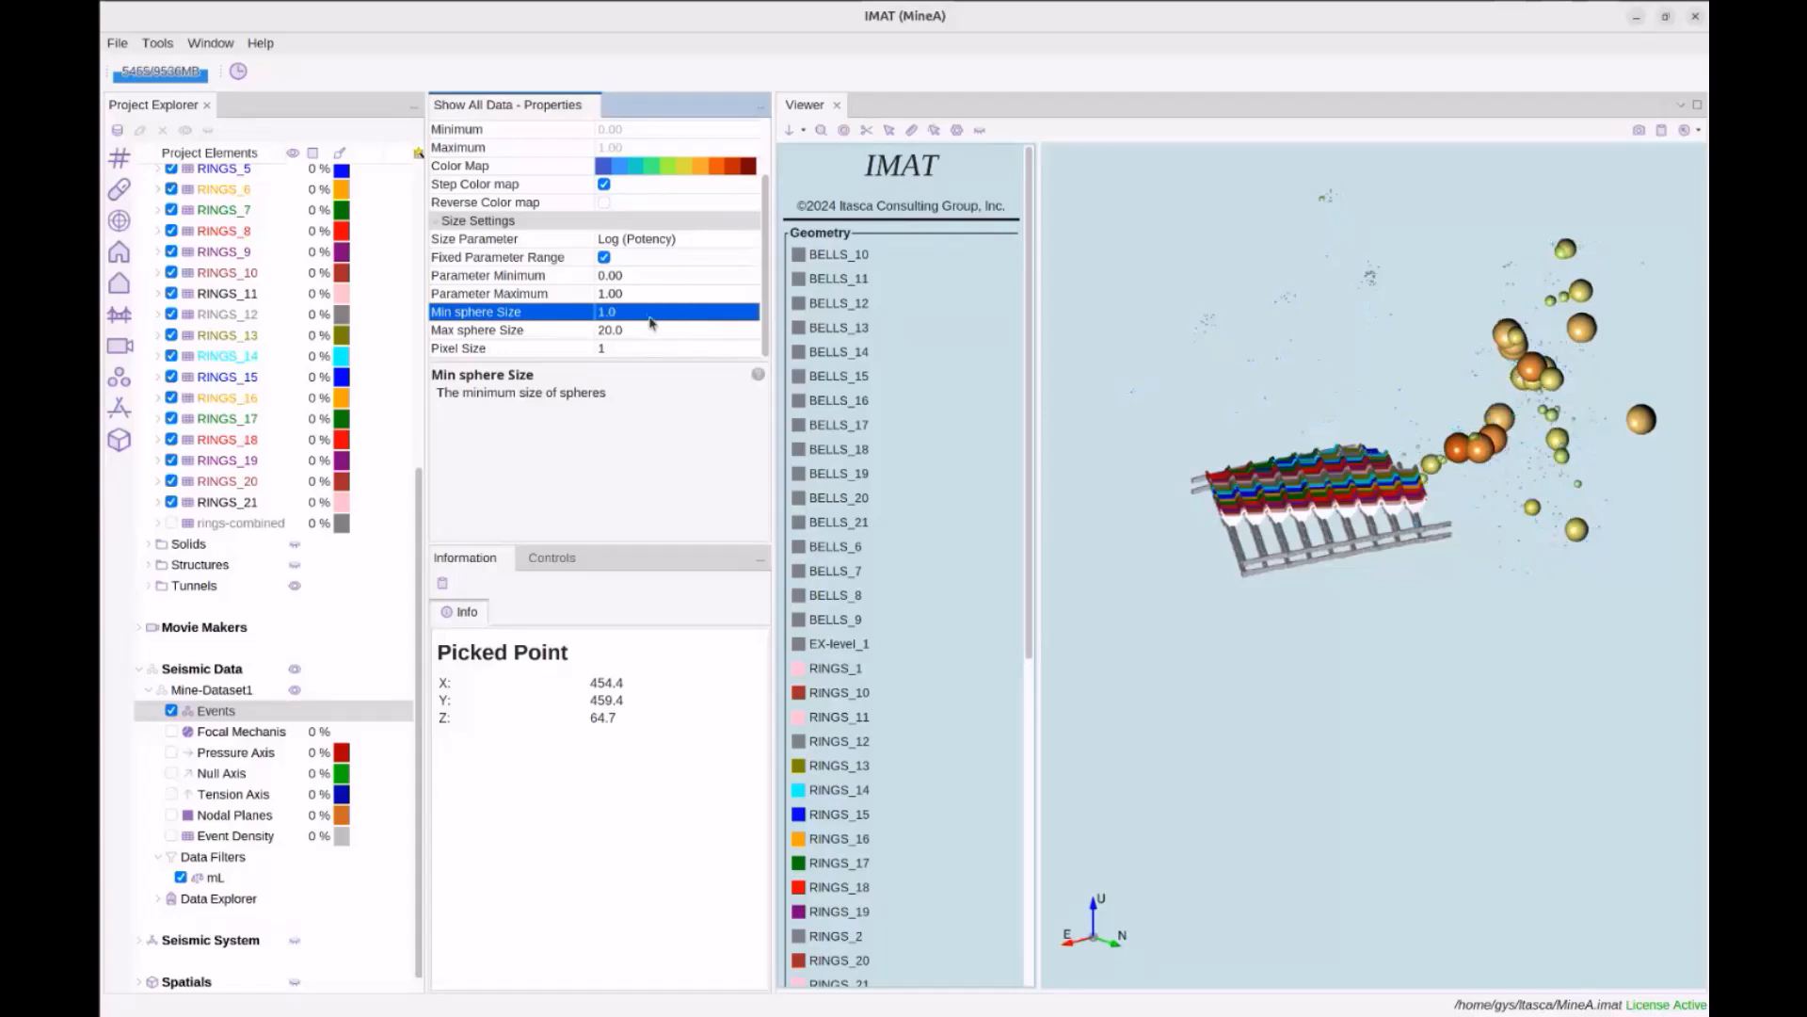
left_click(649, 314)
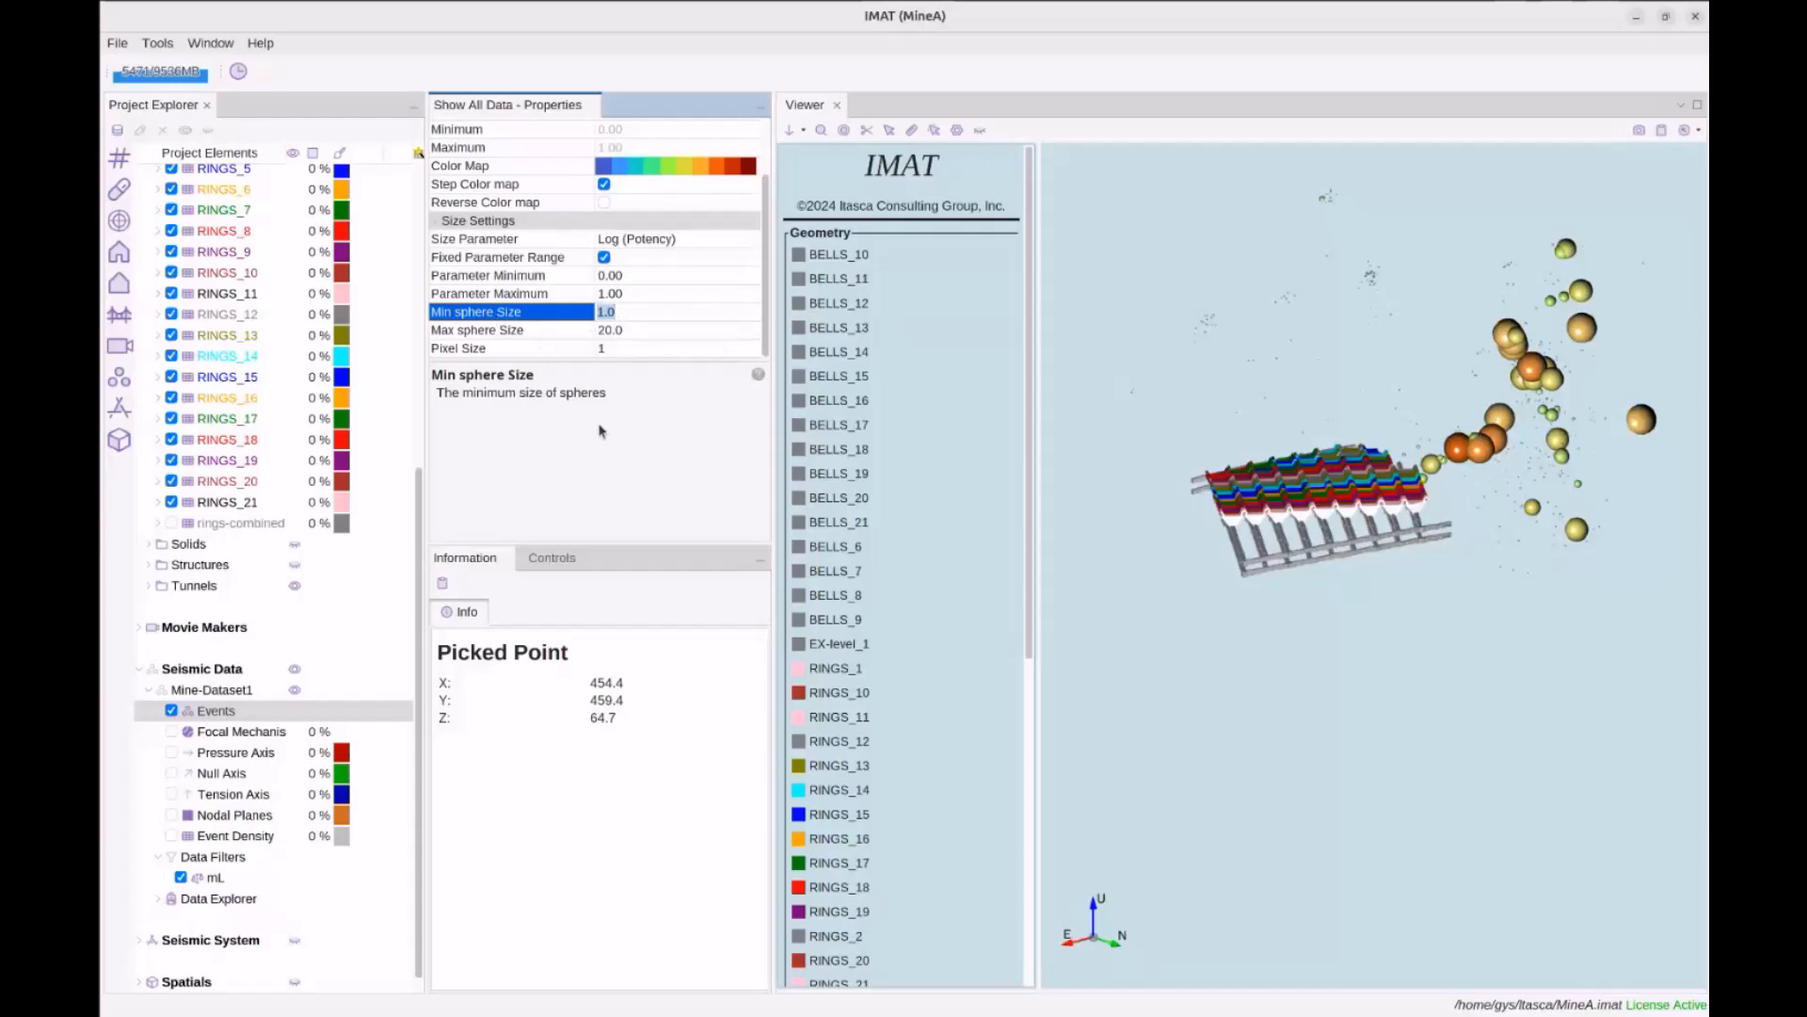
scroll(646, 317, "up", 3)
scroll(646, 315, "down", 3)
left_click(1503, 325)
left_click(689, 423)
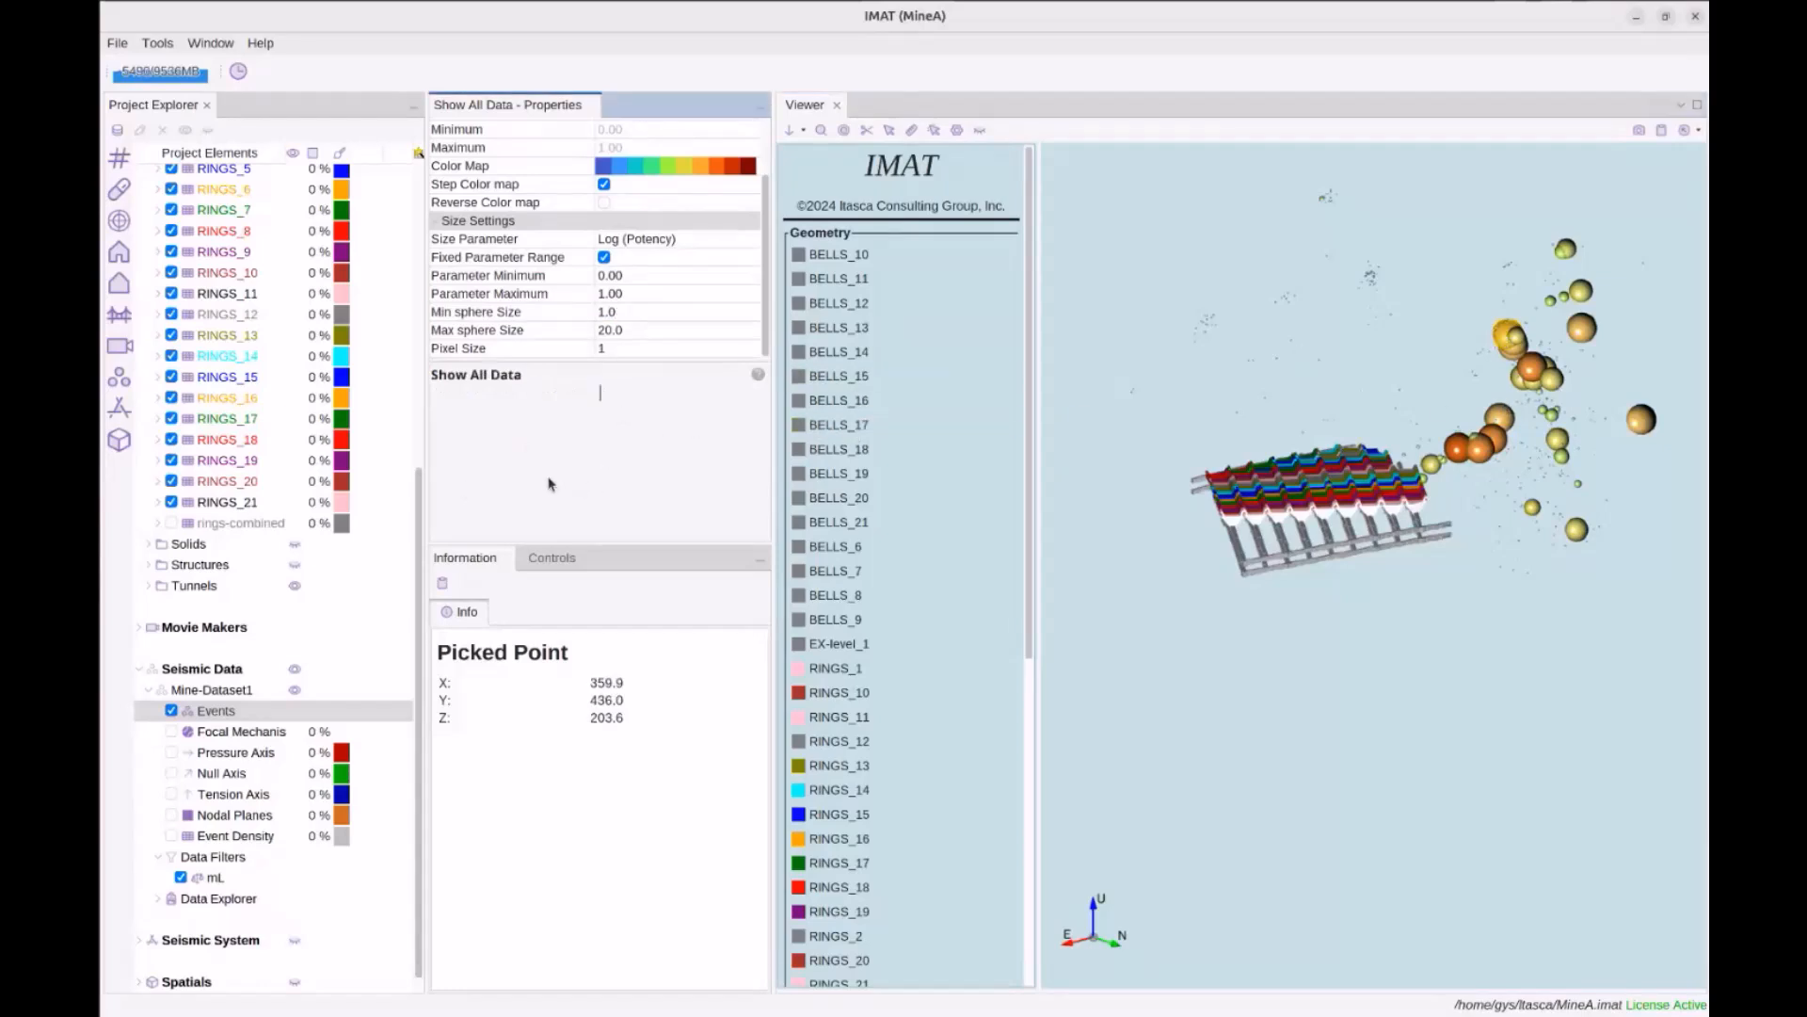
left_click(241, 731)
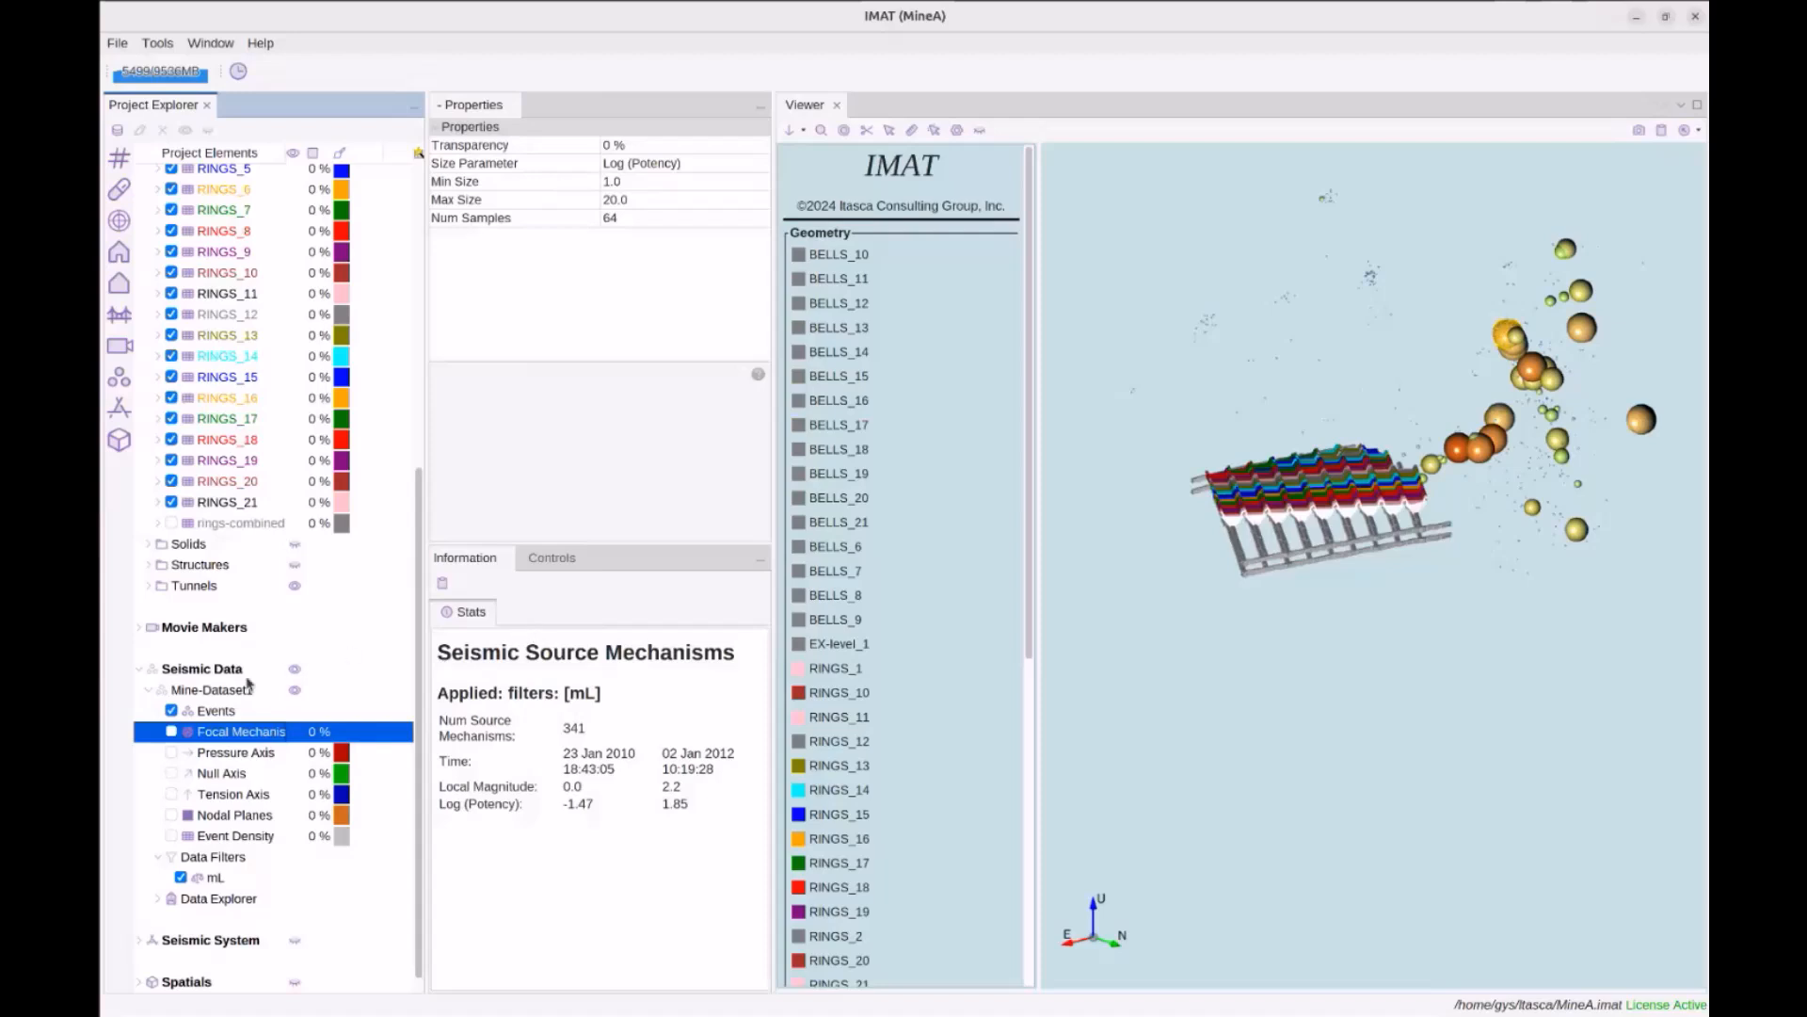
Hide the event spheres, show the focal mechanism beach balls, and orbit the mine view
left_click(228, 712)
left_click(171, 711)
left_click(232, 732)
left_click(172, 731)
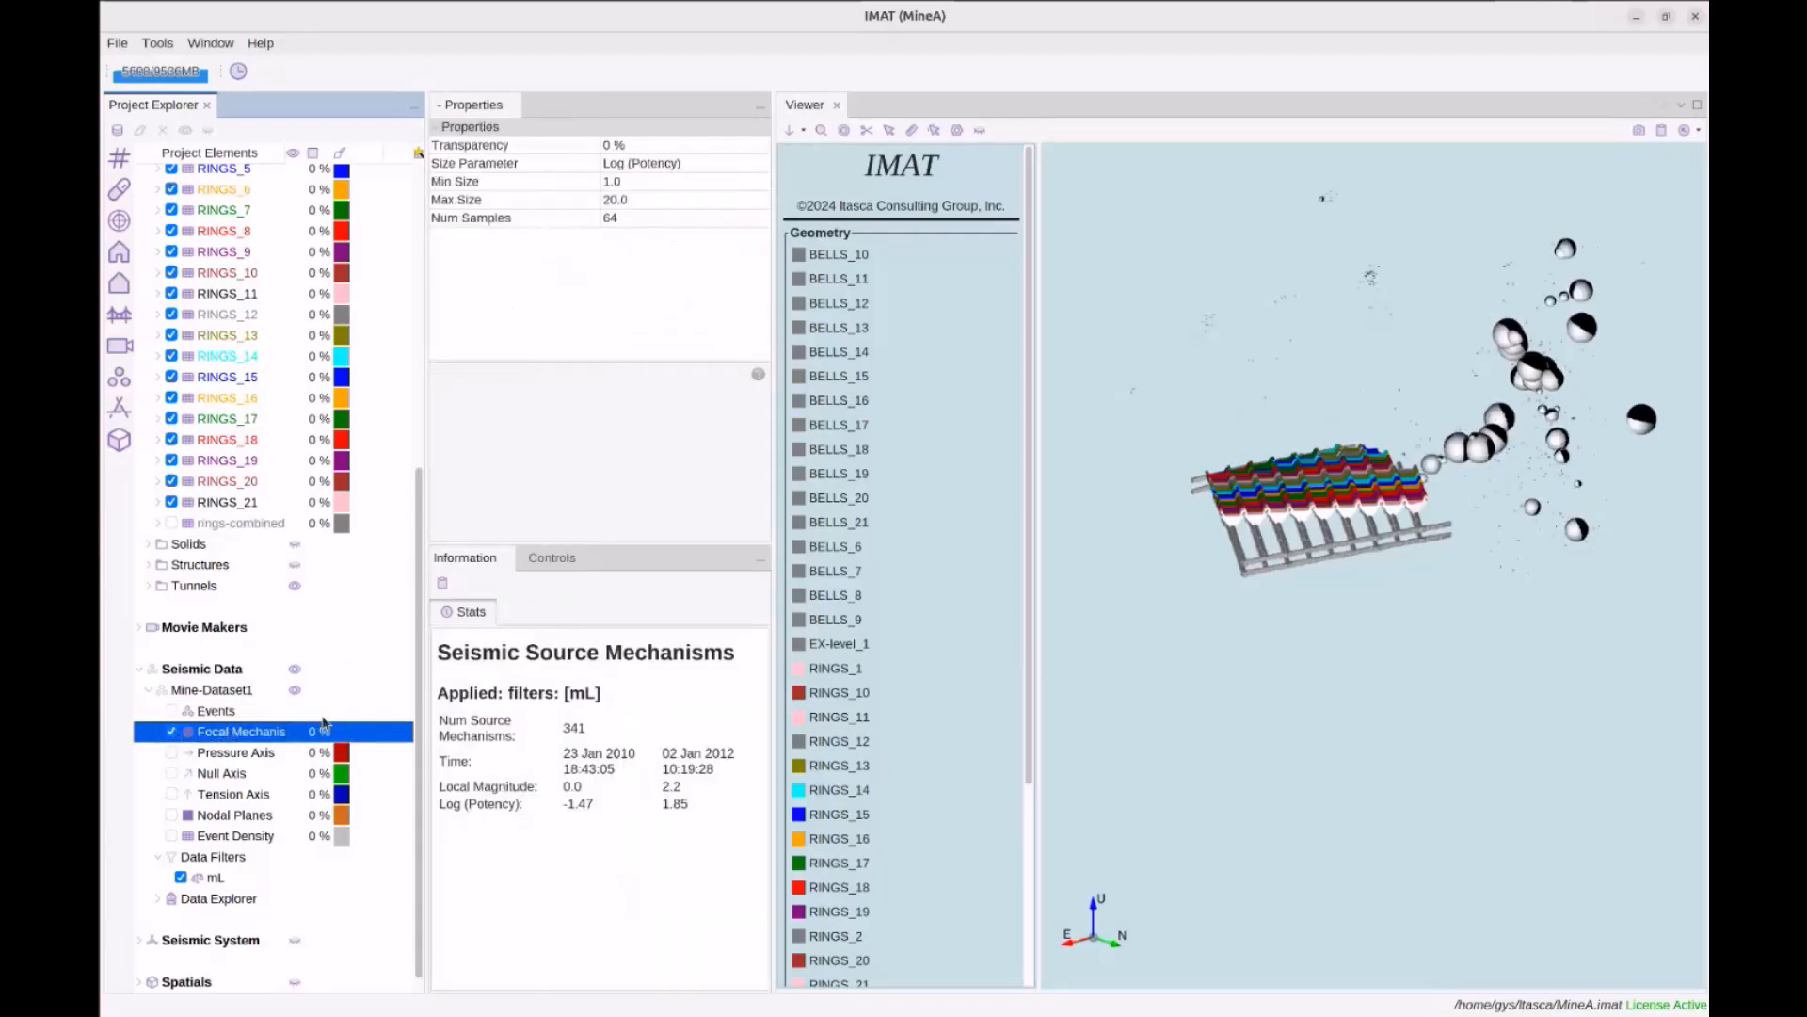
left_click_drag(1349, 683, 1296, 667)
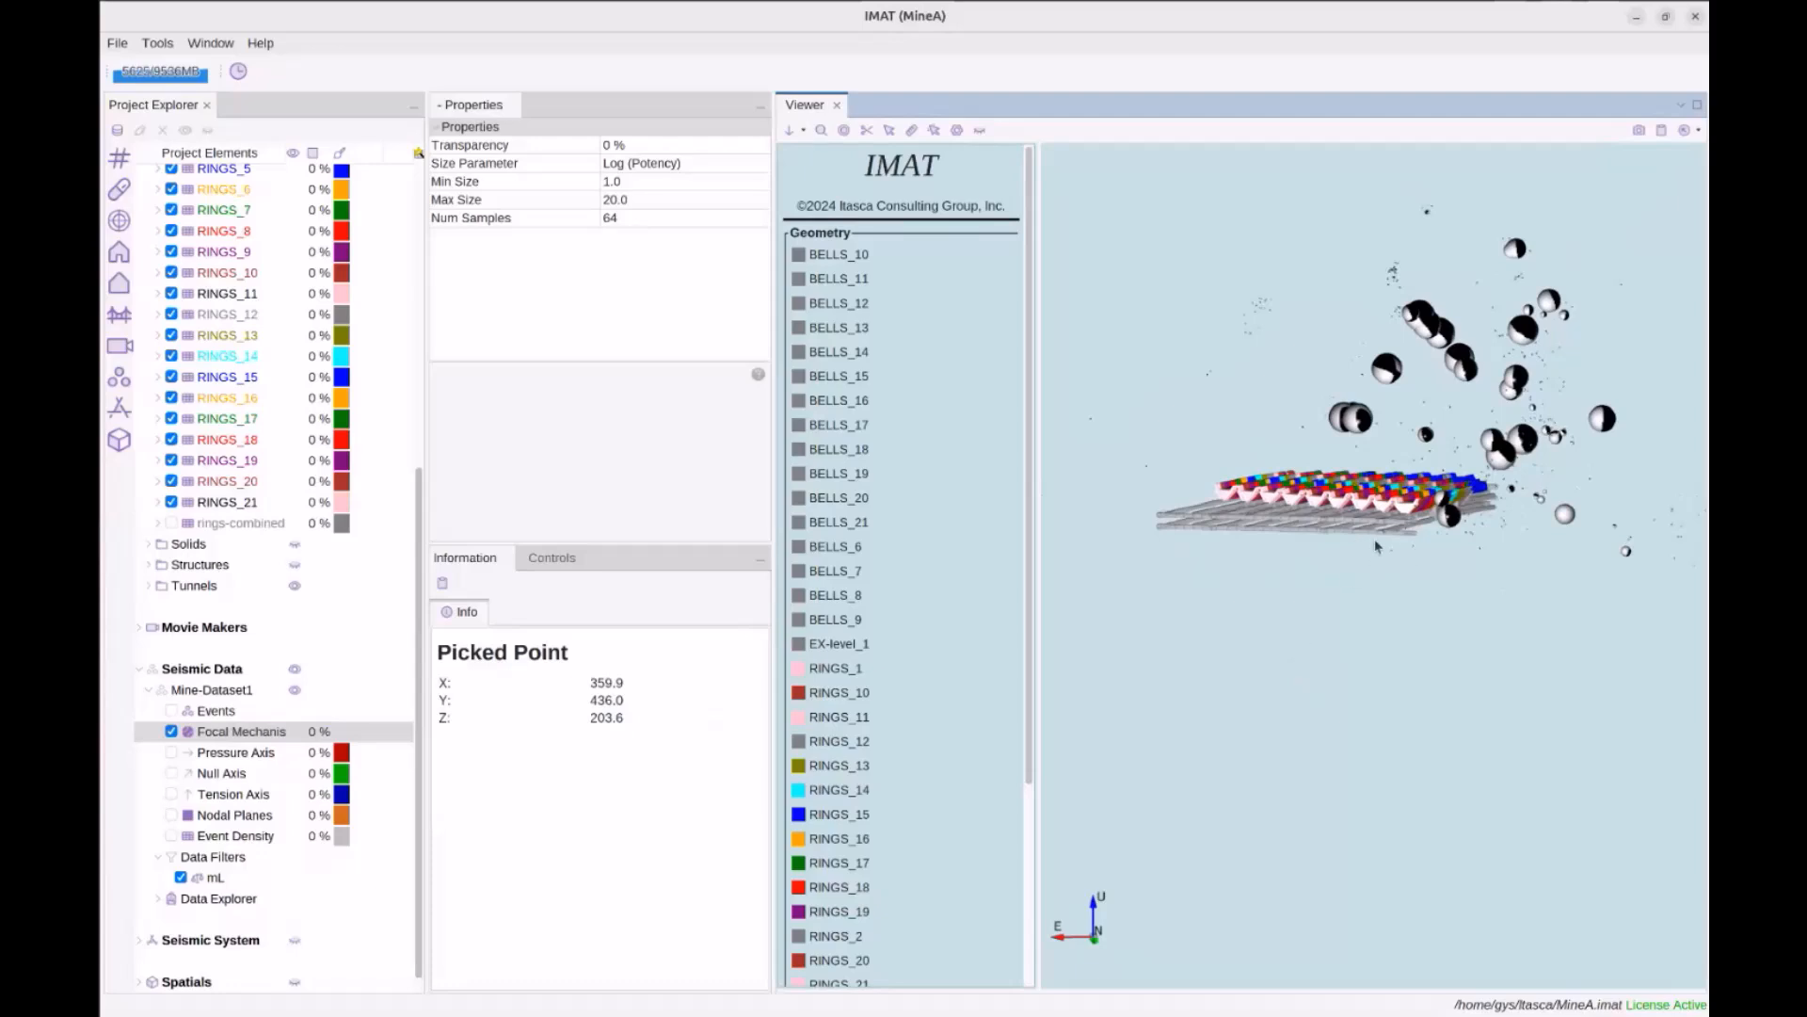
left_click_drag(1376, 543, 1442, 579)
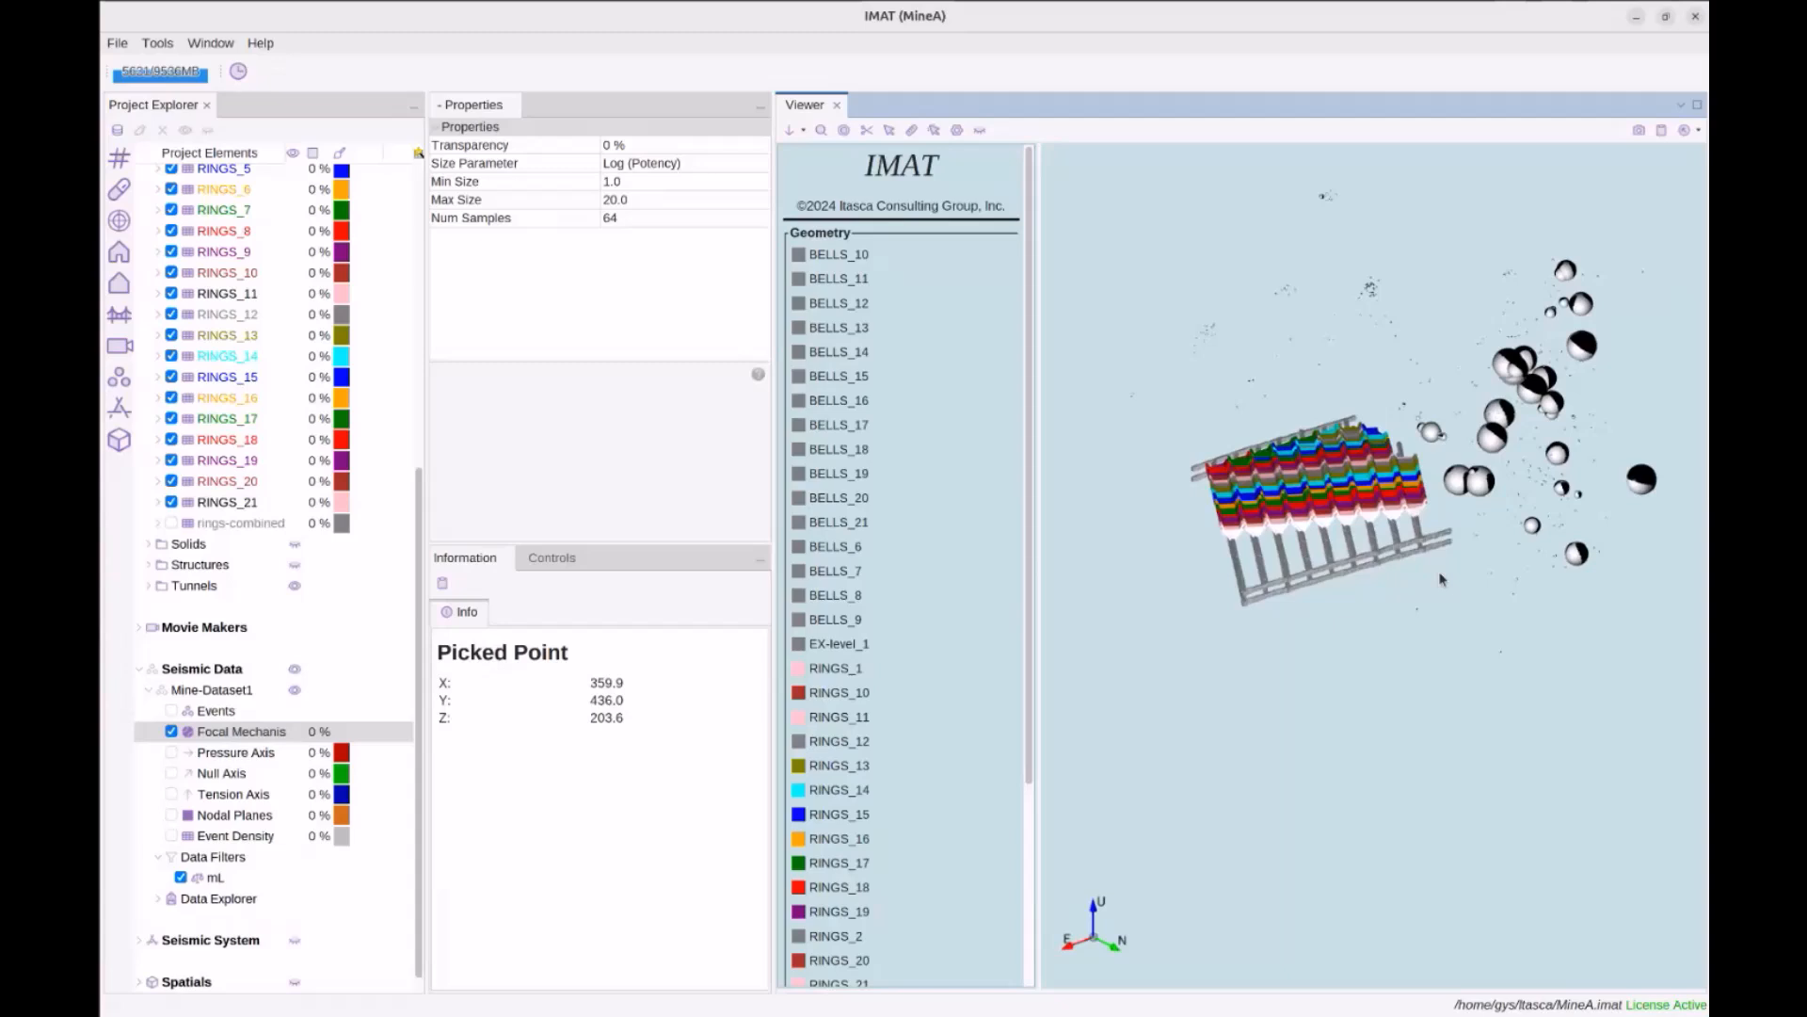
middle_click_drag(1499, 522, 1423, 536)
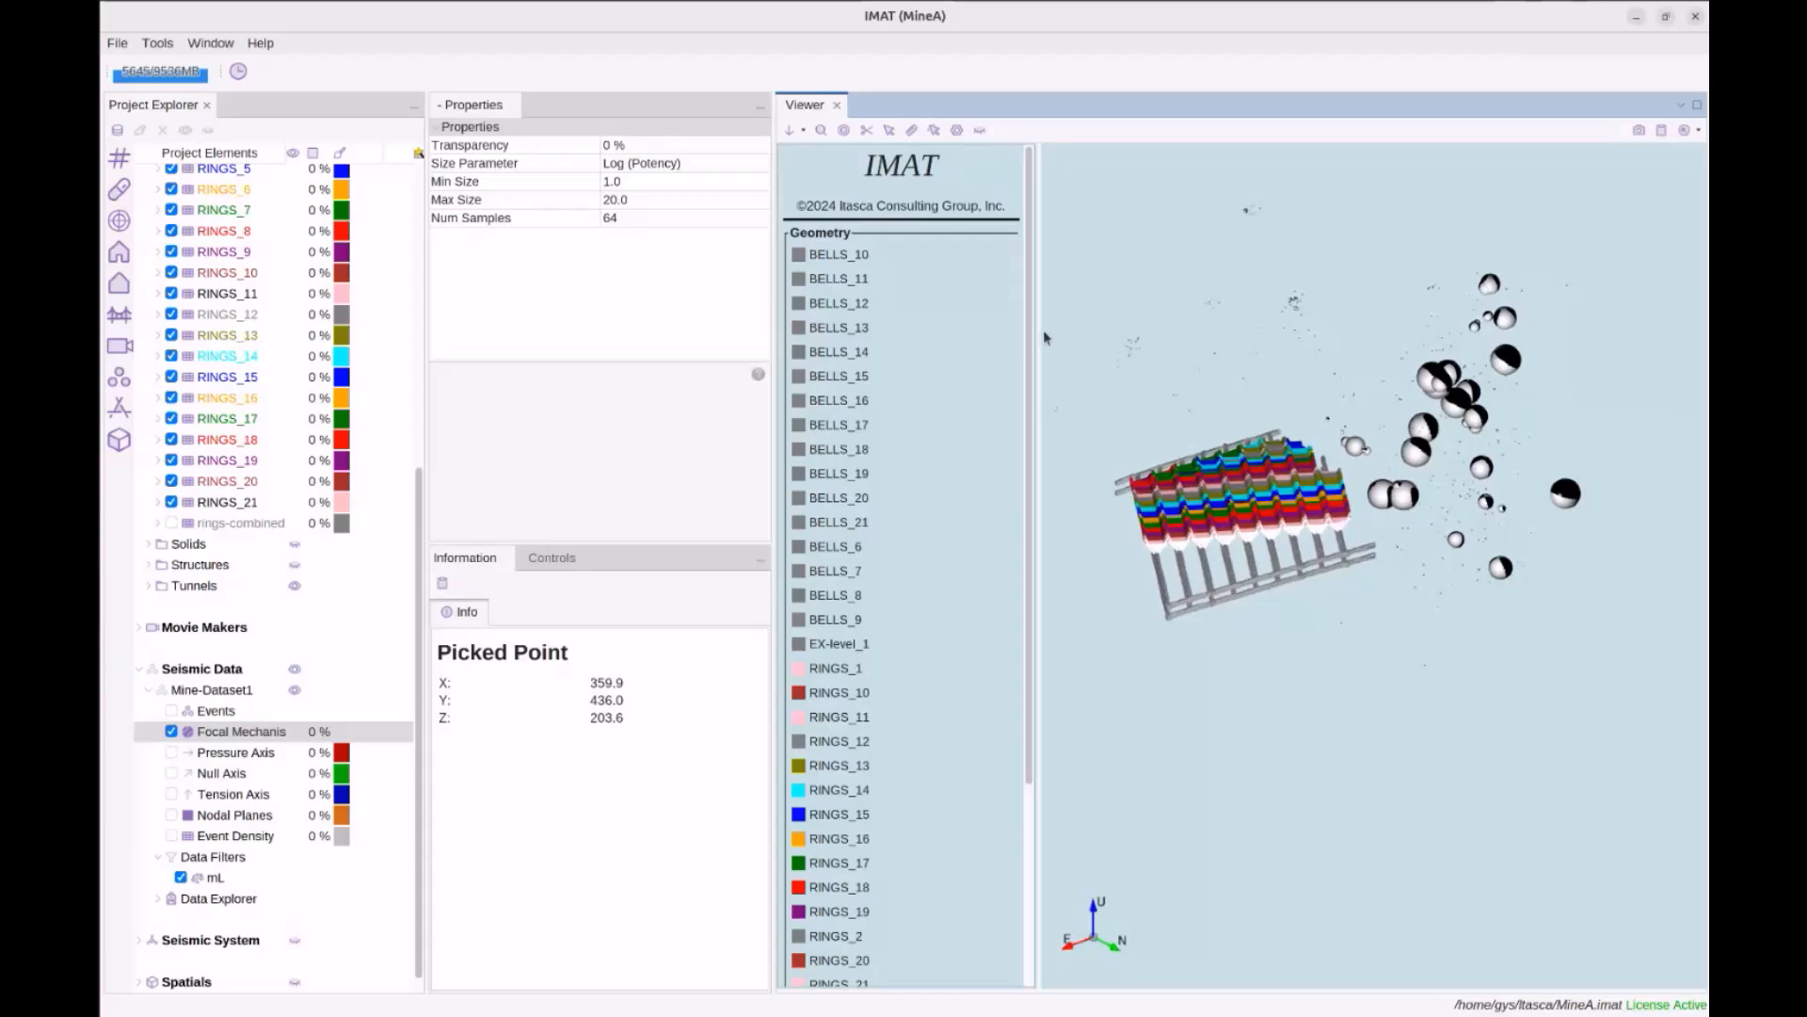
Raise the Events minimum sphere size to 5.0
left_click(237, 711)
scroll(662, 301, "down", 3)
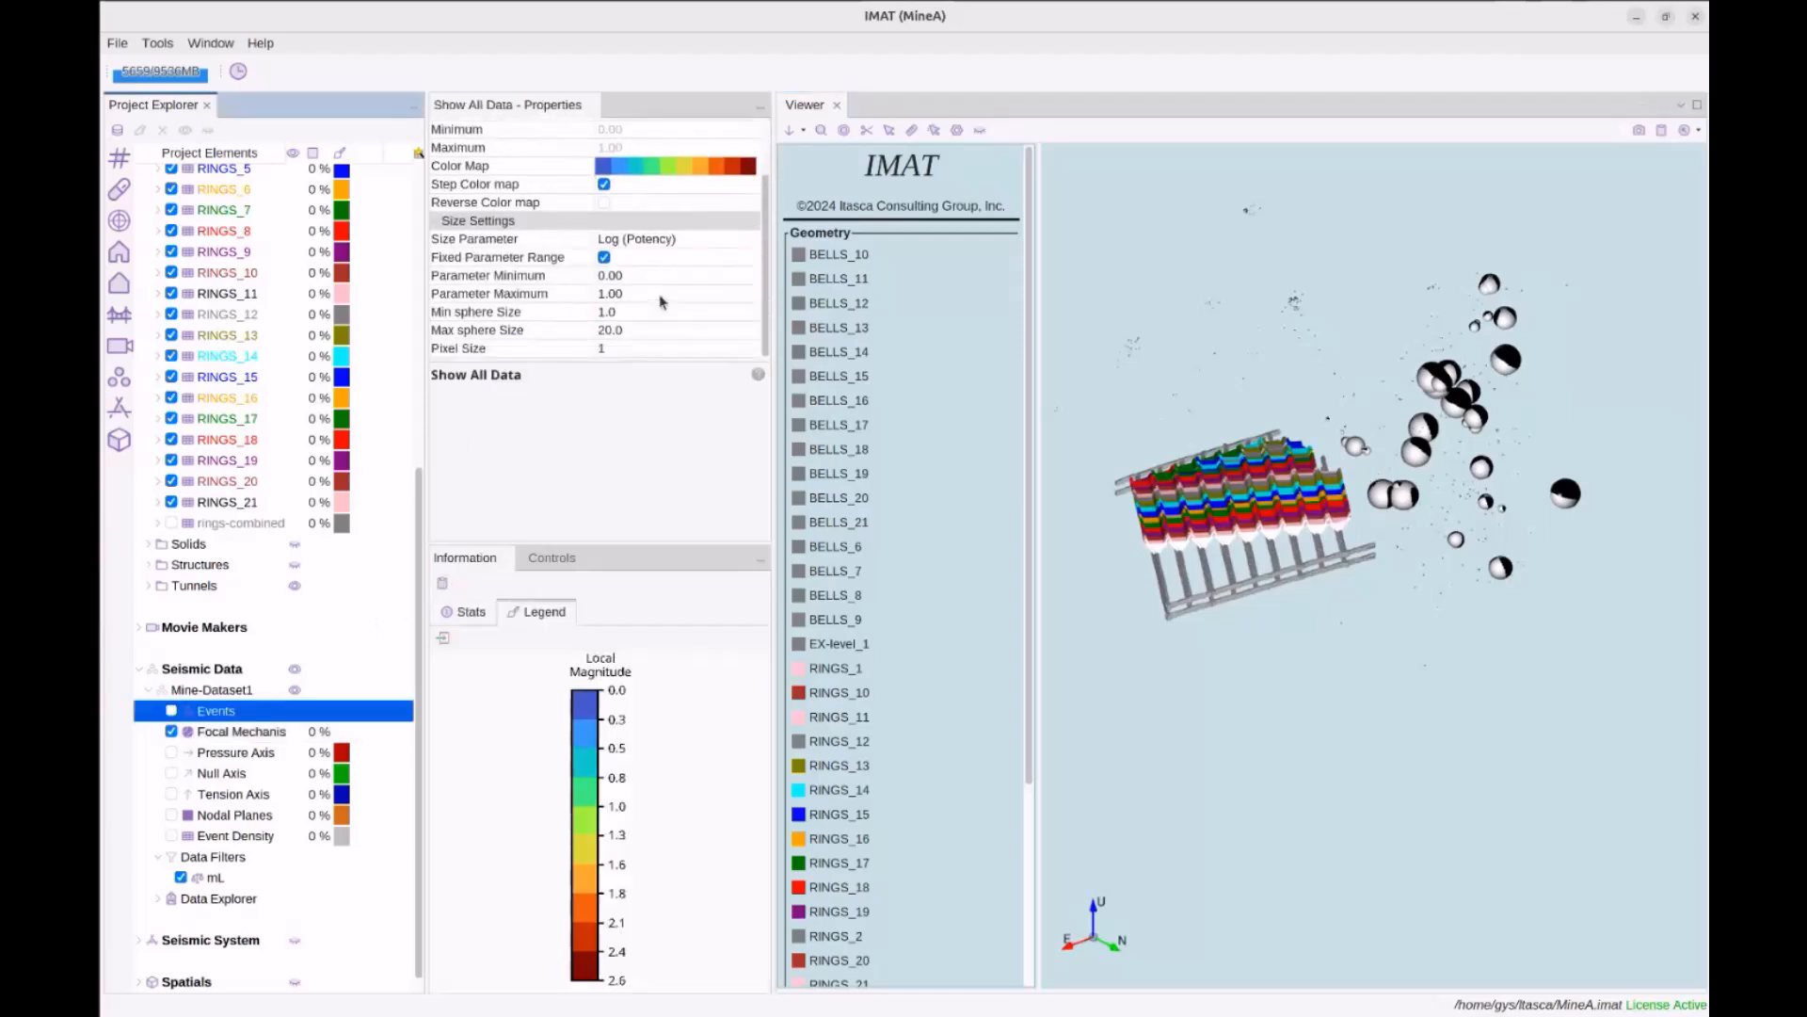
left_click(661, 275)
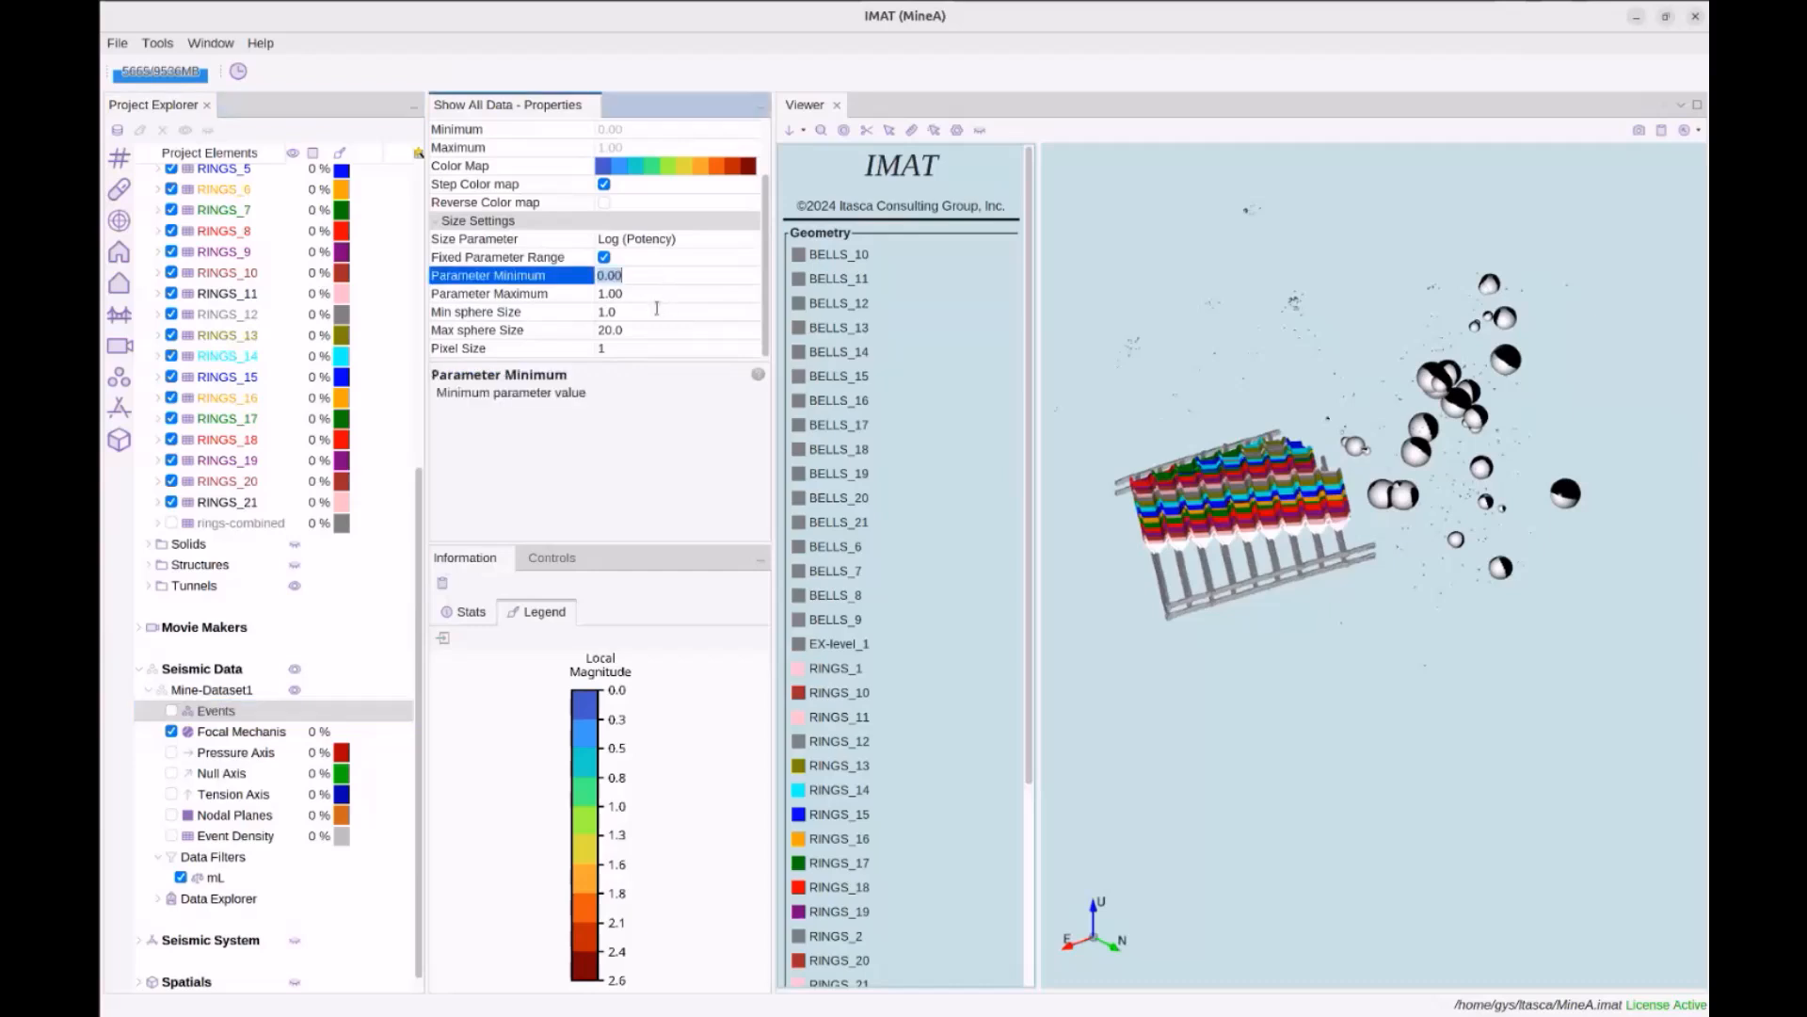
left_click(657, 311)
type("5")
key("Return")
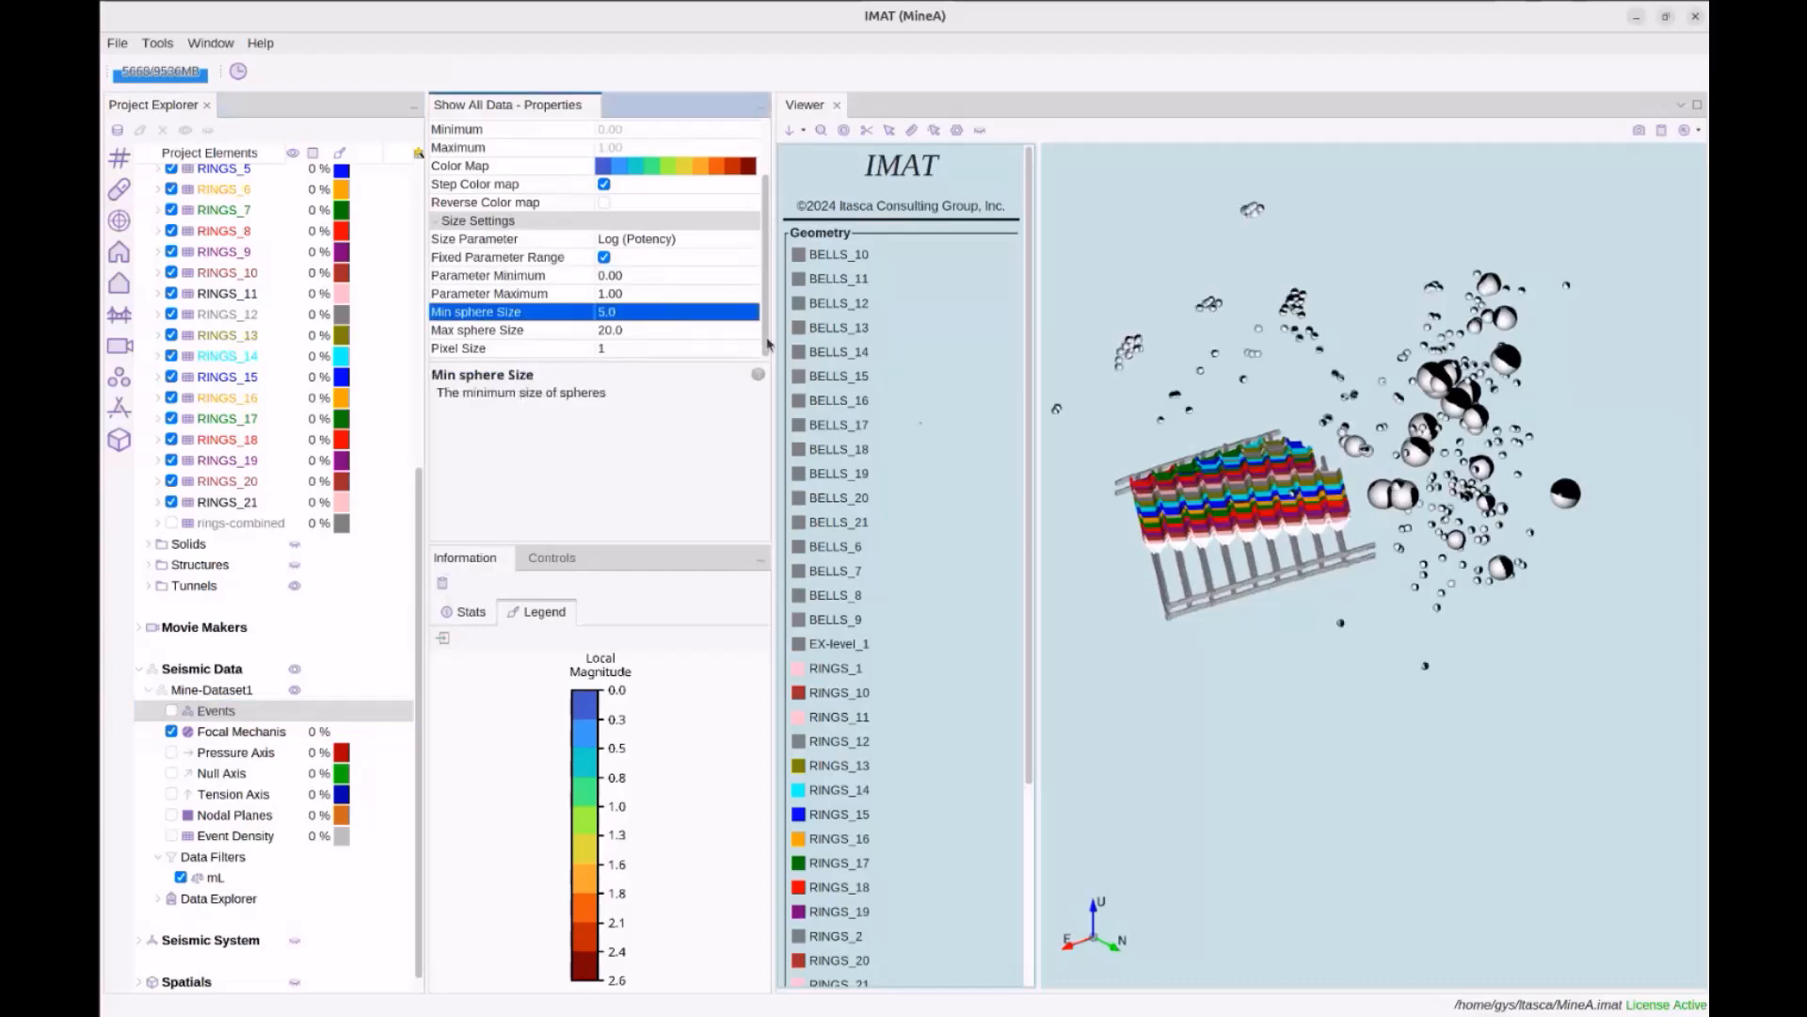
left_click_drag(1529, 468, 1500, 469)
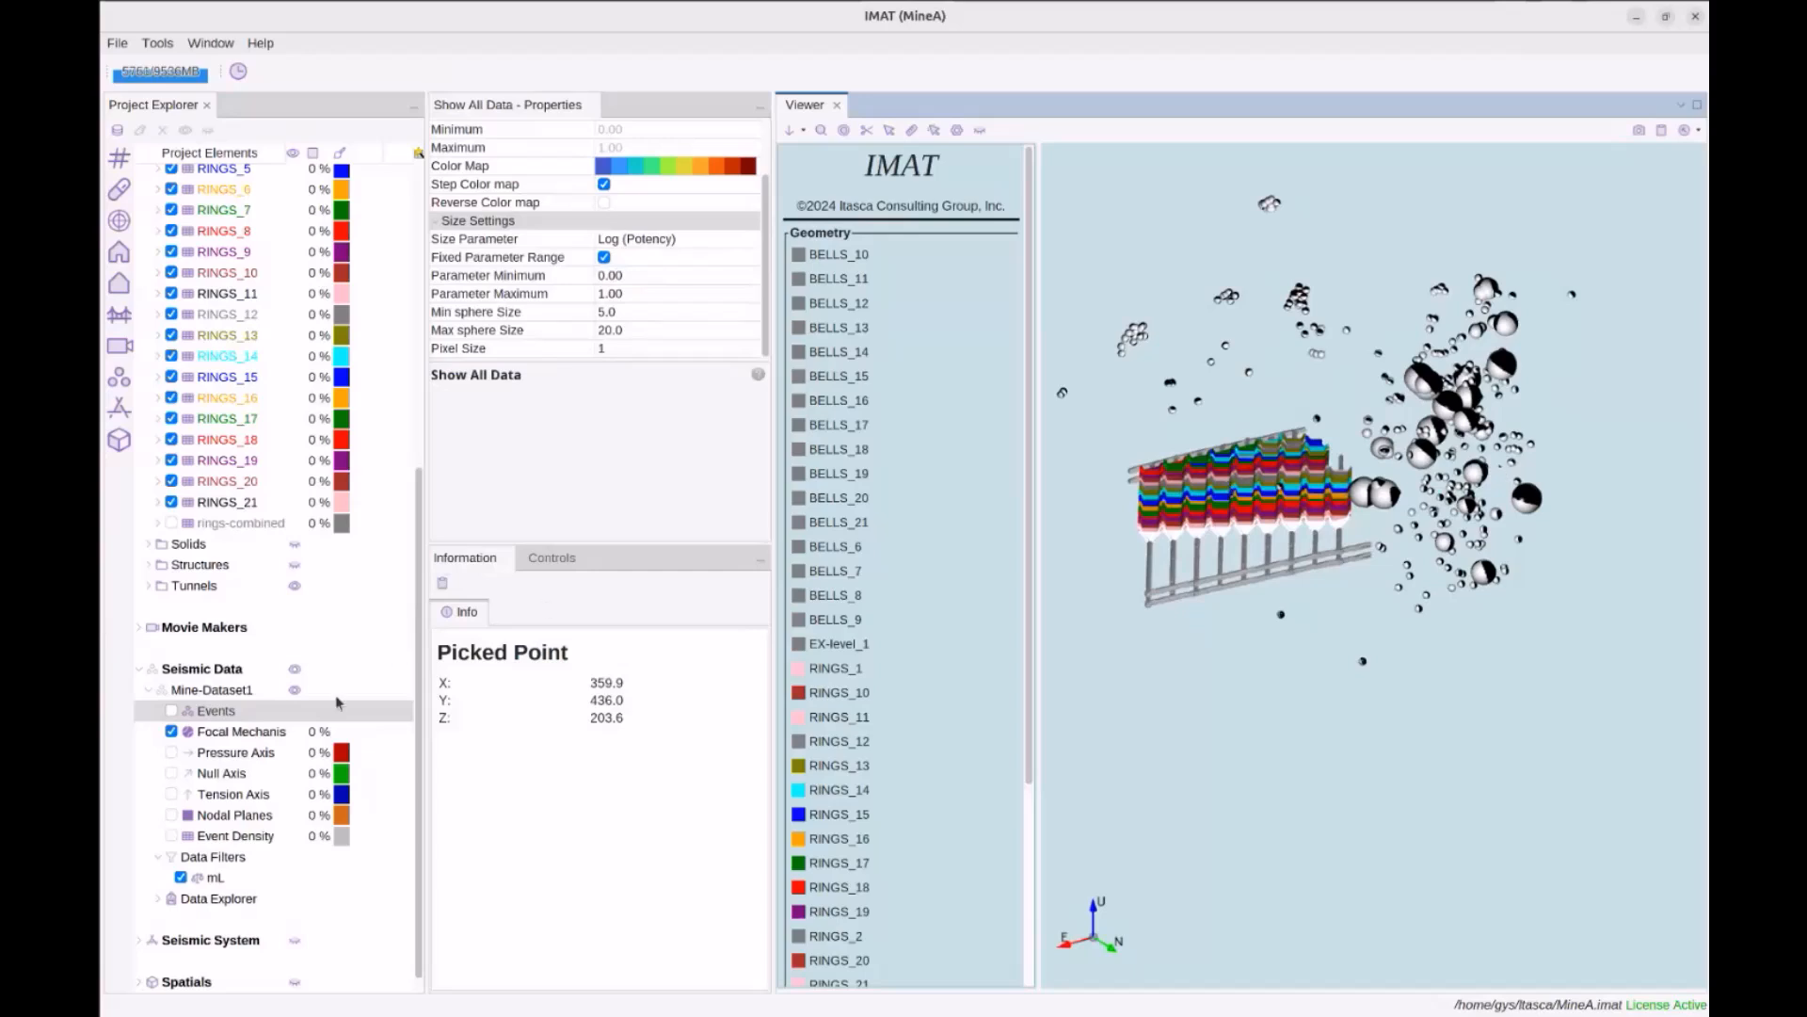
Lower the mL filter's Local Magnitude lower bound to -1.0 and review the focal mechanism statistics
left_click(218, 881)
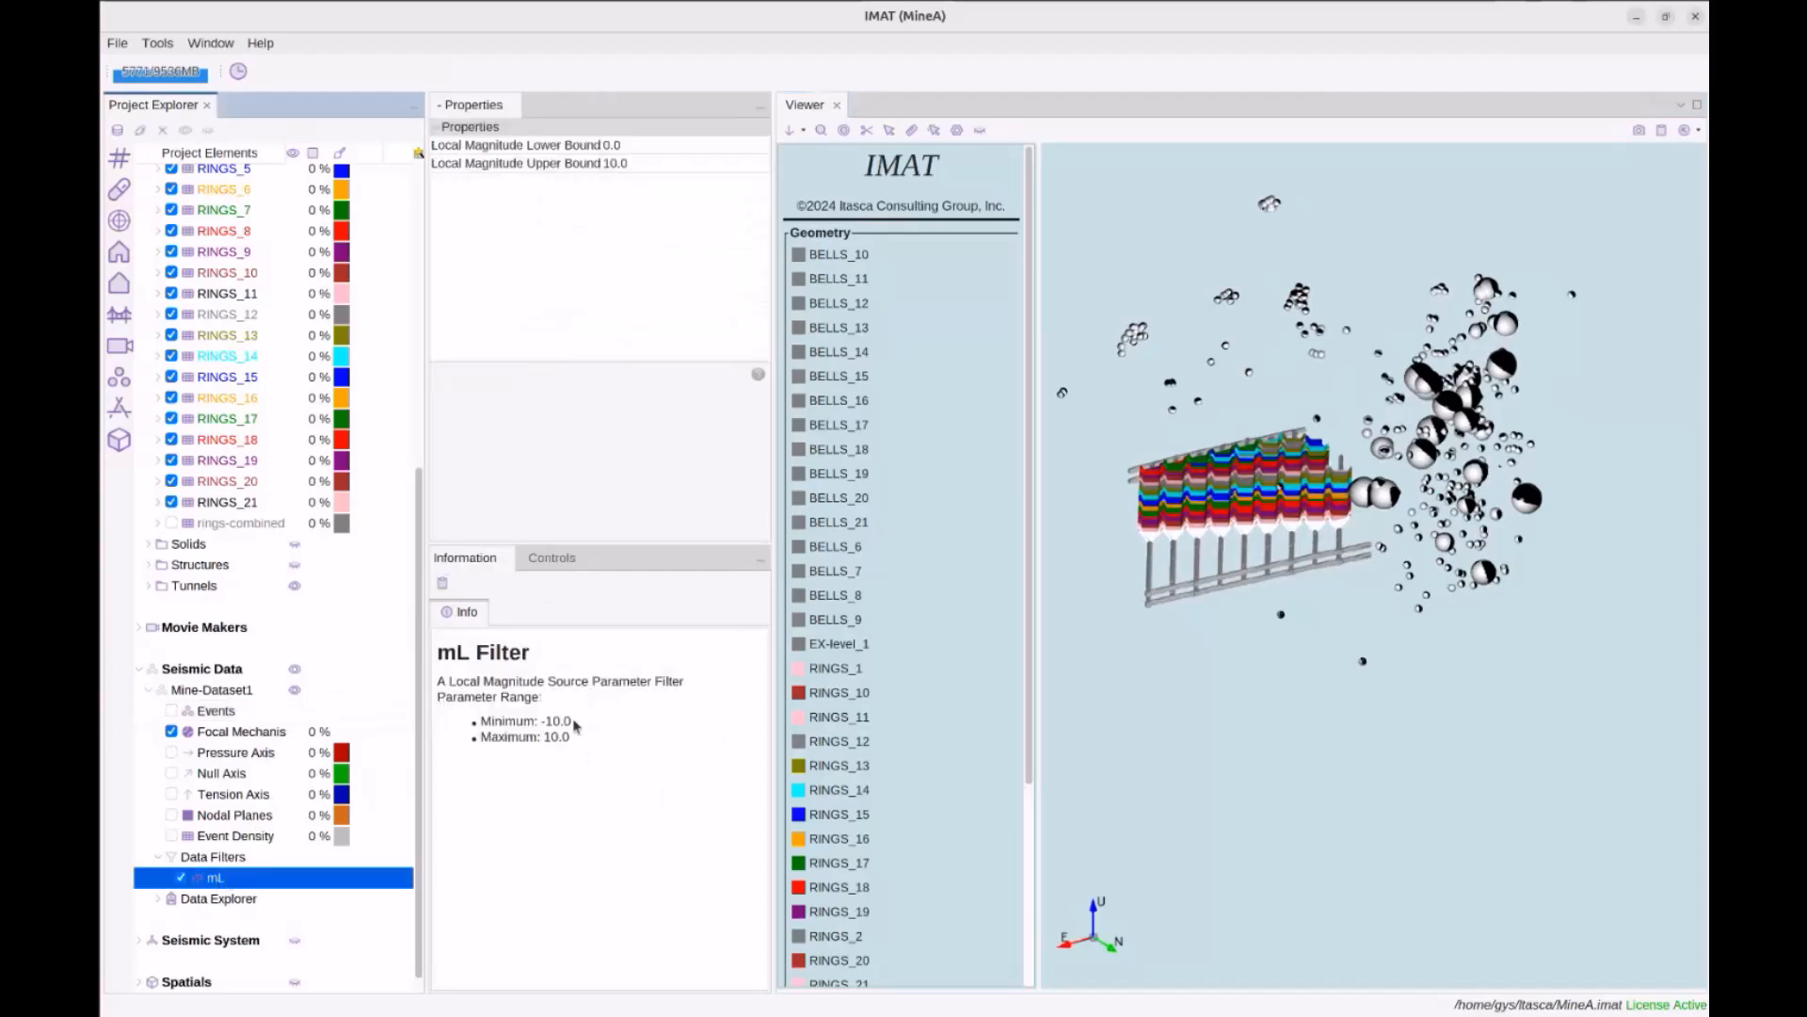
left_click(638, 144)
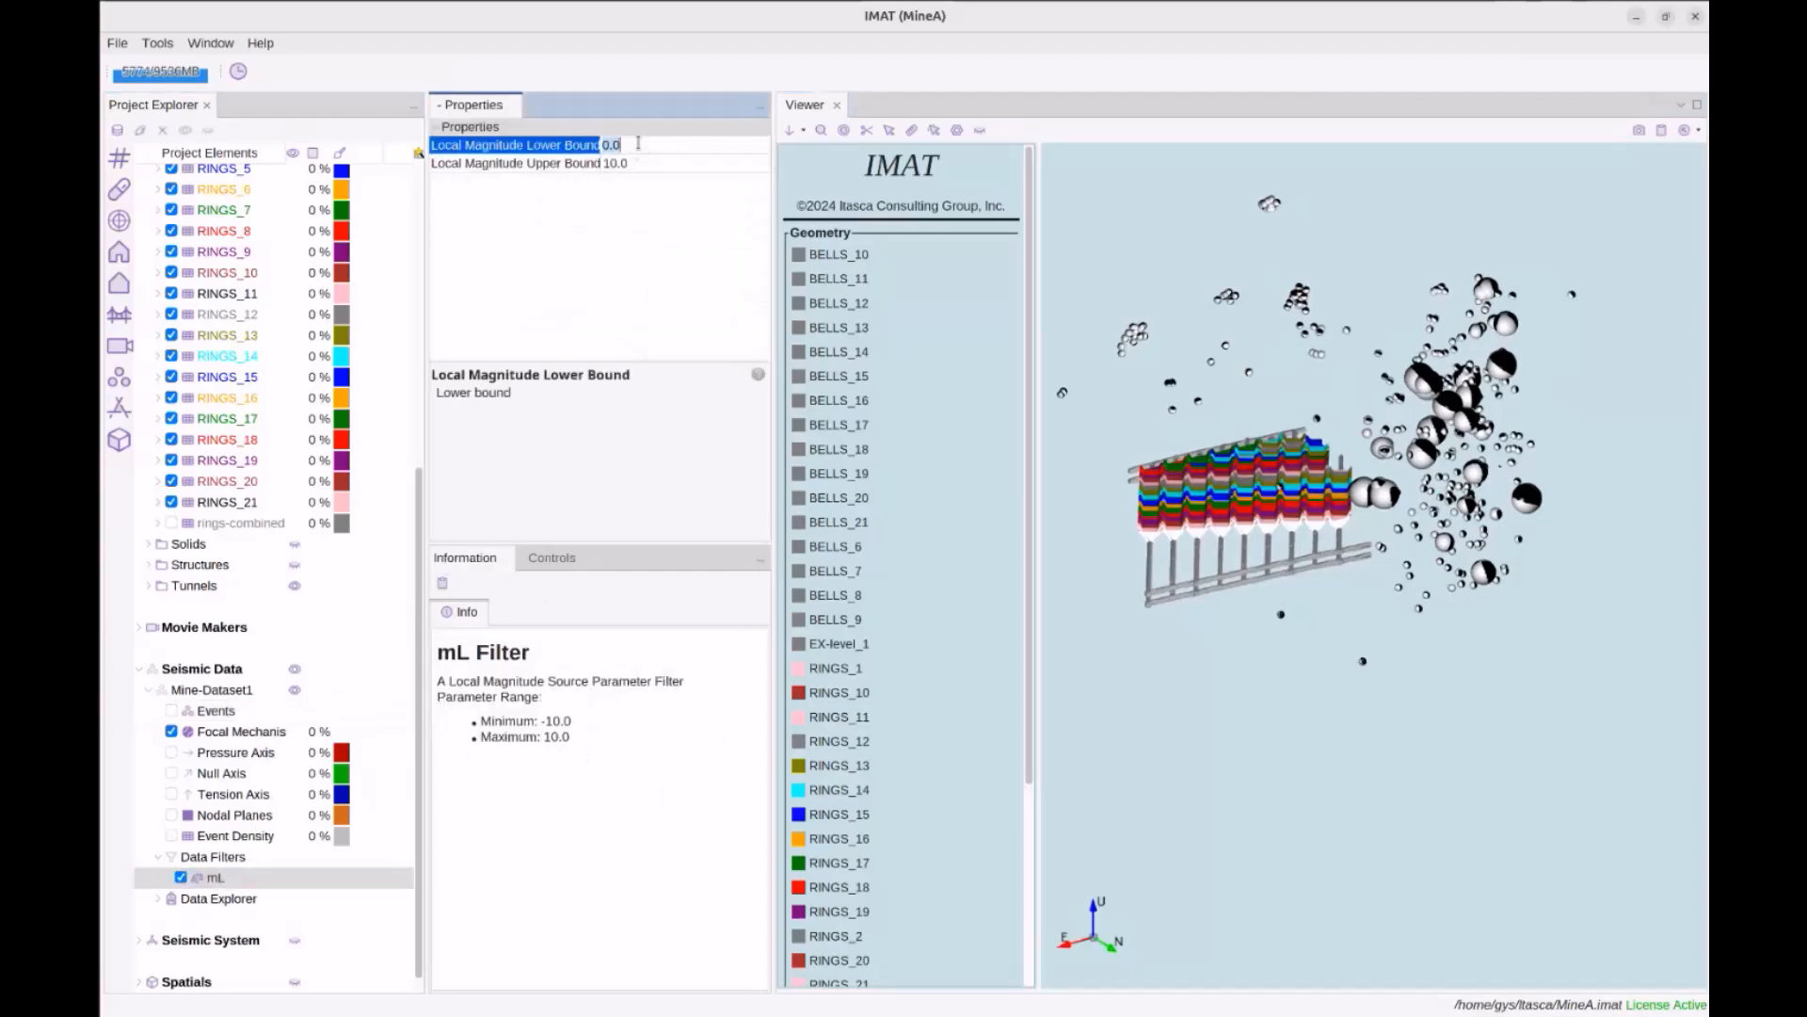
type("-1.0")
key("Return")
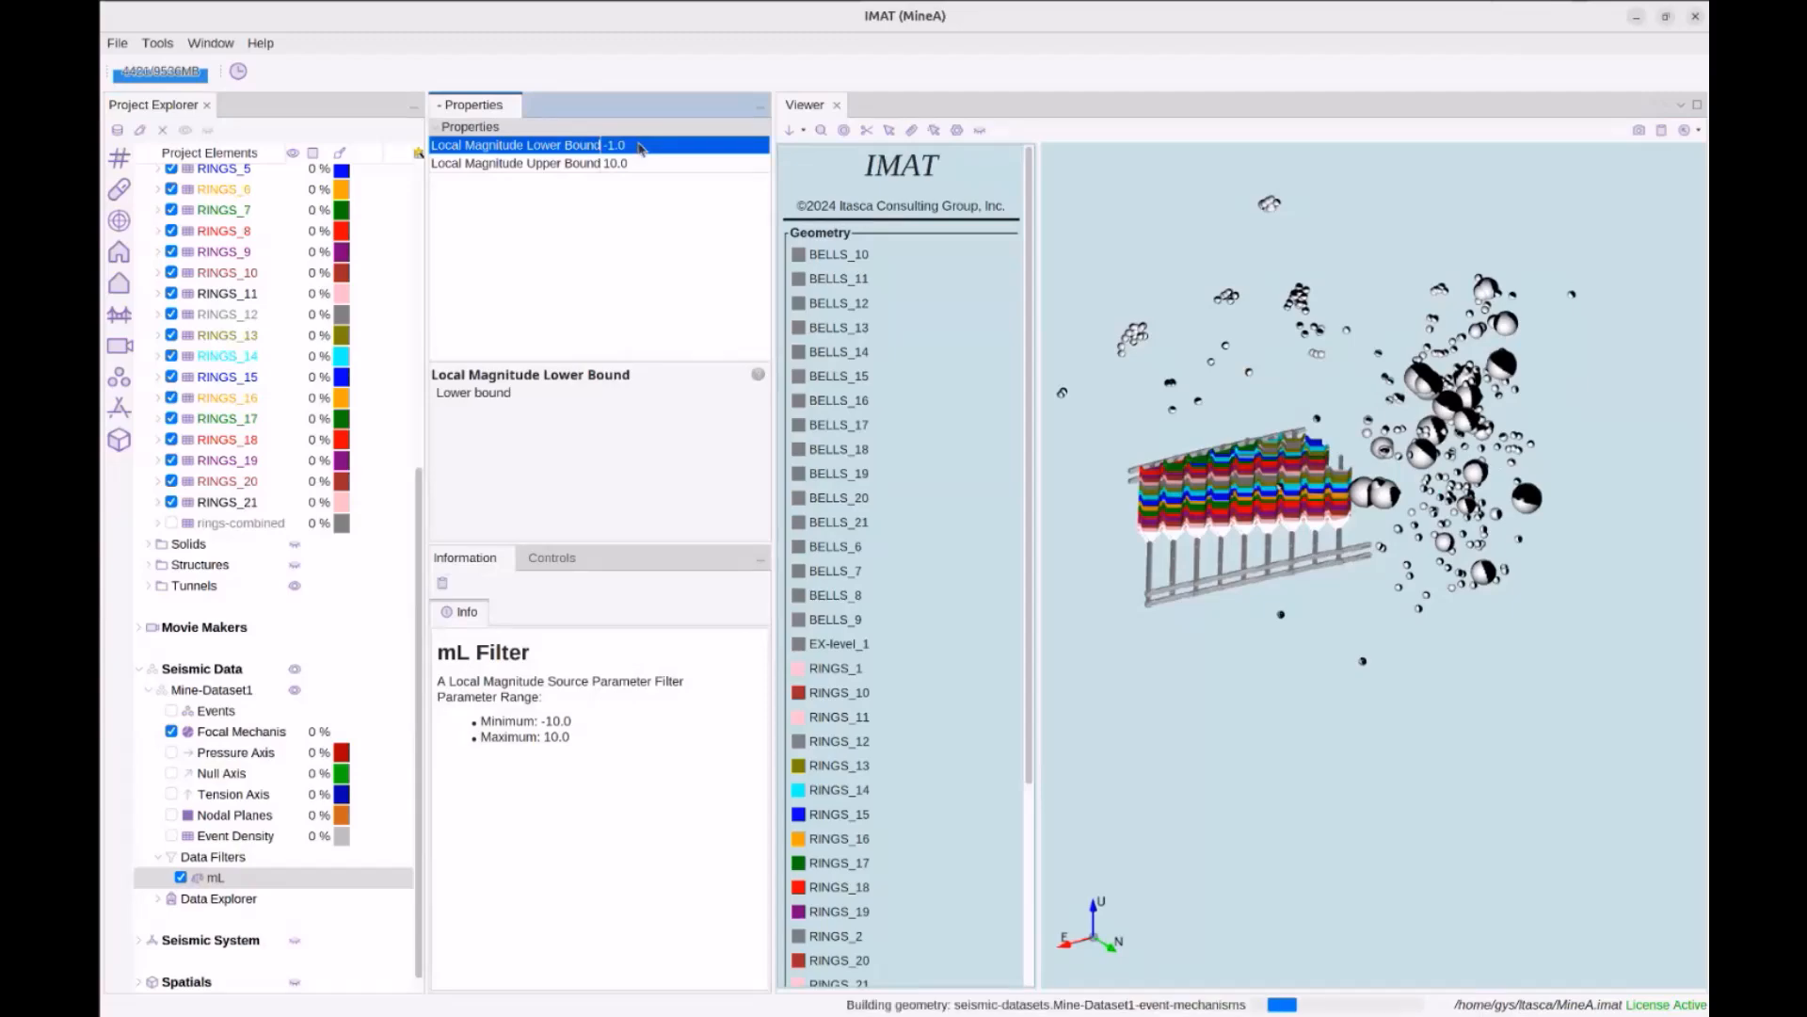
left_click(1418, 392)
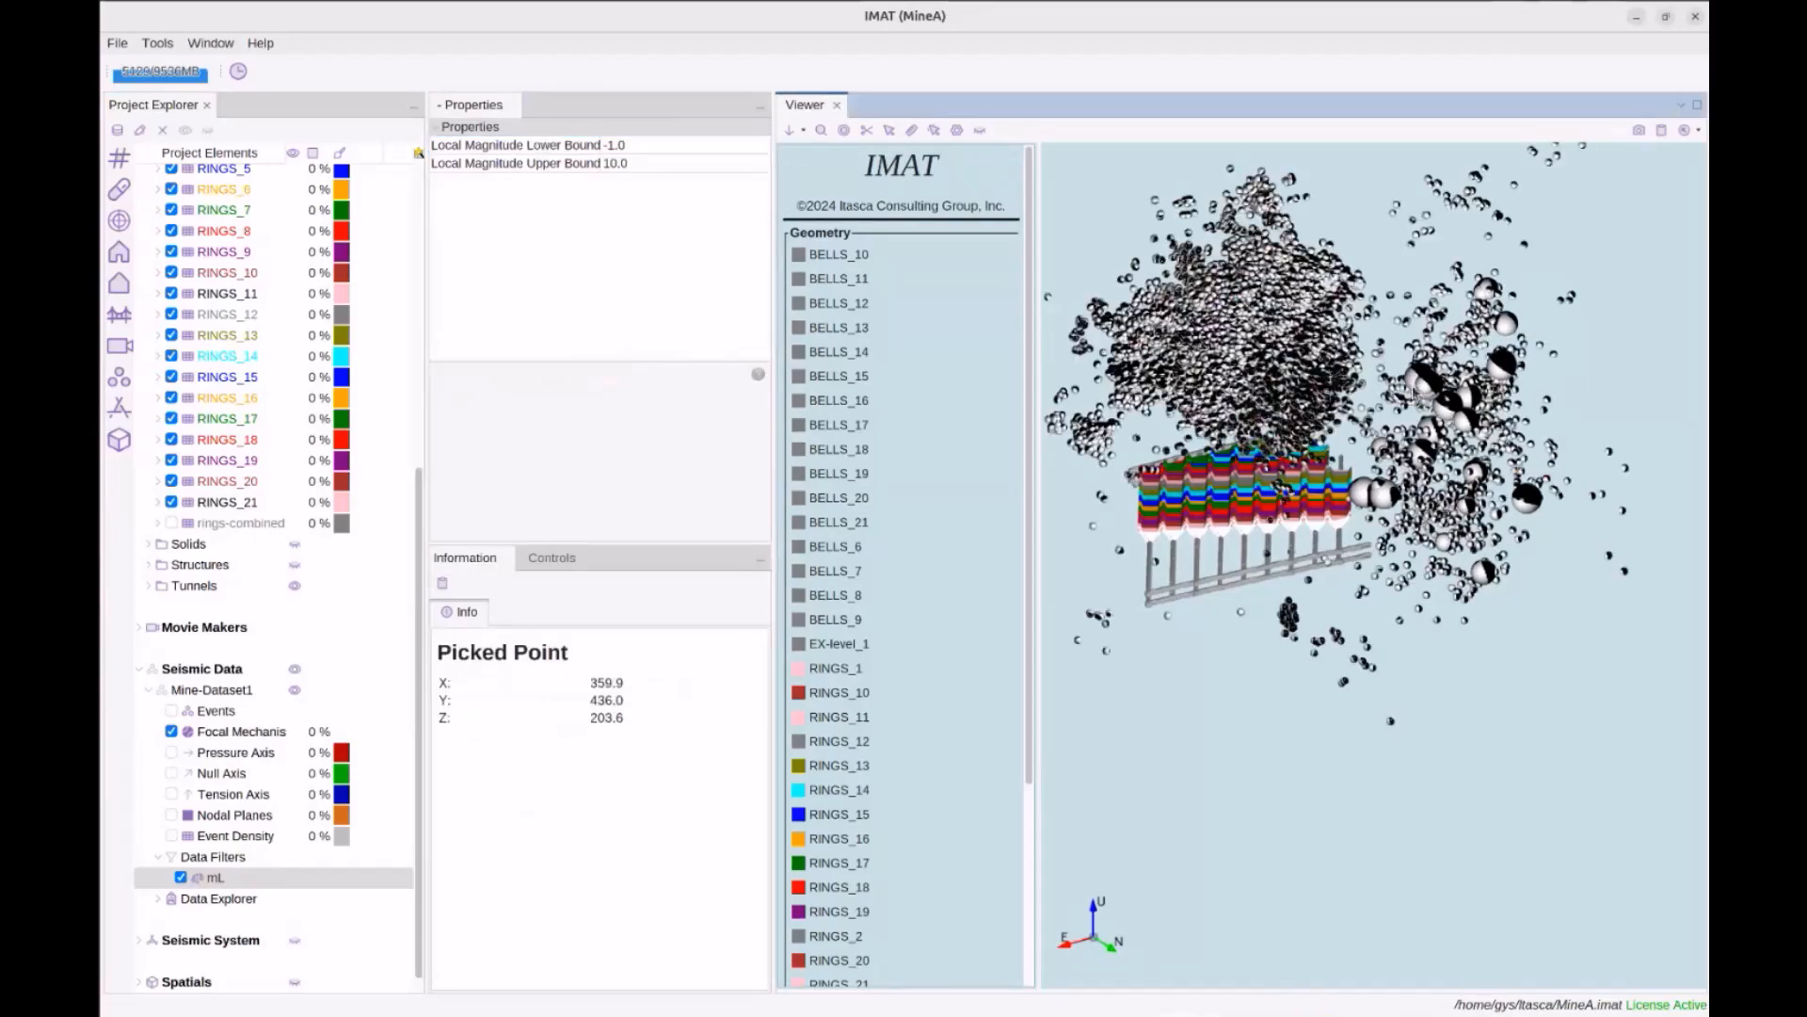
left_click_drag(1371, 415, 1134, 339)
left_click_drag(1042, 393, 772, 533)
left_click(261, 734)
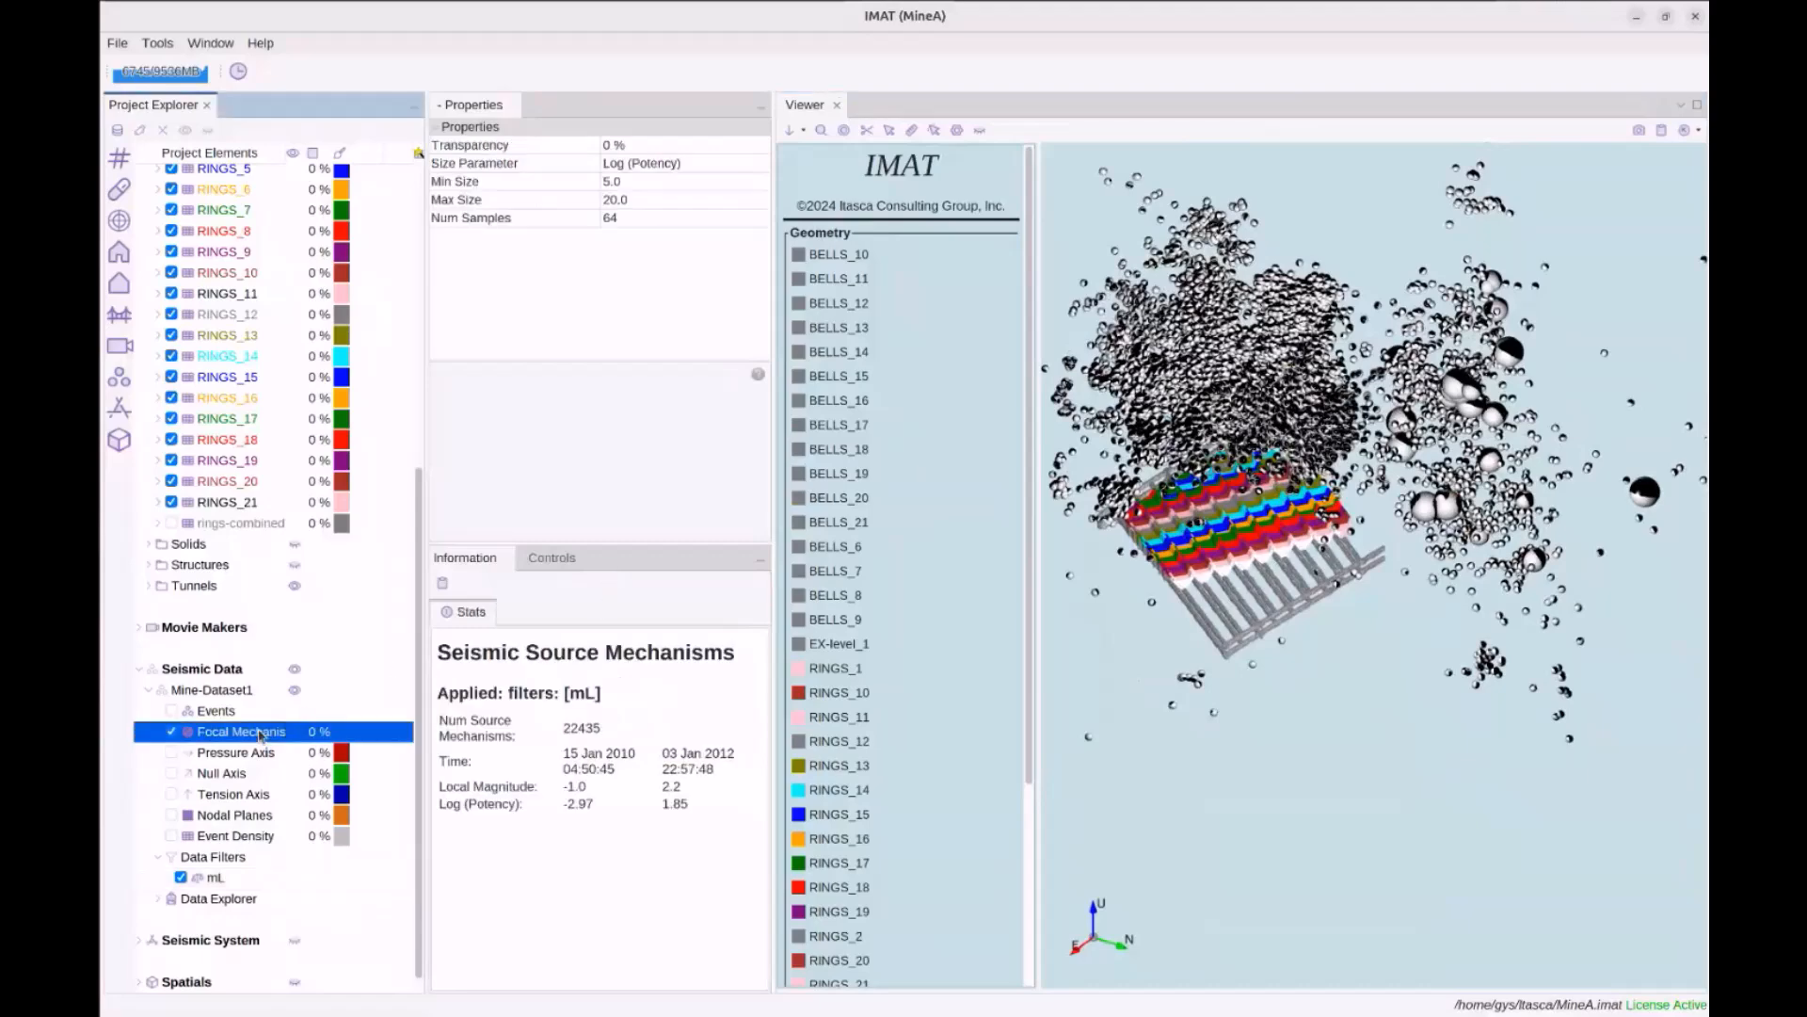
Swap the focal mechanism beach balls for red pressure-axis vectors and rotate to a side view
left_click(172, 732)
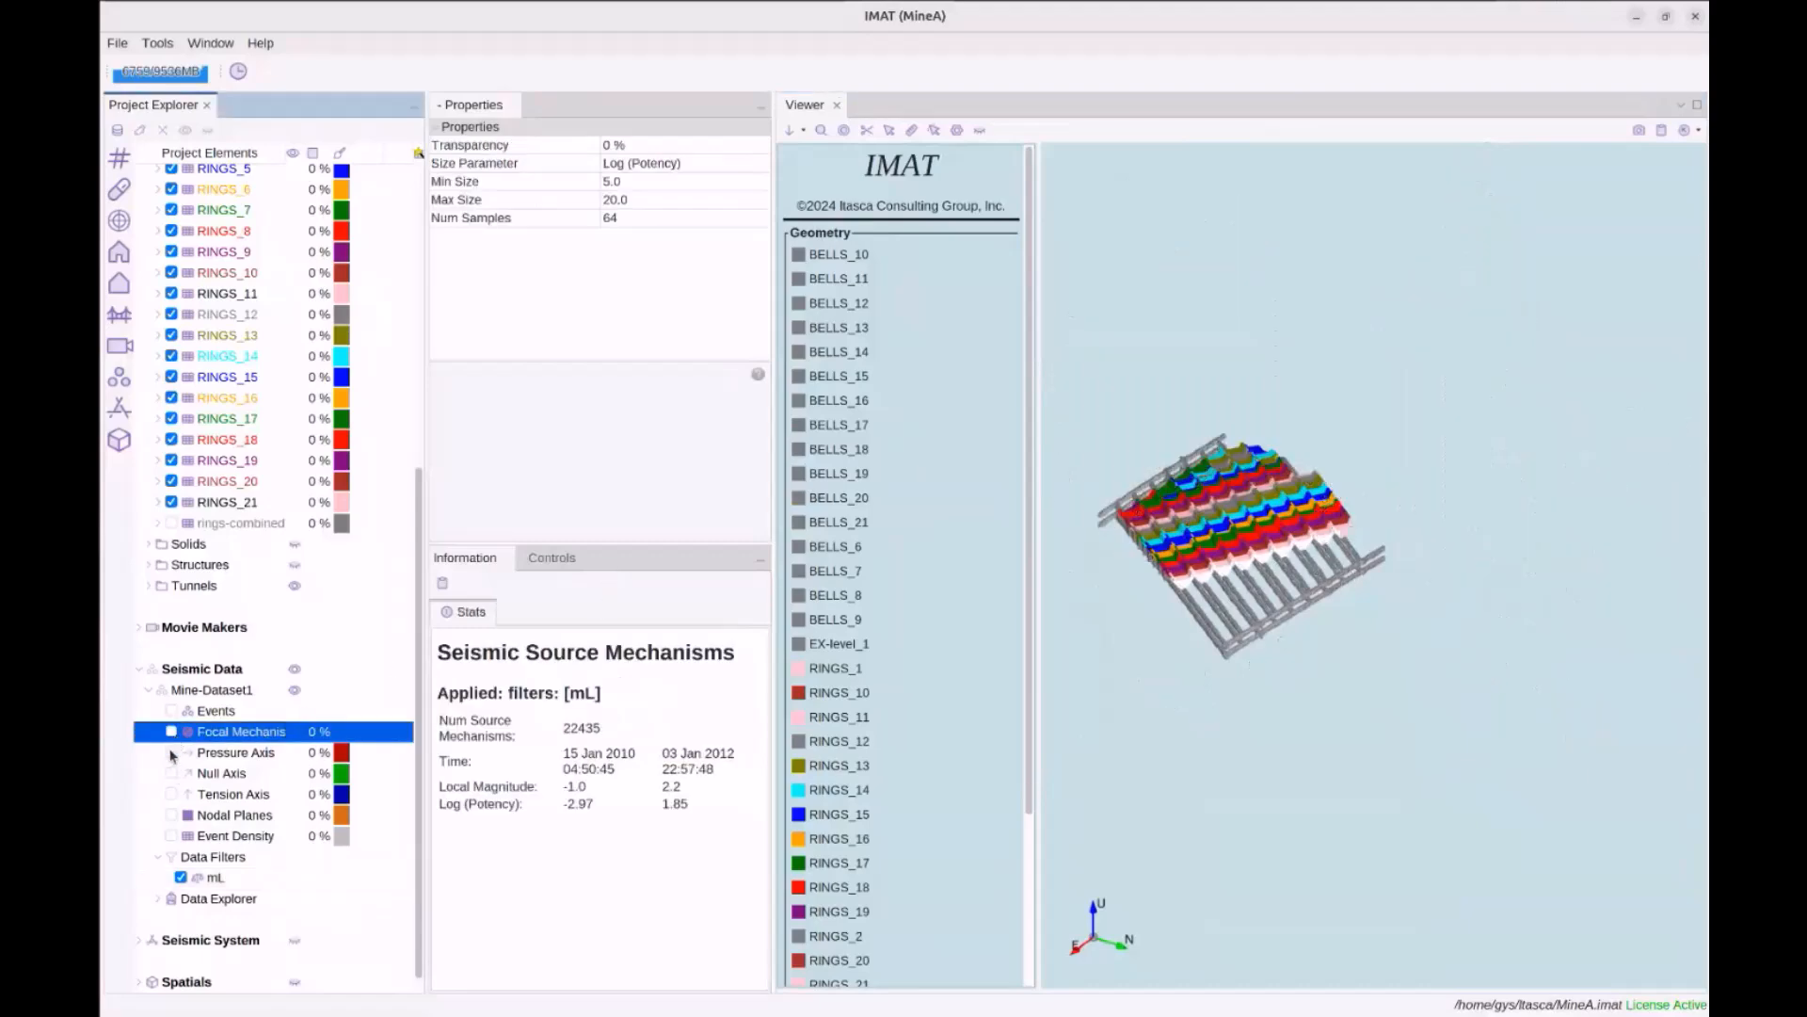
left_click(171, 753)
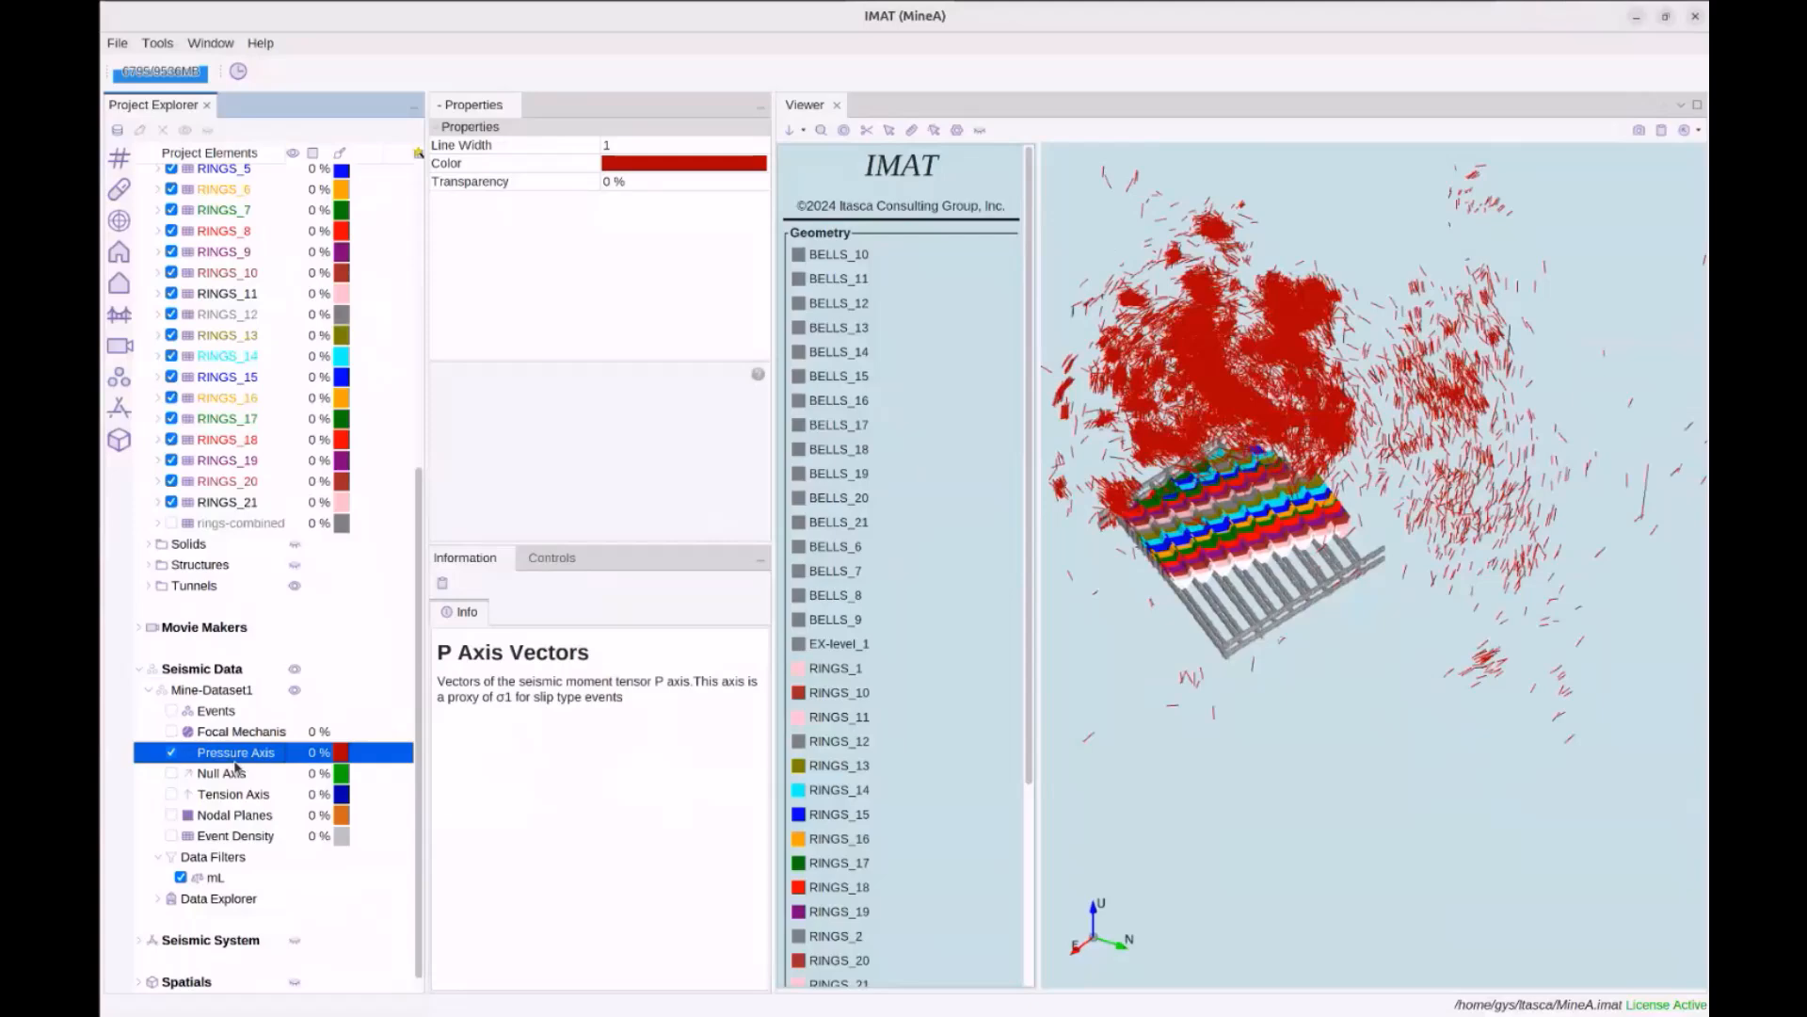
left_click_drag(1146, 662, 1214, 714)
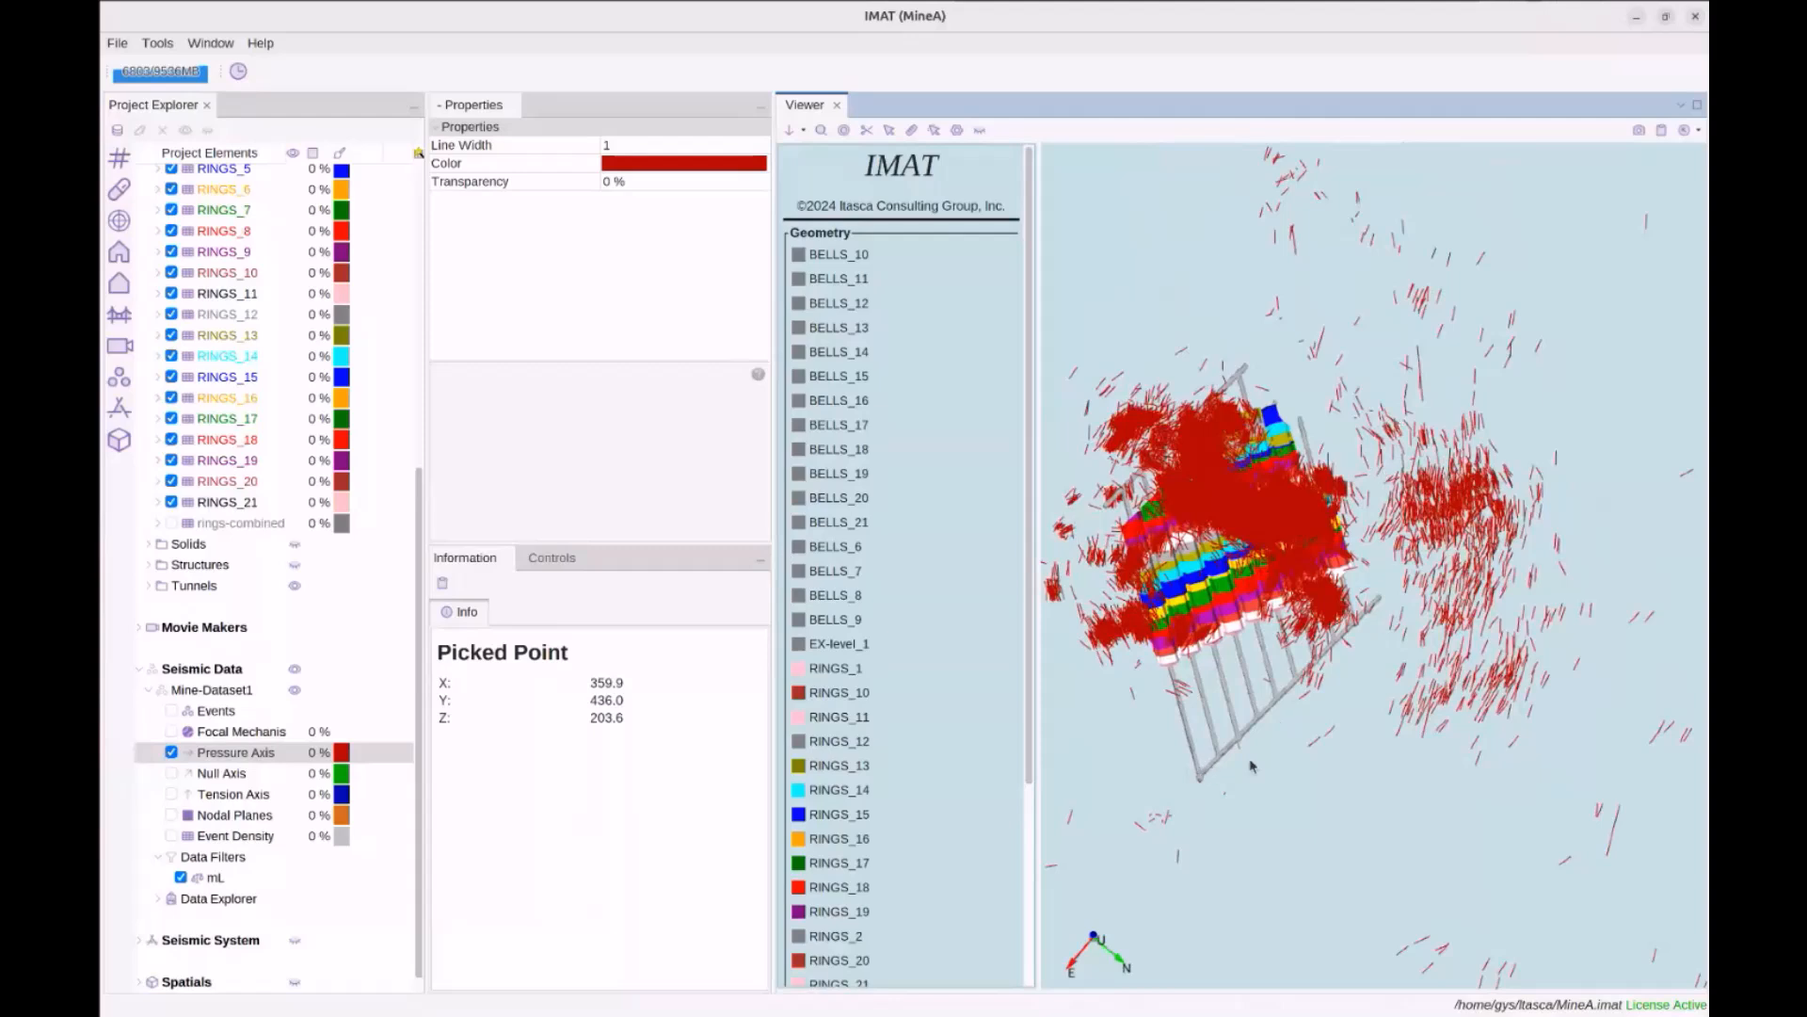
left_click_drag(1408, 759, 1392, 745)
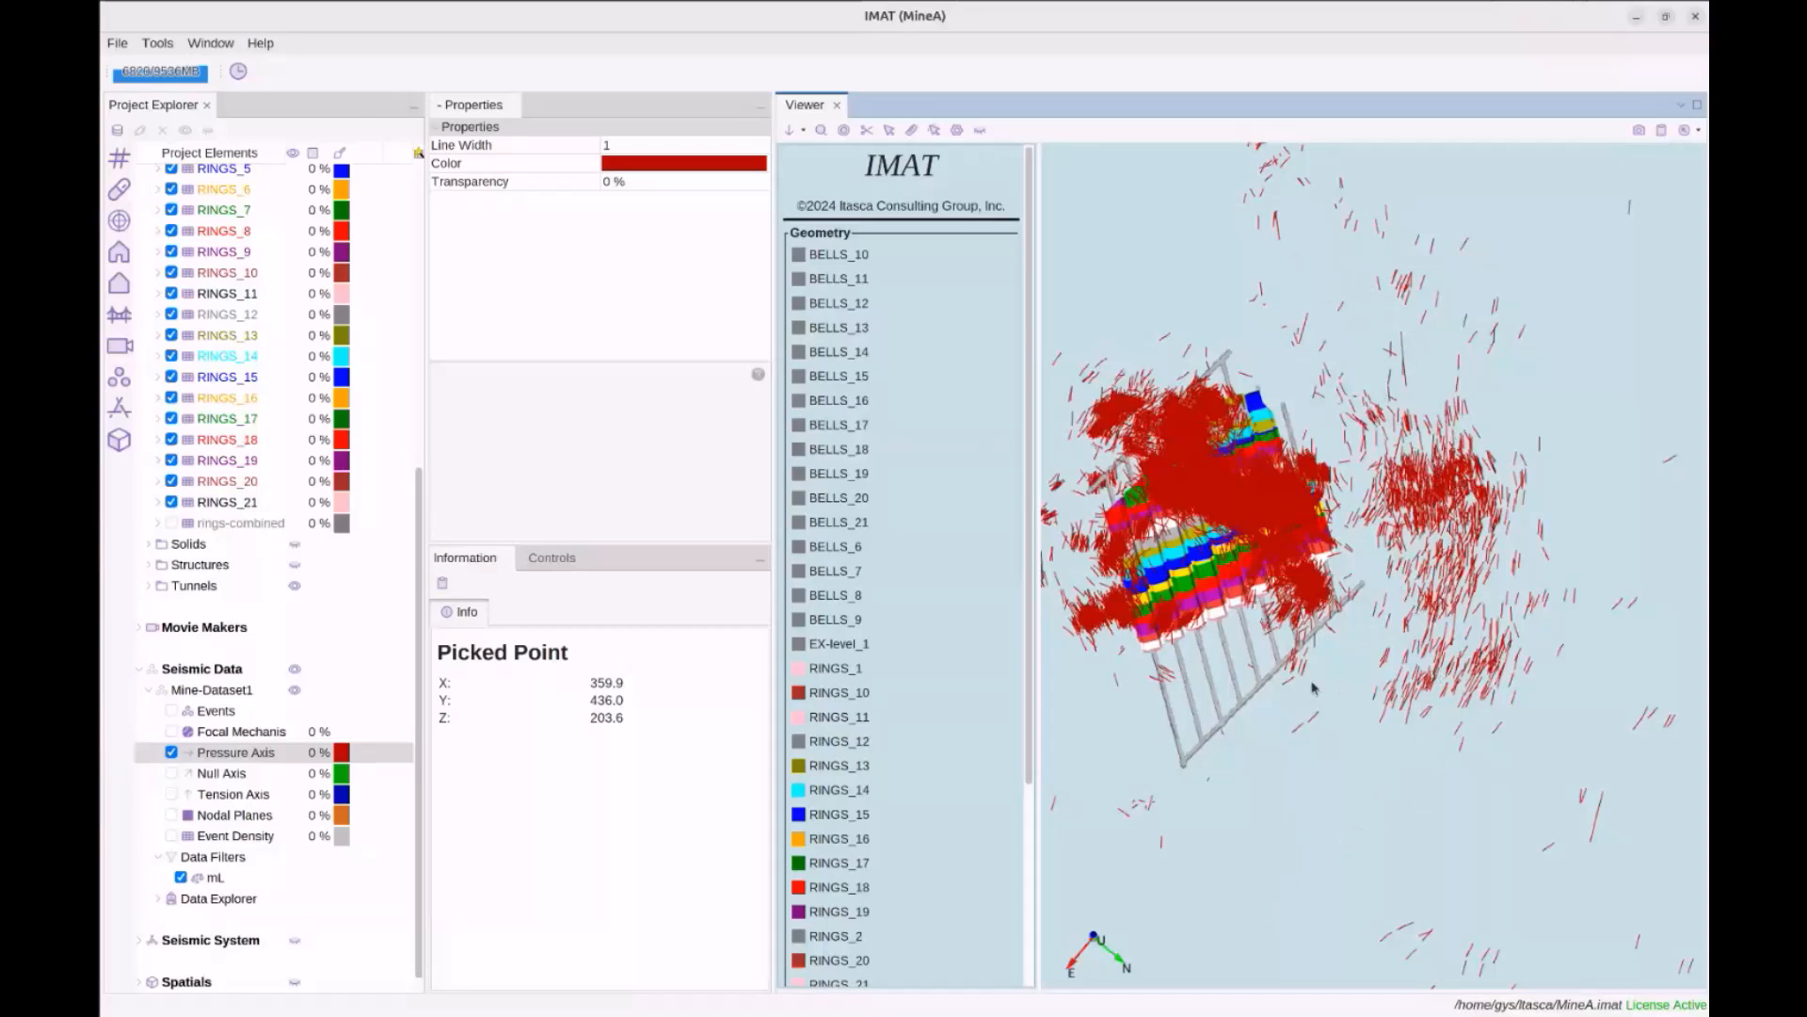
left_click_drag(1270, 637, 1243, 499)
Turn on the CAVE_21 shape under Geometries > Caves
scroll(225, 579, "up", 8)
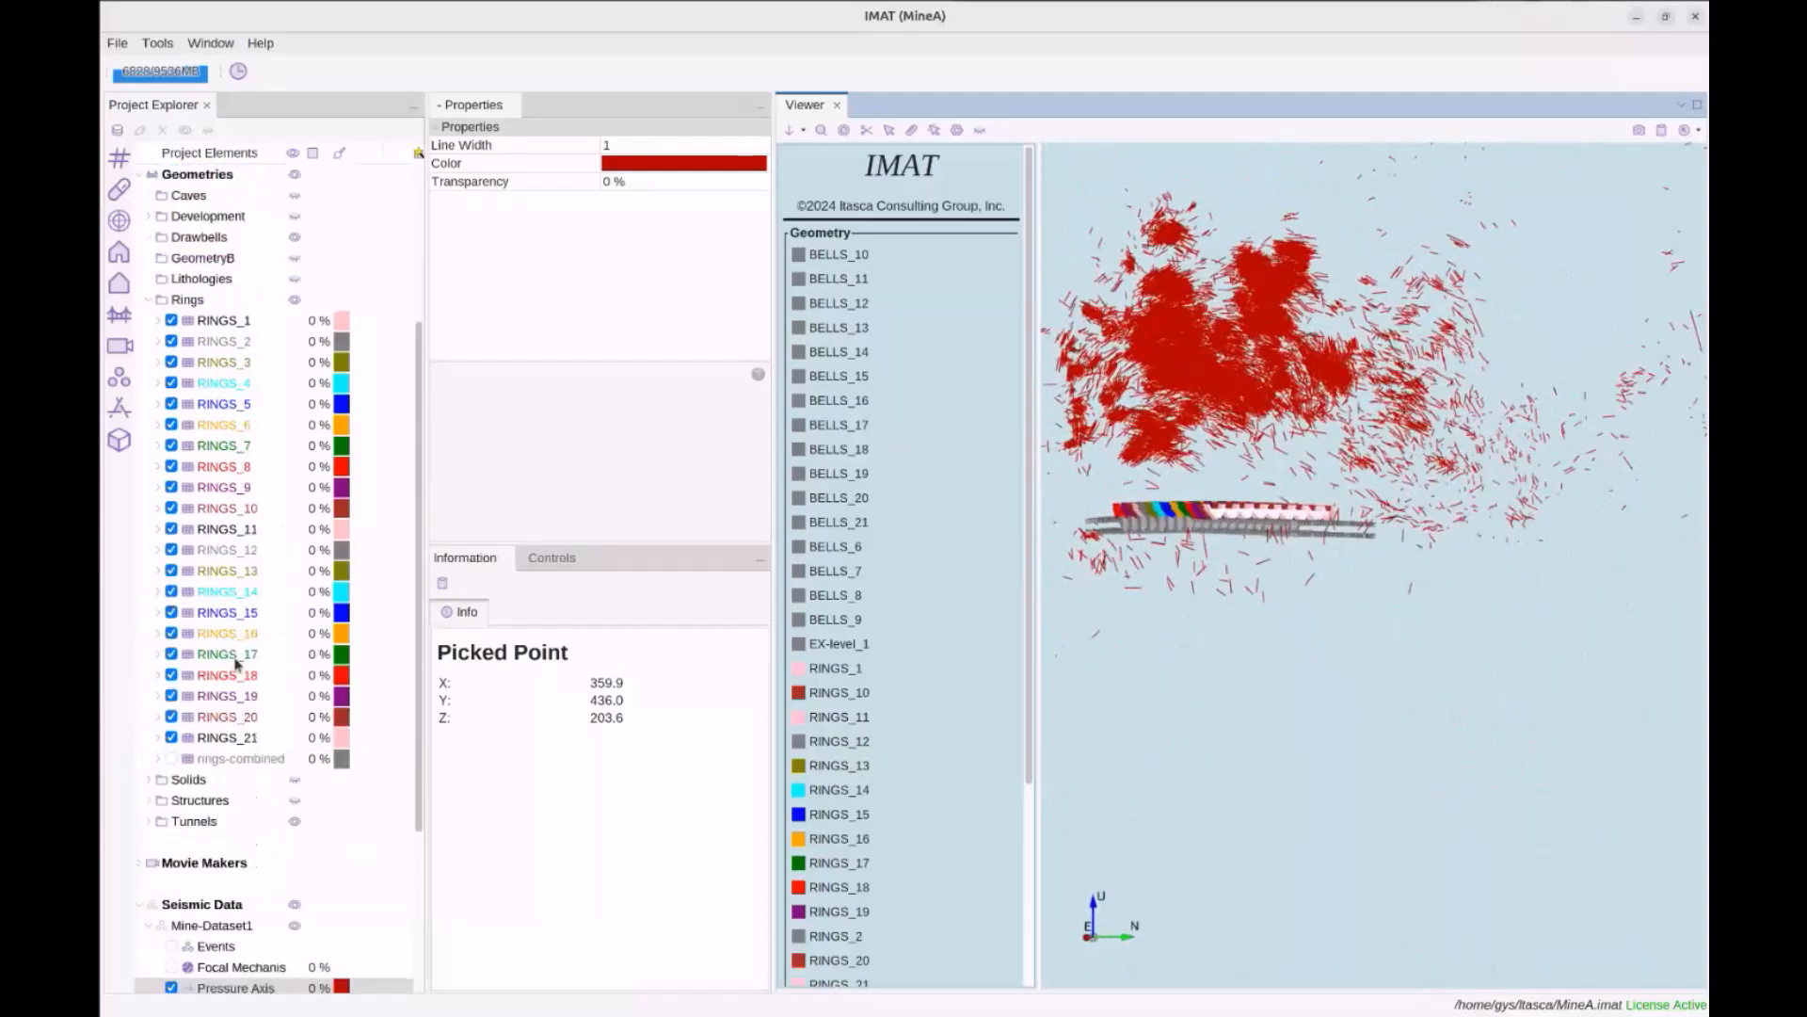
left_click(188, 445)
left_click(149, 445)
scroll(160, 584, "down", 3)
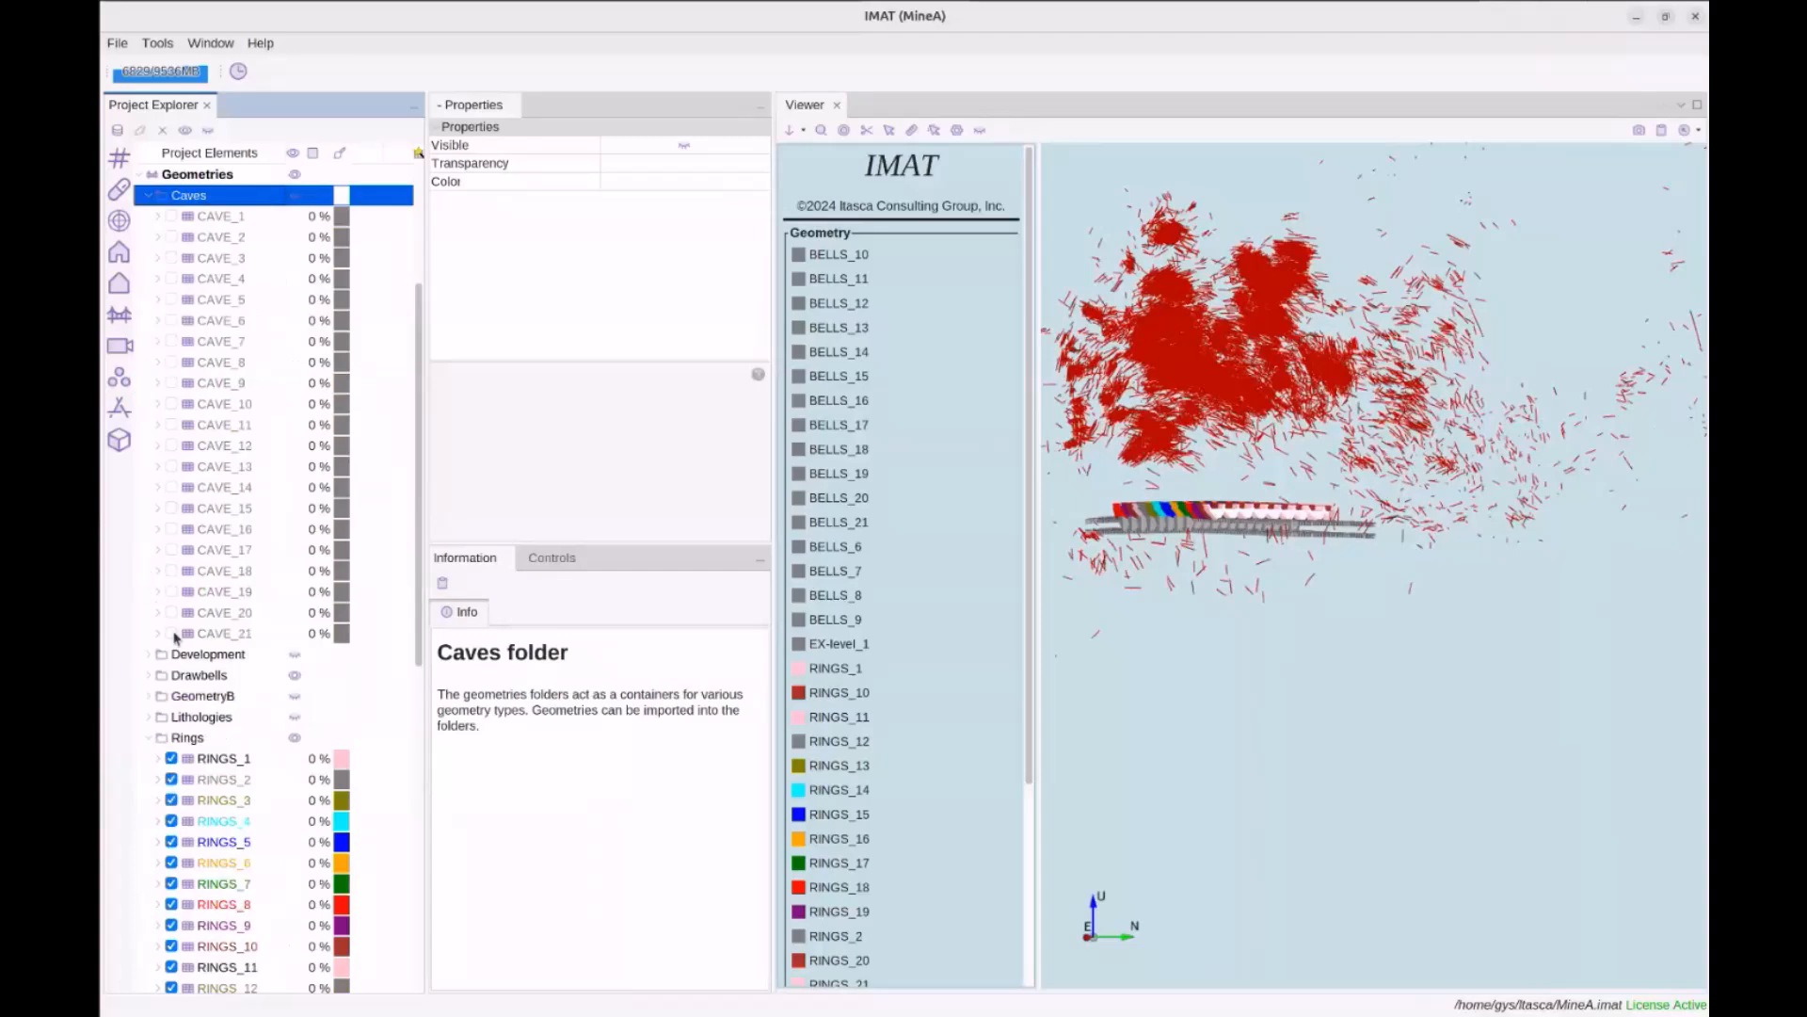
left_click(173, 633)
left_click_drag(1215, 441, 1162, 531)
Set the mL filter's lower bound to -0.5 and orbit to check the thinned pressure vectors
scroll(1162, 529, "up", 2)
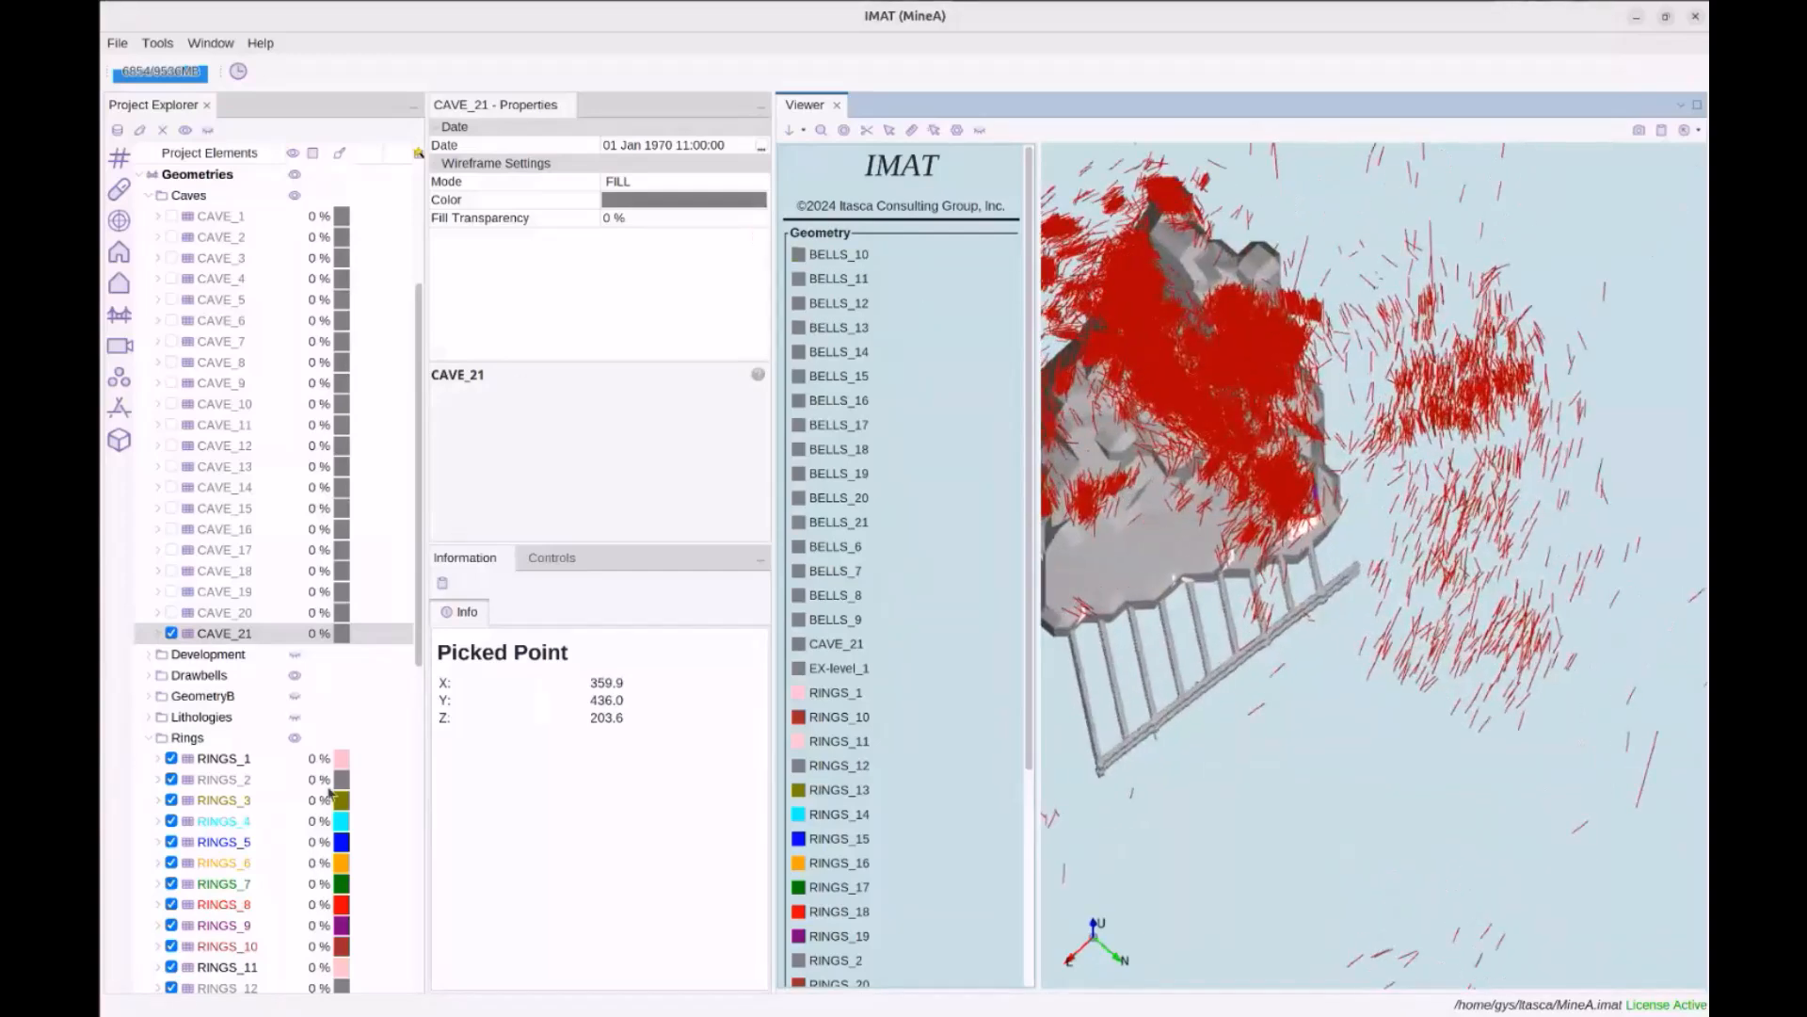
scroll(263, 783, "down", 3)
scroll(250, 800, "down", 8)
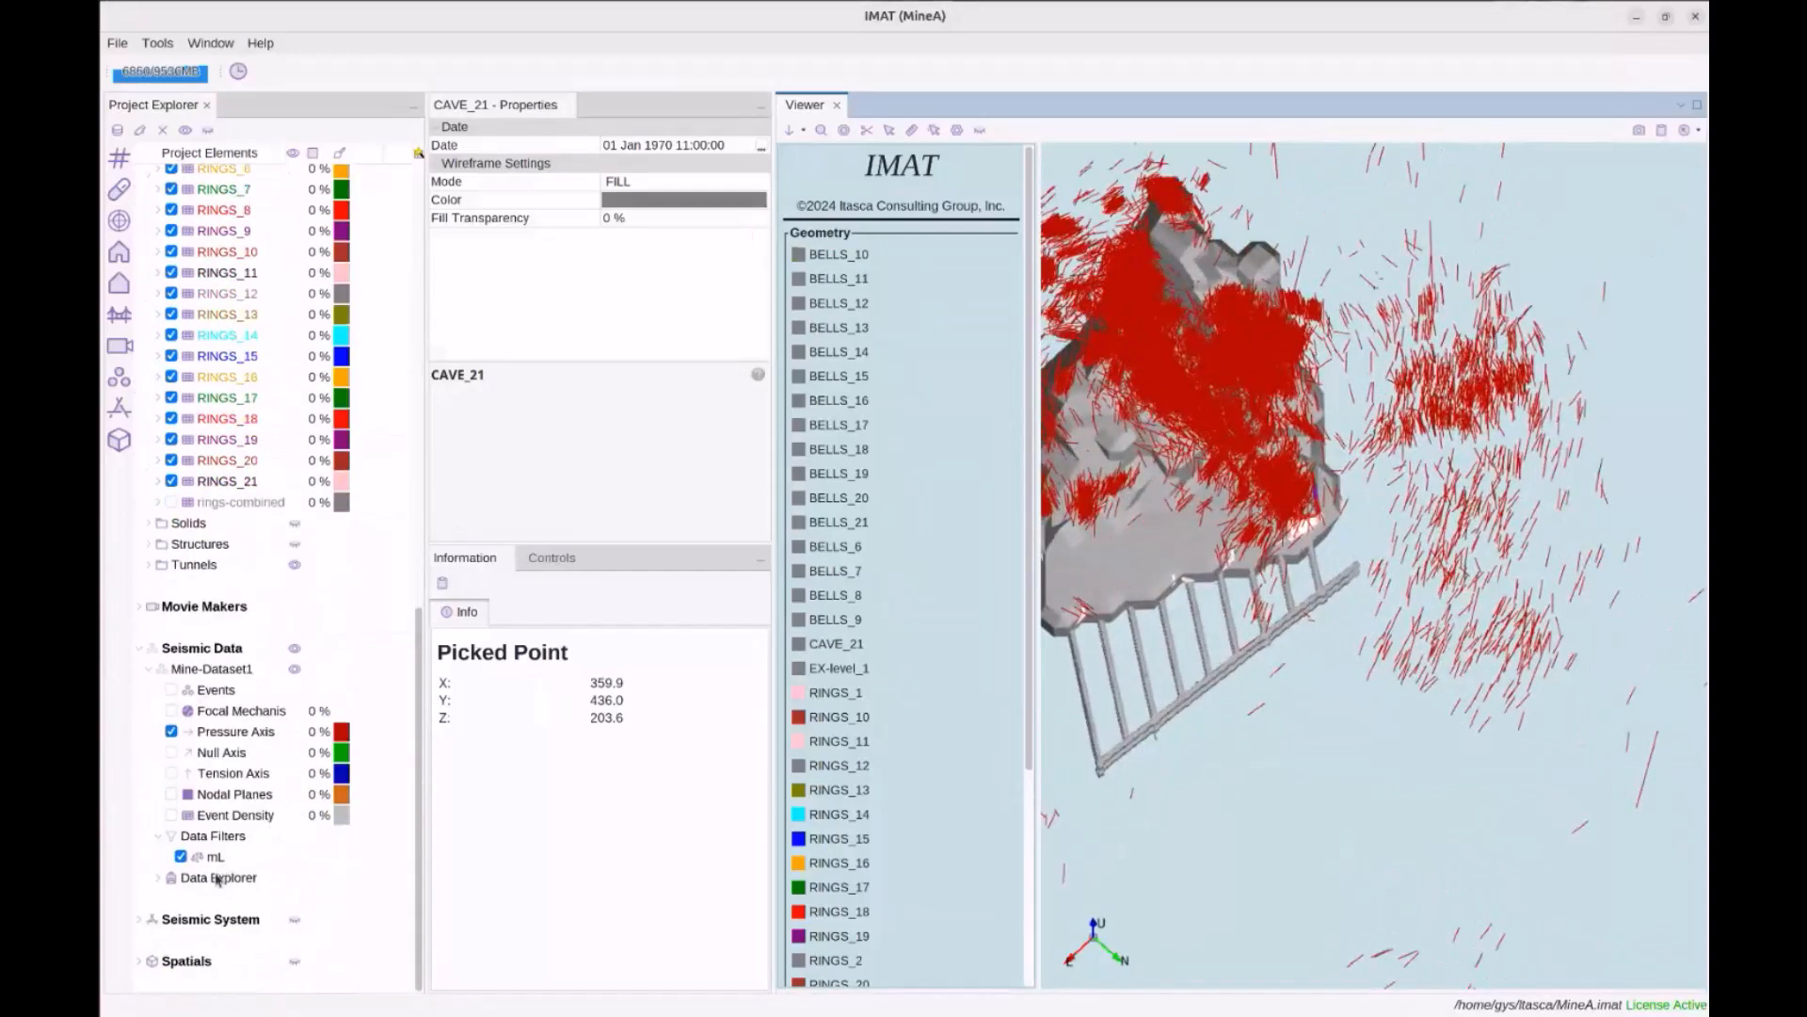
left_click(216, 856)
left_click(645, 148)
type("-")
key("Return")
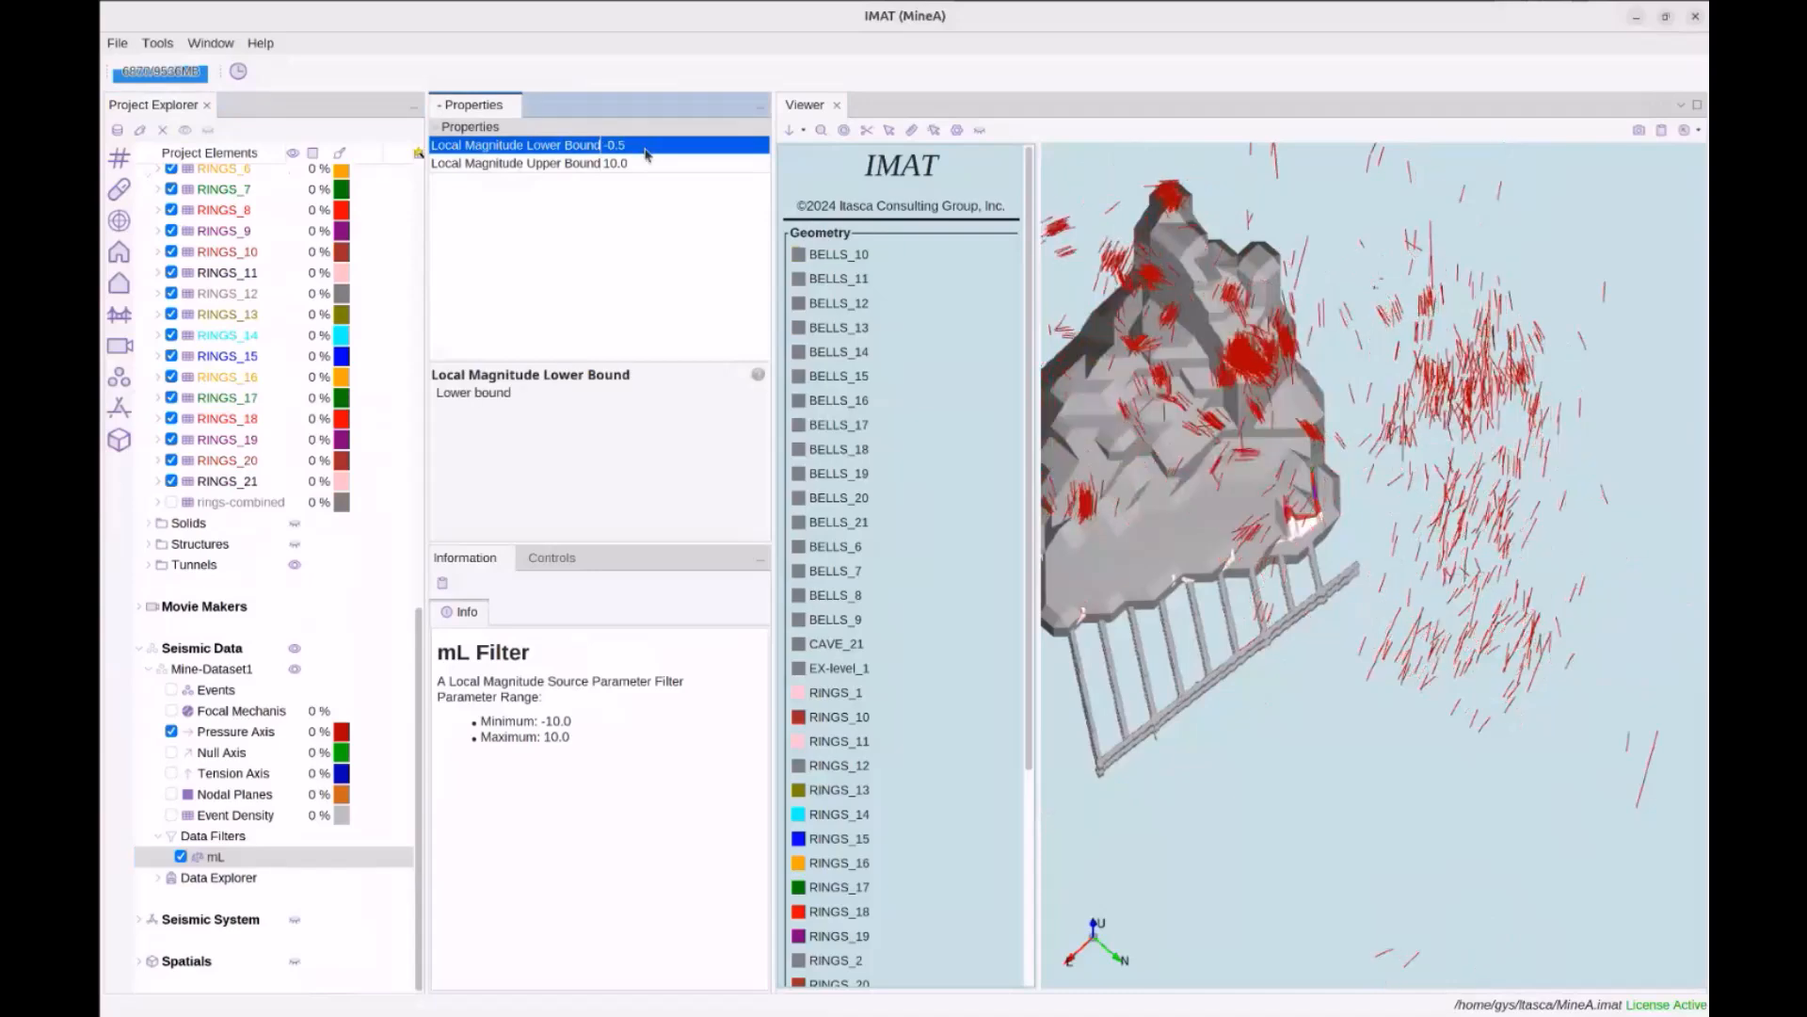
left_click_drag(1409, 402, 1186, 362)
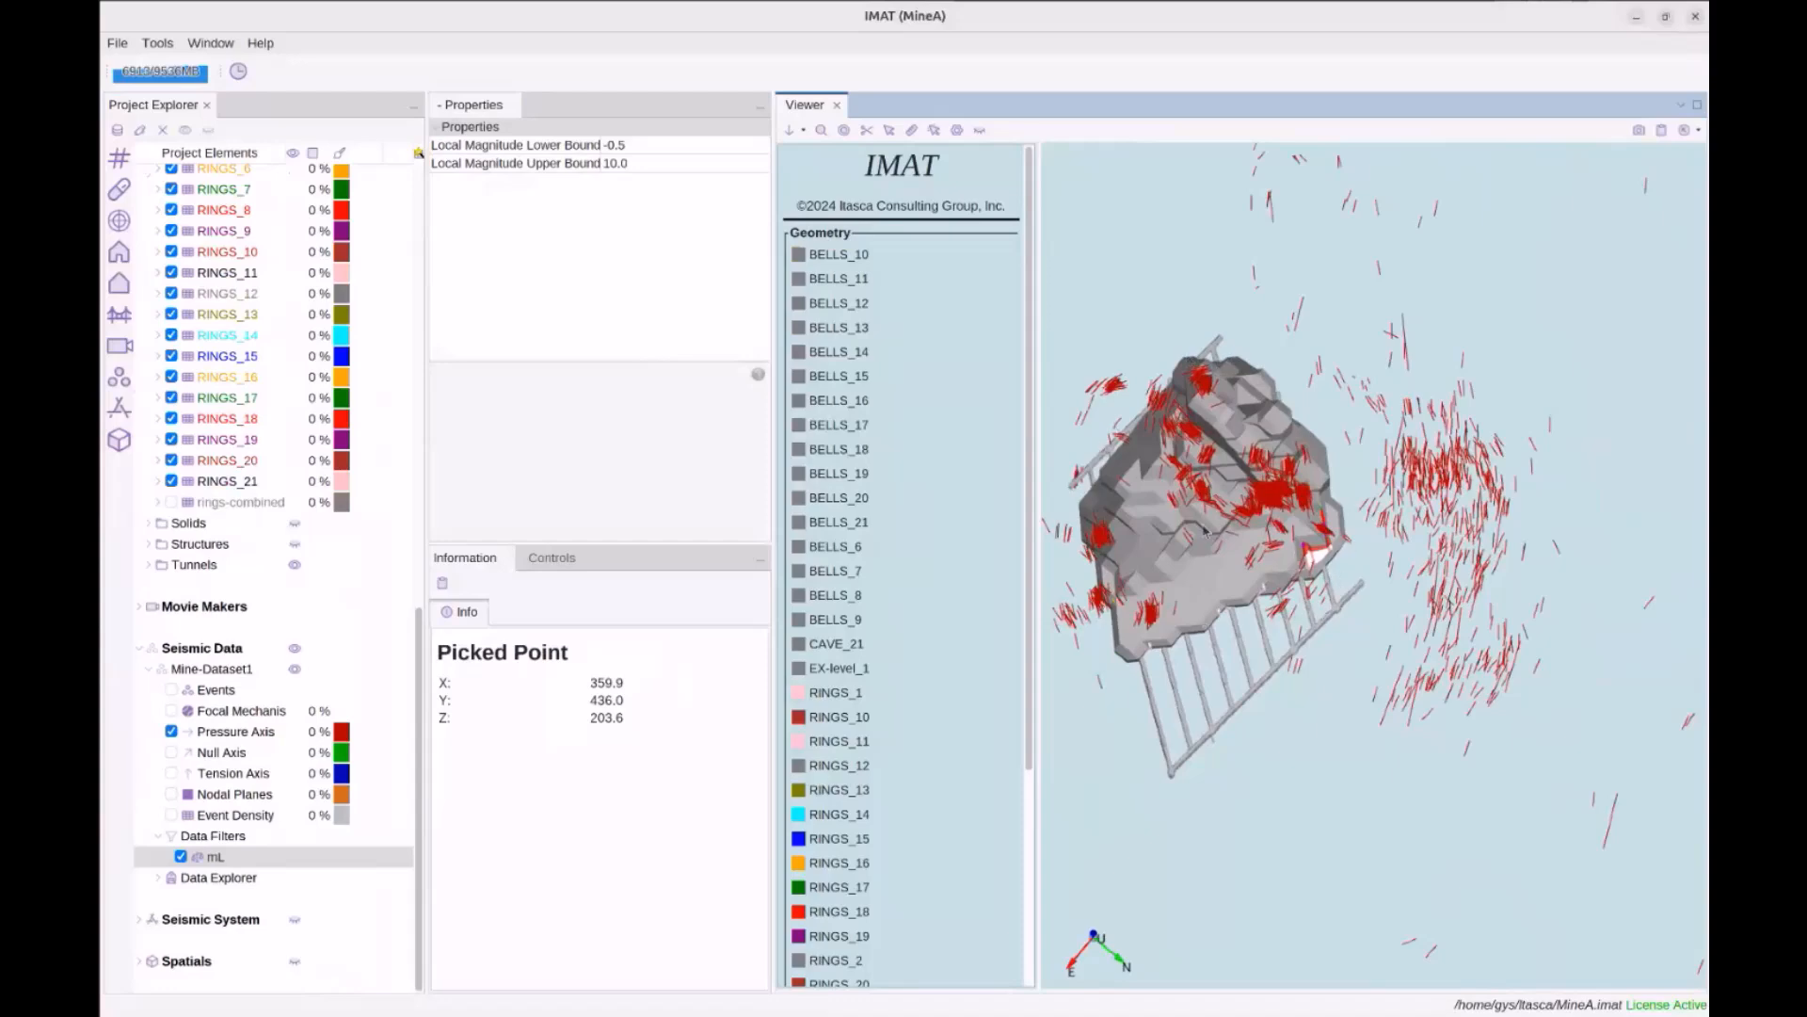
left_click_drag(1287, 341, 1257, 387)
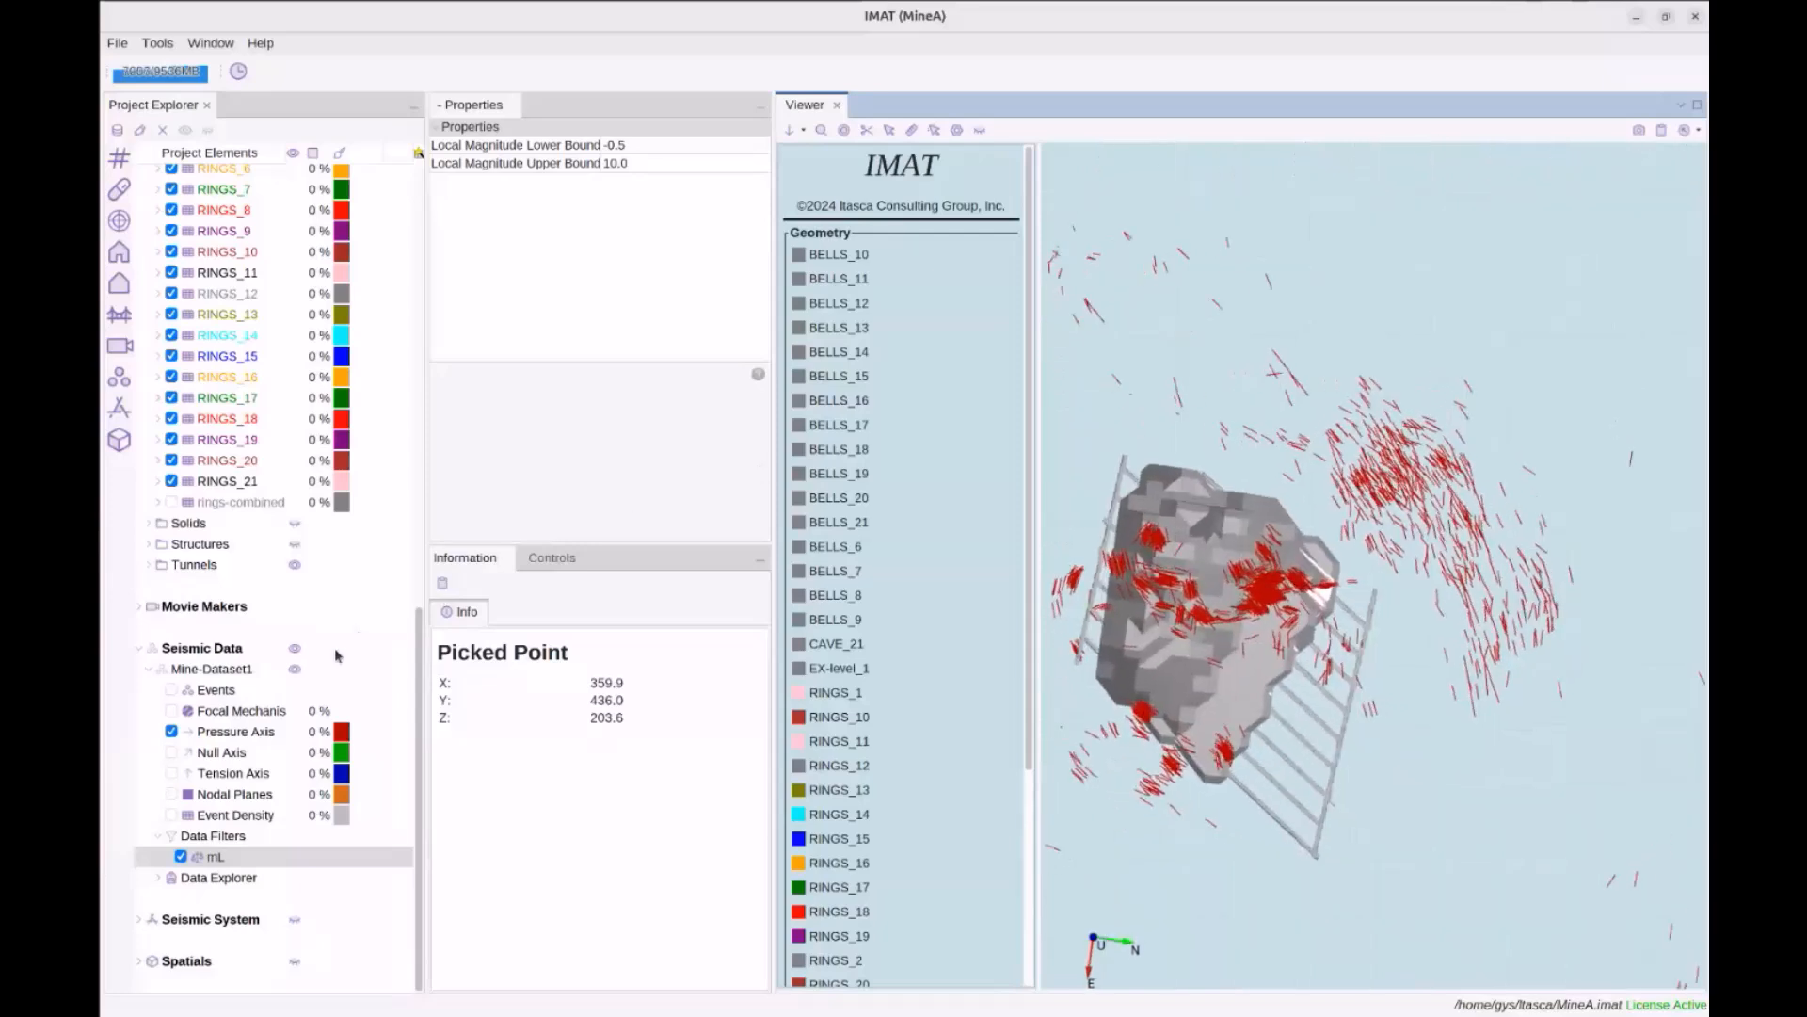
Replace the pressure-axis vectors with null-axis vectors and rotate to inspect them
left_click(237, 732)
left_click(211, 753)
left_click(172, 732)
left_click(171, 752)
left_click_drag(1260, 724, 1244, 688)
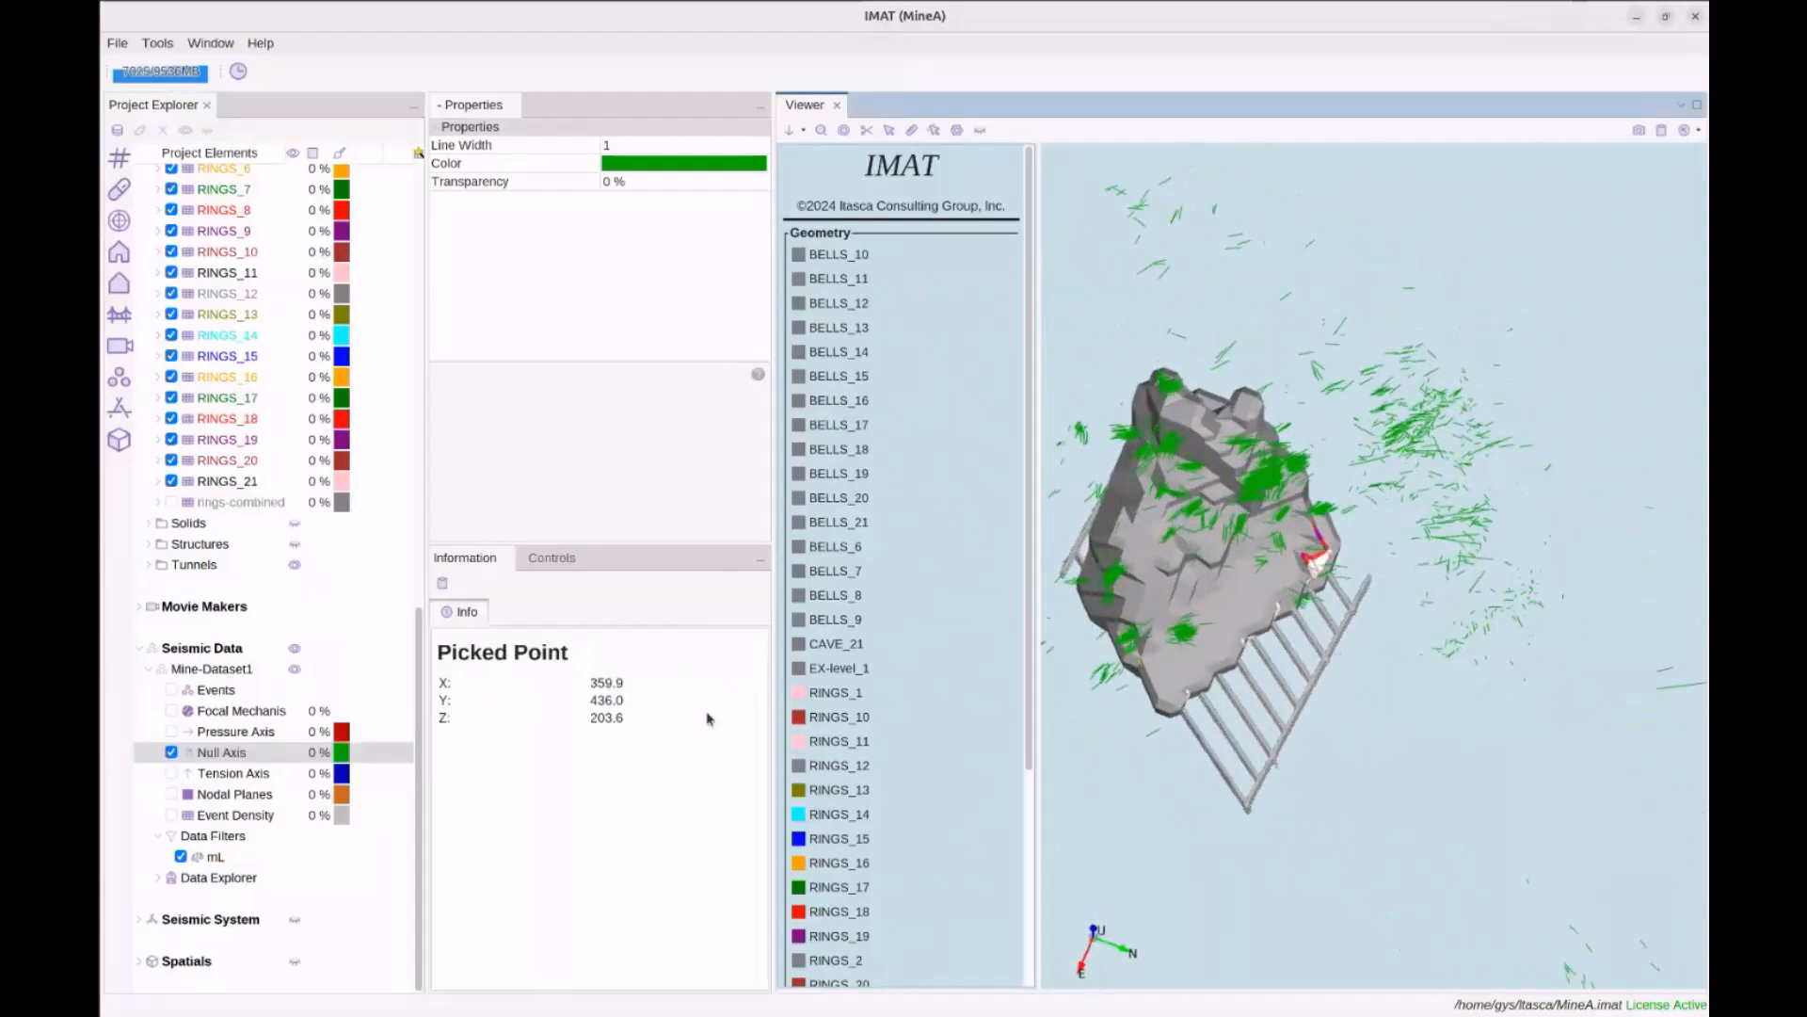
Switch to the blue tension-axis vectors and orbit, pan and zoom around the cave to inspect them
left_click(171, 753)
left_click(171, 773)
left_click_drag(1304, 527, 1344, 283)
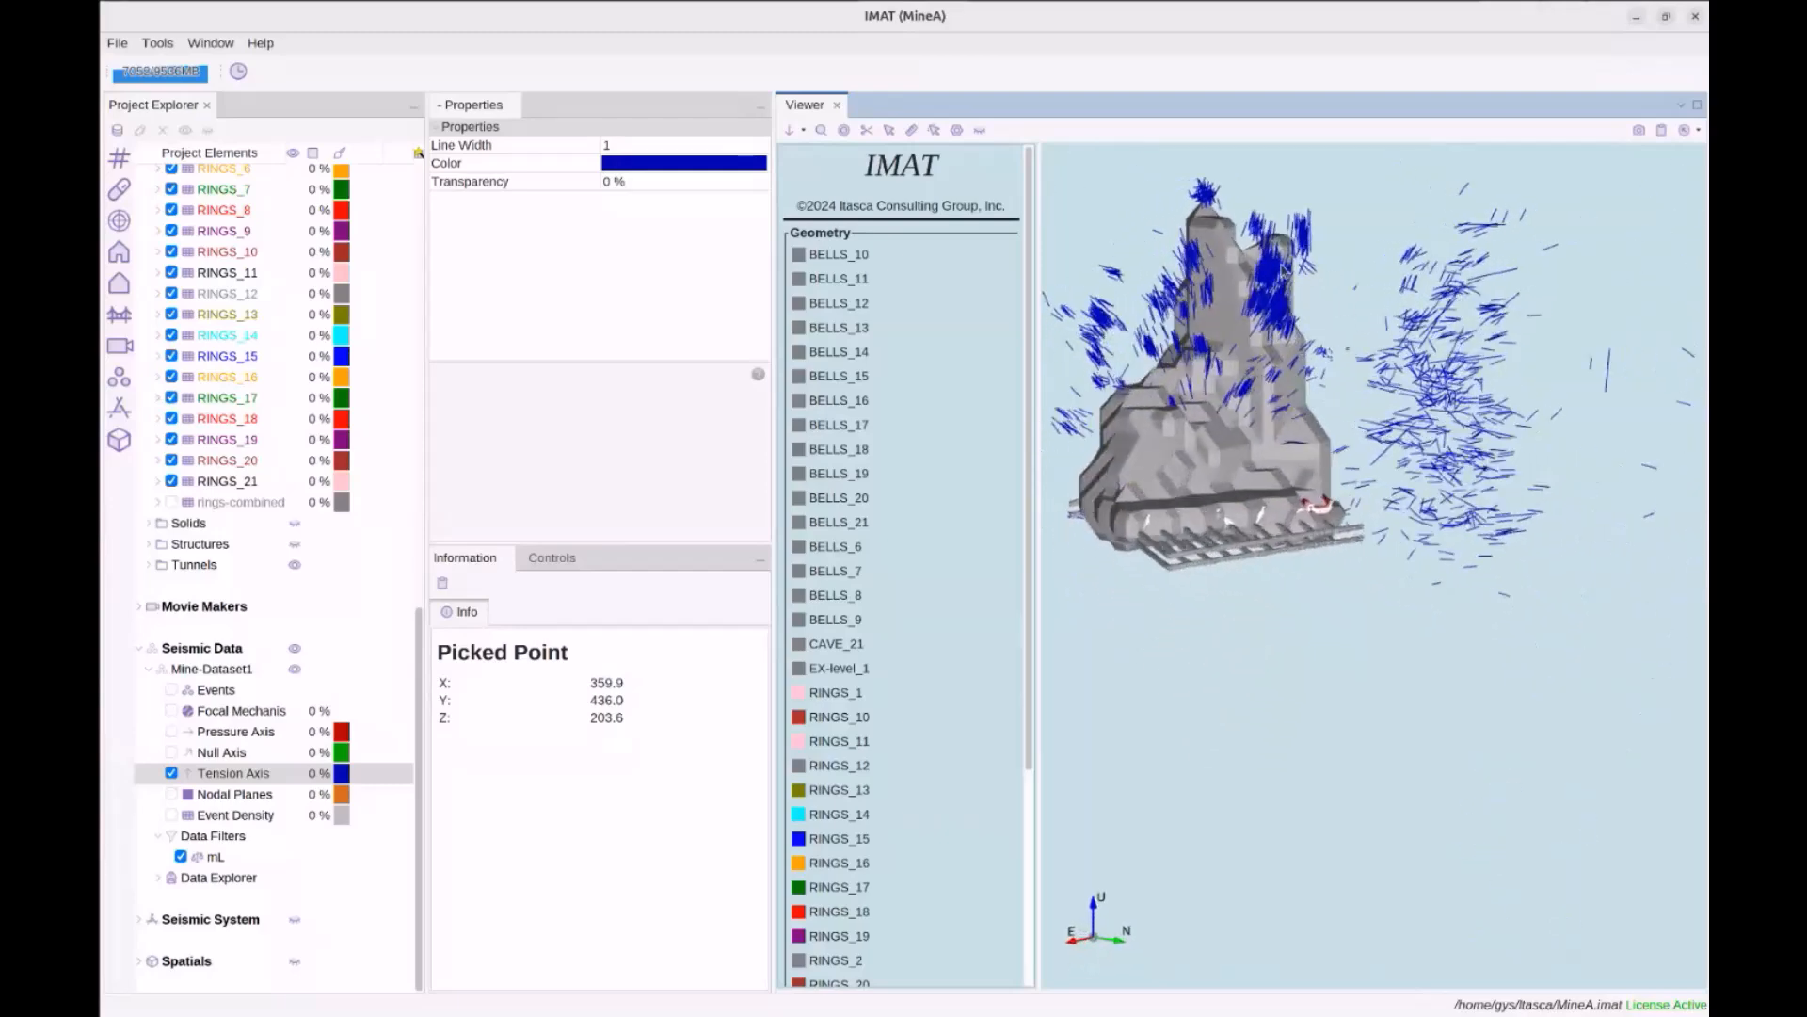
middle_click_drag(1247, 309, 1336, 417)
left_click_drag(1337, 417, 1191, 365)
scroll(1364, 410, "up", 2)
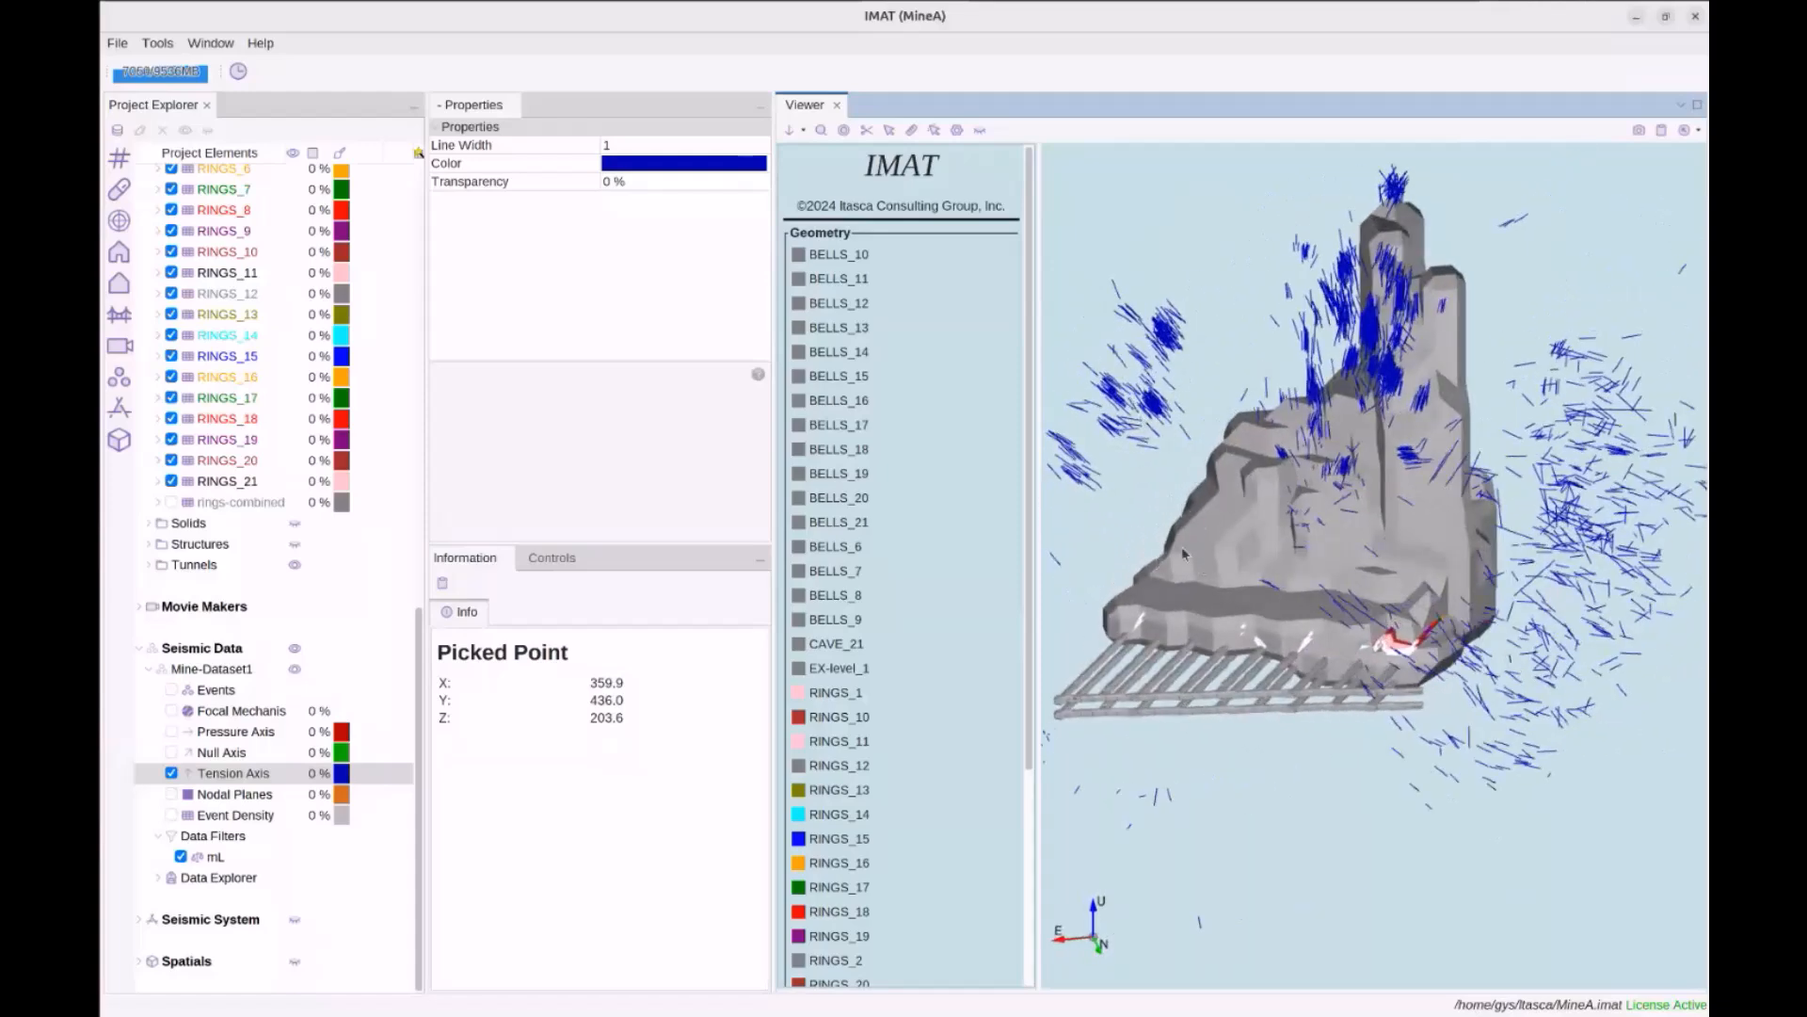
left_click_drag(1240, 425, 1327, 427)
scroll(1326, 427, "down", 1)
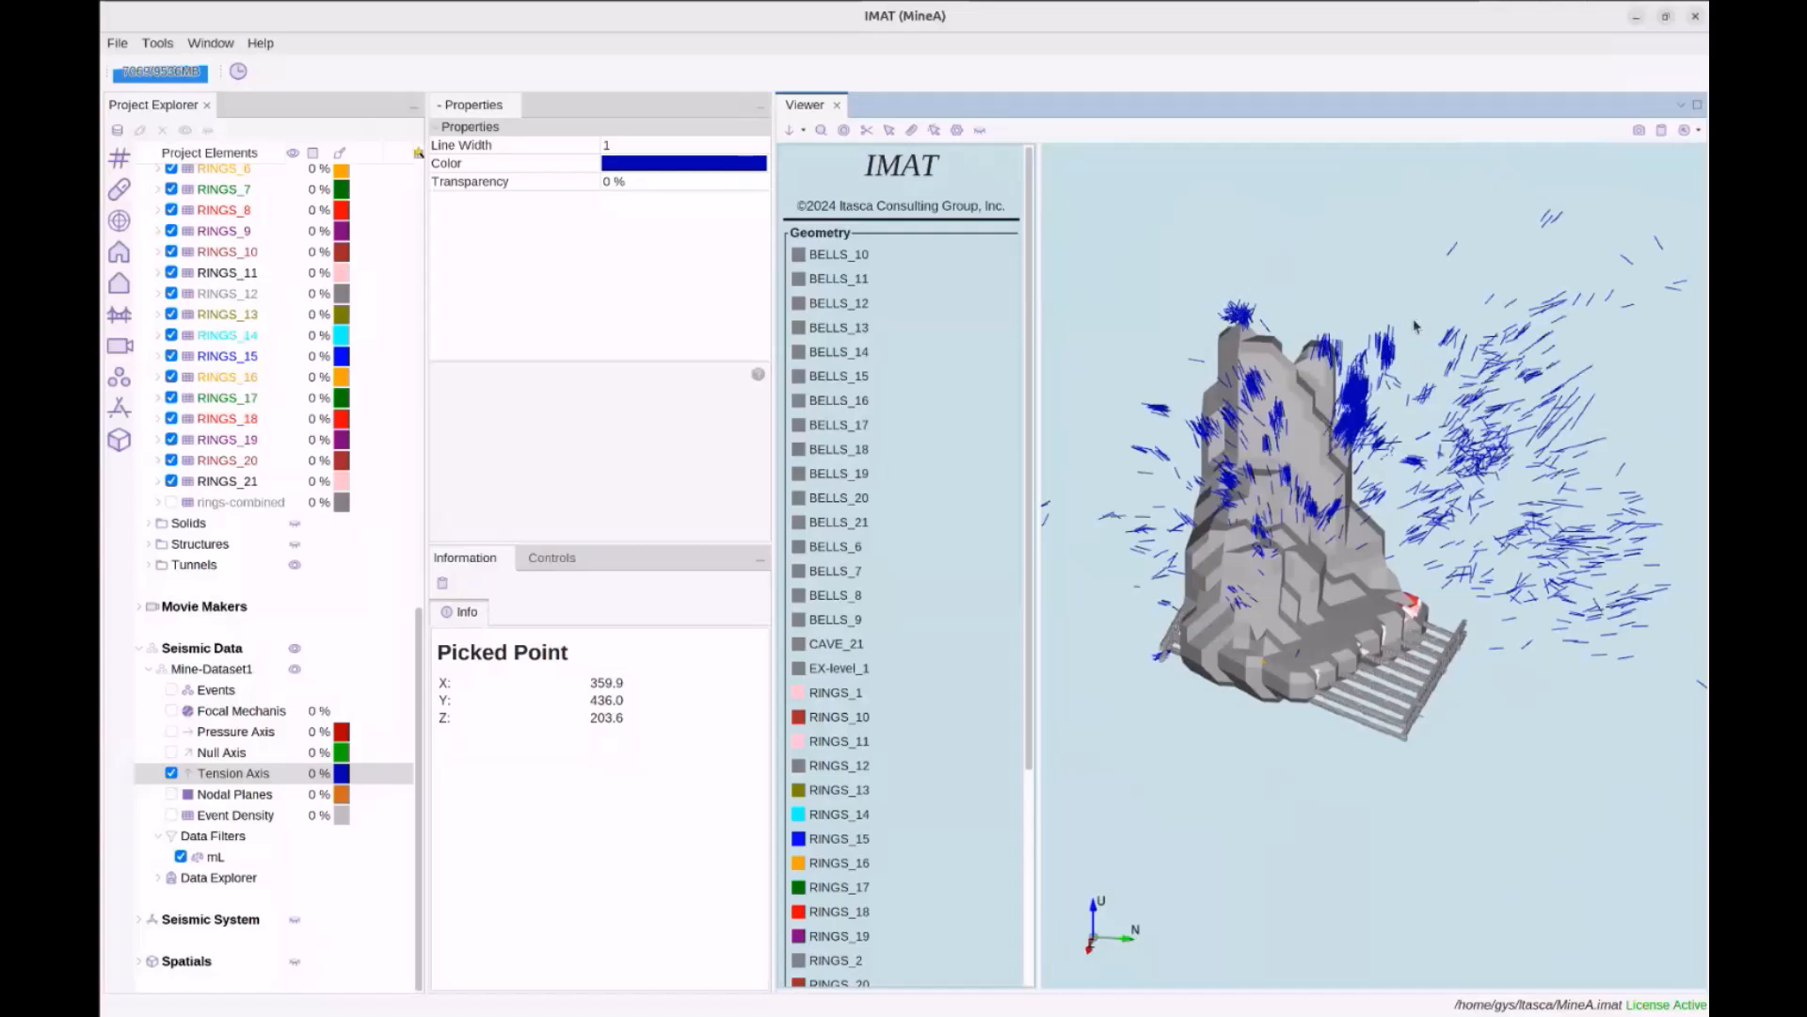
left_click_drag(1477, 299, 1464, 298)
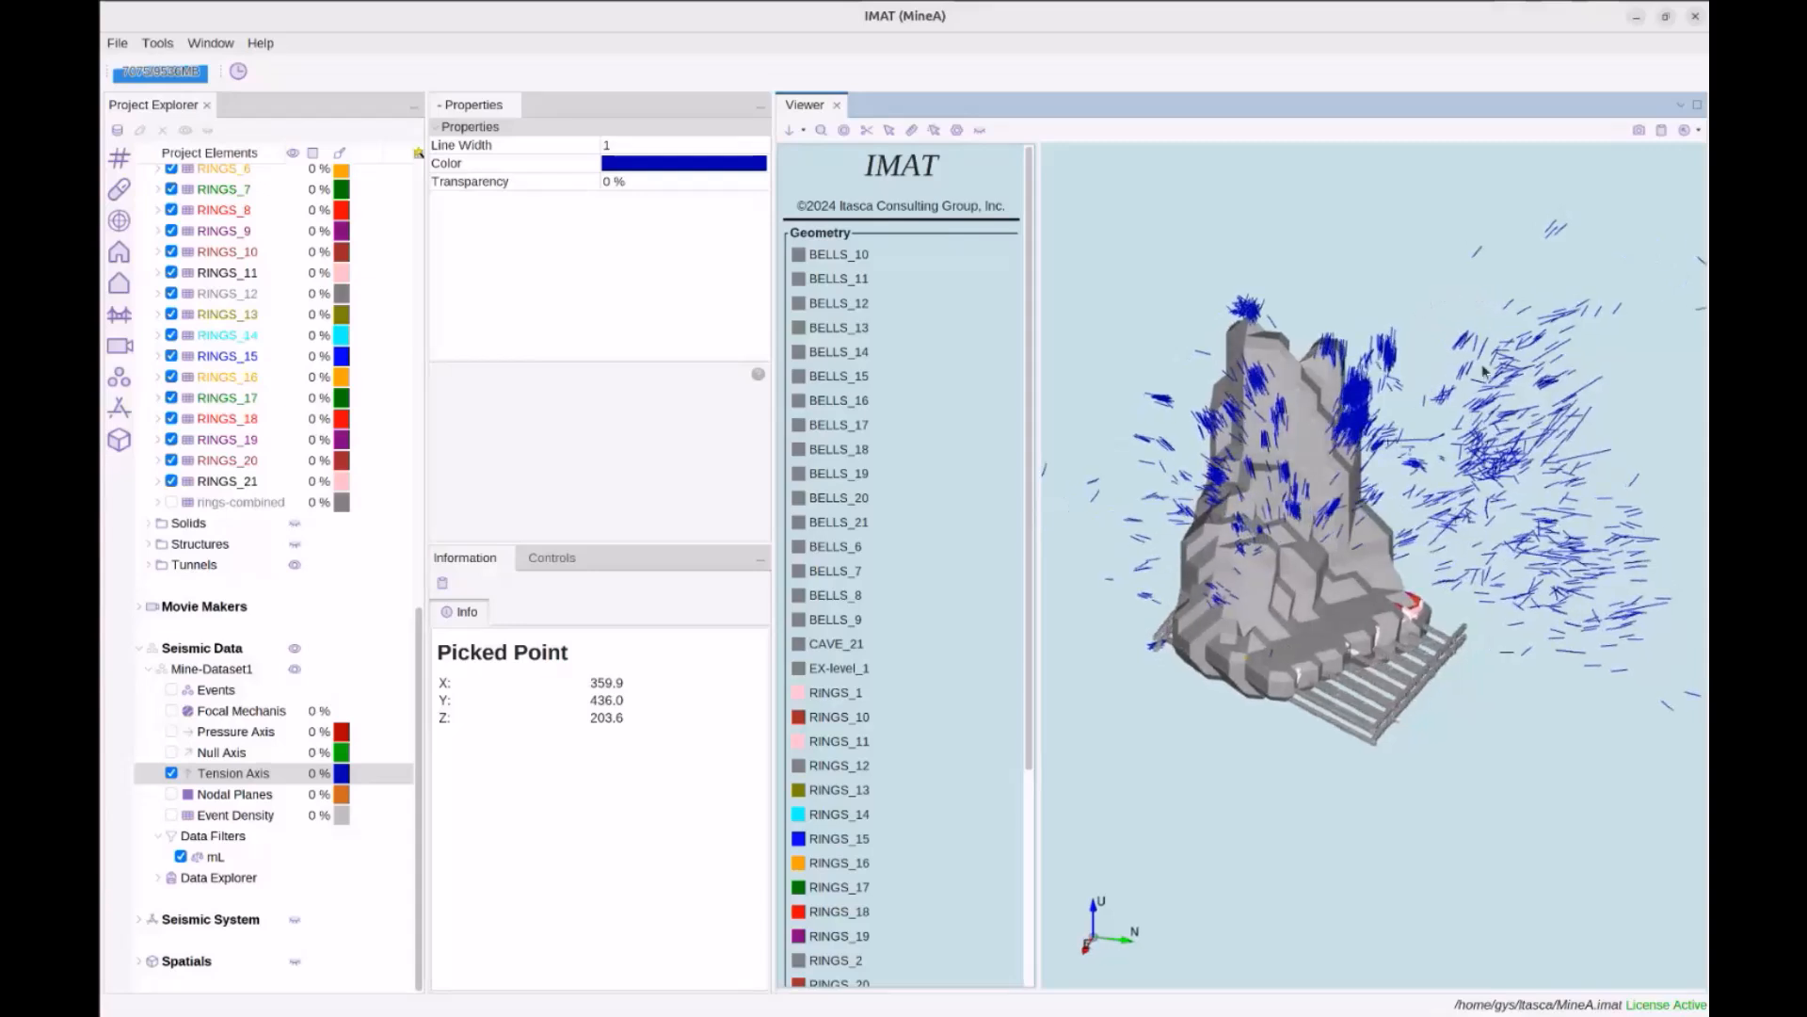
left_click_drag(1476, 404, 1239, 603)
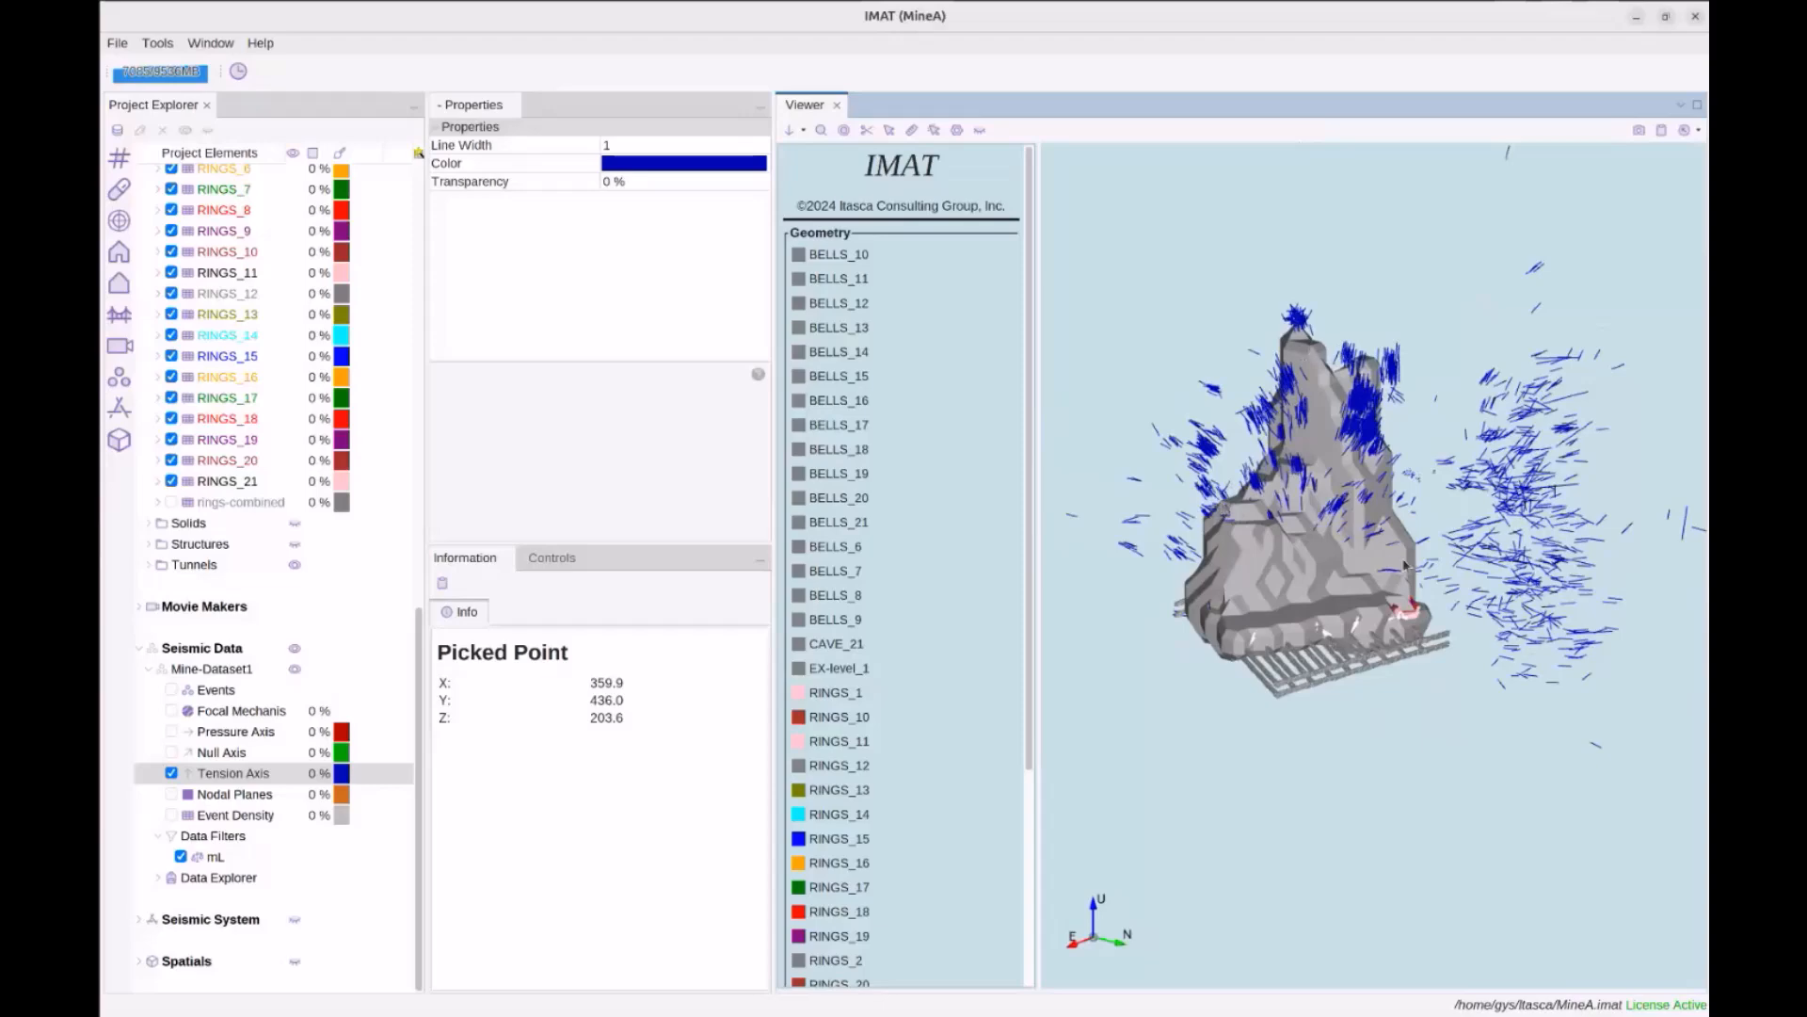
mouse_move(1391, 489)
left_mouse_down()
mouse_move(1352, 478)
mouse_move(1381, 479)
left_mouse_up()
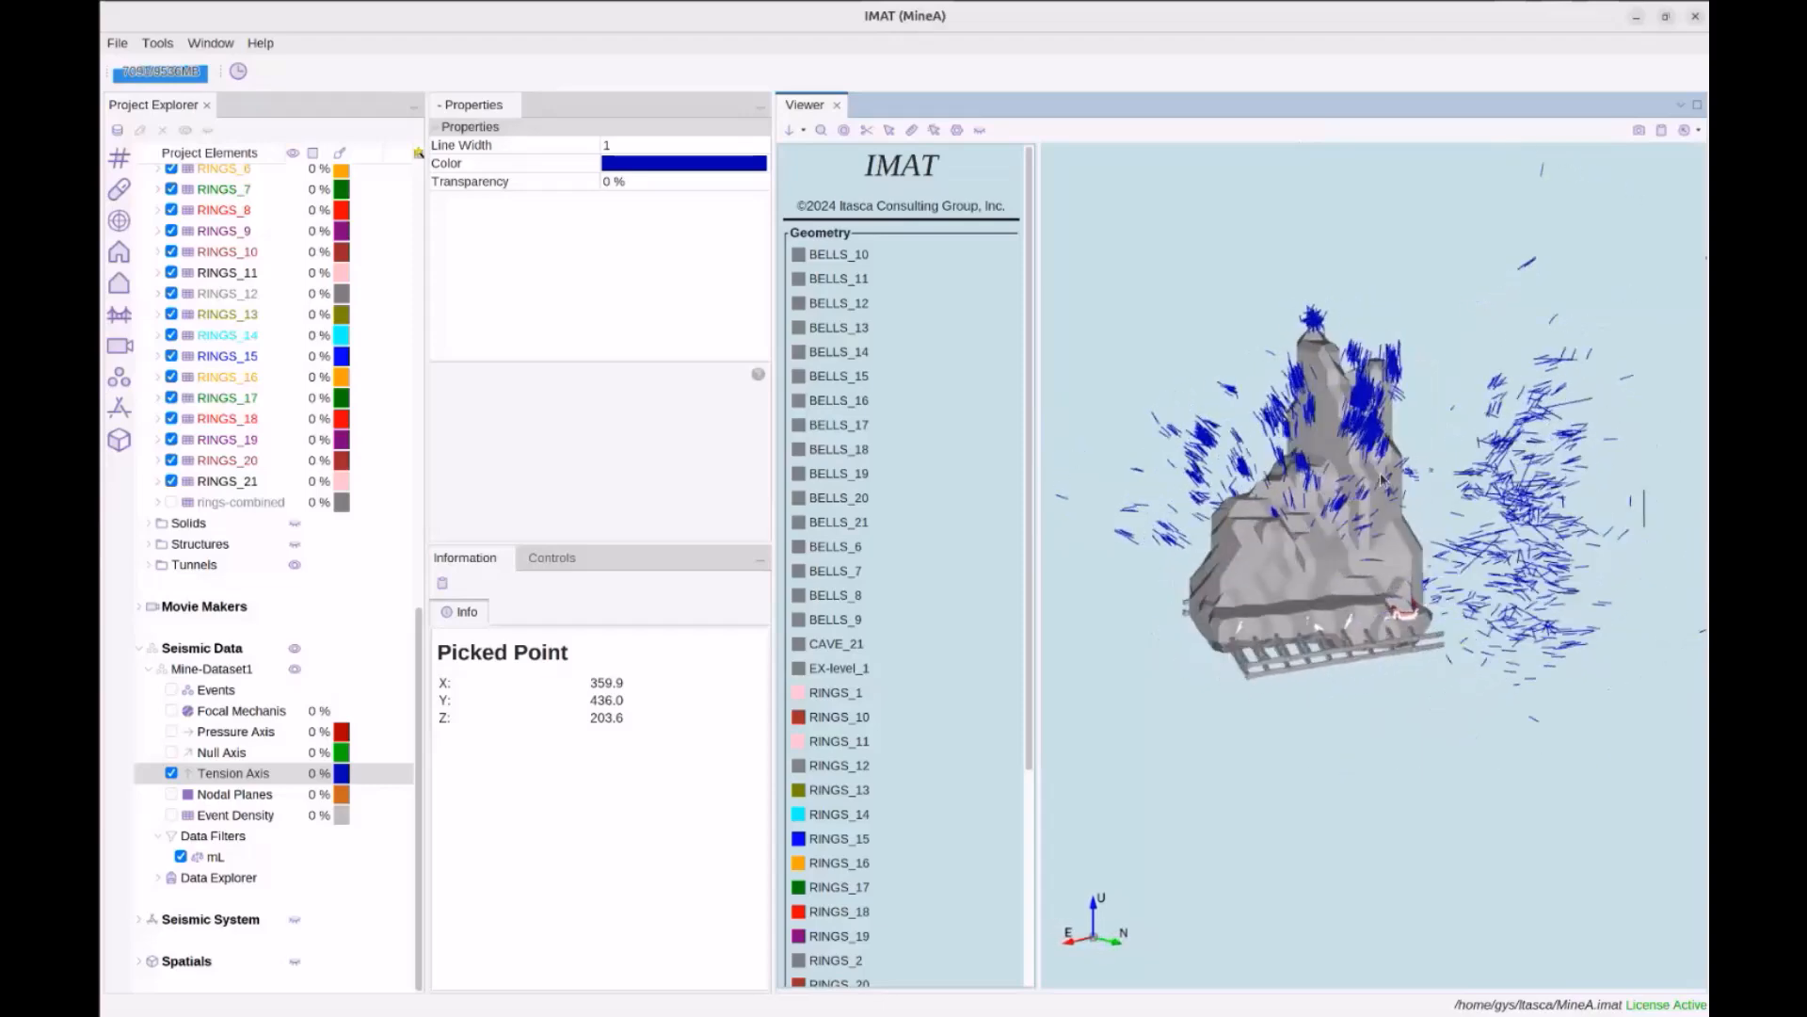
left_click_drag(1362, 392, 1257, 457)
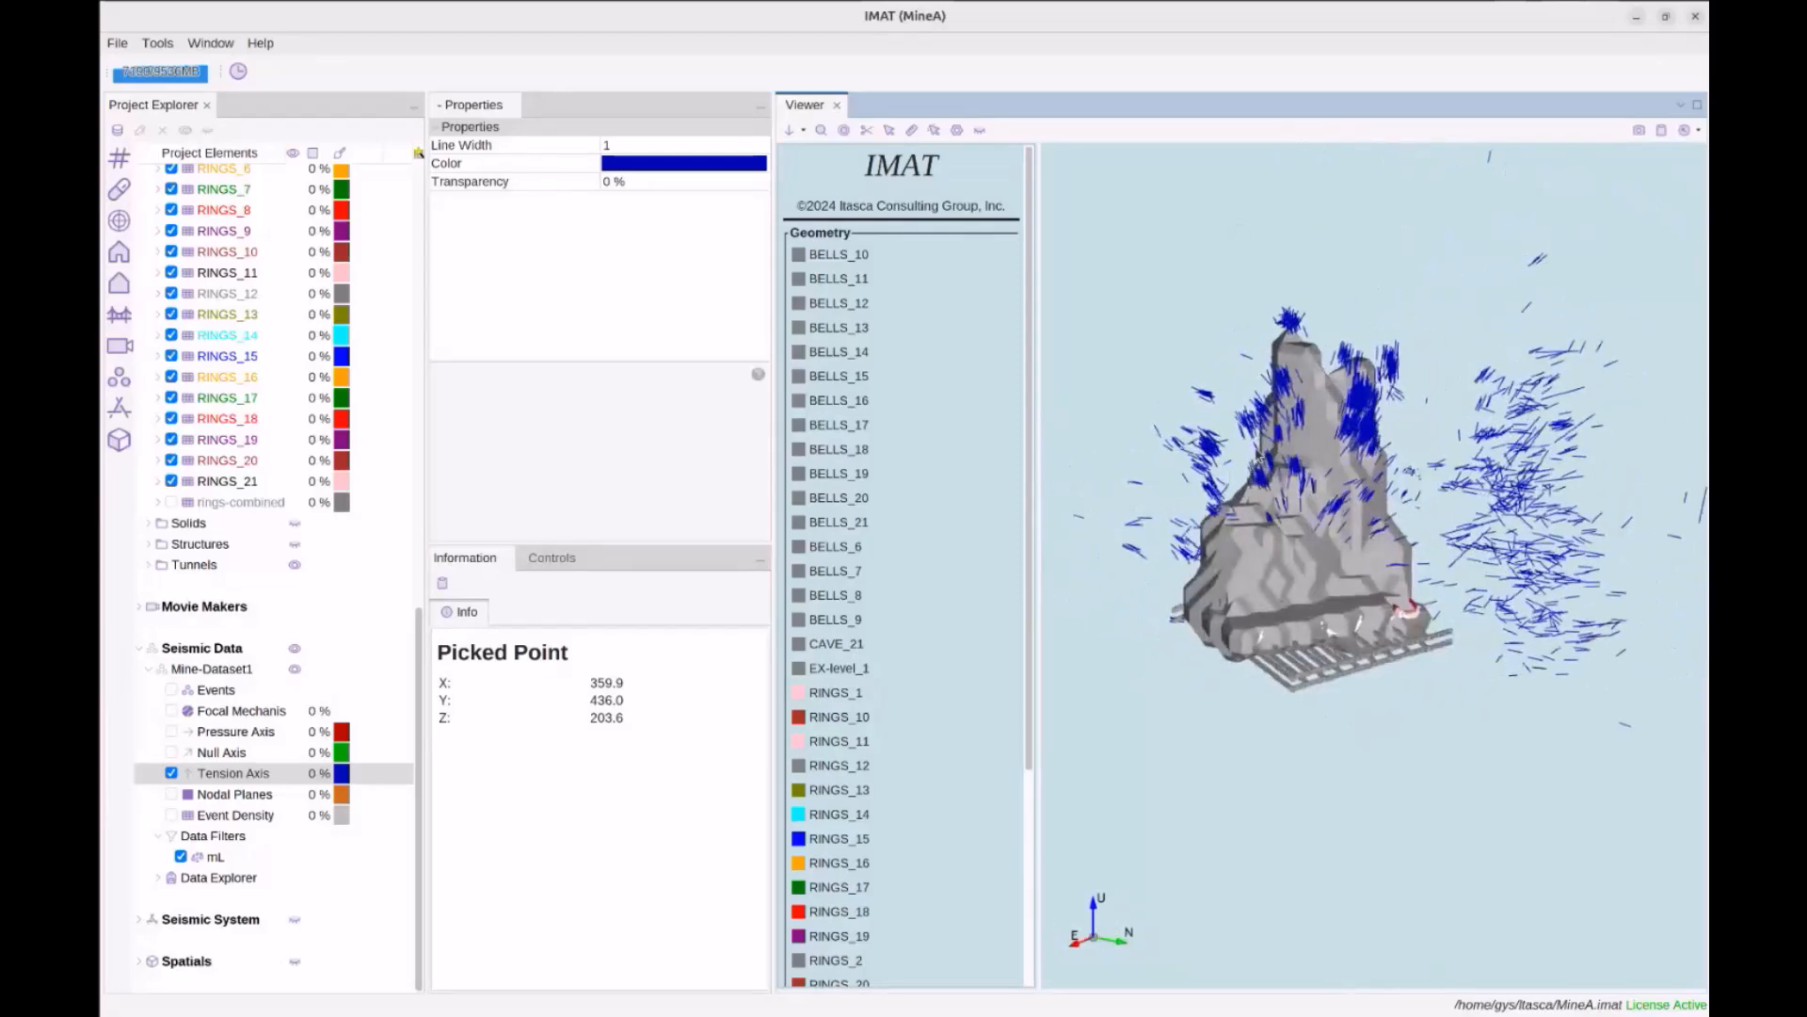
scroll(1300, 425, "down", 10)
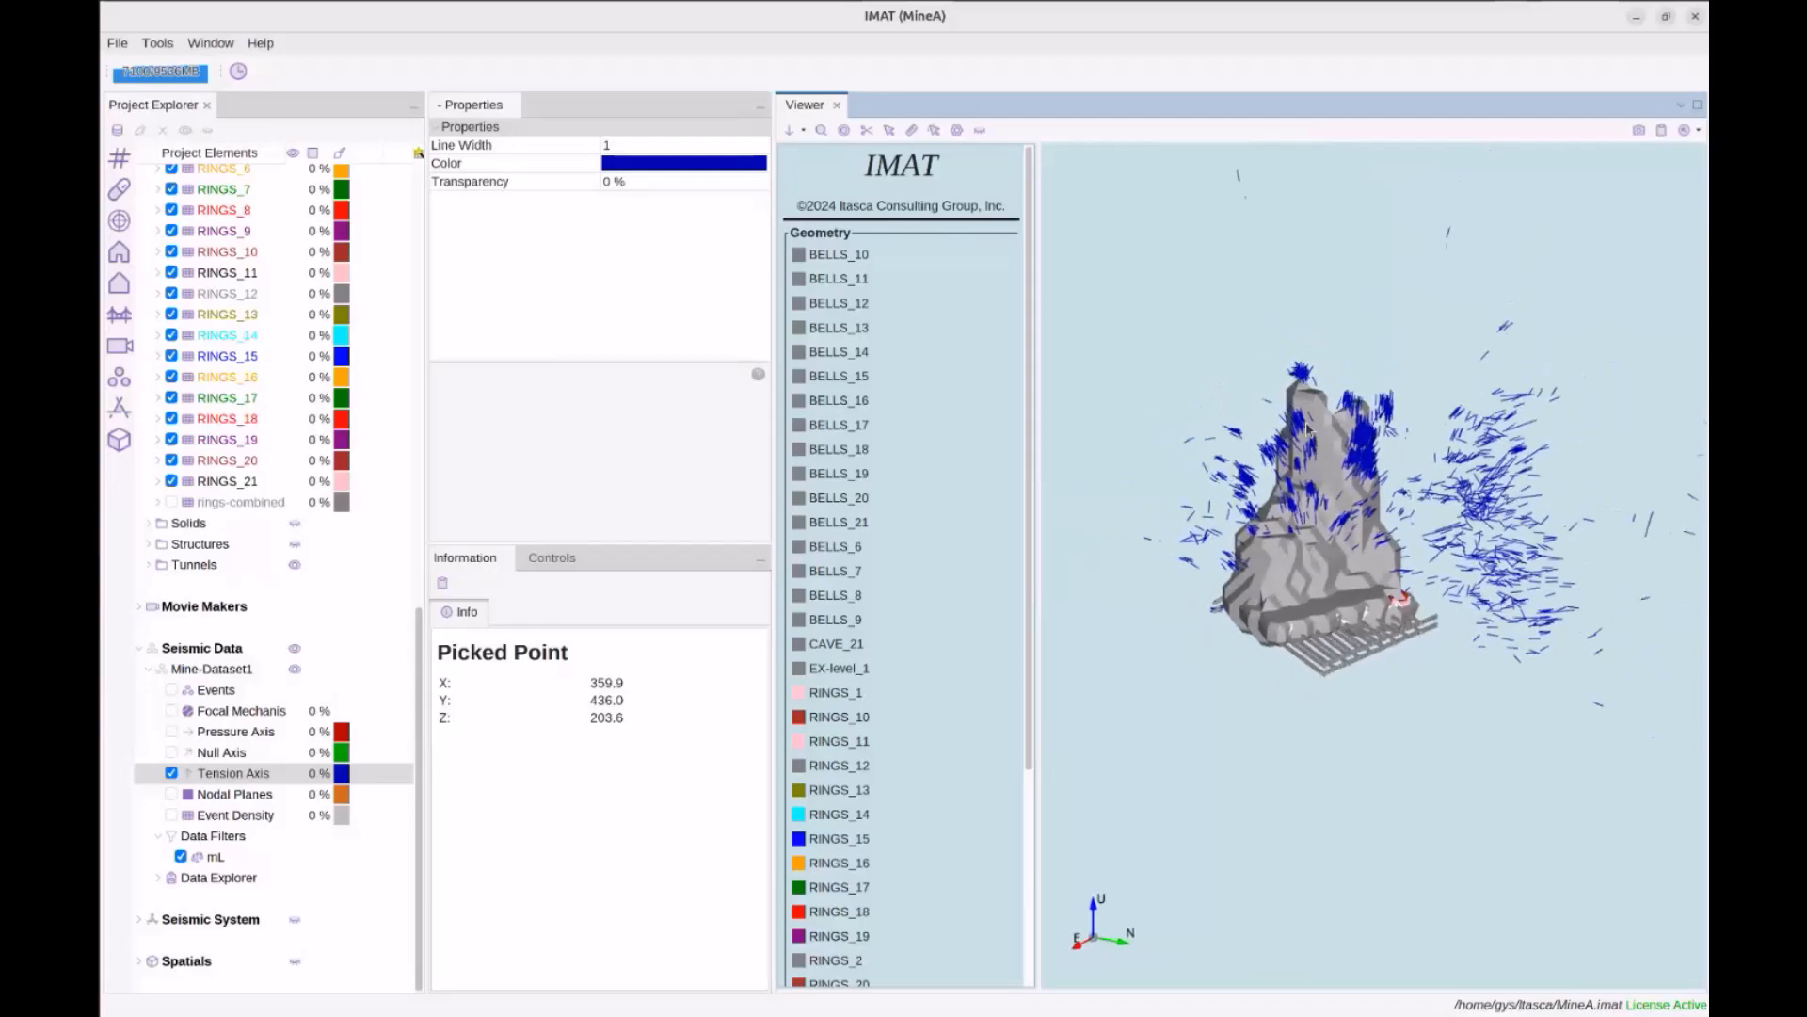
left_click_drag(1430, 409, 1388, 460)
middle_click_drag(1508, 460, 1177, 557)
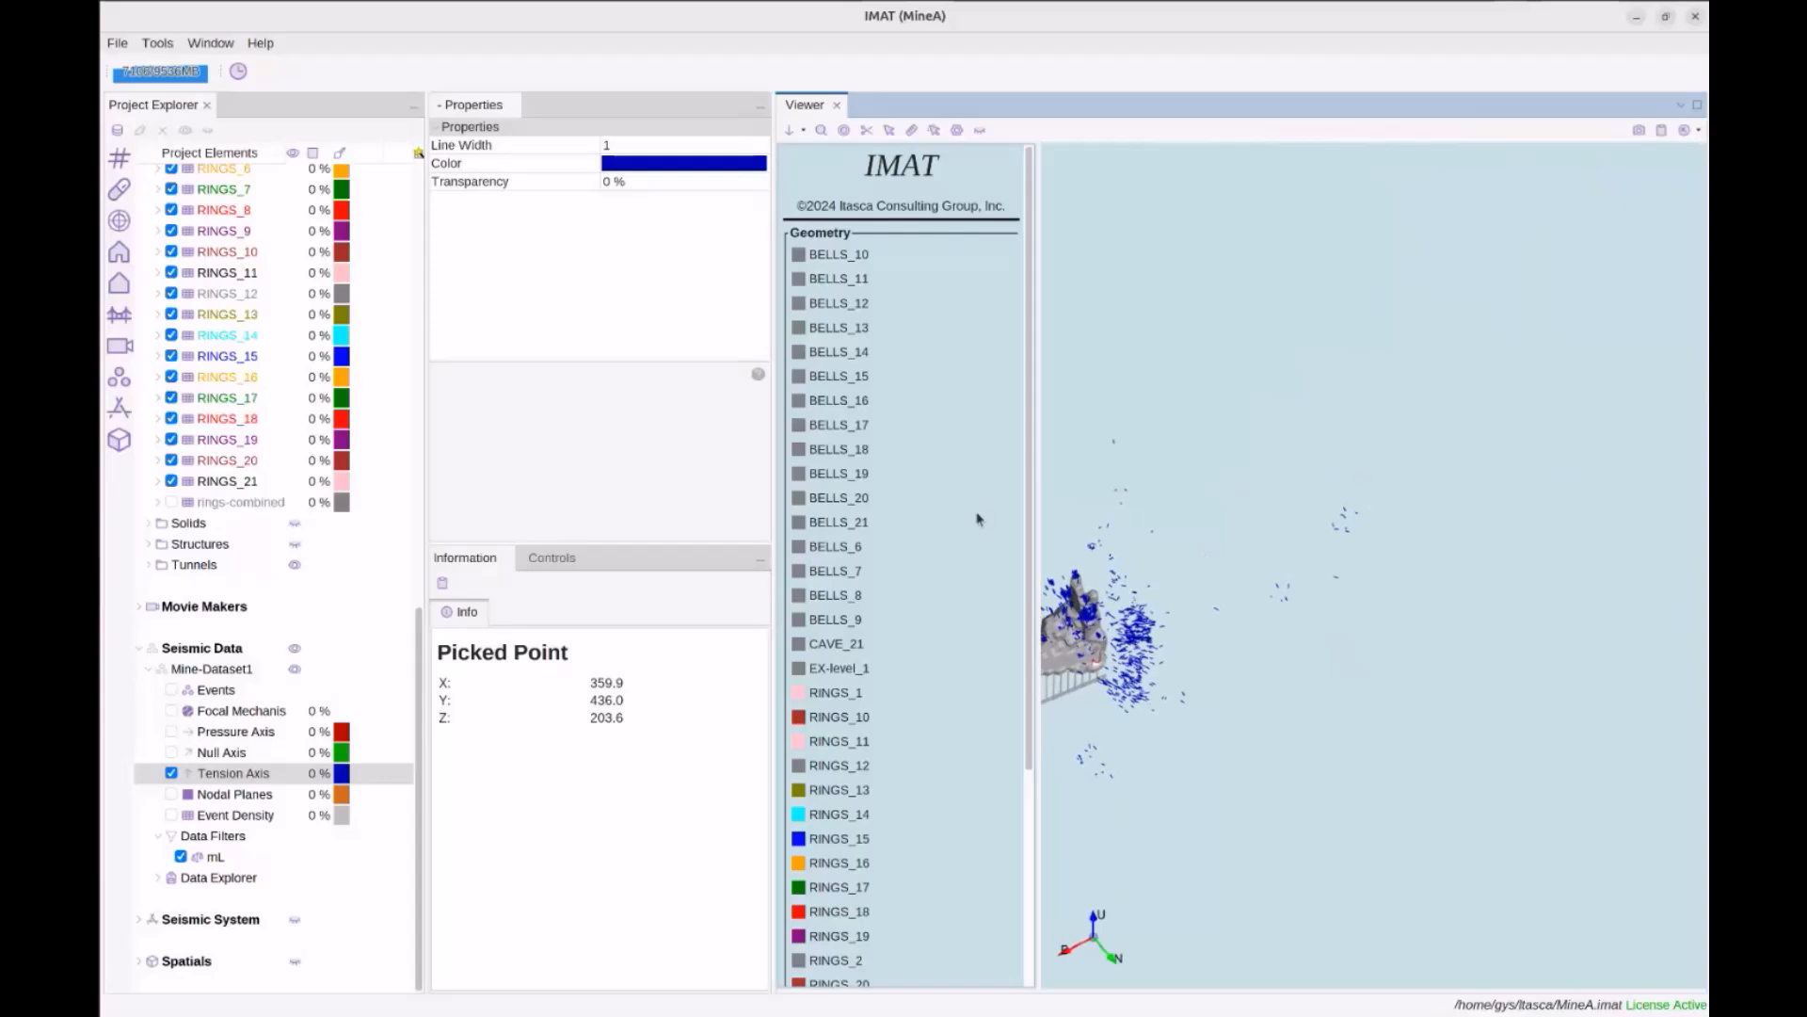
left_click(171, 731)
scroll(1338, 597, "up", 5)
middle_click_drag(1325, 465, 1413, 490)
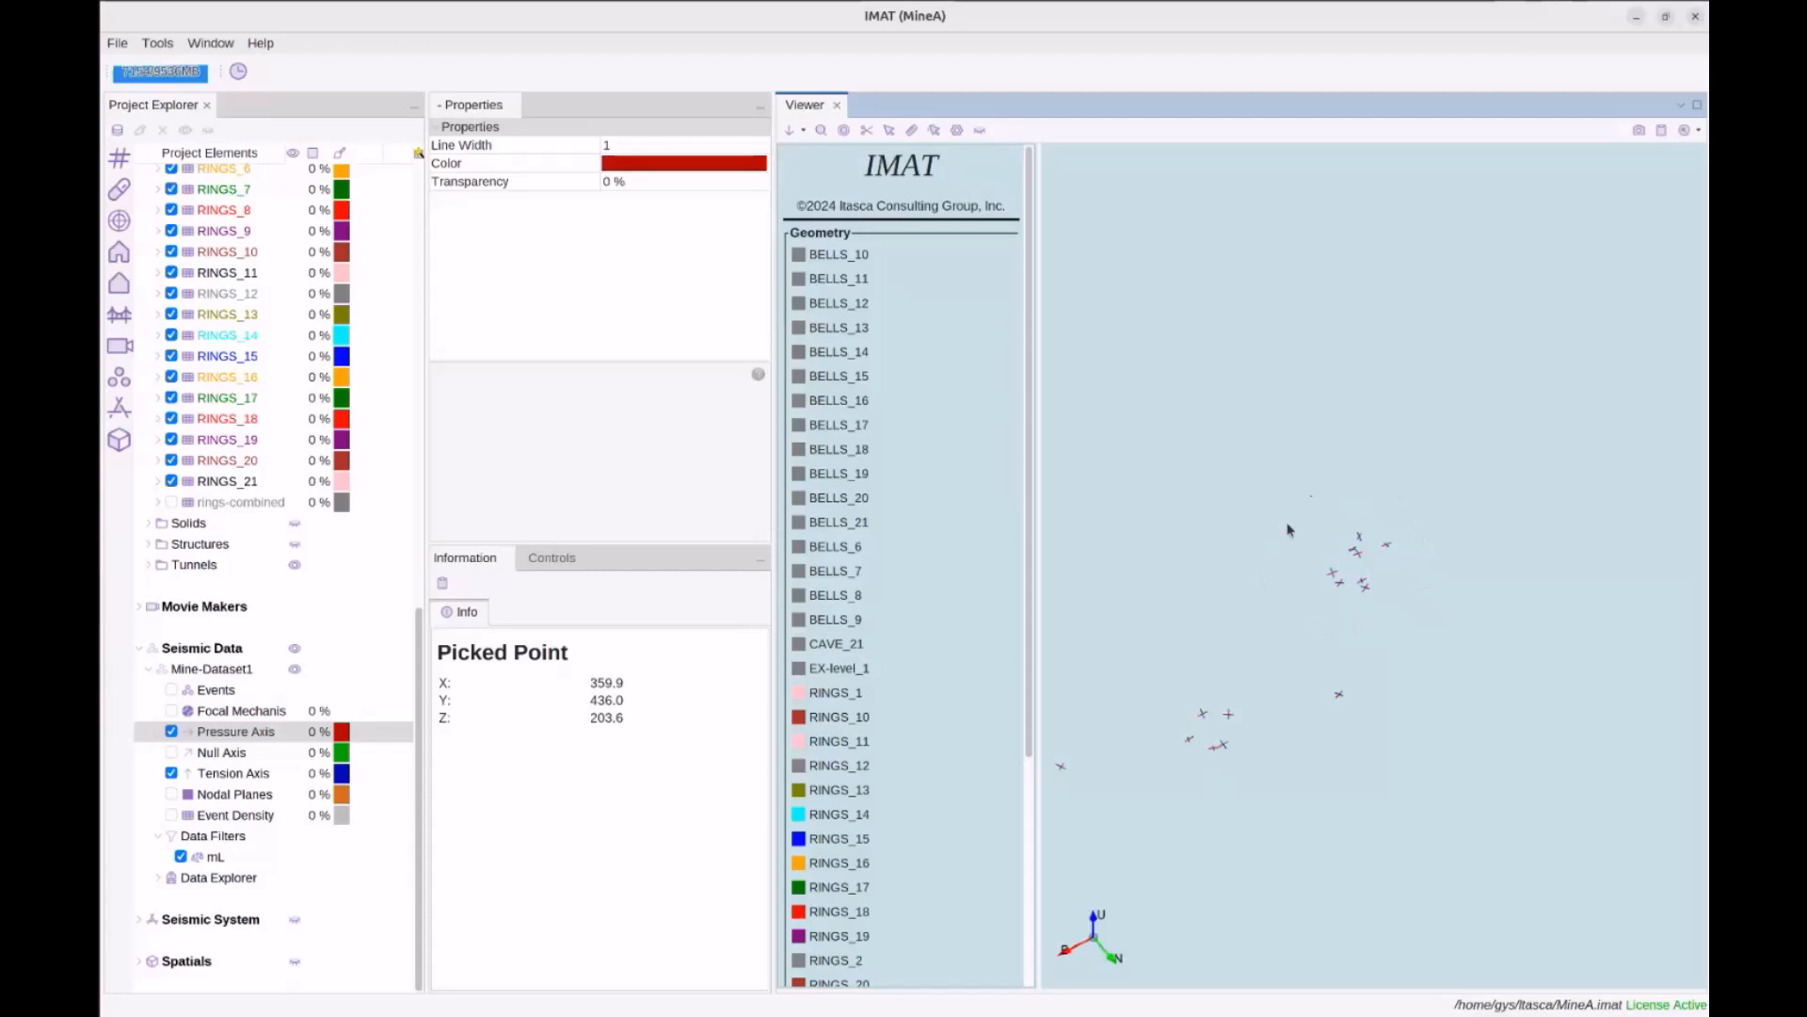
middle_click_drag(1319, 643, 1325, 642)
left_click_drag(1418, 585, 1382, 566)
left_click_drag(1101, 613, 1289, 600)
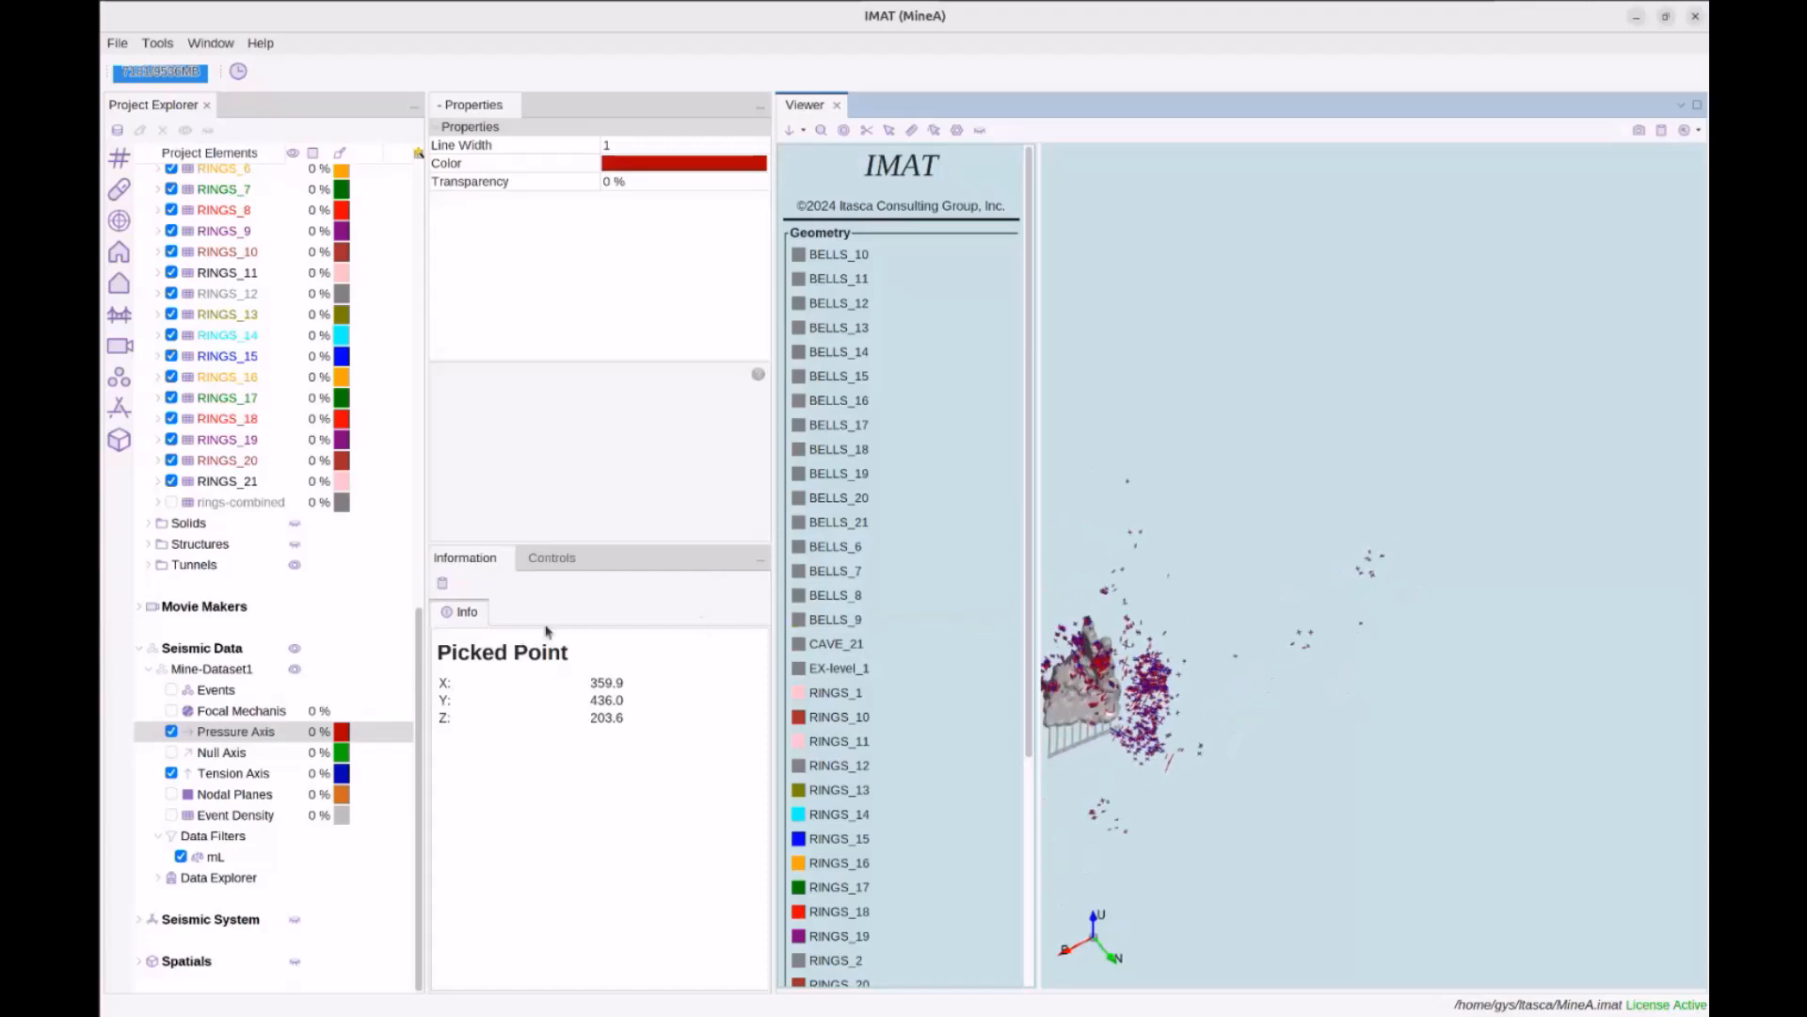
left_click(169, 732)
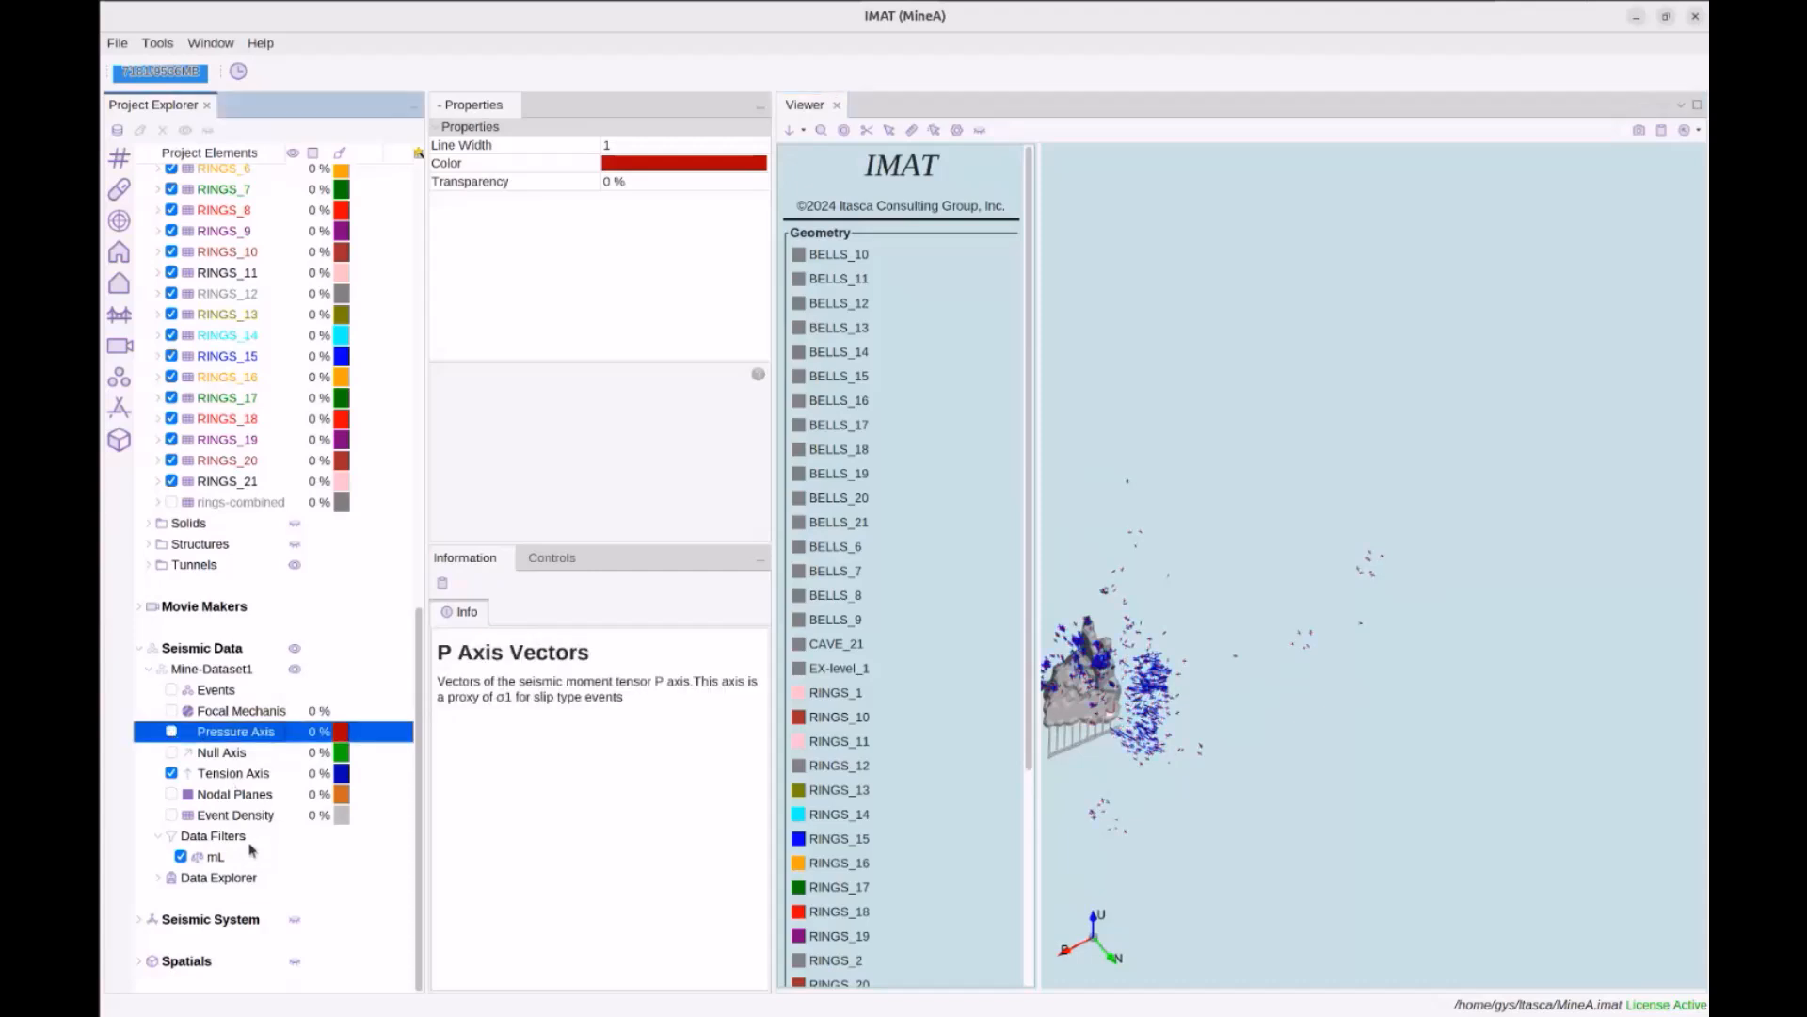
Create a Mechanism (Slip) data filter named 'slip', enable it, and view the remaining events
right_click(220, 838)
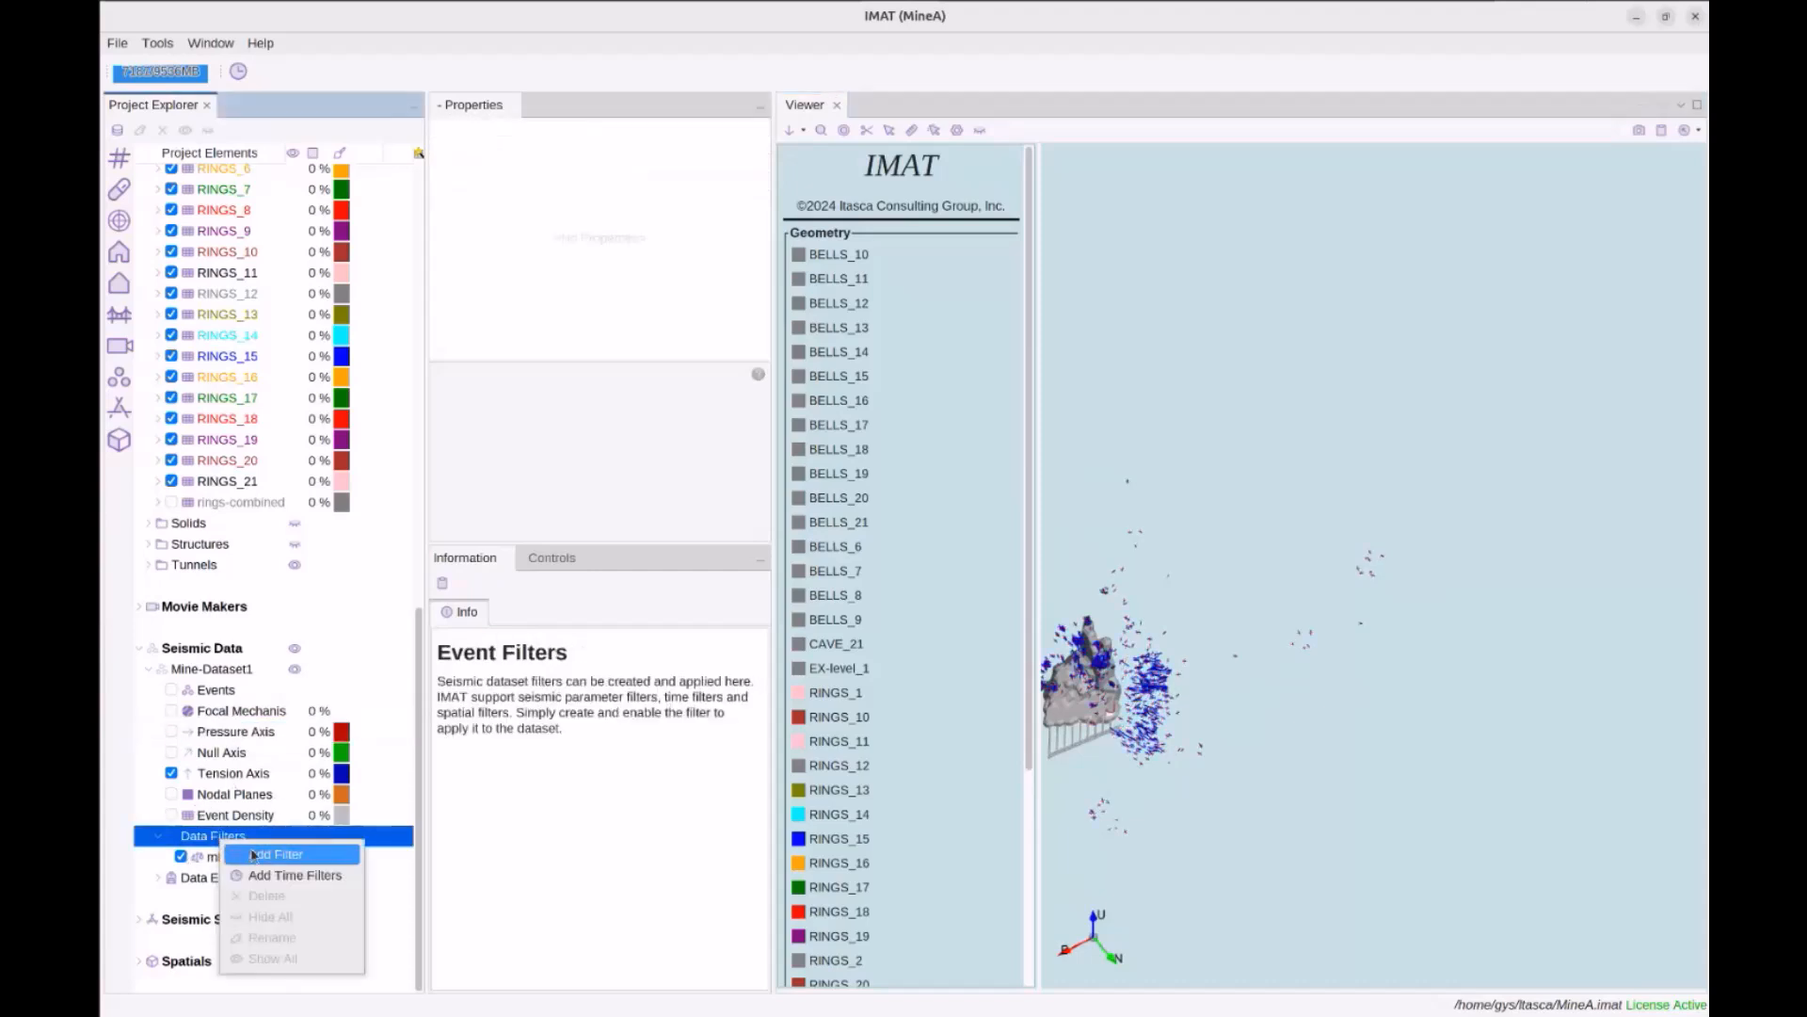
left_click(265, 855)
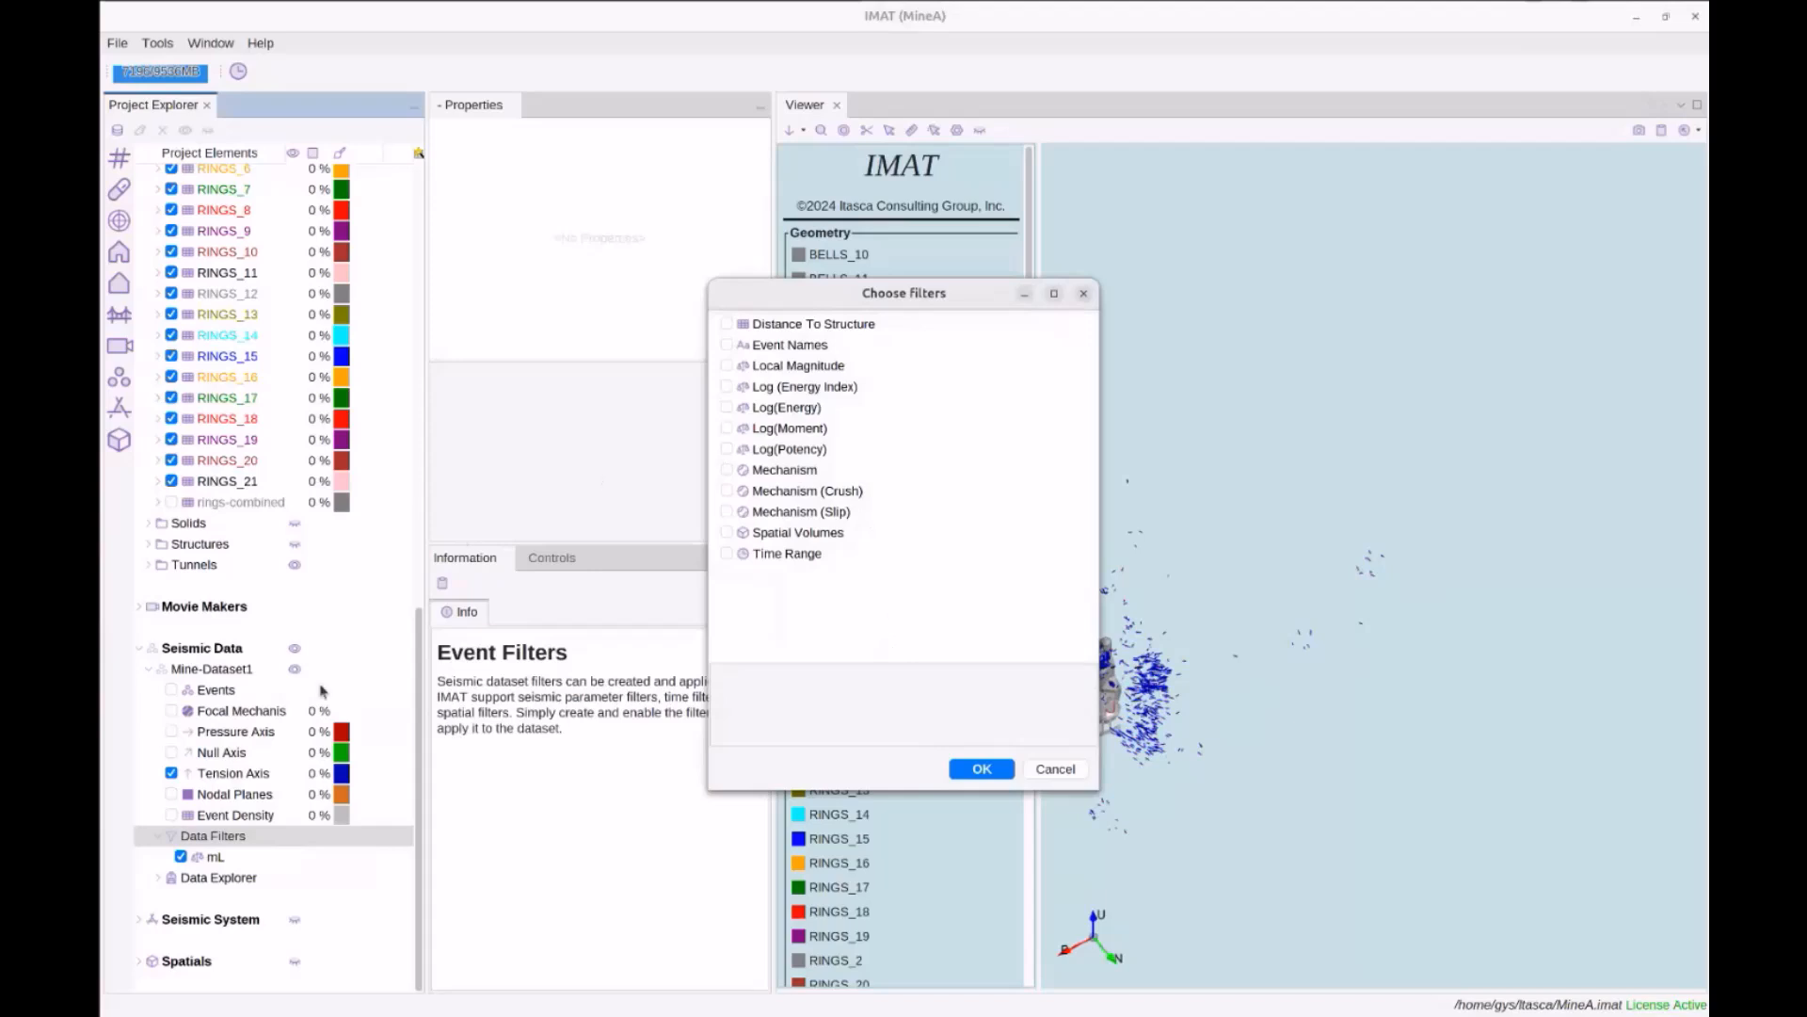
left_click(783, 470)
left_click(810, 493)
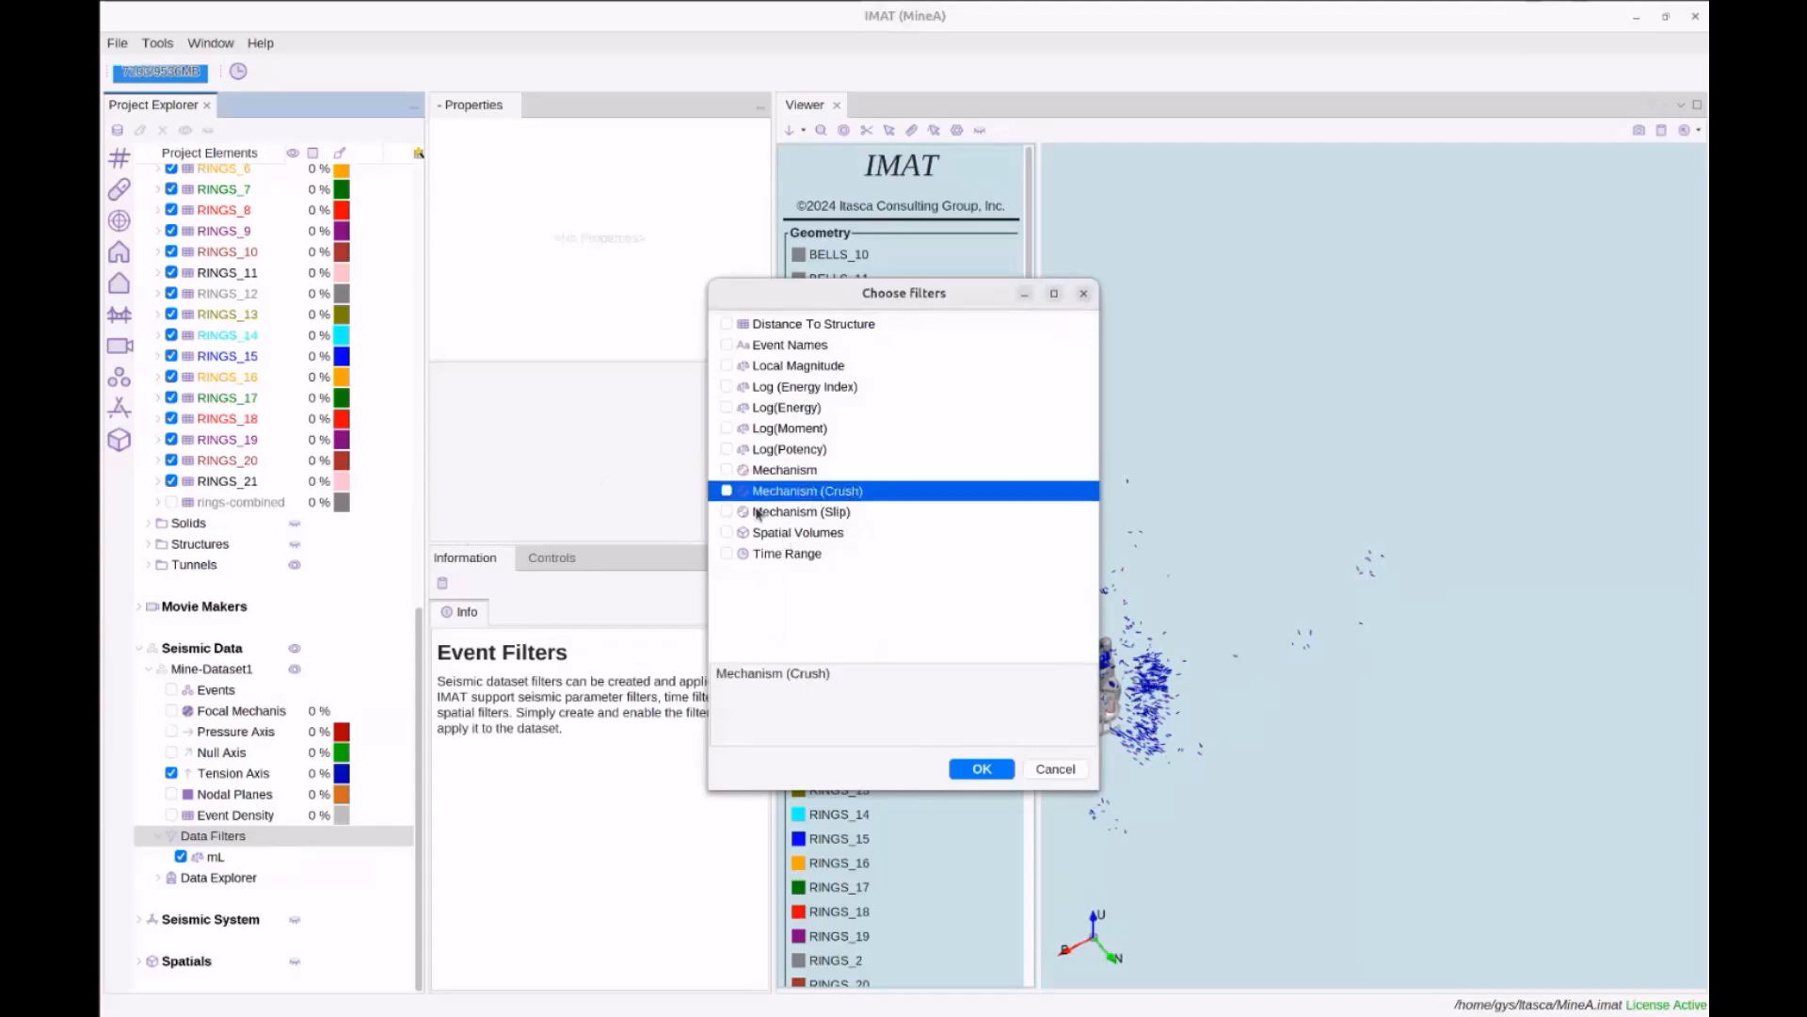
left_click(727, 512)
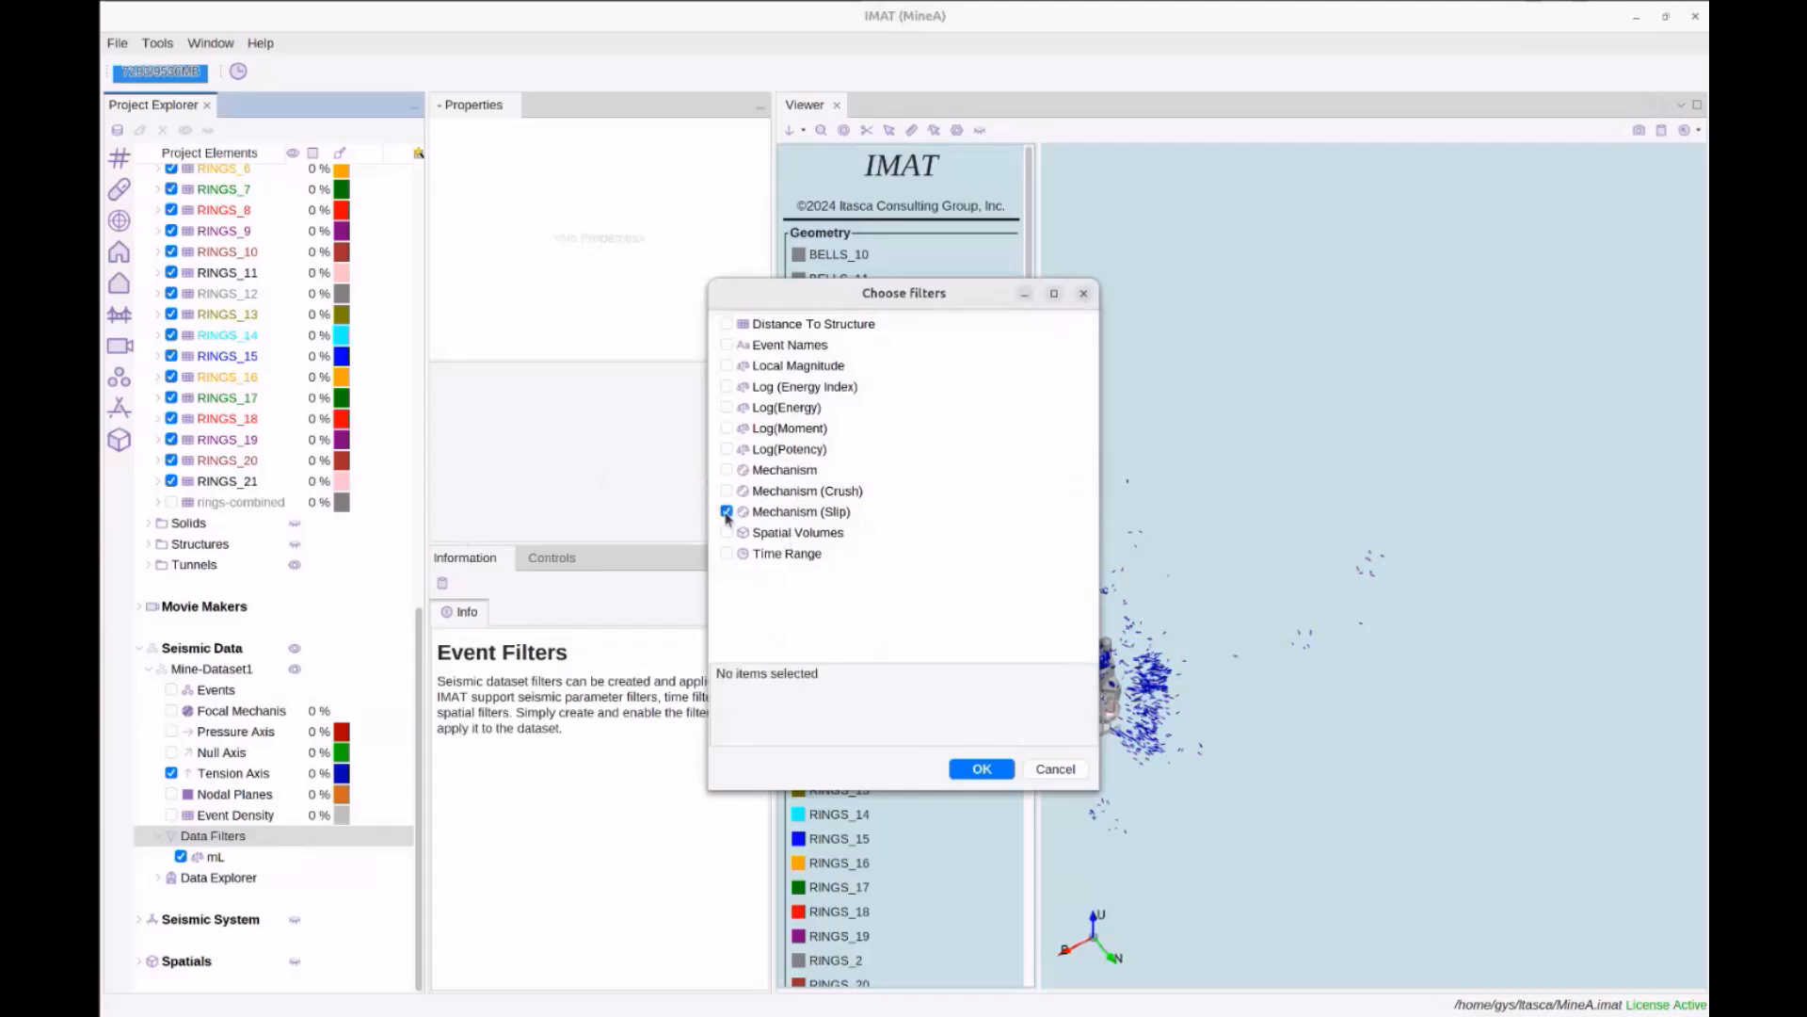
left_click(982, 770)
type("sl")
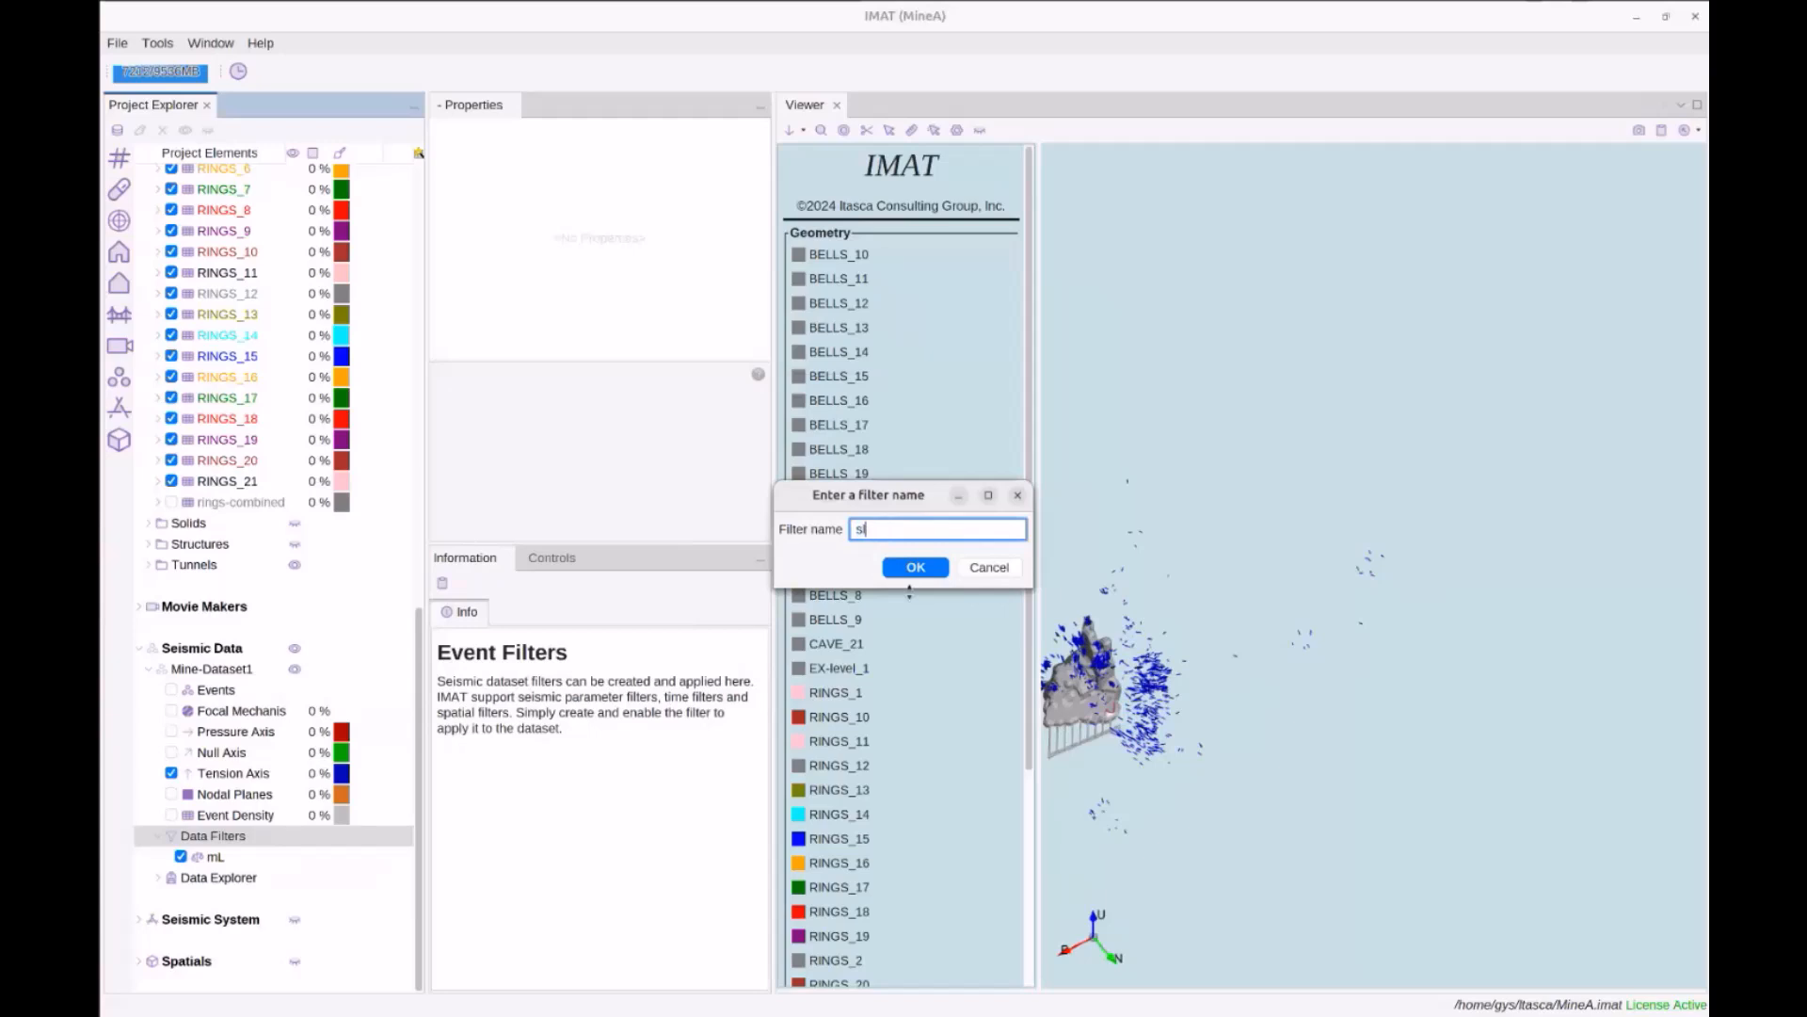
left_click(911, 568)
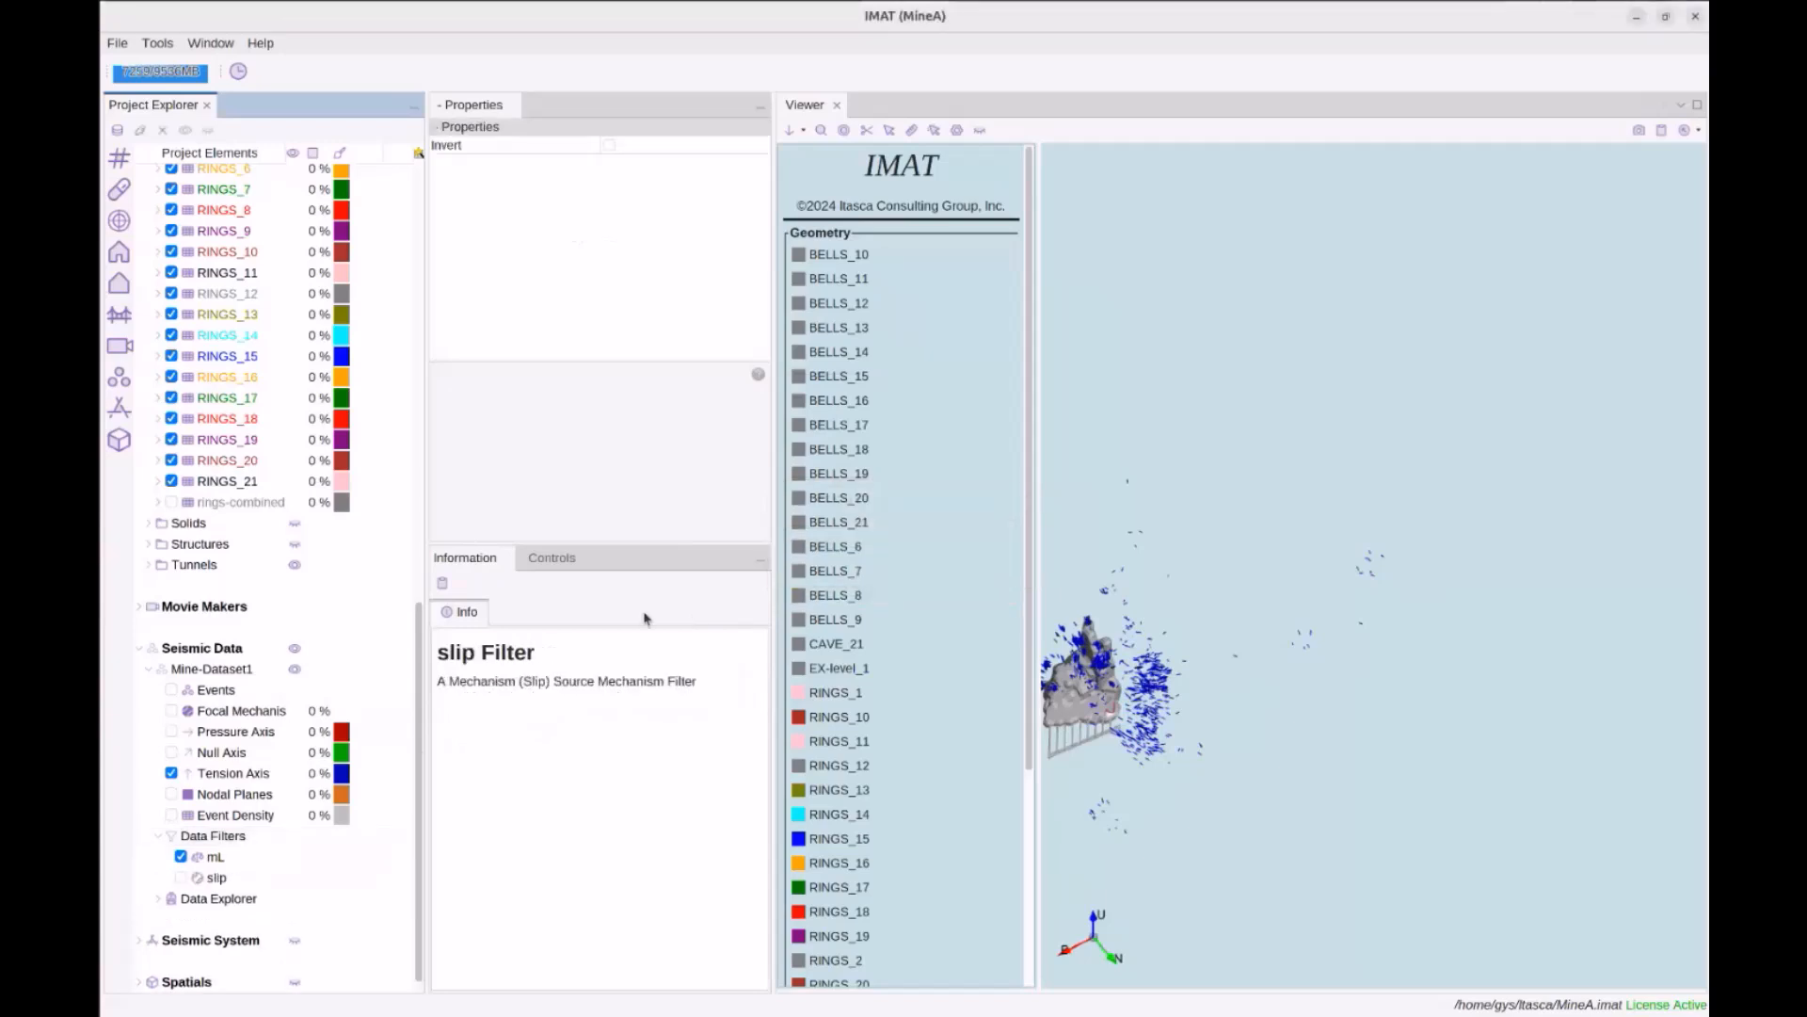
left_click(181, 877)
left_click_drag(1150, 714, 1277, 616)
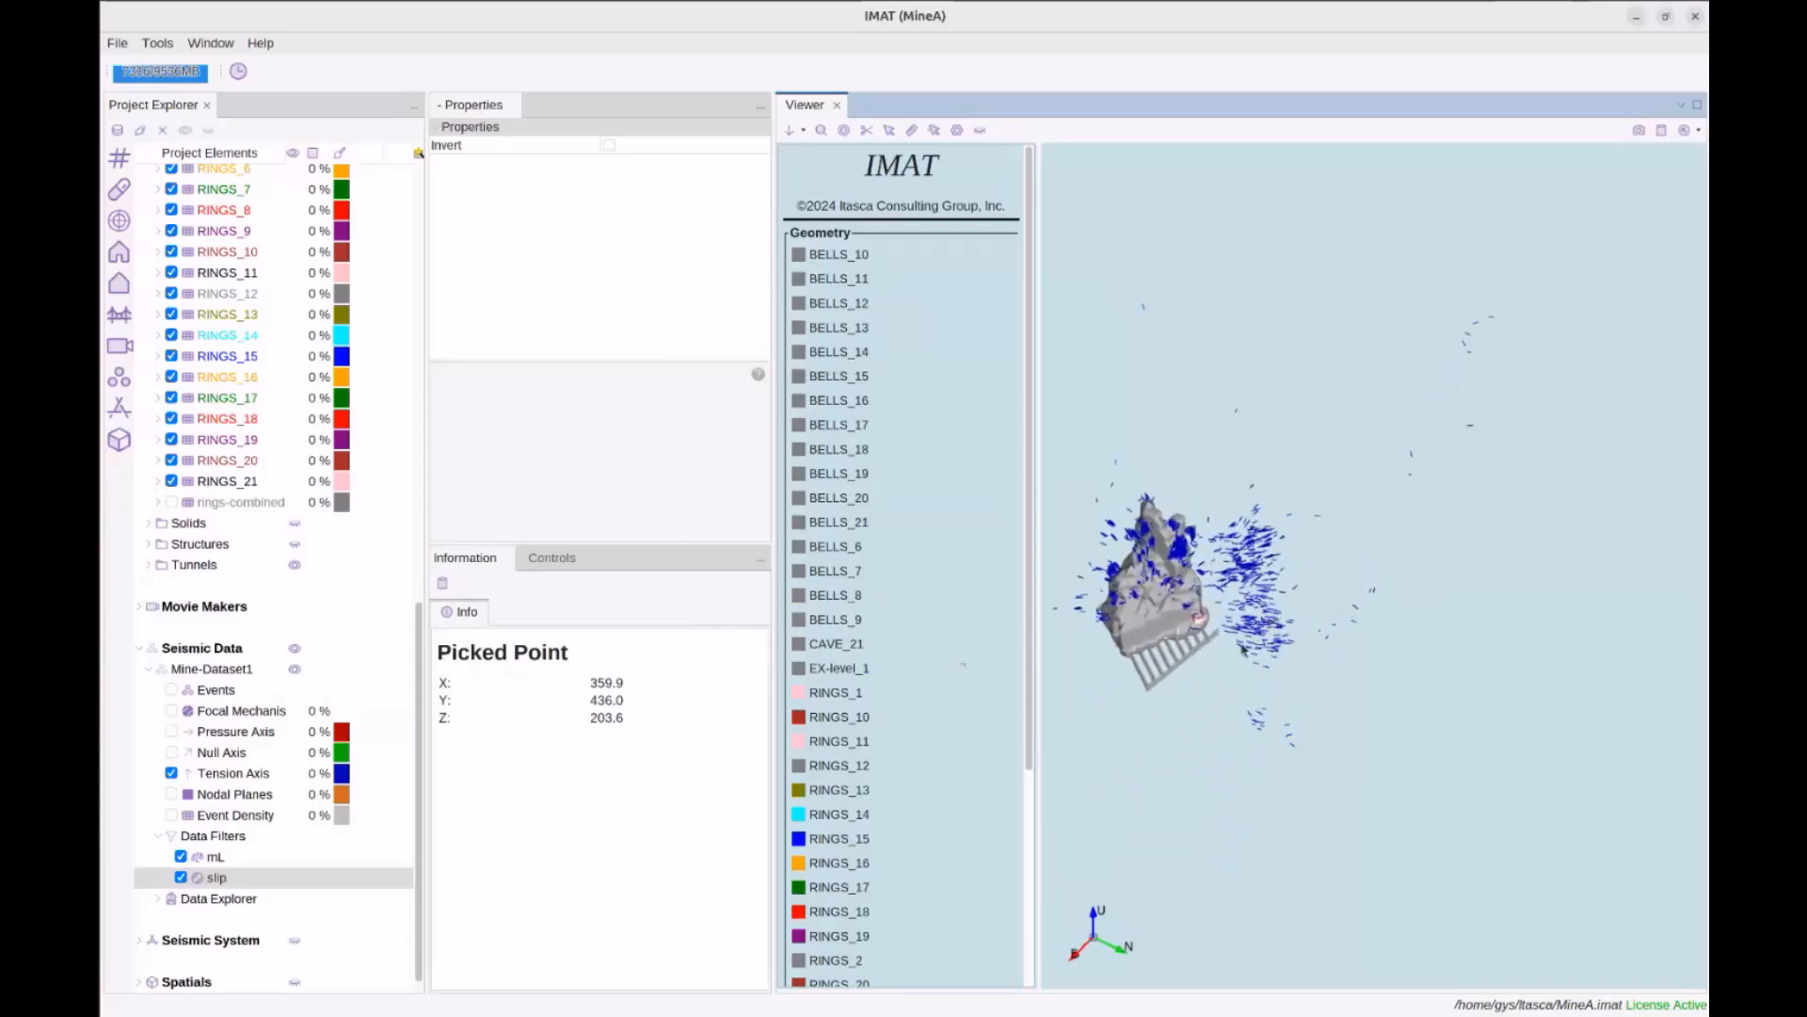
Show the orange nodal planes, hide the tension-axis vectors, and orbit the view
left_click(242, 797)
left_click(174, 794)
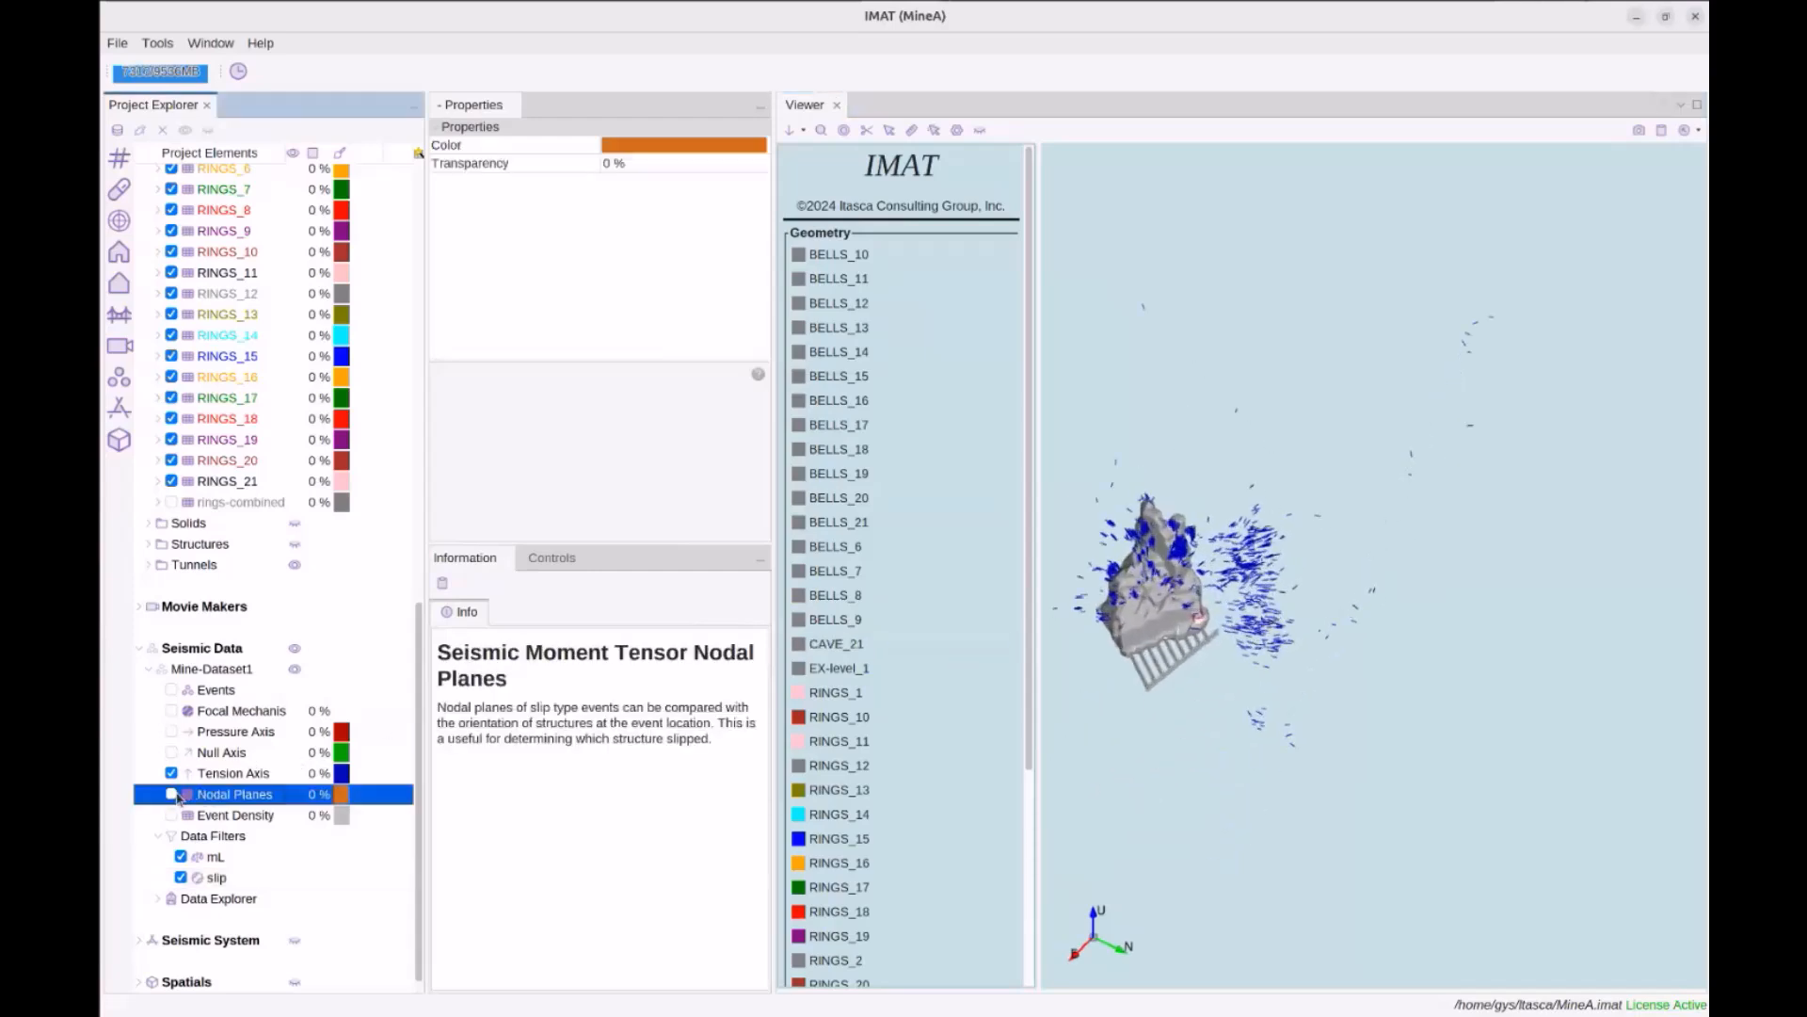
left_click(171, 773)
scroll(1163, 715, "up", 2)
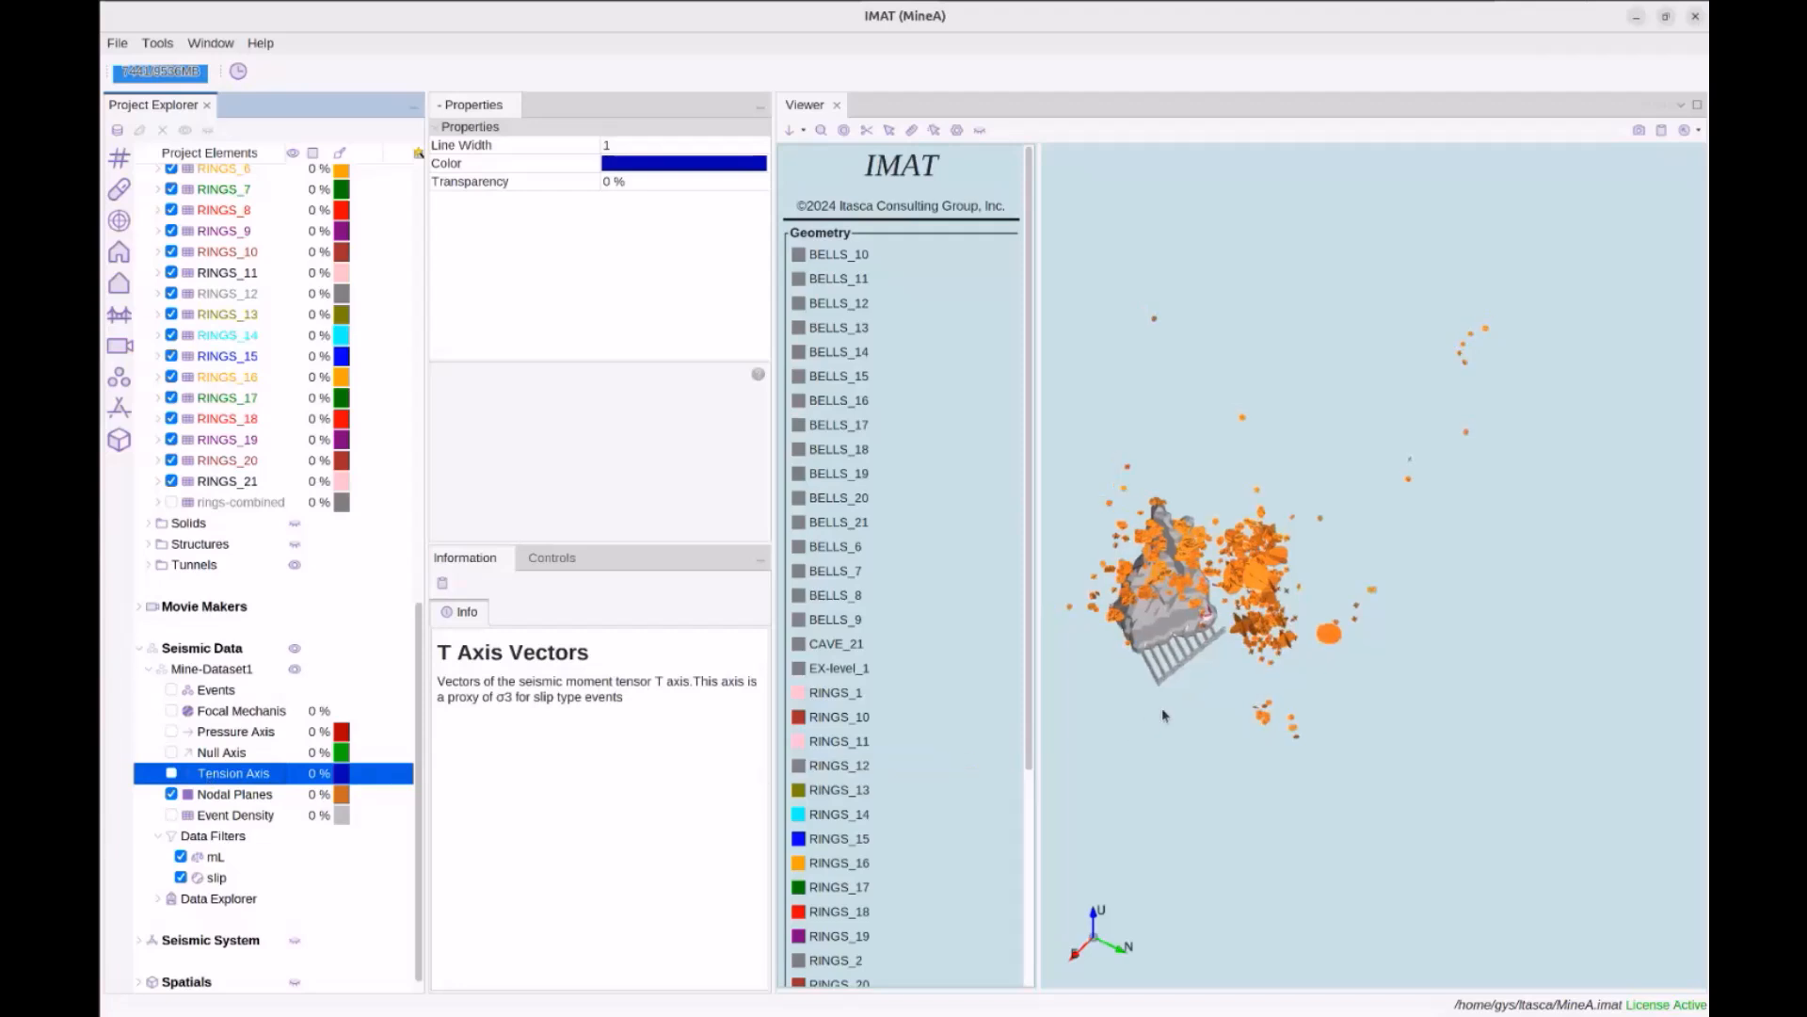
left_click_drag(1167, 715, 1314, 656)
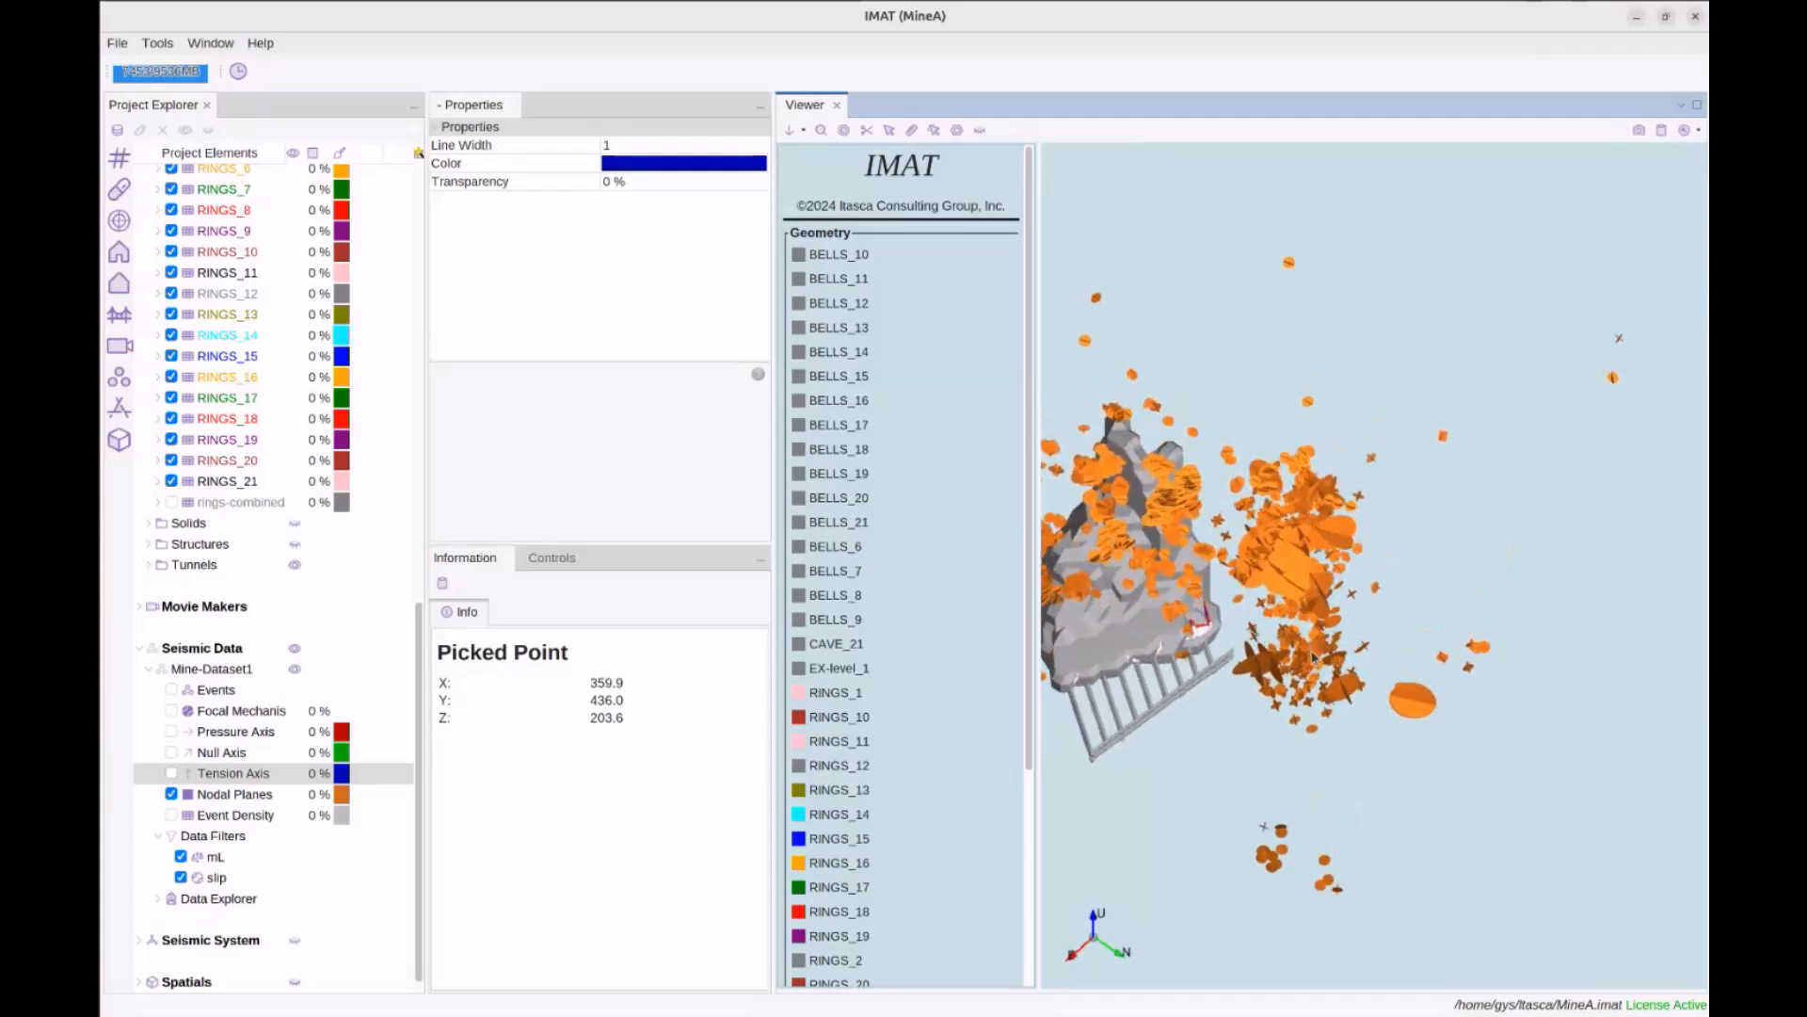
scroll(1314, 657, "up", 3)
middle_click_drag(1312, 675, 1381, 619)
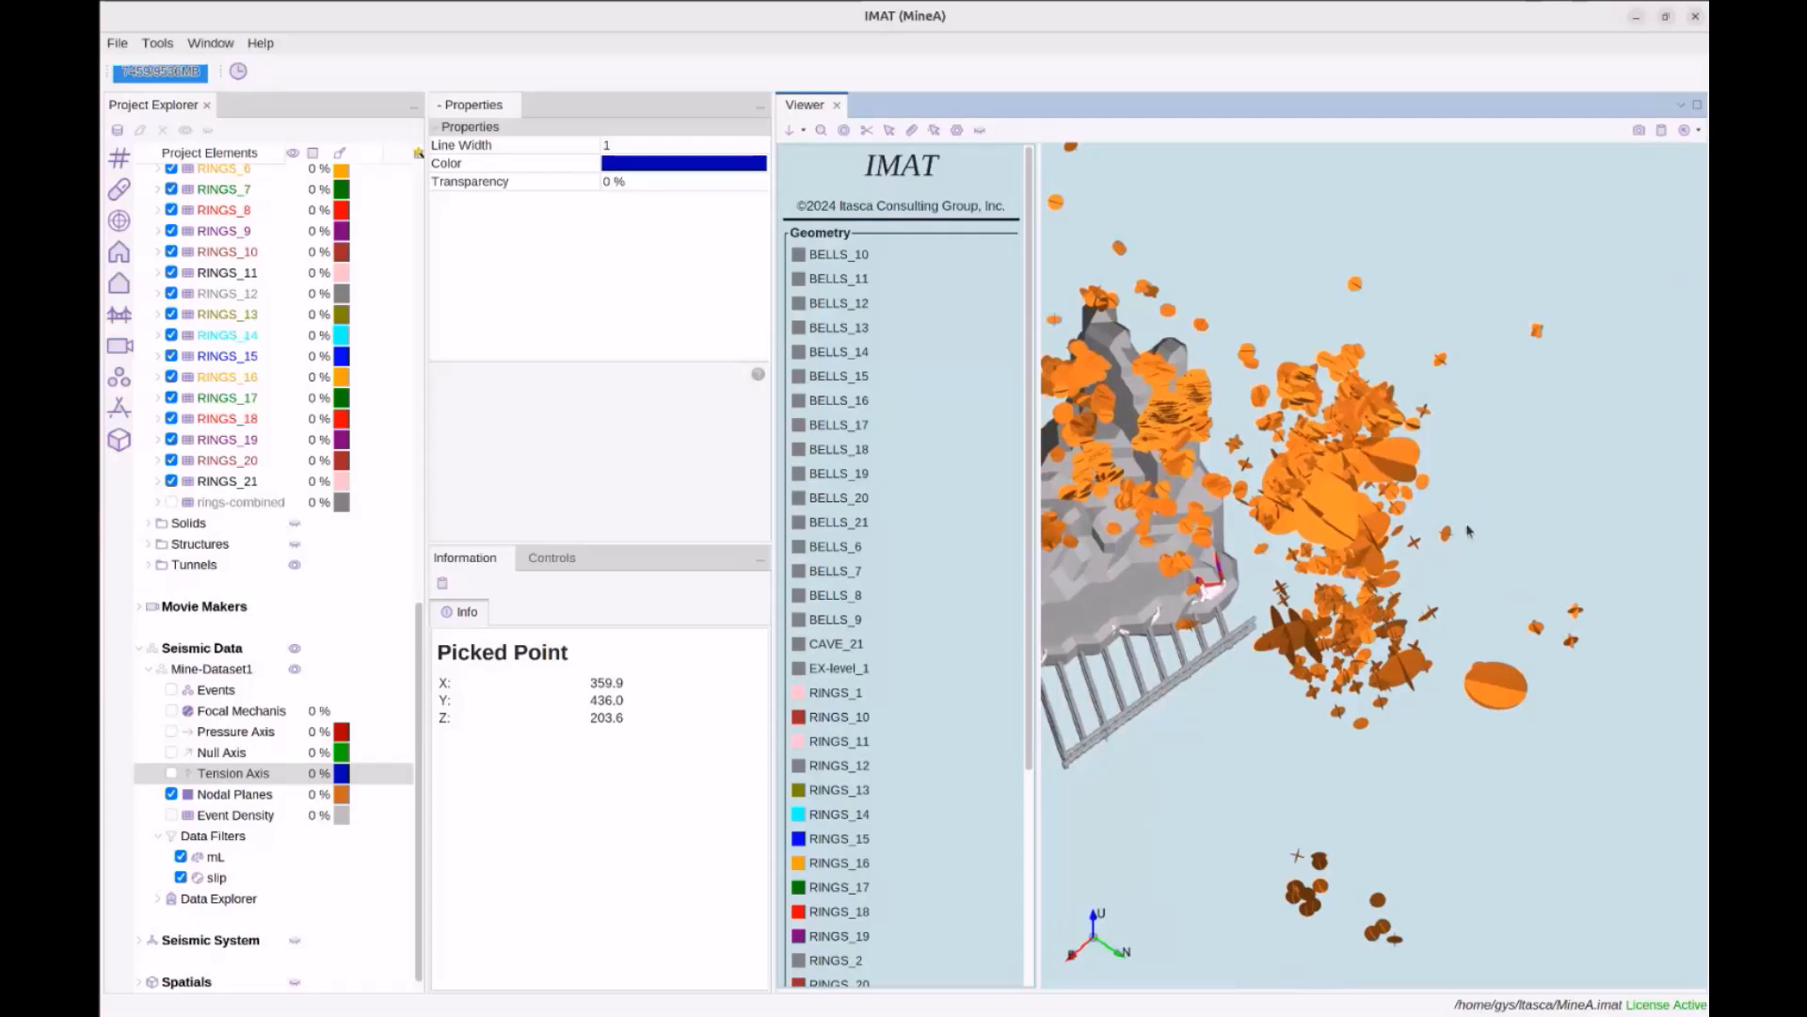
left_click_drag(1464, 533, 1463, 538)
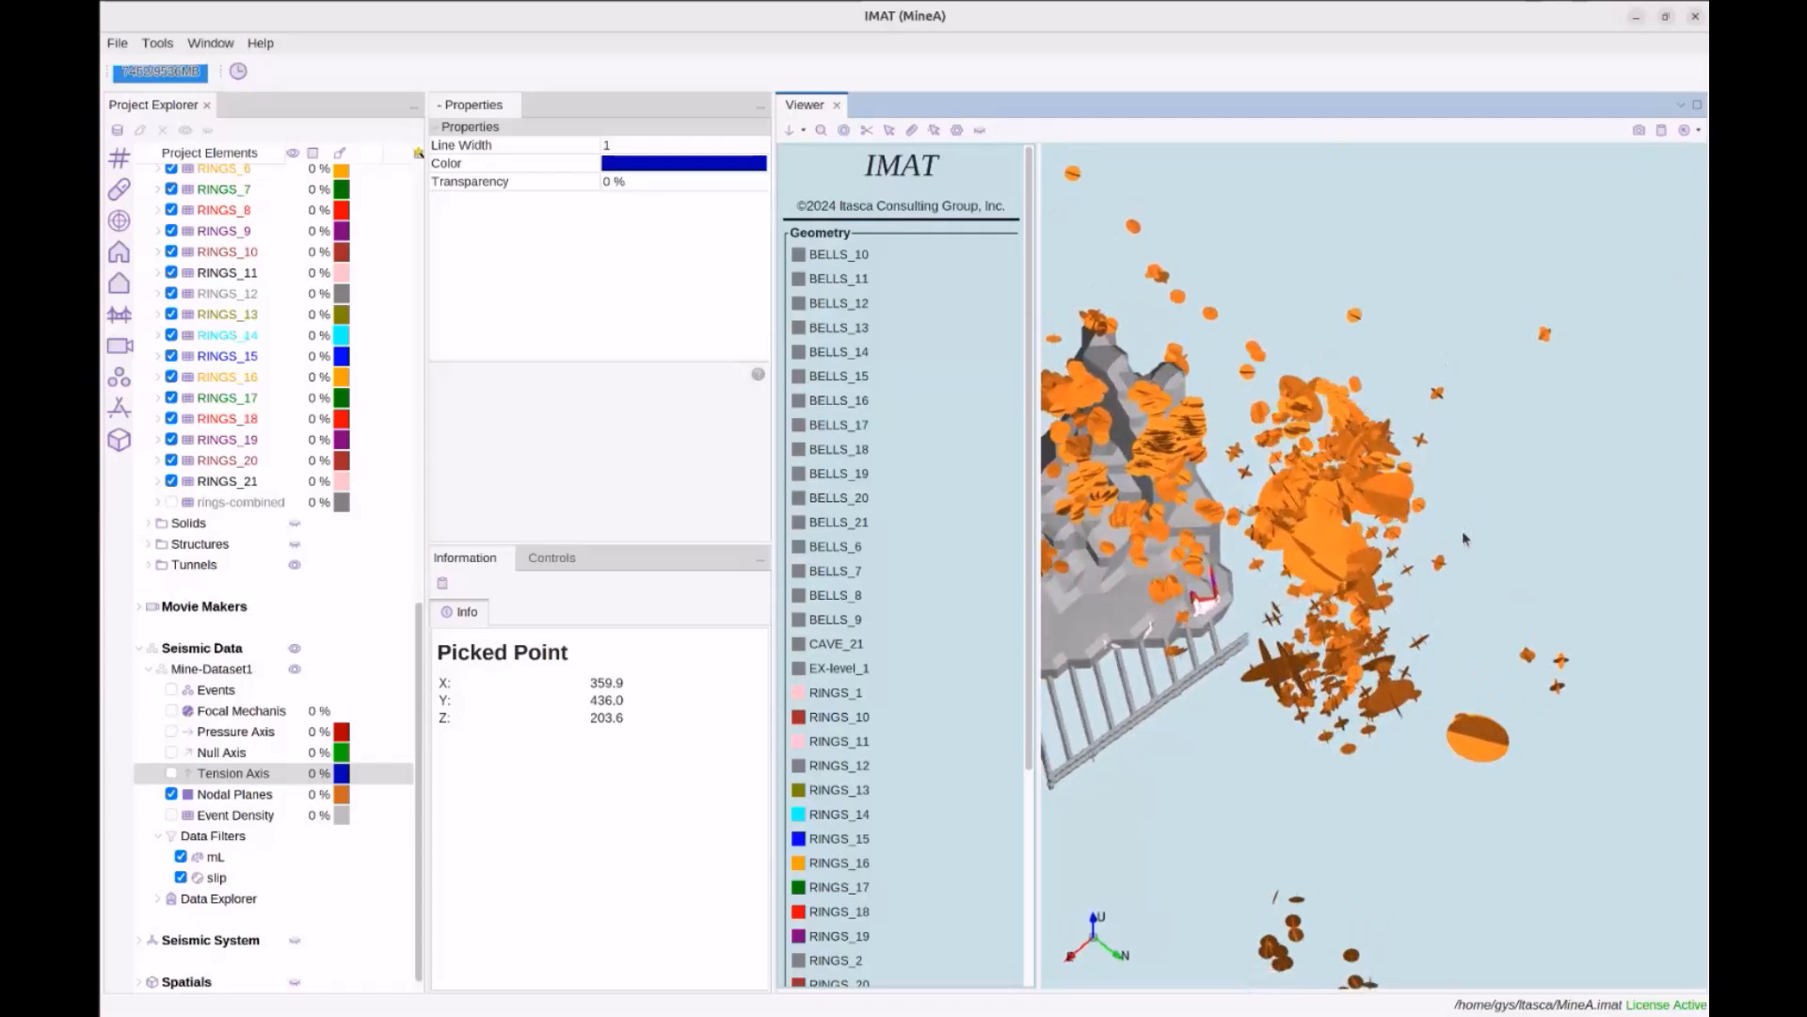
left_click_drag(1361, 471, 1355, 485)
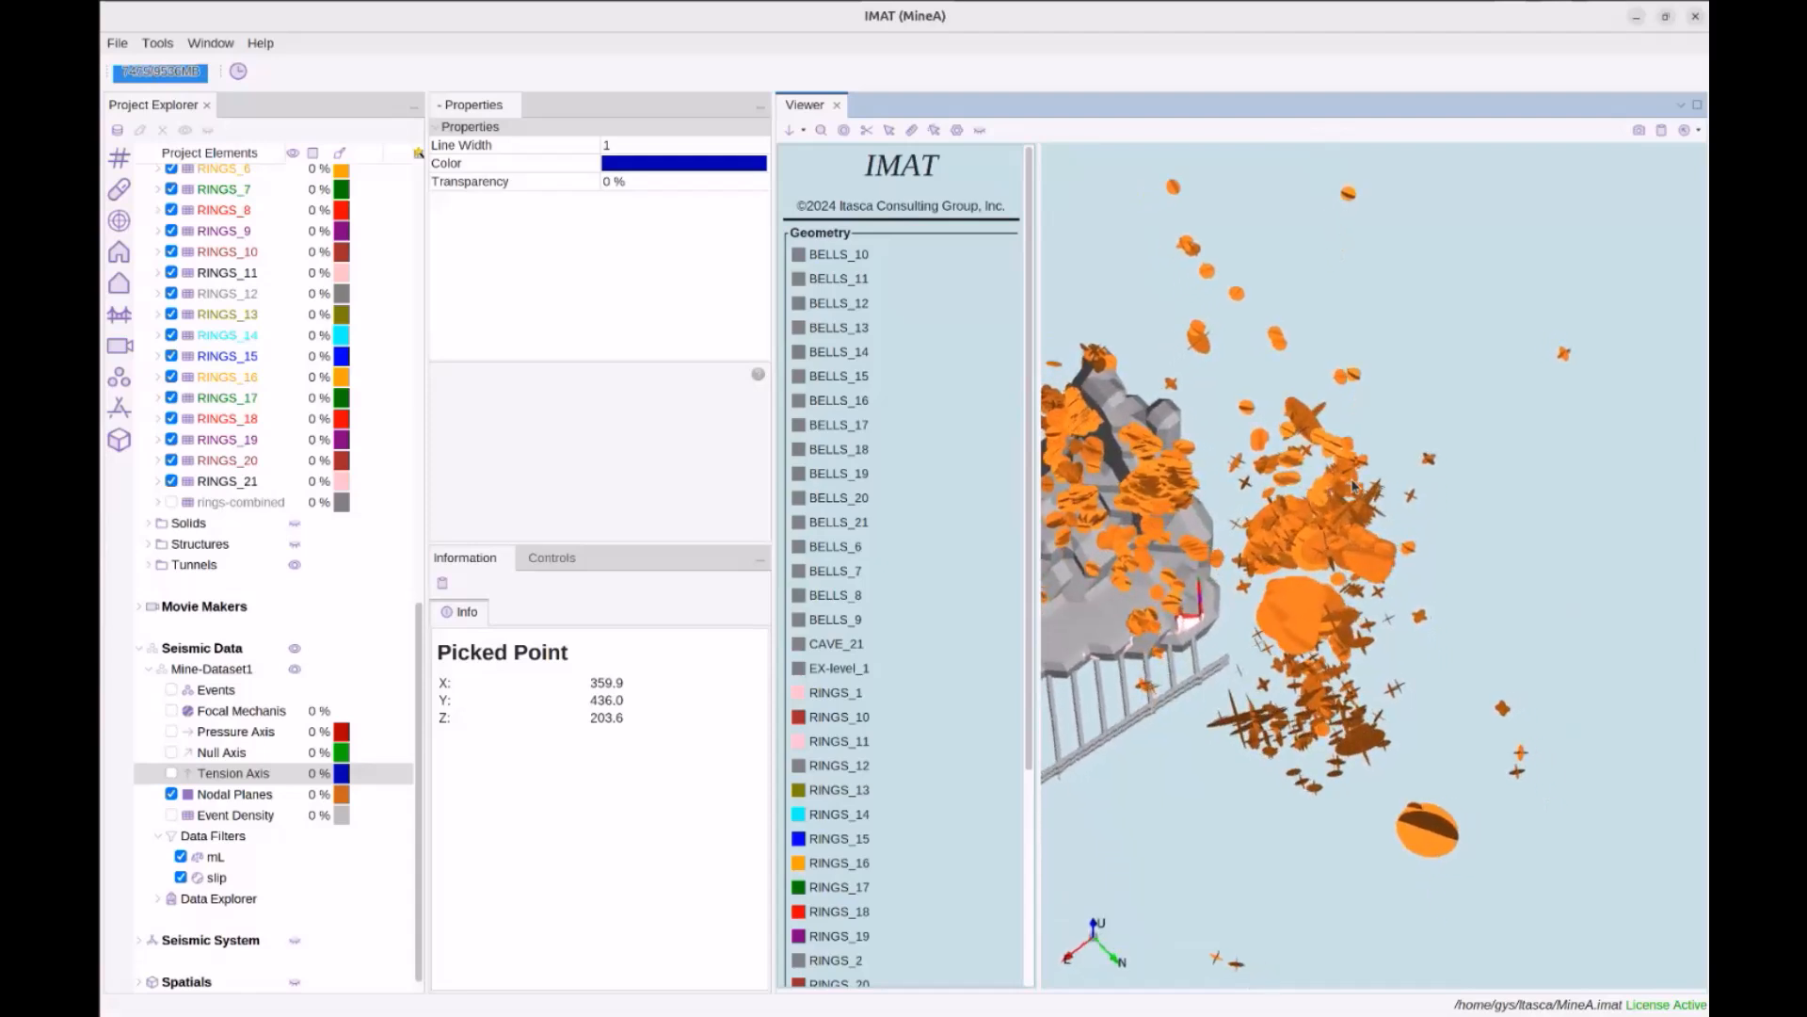
left_click_drag(1395, 511, 1396, 523)
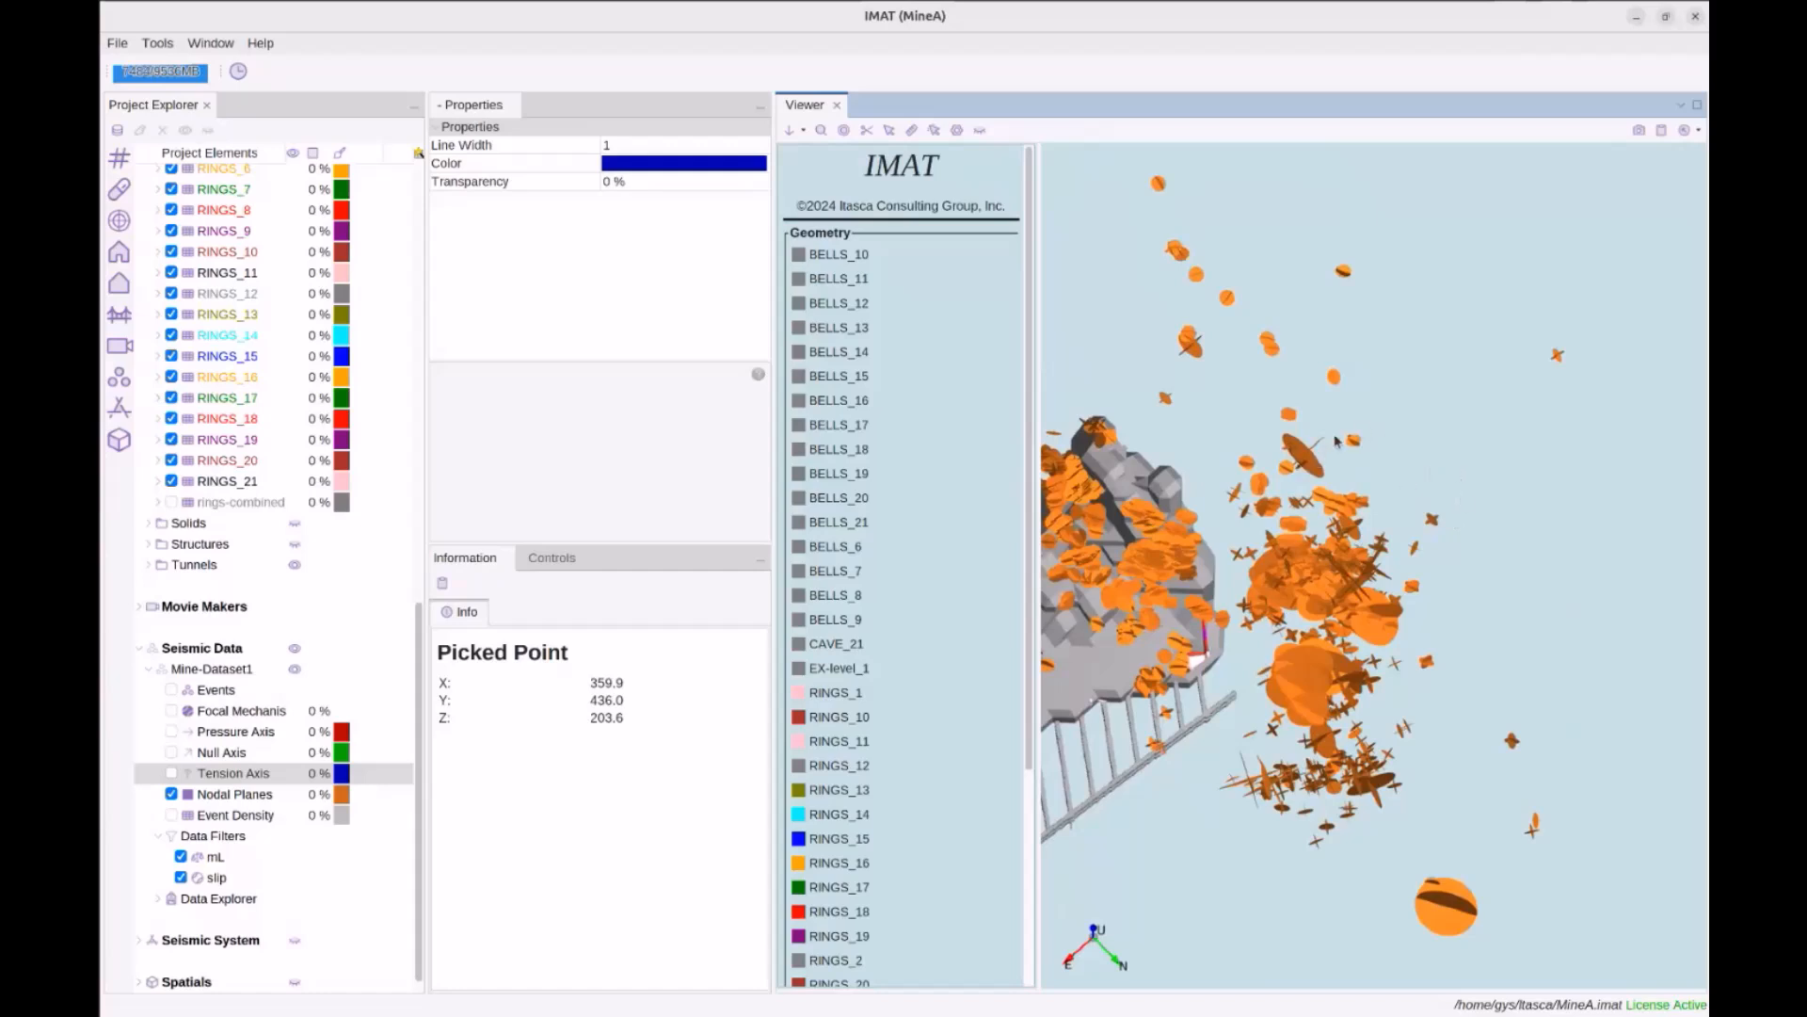
Zoom and orbit around the nodal-plane discs and cave to study the plane orientations
scroll(1329, 513, "up", 1)
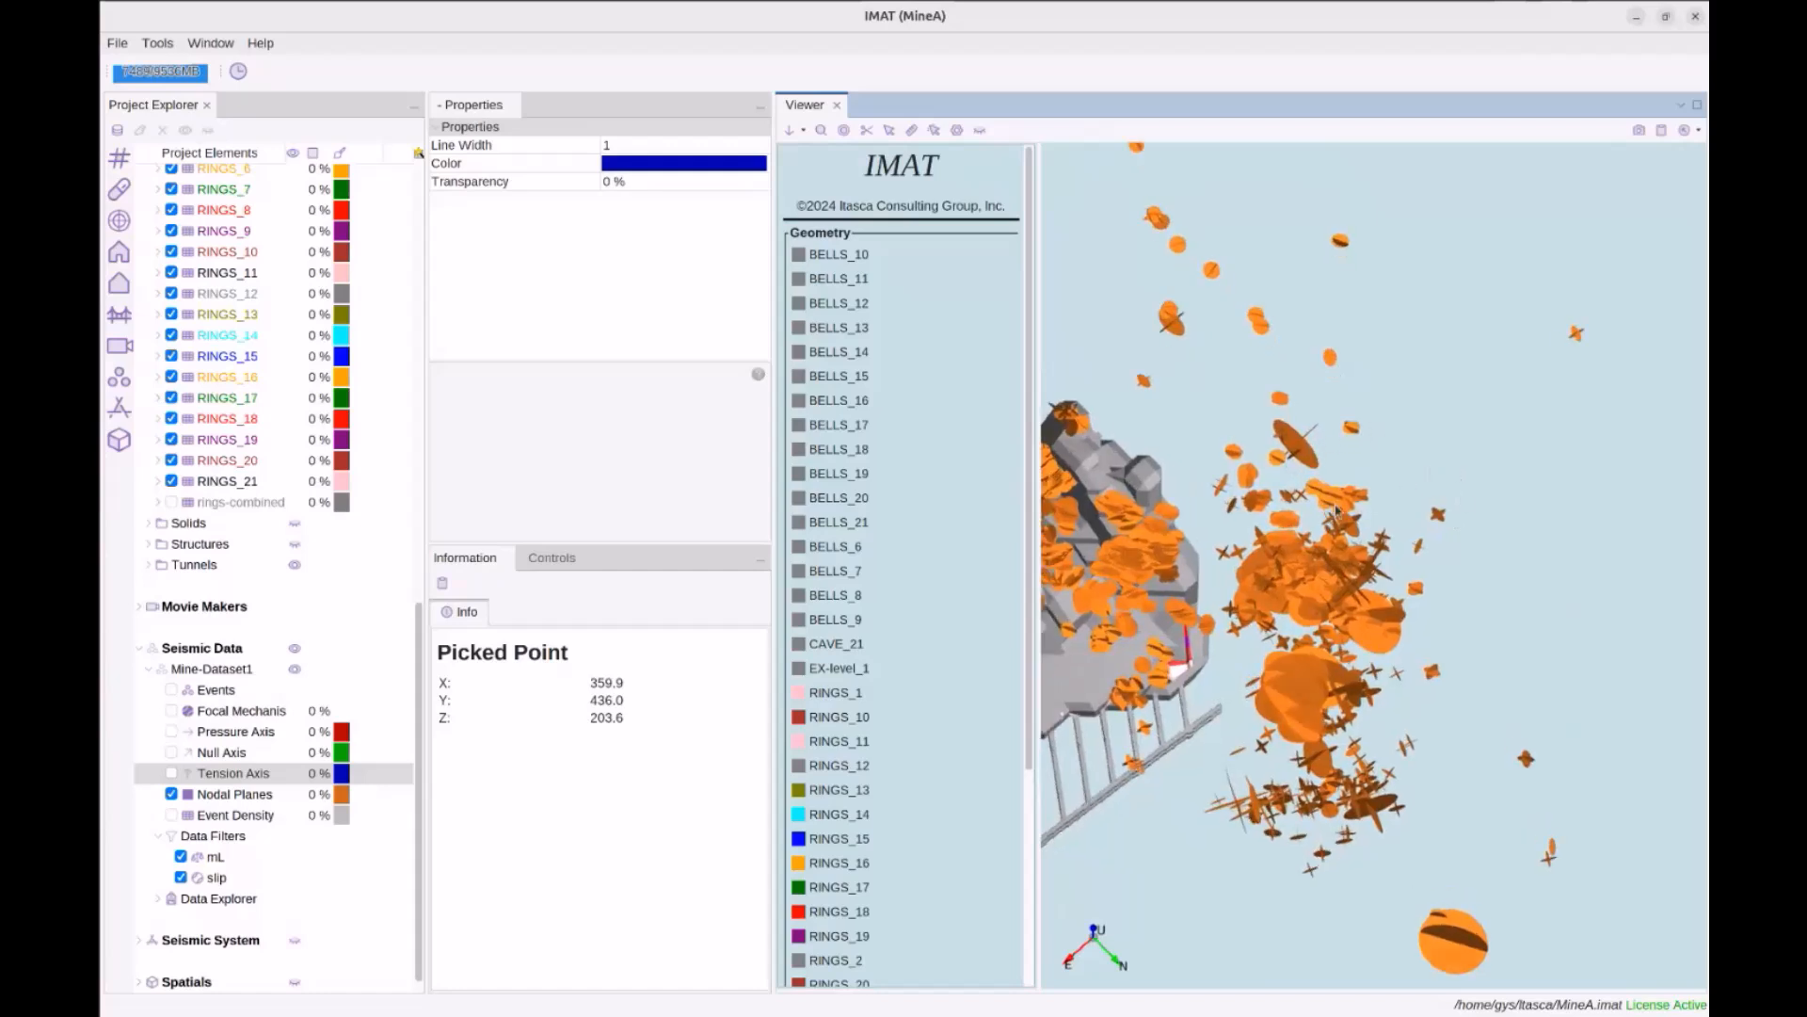
left_click_drag(1499, 553, 1484, 565)
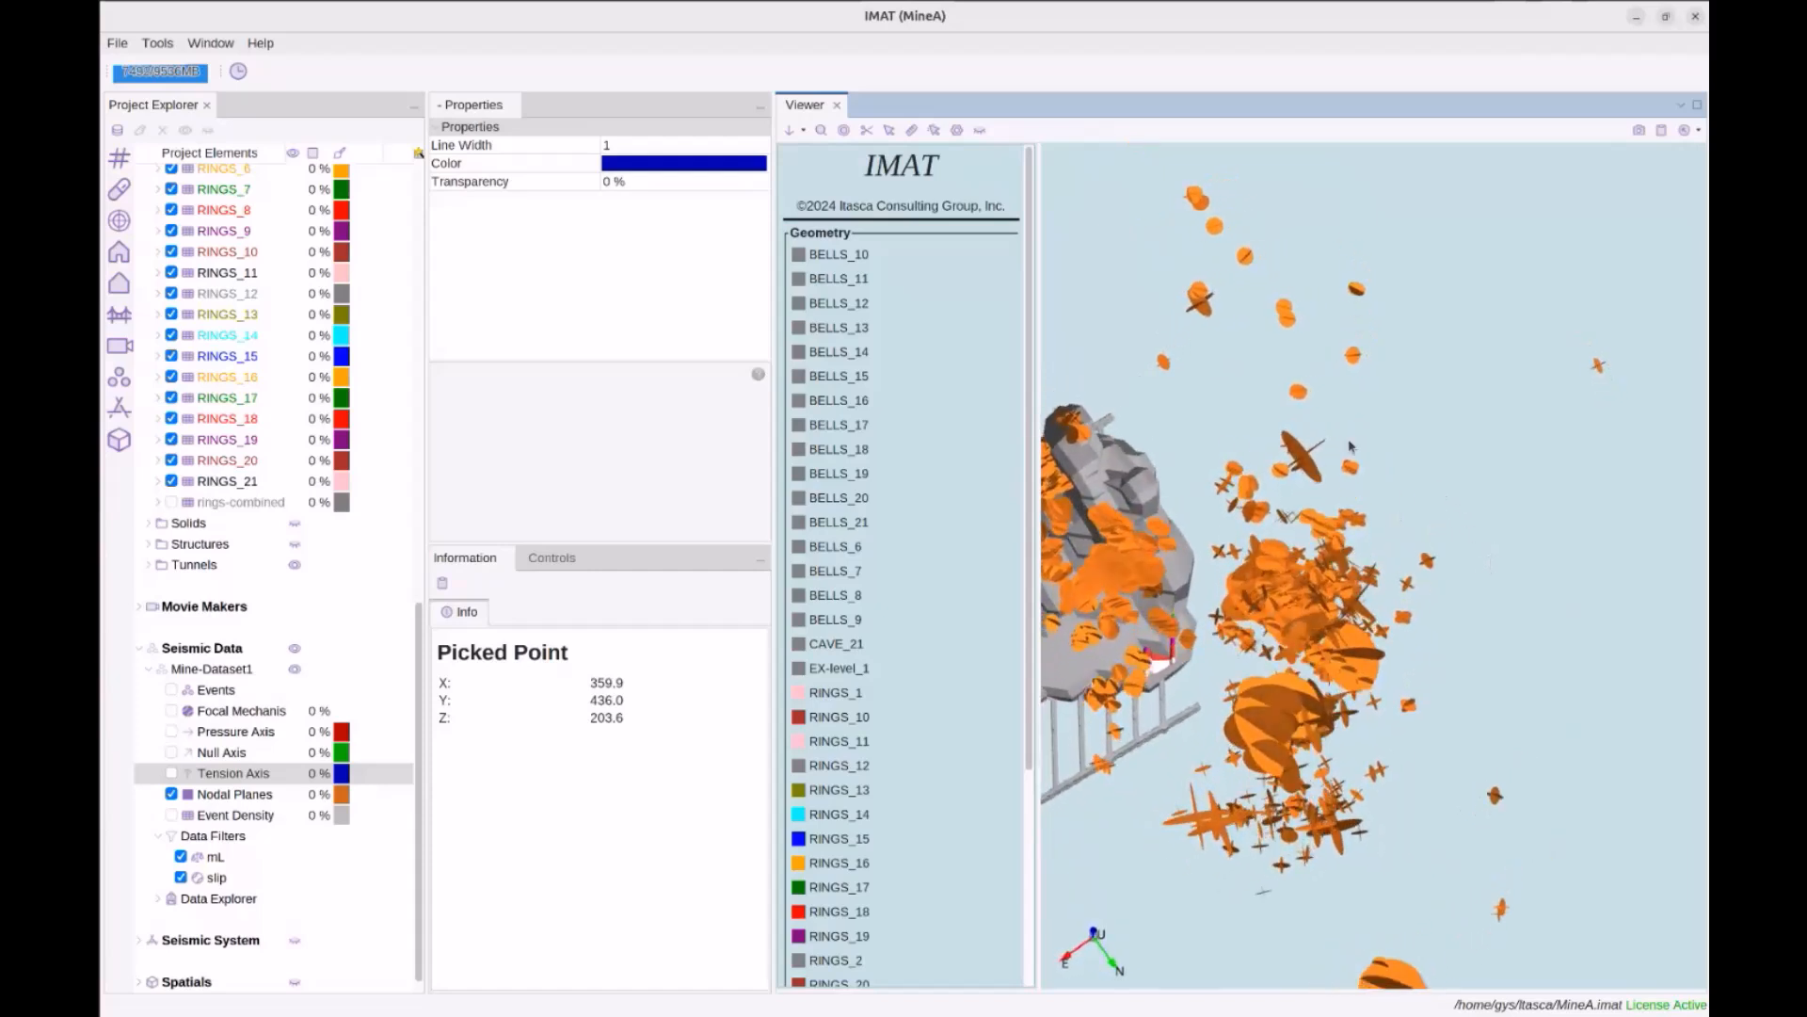
mouse_move(1384, 718)
left_mouse_down()
mouse_move(1421, 682)
mouse_move(1403, 691)
left_mouse_up()
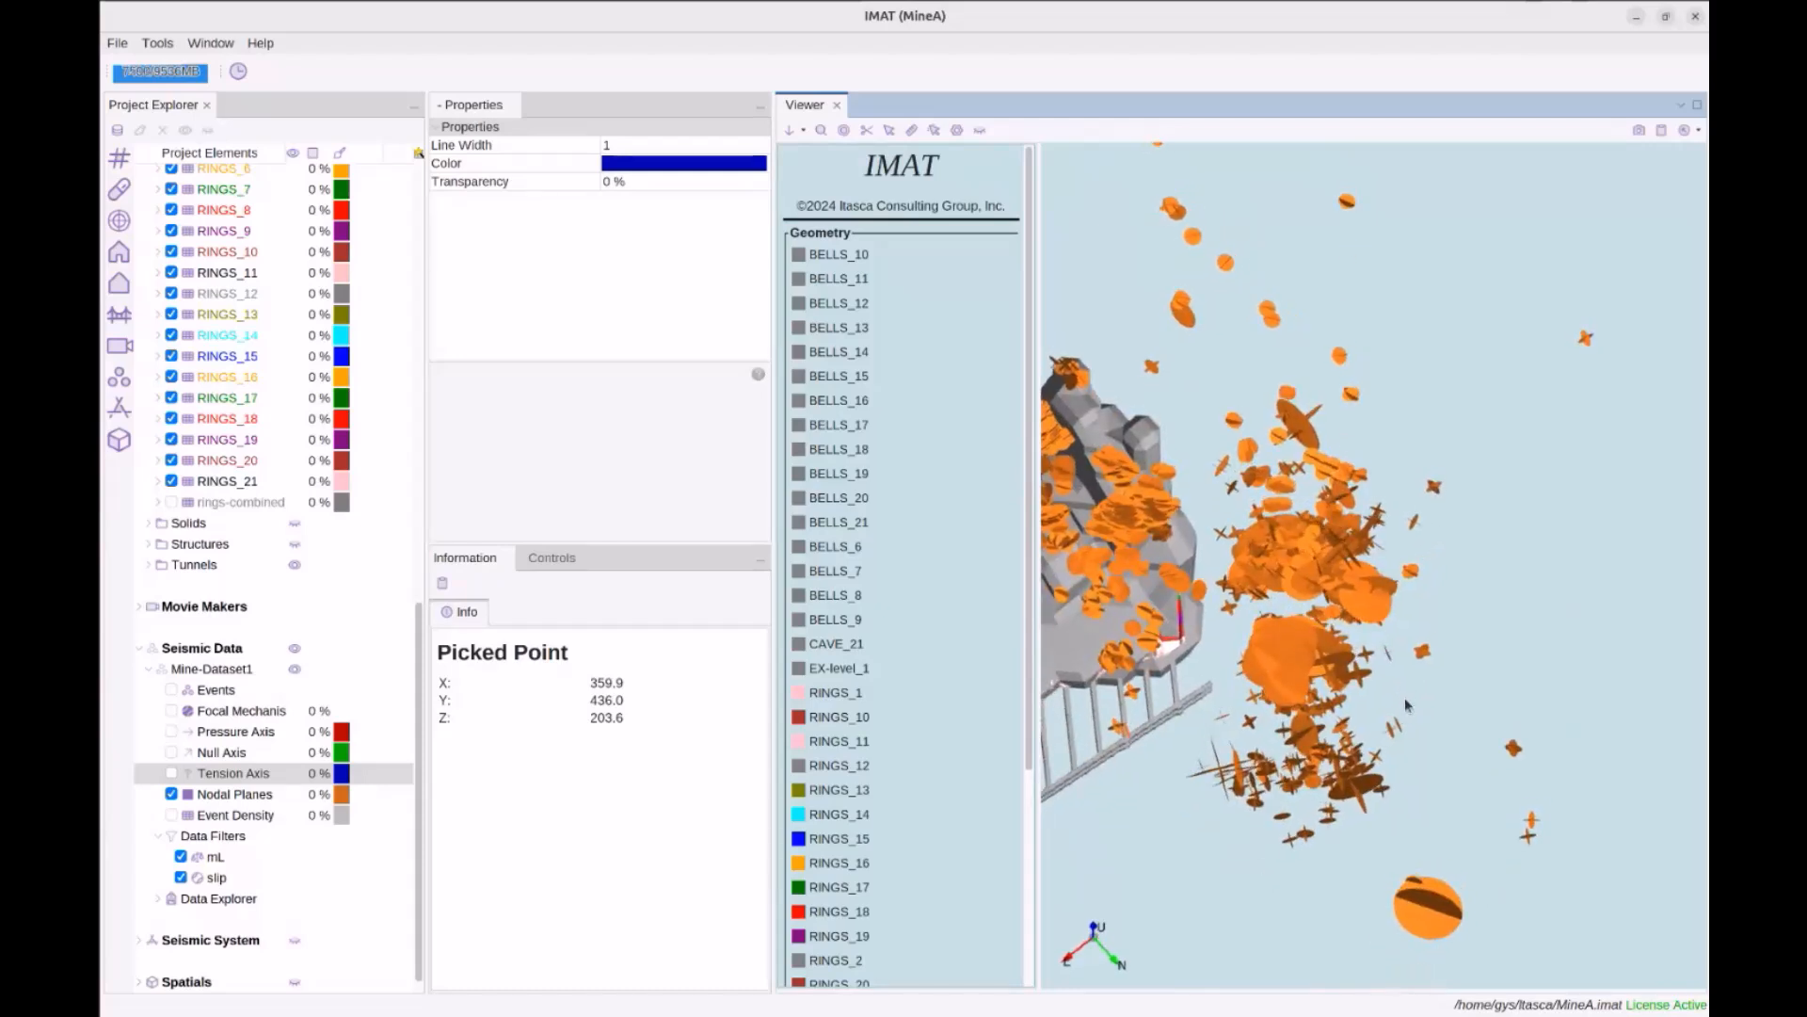
middle_click_drag(1362, 761, 1398, 715)
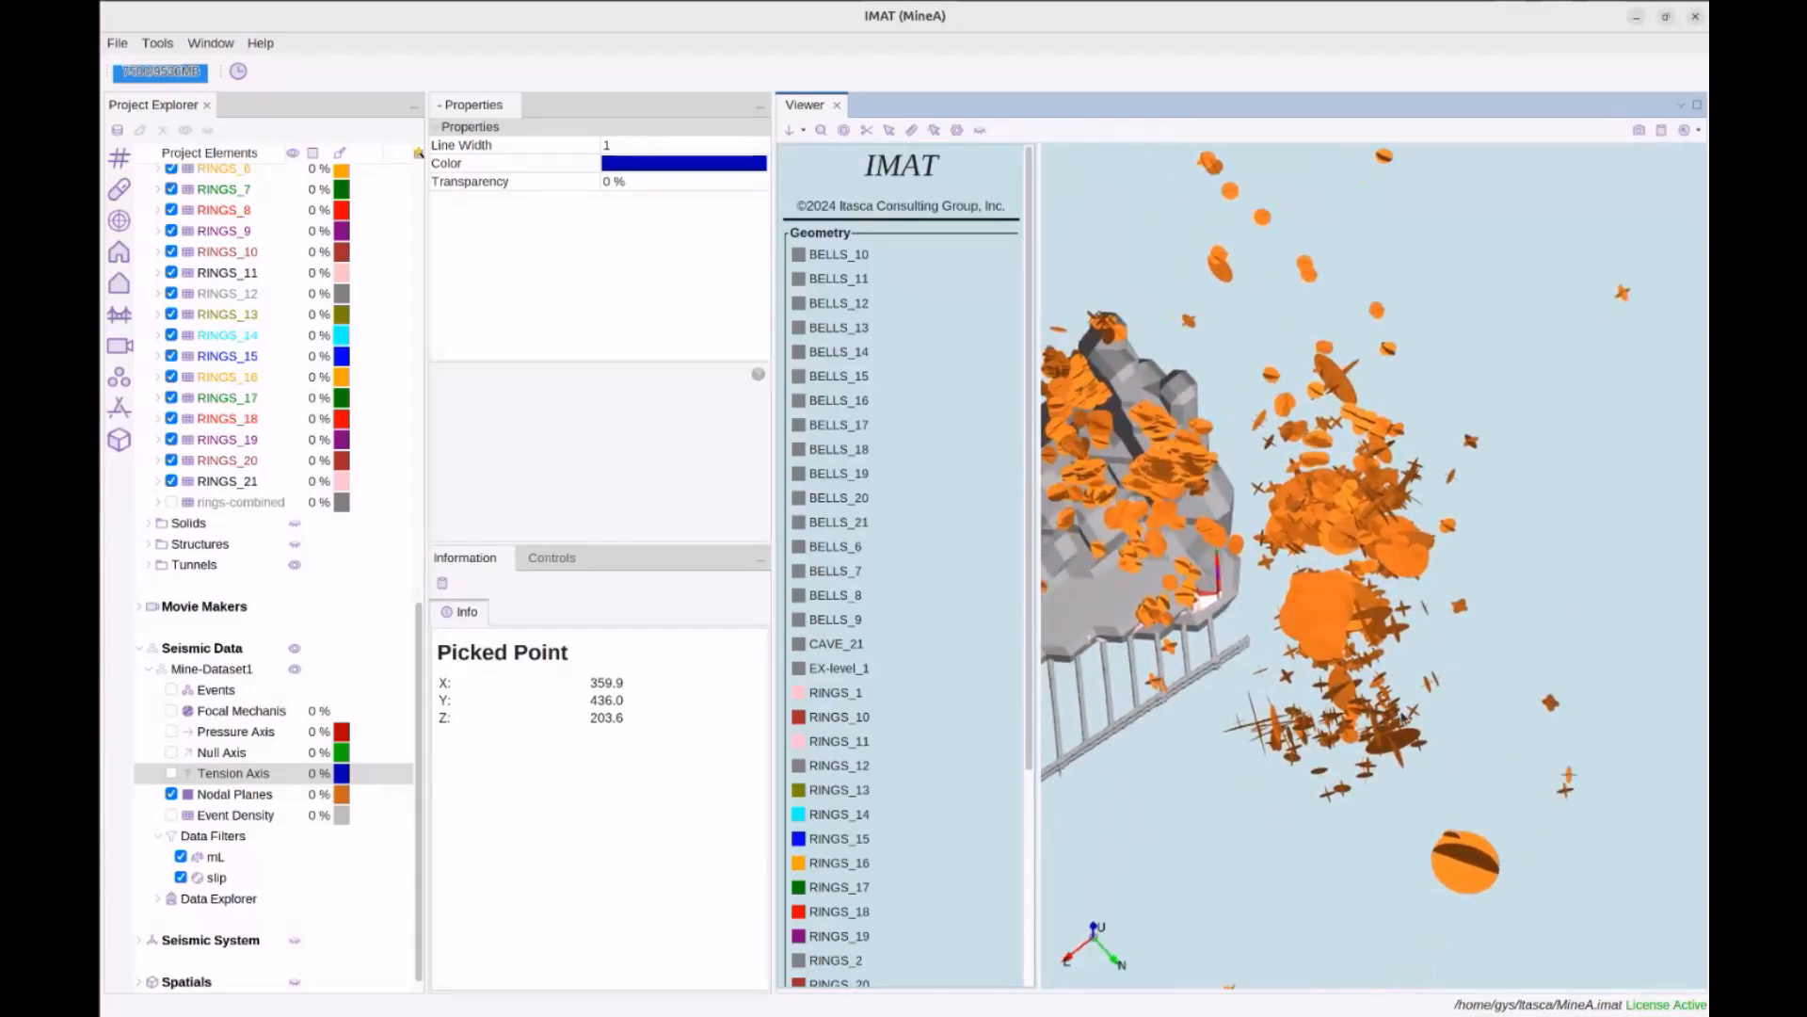
scroll(1353, 606, "up", 1)
left_click_drag(1356, 610, 1363, 601)
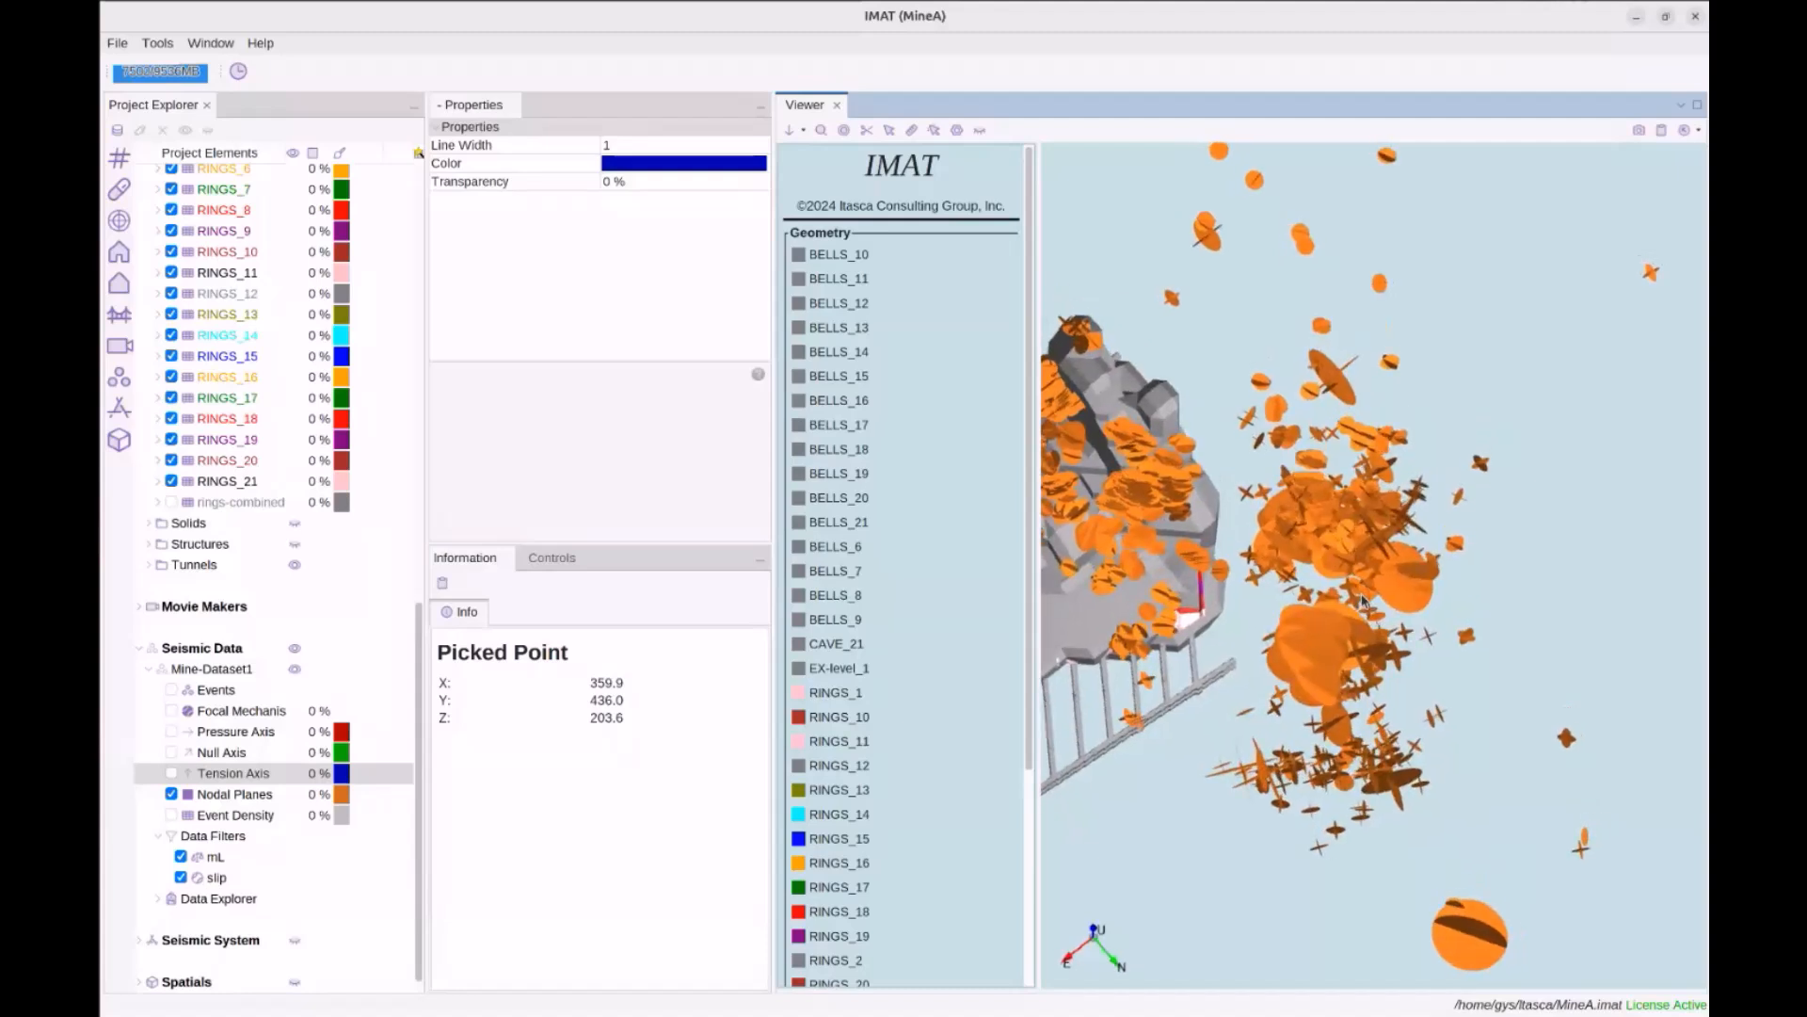
middle_click_drag(1362, 783, 1402, 565)
scroll(1403, 562, "up", 1)
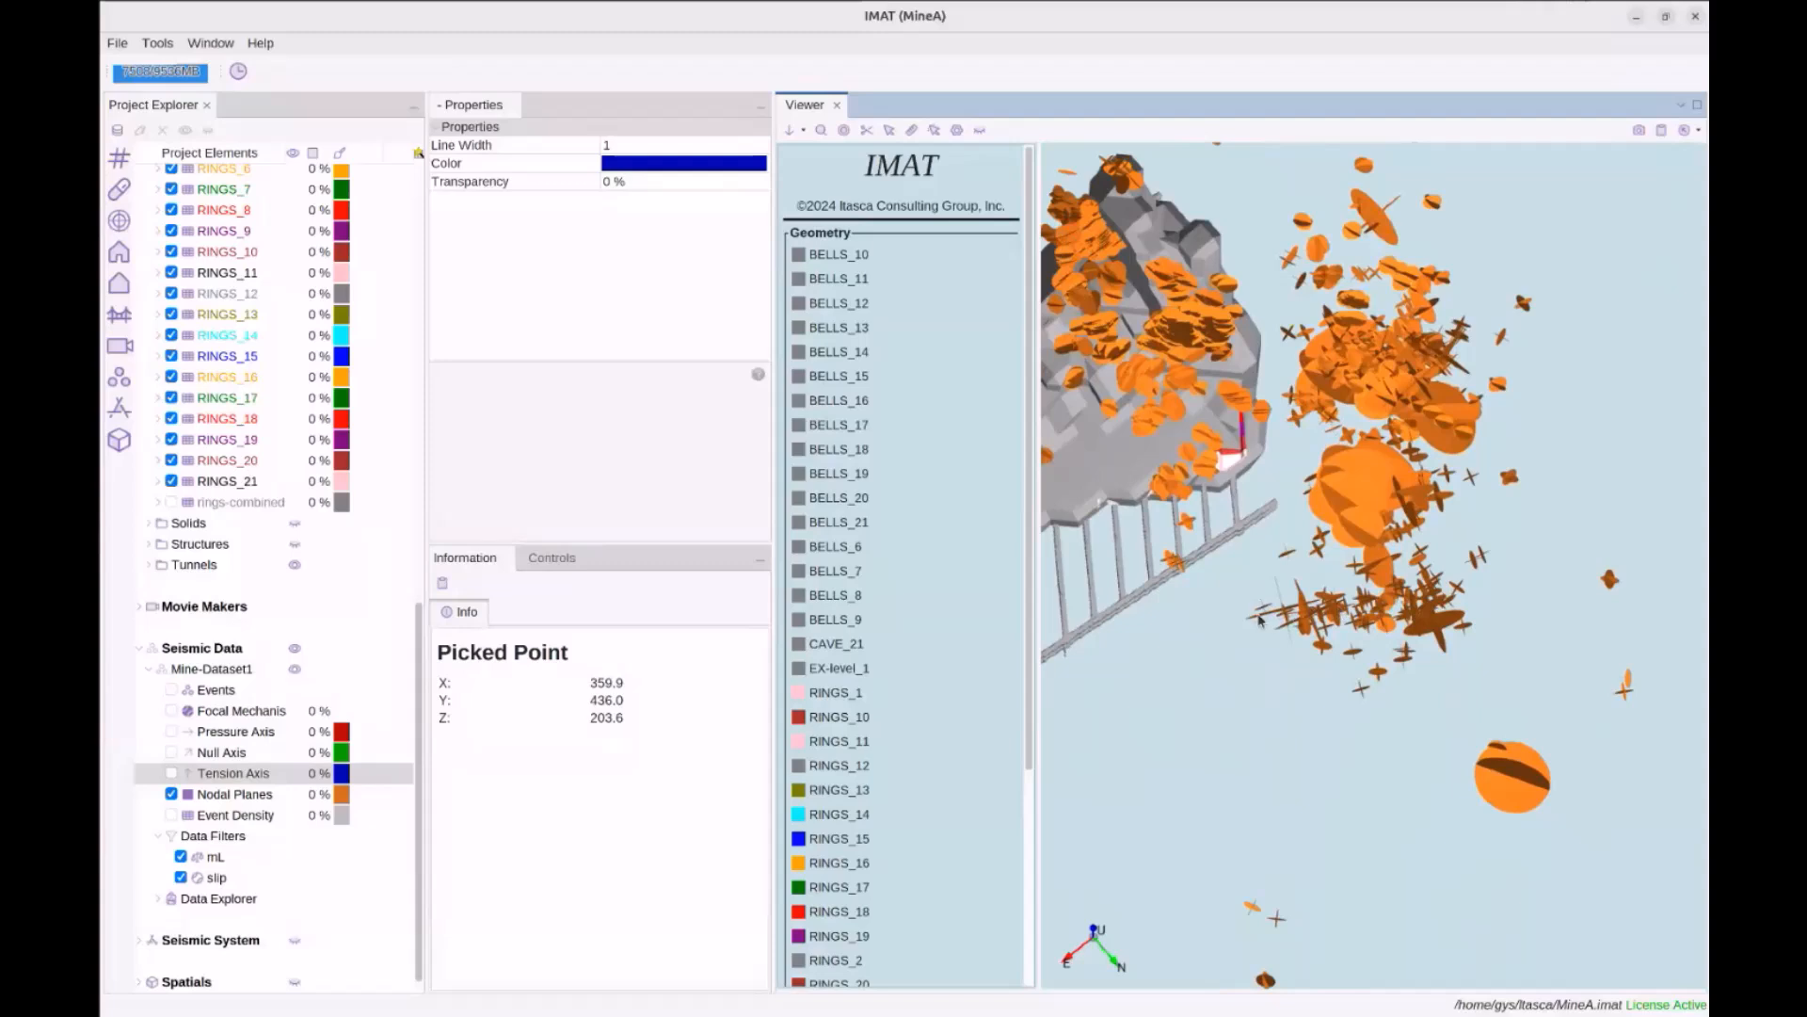
scroll(1404, 613, "up", 3)
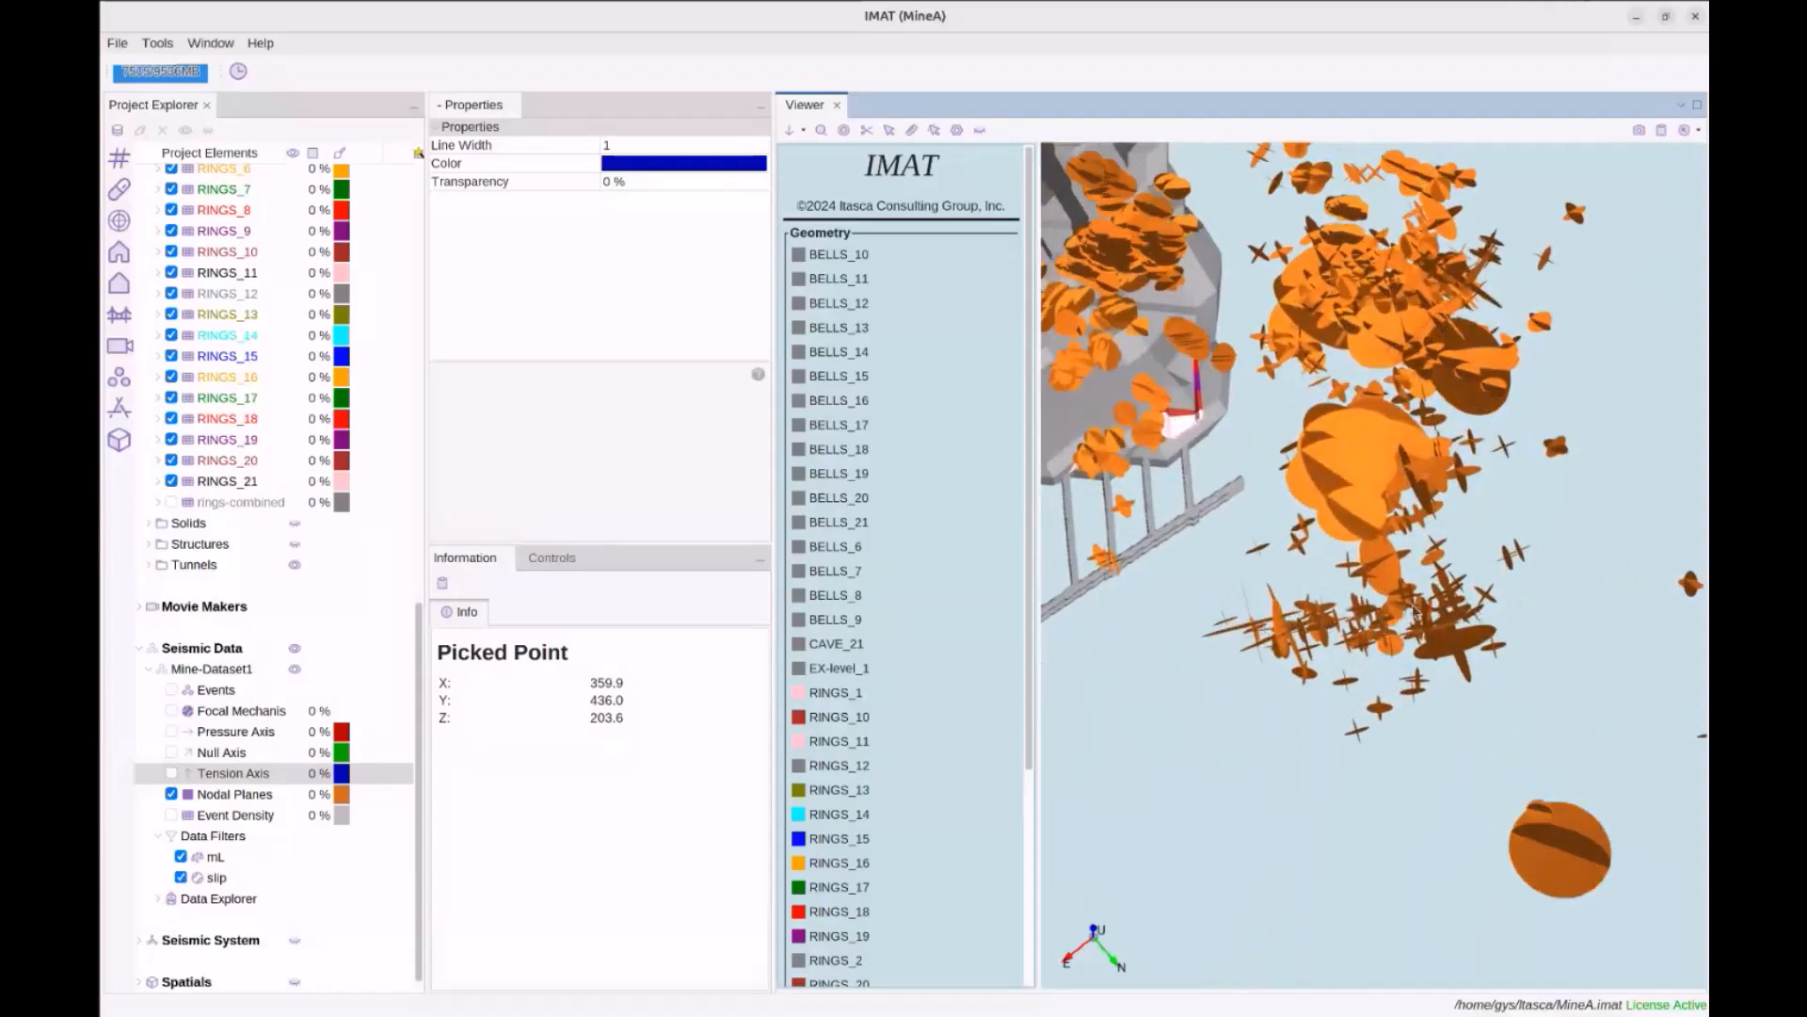
left_click_drag(1358, 641, 1395, 661)
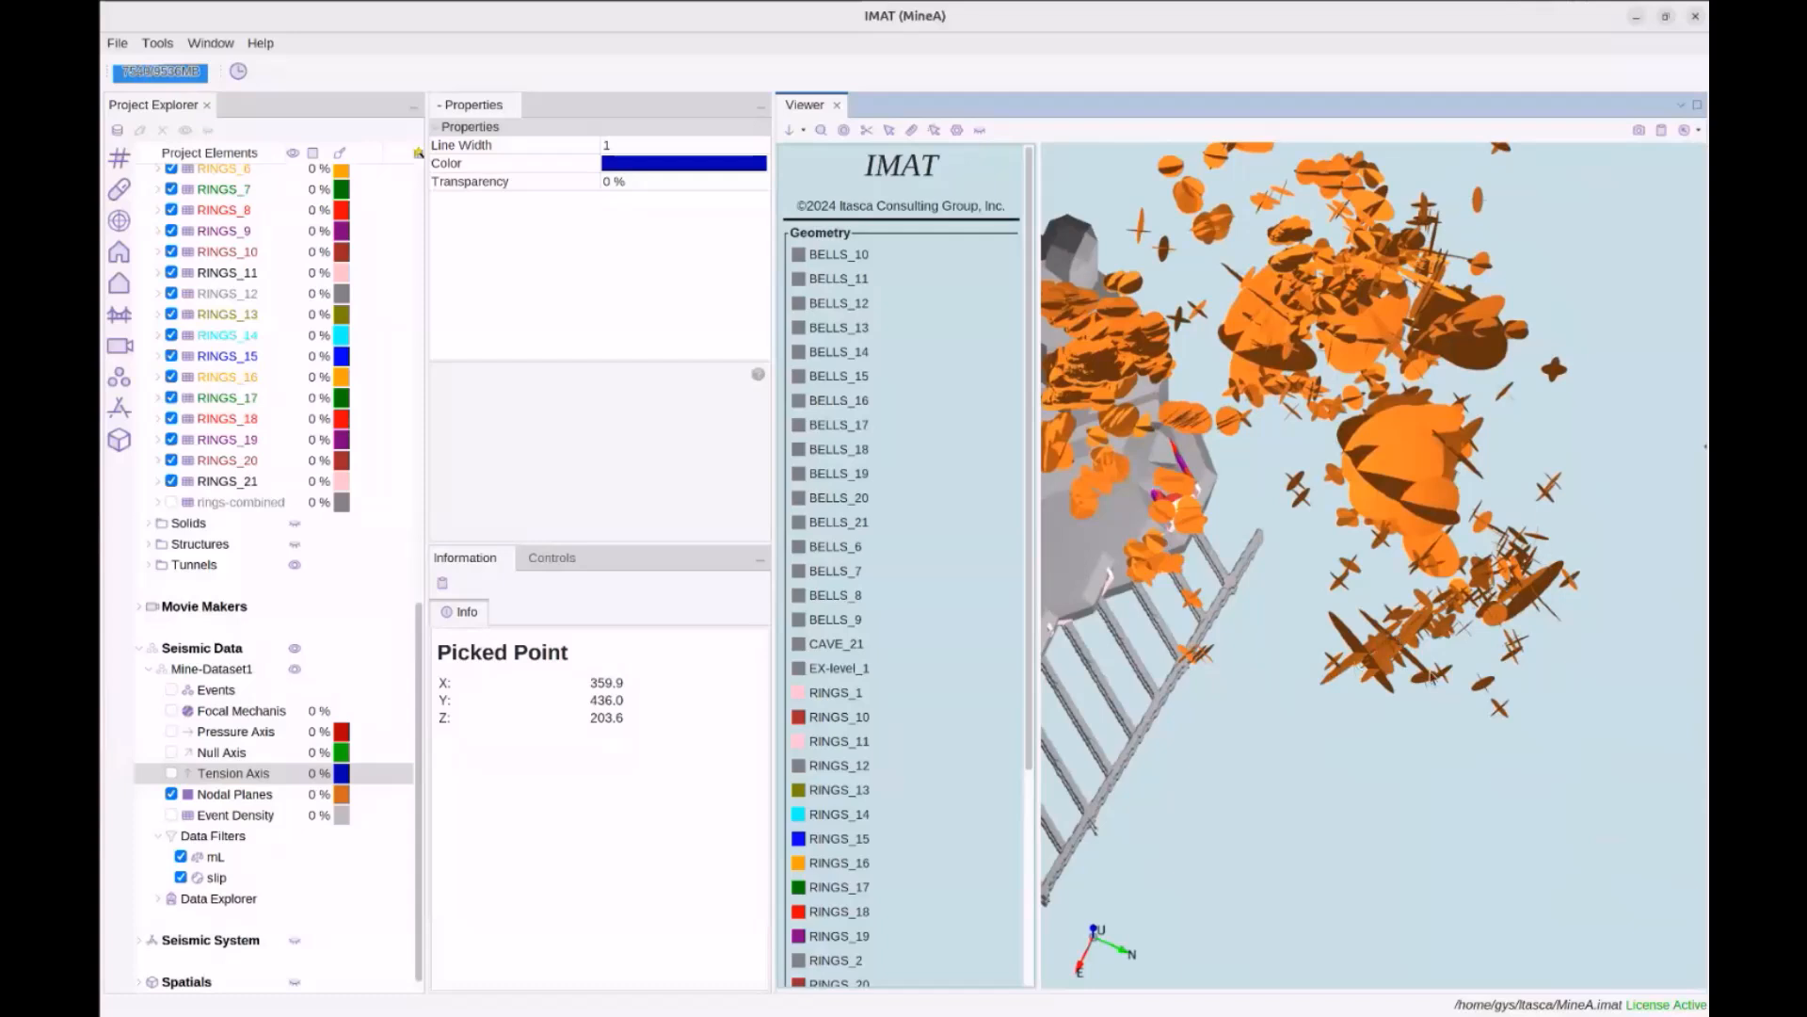
left_click_drag(1428, 674, 1420, 671)
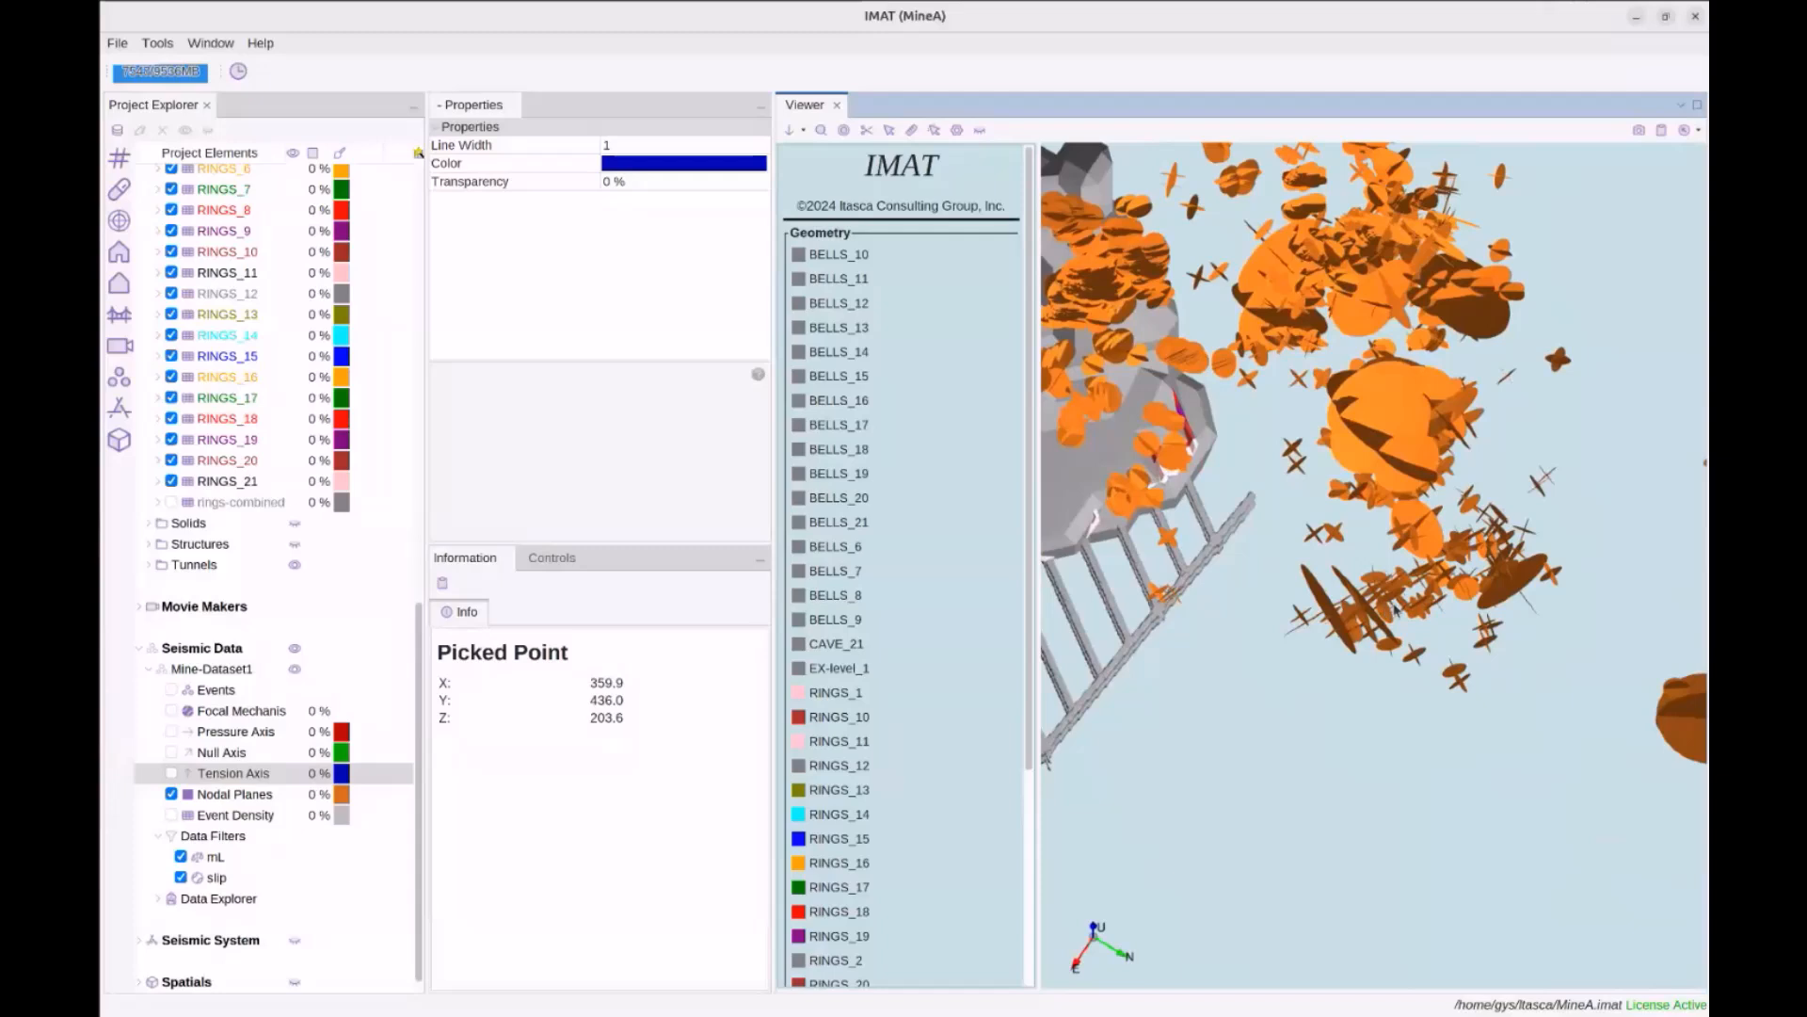
left_click_drag(1441, 643, 1398, 647)
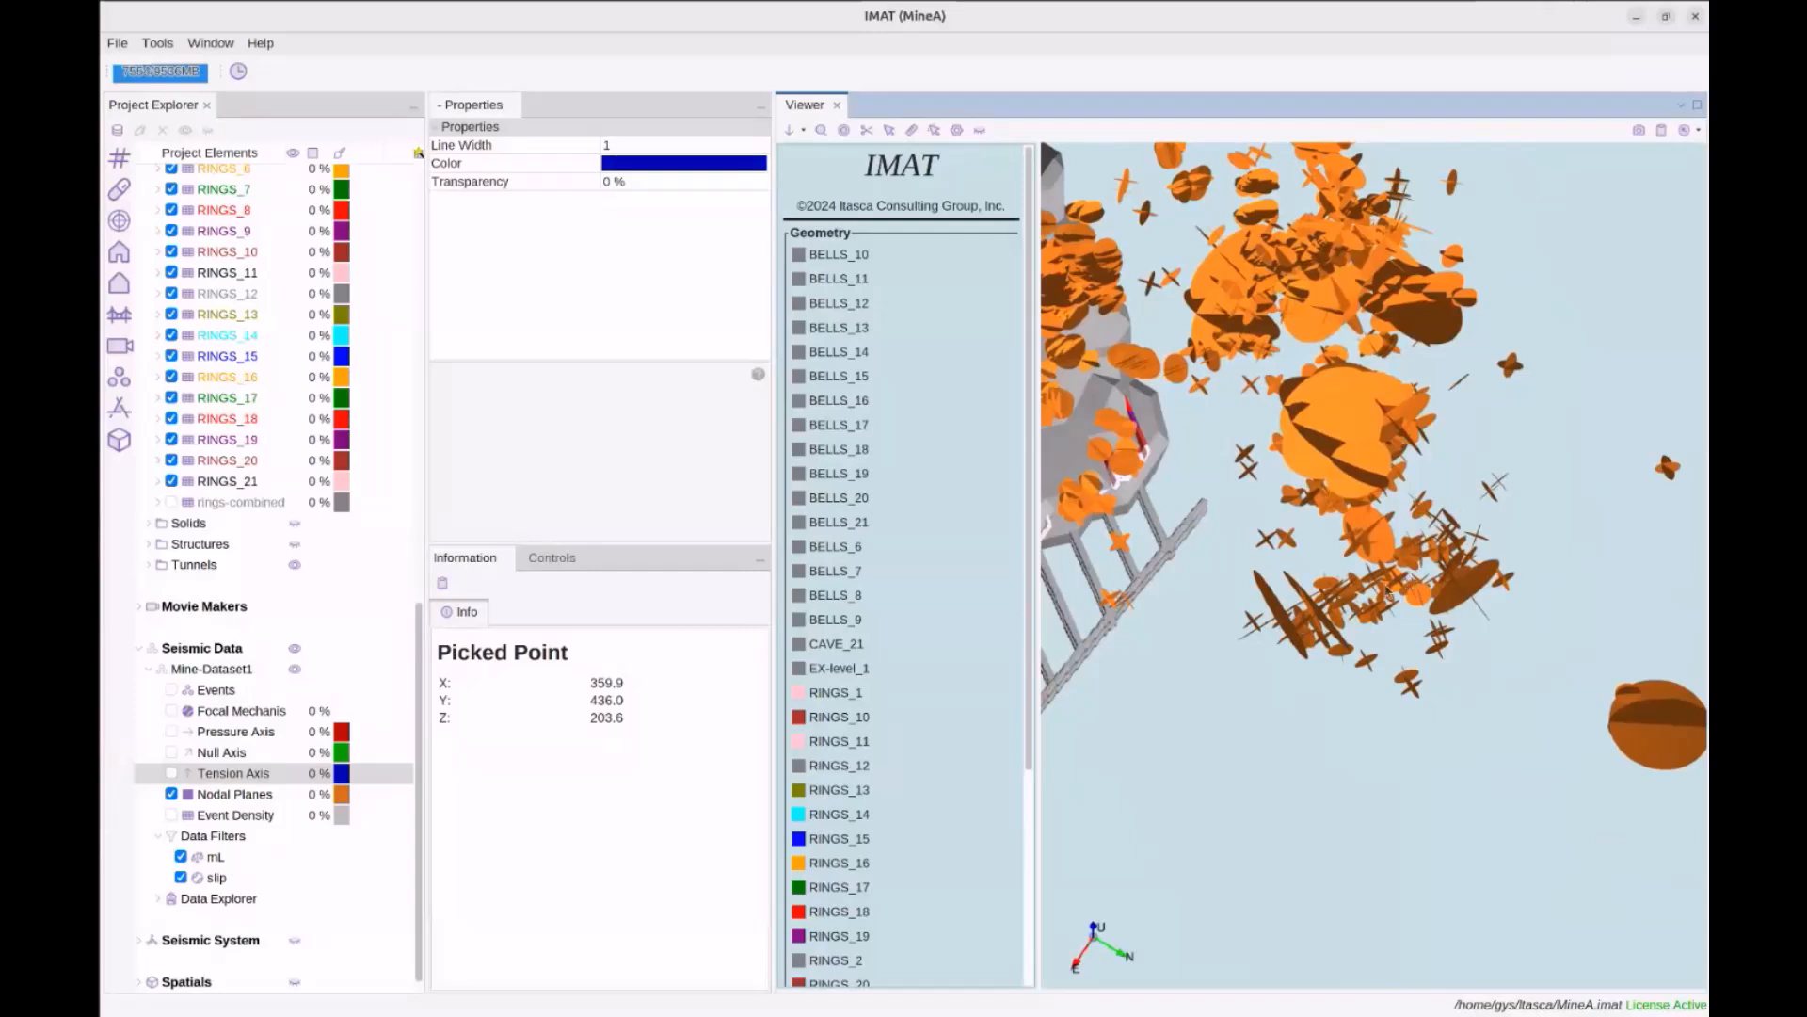
left_click_drag(1361, 595, 1379, 603)
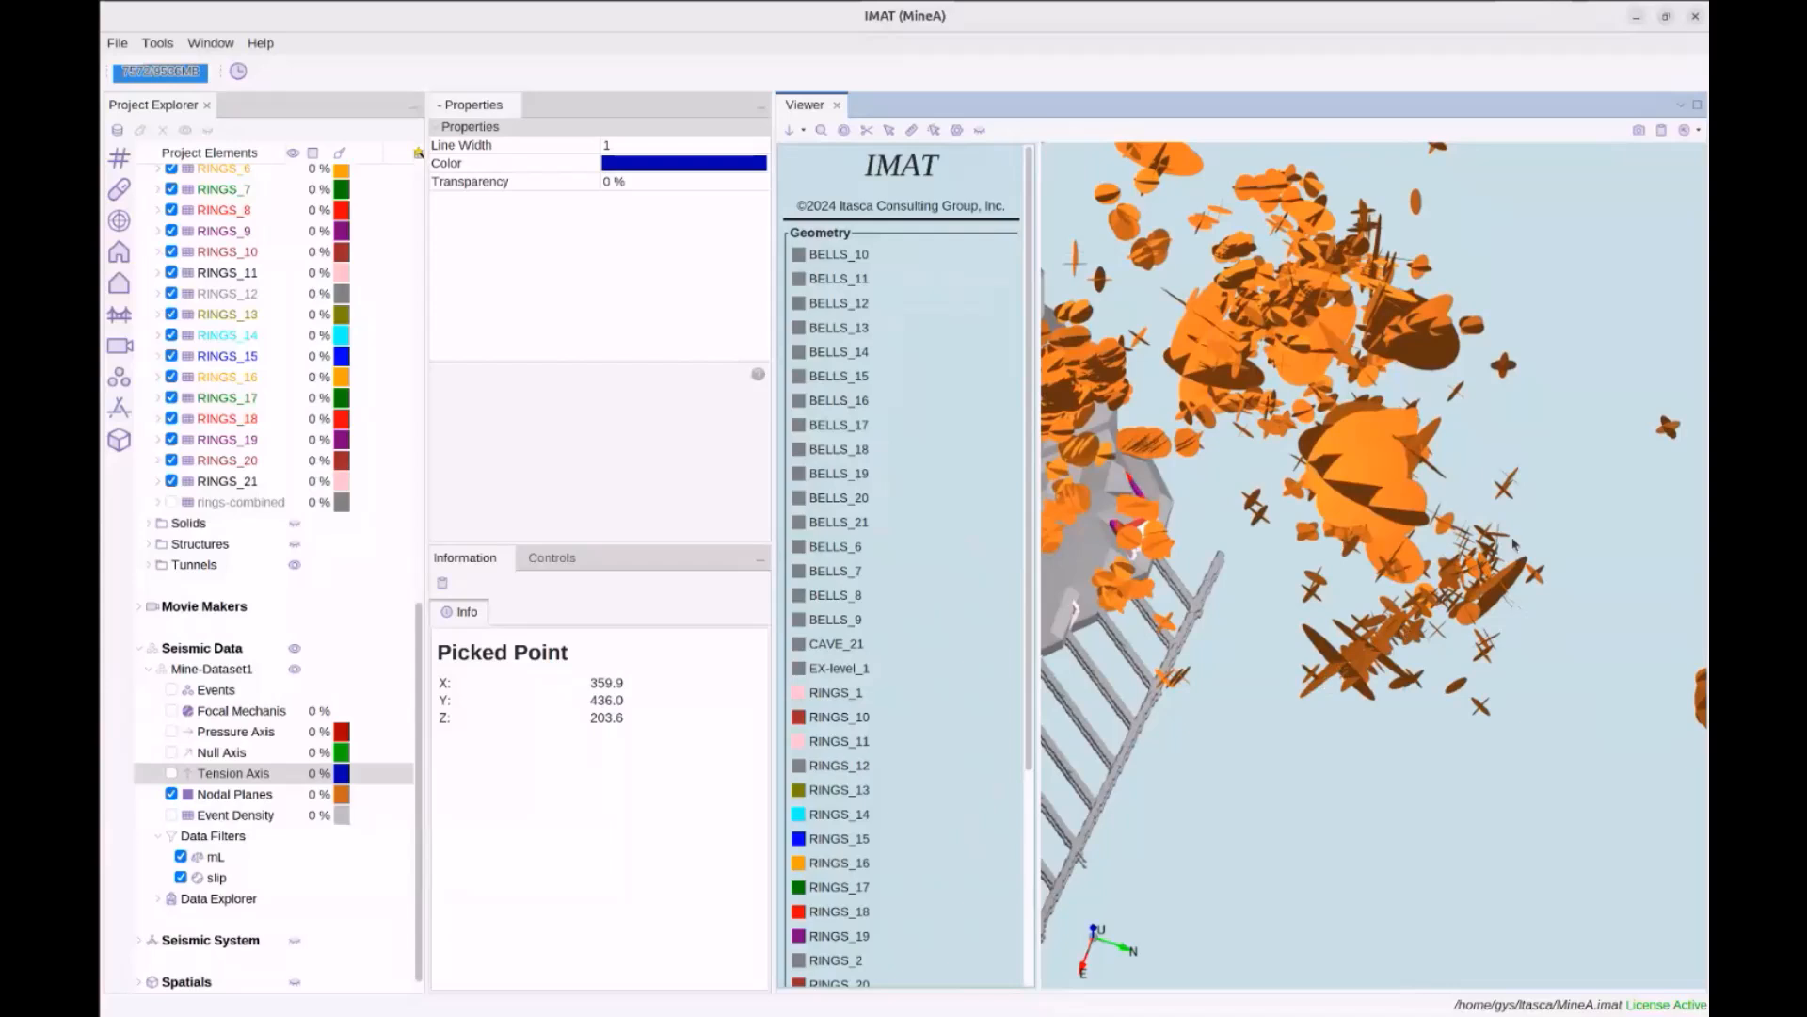
mouse_move(1459, 610)
left_mouse_down()
mouse_move(1429, 595)
mouse_move(1395, 621)
mouse_move(1370, 589)
mouse_move(1426, 600)
left_mouse_up()
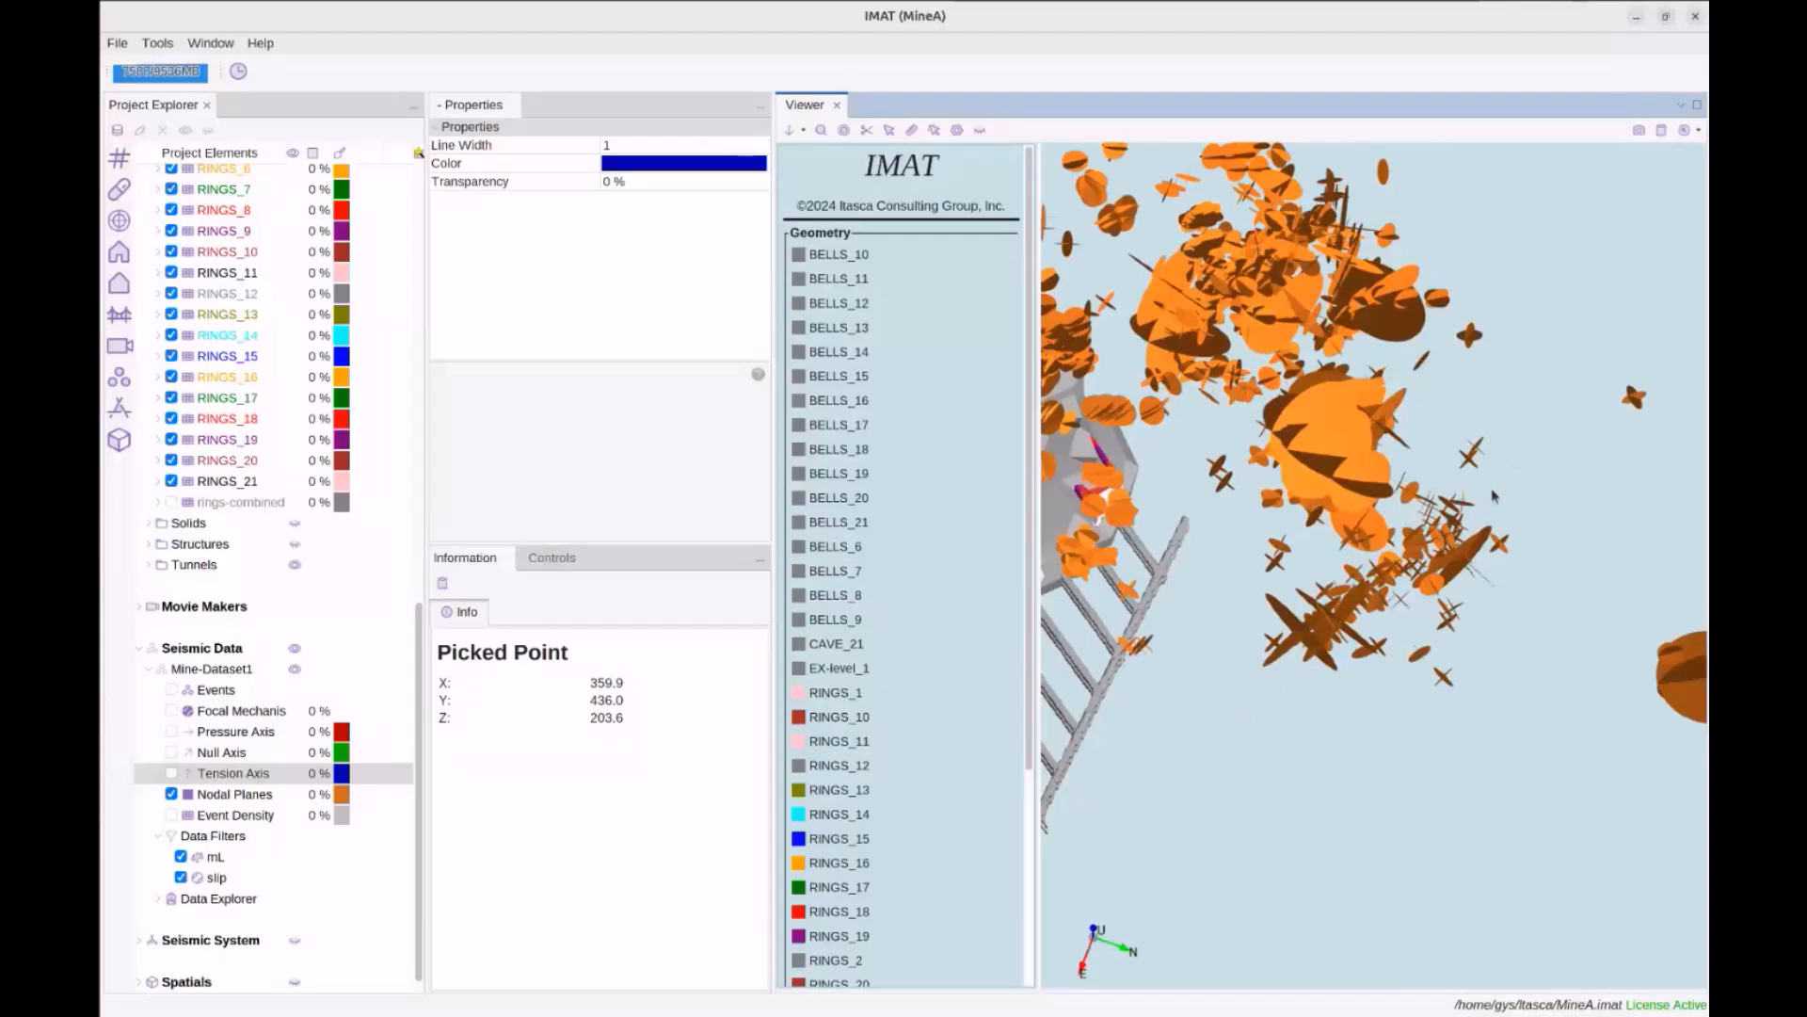
left_click_drag(1509, 485, 1315, 540)
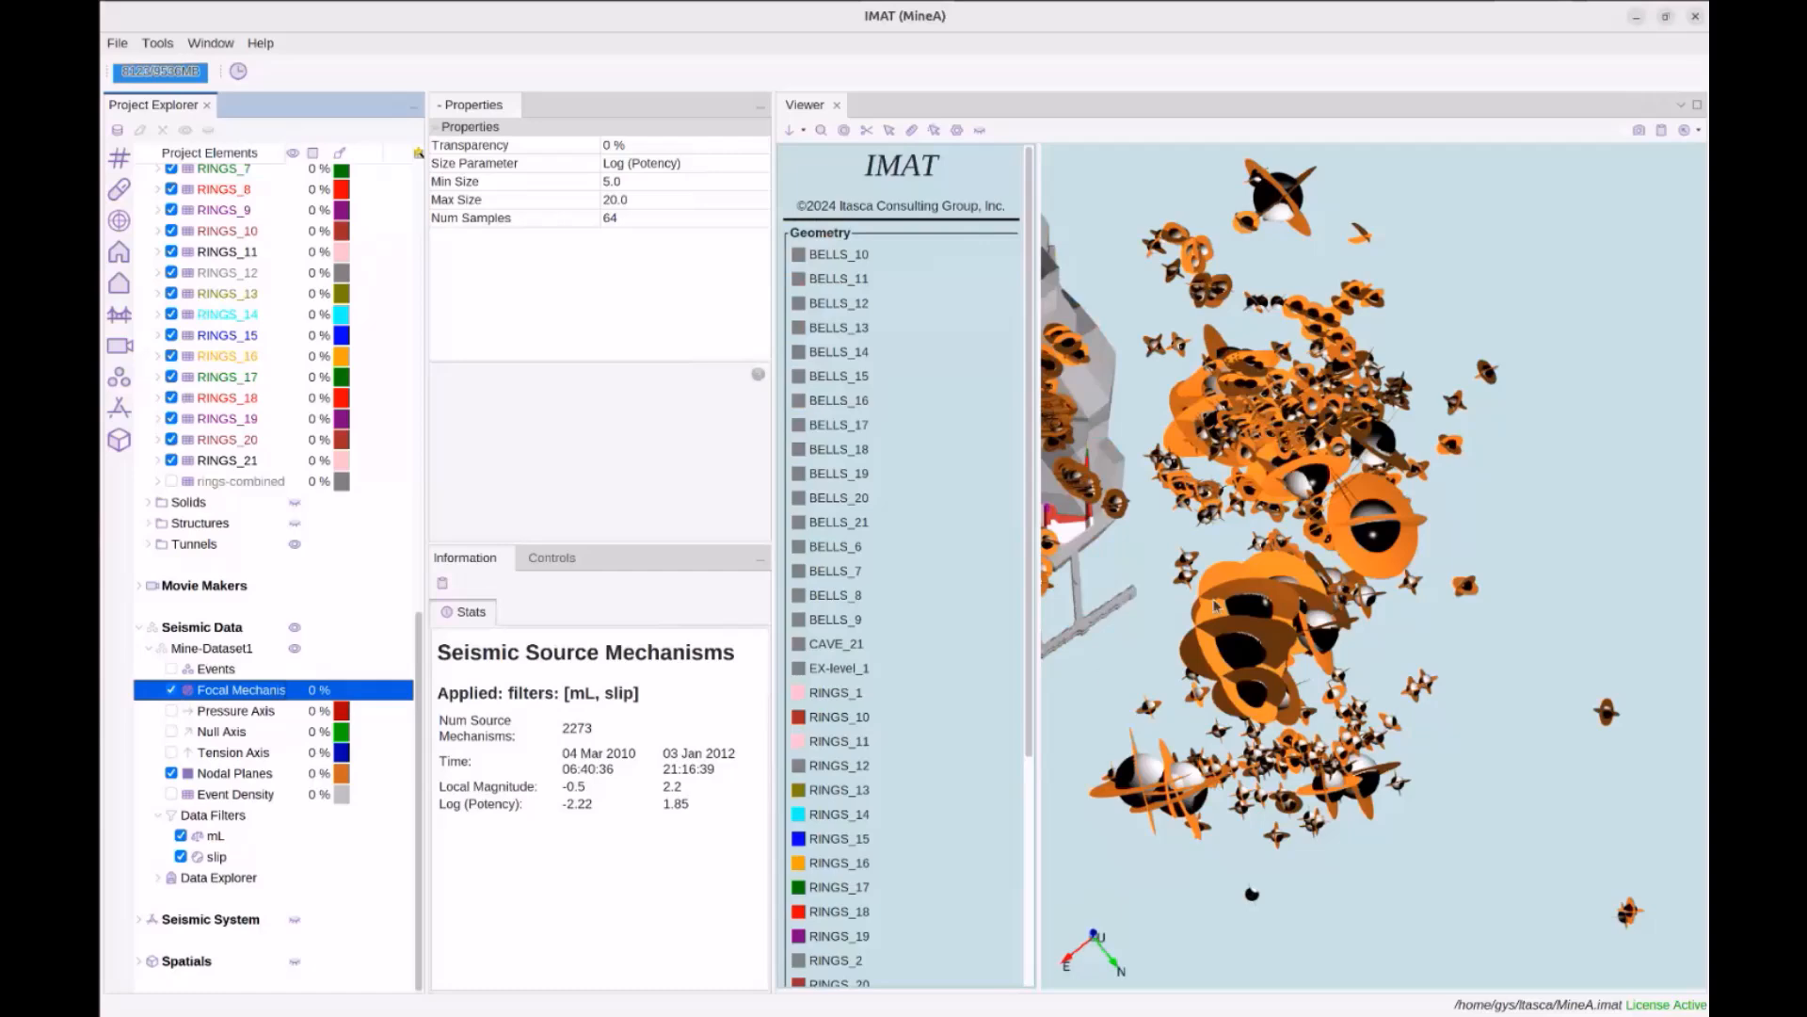
Tilt the 3D seismic view slightly, then hide the Focal Mechanisms beach balls
scroll(1215, 605, "down", 1)
left_click_drag(1368, 557, 1393, 531)
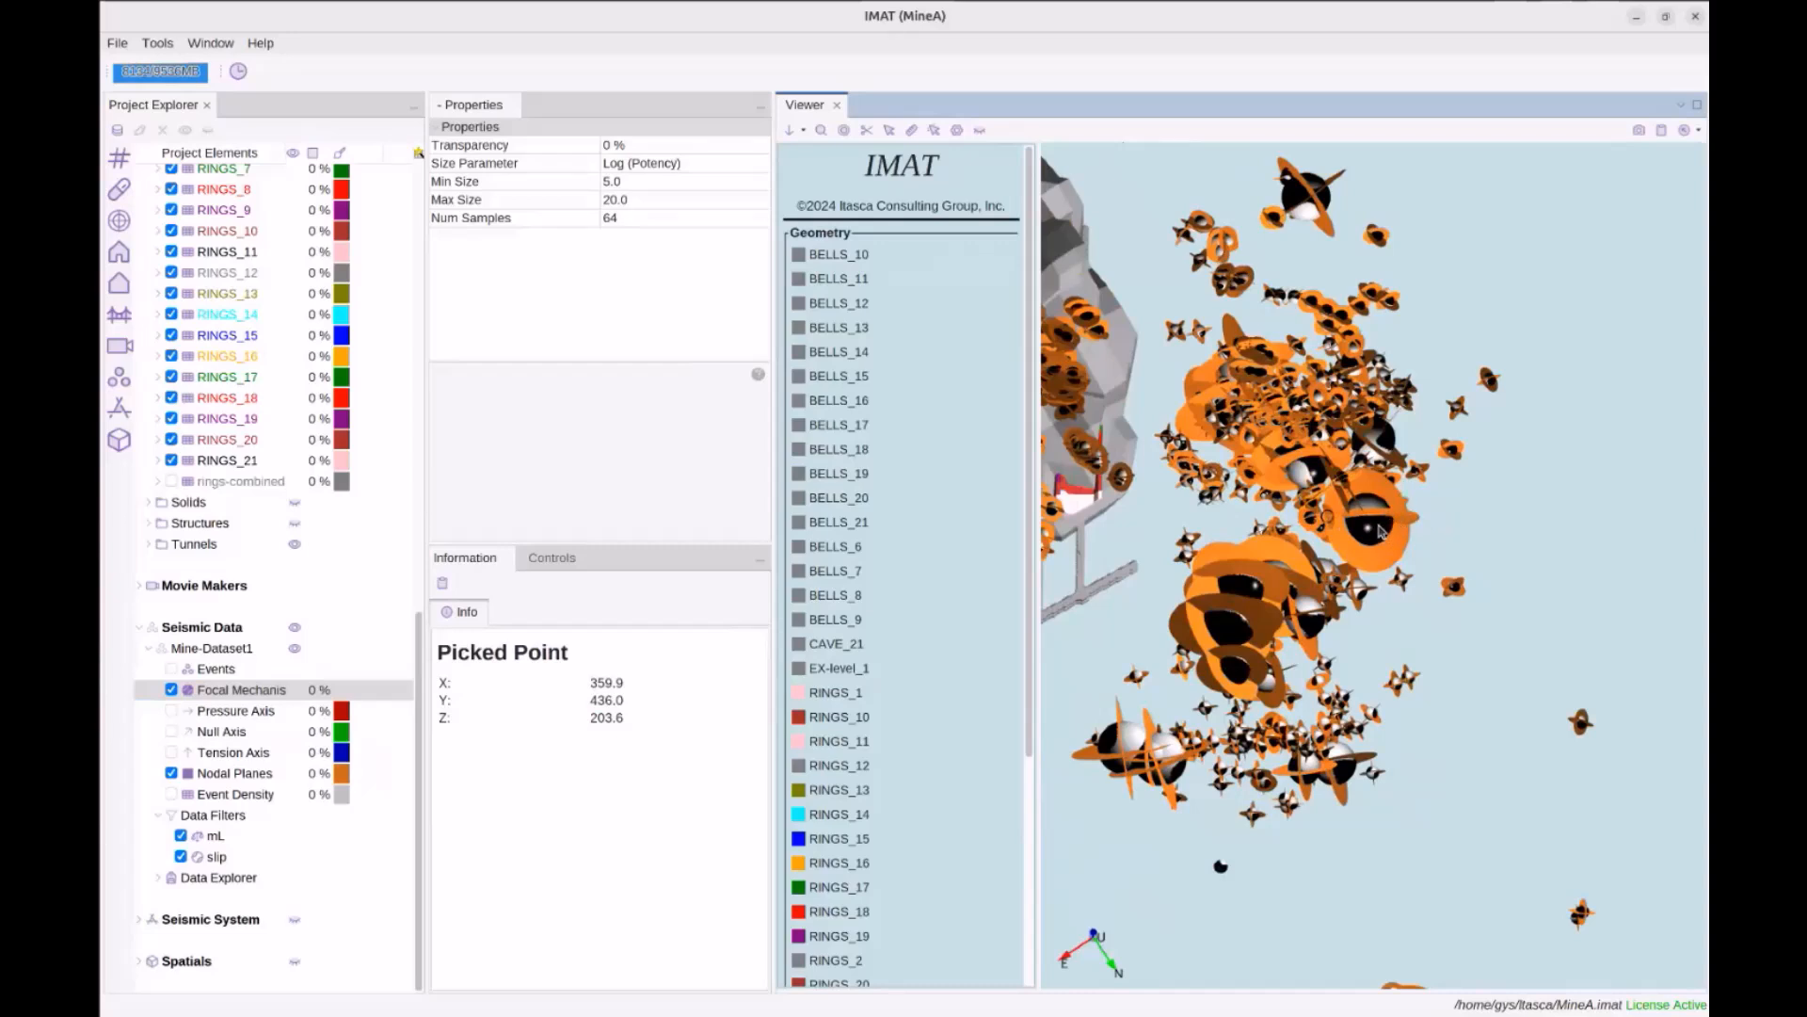
left_click_drag(1409, 521, 1296, 482)
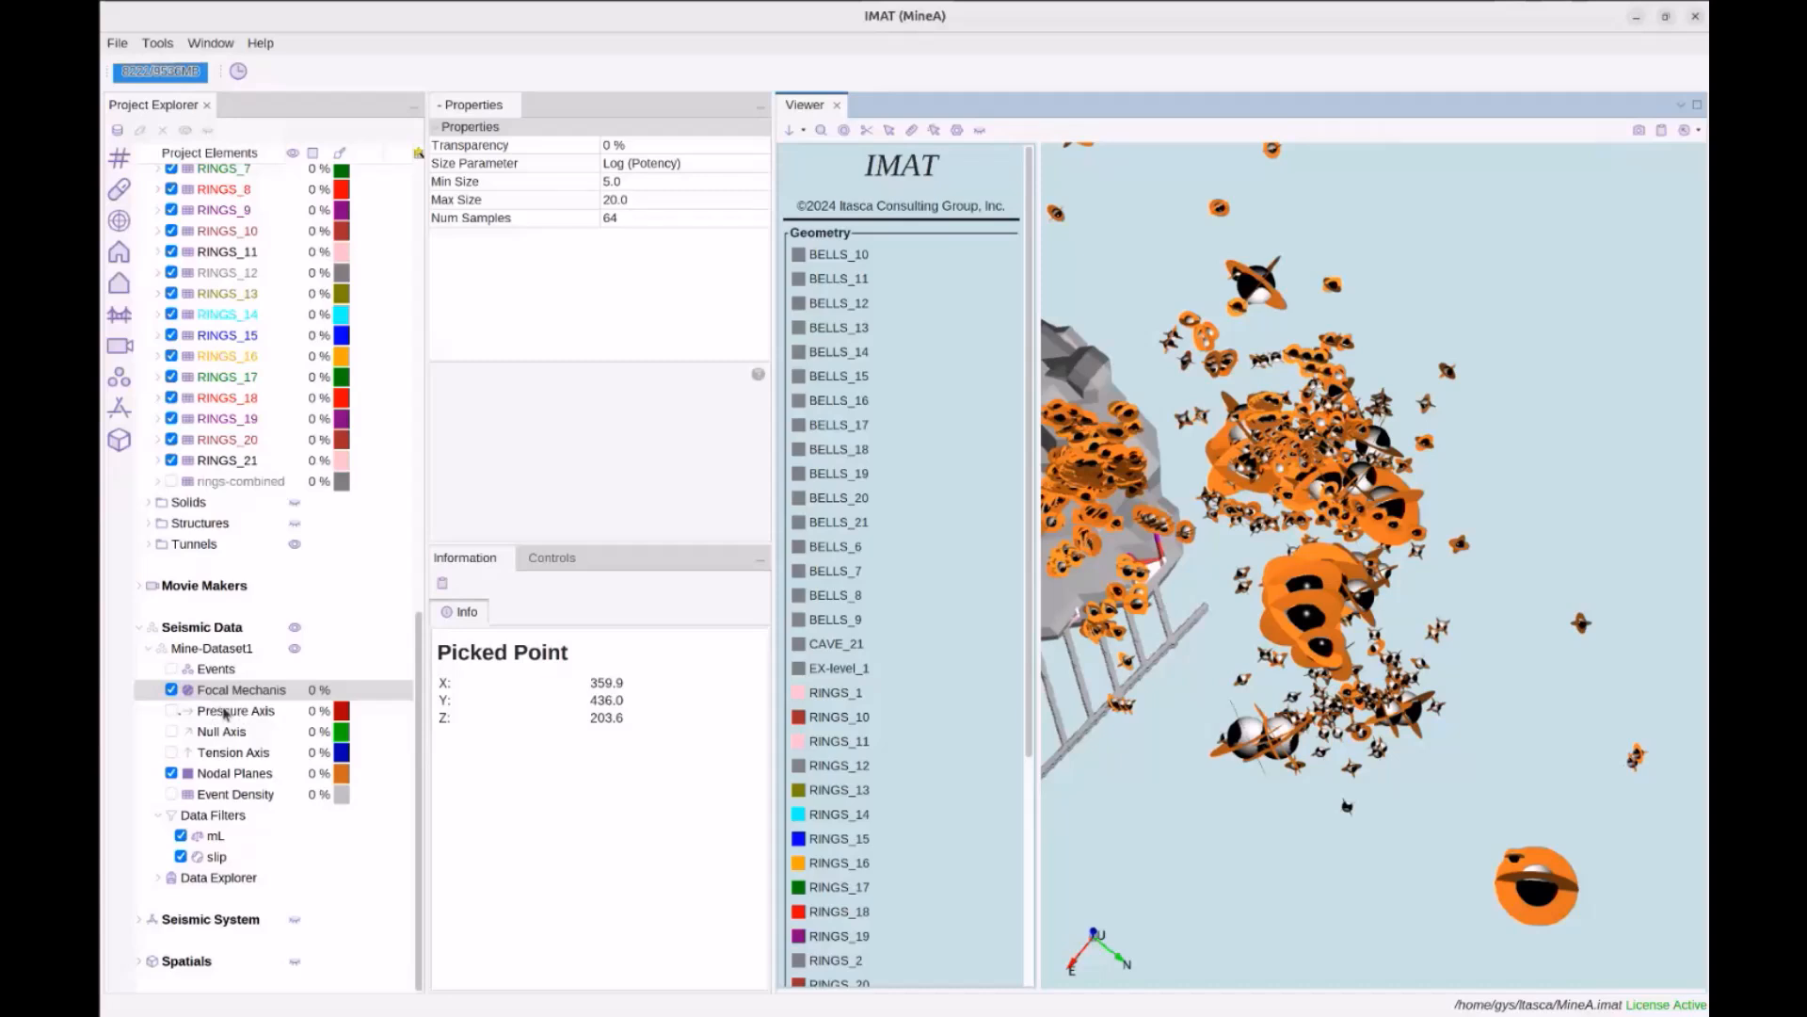
left_click(171, 711)
Turn on Pressure Axis and hide Nodal Planes to see the pressure axes alone
left_click(171, 690)
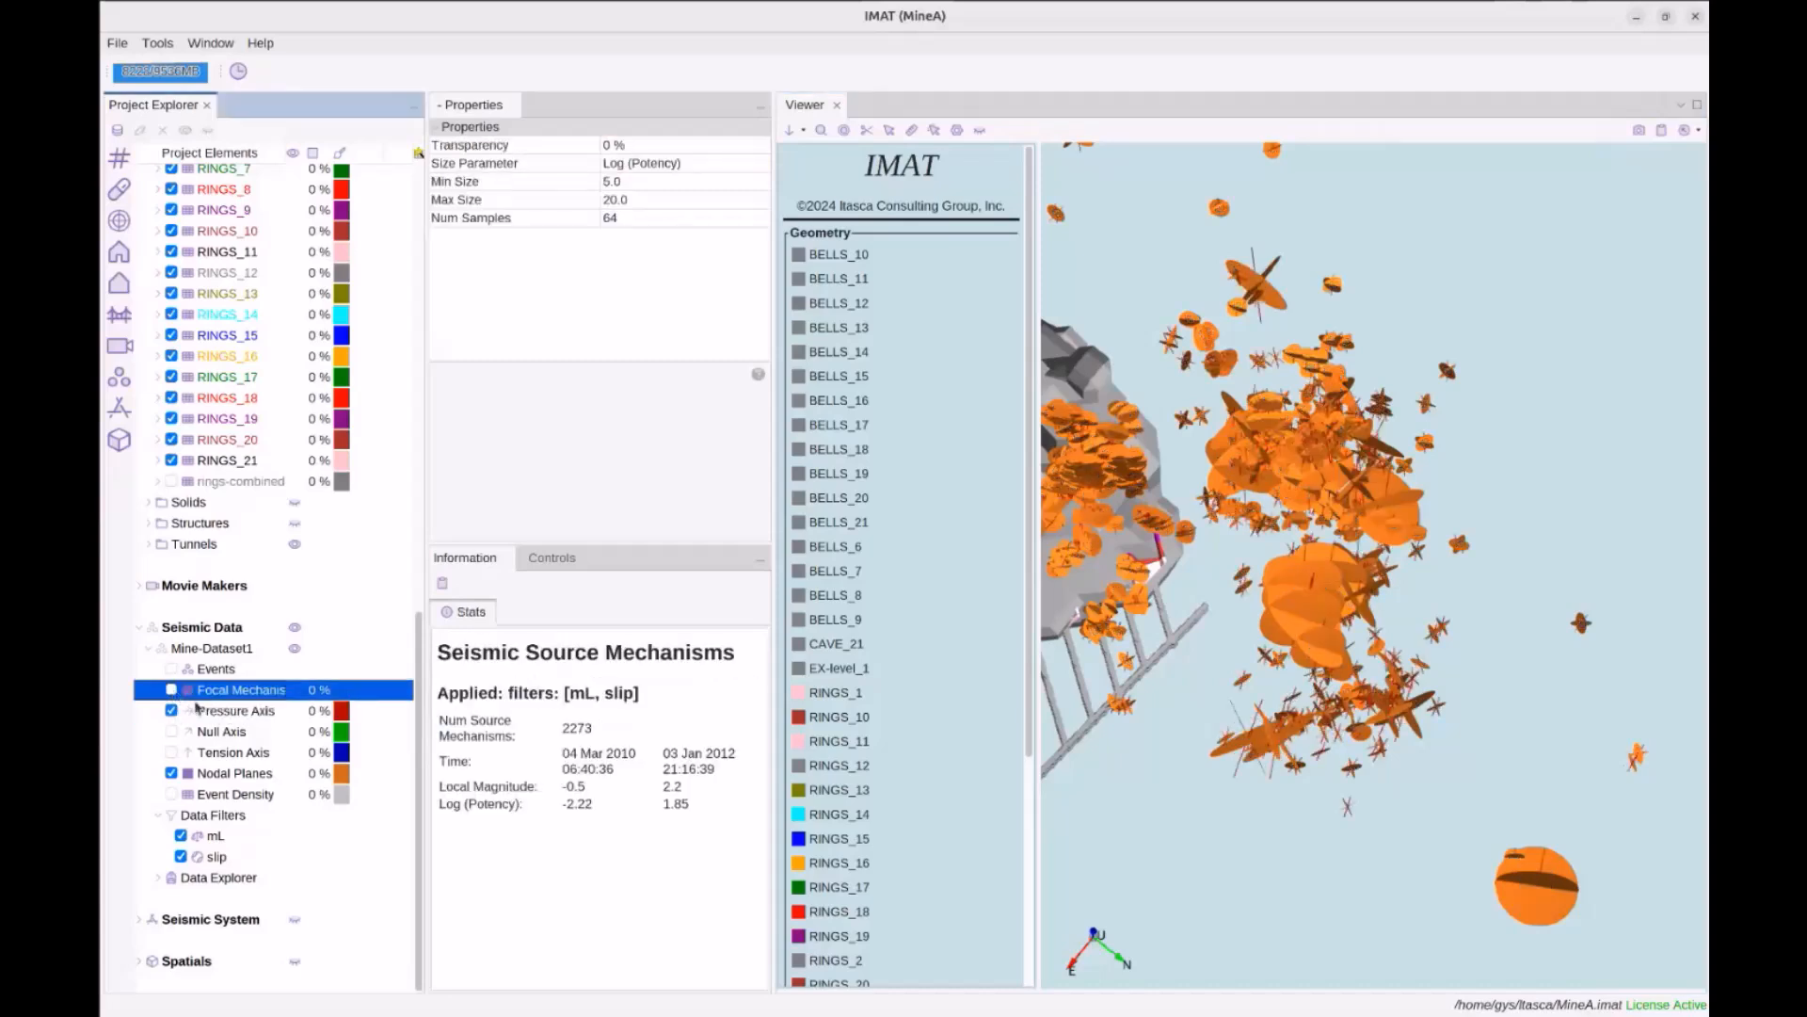
left_click(172, 774)
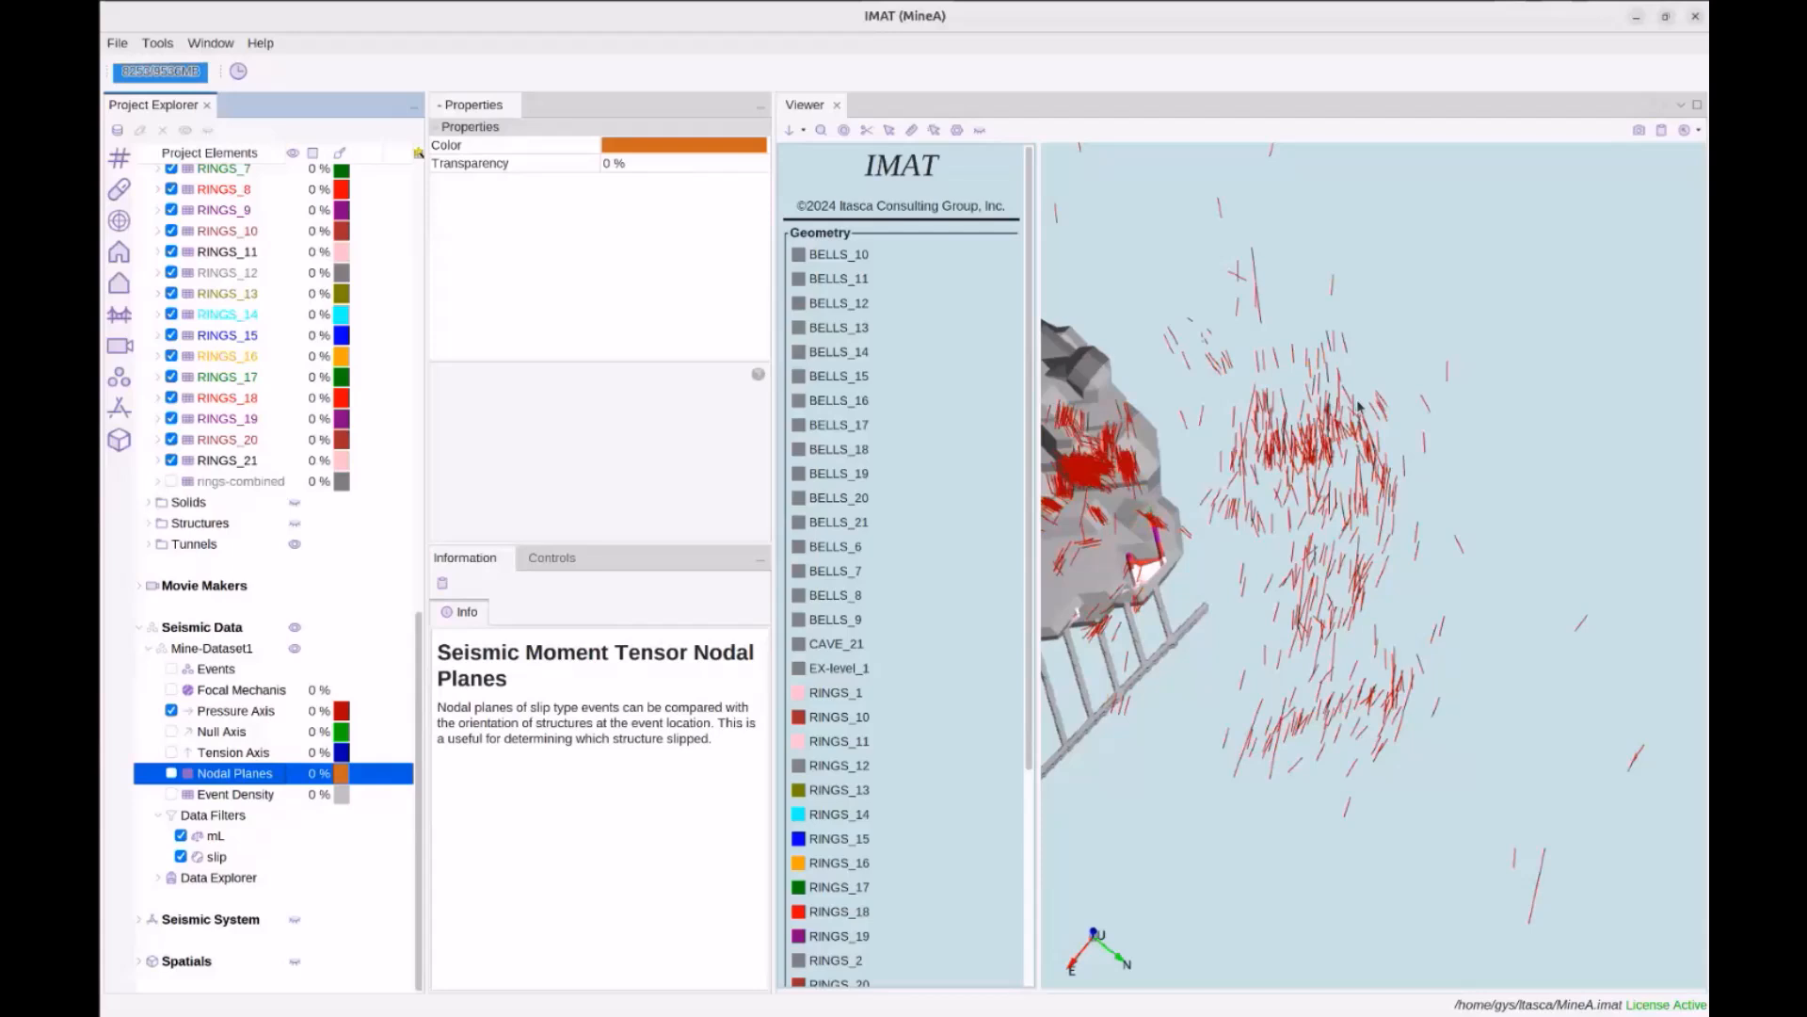
scroll(1363, 436, "down", 1)
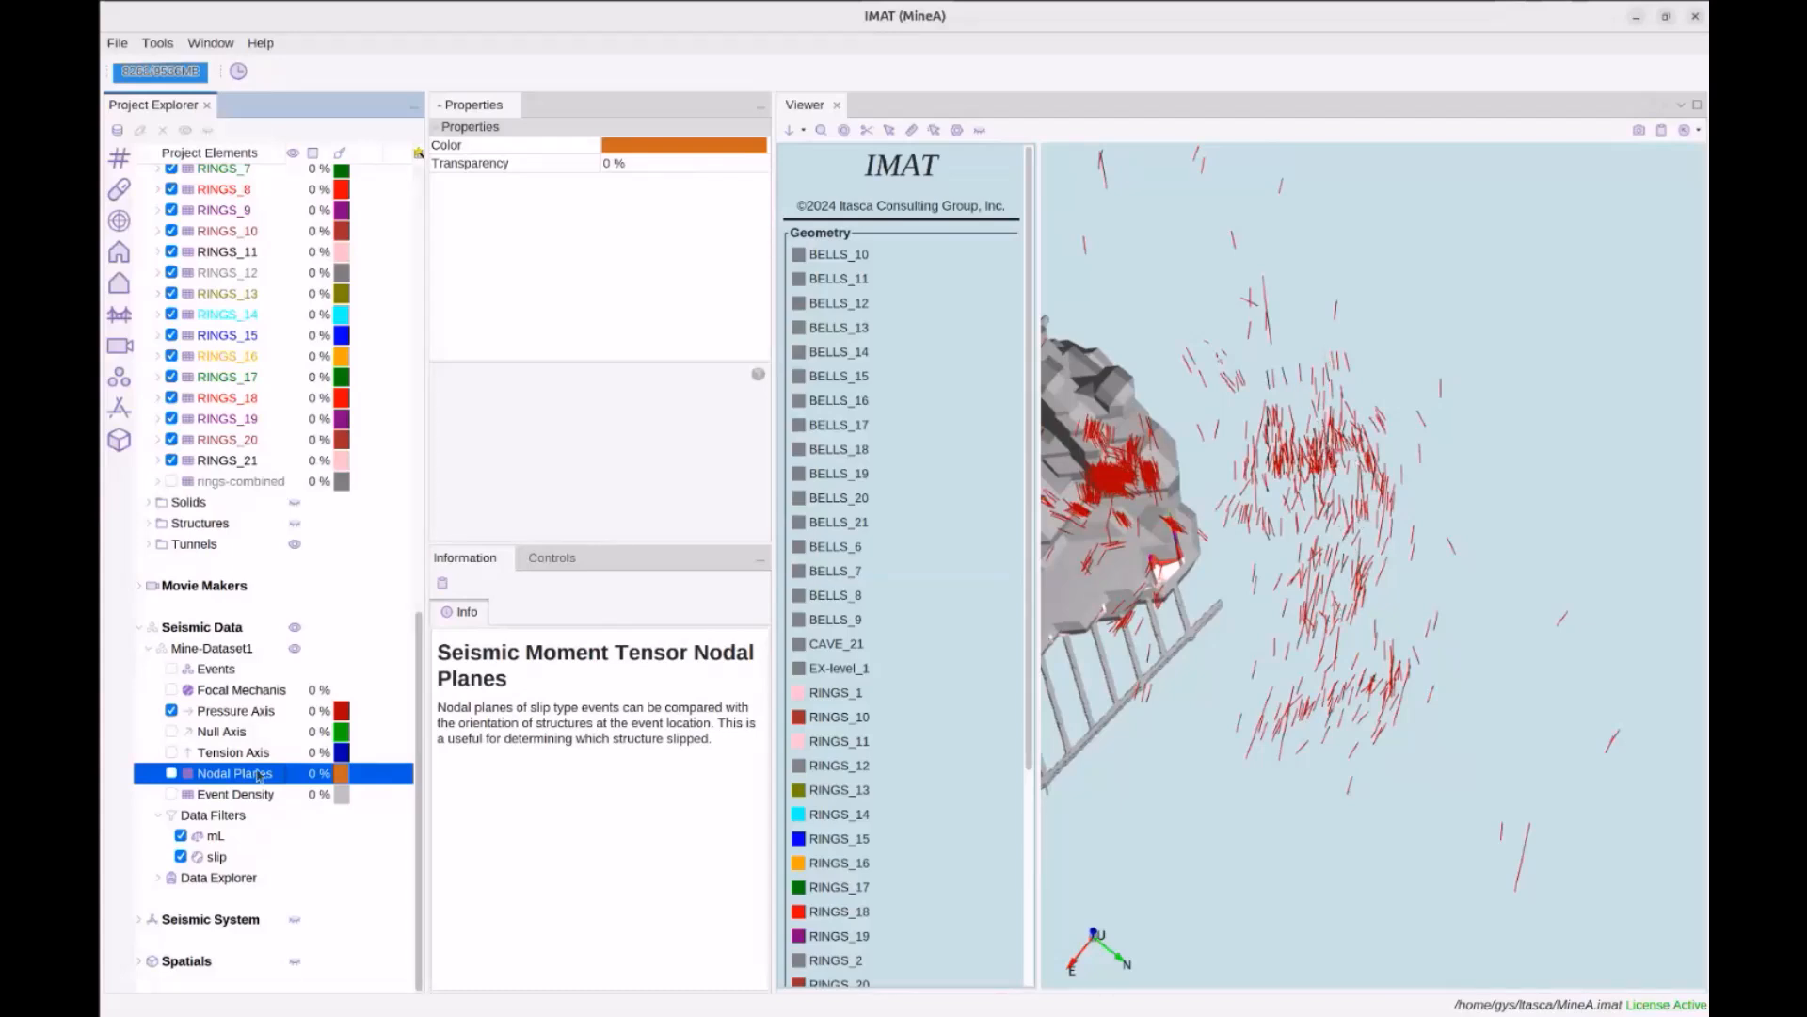
Restore the Nodal Planes discs, hide Pressure Axis, pan and rotate the scene, then select Charts
left_click(171, 773)
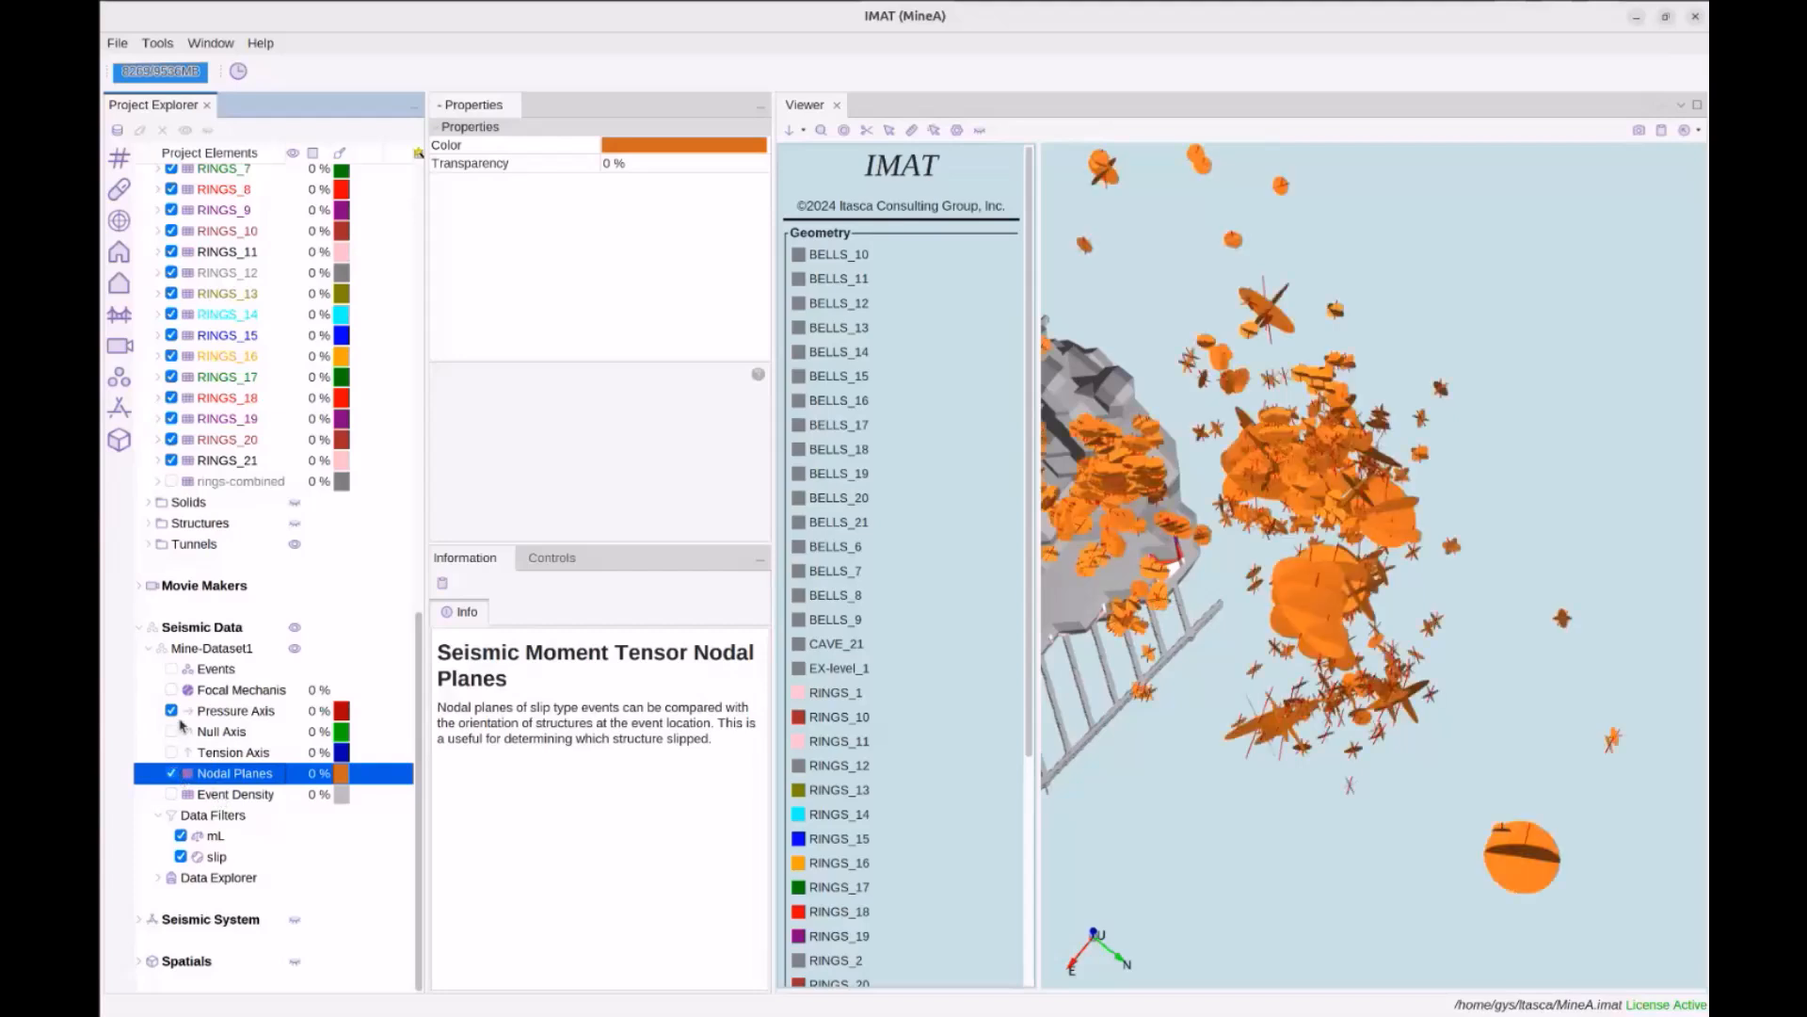
left_click(173, 712)
left_click(1263, 661)
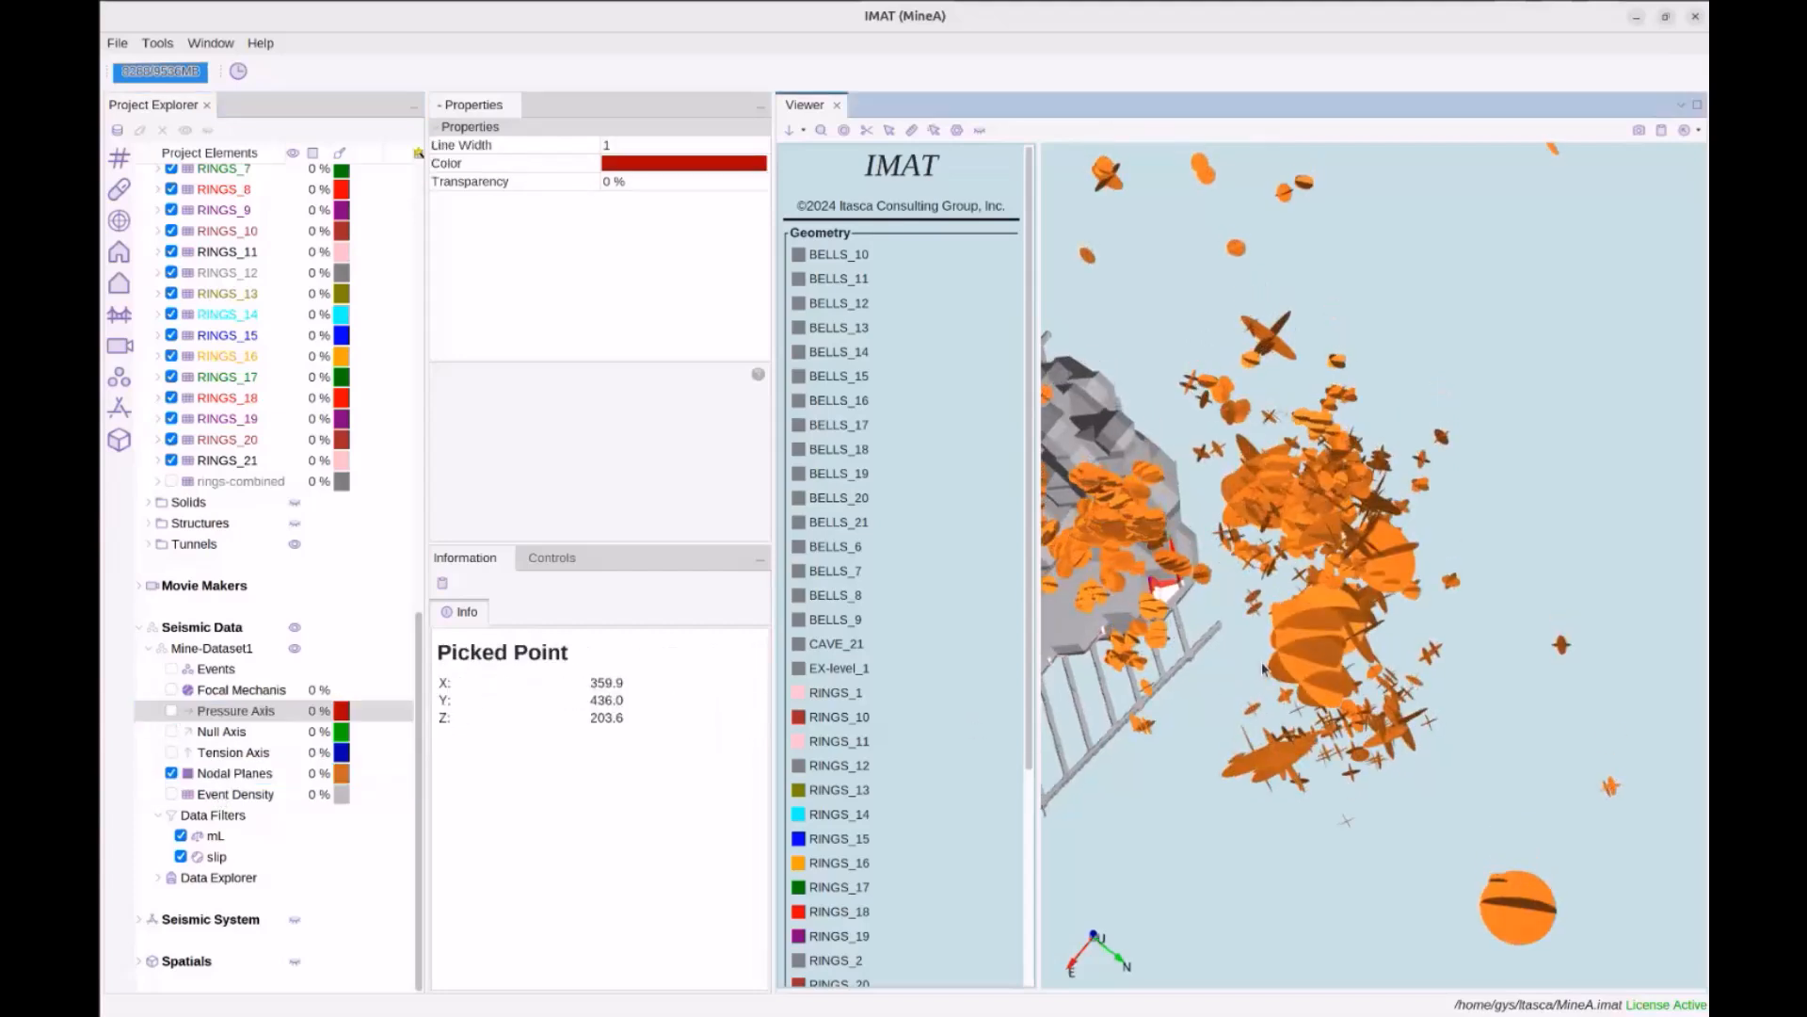
middle_click_drag(1362, 740, 1355, 626)
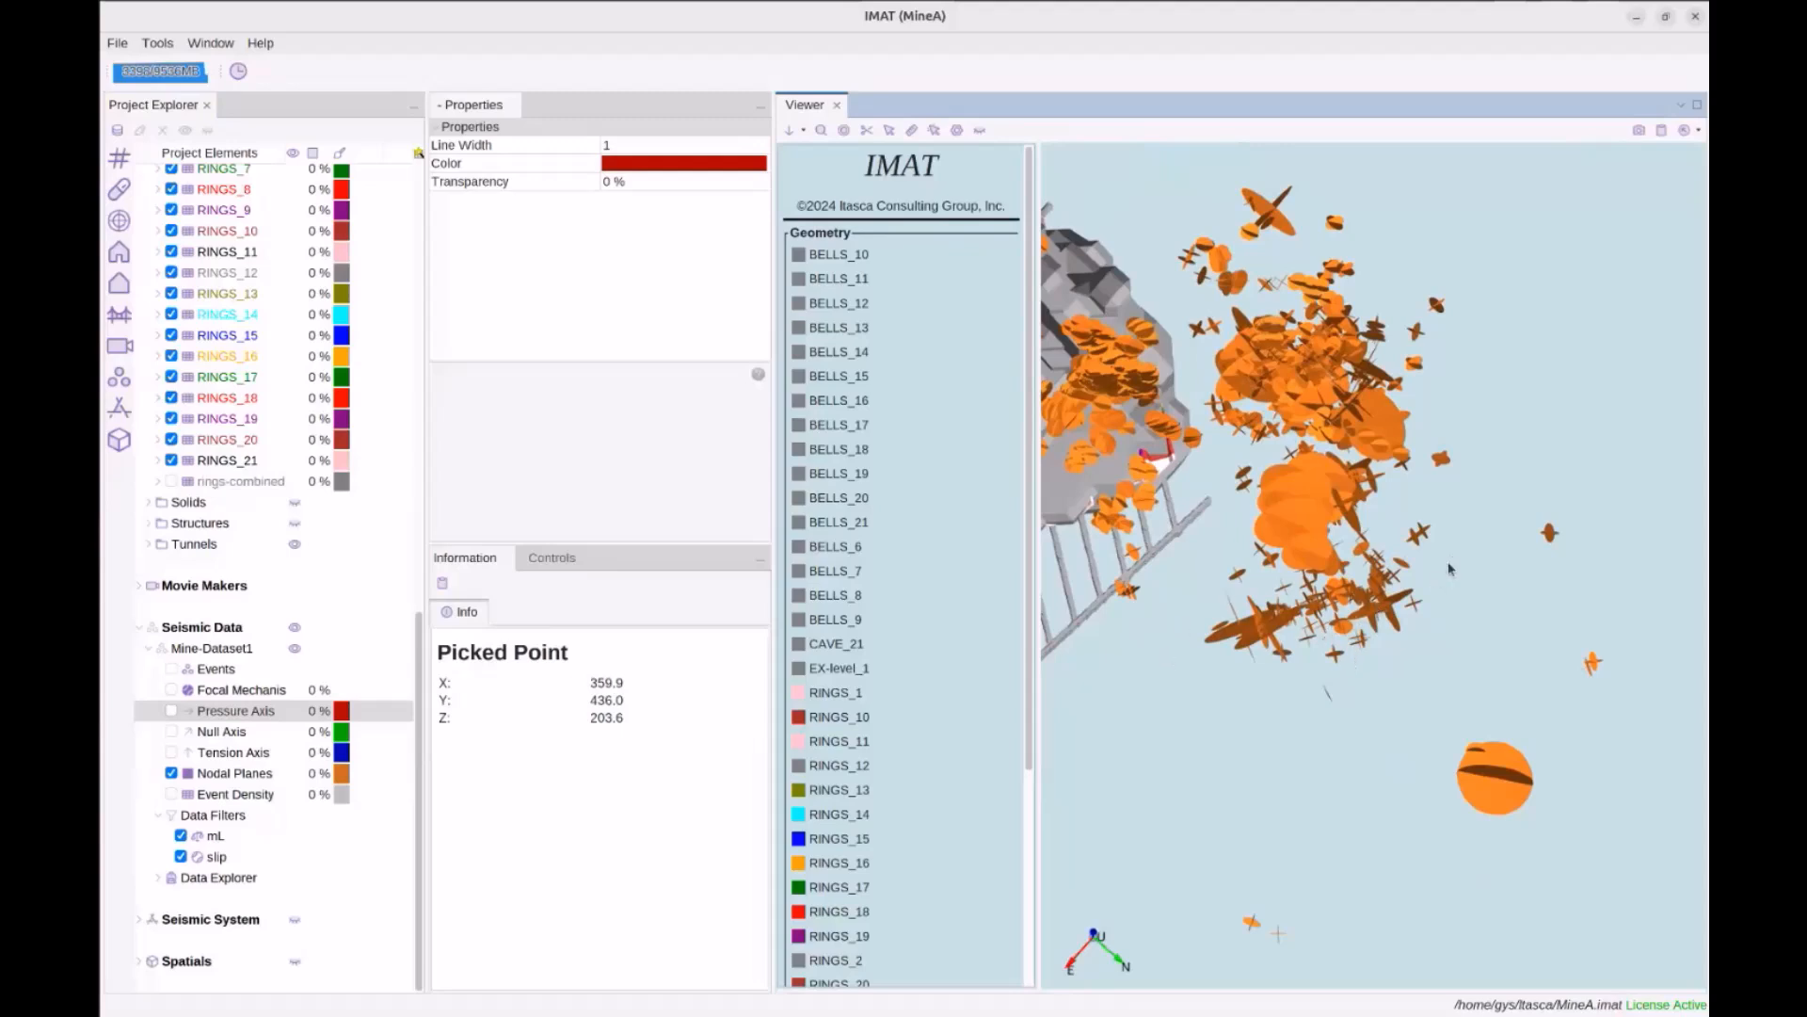
left_click_drag(1276, 667, 1290, 667)
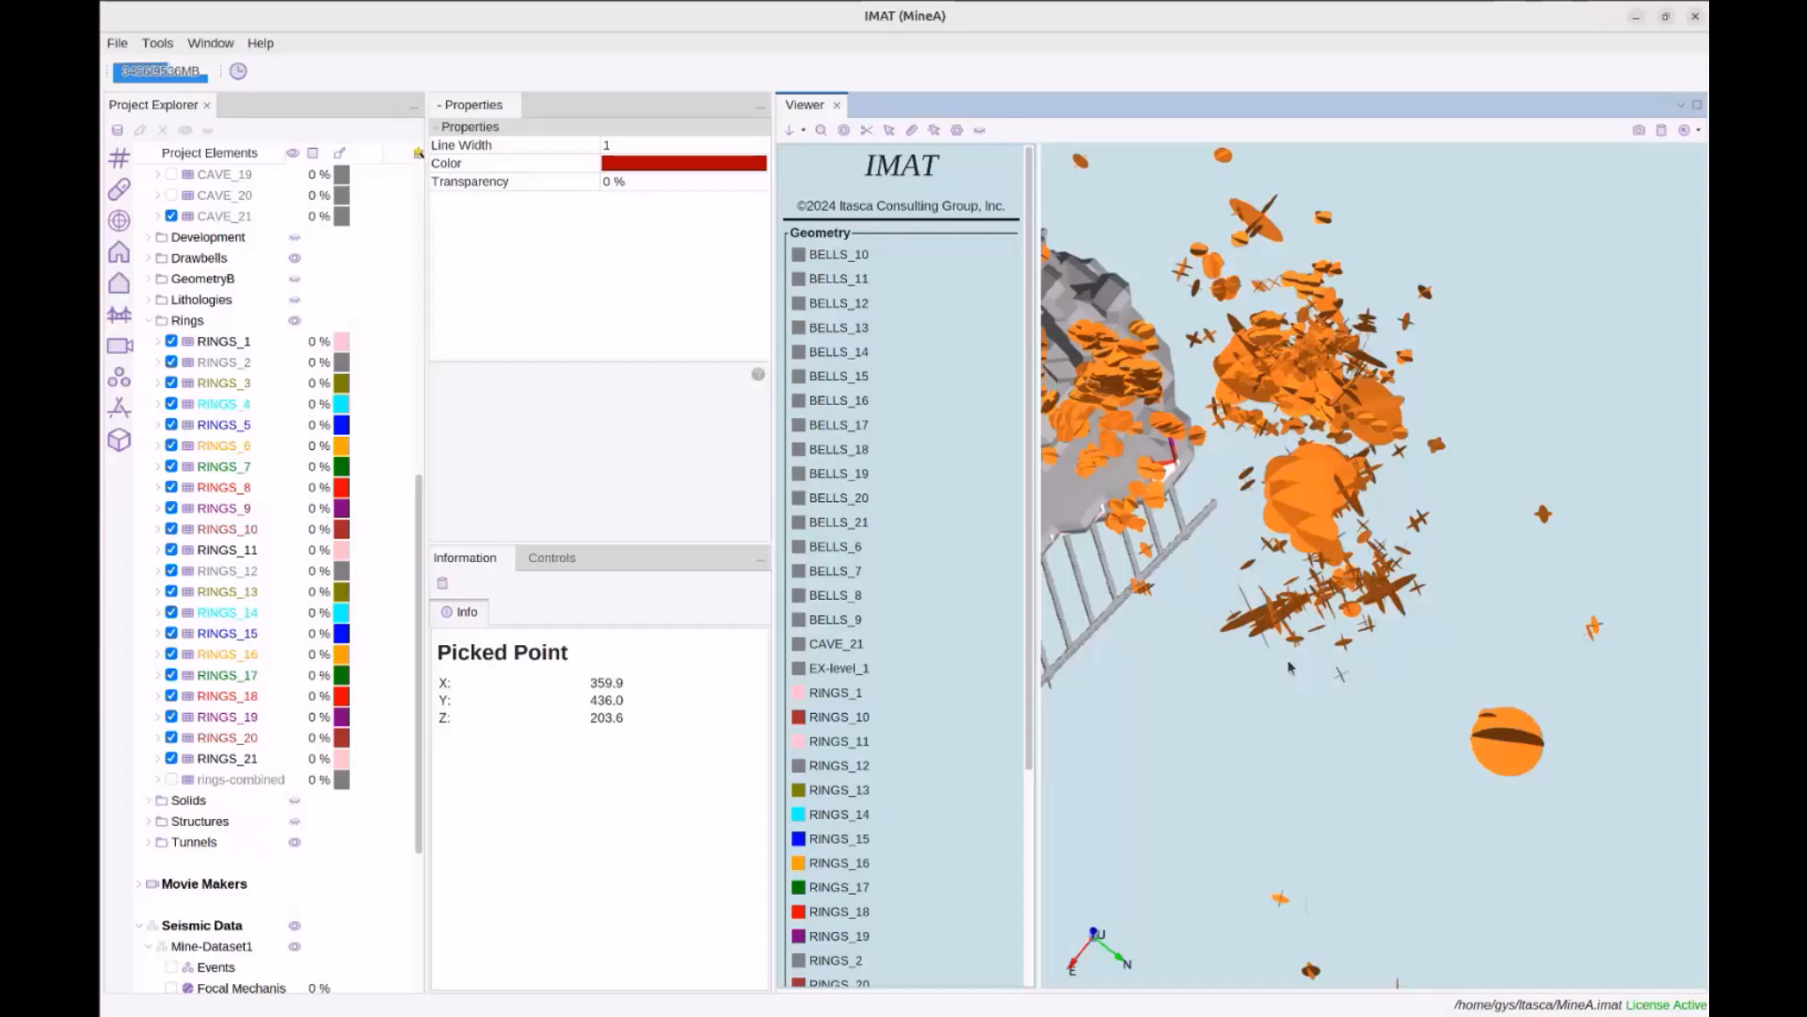
scroll(1221, 662, "up", 2)
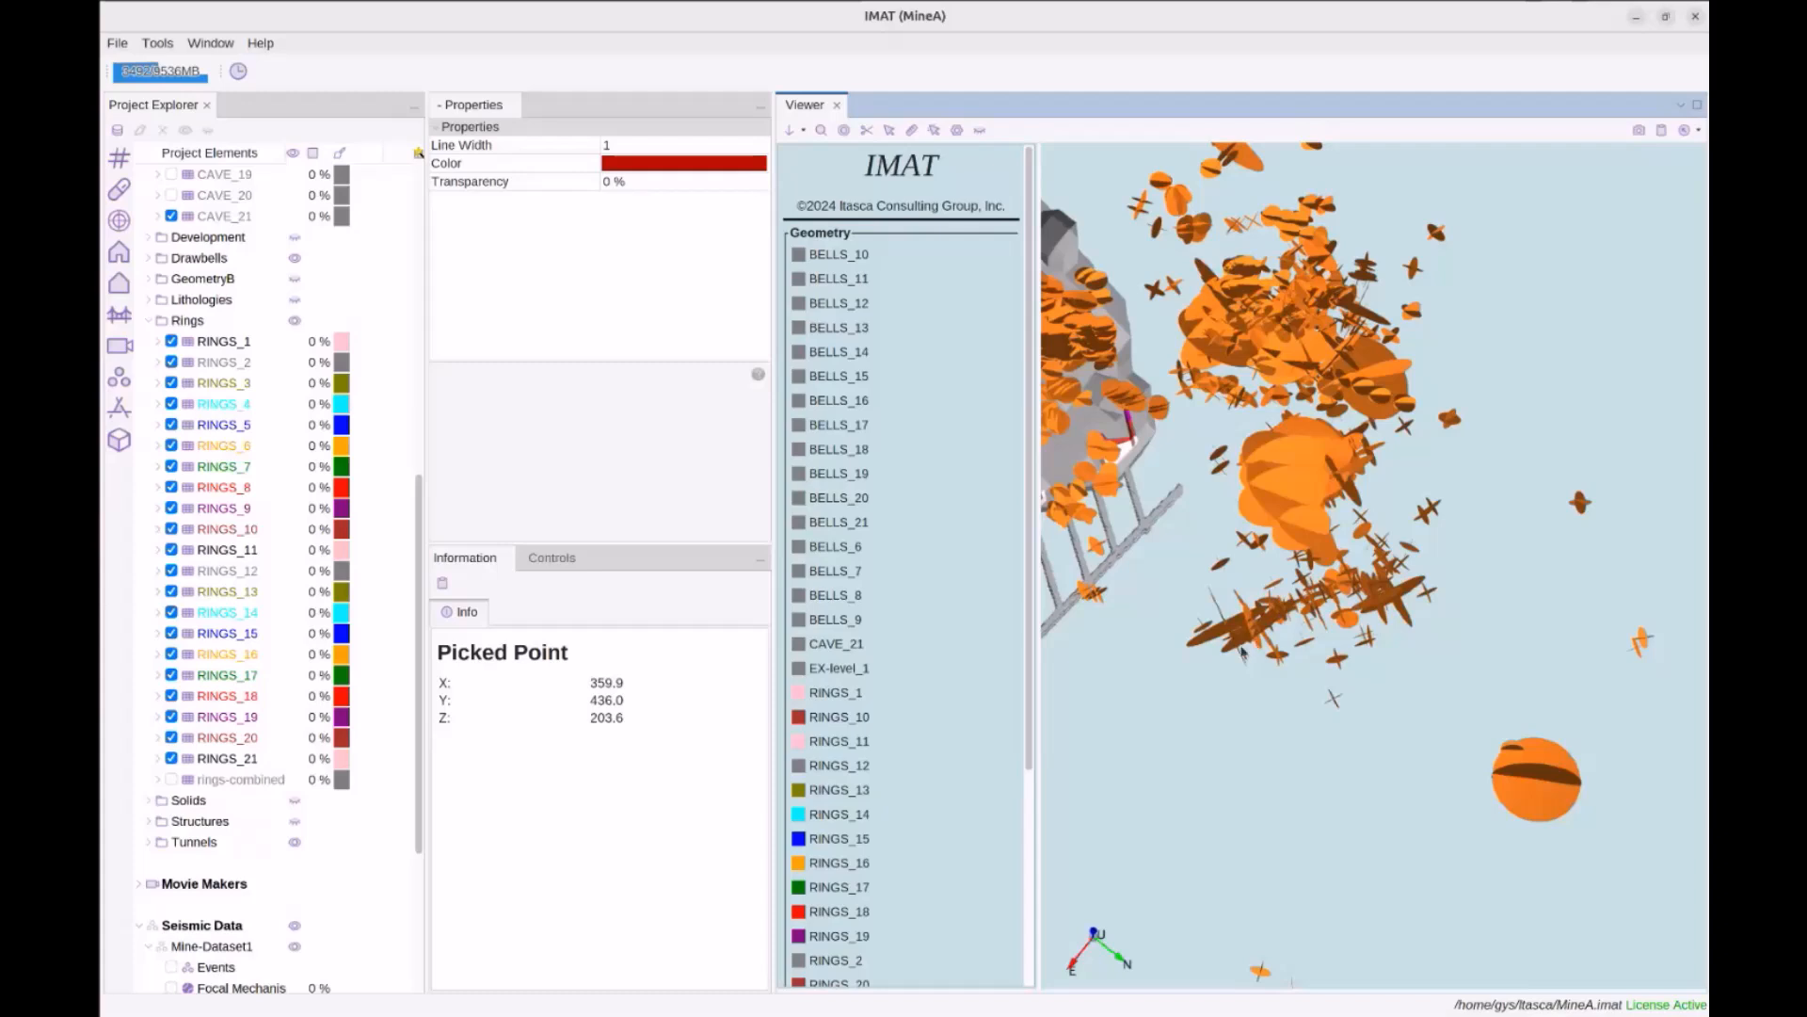
scroll(1201, 660, "down", 3)
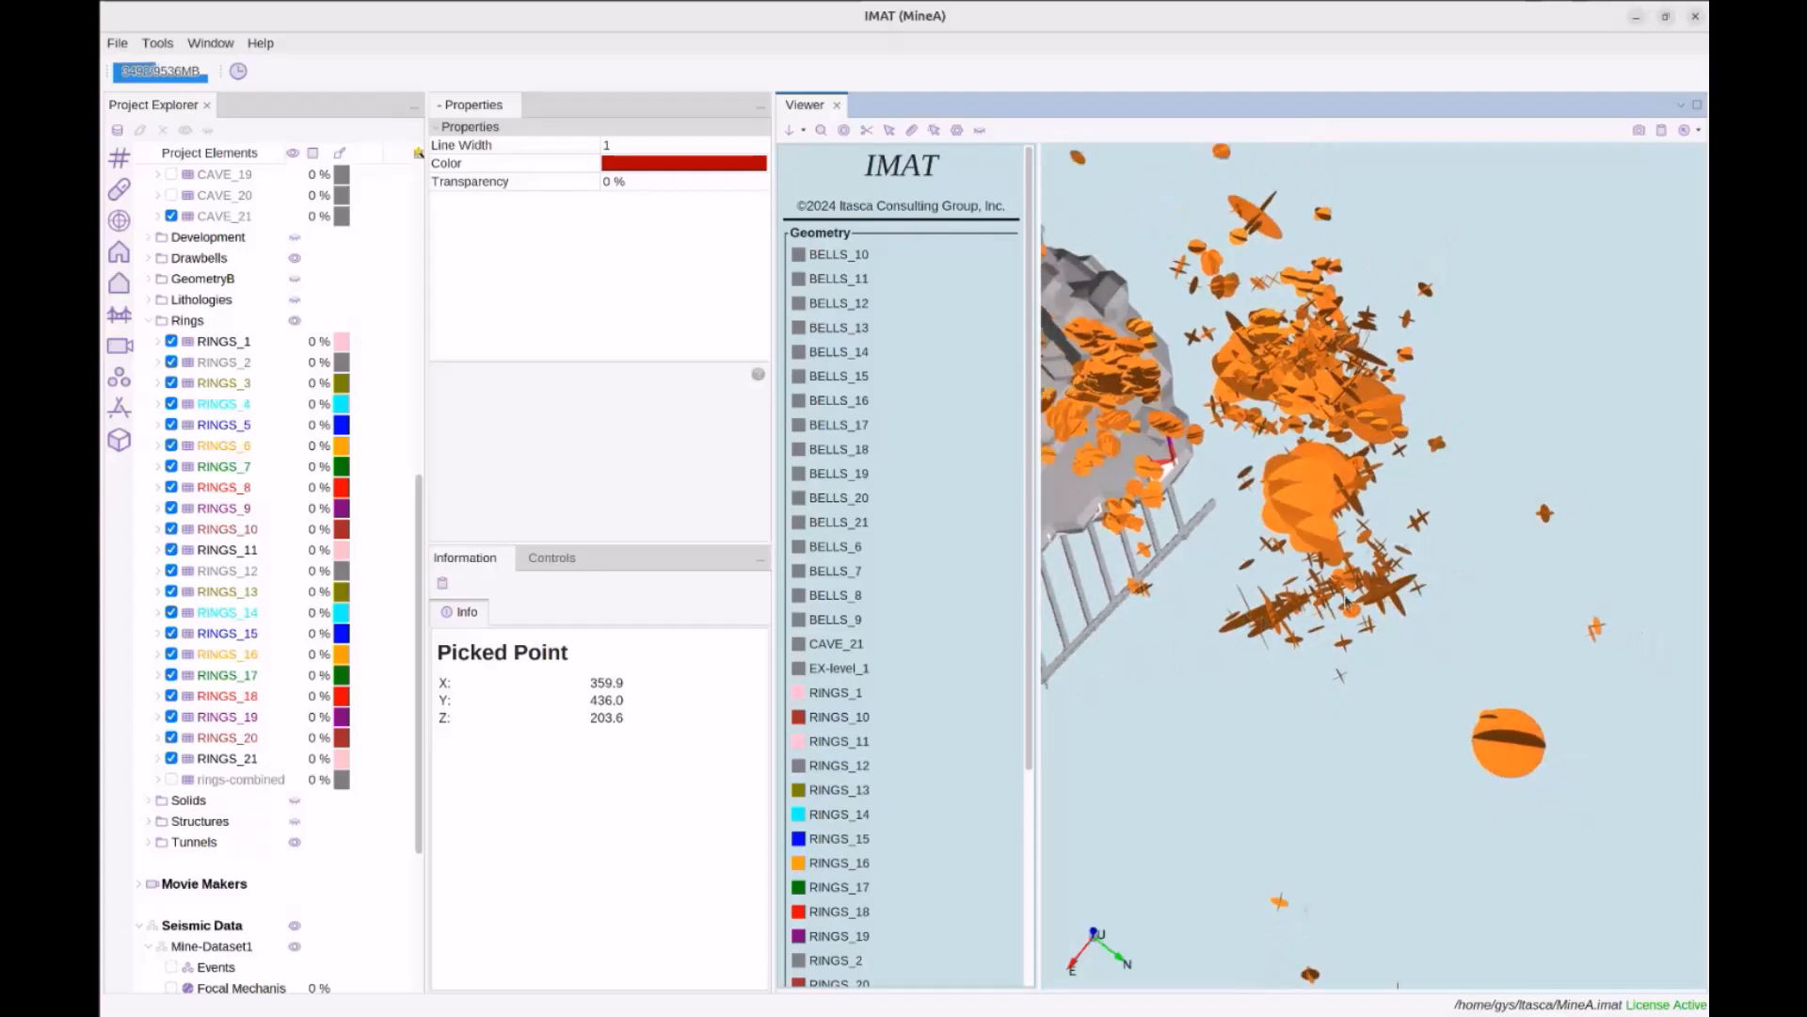
scroll(273, 470, "up", 10)
left_click(183, 299)
right_click(197, 307)
mouse_move(226, 313)
left_click(325, 312)
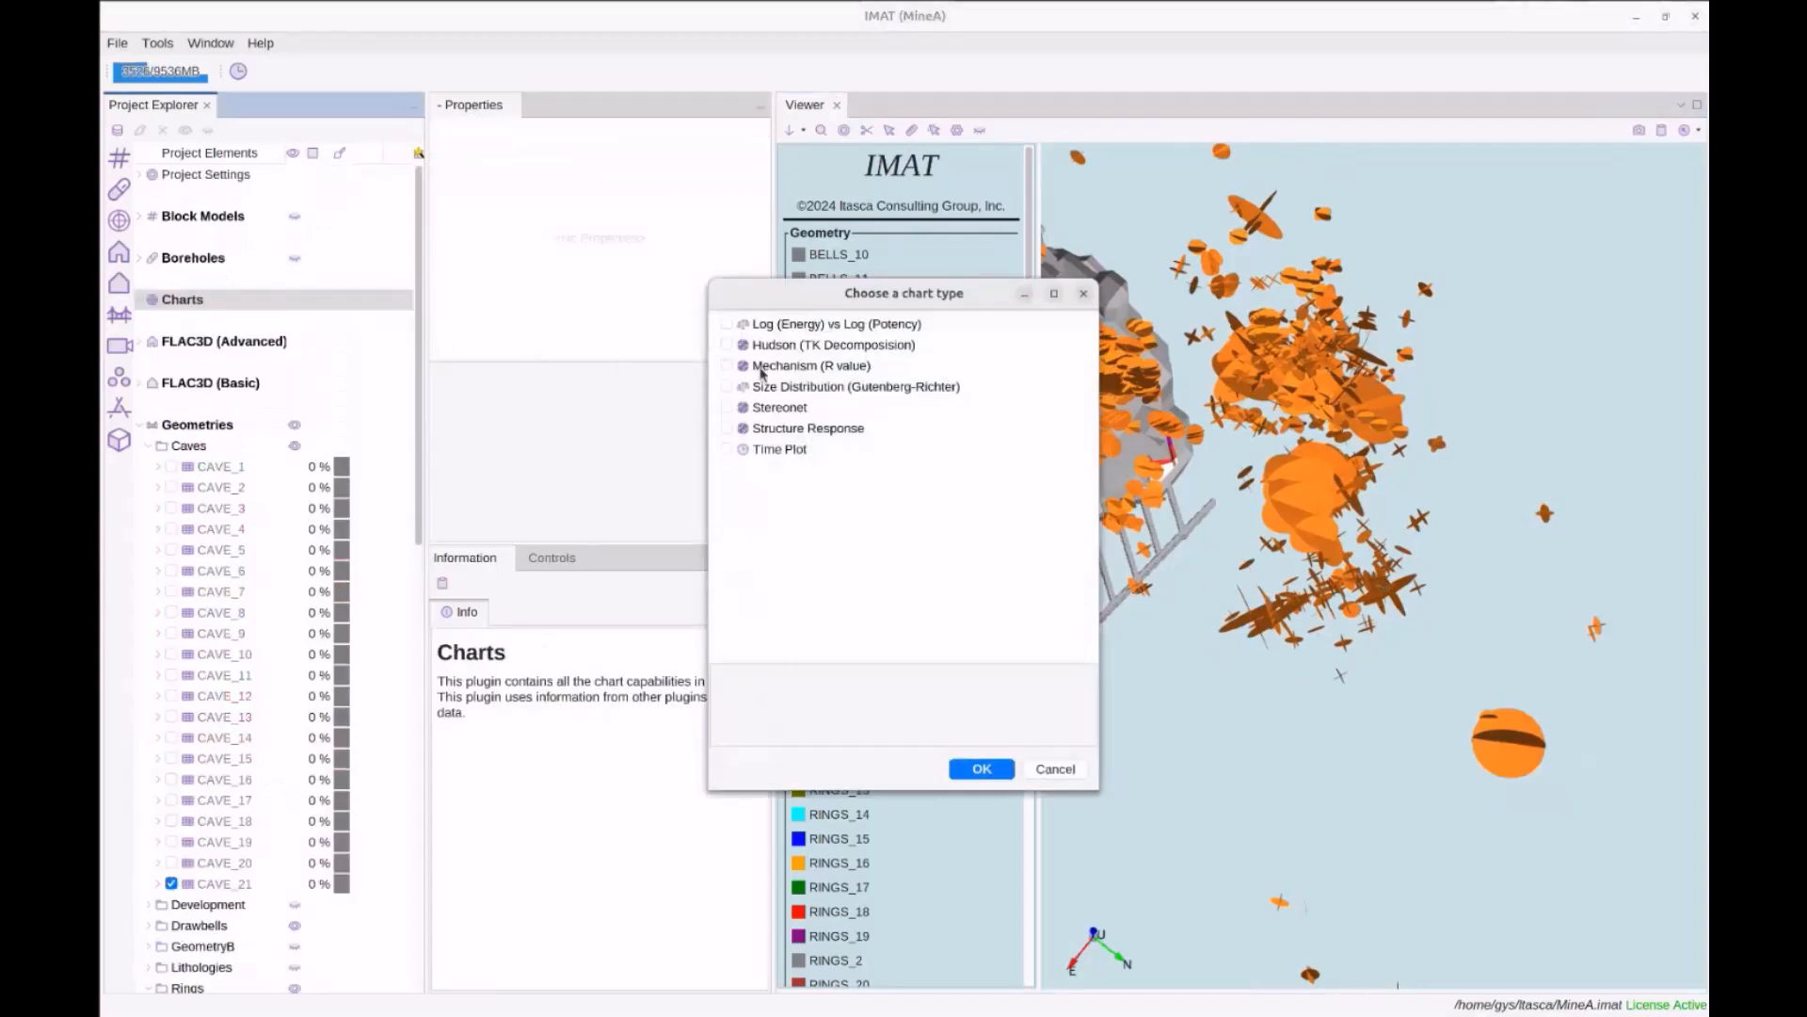
left_click(786, 431)
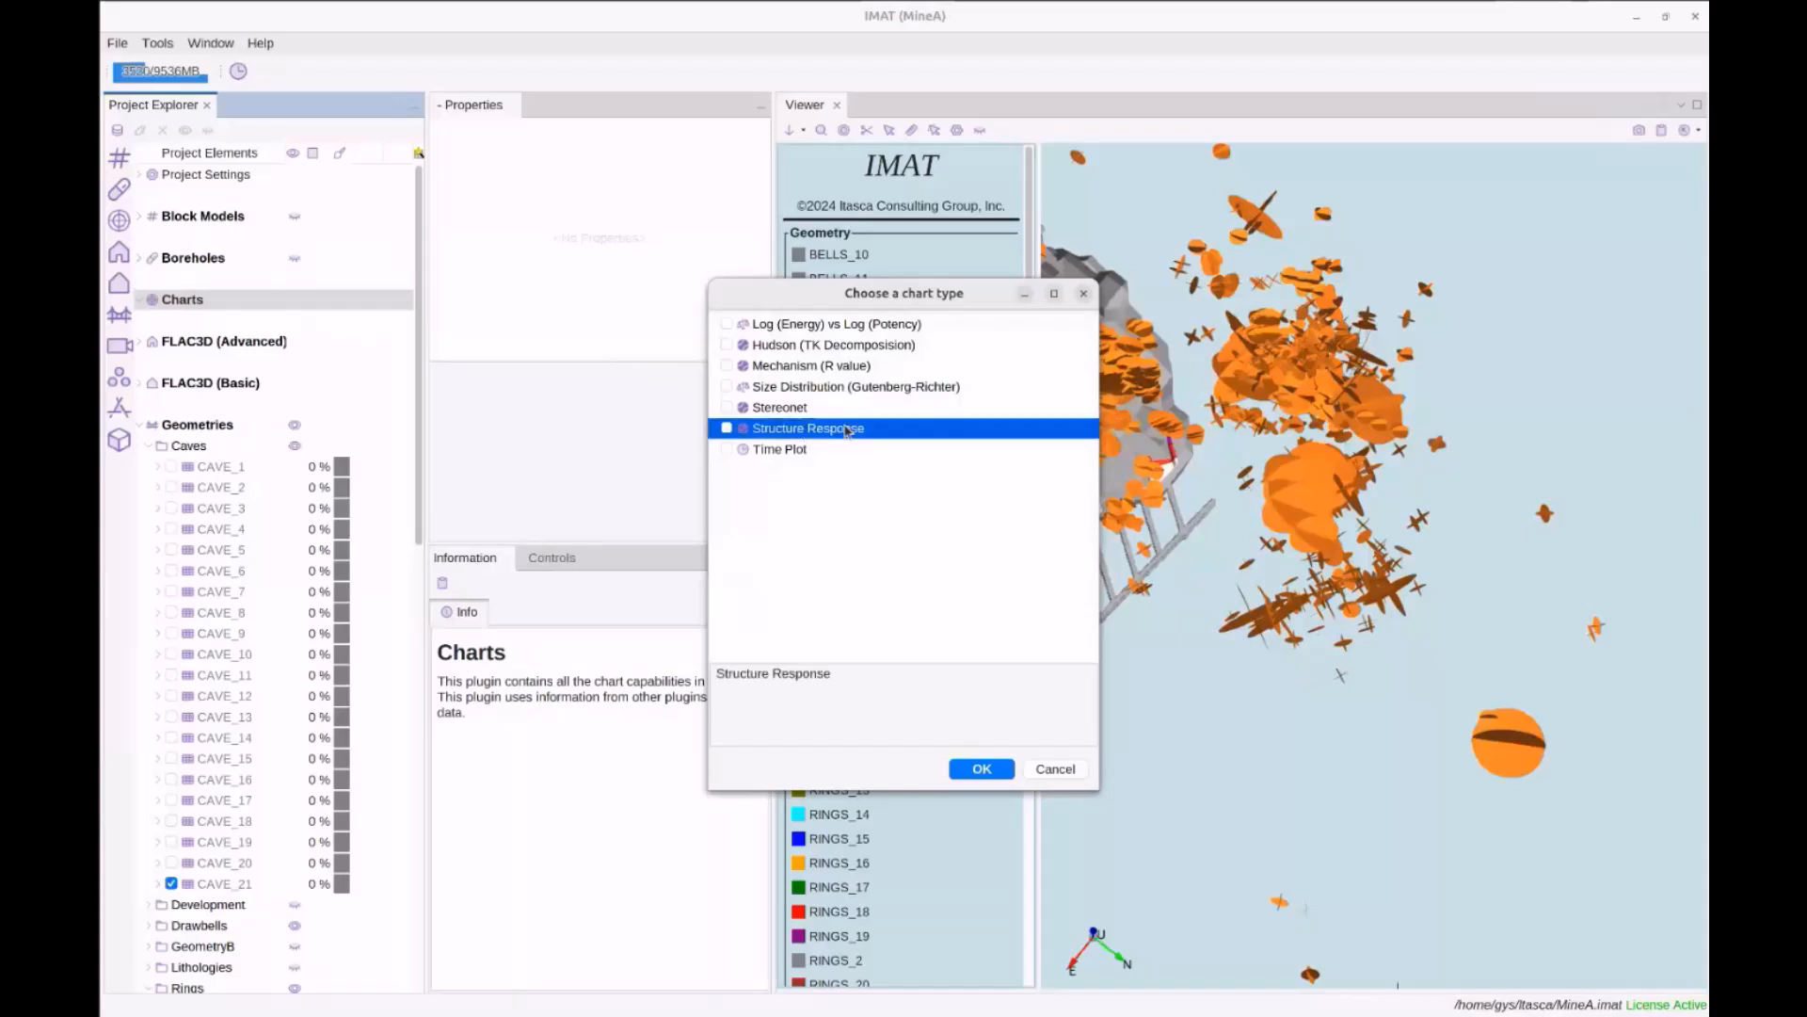
left_click(726, 429)
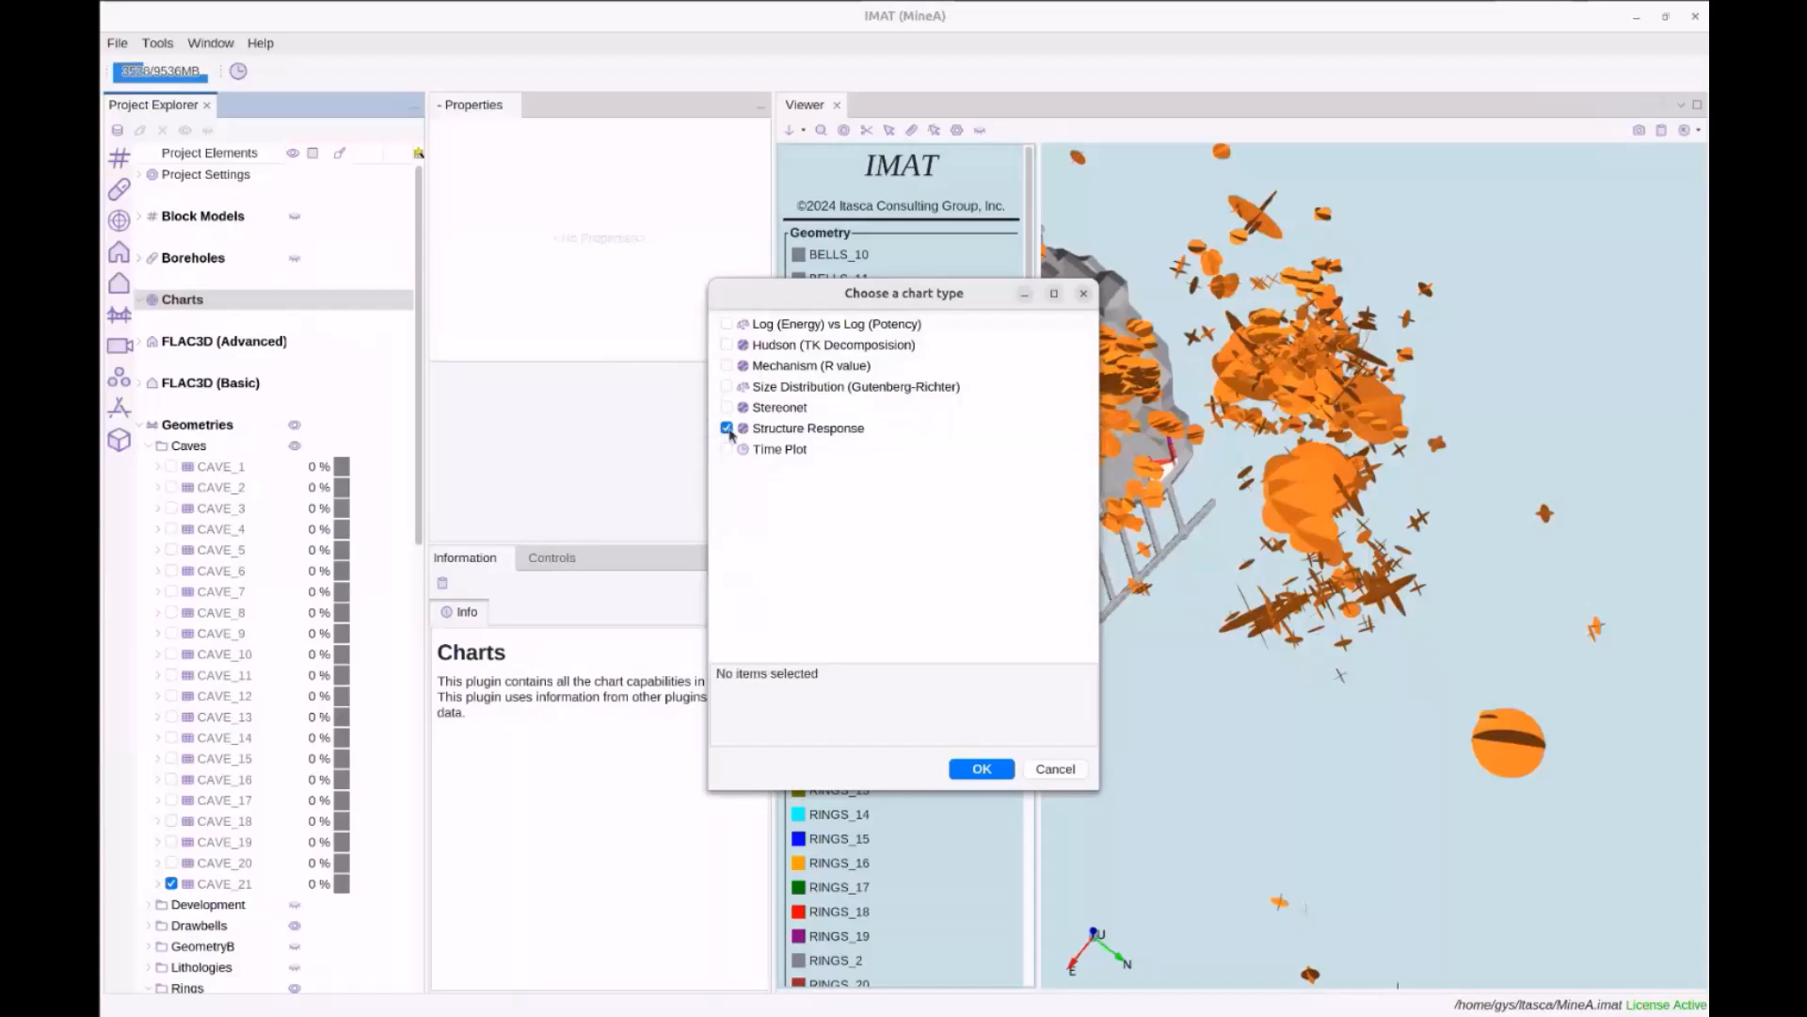
left_click(1055, 768)
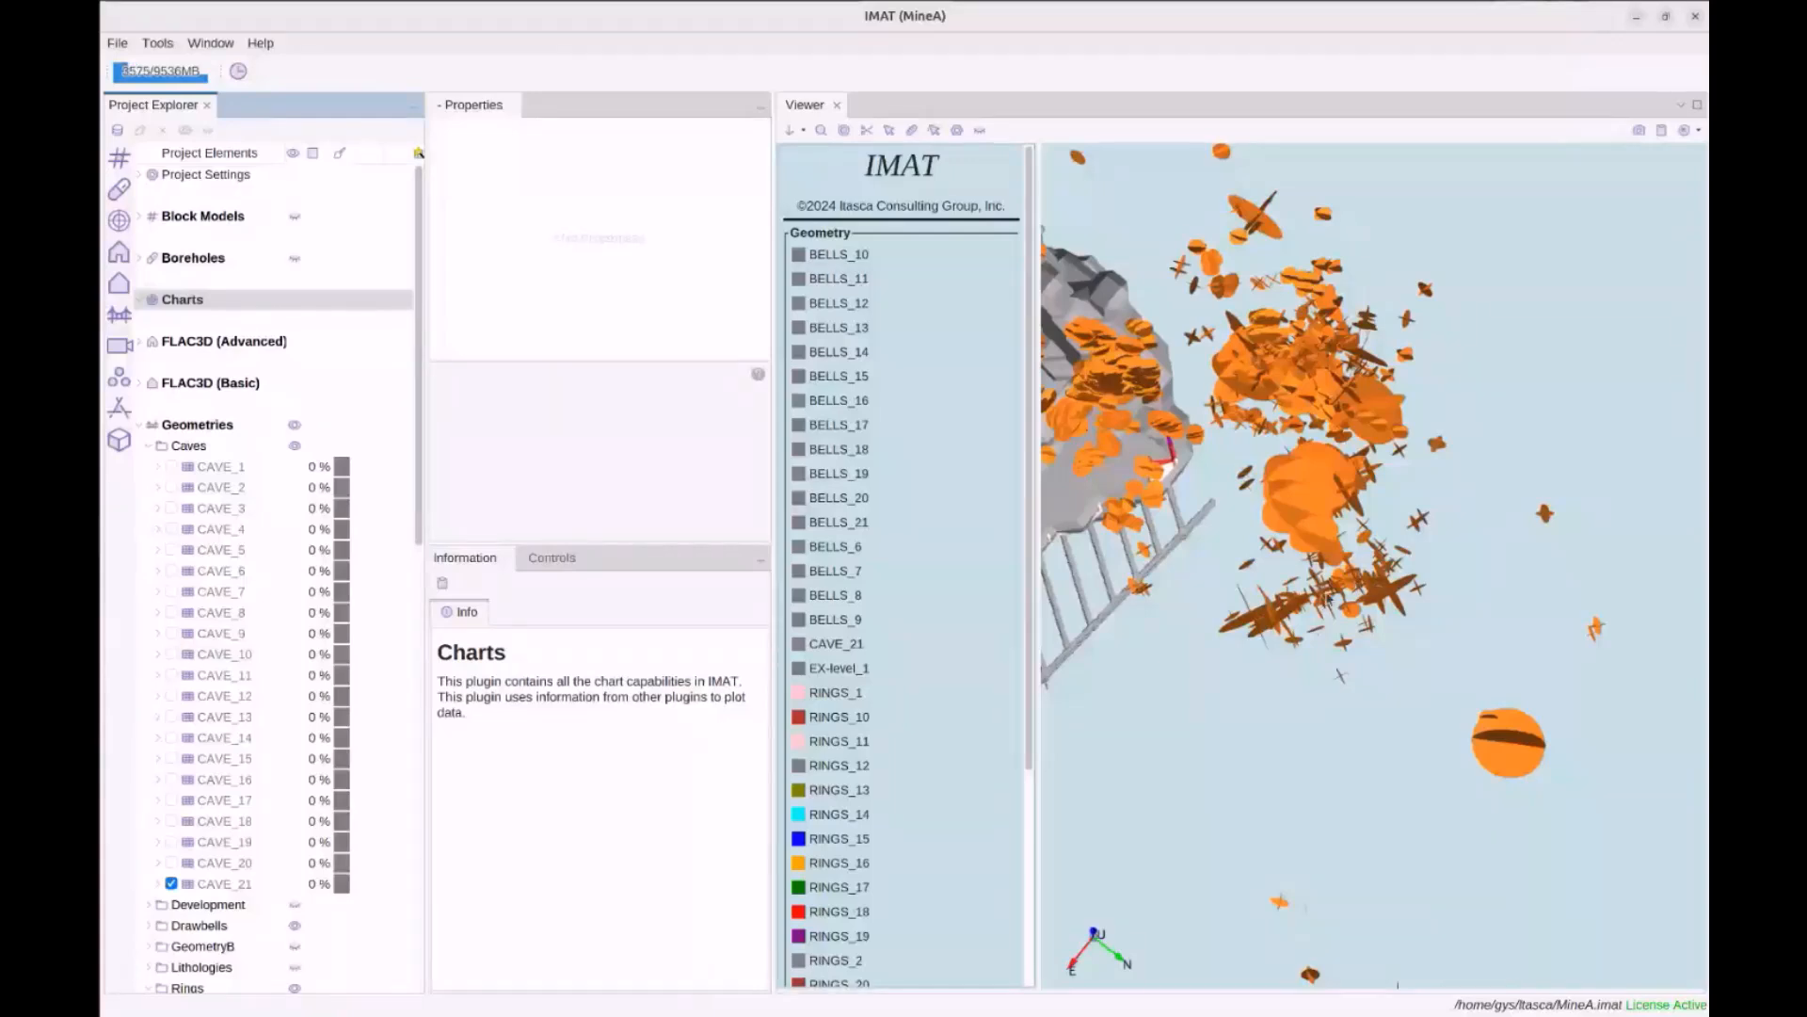
scroll(1328, 597, "down", 2)
Zoom the mine view and start a new spatial under the Spatials section
scroll(1328, 597, "up", 1)
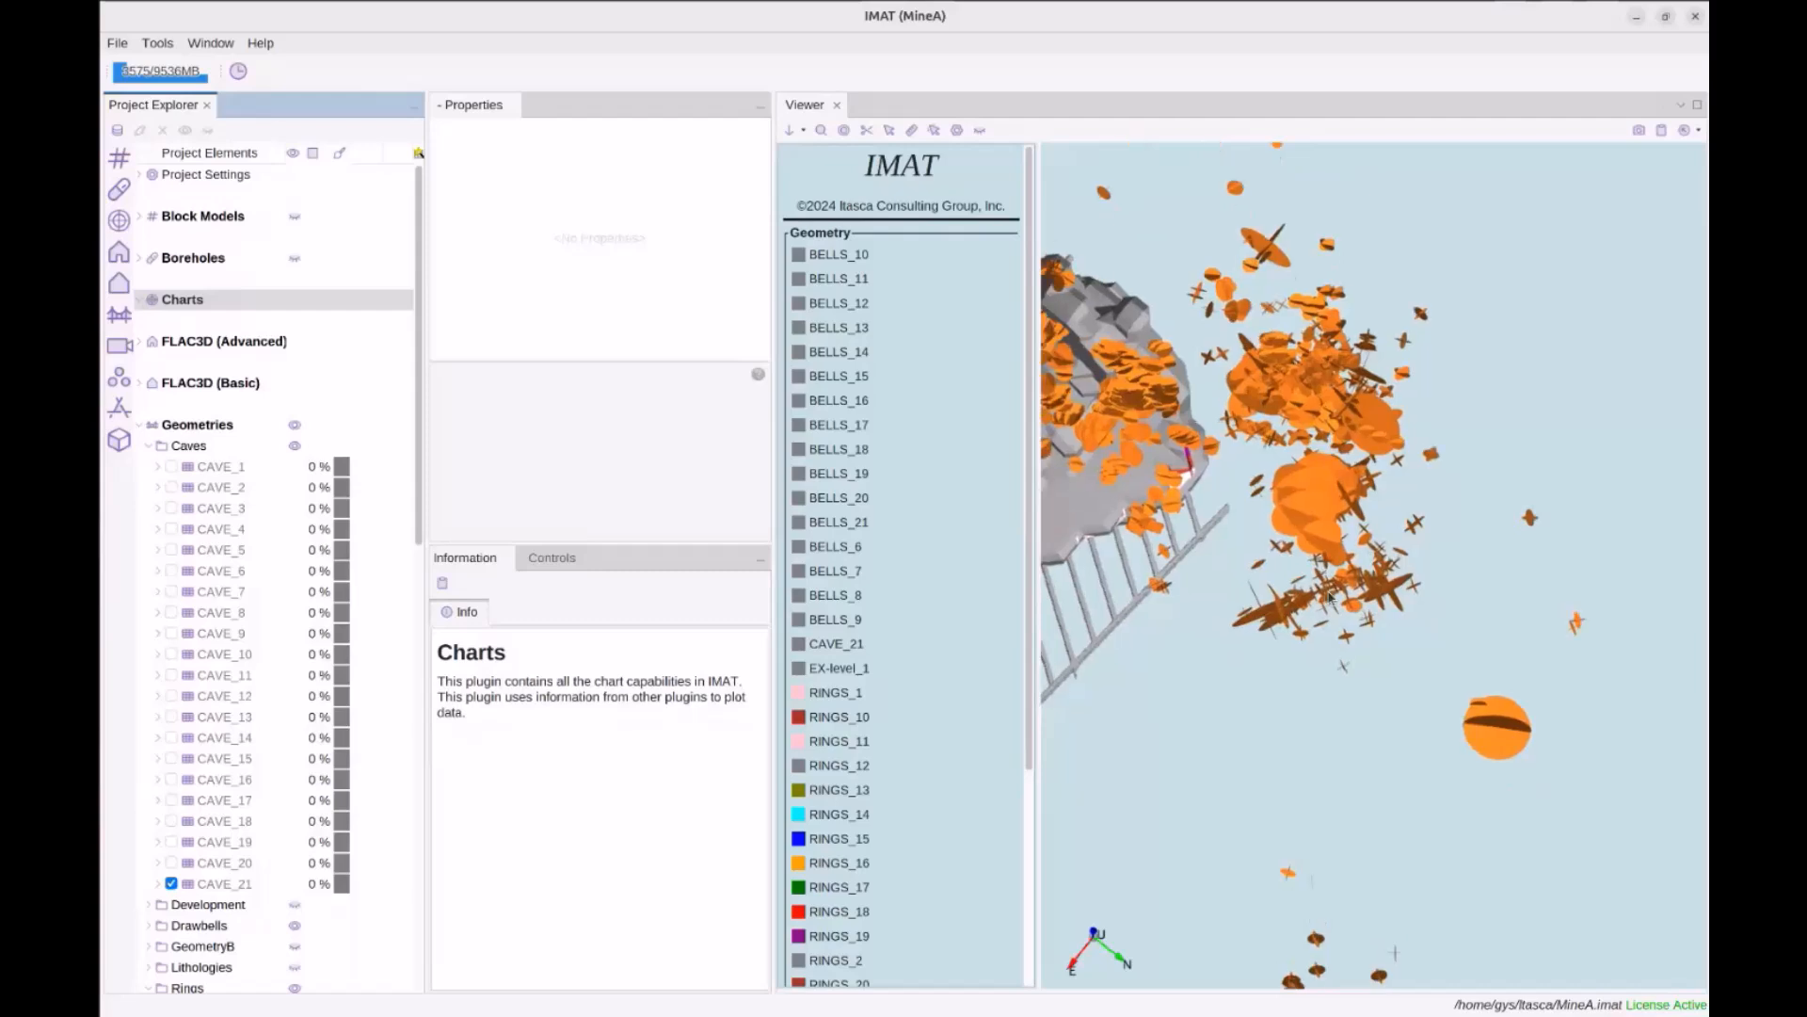
left_click(846, 136)
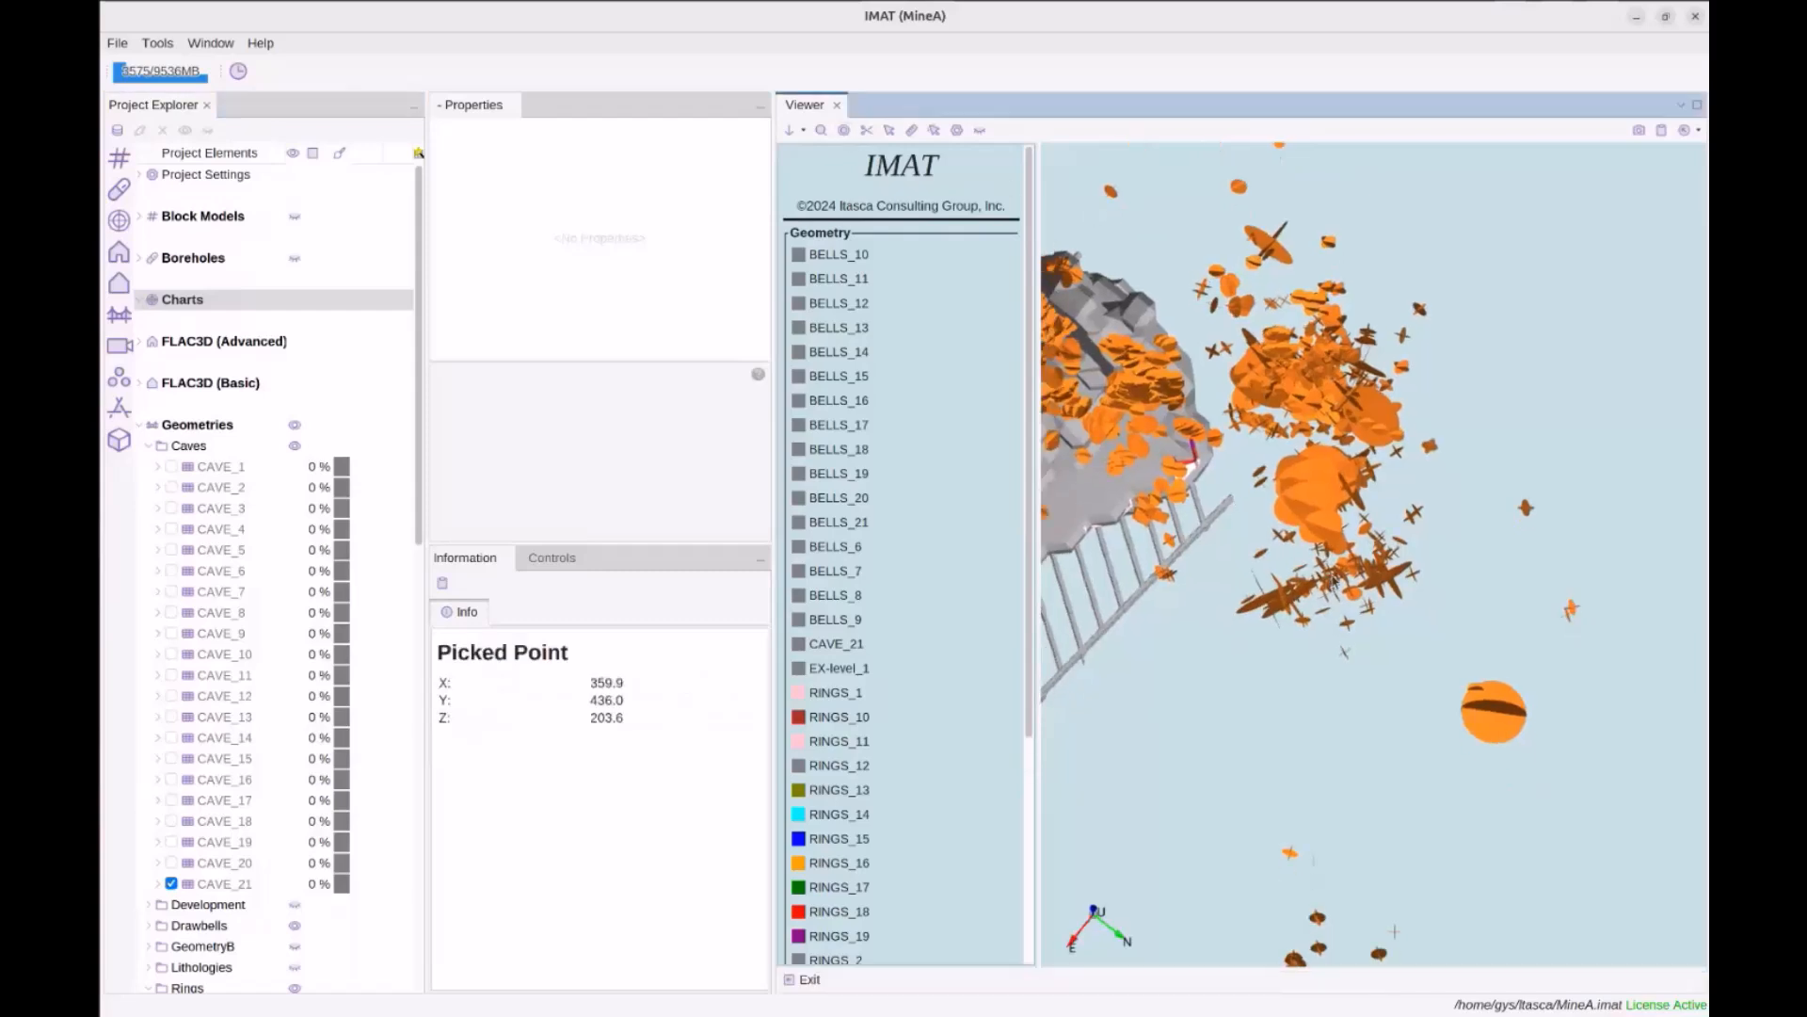
scroll(1380, 617, "up", 2)
scroll(1343, 674, "up", 2)
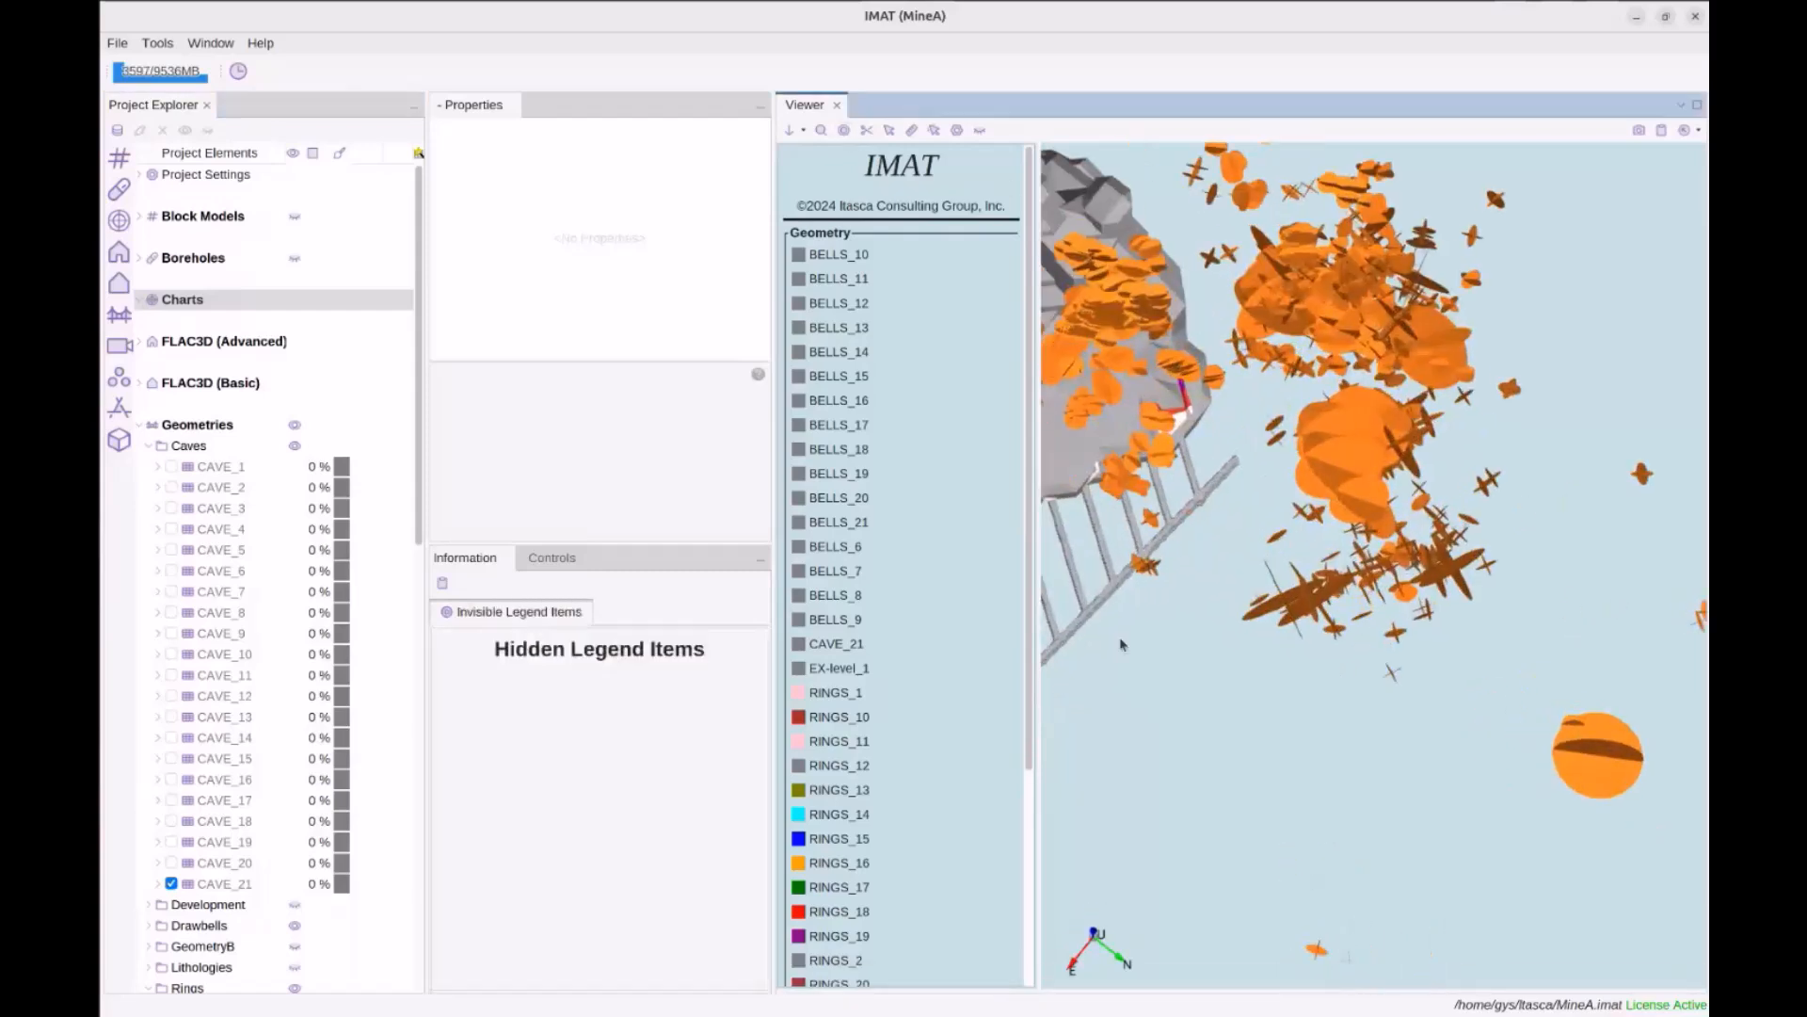
scroll(287, 732, "down", 15)
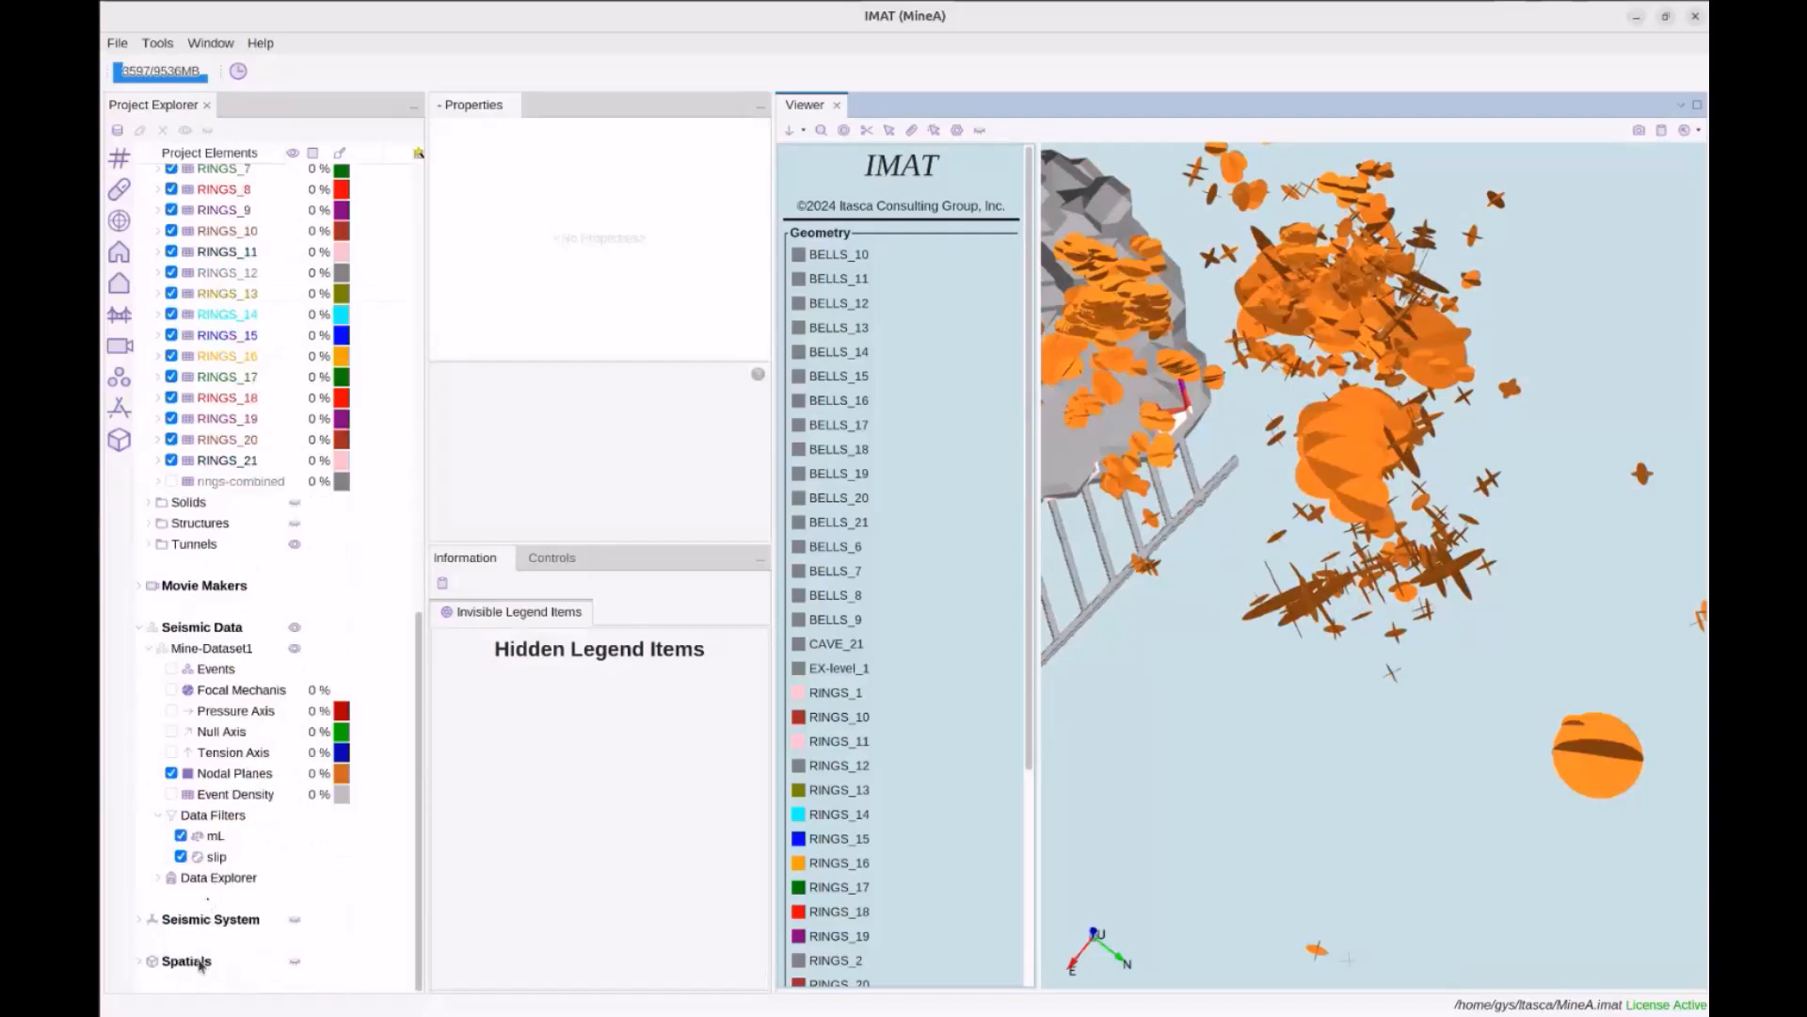
left_click(200, 958)
right_click(193, 962)
mouse_move(236, 911)
left_click(329, 921)
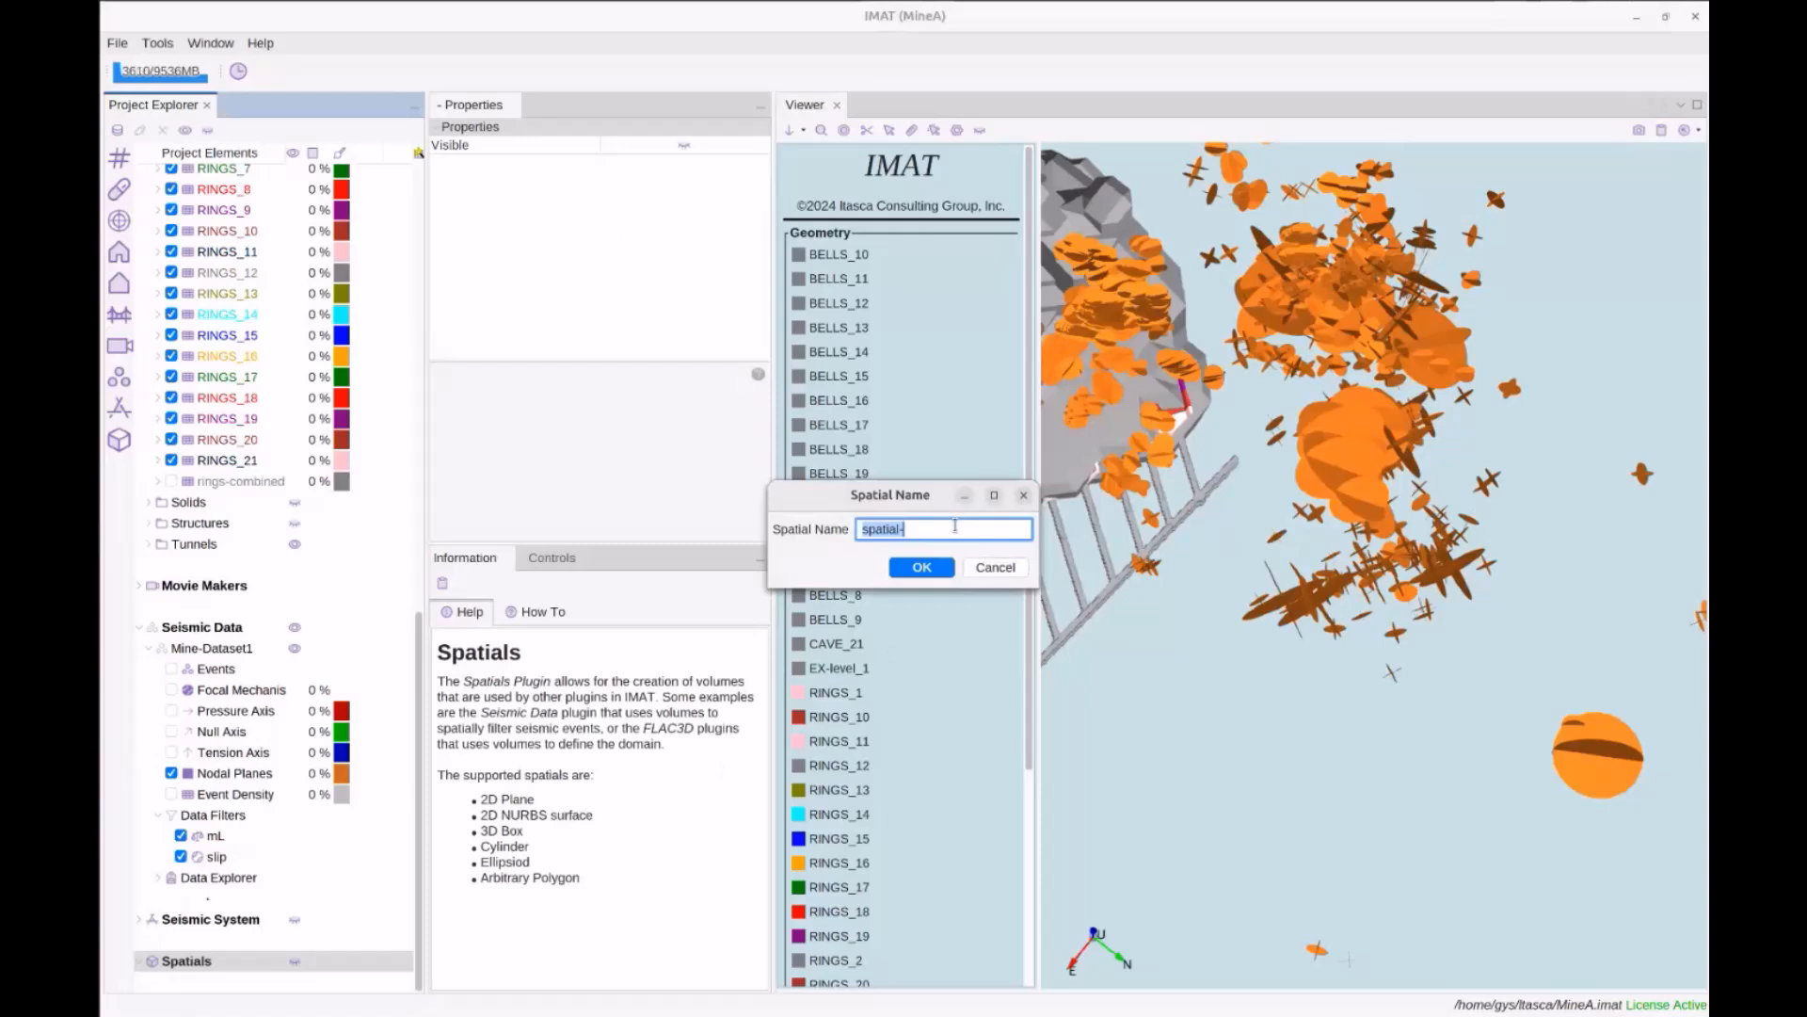
Name the new spatial 'plane', make it a Plane3d kind, and create it
type("plane")
key("Return")
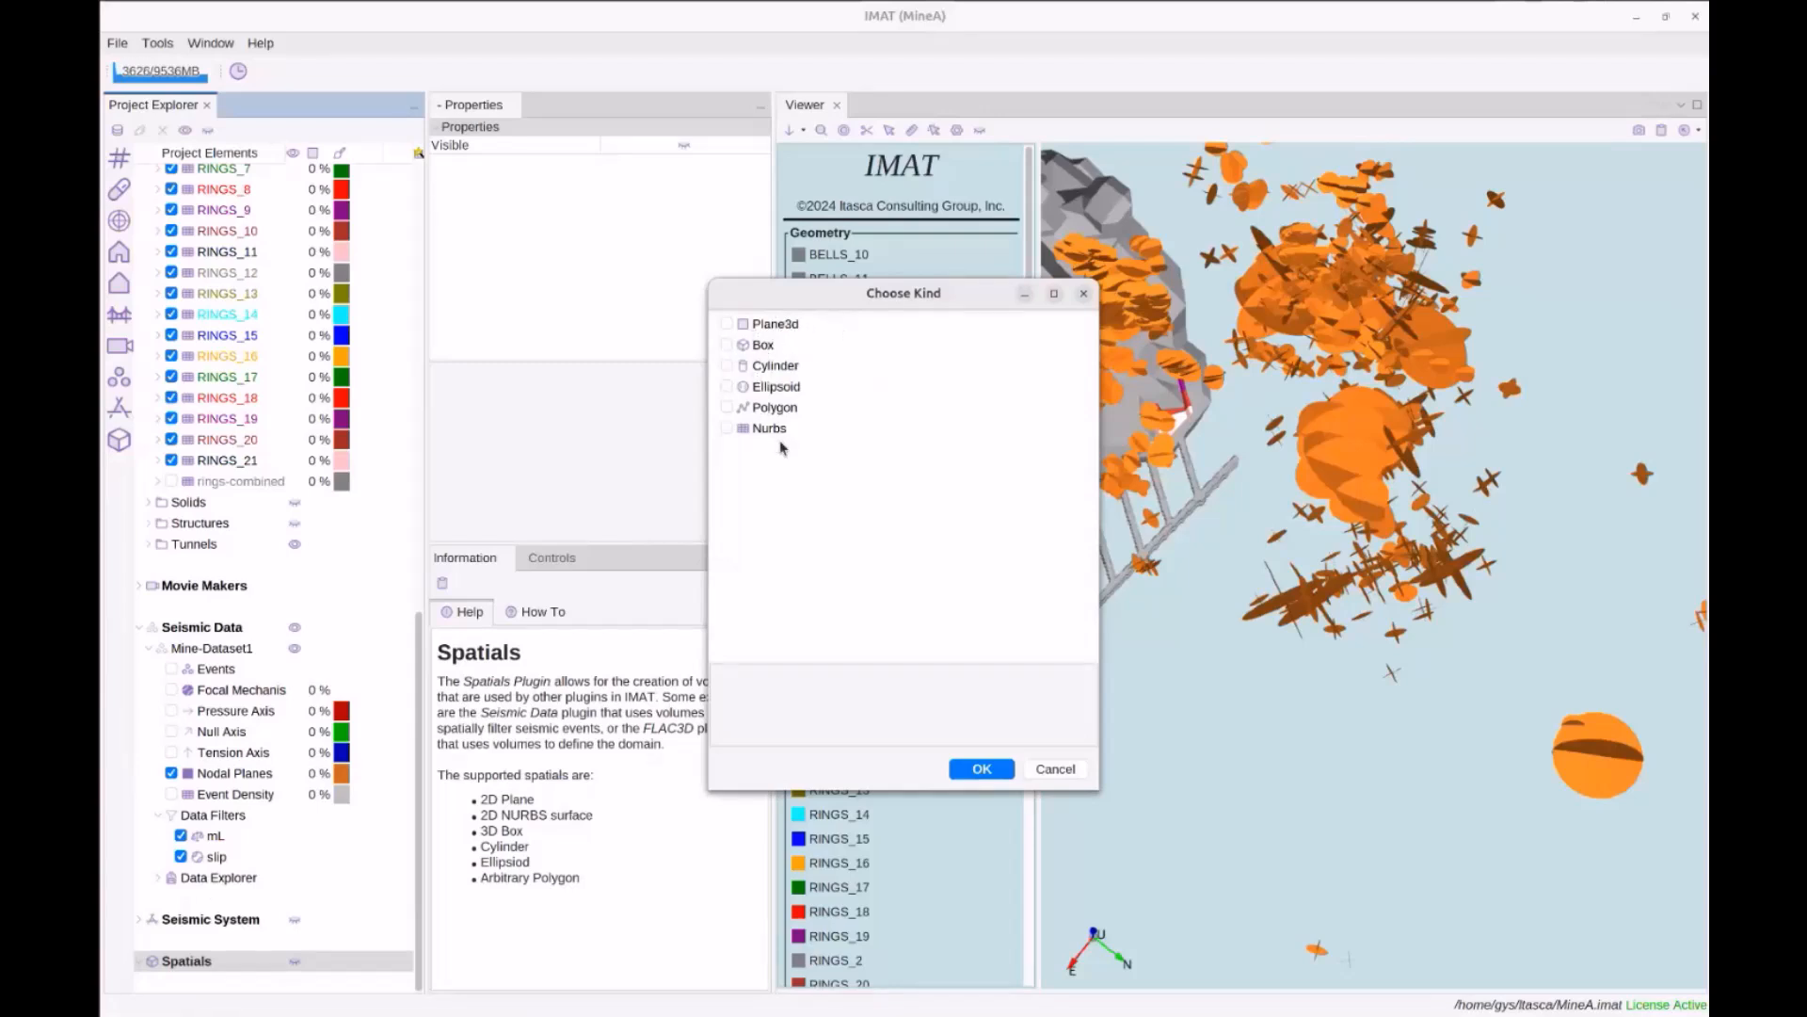
left_click(795, 326)
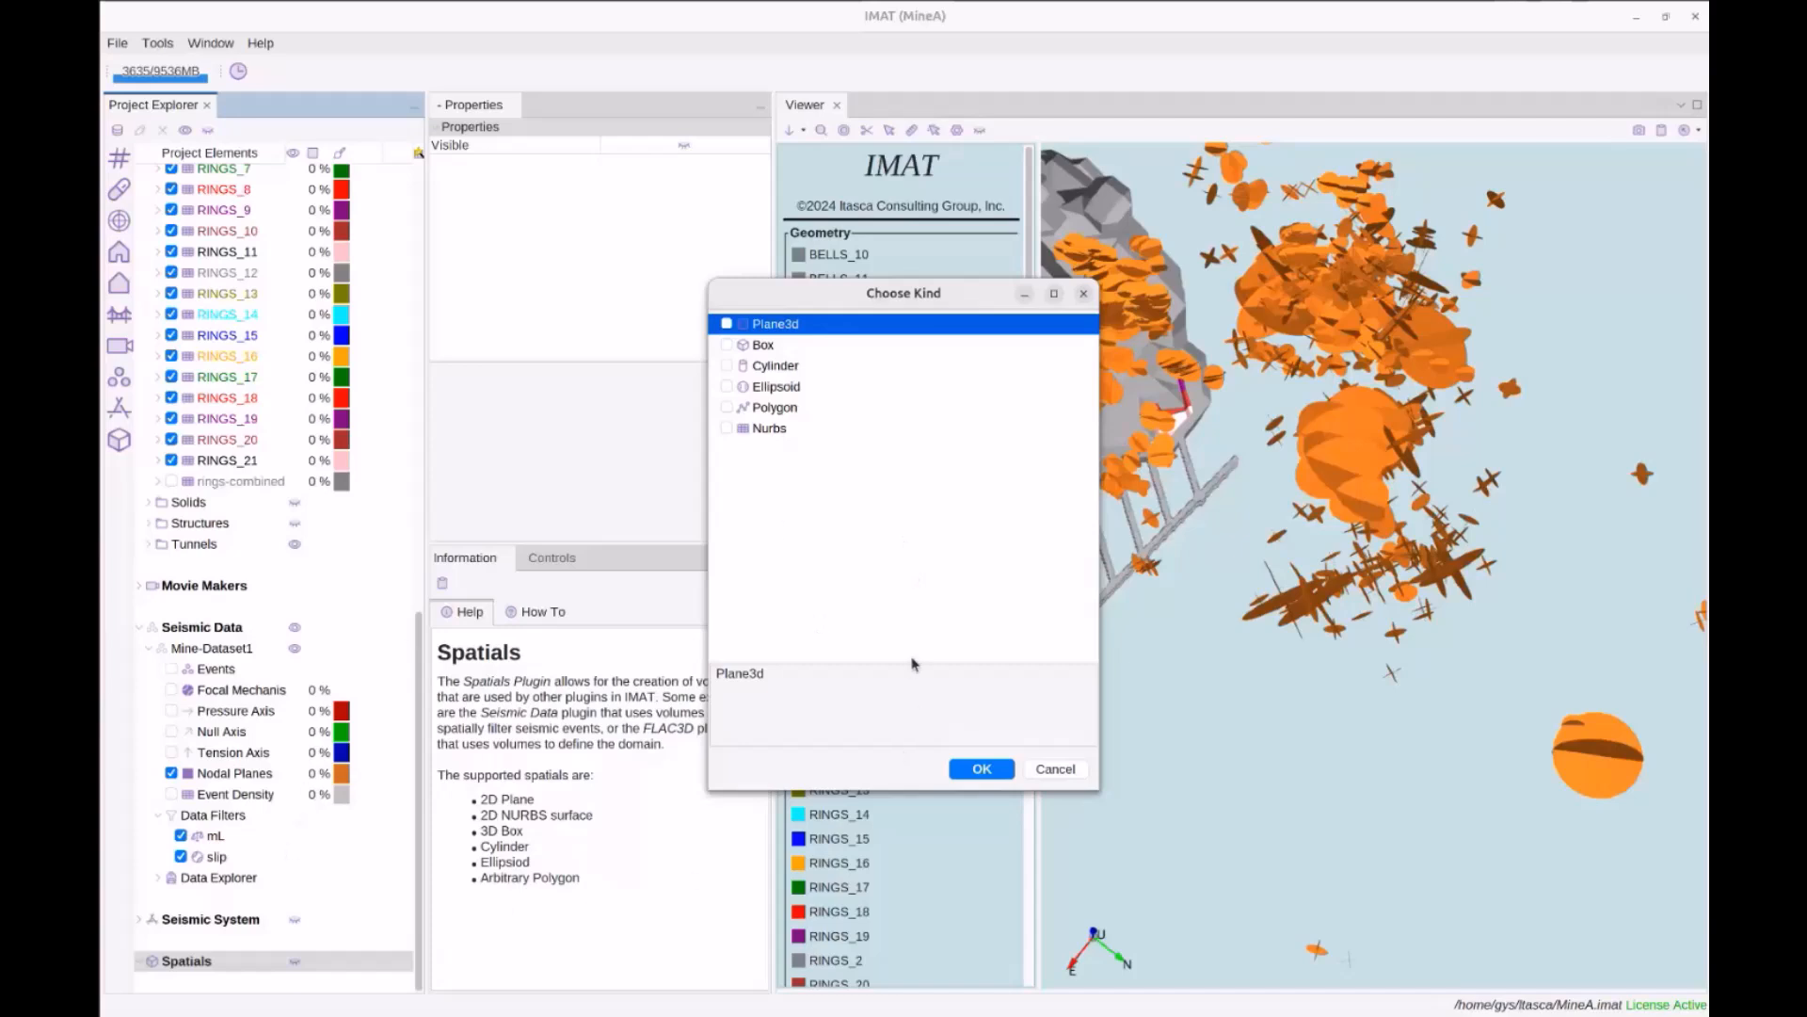
left_click(727, 325)
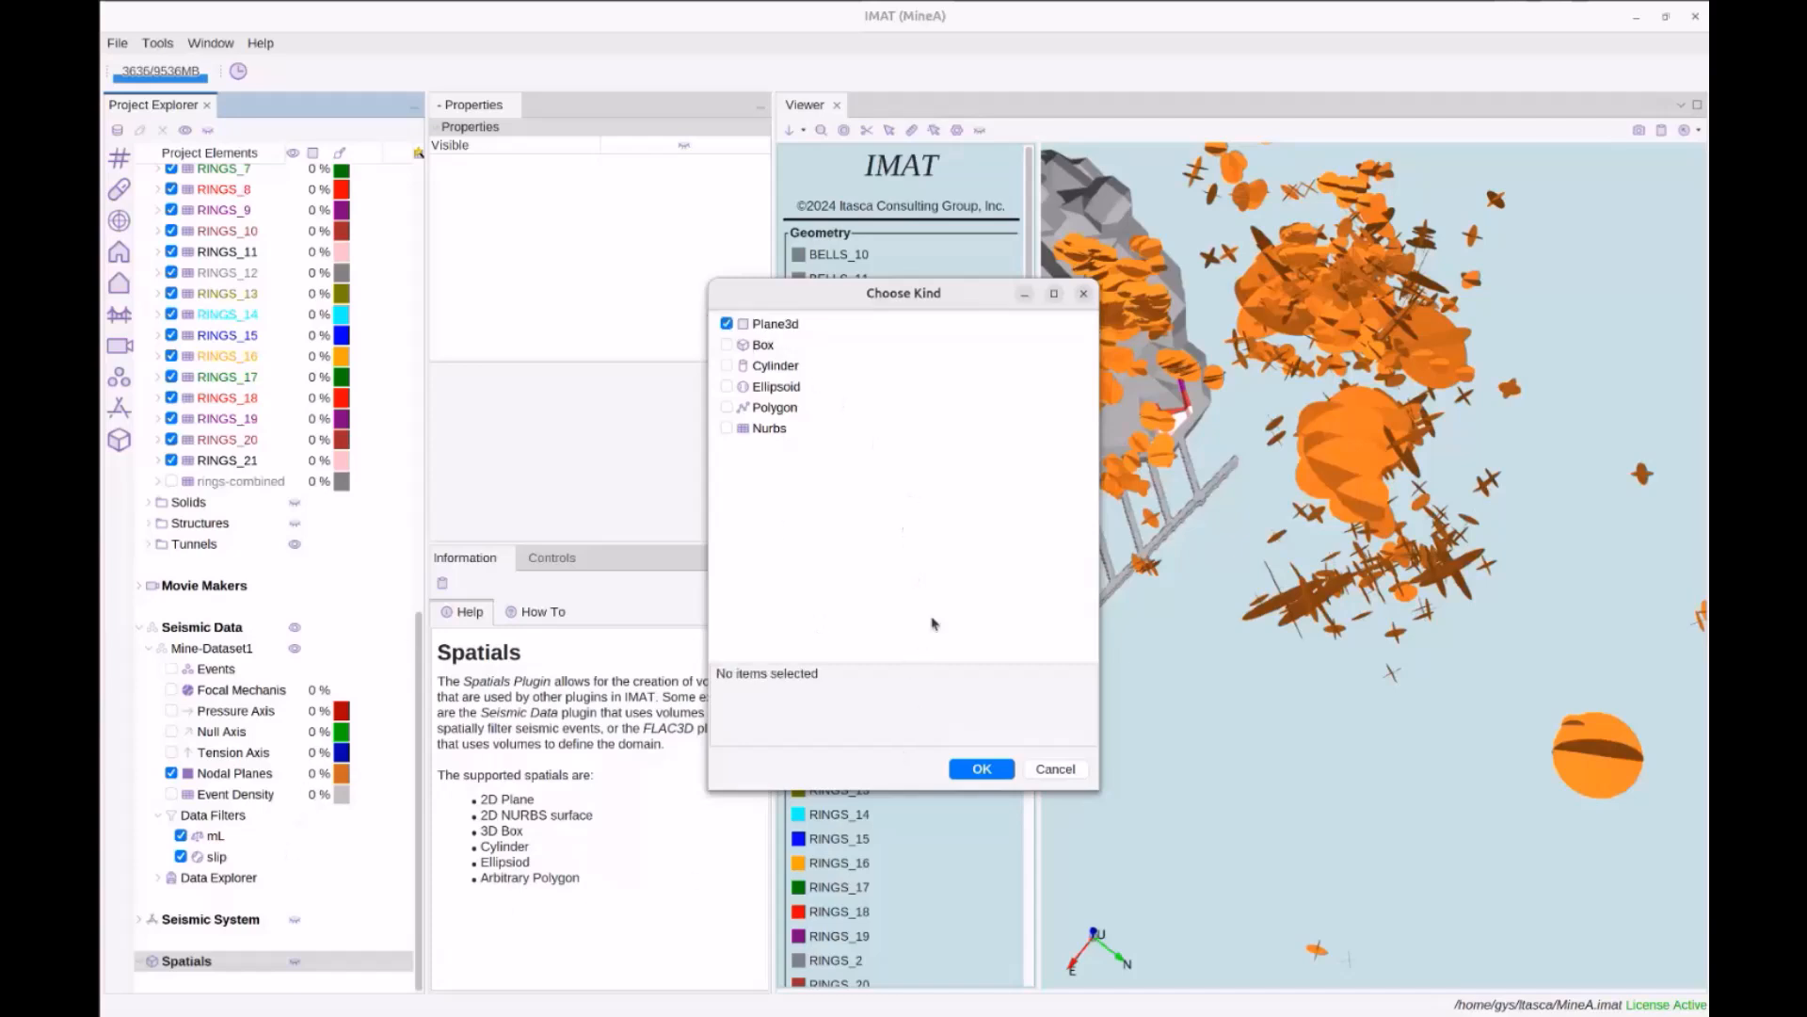
left_click(982, 770)
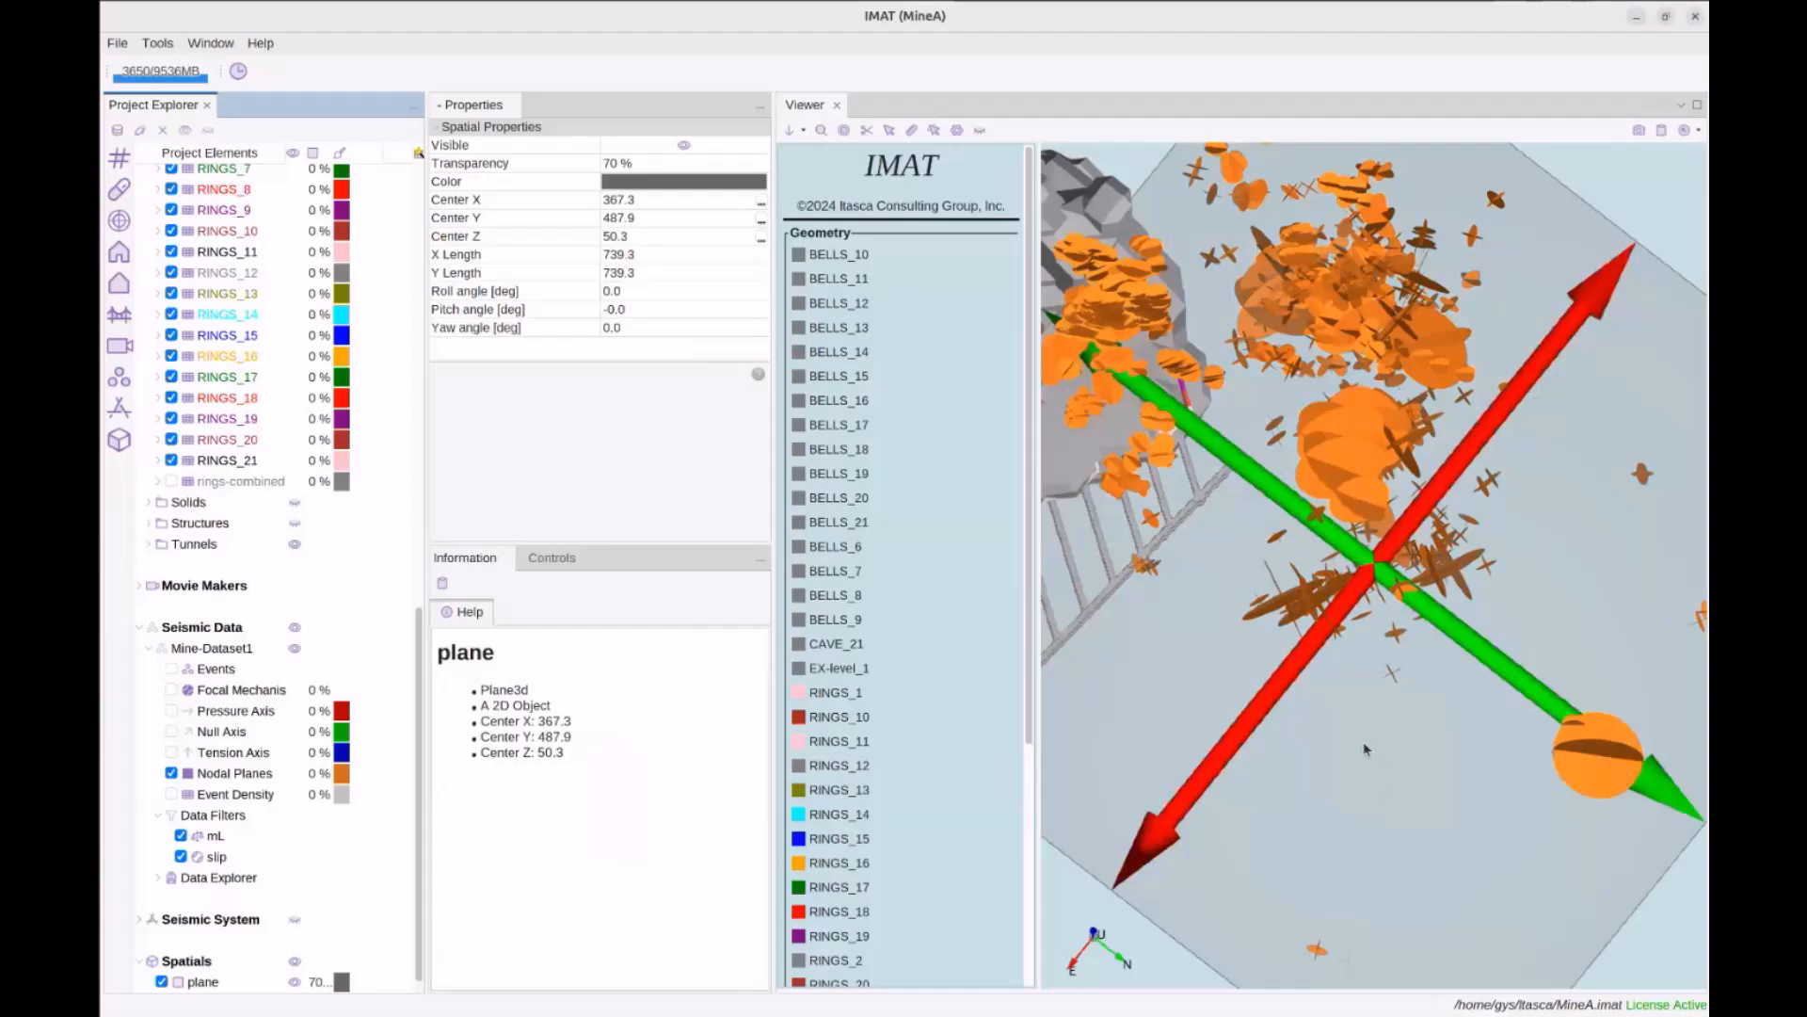
Select the plane spatial, show its move/scale/rotate controls, and begin rolling it
scroll(1365, 749, "down", 3)
left_click_drag(1388, 814, 1386, 758)
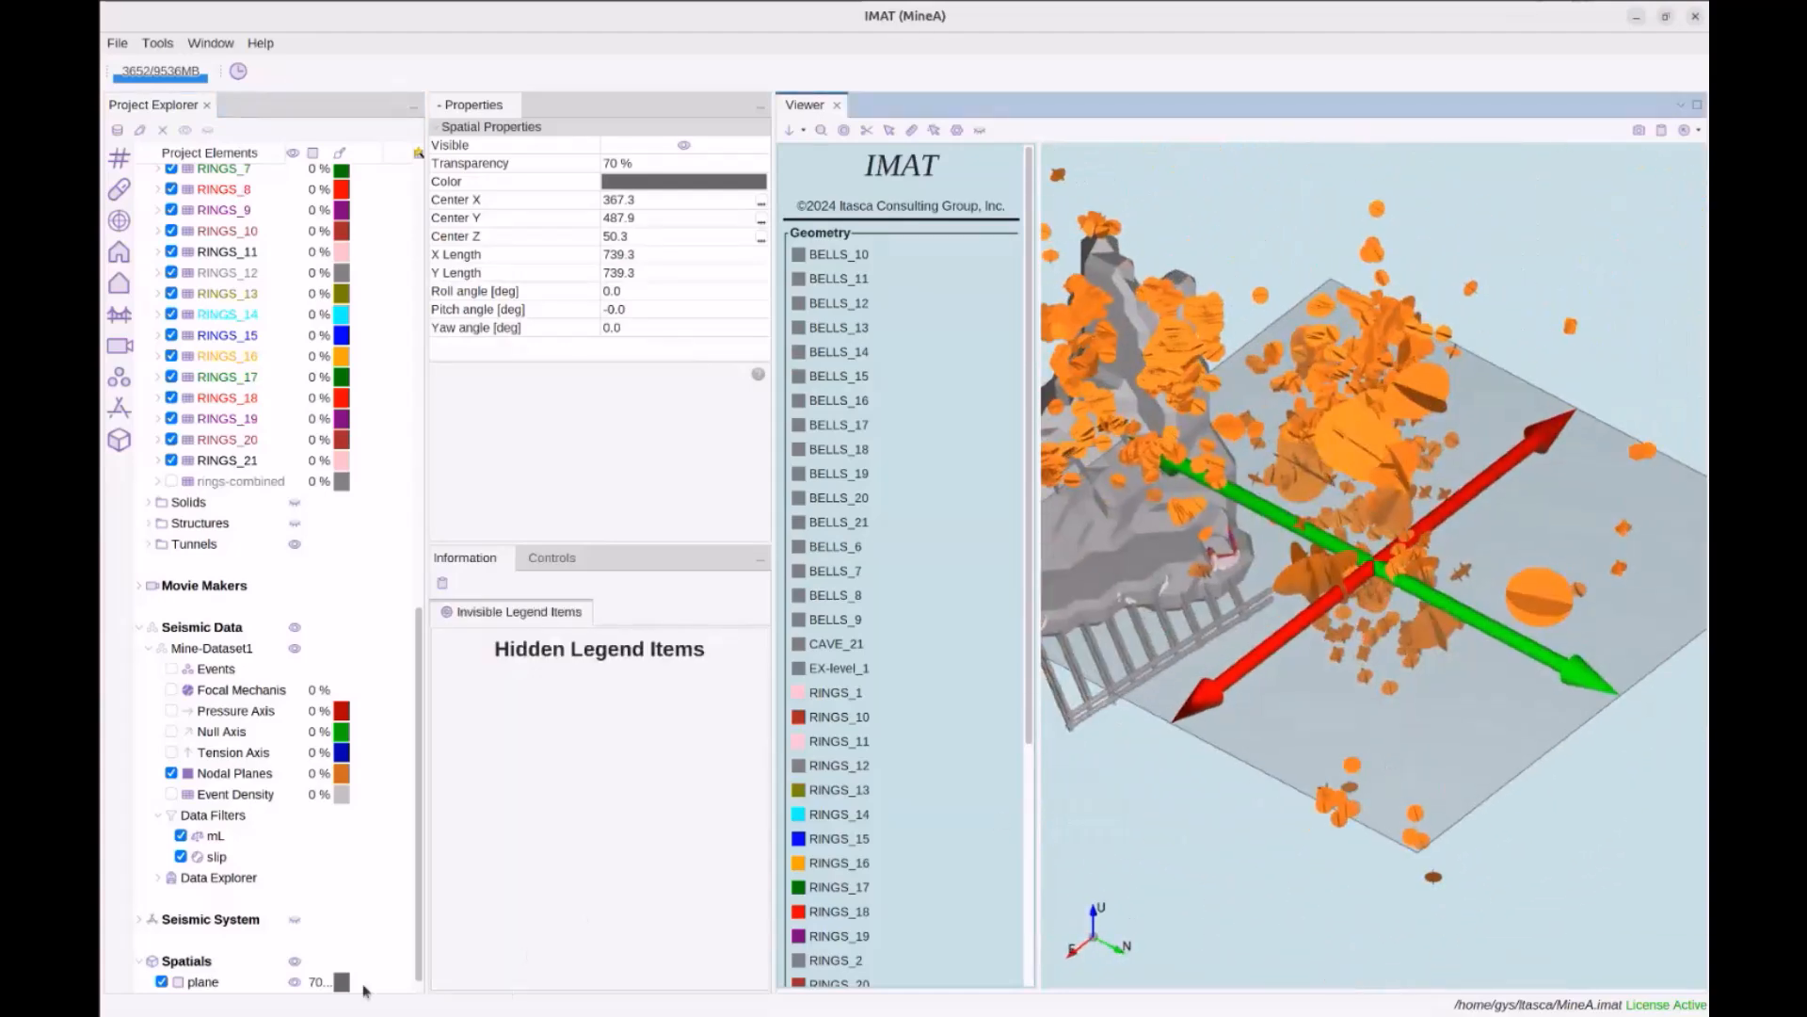
left_click(211, 982)
left_click(551, 558)
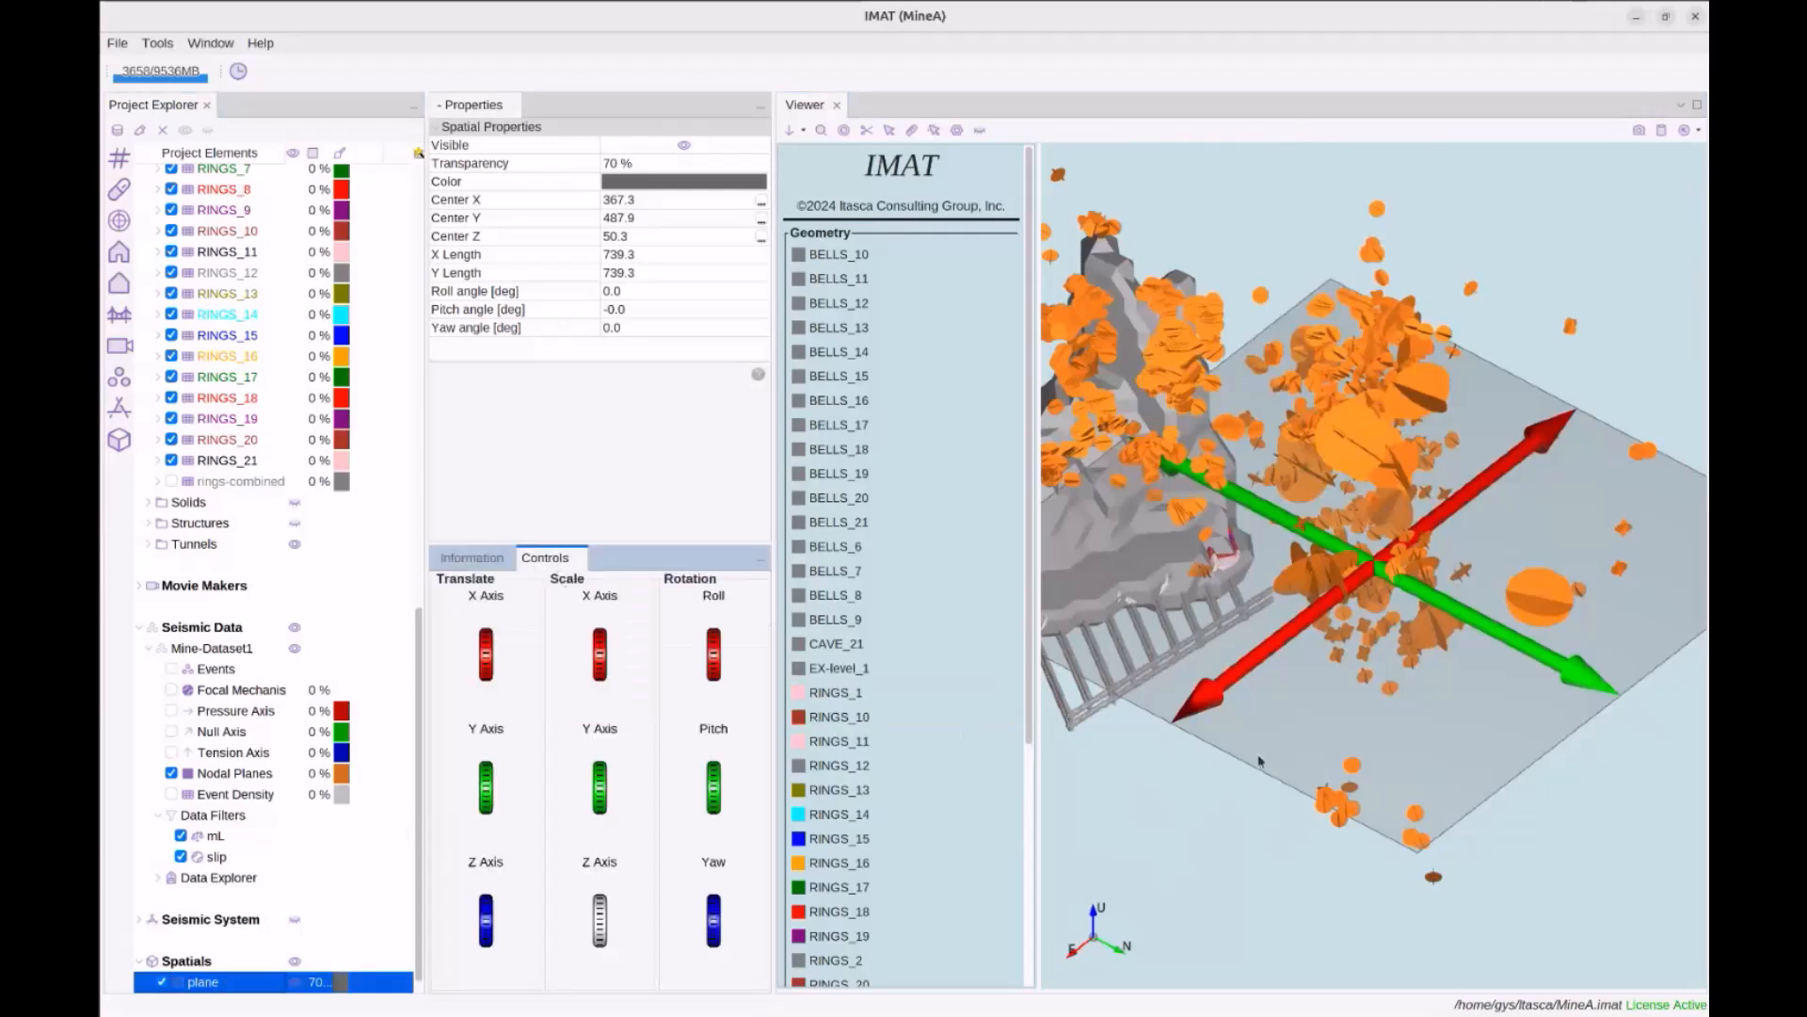
left_click_drag(1364, 770, 1339, 633)
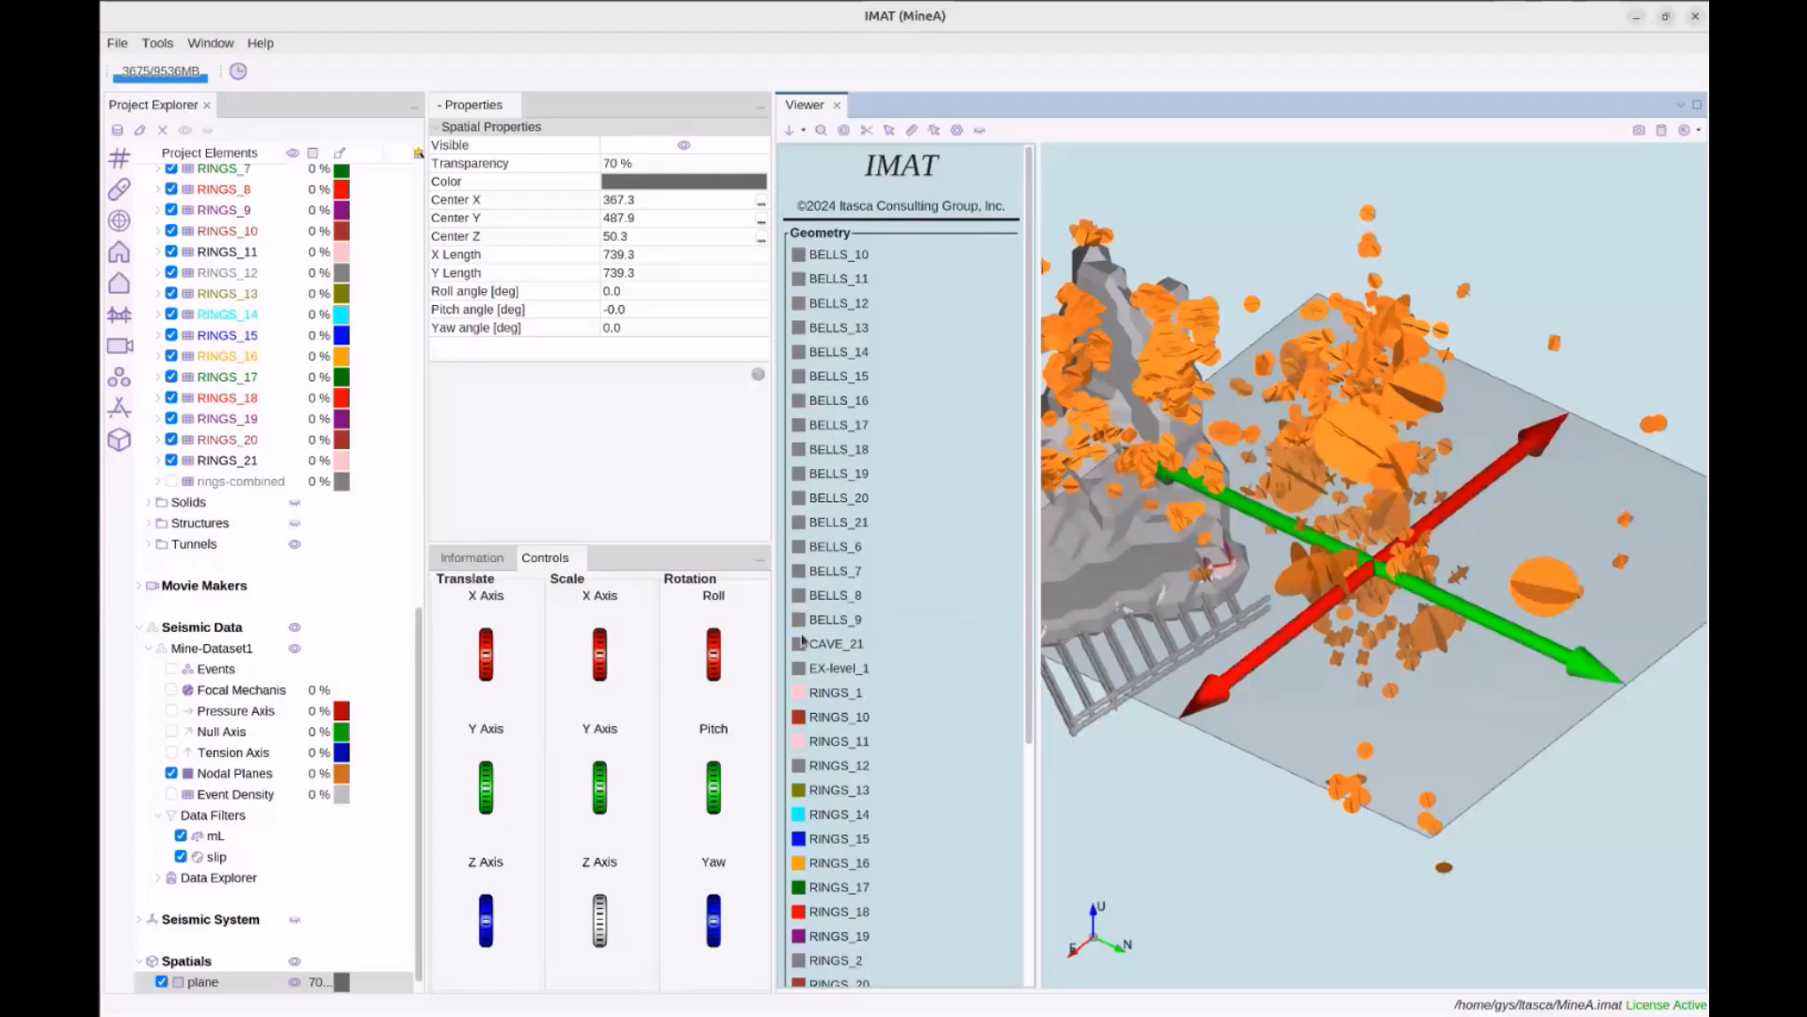
left_click_drag(1215, 674, 1265, 651)
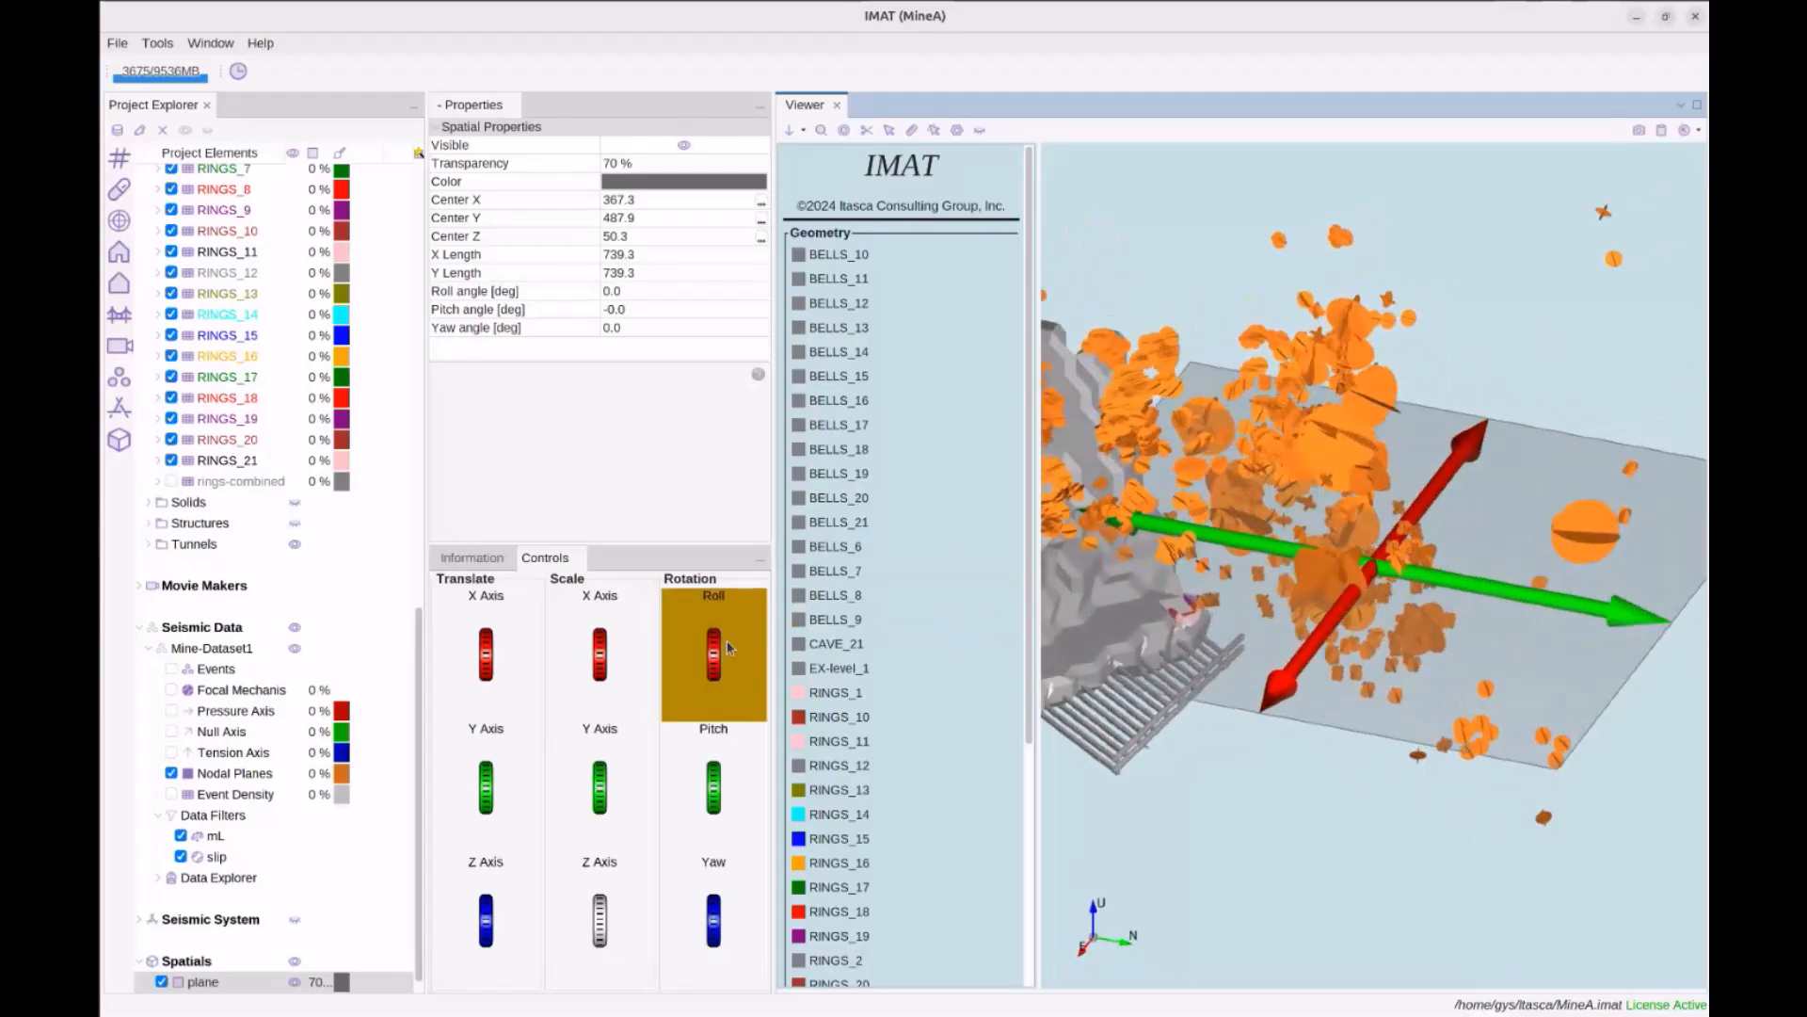
left_click_drag(716, 653, 731, 647)
Turn the plane to roll -105.0°, pitch -8.1°, yaw -27.9°, orbiting to check the tilt
scroll(730, 647, "down", 10)
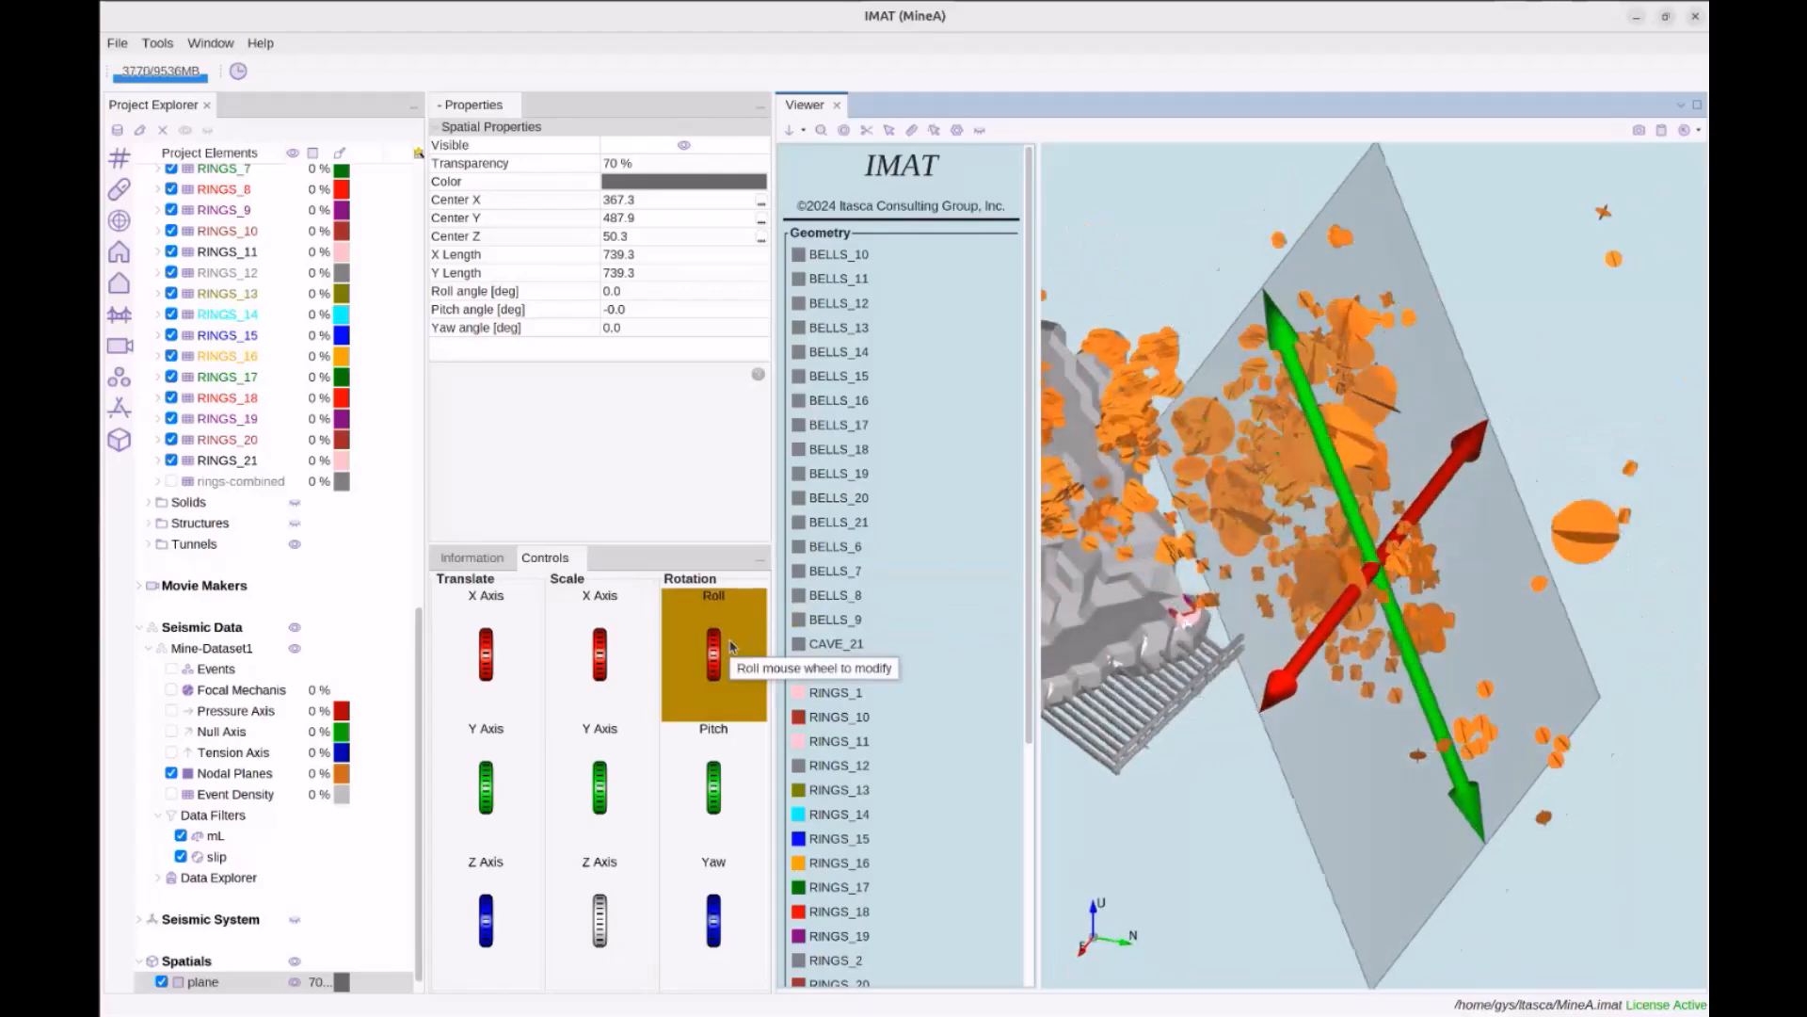
scroll(730, 647, "down", 10)
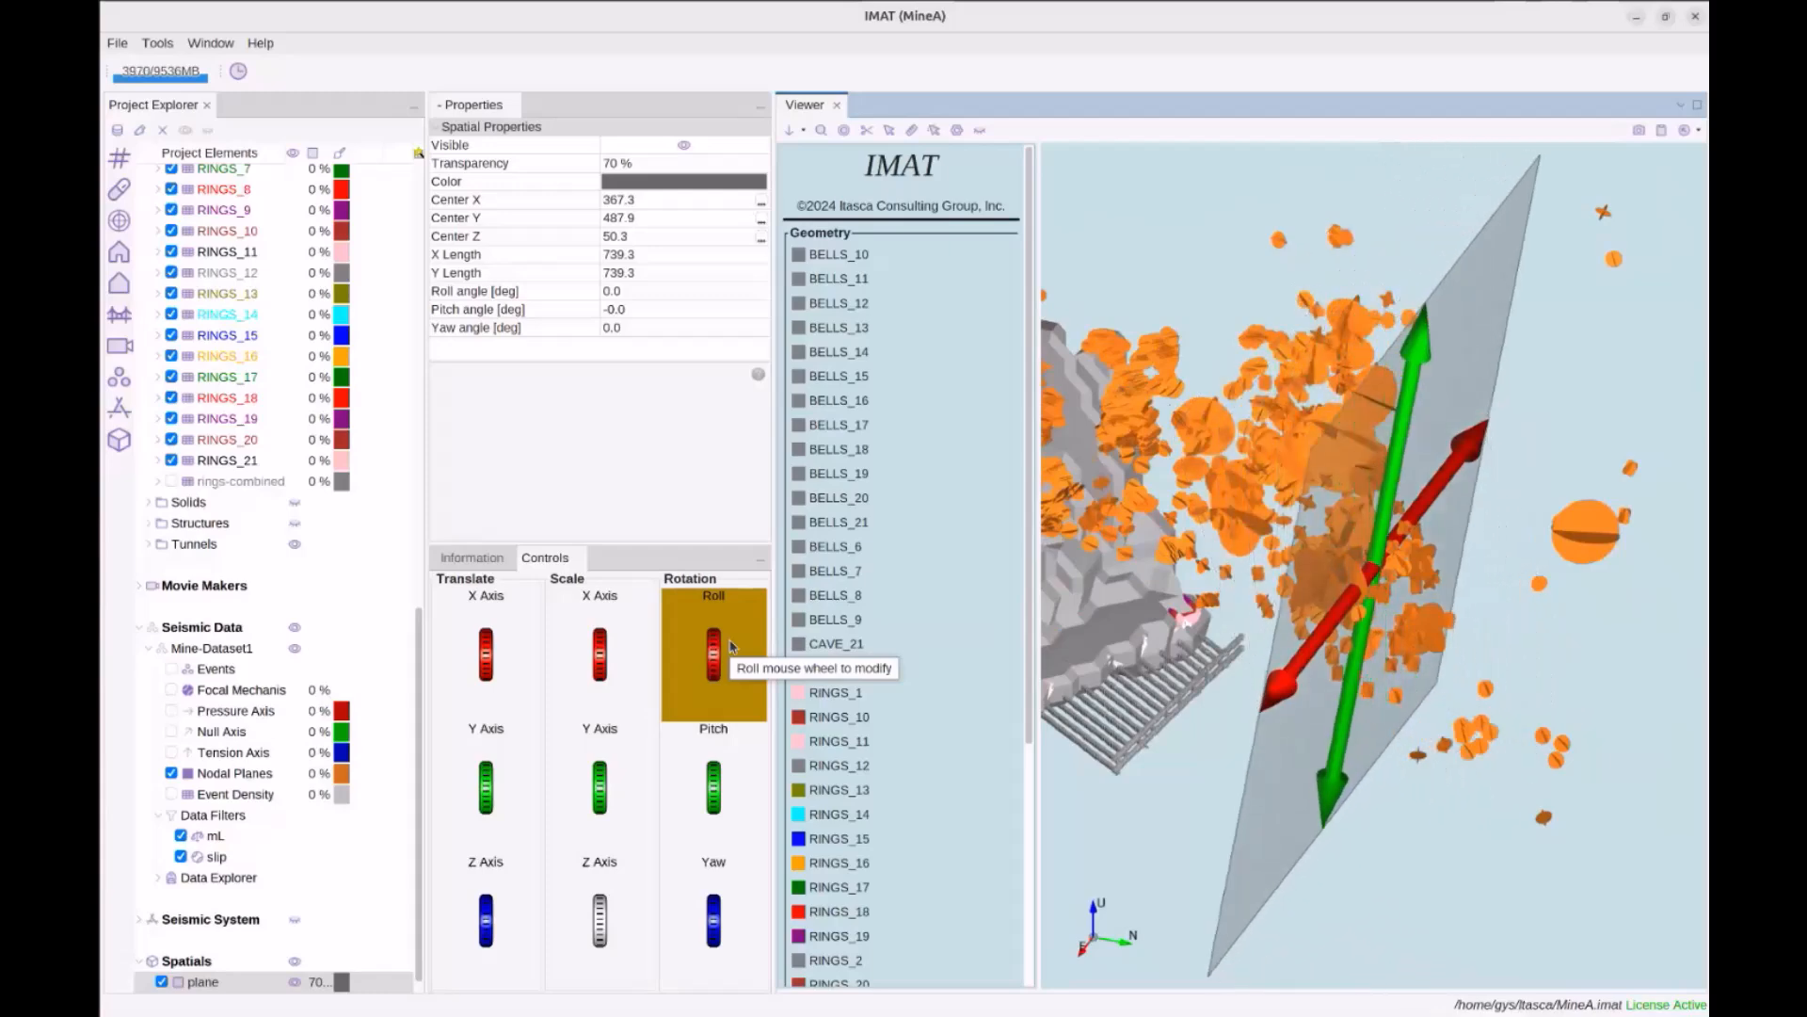
left_click_drag(1269, 655, 1333, 693)
scroll(743, 767, "down", 2)
left_click_drag(1299, 767, 1409, 645)
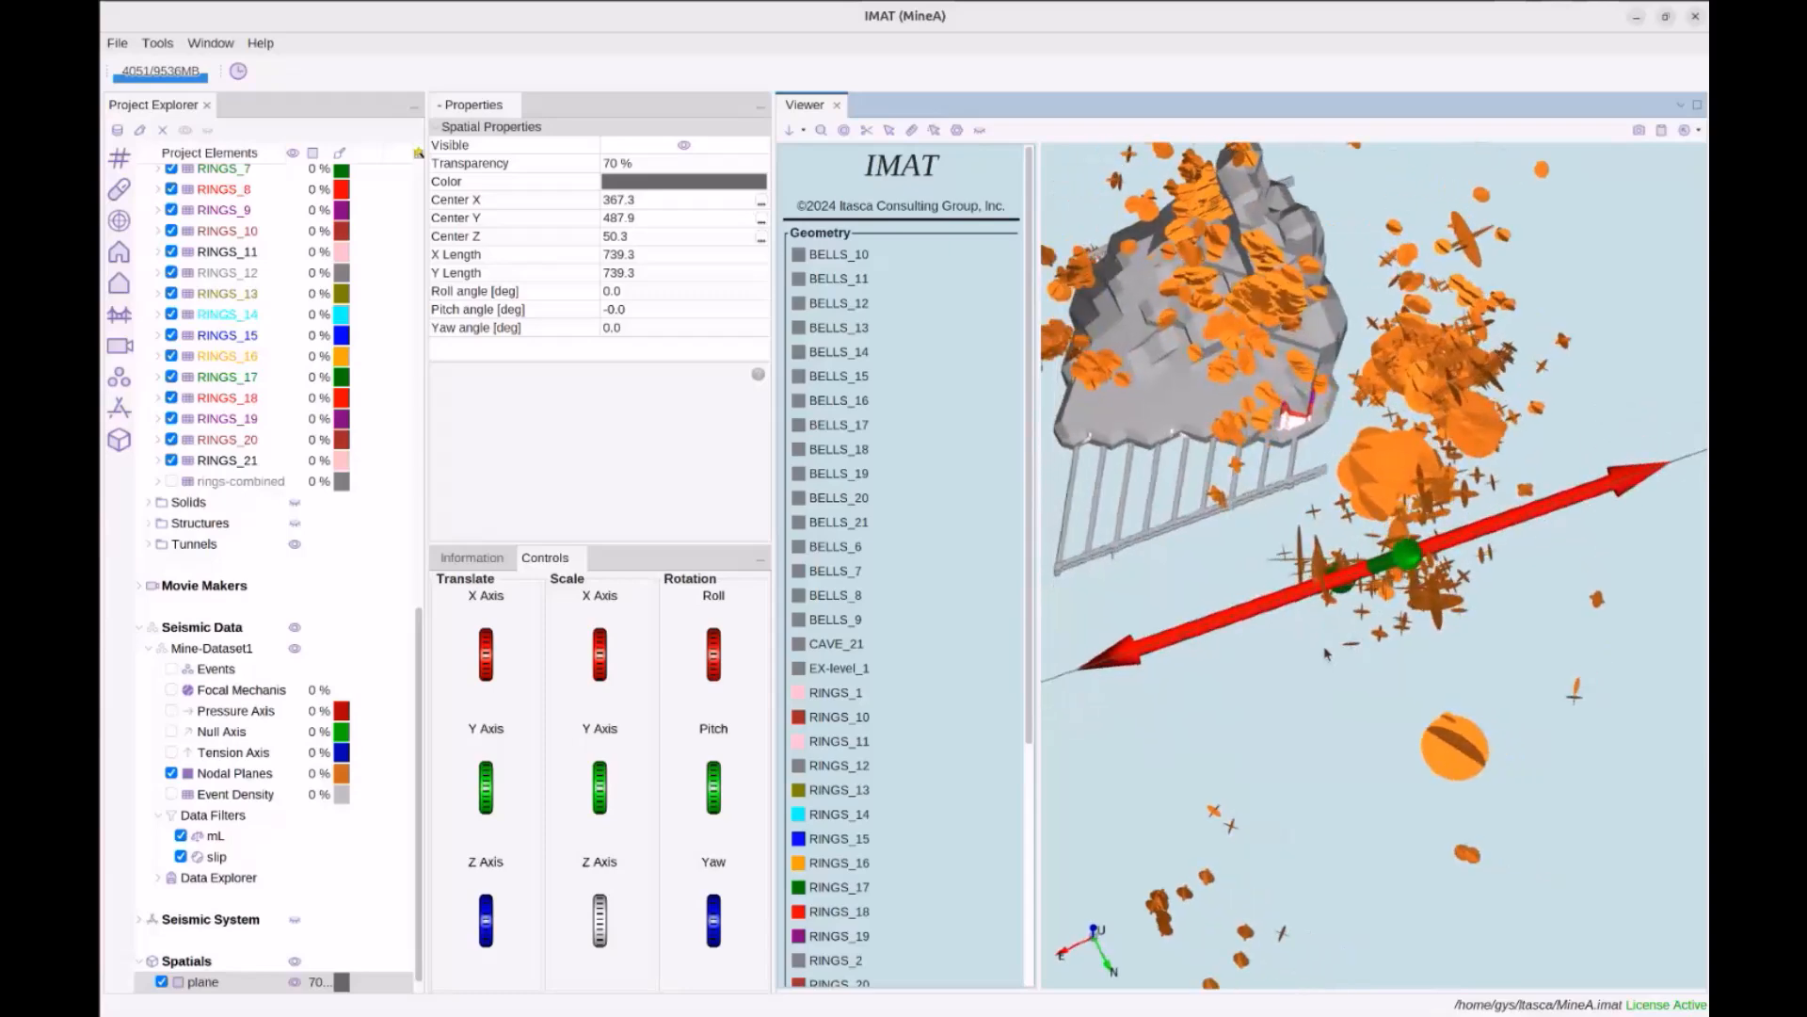
scroll(733, 770, "down", 5)
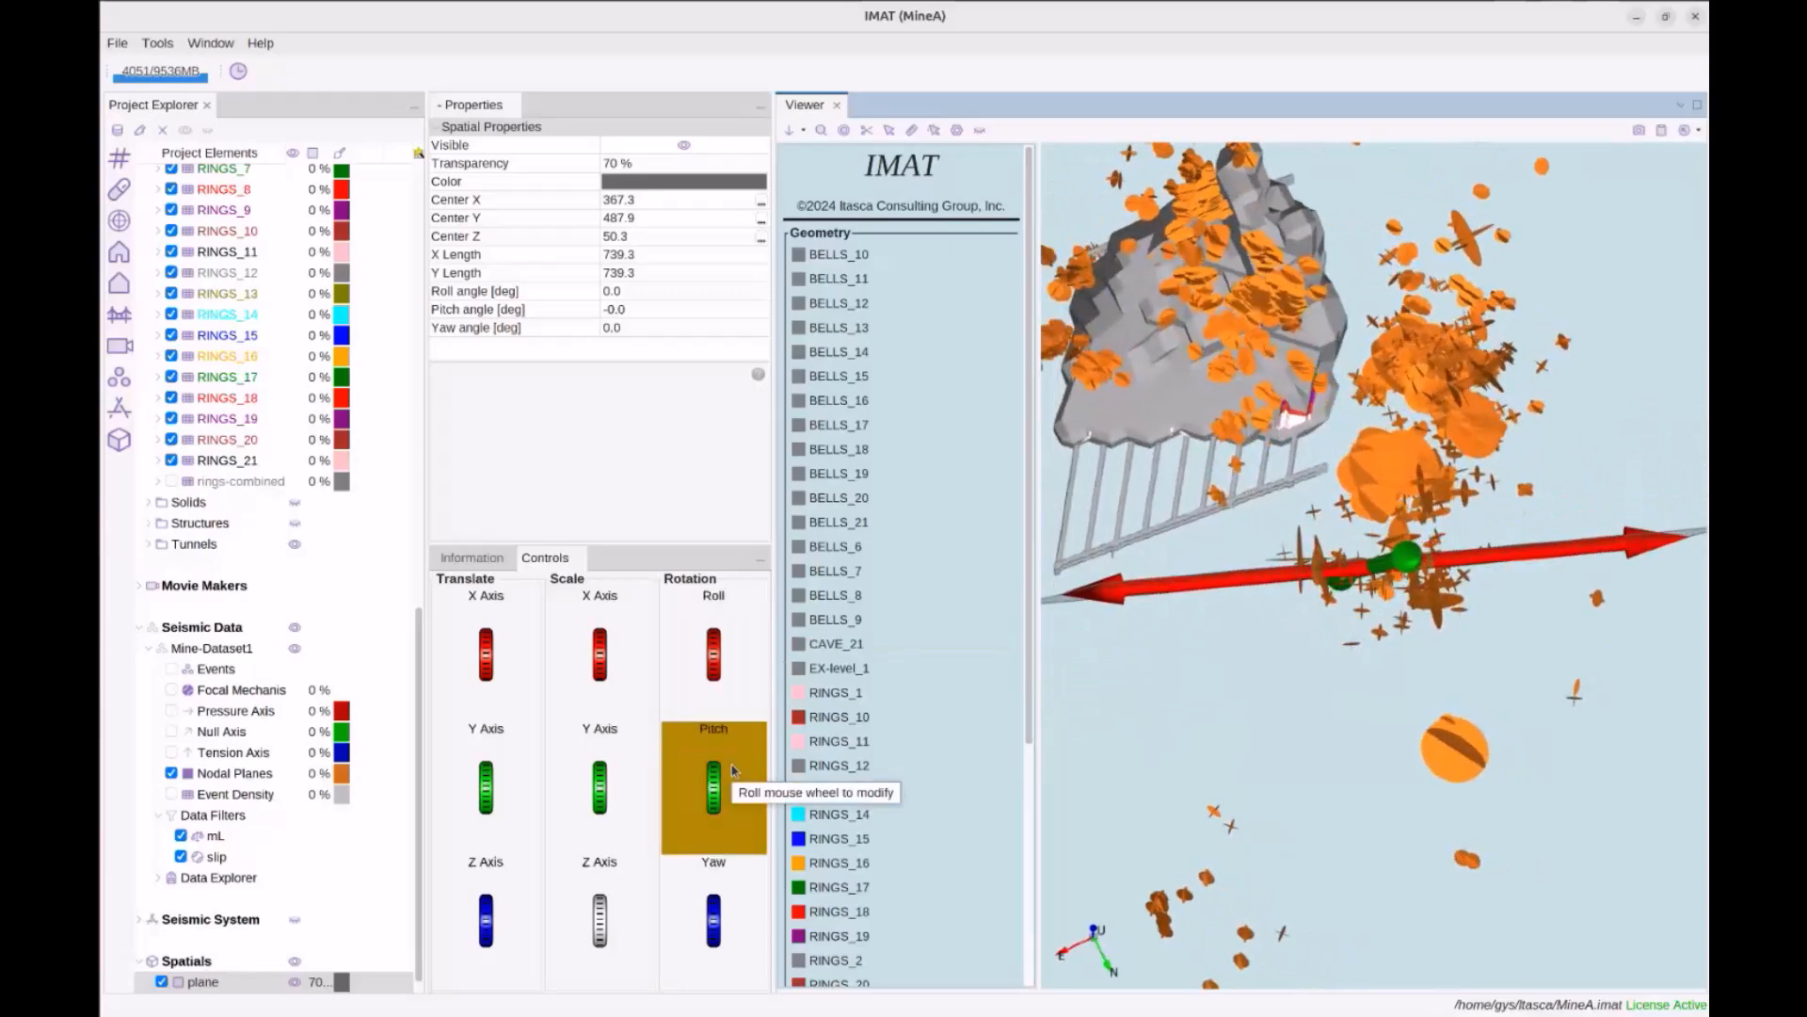
left_click_drag(1223, 697, 1180, 697)
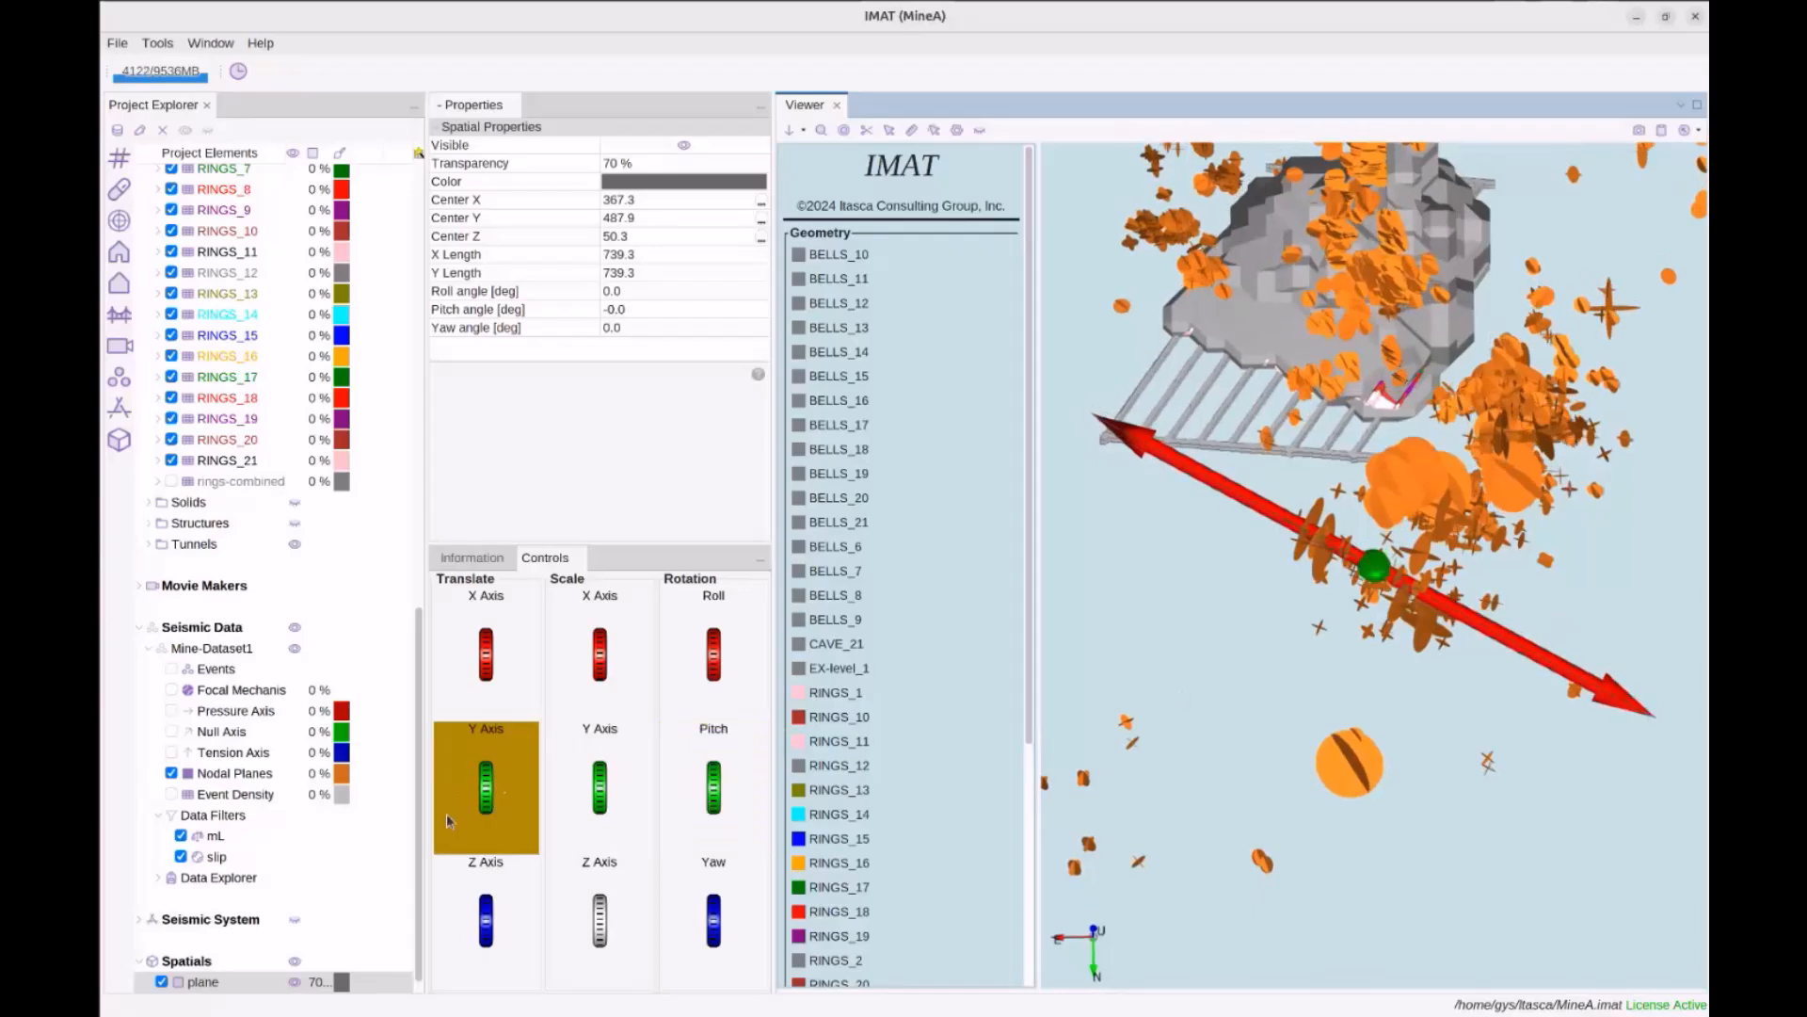
scroll(342, 831, "down", 1)
Make a first attempt at creating a mesh from the plane spatial
right_click(211, 964)
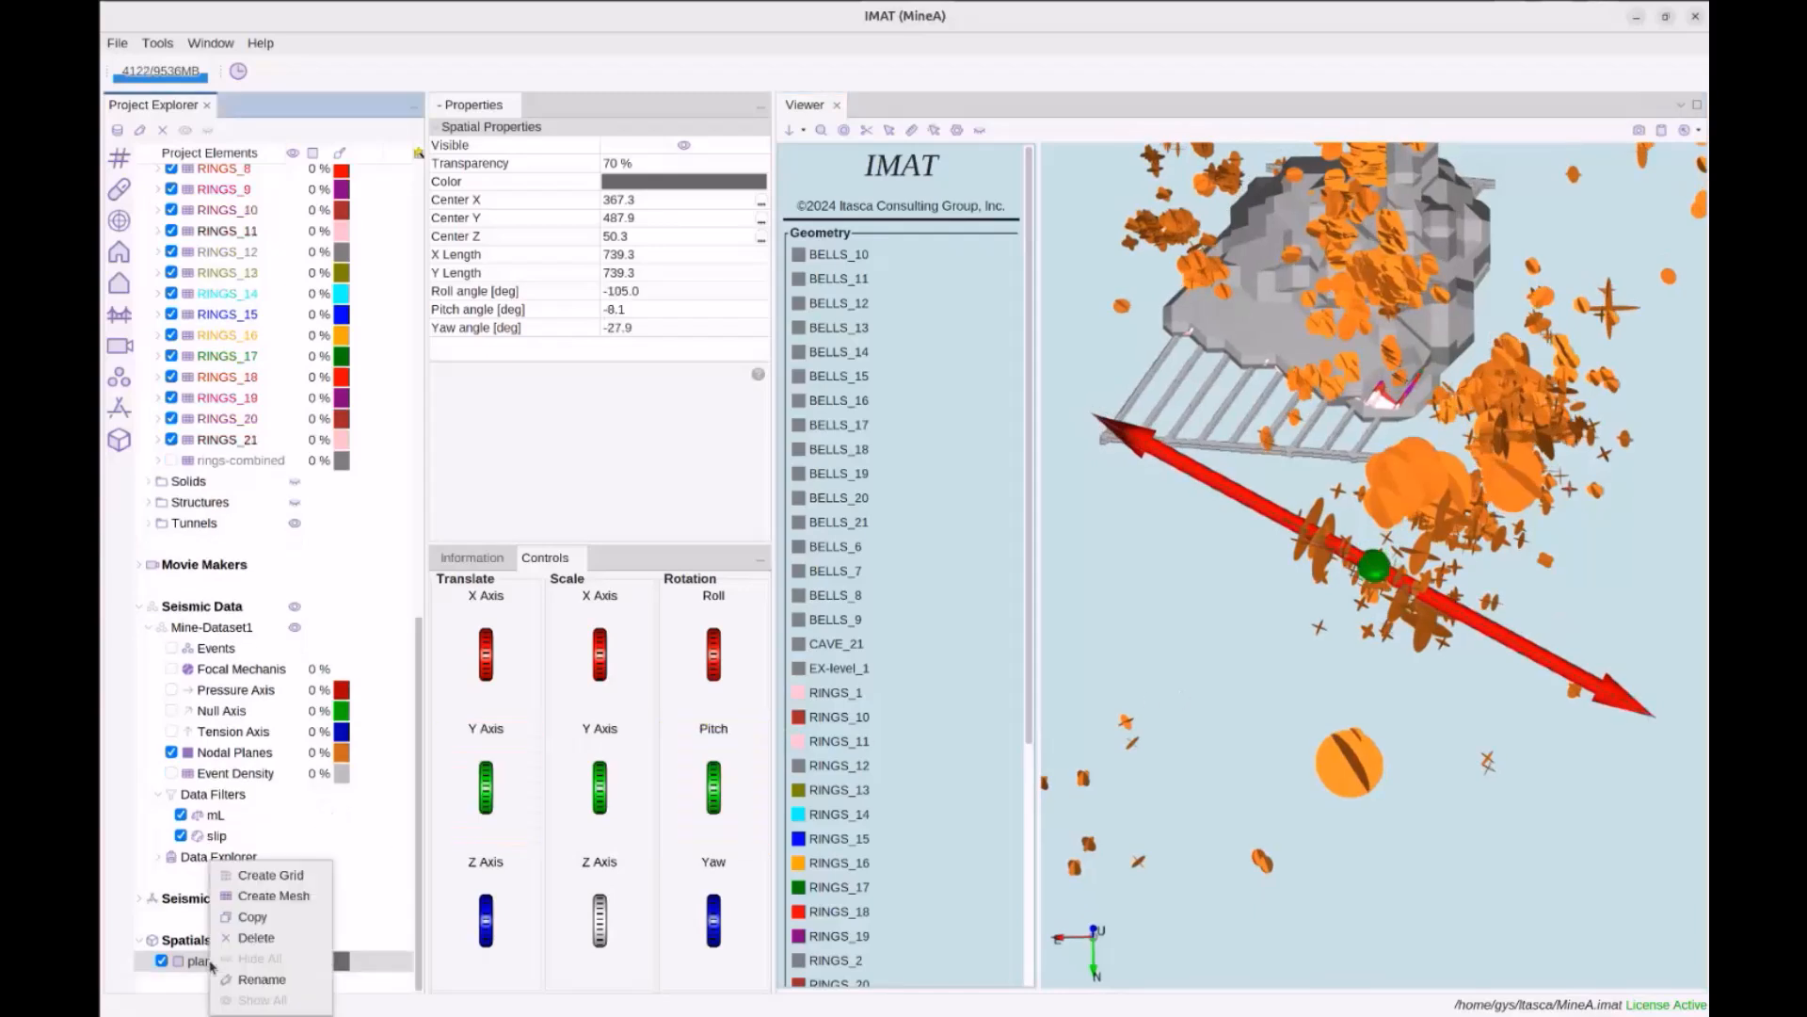
left_click(317, 901)
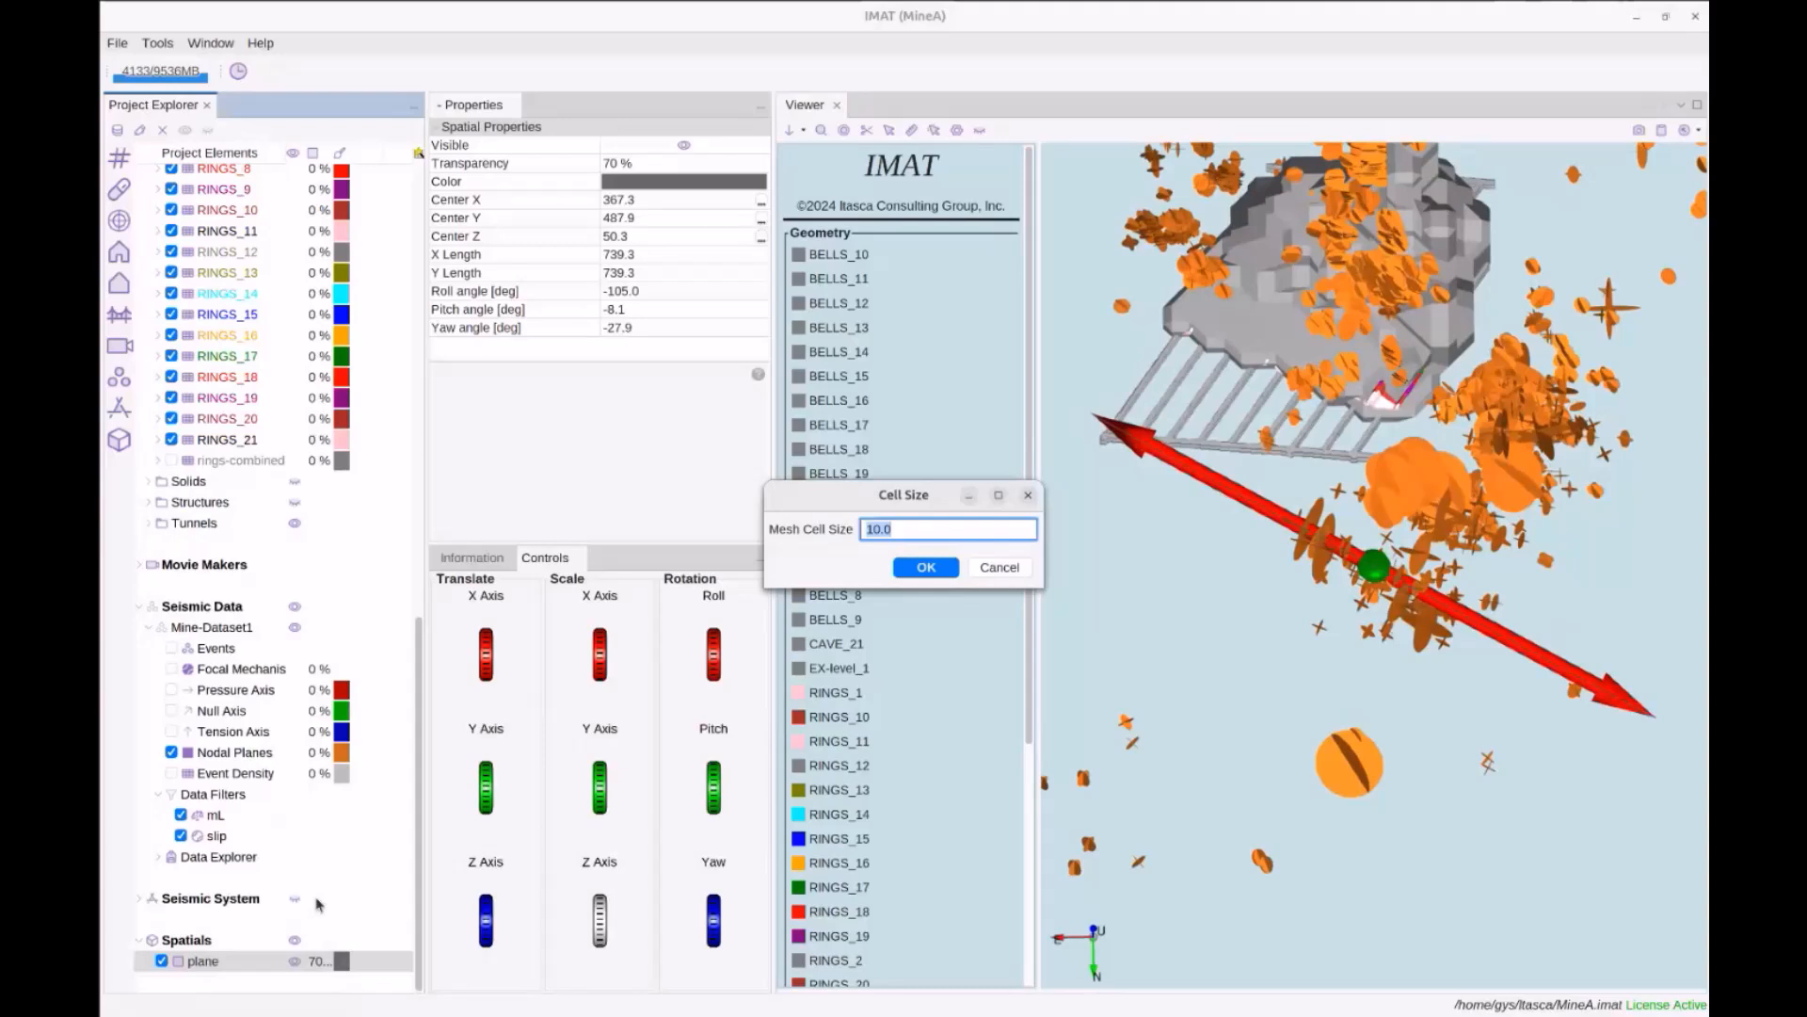
type("my-structure")
left_click(924, 567)
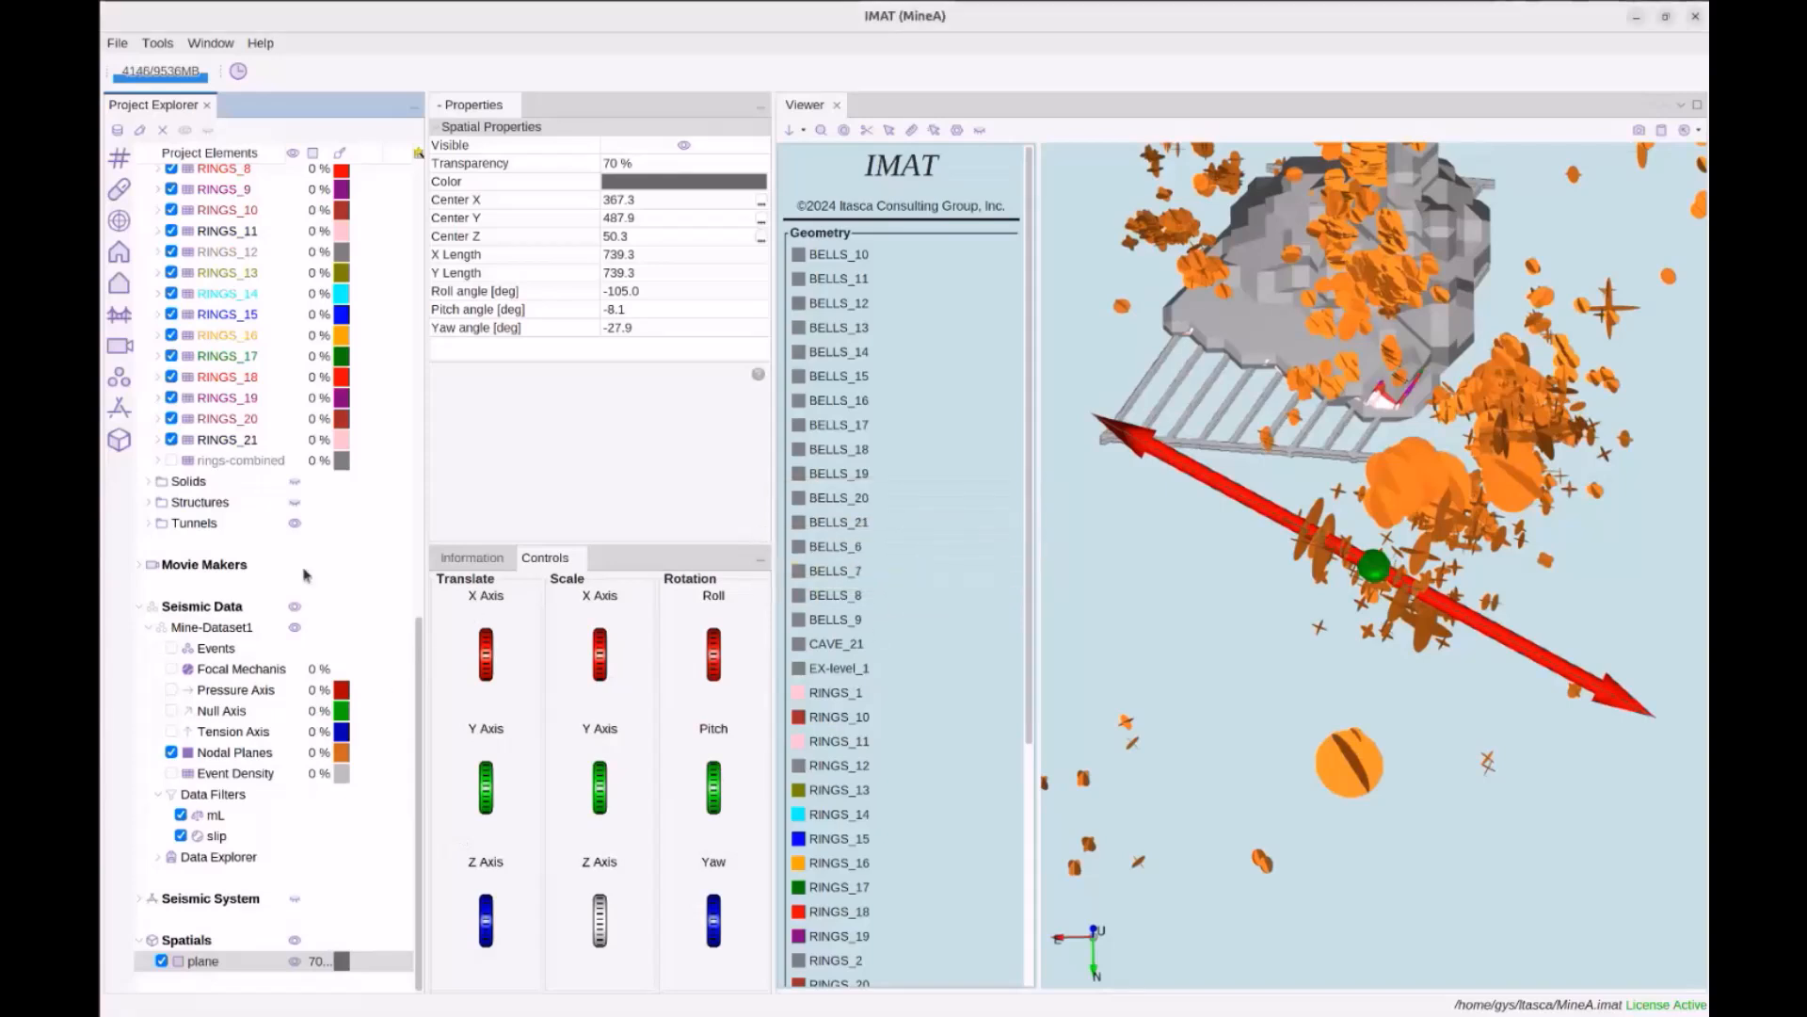
Expand the Structures and Tunnels geometry folders to look for the mesh
double_click(209, 506)
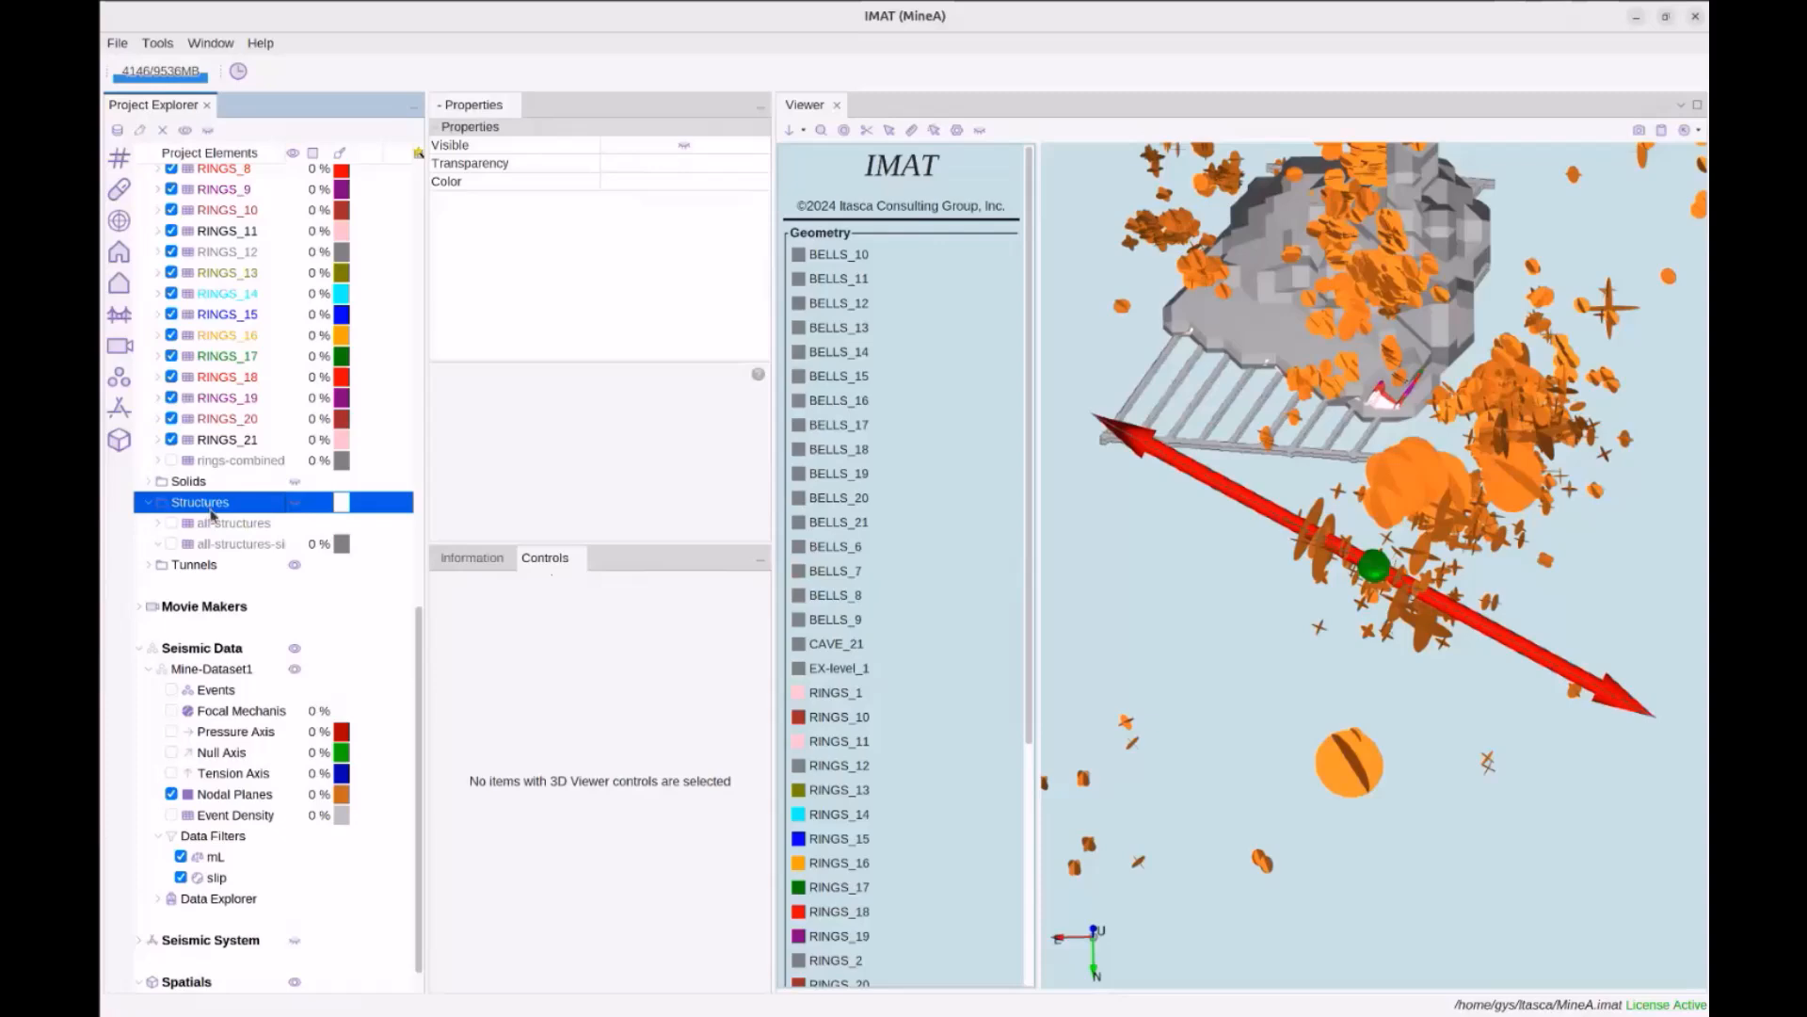
scroll(209, 509, "up", 7)
scroll(213, 514, "up", 7)
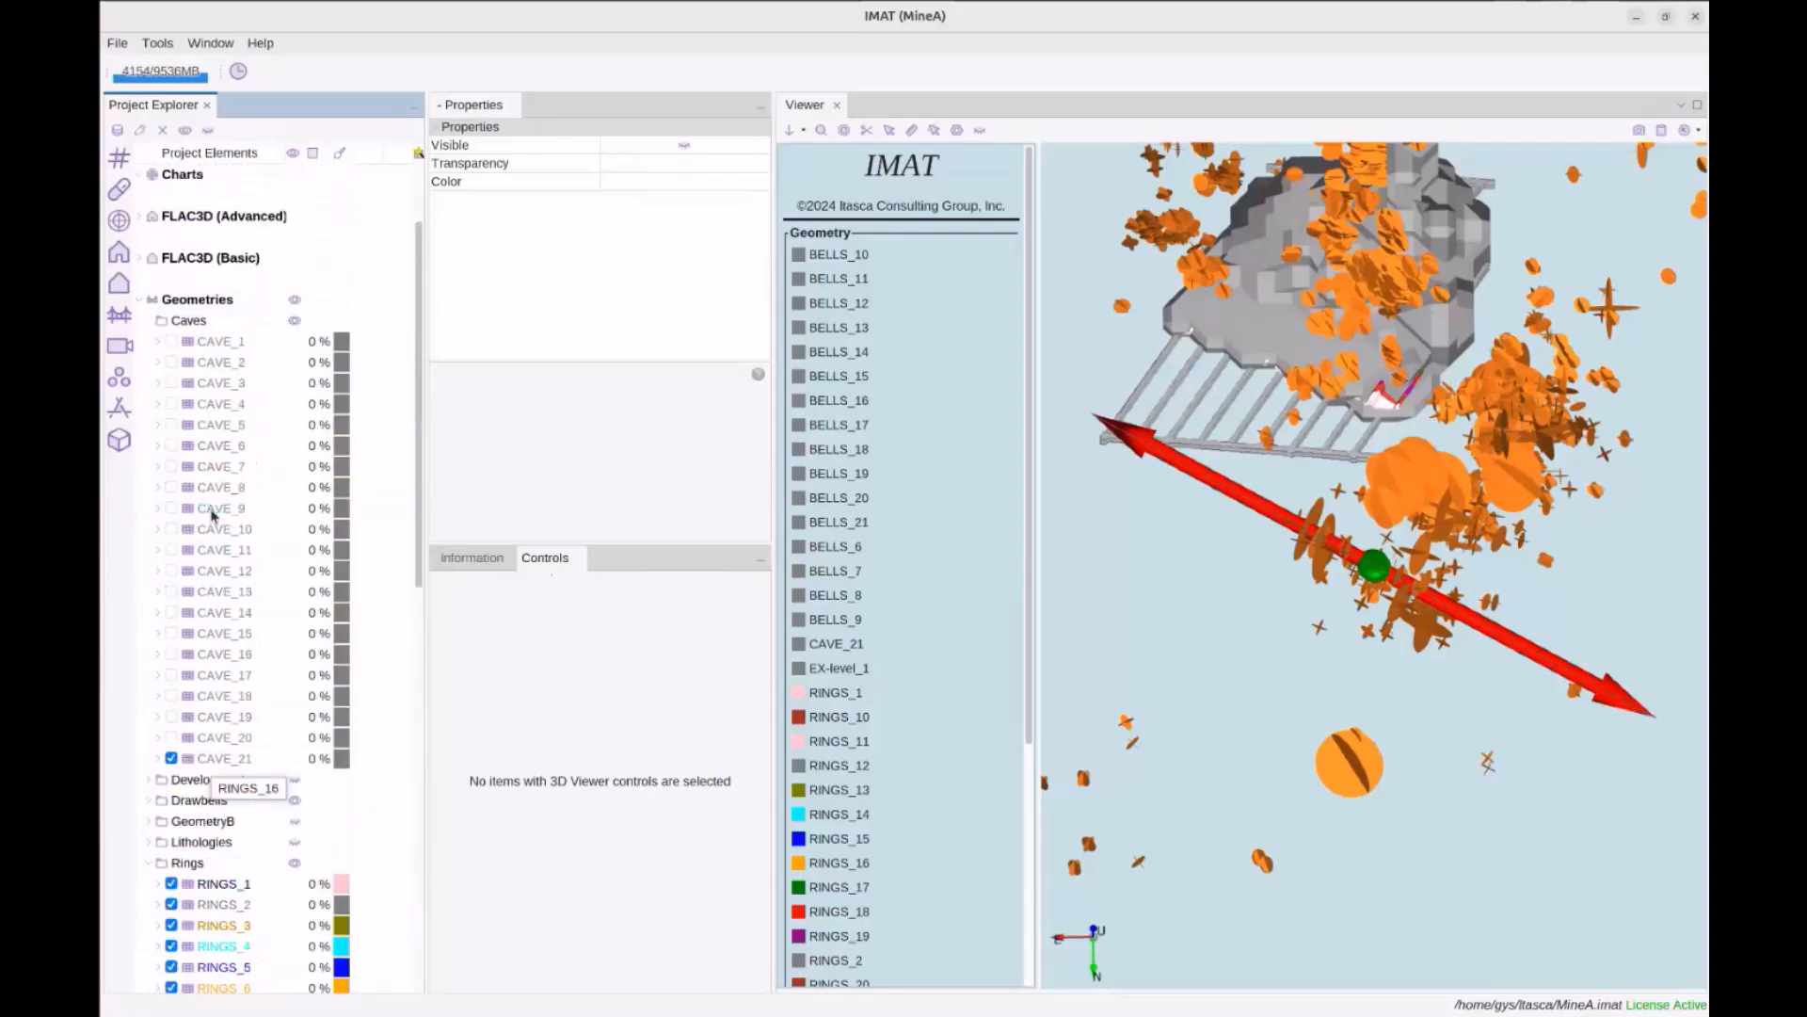
scroll(212, 516, "down", 15)
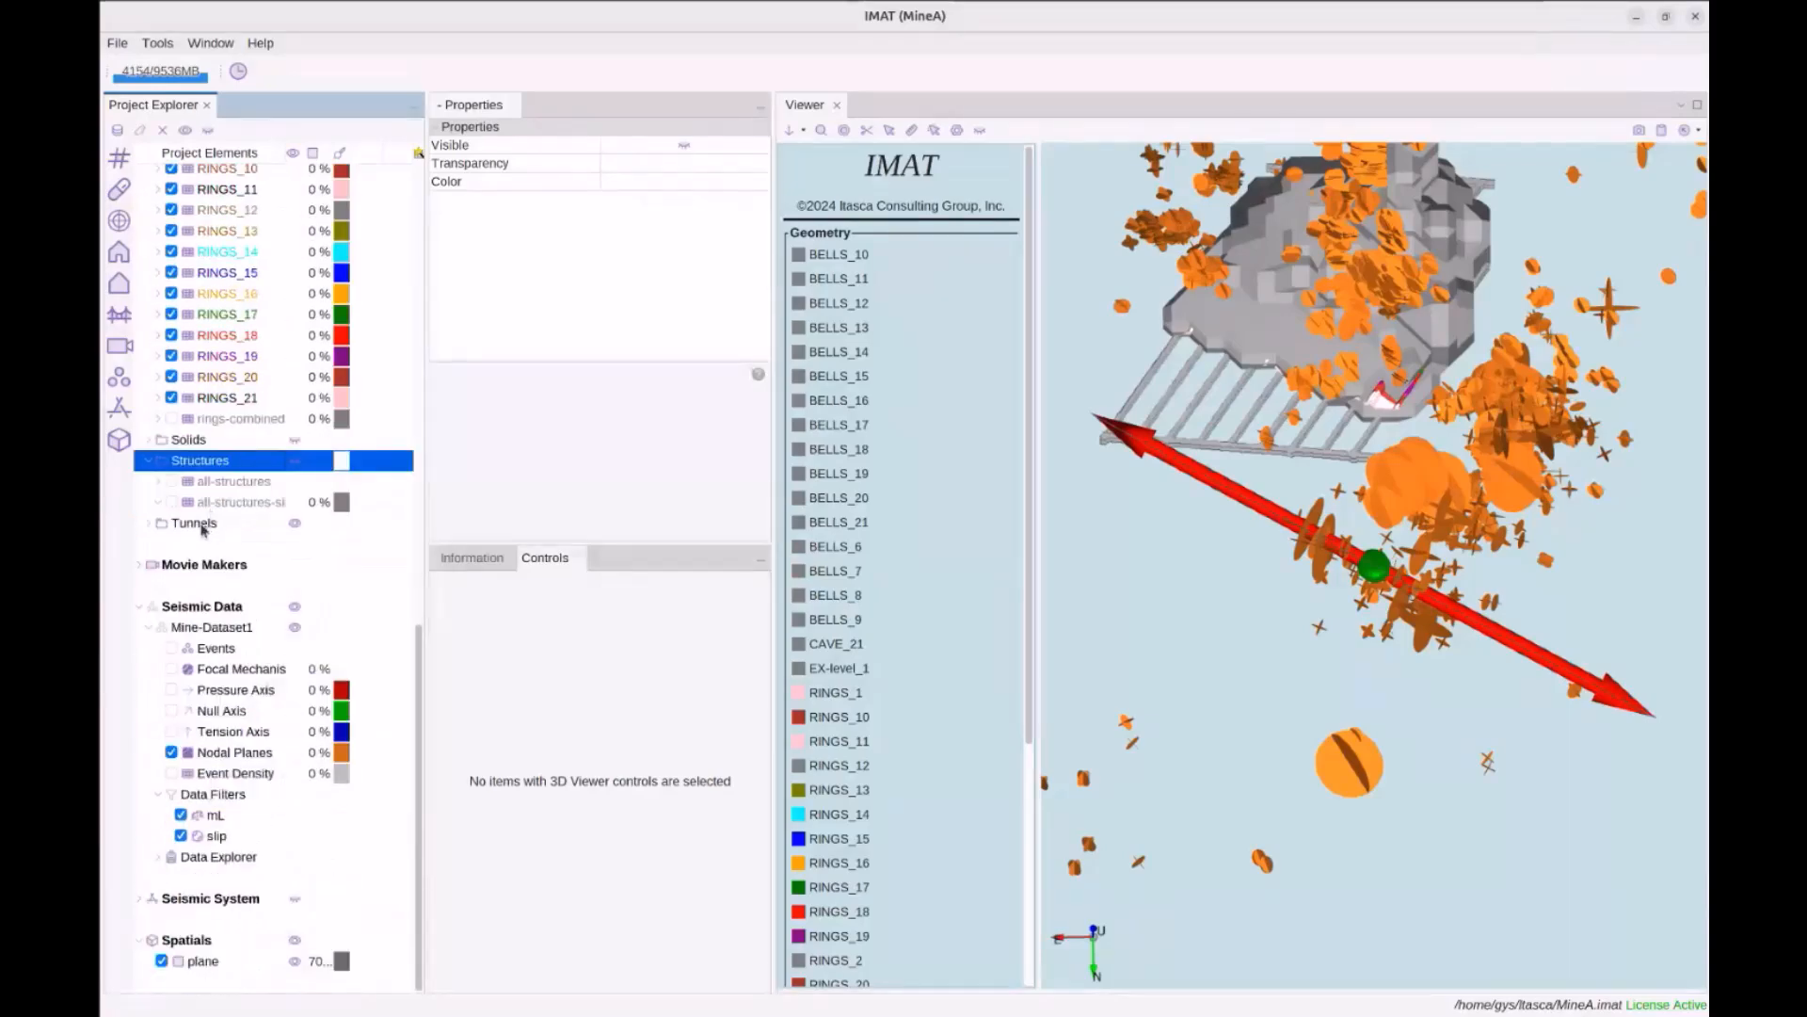
double_click(206, 525)
scroll(216, 833, "down", 1)
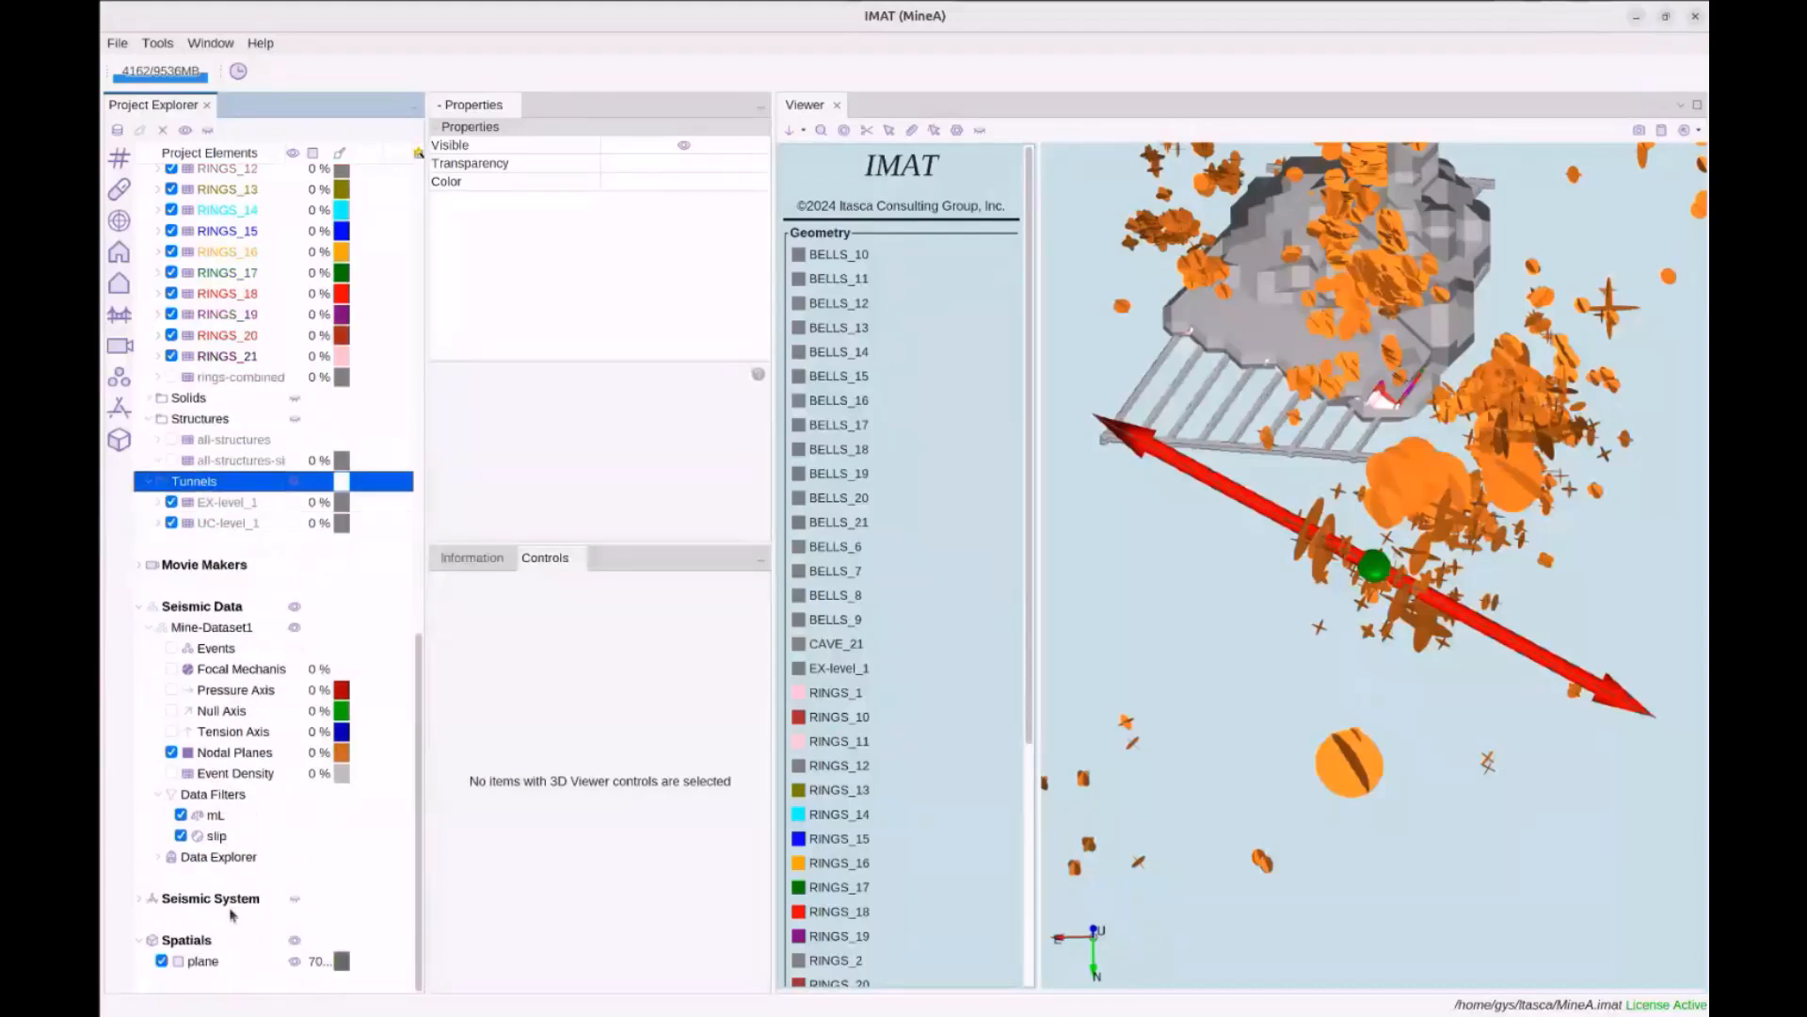
Create a mesh from the plane spatial with 10.0 cell size and close the Done message
right_click(199, 967)
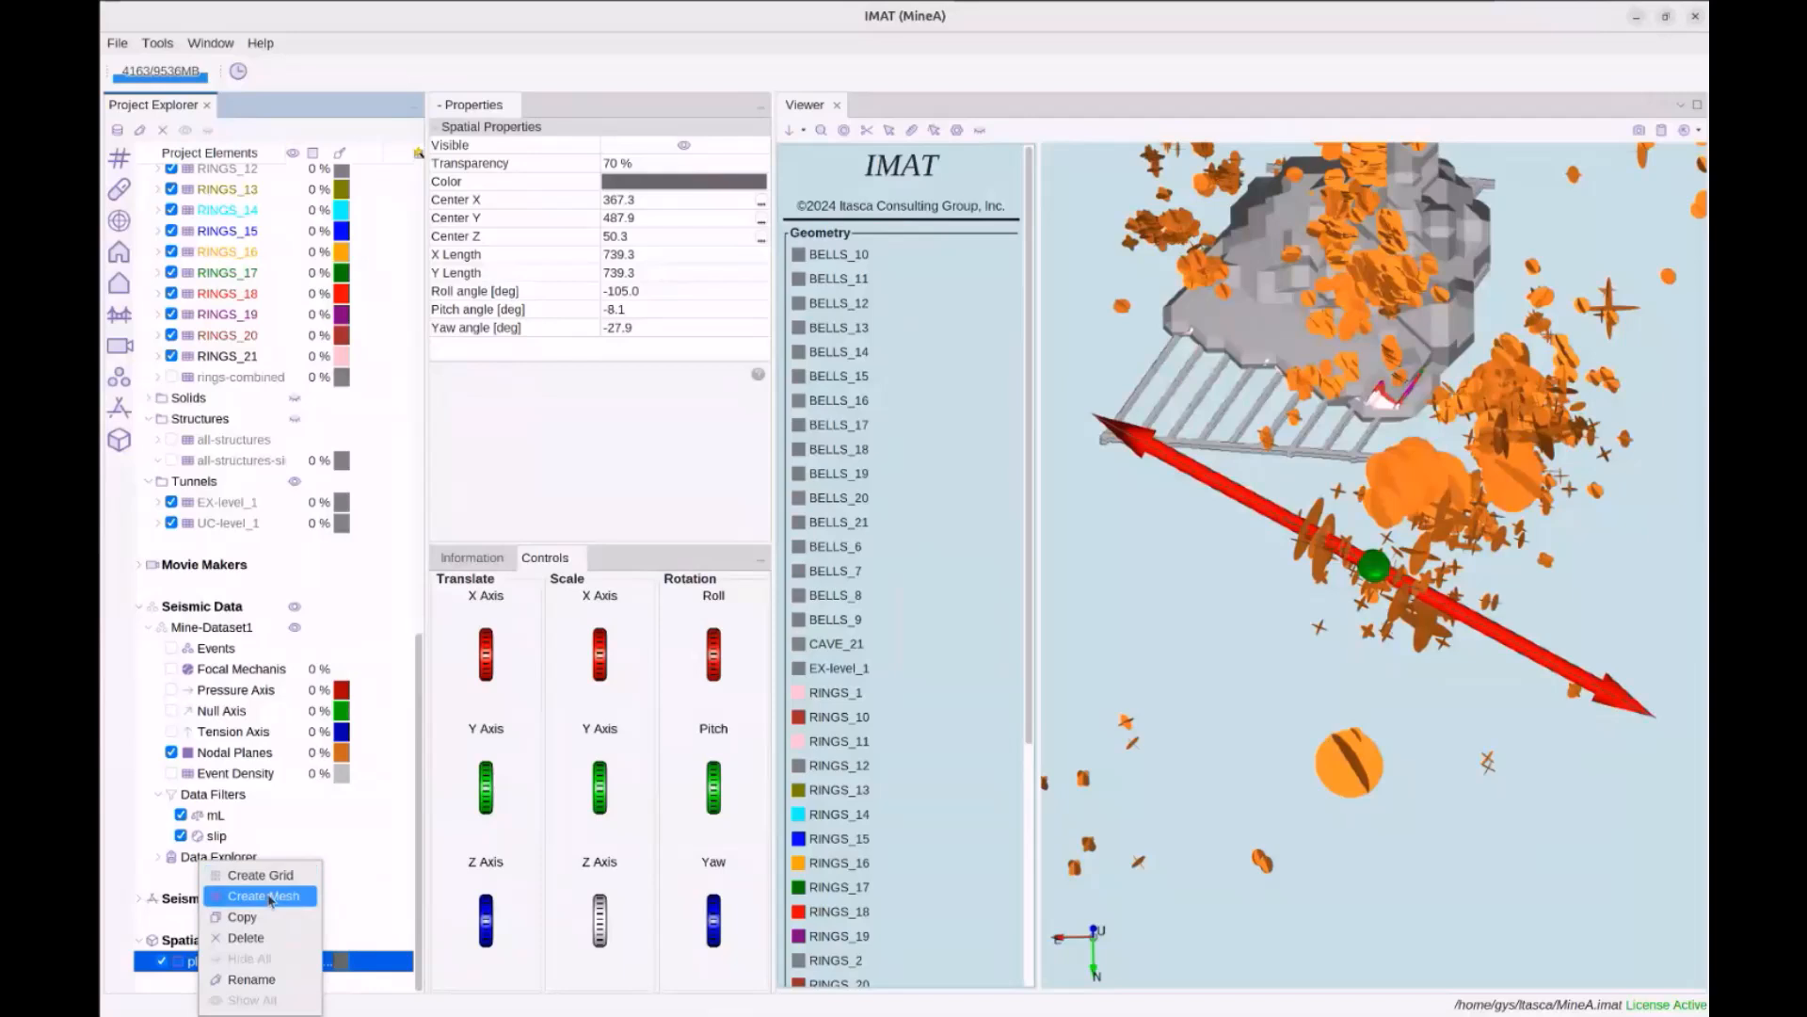
left_click(240, 894)
left_click(902, 570)
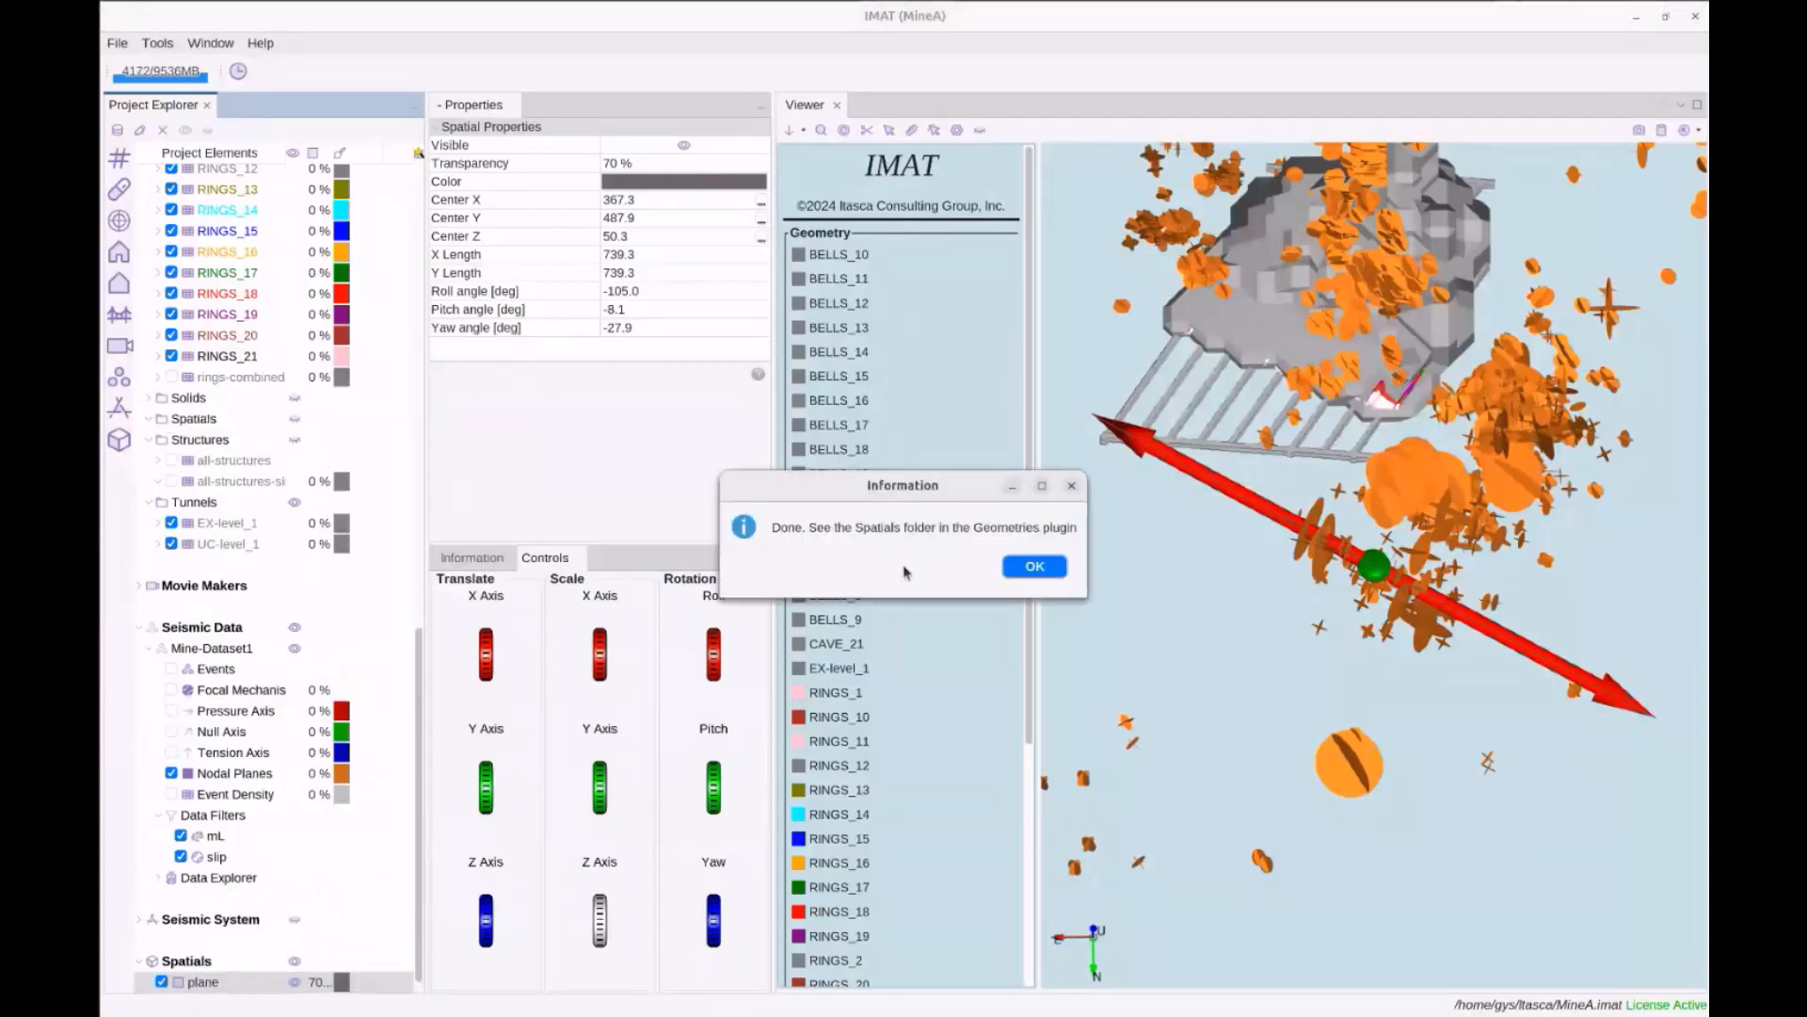
left_click(1034, 567)
Collapse the Caves and Rings folders and select the Geometries Spatials folder
scroll(248, 530, "up", 8)
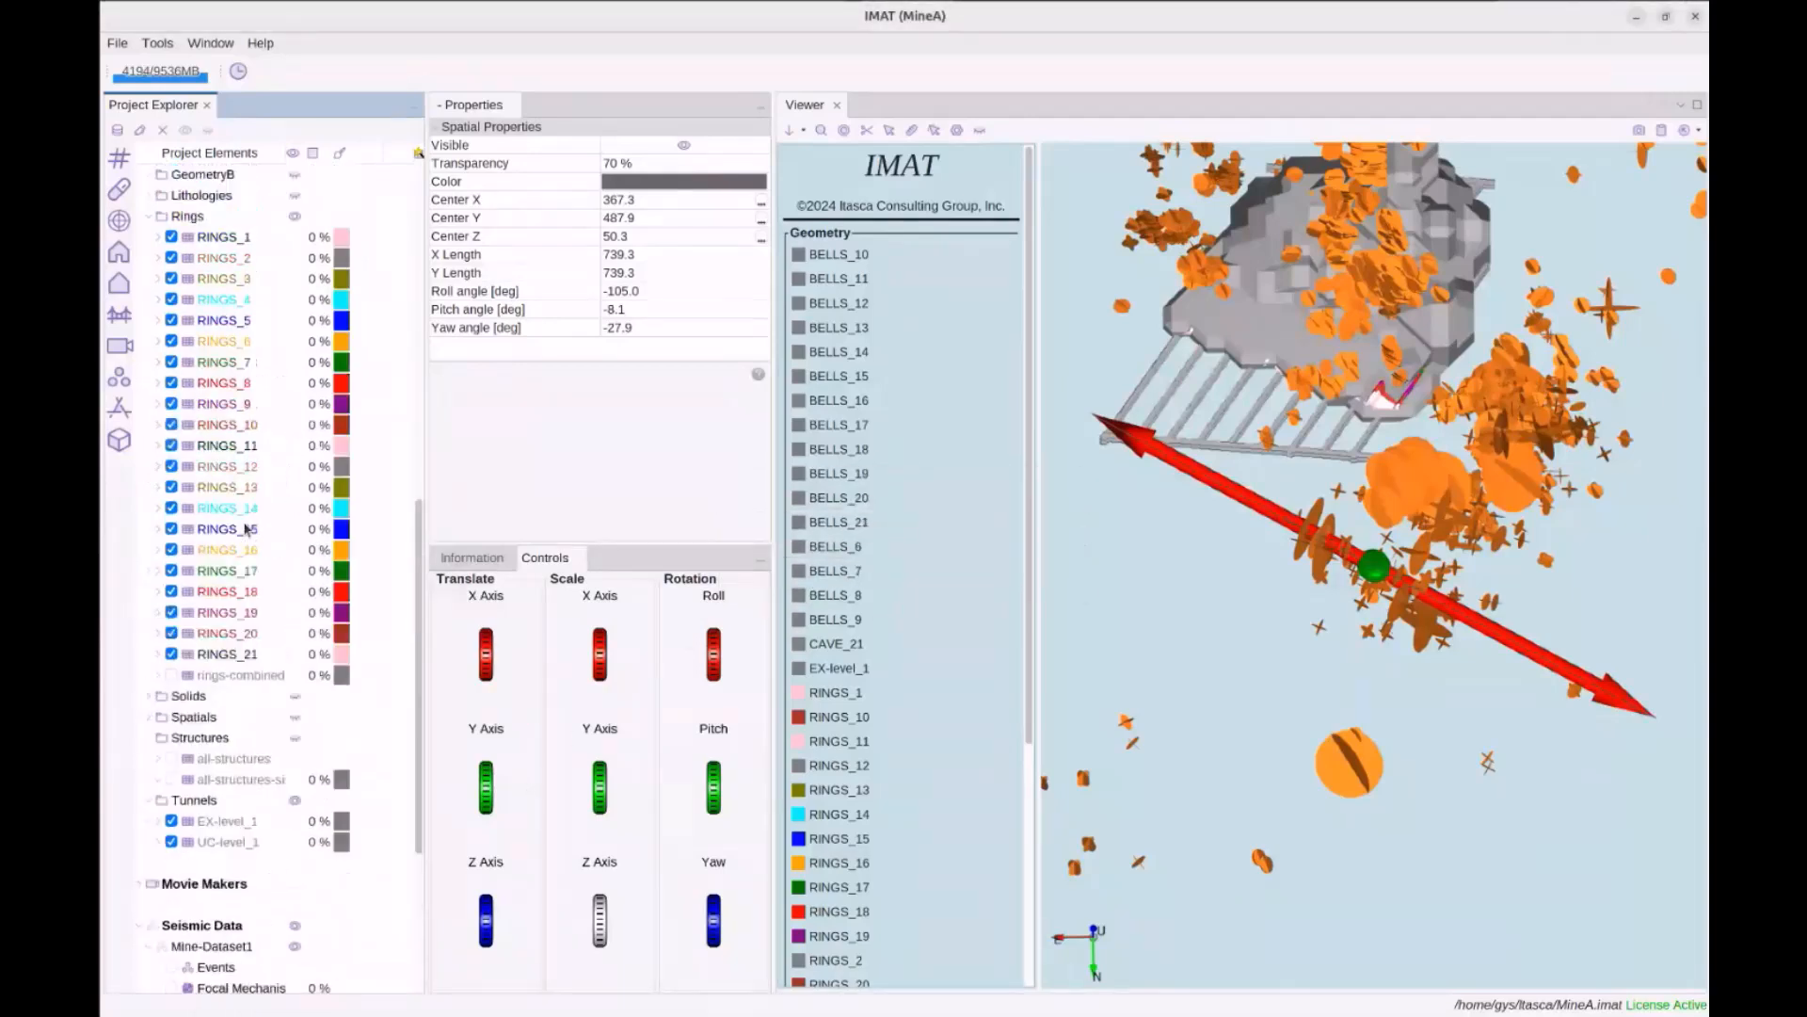
scroll(221, 391, "up", 7)
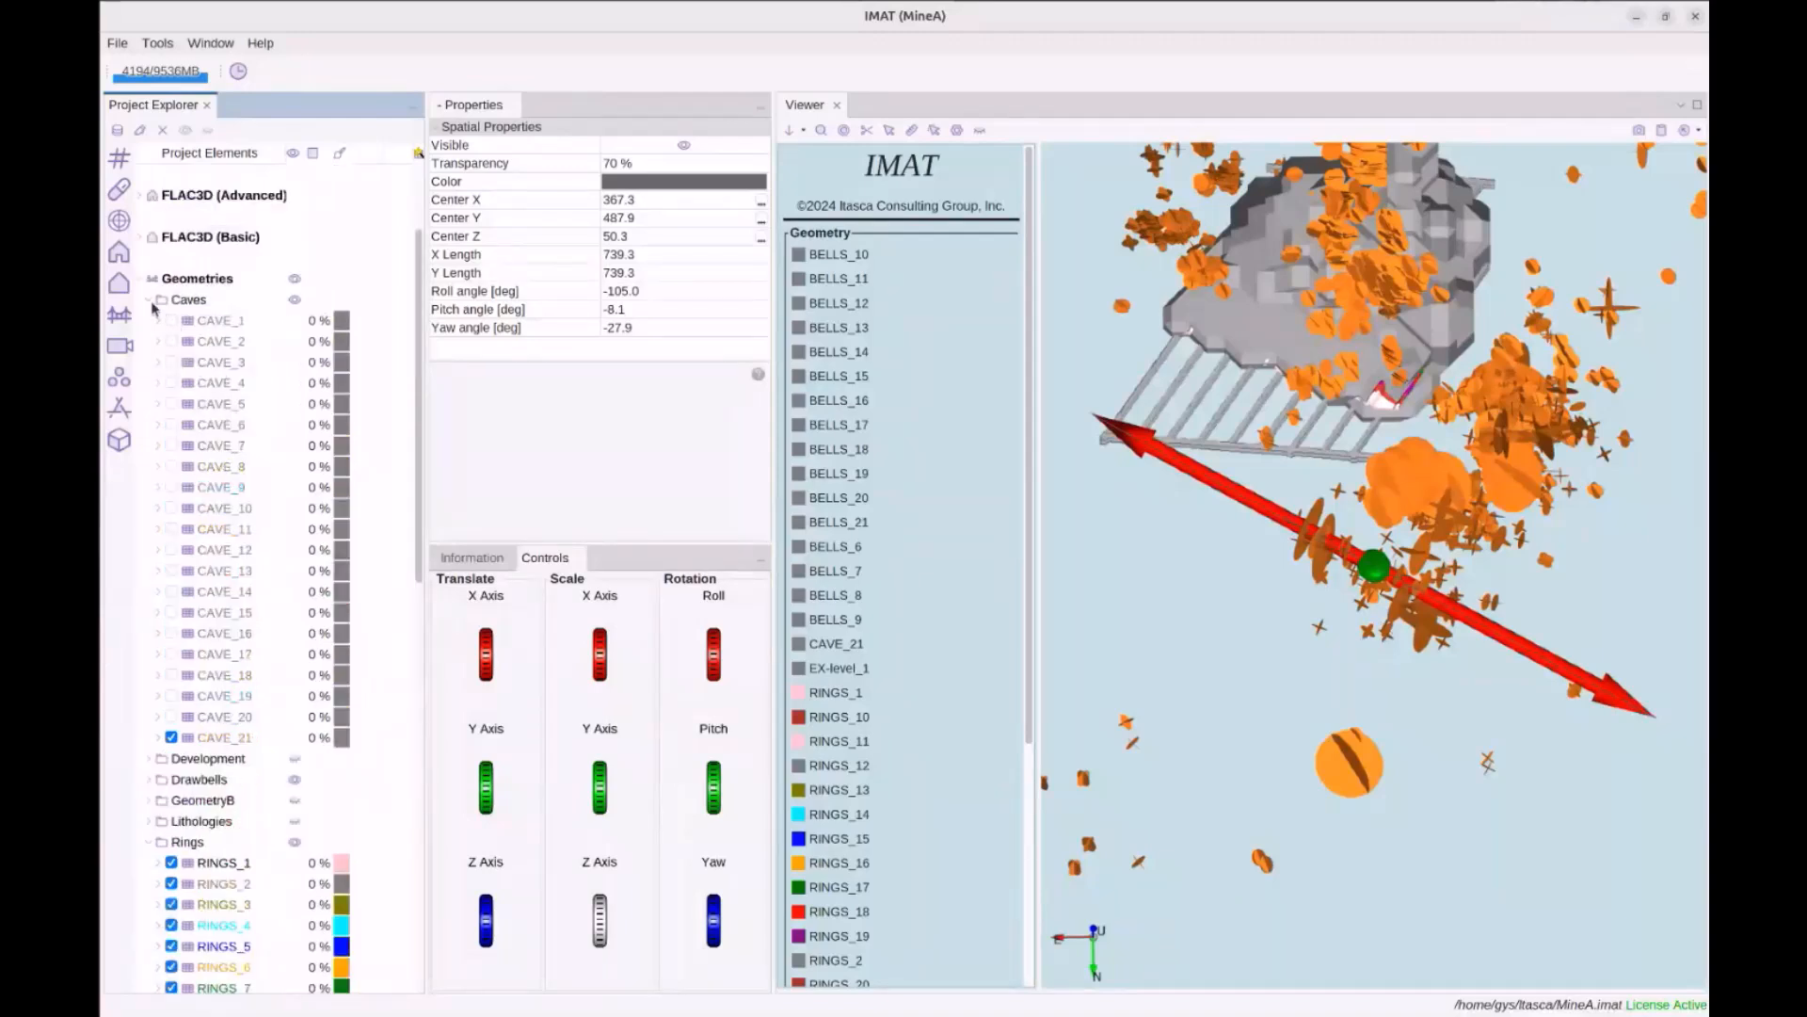
left_click(149, 299)
left_click(151, 406)
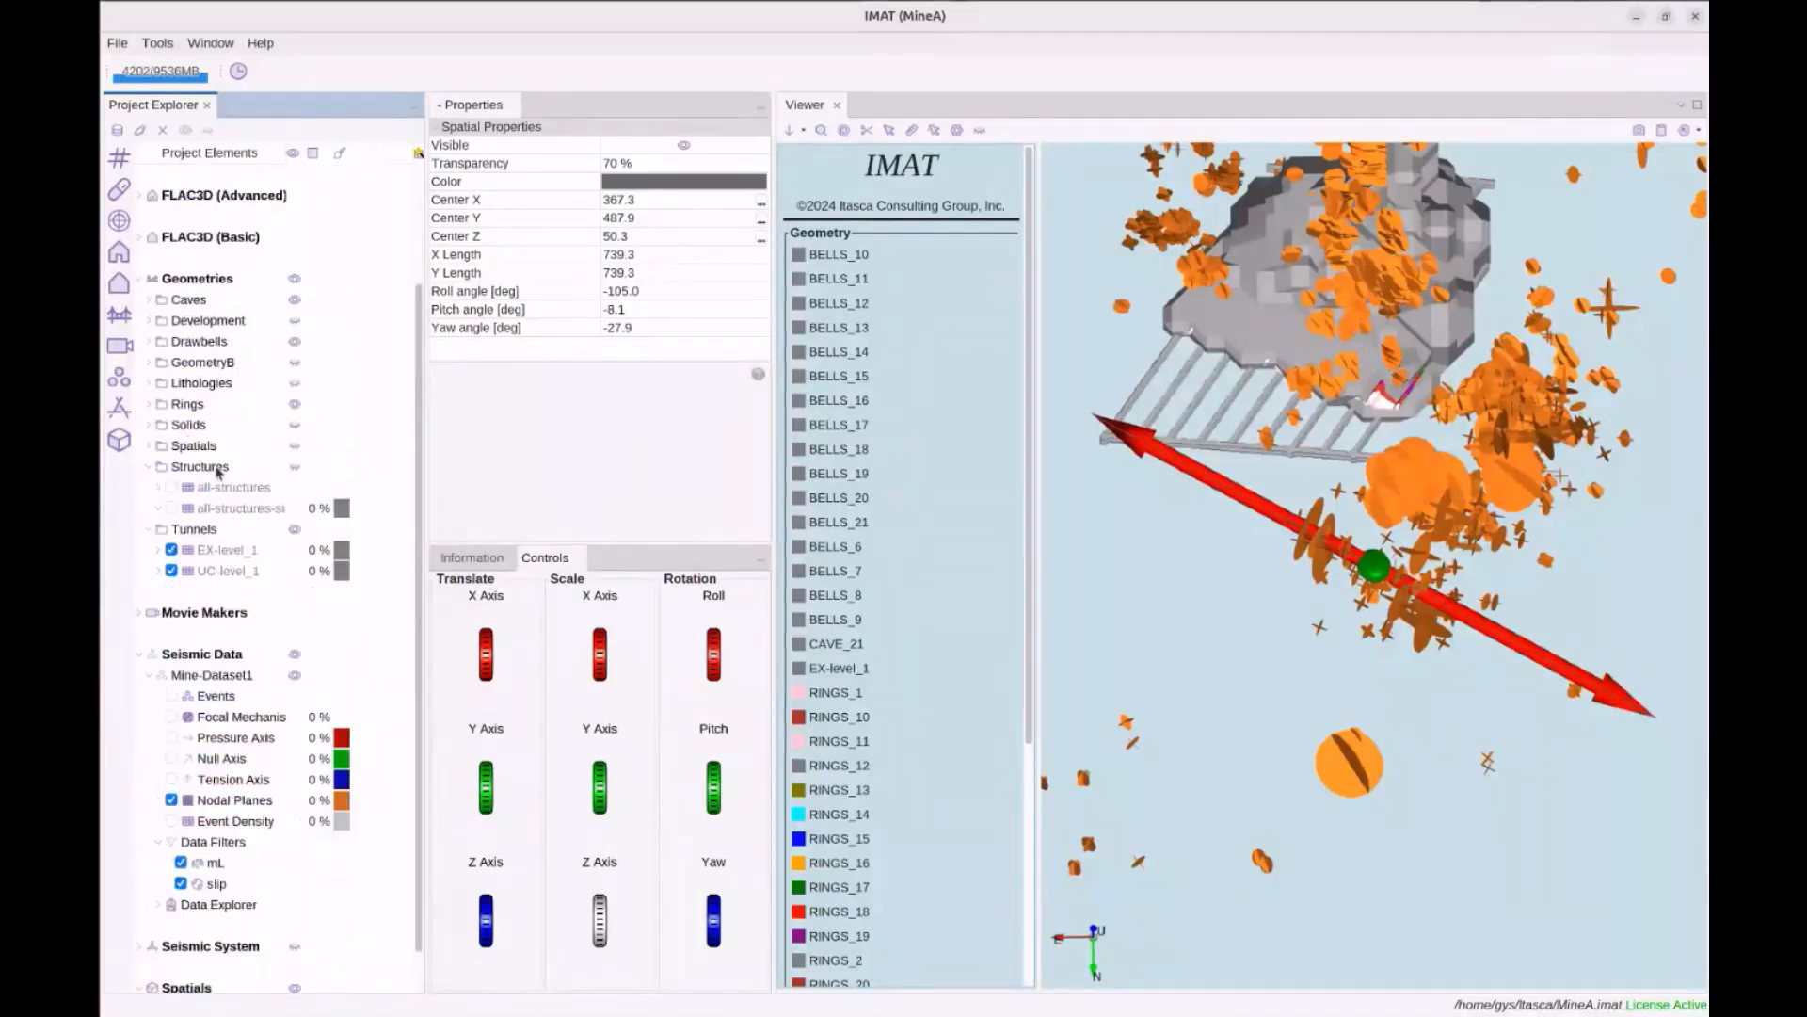
left_click(178, 449)
Display the plane mesh as a wireframe by setting its Mode to LINES
left_click(149, 447)
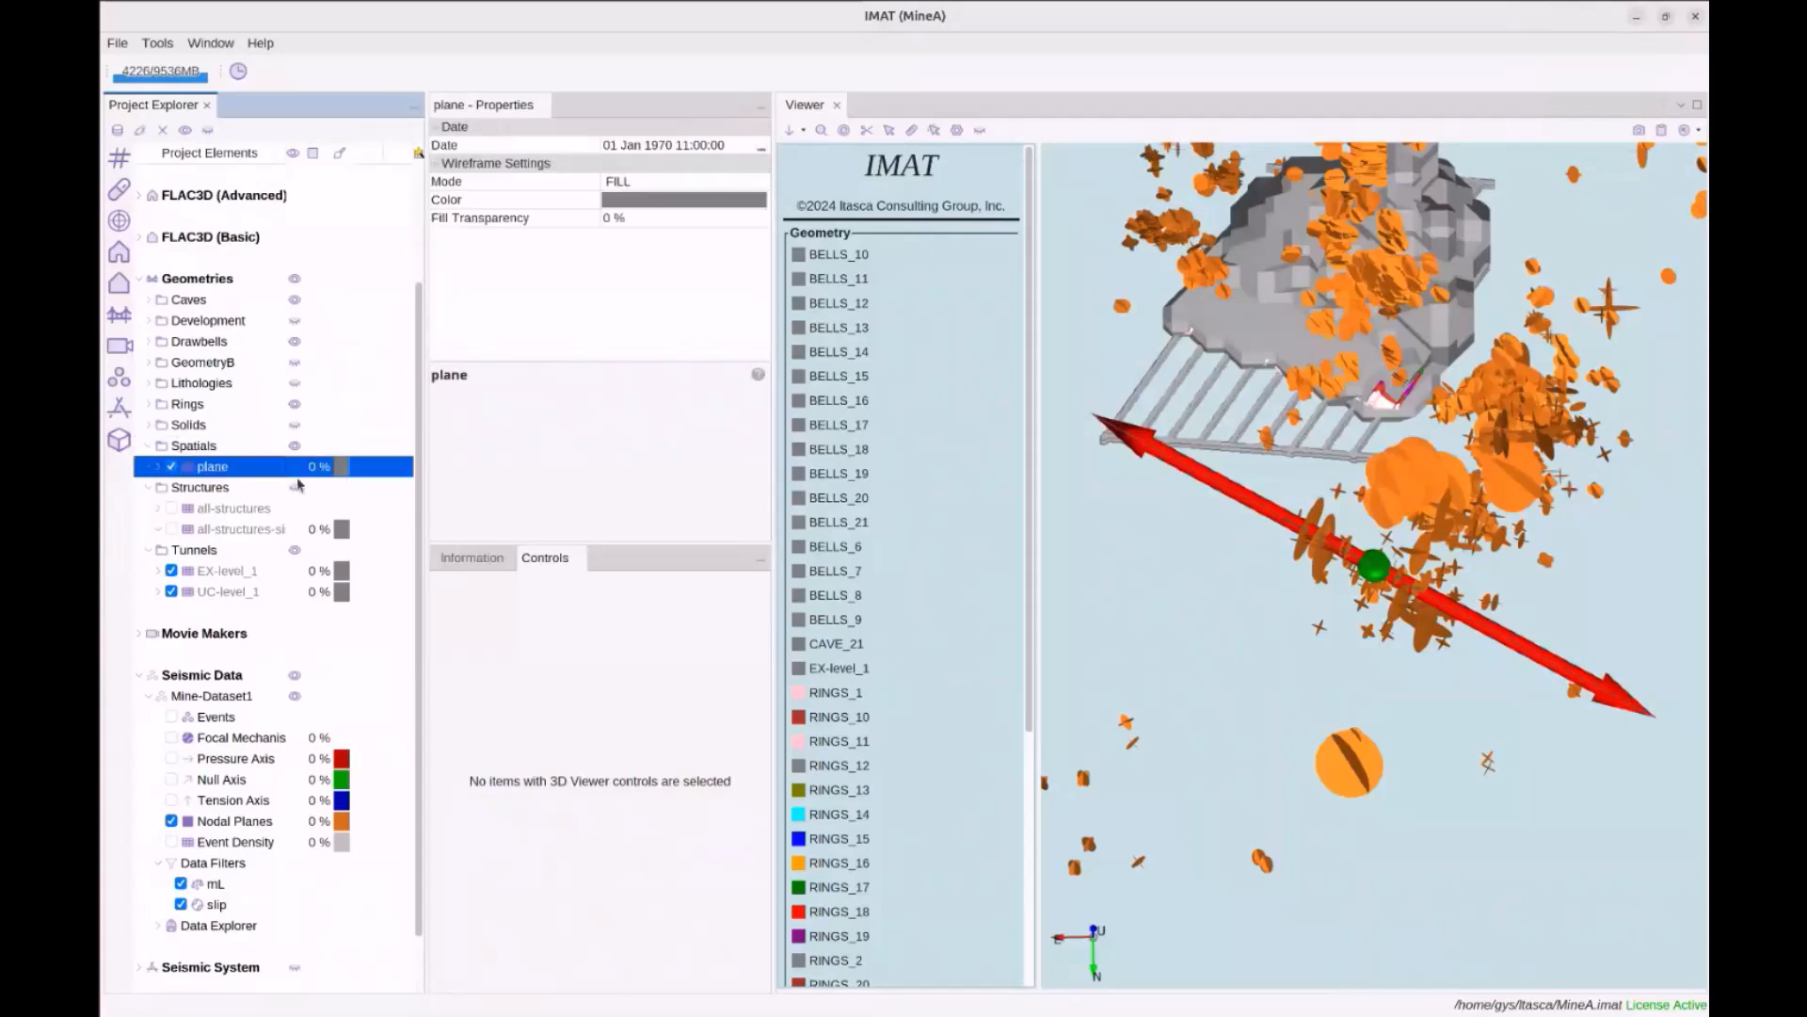
left_click_drag(1224, 646, 1341, 410)
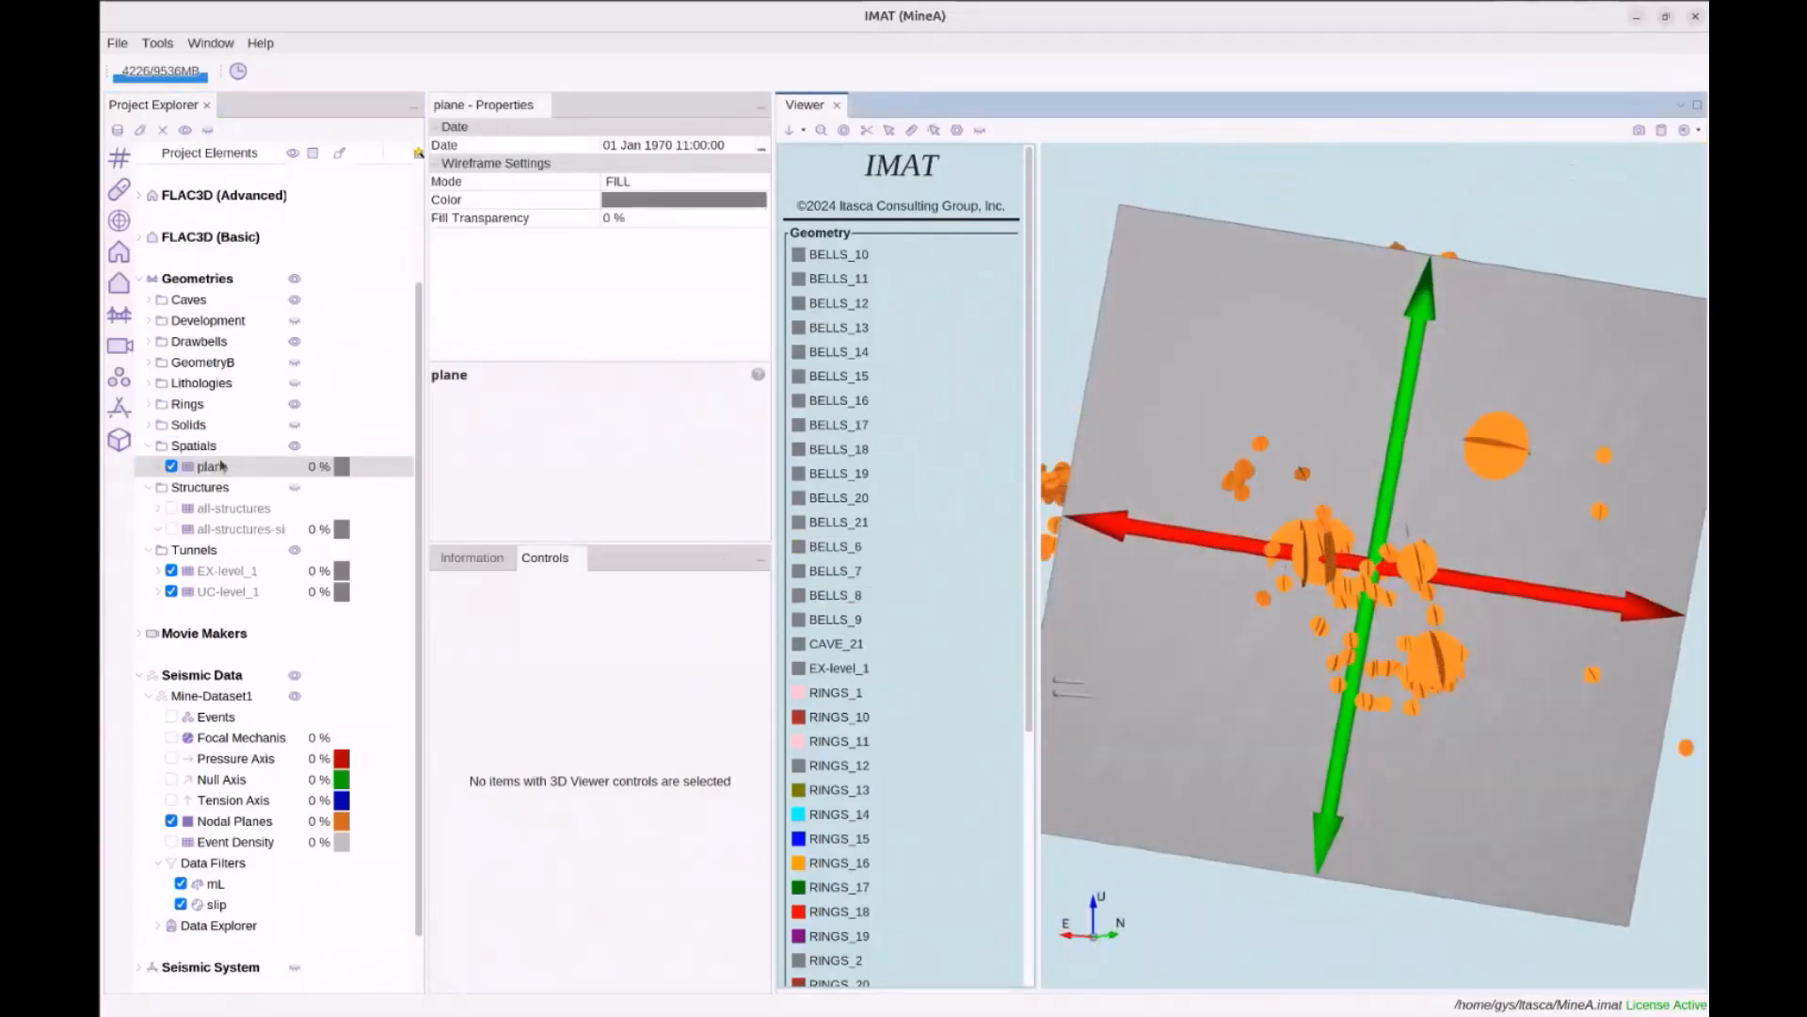
left_click(224, 466)
left_click(636, 183)
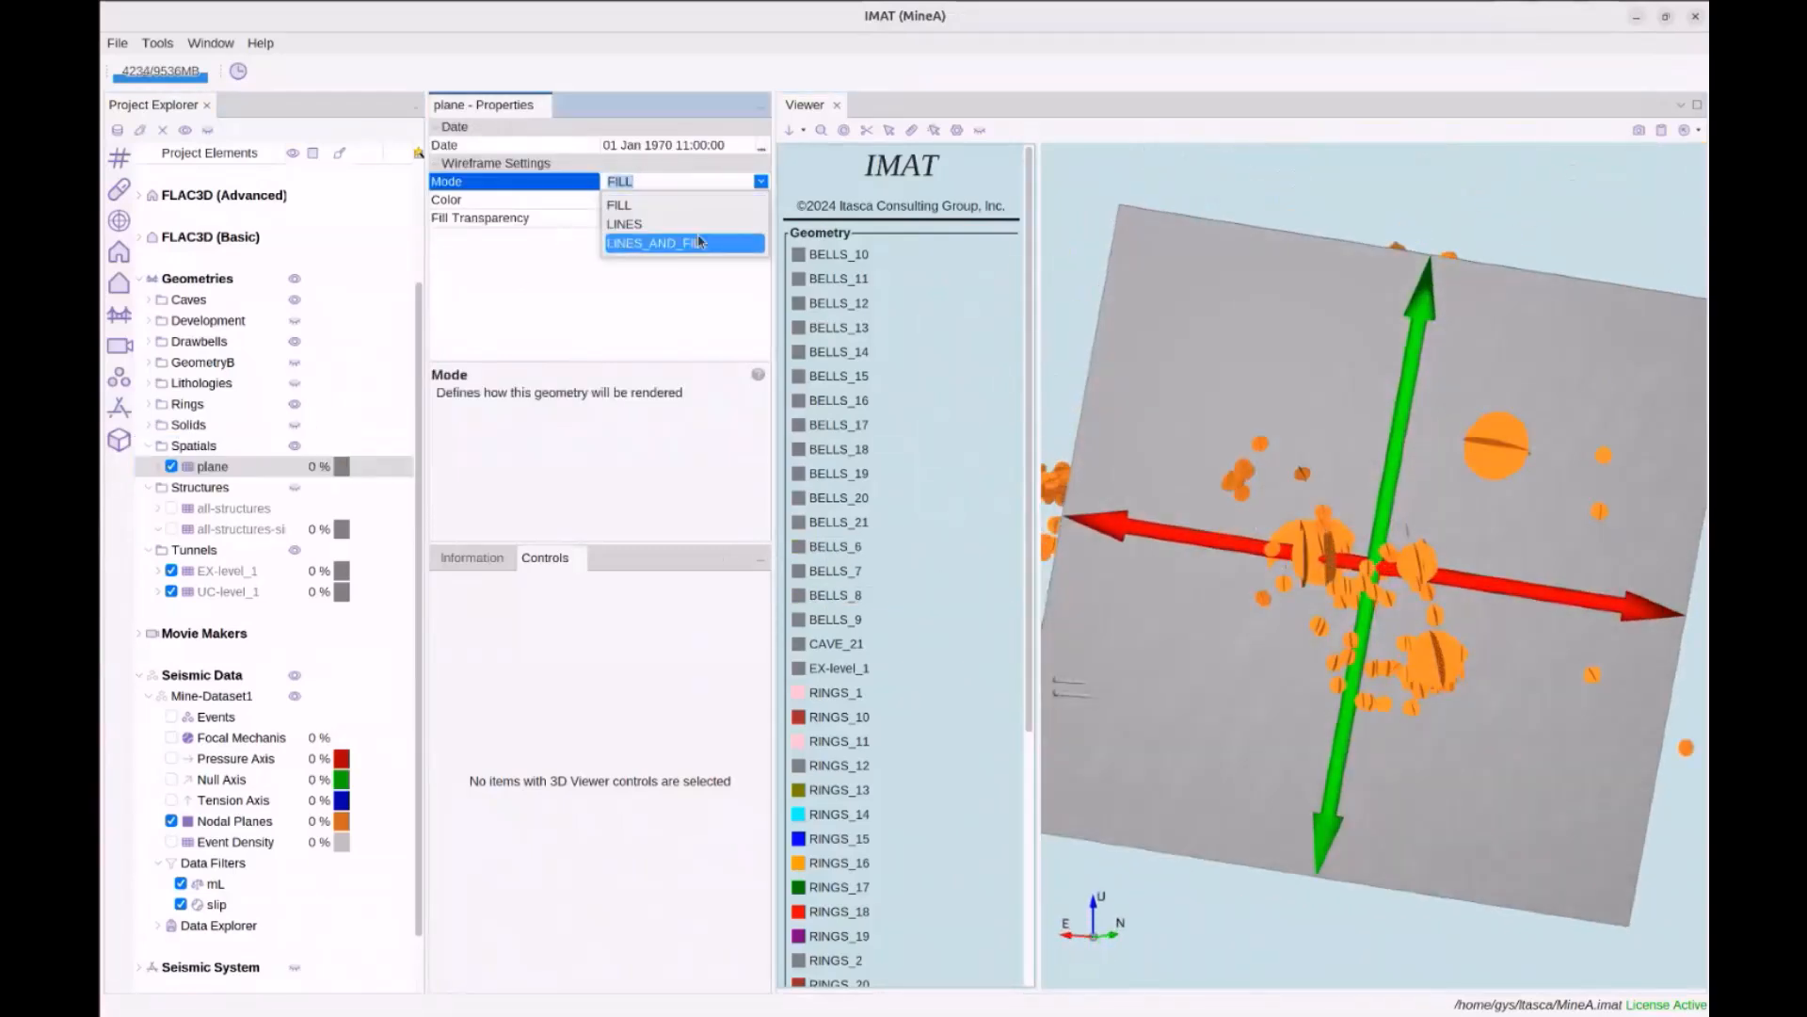
left_click(649, 217)
left_click_drag(1273, 420, 1035, 460)
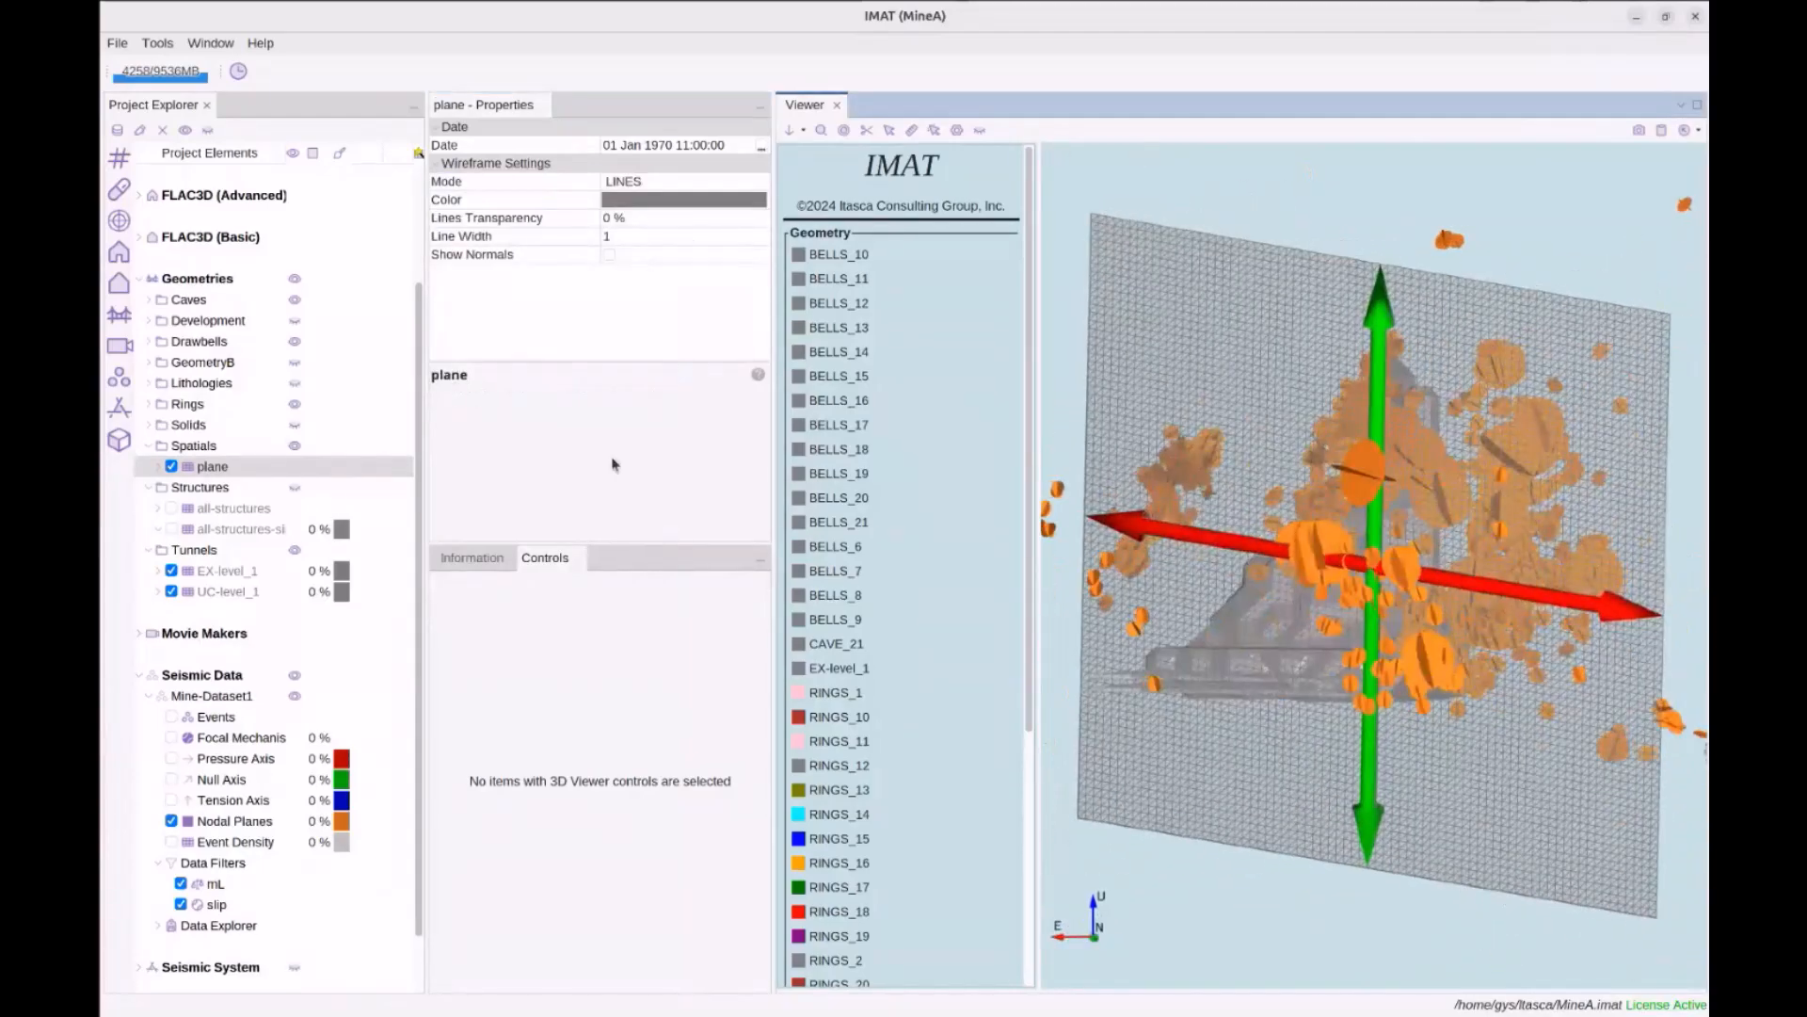
Copy the plane mesh into the Structures folder, then orbit around the plane
left_click(211, 467)
right_click(211, 472)
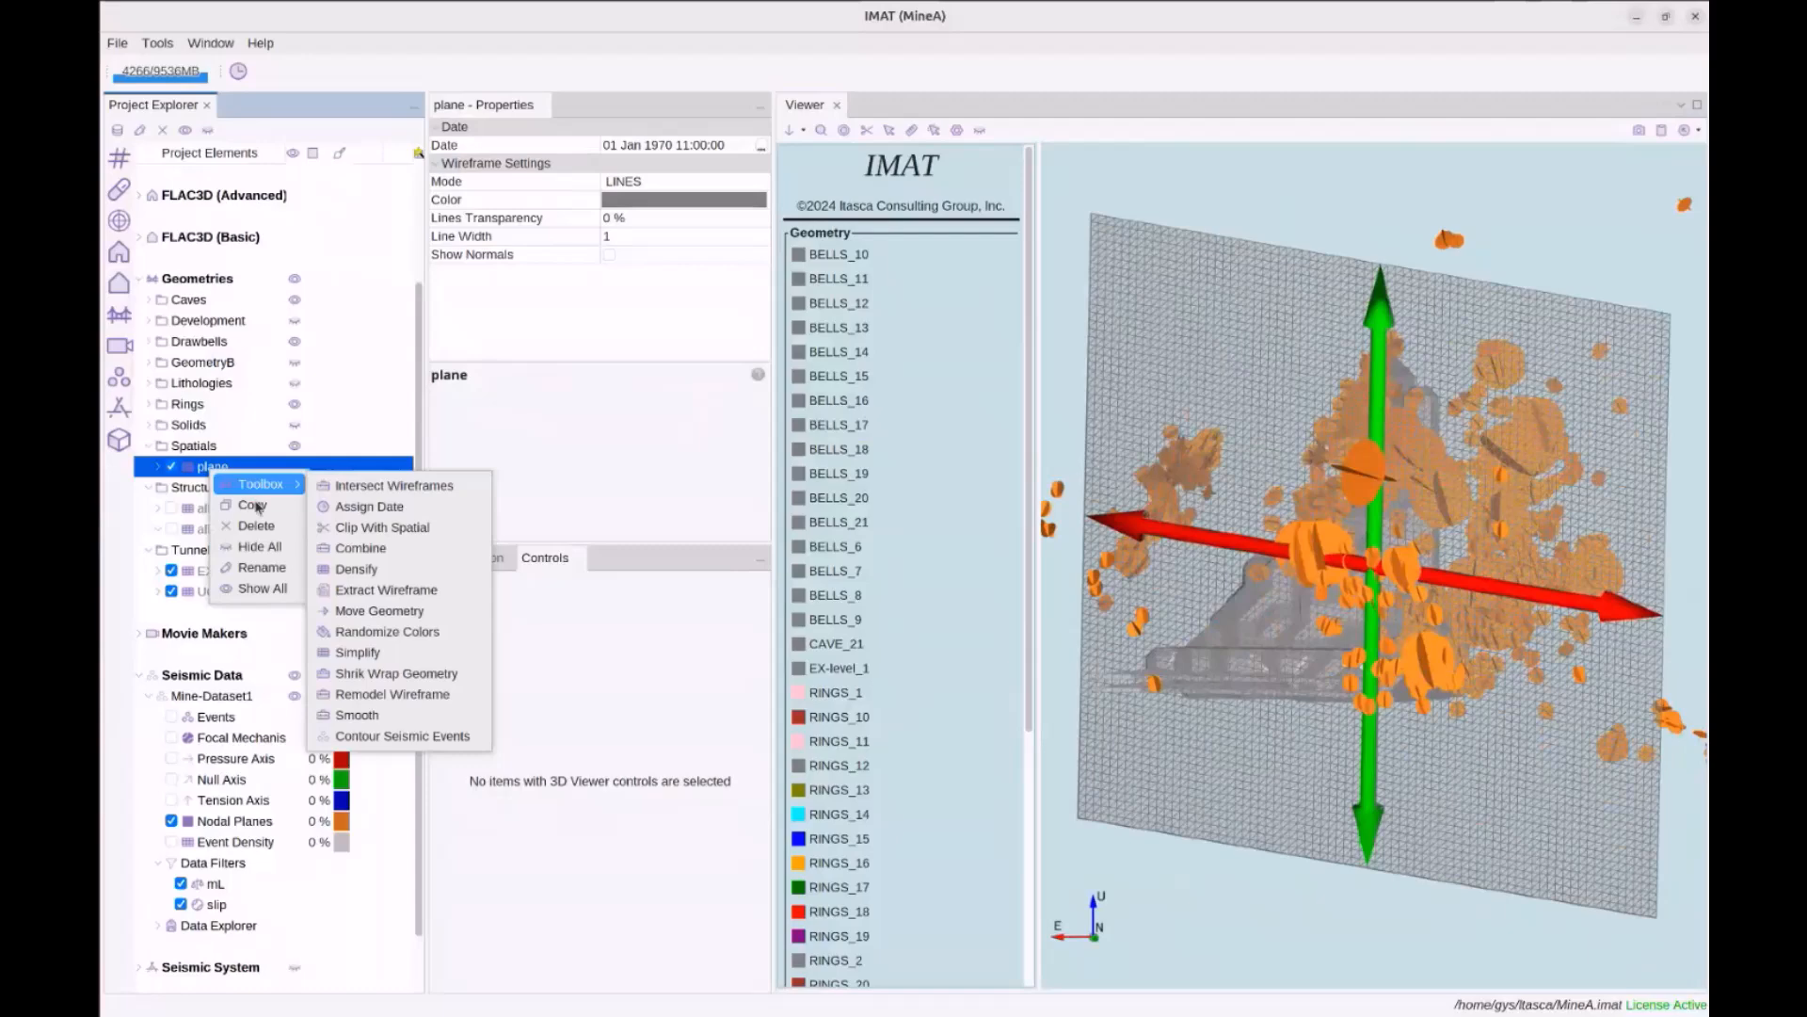
left_click(252, 505)
right_click(219, 489)
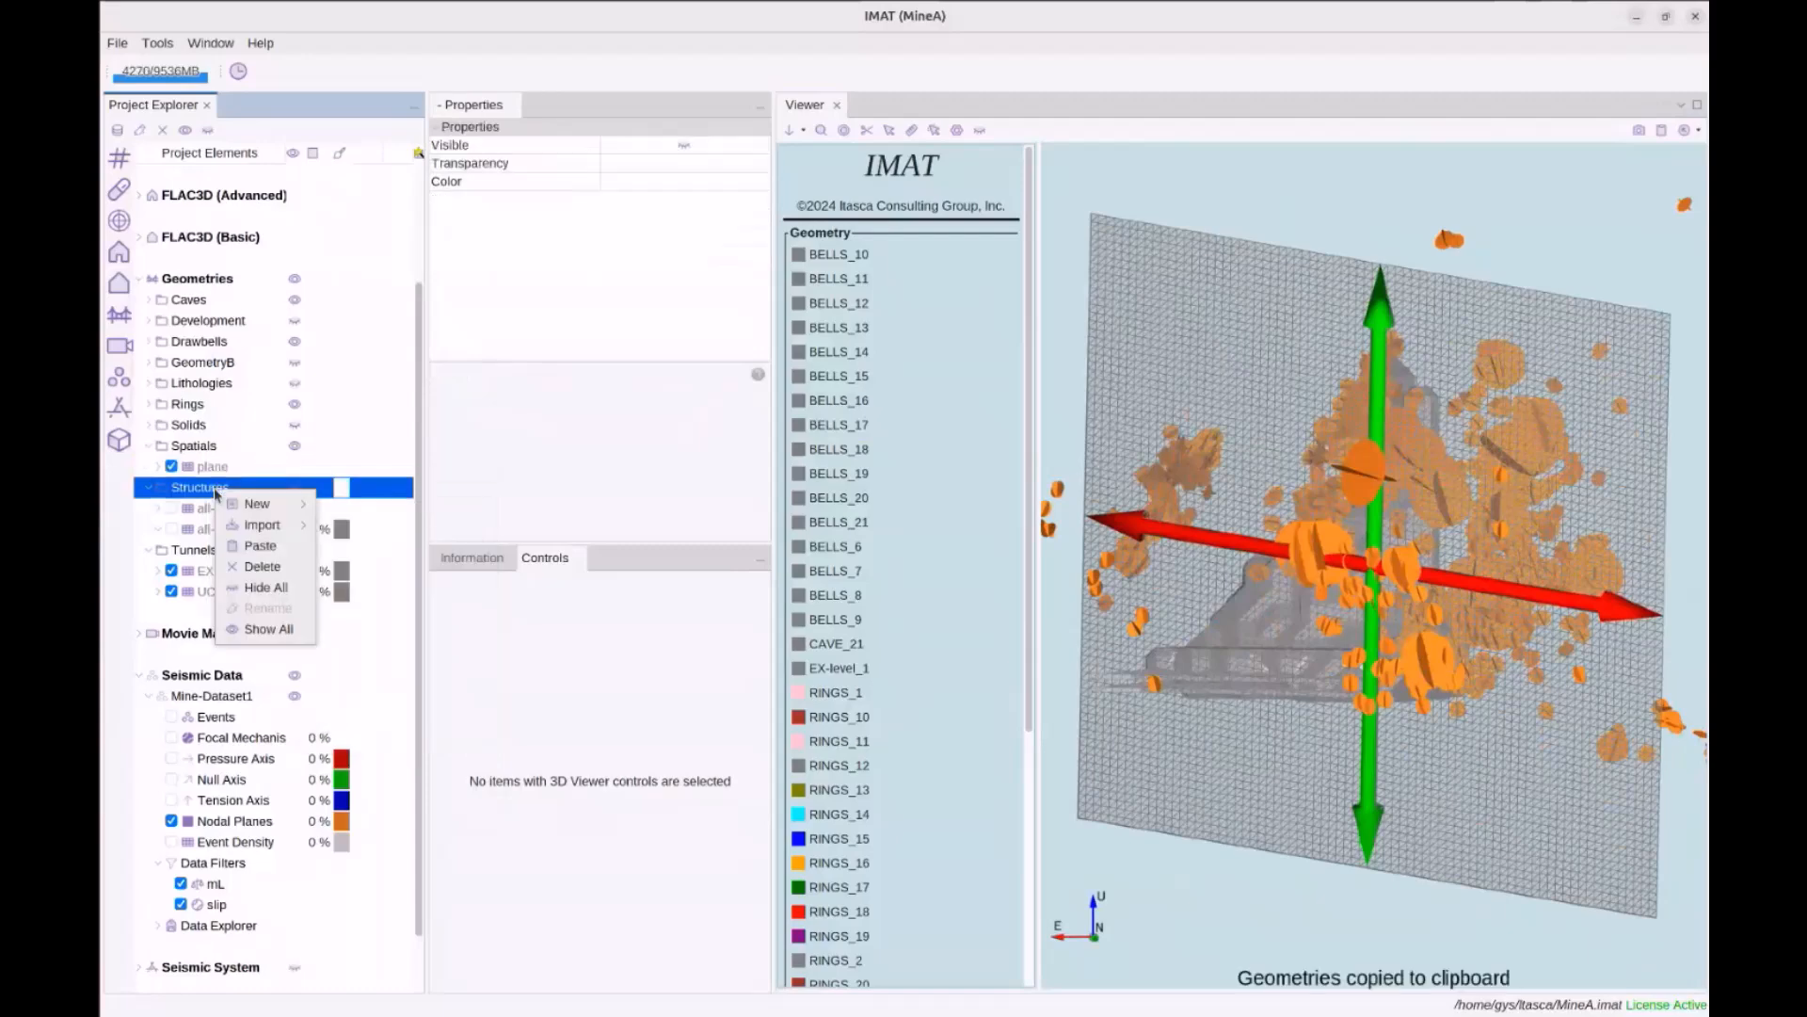
left_click(261, 548)
left_click_drag(1417, 635, 1261, 632)
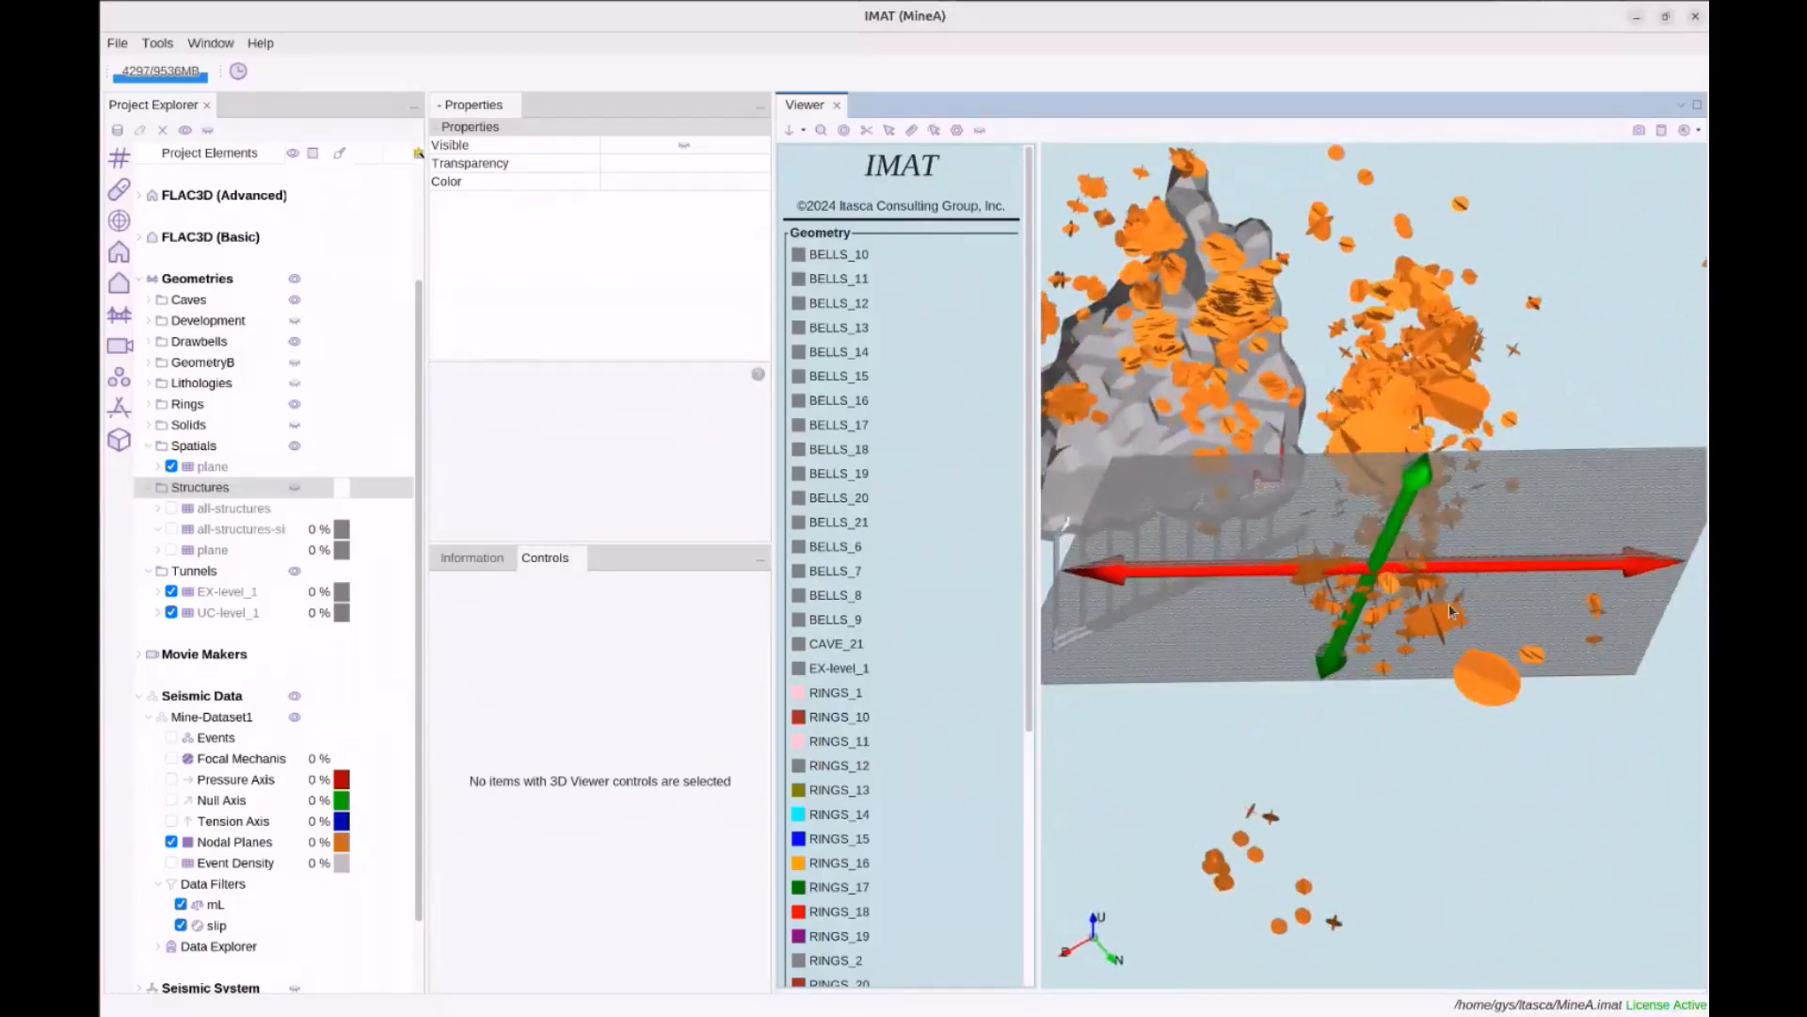
left_click_drag(1165, 535, 1267, 517)
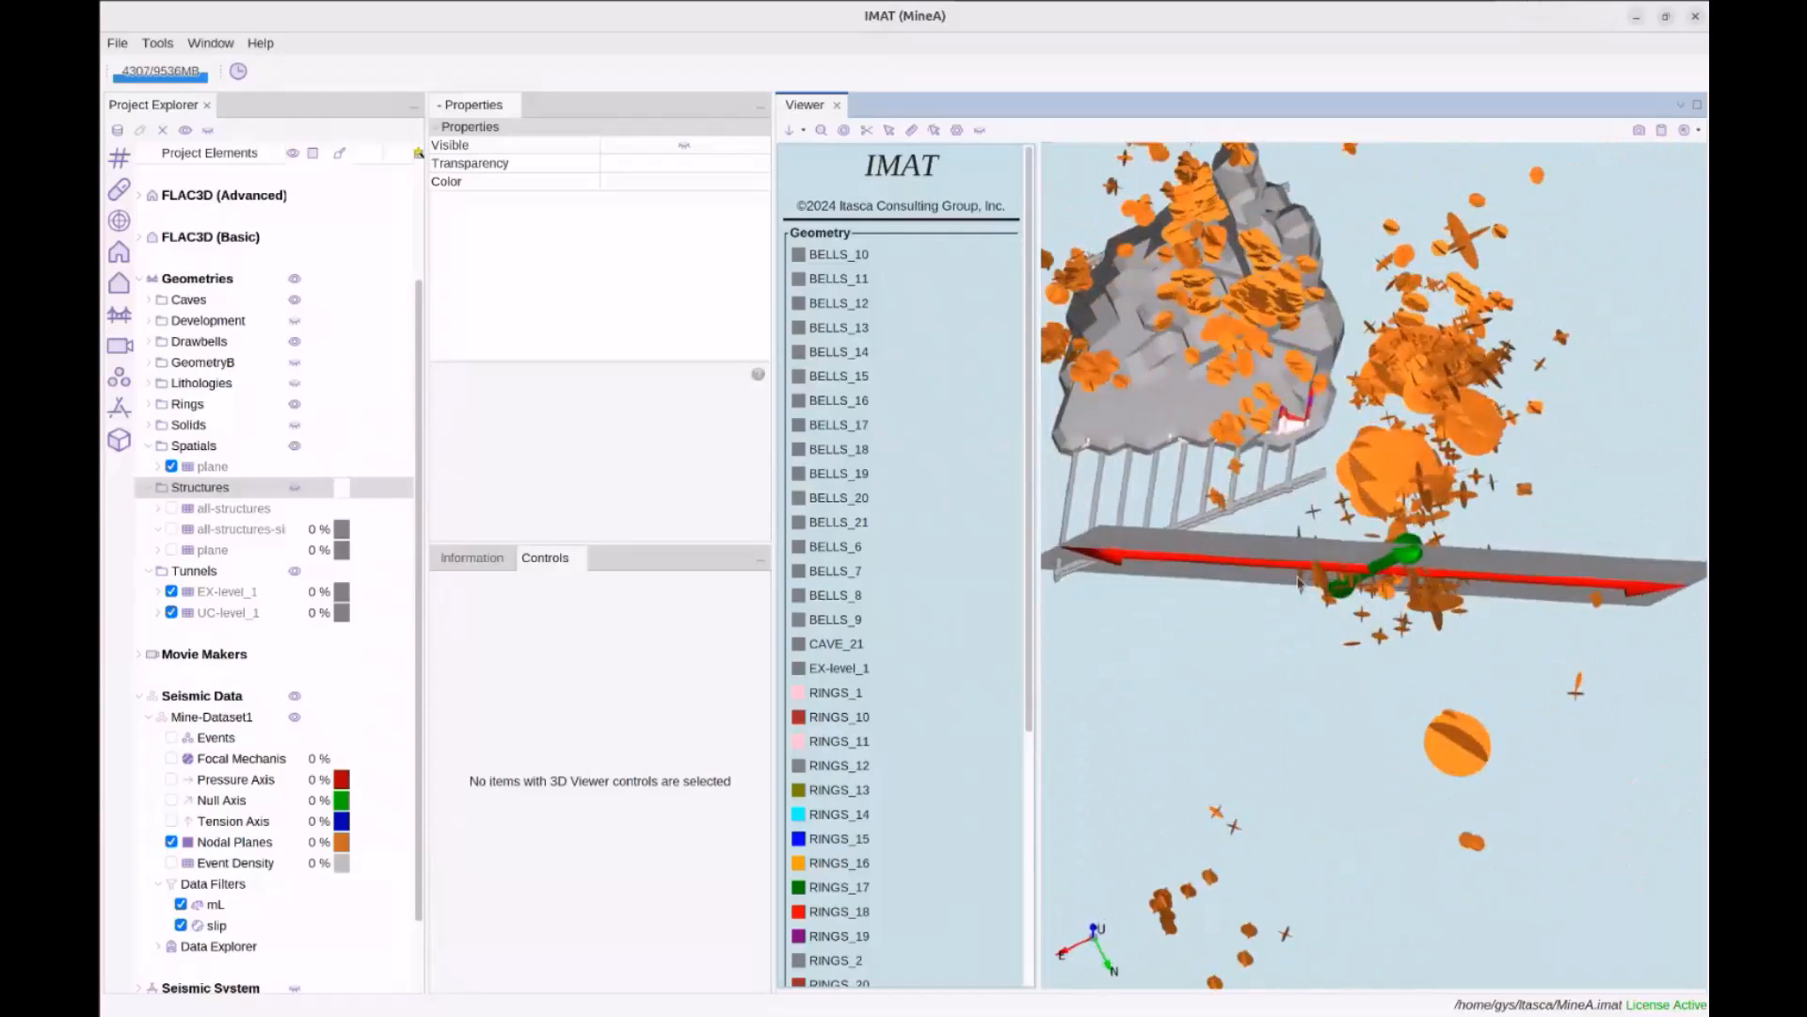
left_click_drag(1319, 661, 1036, 601)
scroll(352, 573, "up", 3)
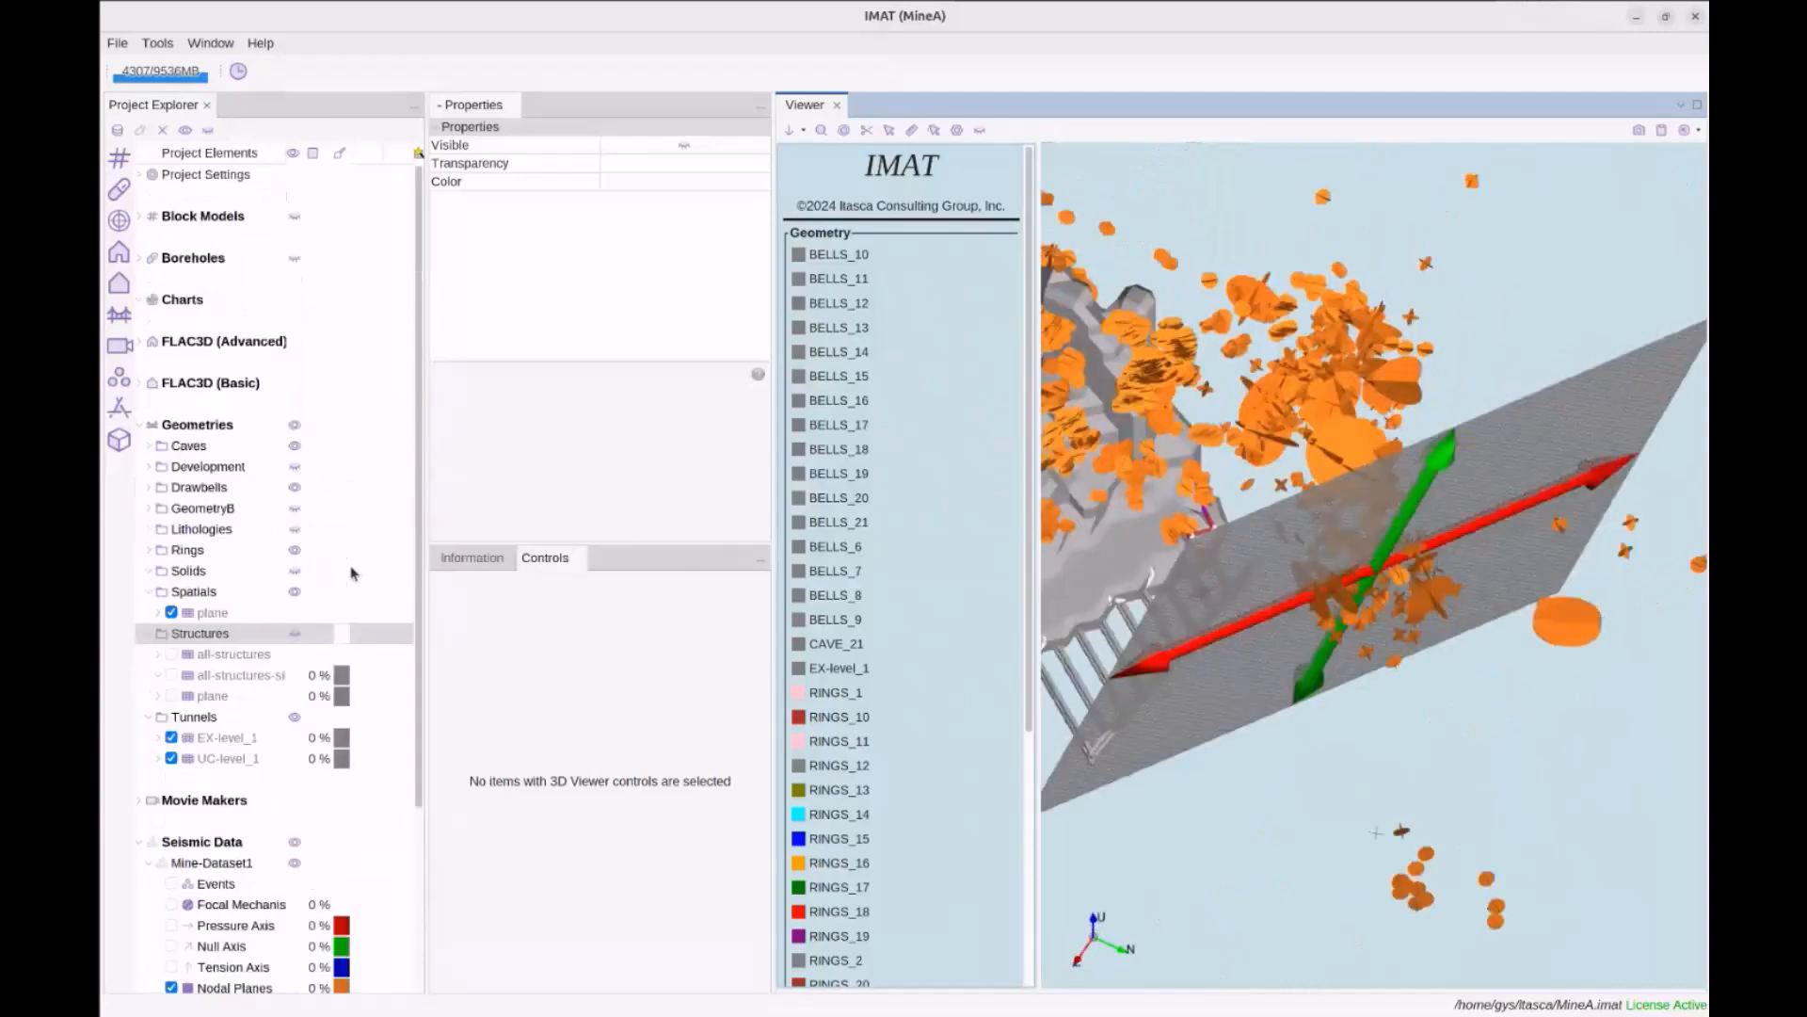
Create a Structure Response chart named SR and widen its panel by narrowing the tree
right_click(180, 302)
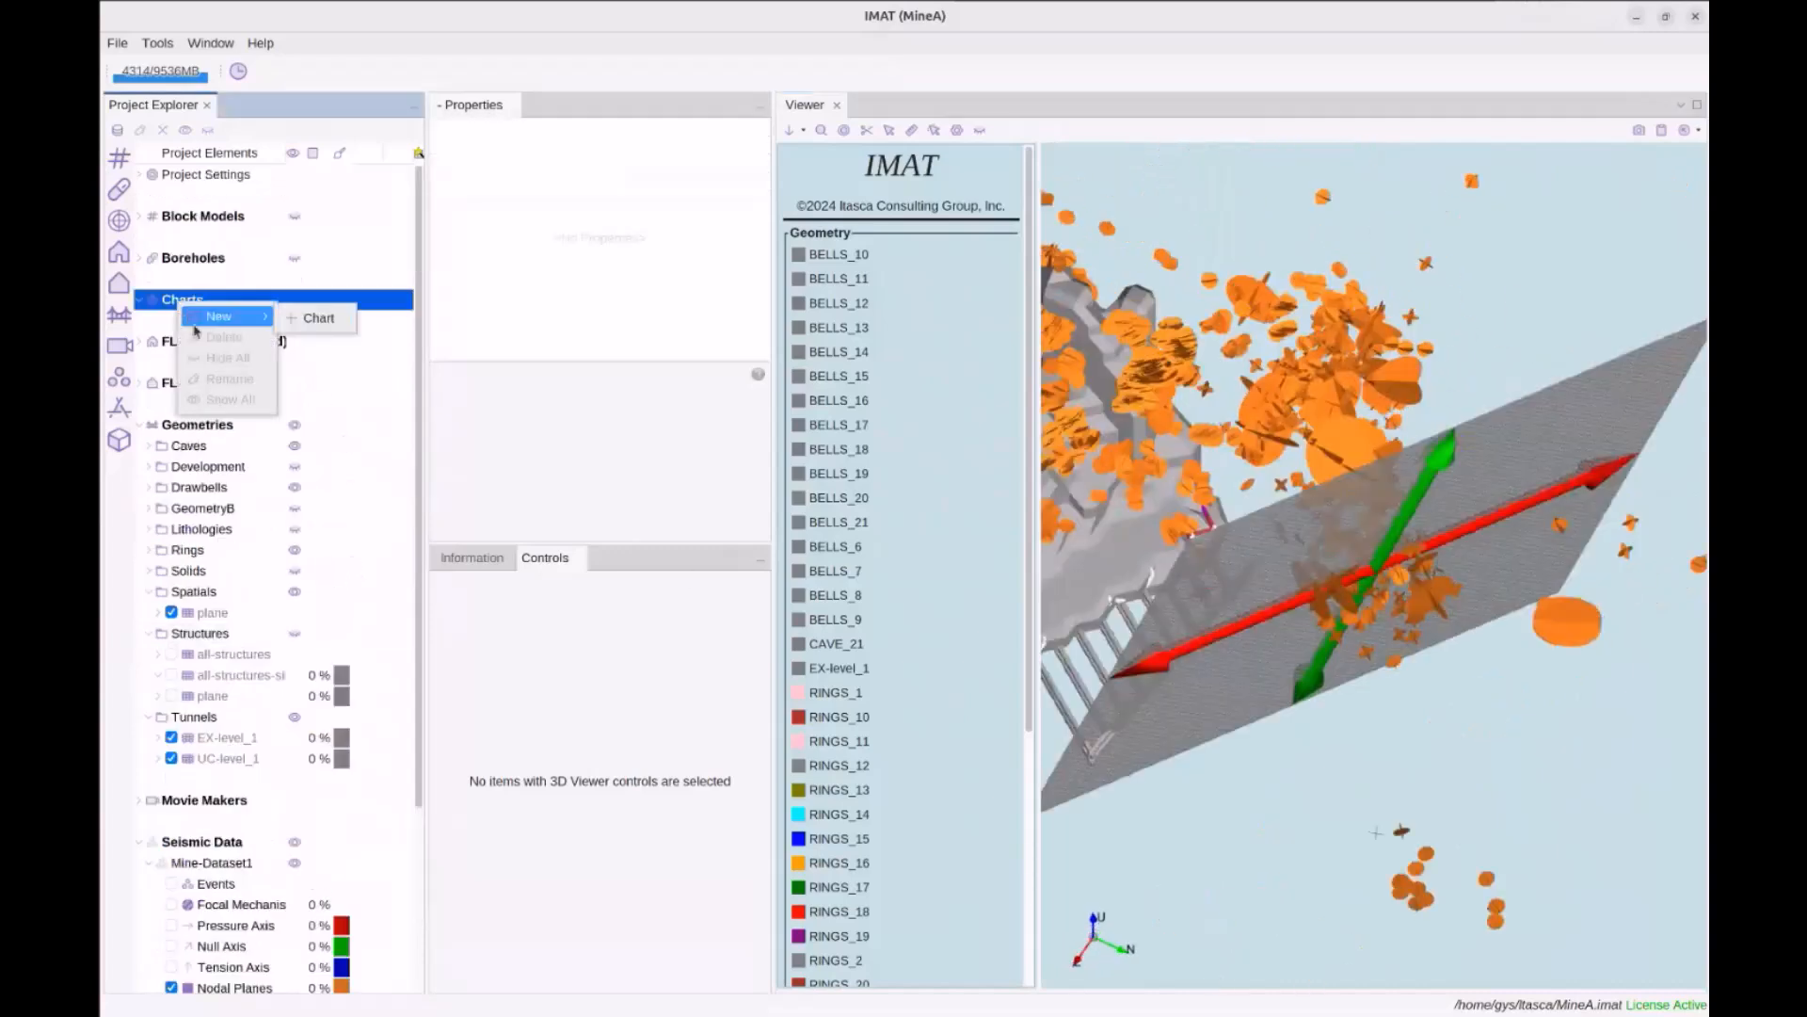
left_click(320, 325)
left_click(812, 429)
left_click(1010, 629)
left_click(979, 766)
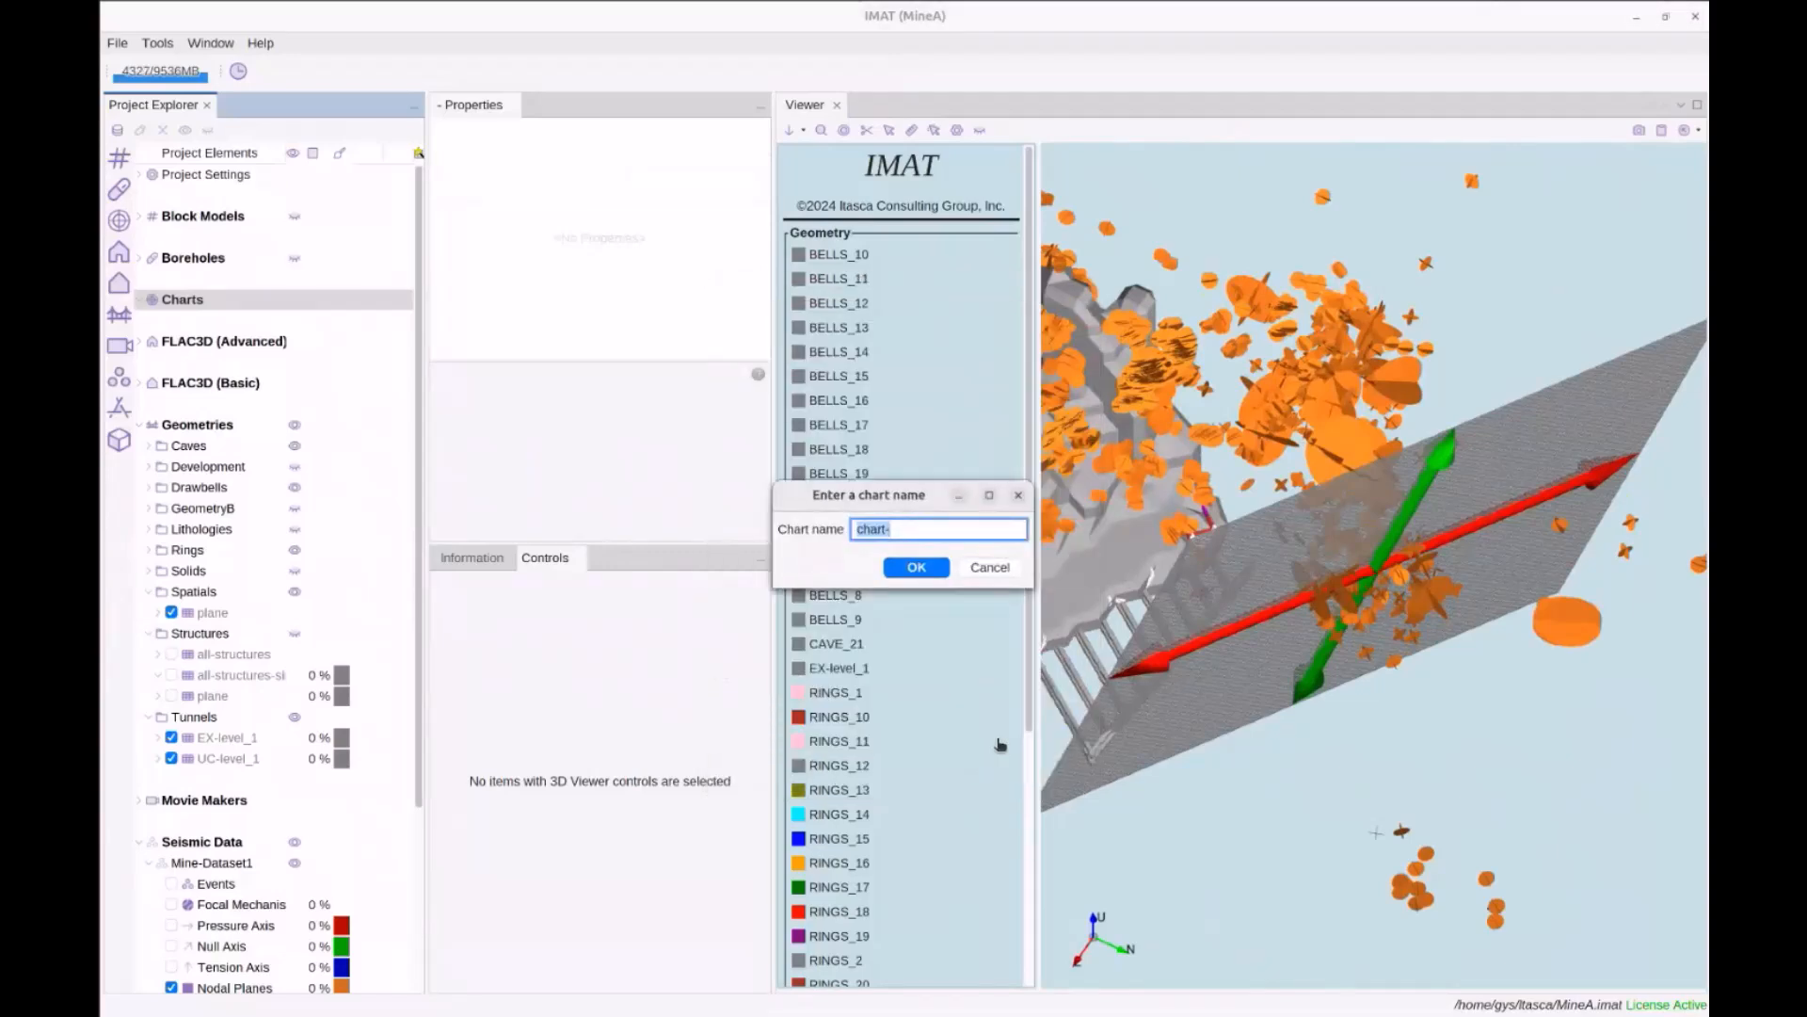
type("SR")
key("Return")
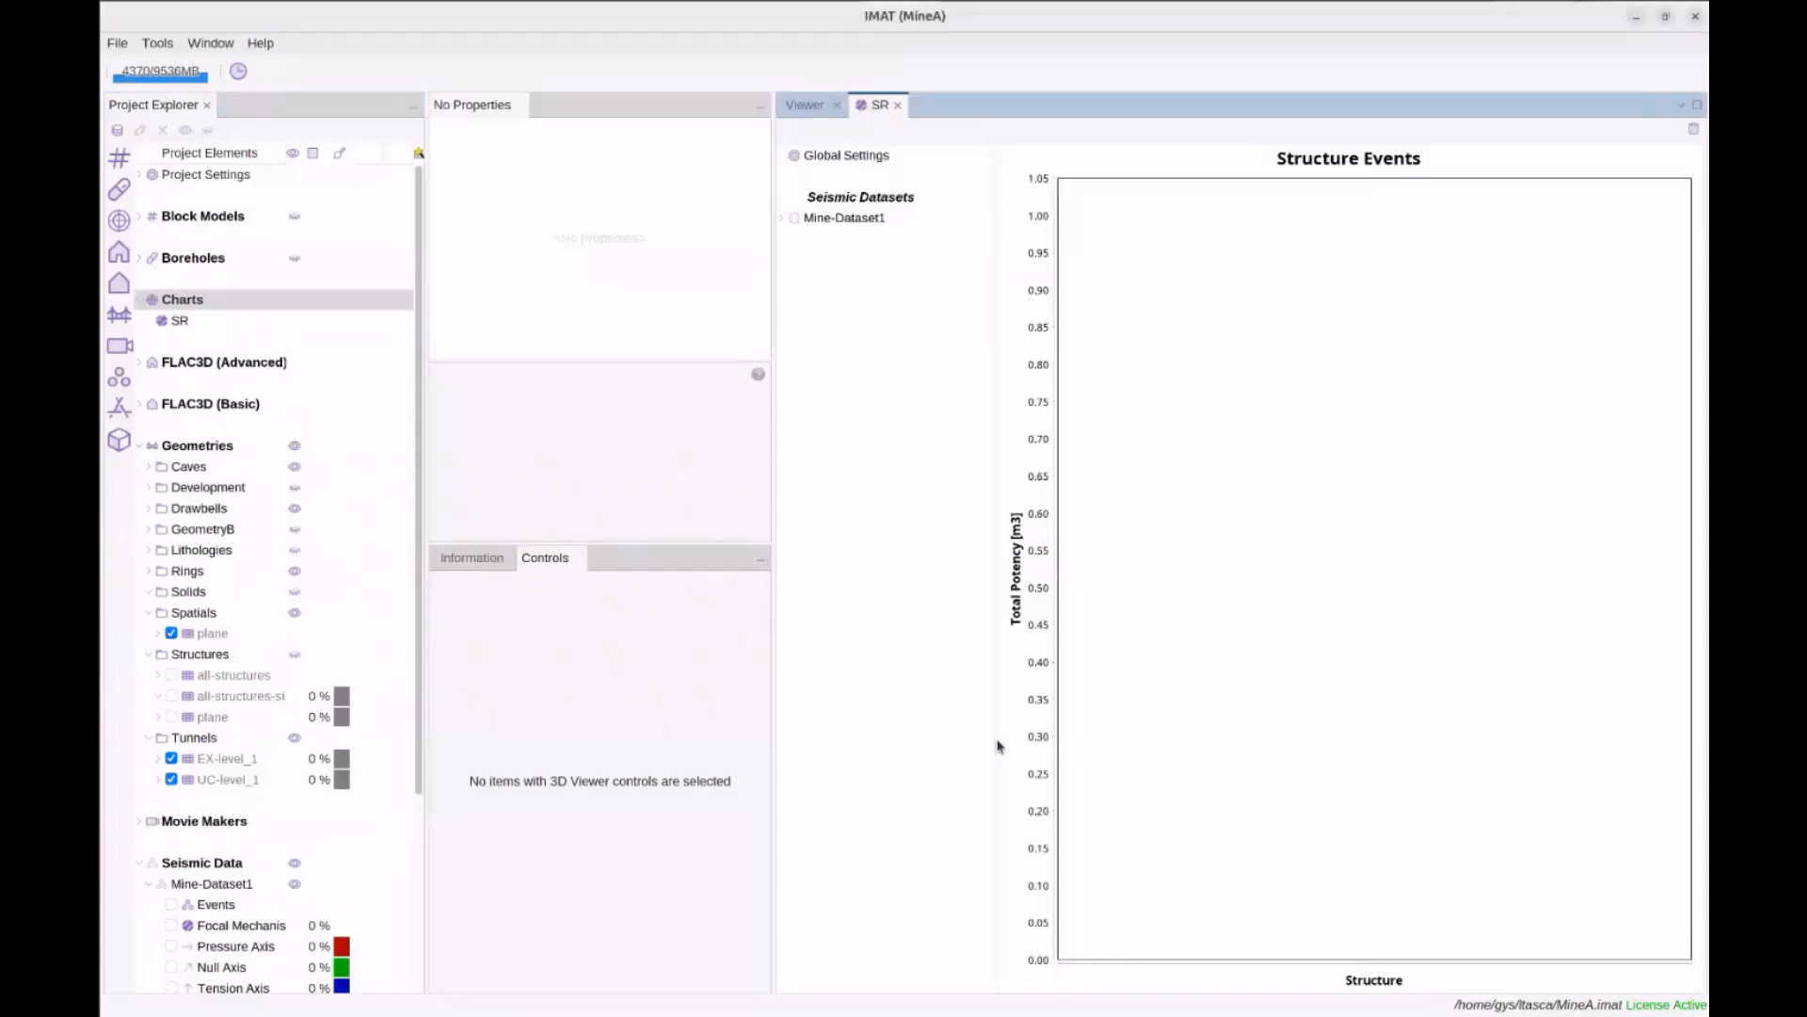
left_click_drag(773, 411, 596, 411)
left_click_drag(424, 325, 312, 329)
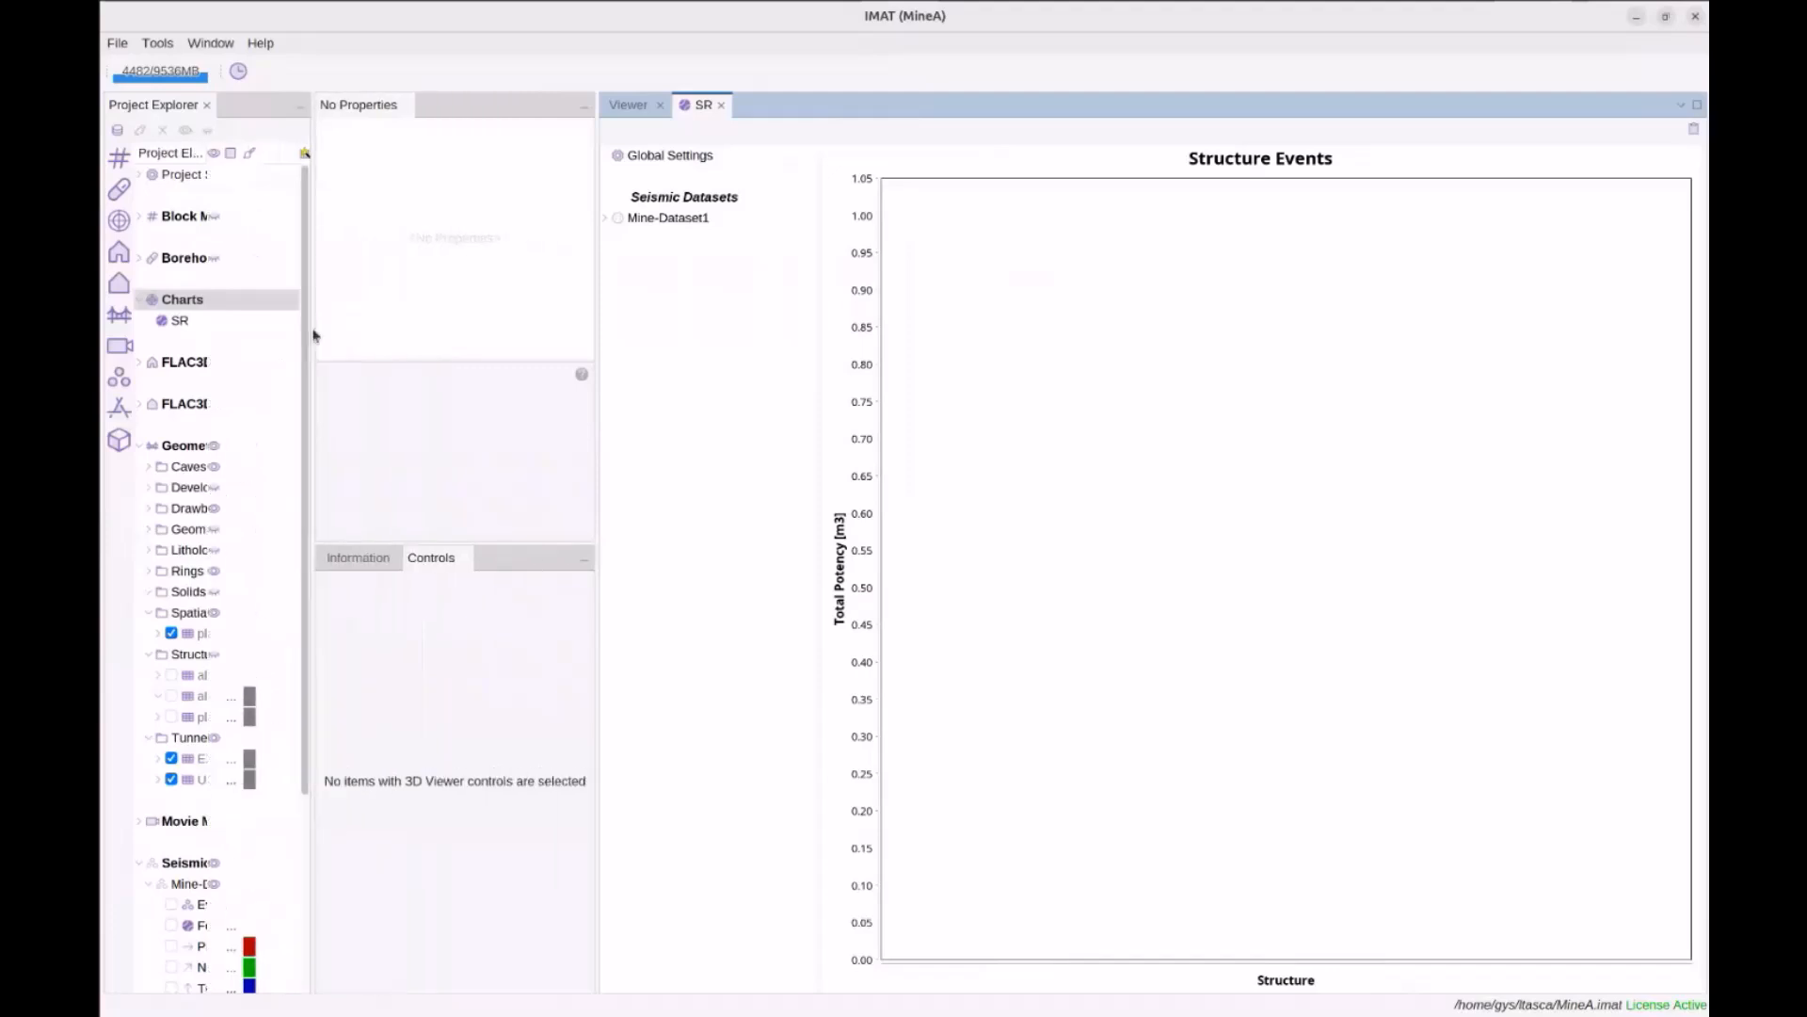
Tick Structure Response under Mine-Dataset1, widen the project tree, and select all-structures-simplified
left_click(605, 219)
left_click(628, 241)
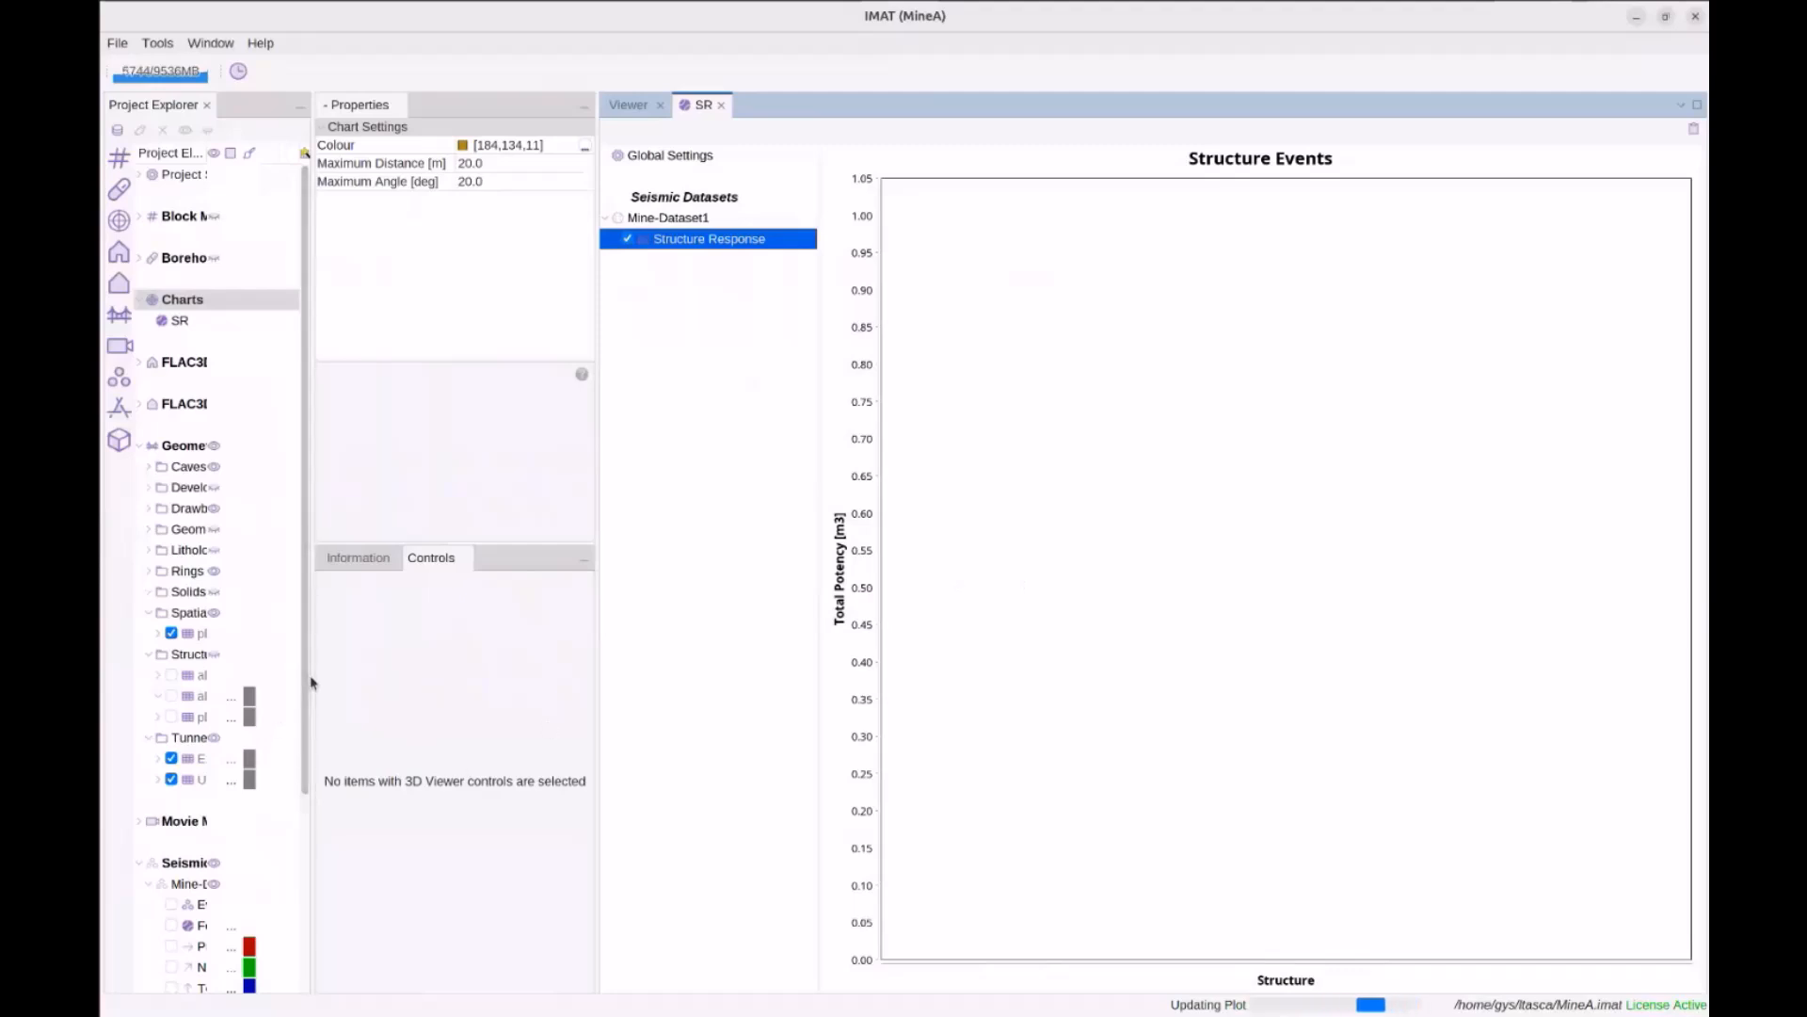
left_click_drag(312, 683, 375, 683)
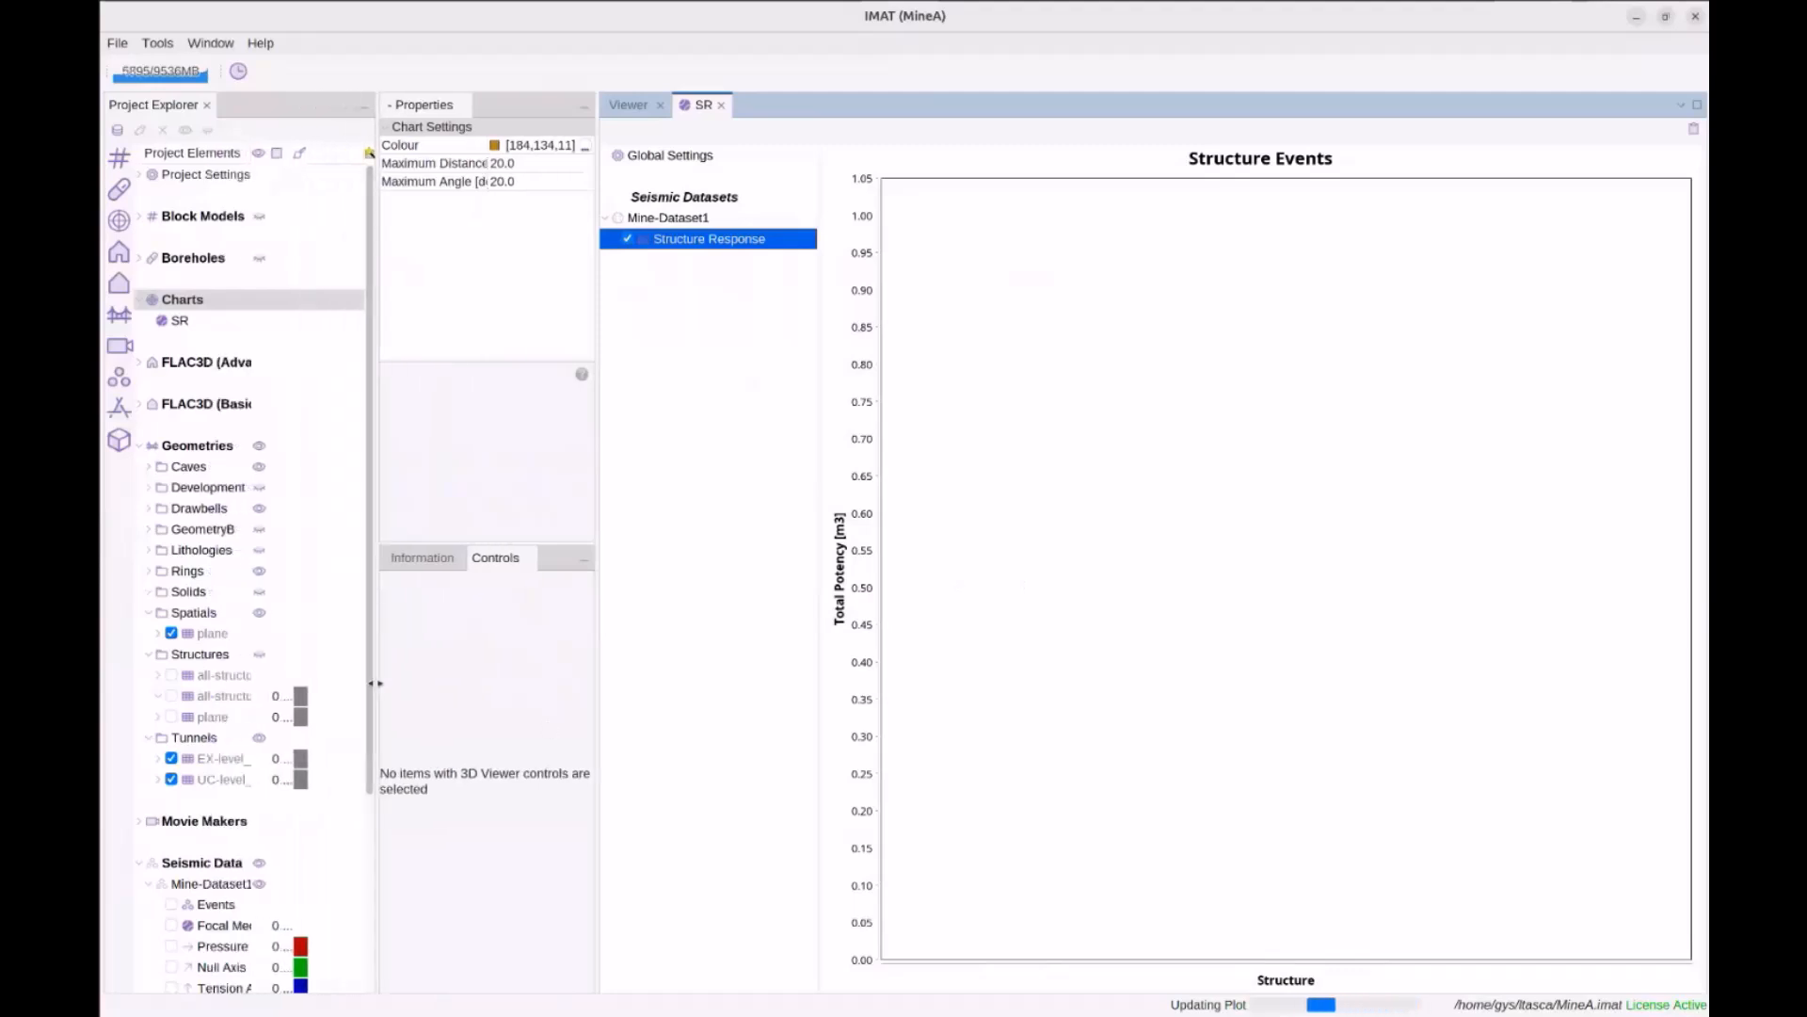
left_click(222, 698)
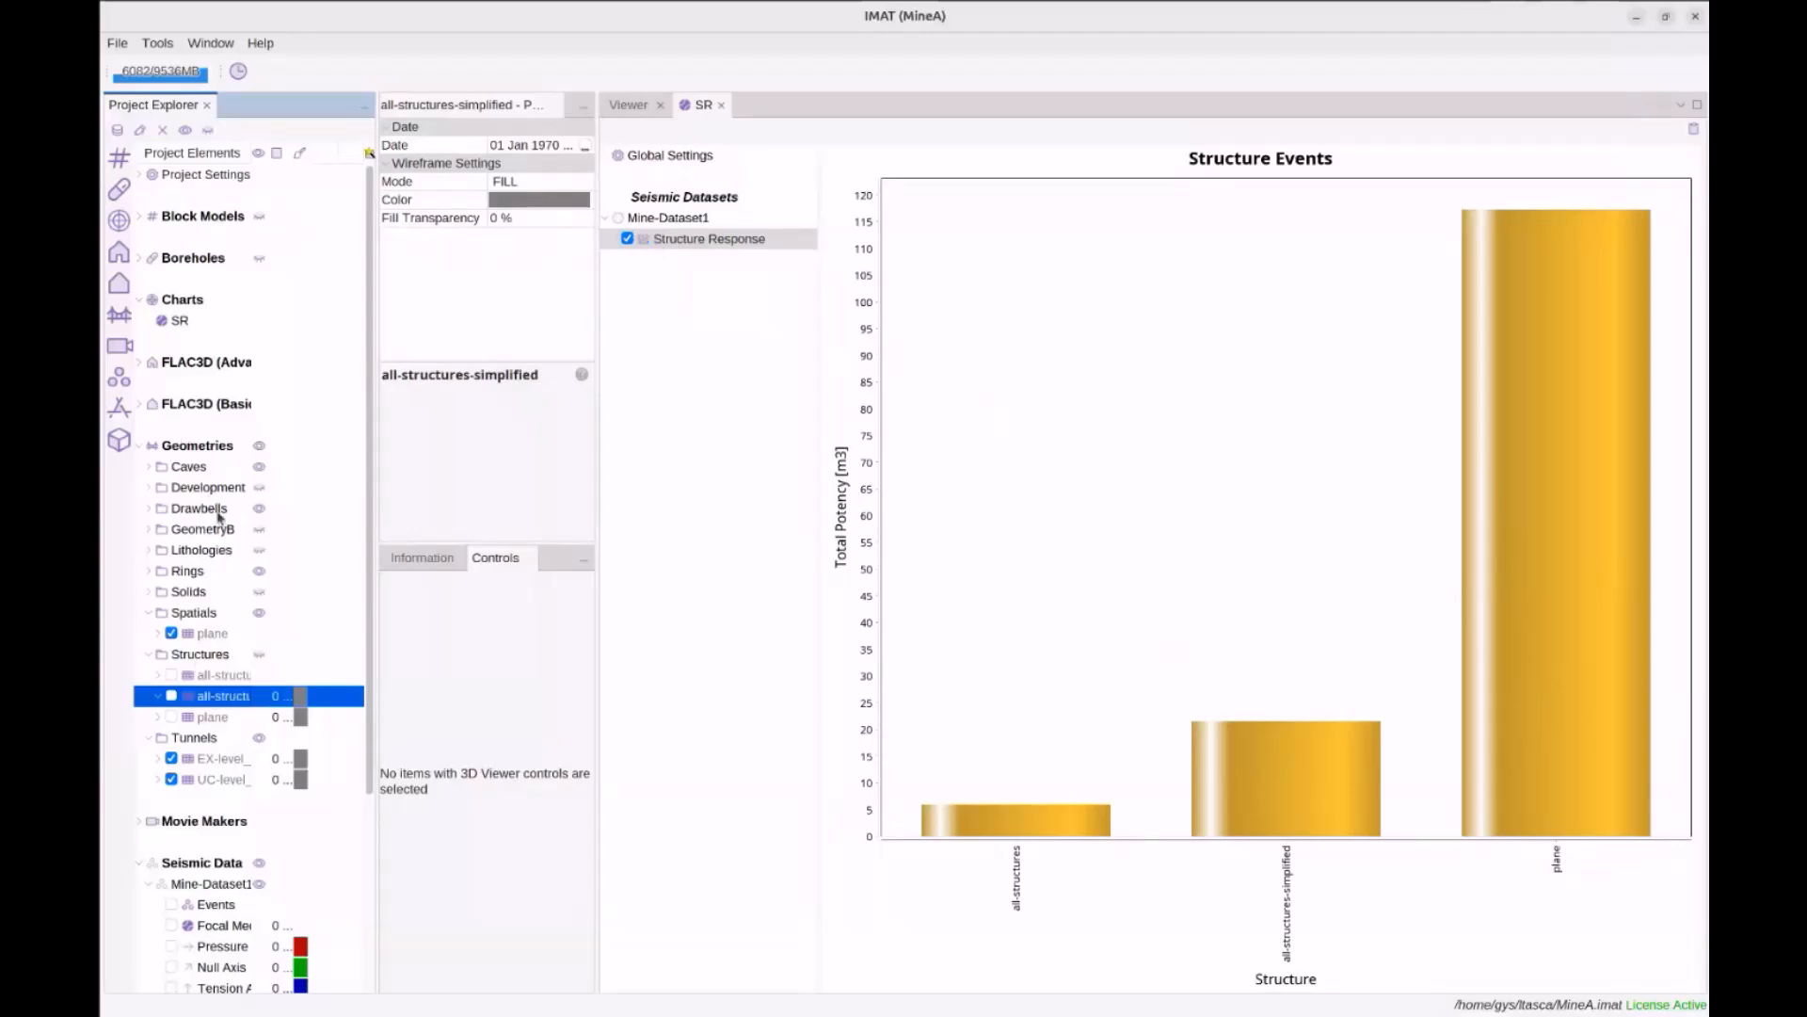
Show SR's Structure Response description and distance/angle settings, glancing at the 3D view before returning to SR
left_click(178, 322)
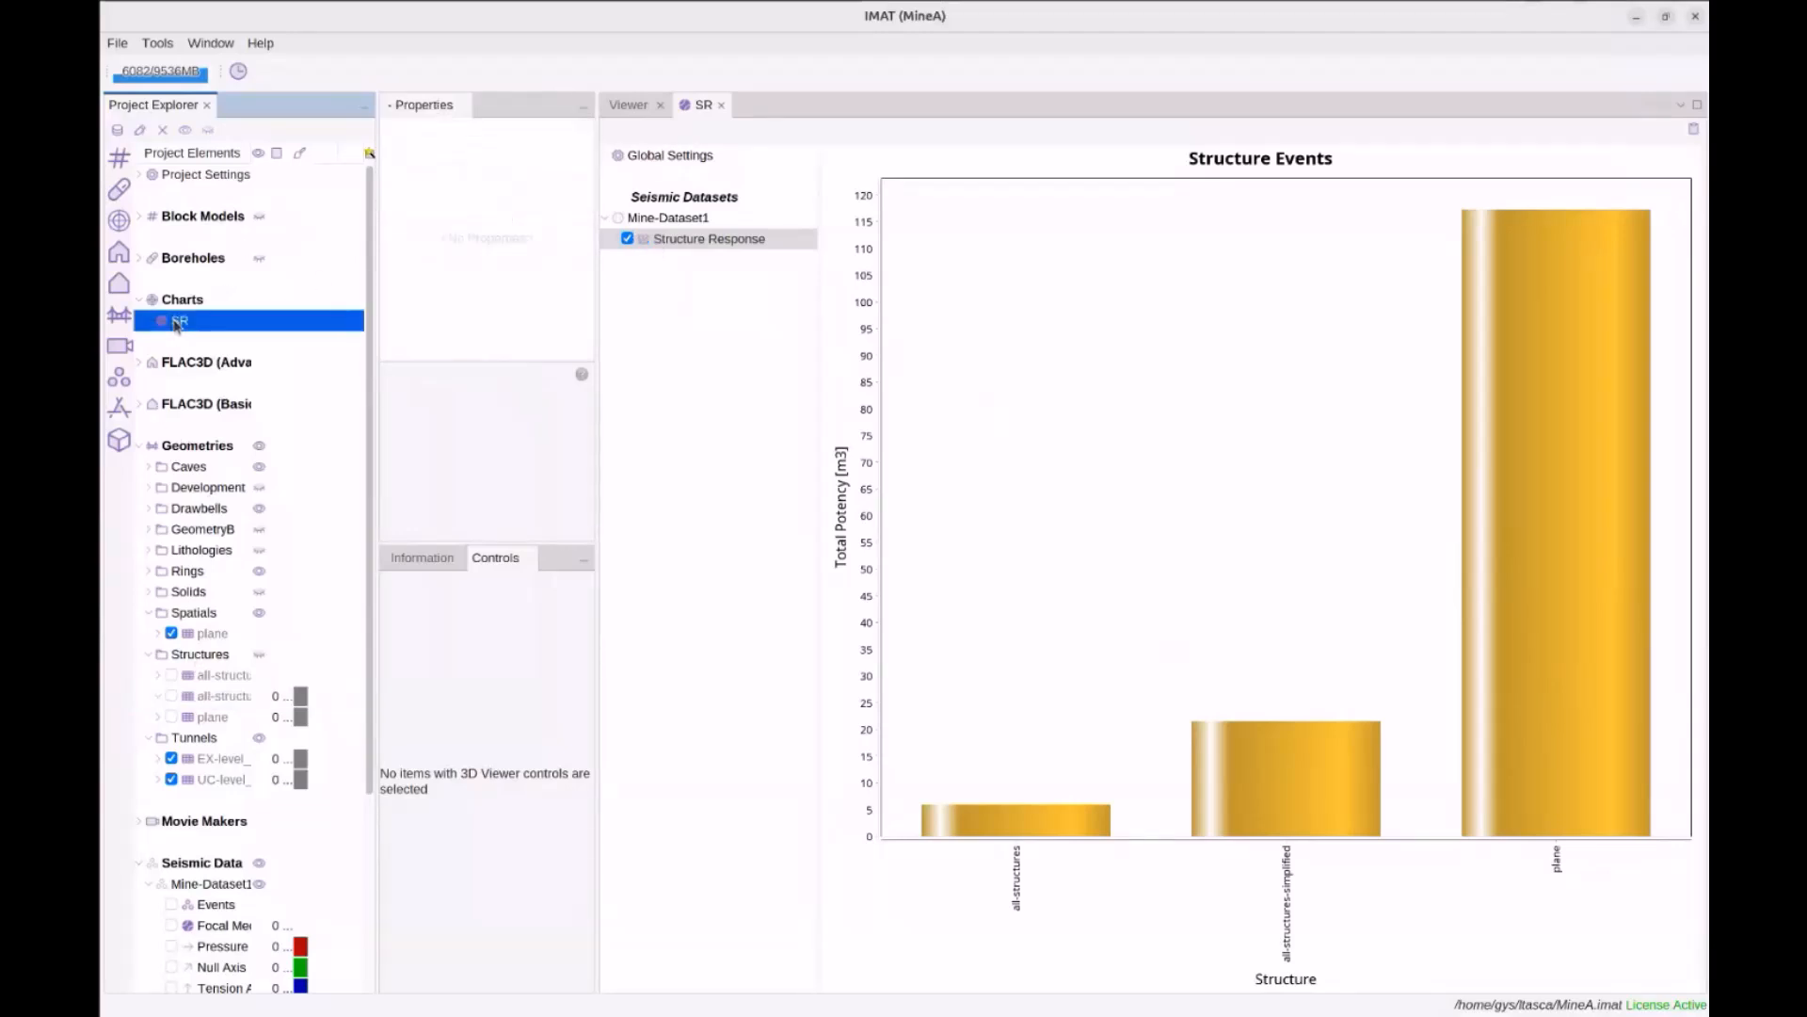
left_click(426, 559)
left_click_drag(599, 576, 706, 578)
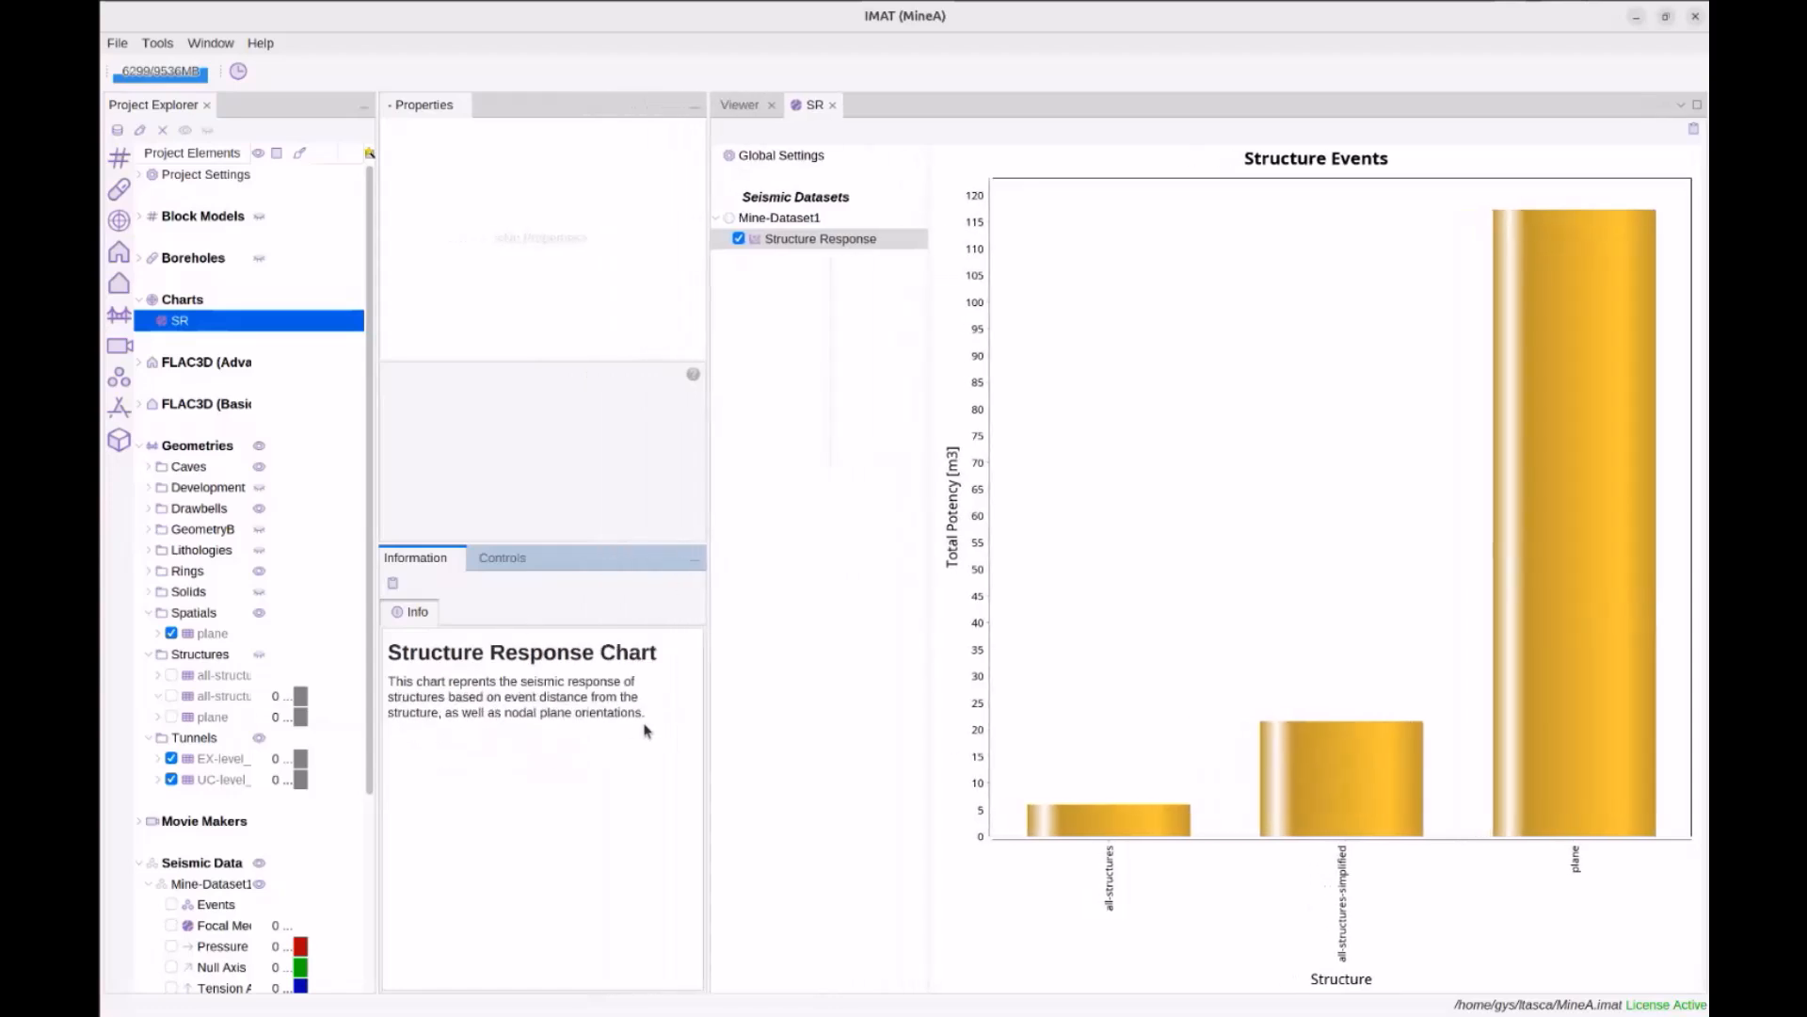
left_click(818, 240)
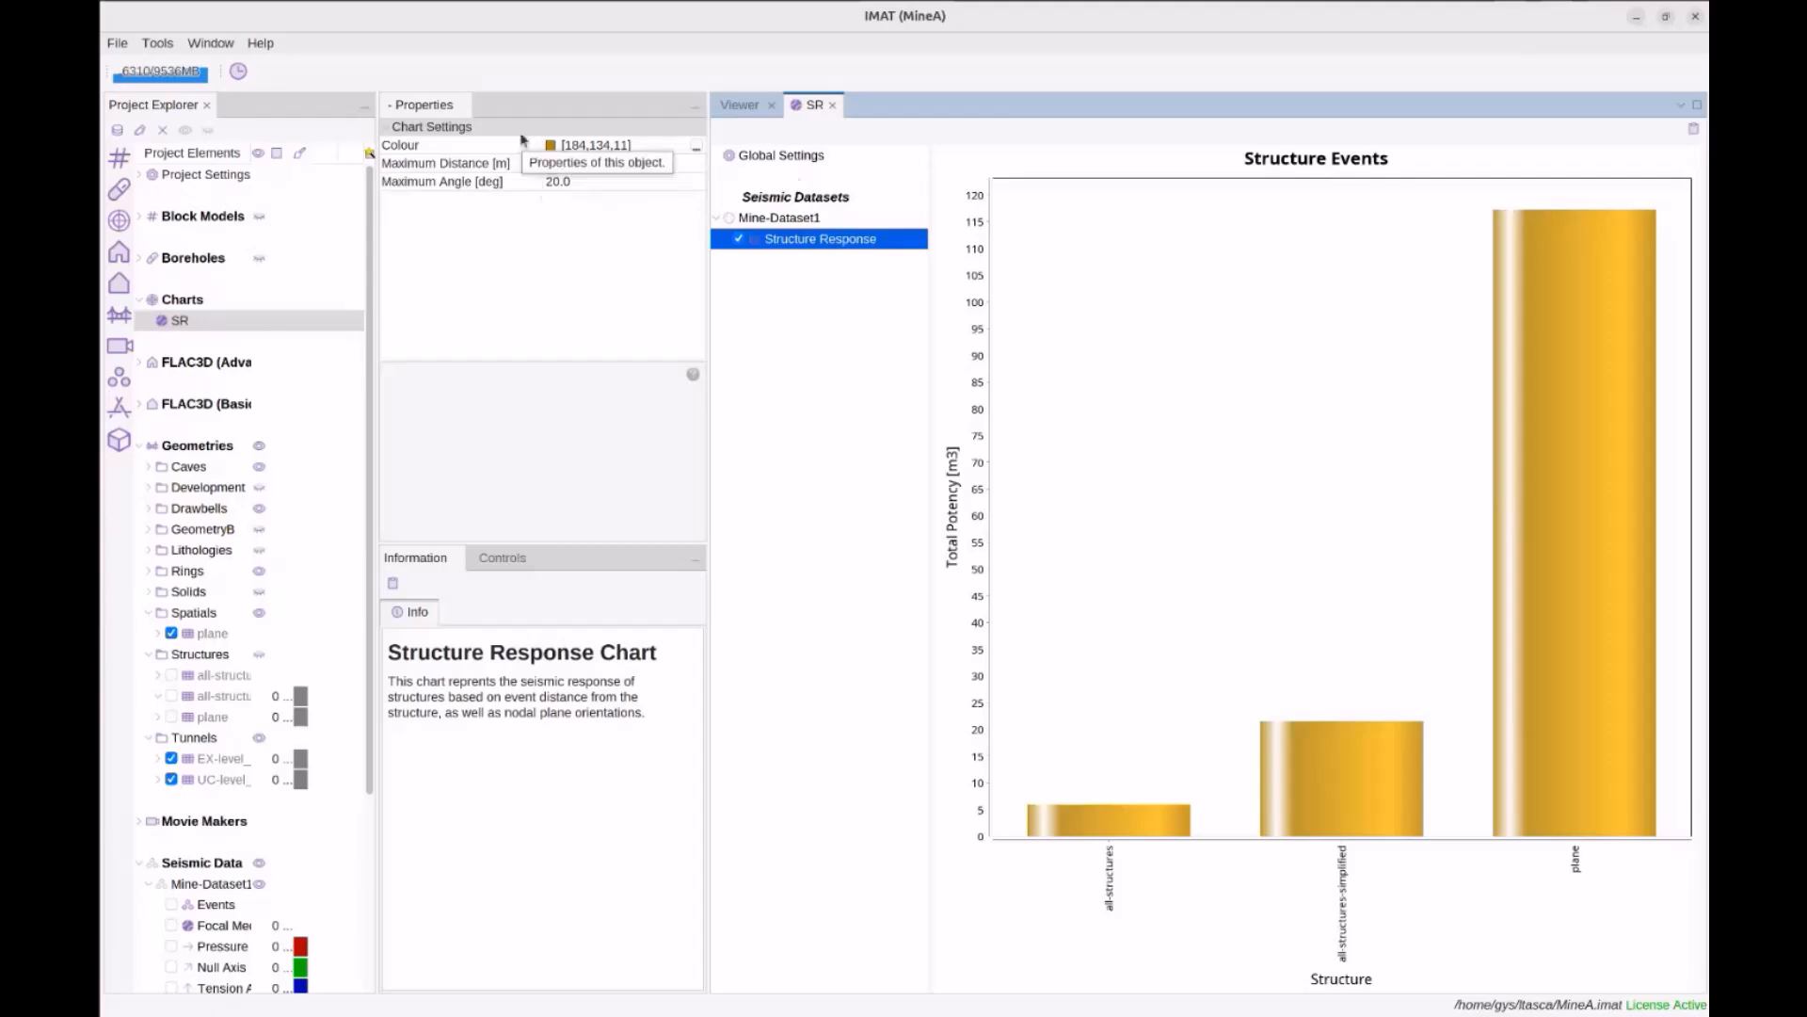
left_click(725, 108)
left_click_drag(1278, 578, 1247, 619)
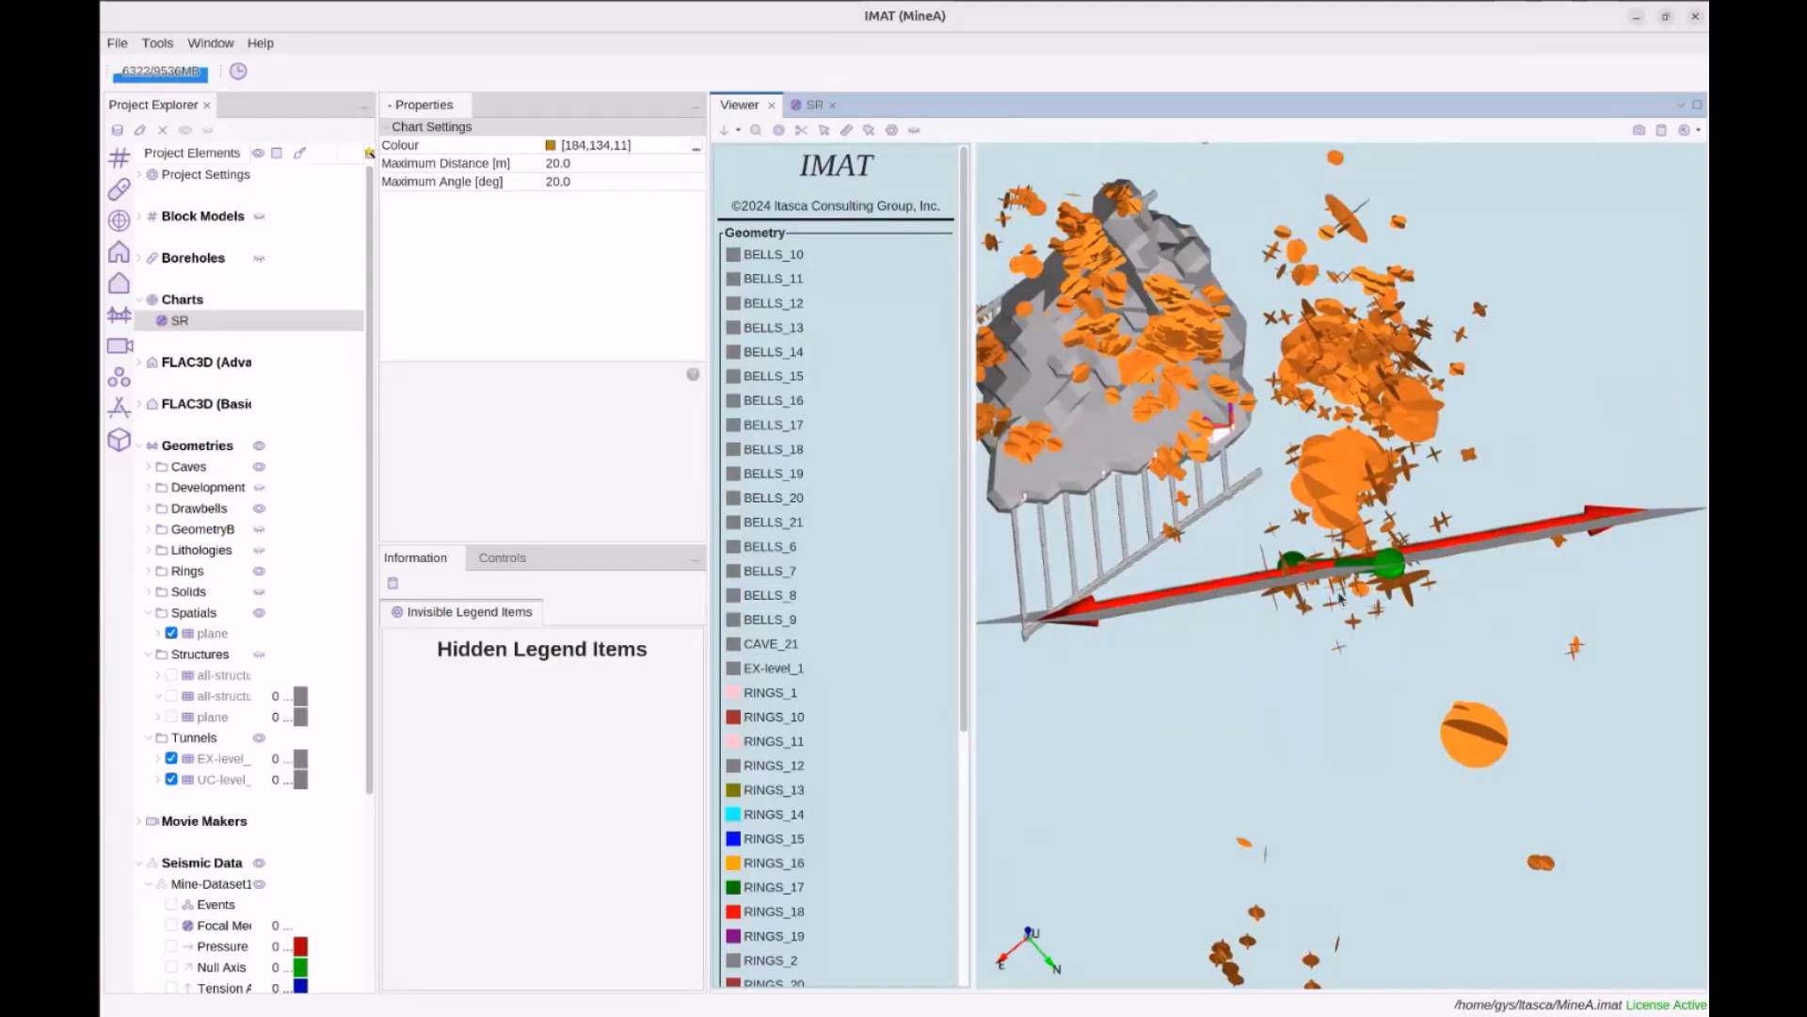
left_click(811, 105)
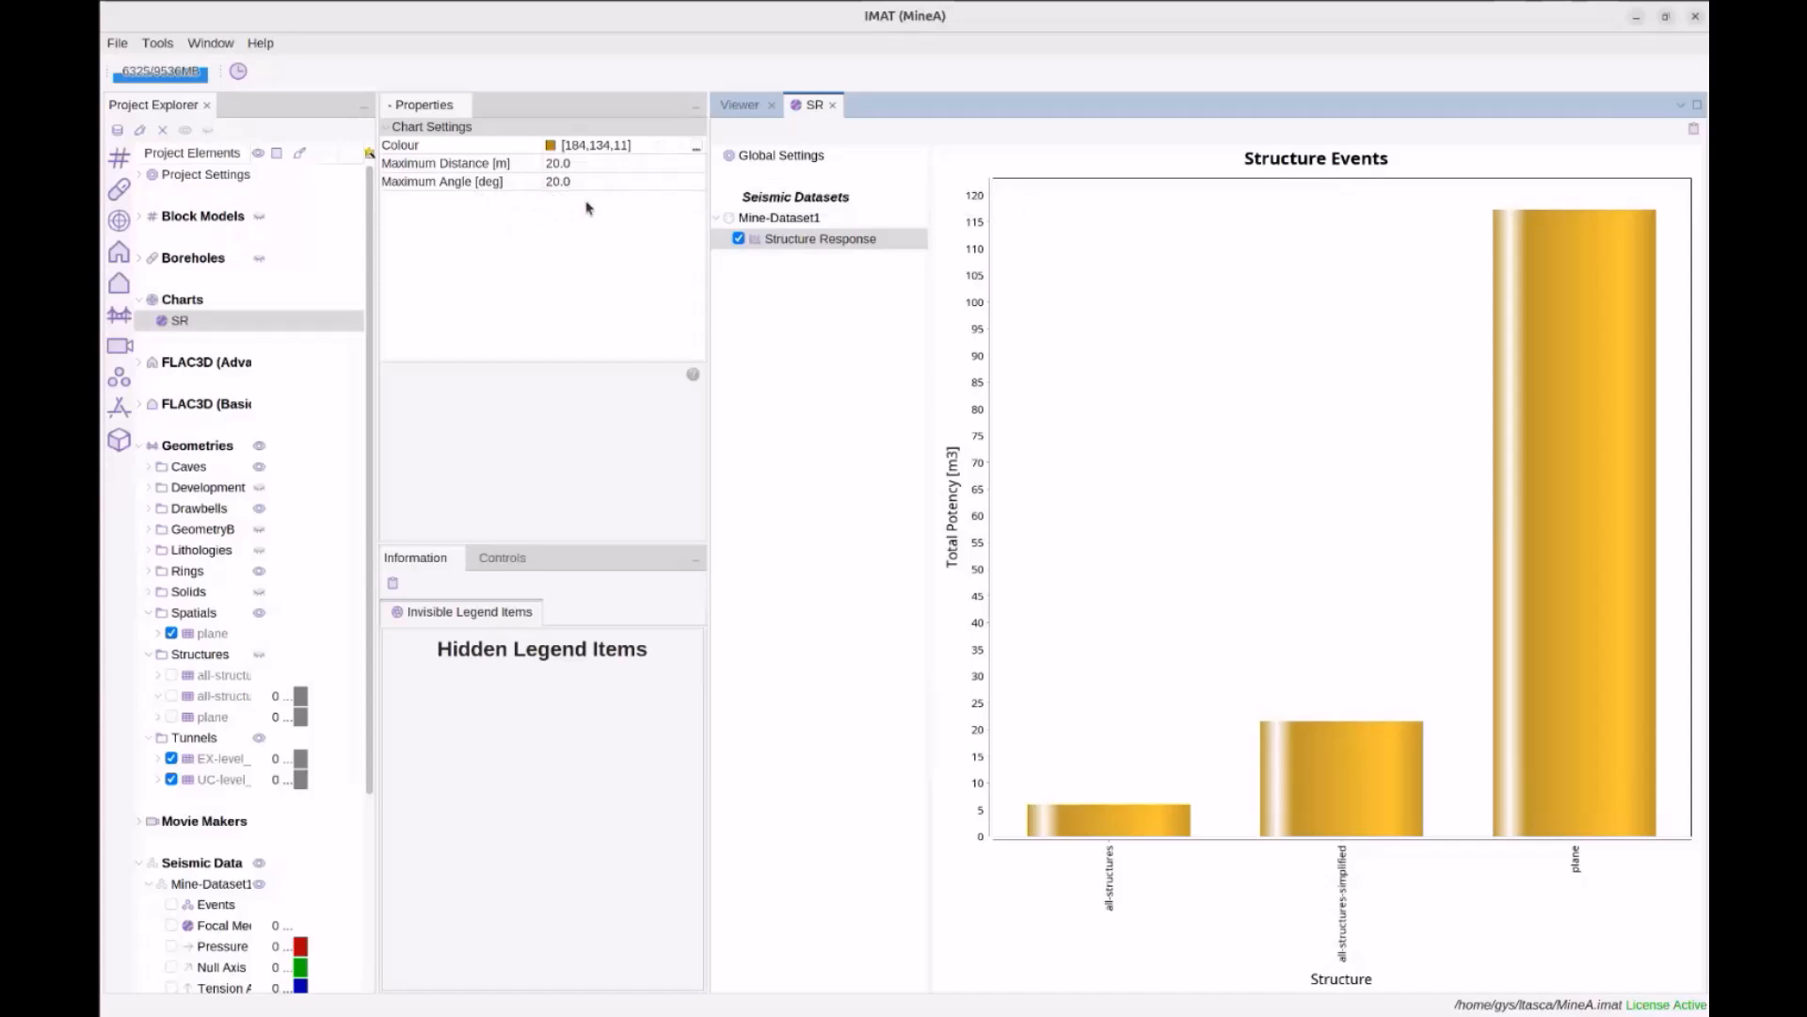
left_click(740, 104)
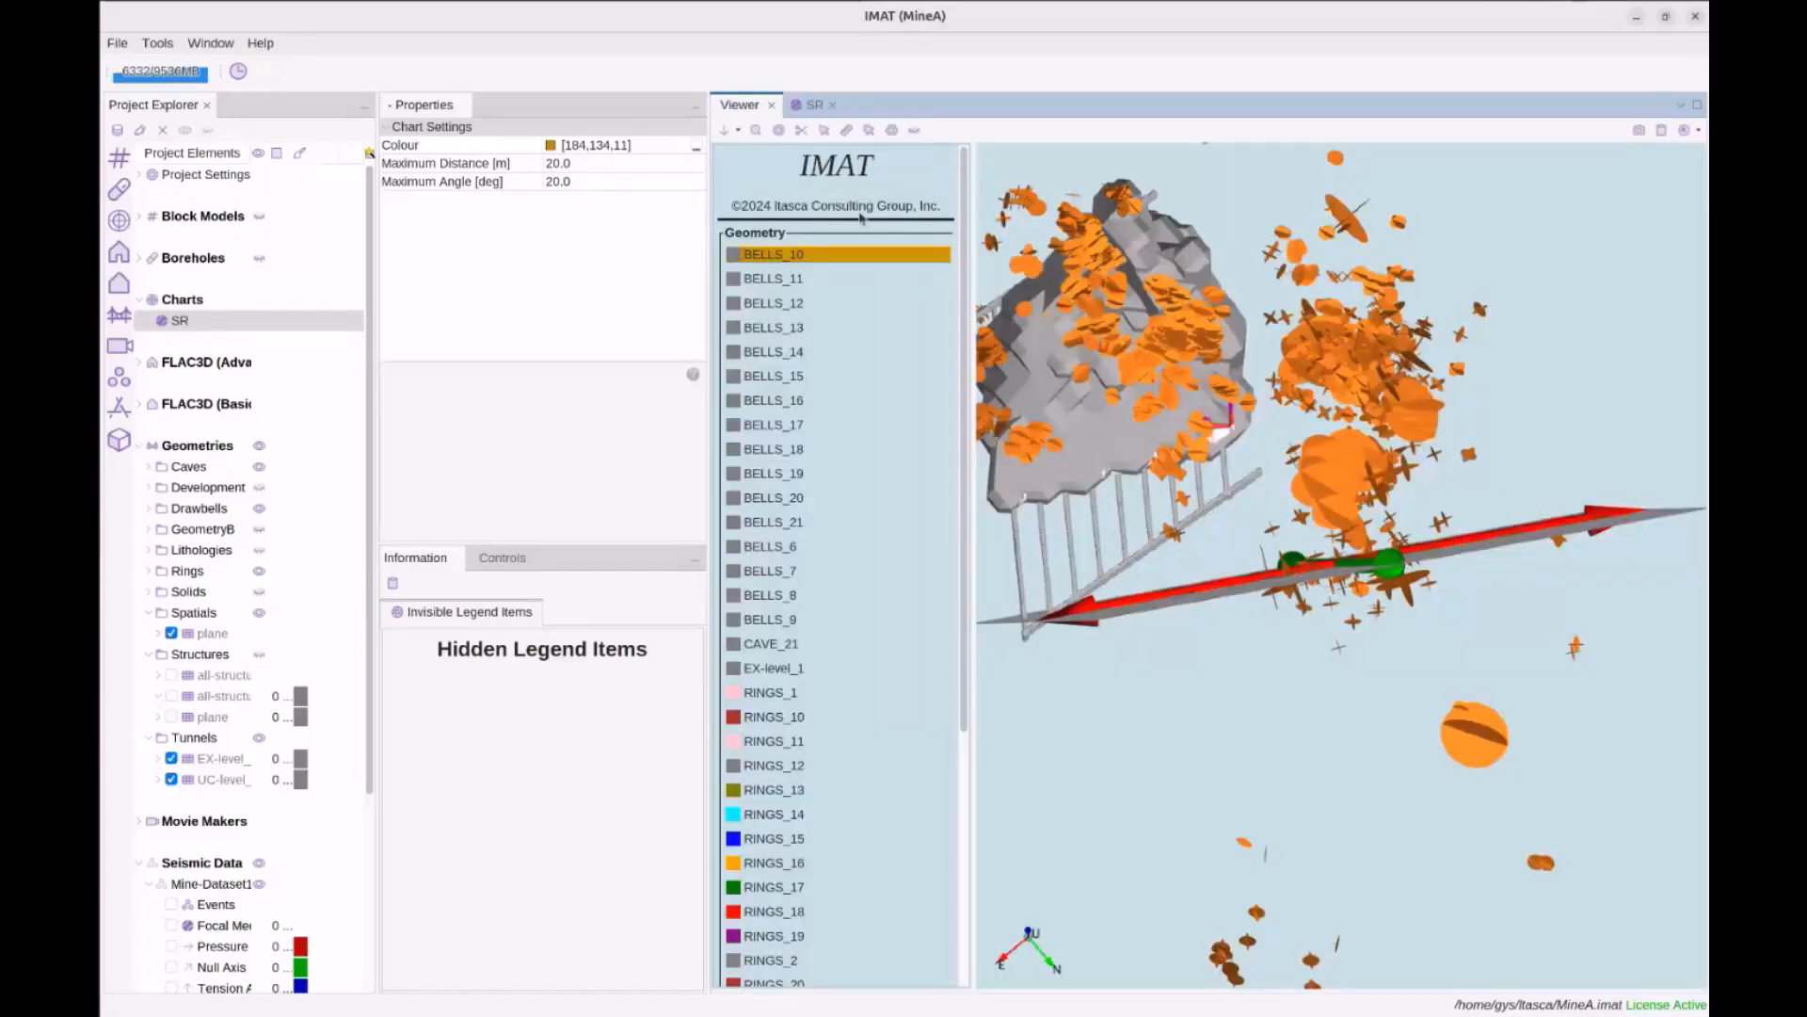
left_click(812, 104)
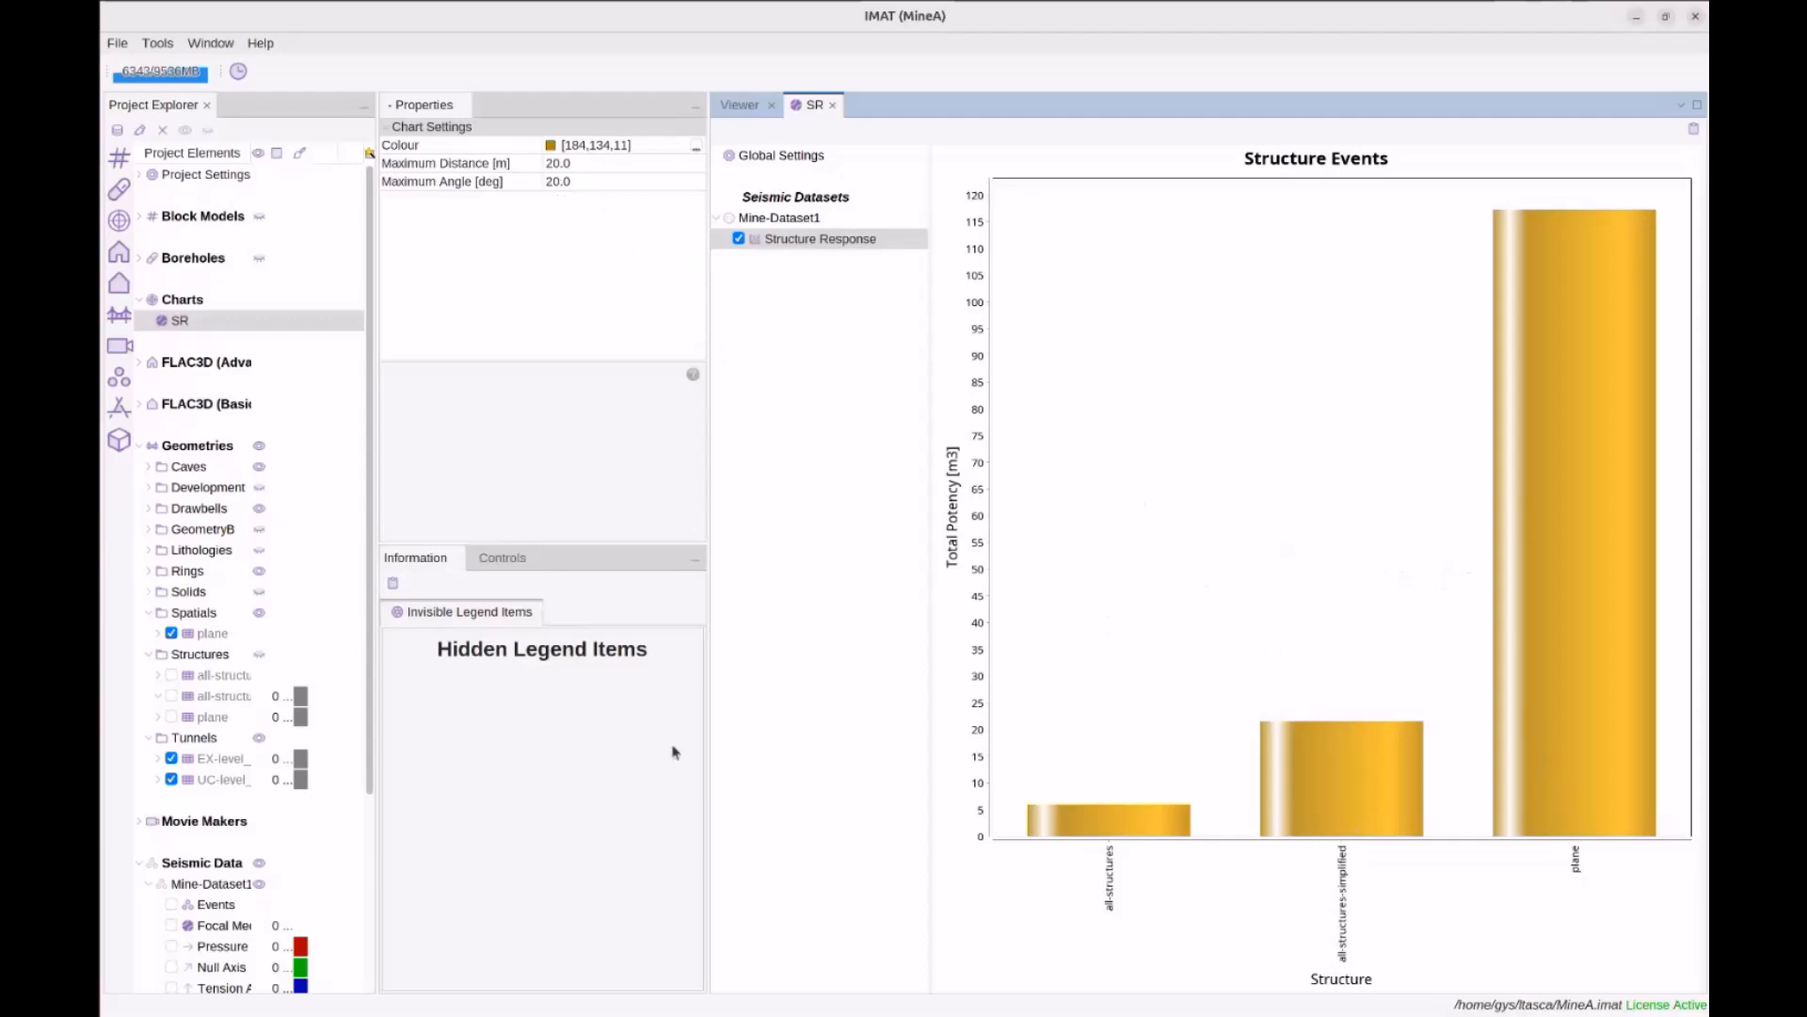
scroll(226, 617, "down", 3)
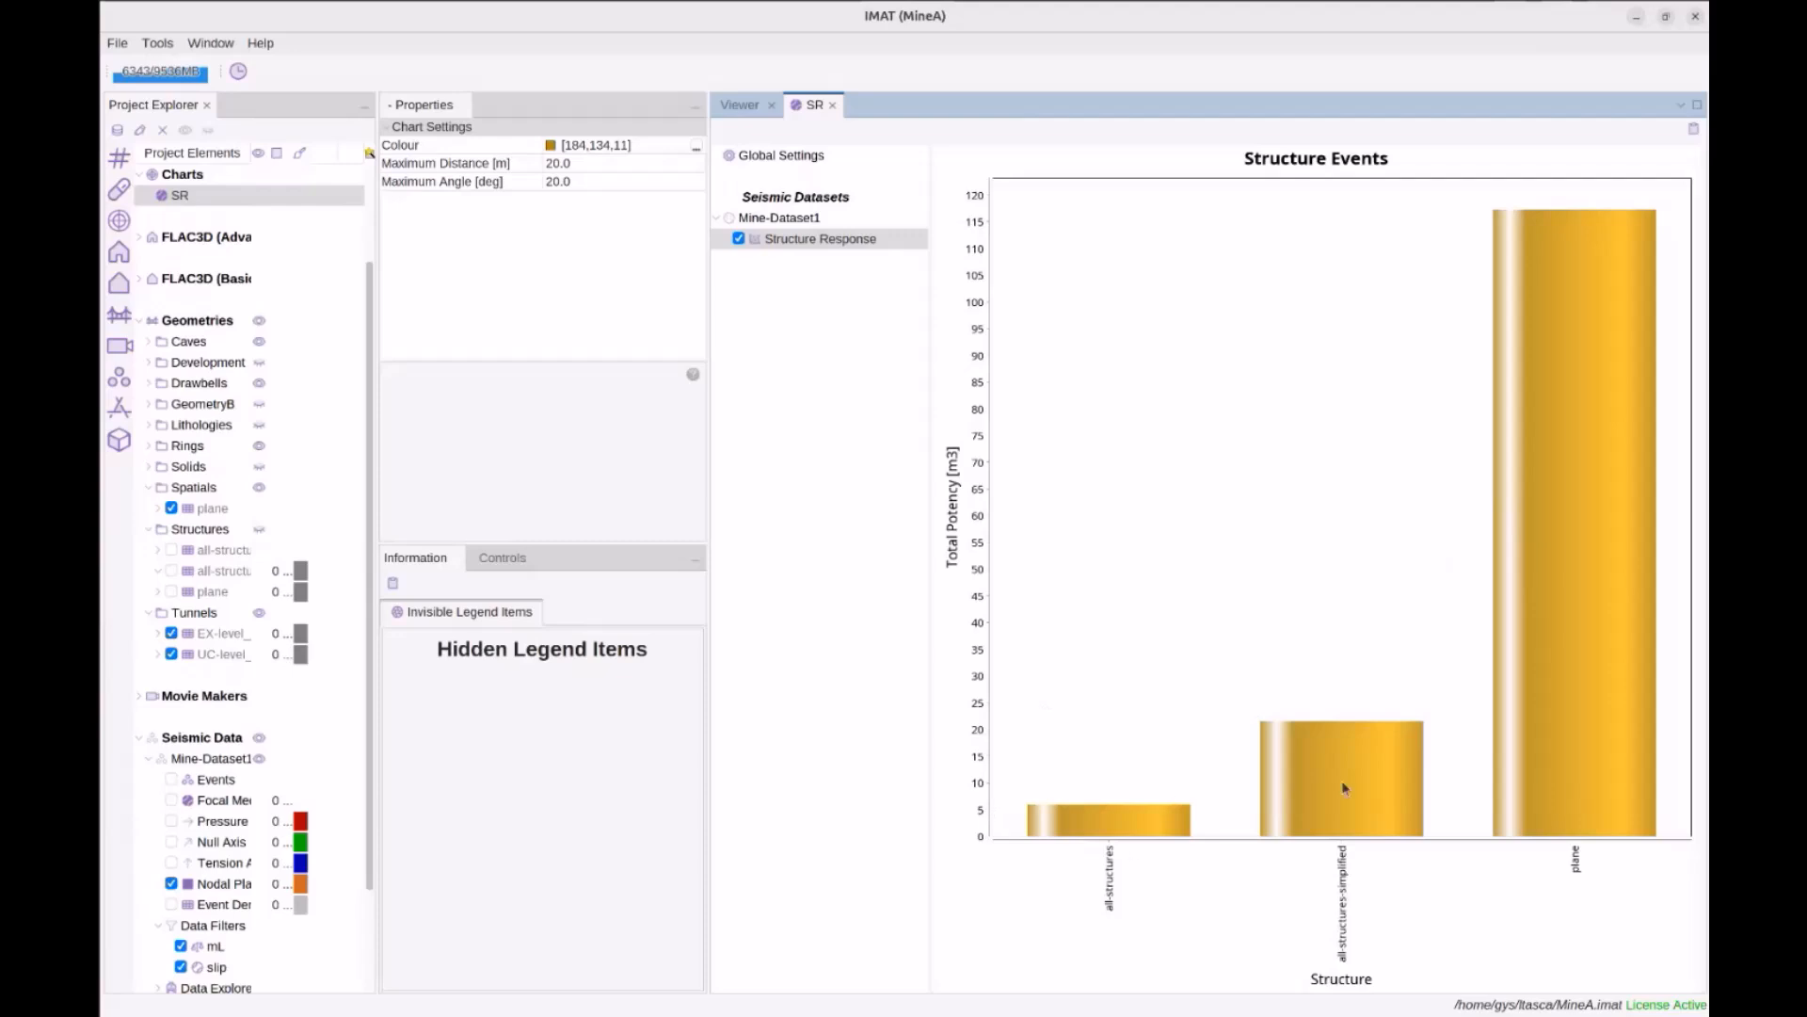
scroll(214, 590, "up", 1)
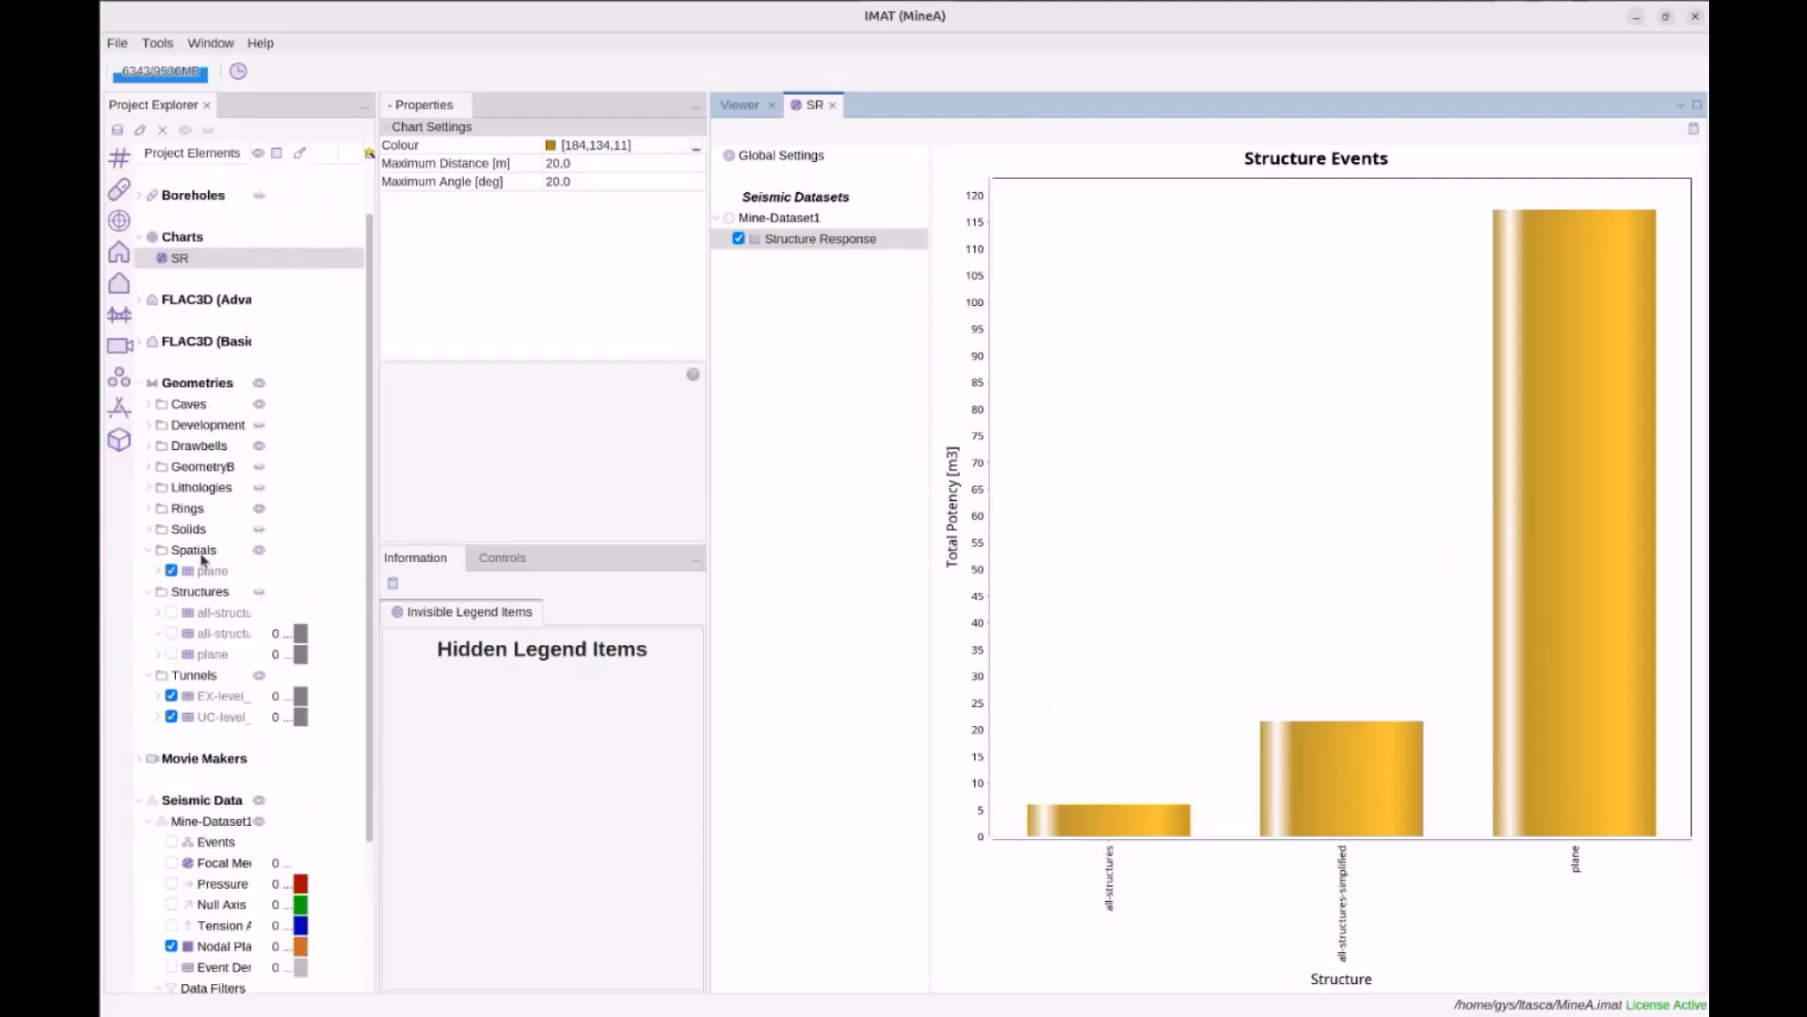
scroll(215, 590, "down", 1)
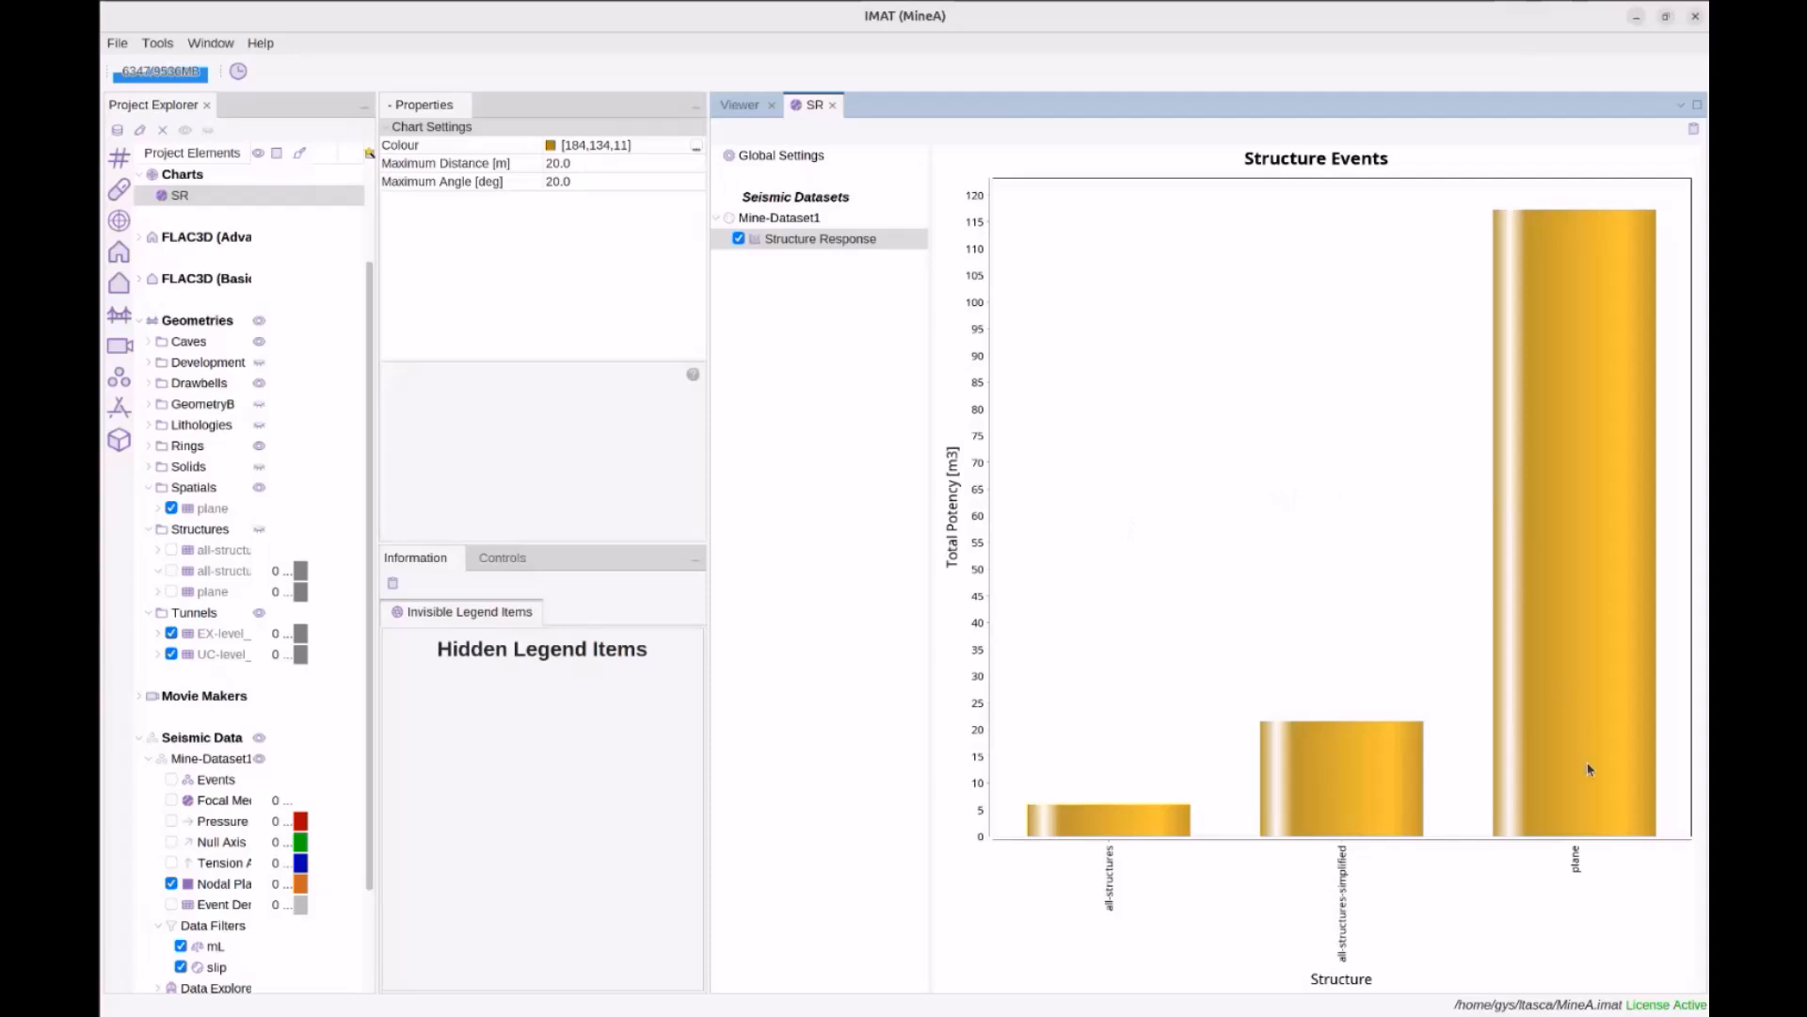
Orbit the 3D mine view around the plane mesh and close the SR chart tab
mouse_move(1534, 240)
left_click(749, 107)
mouse_move(1360, 378)
left_mouse_down()
mouse_move(1356, 405)
mouse_move(1331, 364)
left_mouse_up()
scroll(1331, 363, "down", 4)
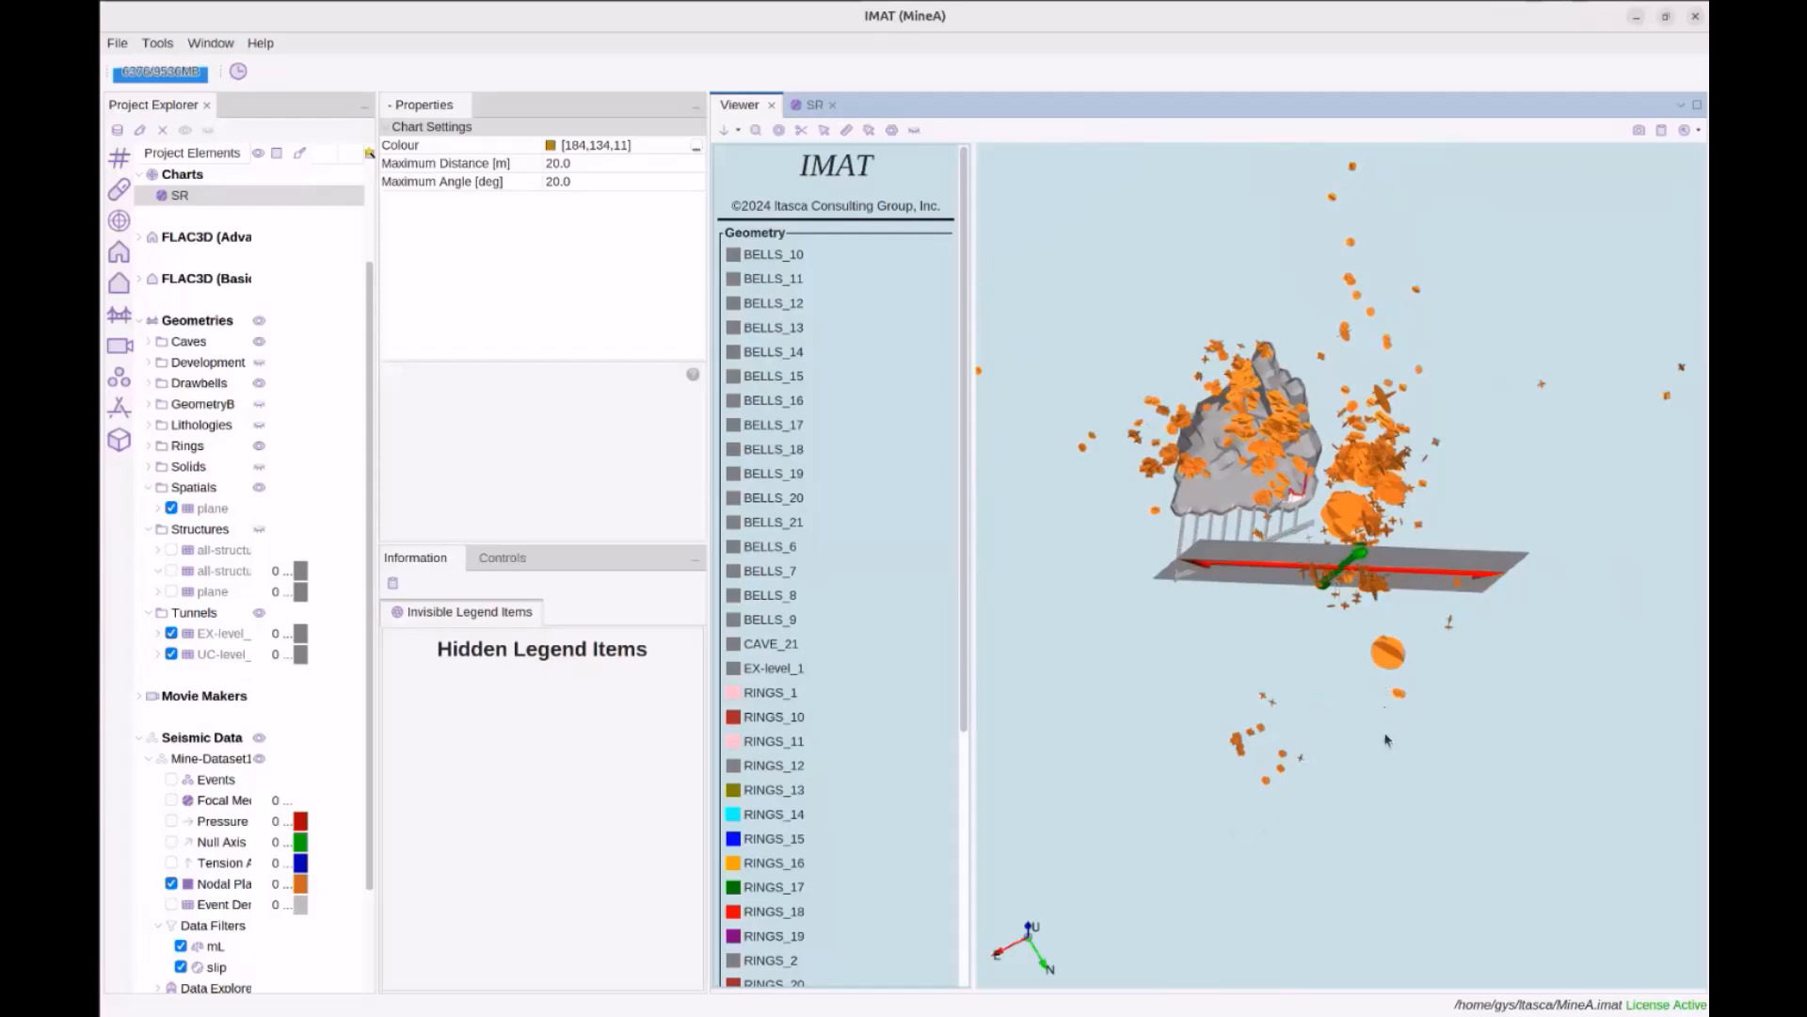
left_click_drag(1405, 800, 1330, 789)
left_click_drag(1087, 654, 1142, 687)
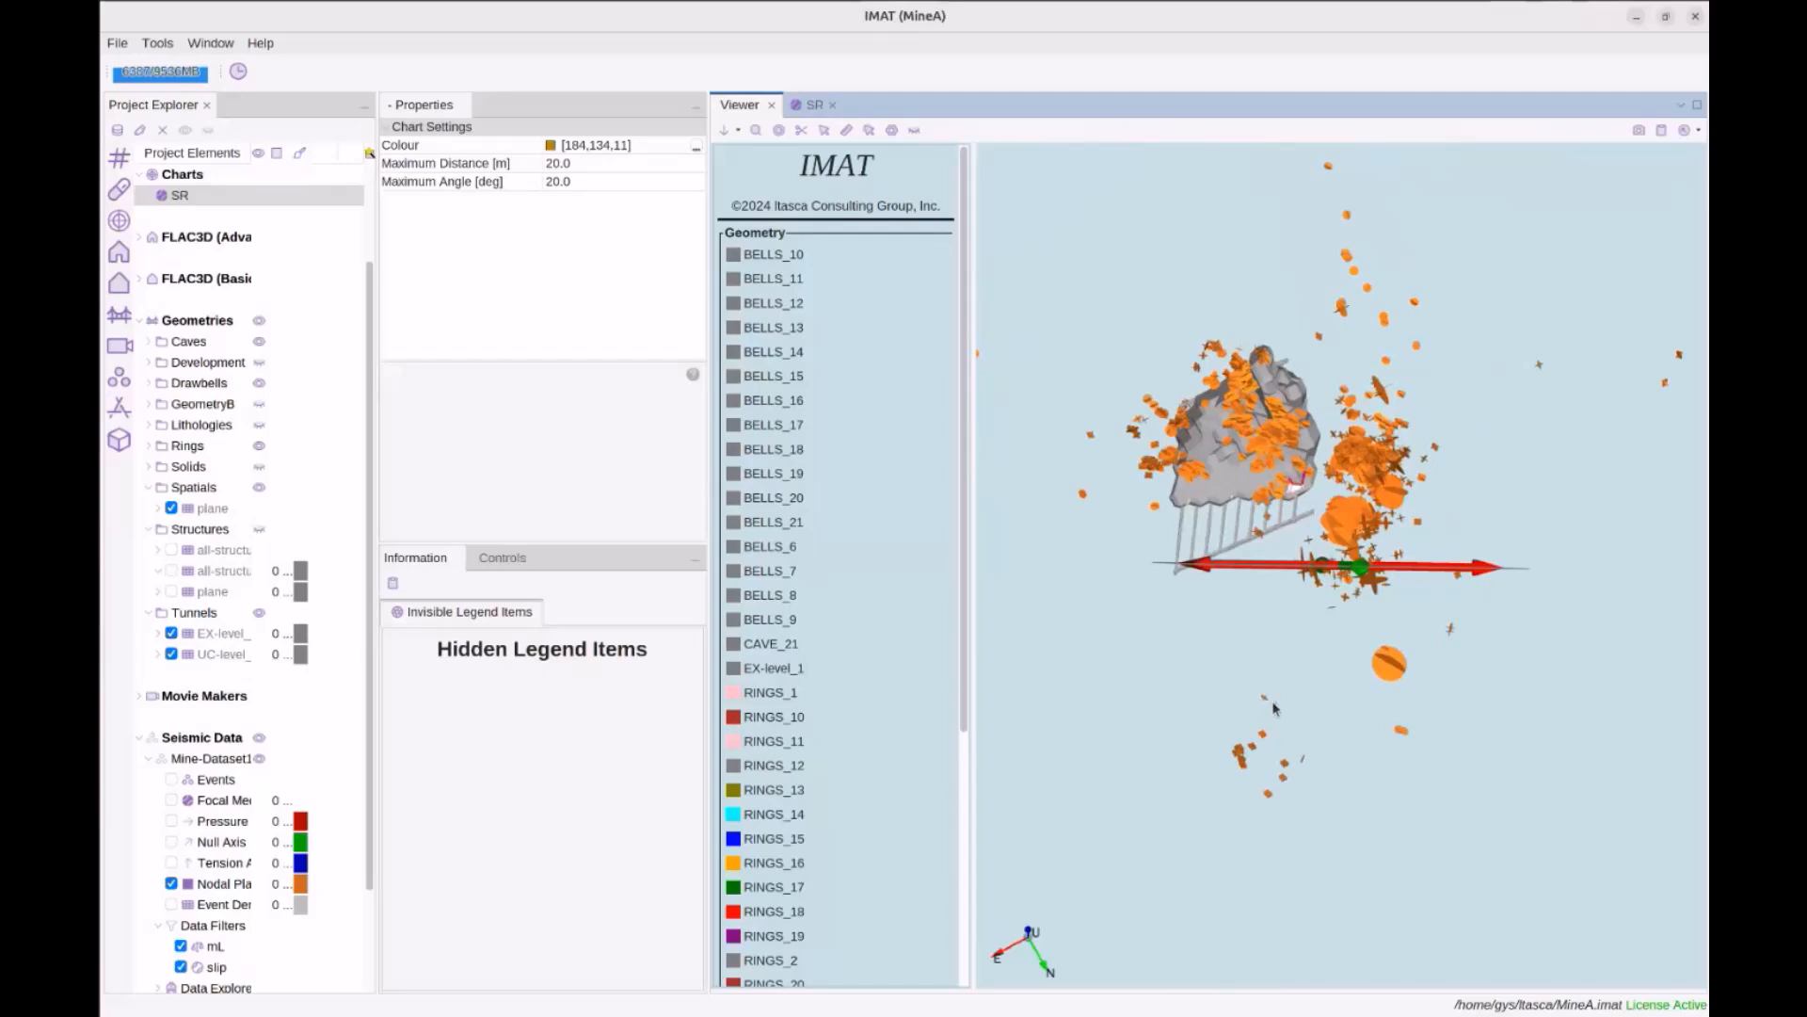
left_click_drag(1344, 666, 1304, 680)
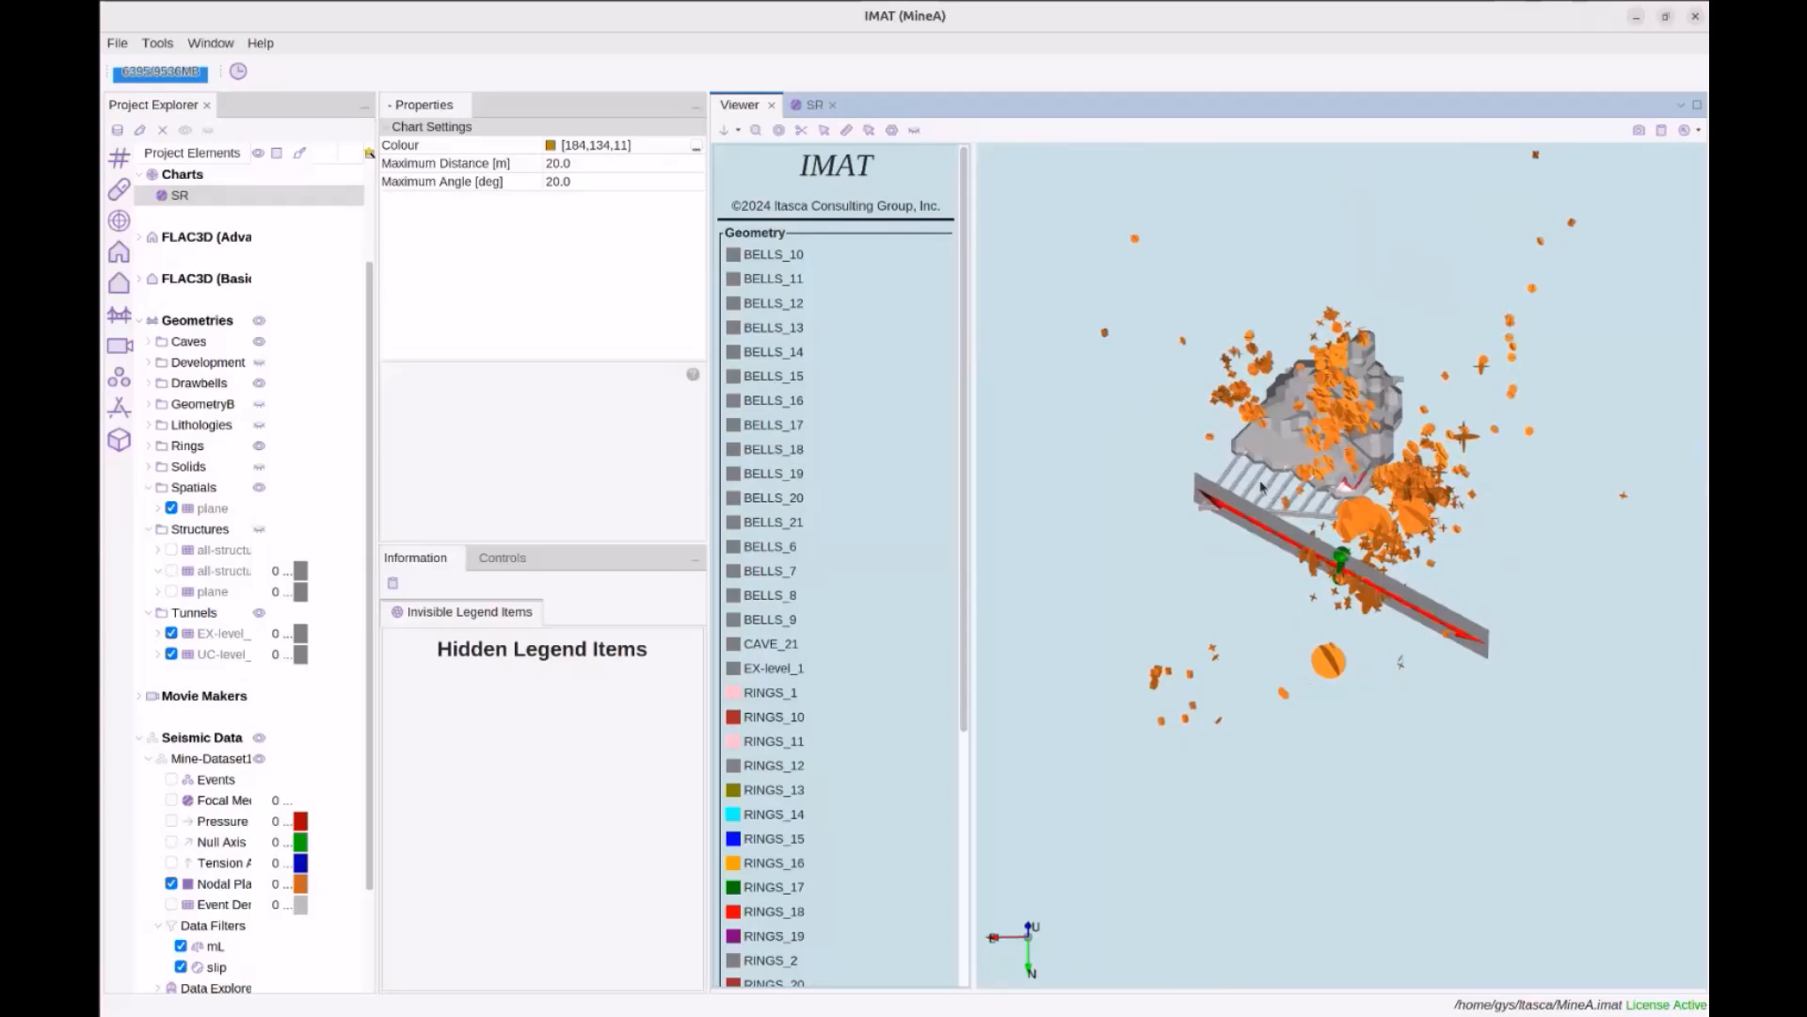
left_click(832, 104)
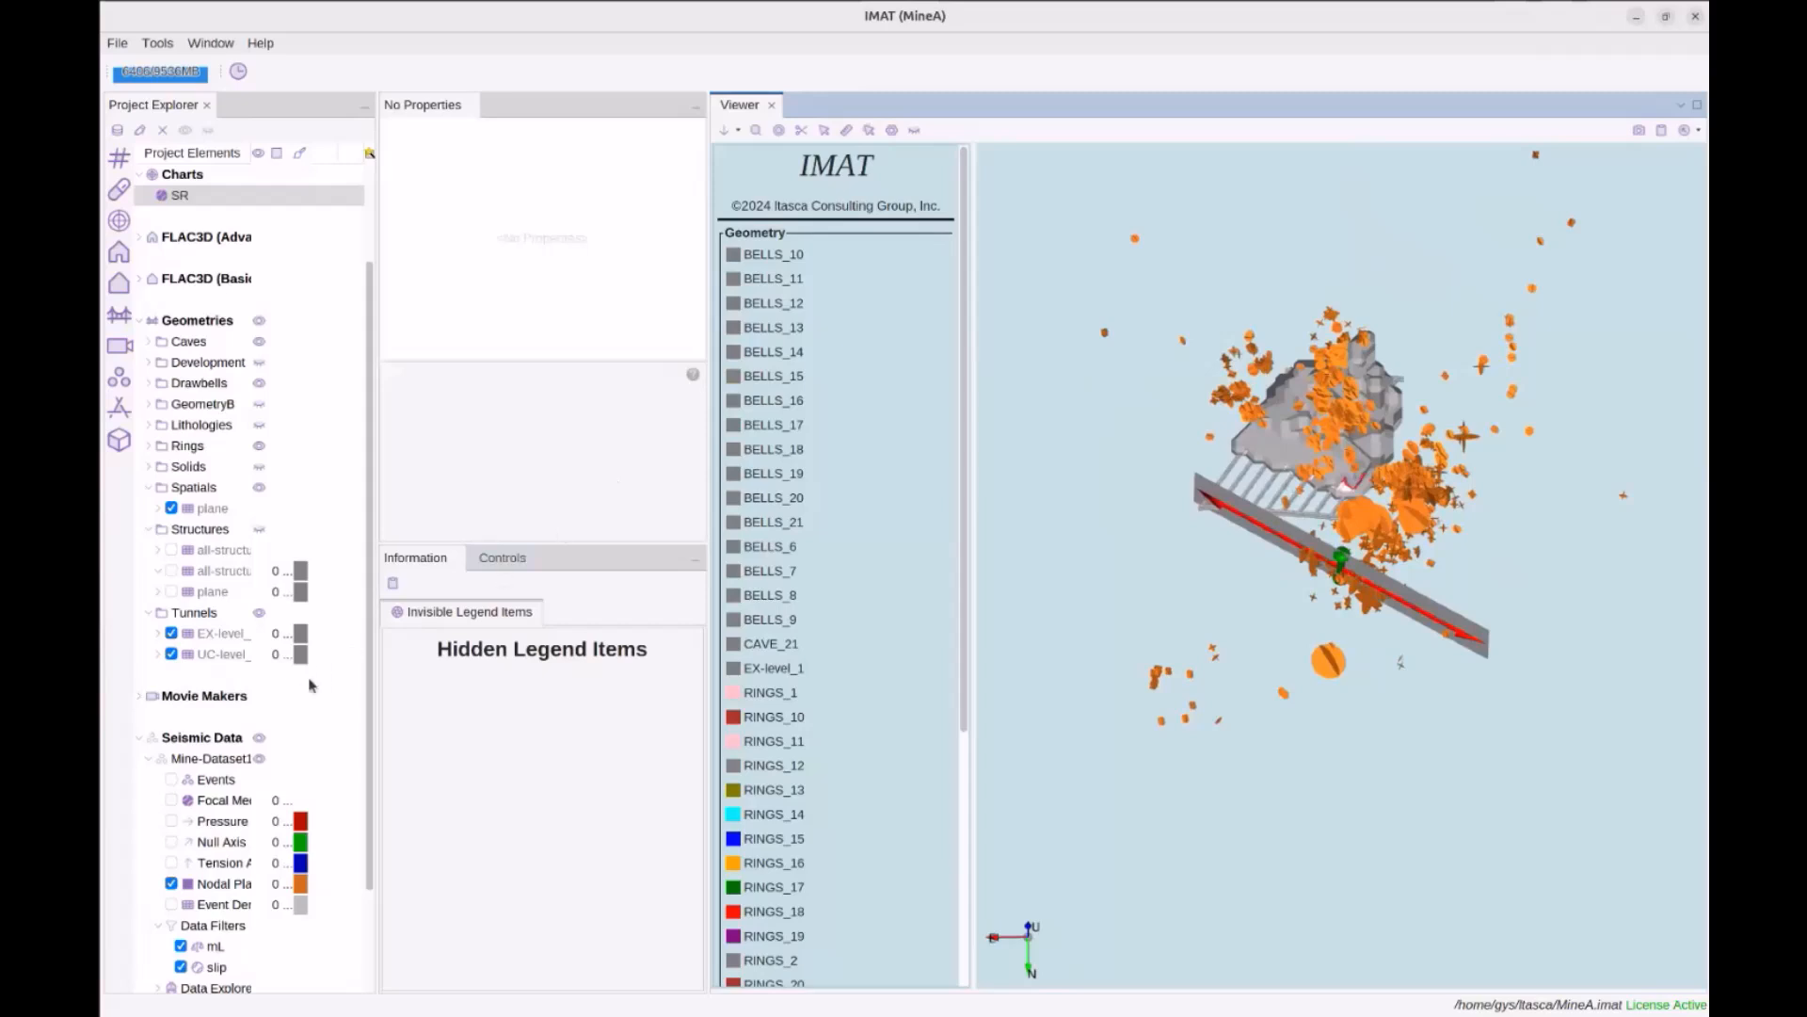
scroll(288, 685, "down", 3)
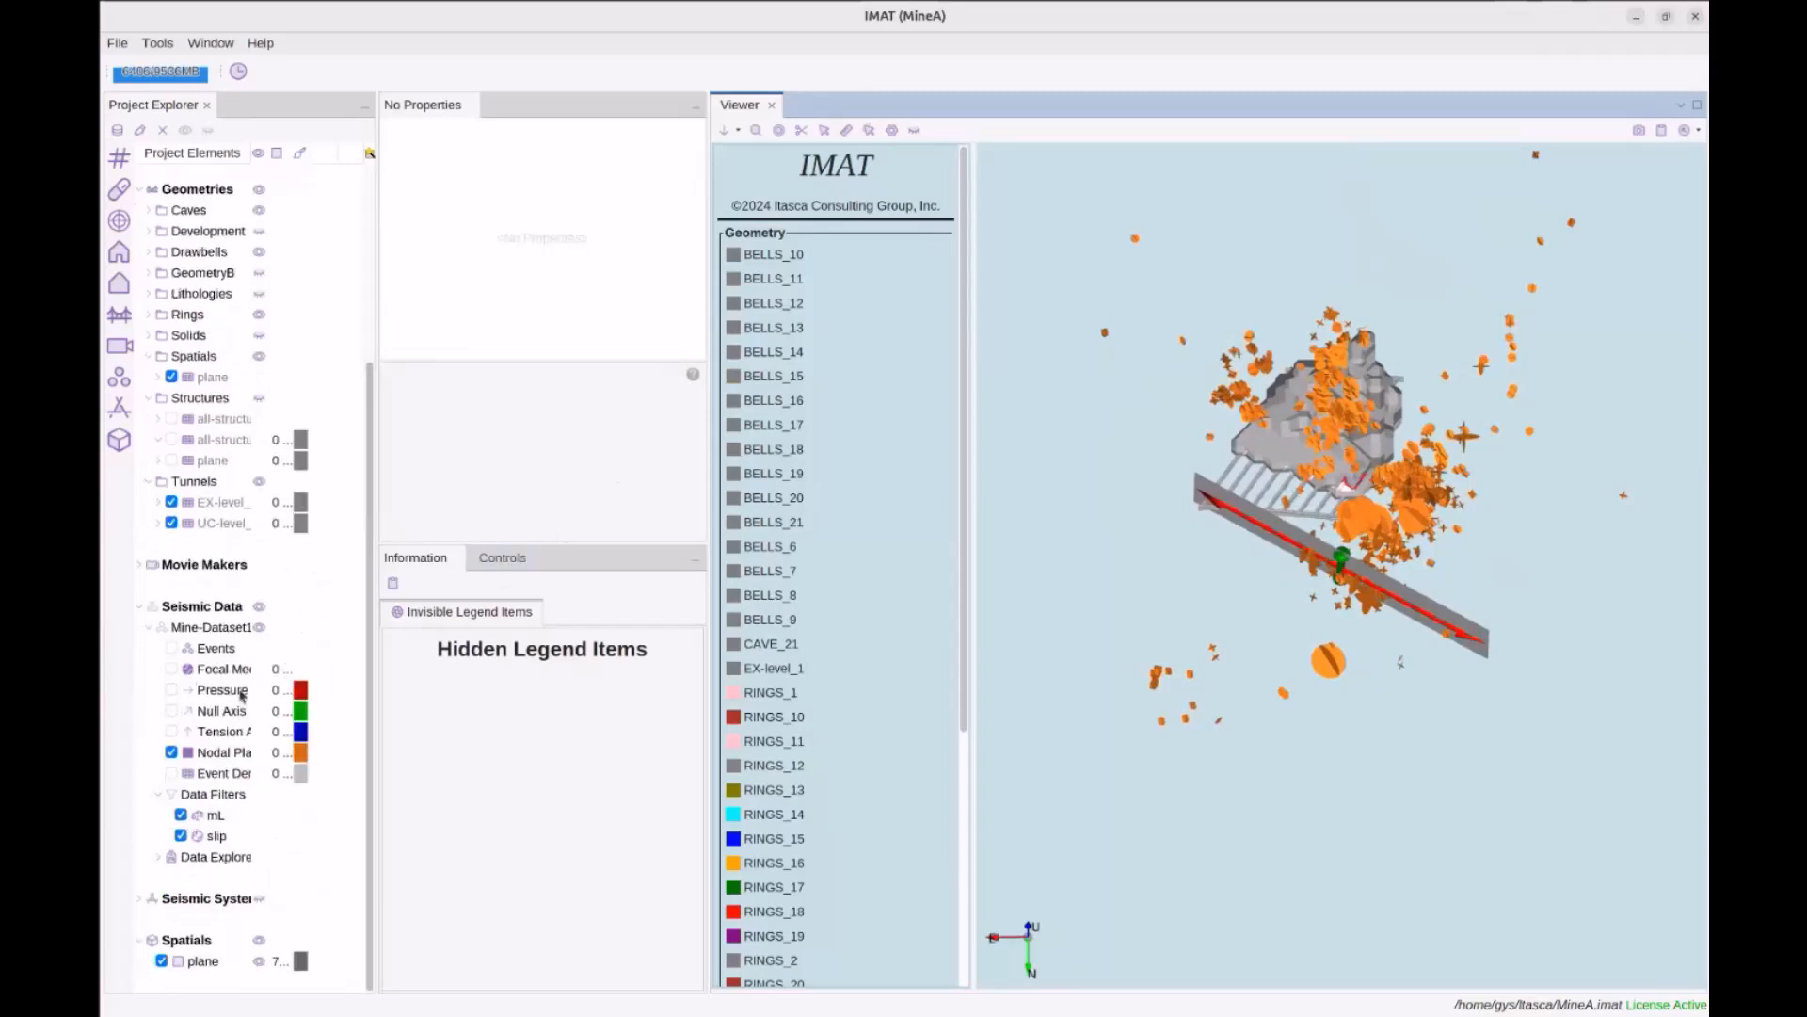
Start adding a new data filter under Data Filters, then cancel the Choose filters dialog
left_click(217, 796)
left_click(217, 796)
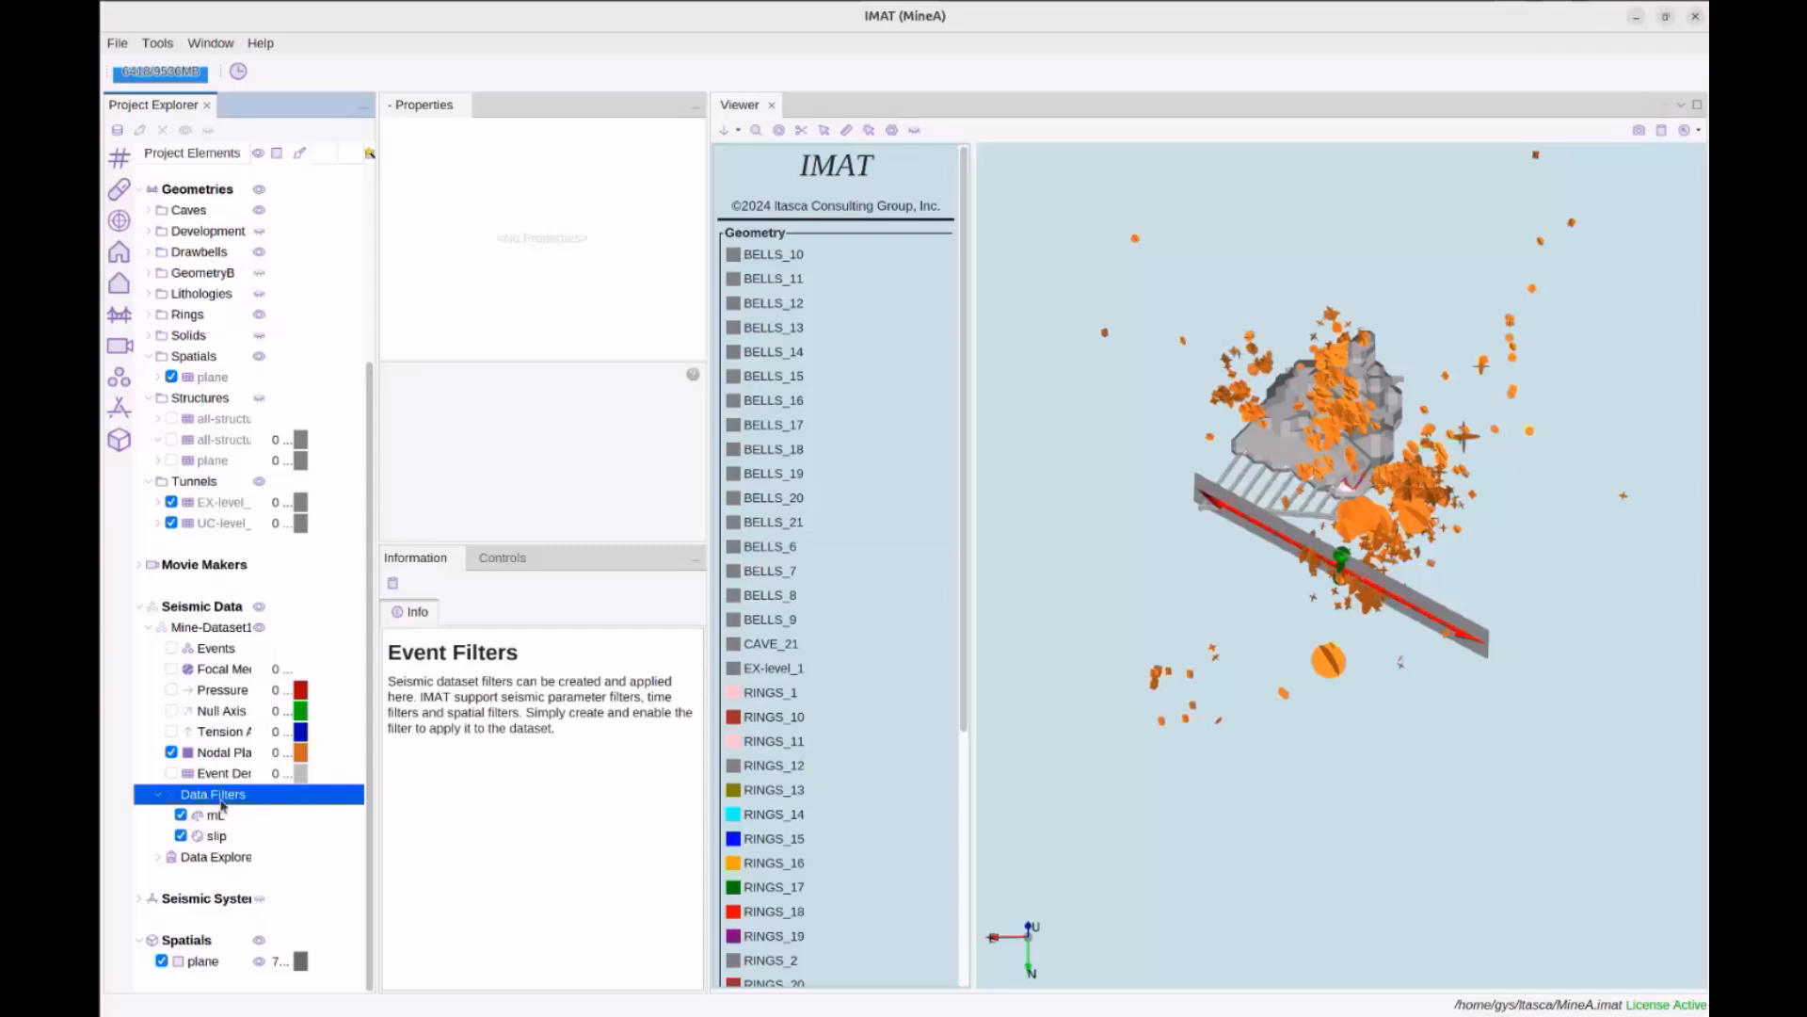
right_click(222, 805)
key("Escape")
right_click(214, 794)
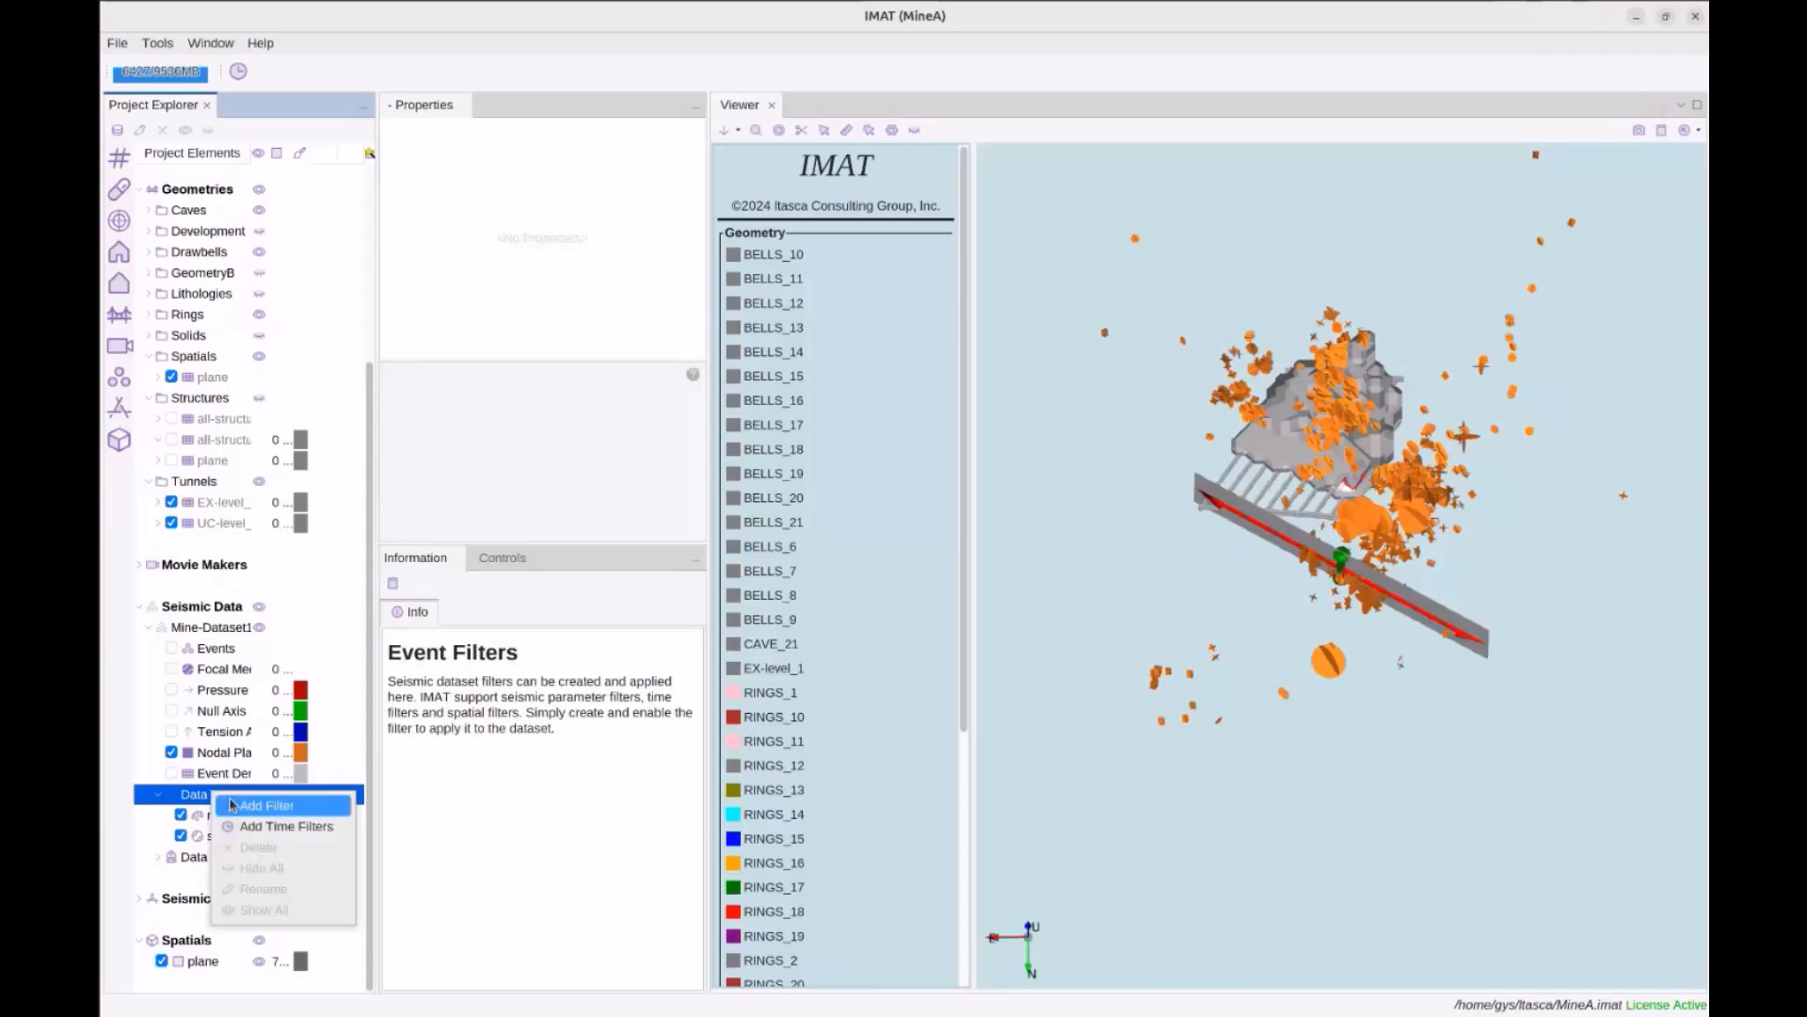
left_click(252, 806)
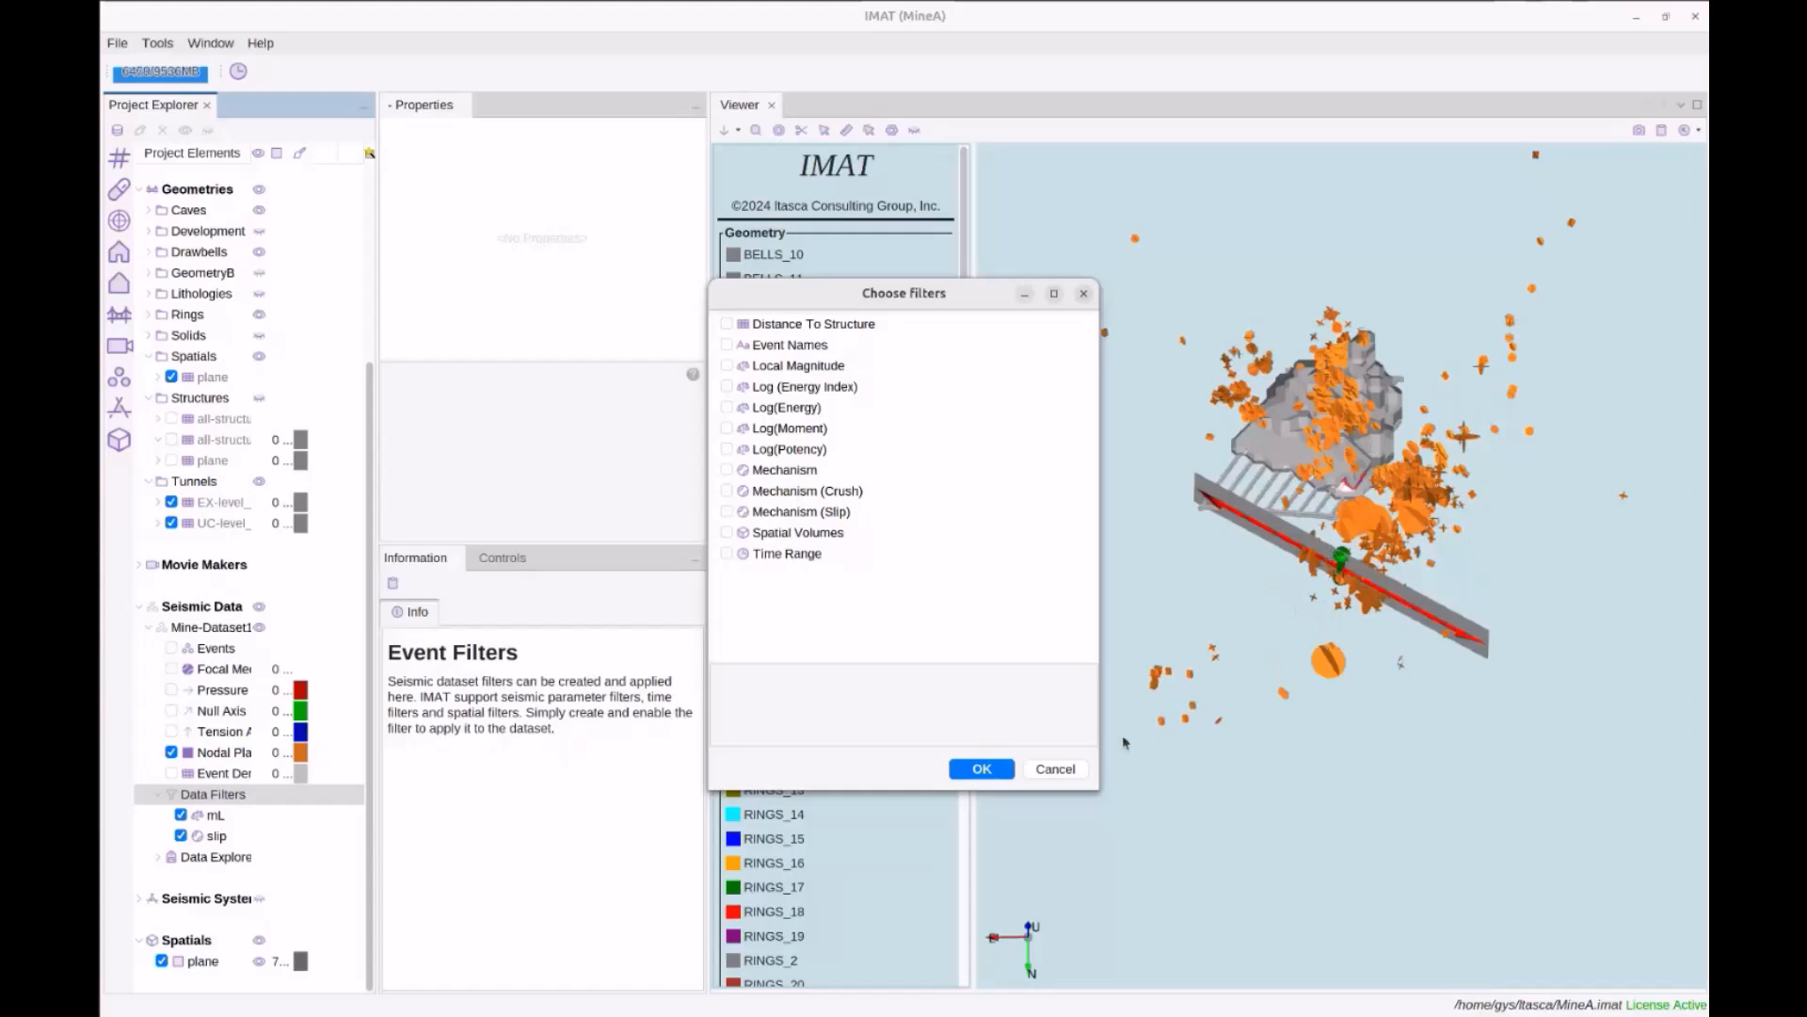
left_click(1073, 770)
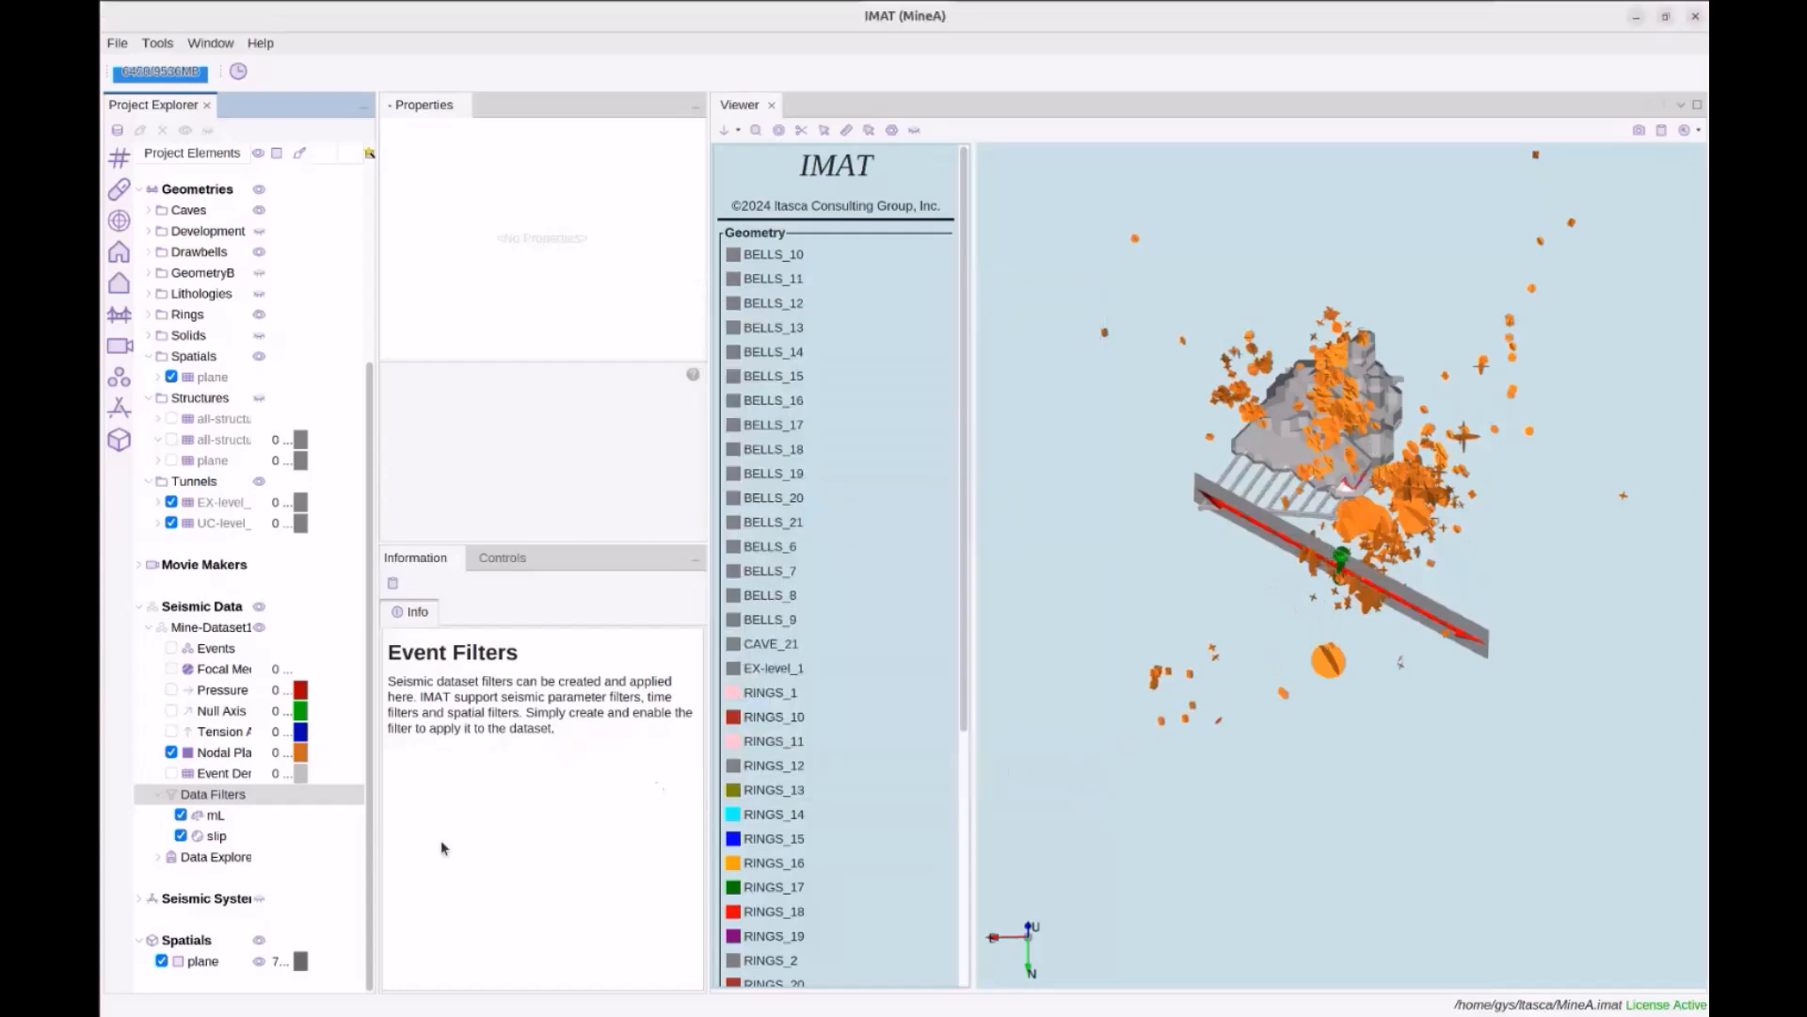
Hide the seismic plane spatial and the plane geometry from the 3D view
left_click(162, 961)
left_click_drag(1301, 701, 1313, 647)
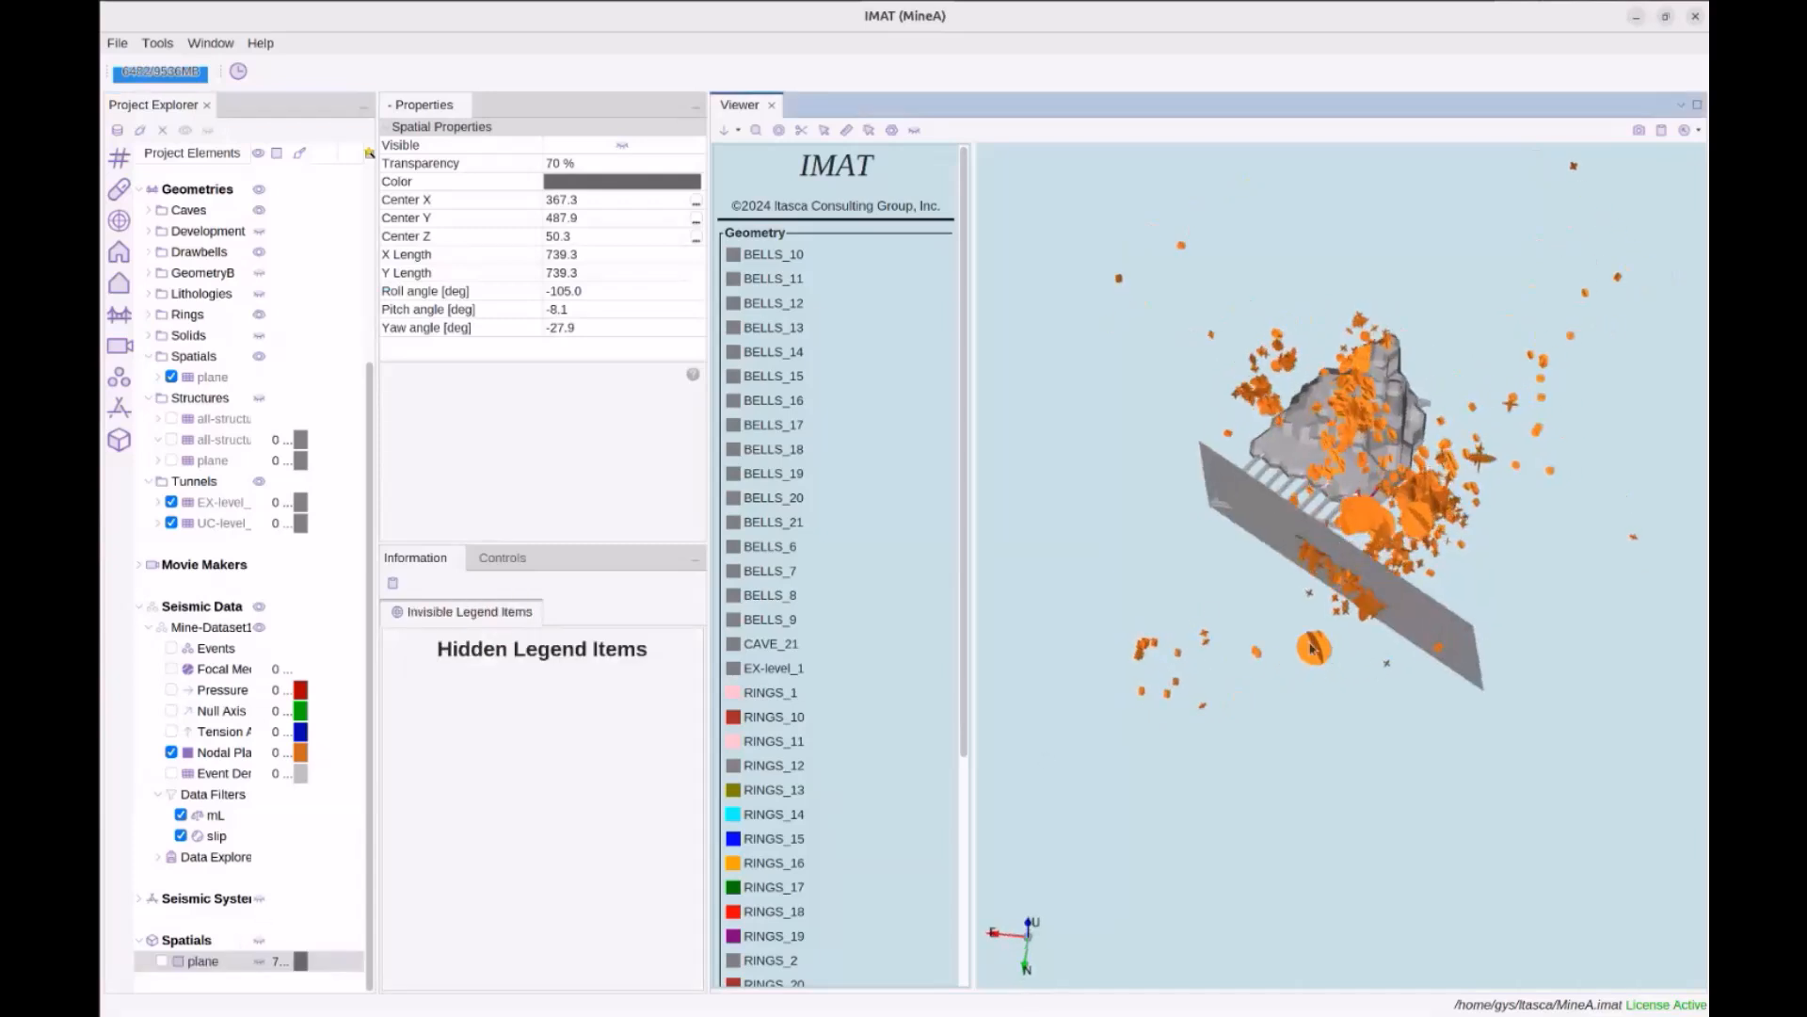
left_click(171, 377)
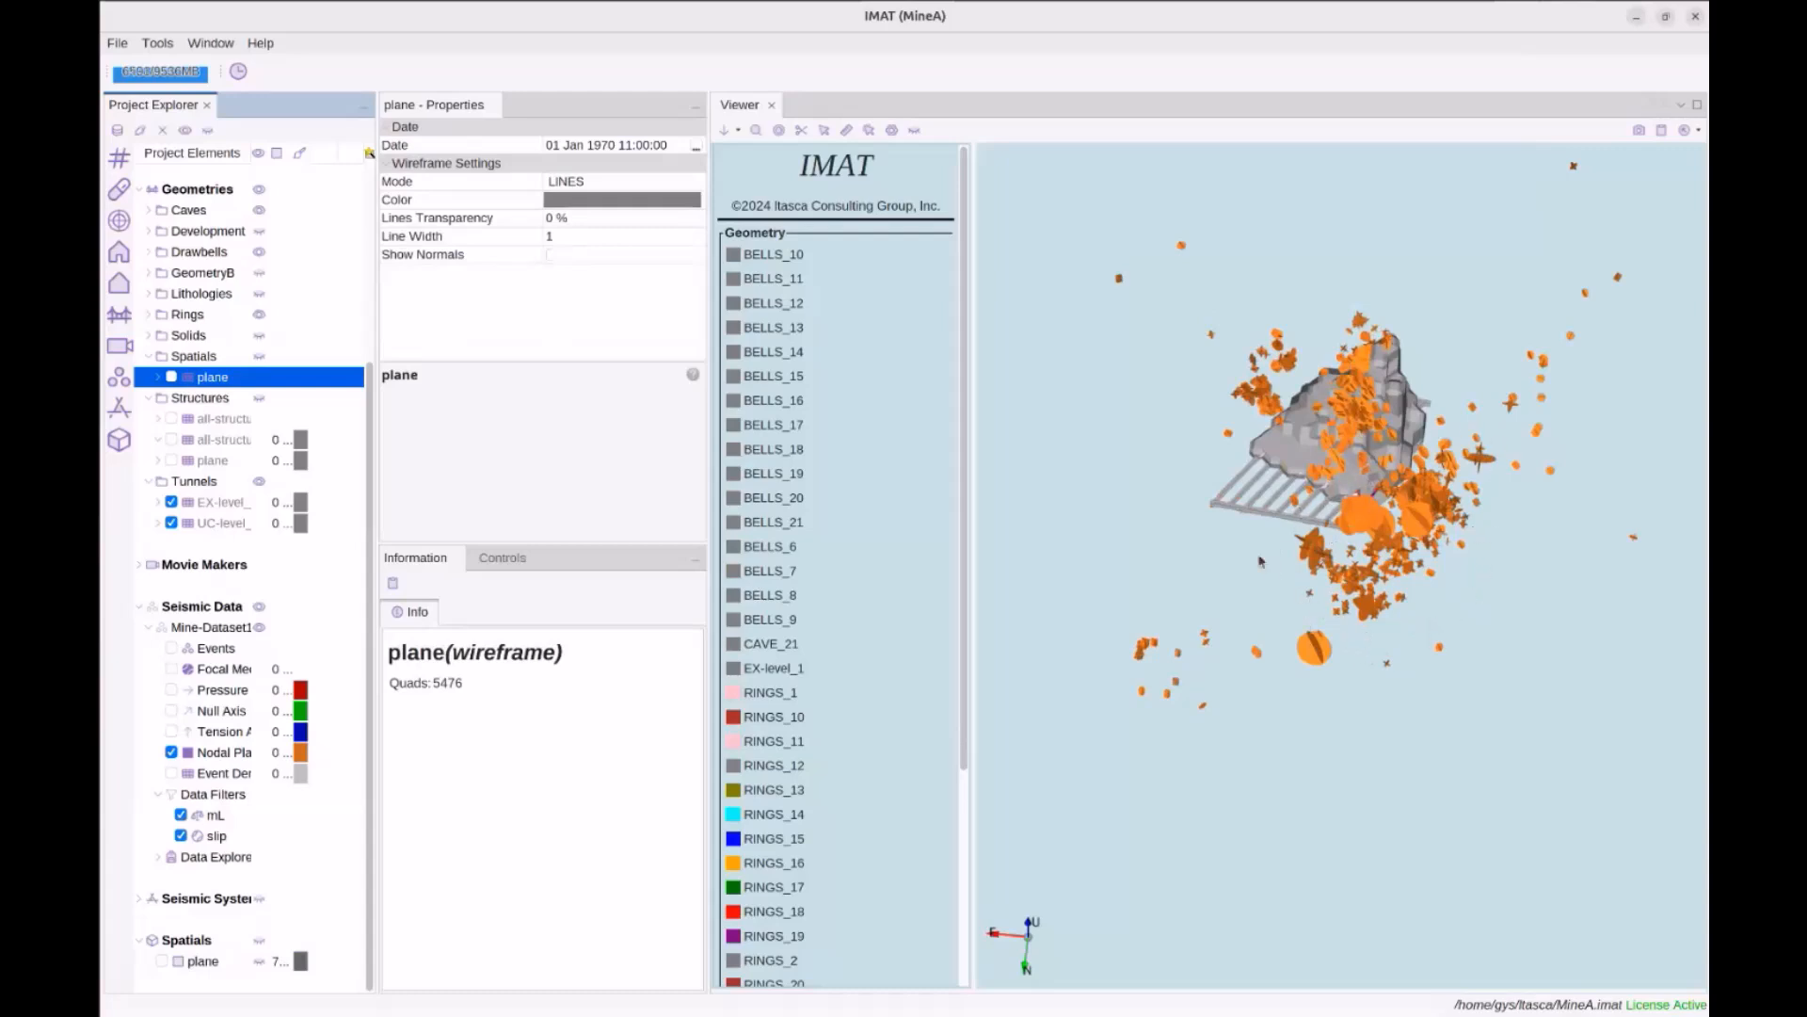
left_click_drag(1458, 582, 1463, 595)
scroll(1470, 576, "up", 3)
left_click_drag(1453, 419, 1395, 548)
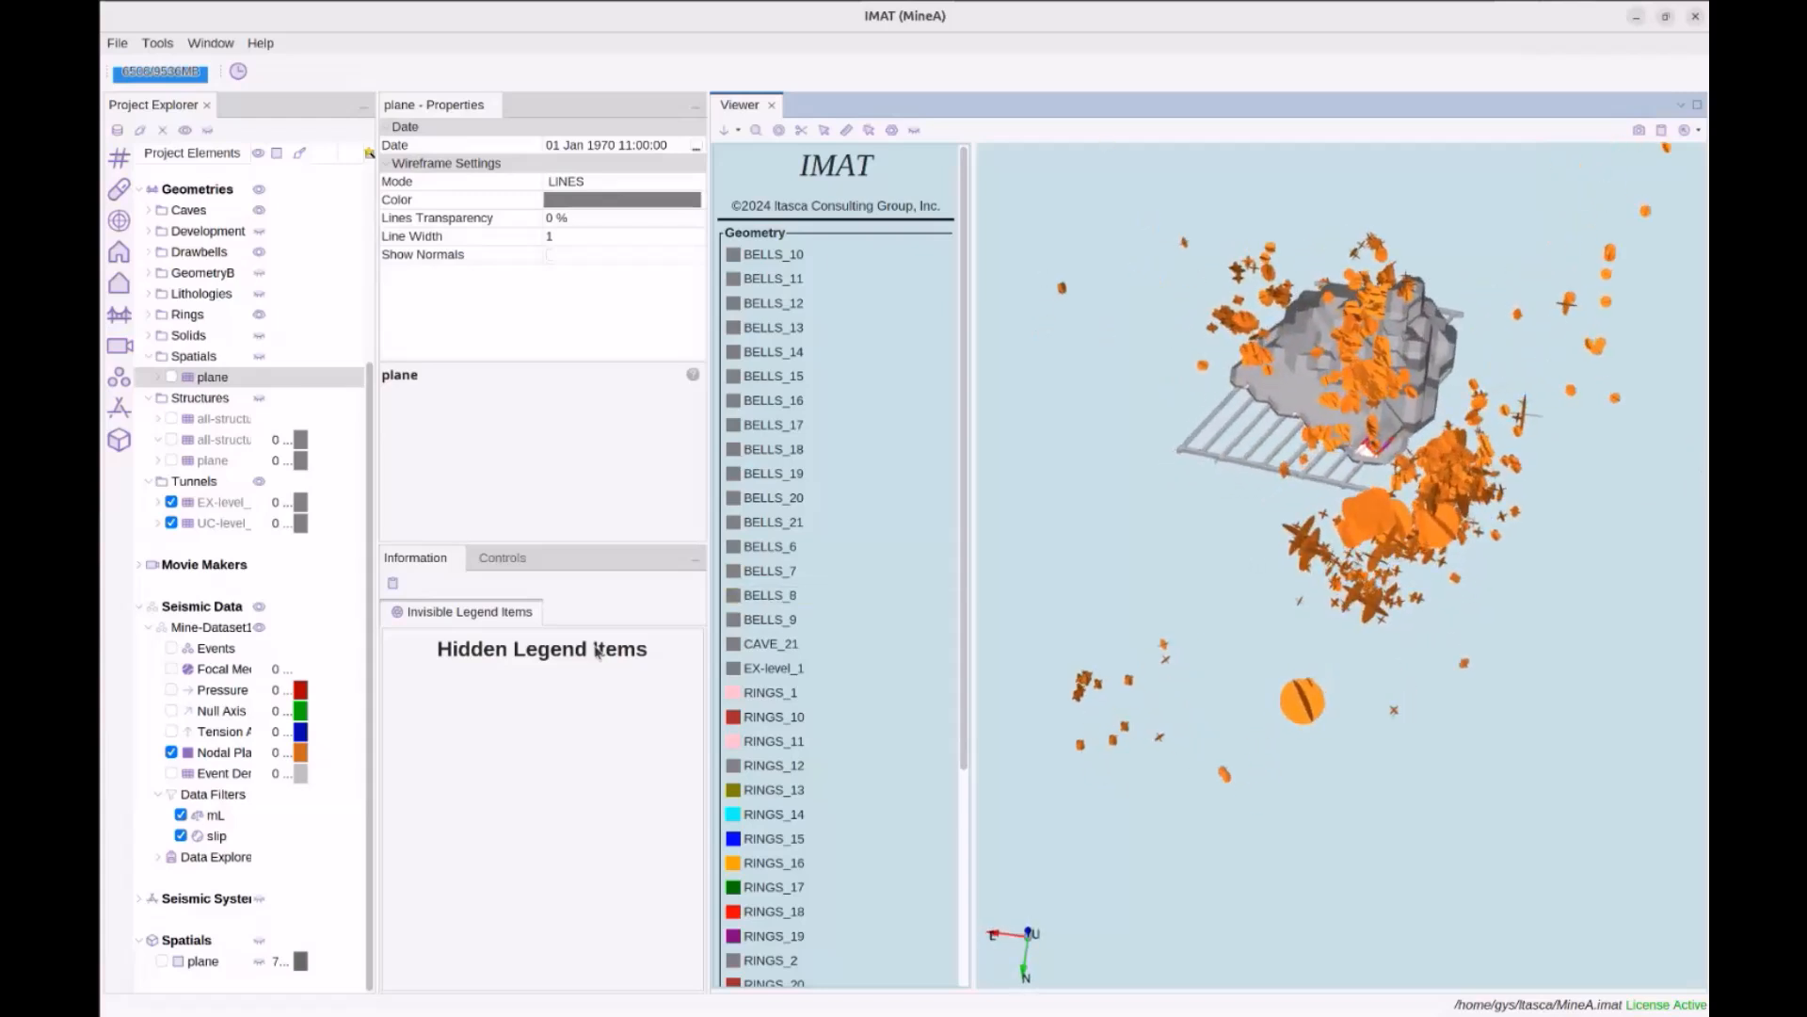
Create a new Box-type spatial named box
right_click(192, 943)
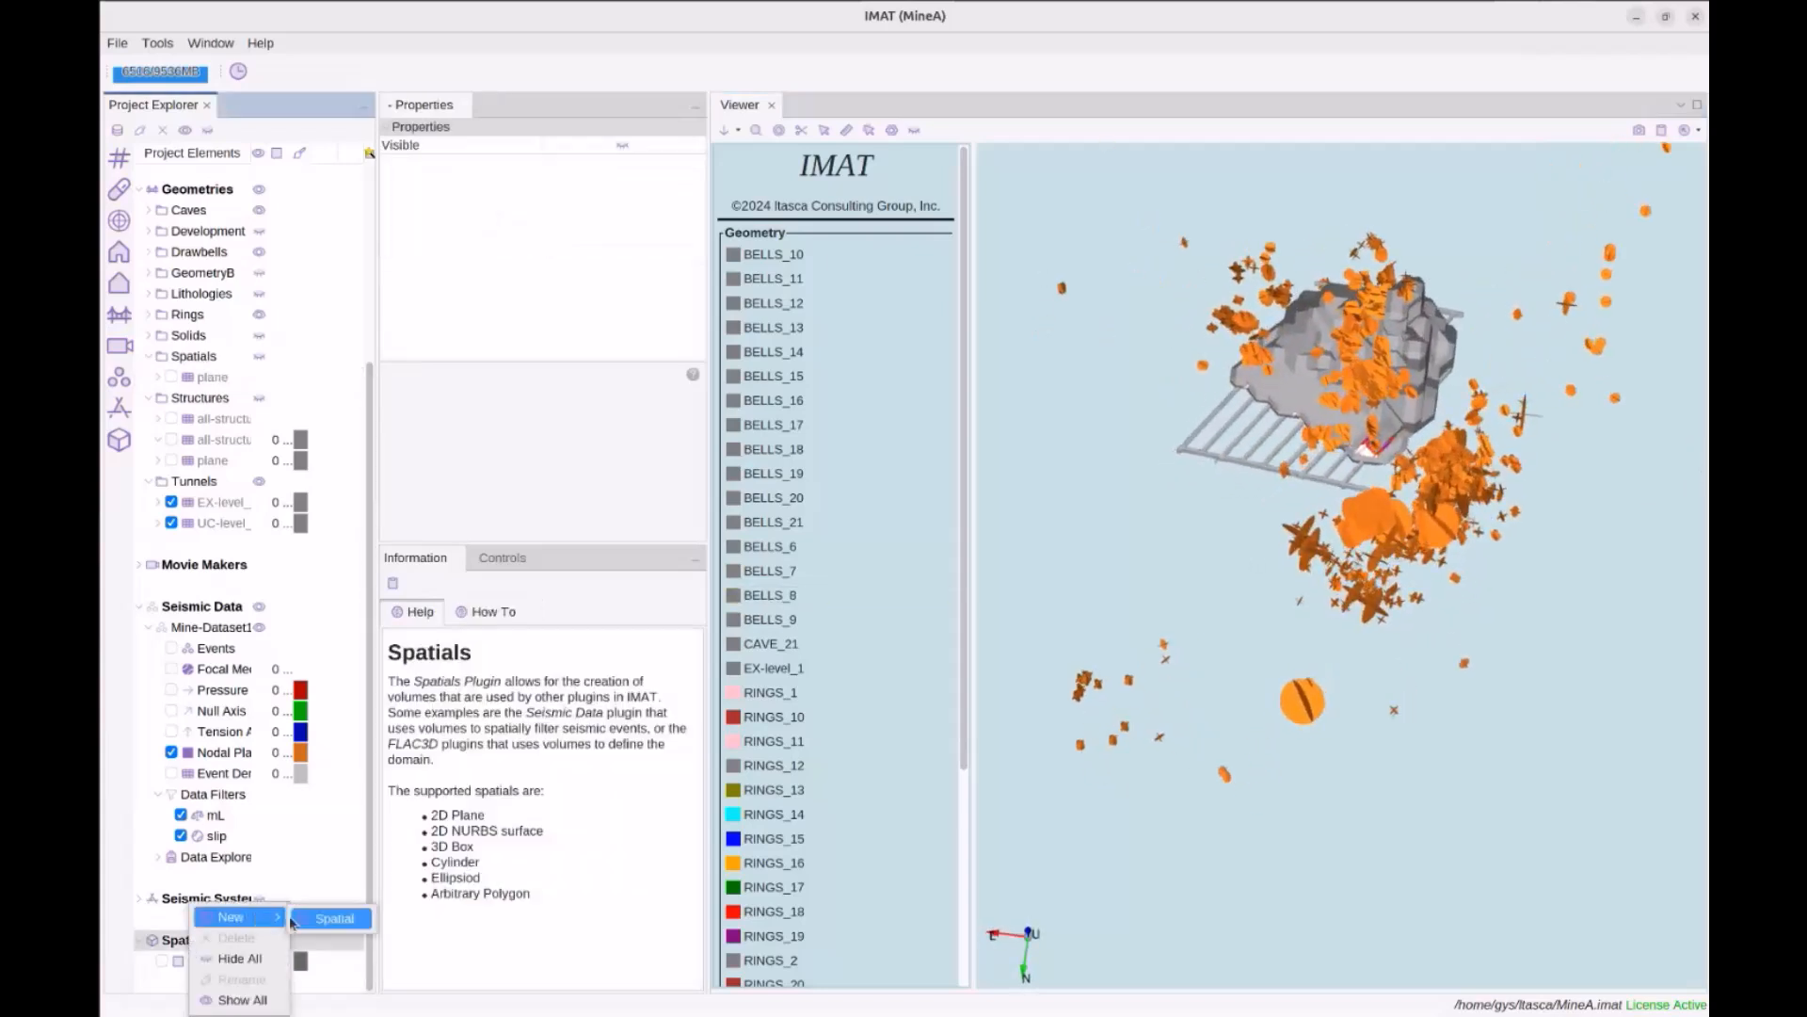
left_click(331, 919)
type("box")
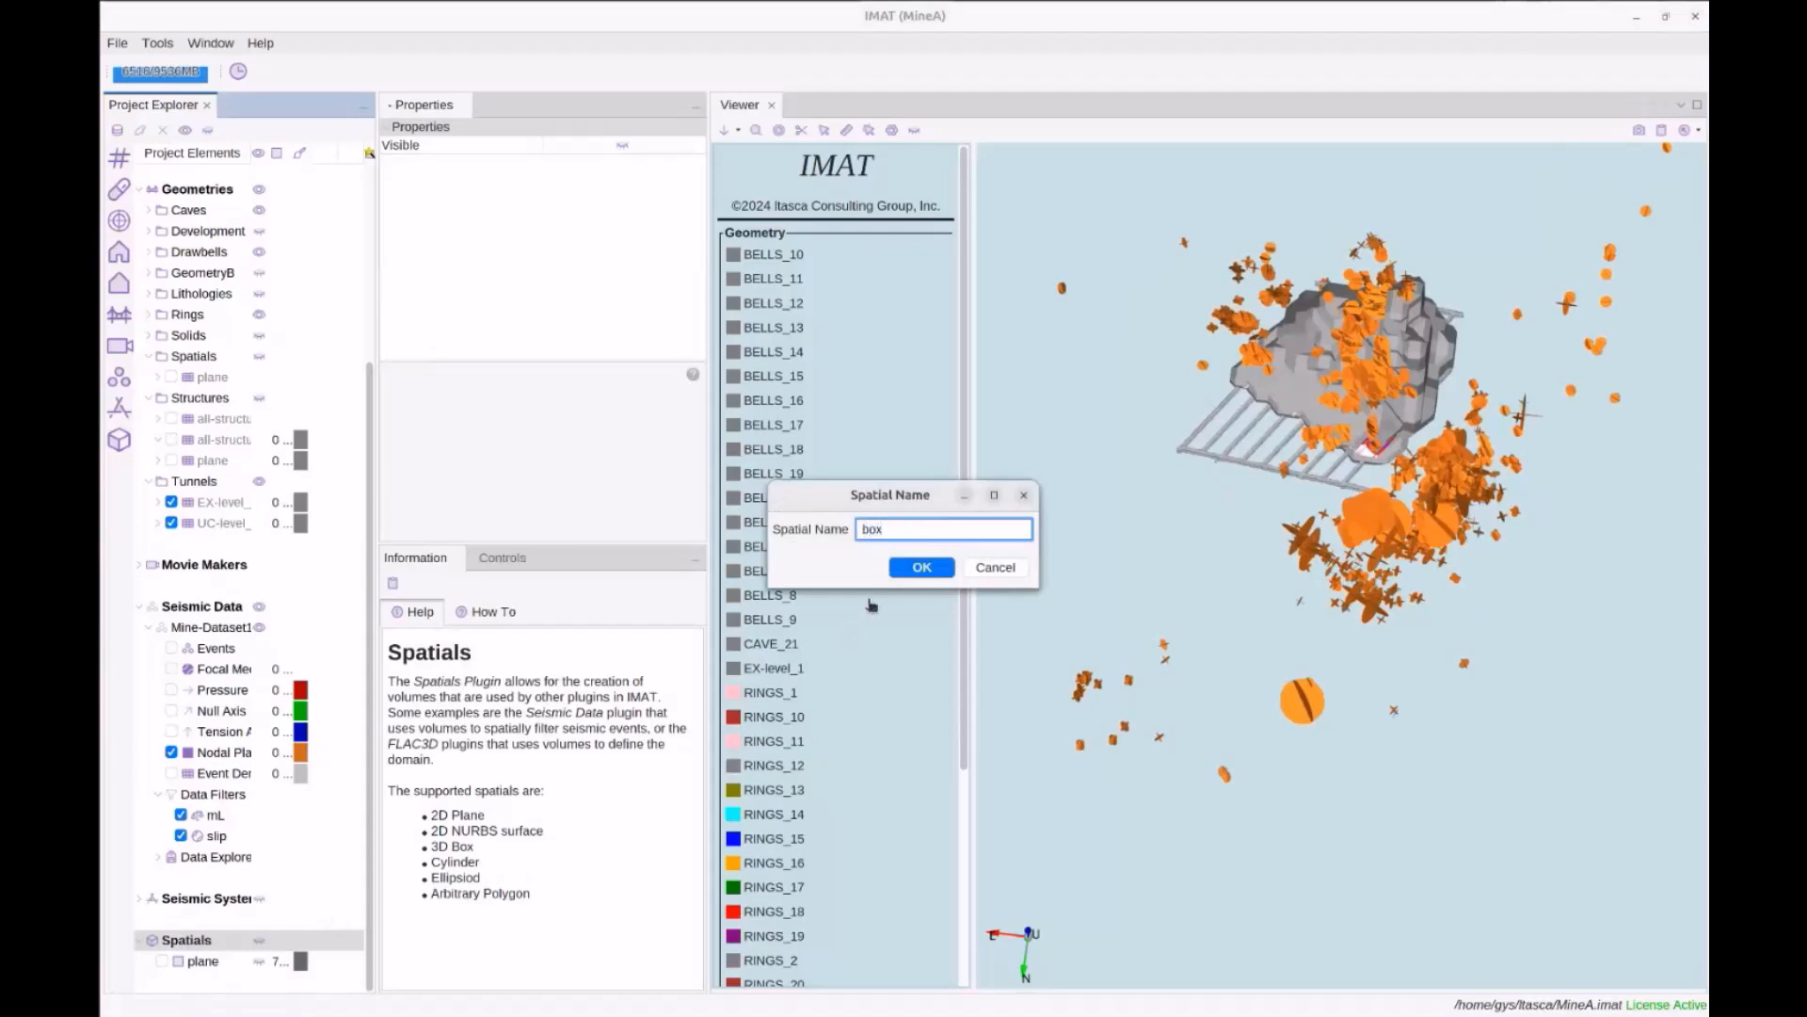
key("Return")
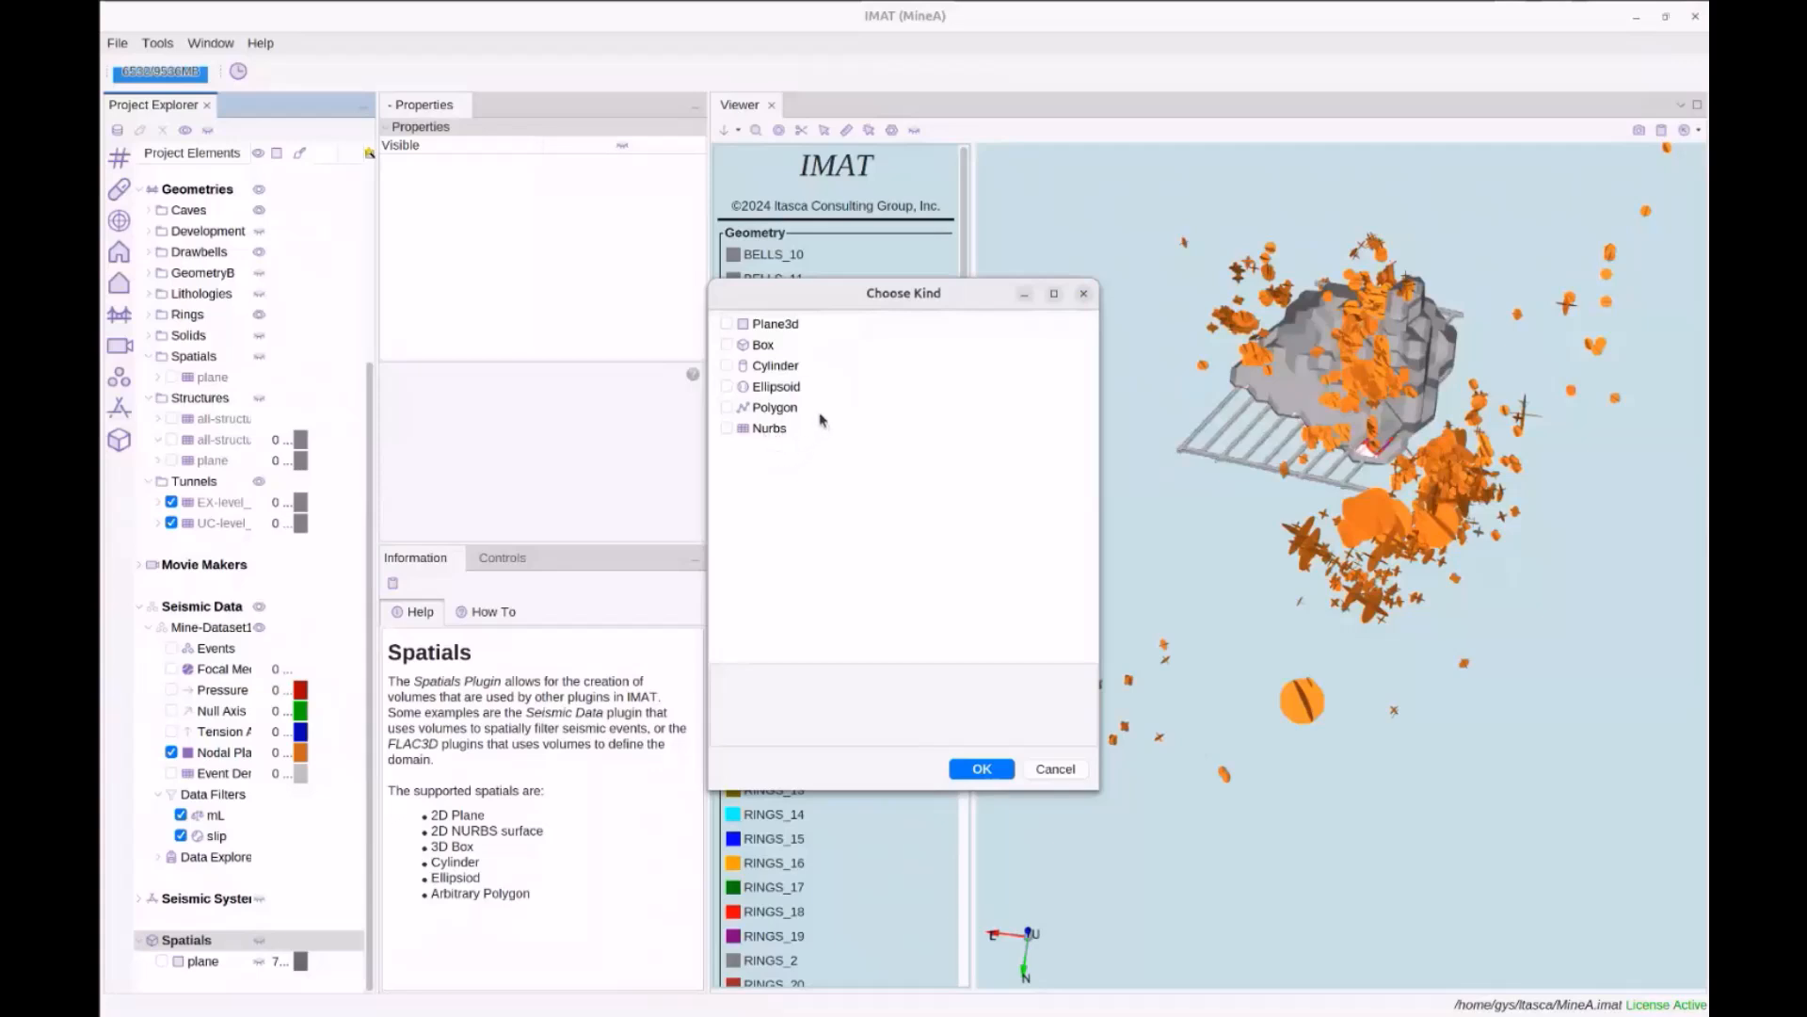
left_click(780, 368)
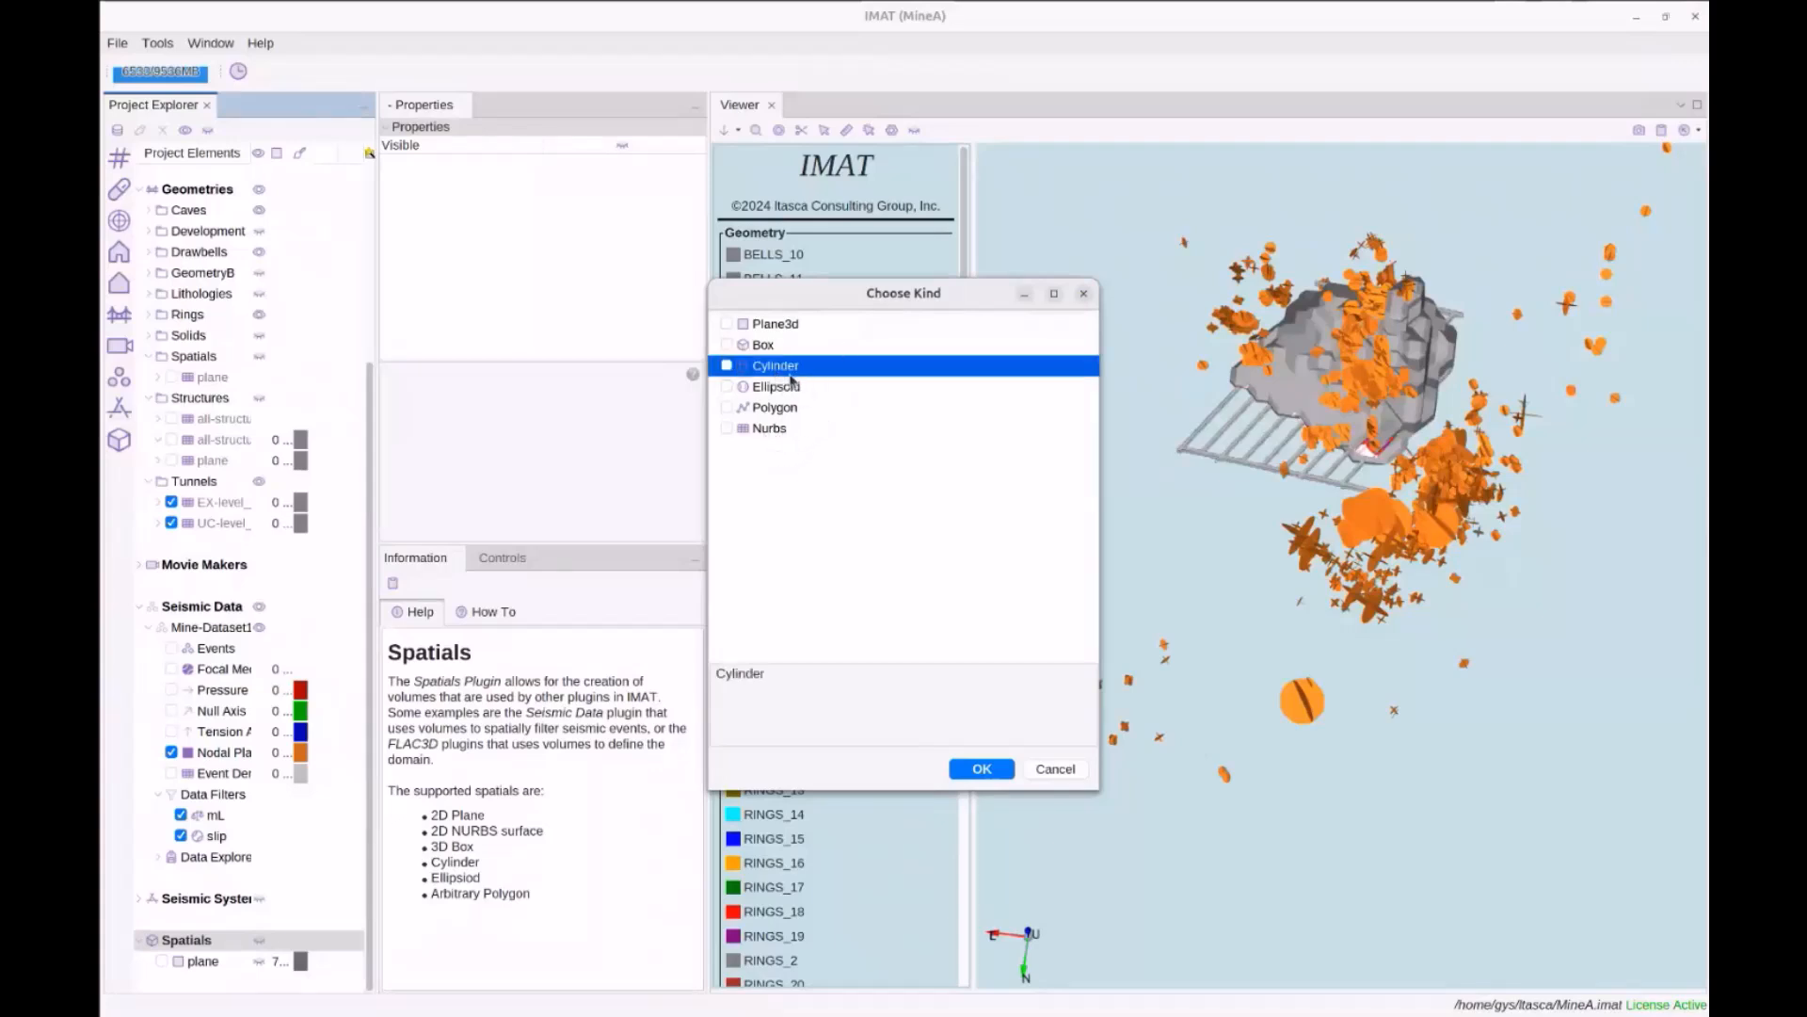
left_click(727, 344)
left_click(969, 770)
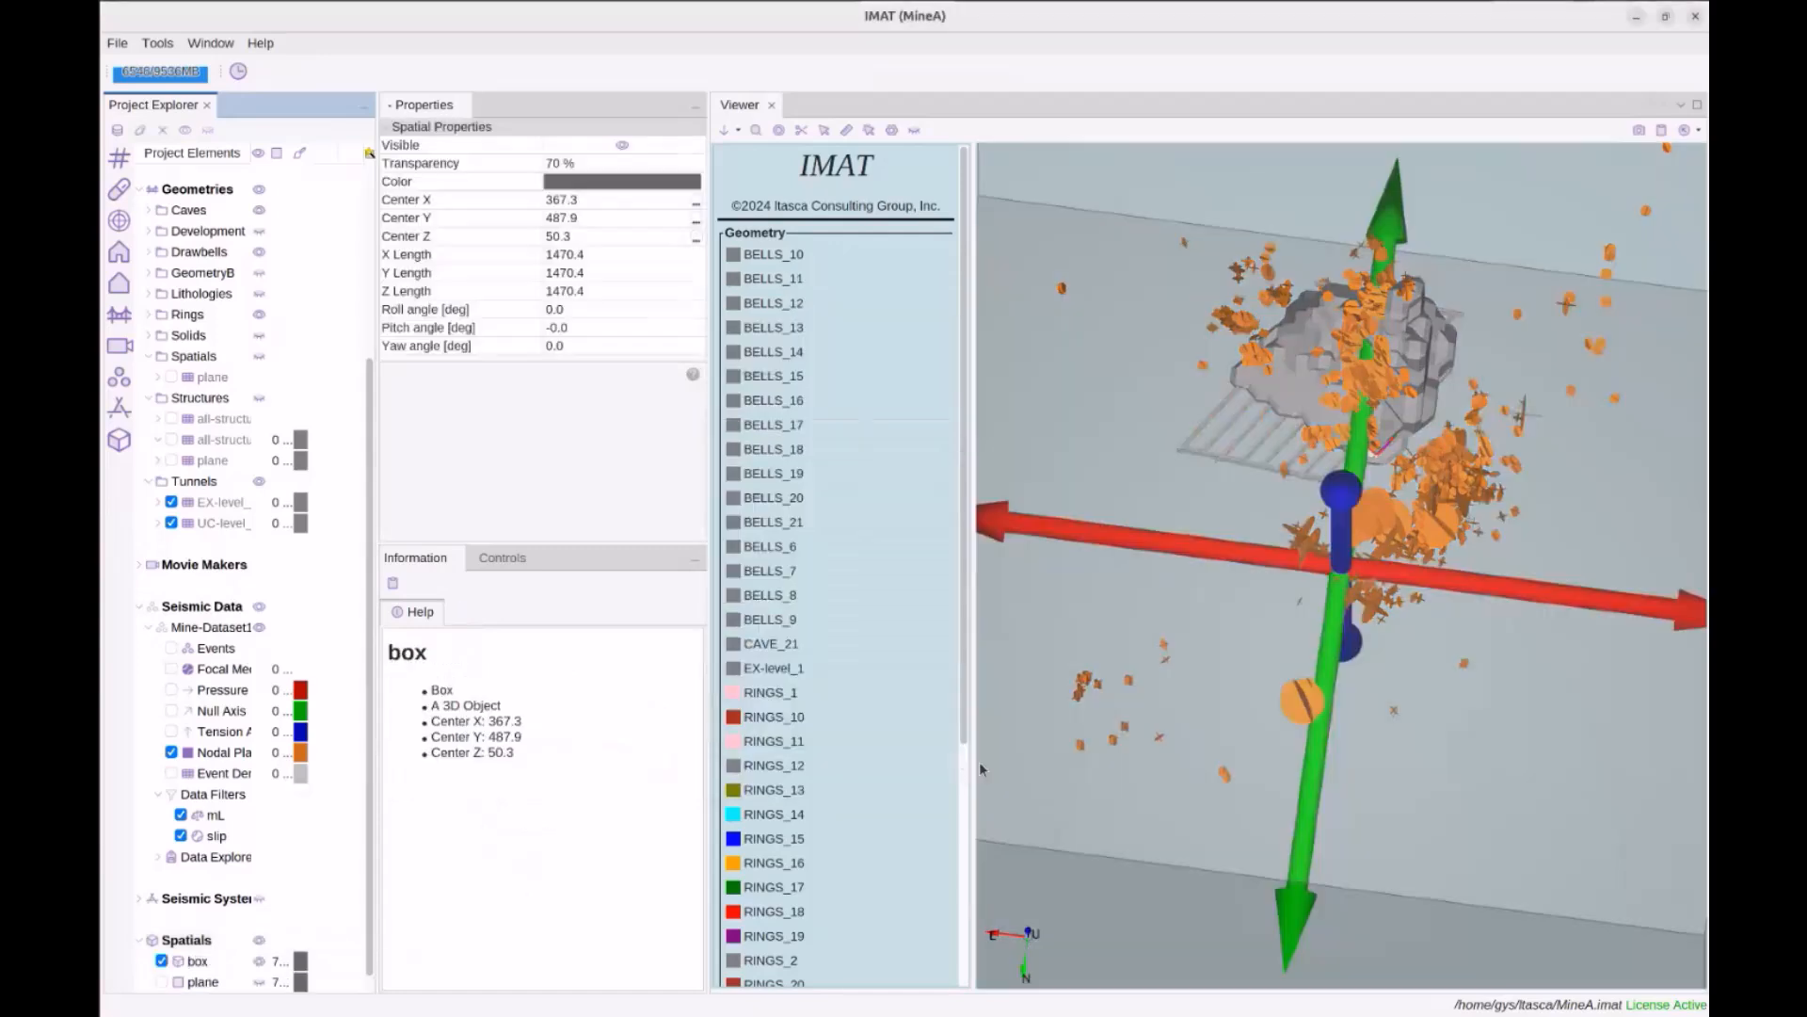
scroll(1235, 610, "down", 5)
left_click_drag(1230, 563, 1267, 557)
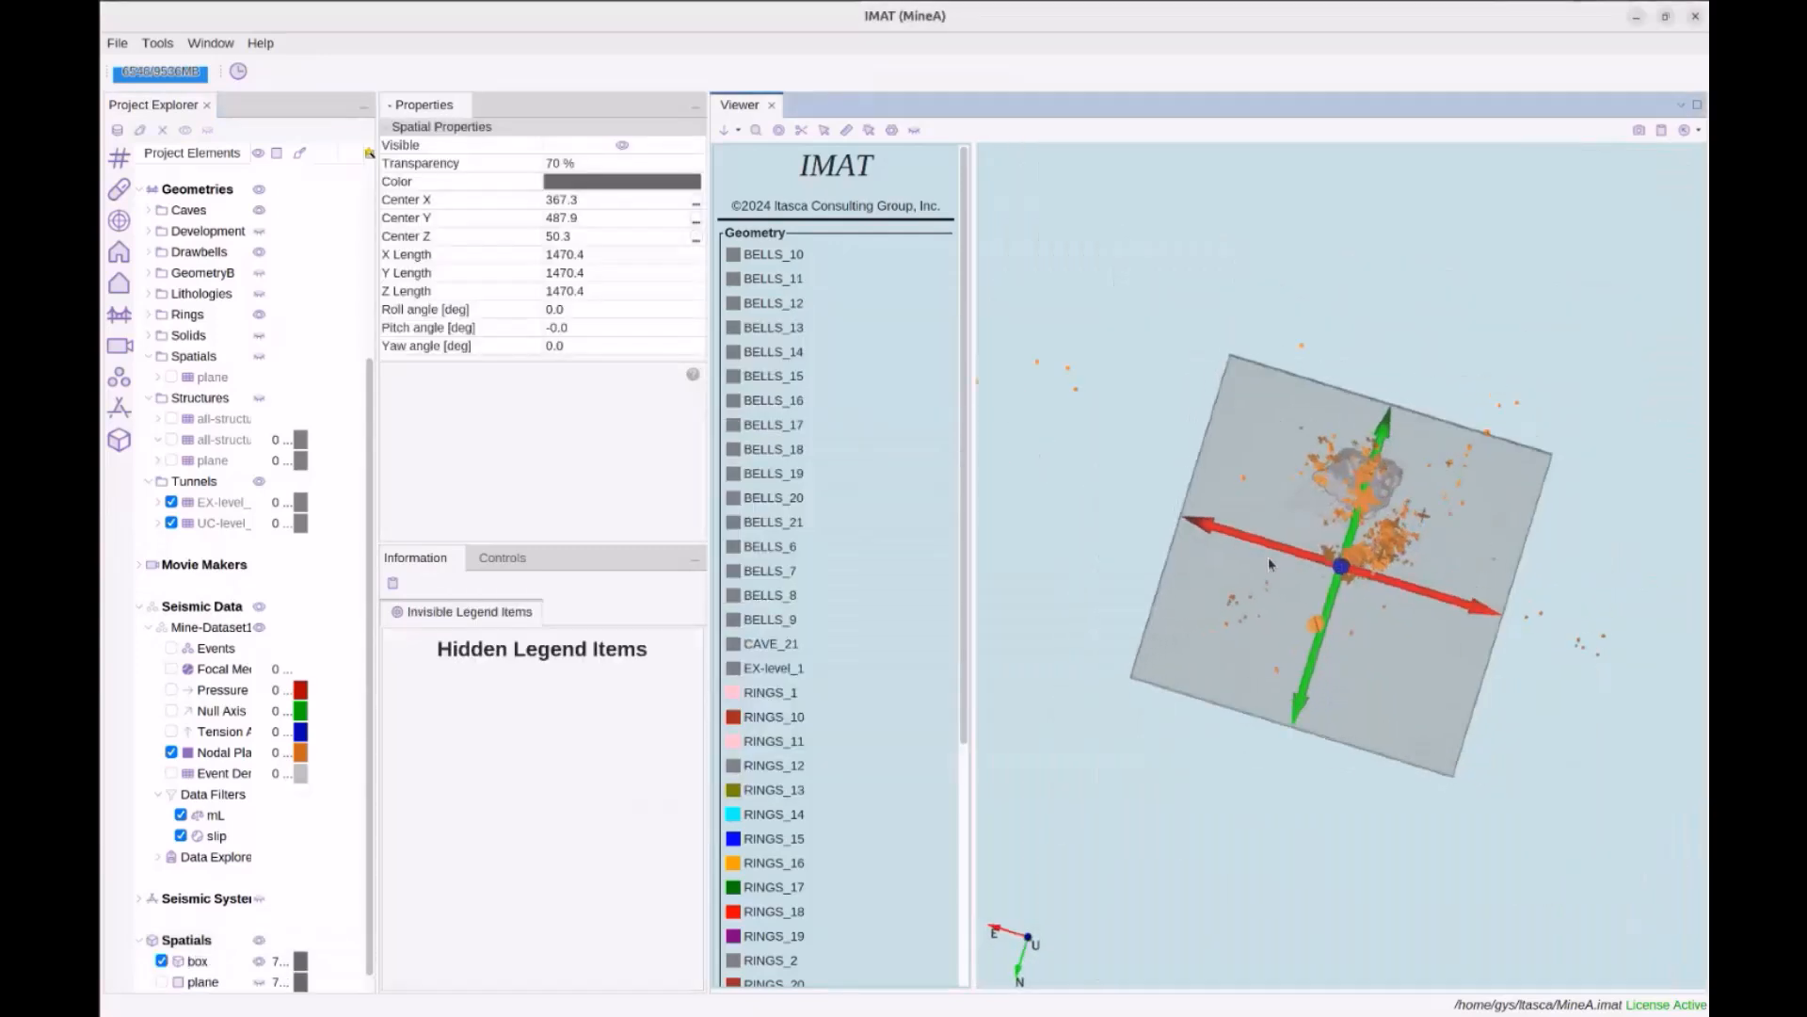
Yaw the box to -38° and narrow its X size to a slab about 265.4 wide
left_click(496, 558)
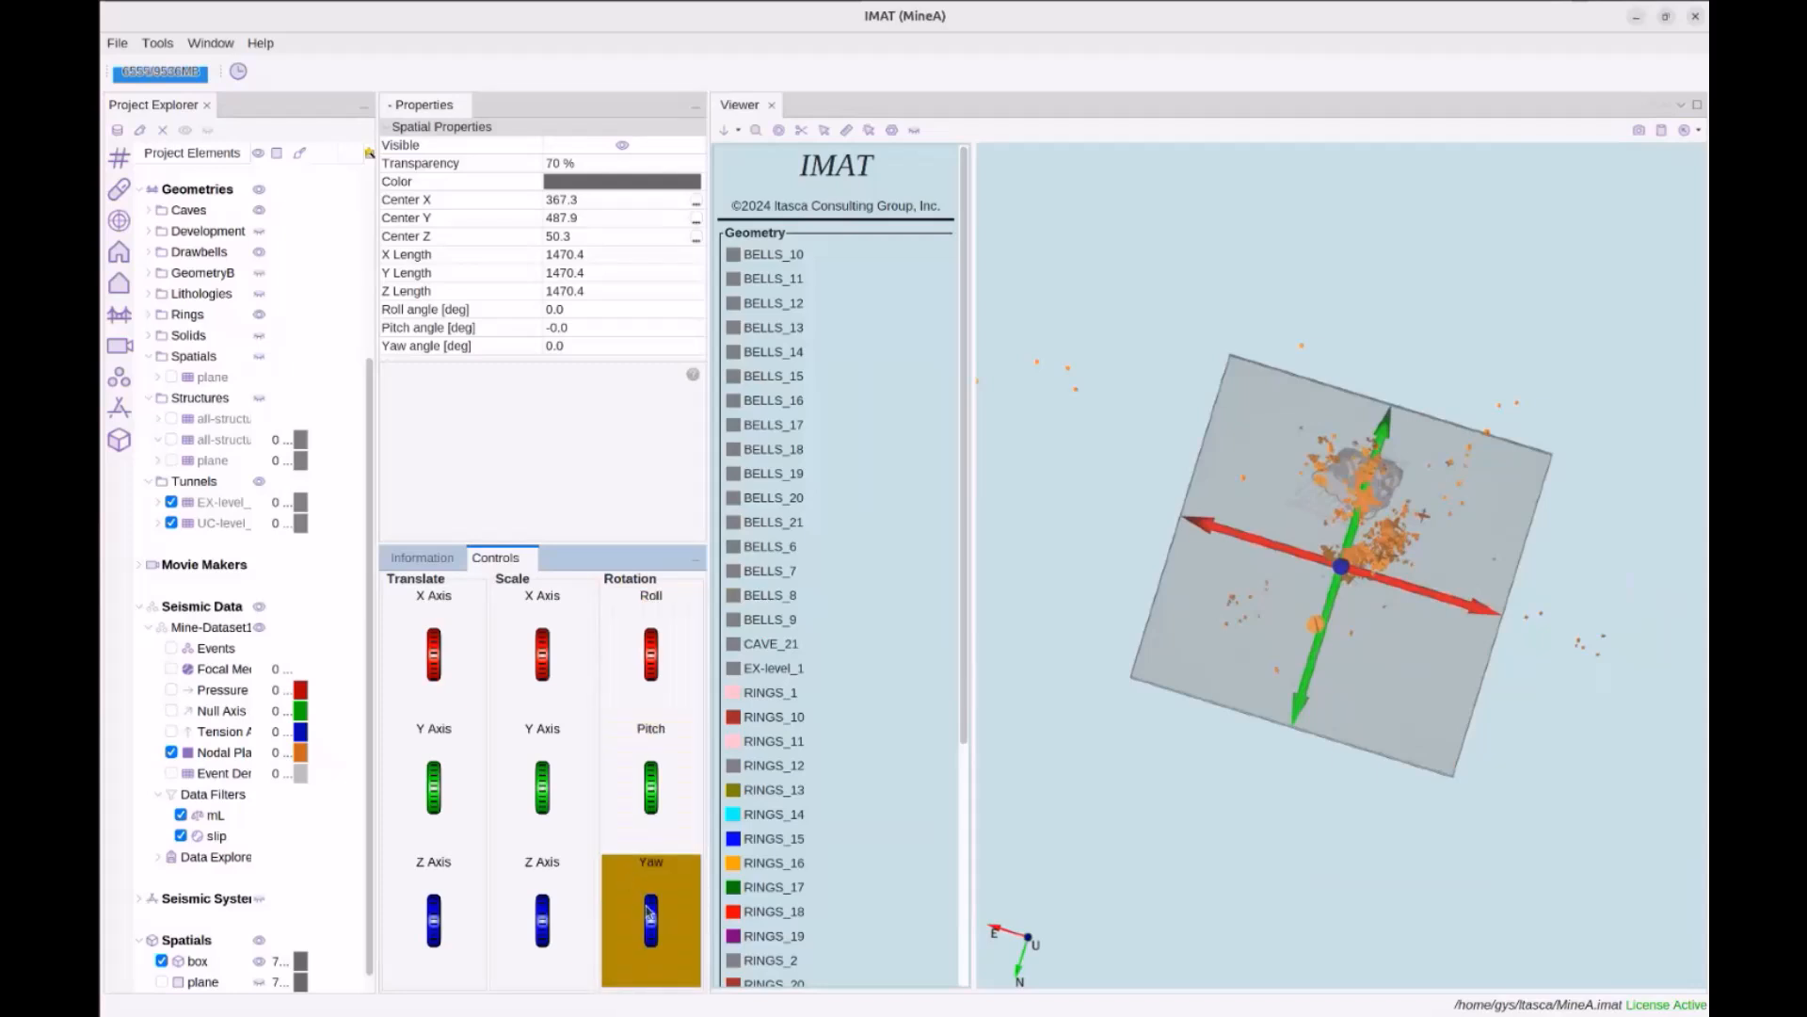
scroll(648, 911, "up", 4)
scroll(648, 911, "up", 10)
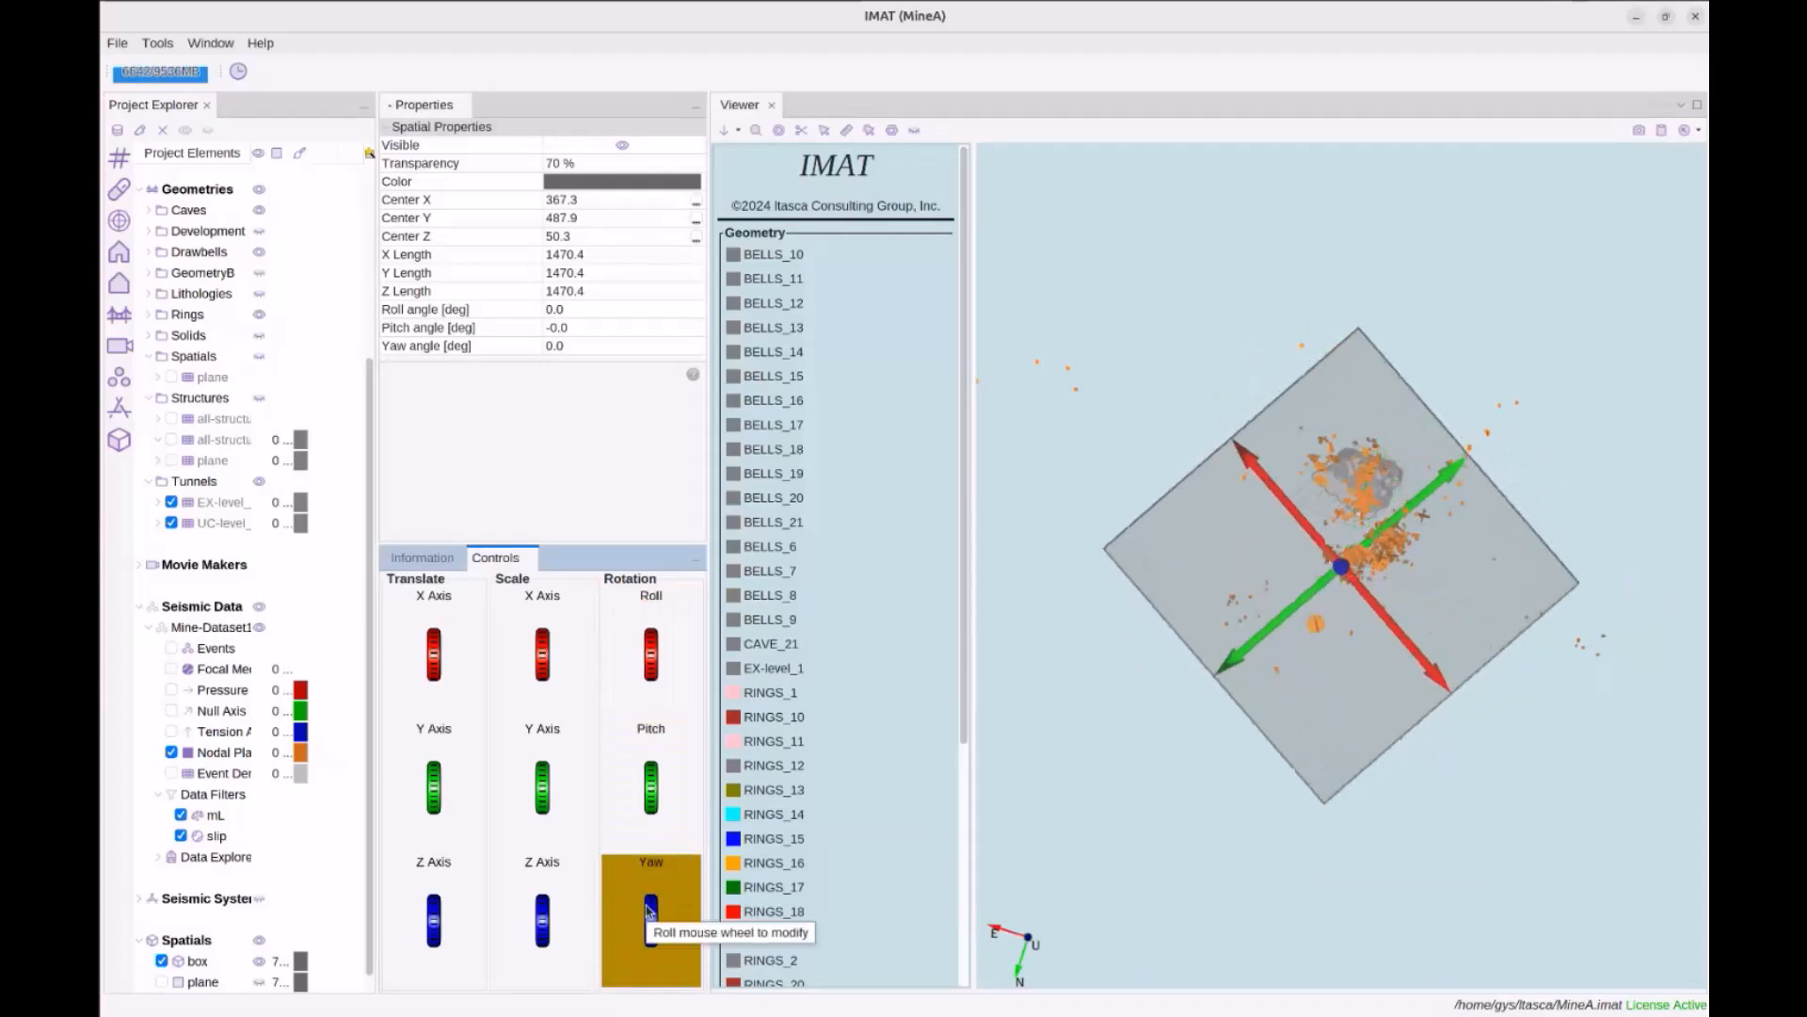
scroll(648, 912, "up", 2)
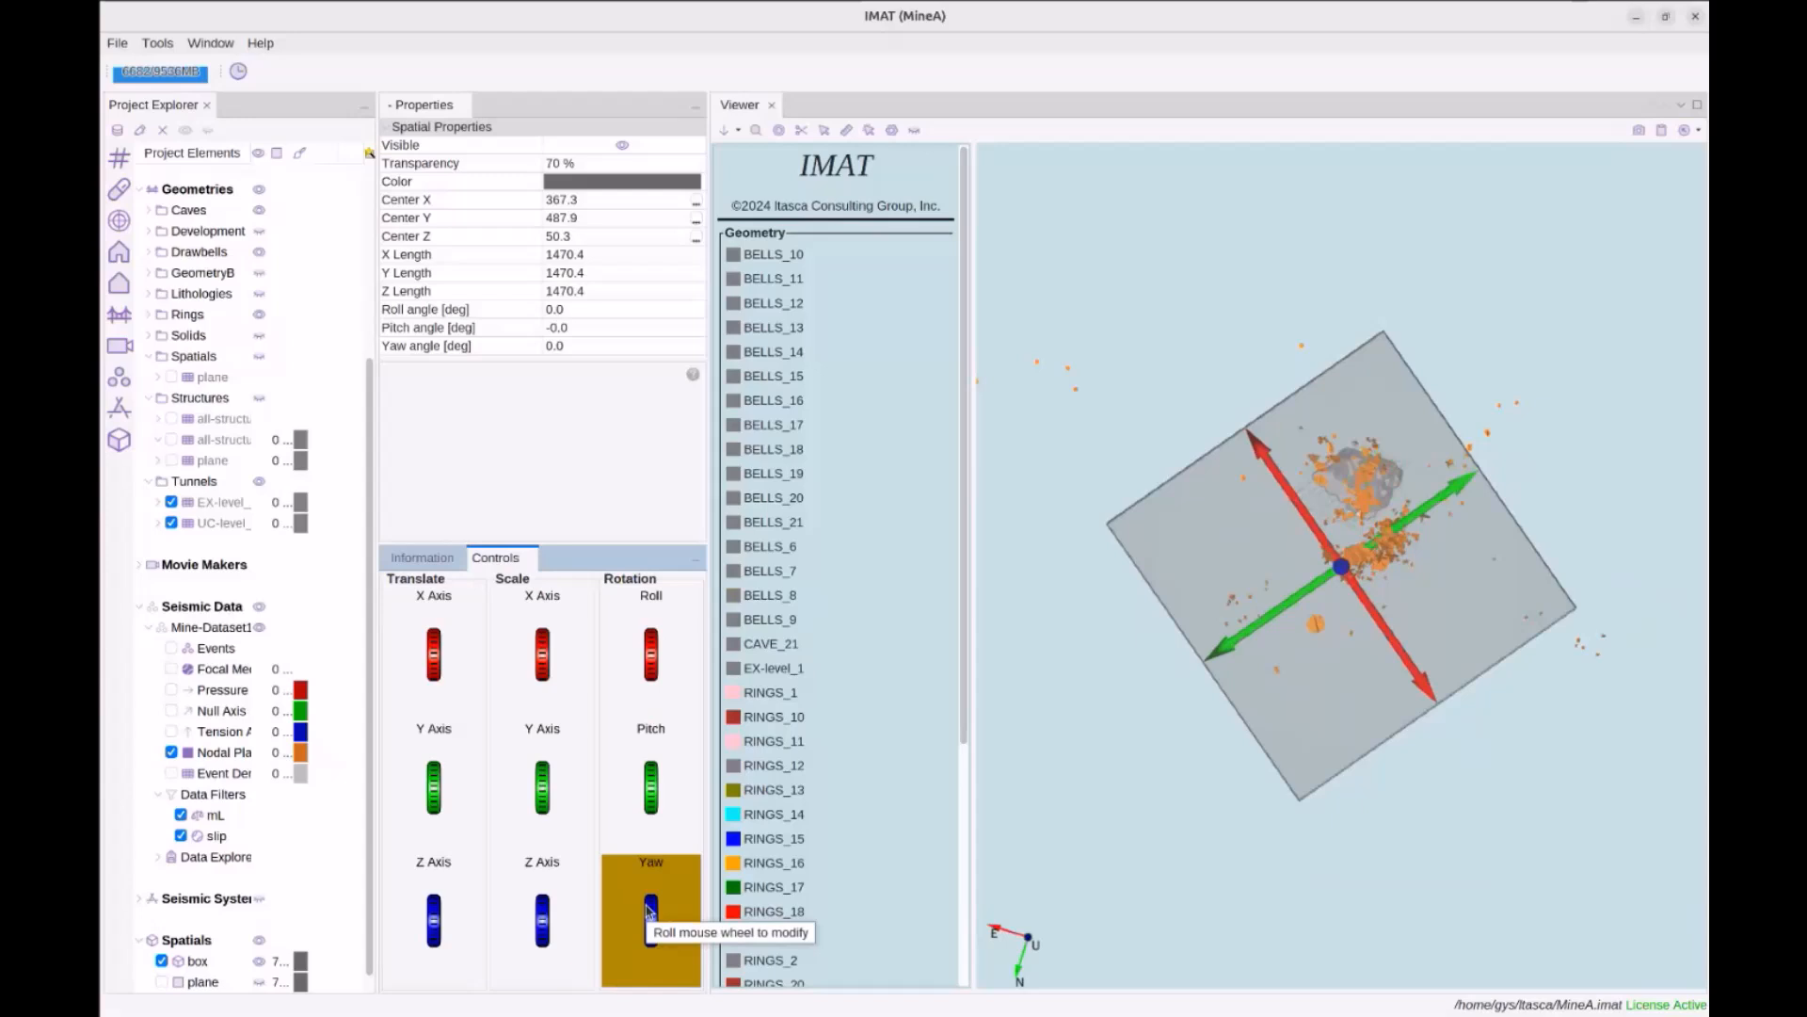
scroll(575, 810, "up", 1)
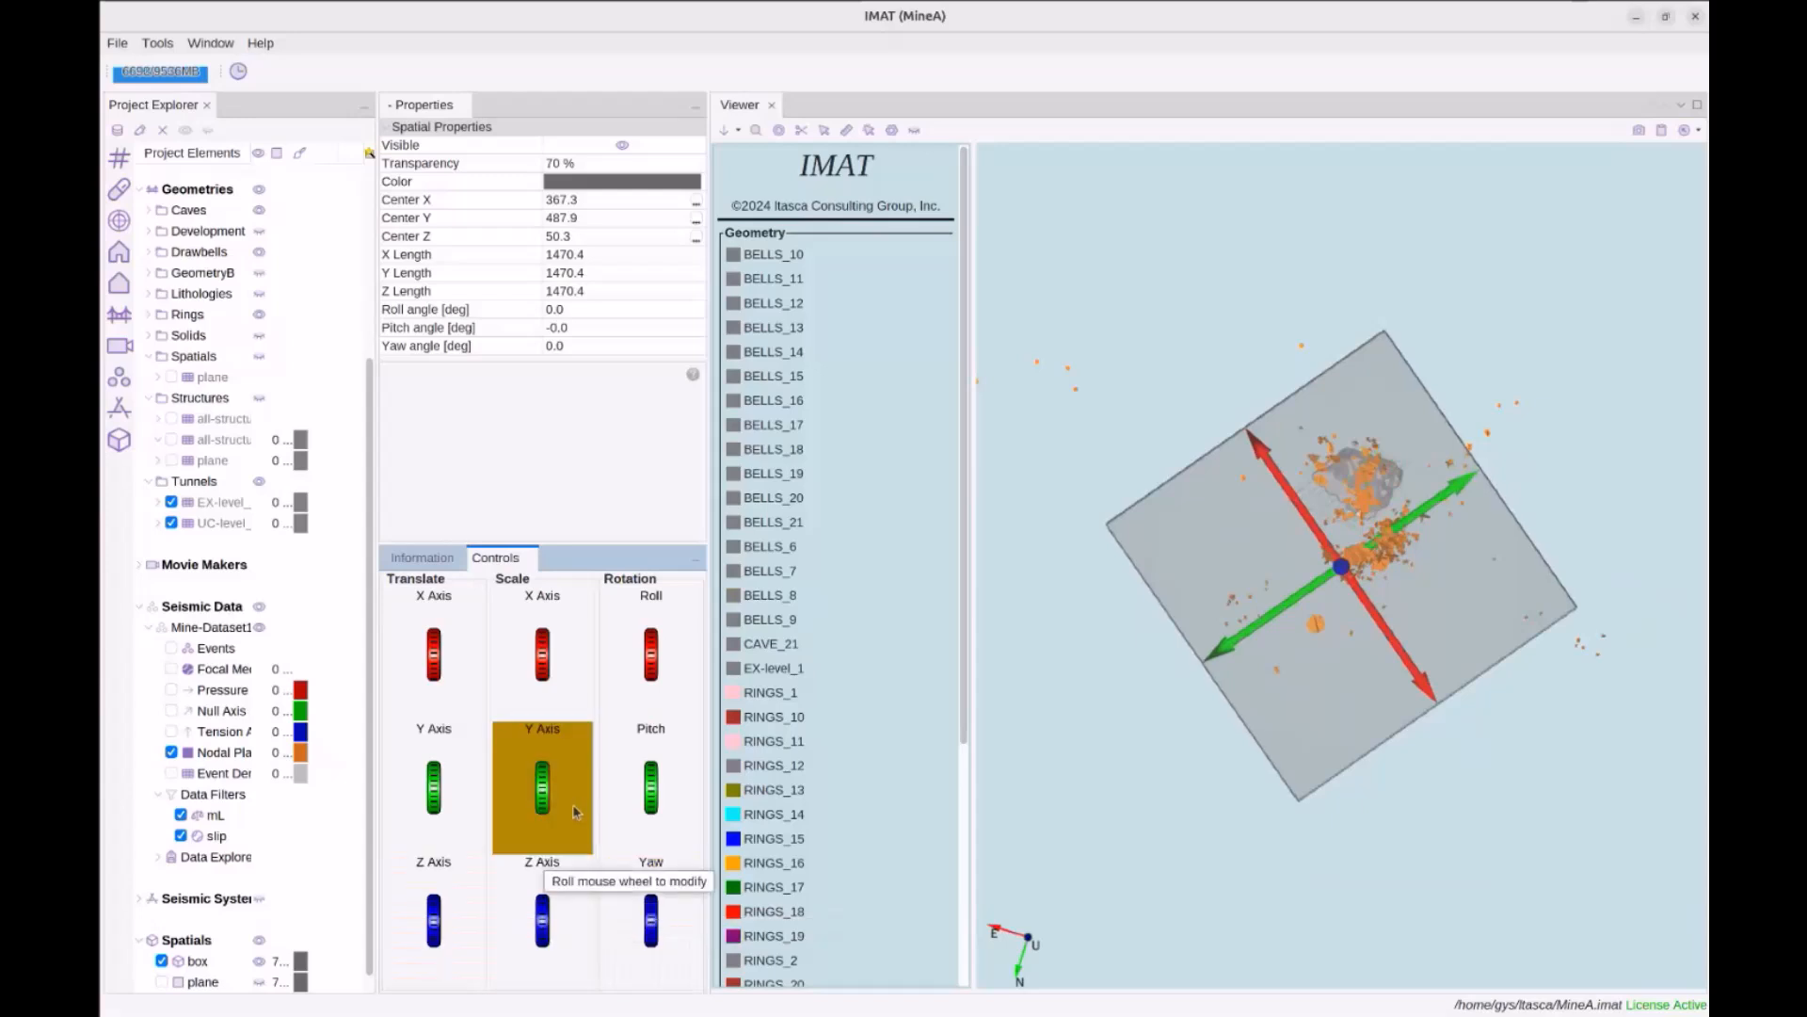
scroll(459, 781, "up", 2)
scroll(458, 781, "down", 5)
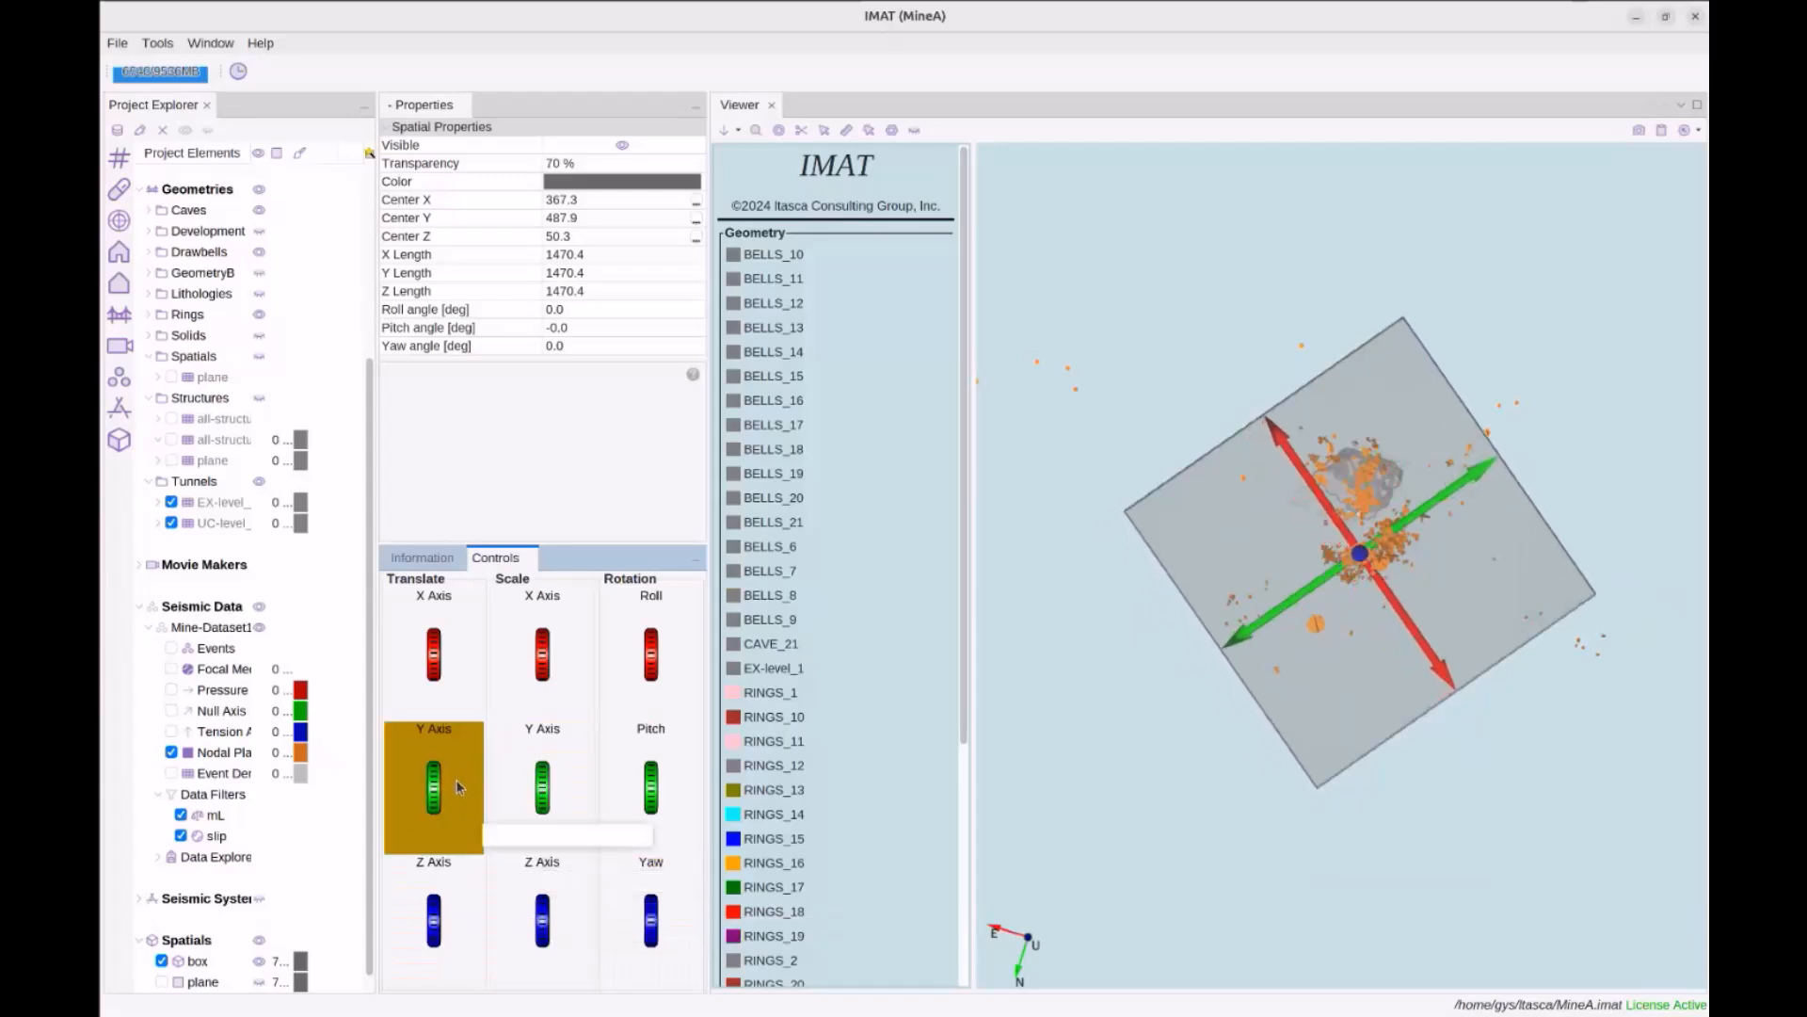
scroll(530, 666, "down", 2)
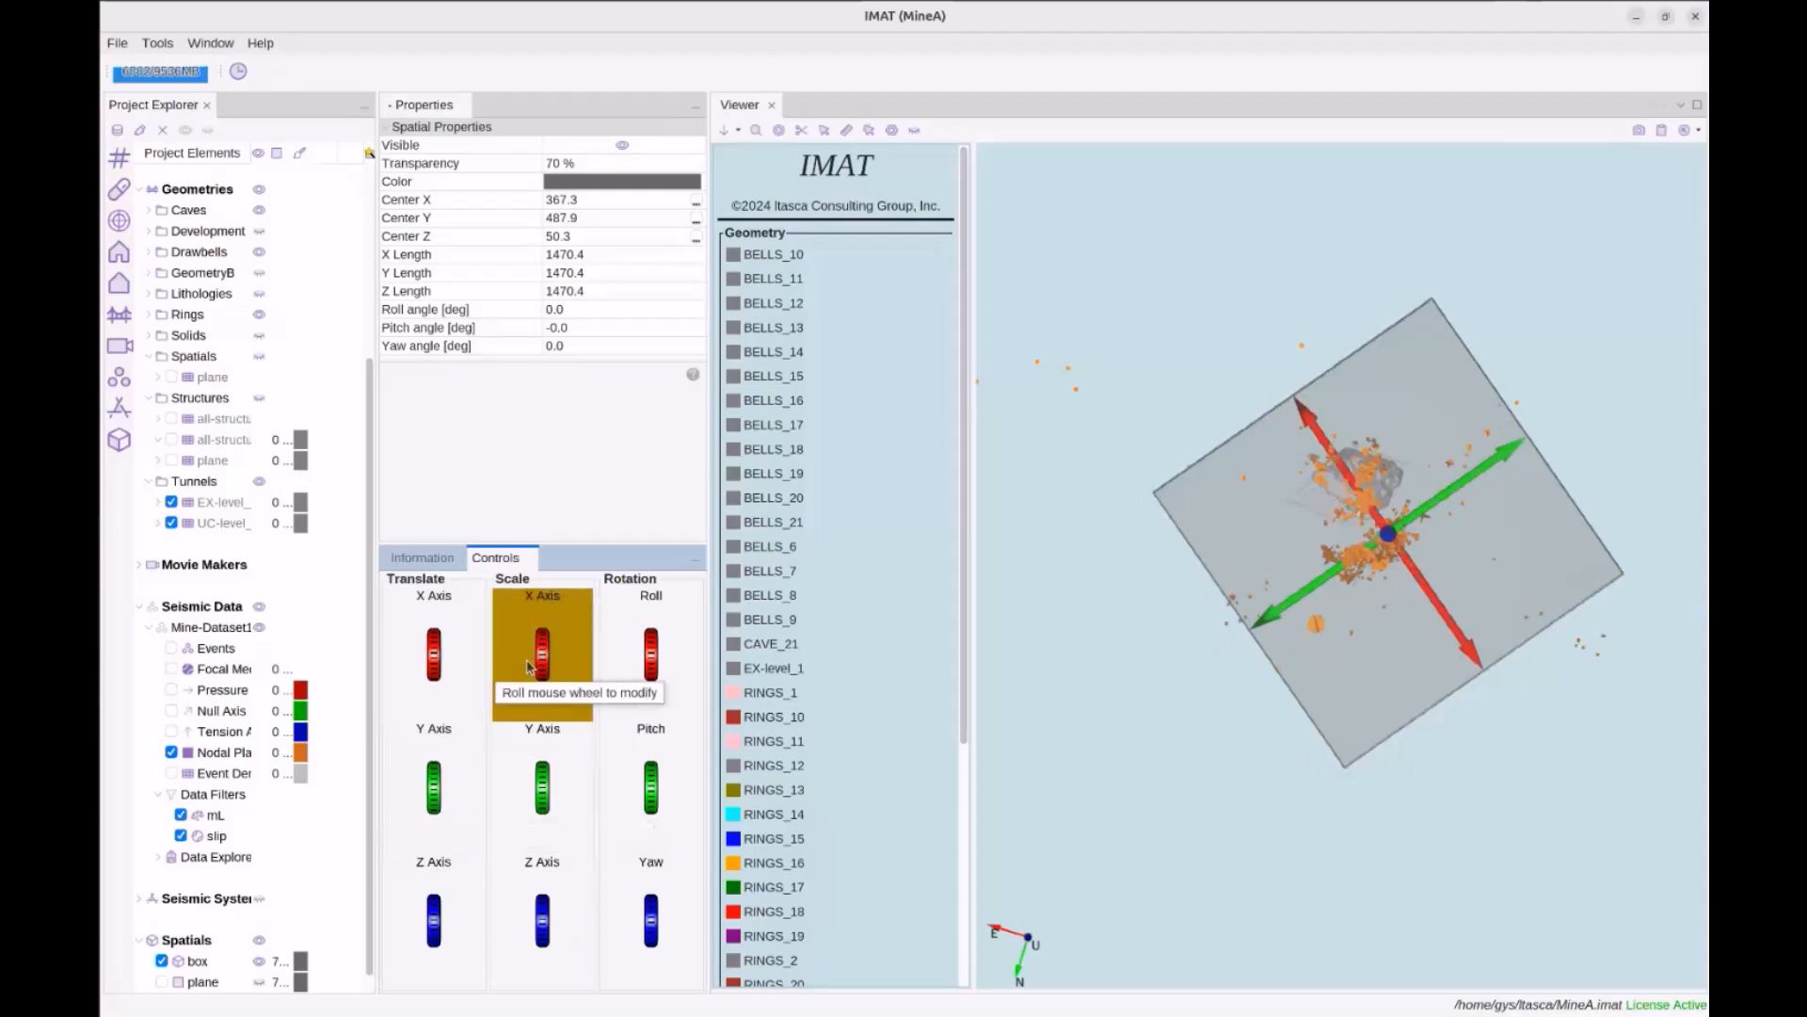
scroll(557, 659, "down", 5)
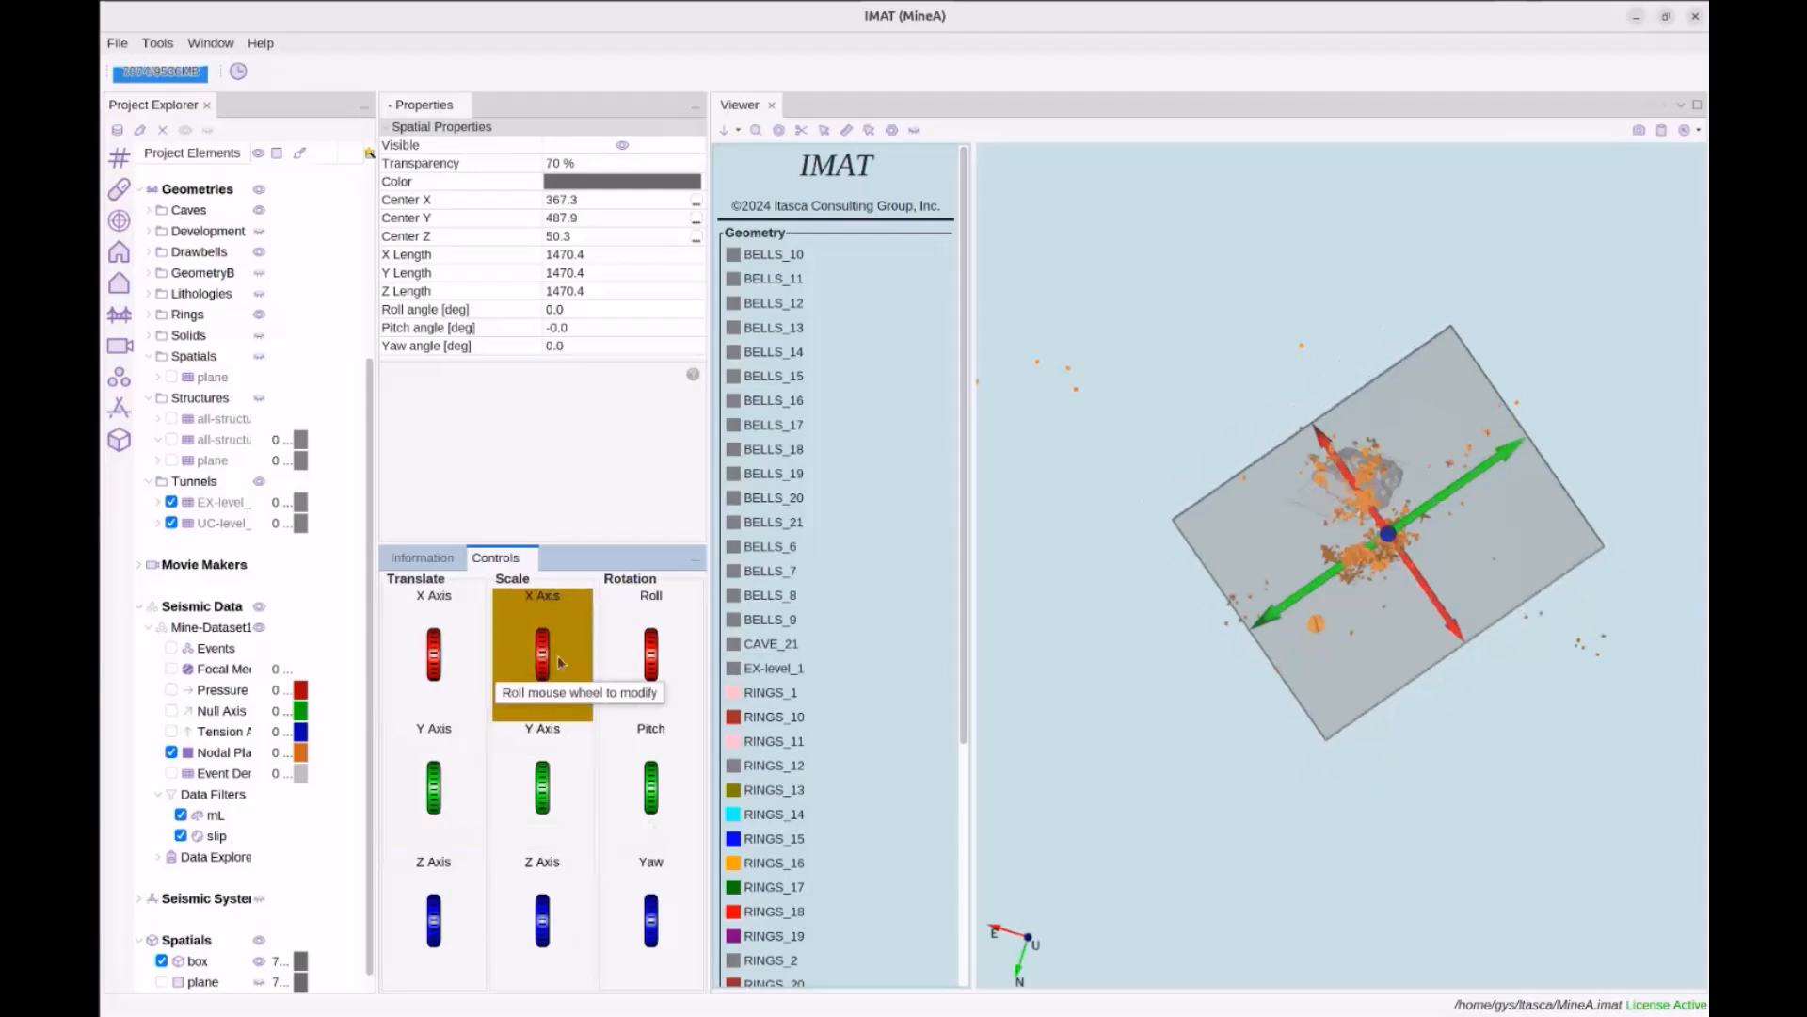
scroll(559, 662, "down", 5)
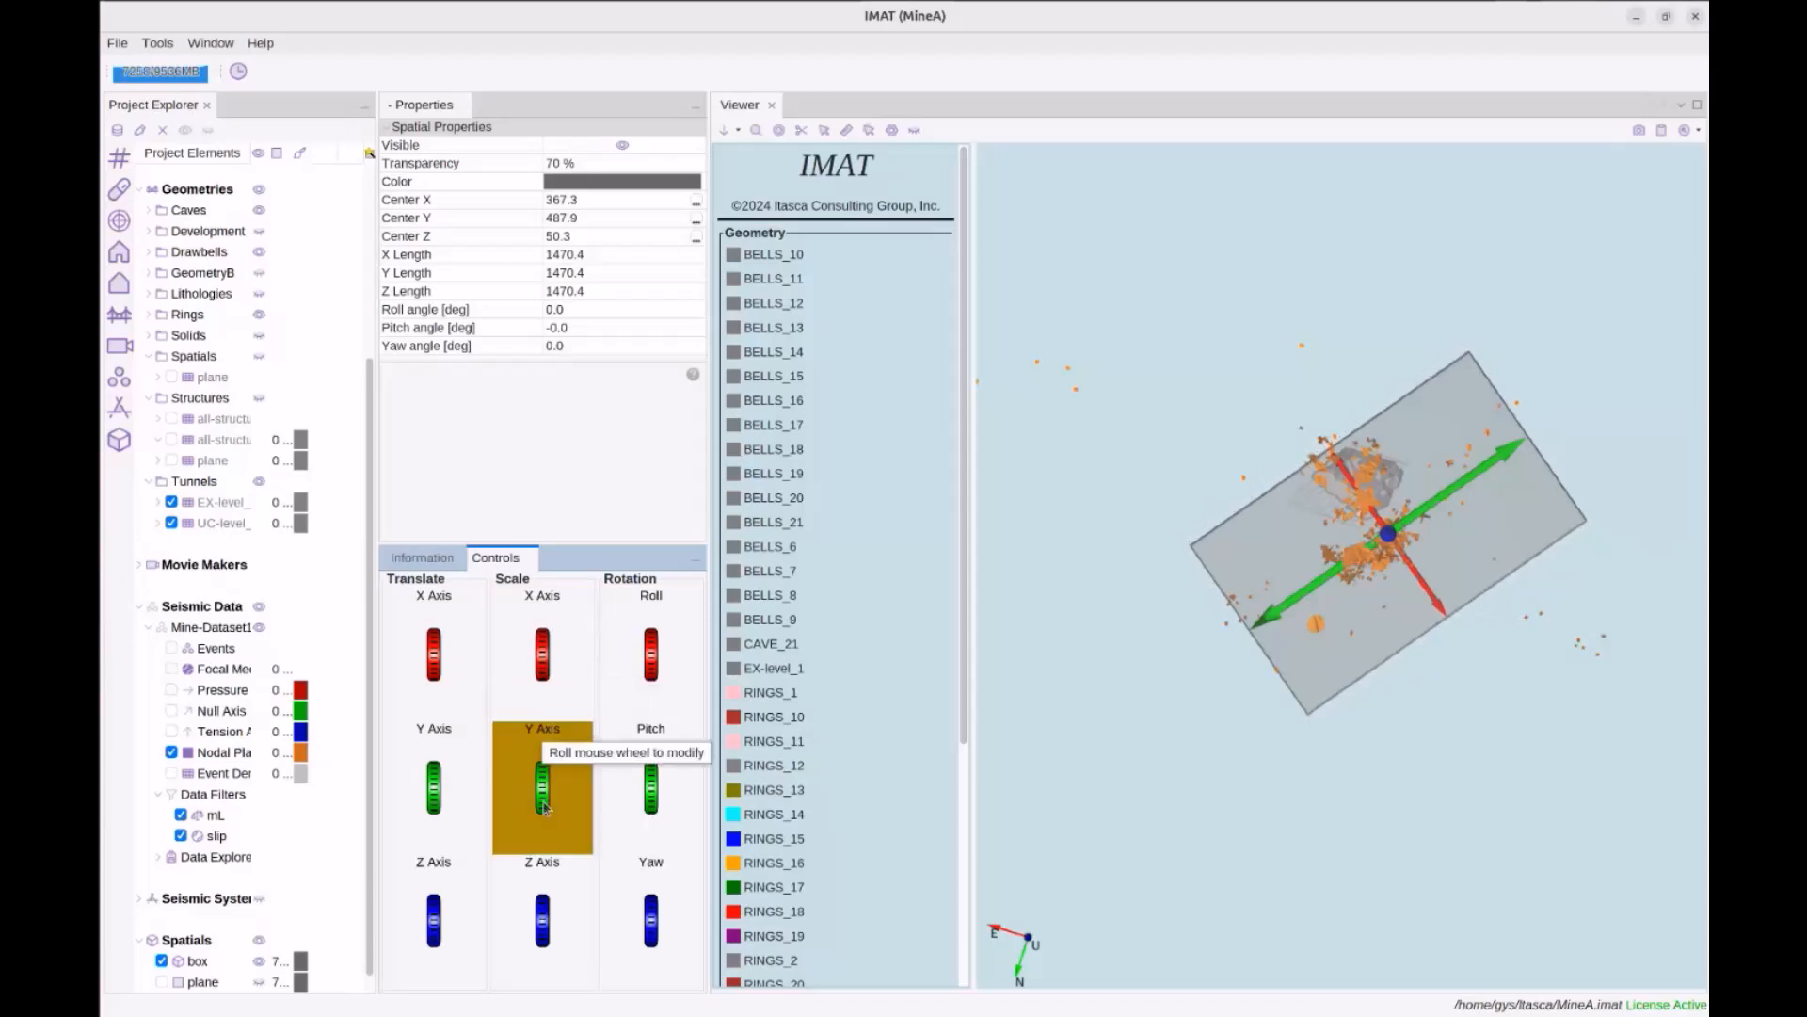
scroll(536, 668, "down", 1)
scroll(538, 670, "down", 5)
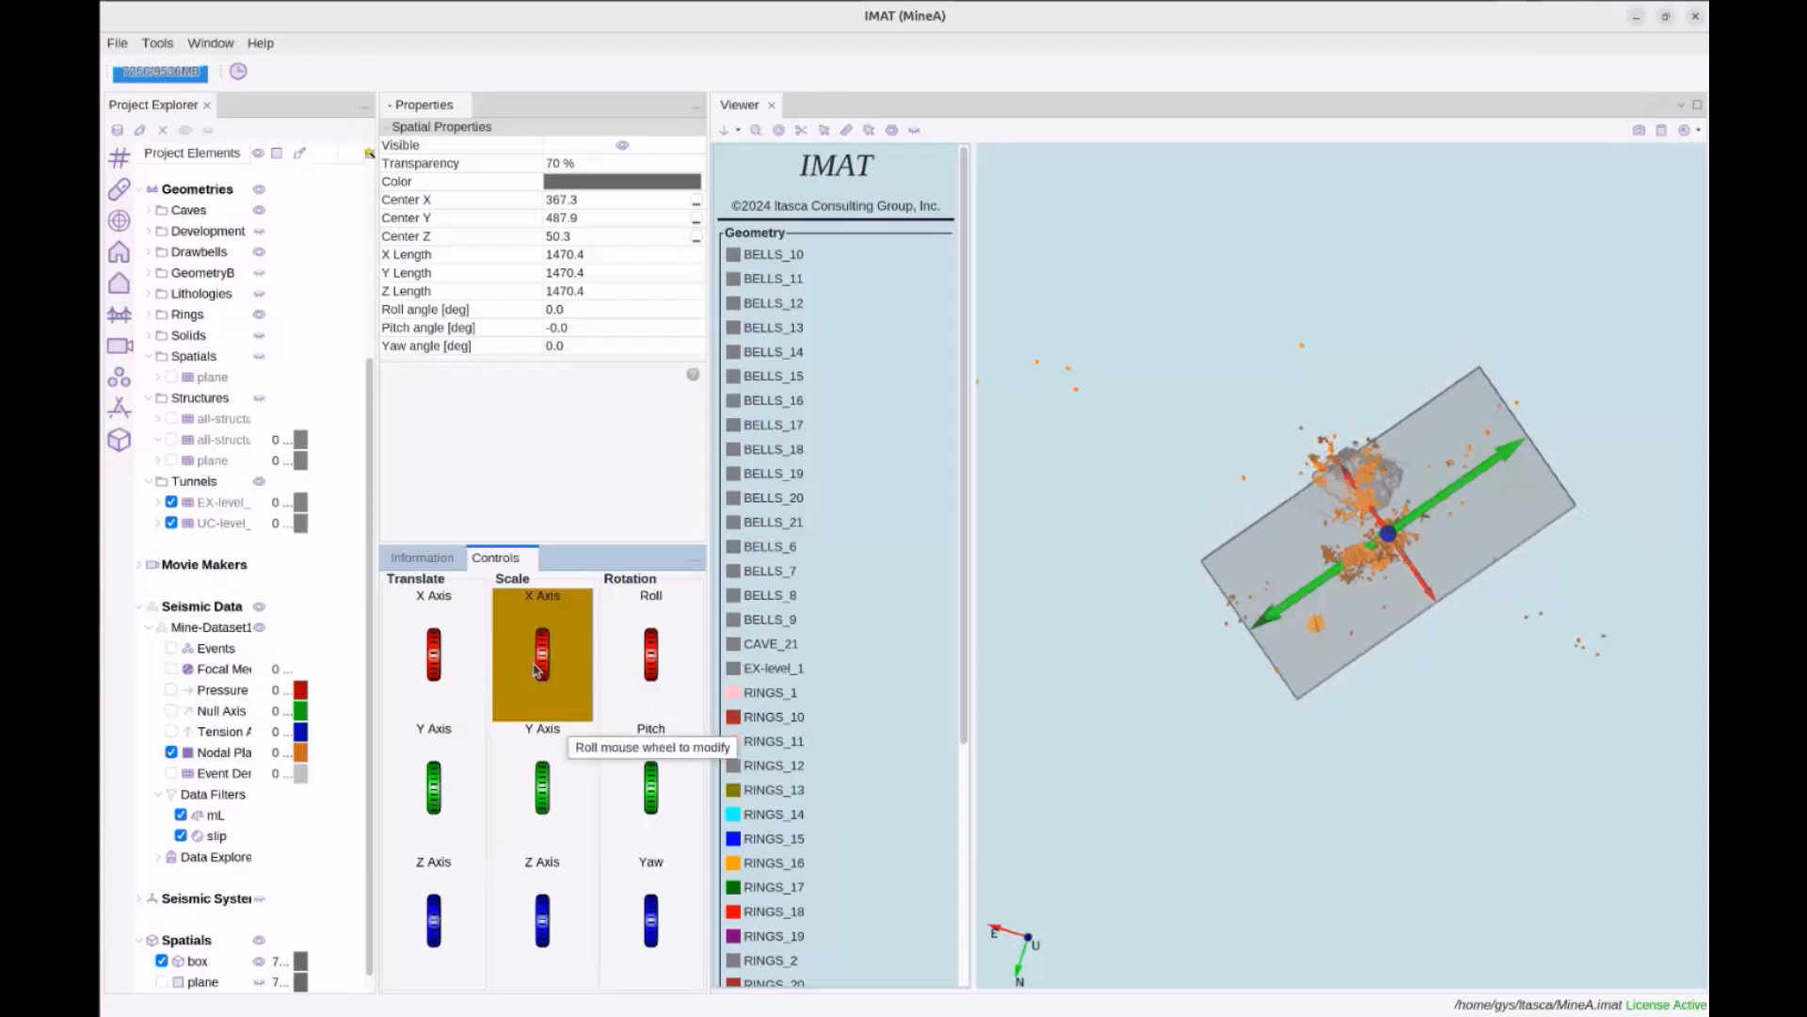
scroll(537, 670, "down", 2)
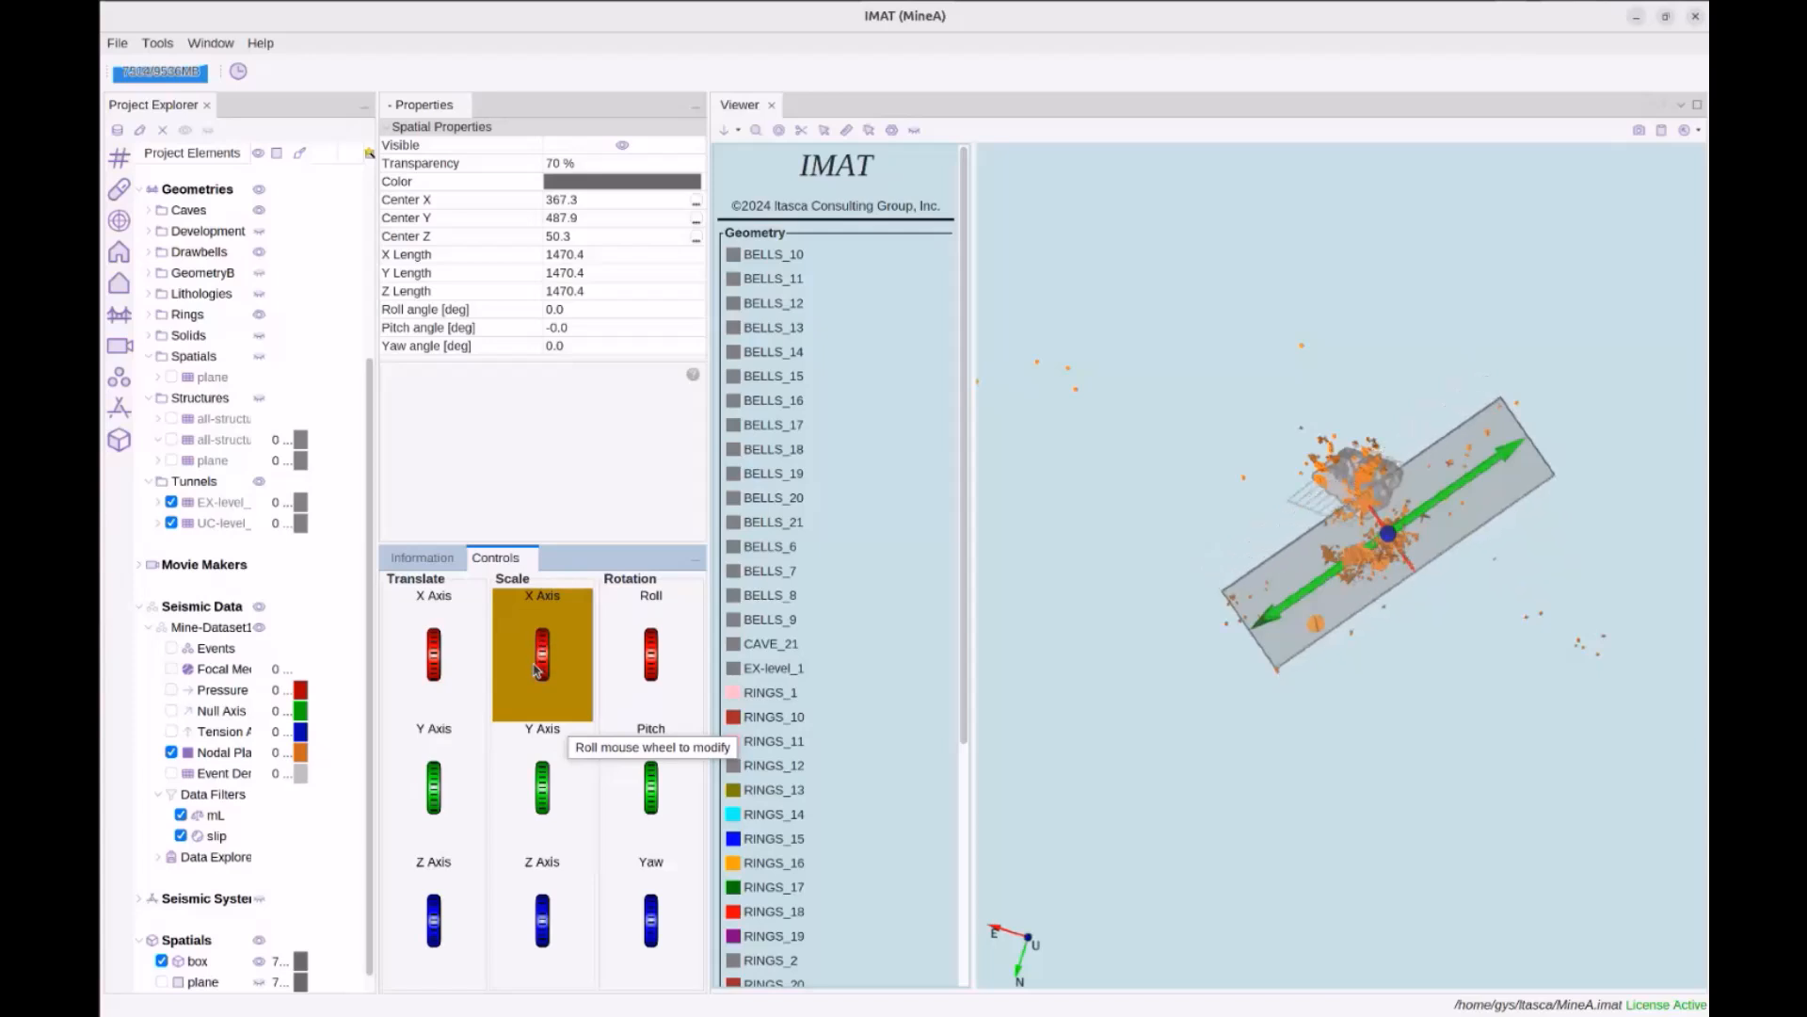
scroll(535, 664, "down", 1)
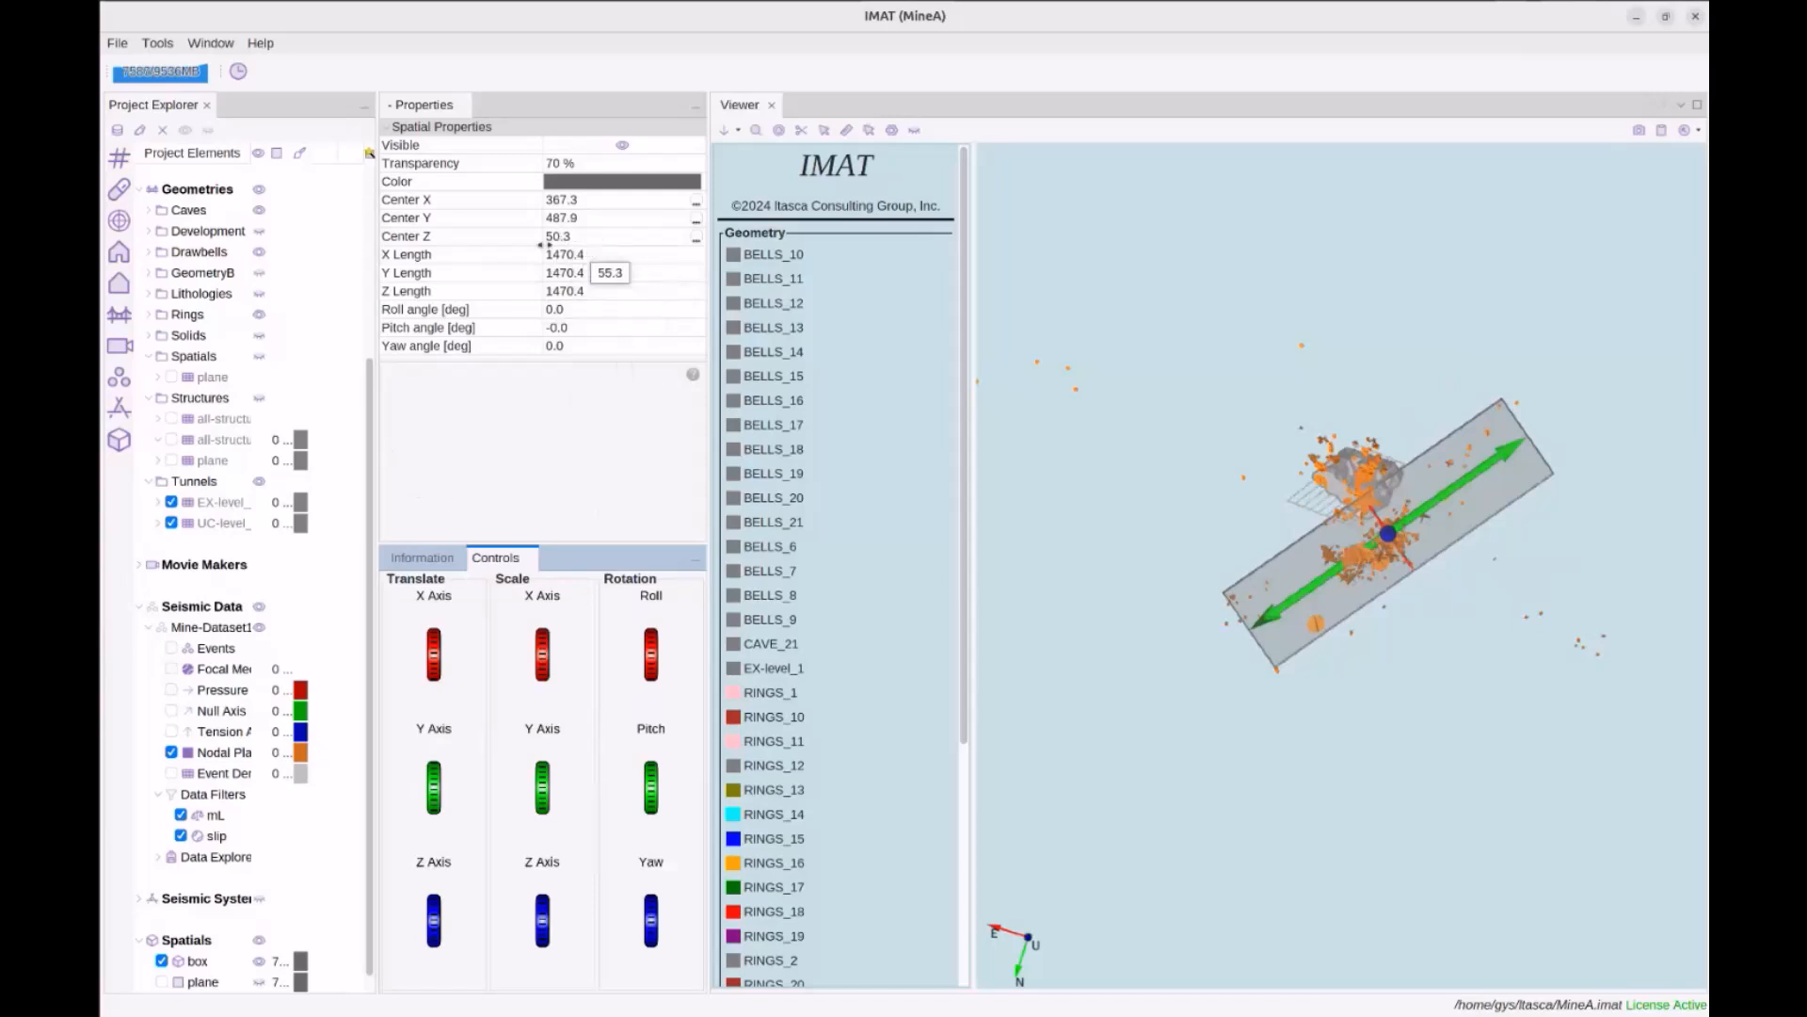
scroll(540, 648, "down", 5)
scroll(539, 648, "down", 1)
scroll(453, 655, "down", 5)
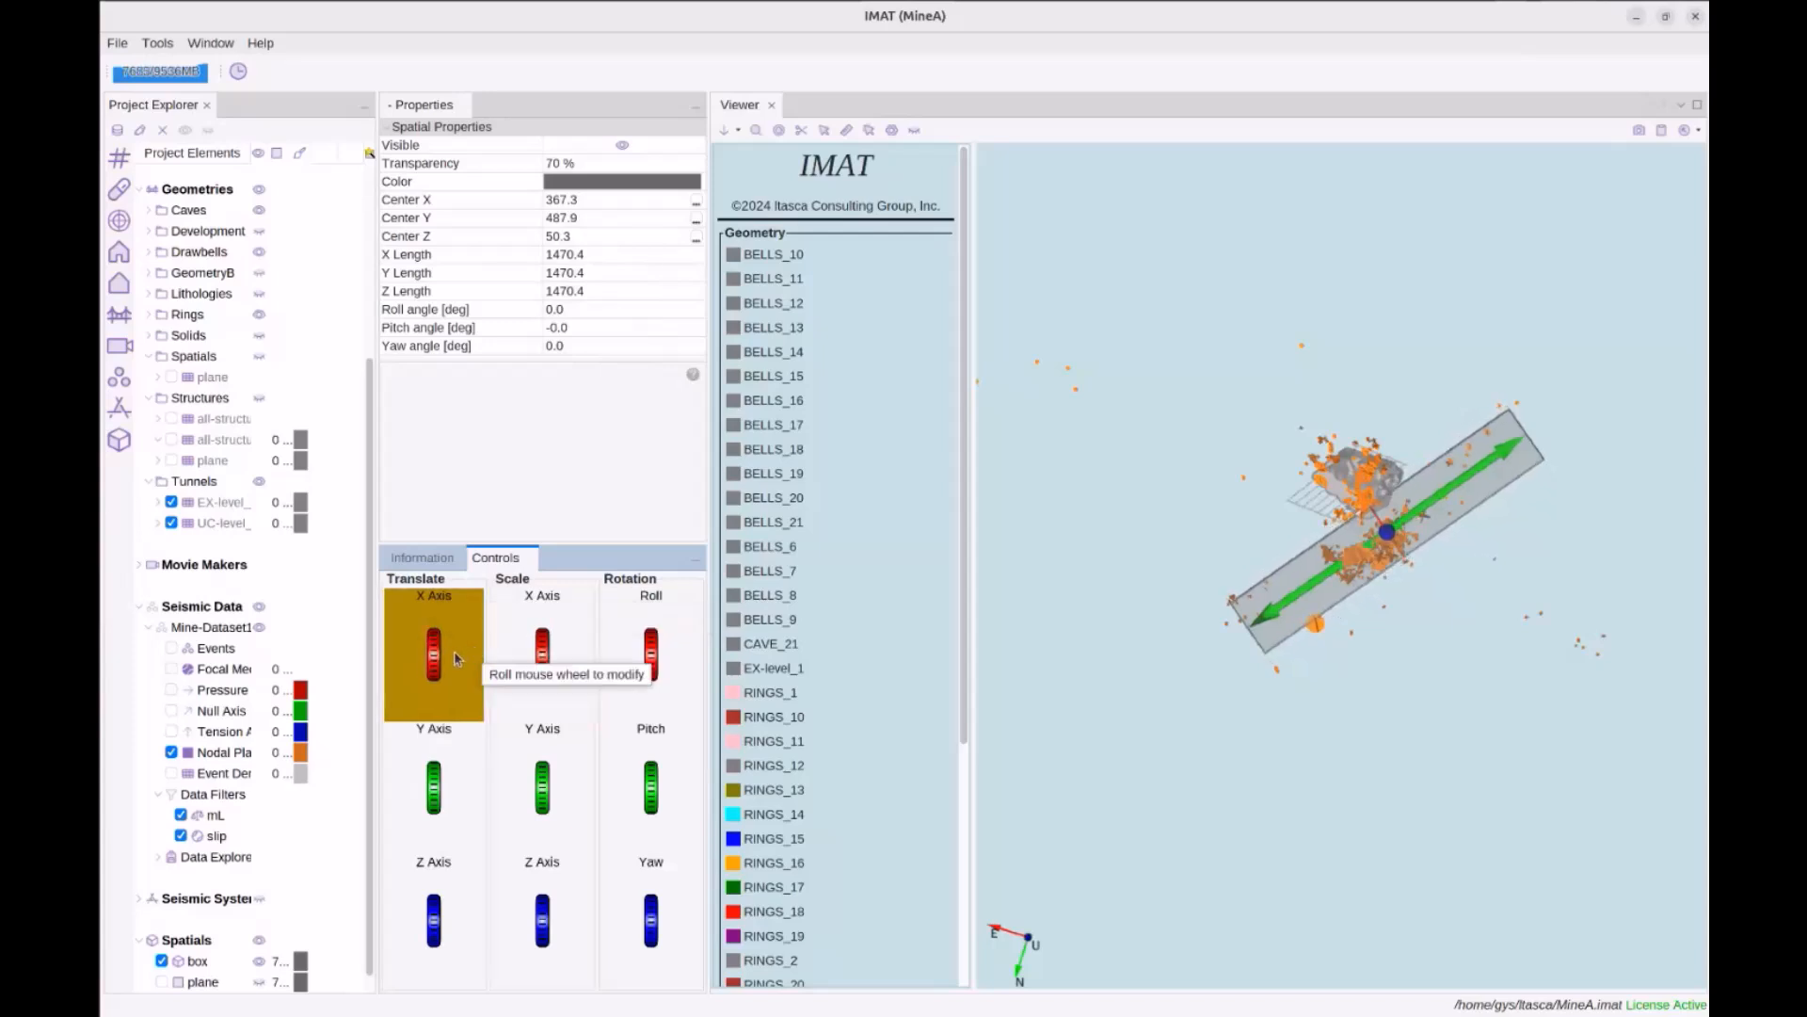
scroll(454, 654, "down", 3)
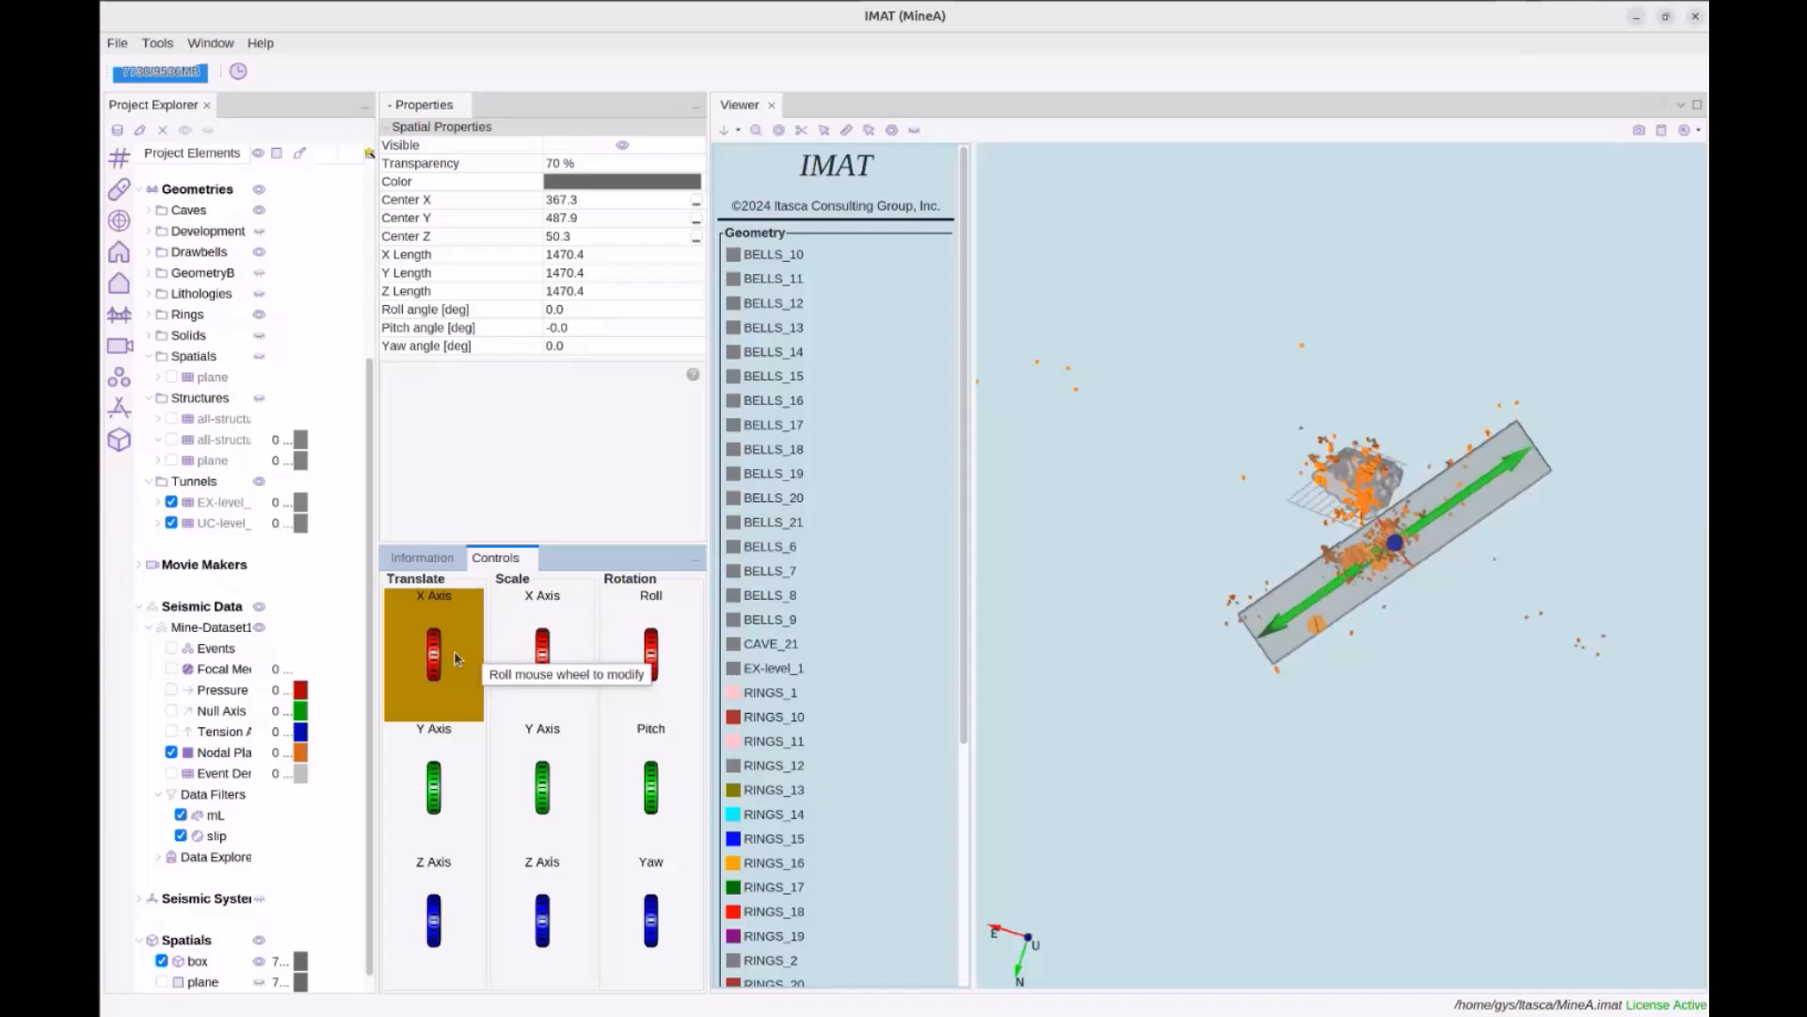
left_click_drag(1363, 782, 1338, 680)
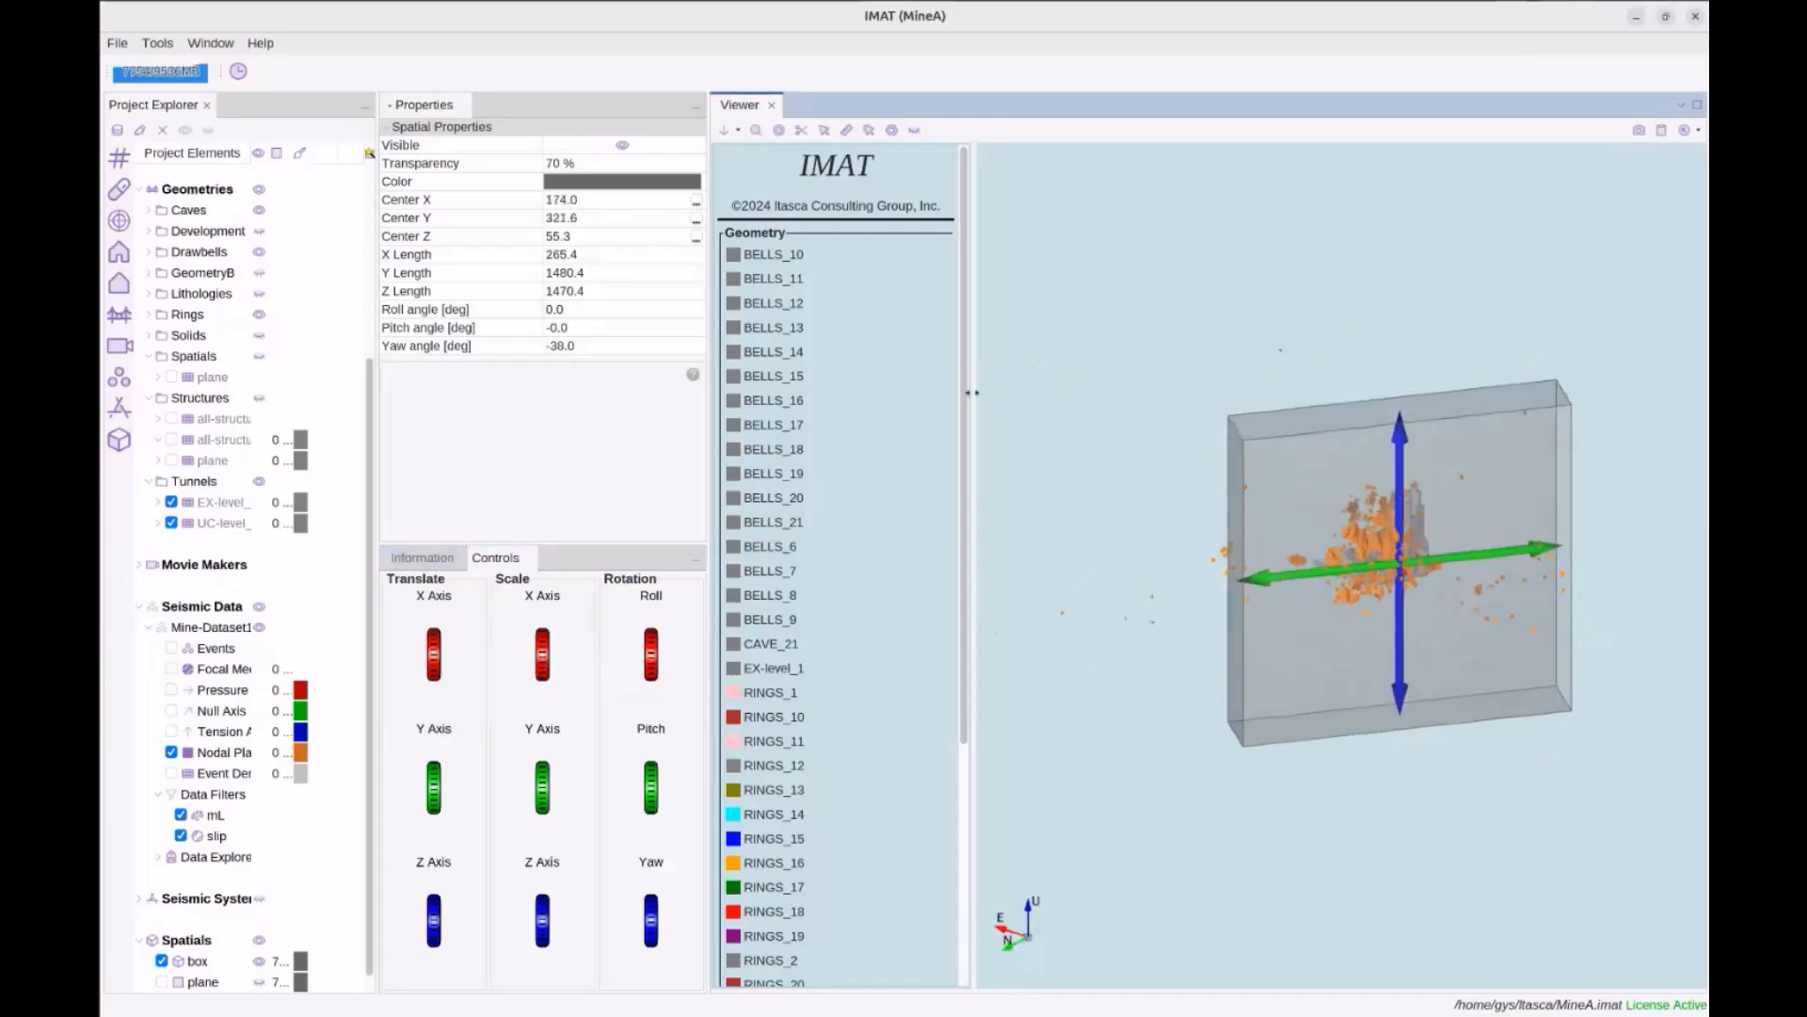
Add a new Spatial Volumes data filter named area1
right_click(225, 799)
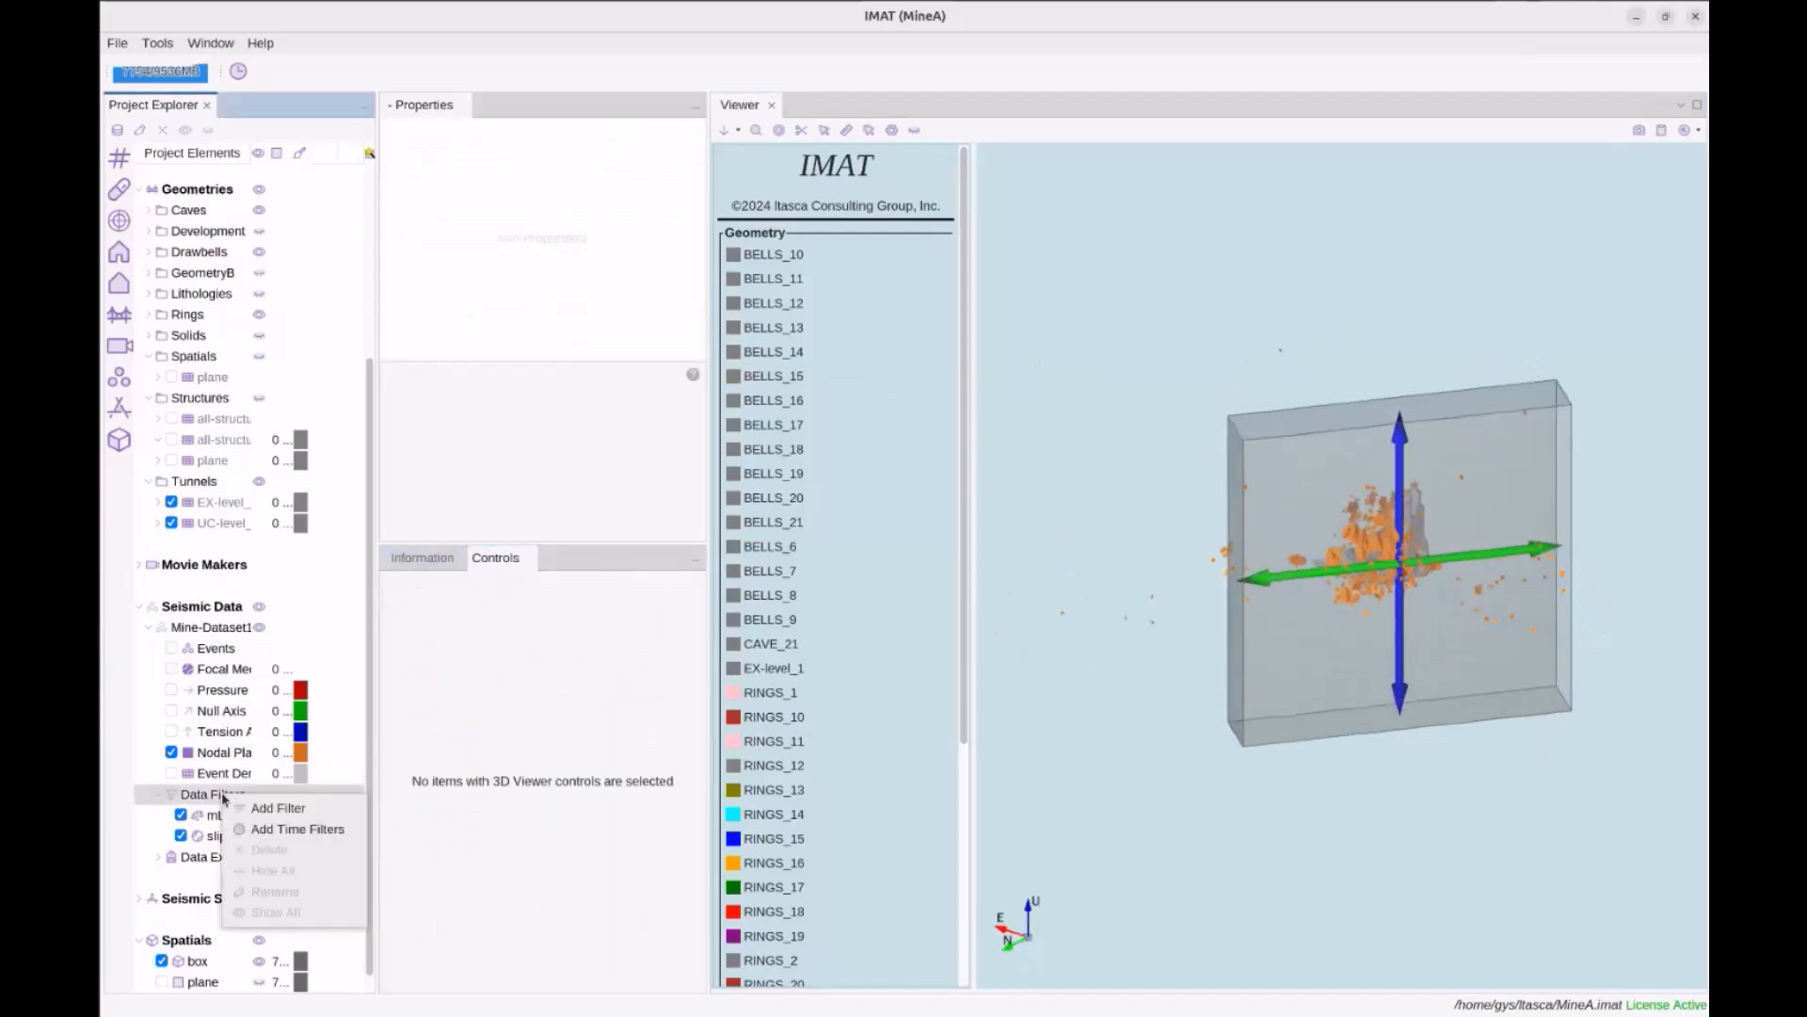
left_click(276, 808)
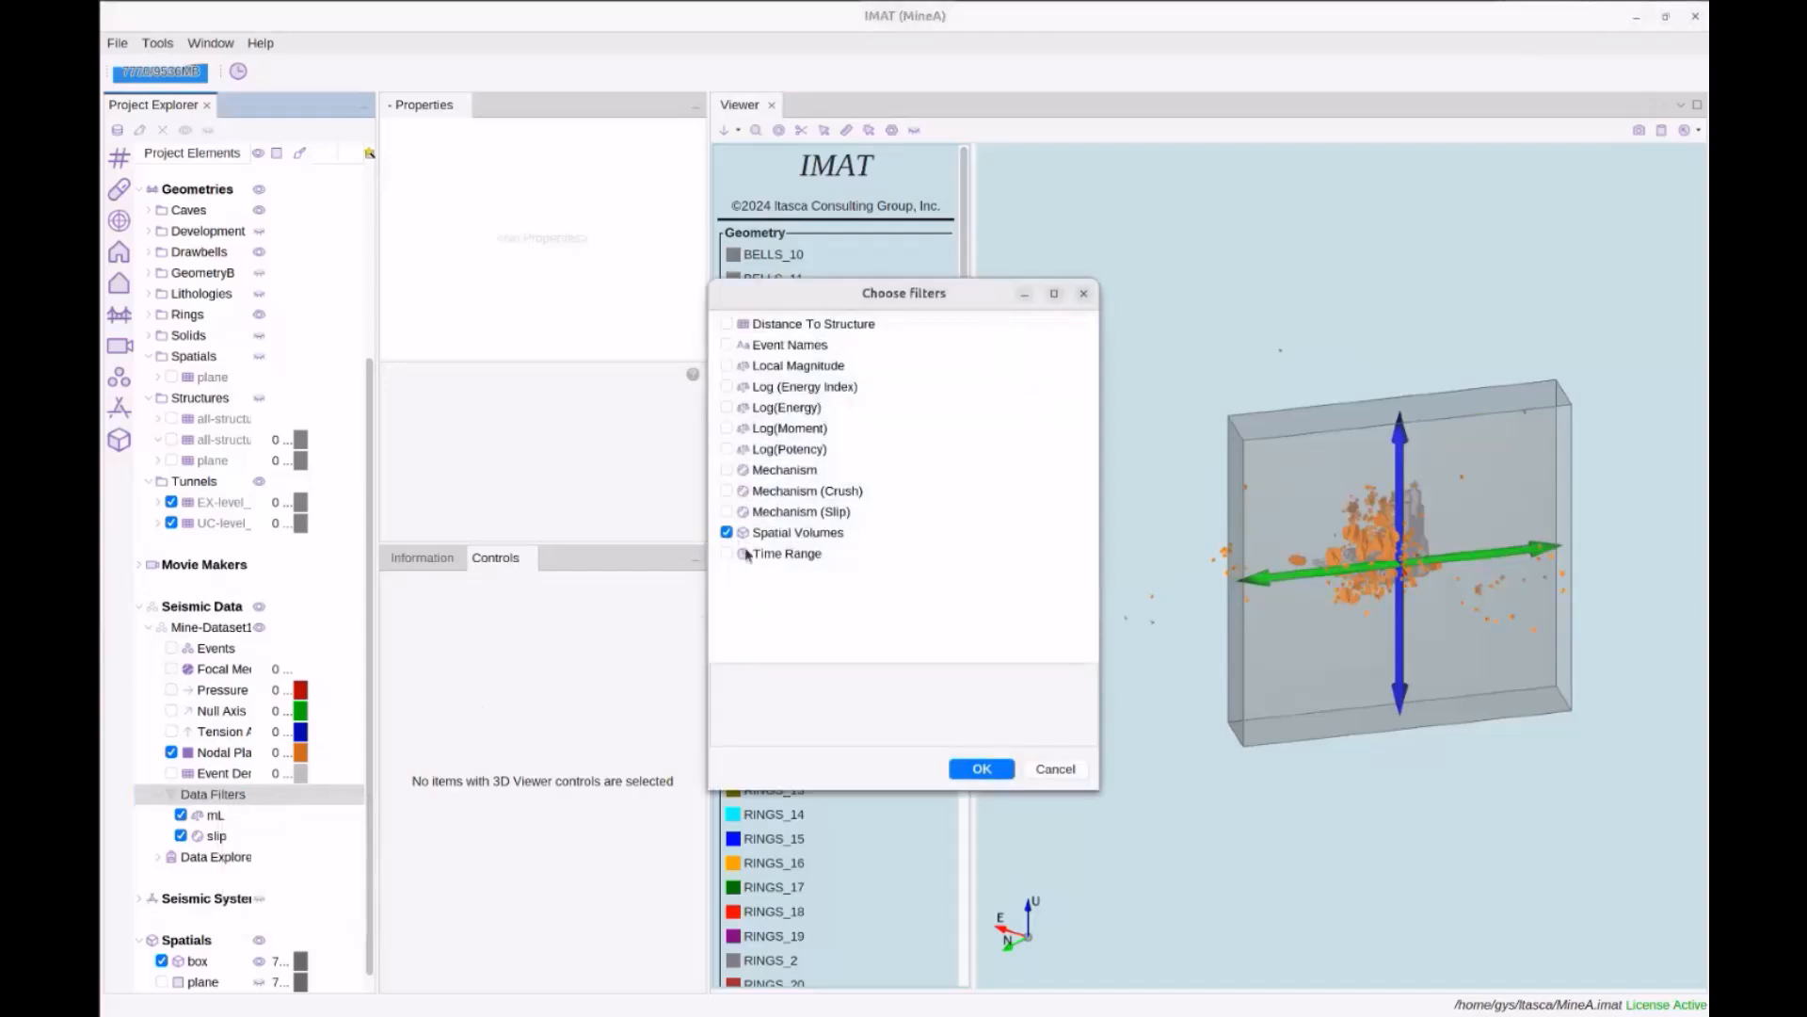
left_click(983, 767)
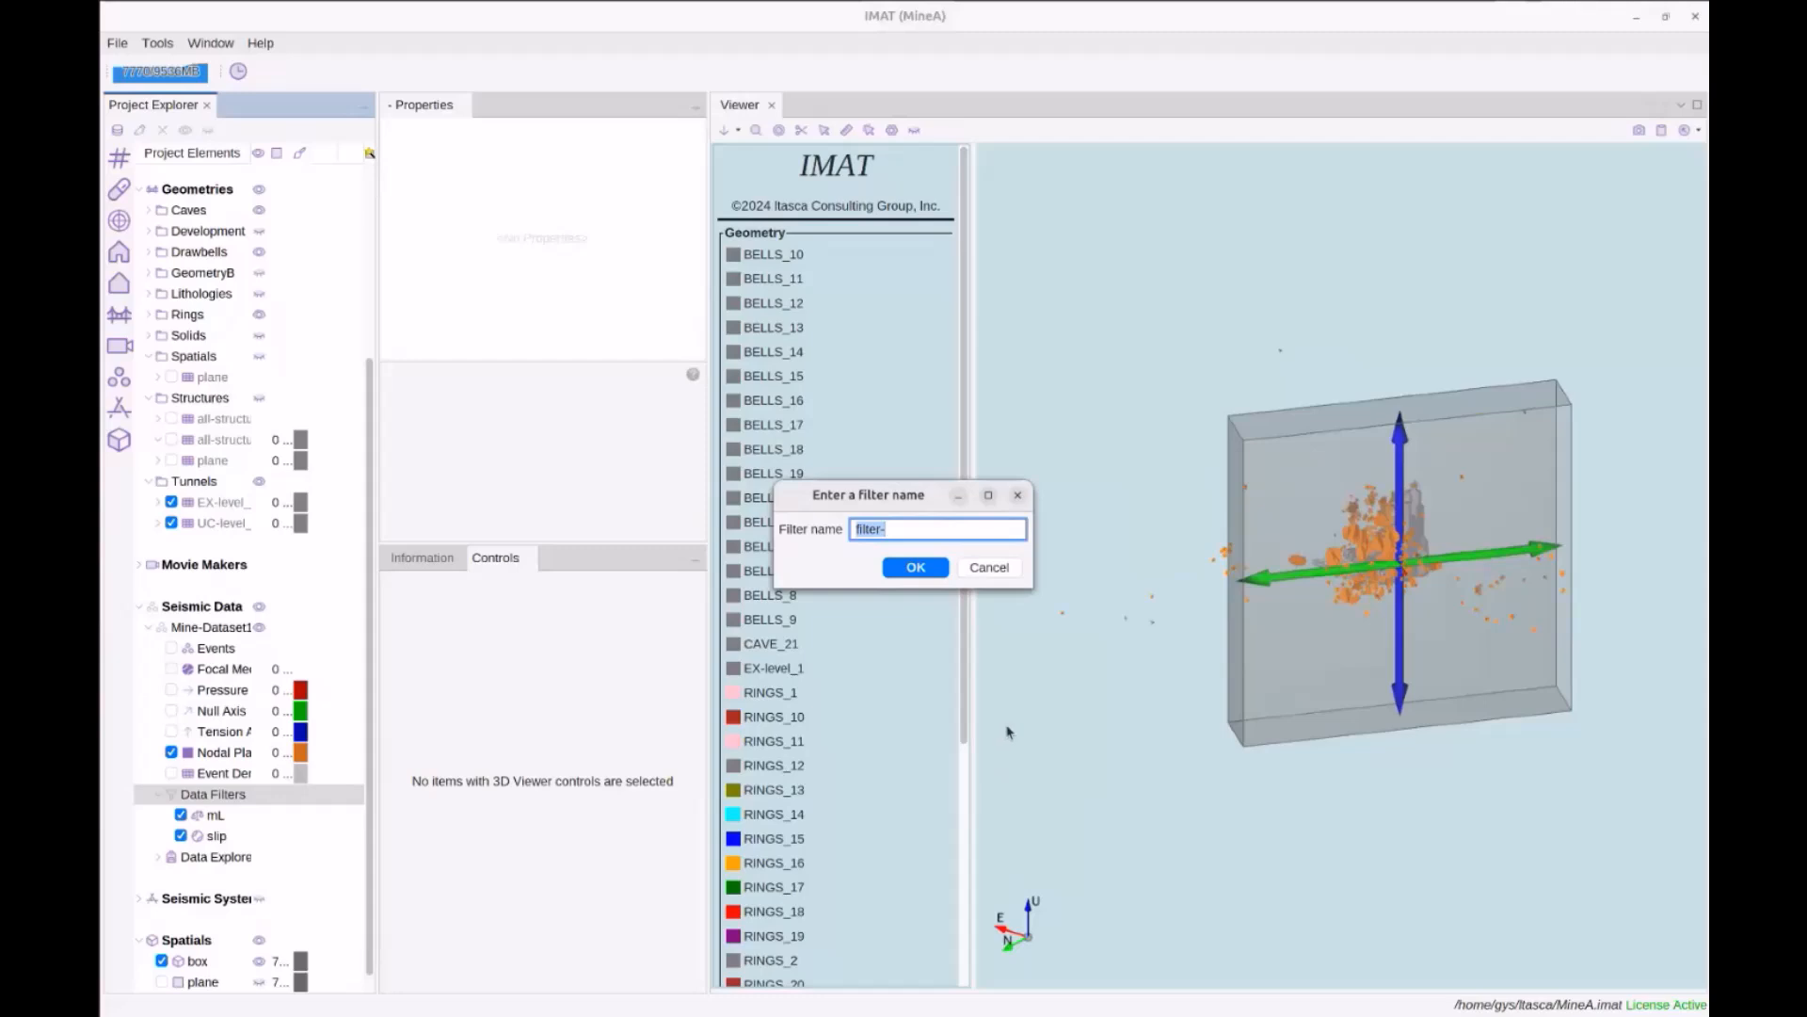
type("bo")
left_click(929, 572)
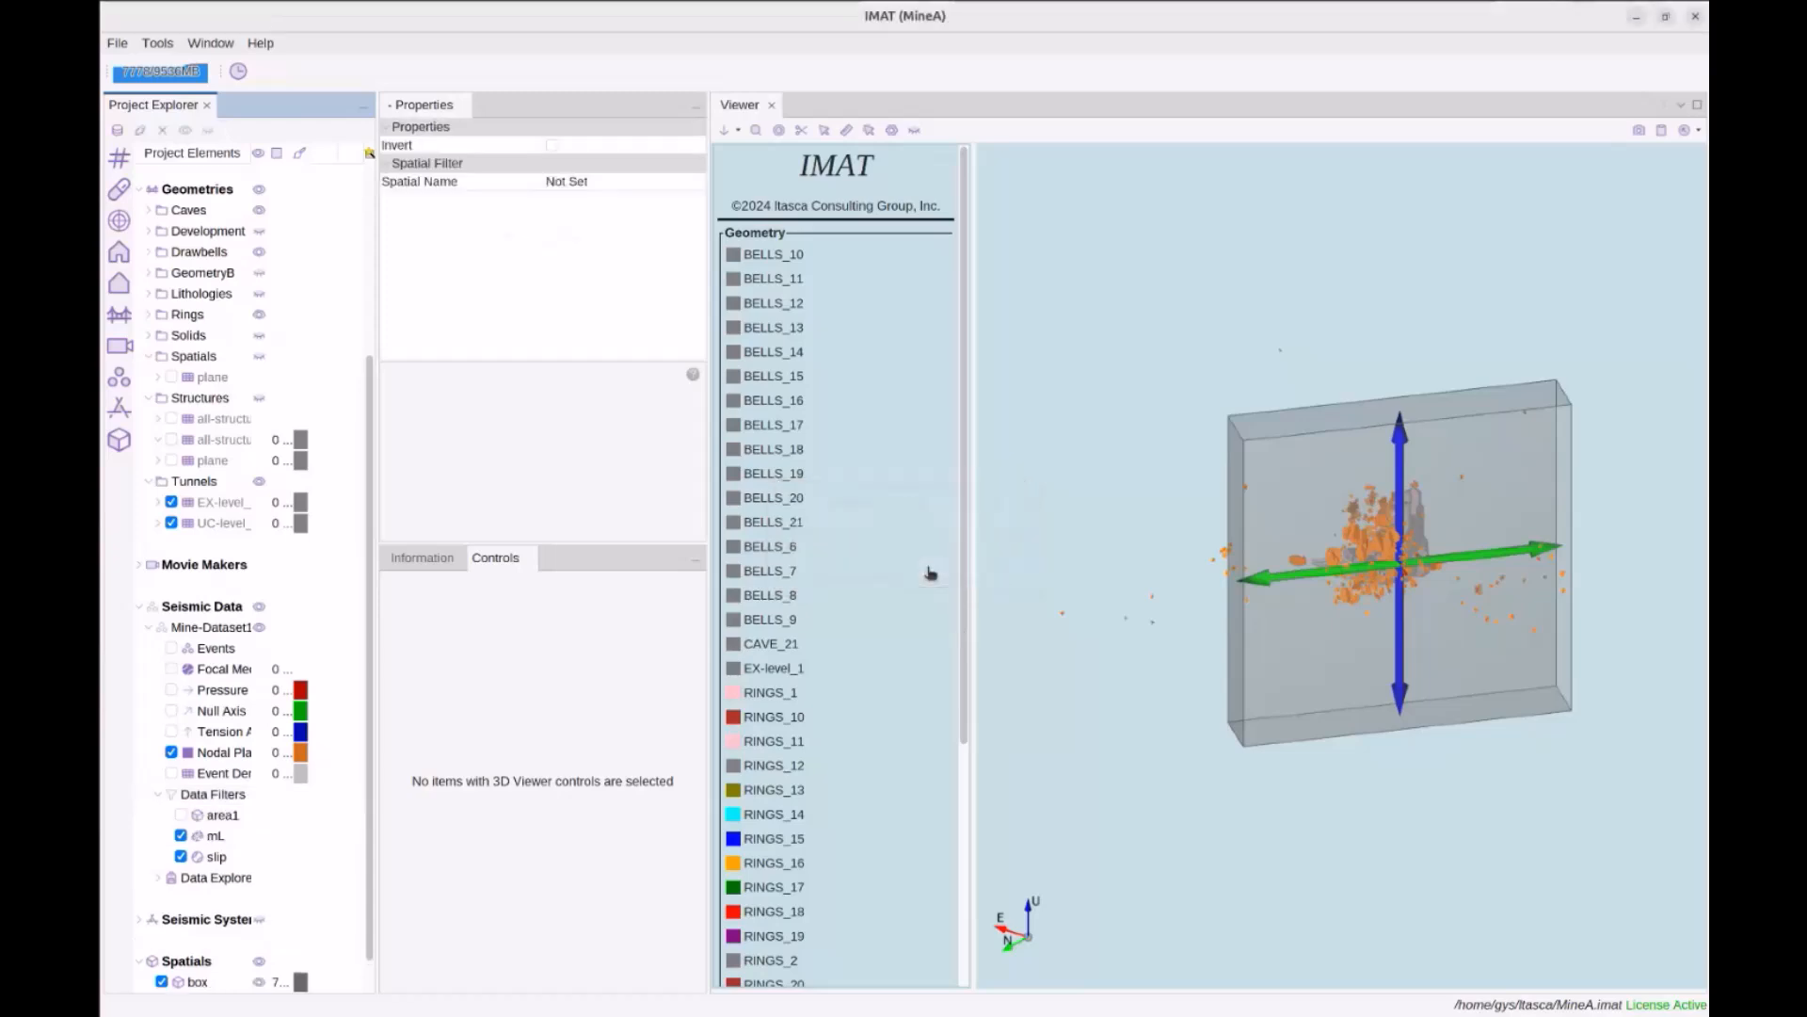
Set area1's Spatial Name to box and enable the filter
left_click(223, 818)
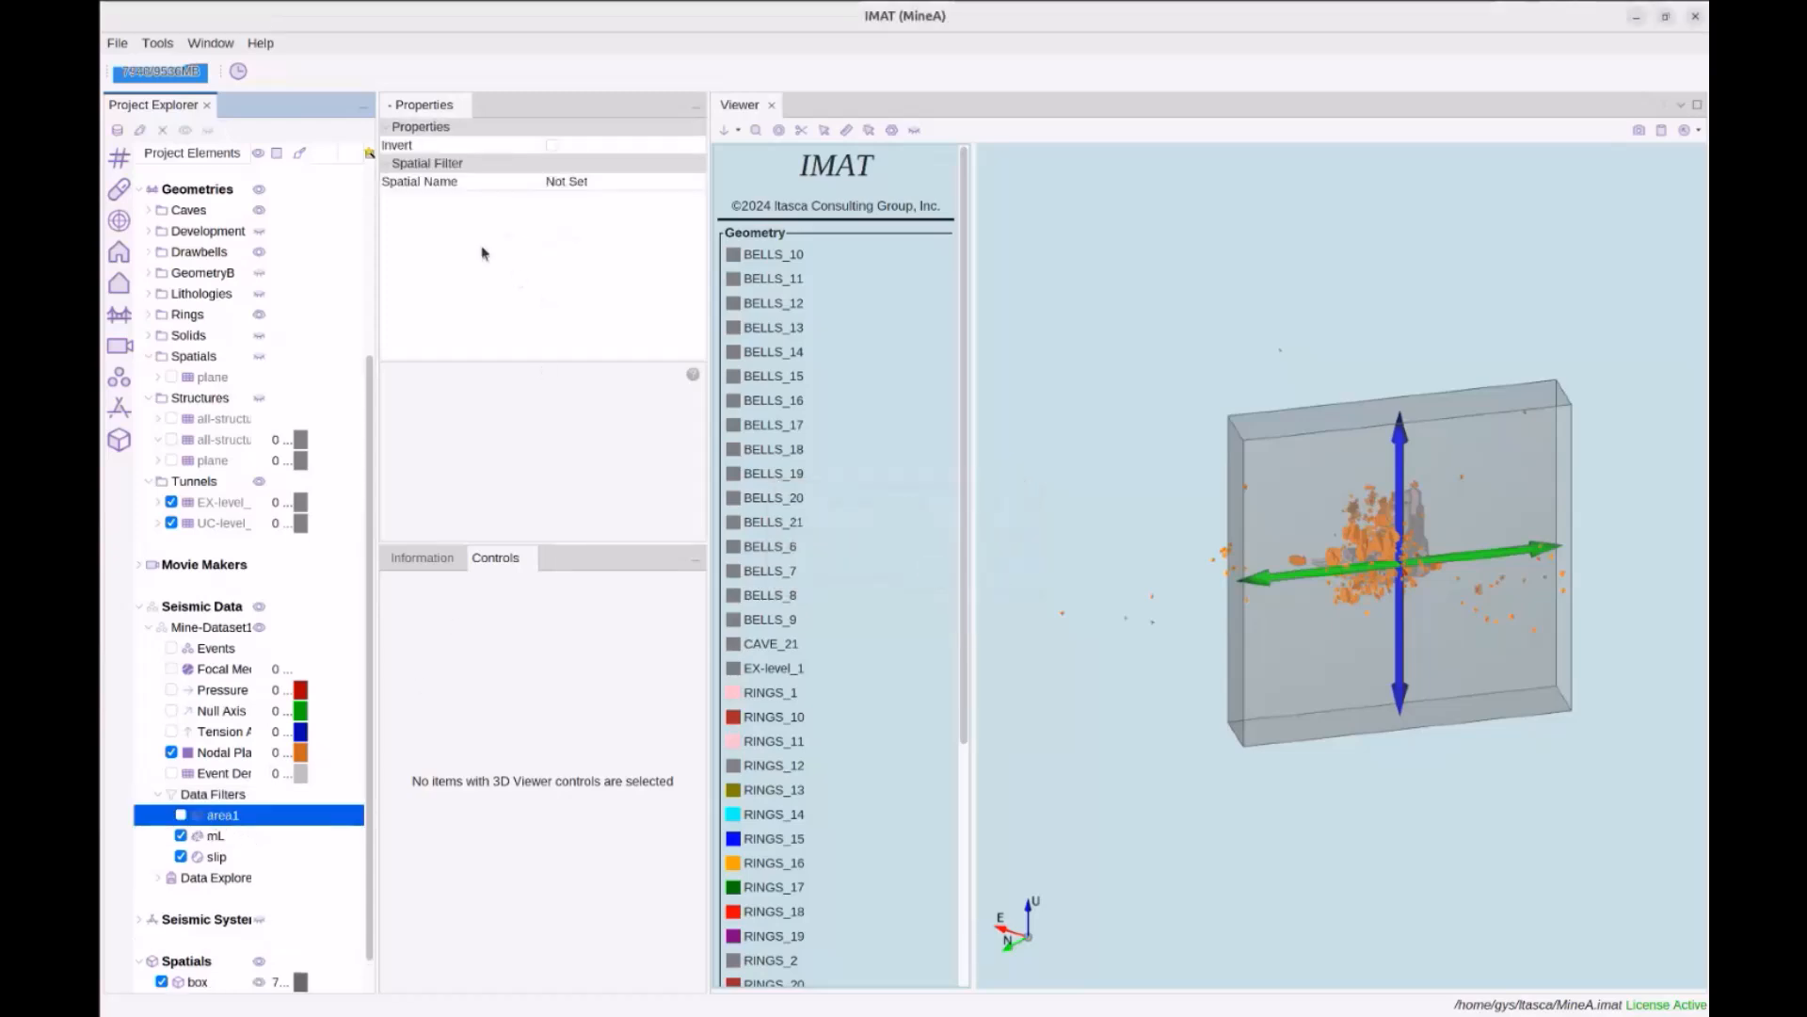
left_click(571, 184)
left_click(582, 187)
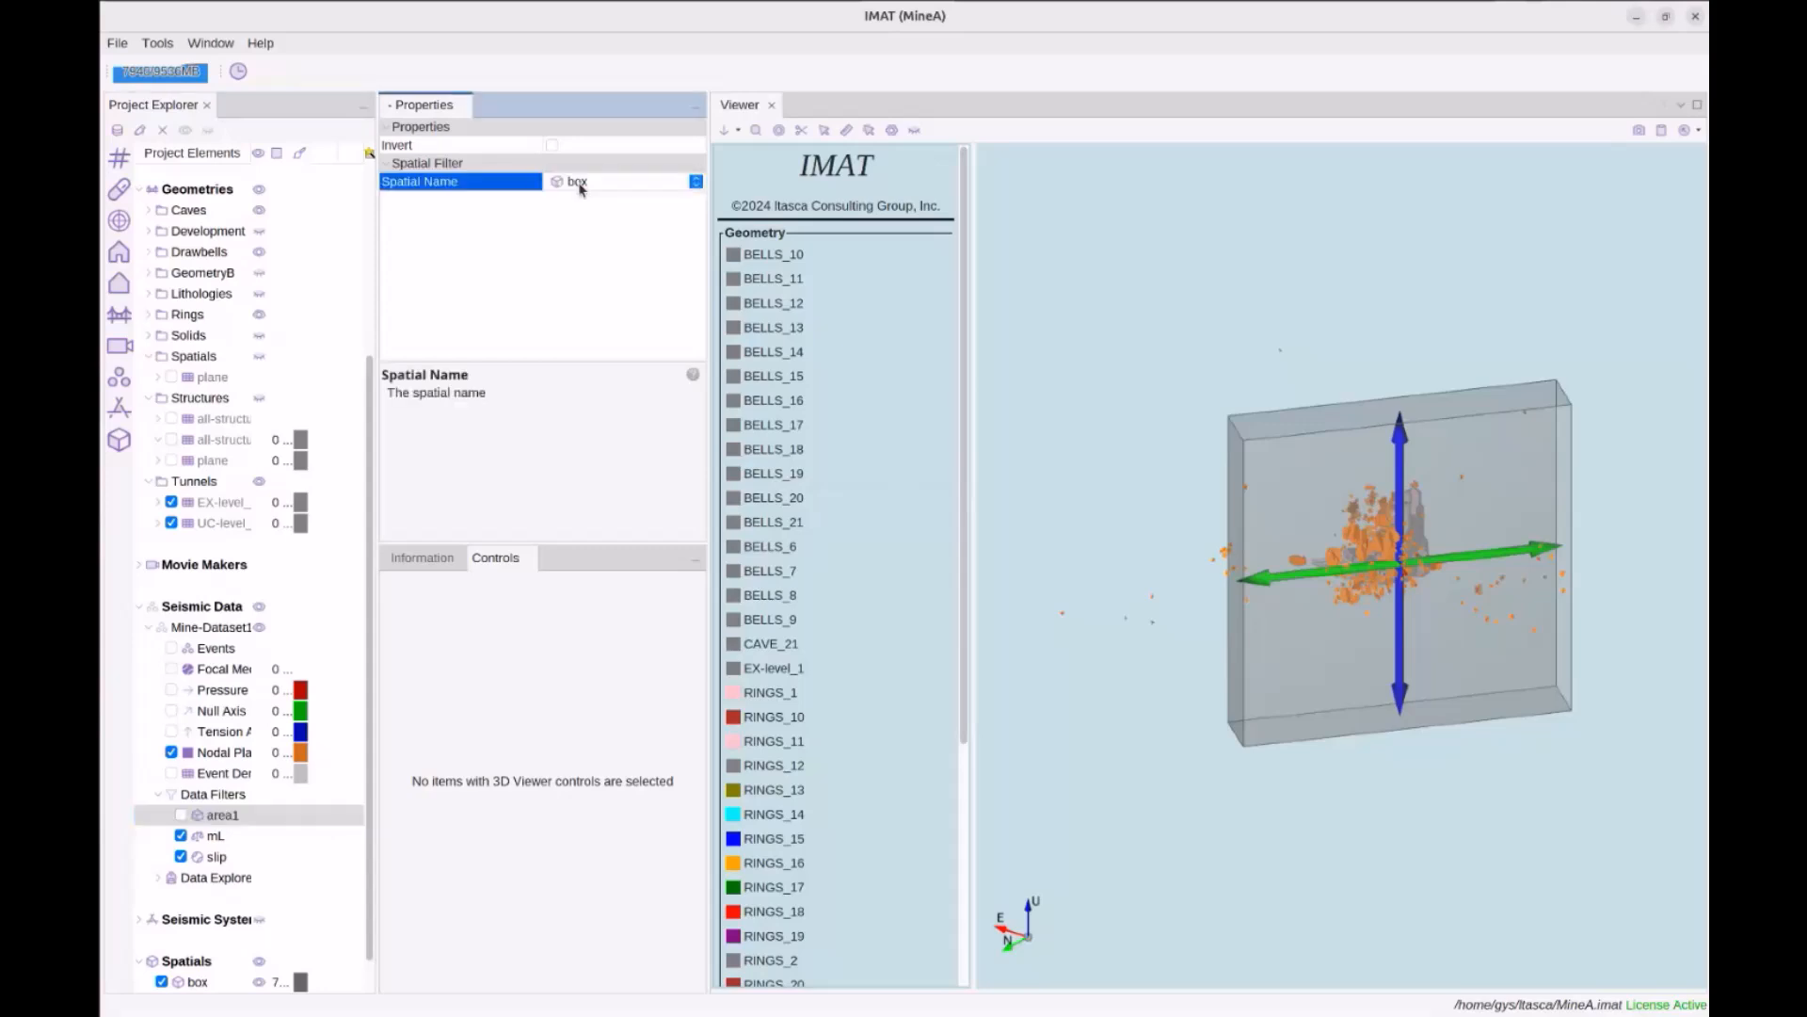
left_click_drag(1191, 451, 1207, 483)
left_click_drag(1305, 551, 1415, 557)
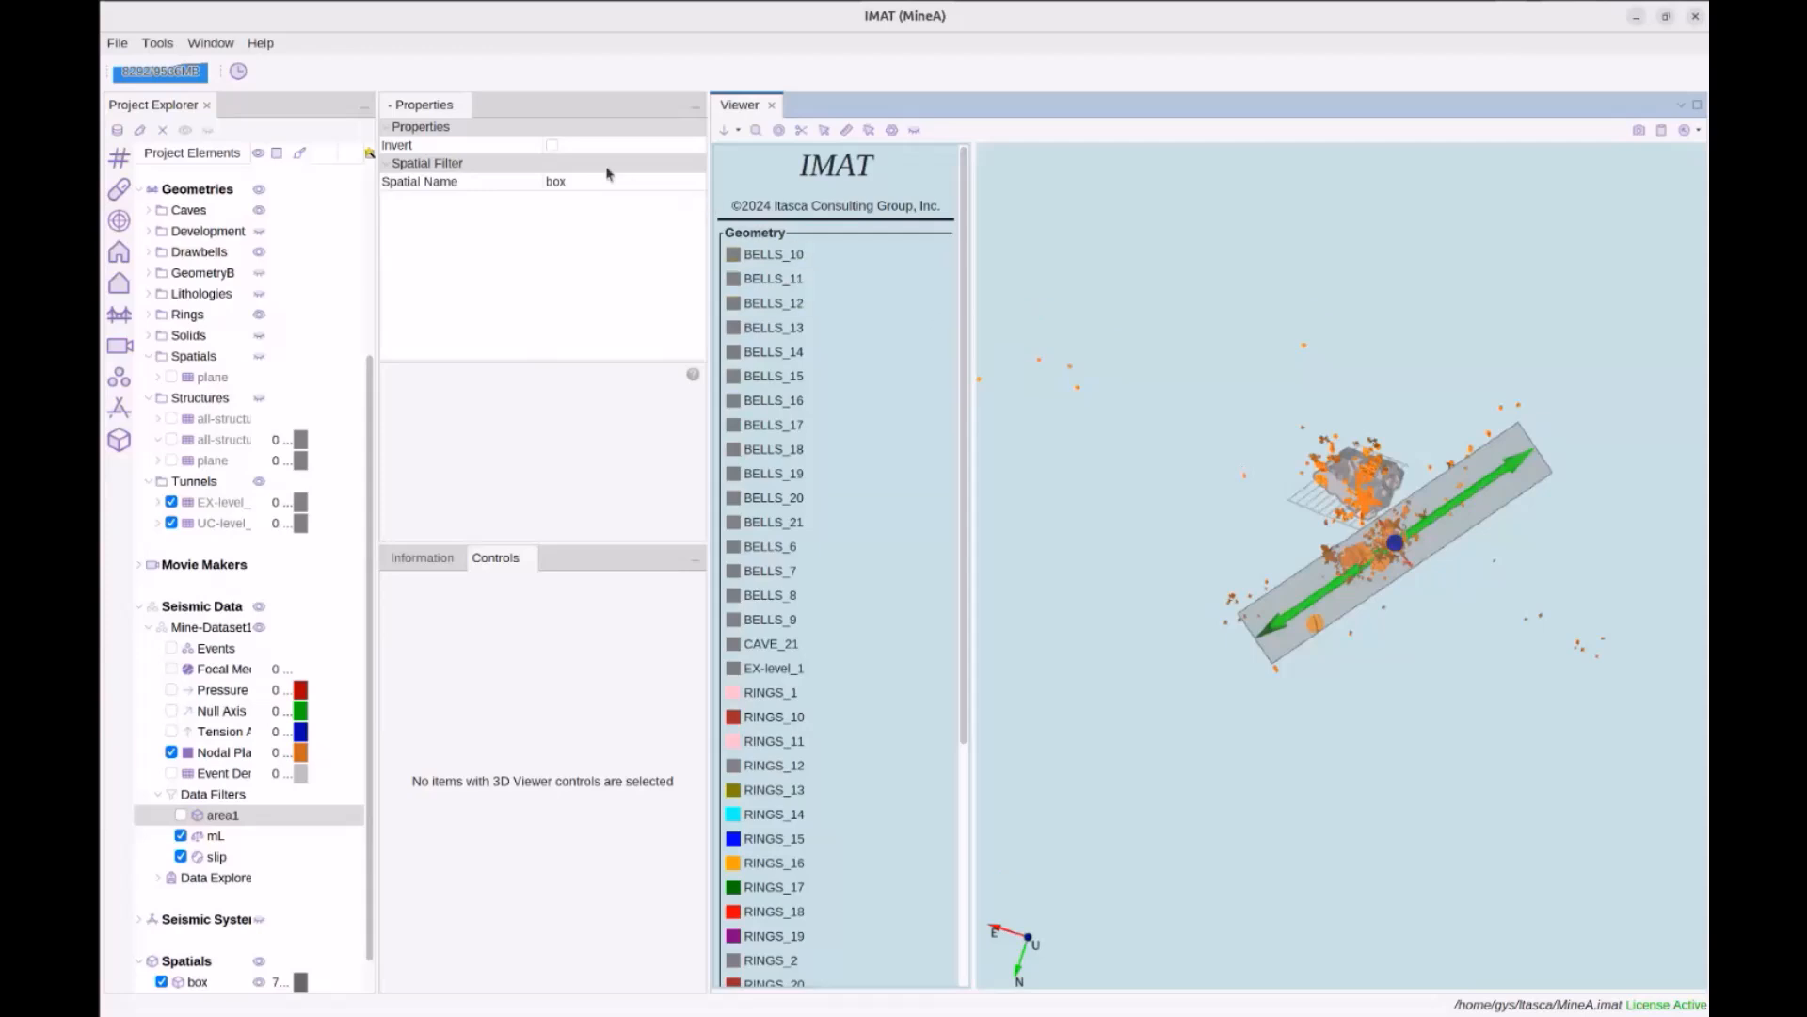
left_click(181, 817)
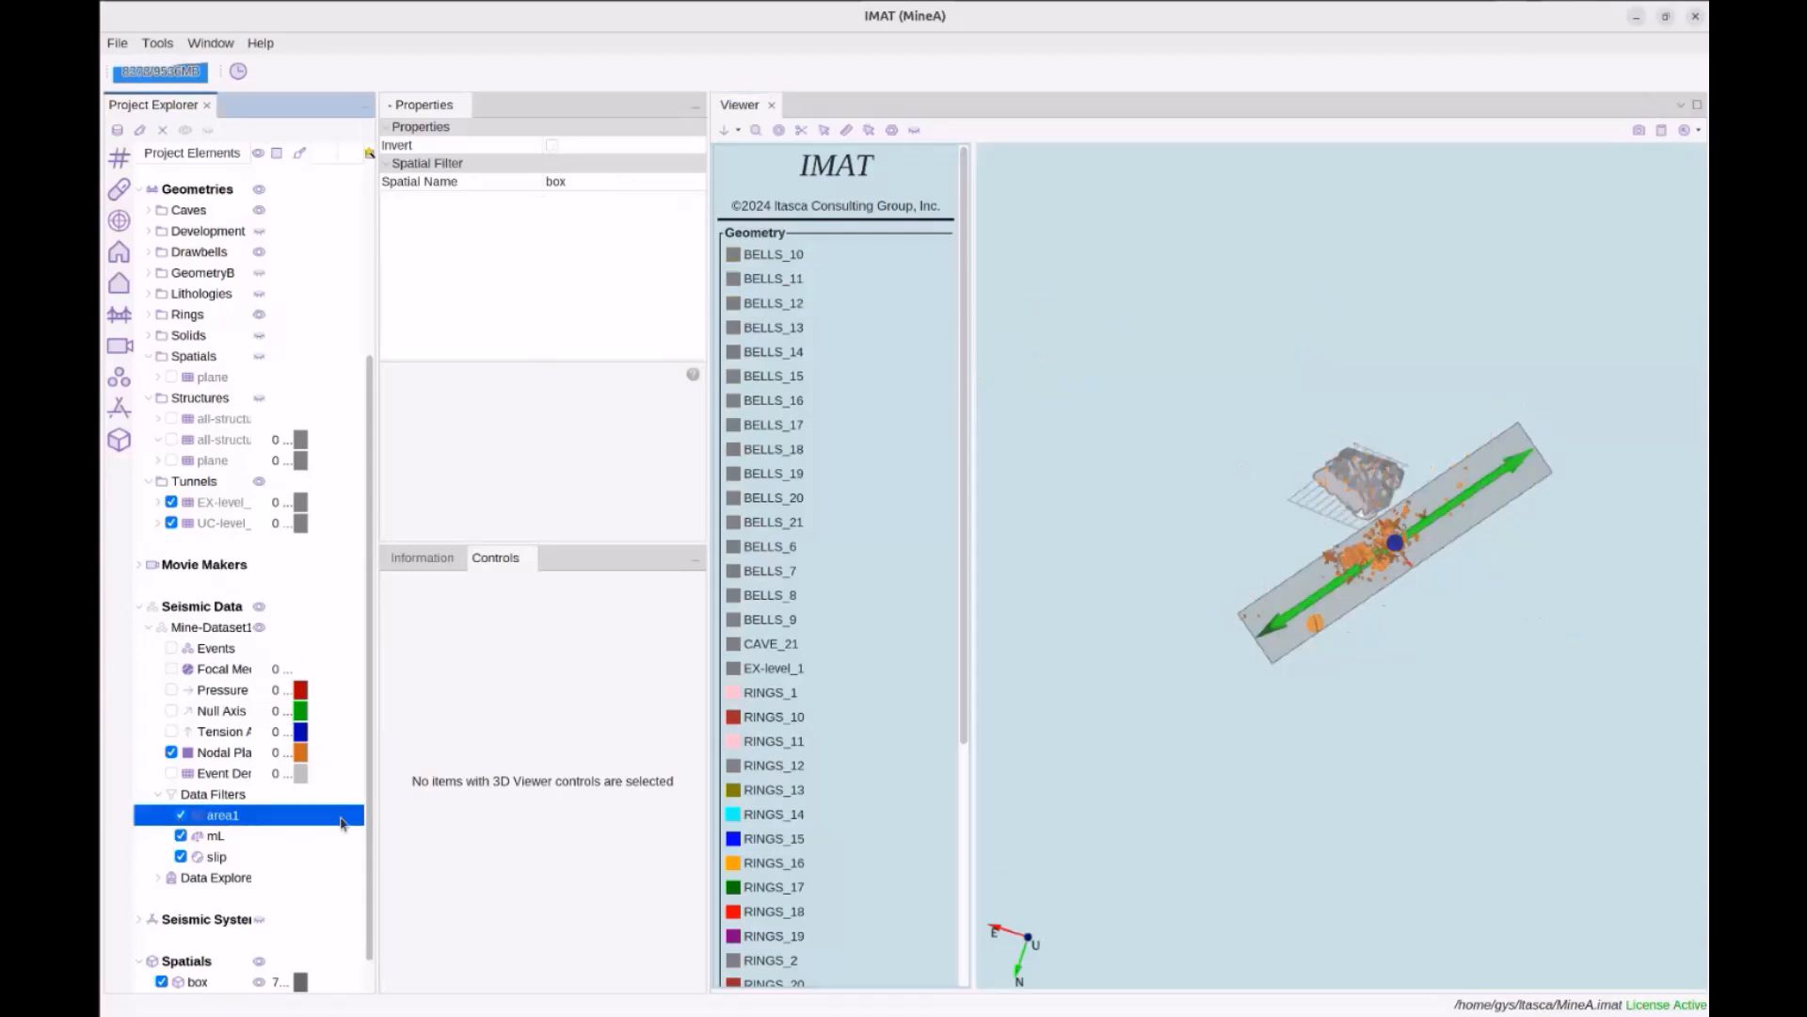
left_click_drag(1259, 787, 1210, 720)
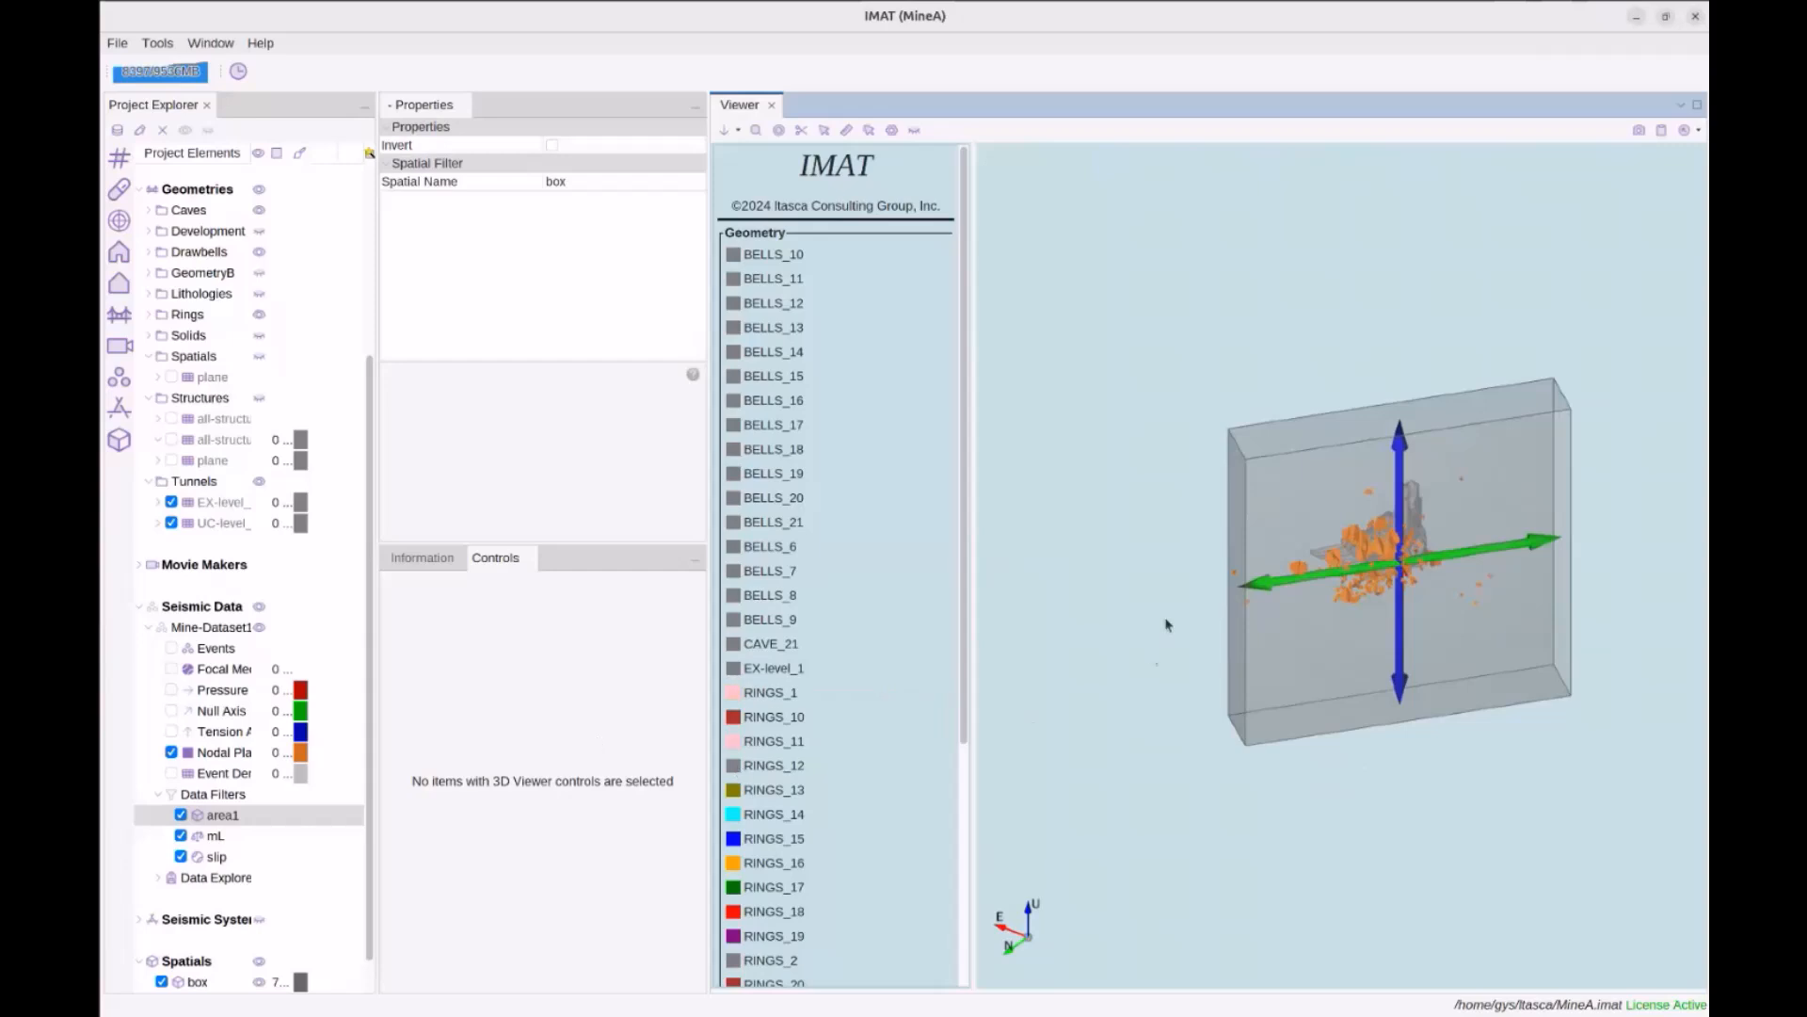
left_click_drag(1154, 658, 1177, 669)
scroll(249, 773, "down", 1)
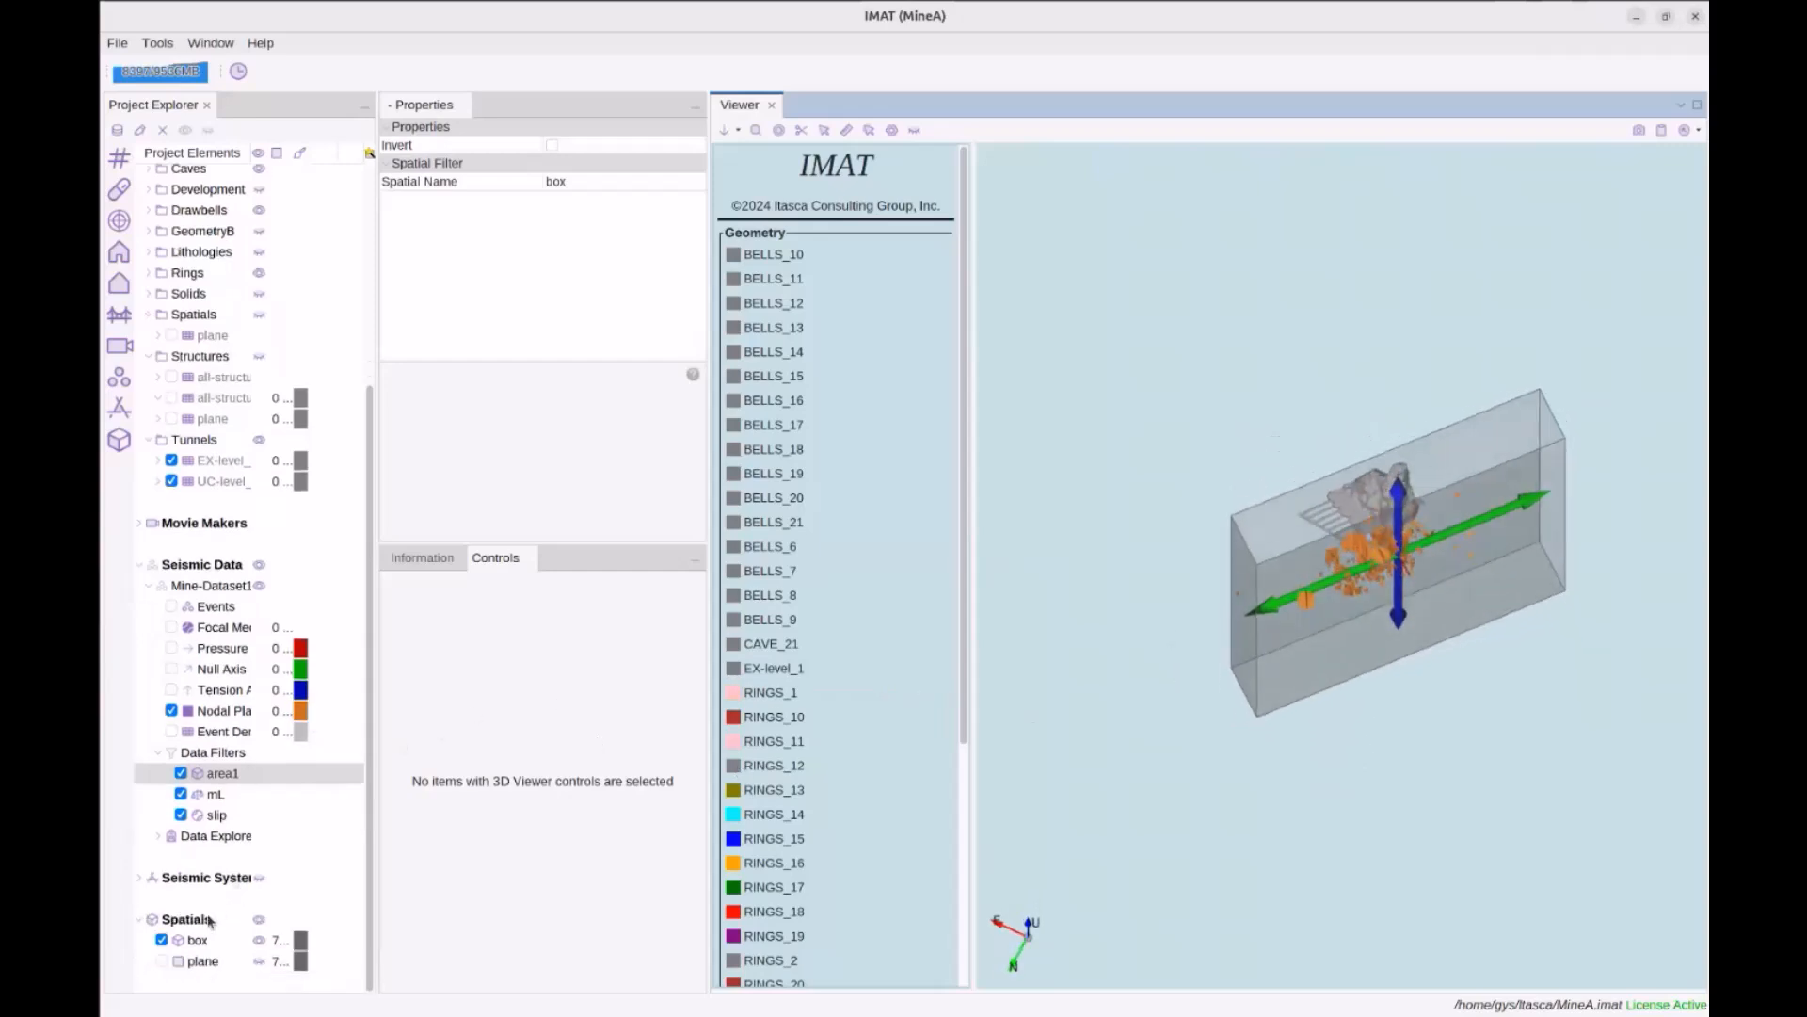
Create a new Cylinder-type spatial named example
right_click(201, 925)
mouse_move(235, 916)
left_click(341, 919)
type("example")
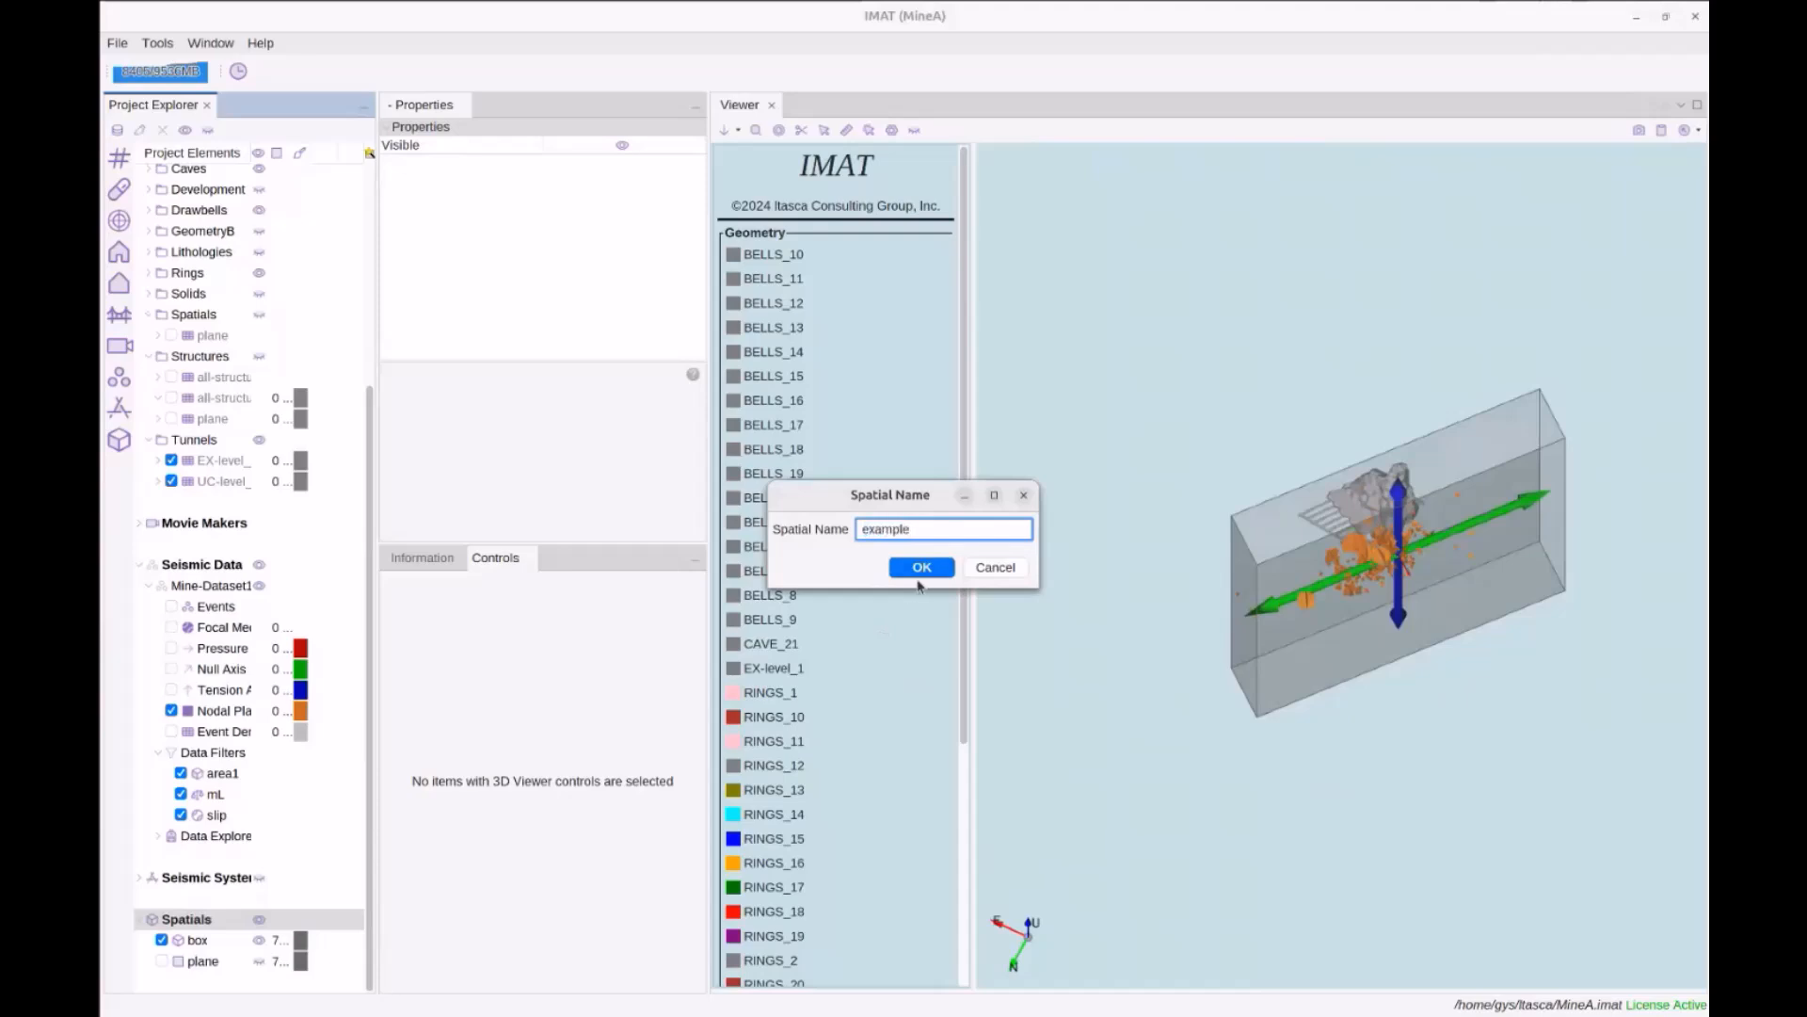
left_click(919, 572)
left_click(729, 367)
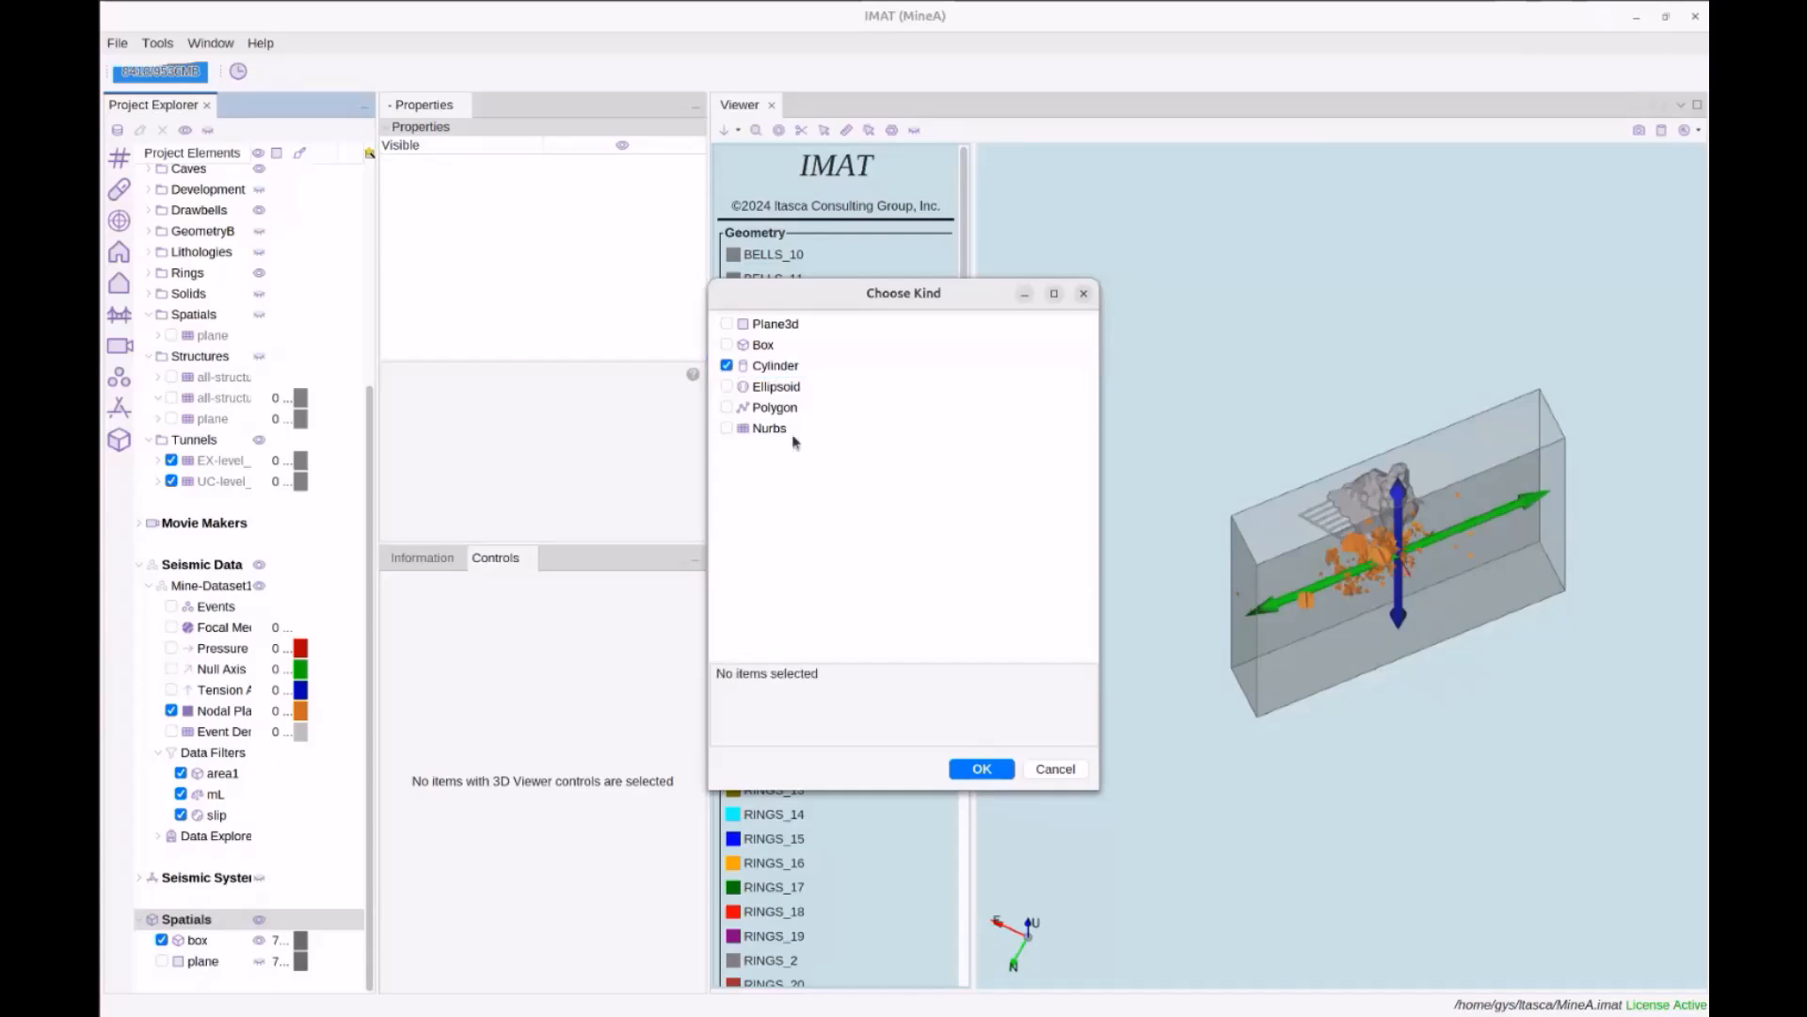
left_click(979, 769)
Roll the example cylinder about its roll axis, then hide it from the view
left_click_drag(1264, 701, 1246, 615)
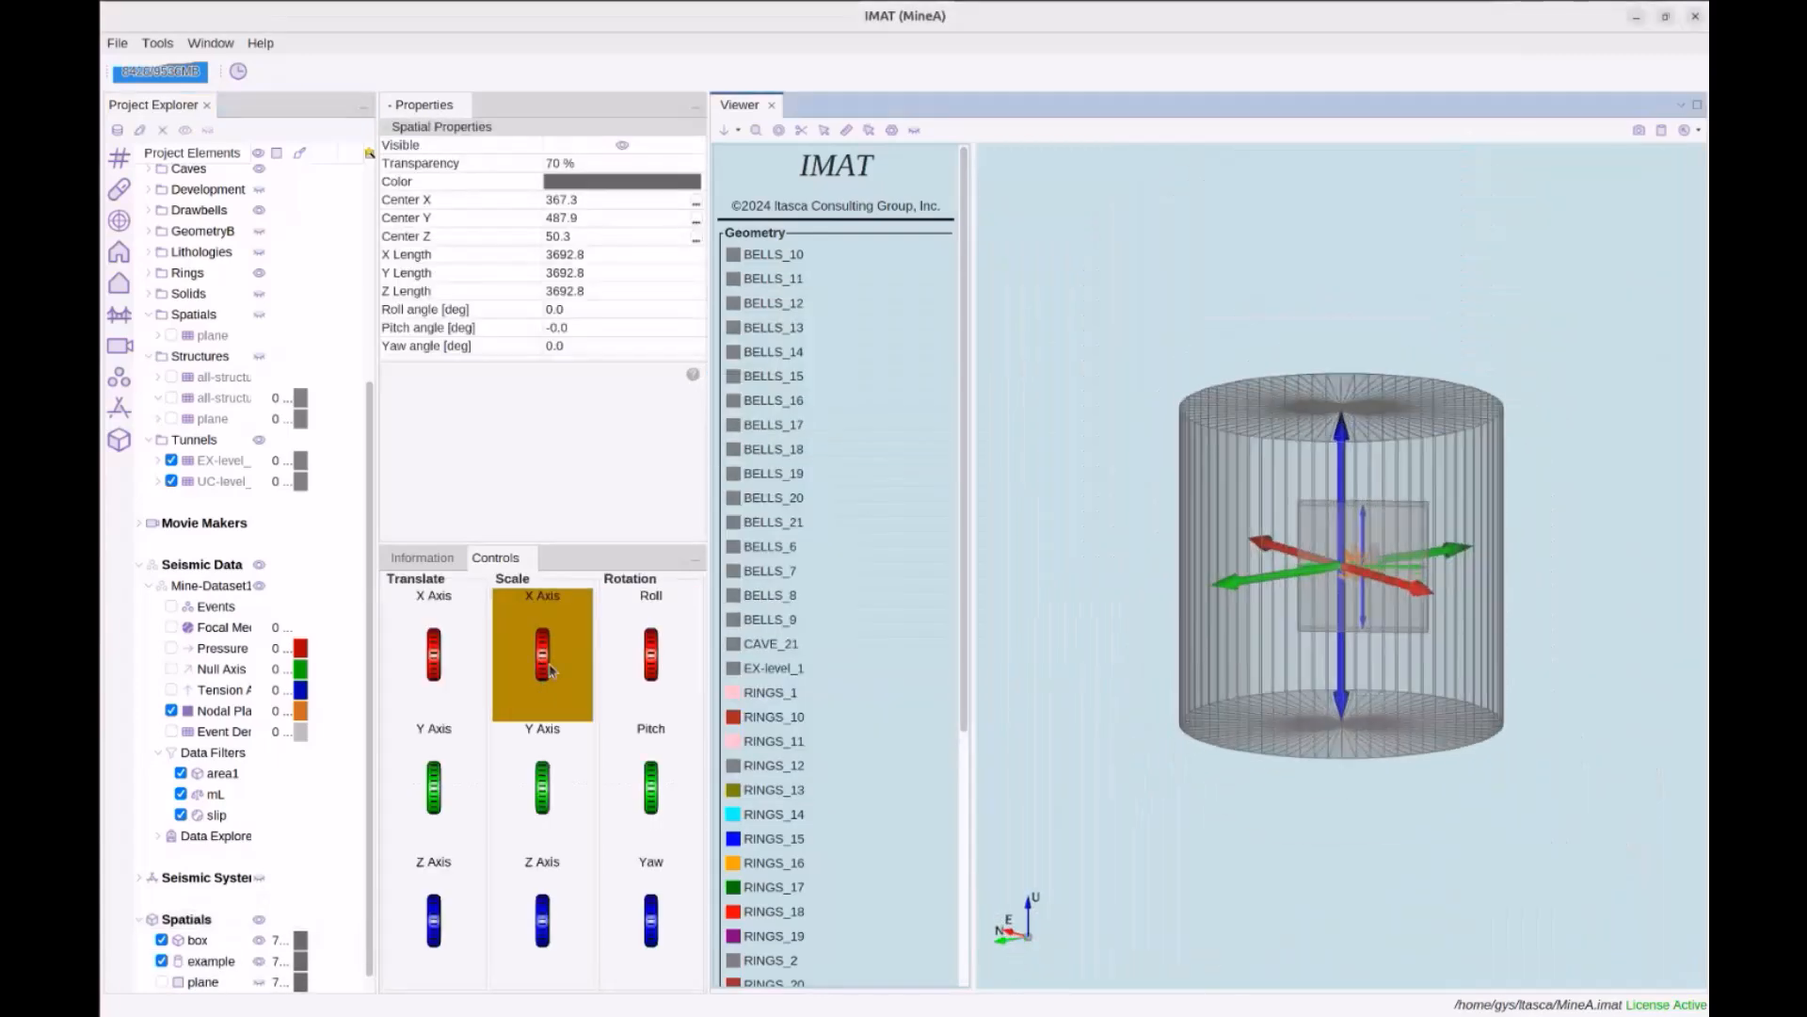
scroll(673, 670, "down", 2)
scroll(674, 669, "down", 1)
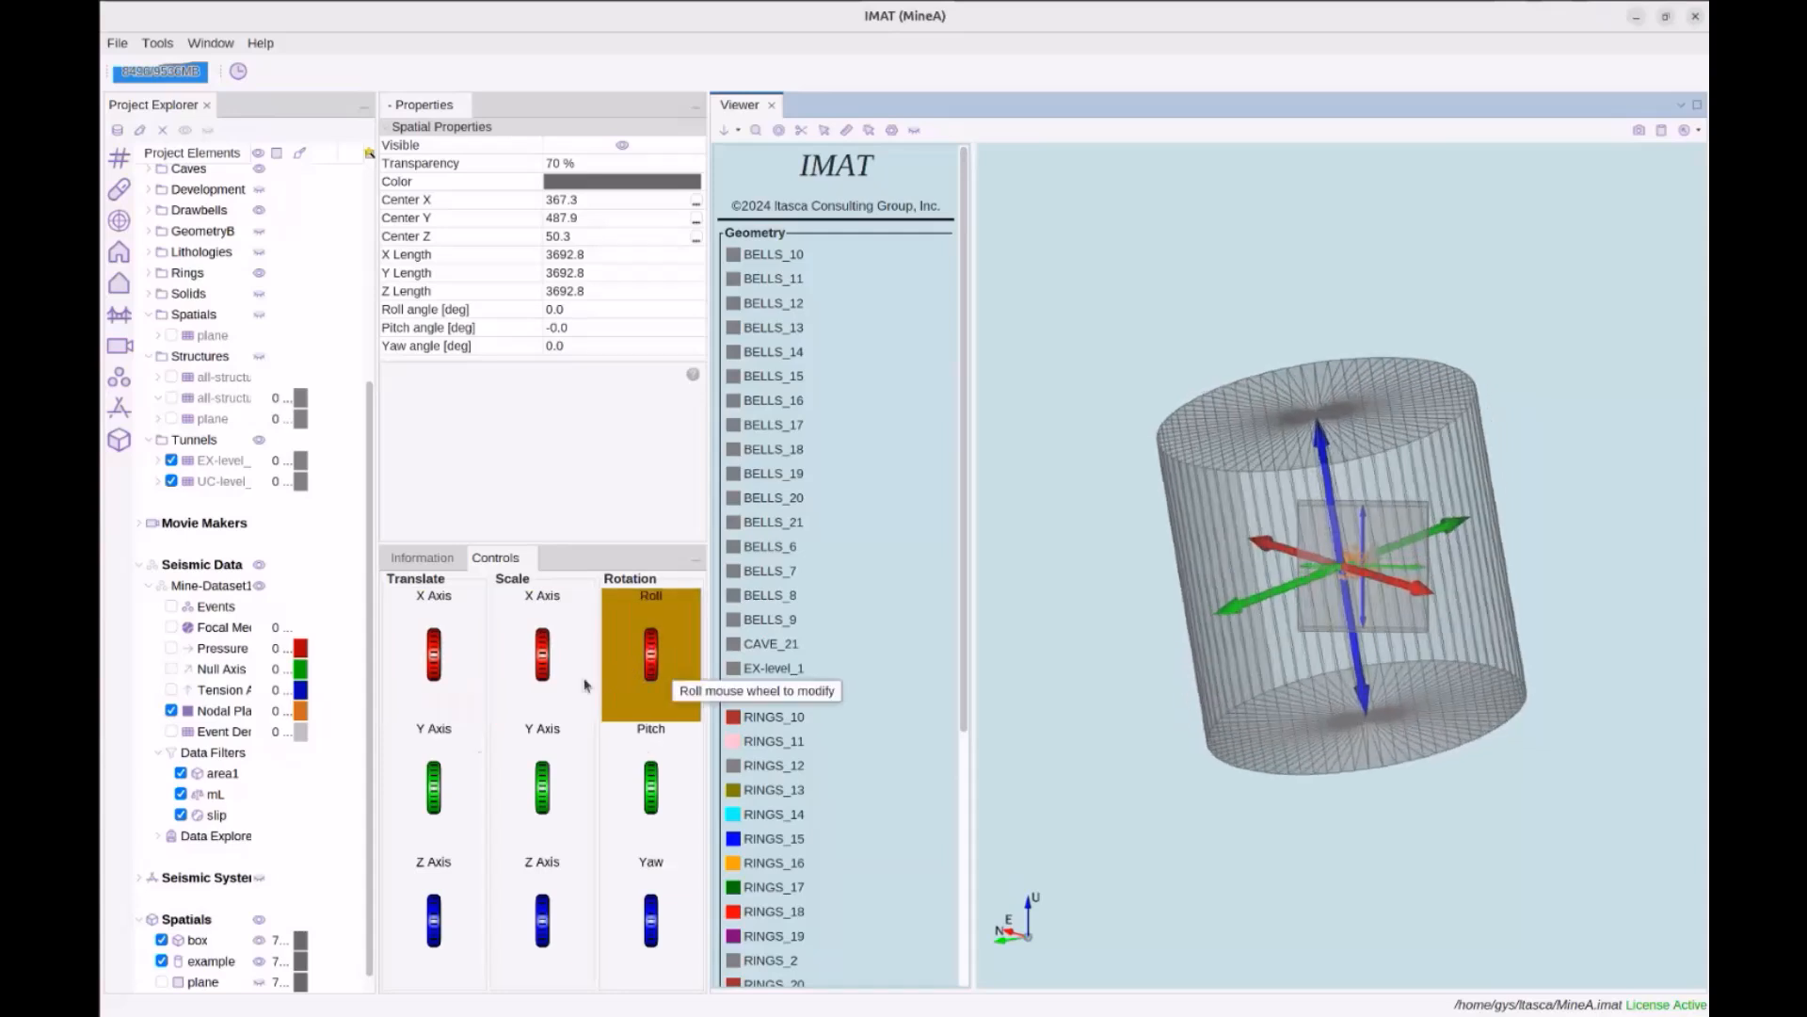
left_click(162, 960)
right_click(188, 919)
Hide the box spatial from the 3D view
mouse_move(247, 917)
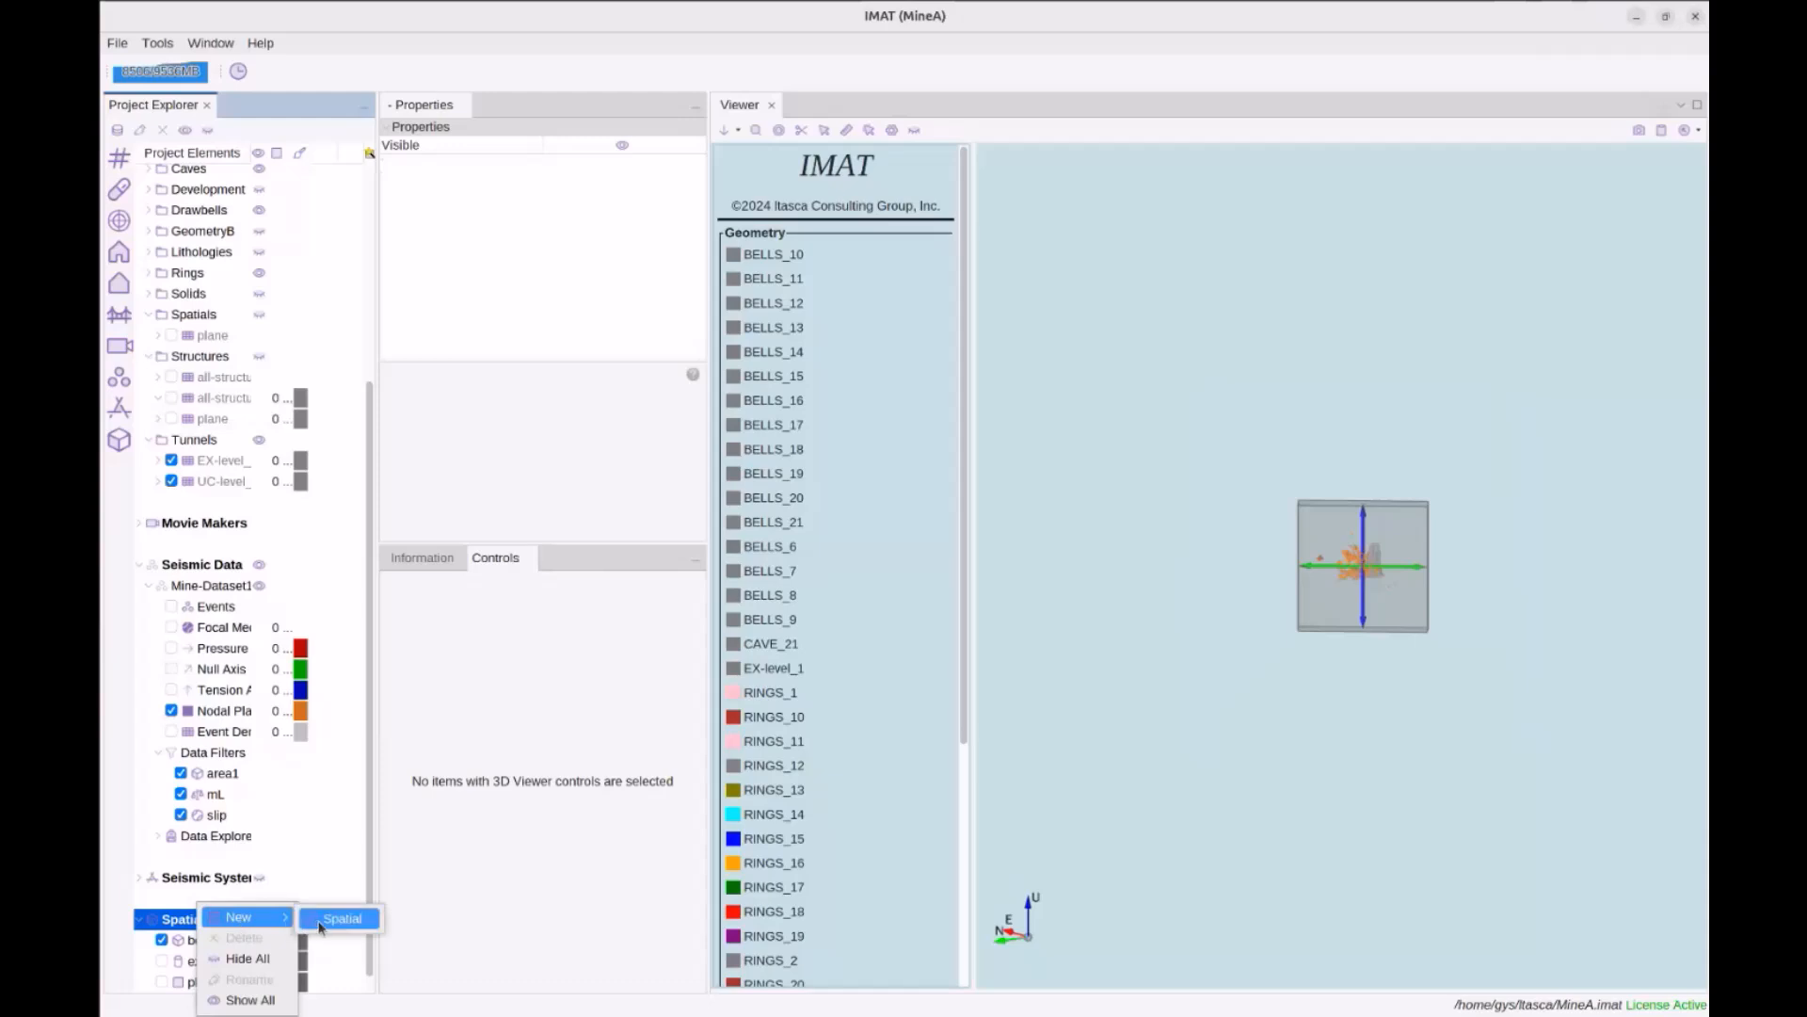
left_click(1255, 601)
left_click_drag(1255, 601, 1268, 694)
scroll(1281, 678, "up", 2)
scroll(1281, 678, "up", 3)
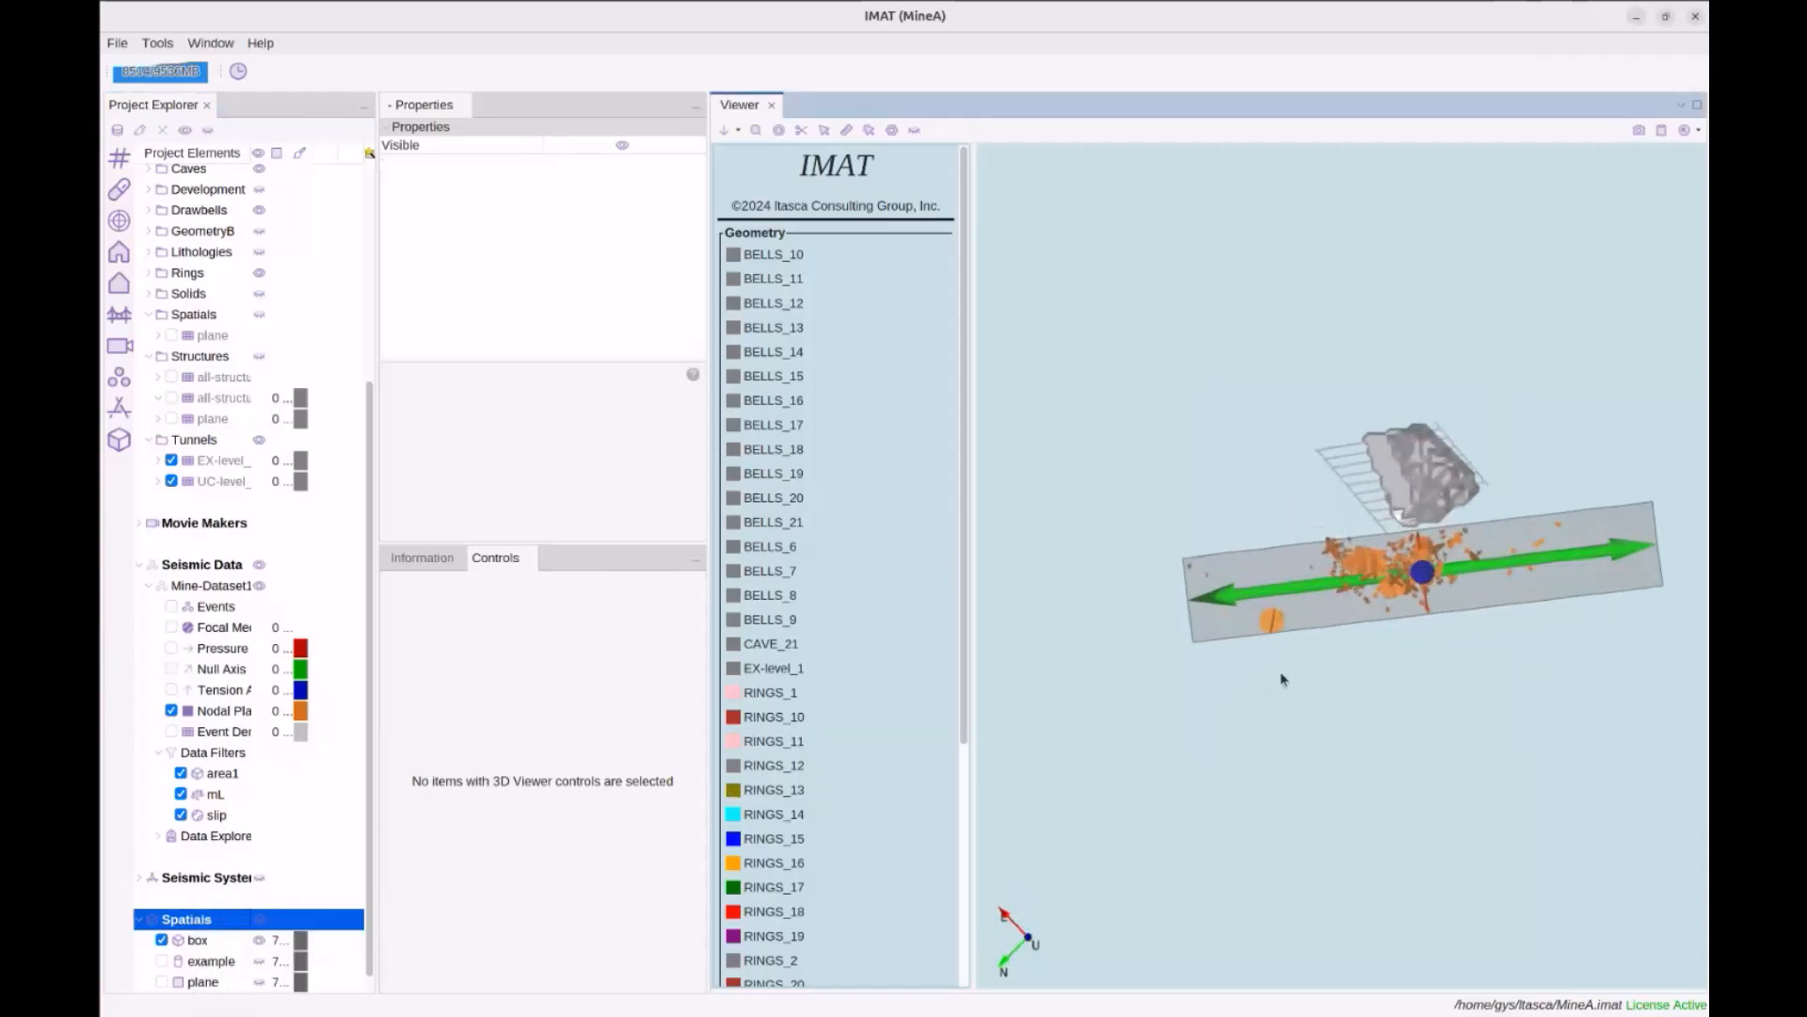
left_click(163, 940)
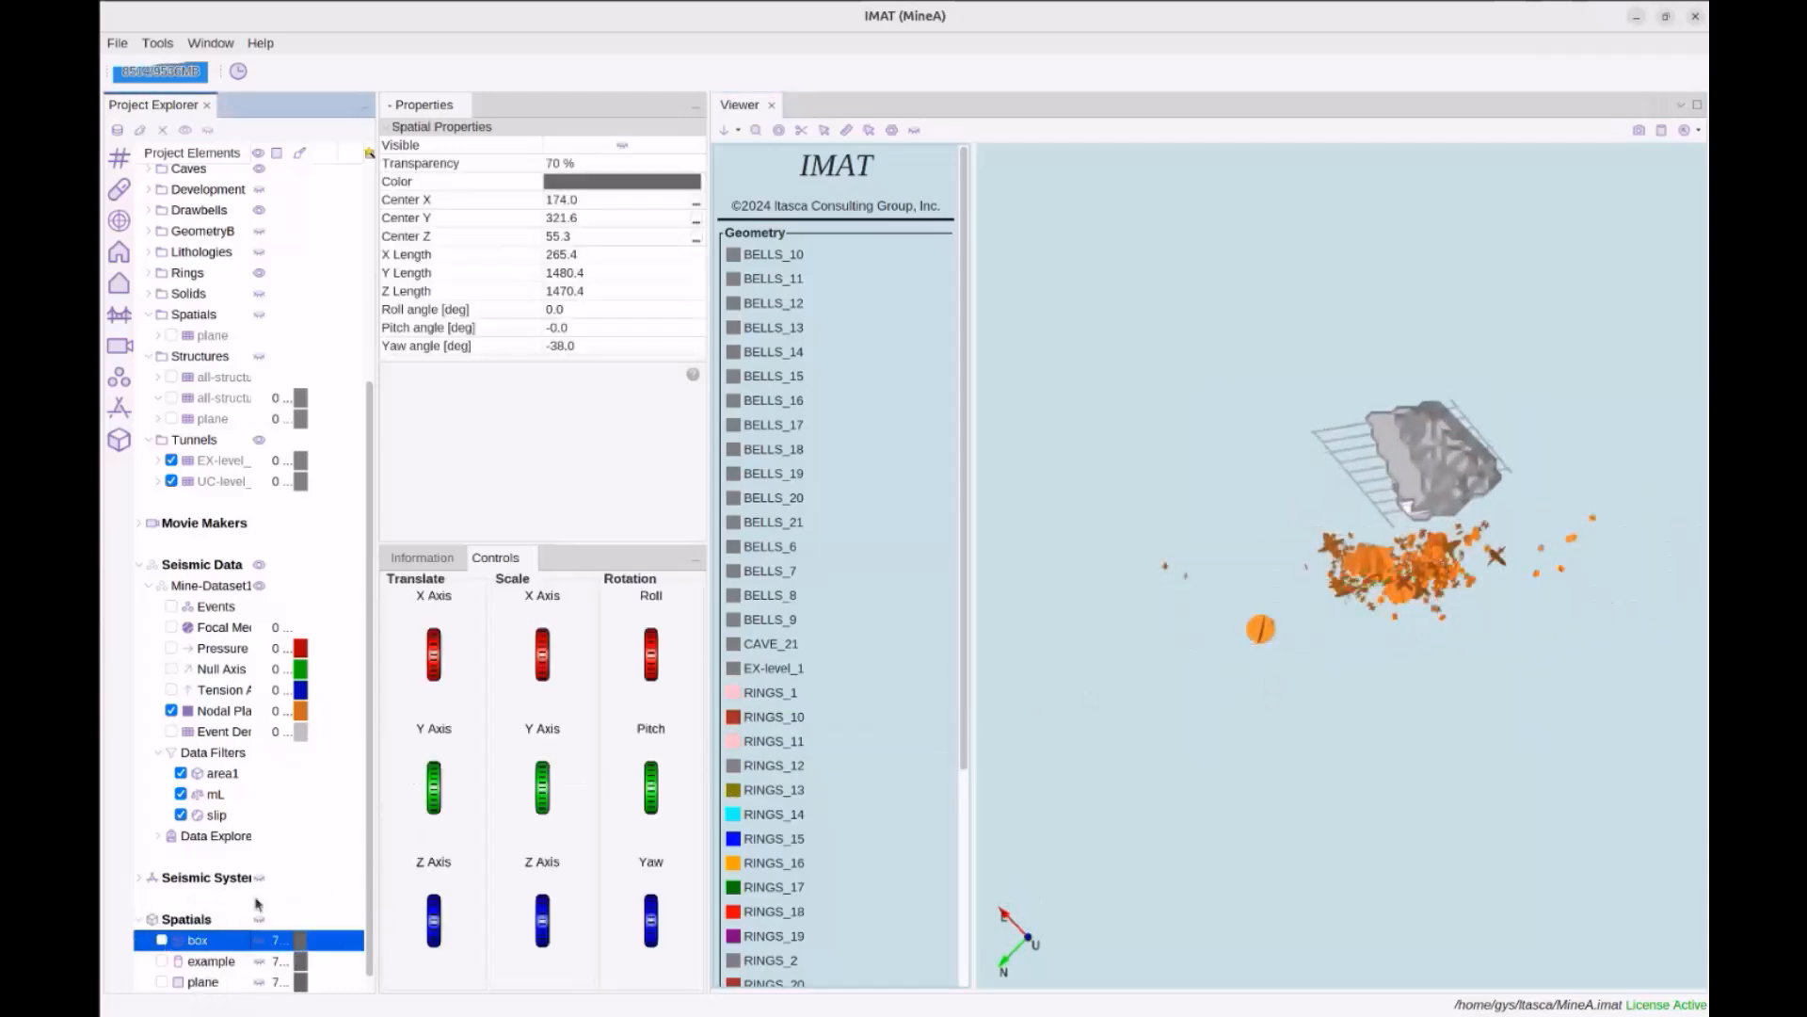
Zoom in on the cave and tunnels and pick the tunnel ladder in the Viewer
left_click(1326, 697)
middle_click_drag(1363, 642, 1330, 733)
scroll(1327, 650, "up", 5)
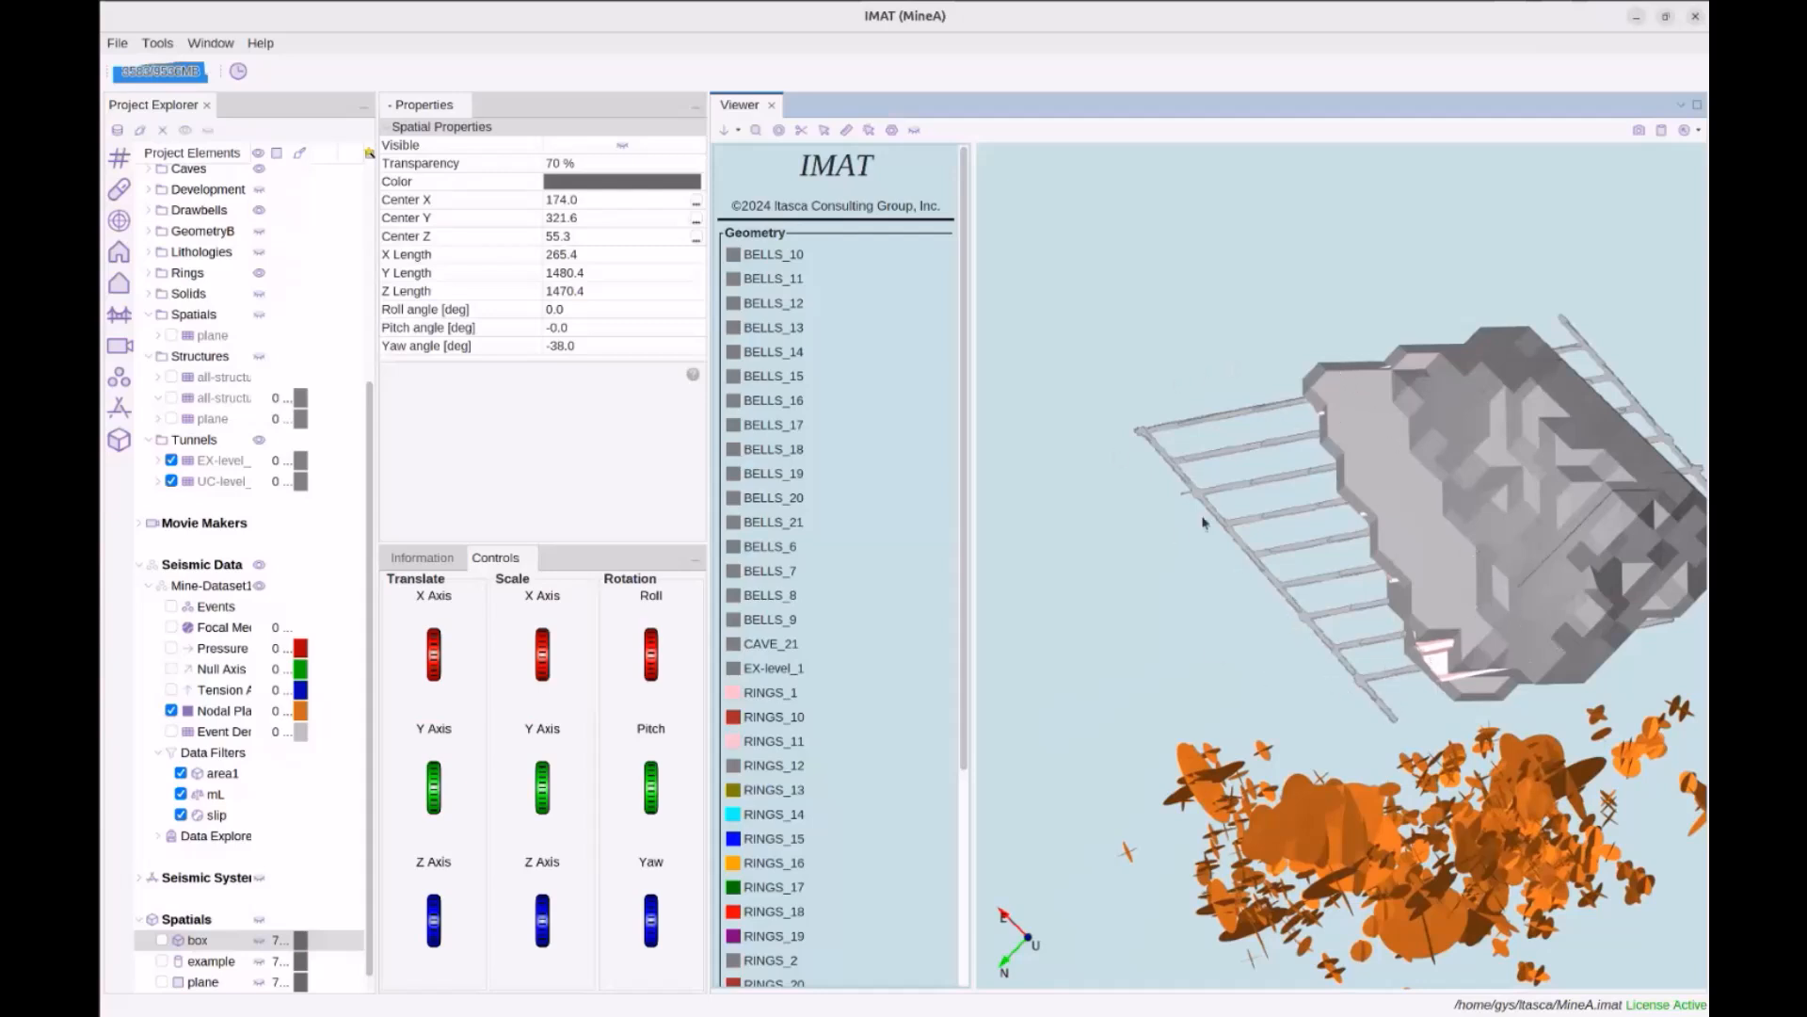
middle_click_drag(1310, 526, 1291, 585)
scroll(1291, 594, "up", 1)
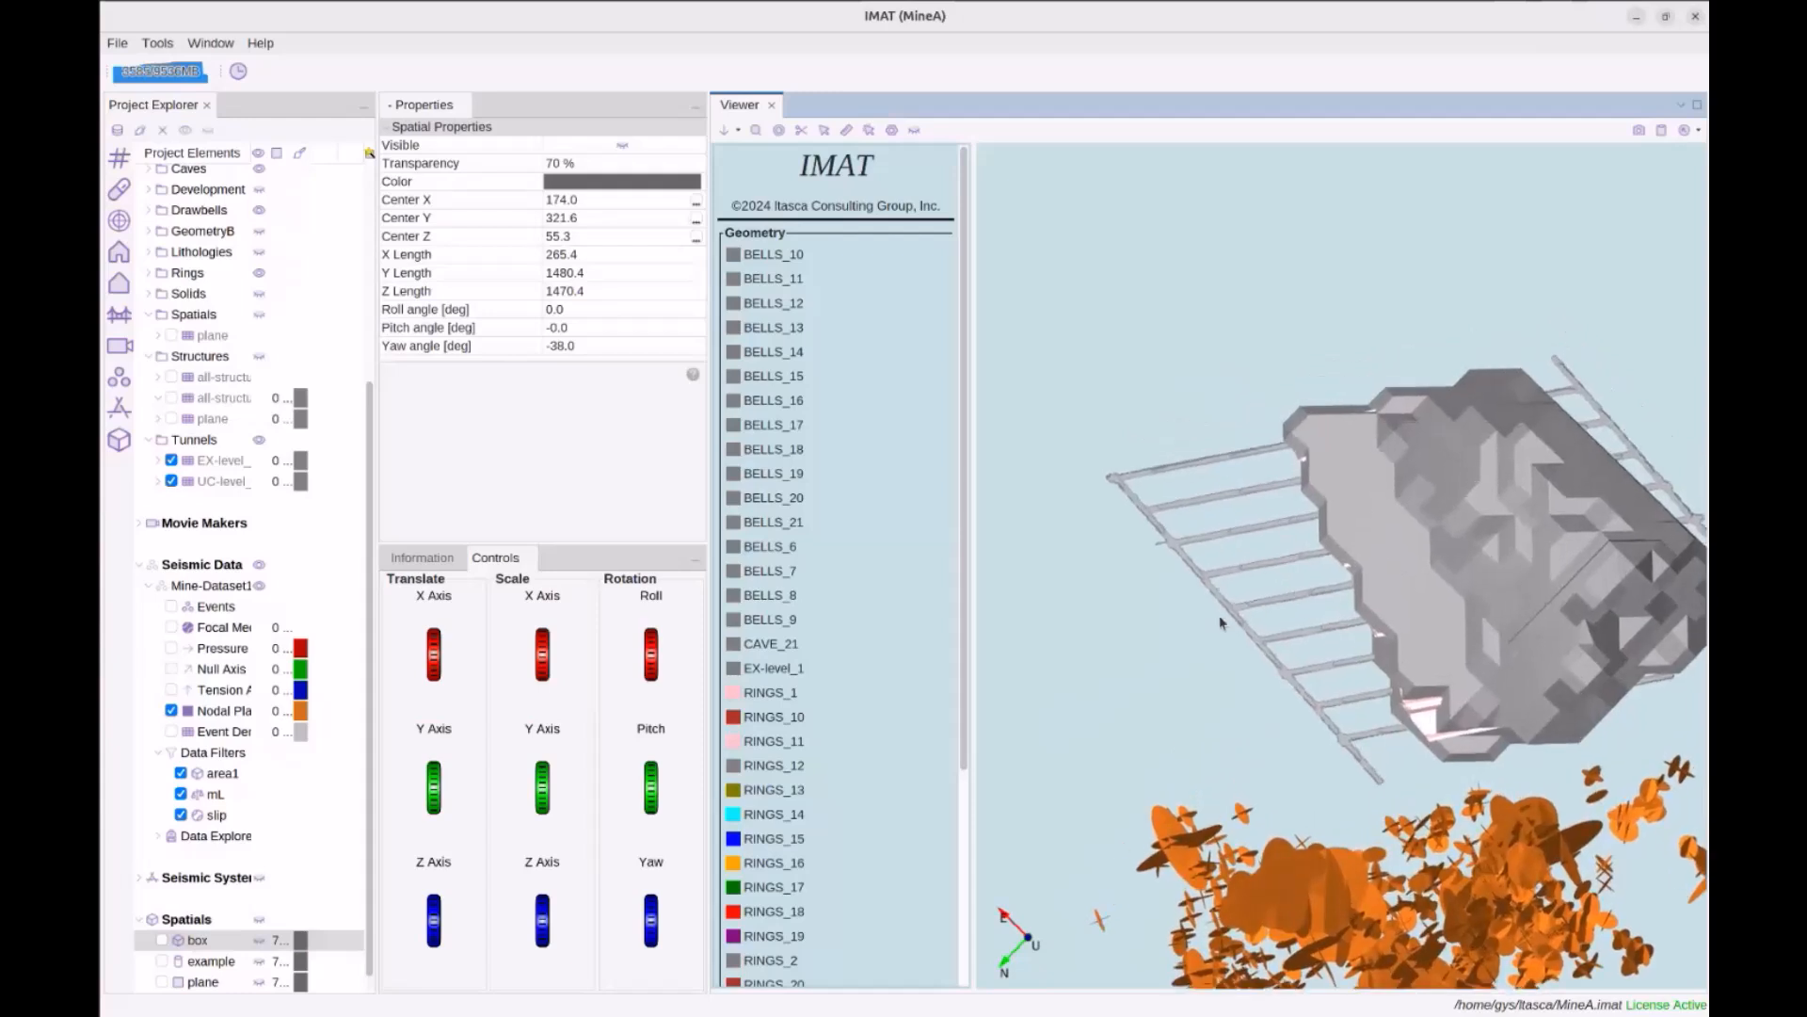
right_click(188, 921)
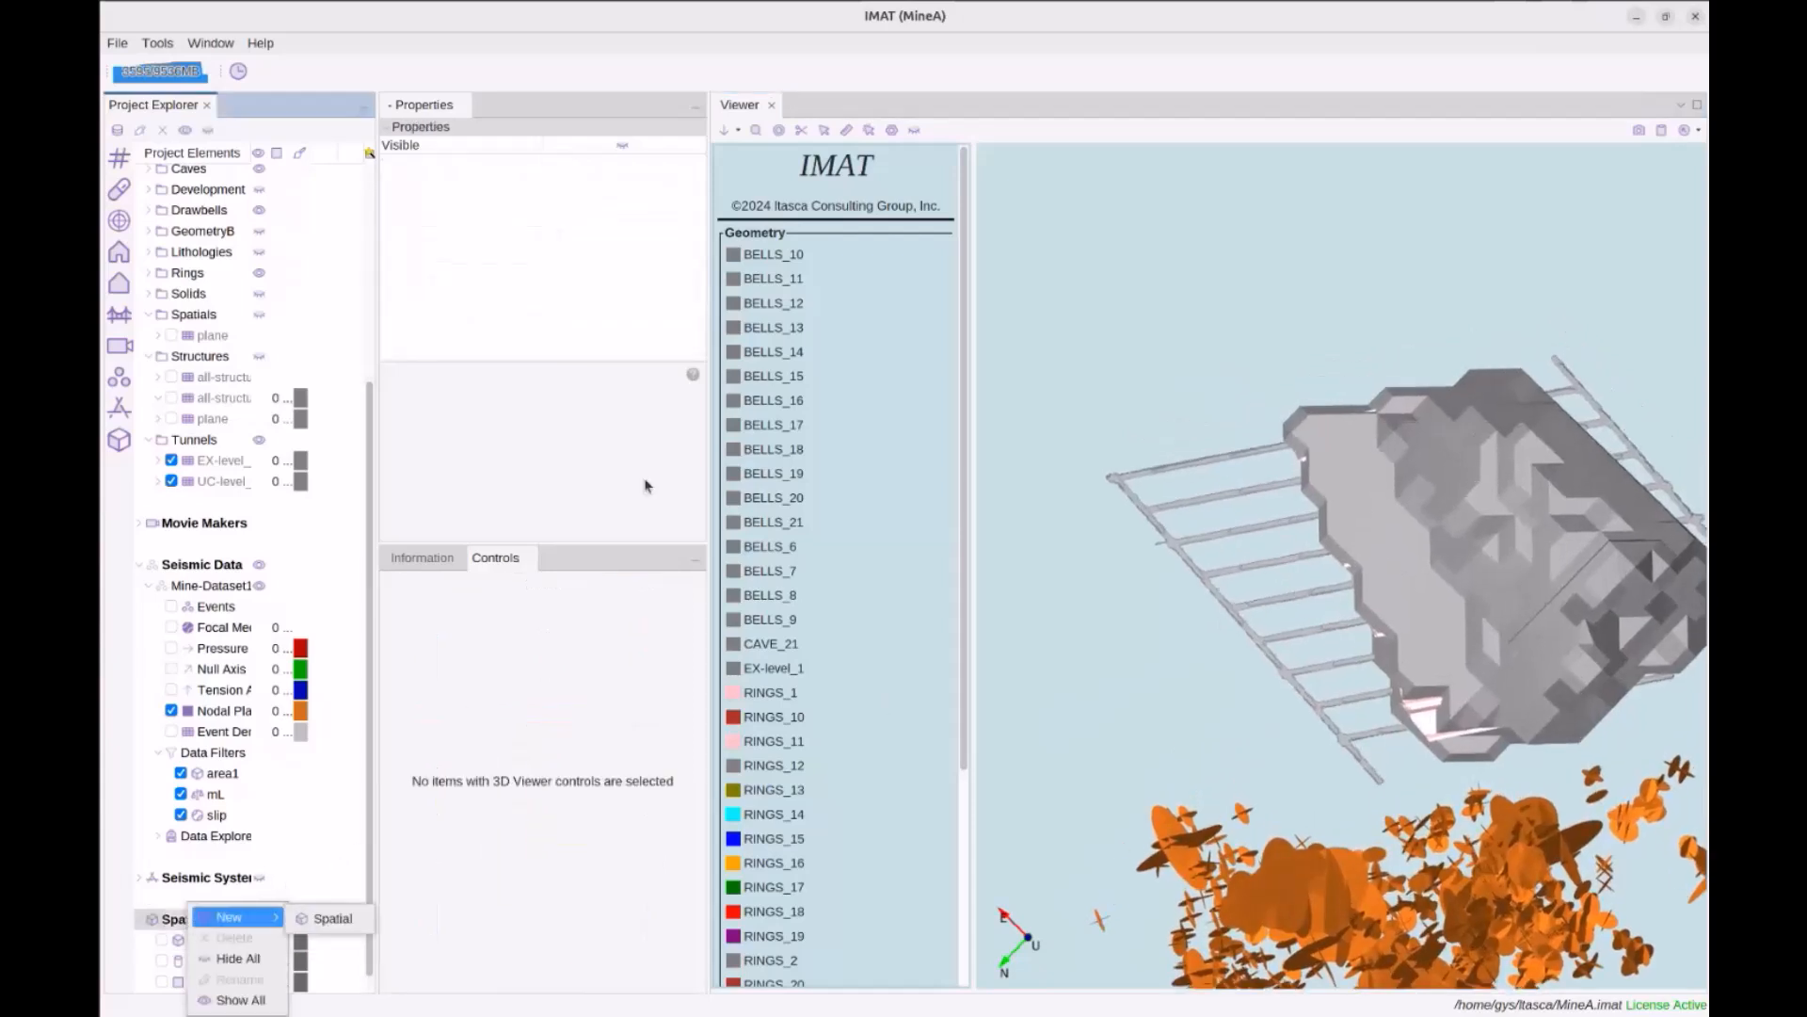
left_click(1080, 375)
left_click(780, 132)
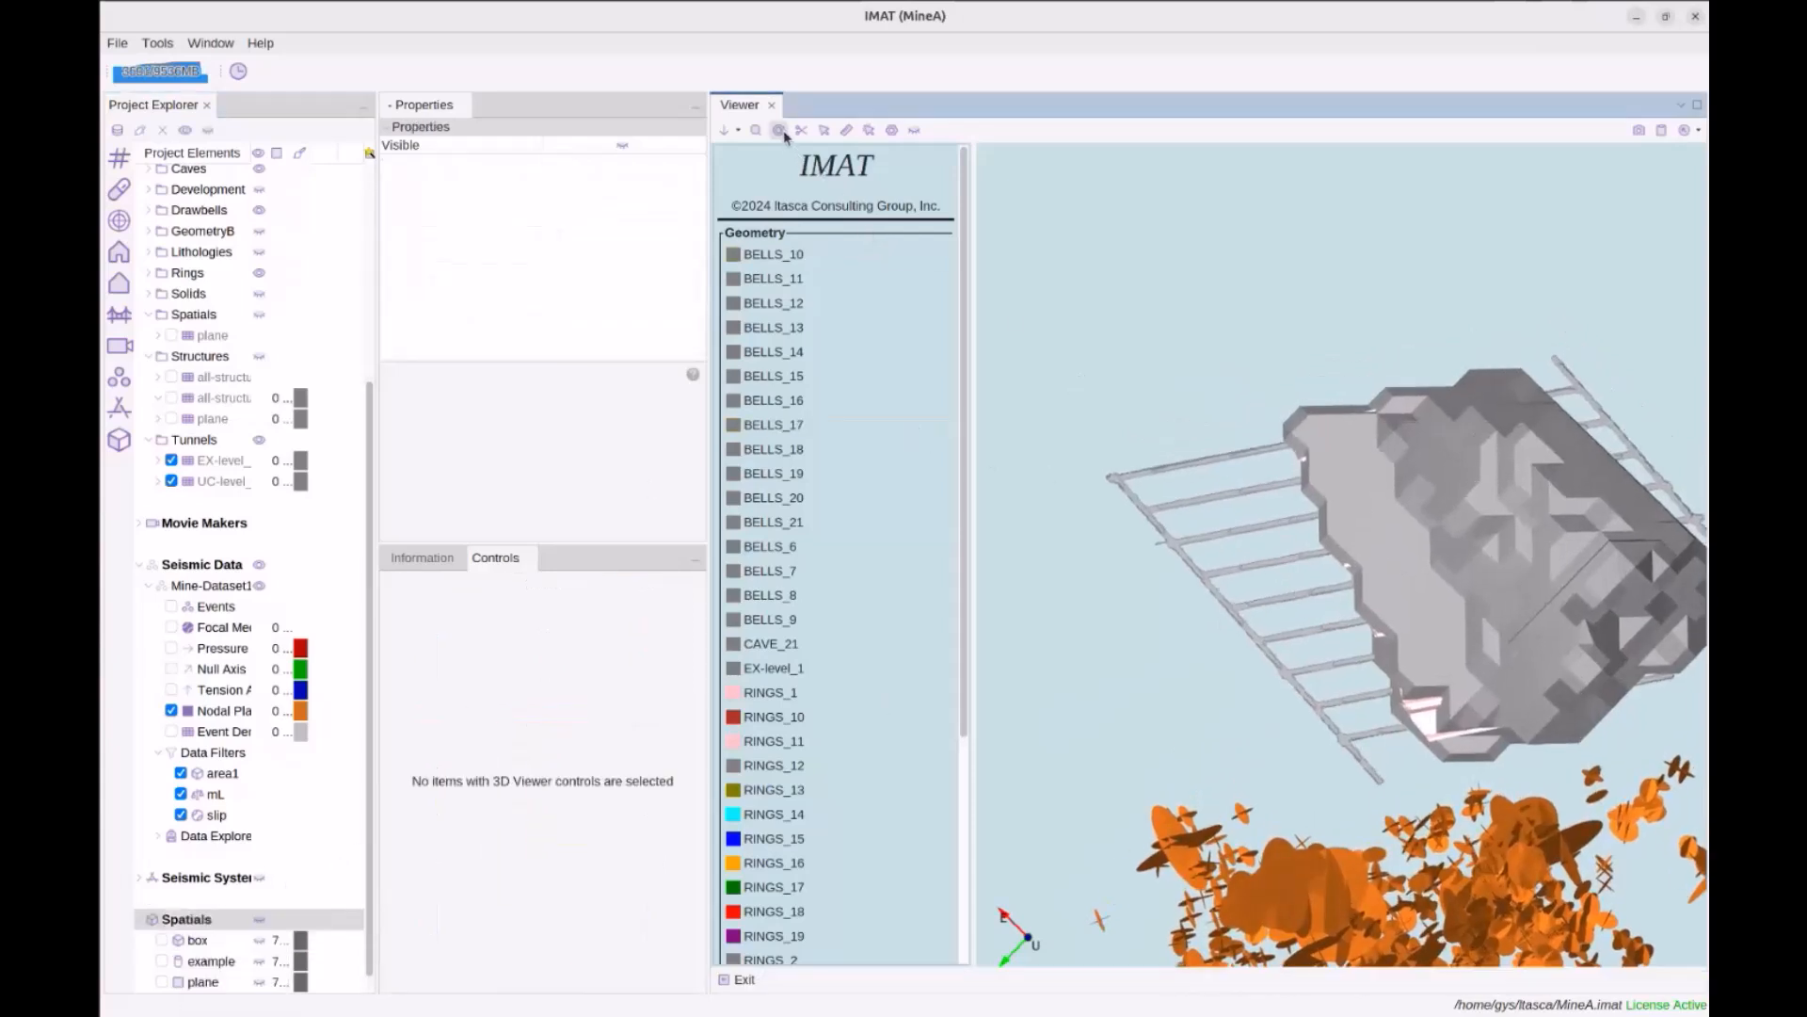
left_click(1239, 527)
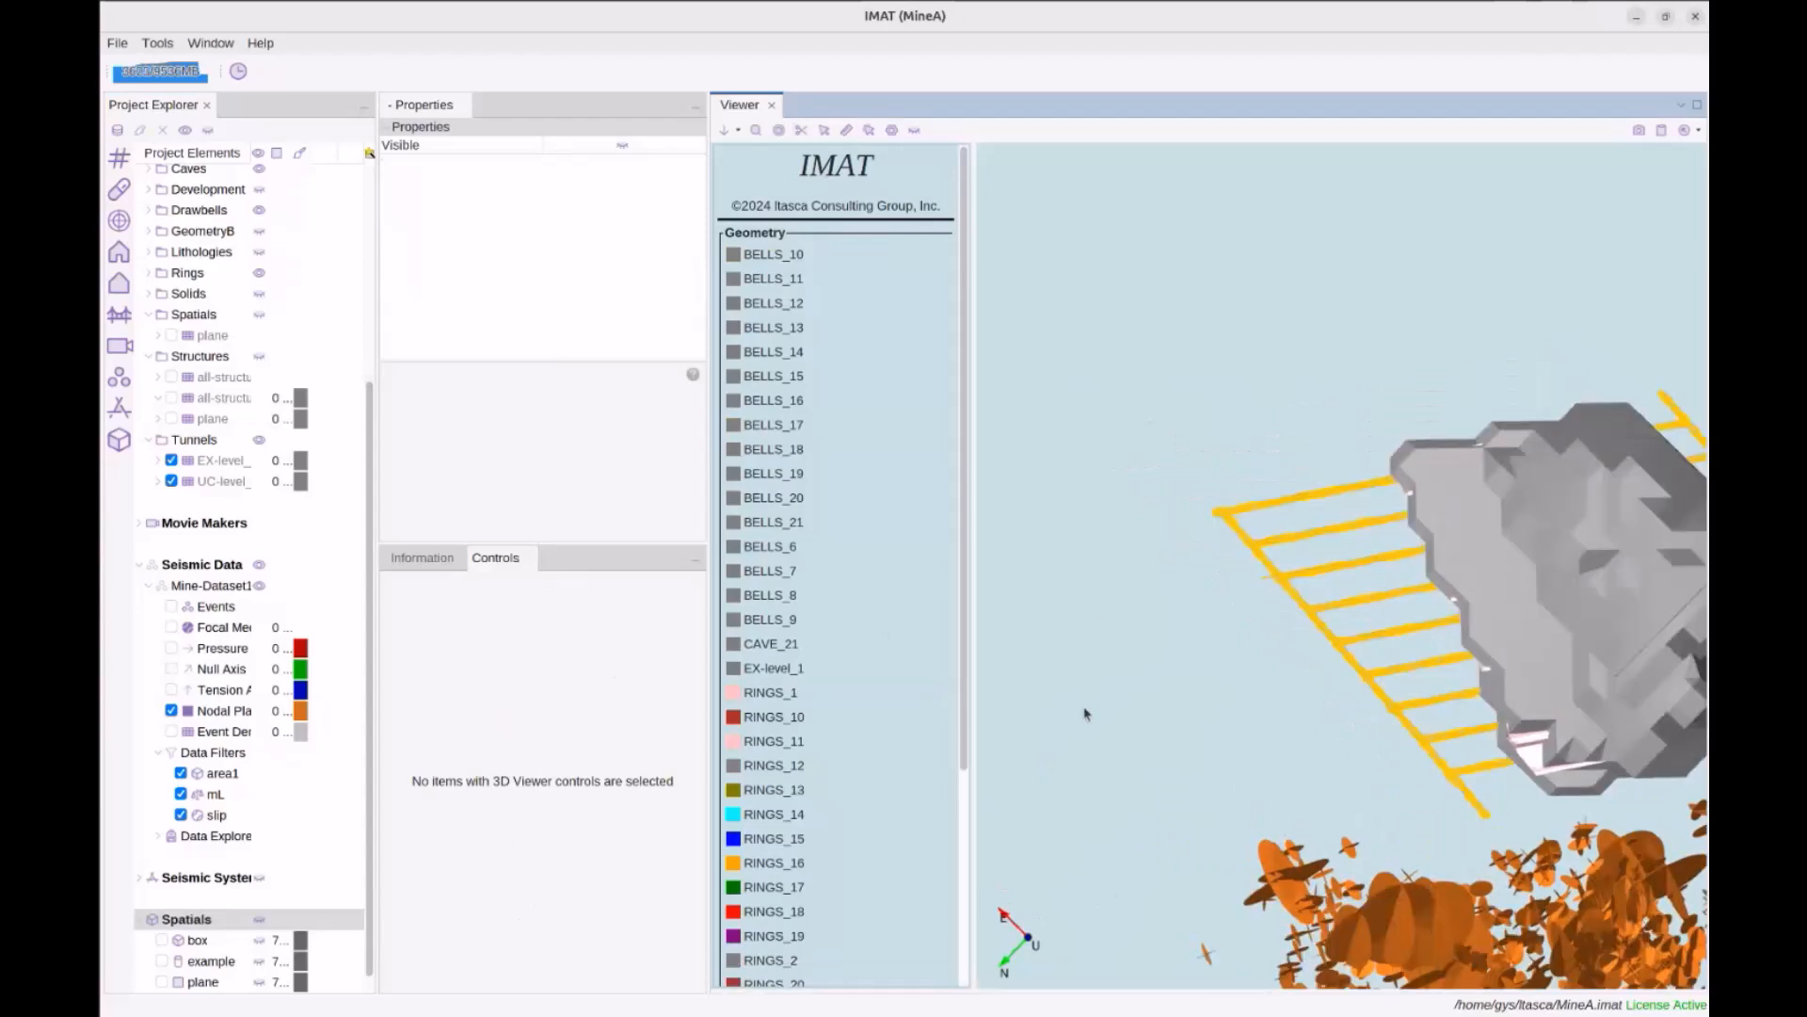
Create a new Polygon-type spatial named poly
right_click(217, 913)
mouse_move(254, 914)
left_click(339, 915)
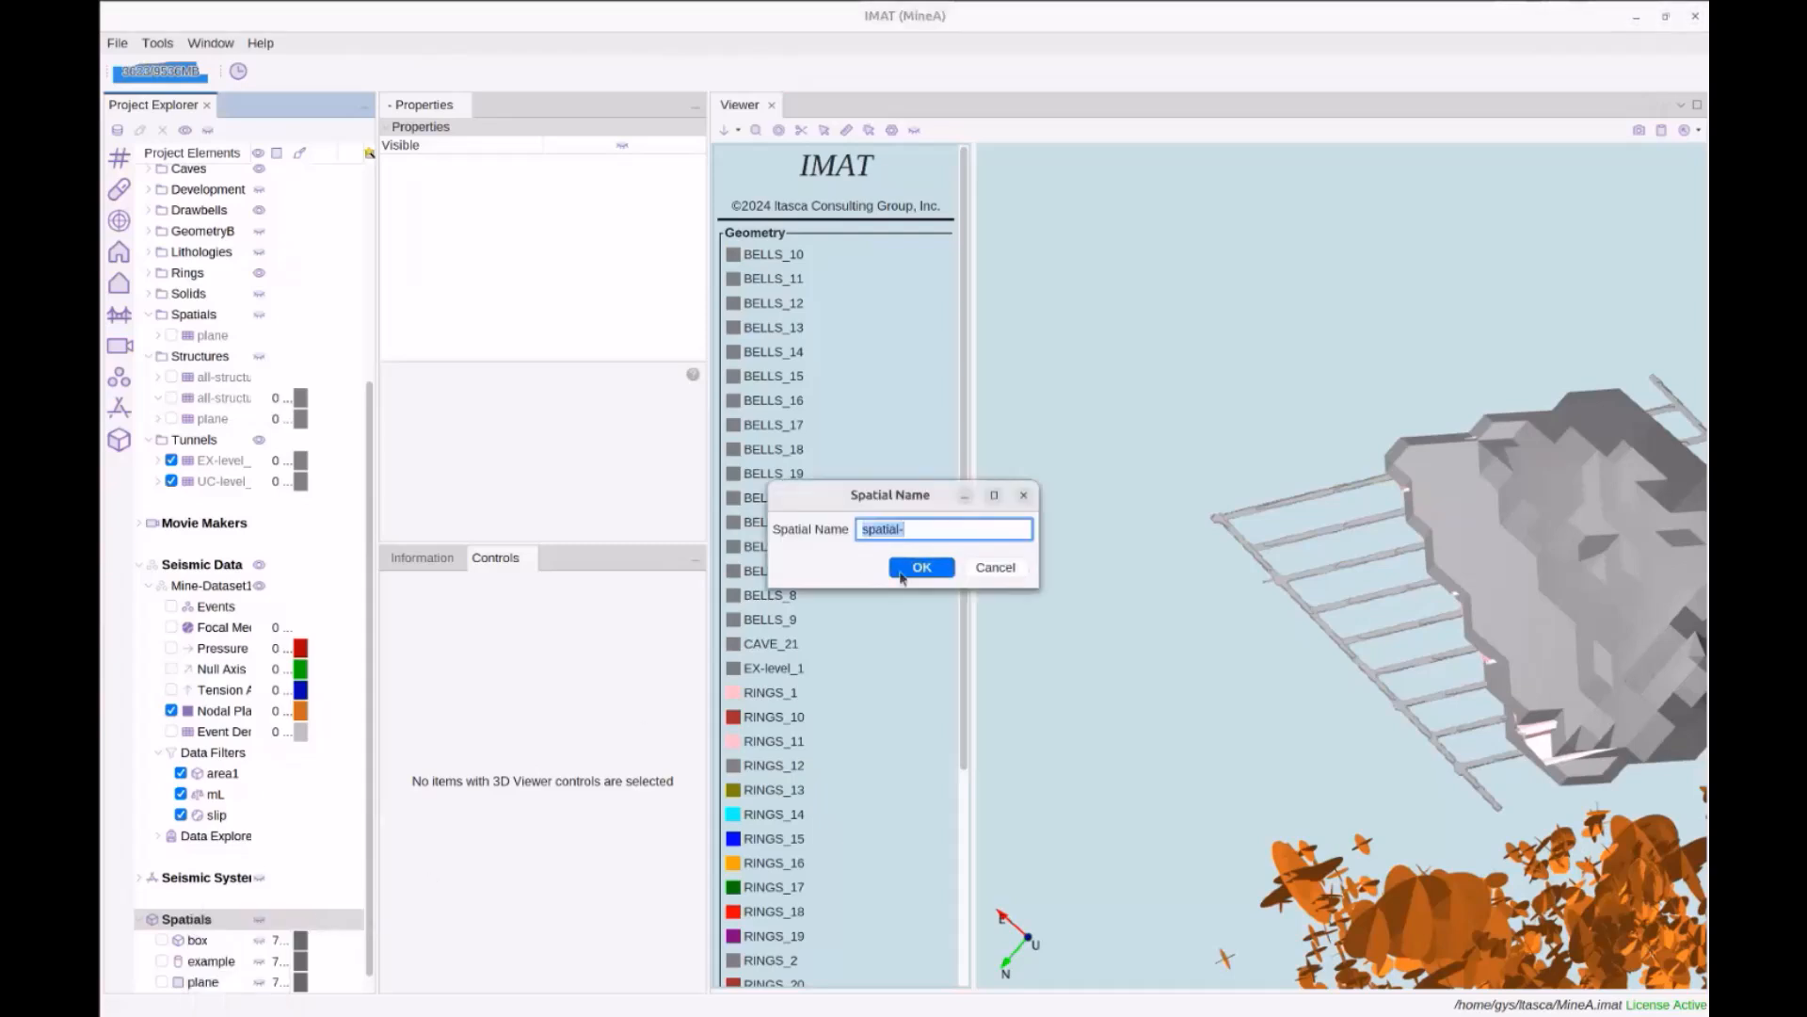
type("poly")
left_click(897, 573)
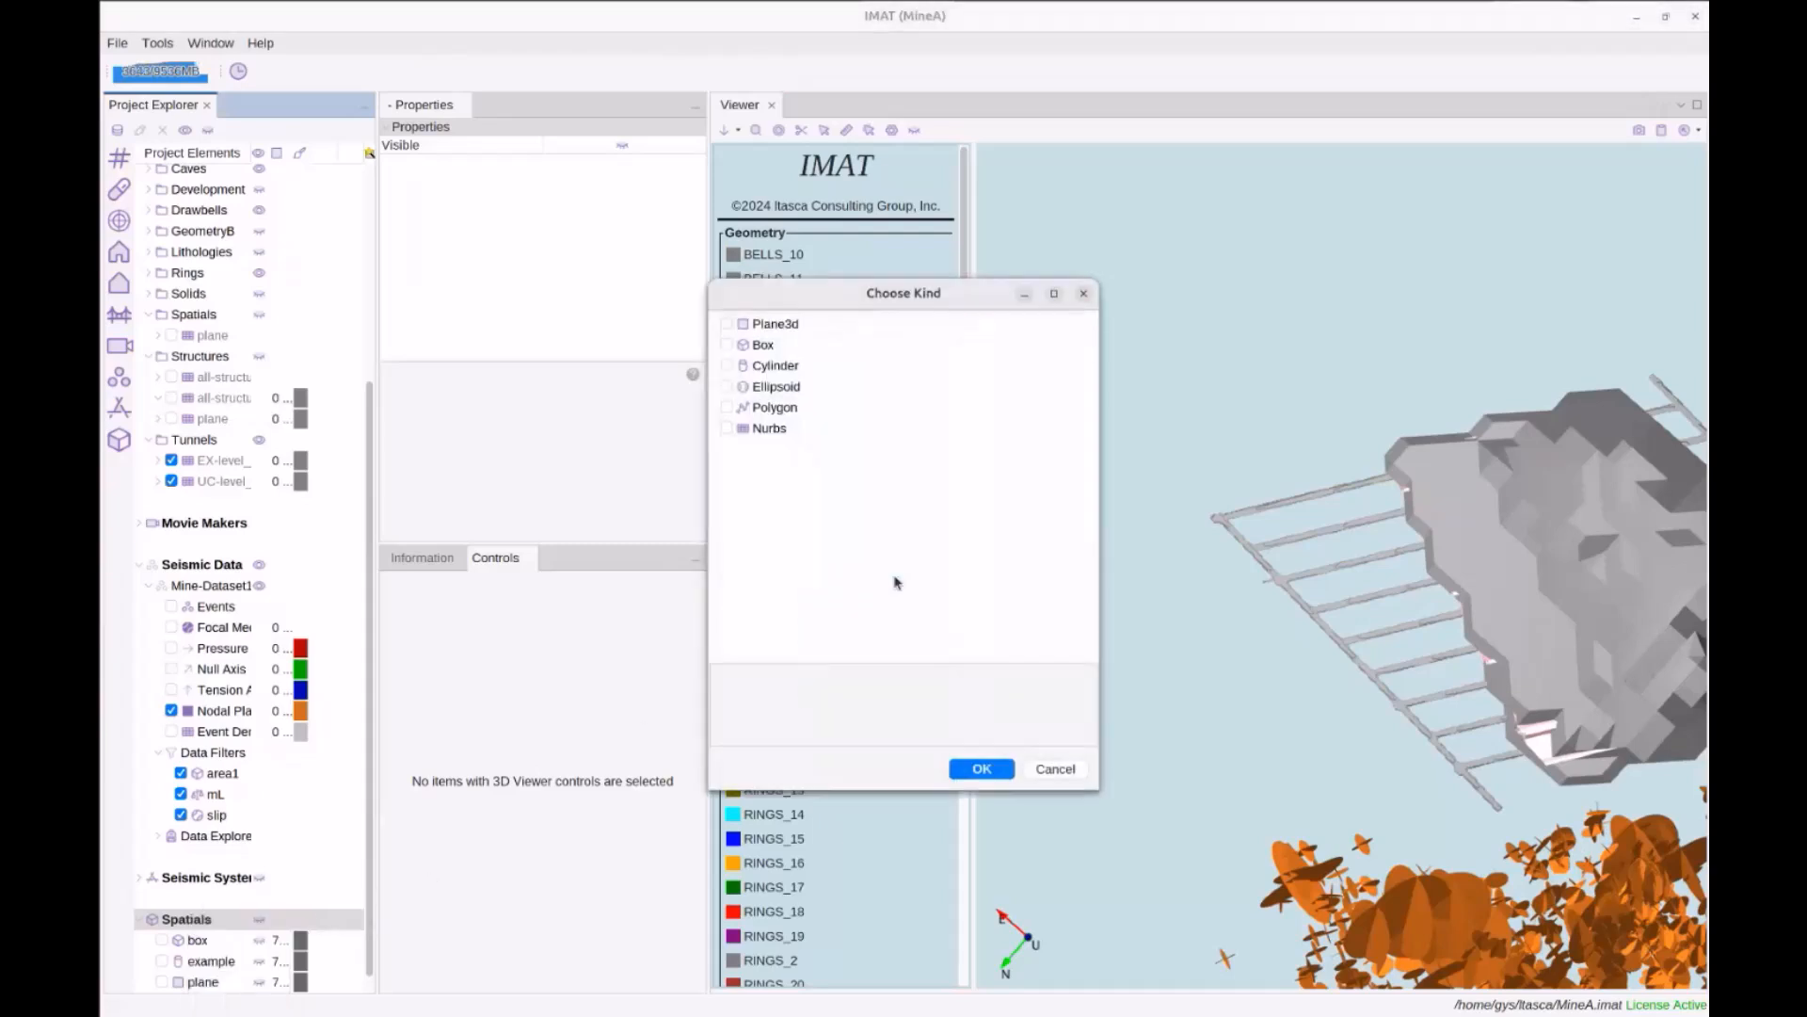
left_click(742, 412)
left_click(740, 413)
left_click(780, 473)
left_click(970, 763)
Hide the Mine-Dataset1 events and lower poly to Center Z -96.8
left_click_drag(1216, 602, 1231, 659)
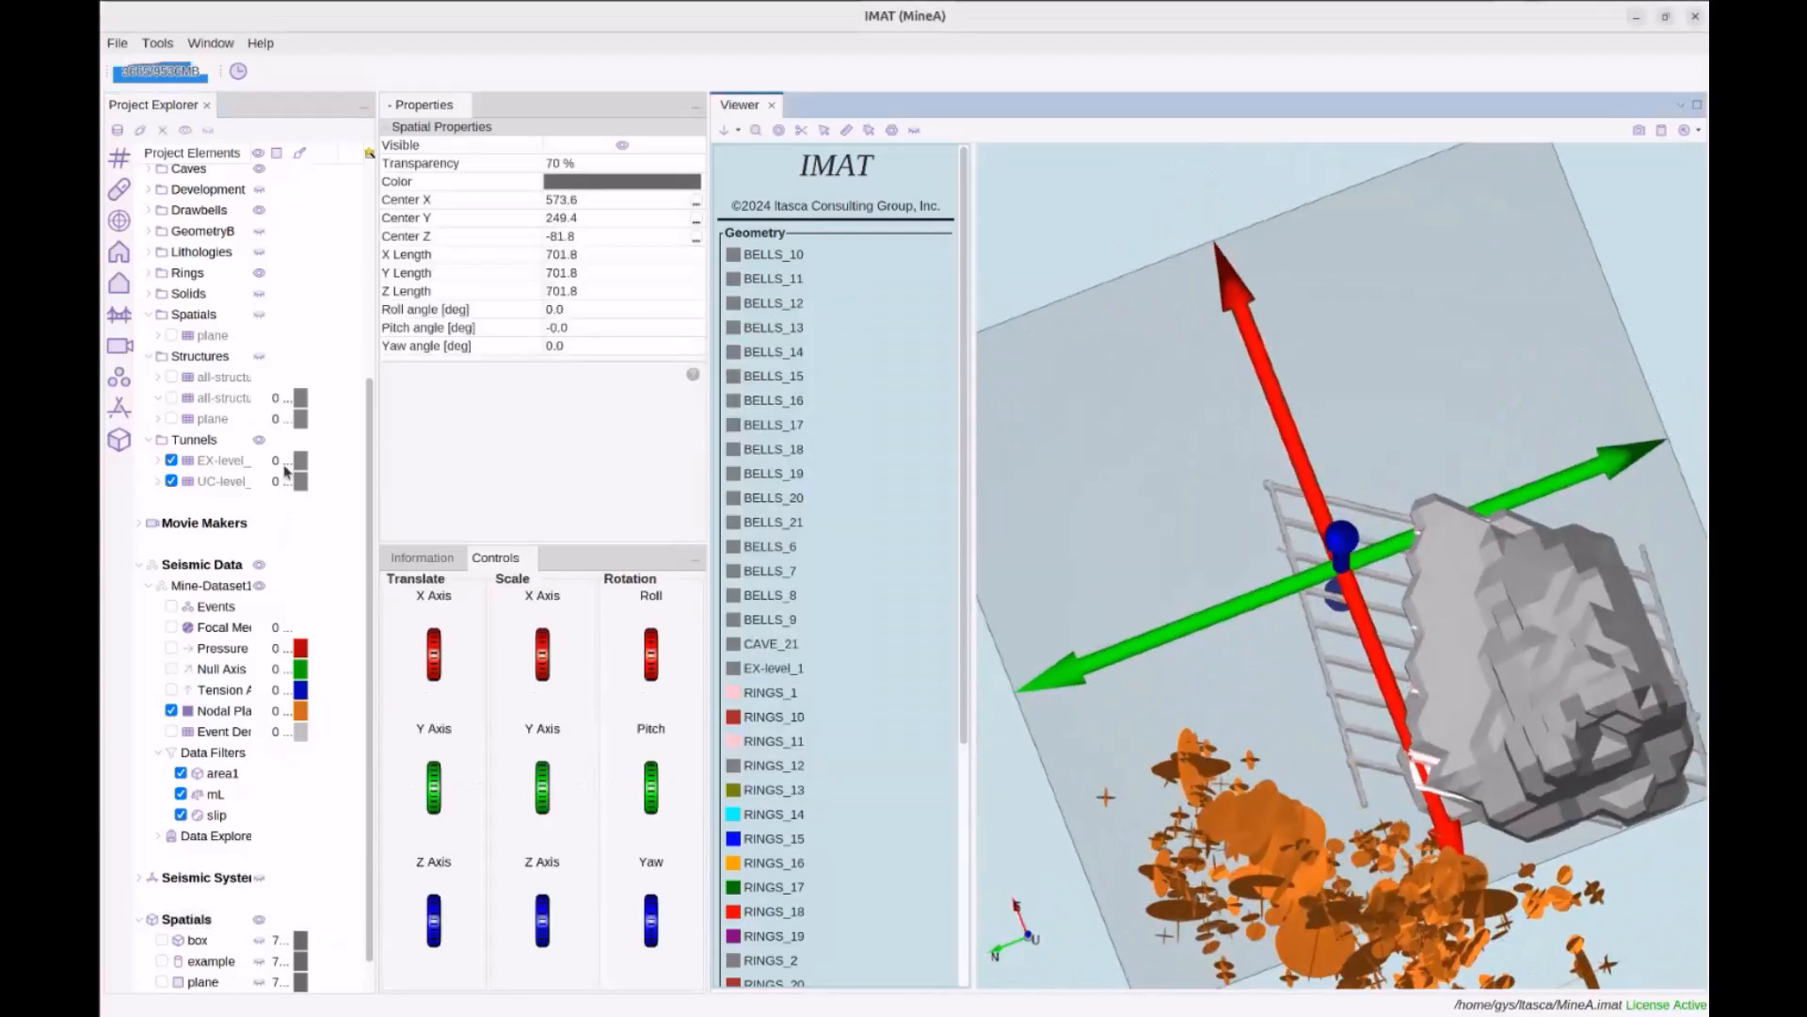
scroll(270, 807, "down", 1)
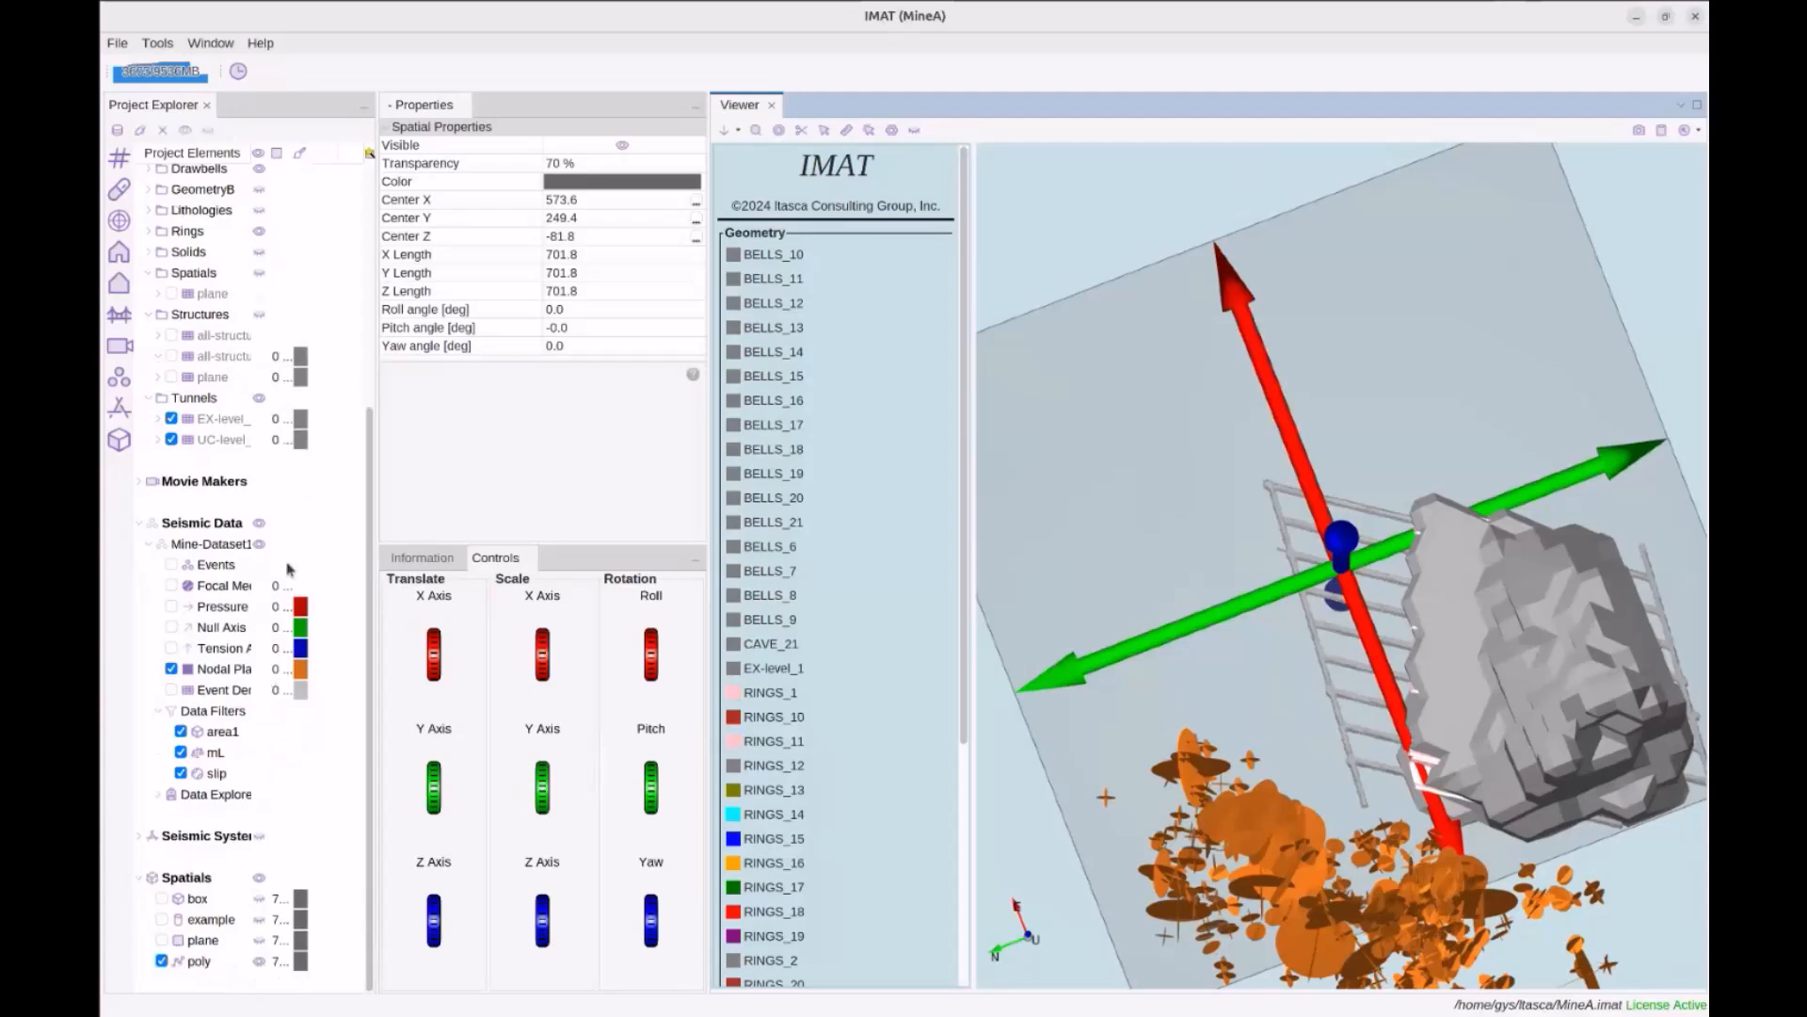
left_click(261, 546)
left_click_drag(1285, 744, 1246, 756)
left_click_drag(1349, 799, 1341, 787)
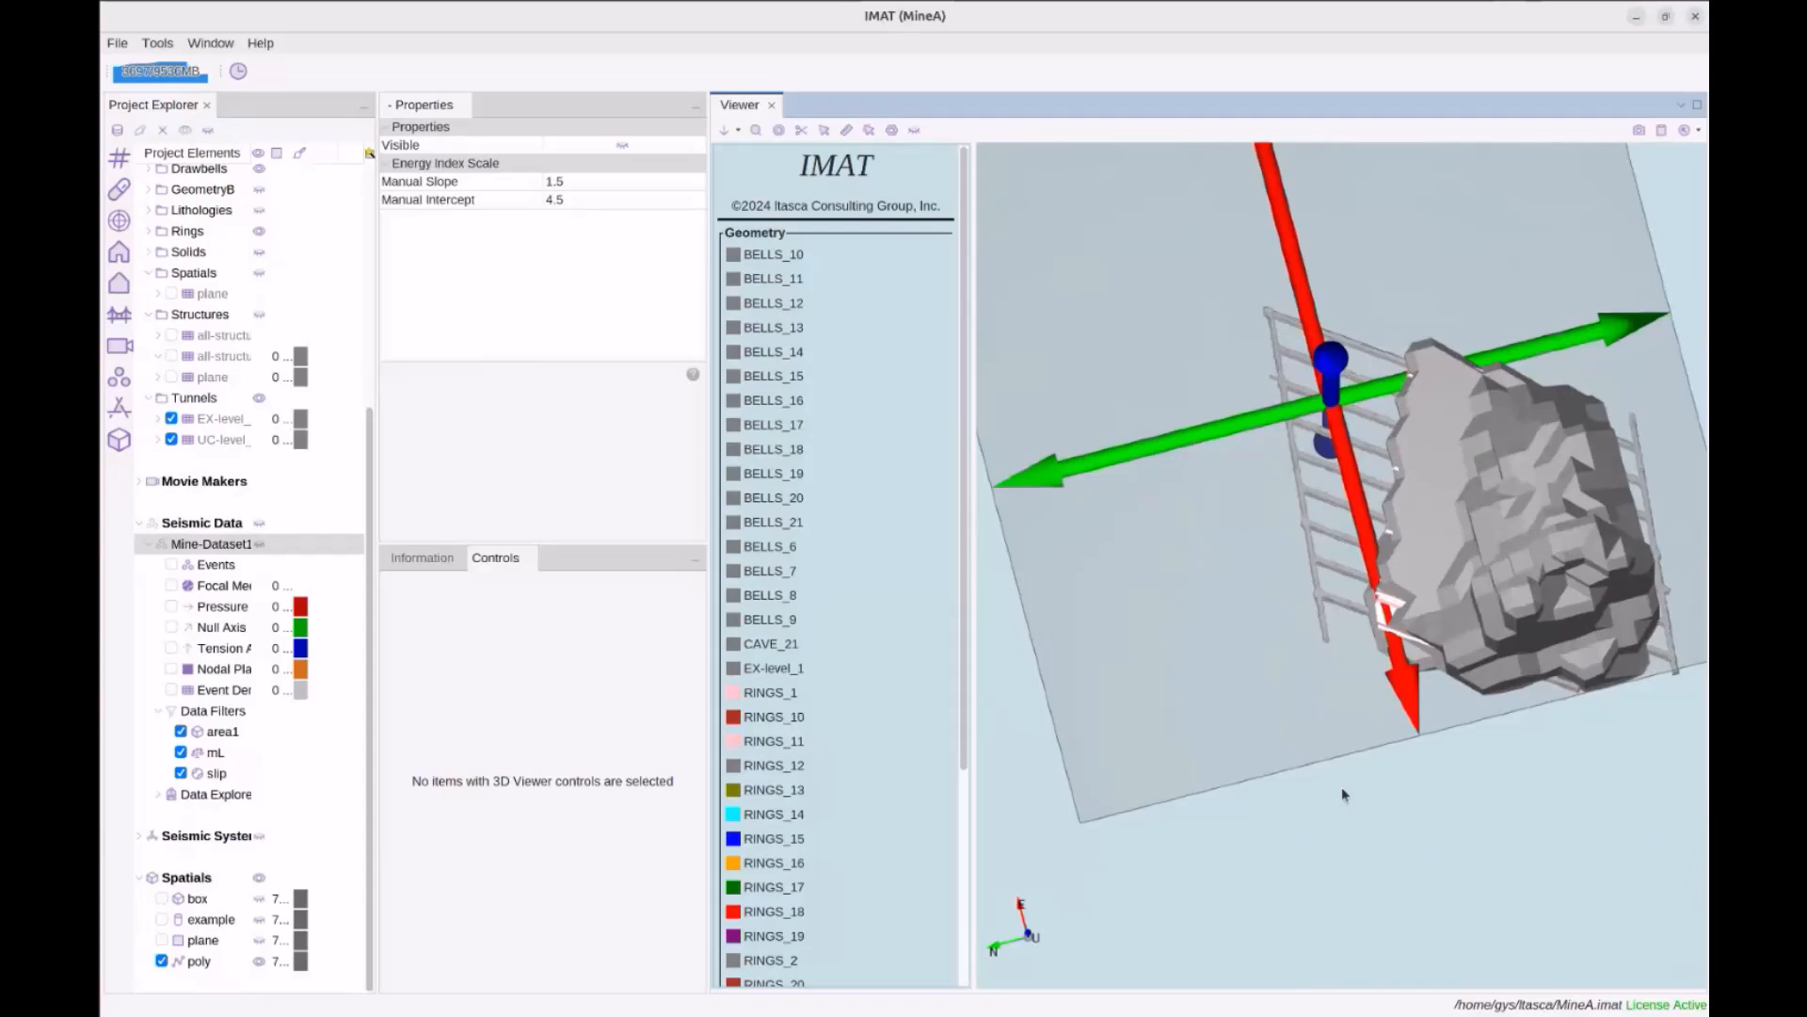
left_click_drag(1344, 696, 1347, 607)
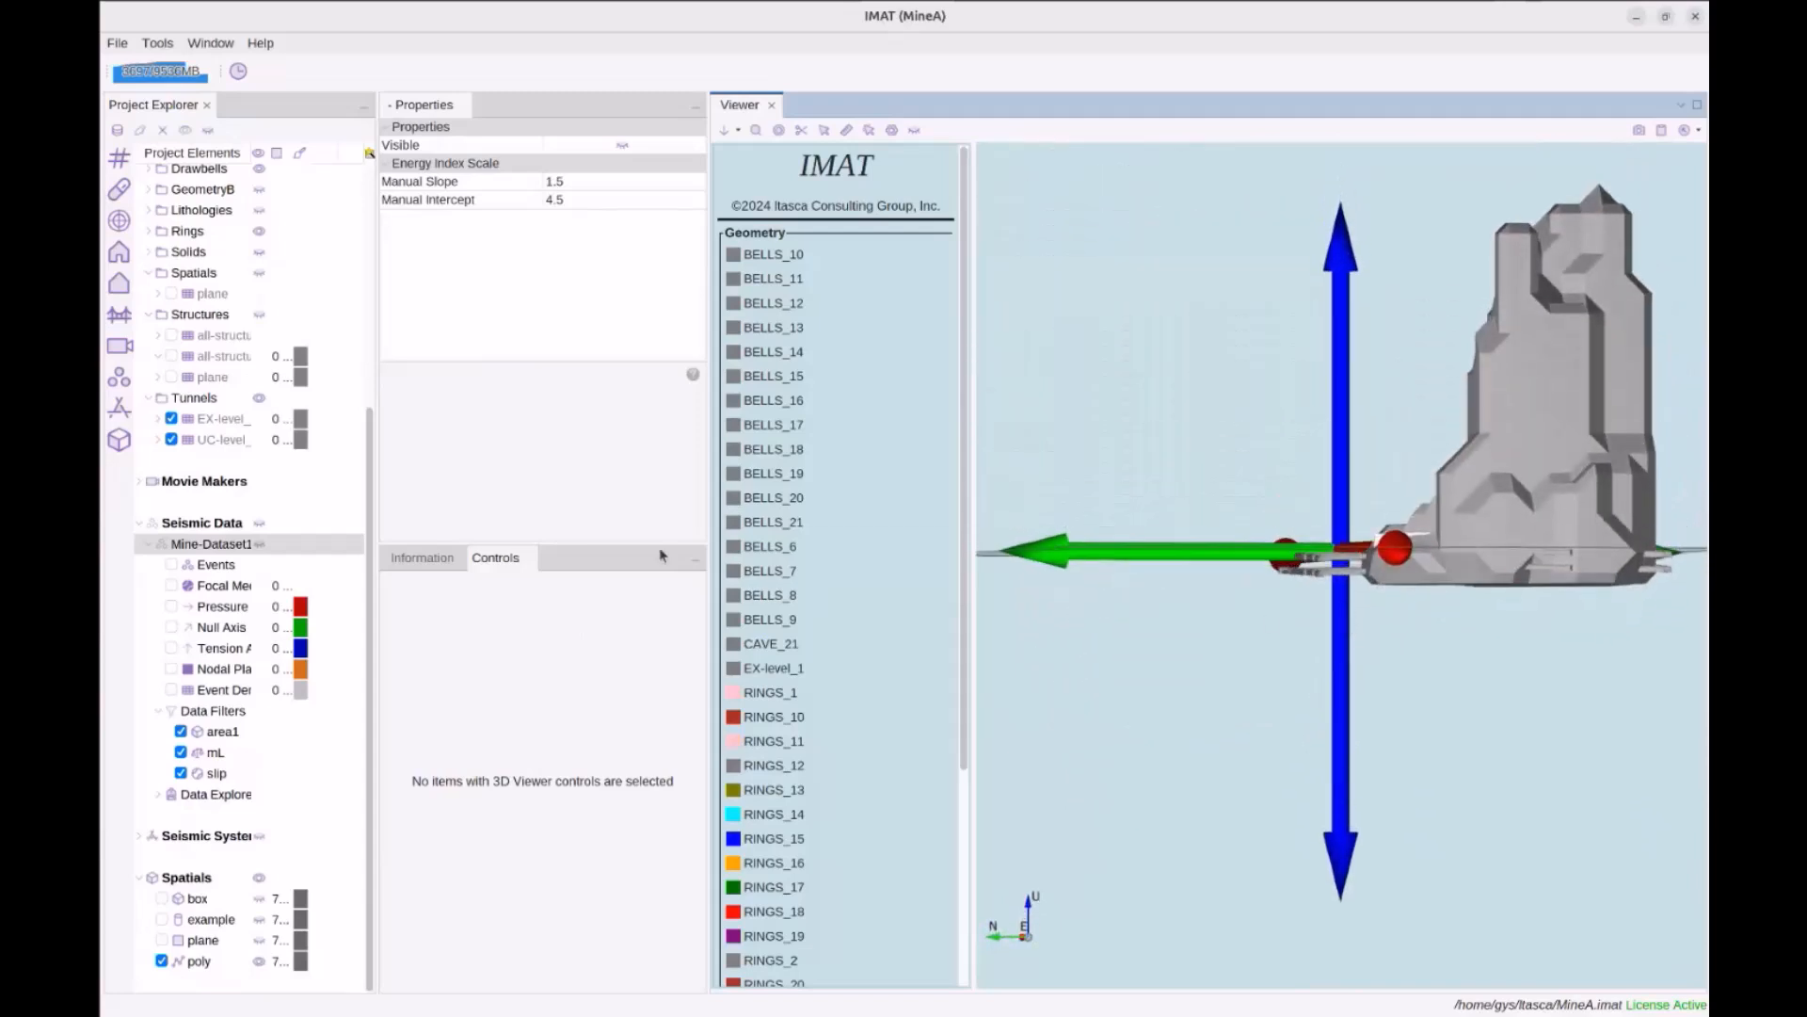
left_click(516, 561)
left_click(208, 963)
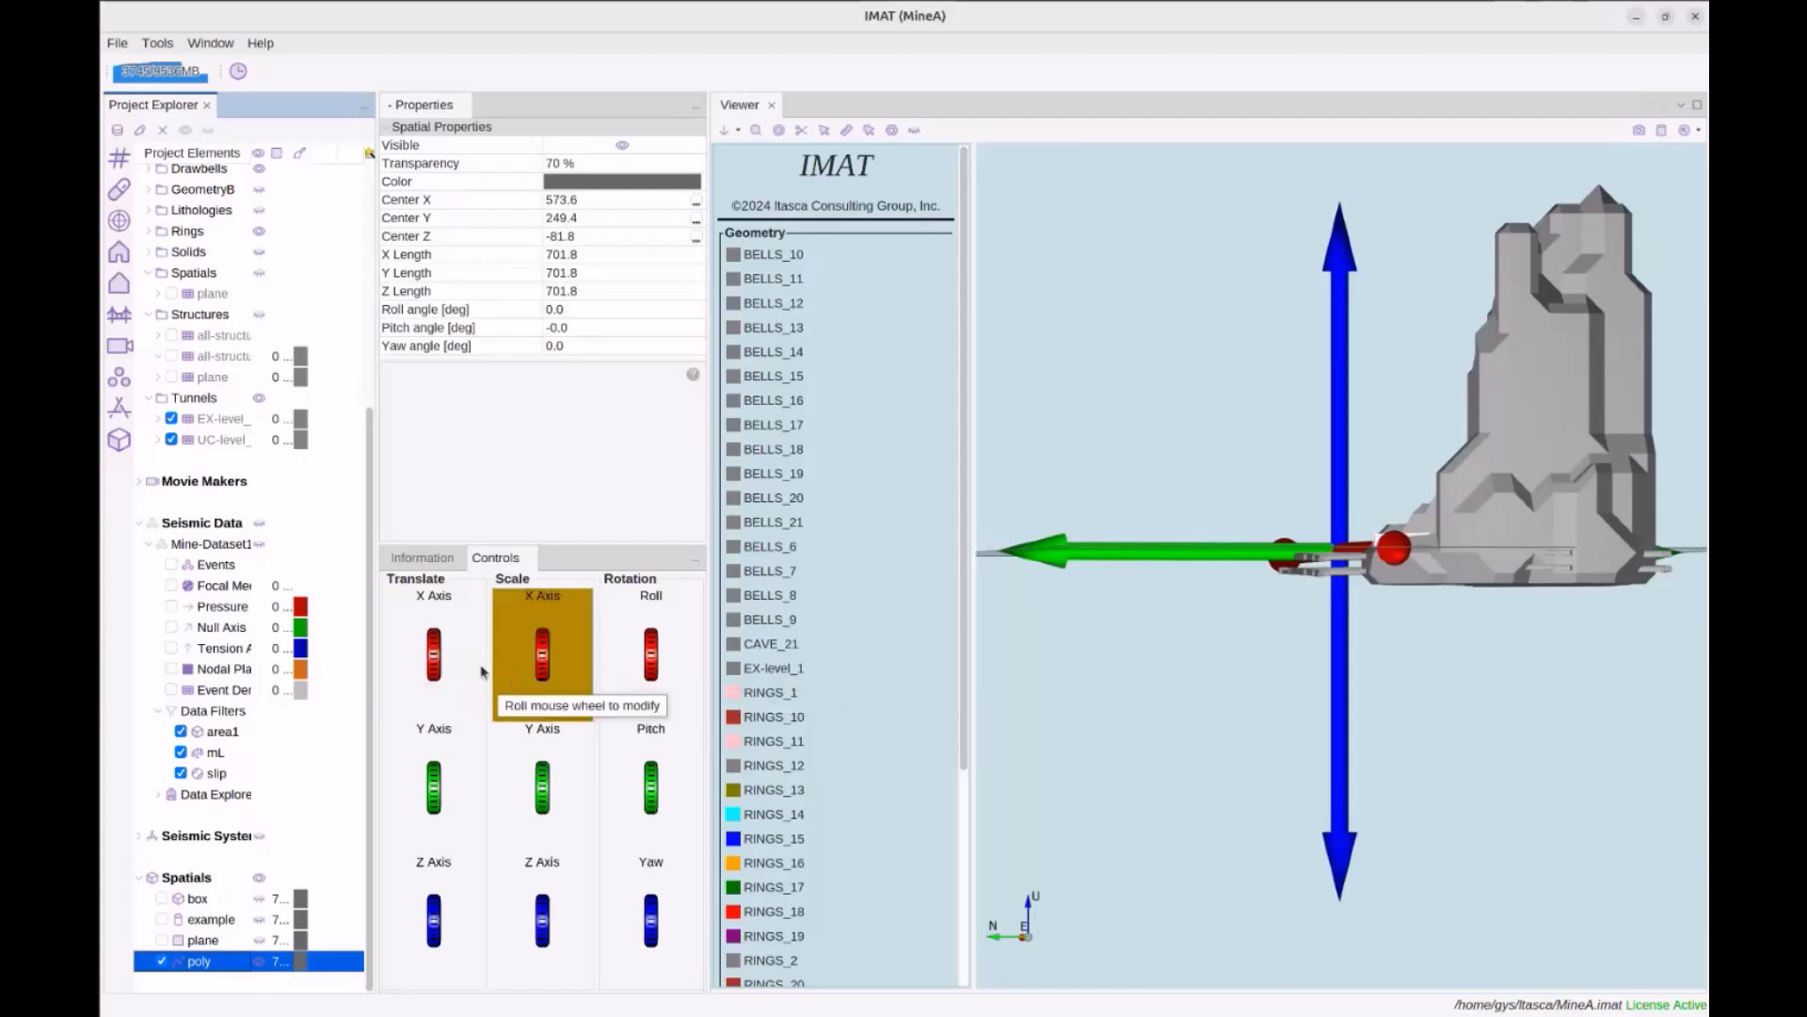
scroll(441, 923, "down", 3)
scroll(443, 930, "down", 2)
left_click_drag(1211, 725, 1266, 833)
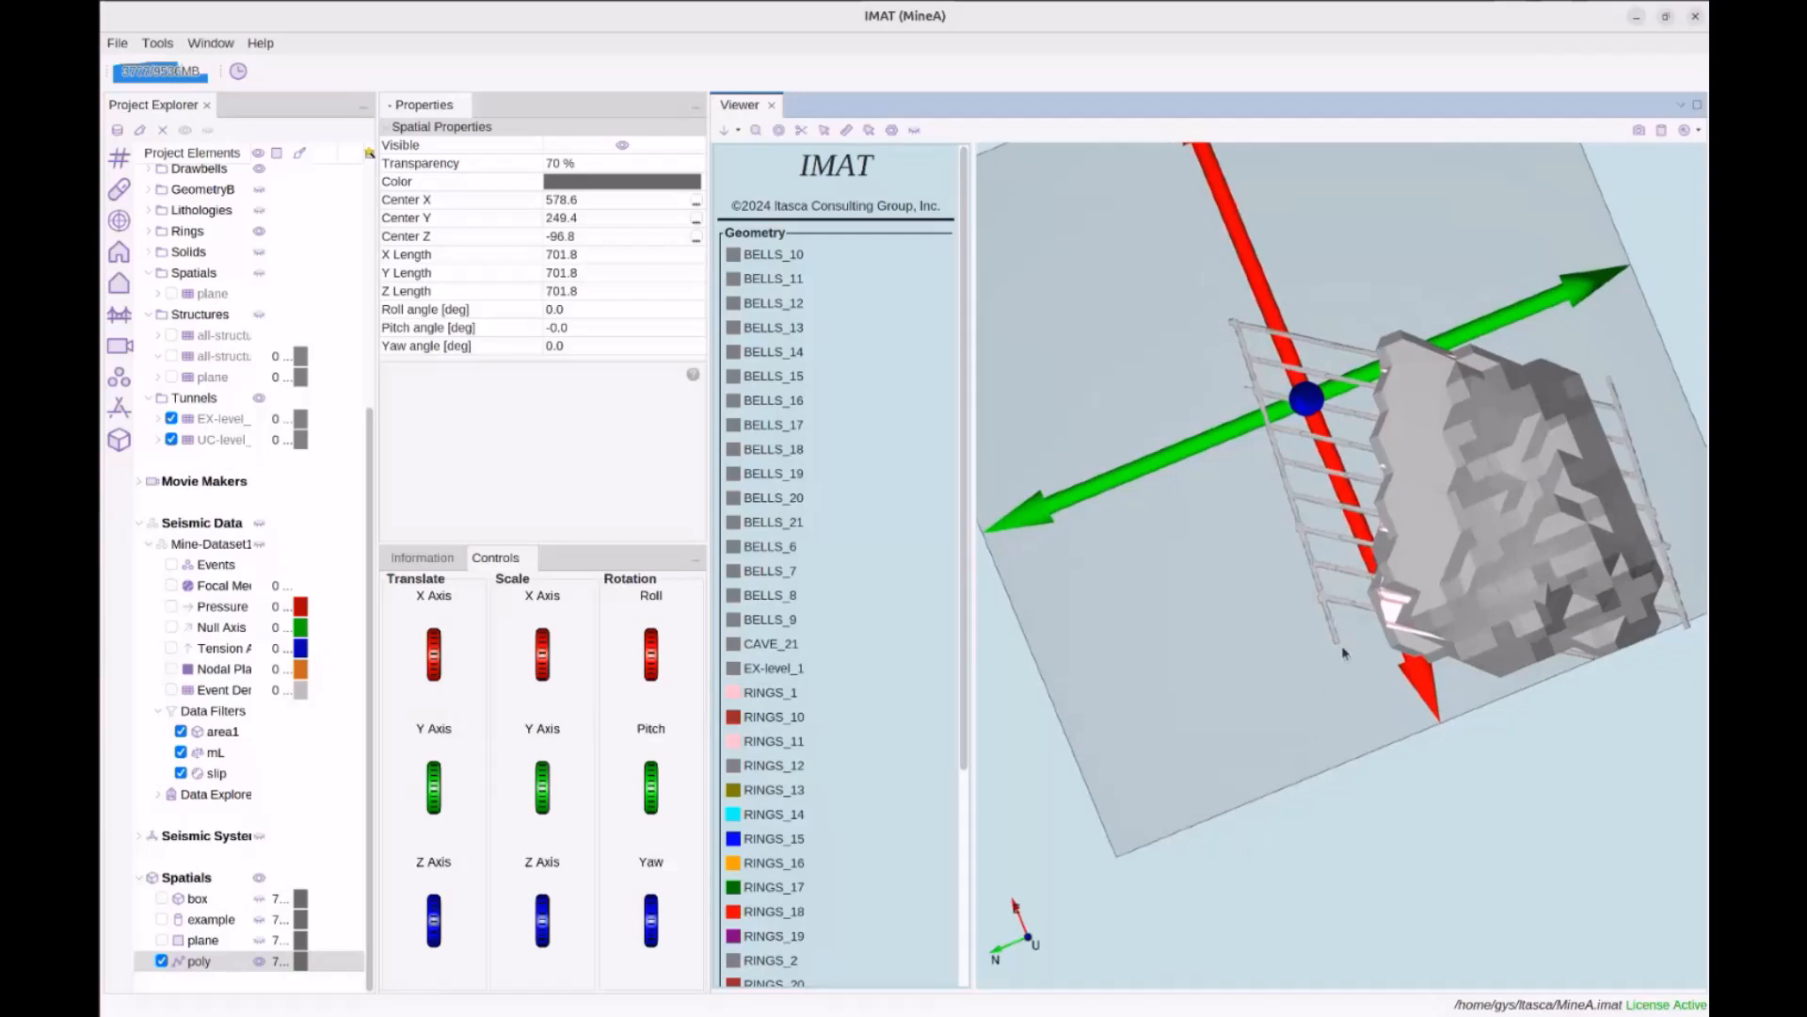
Add poly vertices down the tunnel ladder edge, replacing one misplaced point
left_click(1228, 306)
left_click(1376, 335)
left_click(1378, 384)
key("Delete")
left_click(1375, 411)
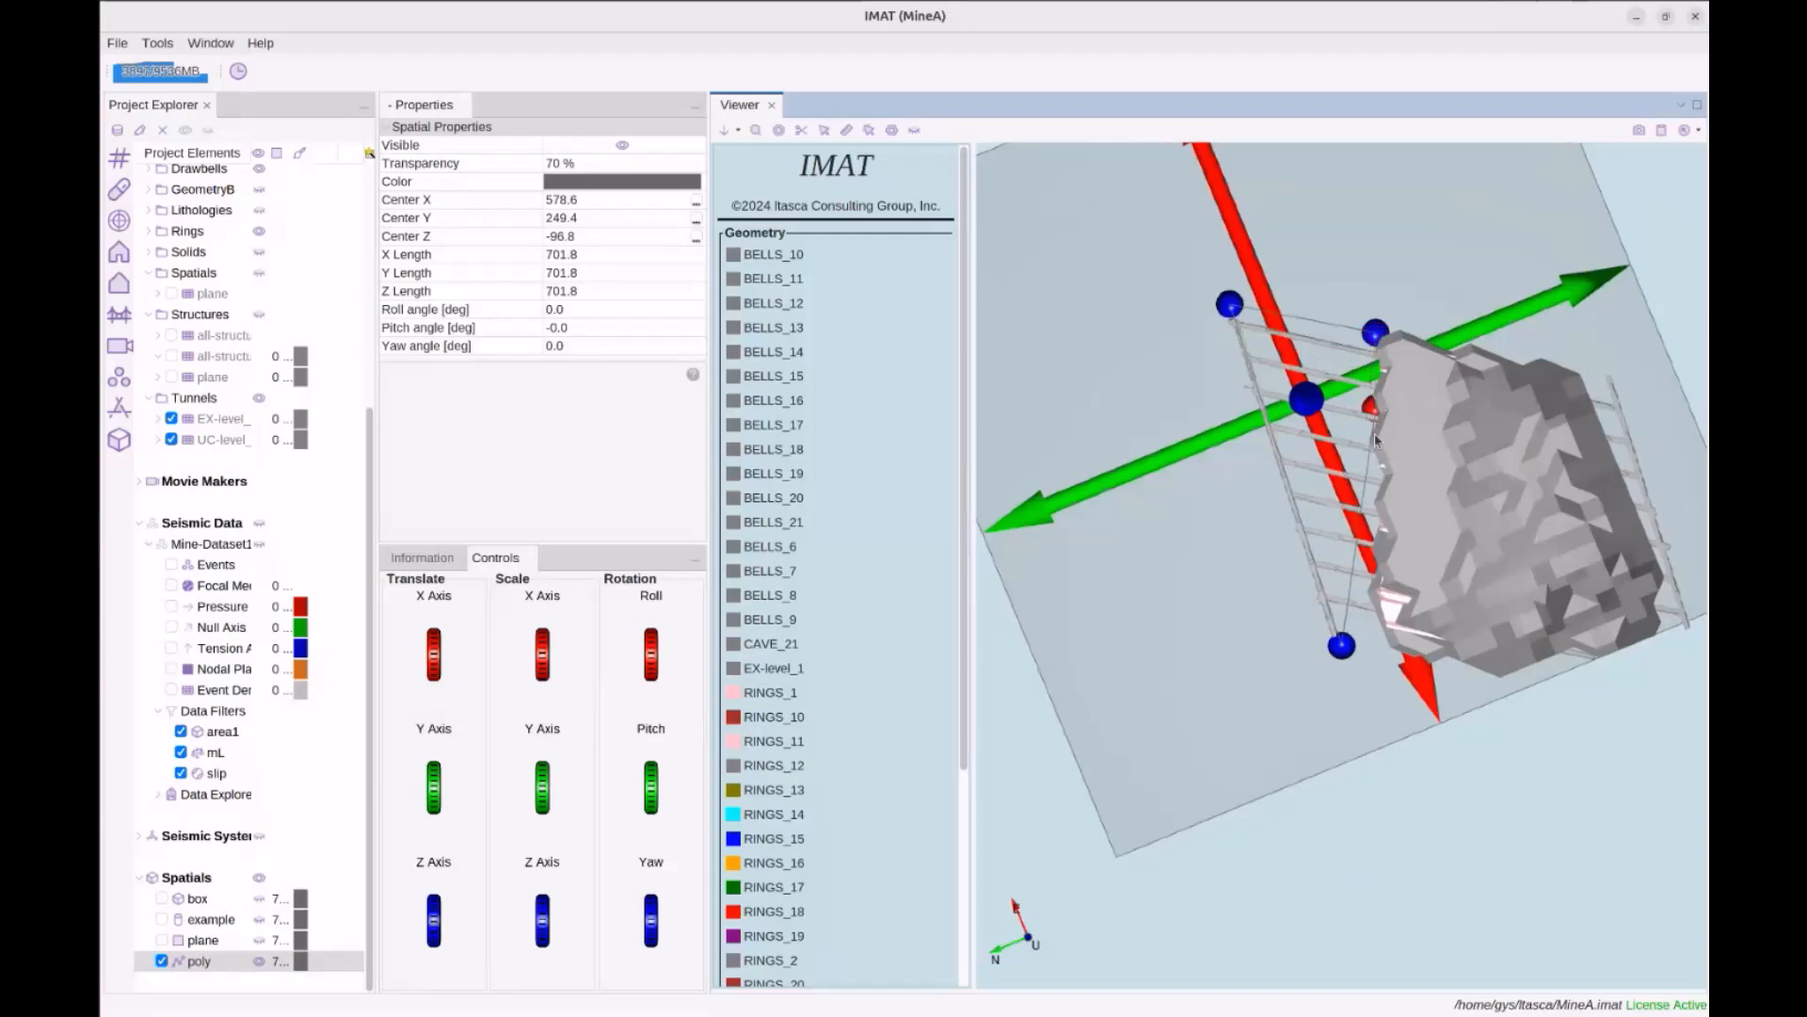
left_click(1370, 438)
left_click(1375, 471)
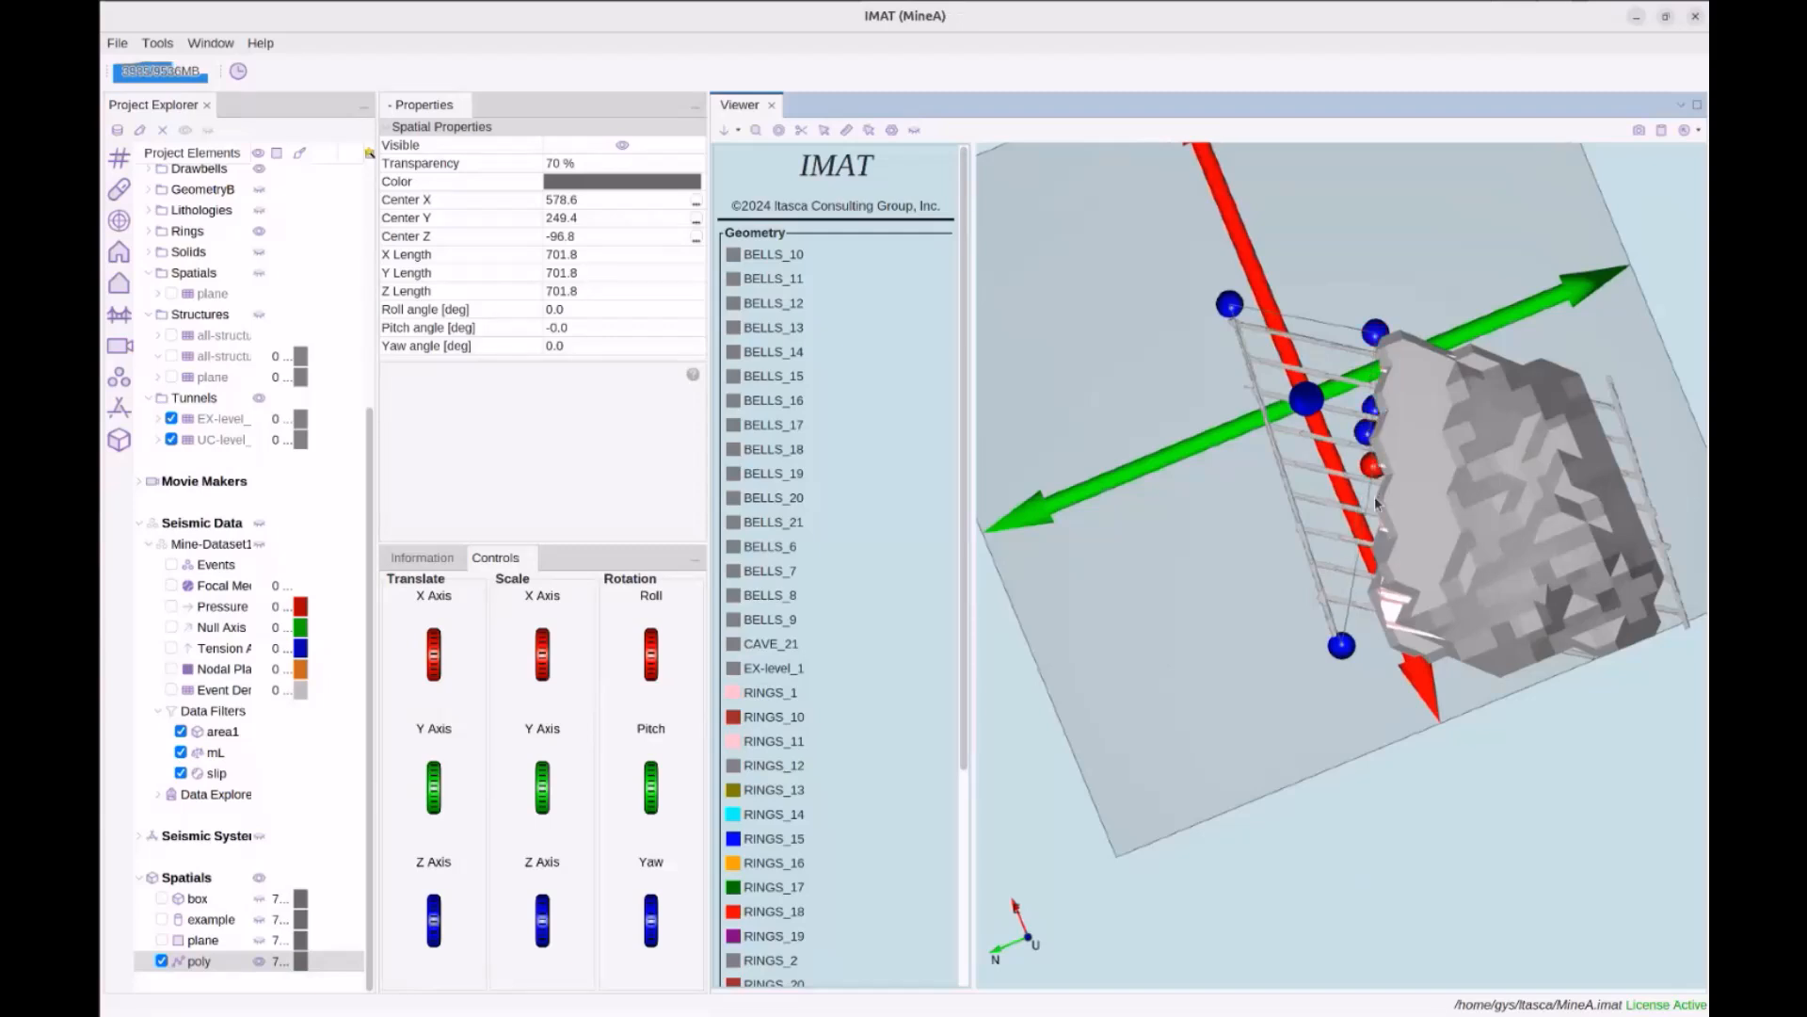
left_click(1376, 500)
left_click(1378, 530)
left_click(1375, 567)
left_click(1366, 597)
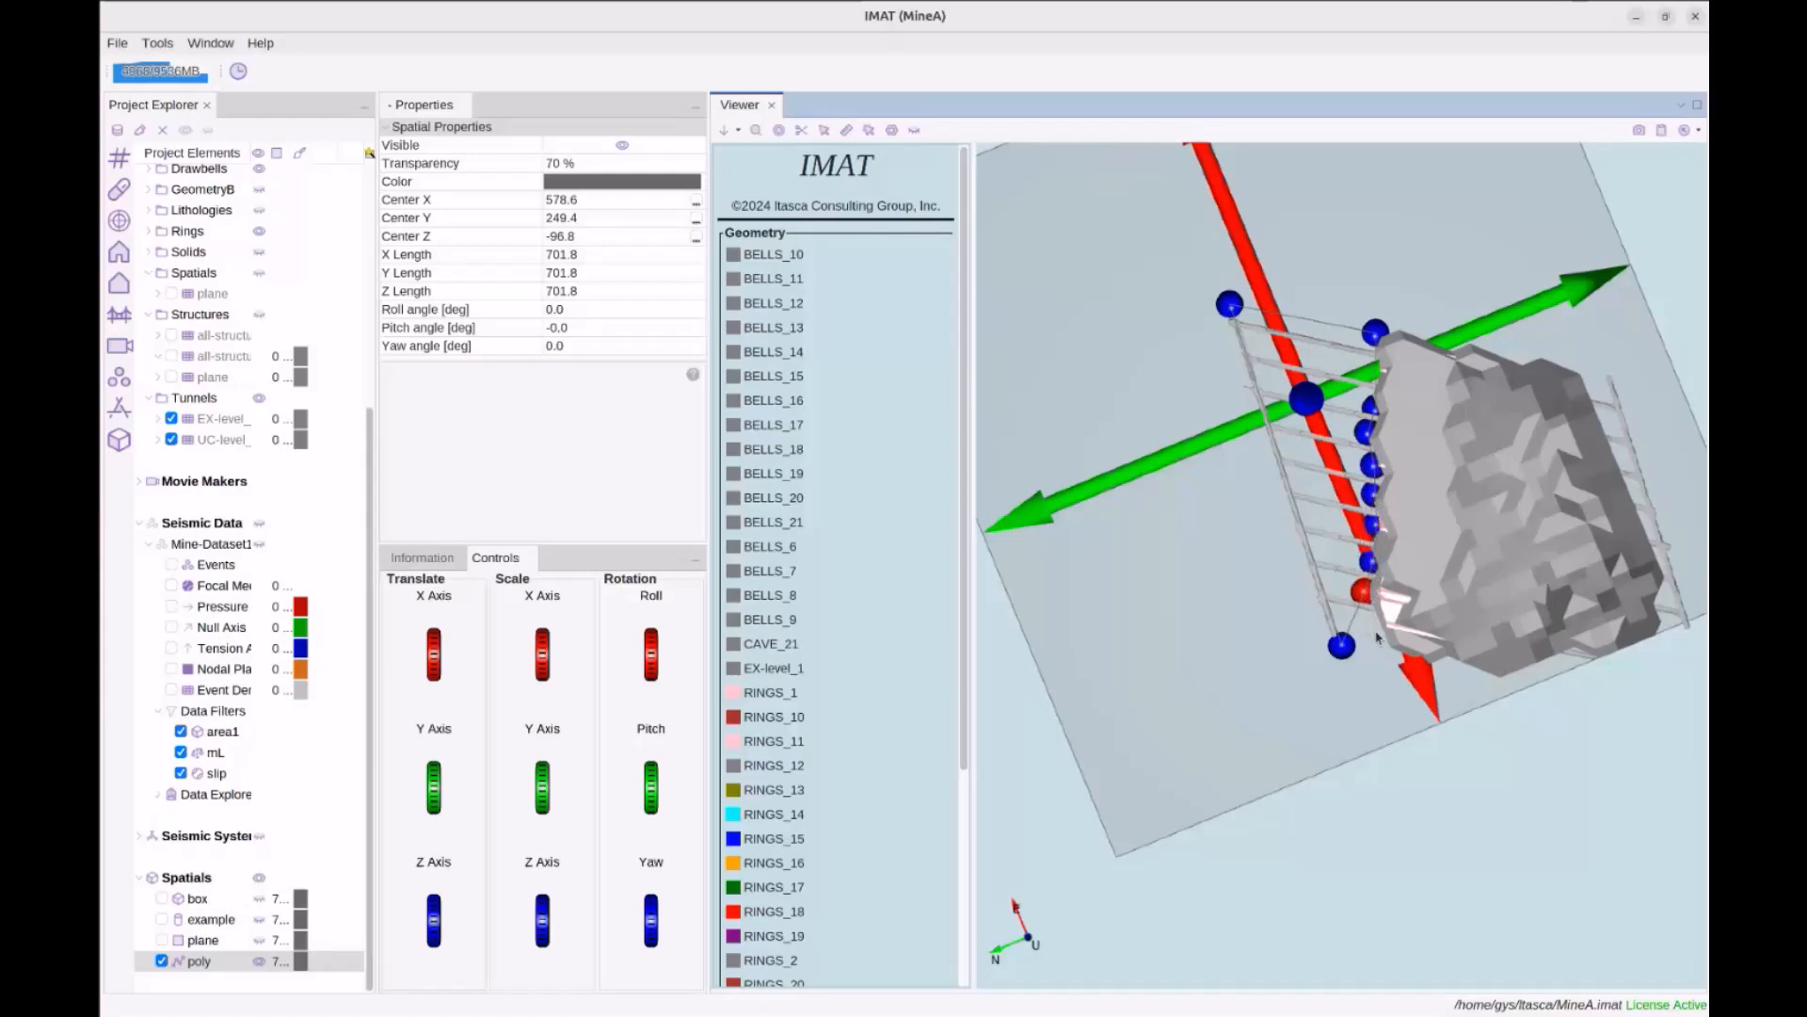
Check the traced polygon from the side, then hide the poly spatial
mouse_move(1329, 742)
left_mouse_down()
mouse_move(1409, 624)
mouse_move(1293, 748)
mouse_move(1308, 684)
mouse_move(1299, 757)
left_mouse_up()
left_click_drag(1300, 754, 1302, 759)
left_click_drag(1276, 661, 1230, 661)
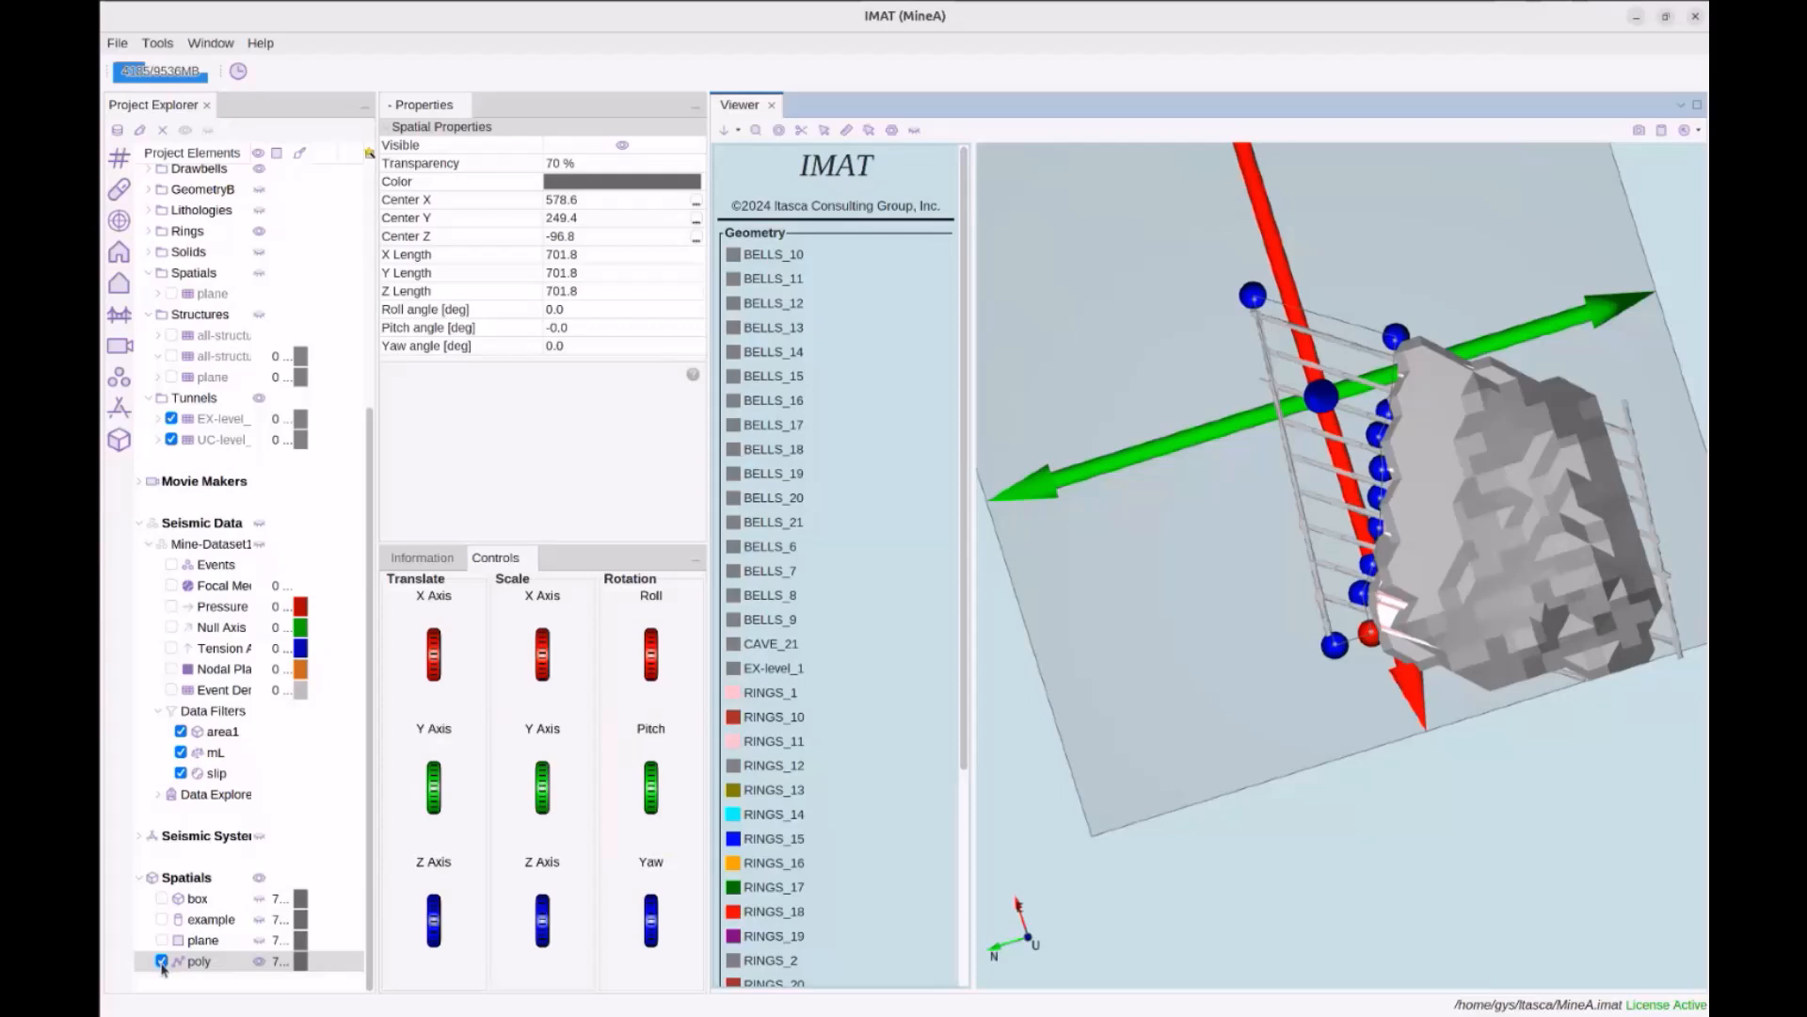
left_click(161, 962)
left_click_drag(1120, 499, 1223, 398)
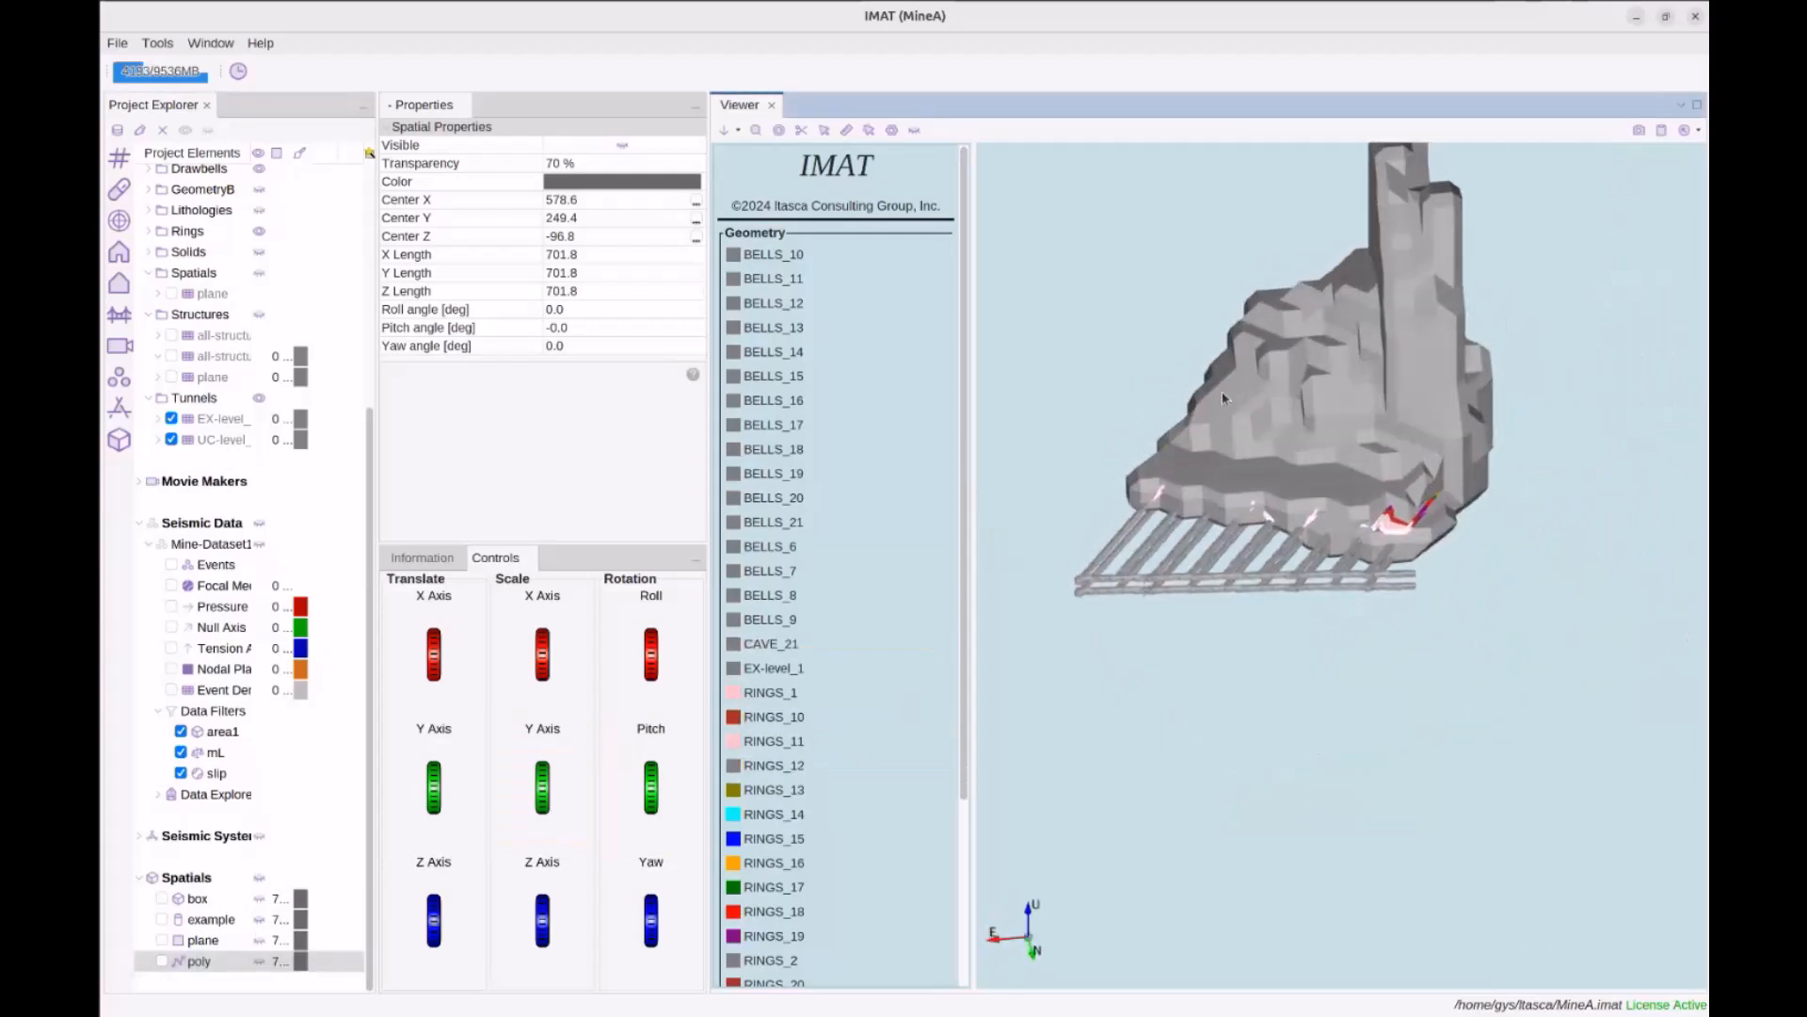
middle_click_drag(1242, 379, 1209, 520)
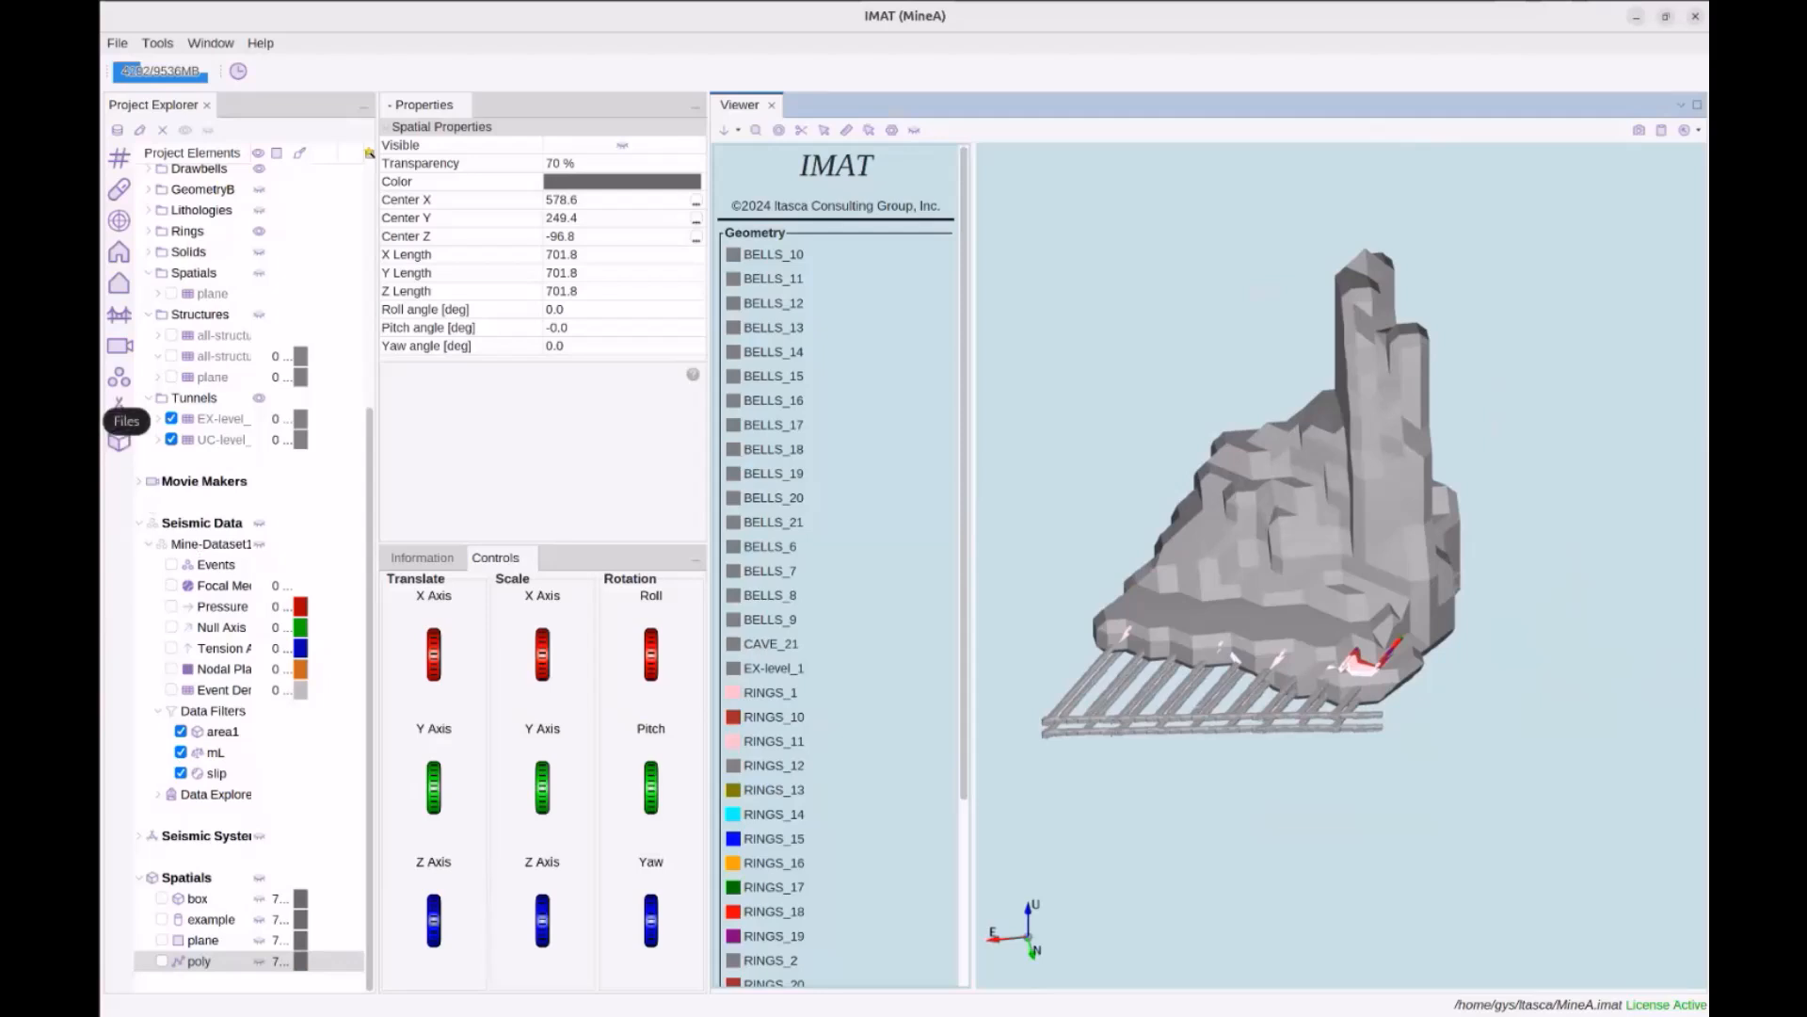
Play T-Axis-Movie.mp4 from the Itasca-Workshop-Data folder in the file manager
left_click(118, 406)
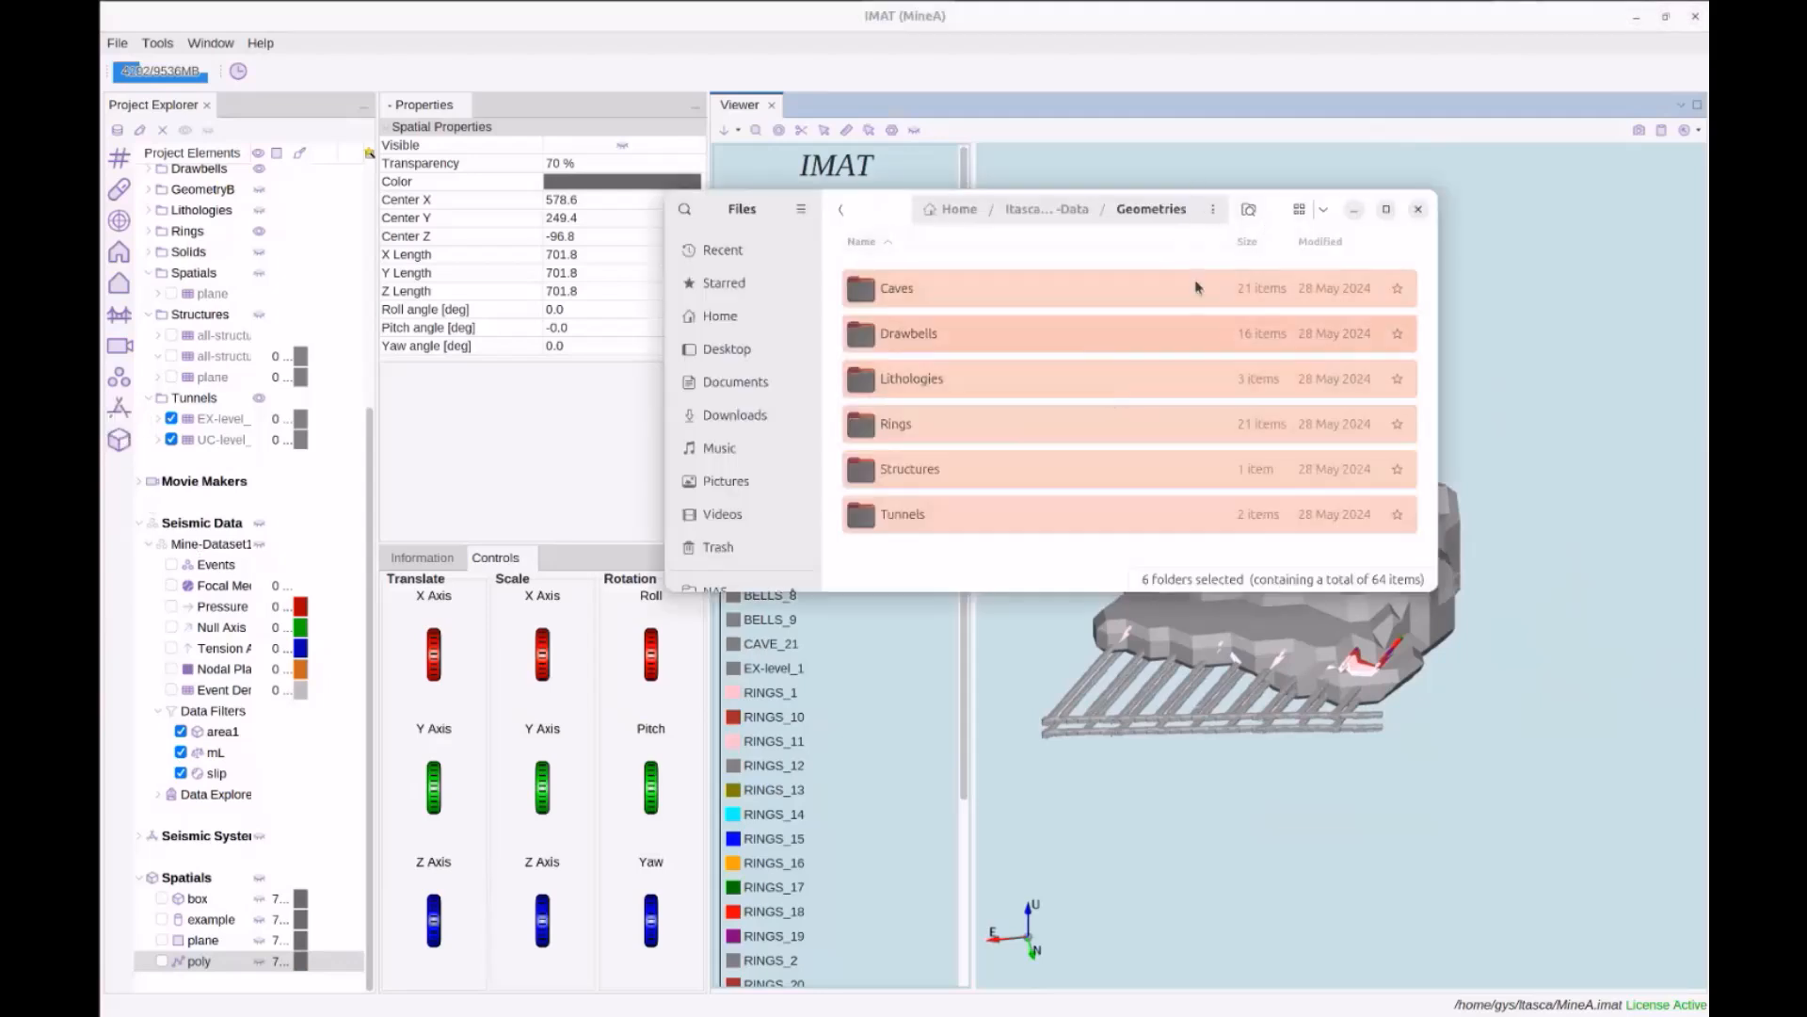
left_click(1046, 209)
scroll(1050, 377, "down", 2)
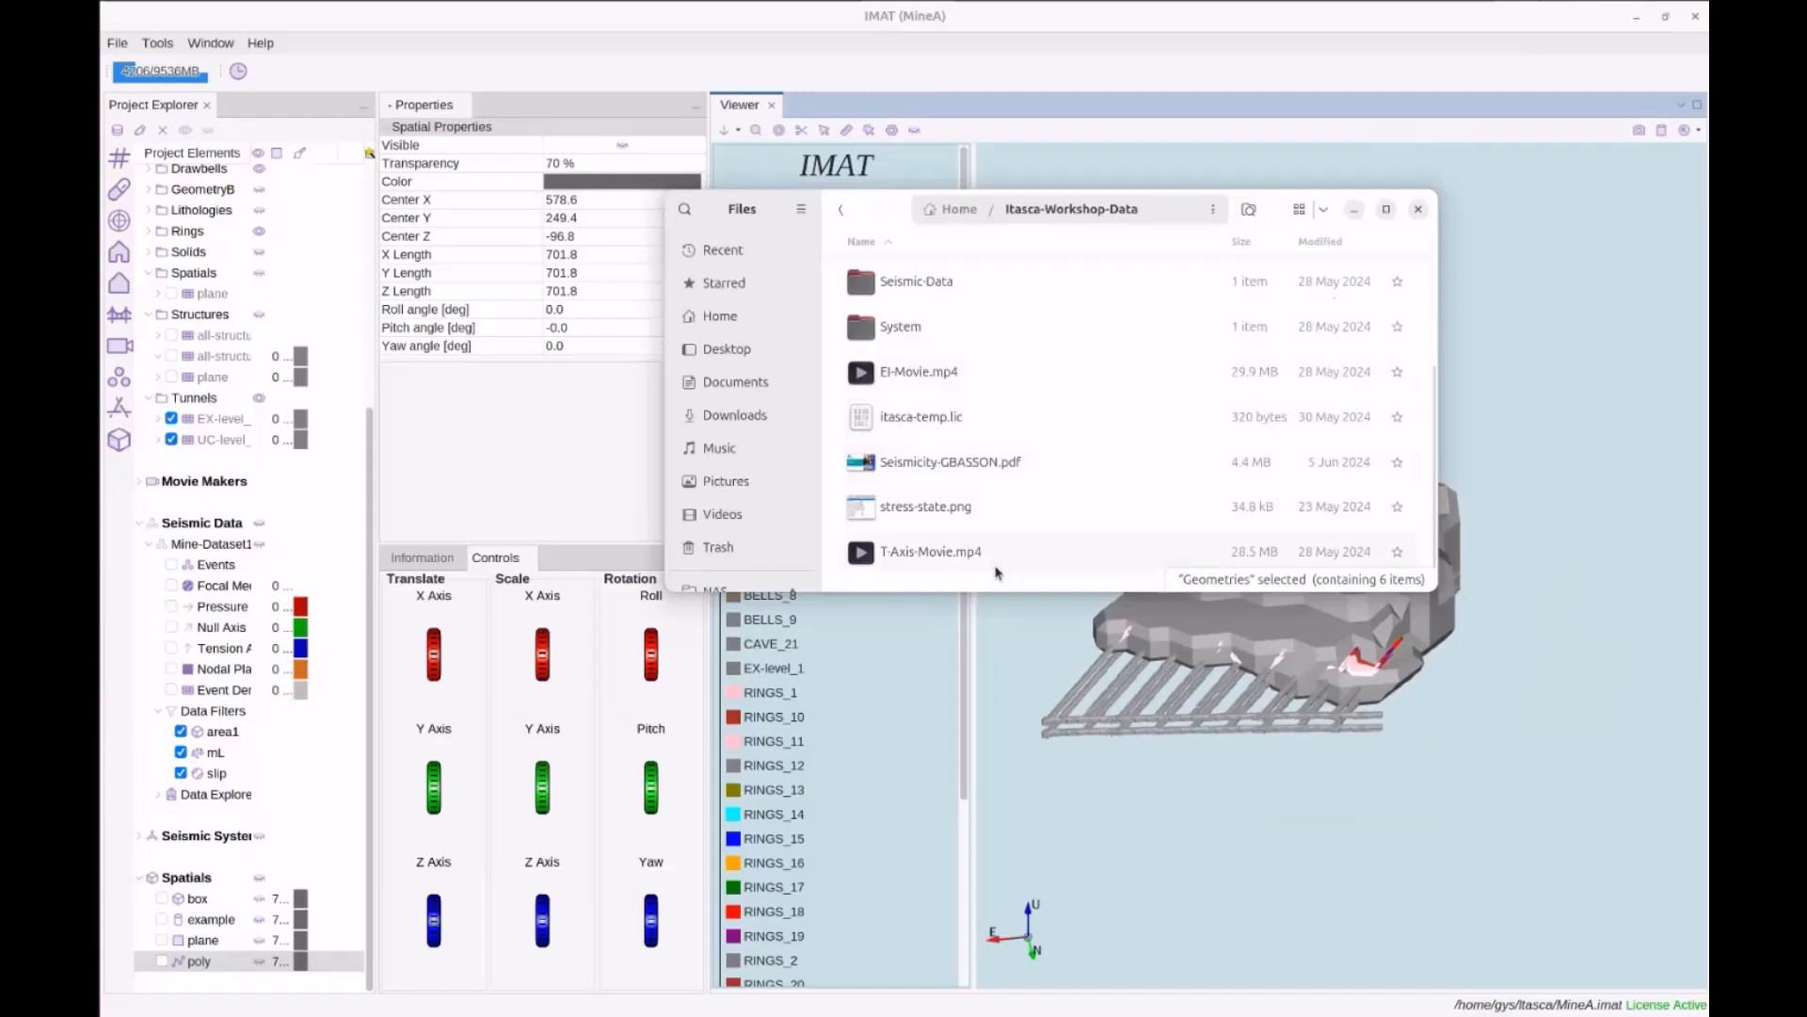
double_click(941, 554)
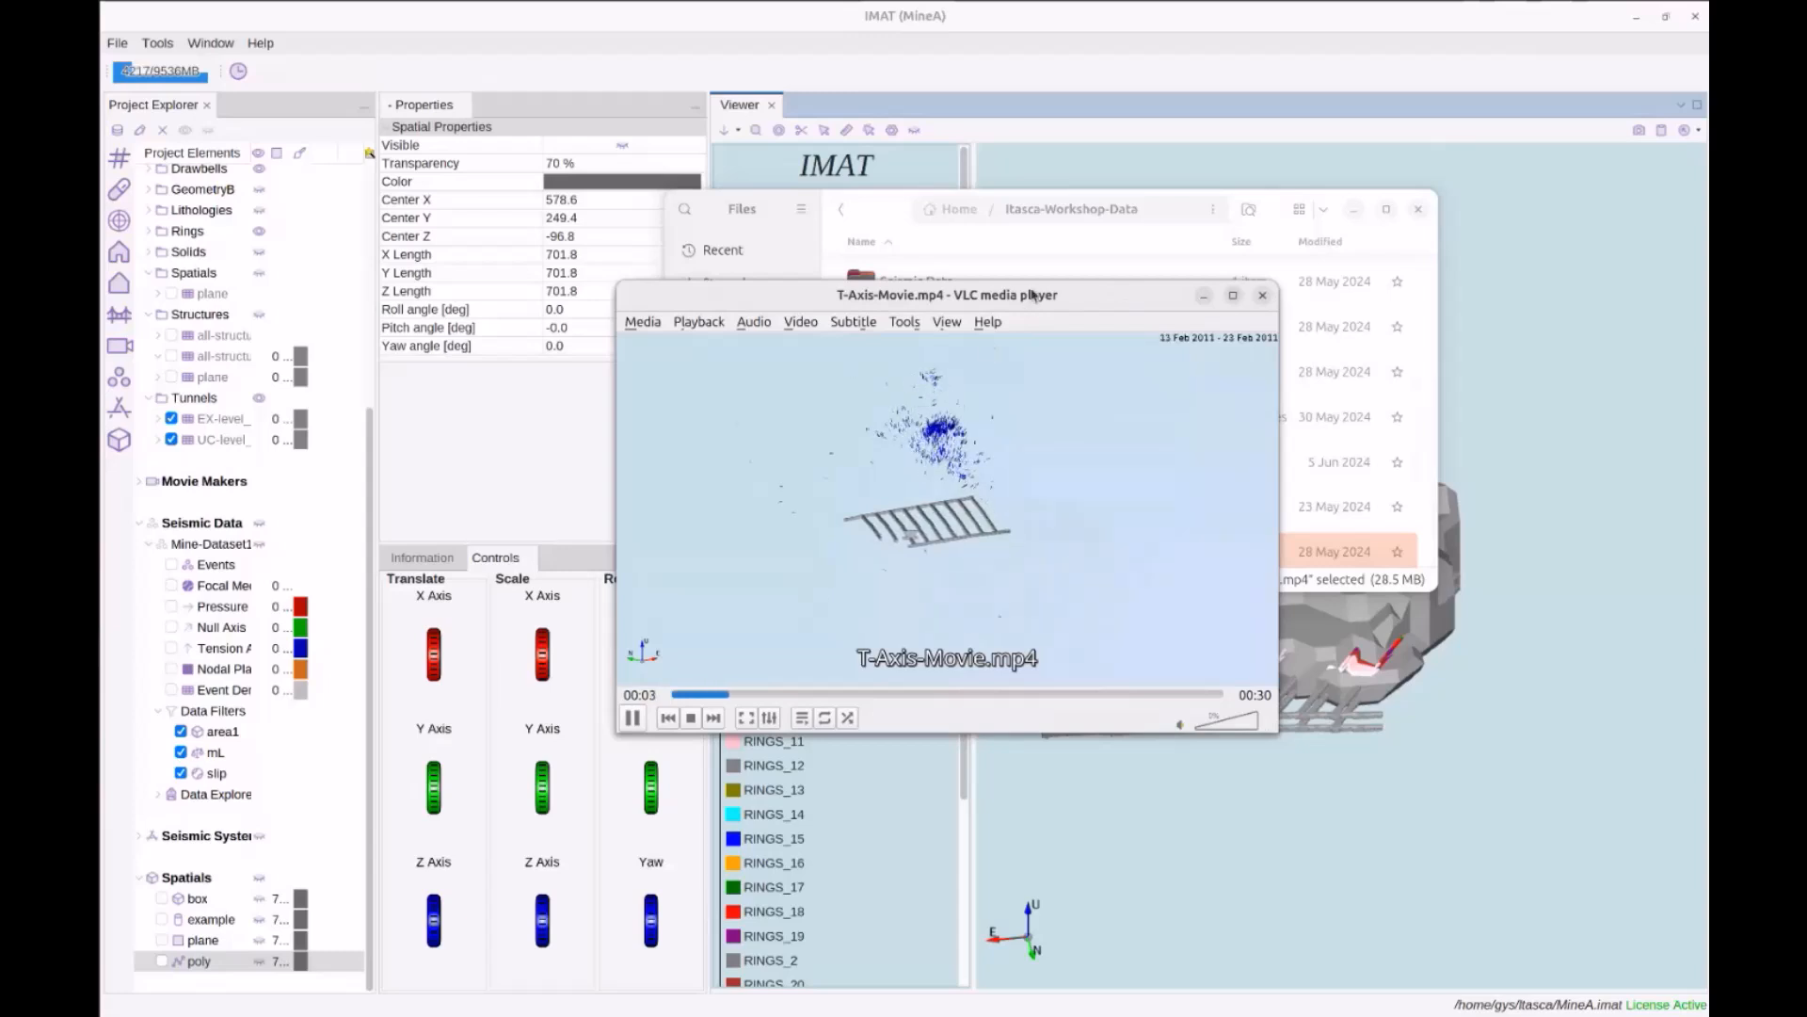
Maximize VLC, play the T-Axis movie, then close the player
left_click_drag(1031, 297, 976, 235)
left_click(1177, 232)
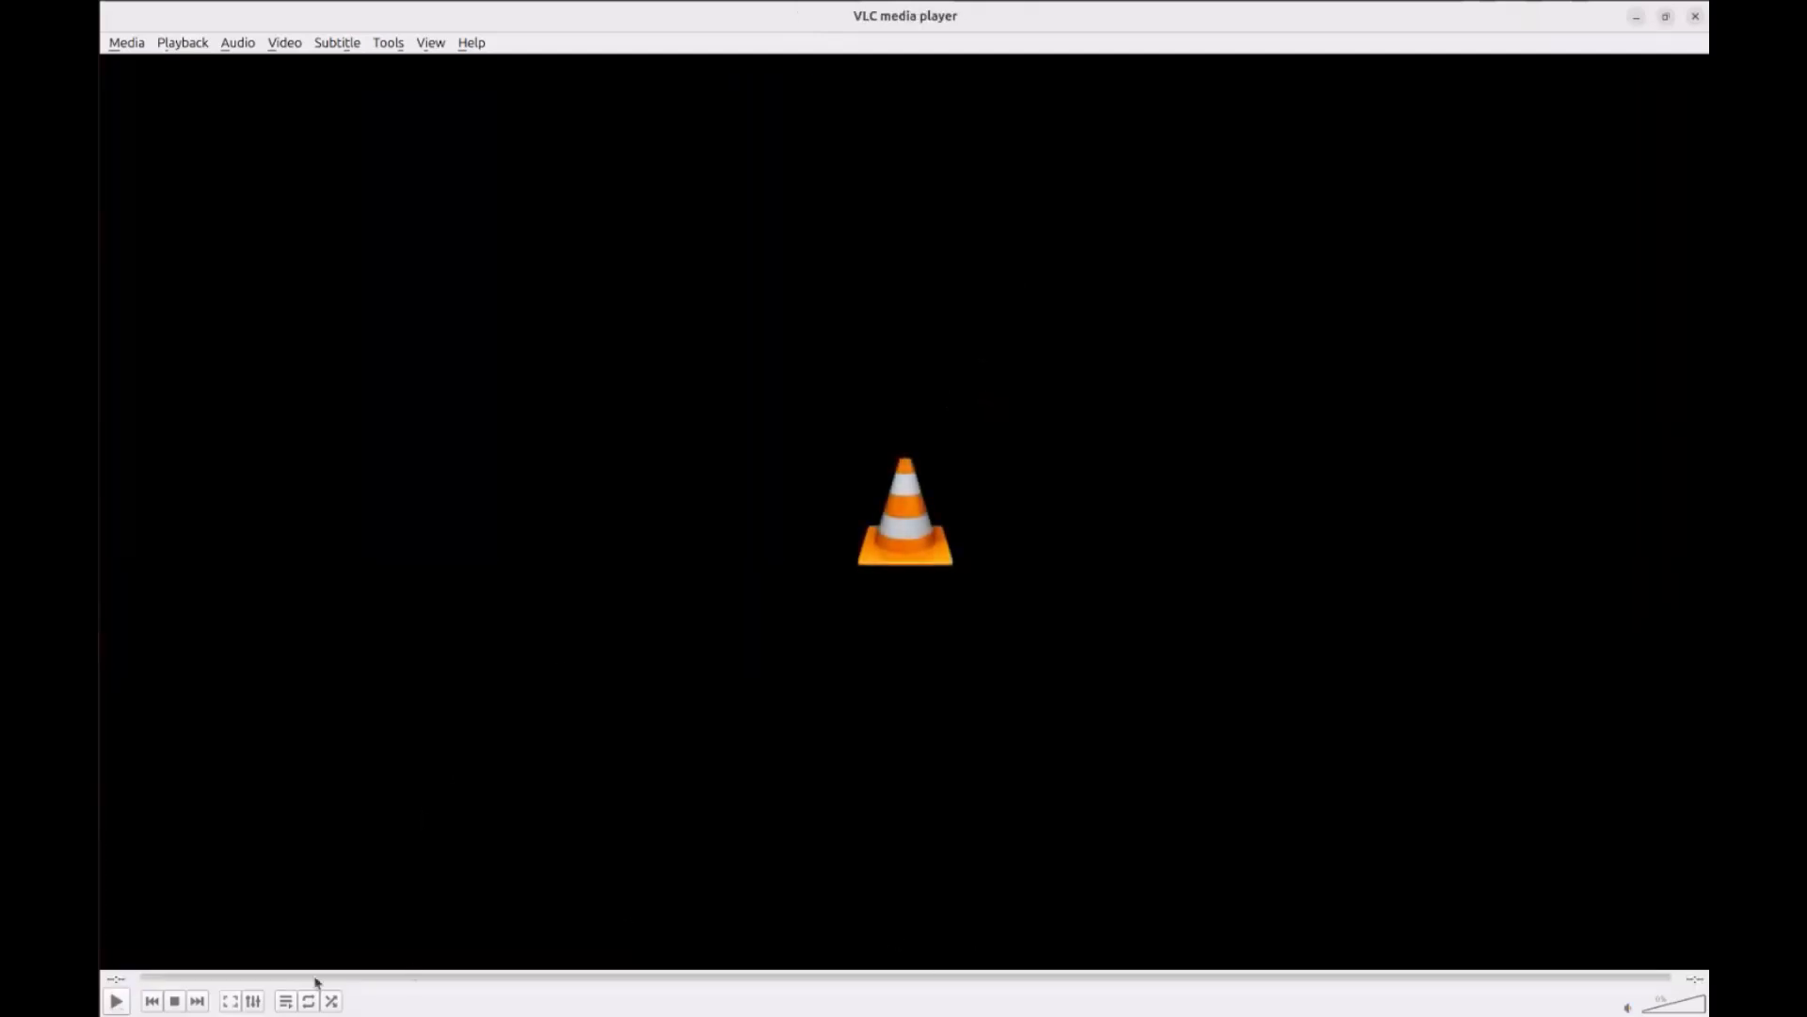
left_click(133, 1006)
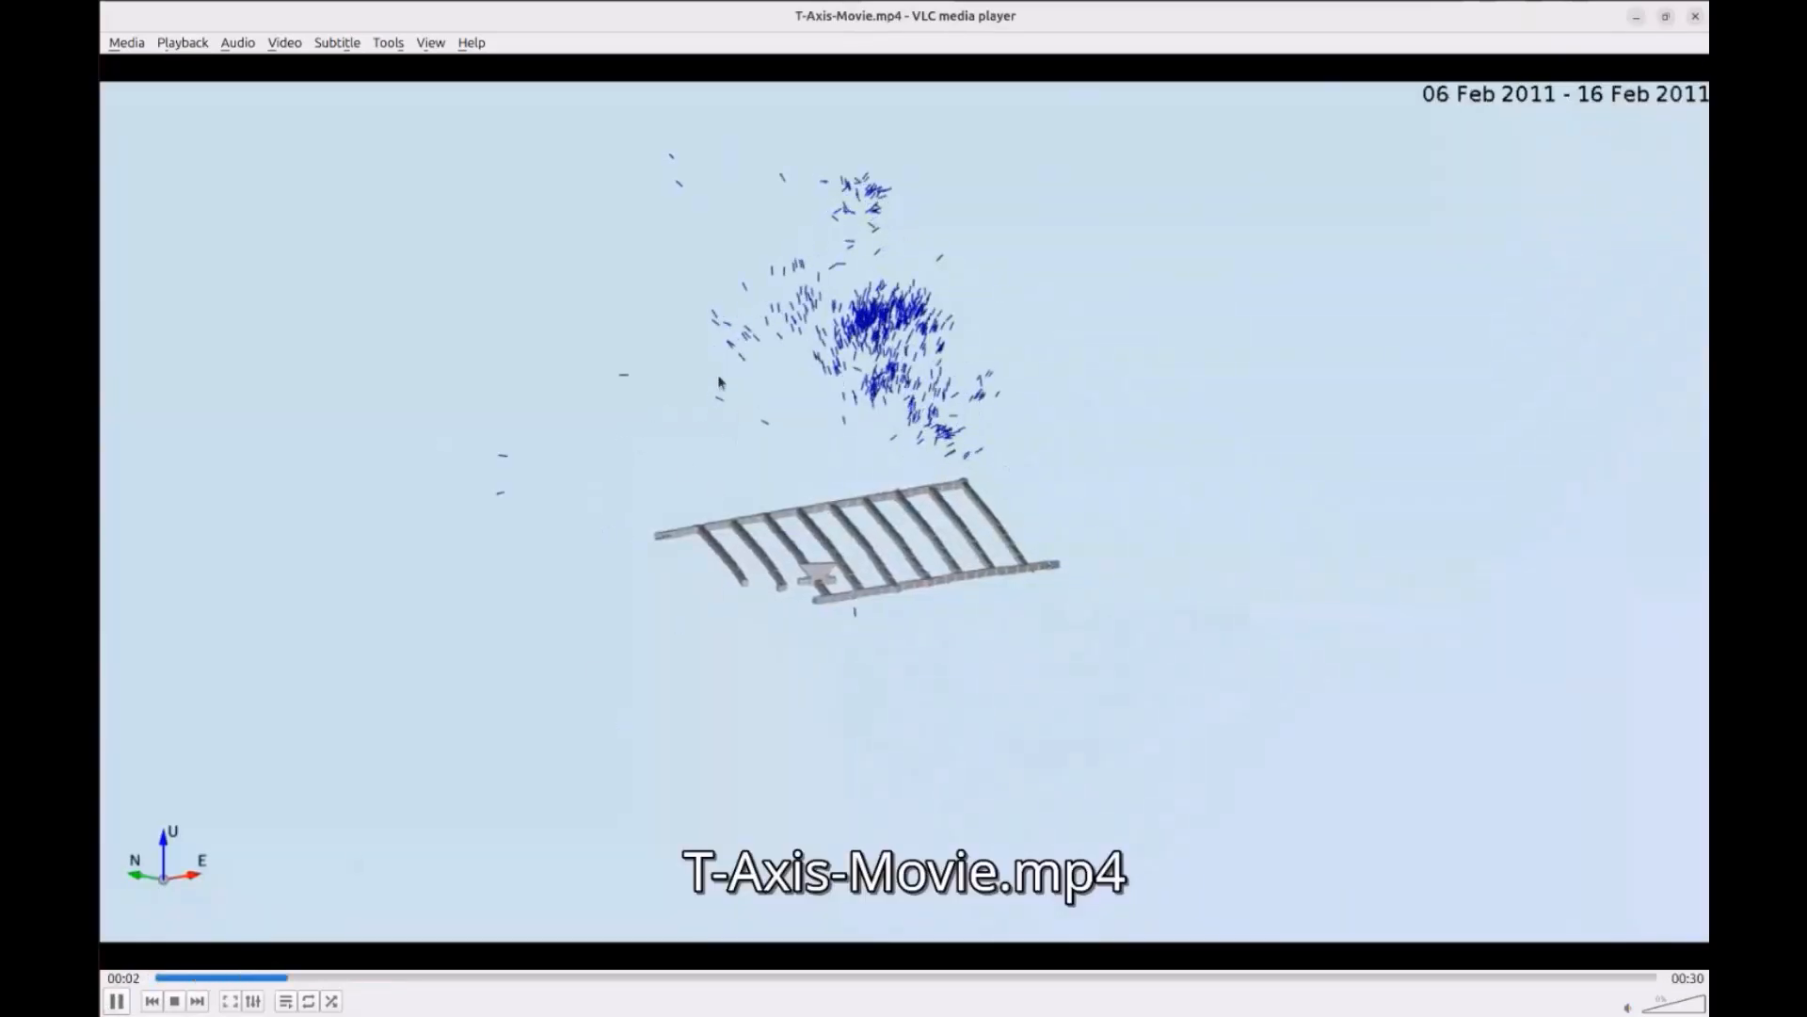
left_click(1695, 18)
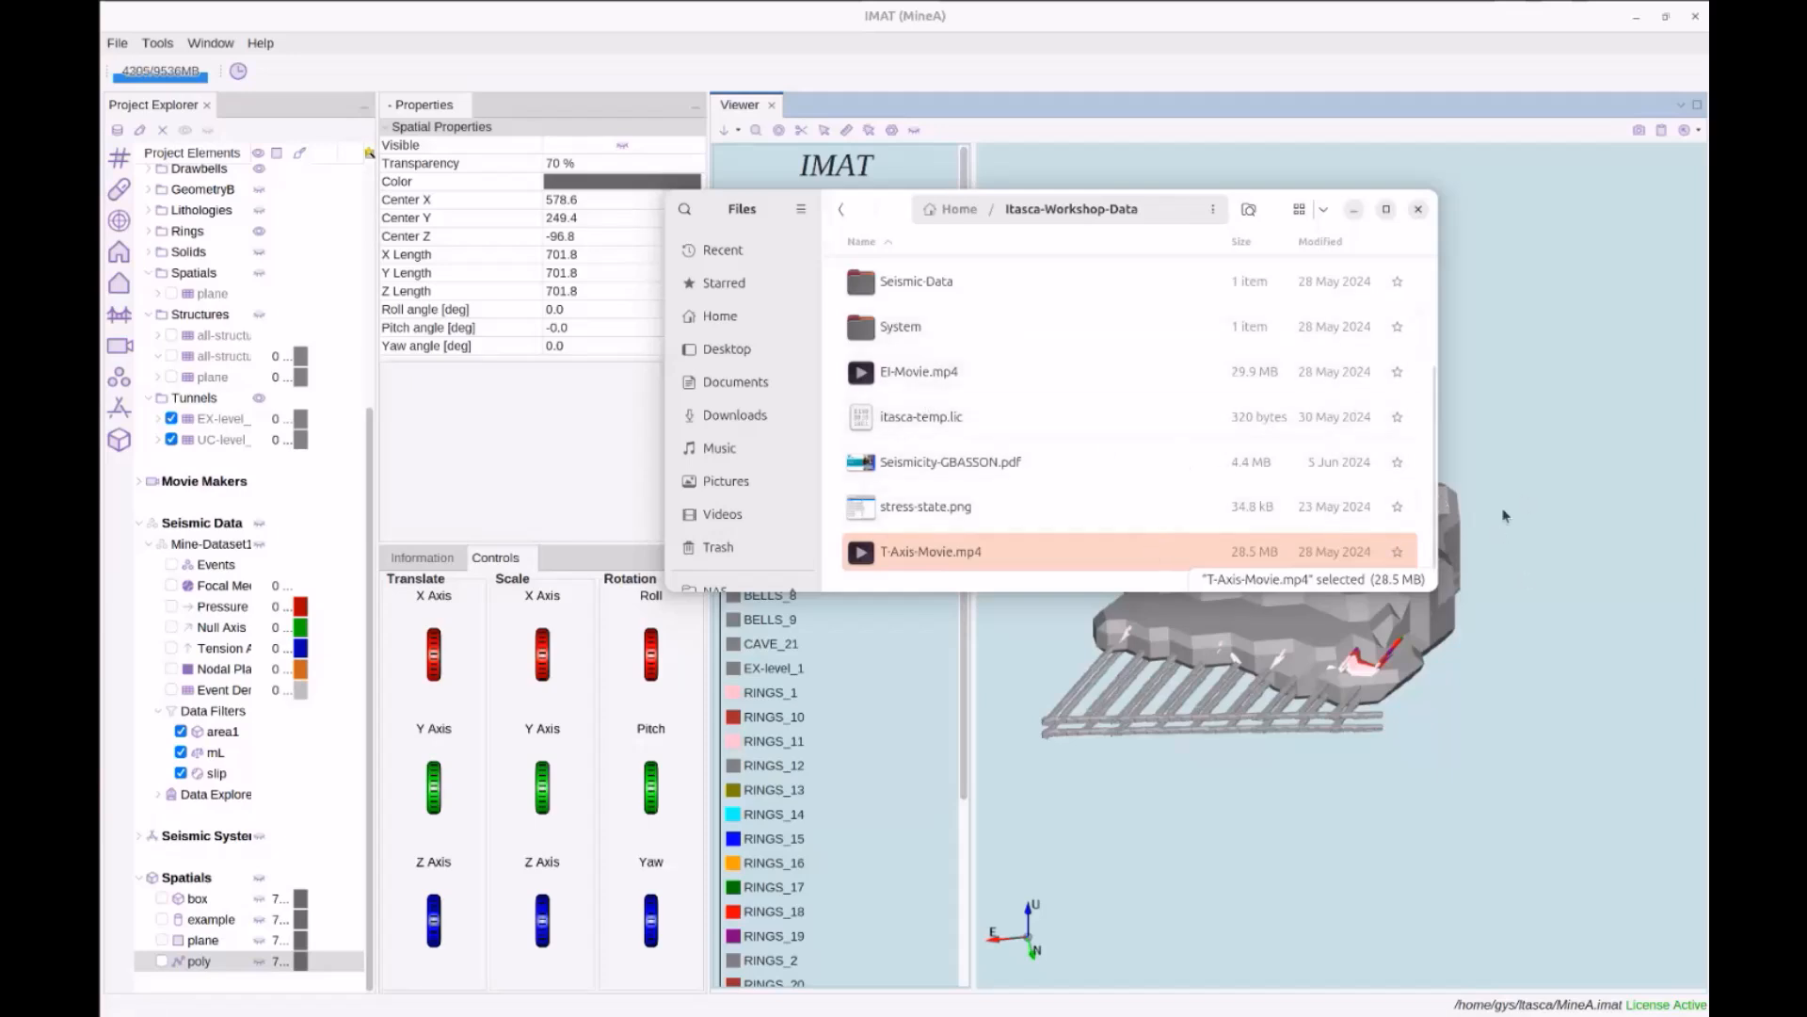
Play El-Movie.mp4 in VLC from the Itasca-Workshop-Data folder
double_click(921, 370)
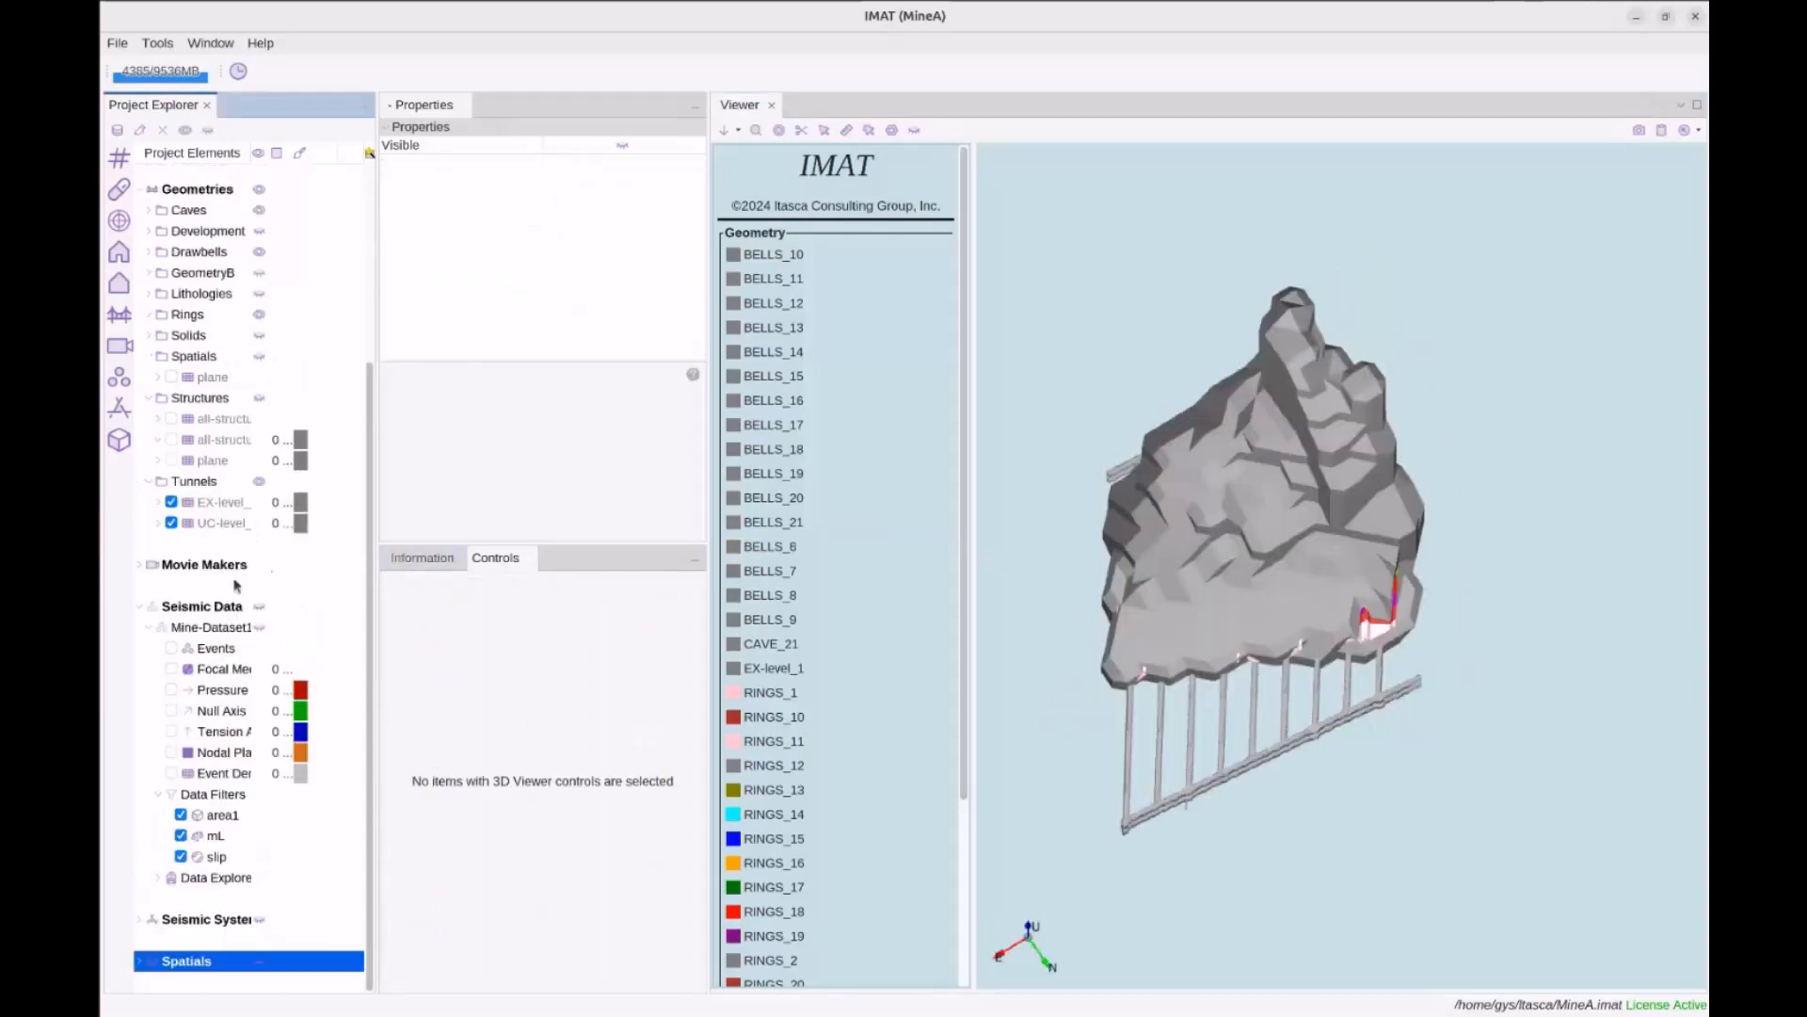
Hide the Caves and Rings geometries in Project Explorer
scroll(232, 584, "up", 3)
scroll(232, 584, "down", 3)
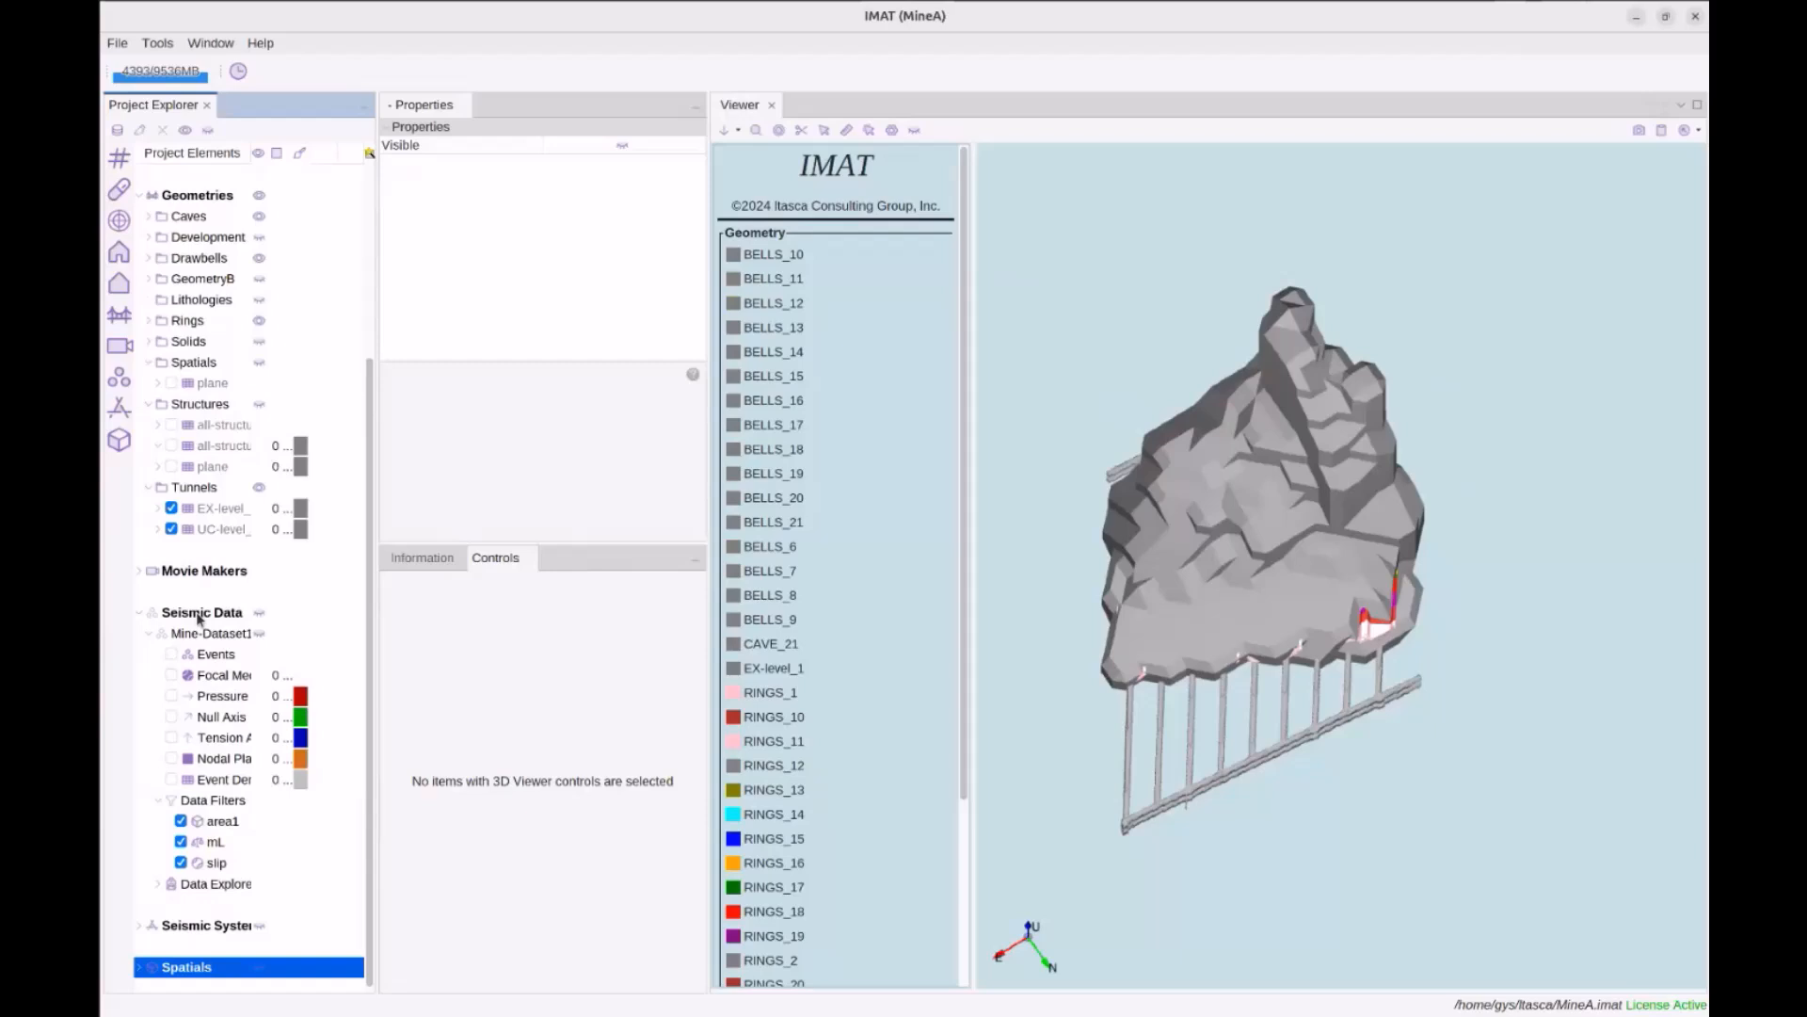
scroll(251, 515, "up", 2)
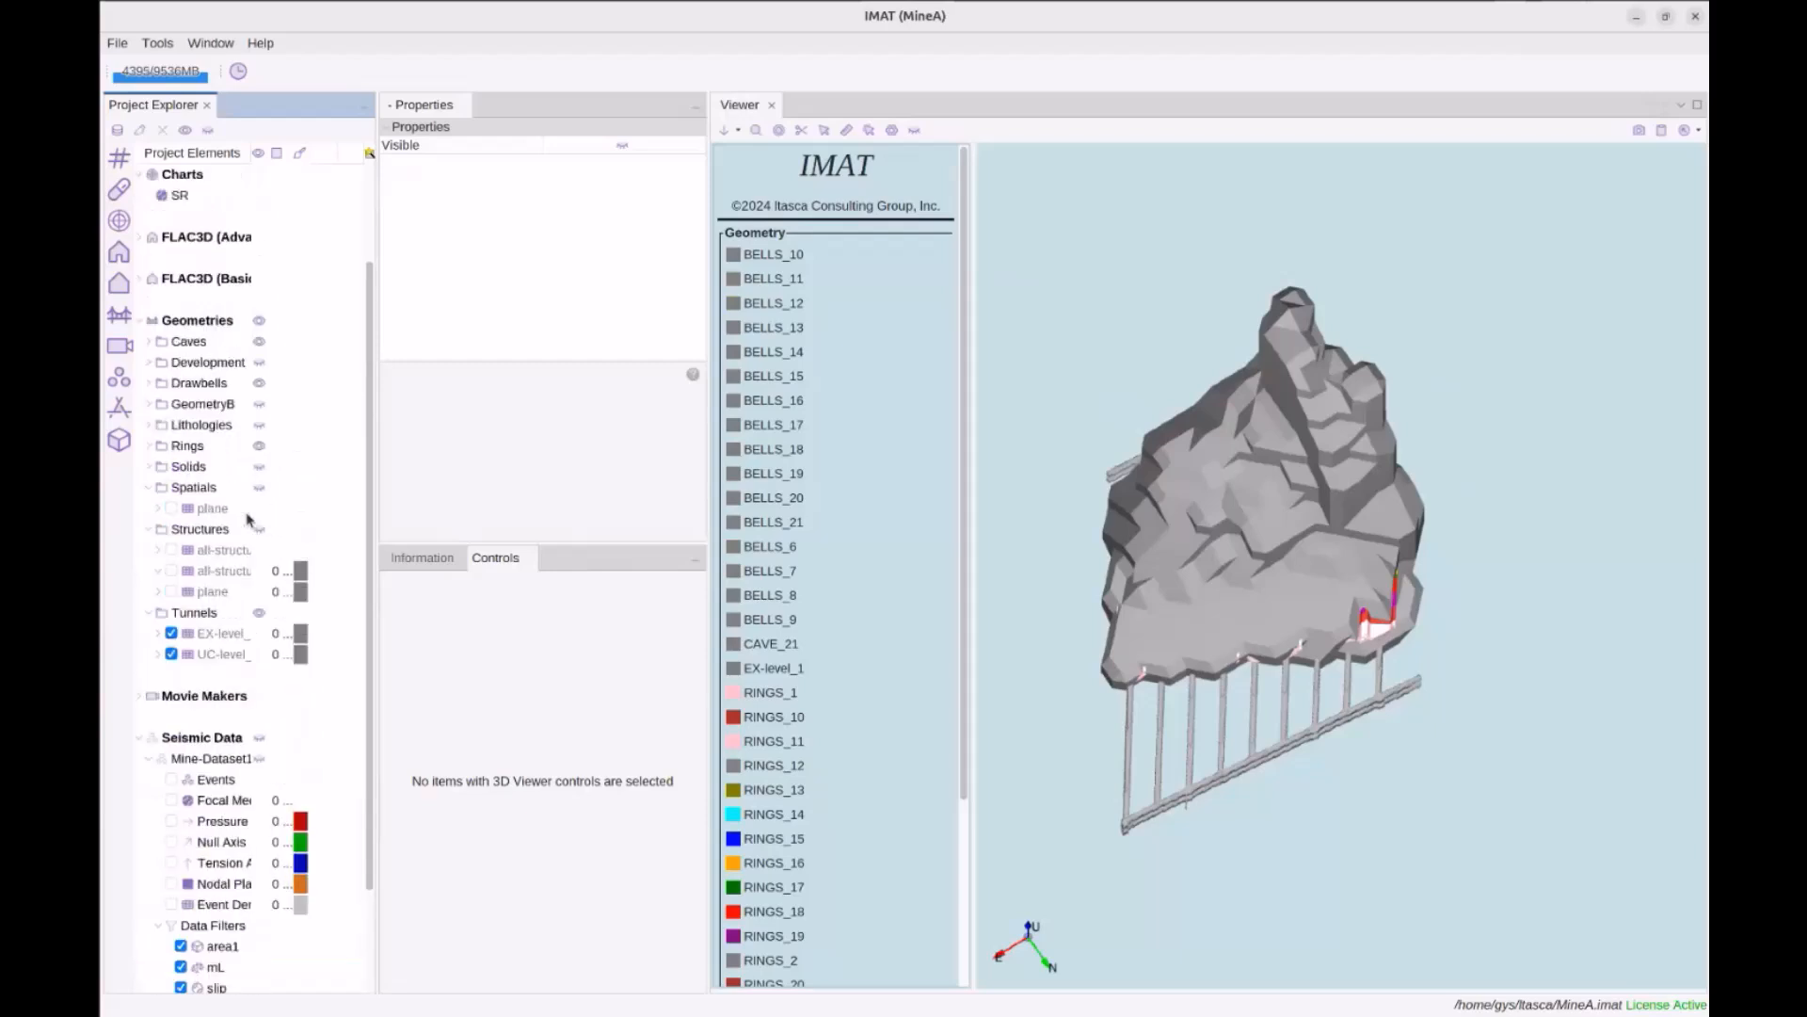
scroll(249, 518, "down", 2)
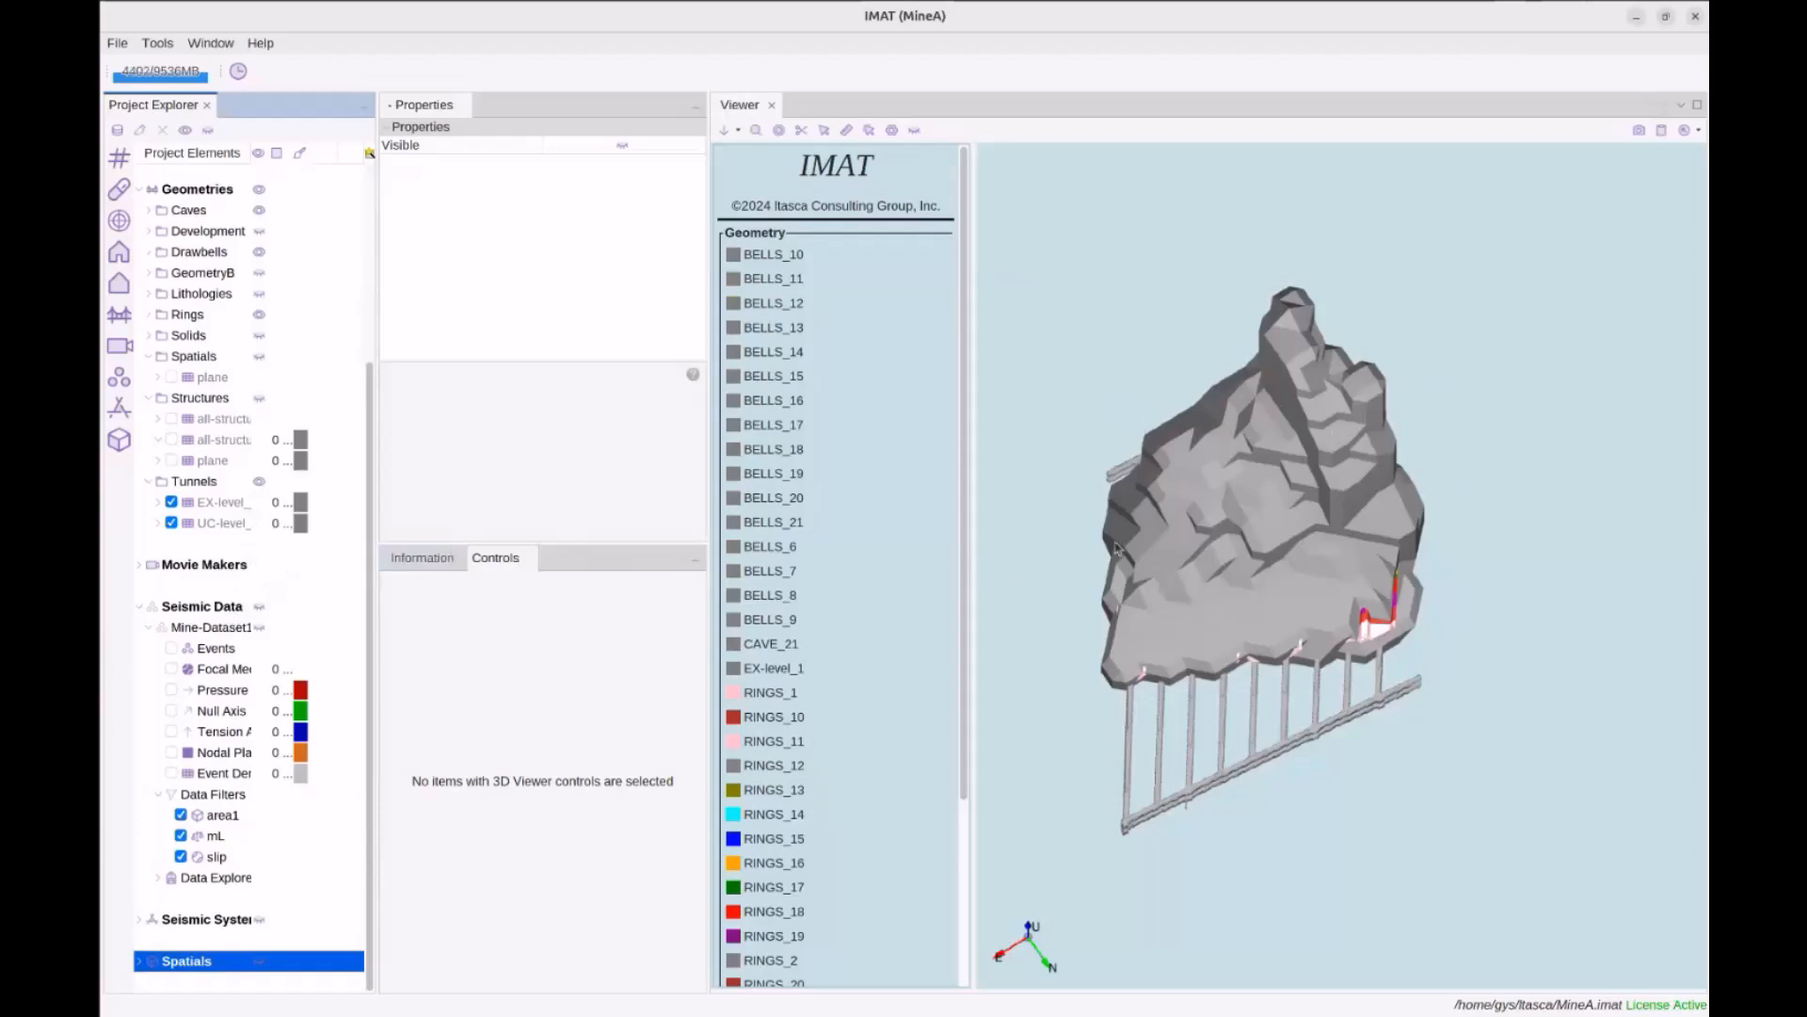
left_click_drag(1118, 546, 1143, 546)
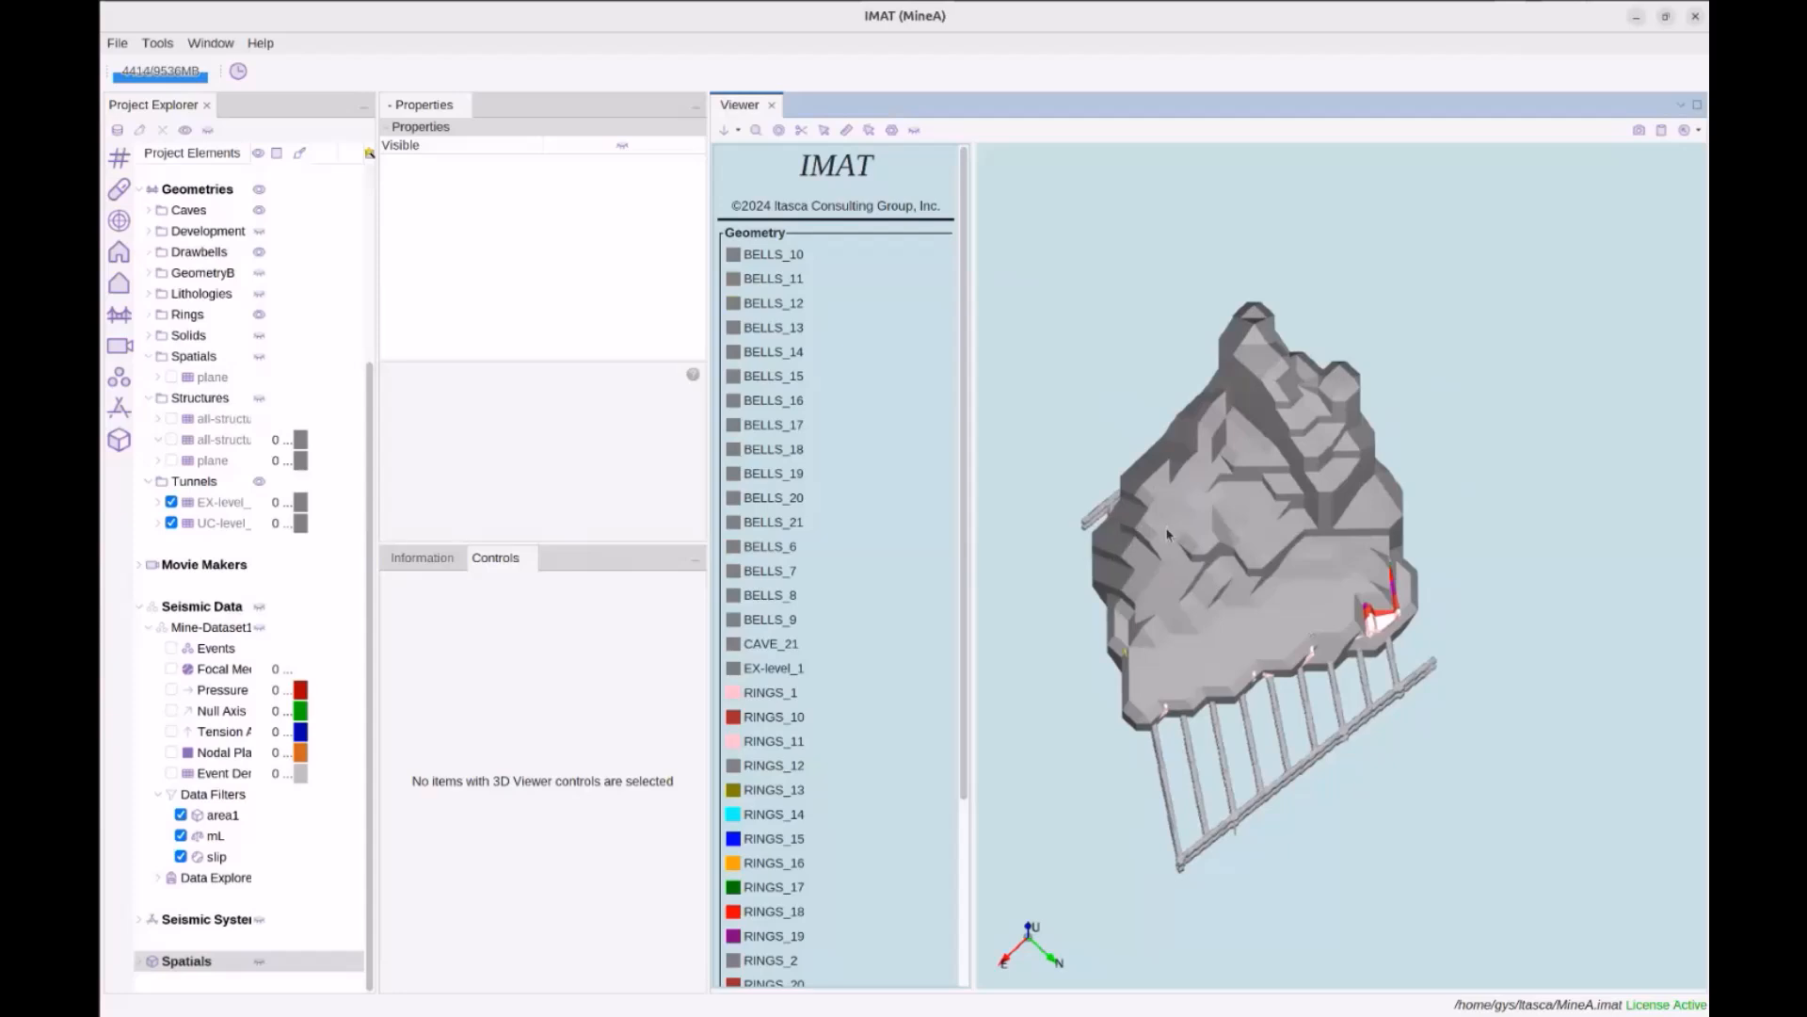
mouse_move(1187, 600)
left_mouse_down()
mouse_move(1193, 583)
mouse_move(1164, 583)
left_mouse_up()
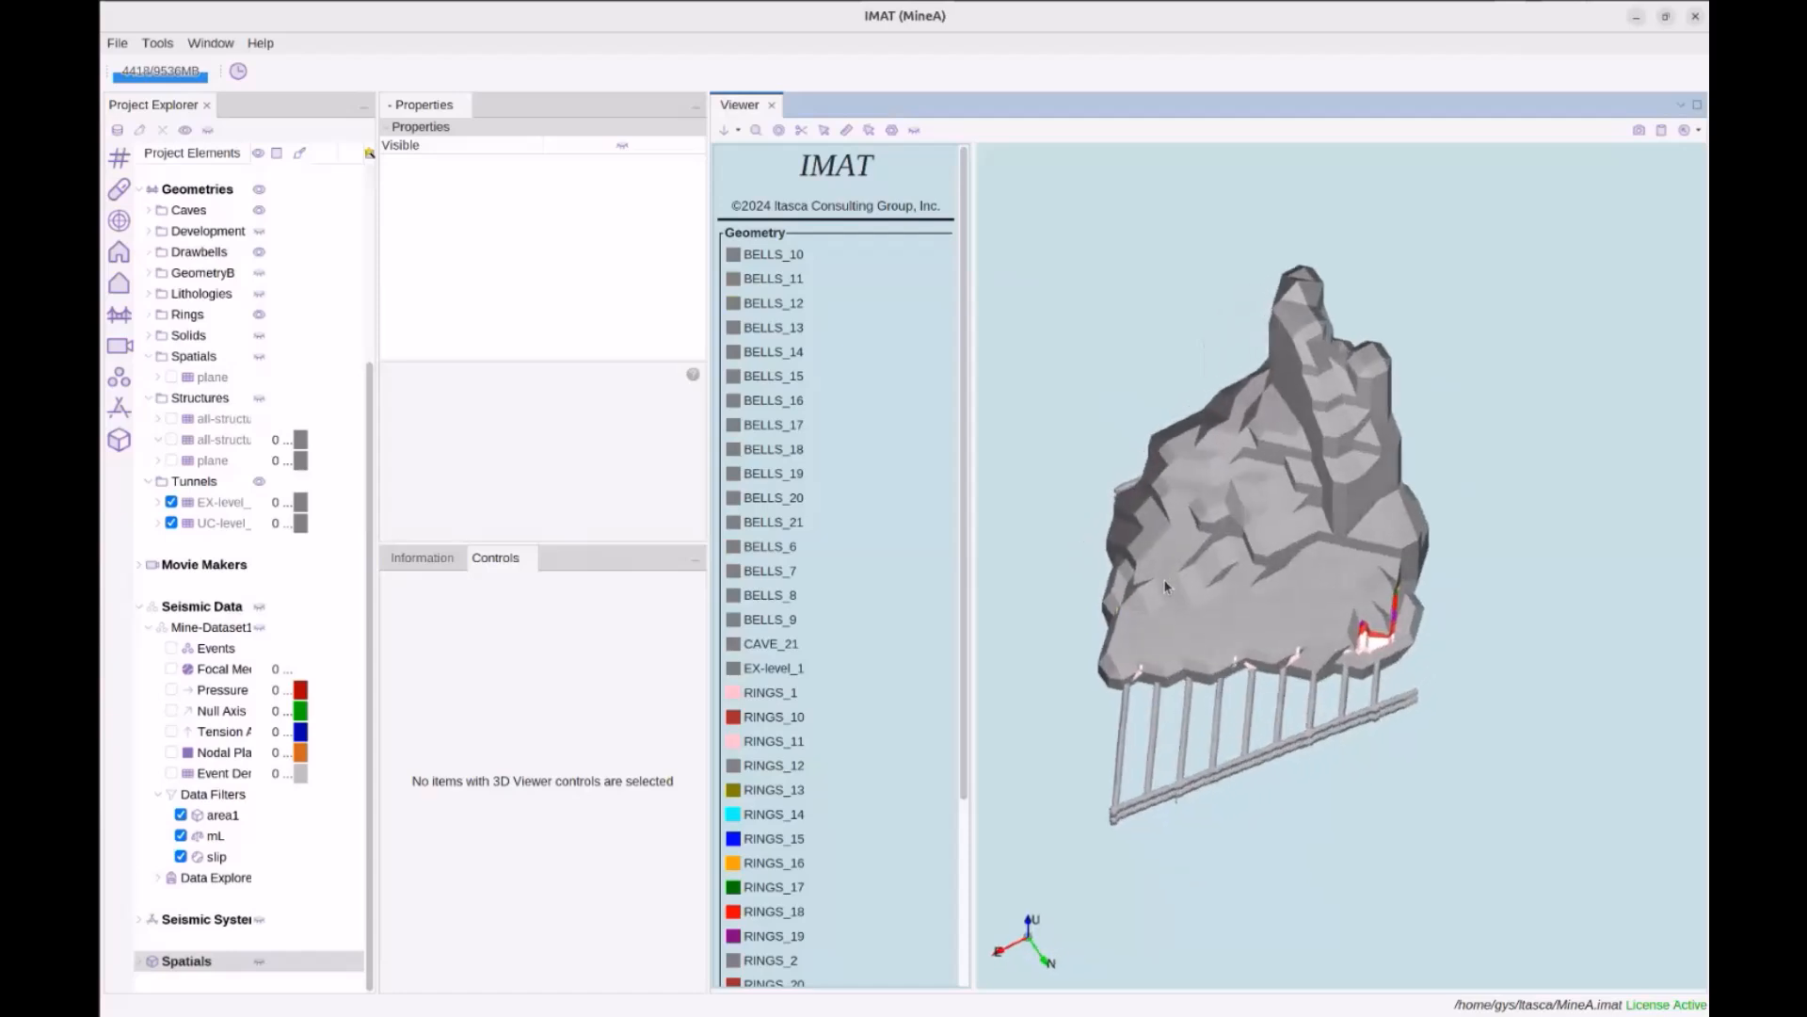
left_click_drag(1165, 586, 1169, 563)
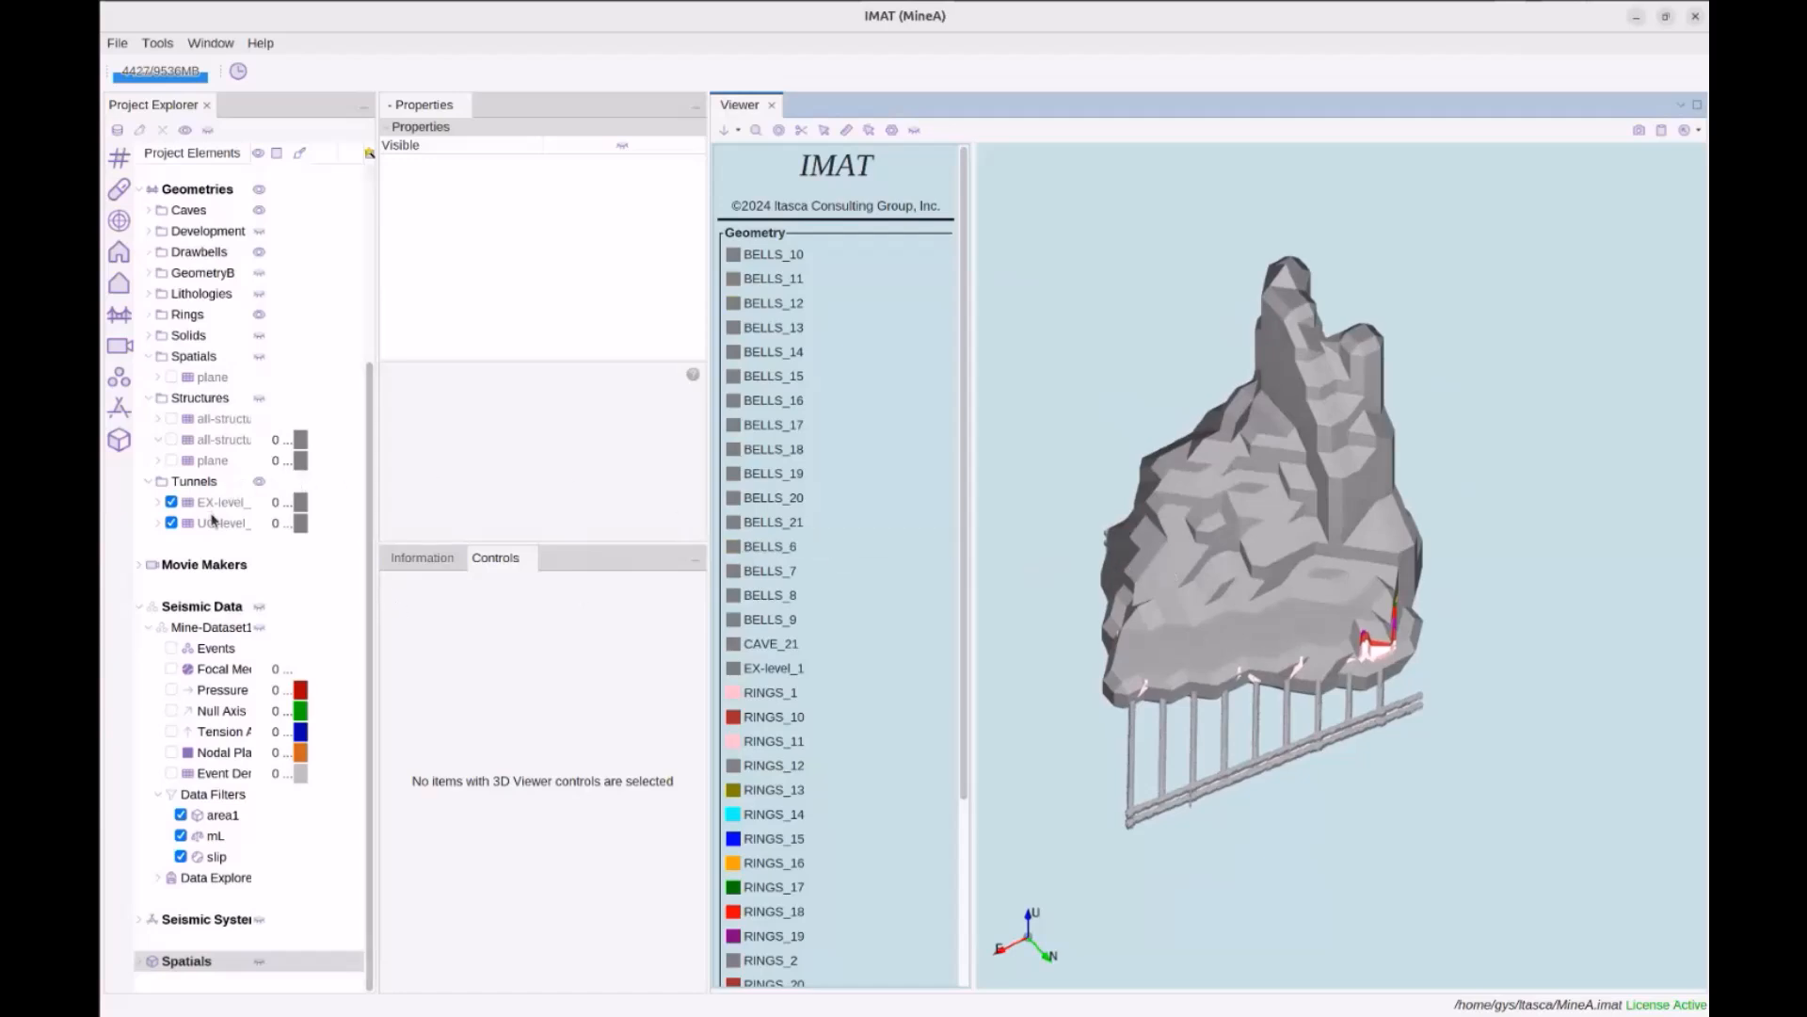
scroll(212, 519, "up", 5)
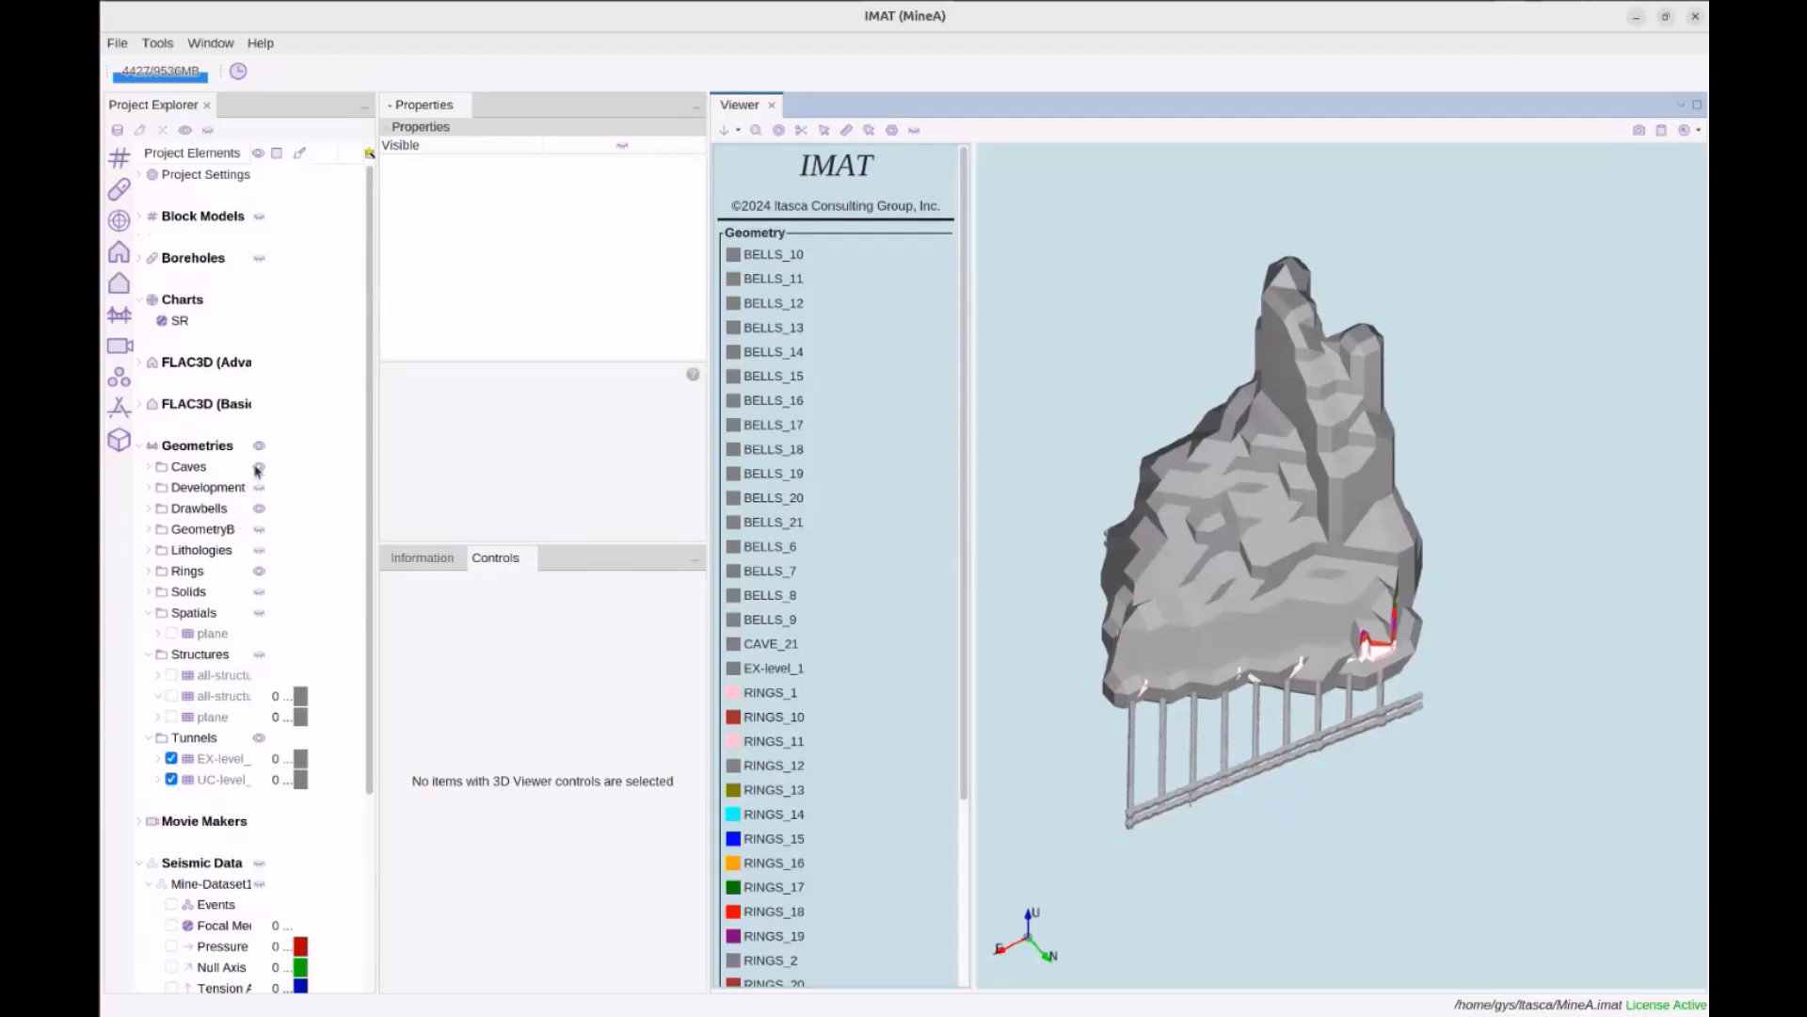
left_click(259, 468)
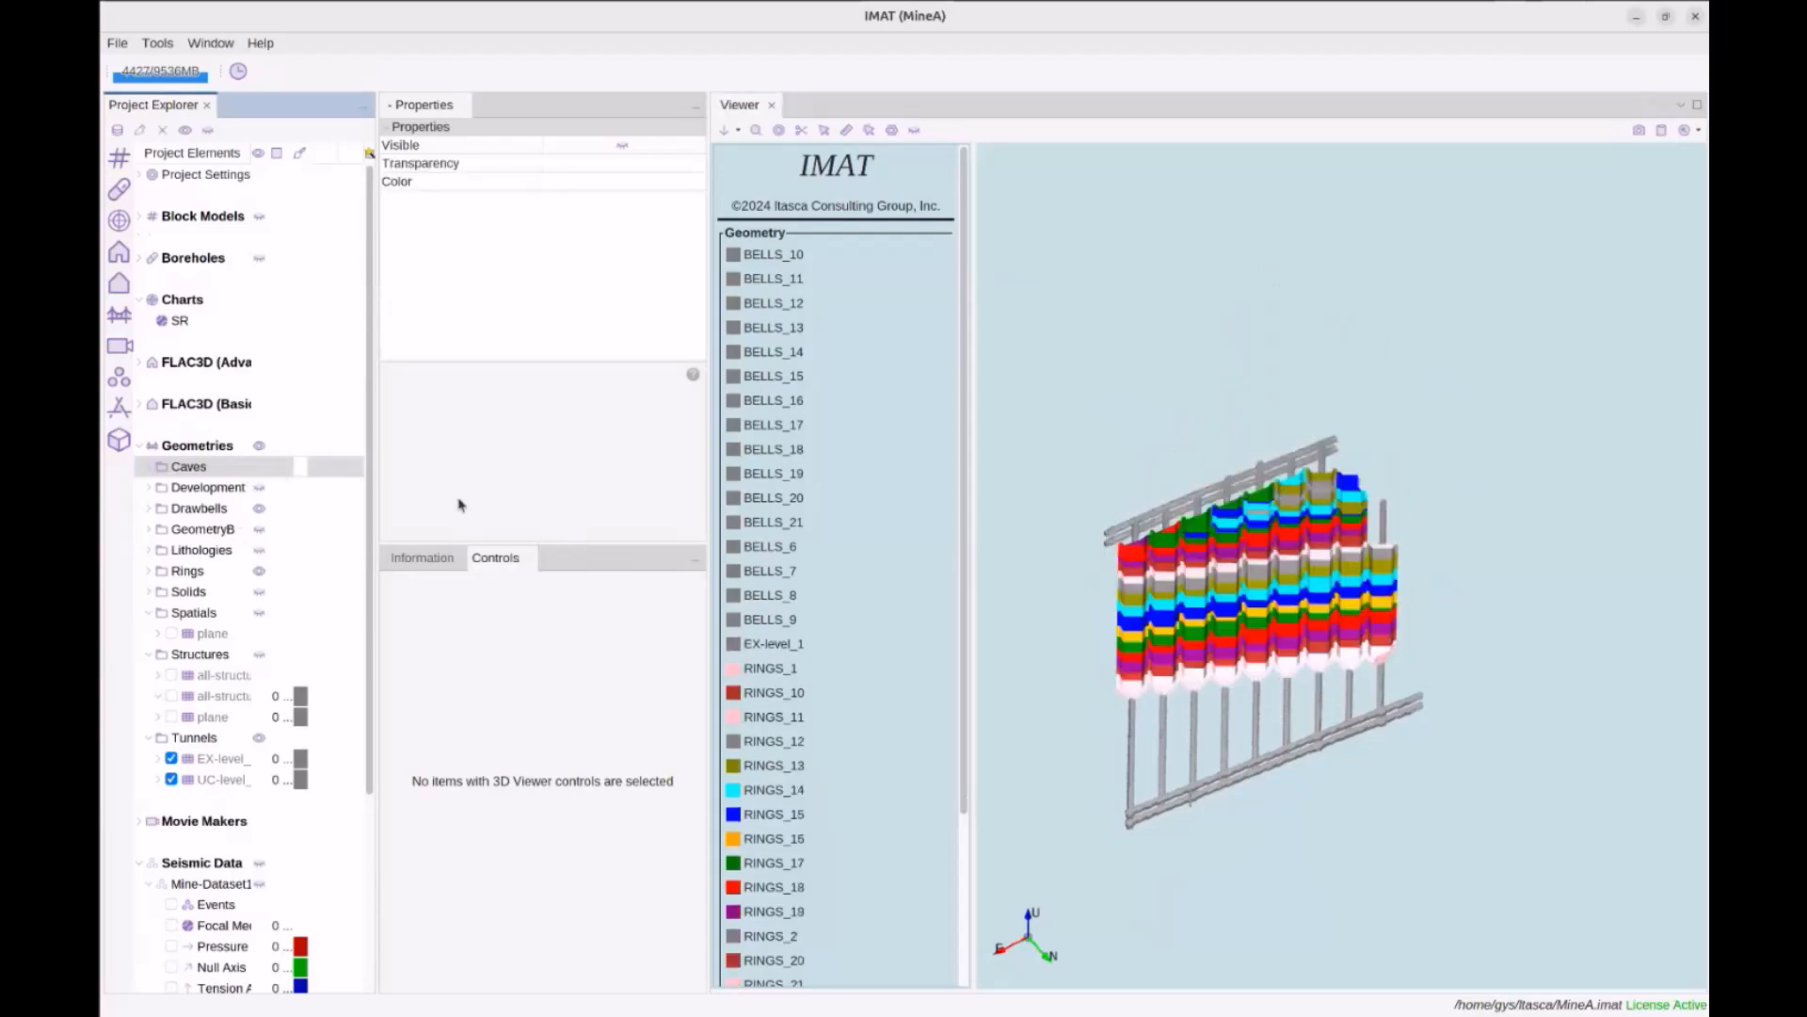
left_click(259, 572)
Orbit the remaining tunnels to a clearer angle and select EX-level_1
left_click_drag(1243, 565, 1285, 563)
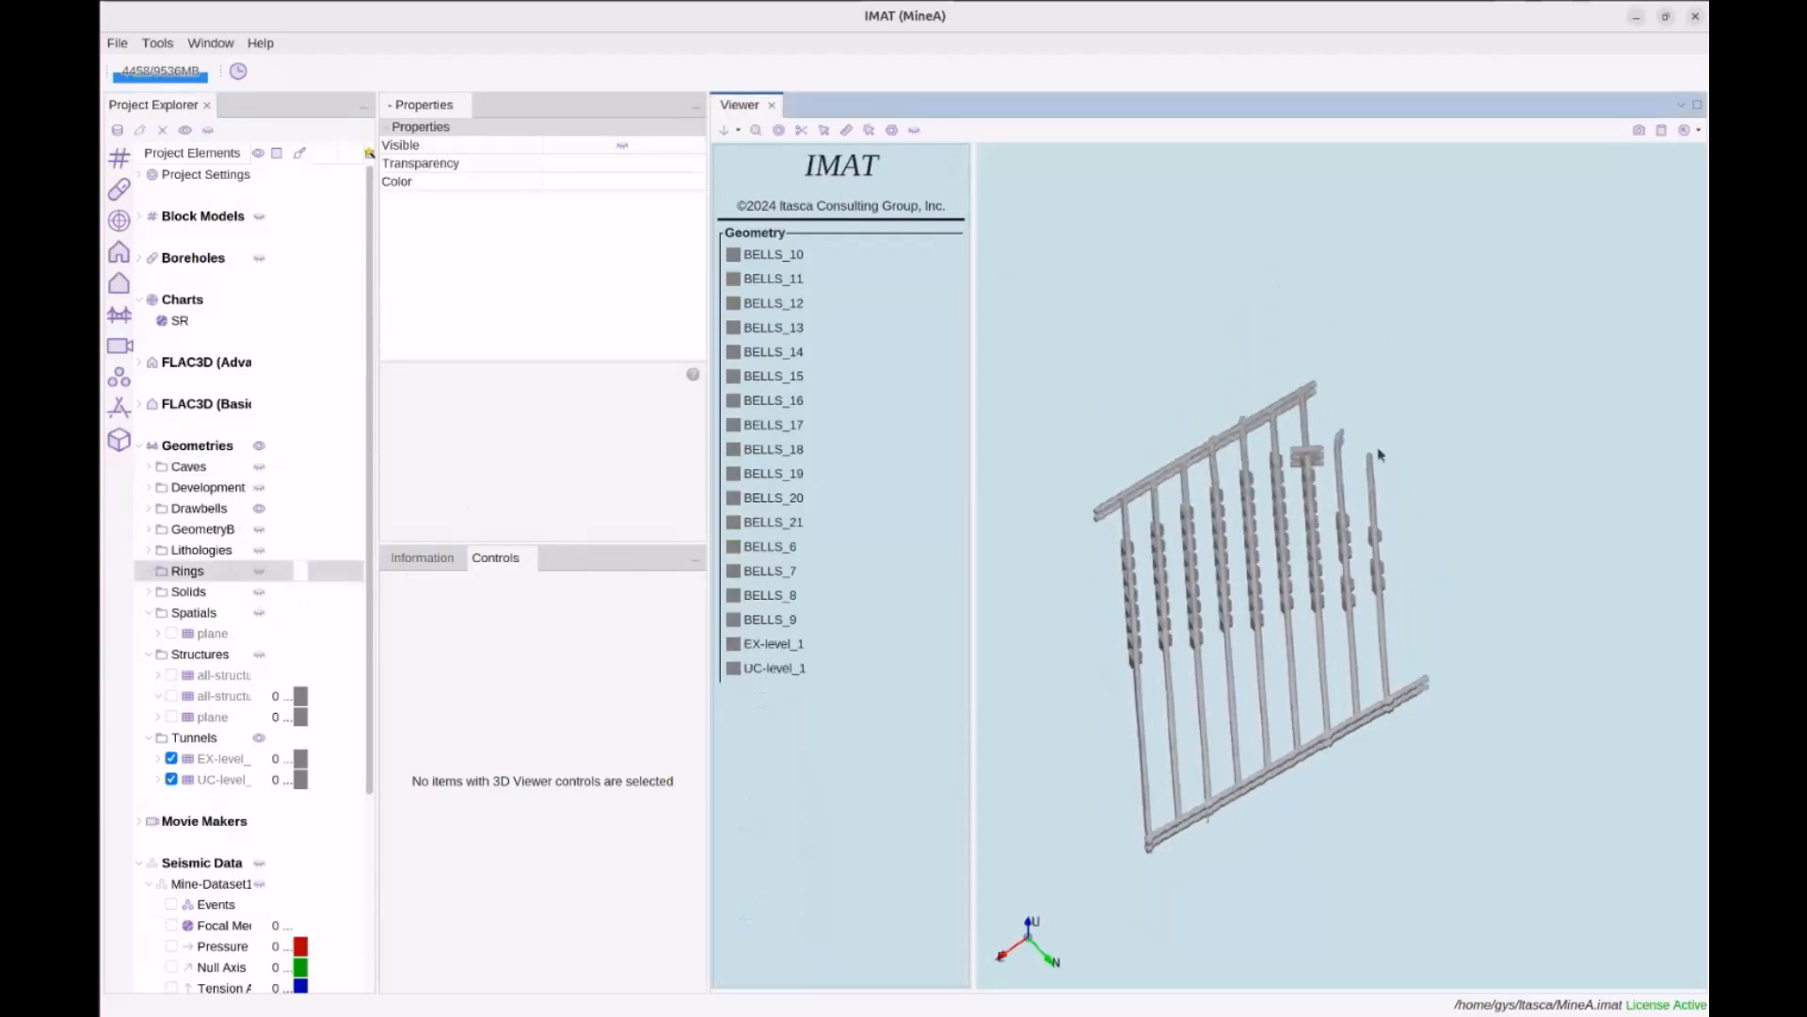
left_click_drag(1331, 450, 944, 621)
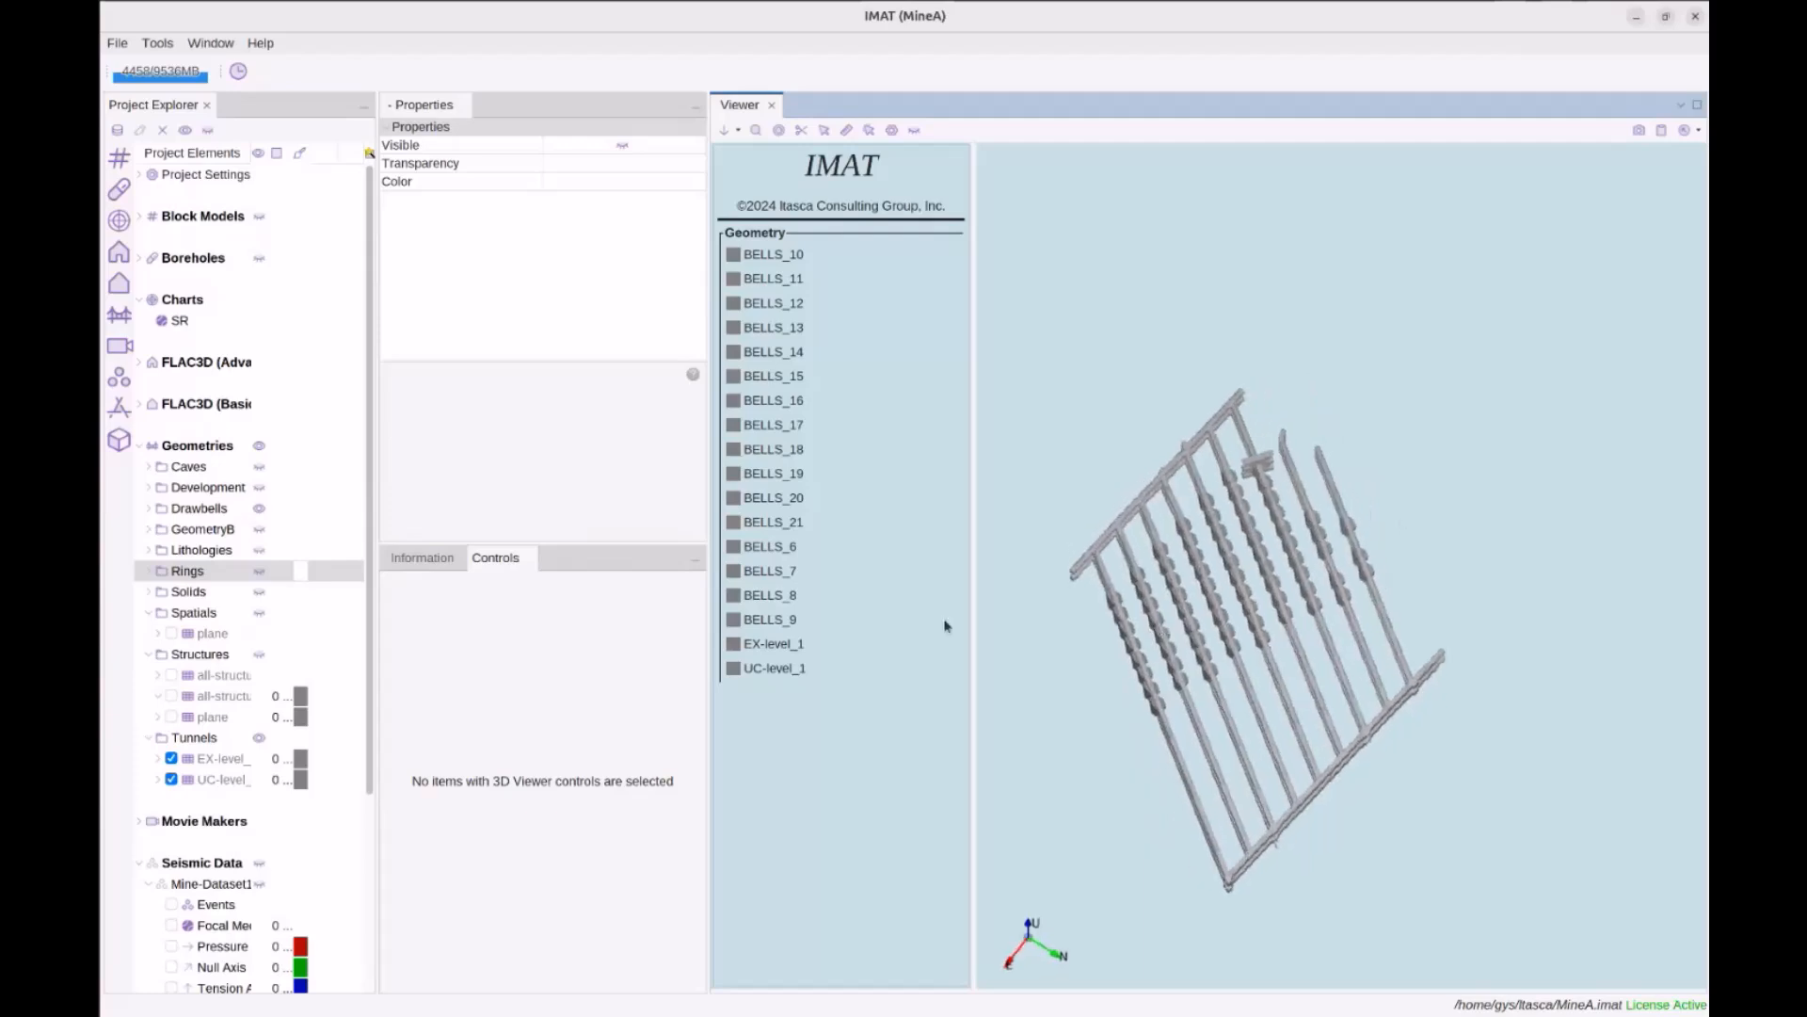
left_click(179, 759)
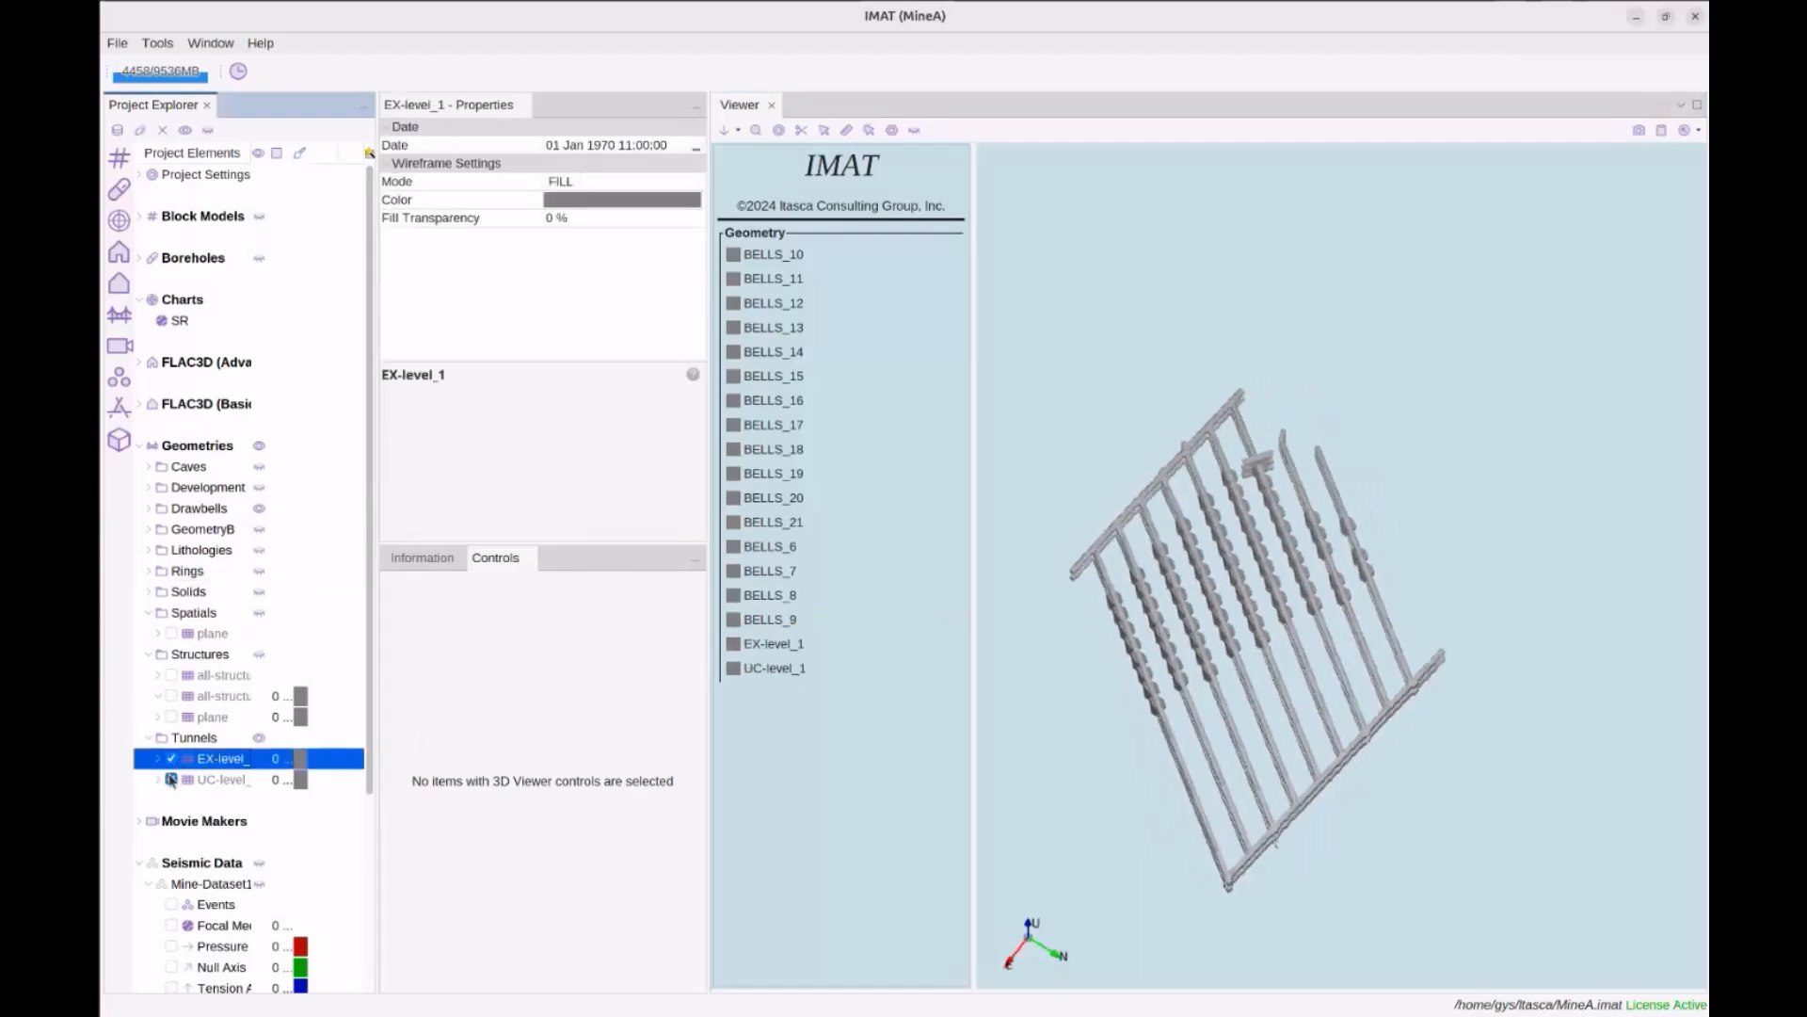
Combine EX-level_1 and UC-level_1 into a new geometry named combined-dev
left_click(212, 775)
left_click(217, 765, "ctrl")
right_click(217, 765)
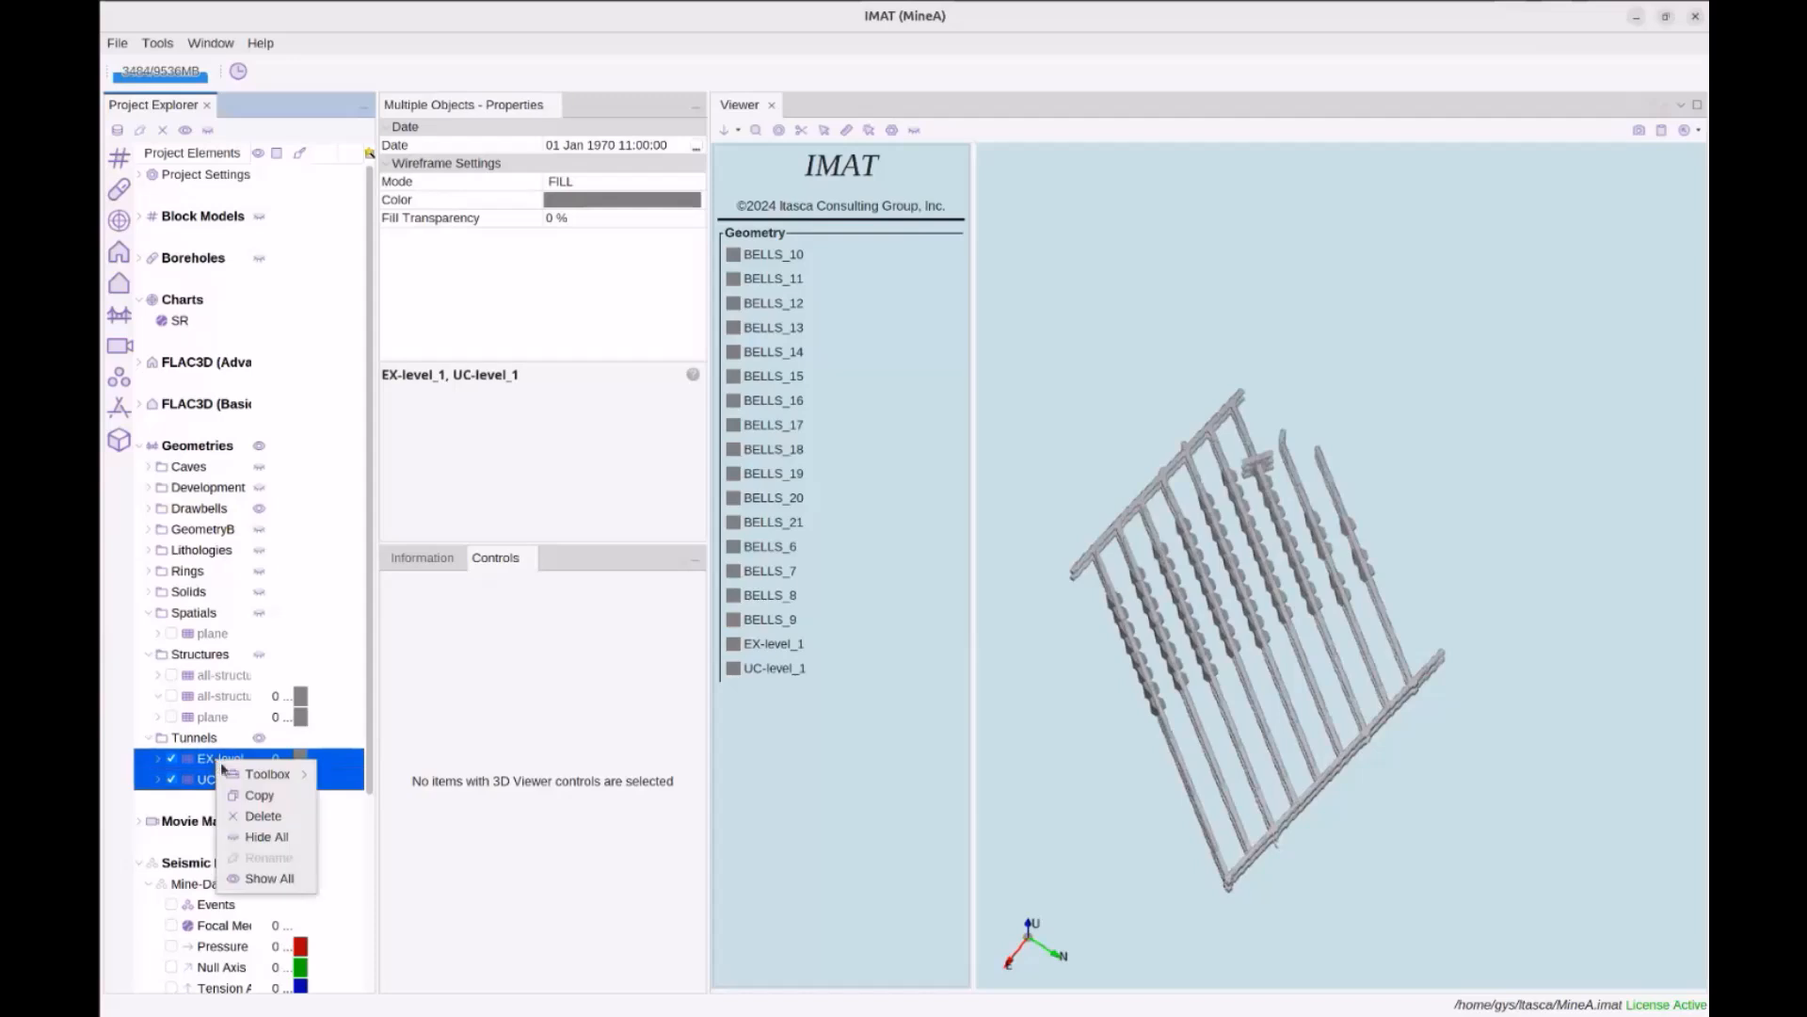
mouse_move(268, 774)
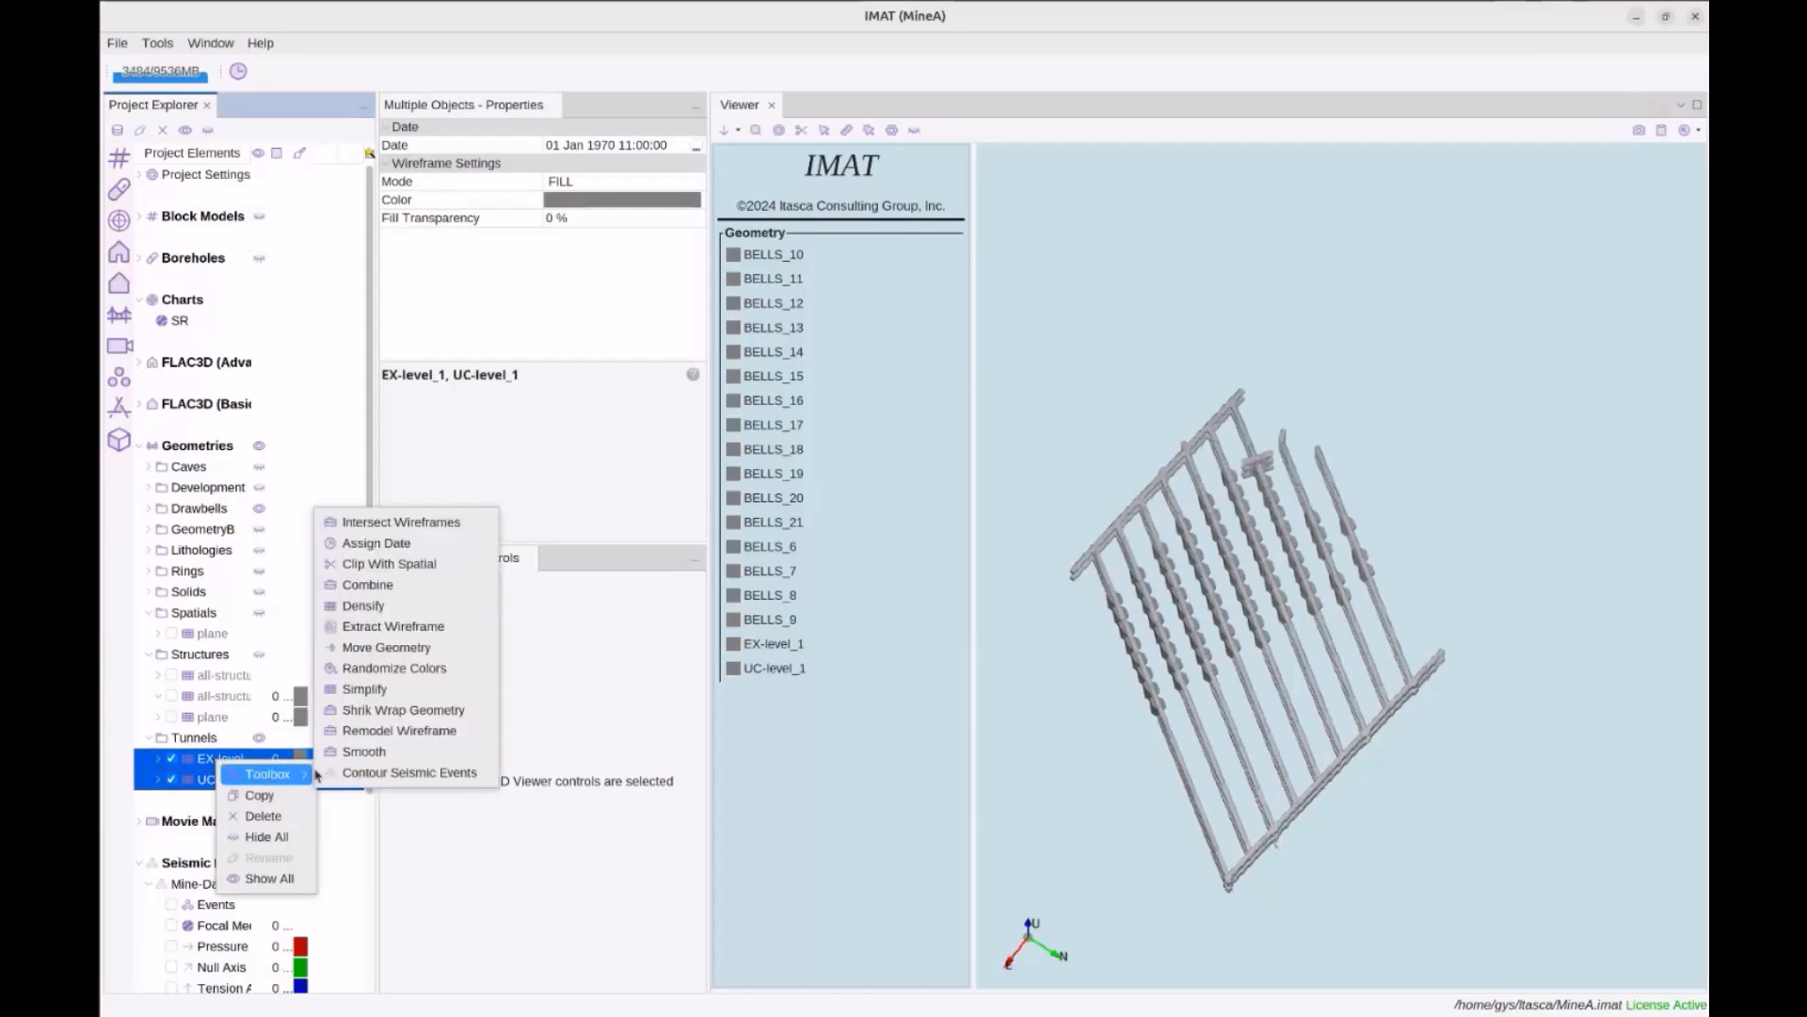
left_click(405, 584)
type("combined-dev")
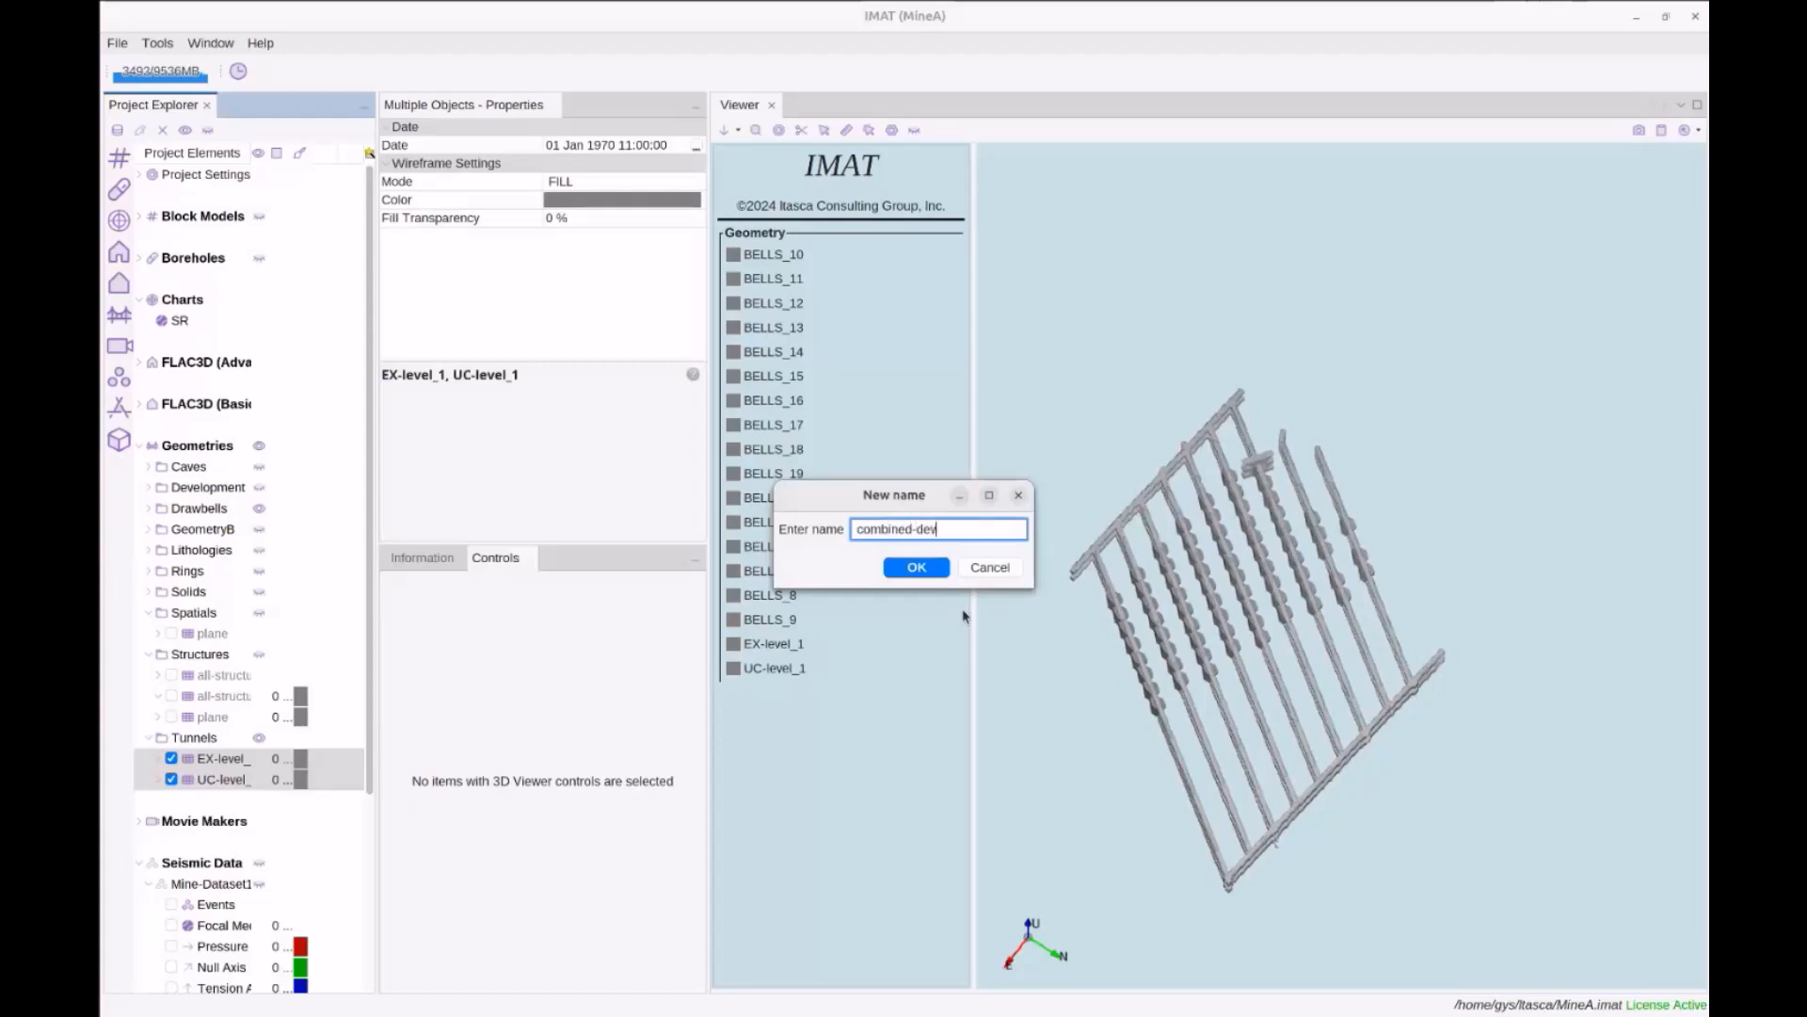
key("Return")
Hide UC-level_1 and EX-level_1 so only combined-dev shows, and inspect it
left_click(170, 801)
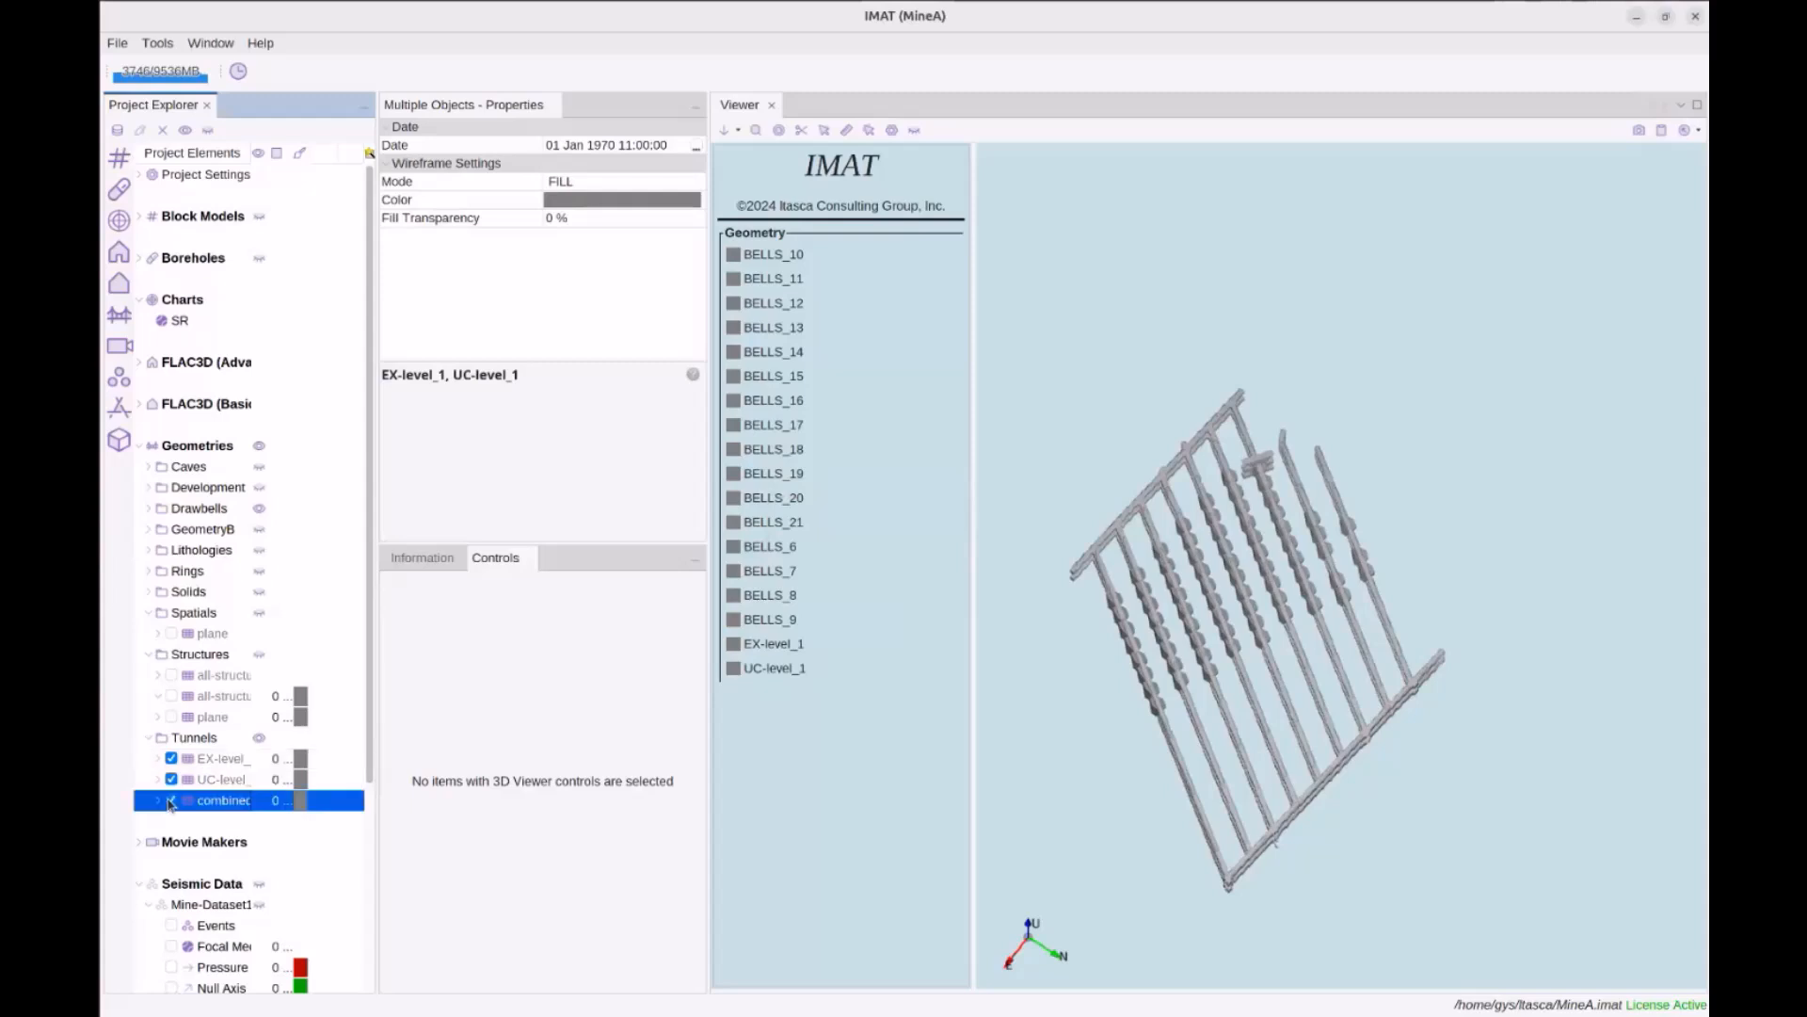
left_click(171, 779)
left_click(172, 758)
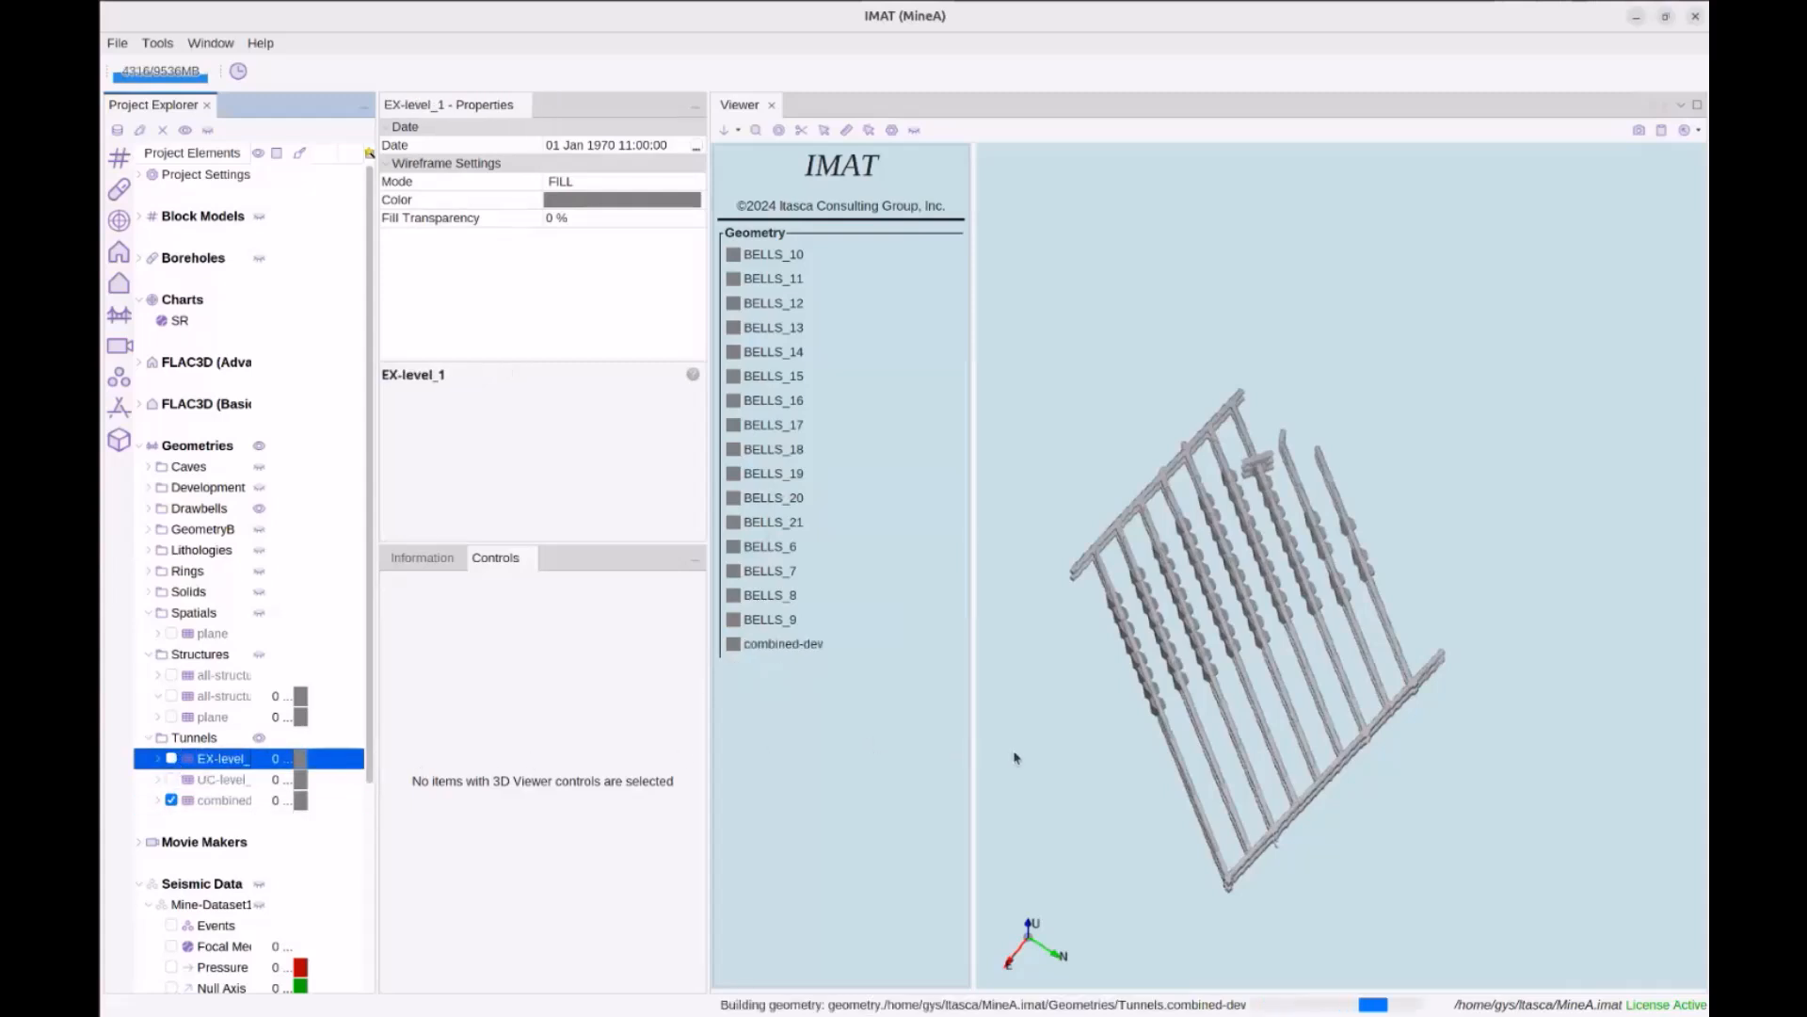
left_click_drag(1199, 783, 1203, 766)
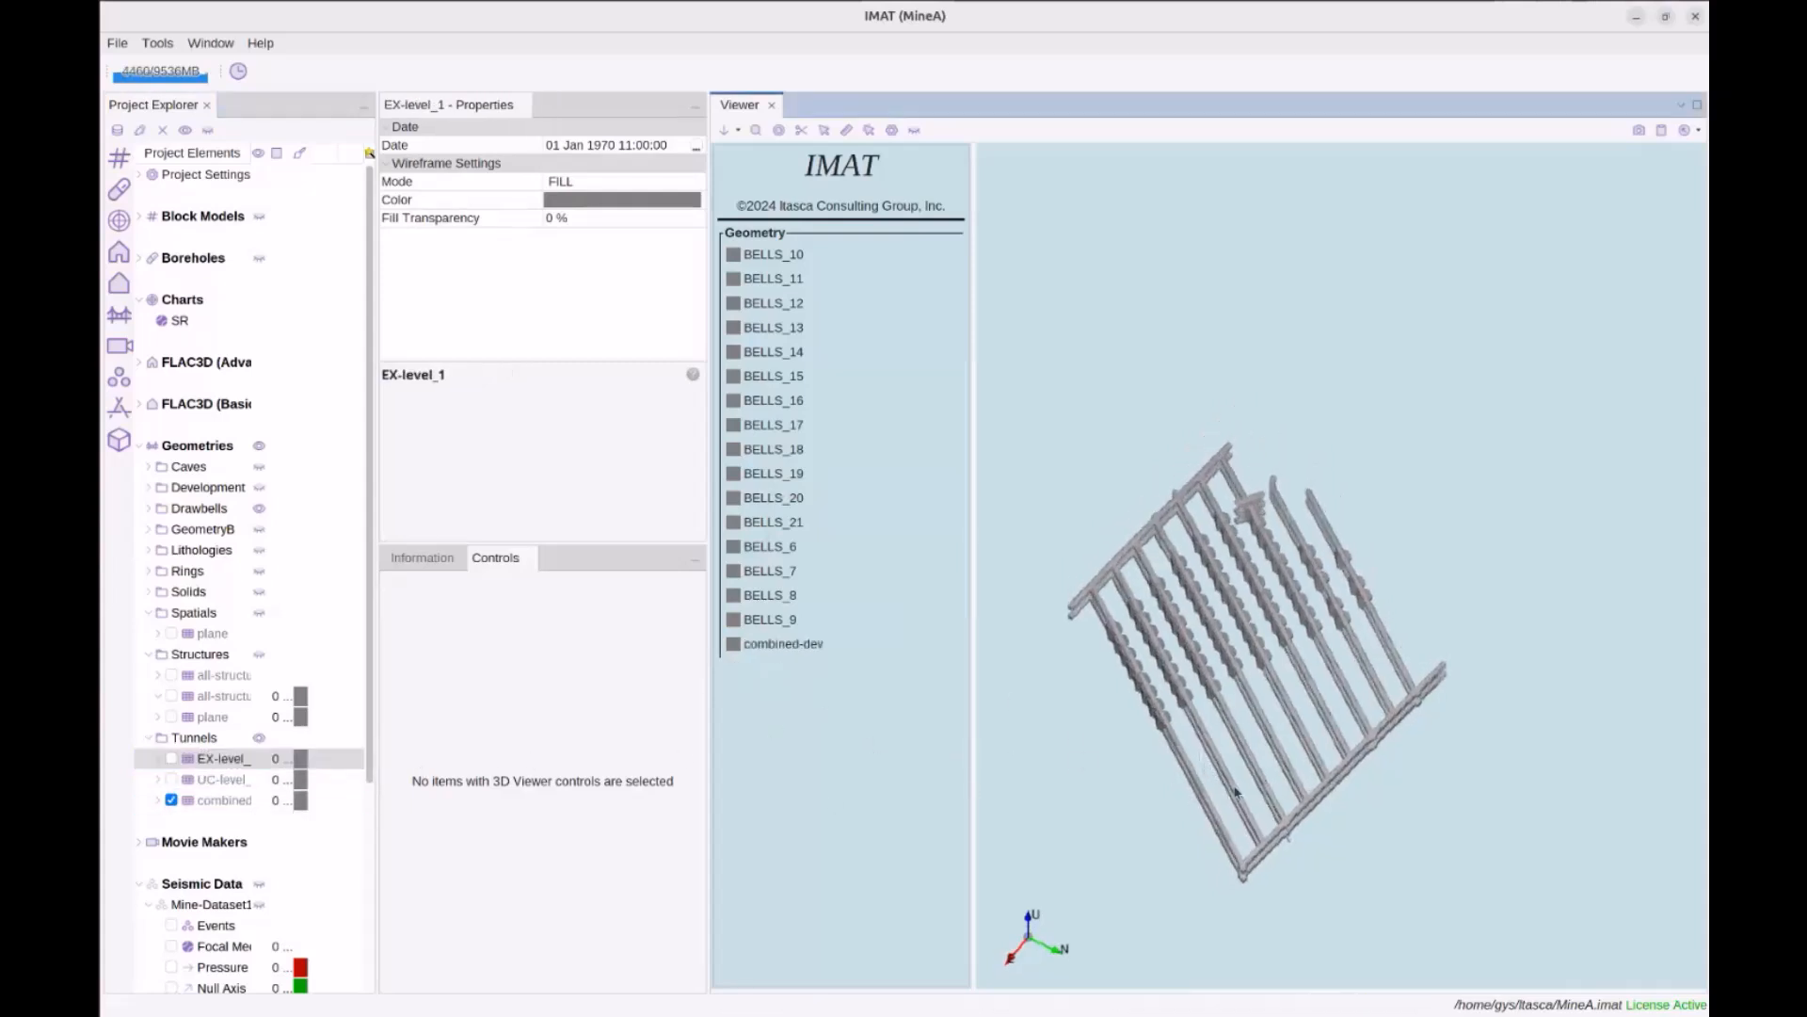
left_click_drag(1350, 629, 1299, 577)
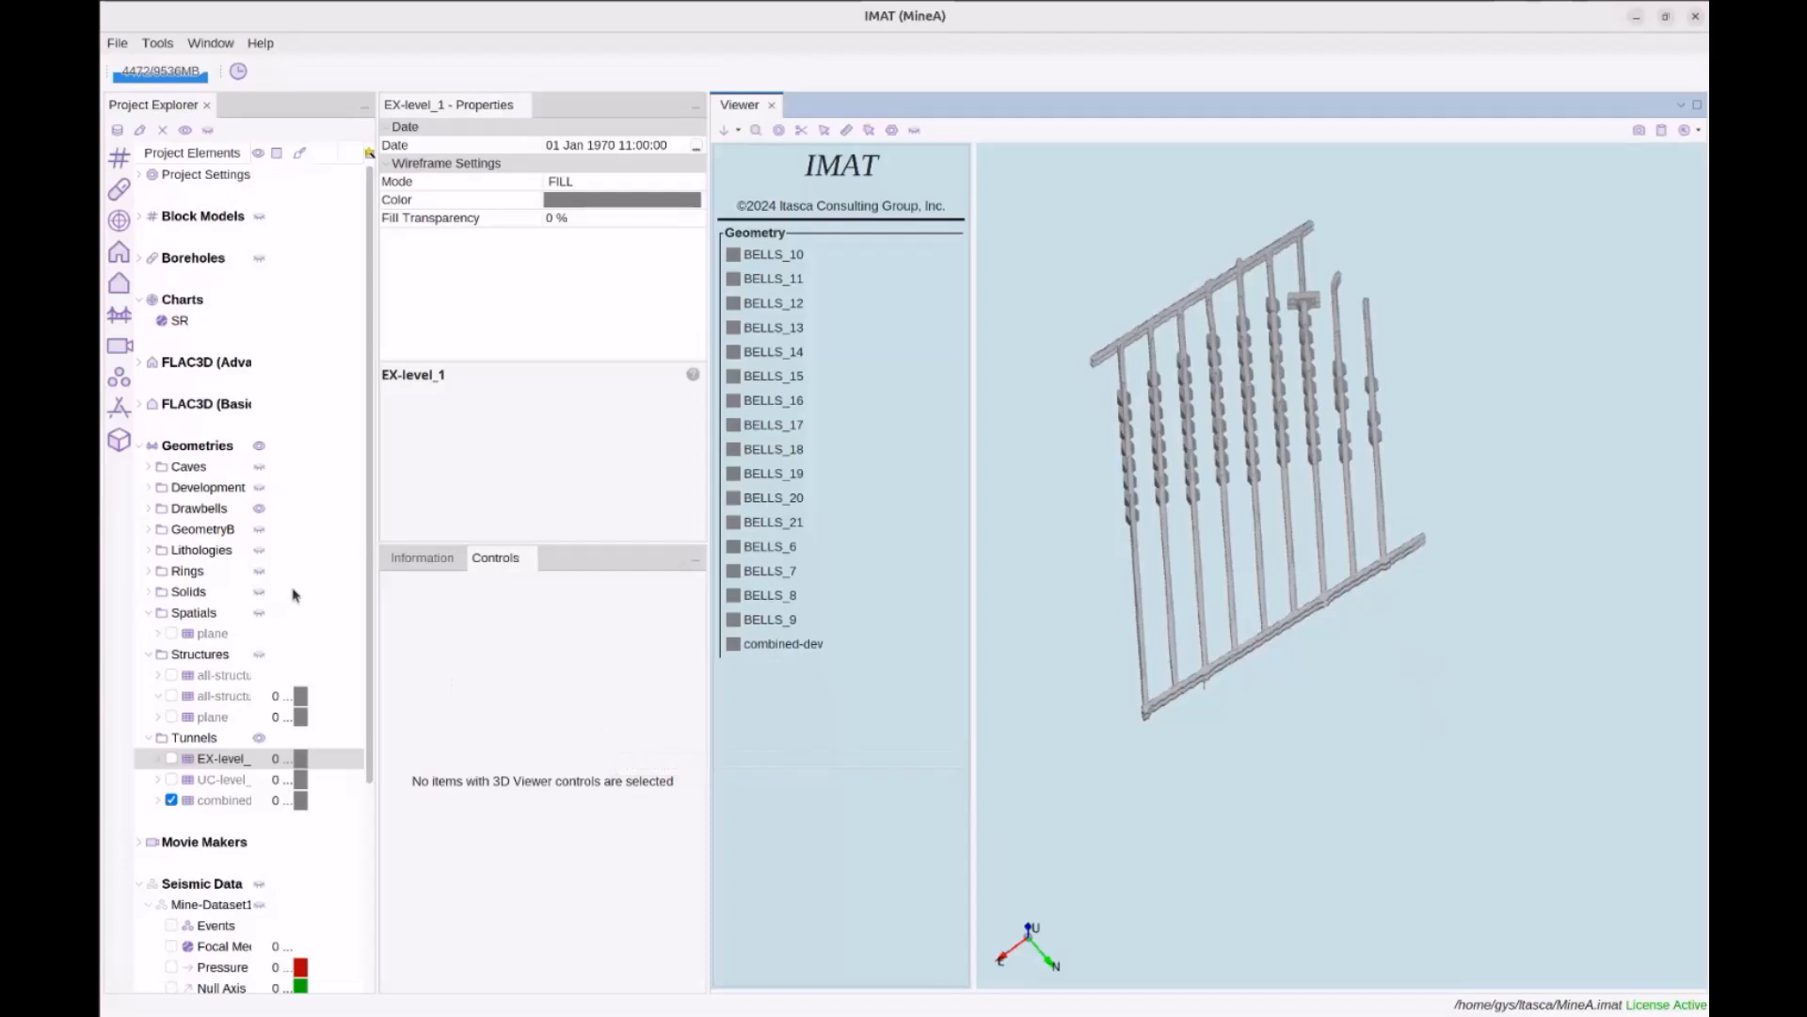
Show the GMPE (PGV) coefficients (0.4300, 1.8500, -0.6900) and their help text
left_click(202, 179)
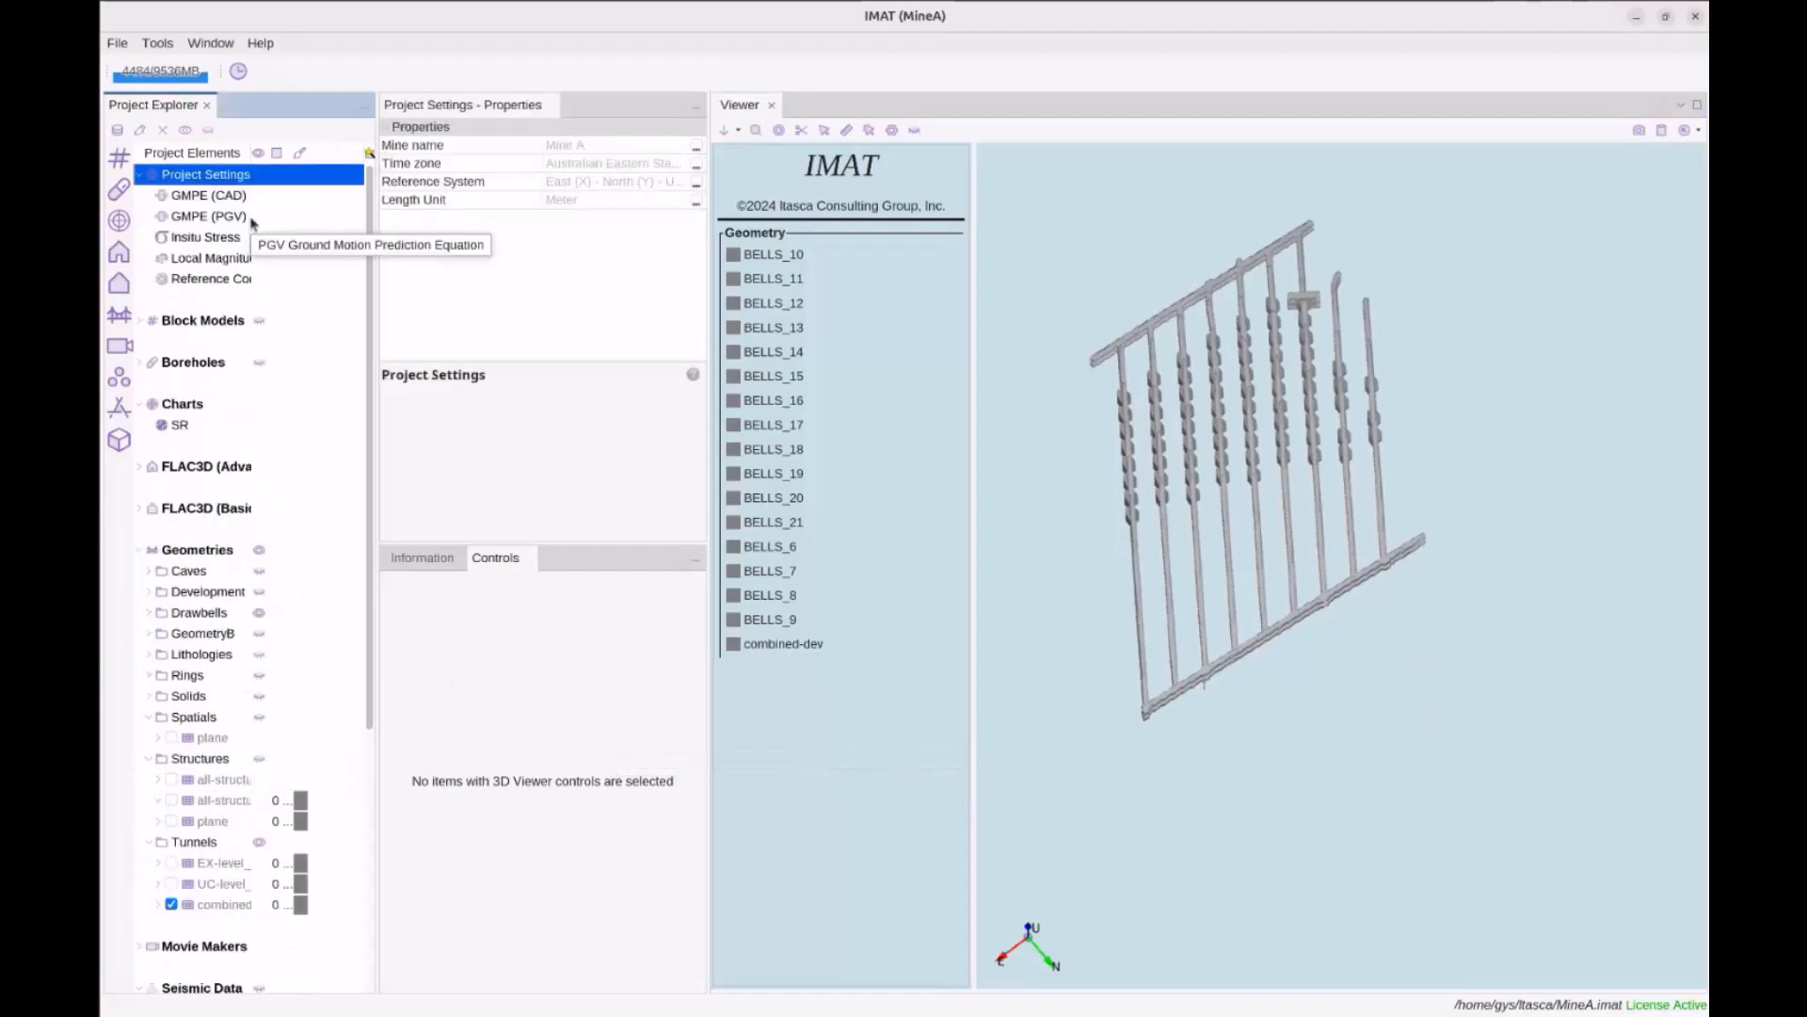
left_click(224, 217)
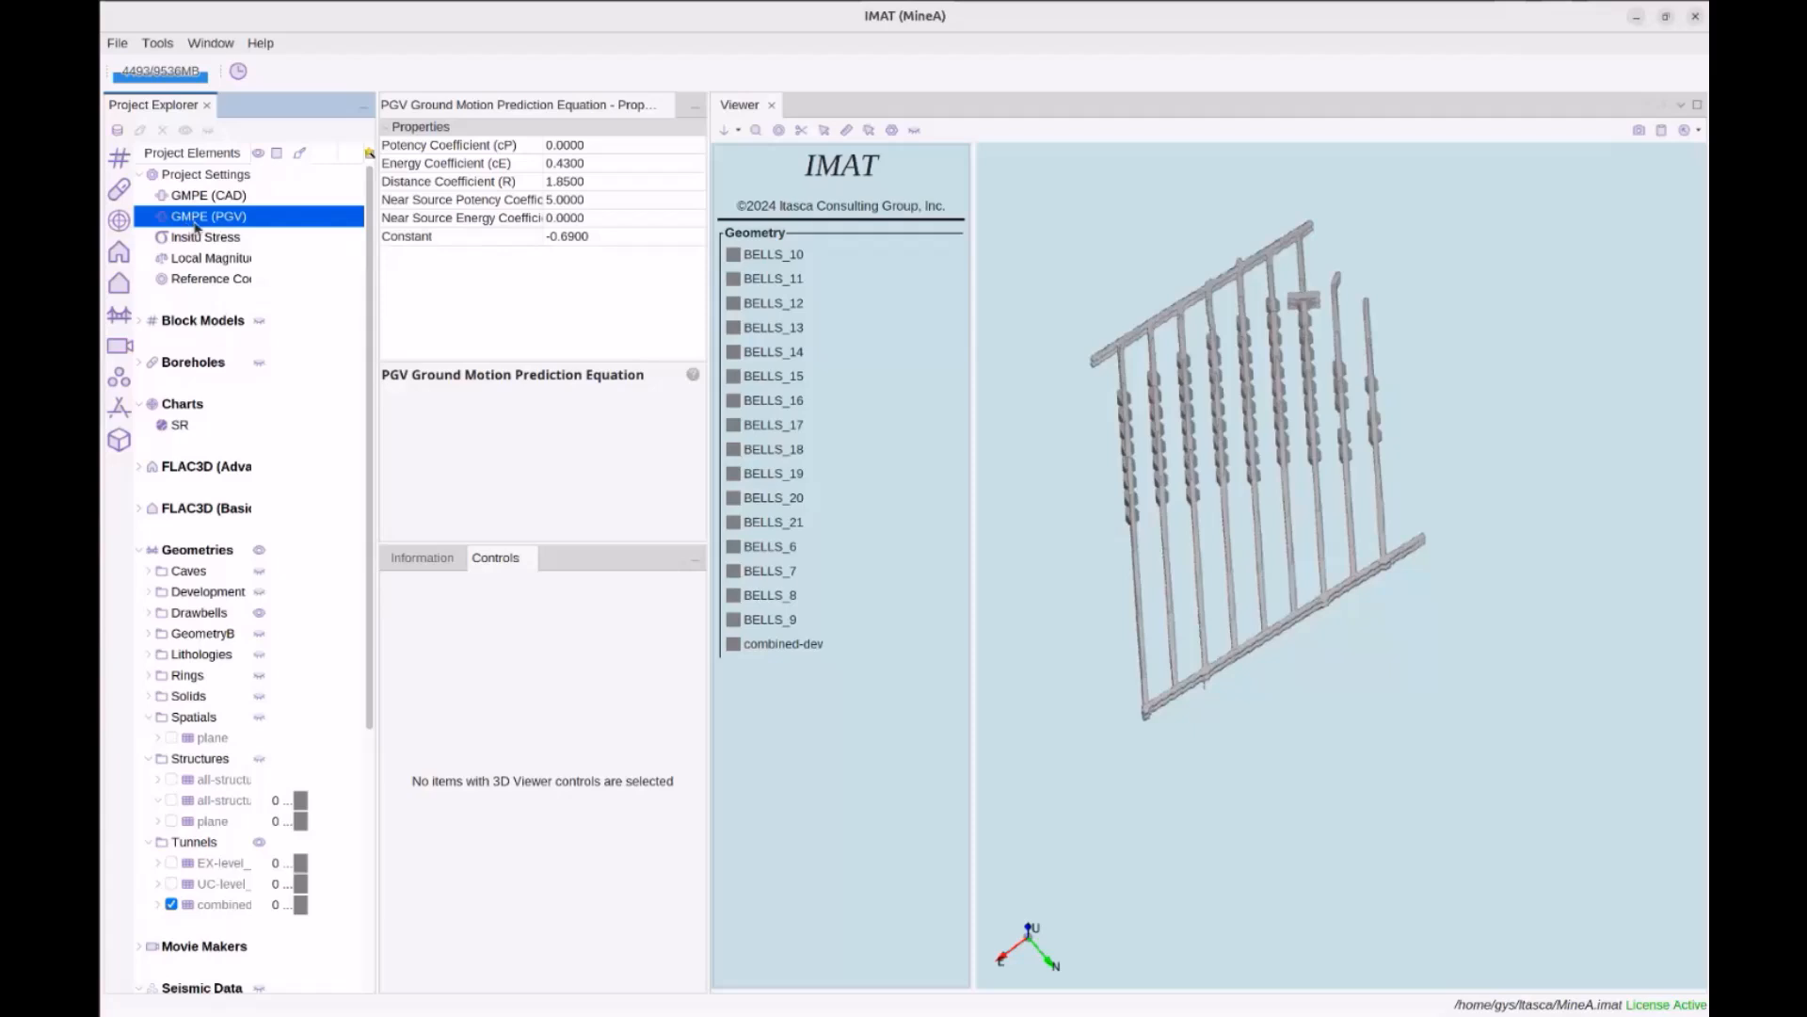
left_click(412, 559)
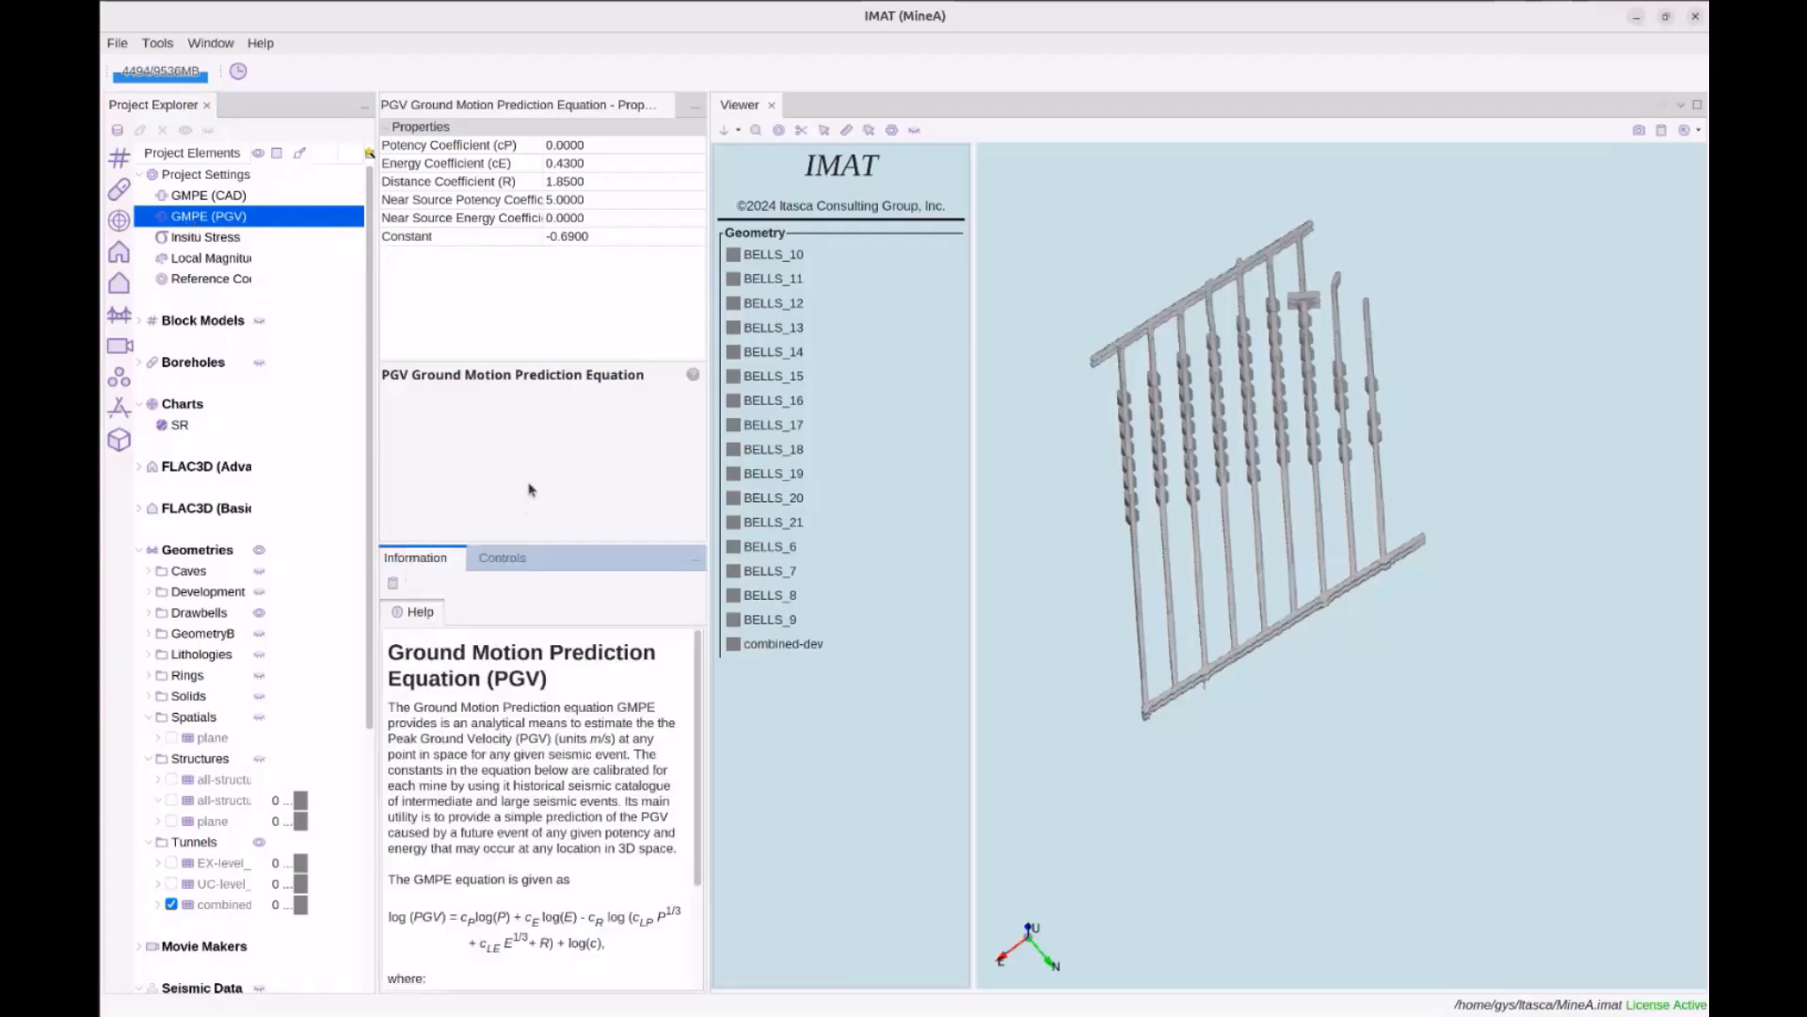
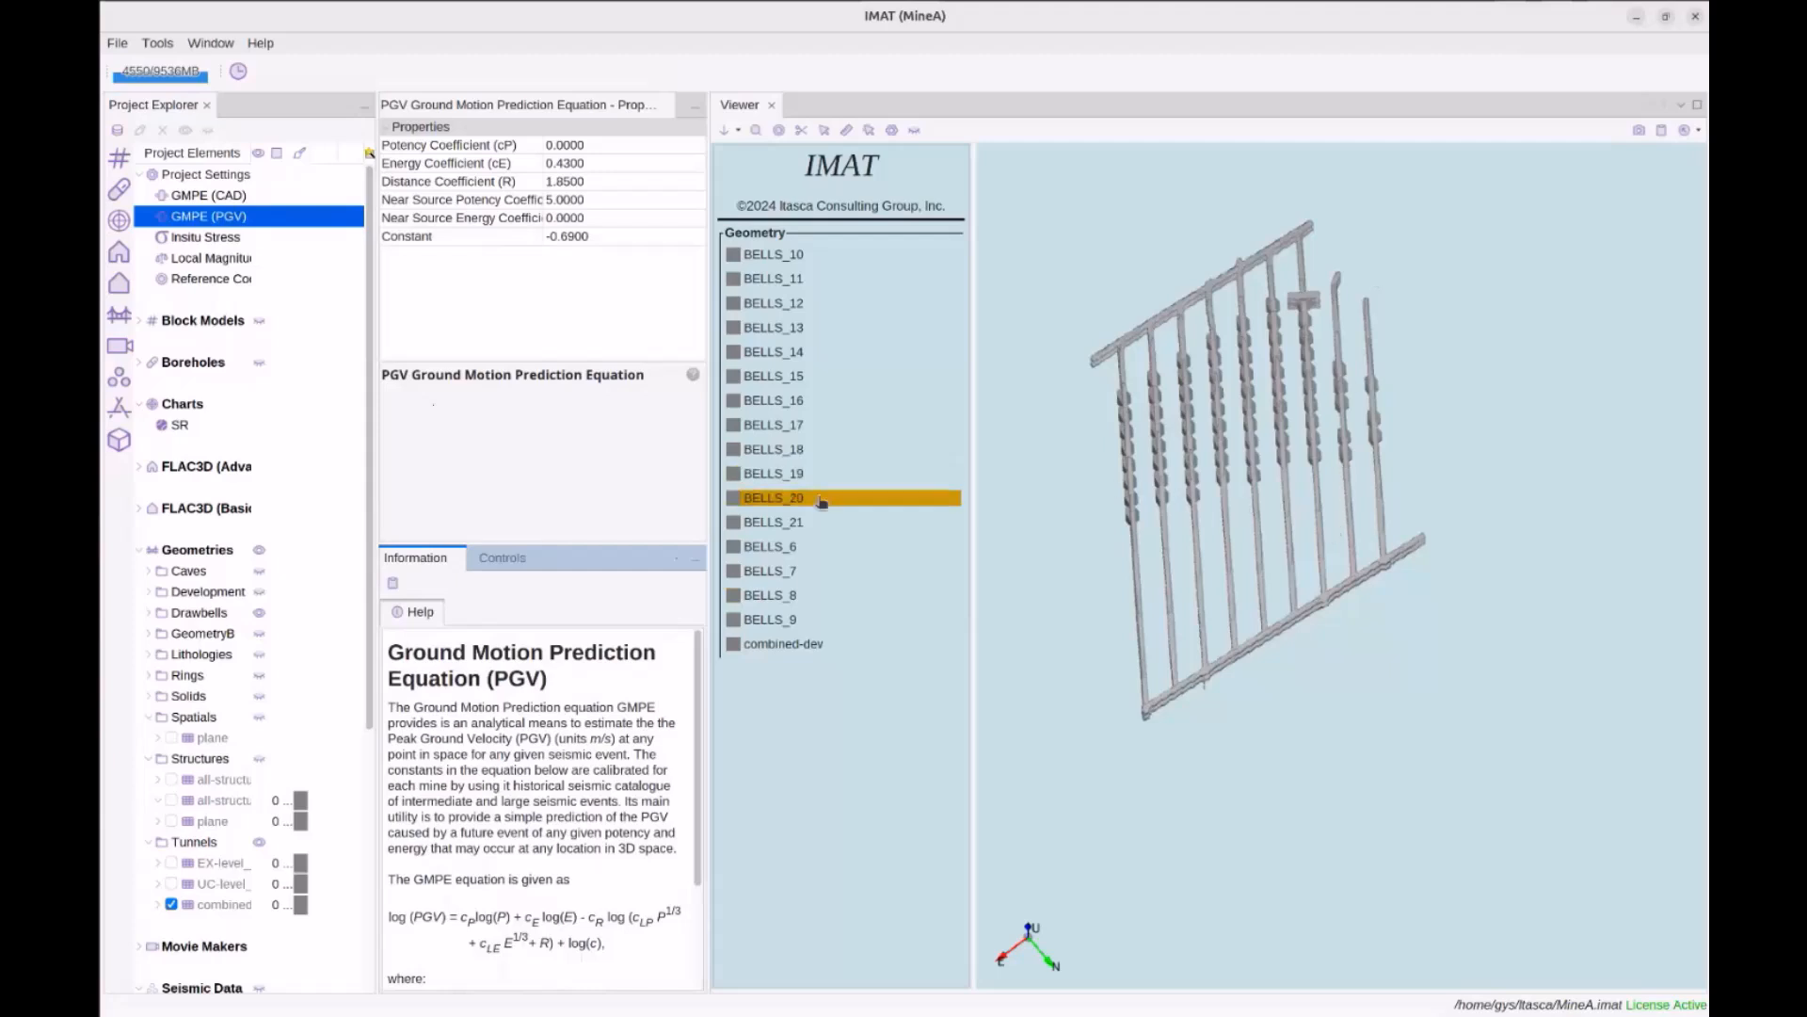
Display Mine-Dataset1 events coloured by Local Magnitude and orbit to view them beside combined-dev
scroll(246, 733, "down", 3)
scroll(240, 753, "down", 6)
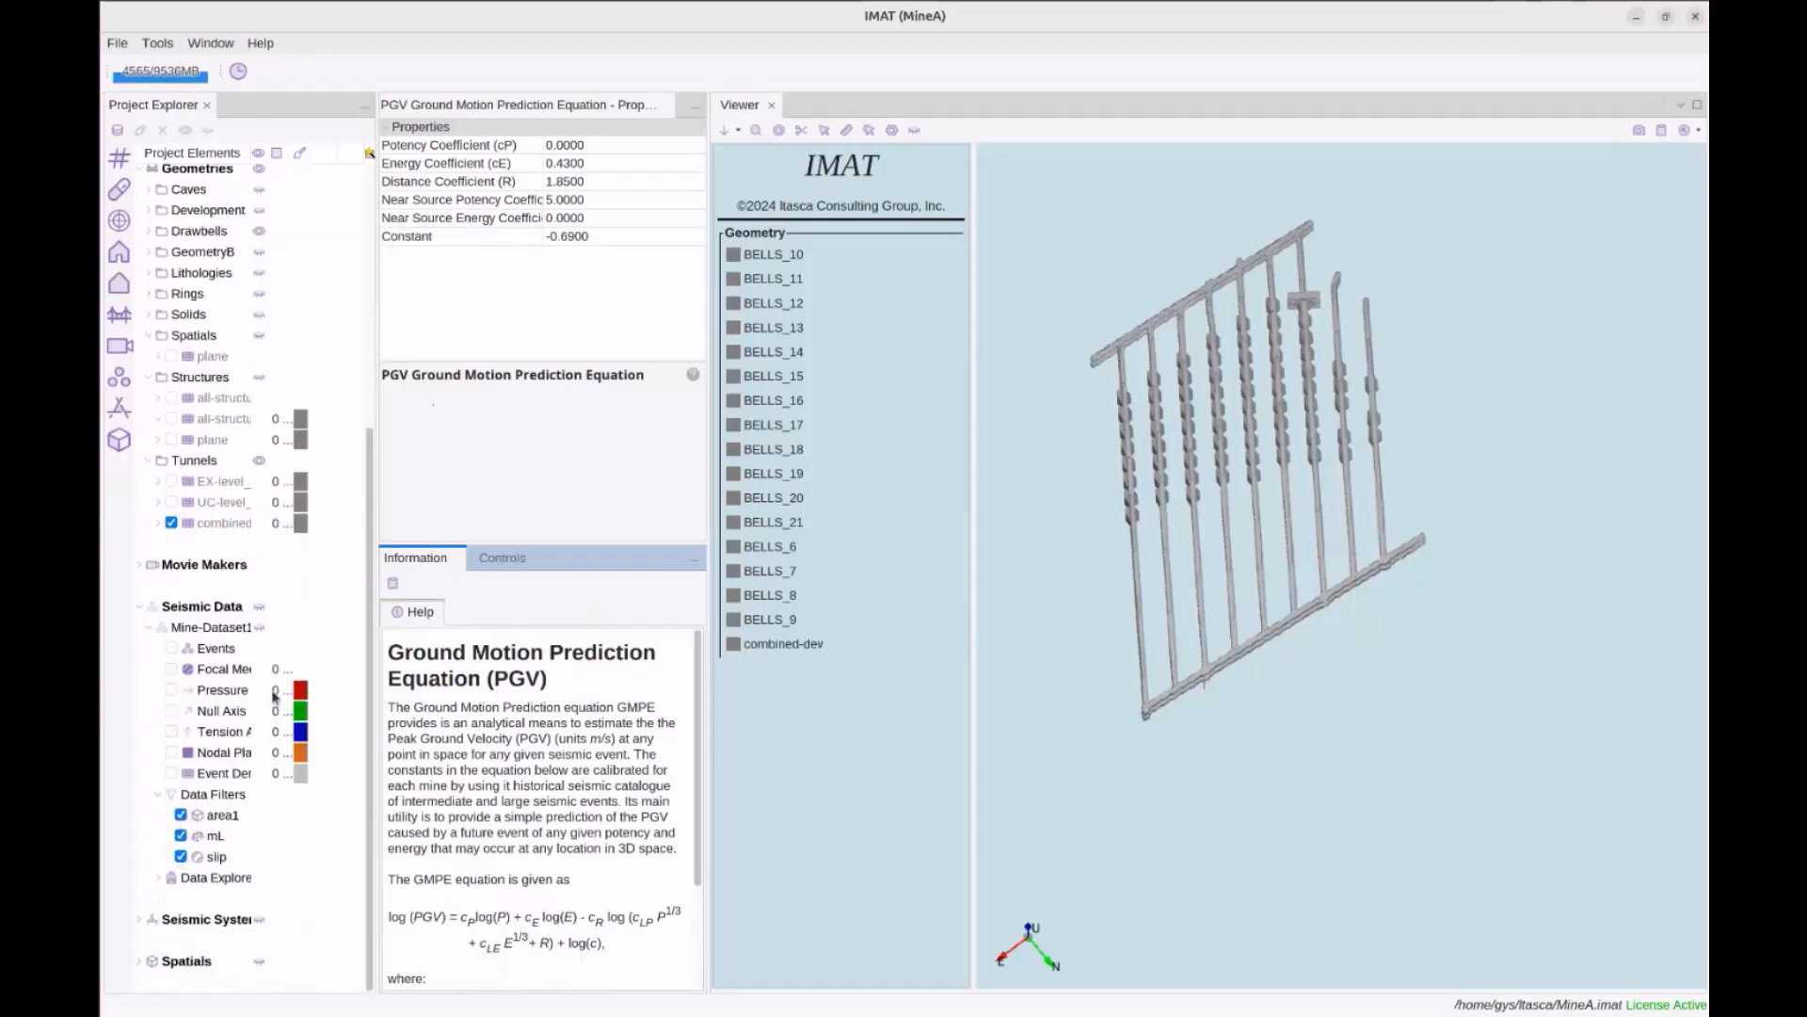
left_click(171, 649)
left_click_drag(1267, 651, 1474, 578)
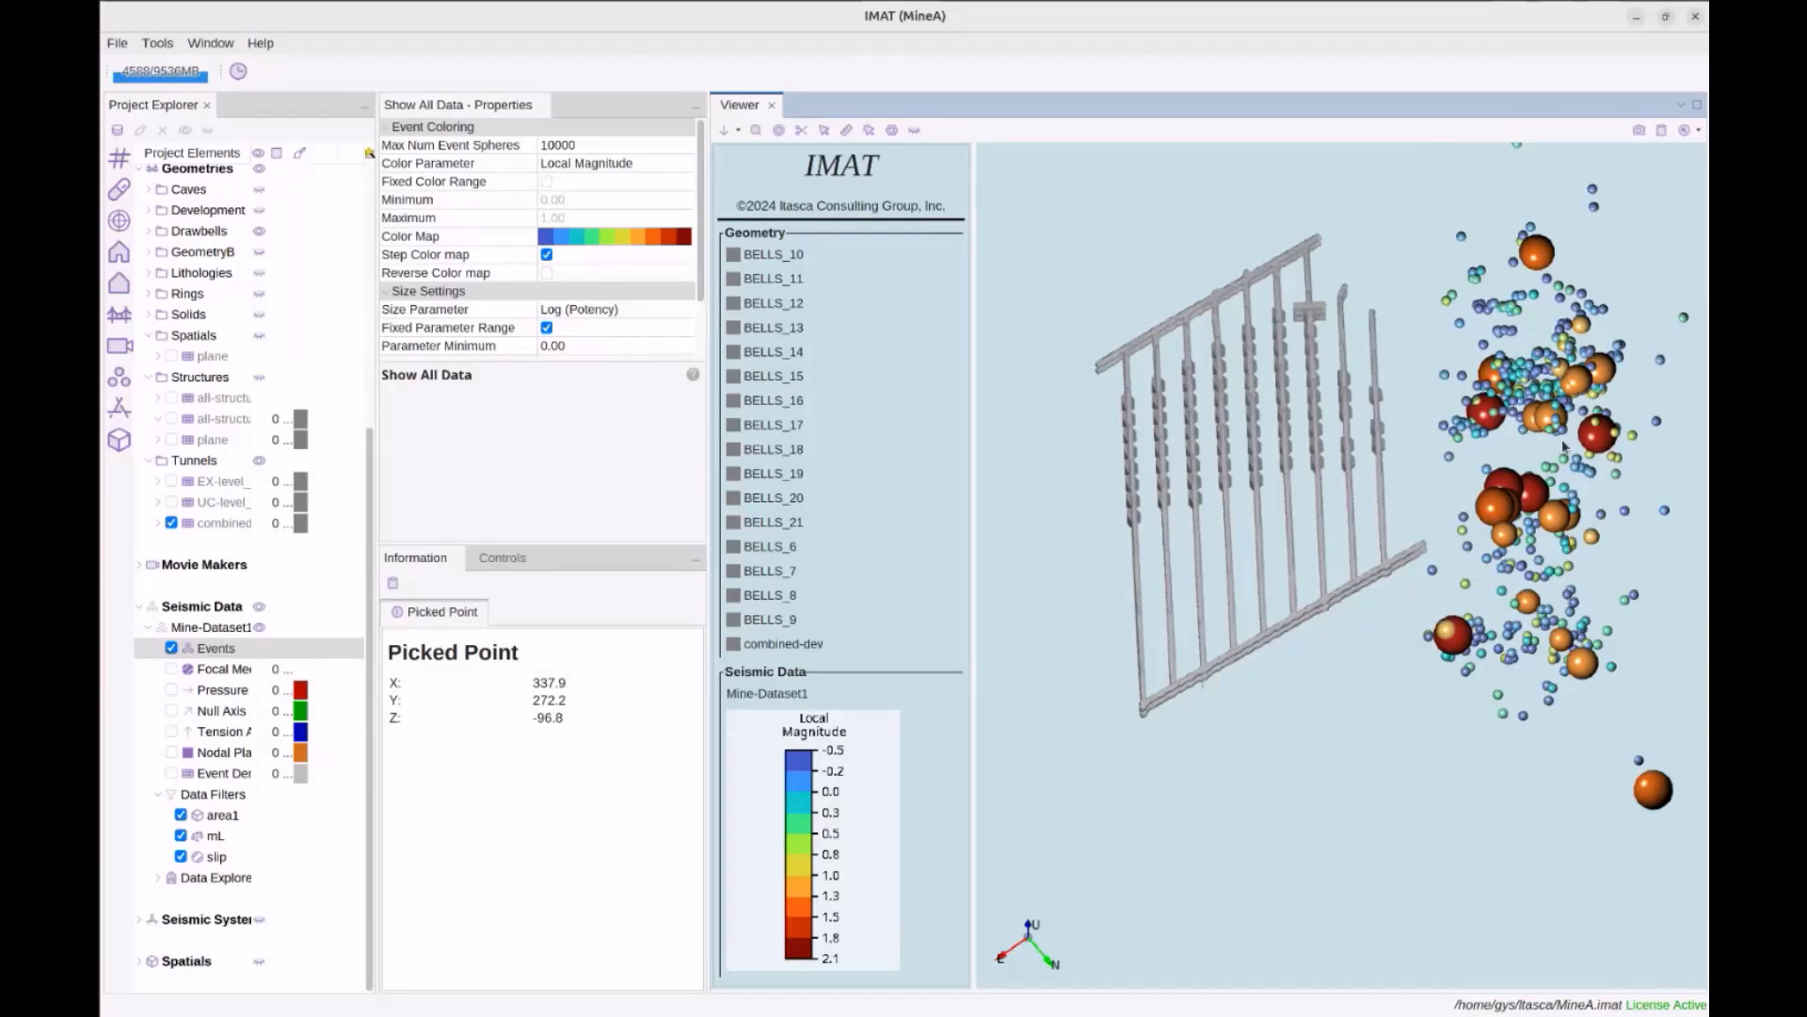
middle_click_drag(1535, 463, 1508, 493)
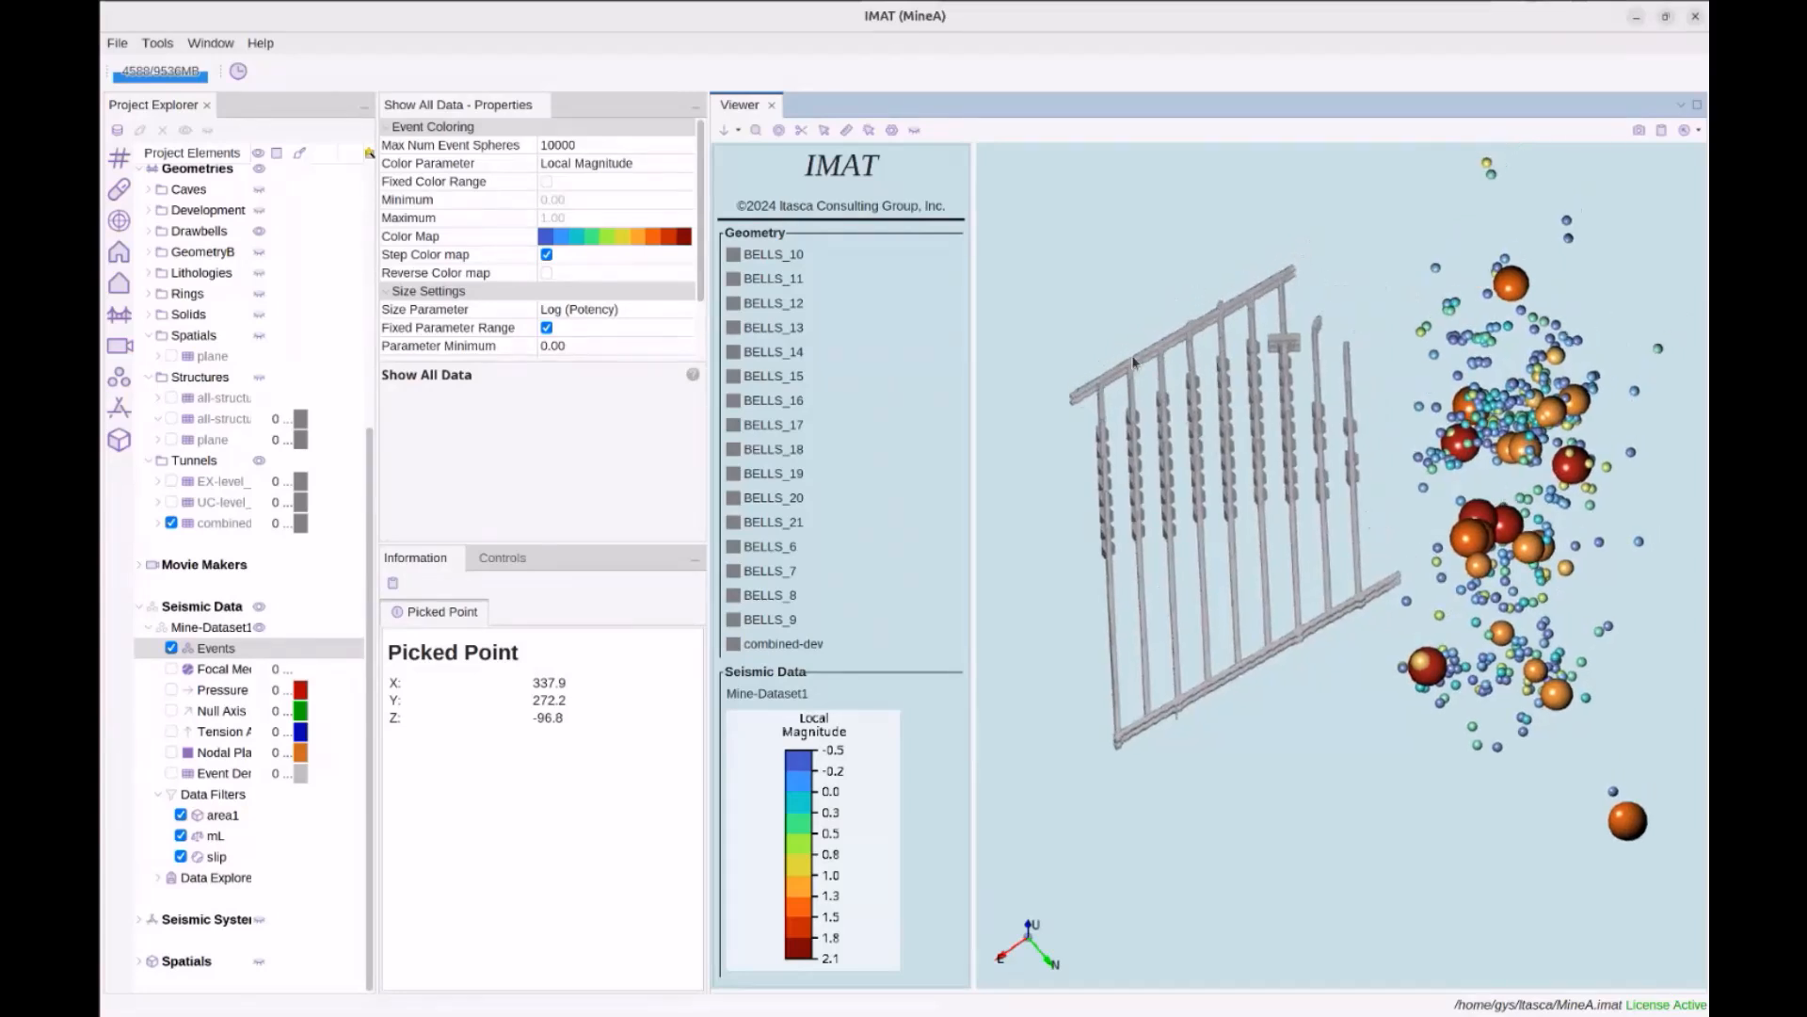
left_click_drag(1206, 641, 1361, 636)
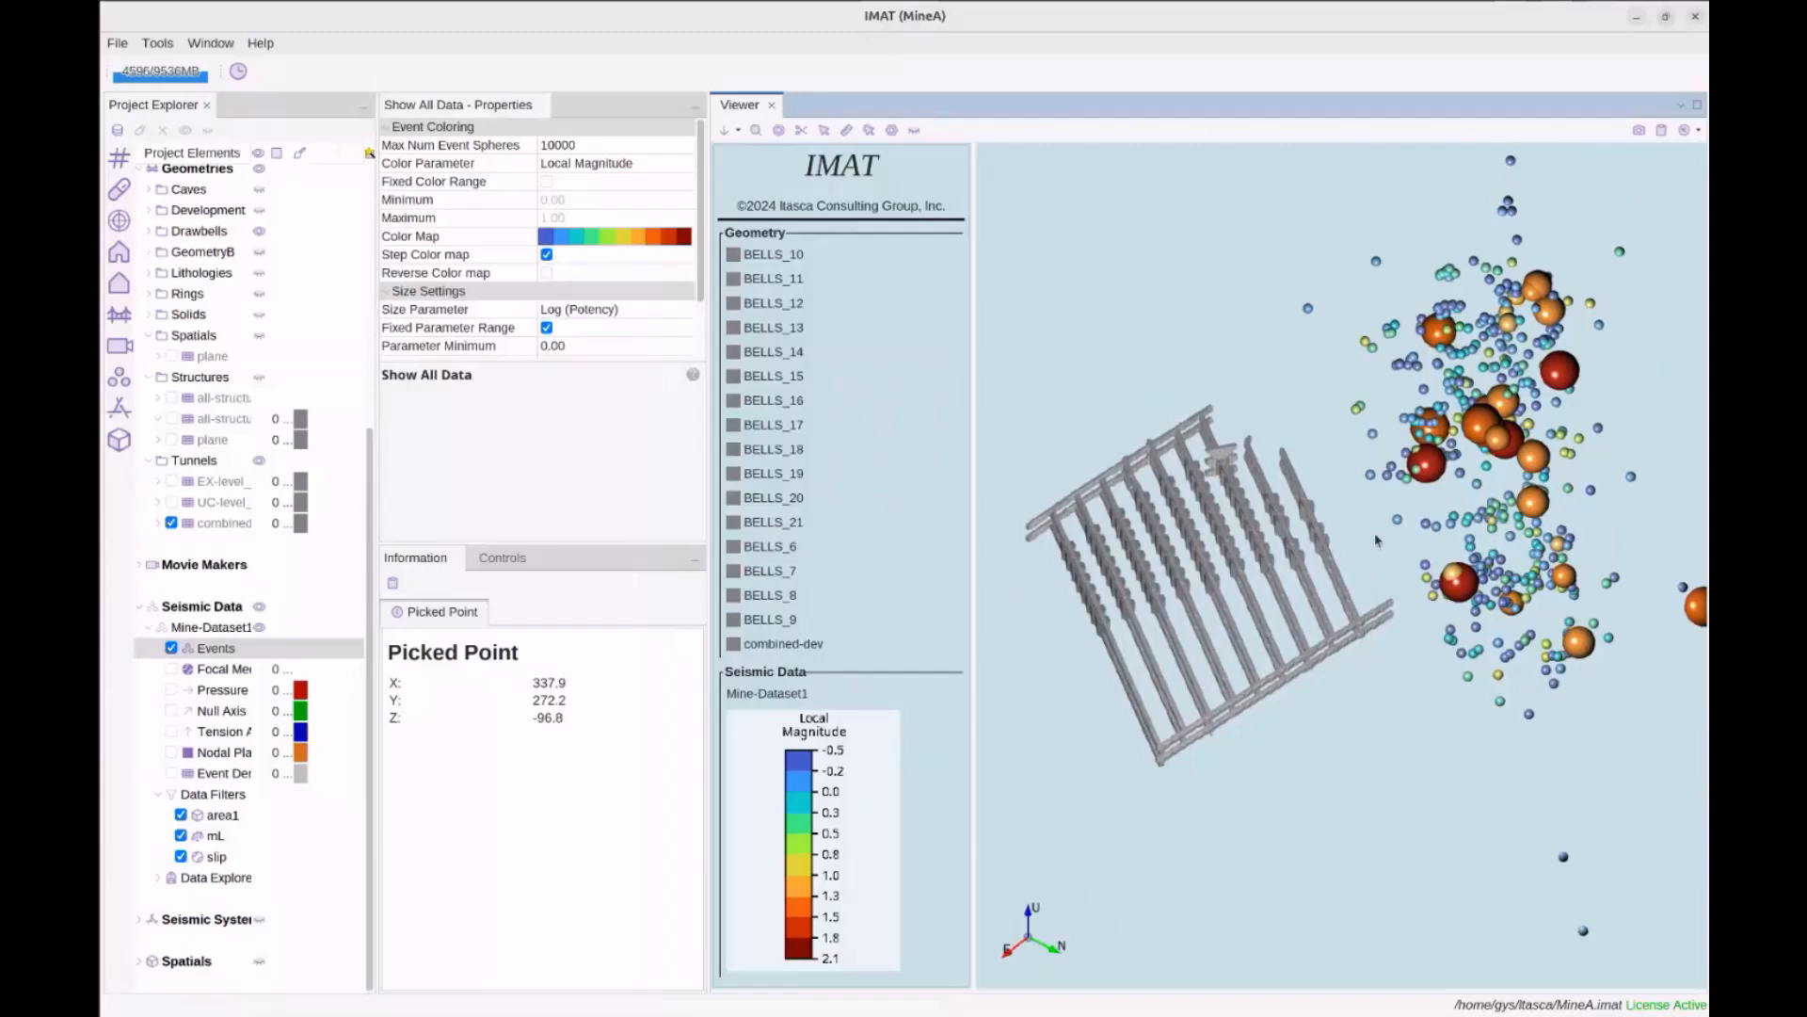
left_click_drag(1377, 535, 1375, 545)
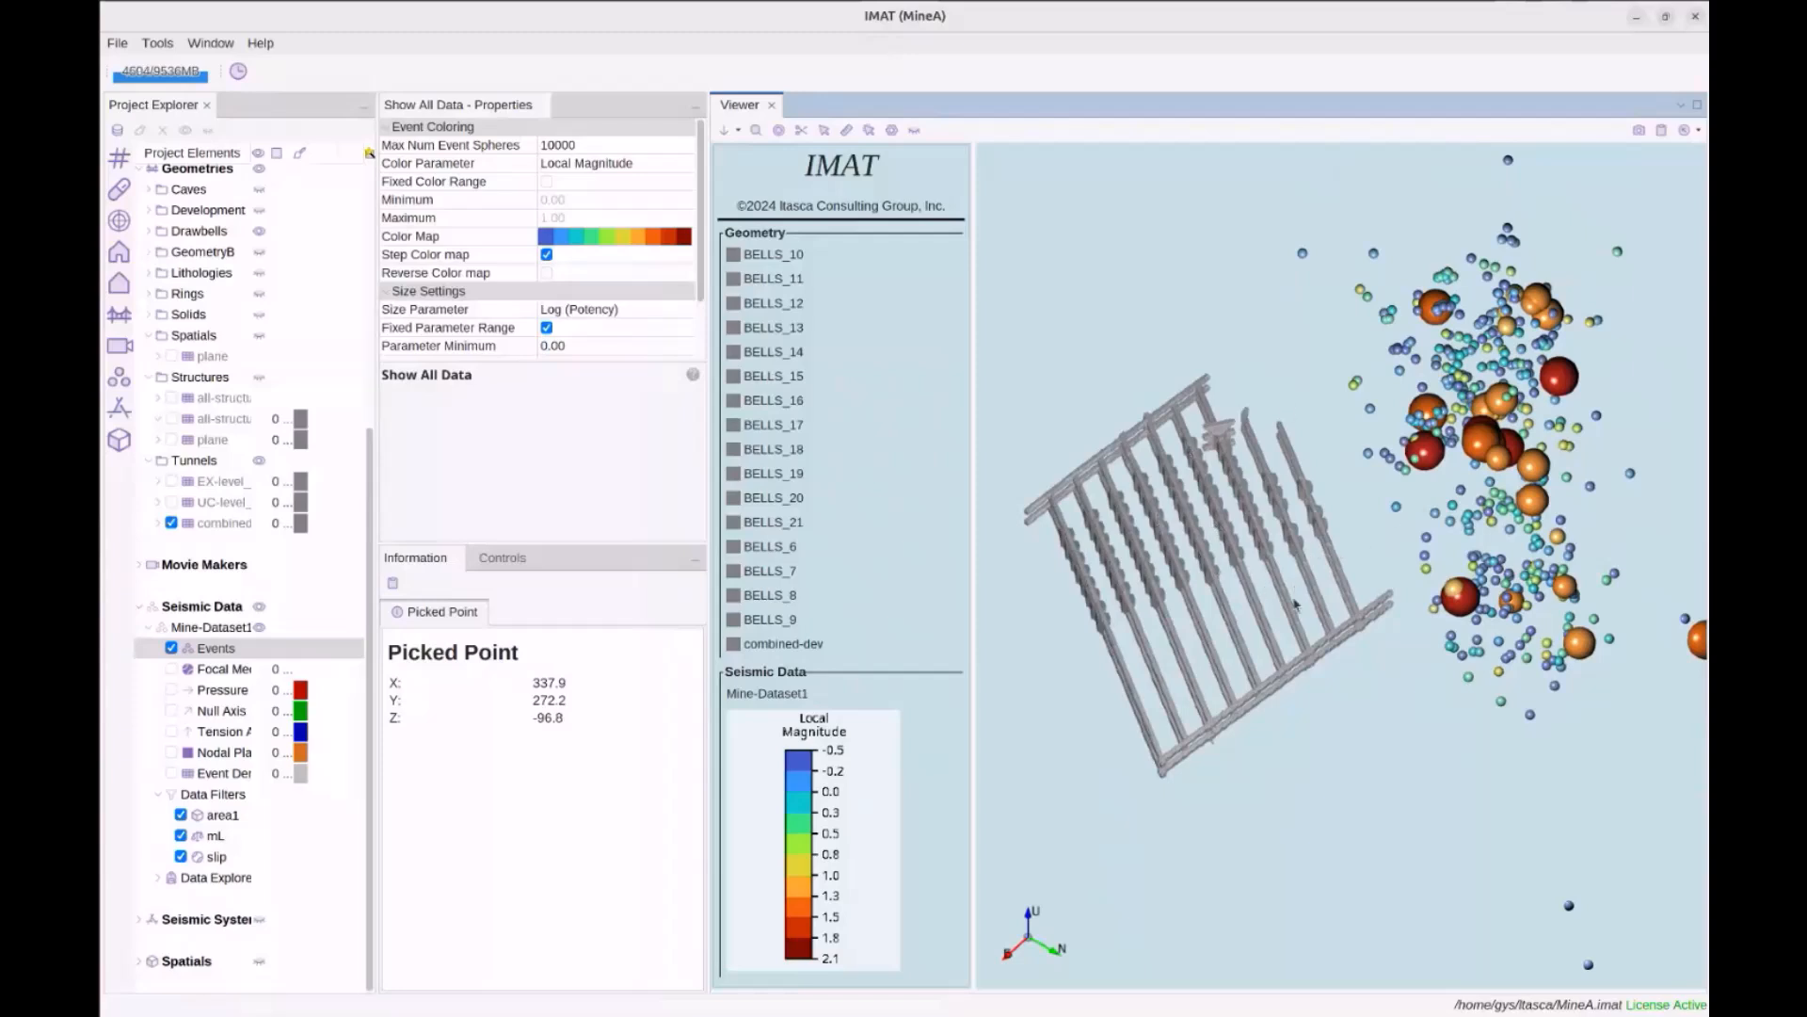
left_click_drag(1248, 598, 1261, 603)
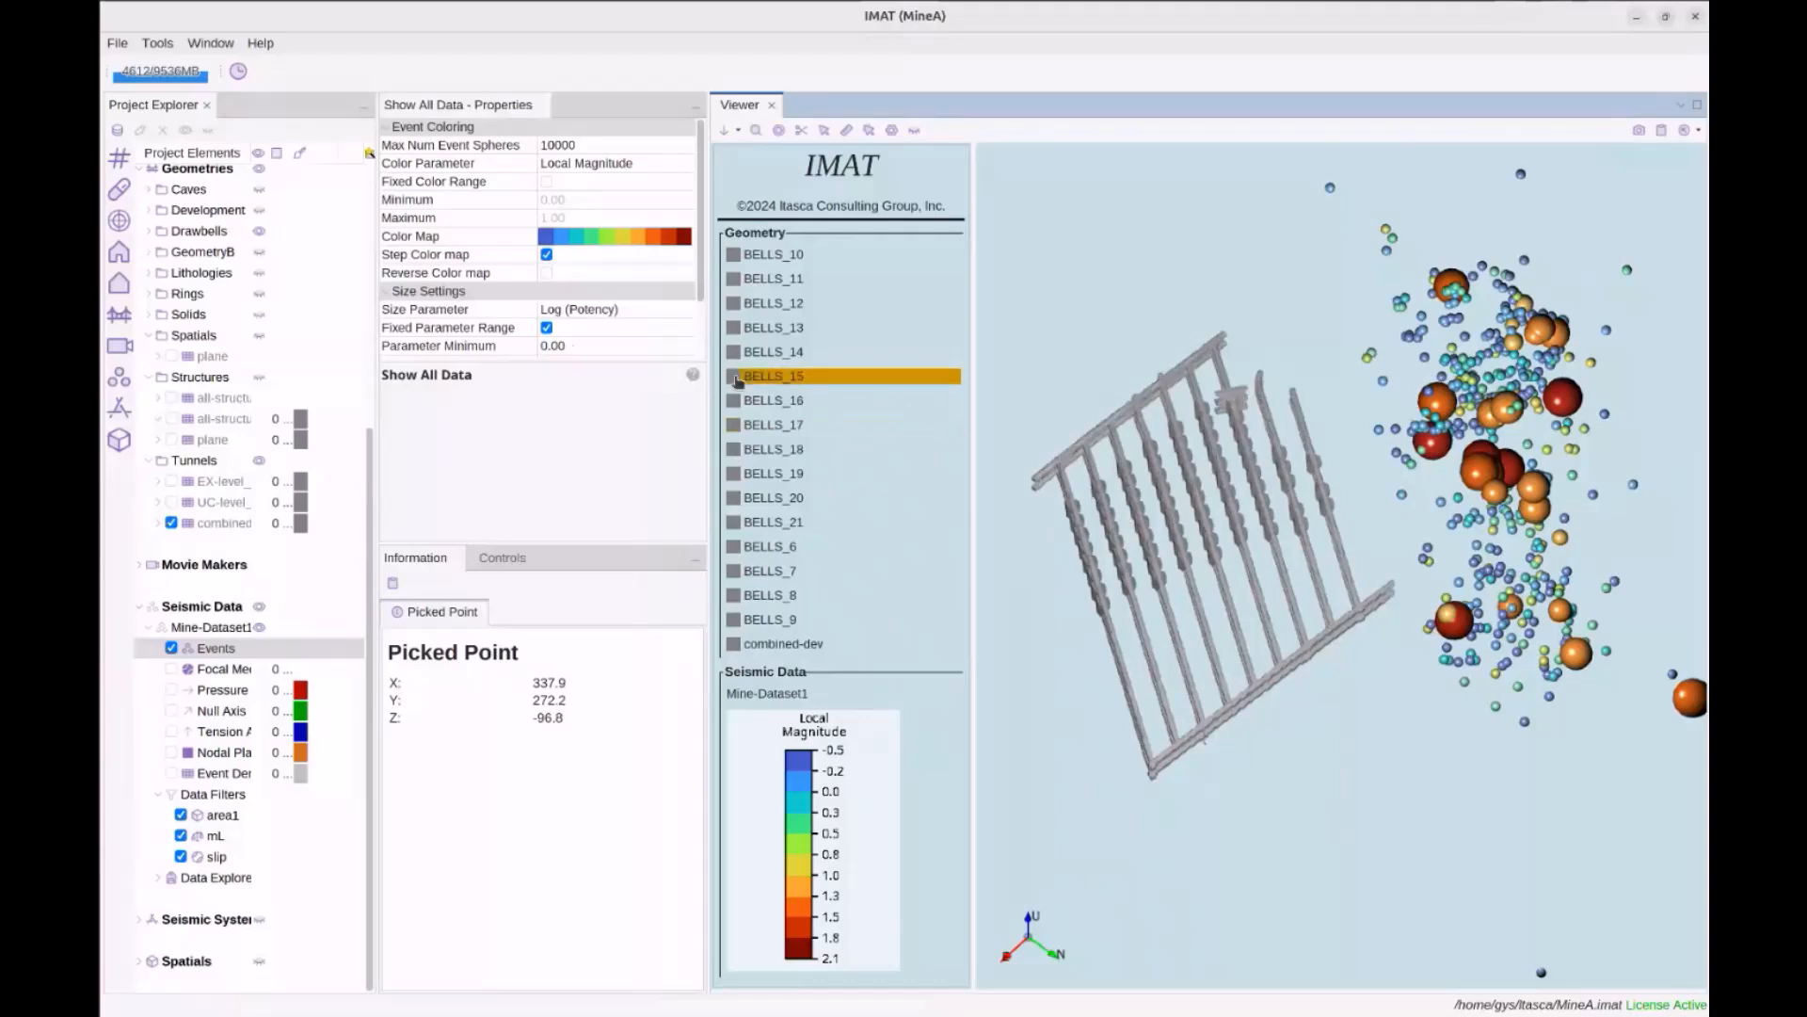
scroll(209, 506, "up", 3)
scroll(209, 505, "up", 3)
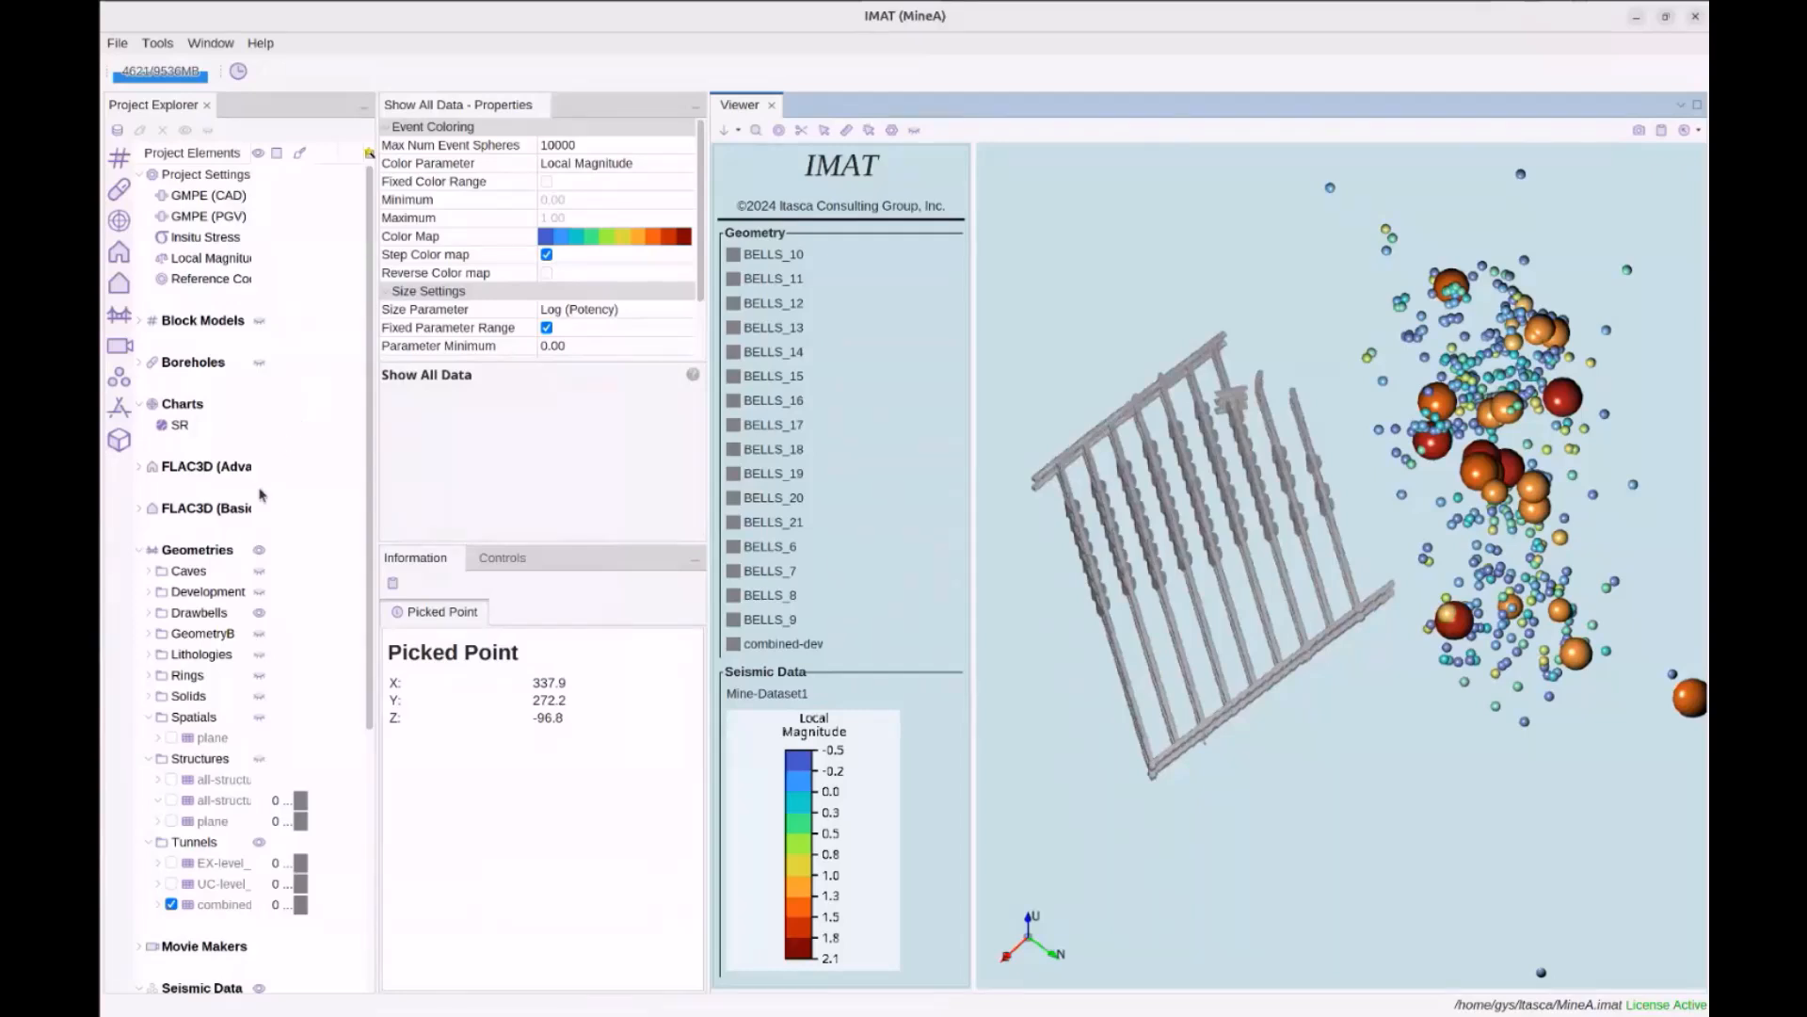
Start Contour Seismic Events on combined-dev with Mine-Dataset1 as the seismic source
scroll(261, 509, "down", 2)
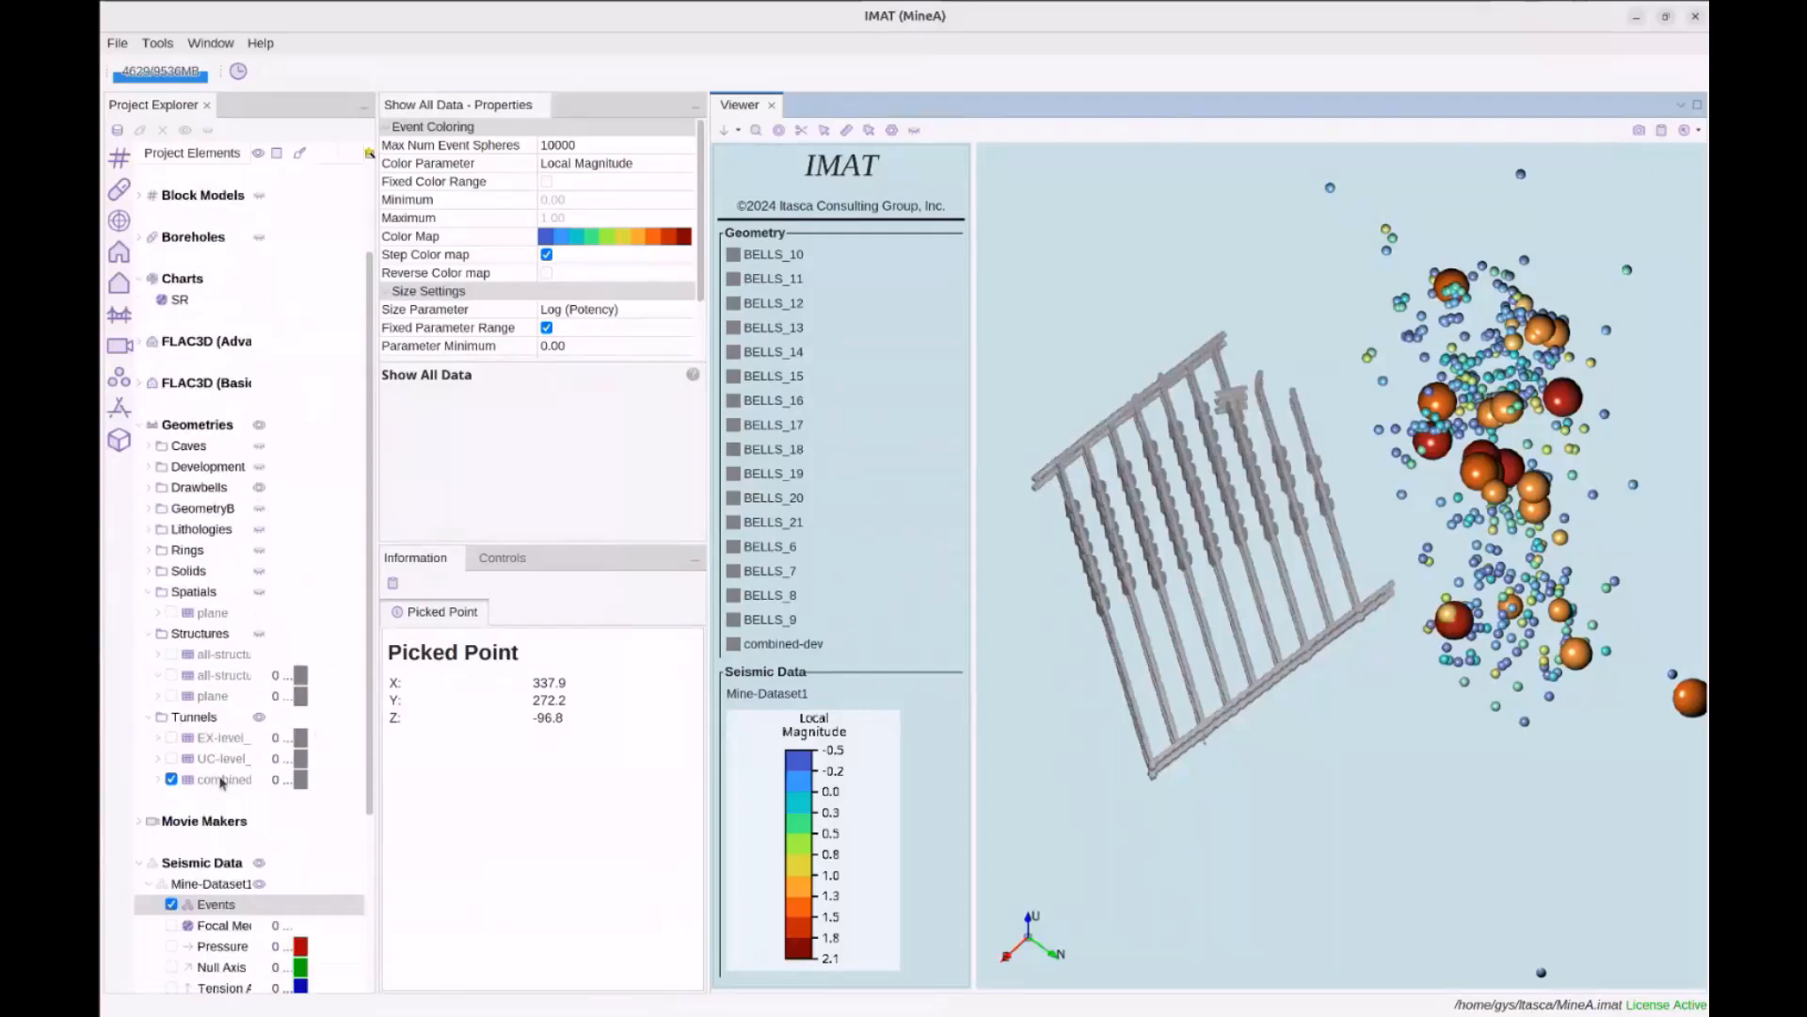
right_click(223, 780)
mouse_move(263, 795)
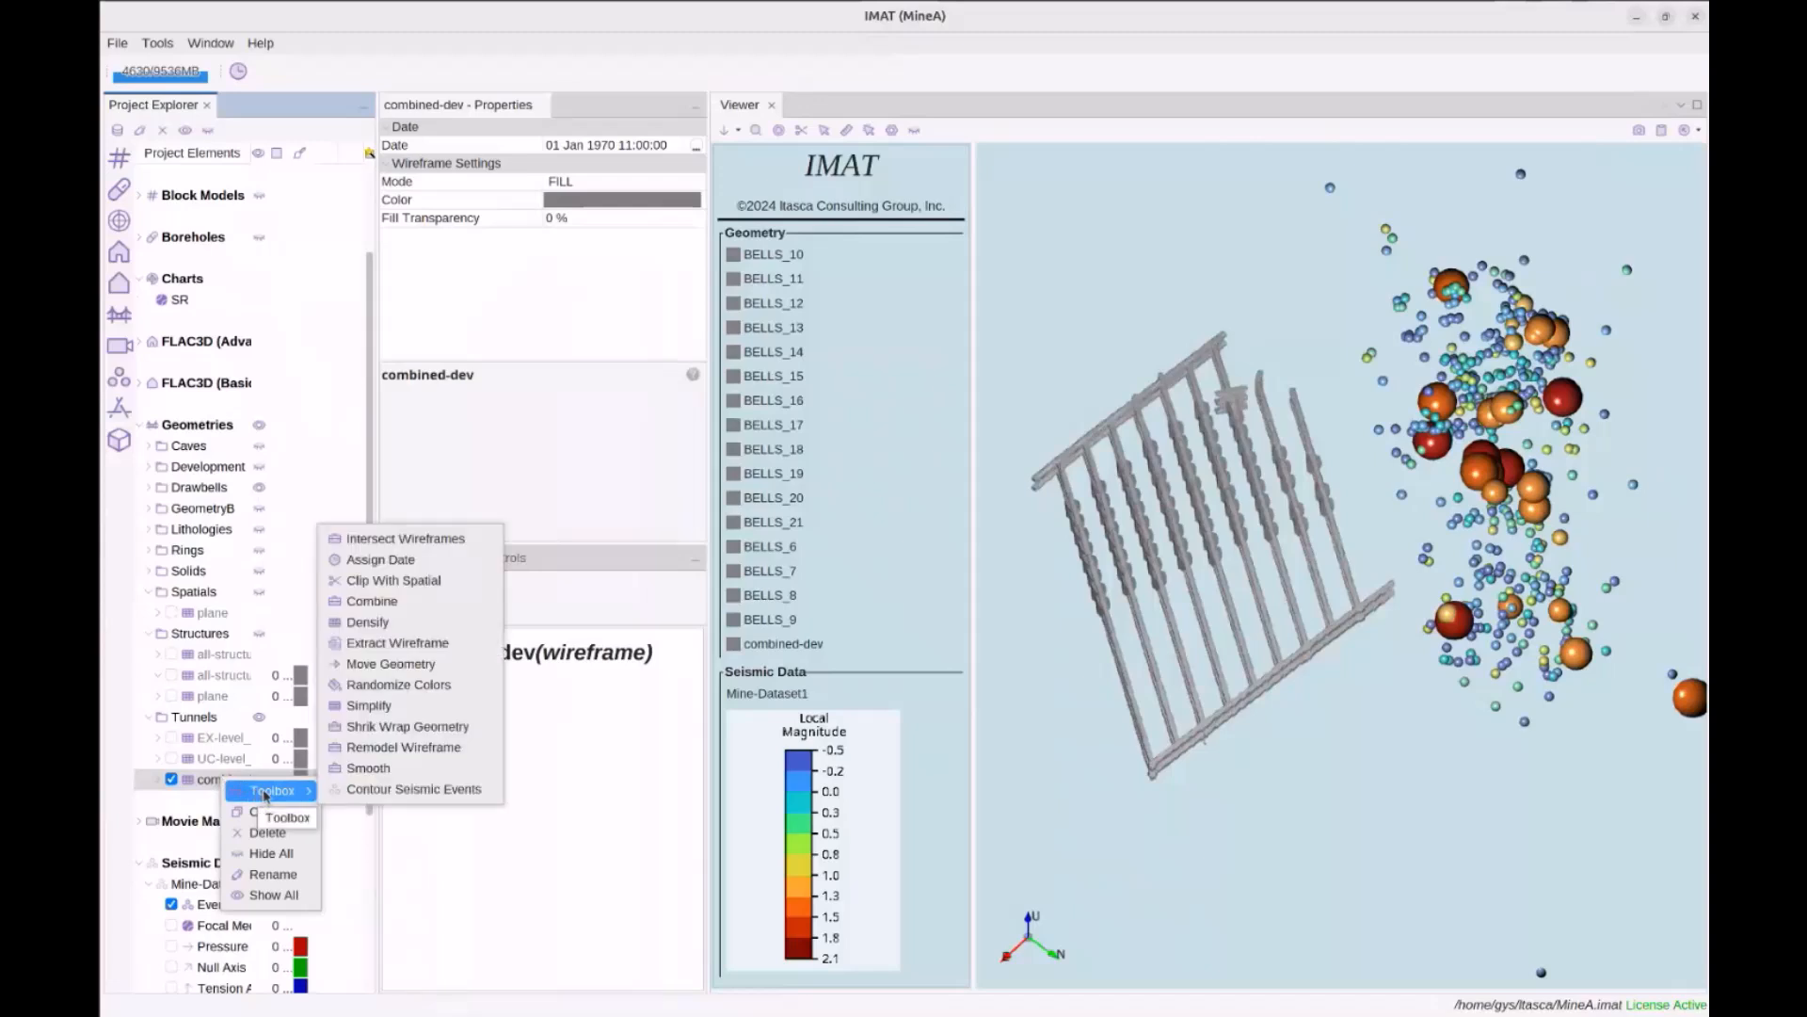
left_click(424, 791)
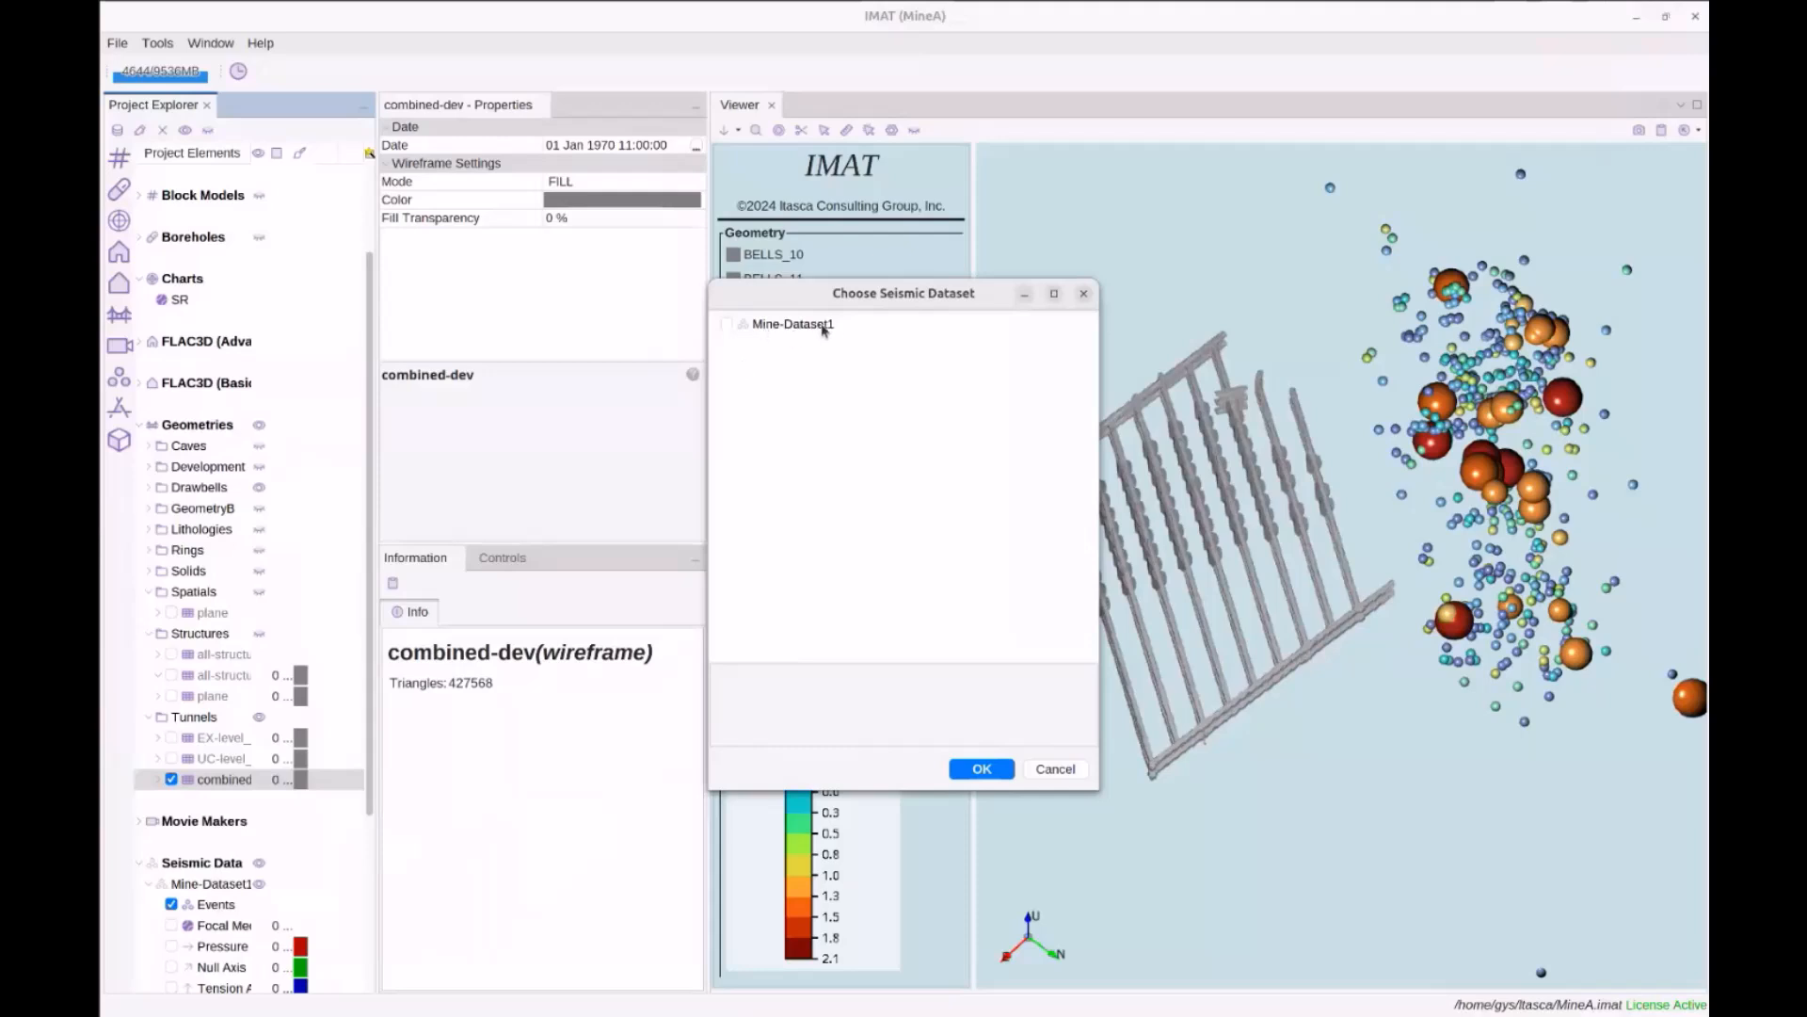
left_click(726, 324)
left_click(960, 764)
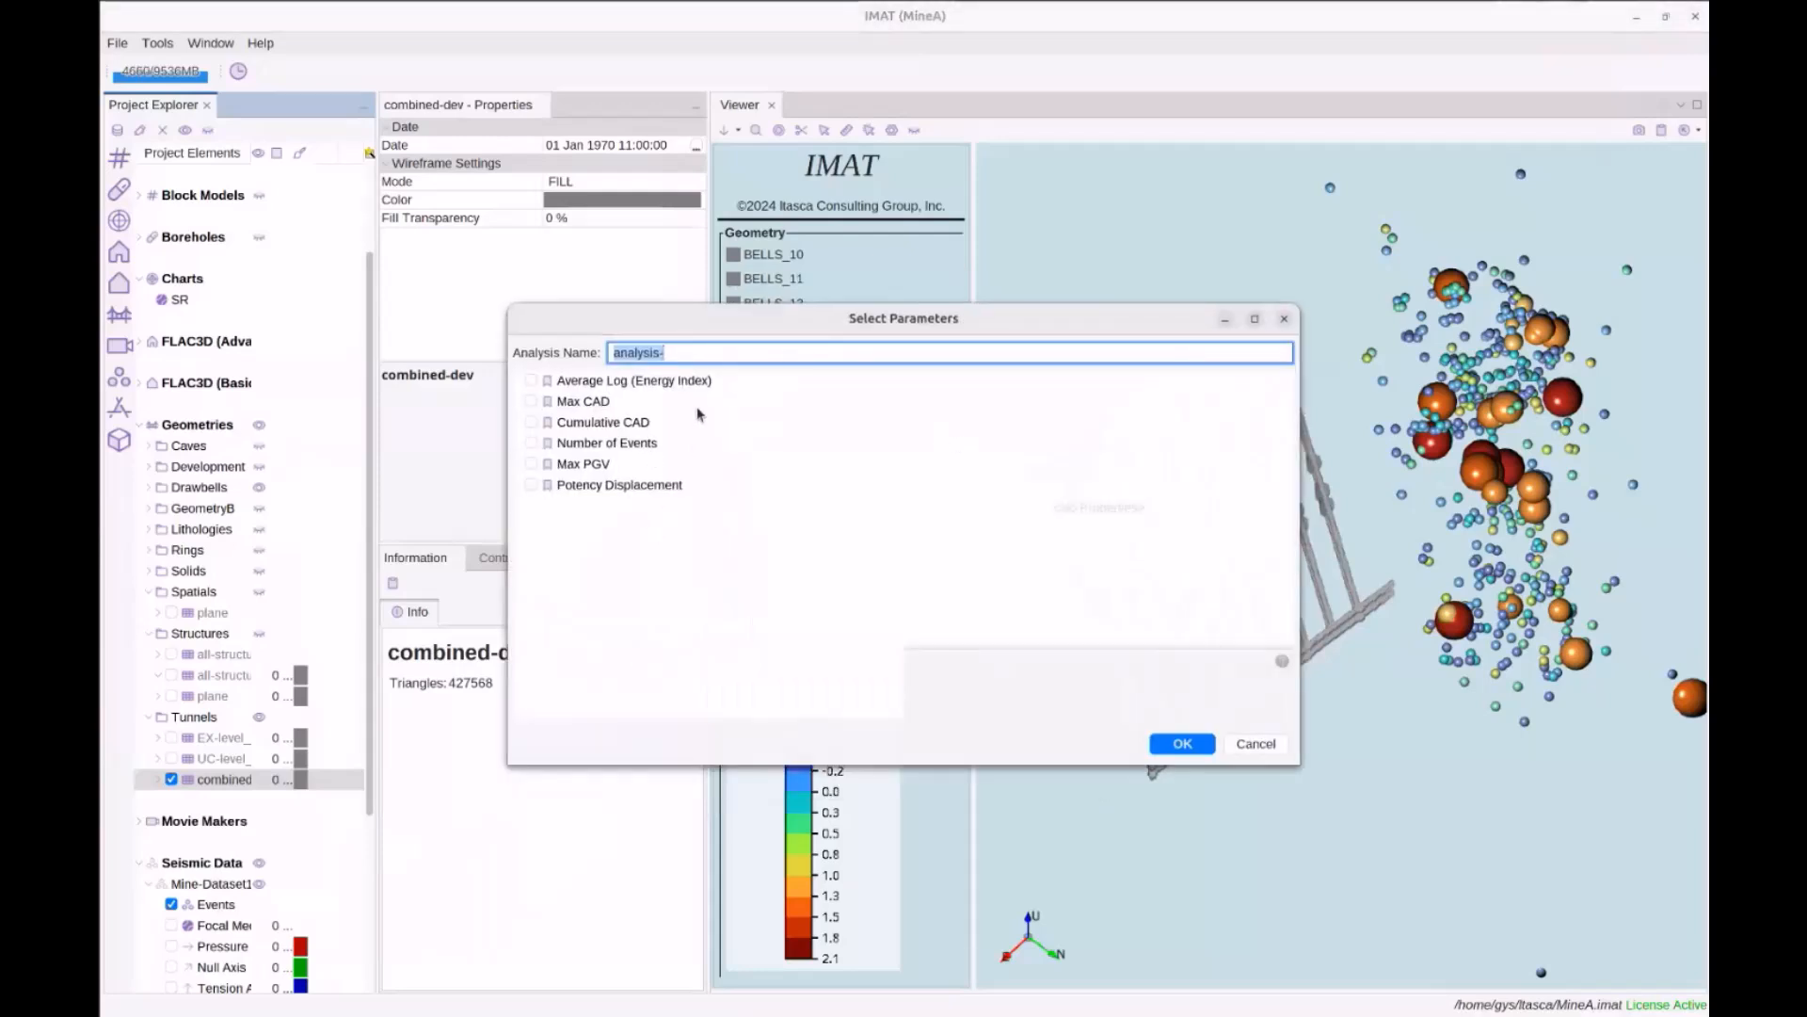
Name the analysis PGV, include Max PGV, and run the contouring
left_click_drag(700, 352, 596, 353)
type("PG")
left_click(613, 466)
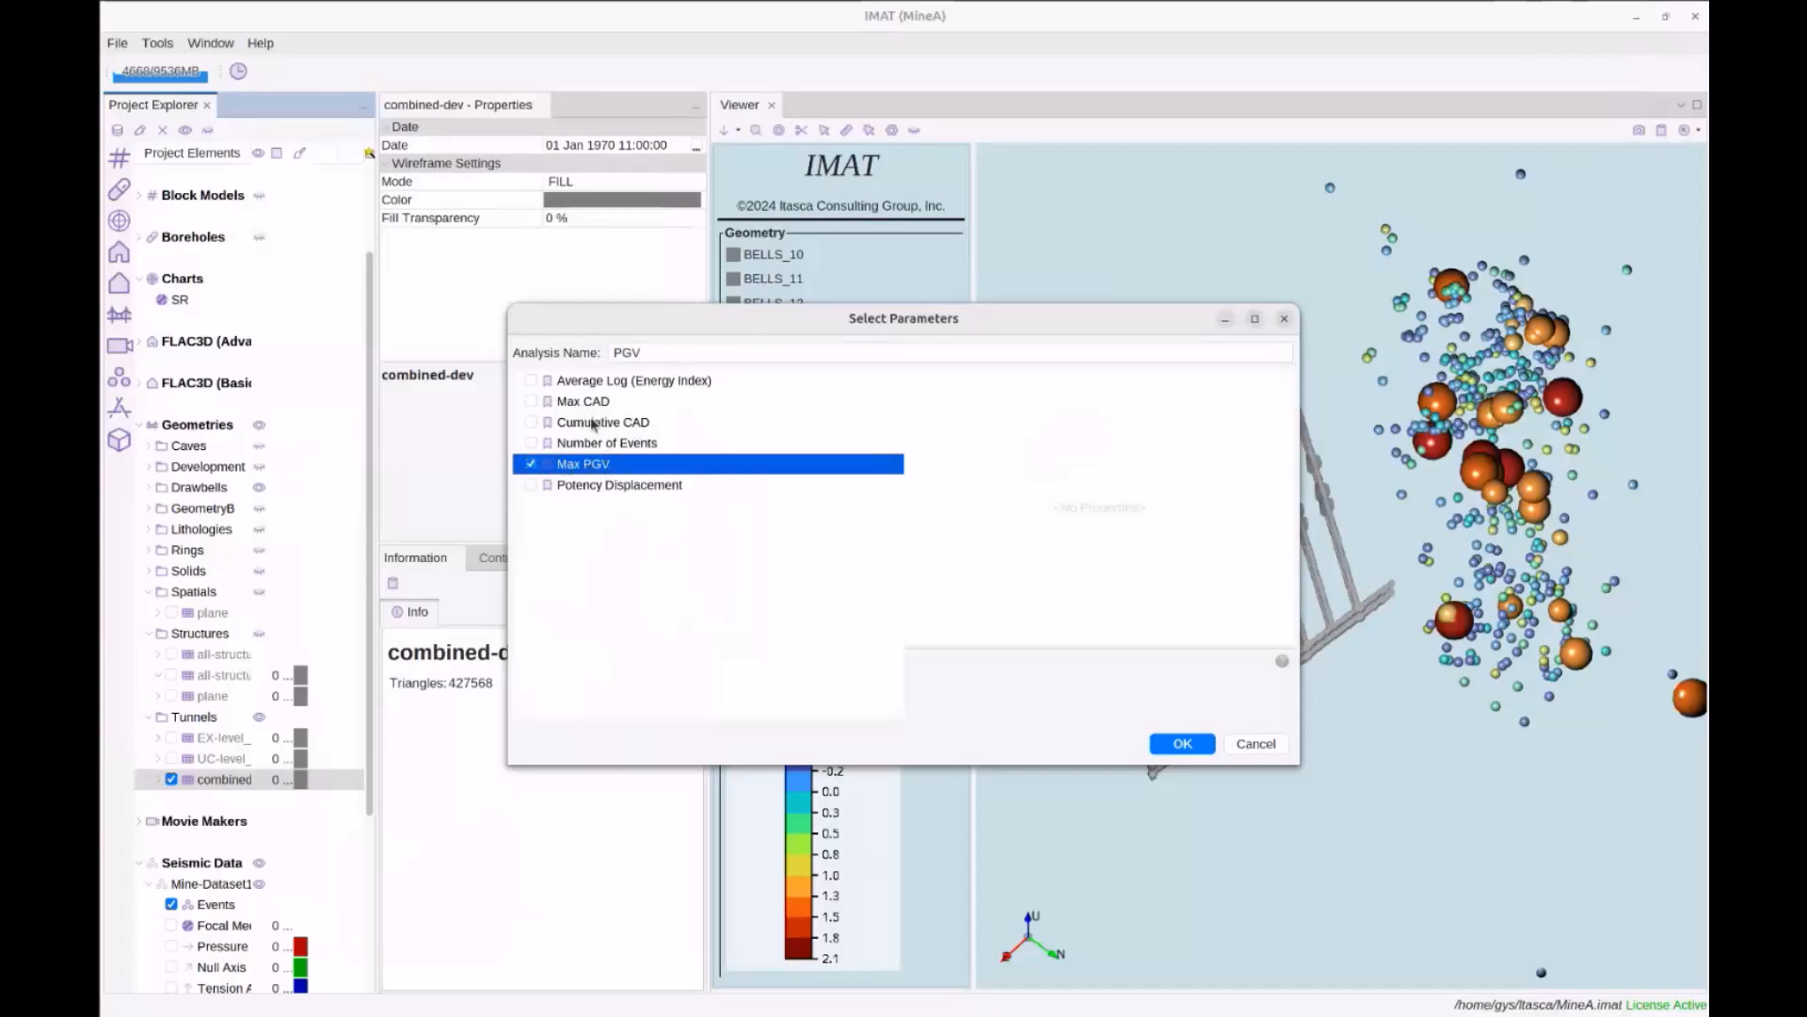
left_click(1175, 746)
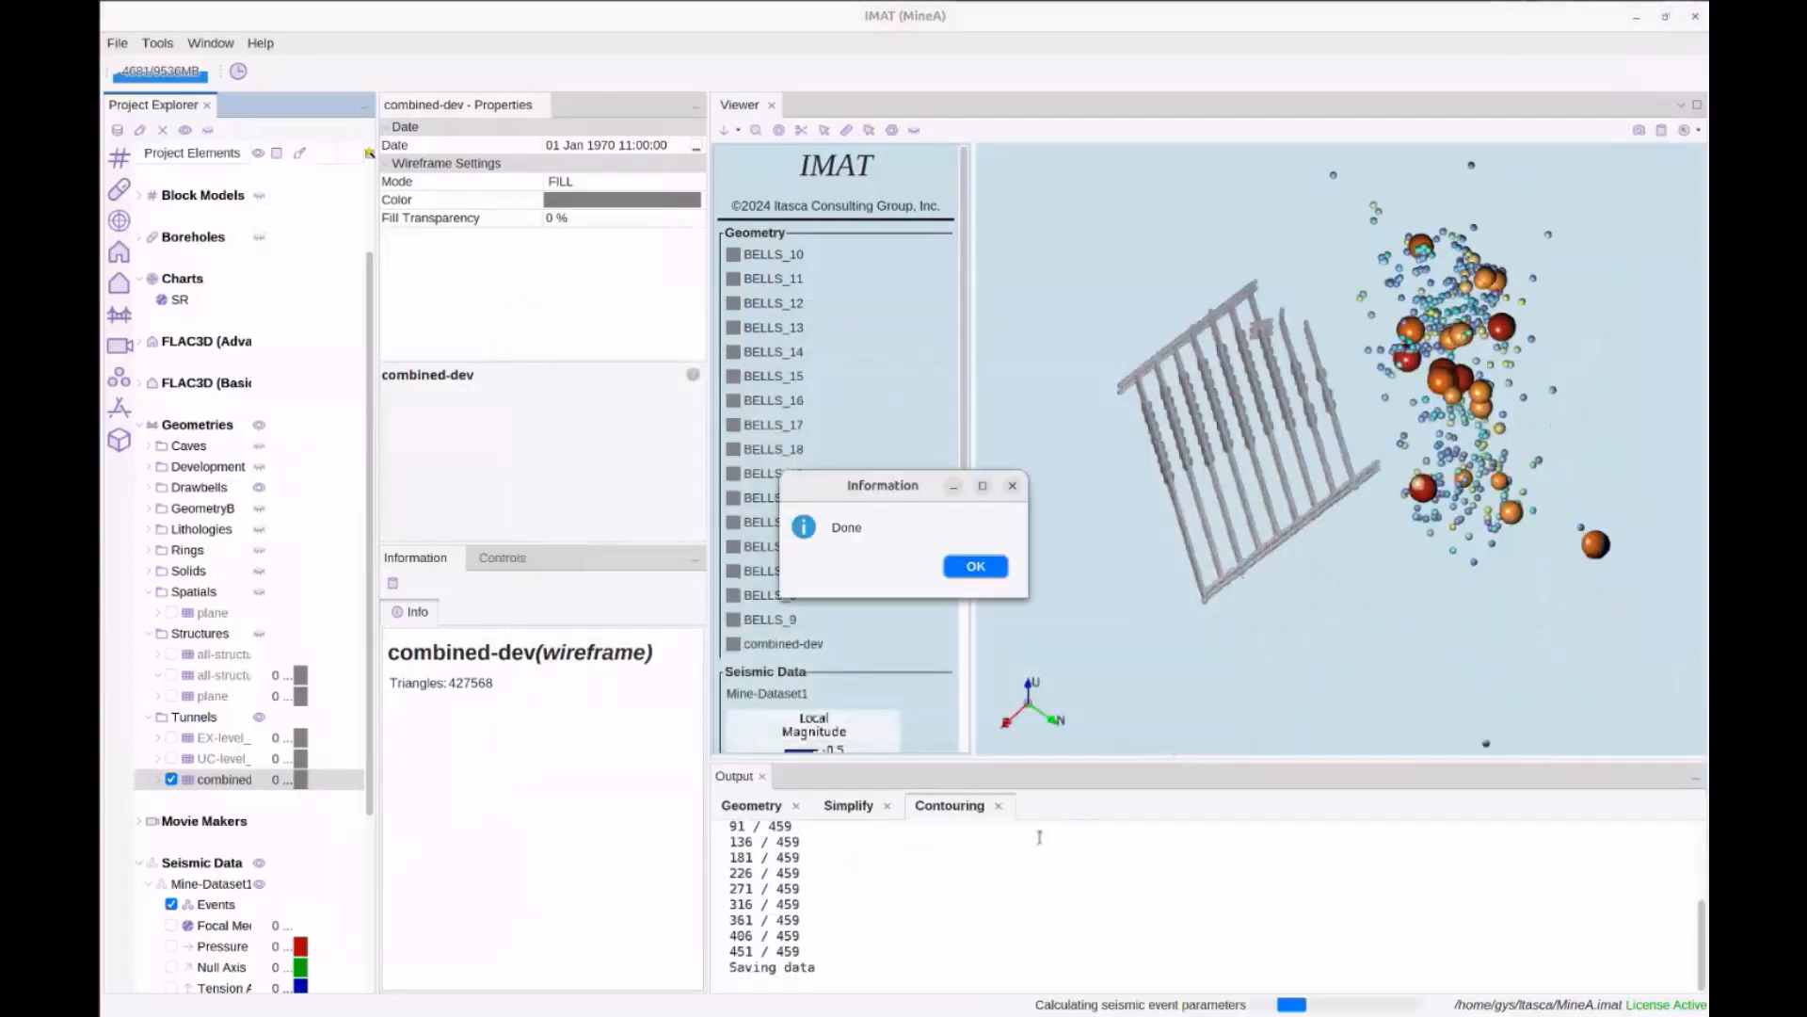
Colour the combined-dev tunnels by Max PGV and show its colour legend
left_click(975, 566)
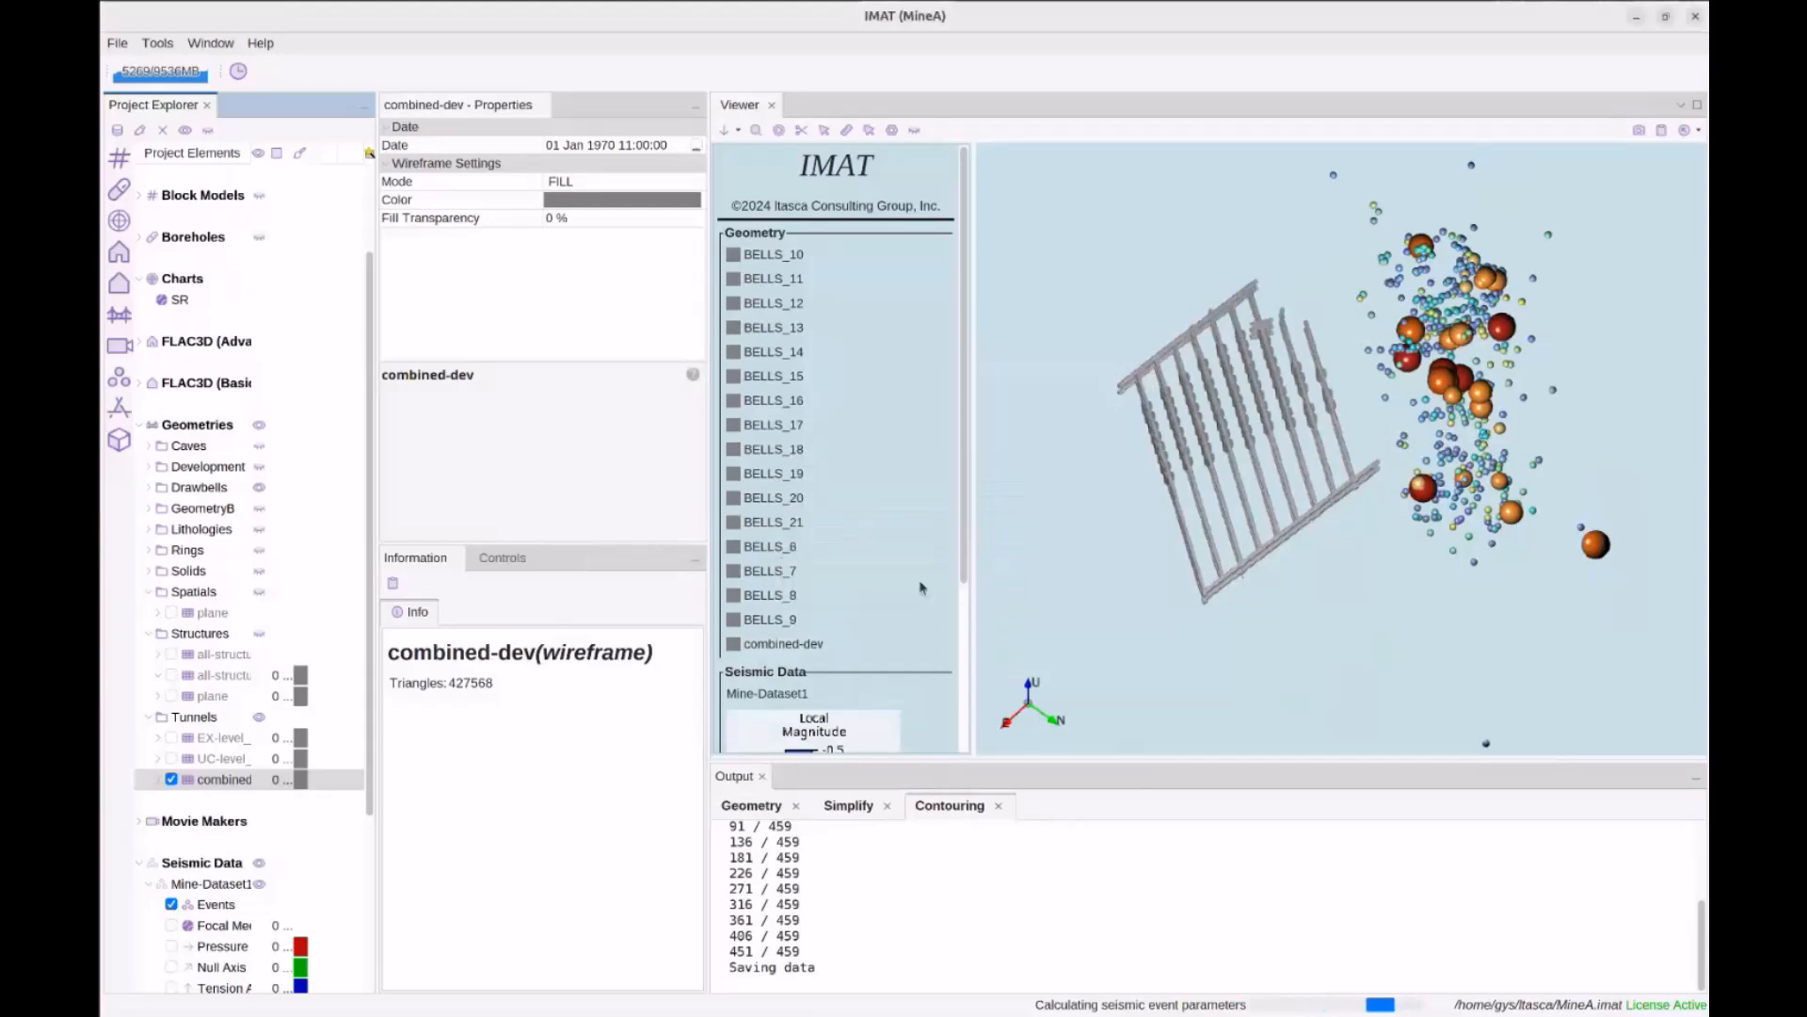
scroll(187, 764, "down", 3)
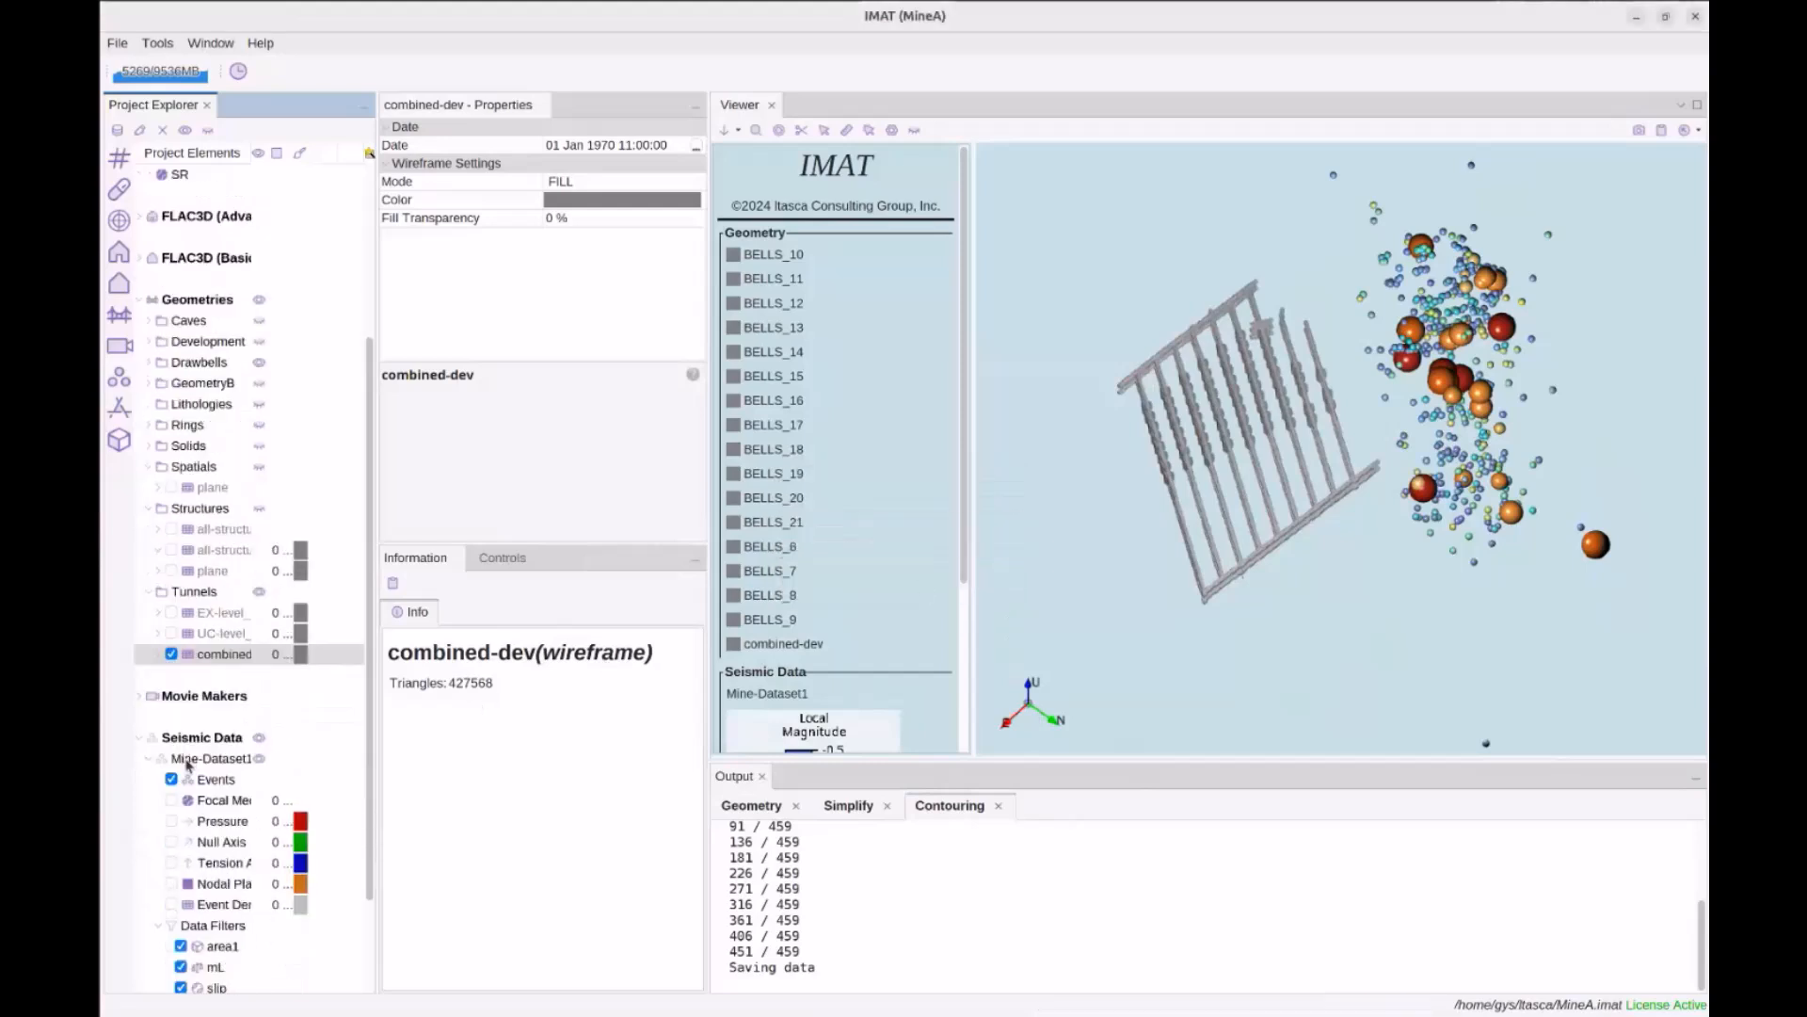
left_click(159, 658)
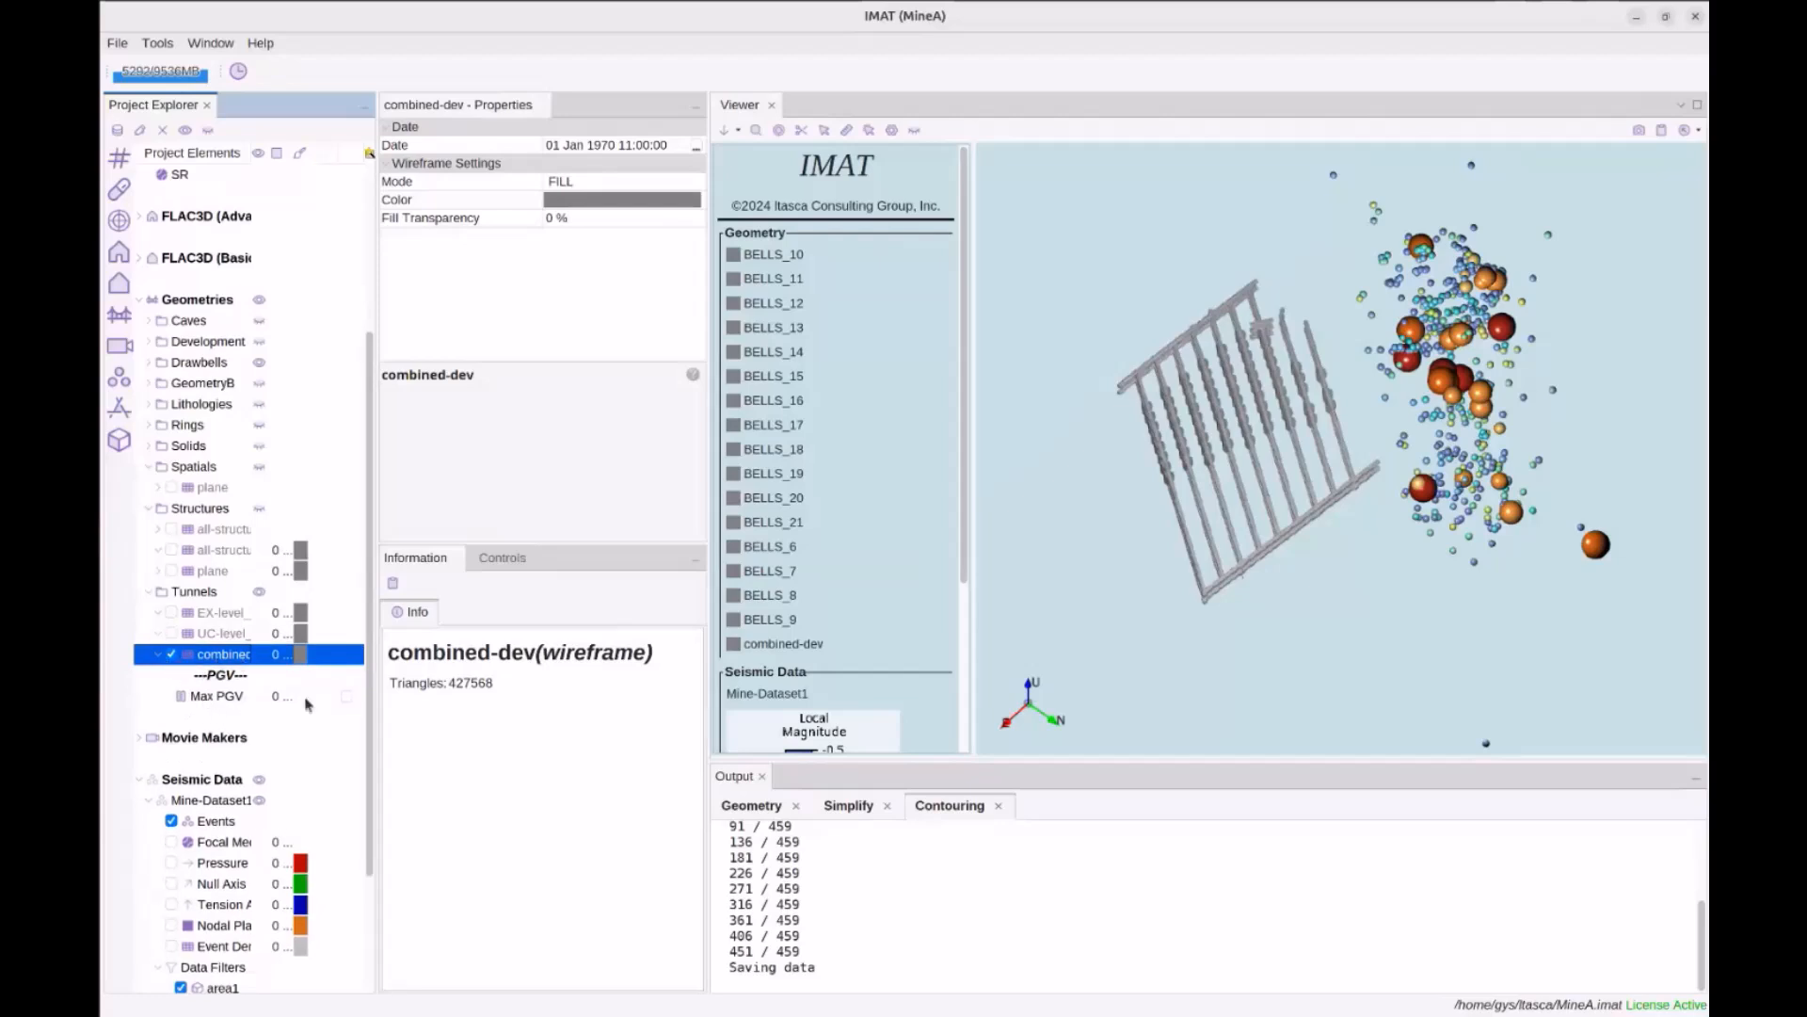
left_click(346, 698)
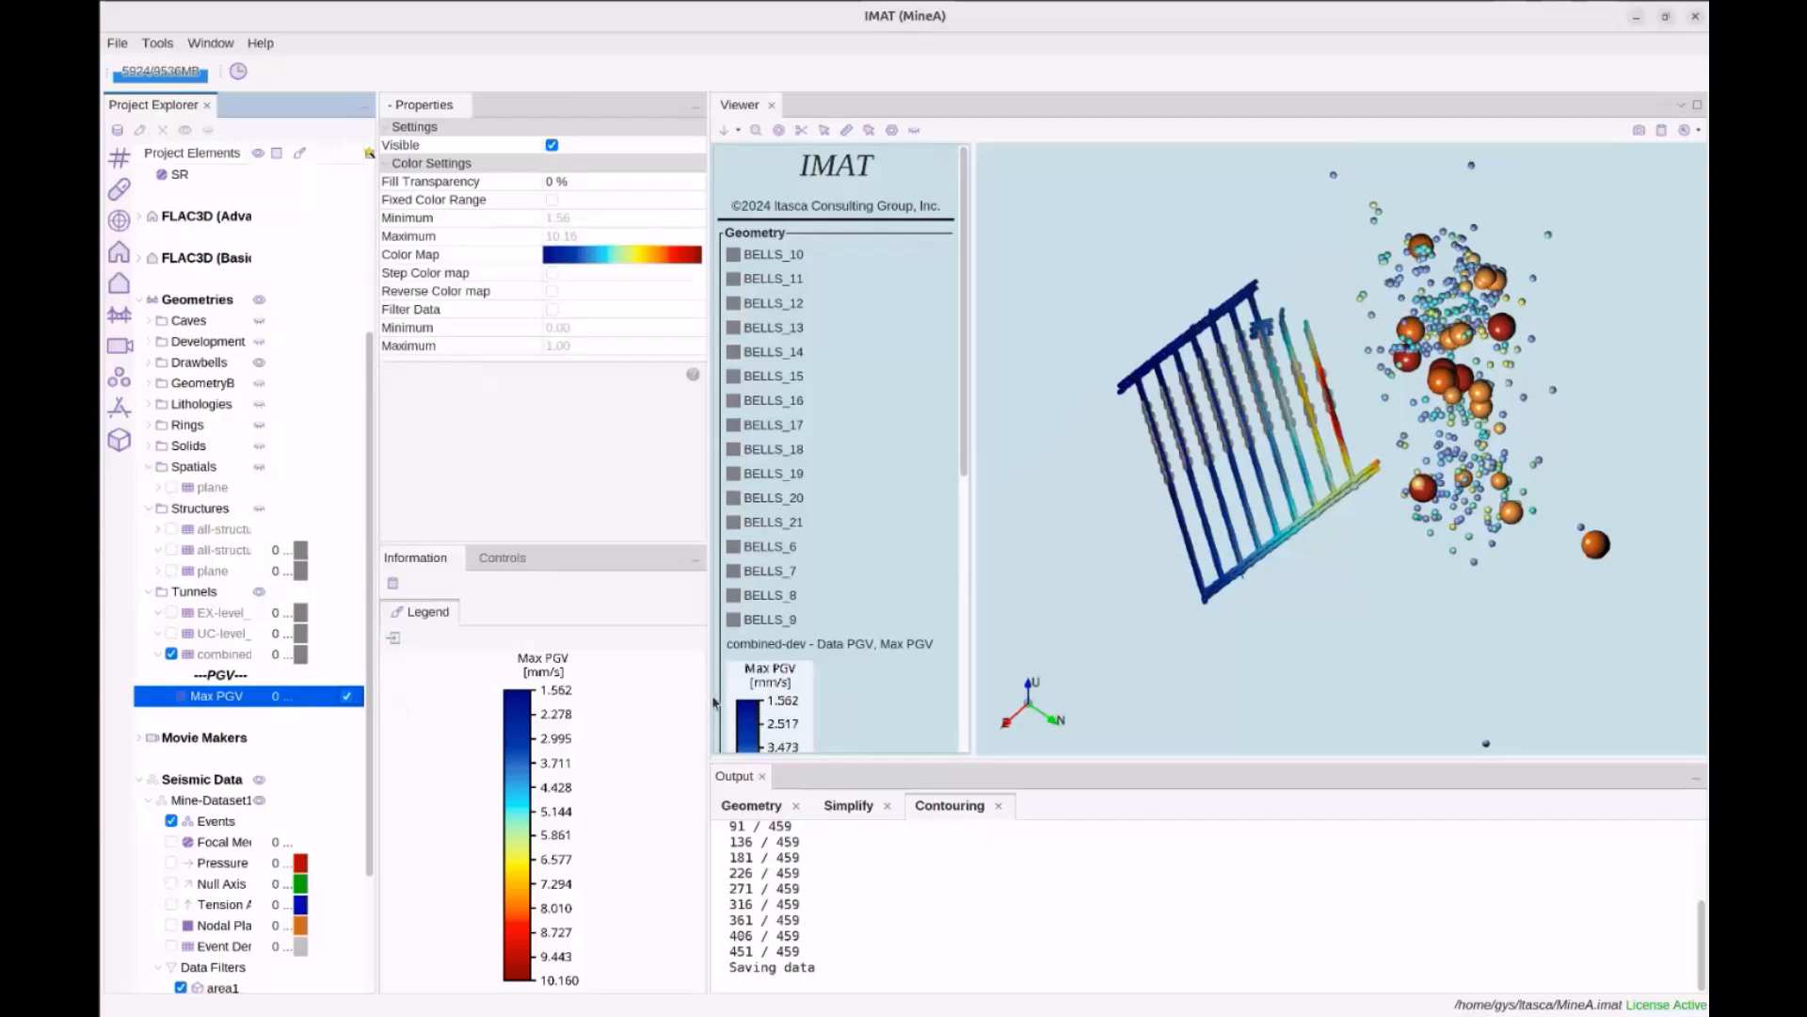
mouse_move(1211, 602)
left_mouse_down()
mouse_move(1178, 604)
mouse_move(1218, 597)
left_mouse_up()
scroll(1217, 598, "up", 5)
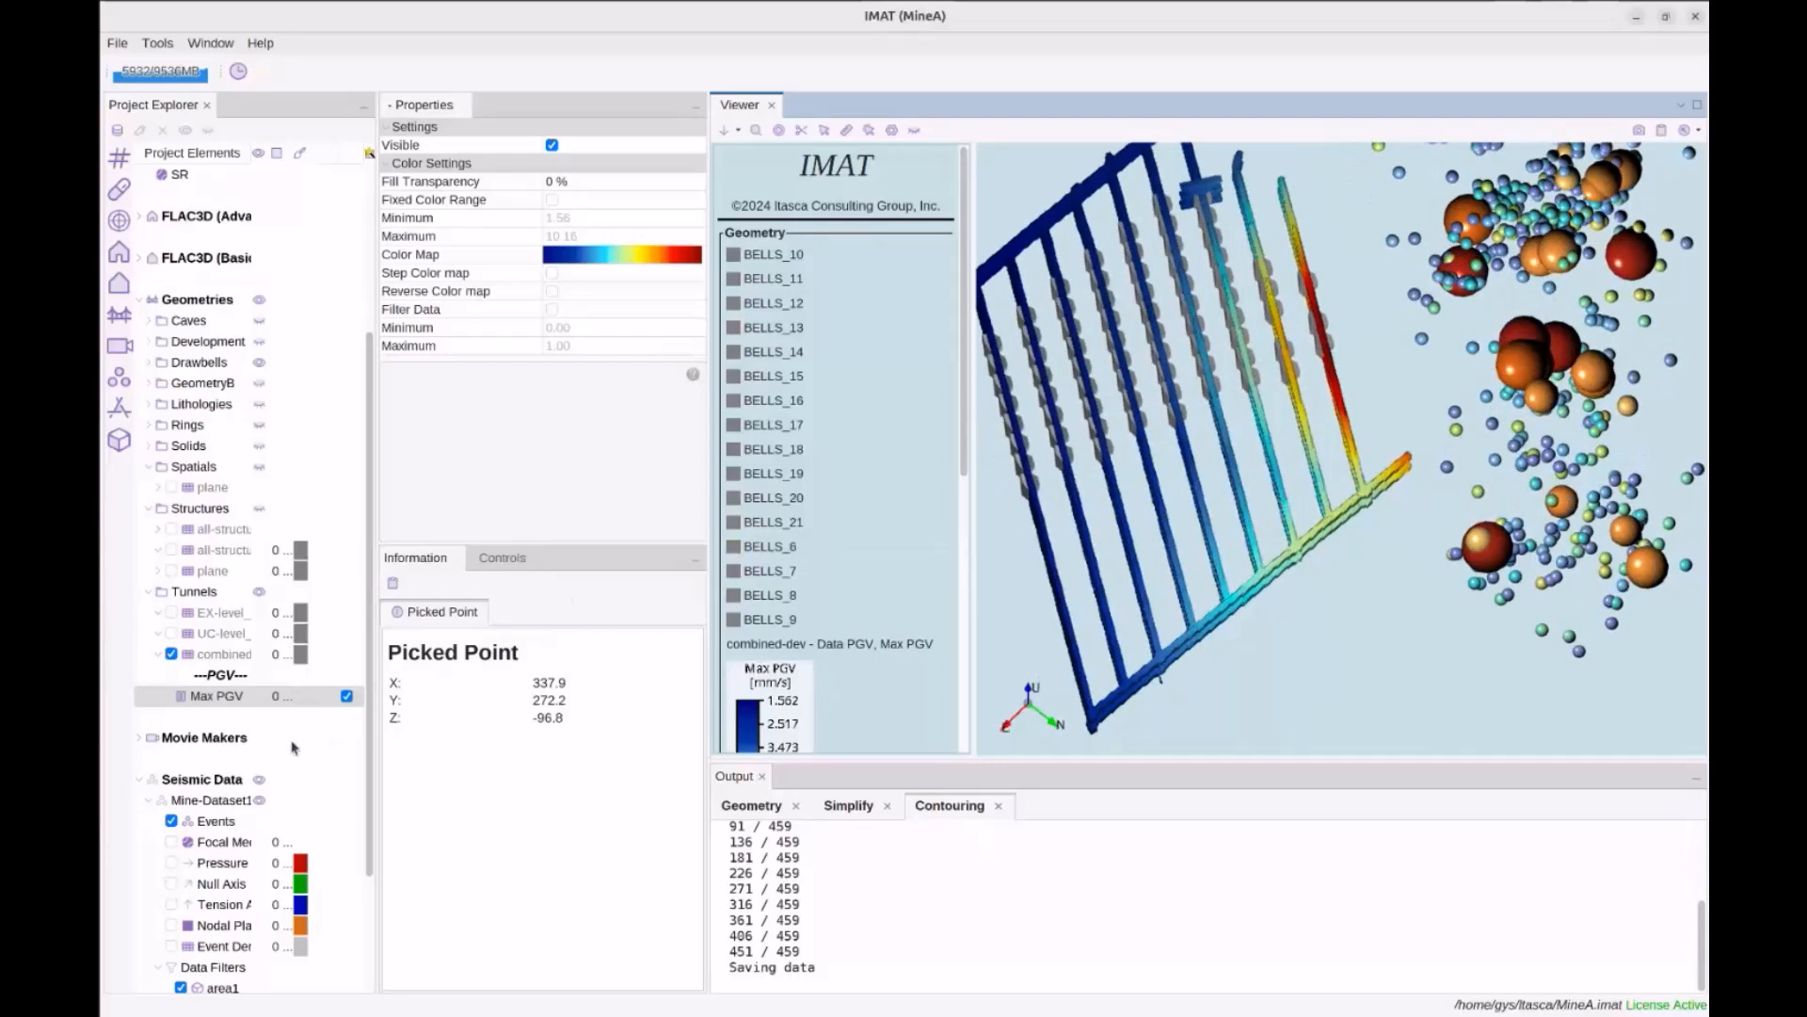
left_click(221, 699)
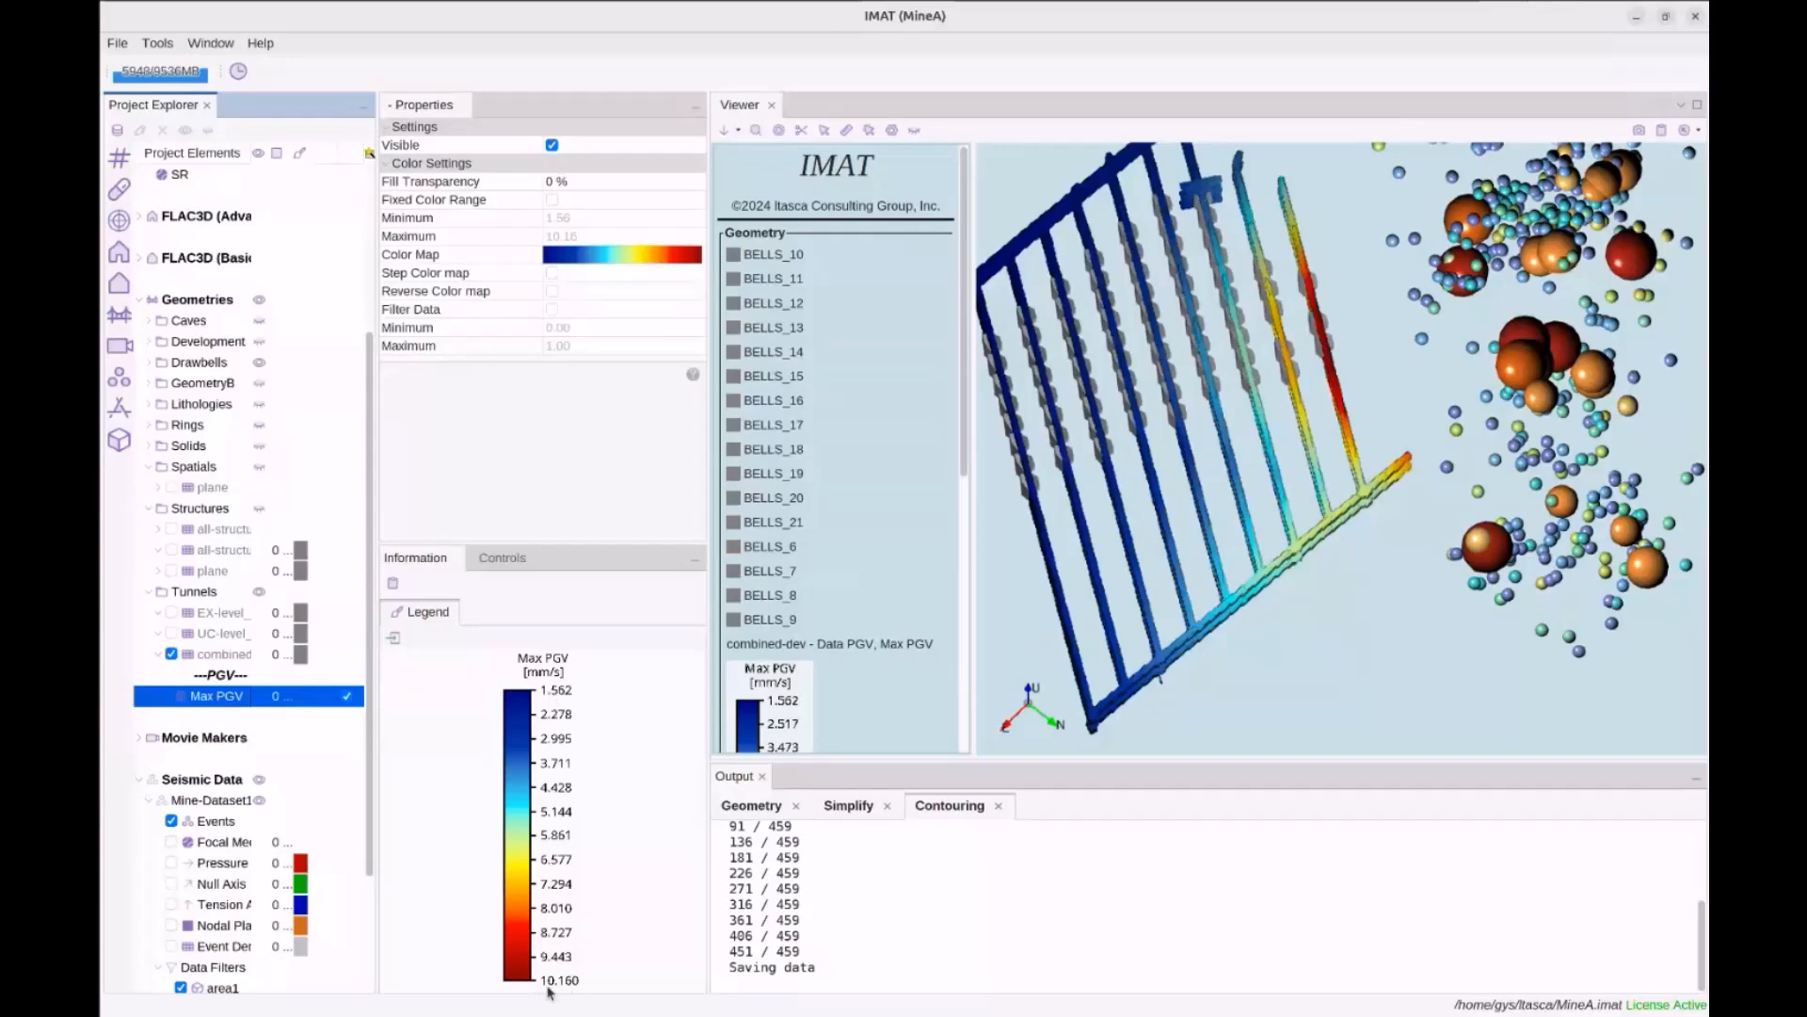
left_click_drag(1319, 601, 1297, 555)
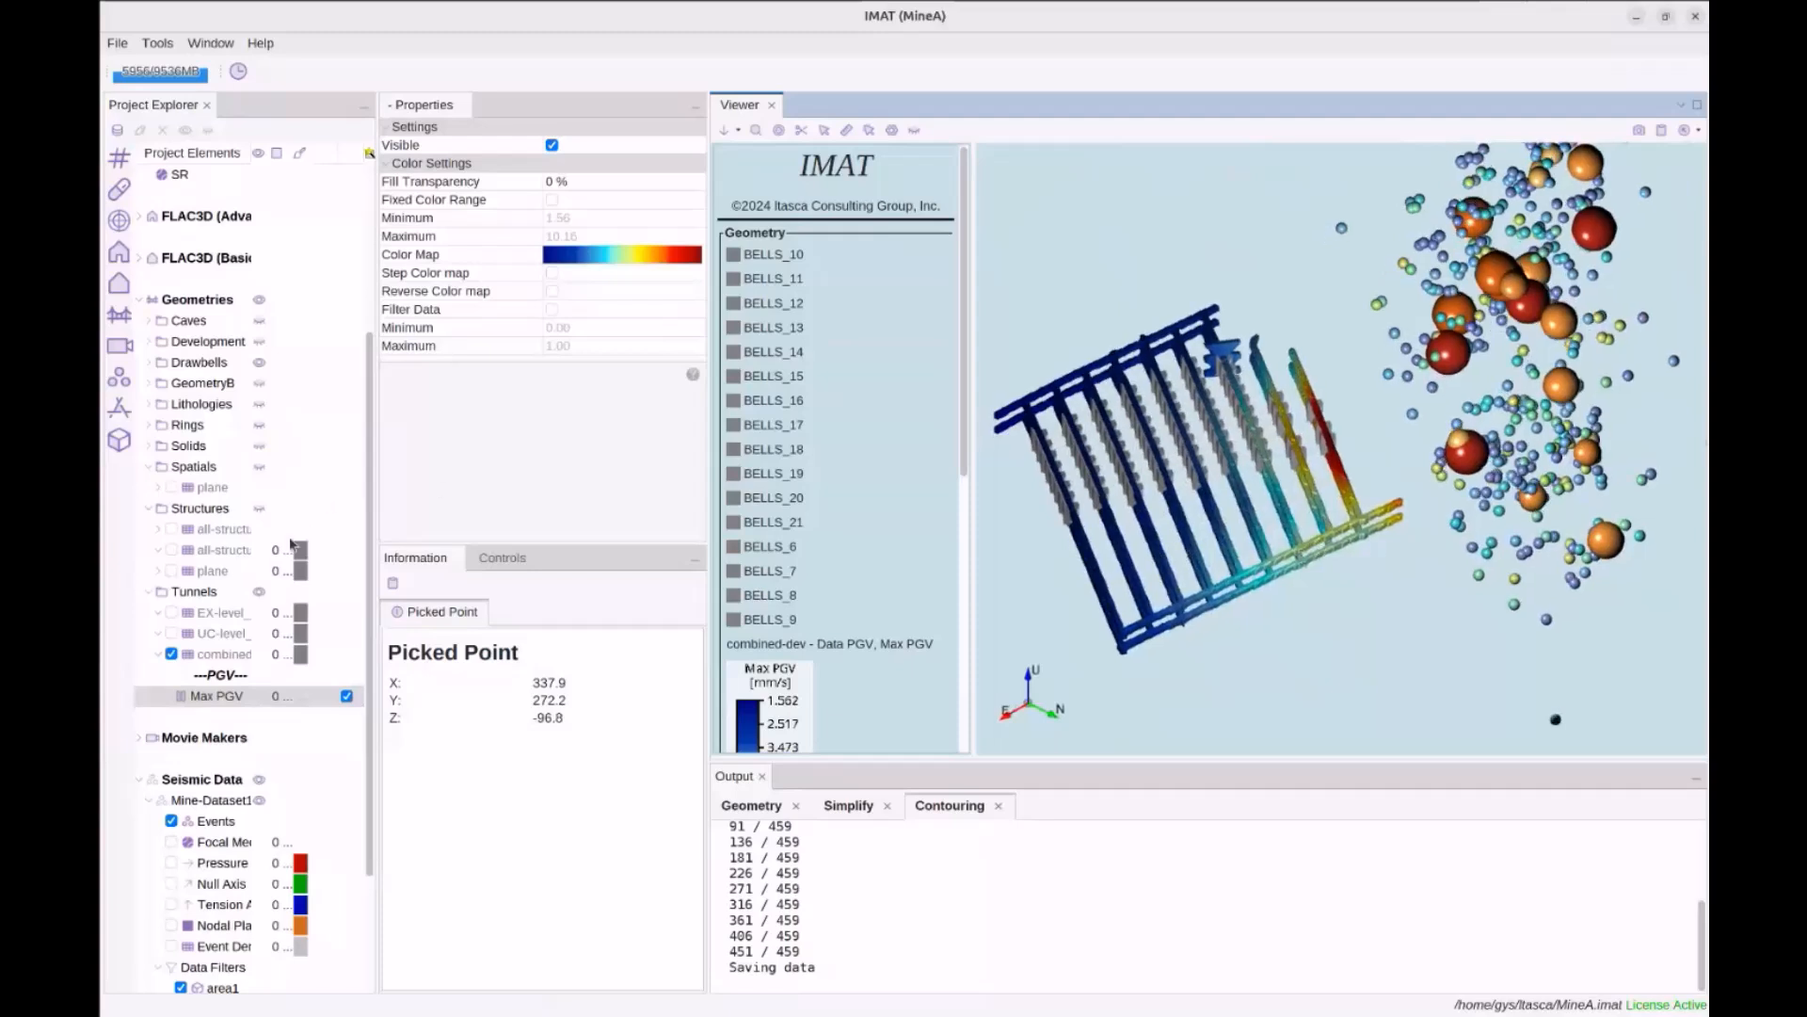
scroll(288, 537, "up", 4)
Review the GMPE (PGV) coefficients, orbit the contoured tunnels, and close the contouring log
left_click(208, 216)
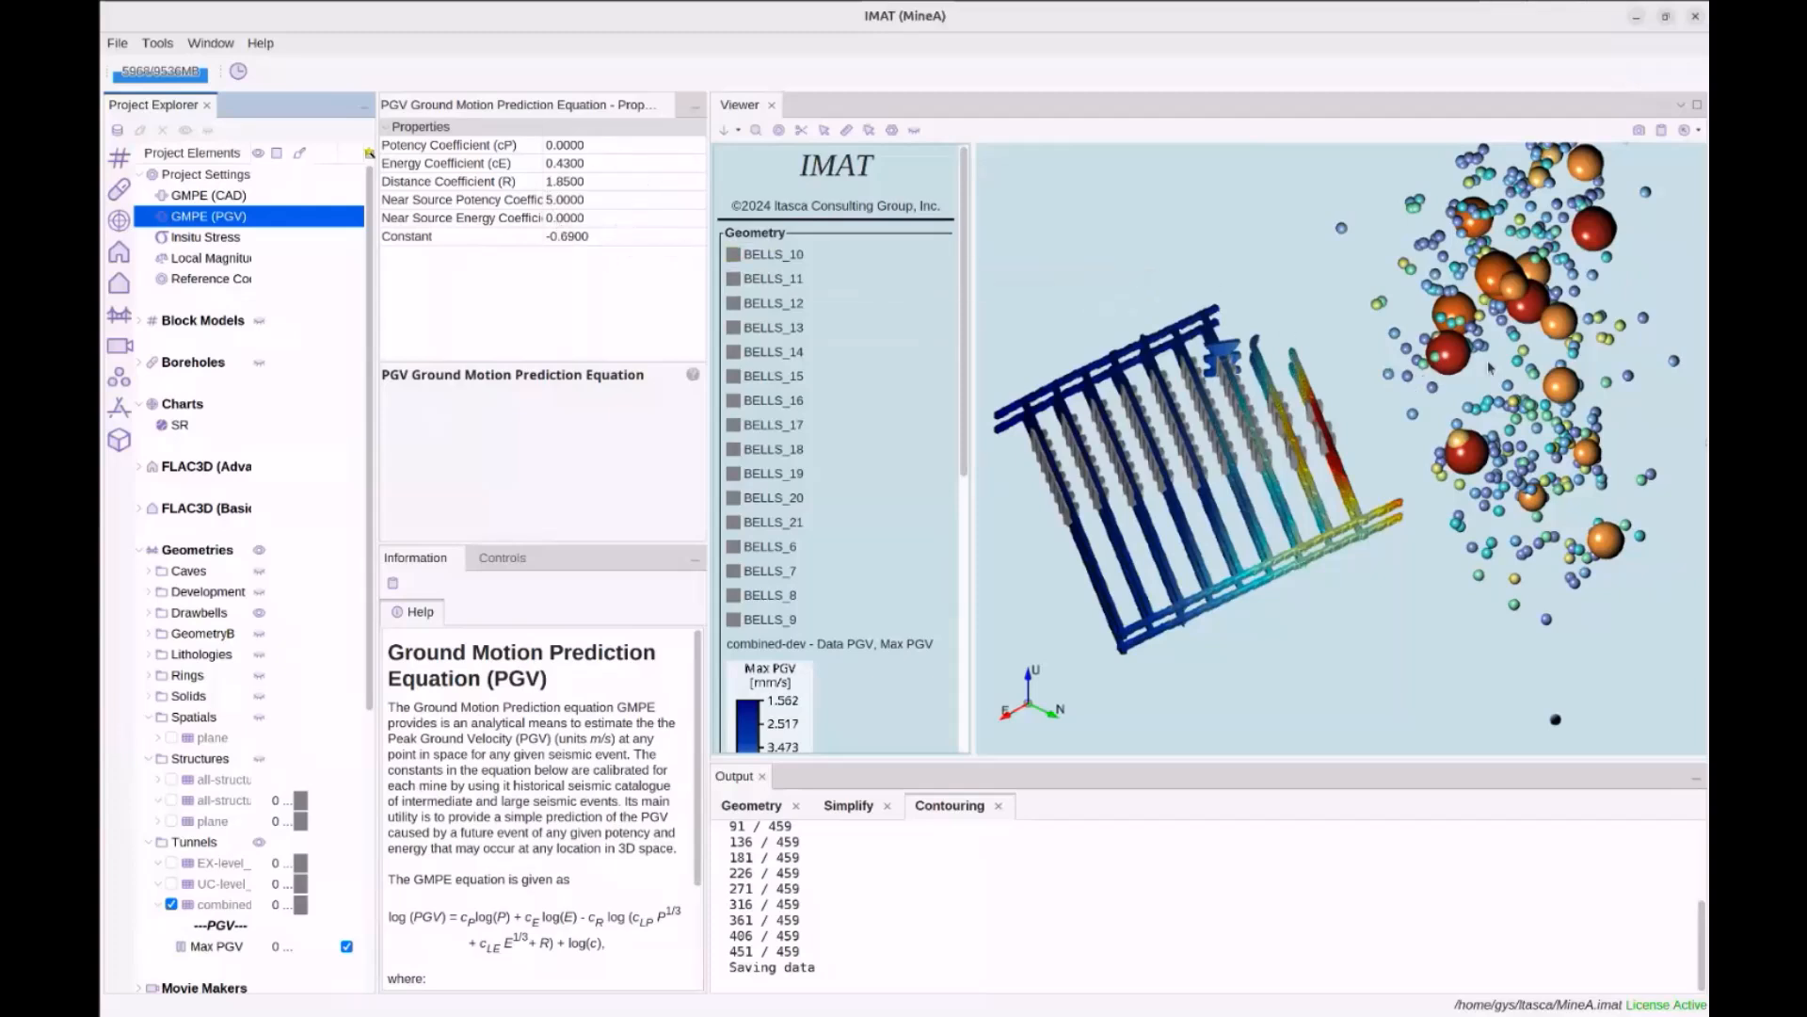
left_click_drag(1392, 338, 1432, 361)
middle_click_drag(1493, 434, 1467, 426)
left_click_drag(1402, 539, 1369, 327)
left_click_drag(1303, 556, 1380, 589)
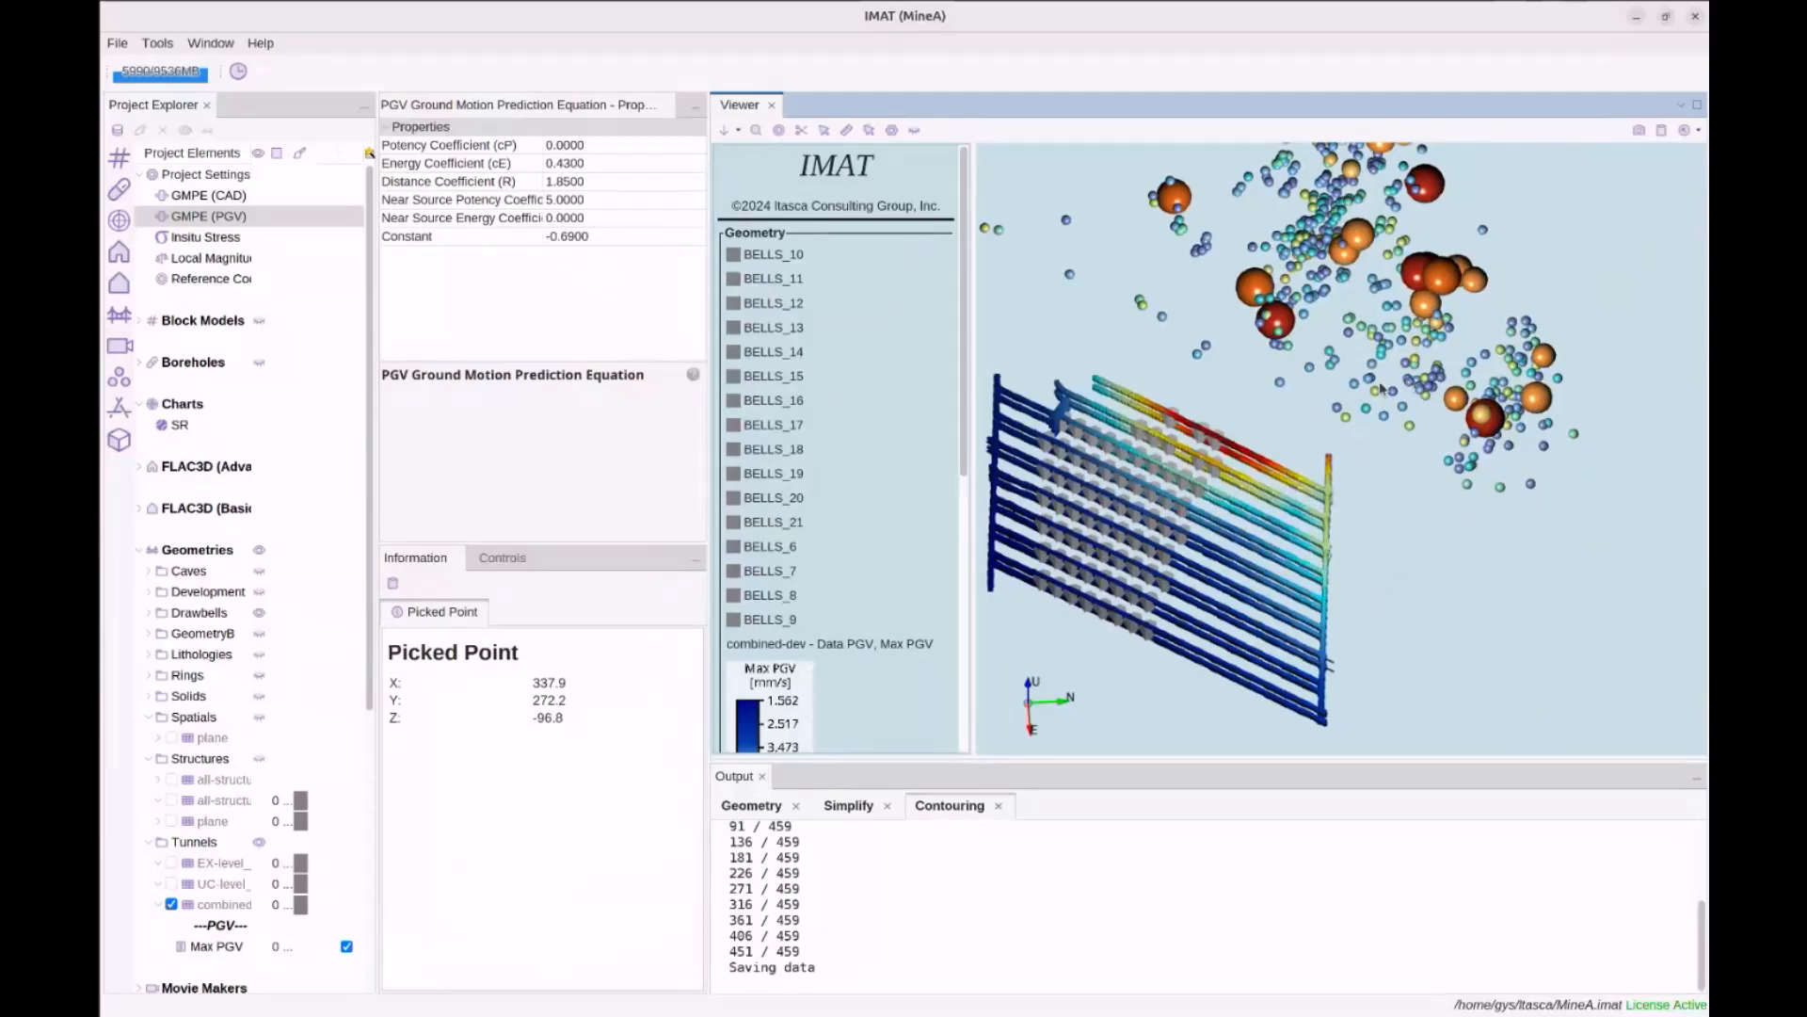
left_click_drag(1380, 387, 1324, 346)
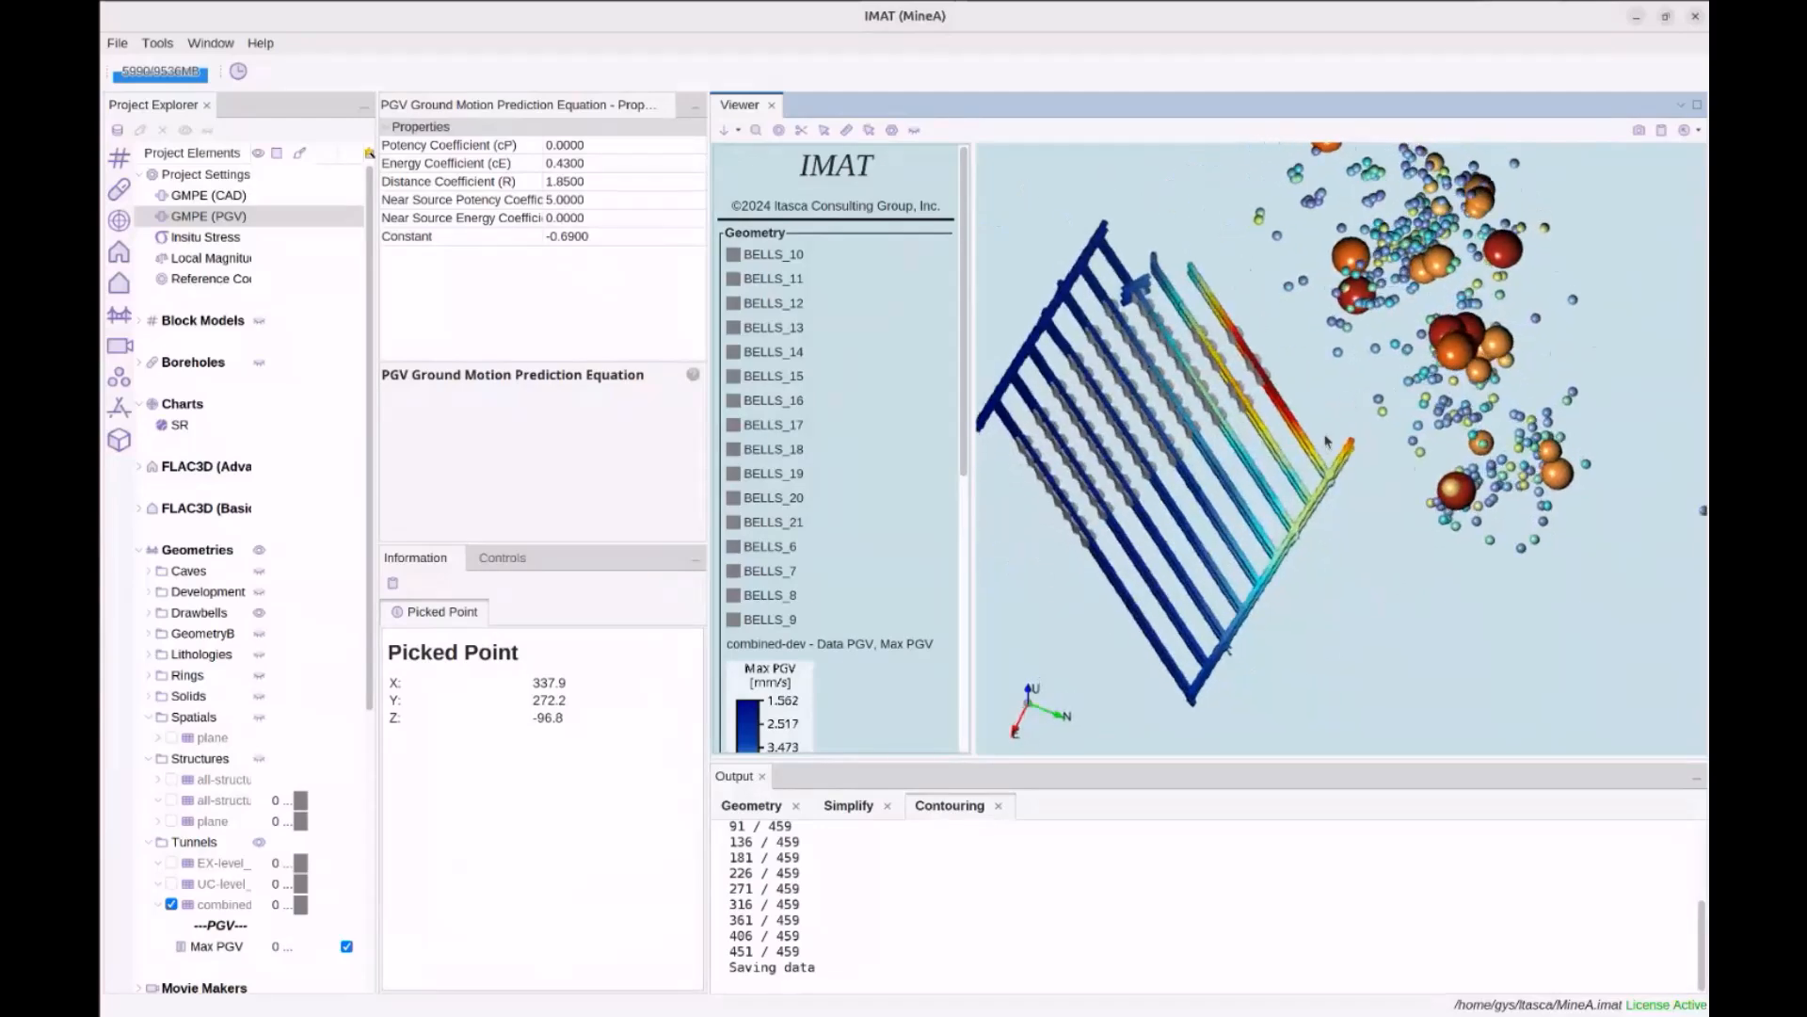
left_click_drag(1327, 441, 1338, 414)
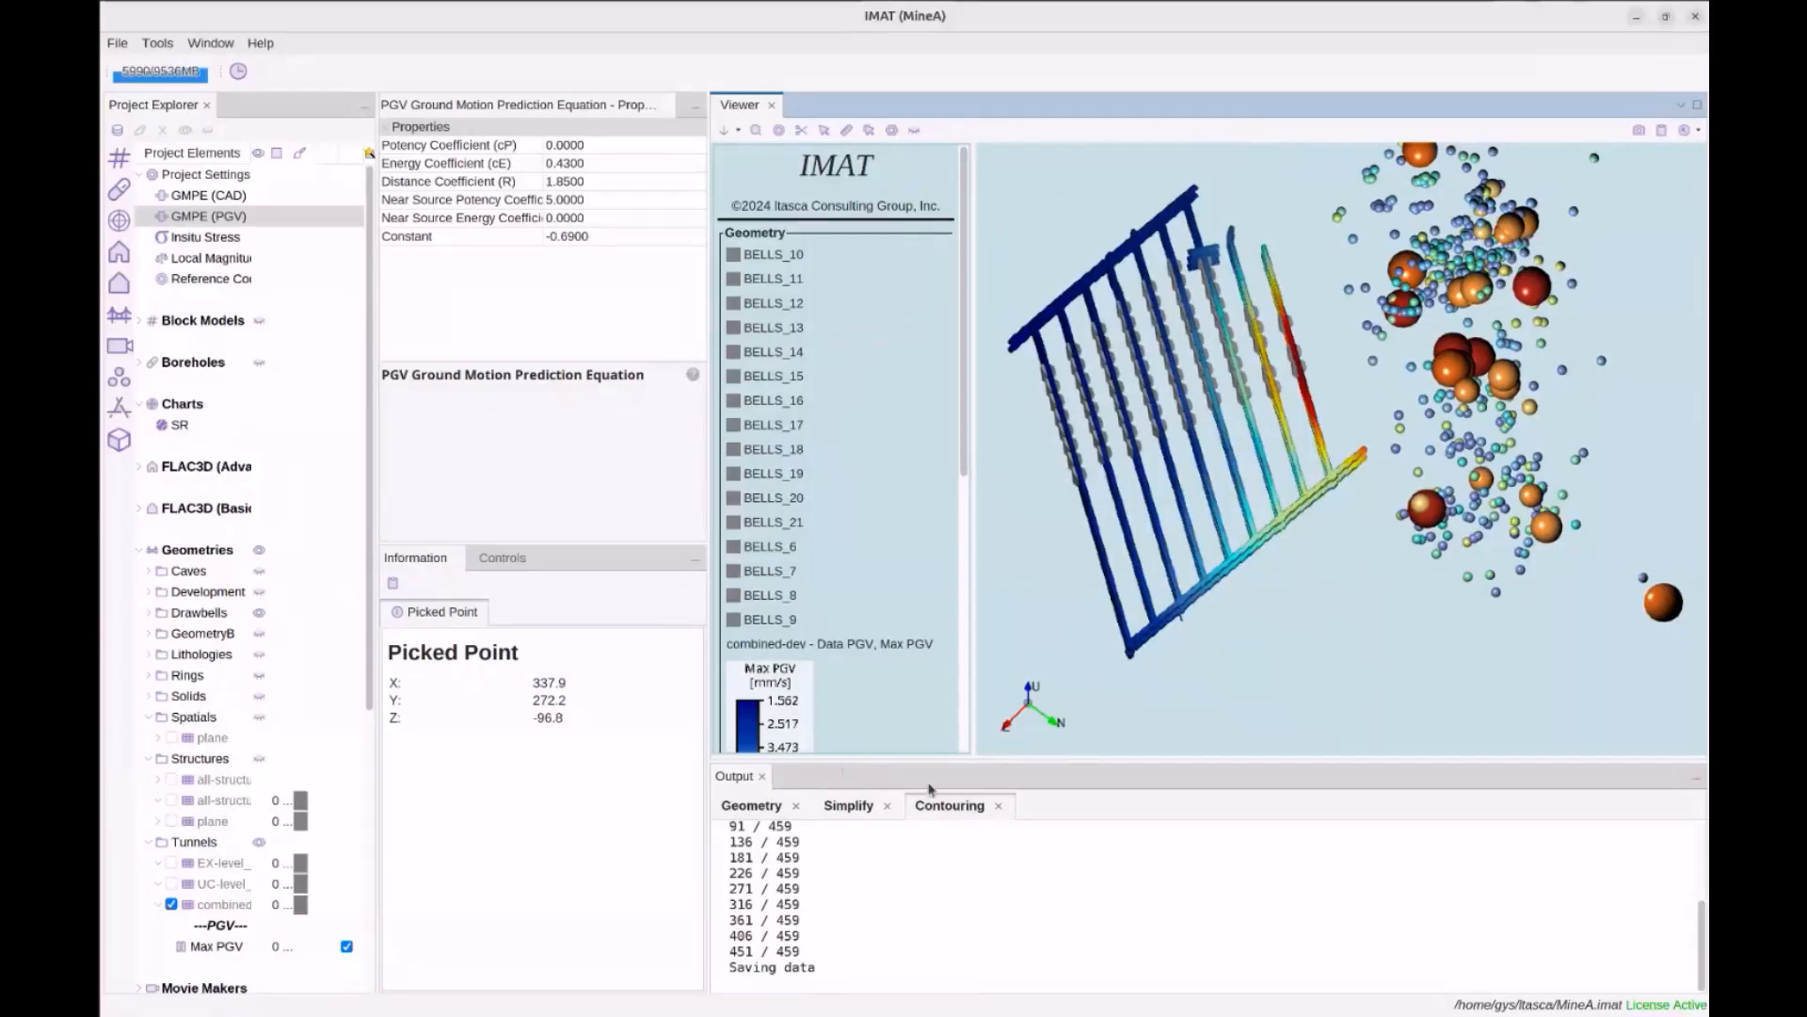
left_click(998, 805)
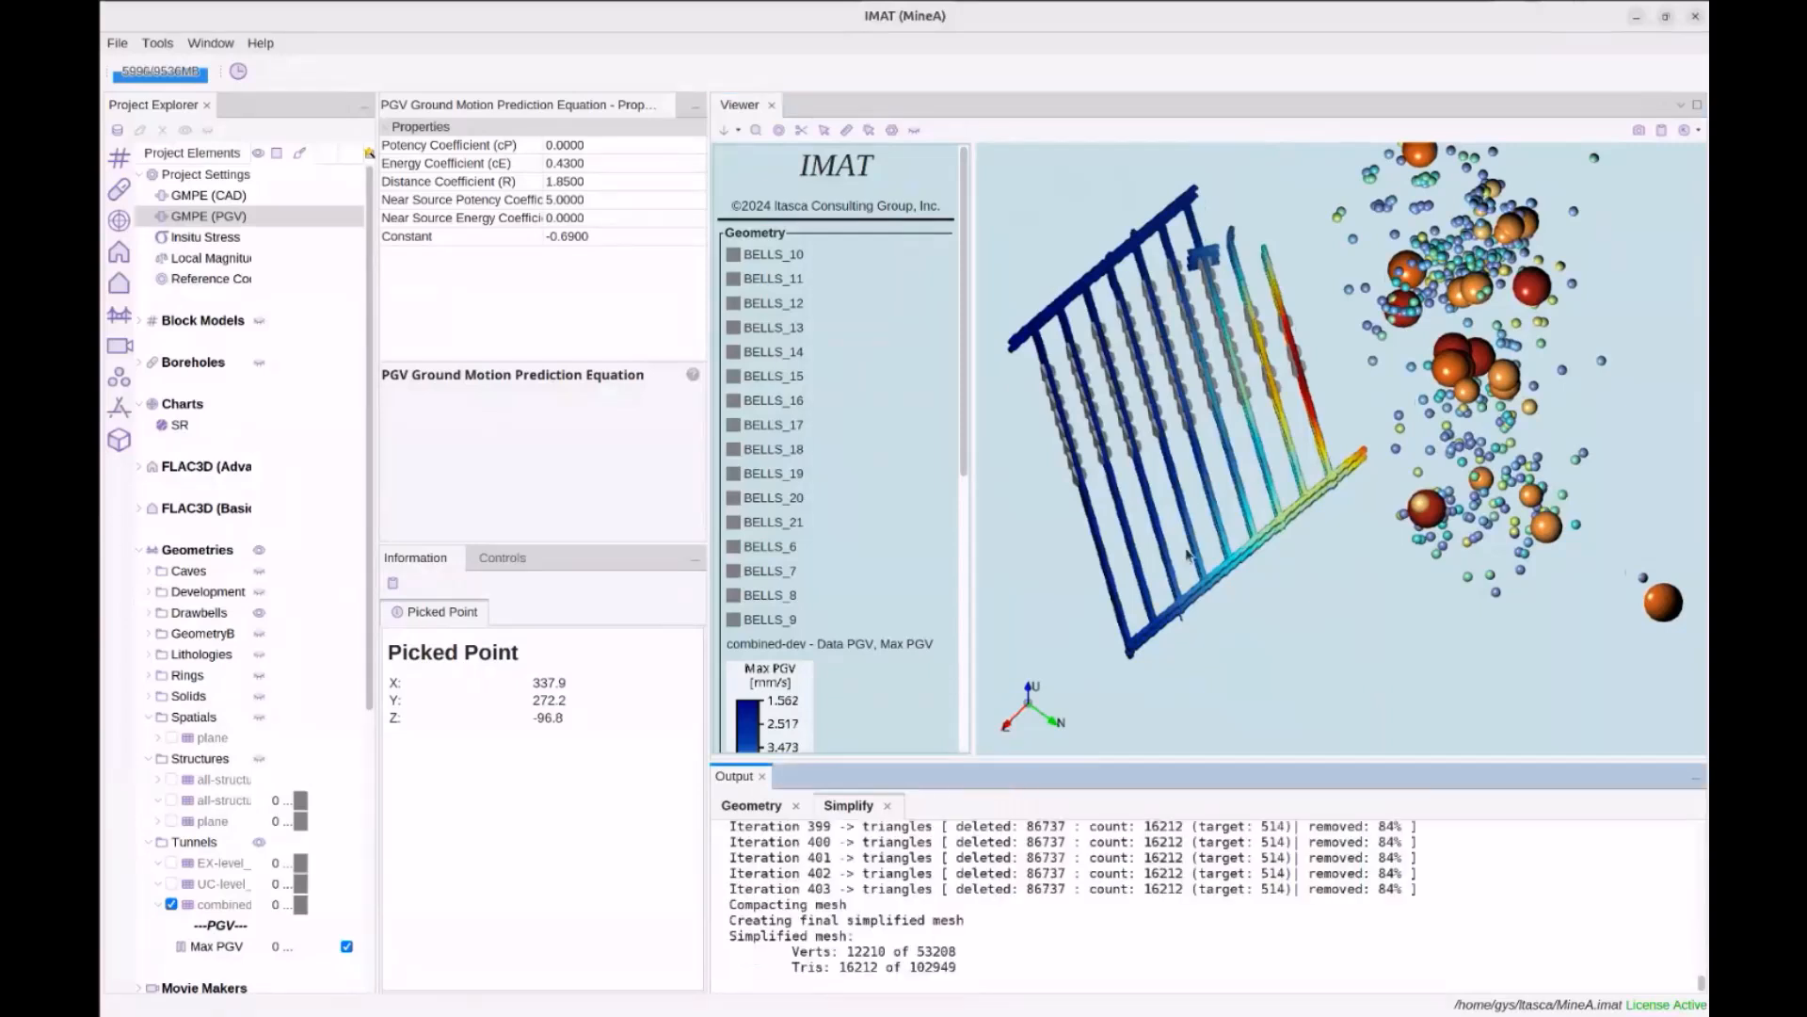
Bring up the Charts actions, then select the existing SR chart
left_click(184, 404)
right_click(187, 411)
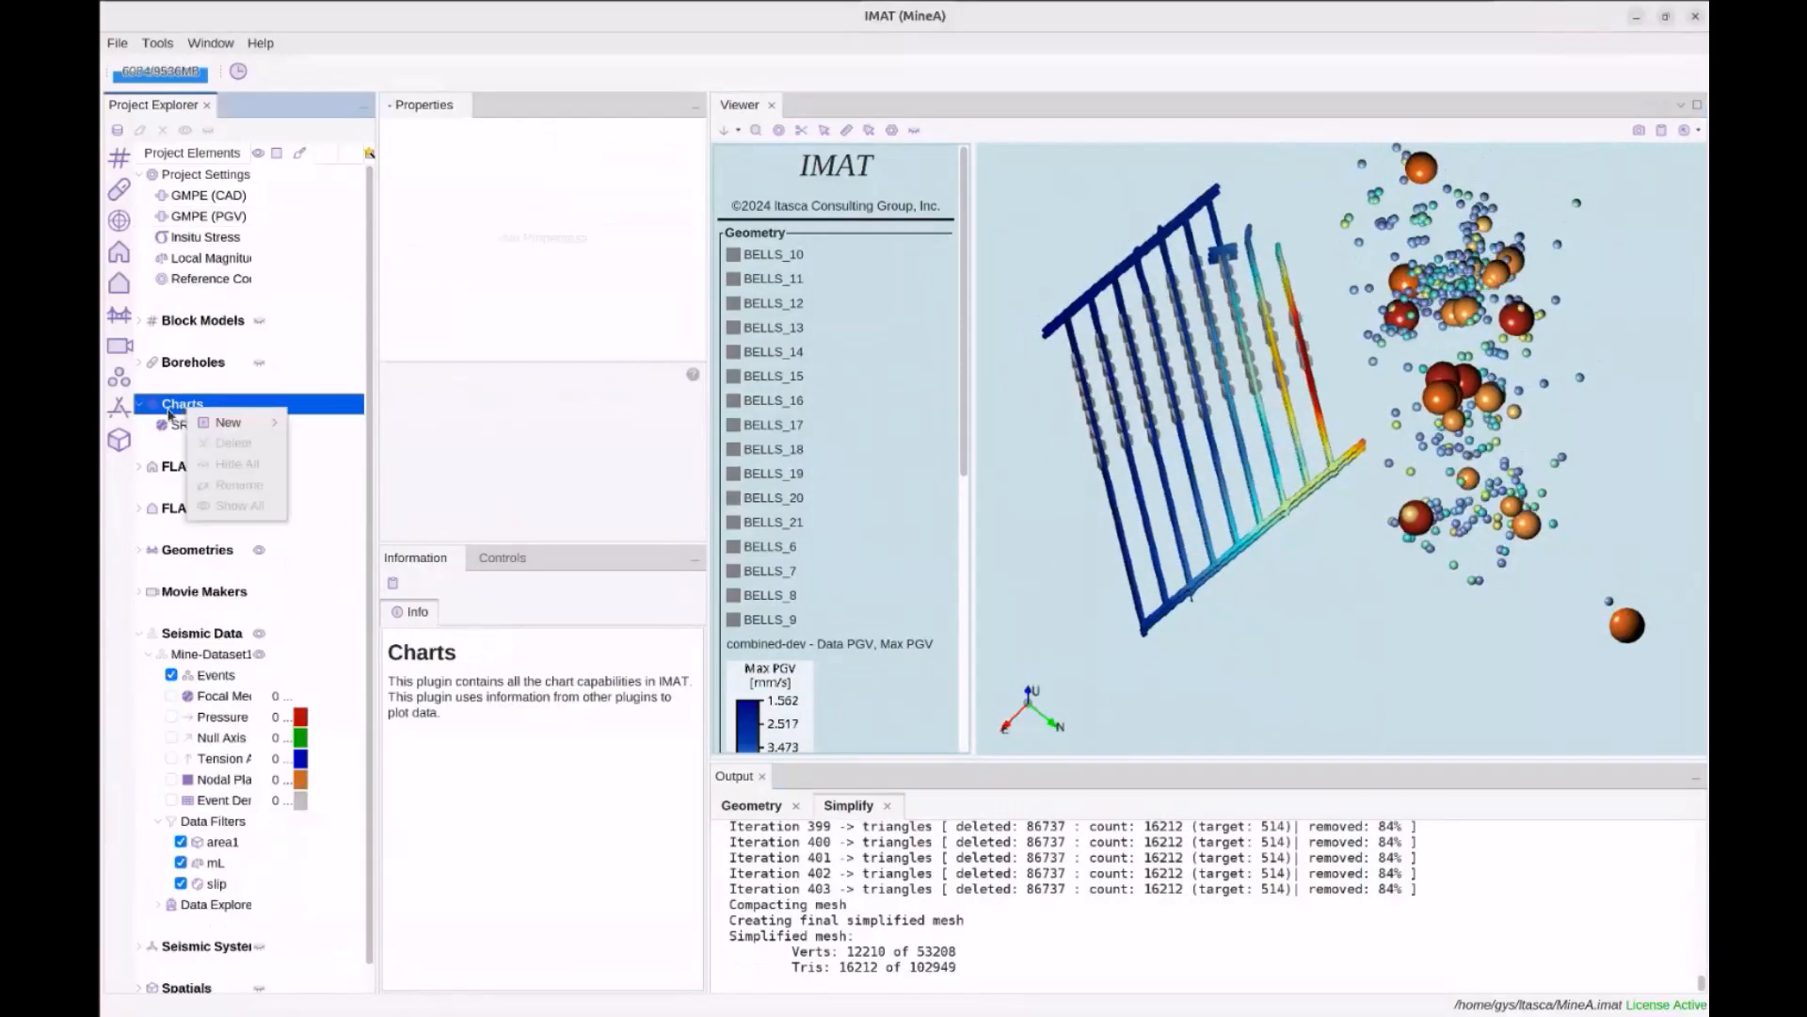
key("Escape")
left_click(195, 425)
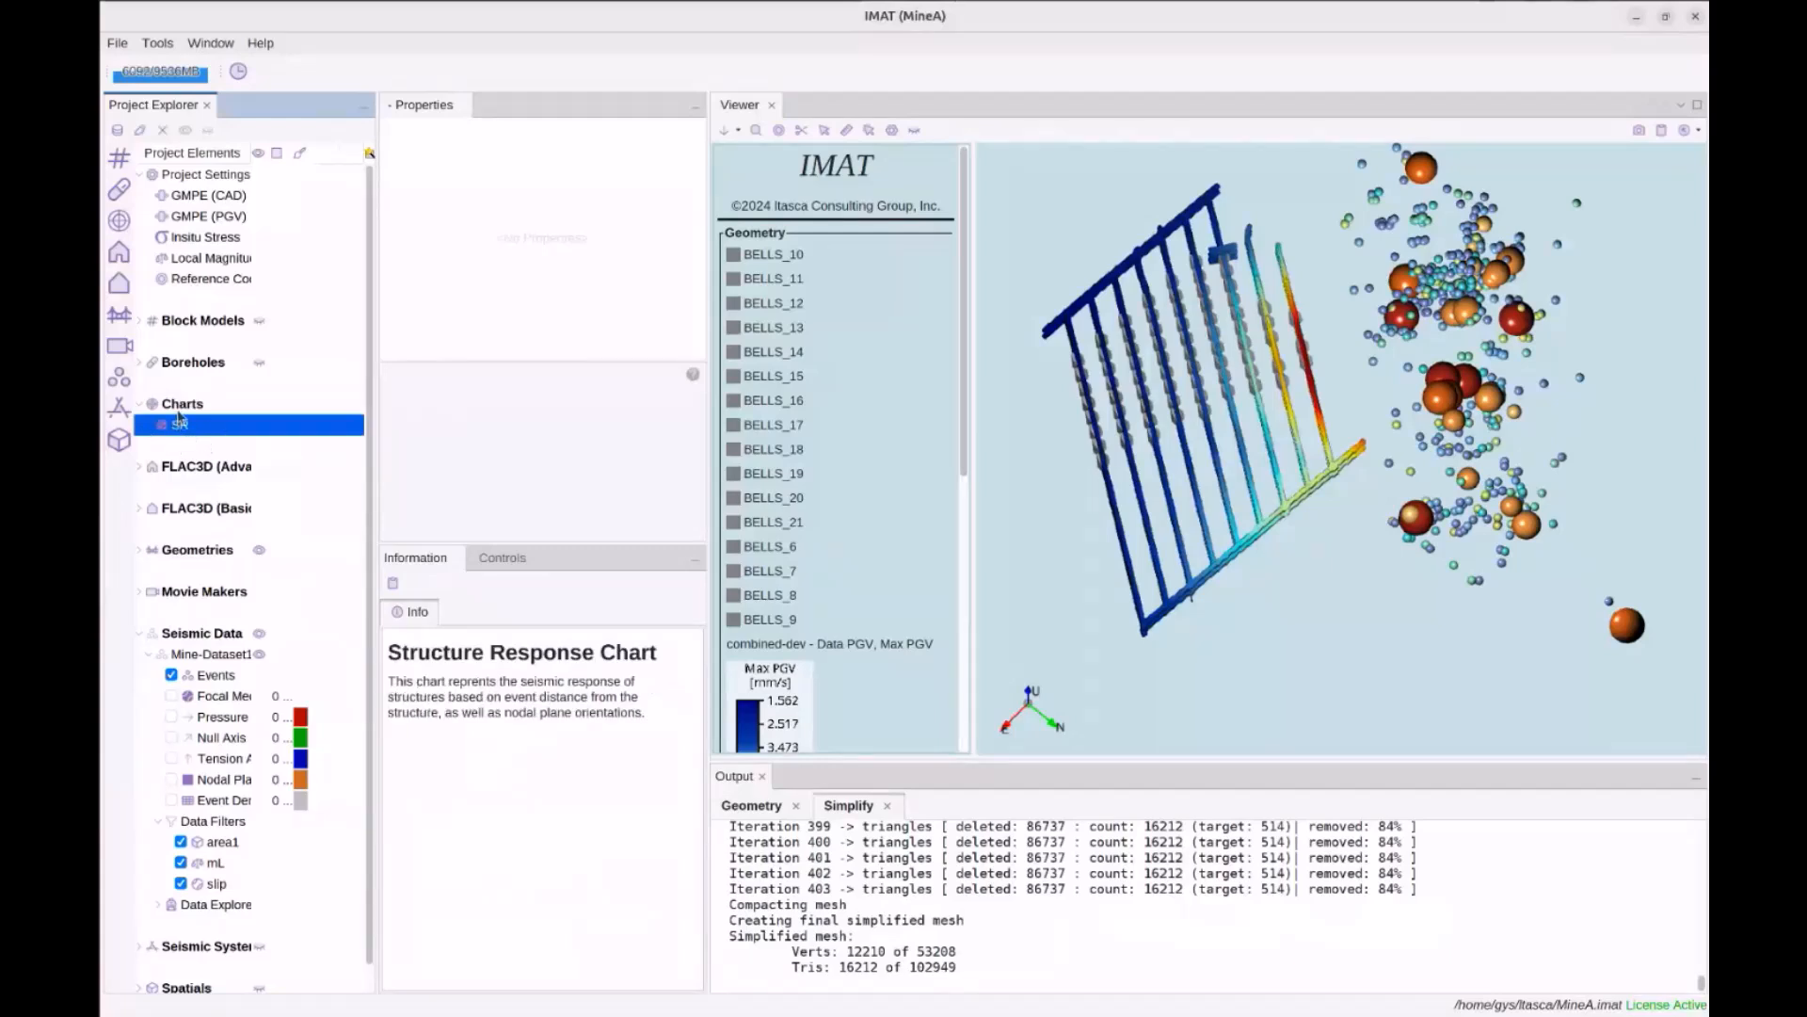
Create a new Hudson (TK Decomposition) chart named hudson
right_click(181, 406)
mouse_move(235, 416)
left_click(306, 417)
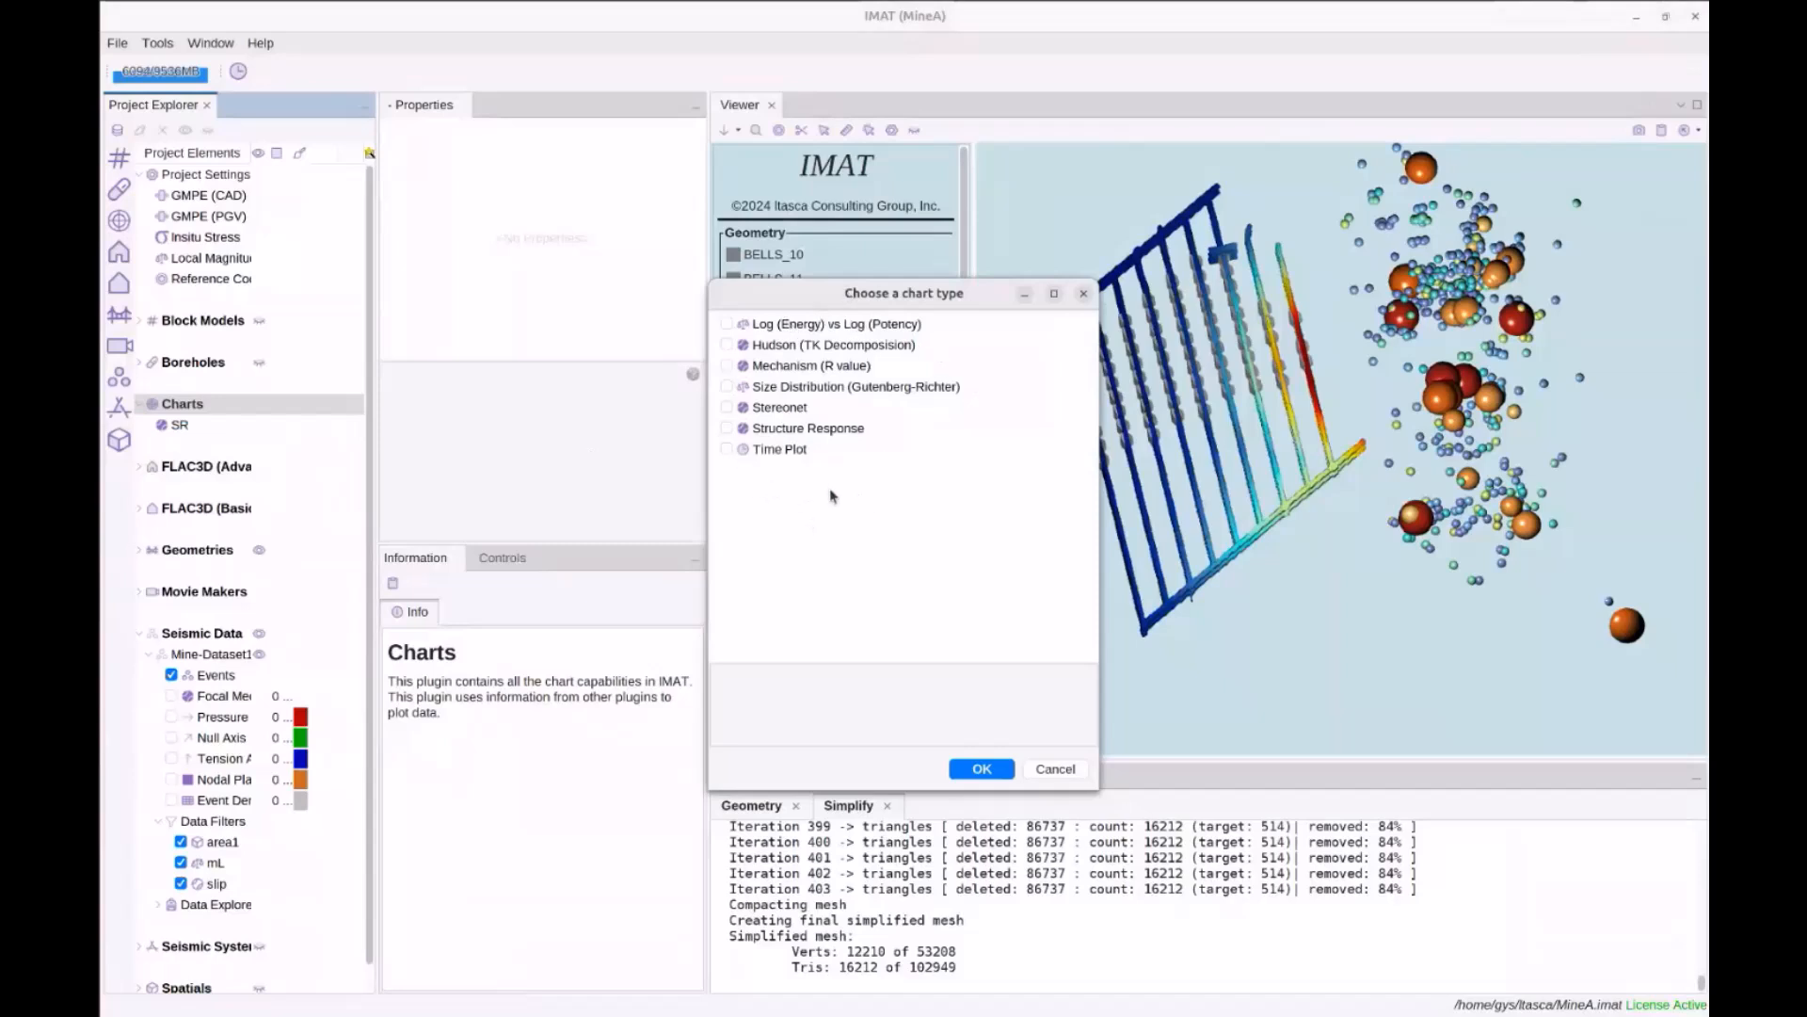
left_click(792, 348)
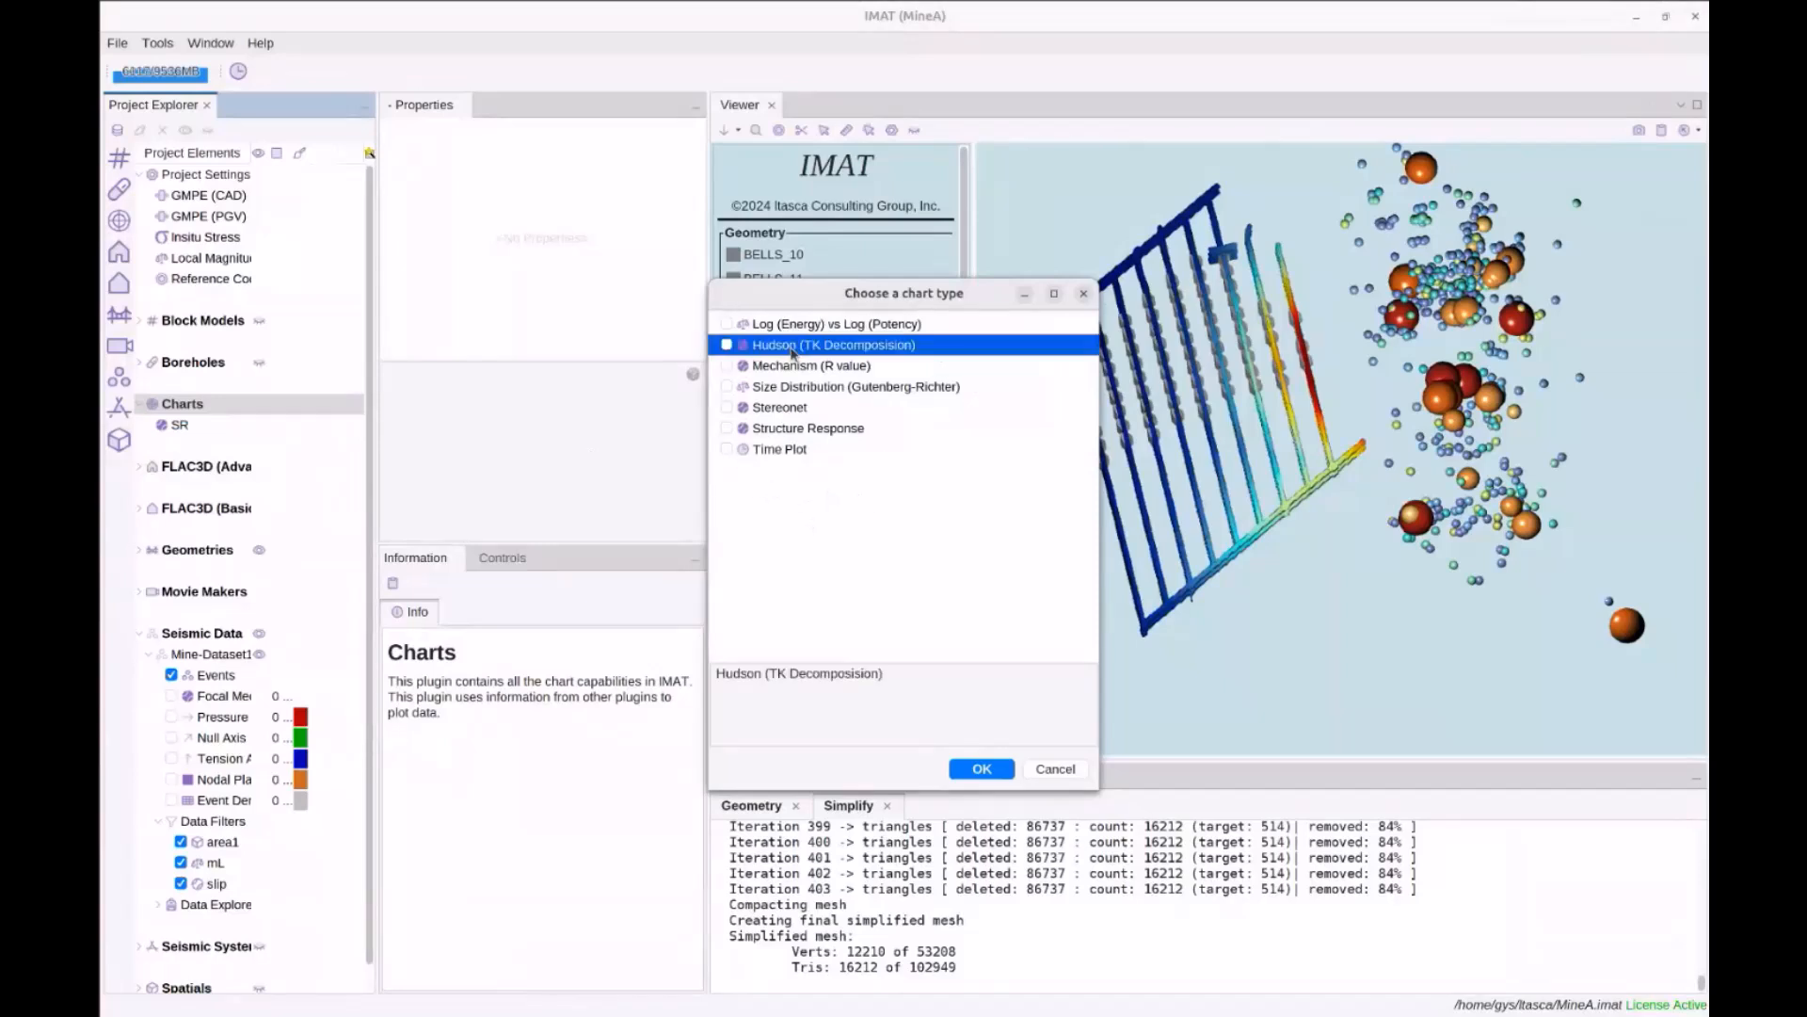
left_click(726, 346)
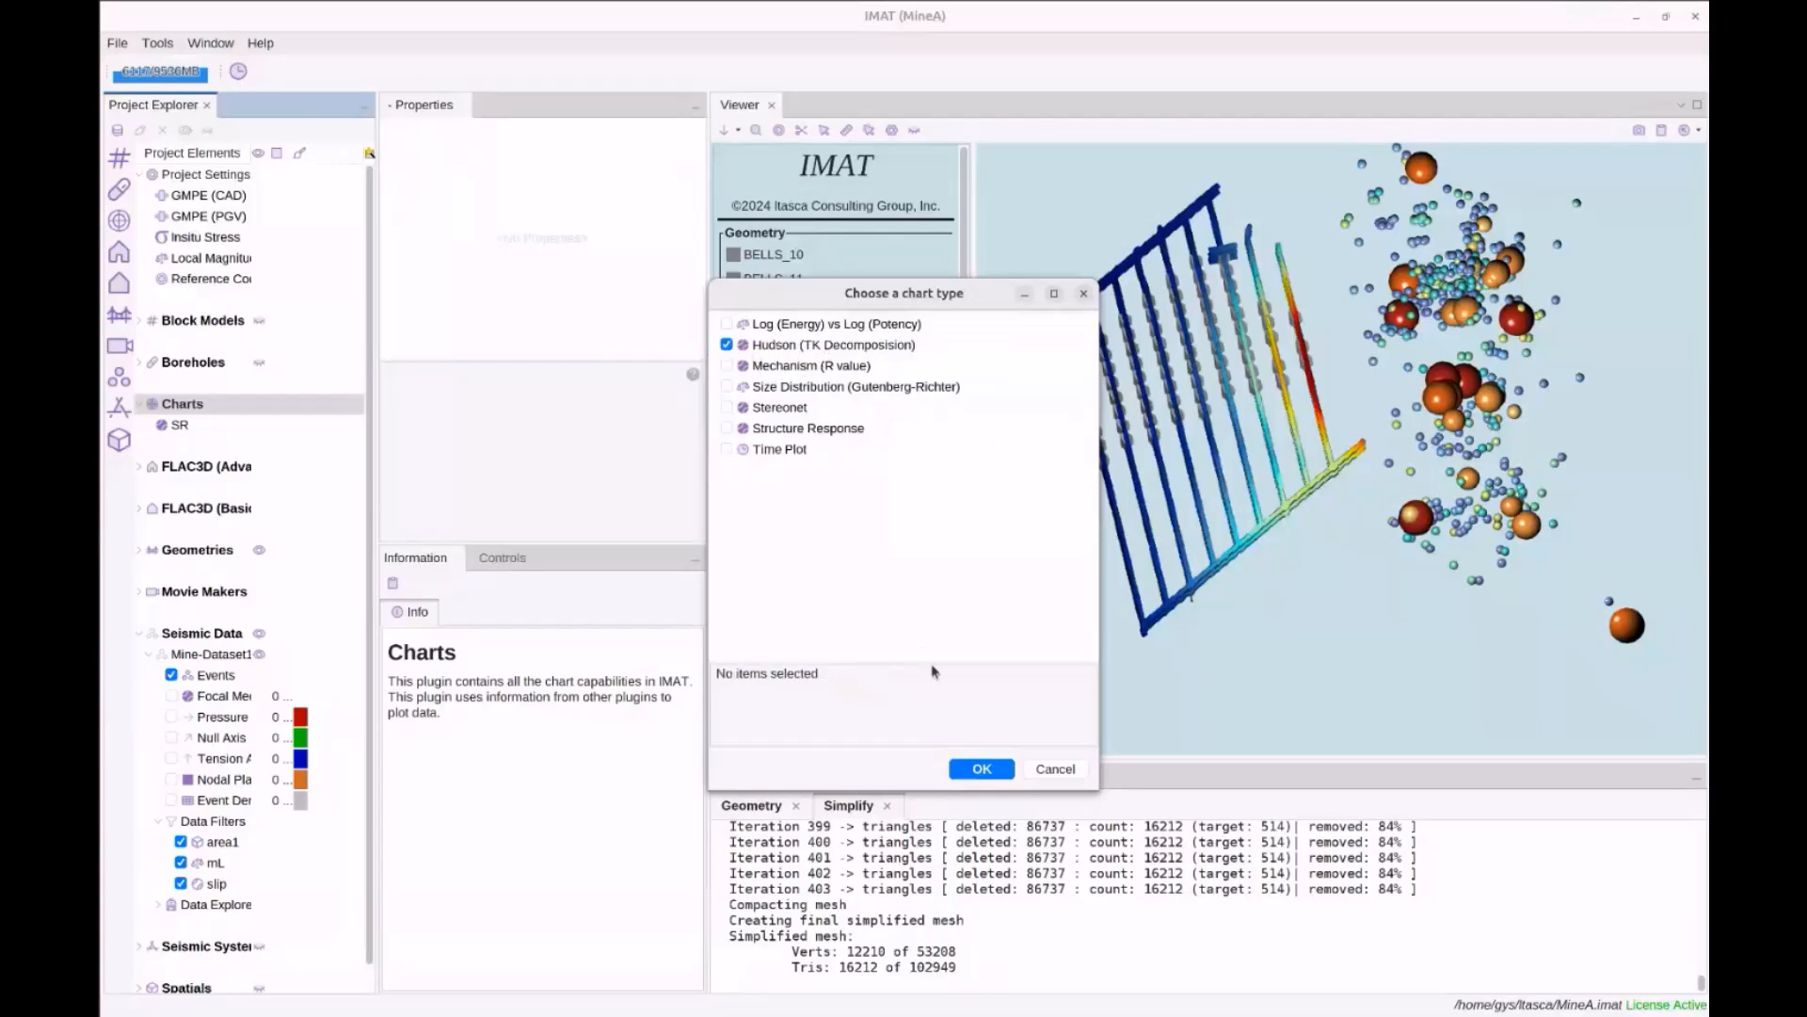
left_click(982, 769)
type("hudson")
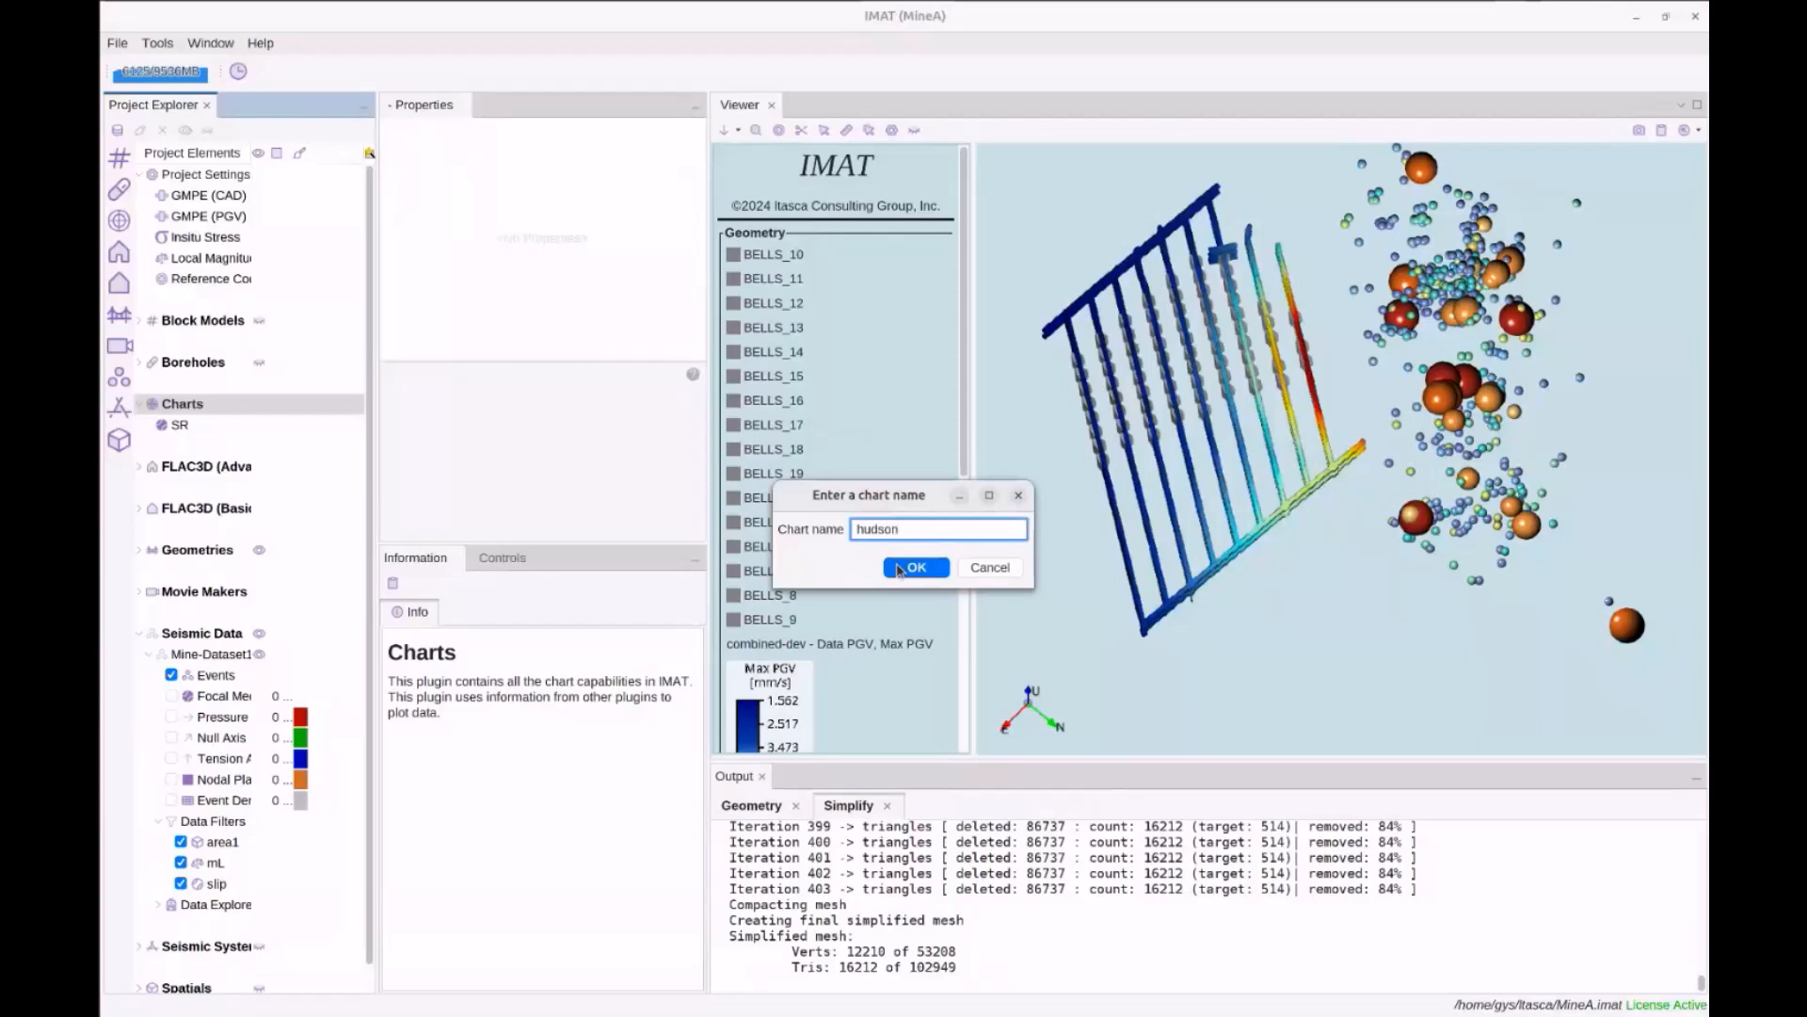
left_click(899, 569)
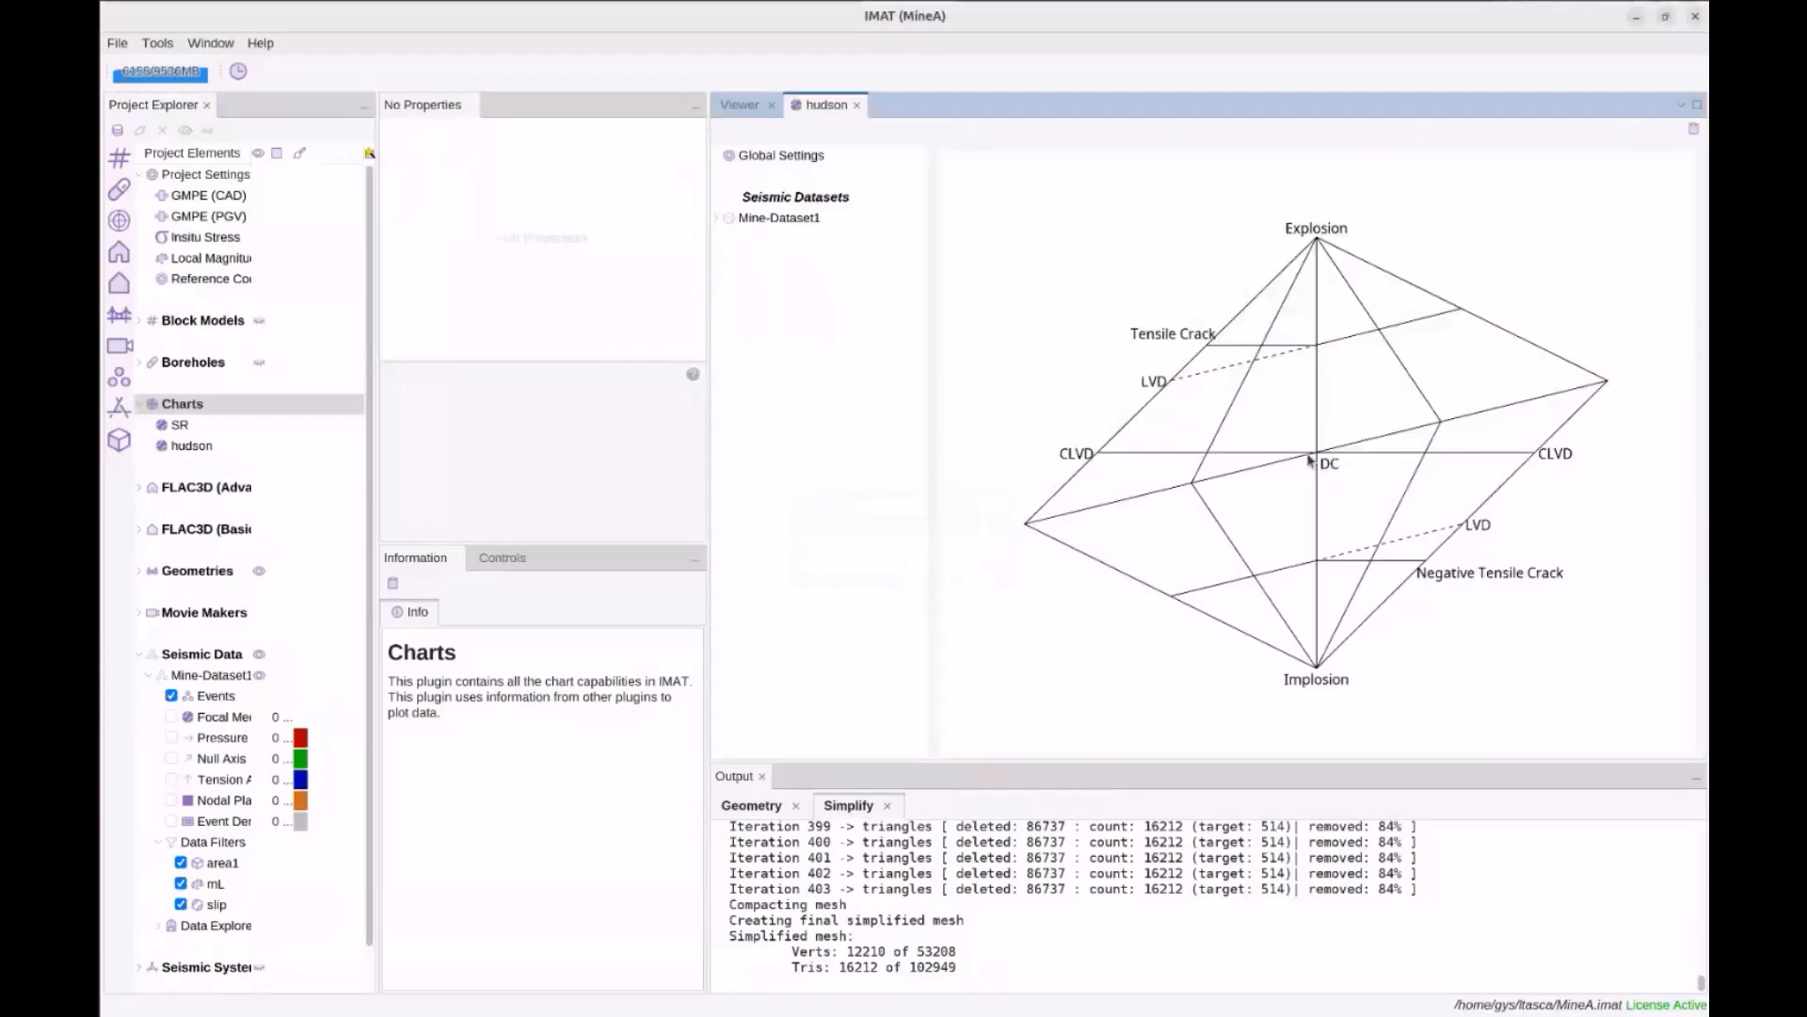
Plot Mine-Dataset1 TK Symbols with the slip filter off, widen the chart, then show the Viewer
left_click(716, 218)
left_click(739, 238)
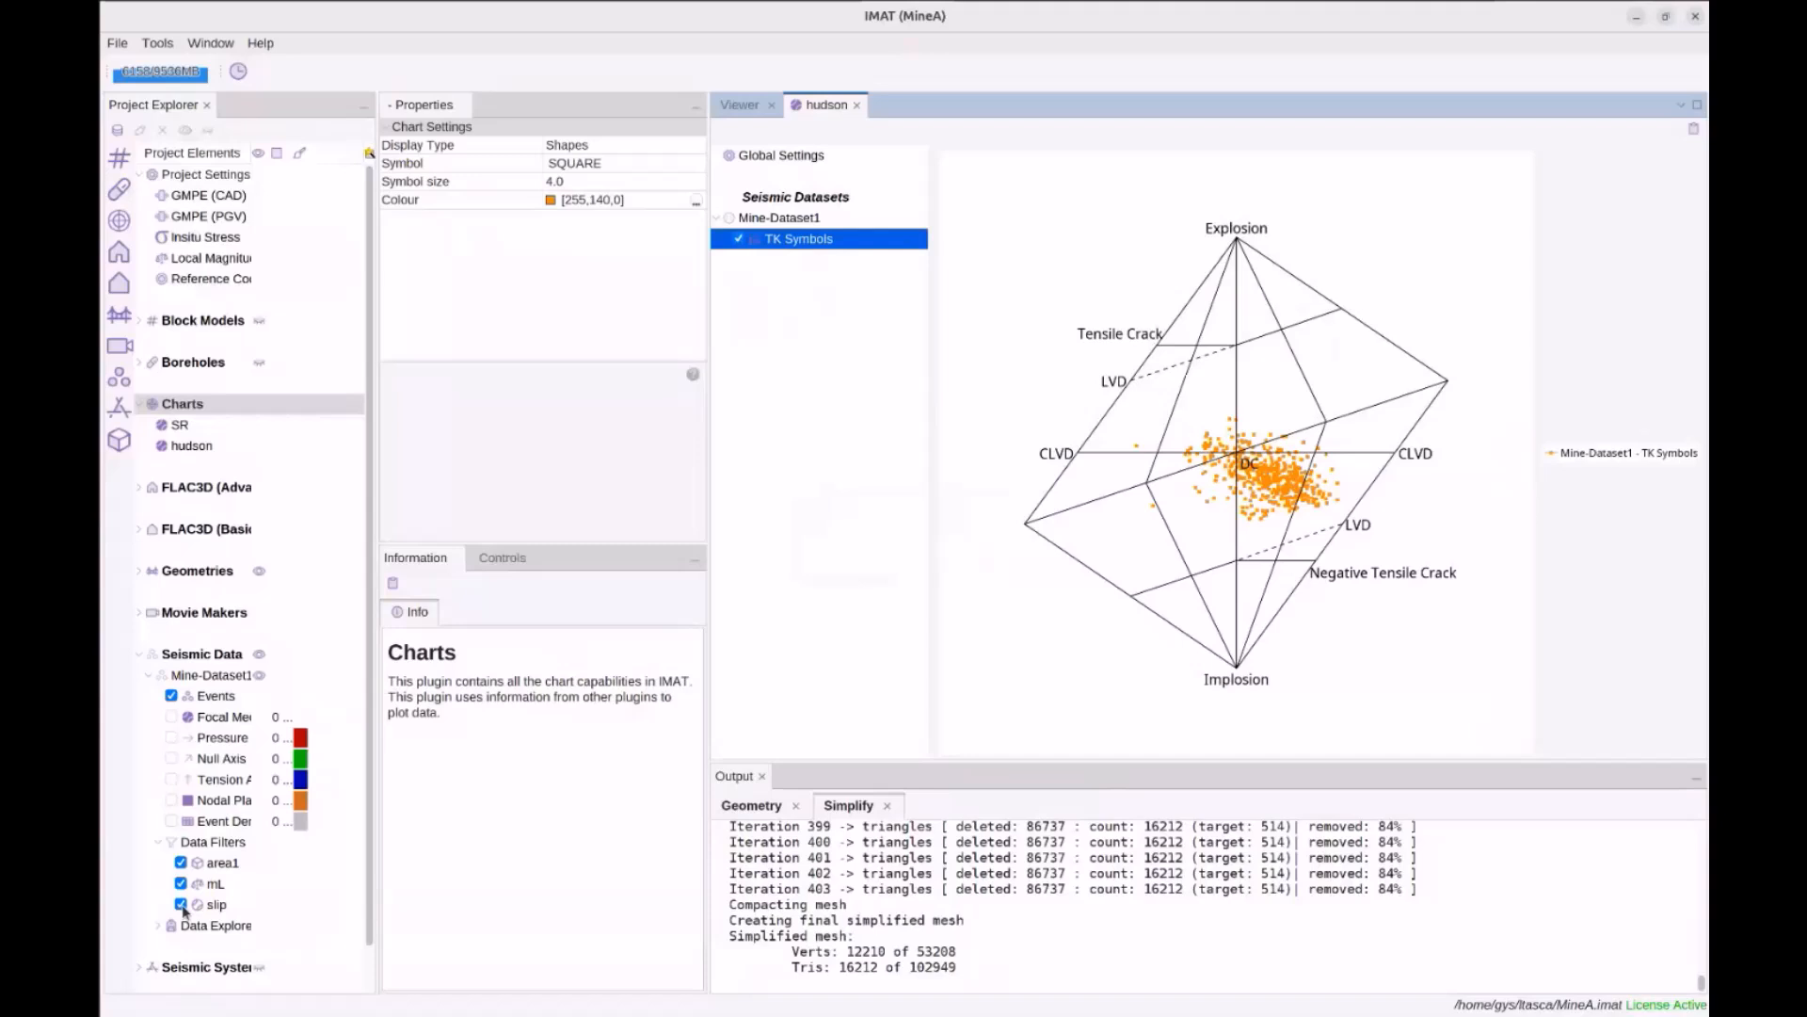
left_click(182, 906)
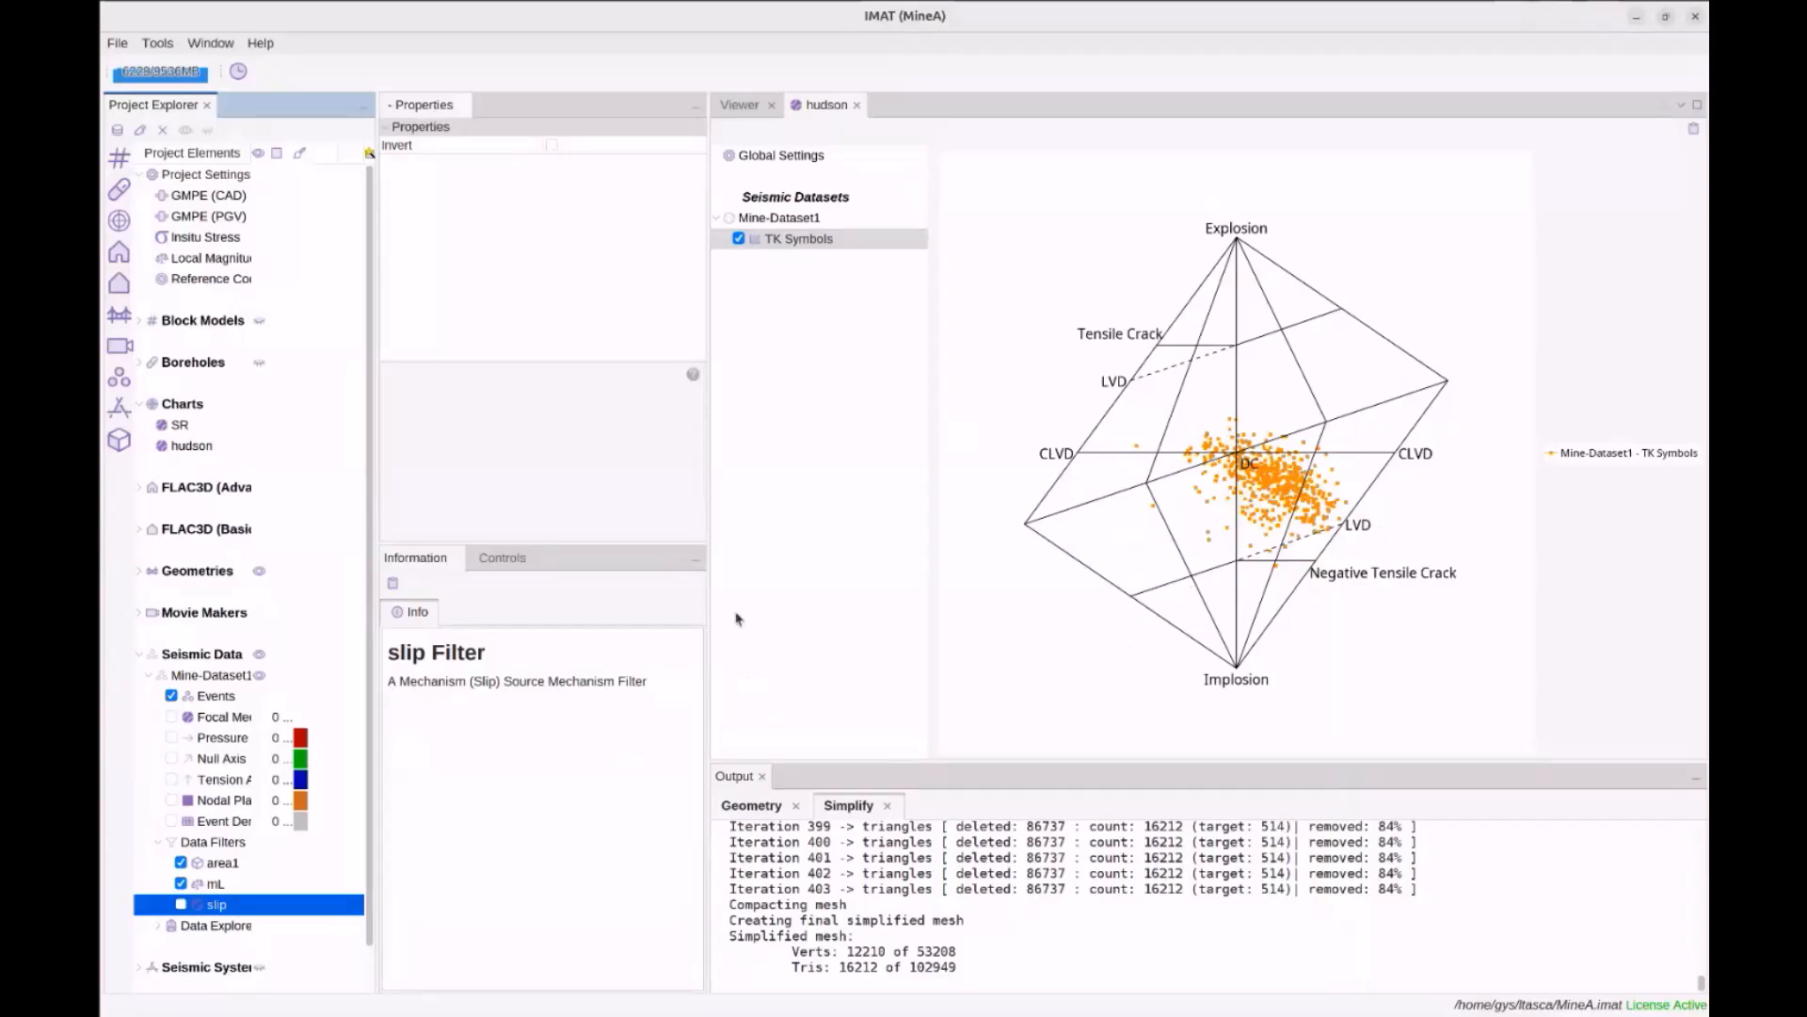
left_click_drag(708, 525, 626, 524)
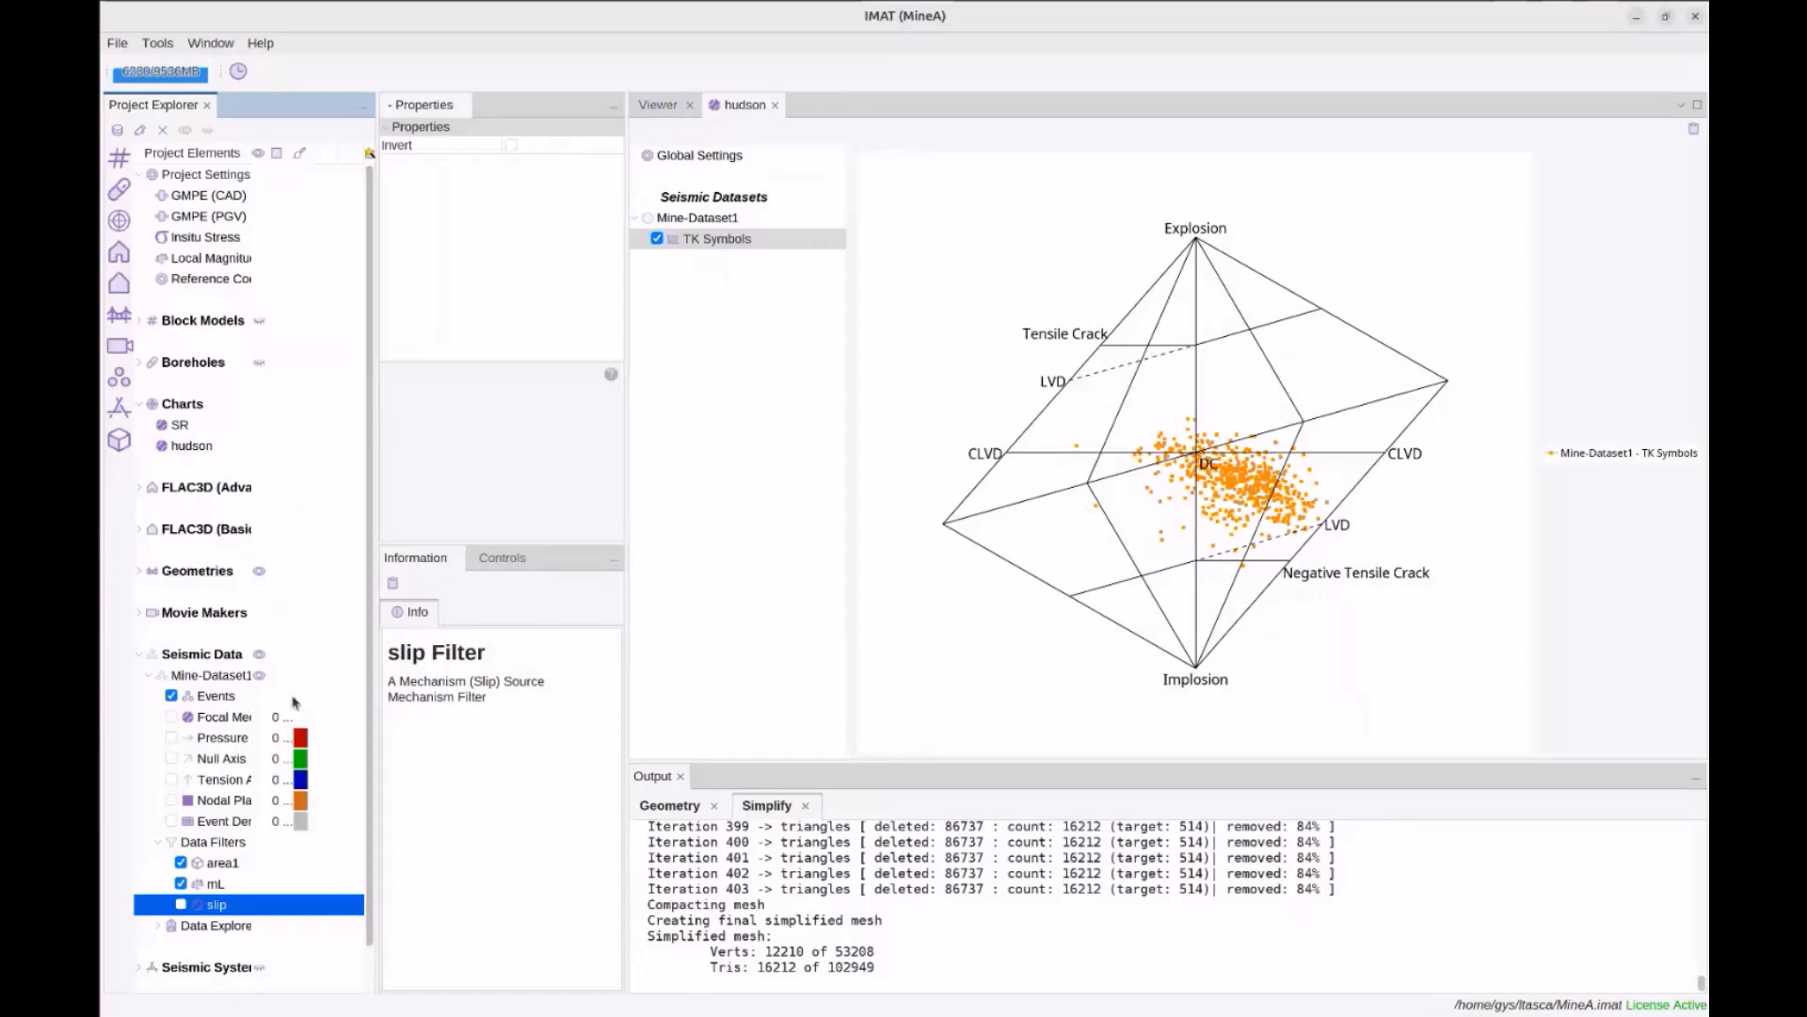
left_click(657, 106)
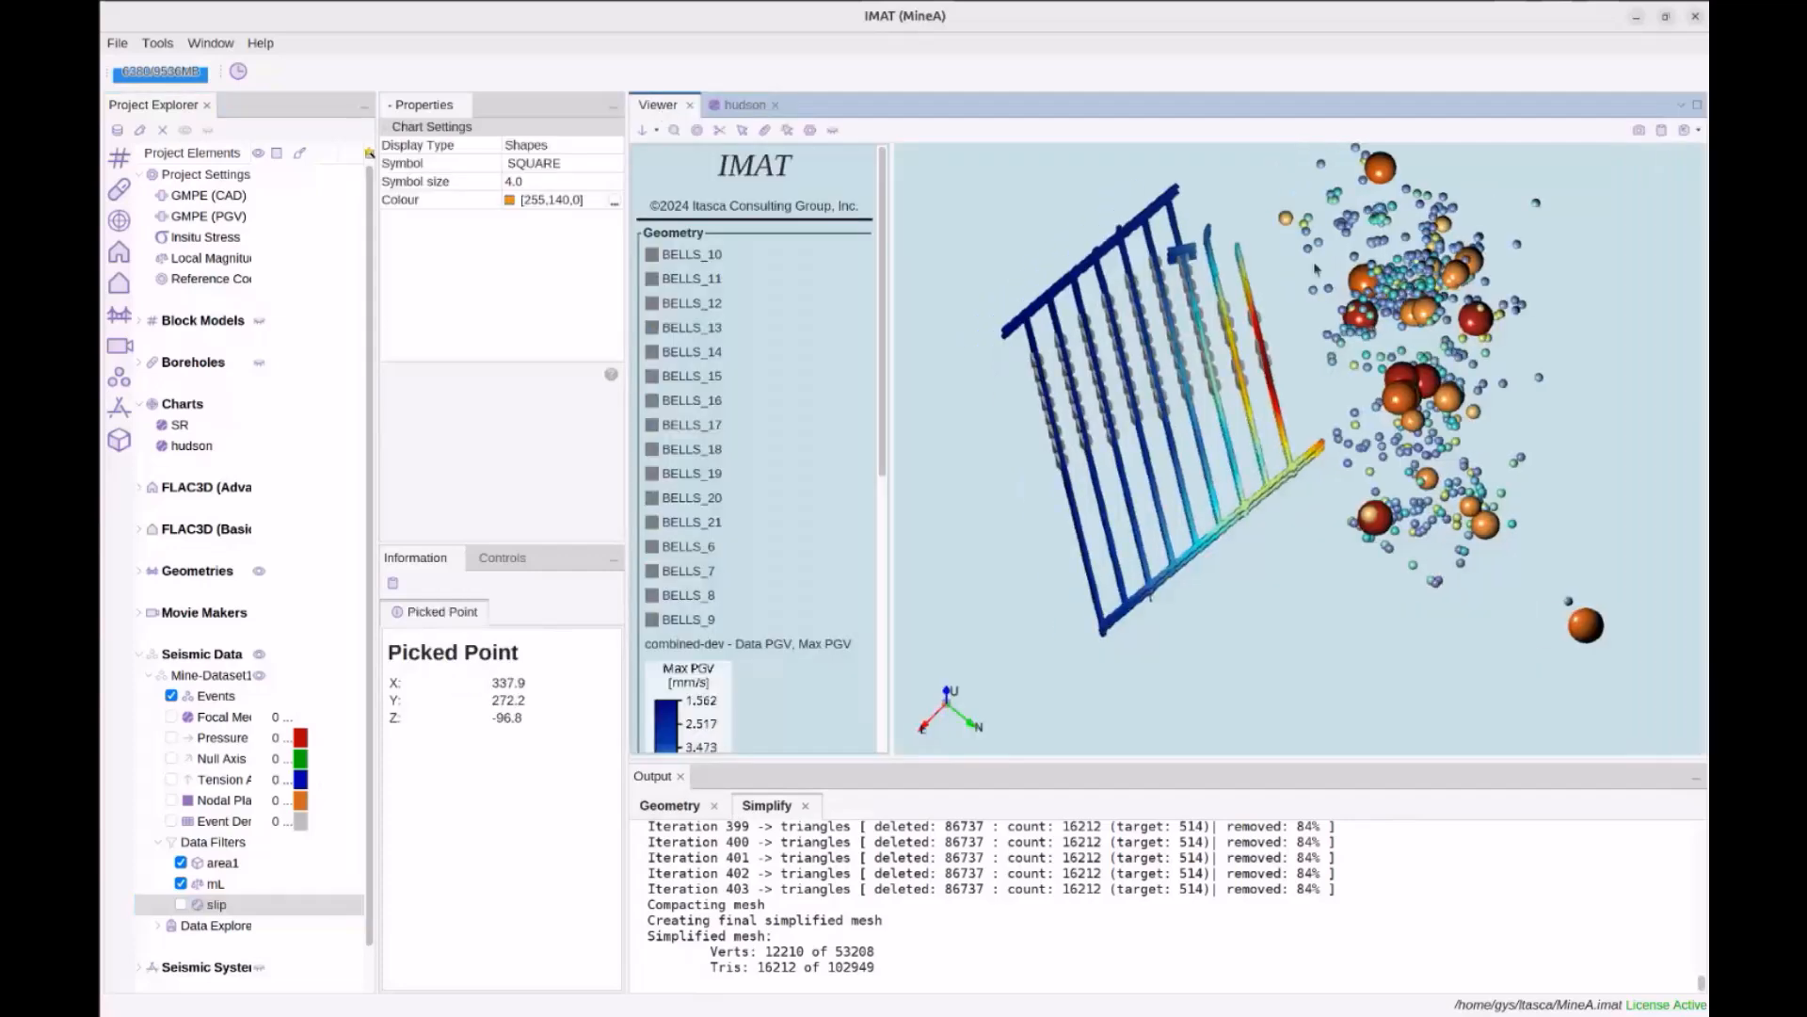
Switch back to the hudson chart tab
left_click(739, 106)
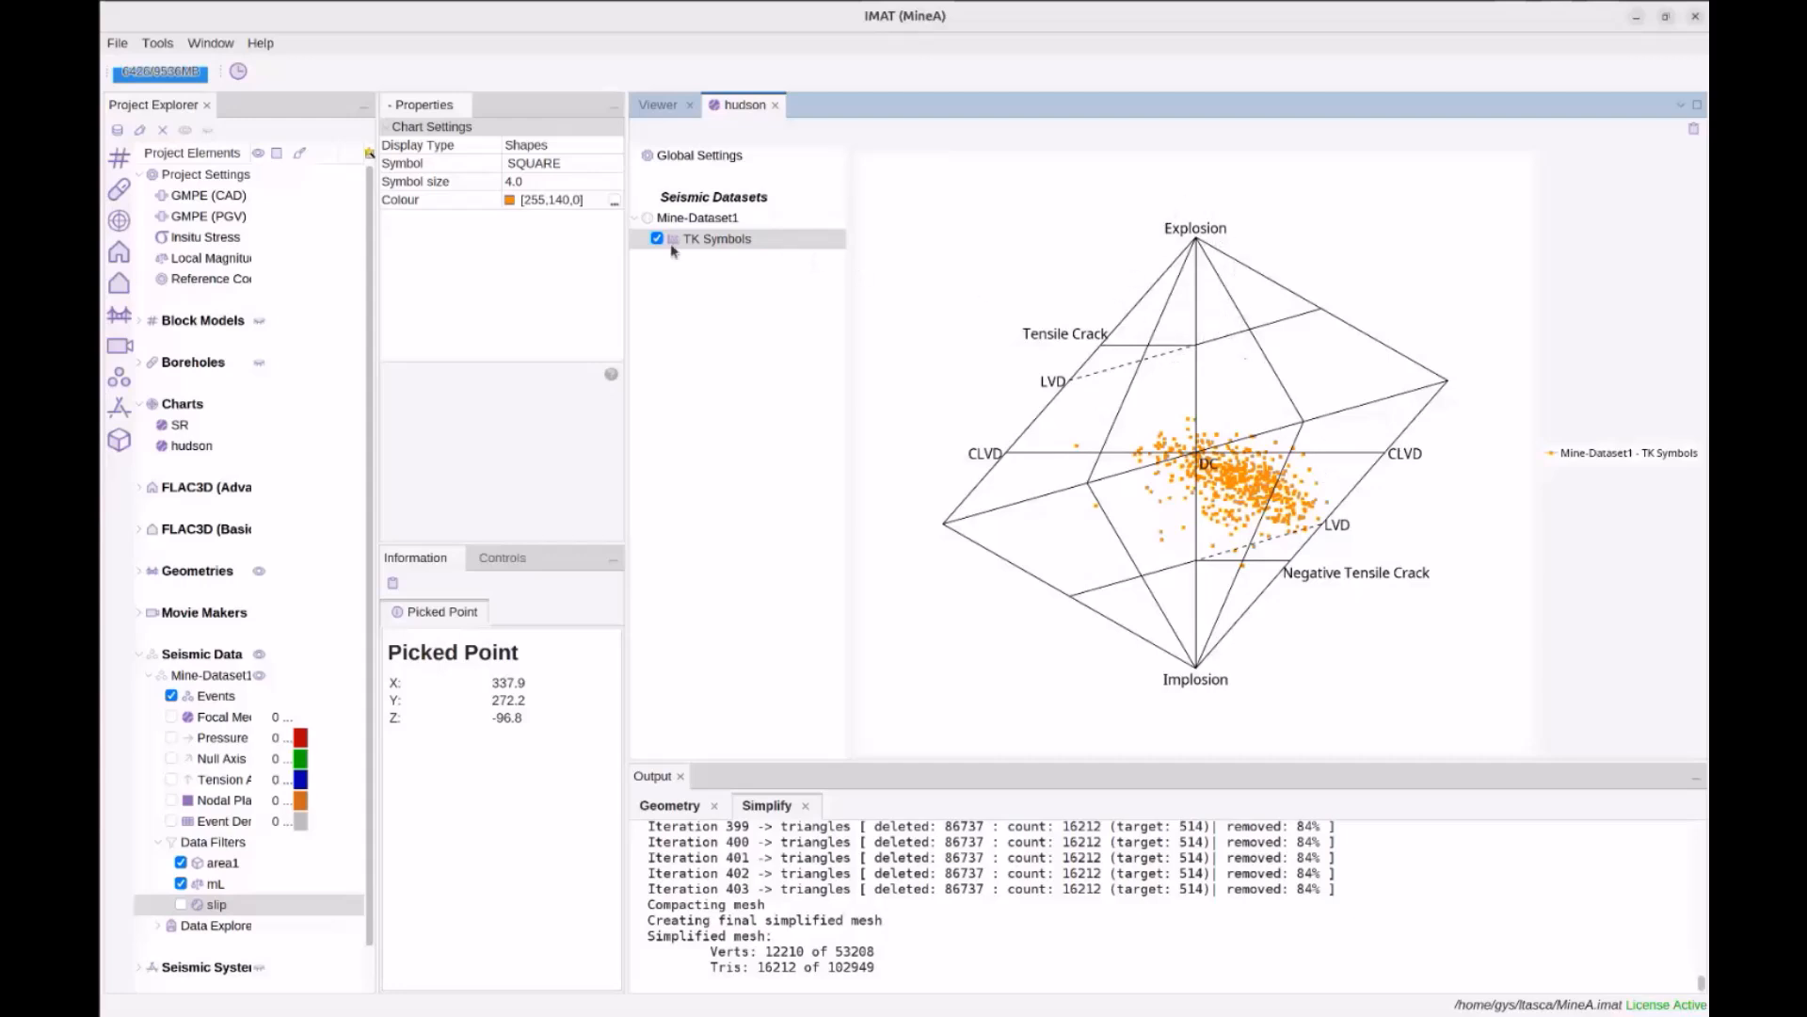
Change the TK Symbols display type to Density Contours
left_click(561, 163)
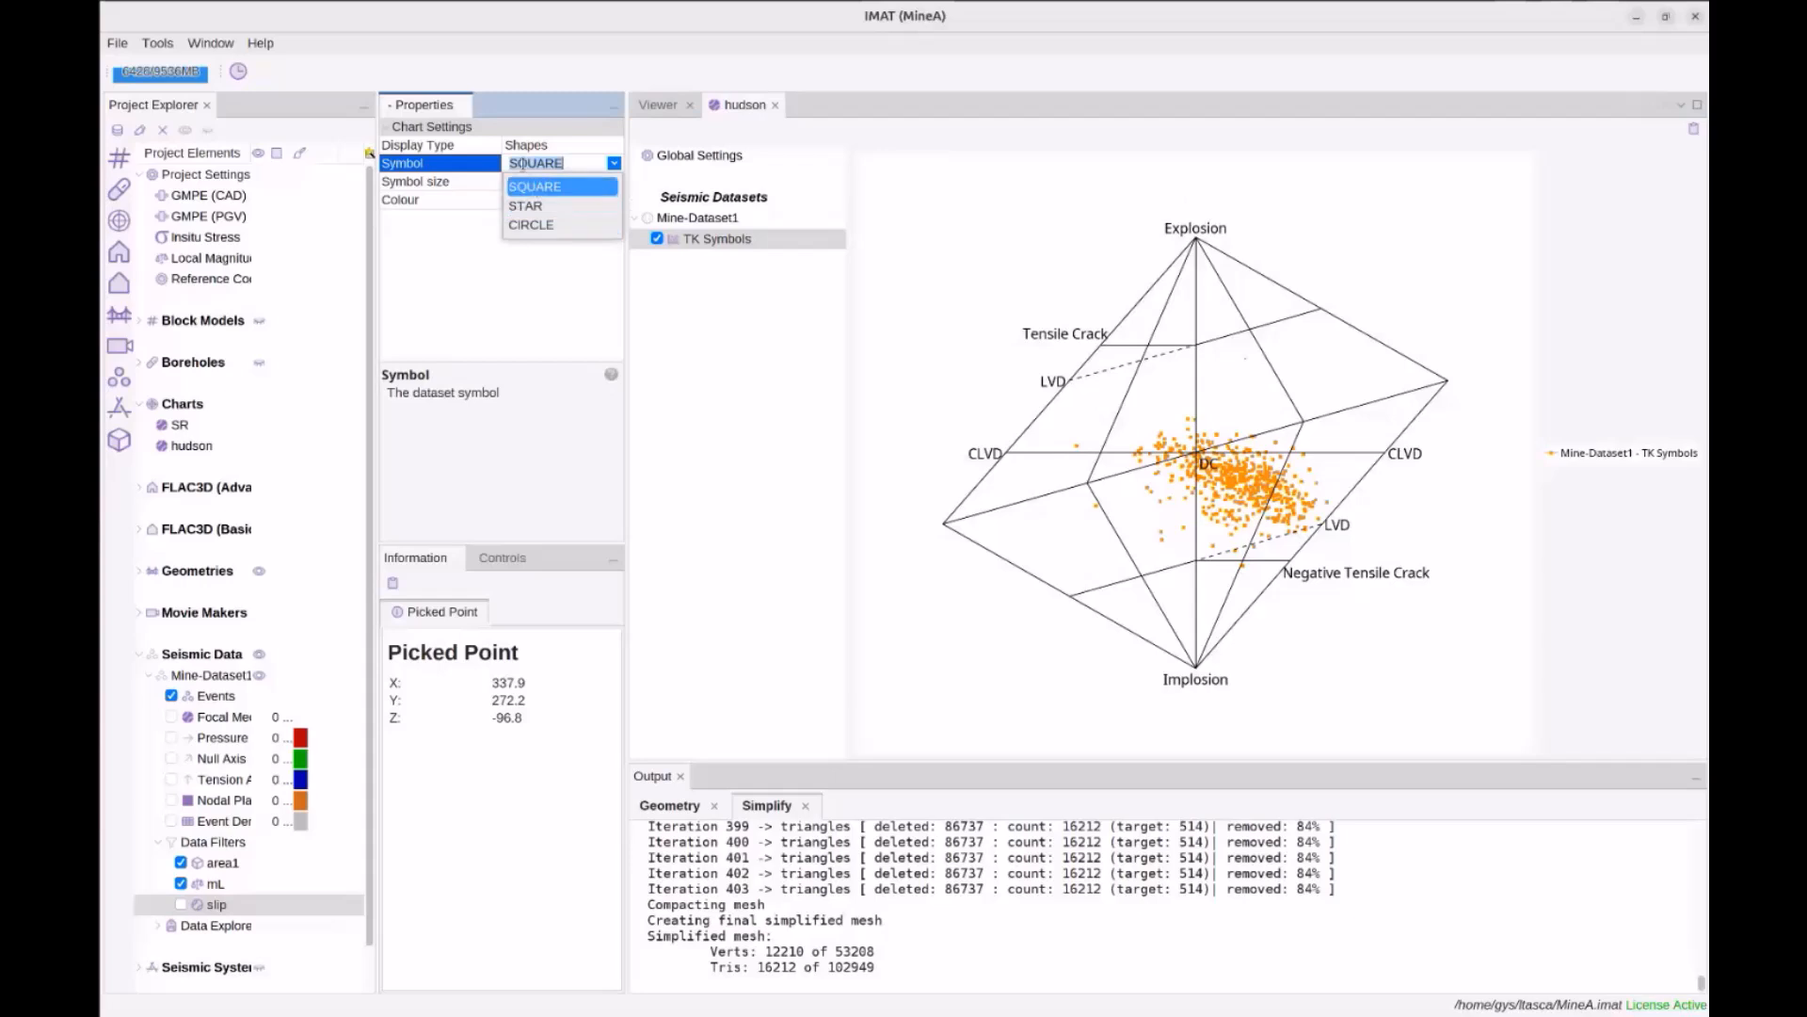
left_click(555, 148)
left_click(563, 167)
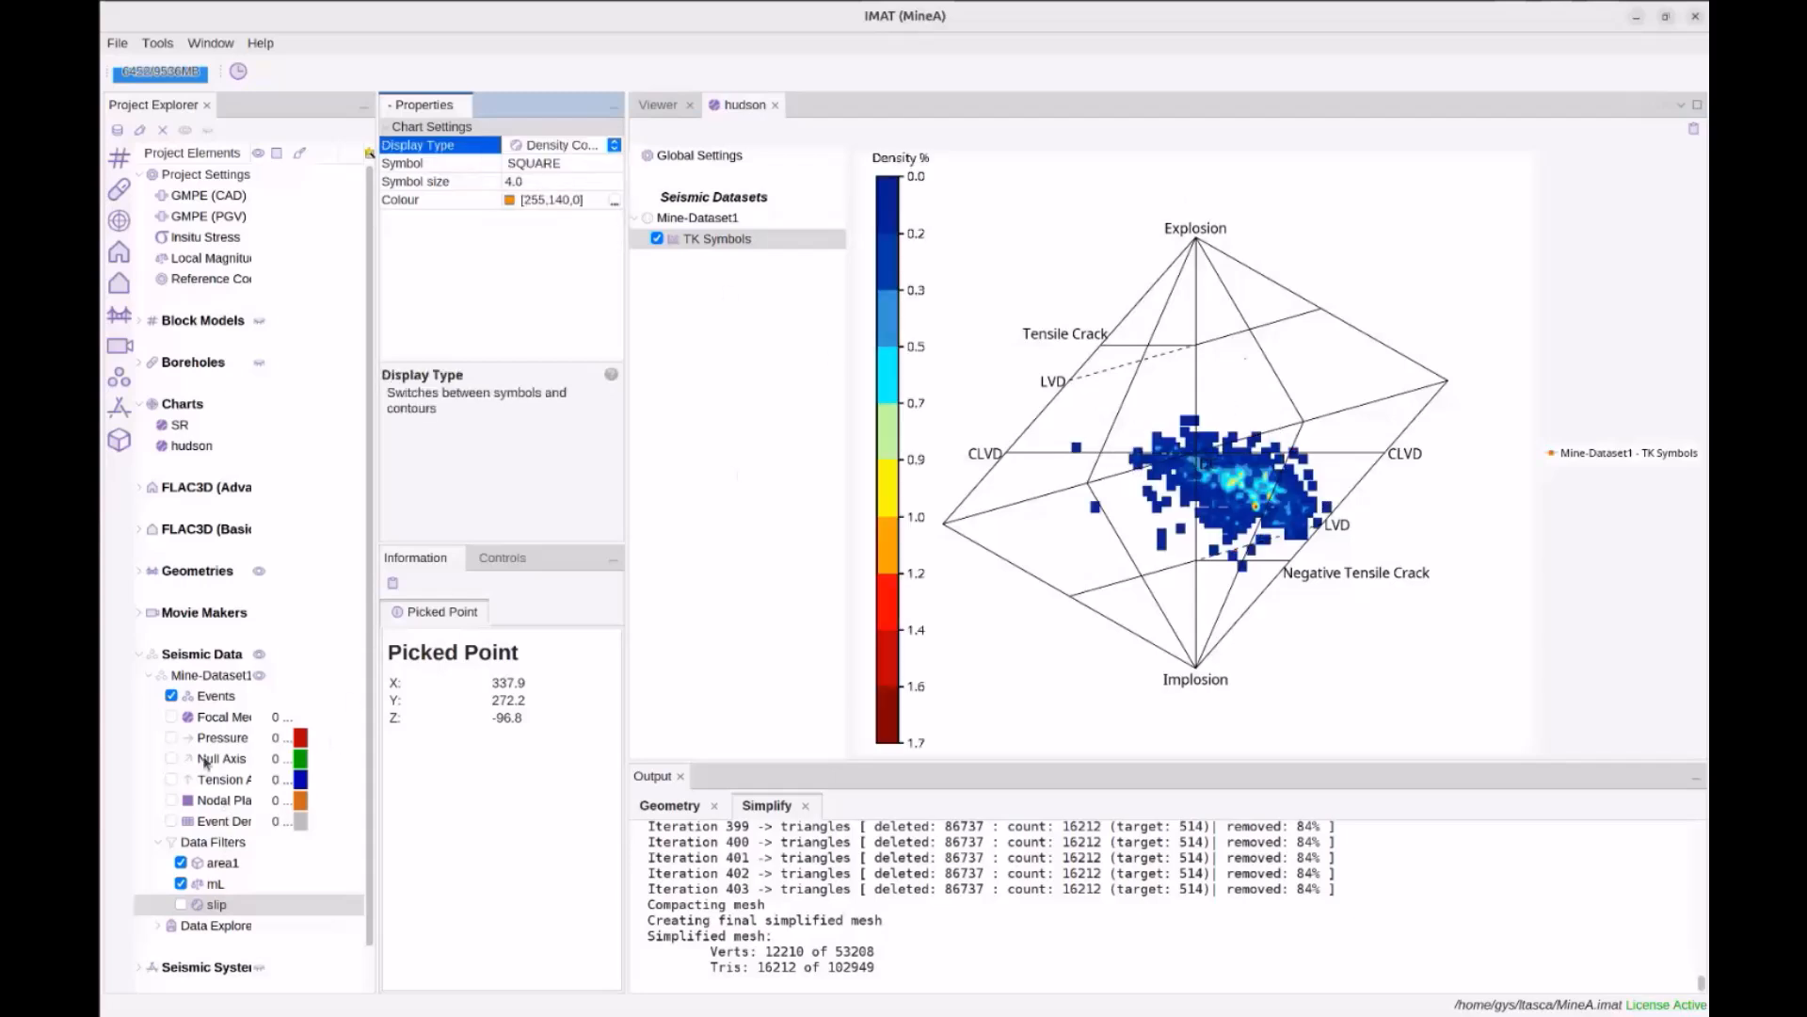
Turn off the area1 and mL filters, show all events in the Viewer, and return to hudson
left_click(172, 697)
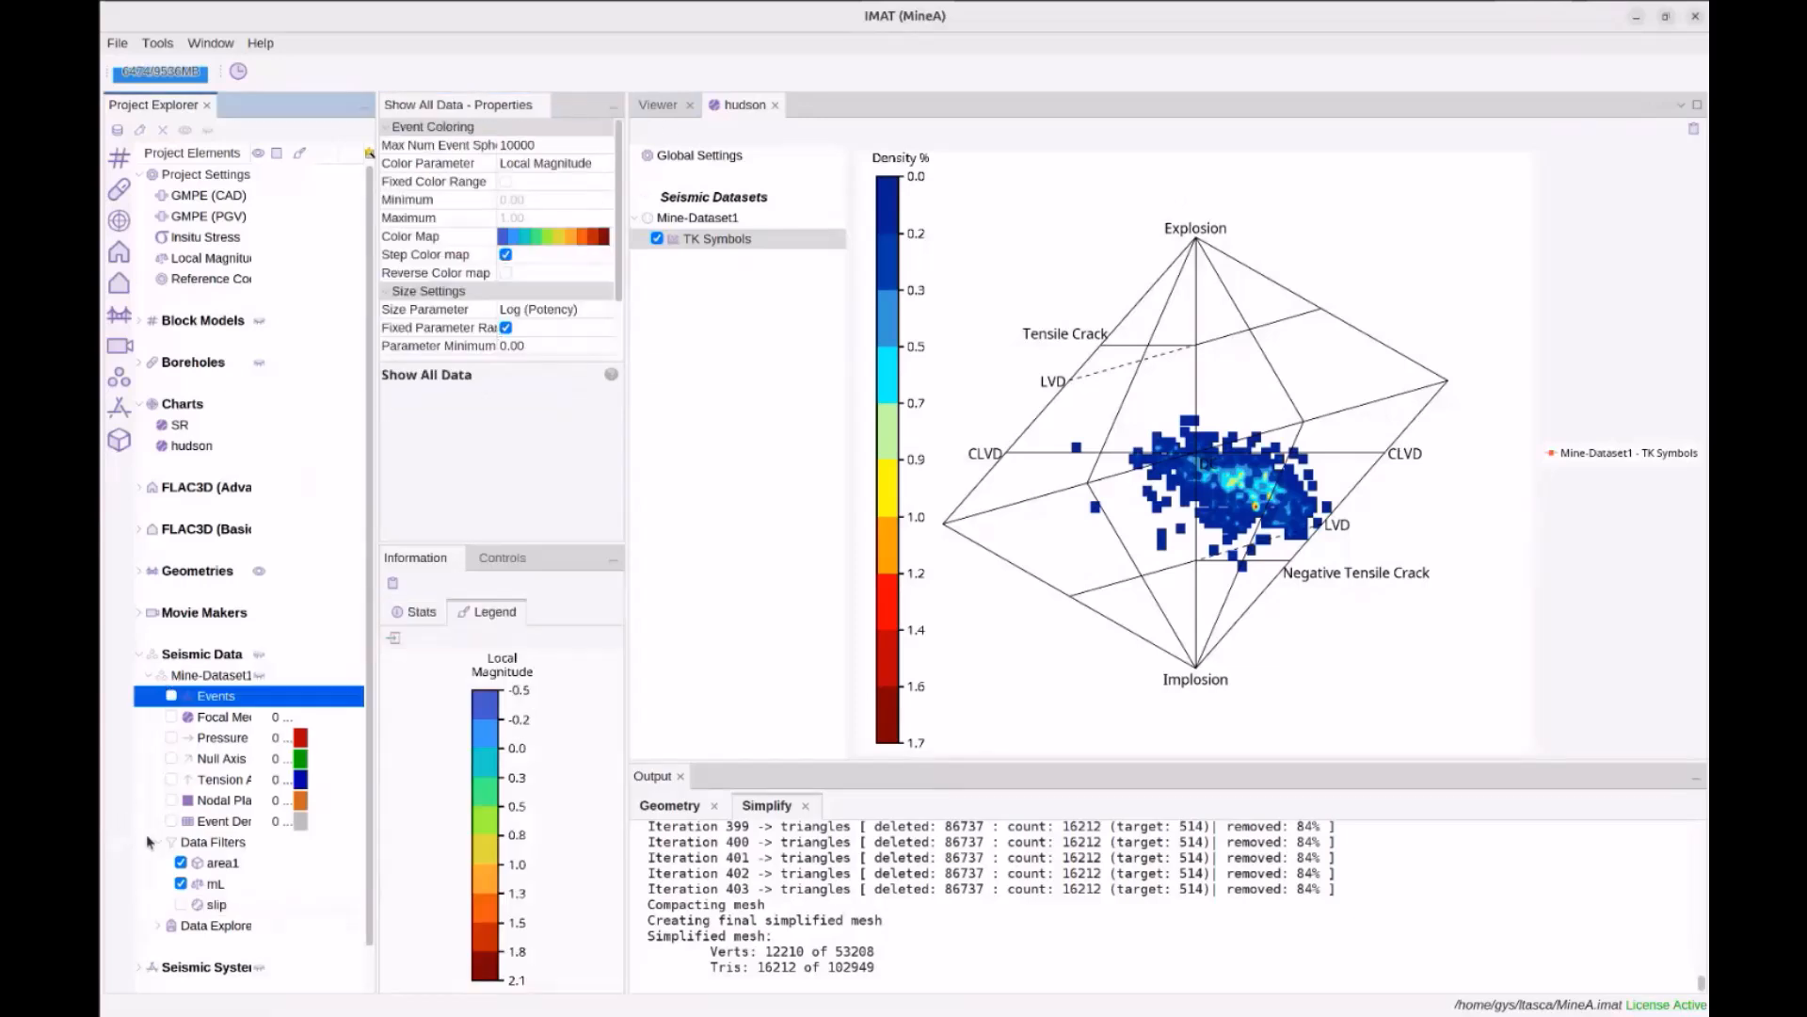
left_click(180, 864)
left_click(181, 884)
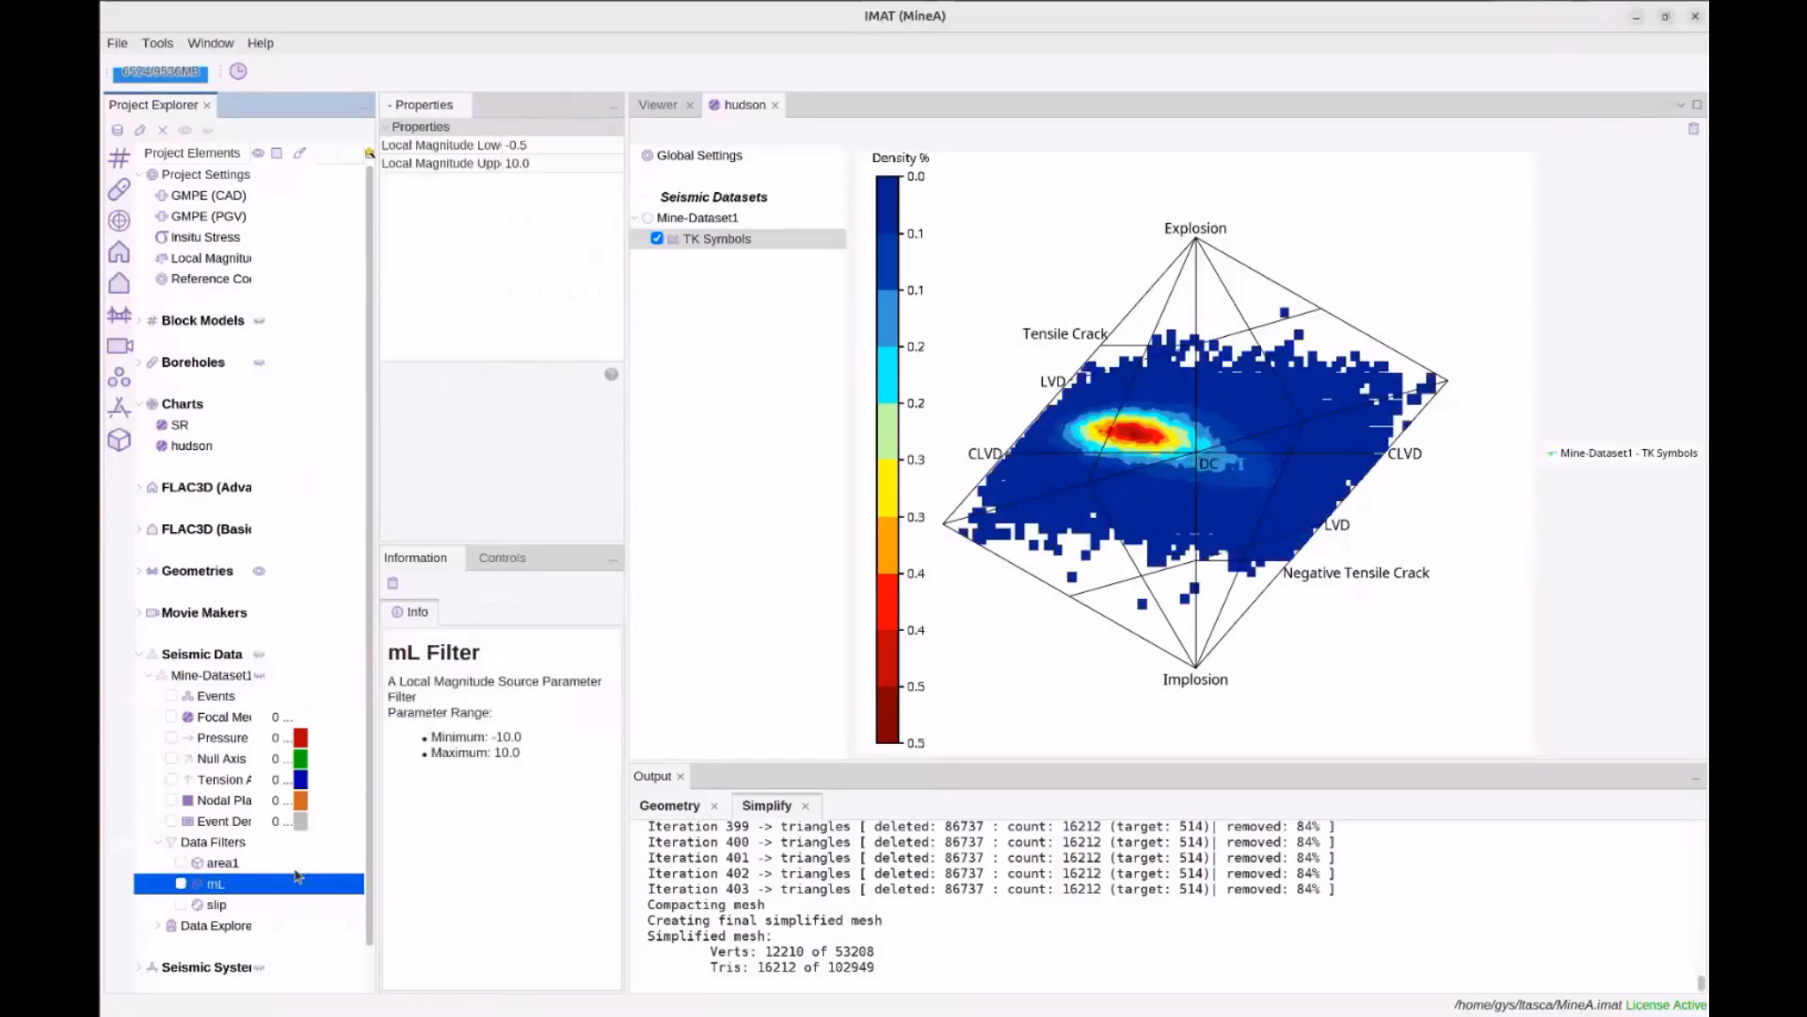
left_click(657, 104)
left_click(173, 697)
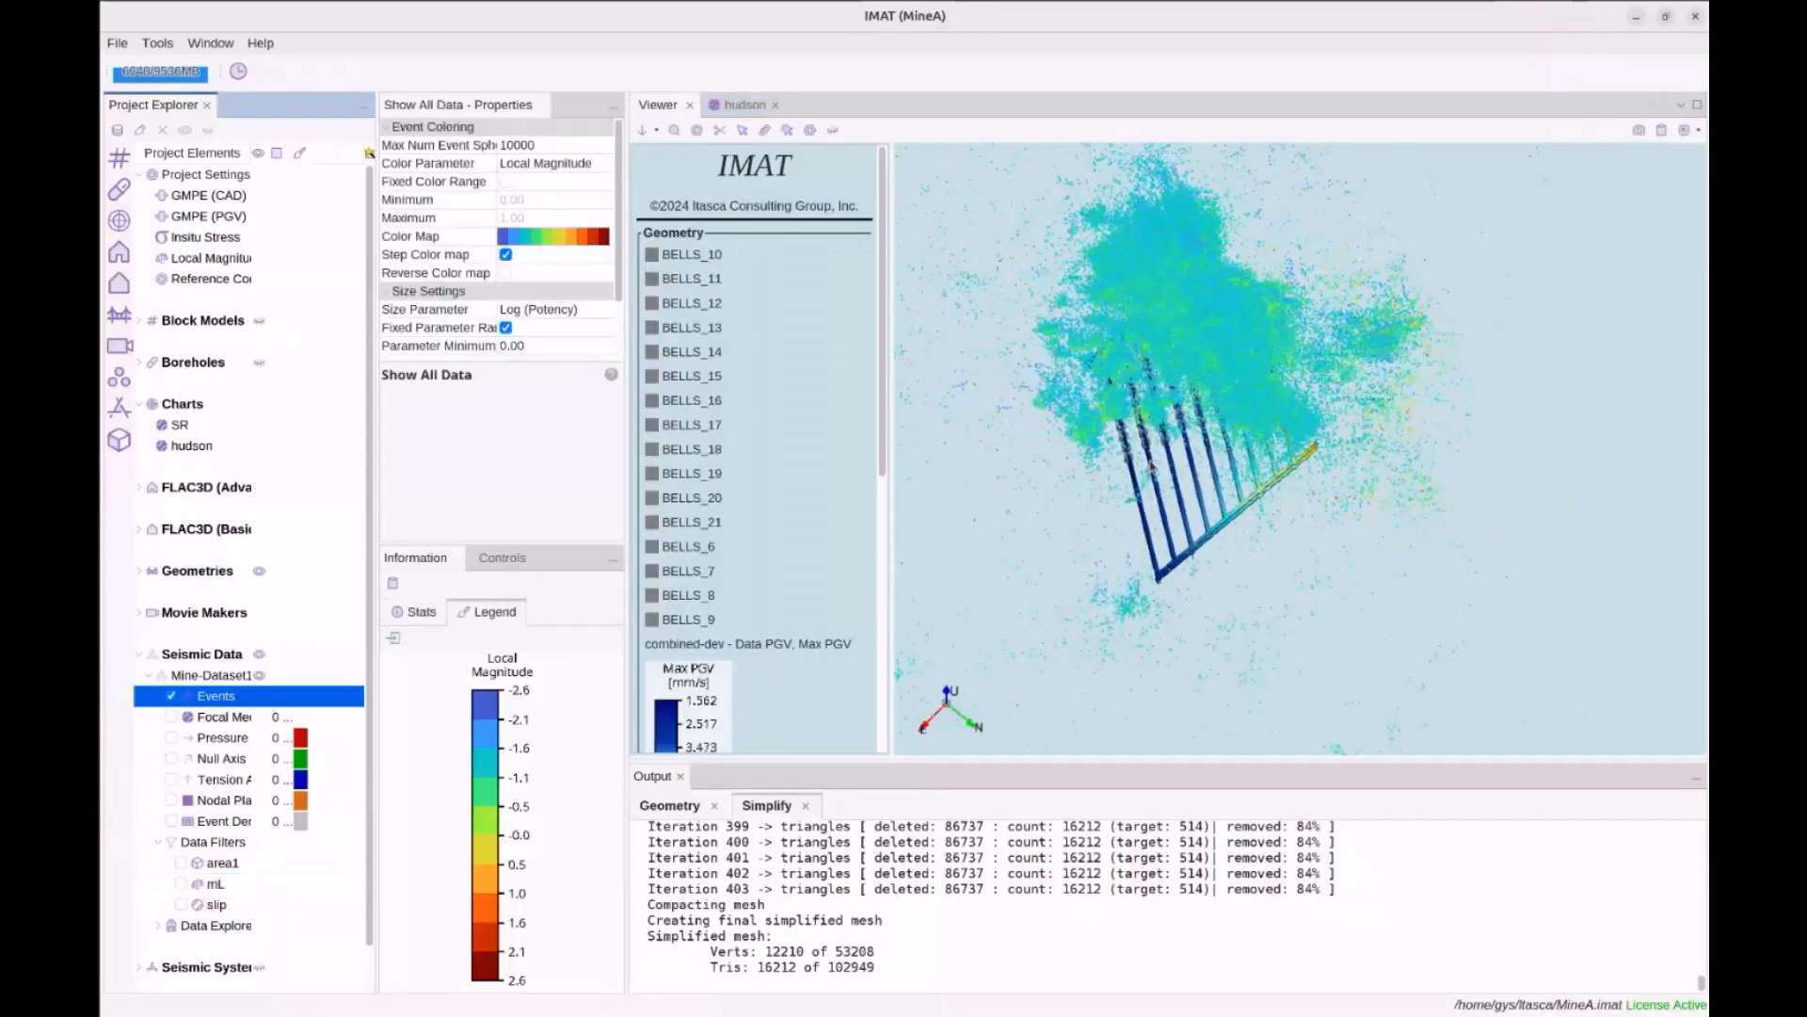
left_click(743, 104)
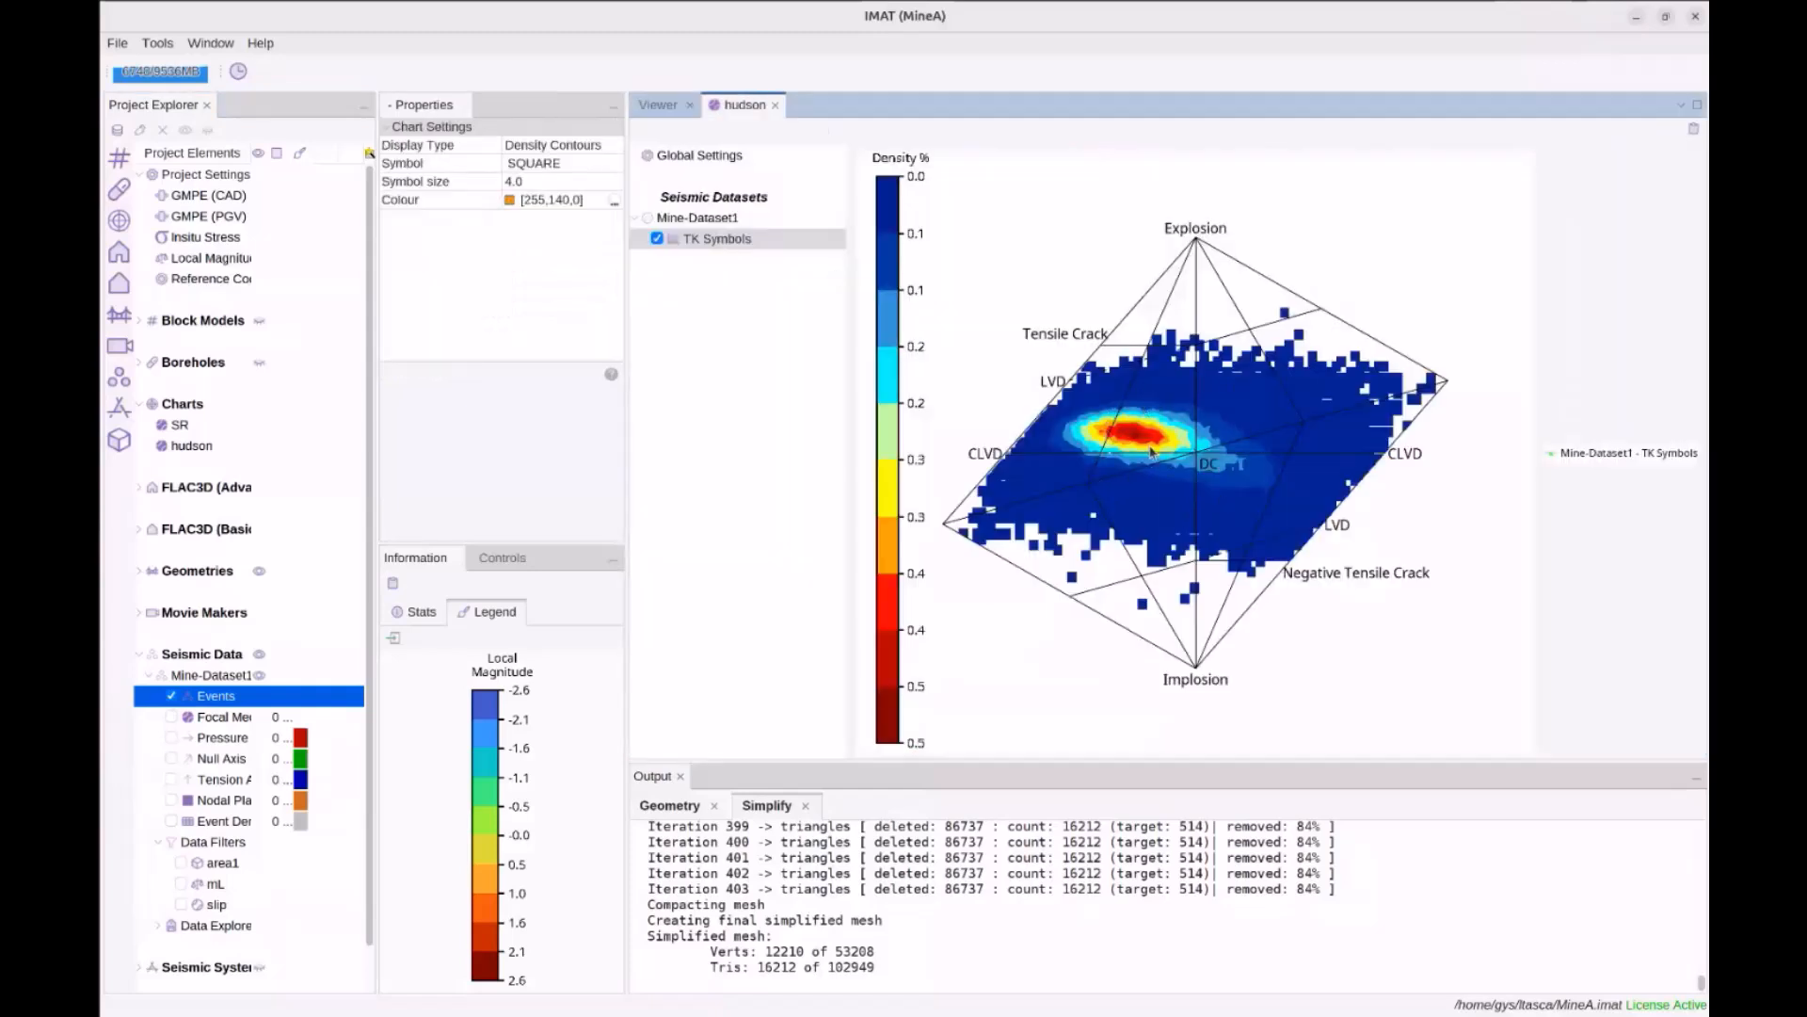
Re-enable the mL filter and raise its Local Magnitude lower bound from 0.0 to 1.0
left_click(216, 884)
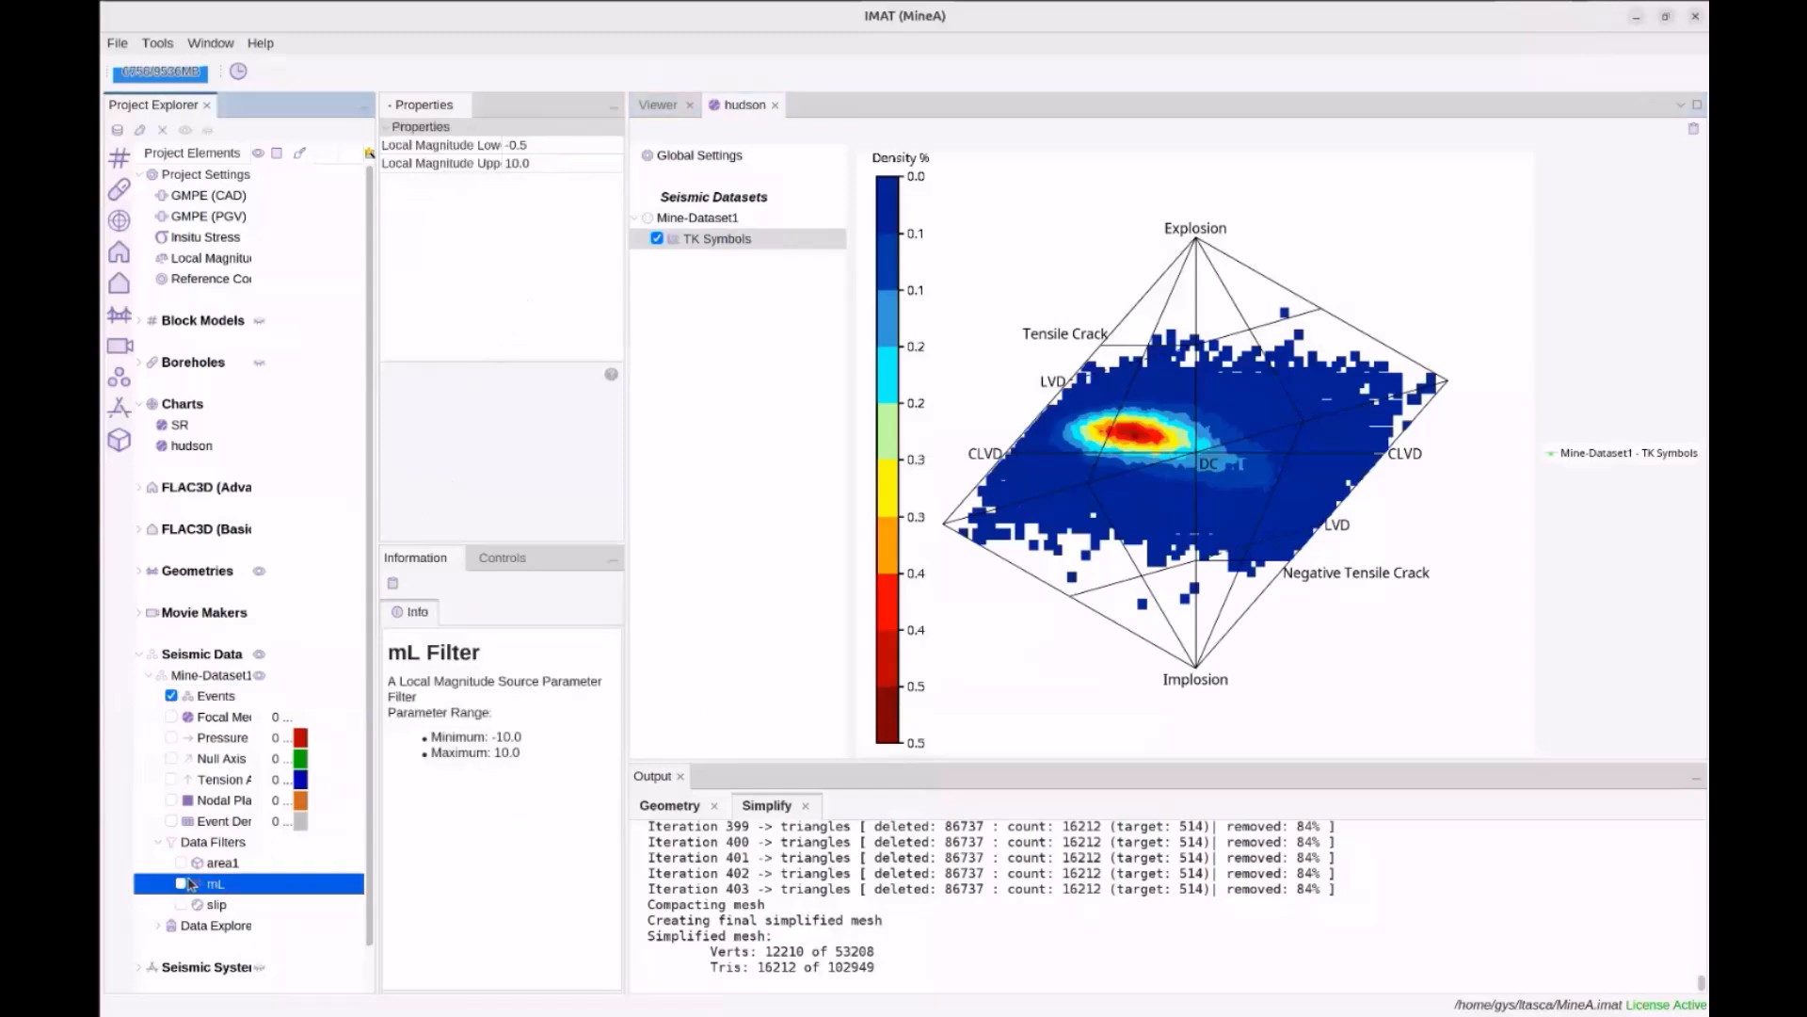
left_click(184, 883)
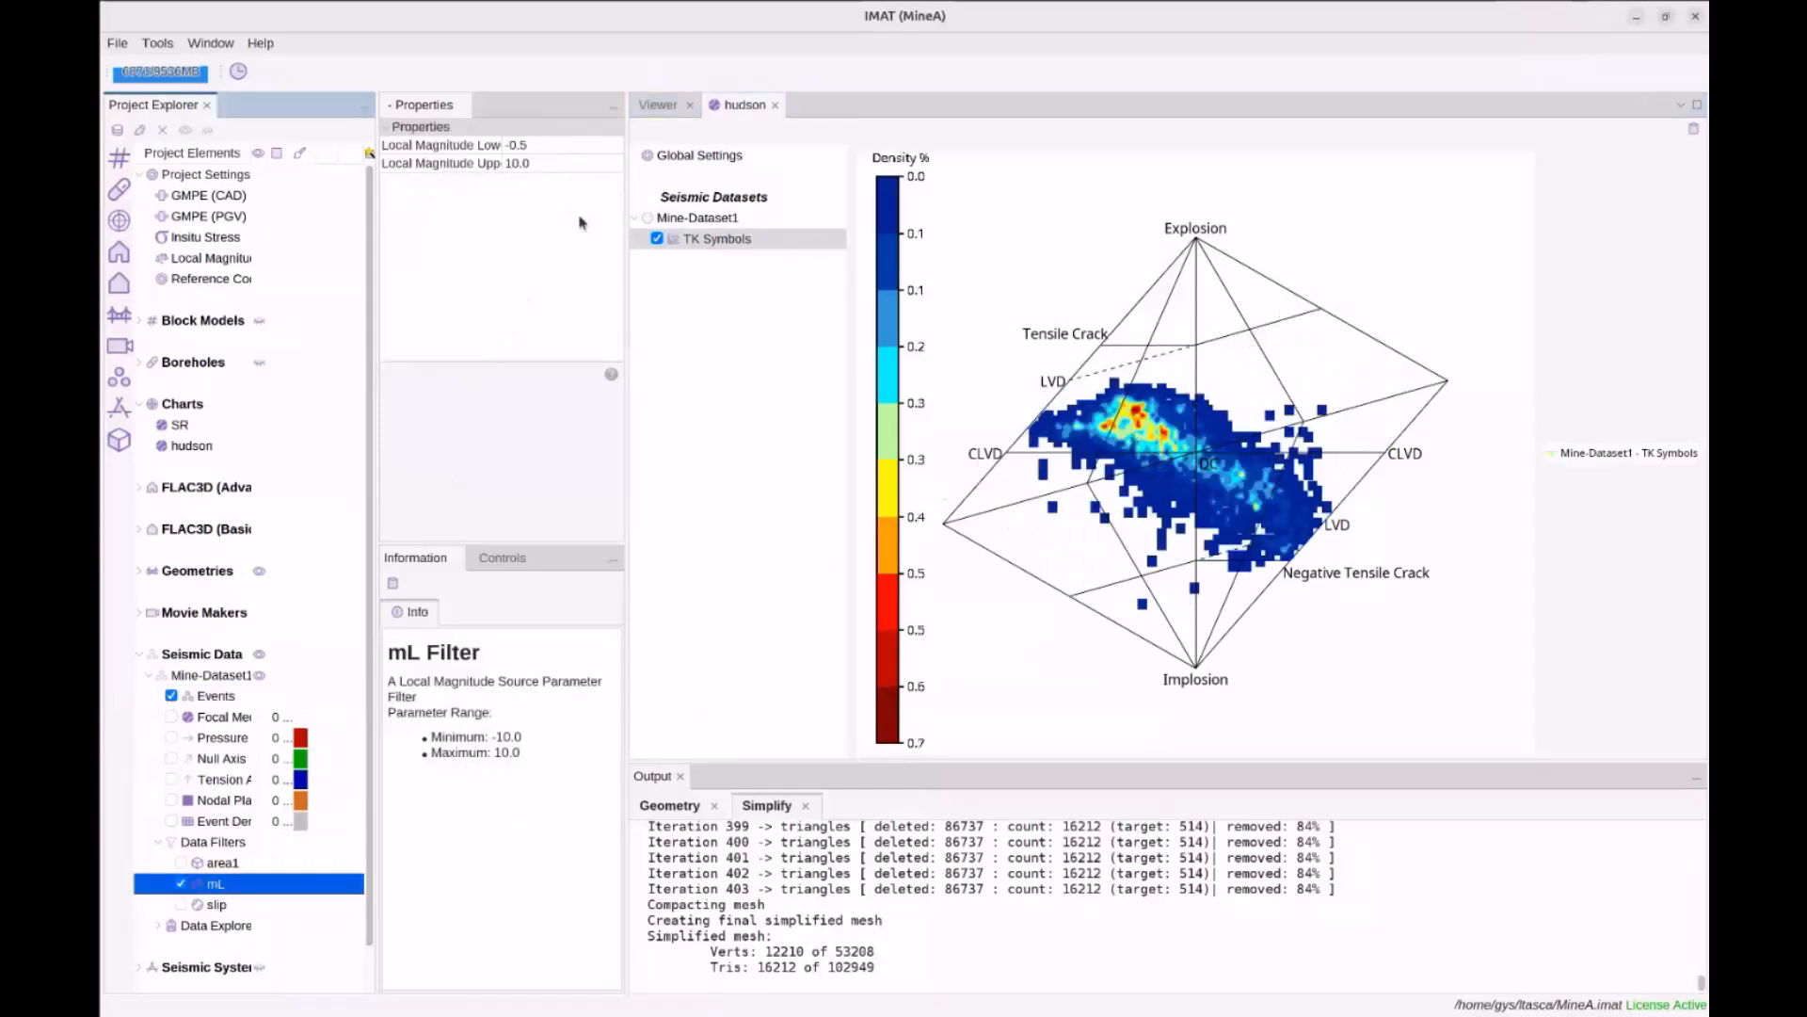
left_click(565, 134)
left_click(561, 144)
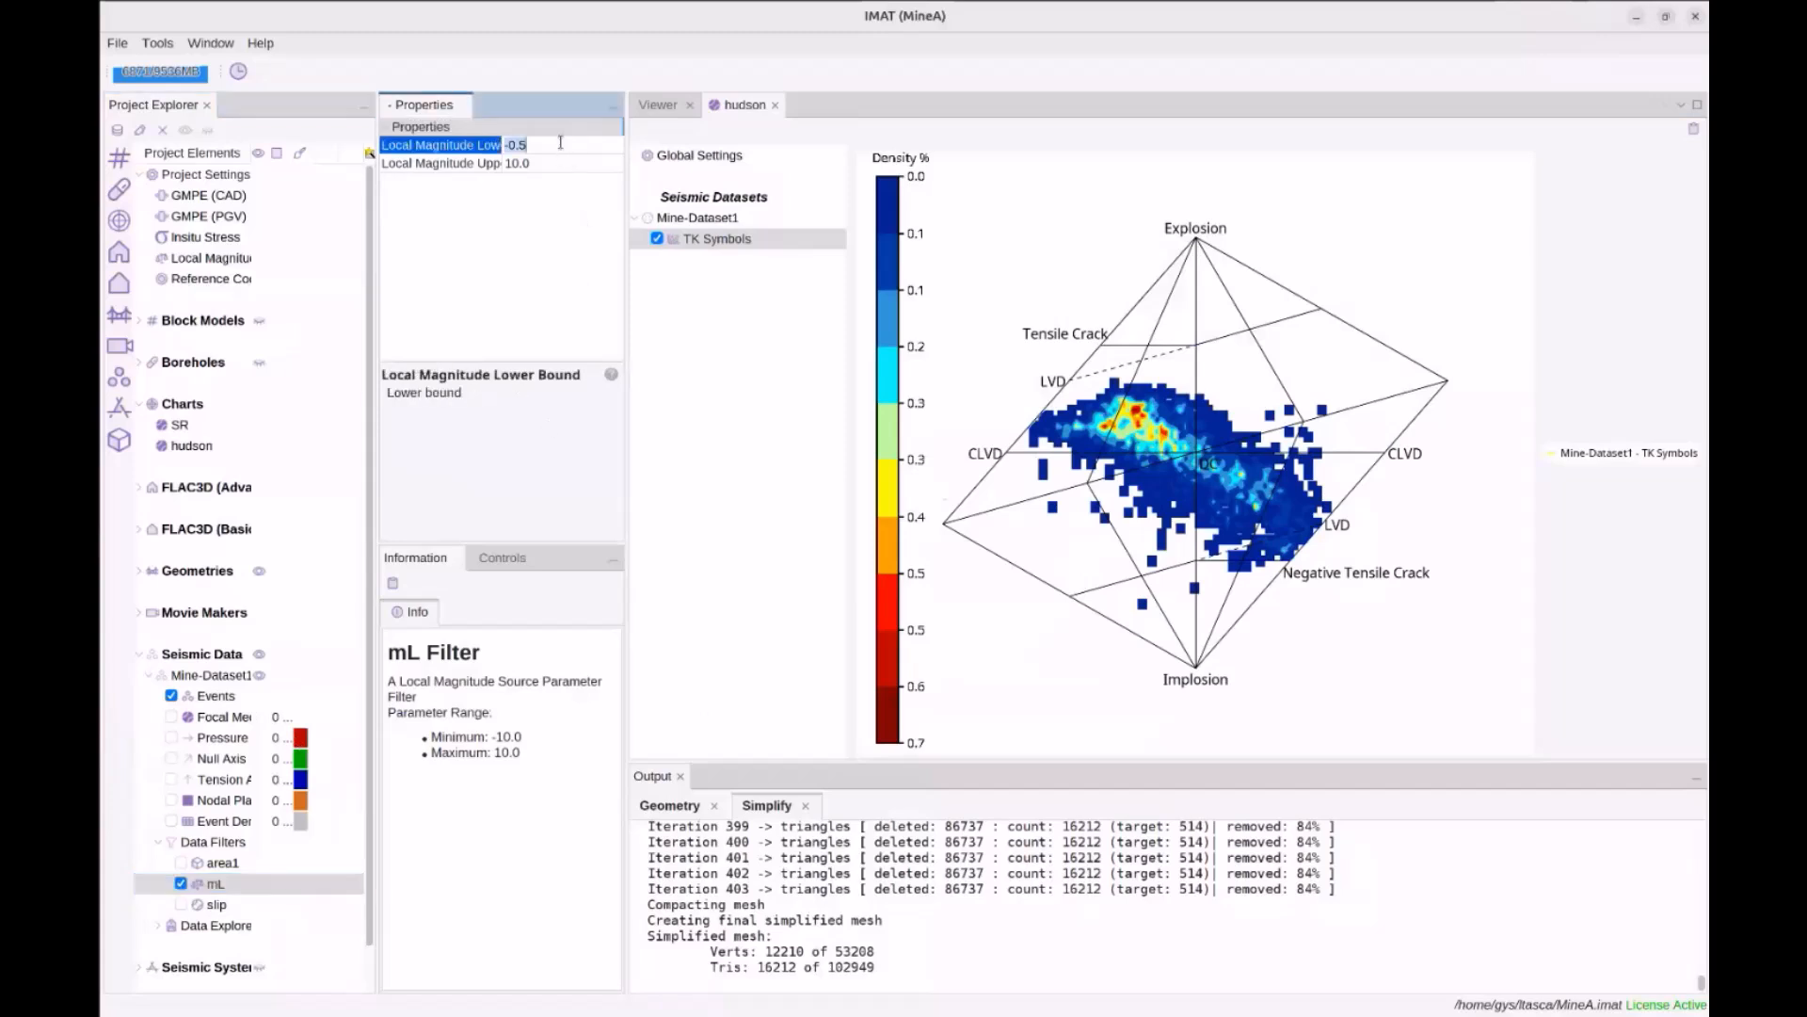
type("0")
key("Return")
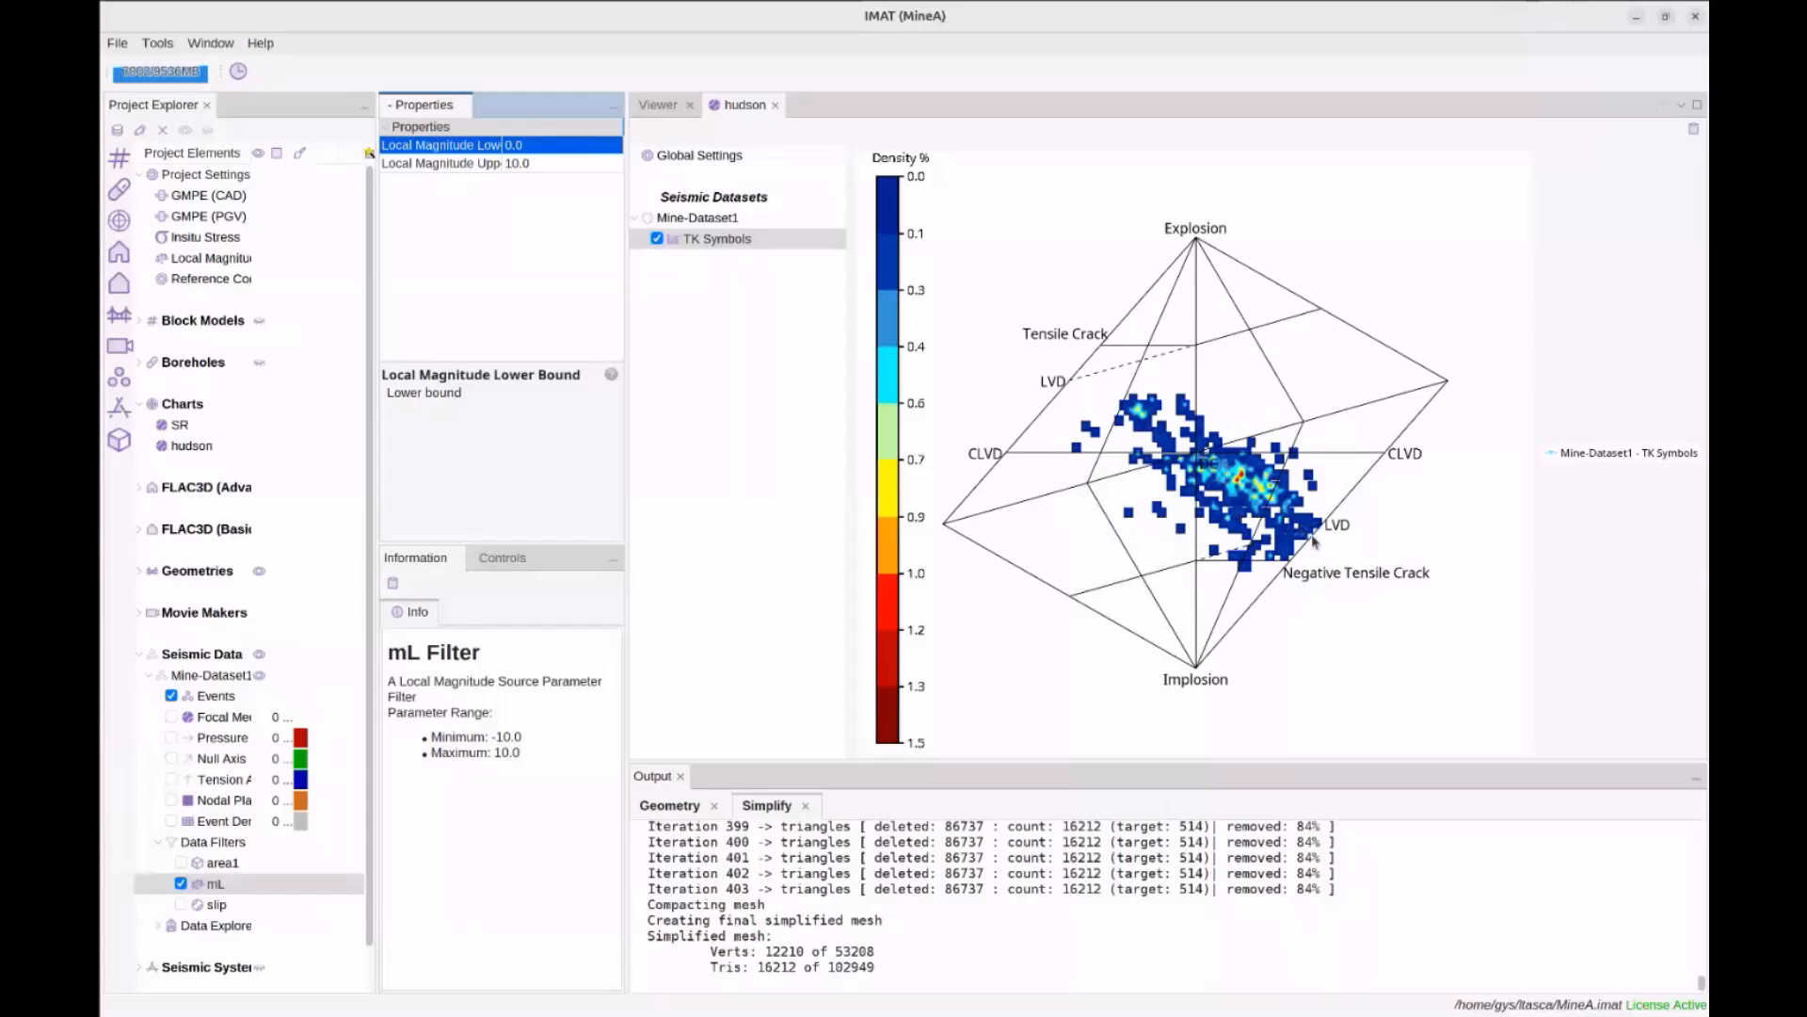
left_click(583, 148)
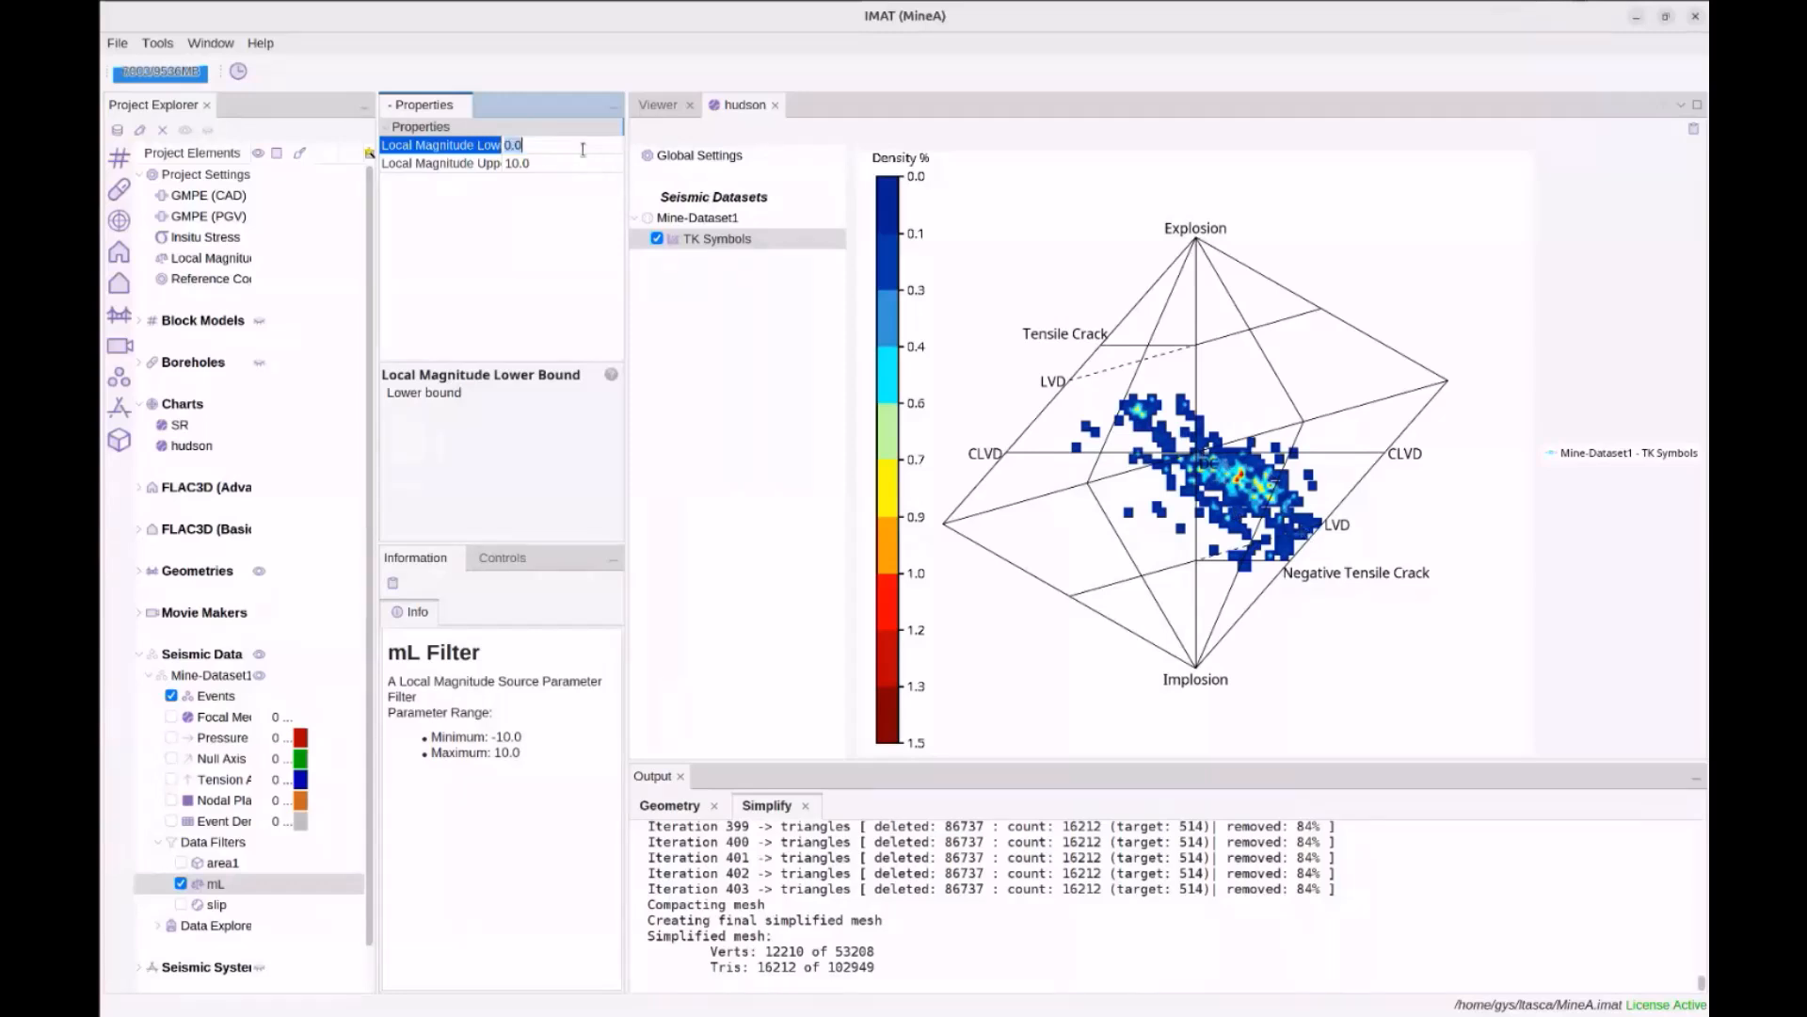
type("1")
key("Return")
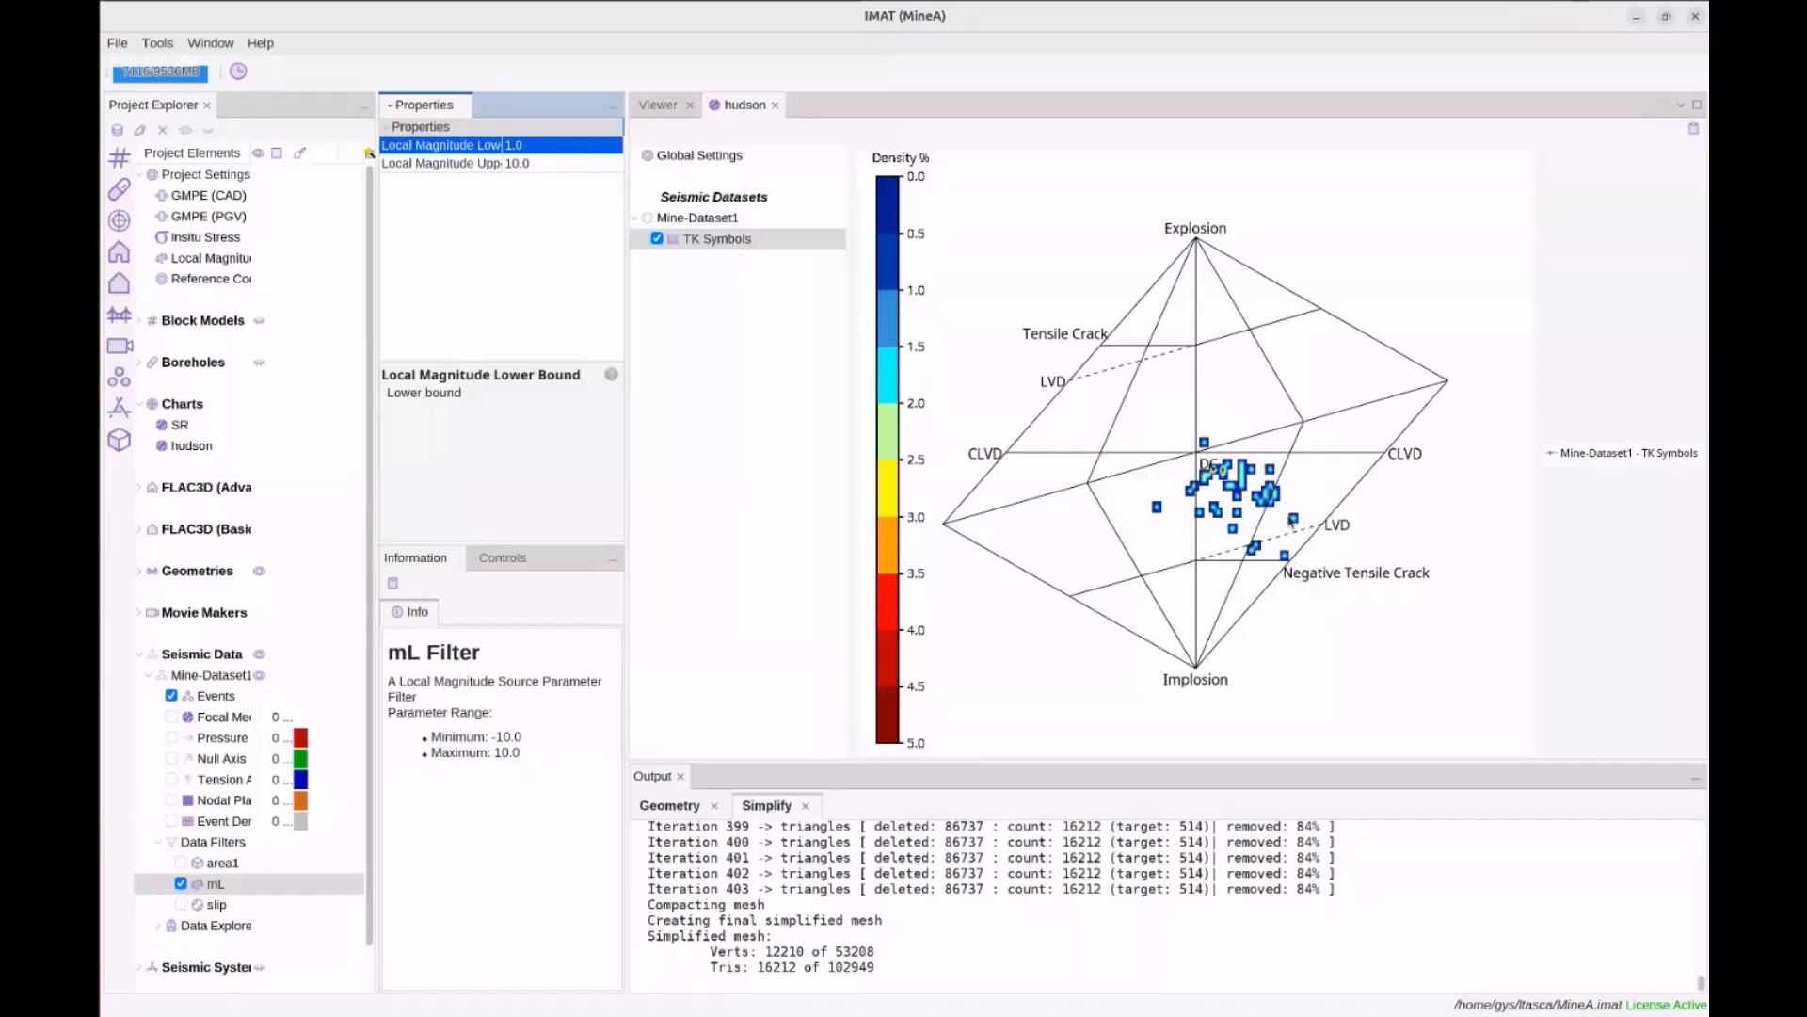
Close the hudson chart and create a Stereonet chart named stereonet
left_click(779, 109)
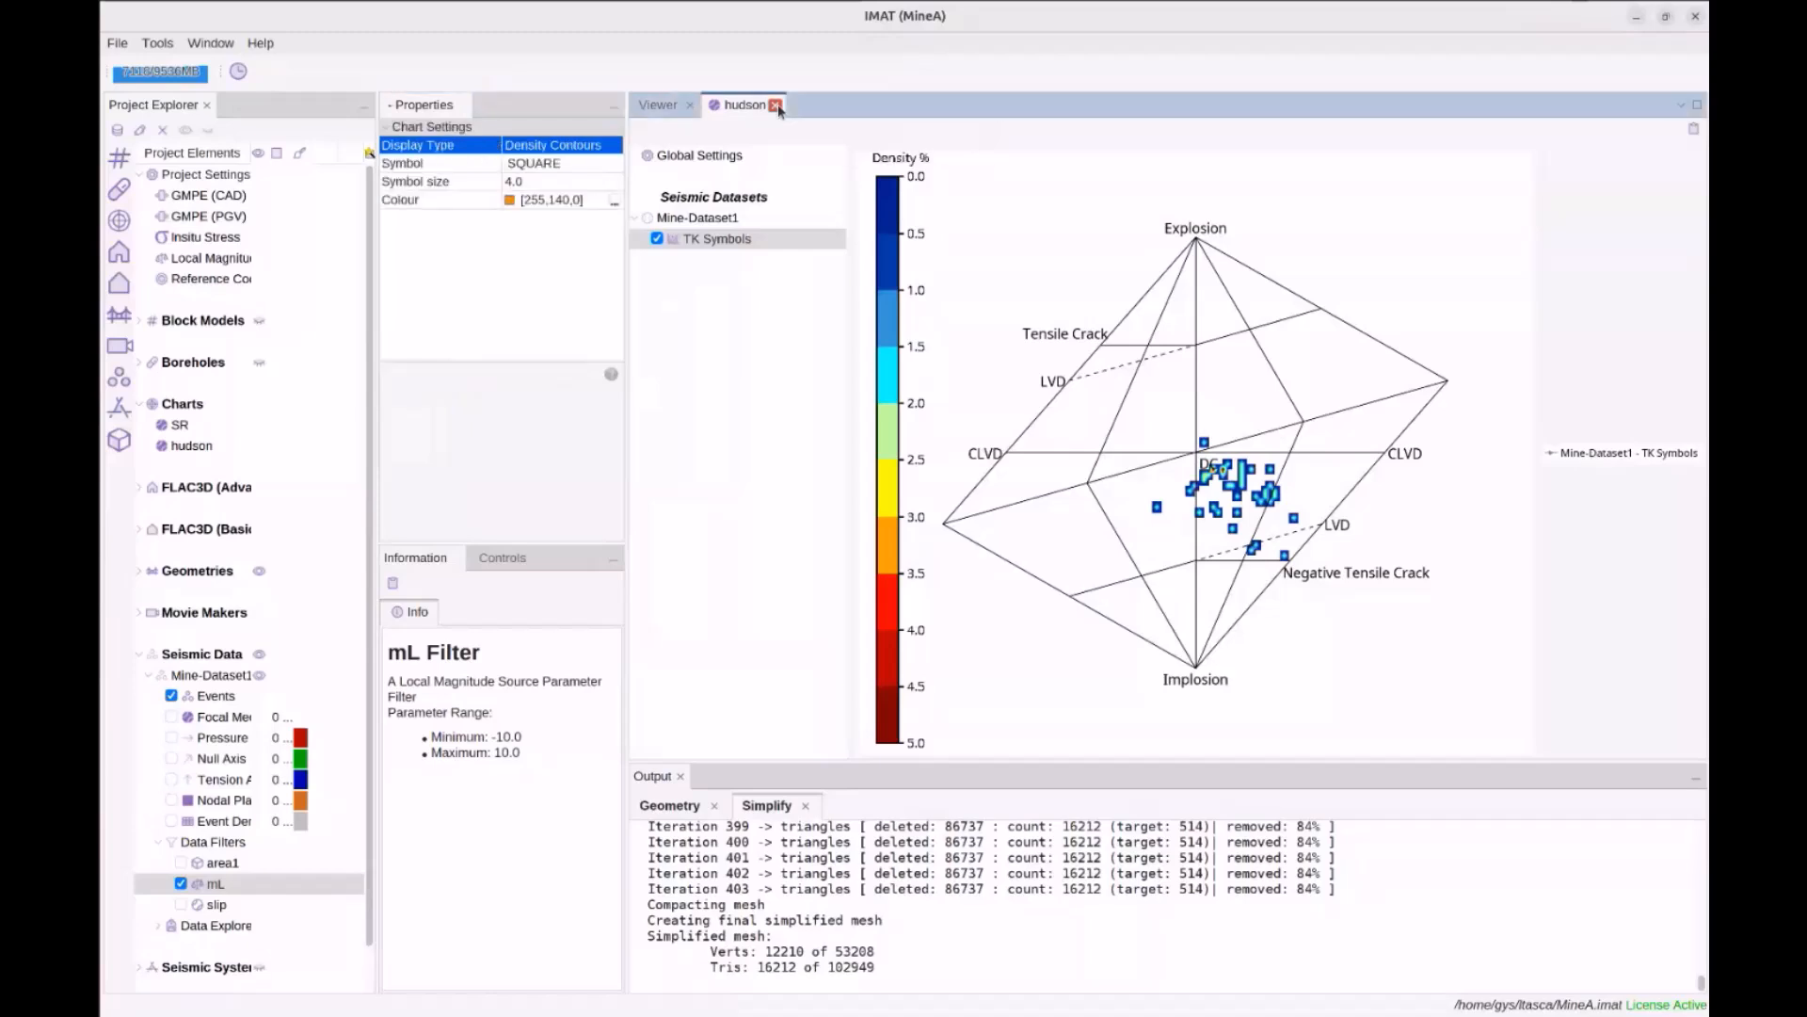
left_click(776, 106)
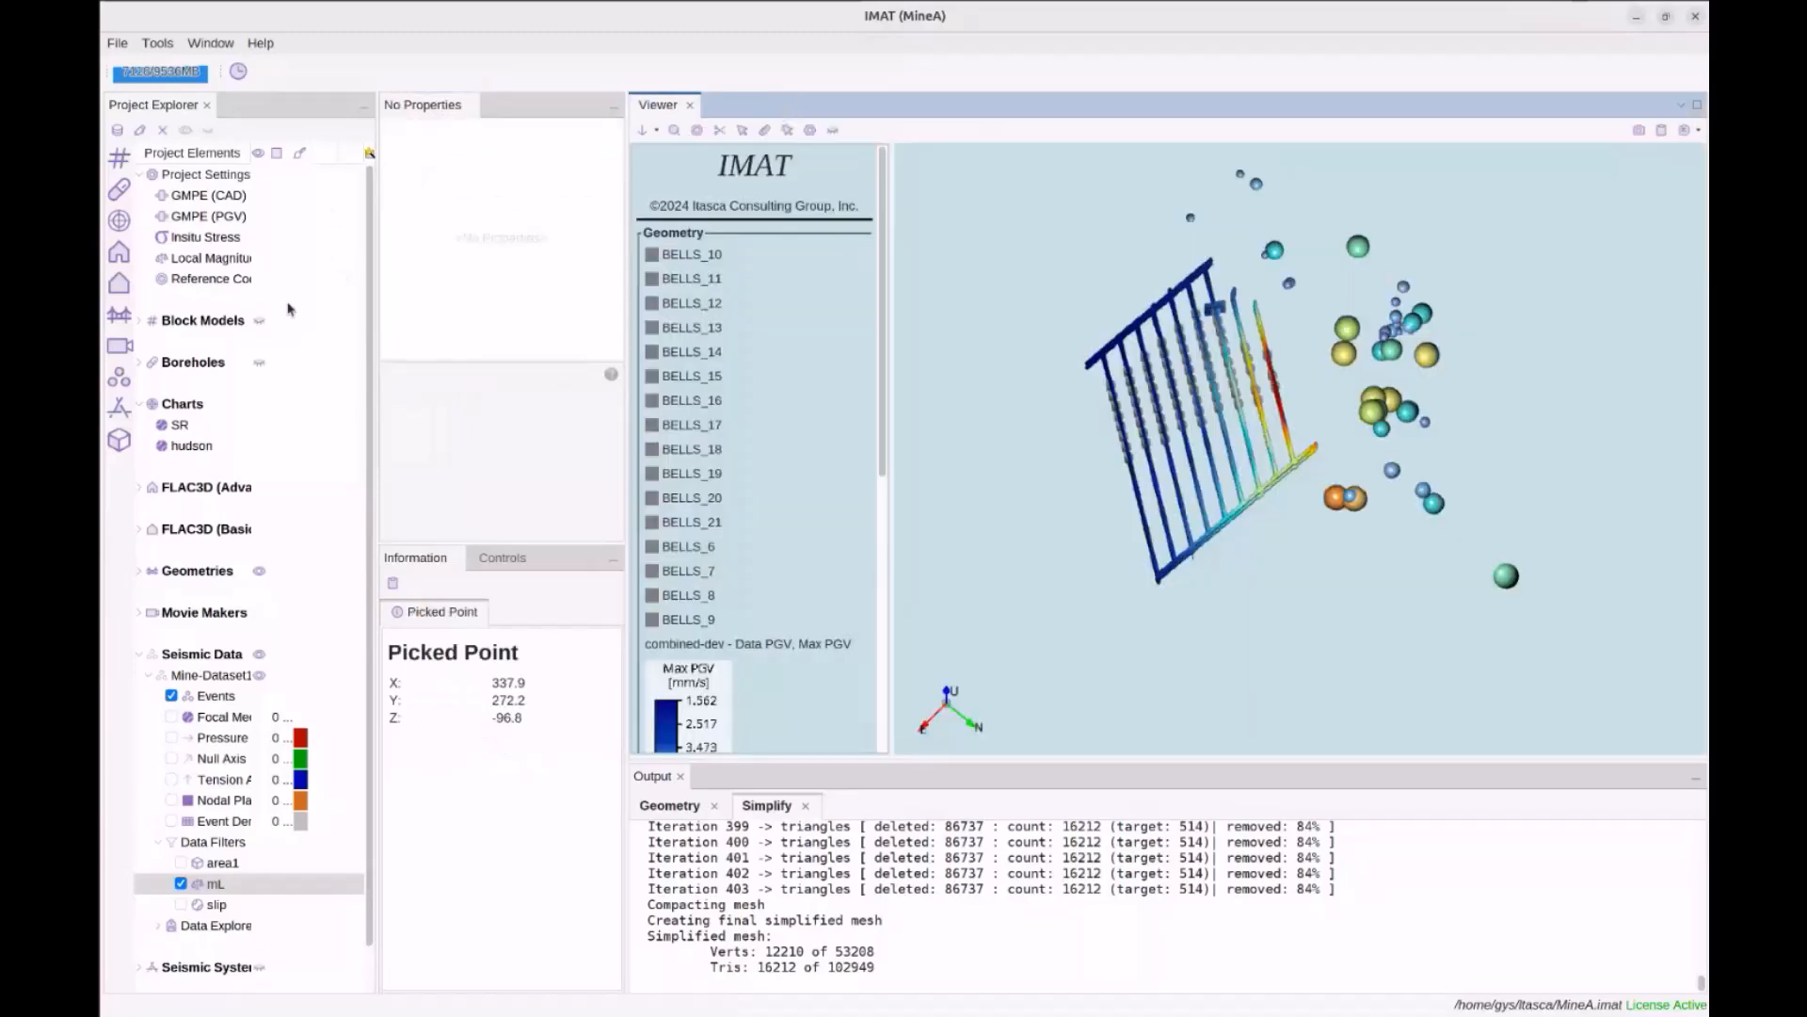
right_click(199, 410)
mouse_move(252, 429)
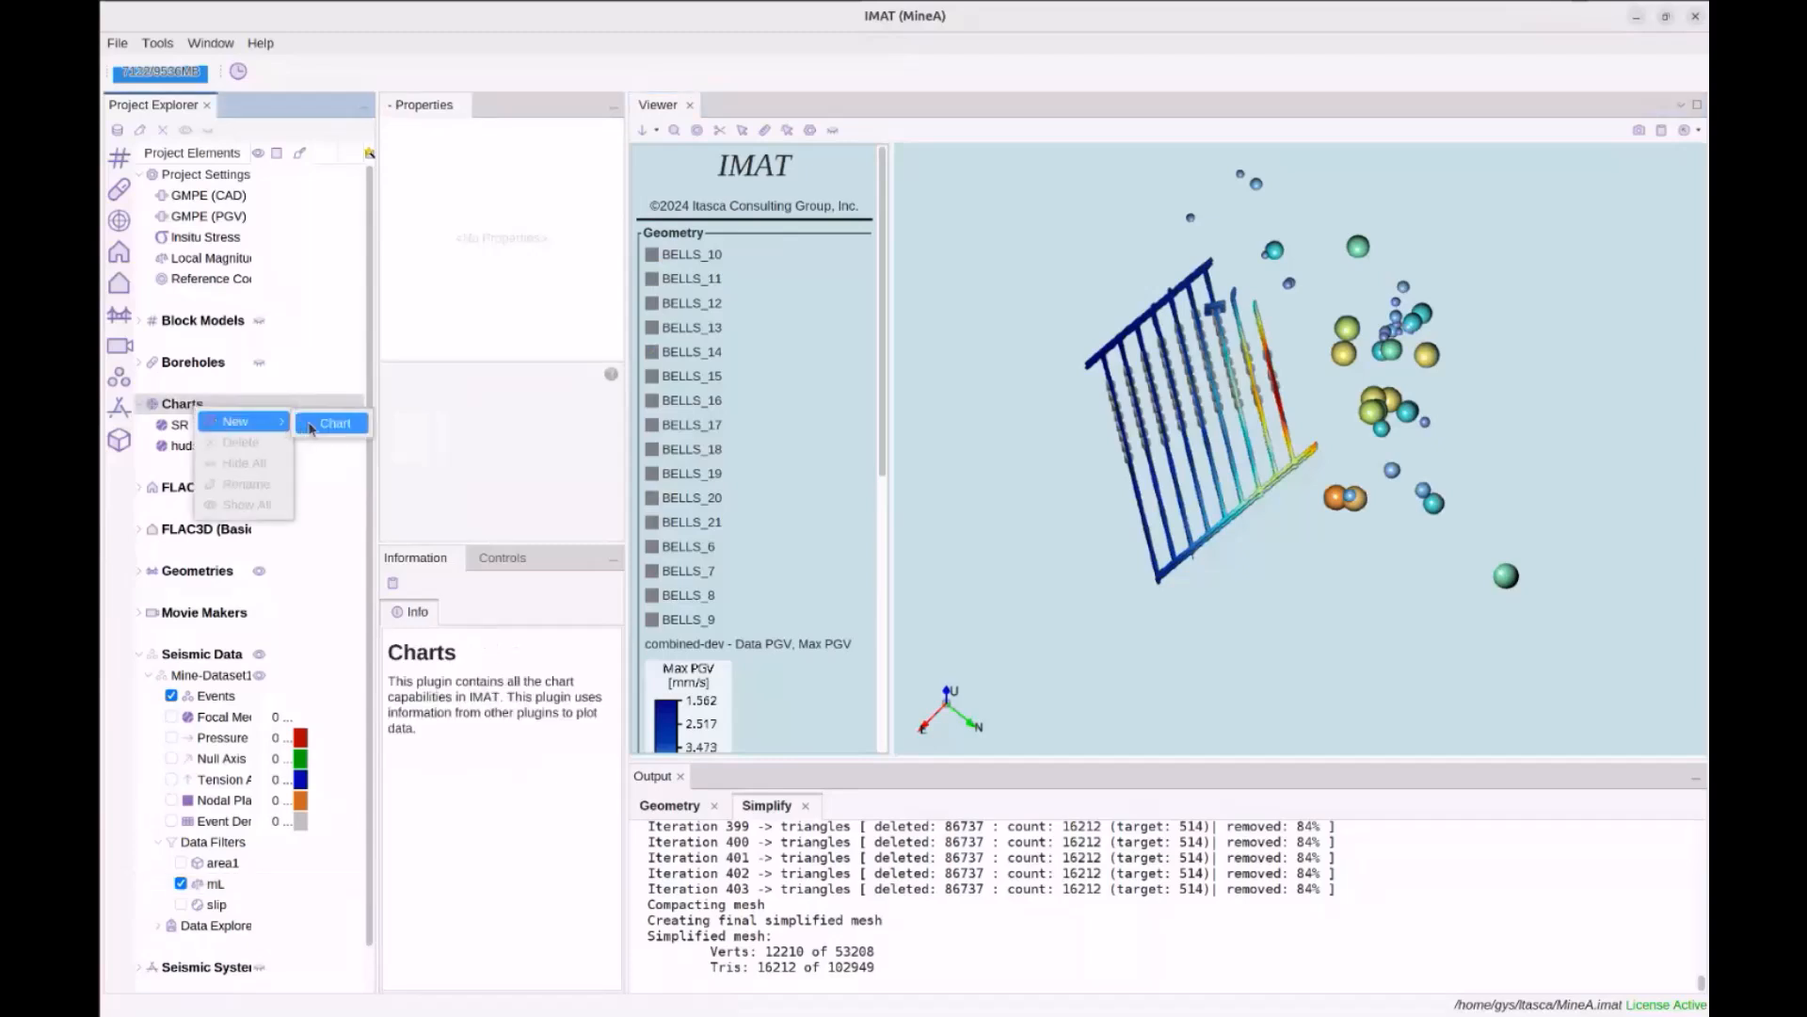
left_click(311, 428)
left_click(727, 407)
left_click(979, 770)
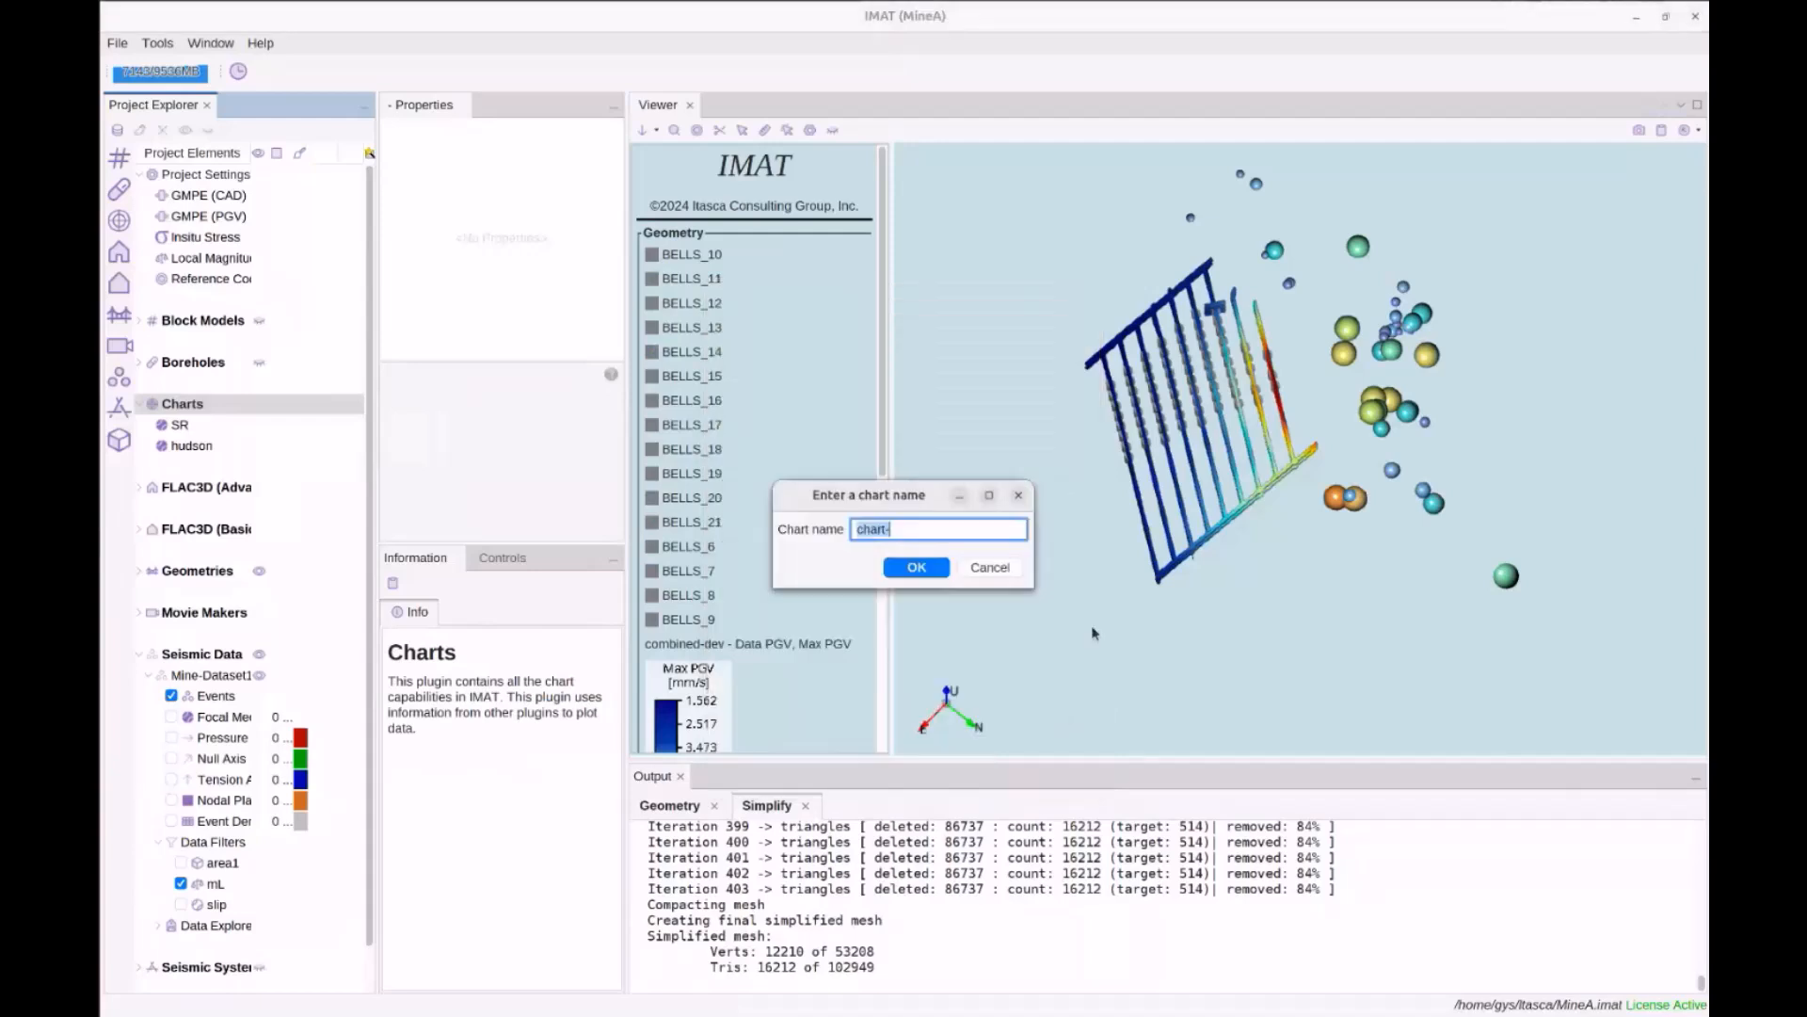
type("stereonet")
key("Return")
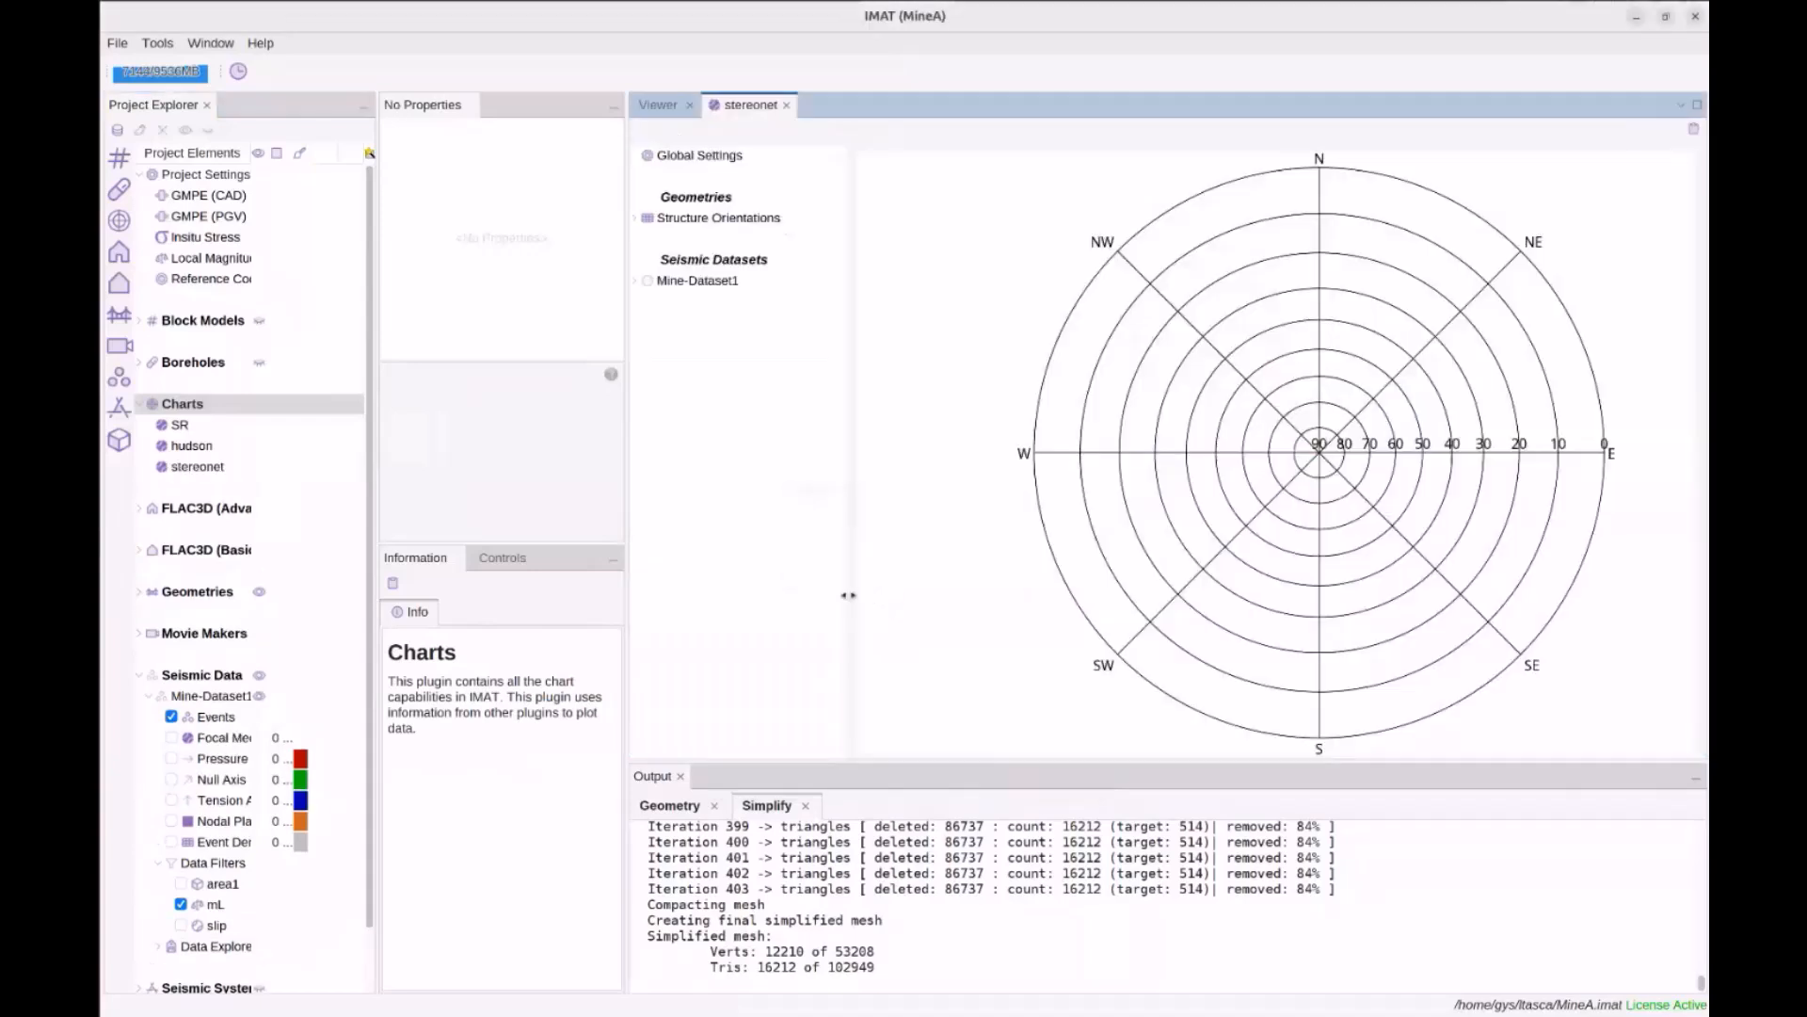
Plot Mine-Dataset1 P Axis and set the mL filter's lower bound to -1.0
left_click(637, 281)
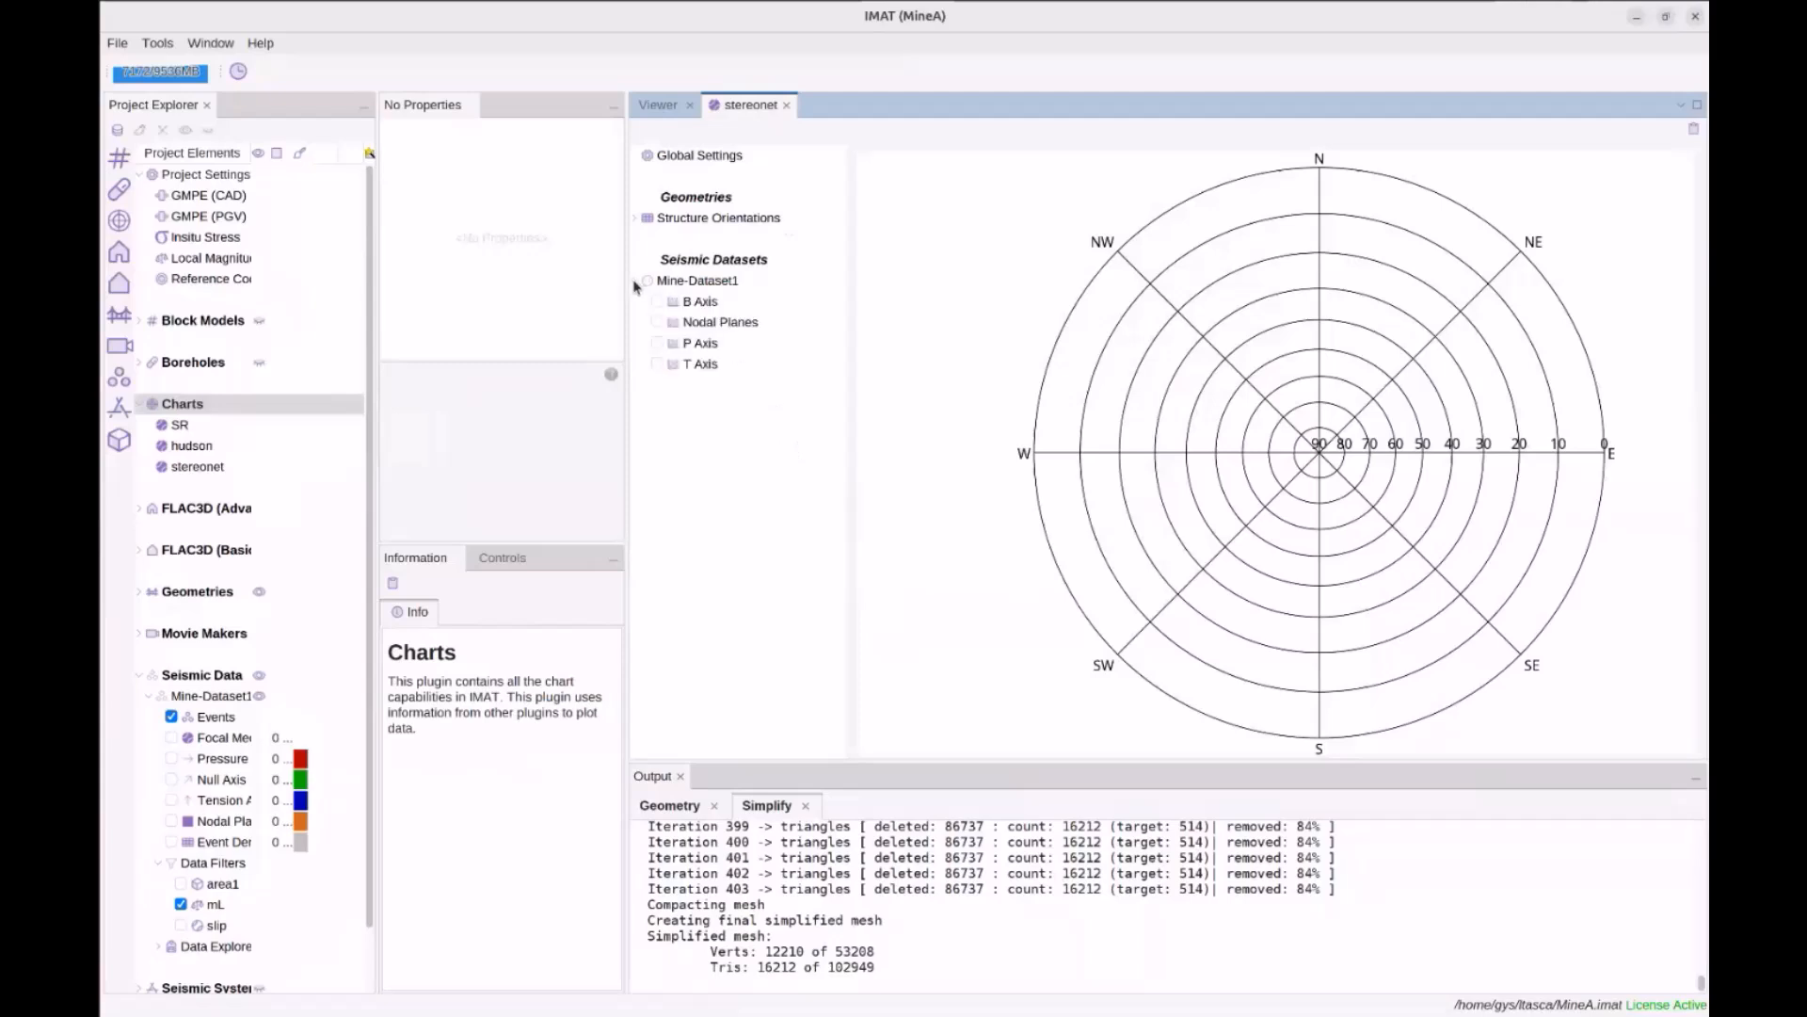
left_click(658, 344)
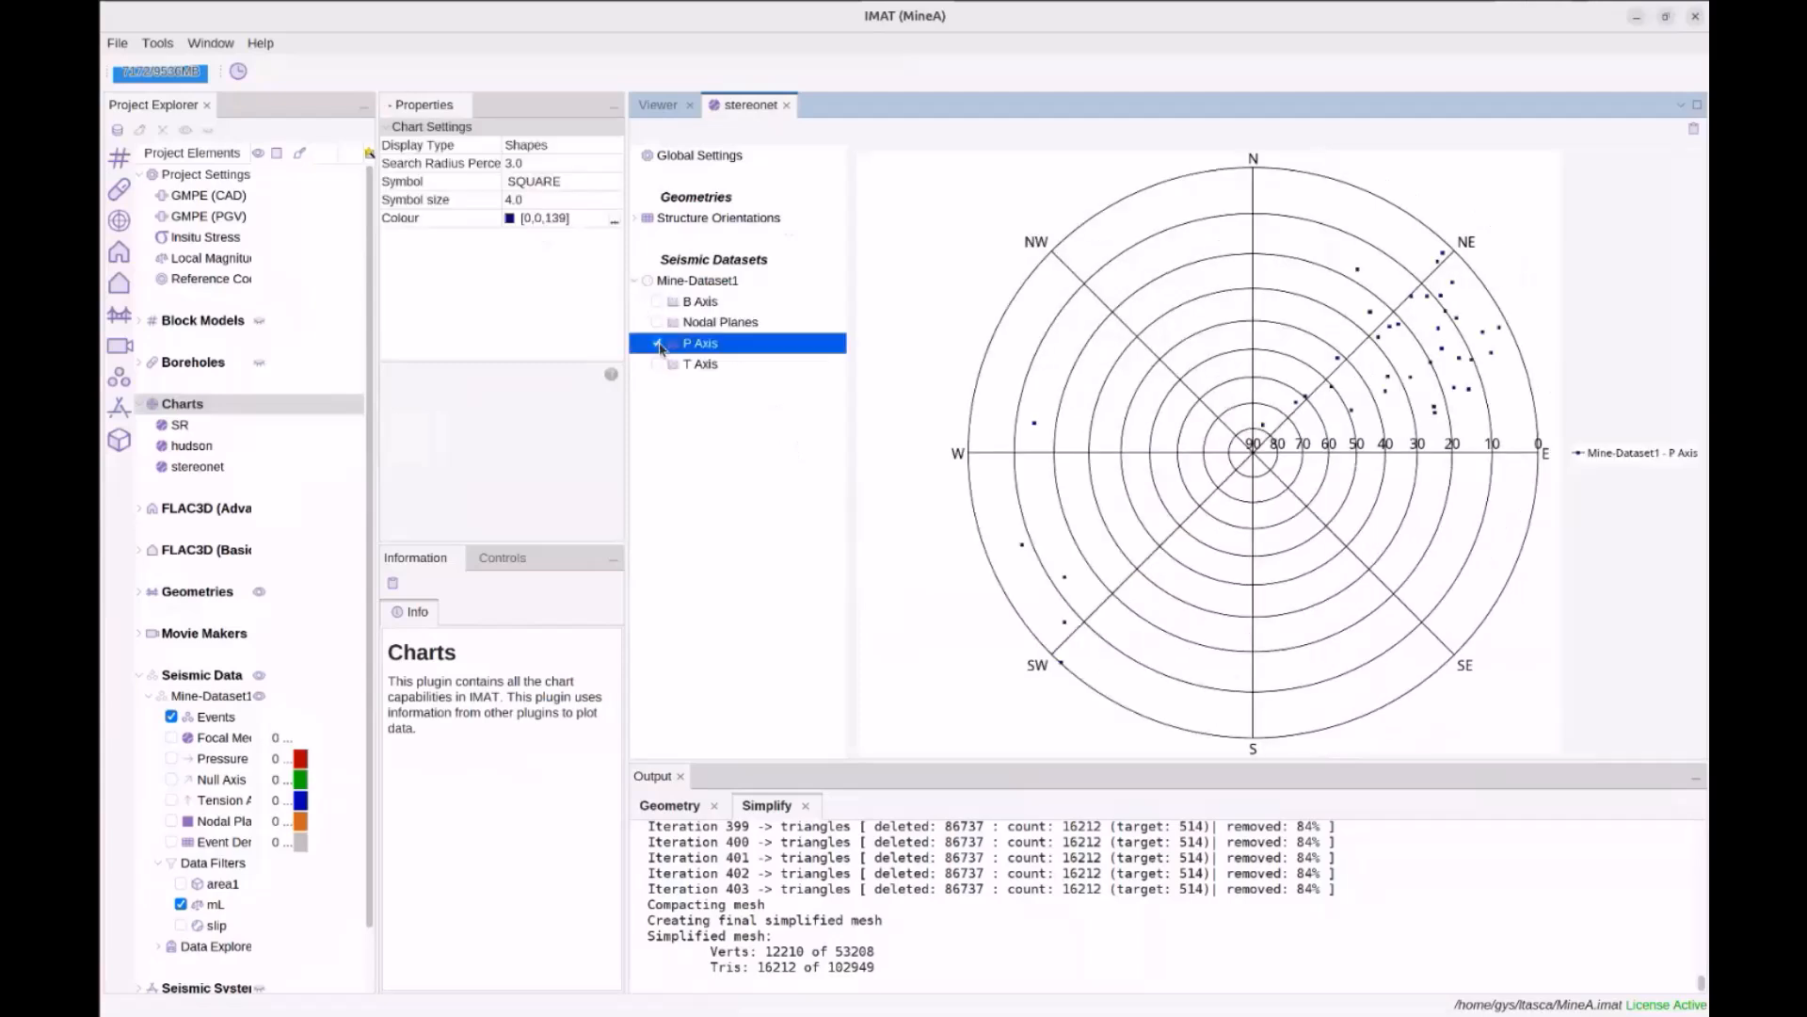
left_click(212, 905)
left_click(541, 147)
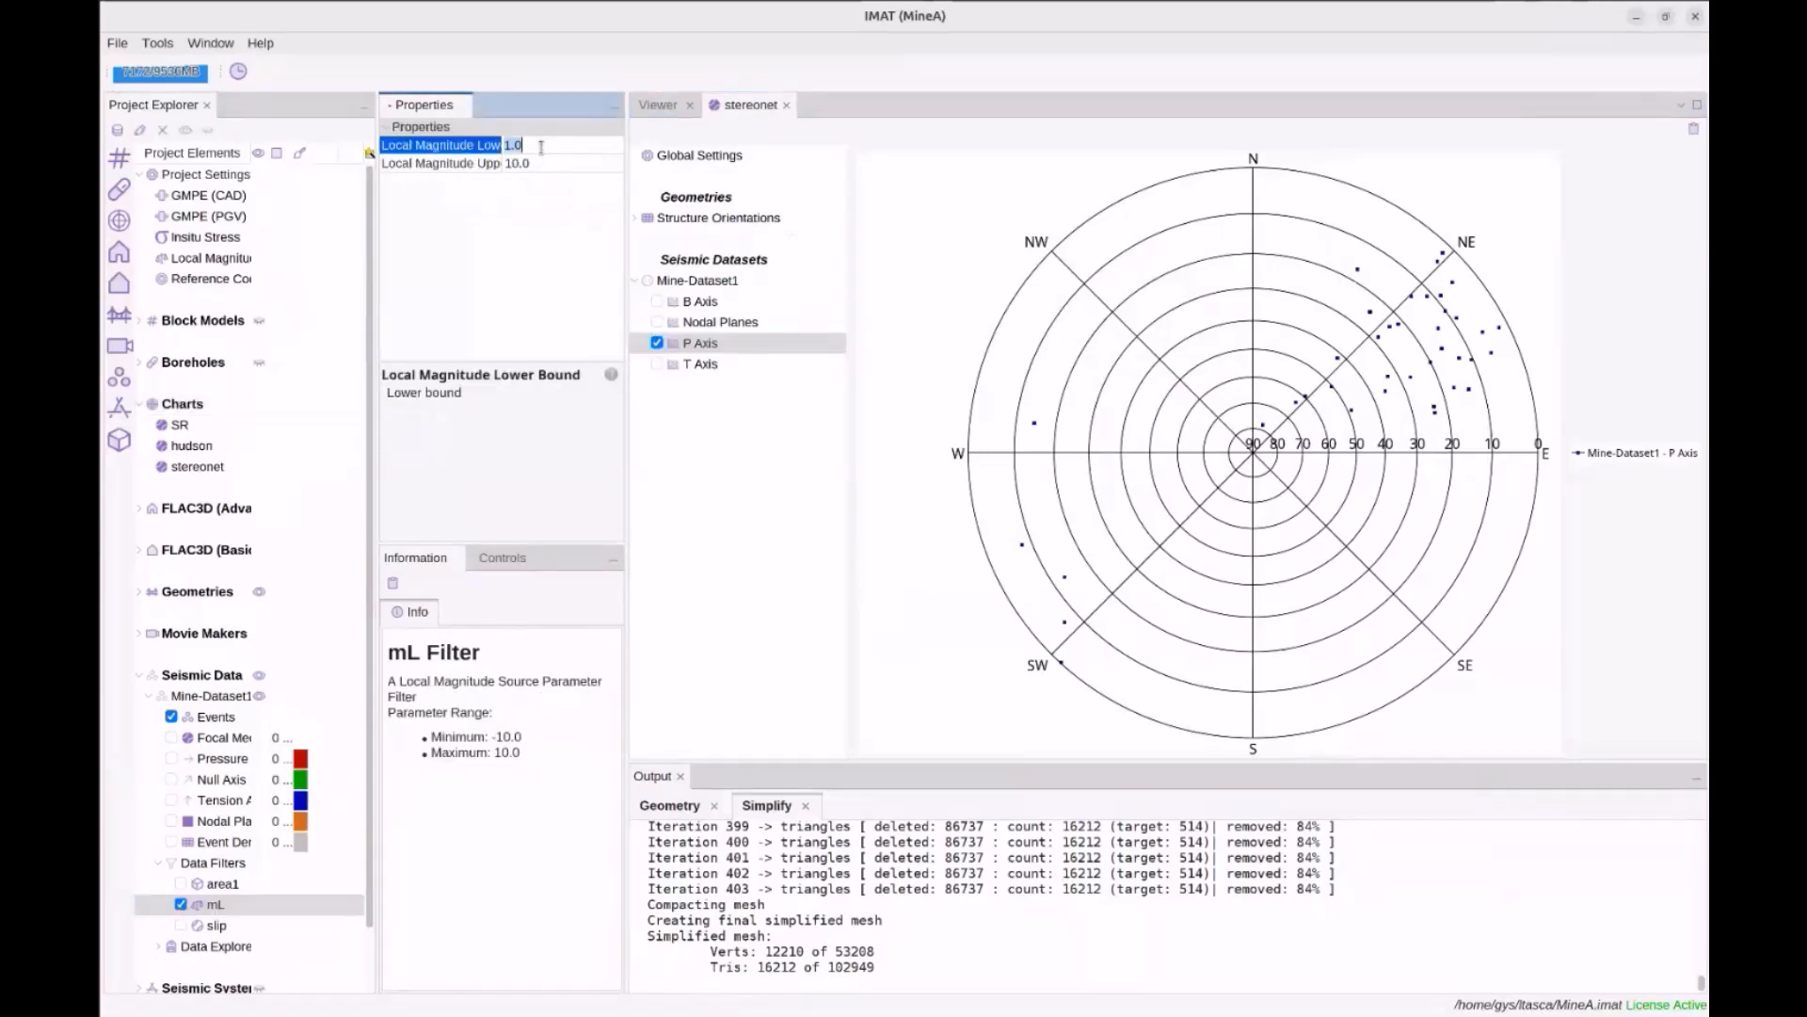
type("-0")
key("Return")
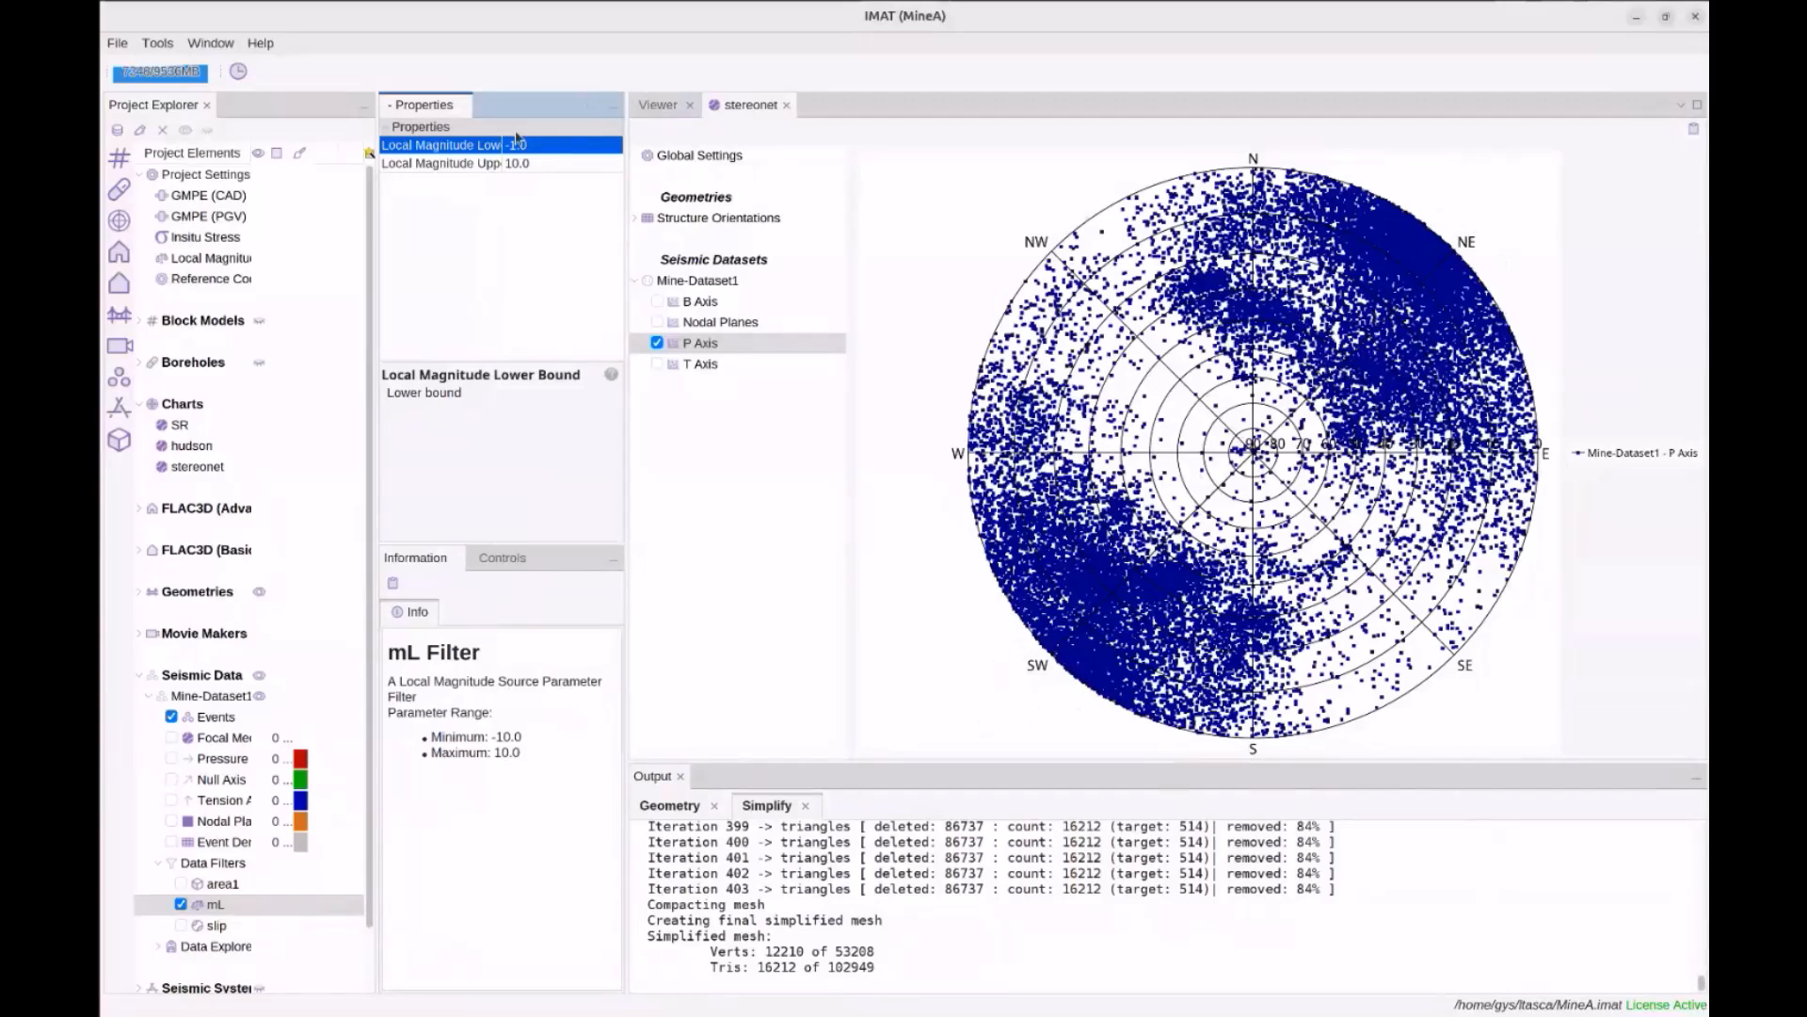
Set the P Axis display type to Schmidt Contours
left_click(706, 343)
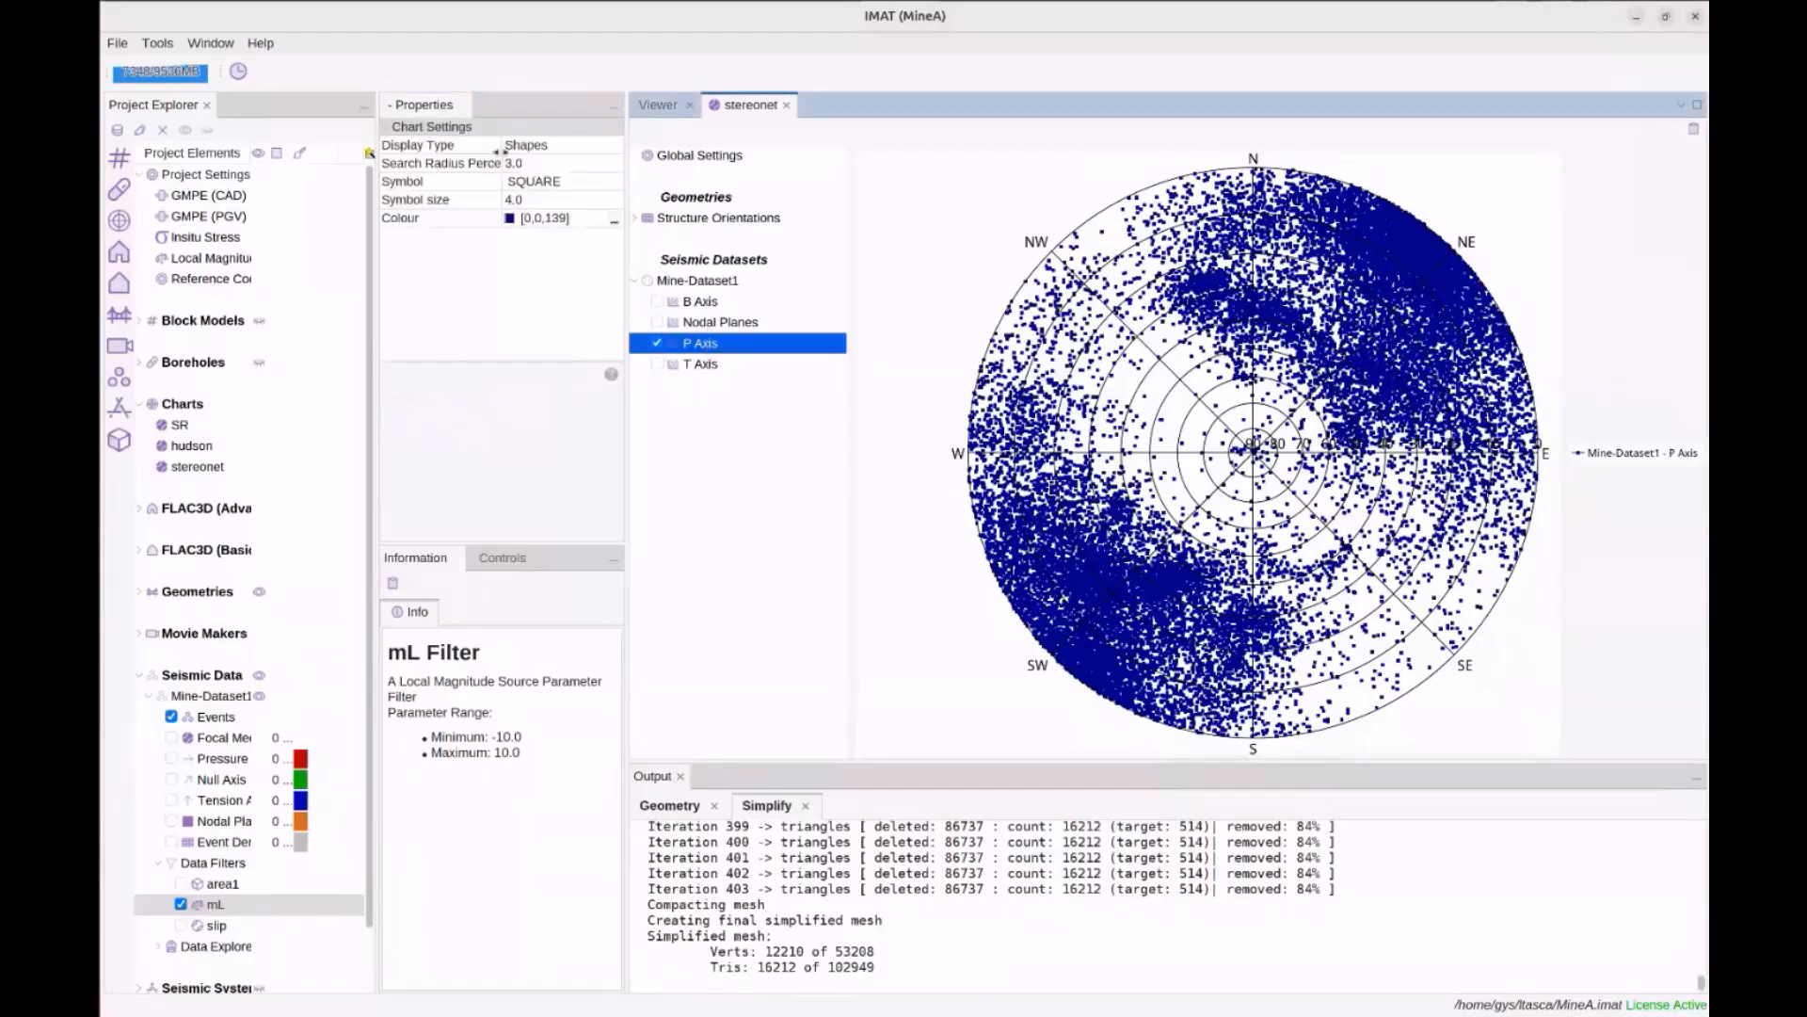
left_click(553, 153)
left_click(554, 173)
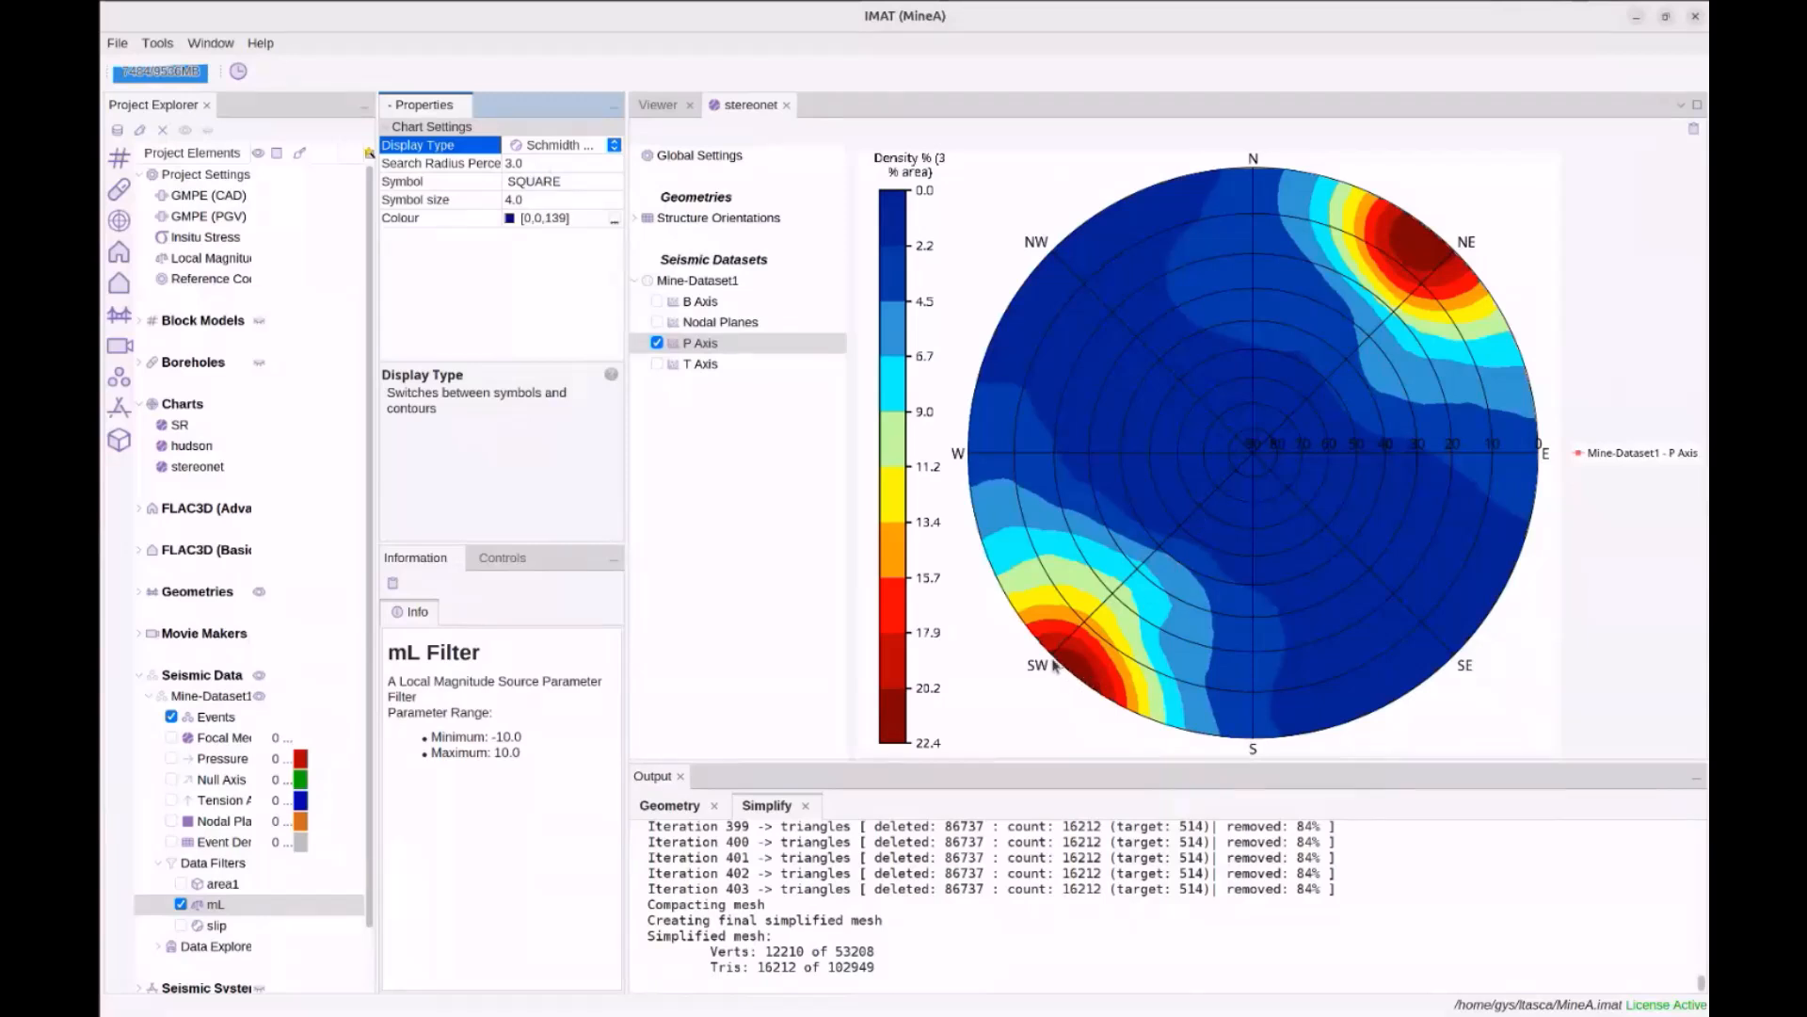
left_click(669, 109)
middle_click_drag(1401, 300, 1274, 566)
left_click_drag(1356, 465, 1362, 498)
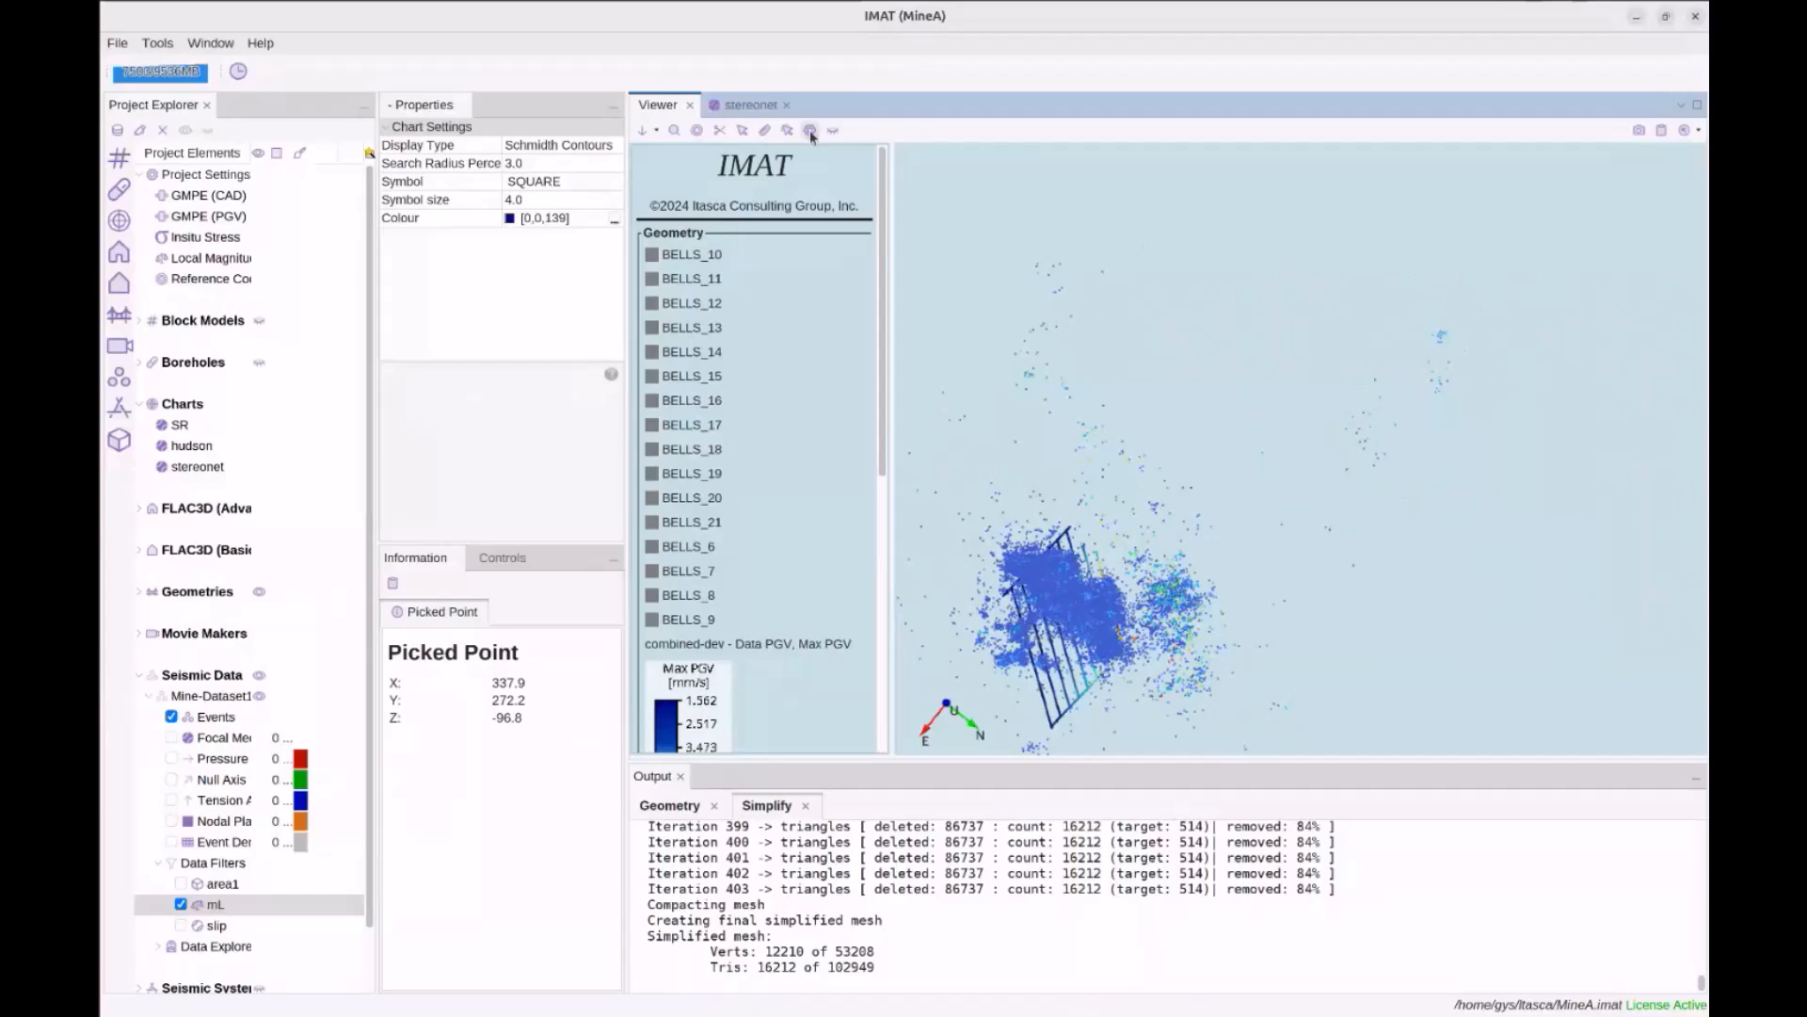
left_click(751, 105)
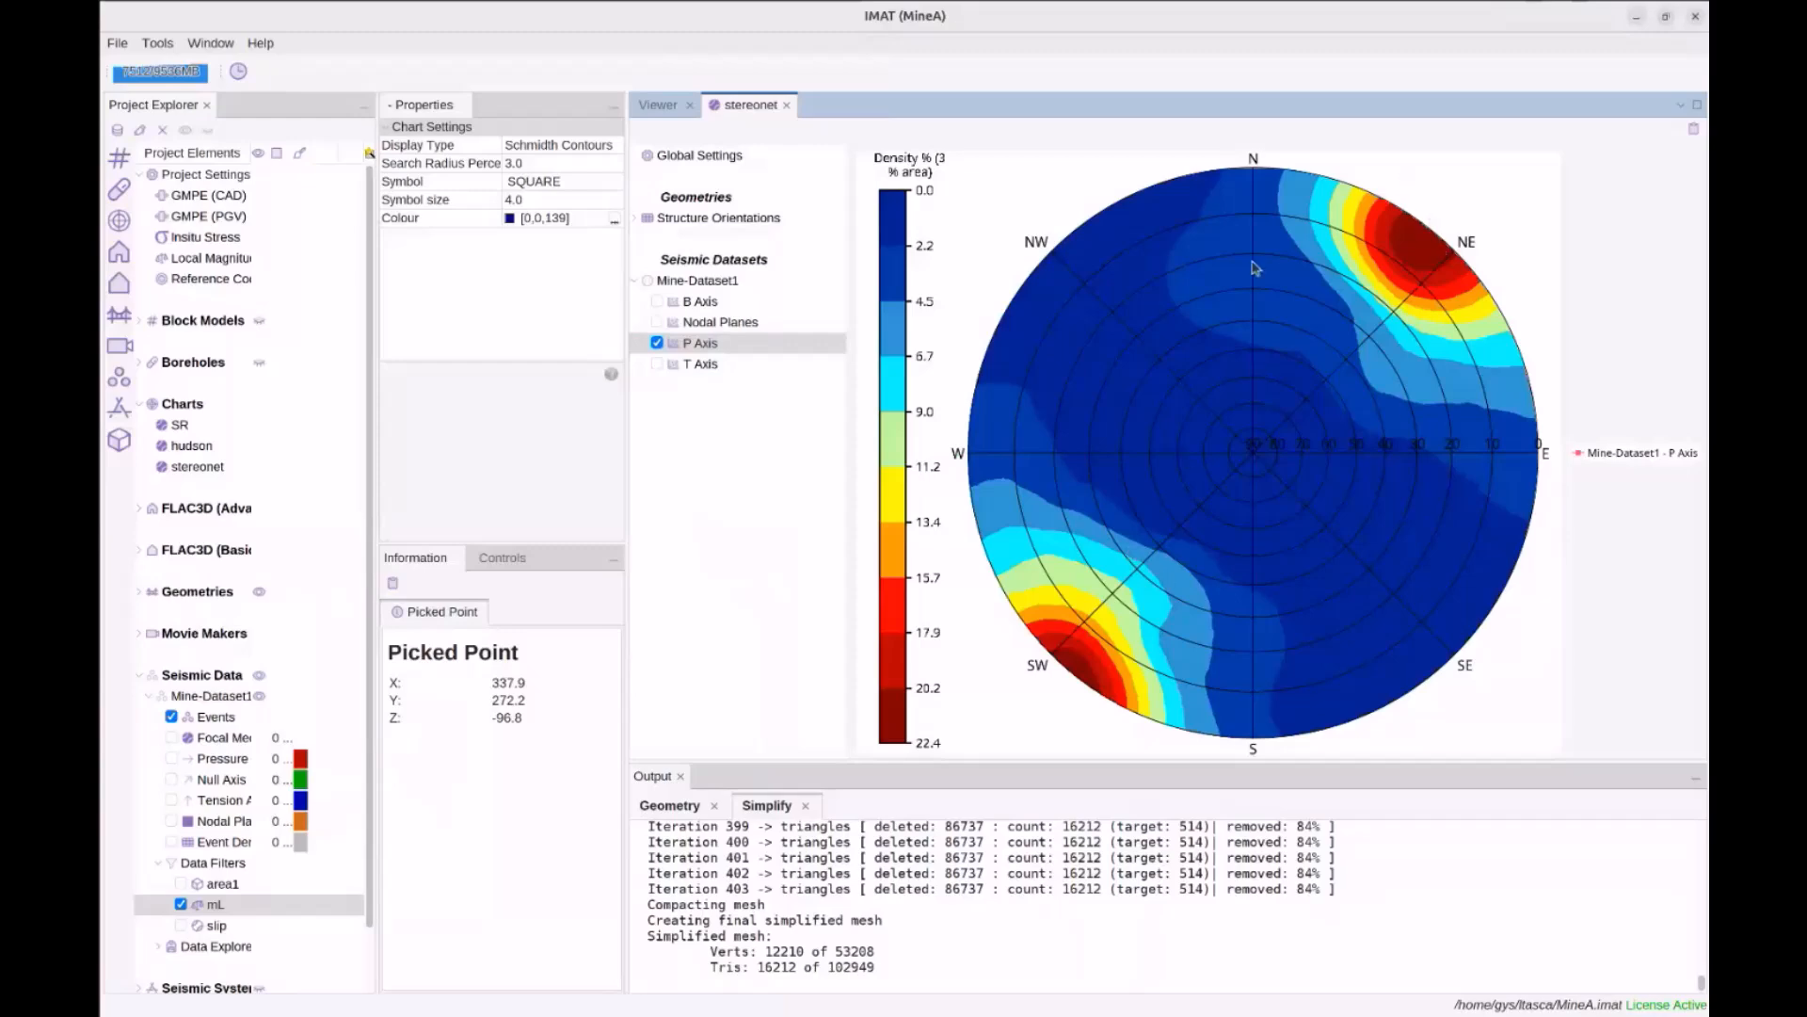
Clear the P axes from the stereonet and plot the plane structure's great-circle trace
left_click(661, 345)
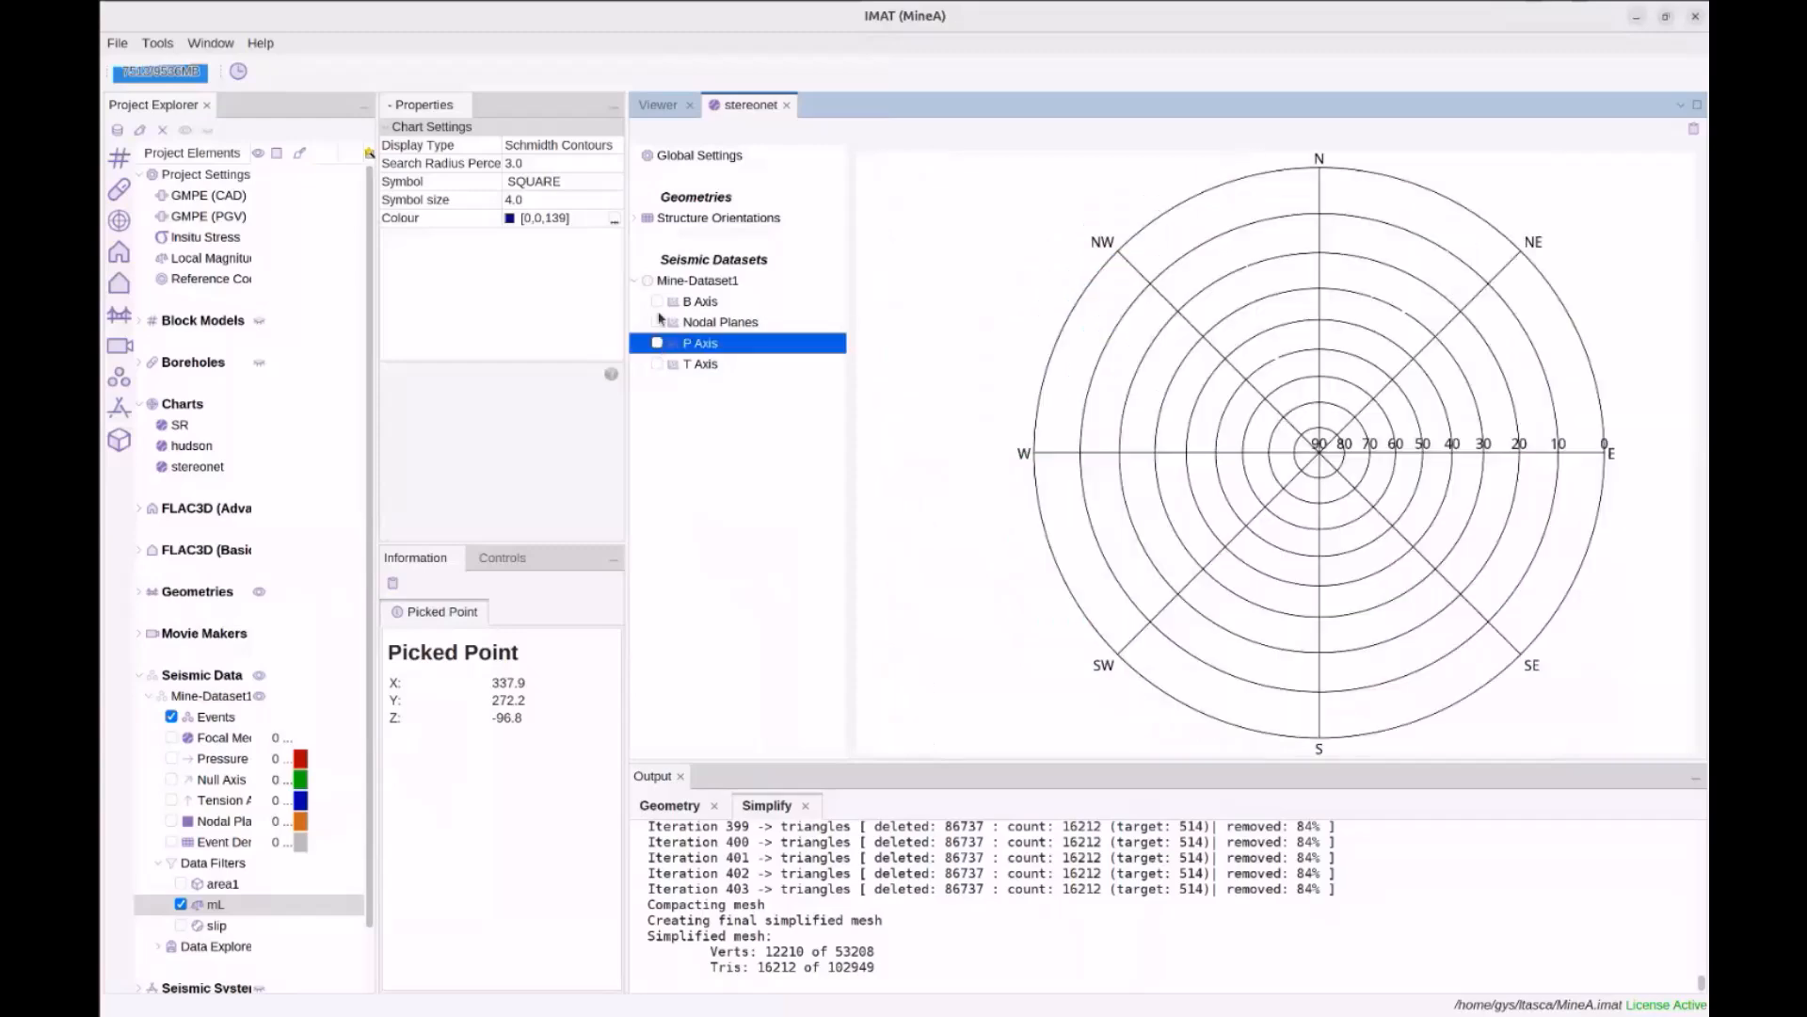
left_click(658, 303)
left_click(658, 304)
left_click(655, 364)
left_click(655, 365)
left_click(708, 322)
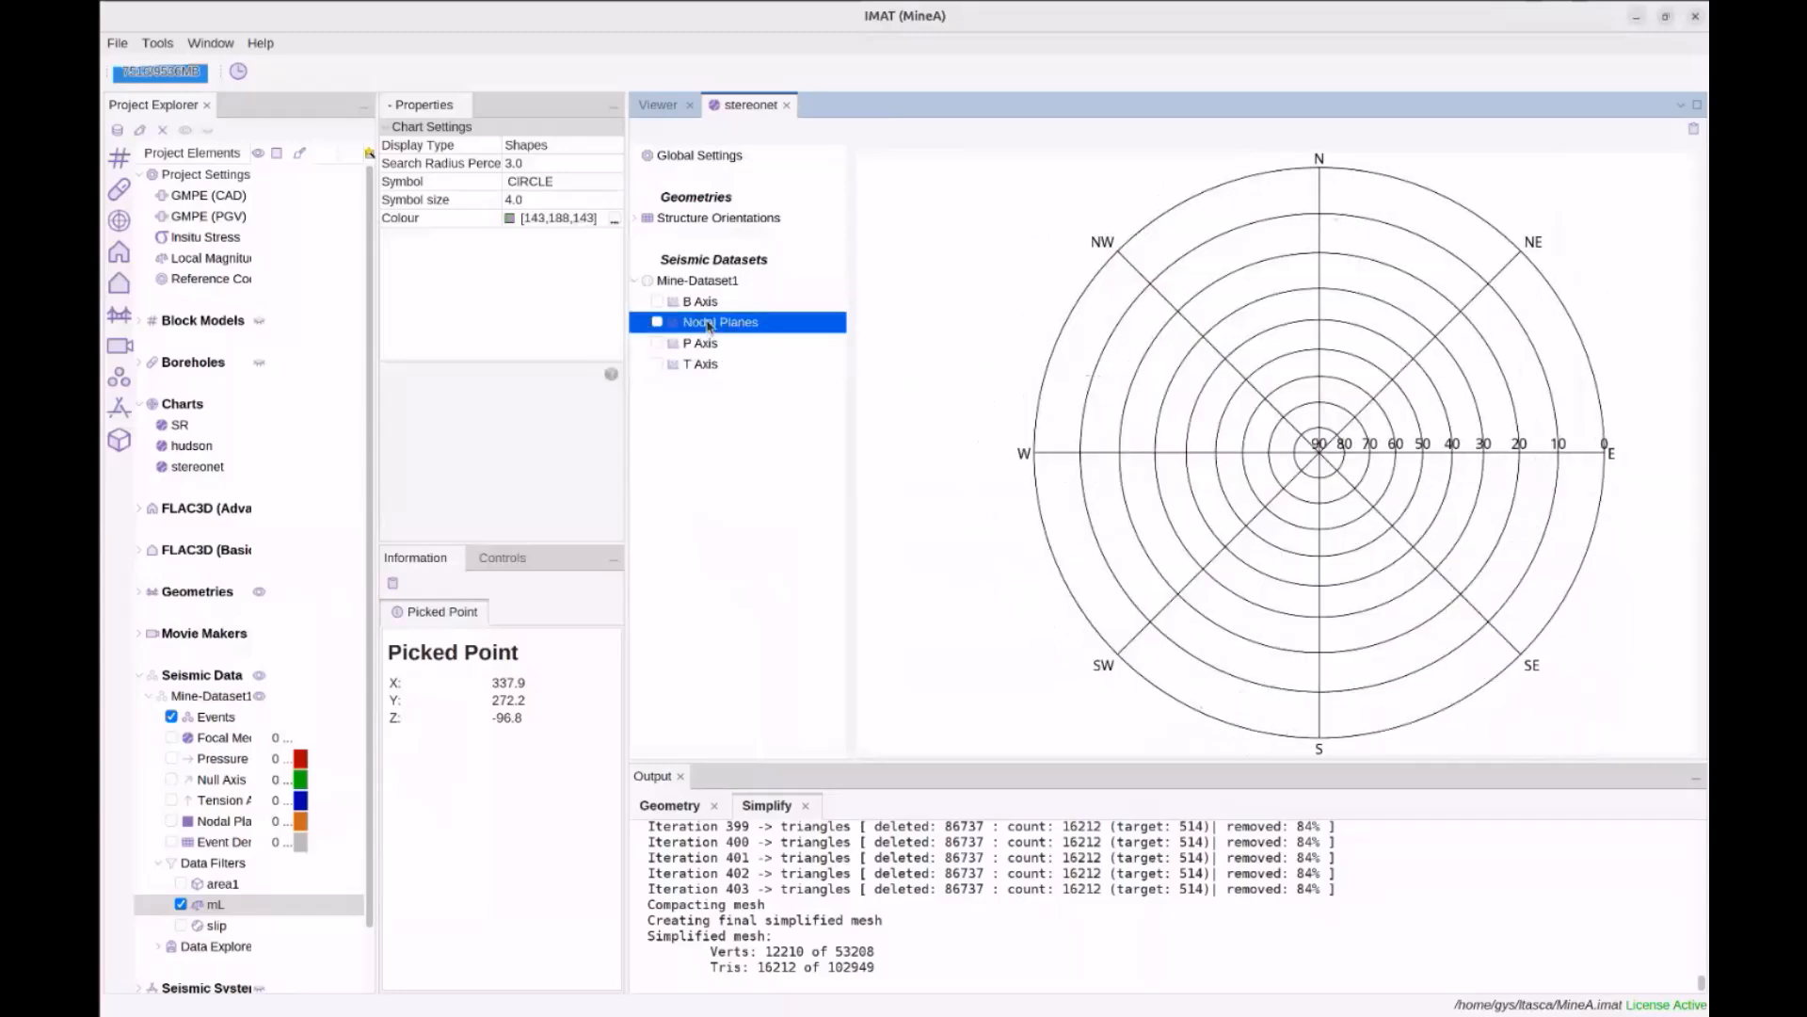
double_click(683, 219)
left_click(658, 281)
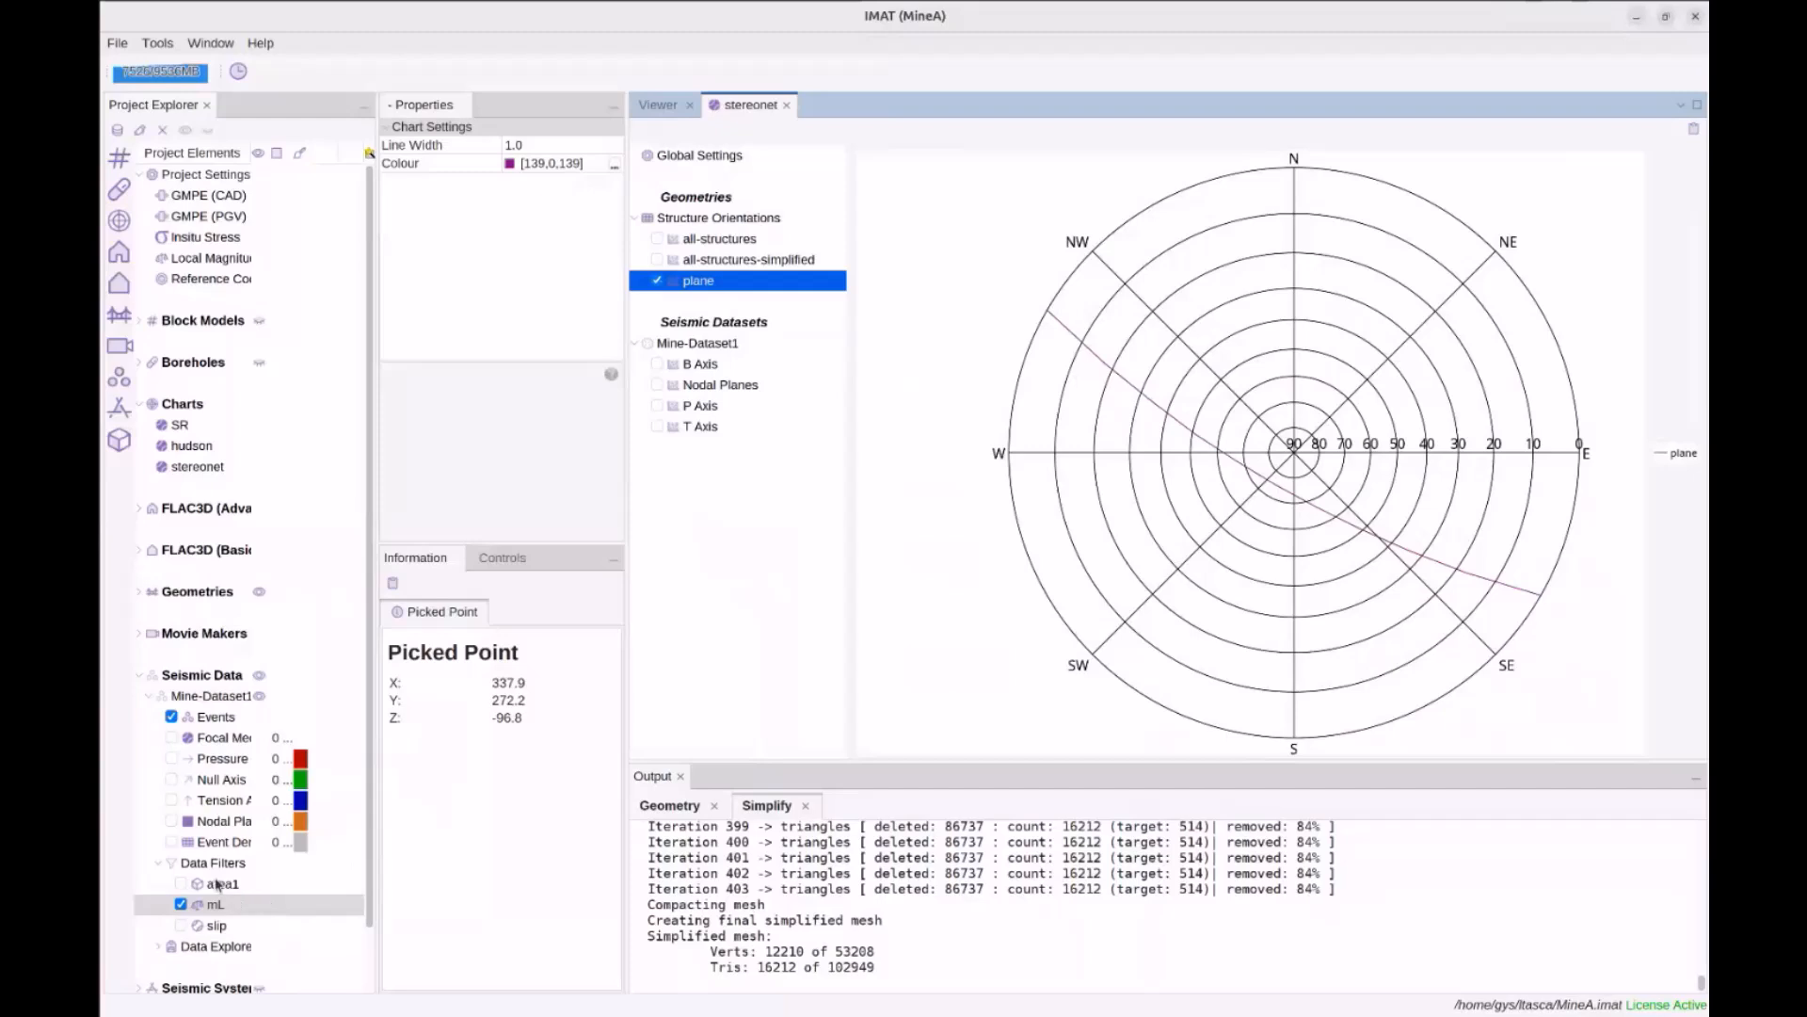
Enable the area1 filter and show the Spatials plane geometry in the 3-D viewer
left_click(182, 883)
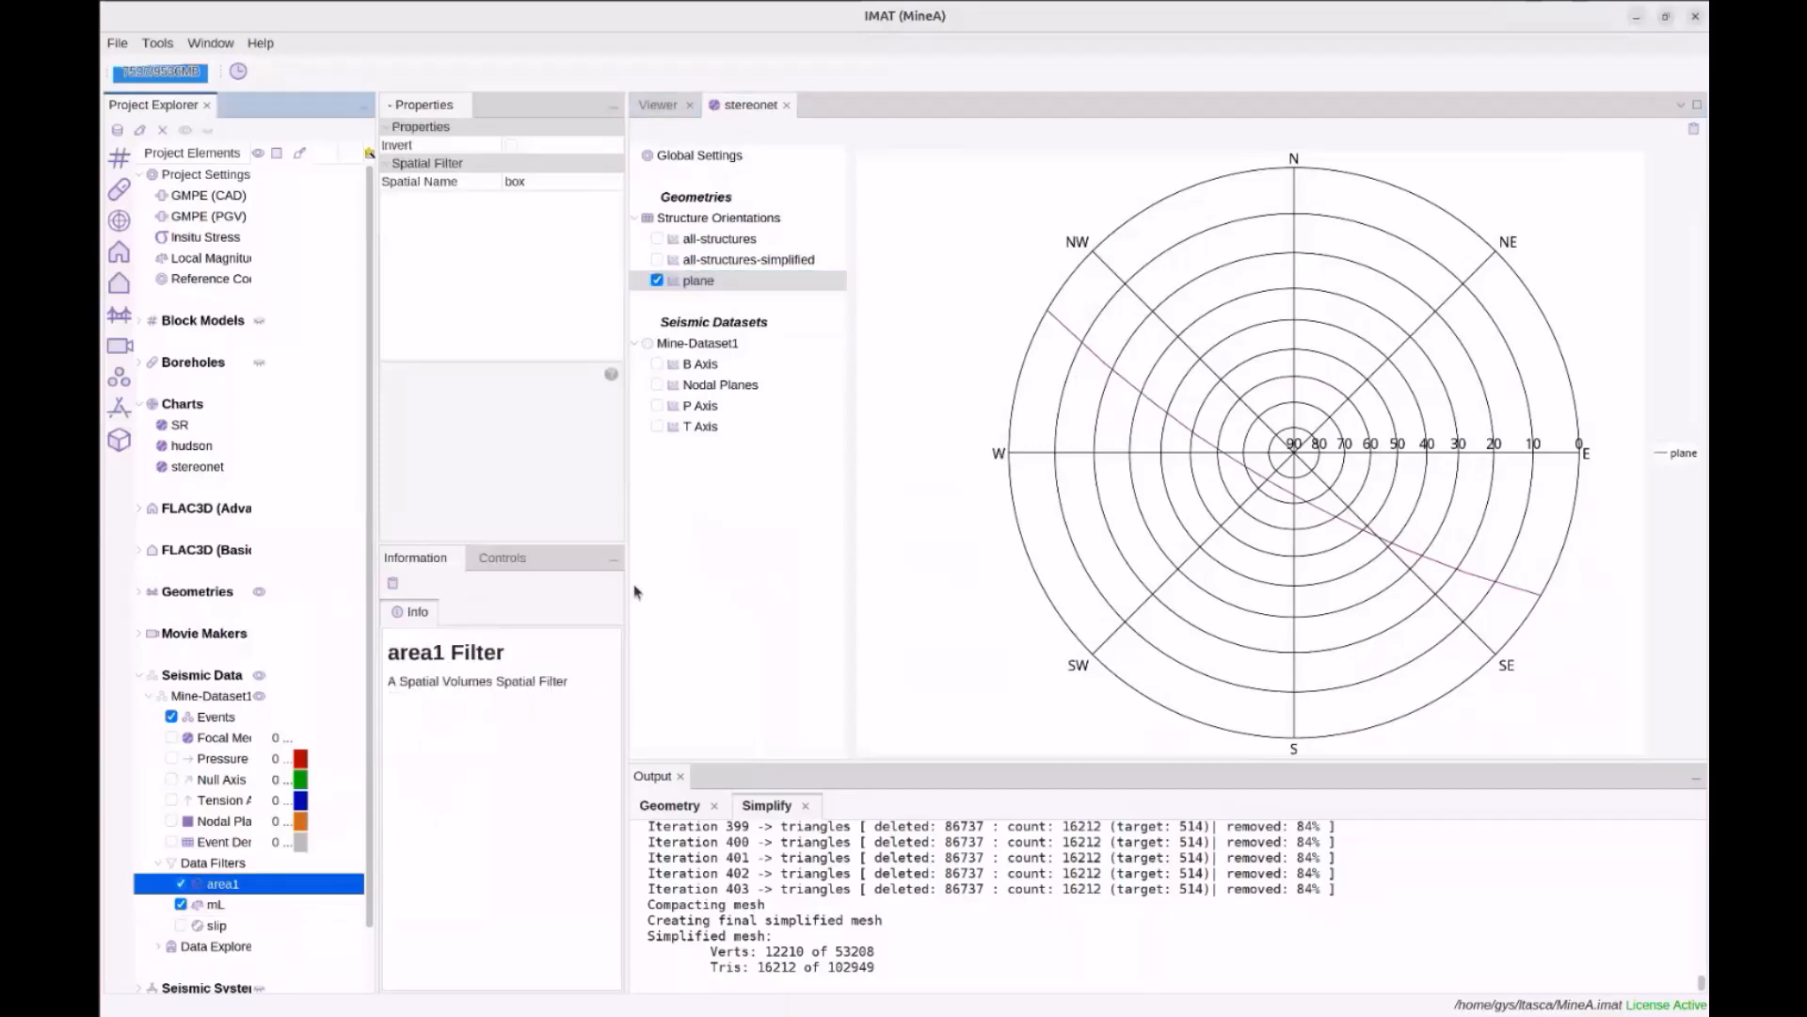
left_click(659, 104)
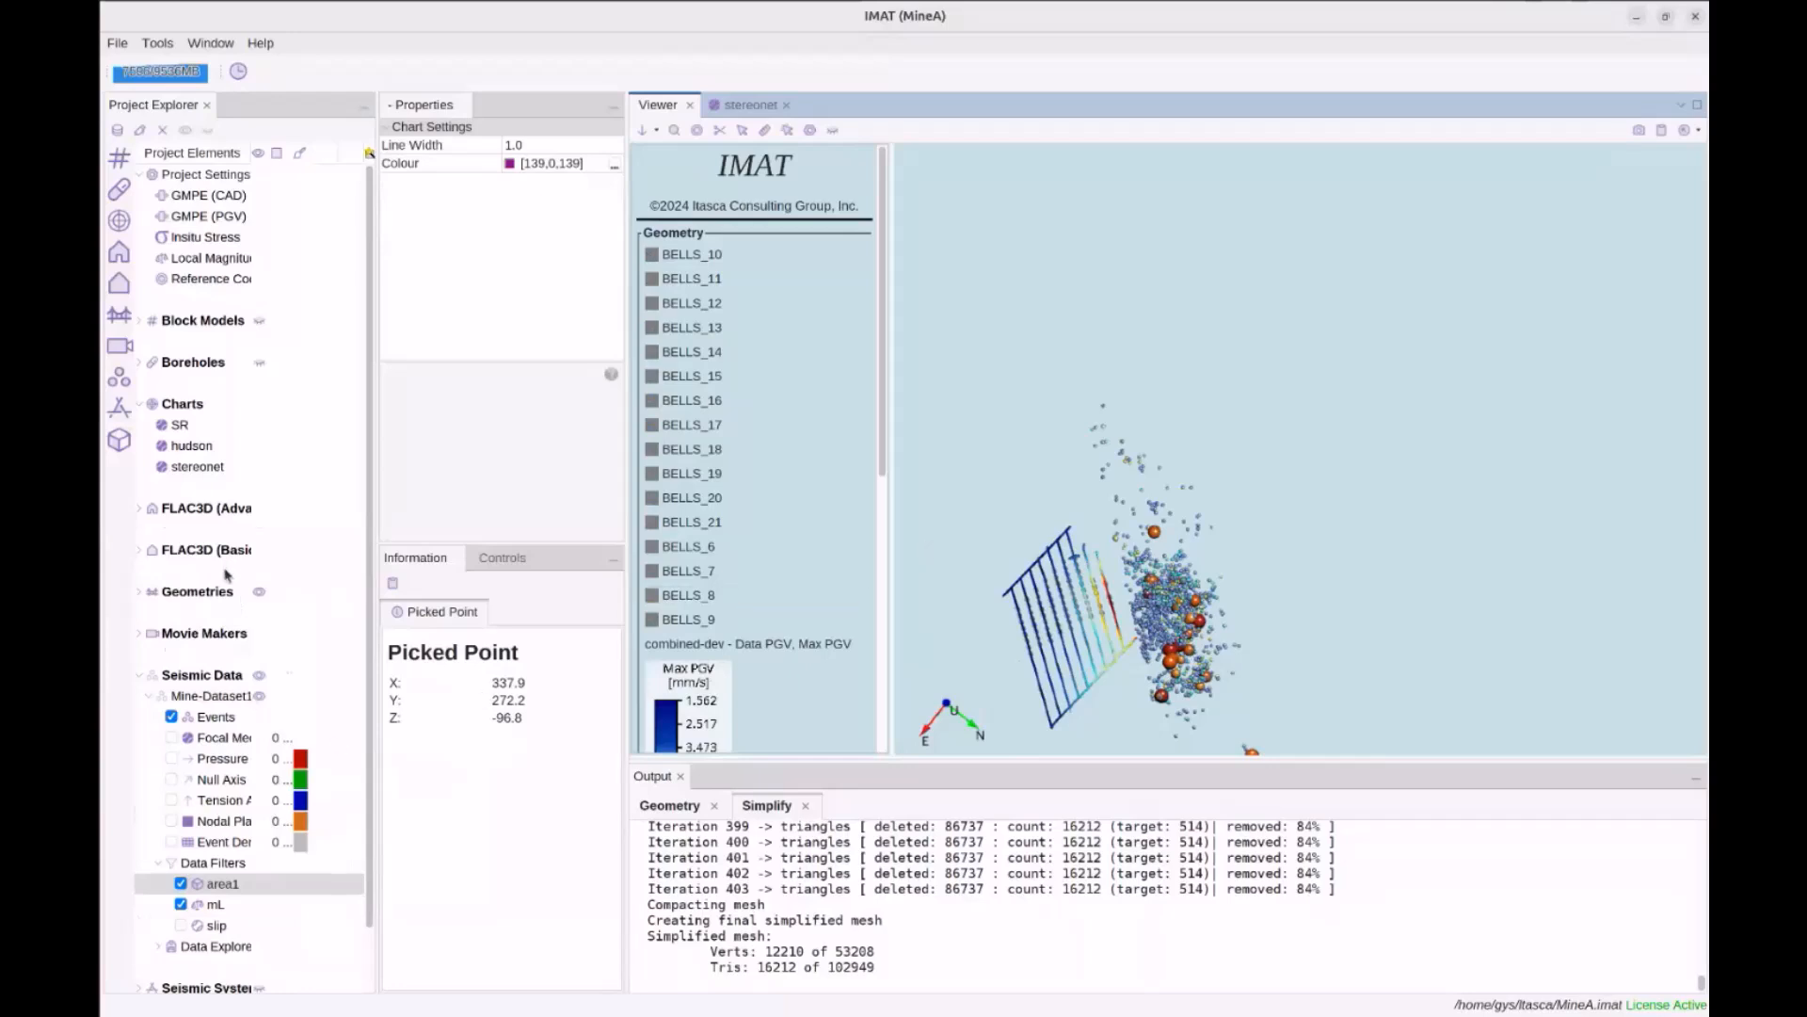
scroll(231, 570, "down", 1)
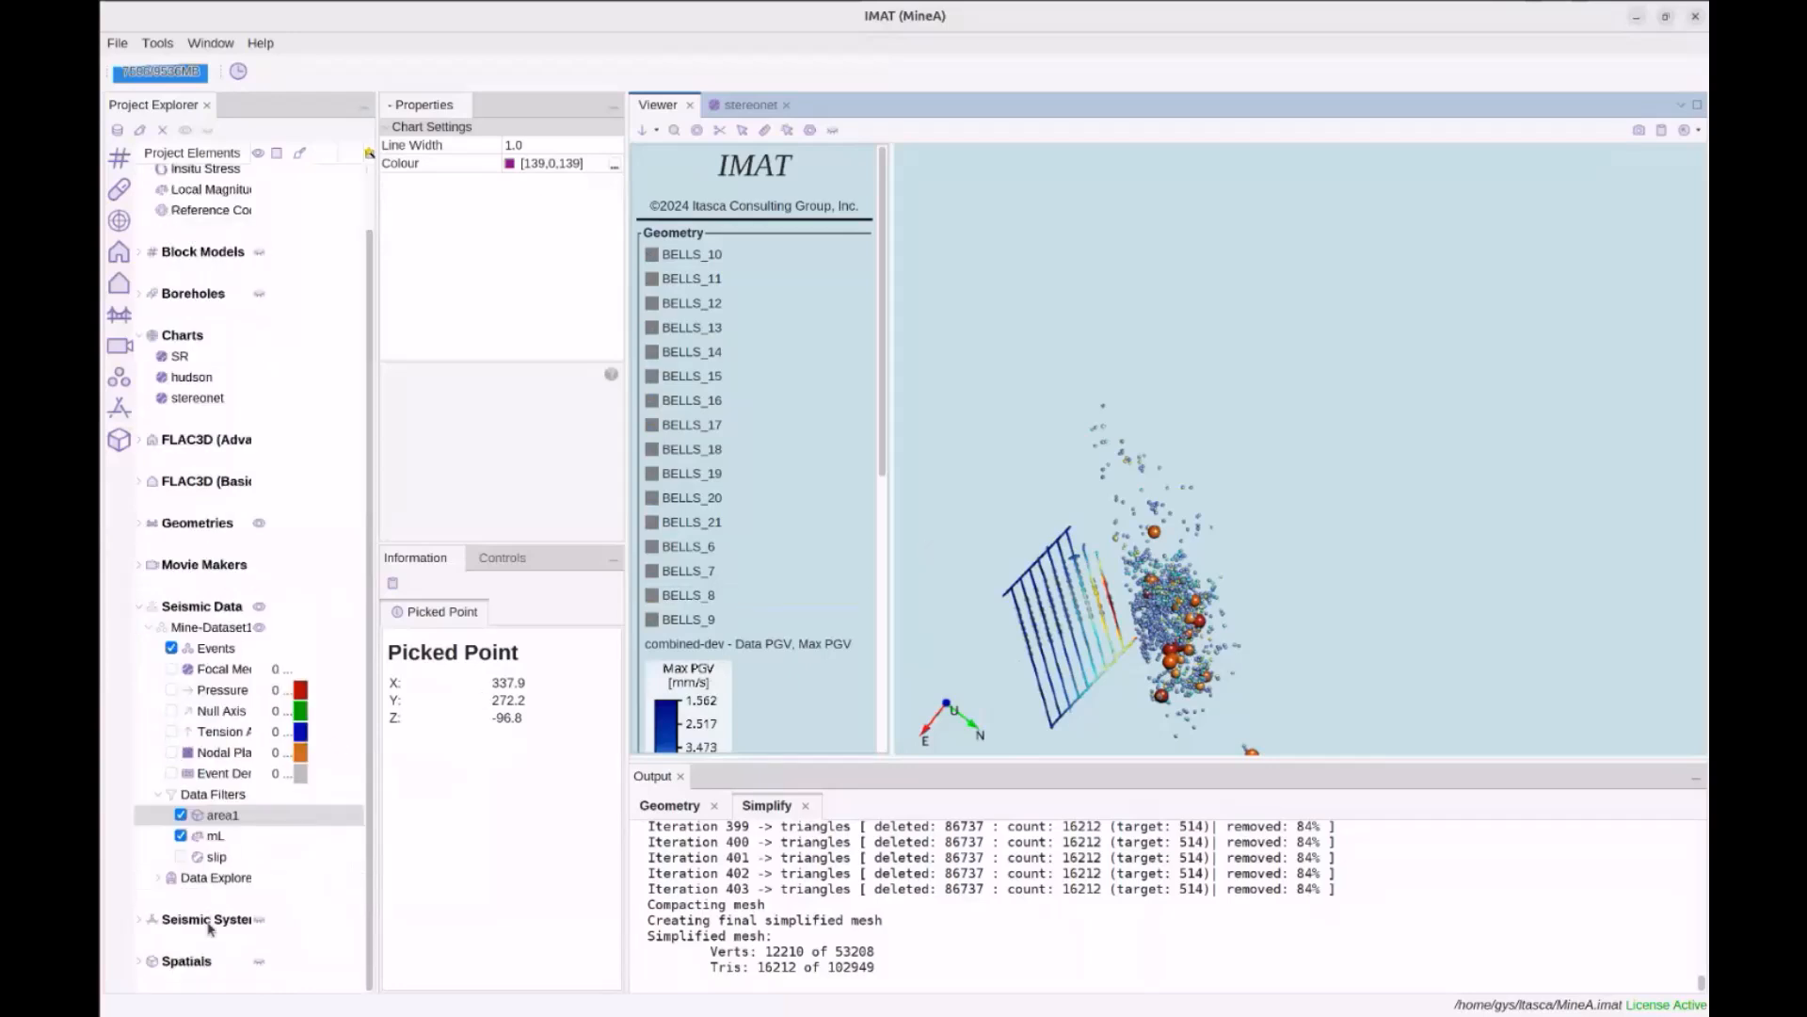
double_click(205, 524)
left_click(172, 711)
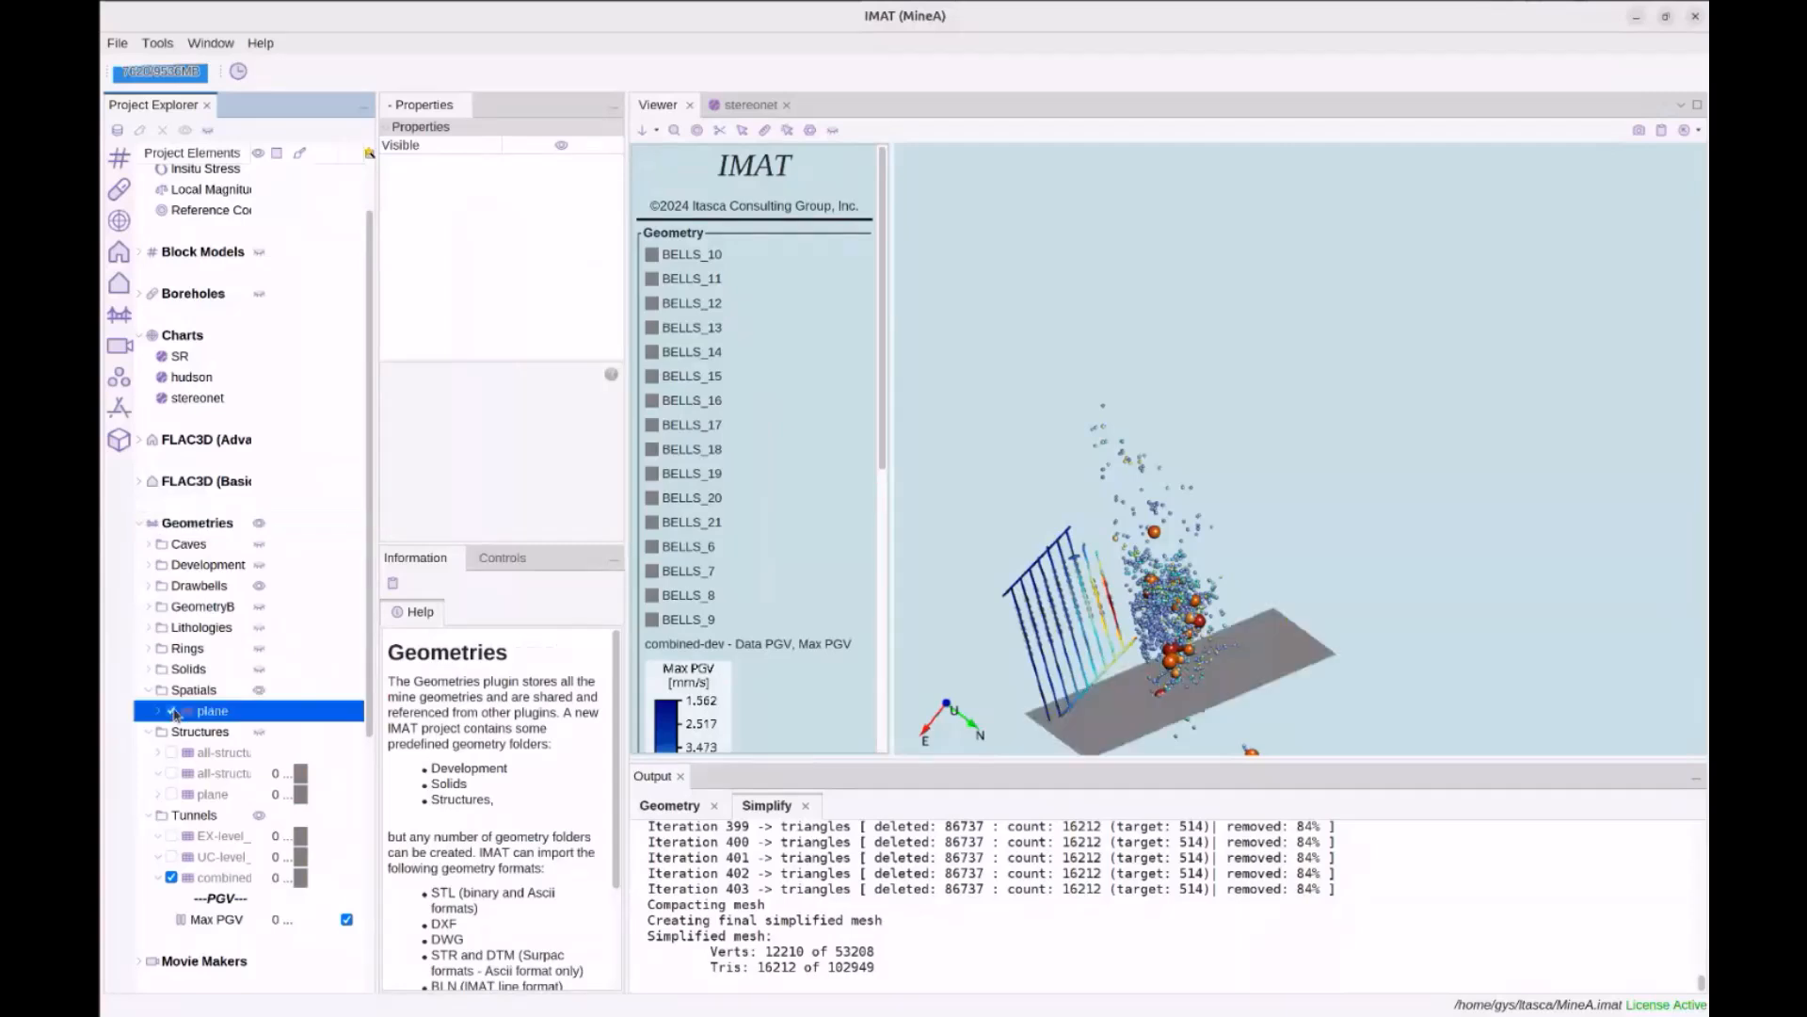
left_click(1177, 649)
left_click_drag(1175, 650, 1199, 618)
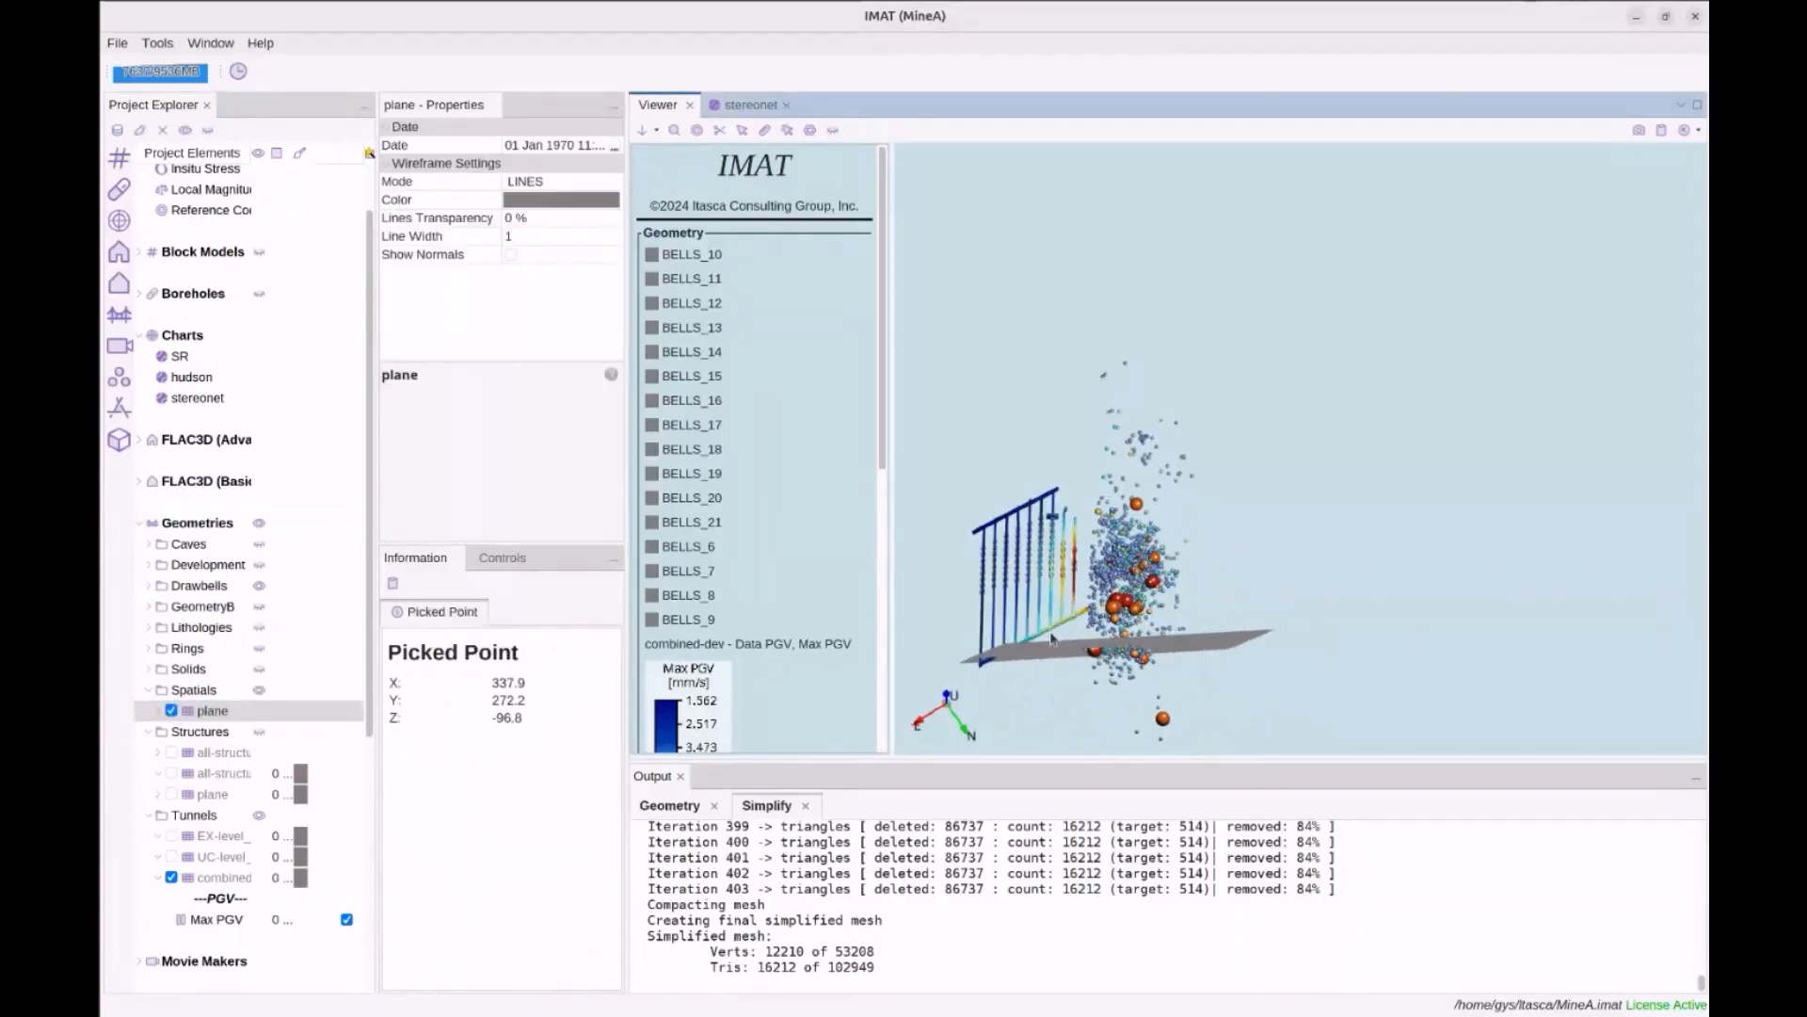
Plot Mine-Dataset1's Nodal Planes on the stereonet as orange great circles beside the plane trace
left_click(741, 108)
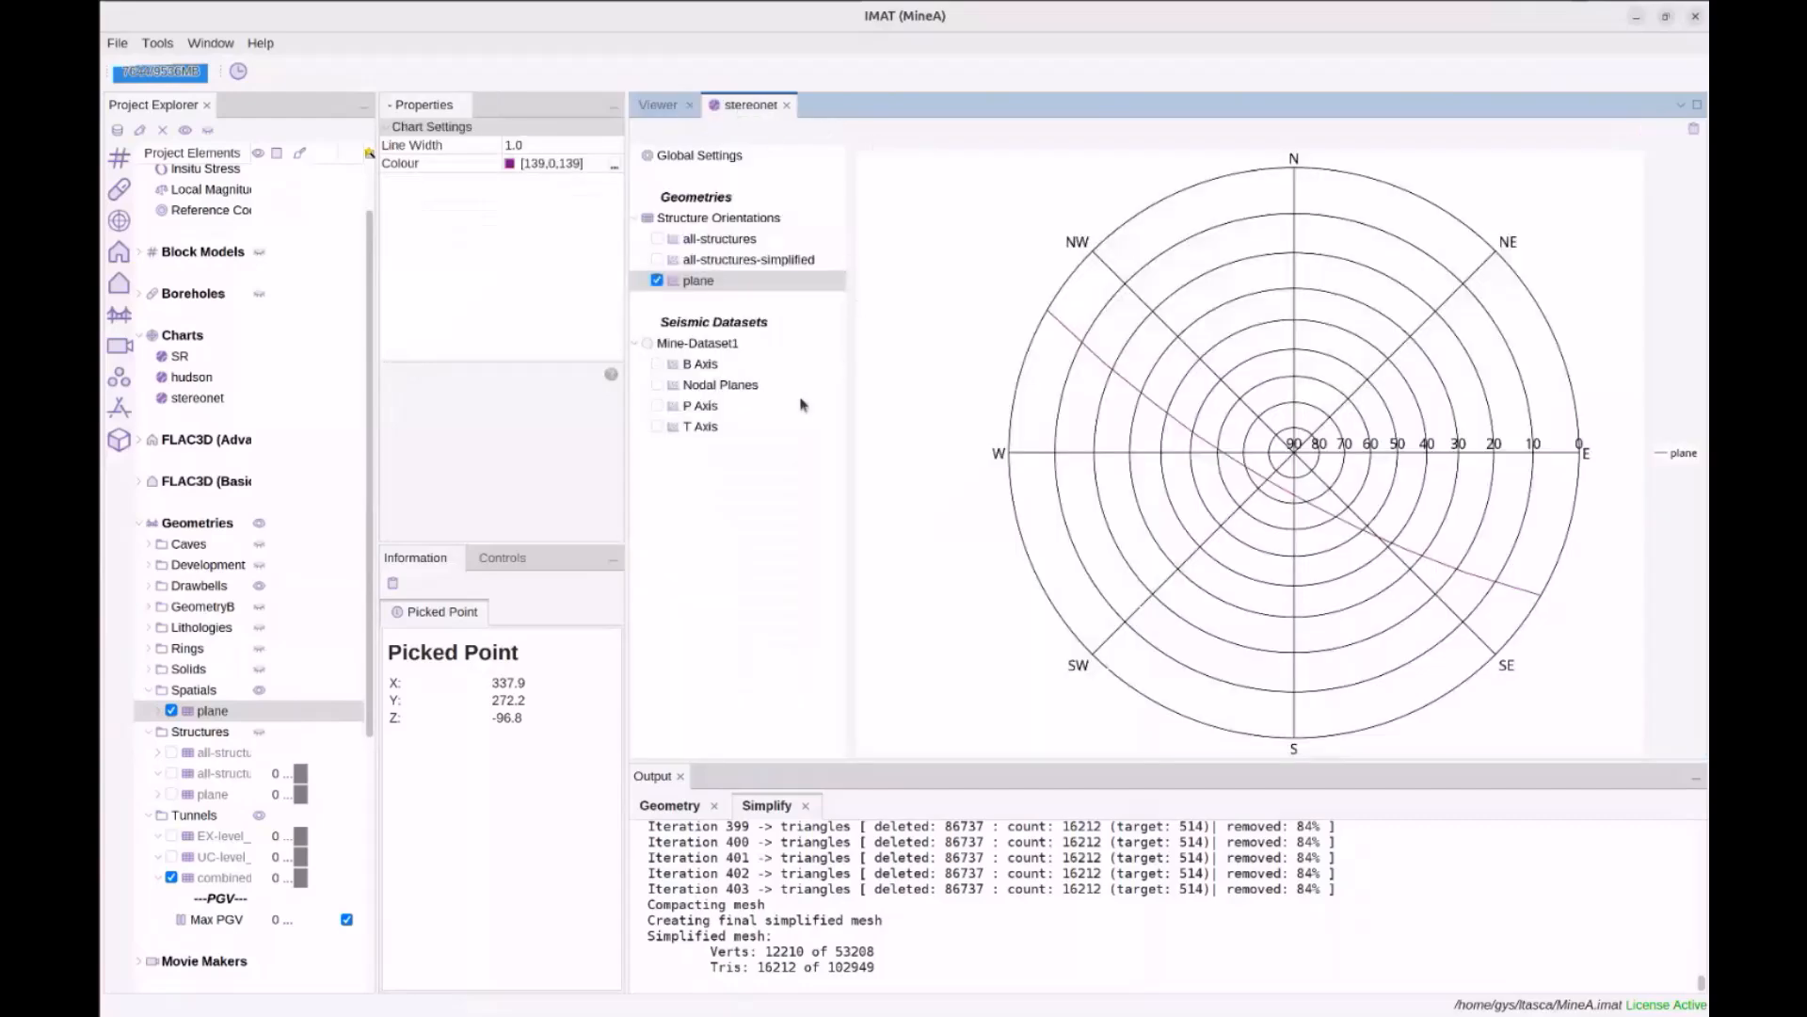
left_click(658, 386)
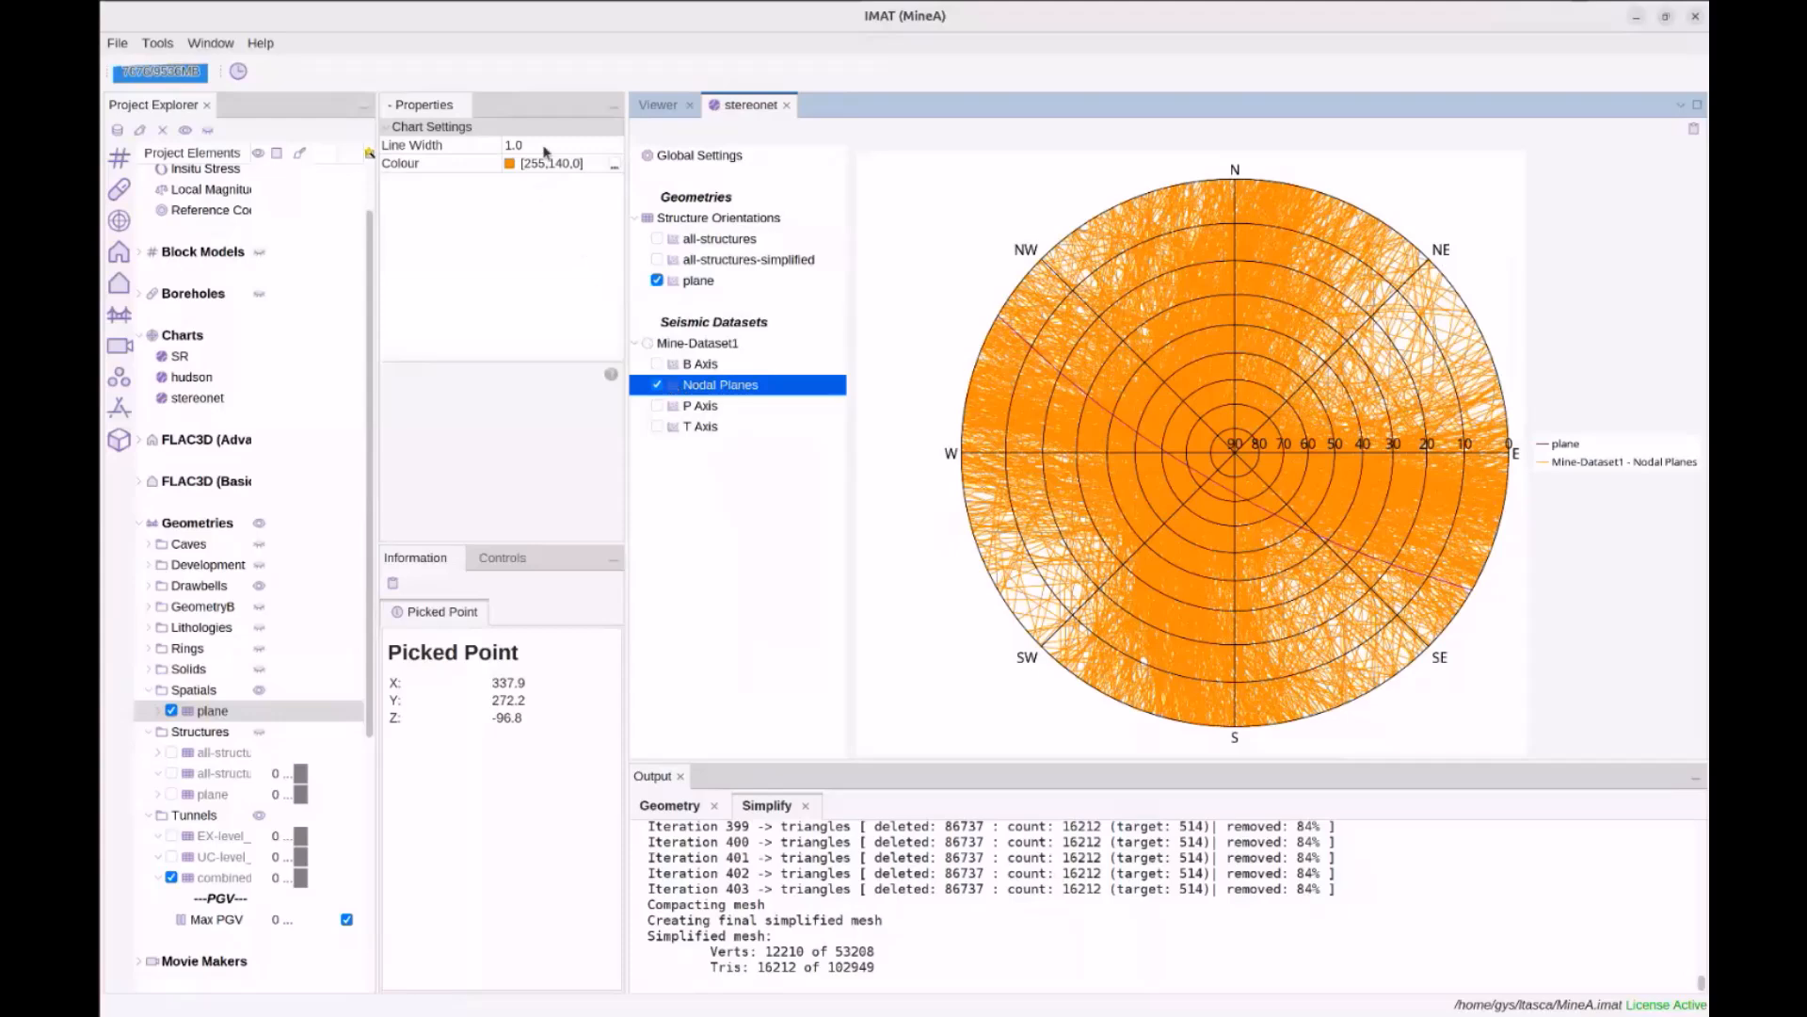
scroll(245, 851, "down", 6)
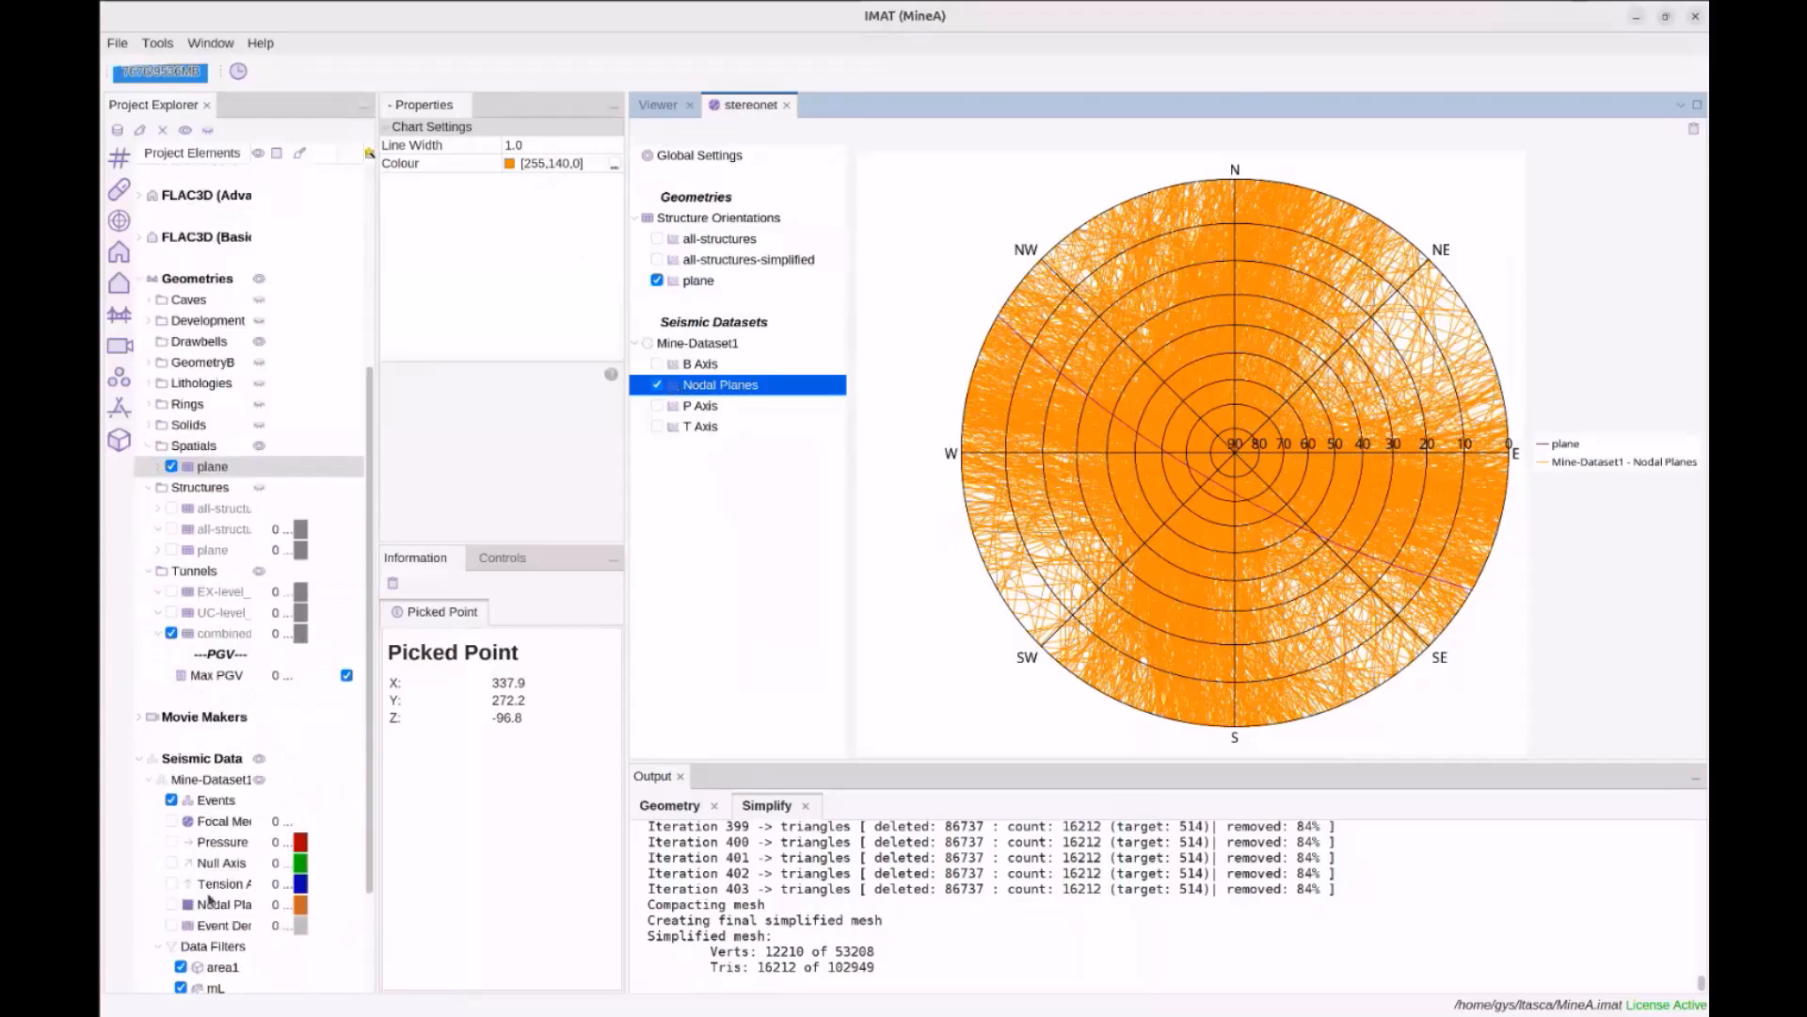
Set the mL filter's Local Magnitude Low to 0.5, thinning the stereonet's nodal planes
left_click(214, 863)
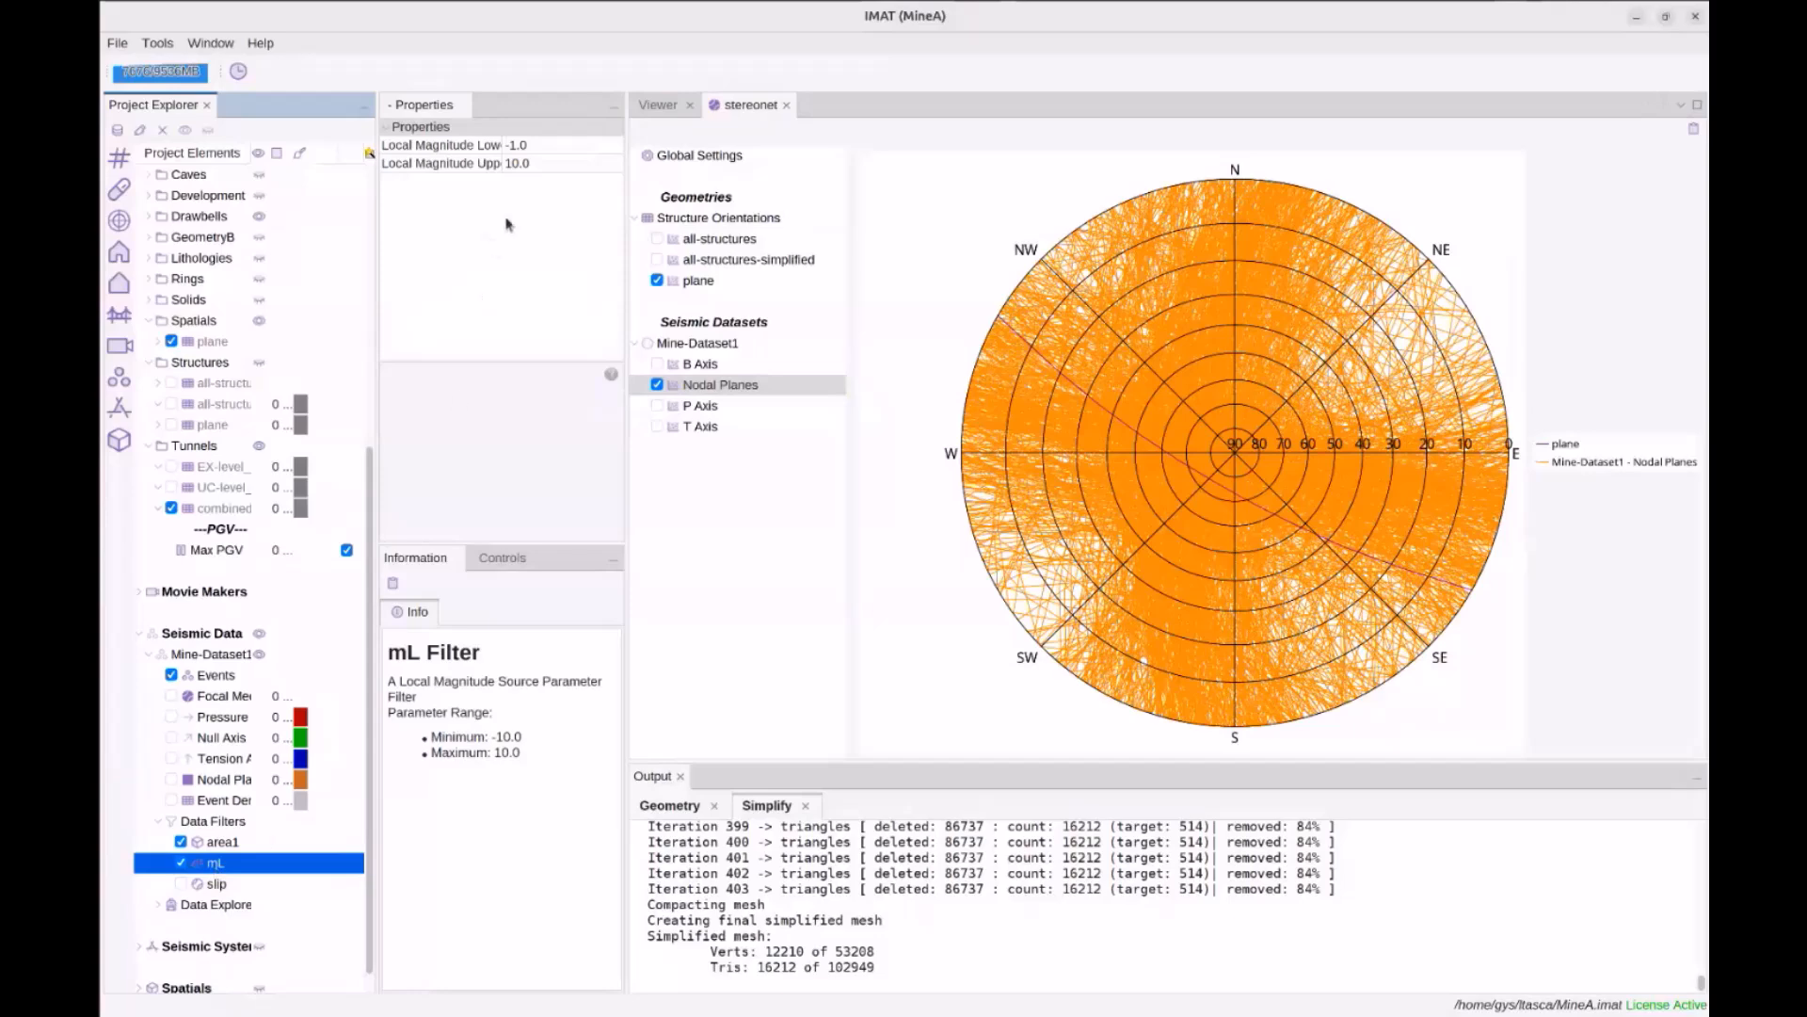
left_click(542, 148)
type("0")
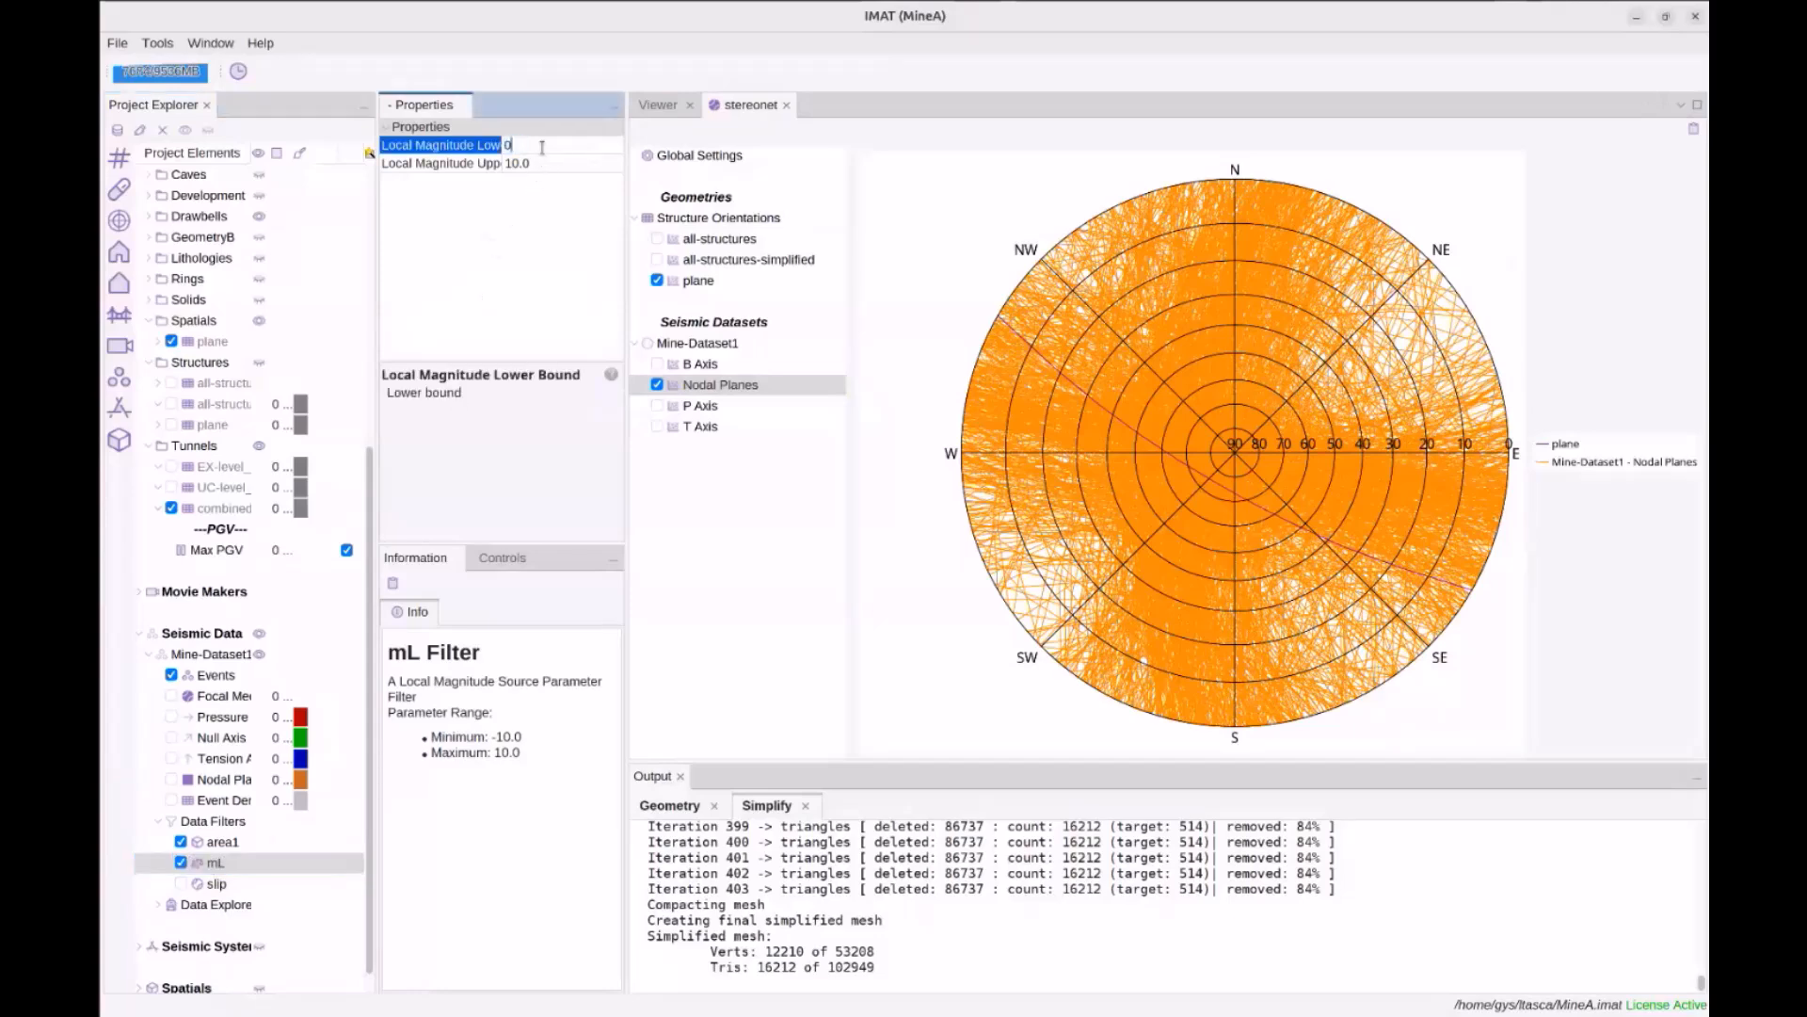
key("Return")
left_click(537, 146)
type("0.5")
key("Return")
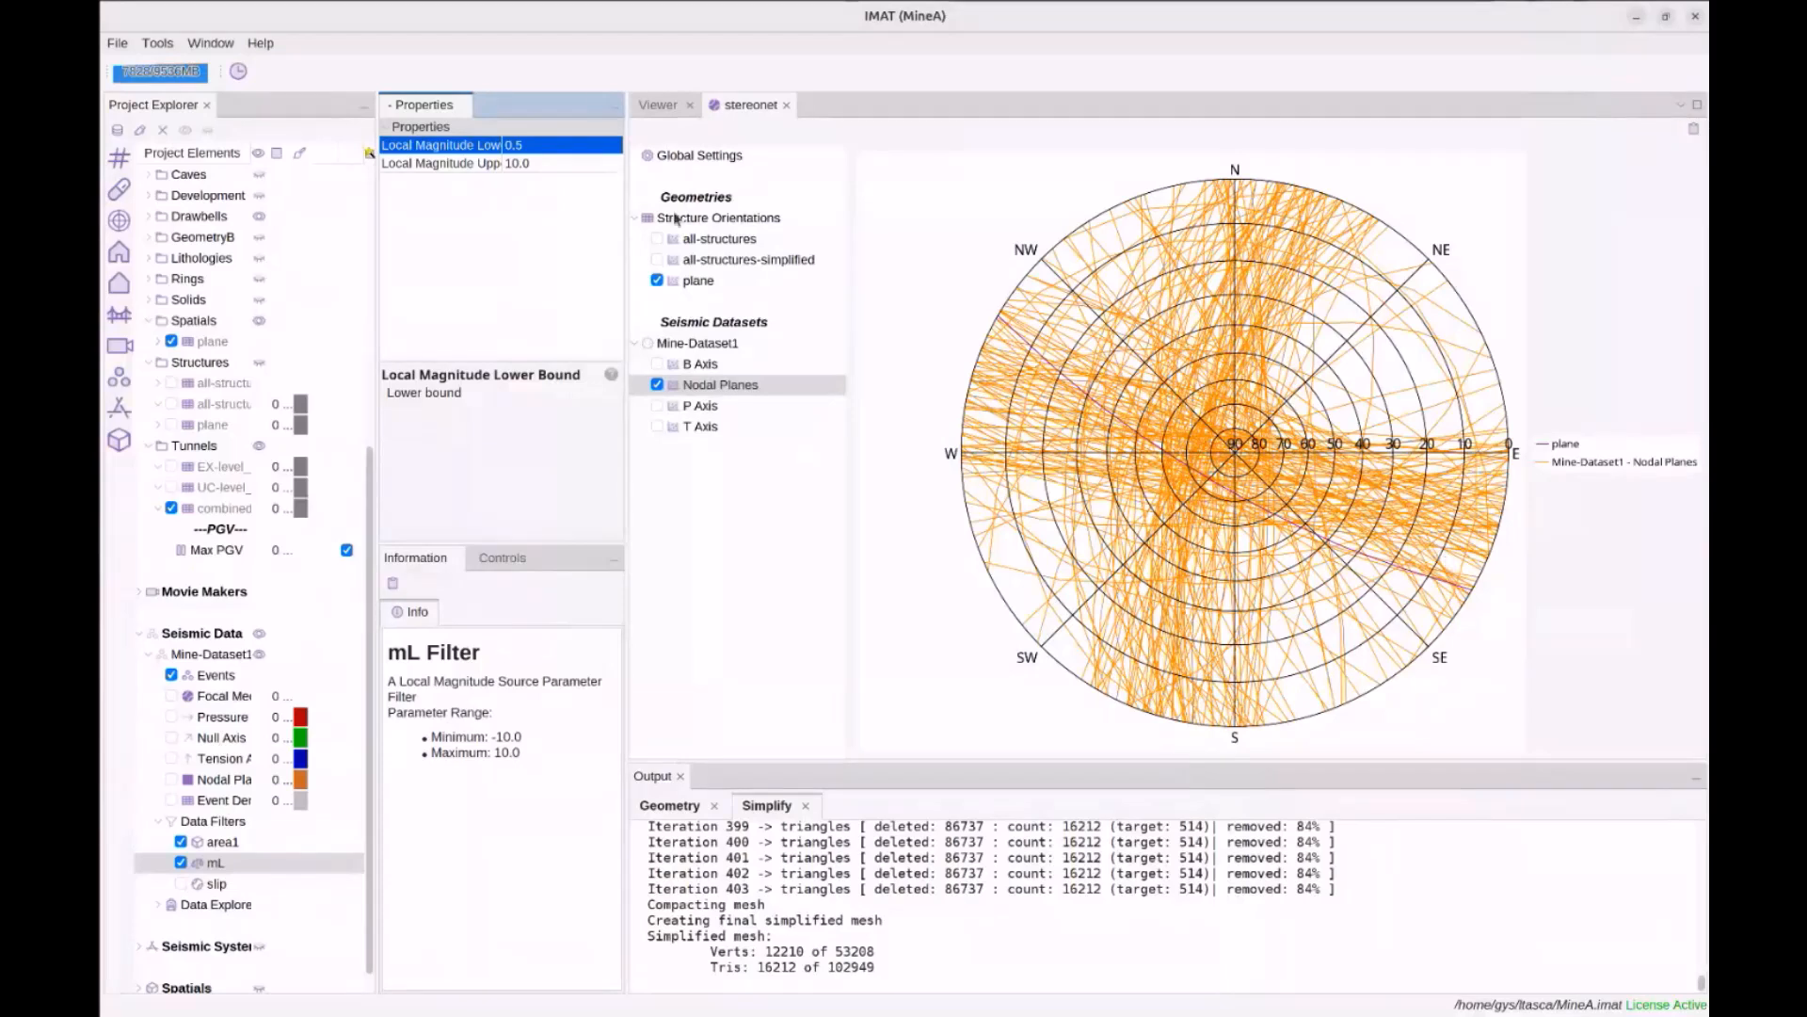
left_click(698, 281)
Give the stereonet's plane trace a line width of 4 and black colour [0,0,0]
left_click(551, 144)
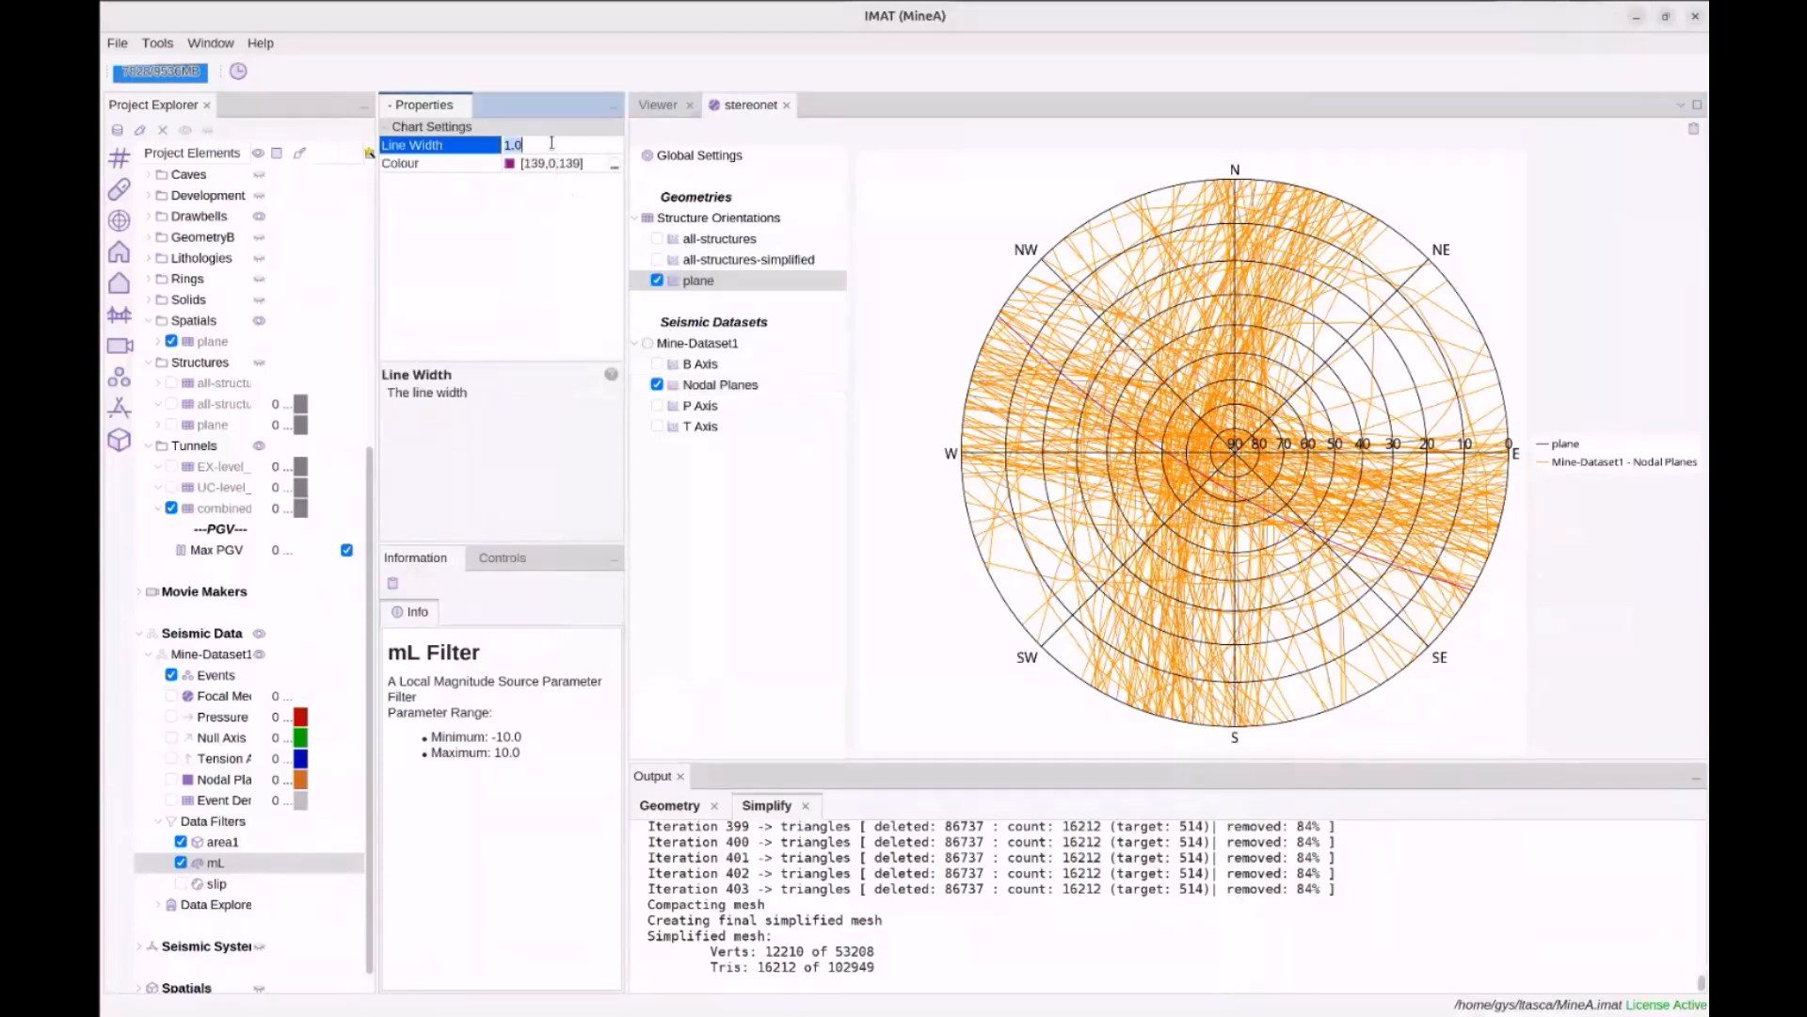
type("4")
key("Return")
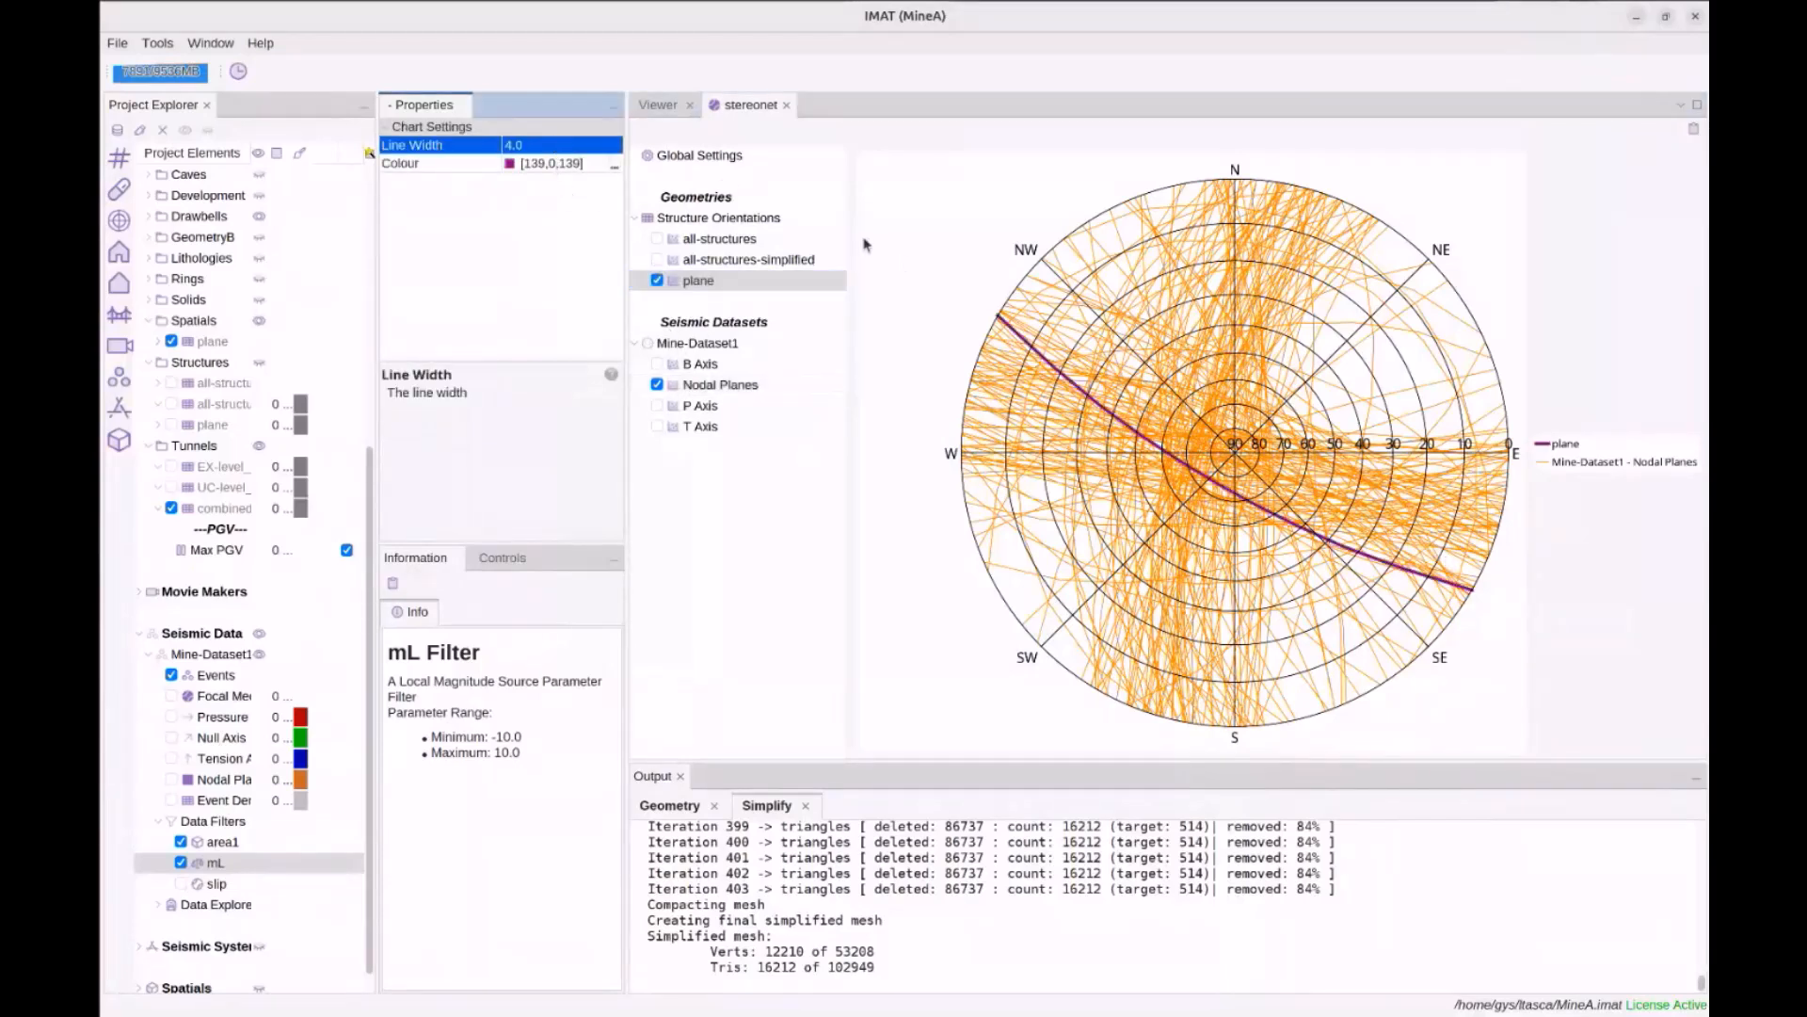
left_click(614, 166)
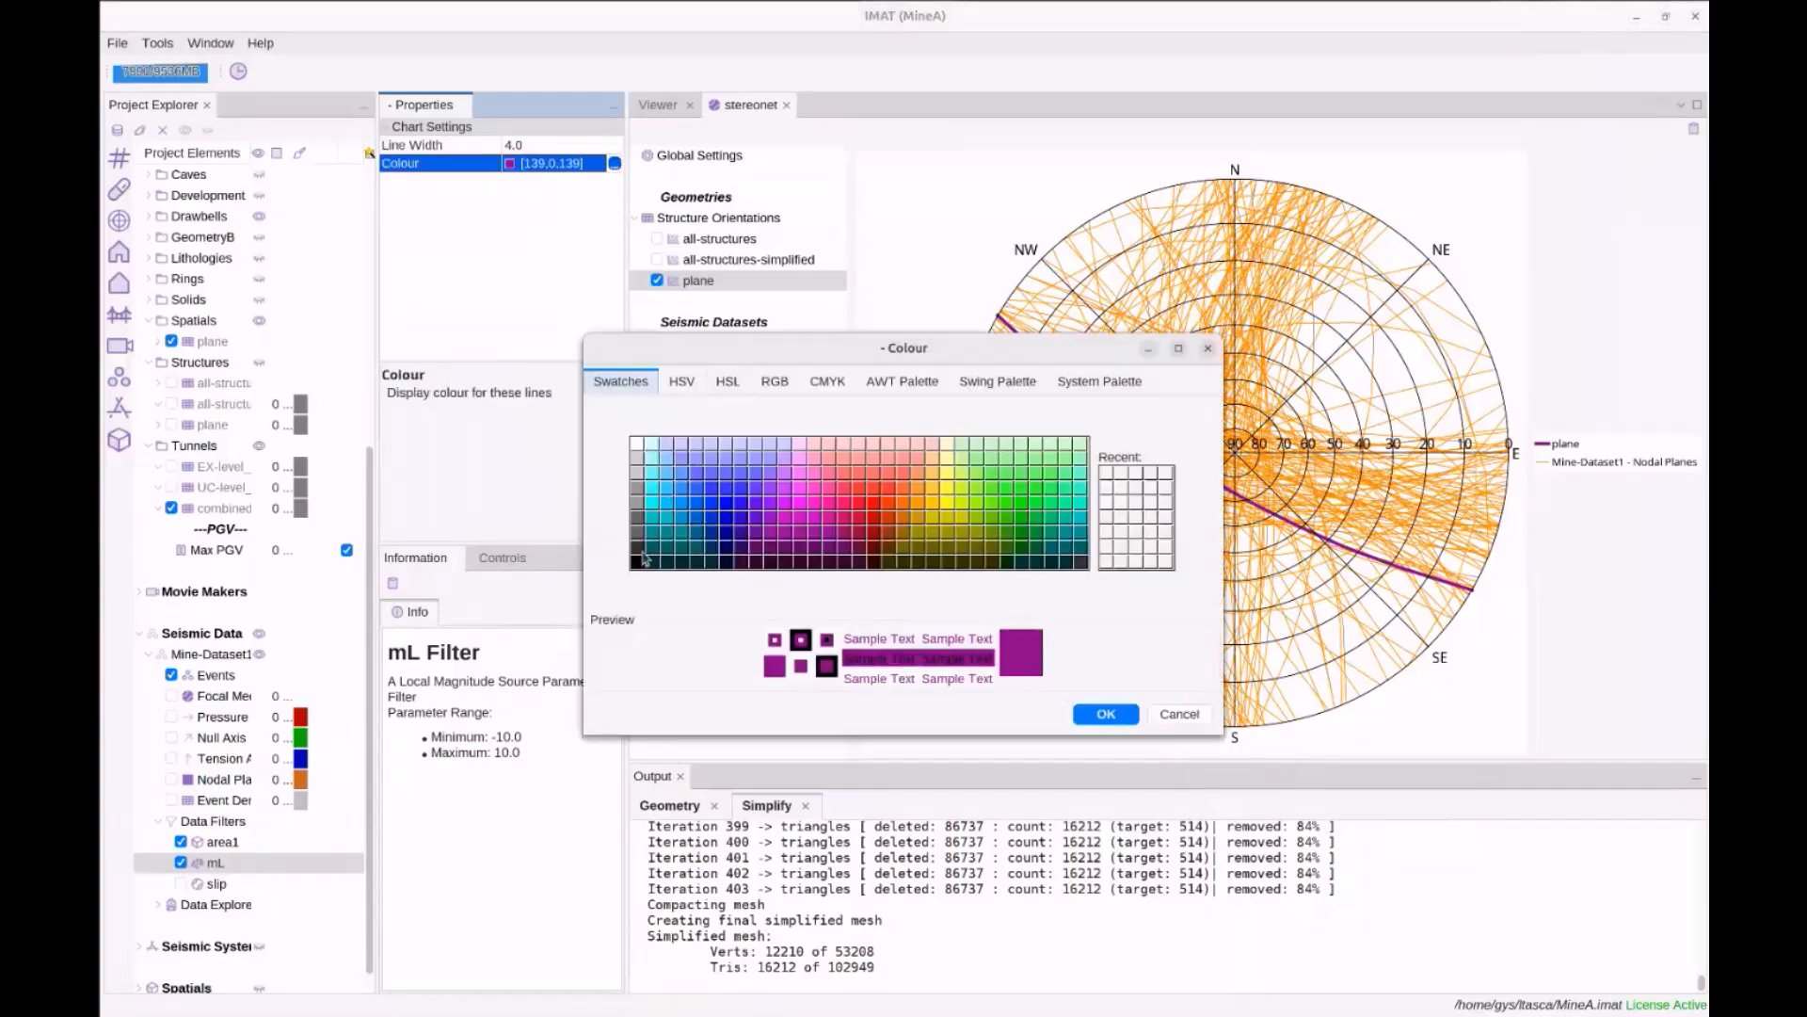
left_click(640, 562)
left_click(1106, 714)
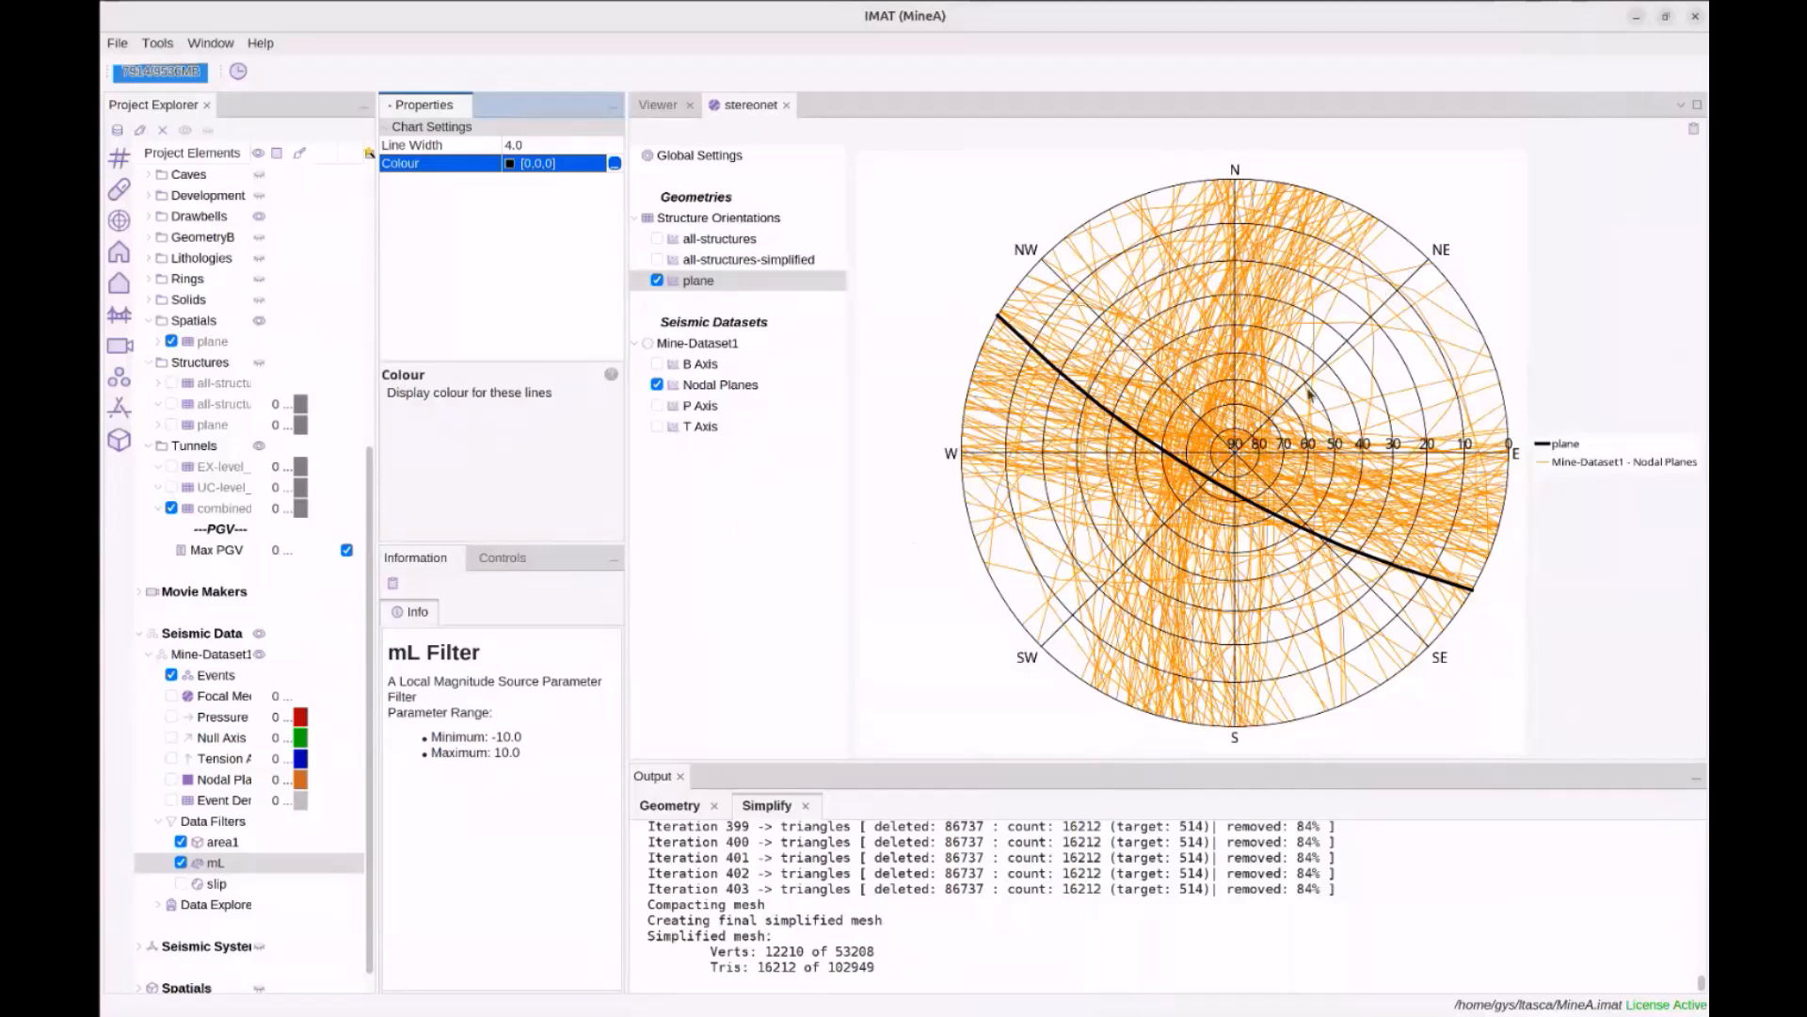
scroll(266, 600, "up", 7)
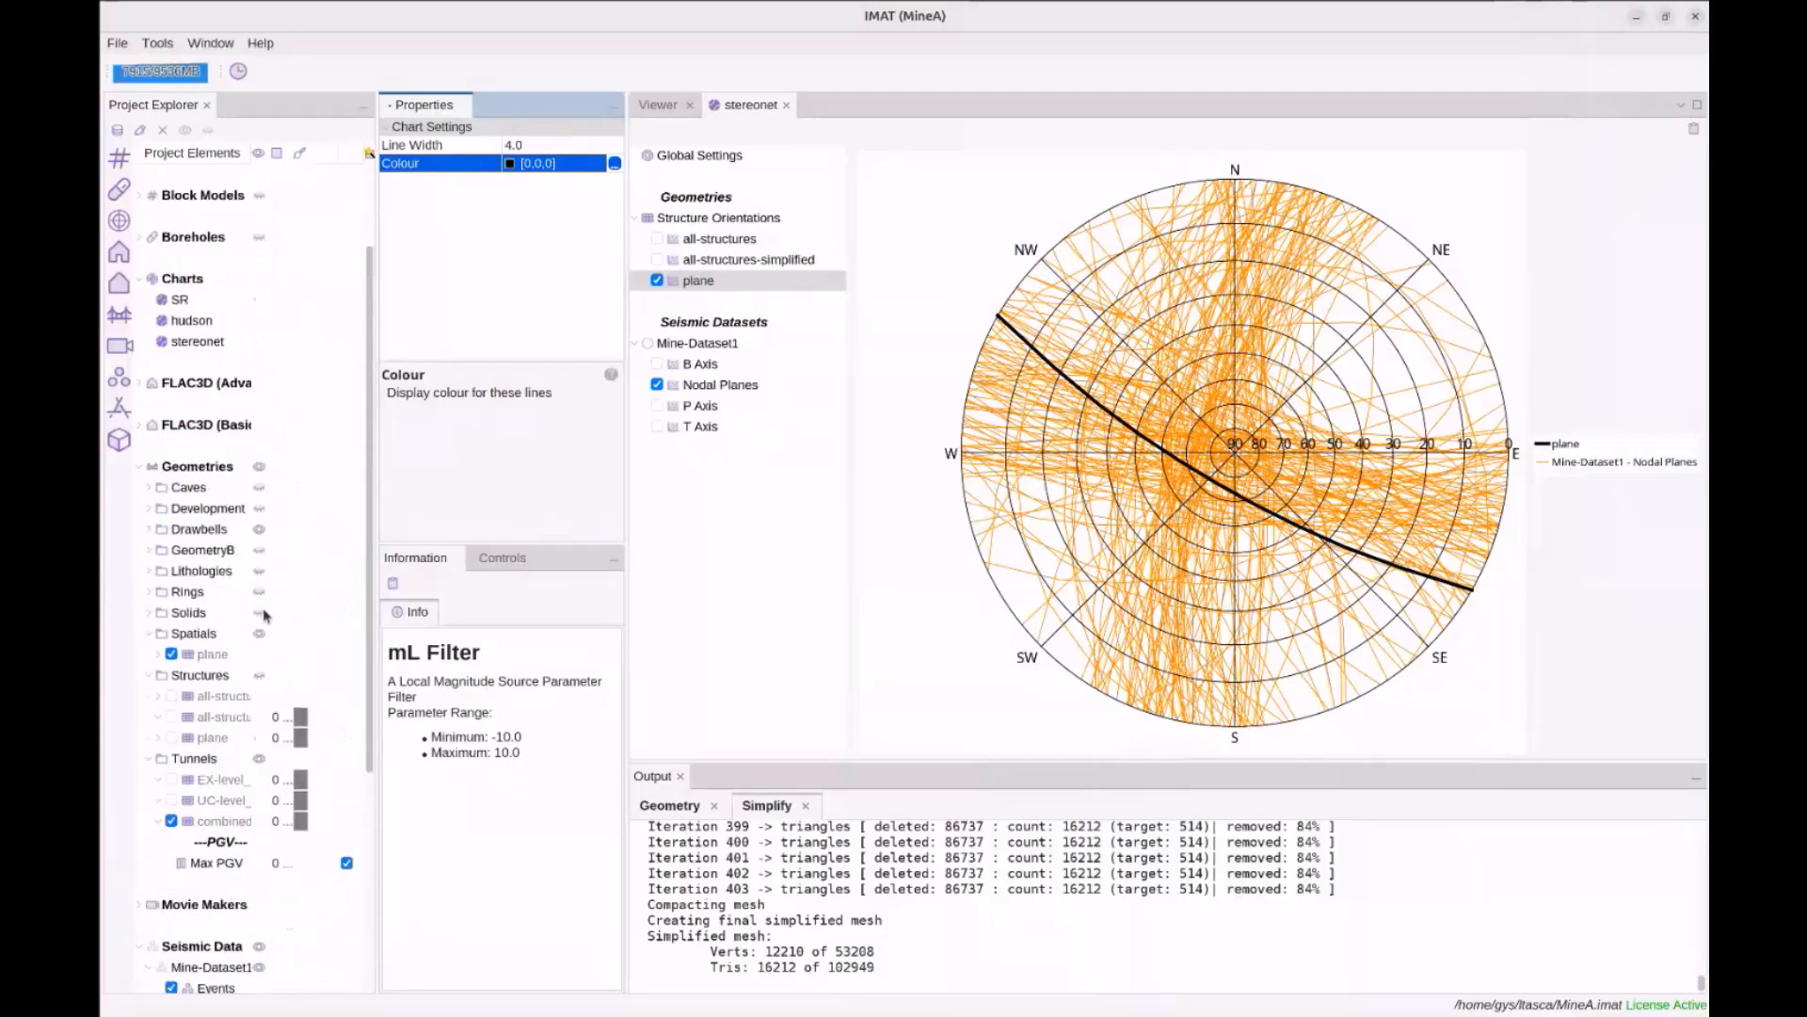
Create a new Size Distribution (Gutenberg-Richter) chart named sd
right_click(193, 405)
mouse_move(240, 417)
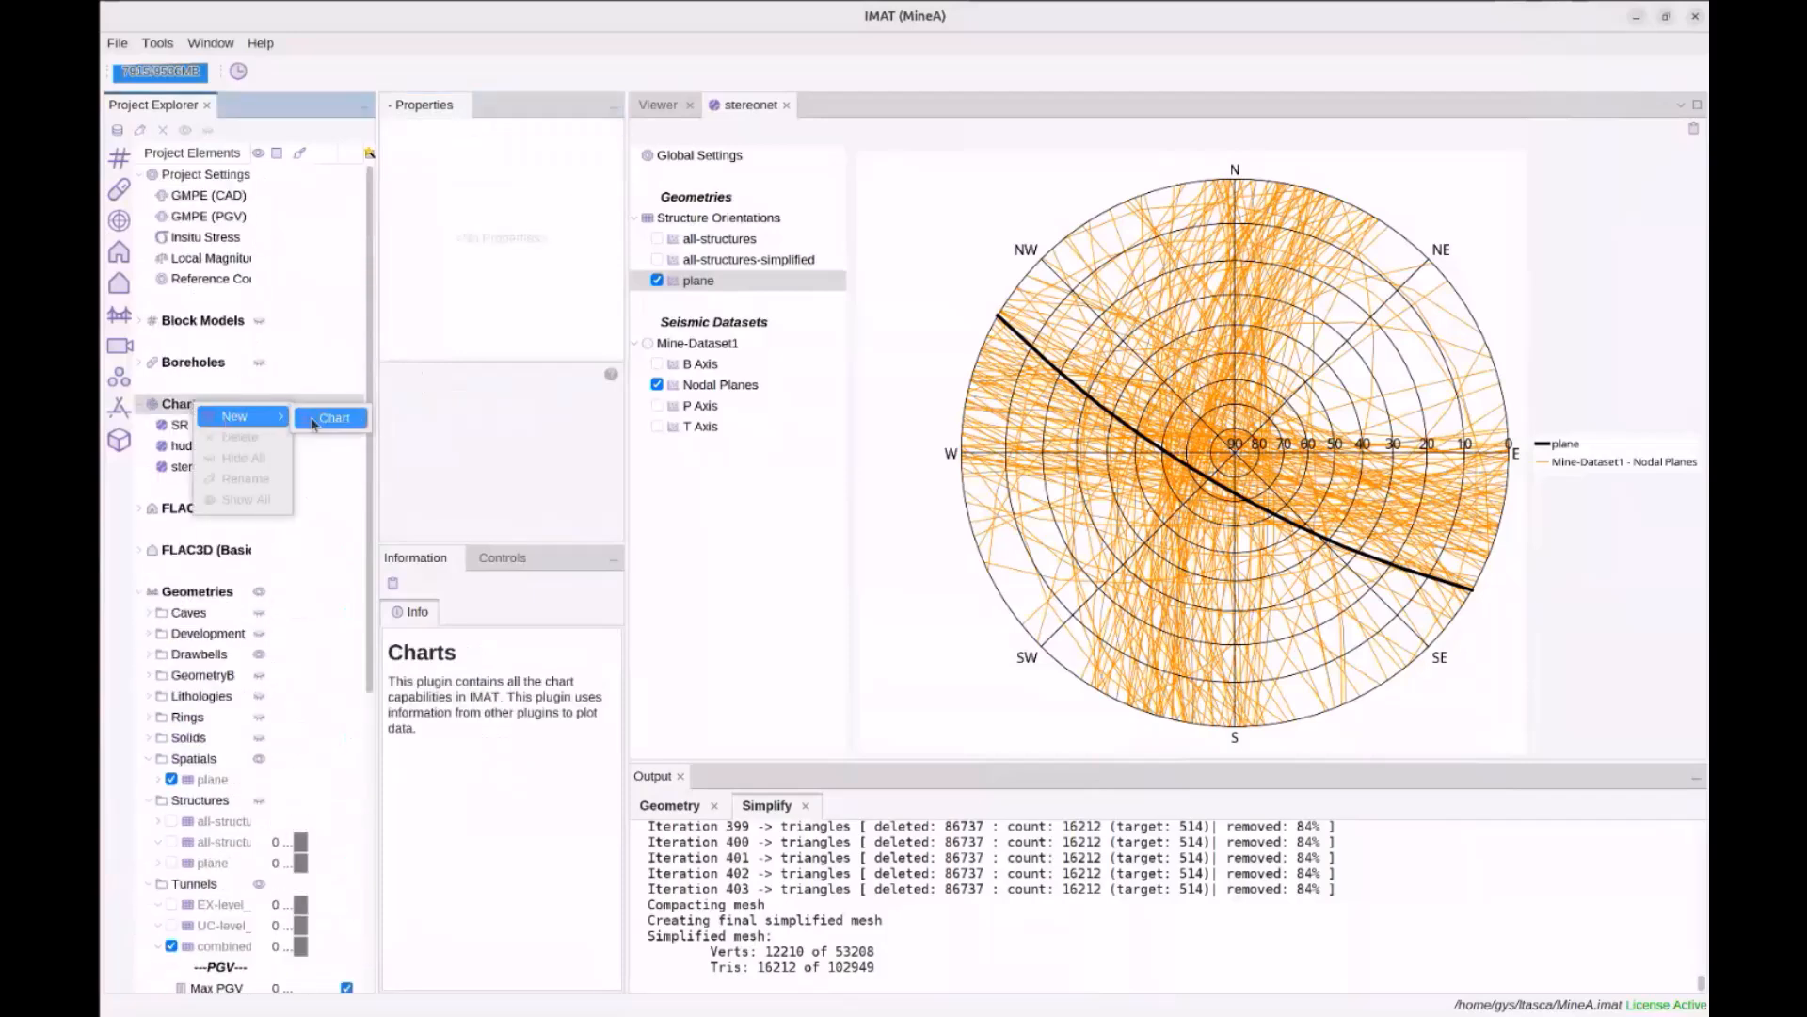
left_click(332, 418)
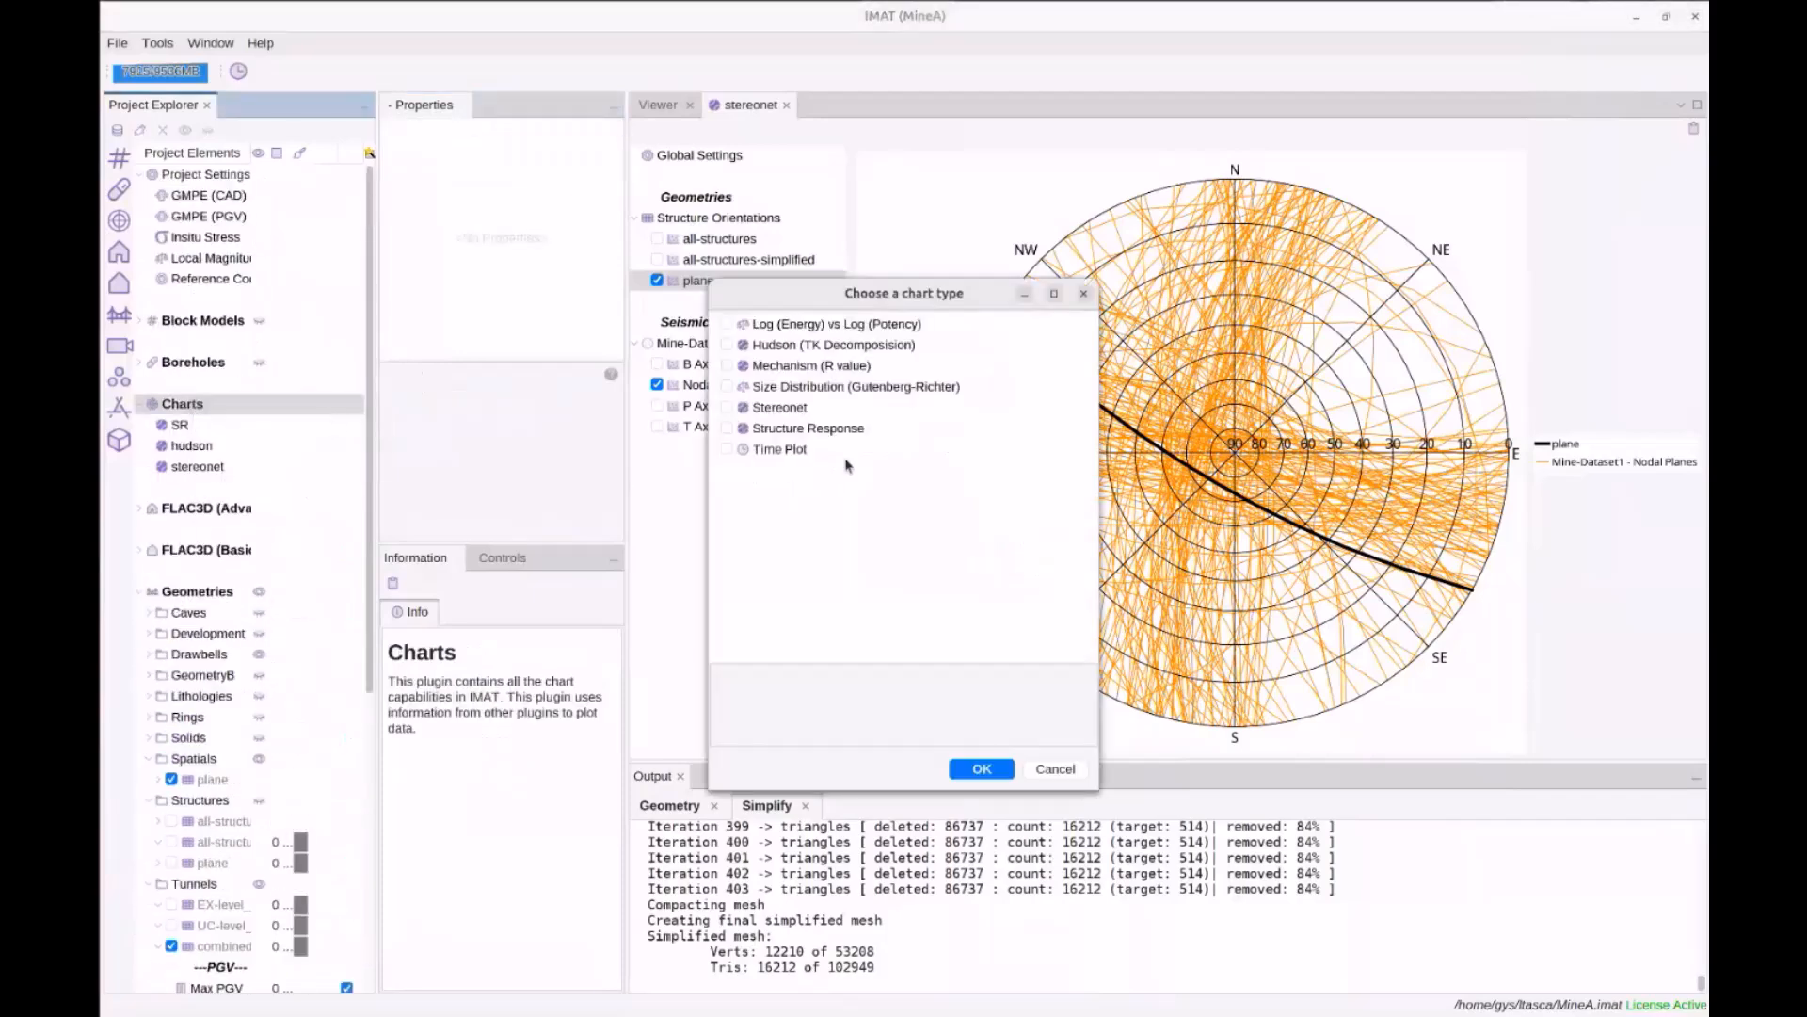
left_click(786, 387)
left_click(726, 385)
left_click(975, 769)
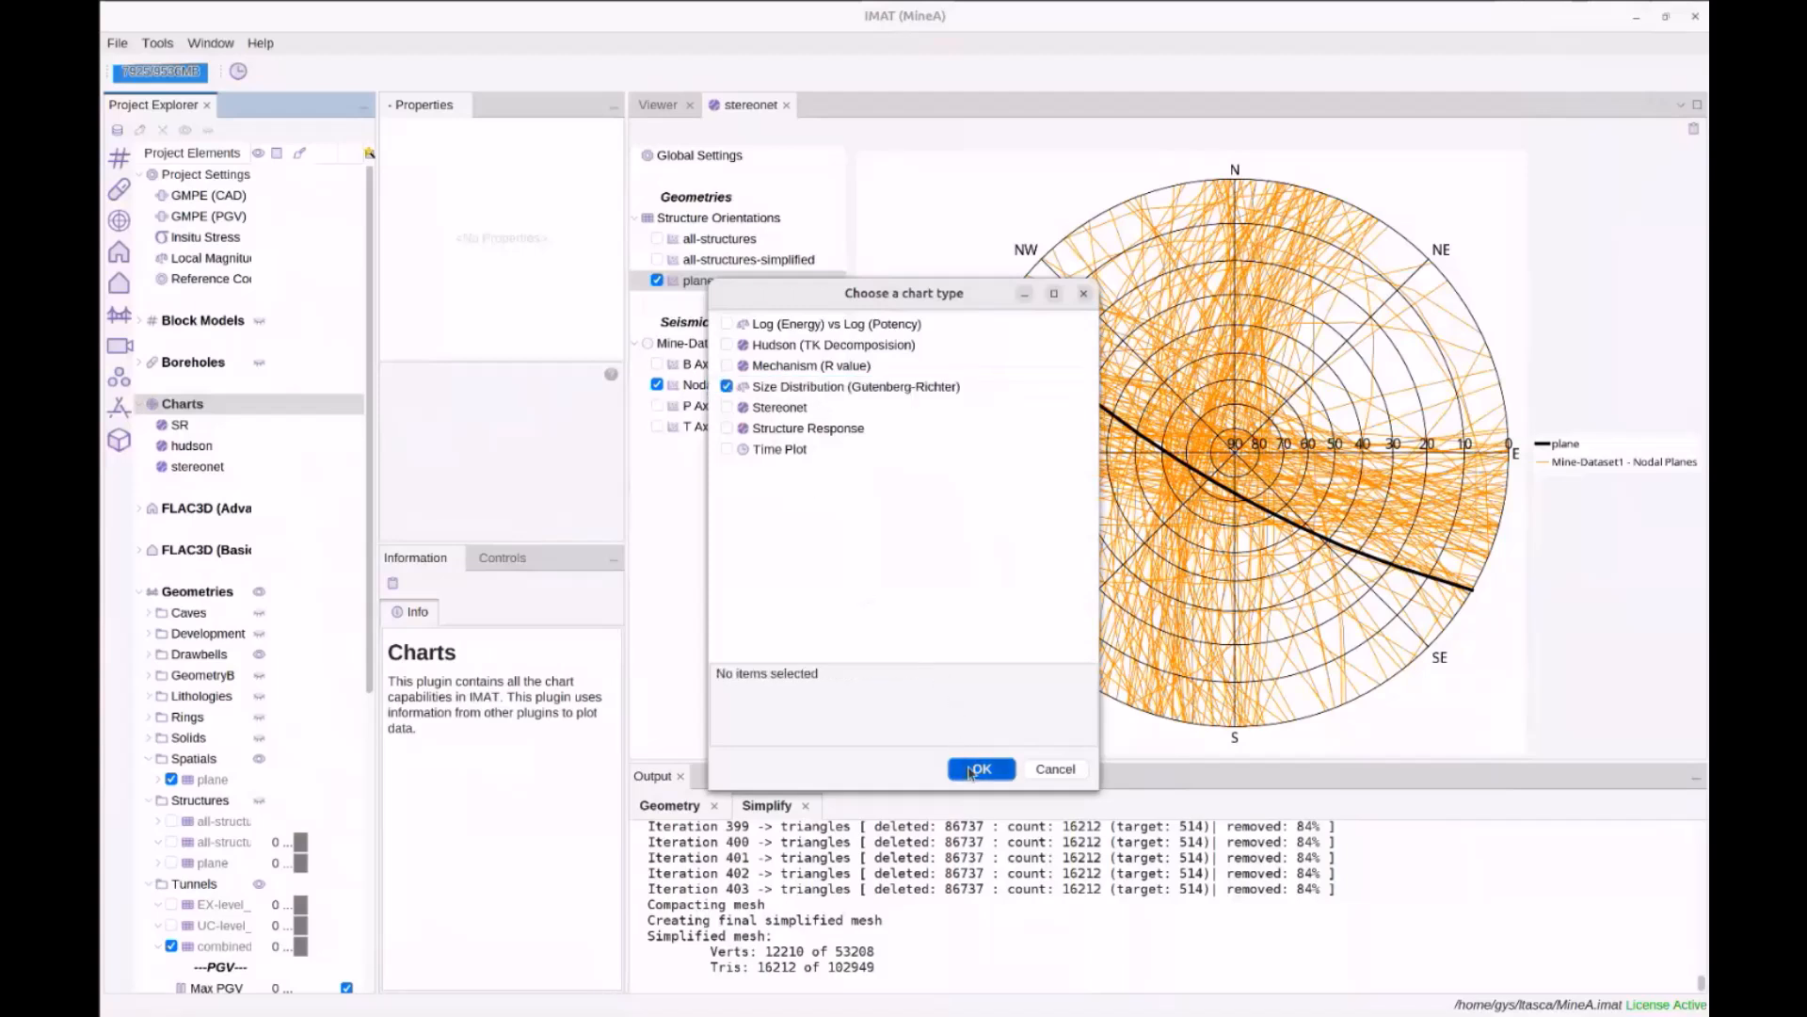
type("sd")
key("Return")
Plot Mine-Dataset1's magnitude distribution with the fit starting at magnitude -1.3
left_click(697, 217)
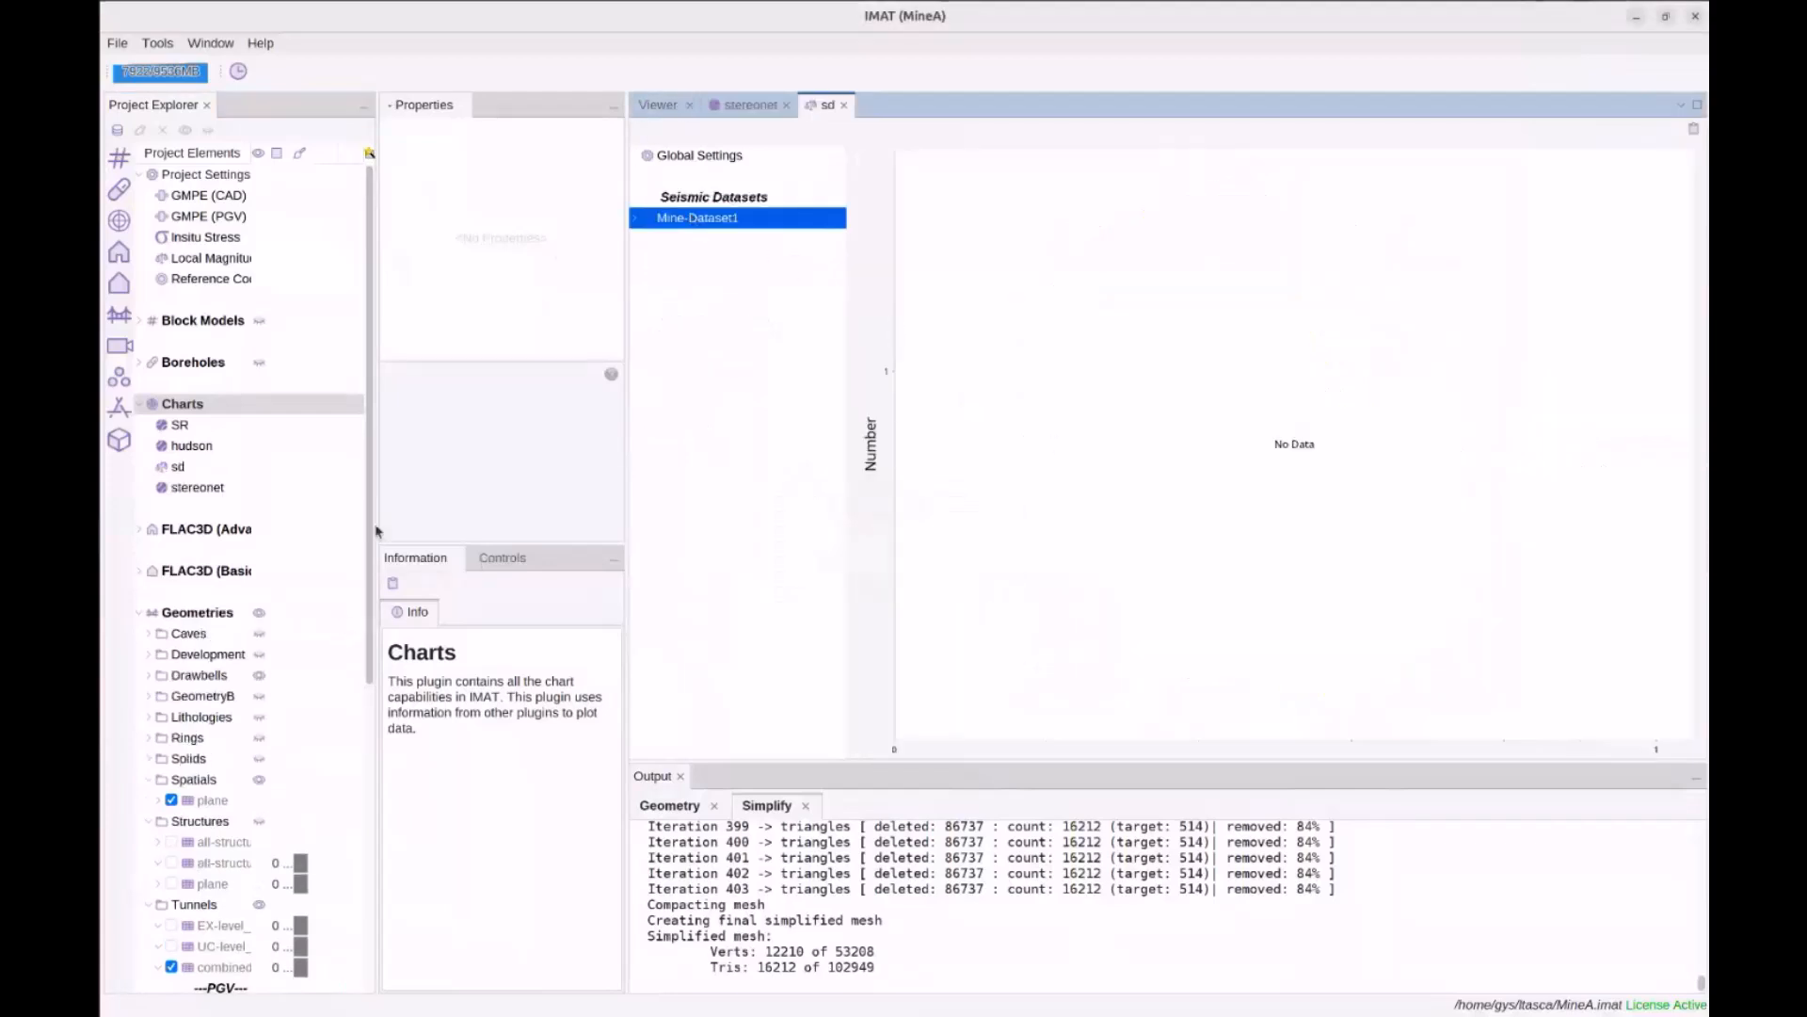
scroll(188, 730, "down", 6)
left_click(185, 779)
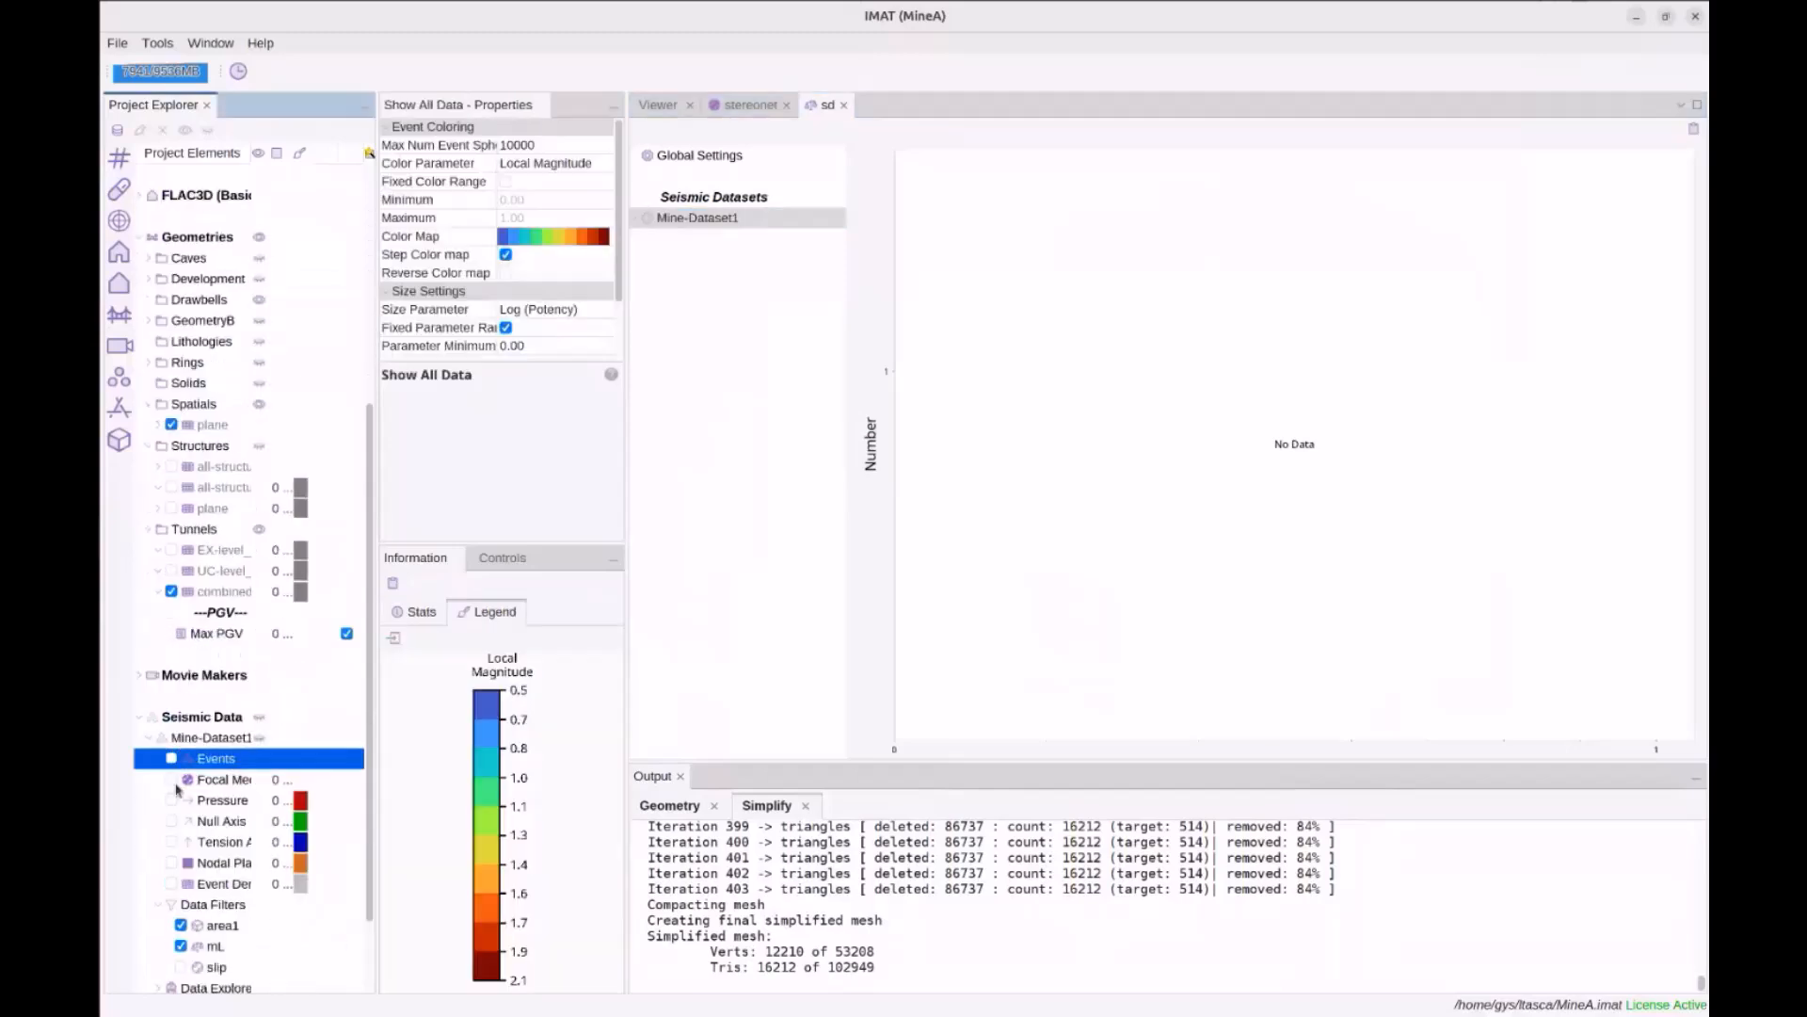
left_click(216, 946)
scroll(321, 586, "up", 5)
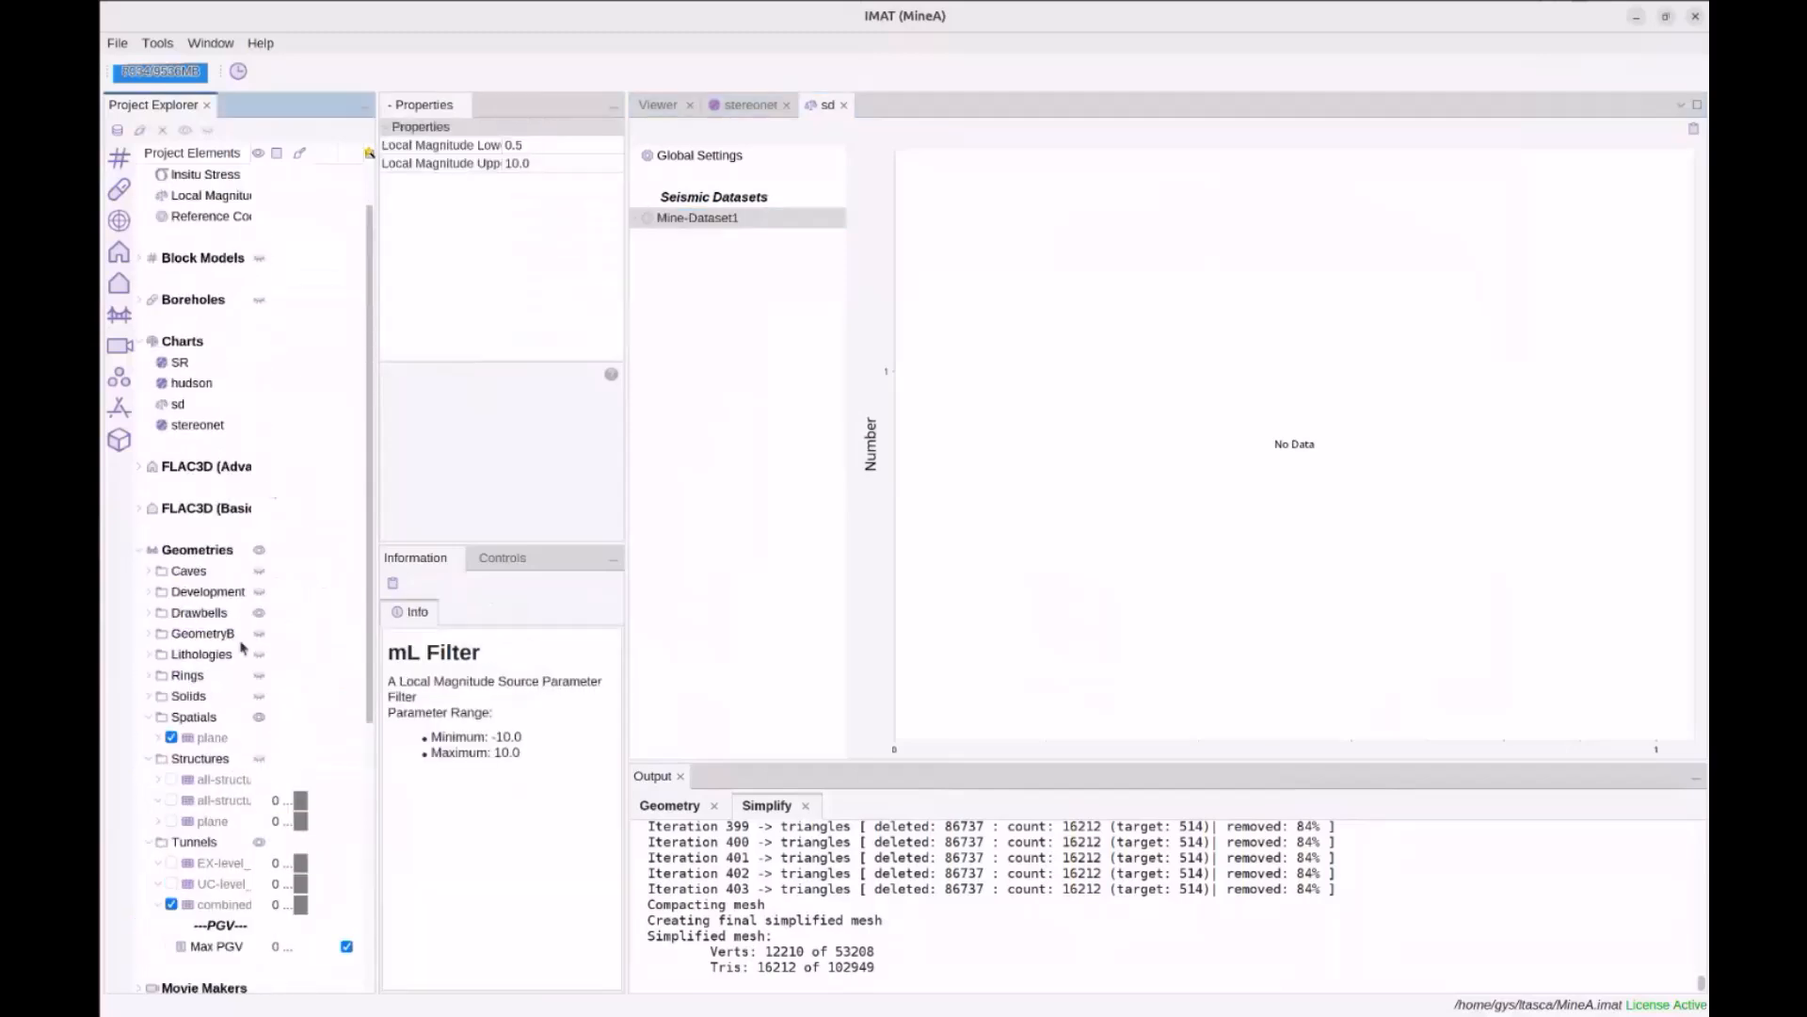
left_click(636, 219)
left_click(656, 239)
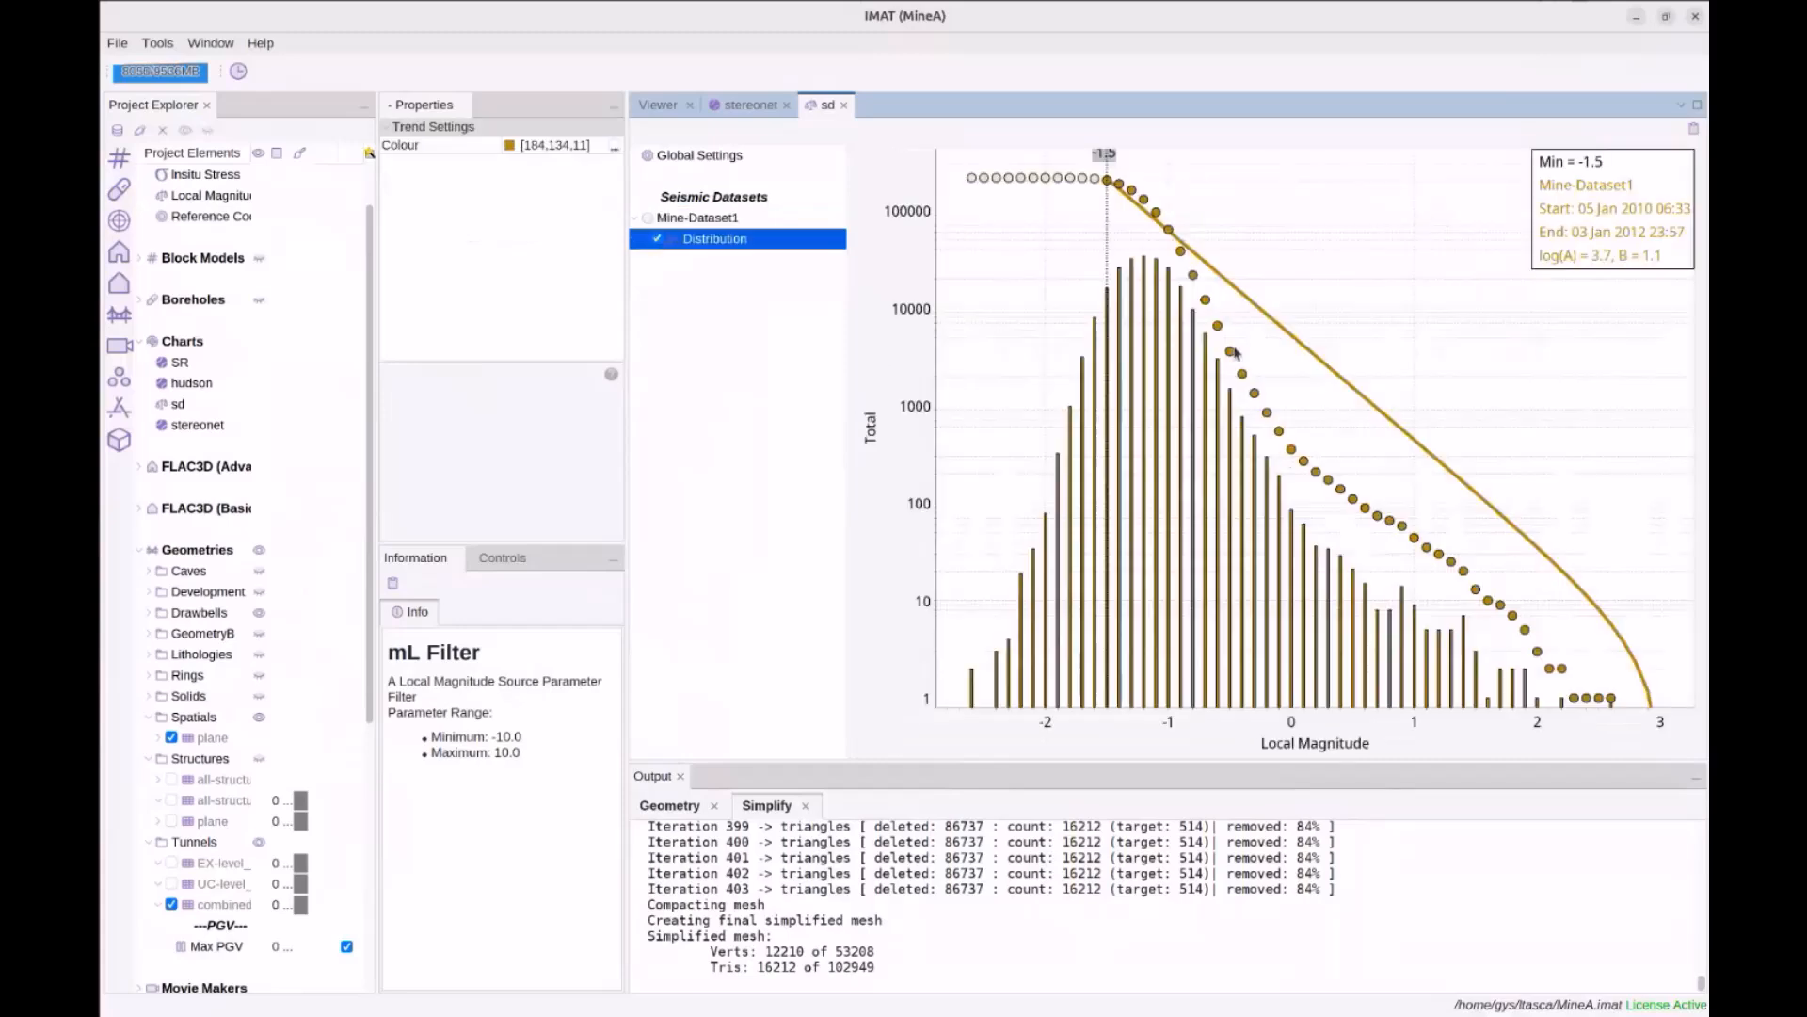
left_click(1169, 230)
left_click(1143, 199)
left_click(1131, 192)
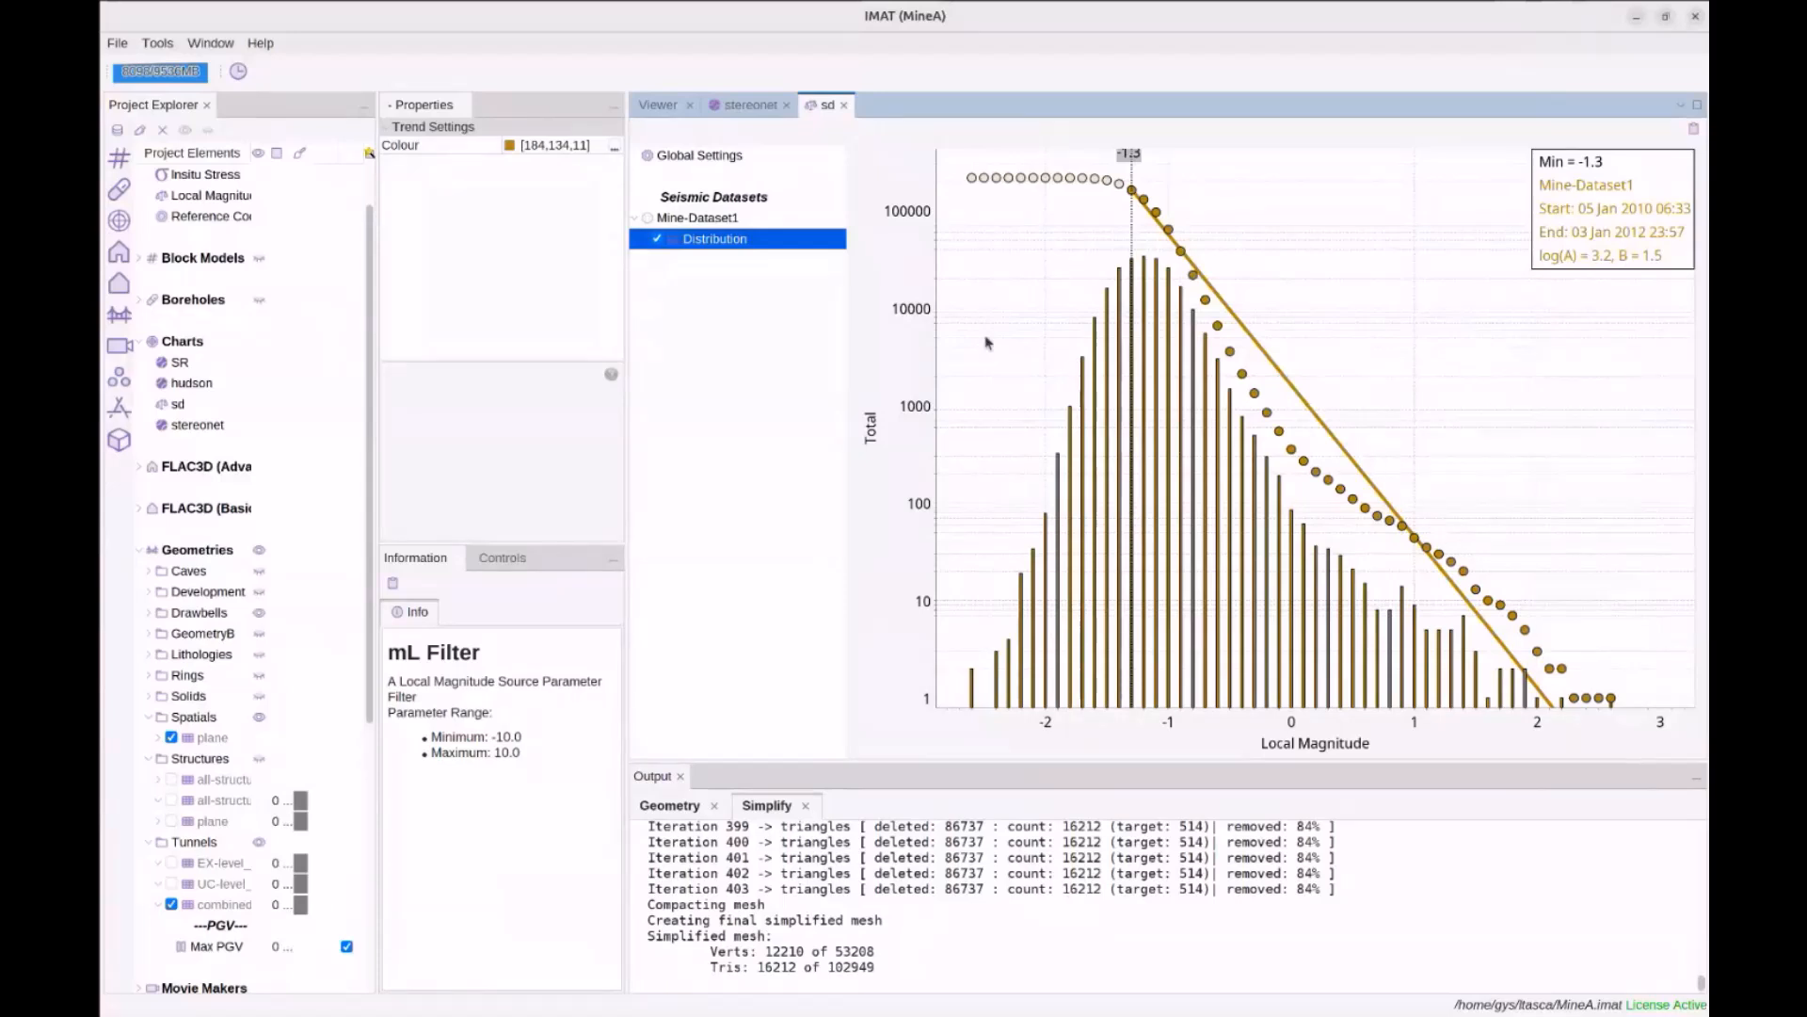
Create a new Time Plot chart named time
scroll(254, 409, "up", 1)
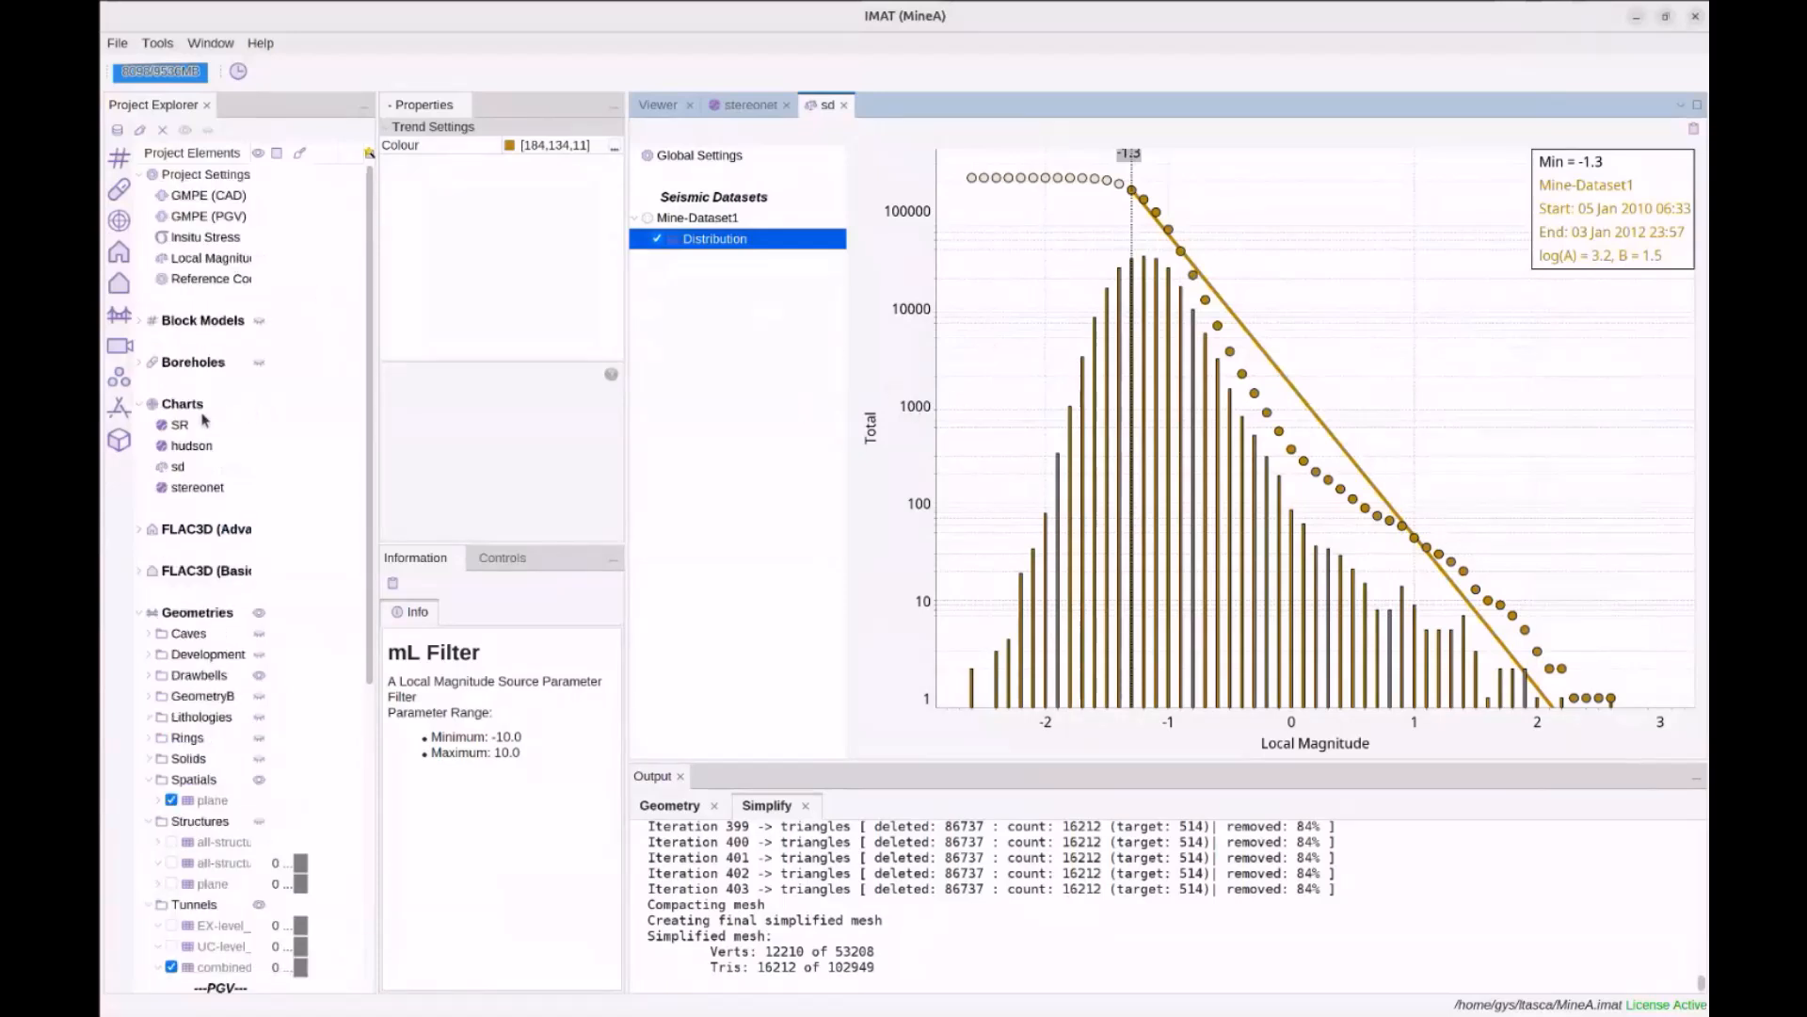
right_click(192, 406)
mouse_move(246, 421)
left_click(304, 423)
left_click(767, 449)
left_click(726, 449)
left_click(982, 769)
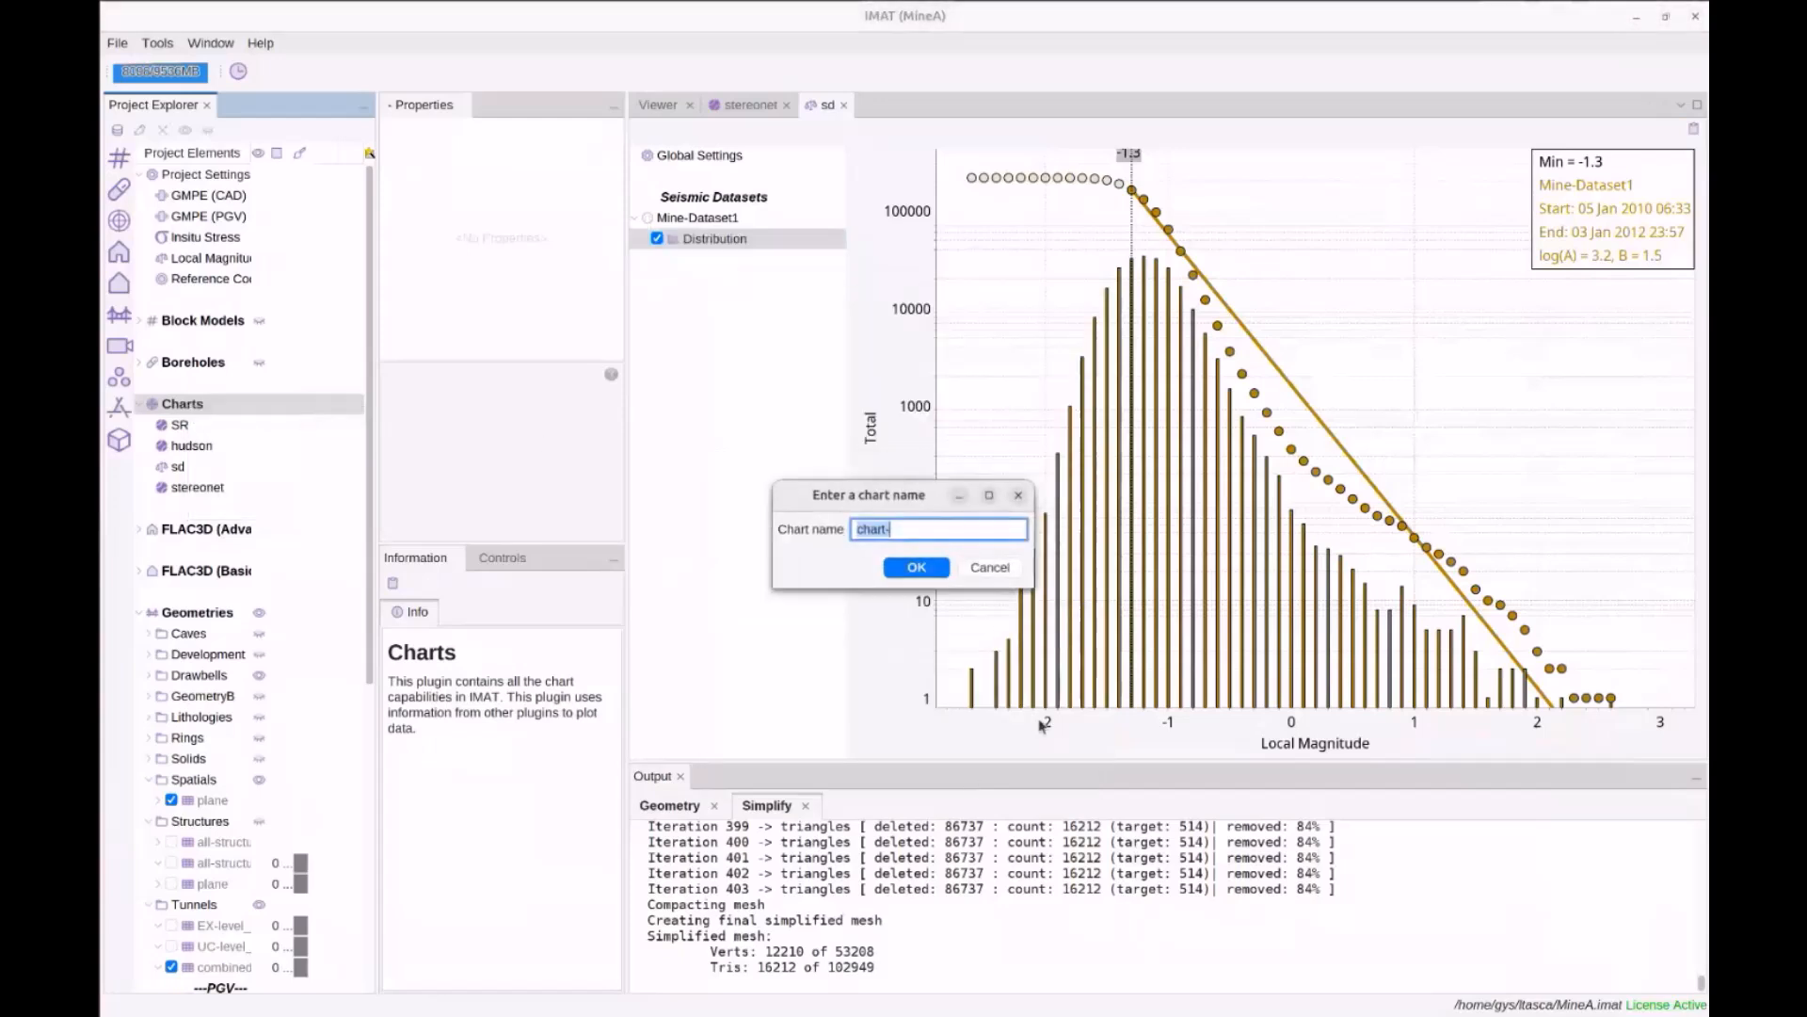
type("time")
left_click(939, 577)
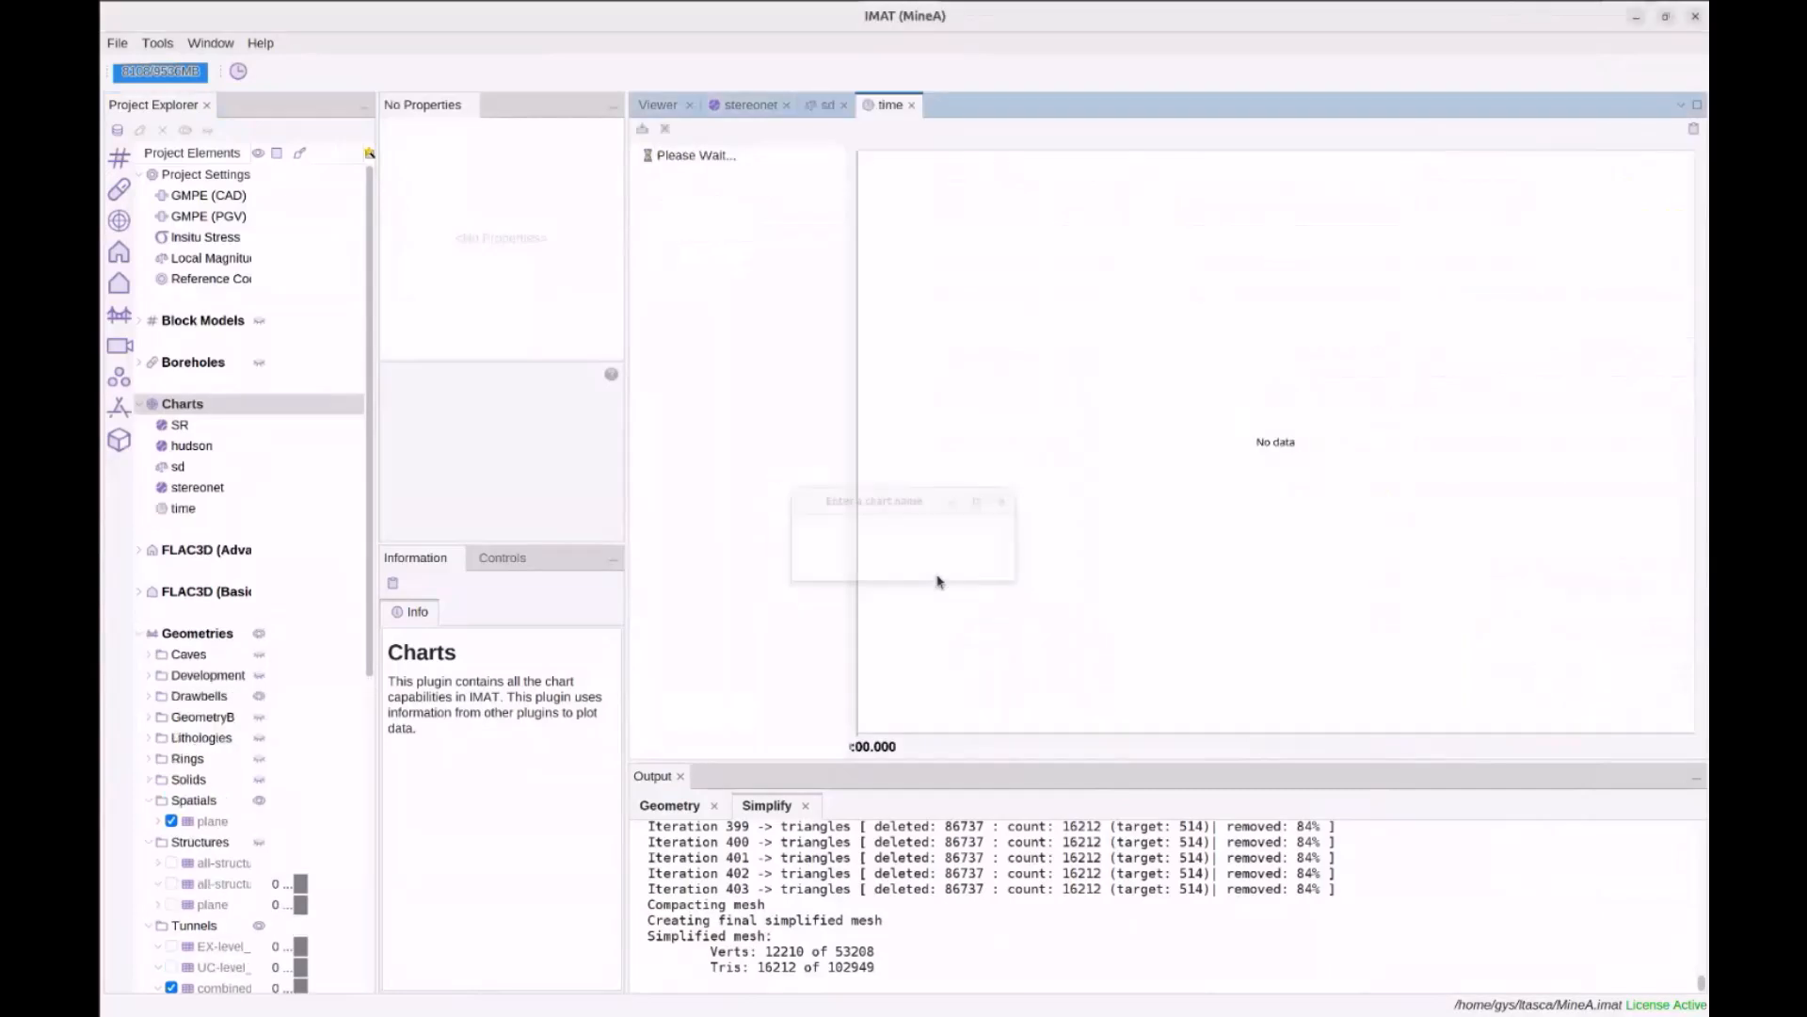
Plot Mine-Dataset1's Activity Rate and Cumulative Potency on the time chart
left_click(684, 200)
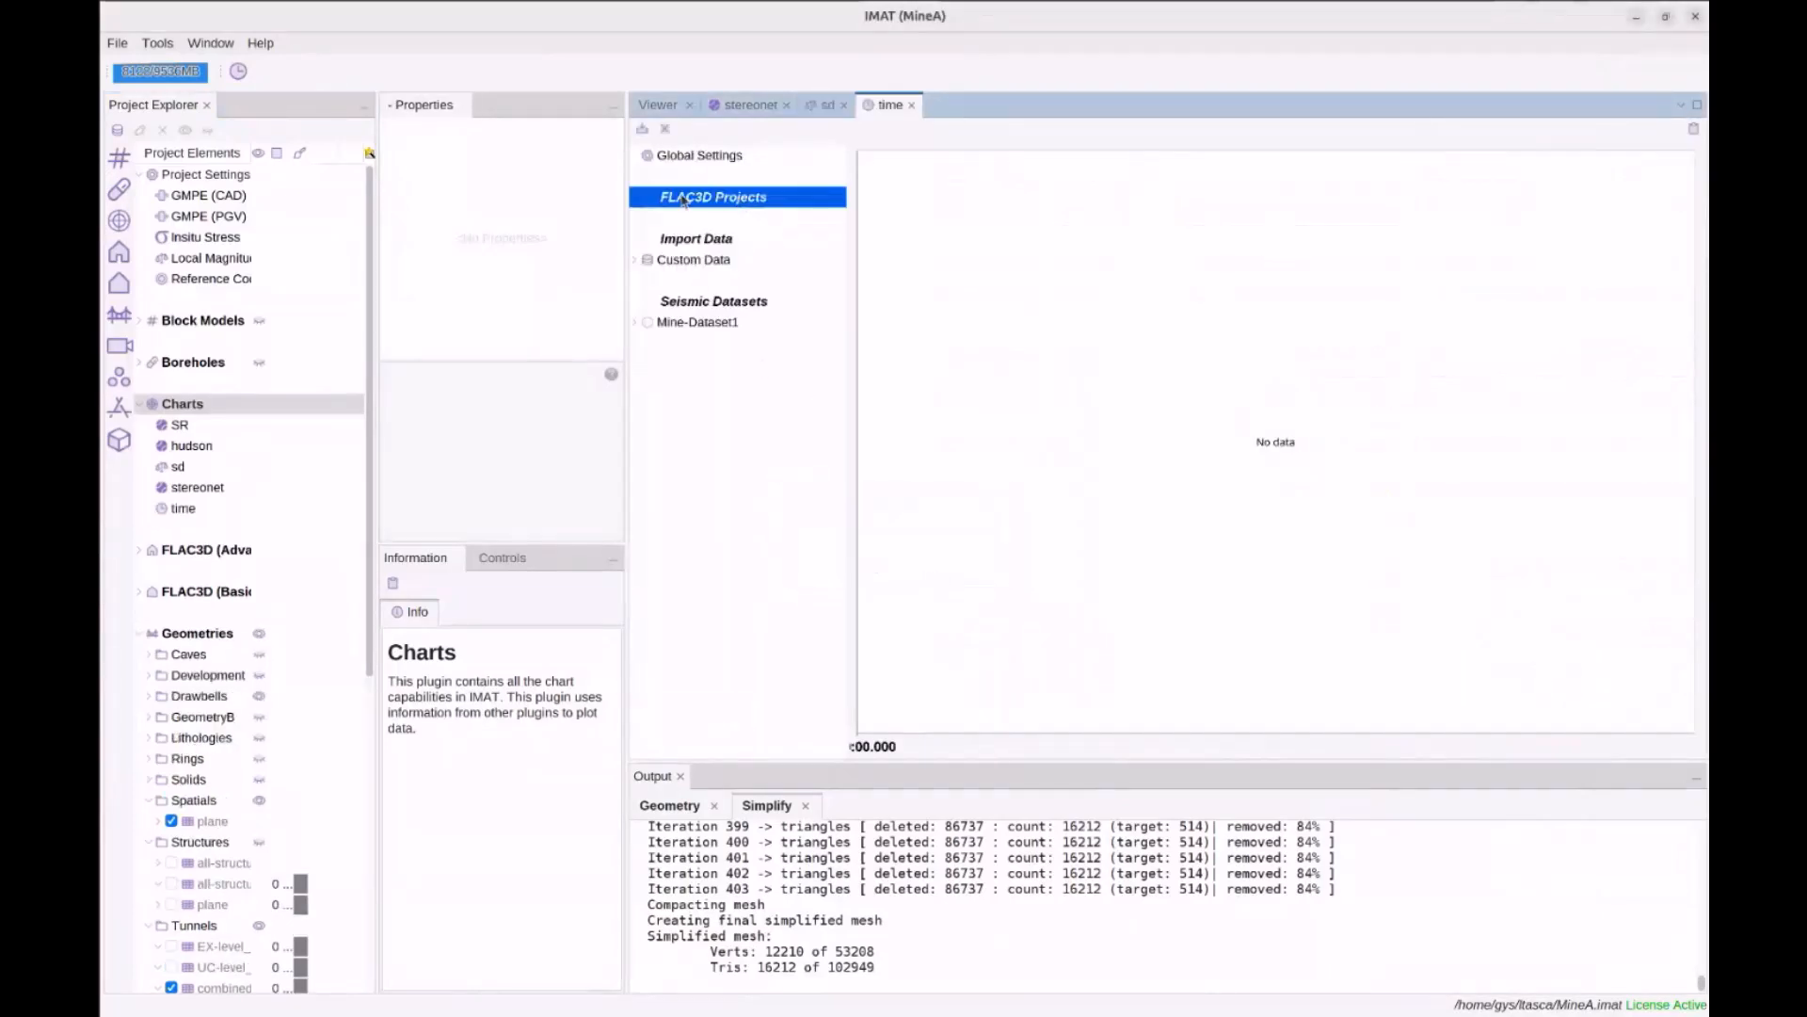
left_click(698, 219)
left_click(647, 325)
left_click(638, 324)
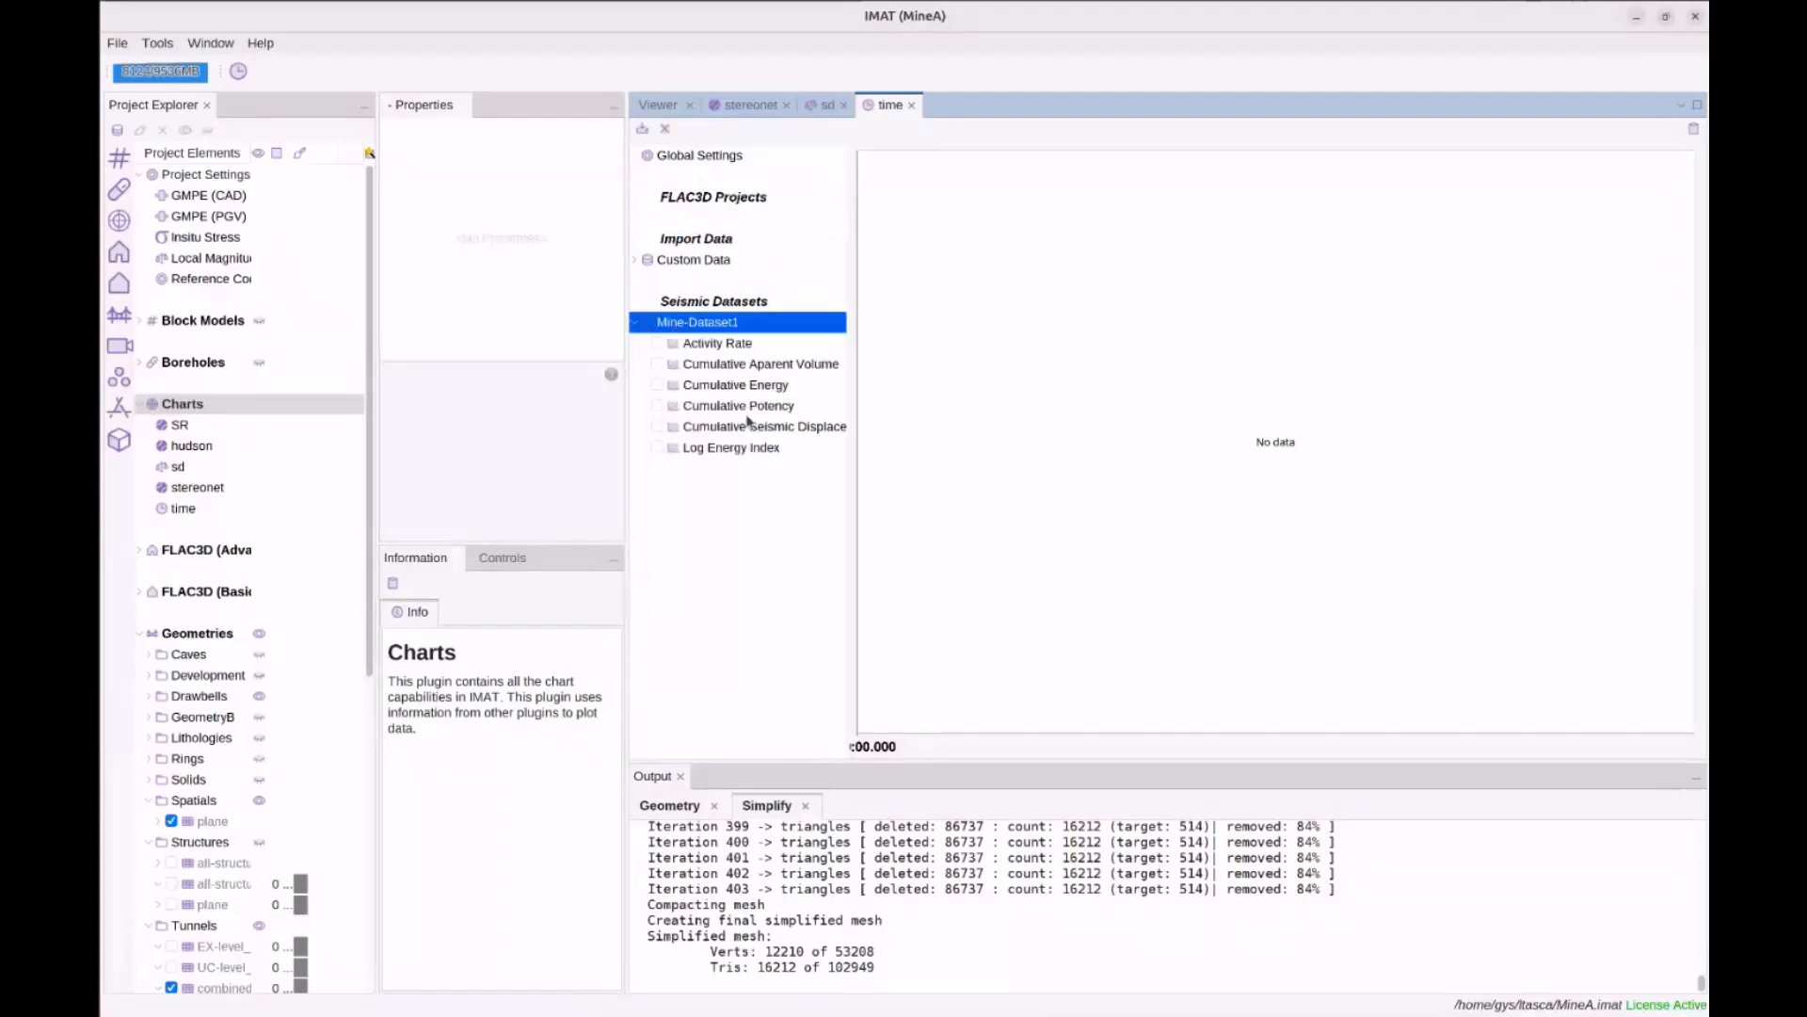
left_click(658, 344)
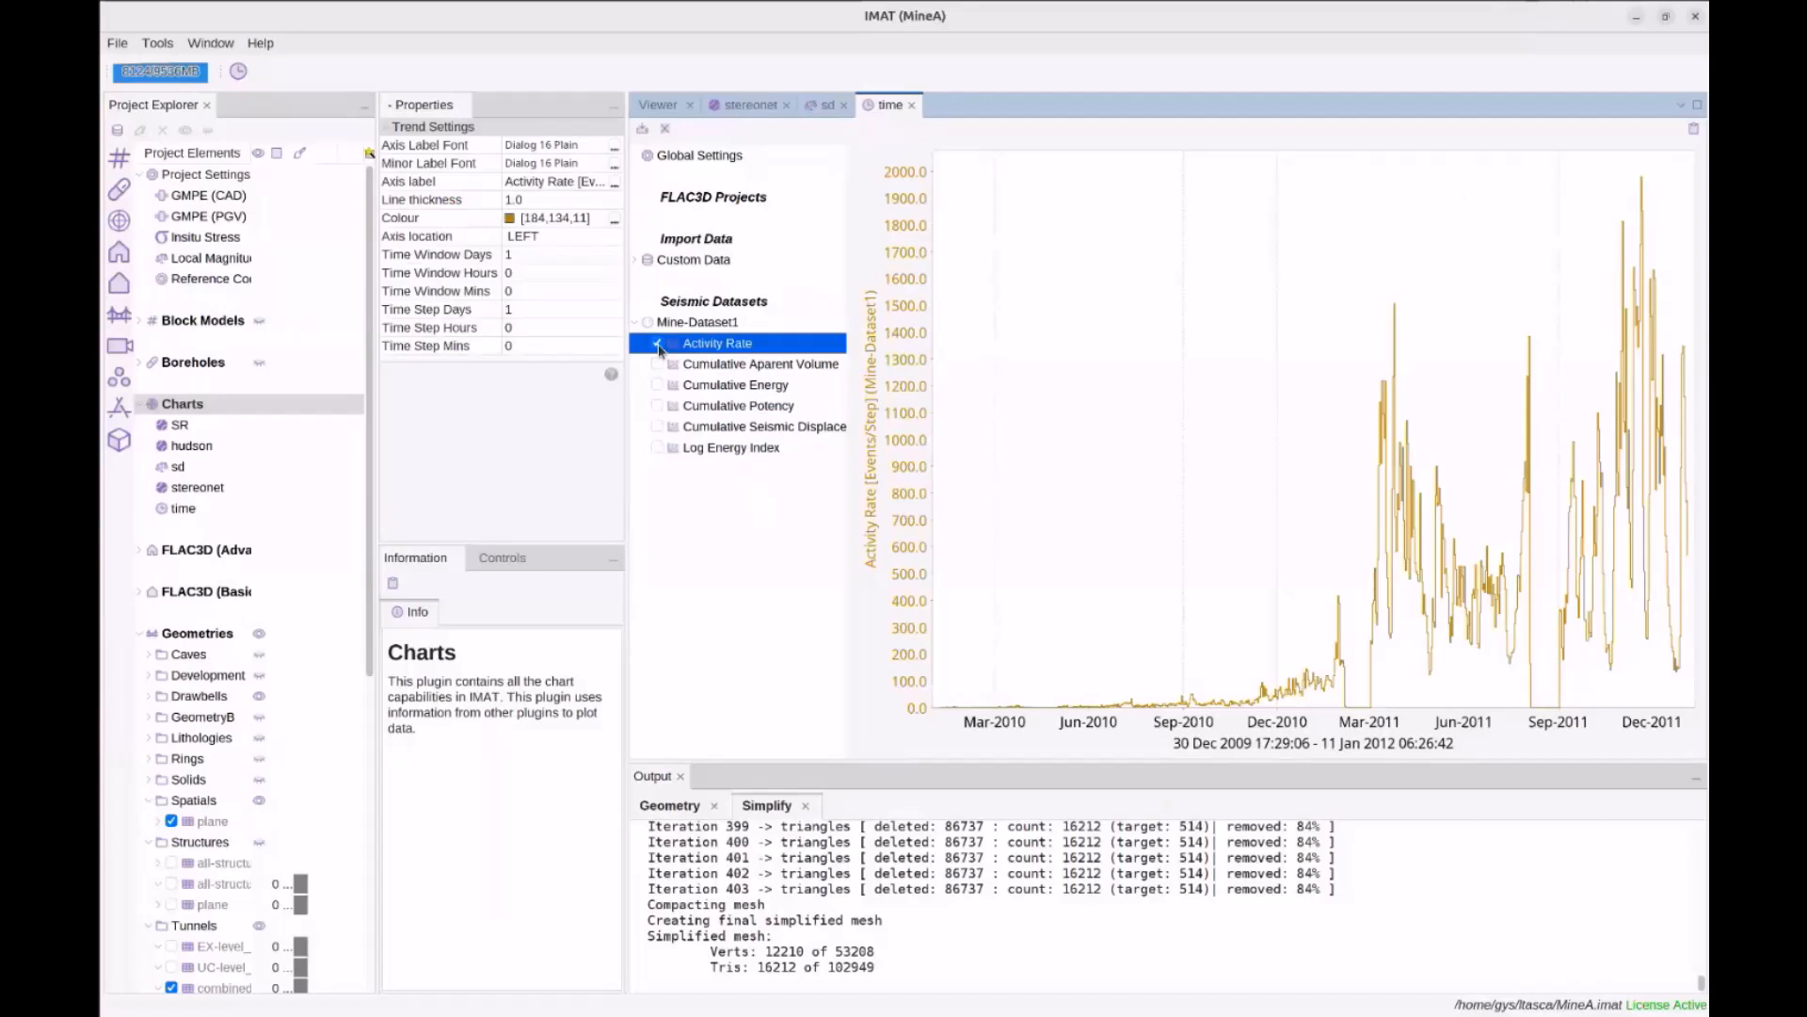
left_click(656, 407)
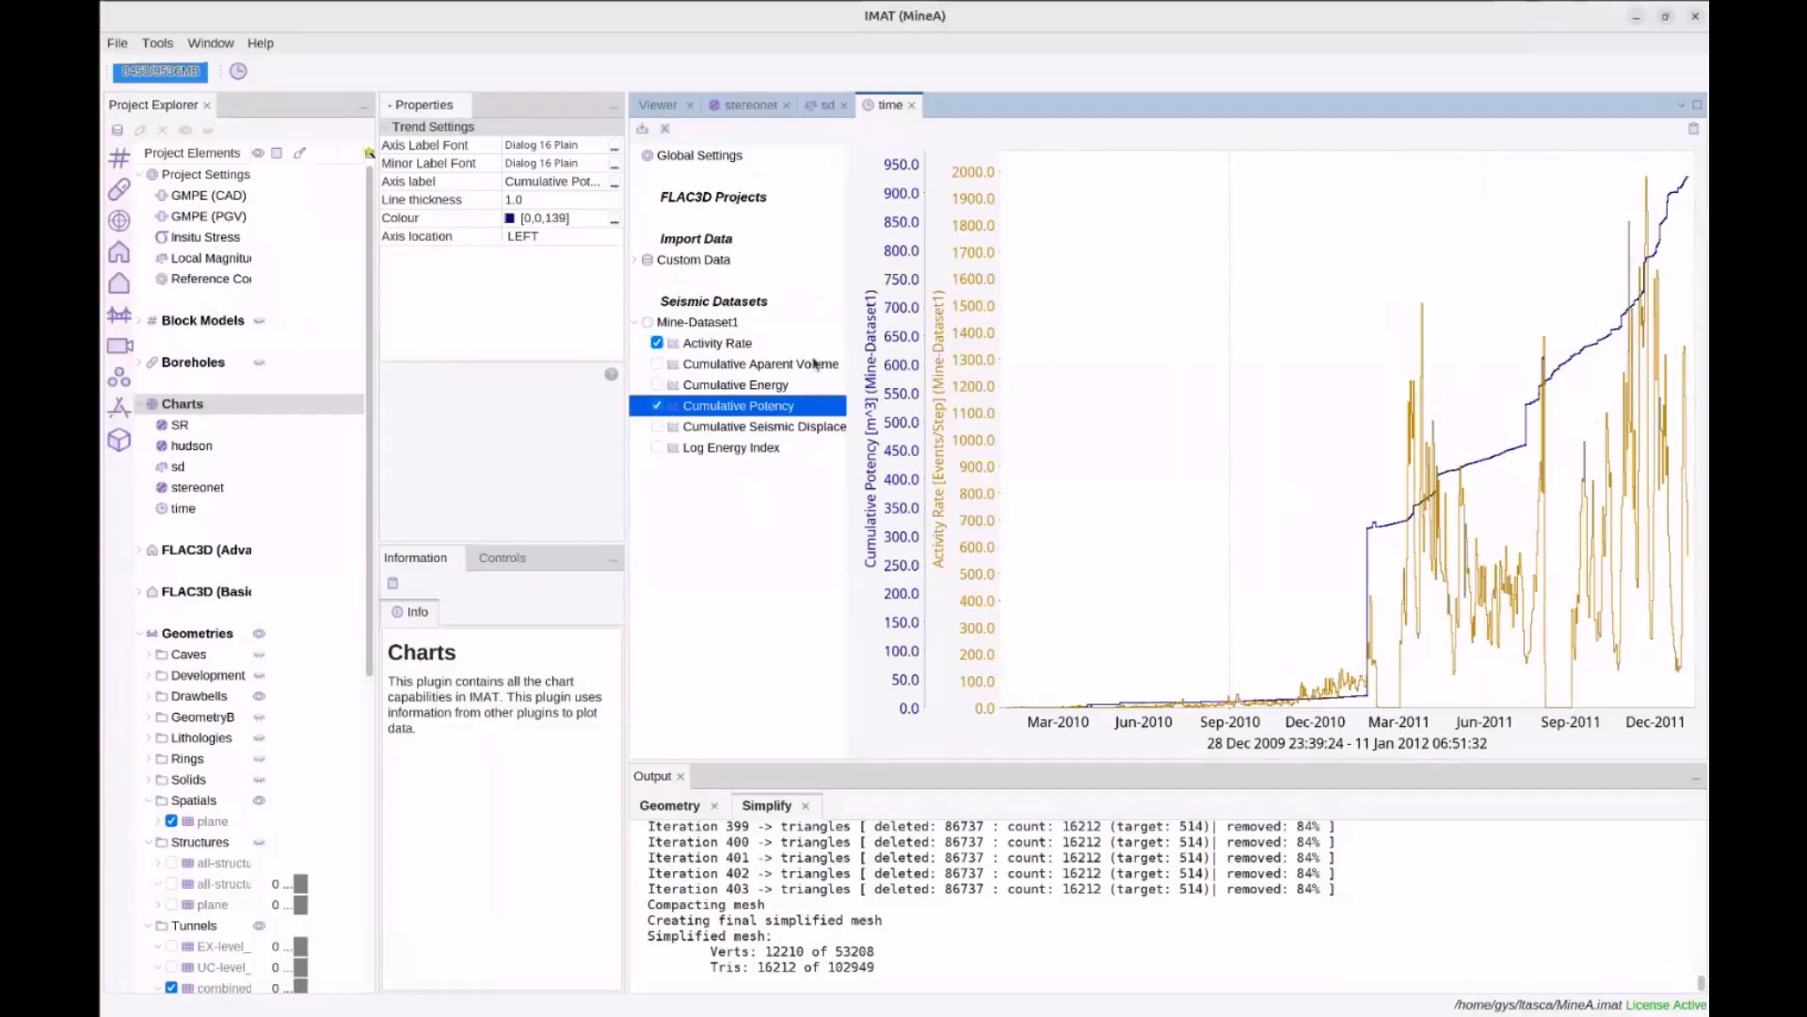
left_click(717, 261)
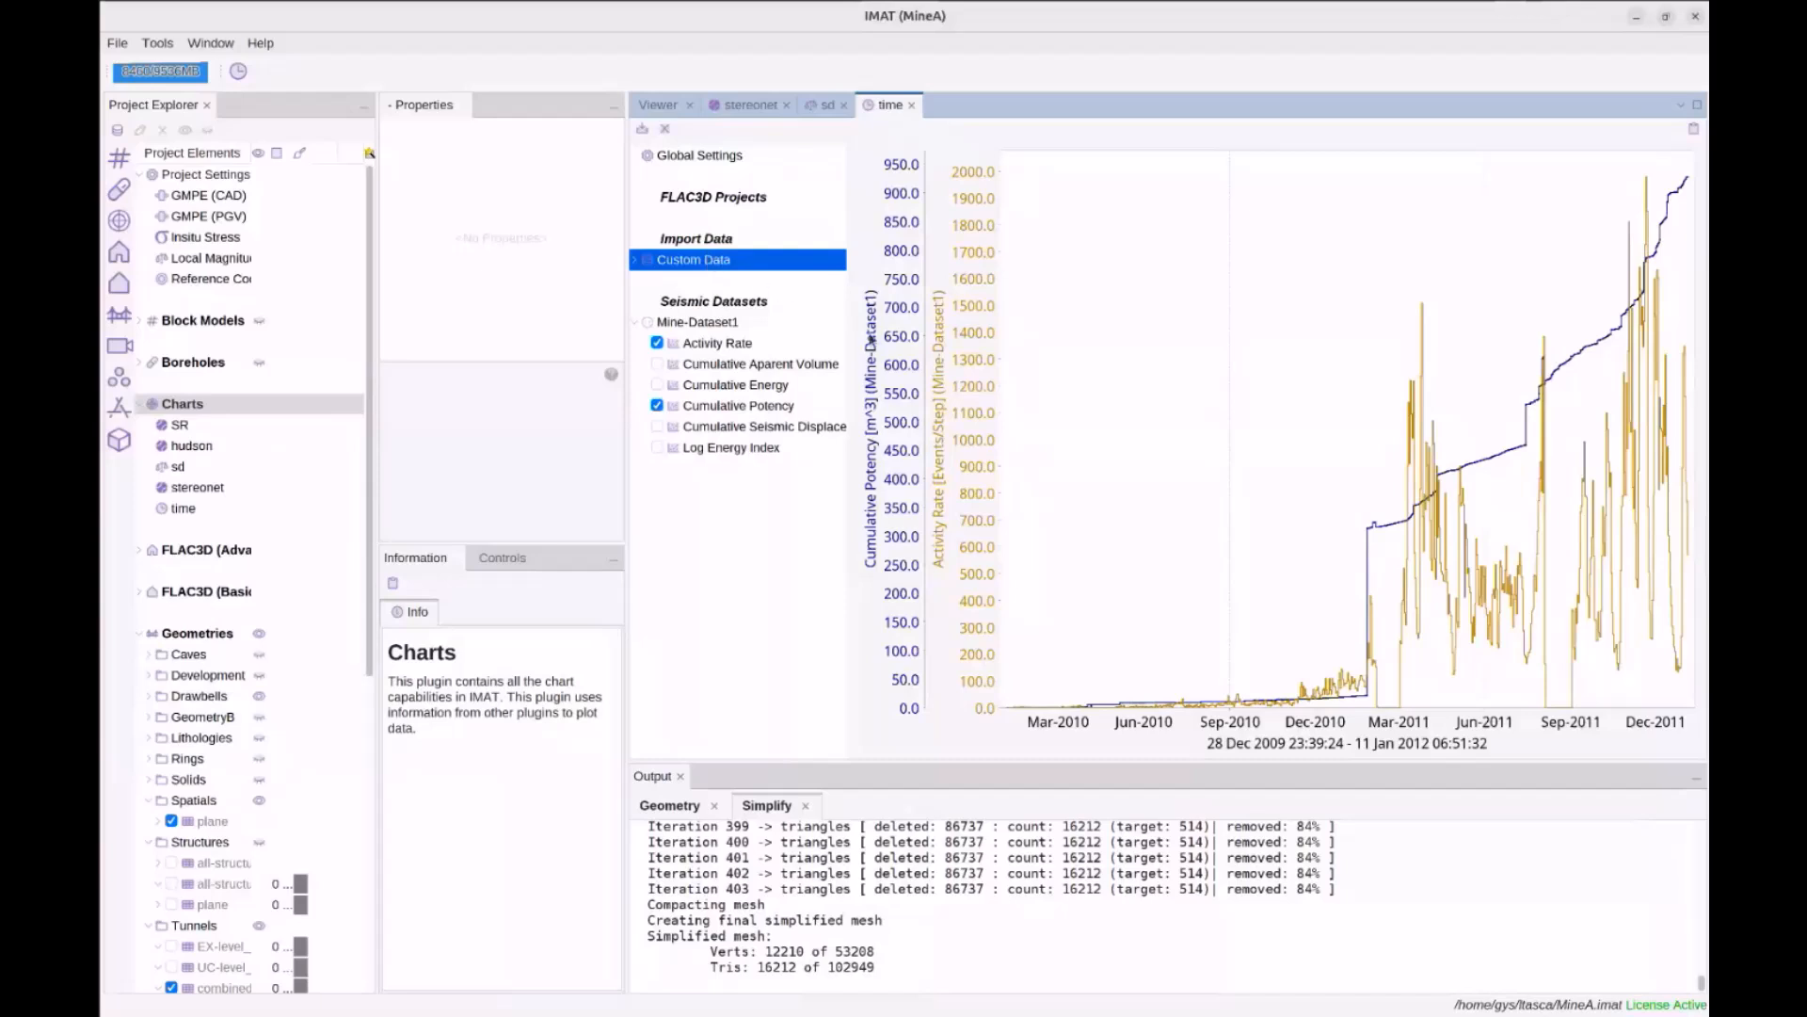
left_click(642, 129)
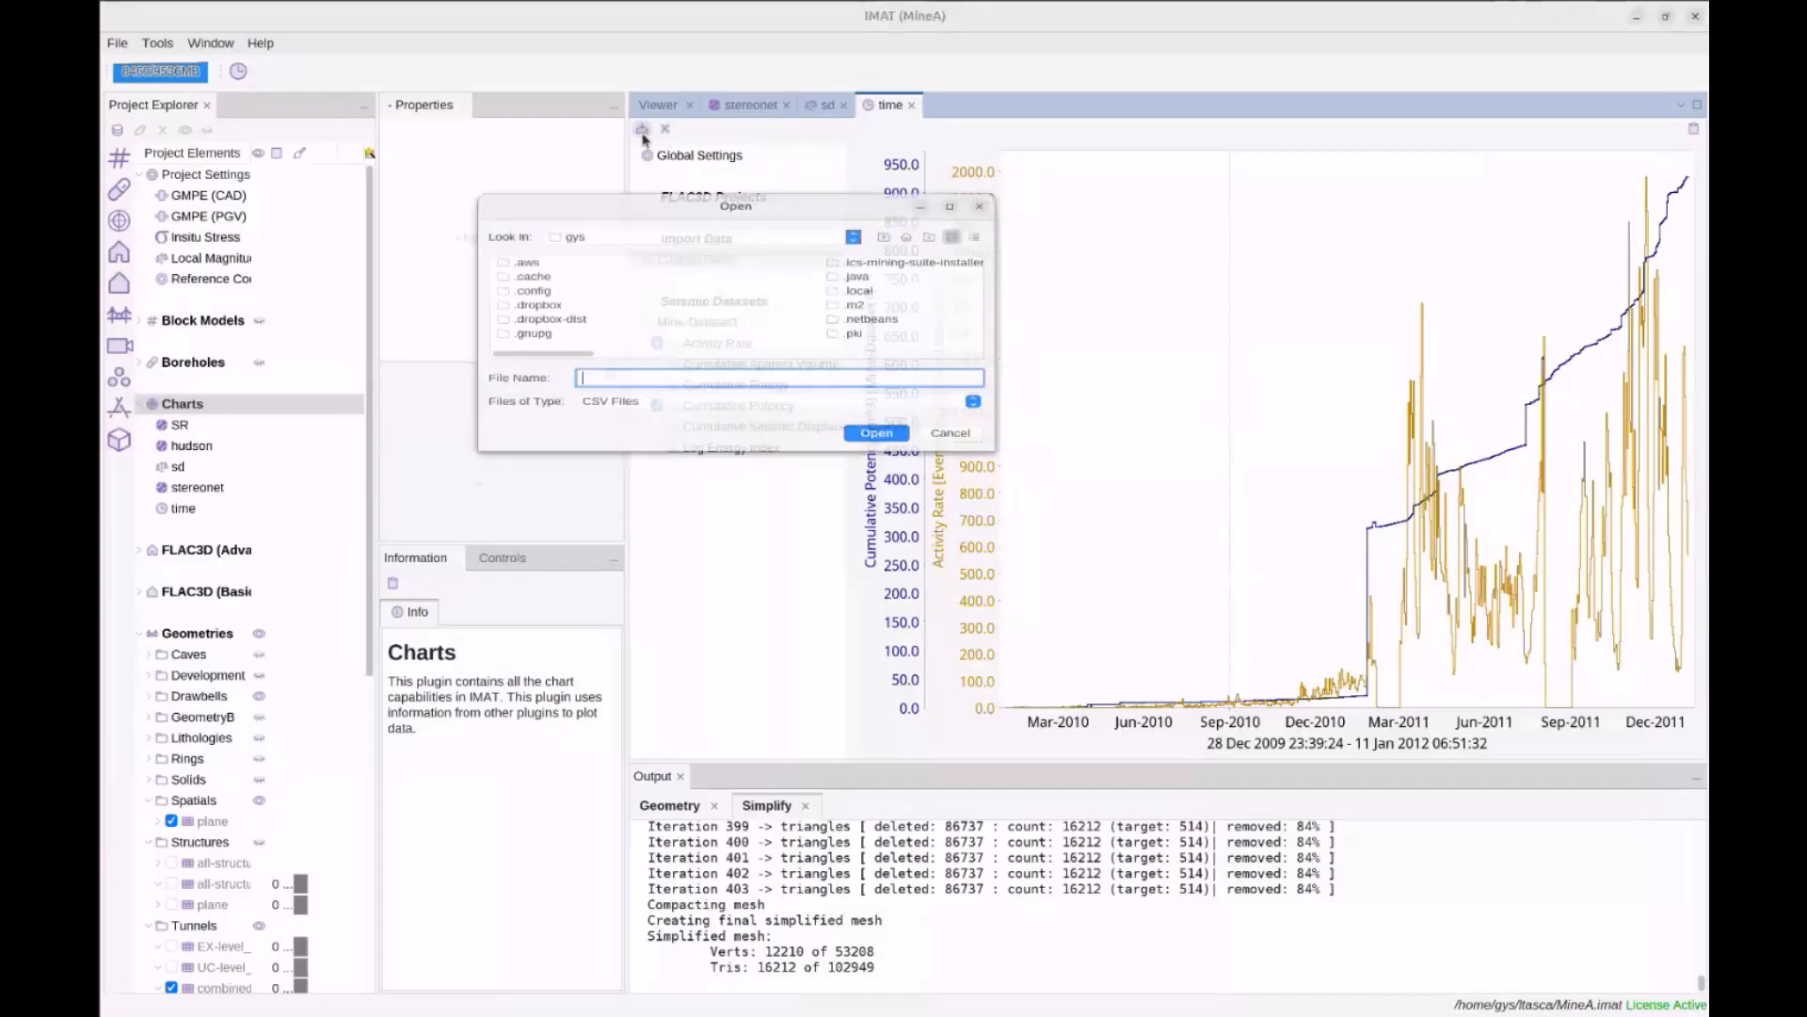
scroll(772, 301, "down", 5)
left_click(772, 301)
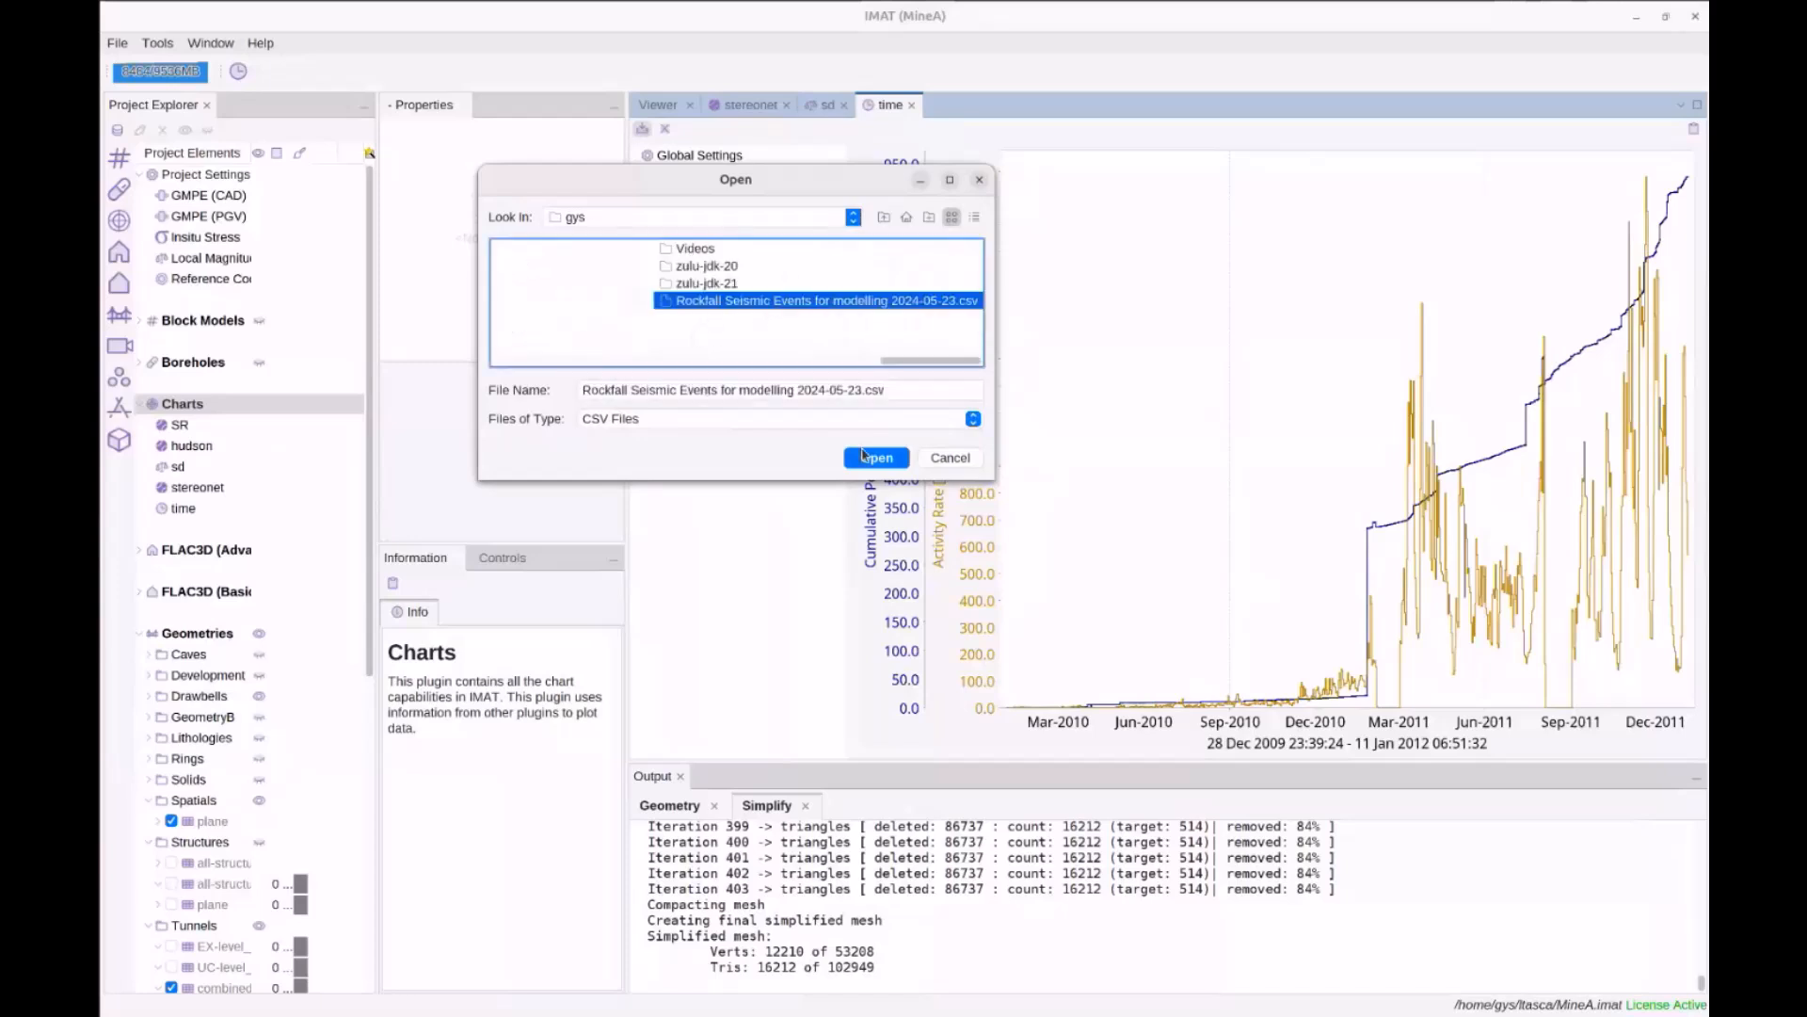
left_click(877, 458)
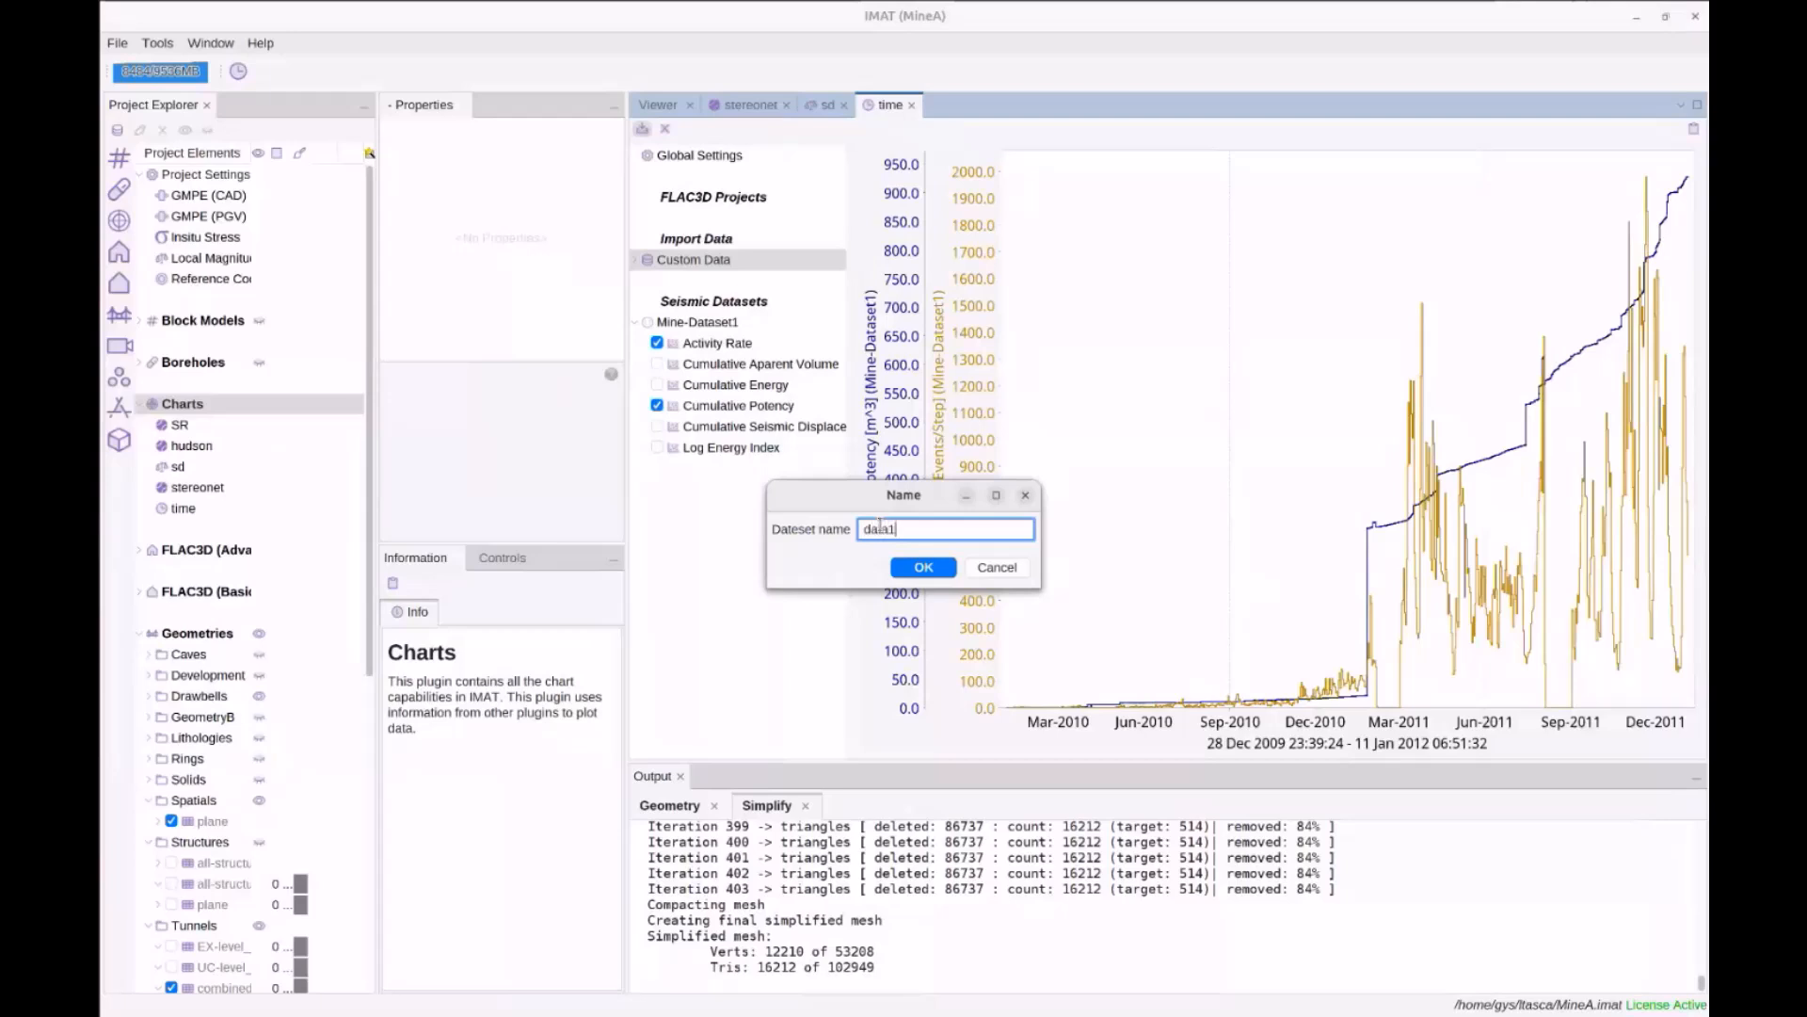
key("Return")
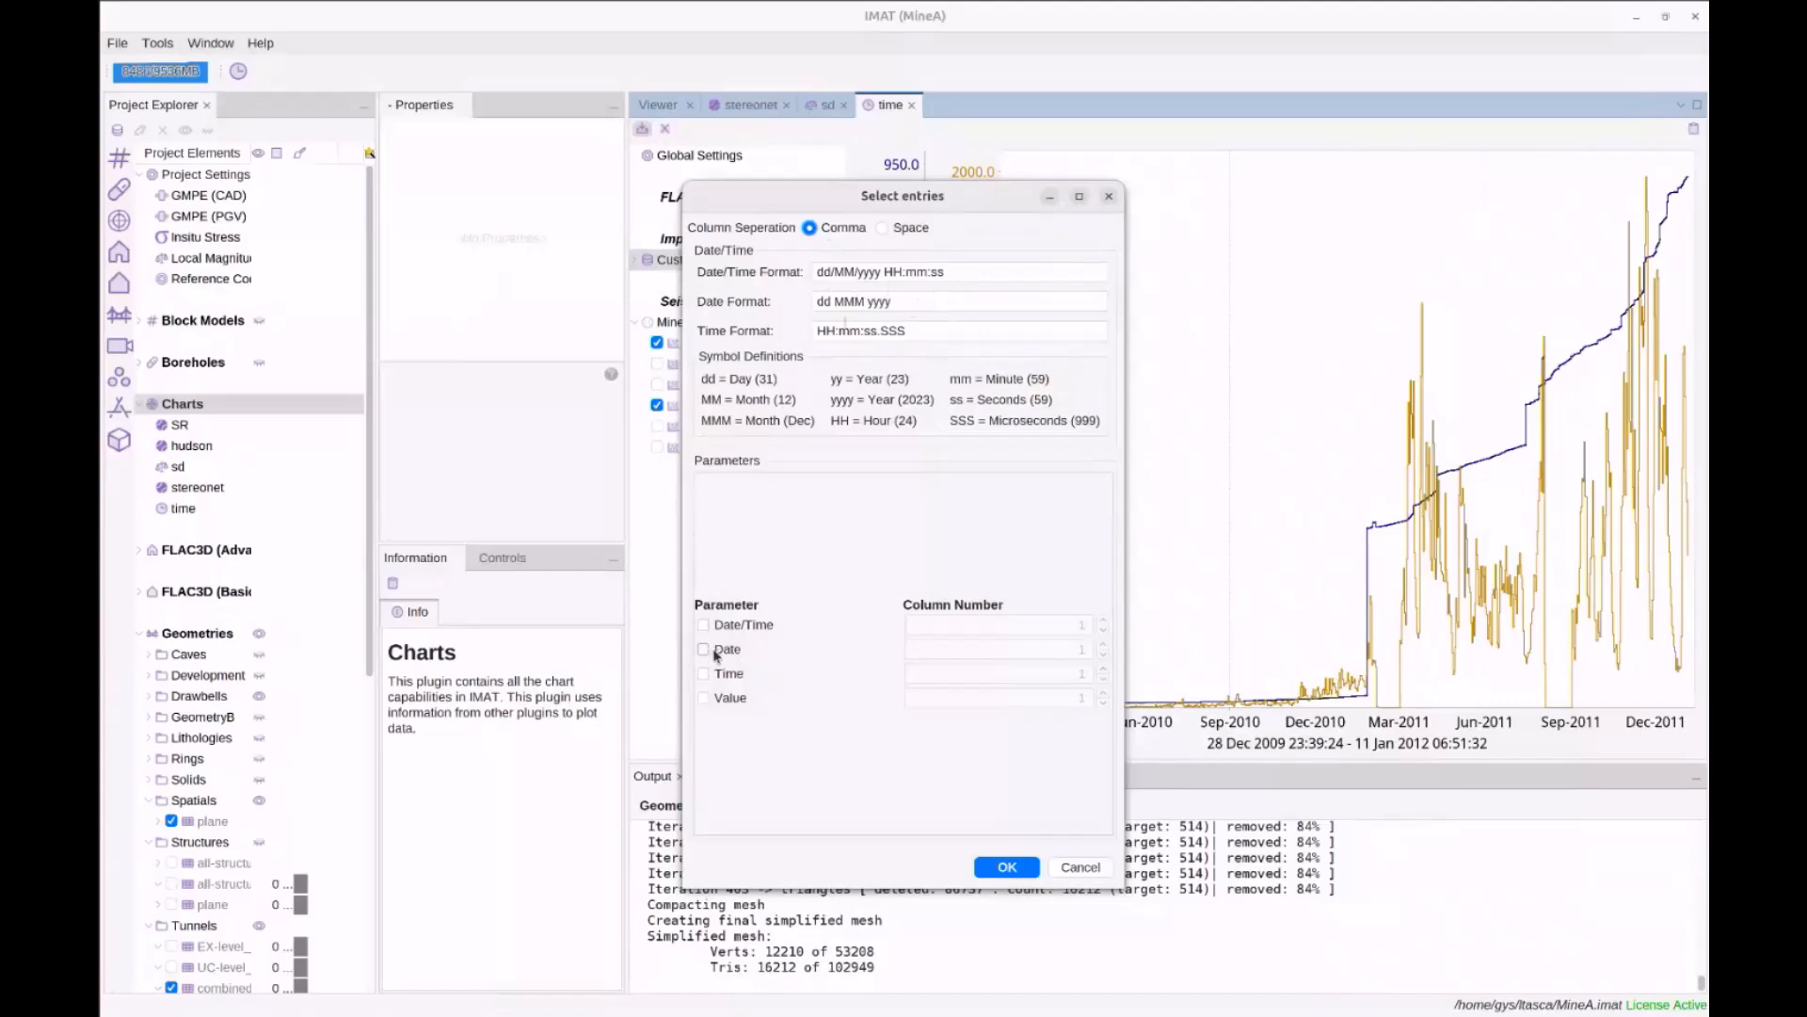
left_click(709, 698)
left_click(1080, 868)
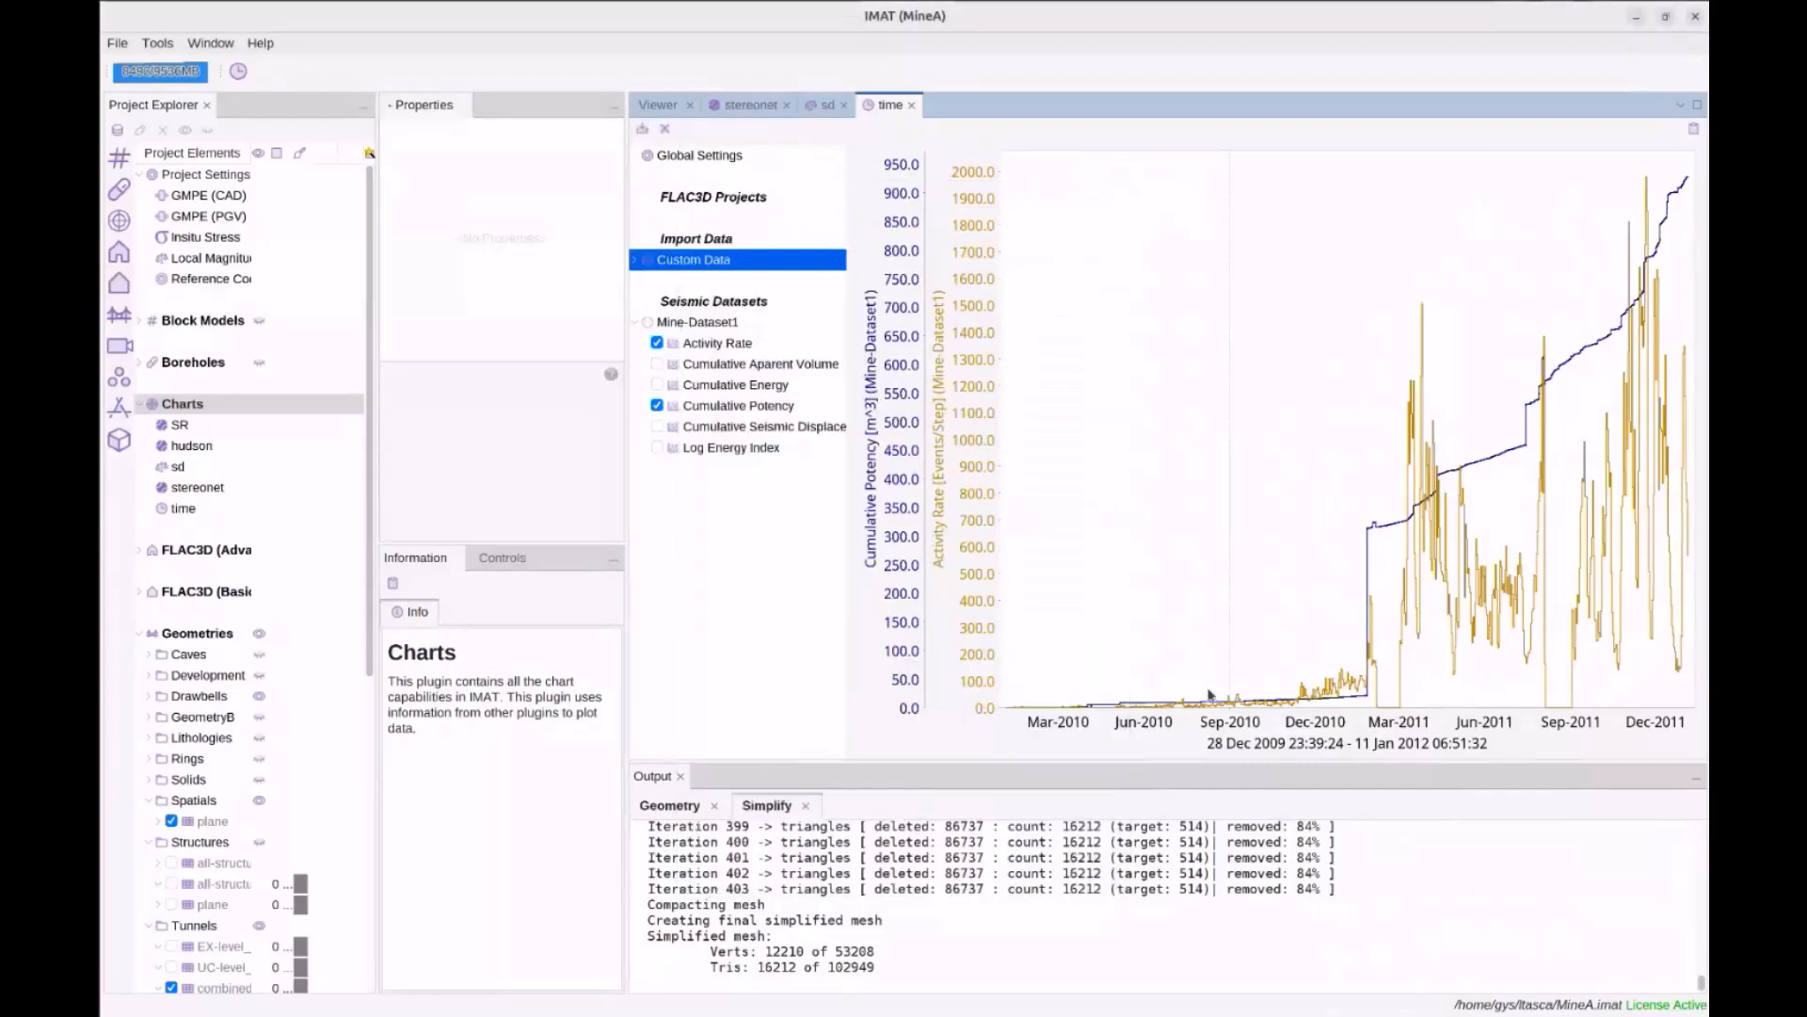